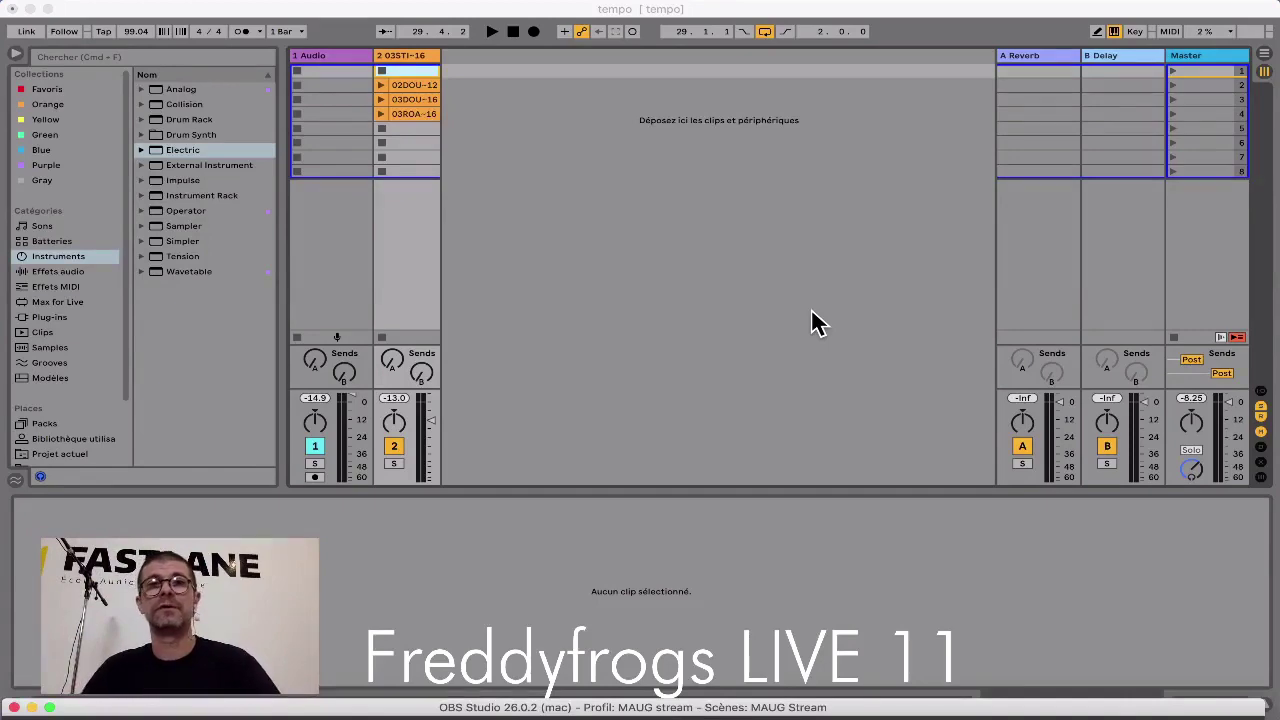
Step: Set the grid line opacity to 131 % in the Look Feel preferences and close them
key(super+comma)
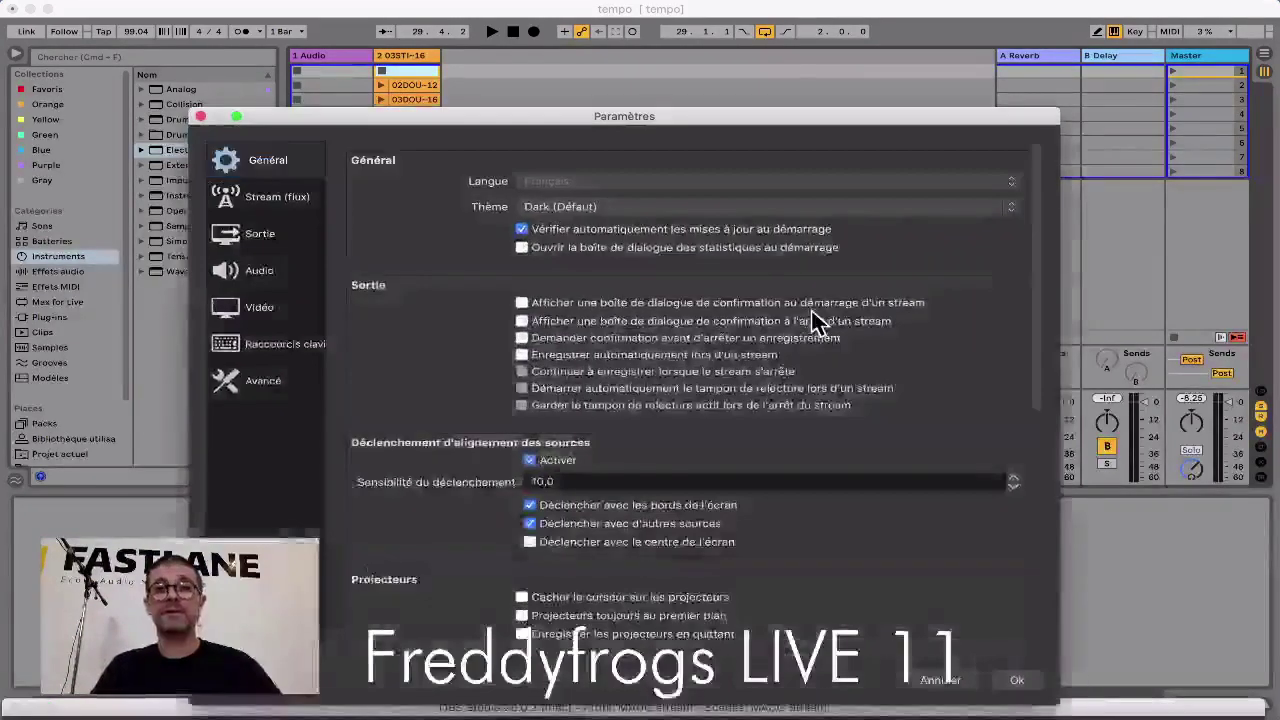
click(925, 676)
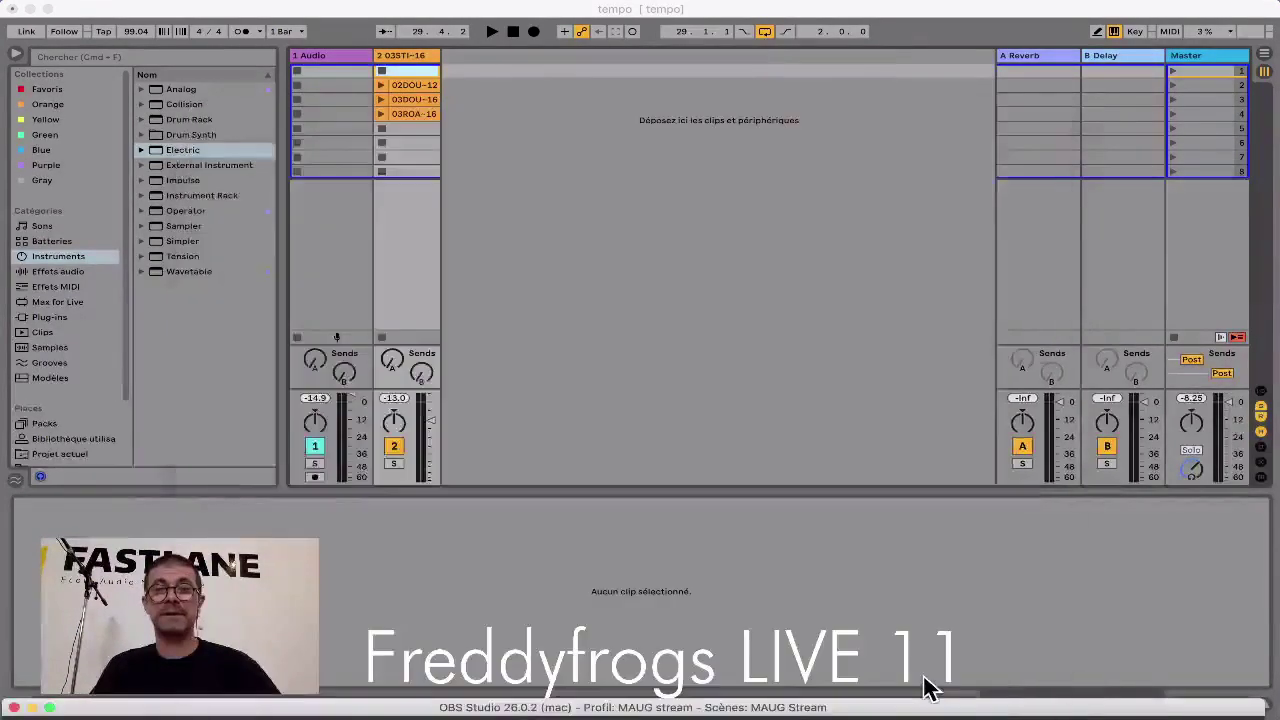
key(super+comma)
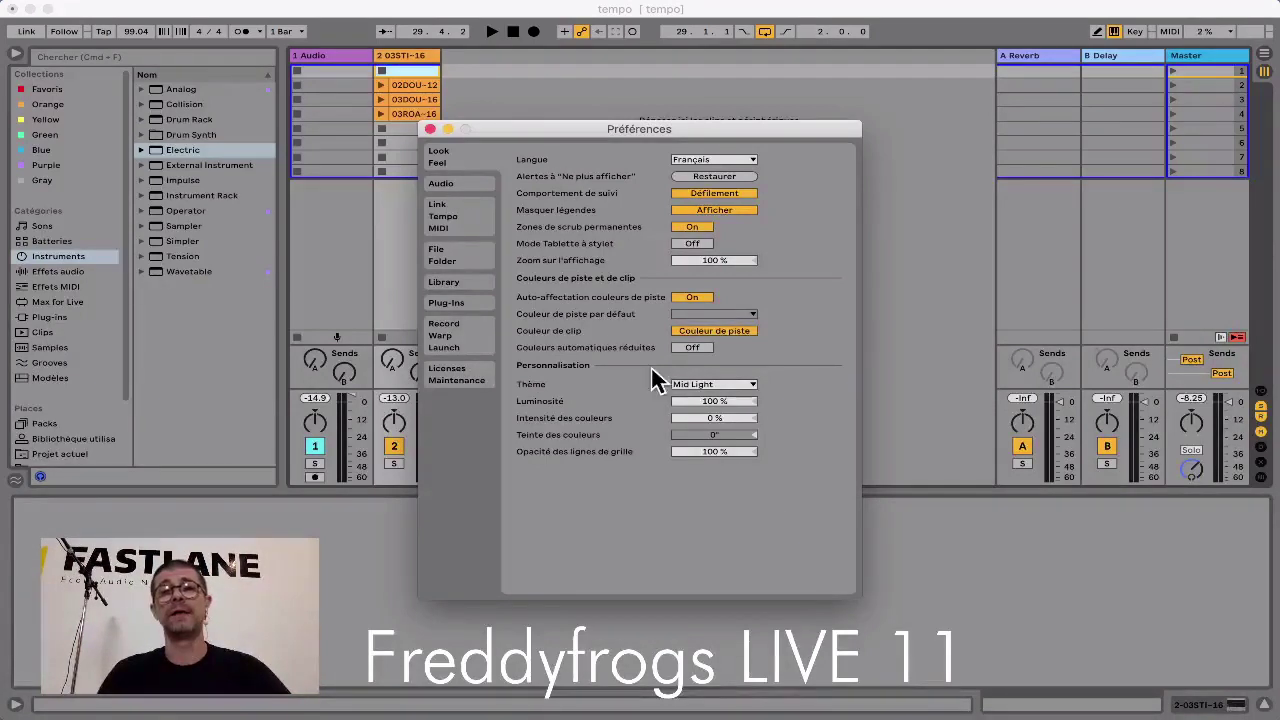
mouse_move(712, 452)
mouse_down()
mouse_move(712, 512)
mouse_move(715, 465)
mouse_up()
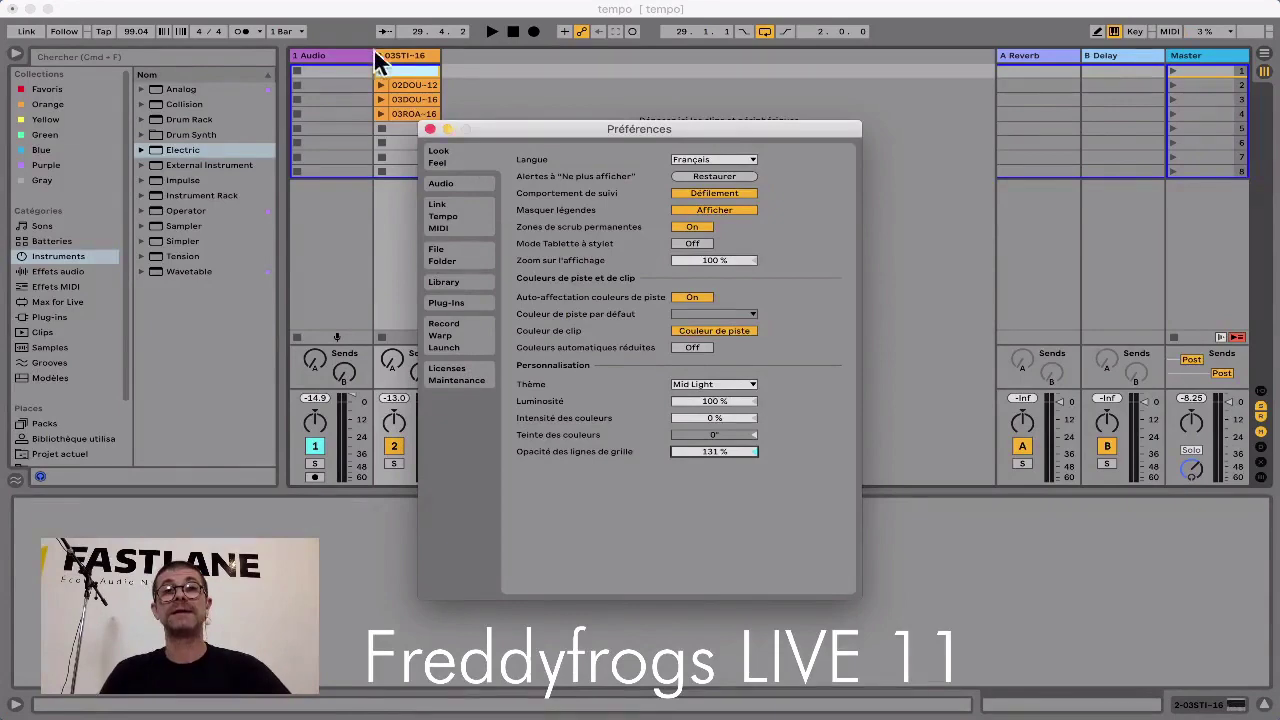
click(431, 129)
Step: Insert a MIDI track after track 2 with an empty clip in its first slot, and select 1.1.2 to 1.3.1 in the clip's note grid
click(414, 113)
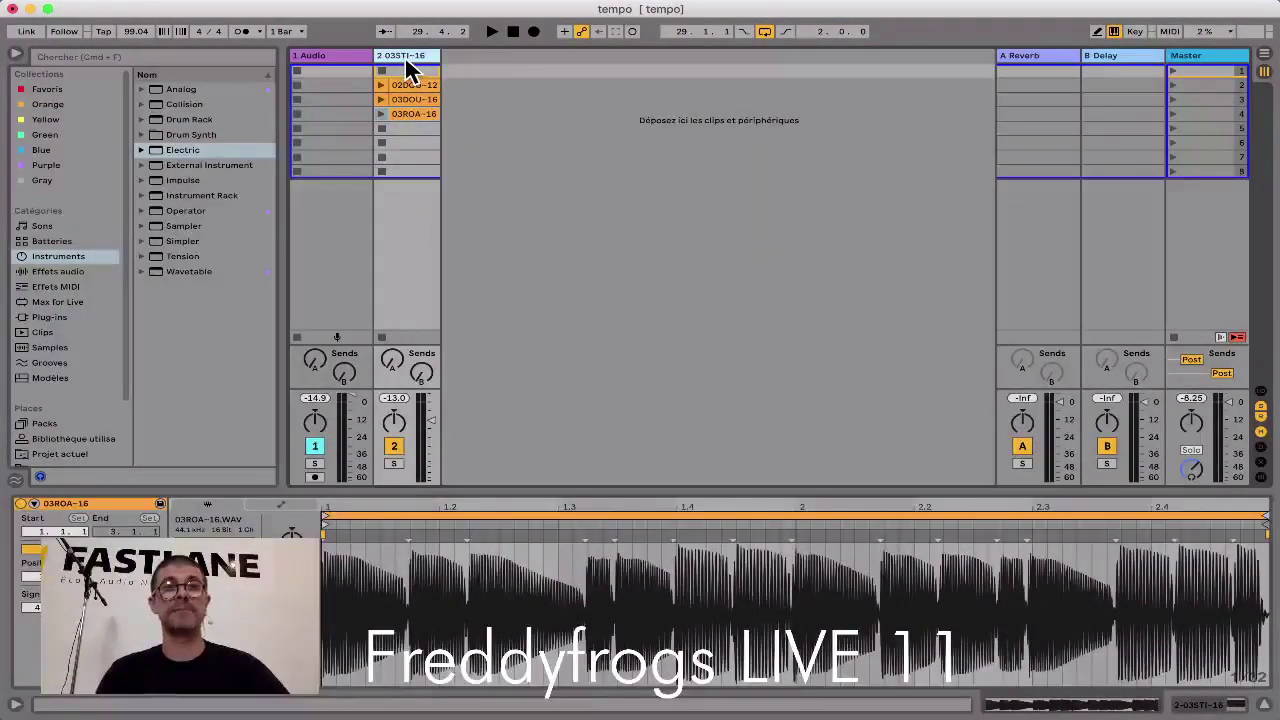
key(super+shift+t)
double_click(484, 71)
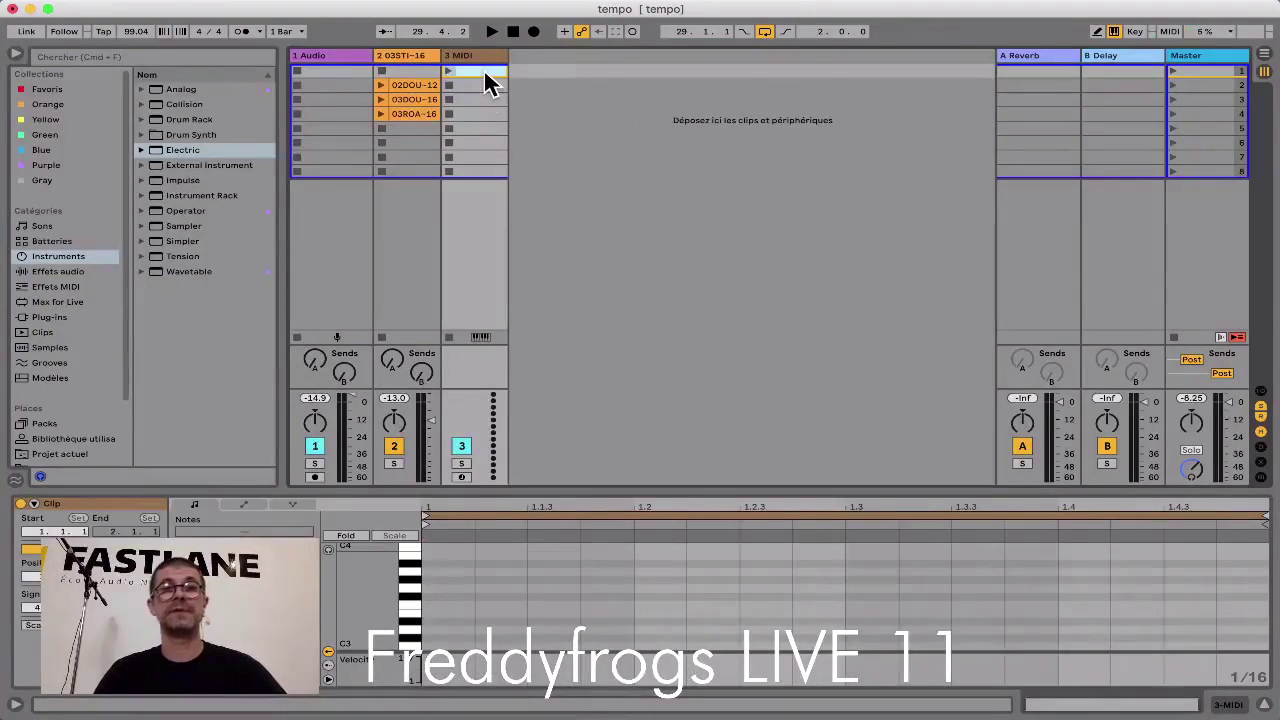
click(476, 590)
drag(476, 591, 852, 612)
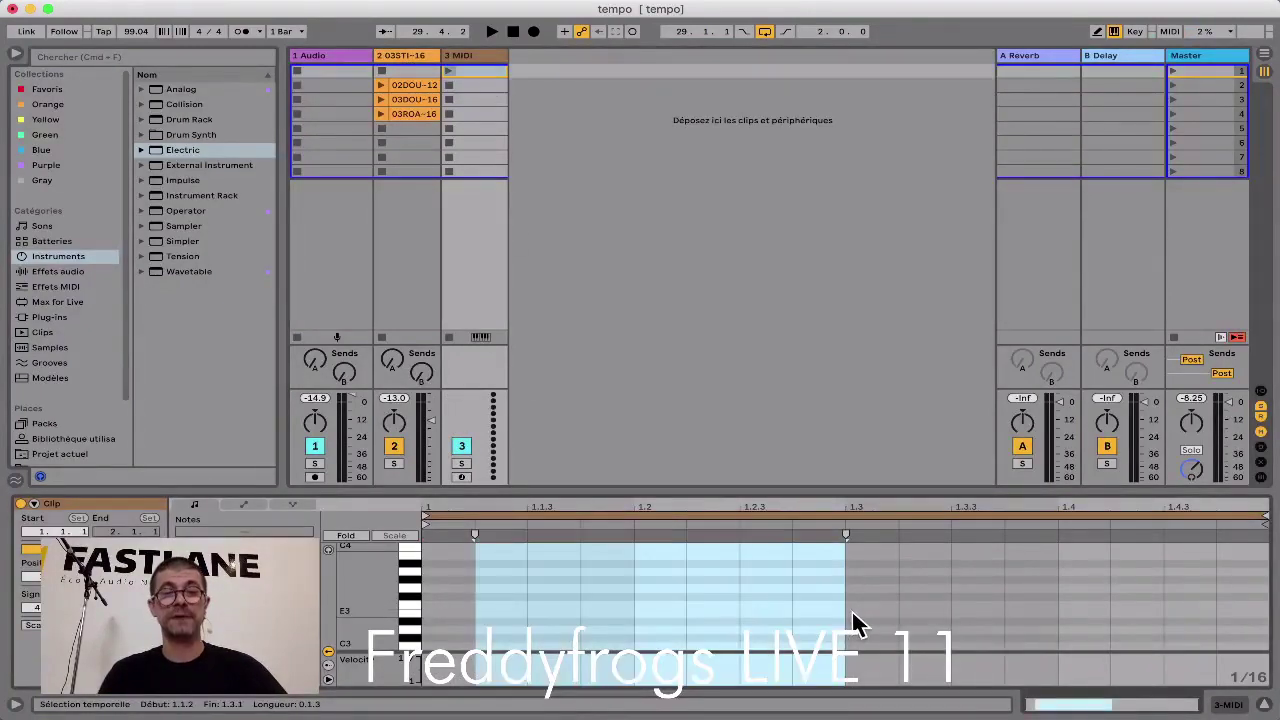
Step: Move the preferences window clear of the clip's note grid and set the grid line opacity to 137 %
key(super+comma)
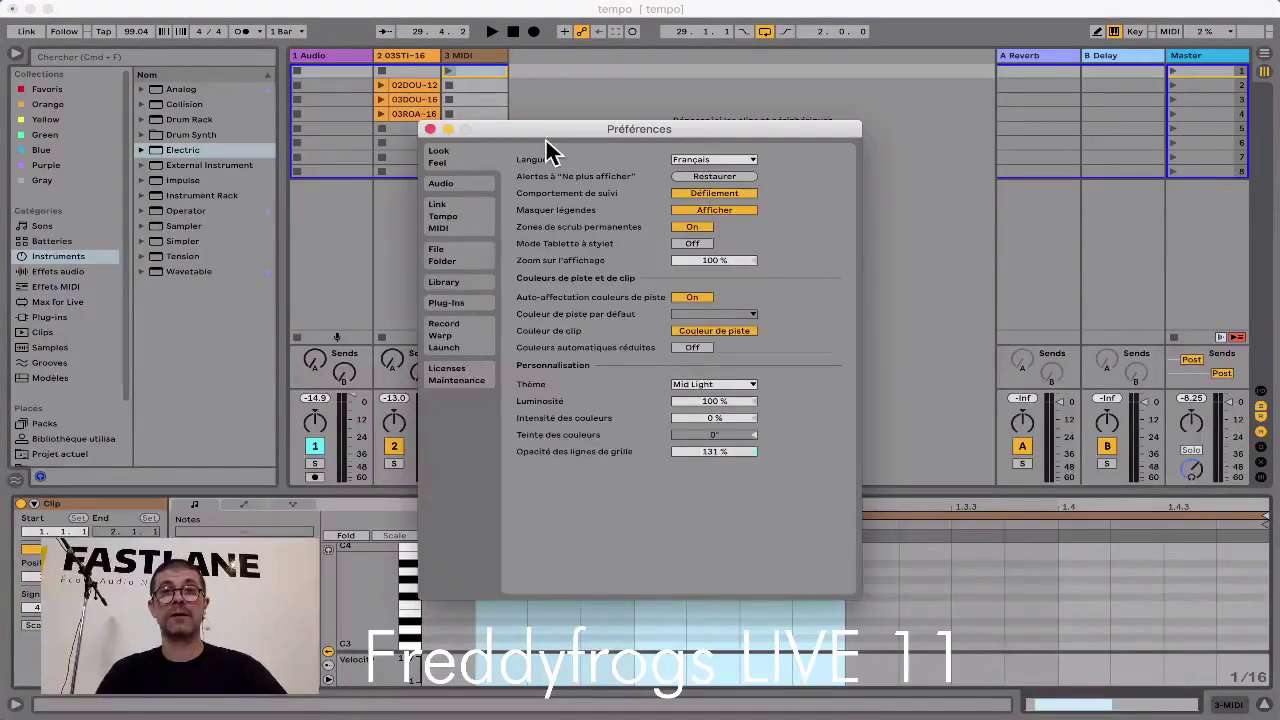
drag(545, 140, 214, 49)
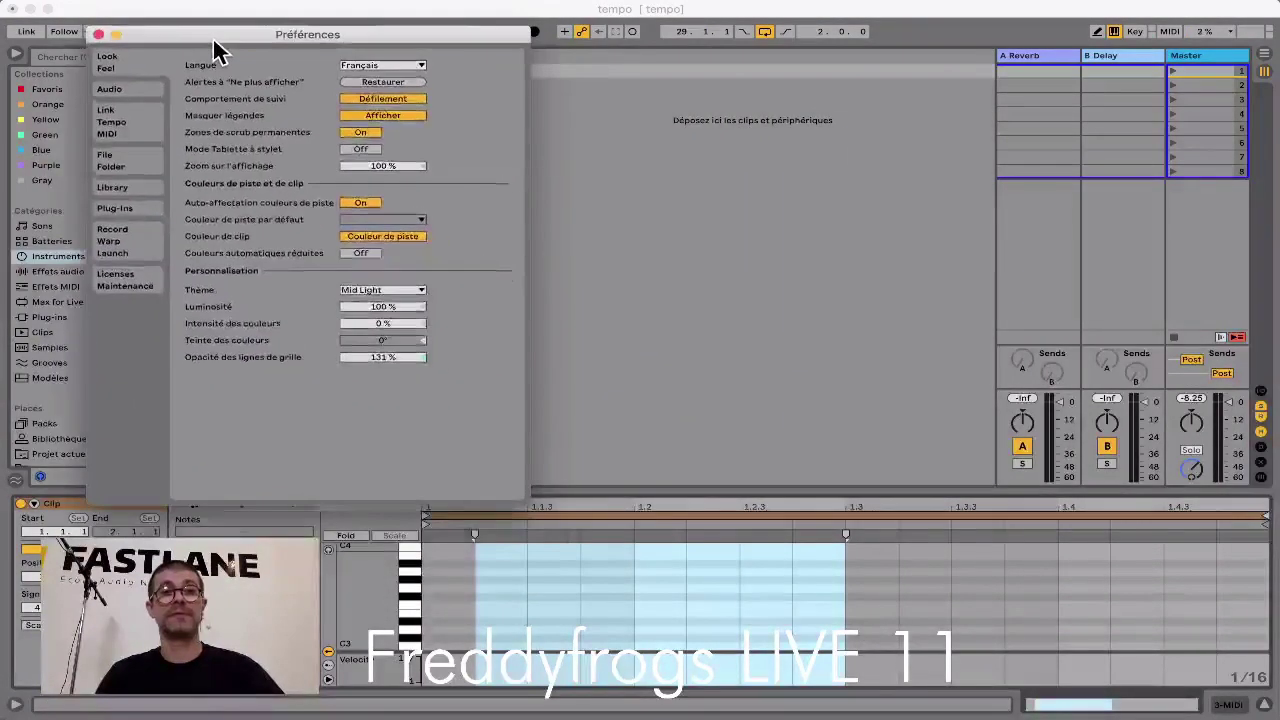
mouse_move(365, 355)
mouse_down()
mouse_move(365, 460)
mouse_move(365, 340)
mouse_move(365, 375)
mouse_up()
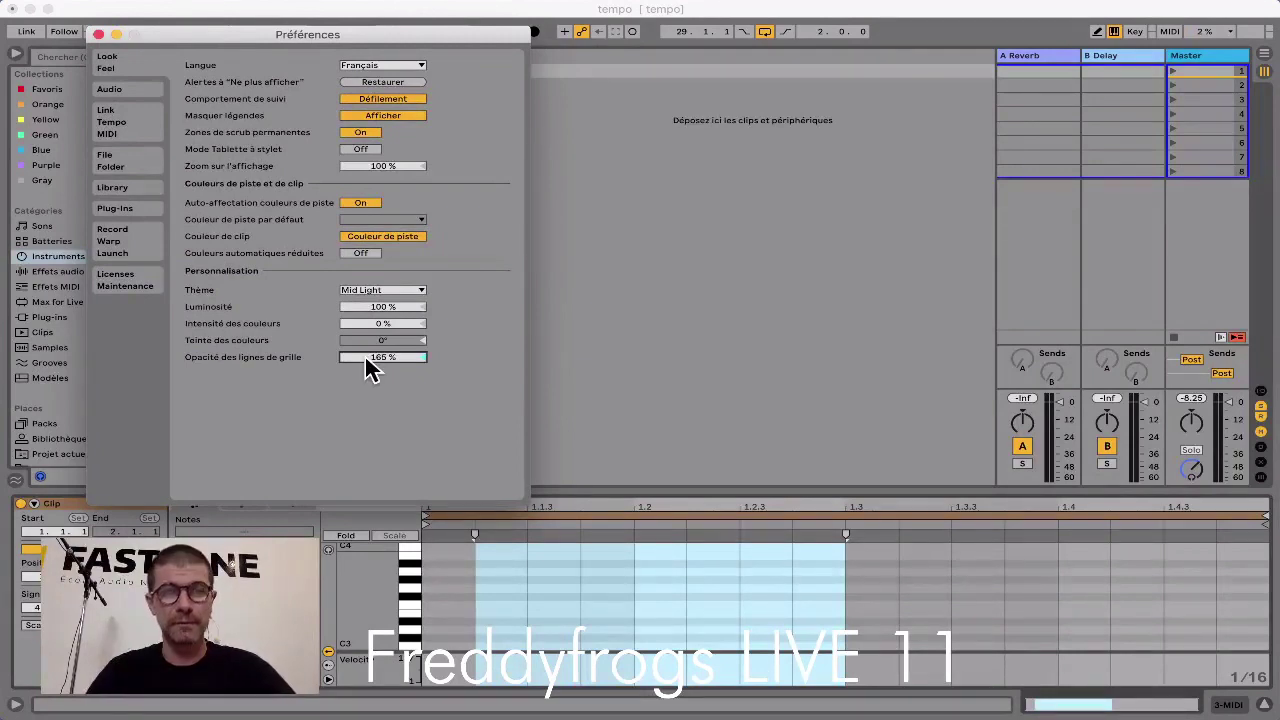
mouse_move(366, 368)
mouse_down()
mouse_move(366, 385)
mouse_move(366, 368)
mouse_up()
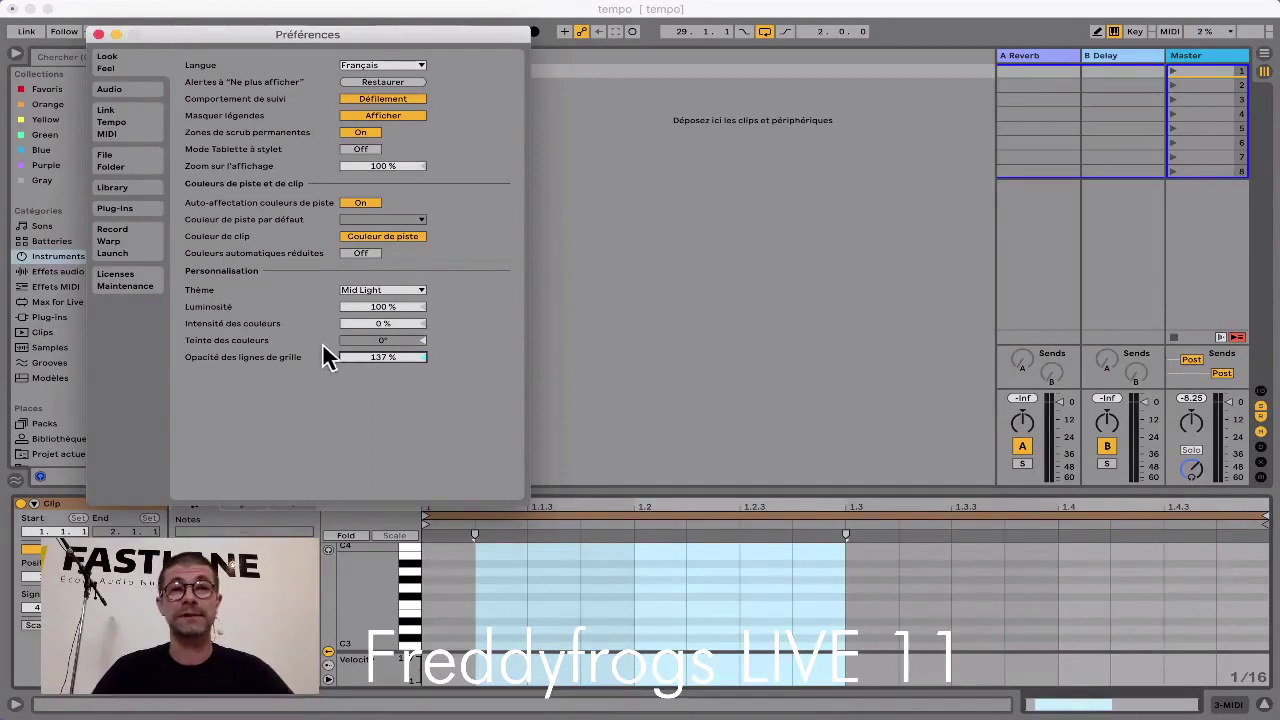
click(361, 253)
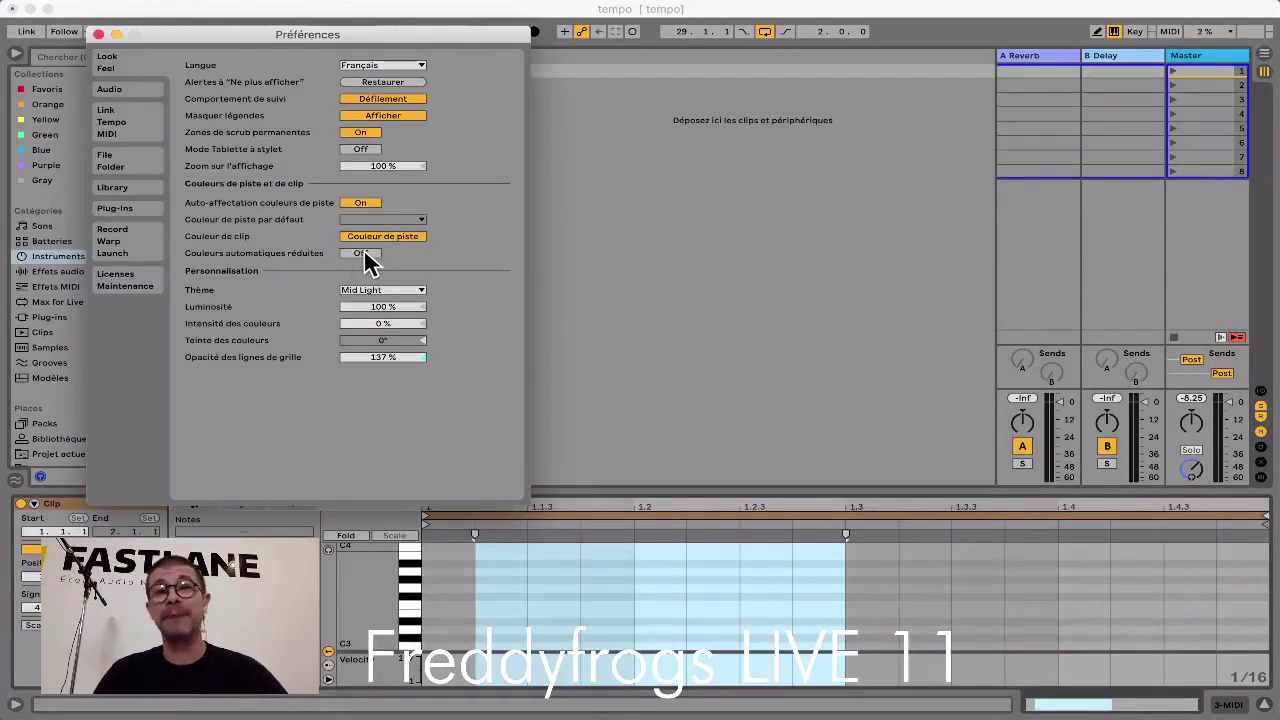
click(98, 35)
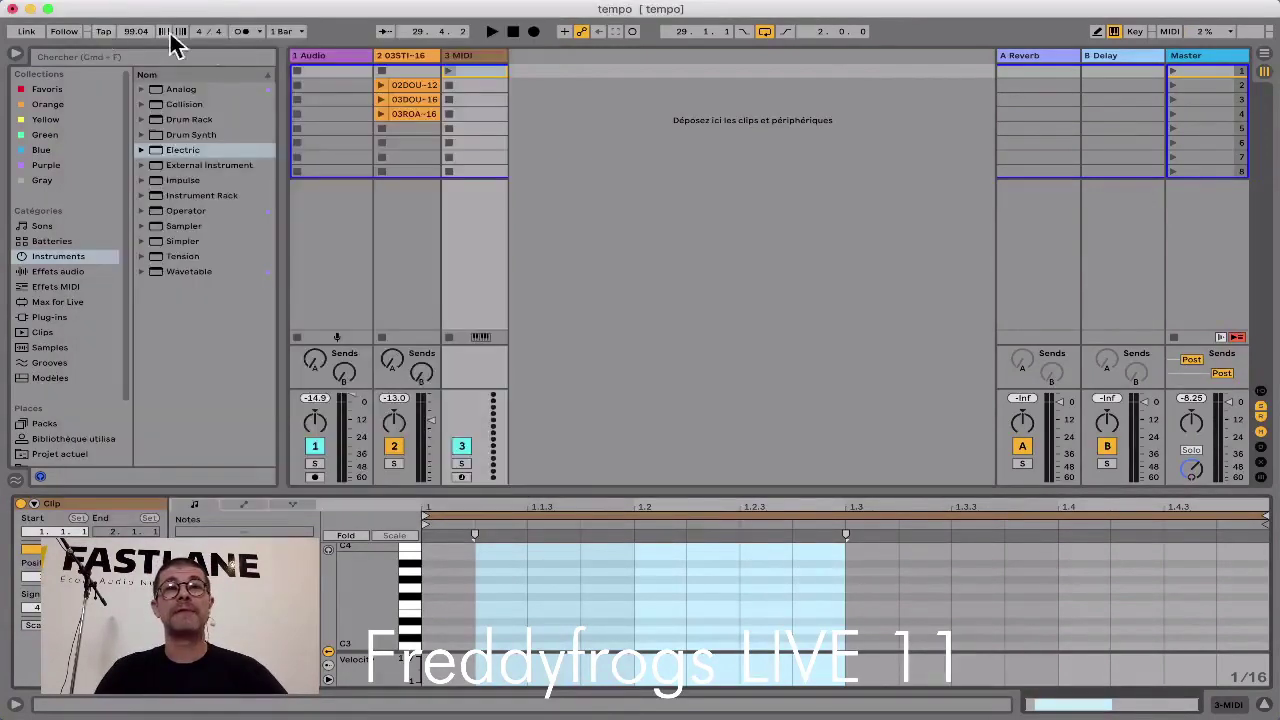
Step: Examine the colour palette offered for the 1 Audio track and the reduced automatic colours option in the preferences
right_click(331, 54)
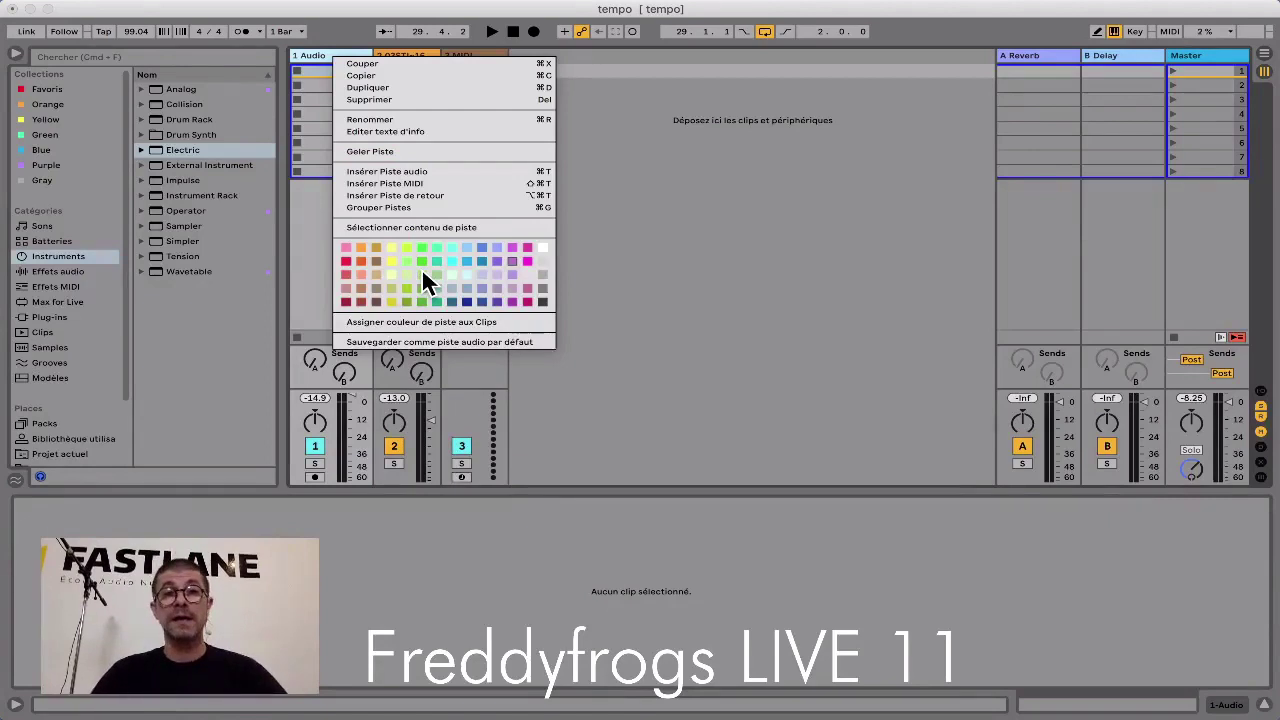
click(608, 200)
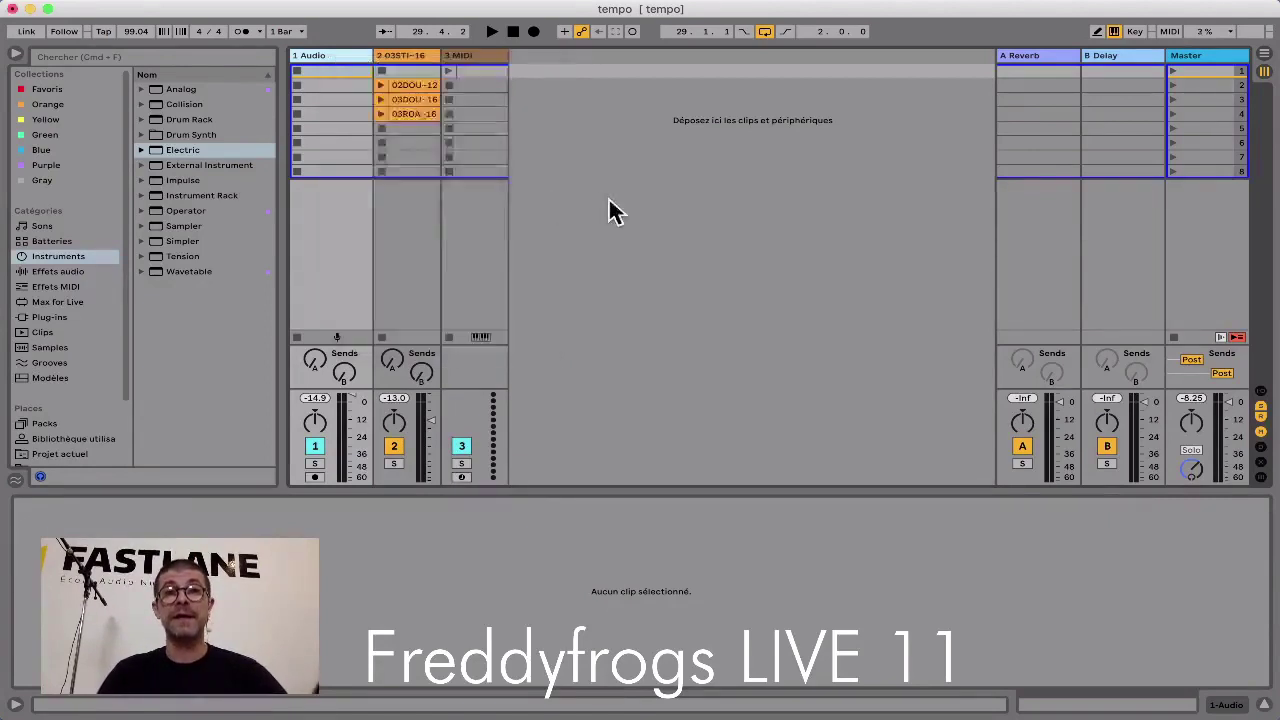
key(super+comma)
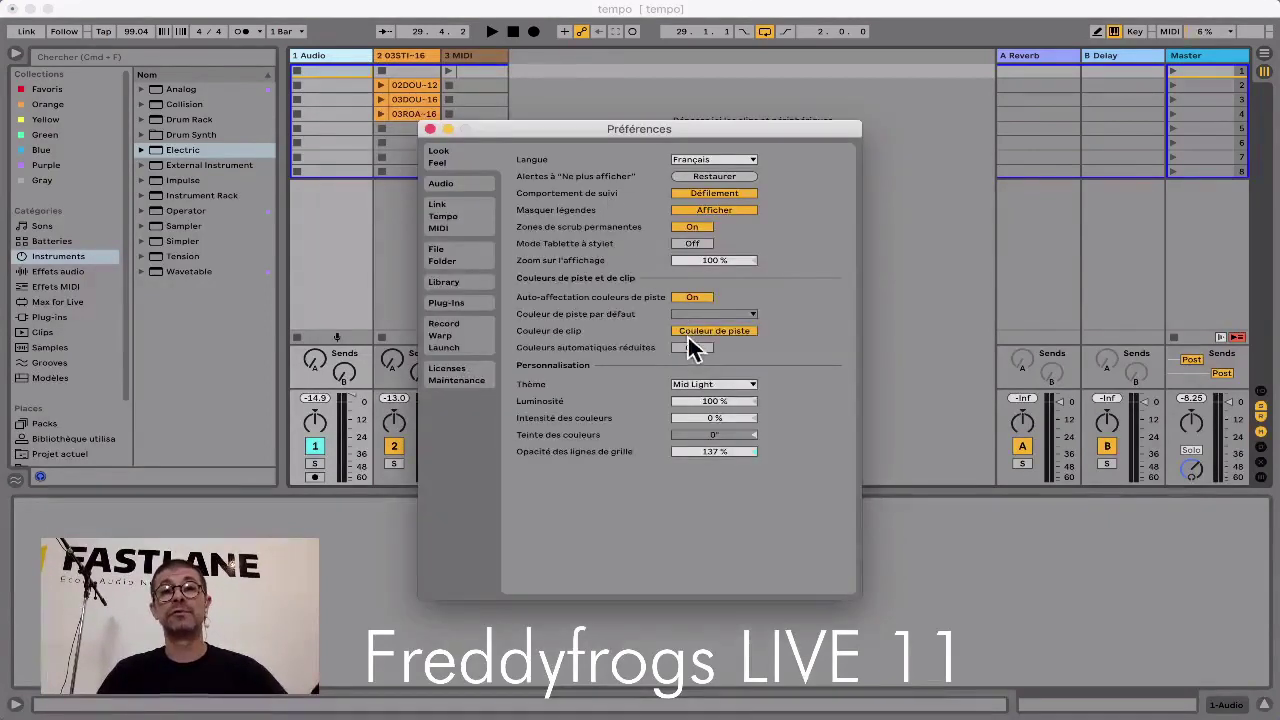
click(692, 347)
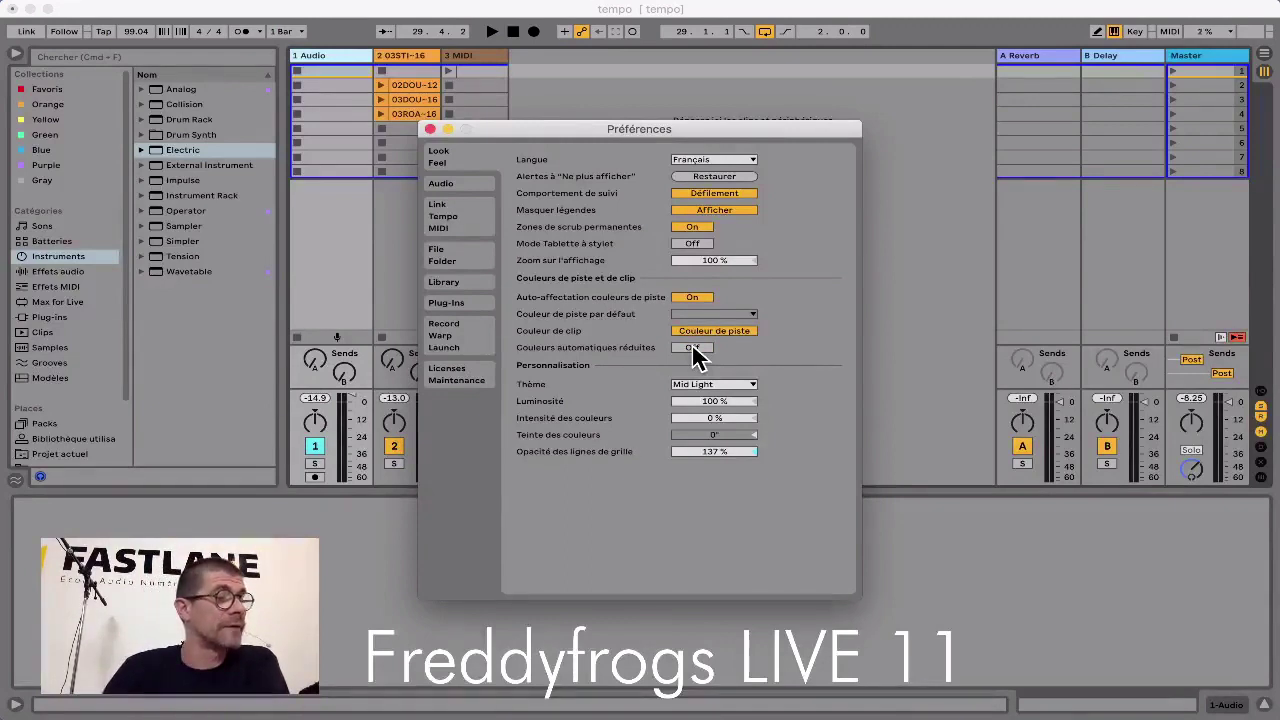
Step: In the Link Tempo MIDI preferences, toggle the tempo follower button's display, leave it shown, and choose Ext. In channel 1/2 as input
click(466, 194)
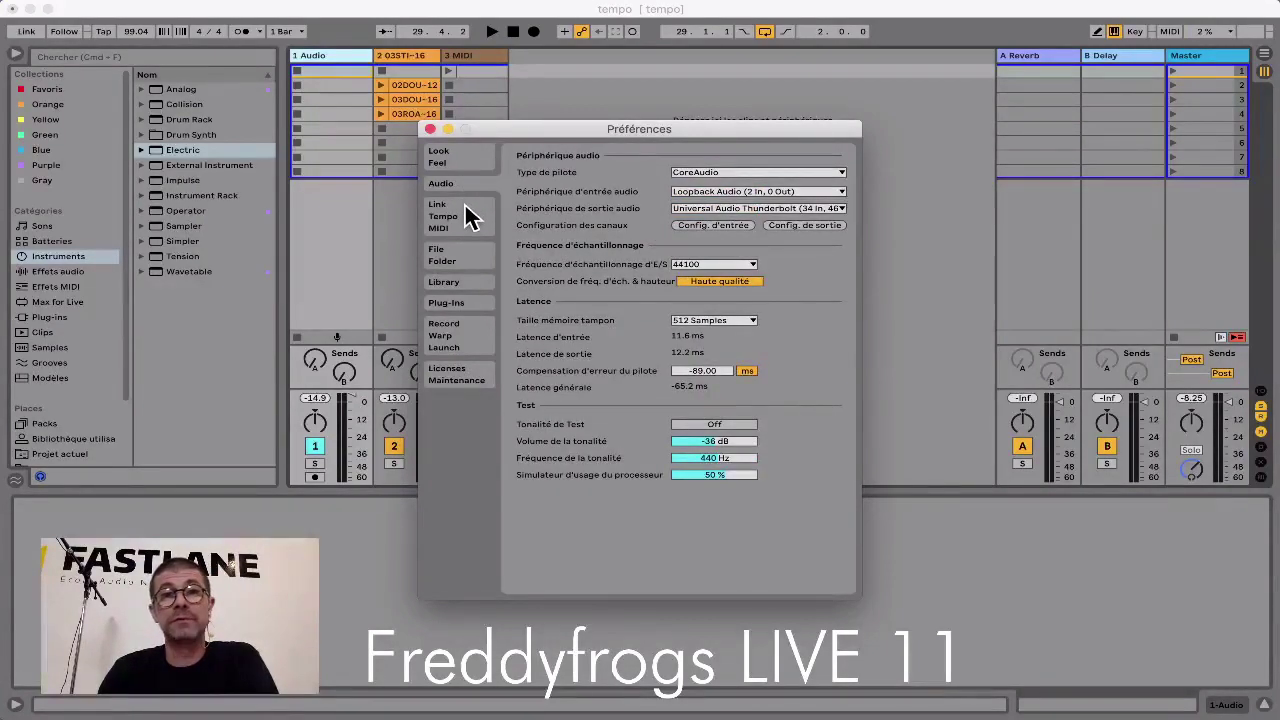
click(466, 218)
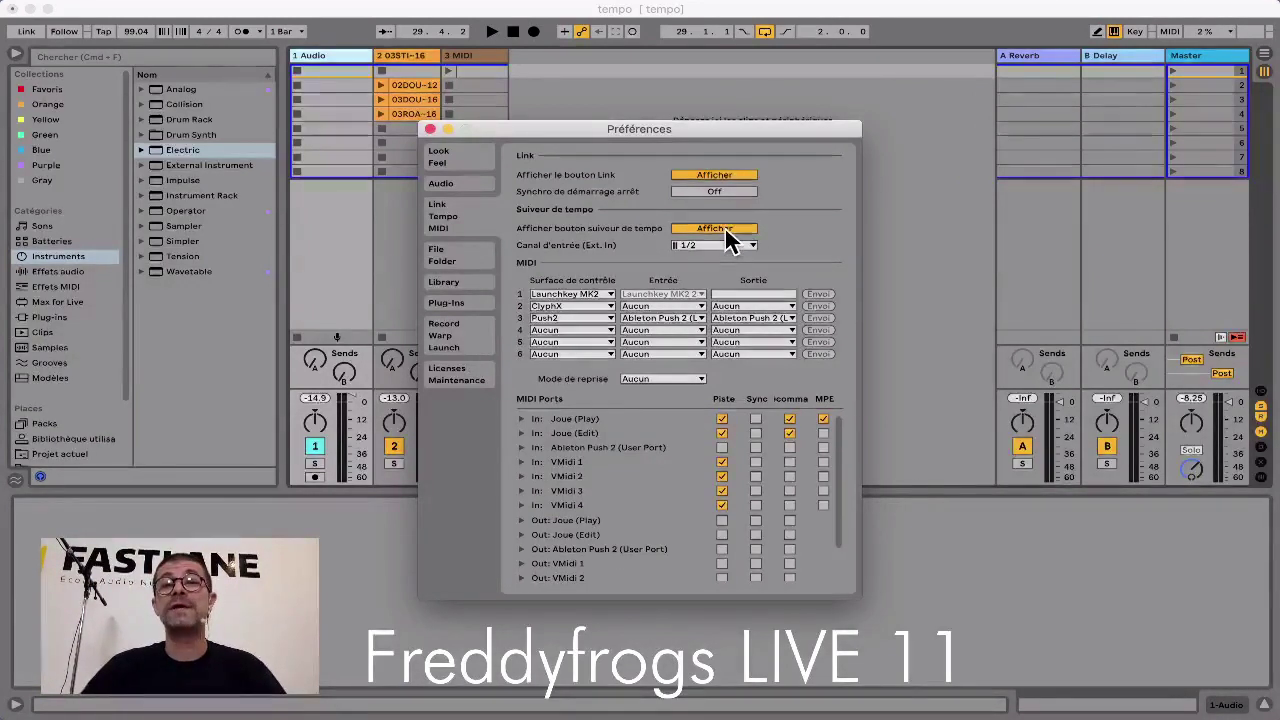
click(728, 230)
click(728, 230)
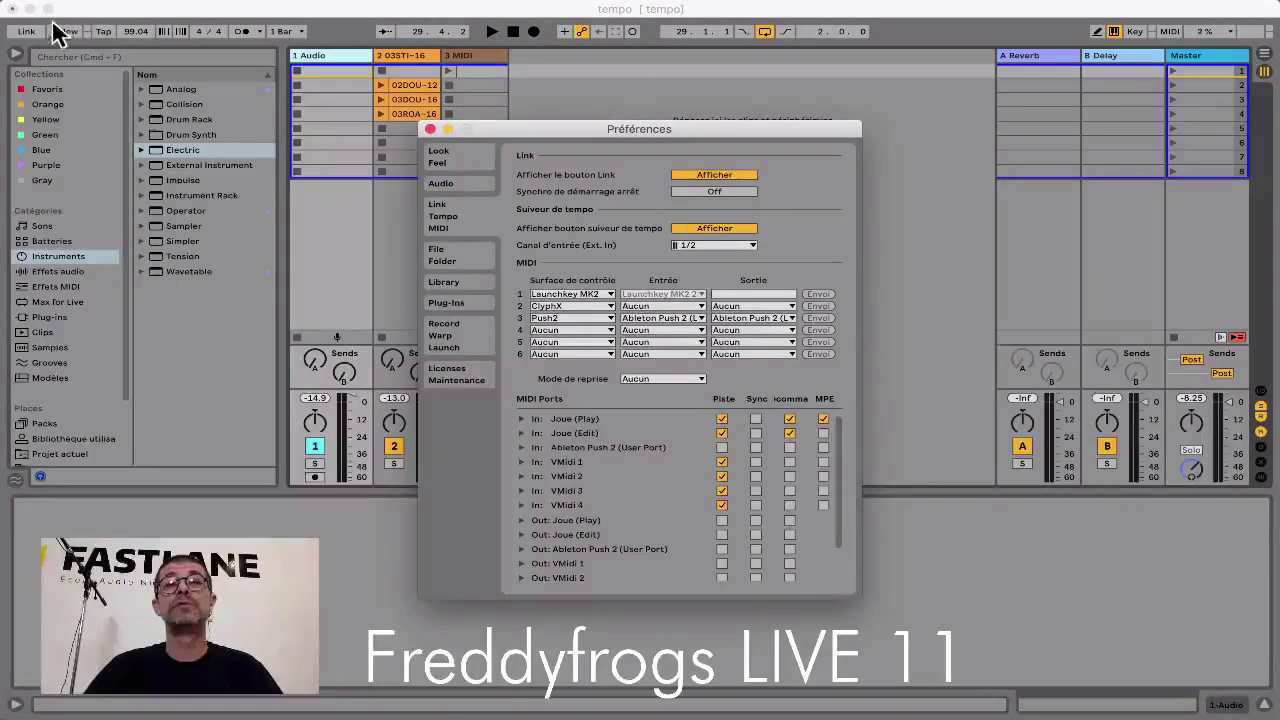
click(700, 227)
click(701, 228)
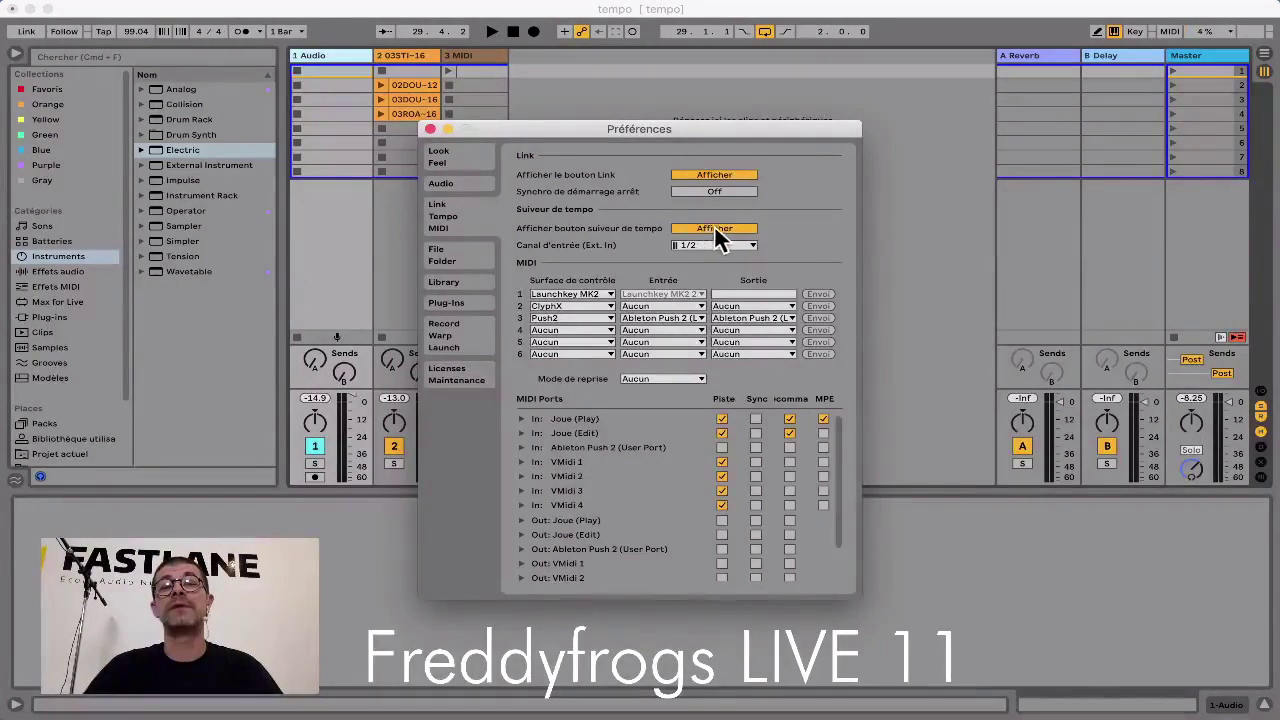
click(720, 246)
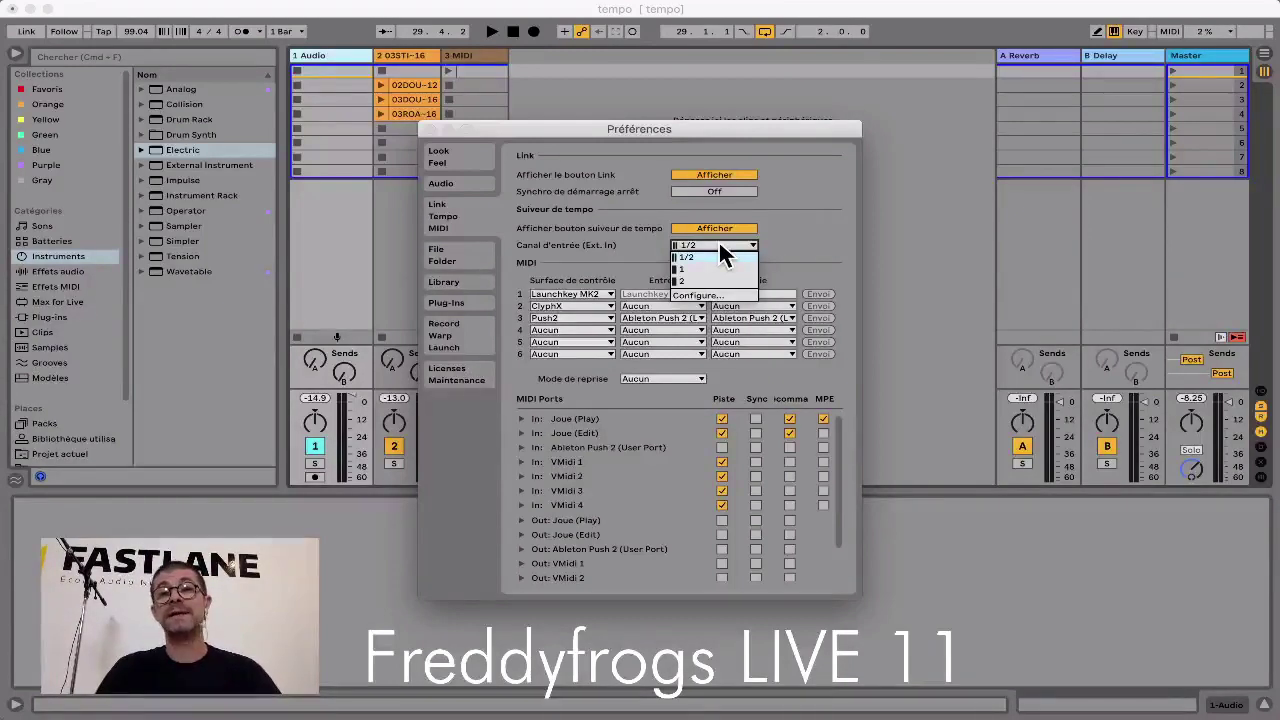
click(713, 258)
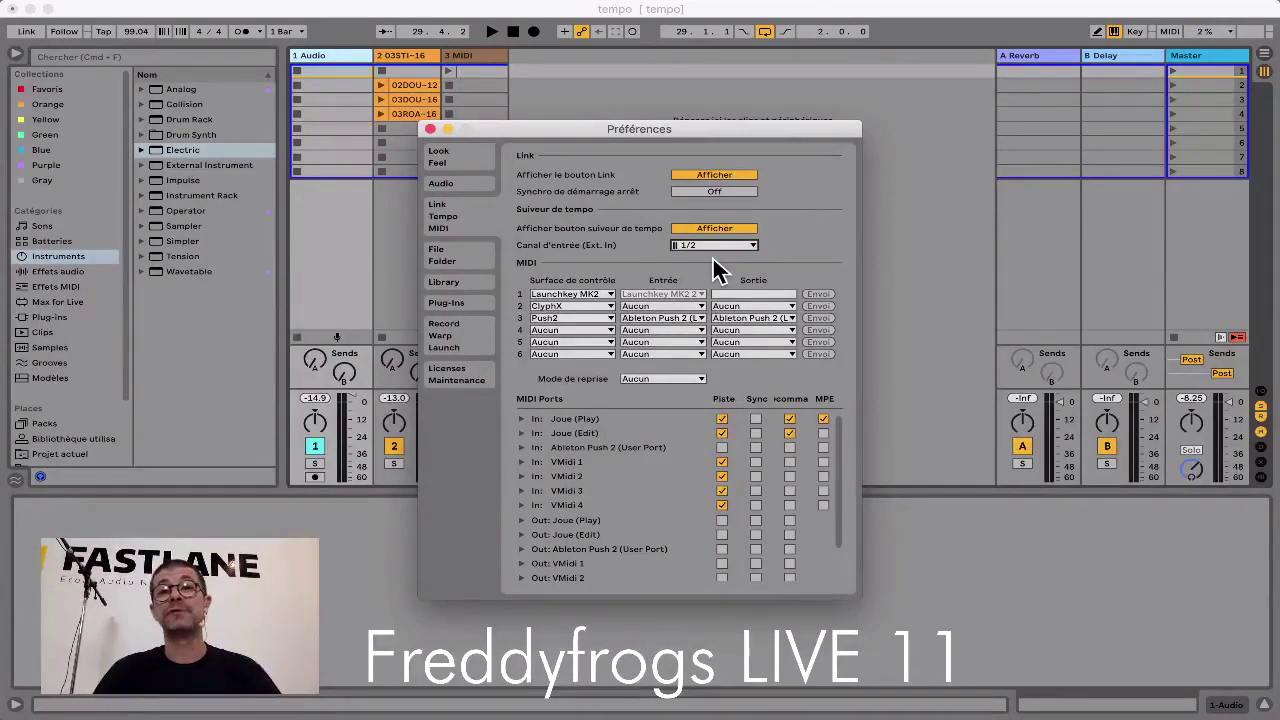
key(Escape)
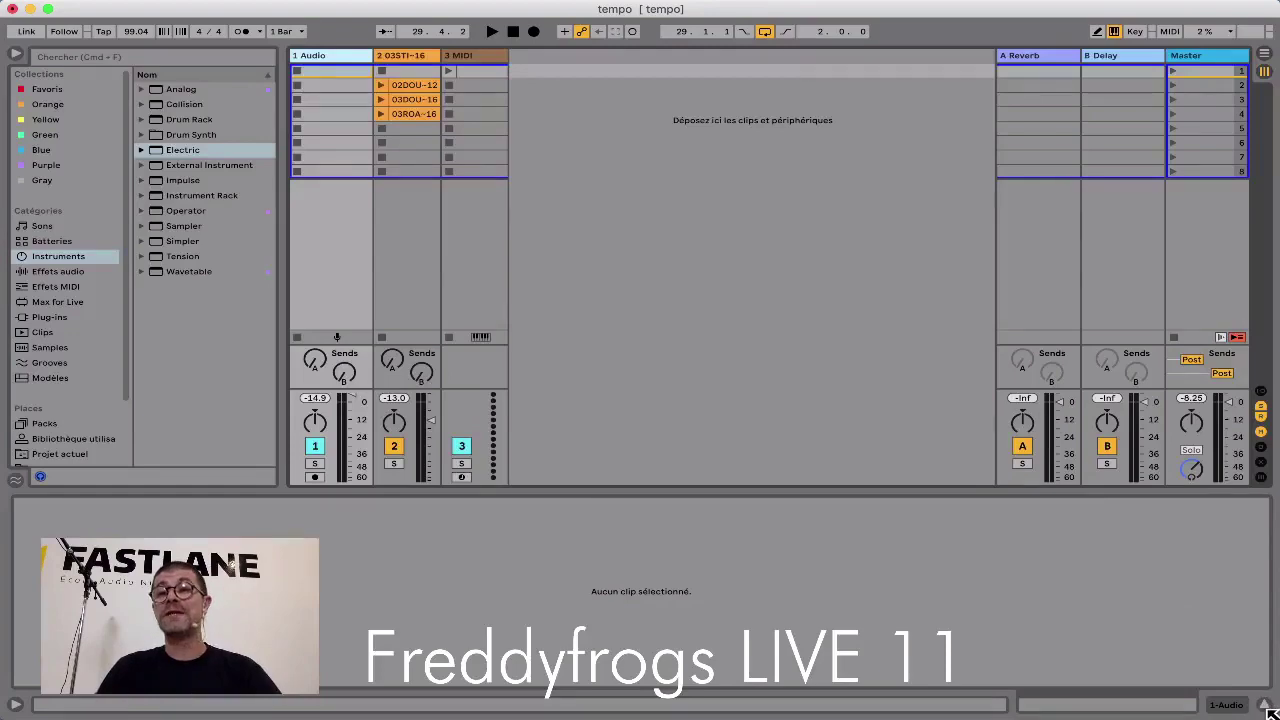
Step: Narrow the Live window to uncover the drum video beside it, and hide the browser
drag(1270, 712, 722, 712)
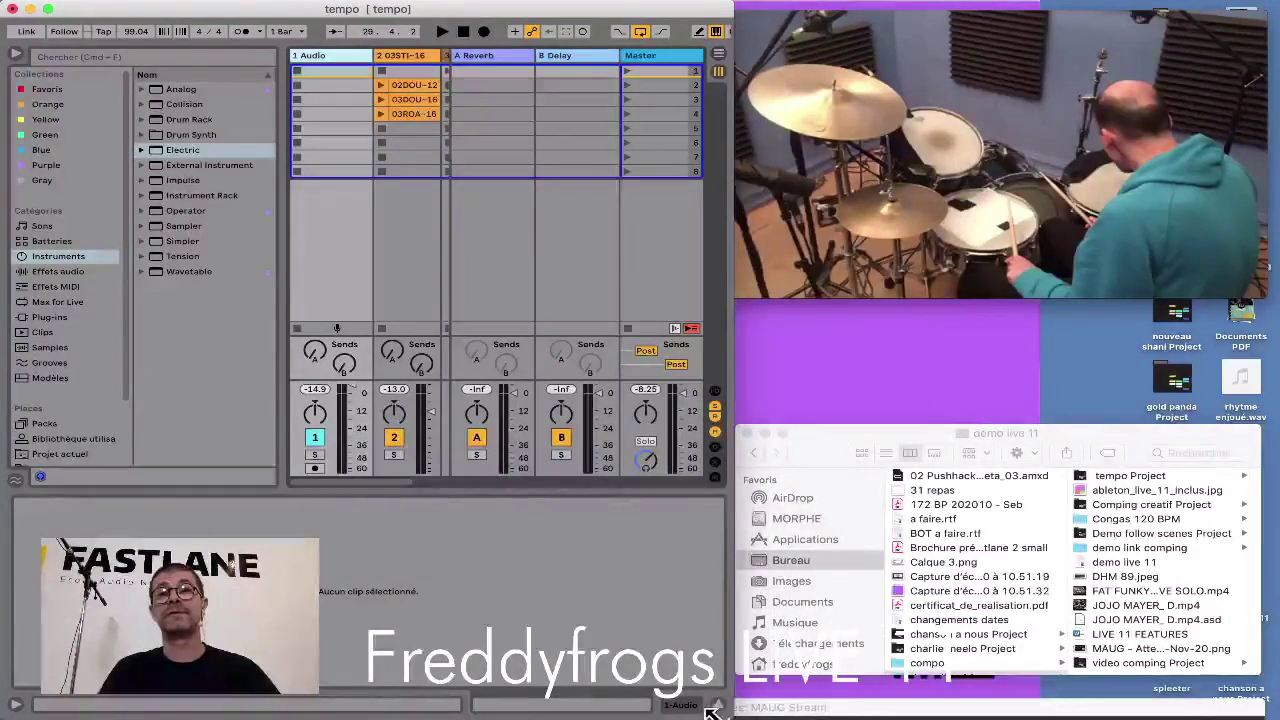
double_click(280, 343)
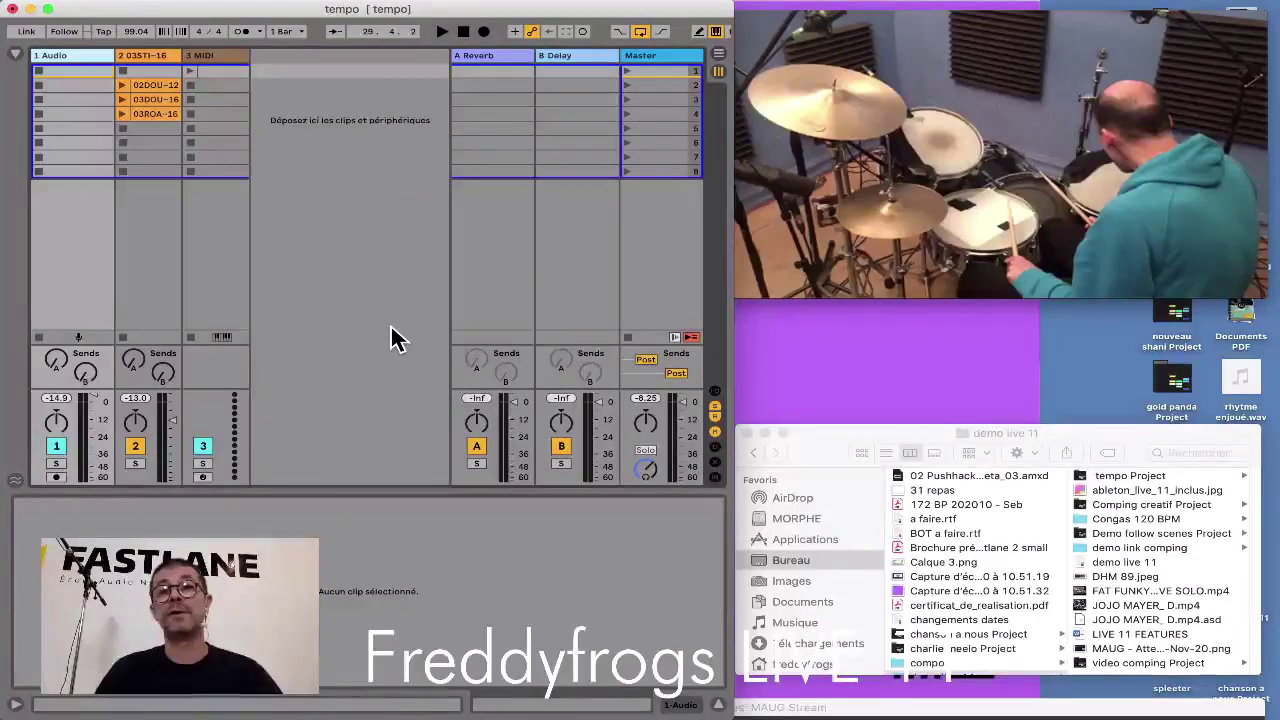
click(959, 87)
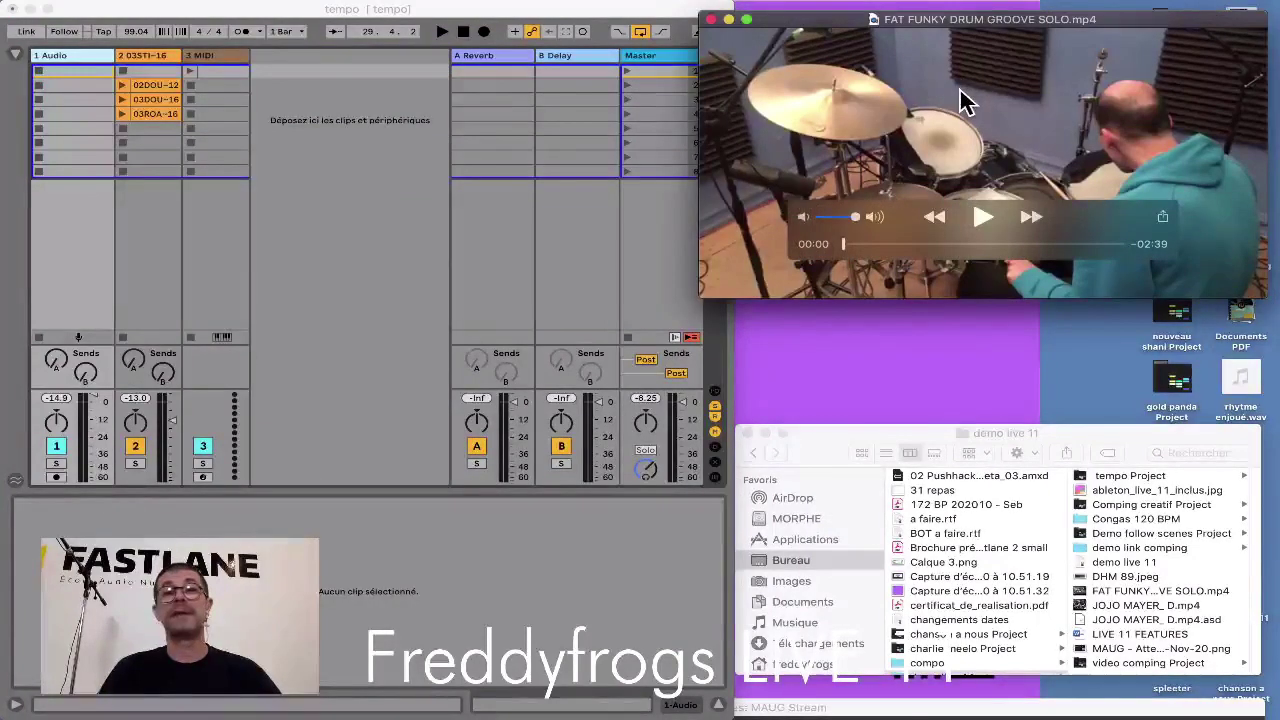
key(space)
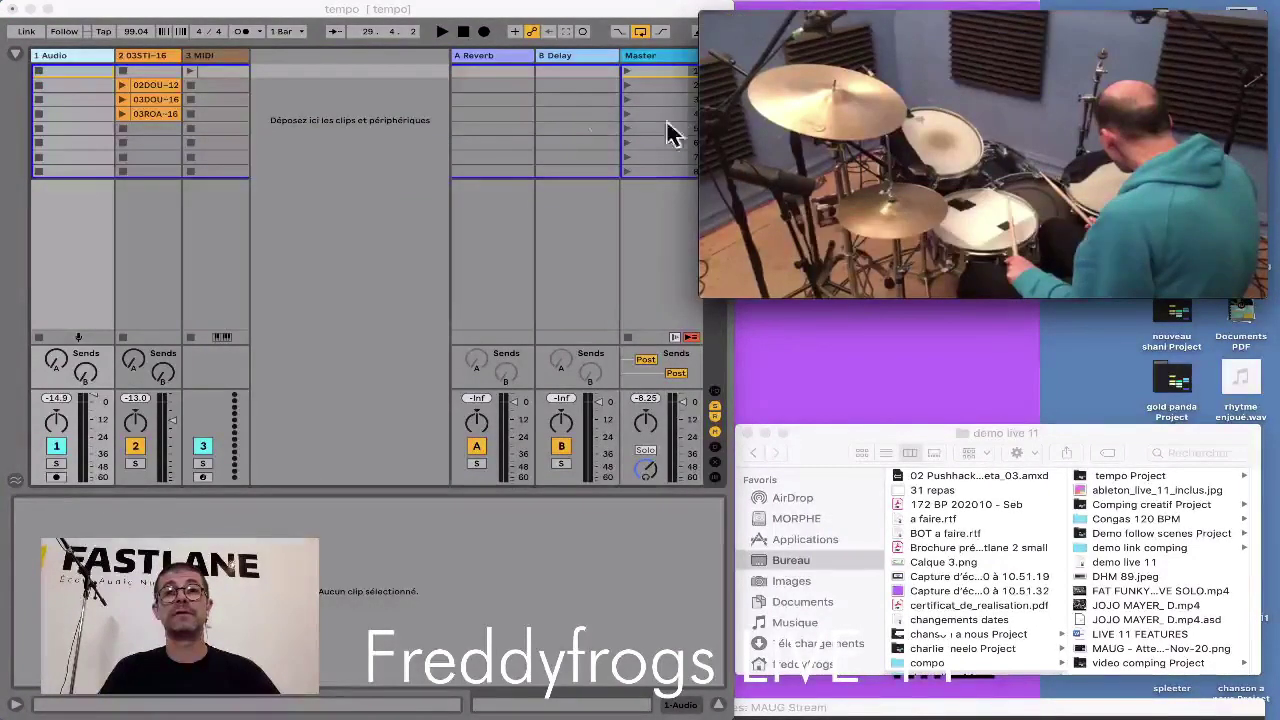
Step: Show the tracks' input/output section and turn on tempo Follow in the Live set
click(68, 62)
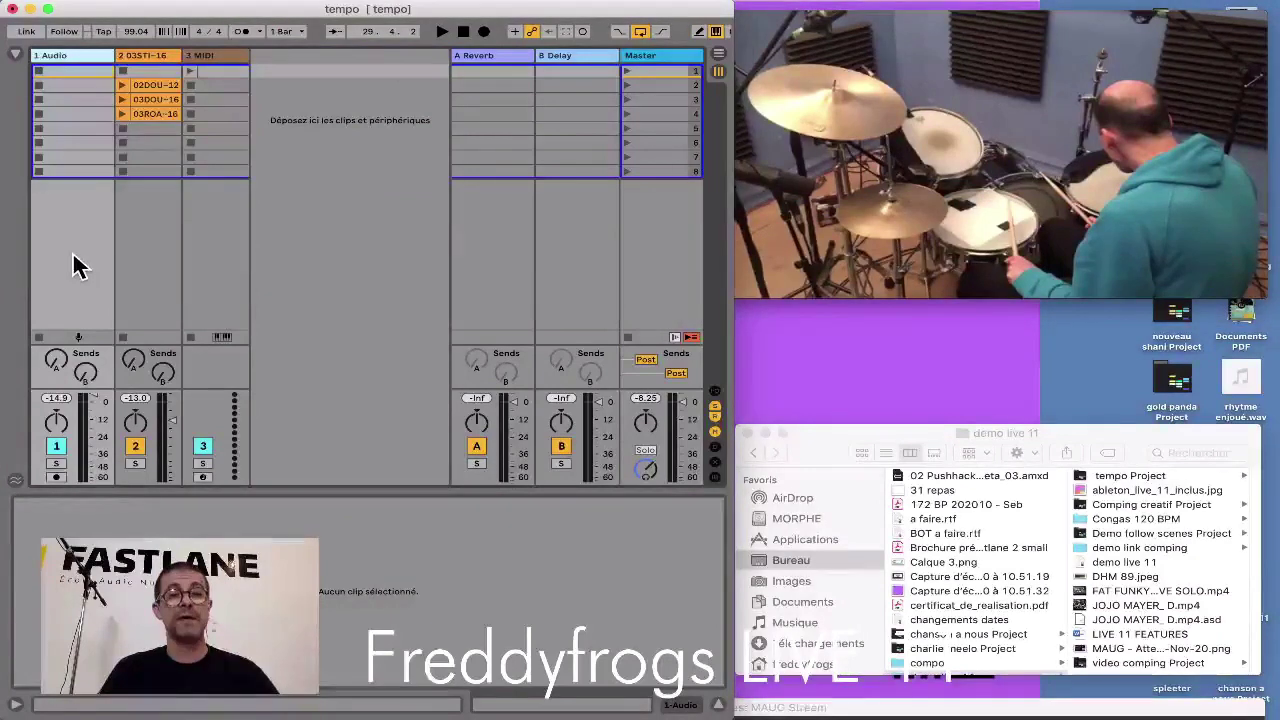
key(super+alt+i)
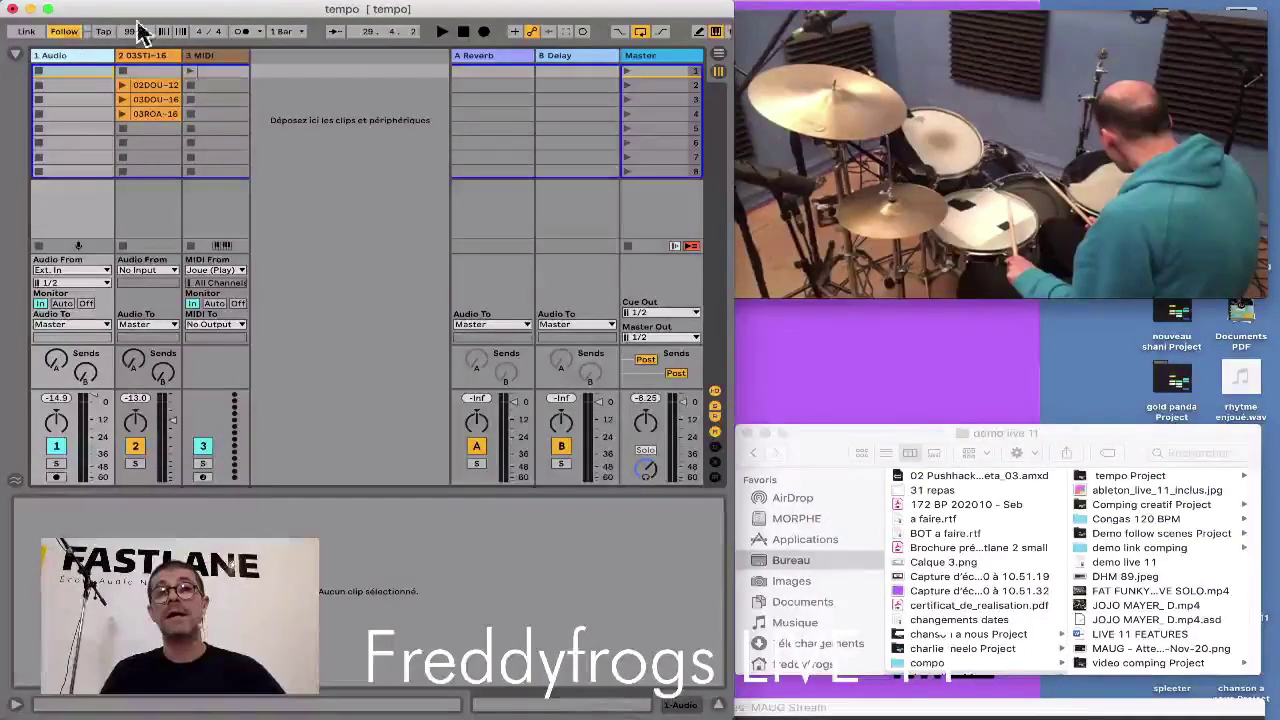
Step: Play FAT FUNKY DRUM GROOVE SOLO.mp4 in the video player to feed the tempo follower, and return to Live
mouse_move(935, 133)
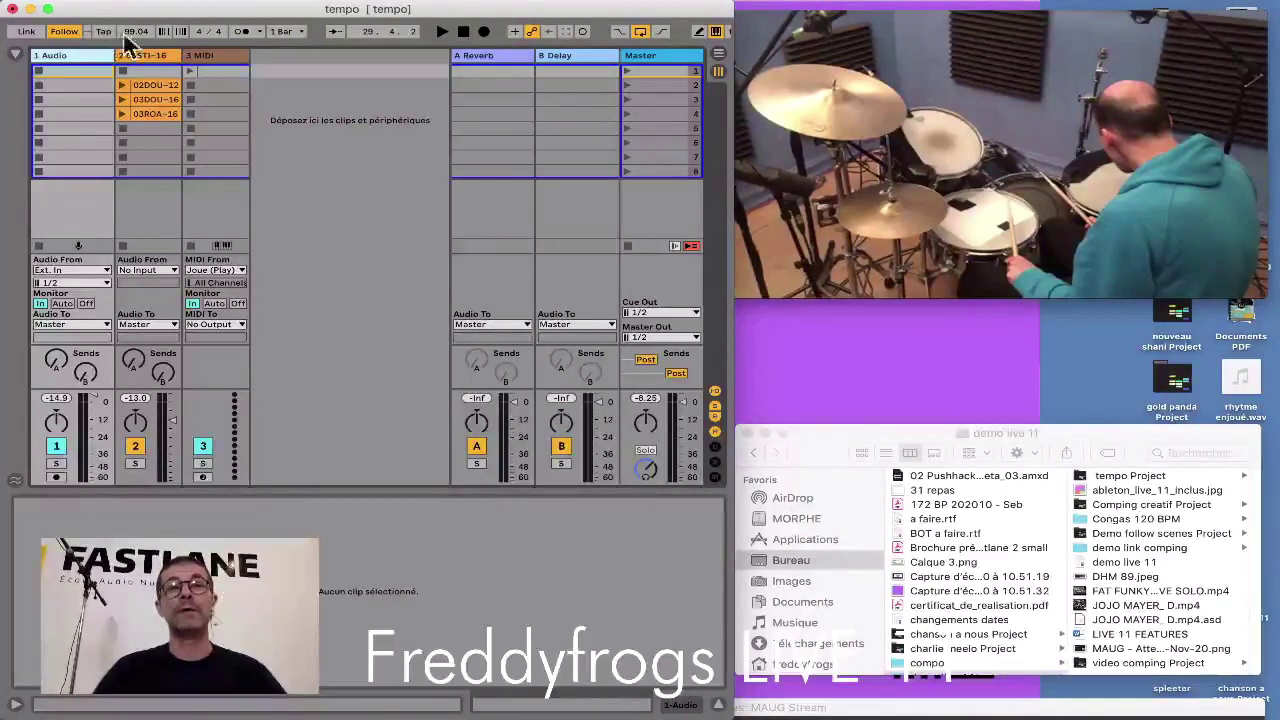
click(980, 222)
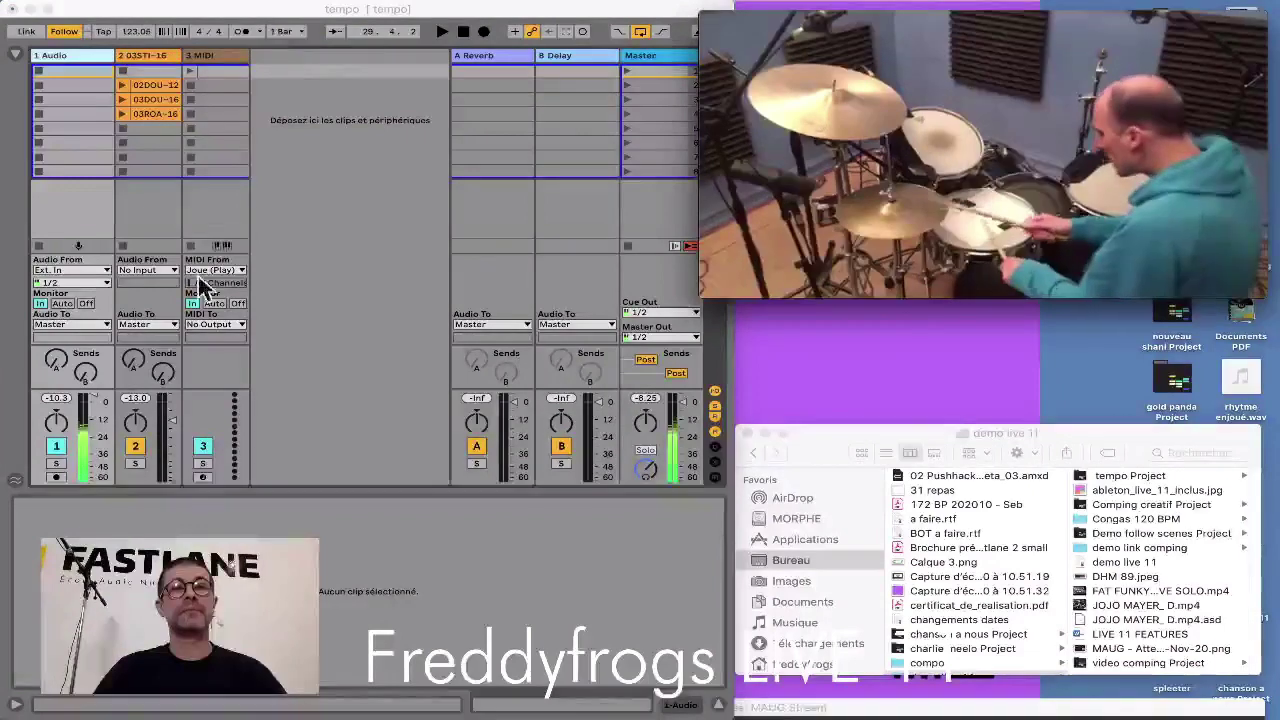
click(100, 392)
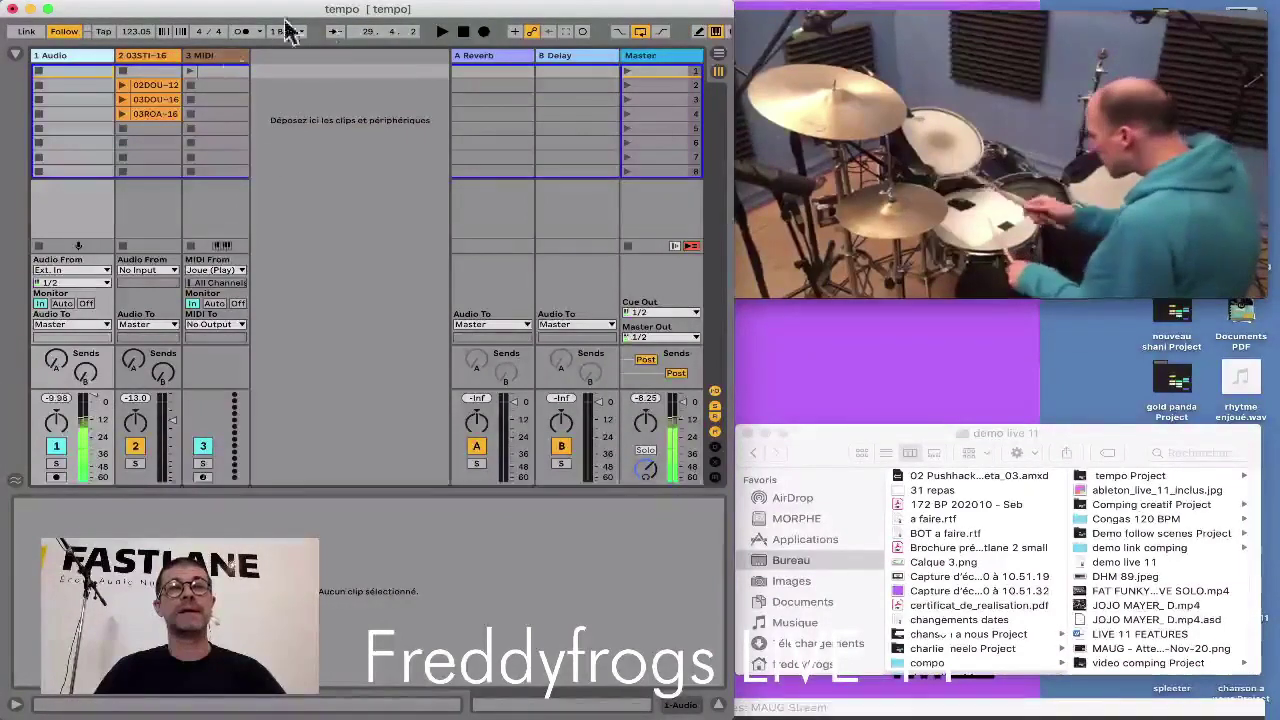
Step: Turn on the metronome and lower the cue volume on the Master track
click(242, 31)
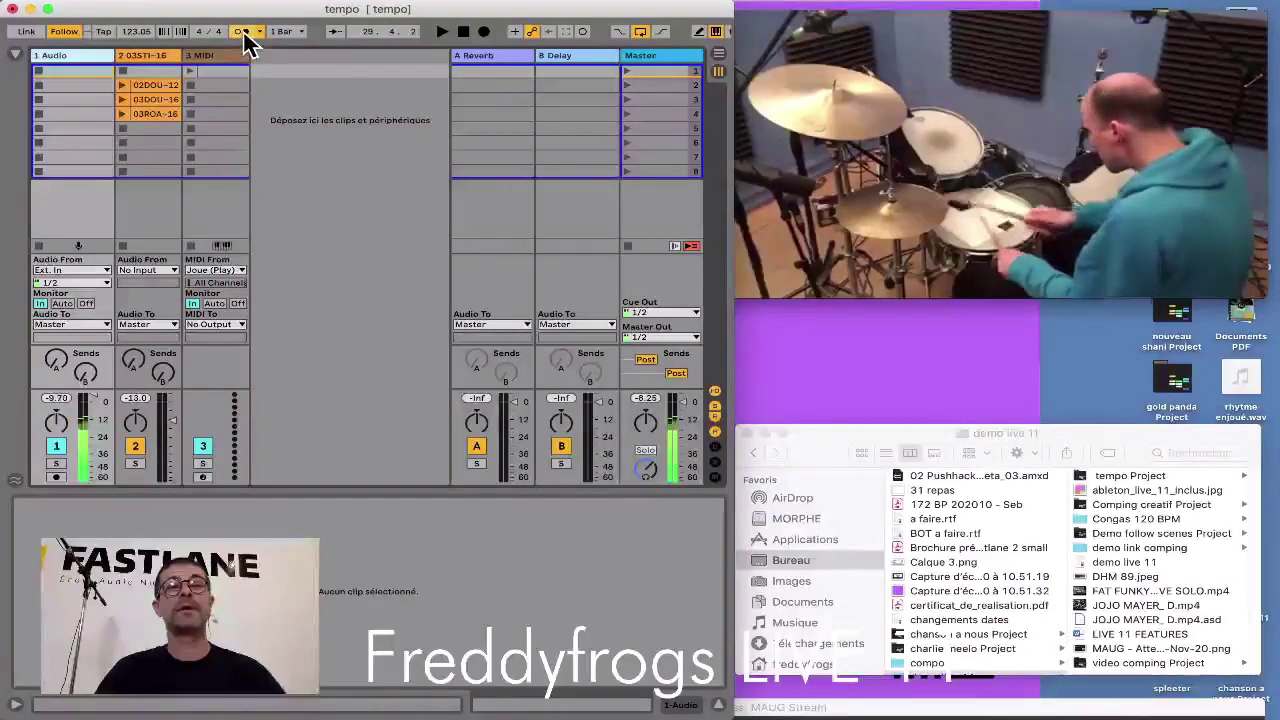
drag(641, 466, 641, 488)
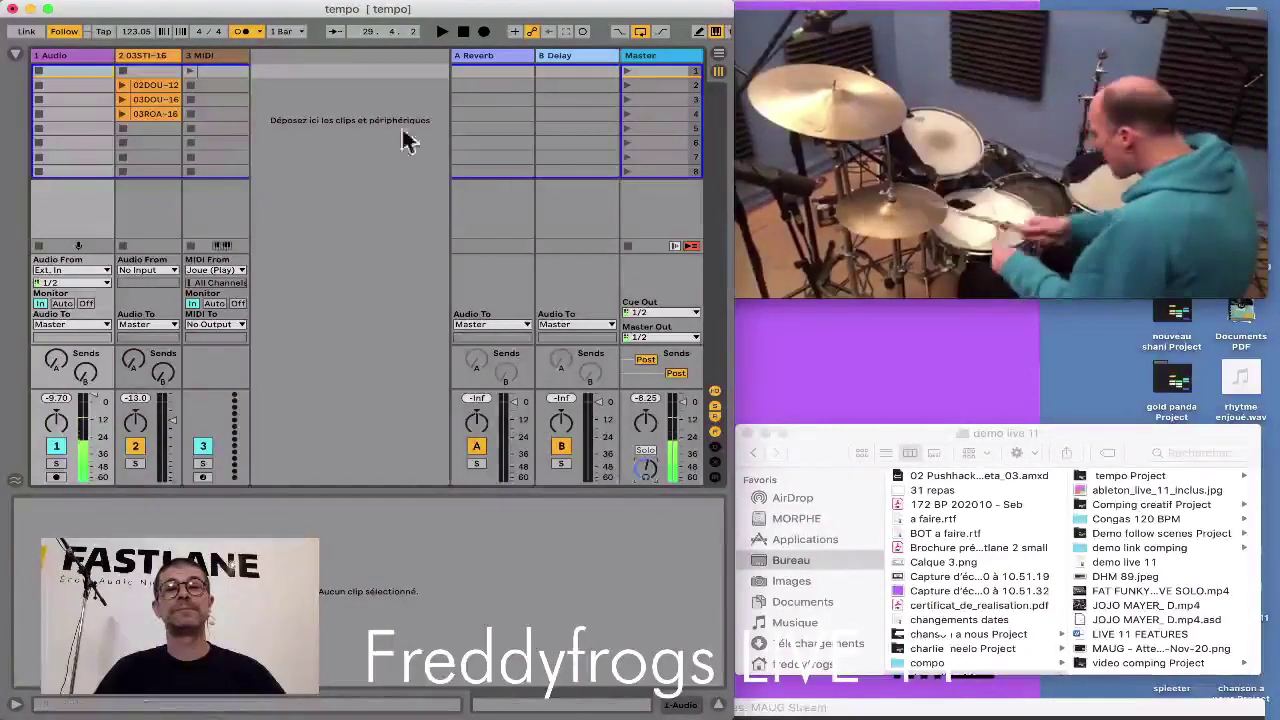
Step: Play the set against the drum video, stop it, and tap four beats with the drummer to bring the tempo to about 98 BPM
click(440, 31)
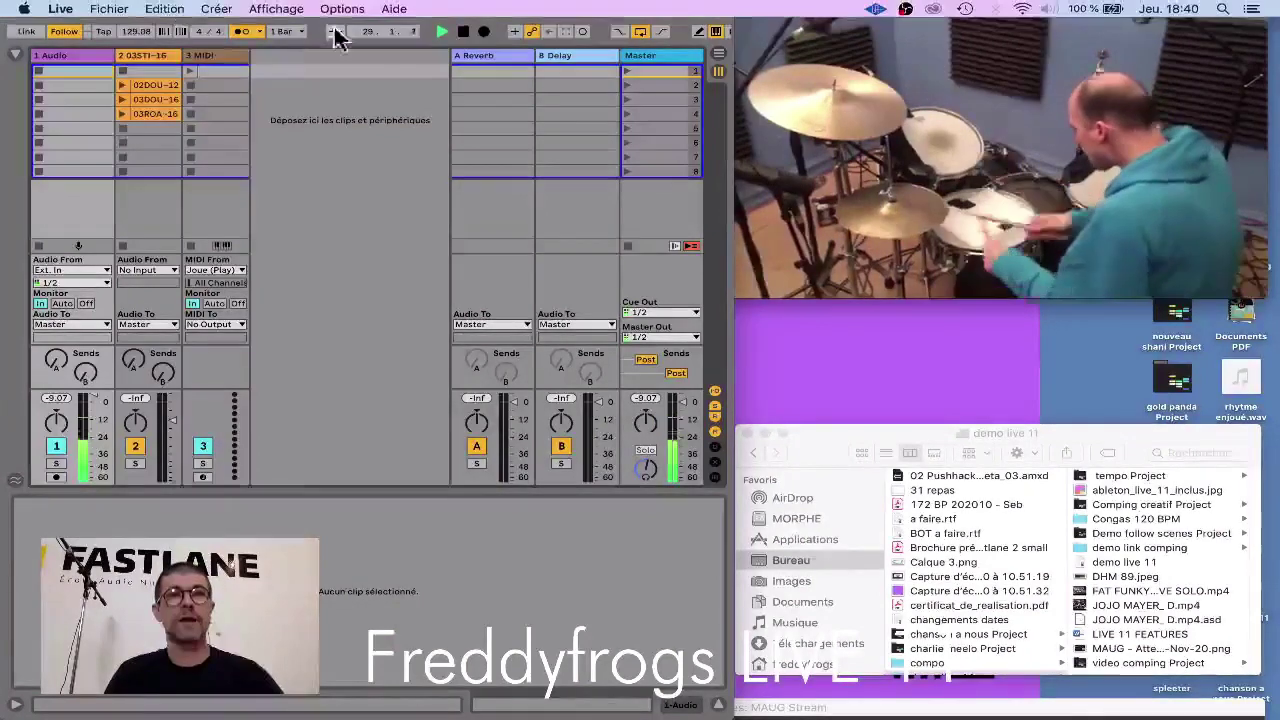
click(463, 31)
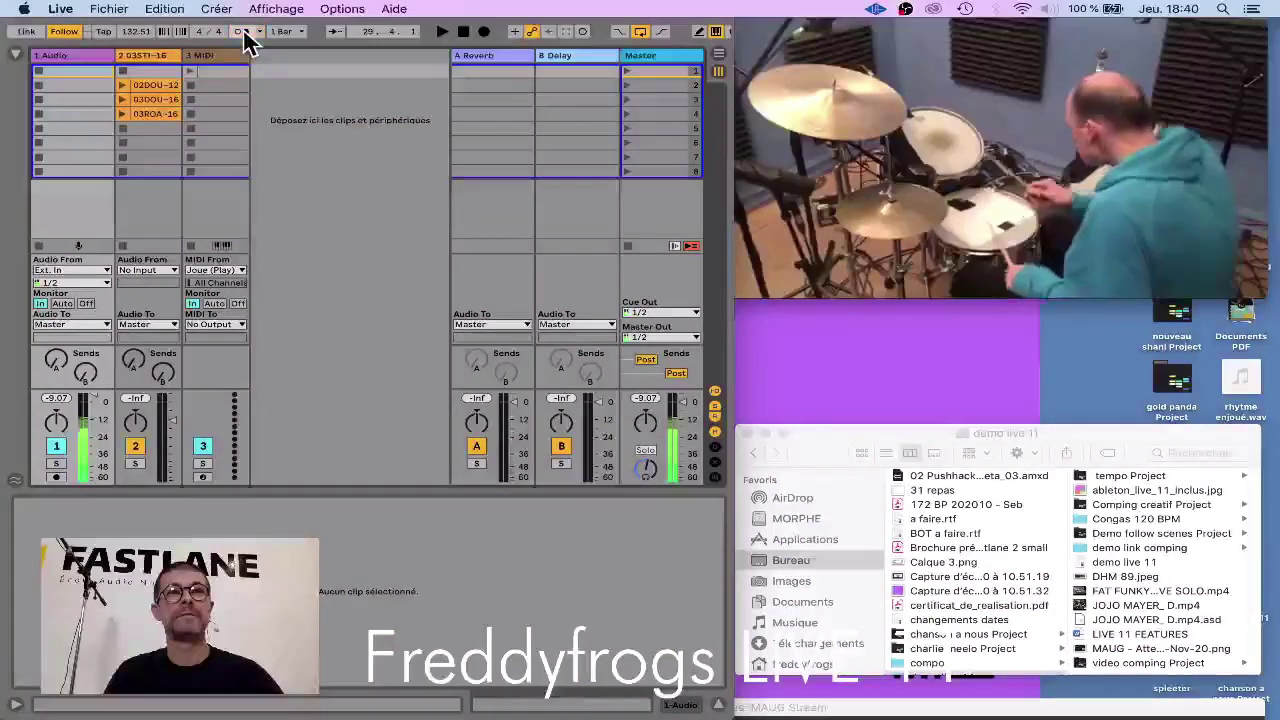
click(101, 32)
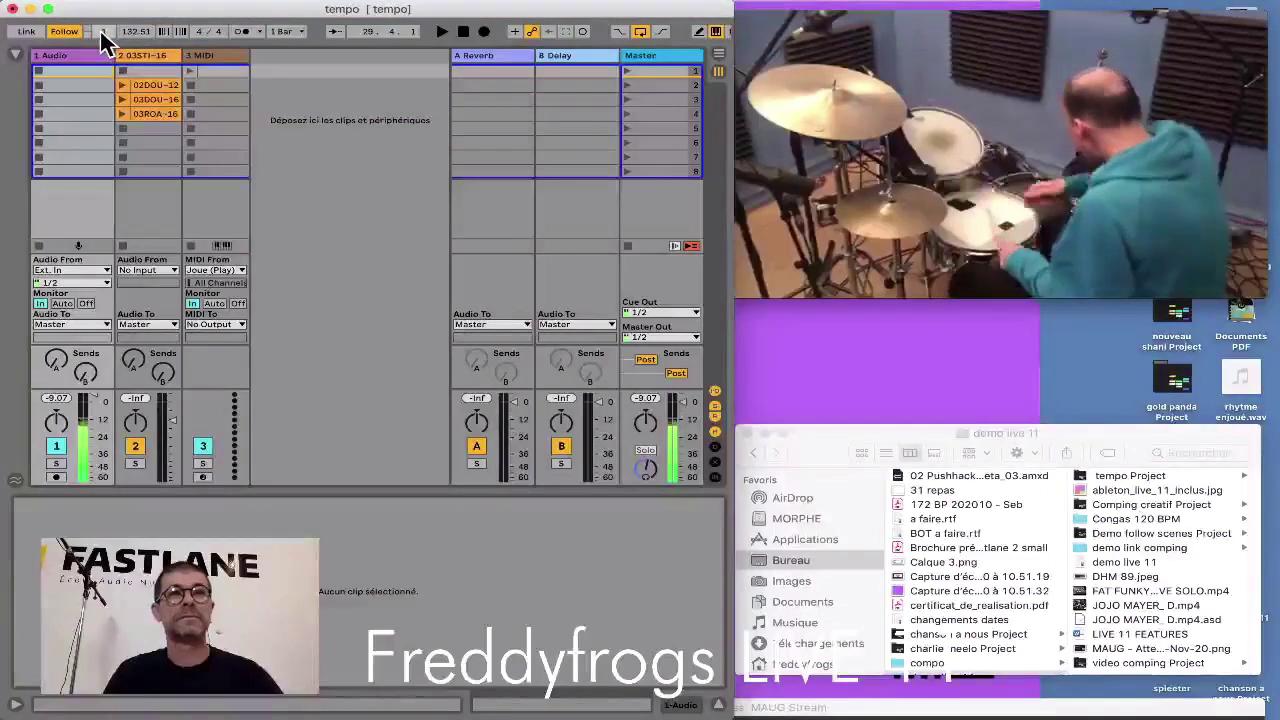
click(100, 32)
click(100, 32)
click(99, 32)
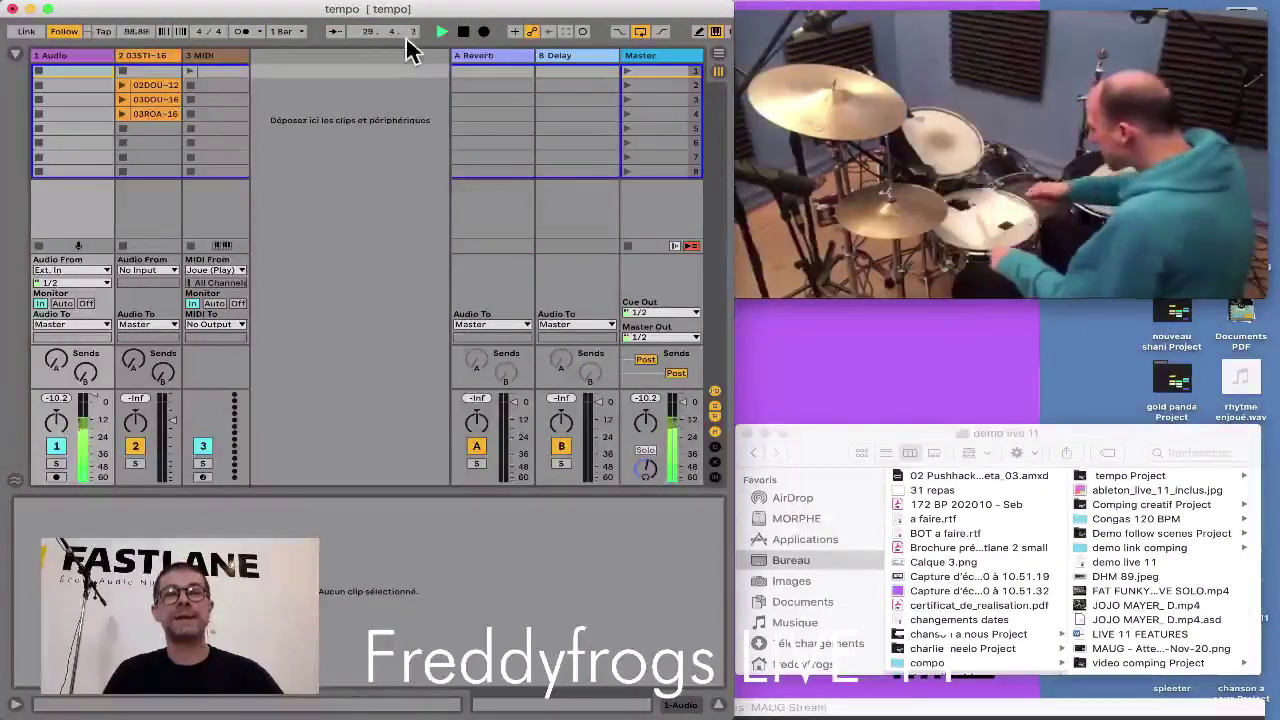
Step: Play the set with the metronome against the drummer, and launch clips 02DOU-12 and 03DOU-16 in turn on track 2
click(243, 32)
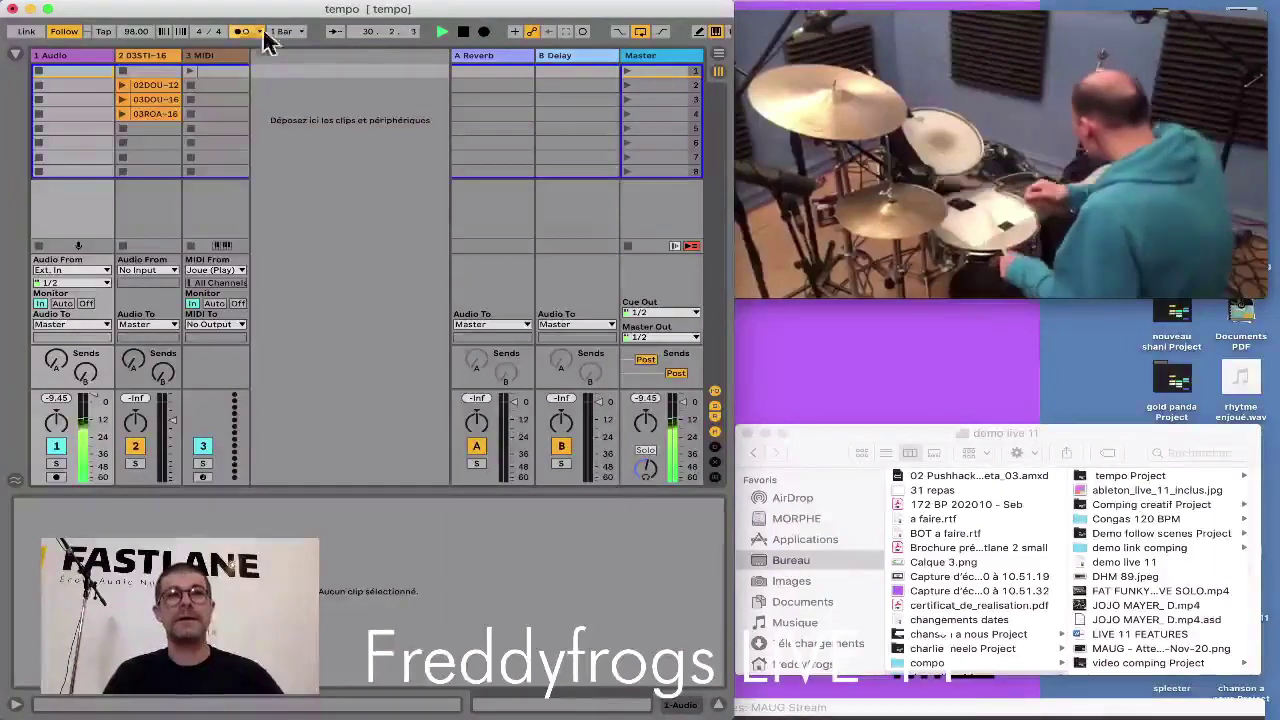
click(443, 32)
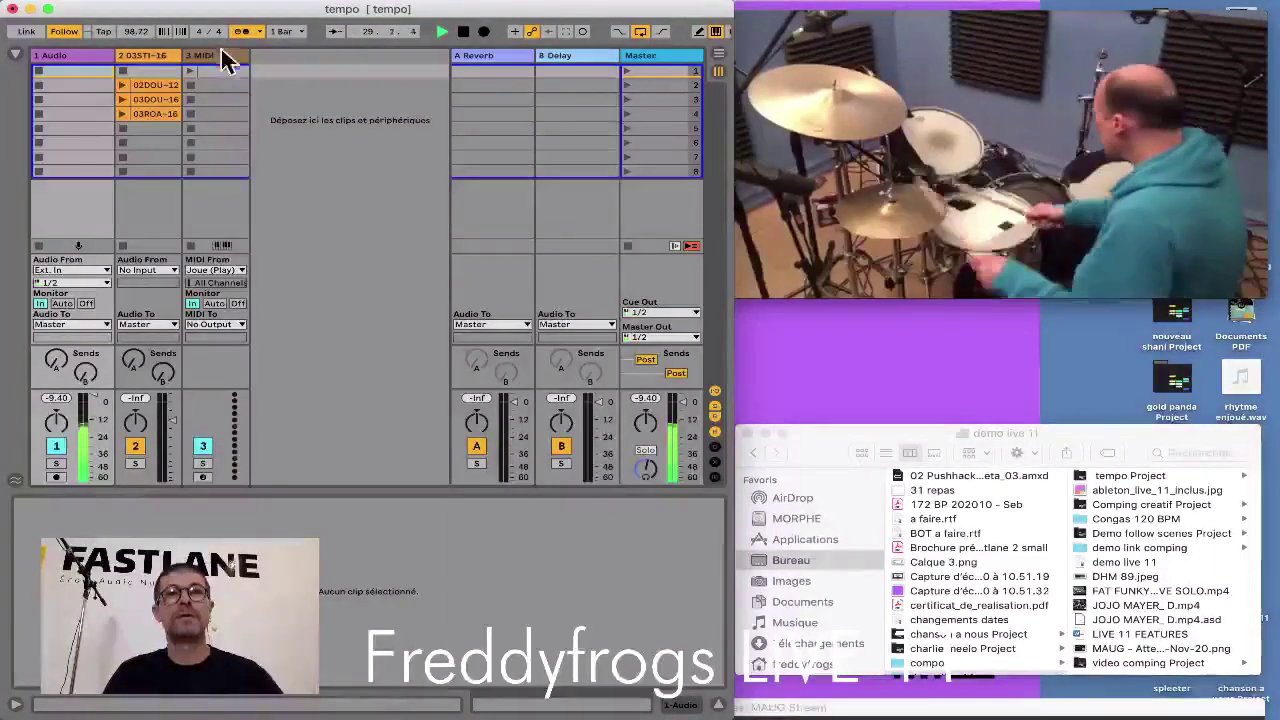
click(122, 85)
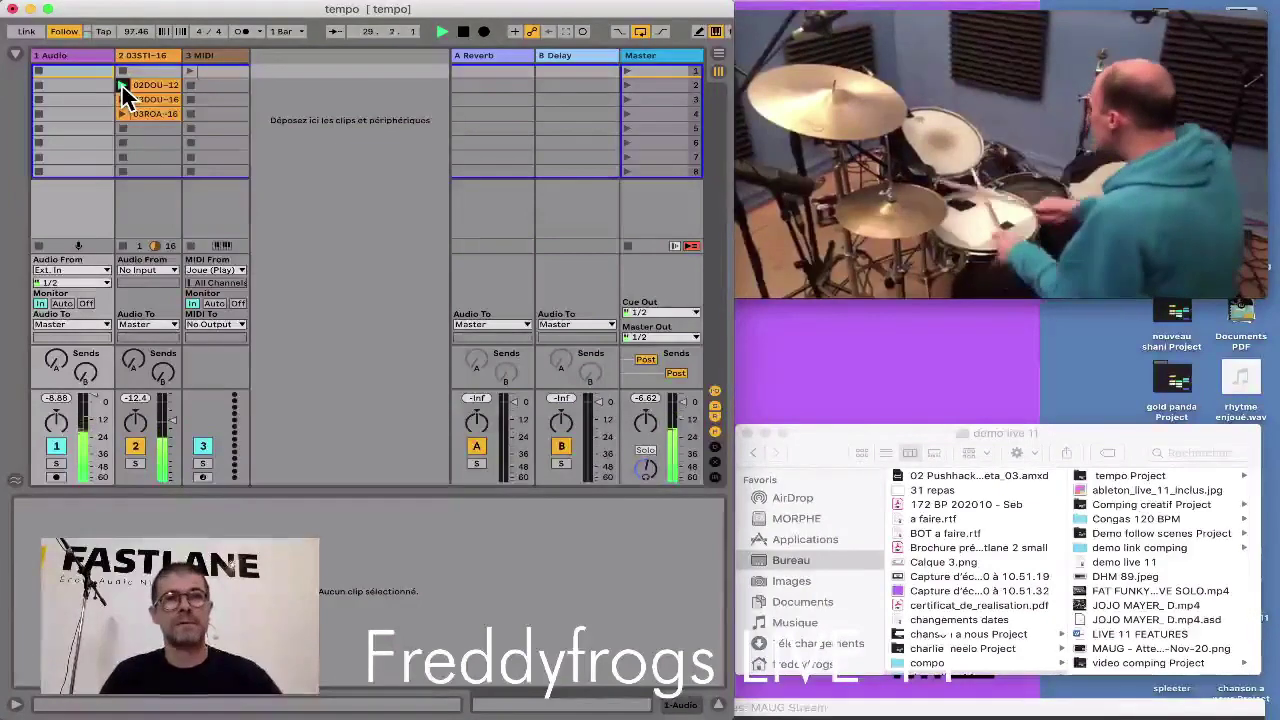
click(123, 85)
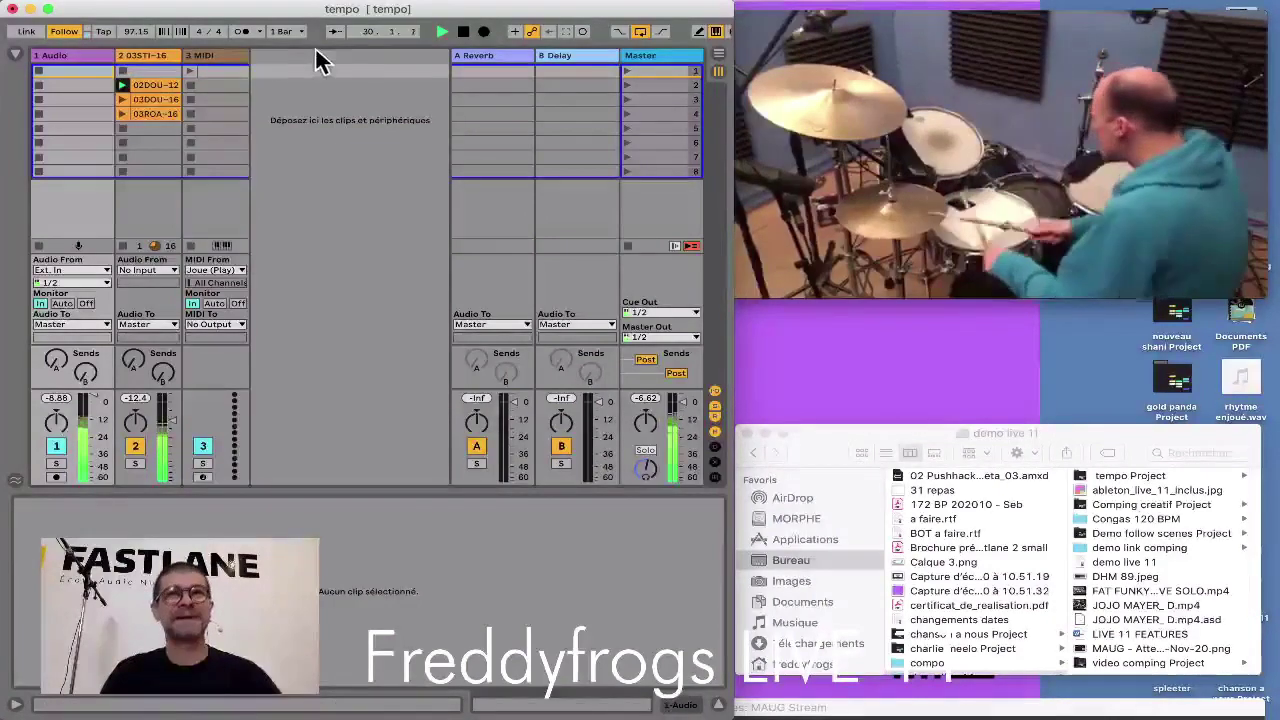
click(464, 32)
key(space)
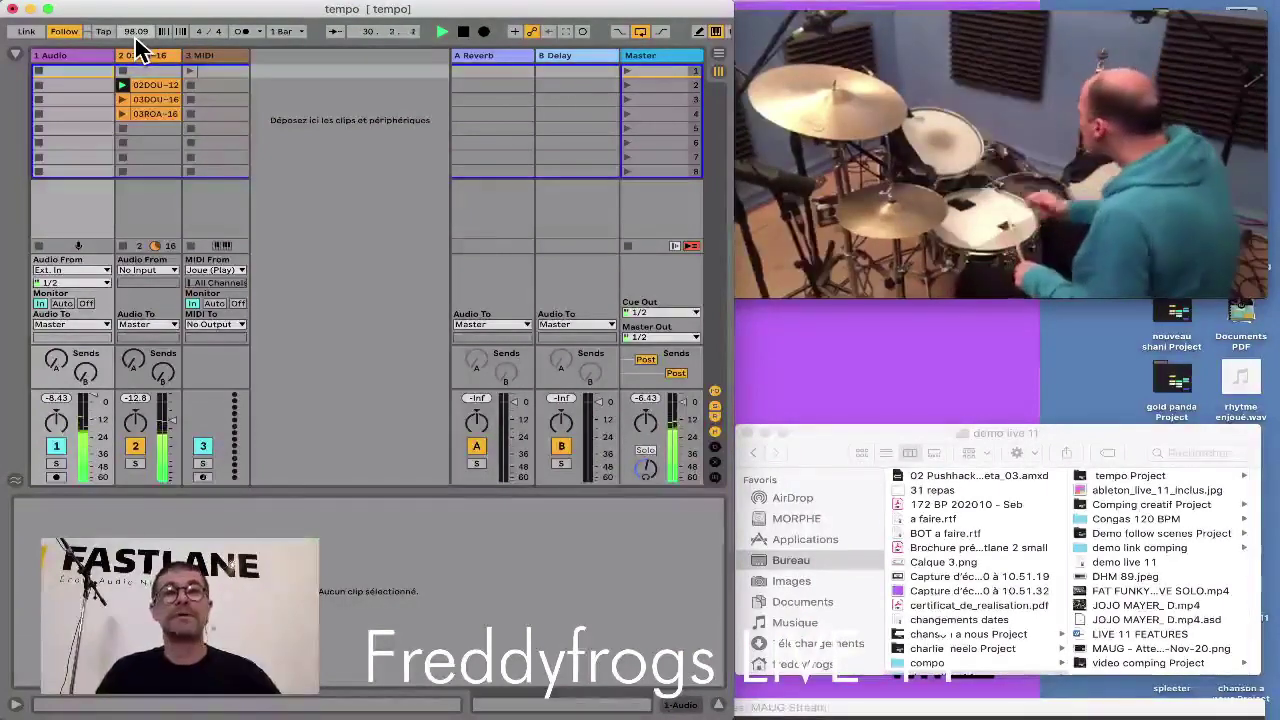
click(121, 99)
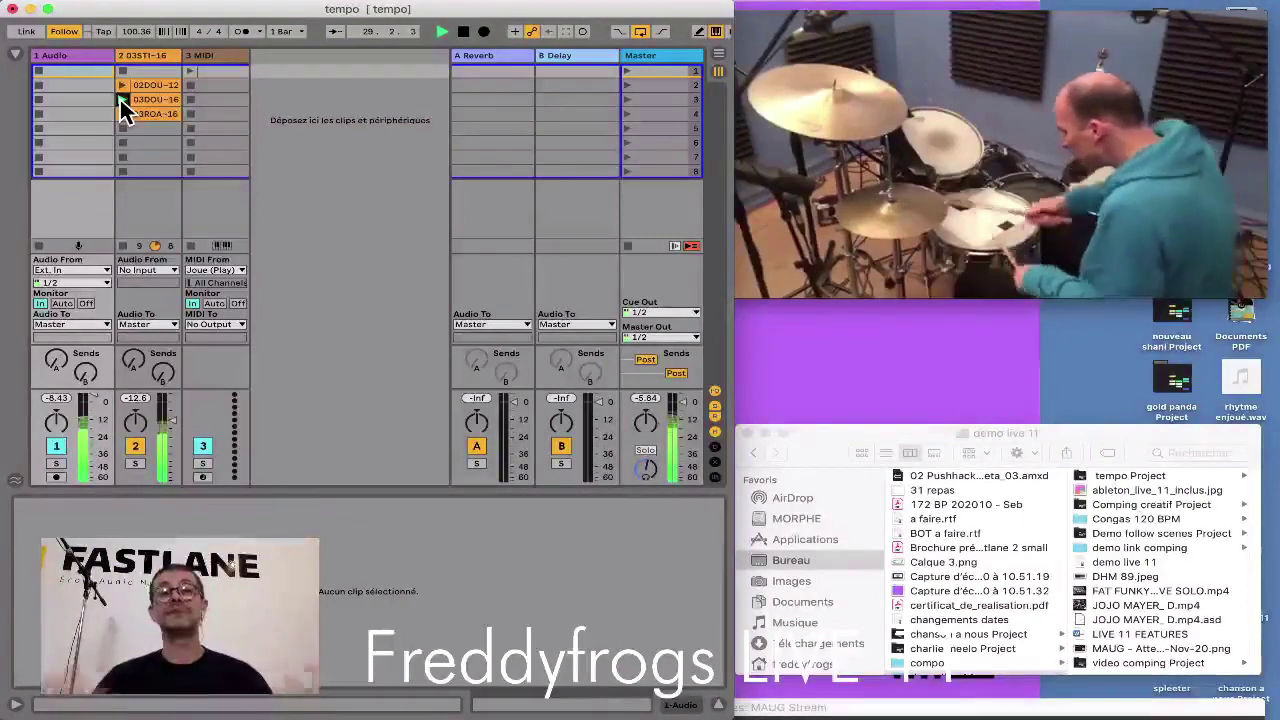
click(121, 102)
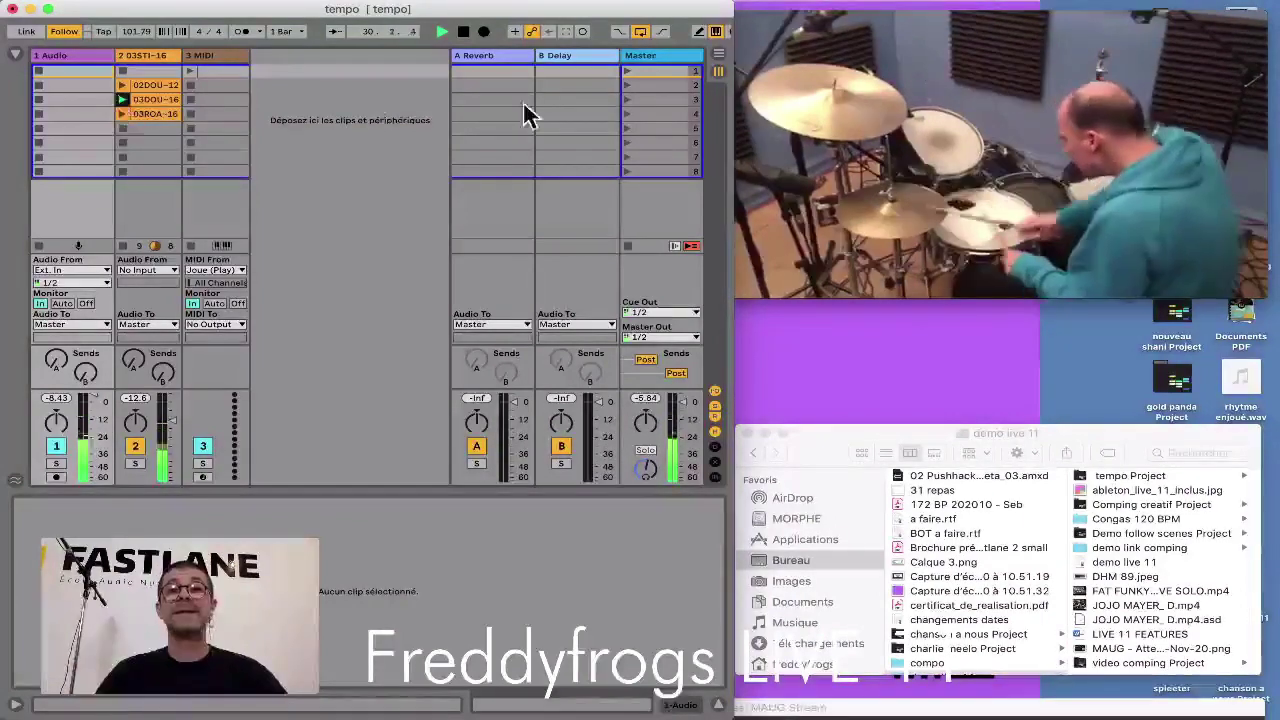
Step: Pause the drum video and stop playback of the Live set
click(982, 222)
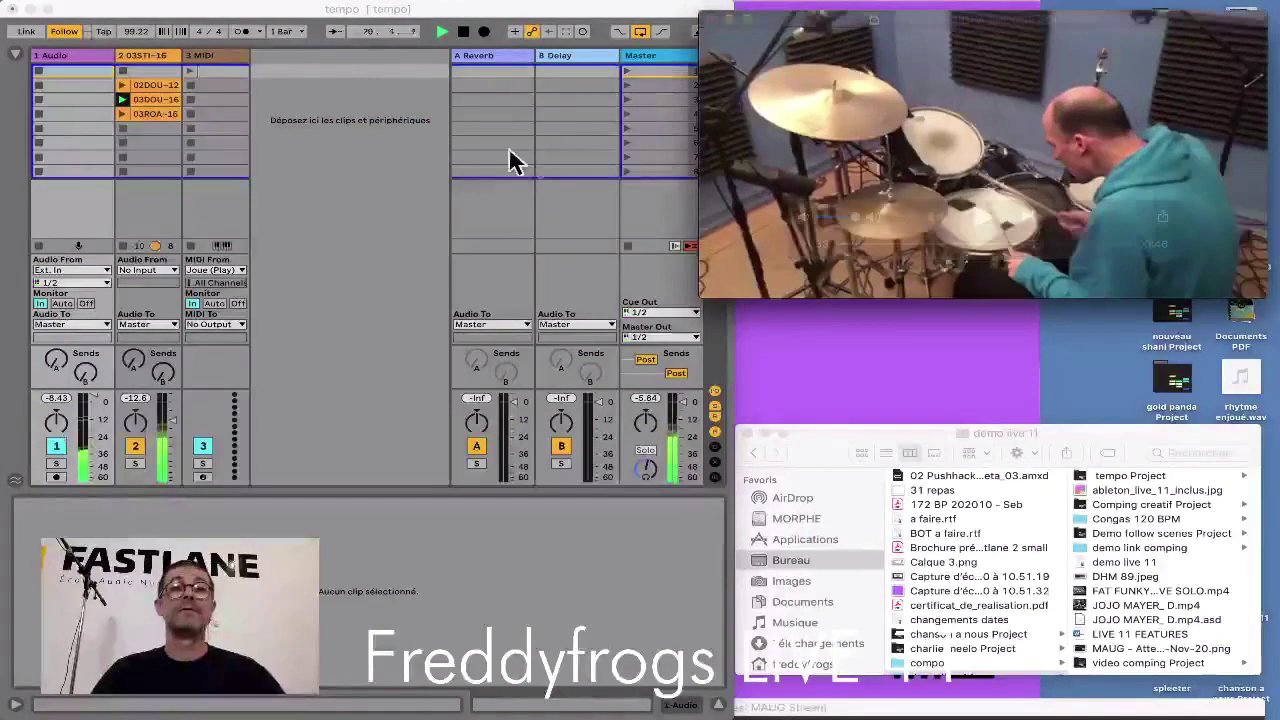
click(391, 174)
key(space)
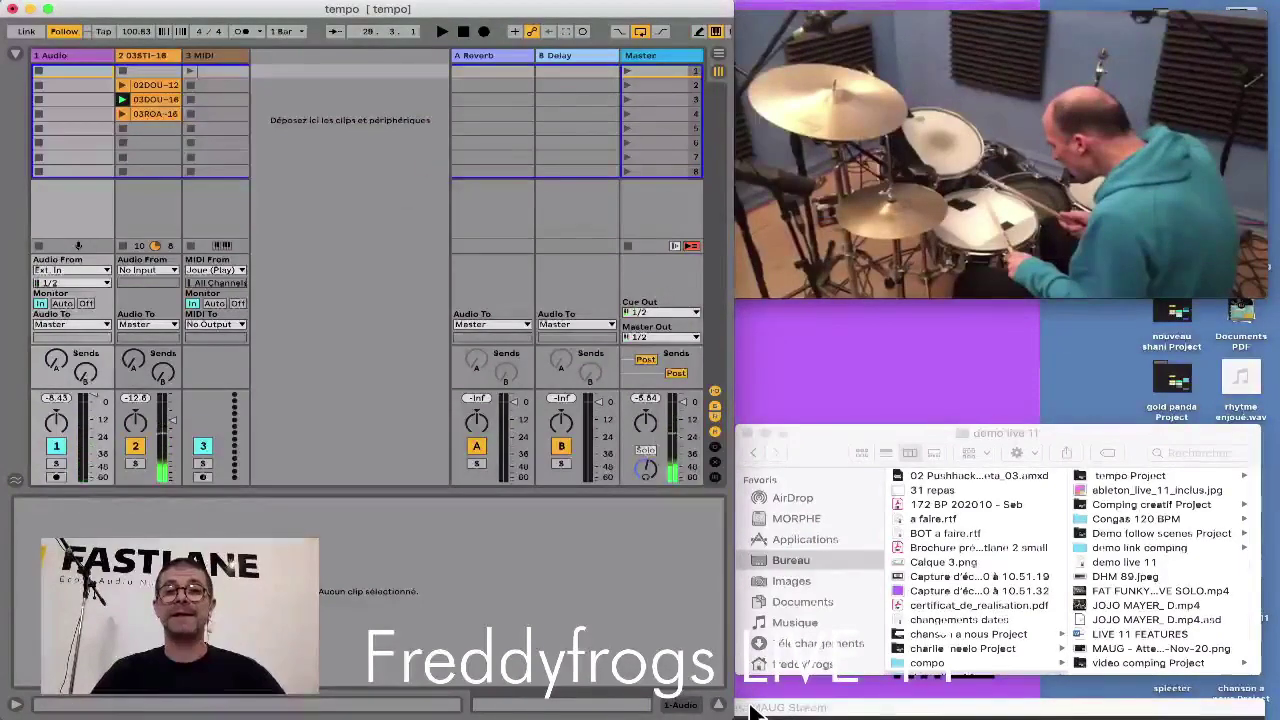
Step: Widen the Live window to the full screen width and turn off tempo Follow
drag(729, 705, 1278, 708)
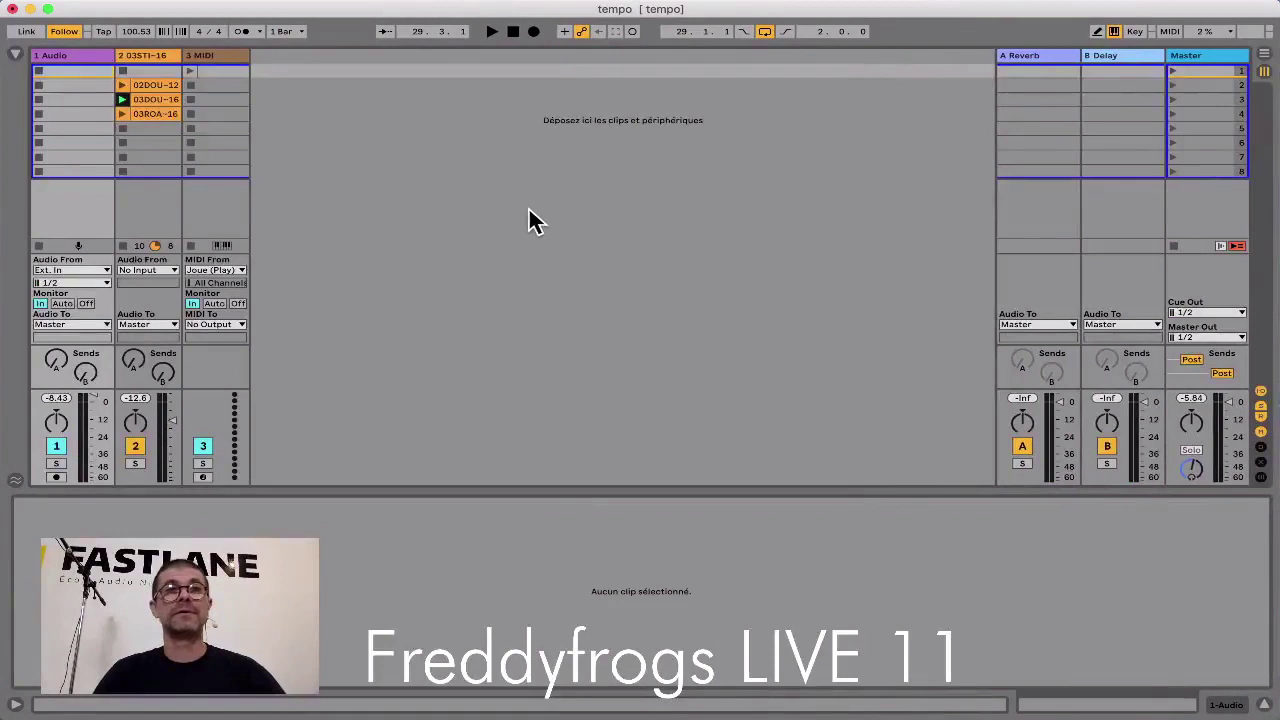
click(64, 31)
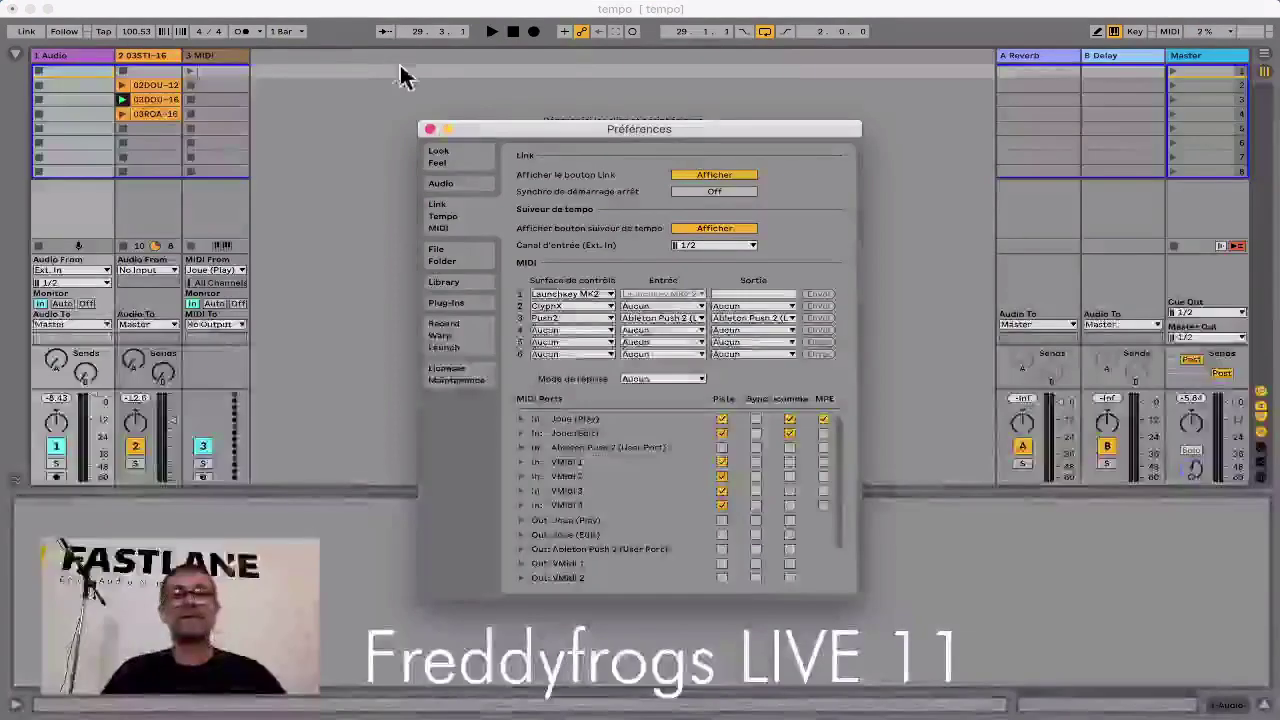
Step: Review the File Folder preferences, and close the preferences window
click(452, 256)
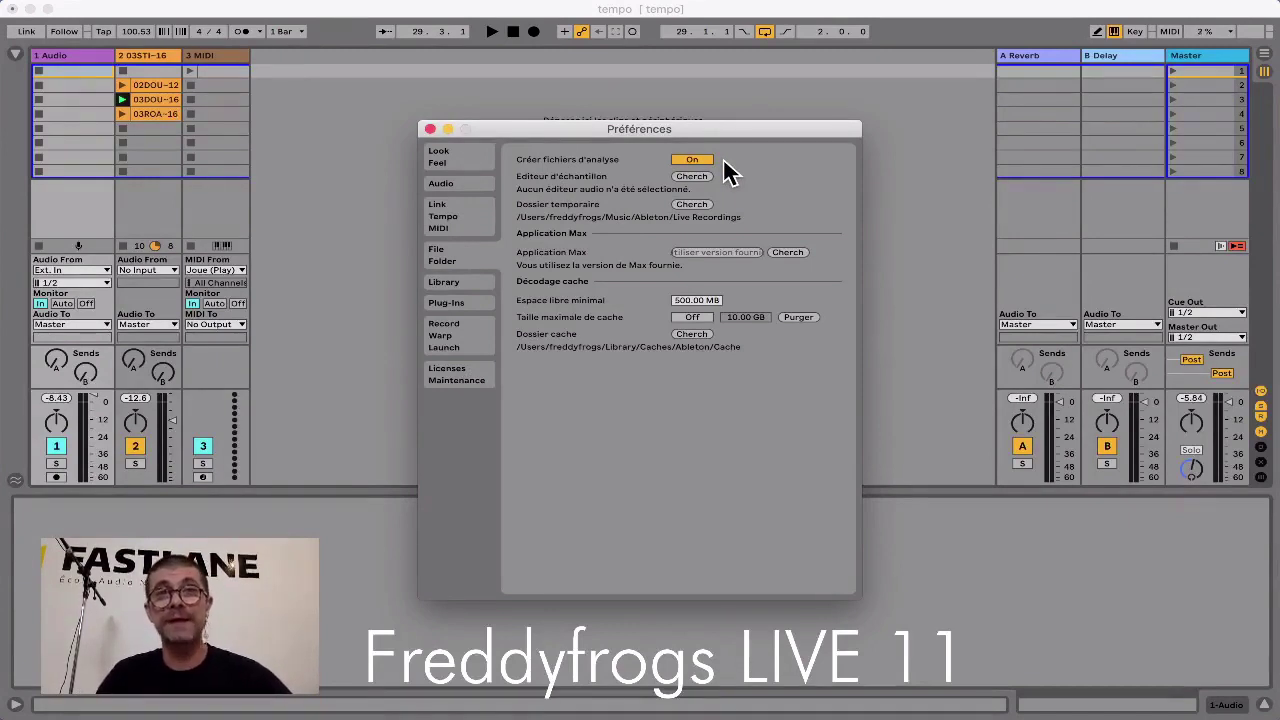
click(430, 131)
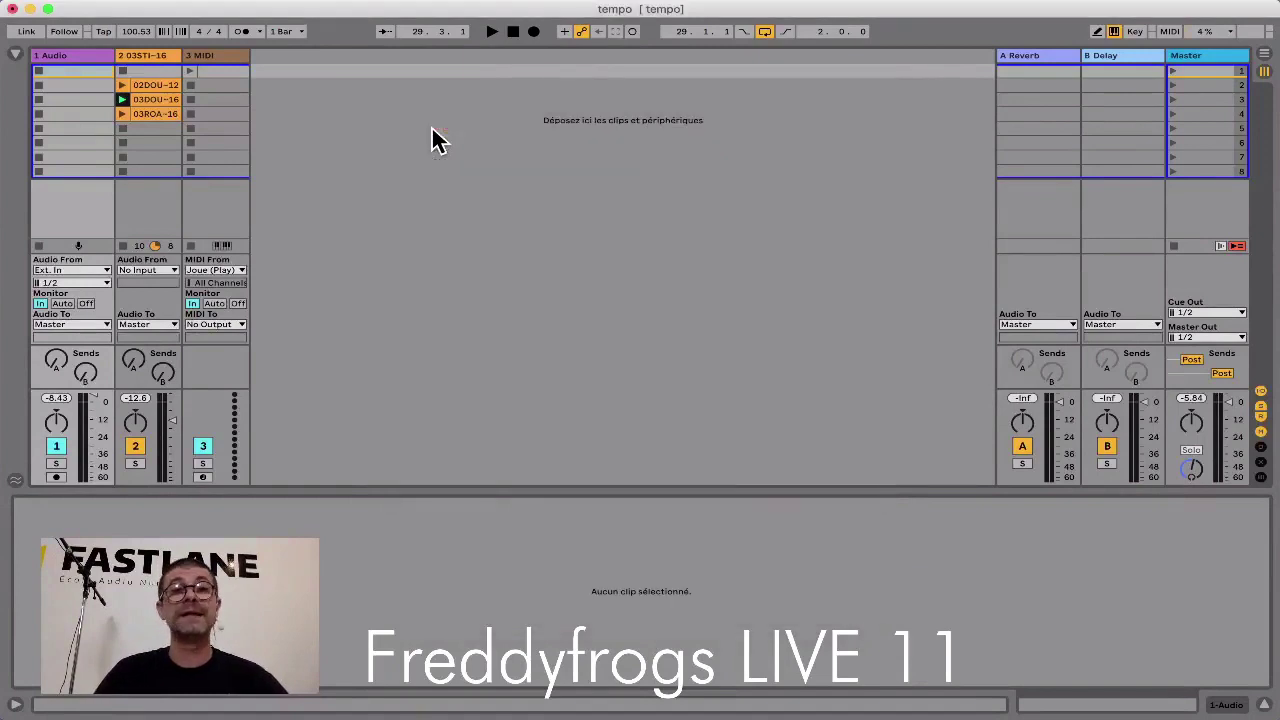
Step: Show the browser with the Modèles category listed, and widen it to fit the template names
click(17, 53)
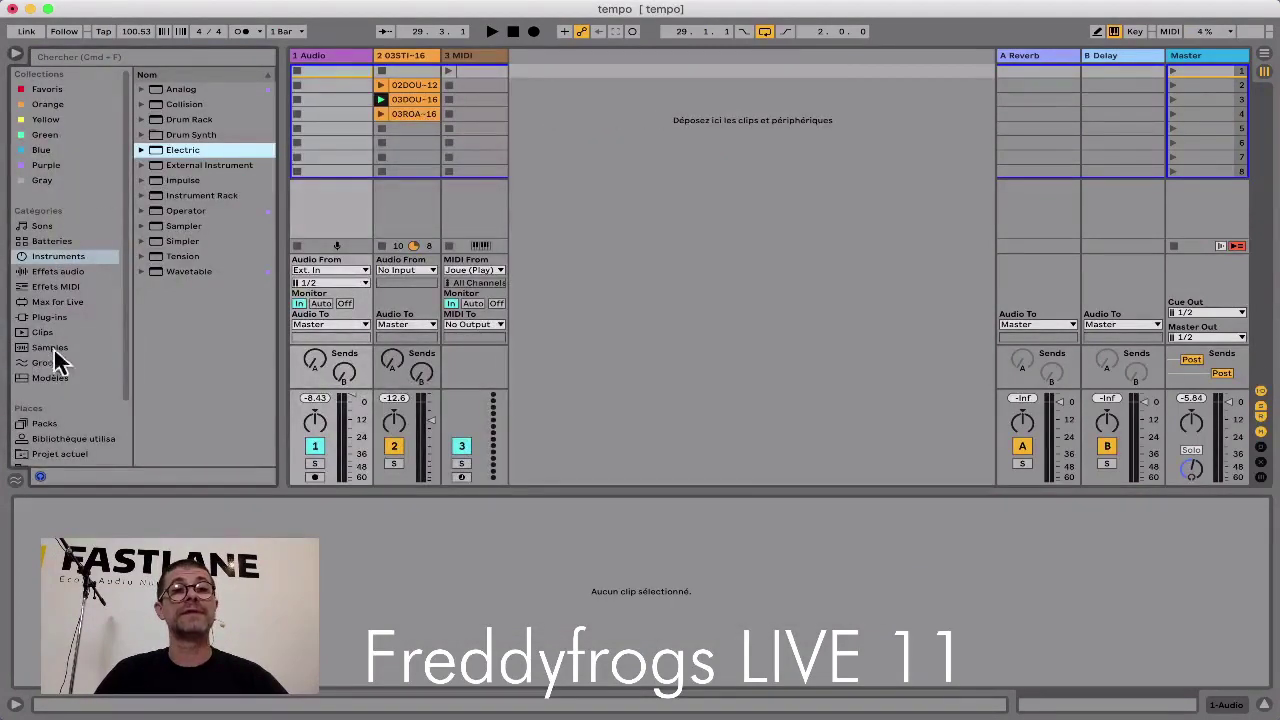
click(50, 379)
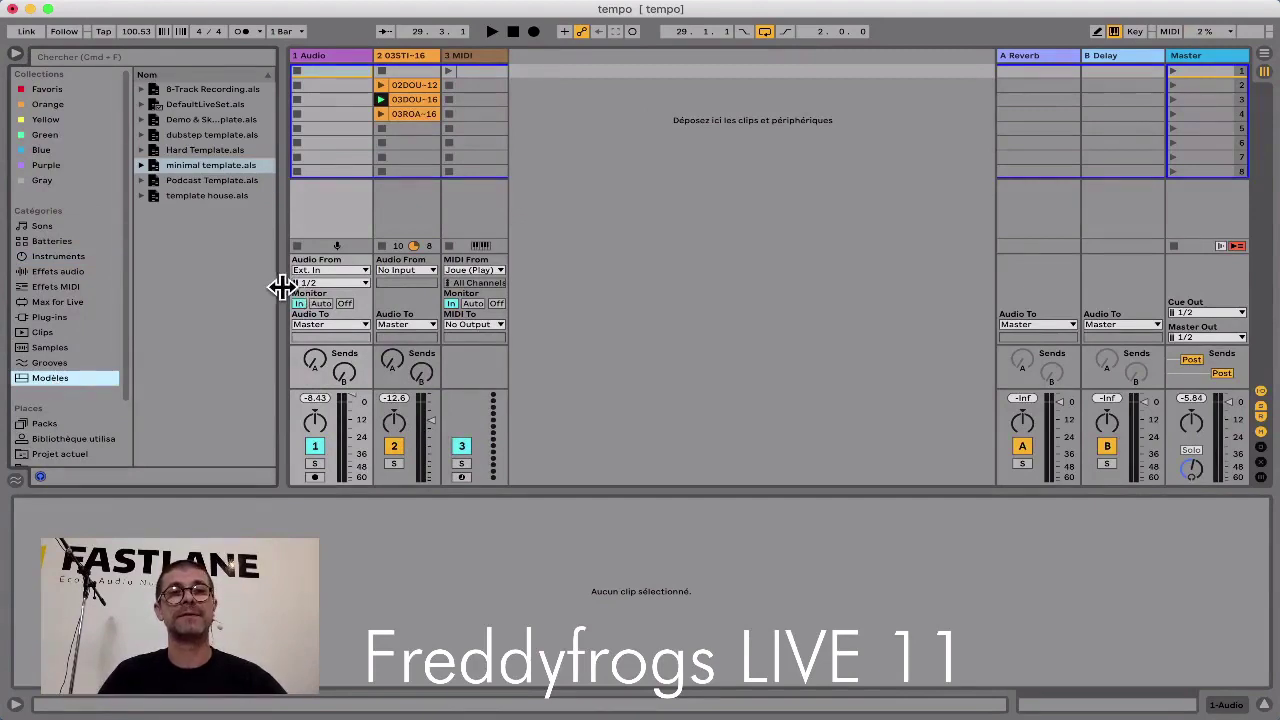
drag(280, 285, 340, 290)
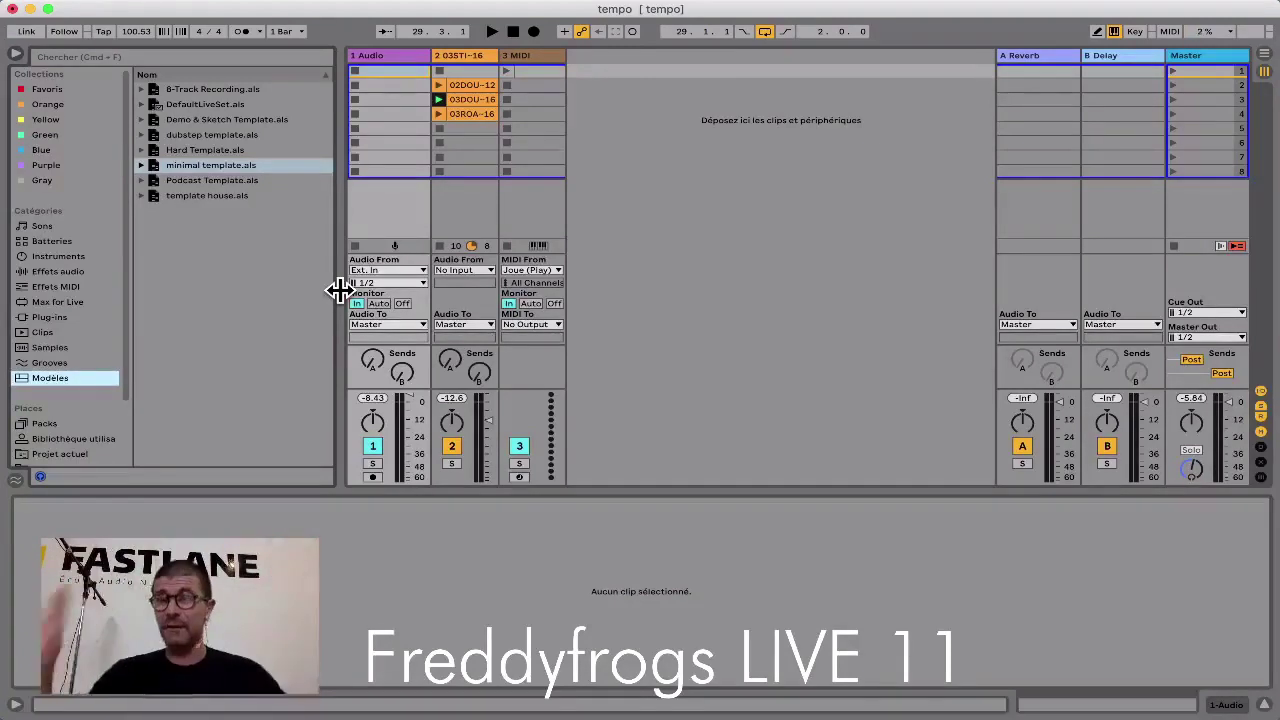
Step: Inspect the option for defining dubstep template.als as the default Live Set, and dismiss it without applying
click(196, 92)
click(196, 103)
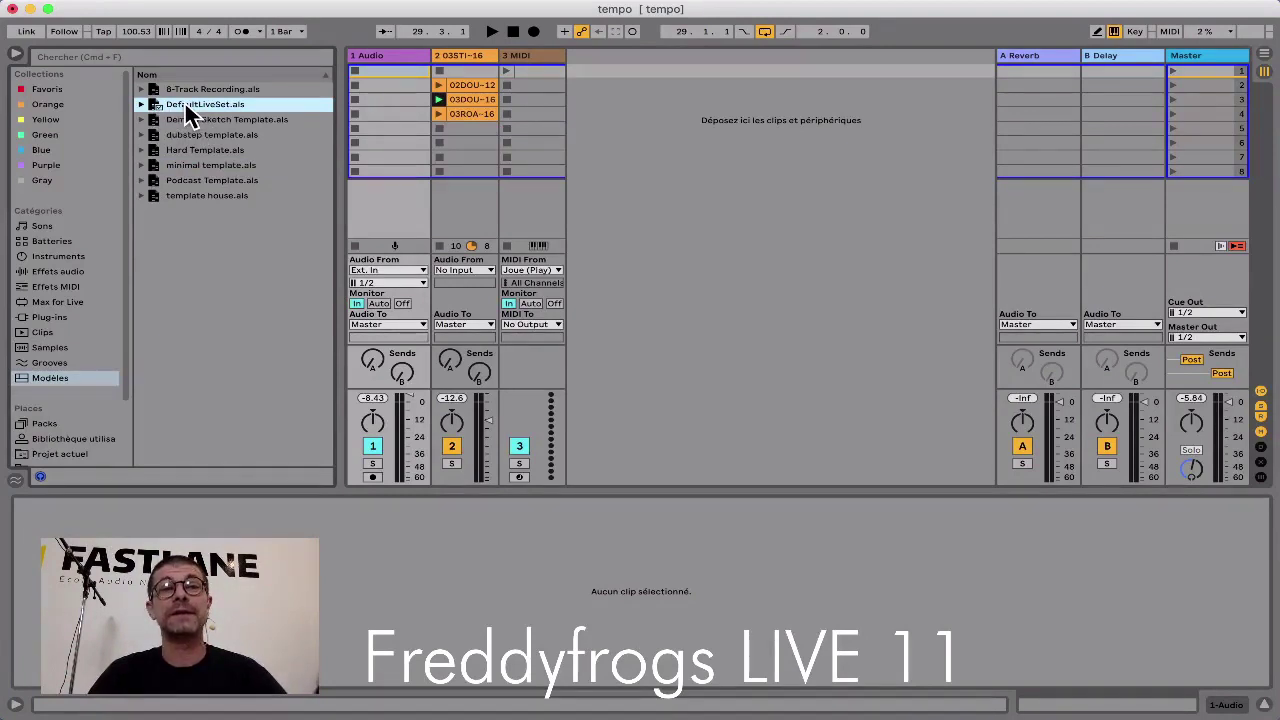
right_click(185, 134)
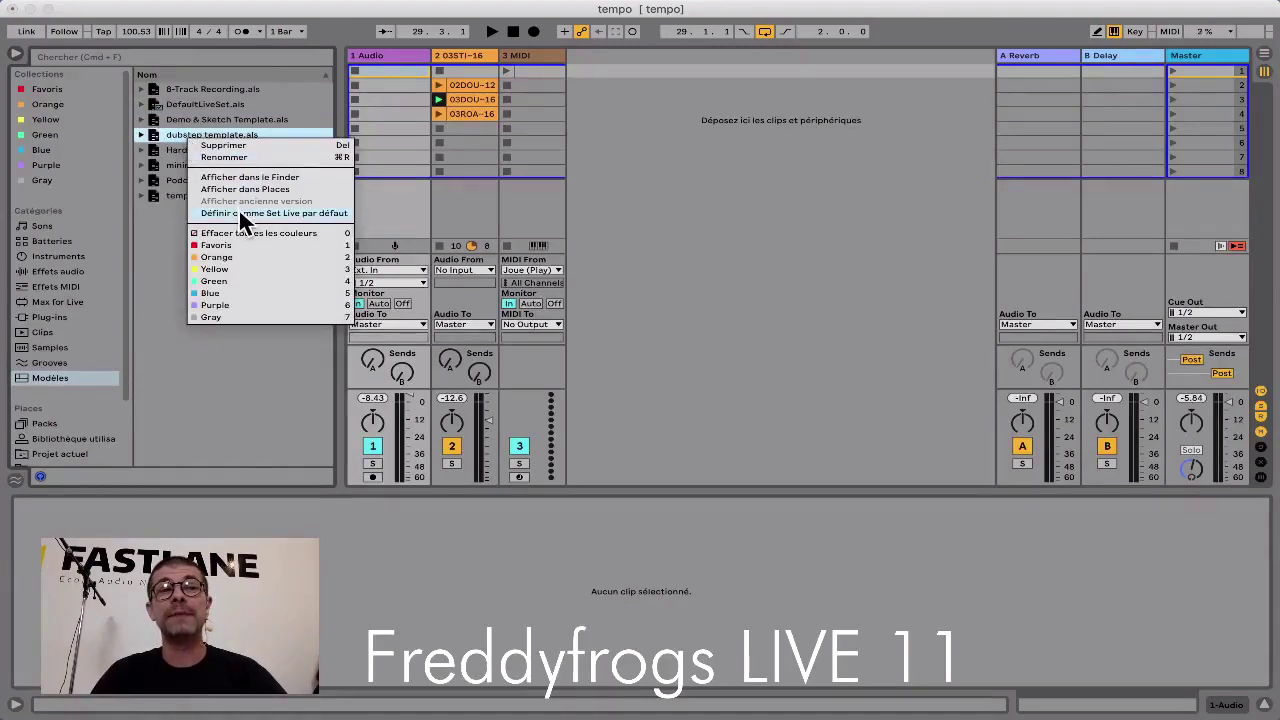
click(172, 230)
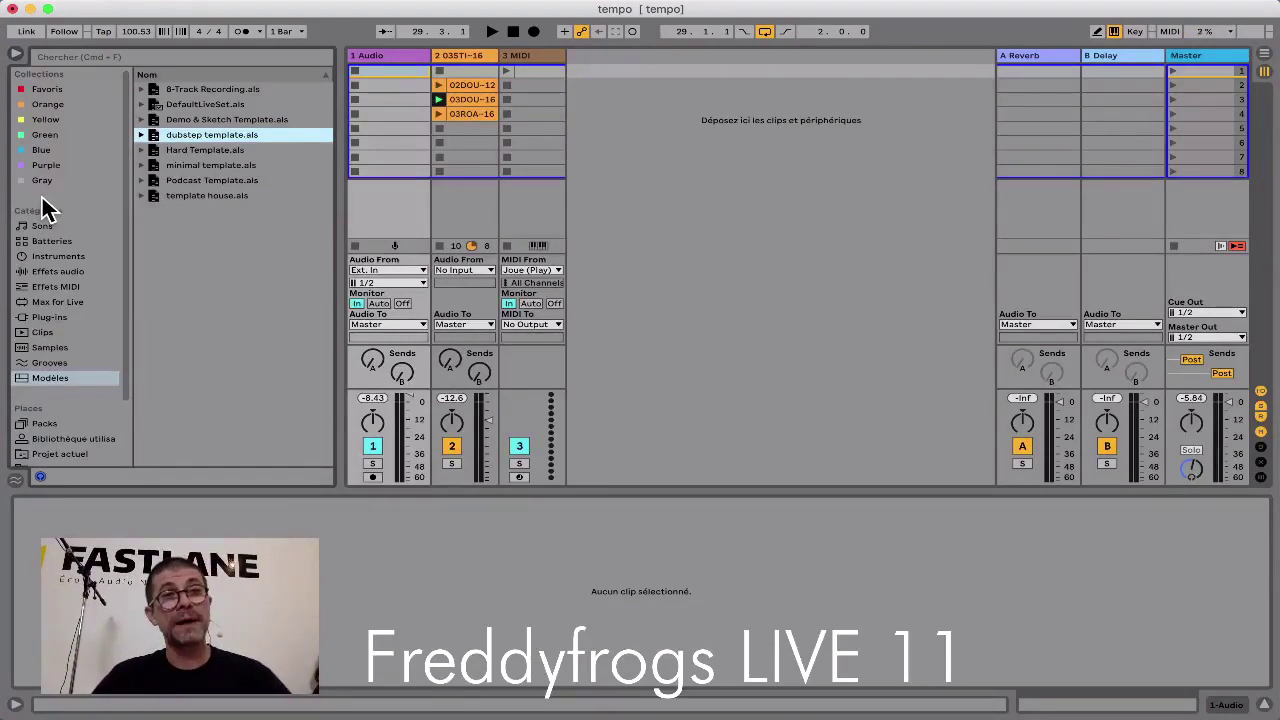
Step: Examine the Grooves category and the groove pool, and return to the Modèles category
scroll(57, 255, down, 3)
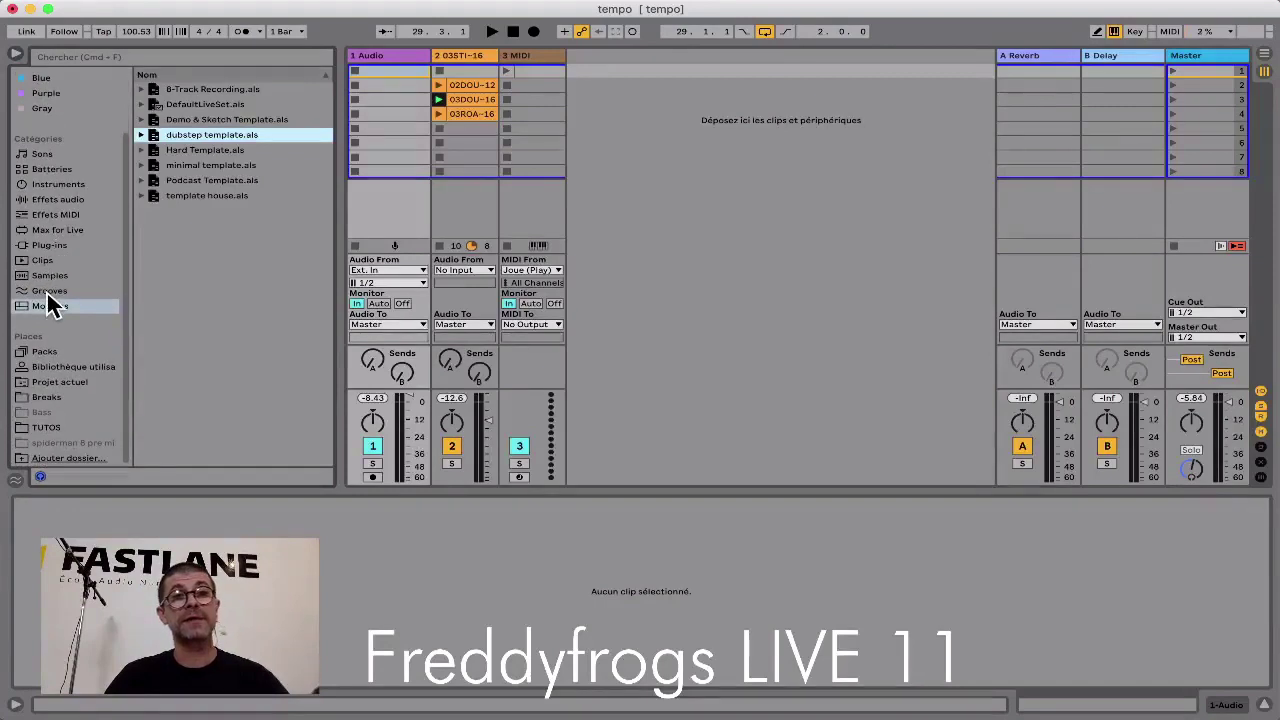
click(47, 292)
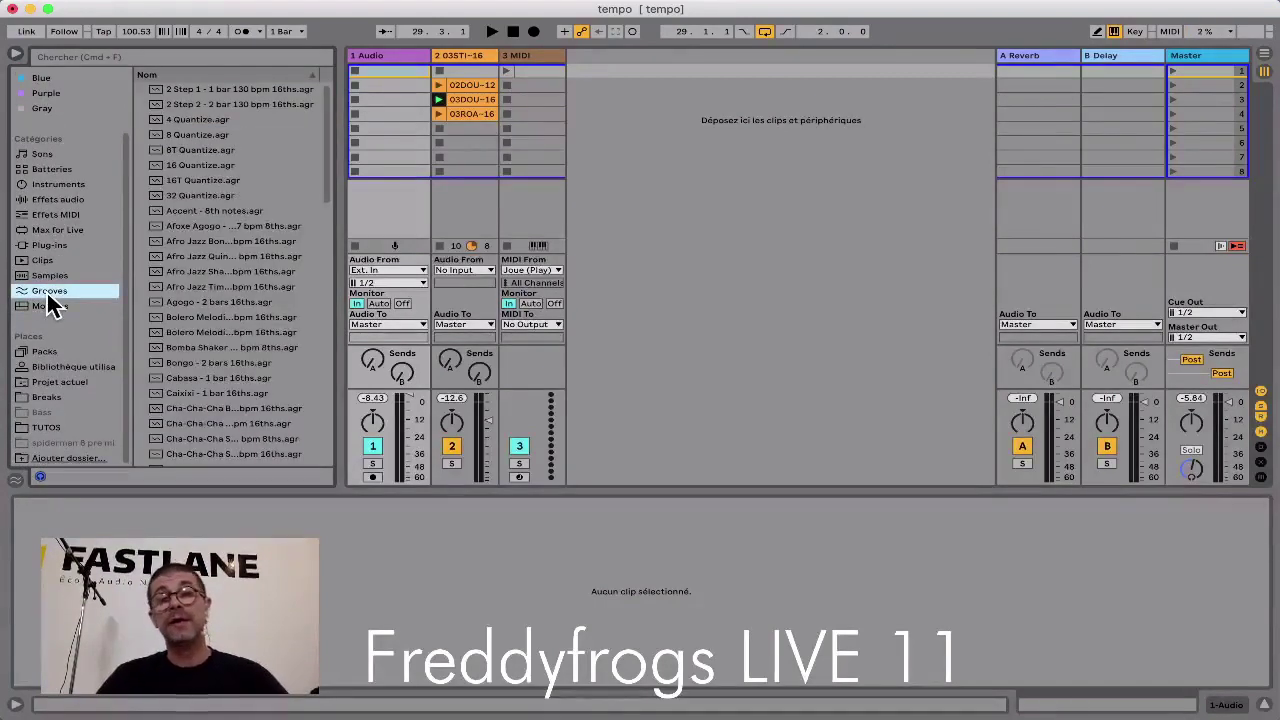
click(15, 482)
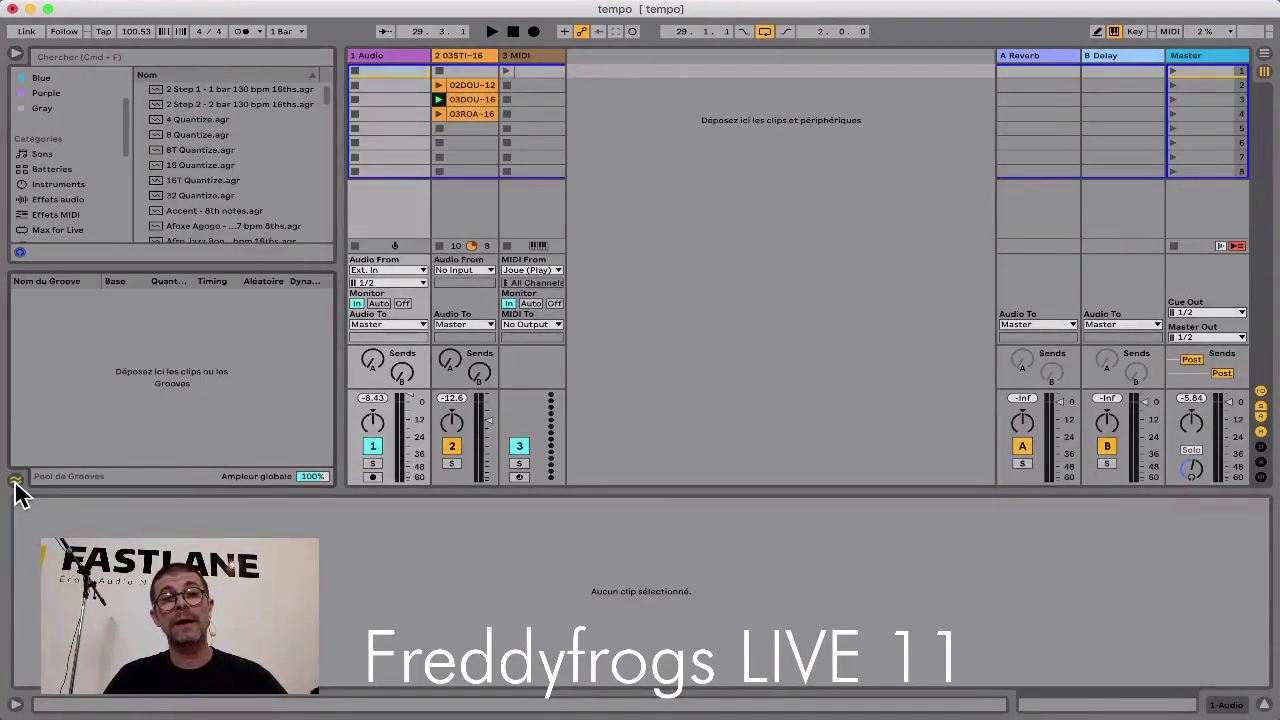
right_click(132, 402)
click(82, 412)
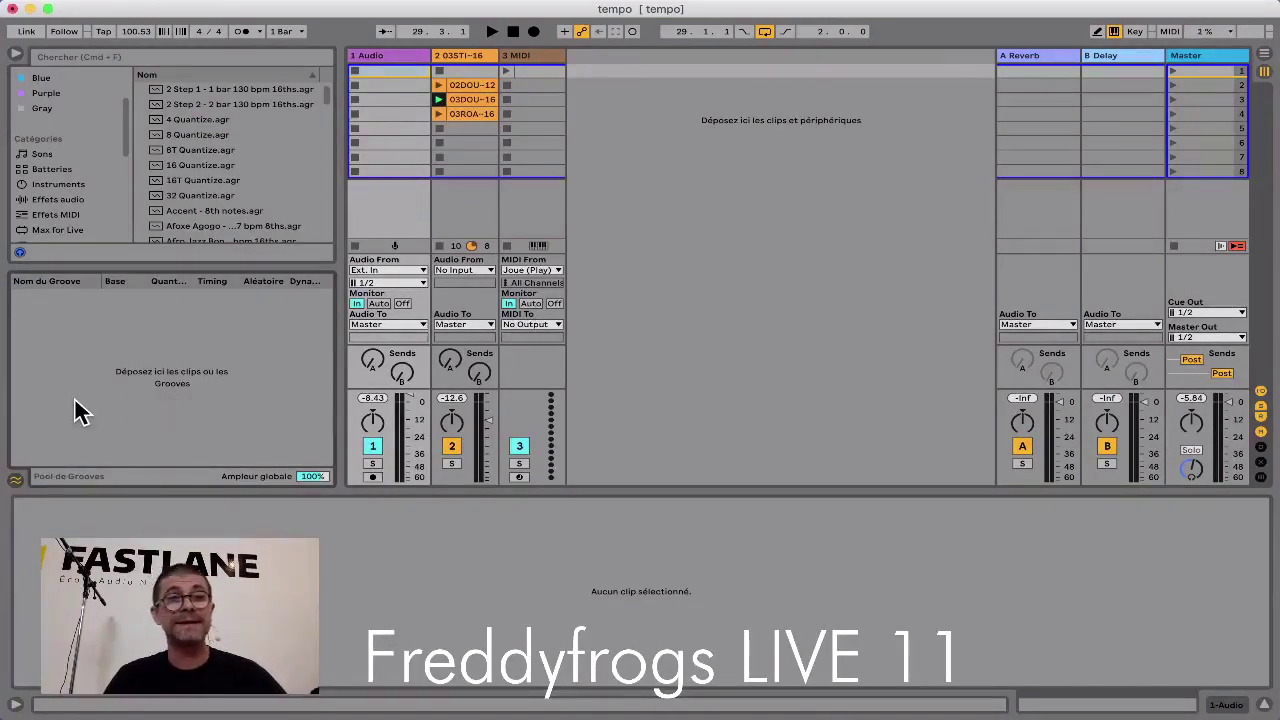
click(16, 481)
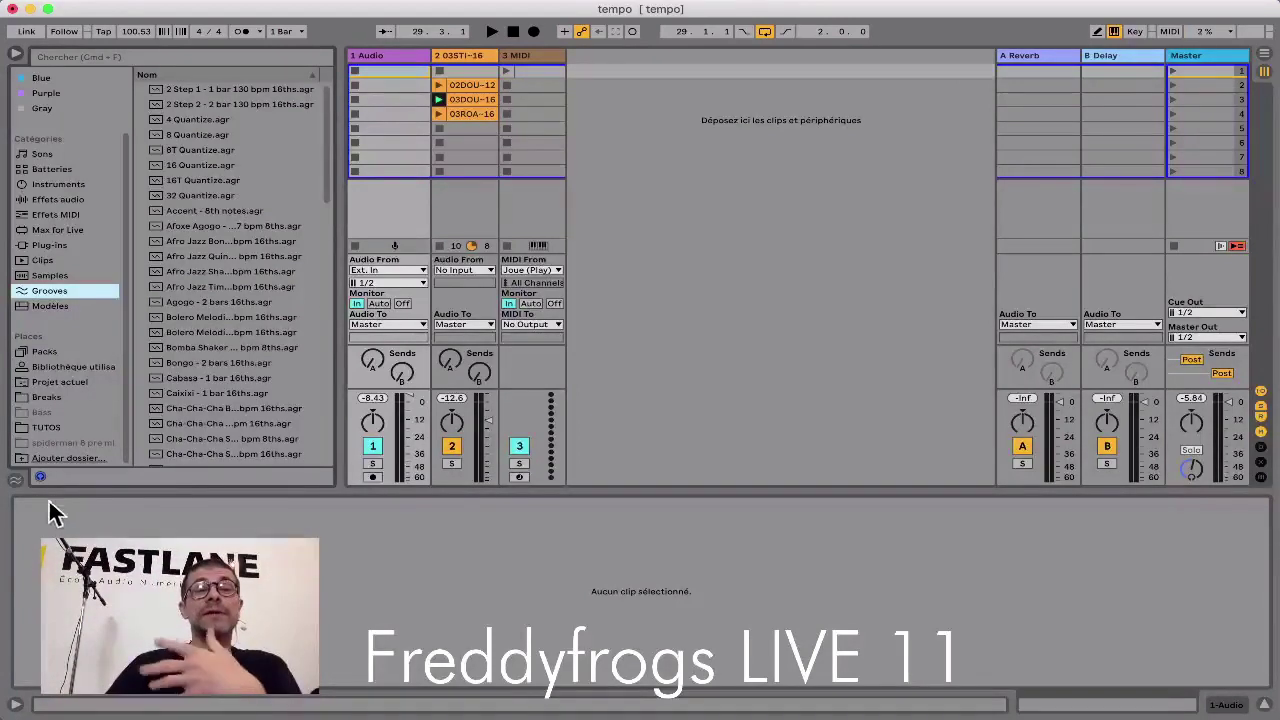
click(76, 304)
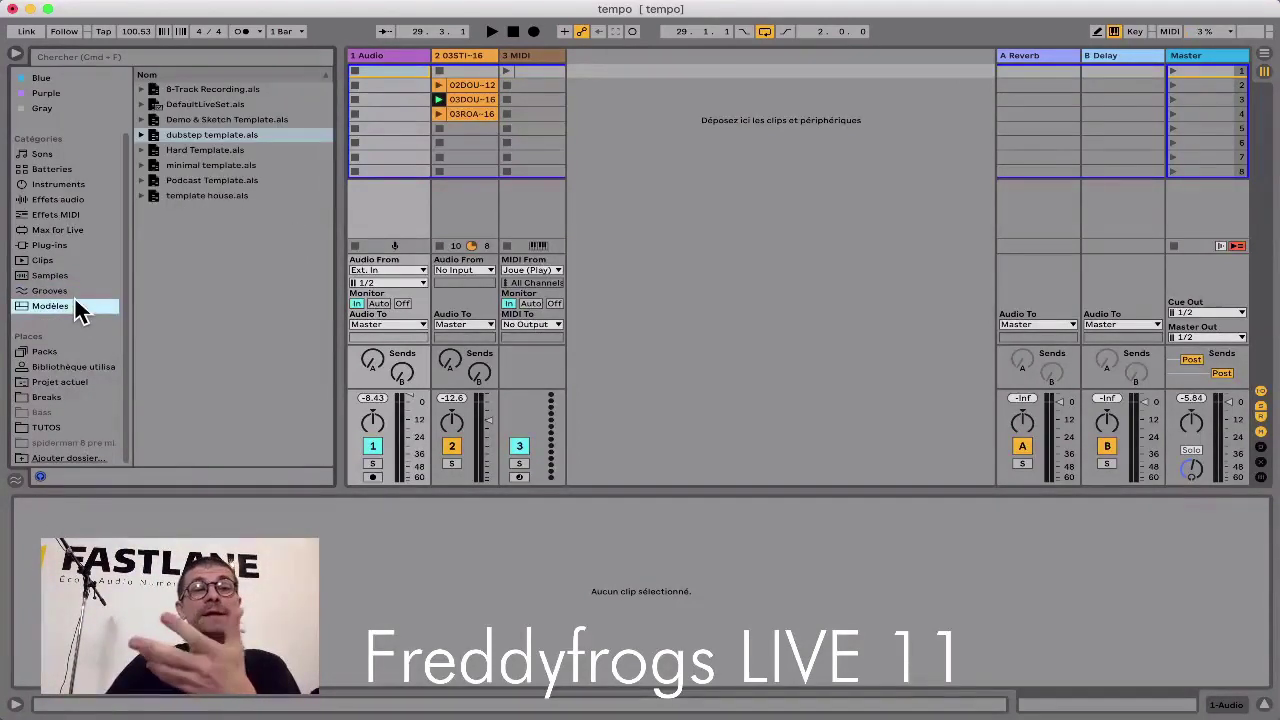
Step: Try the visibility checkboxes of the browser's Collections and Categories entries, restore them all, and finish editing
scroll(86, 124, up, 3)
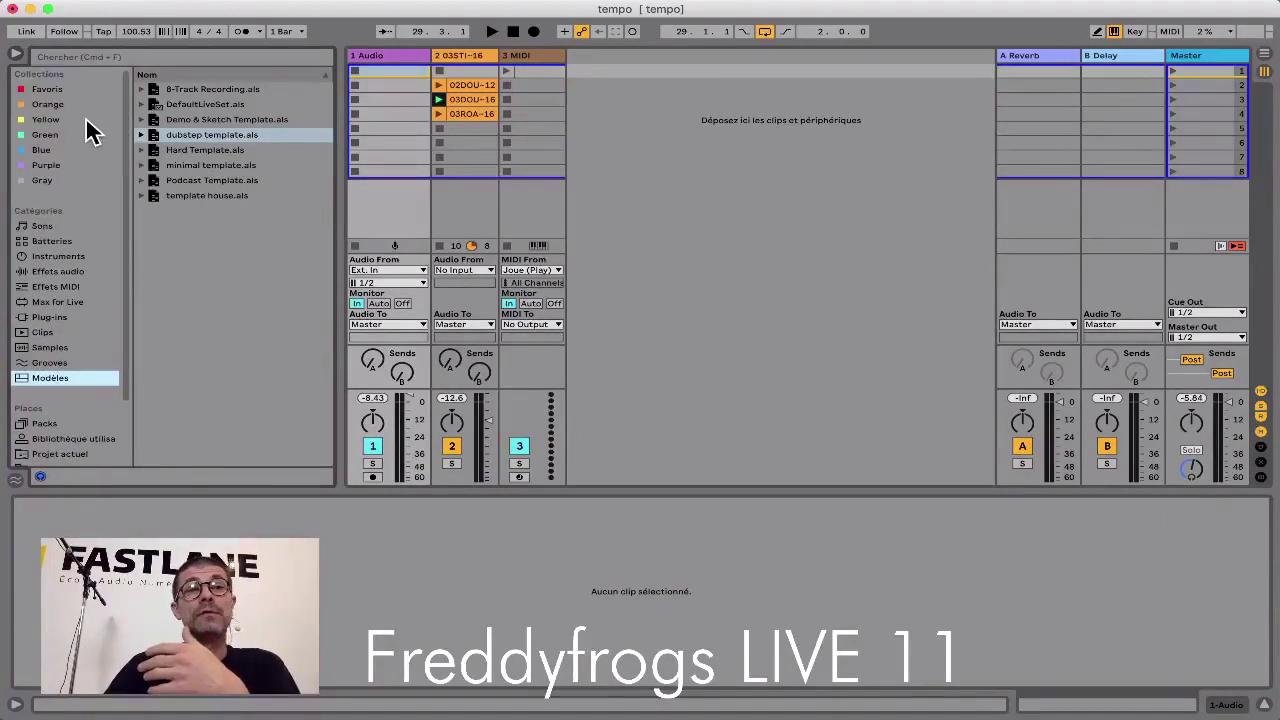
mouse_move(116, 74)
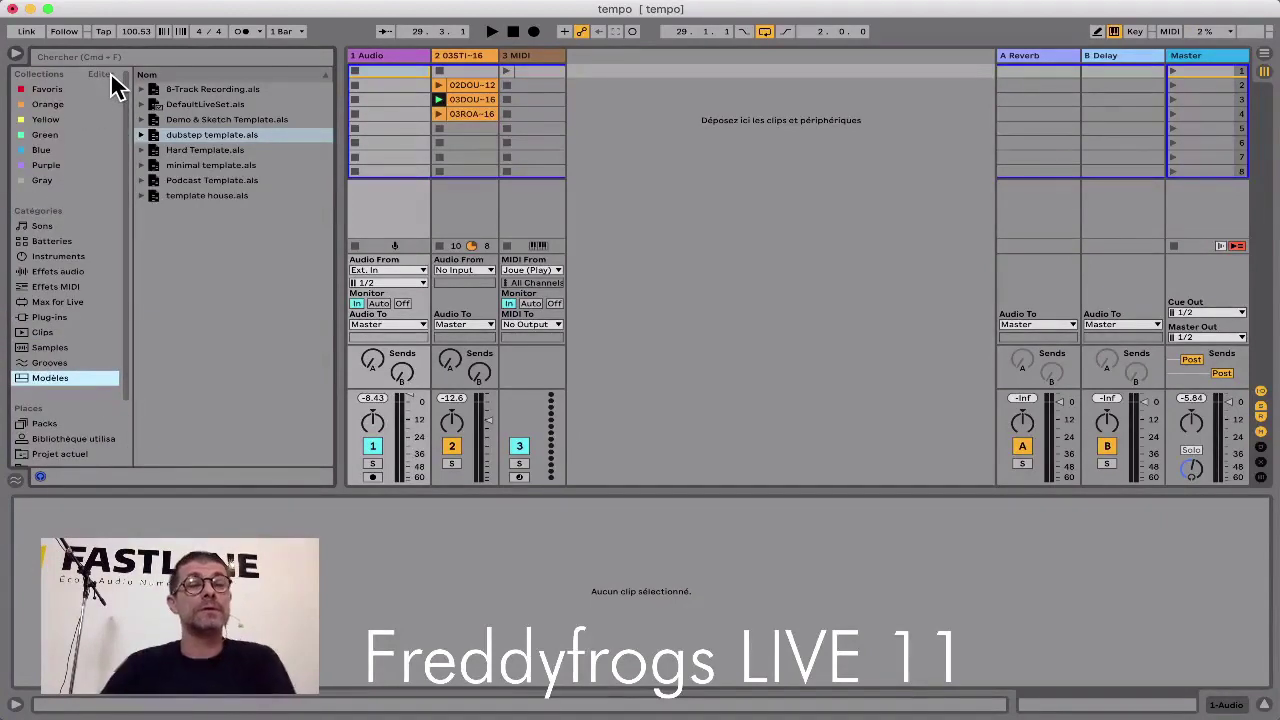
click(106, 75)
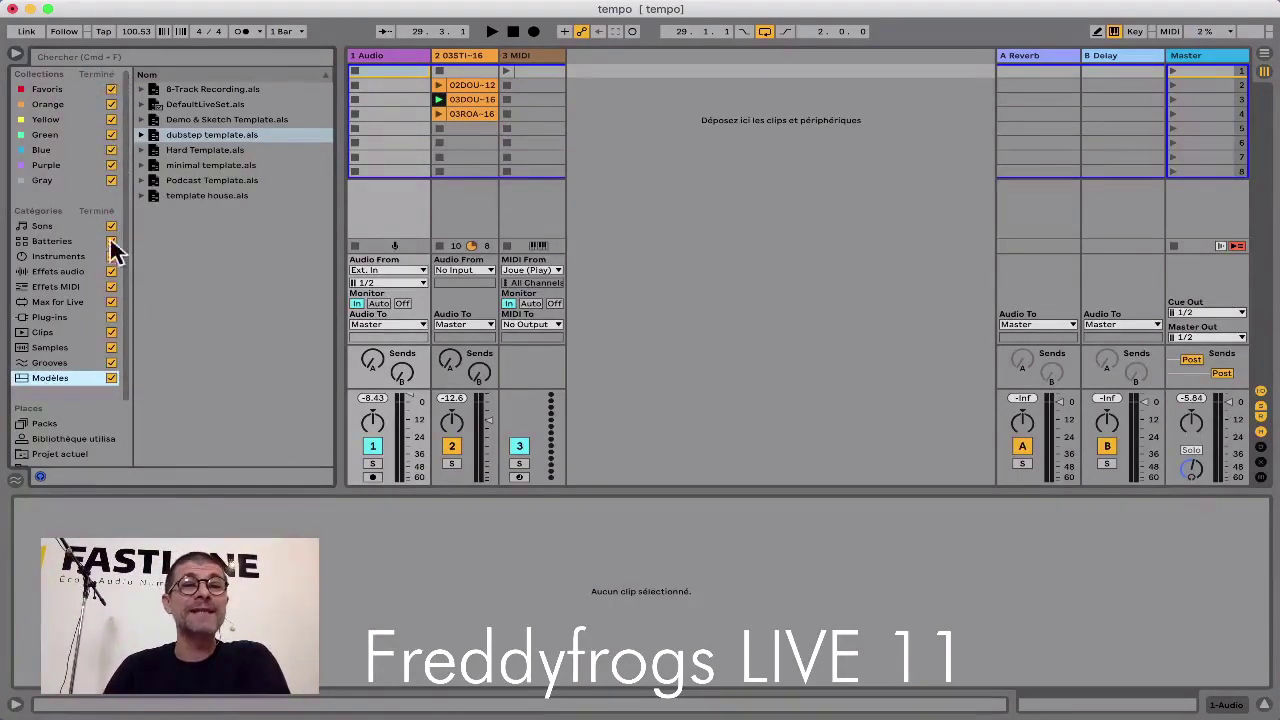
click(110, 364)
click(111, 364)
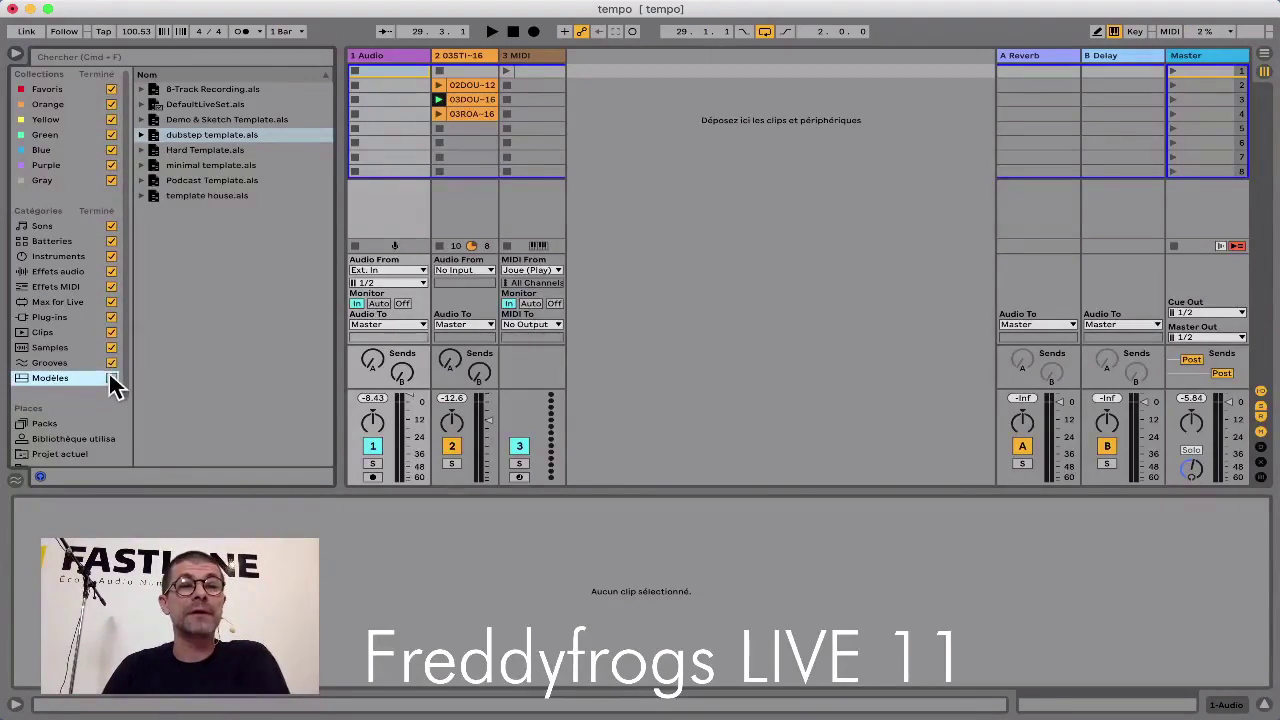
click(110, 89)
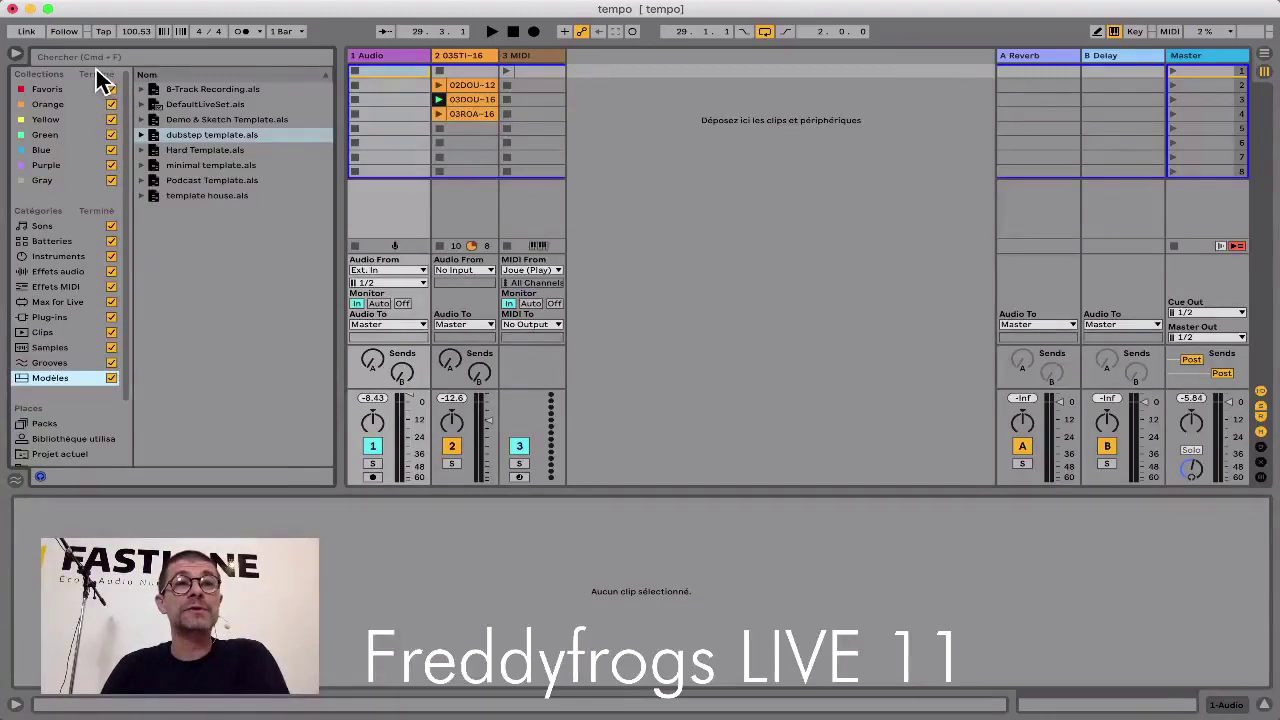
click(97, 76)
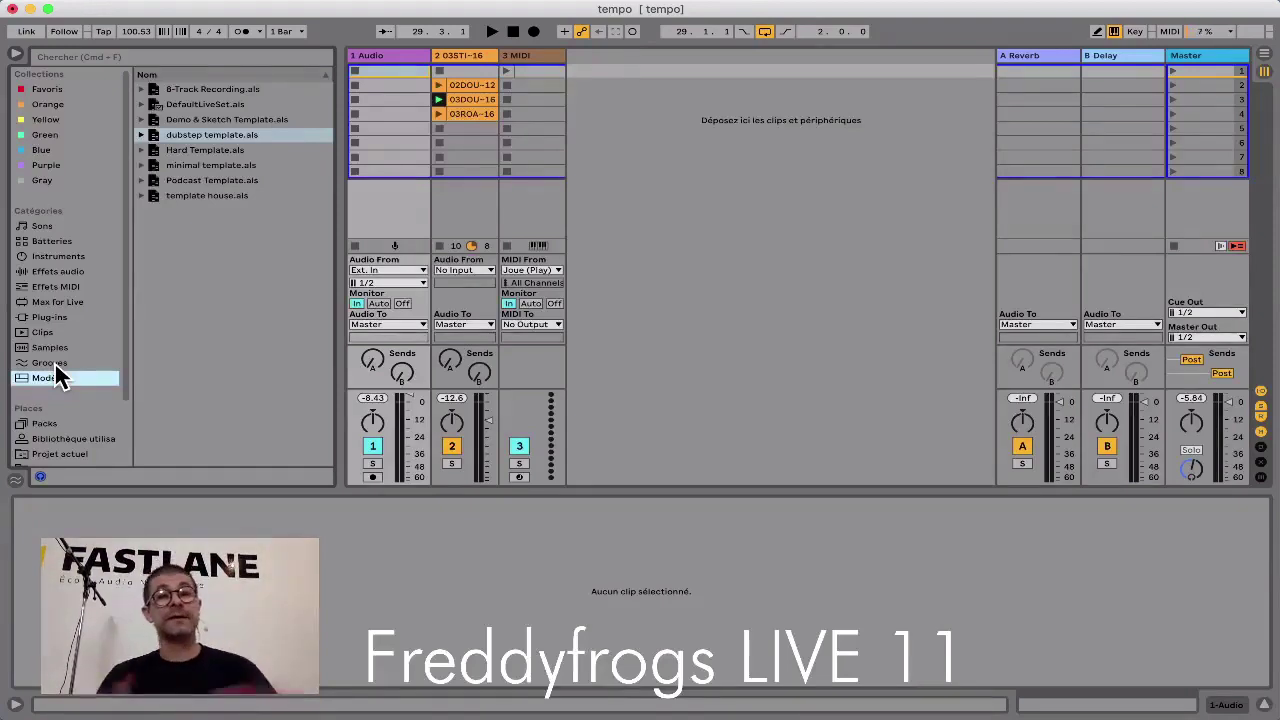
Step: Open the preferences and examine the Library settings and the MPE options of the MIDI ports
key(super+comma)
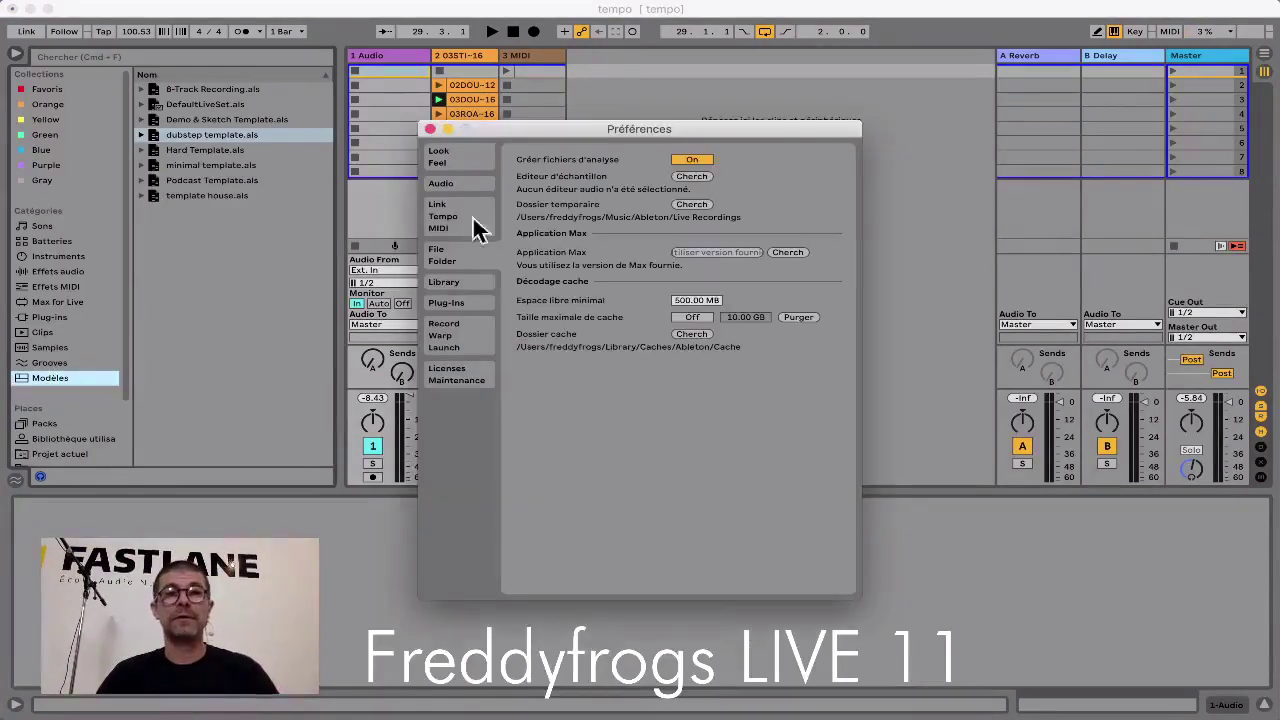
click(443, 282)
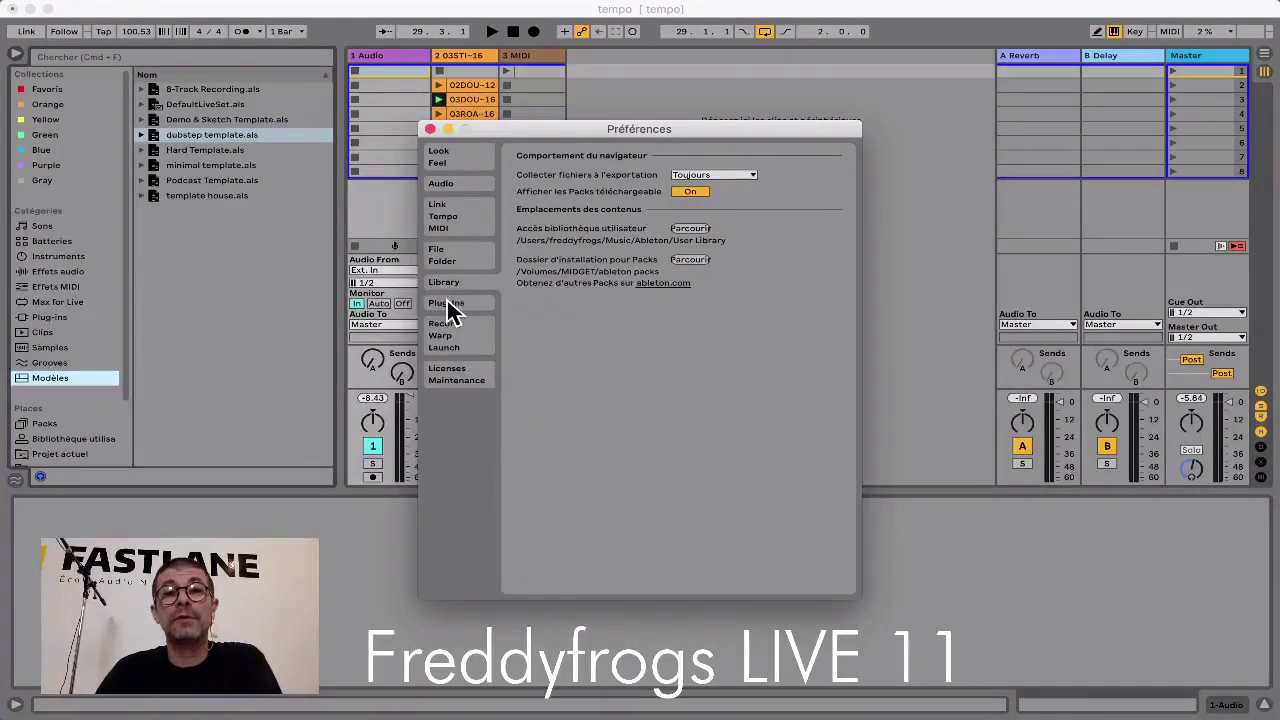
click(444, 228)
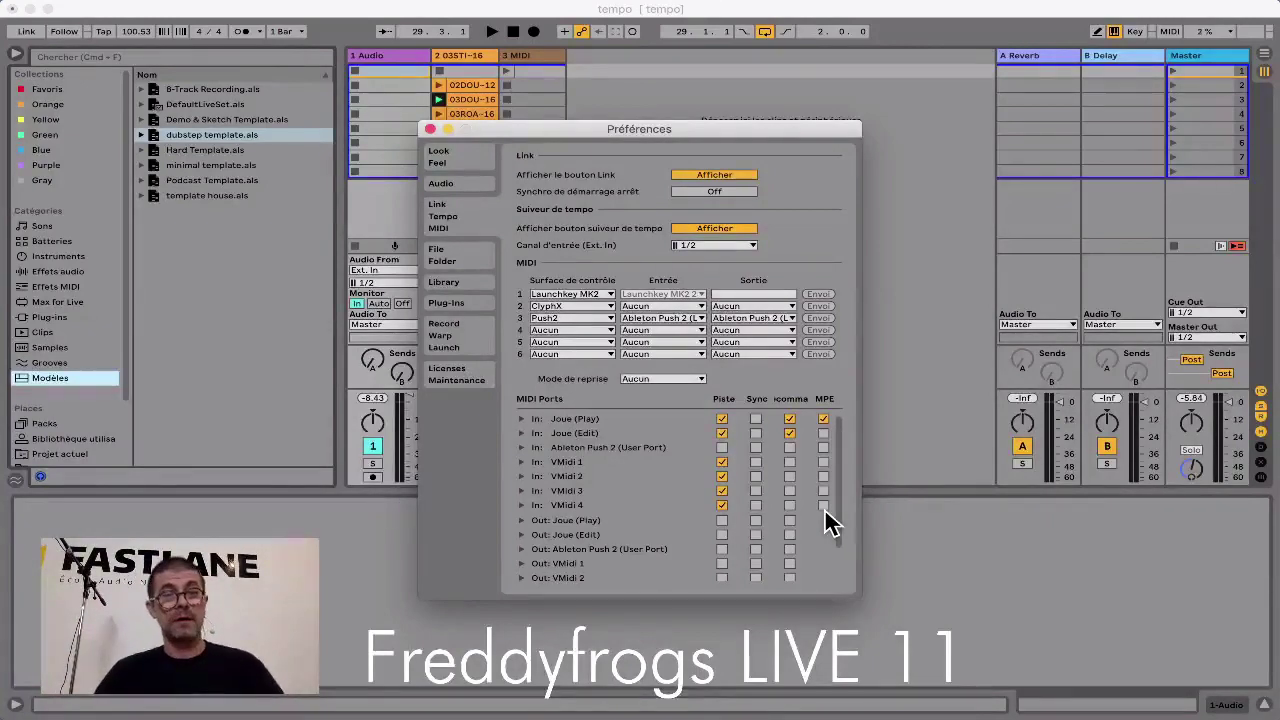
key(super+Tab)
key(super+Tab)
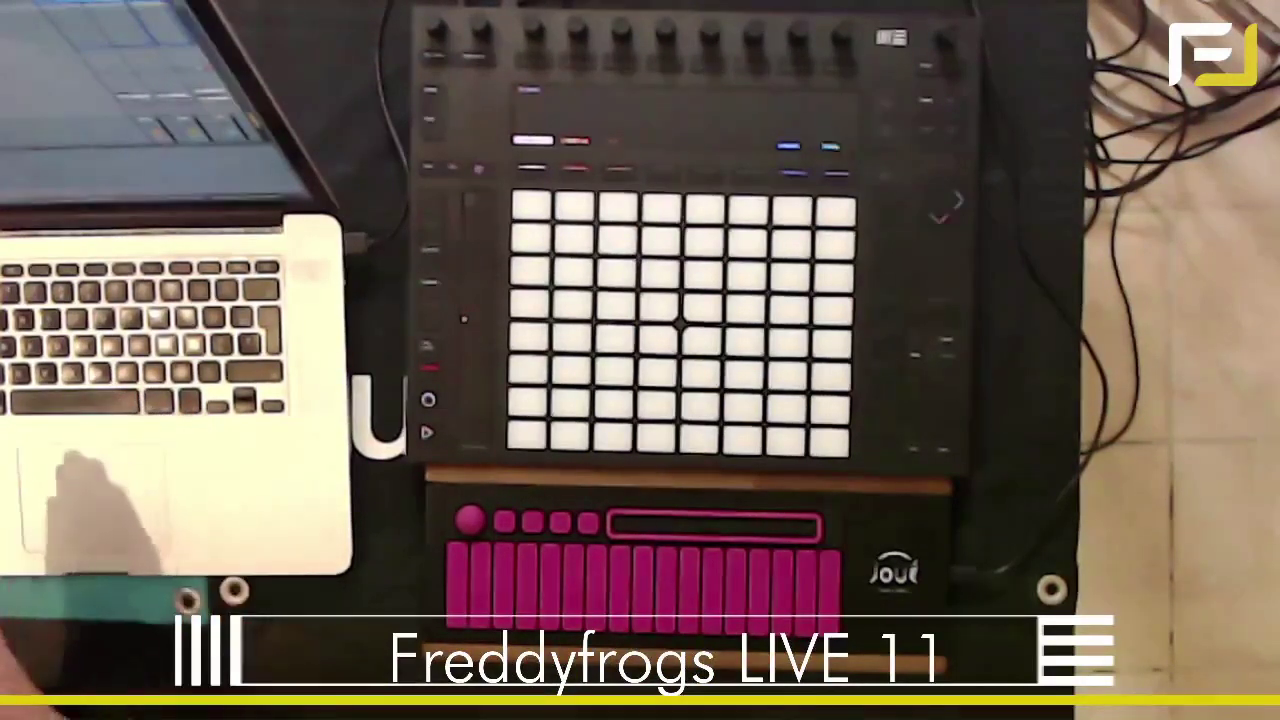
key(super+Tab)
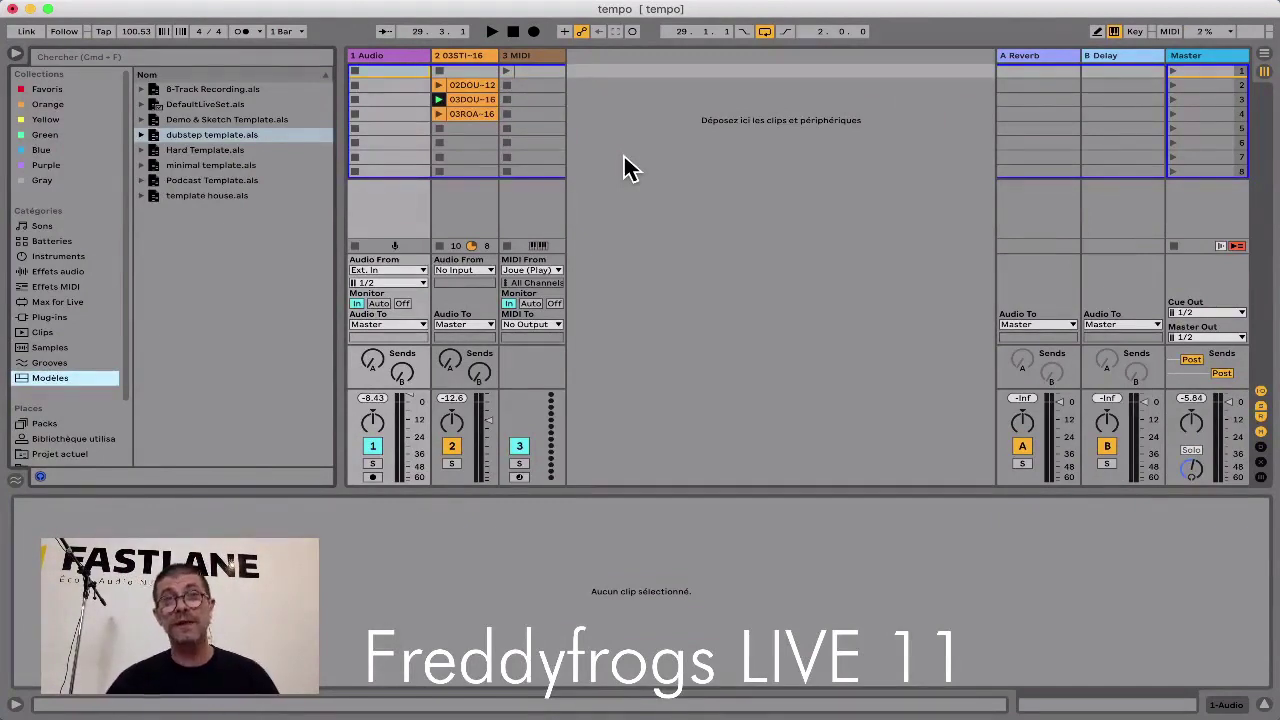
Step: Hide the Session view's In/Out section, and show the Arrangement view without the browser
key(super+alt+i)
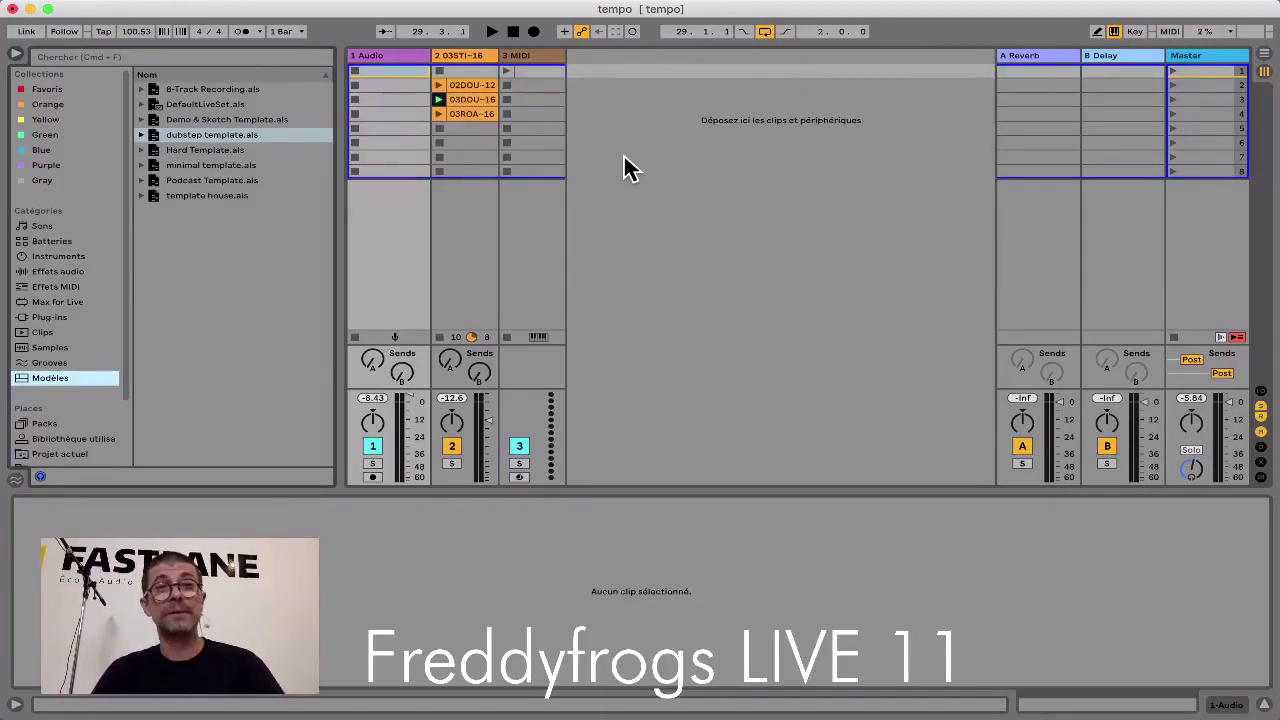
key(Tab)
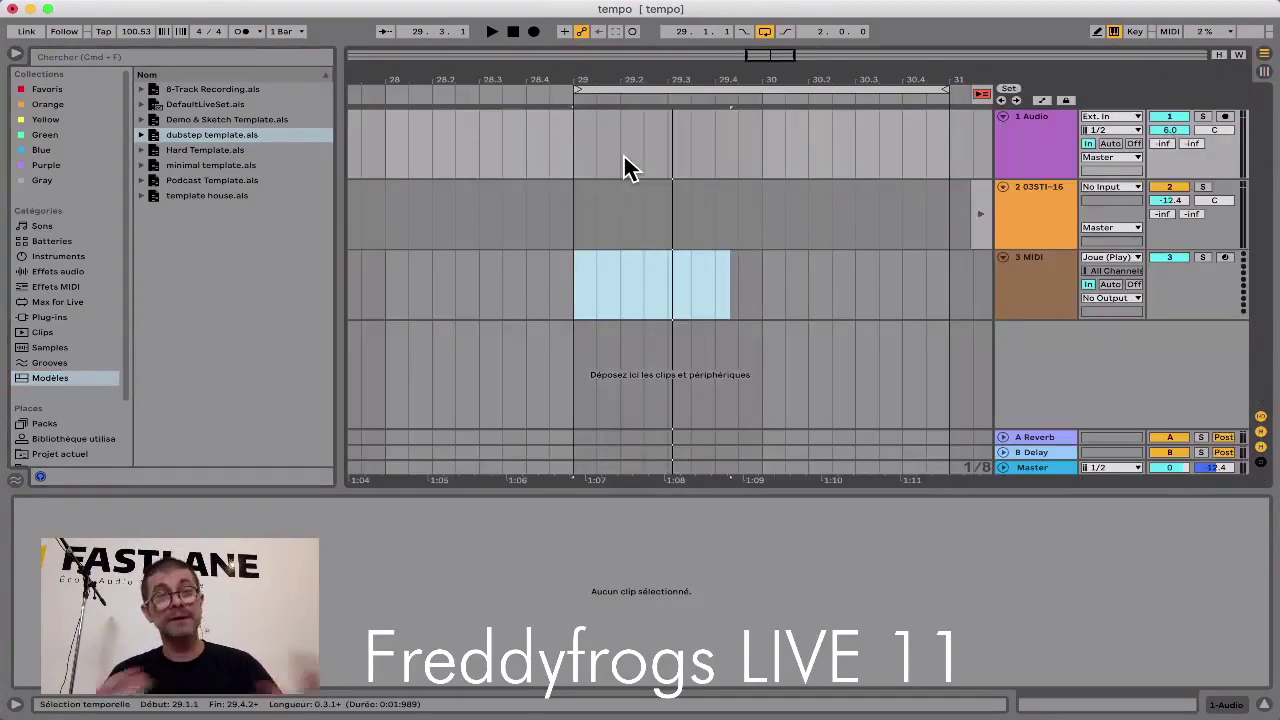
click(15, 53)
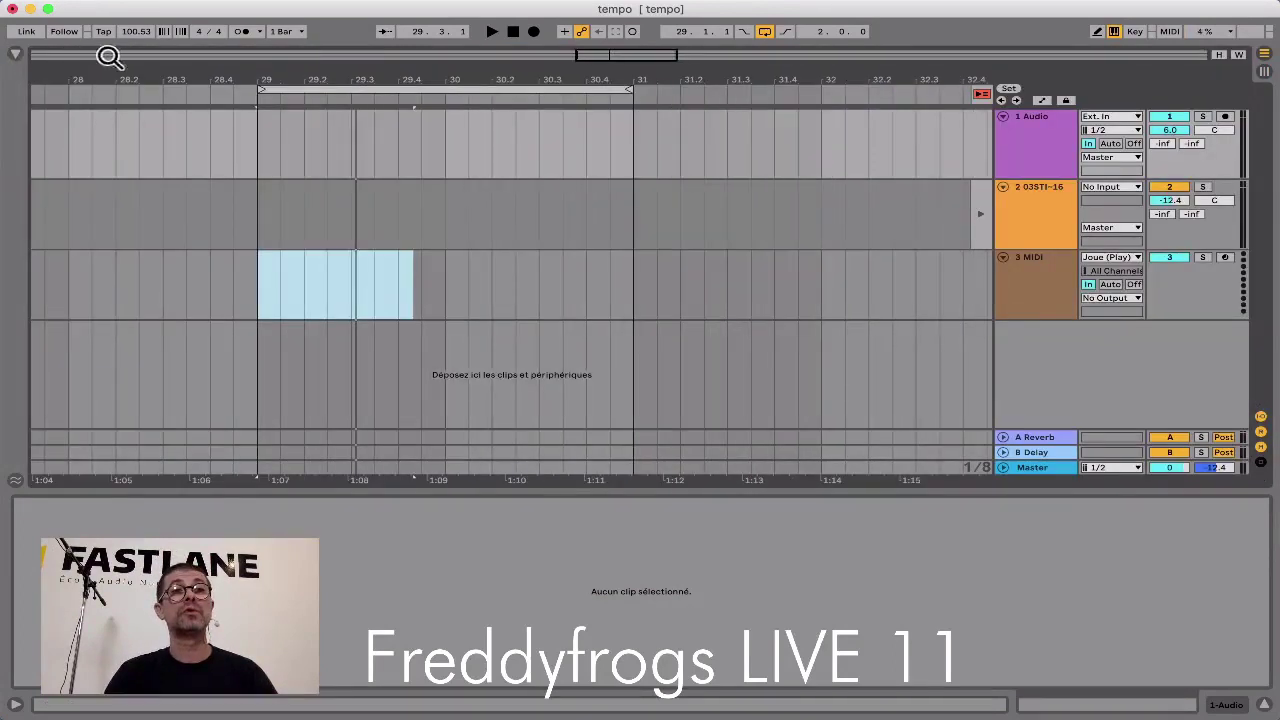
drag(150, 73, 150, 42)
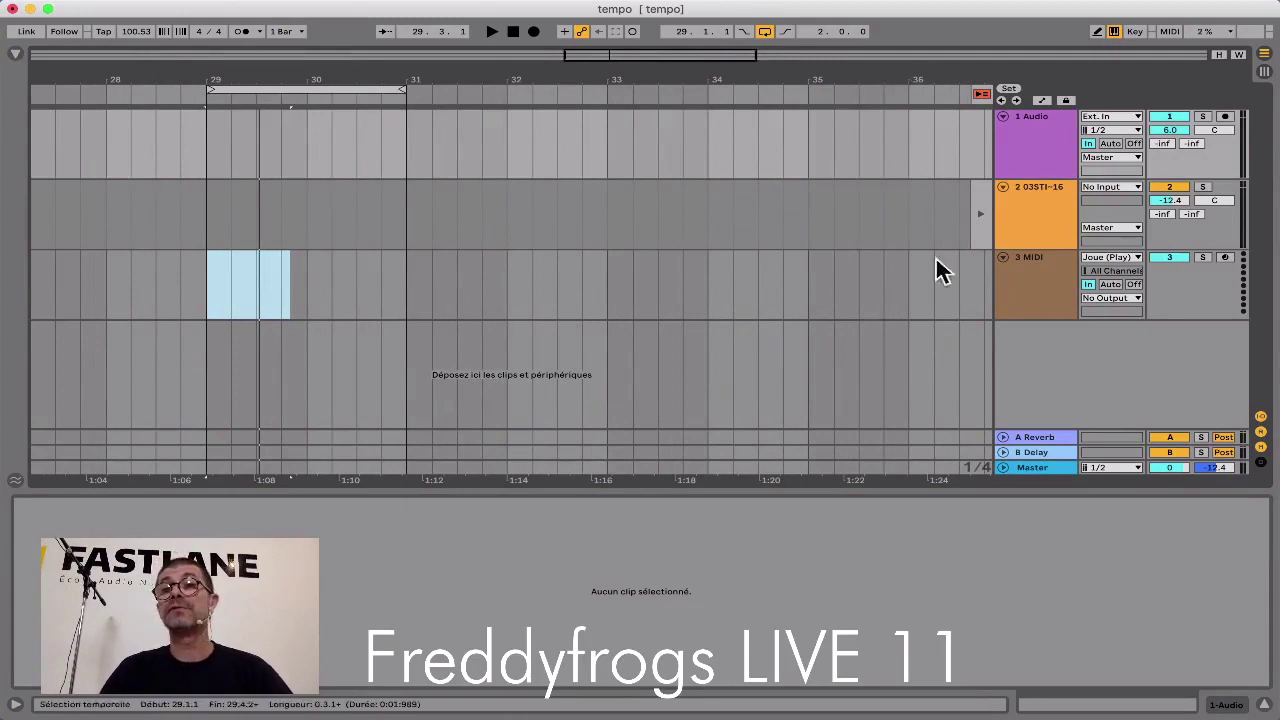
Step: Delete the 3 MIDI track and select the loop range from bar 29 to bar 31
click(1021, 266)
key(Delete)
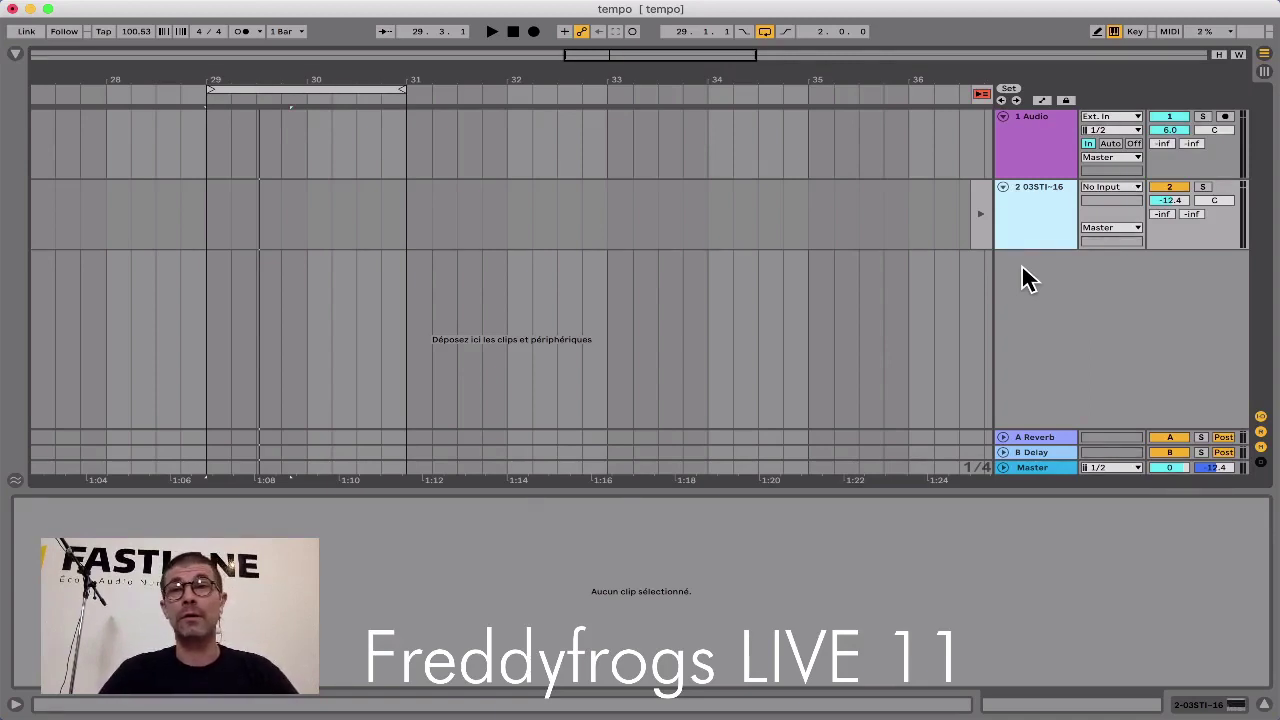
click(343, 90)
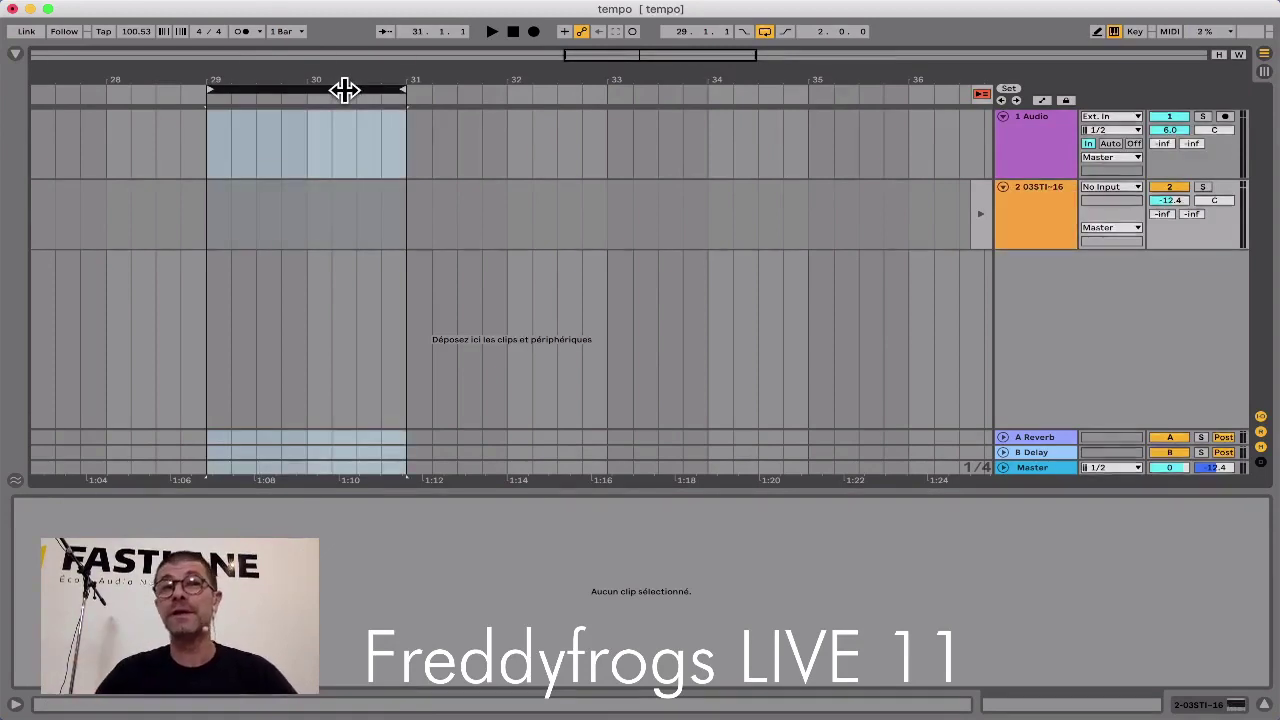
drag(309, 63, 336, 75)
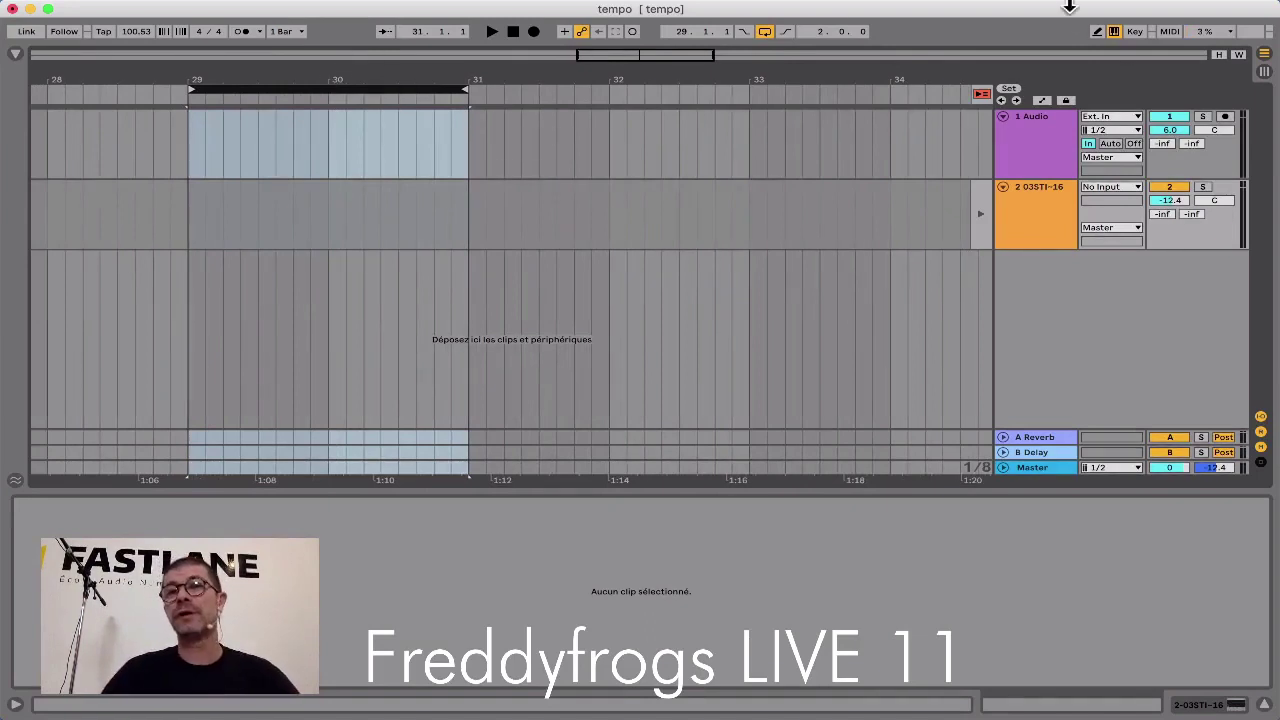
Step: Arm the 1 Audio track, and rewind FAT FUNKY DRUM GROOVE SOLO.mp4 in QuickTime Player to the beginning
click(1227, 117)
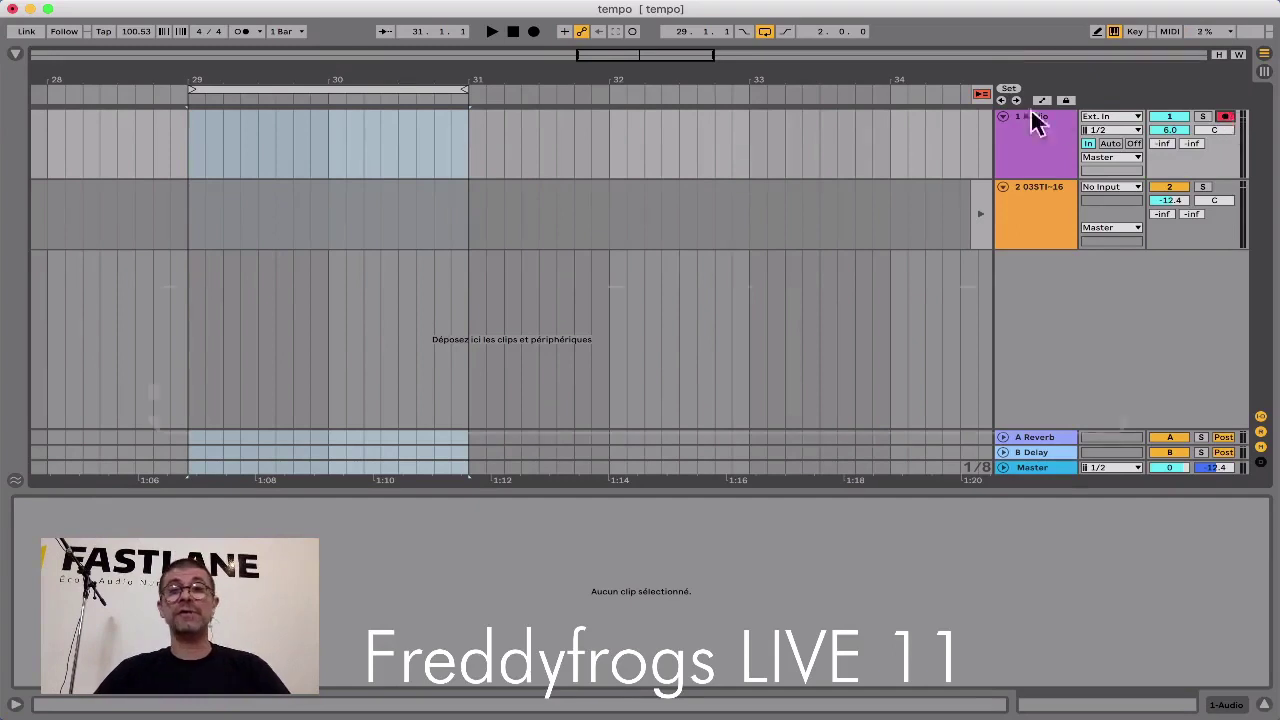
key(super+Tab)
click(504, 344)
mouse_move(979, 206)
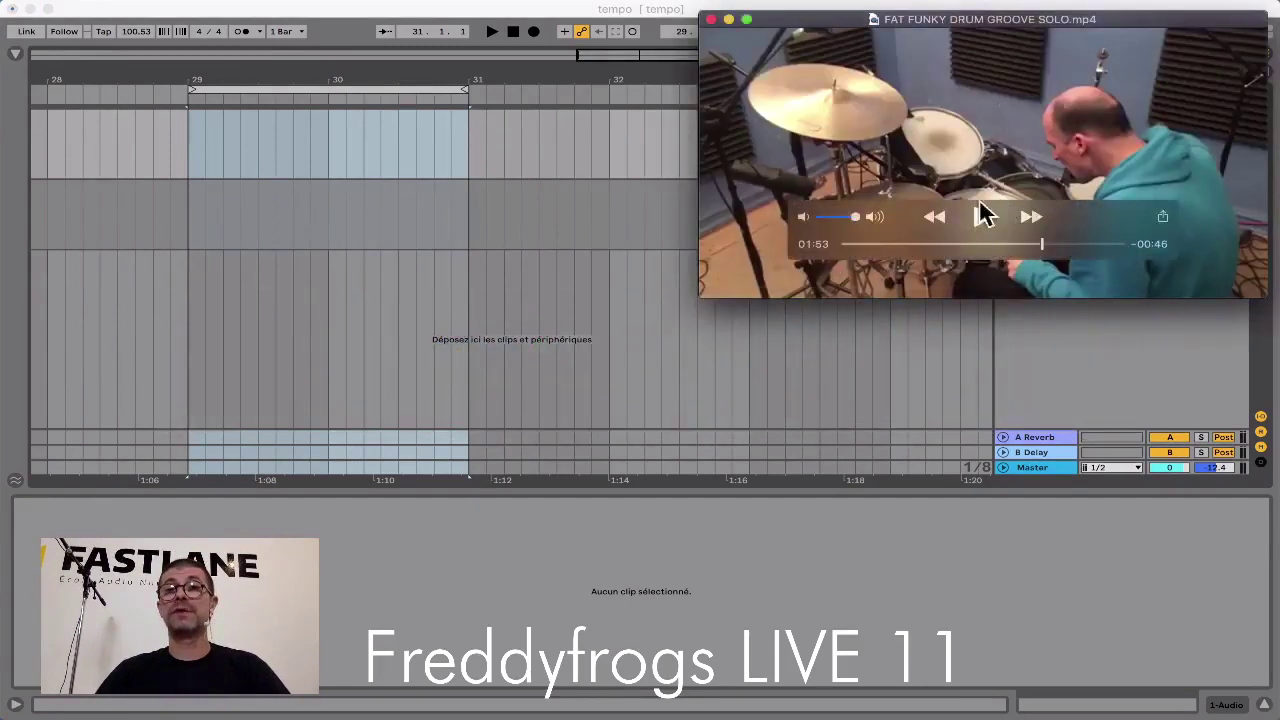
drag(925, 250, 823, 251)
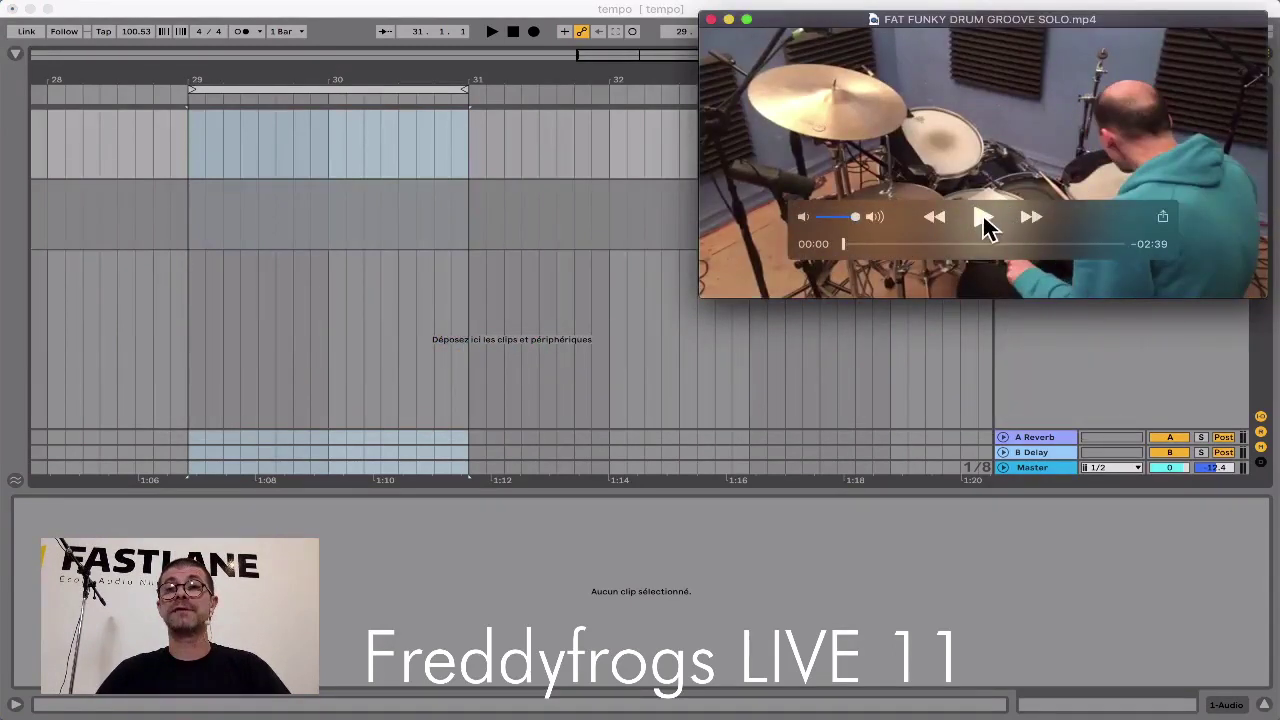
Step: Return to Ableton Live and record several drum takes on the 1 Audio track over the loop from bar 29, then stop
key(super+Tab)
click(329, 87)
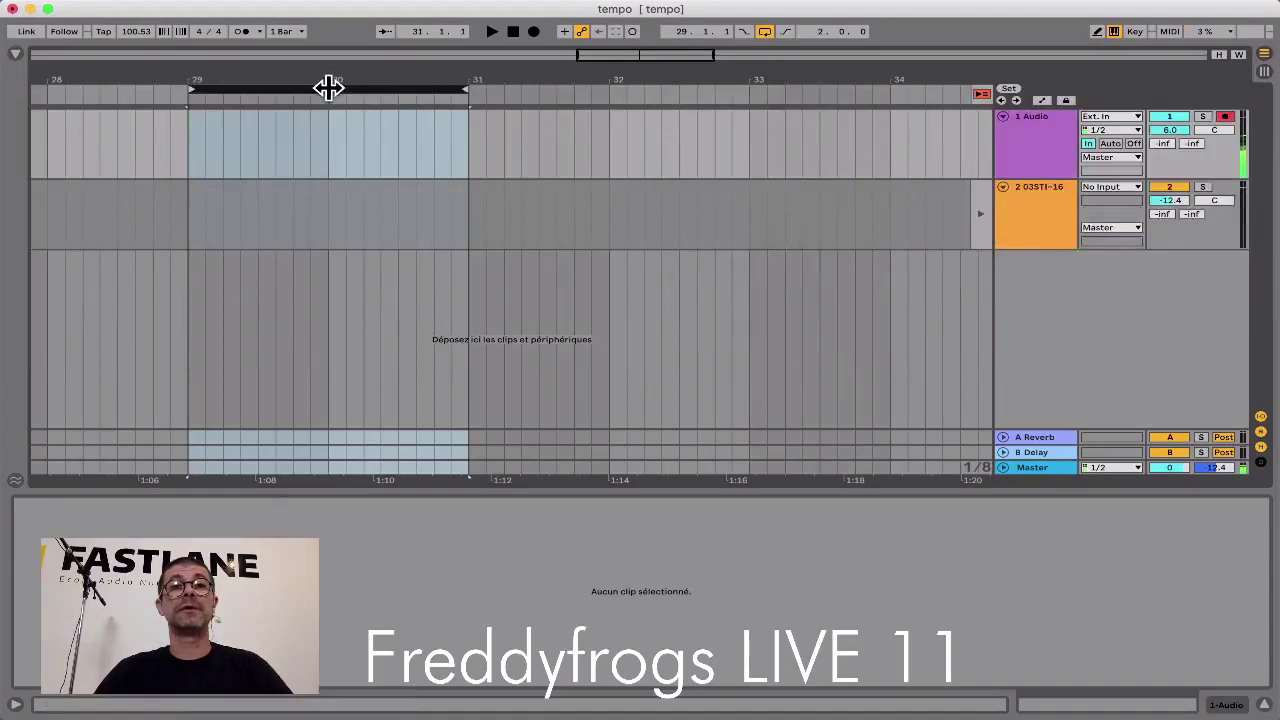
click(534, 32)
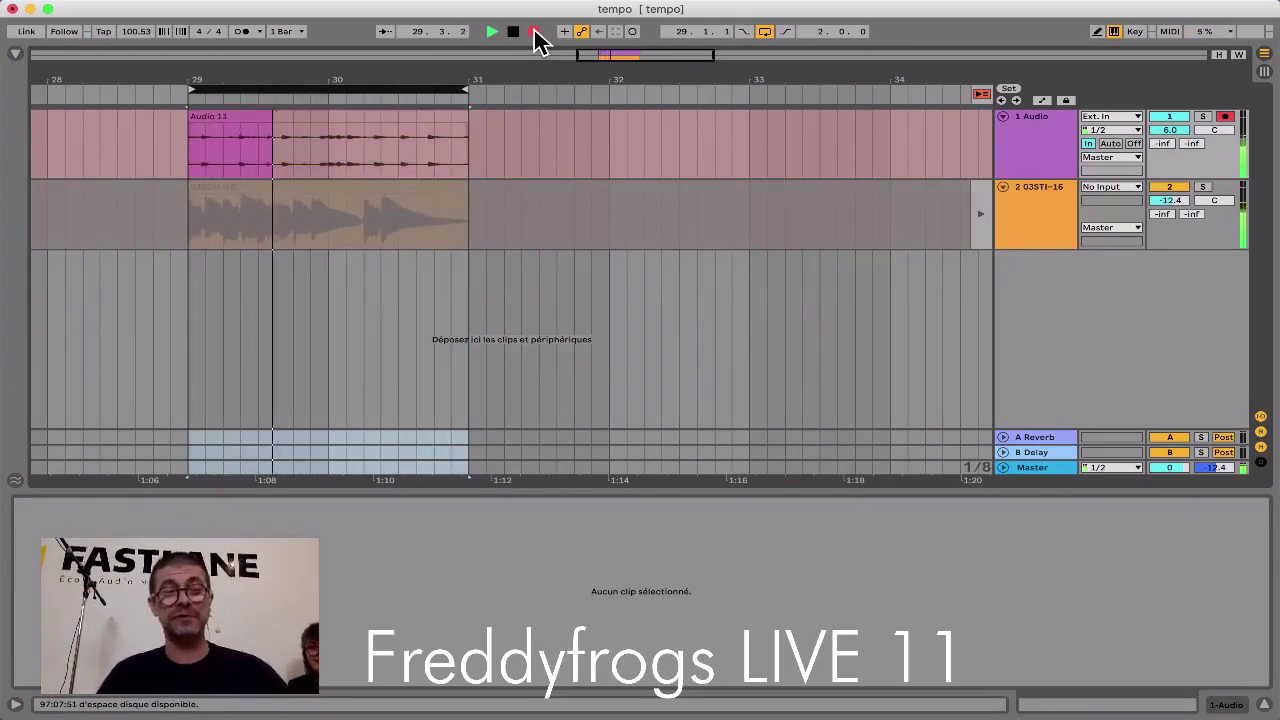
click(533, 31)
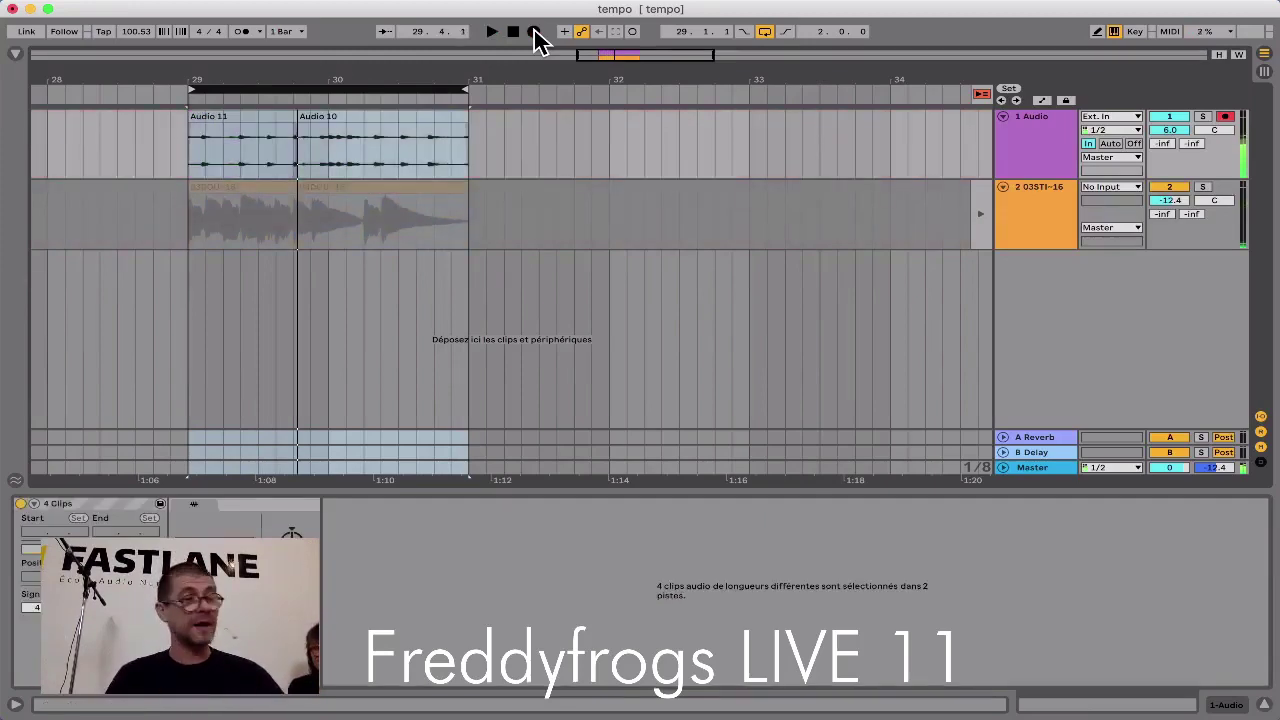
key(super+Tab)
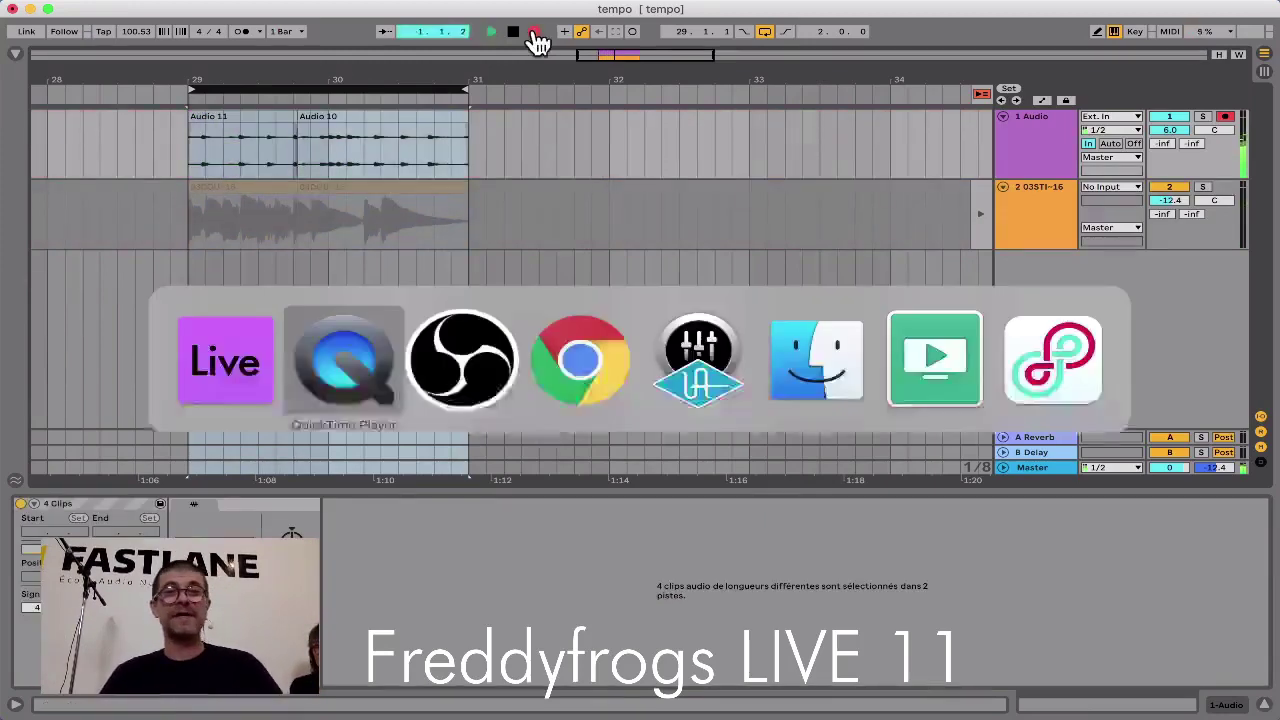
click(535, 31)
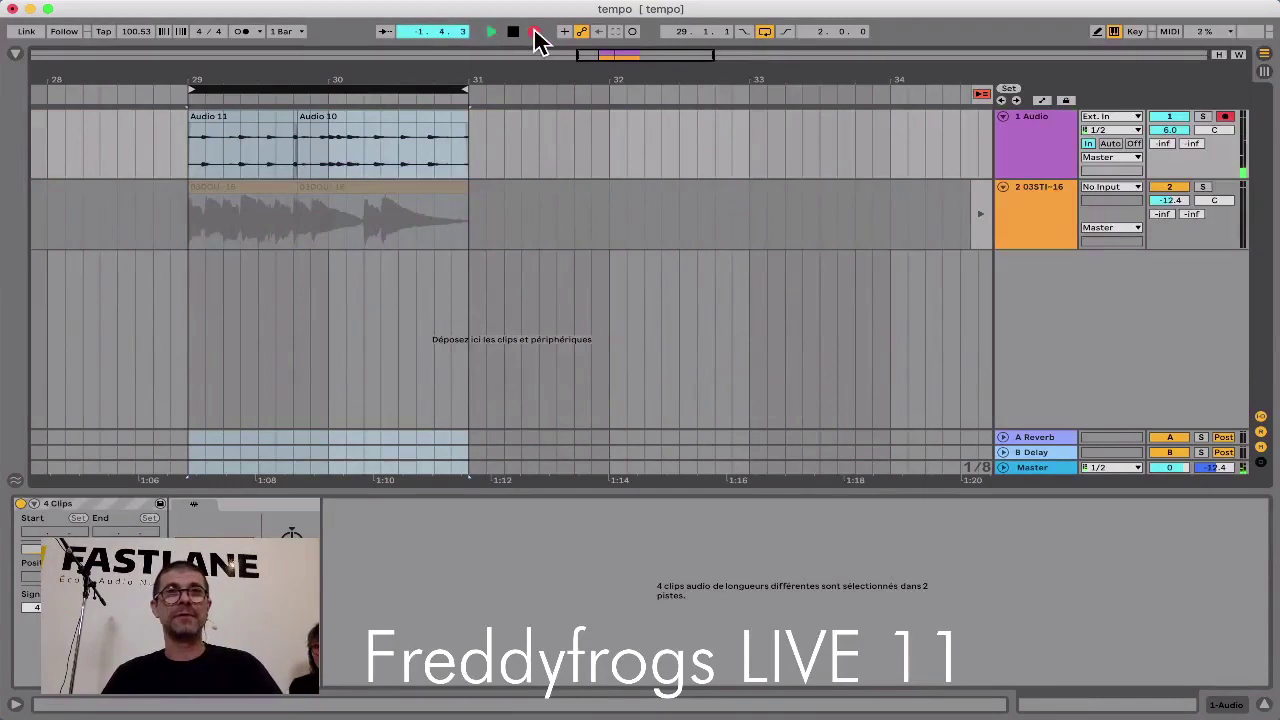
click(513, 32)
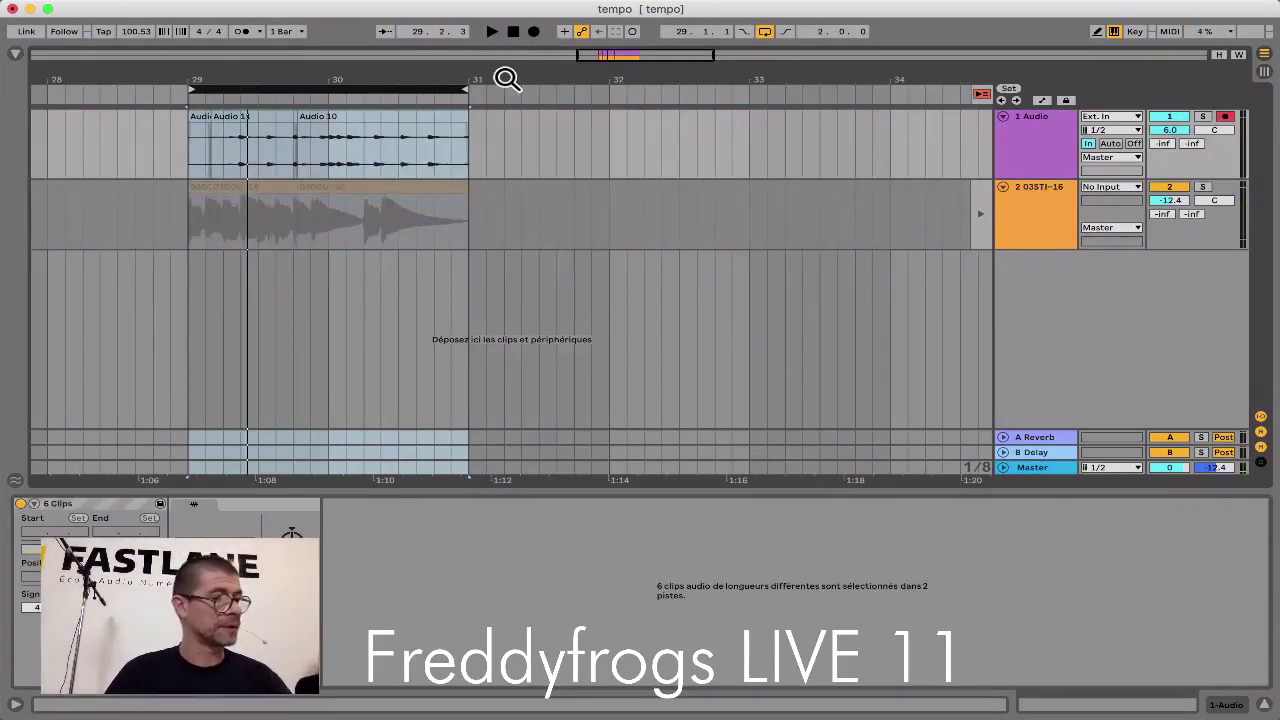
Step: Show the take lanes of the 1 Audio track and look through the recorded takes
click(1035, 147)
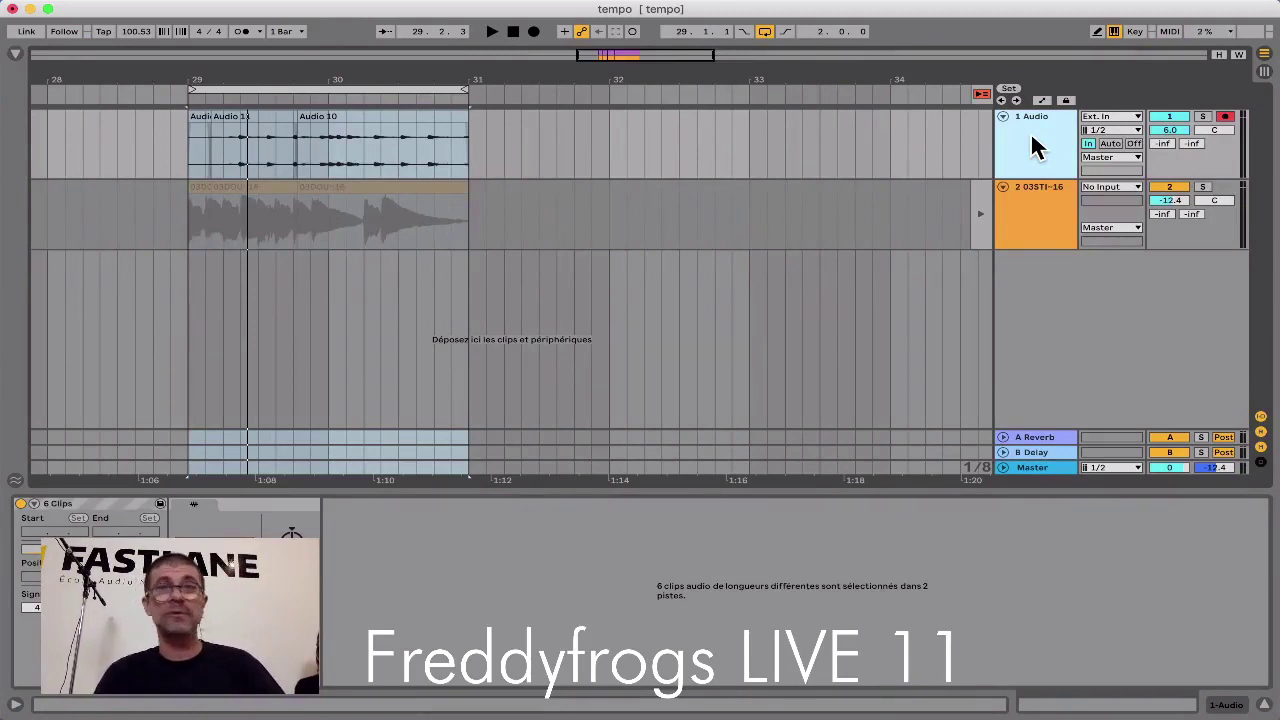
key(alt+super+u)
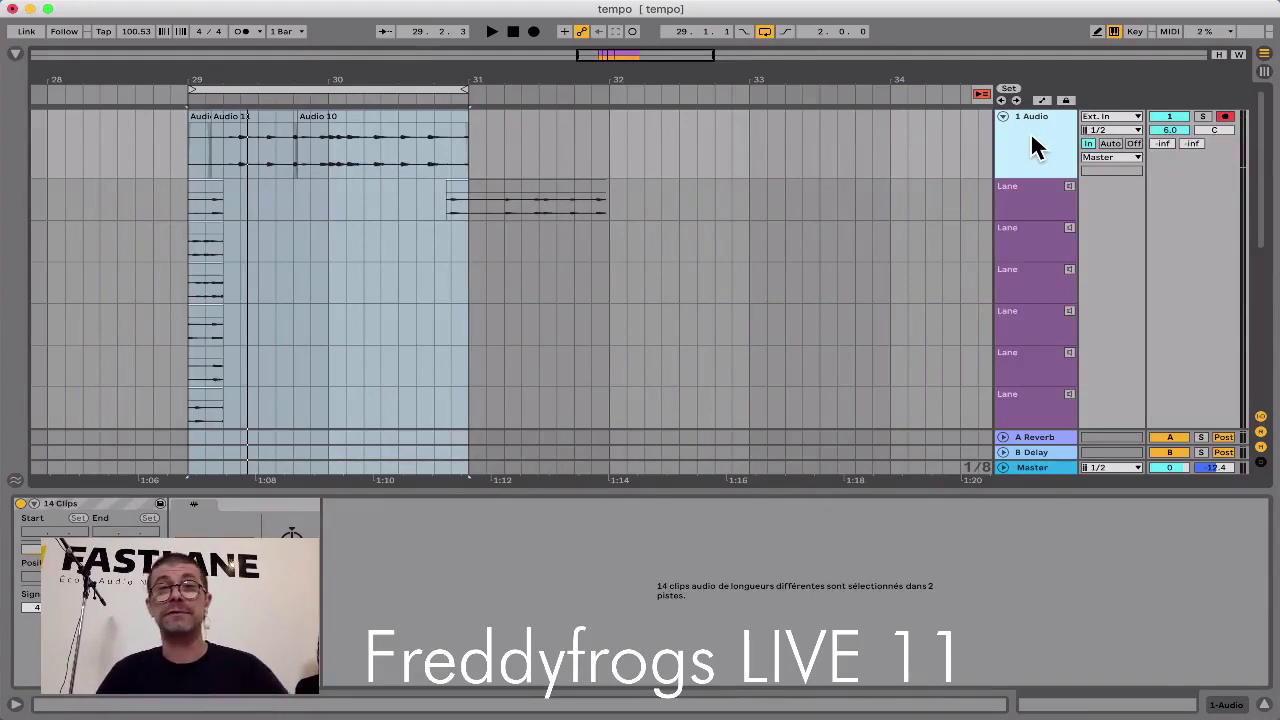
mouse_move(838, 80)
mouse_down()
mouse_move(838, 45)
mouse_move(838, 79)
mouse_up()
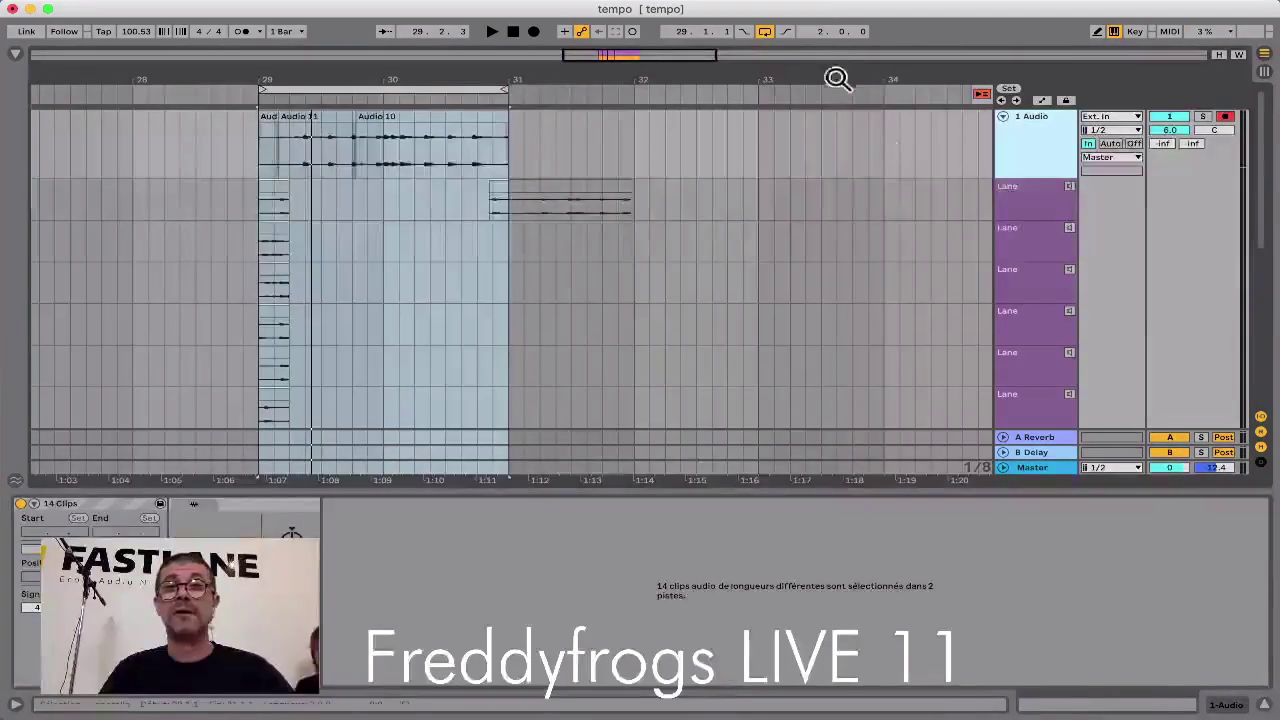
scroll(659, 245, down, 3)
scroll(659, 245, left, 3)
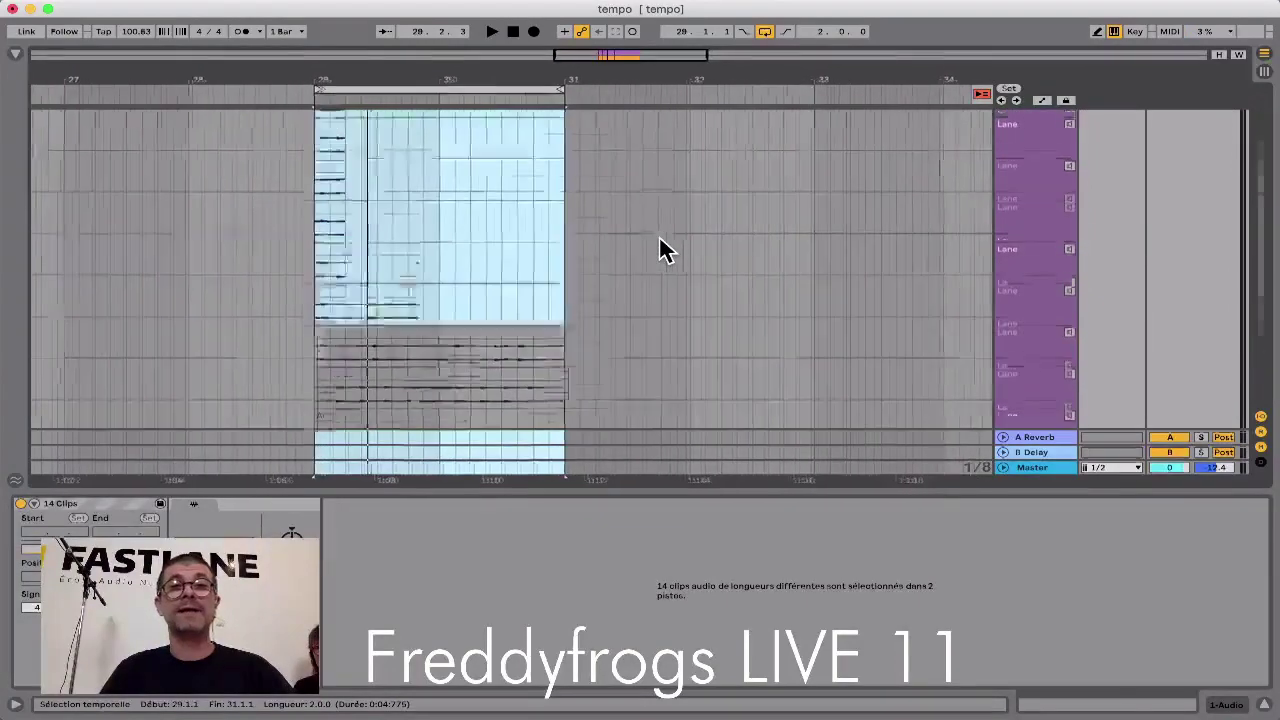
scroll(700, 245, up, 3)
scroll(700, 245, left, 1)
Step: Disarm the 1 Audio track and set its monitoring to Auto
click(1025, 215)
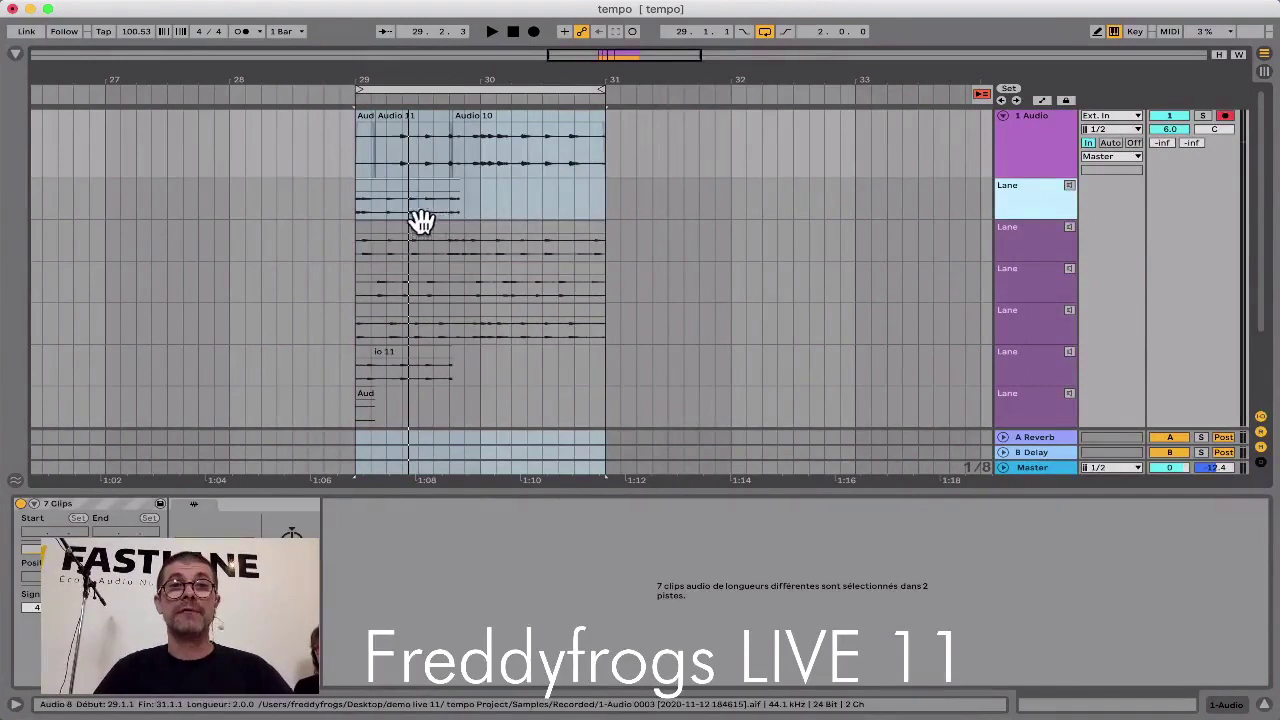
click(1225, 116)
click(1110, 142)
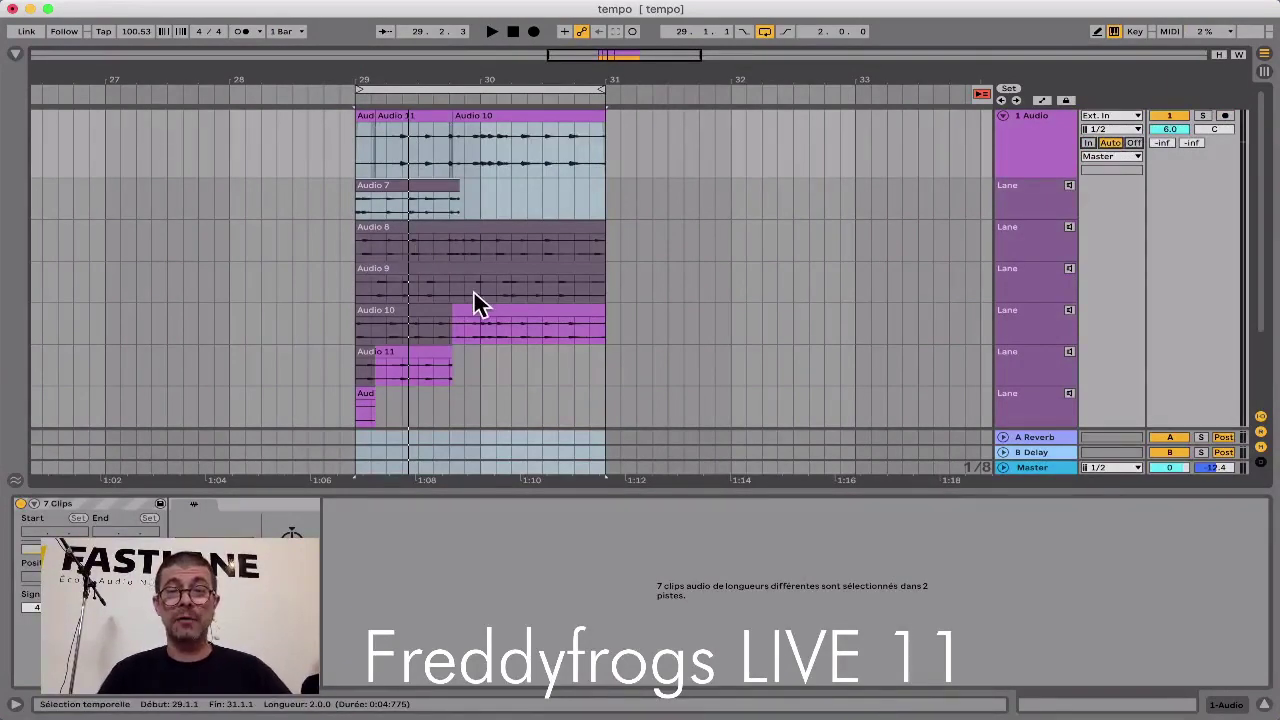
Step: Extend the Audio 10 take back to bar 29 in the comp, and draw in segments from the Audio 8 and Audio 9 takes
drag(451, 323, 344, 322)
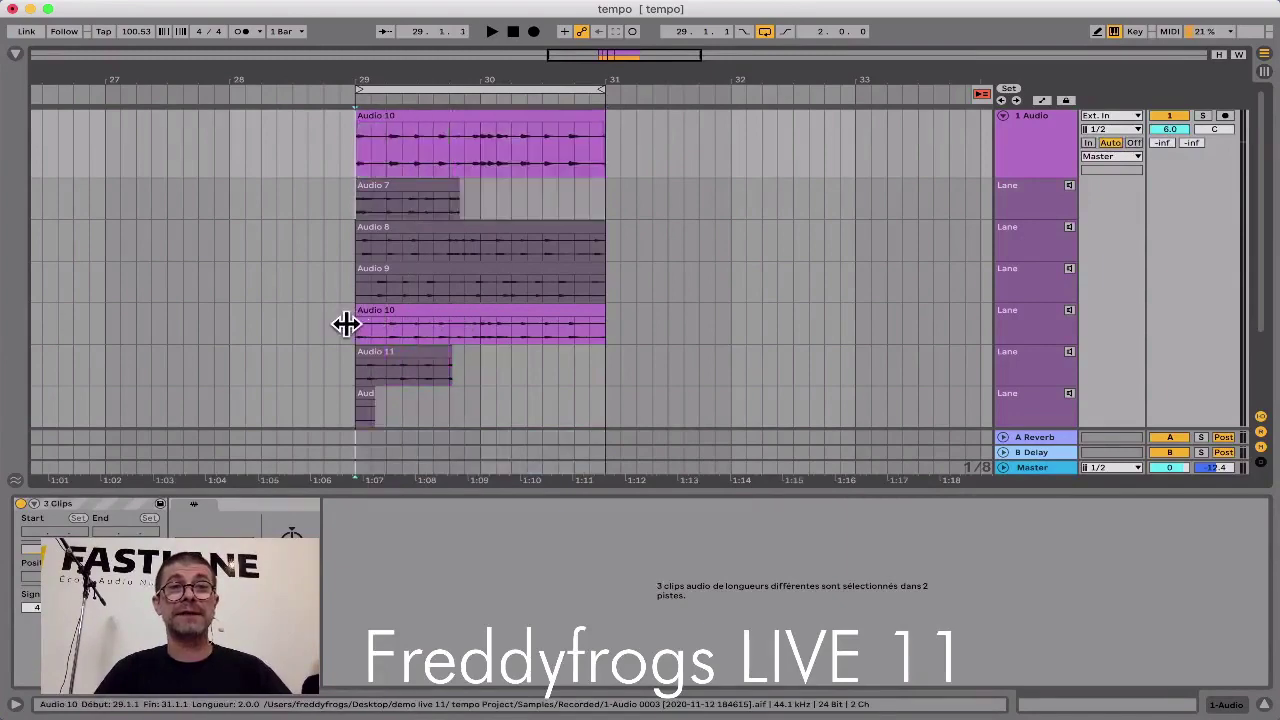
key(b)
click(535, 282)
click(471, 240)
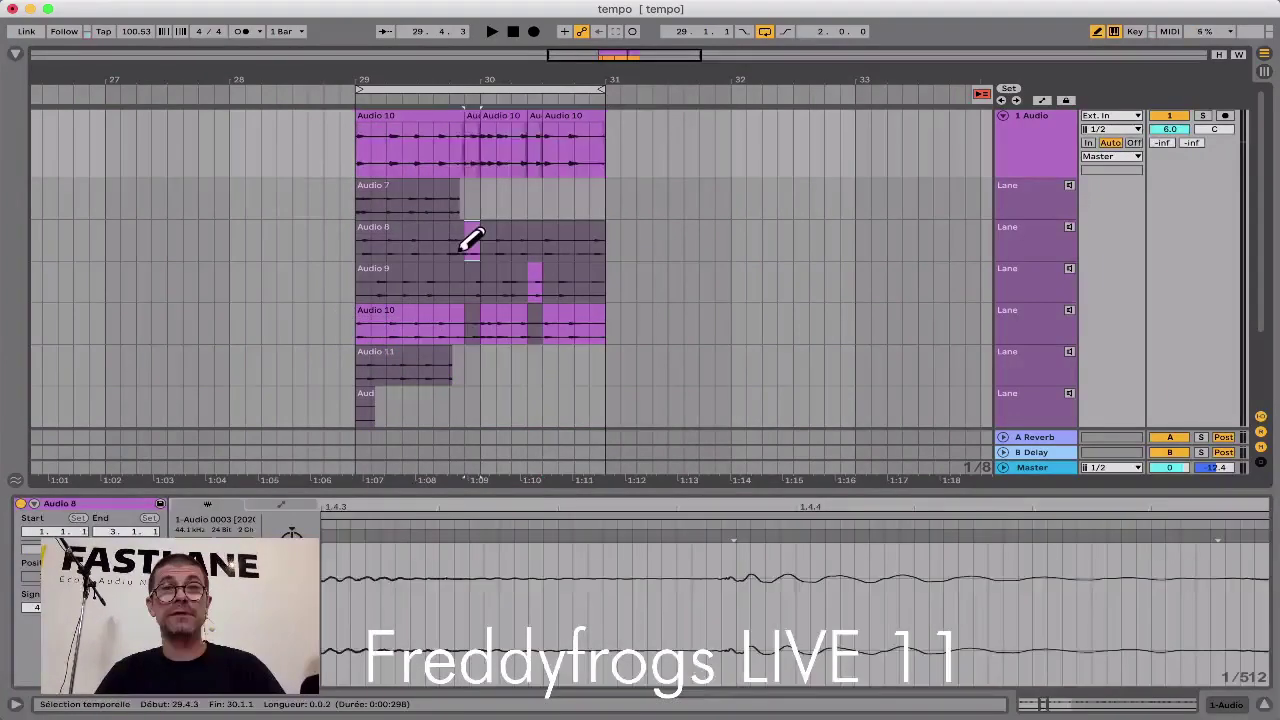
click(418, 240)
click(370, 240)
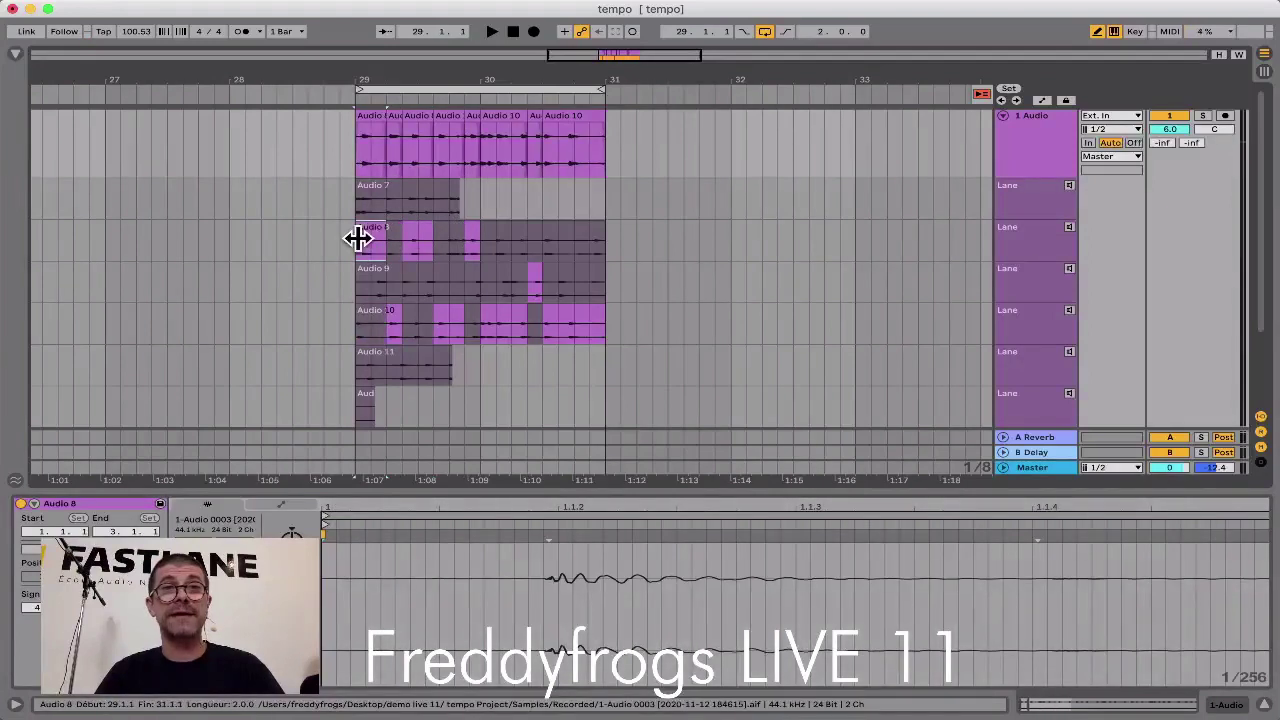
Step: Play the loop and swap further comp segments between bars 29 and 30 for parts of the Audio 9 and Audio 8 takes
key(space)
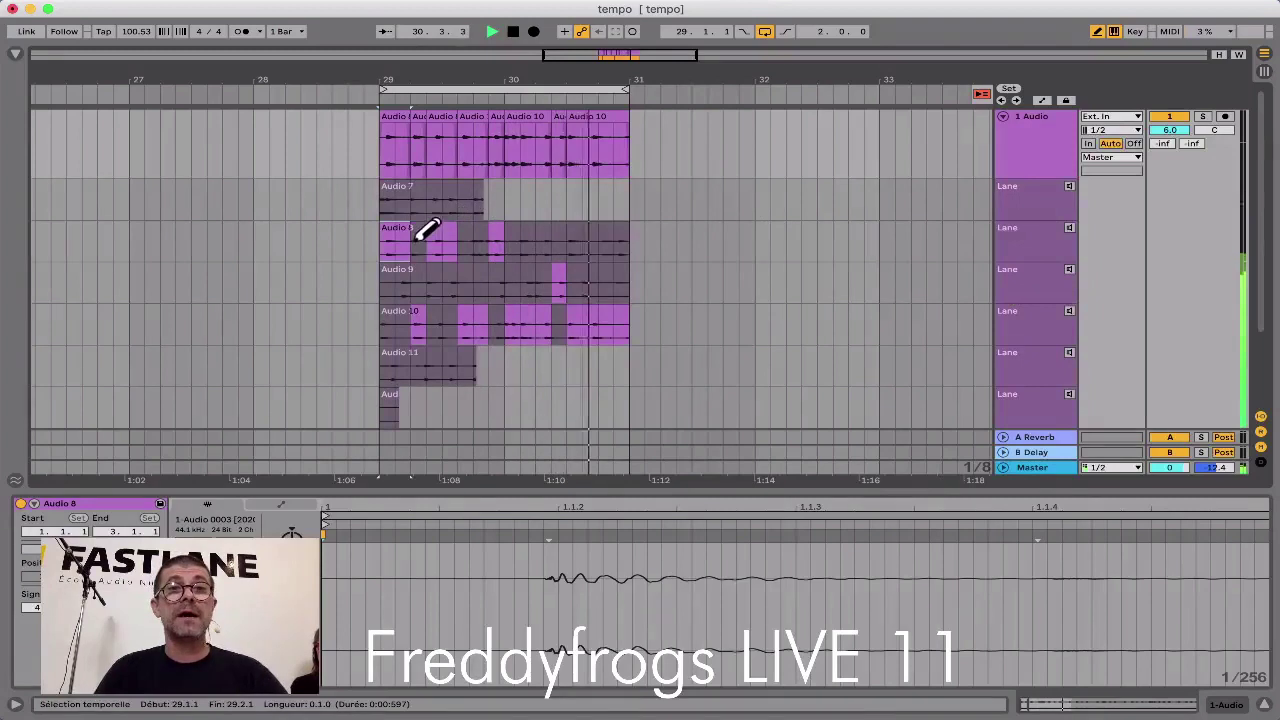
click(405, 282)
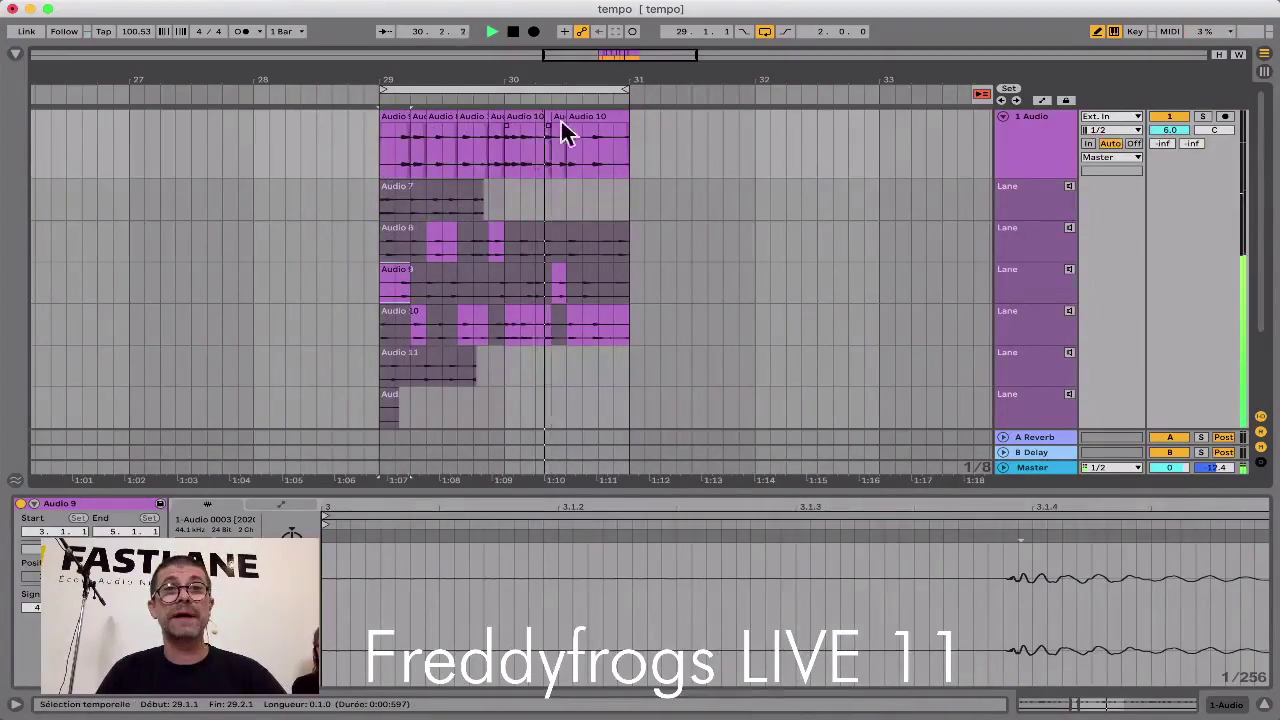
click(409, 152)
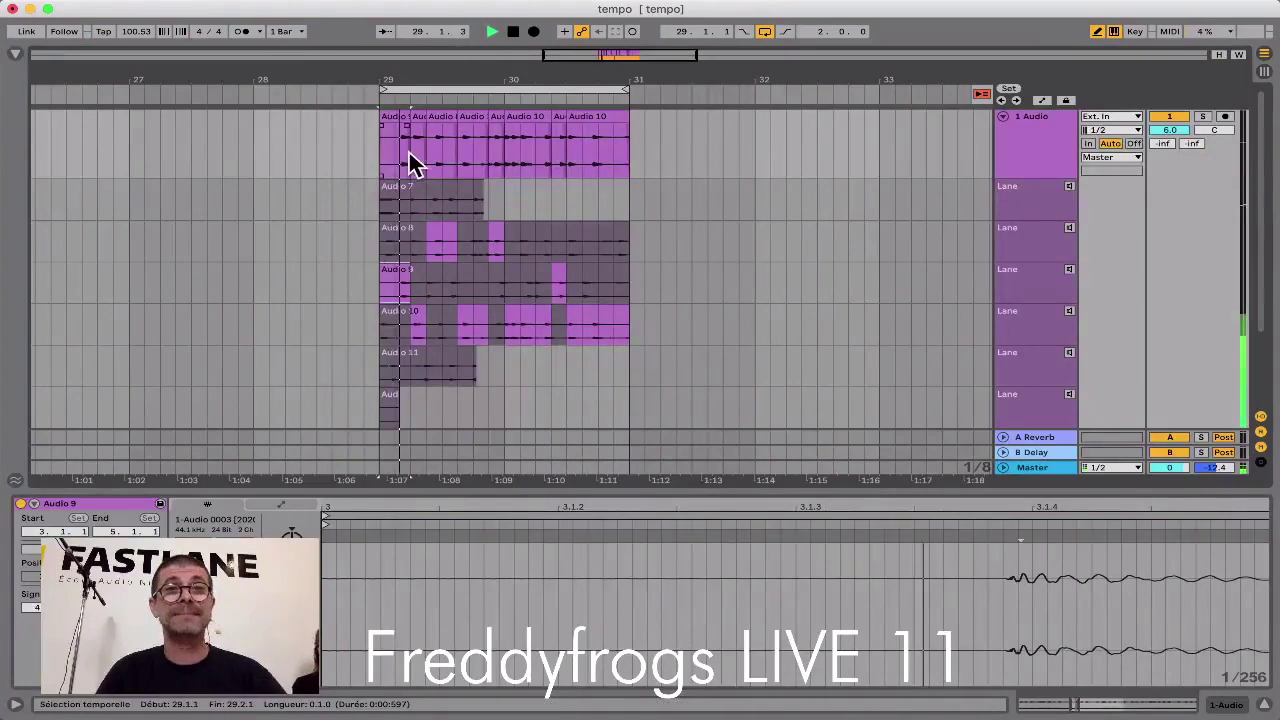
click(417, 240)
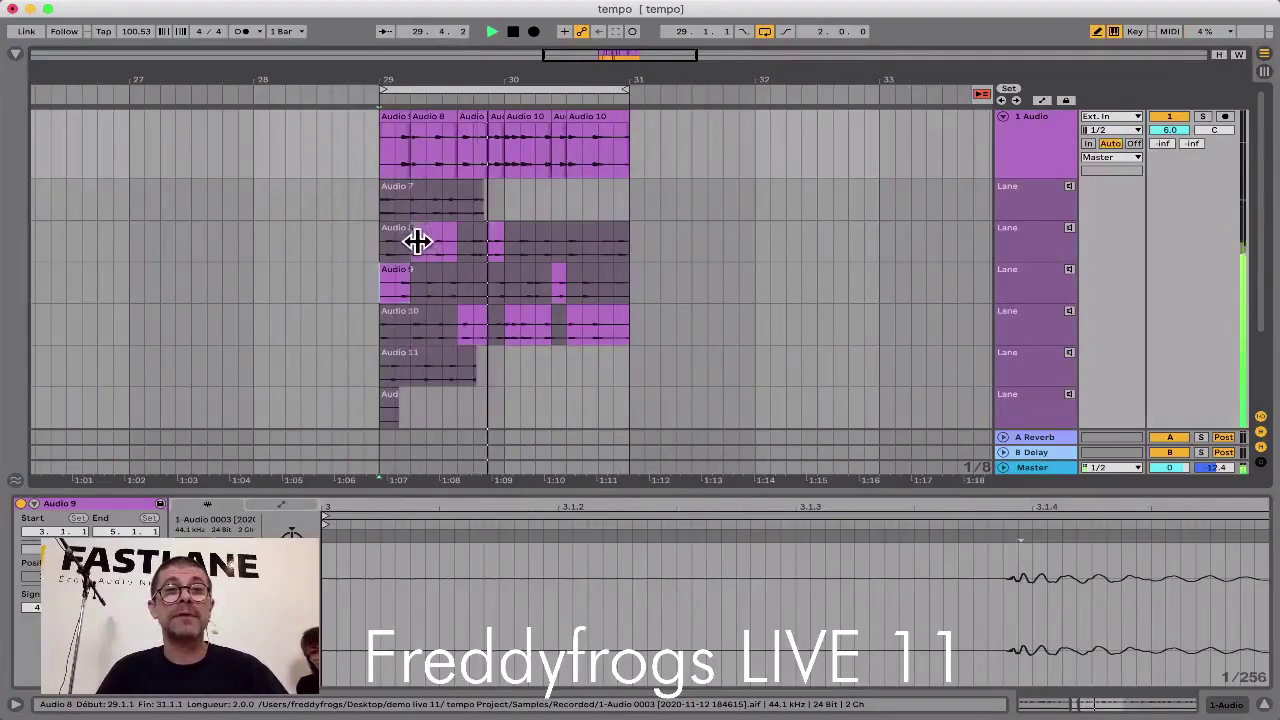
click(458, 288)
drag(459, 290, 472, 290)
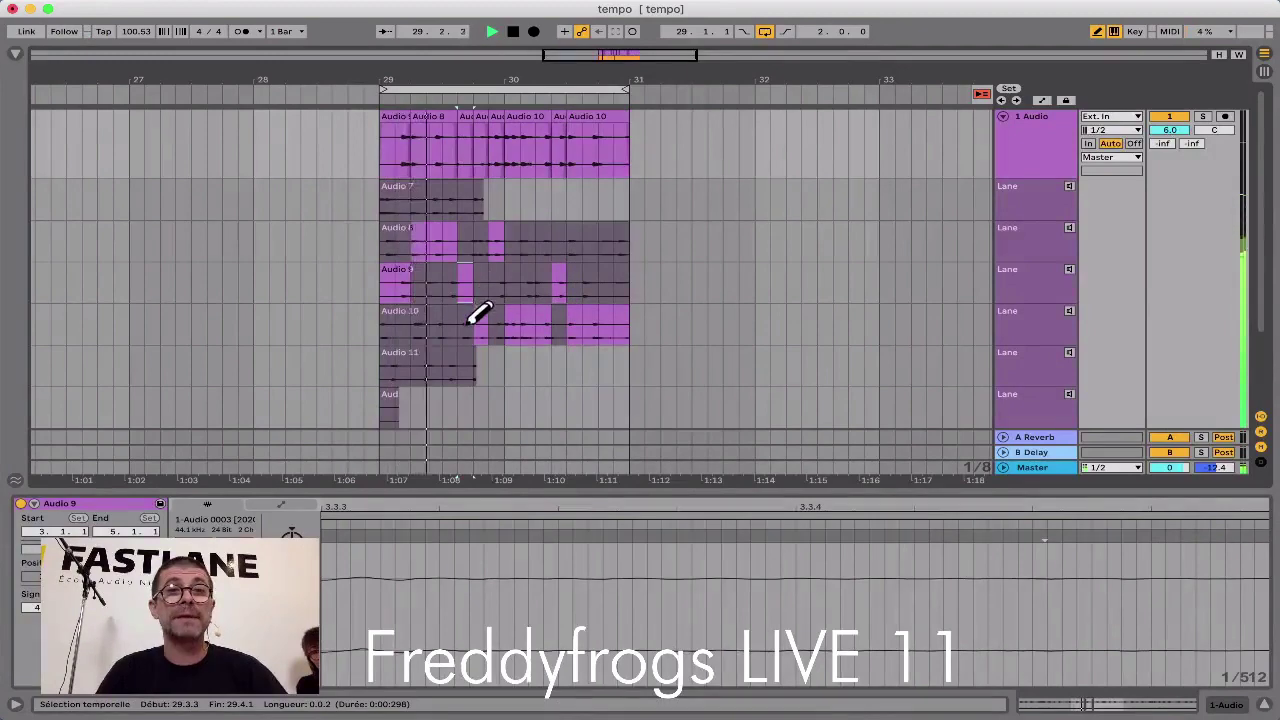
Step: Swap the comp segment between 30.1 and 30.2 for the Audio 9 take and play the loop
click(522, 280)
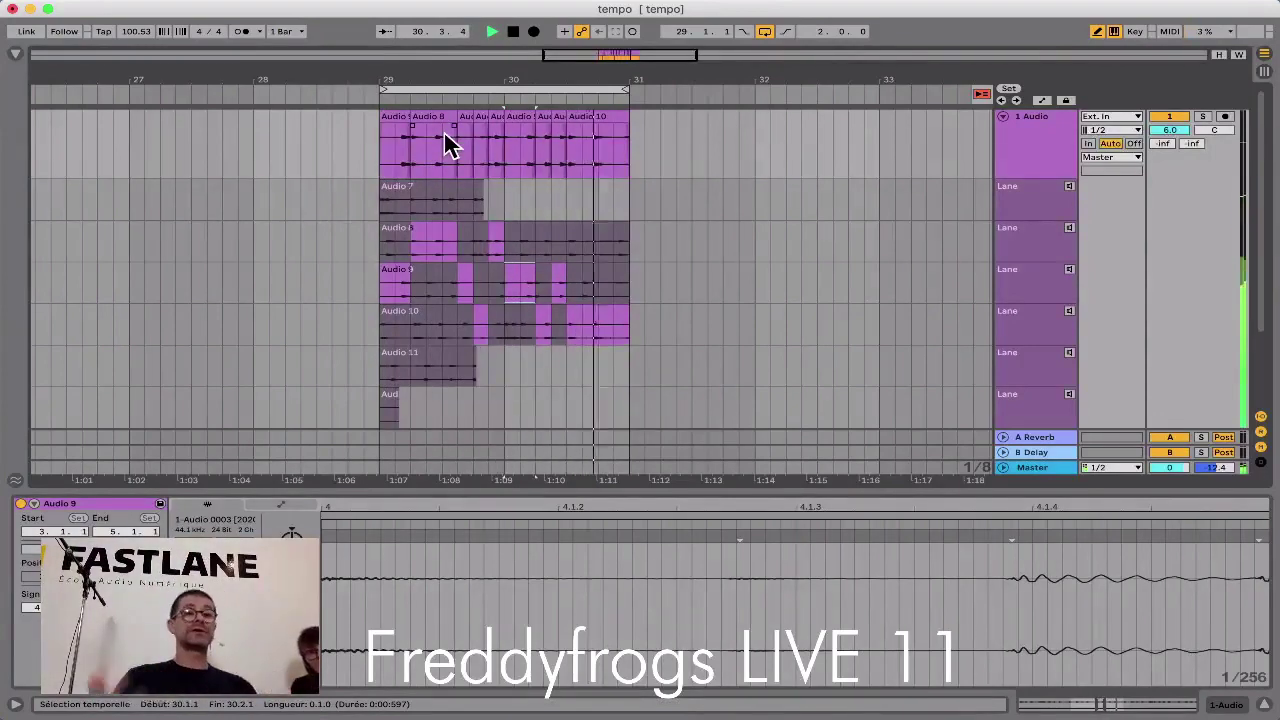
key(space)
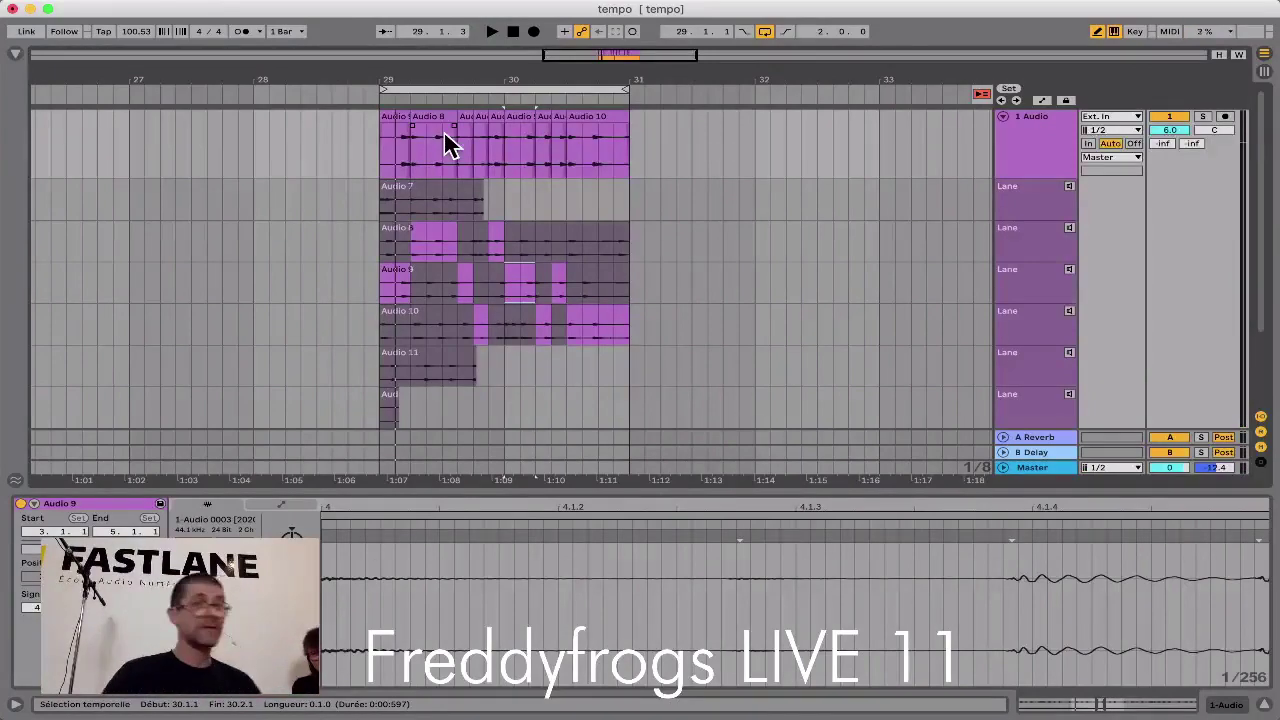
drag(466, 69, 389, 79)
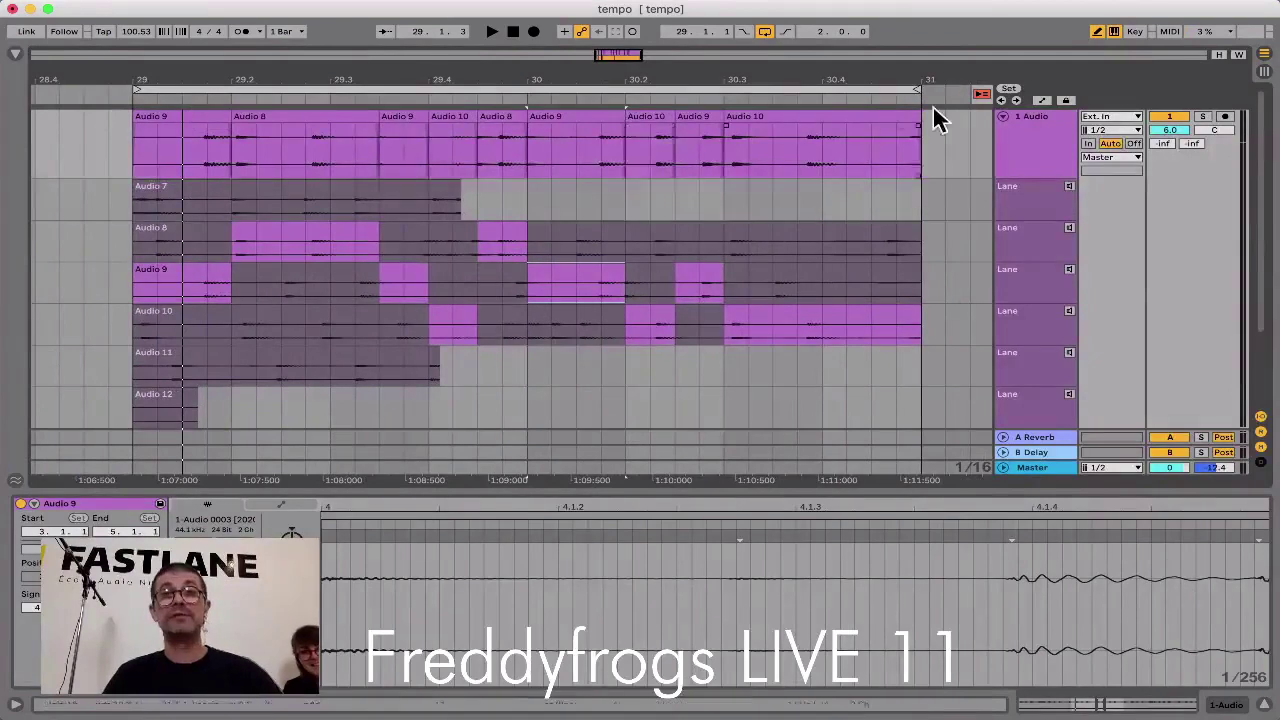
key(space)
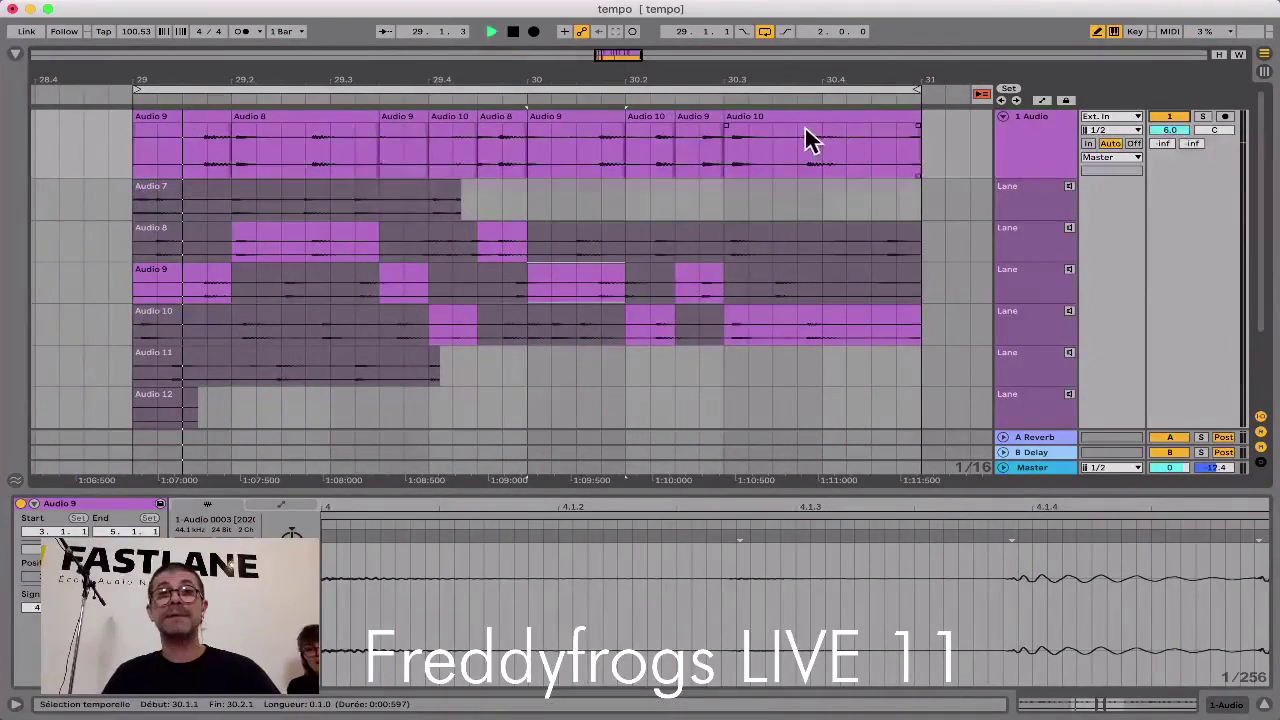
key(space)
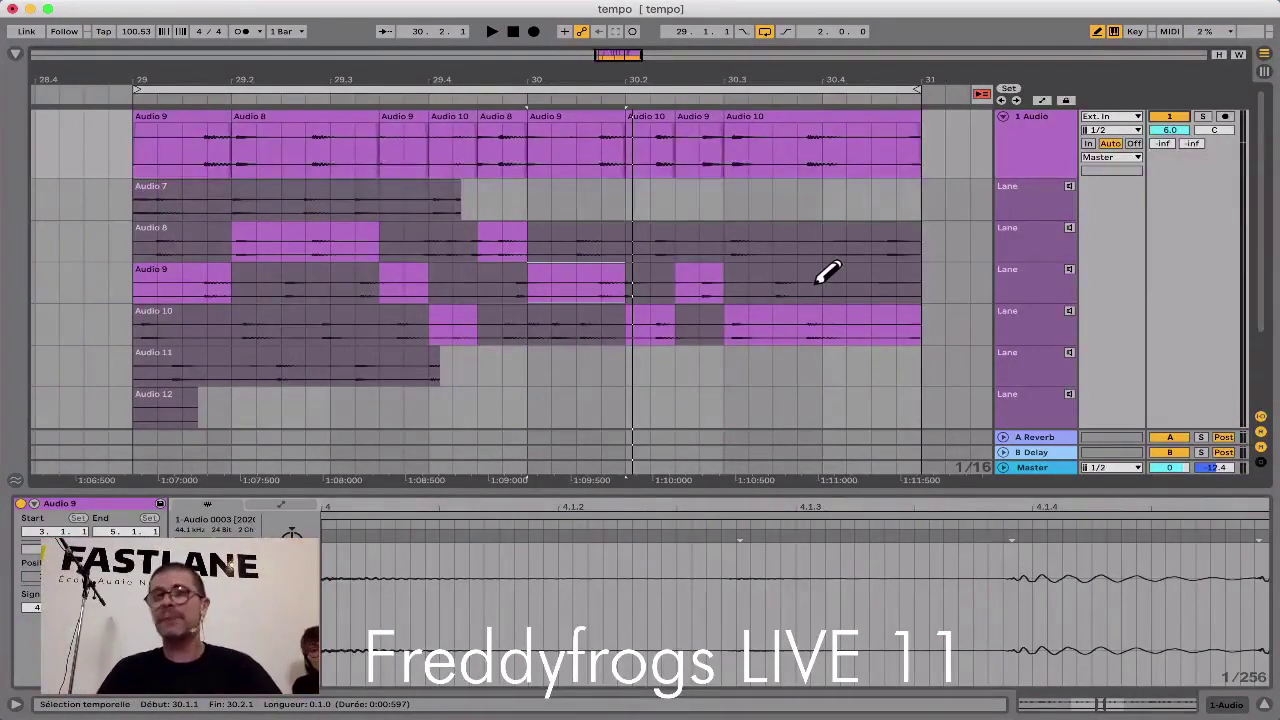
Step: Draw the whole Audio 9 take into the comp from bar 29 to 31 and rename its lane LA BONNE
drag(928, 271, 130, 284)
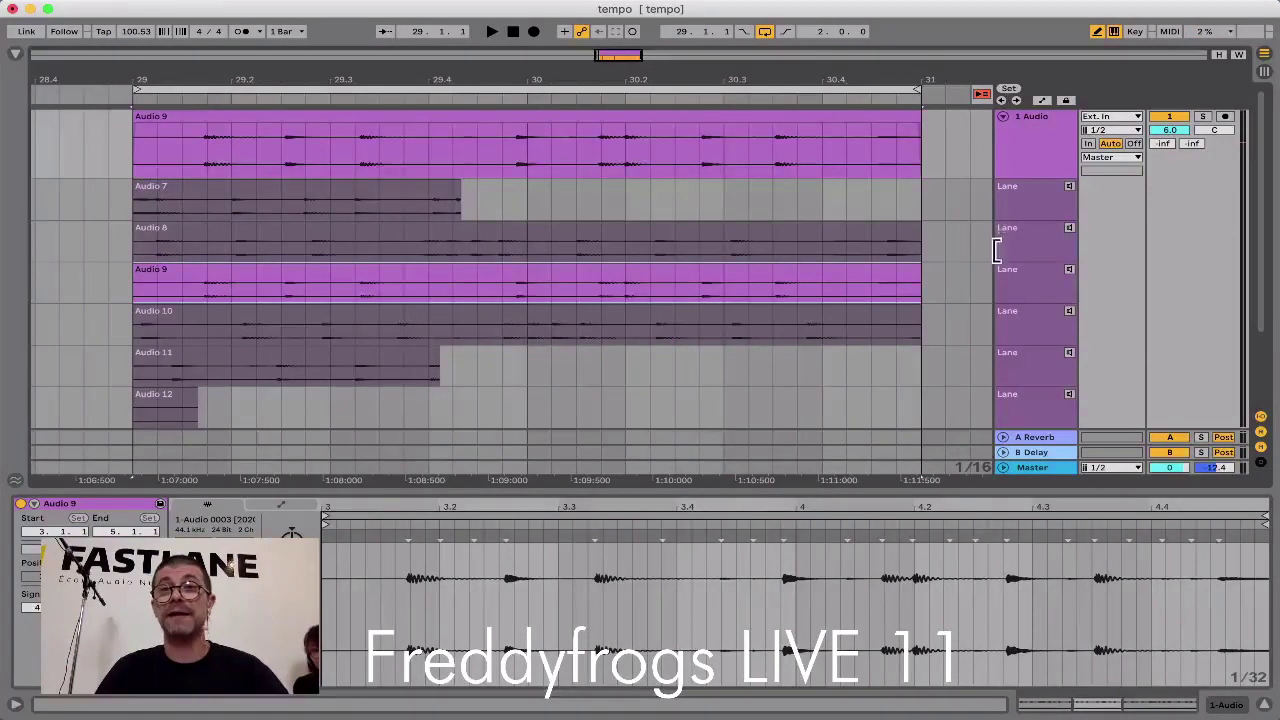
click(1022, 288)
key(super+r)
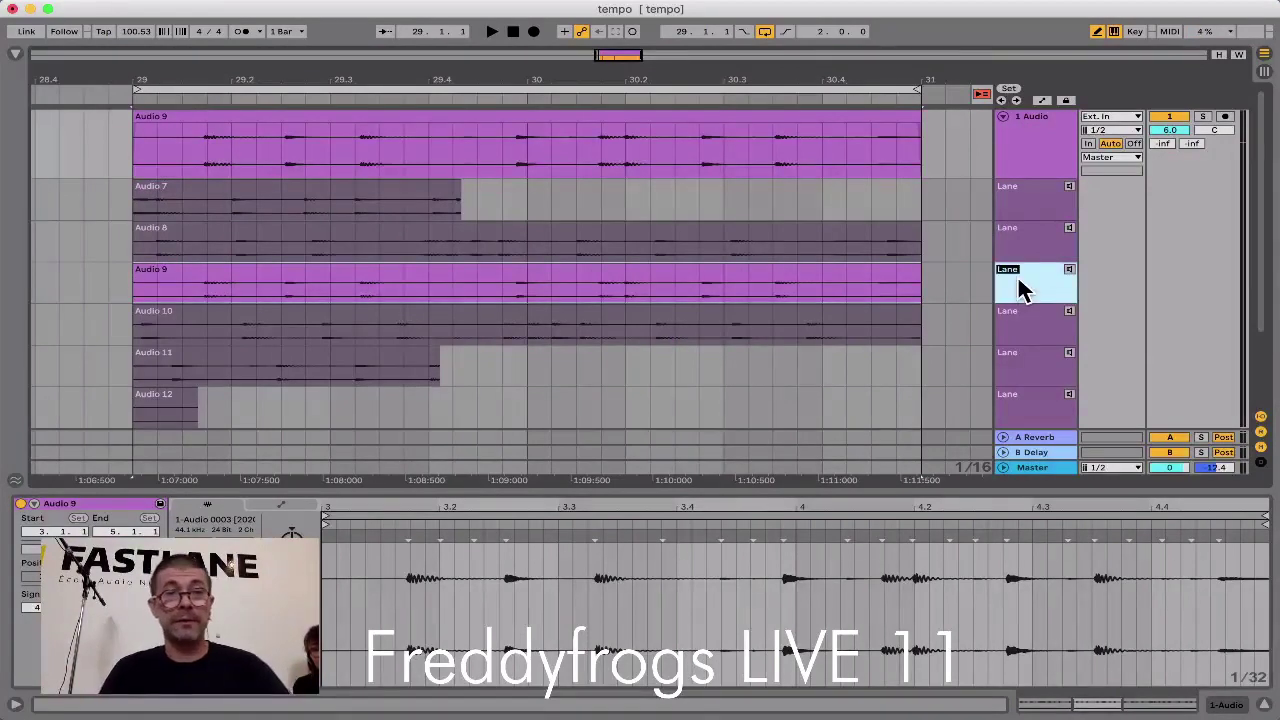
text(LA BO)
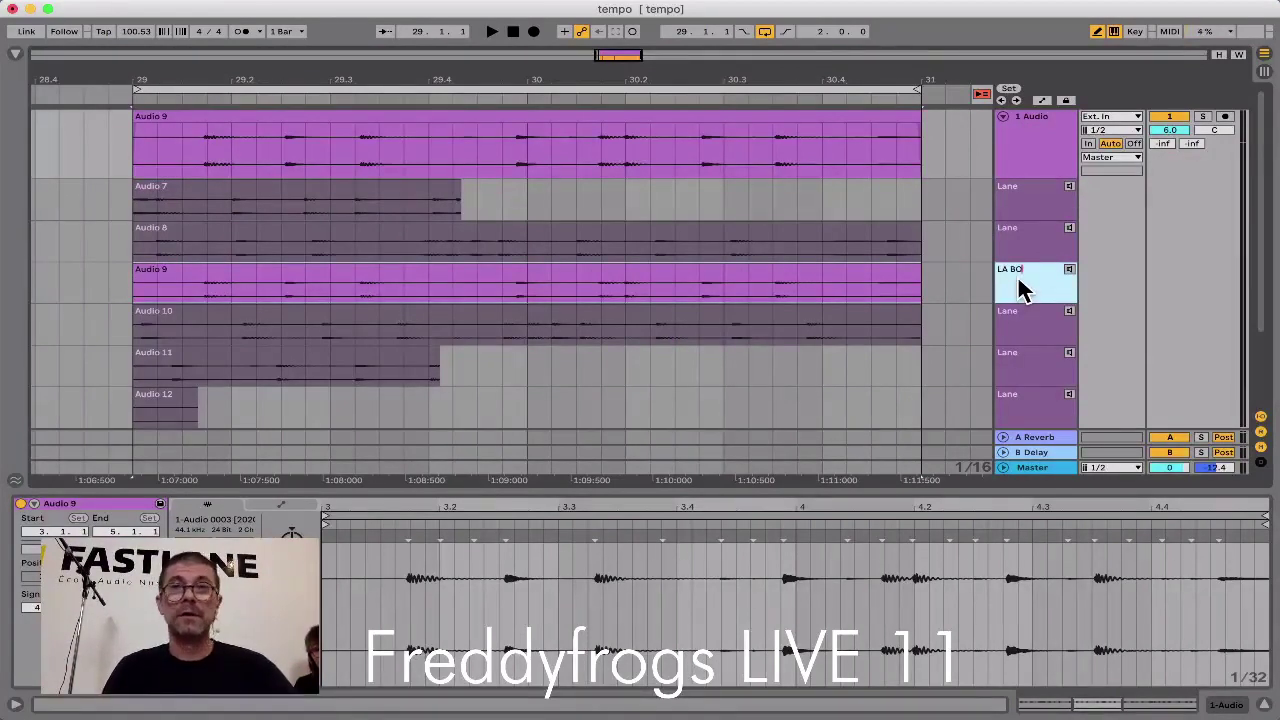
text(NNE)
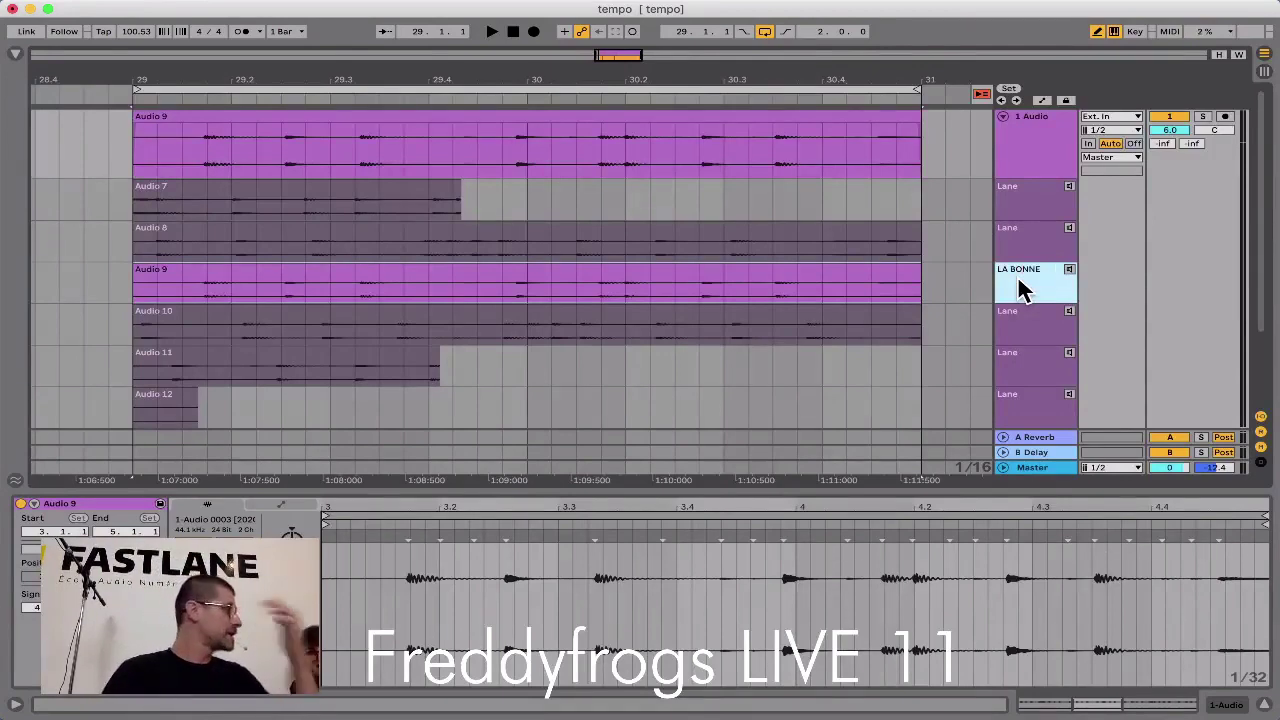
Step: Audition the Audio 8, LA BONNE, Audio 10 and Audio 11 take lanes one after another, ending with lane audition off
click(1069, 228)
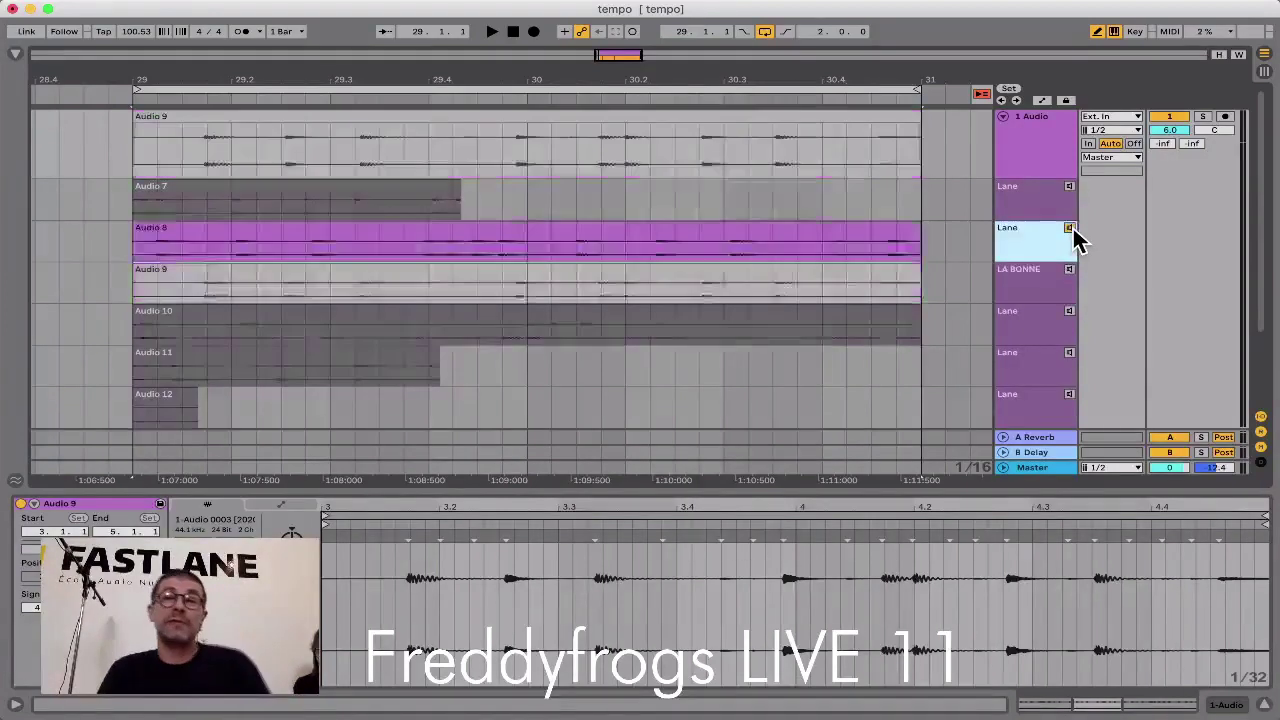
key(space)
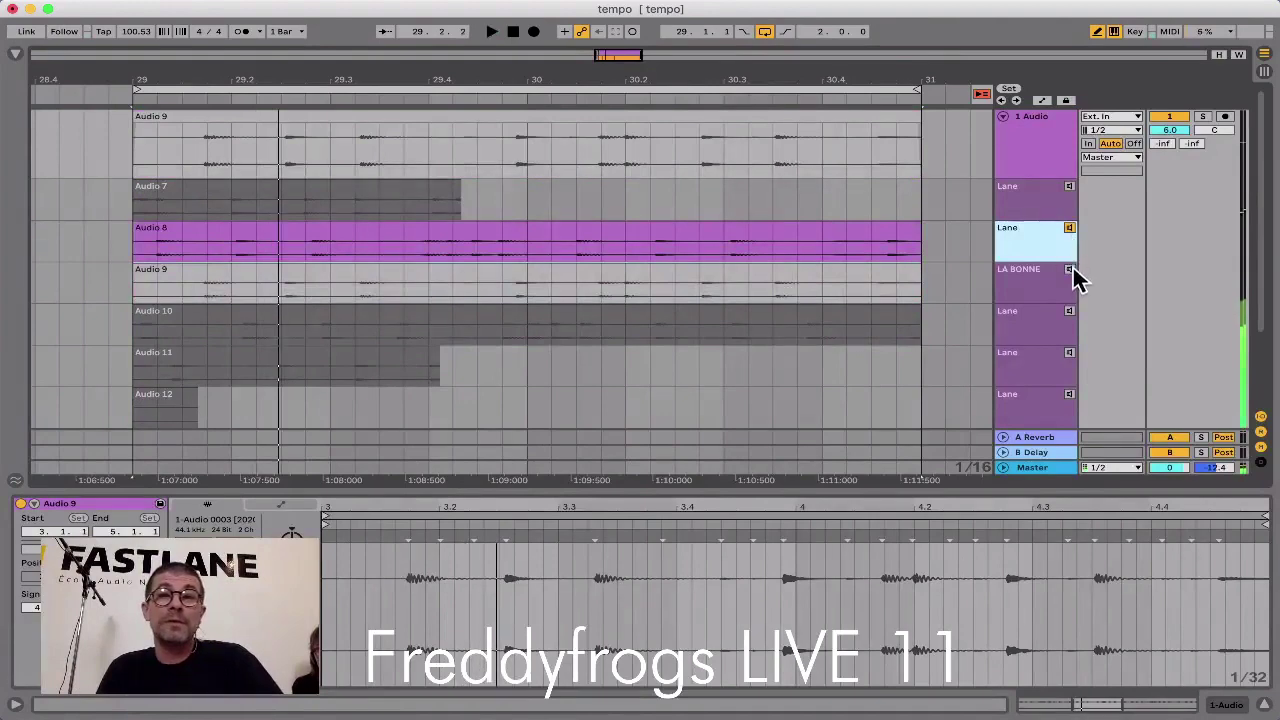
click(1070, 270)
click(1070, 269)
key(space)
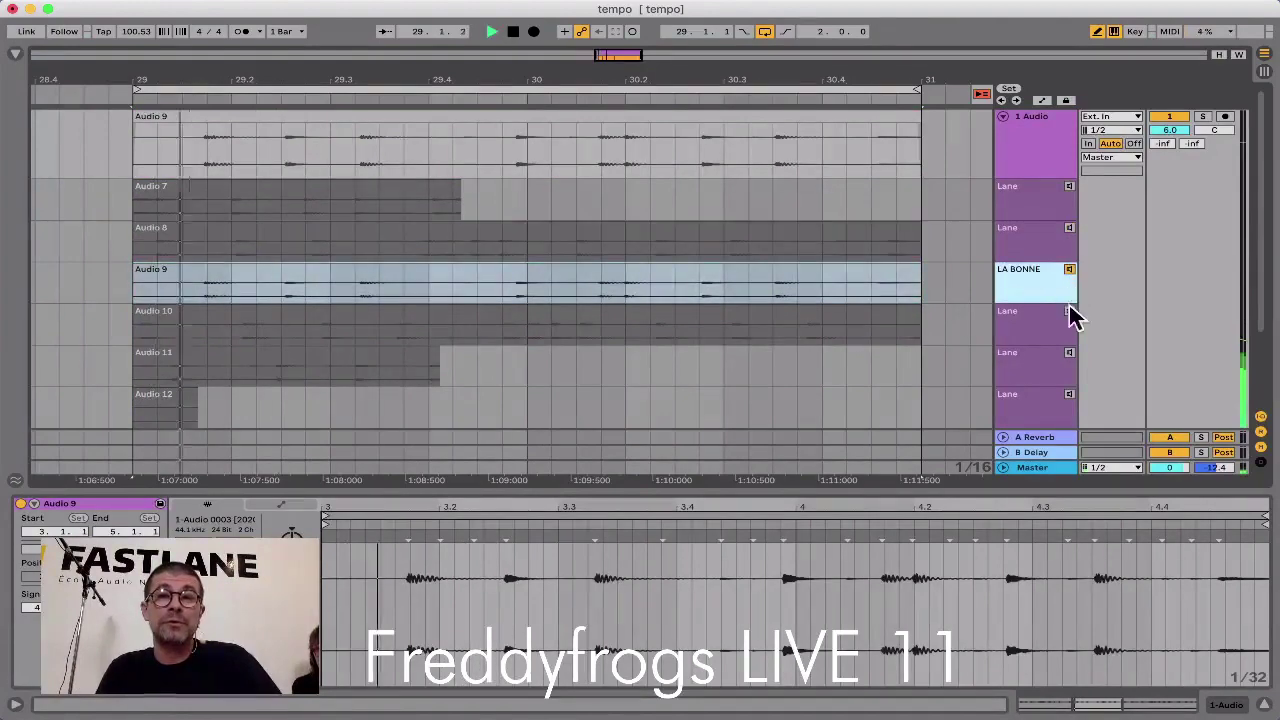
click(1069, 312)
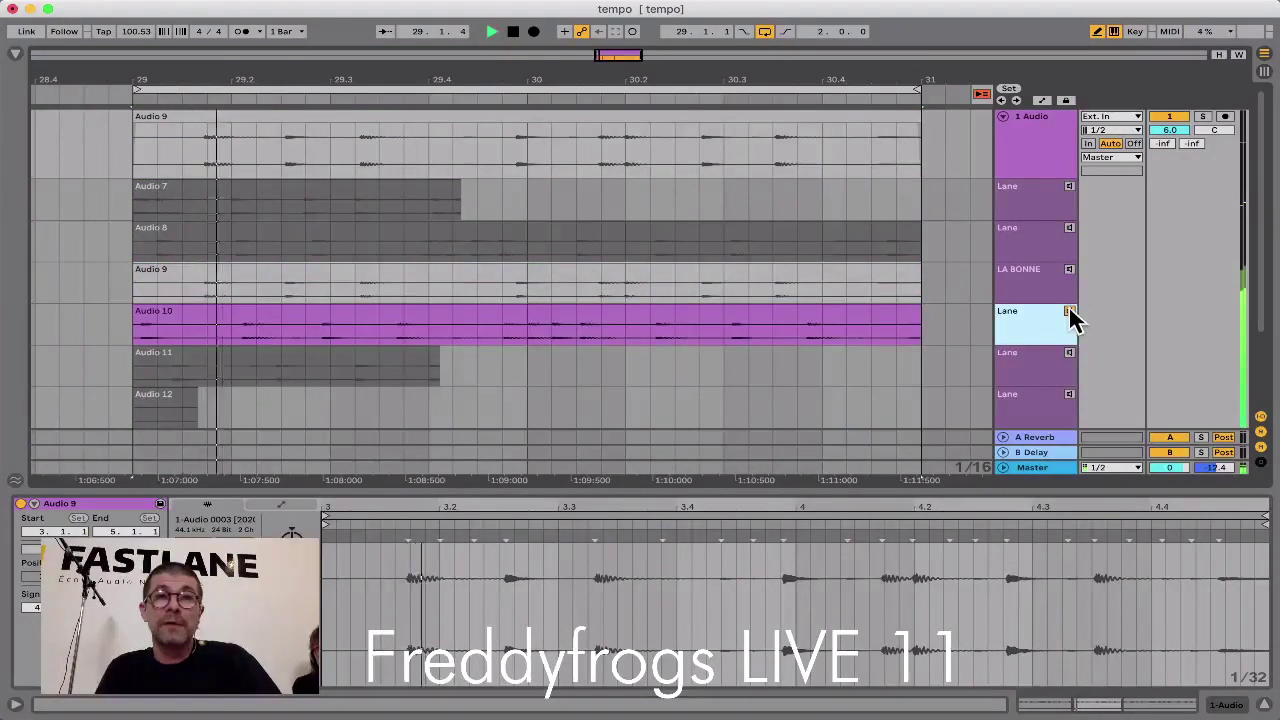
key(space)
click(1069, 351)
key(space)
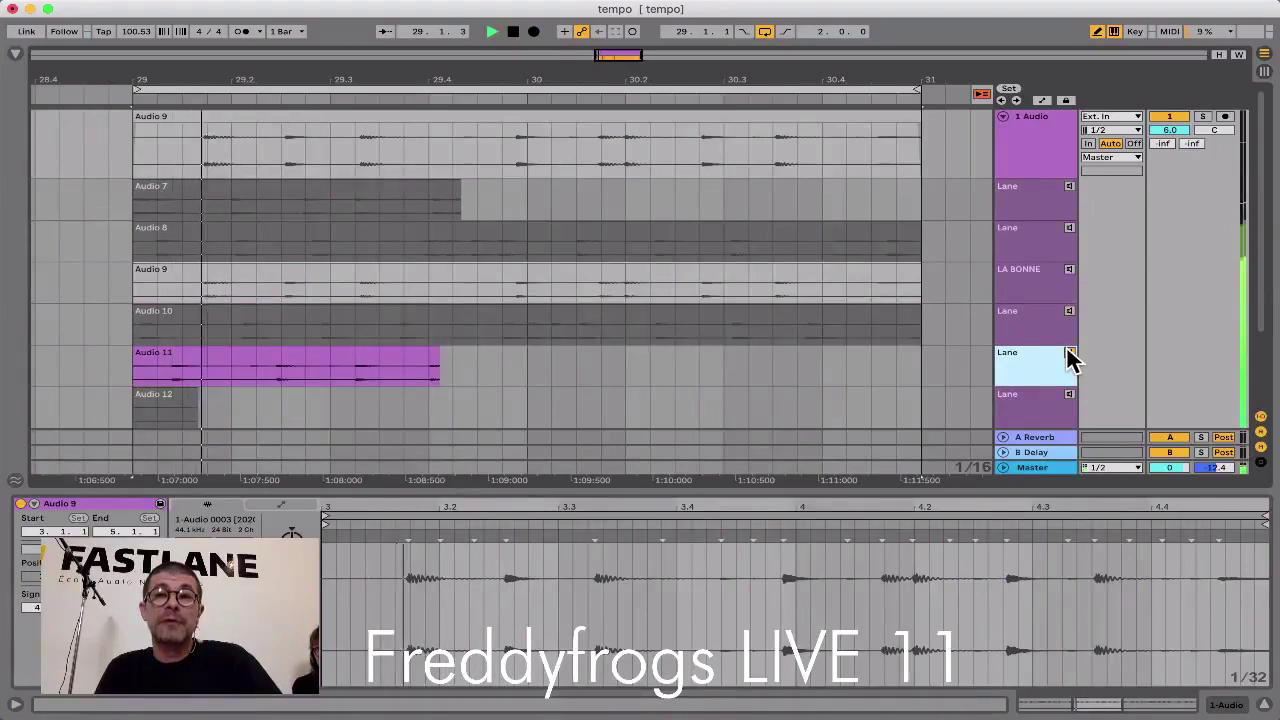
key(space)
click(1069, 351)
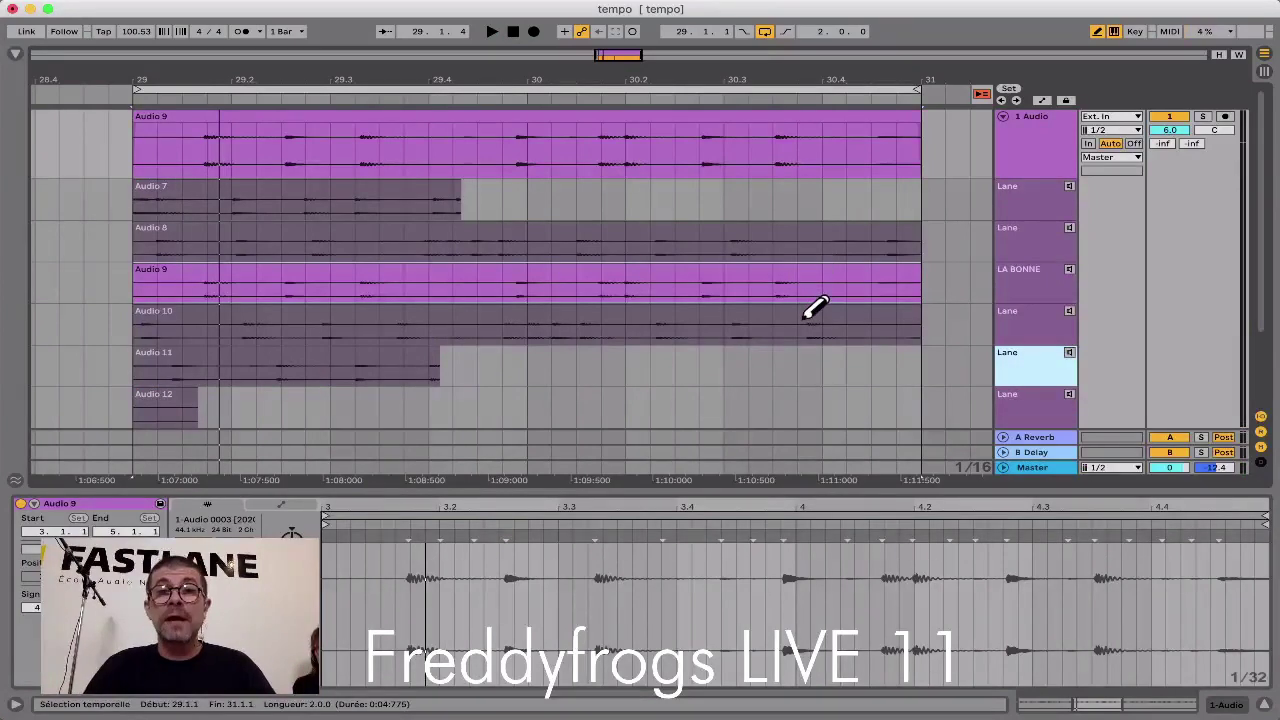
Step: Draw the Audio 10 take into the comp from 30.3.4 to bar 31 and hide the take lanes
drag(804, 317, 916, 317)
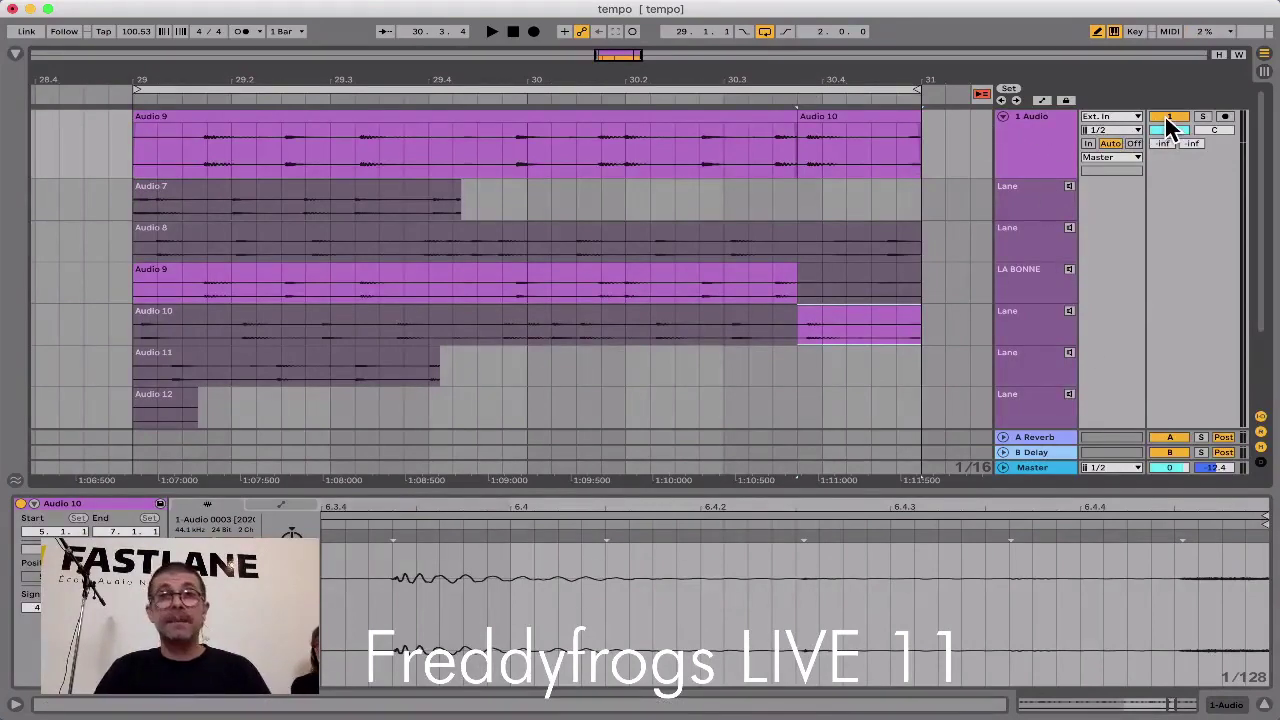
click(1048, 132)
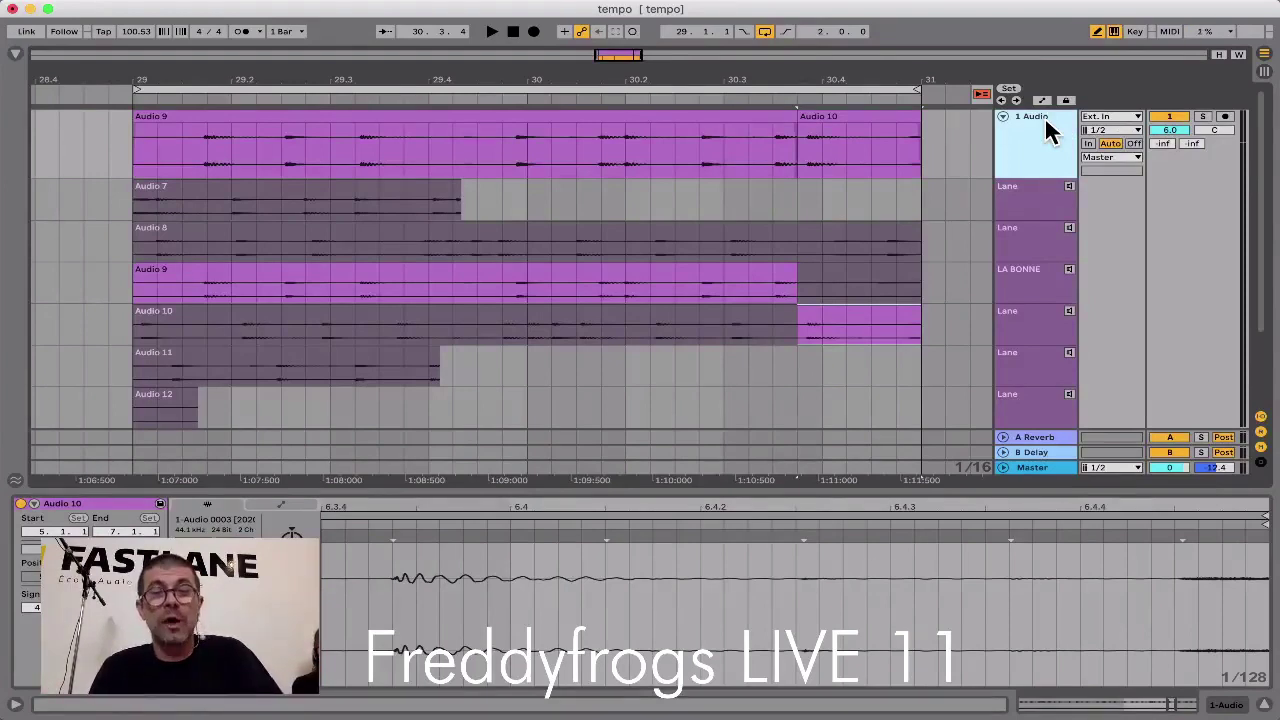
key(super+alt+u)
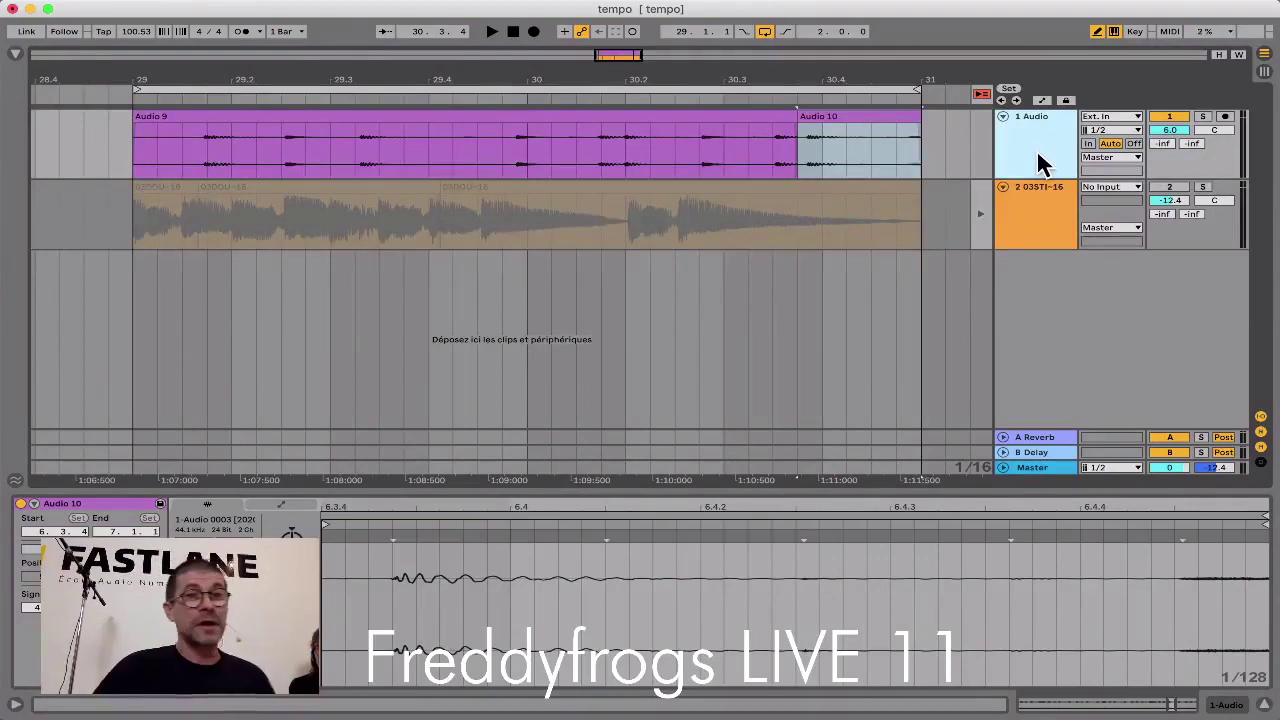
Step: Create a crossfade between the Audio 9 and Audio 10 clips at 30.3.4, extend it slightly beyond that point, and play the loop
drag(806, 75, 806, 165)
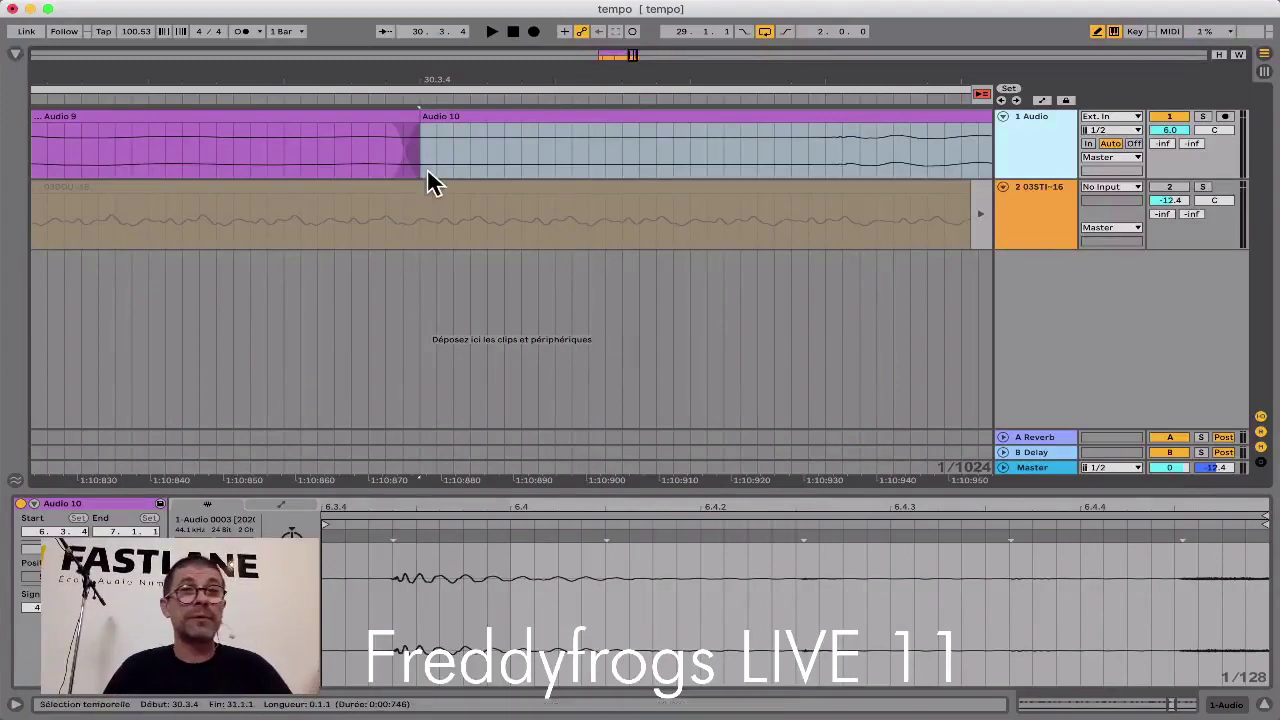
right_click(413, 118)
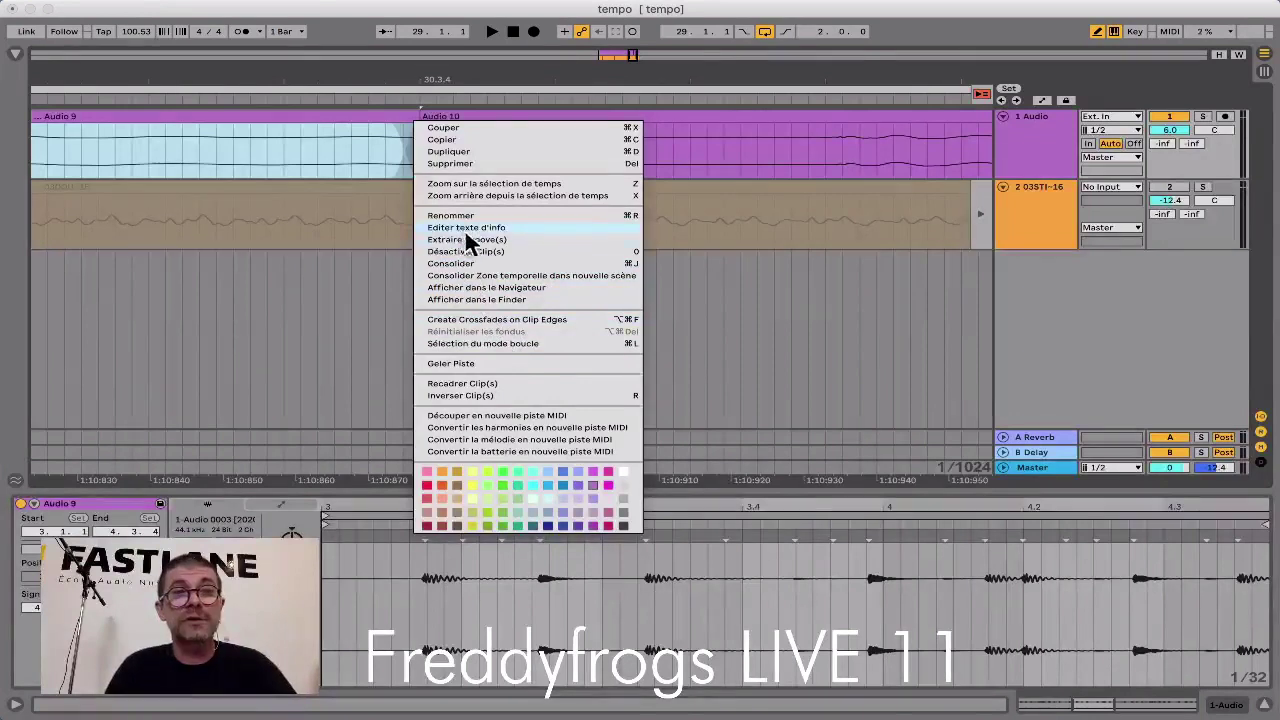
click(459, 319)
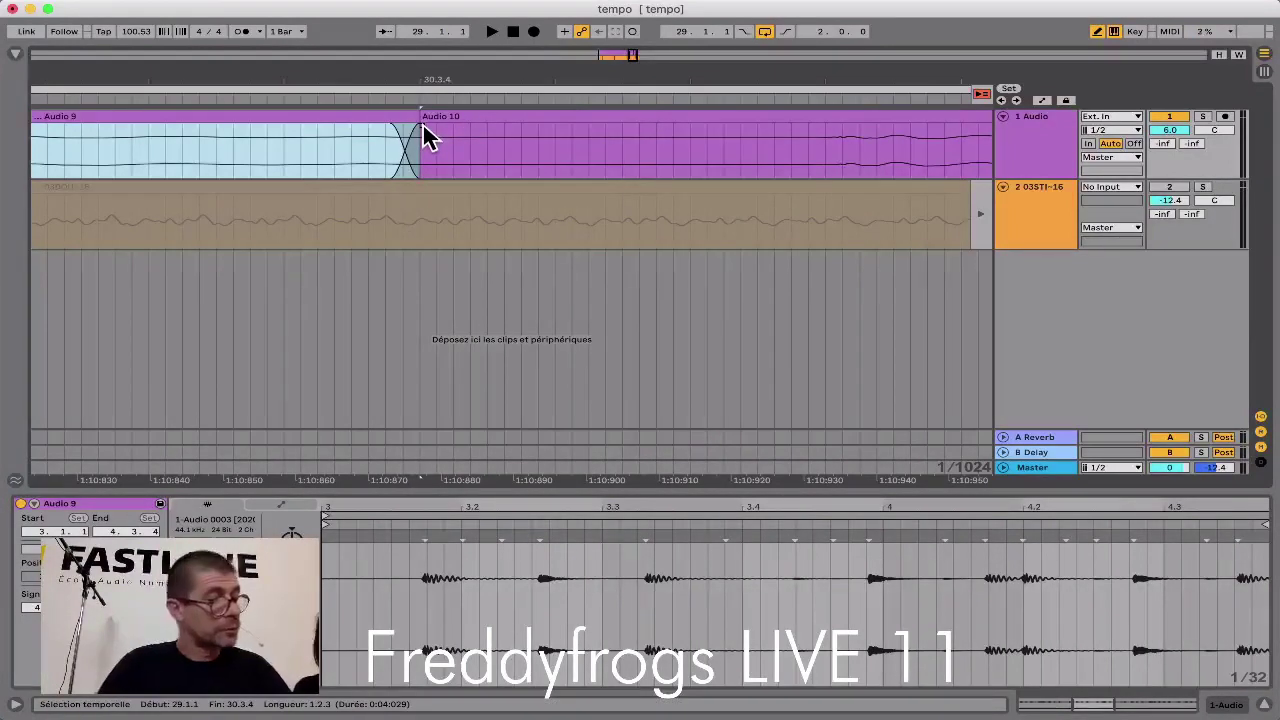
drag(422, 122, 454, 125)
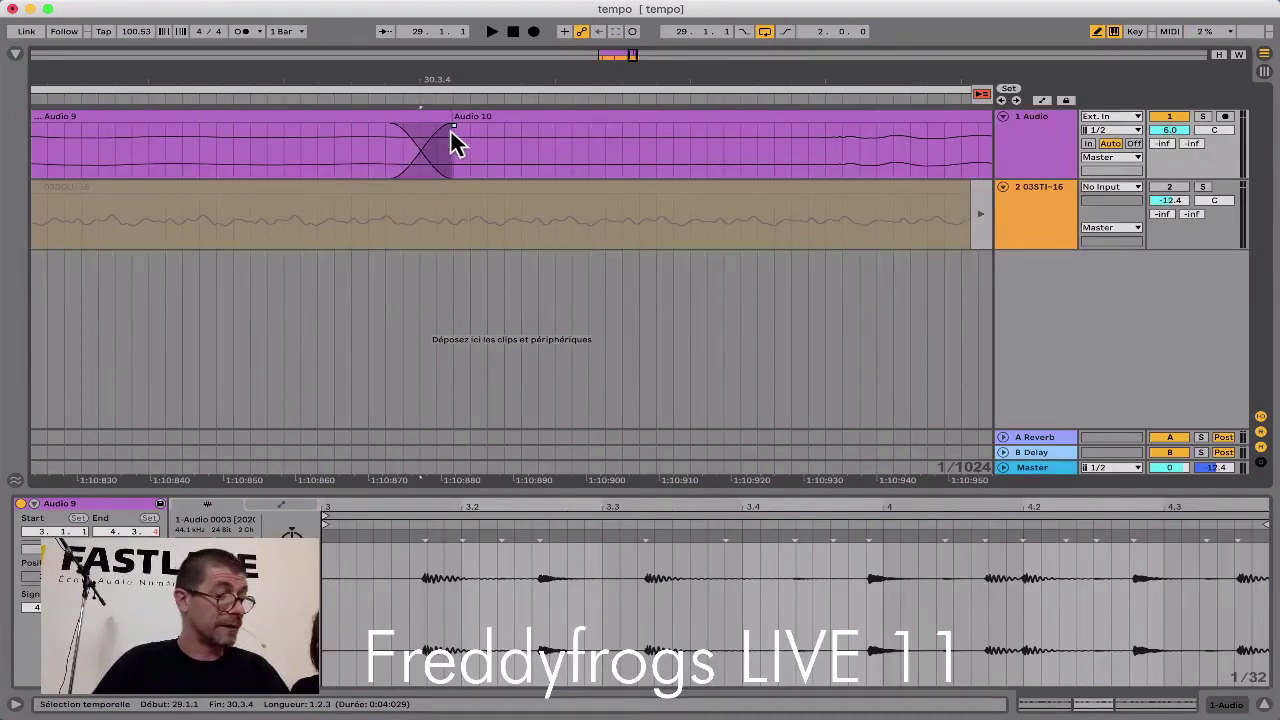
key(space)
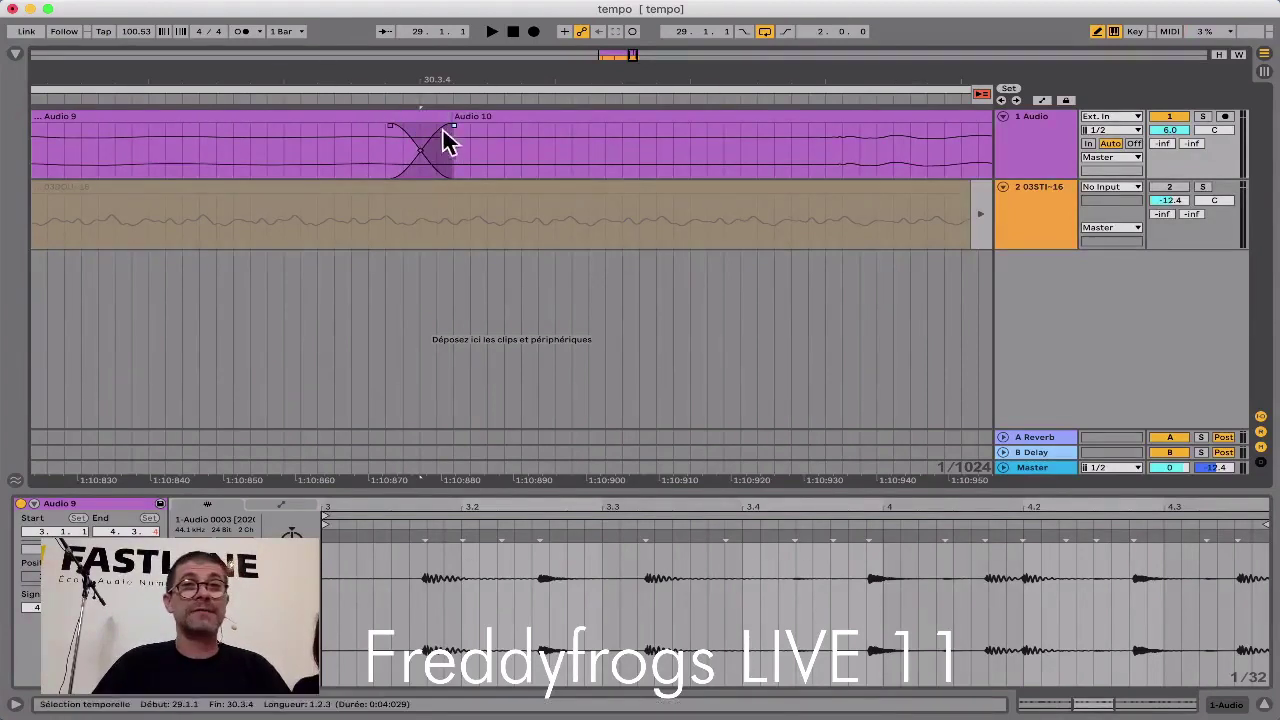
Step: Show the take lanes of the 1 Audio track and draw several very short Audio 9 segments into the comp just after 30.3.4
click(1023, 157)
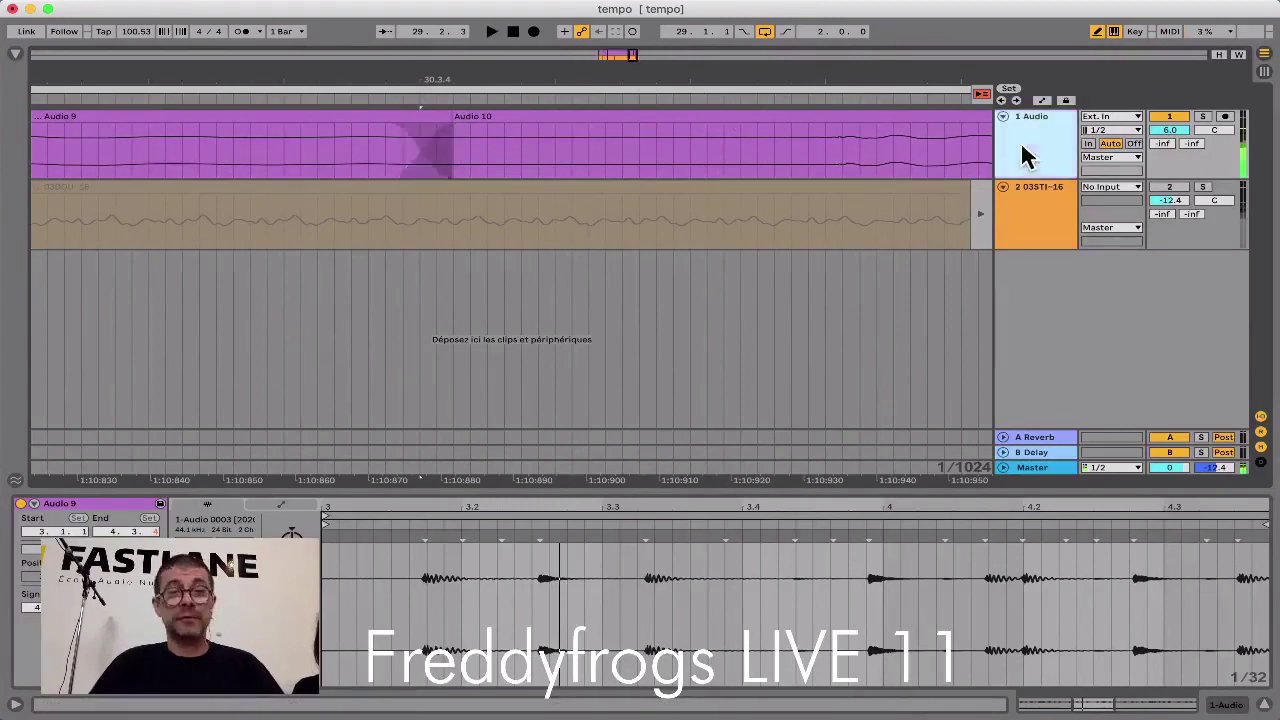
key(super+alt+u)
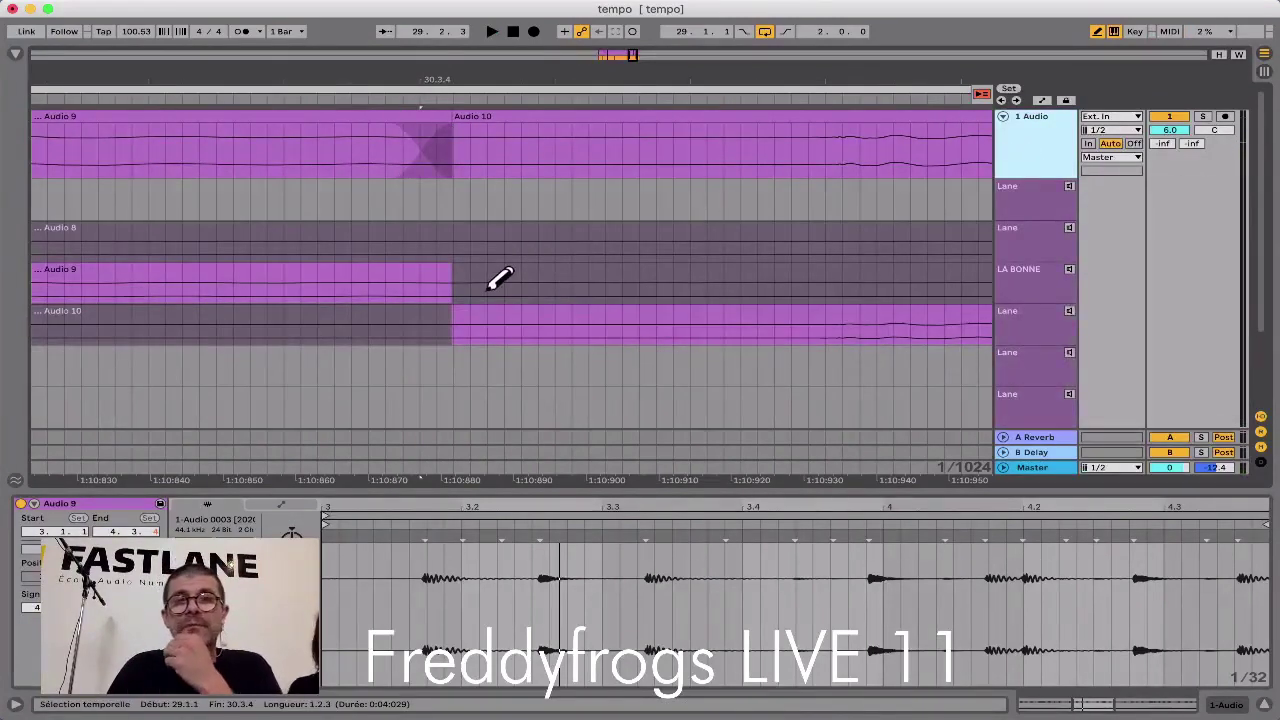
mouse_move(450, 288)
mouse_down()
mouse_move(571, 276)
mouse_move(722, 285)
mouse_up()
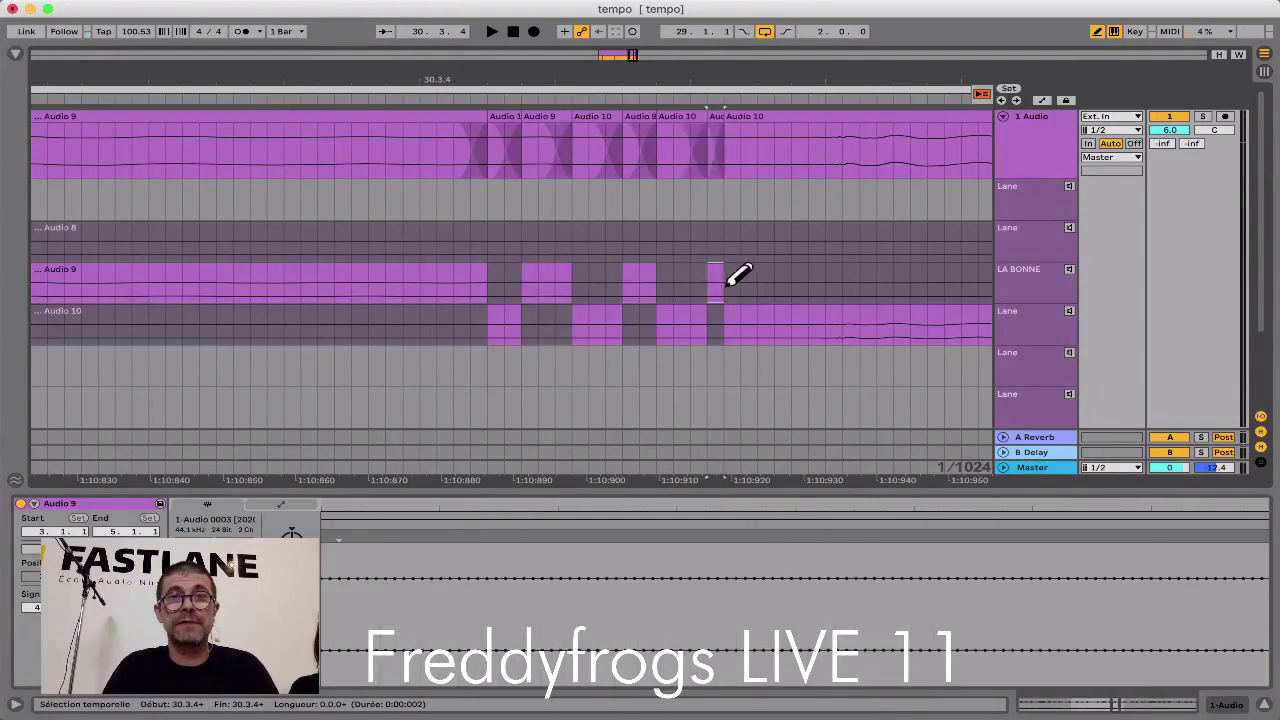
Step: Draw two adjoining Audio 8 segments into the comp and extend the first one back to the preceding Audio 9 segment
drag(625, 240, 655, 240)
click(660, 240)
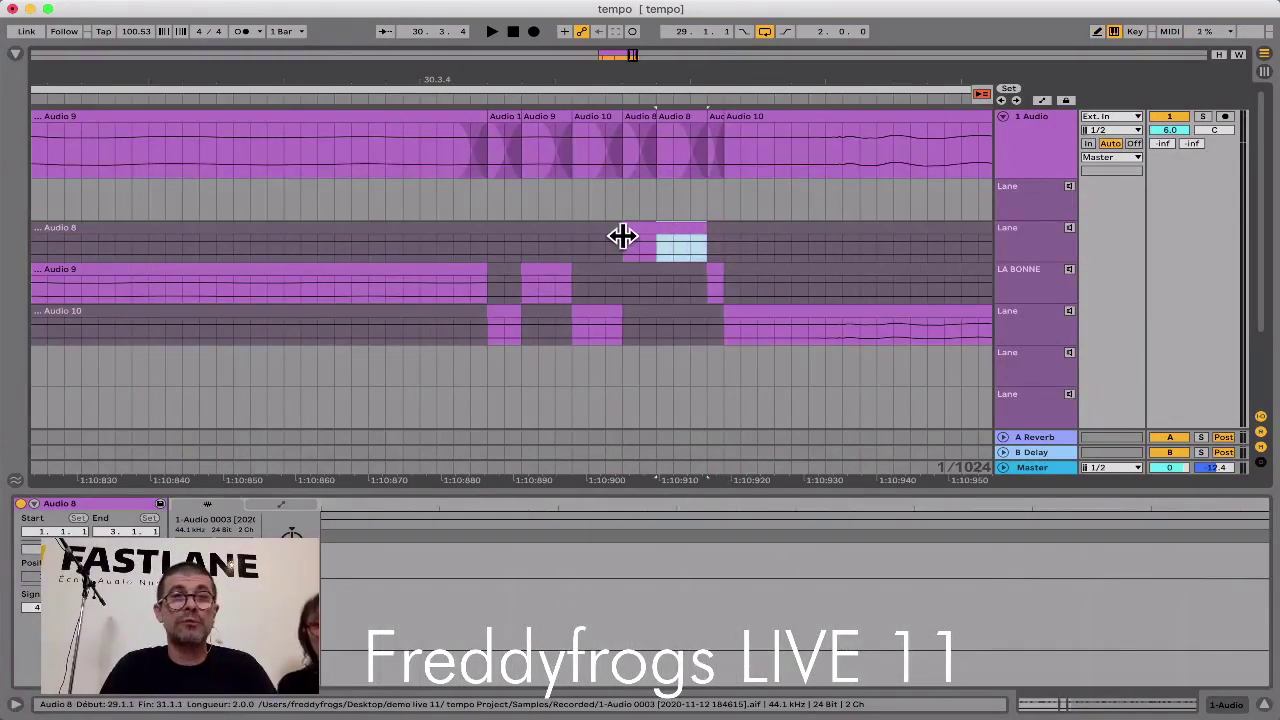
drag(622, 238, 568, 240)
click(571, 240)
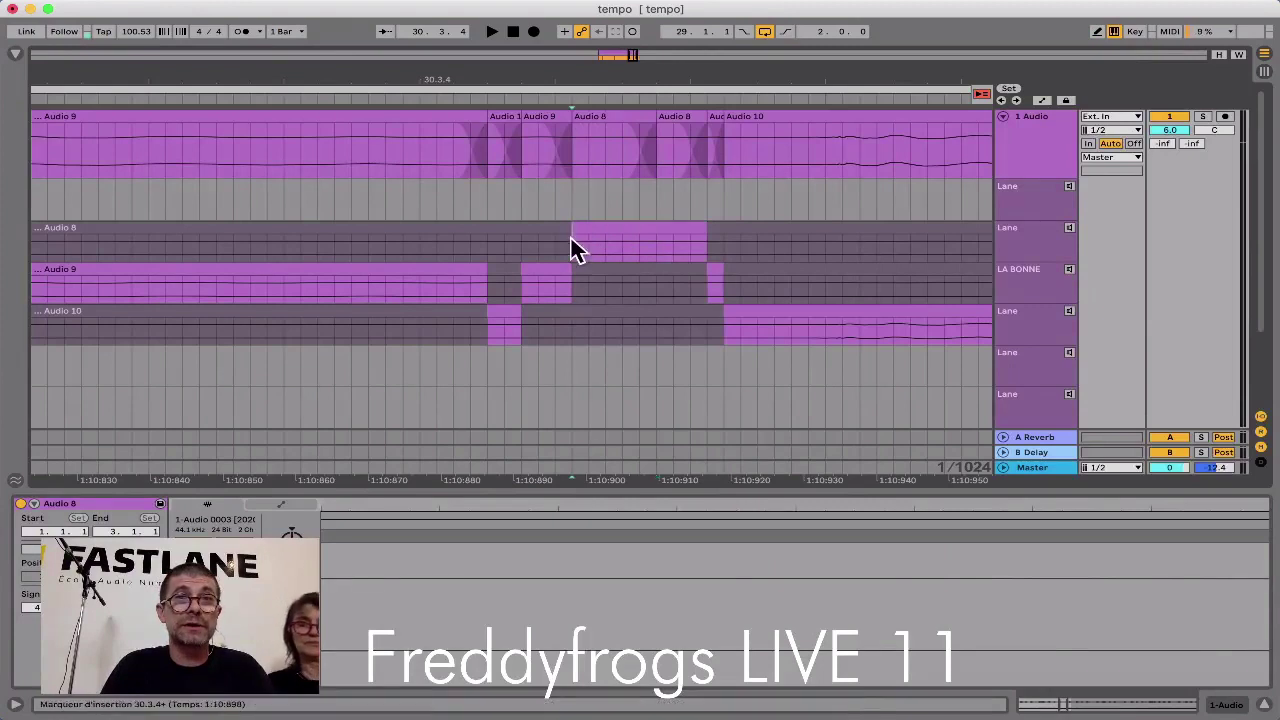
mouse_move(572, 242)
mouse_down()
mouse_move(540, 243)
mouse_move(643, 246)
mouse_move(572, 250)
mouse_up()
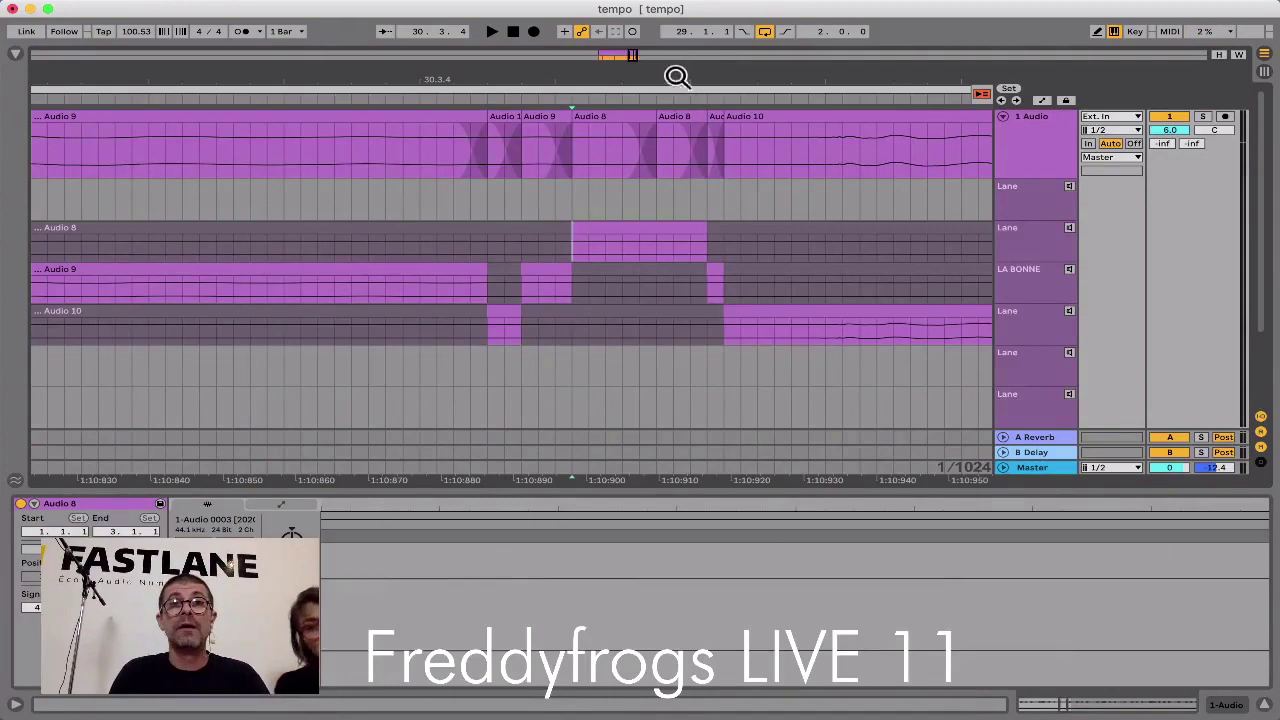
Step: Select the whole Audio 9 take in the LA BONNE lane, then fold the 1 Audio track
mouse_move(677, 77)
mouse_down()
mouse_move(676, 105)
mouse_move(677, 74)
mouse_up()
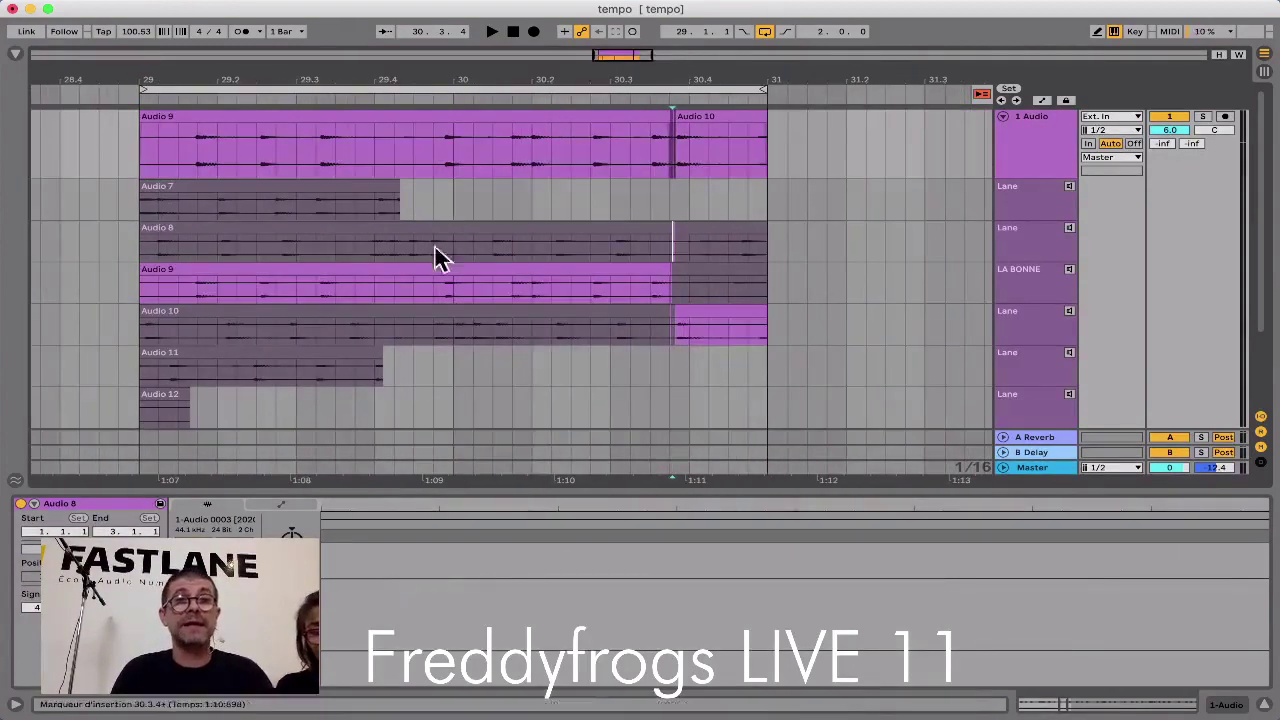
click(414, 271)
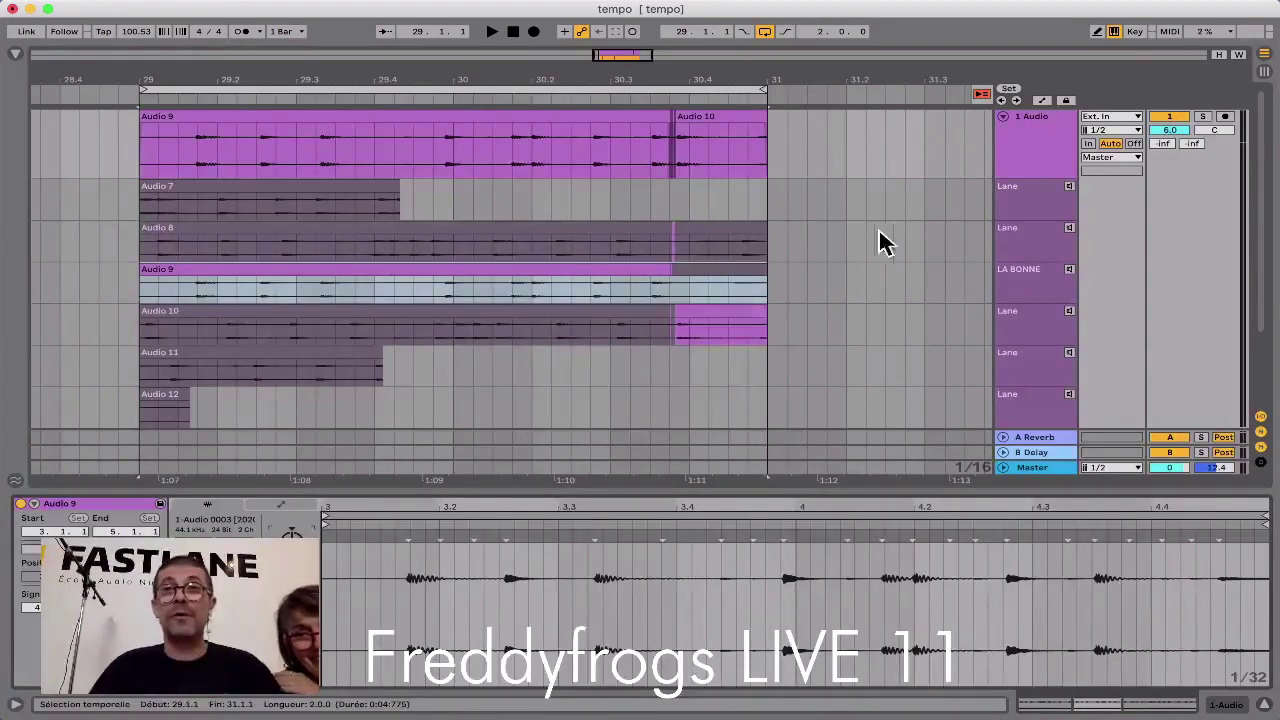
click(1063, 145)
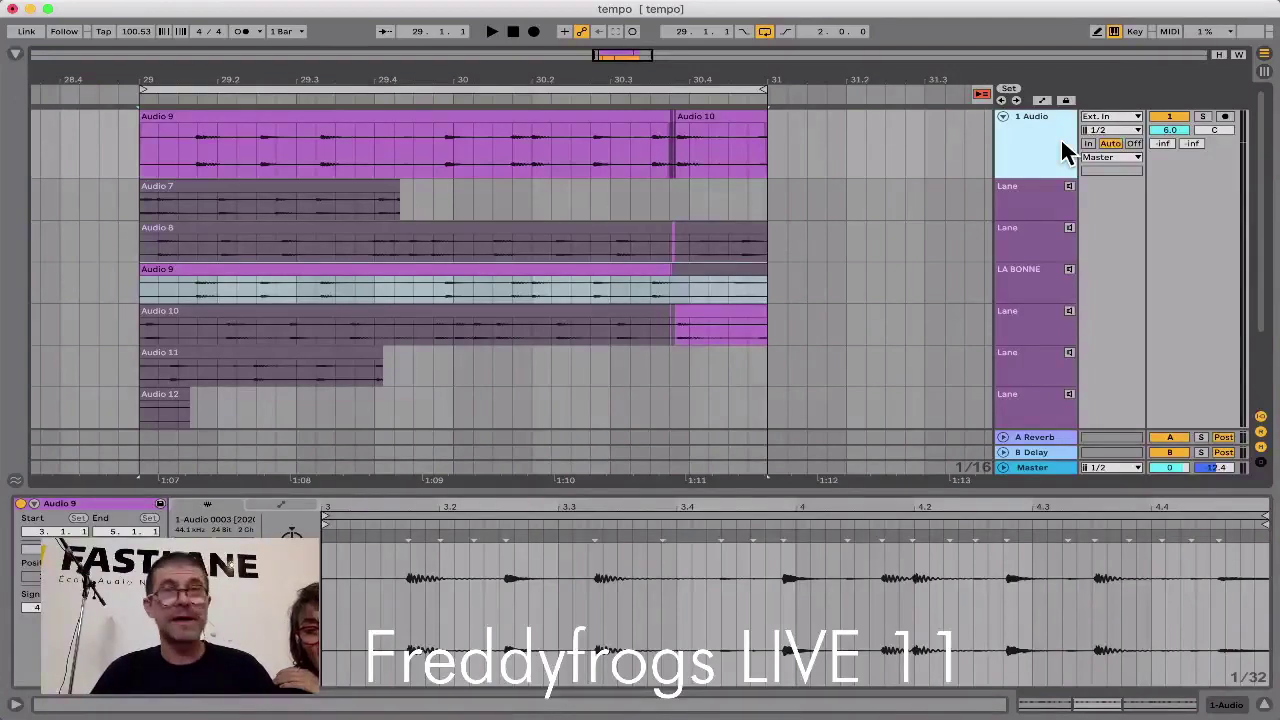
click(1002, 115)
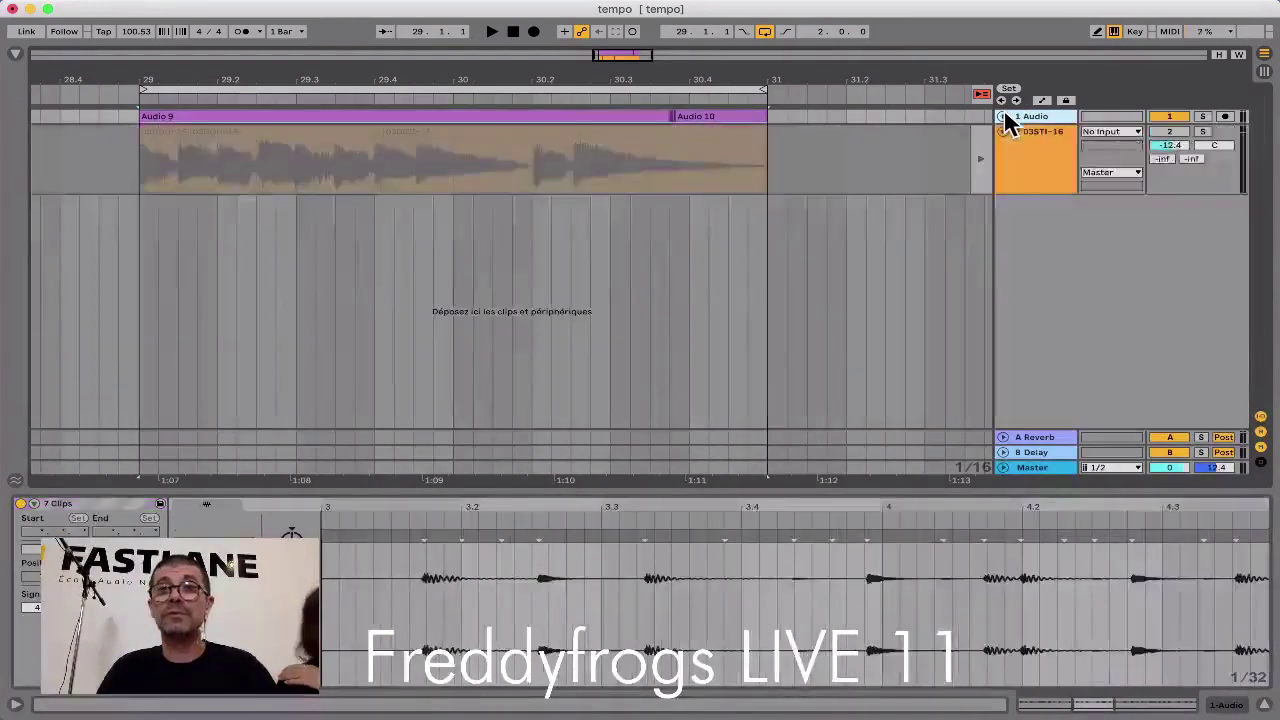
key(super+Tab)
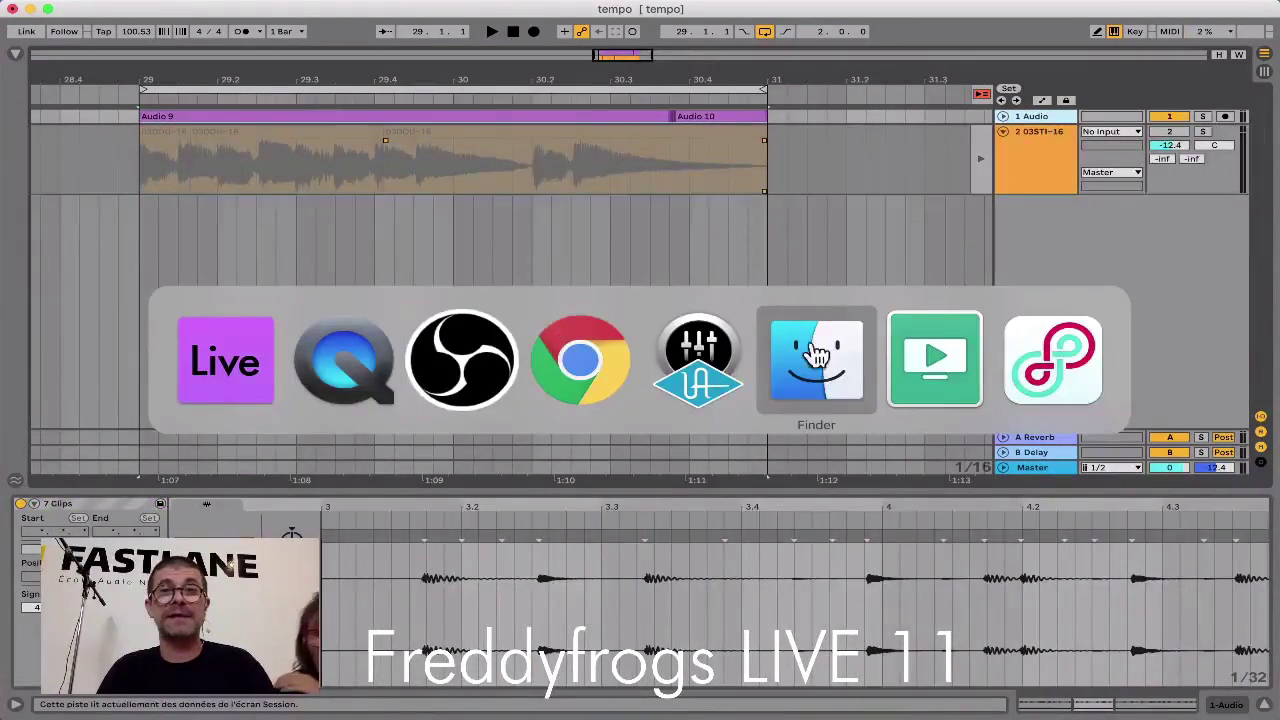
click(228, 360)
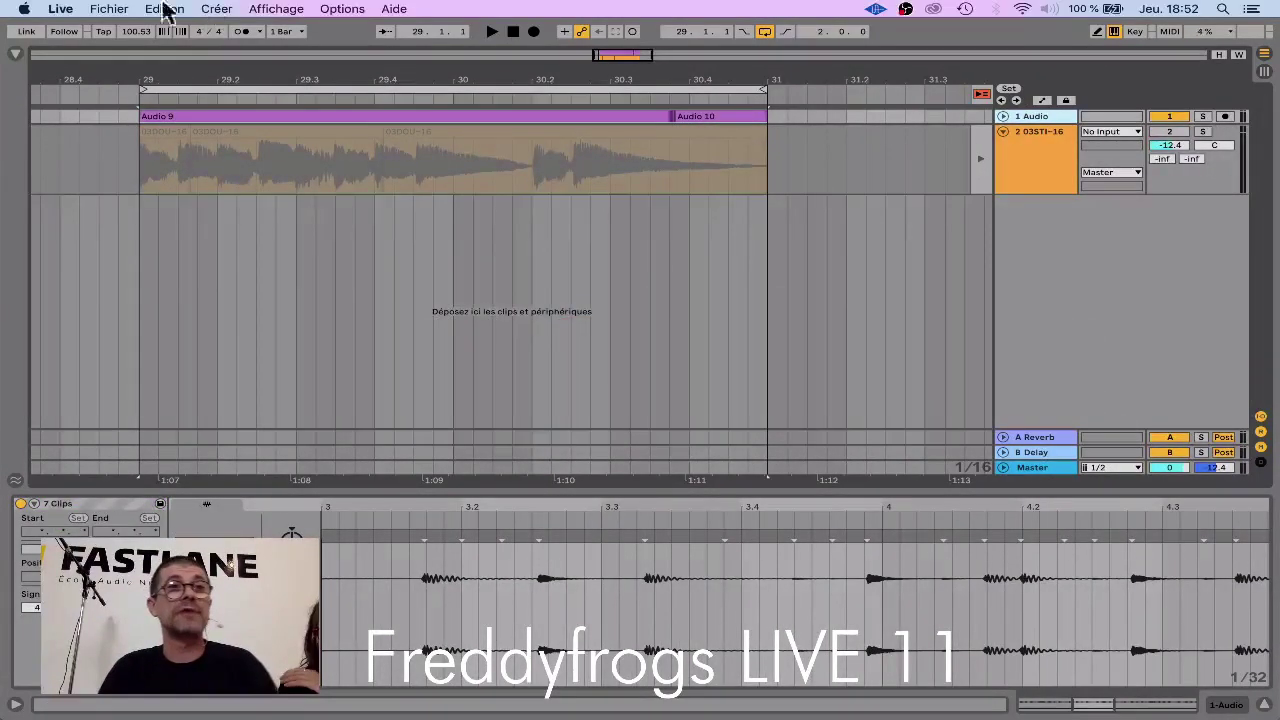
Step: Open the recent set video comping.als without saving the changes to the tempo set
click(109, 9)
mouse_move(185, 60)
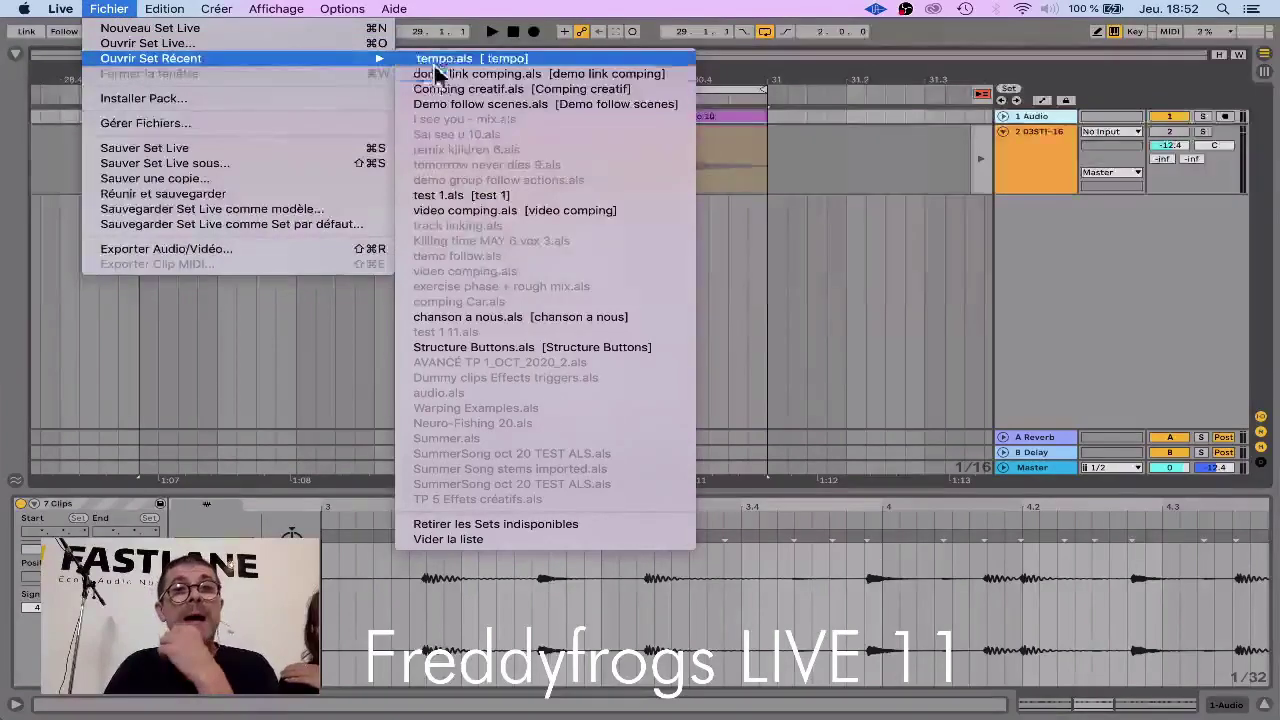
click(510, 212)
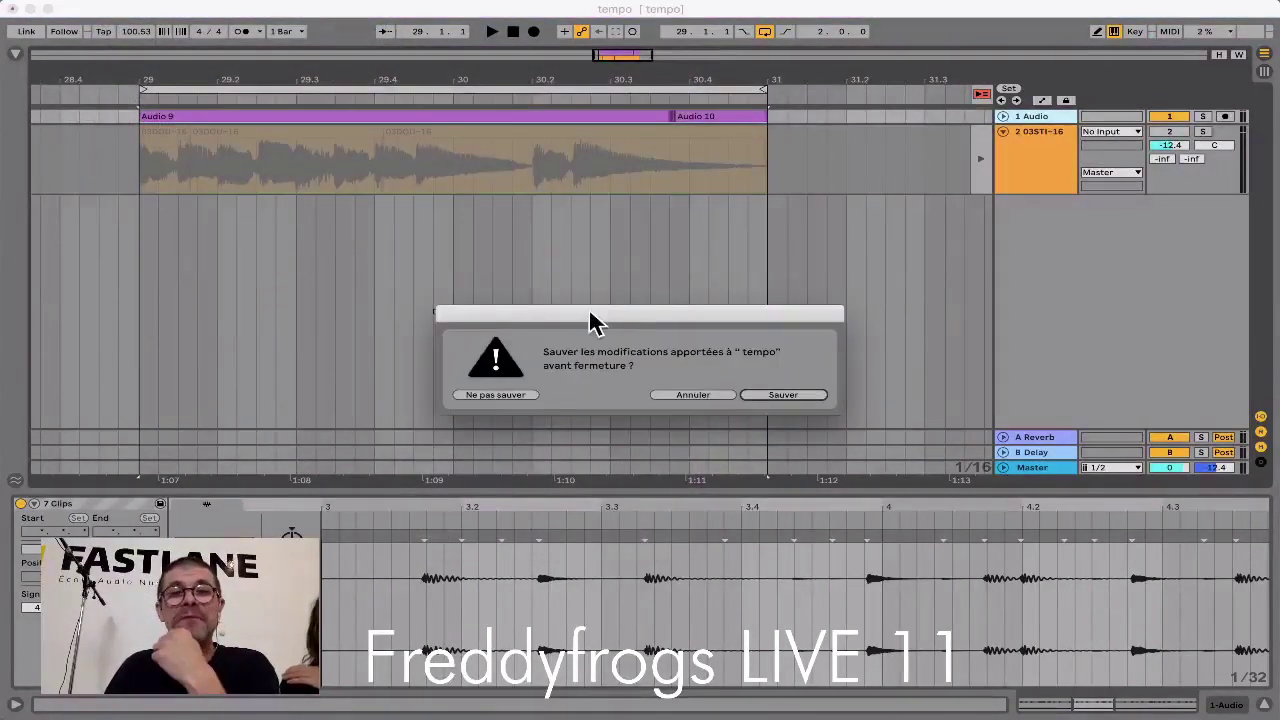
click(500, 396)
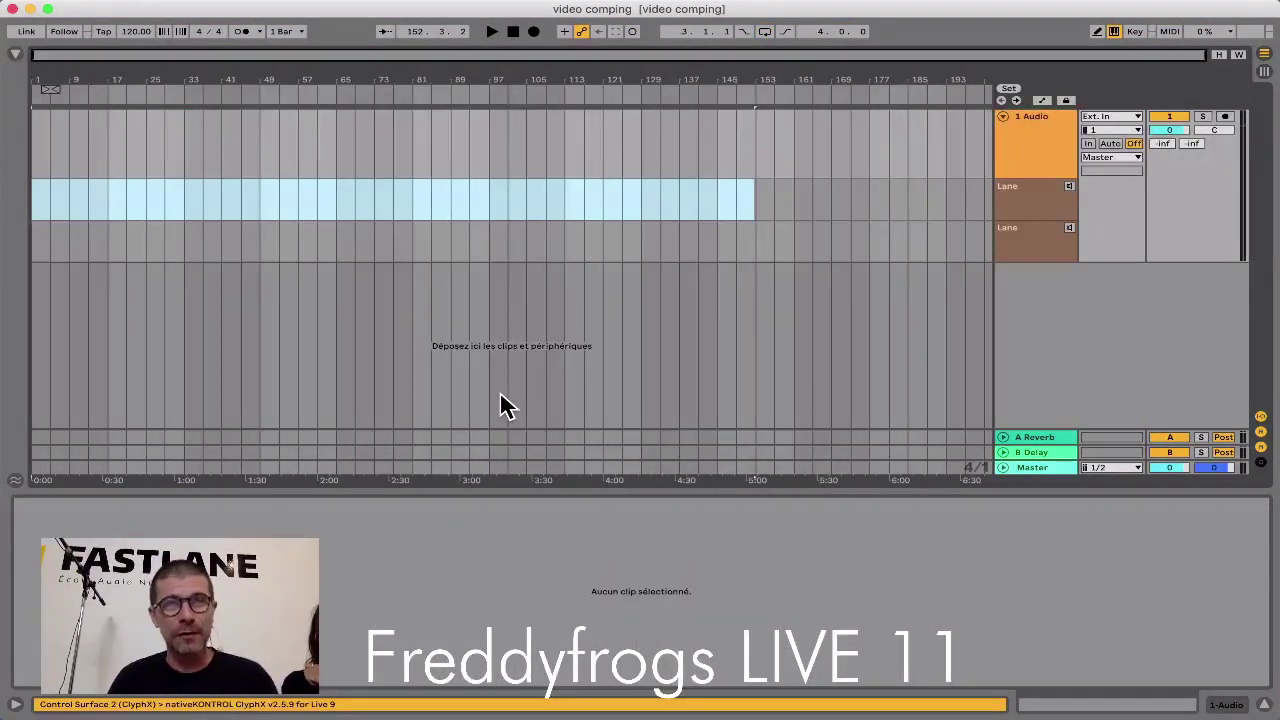
Step: Import FAT FUNKY DRUM GROOVE SOLO.mp4 from the demo live 11 folder into the first take lane at 1.1.1 and shift its video window aside
key(super+Tab)
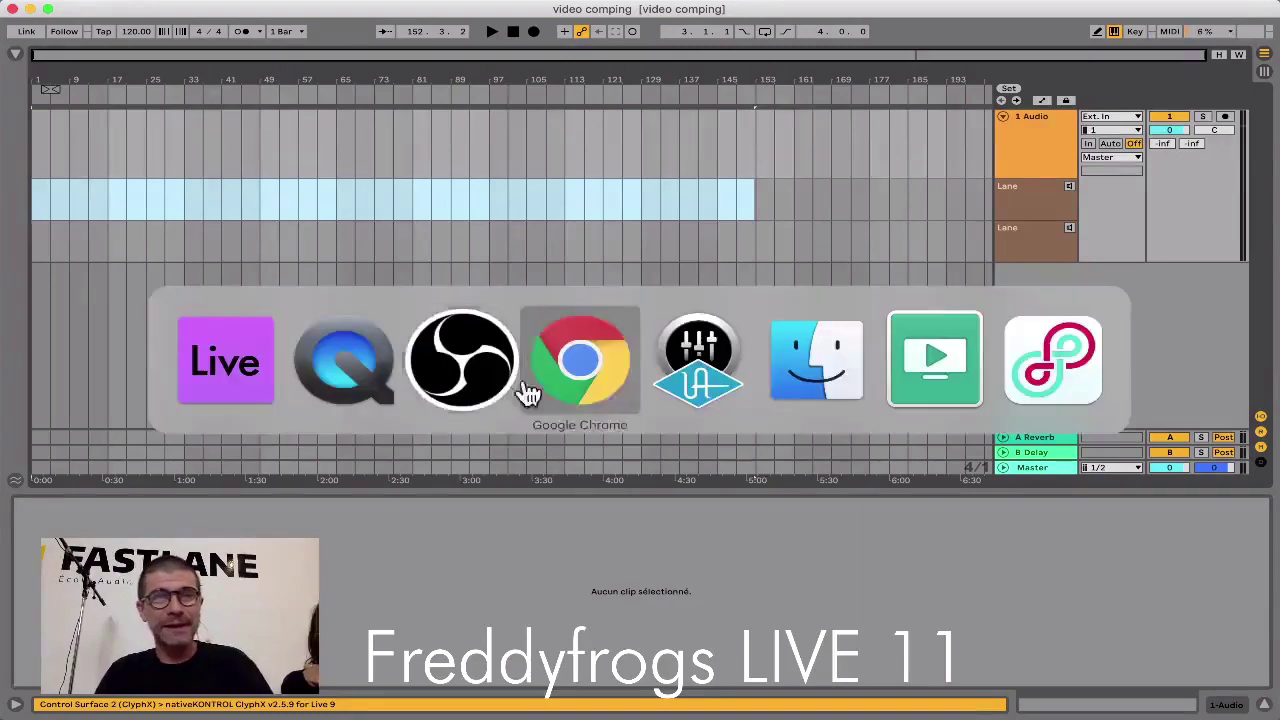
click(785, 364)
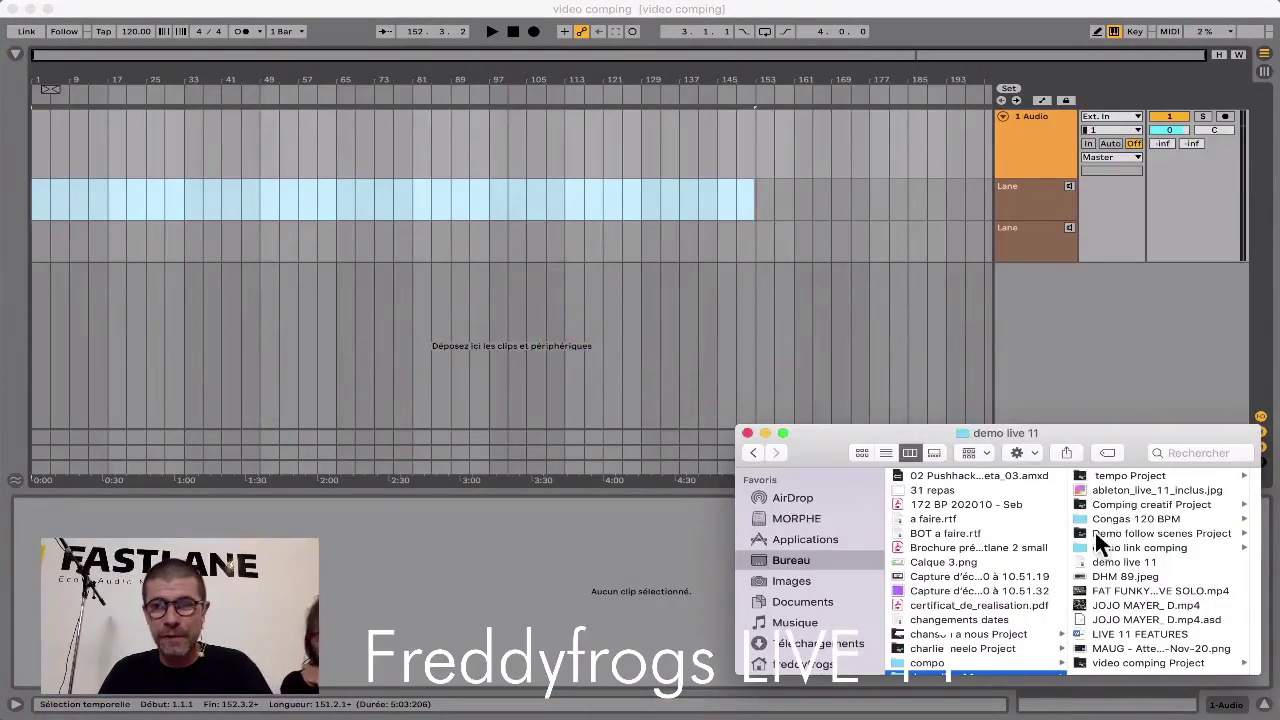
drag(1115, 591, 481, 216)
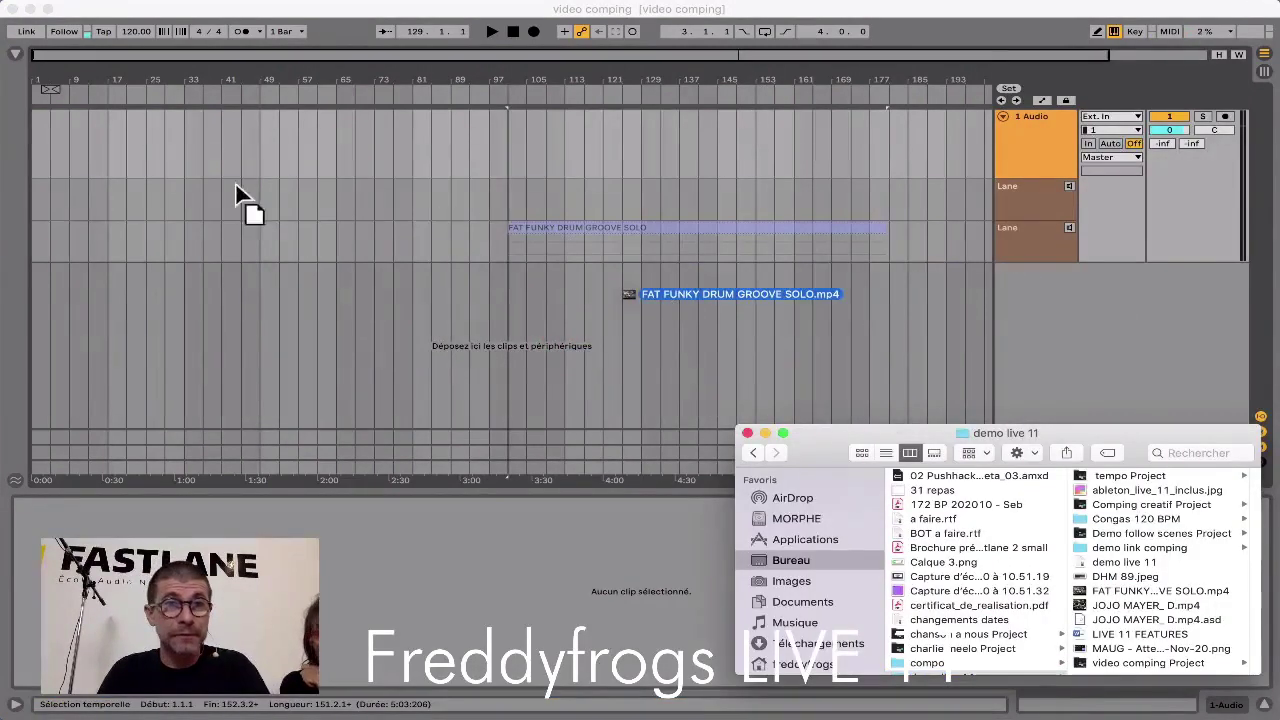
drag(236, 186, 41, 196)
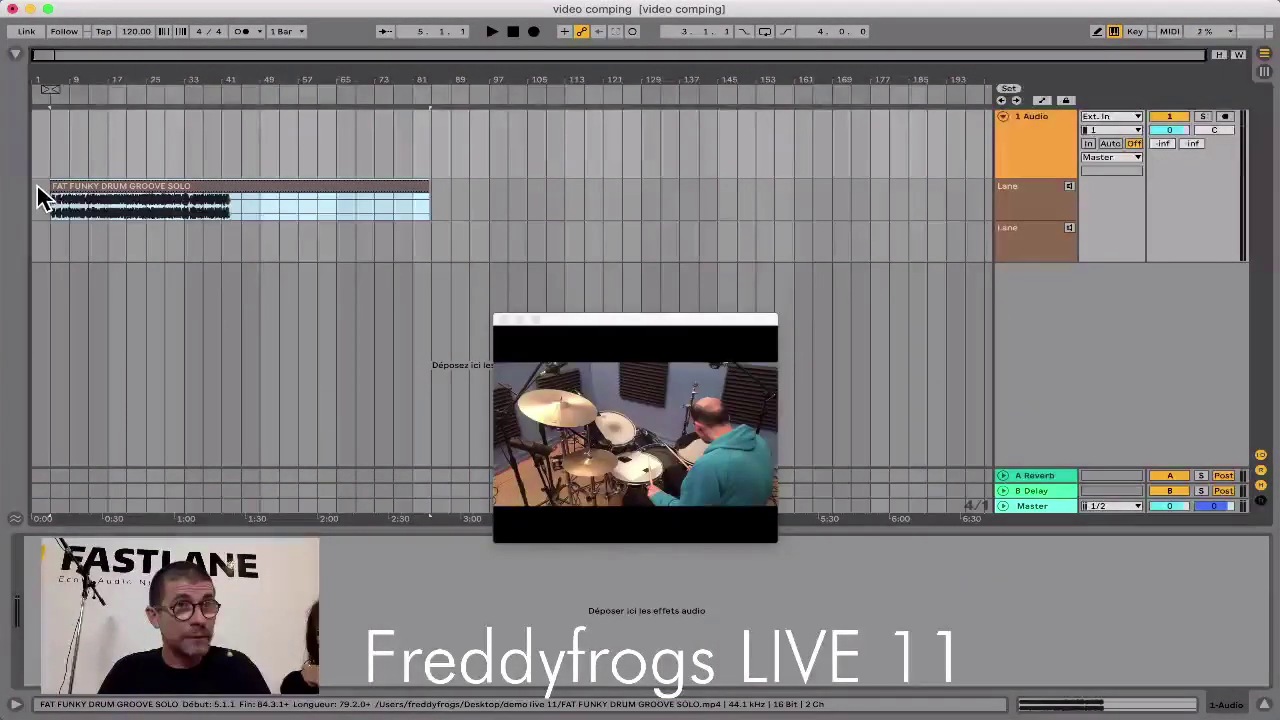
drag(69, 186, 50, 190)
drag(550, 314, 682, 327)
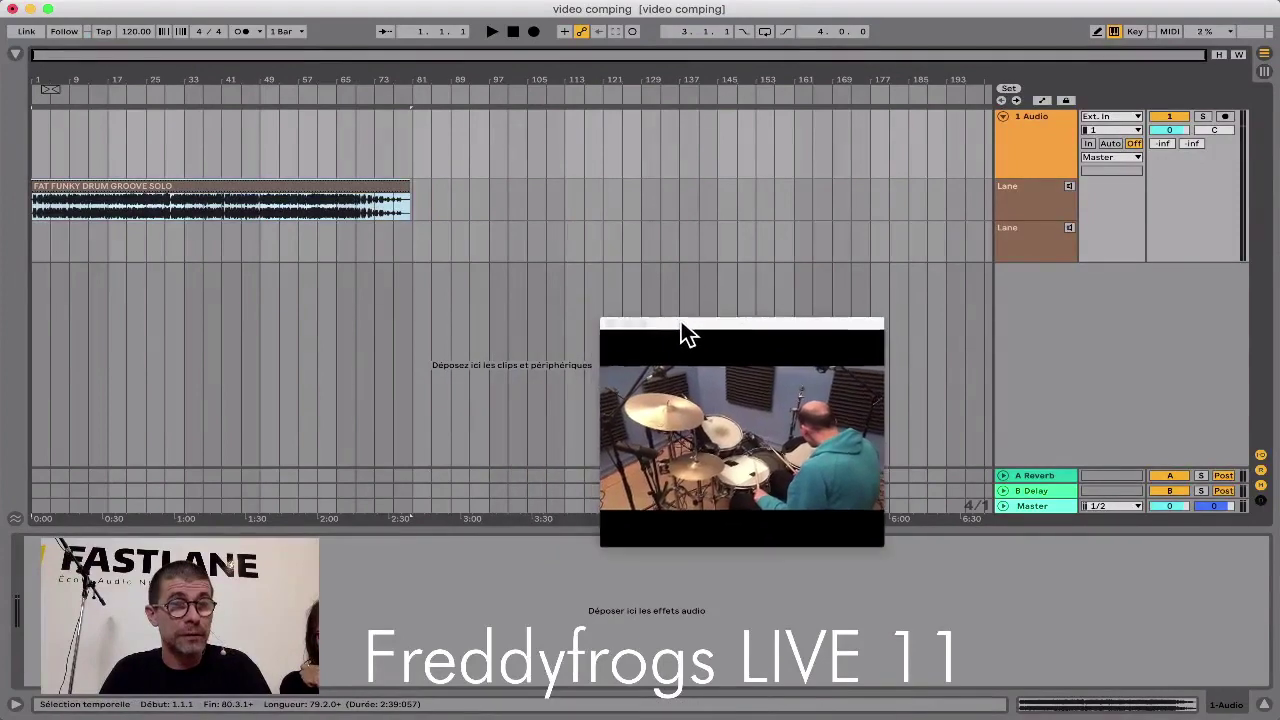
Step: Import JOJO MAYER_ D.mp4 from the demo live 11 folder into the second take lane at 1.1.1
key(super+Tab)
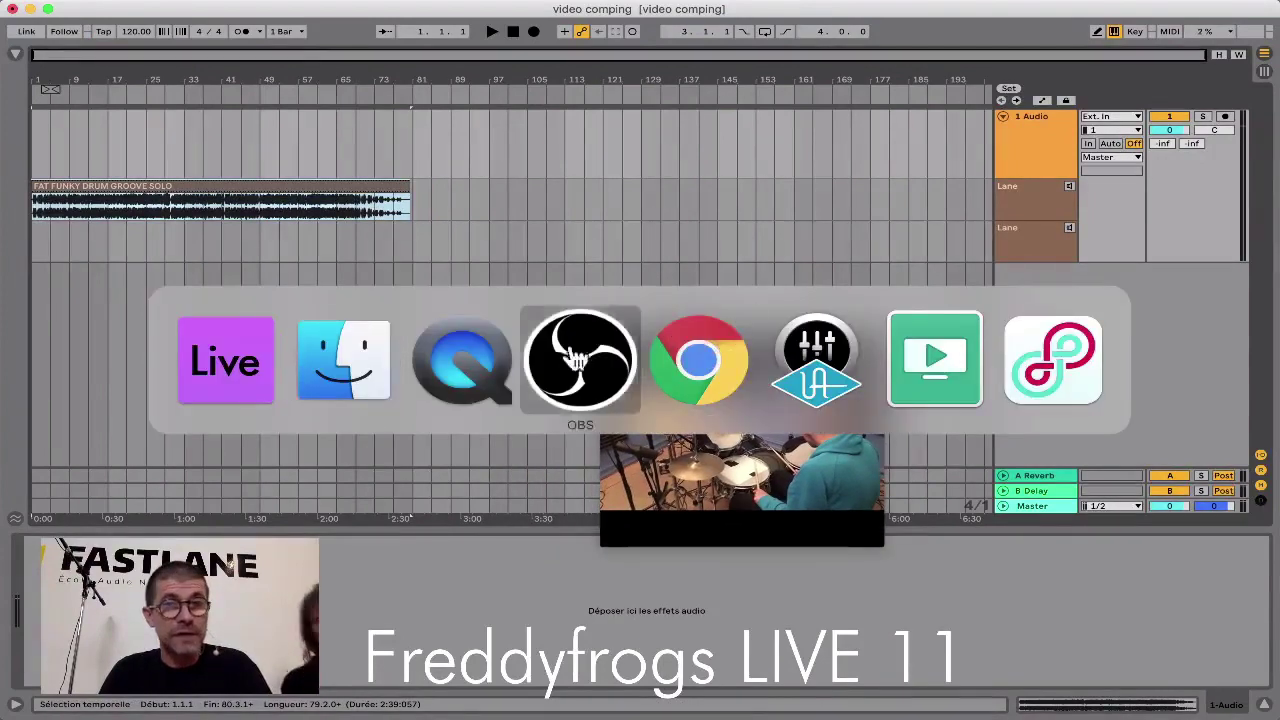
click(371, 360)
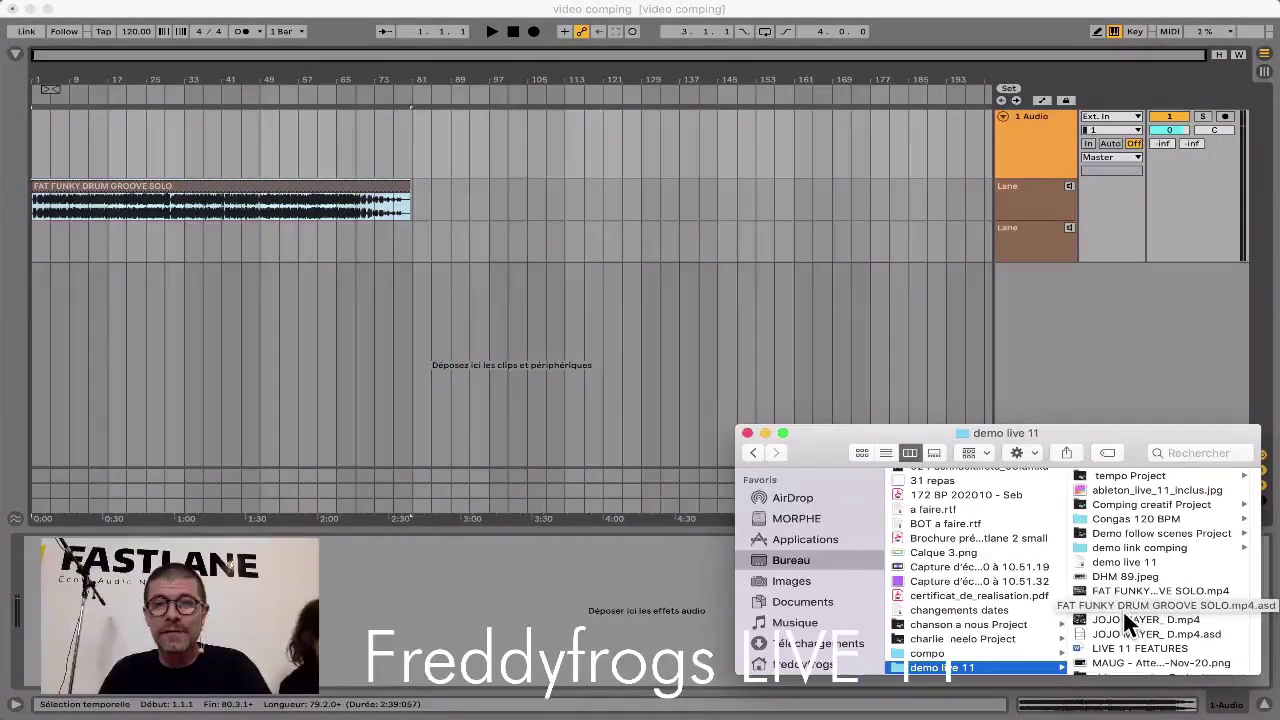
drag(1130, 619, 36, 240)
Step: Try inserting extra take lanes on the 1 Audio track and undo all the insertions
click(1020, 220)
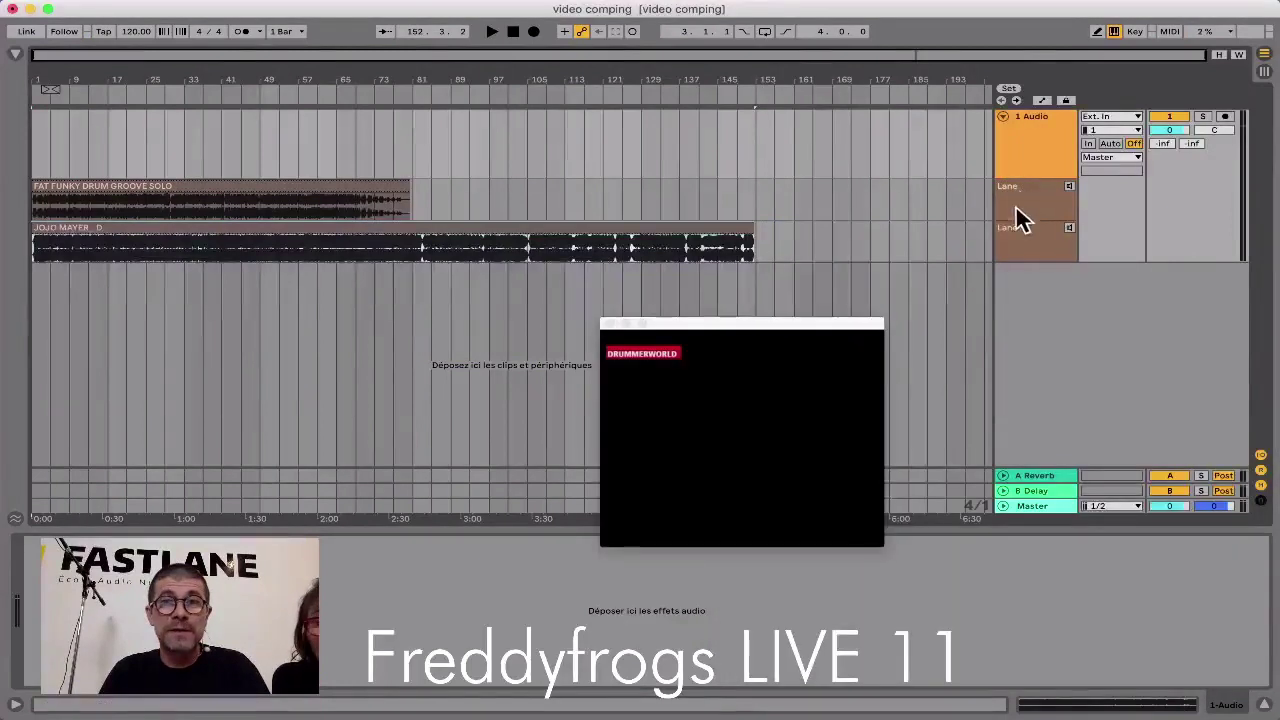
click(1015, 203)
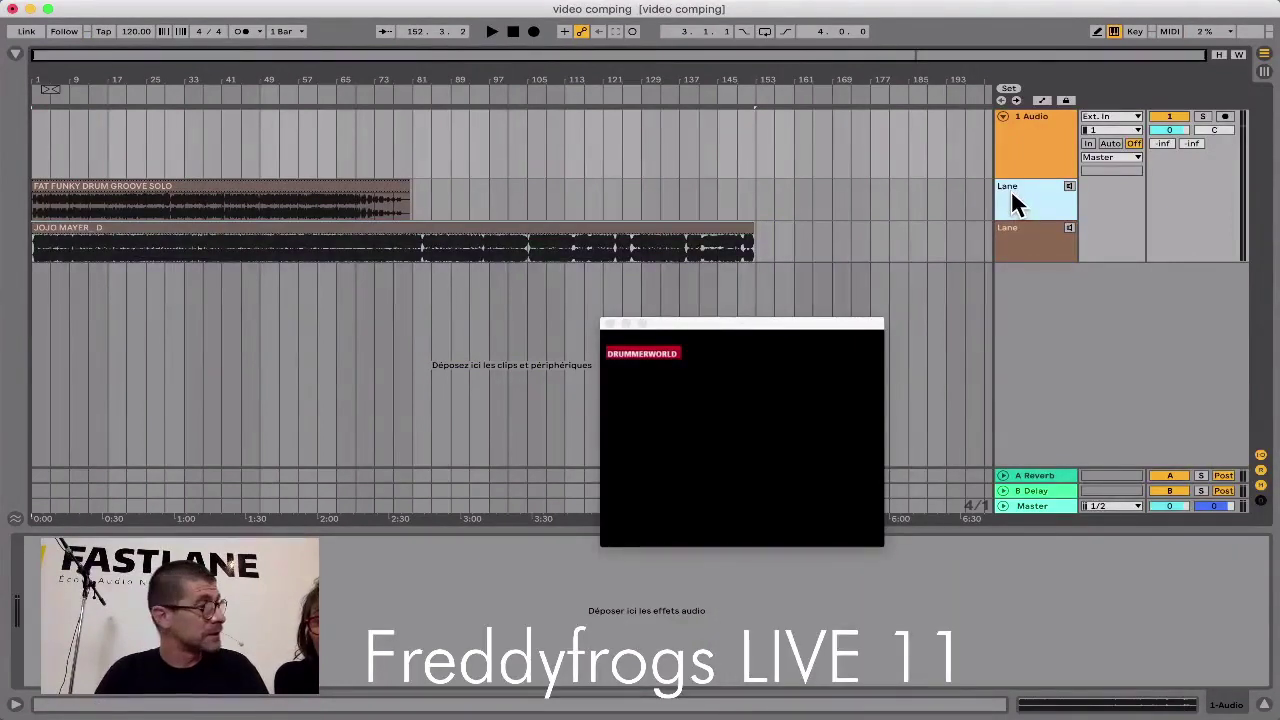
click(1039, 158)
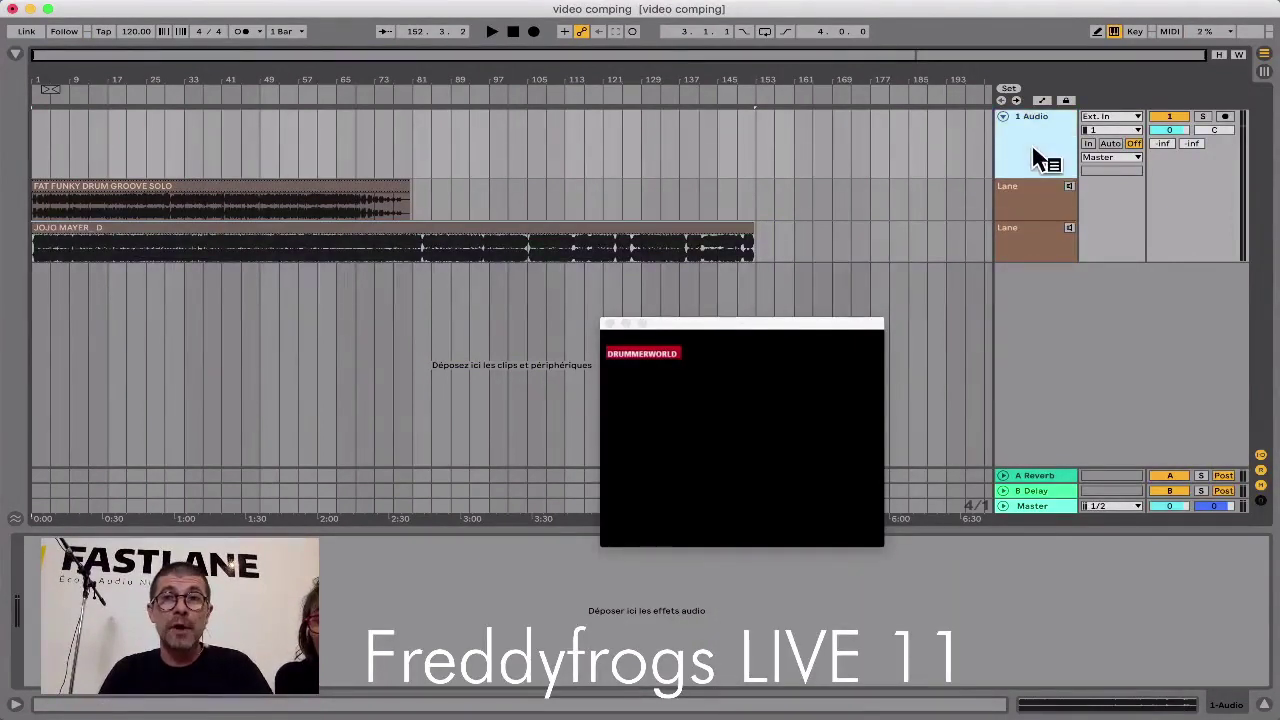
right_click(1036, 152)
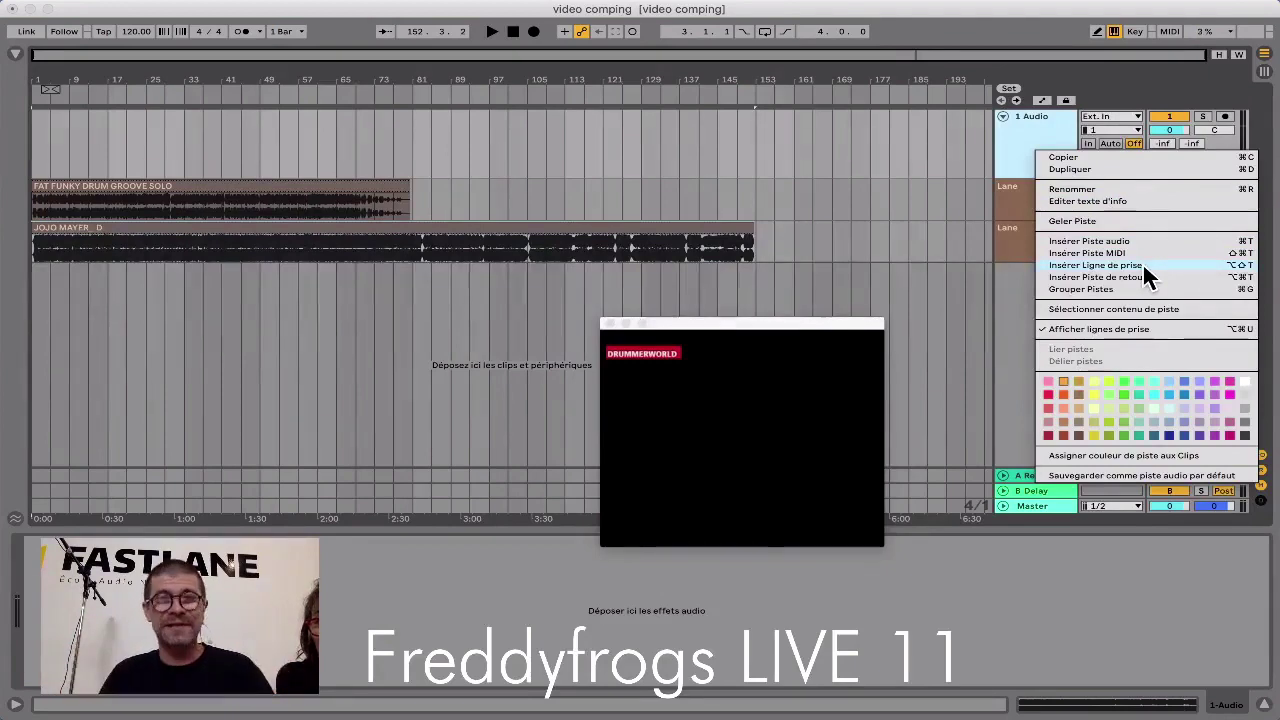
click(1008, 155)
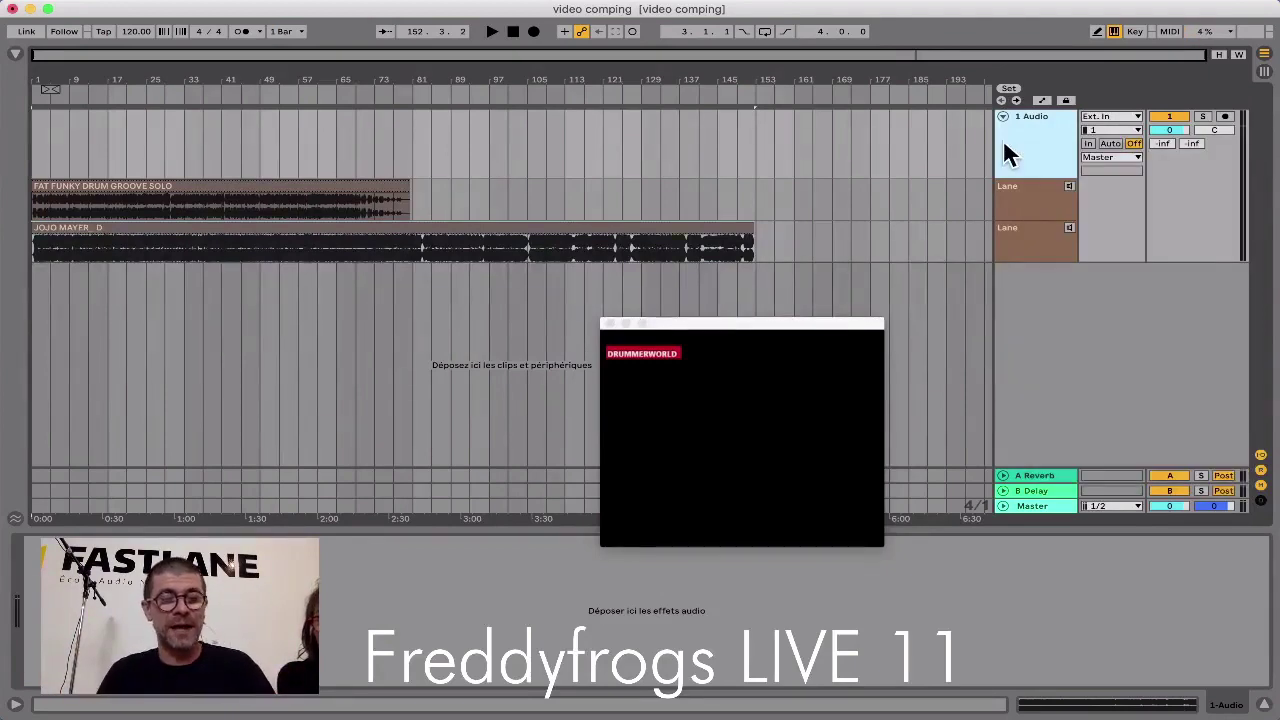
key(shift+alt+t)
key(shift+alt+t)
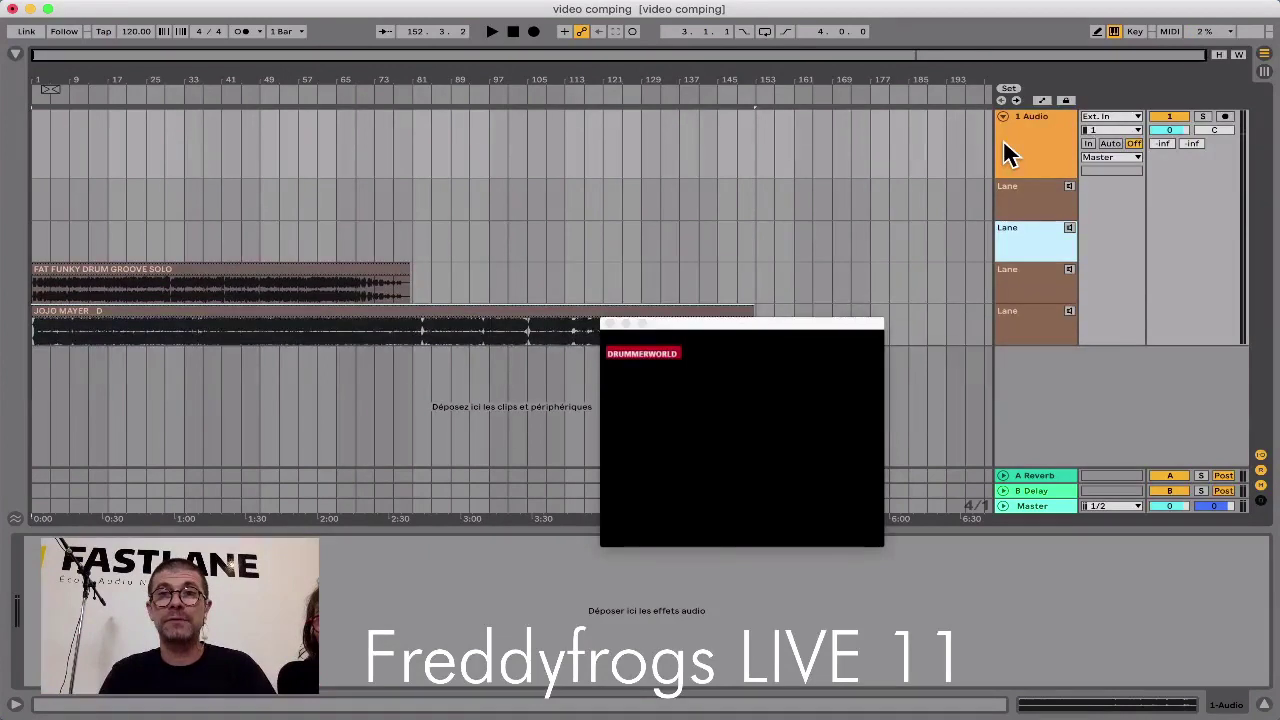
key(shift+alt+t)
key(super+z)
key(super+z)
key(super+z)
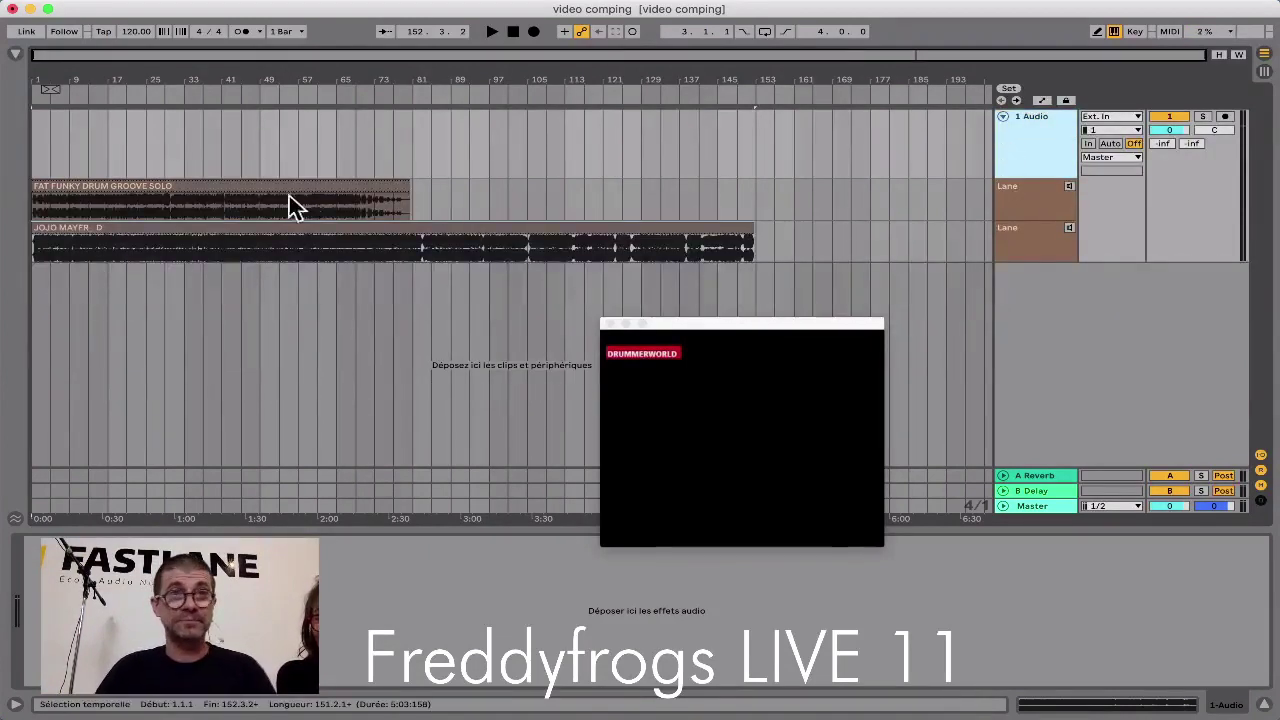
Step: Draw alternating one-bar segments of the FAT FUNKY and JOJO MAYER takes into the comp across bars 1 to 4
drag(44, 72, 44, 160)
drag(266, 150, 17, 157)
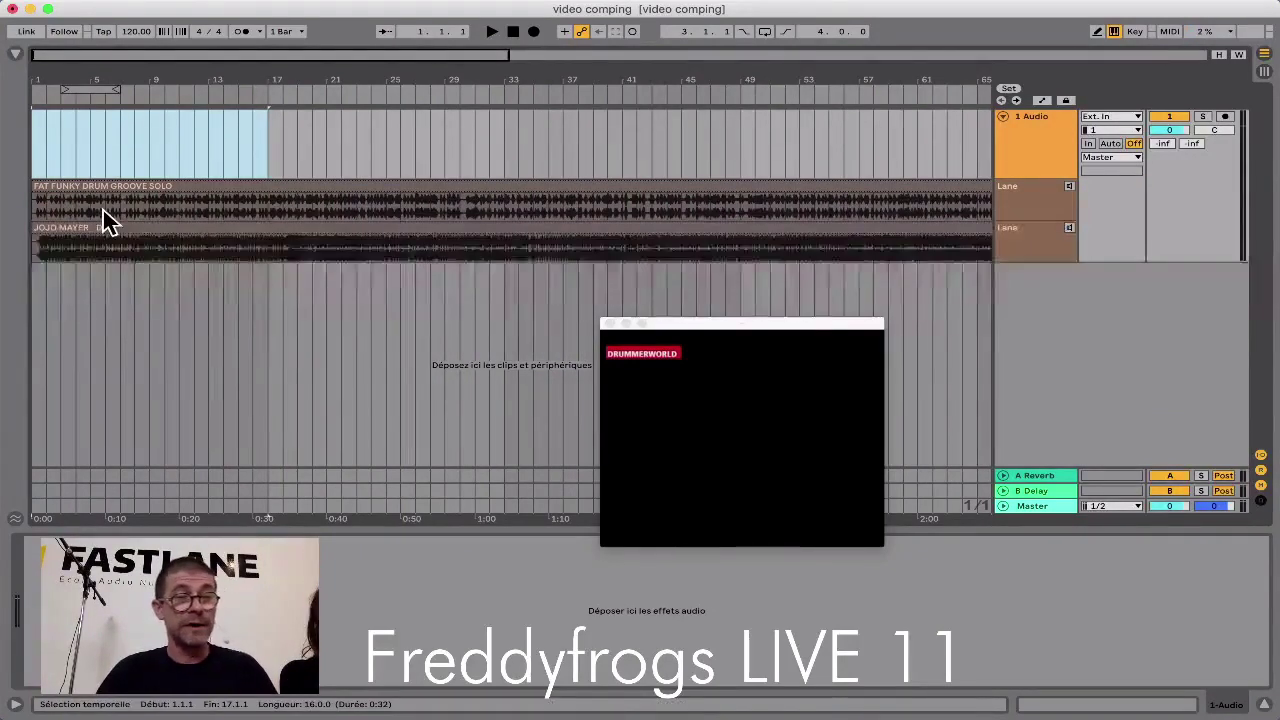
key(b)
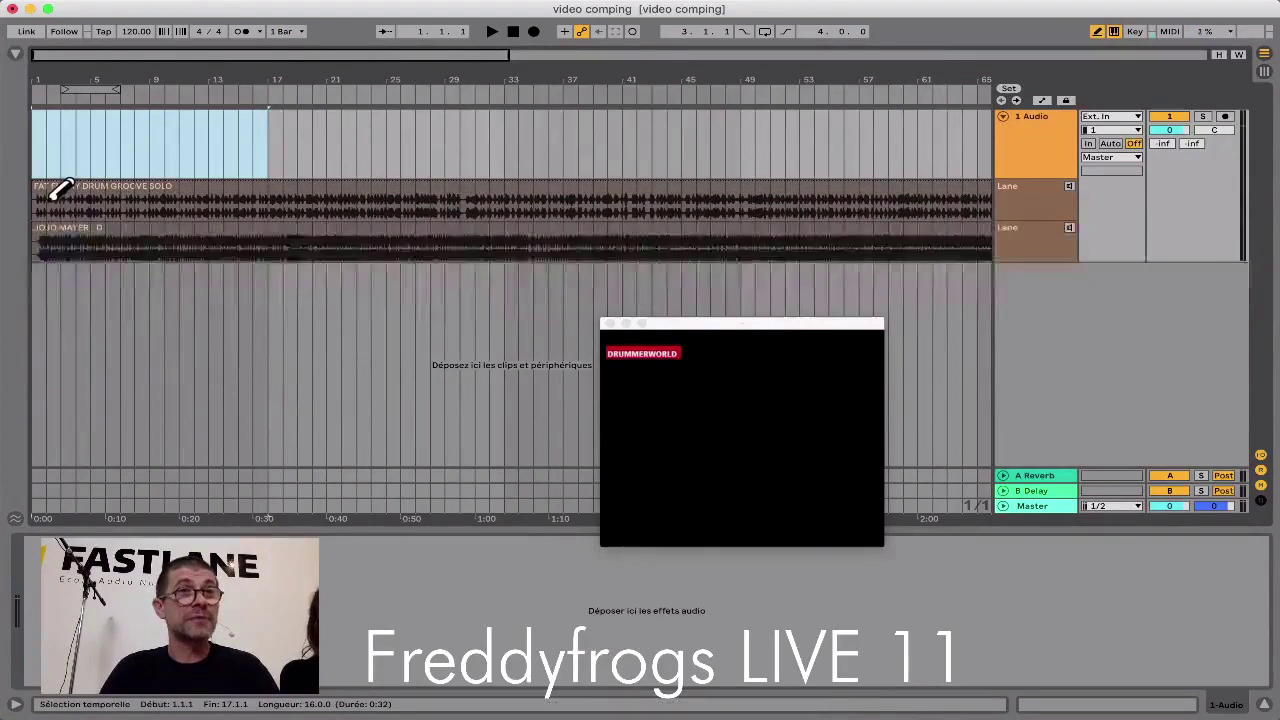
click(39, 200)
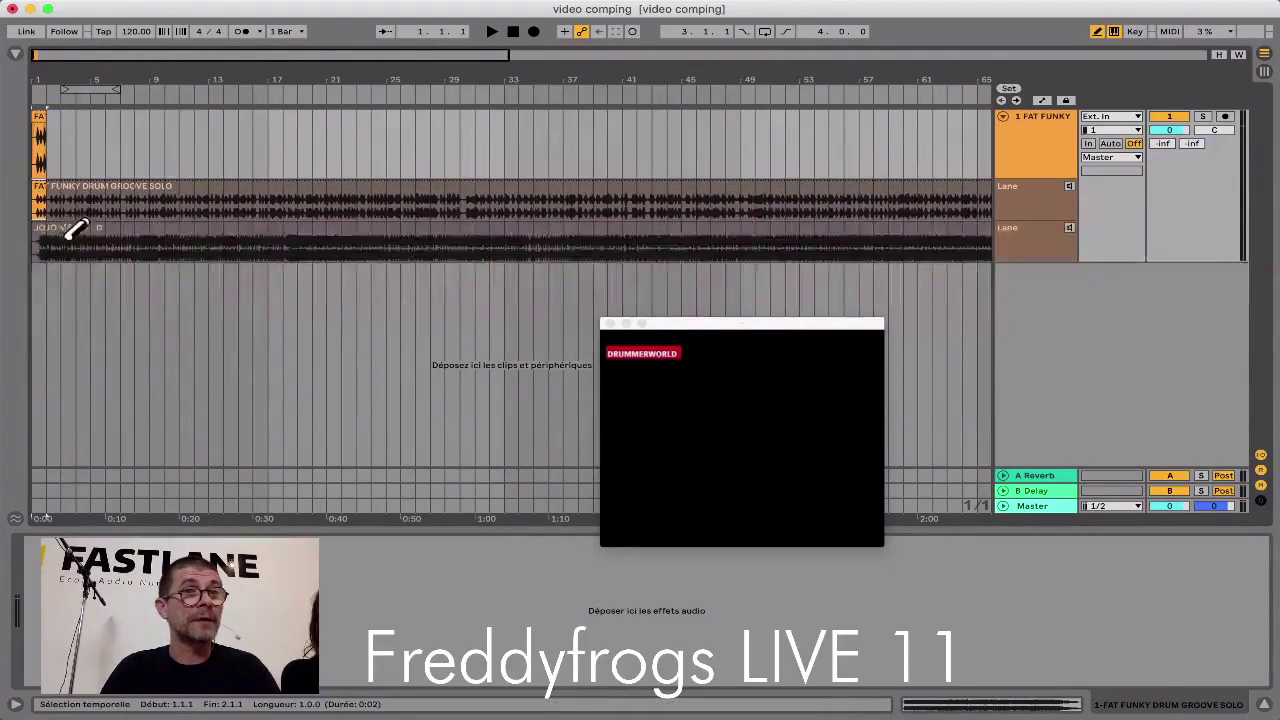
click(55, 240)
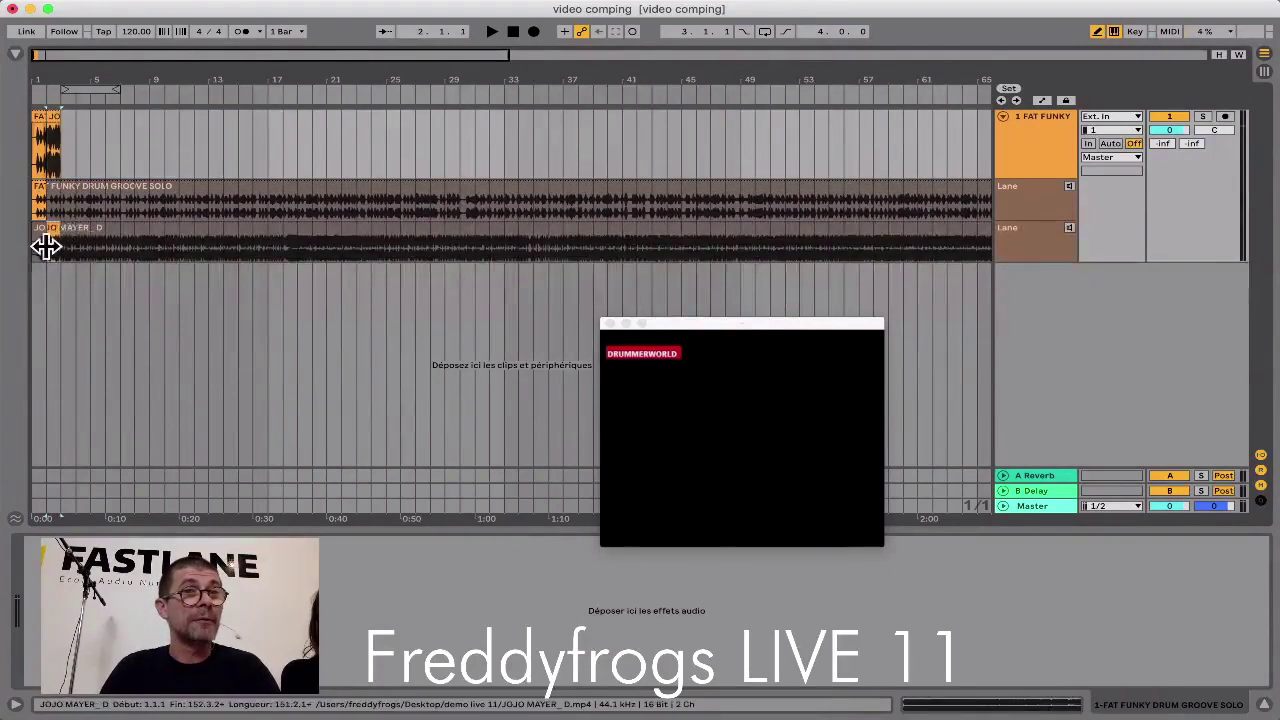
click(72, 200)
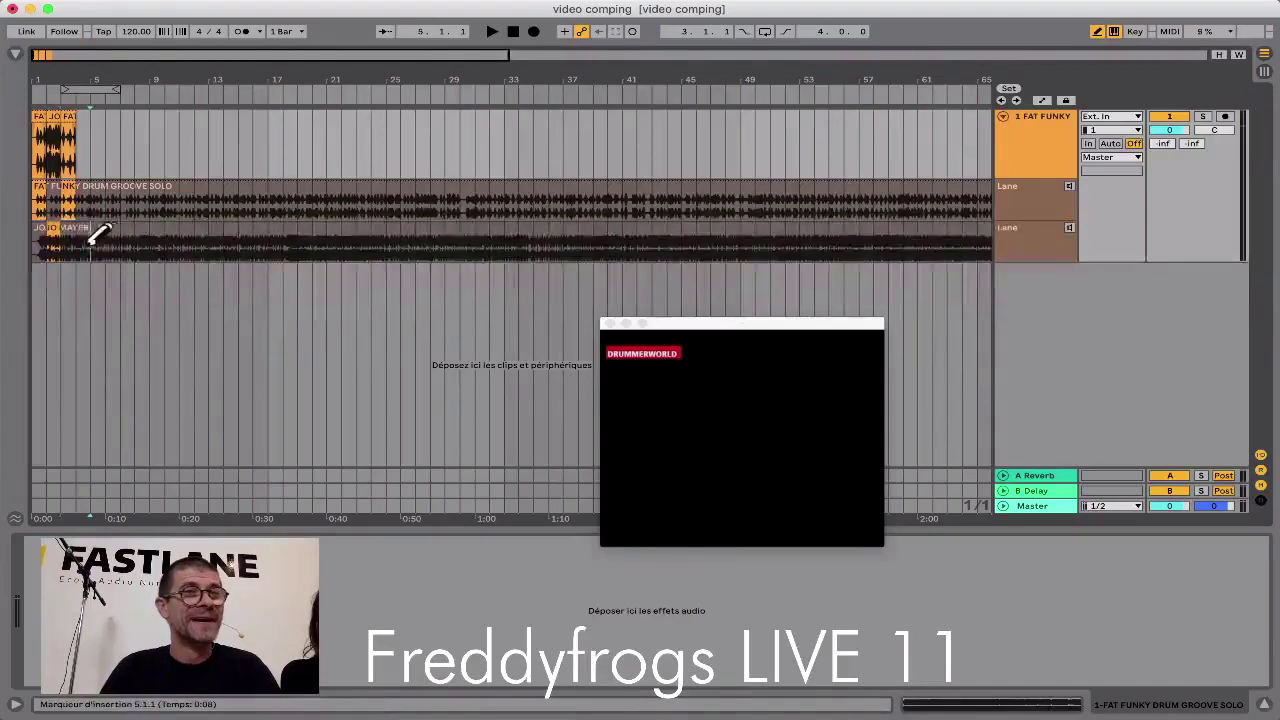
click(82, 244)
Step: Move the four-bar loop to start at 1.1.1 and play the comp in an enlarged video window
drag(85, 91, 43, 89)
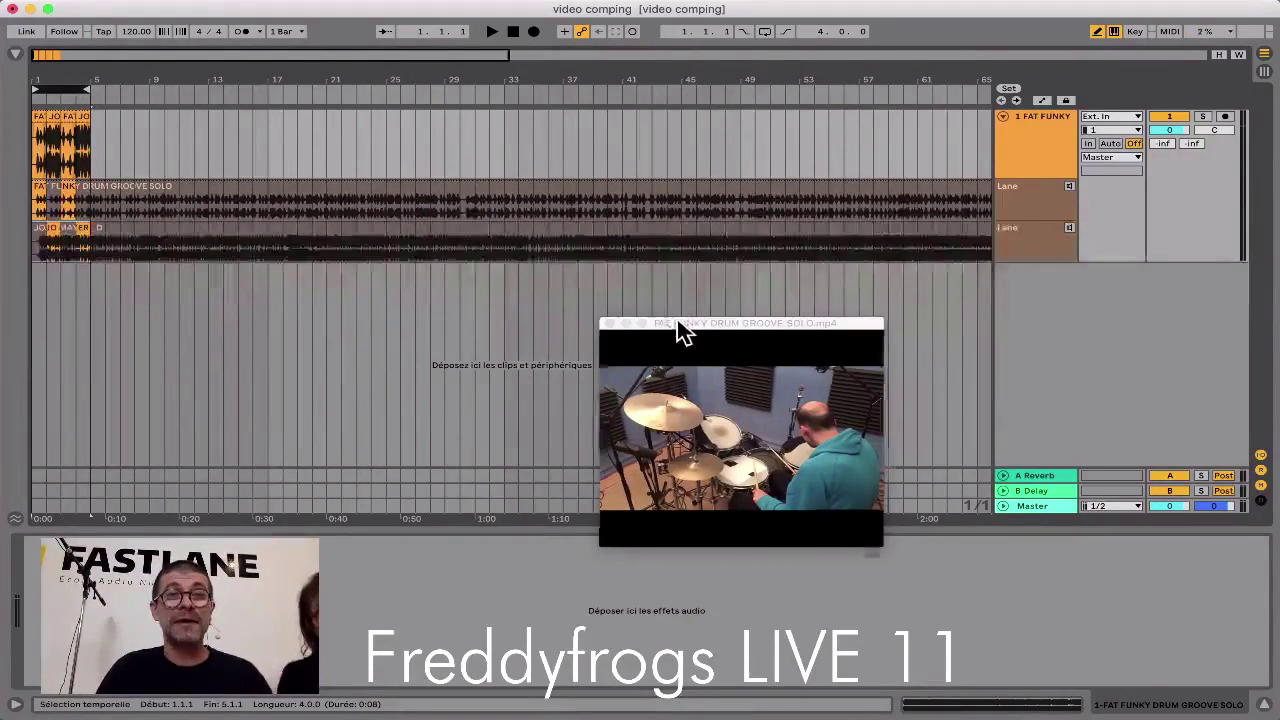
drag(677, 321, 455, 230)
drag(657, 463, 875, 553)
click(275, 155)
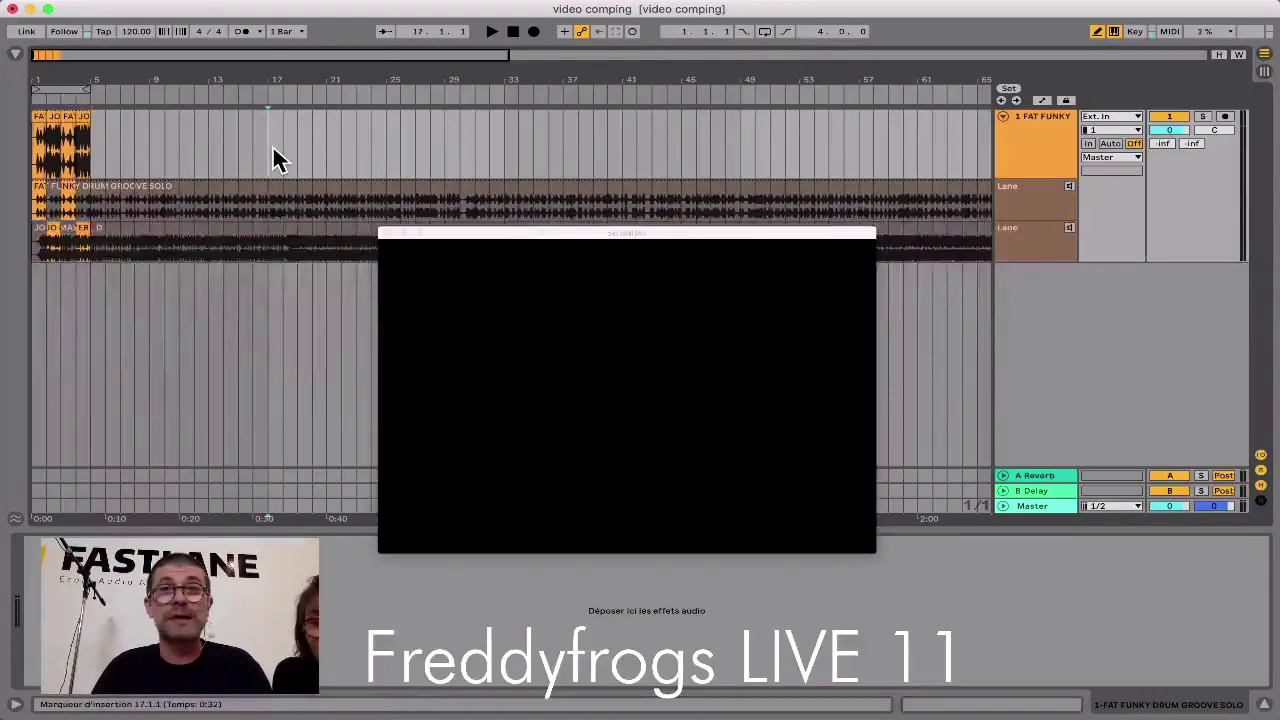
click(55, 88)
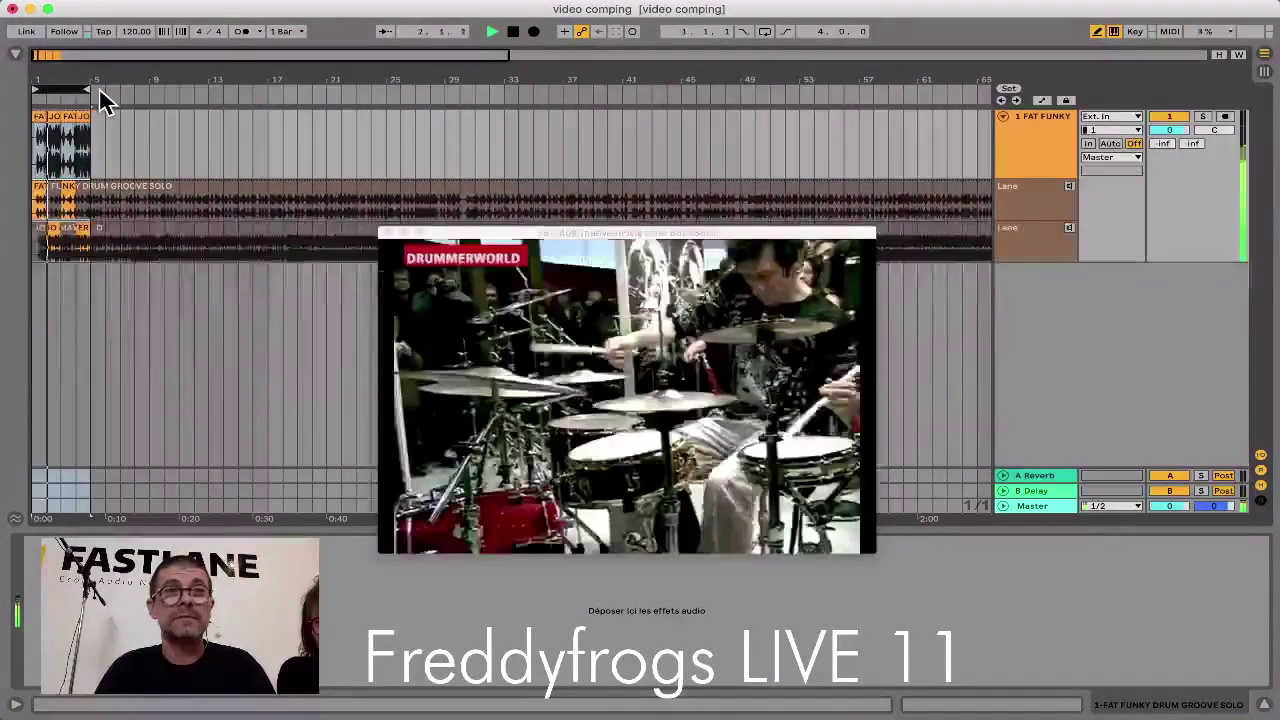
key(space)
Step: Move the second FAT FUNKY clip in the comp back to 2.2.1, over the first JOJO MAYER clip, and play the result
drag(68, 80, 63, 101)
click(175, 117)
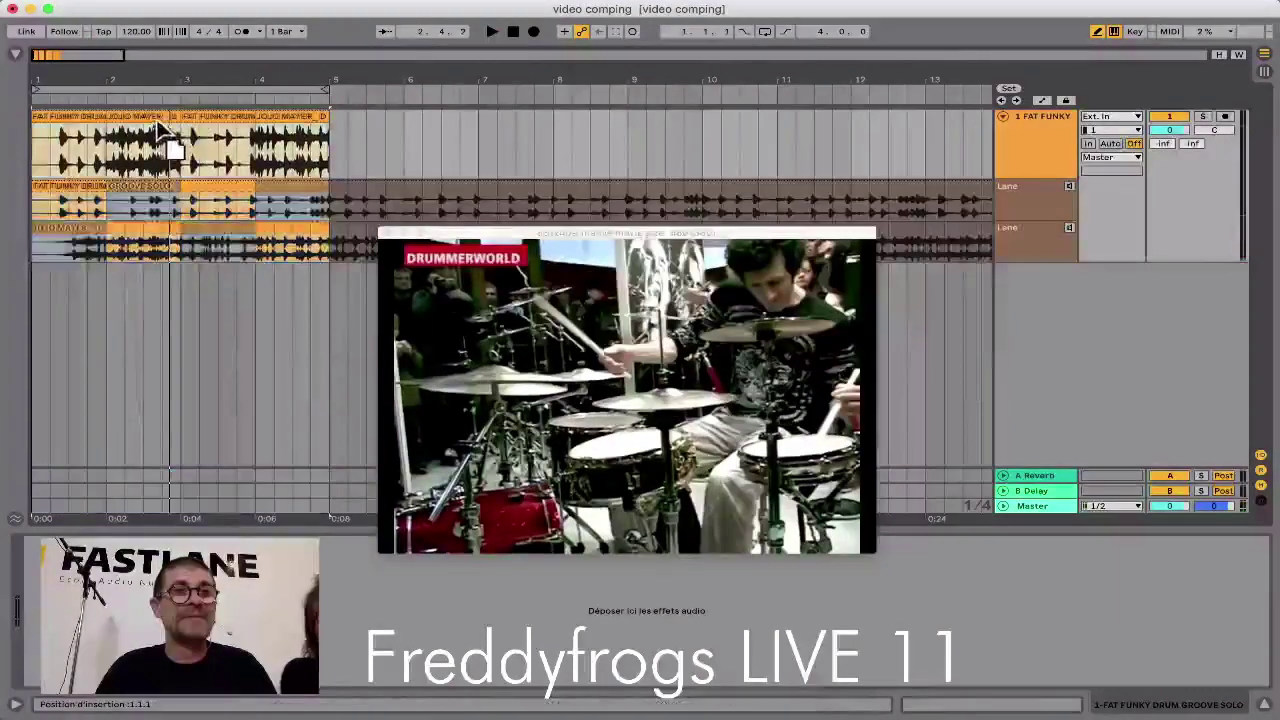
mouse_move(157, 120)
mouse_down()
mouse_move(209, 115)
mouse_move(150, 120)
mouse_up()
click(77, 120)
key(space)
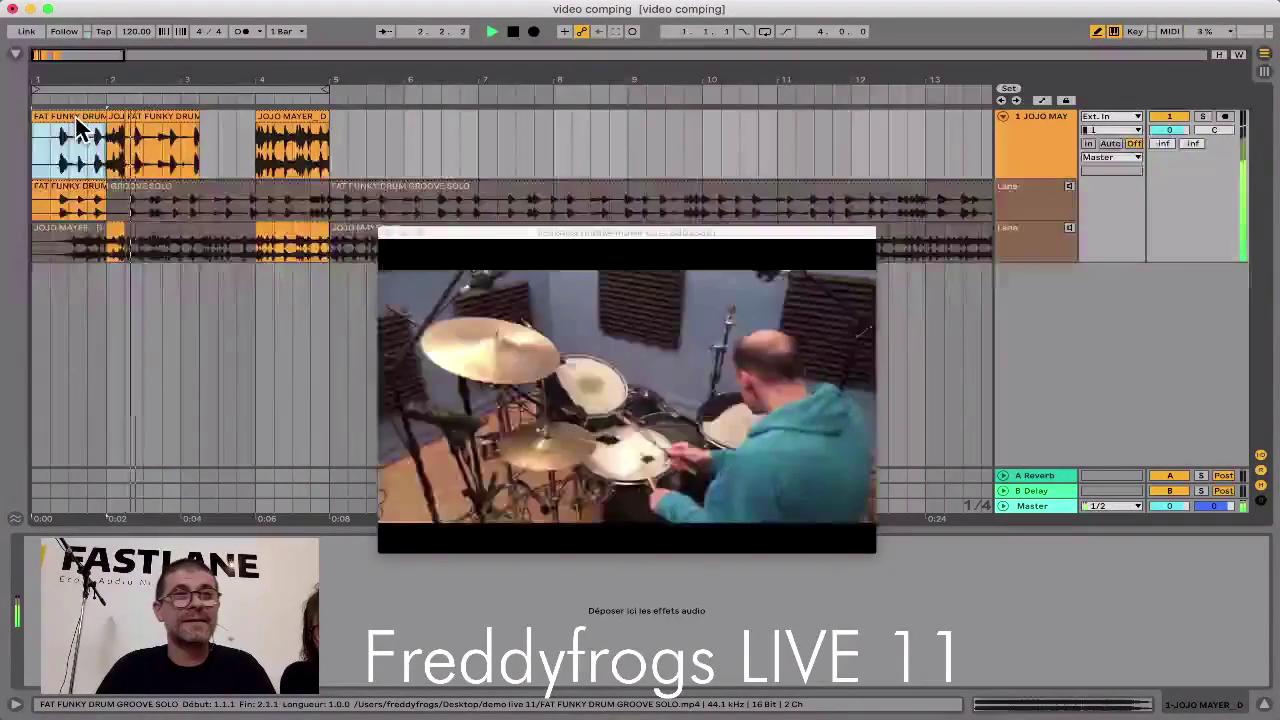
key(space)
Step: Copy the short JOJO MAYER clip to 3.1.1 and play the comp from the first FAT FUNKY clip
drag(117, 116, 188, 128)
click(83, 118)
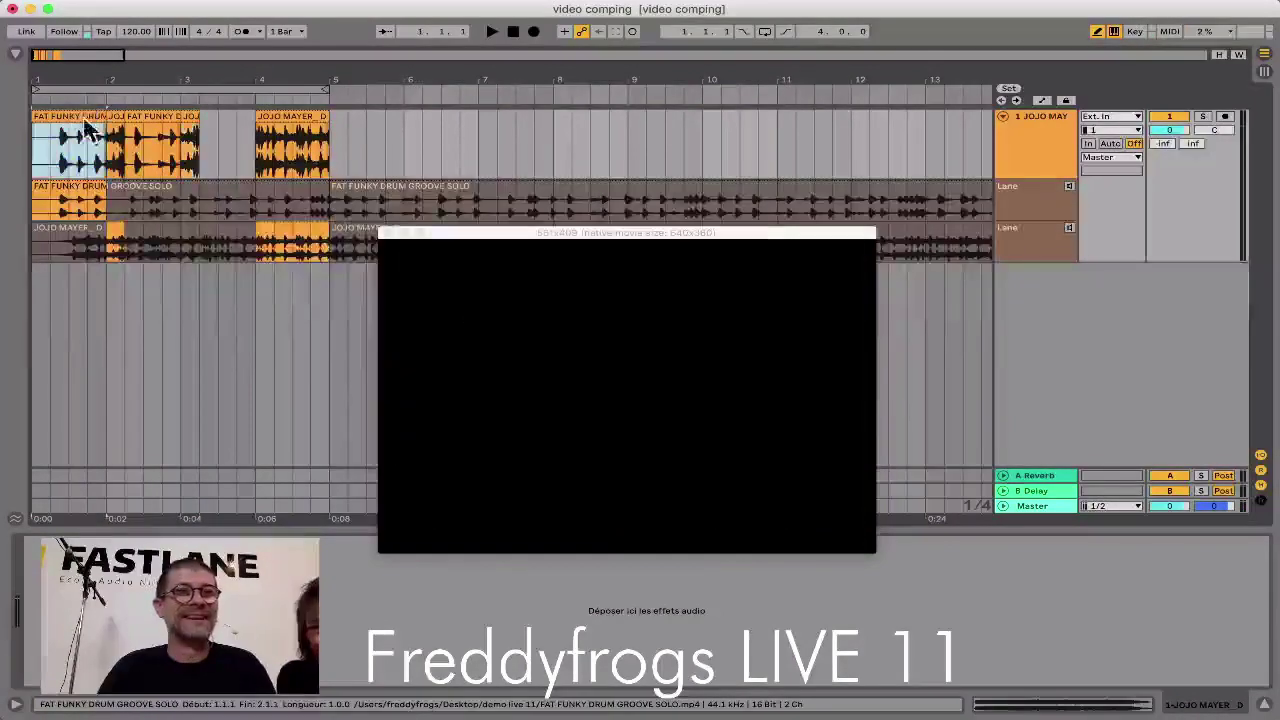
key(space)
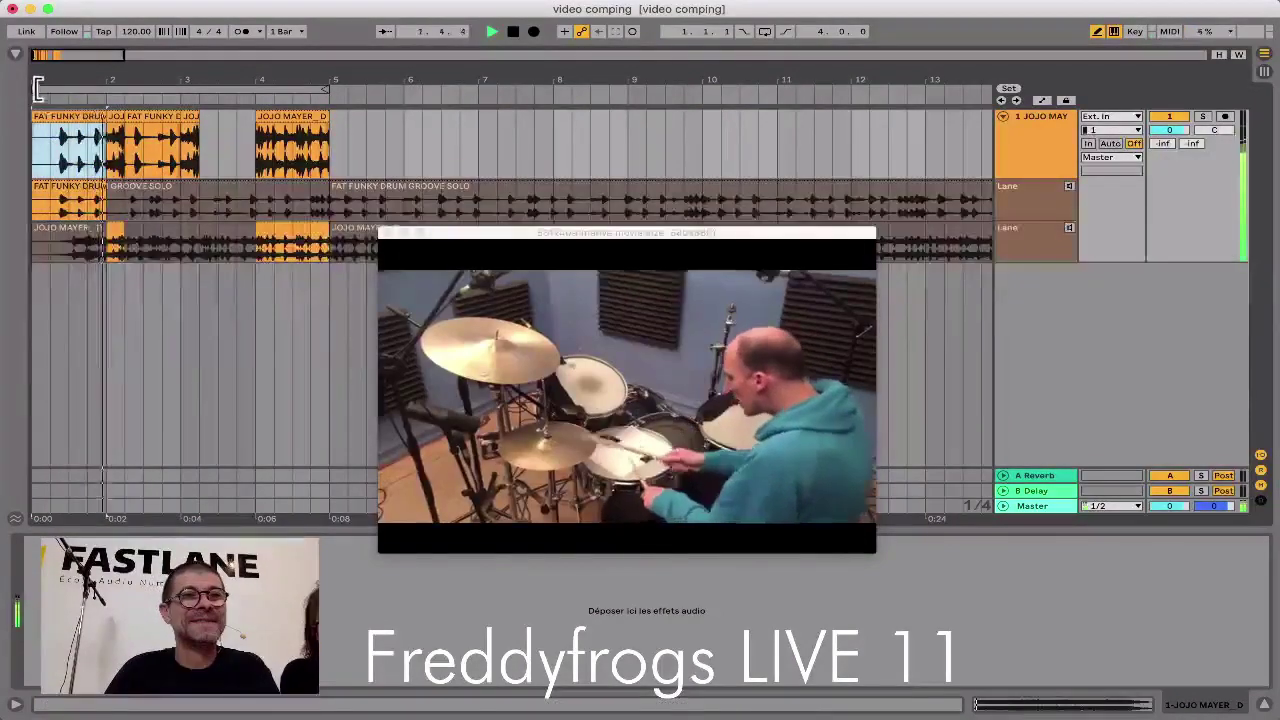
Step: Set the loop to start at 1.2.1 with a length of 2.0.0, stop playback, and turn looping on
drag(35, 90, 68, 89)
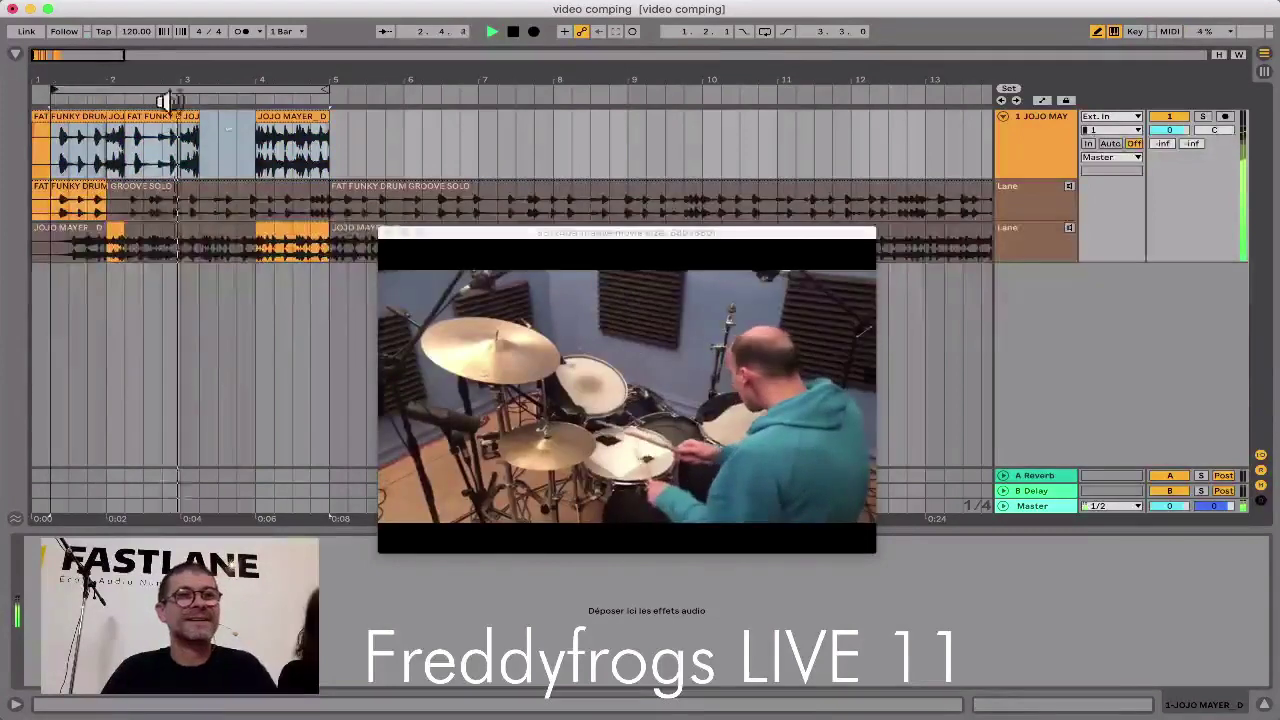
drag(322, 90, 197, 105)
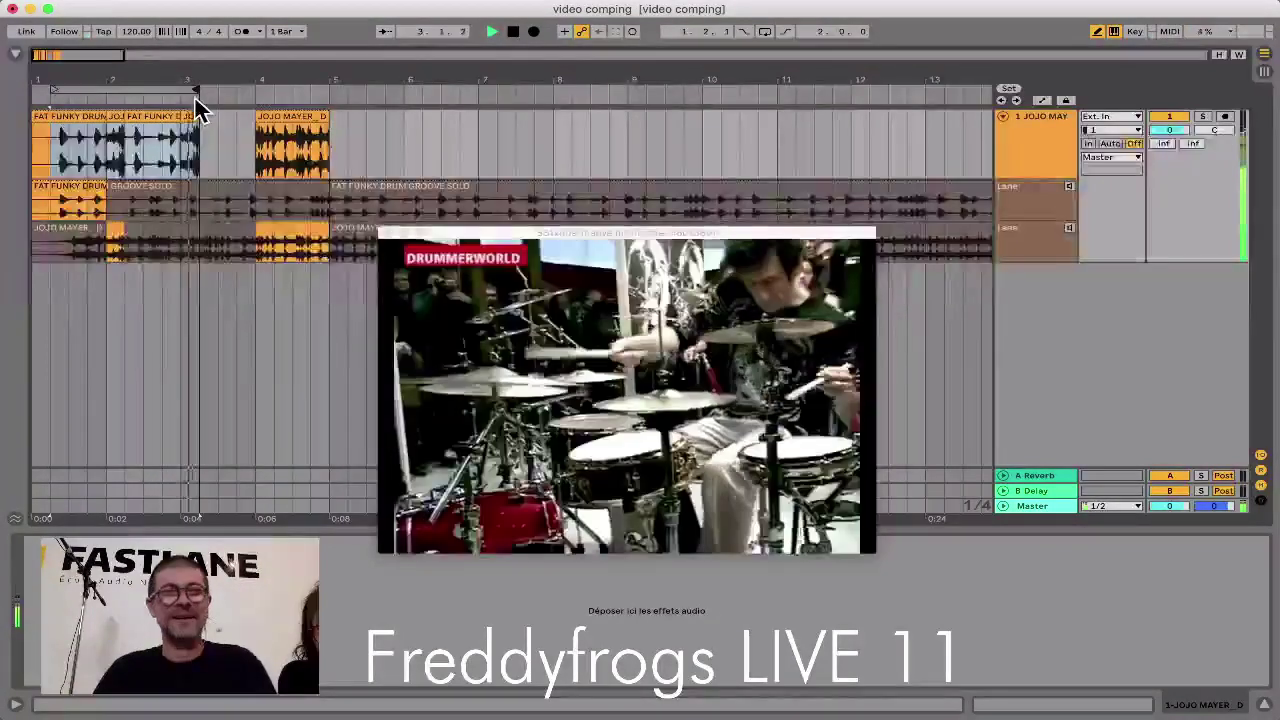
key(space)
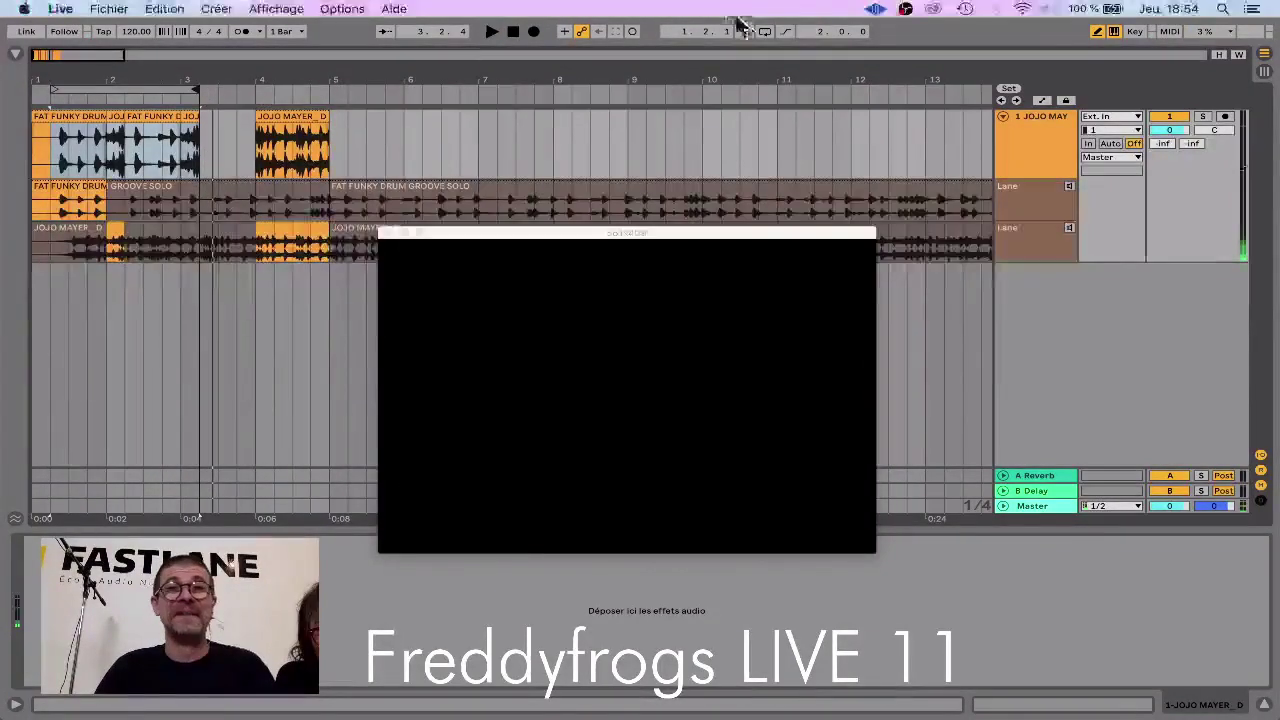
click(765, 31)
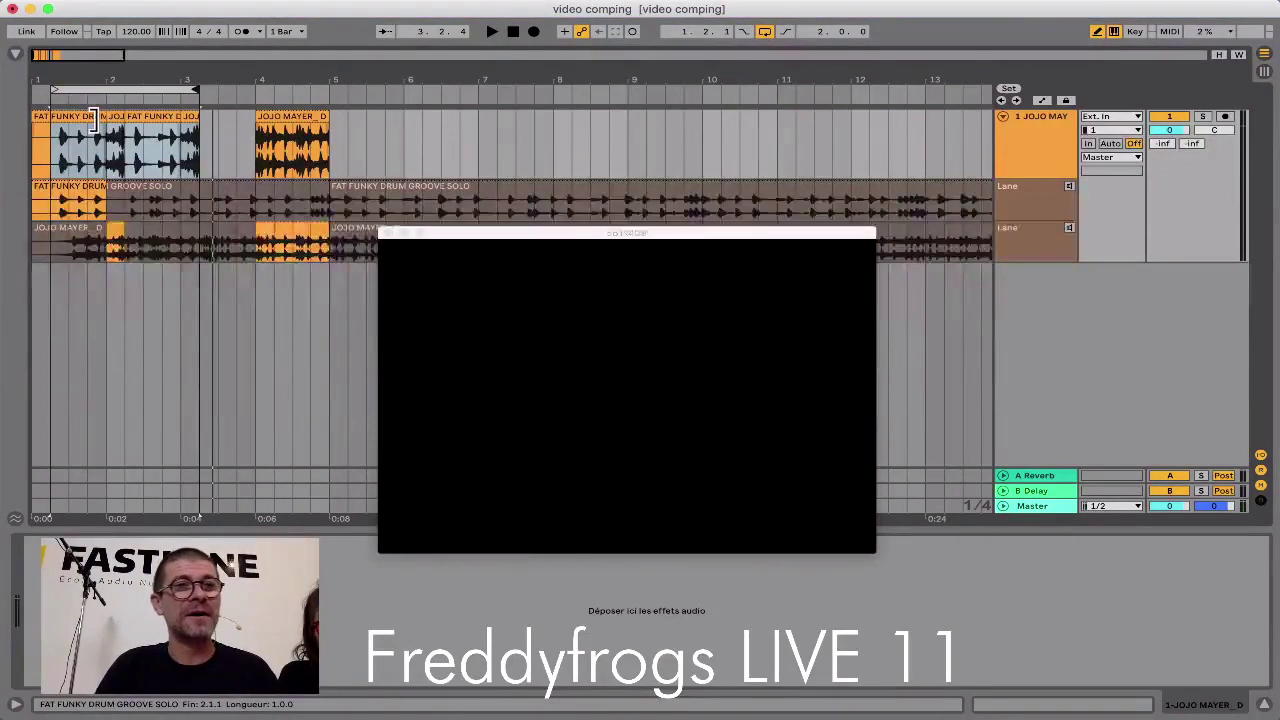
Step: Show the clip details of the first FAT FUNKY clip in its take lane and move the video window off the lanes
click(93, 118)
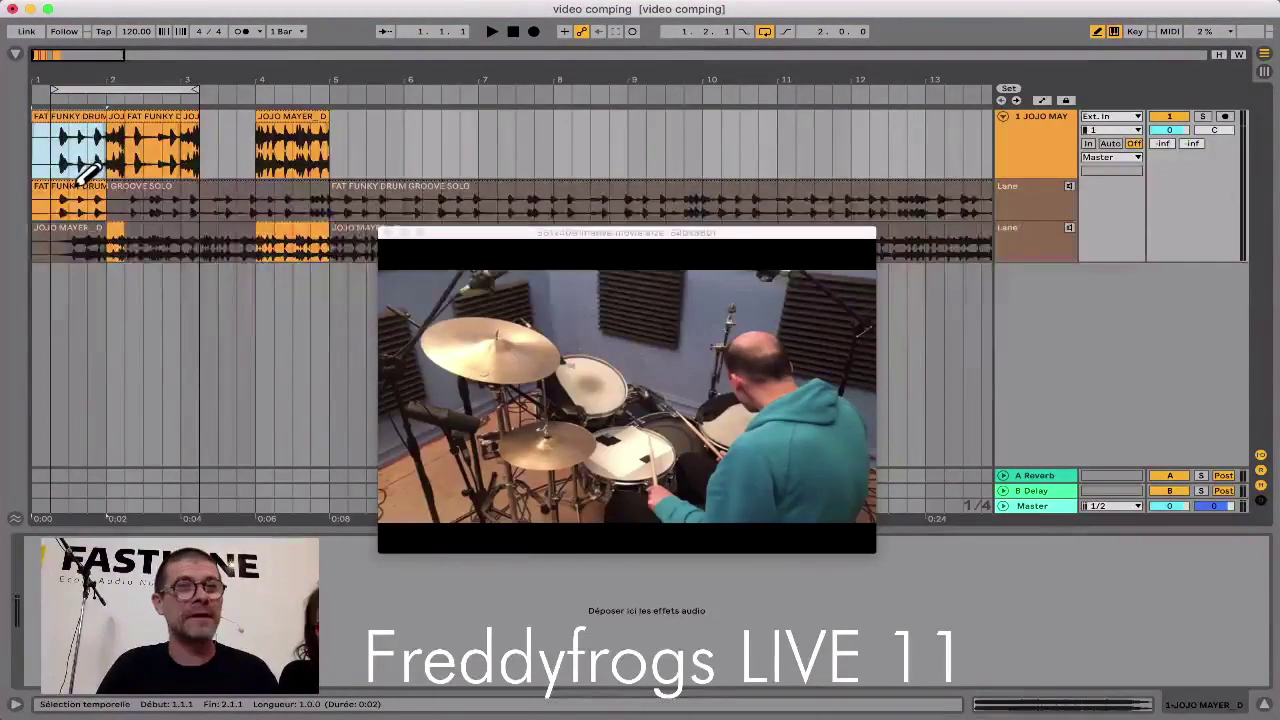
click(75, 185)
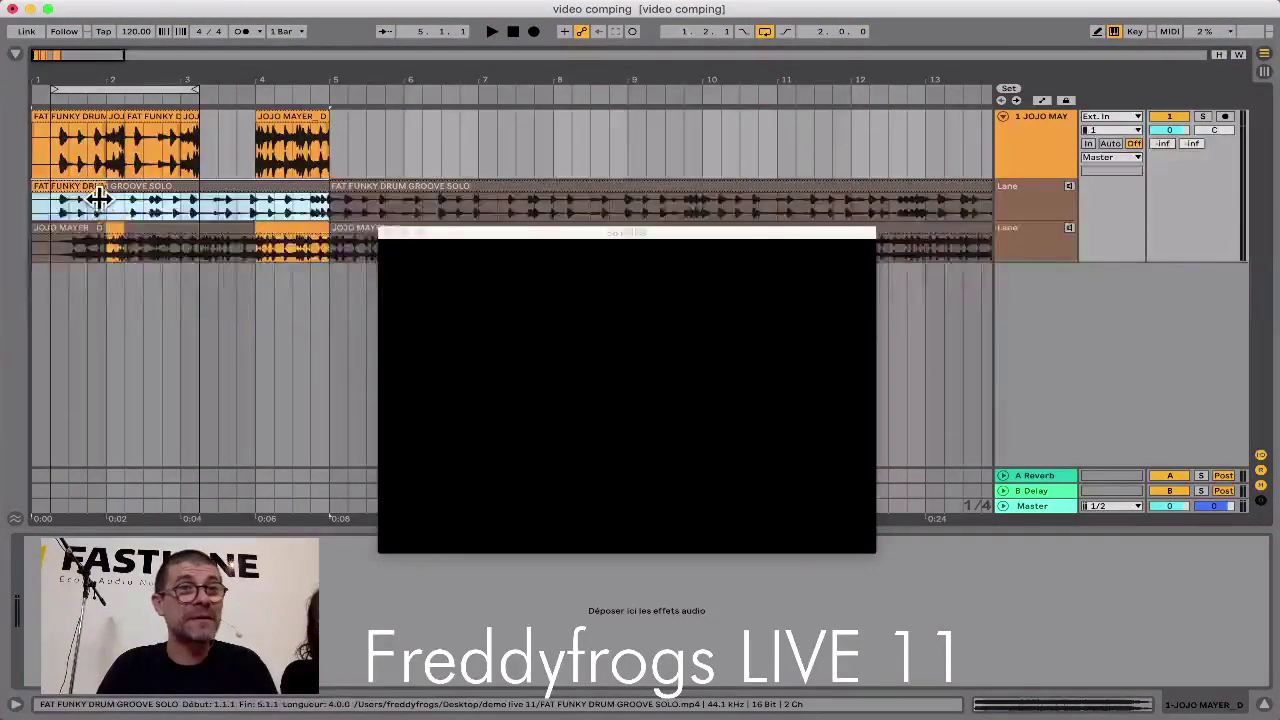
double_click(82, 185)
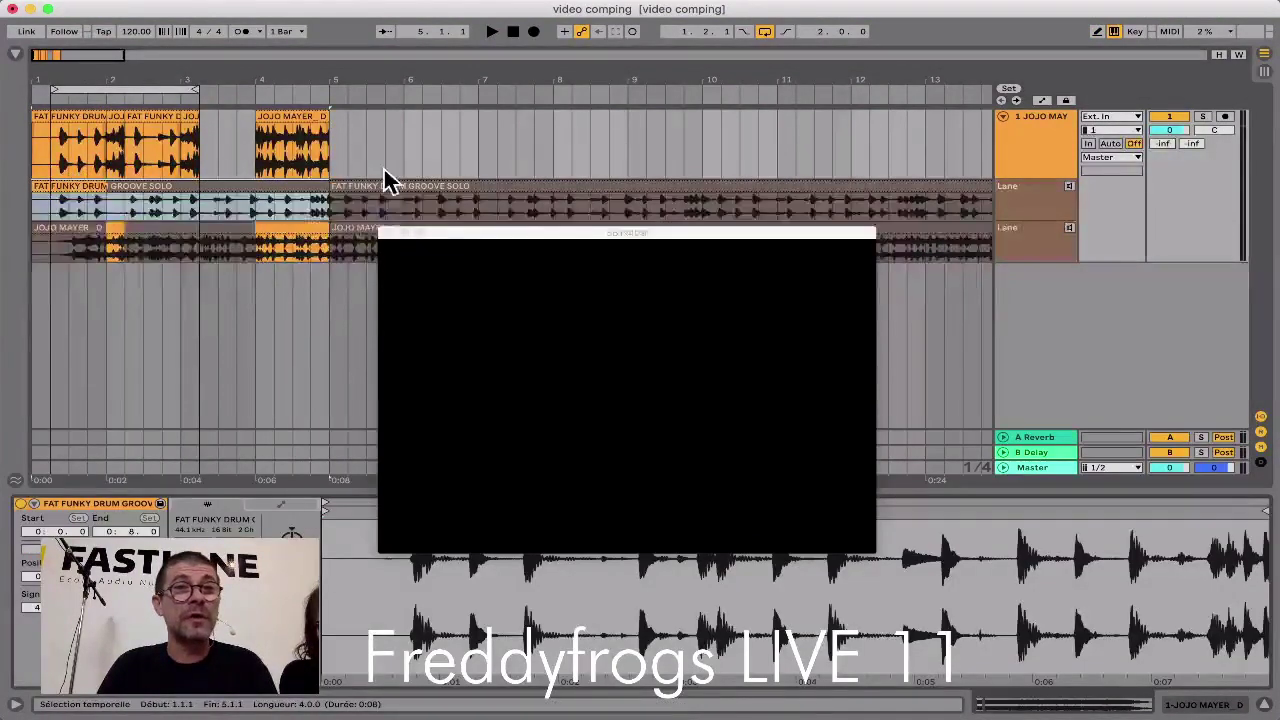
drag(456, 228, 549, 120)
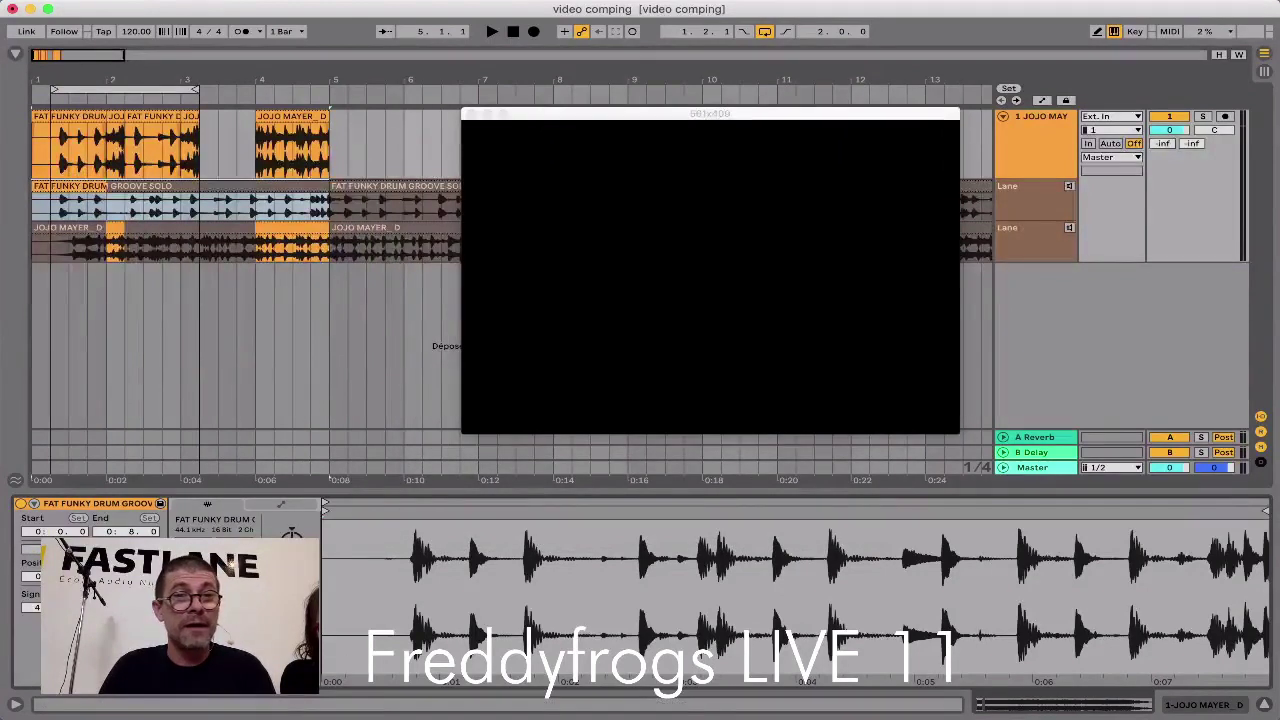
Step: Warp the first FAT FUNKY lane clip, try it at a one-bar length during playback, and rescale it to four bars
click(192, 551)
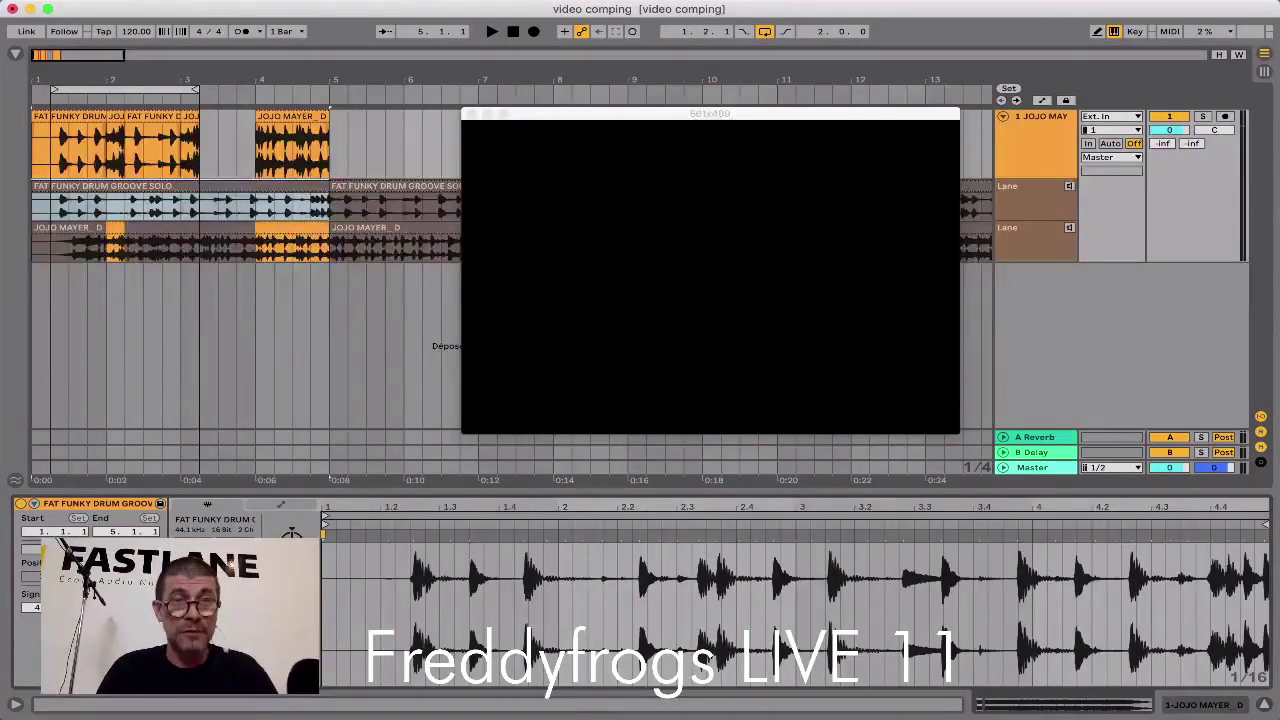
click(192, 579)
click(192, 579)
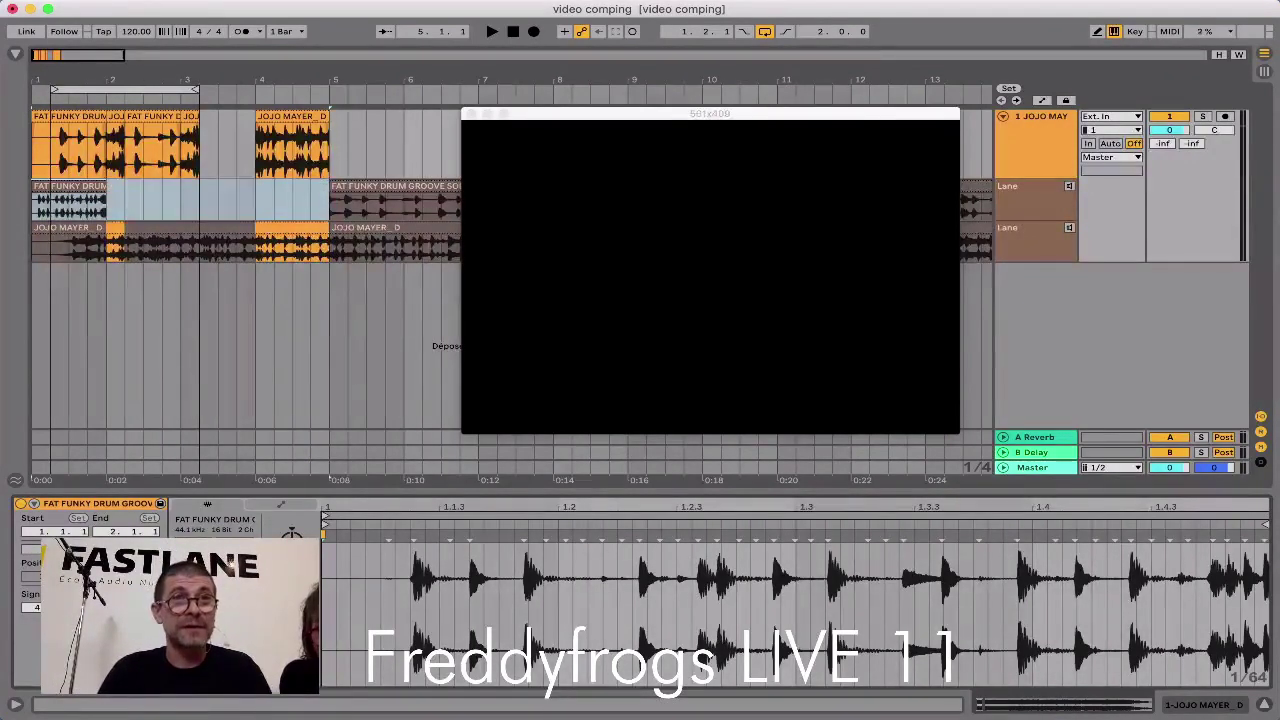
key(space)
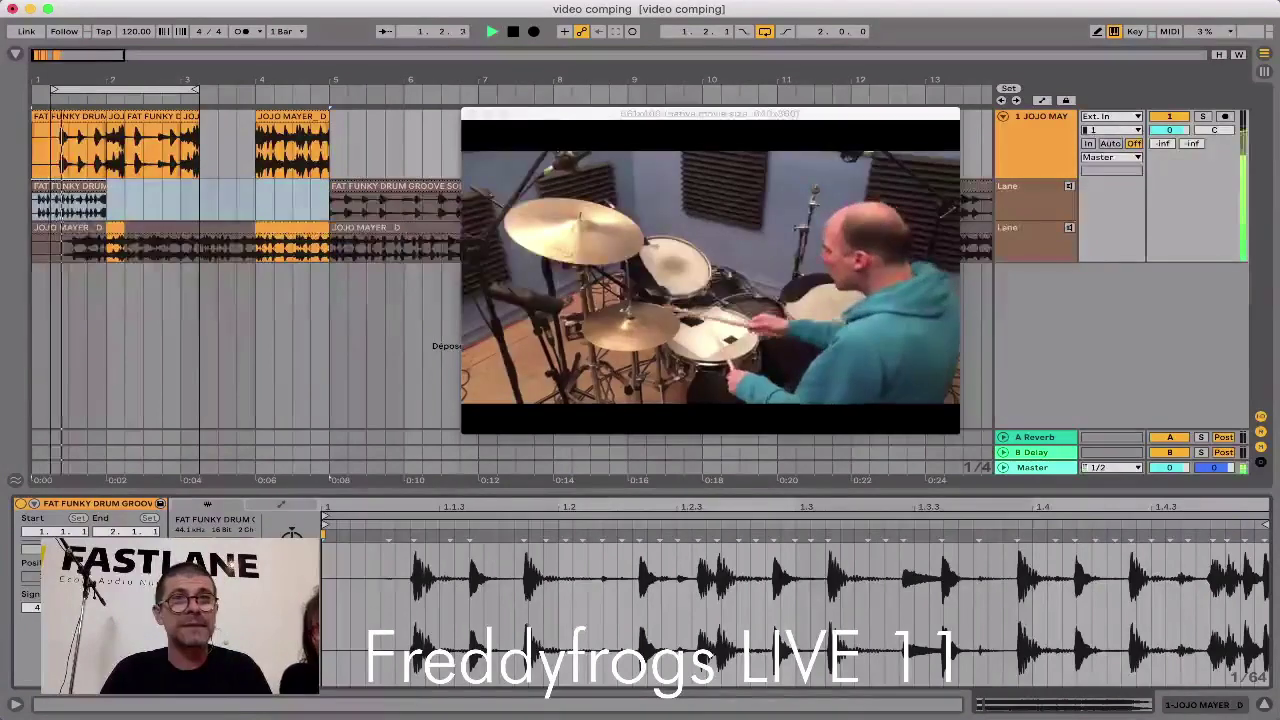
click(236, 579)
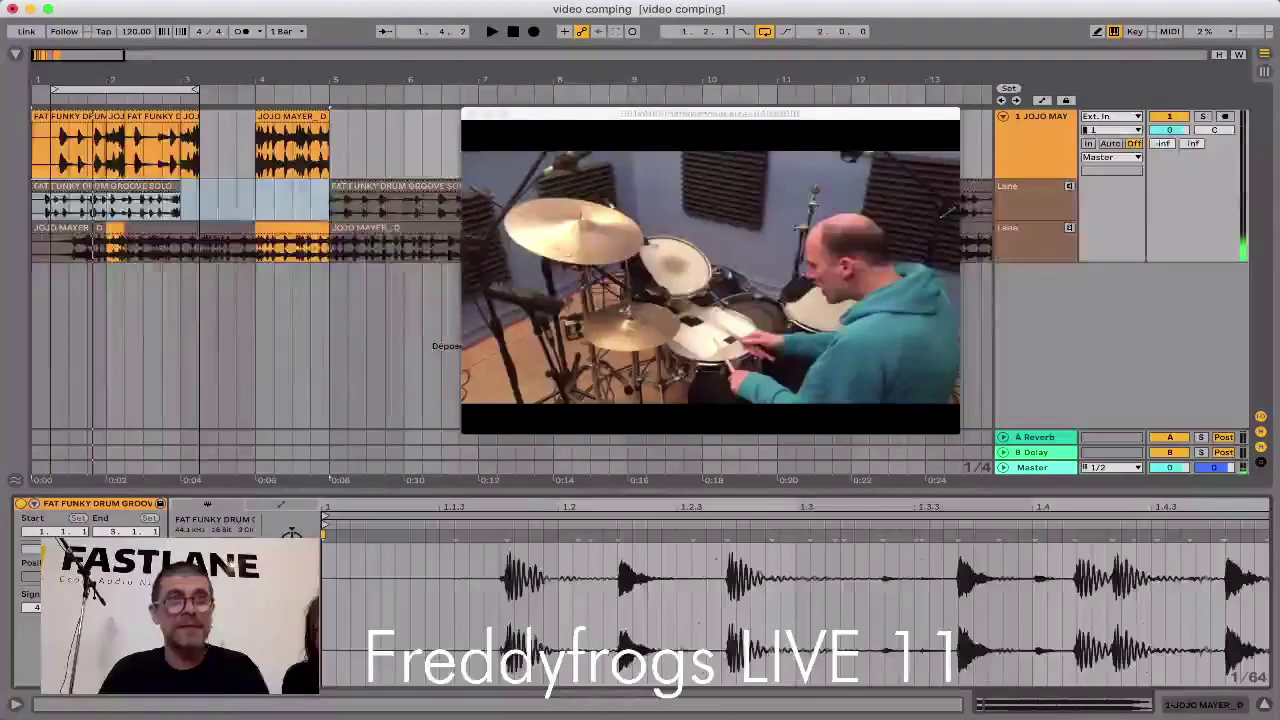
click(236, 579)
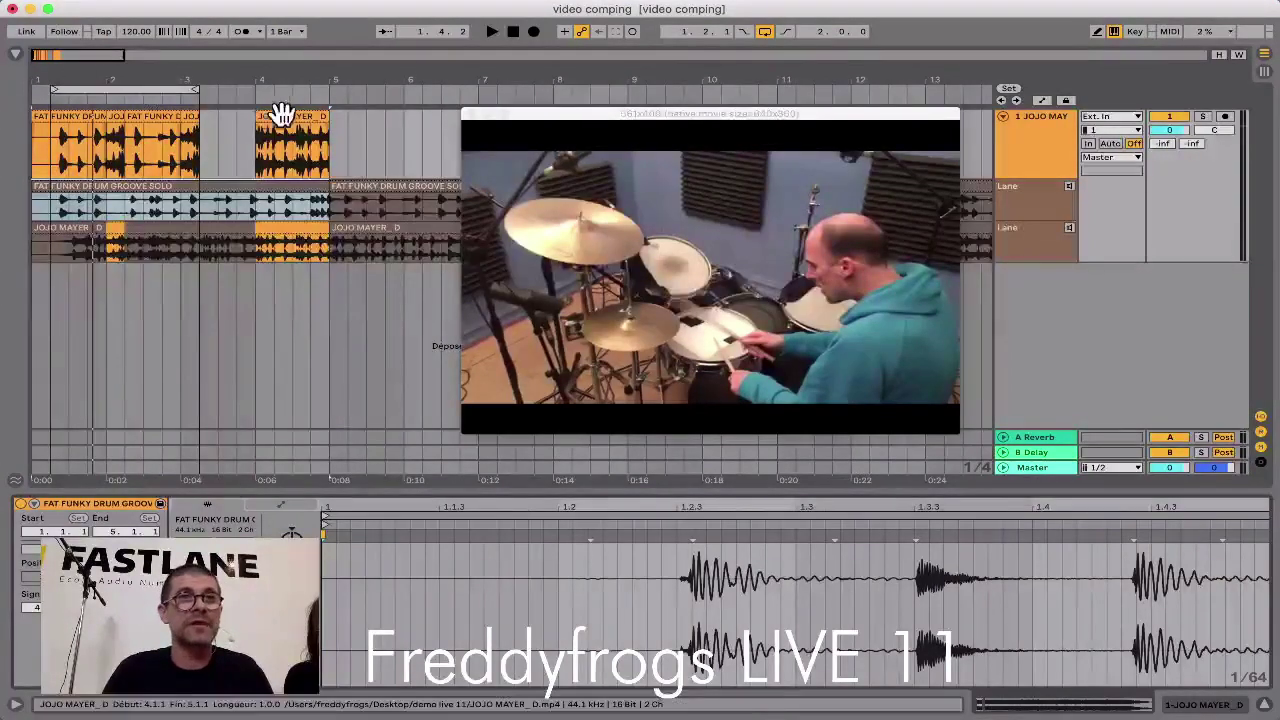
Step: Clear the comp from 1.1.1 to 5.2.1 and fill 1.2.1 to 1.4.1 from the FAT FUNKY take lane
drag(351, 134, 40, 134)
key(Delete)
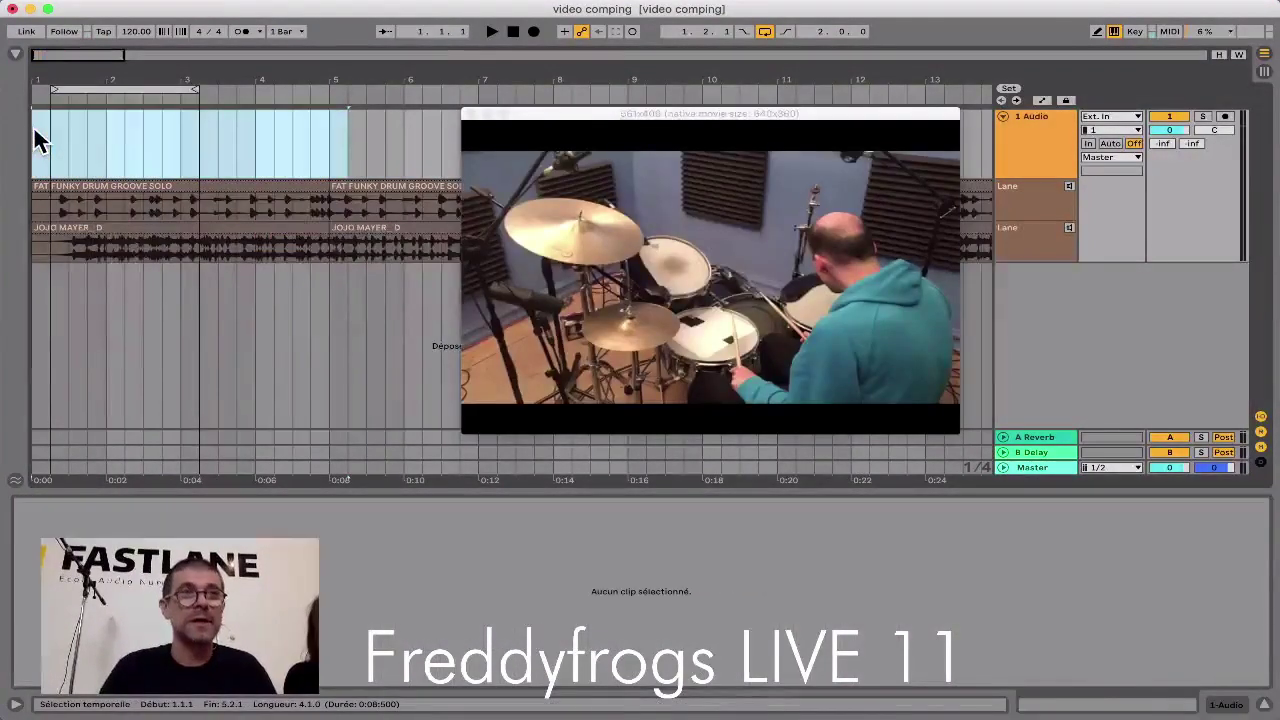
mouse_move(55, 208)
mouse_down()
mouse_move(86, 210)
mouse_move(59, 203)
mouse_up()
key(b)
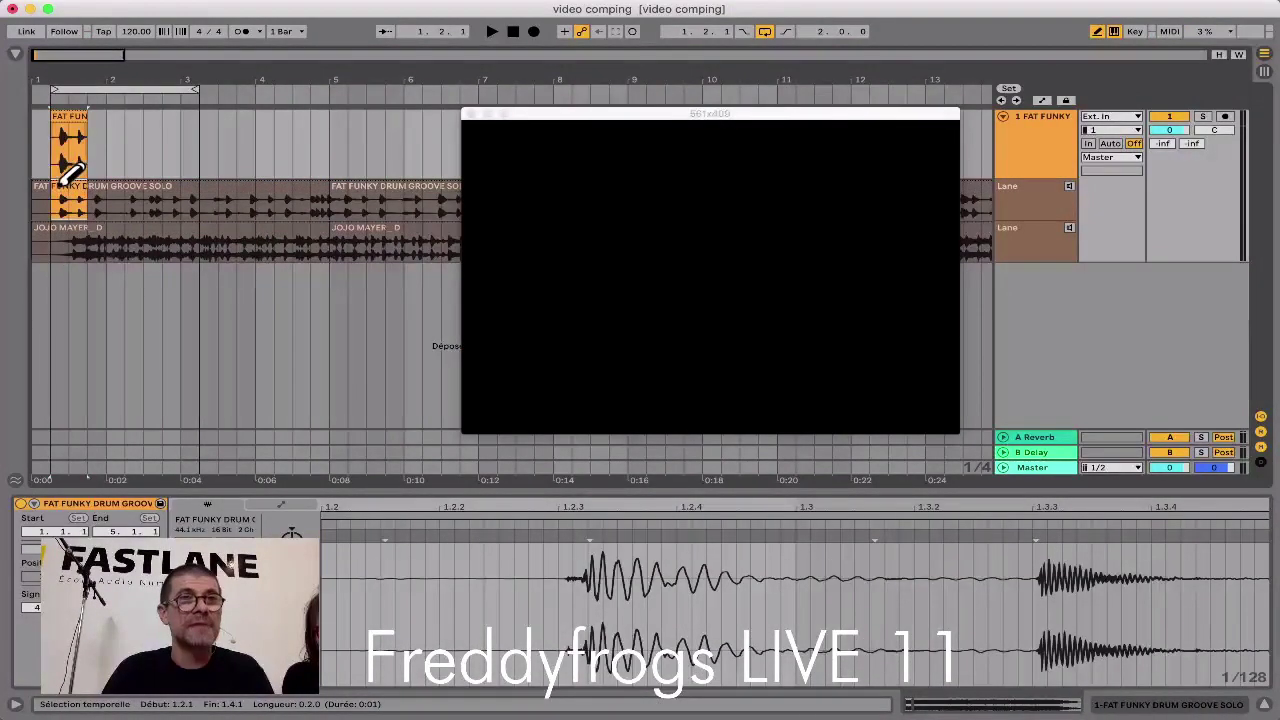
Step: Try different warped lengths for the first FAT FUNKY lane clip, down to one bar, while playing the comp
click(60, 188)
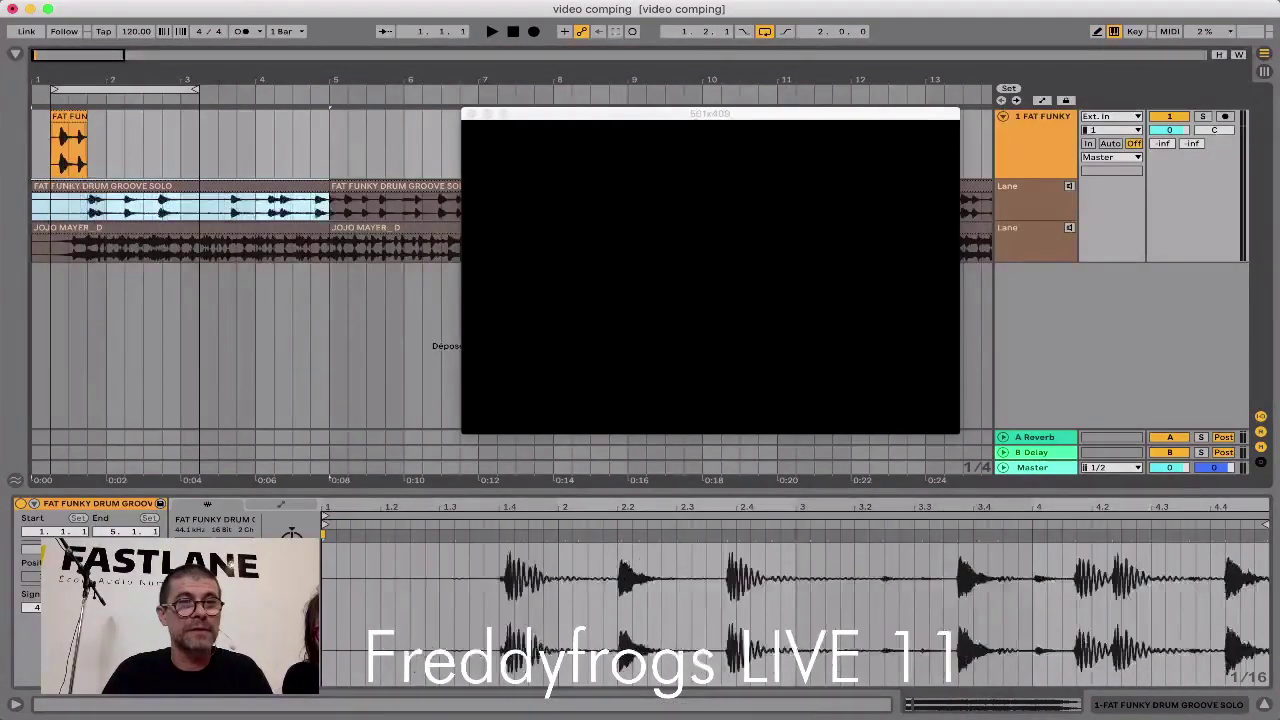
key(space)
key(space)
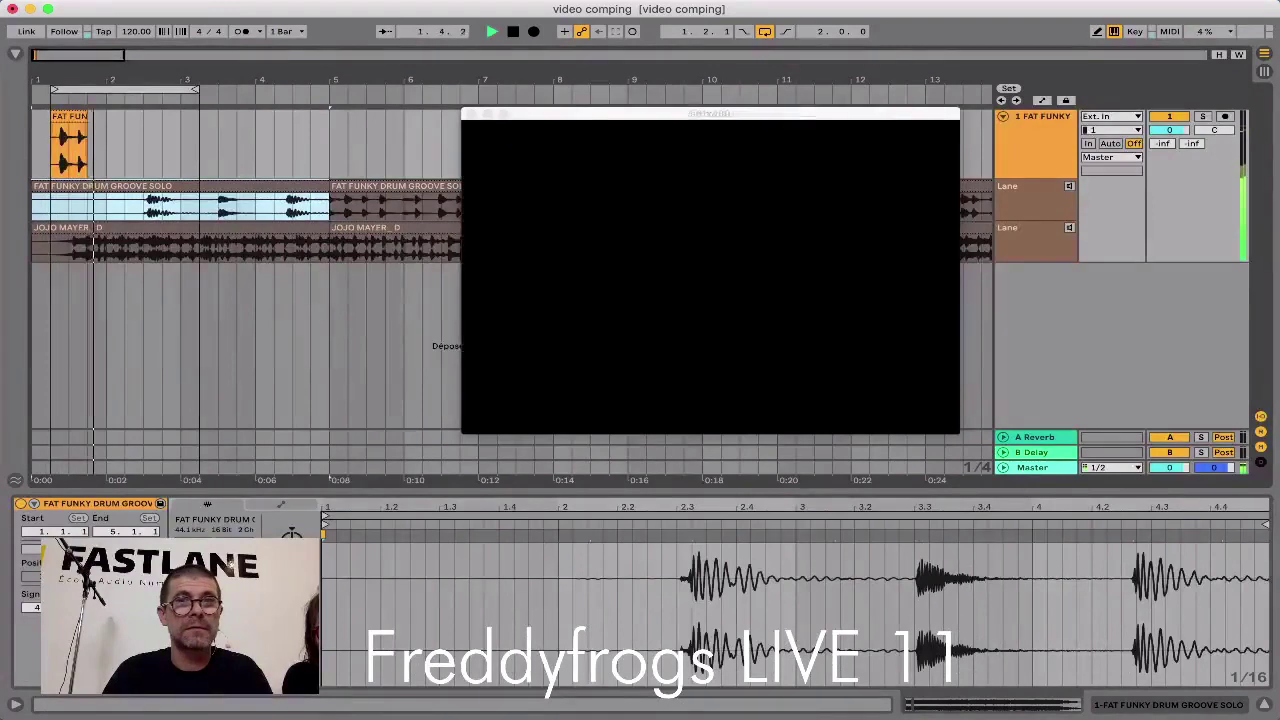
key(space)
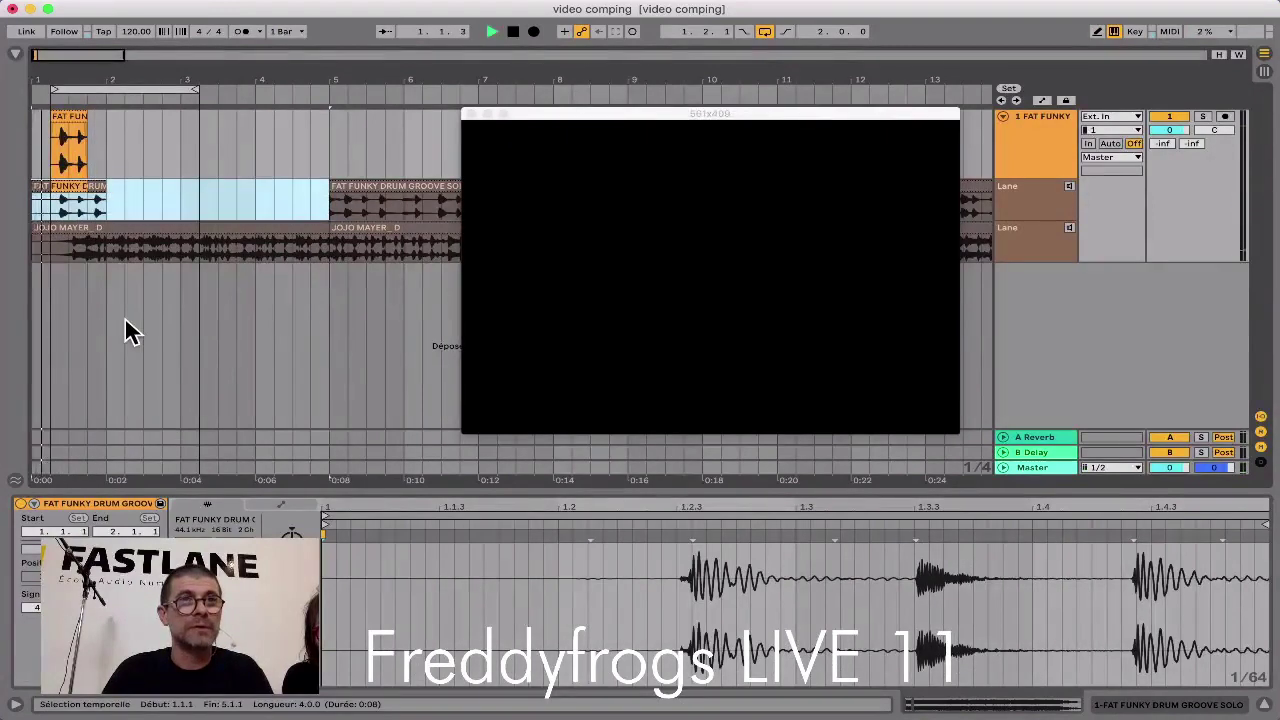
Step: Delete the FAT FUNKY clip from the comp and extend the second FAT FUNKY lane clip back to 1.1.1
click(71, 118)
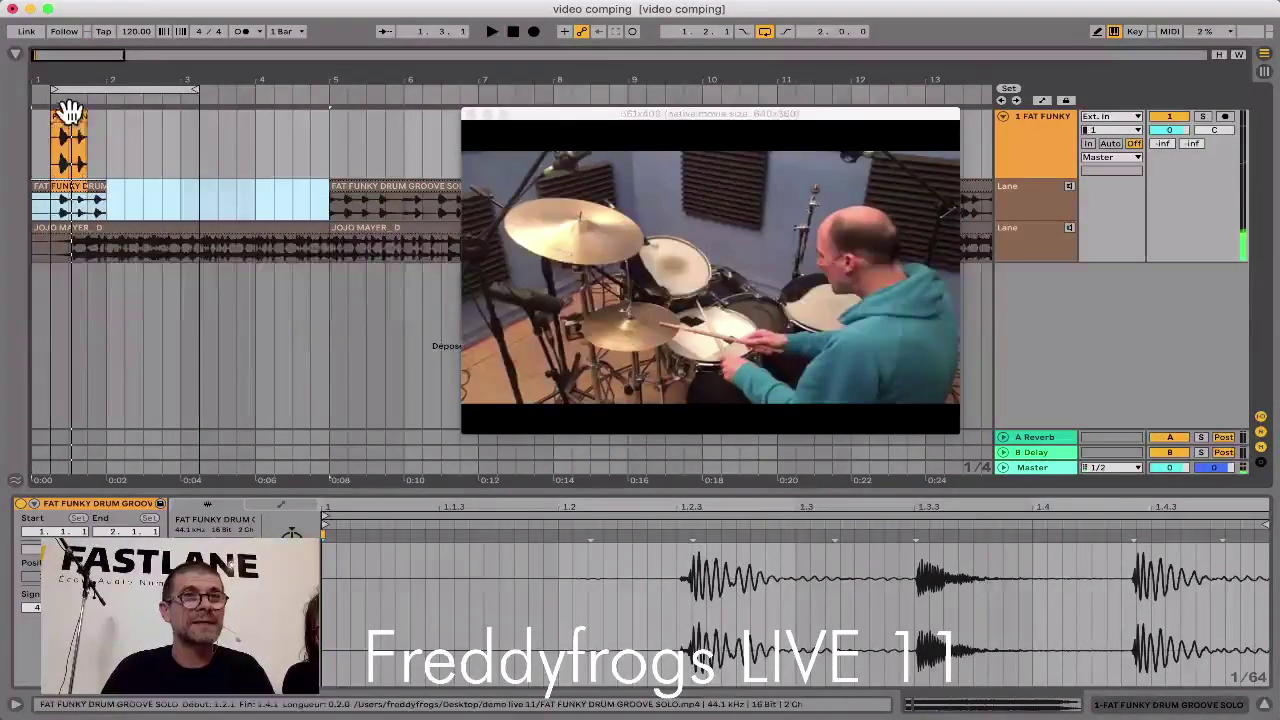
key(Delete)
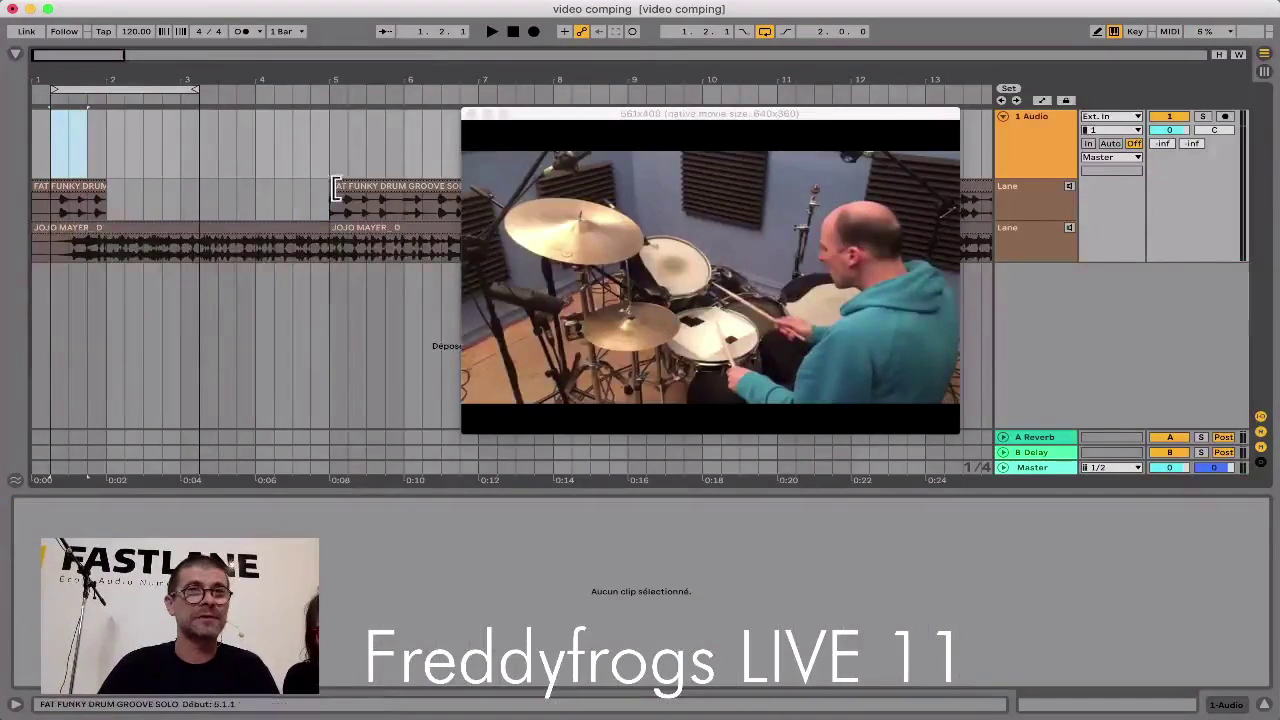
drag(333, 187, 5, 195)
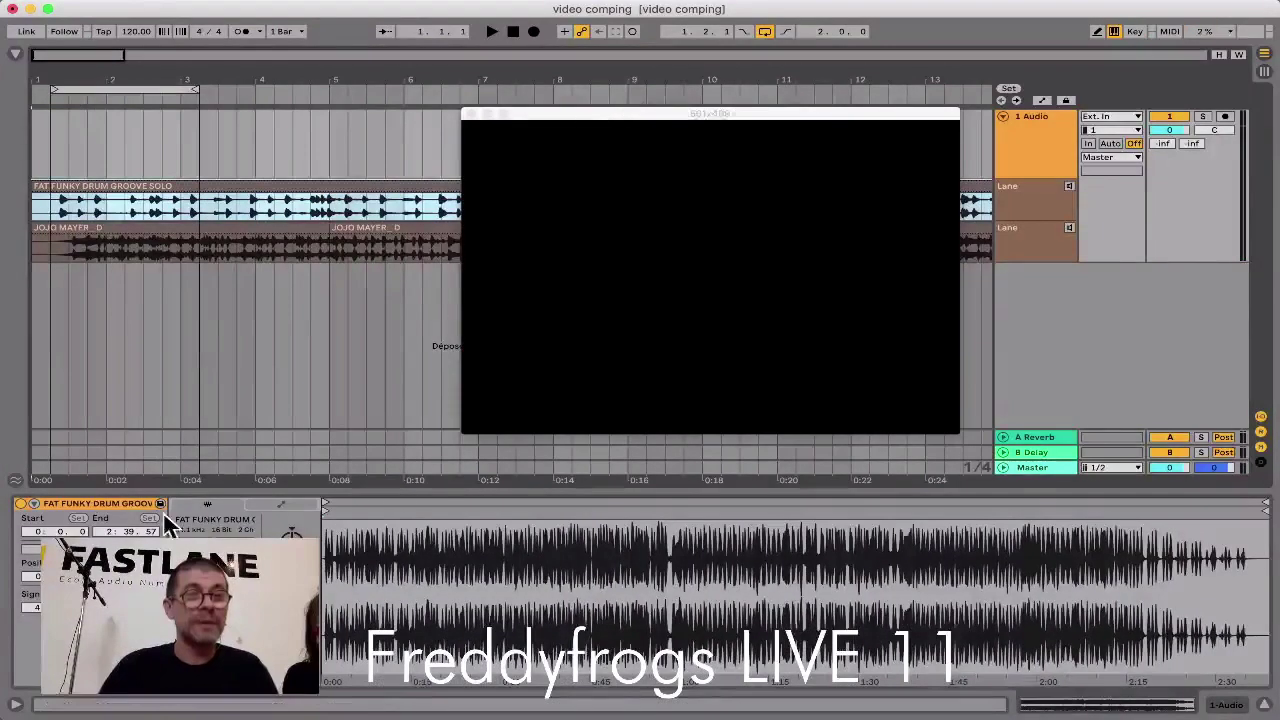
Step: Warp the extended FAT FUNKY lane clip and rescale its timing so that it ends in bar 40
click(189, 547)
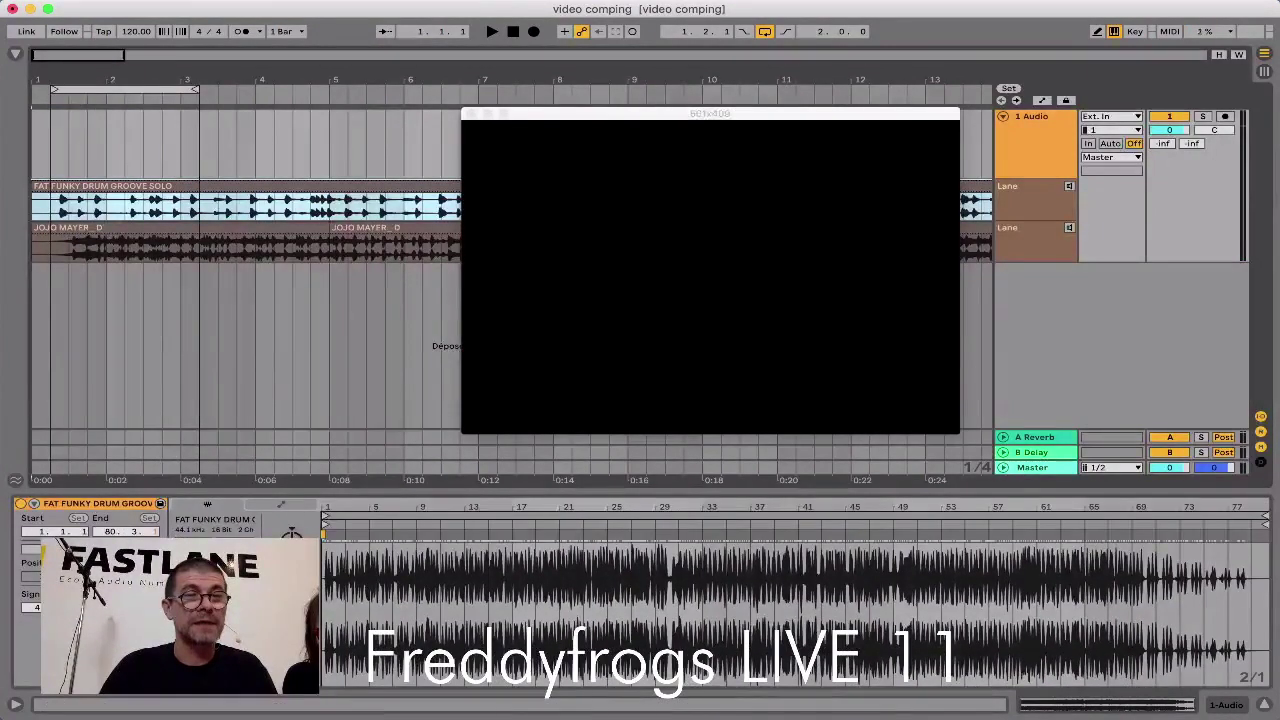
click(248, 547)
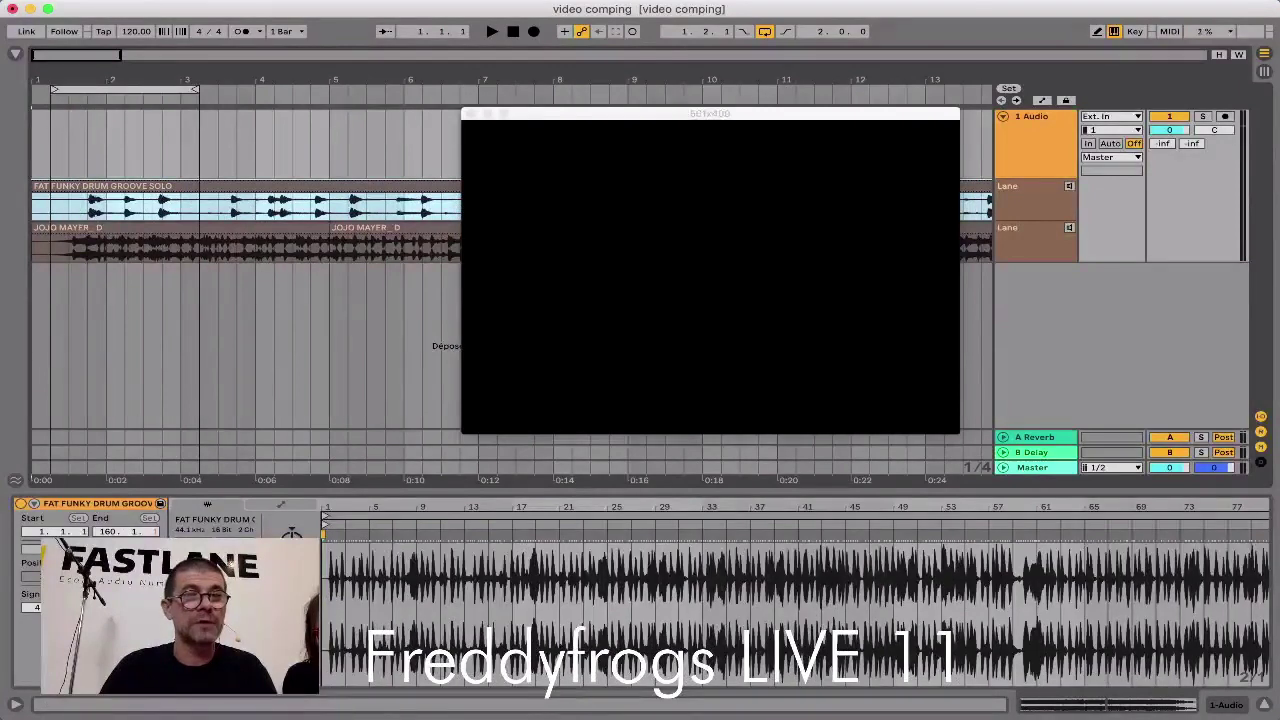
click(223, 547)
click(223, 547)
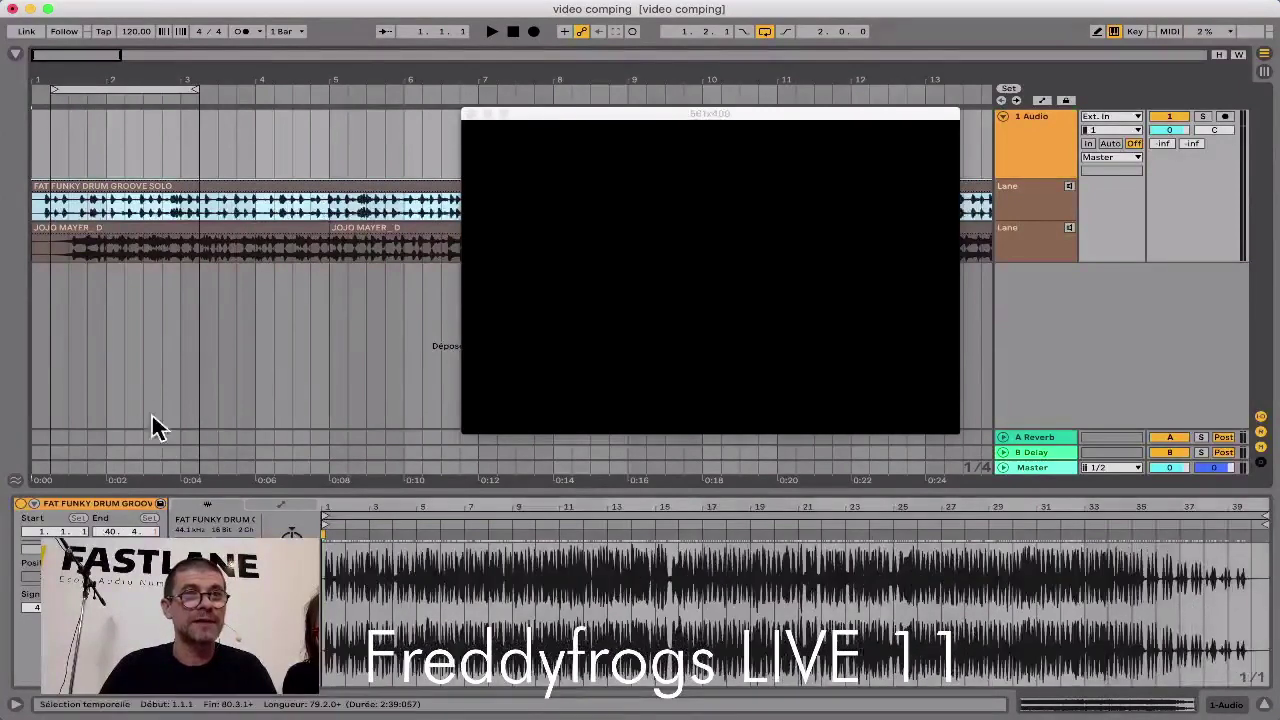
Step: Comp alternating one-beat slices of FAT FUNKY and JOJO MAYER from 1.2.1 to 2.3.1 and play the loop
key(b)
click(58, 205)
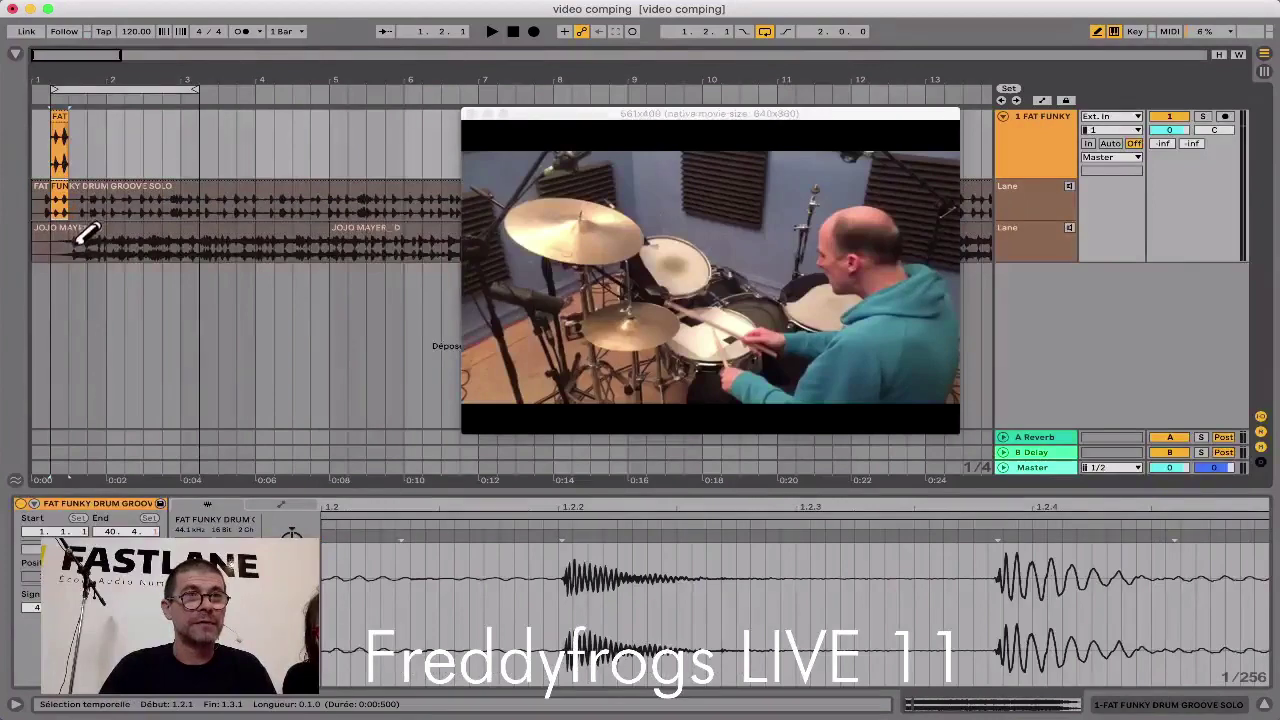
click(82, 240)
click(97, 200)
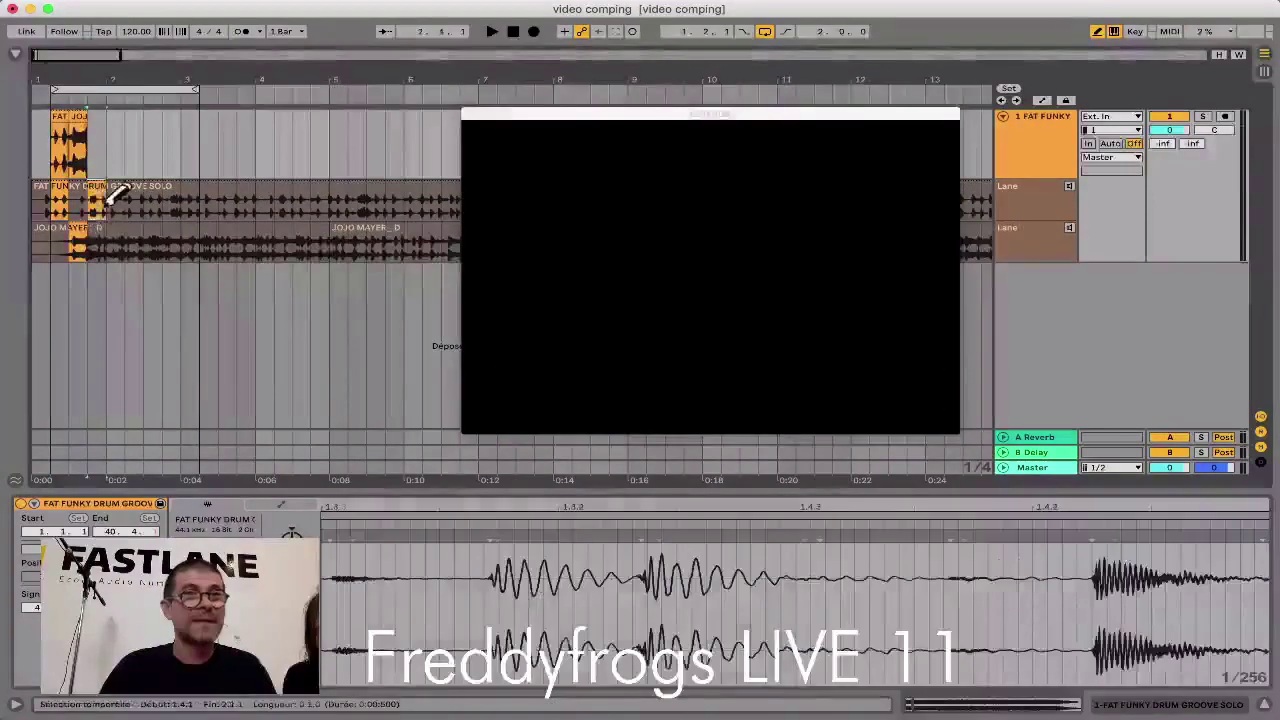
click(120, 230)
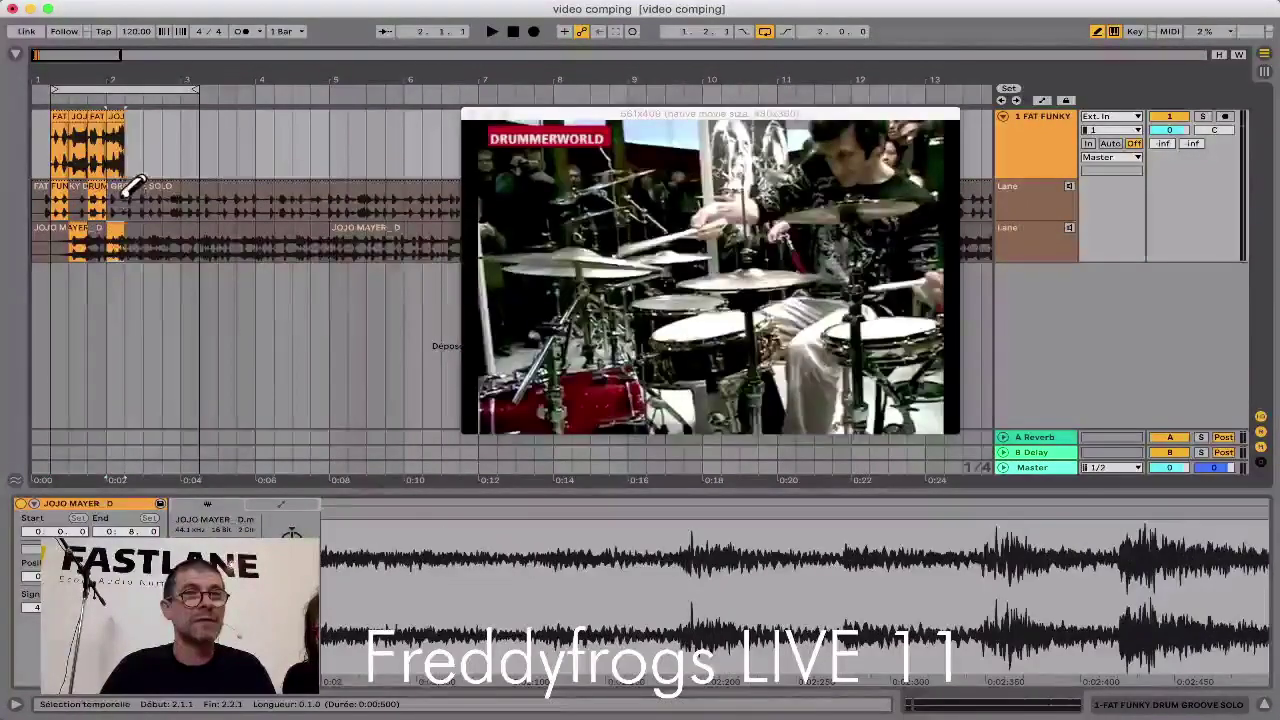
click(131, 202)
click(66, 91)
key(space)
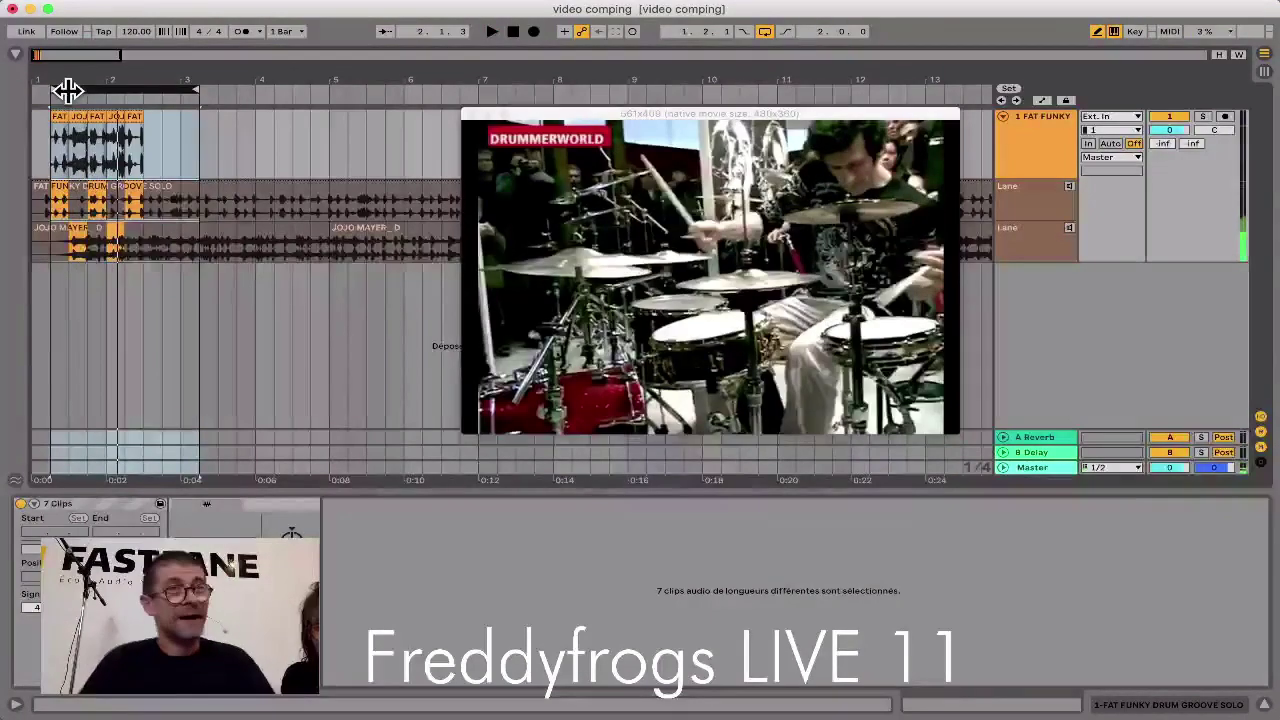
Step: Undo all the alternating comp slices so that the main track is empty
key(super+z)
key(super+z)
key(super+z)
key(super+z)
key(super+z)
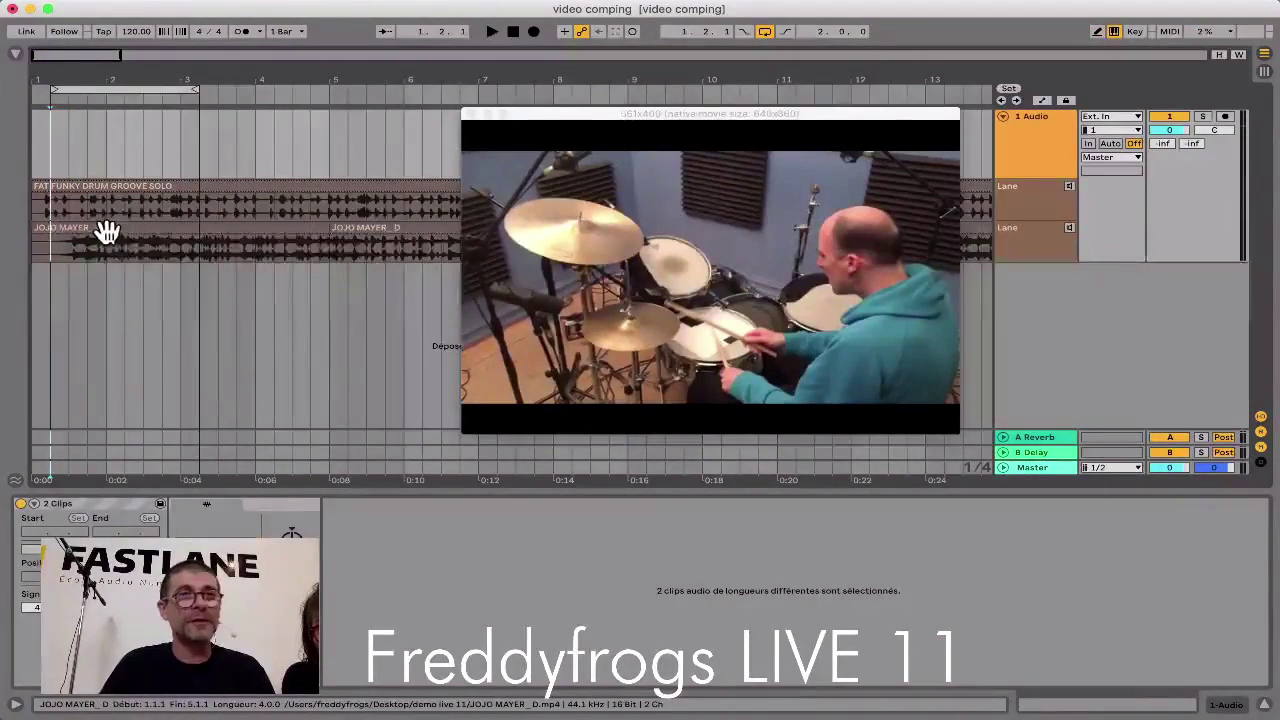
Step: Warp the first JOJO MAYER lane clip, trim off its first bar, and move it to start at 1.2.1
click(100, 229)
click(189, 547)
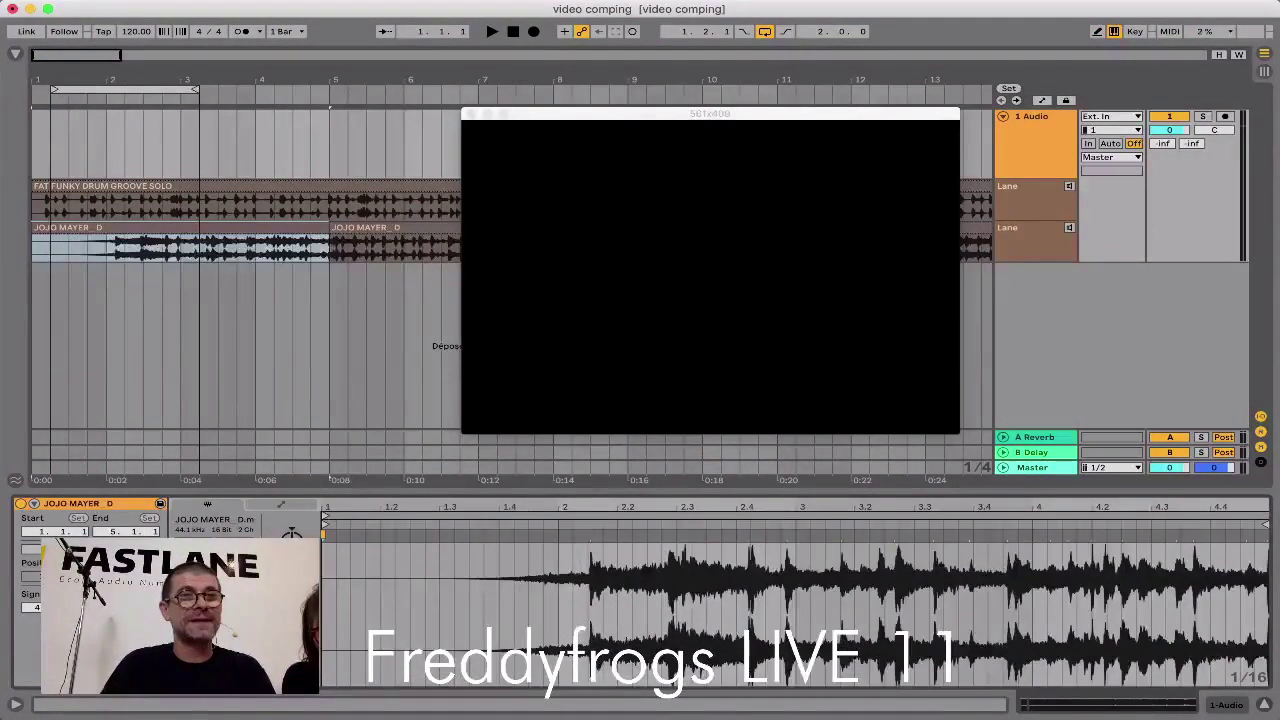
click(34, 228)
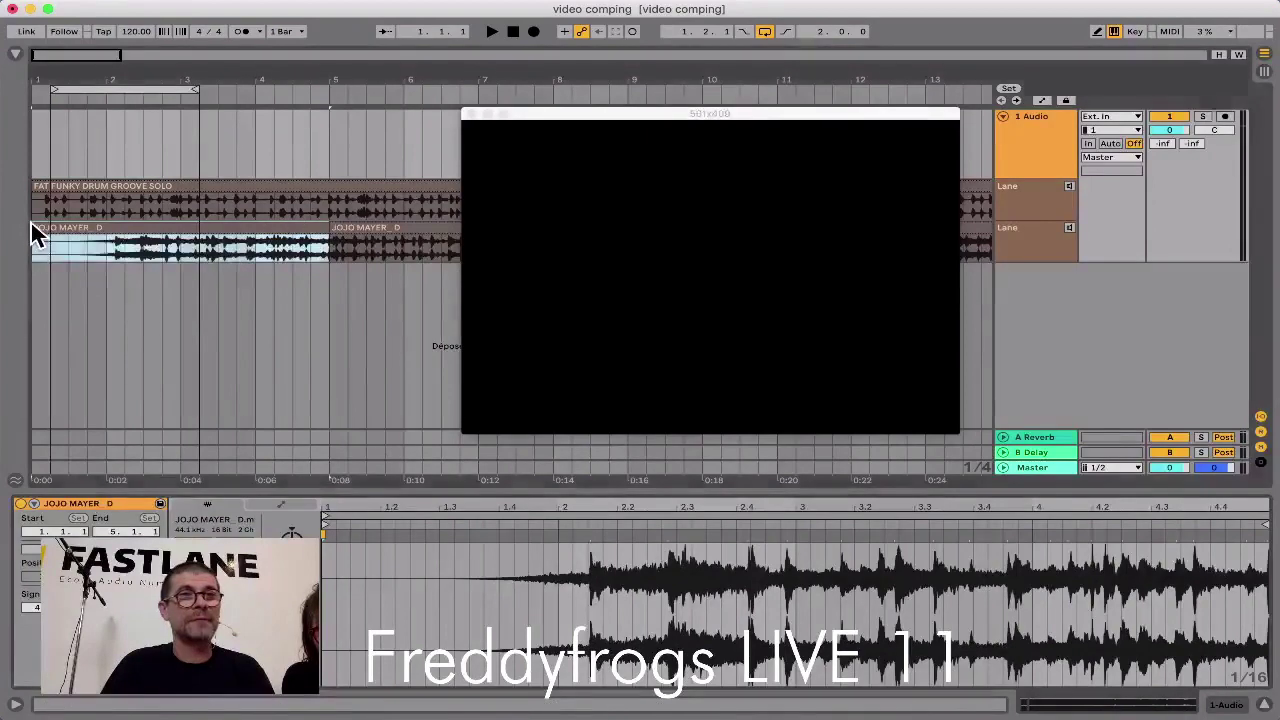
drag(34, 228, 97, 240)
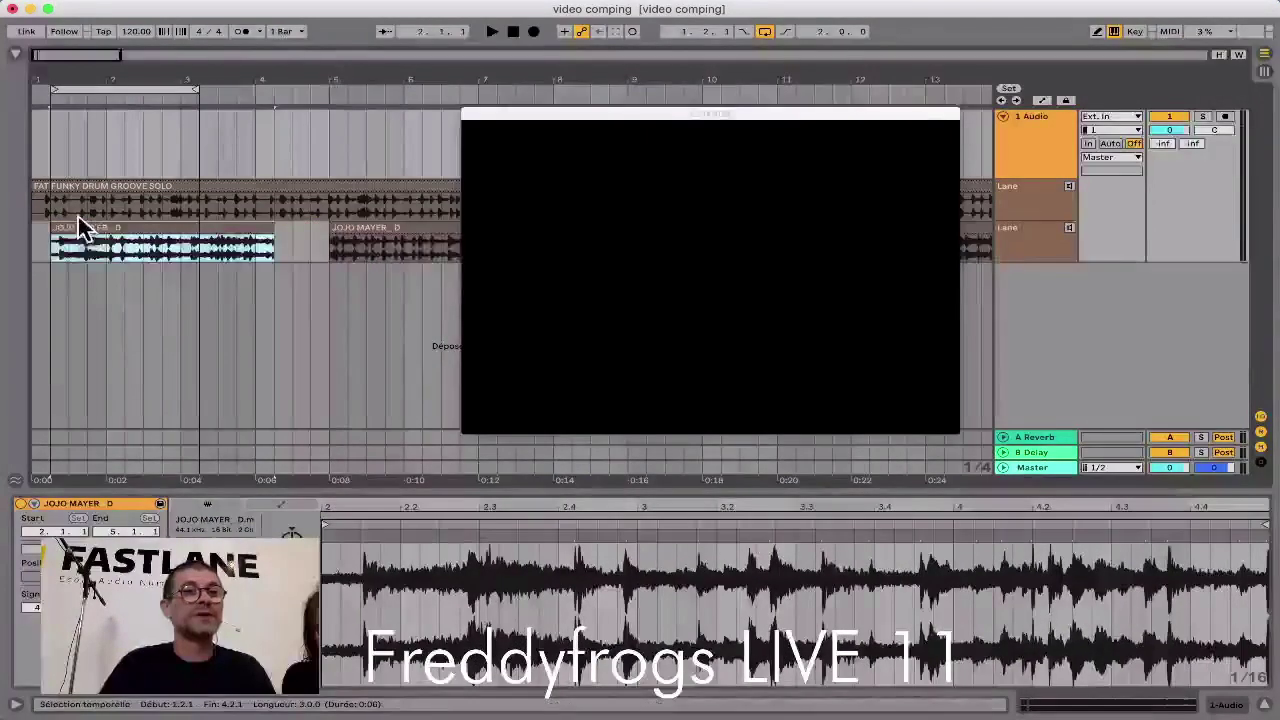
Step: Comp alternating one-beat slices of FAT FUNKY and JOJO MAYER from 1.2.1 to 3.1.1, starting and ending with FAT FUNKY
key(b)
click(60, 198)
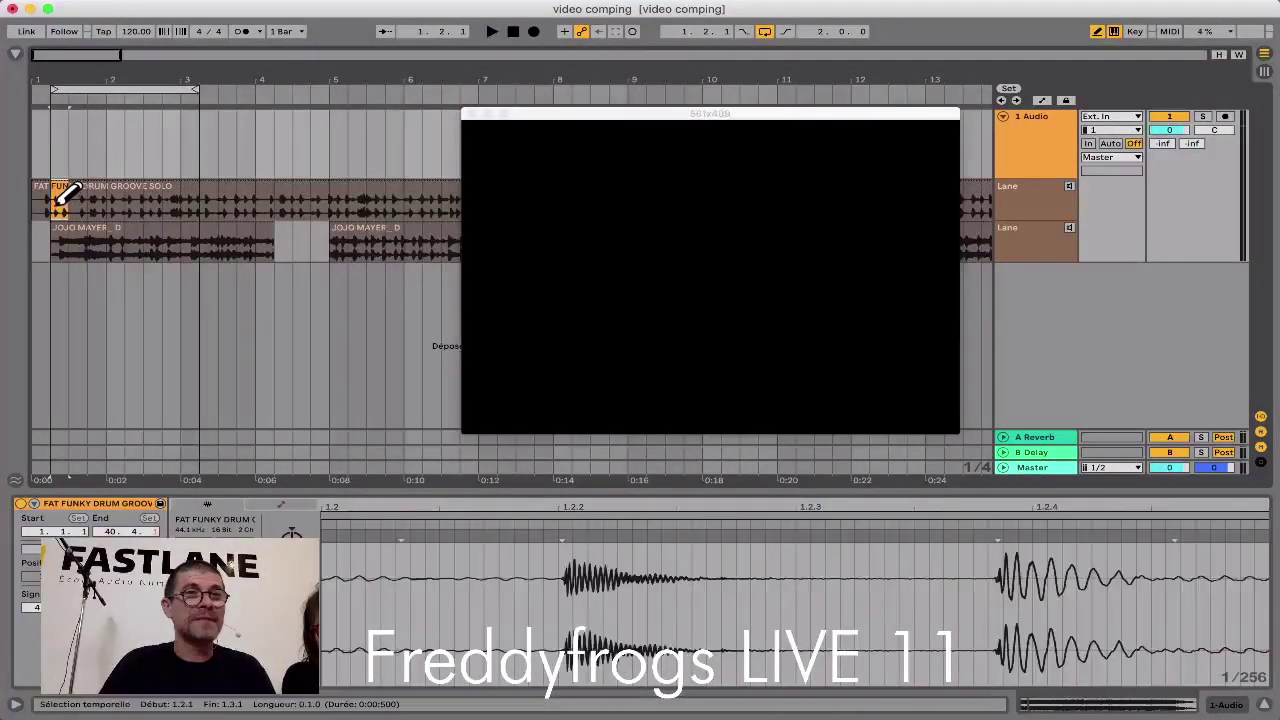
click(80, 232)
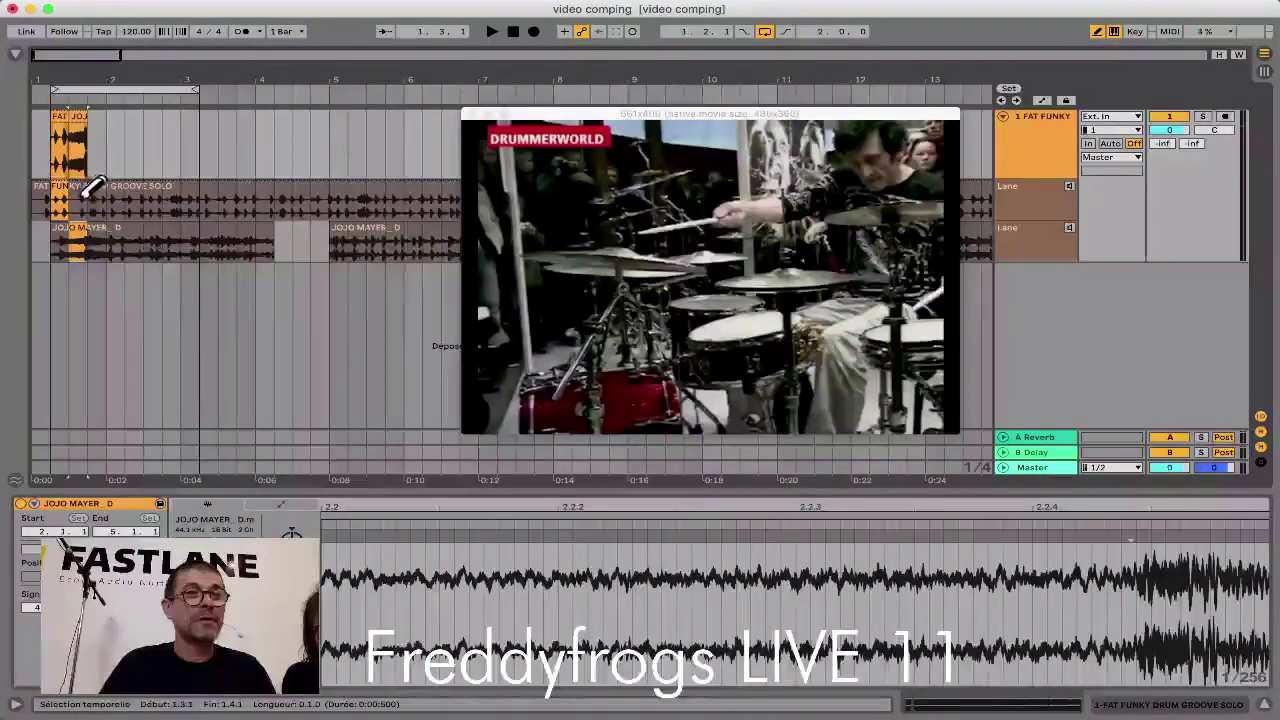
click(103, 209)
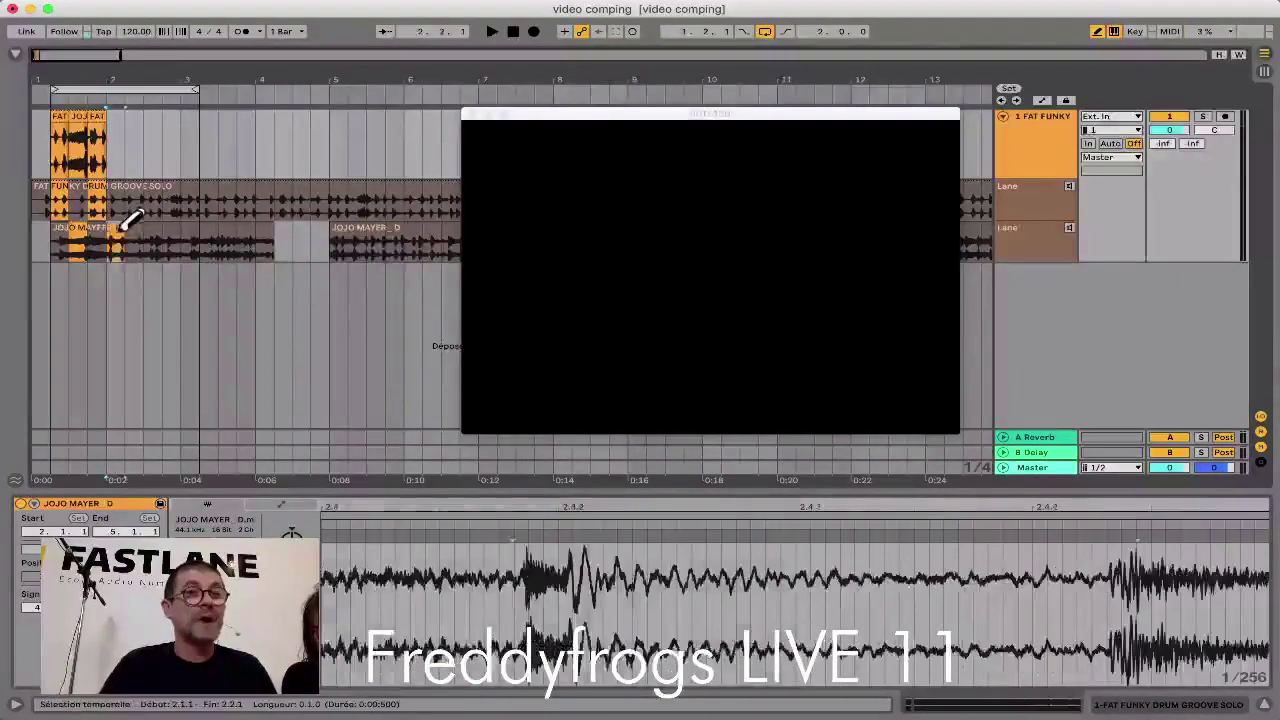
click(116, 232)
click(133, 199)
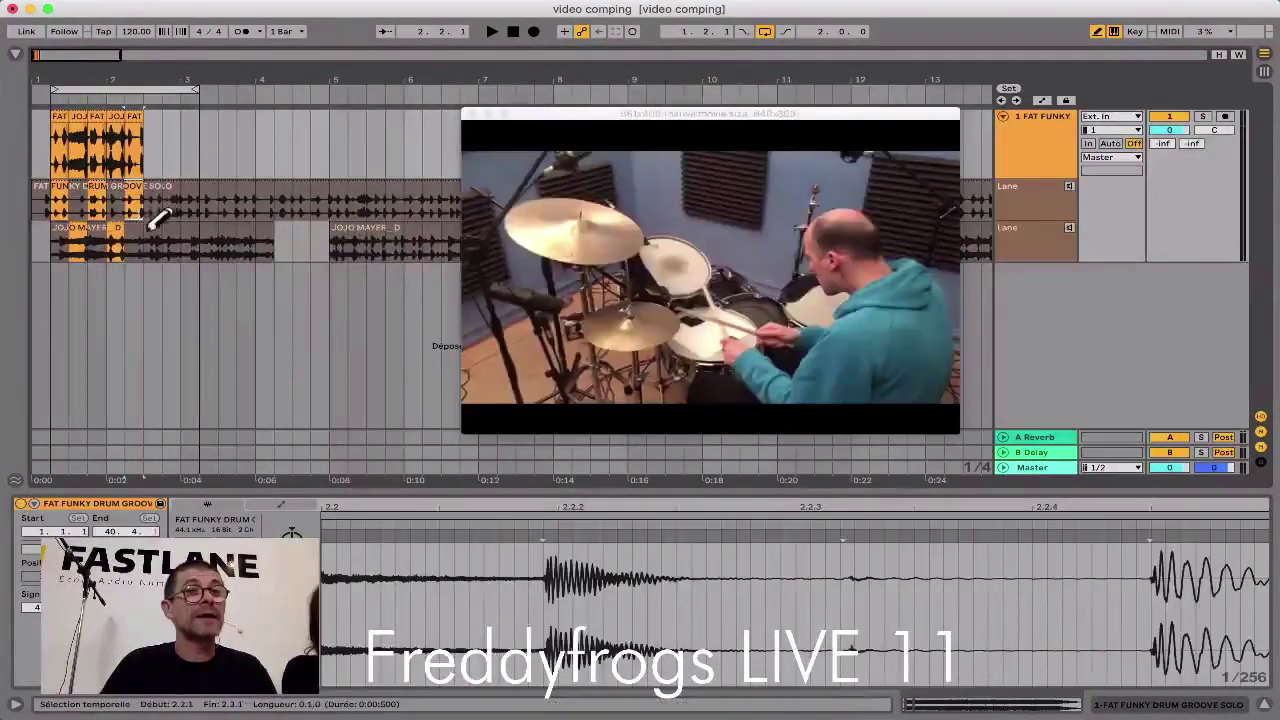
click(153, 233)
click(178, 200)
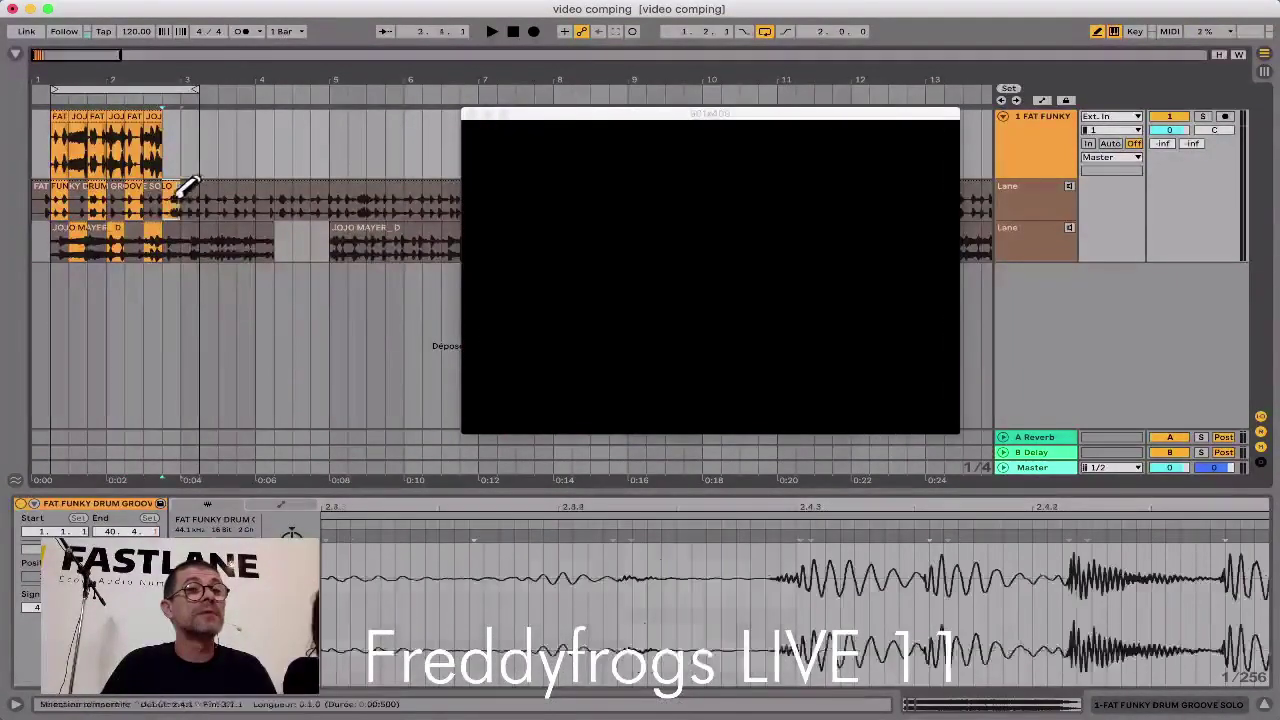
Step: Shorten the loop to a length of 1.3.0, matching the end of the comp, and play it
click(185, 94)
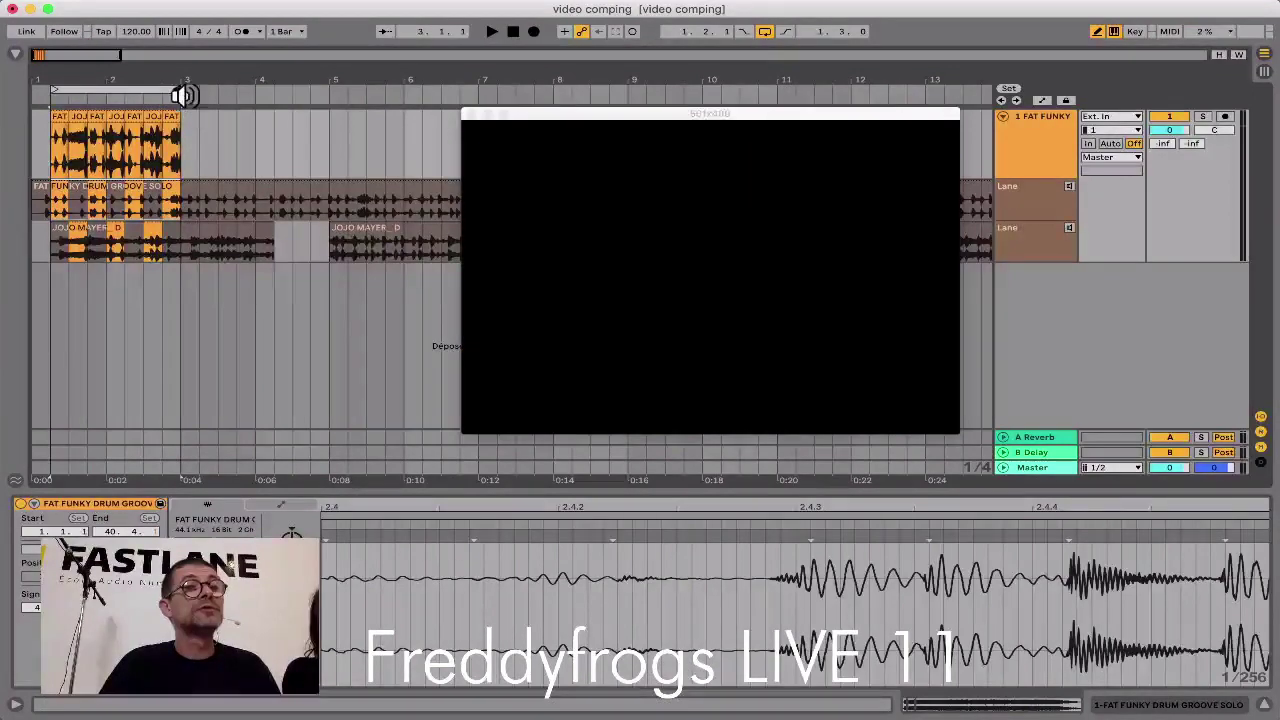
key(space)
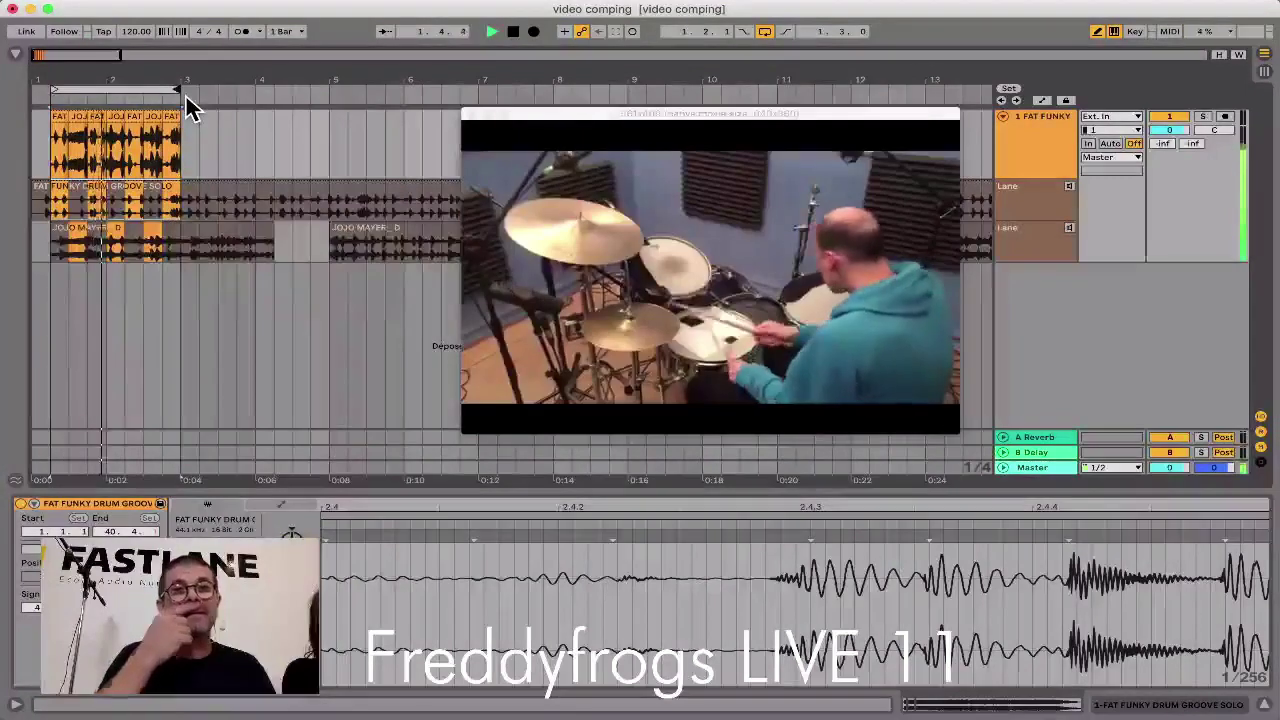
Step: Stop playback and undo the FAT FUNKY and JOJO MAYER comp slices until the main track is empty again
key(space)
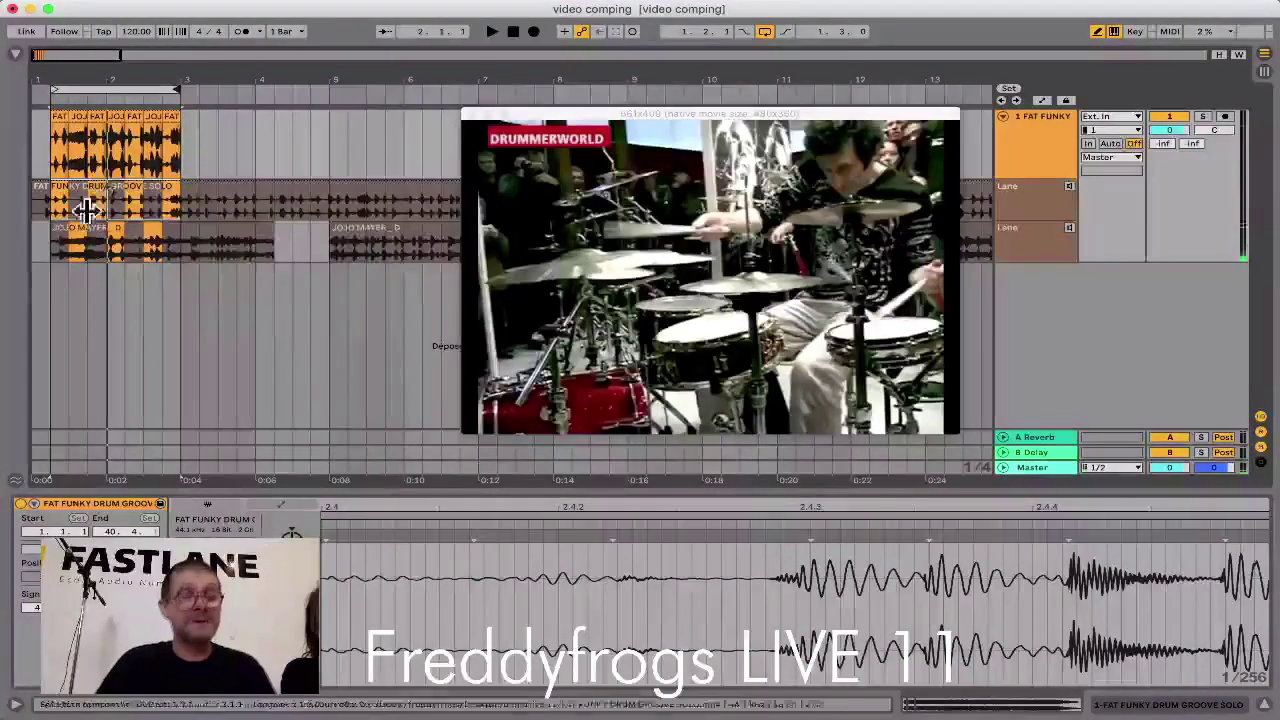
key(super+z)
key(super+z)
key(super+z)
key(super+z)
key(super+z)
key(super+z)
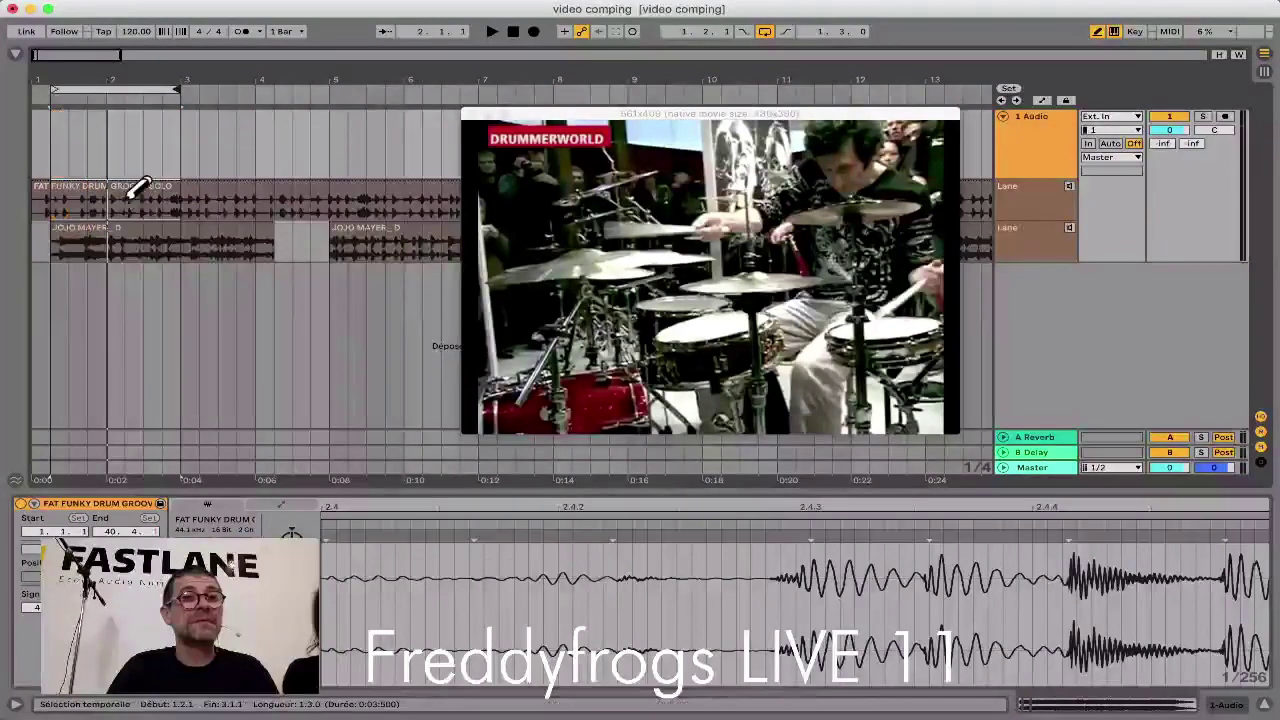
Step: Comp alternating one-beat slices from 1.2.1 to 3.1.1, starting and ending with JOJO MAYER, and play the result
click(110, 245)
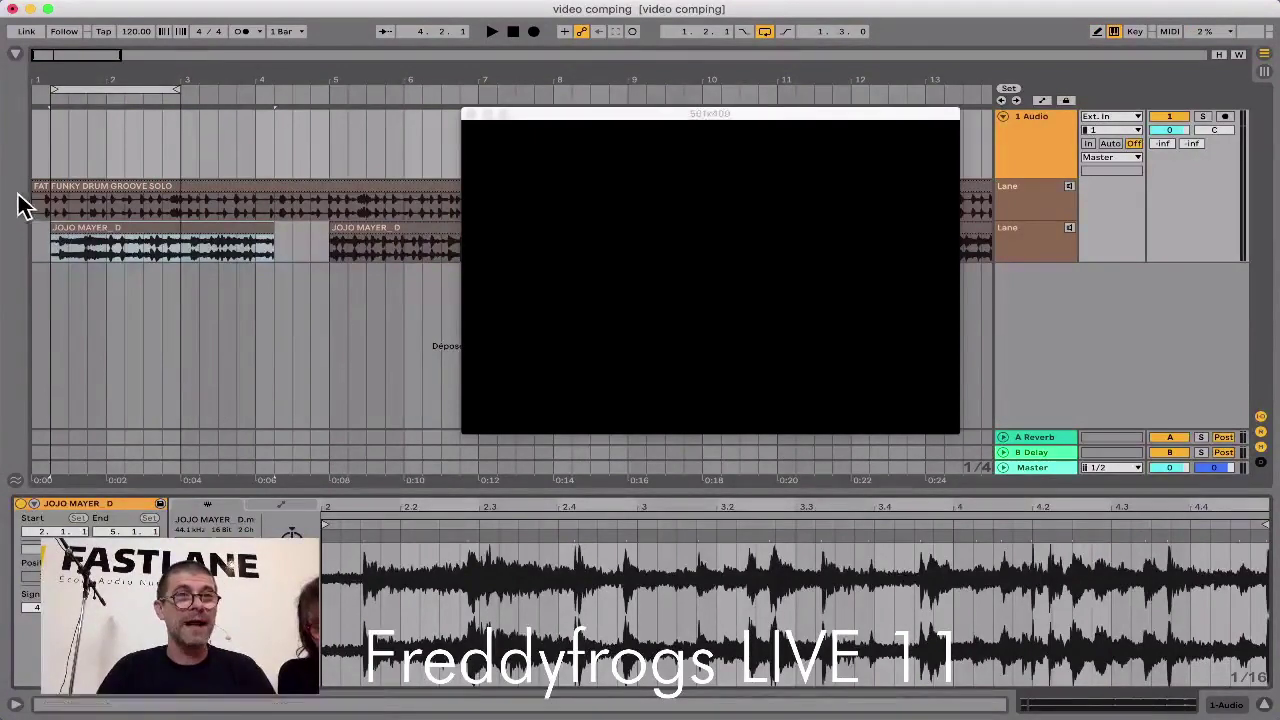
key(b)
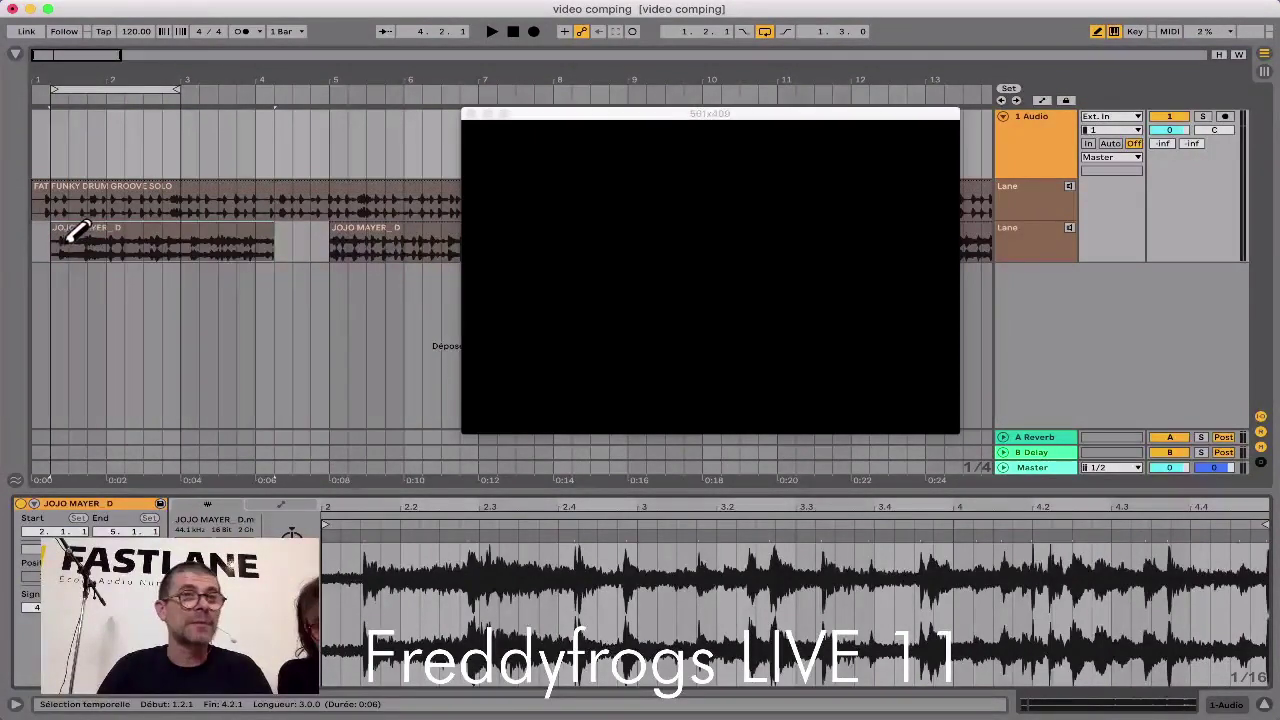
click(60, 238)
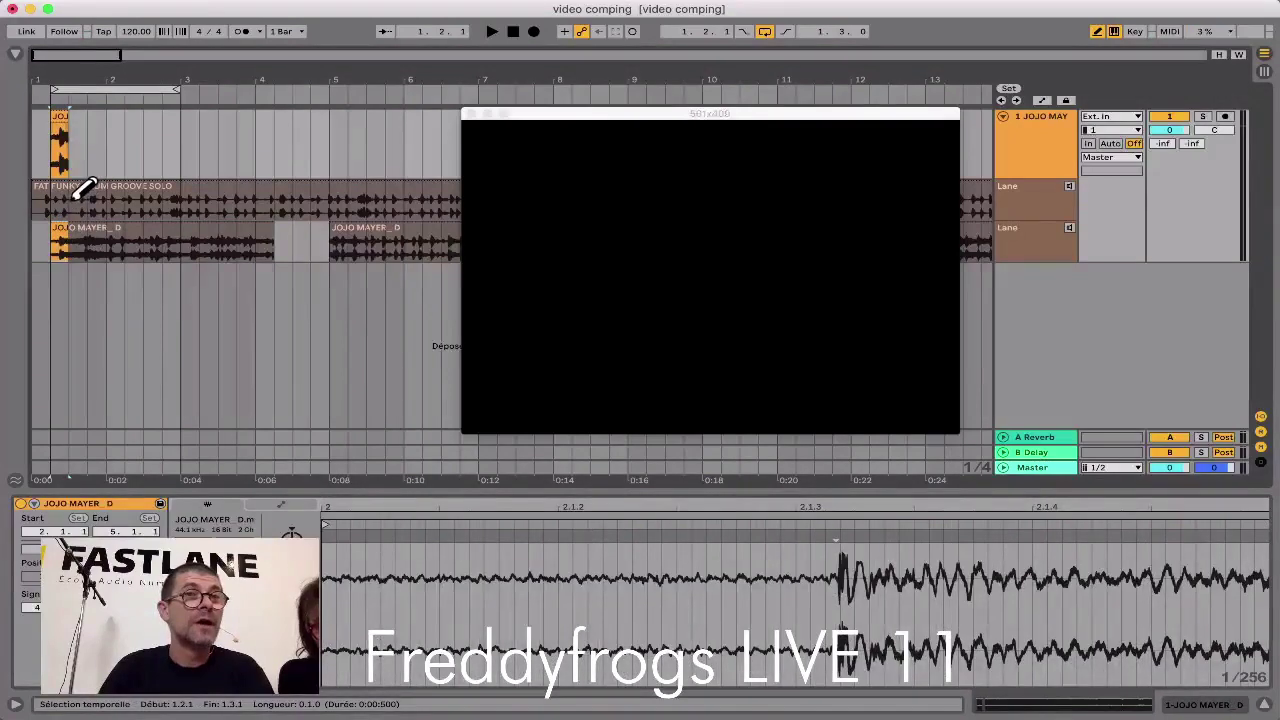
click(76, 195)
click(100, 241)
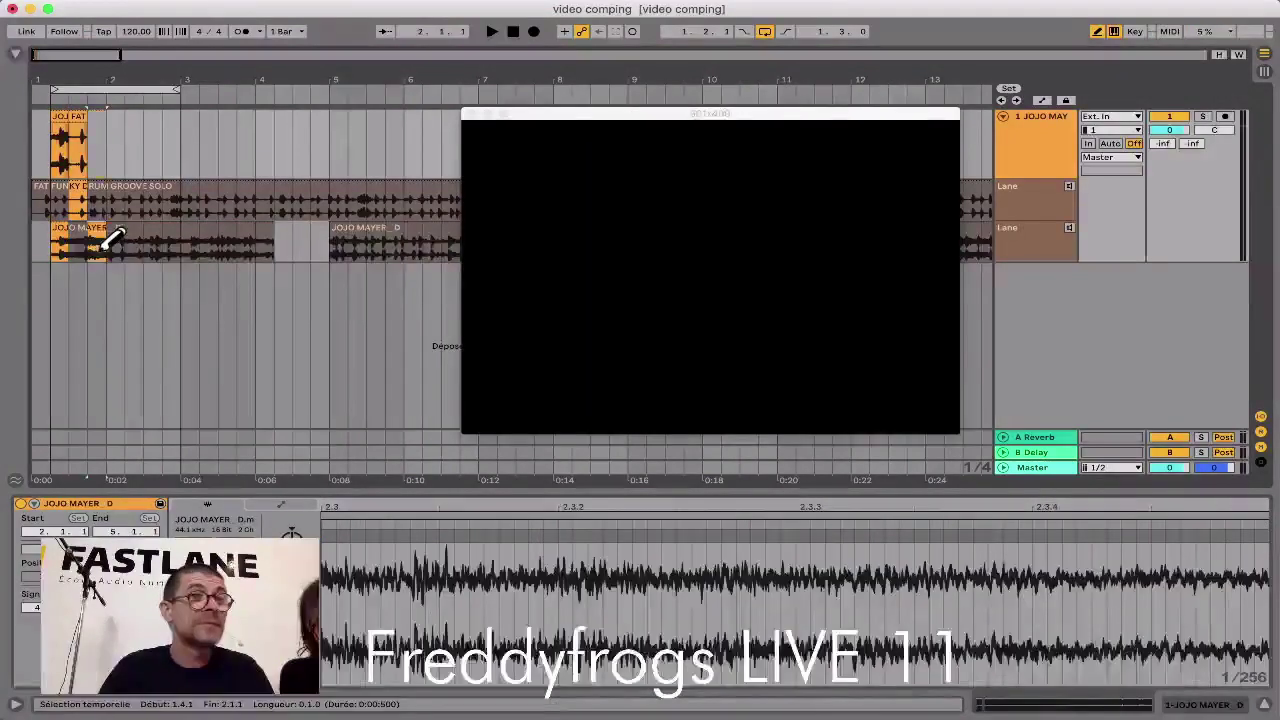
click(118, 200)
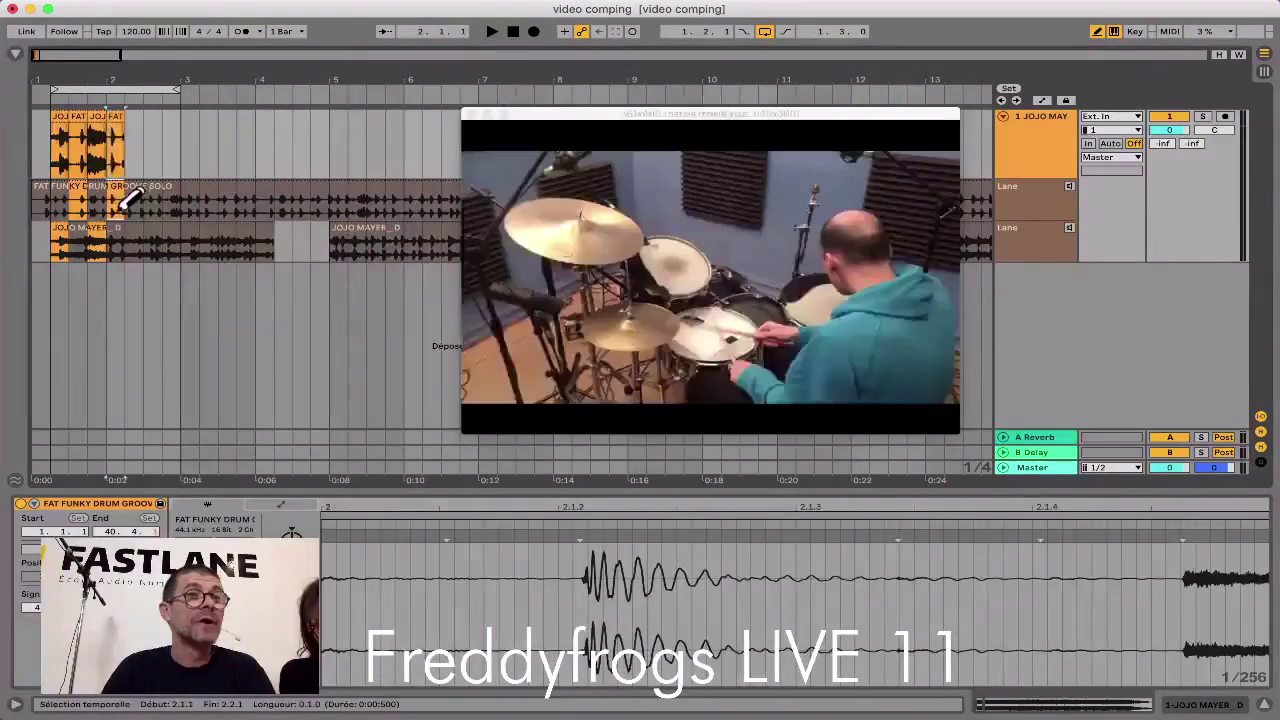
click(132, 242)
click(150, 200)
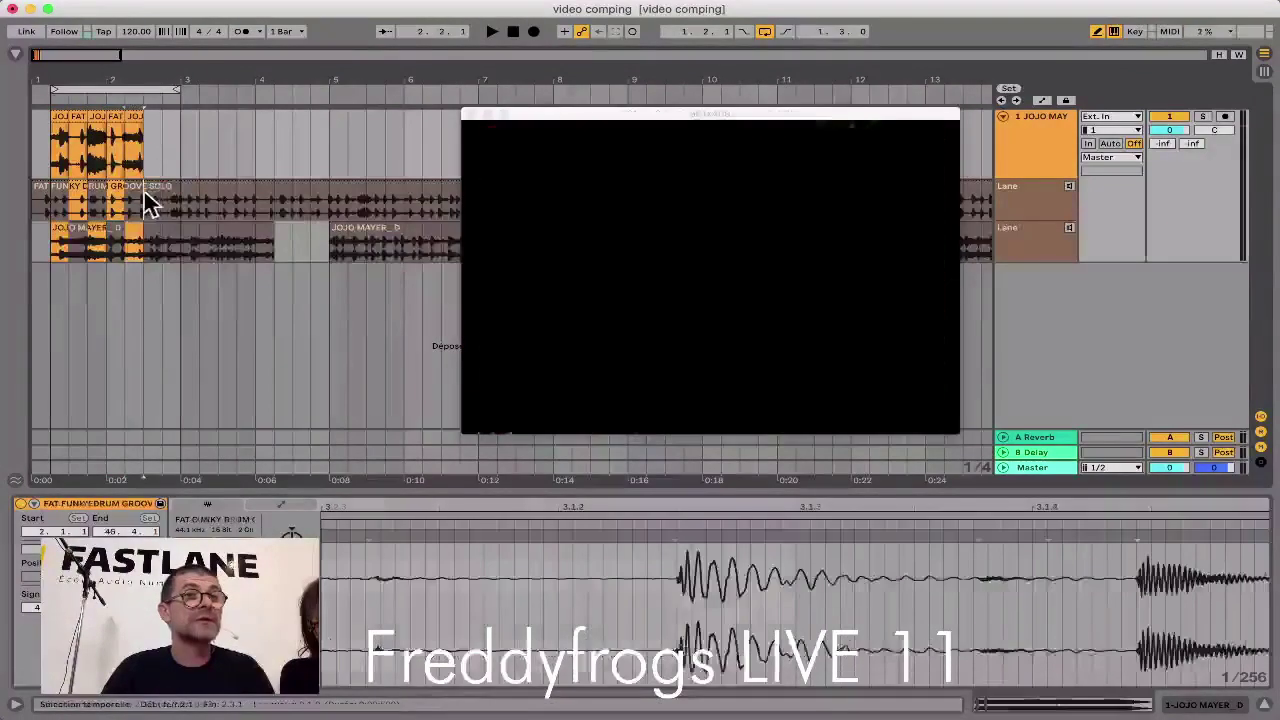
click(177, 232)
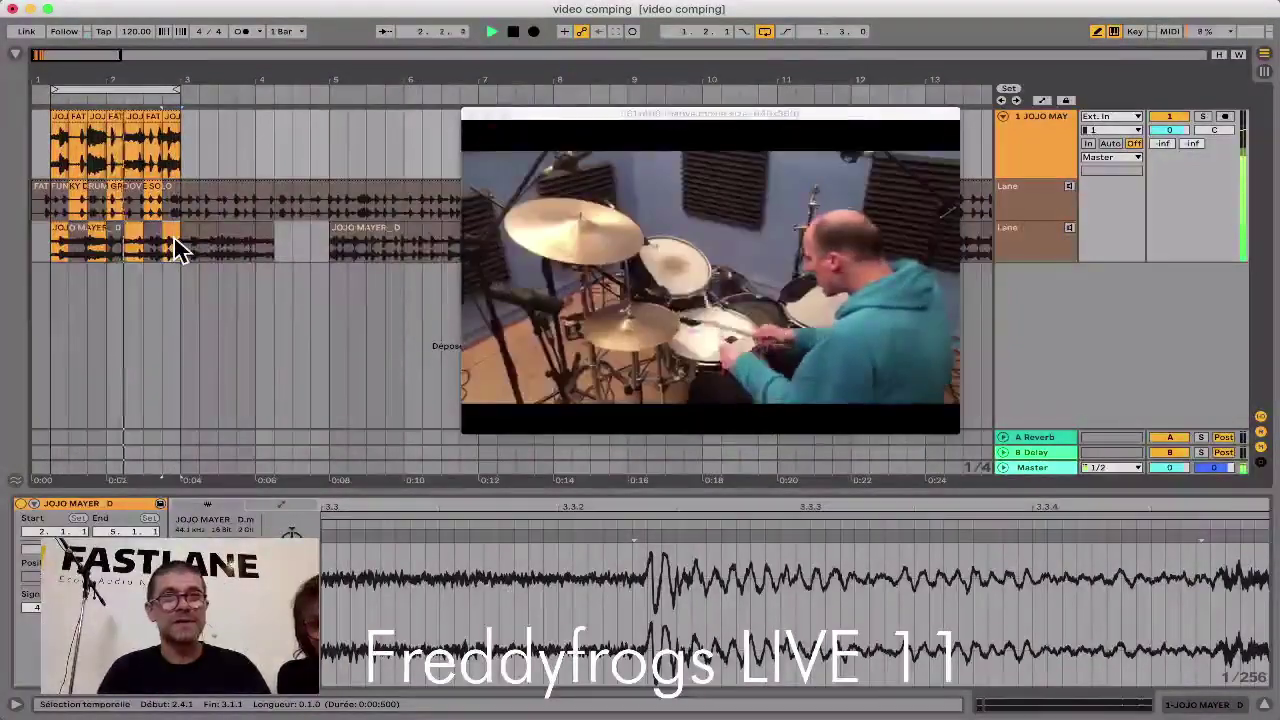
key(space)
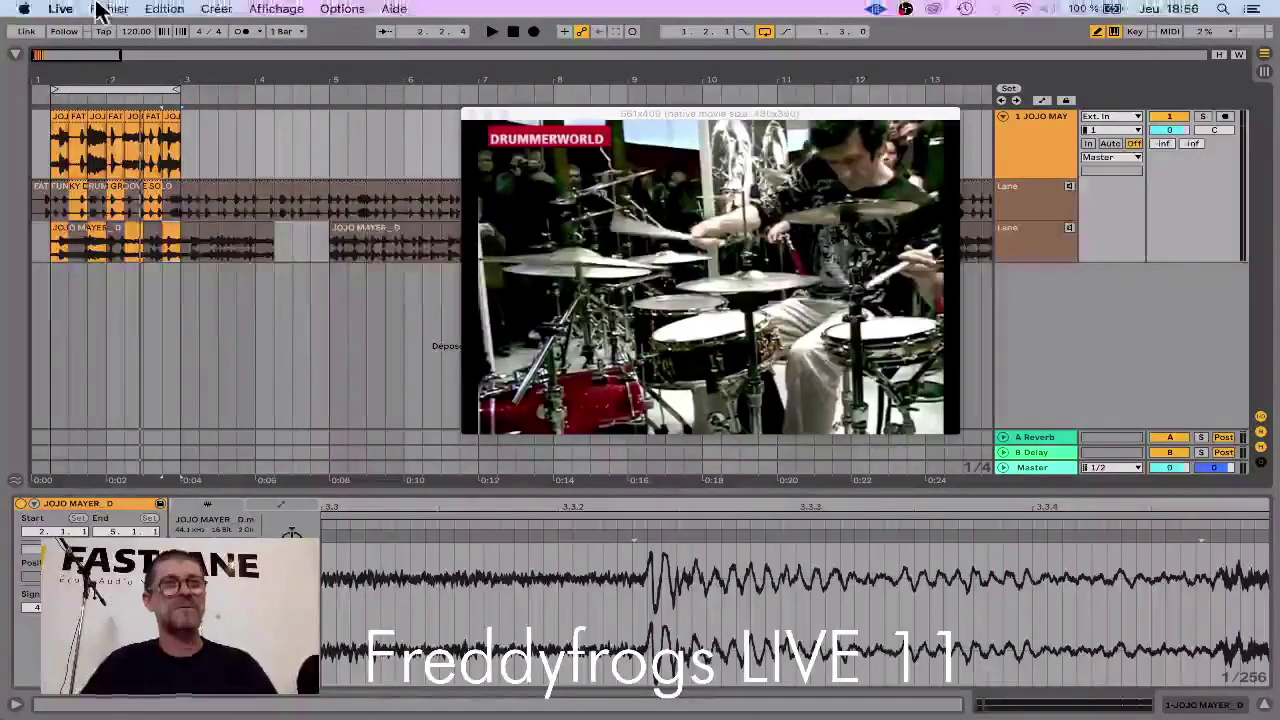
Step: Open the recent Live Set "Comping creatif" without saving the changes to "video comping"
click(100, 9)
mouse_move(250, 65)
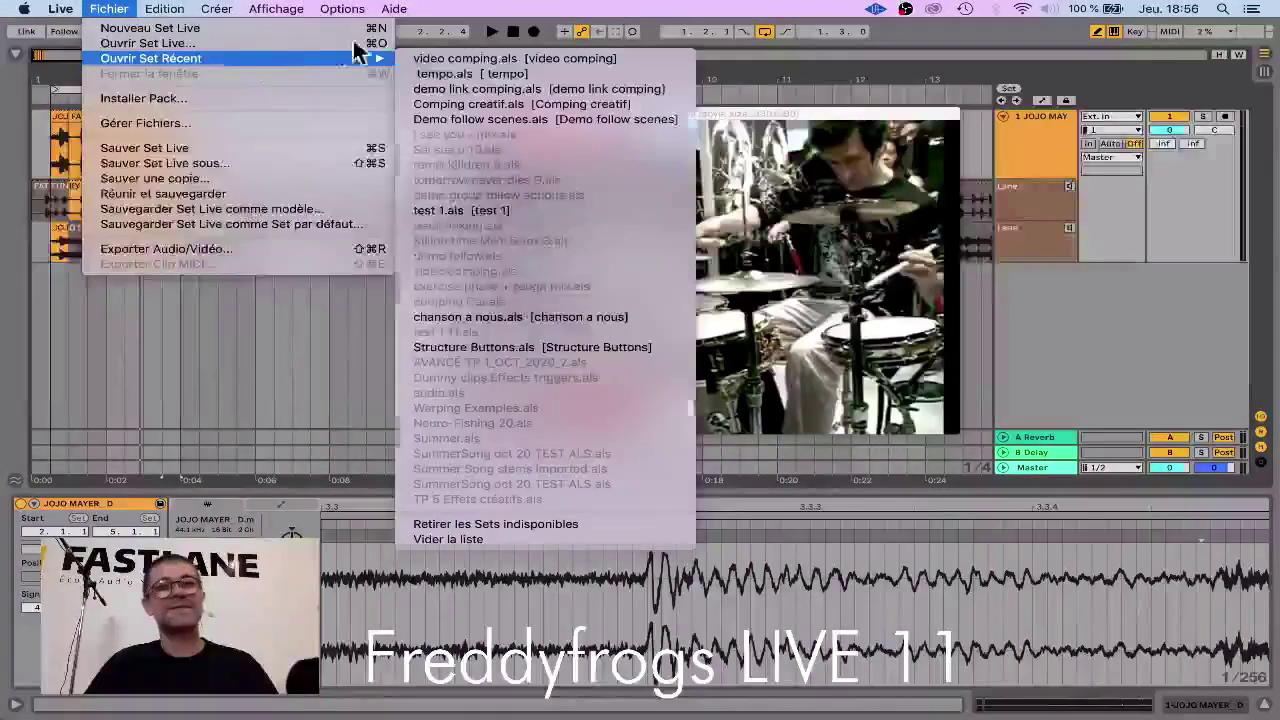
click(446, 103)
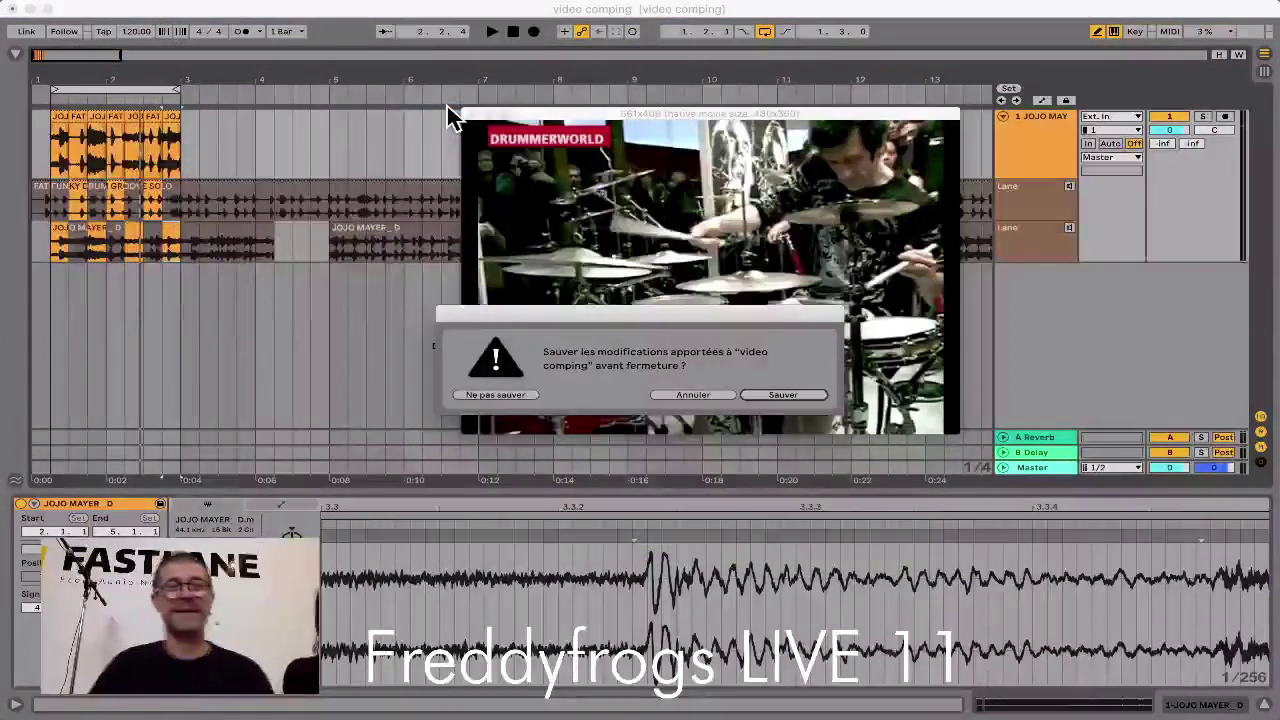
click(497, 395)
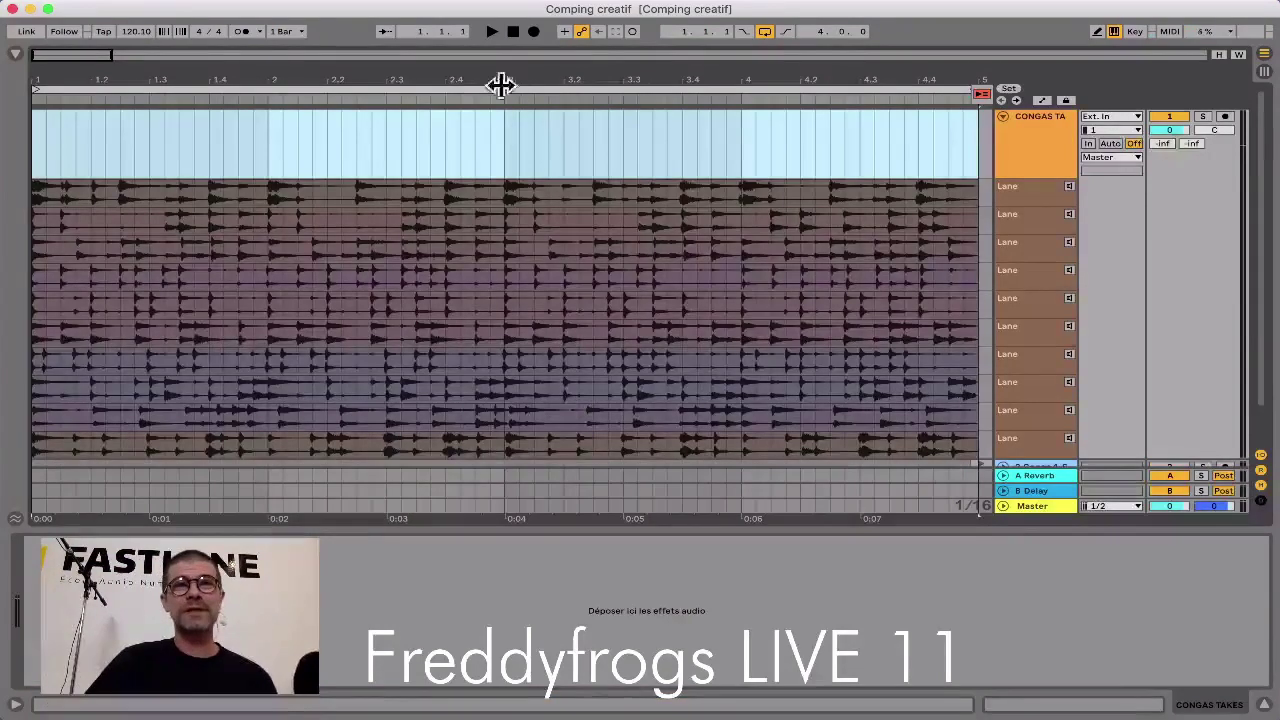
Step: Look over the whole four-bar CONGAS TAKES arrangement and its take lanes
mouse_move(490, 79)
mouse_down()
mouse_move(217, 45)
mouse_move(215, 56)
mouse_move(334, 77)
mouse_up()
scroll(306, 323, down, 2)
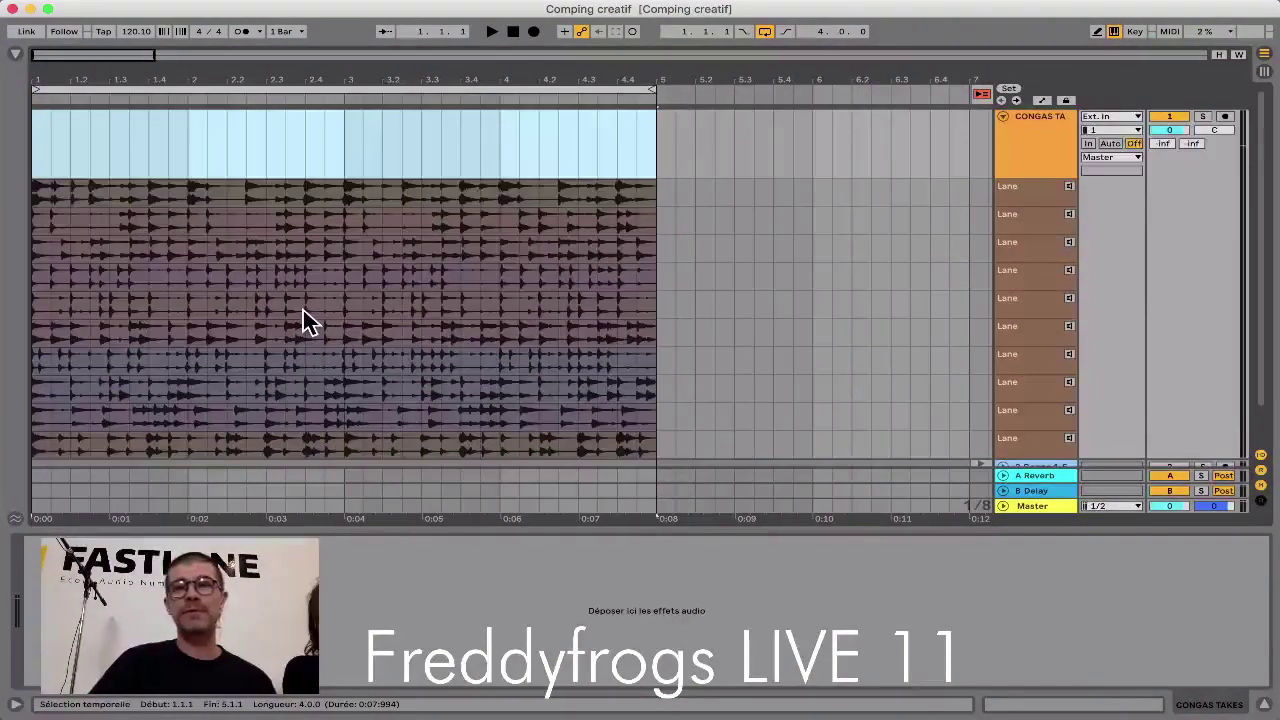
click(1040, 197)
key(Down)
key(Down)
key(Down)
key(Down)
key(Down)
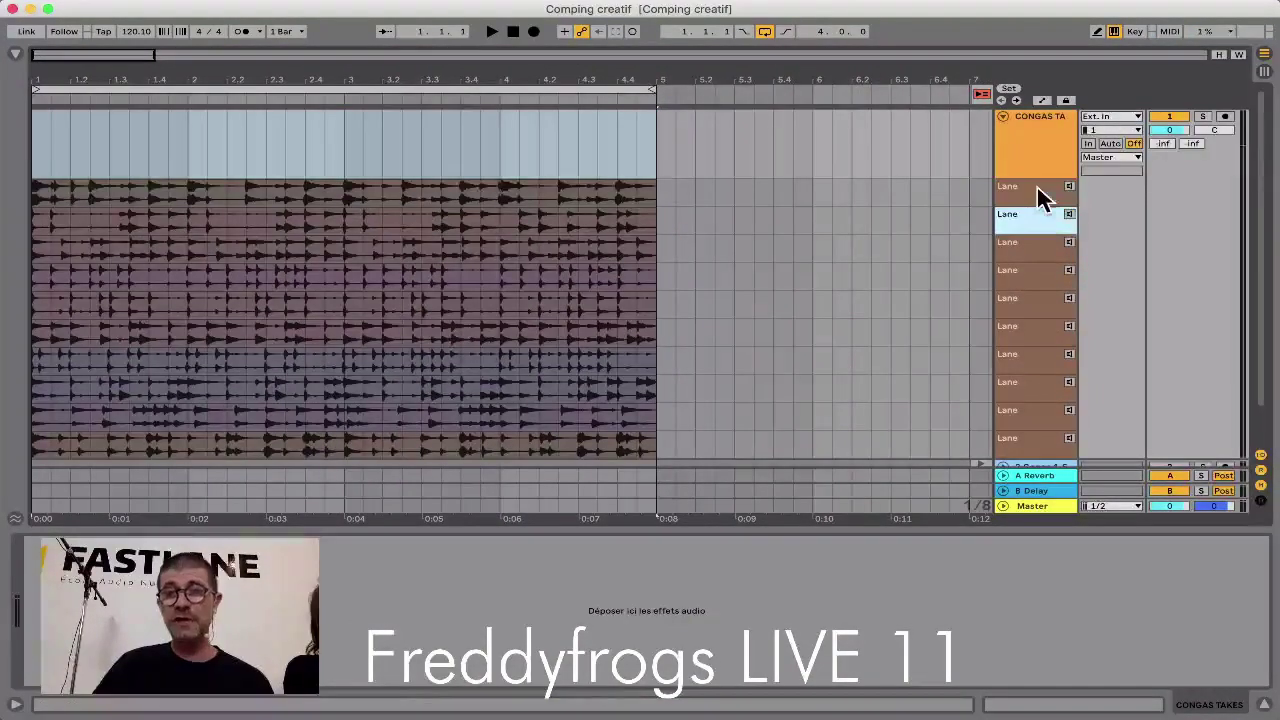
Step: Audition the conga take lanes one after another during playback, from the first to the last, and end the auditioning
click(1074, 194)
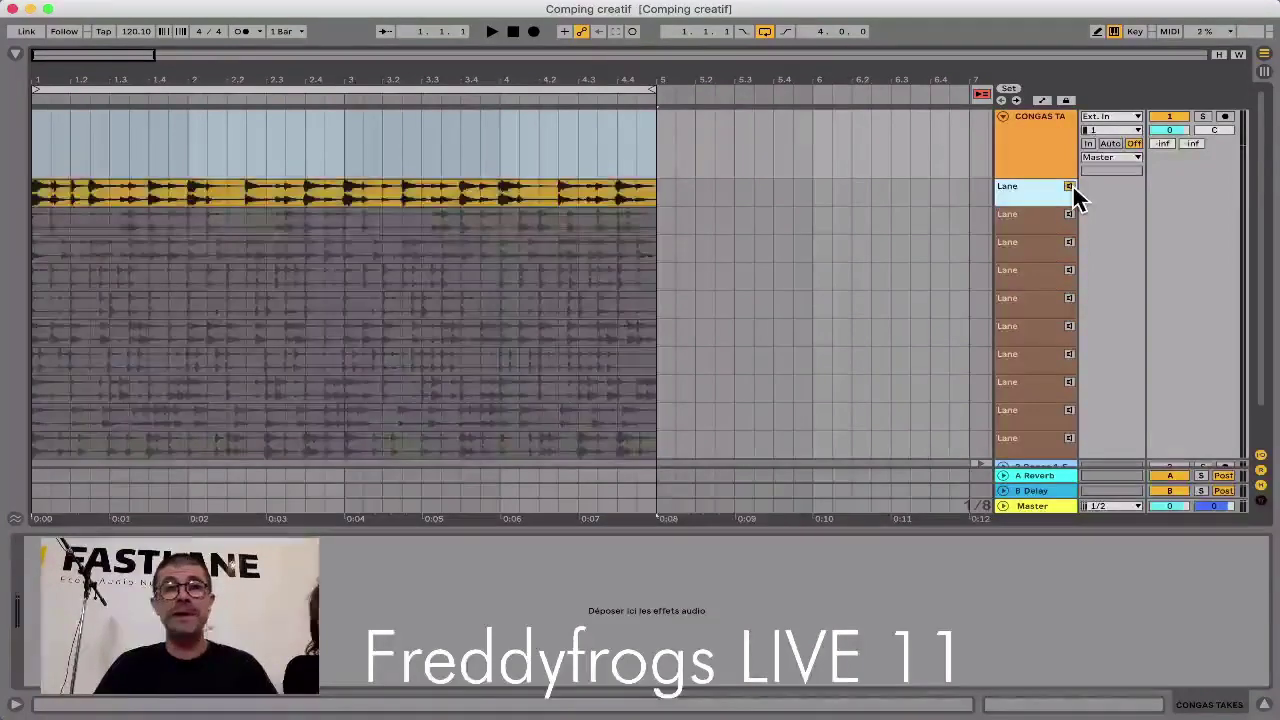
click(1072, 222)
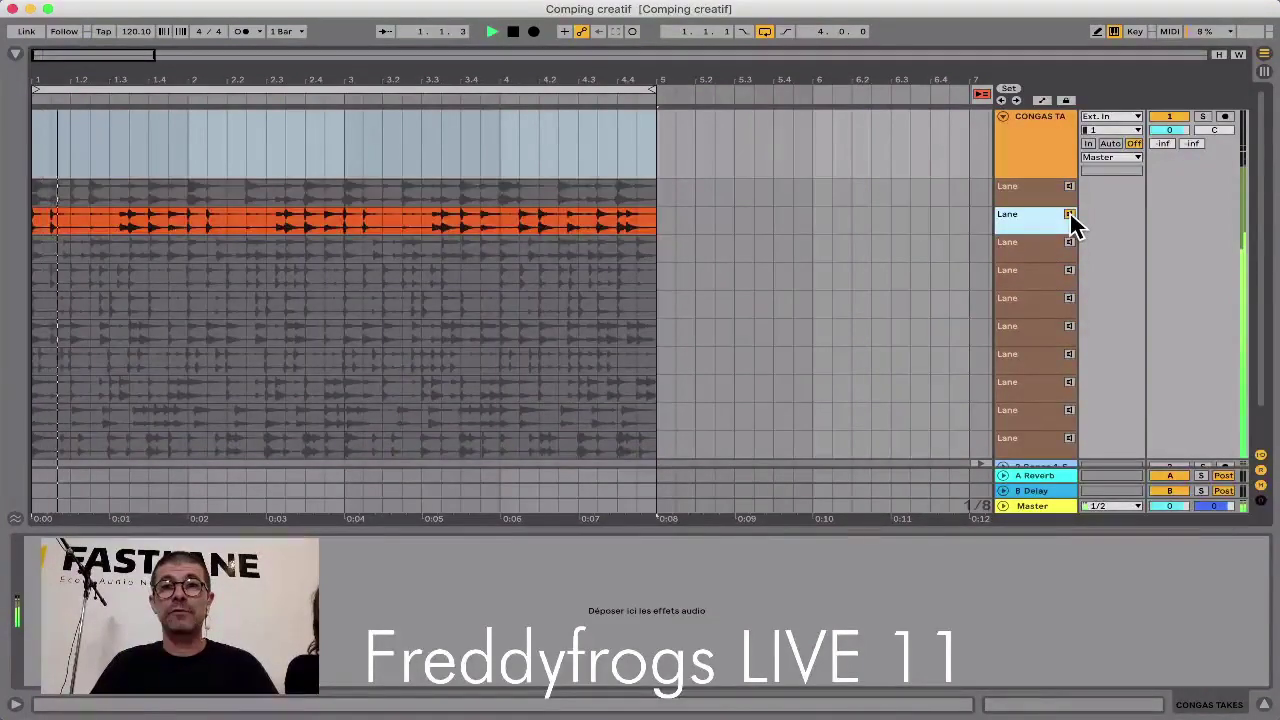
click(1071, 244)
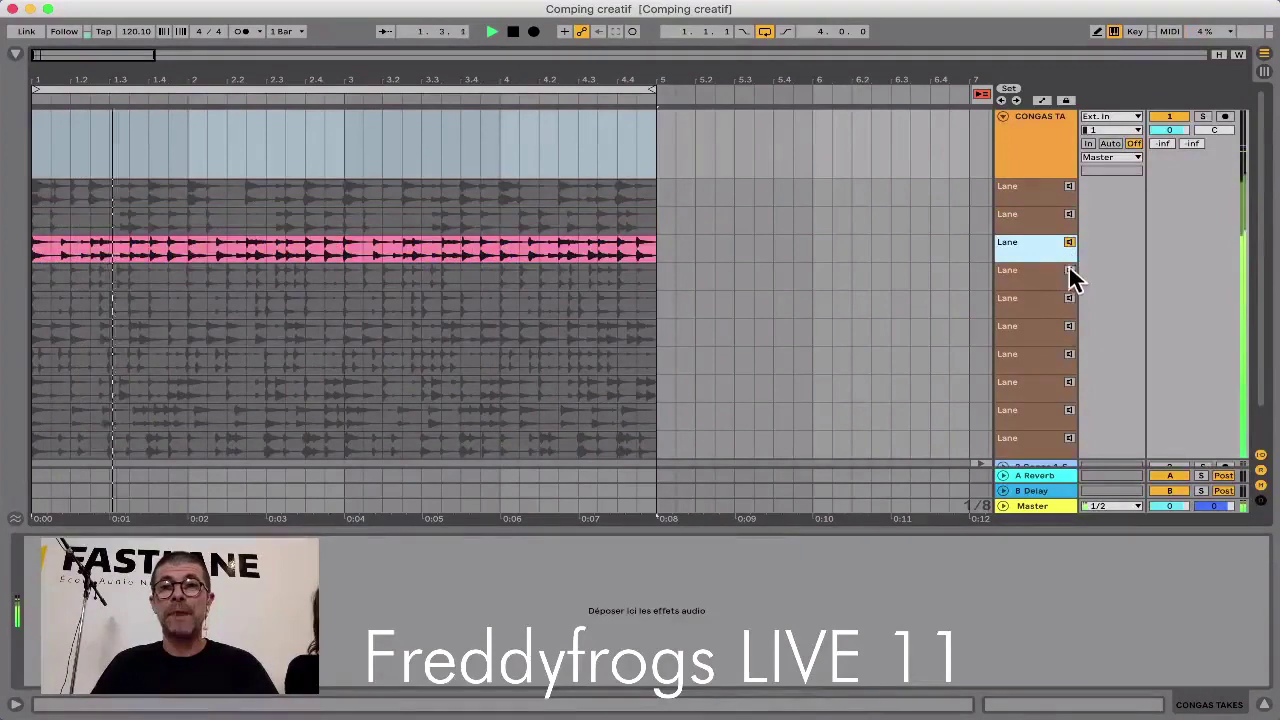
click(1070, 273)
click(1069, 300)
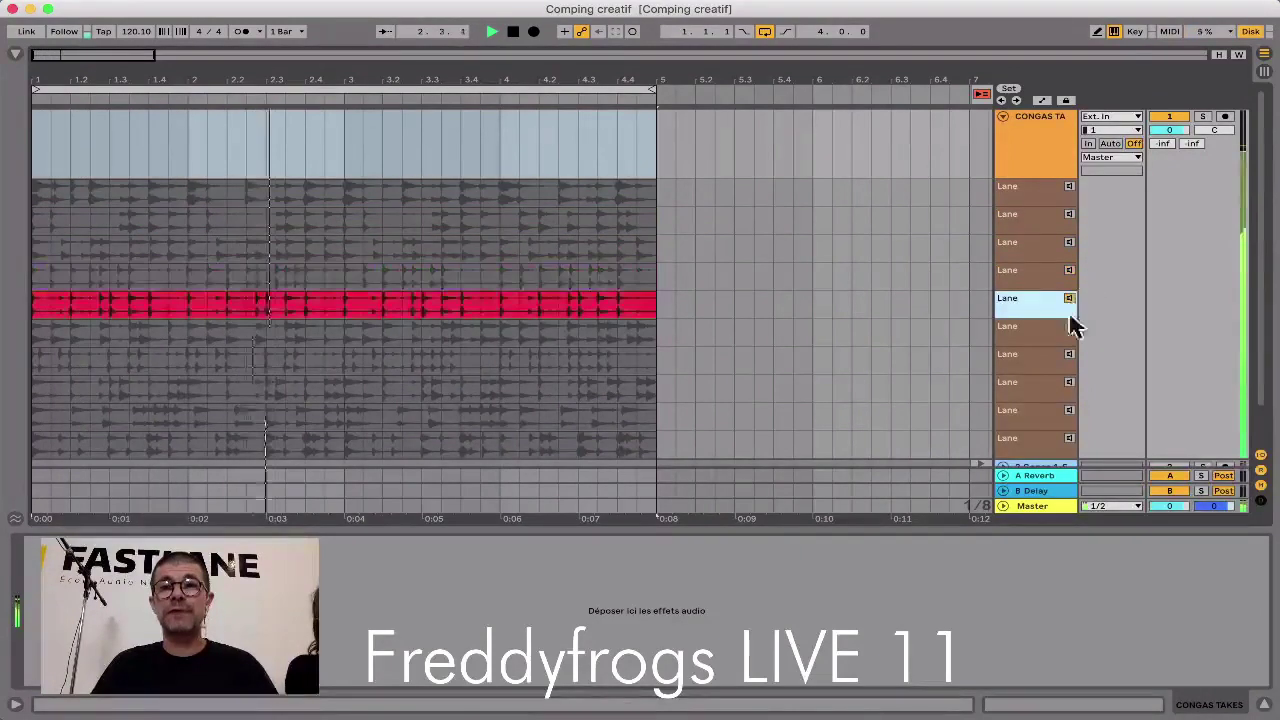
click(1070, 328)
click(1070, 358)
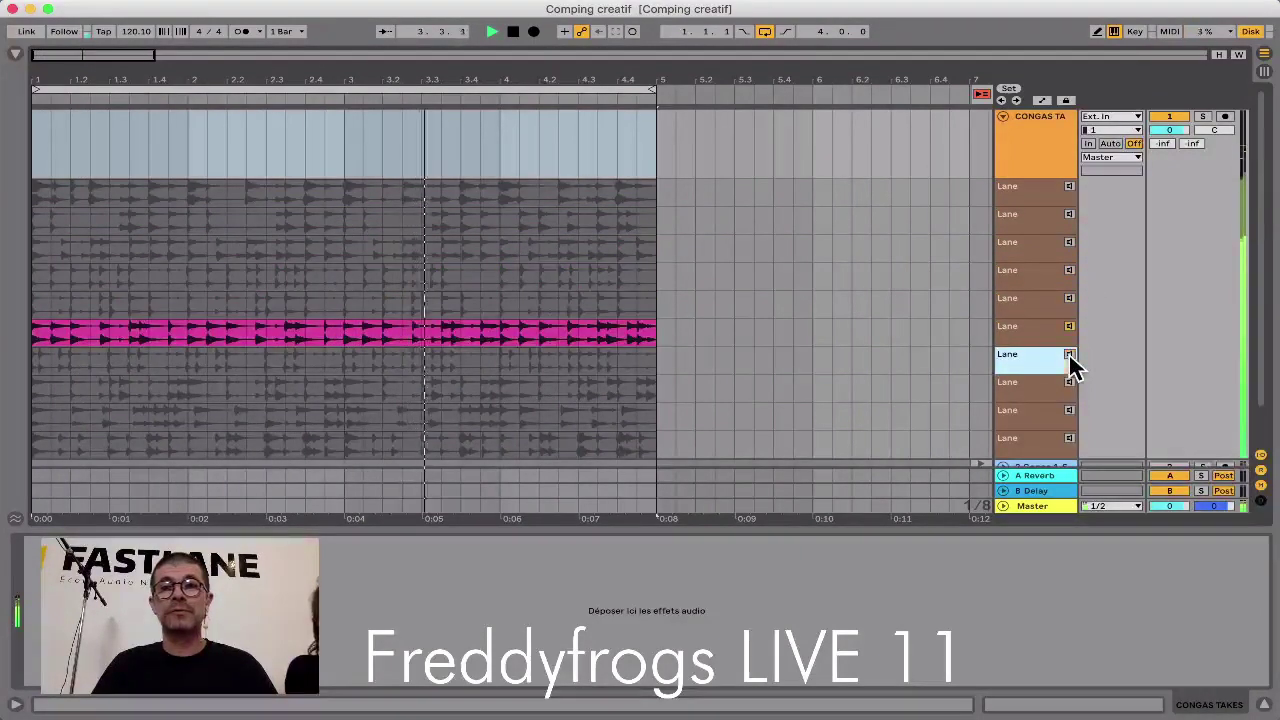
click(1069, 384)
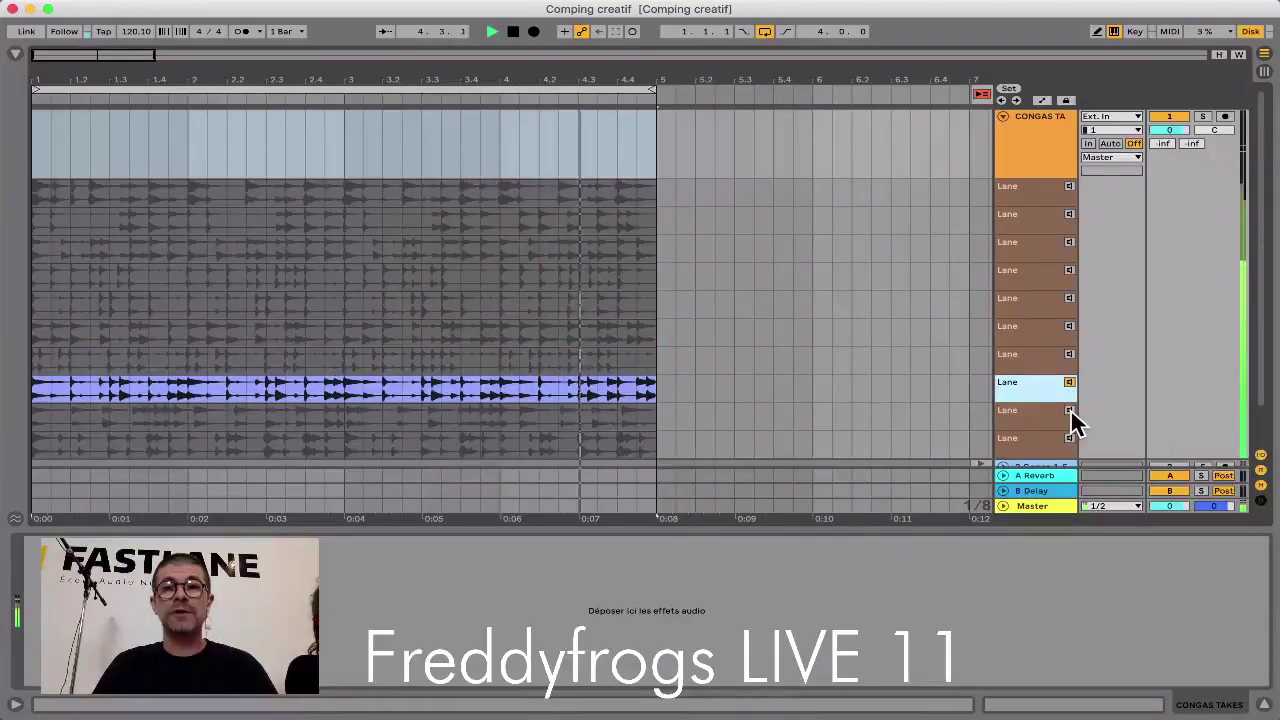
click(1070, 413)
click(1070, 442)
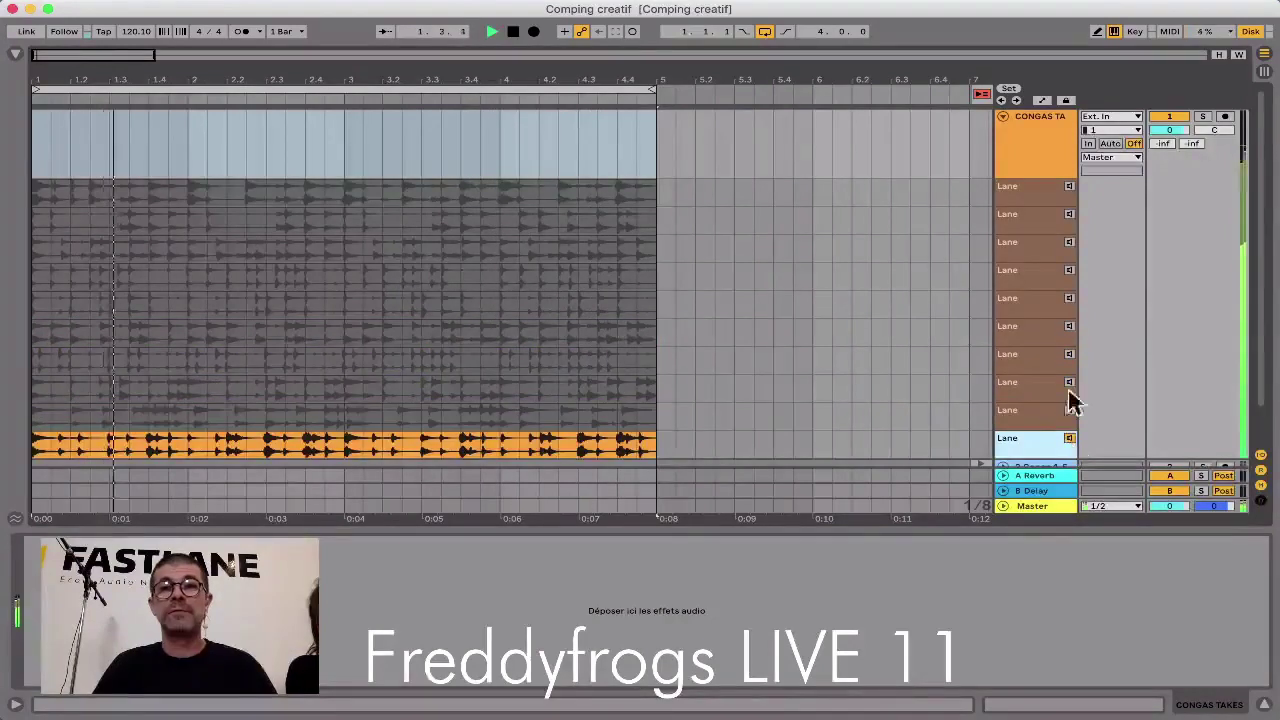
click(1069, 438)
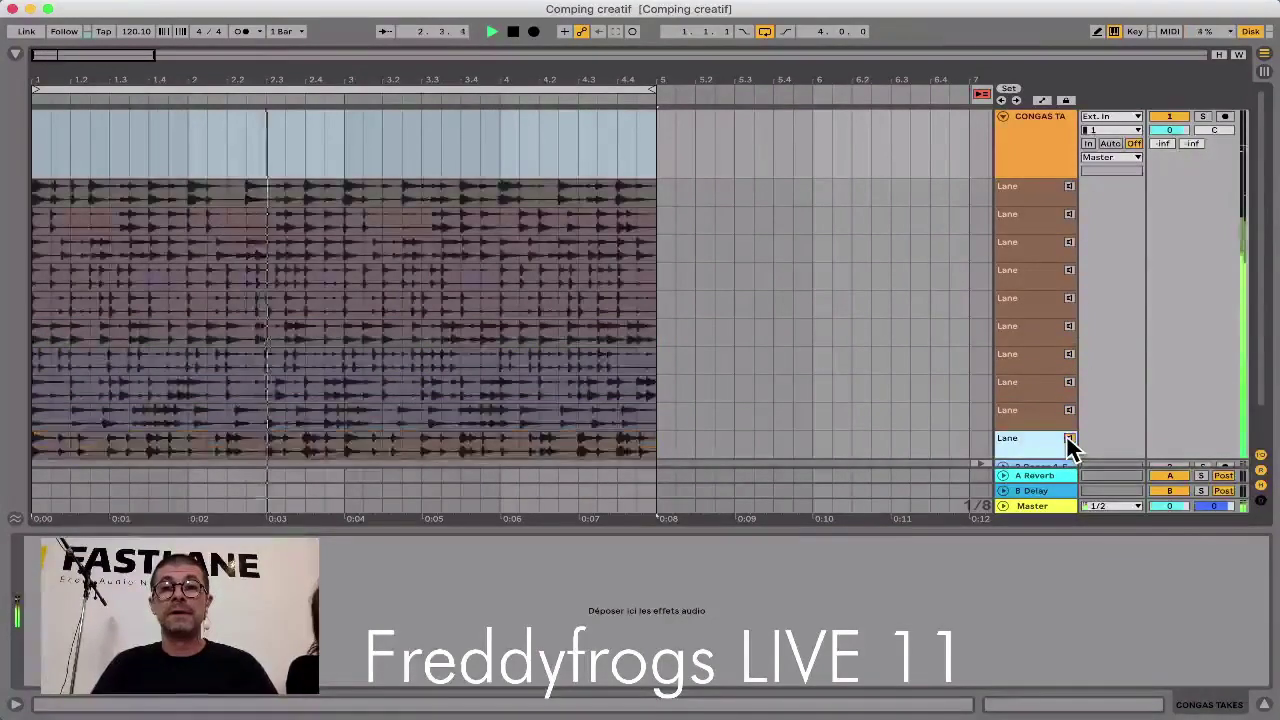
Step: Comp an eighth-note slice of the first conga lane at 1.1.1 and refine the grid to 1/64
key(b)
click(40, 192)
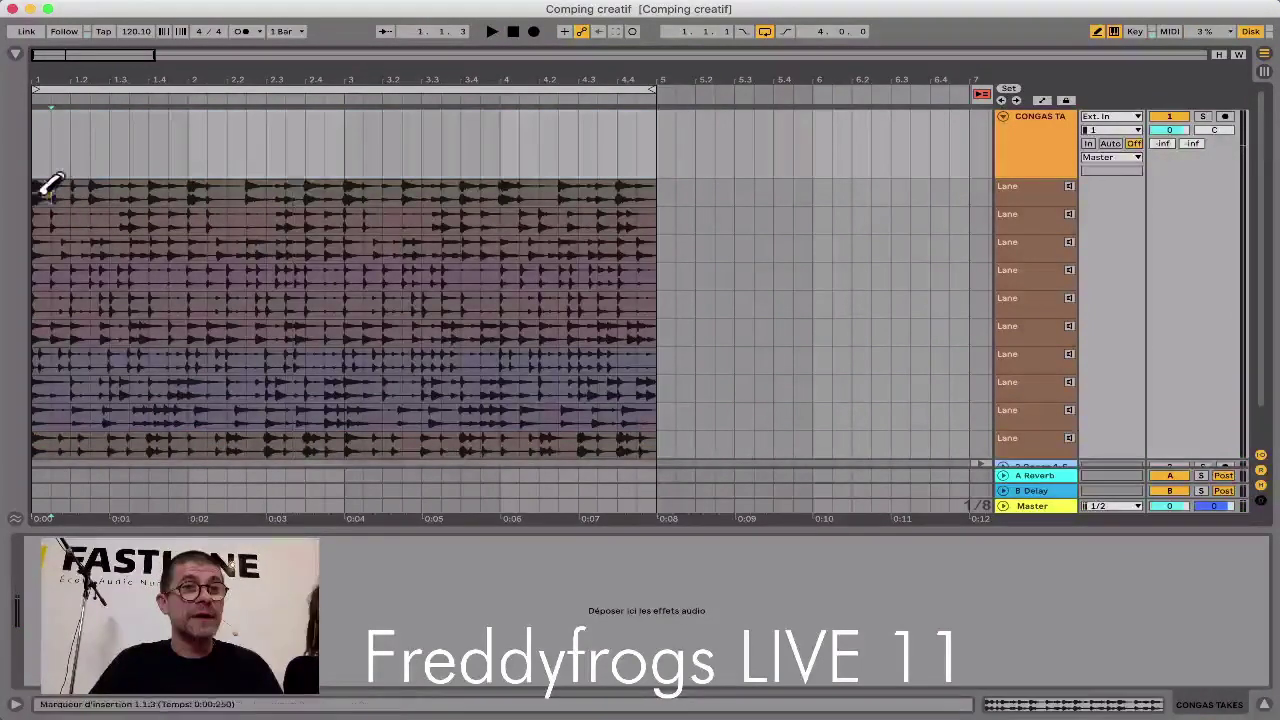
key(super+1)
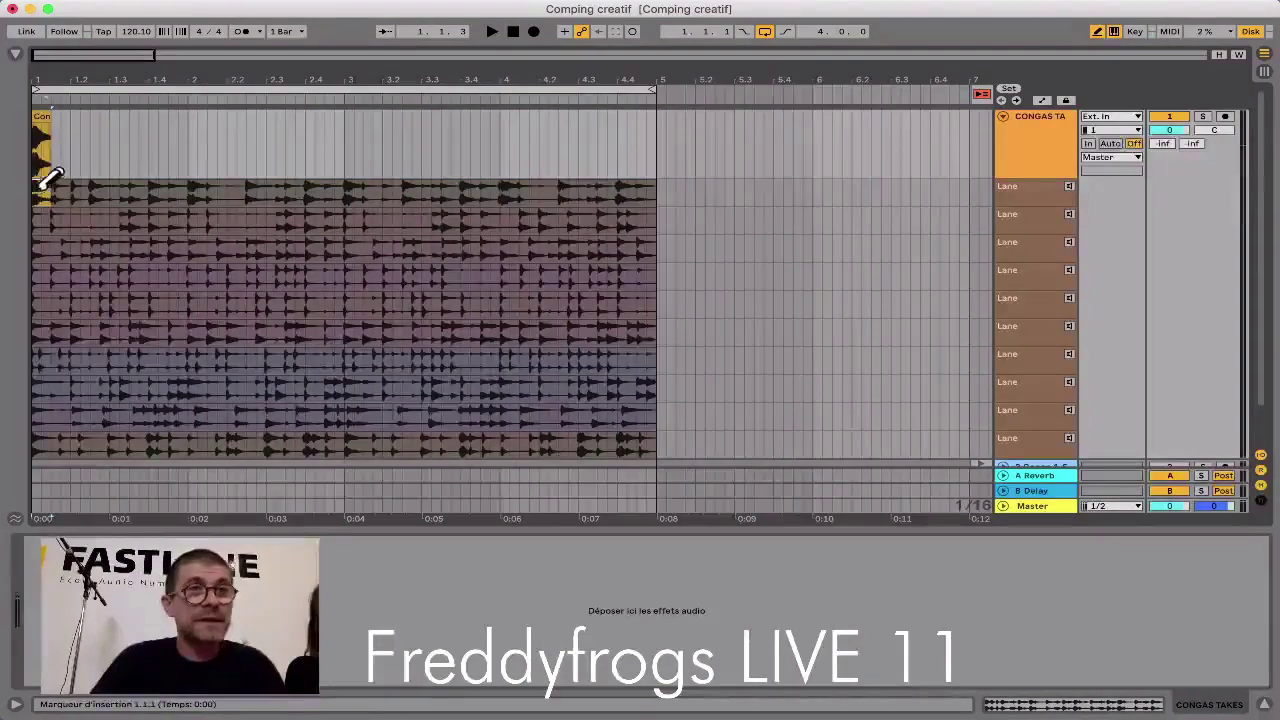
drag(35, 75, 35, 135)
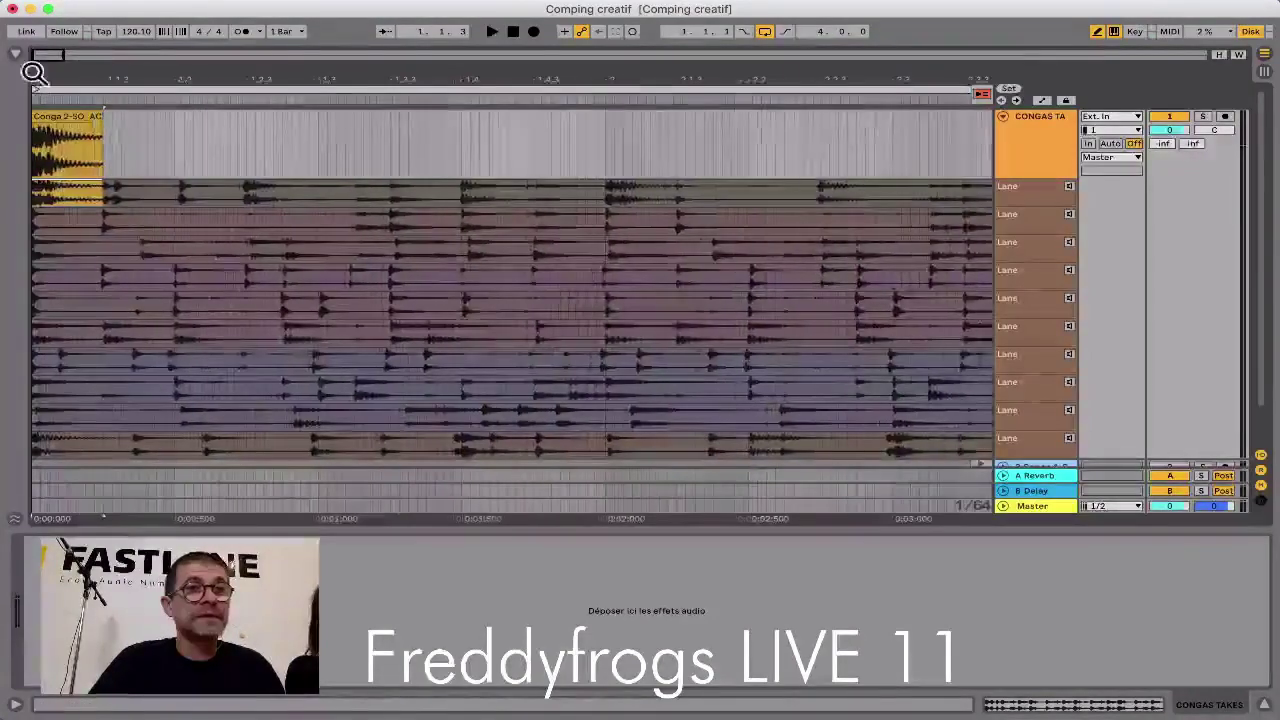
Step: Comp four consecutive 1/64 slices from 1.1.3 using the fourth, sixth, ninth and tenth lanes, and play the result
click(104, 276)
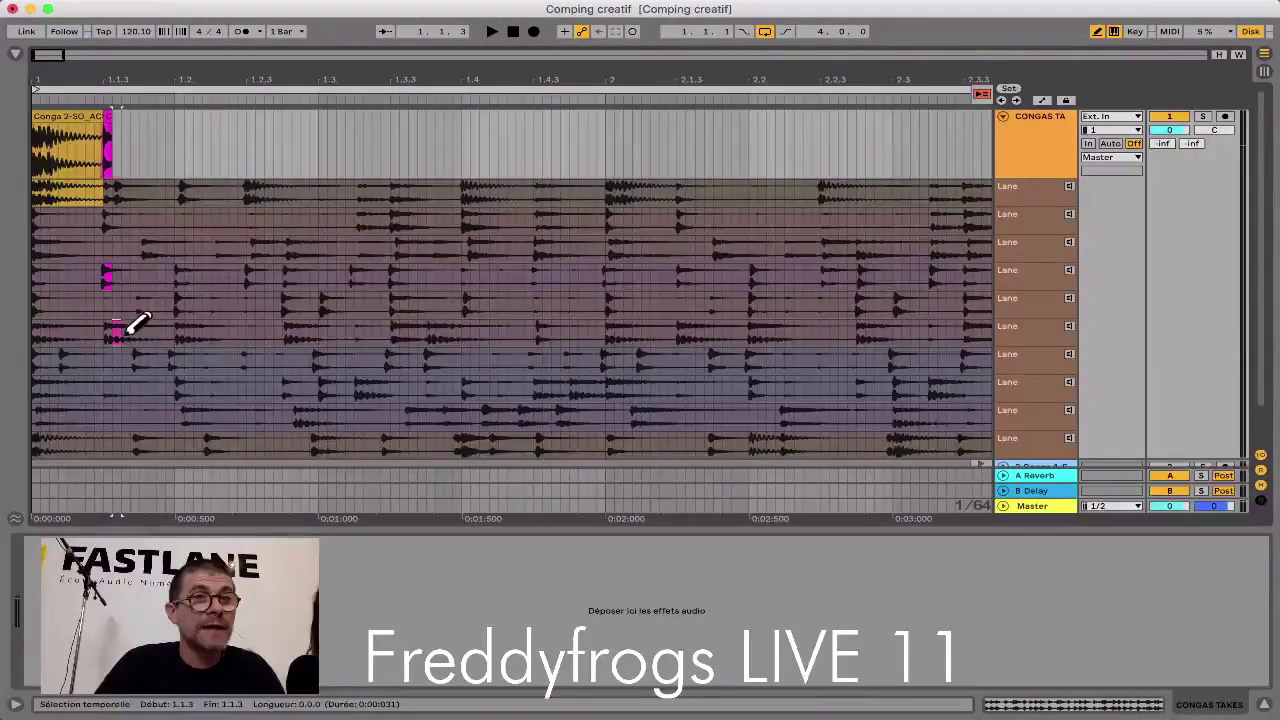
click(116, 331)
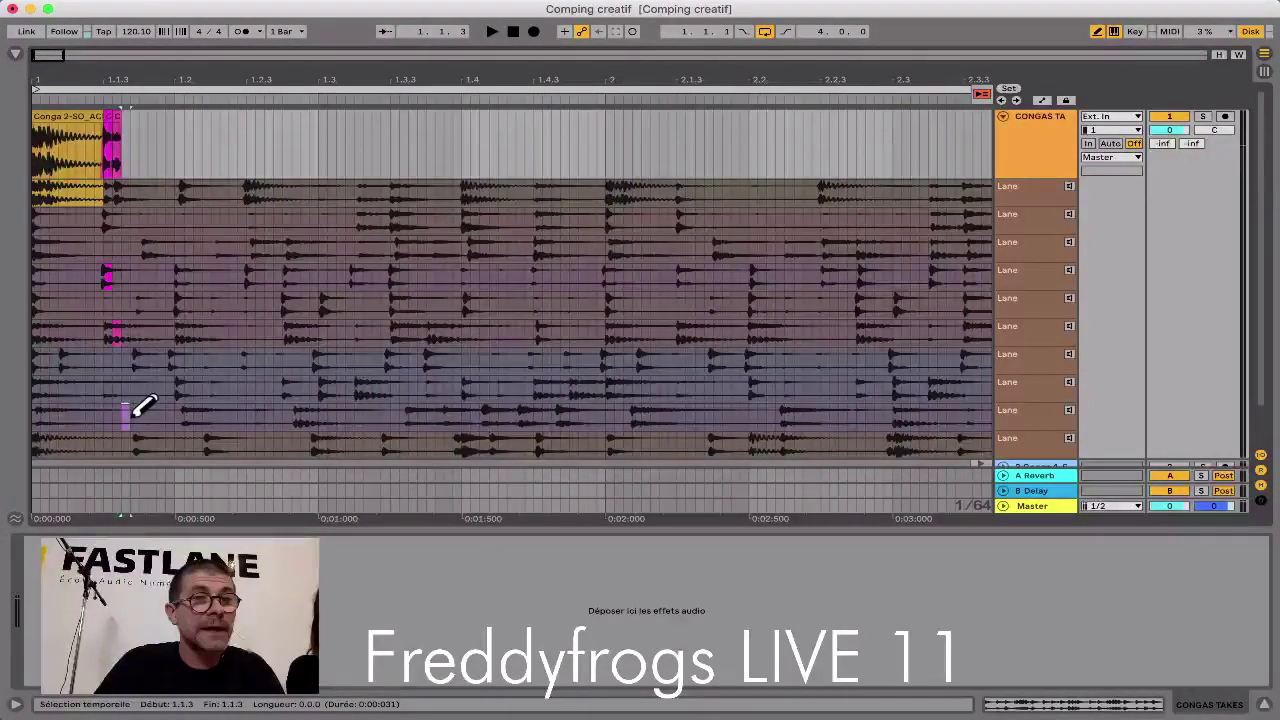
click(133, 441)
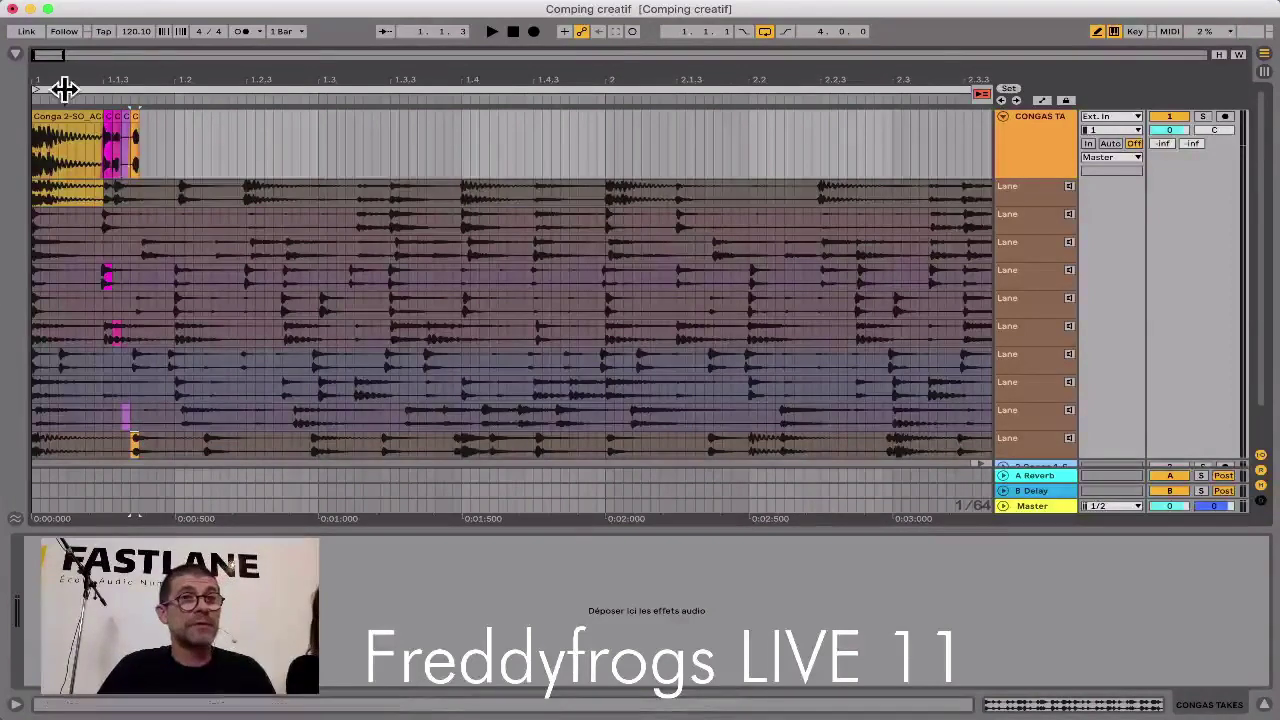
click(63, 89)
key(space)
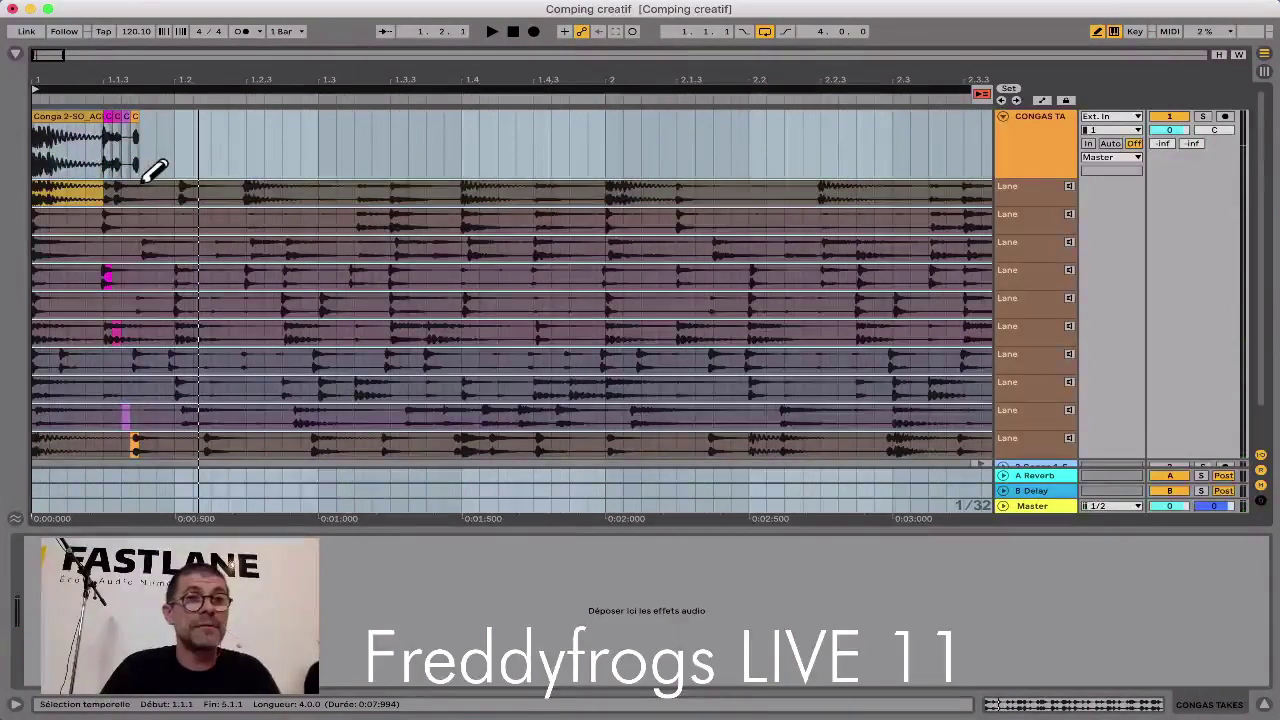
Step: Extend the conga comp past 1.3.2 with slices of the first, fourth, third, fourth, fifth, seventh and eighth lanes, and play it
click(178, 190)
click(180, 272)
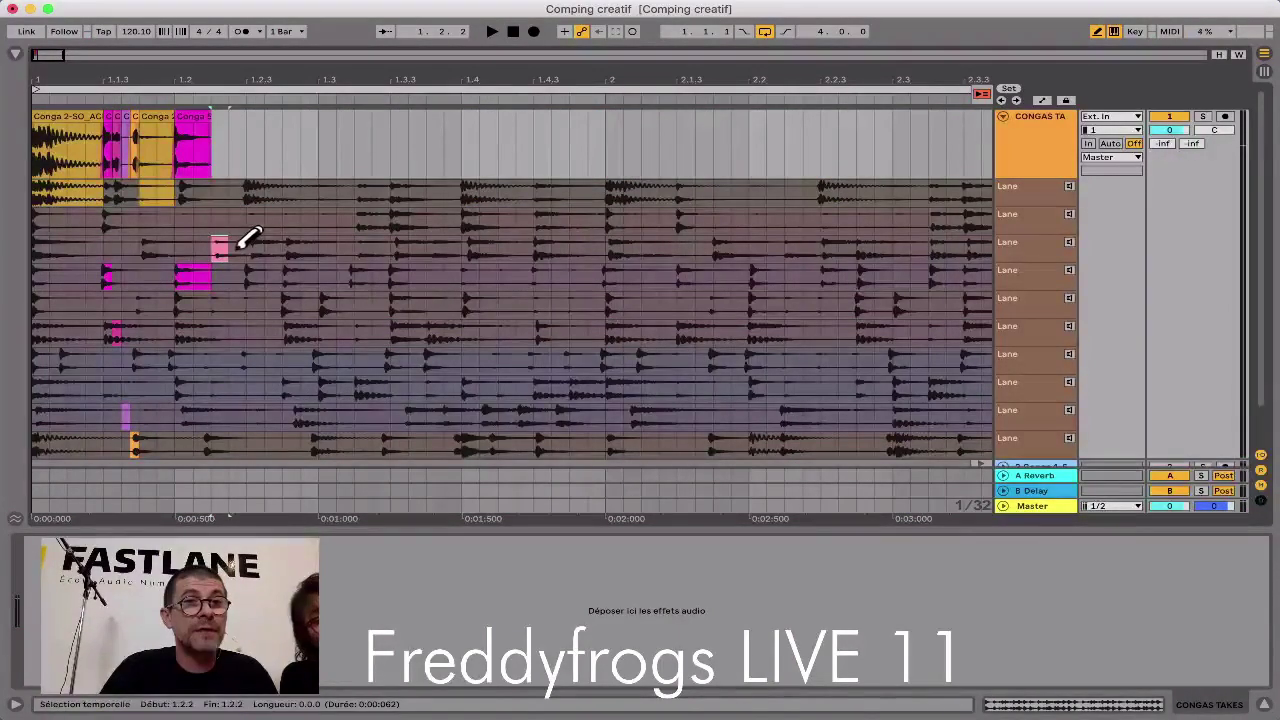
click(238, 246)
click(268, 278)
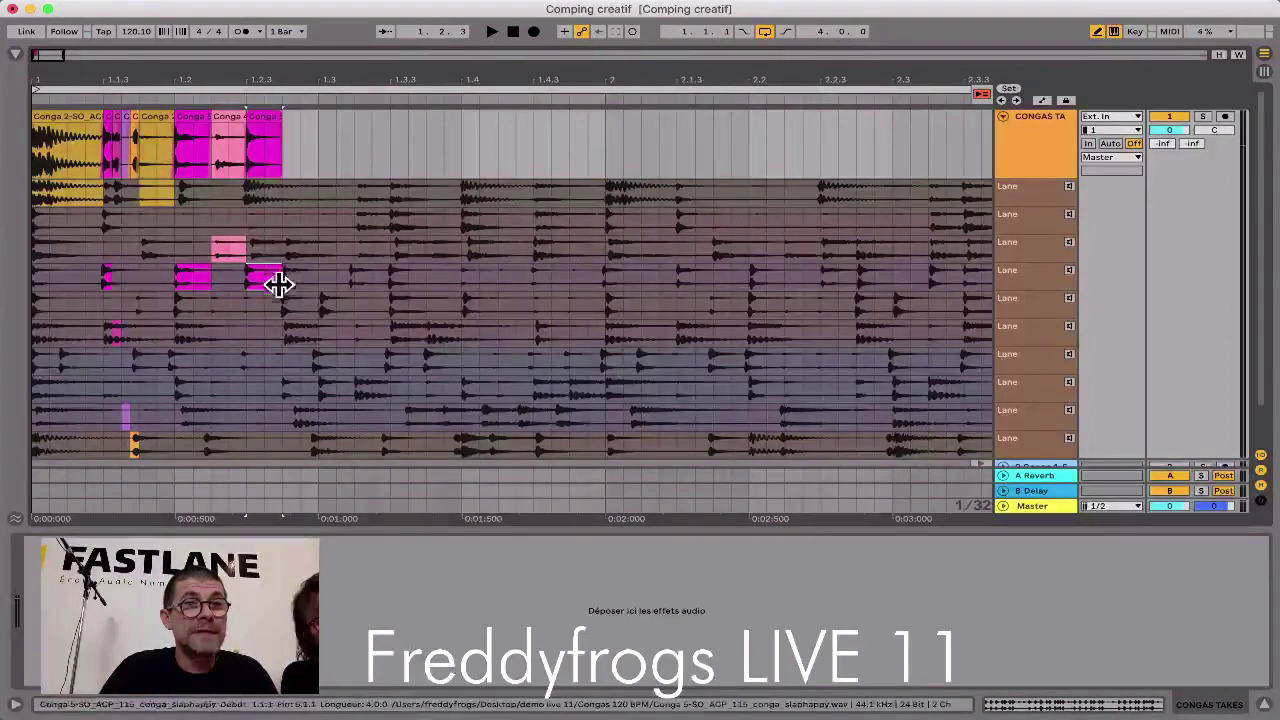
click(300, 305)
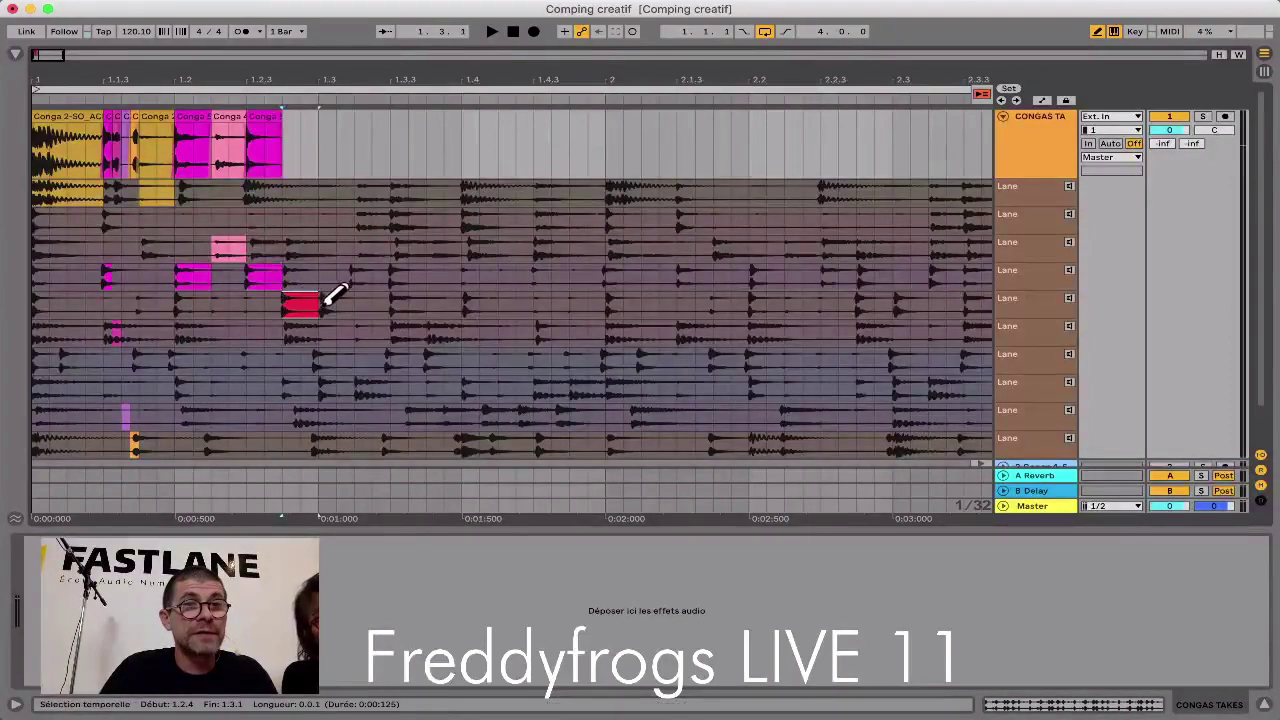
click(326, 360)
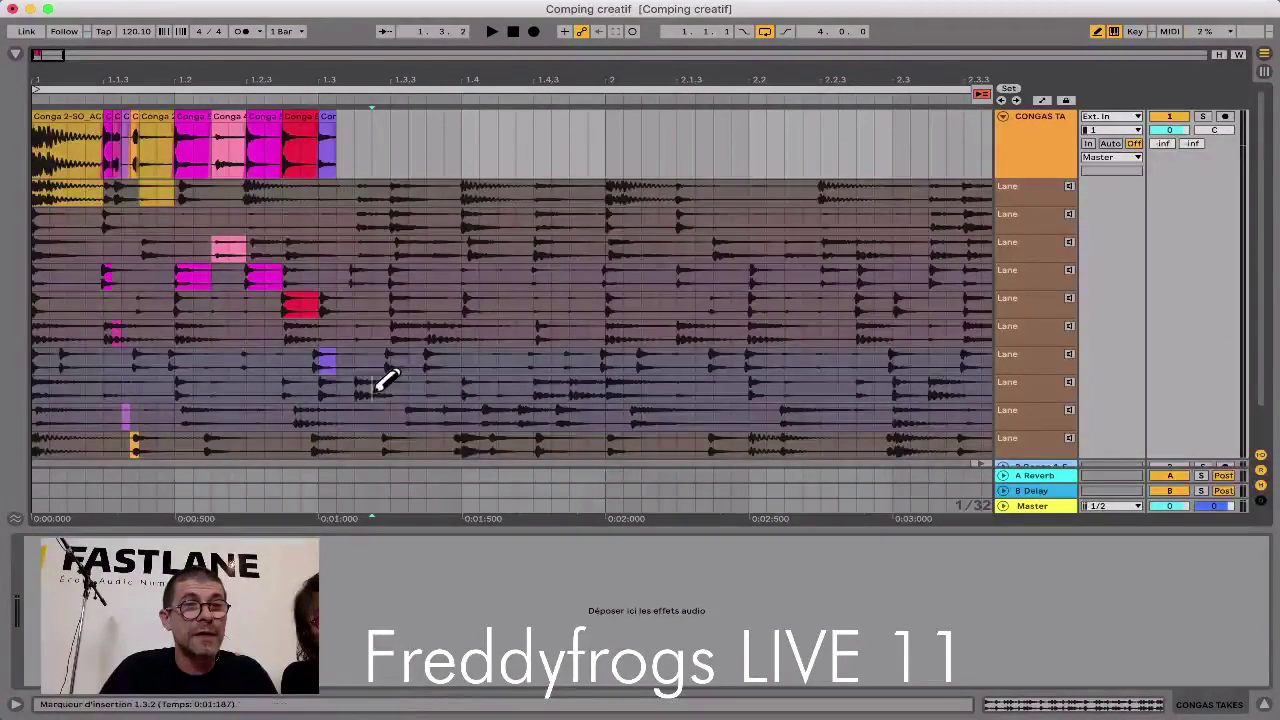
click(337, 389)
key(space)
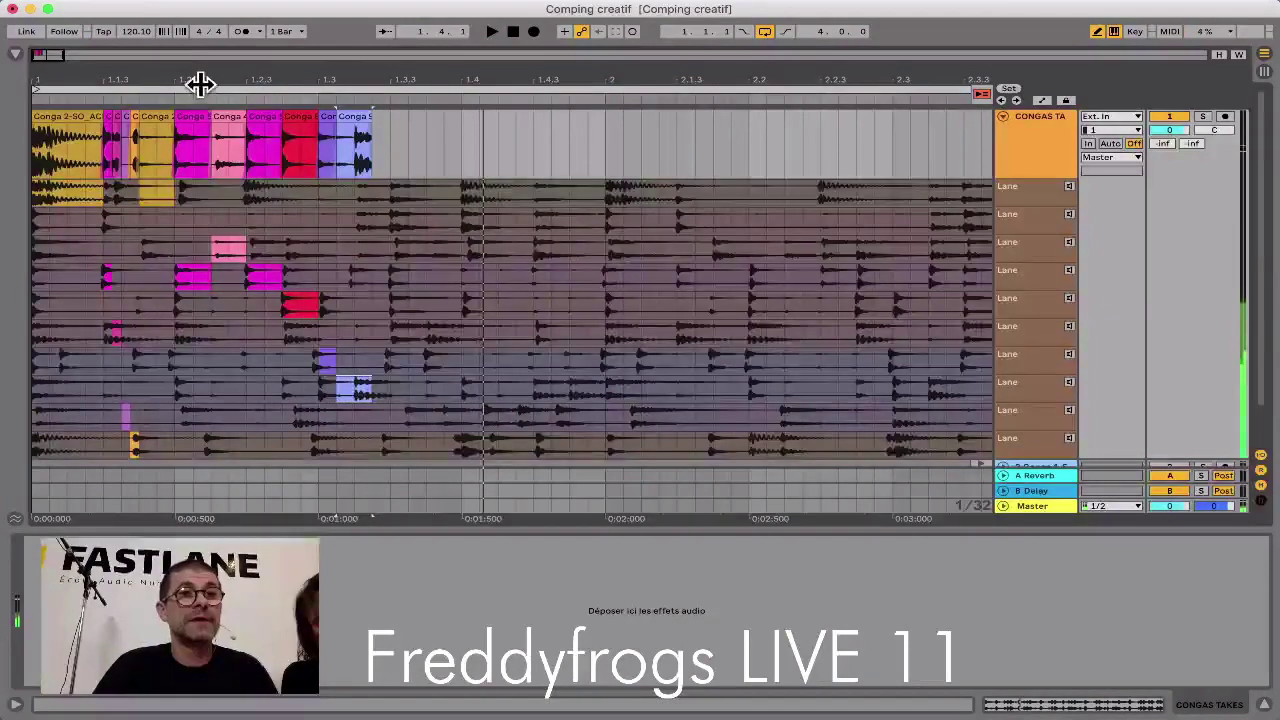
Step: Play the conga comp once more and undo all of its slices until the main lane is empty
click(200, 86)
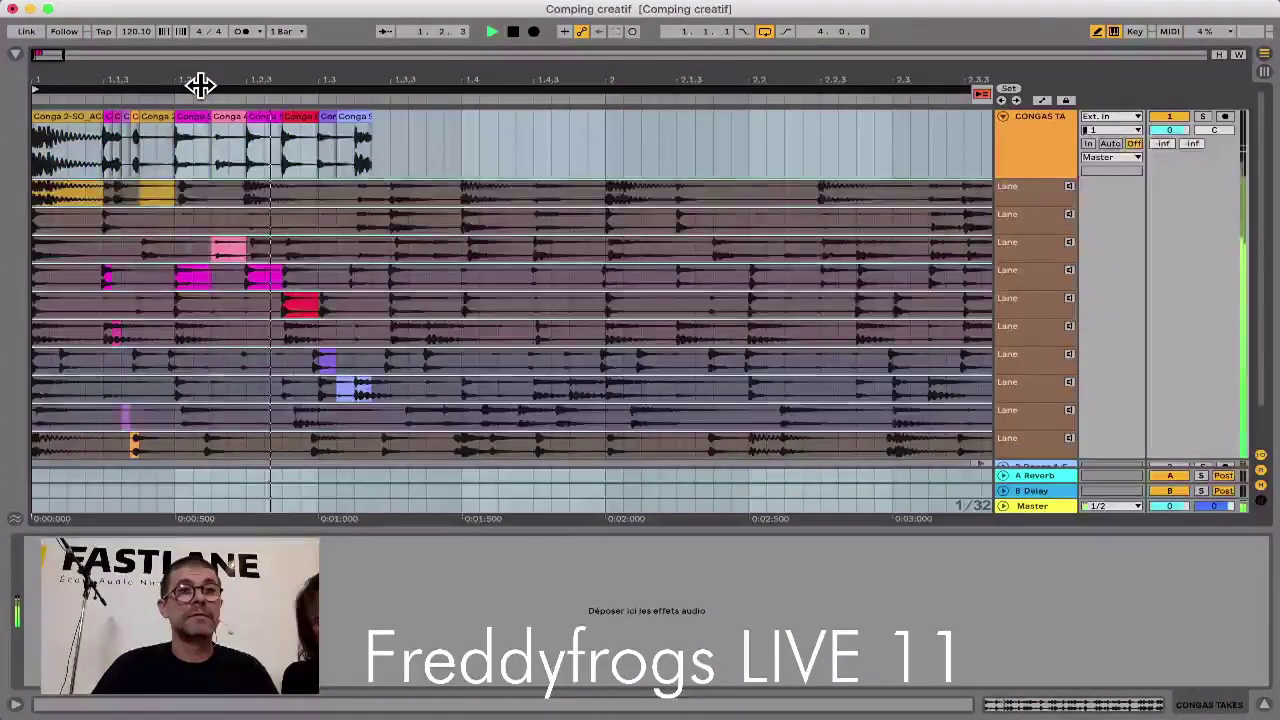
key(space)
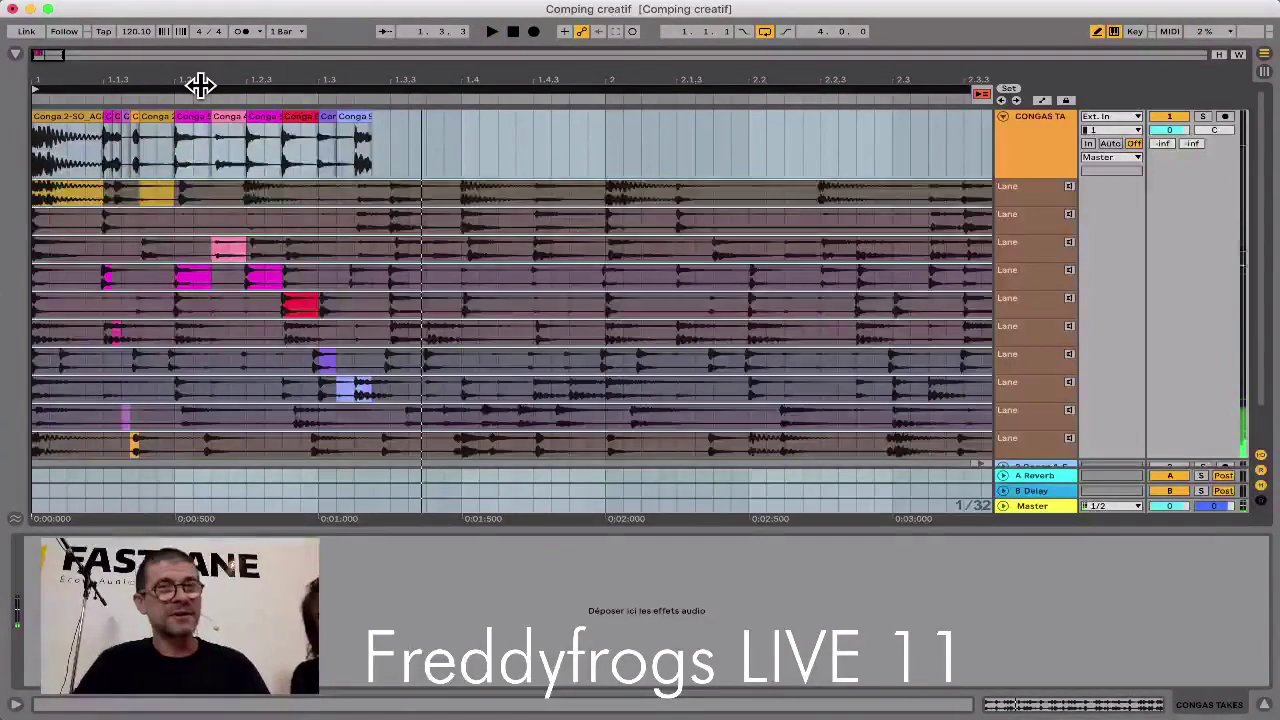
key(super+z)
key(super+z)
key(super+z)
key(super+z)
key(super+z)
key(super+z)
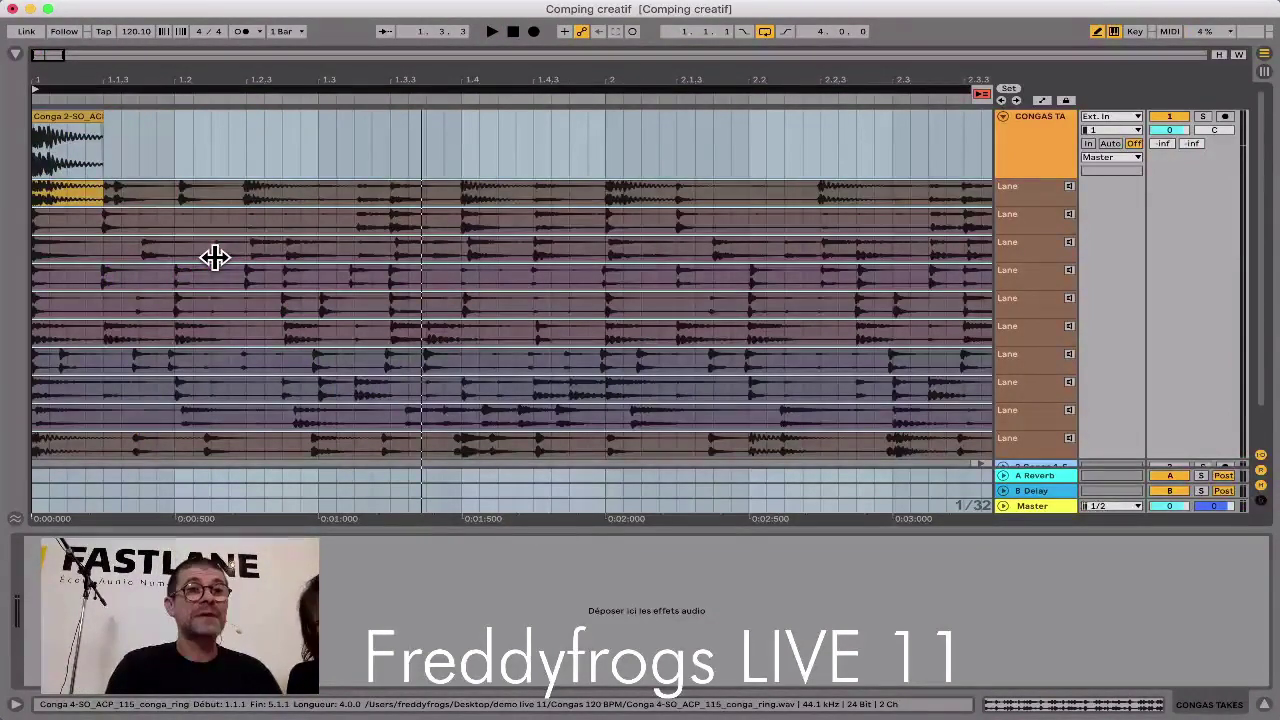
key(super+z)
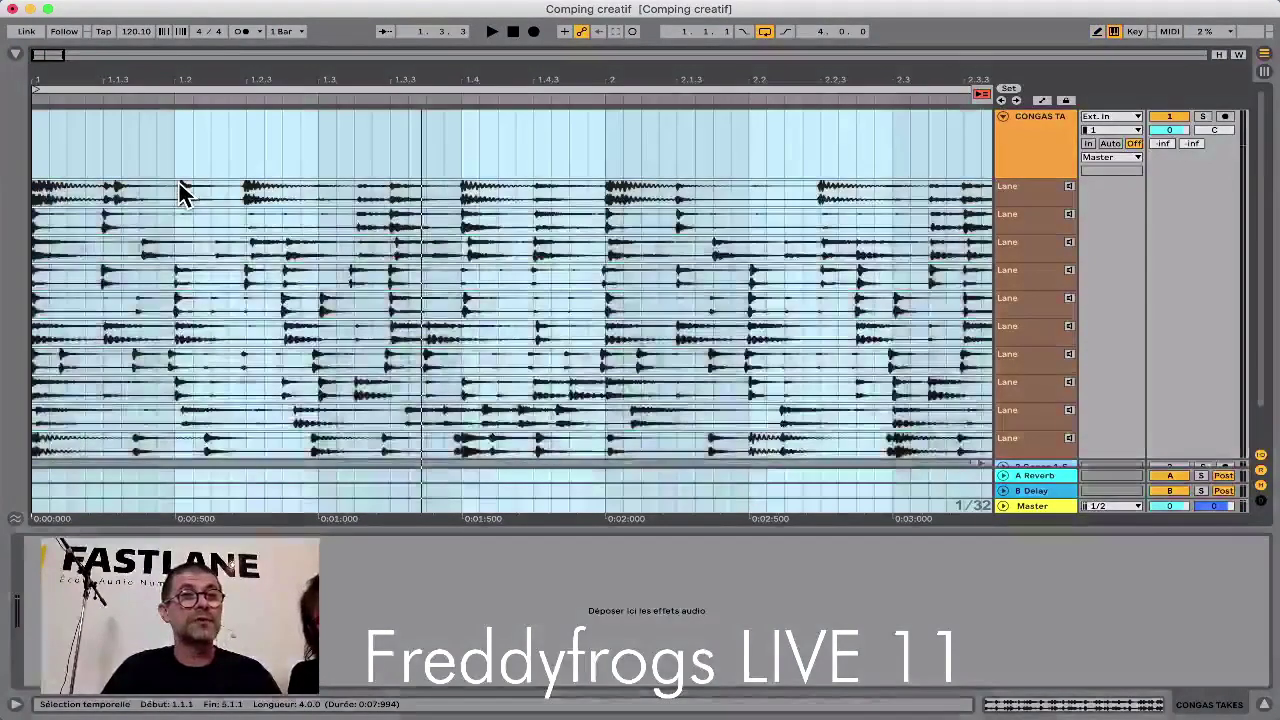
Step: Select all the conga take lanes and increase their height together so the take names are readable
click(181, 191)
click(192, 193)
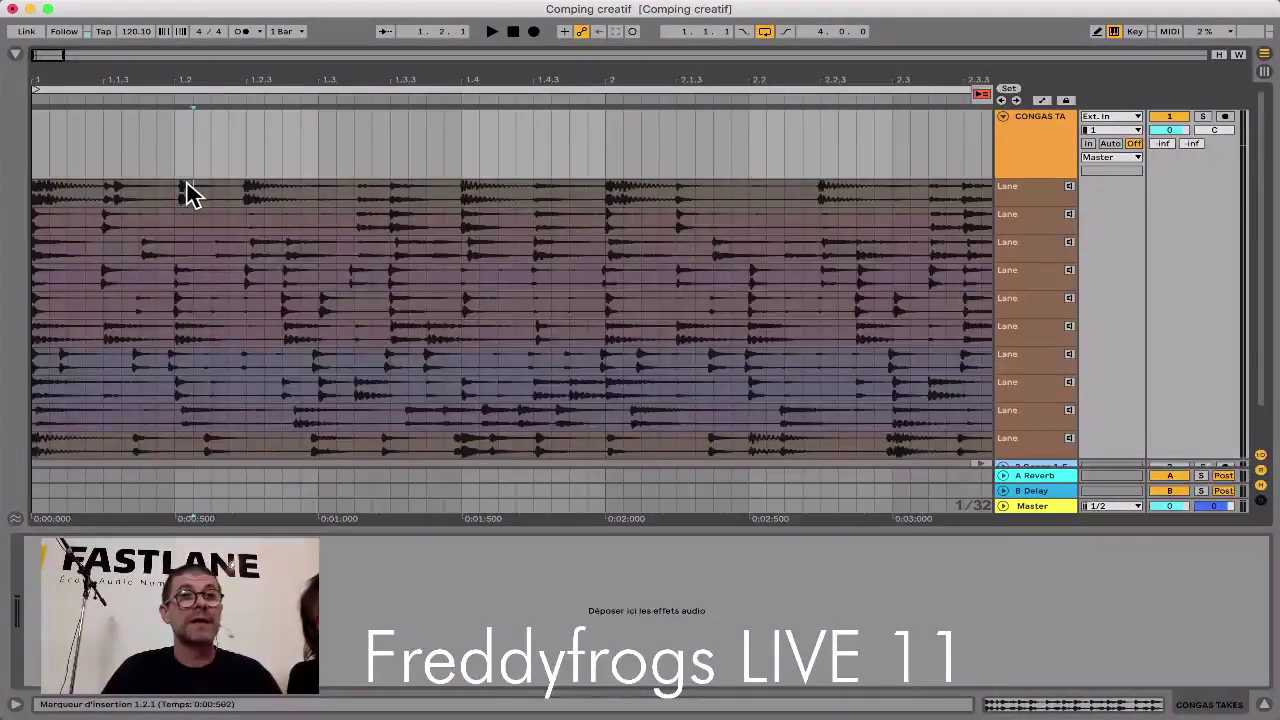
click(1041, 189)
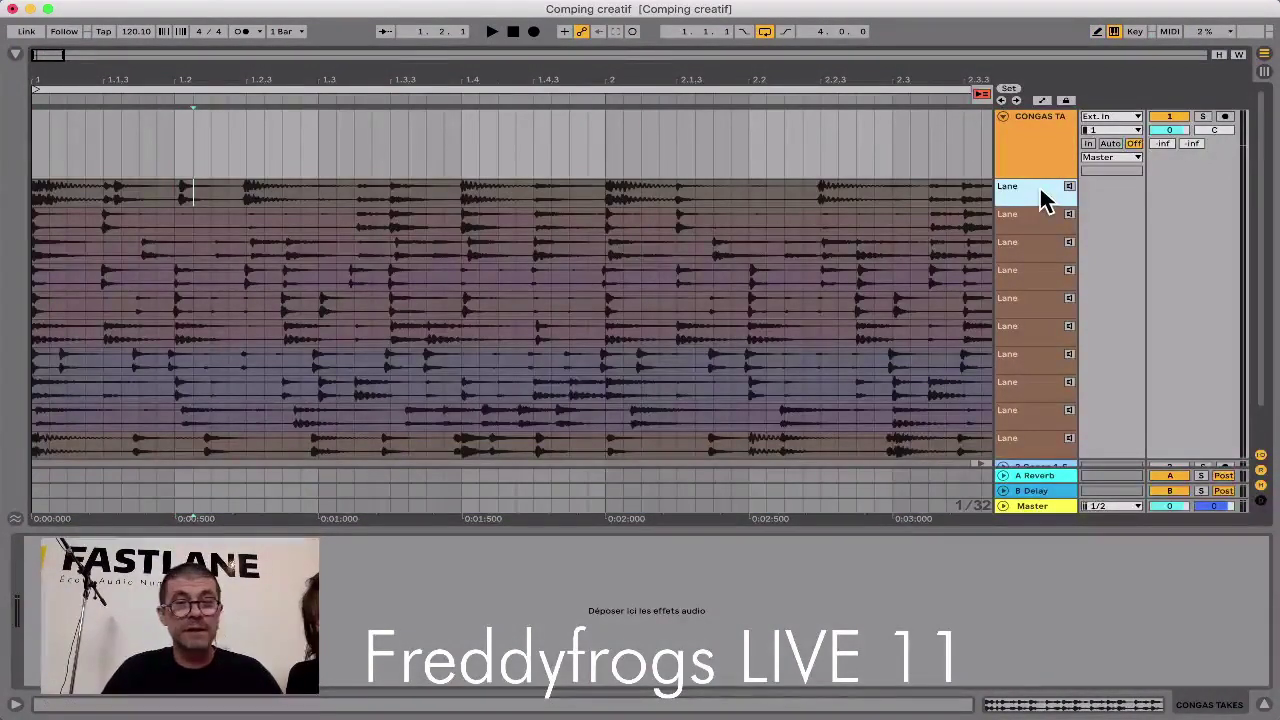
key(super+a)
drag(1032, 204, 1031, 220)
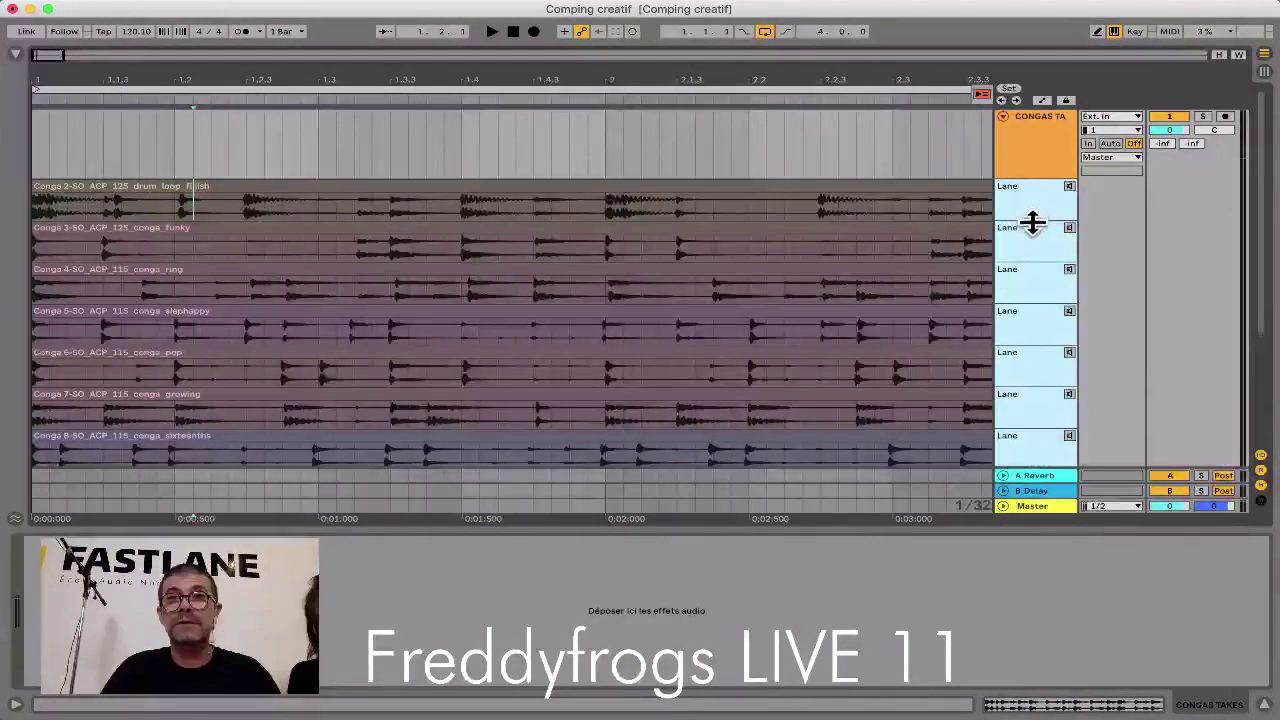
Step: Transpose the Conga 2 and Conga 3 takes and stretch Conga 2 to twice its length
click(730, 186)
double_click(730, 186)
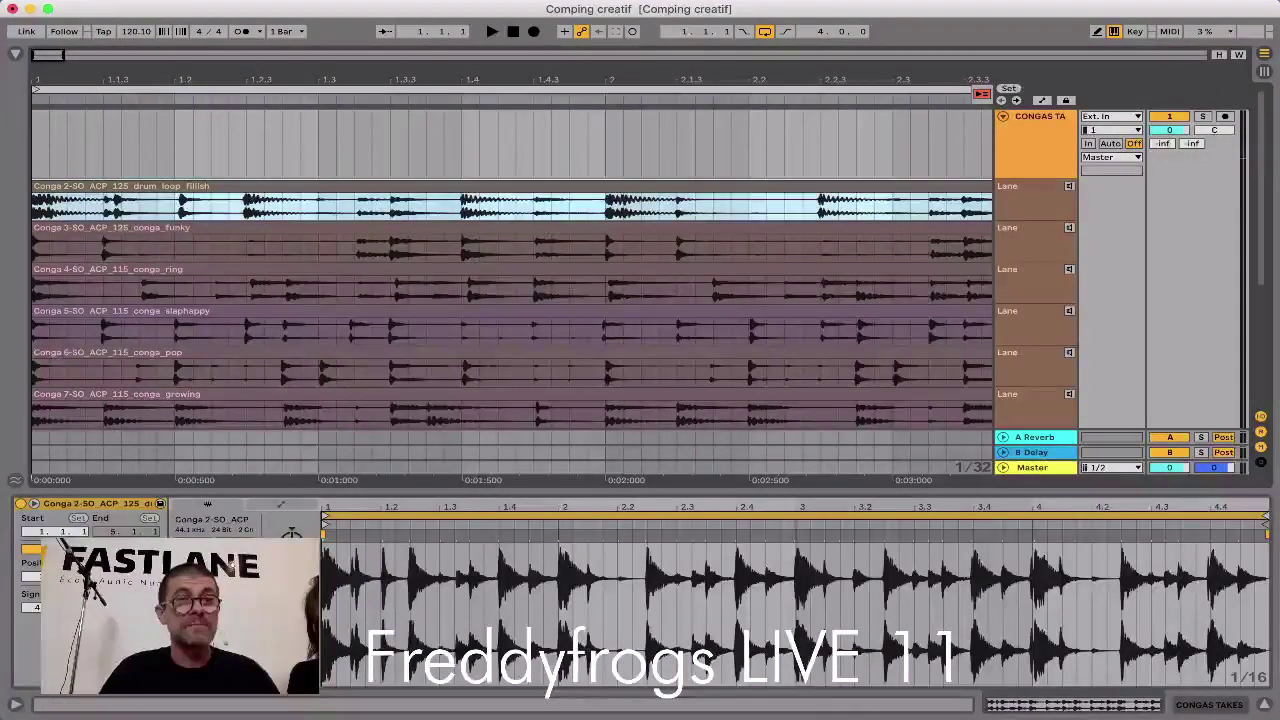
click(243, 564)
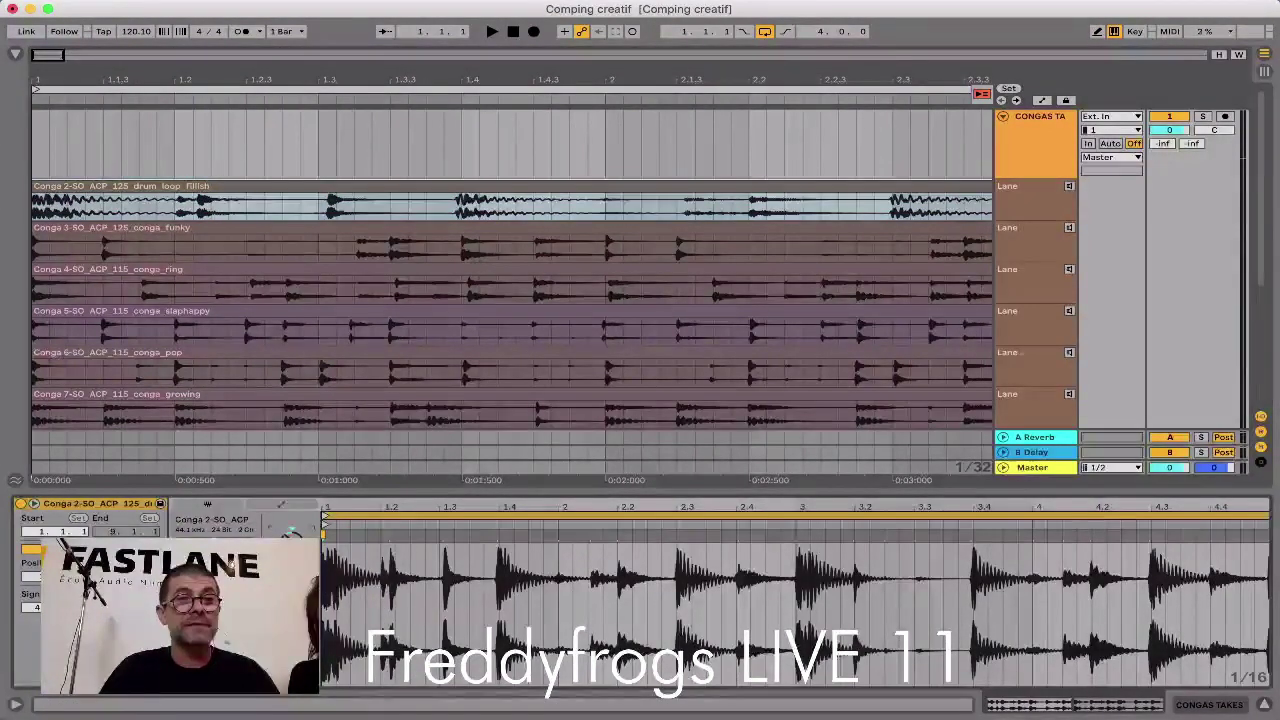
click(194, 225)
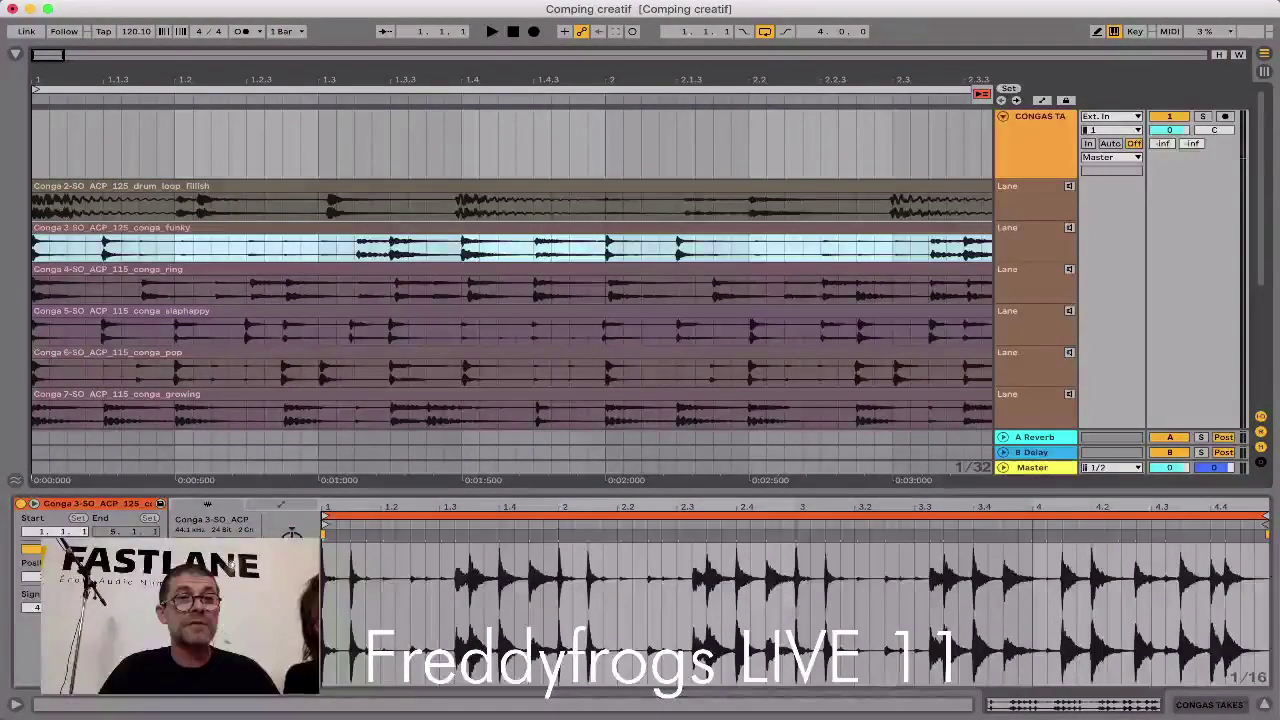
drag(292, 540, 292, 532)
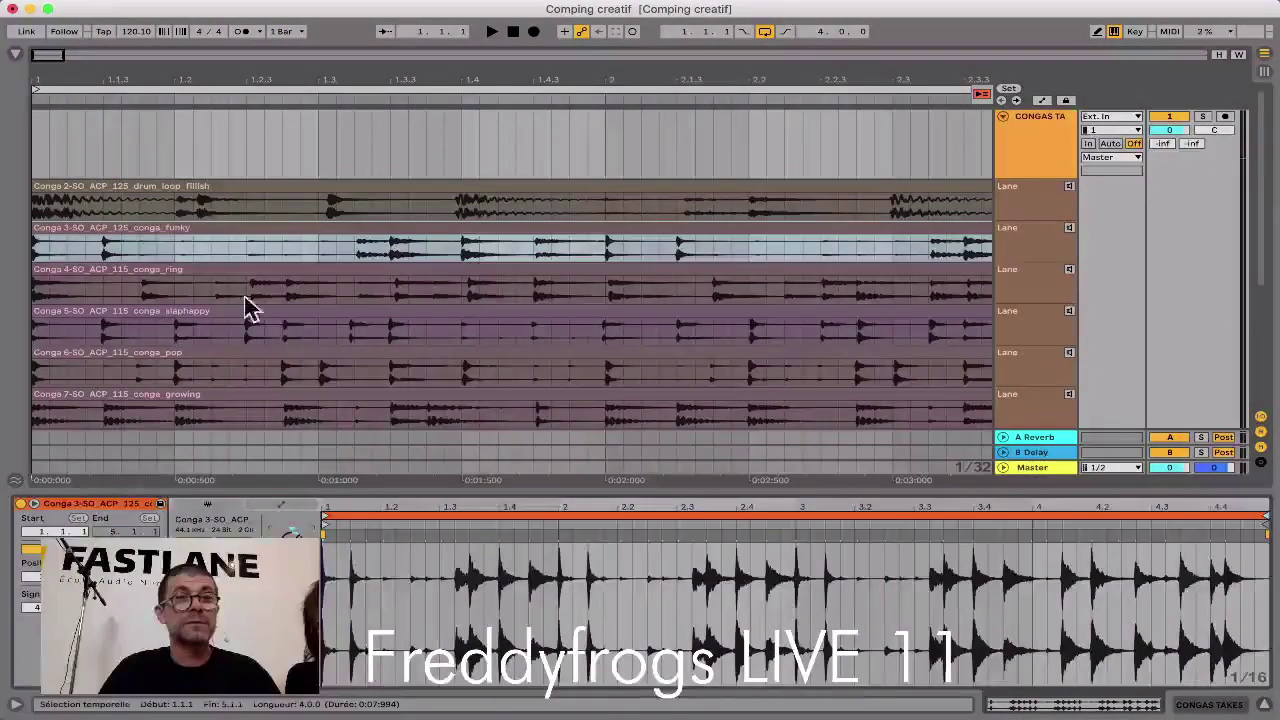
Step: Reverse the Conga 4 and Conga 5 takes and double the playback speed of both
click(222, 270)
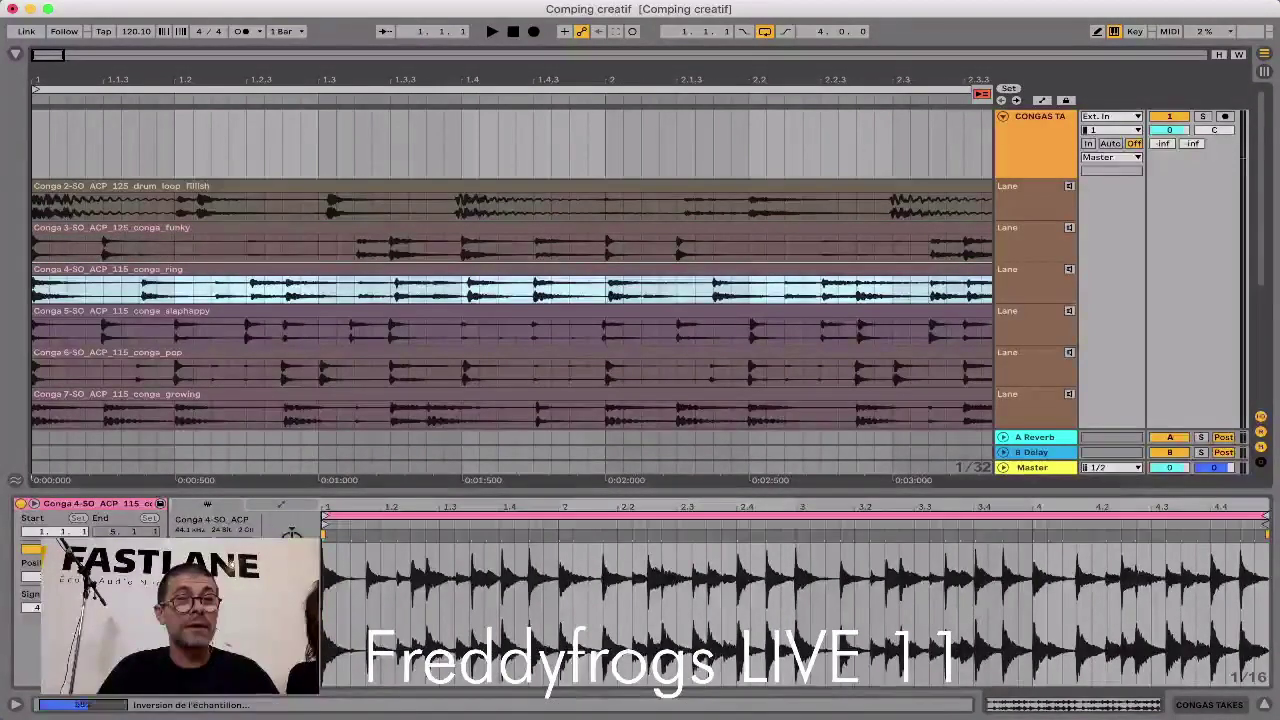
key(r)
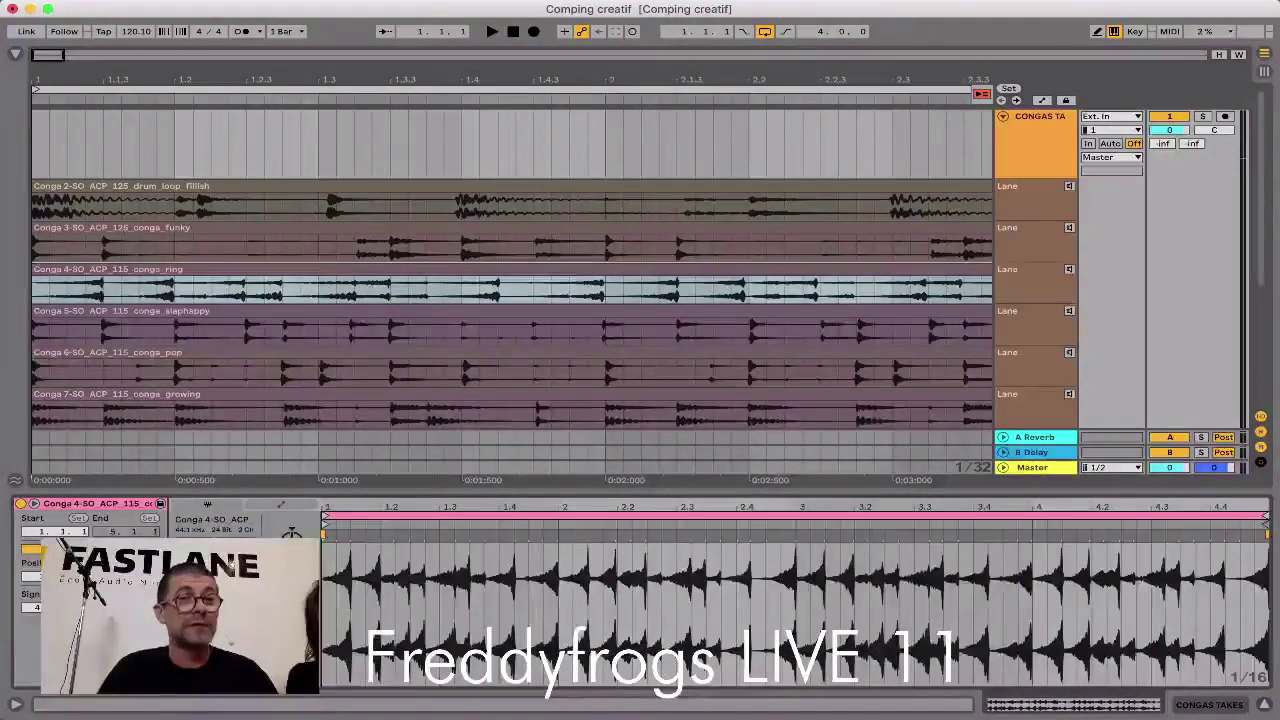
click(190, 590)
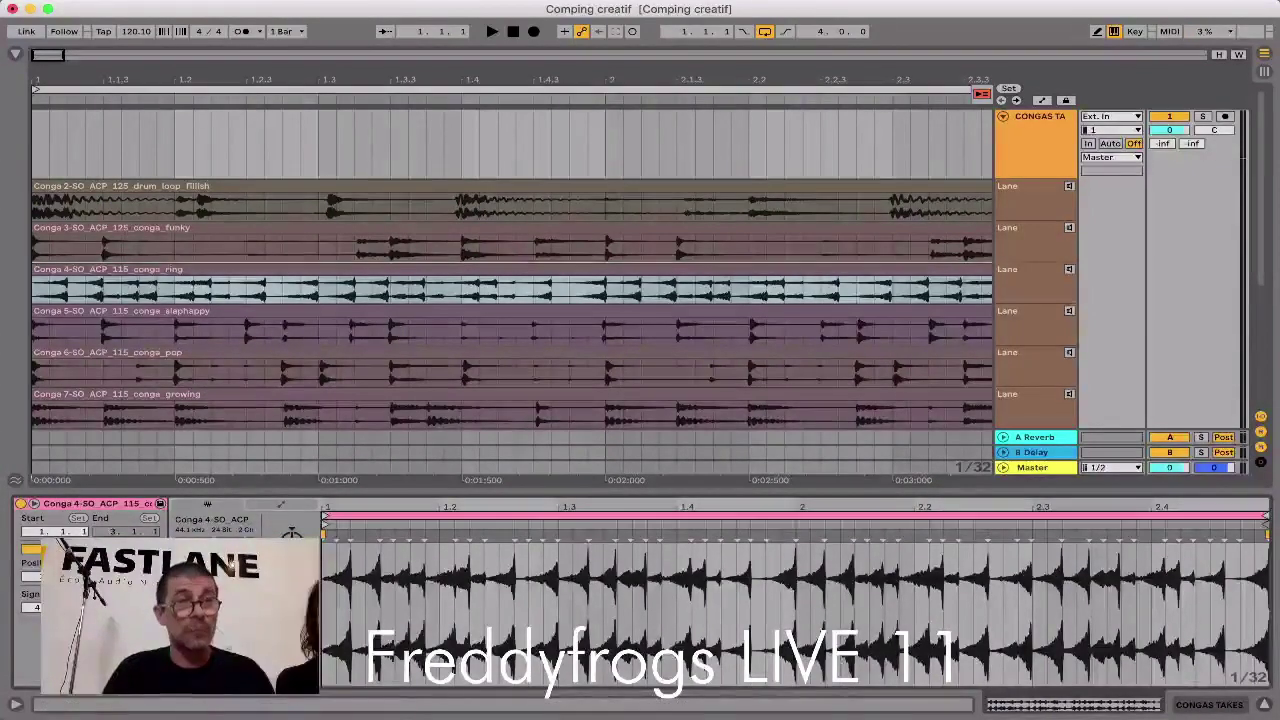
click(180, 314)
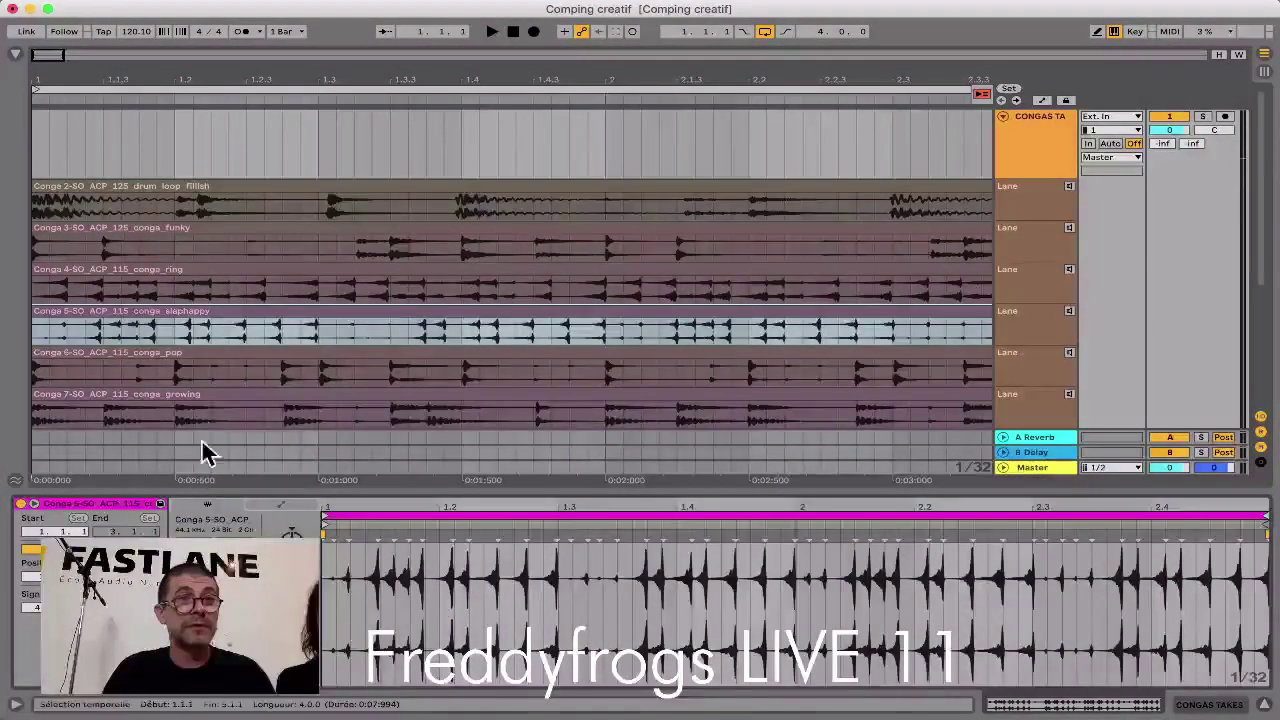
Step: Transpose and double the speed of the Conga 6 take, and stretch the Conga 7 take to four times its length
click(171, 366)
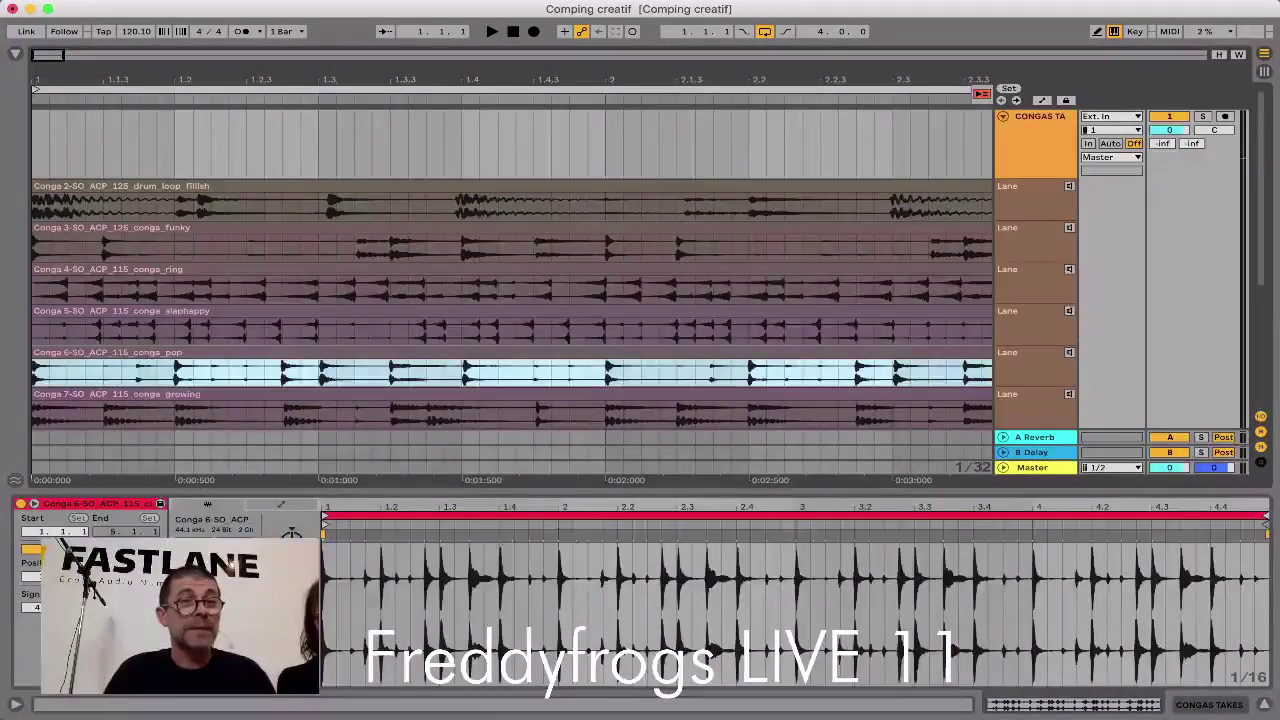
click(215, 570)
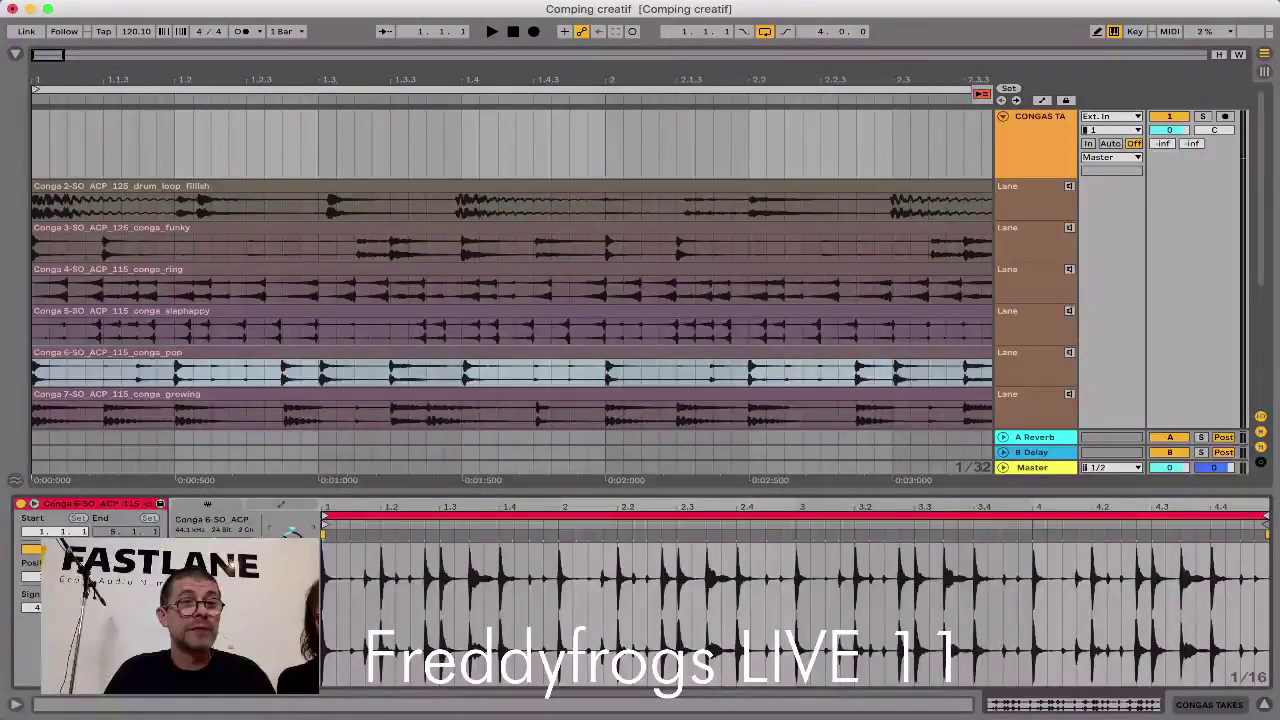
double_click(217, 570)
click(180, 398)
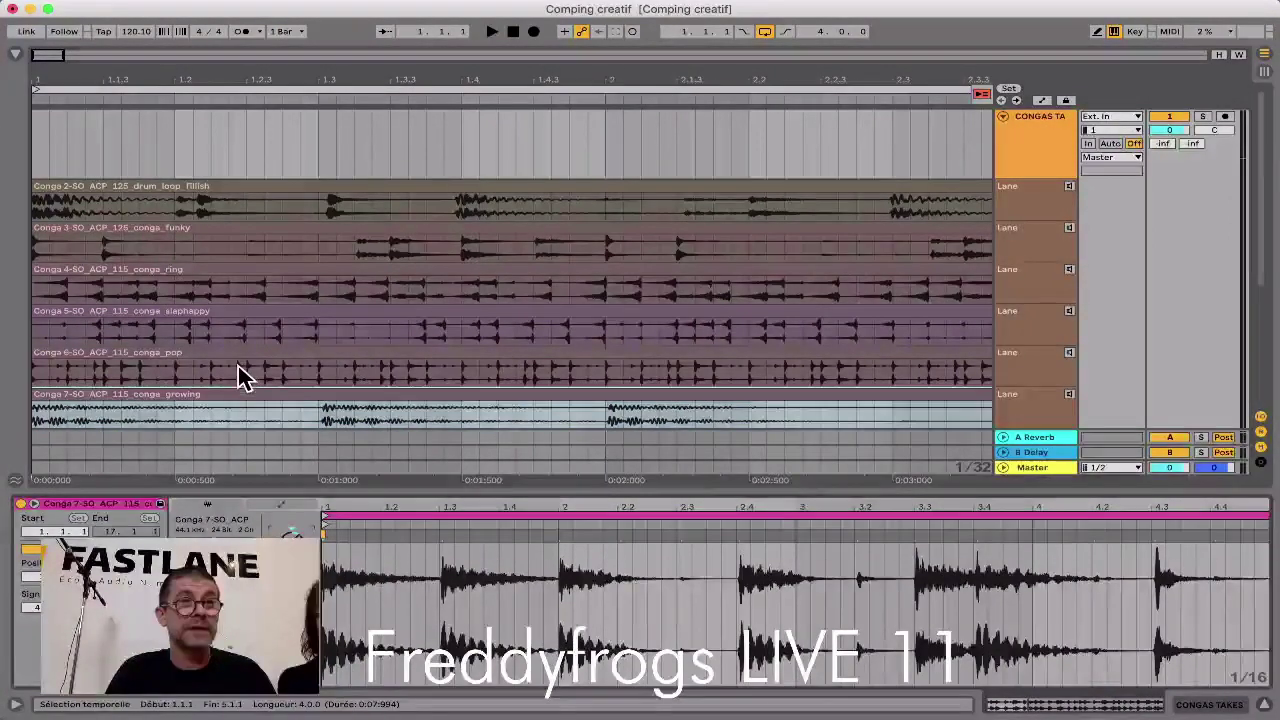
Step: Compress the audio of the Conga 8 take by moving a warp marker back to 1.2.2
scroll(240, 370, down, 3)
click(200, 246)
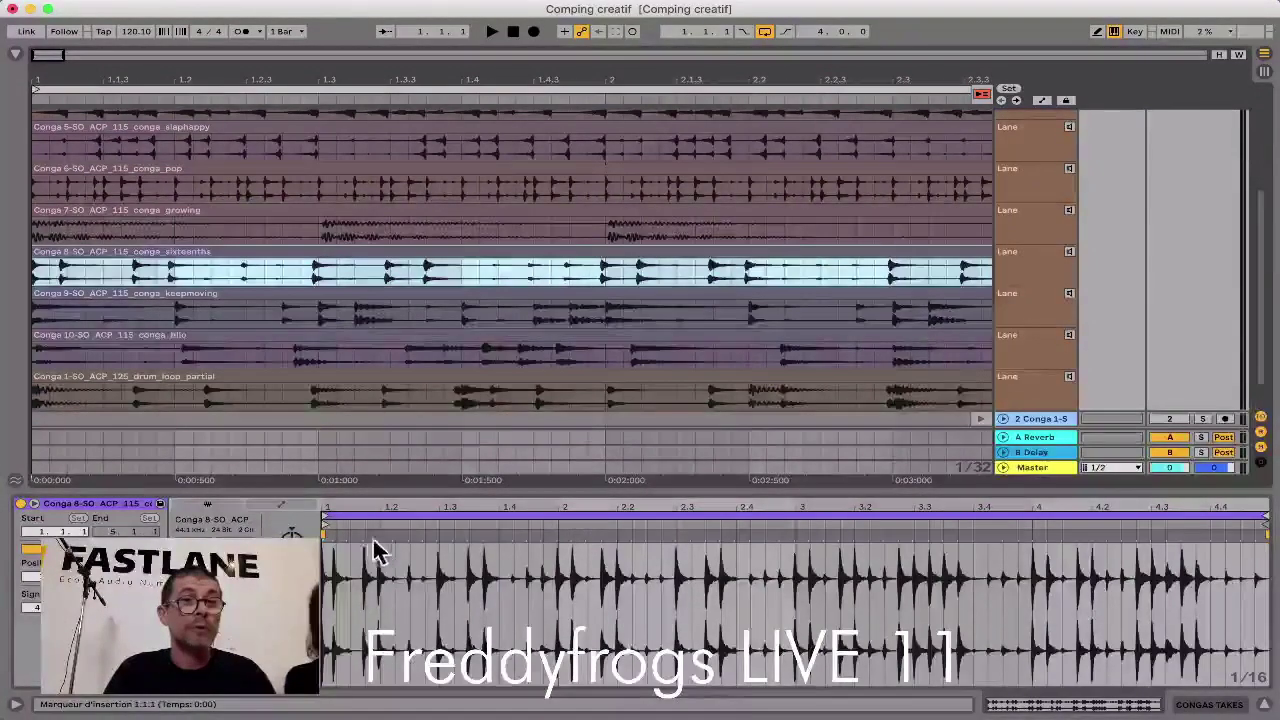
mouse_move(365, 533)
mouse_down()
mouse_move(451, 537)
mouse_move(394, 534)
mouse_up()
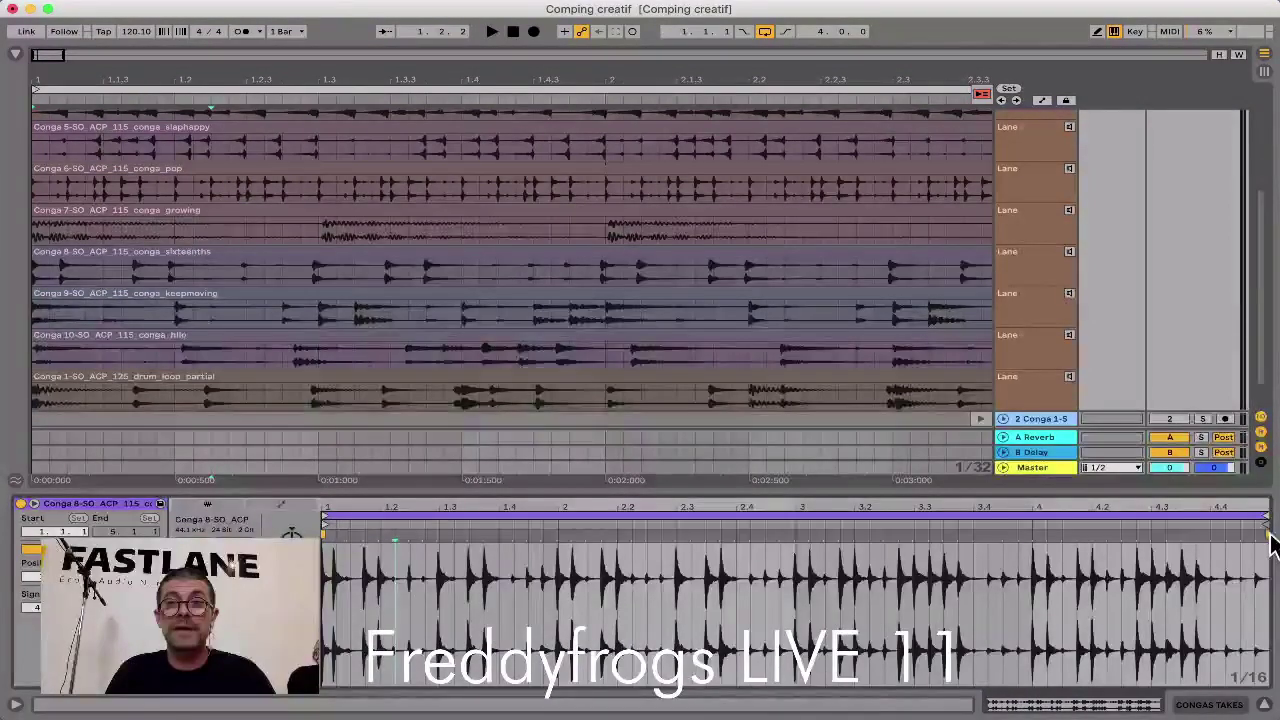
click(1269, 542)
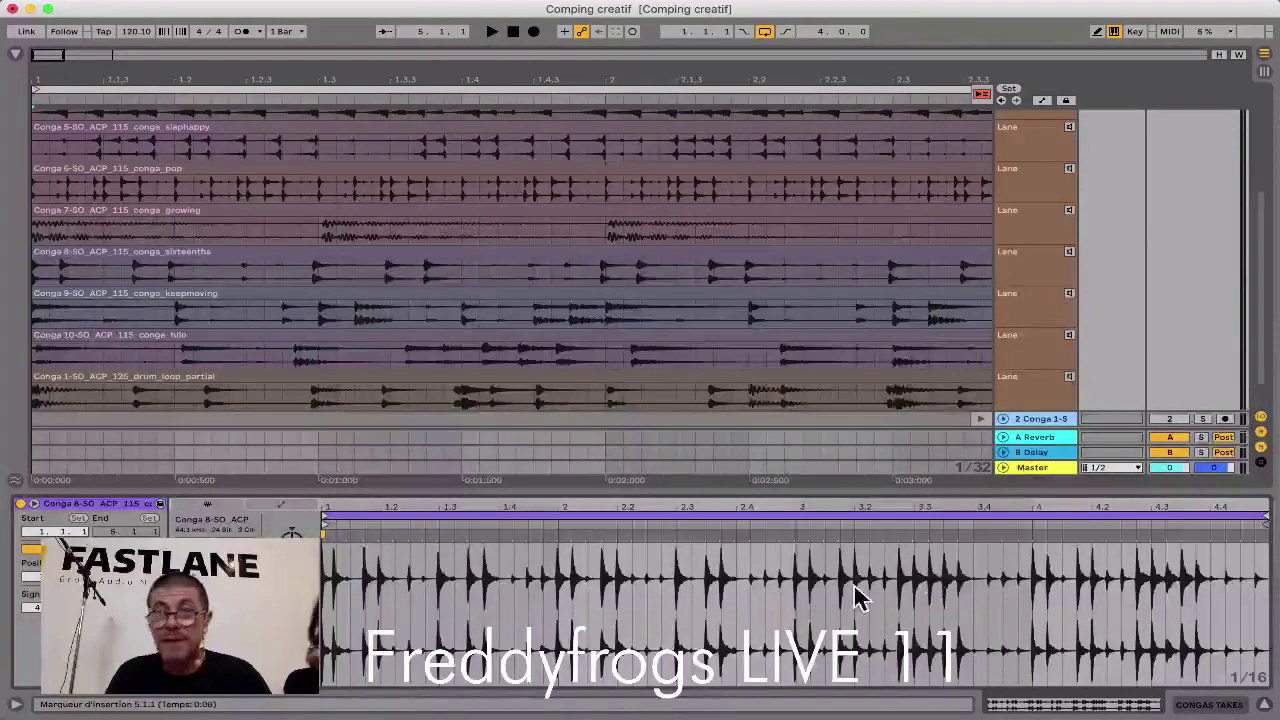
drag(480, 535, 395, 537)
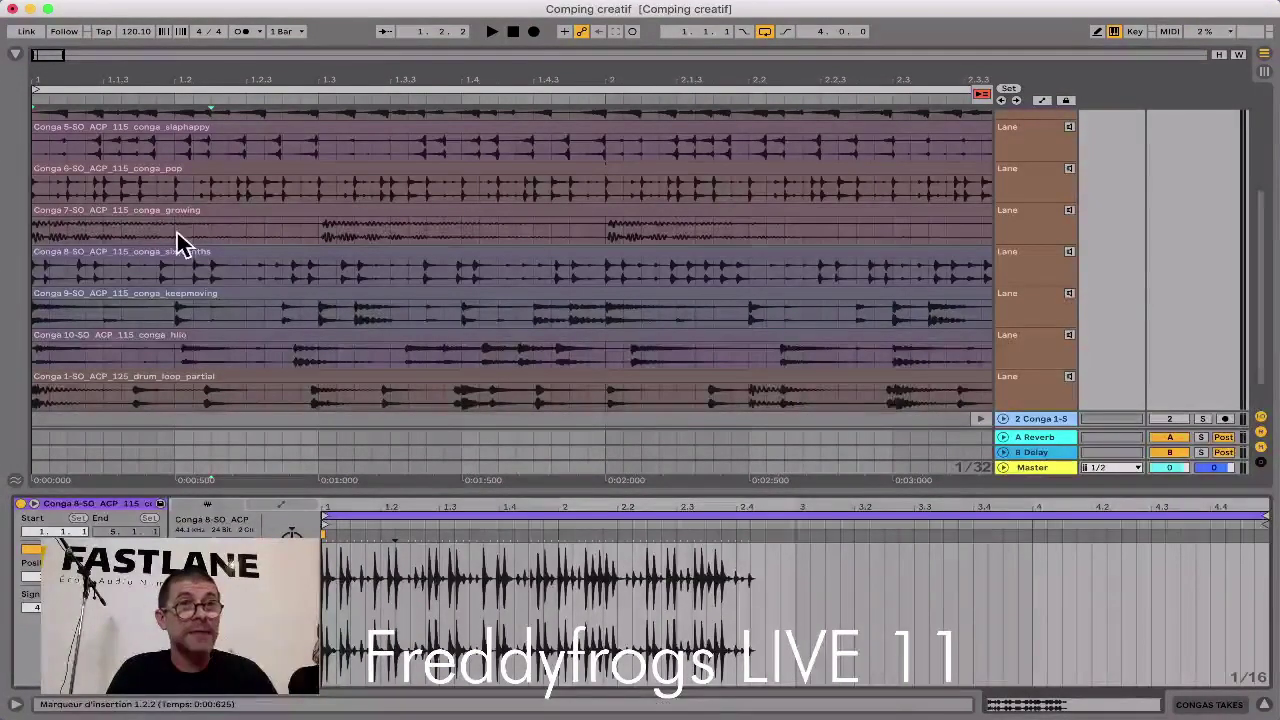
Step: Stretch the Conga 10 take to four times its length so the clip ends at 17.1.1
click(183, 336)
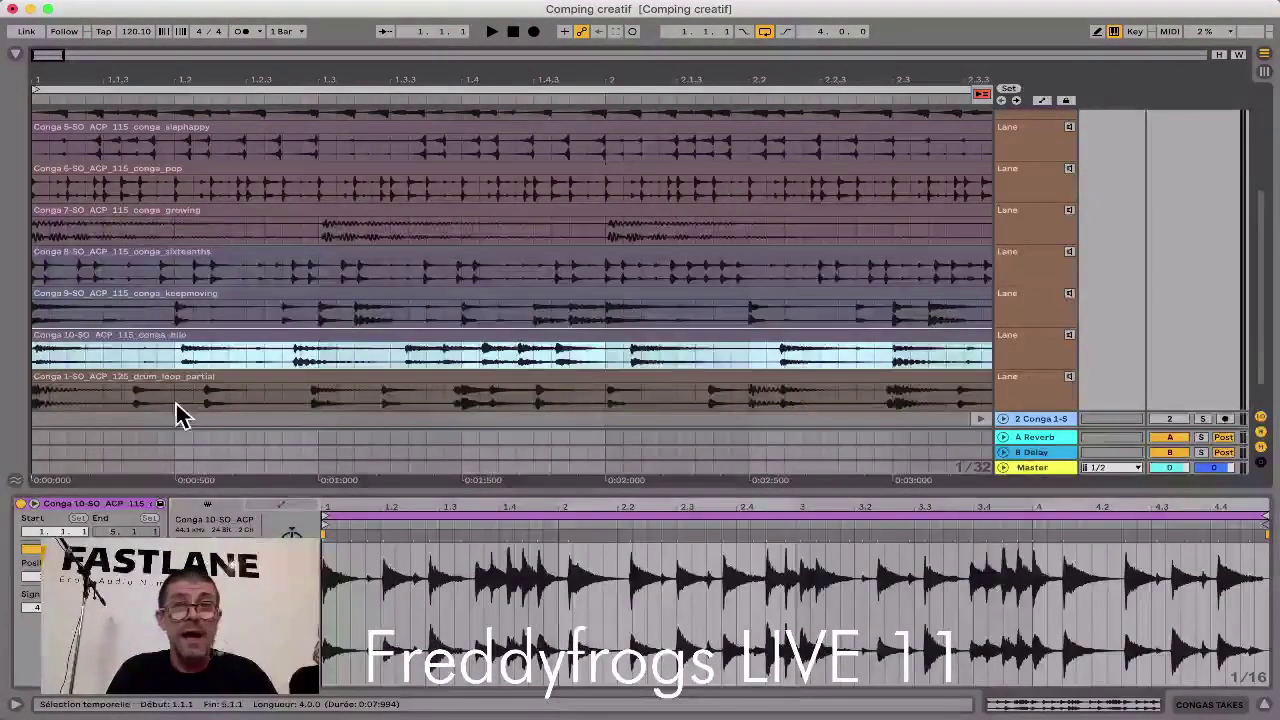
key(super+Tab)
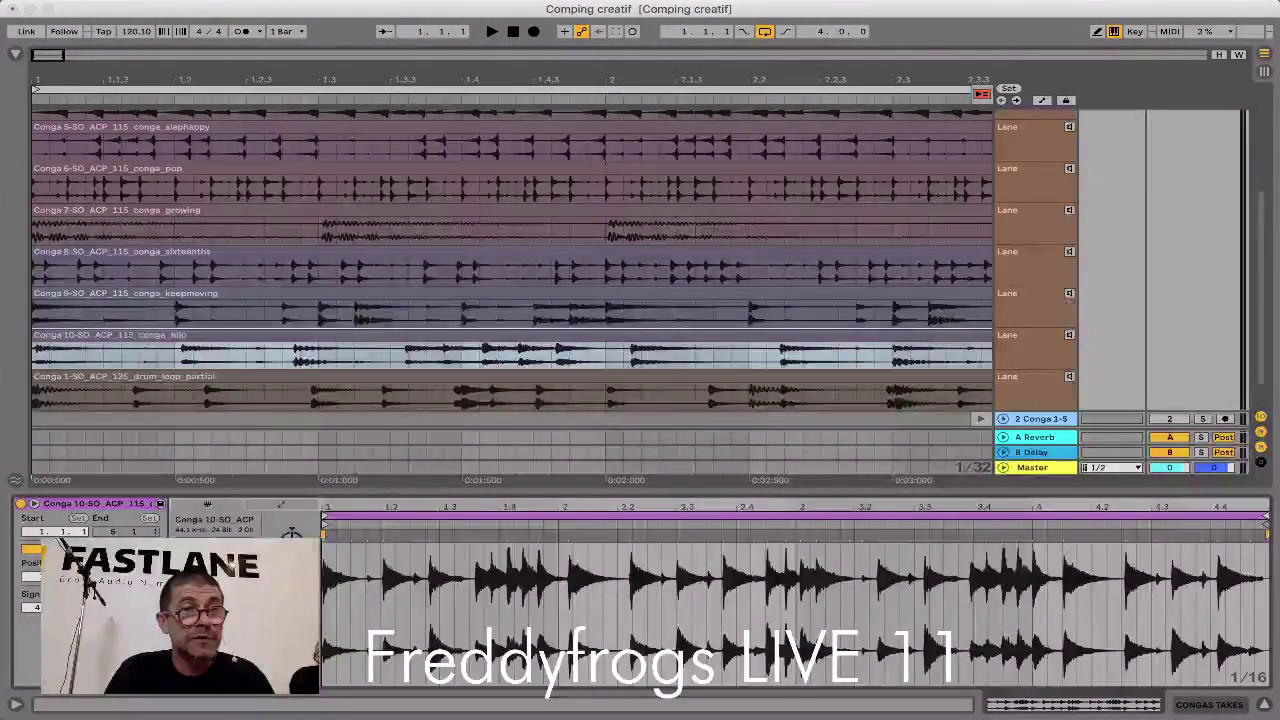
key(super+Tab)
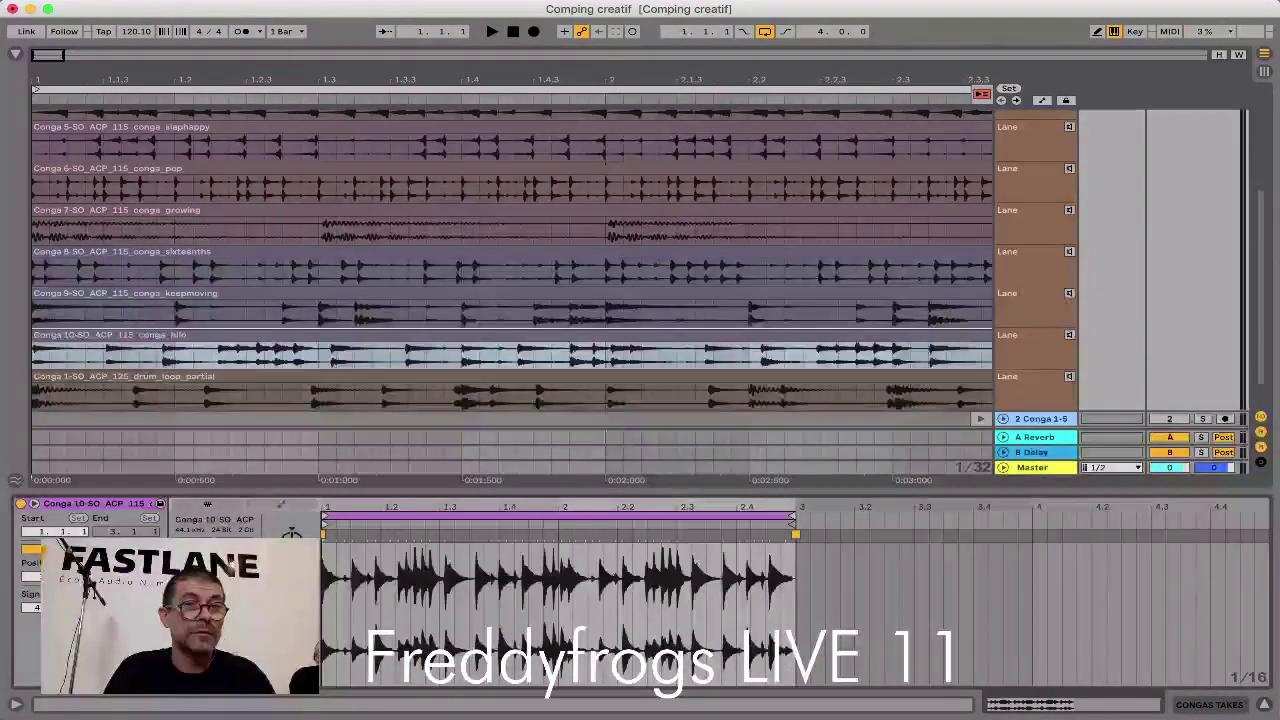
double_click(240, 582)
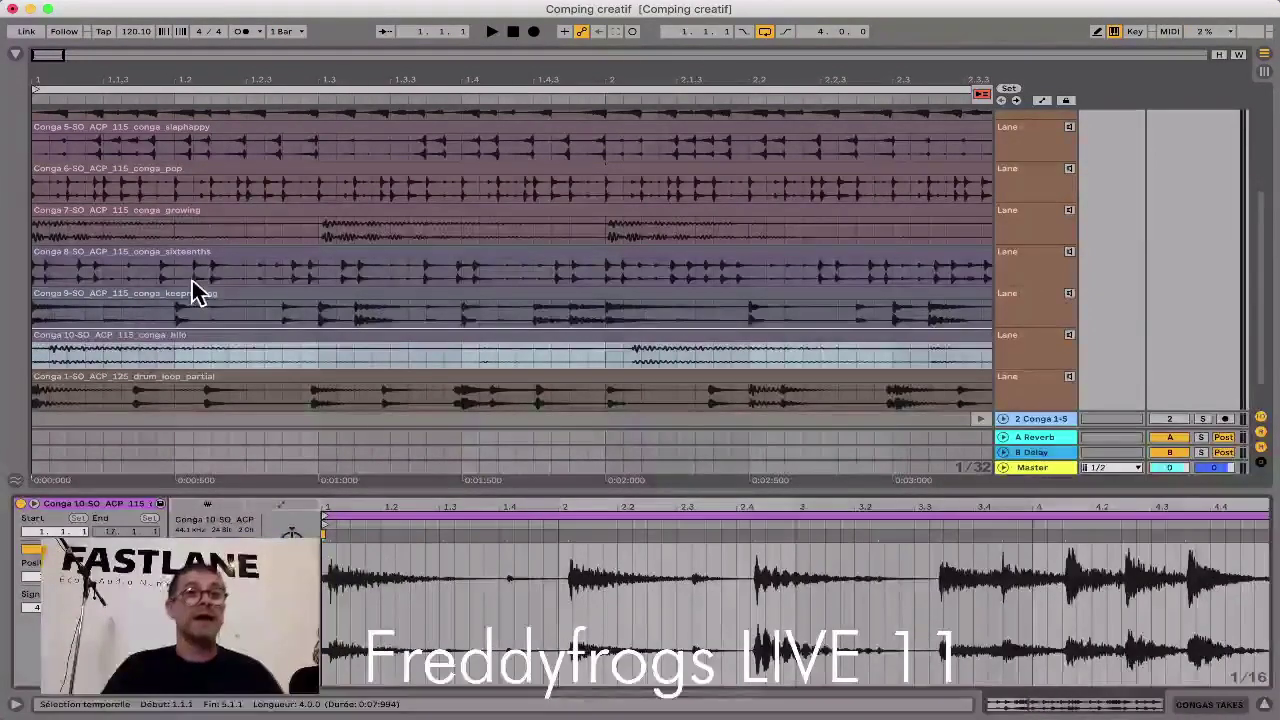
Step: Hide the clip detail view to show all the take lanes and turn on Draw Mode
scroll(194, 286, up, 5)
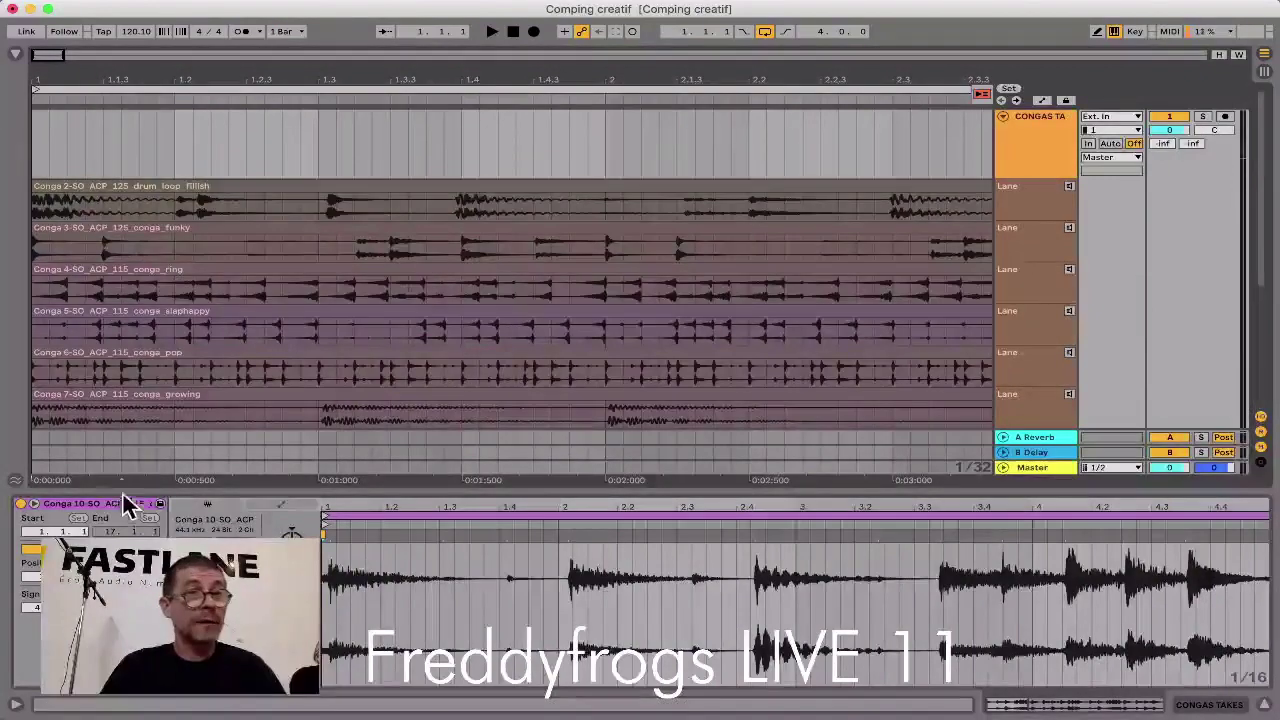
drag(120, 492, 127, 503)
key(v)
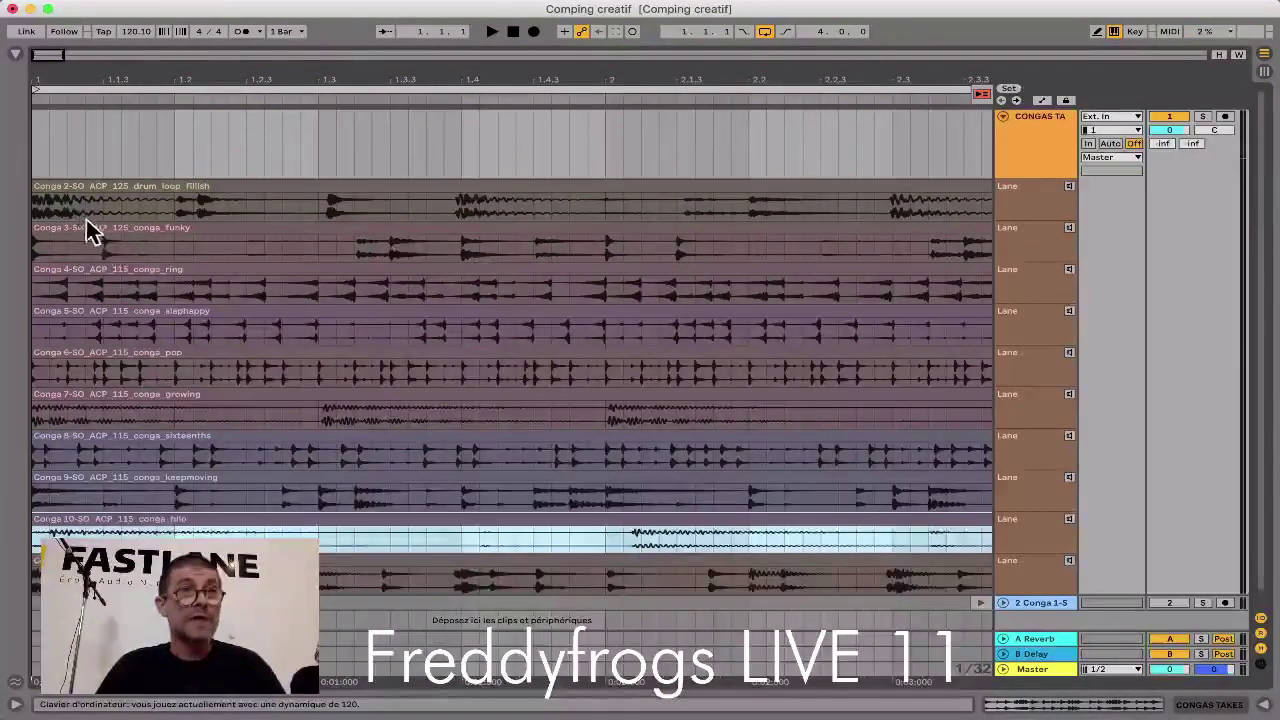
key(b)
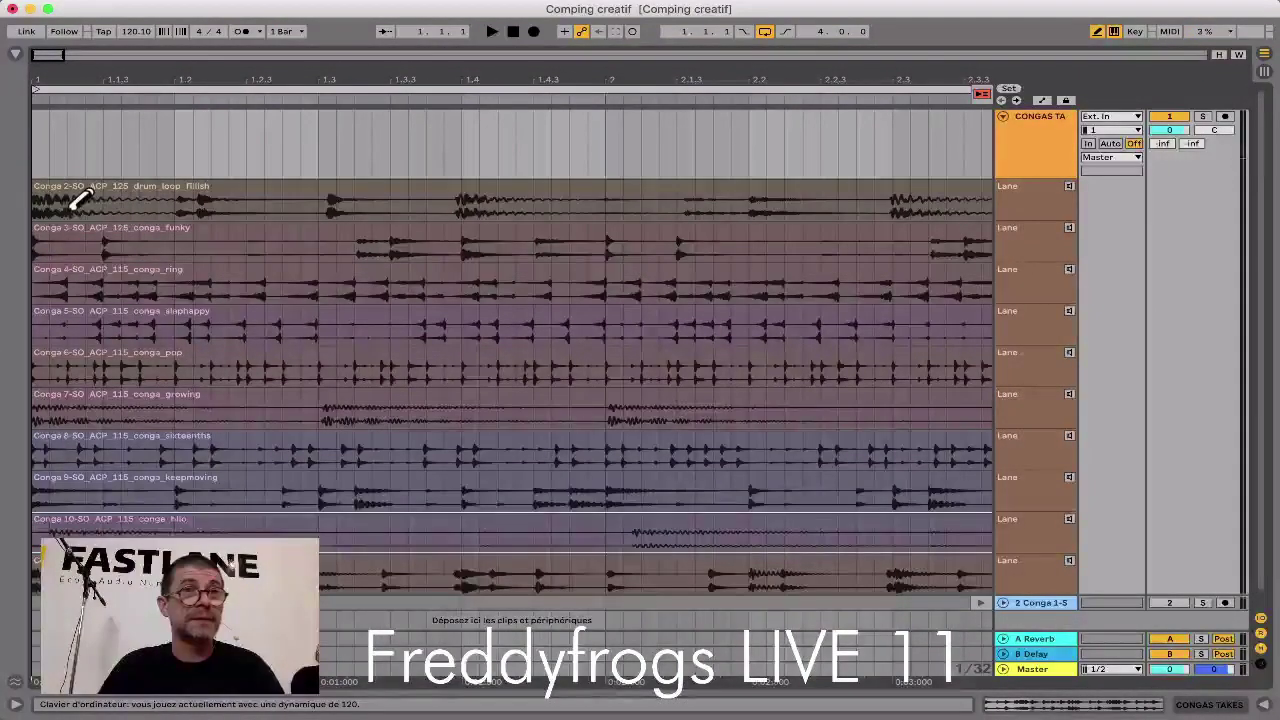
Step: Comp short slices of the first five conga lanes from 1.1.1 to 1.2.2, placing the fifth lane's slice just before 1.2
click(45, 207)
click(99, 245)
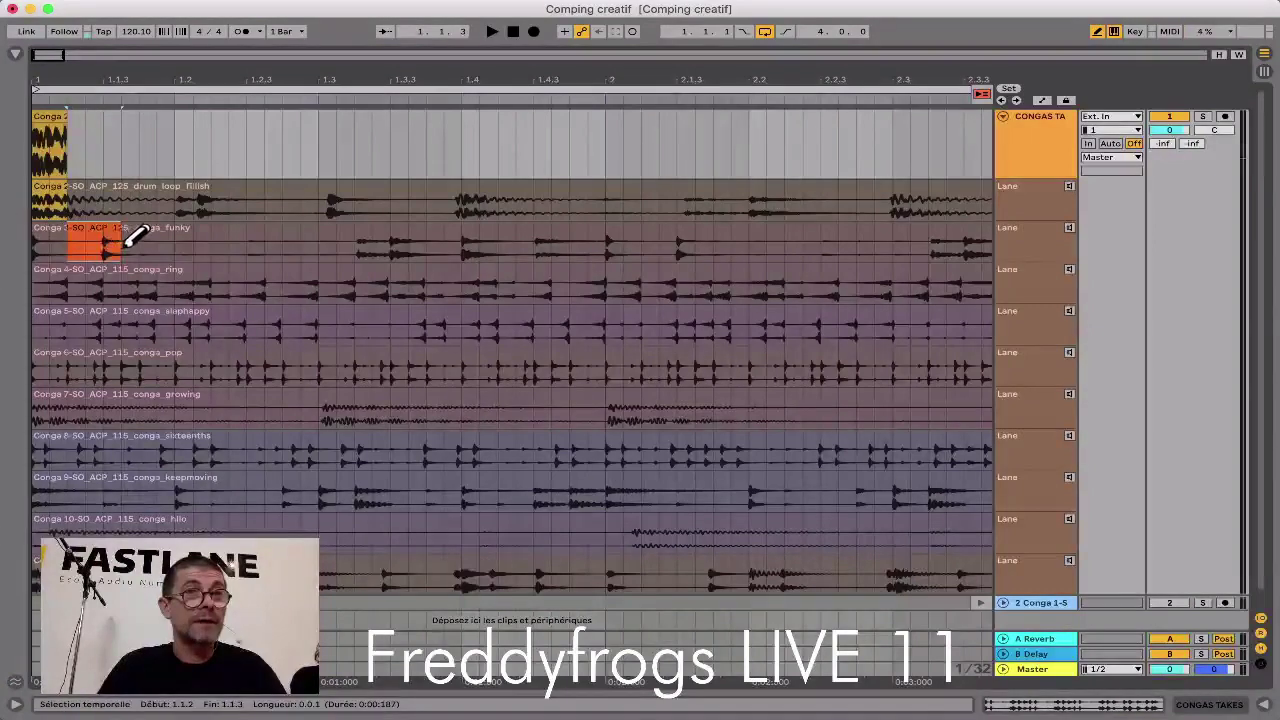
click(140, 276)
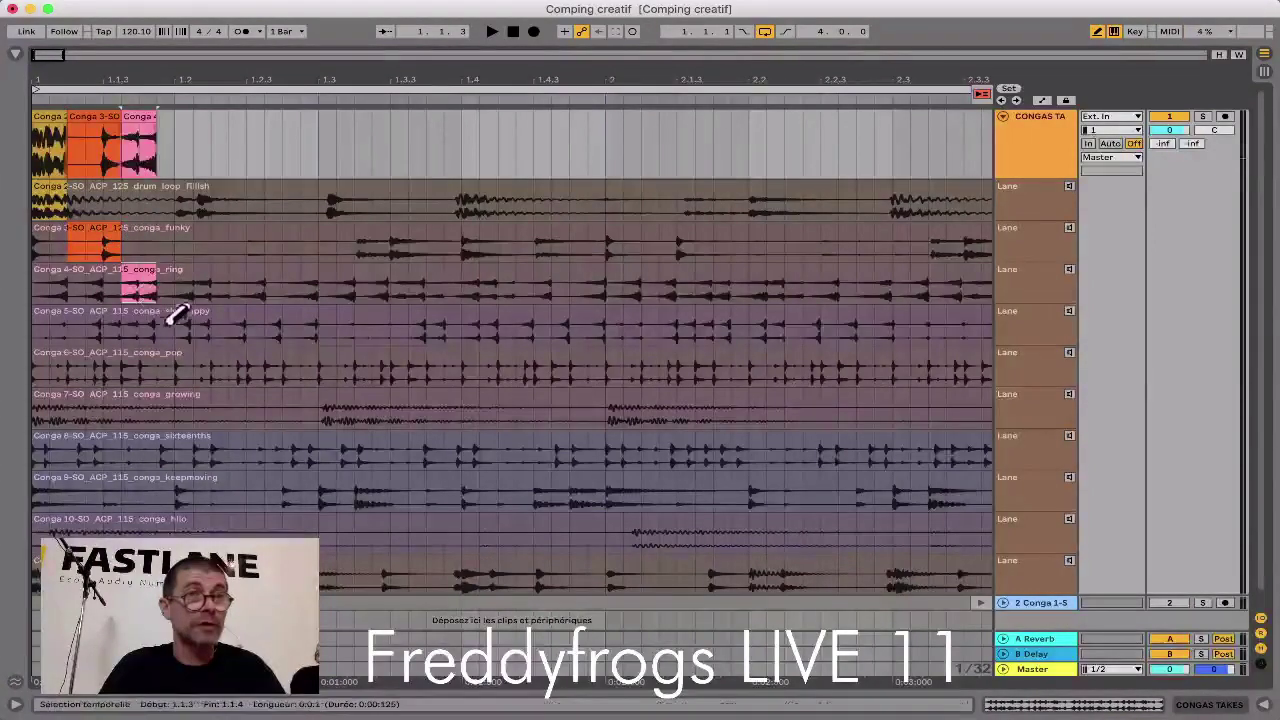
click(182, 322)
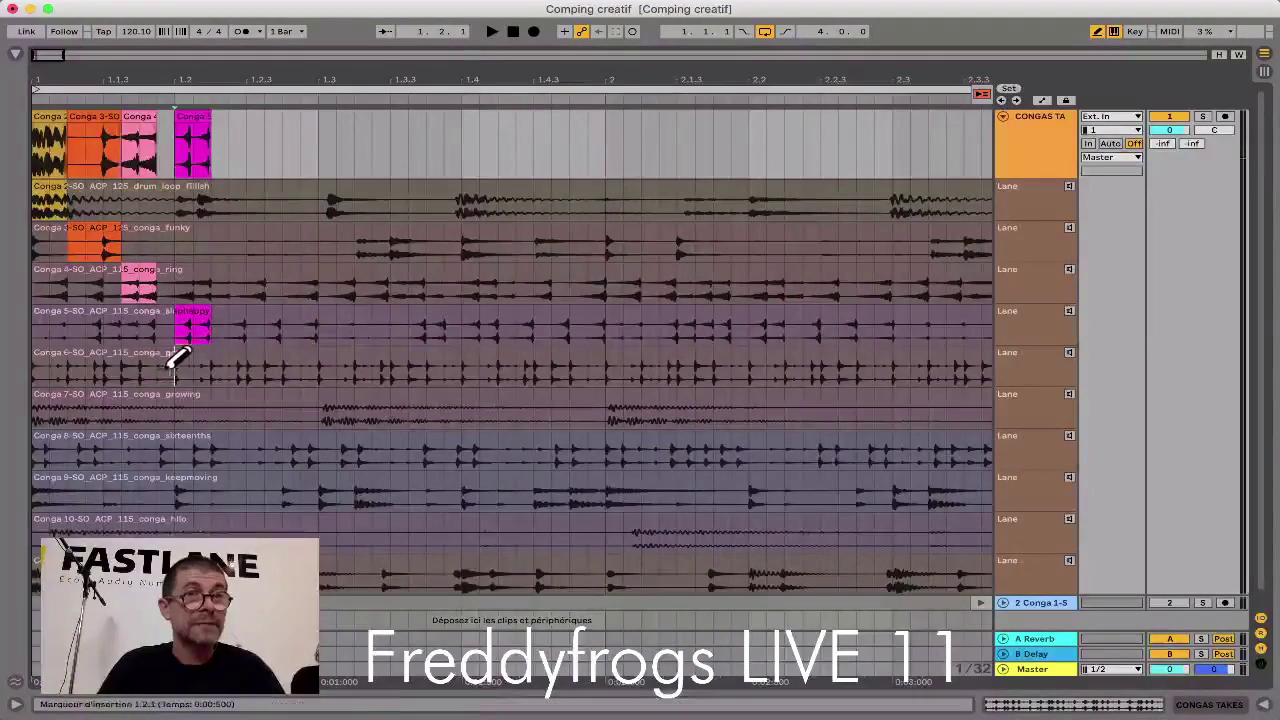
click(168, 364)
Step: Extend the comp from 1.2.2 past 1.3.2 with slices of the seventh, fifth, fourth, third and second conga lanes
click(220, 447)
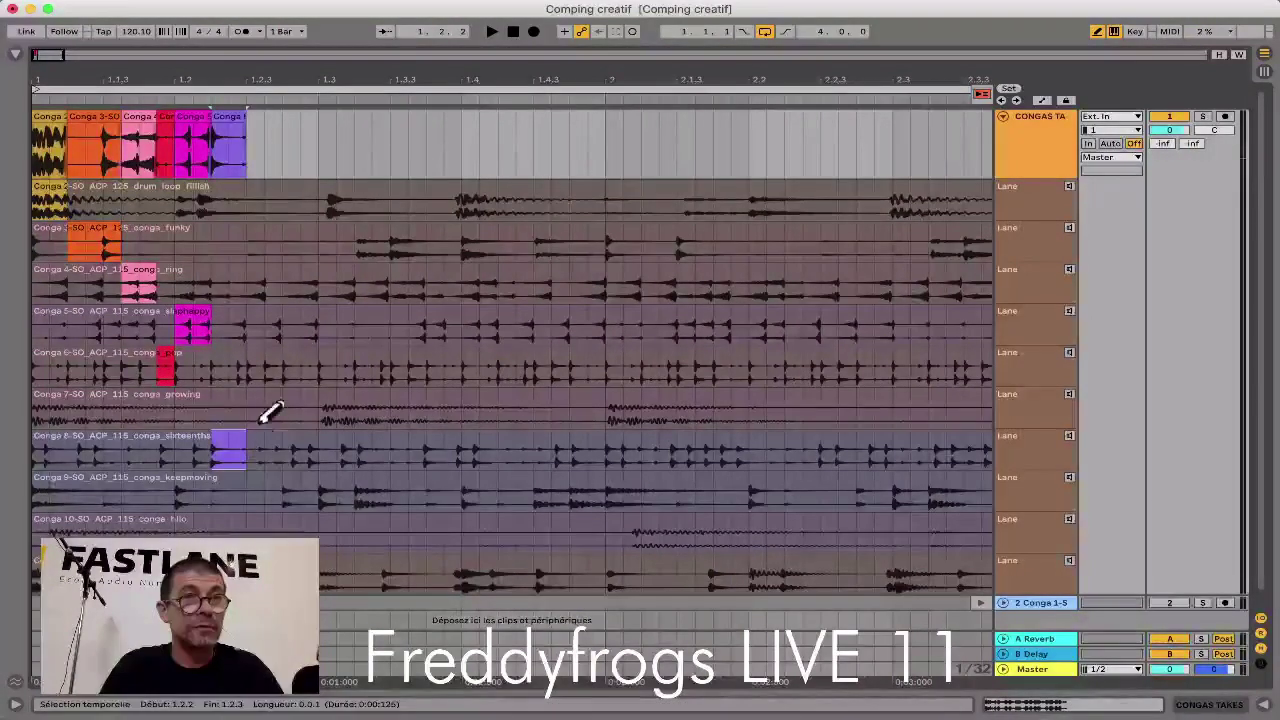
click(255, 366)
drag(266, 322, 316, 316)
click(324, 282)
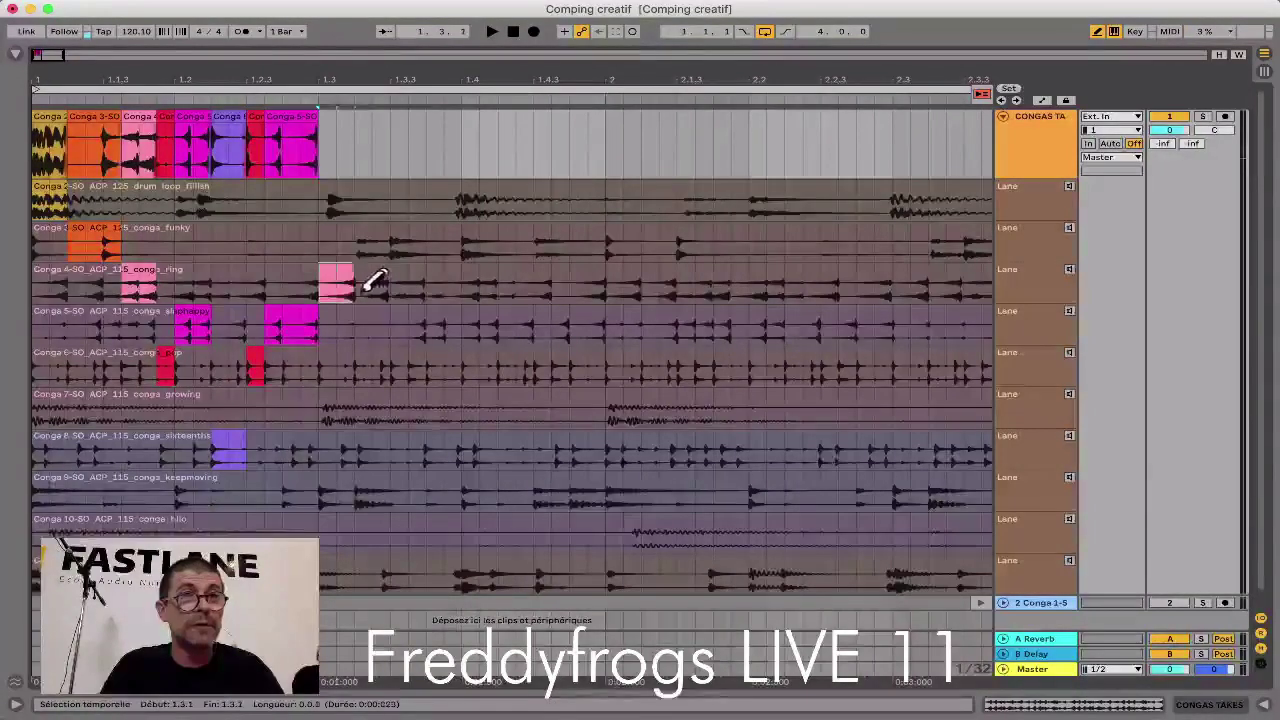
click(360, 246)
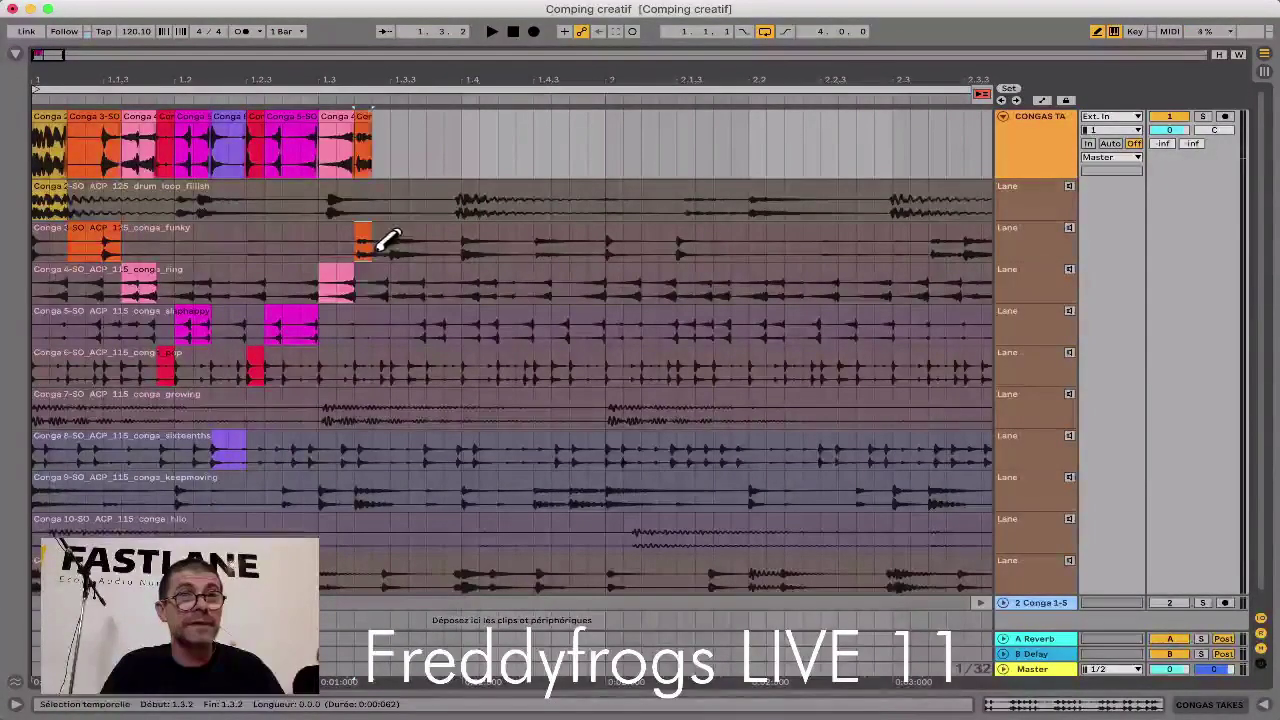
Step: Add a short Conga 2 slice to the comp at 1.3.1 and play the comp from the start
click(328, 198)
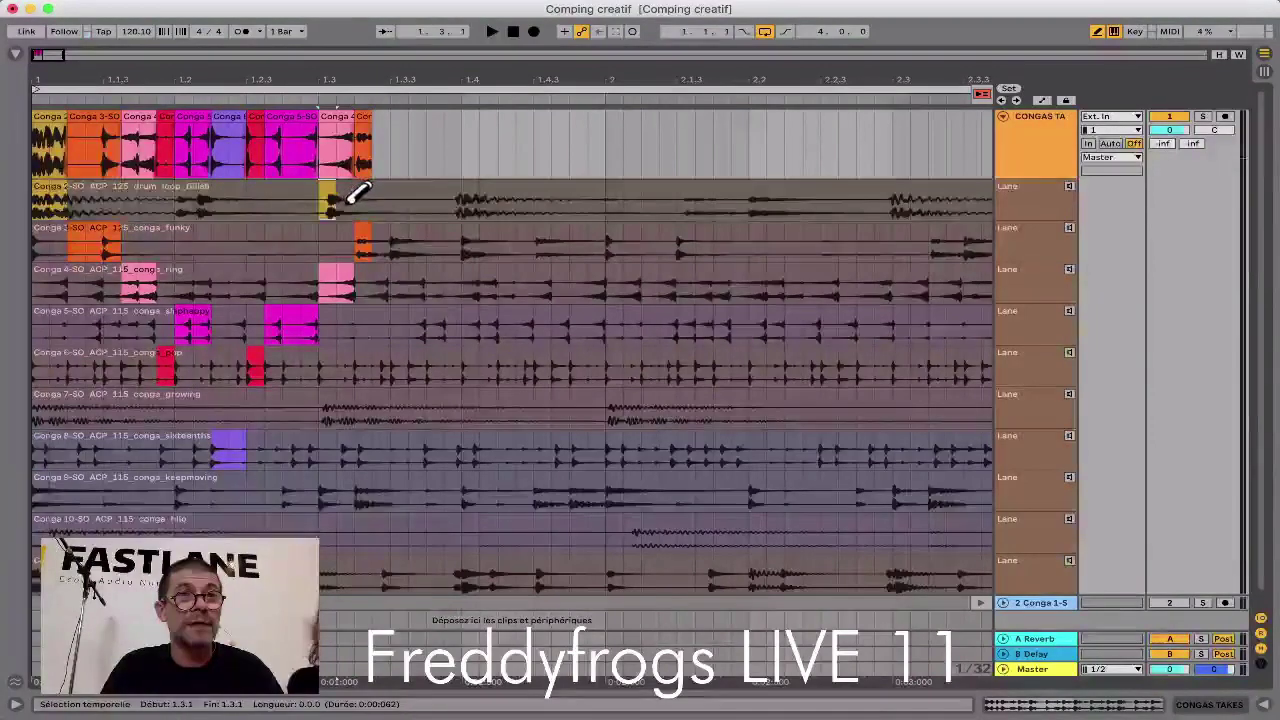
click(212, 89)
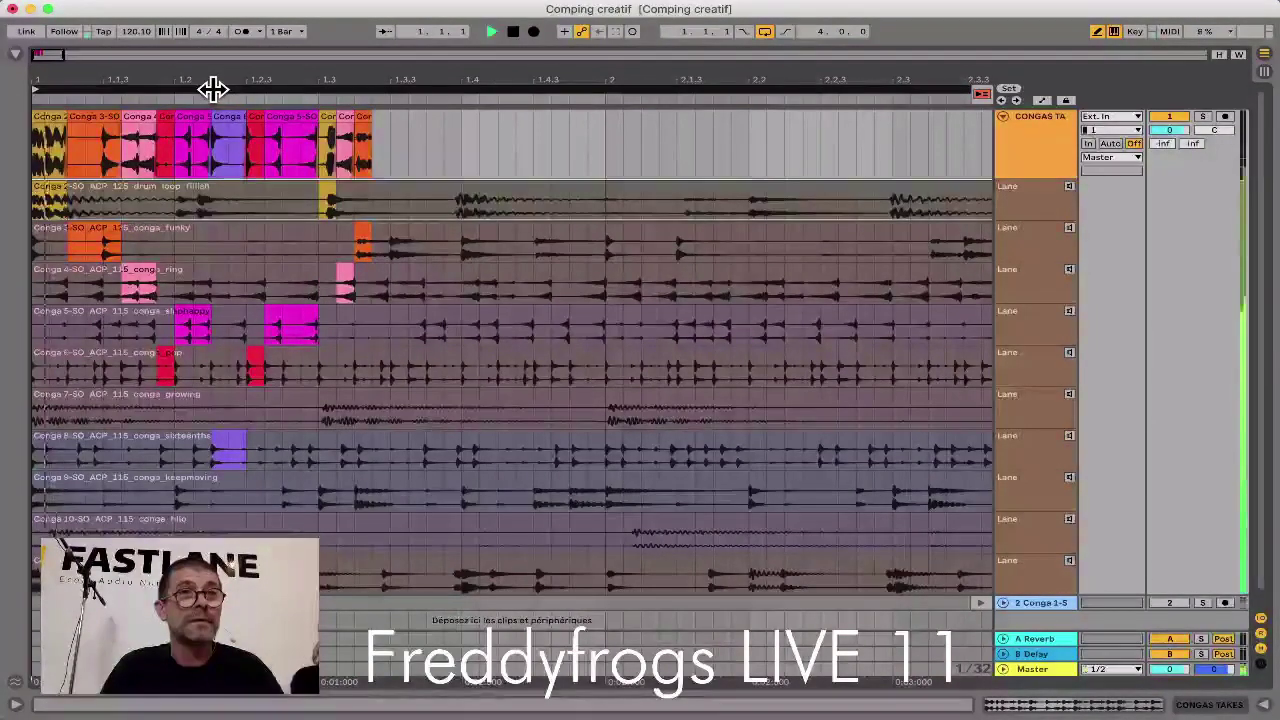
click(212, 89)
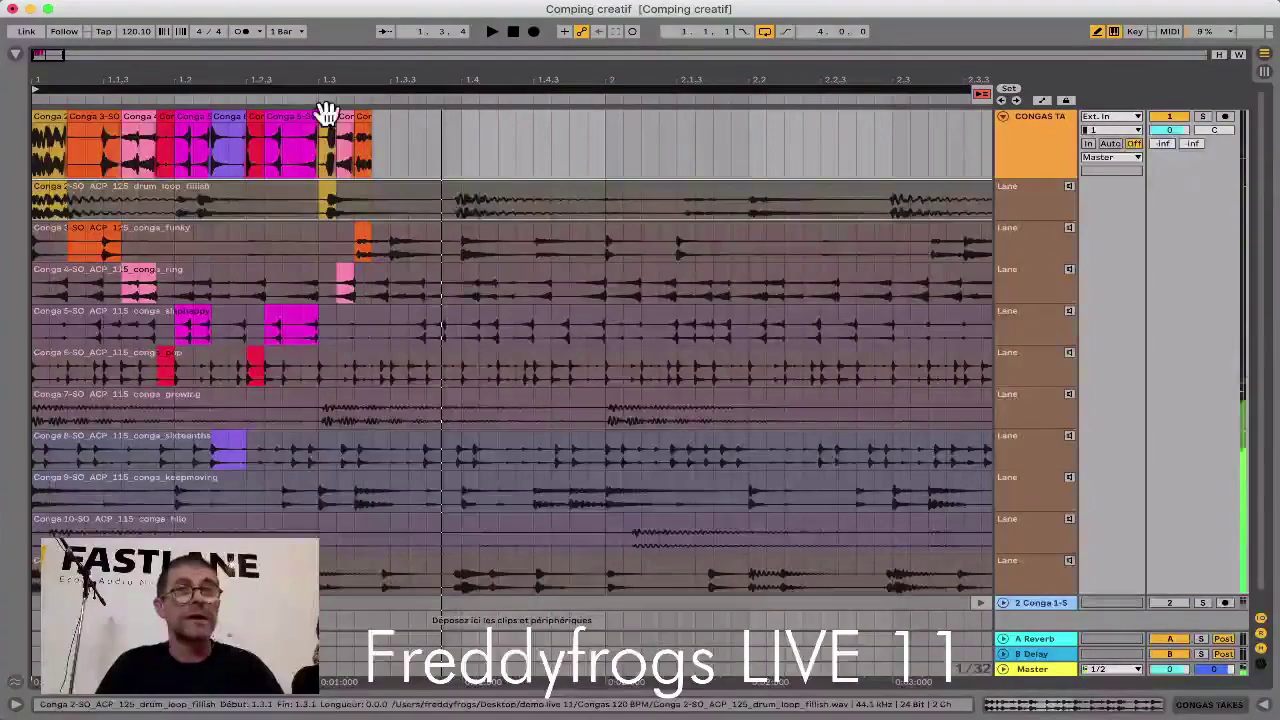
key(space)
Step: Comp from 1.3.3 up to bar 2 with consecutive slices of the Conga 3, Conga 5, Conga 7, Conga 8 and Conga 1 lanes
drag(391, 243, 426, 249)
drag(480, 307, 428, 322)
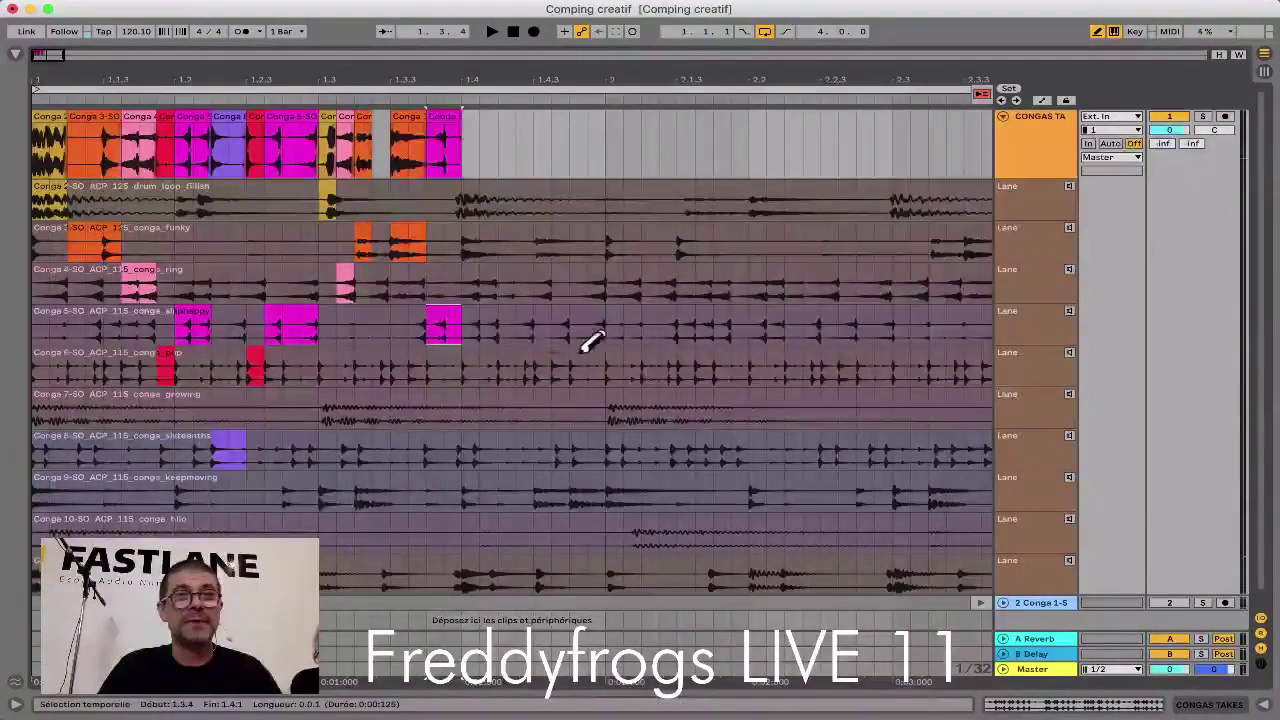
drag(586, 345, 517, 362)
drag(477, 403, 516, 448)
click(552, 575)
drag(592, 582, 623, 582)
Step: Continue the comp from bar 2 with slices of the Conga 5, Conga 8 and Conga 6 lanes, stopping just before 2.2
drag(625, 533, 706, 534)
drag(624, 444, 695, 443)
mouse_move(695, 368)
mouse_down()
mouse_move(743, 363)
mouse_move(731, 365)
mouse_up()
click(612, 303)
drag(608, 305, 634, 294)
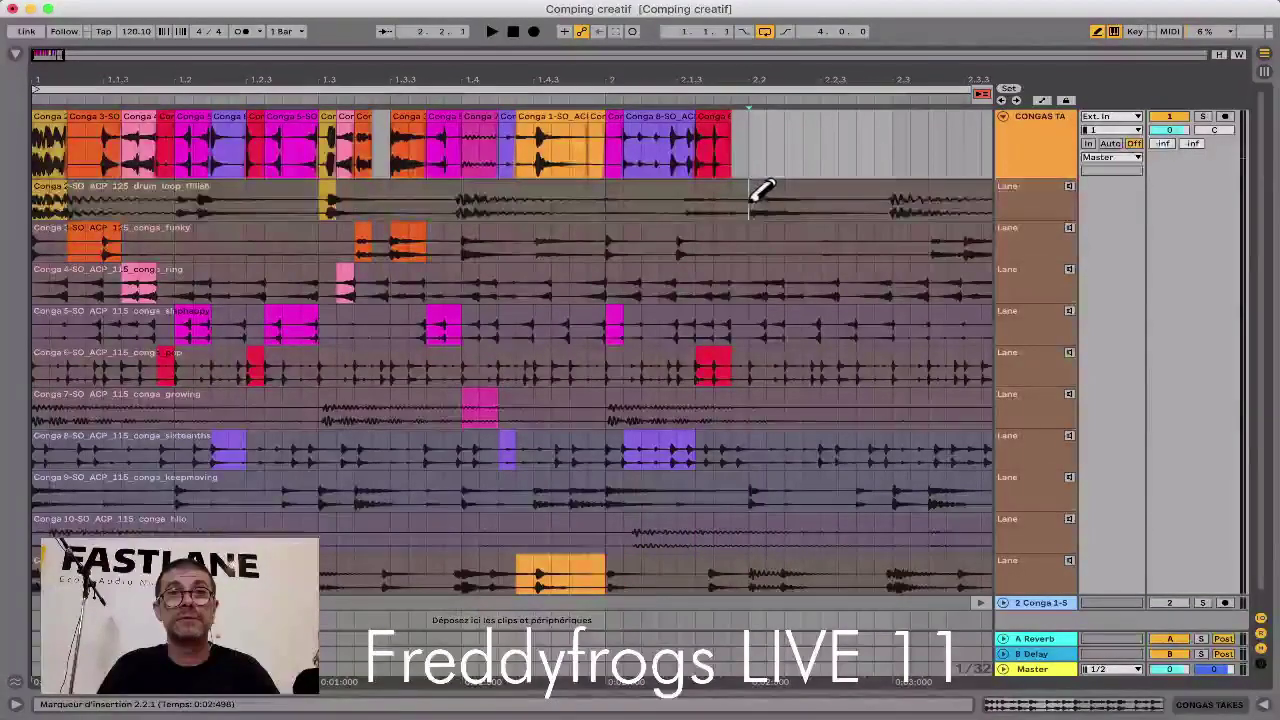
Step: Extend the comp to 2.3.3 with Conga 2, Conga 4, Conga 6, Conga 8 and Conga 9 slices, and play it back
drag(760, 191, 697, 200)
drag(749, 290, 820, 290)
drag(820, 350, 893, 350)
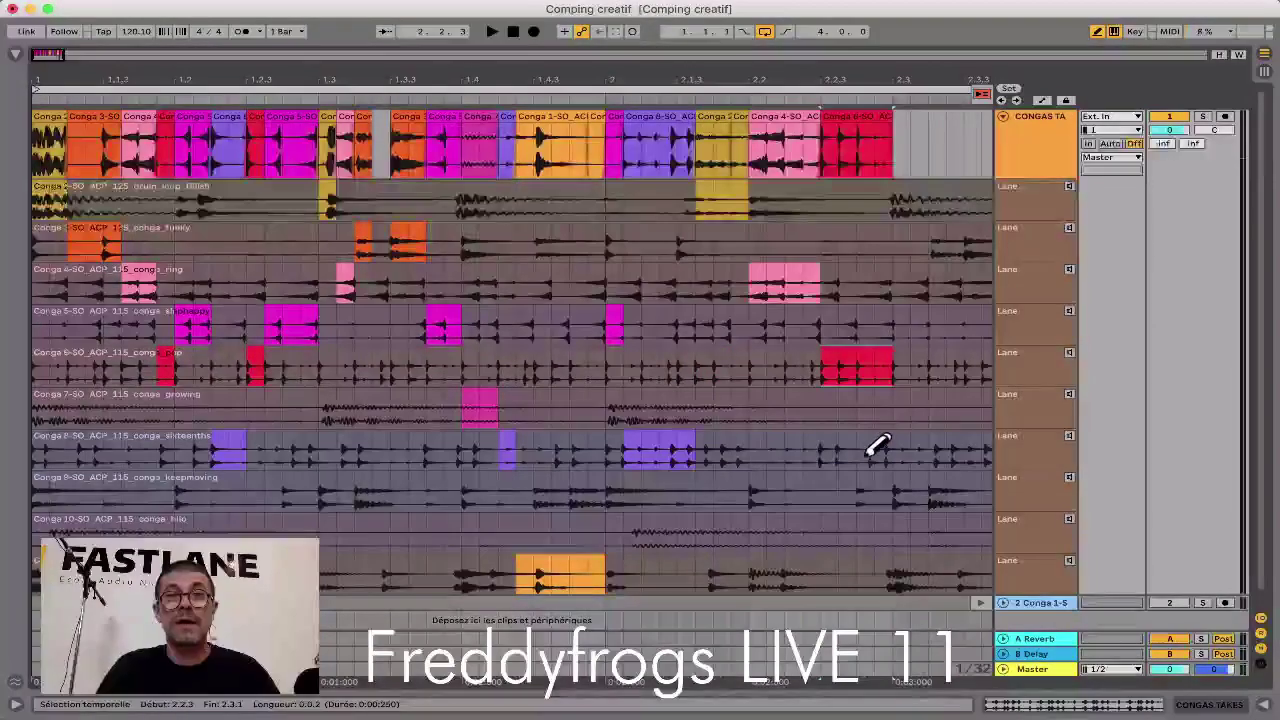
mouse_move(894, 452)
mouse_down()
mouse_move(952, 452)
mouse_move(964, 491)
mouse_up()
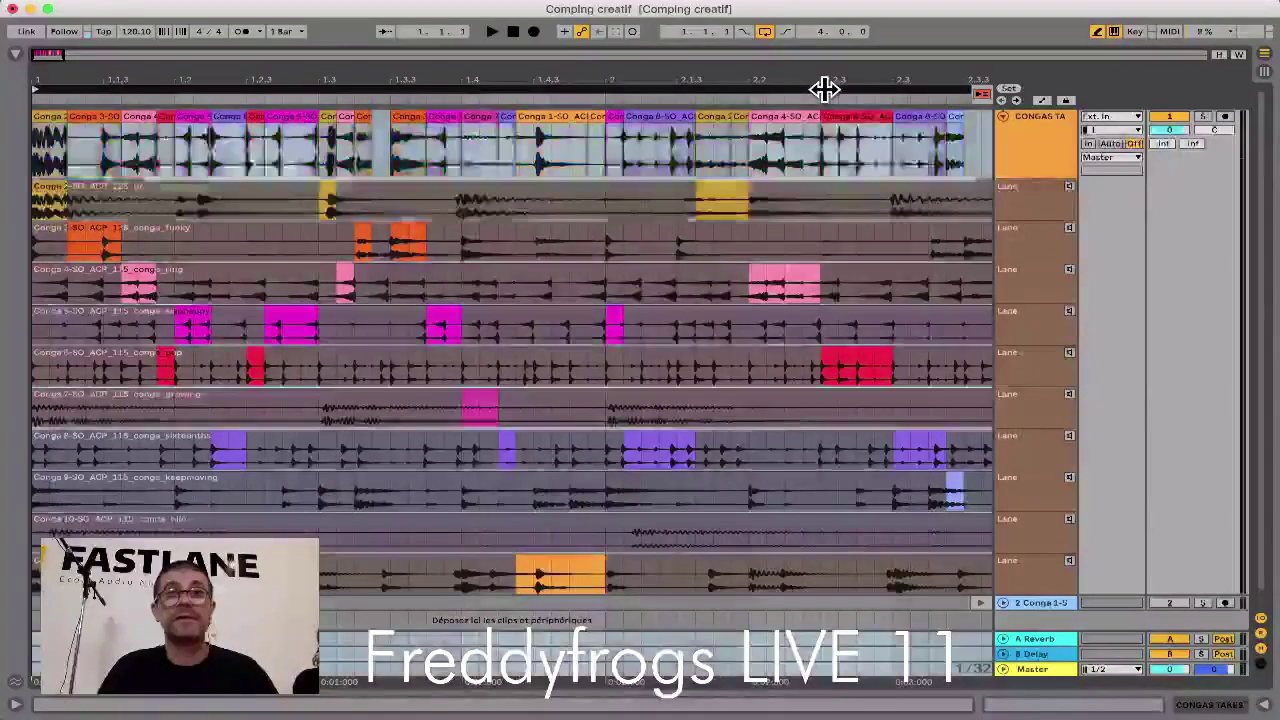
key(space)
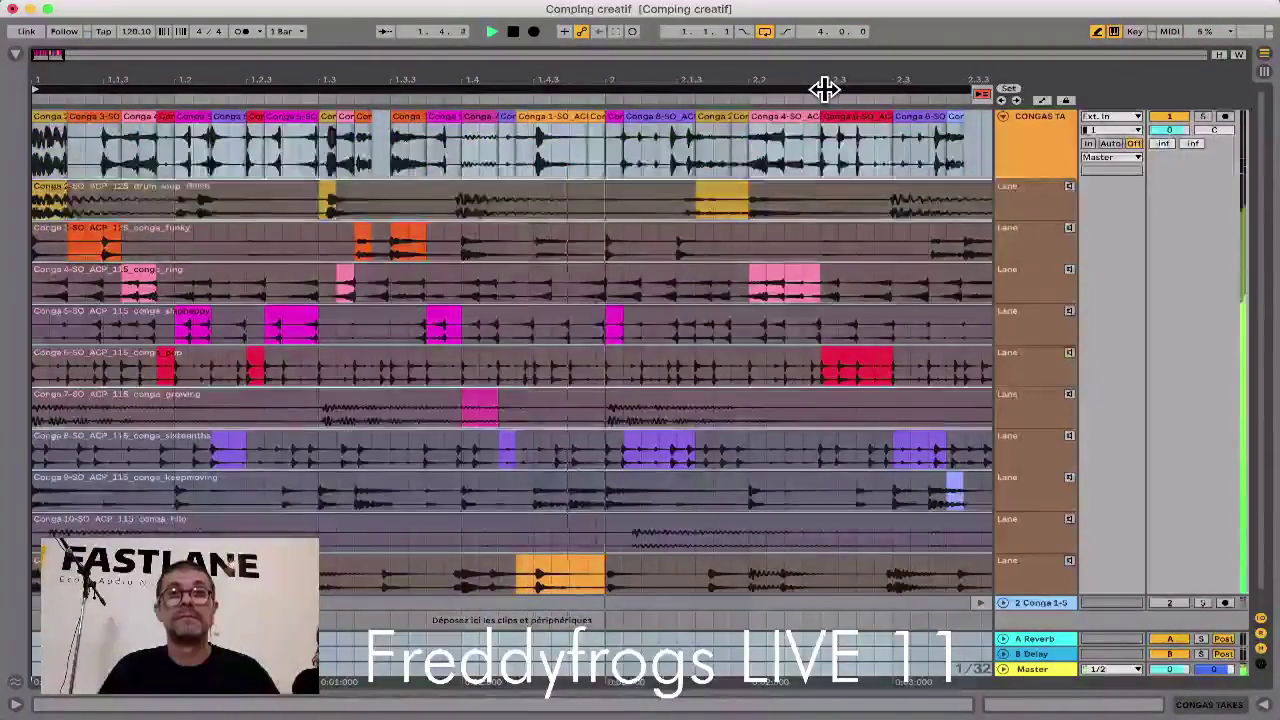
key(space)
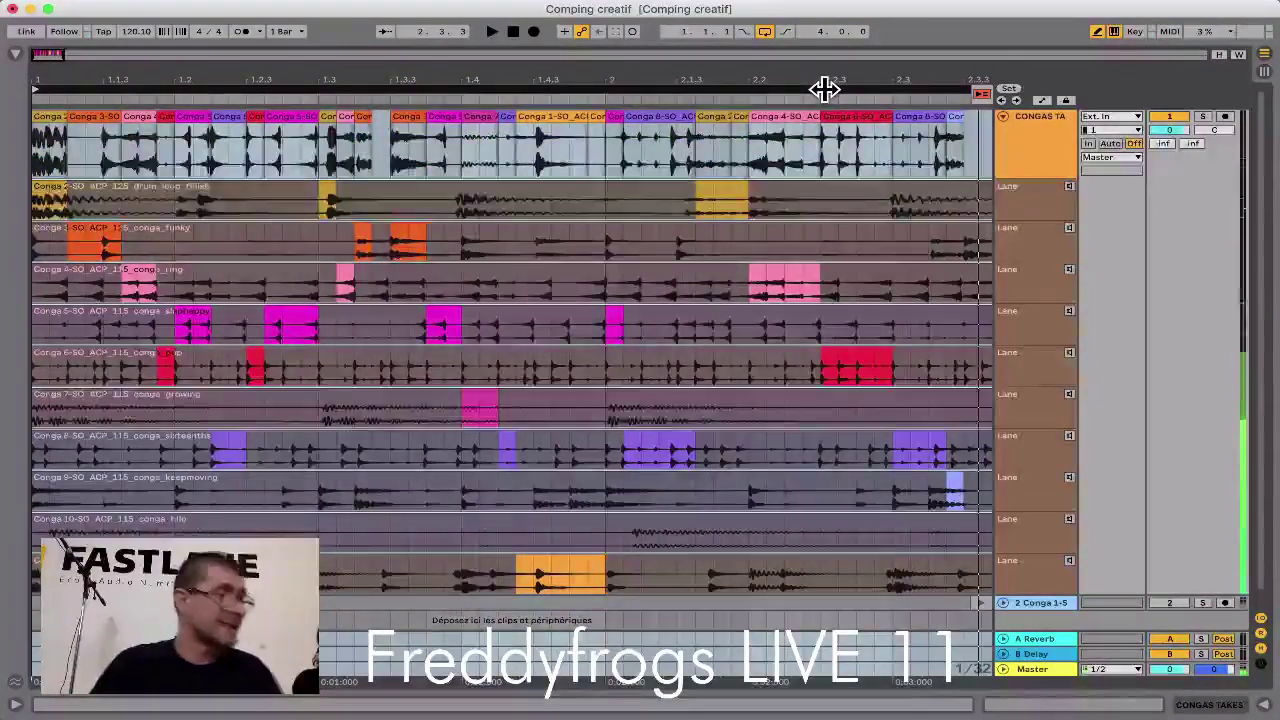
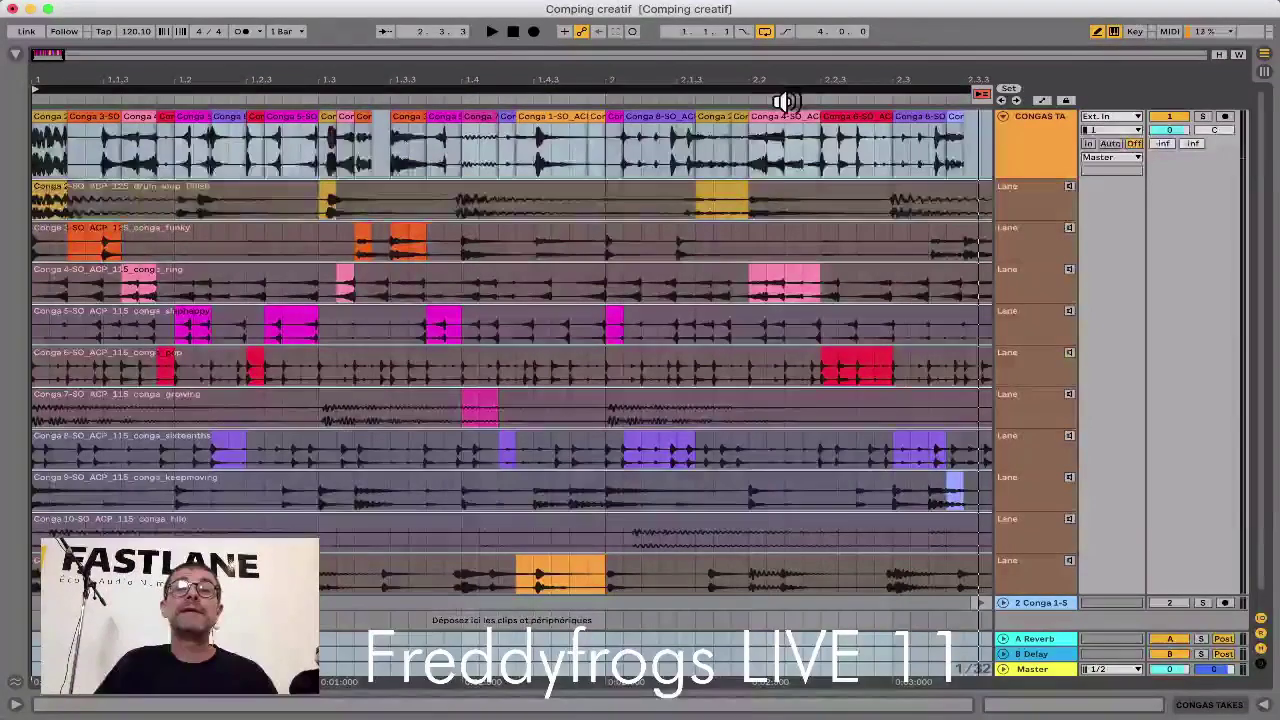
Step: Comp one-beat slices of the Conga 2 to Conga 6 lanes from 2.4.1 to 4.1.1, plus a Conga 7 slice up to 4.1.3
mouse_move(761, 75)
mouse_down()
mouse_move(761, 30)
mouse_move(163, 69)
mouse_up()
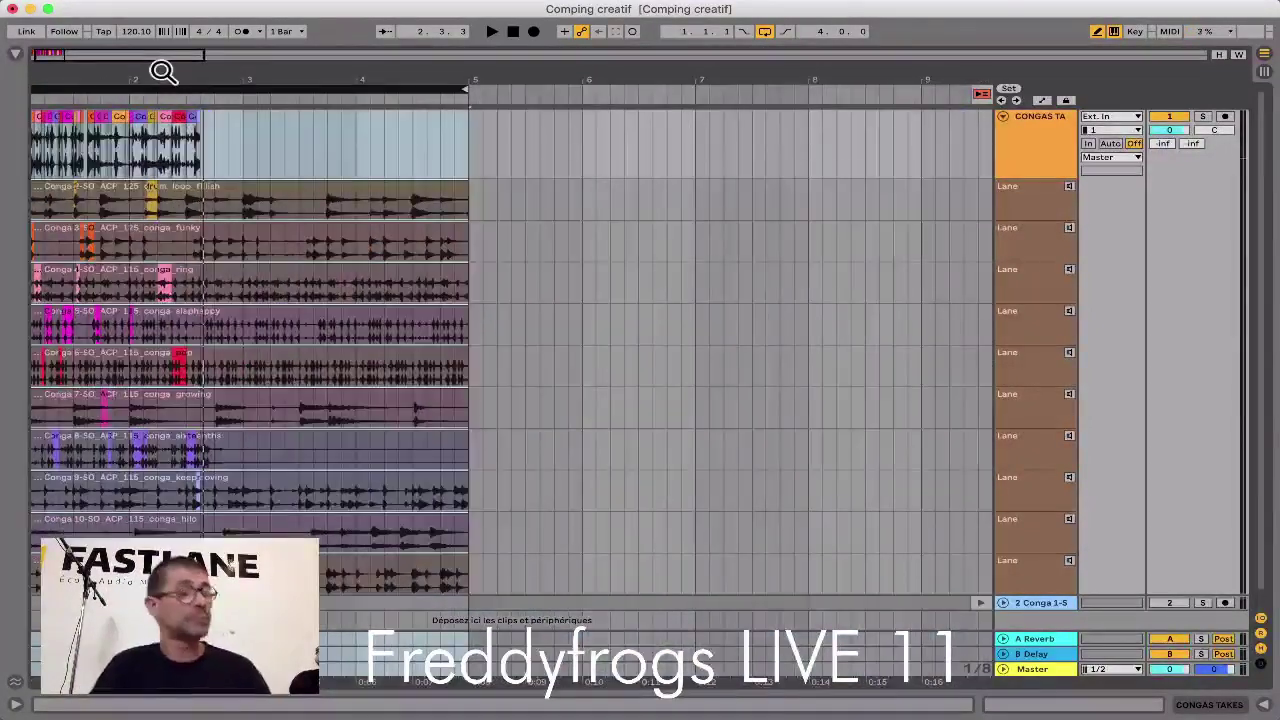
drag(216, 191, 247, 191)
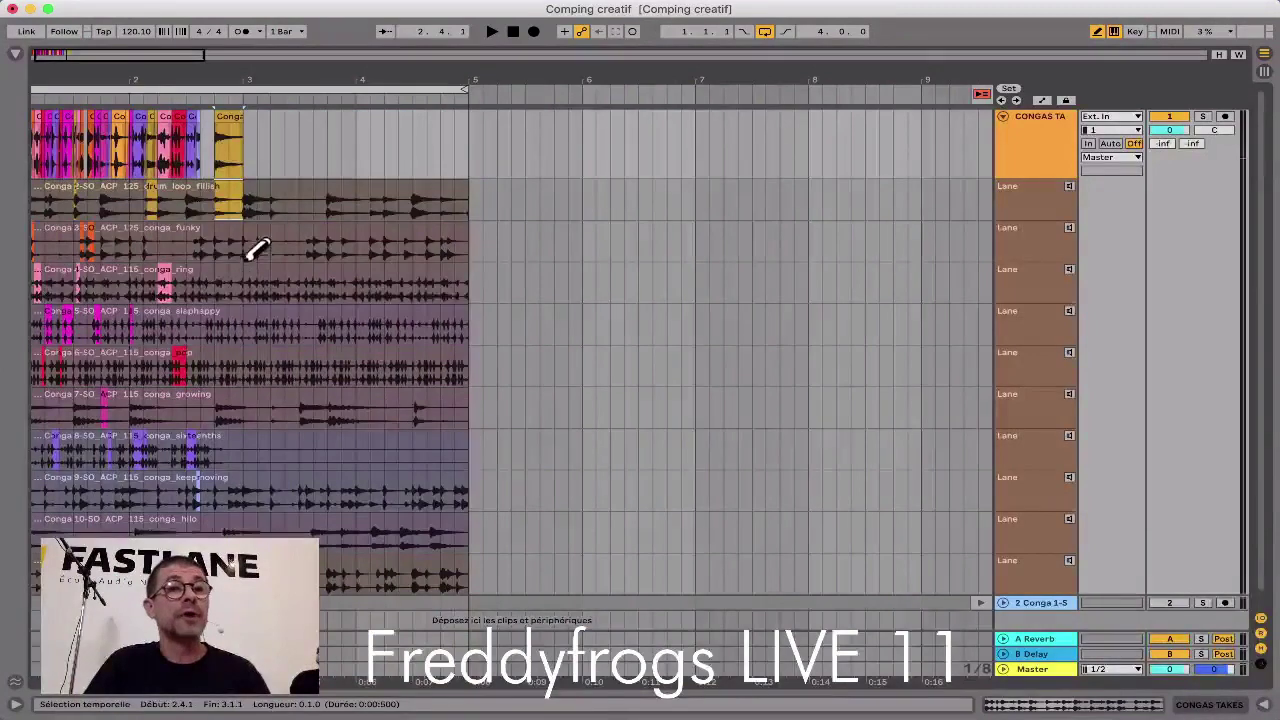
mouse_move(247, 255)
mouse_down()
mouse_move(276, 255)
mouse_move(300, 276)
mouse_move(336, 356)
mouse_move(354, 358)
mouse_move(359, 406)
mouse_up()
click(371, 405)
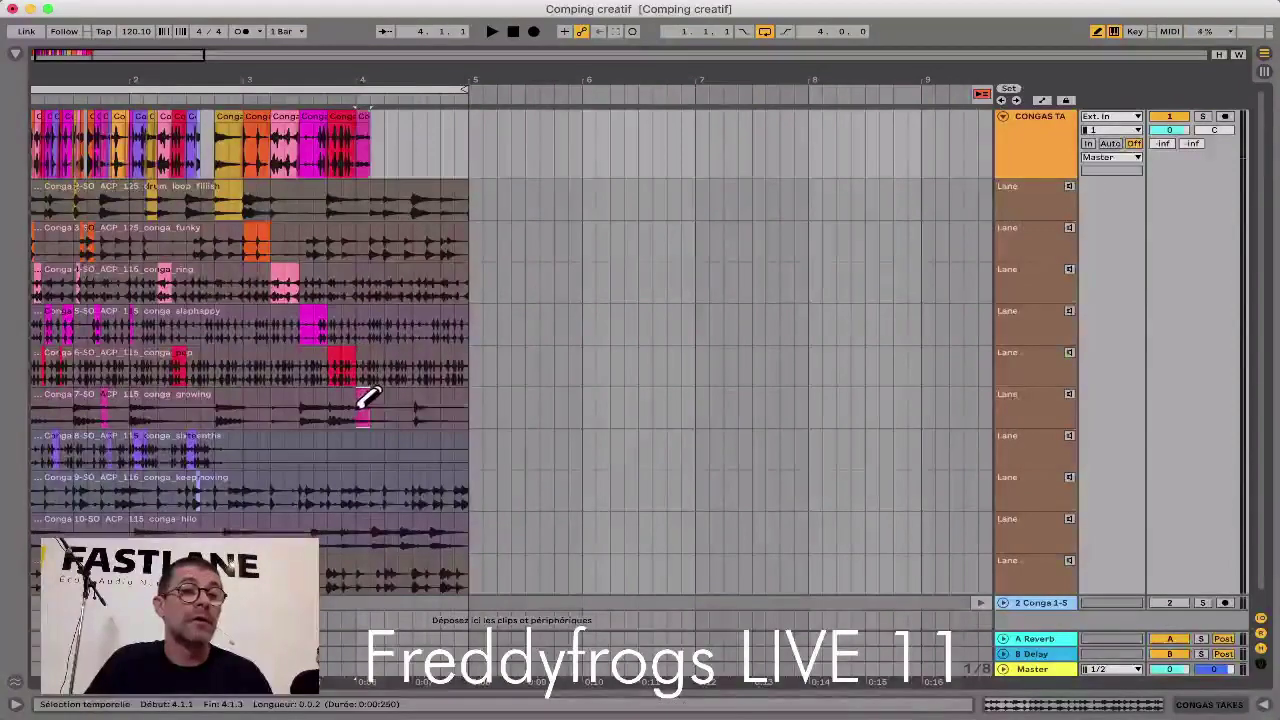
Step: Complete the comp from 4.1.3 to 5.1.1 with Conga 8, Conga 9, Conga 10 and Conga 1 slices, and play it from the start
mouse_move(373, 459)
mouse_down()
mouse_move(414, 523)
mouse_move(440, 528)
mouse_up()
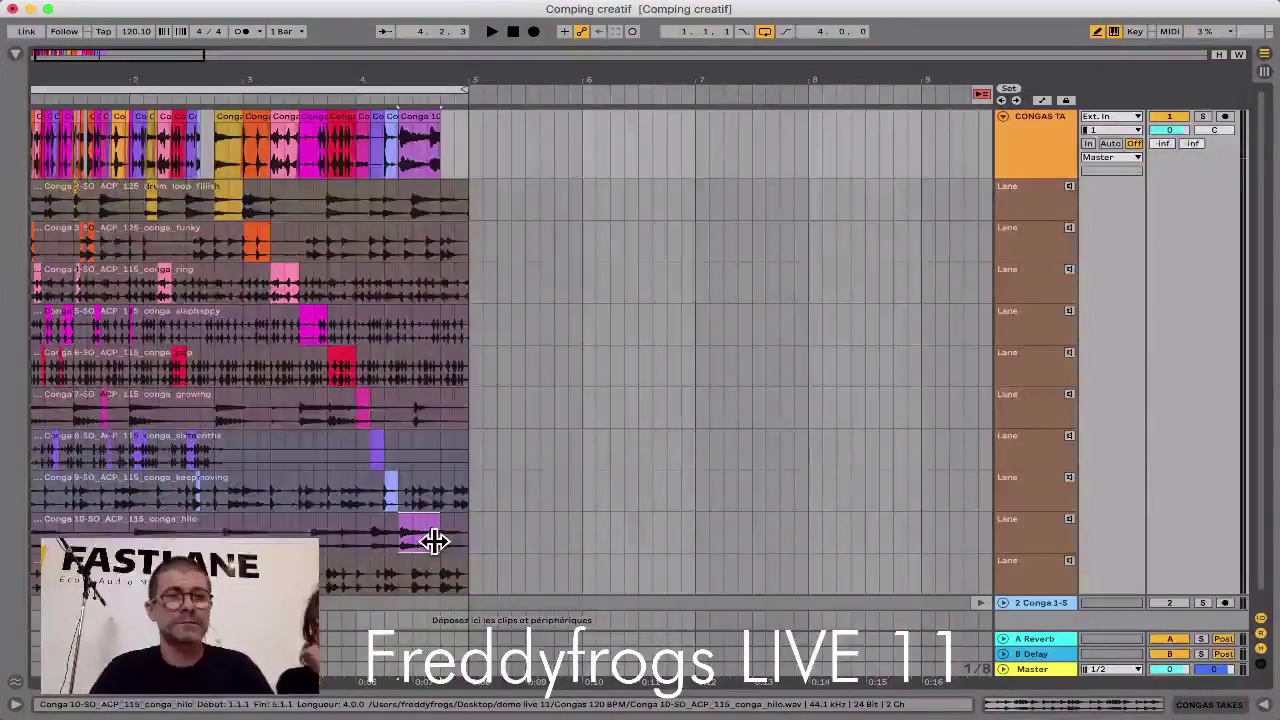
click(460, 565)
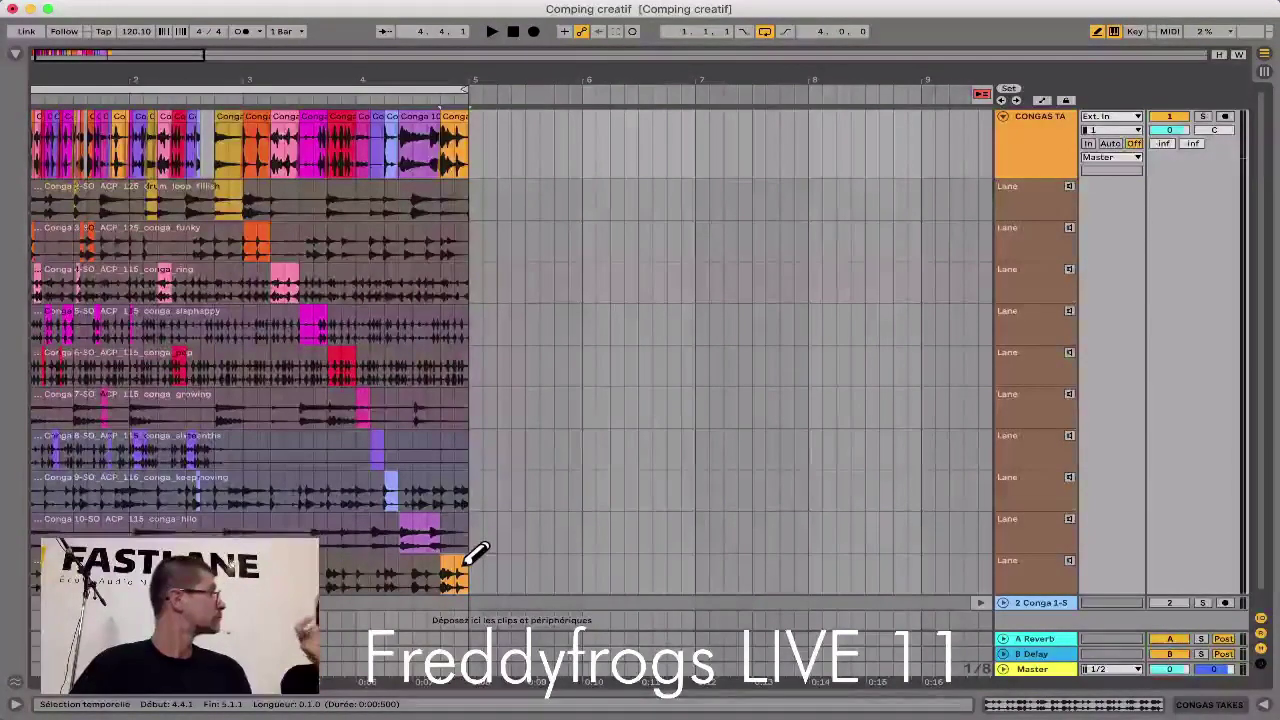
click(199, 87)
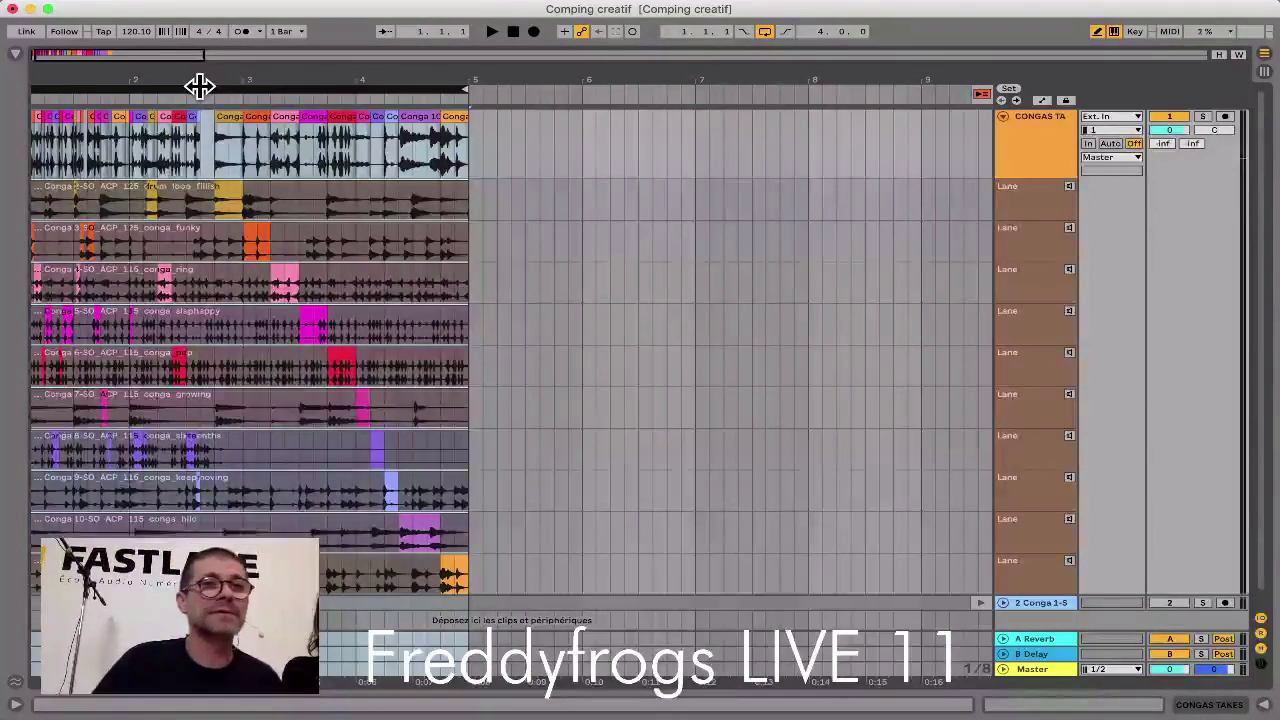
key(space)
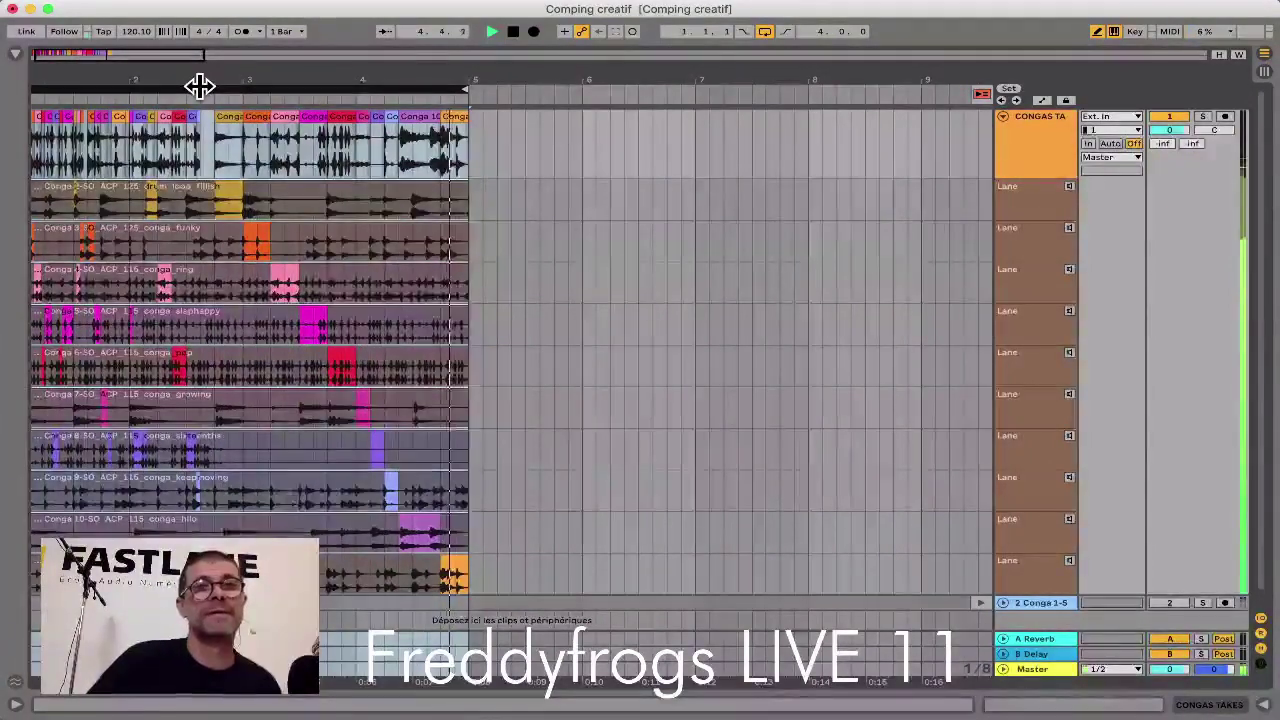
key(space)
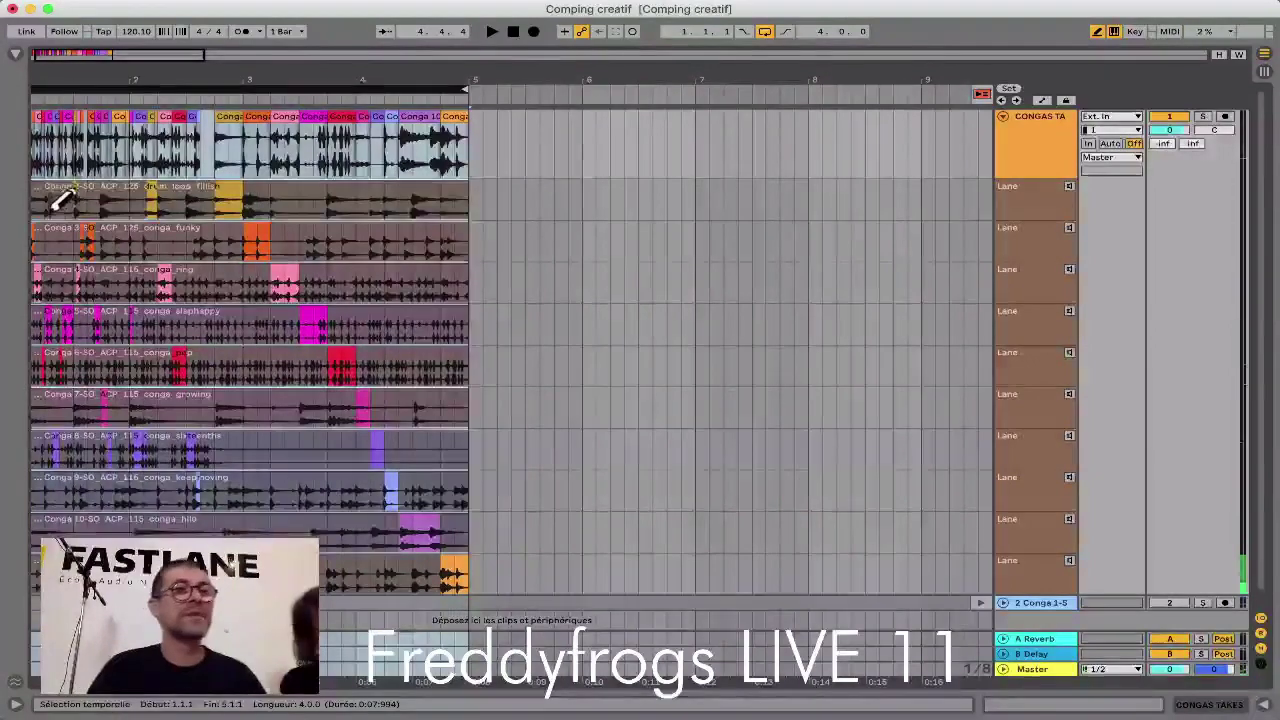
Step: Replace the comp's start with one-beat slices alternating Conga 2 and Conga 3 up to bar 2, followed by Conga 4 and a Conga 5 slice to 2.2.3
scroll(53, 202, left, 1)
scroll(53, 202, down, 1)
drag(61, 195, 10, 195)
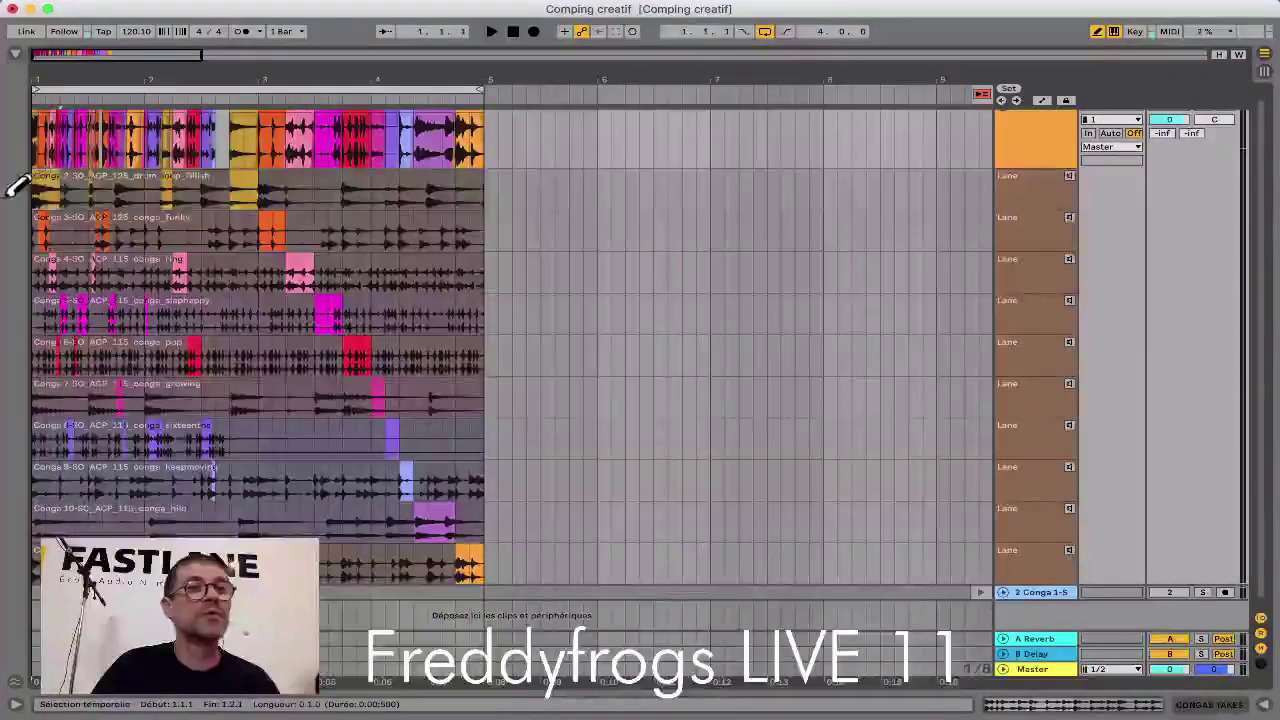
drag(62, 228, 84, 234)
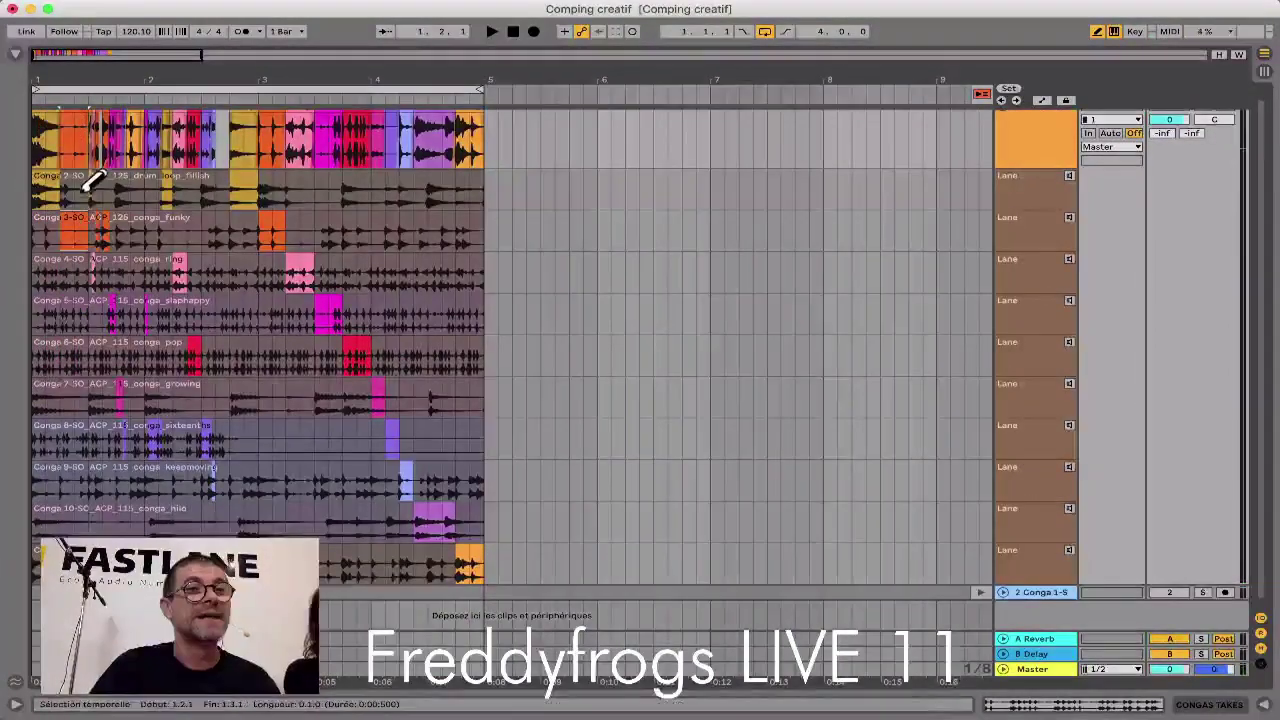
drag(93, 180, 120, 180)
mouse_move(114, 226)
mouse_down()
mouse_move(143, 231)
mouse_move(196, 306)
mouse_up()
Step: Play back the revised conga comp and stop playback
key(space)
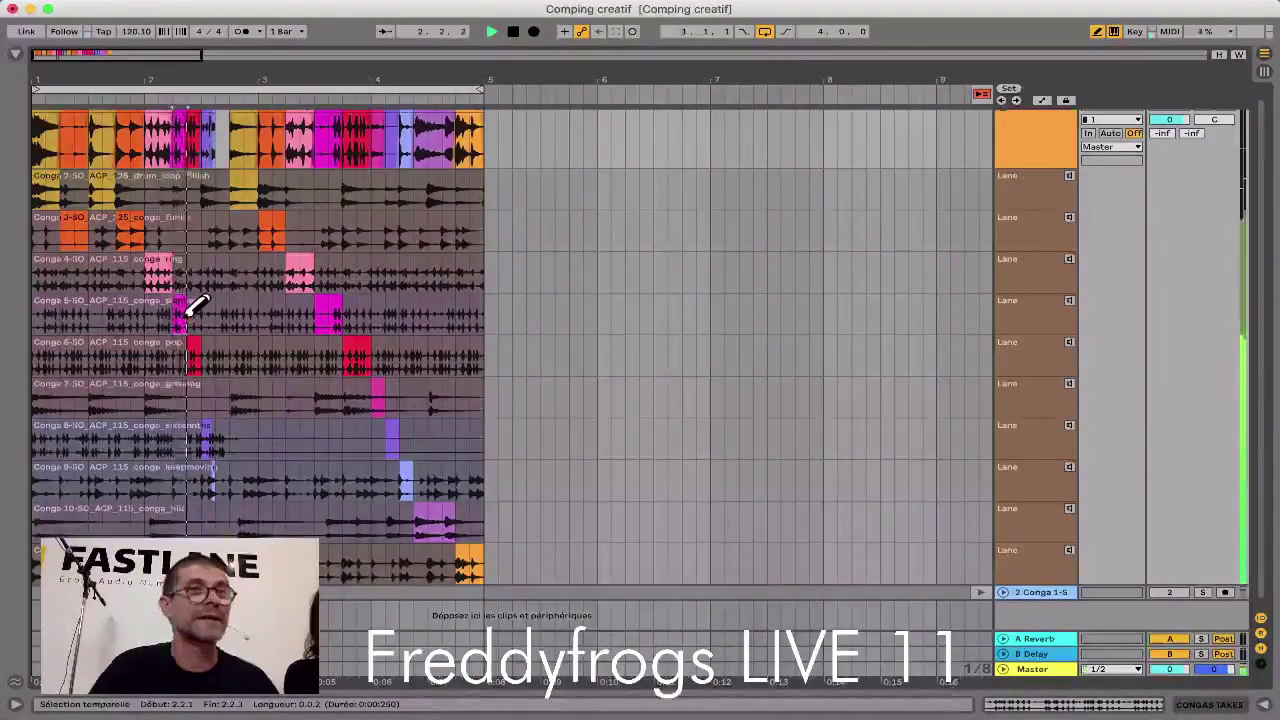
click(156, 93)
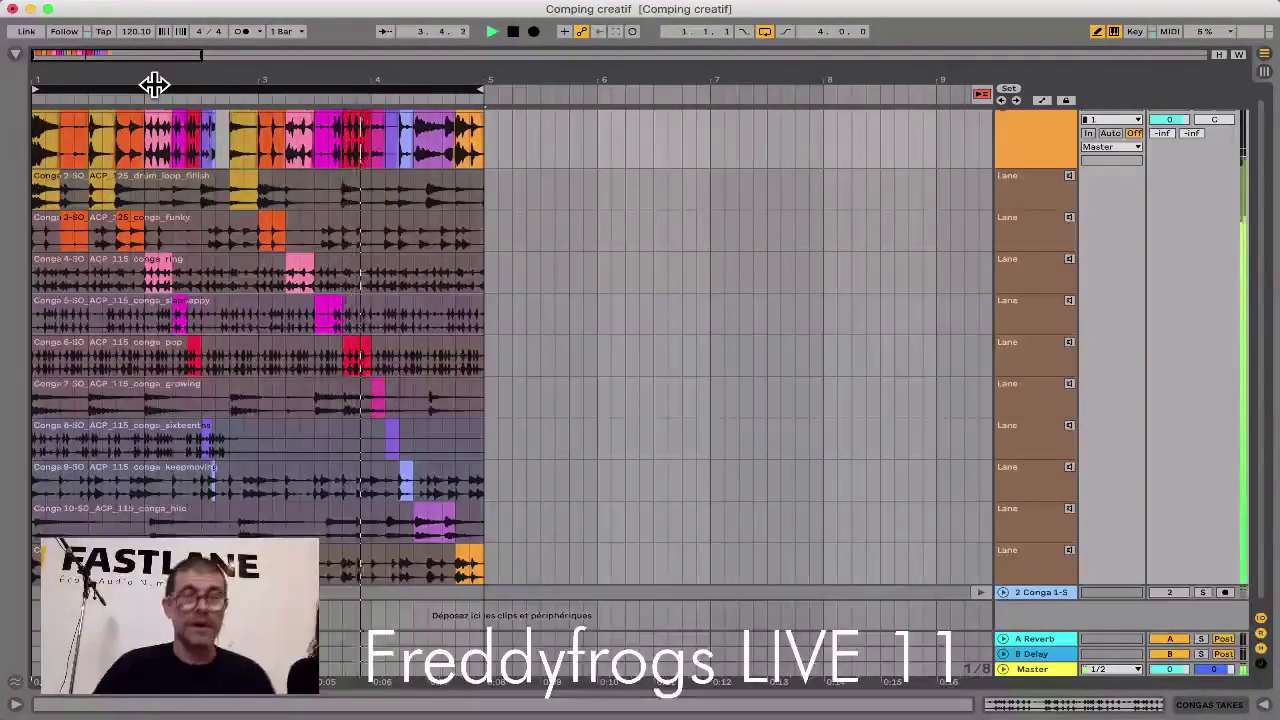
key(space)
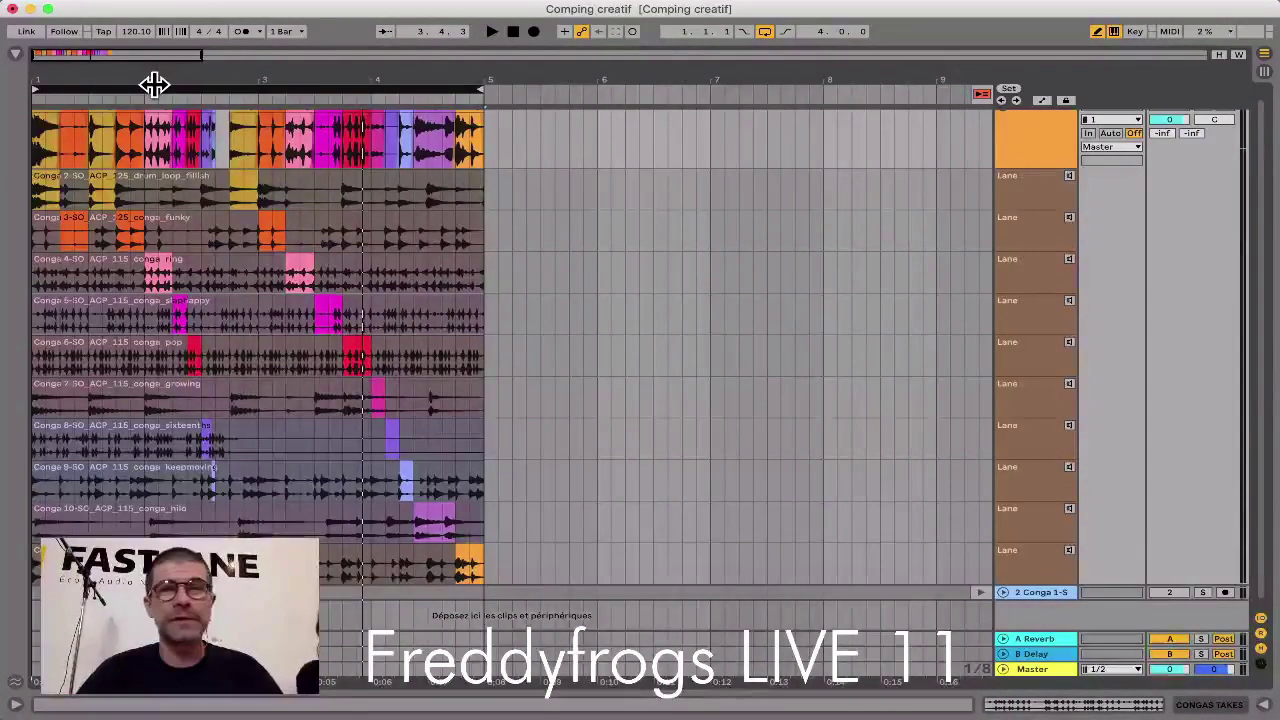
Step: Open the recent set demo link comping.als and show the full length of its drum clips
click(109, 9)
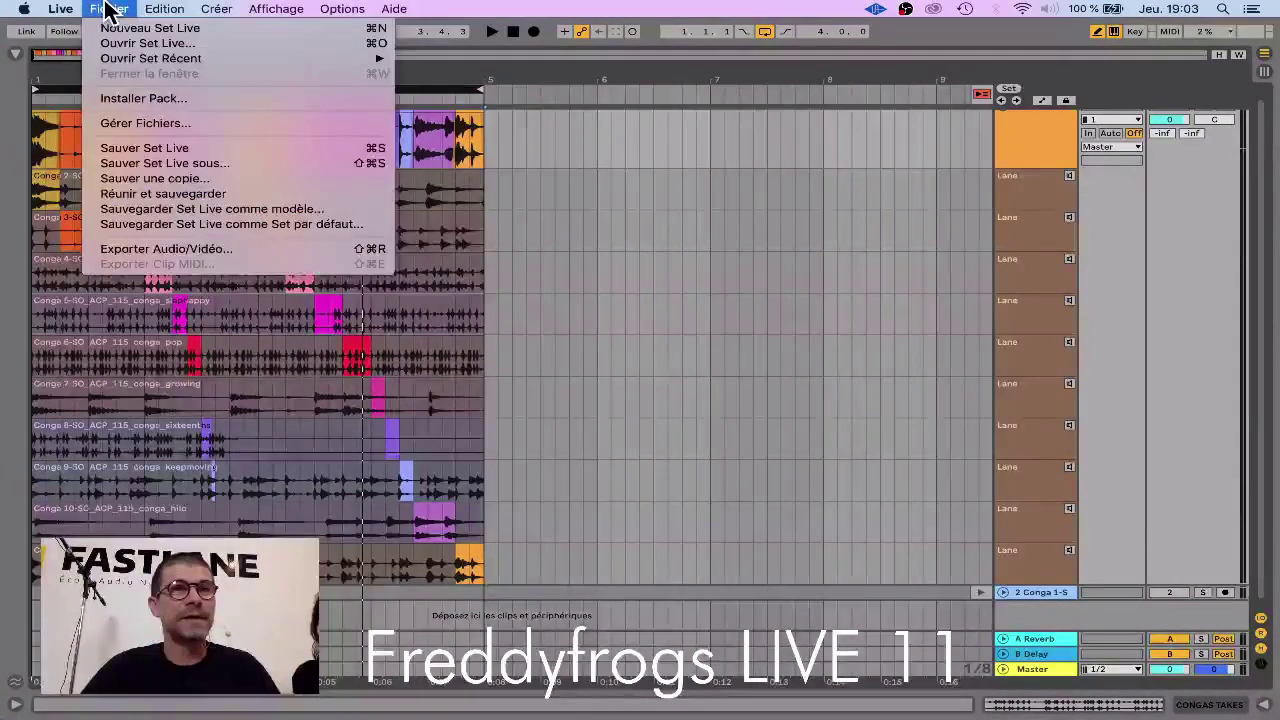
mouse_move(145, 60)
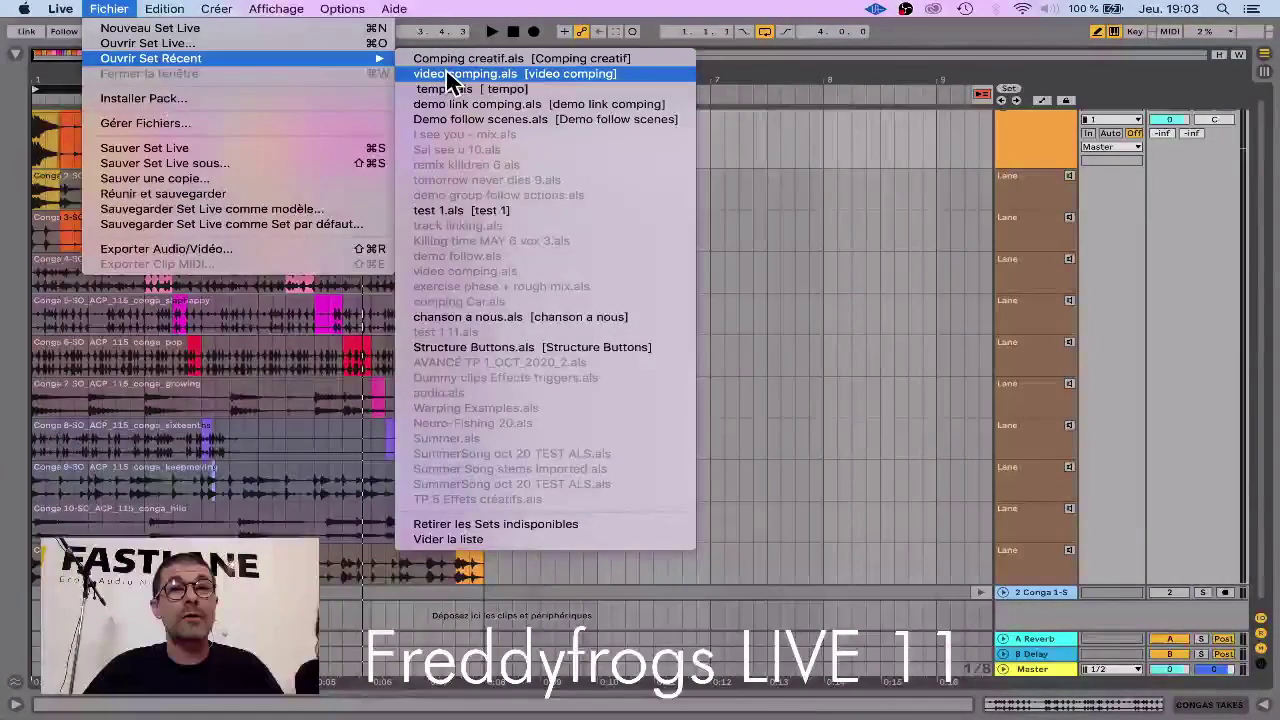
click(472, 104)
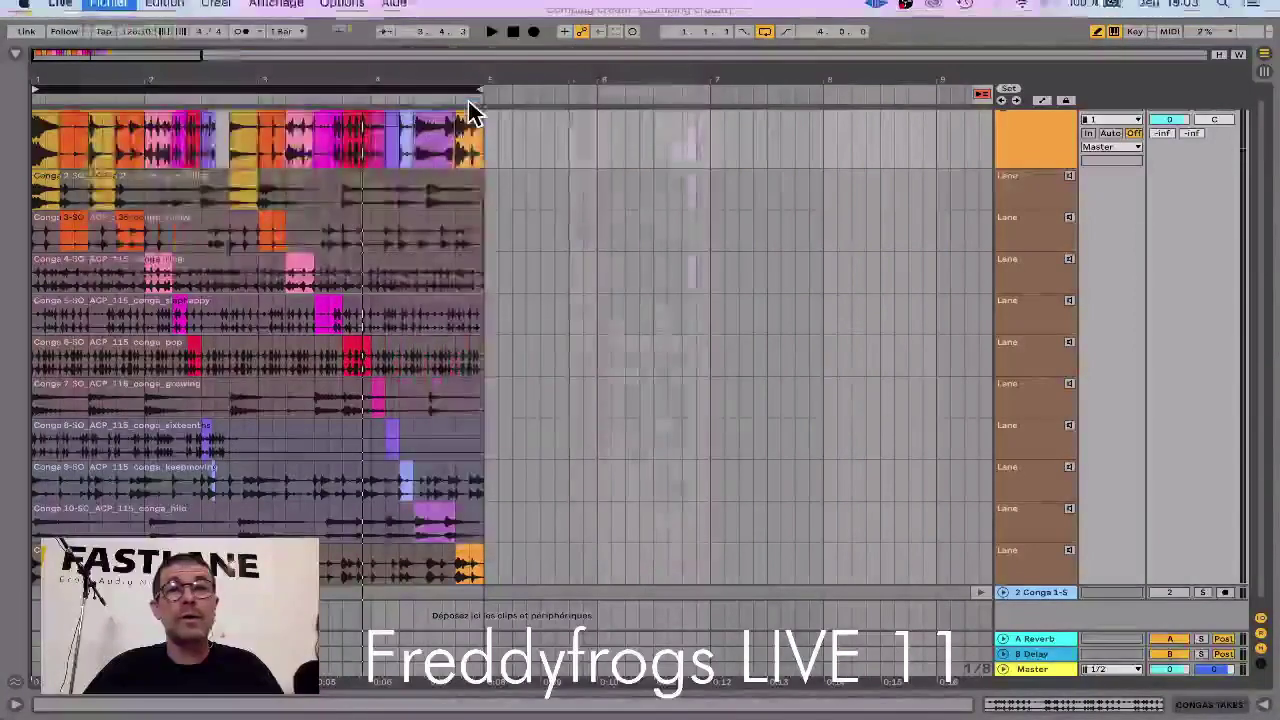
click(506, 395)
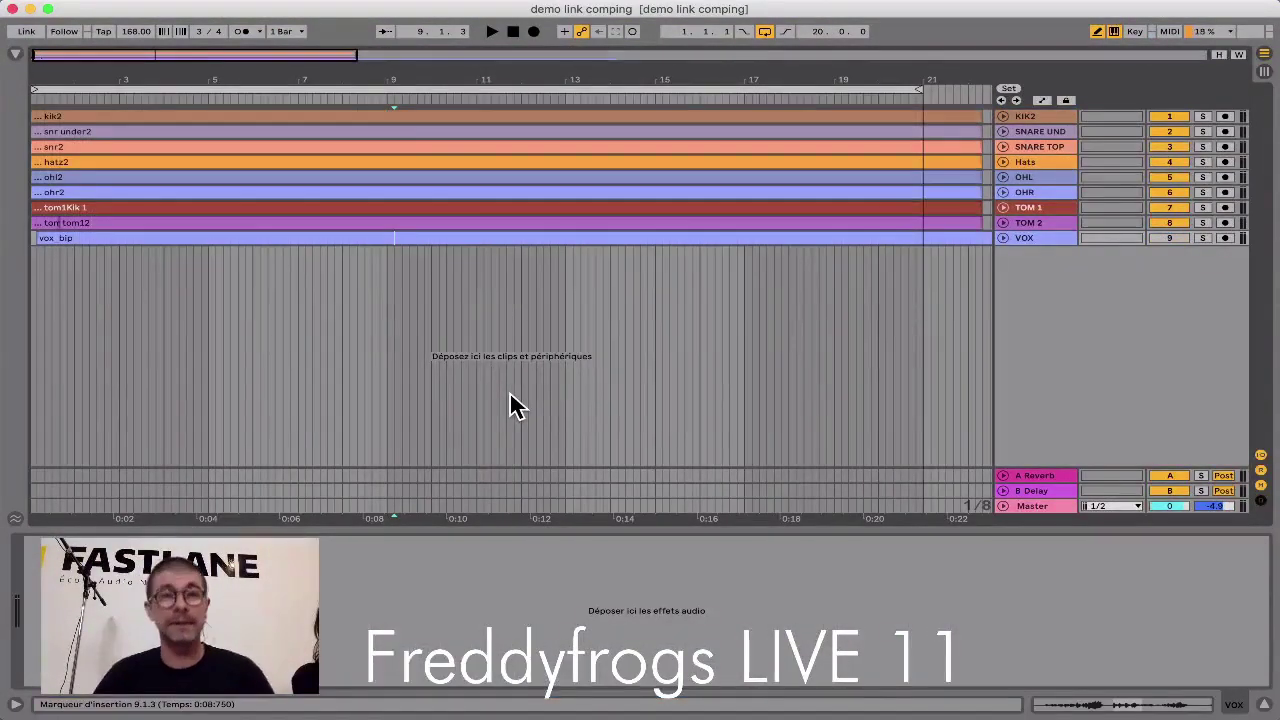
drag(433, 74, 412, 35)
drag(244, 72, 246, 82)
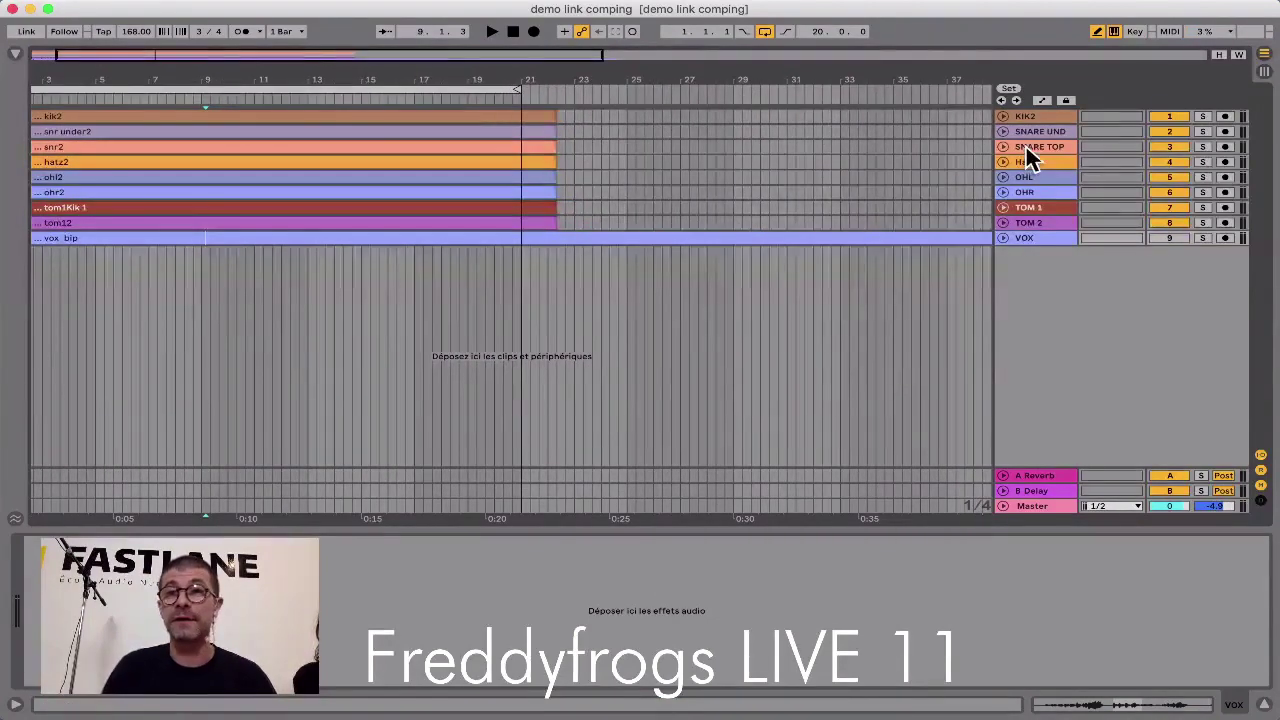
Step: Unfold all tracks at once to look at their take lanes, and fold them all again
click(1005, 118)
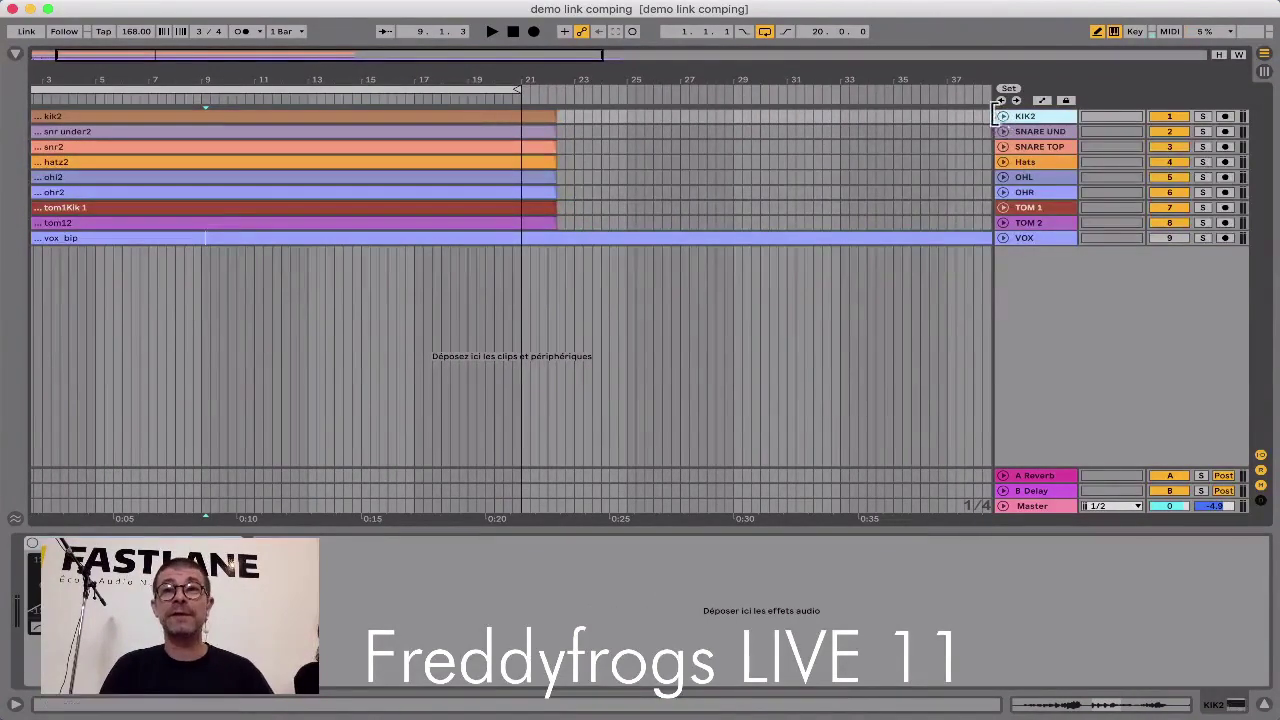
alt+click(1005, 118)
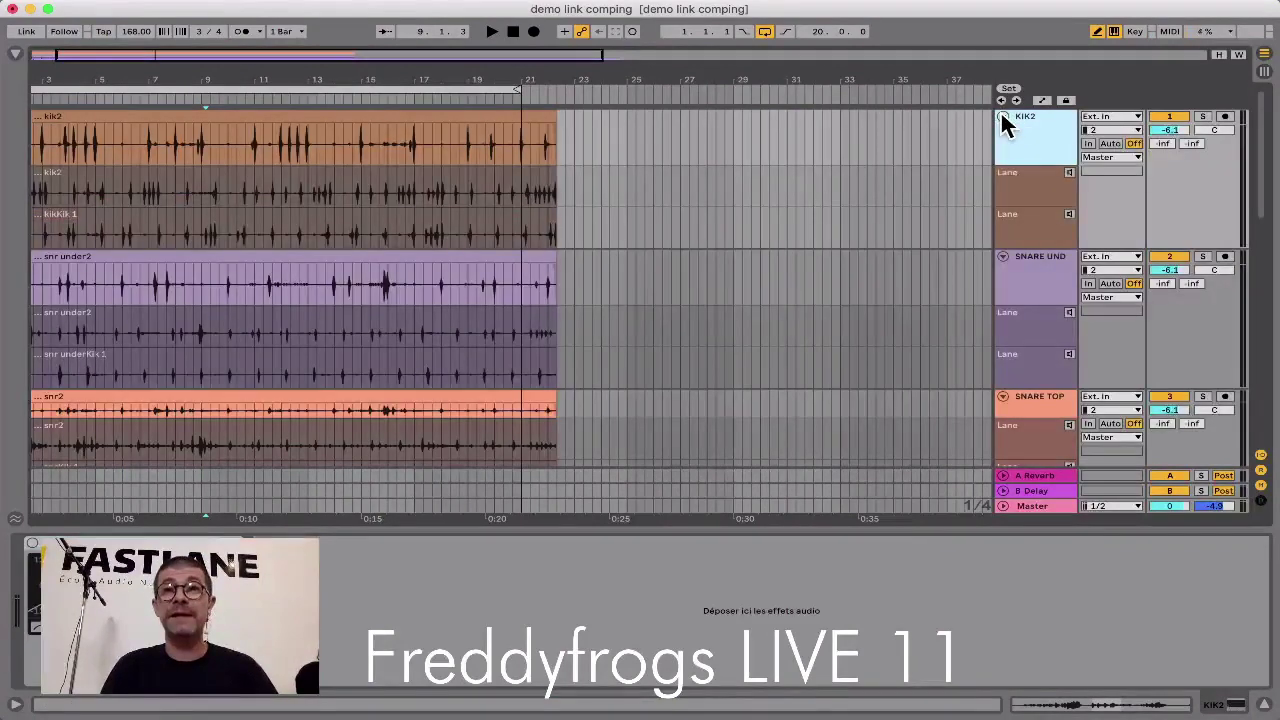
alt+click(1006, 120)
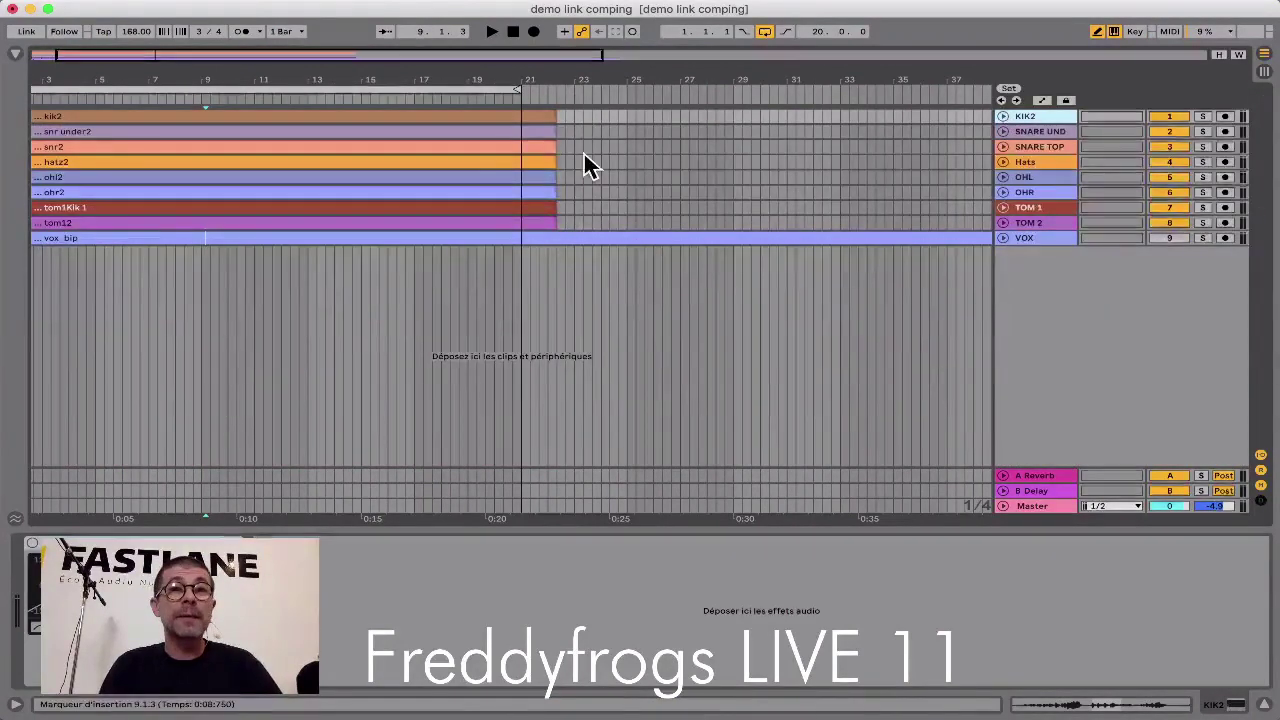
Step: Select the range 13.3.1 to 23.1.1 across the KIK2 to TOM 2 tracks, and step the track selection from KIK2 down to OHR
drag(576, 221, 557, 219)
shift+click(325, 116)
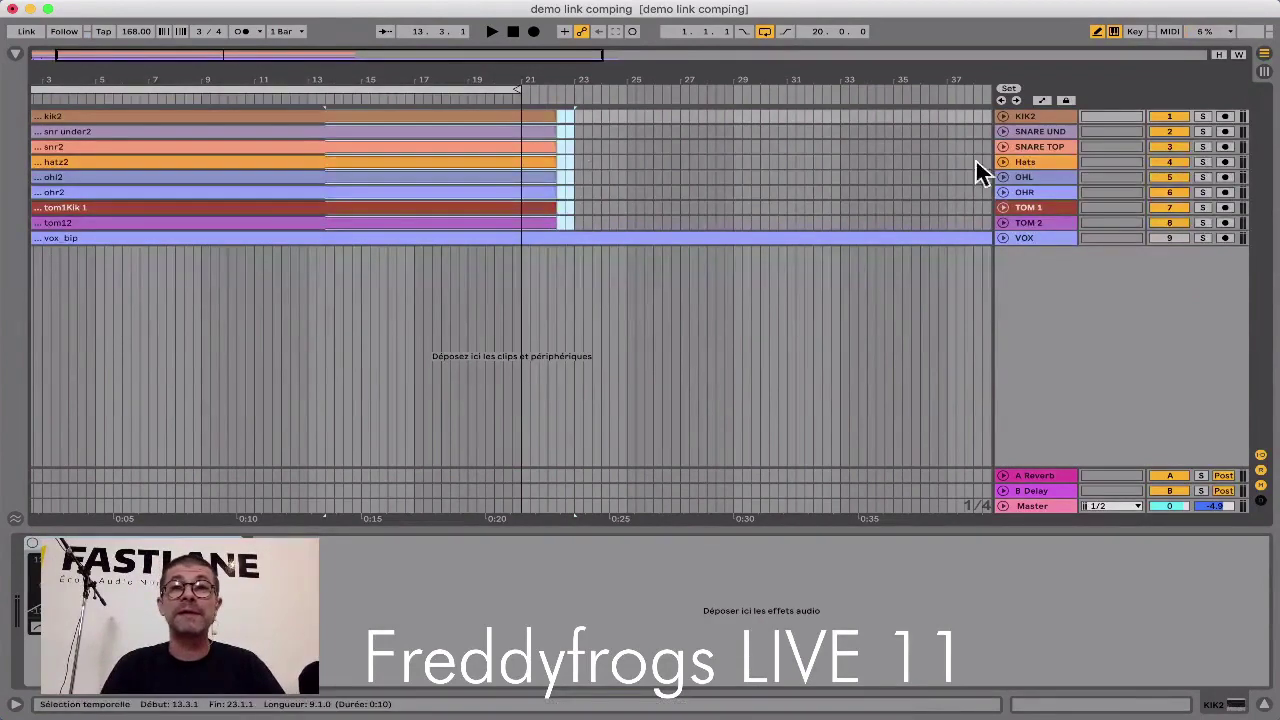
click(1025, 119)
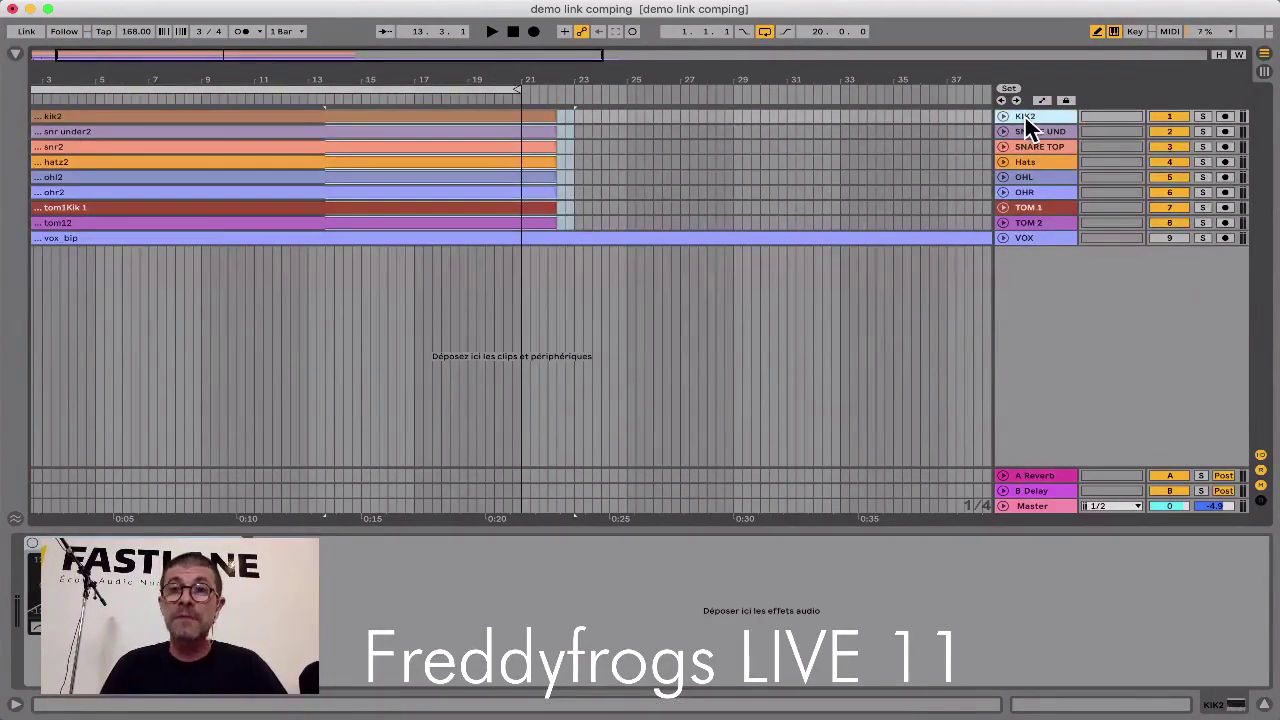
key(Down)
key(Down)
key(Down)
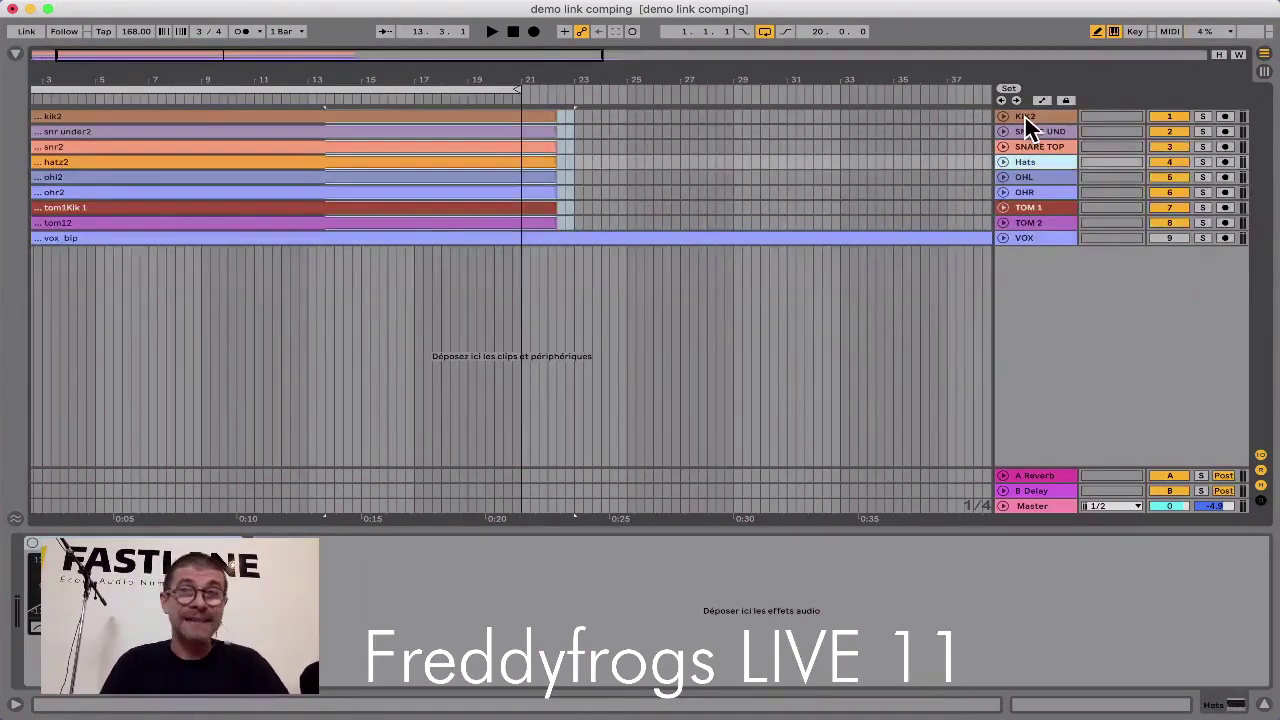
key(Down)
key(Down)
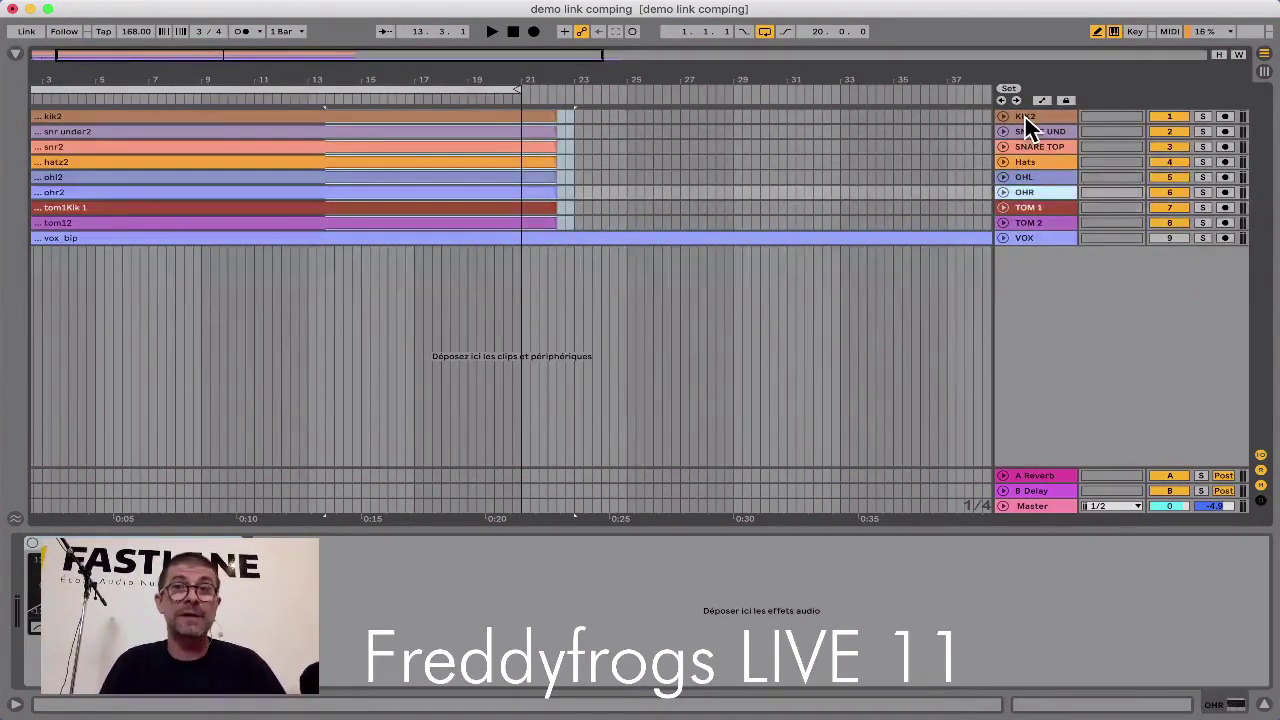
Step: Move the track selection down to TOM 2, then unfold all tracks, inspect their take lanes, and fold them again
key(Down)
key(Down)
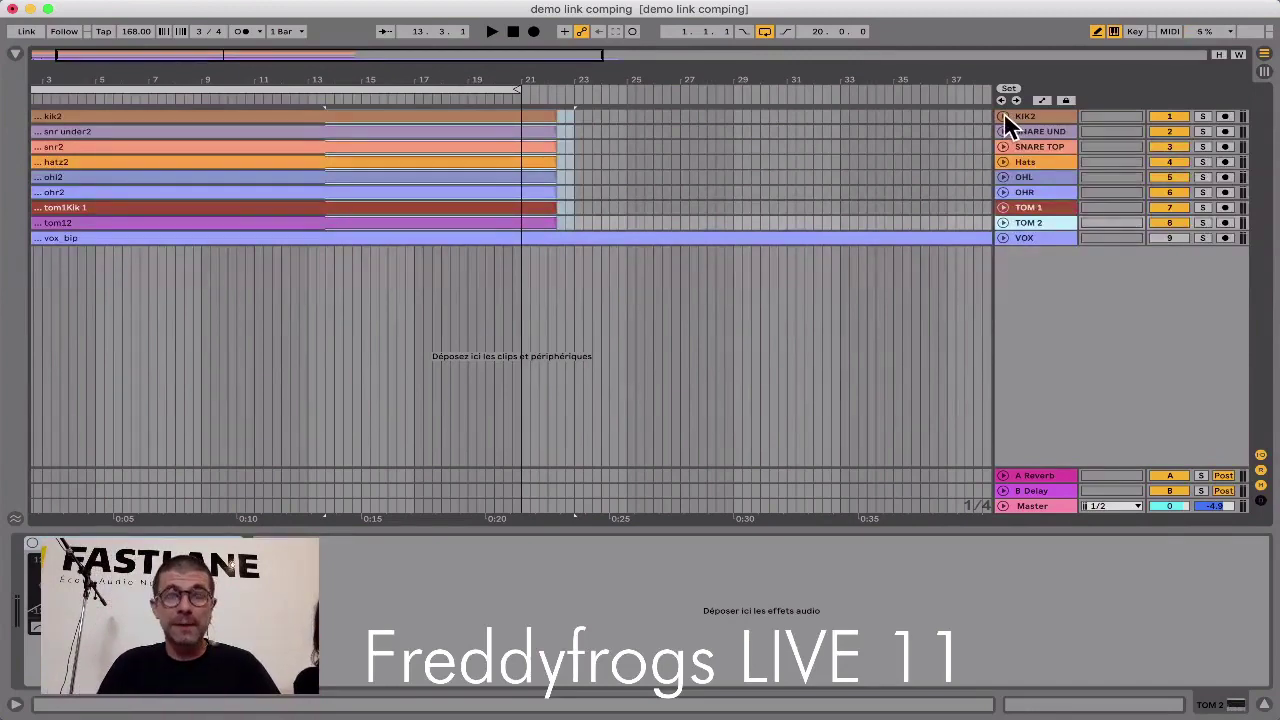
alt+click(1004, 117)
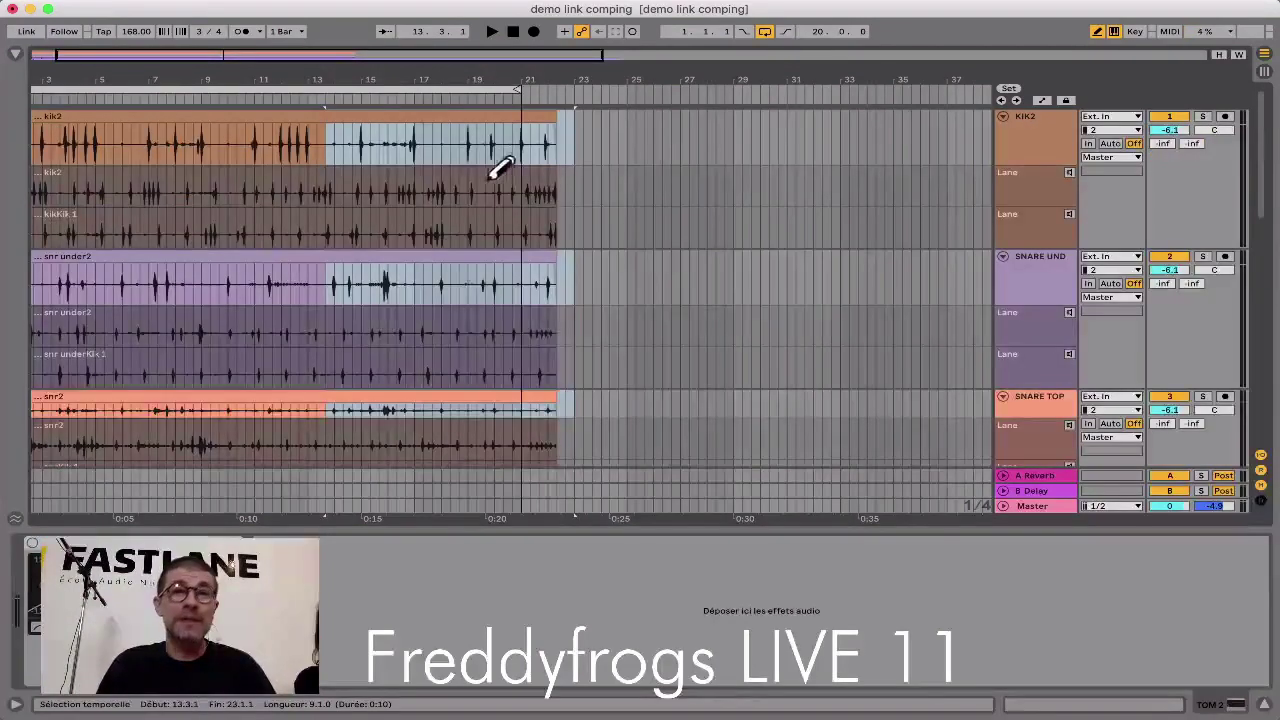
scroll(480, 220, down, 5)
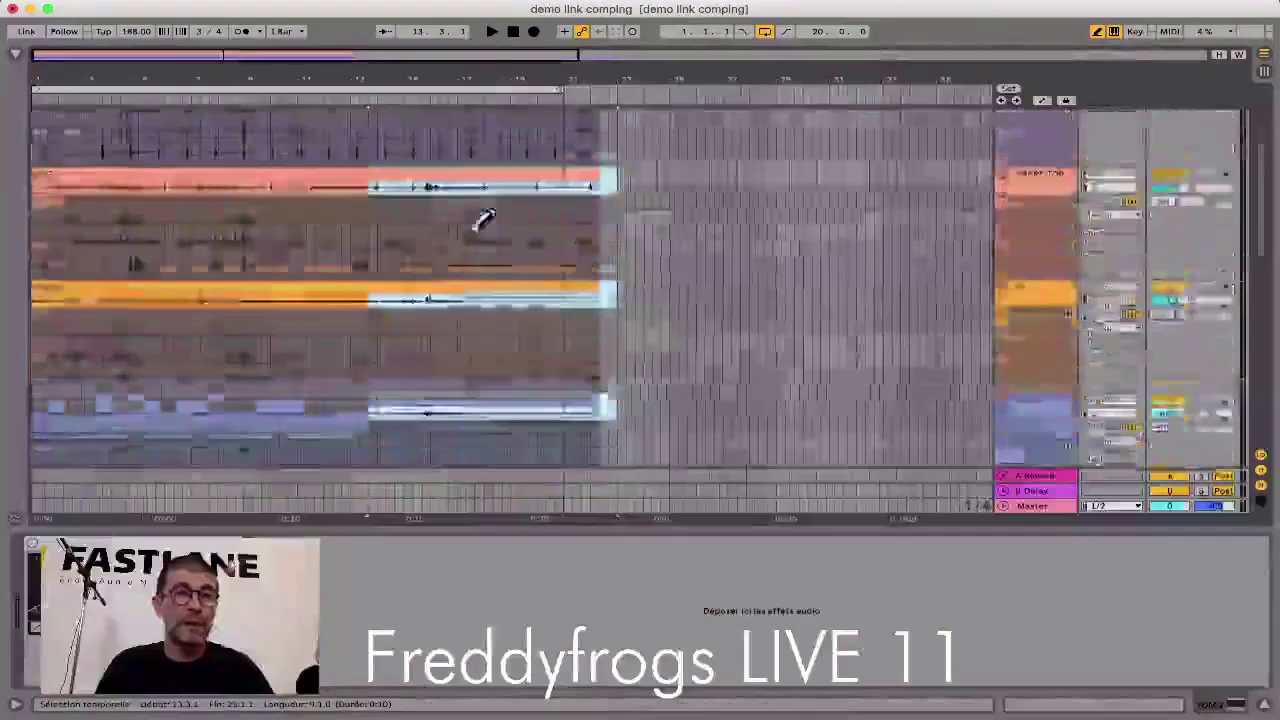
scroll(475, 228, down, 3)
scroll(472, 240, up, 5)
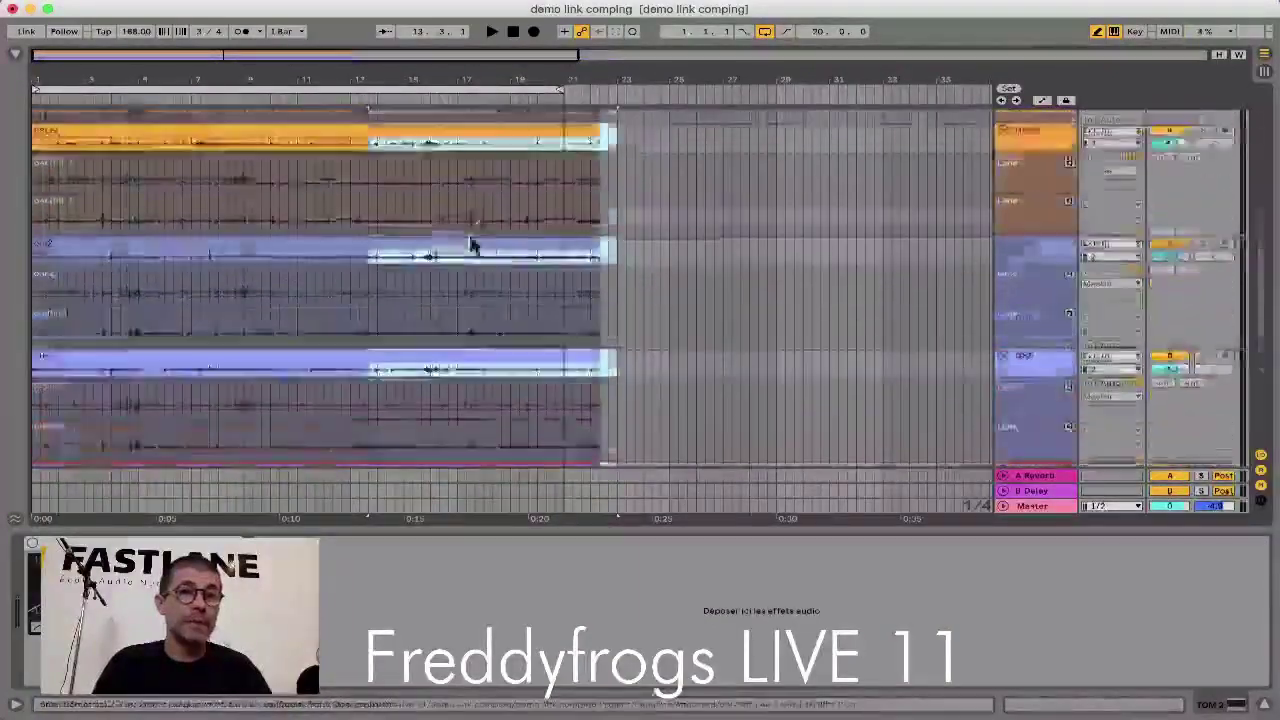
scroll(475, 240, up, 5)
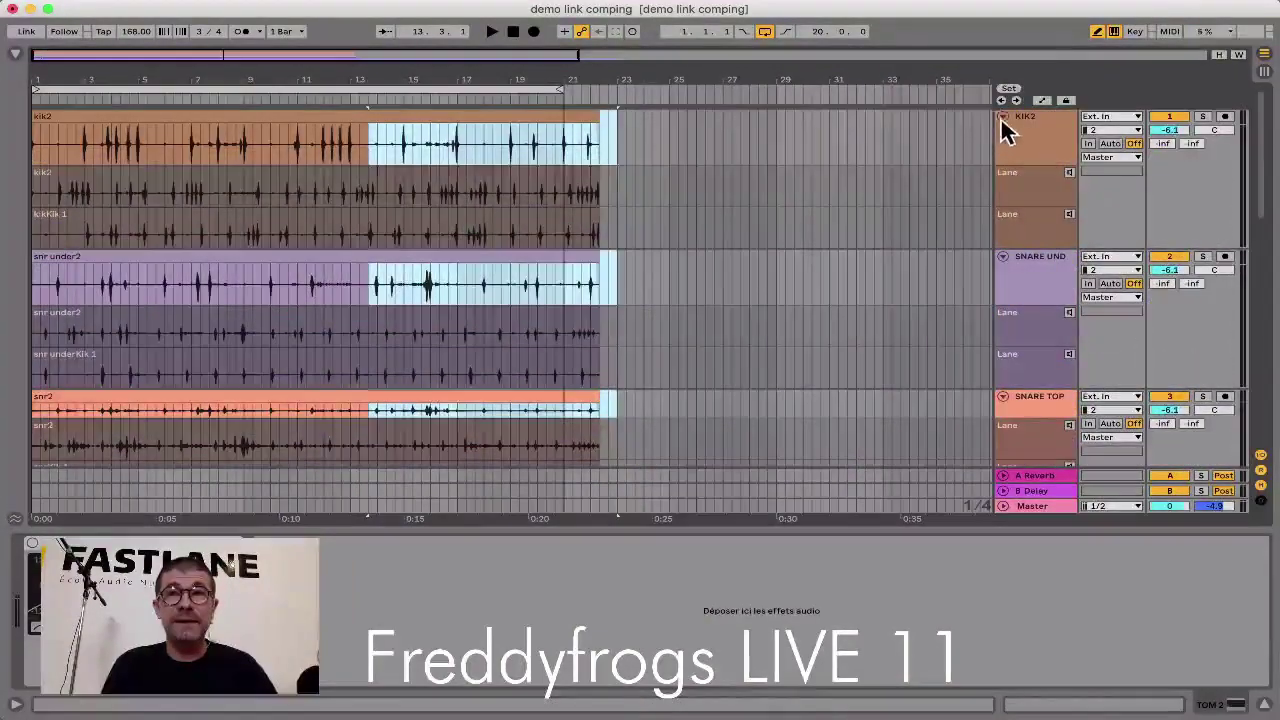
alt+click(1002, 116)
Step: Select the tracks KIK2 through TOM 2 and link them together
click(1025, 116)
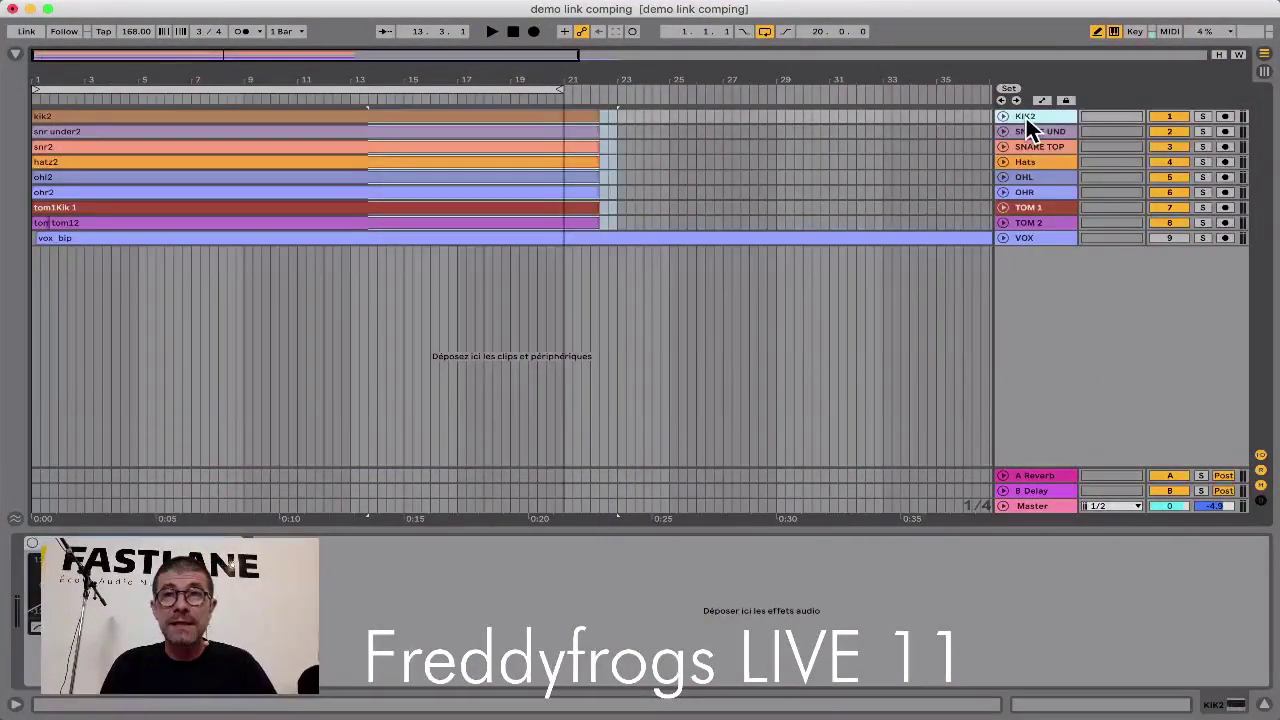
shift+click(1025, 222)
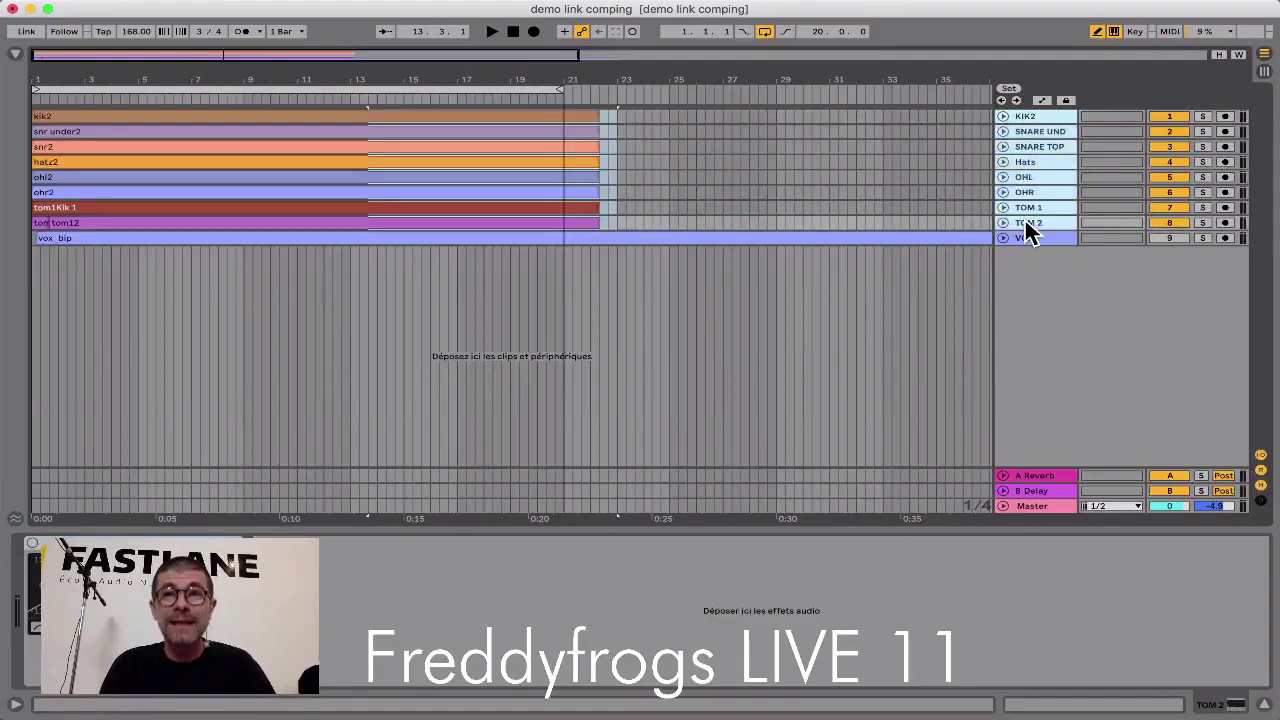
right_click(1056, 122)
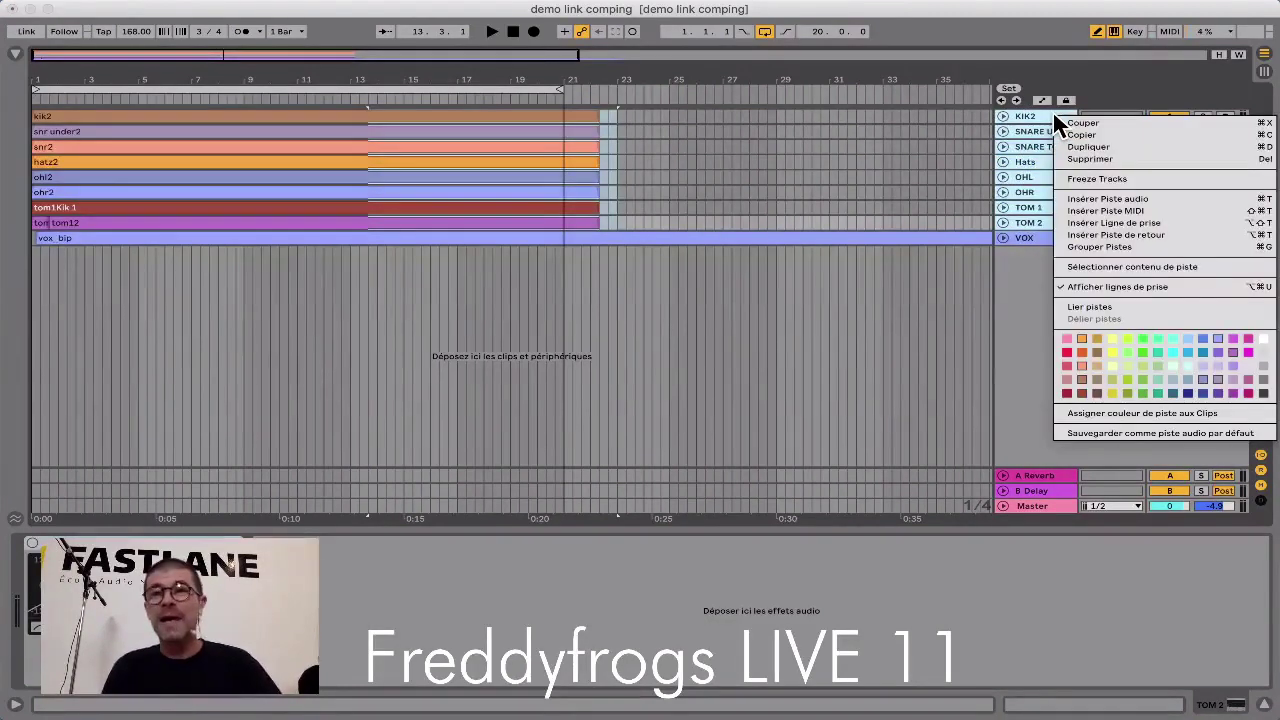
click(1130, 305)
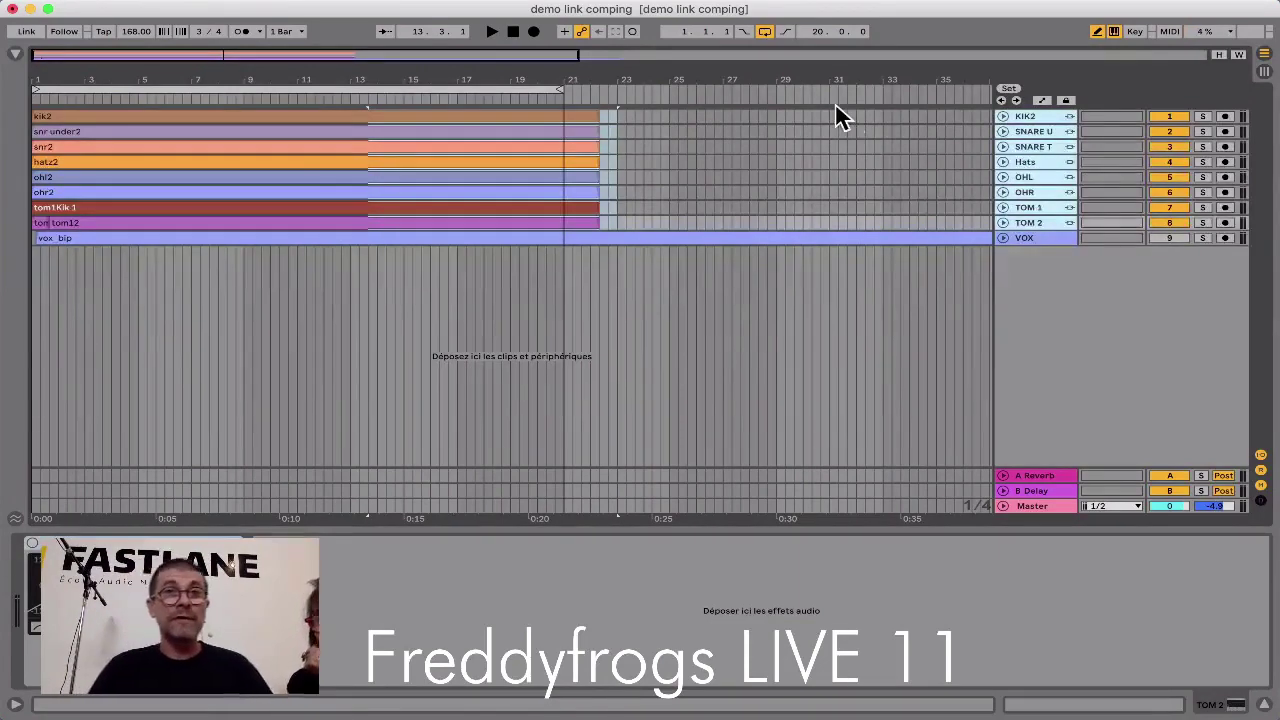
Step: Trim the linked drum clips to end at 21.1.1 and, with all tracks unfolded, split them at 11.2.1
drag(590, 113, 565, 122)
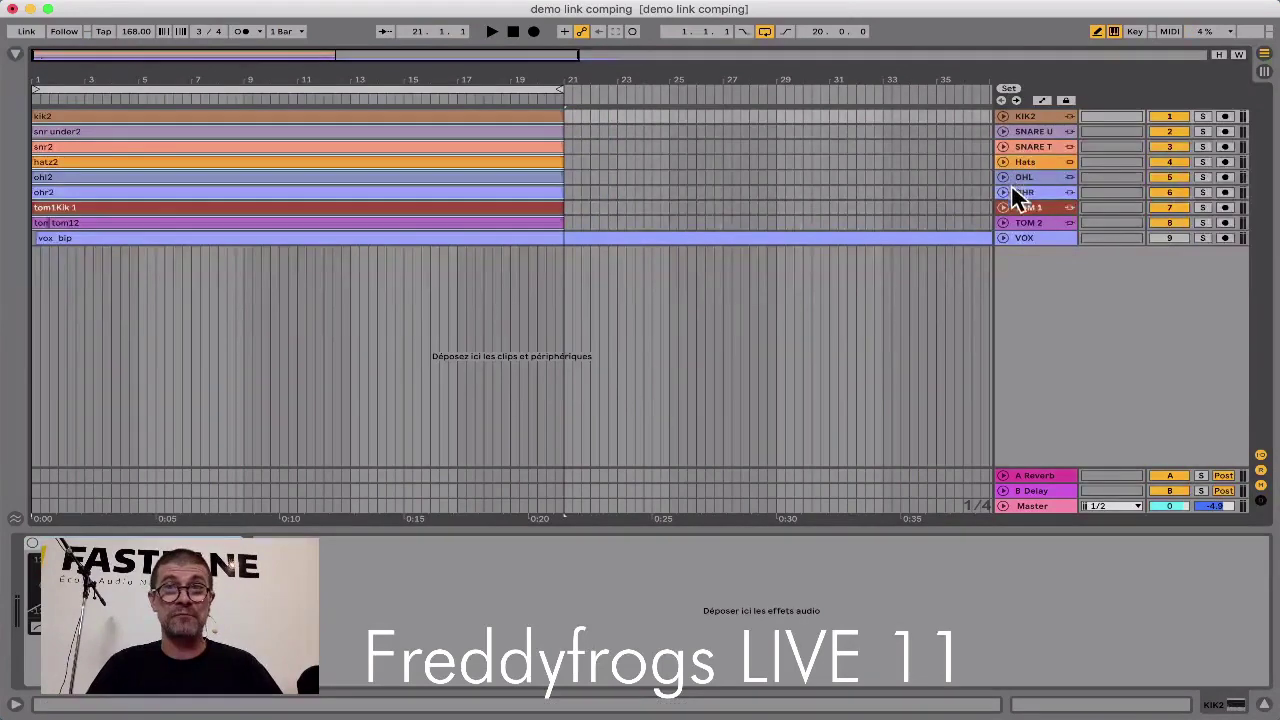
alt+click(1002, 116)
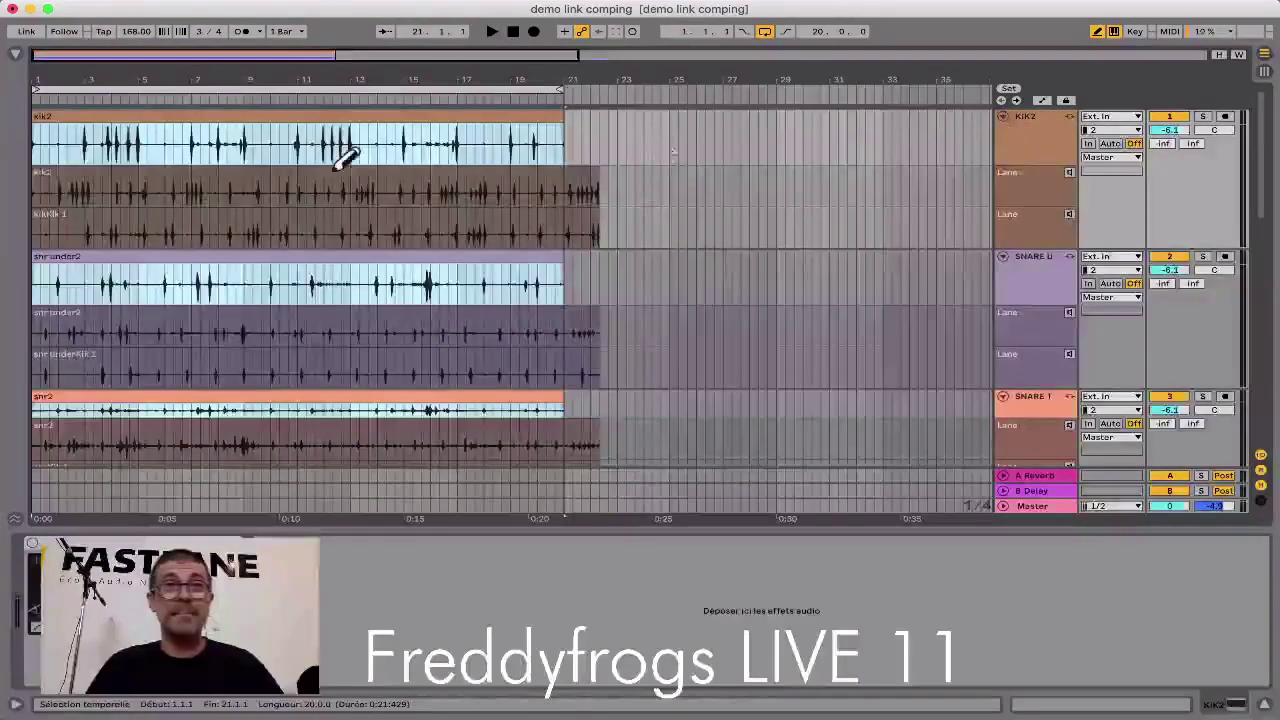
click(308, 225)
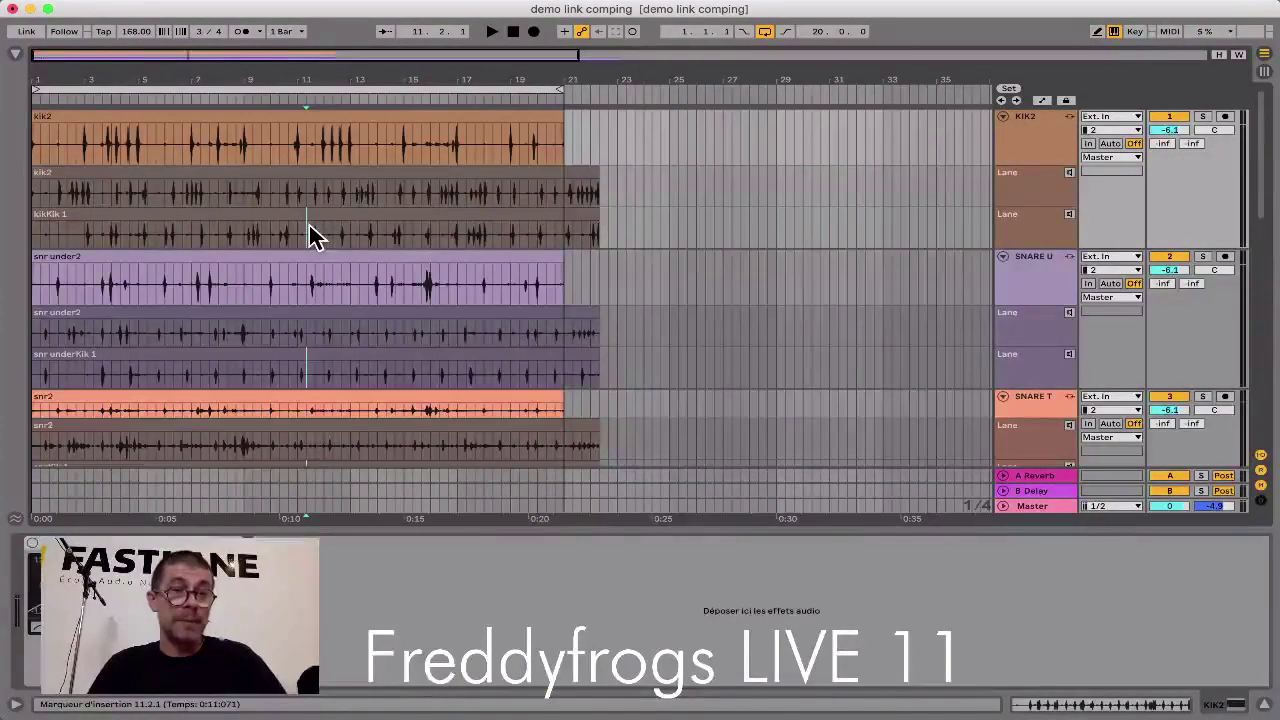
click(302, 134)
key(super+e)
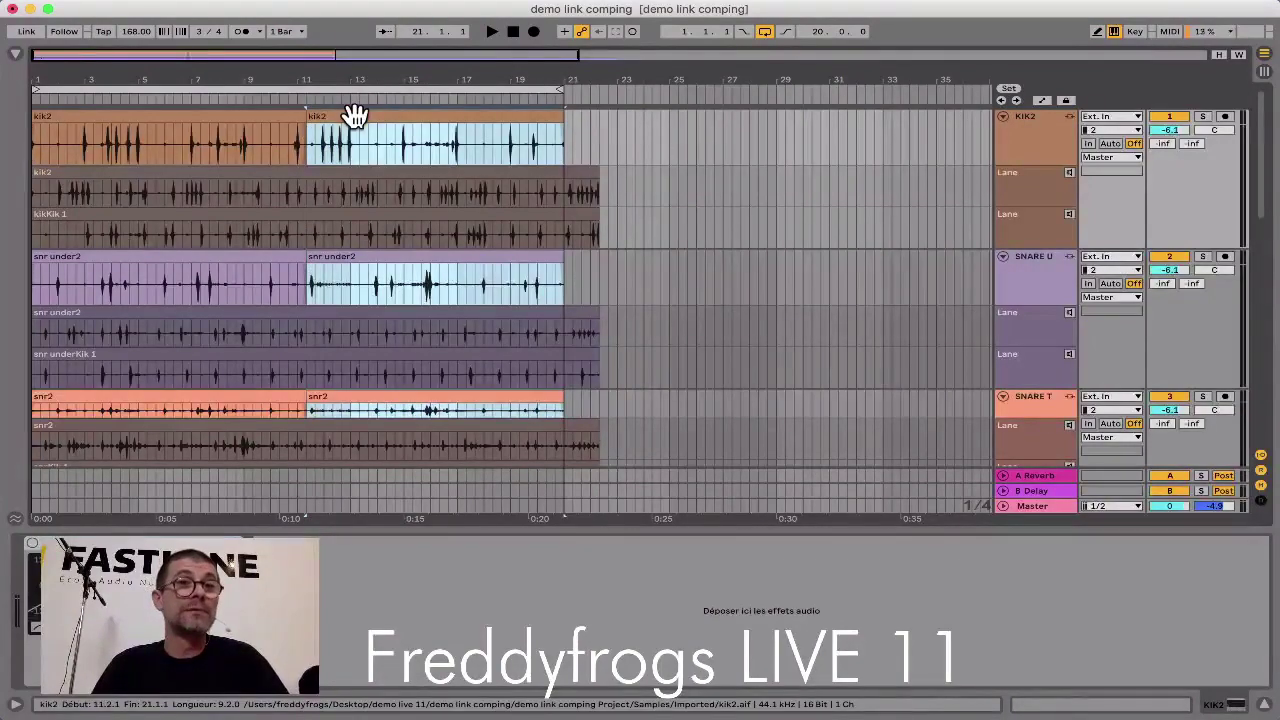
scroll(339, 423, down, 6)
scroll(339, 424, up, 6)
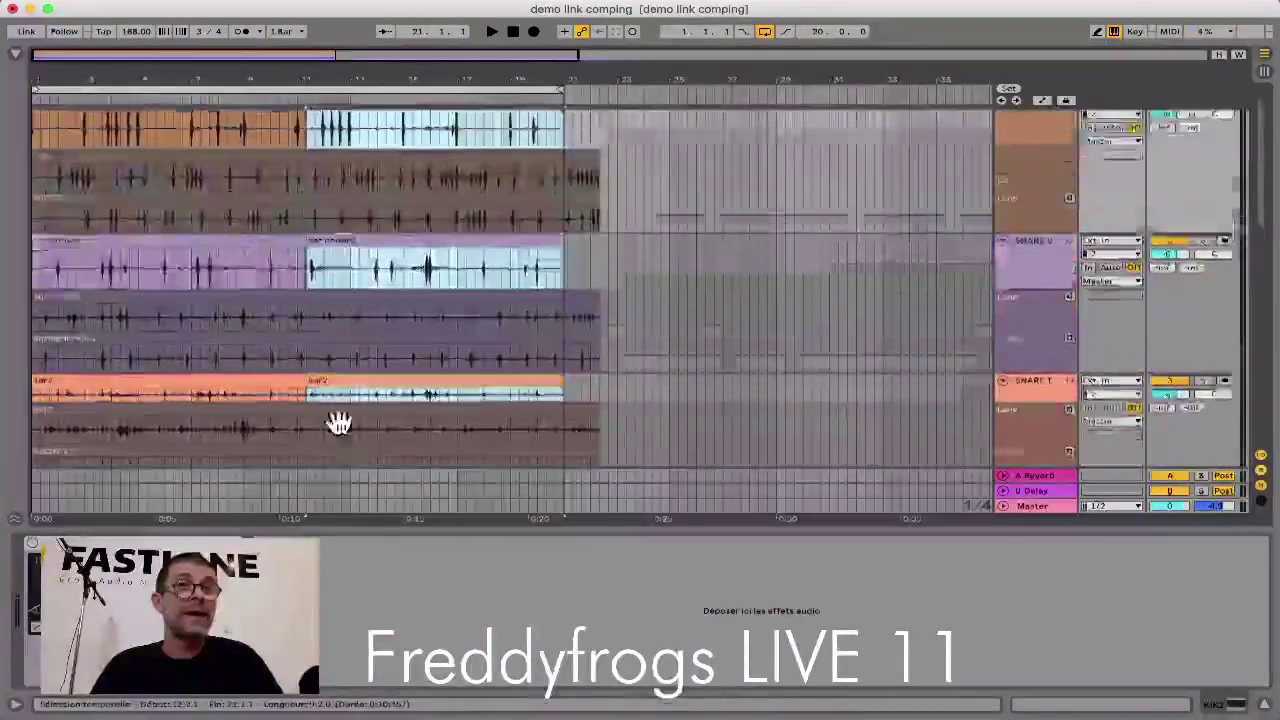
Step: Create a crossfade at the 11.2.1 split across the linked drum clips
drag(309, 86, 358, 130)
click(330, 125)
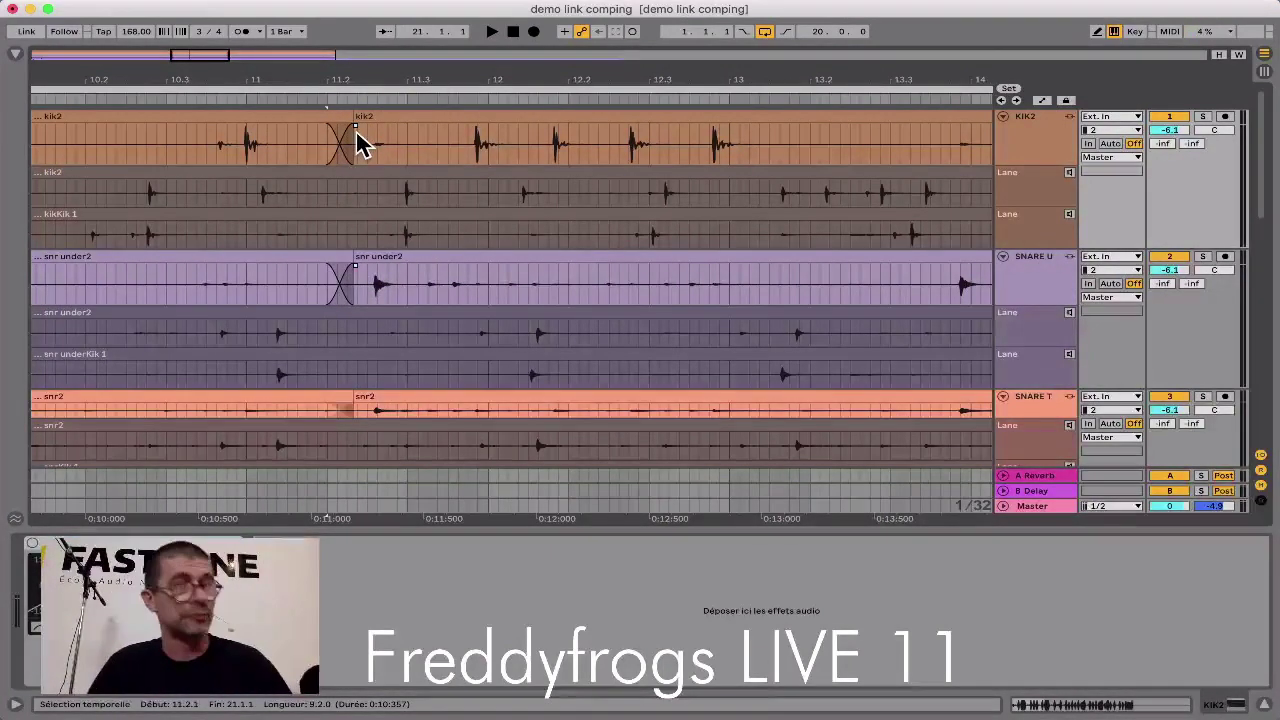
drag(351, 72, 466, 74)
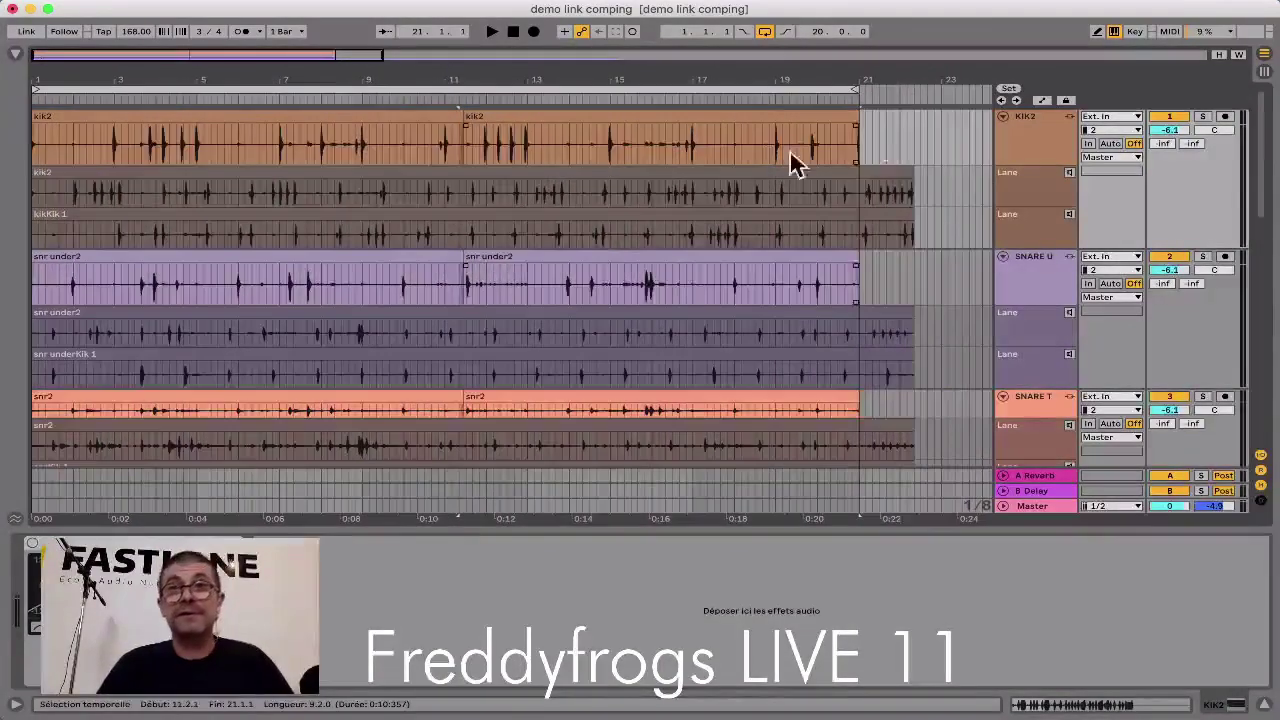
Step: Reduce the height of the take lanes and main lanes on all tracks, keeping the take lanes unfolded
click(1043, 140)
key(super+a)
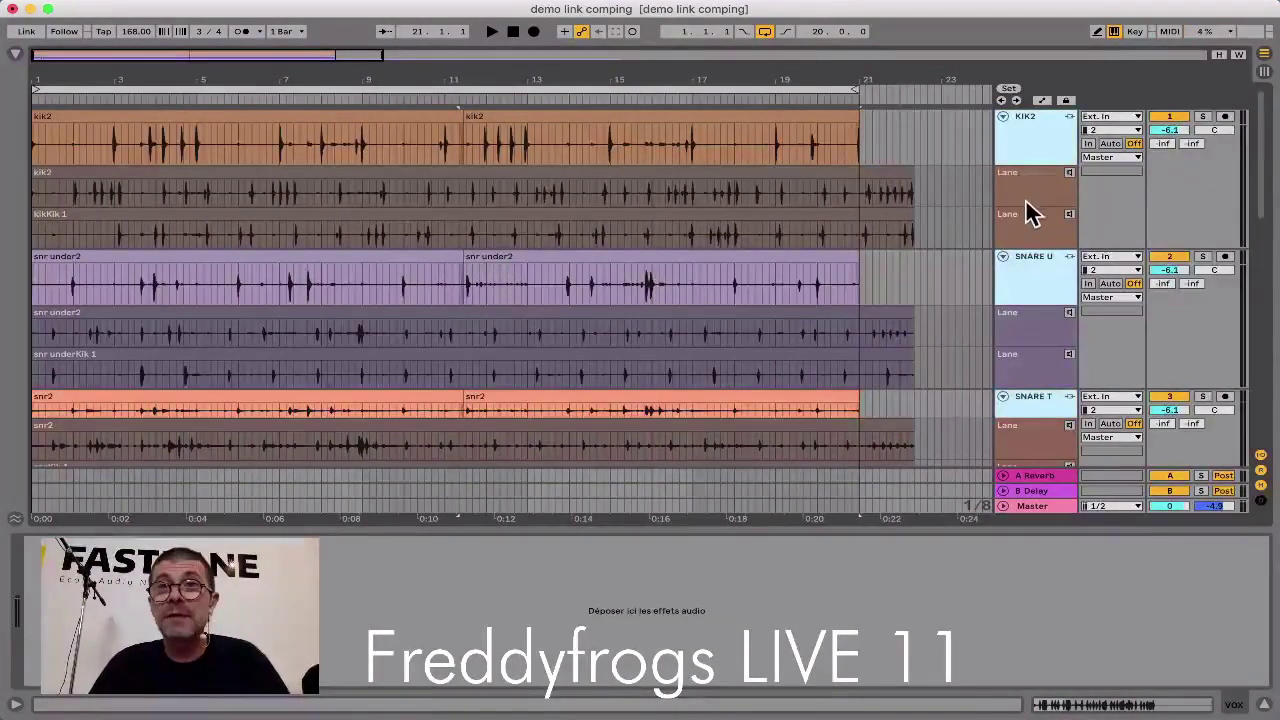
click(1027, 204)
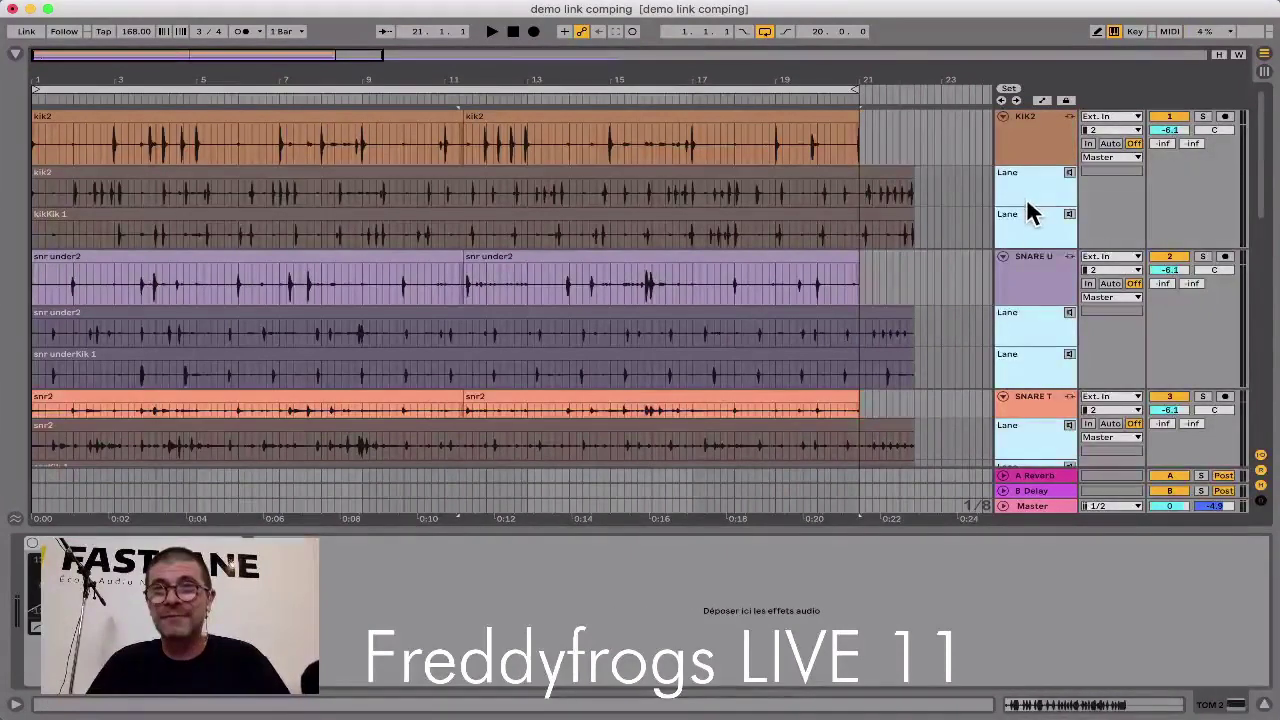
drag(1027, 197, 1025, 185)
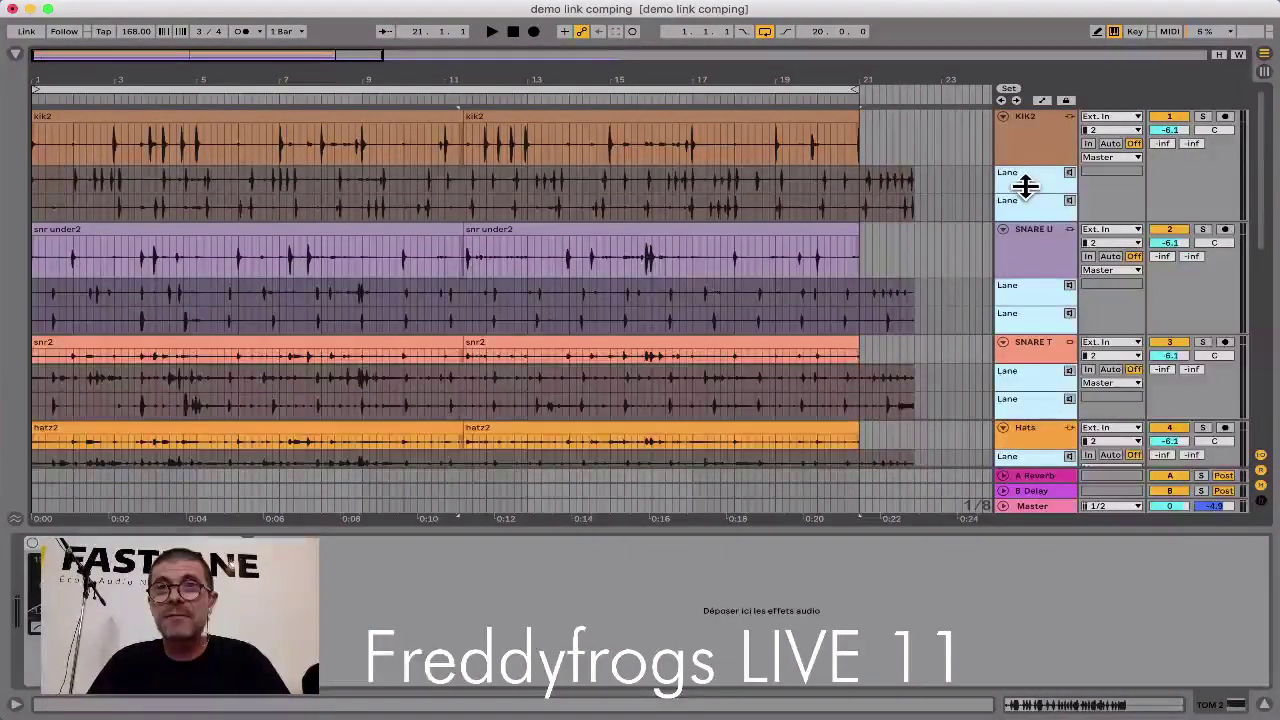
click(1020, 165)
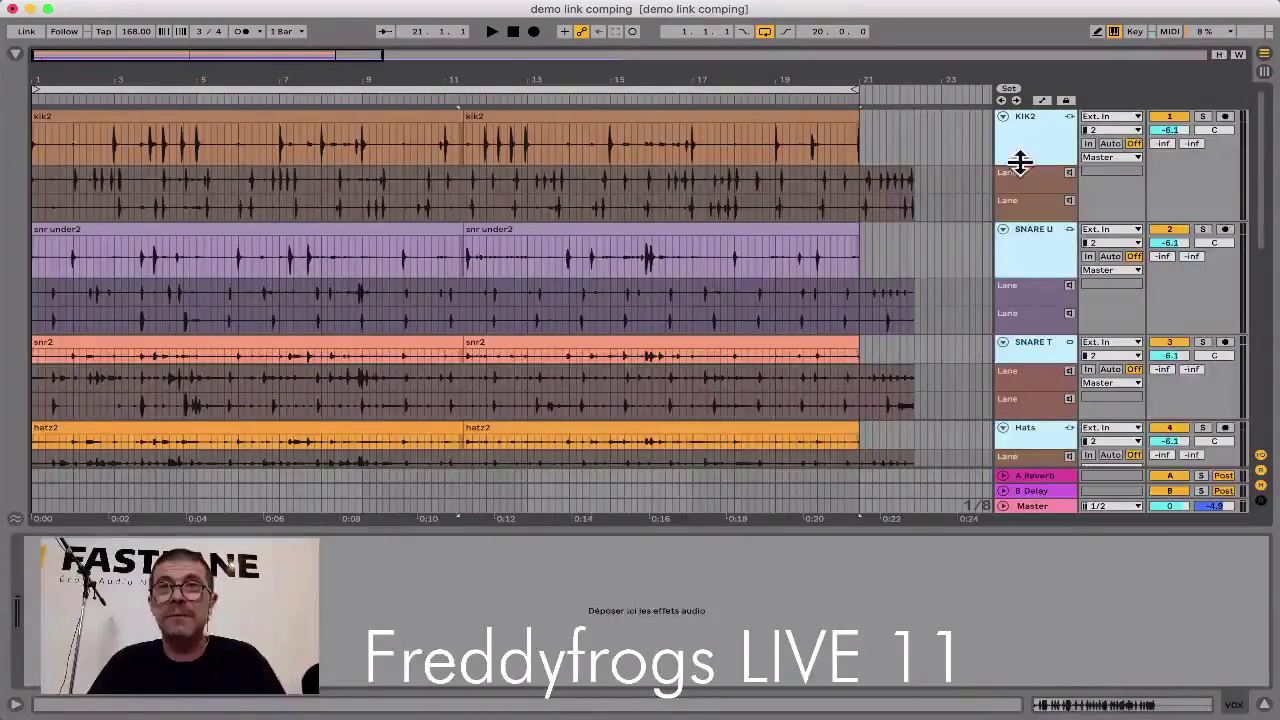
drag(1020, 160, 1020, 134)
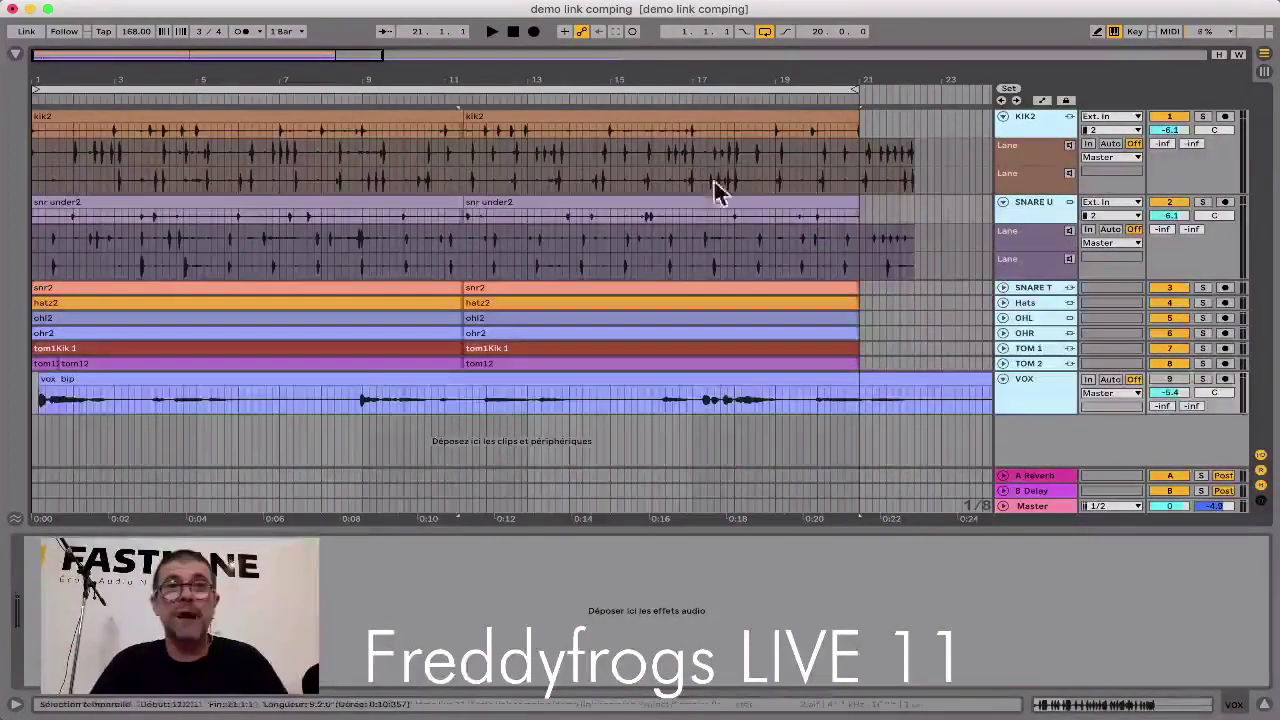
click(1003, 287)
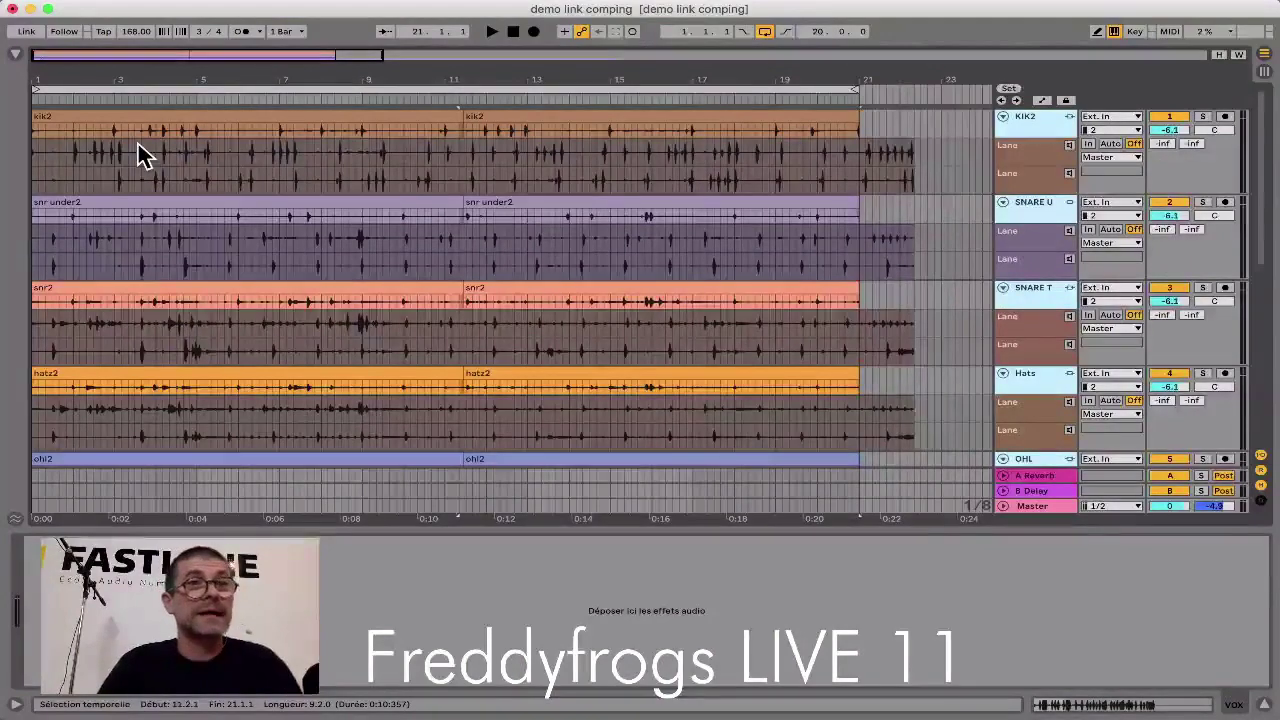
Step: Comp bars 1 to 7 of the linked drums by painting sections alternately from the upper and lower take lanes
drag(74, 147, 32, 155)
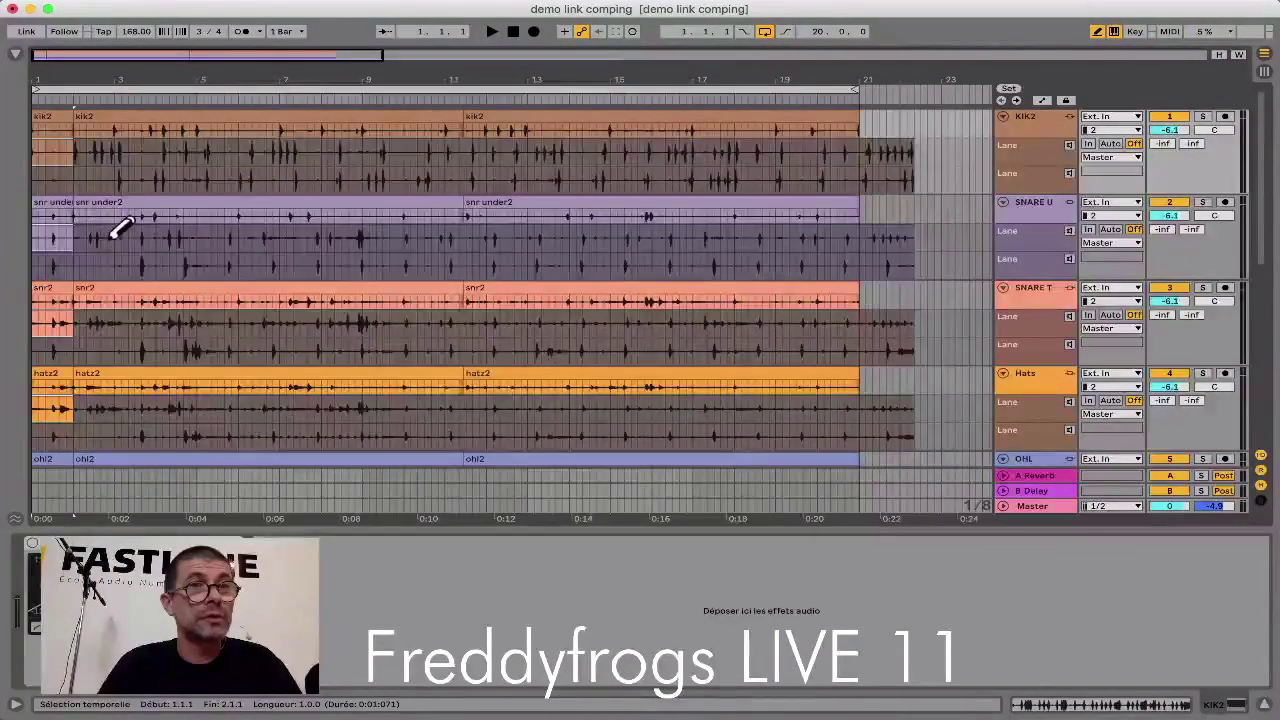
drag(112, 240, 277, 244)
click(209, 257)
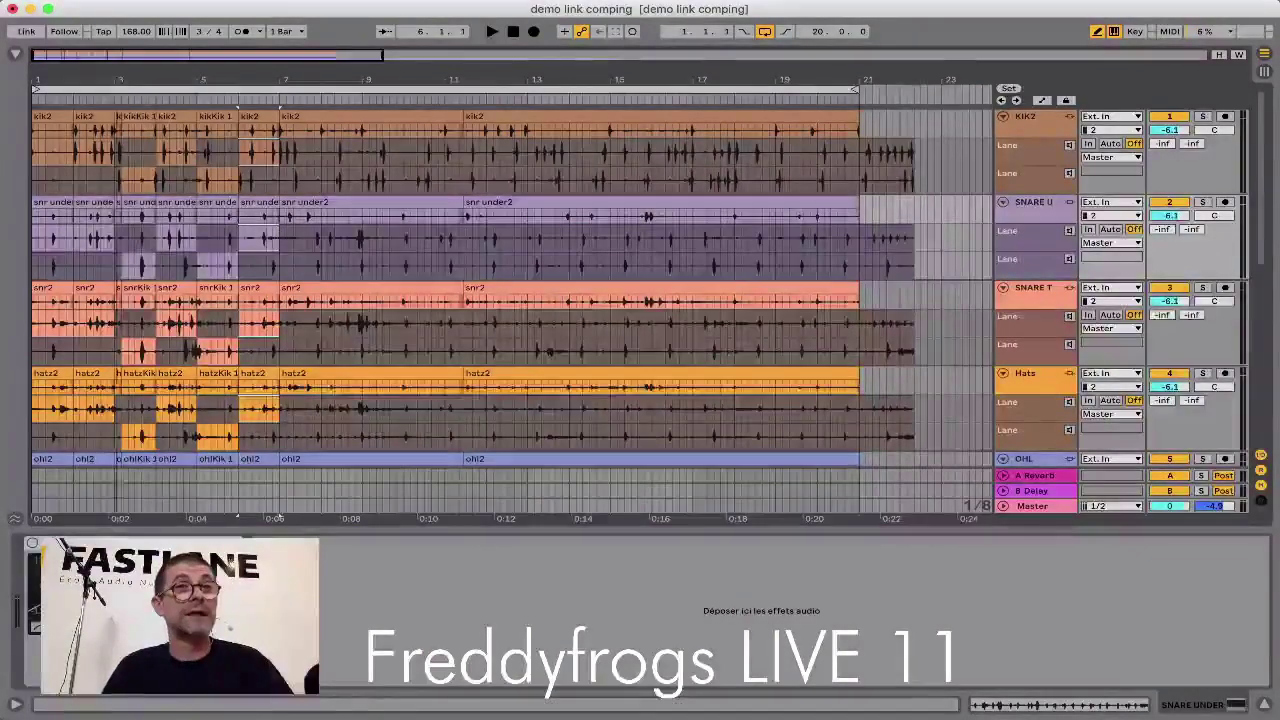
Step: Play back the linked drum comp from about bar 3 and stop playback
click(115, 89)
key(space)
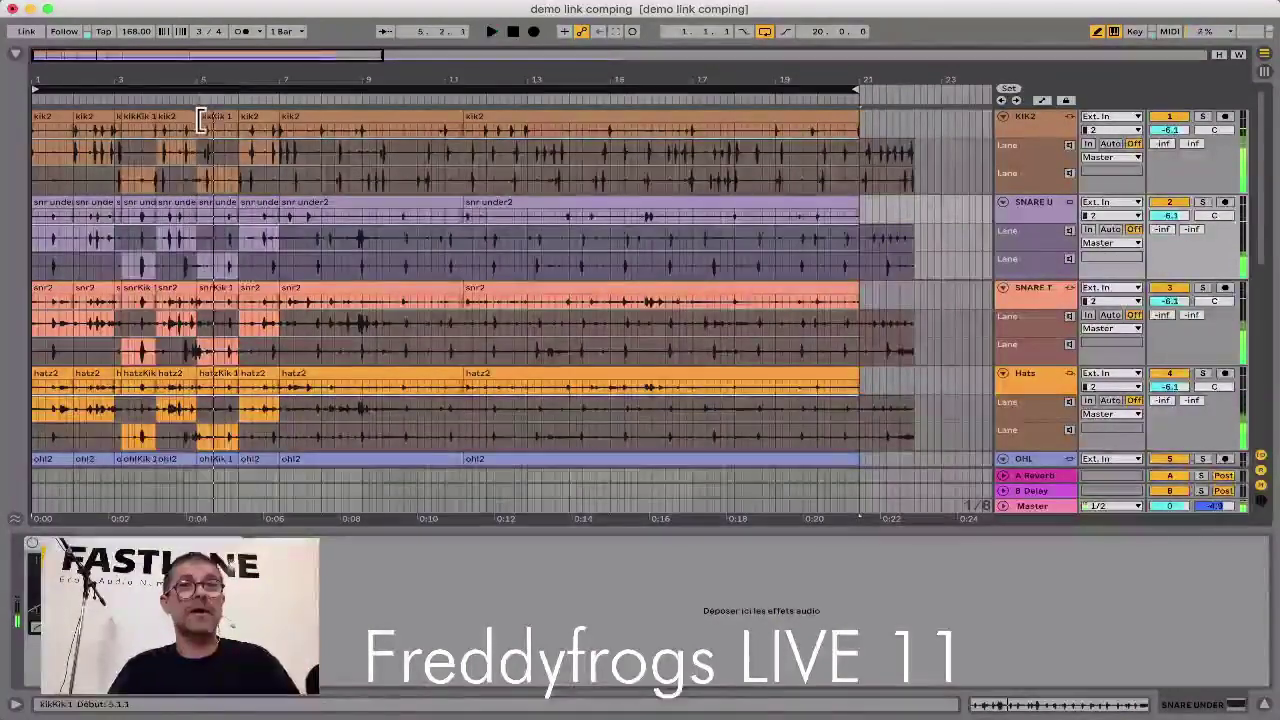
key(space)
Step: Undo the comped take sections and the crossfade edit at the clip split
key(super+a)
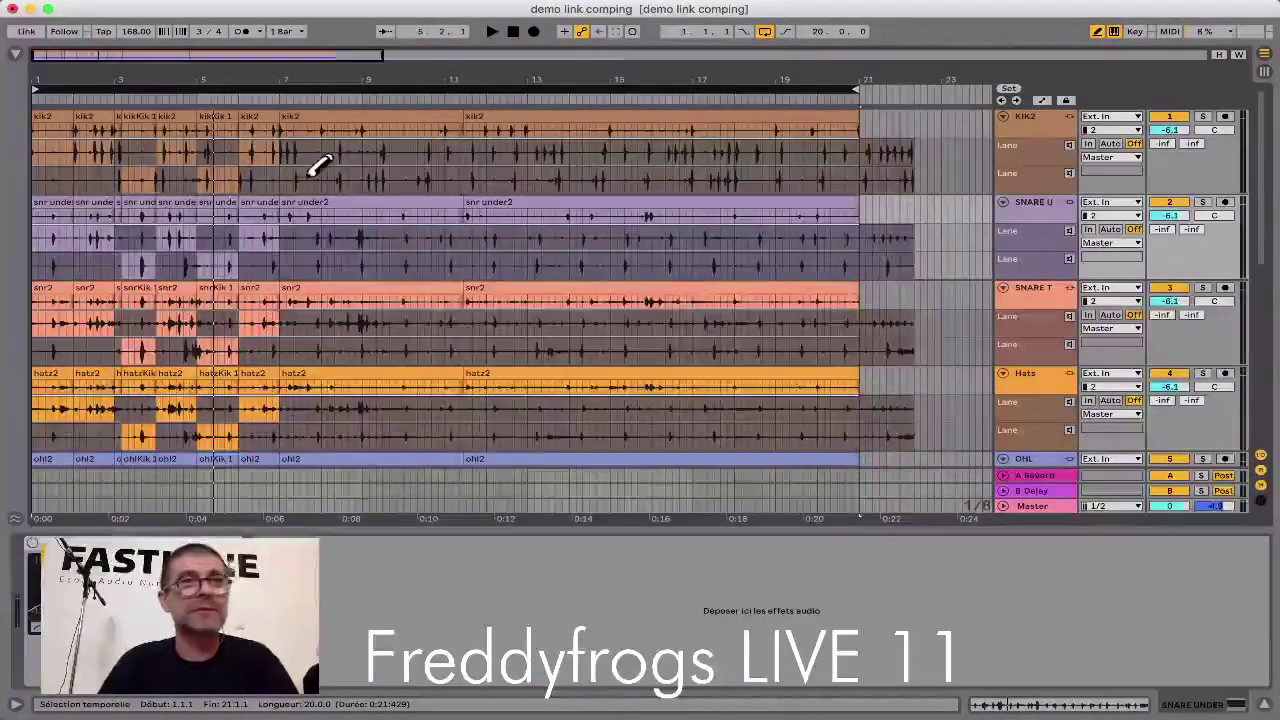
key(super+z)
key(super+z)
key(super+z)
key(super+z)
key(super+z)
key(super+z)
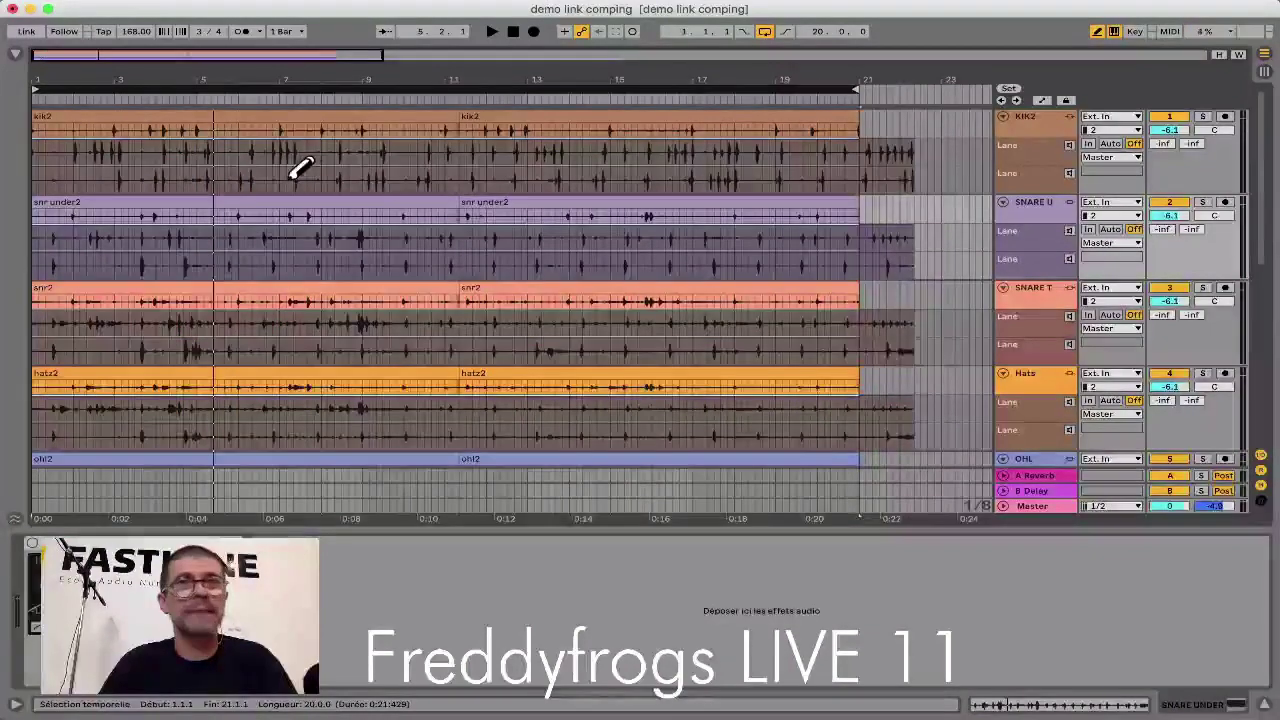
Step: Increase the height of all take lanes and open the full upper-lane takes of the linked tracks in the clip view
click(382, 151)
click(1035, 162)
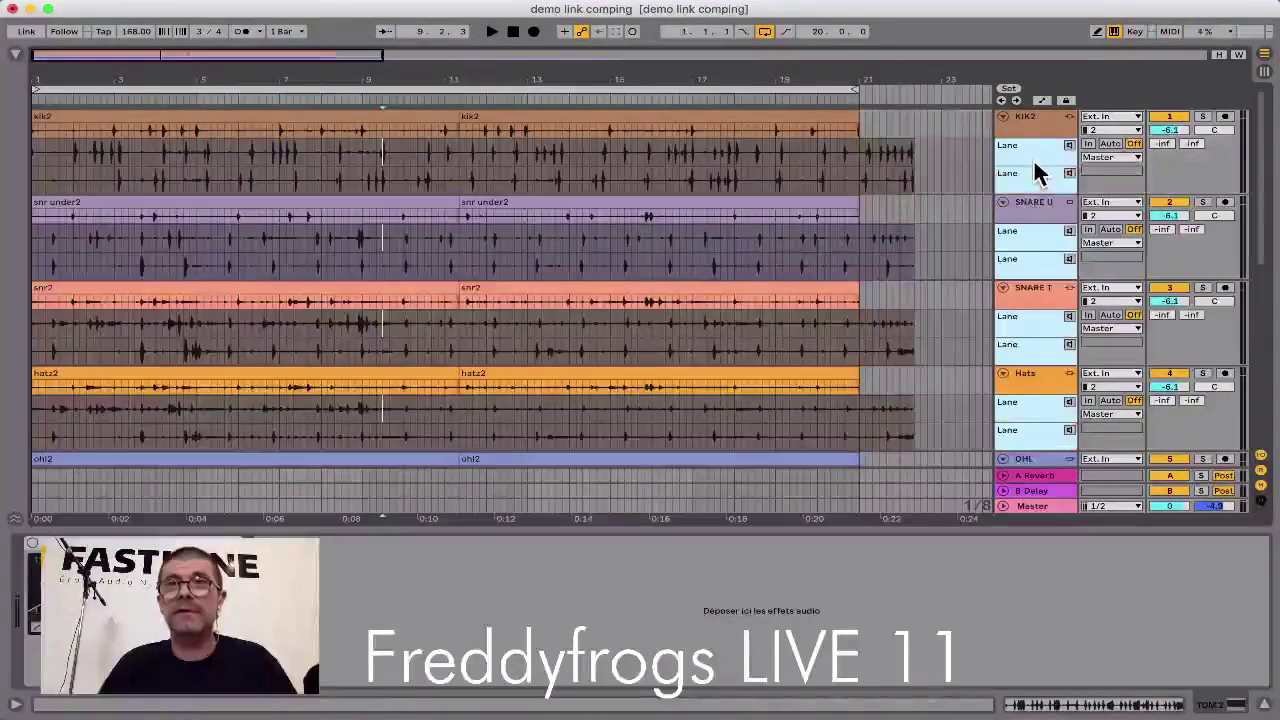
drag(1034, 177, 1031, 197)
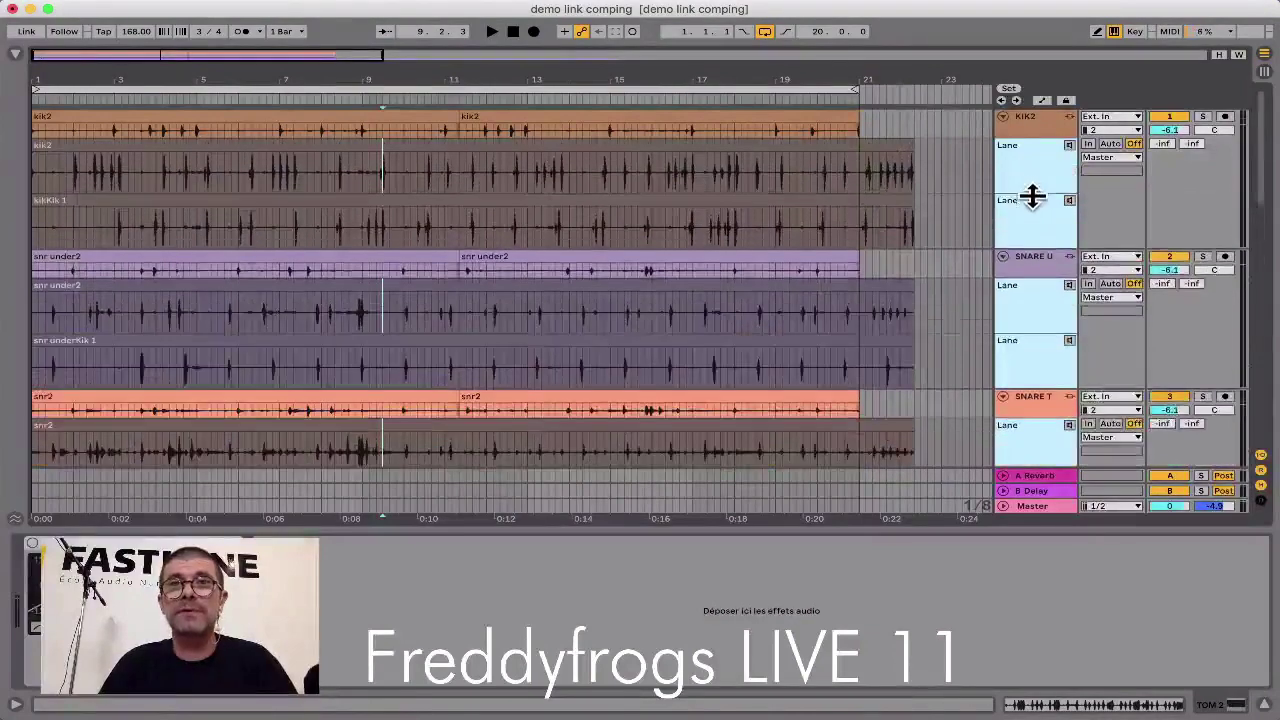
click(744, 147)
double_click(744, 147)
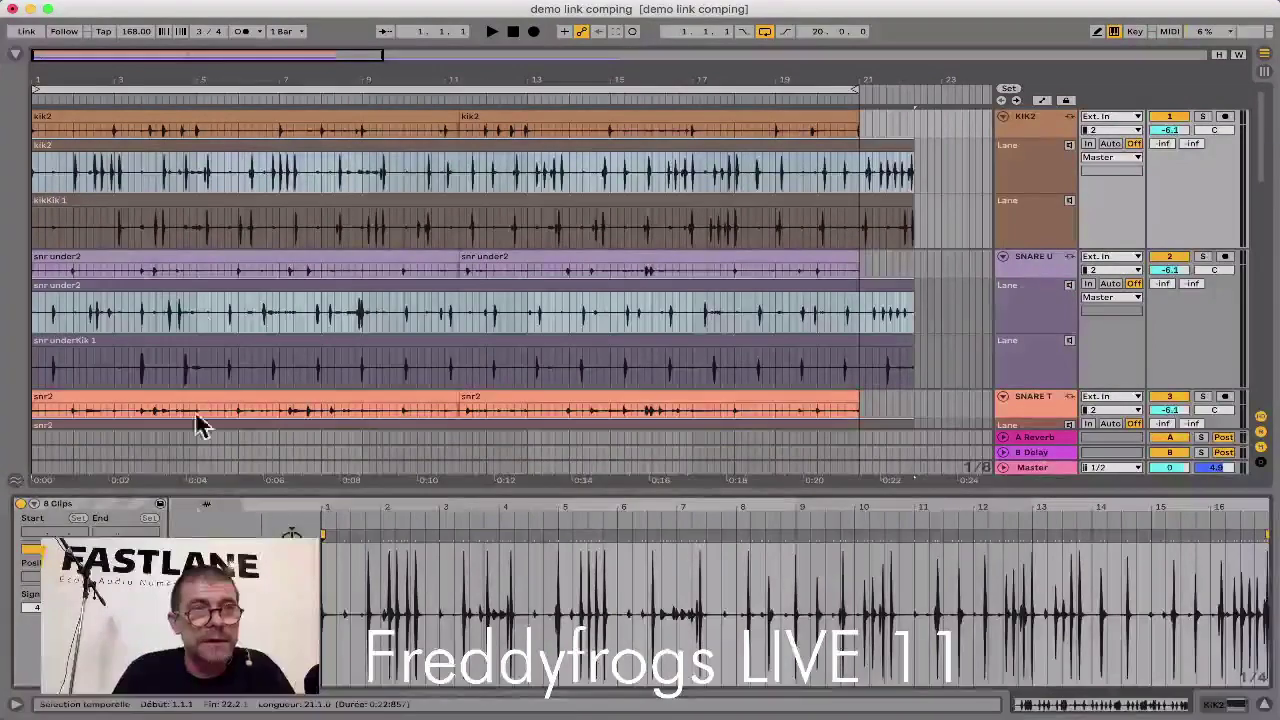
Step: Open the track options for the selected tracks from KIK2
right_click(1036, 118)
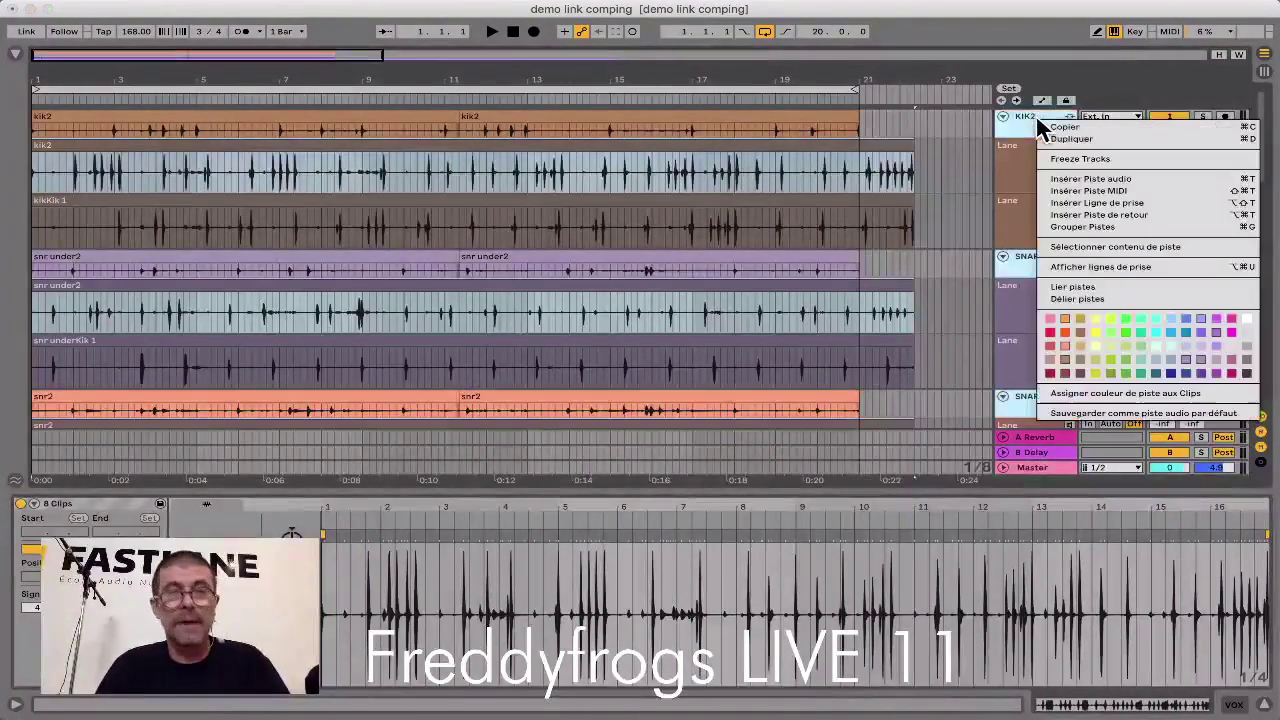
Step: Unlink the drum tracks and select the kik2 take in the KIK2 track
click(1077, 290)
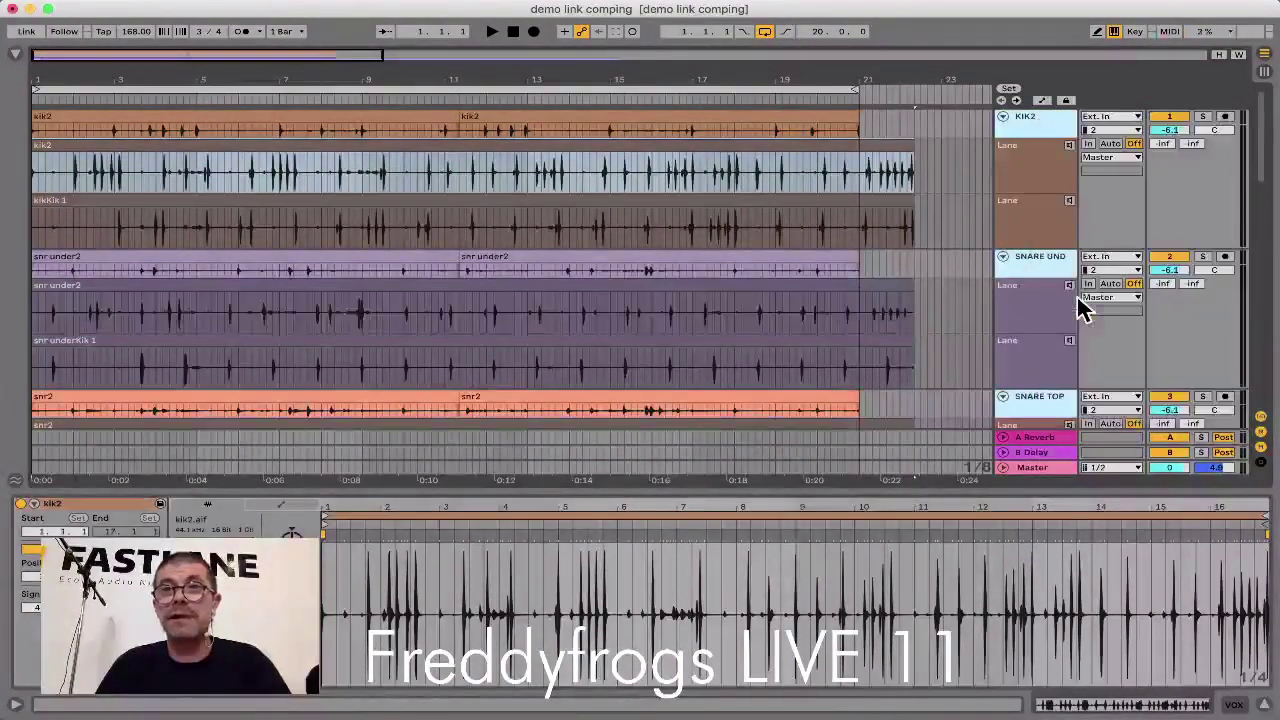
click(338, 145)
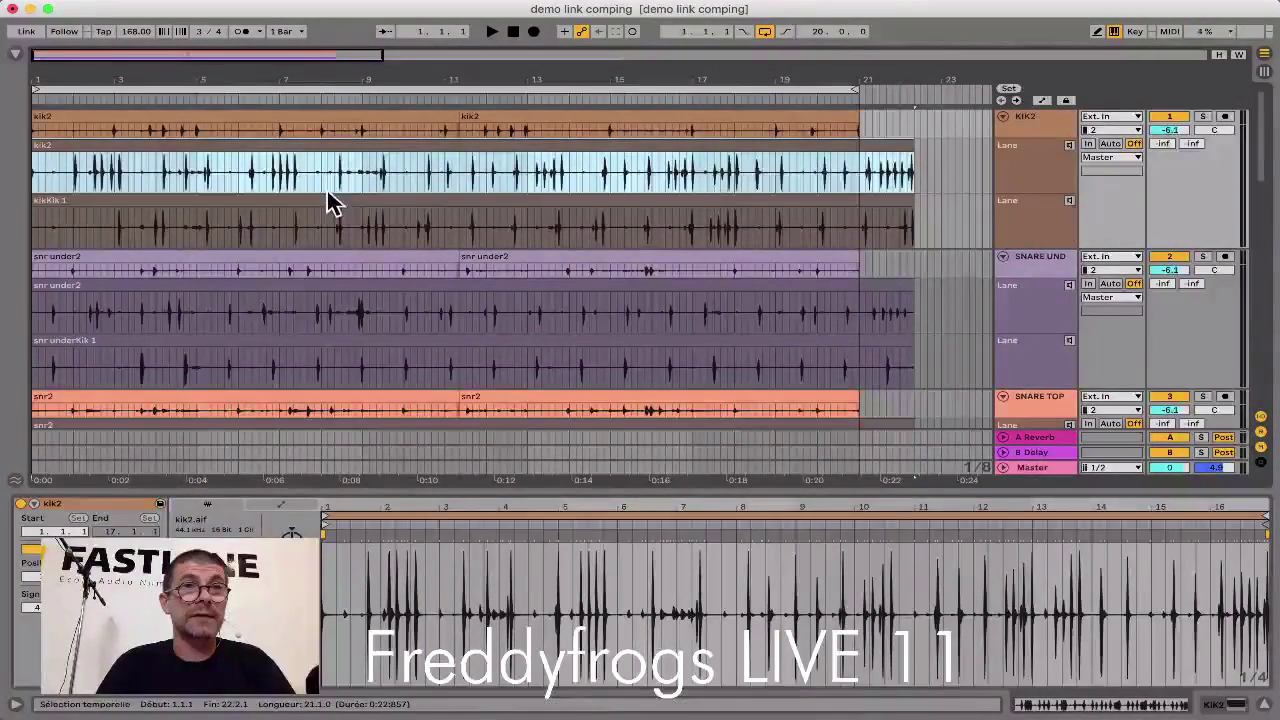
click(328, 200)
click(309, 145)
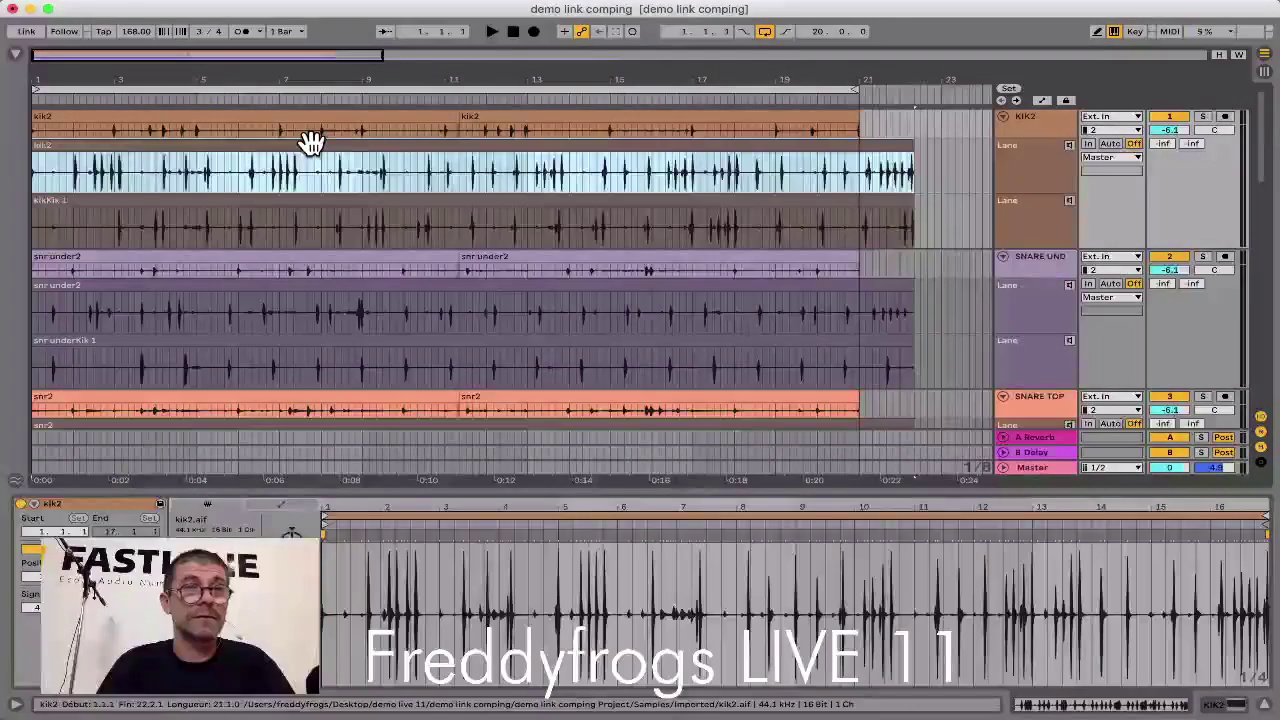
Step: Select the drum tracks from KIK2 onward and link them together again
click(1048, 135)
right_click(1043, 122)
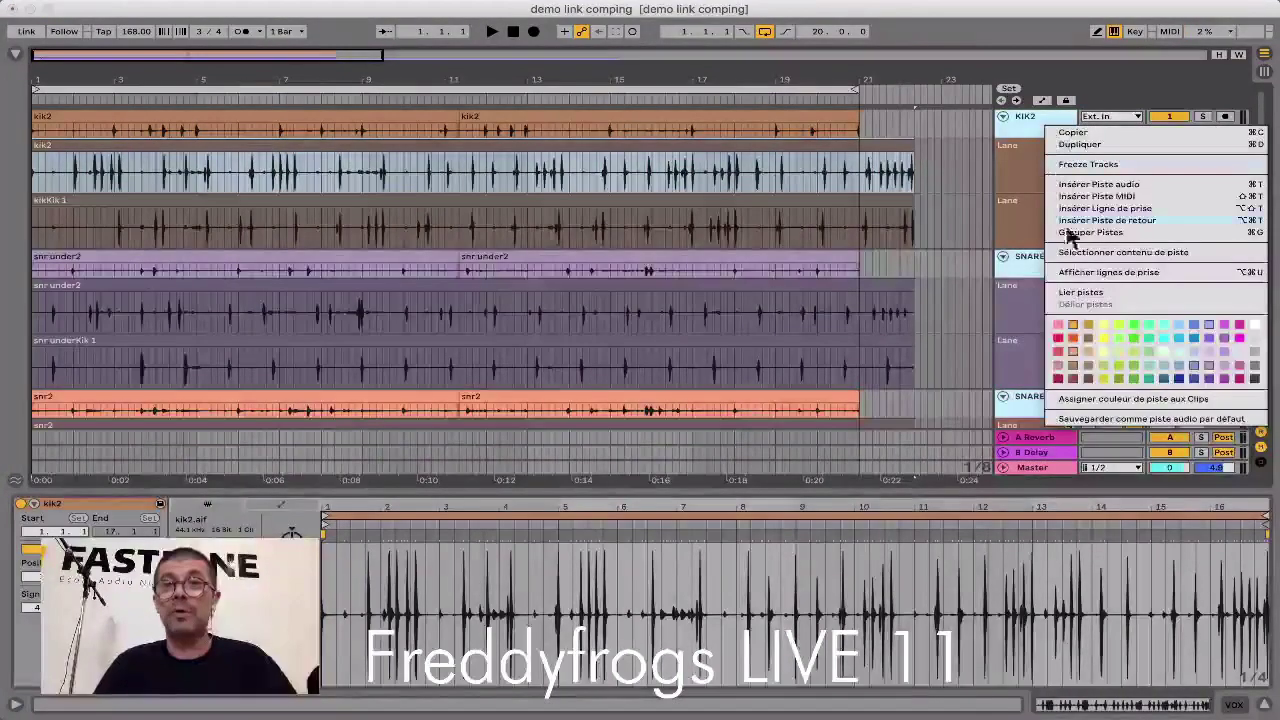
click(1068, 290)
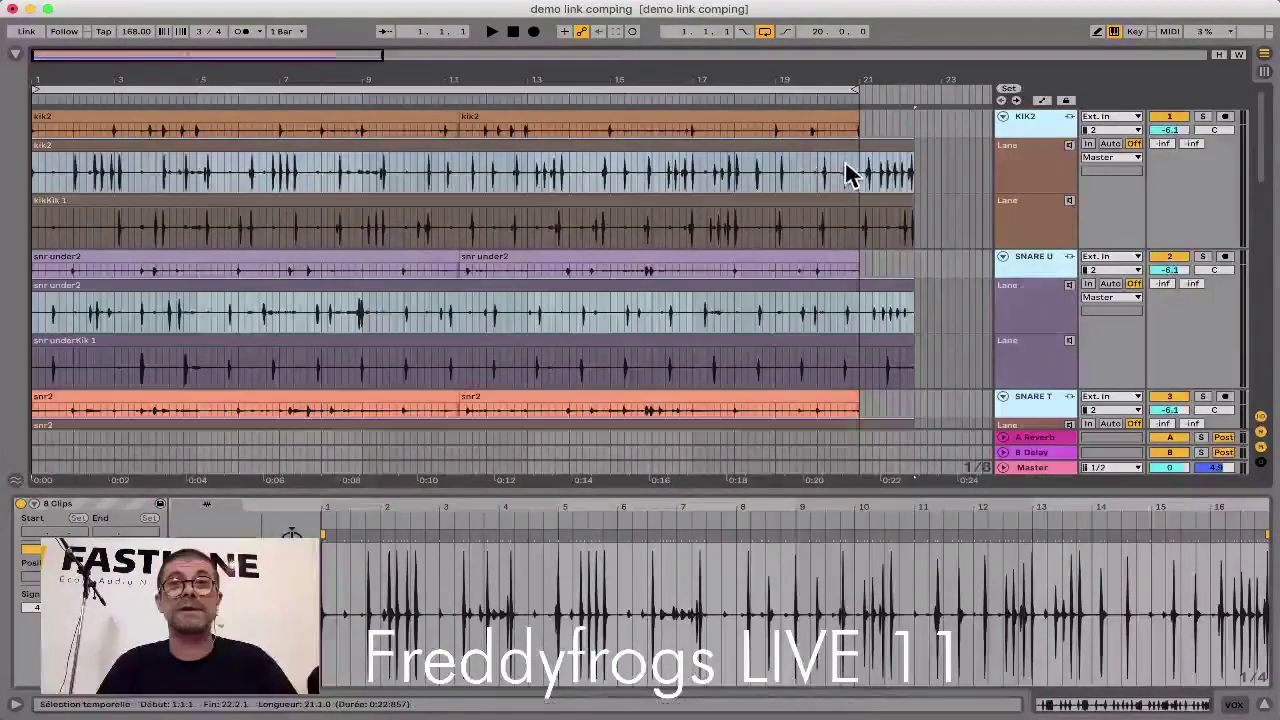
Step: Turn on Draw Mode, comp the kik2 take from bar 1 to bar 21 across the linked tracks, and play it back
key(b)
drag(871, 163, 29, 163)
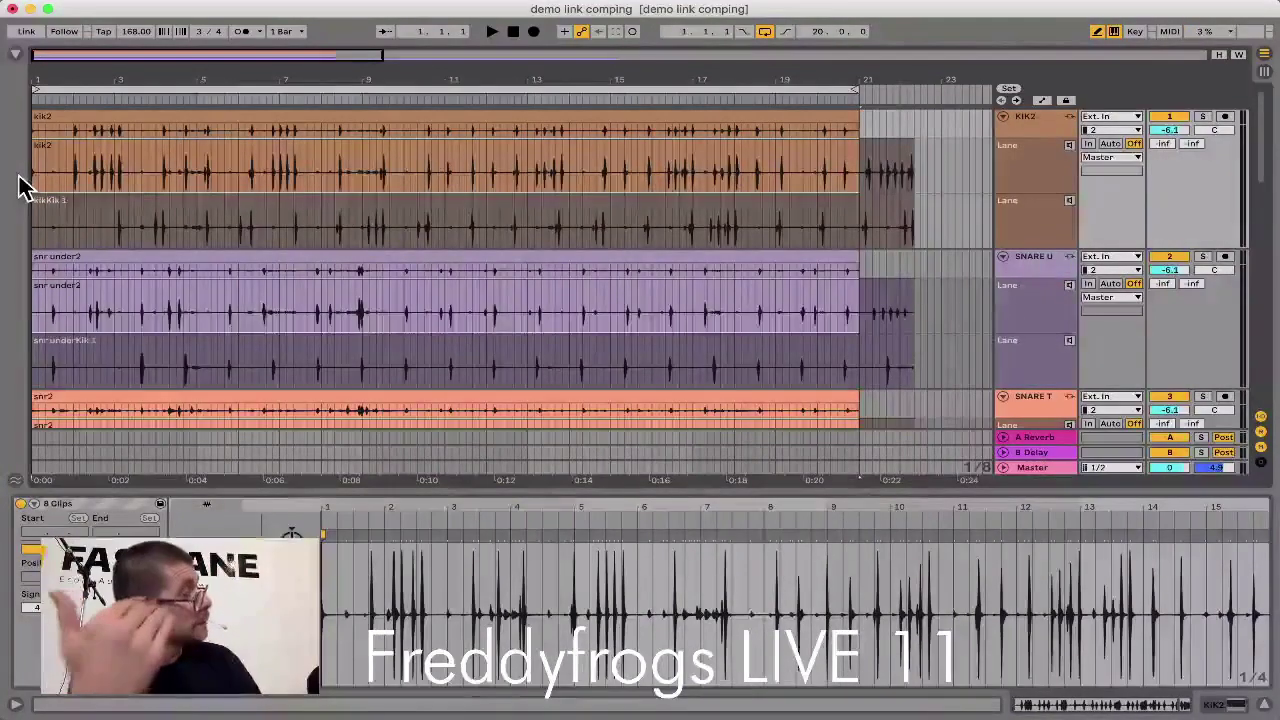
key(space)
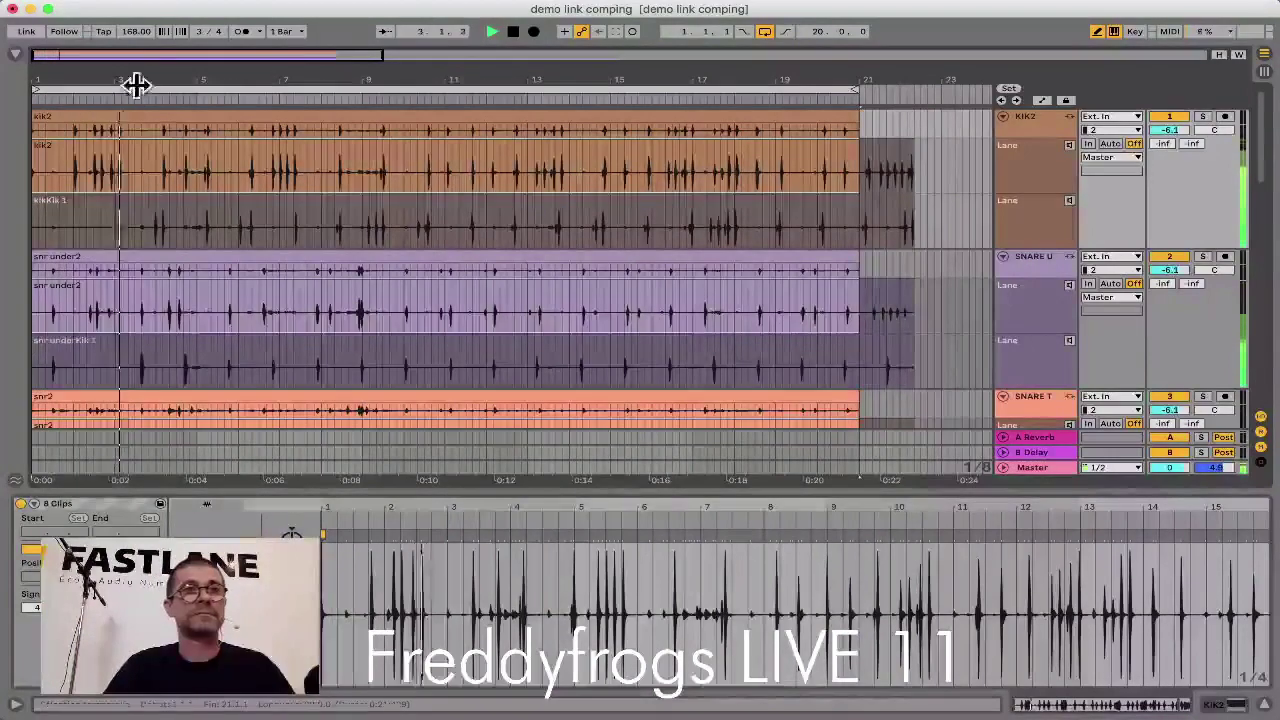
key(space)
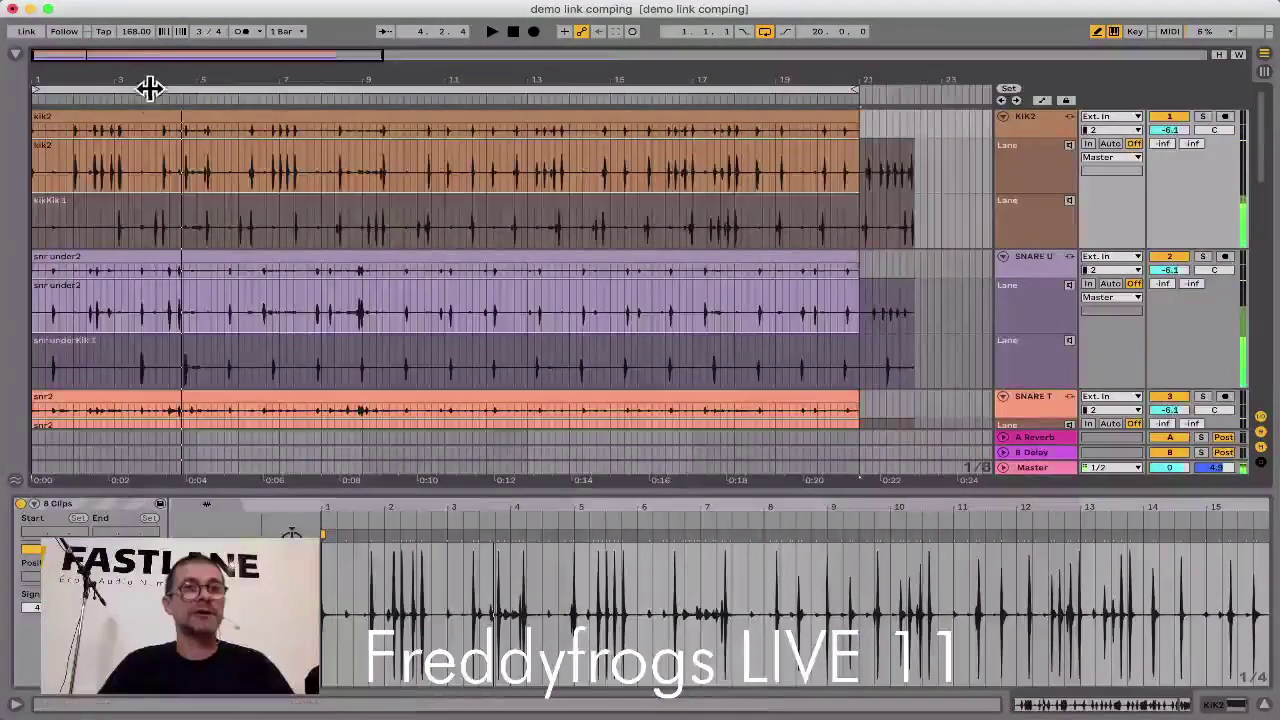
Step: Select all clips in the arrangement and turn off their warping
click(143, 118)
click(145, 124)
key(super+a)
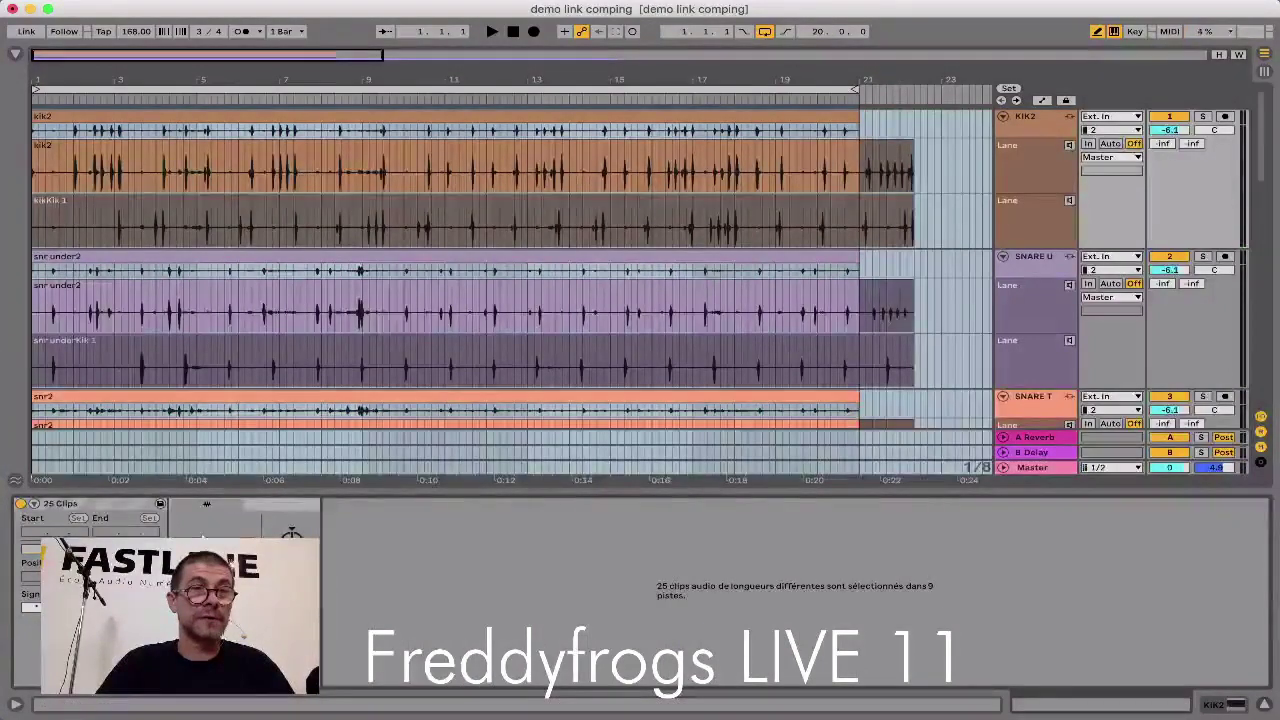
key(super+u)
Step: Play back the arrangement to check the drum takes at their unwarped length
click(126, 95)
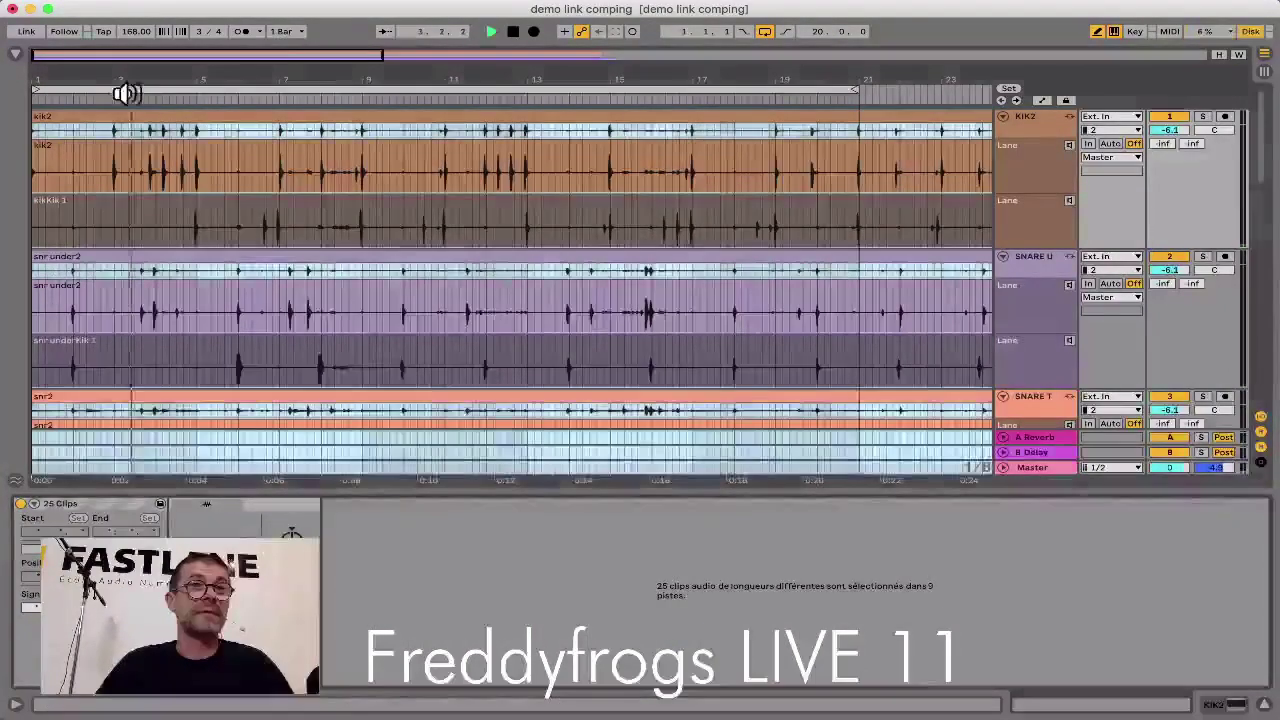
click(126, 88)
key(space)
key(space)
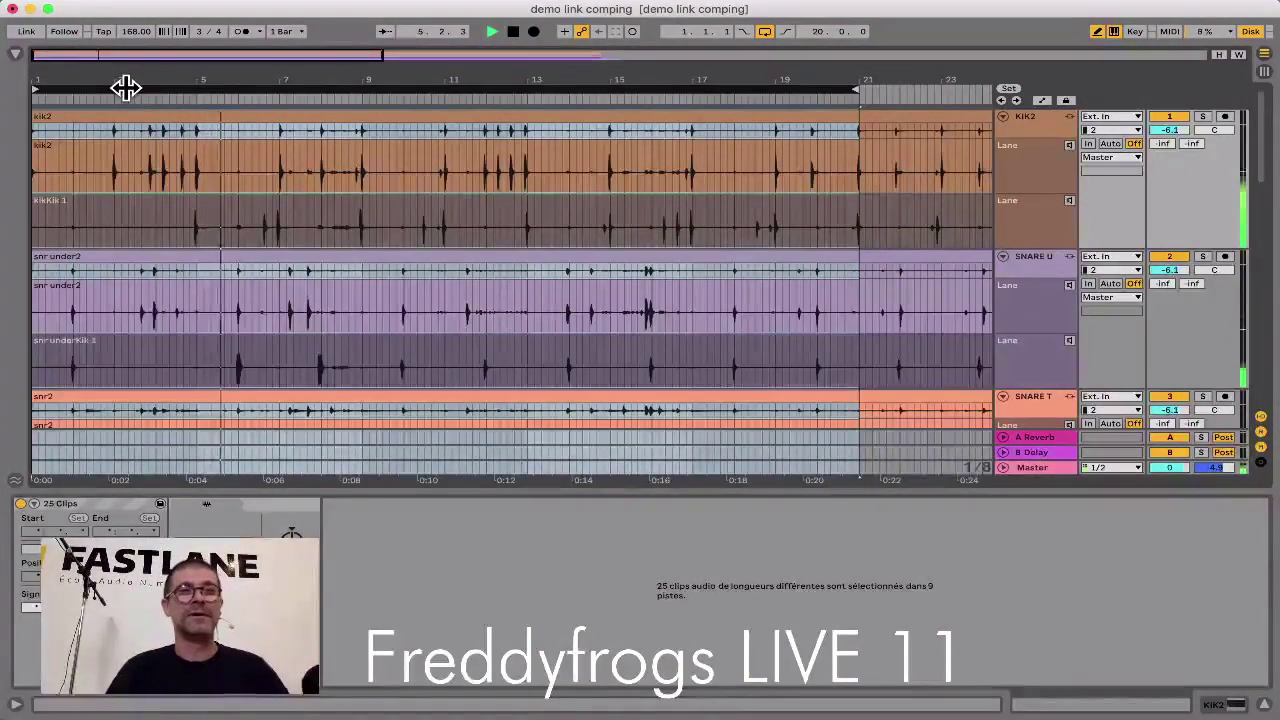
scroll(163, 186, down, 2)
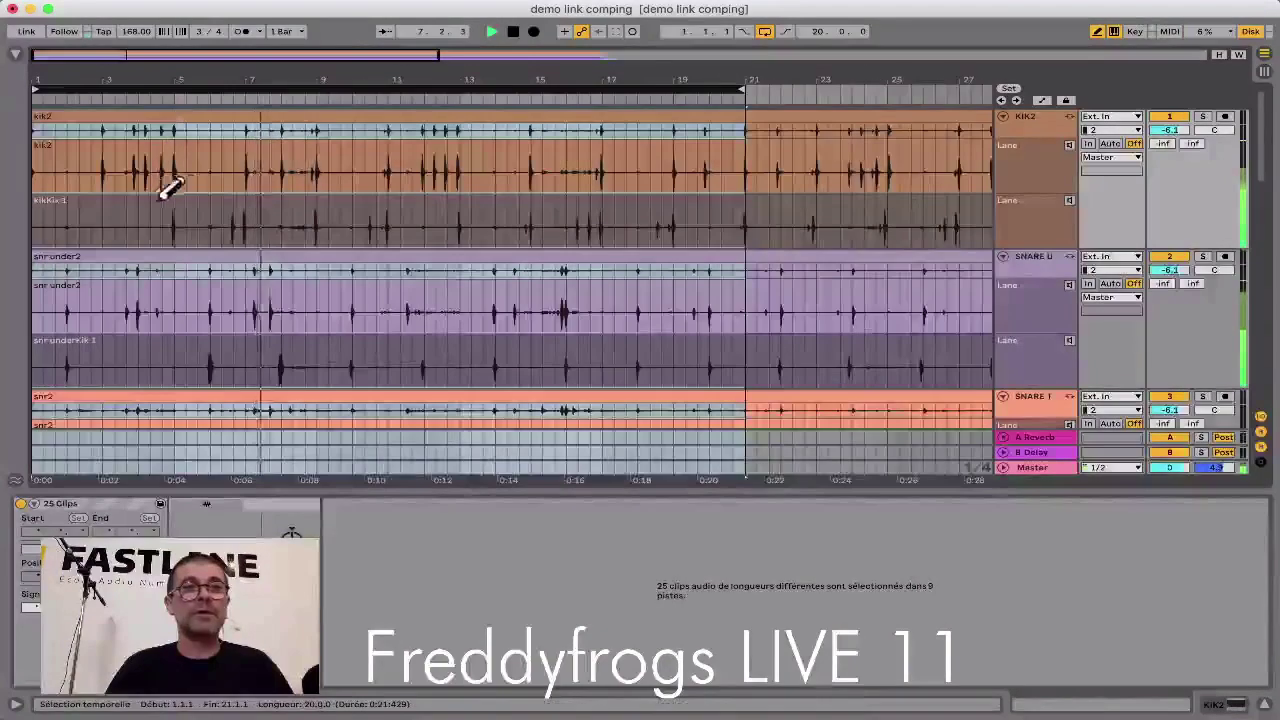
right_click(270, 215)
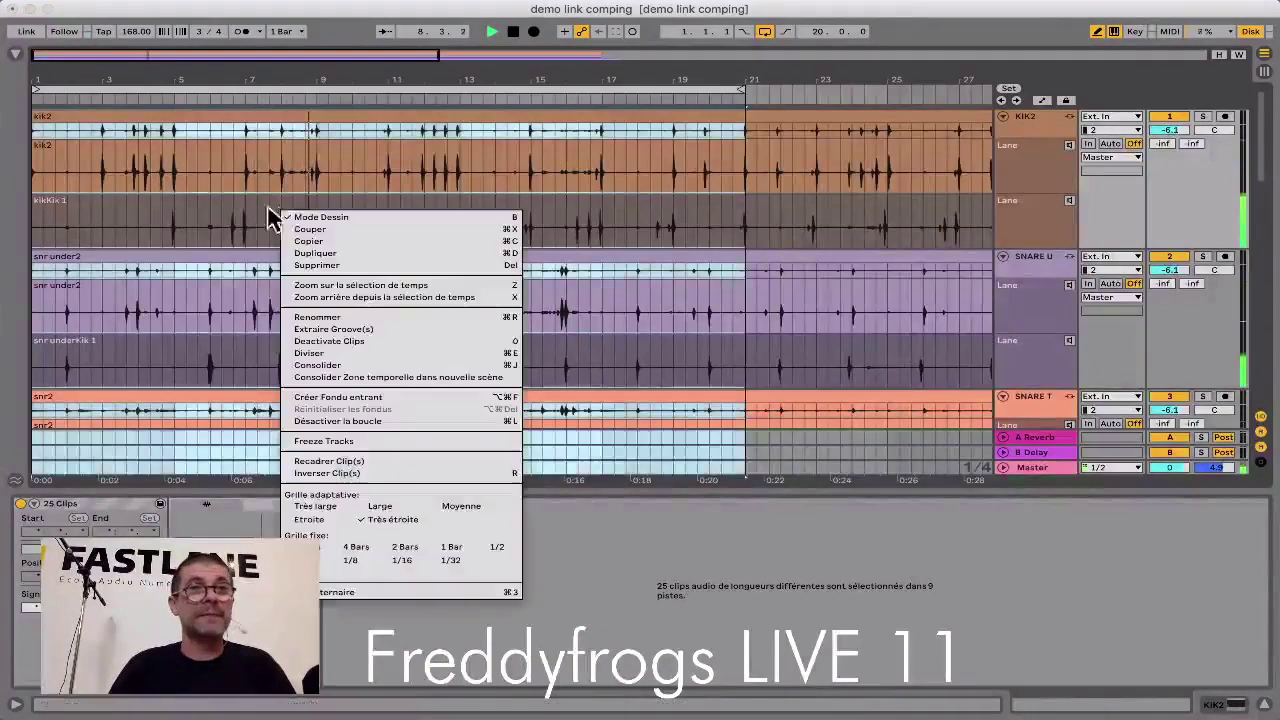
click(198, 204)
key(space)
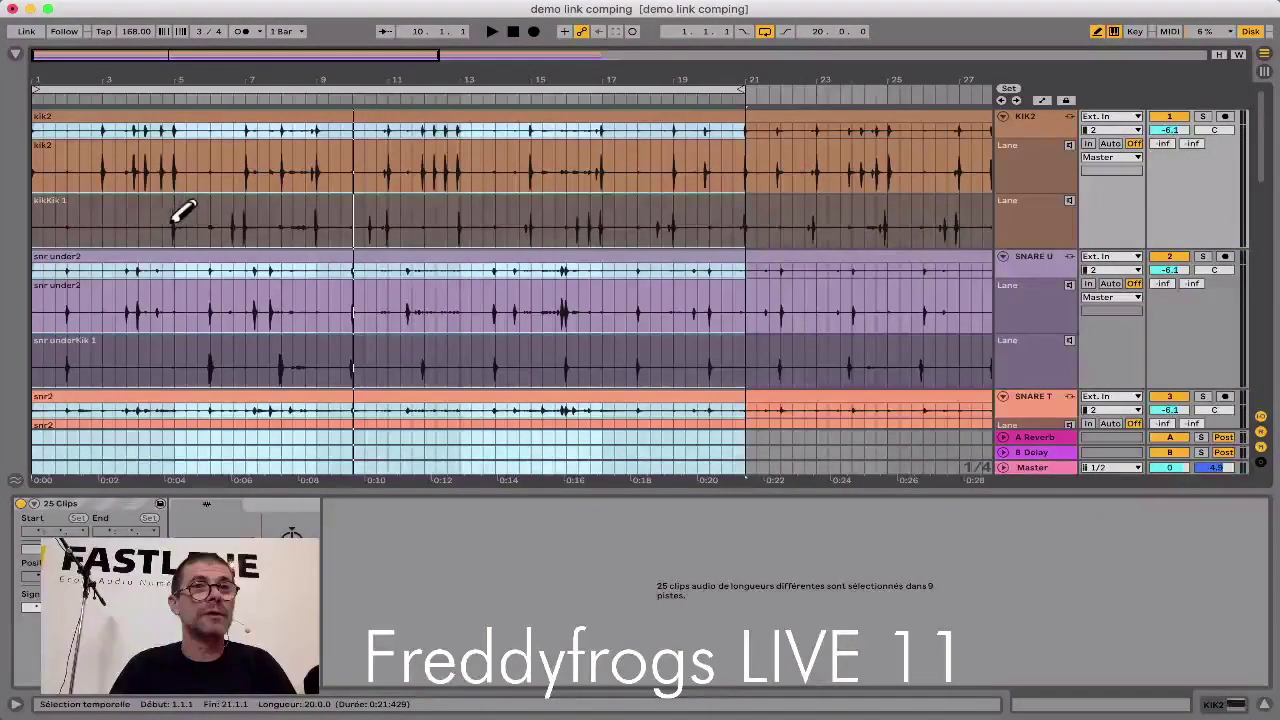
Step: Comp the kikKik 1 take from bar 5 to bar 7 across the linked drum tracks and listen to the edit
drag(174, 224, 248, 226)
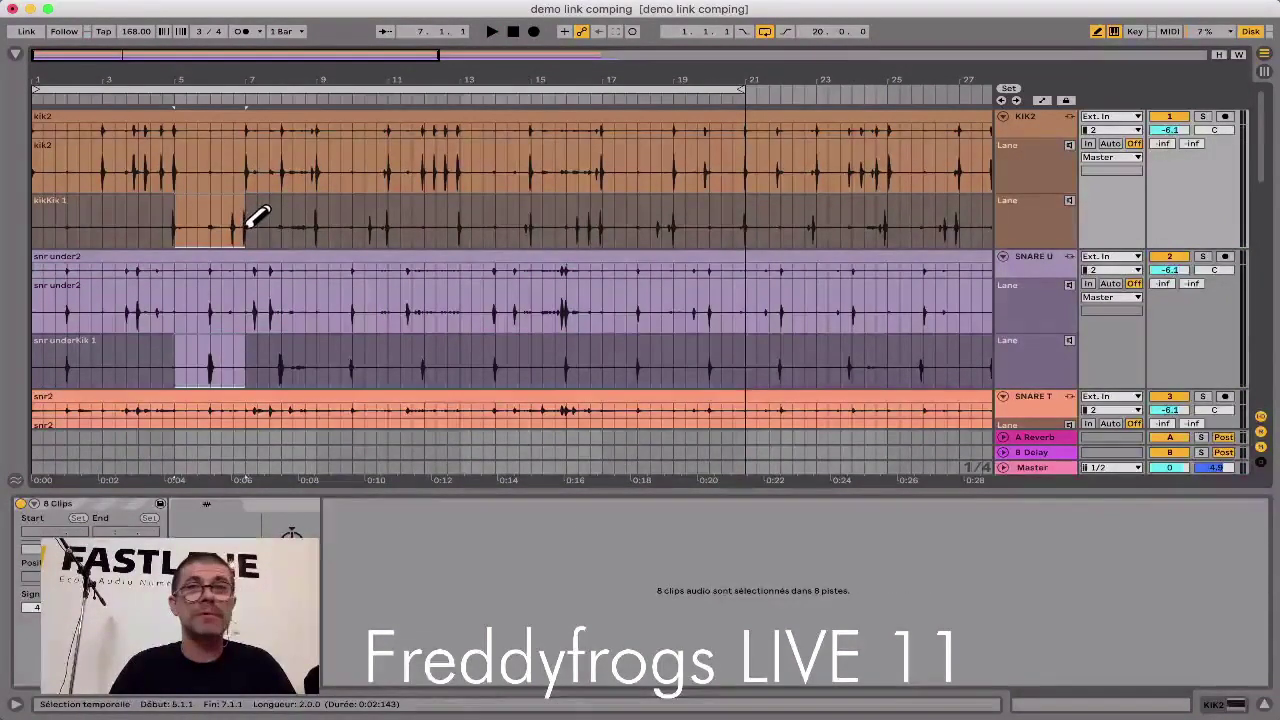
click(243, 230)
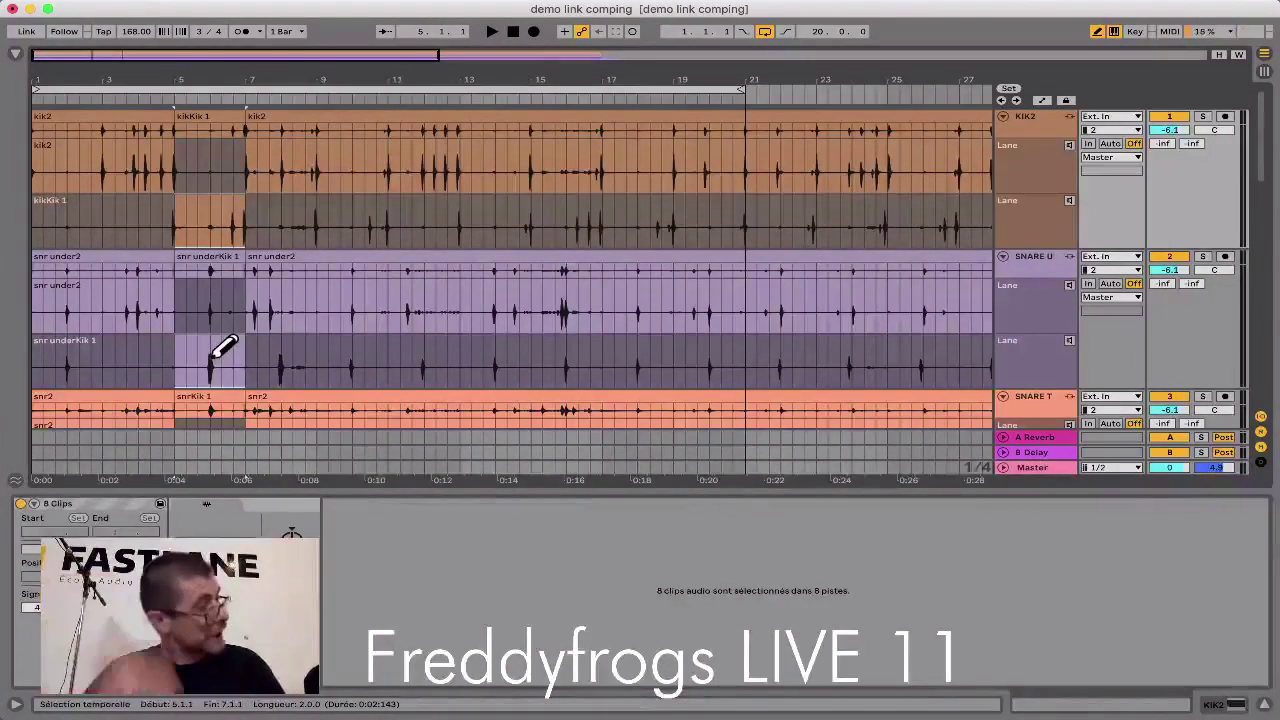
click(172, 90)
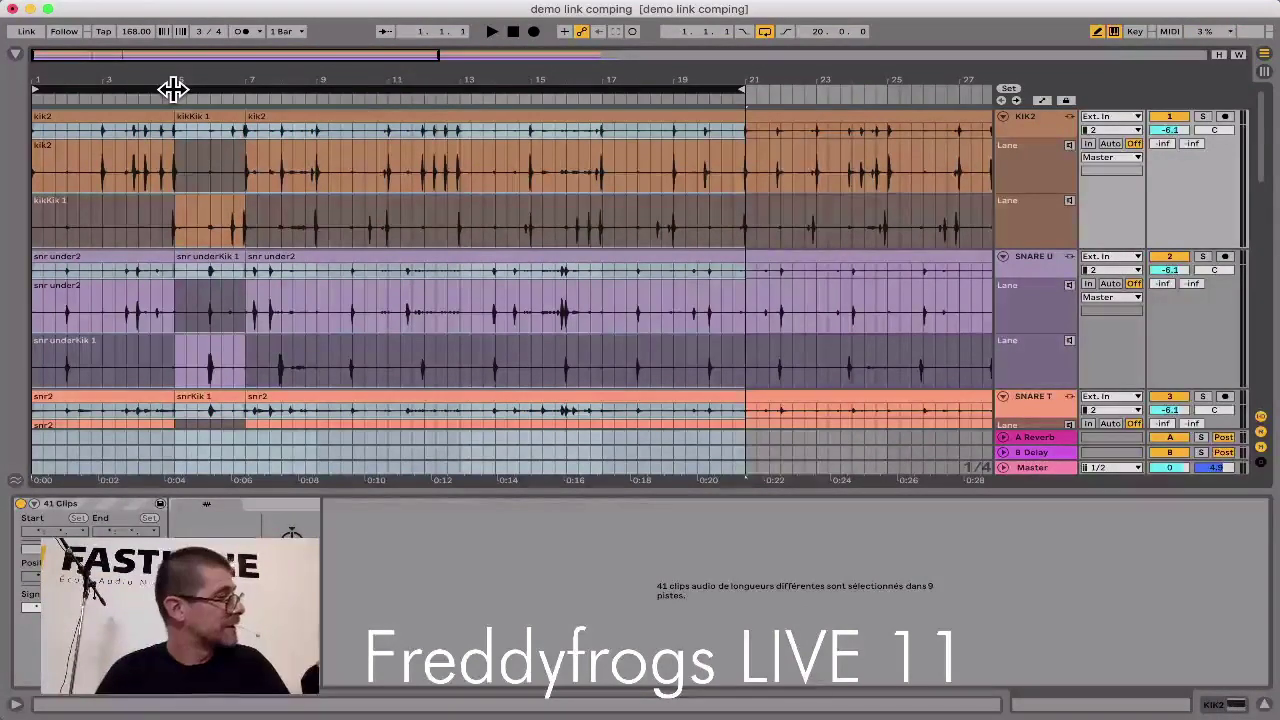
key(space)
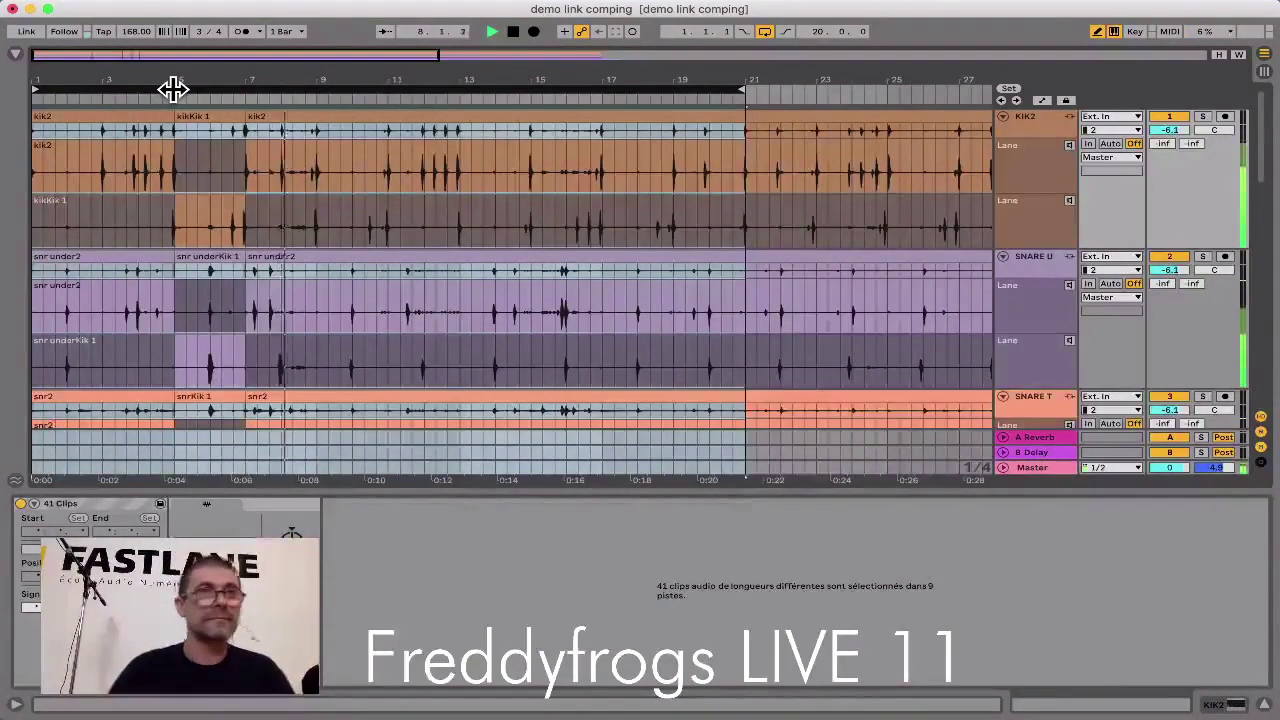
key(space)
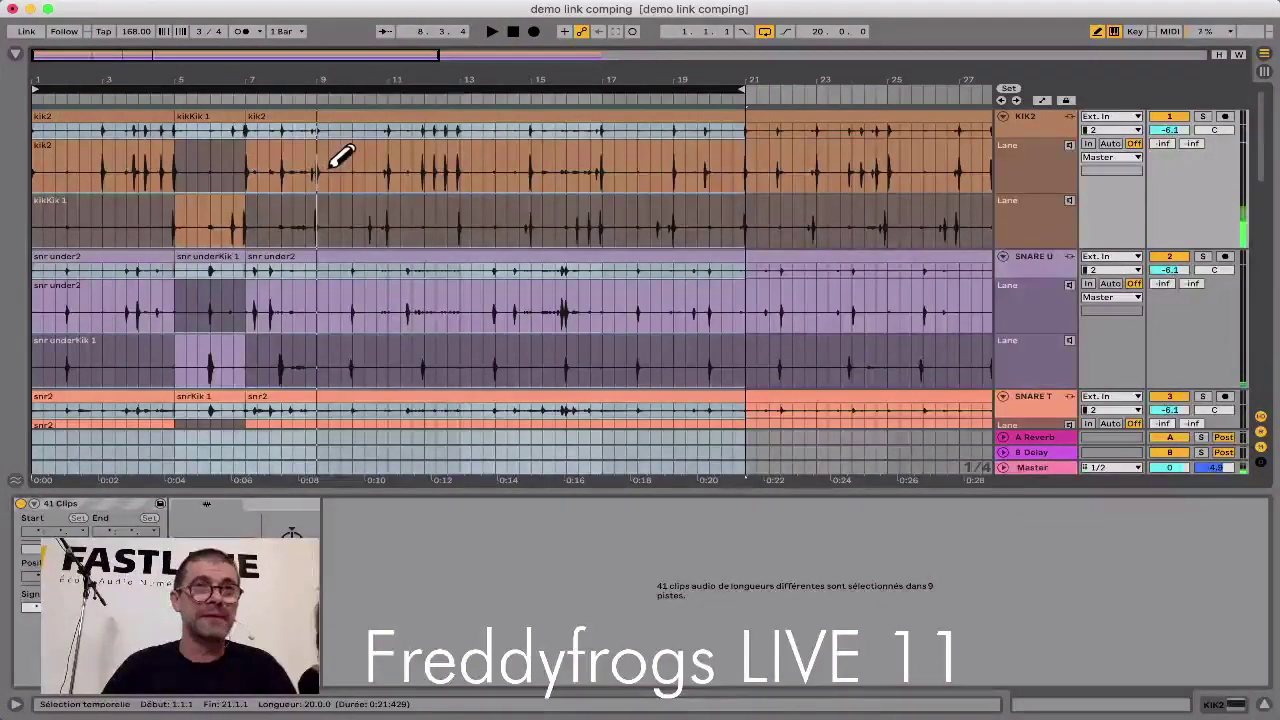
Step: Comp short kikKik 1 segments from 8.1.1 to 8.3.1 and from 10.2.1 to 11.1.1 across the linked tracks
drag(321, 167, 289, 168)
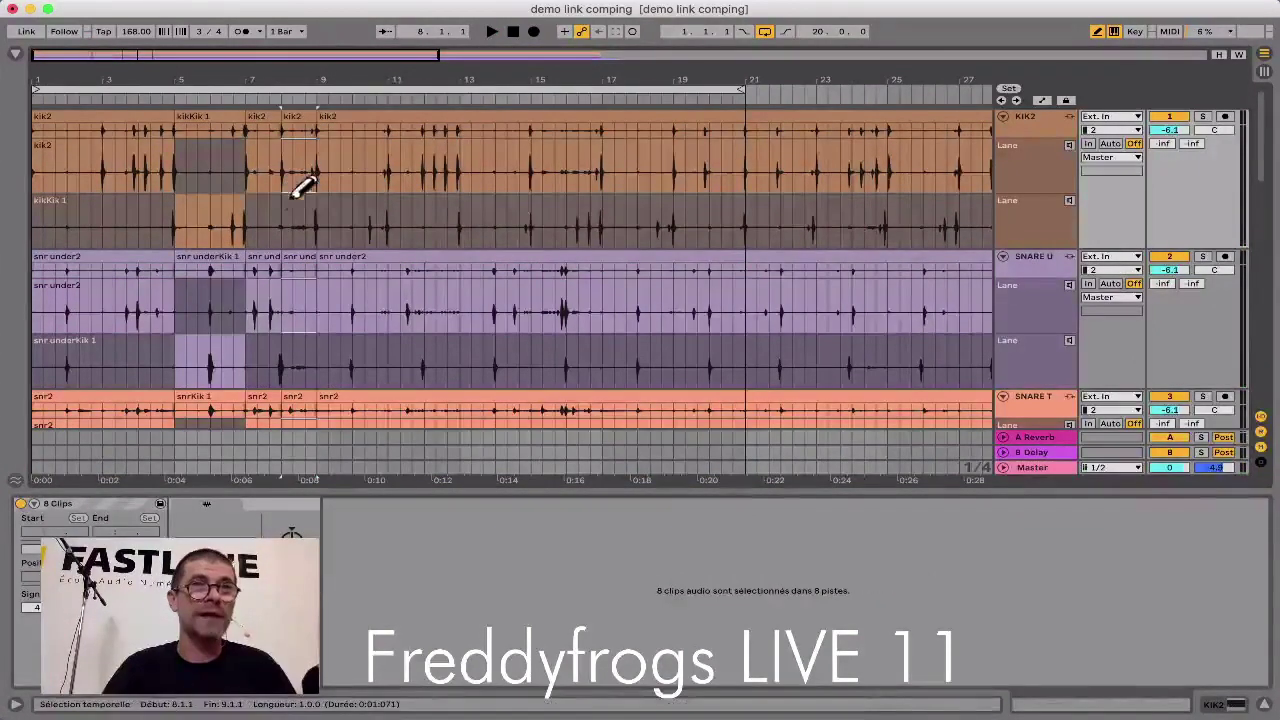
click(300, 212)
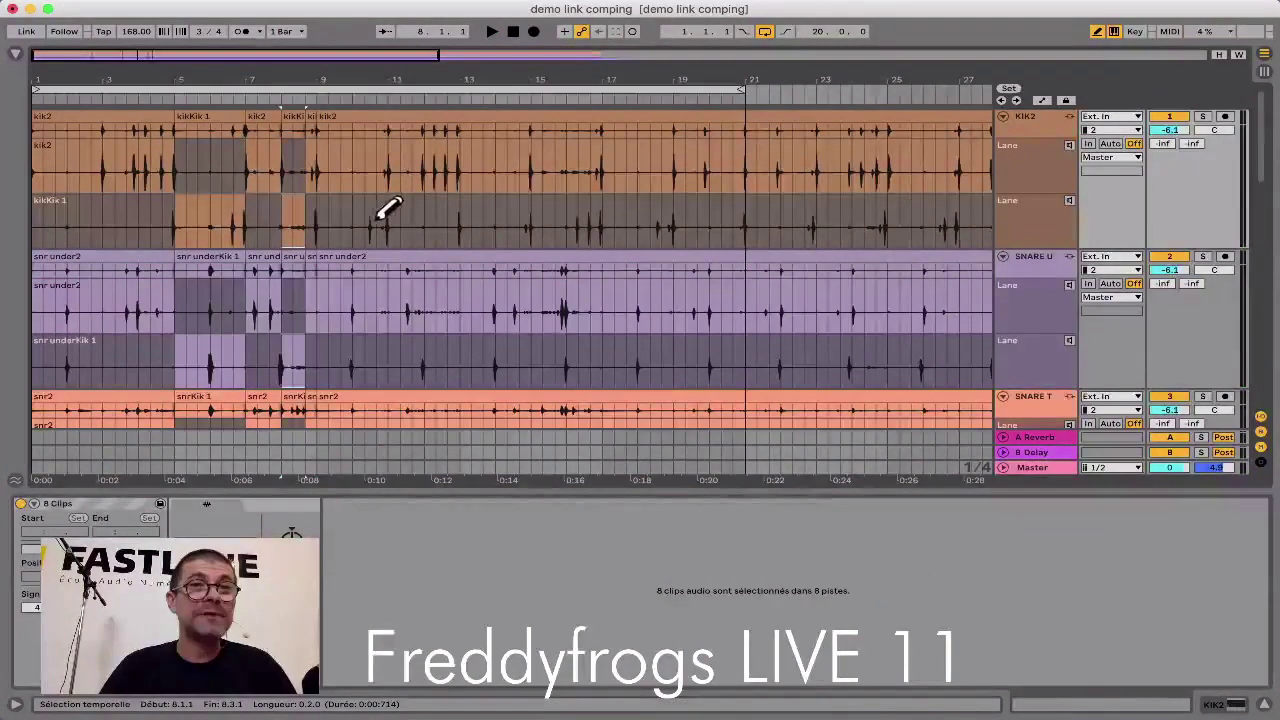
mouse_move(370, 216)
mouse_down()
mouse_move(410, 215)
mouse_move(386, 220)
mouse_up()
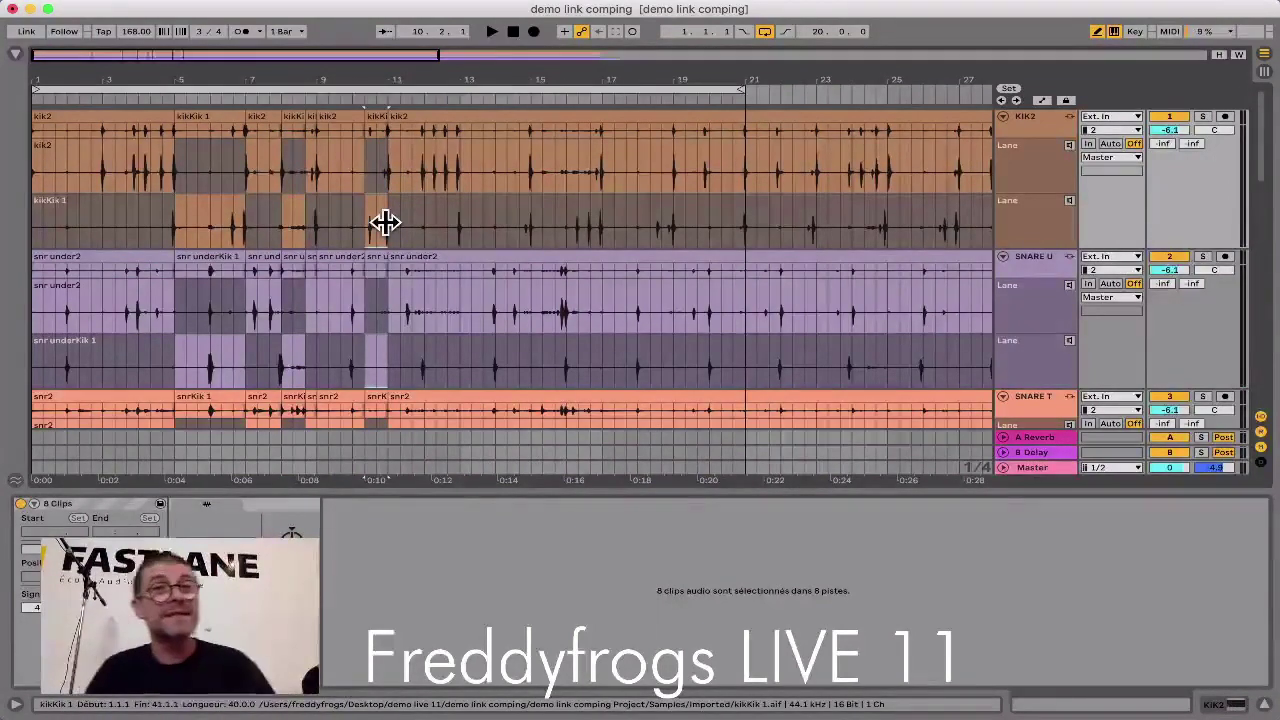
click(385, 222)
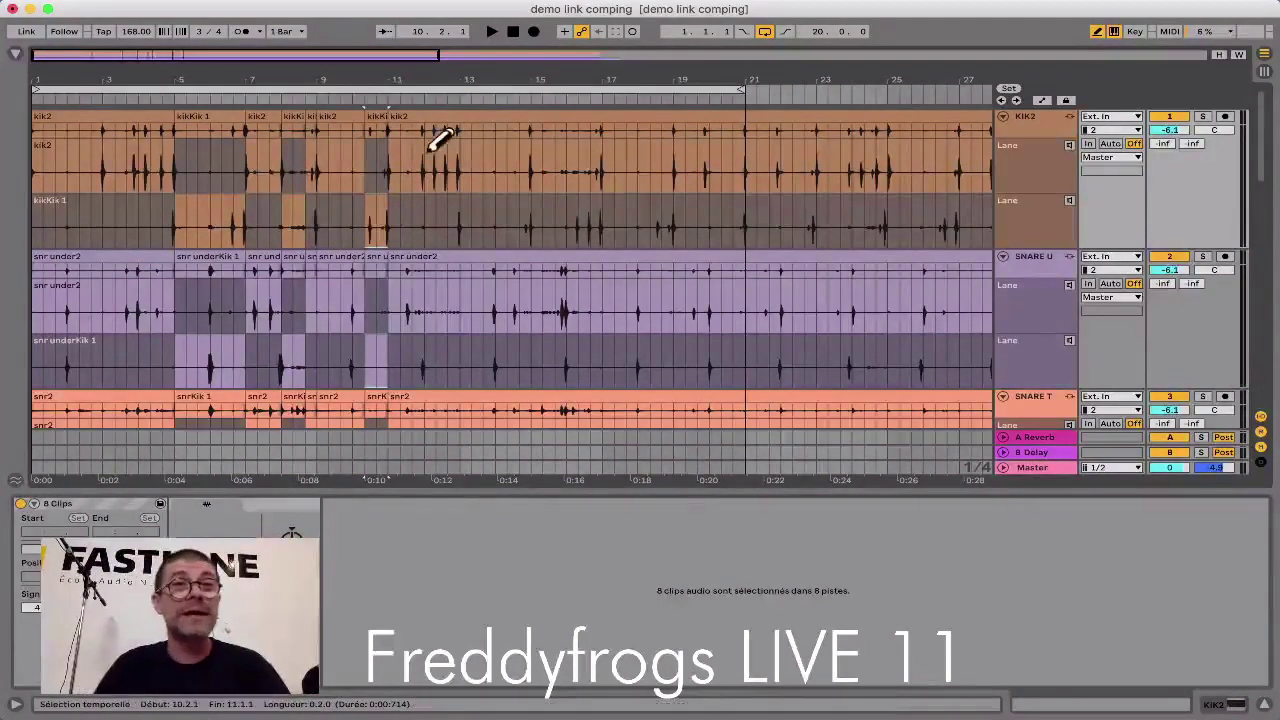
Step: Select the comped segment at bar 10 and fold and unfold the KIK2 track to inspect the linked edits
click(372, 117)
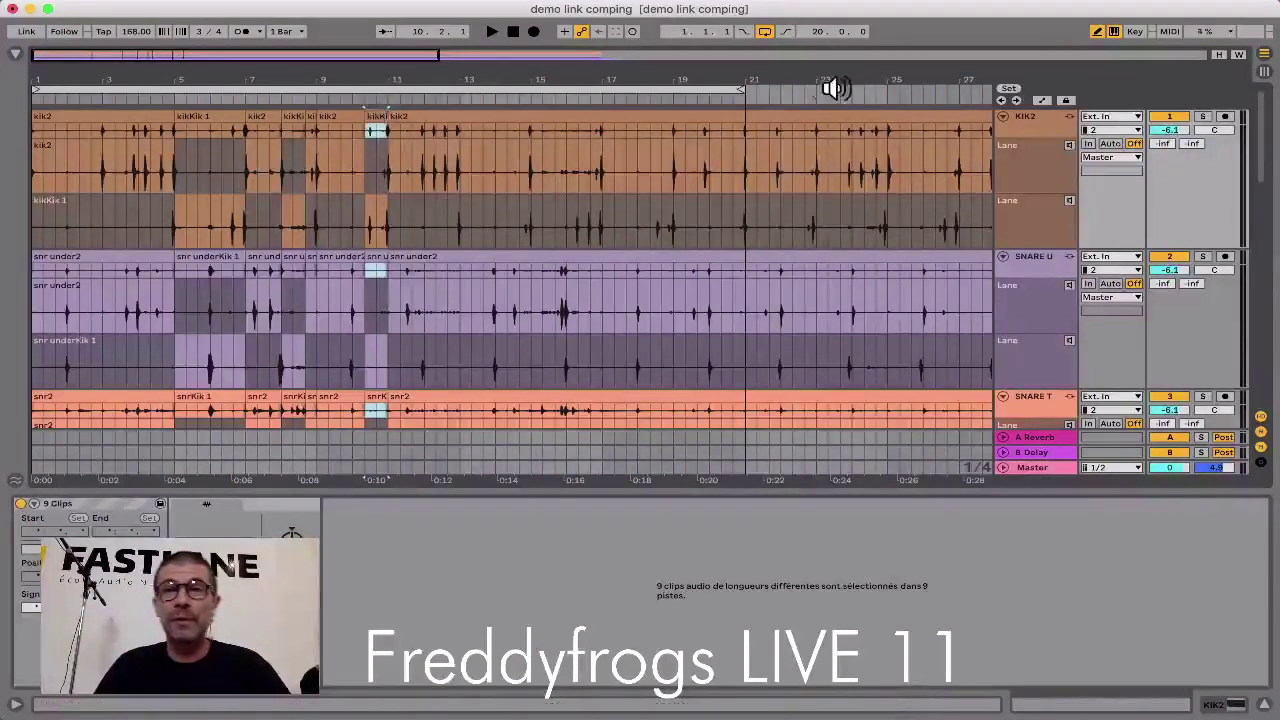
click(1003, 116)
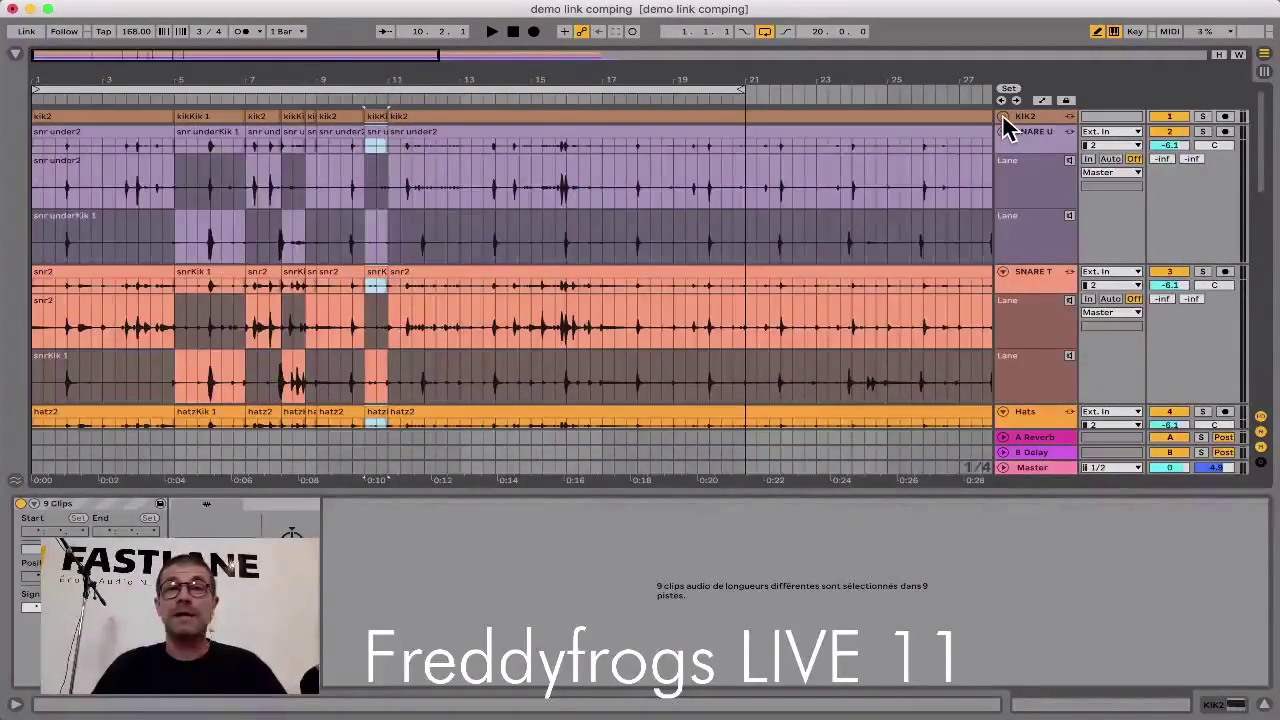
click(1003, 116)
Step: Comp the kik2 take from bar 1 to bar 30 and check the linked tracks down to the toms
drag(616, 78, 414, 77)
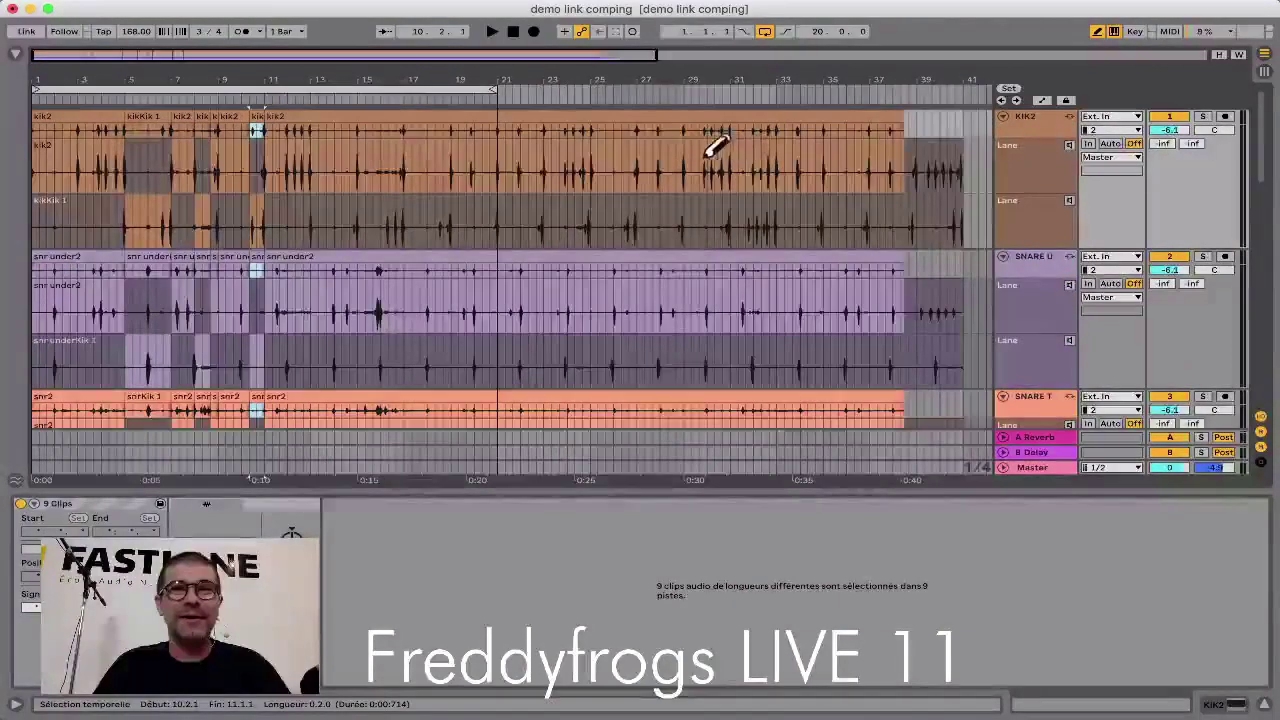
drag(708, 155, 17, 178)
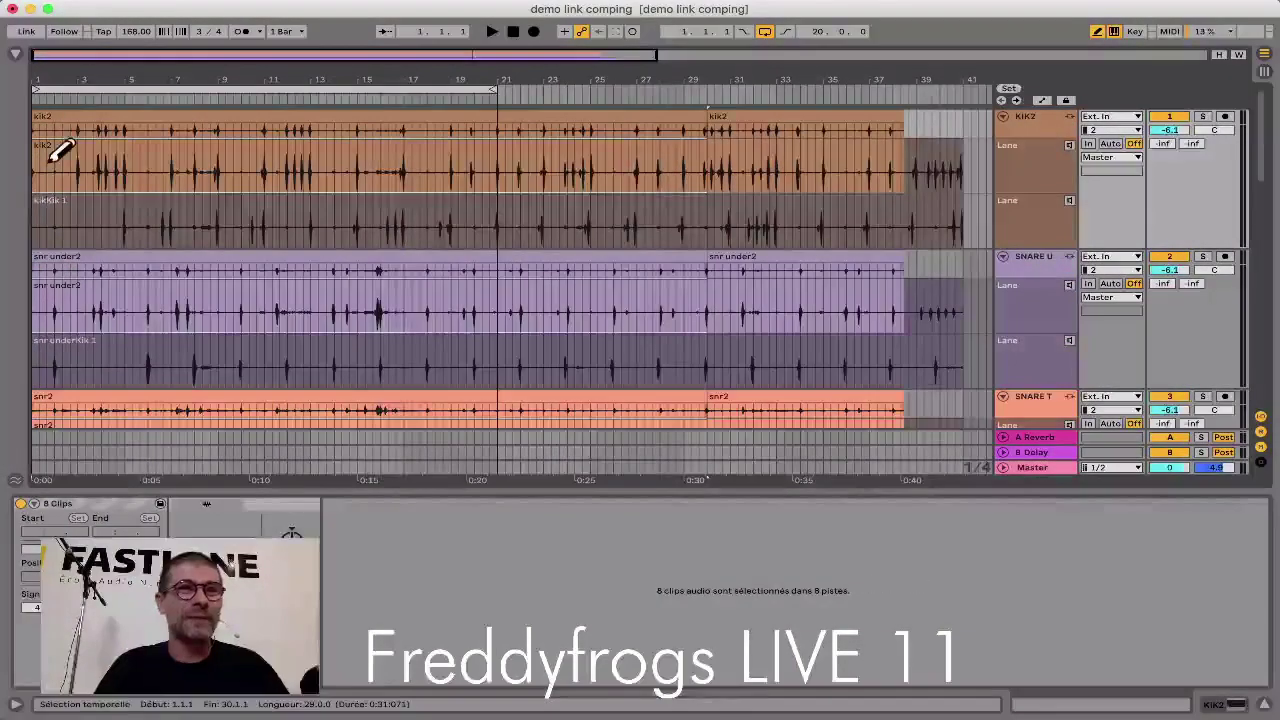
scroll(93, 258, down, 10)
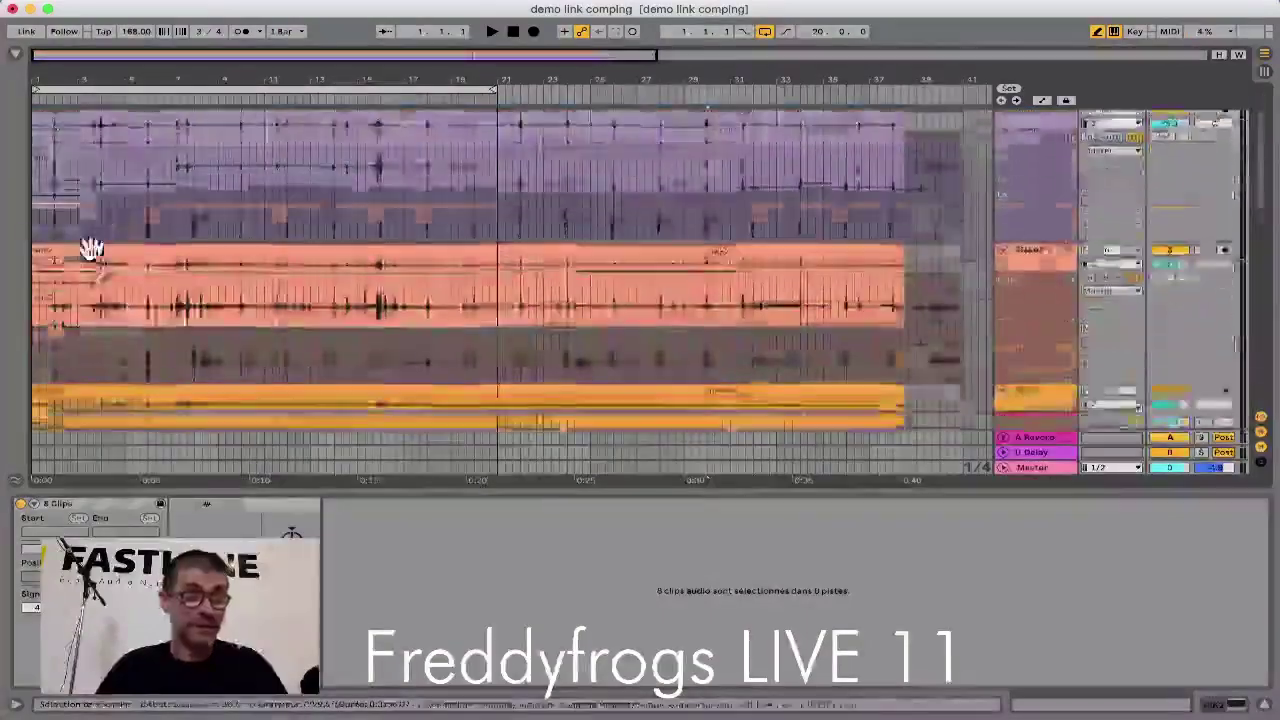
scroll(98, 245, up, 10)
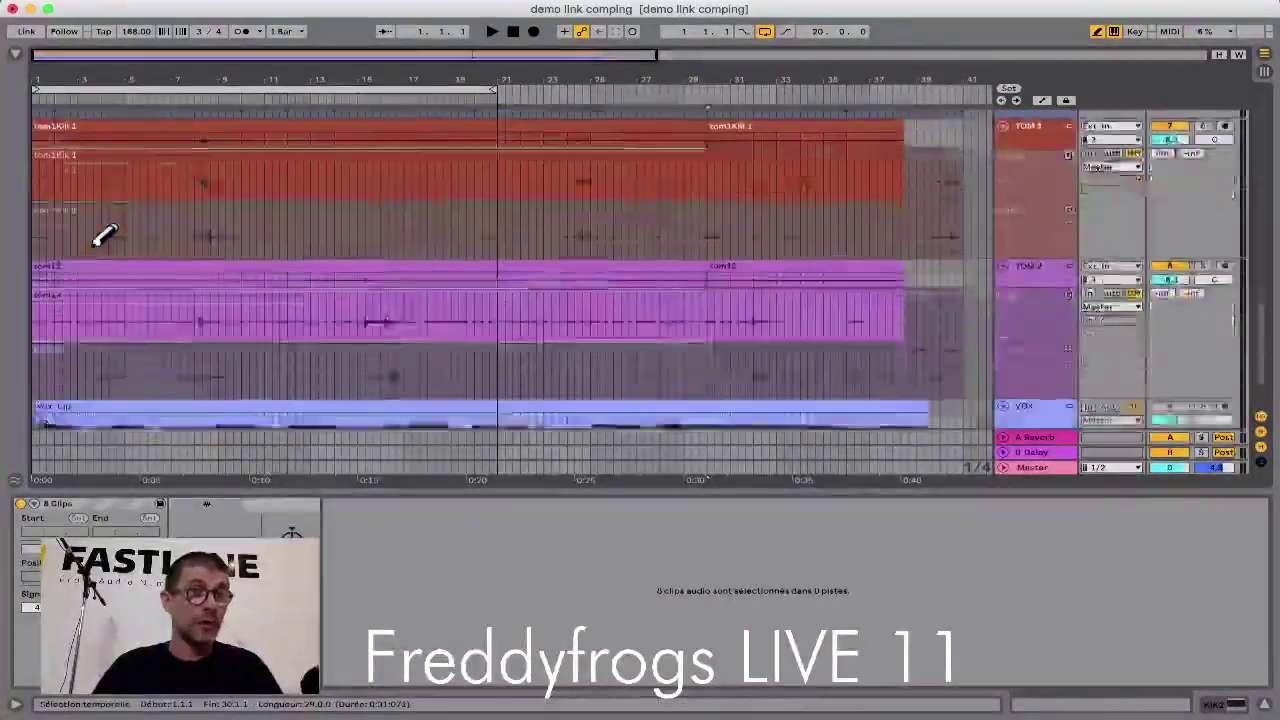
Step: Reduce the display zoom in the Look Feel preferences so that more tracks fit on screen, and close the preferences
key(super+comma)
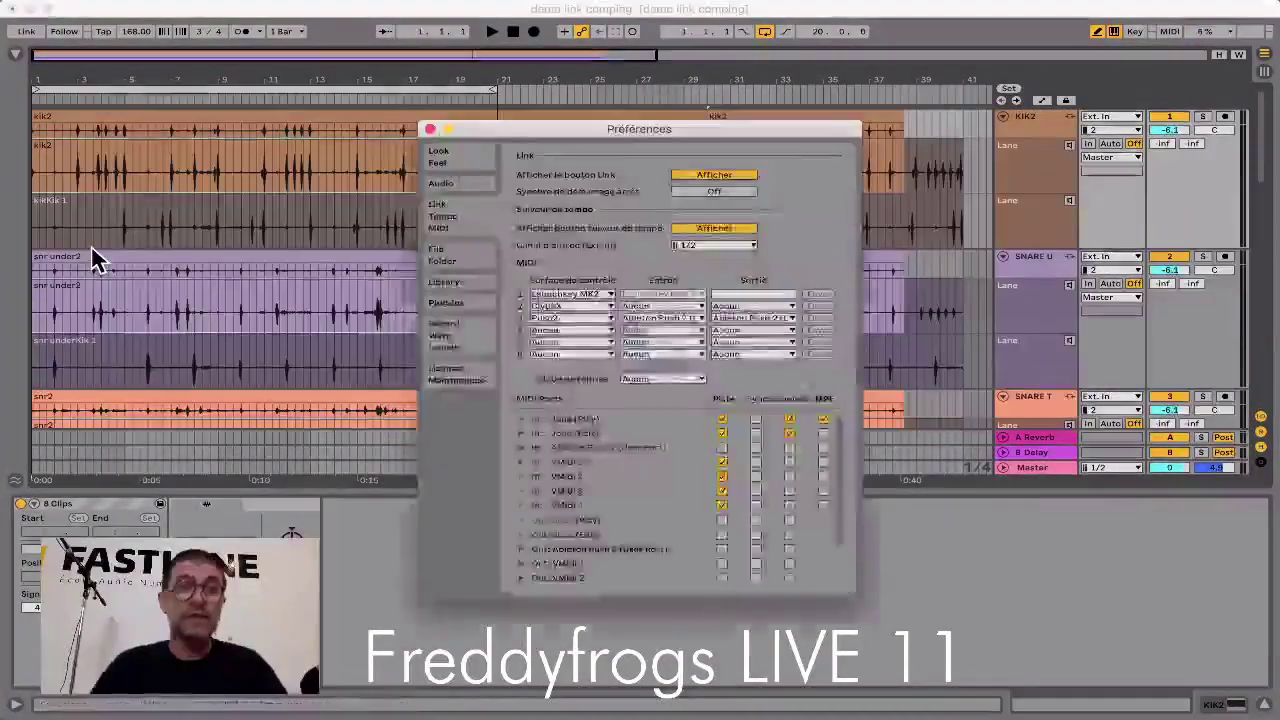
click(440, 157)
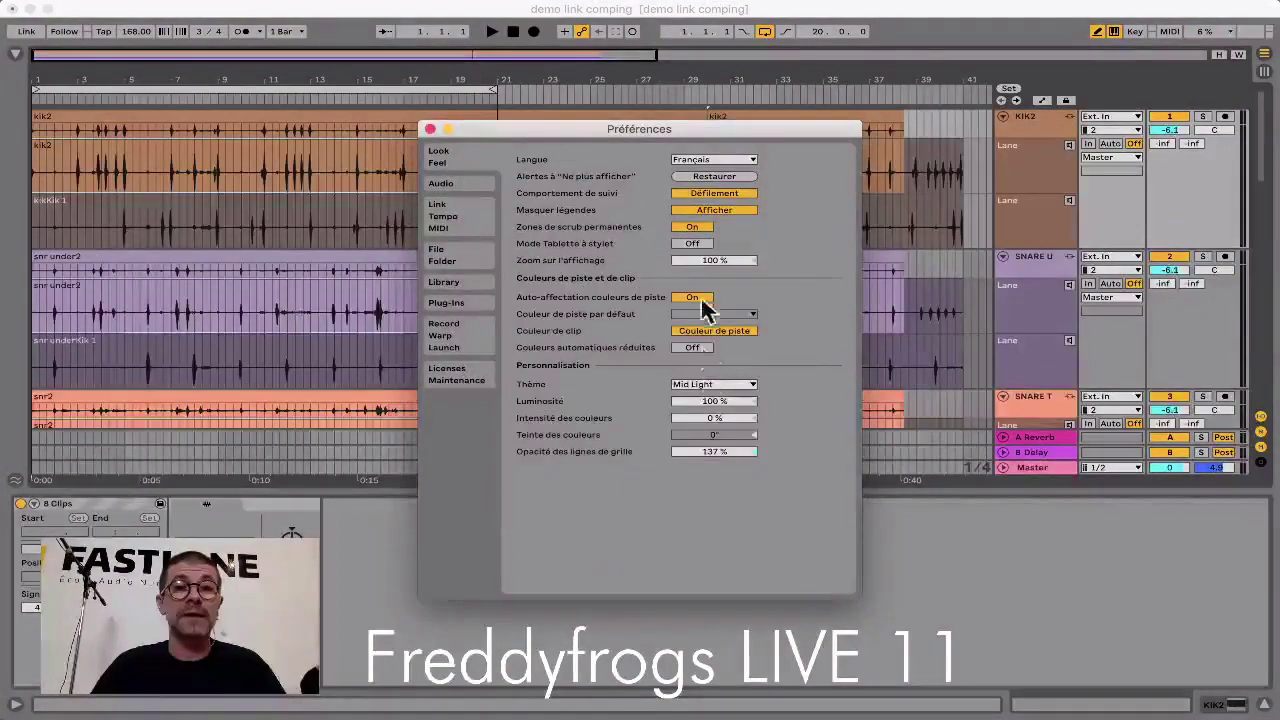
drag(699, 264, 699, 305)
click(428, 129)
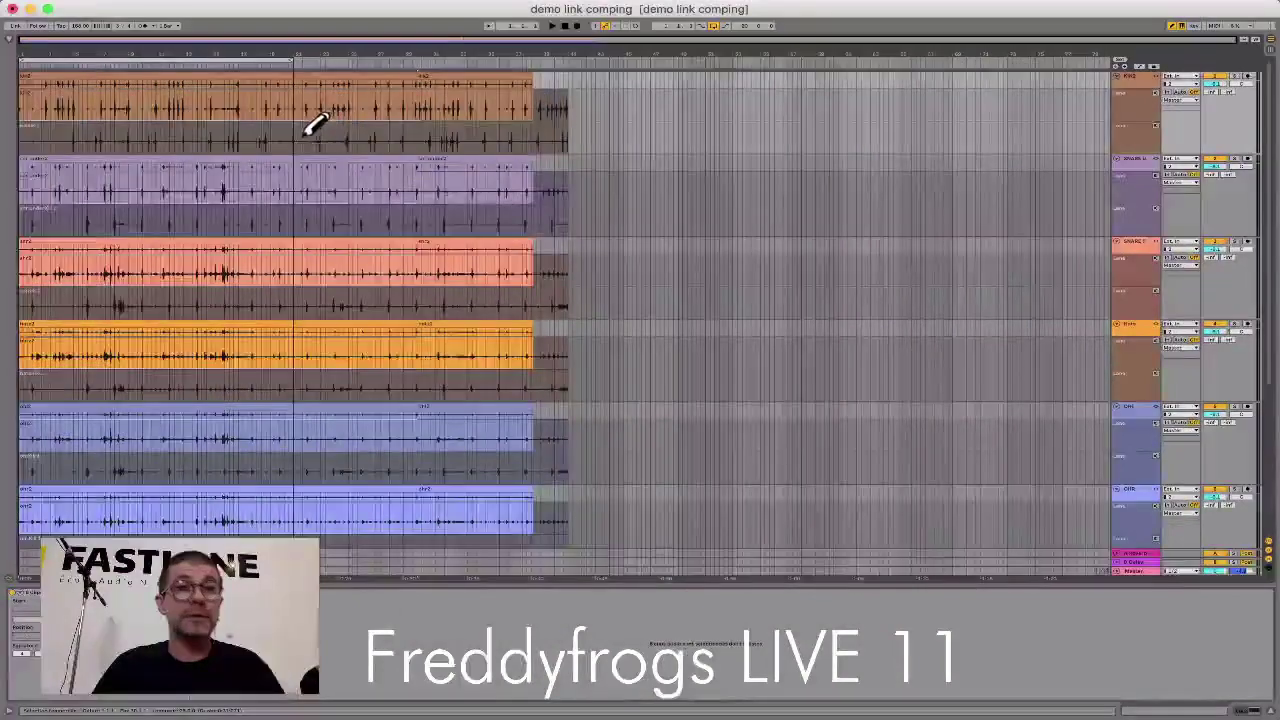
Step: Comp the second take around bars 18–20 and 9–12 across the linked tracks, and restore the first take from bar 1 to about bar 36
drag(291, 134, 262, 137)
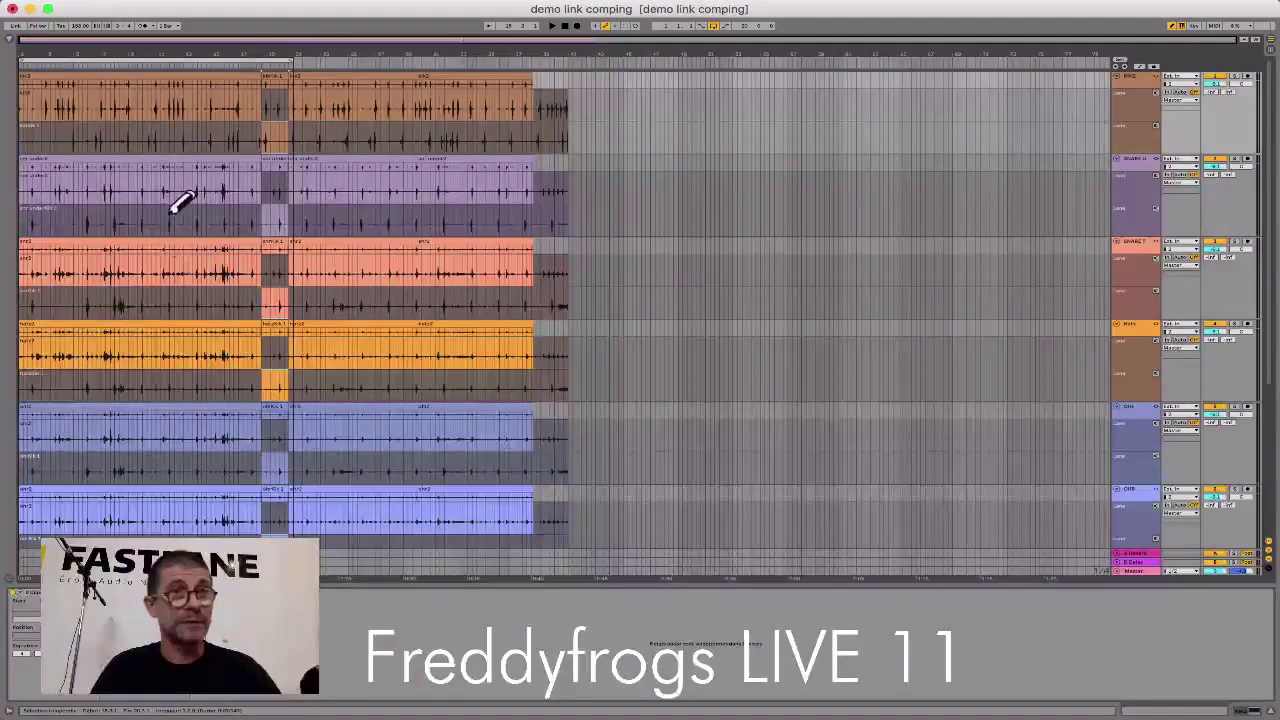
drag(170, 214, 133, 220)
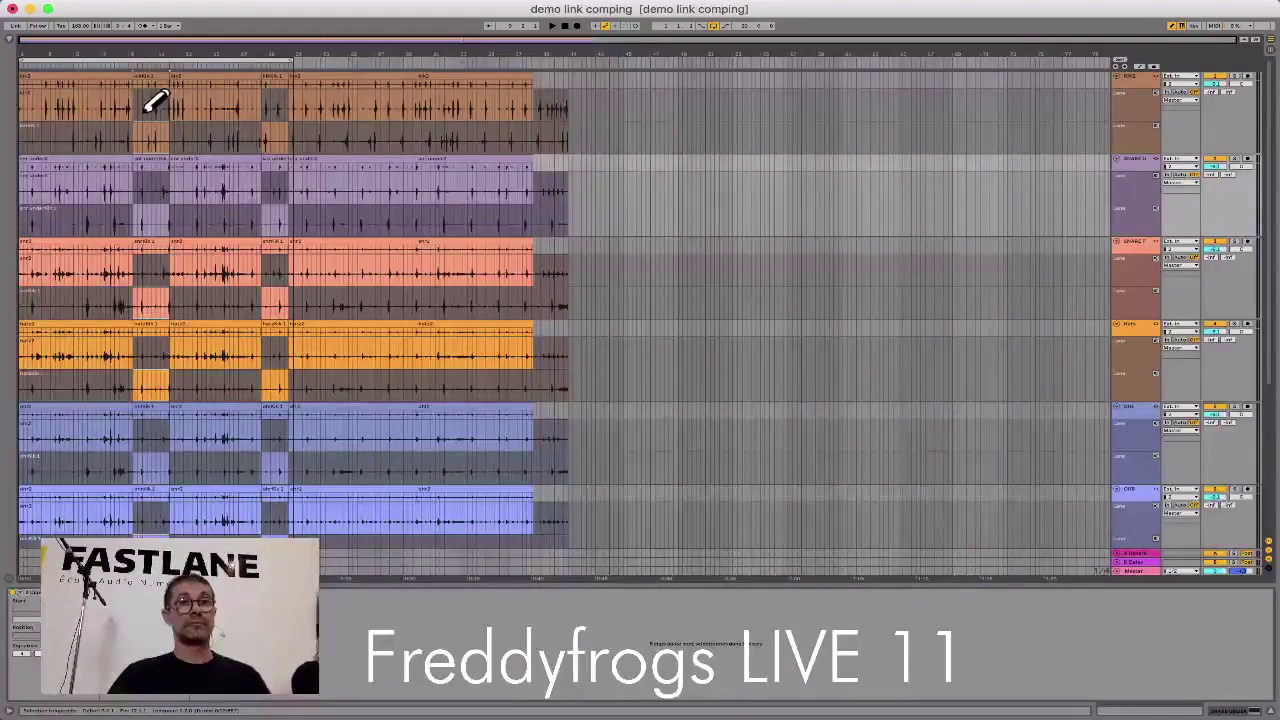
drag(290, 95, 20, 96)
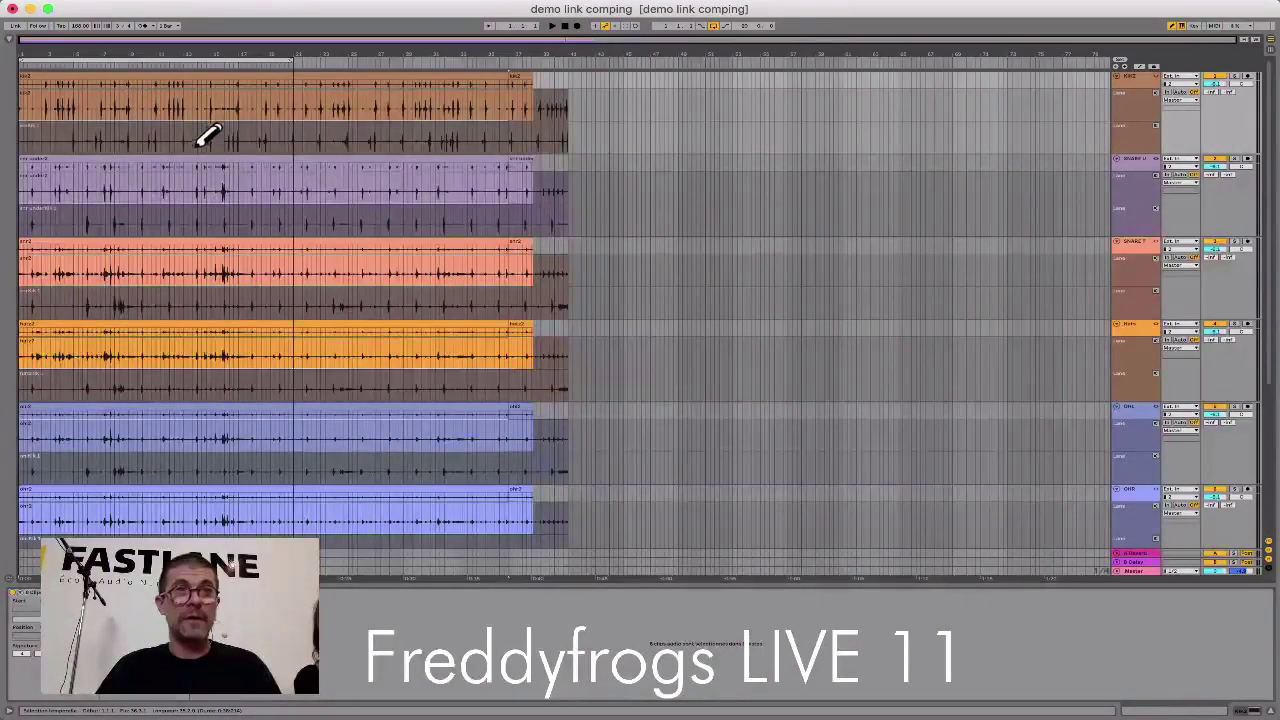
Step: Set the display zoom to 101%, enable warping on the selected kik2 takes across the linked tracks, and pull the transient just after bar 2 earlier
key(b)
click(157, 93)
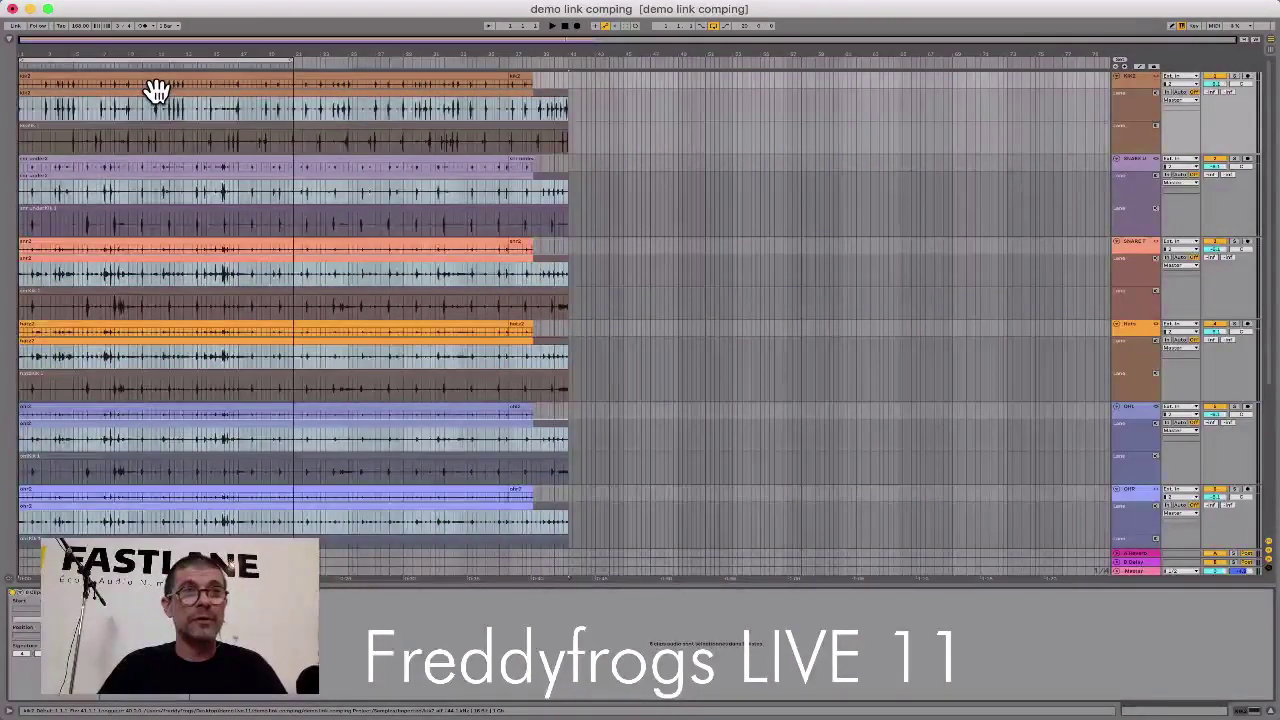
key(super+comma)
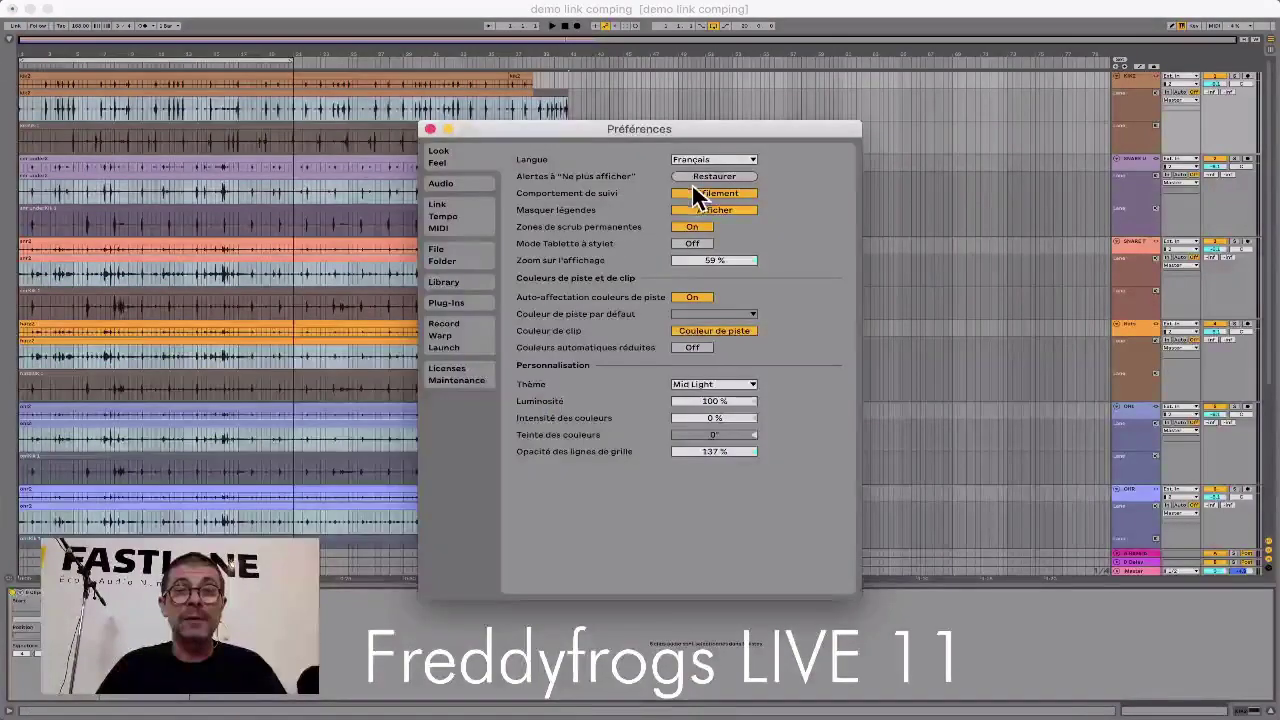
mouse_move(706, 258)
mouse_down()
mouse_move(706, 188)
mouse_move(711, 261)
mouse_up()
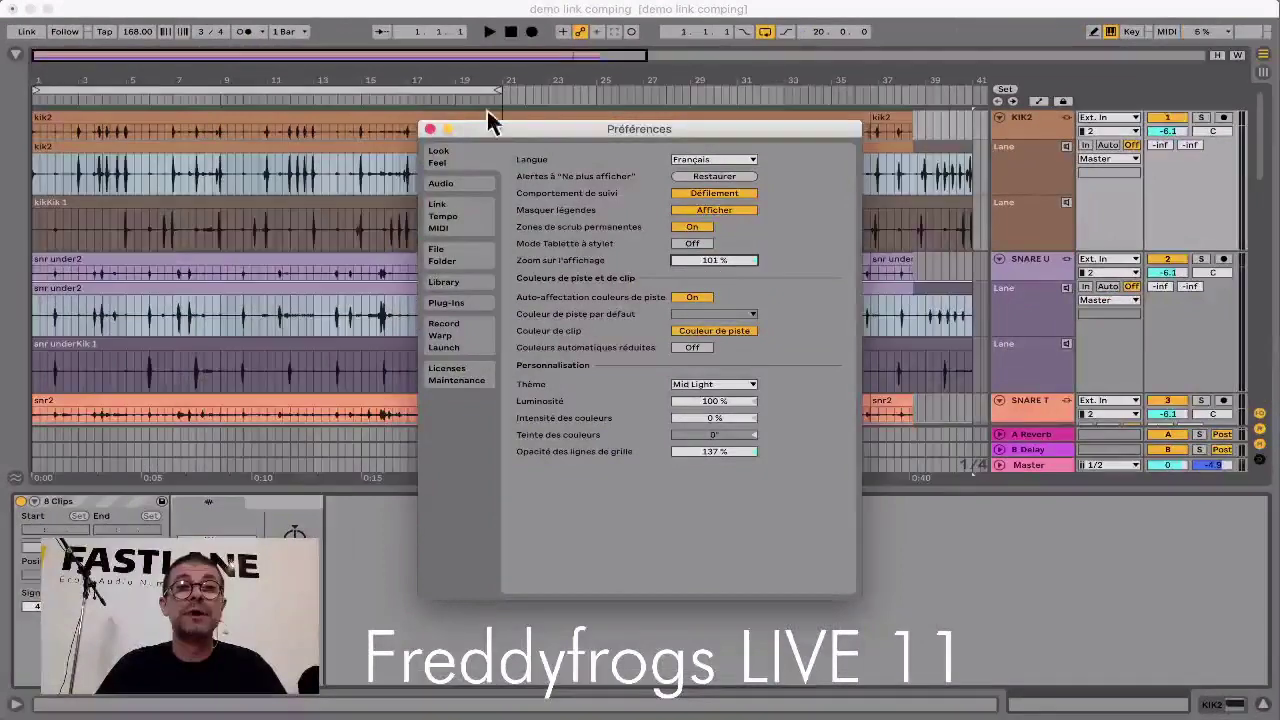
click(429, 128)
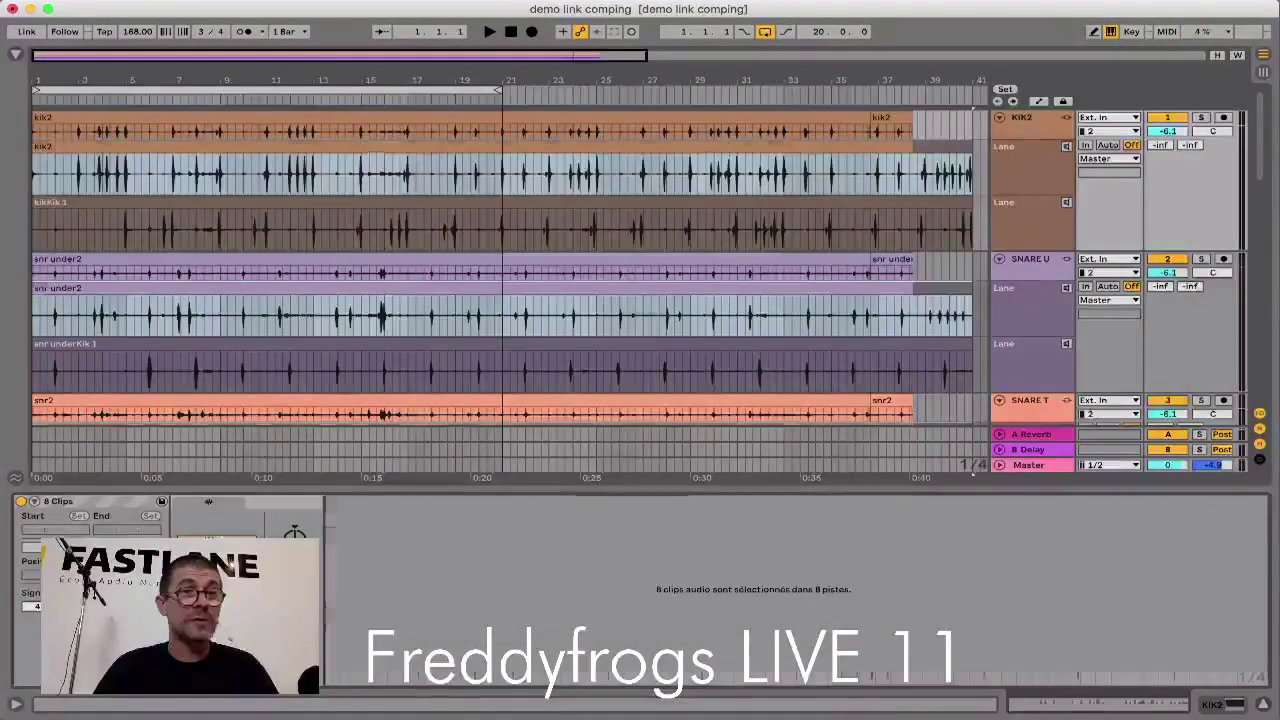
click(228, 539)
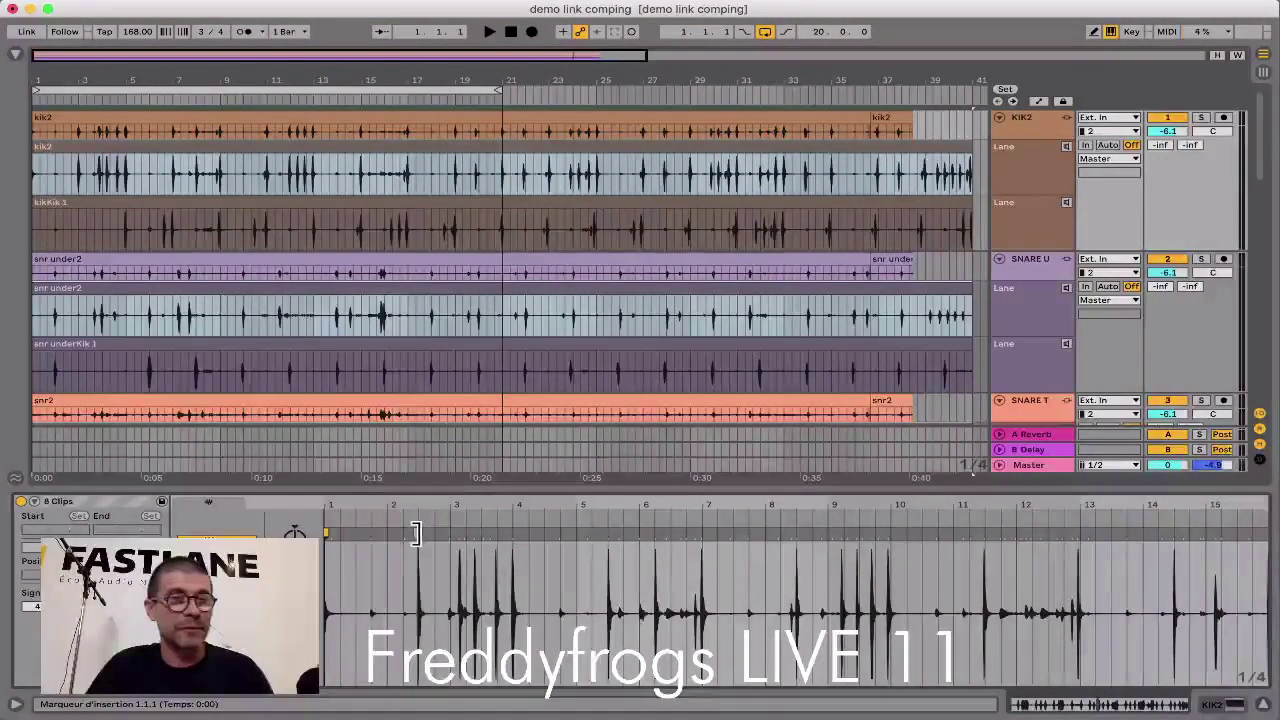
mouse_move(416, 533)
mouse_down()
mouse_move(371, 534)
mouse_move(457, 537)
mouse_move(389, 538)
mouse_move(403, 540)
mouse_up()
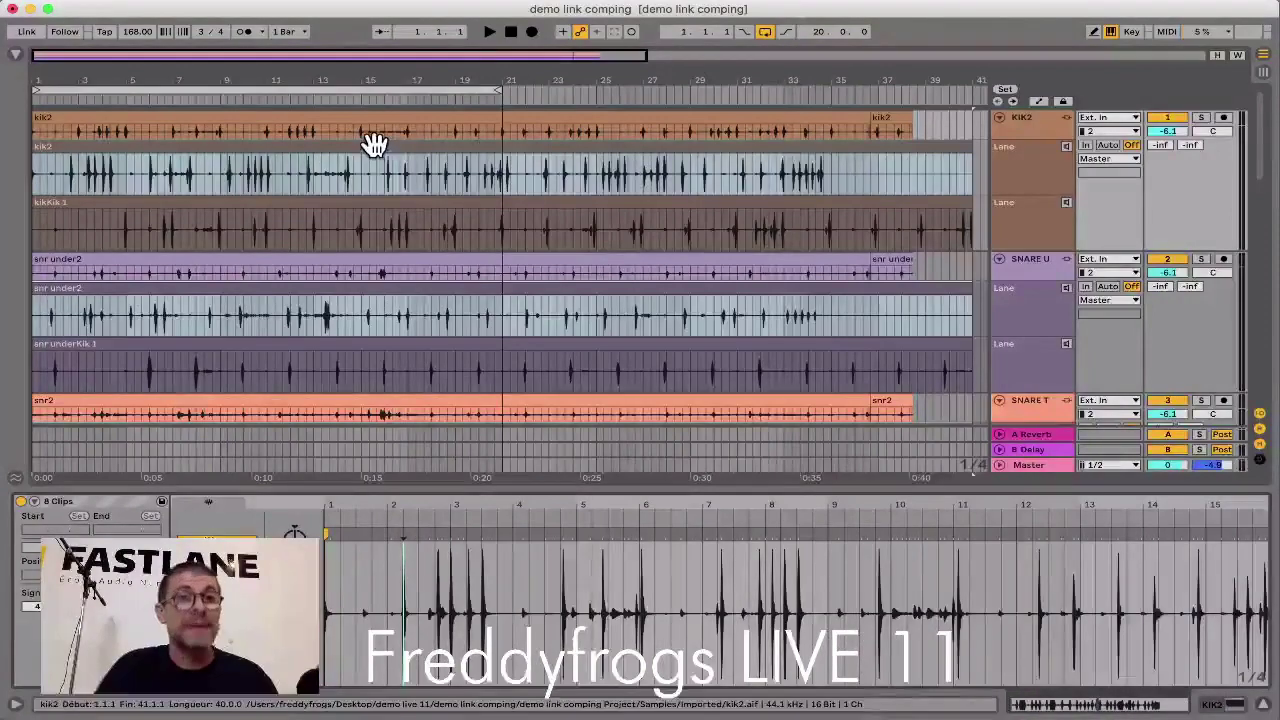
Step: Reduce the display zoom to 68% and play back the arrangement while viewing the warped takes across the linked tracks
key(super+comma)
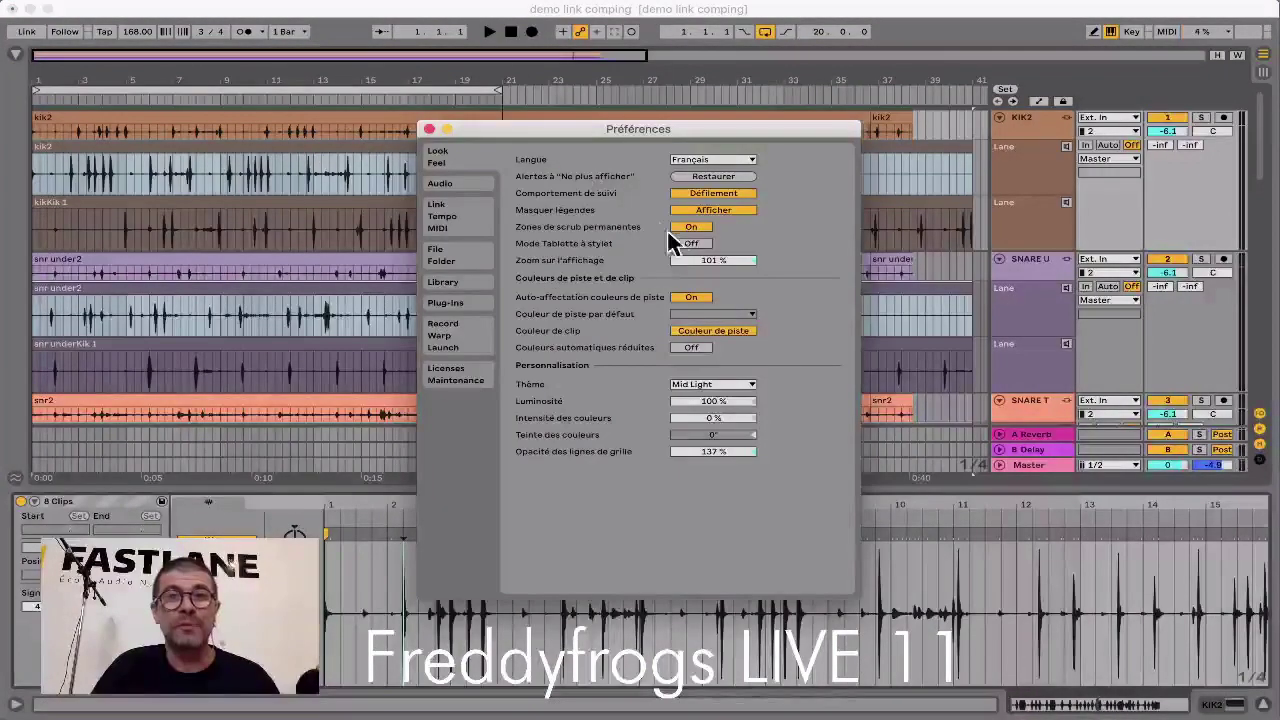
drag(683, 260, 683, 302)
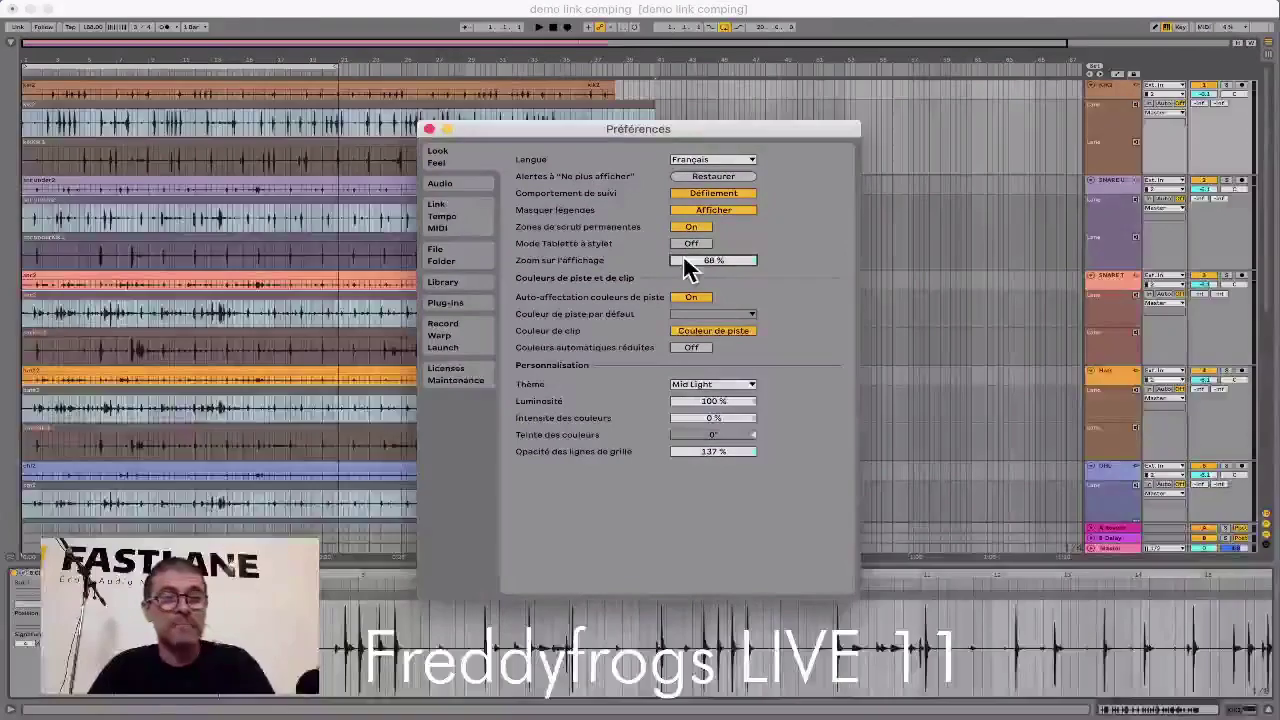
key(Escape)
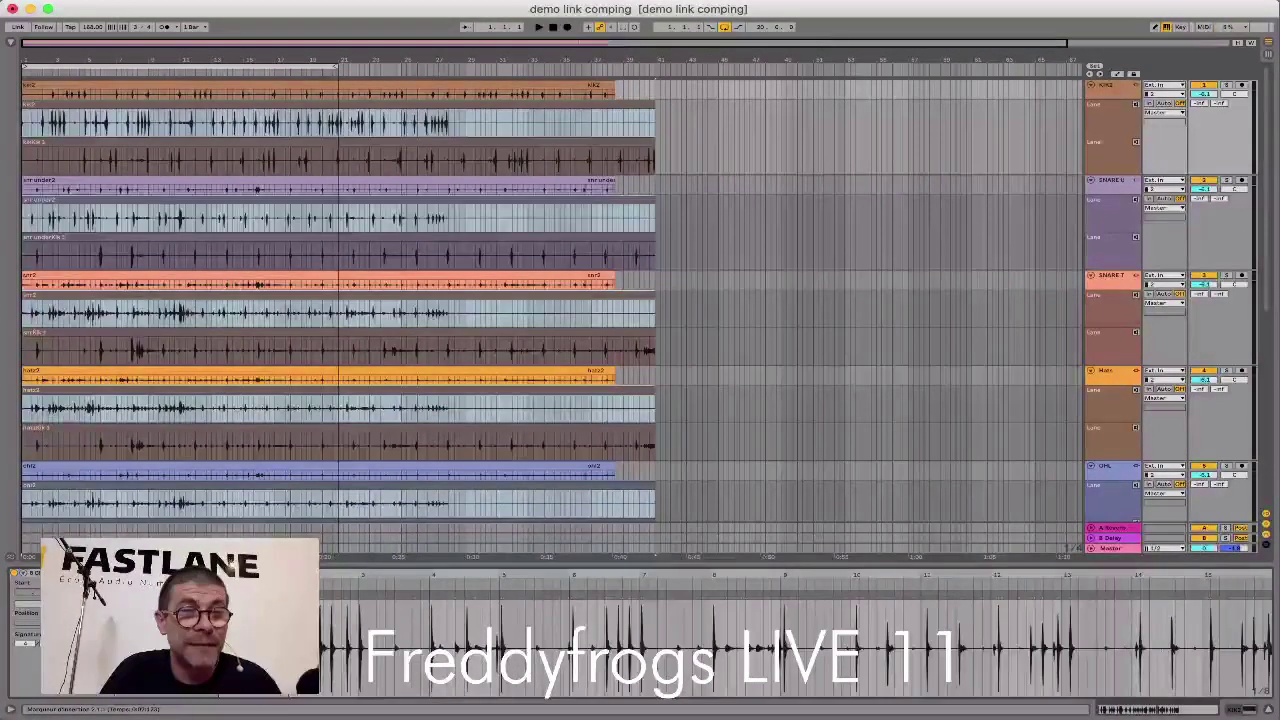
key(space)
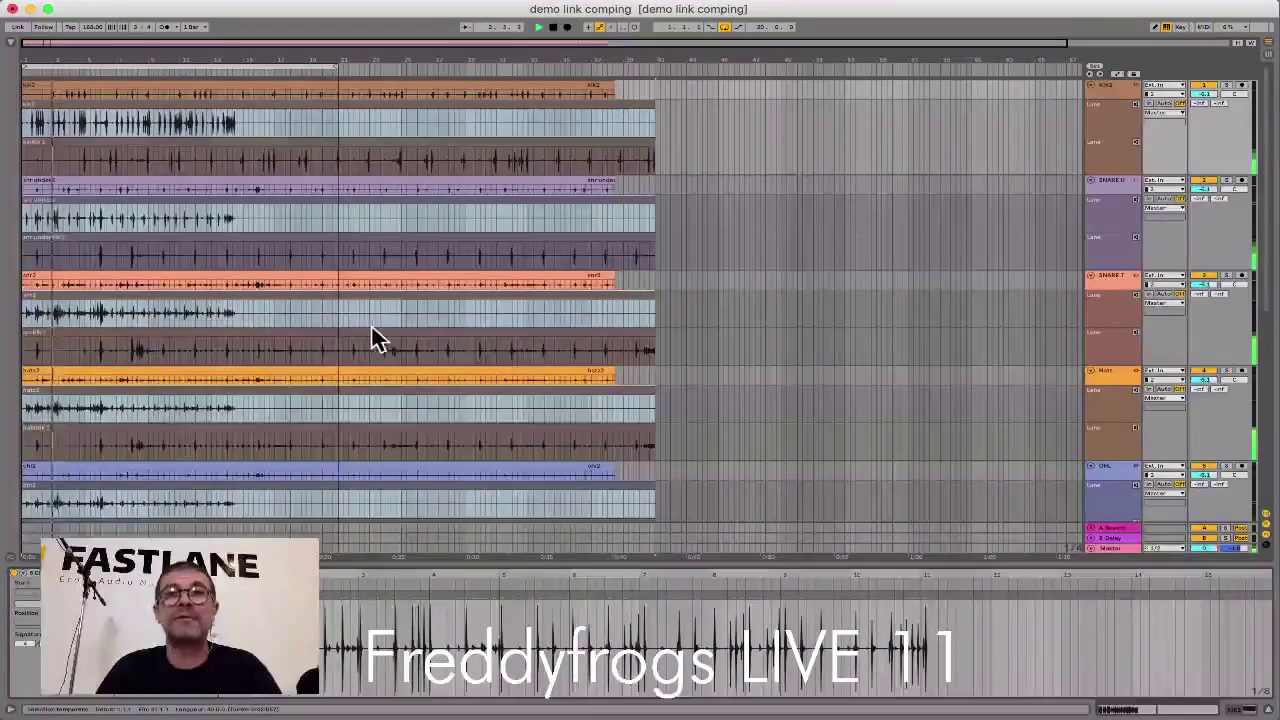
Step: Delete both comped segments, bar 1 to about 36 and the short remainder, from the main lanes of the linked tracks
click(400, 88)
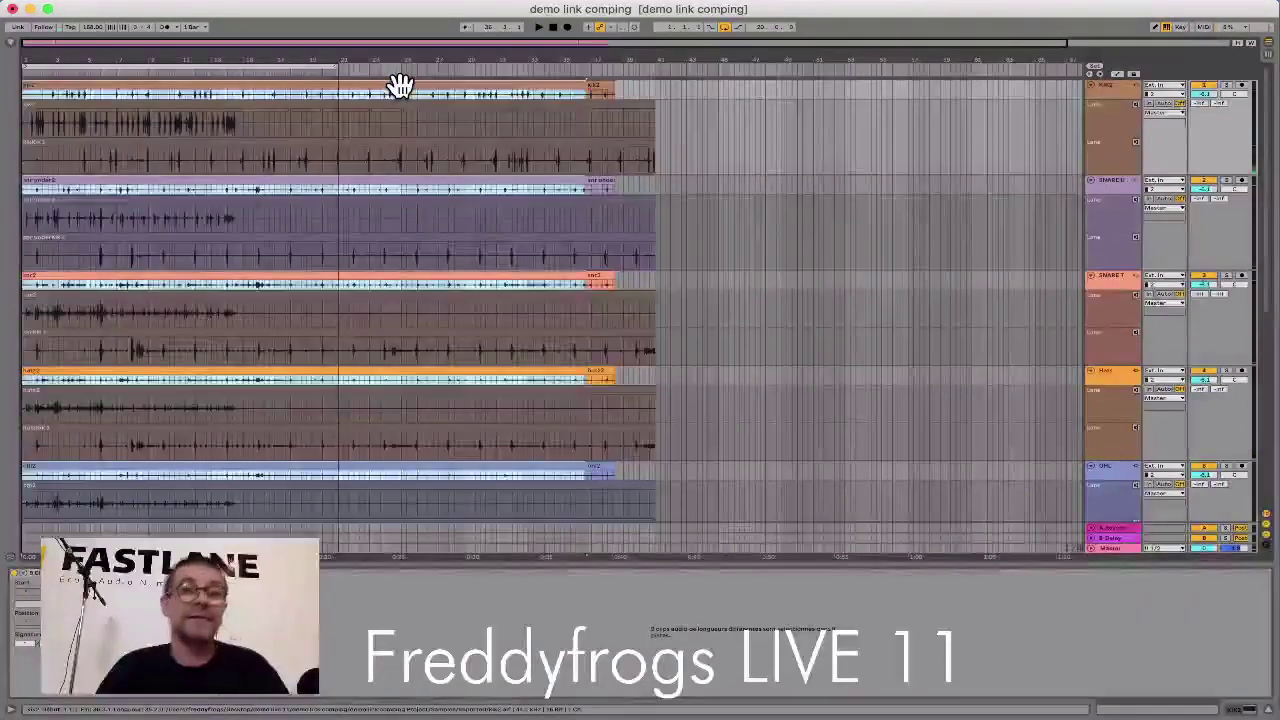
click(398, 160)
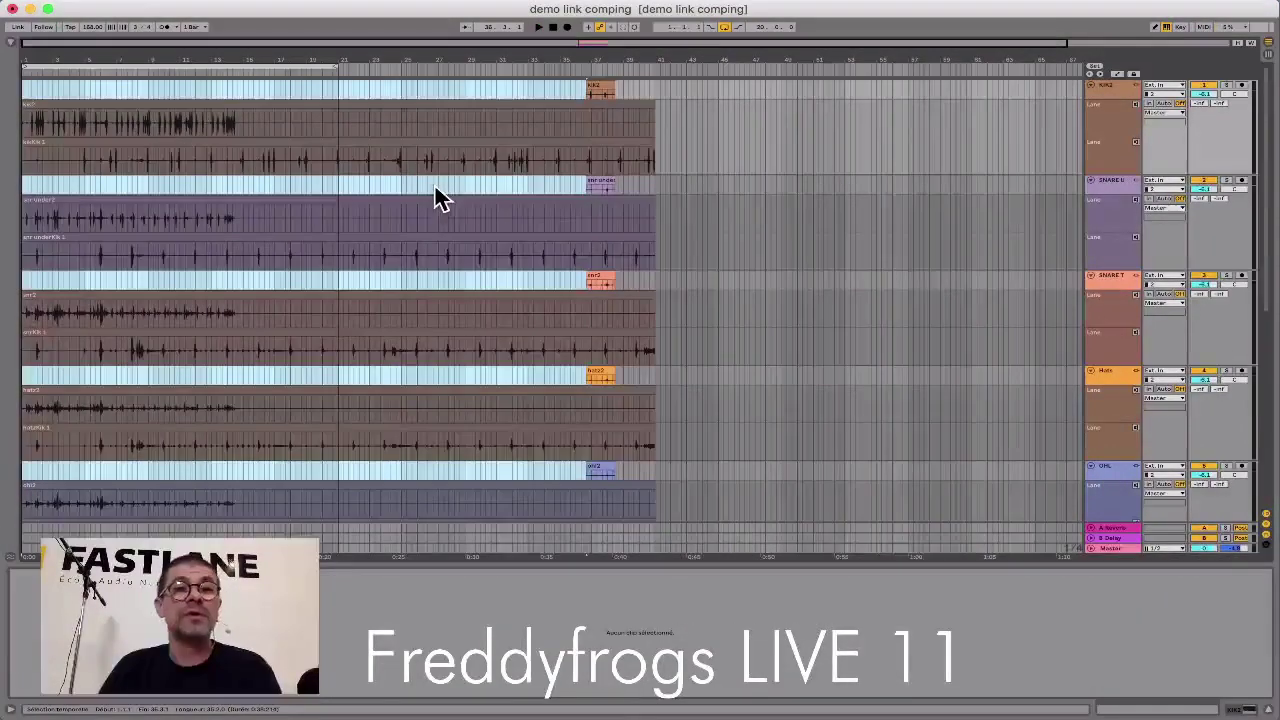
click(594, 86)
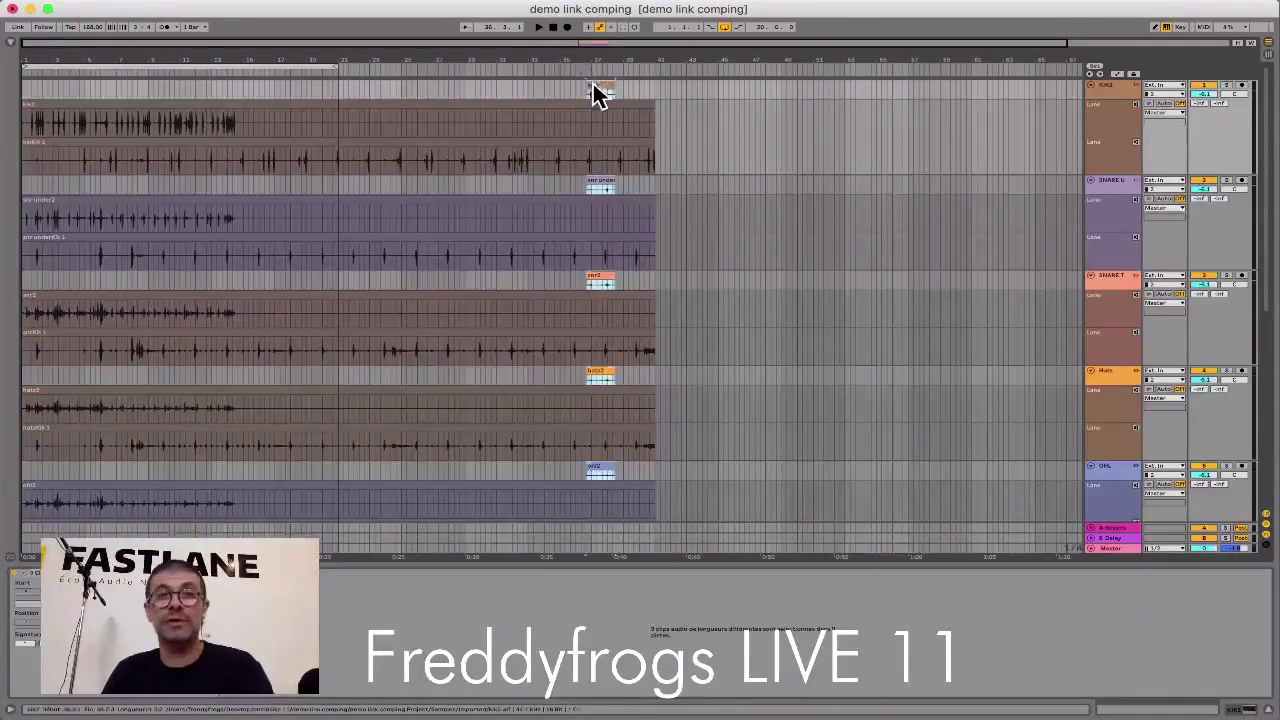
click(592, 93)
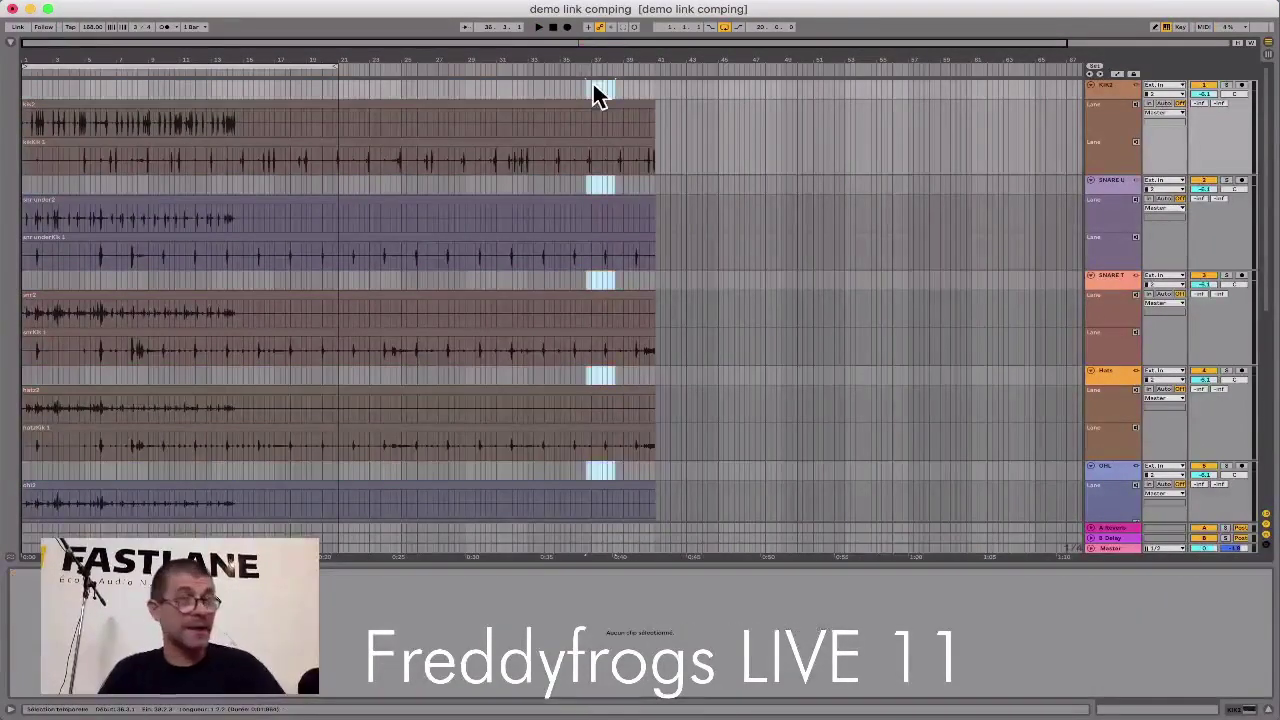
Step: Comp roughly bars 1–4 of the warped kik2 take into the linked tracks and play the result
click(186, 119)
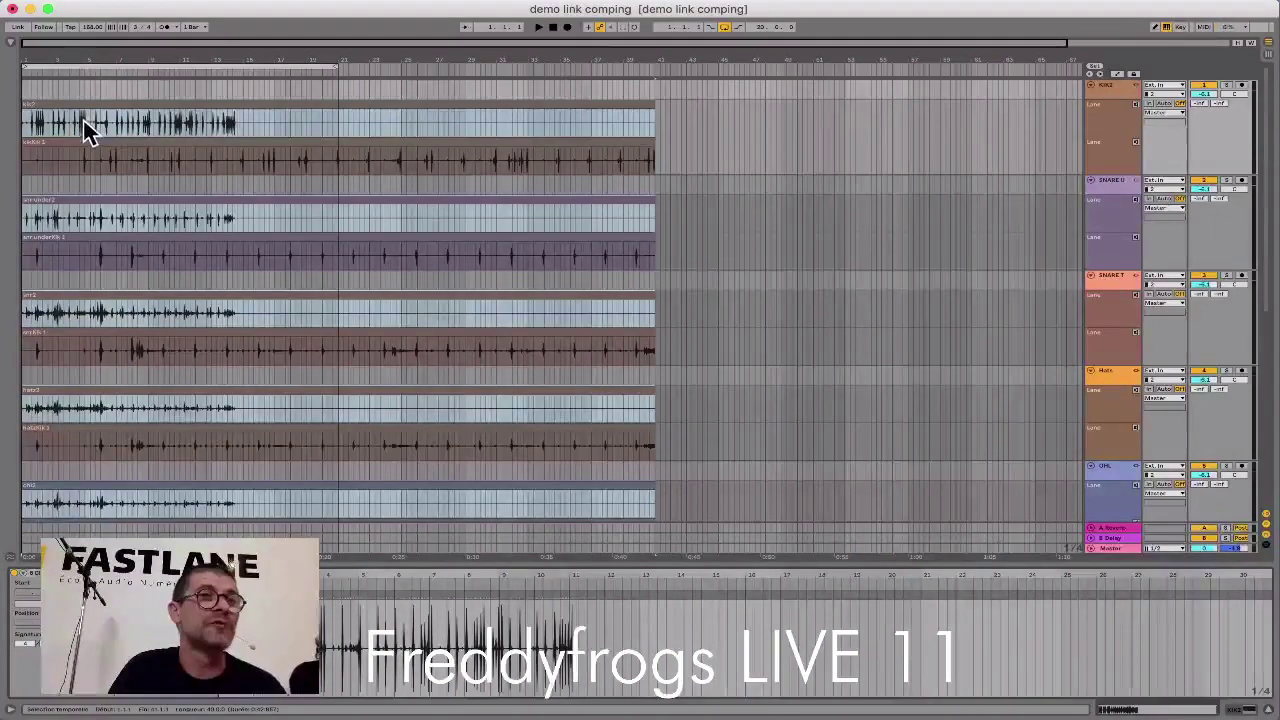
key(b)
drag(83, 121, 6, 121)
key(space)
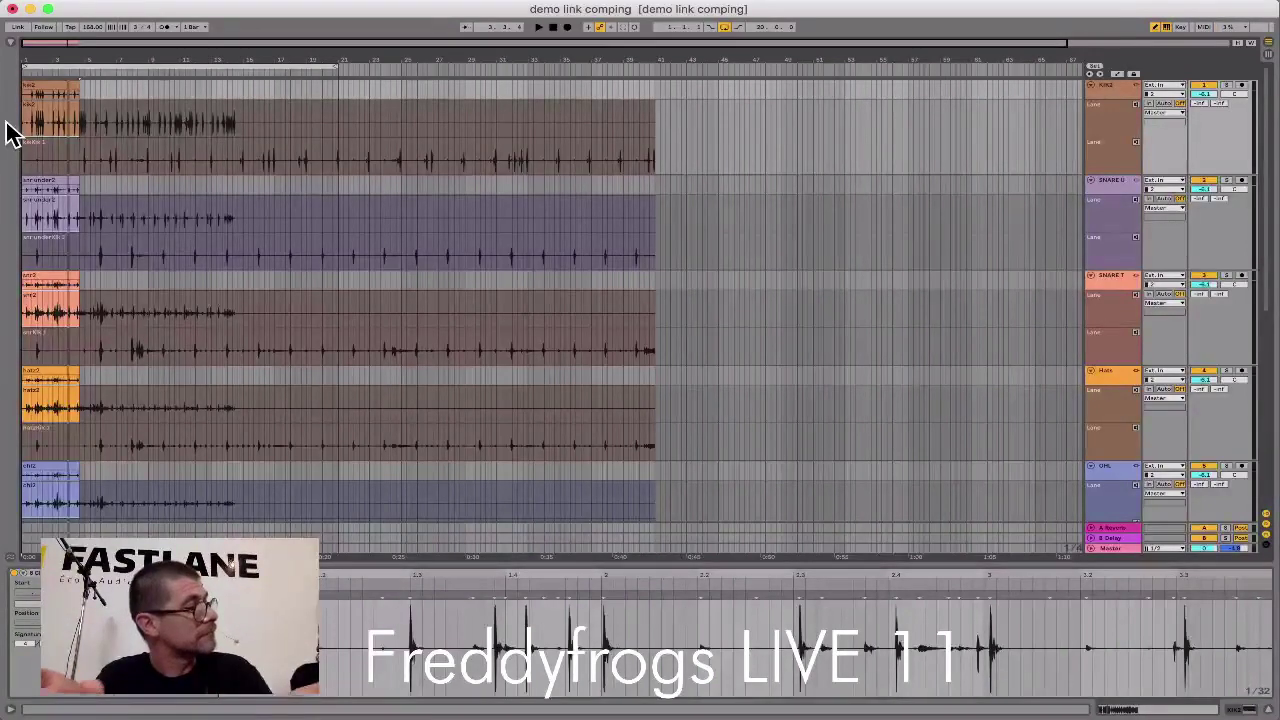
Step: Undo the new comp and the segment deletions across the linked tracks, and play the arrangement
key(super+z)
key(super+z)
key(super+z)
key(super+z)
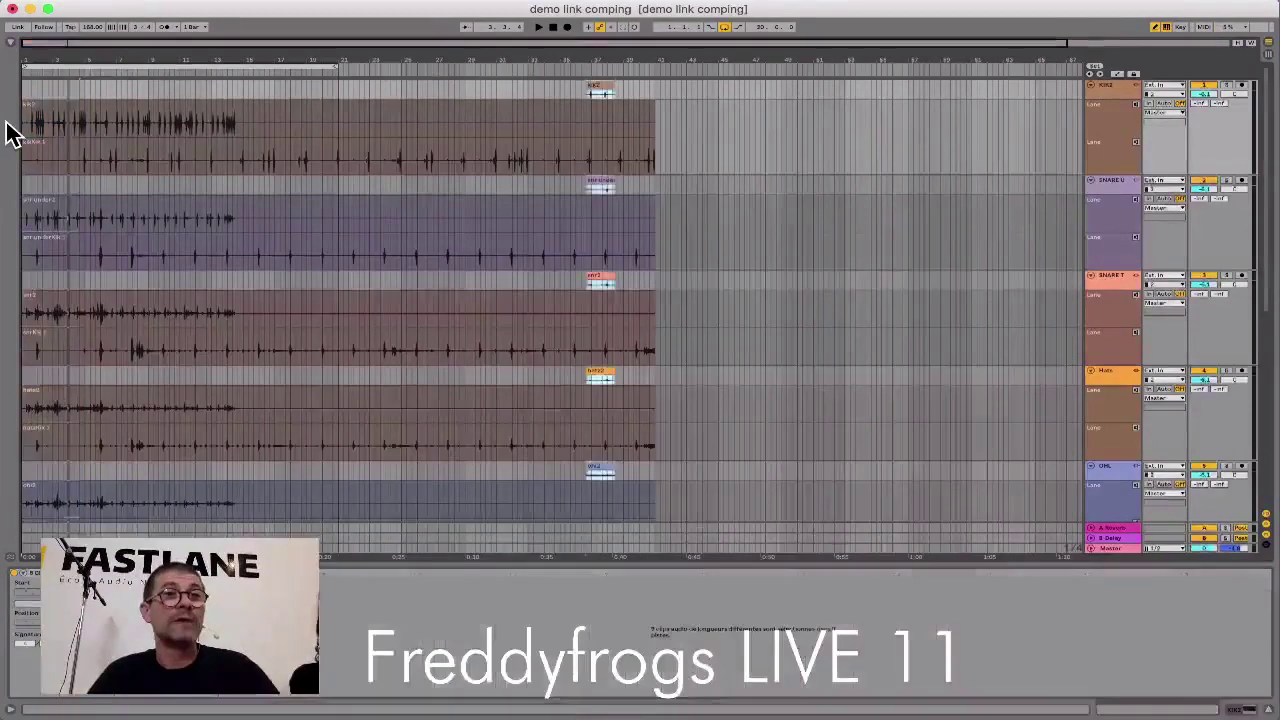
key(space)
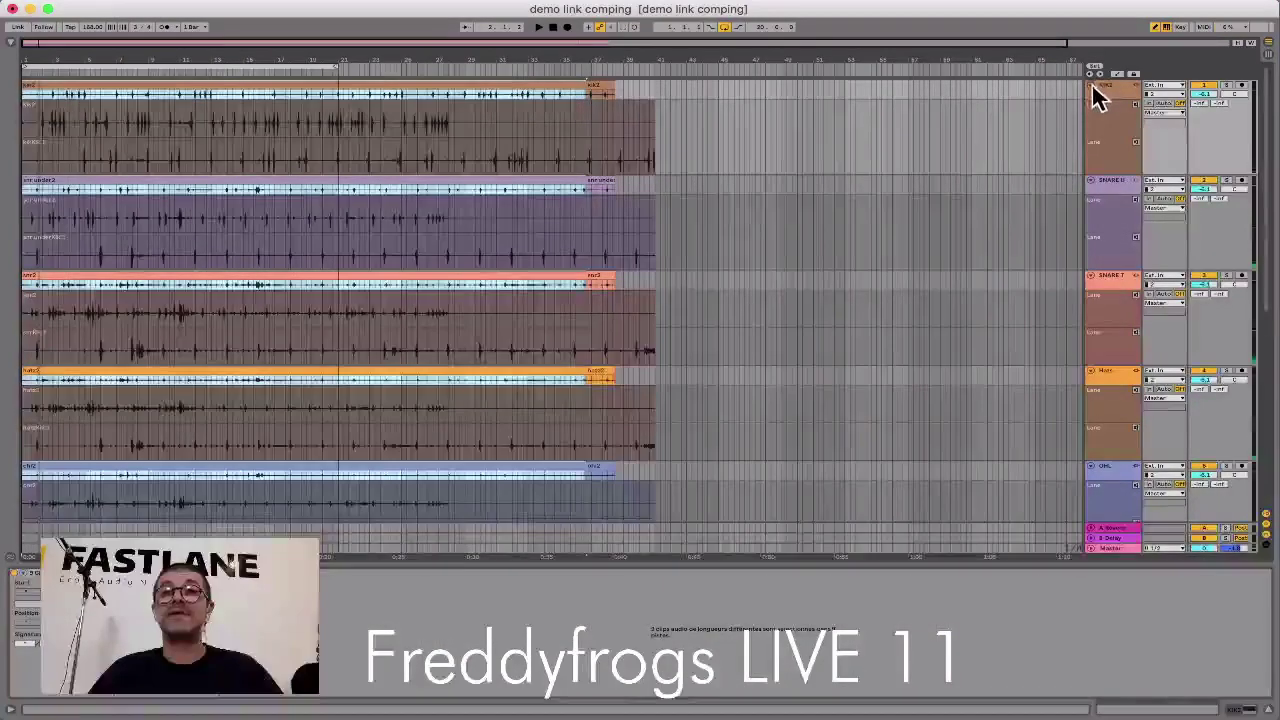
Step: Fold all the tracks at once and enlarge the display zoom in the Look Feel preferences
click(1091, 85)
alt+click(1091, 85)
alt+click(1091, 85)
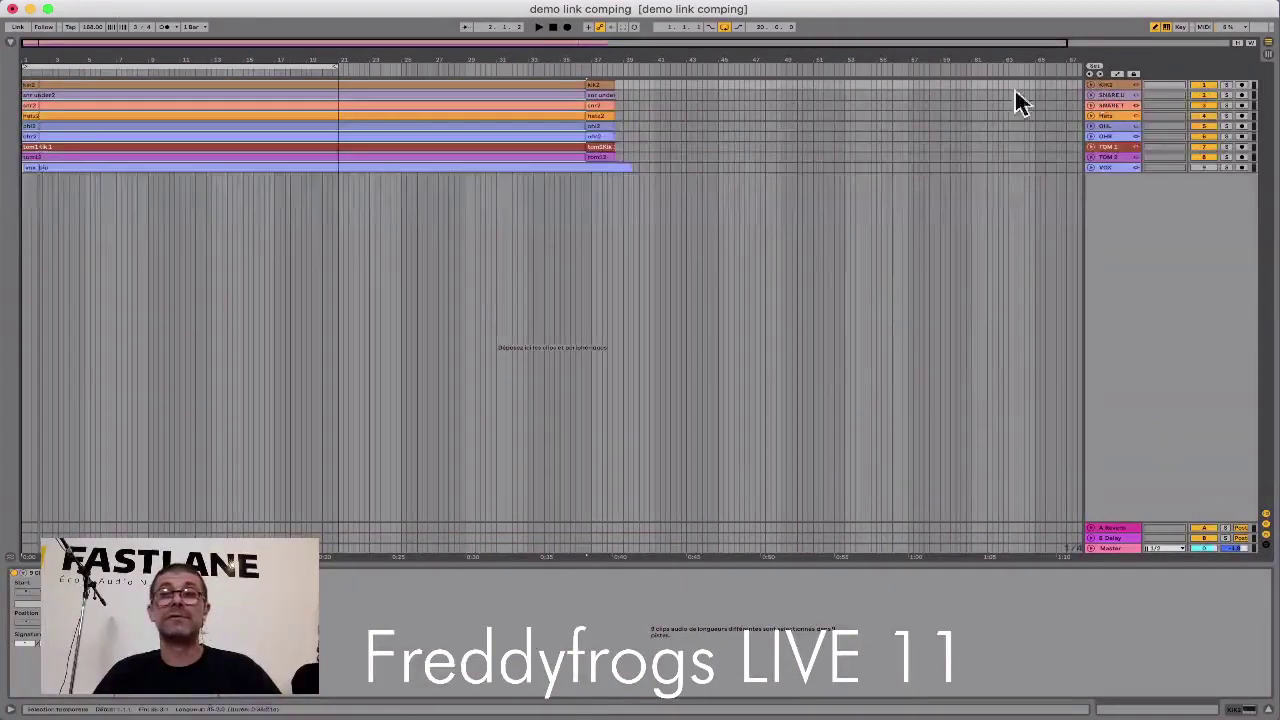
key(super+comma)
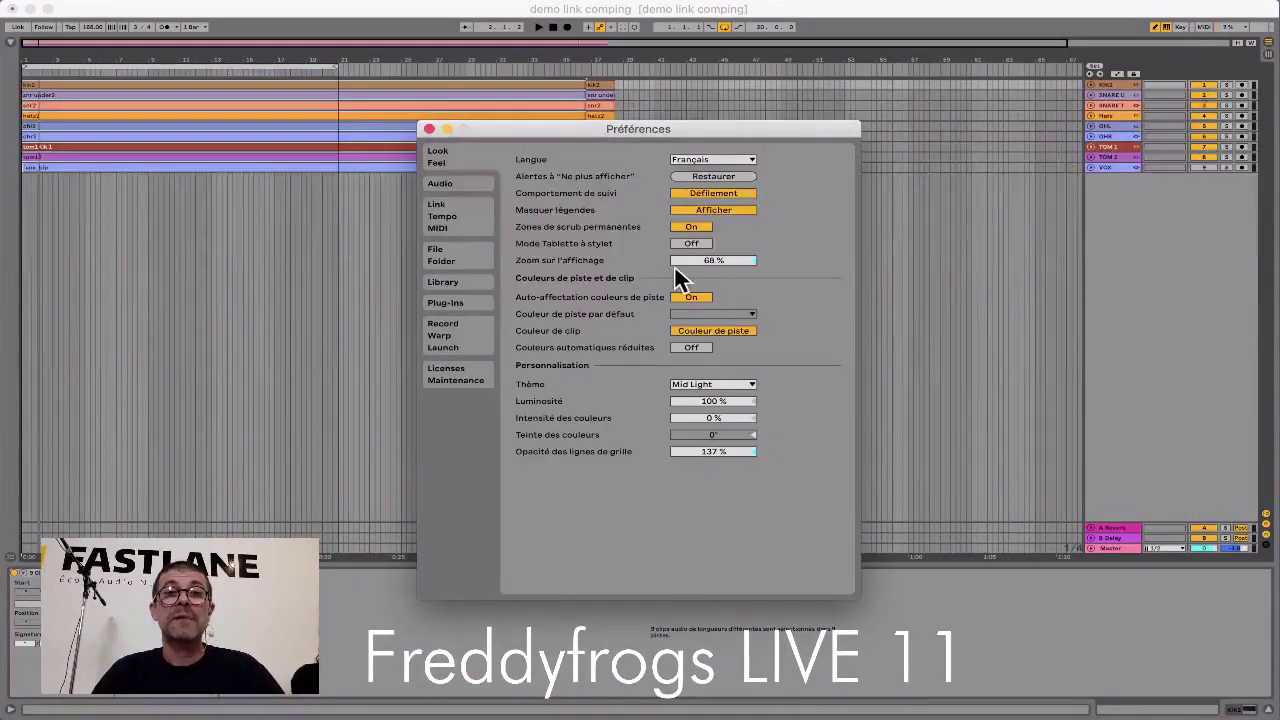
drag(698, 261, 698, 212)
key(super+comma)
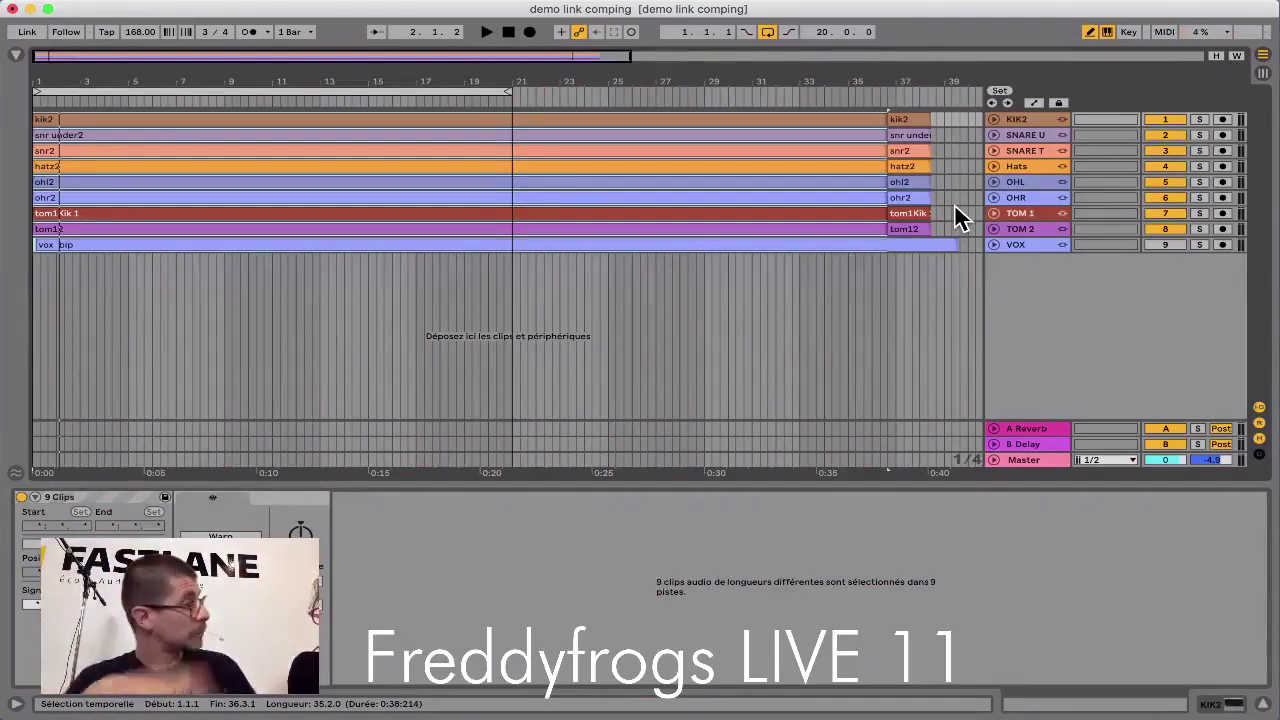
Step: Activate the VOX track, play the loop from bar 1 to 21, and set the unfolded VOX track's volume to -3.2 dB
click(896, 208)
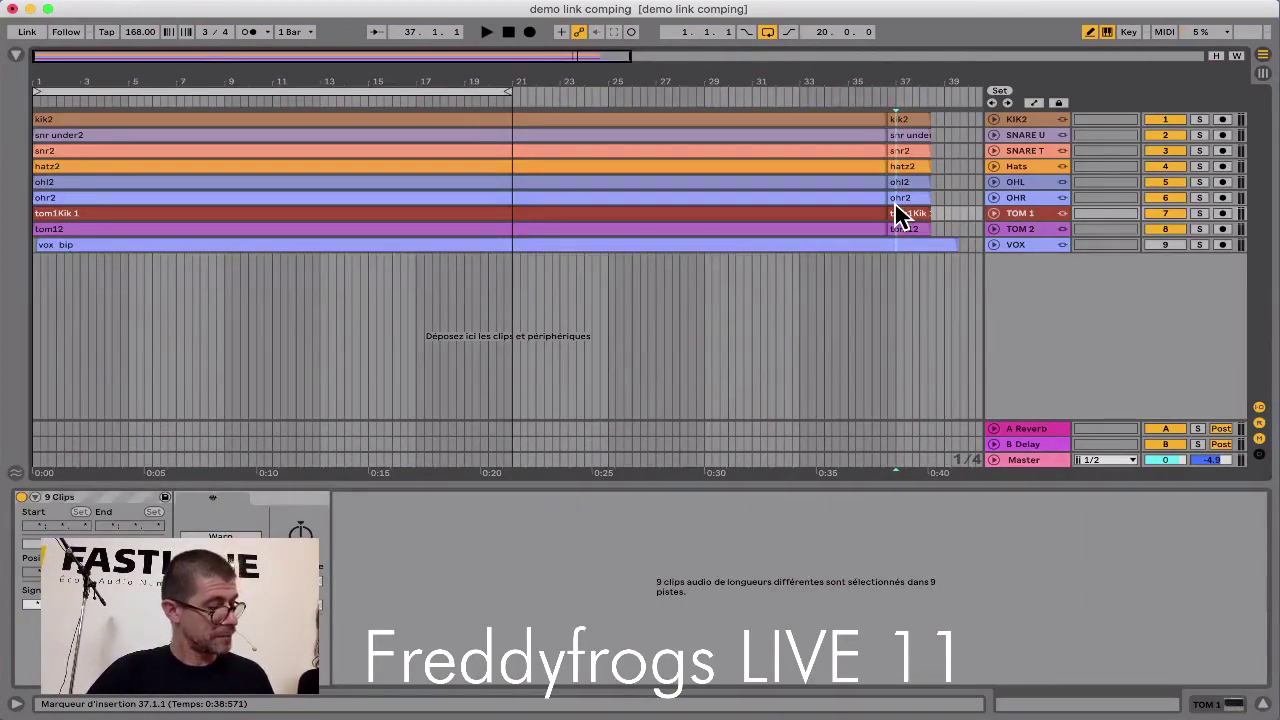
click(1012, 245)
click(1163, 242)
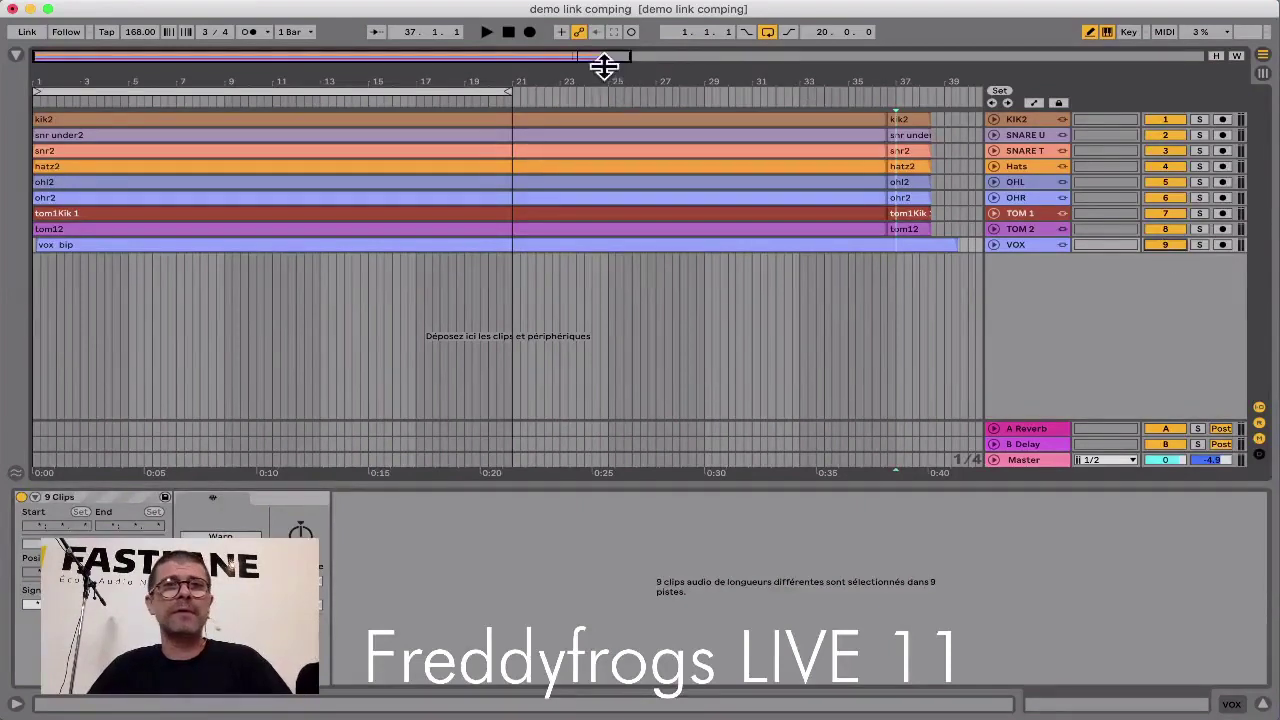
click(474, 89)
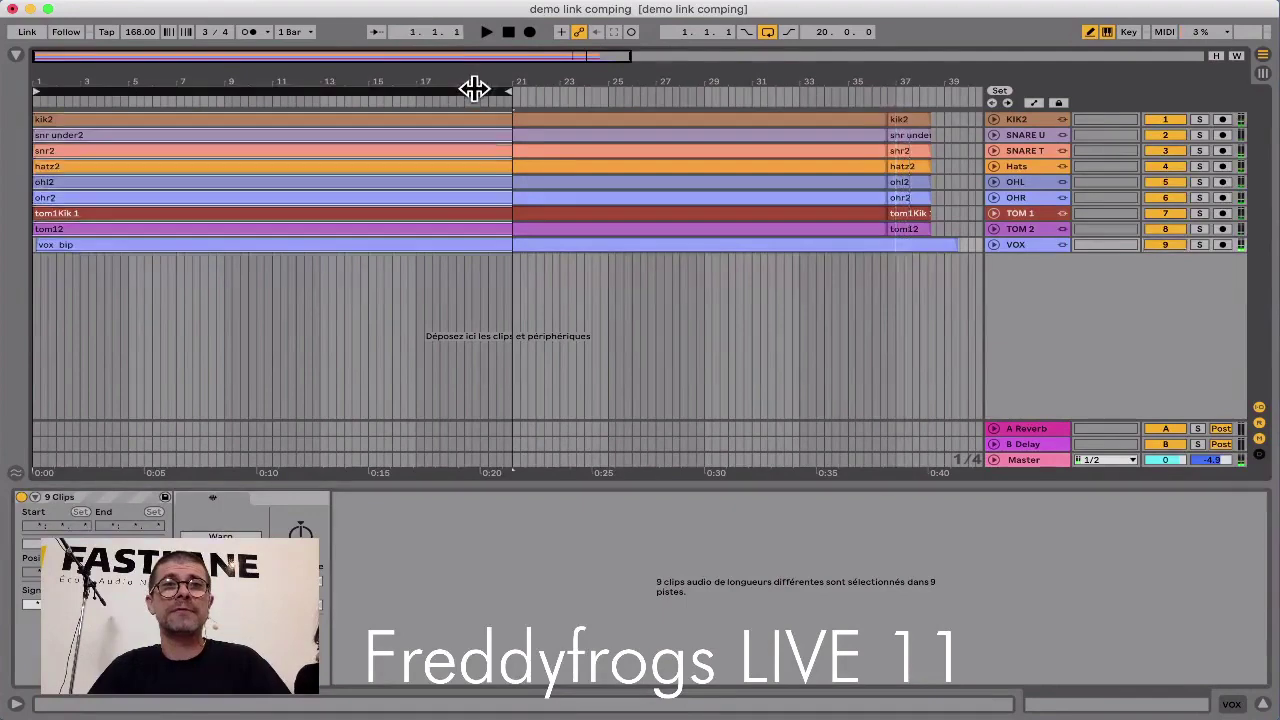
key(space)
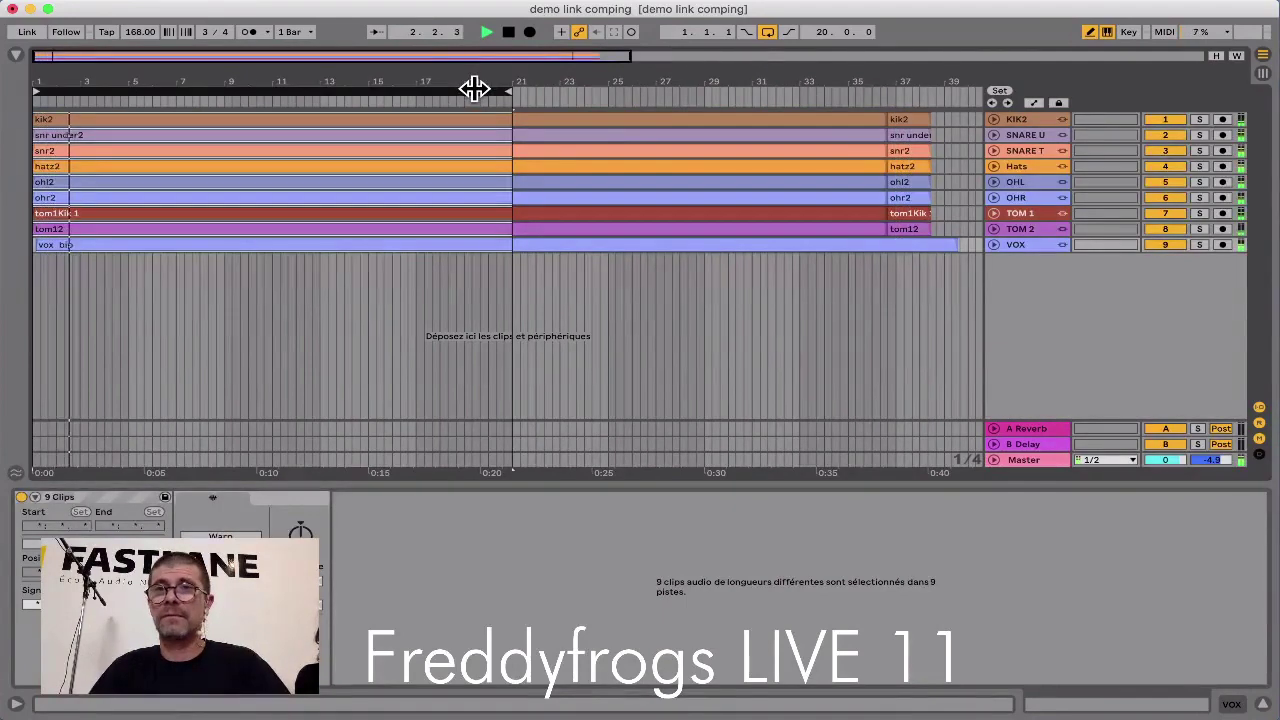
click(993, 246)
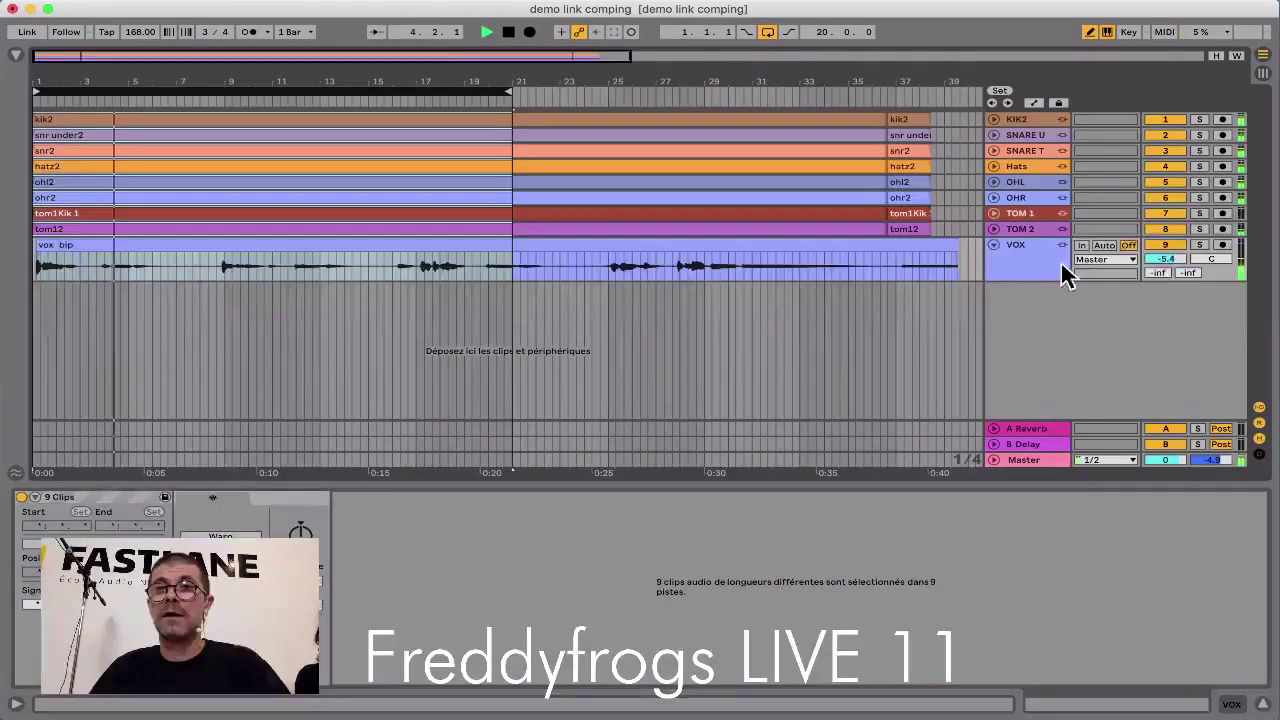
drag(1155, 283, 1177, 259)
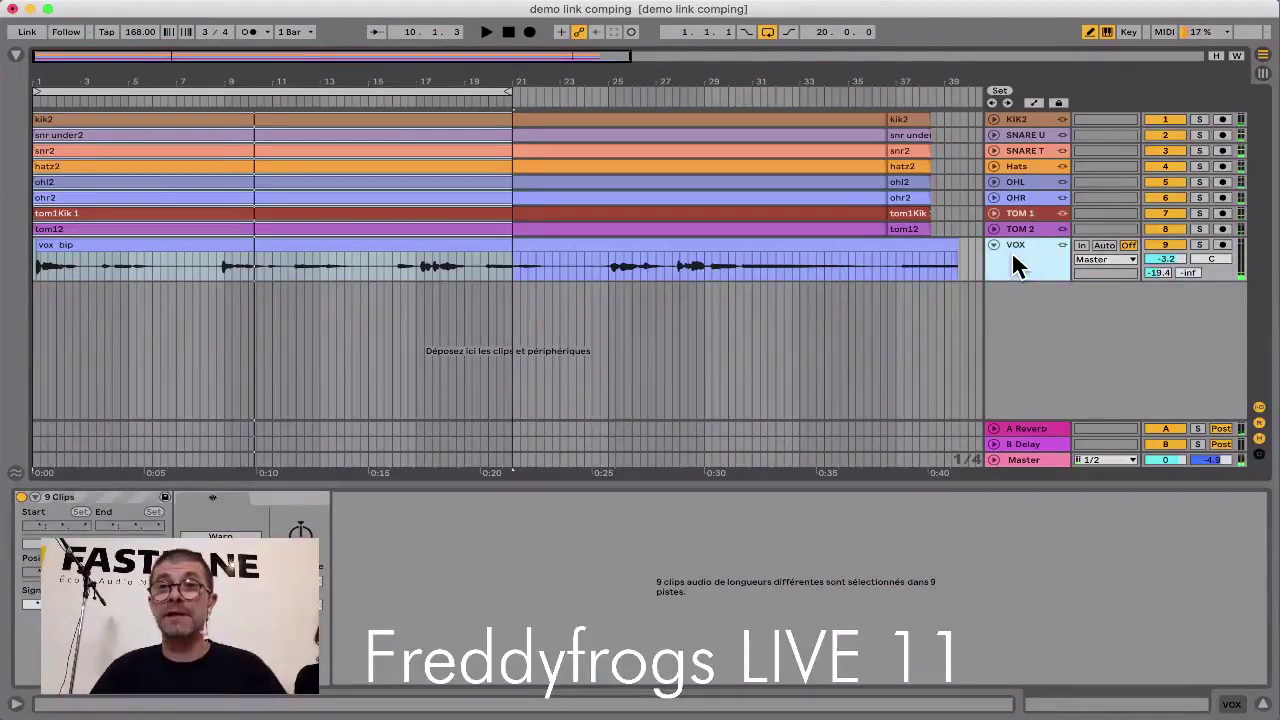
Step: Insert a MIDI track below VOX and load the Electric instrument on it from the browser
key(super+shift+t)
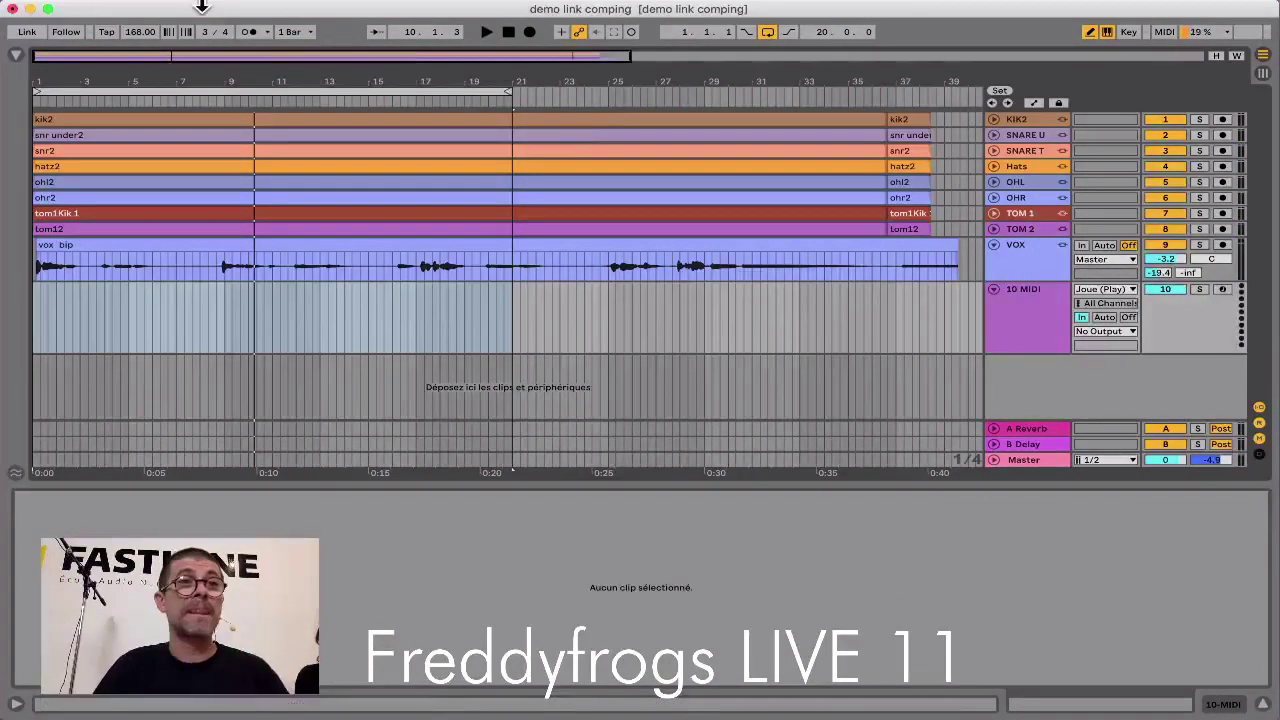
click(16, 56)
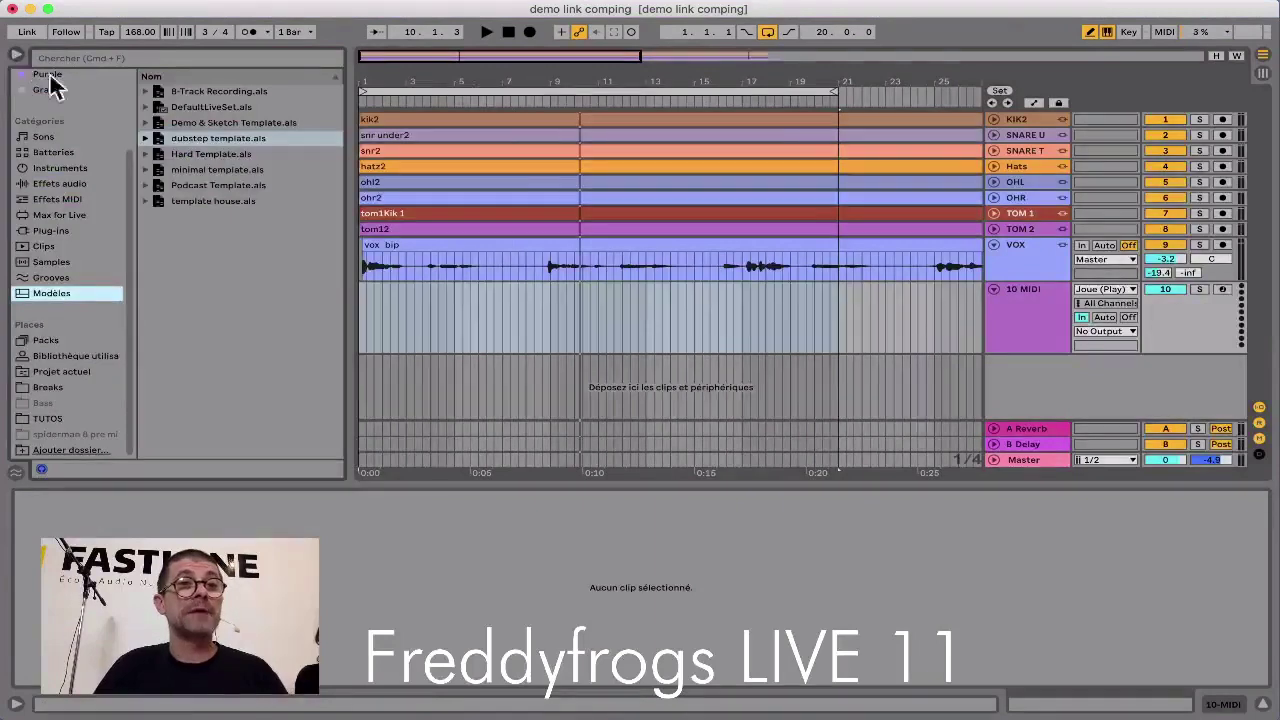
click(42, 168)
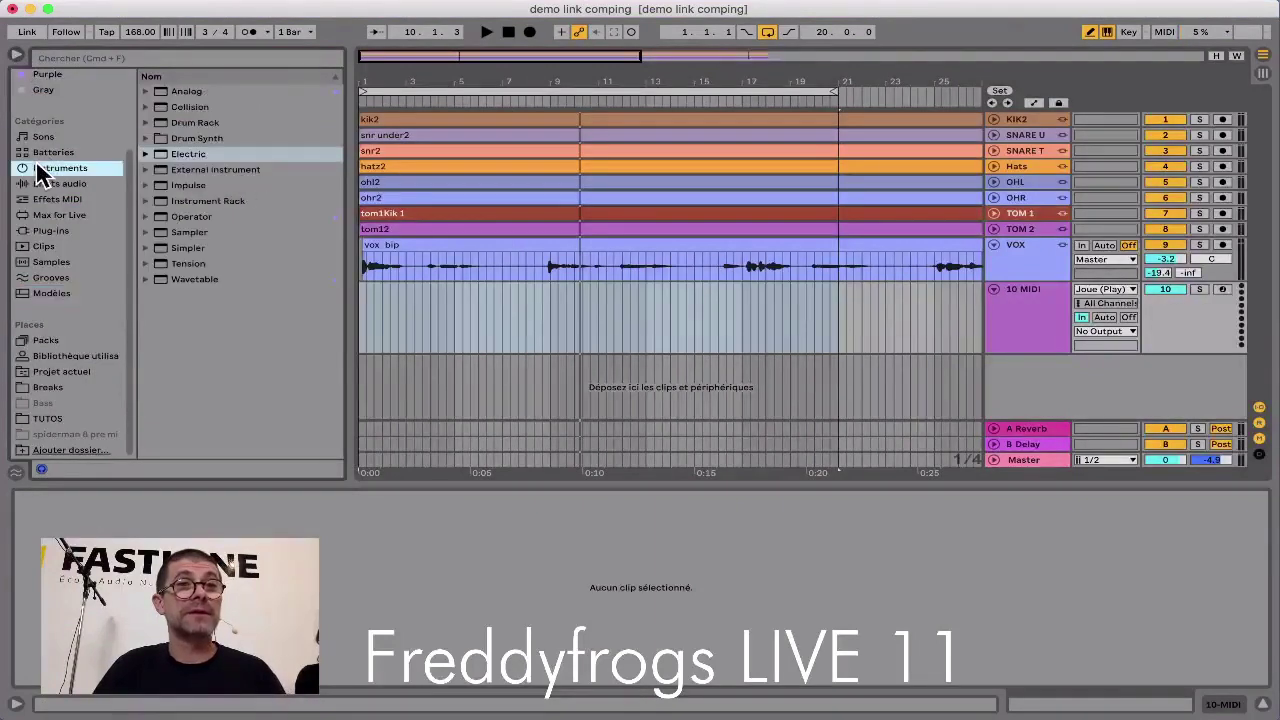
click(164, 154)
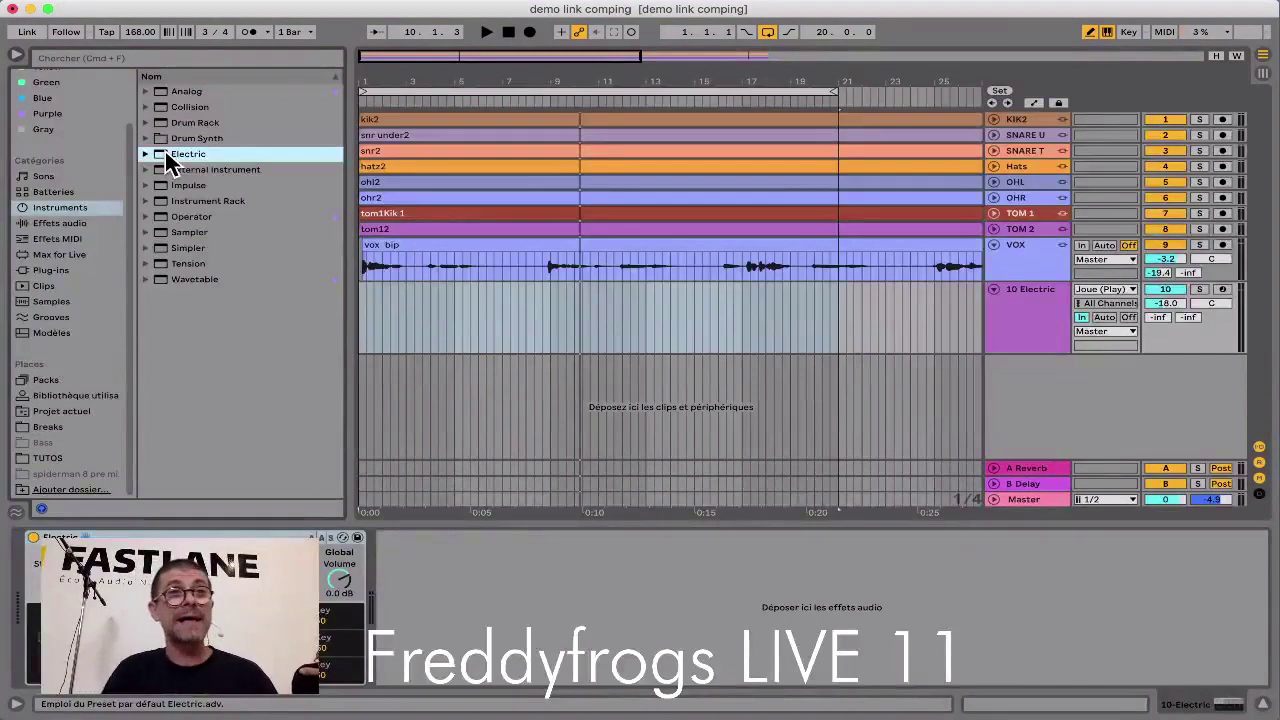
click(17, 55)
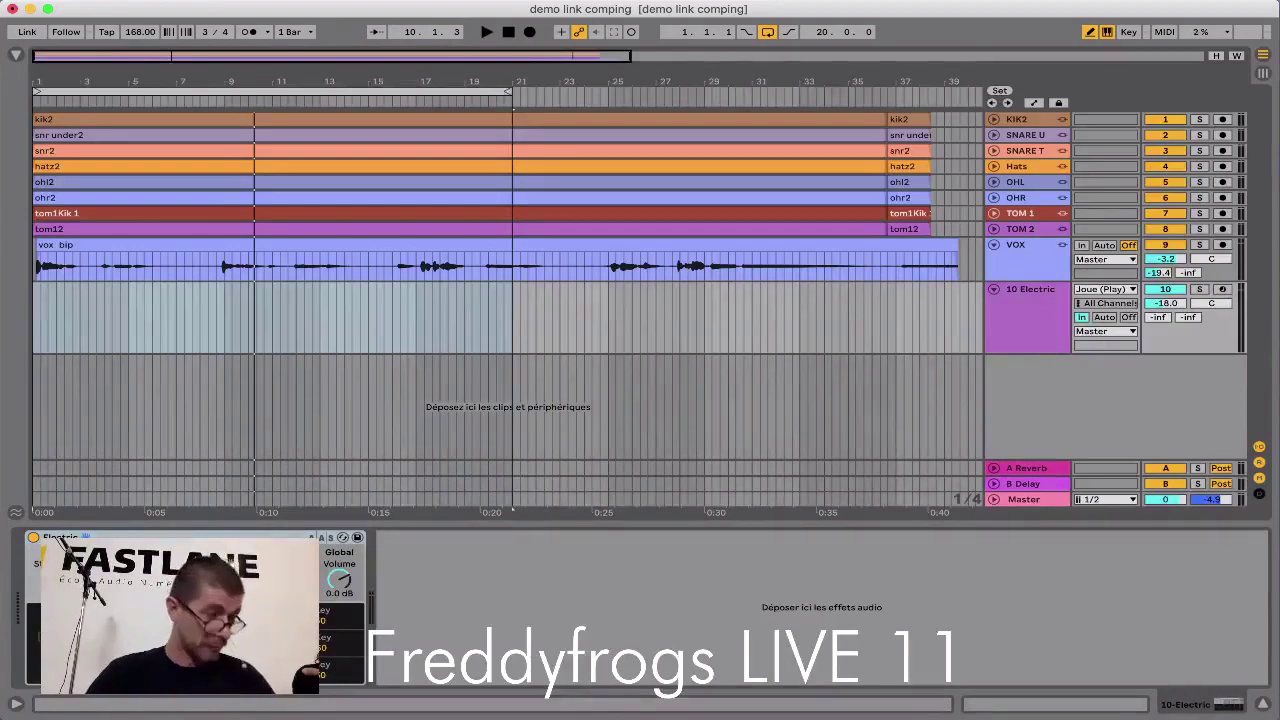
Step: Replace the instrument on the new MIDI track with Collision, and swap that for Tension
click(16, 54)
click(183, 107)
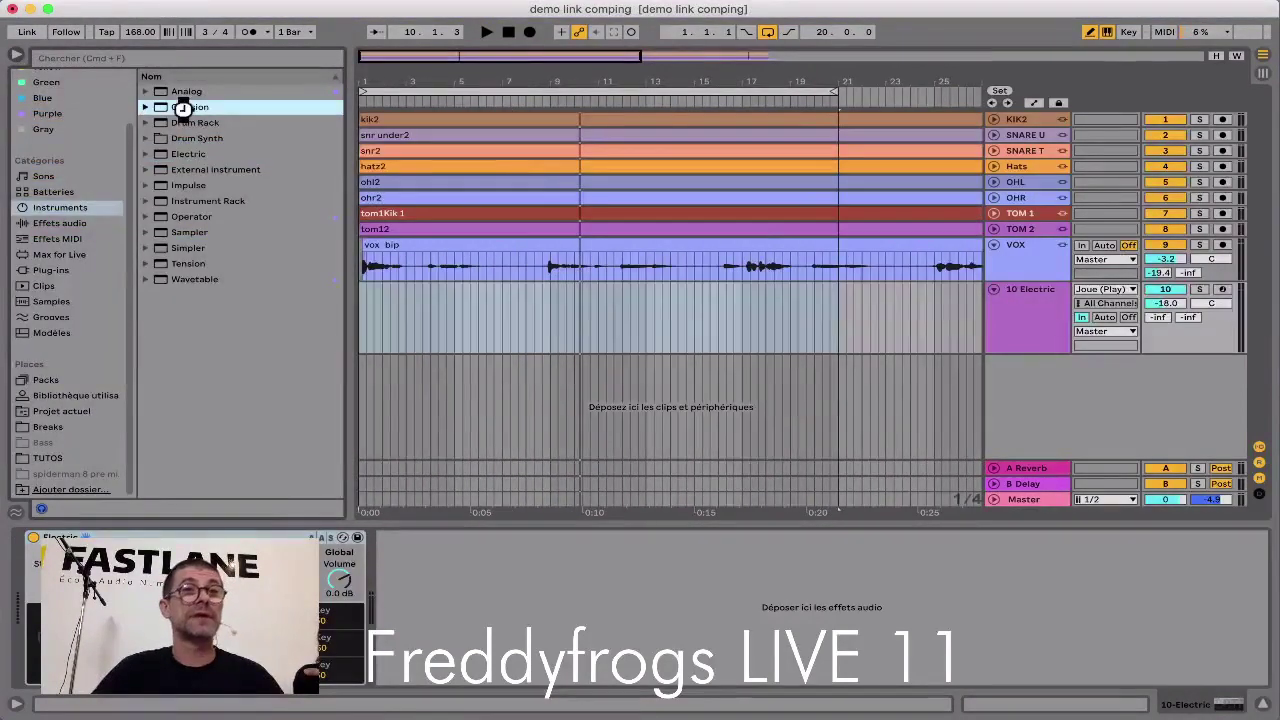
double_click(185, 108)
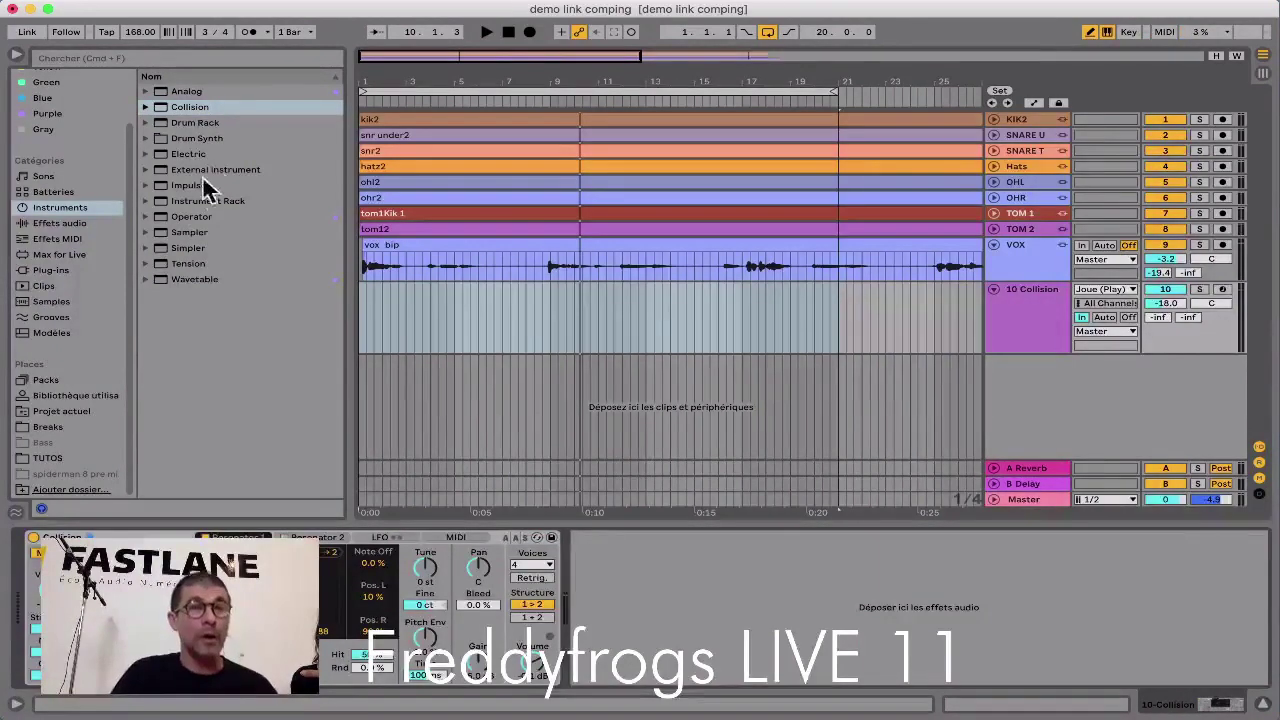
double_click(185, 265)
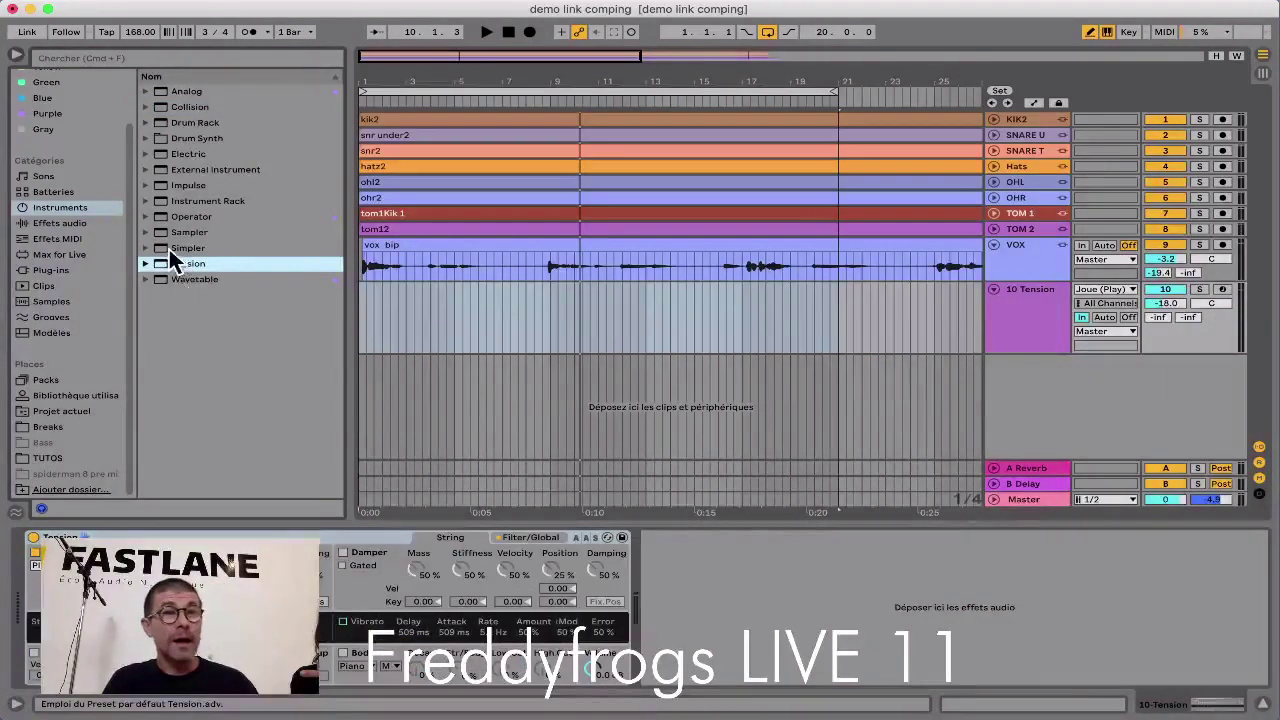
Step: Replace the Tension instrument on the new MIDI track with Electric from the browser
double_click(180, 153)
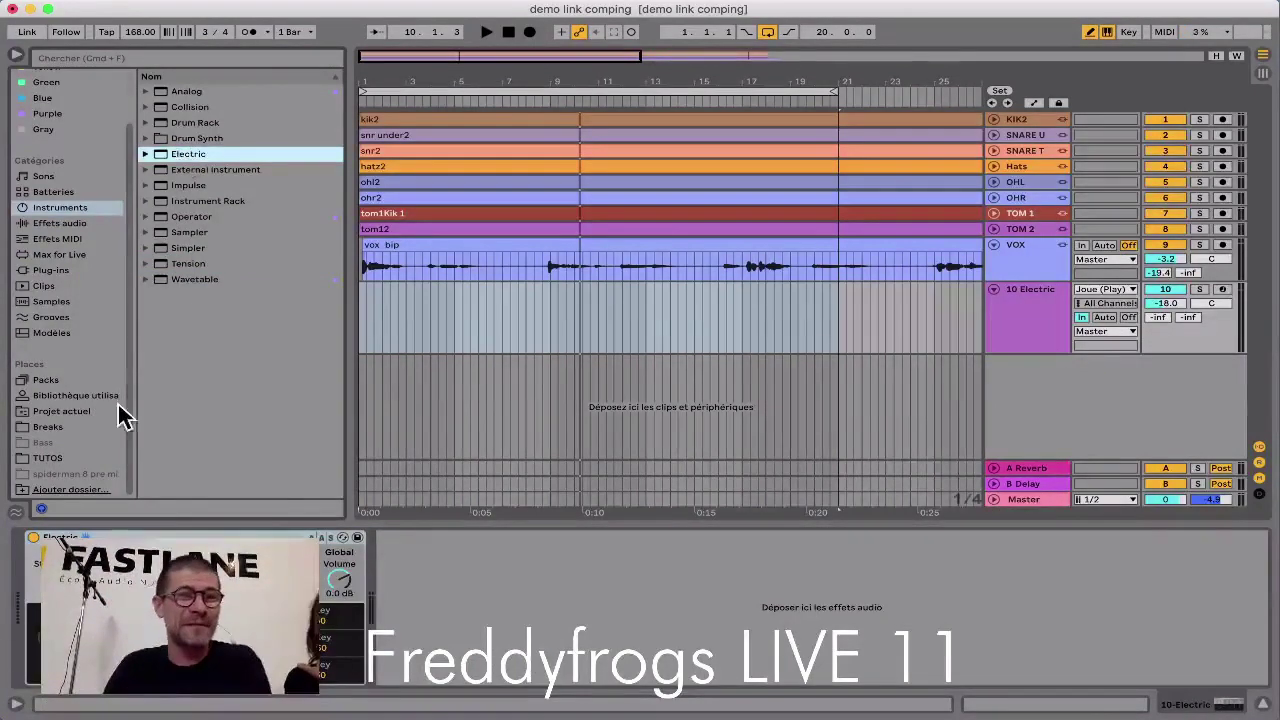
click(107, 538)
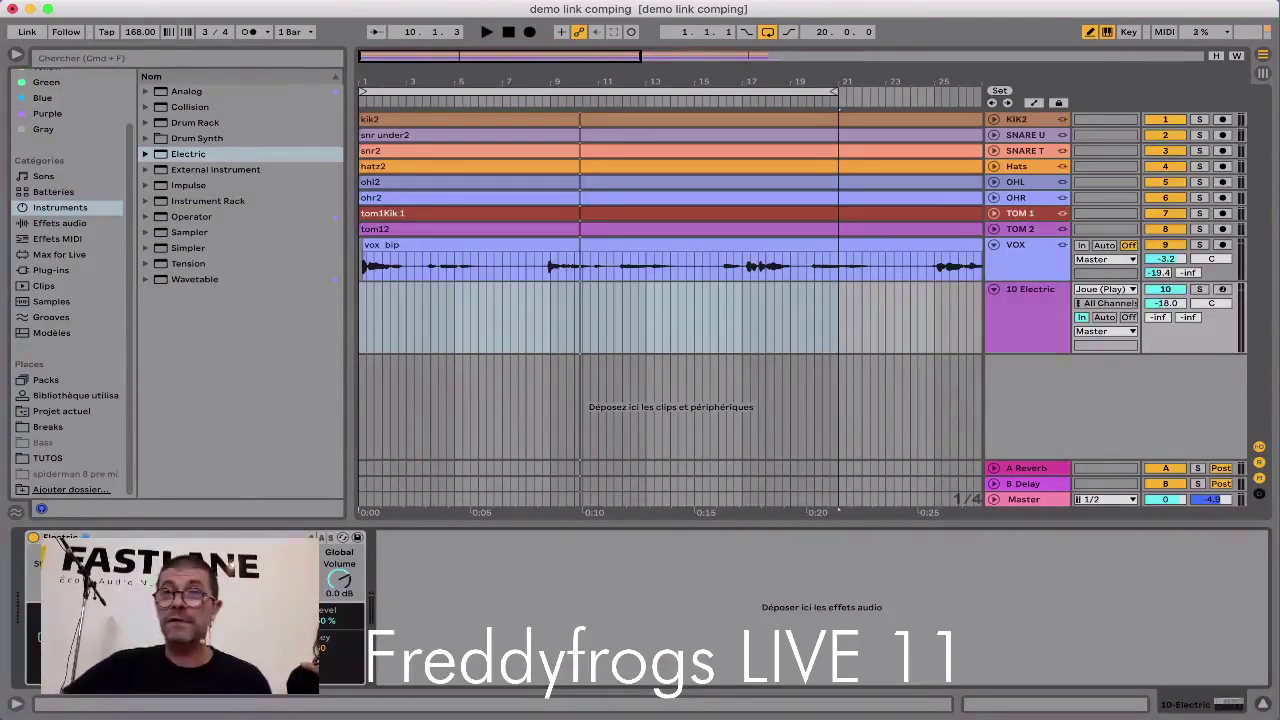
Step: Set the Electric track's MIDI input to Push2 Input and reset its volume to 0 dB
click(1104, 290)
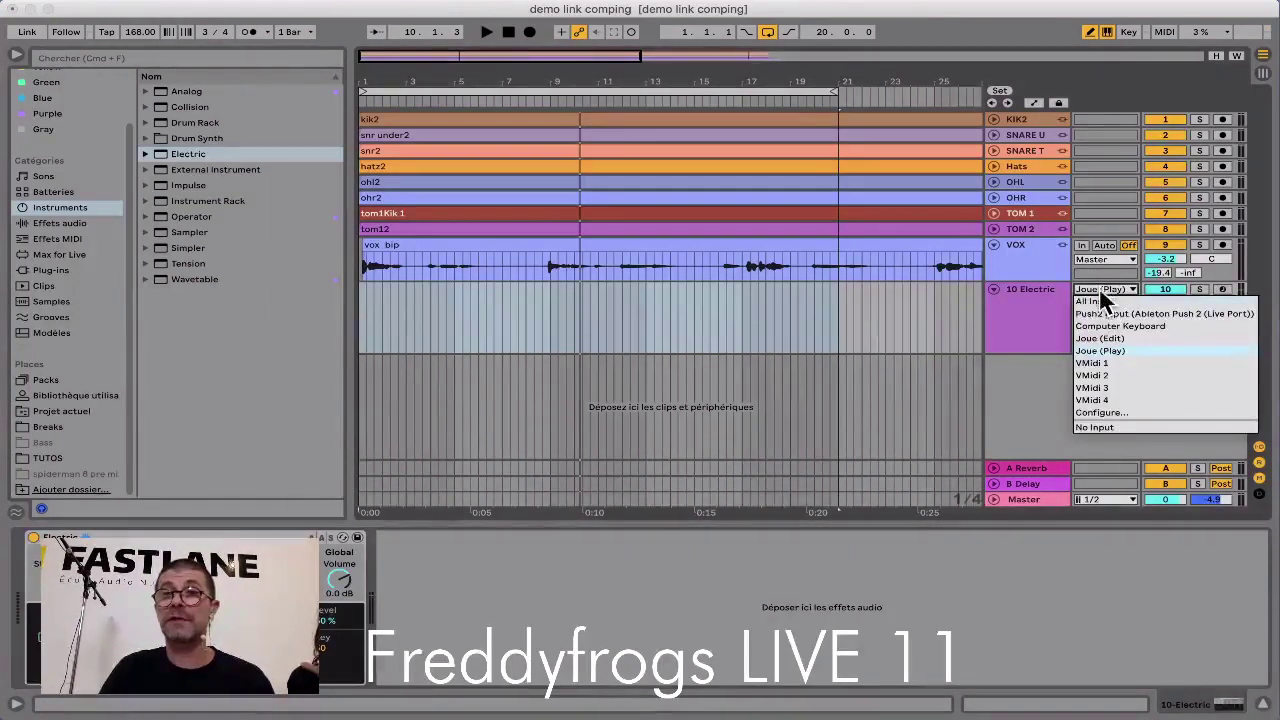
click(1107, 314)
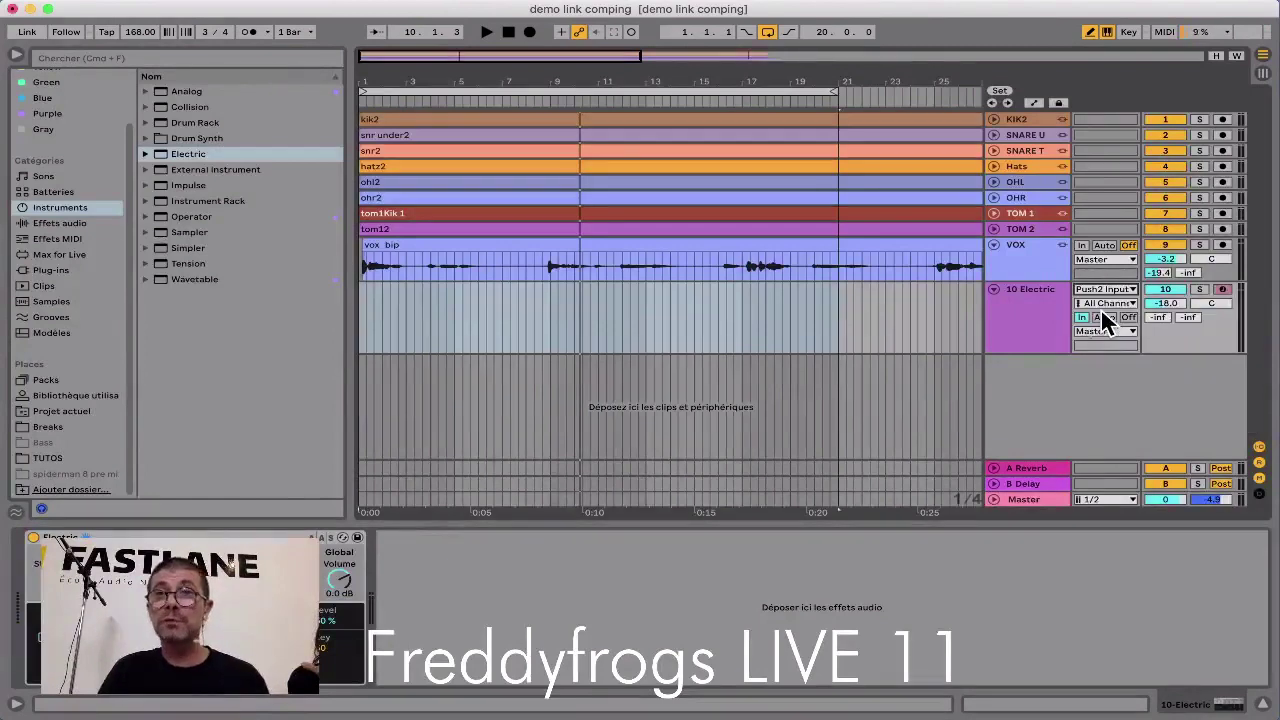
double_click(1173, 303)
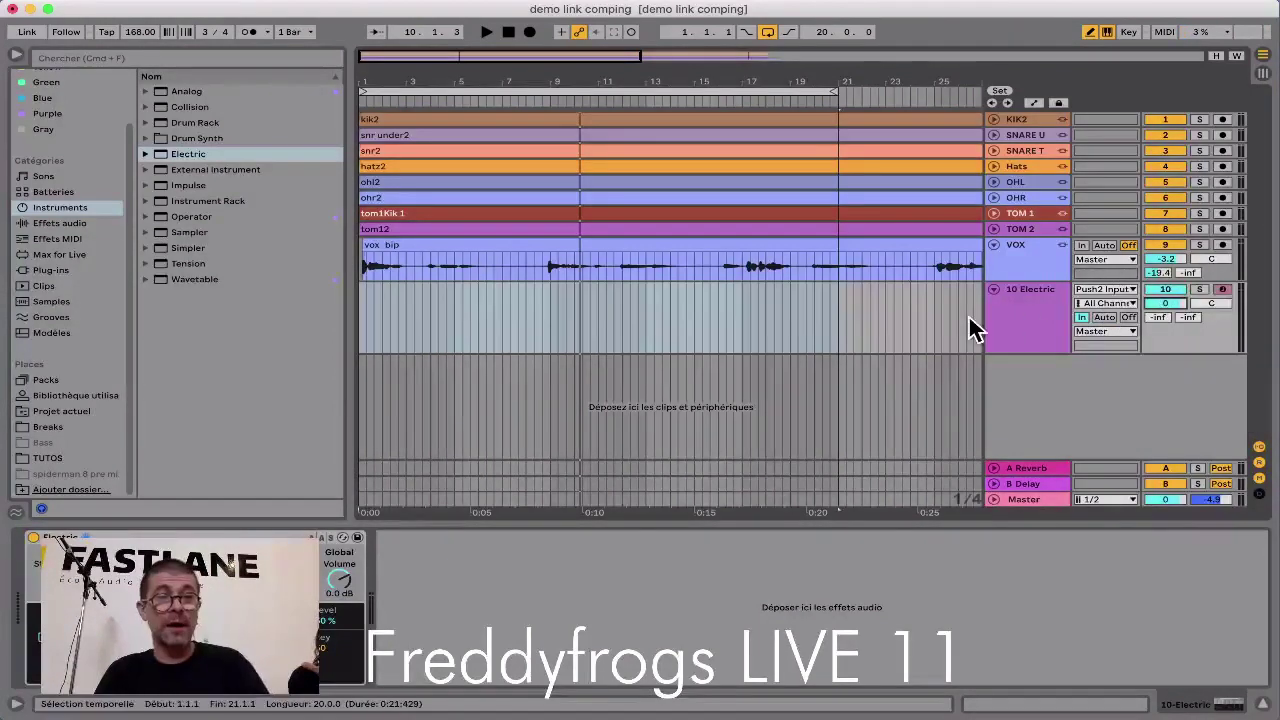
key(super+Tab)
key(super+Tab)
key(super+Tab)
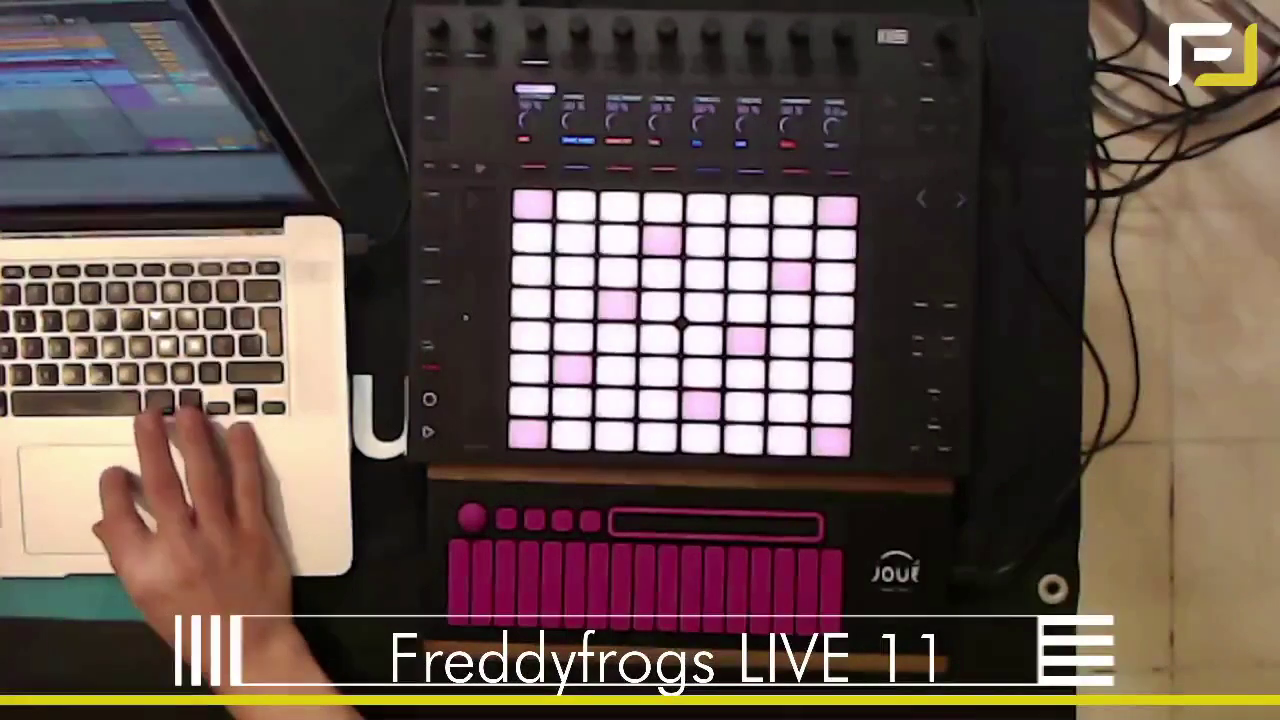
key(super+Tab)
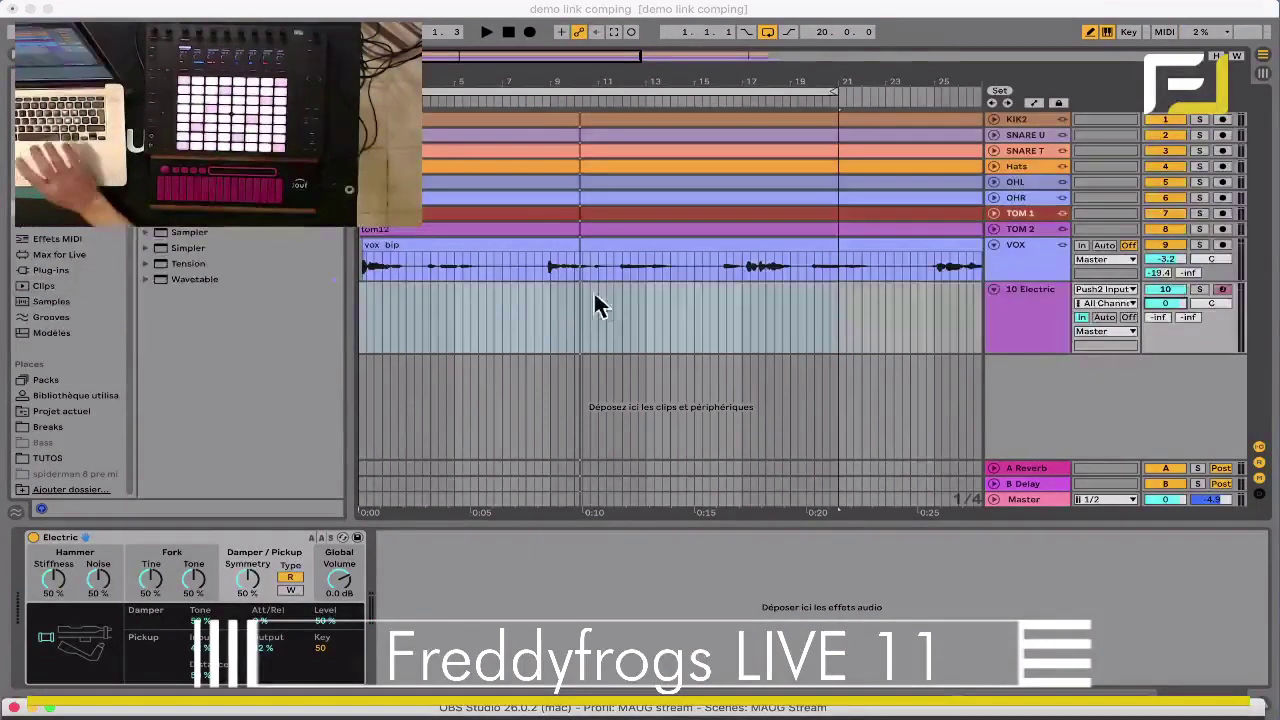
Step: Select the loop range and play the start of the arrangement briefly
click(505, 100)
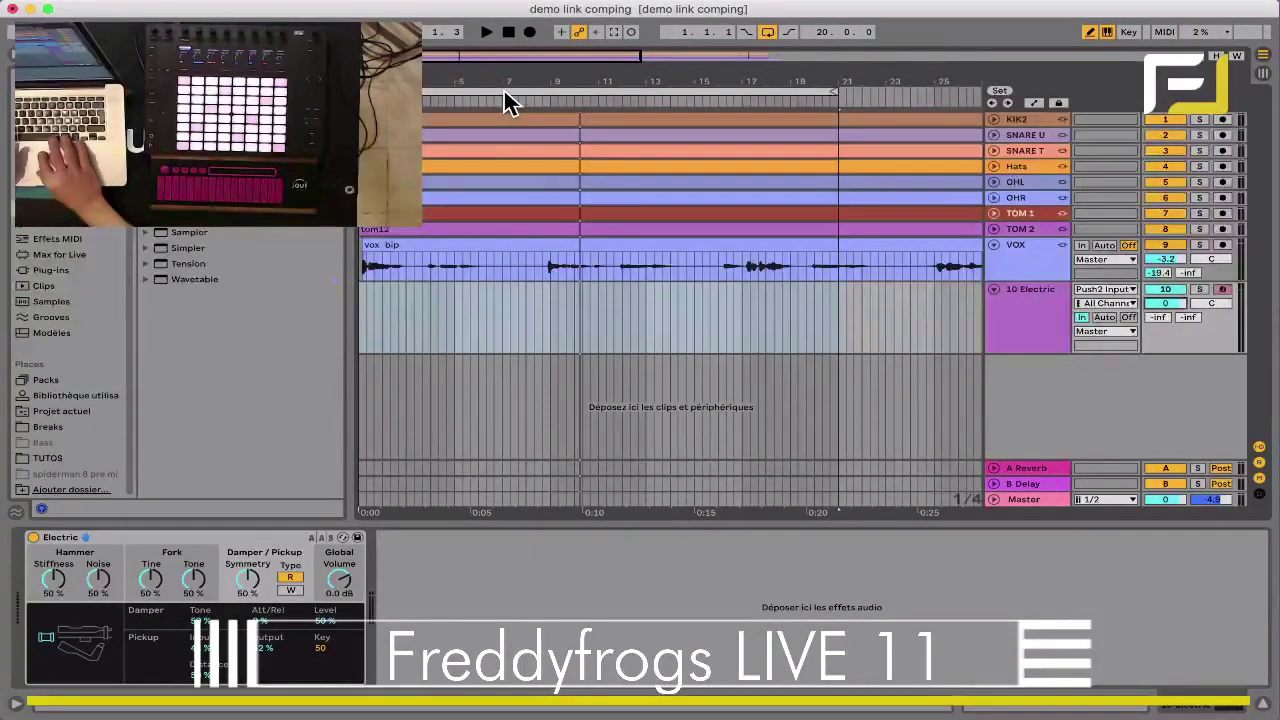
key(super+a)
key(space)
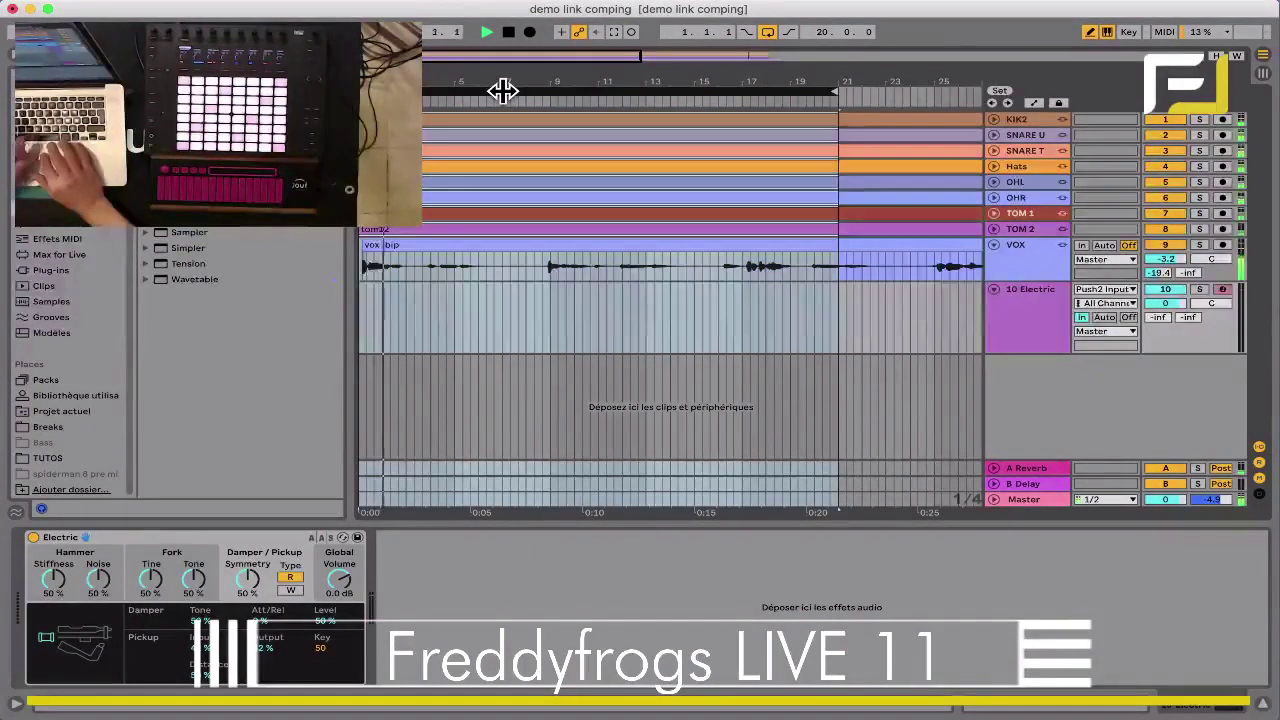
key(space)
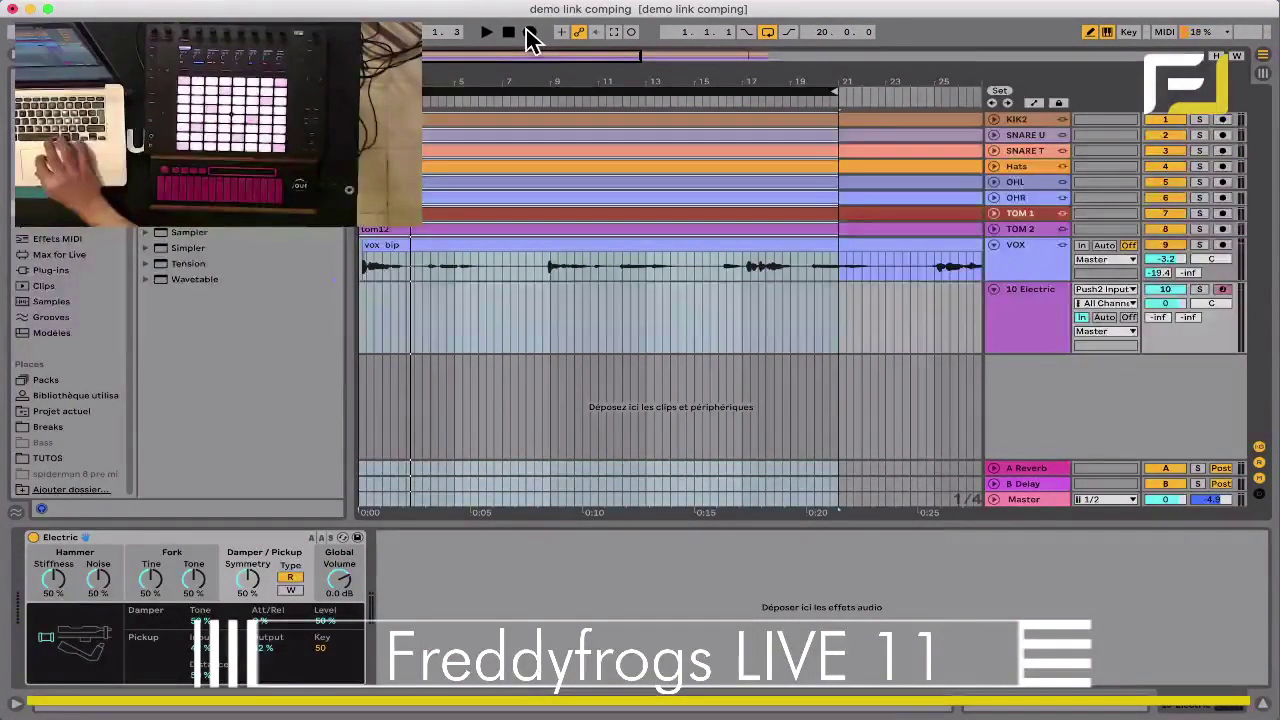
Step: Shorten the loop to four bars starting at bar 1, and hide the browser to enlarge the arrangement
click(831, 92)
drag(831, 92, 454, 104)
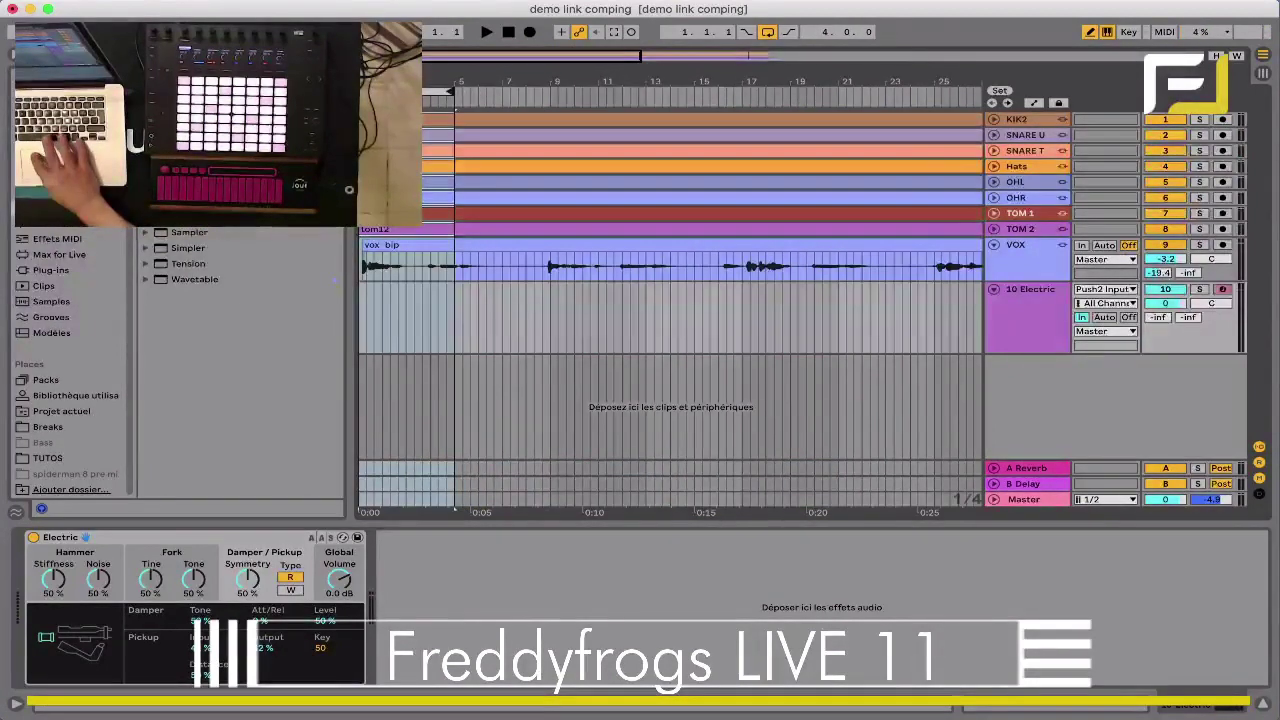
key(super+alt+b)
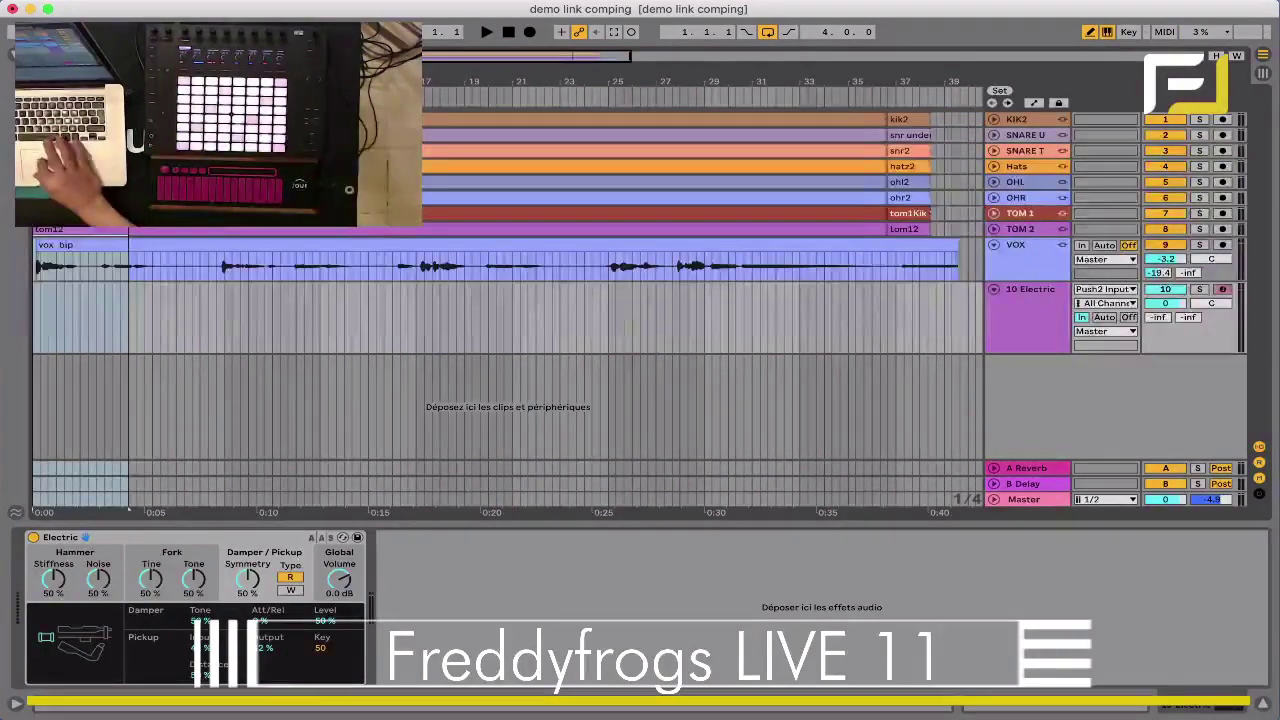
key(z)
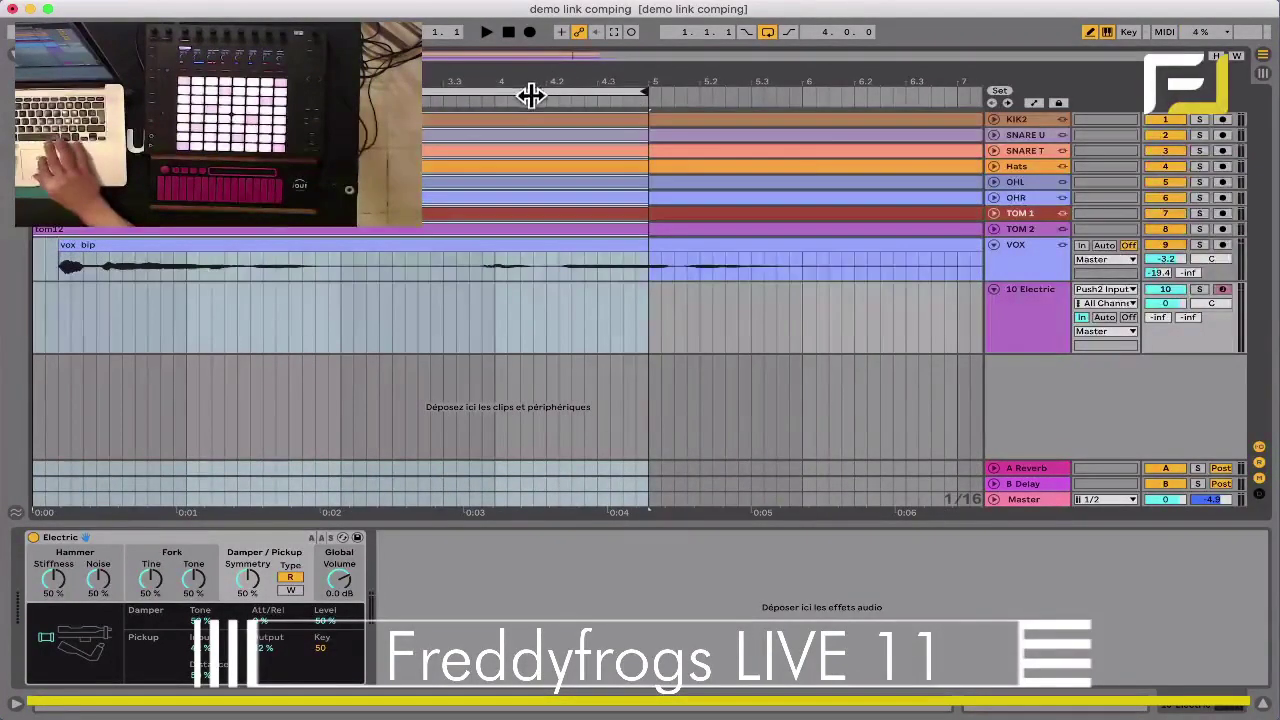
Step: Record several MIDI takes on the Electric track over the four-bar loop, stopping after the last pass
click(1025, 315)
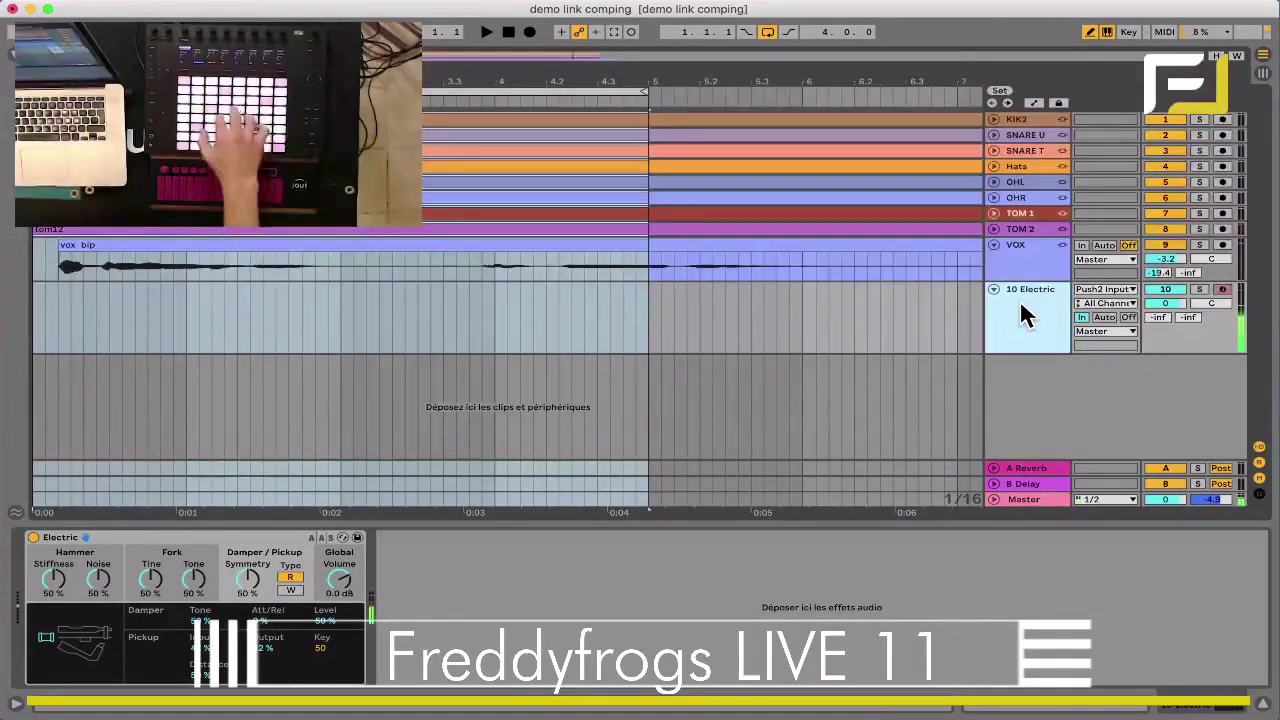
click(1188, 317)
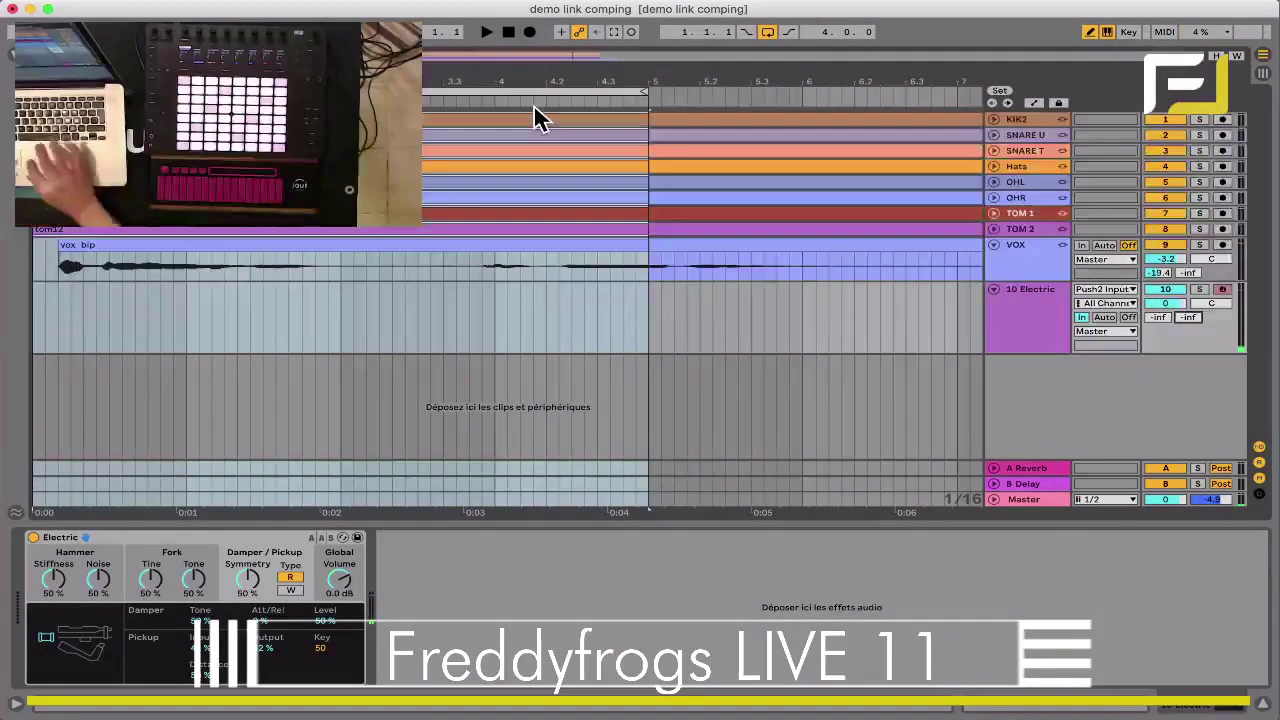
click(530, 33)
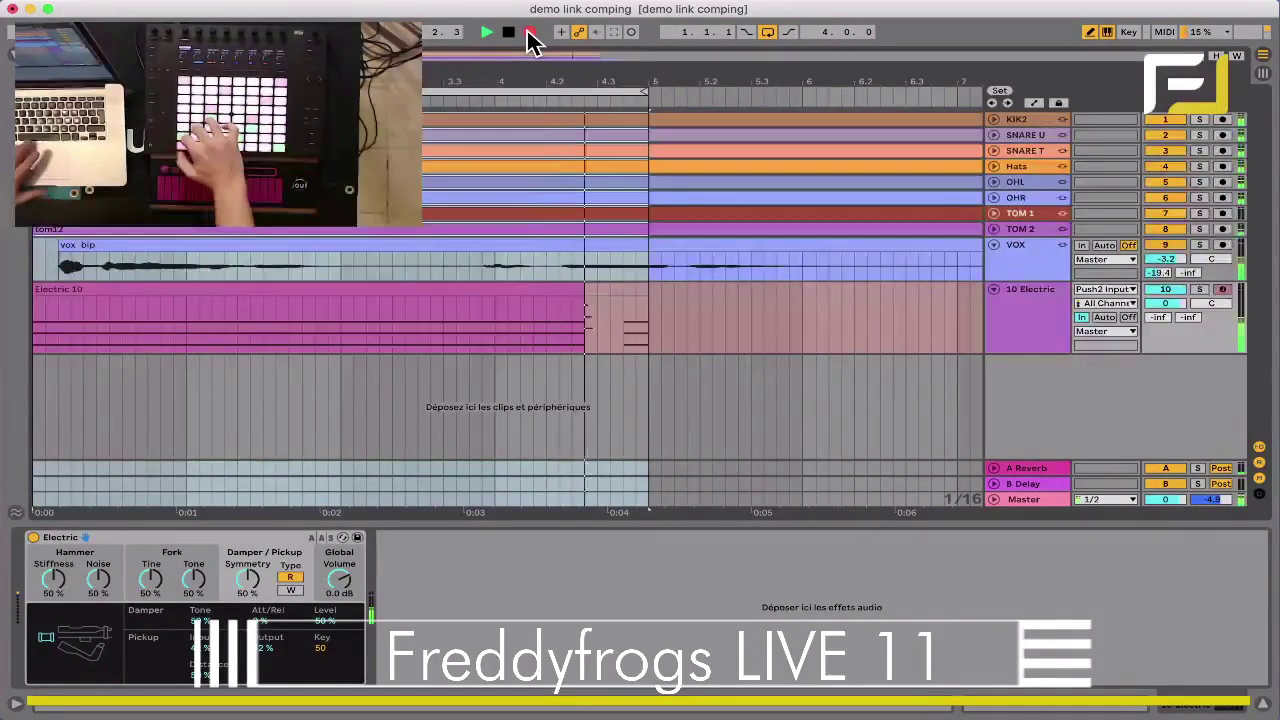
key(space)
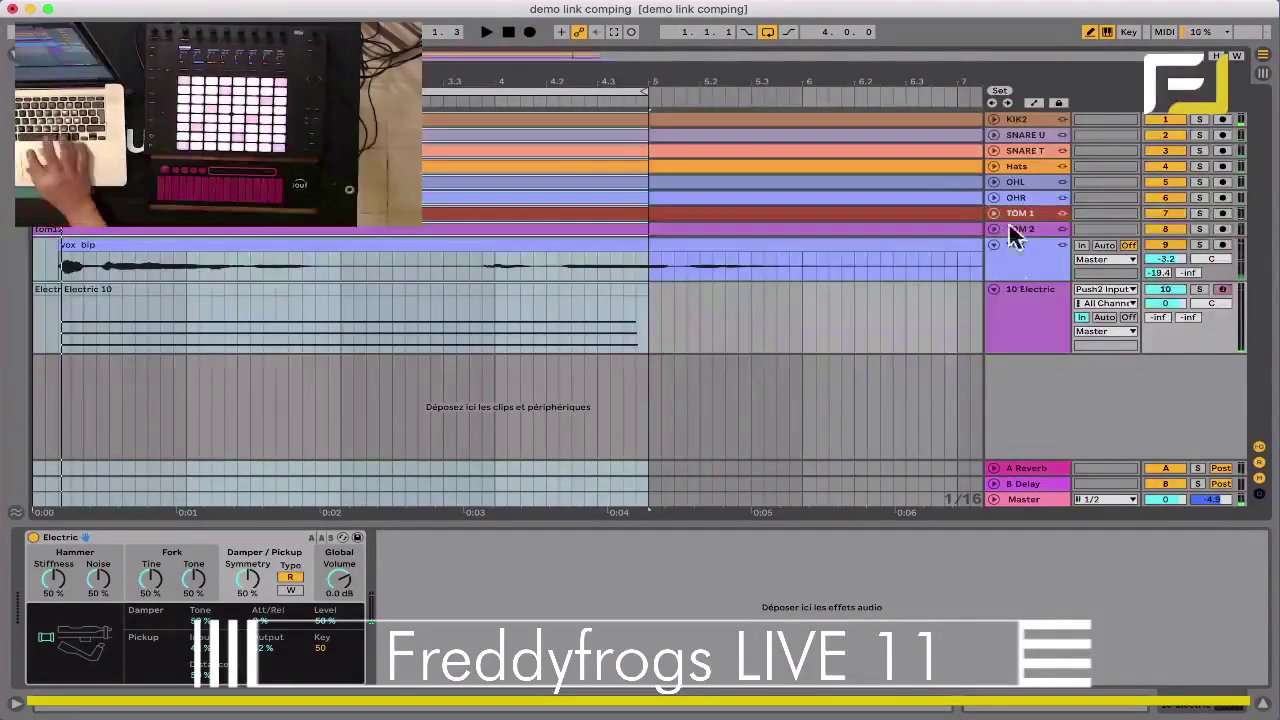
Step: Show the take lanes of the Electric track and set its monitoring to Auto
key(super+alt+u)
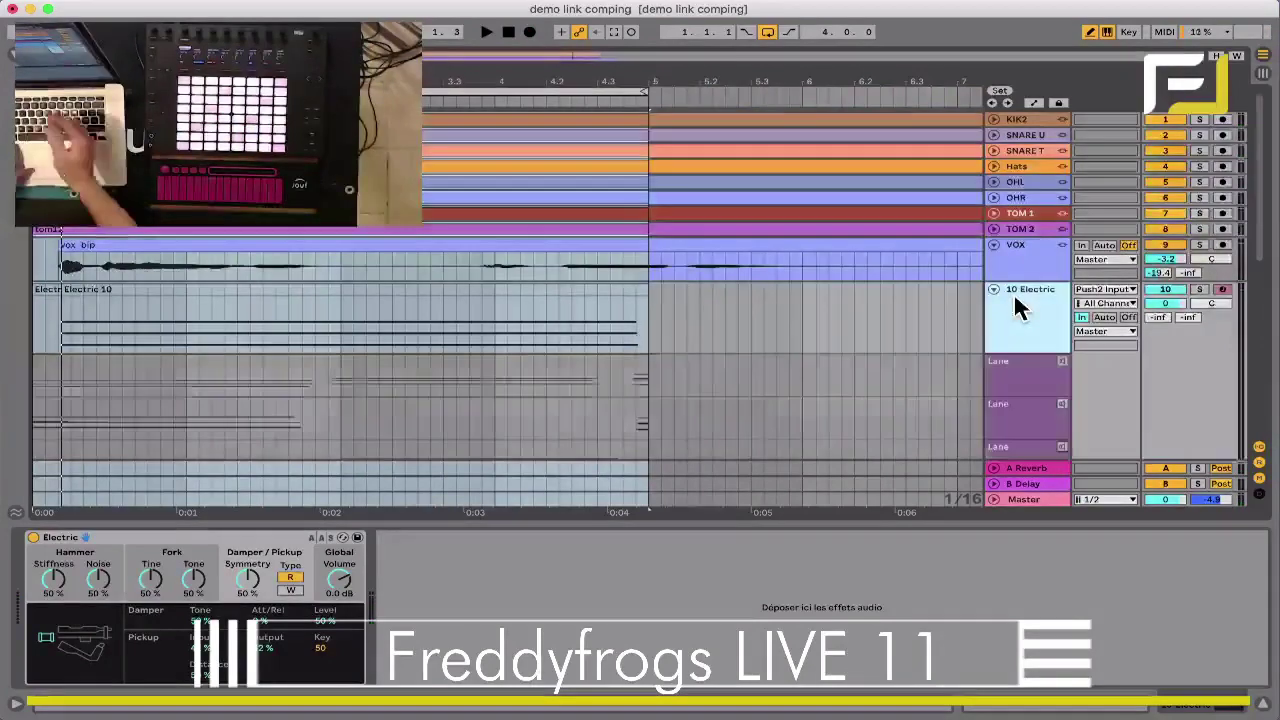
scroll(1013, 300, down, 3)
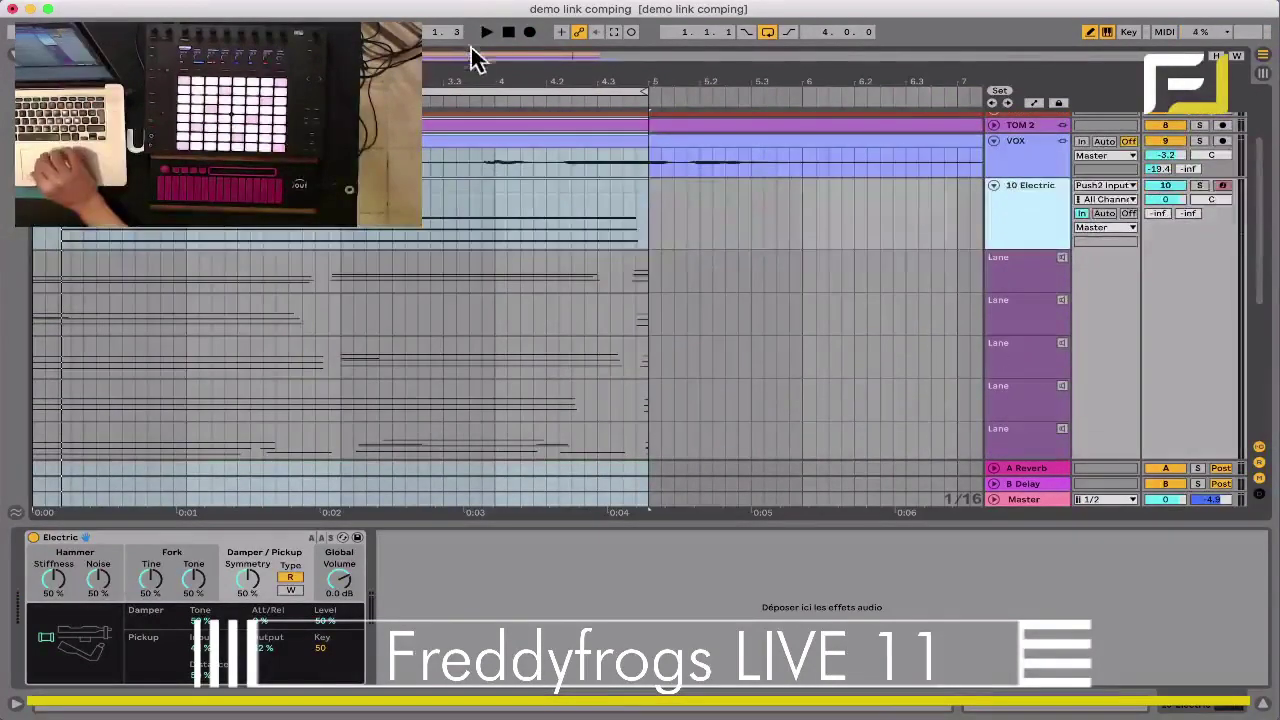
drag(472, 81, 390, 60)
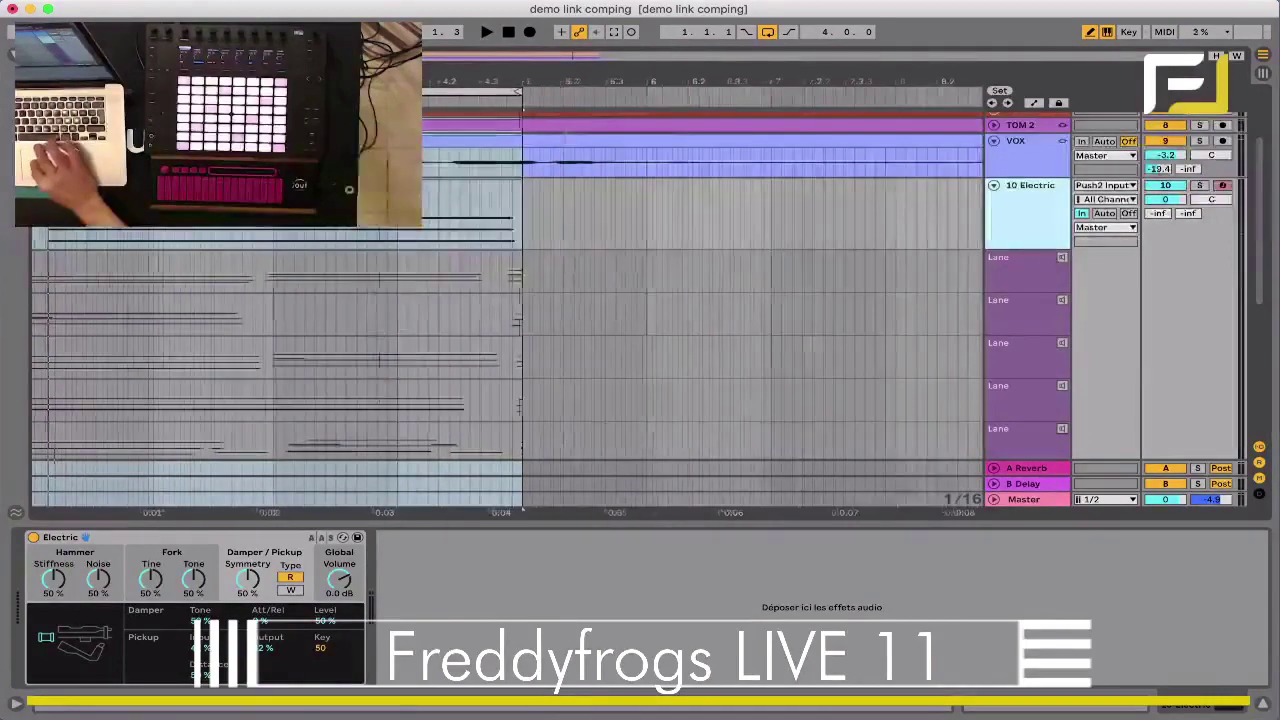
scroll(248, 297, down, 3)
scroll(248, 297, up, 3)
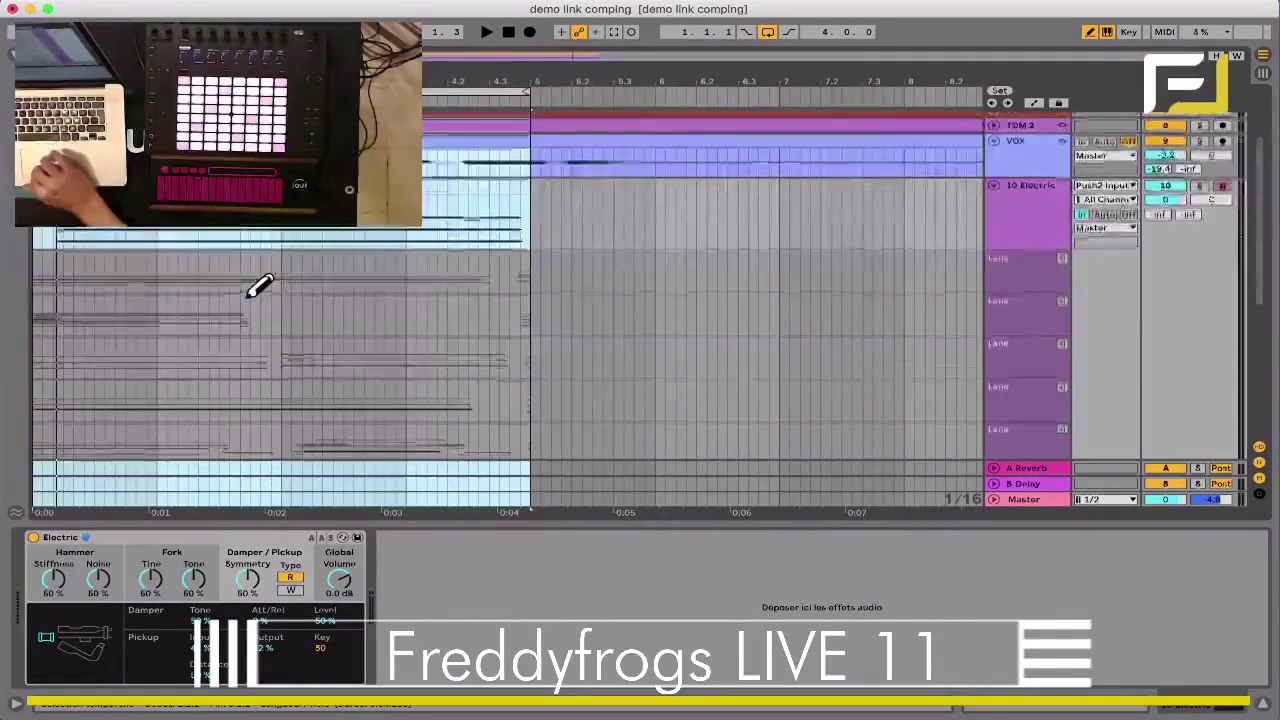
click(1104, 213)
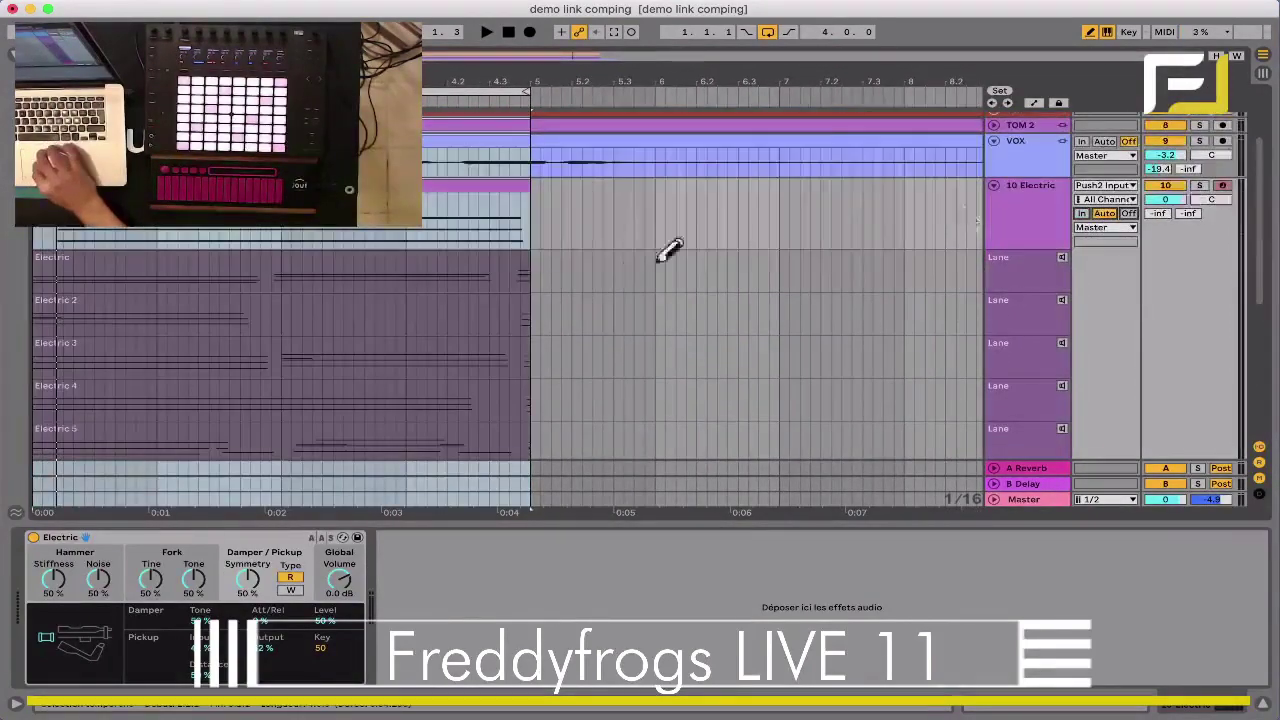
Step: Move the recorded Electric clip along the main track so that it starts at bar 9
drag(449, 74, 449, 45)
drag(155, 190, 708, 224)
click(144, 89)
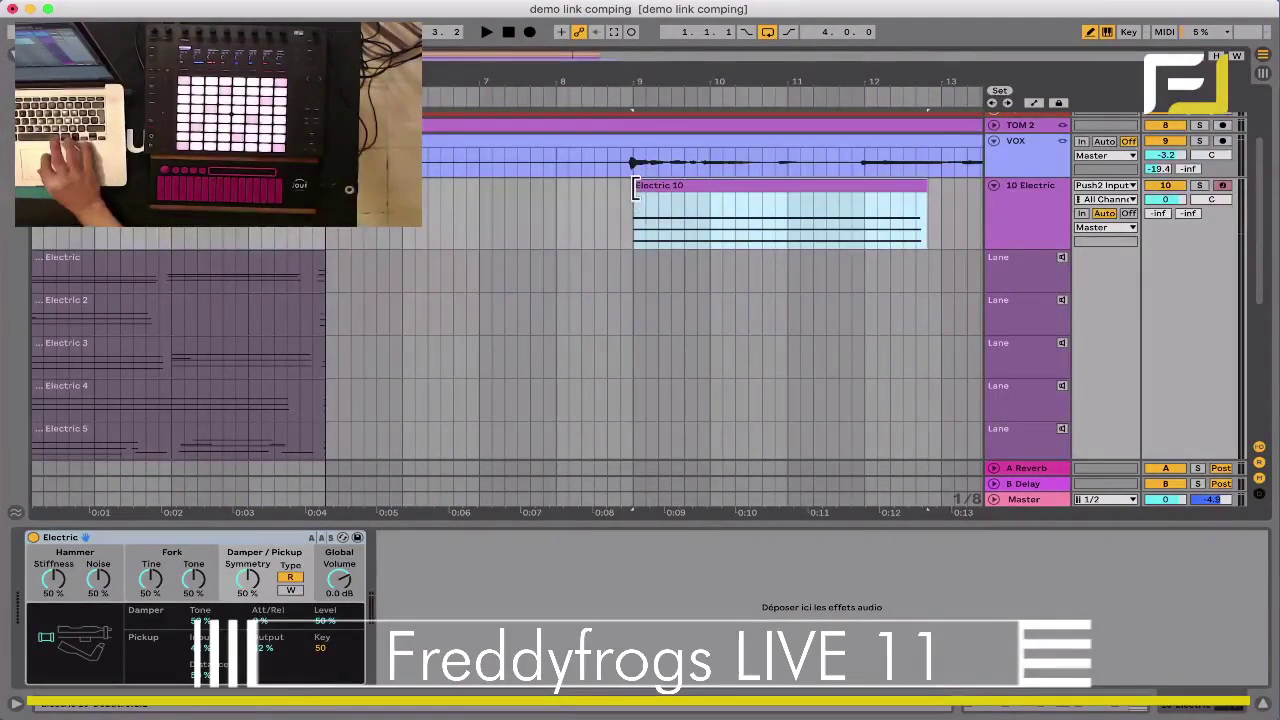
Step: Extend the Electric clip's start back to the beginning of the arrangement and lengthen the loop to 12 bars
drag(635, 188, 134, 188)
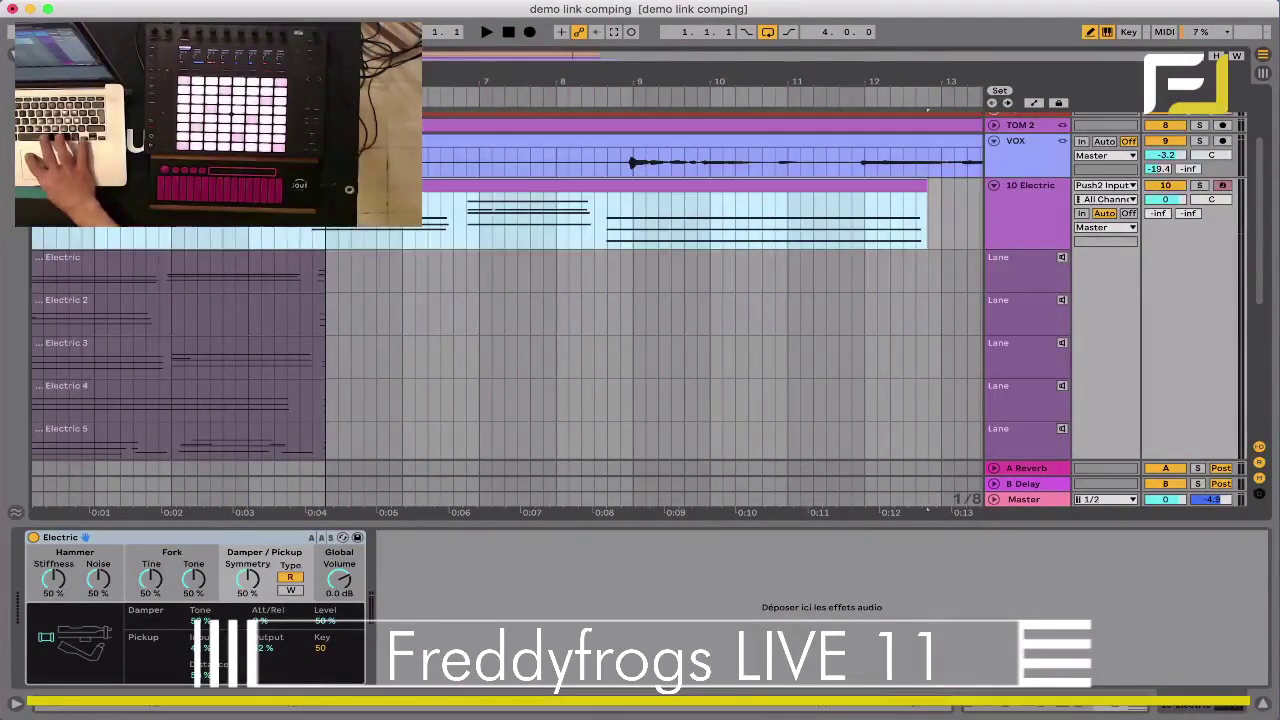
drag(250, 82, 817, 133)
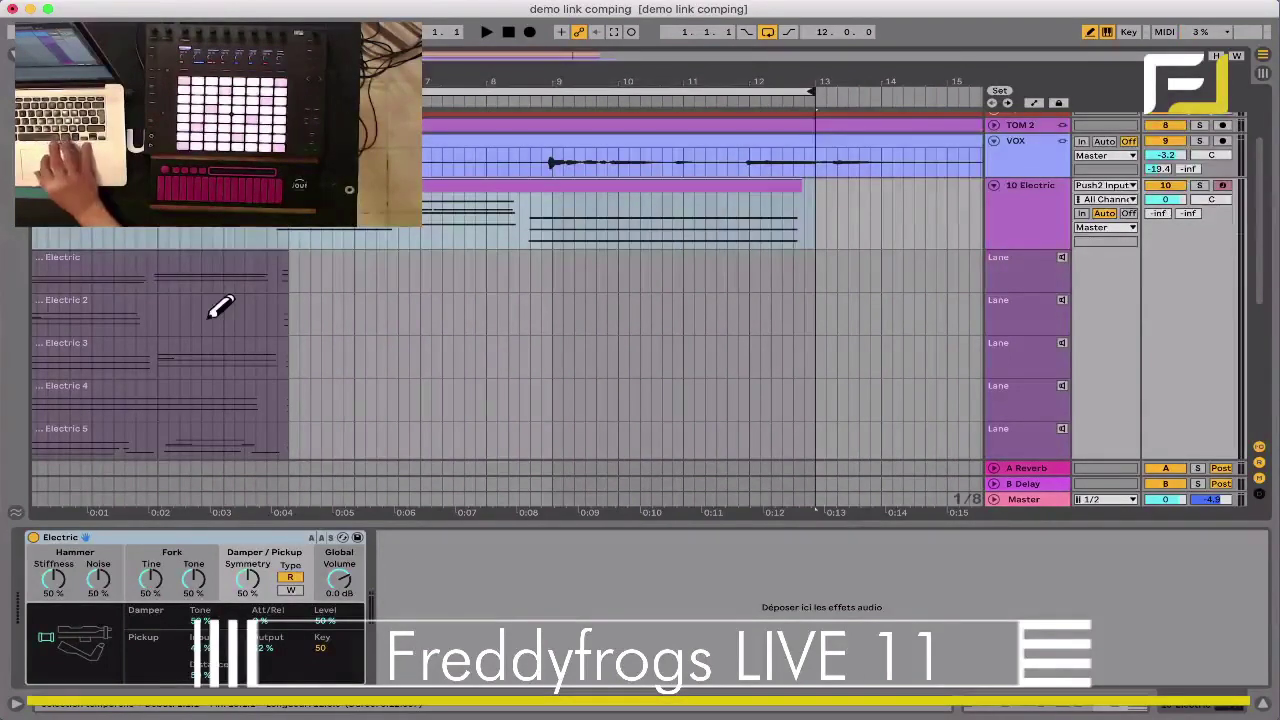
Step: Comp the first two bars from the Electric 2 take, and replace them with the same bars of Electric 9
drag(157, 312, 34, 305)
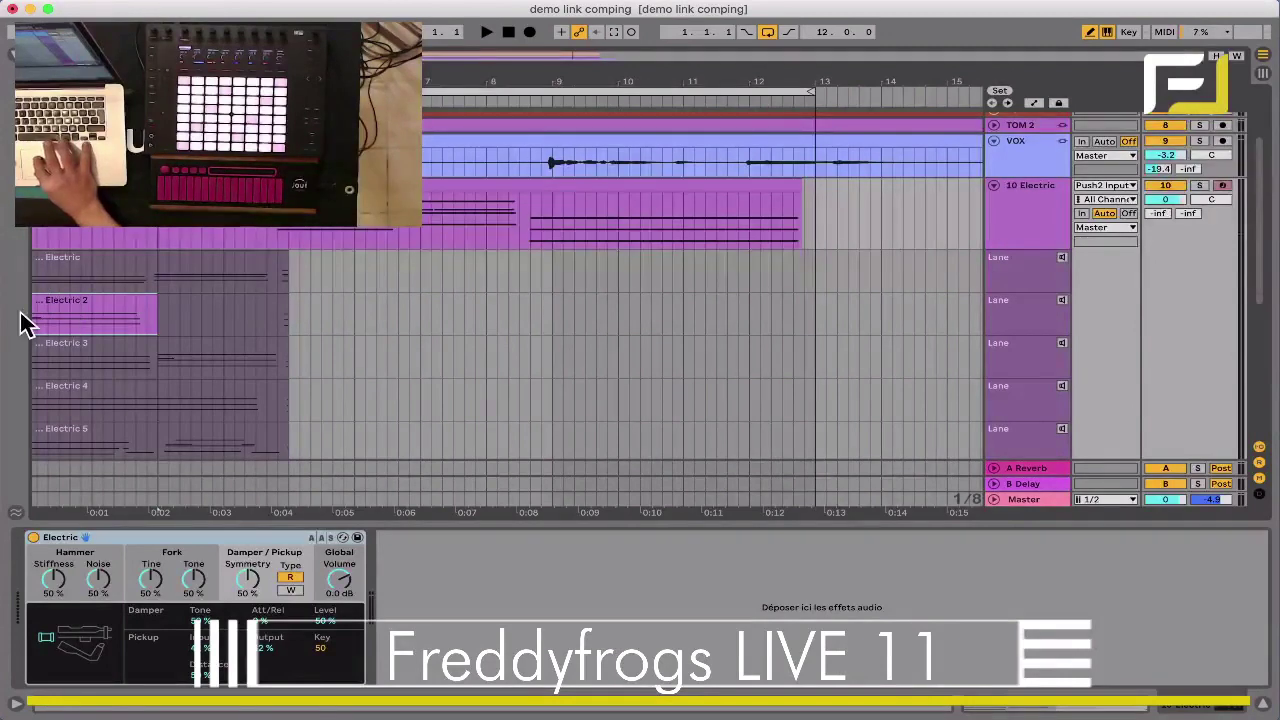
scroll(75, 310, down, 6)
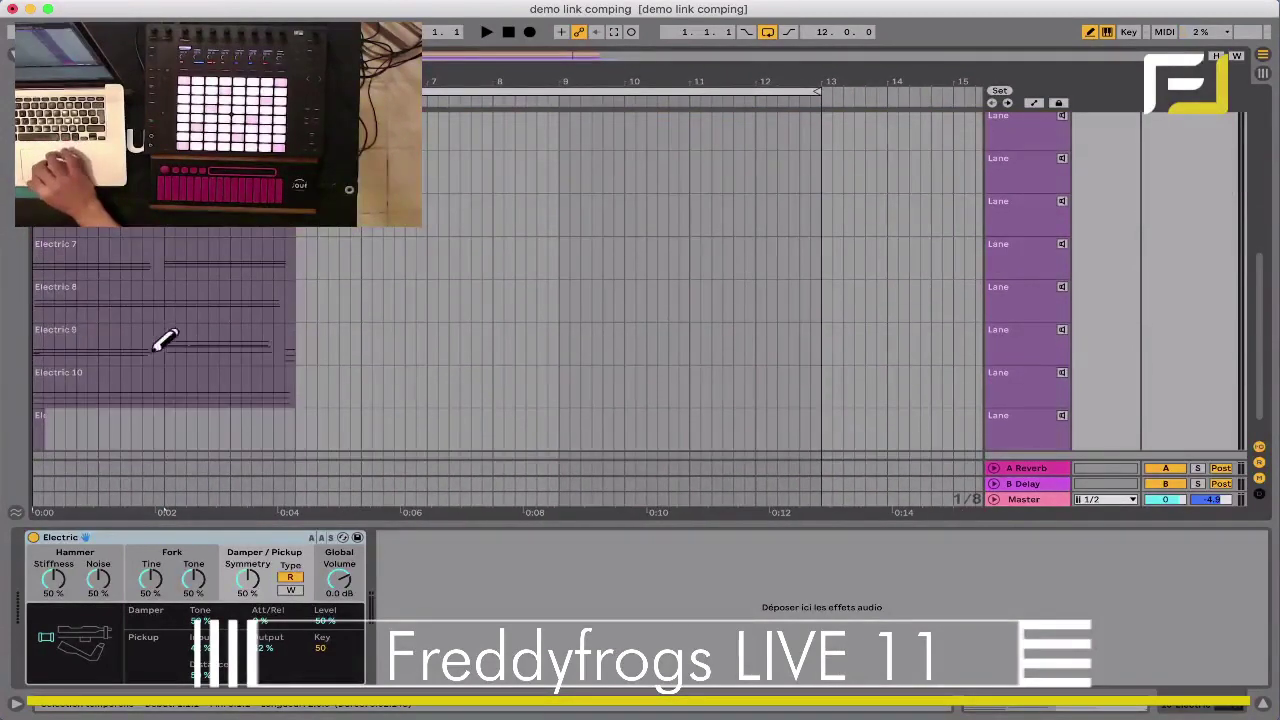
drag(164, 354, 30, 358)
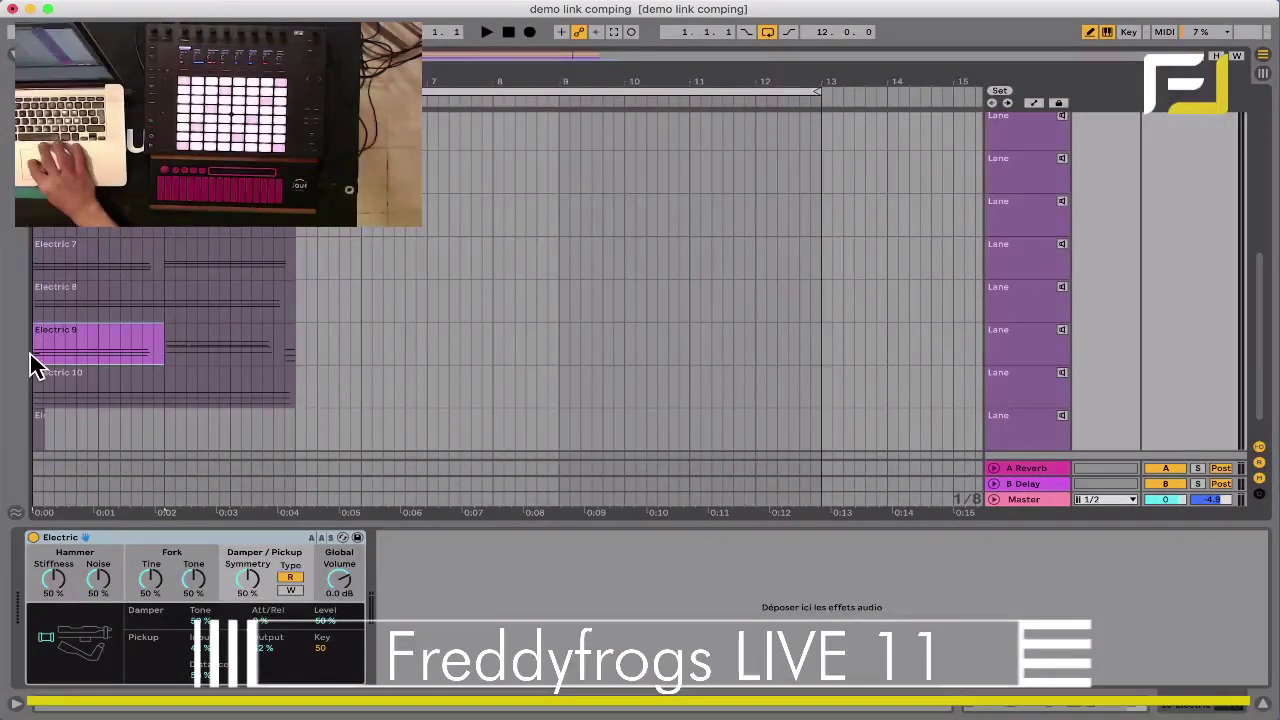
scroll(183, 322, up, 8)
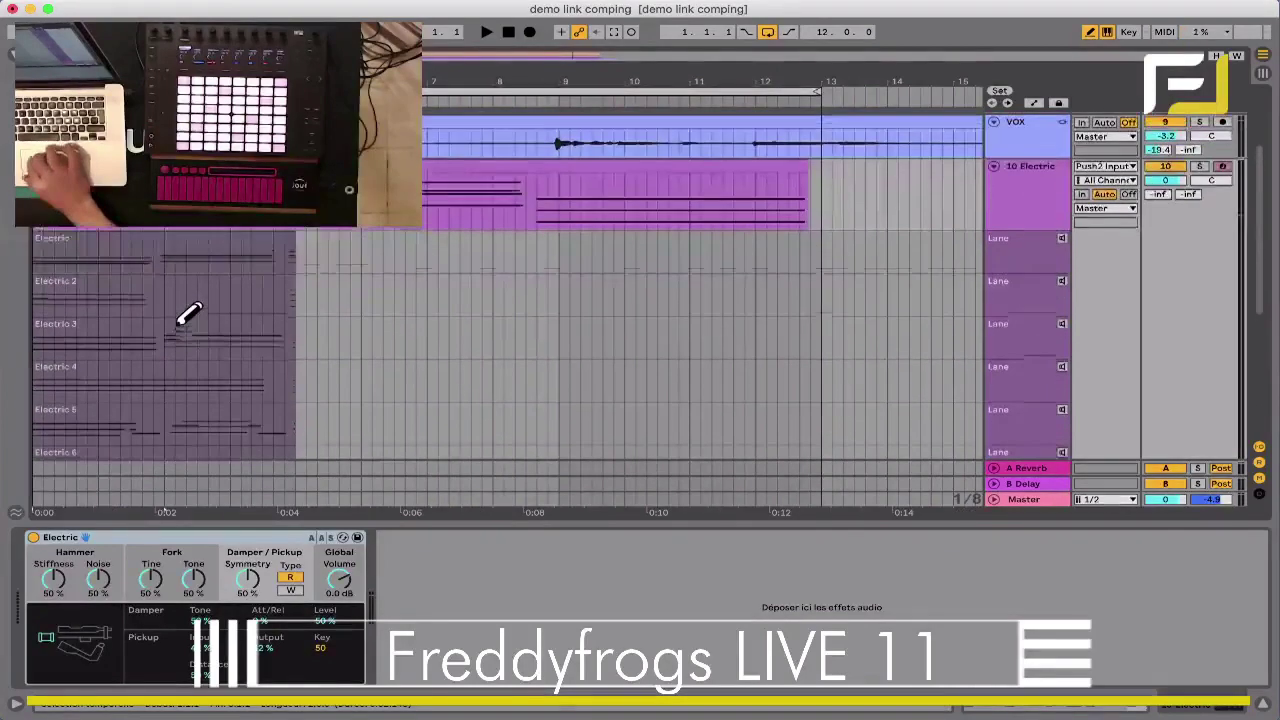
Step: Play back the comped Electric part and set the track's volume to -0.9 dB
click(100, 167)
click(215, 167)
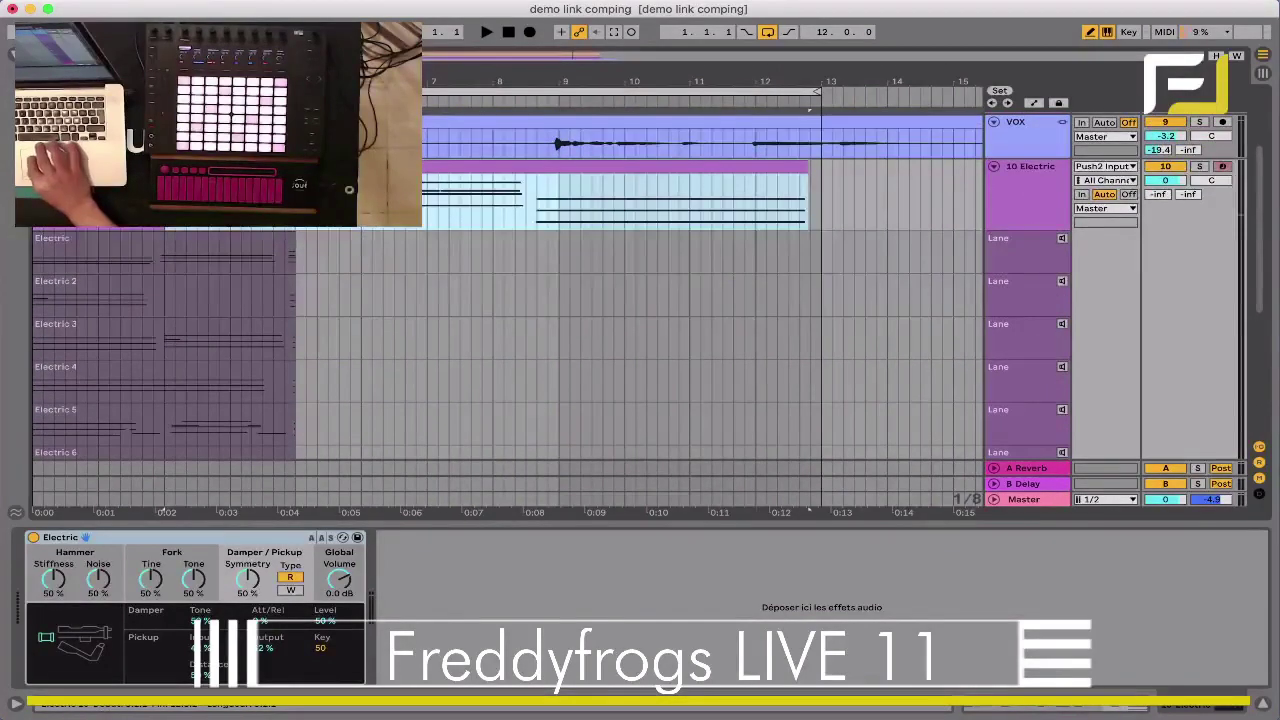
key(space)
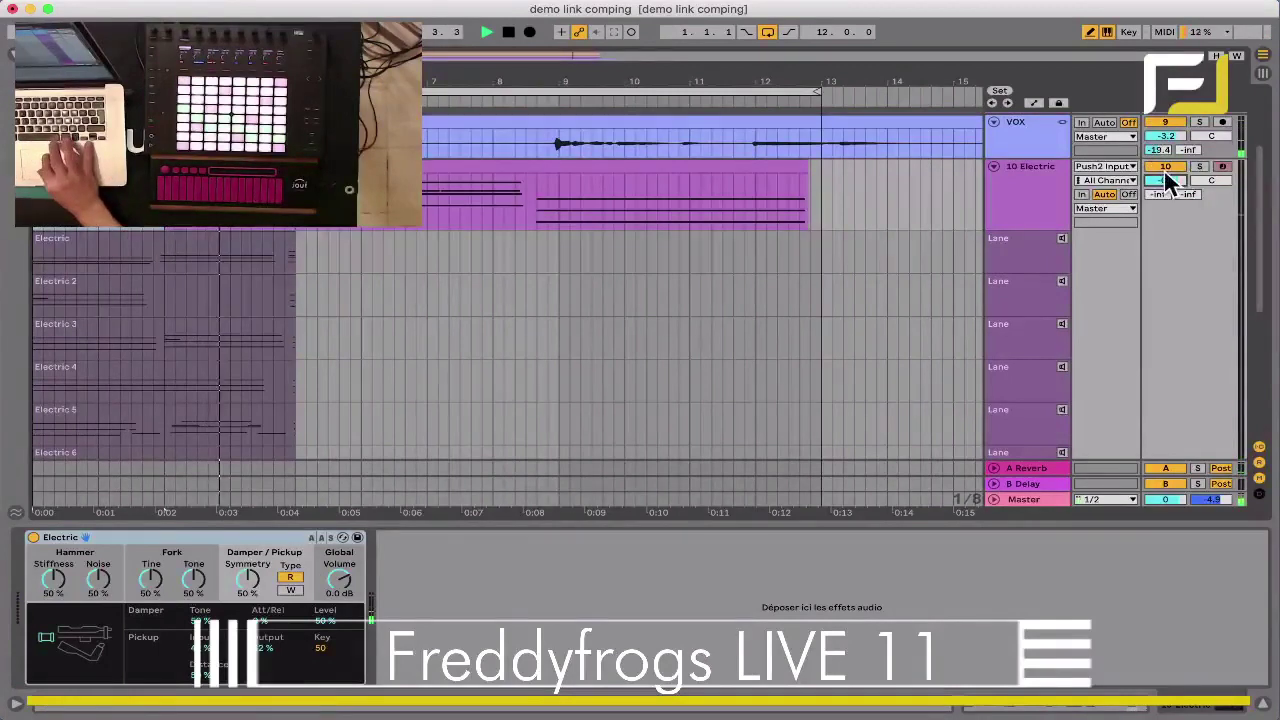
key(space)
key(space)
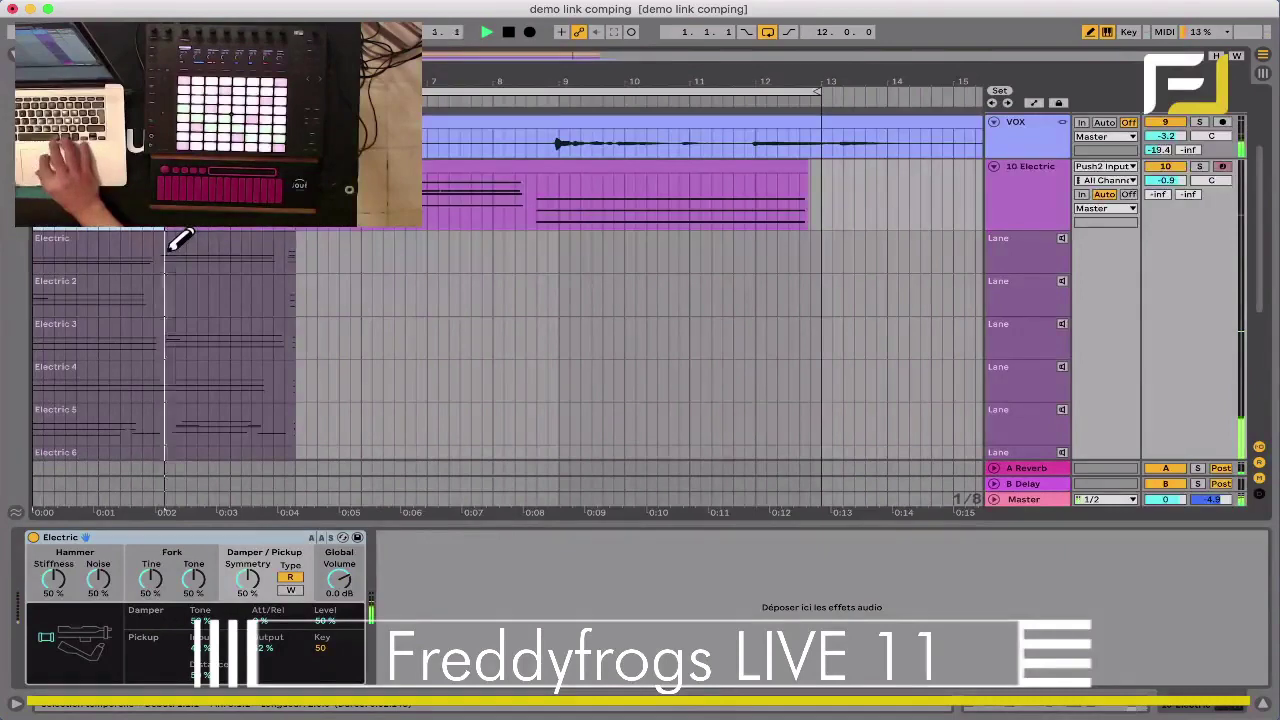
Step: Comp the passage from bar 3 to nearly bar 5 from the first Electric take, and undo a trial shift of the clip to an earlier position
drag(180, 247, 281, 252)
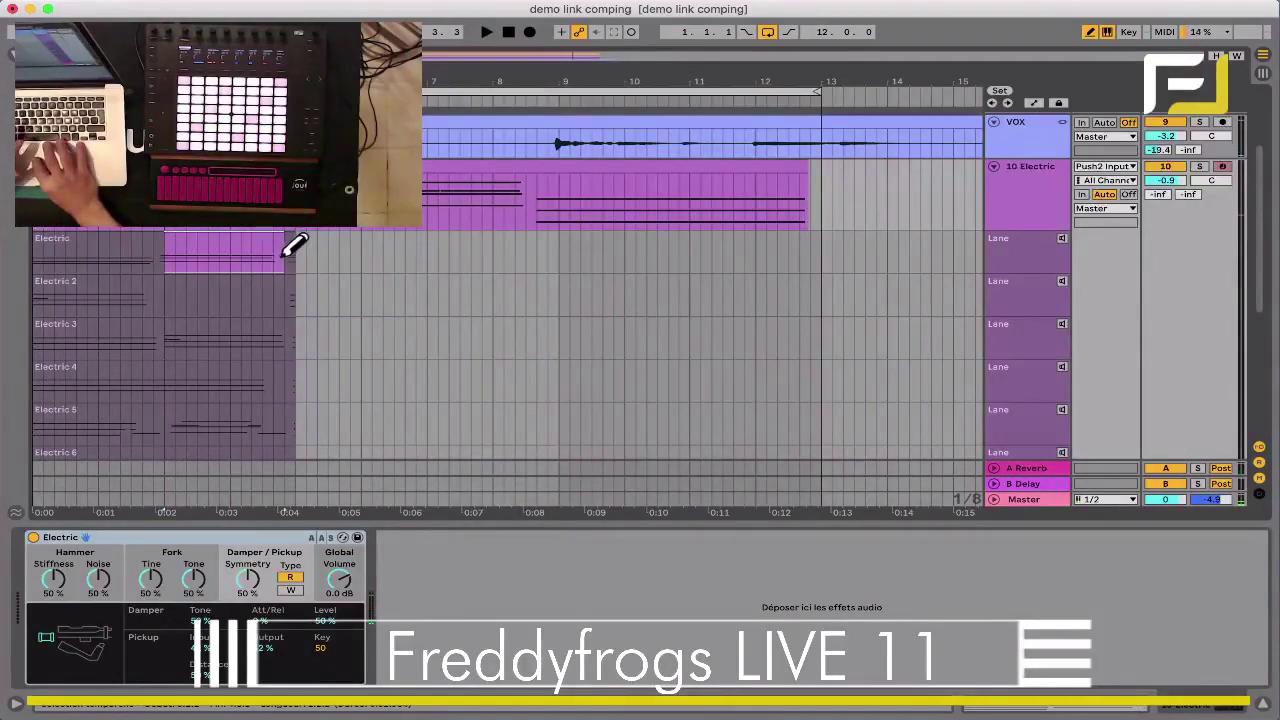
drag(322, 166, 71, 166)
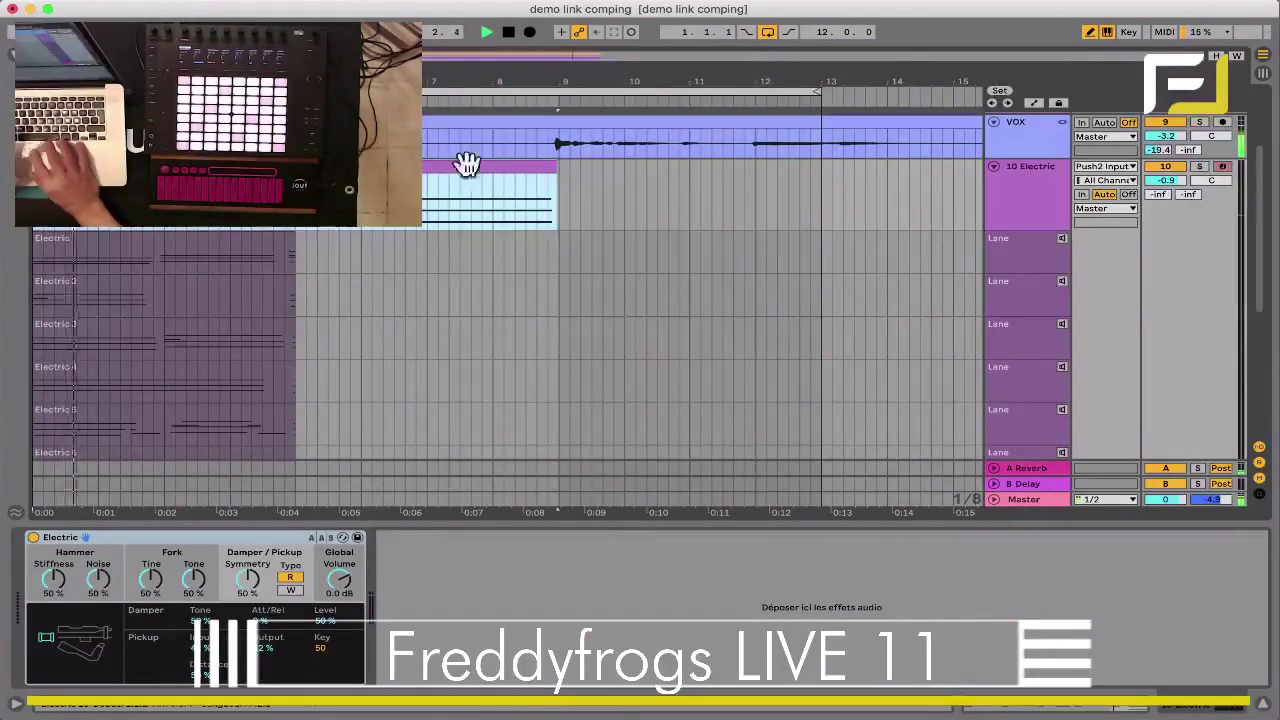
key(ctrl+z)
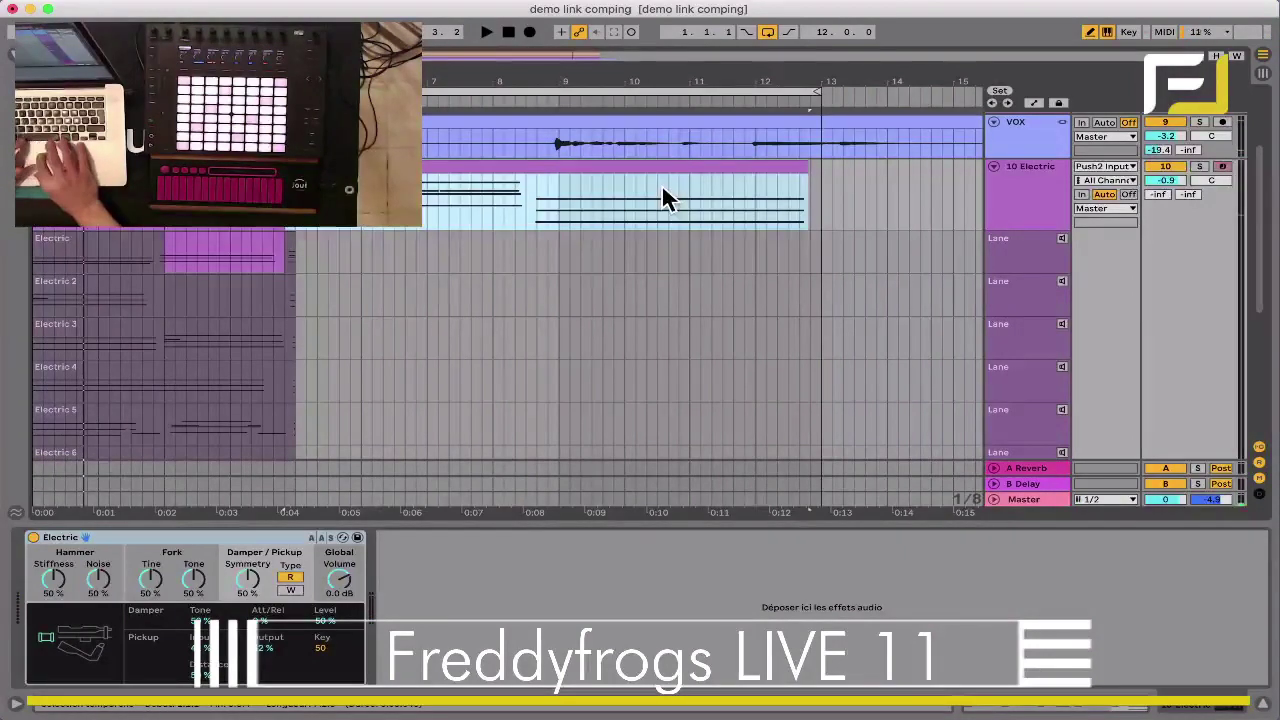
Step: Comp the passage from bar 3 to nearly bar 5 from the Electric 3 take and play it back
drag(178, 338, 274, 348)
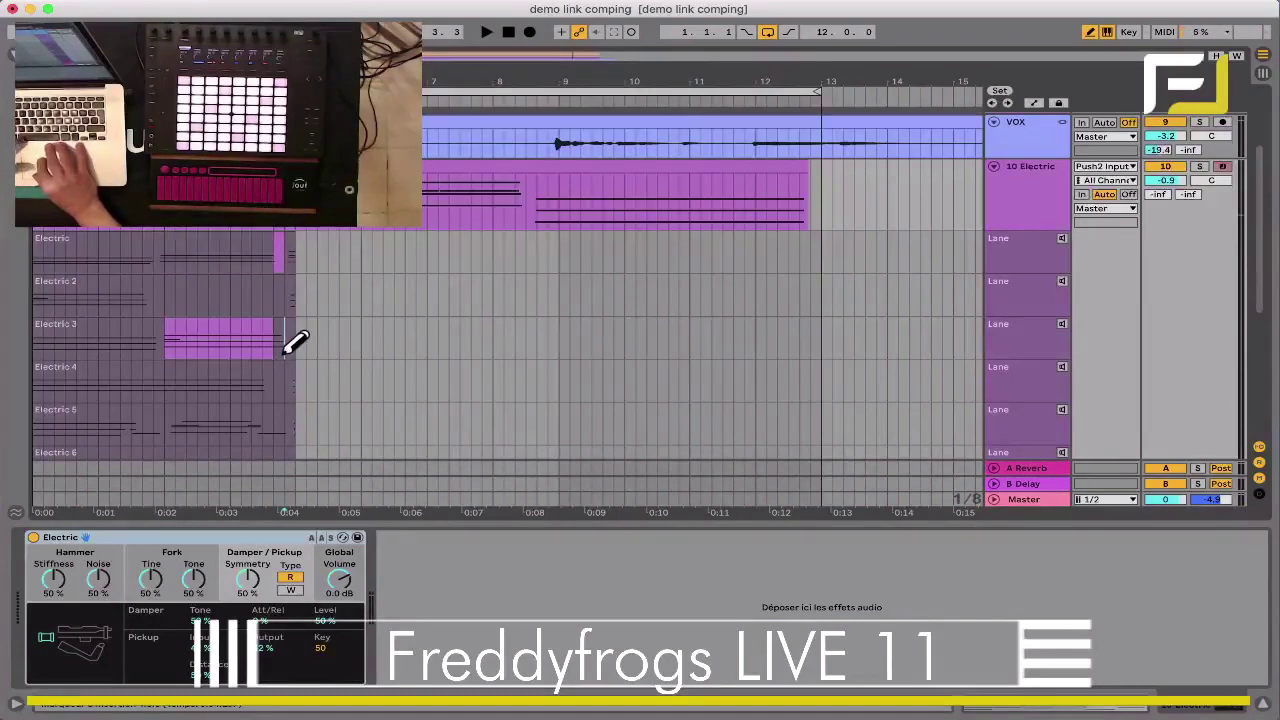
click(283, 351)
key(space)
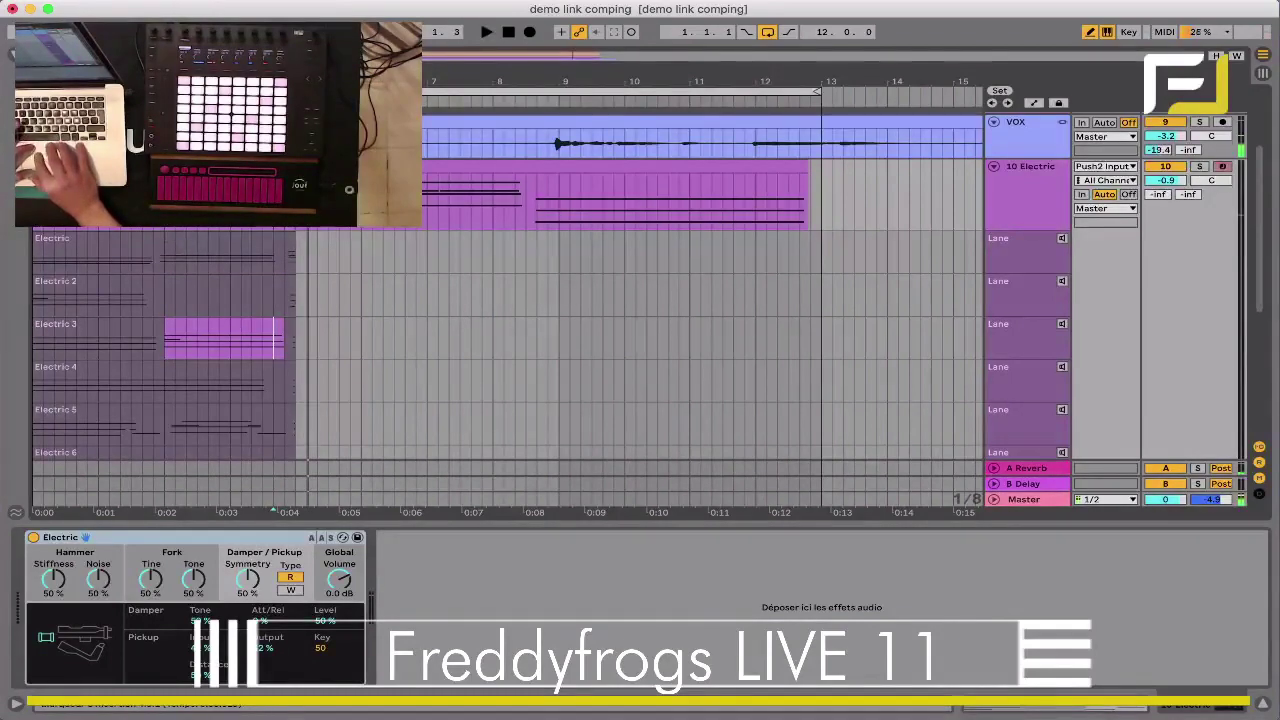
key(space)
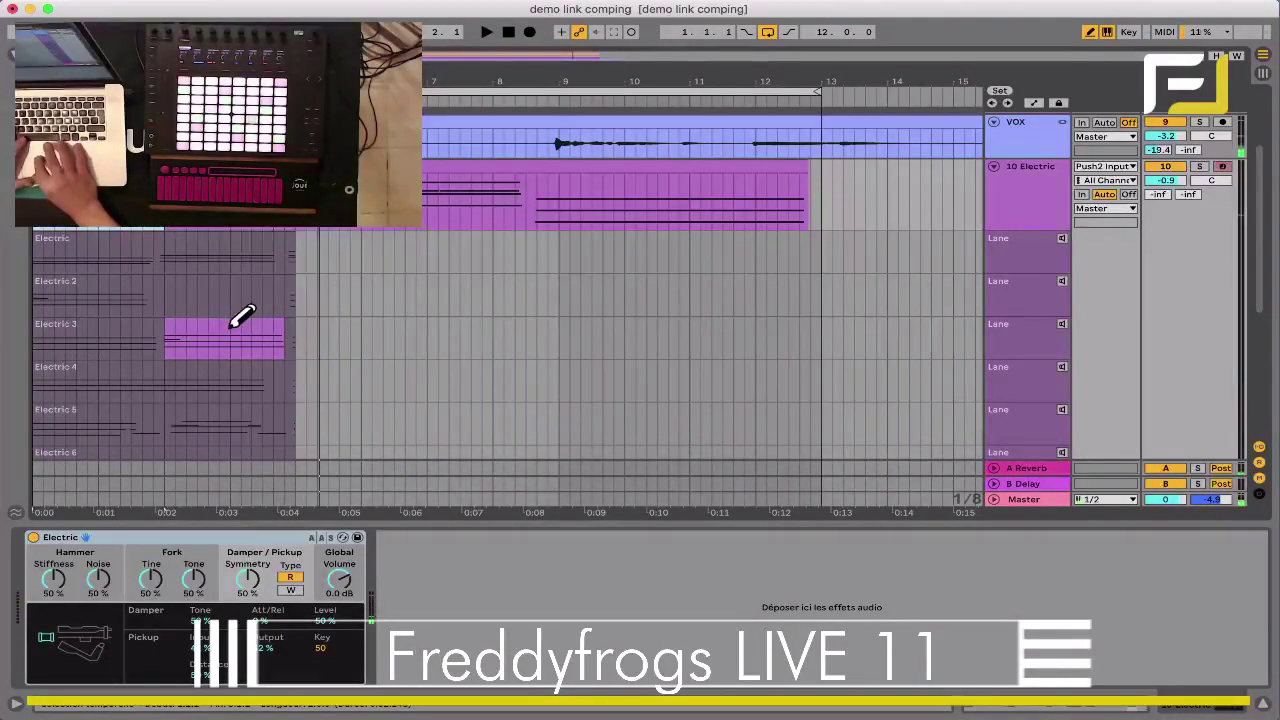
Step: Duplicate the Electric 3 take directly after itself and comp the whole copy, from bar 5 to bar 9, into the Electric track
key(b)
click(147, 330)
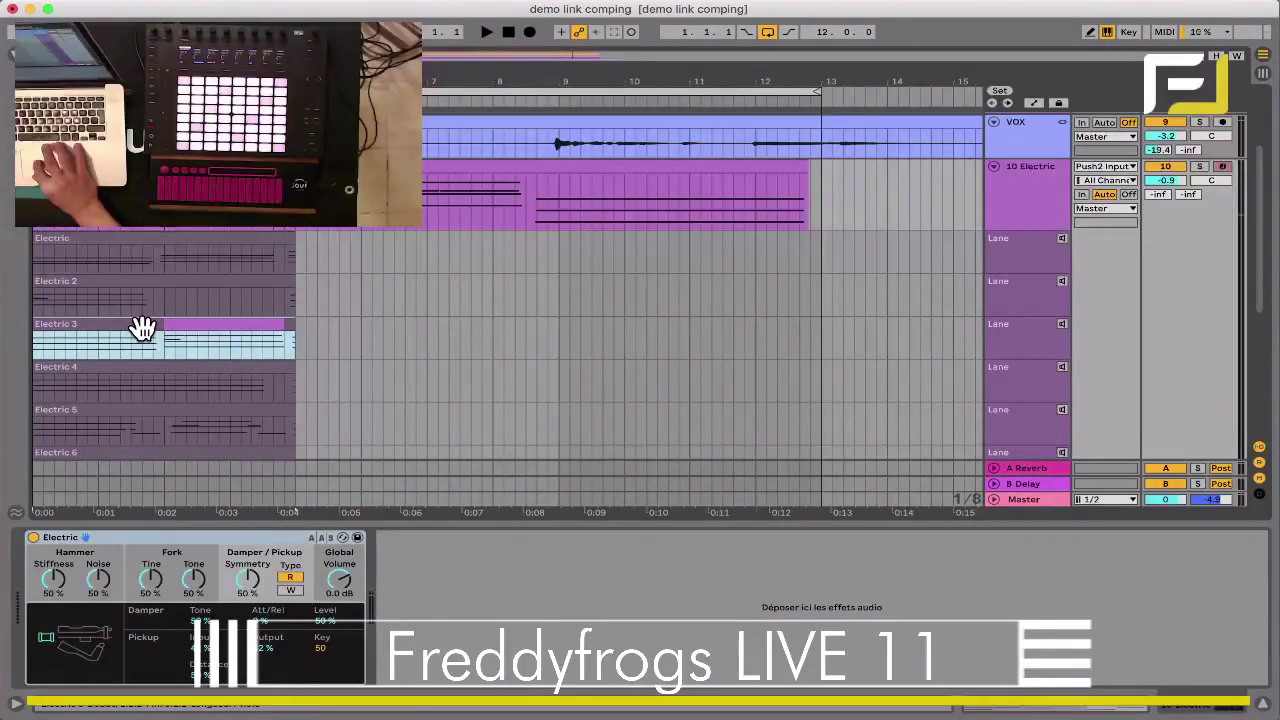
key(super+d)
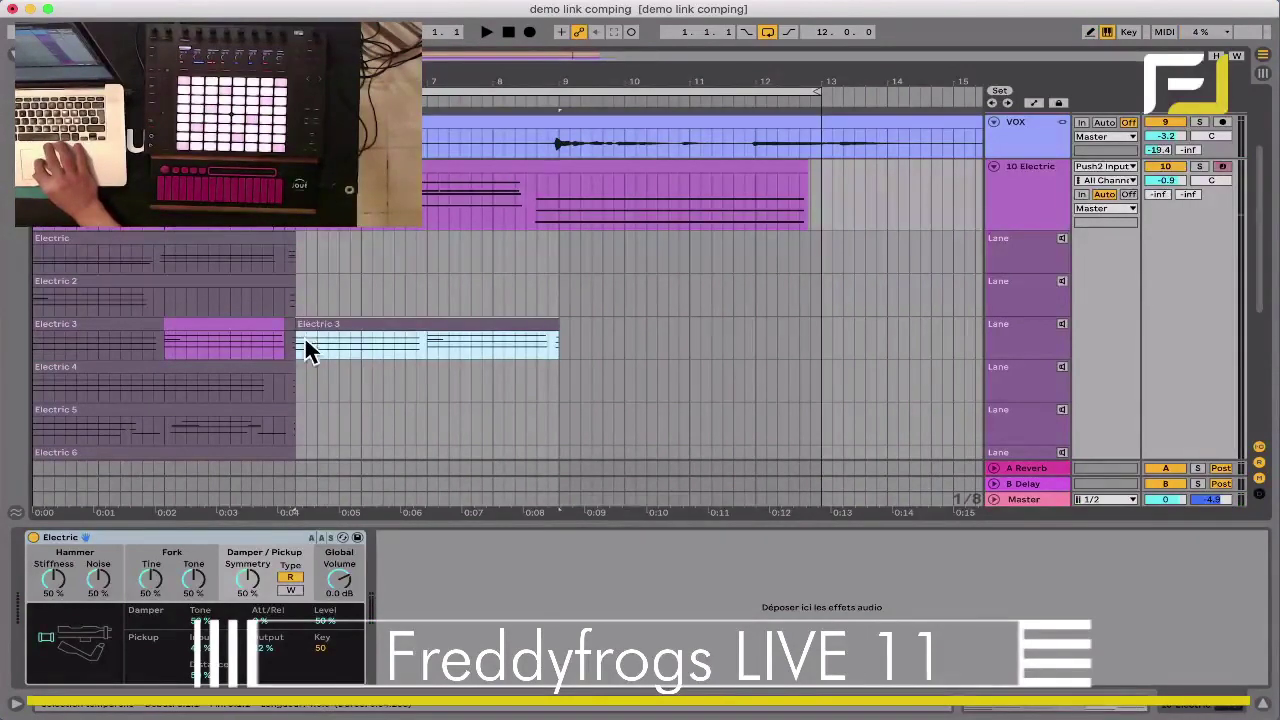
key(b)
drag(309, 329, 430, 324)
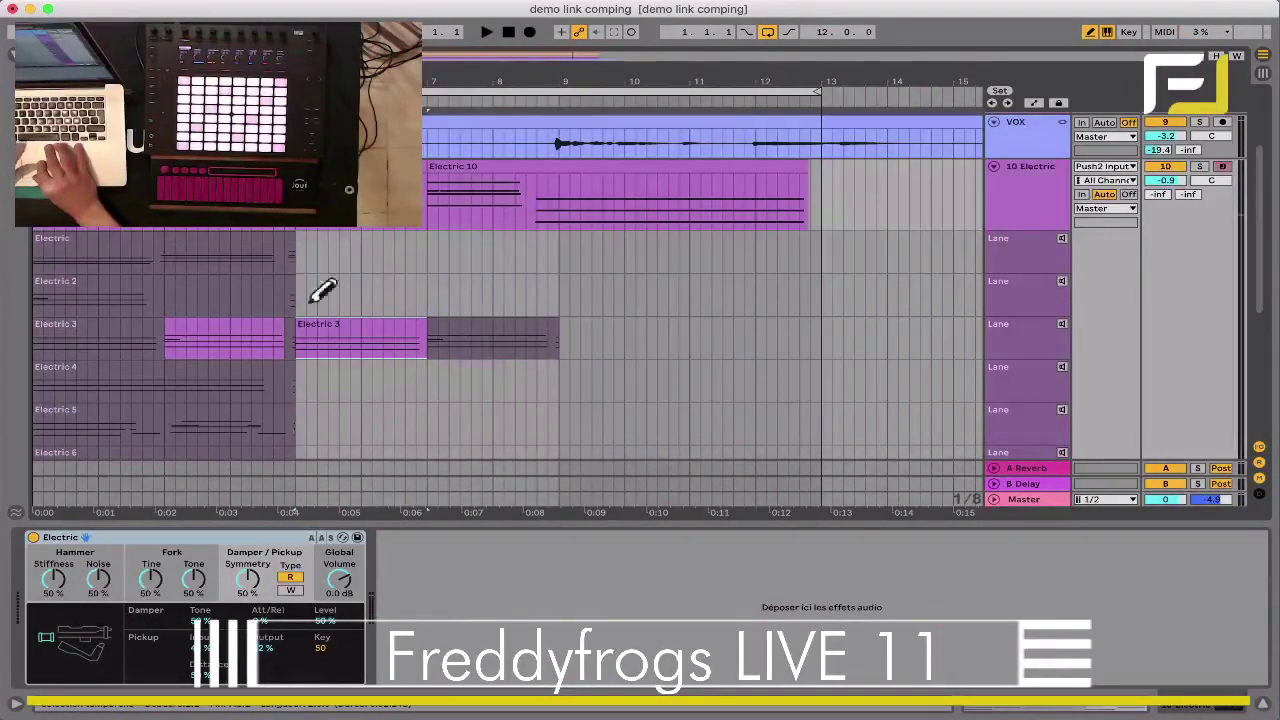
drag(432, 330, 558, 330)
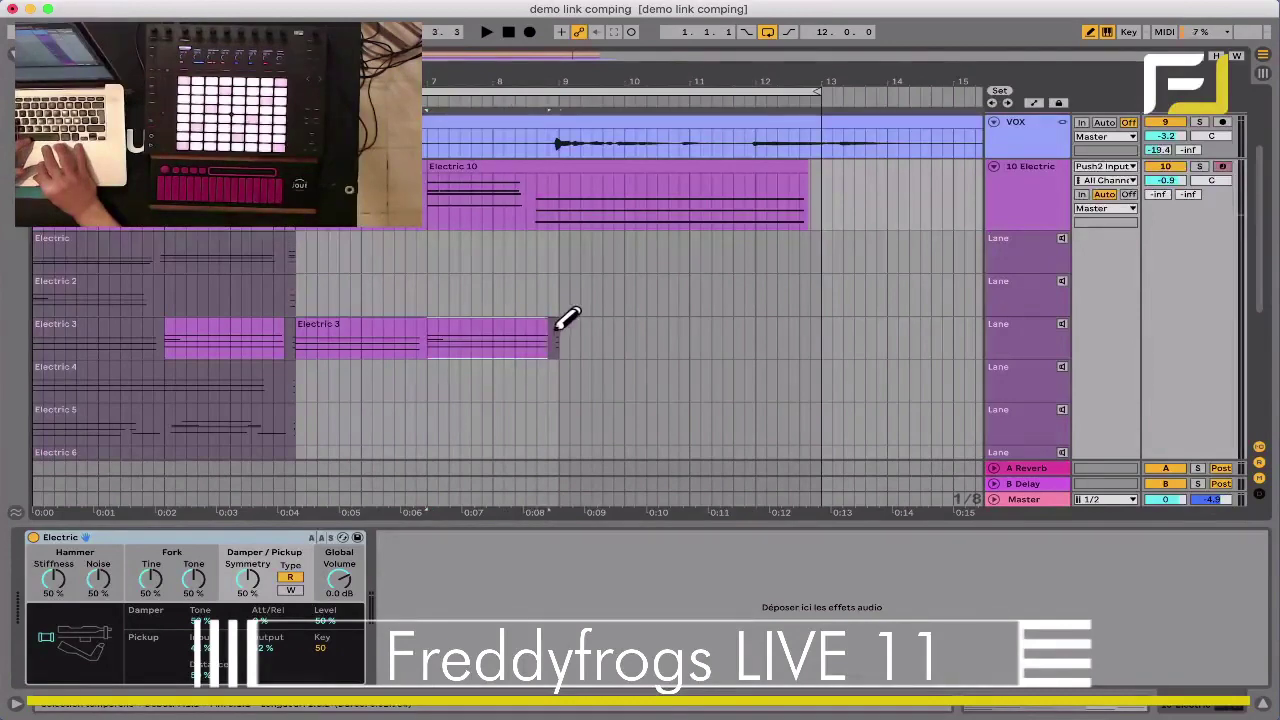
Step: Shorten the arrangement loop to 8 bars for playback, and reduce it further to 4 bars
drag(818, 92, 556, 100)
key(space)
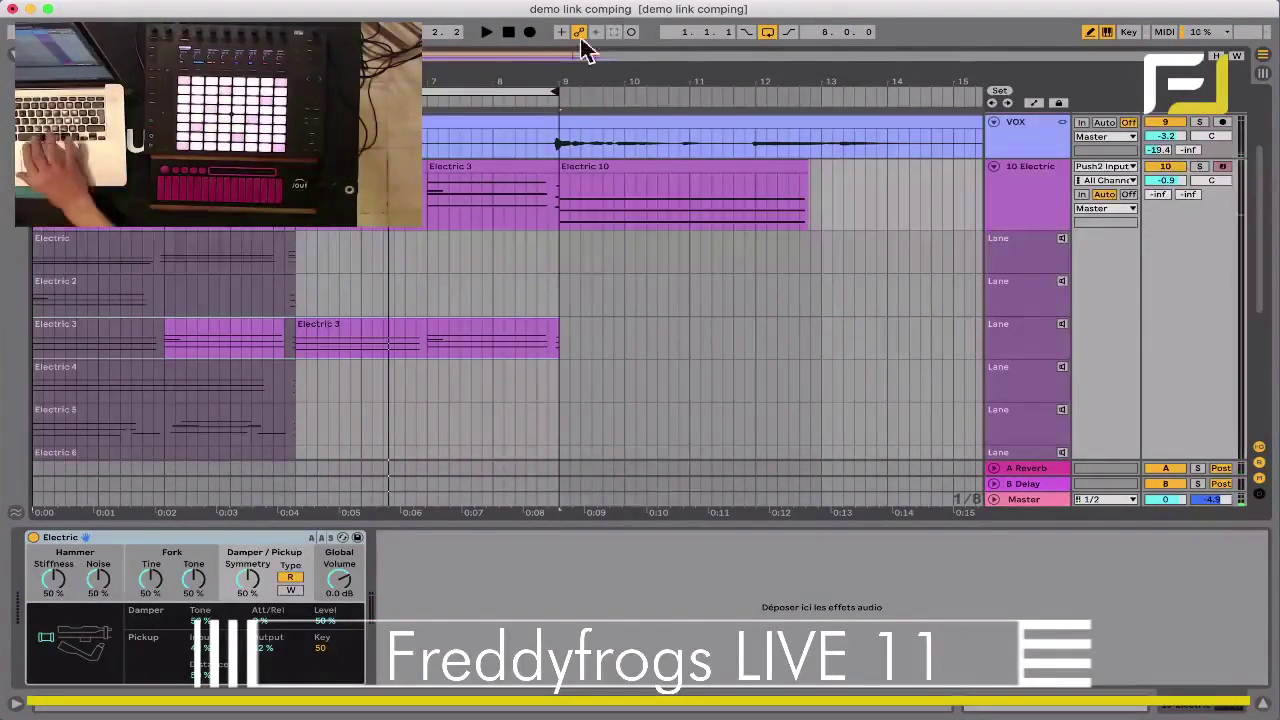
drag(551, 94, 292, 94)
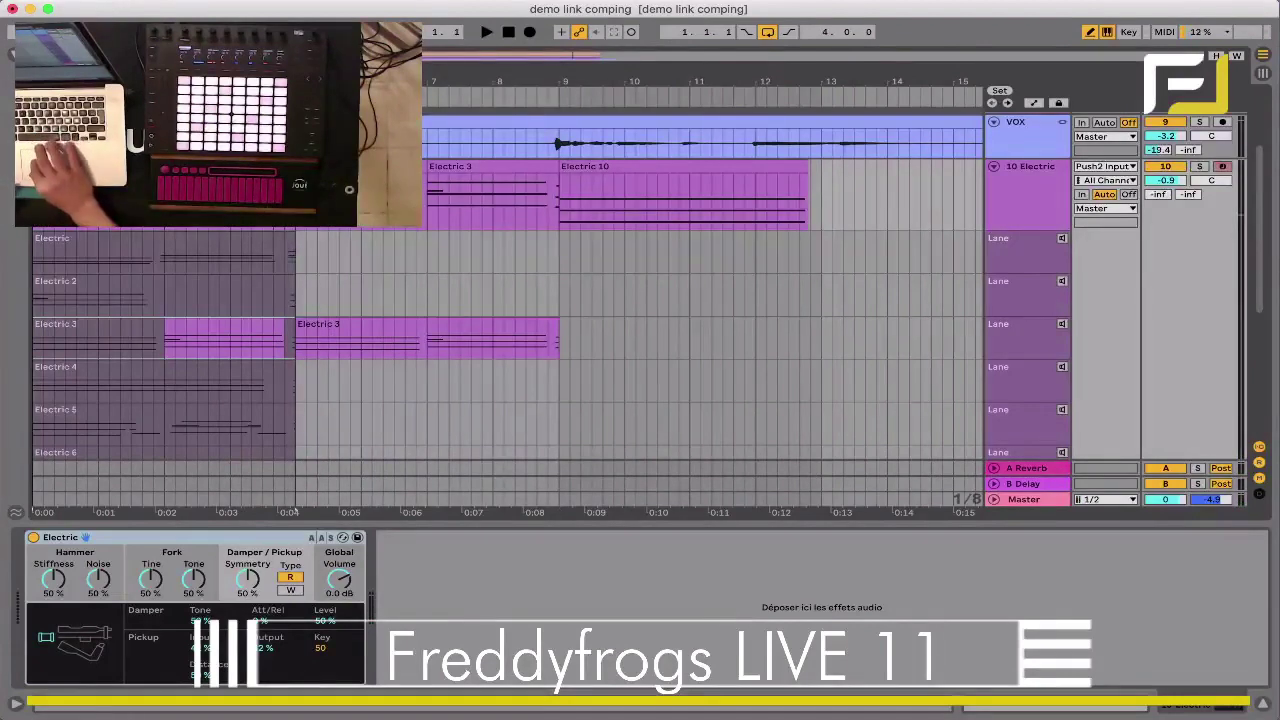
key(space)
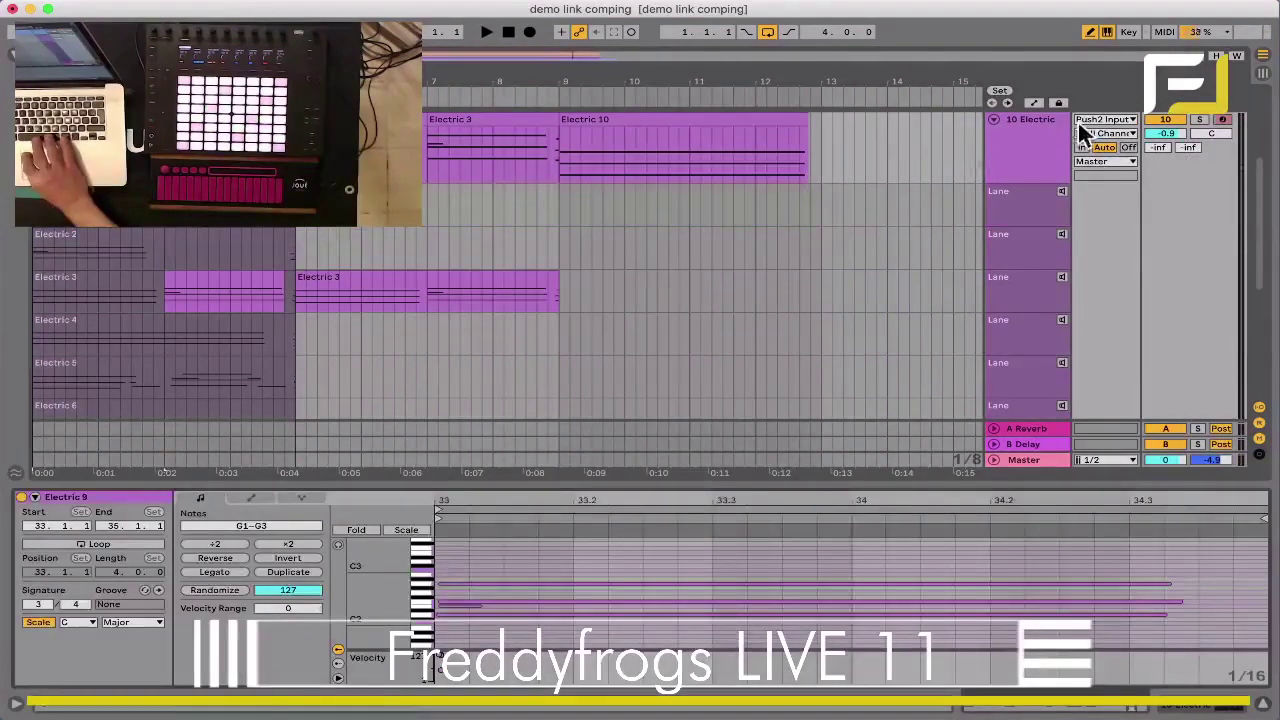
Step: Hide the Electric track's take lanes and show the Electric 9 clip's notes close up in an enlarged note editor
click(1035, 165)
key(alt+super+u)
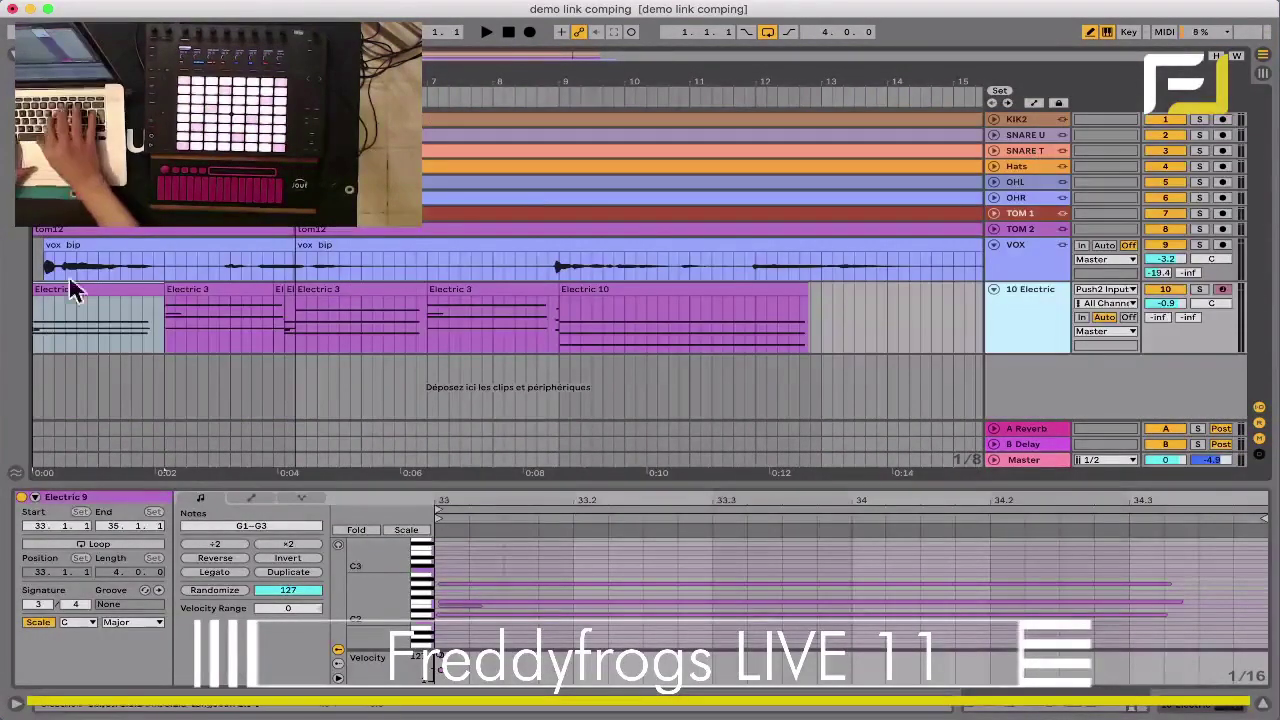
click(116, 288)
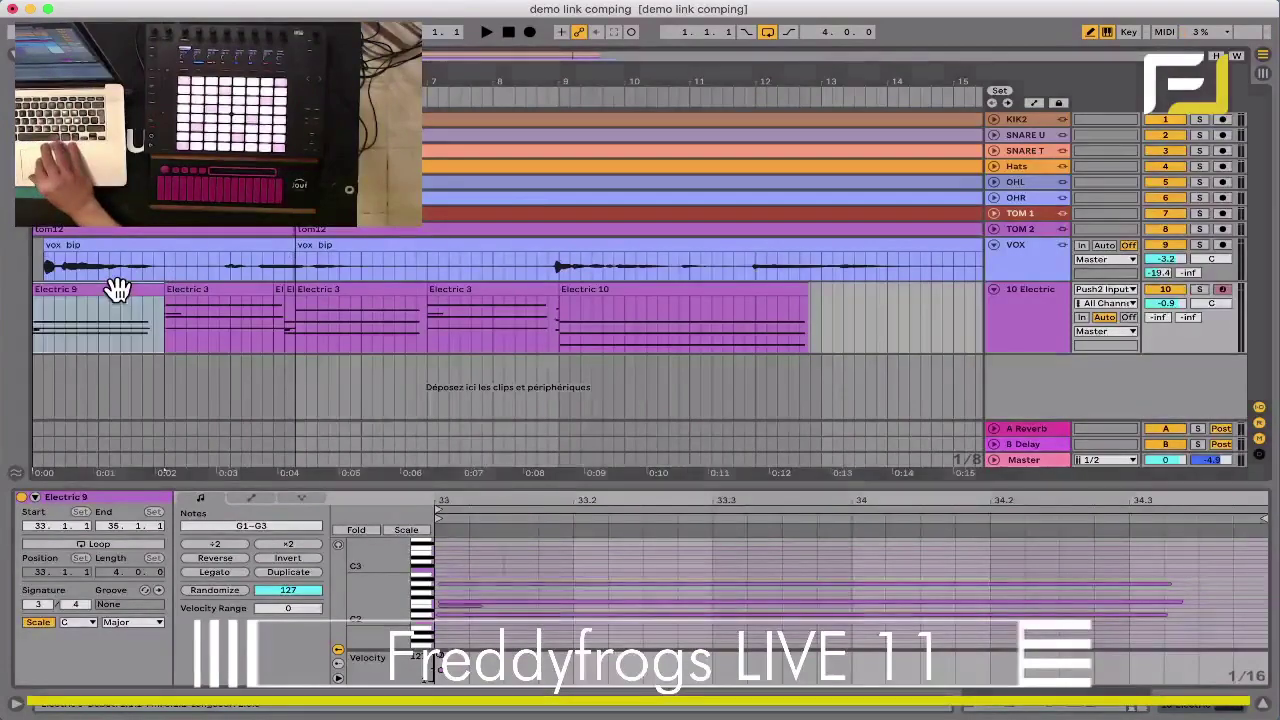
drag(364, 483, 361, 179)
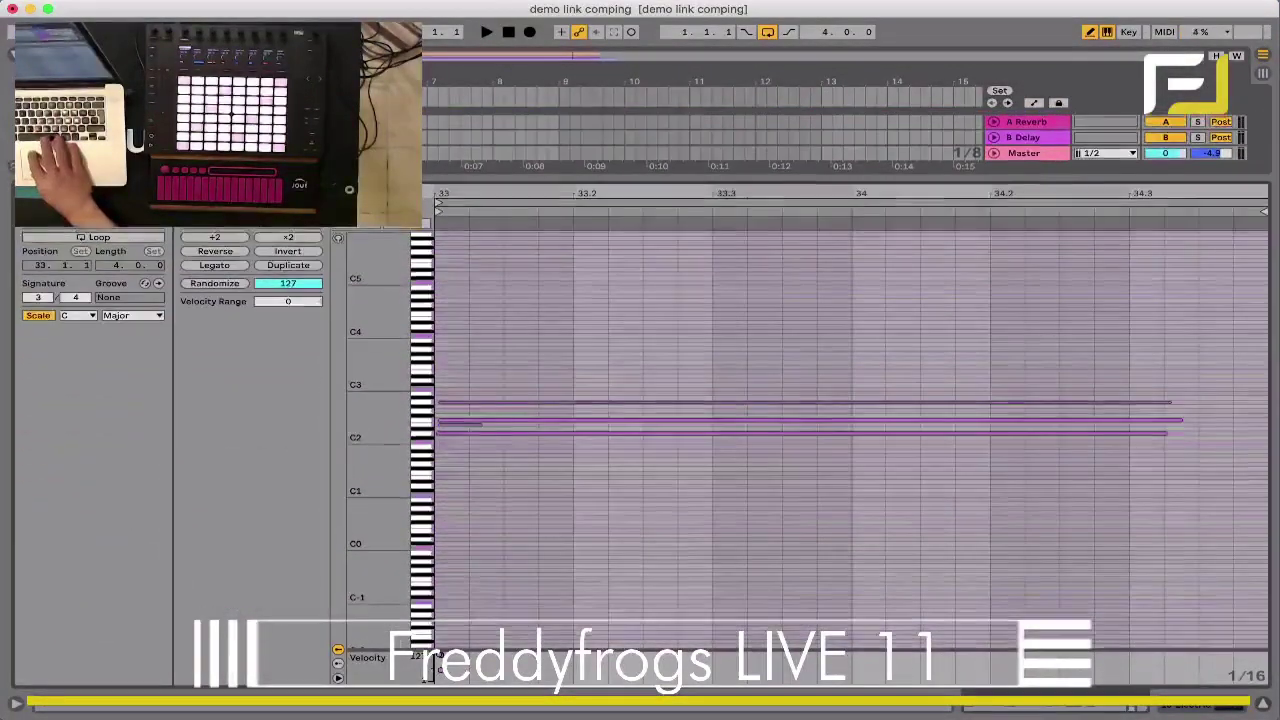
mouse_move(408, 418)
mouse_down()
mouse_move(468, 418)
mouse_move(402, 420)
mouse_up()
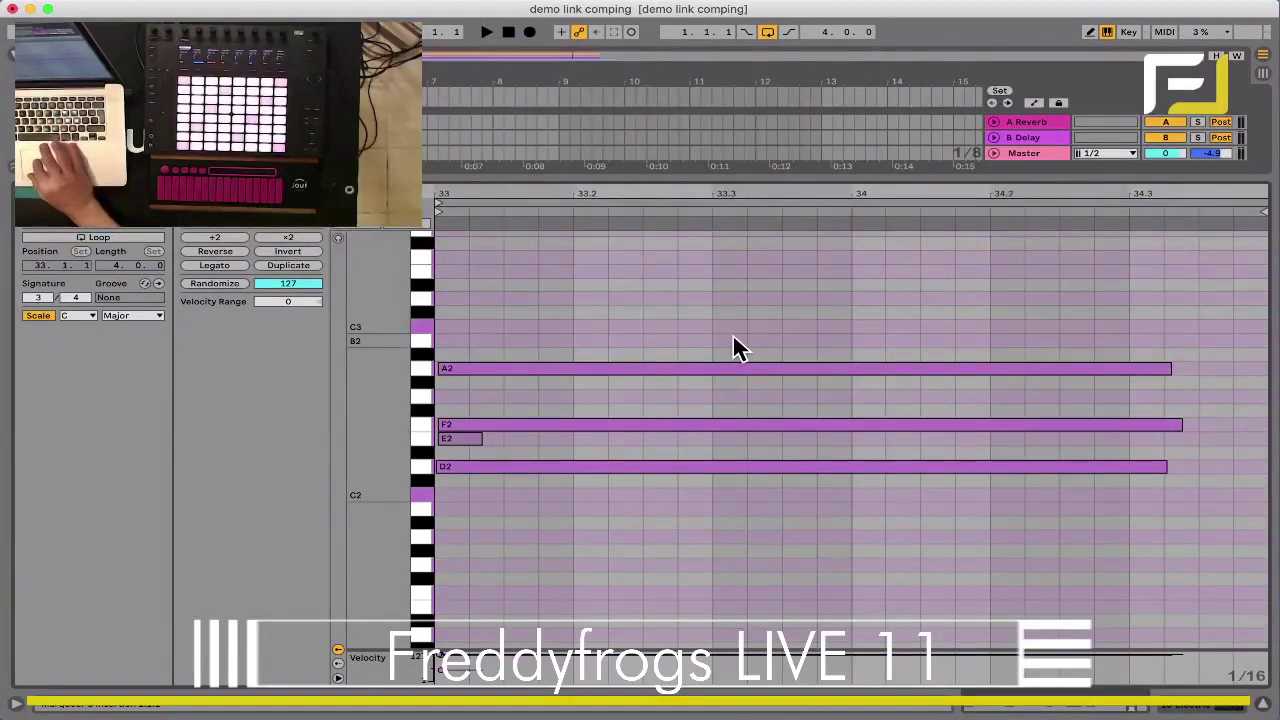
Step: Switch the Electric 9 clip's scale highlighting off and back on to compare the note grid
click(40, 316)
click(44, 316)
click(44, 316)
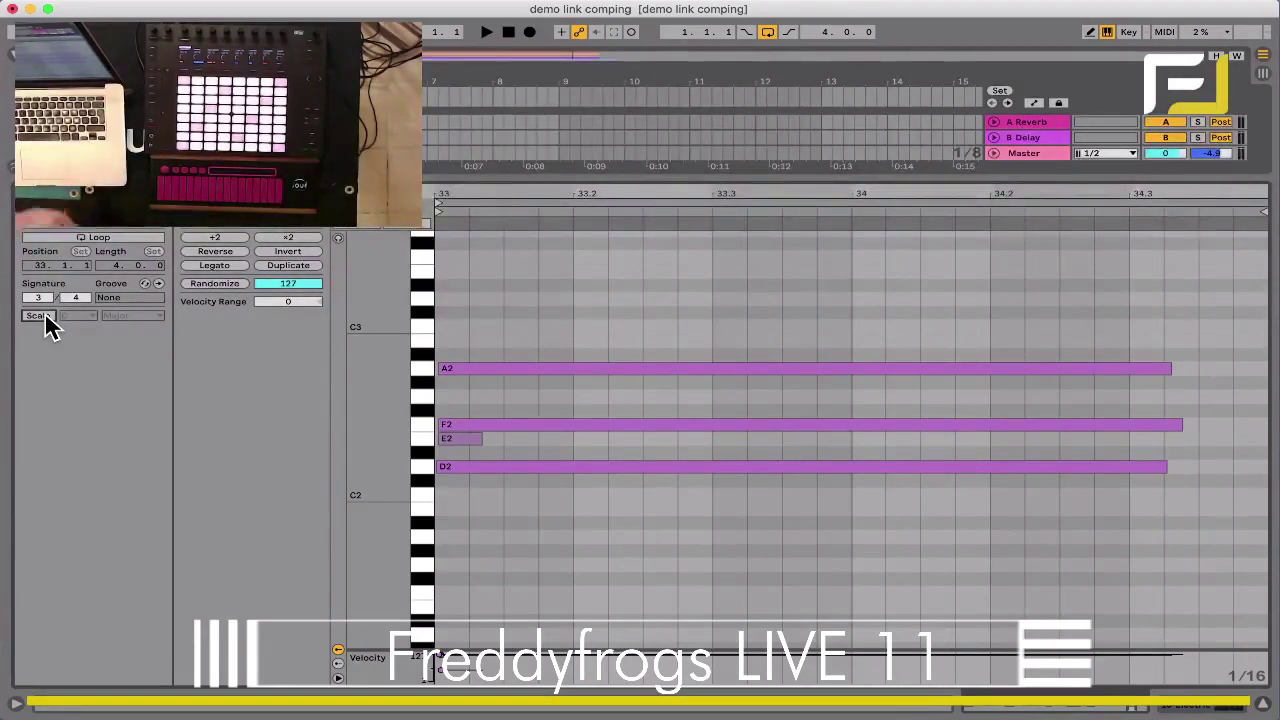
click(44, 314)
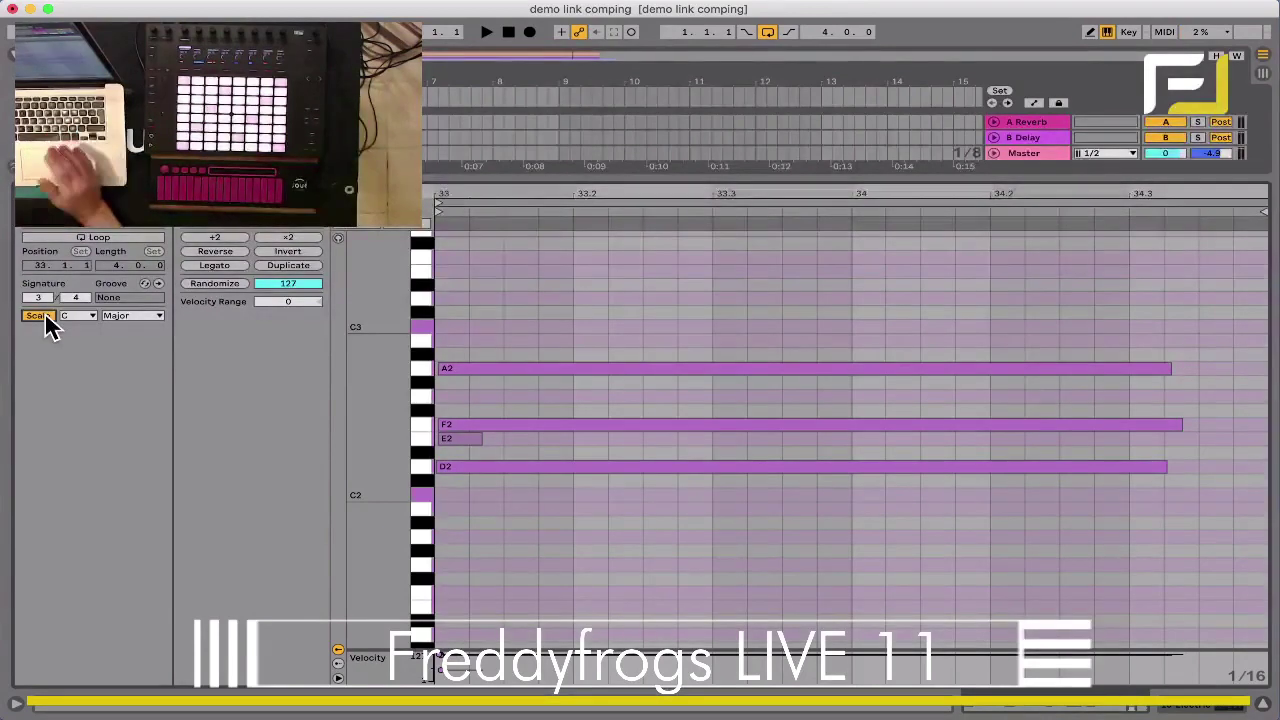
click(44, 314)
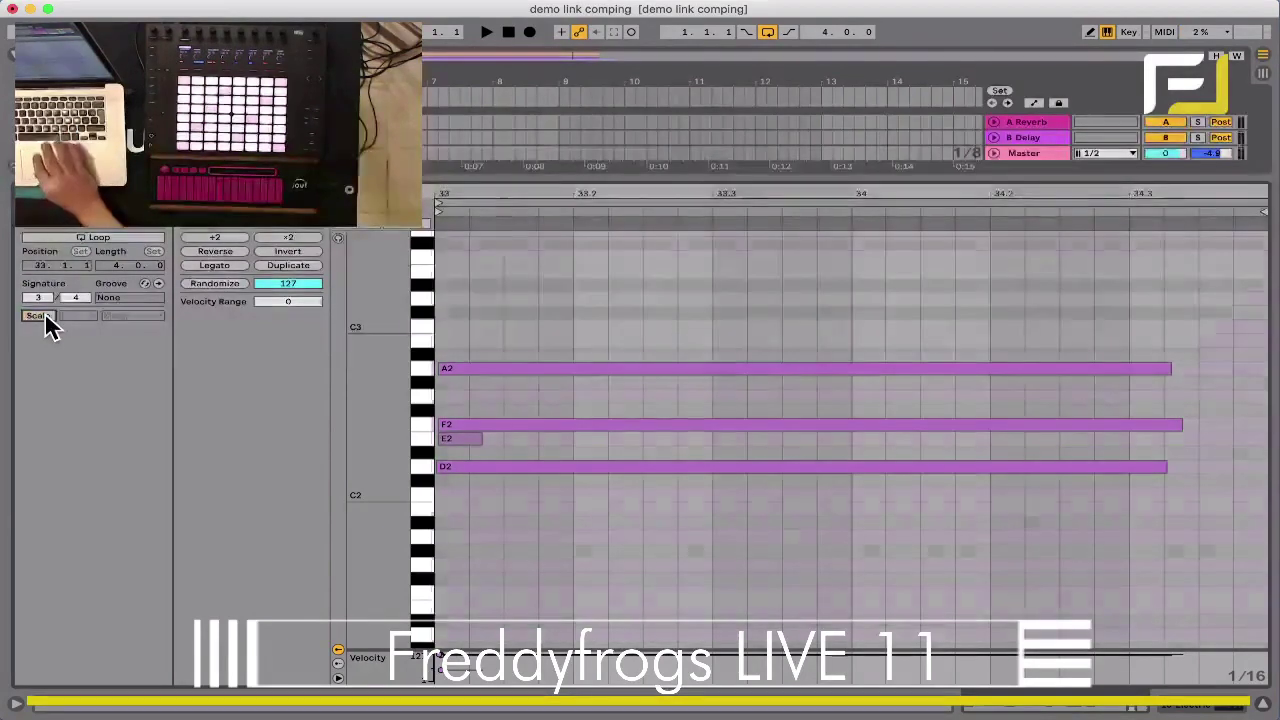
click(44, 314)
Step: Set the Electric 9 clip's scale to D Minor
click(90, 314)
click(76, 354)
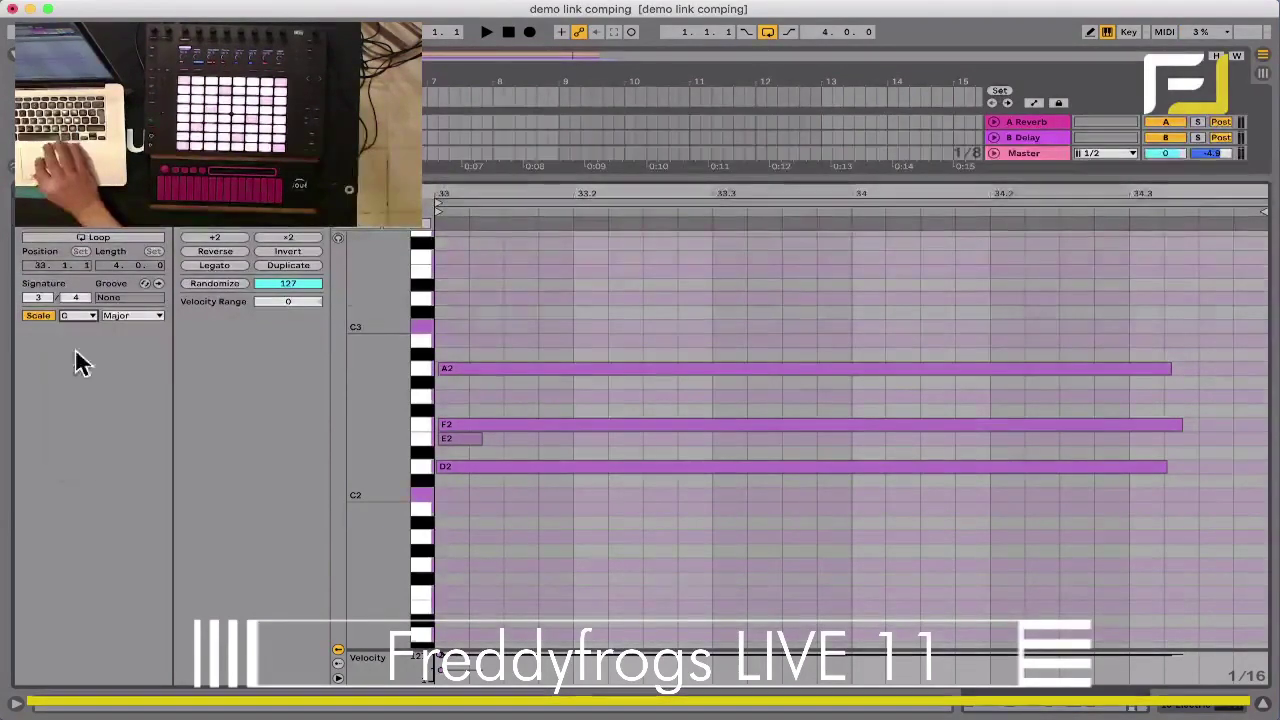
click(124, 317)
click(124, 340)
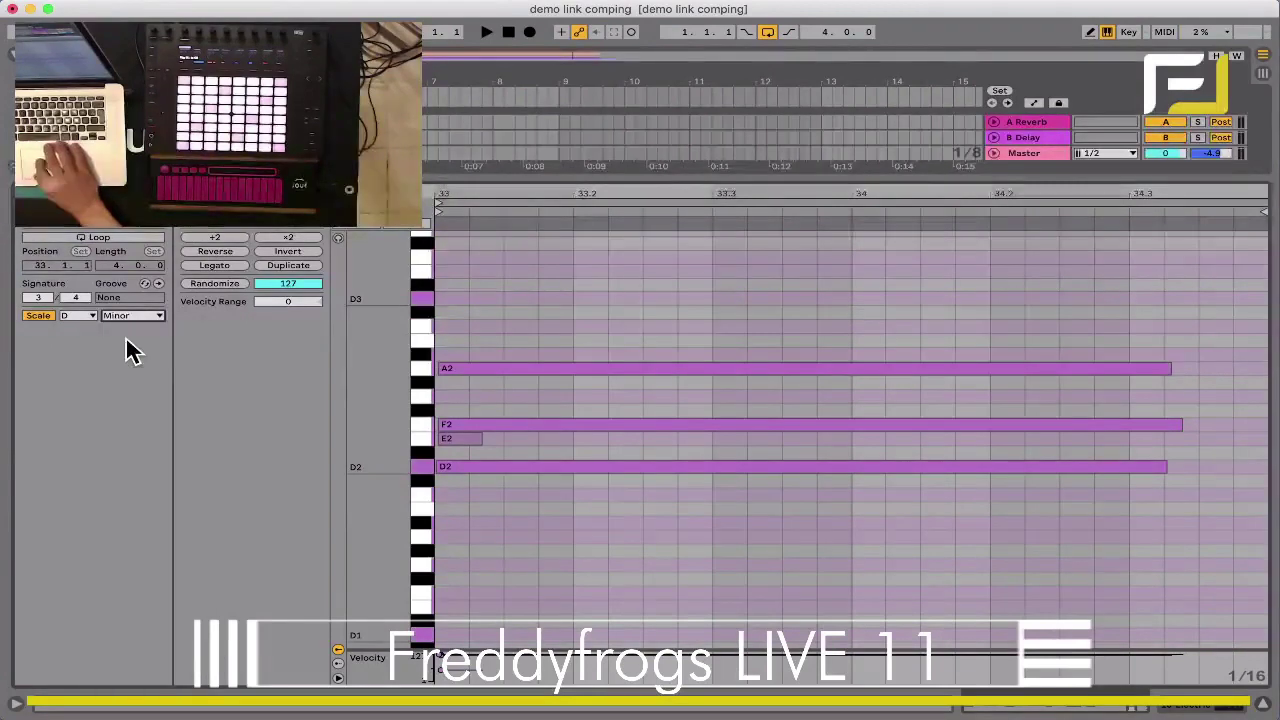
Step: Move the A2 note up to B♭2 and delete the short E2 note in the Electric 9 clip
click(466, 368)
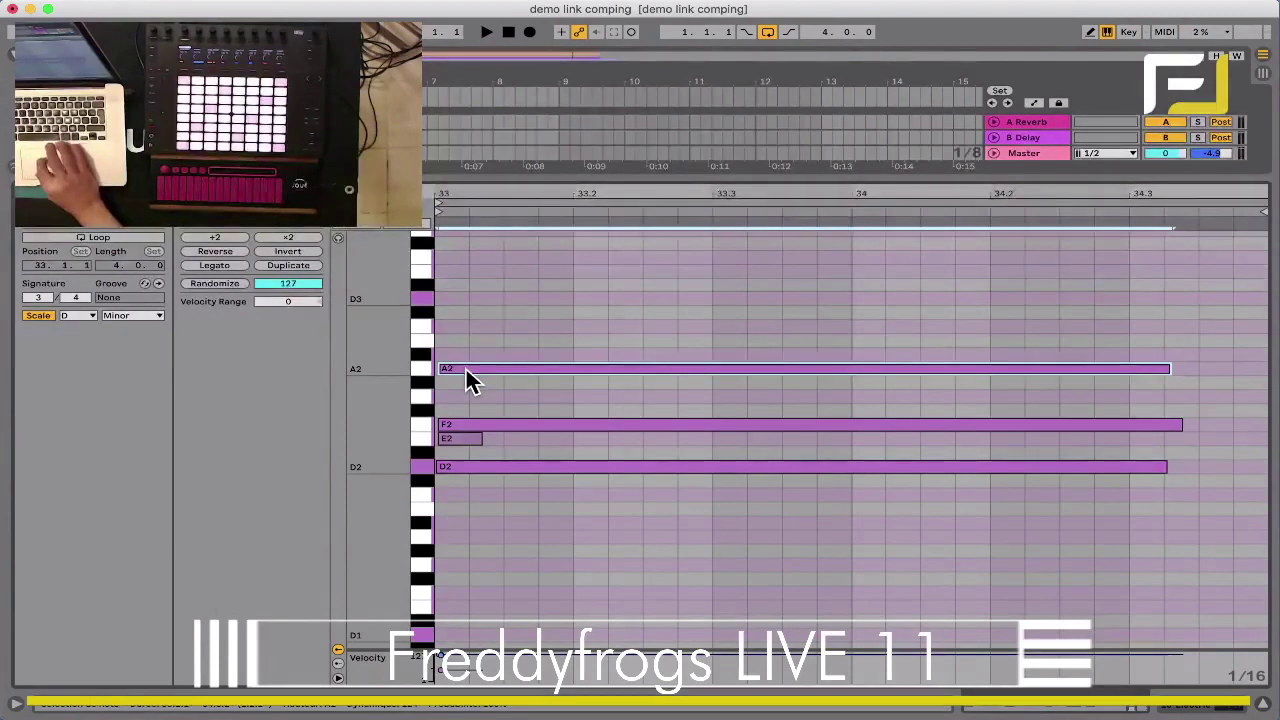
drag(465, 365, 463, 354)
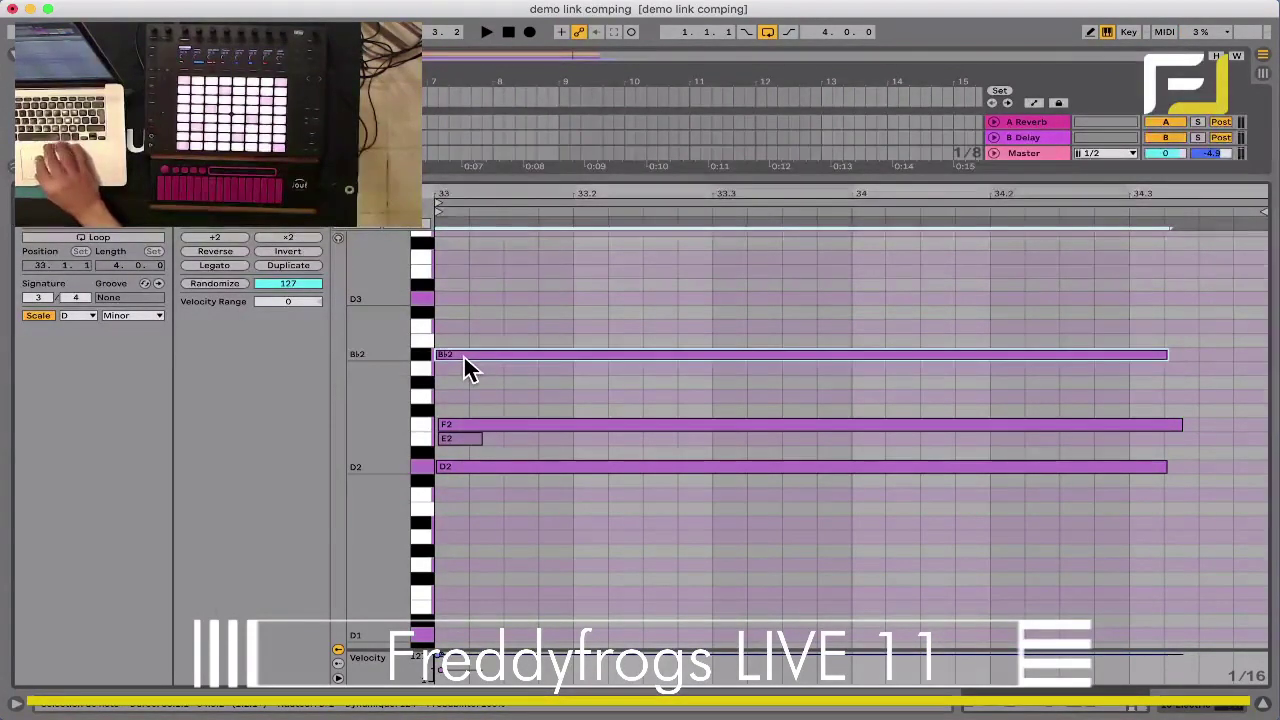
double_click(465, 439)
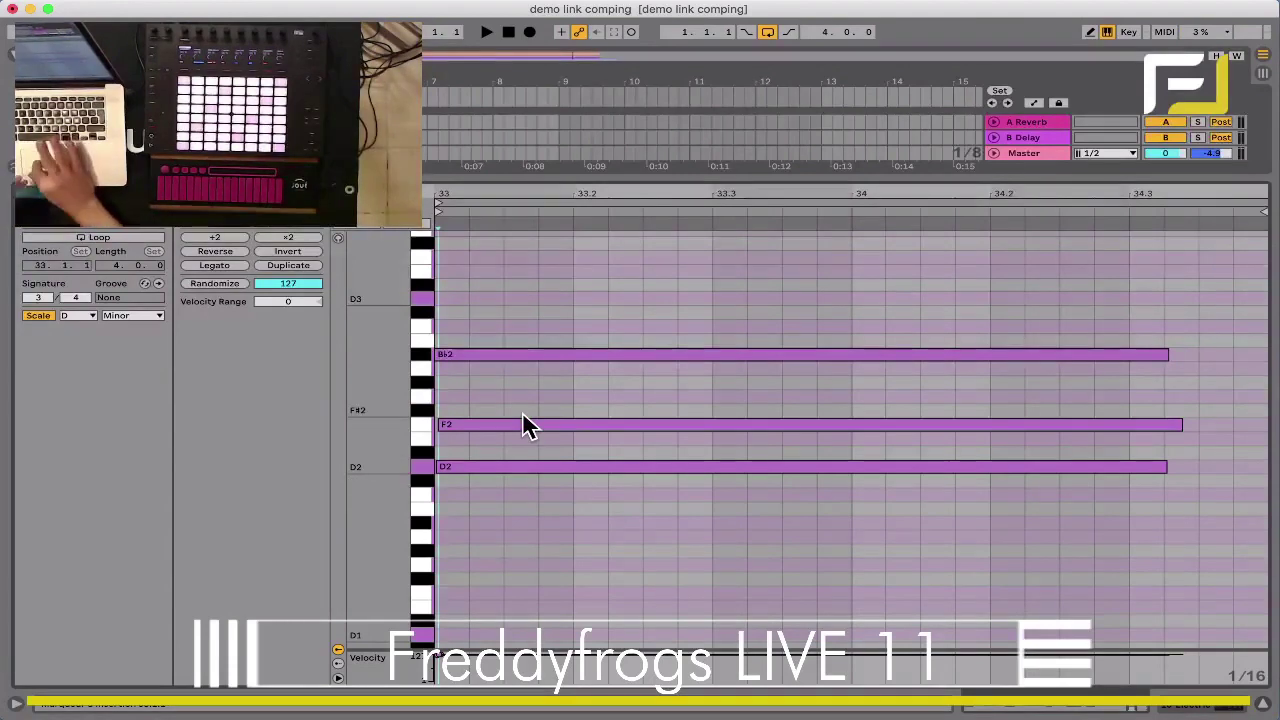
Step: Browse the available scale types, try E as the clip's root note, and set the root back to D
click(114, 316)
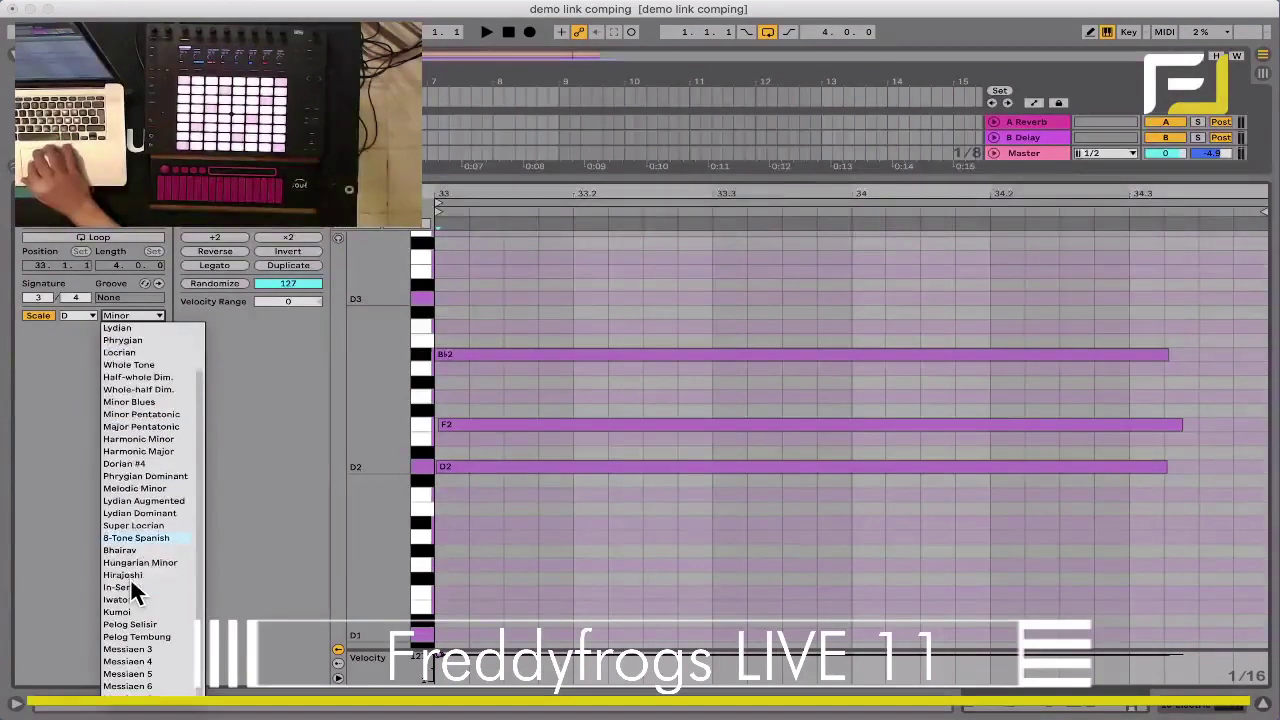
click(63, 382)
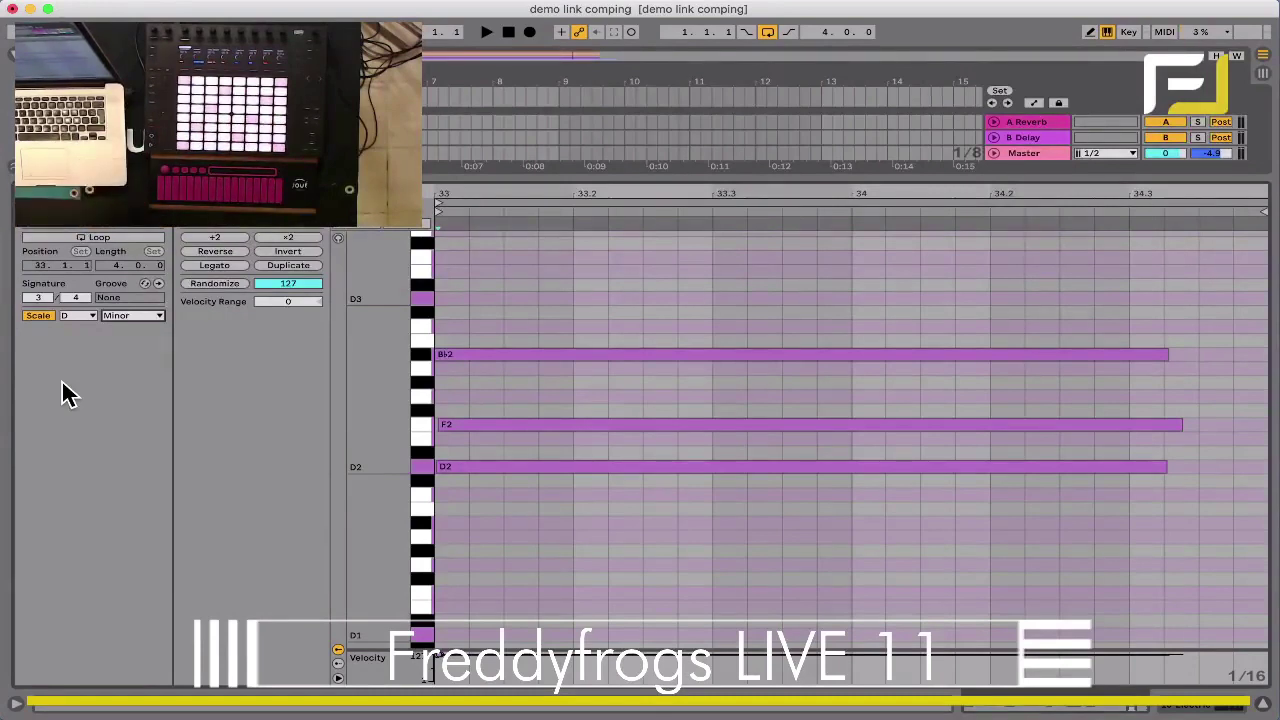
click(76, 316)
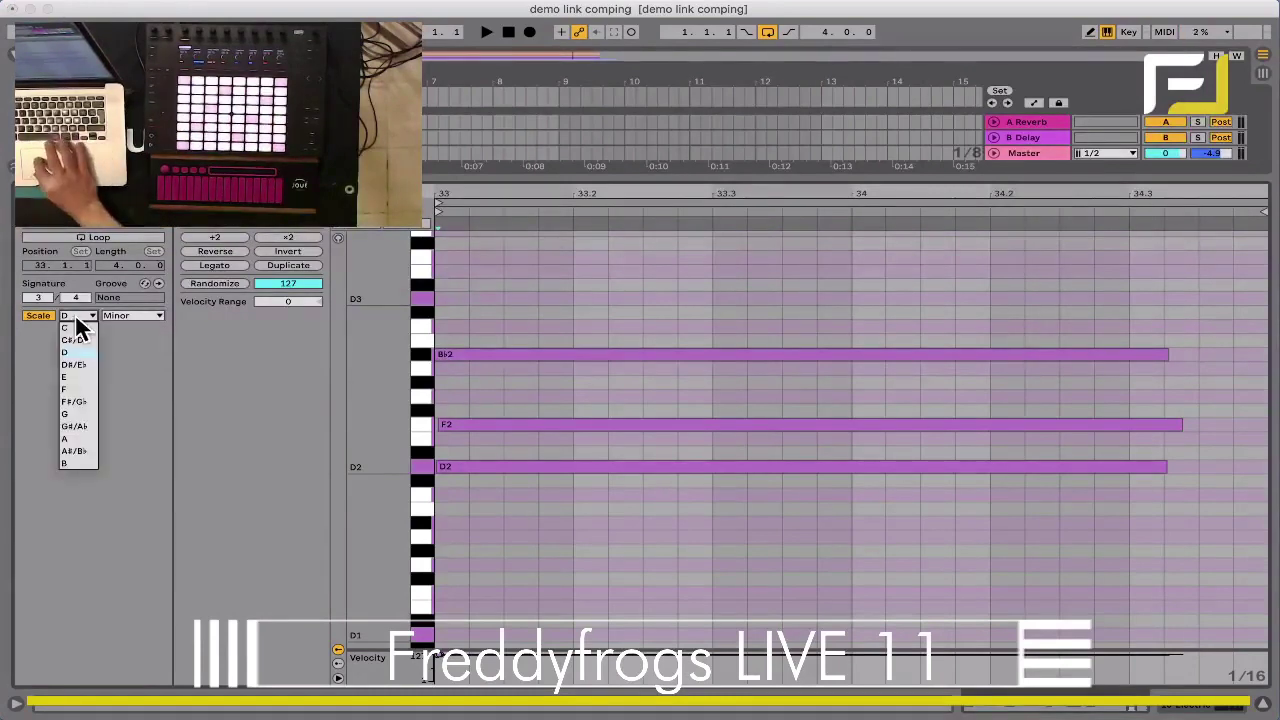
click(80, 387)
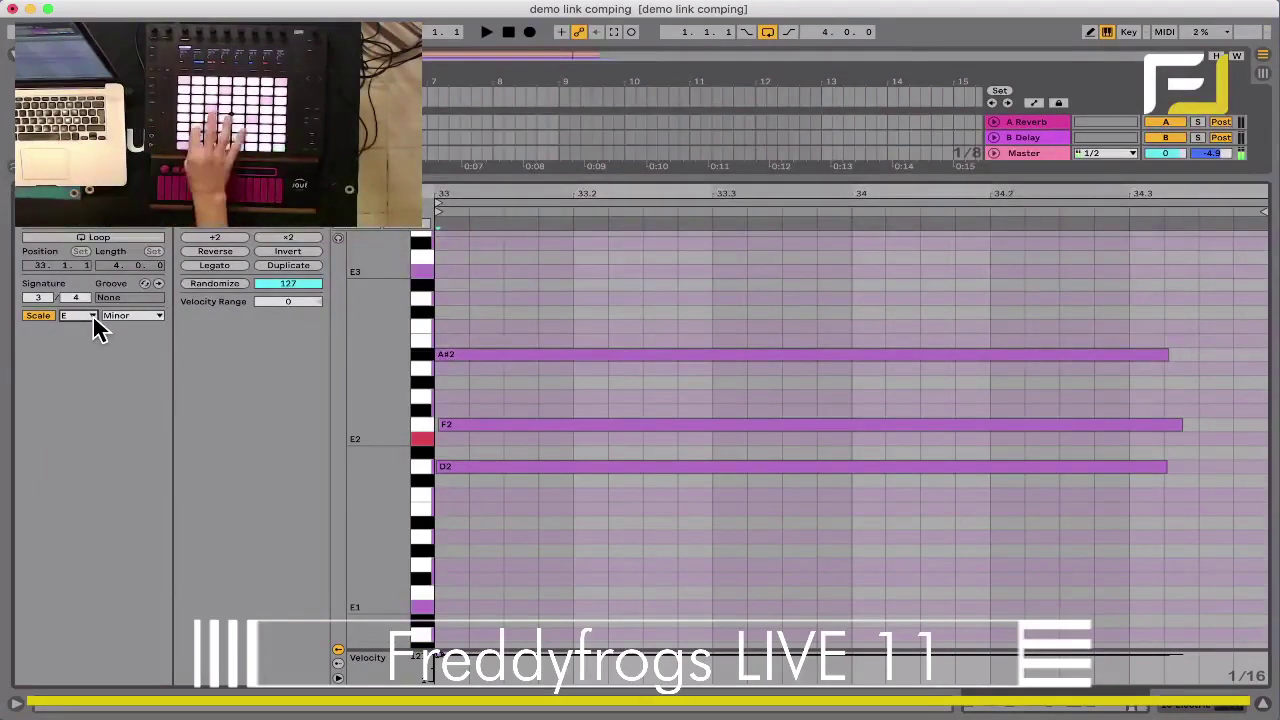
click(93, 318)
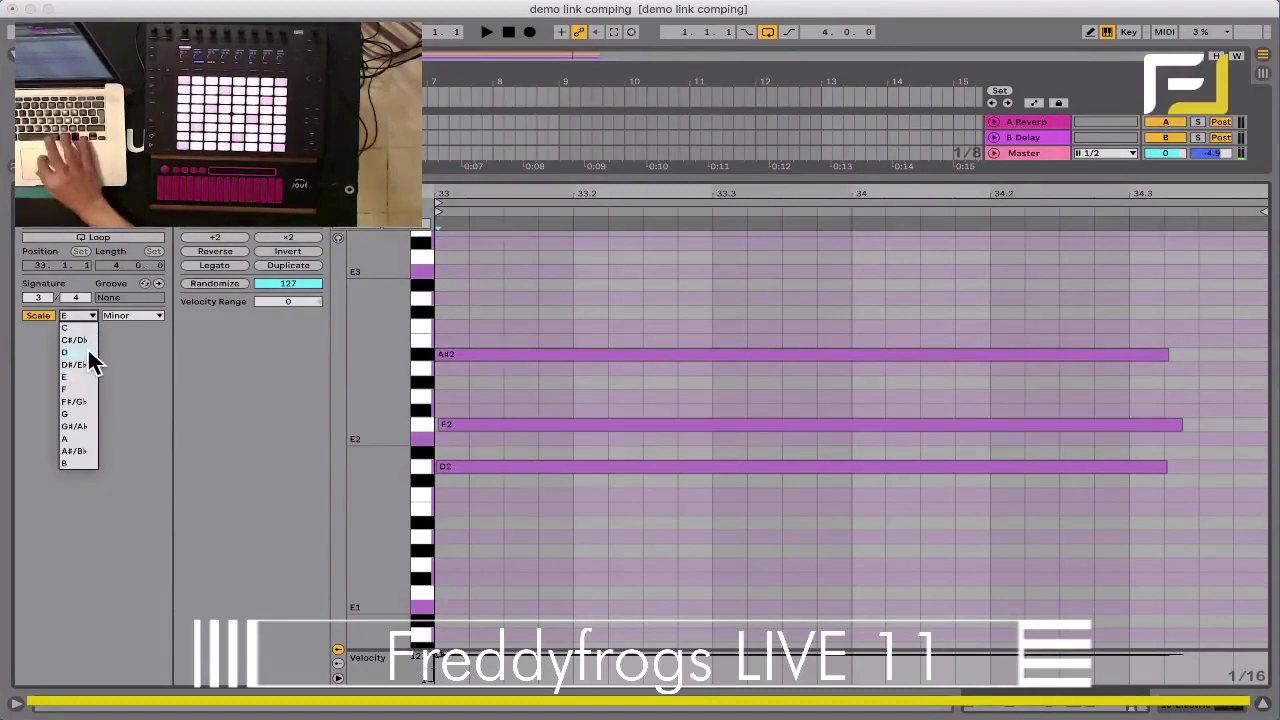
click(88, 356)
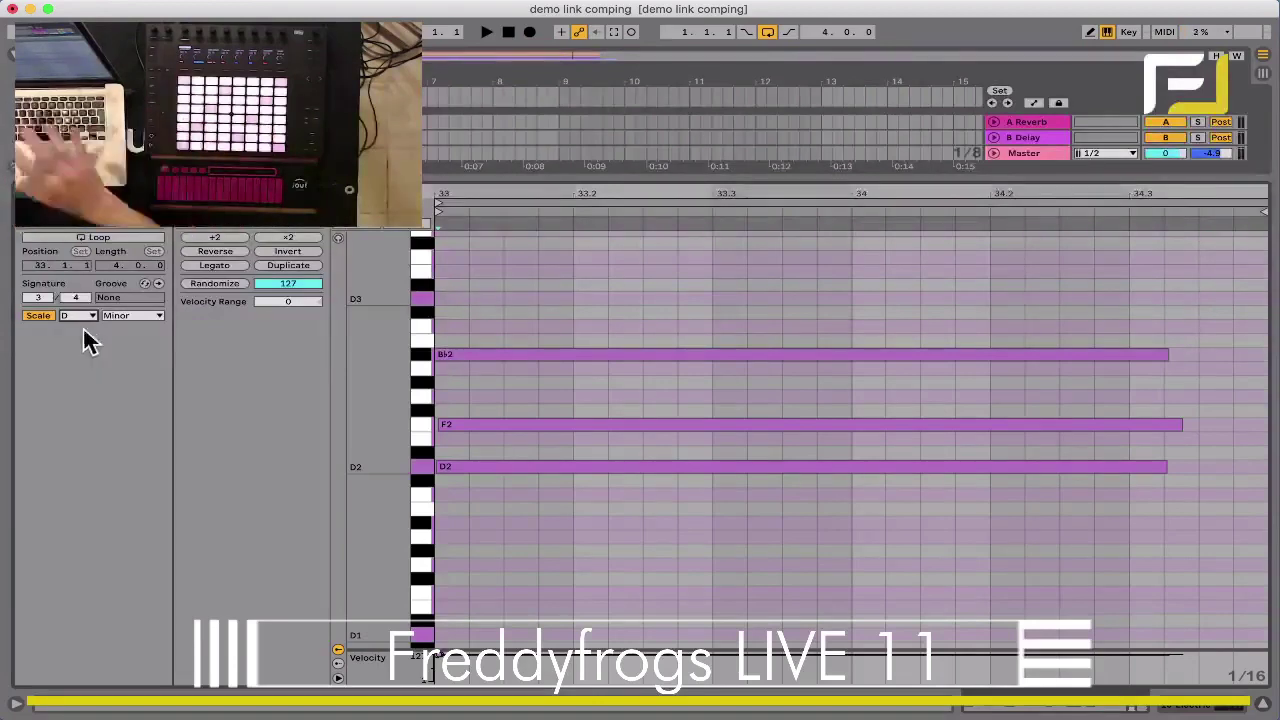
click(77, 316)
click(79, 352)
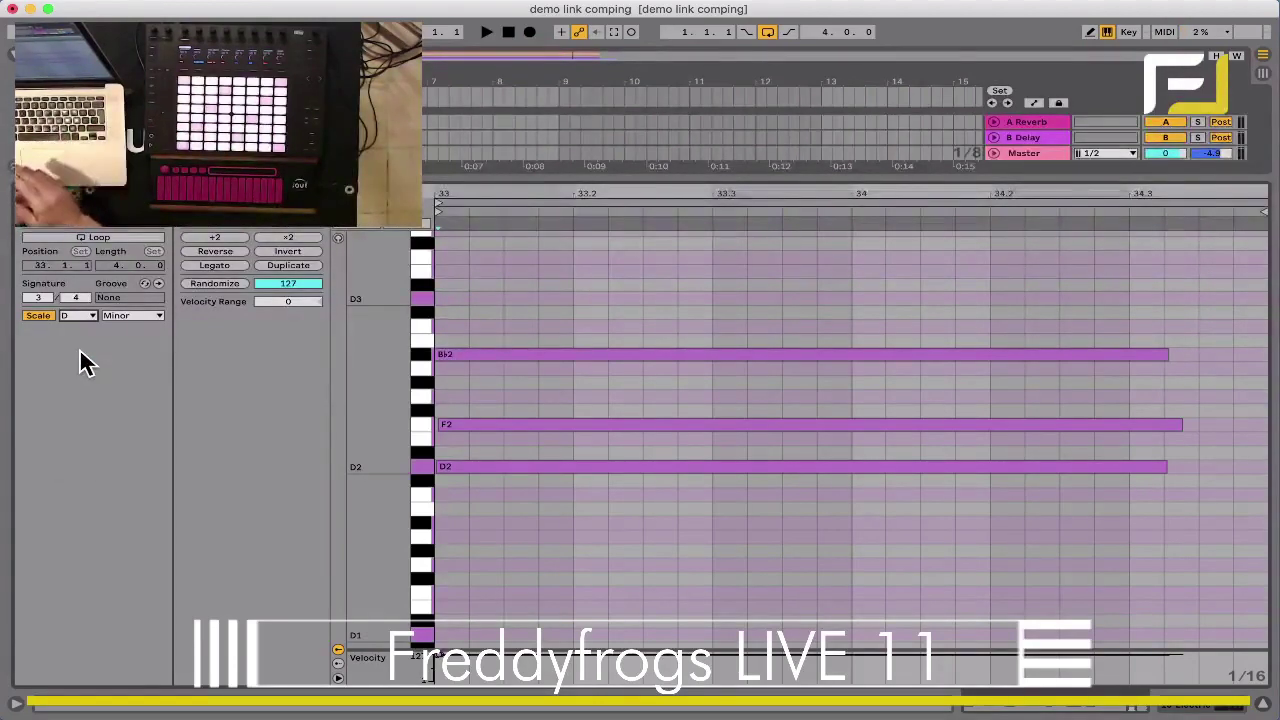
Step: Try limiting the note editor's rows to the keys of the D Minor scale, and restore all rows
click(420, 228)
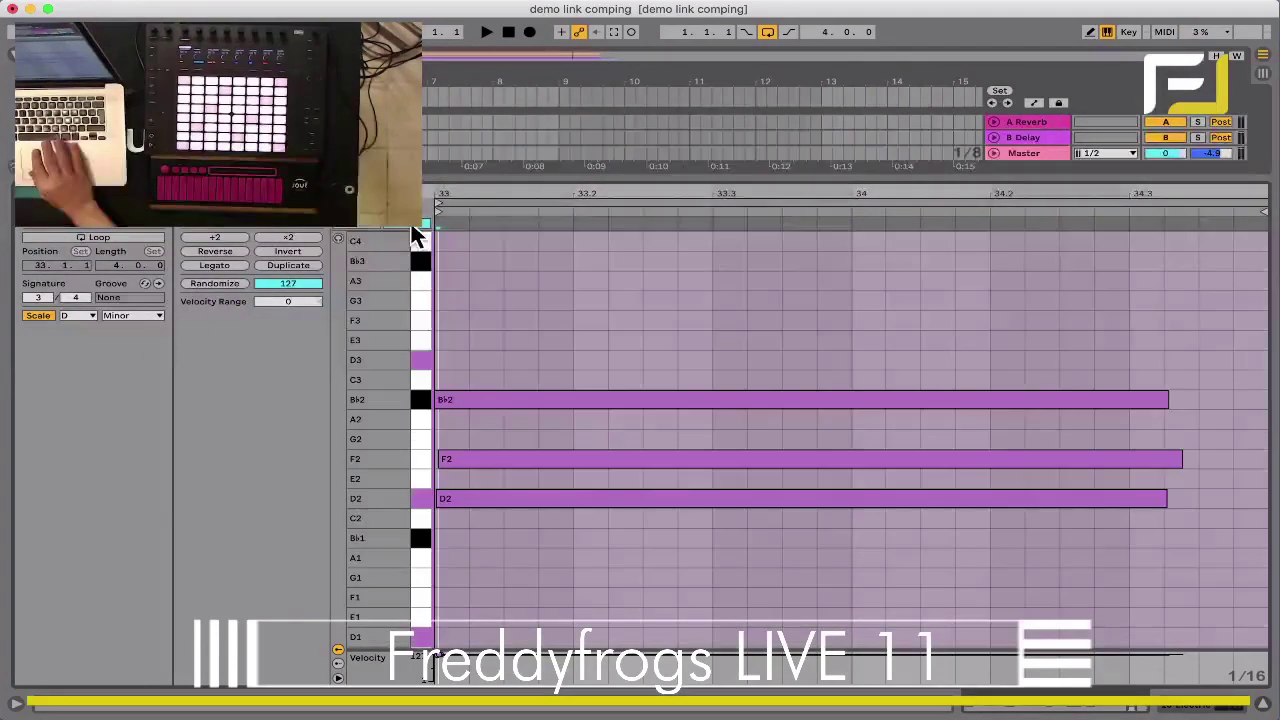
click(420, 228)
click(420, 228)
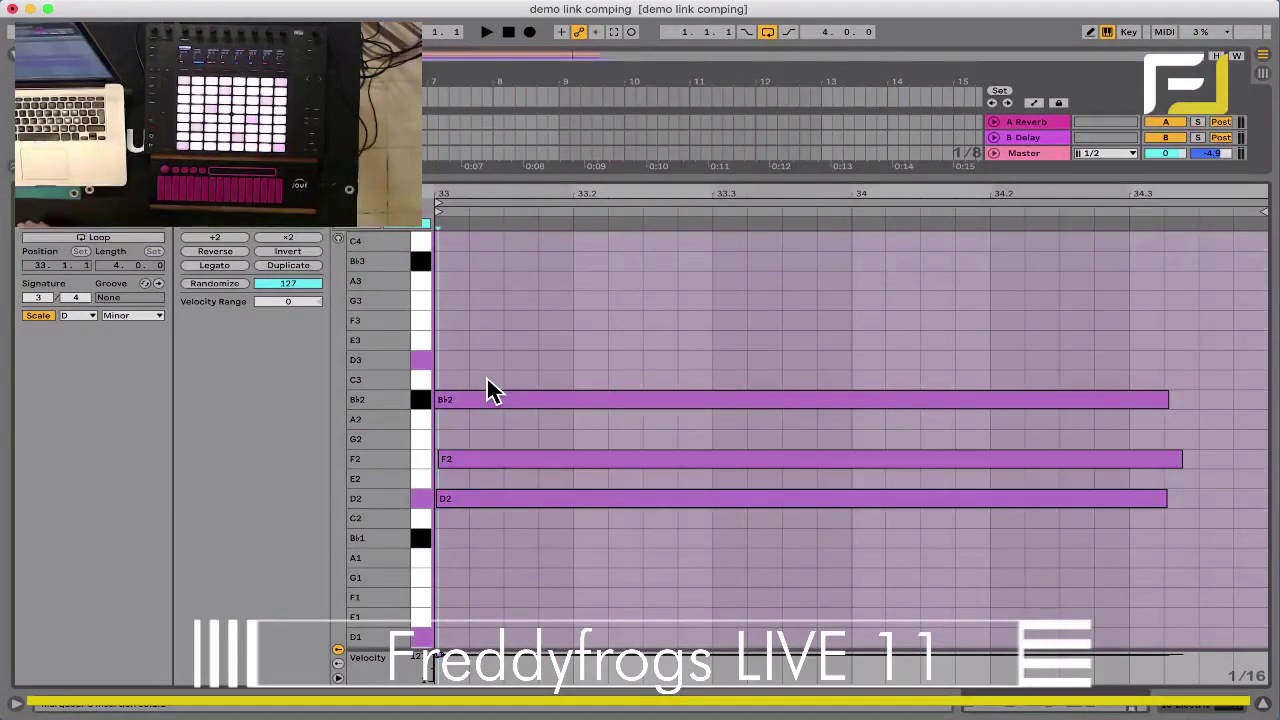
click(399, 222)
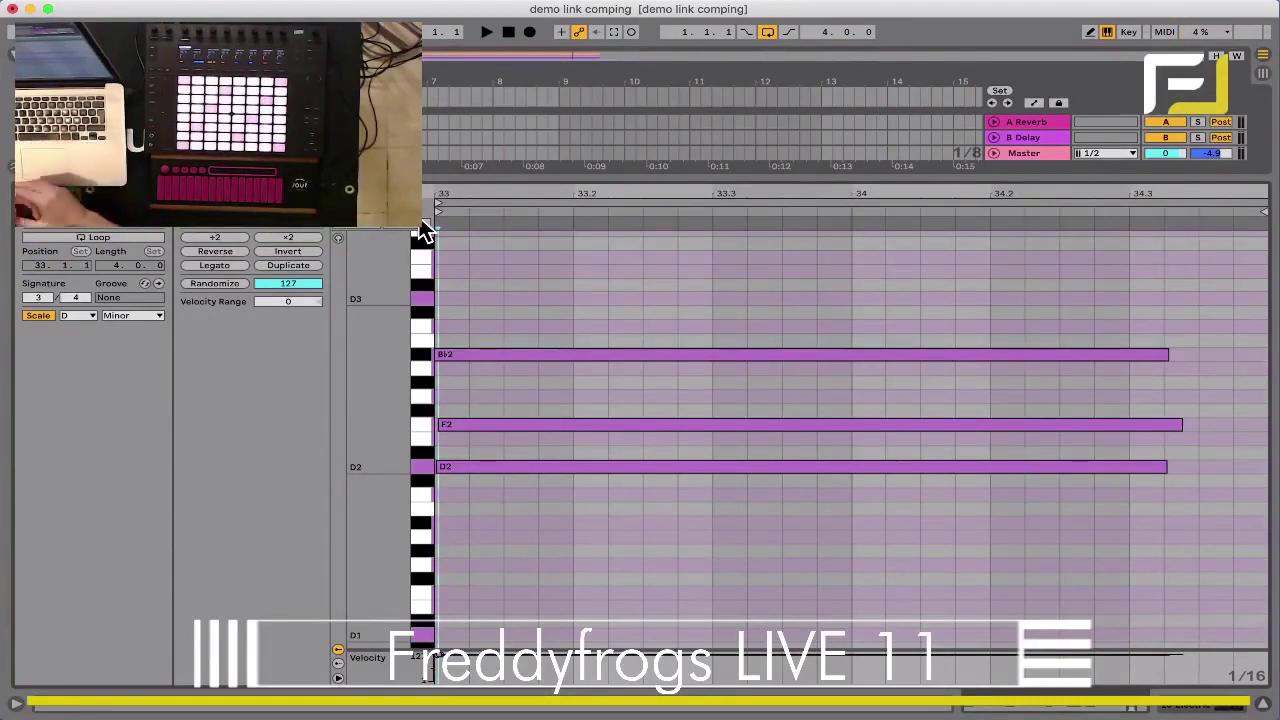
Step: Close the clip editor and switch to Session View, enlarging it to show the track mixers
key(super+alt+l)
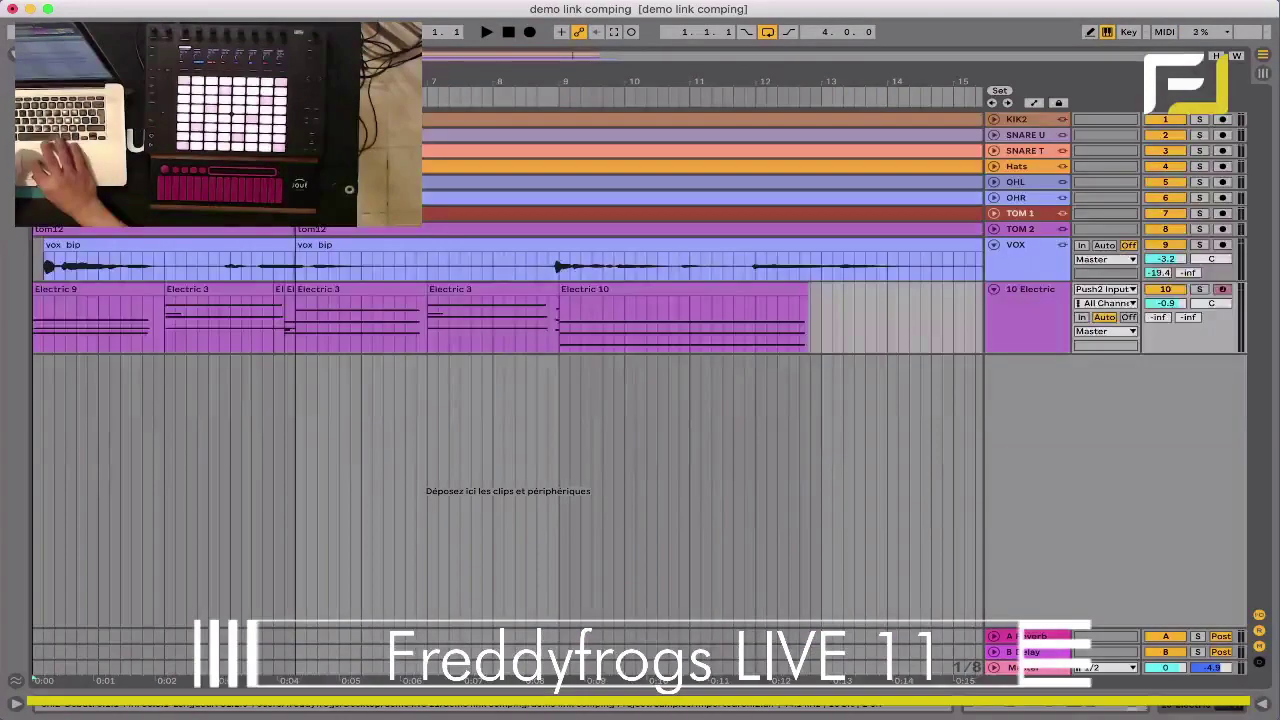
key(Tab)
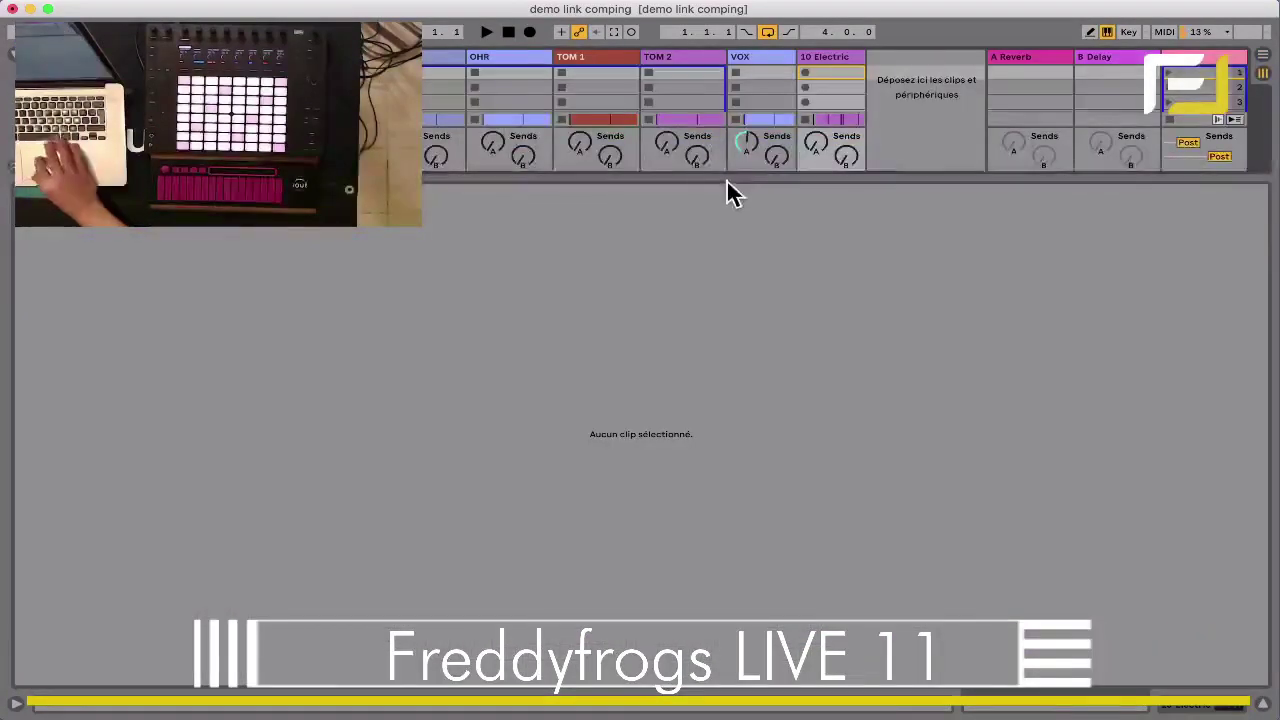
drag(699, 333, 699, 455)
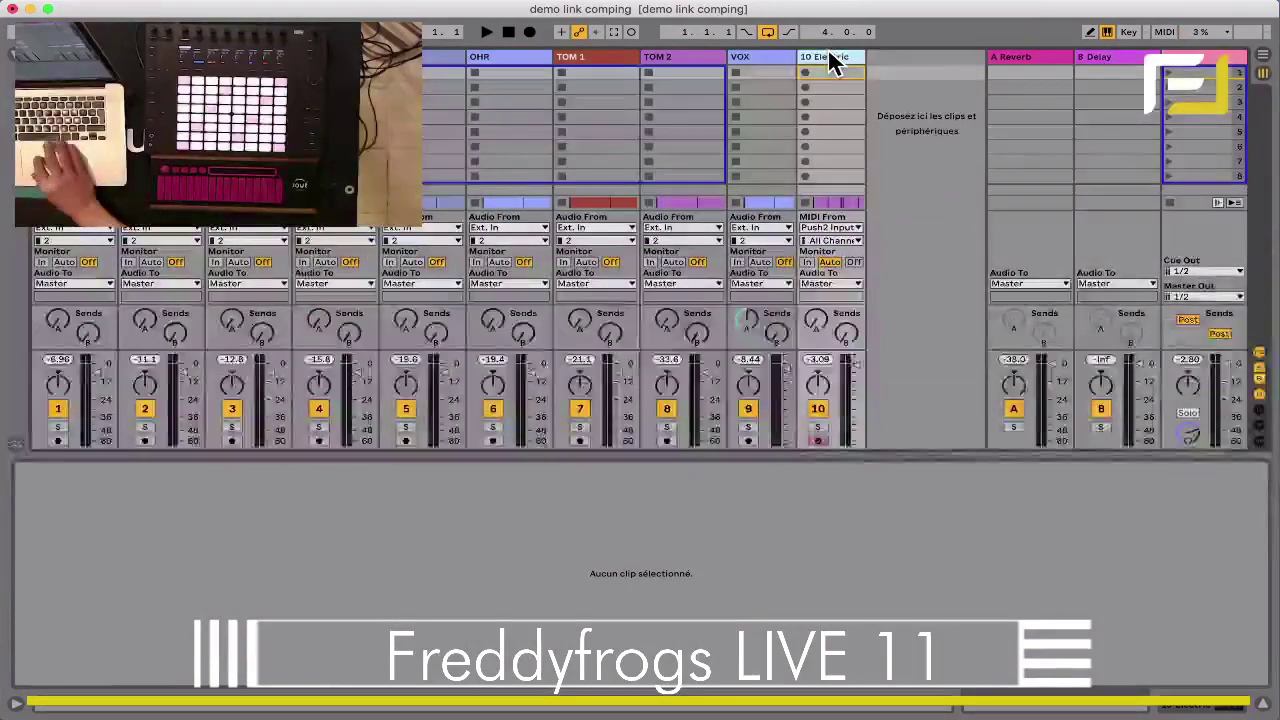
Step: Insert a new MIDI track, create an empty clip in its first slot, and return to Arrangement View
key(super+shift+t)
double_click(886, 76)
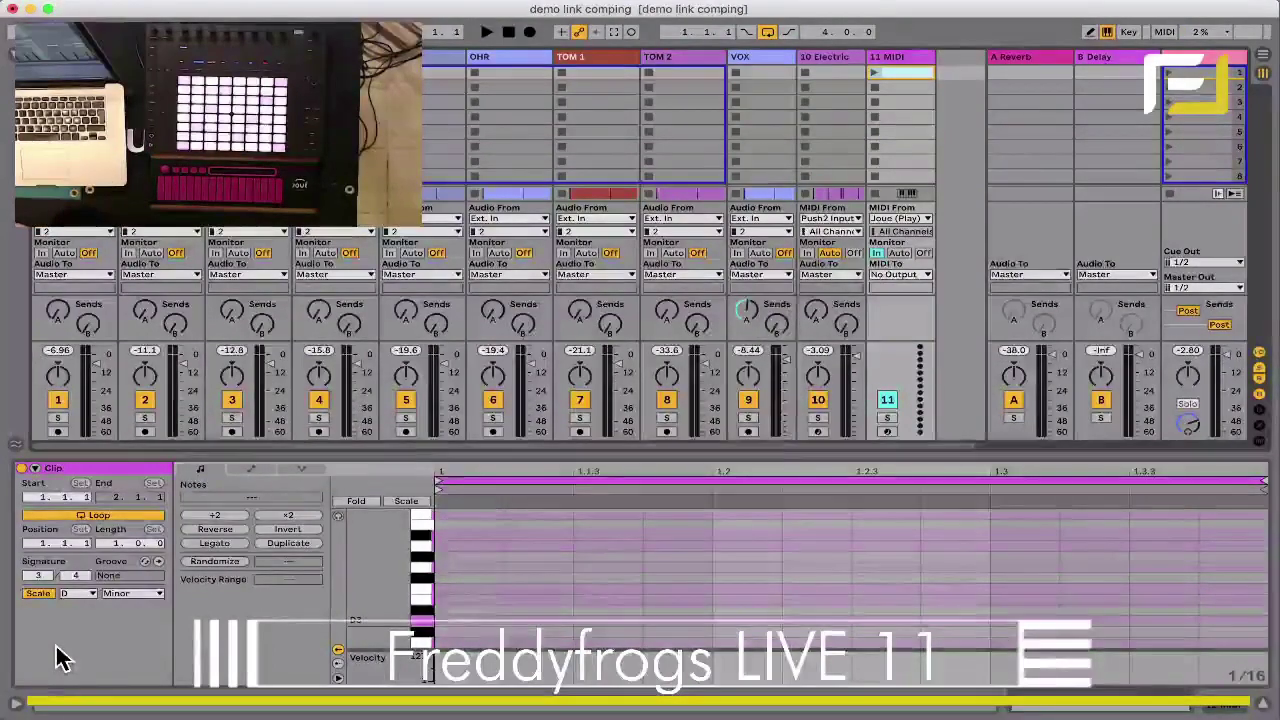
key(Tab)
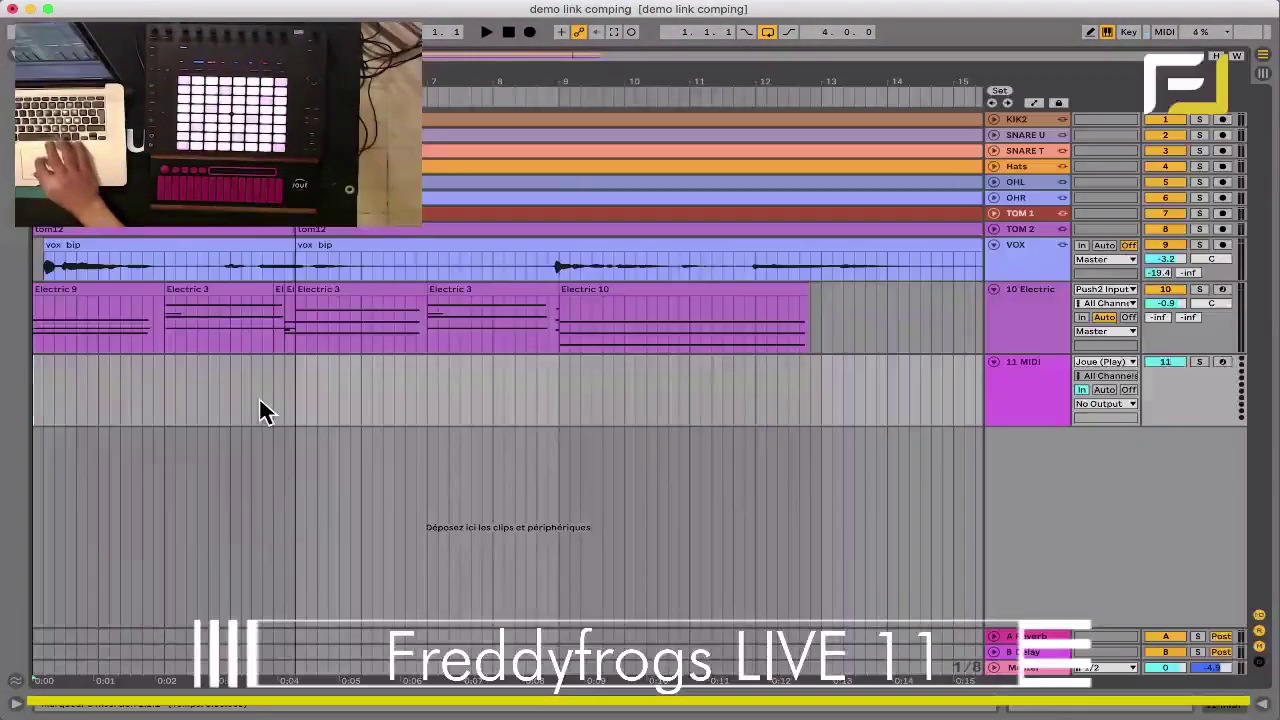
Step: Try selecting the range of Electric clips, and open only the Electric 9 clip in an enlarged note editor
click(251, 285)
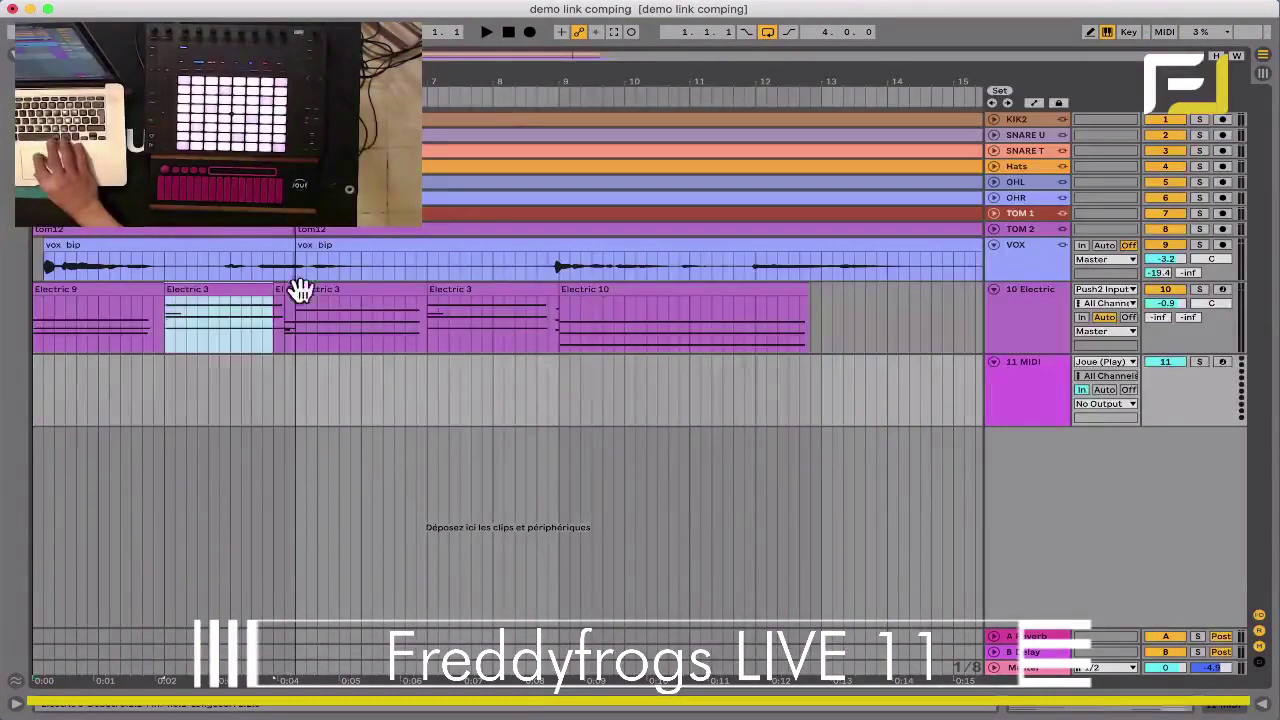
shift+click(620, 289)
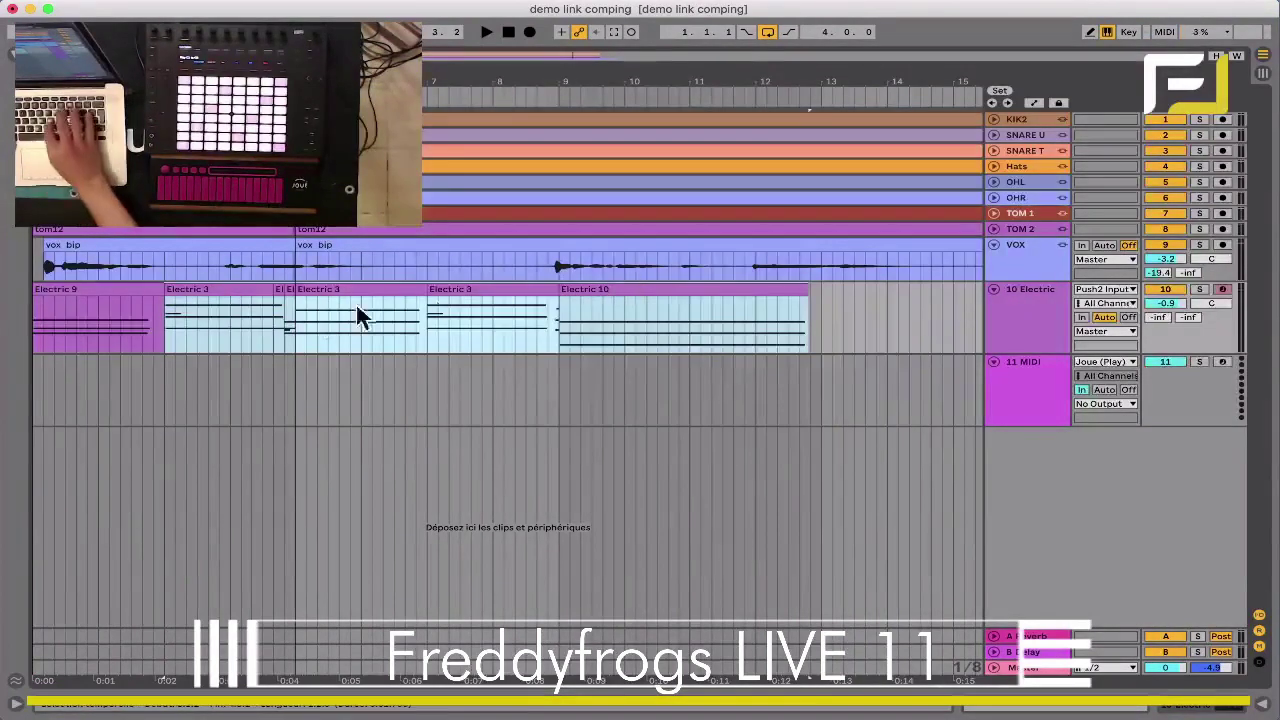
click(222, 296)
double_click(126, 288)
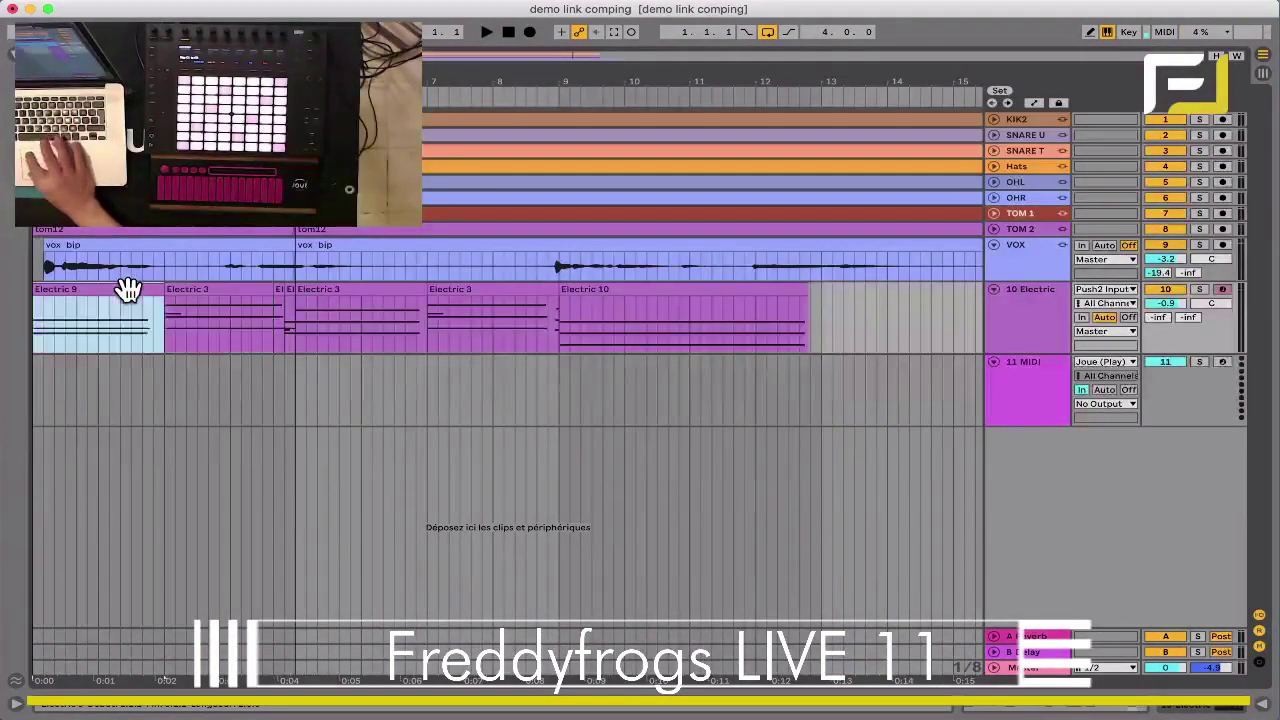
drag(437, 451, 426, 404)
scroll(423, 252, down, 3)
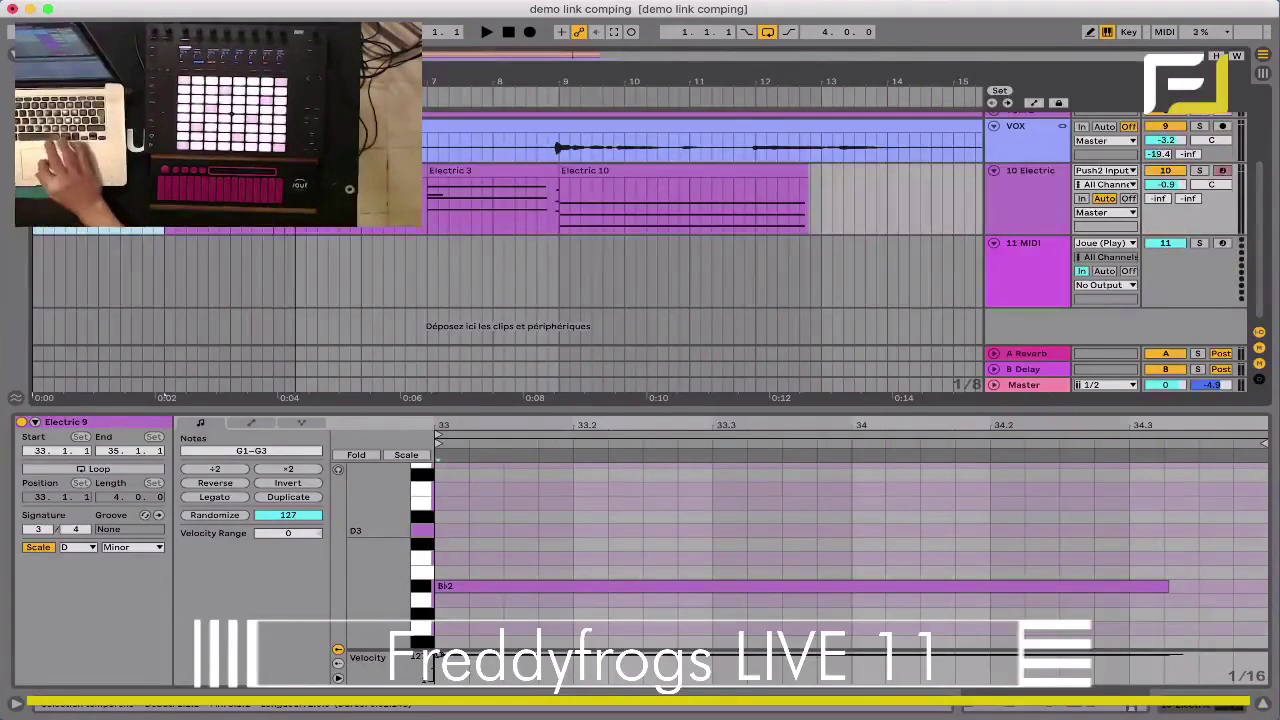
Step: Add the neighbouring Electric 3 clip to the multi-clip editor and select its D3 and C3 notes in turn
drag(166, 398, 273, 397)
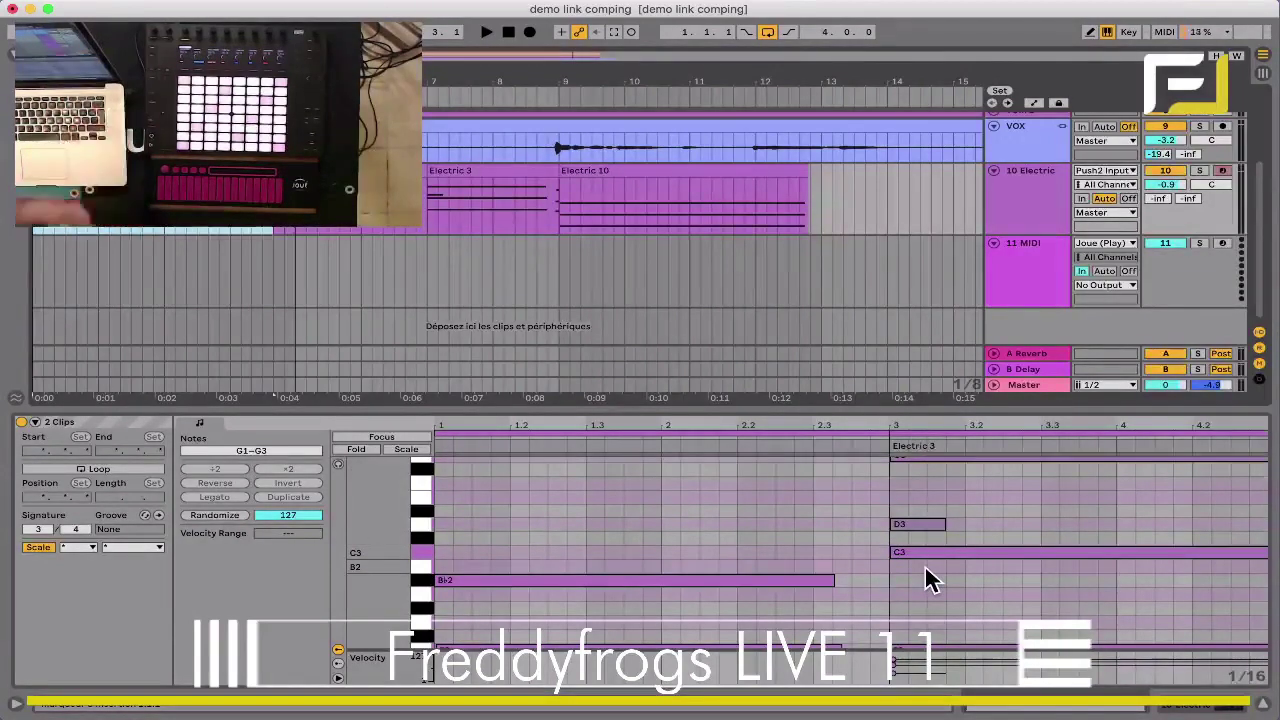
click(903, 526)
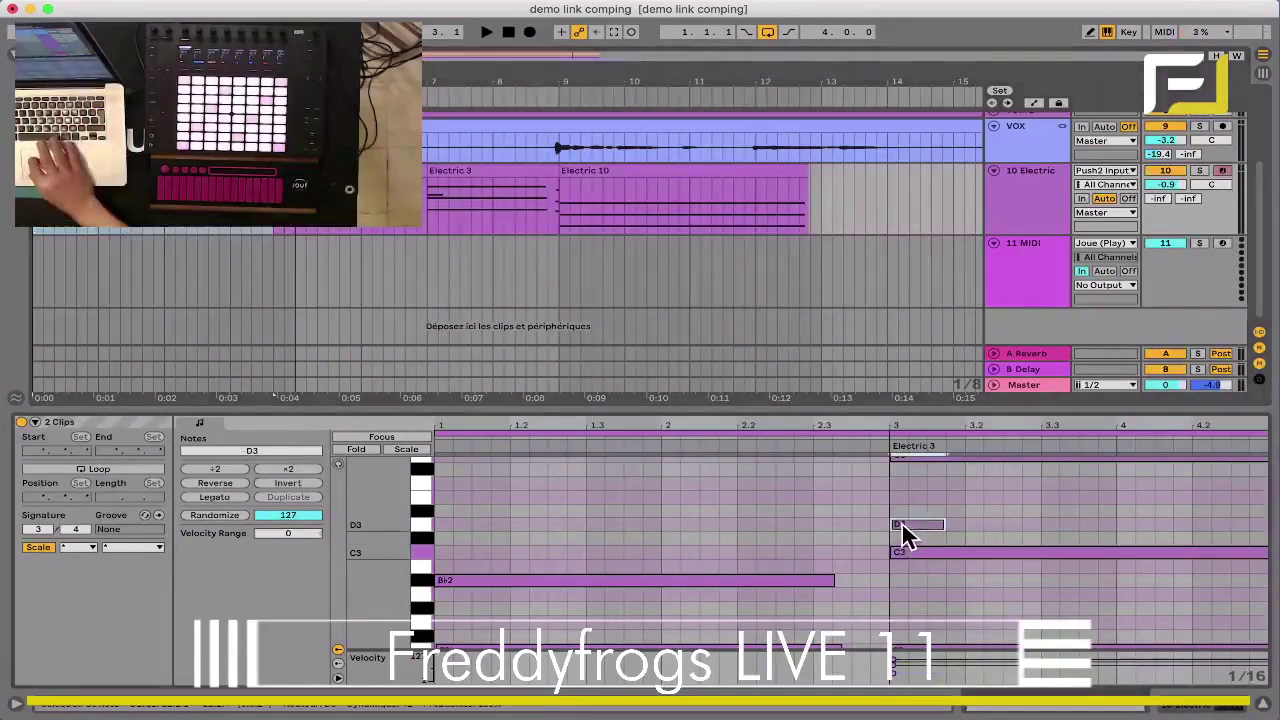
click(910, 551)
Step: Load the Wavetable instrument from the browser onto the new MIDI track, and hide the browser
click(1020, 223)
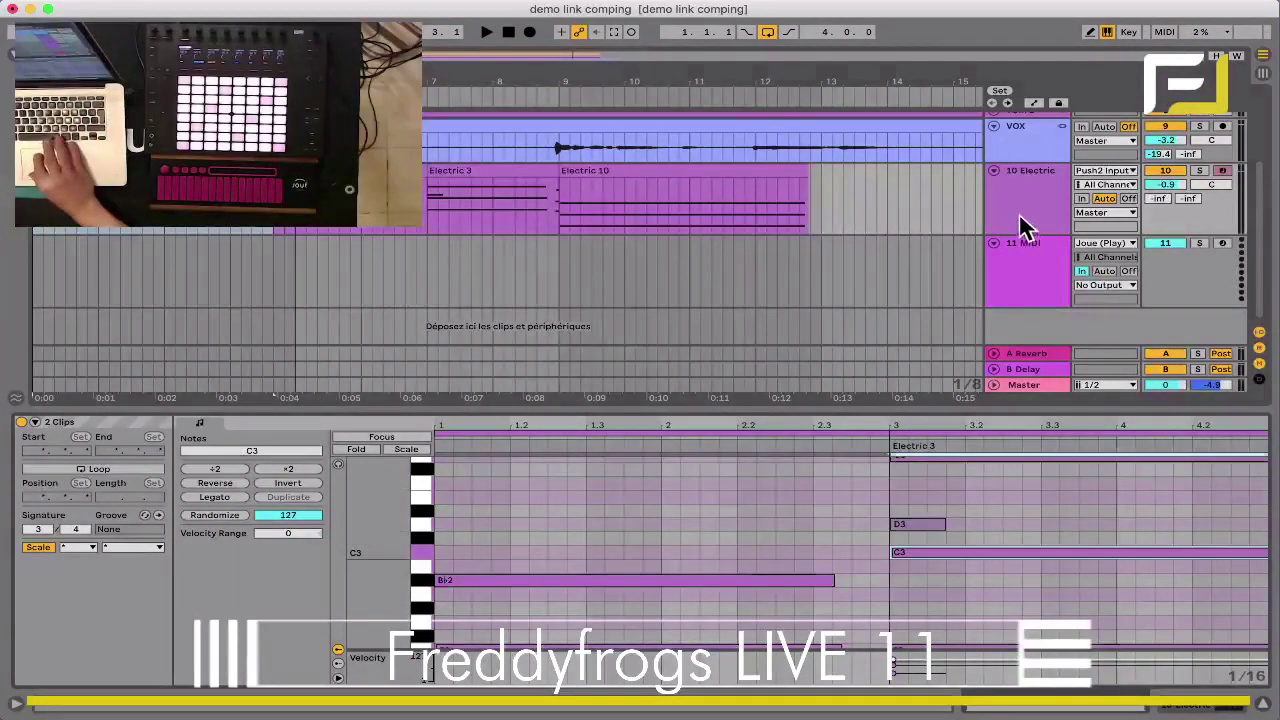
click(1030, 265)
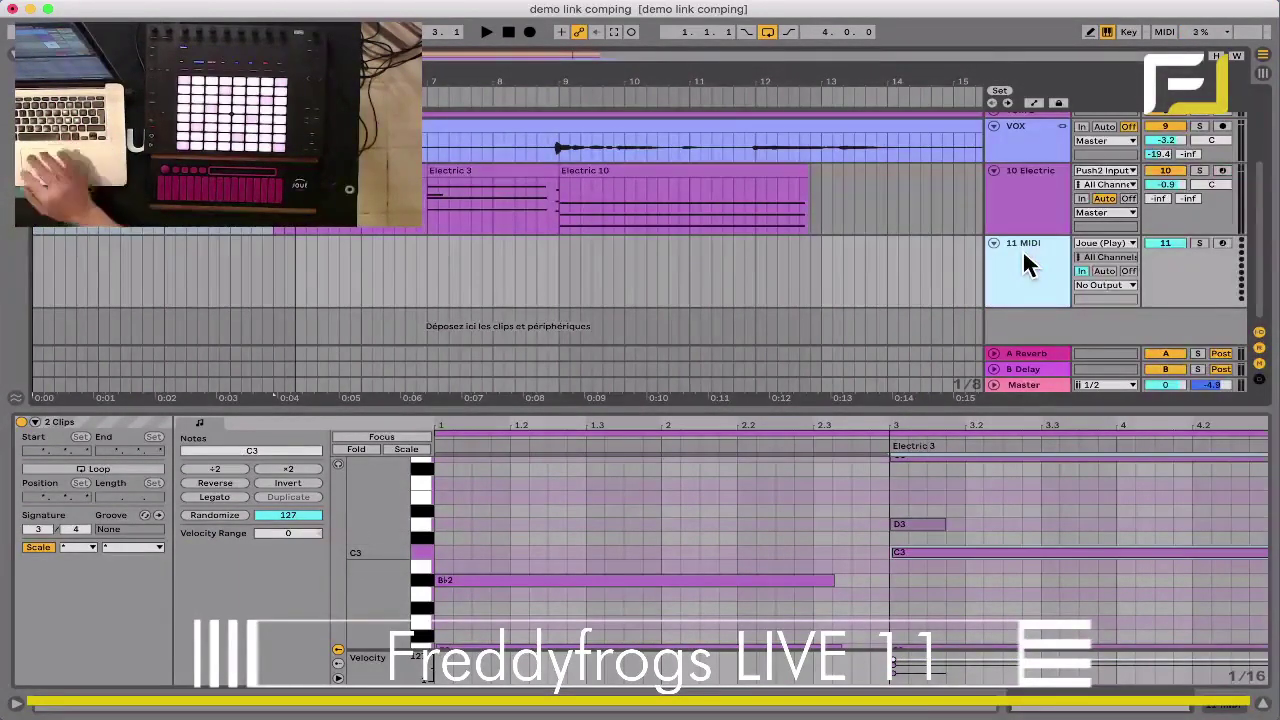
click(15, 55)
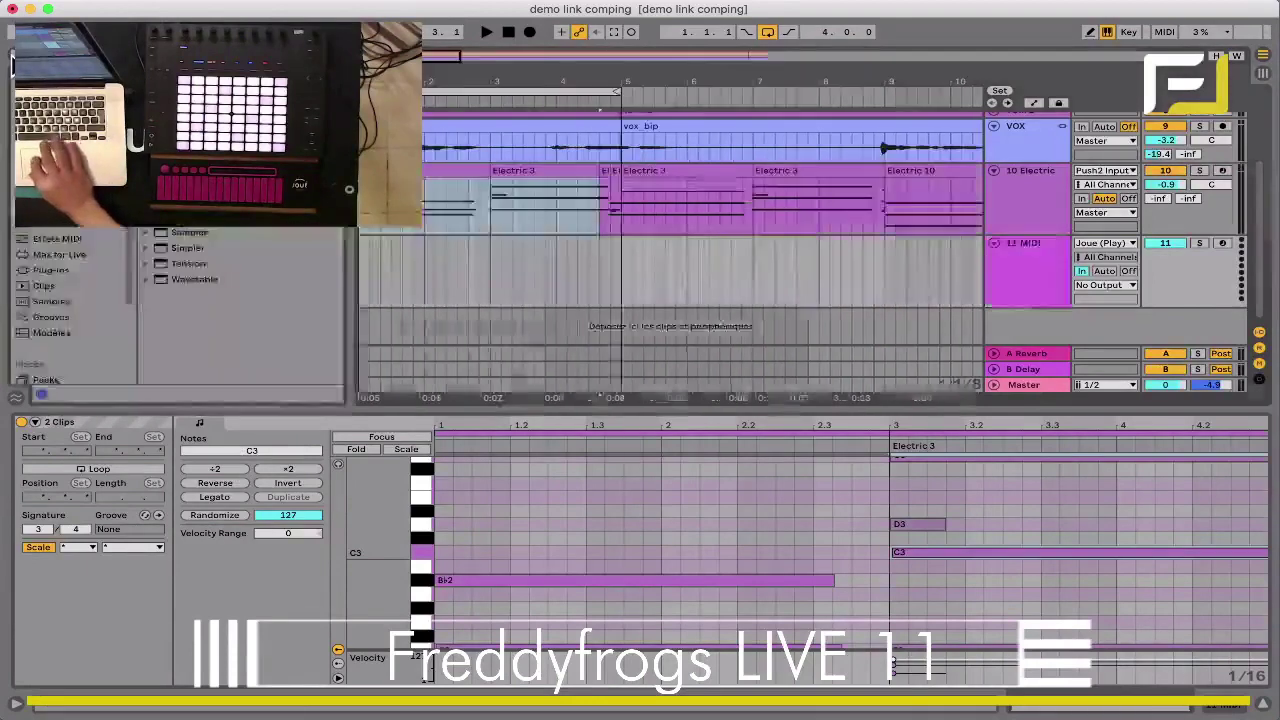
click(15, 55)
click(15, 55)
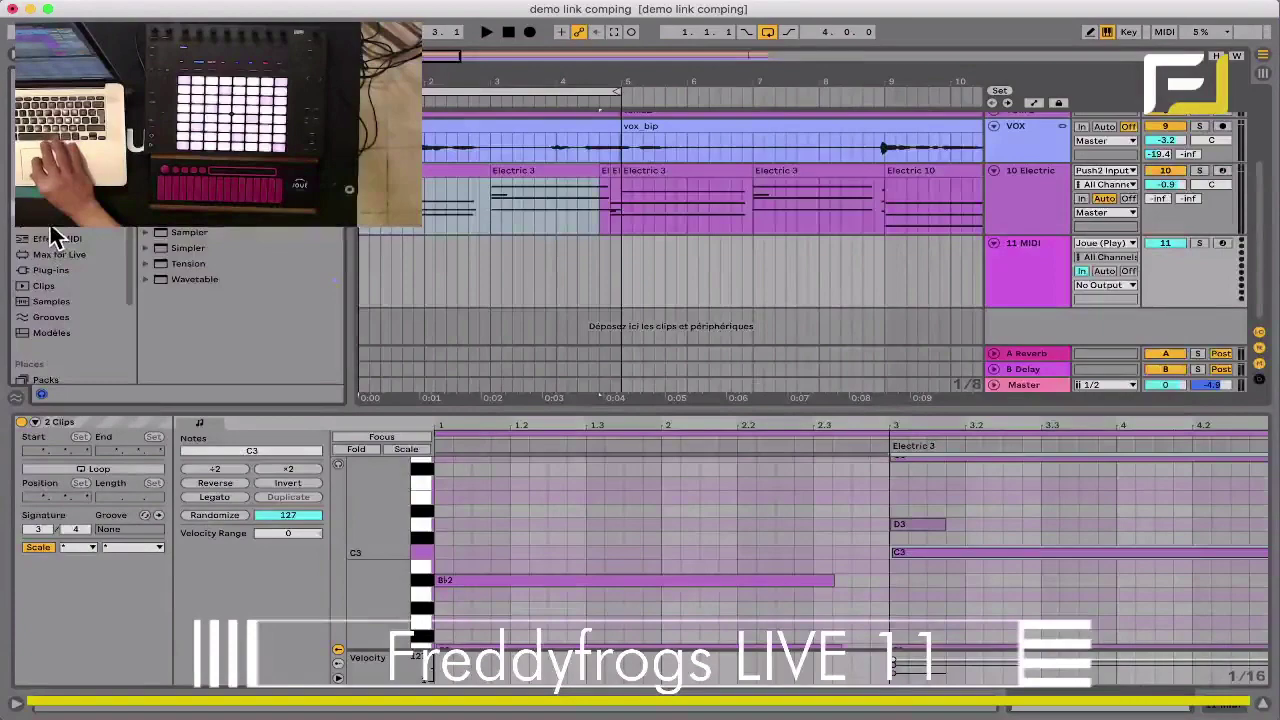
drag(145, 280, 400, 289)
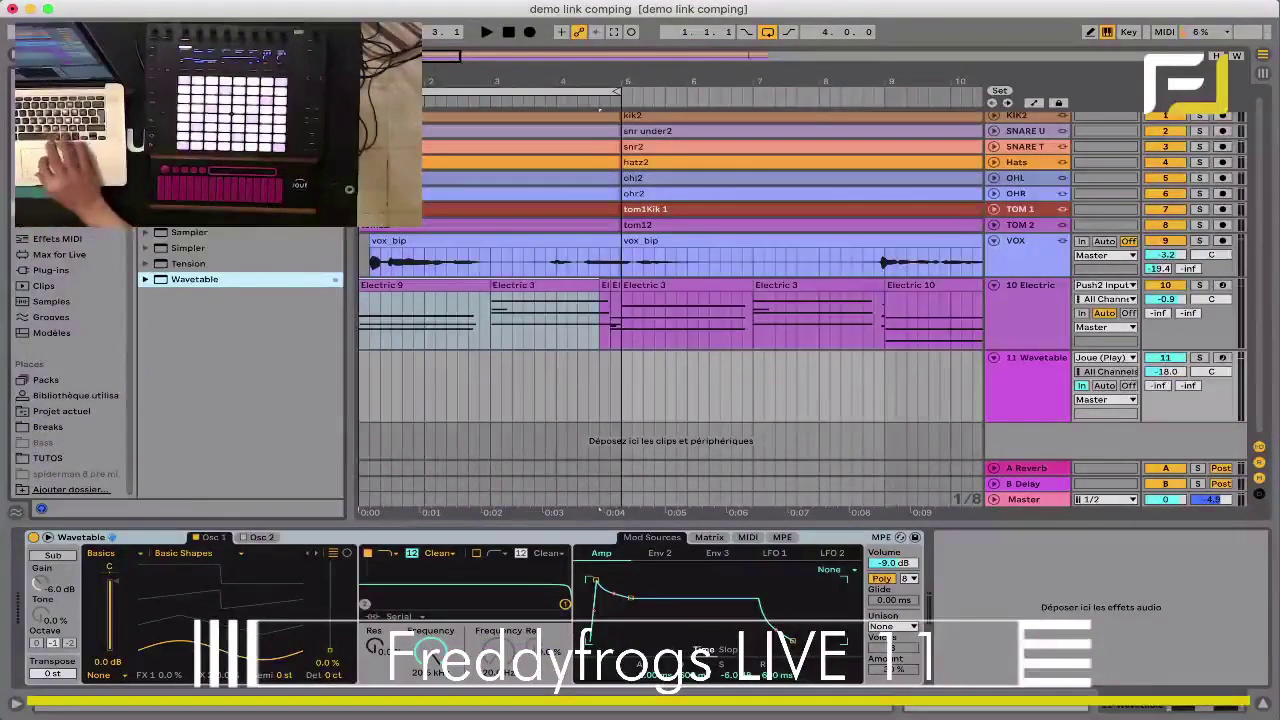
key(super+alt+b)
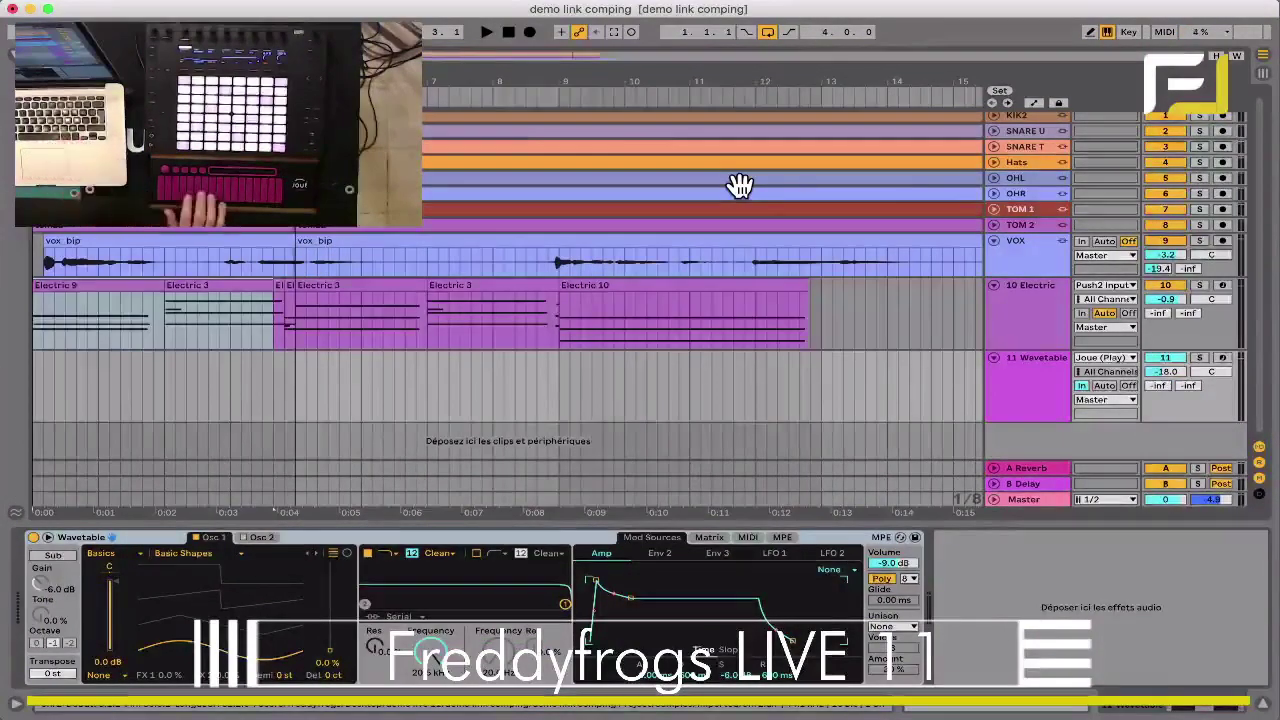
Step: Arm the Wavetable track for recording and set its volume to -1.3 dB
double_click(1151, 371)
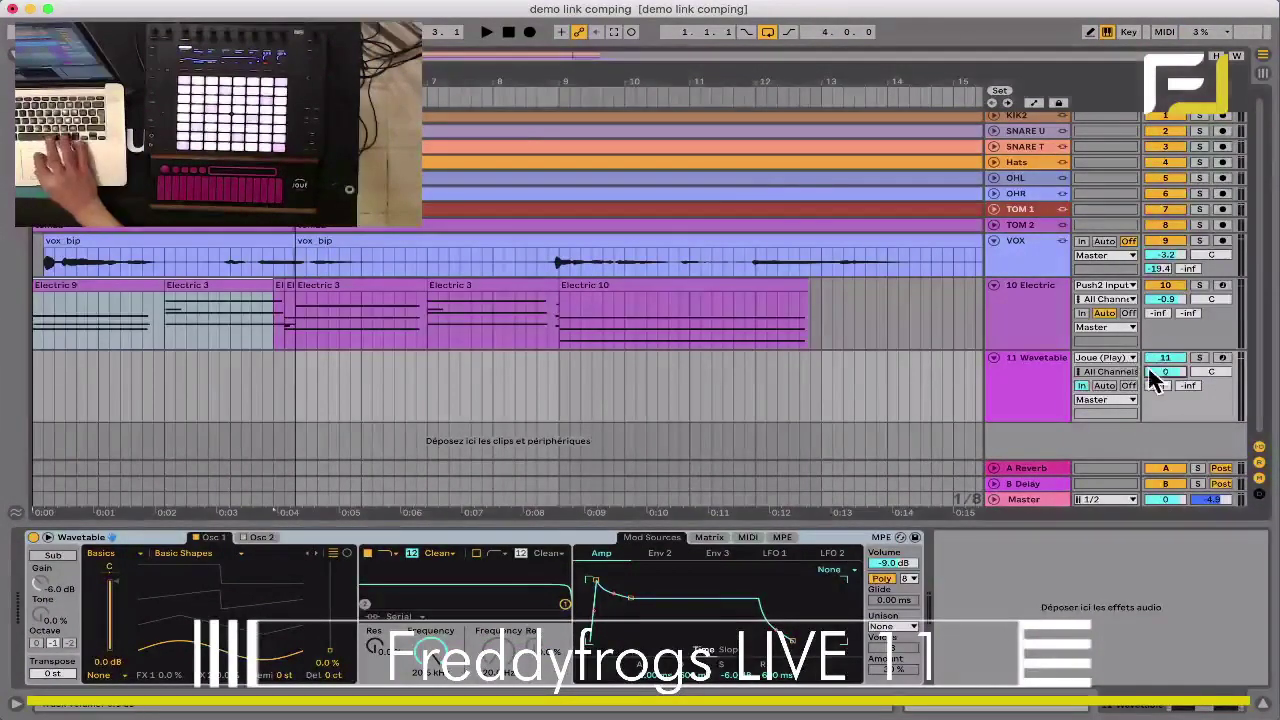
click(1221, 358)
drag(1171, 371, 1171, 376)
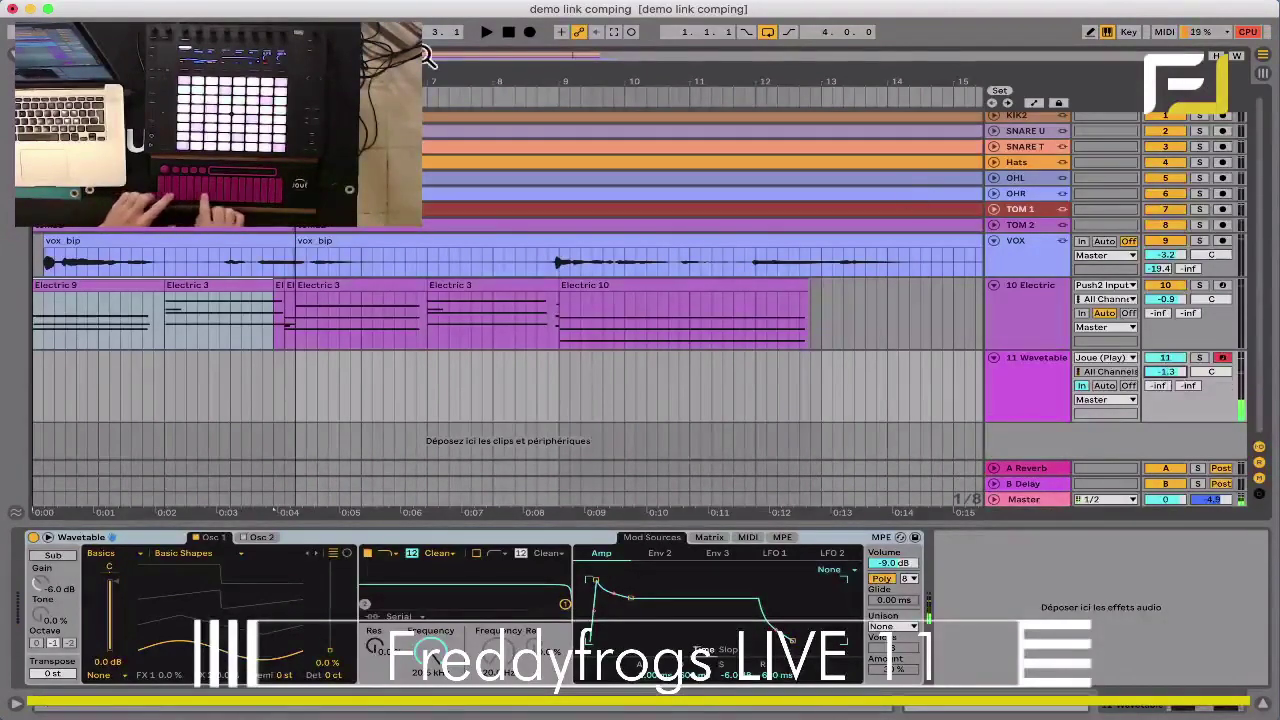
Step: Record a short Wavetable melody played on the Joue controller, stop playback, and set the track's monitoring to Auto
click(529, 31)
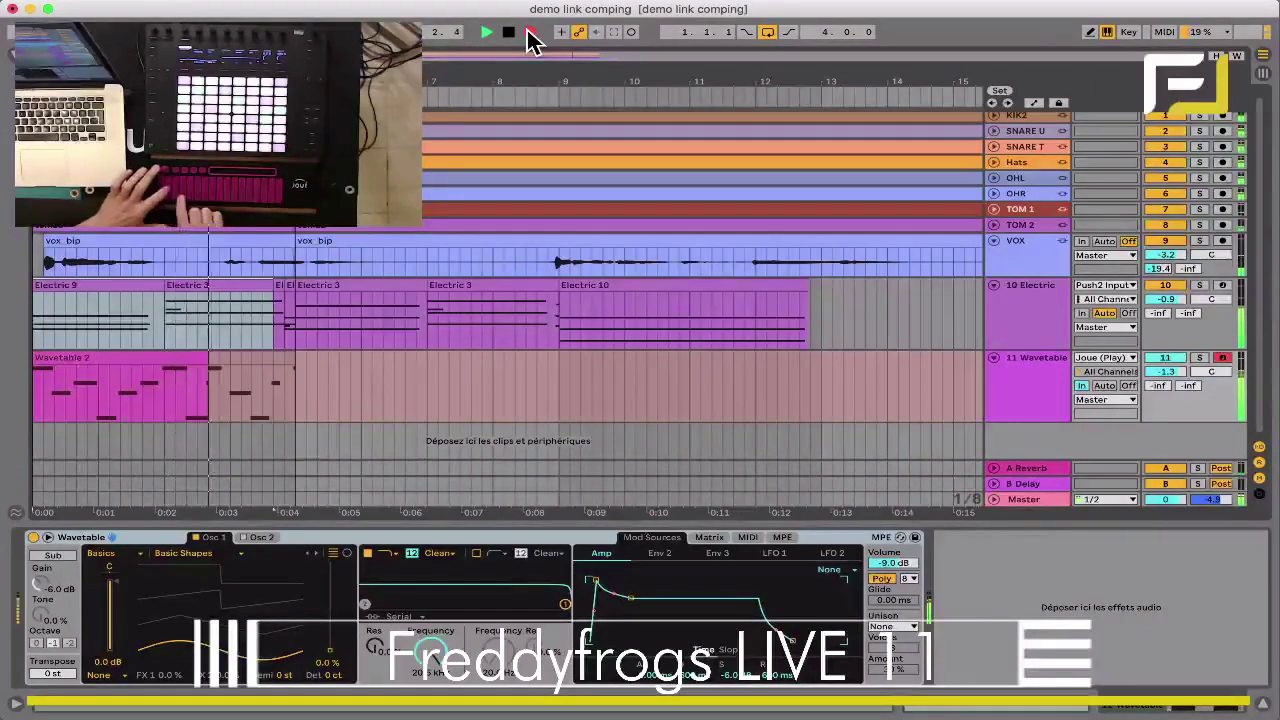
key(space)
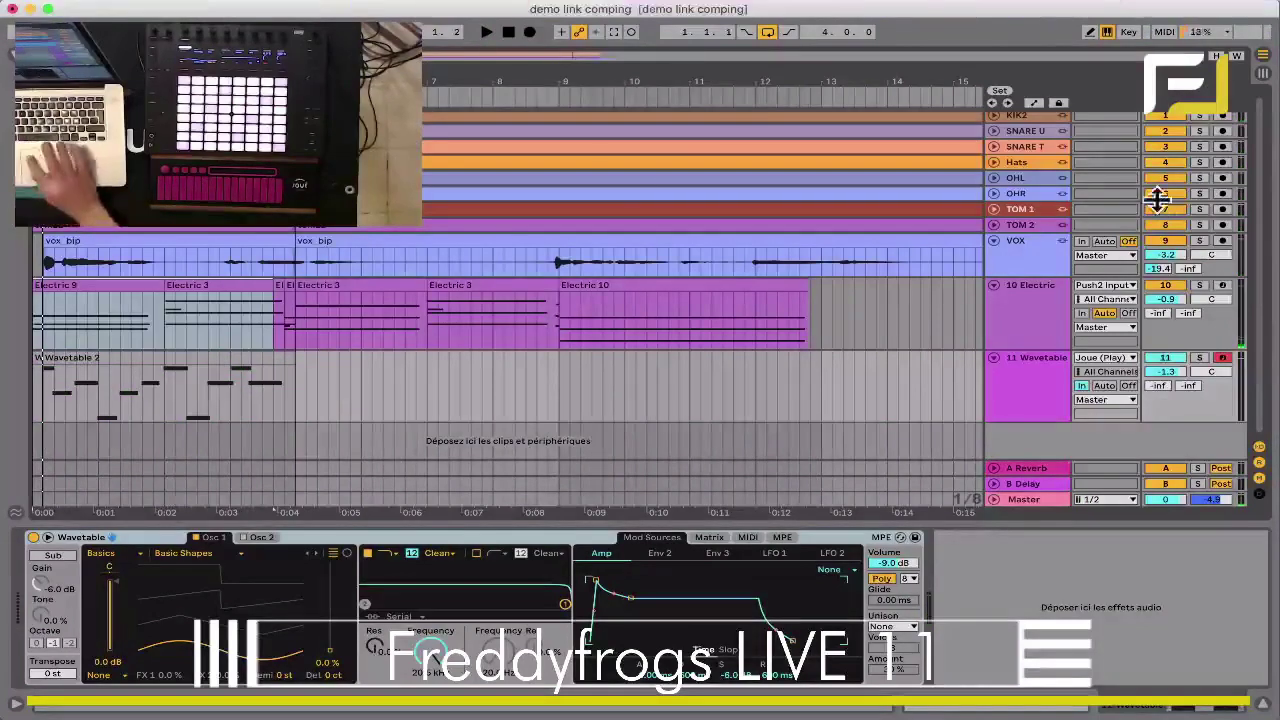
click(1104, 386)
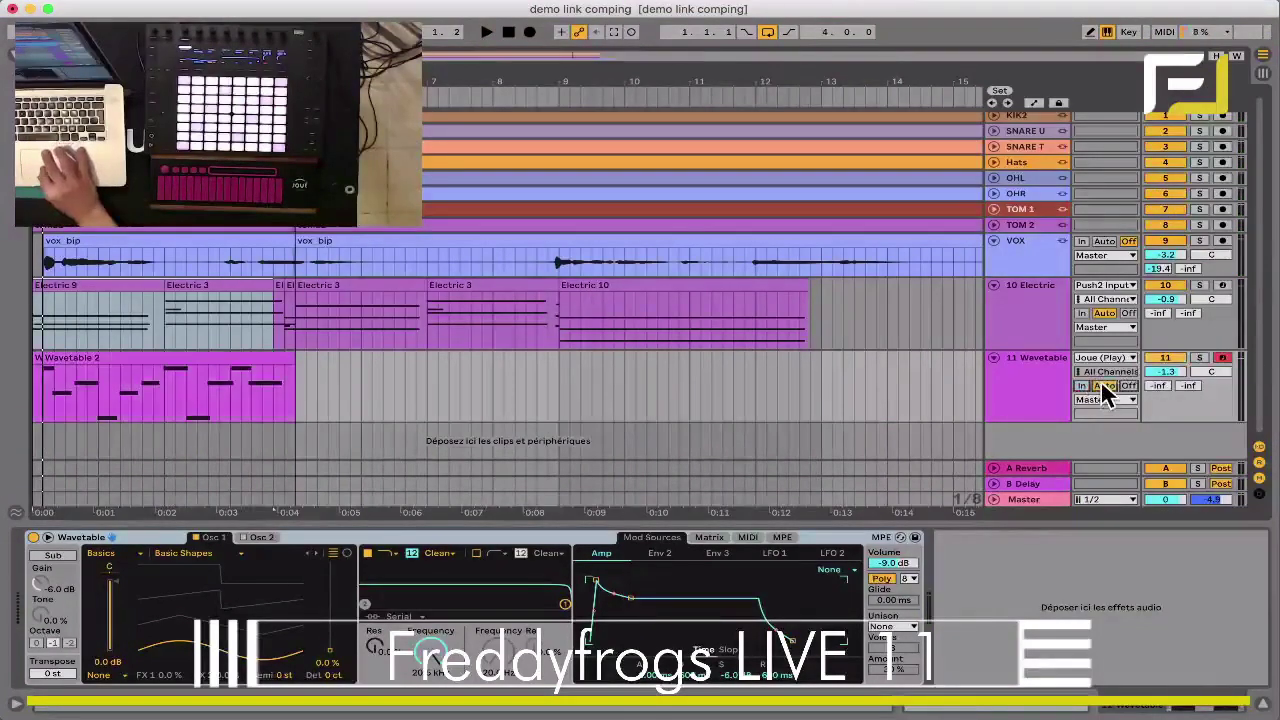
Step: Colour the Wavetable track yellow and assign the track colour to its clips
right_click(1034, 360)
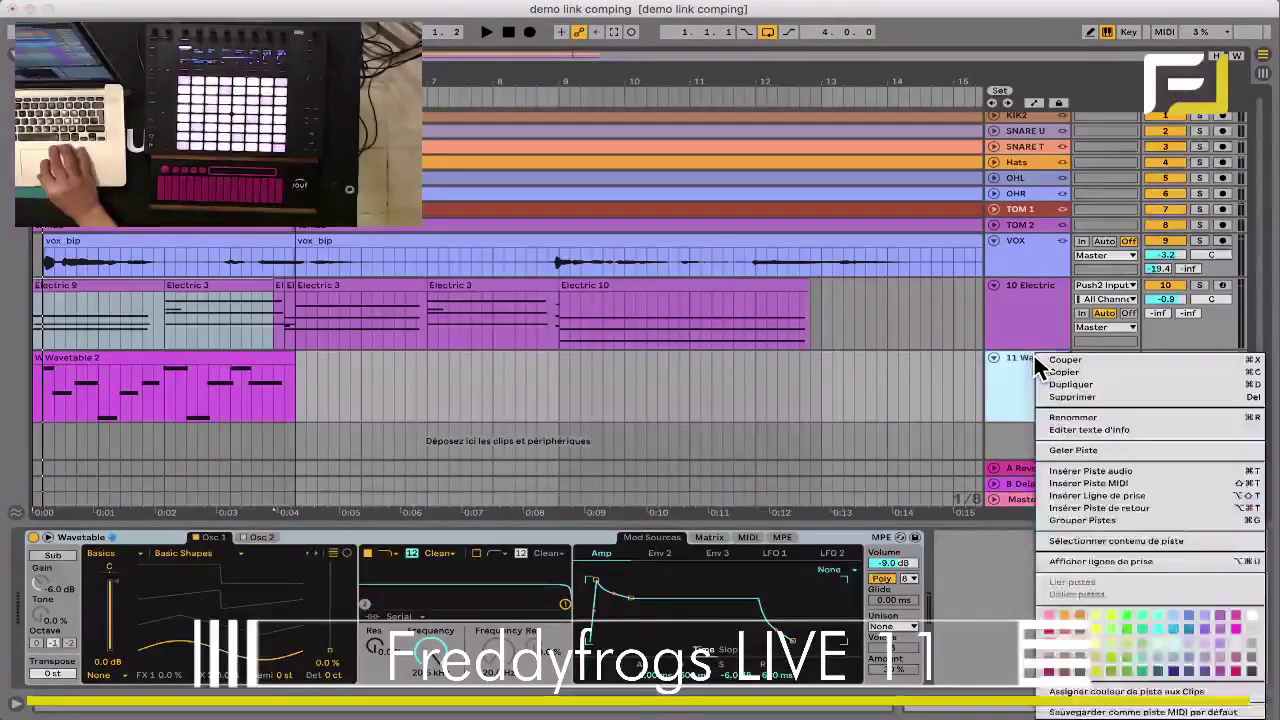
click(1094, 628)
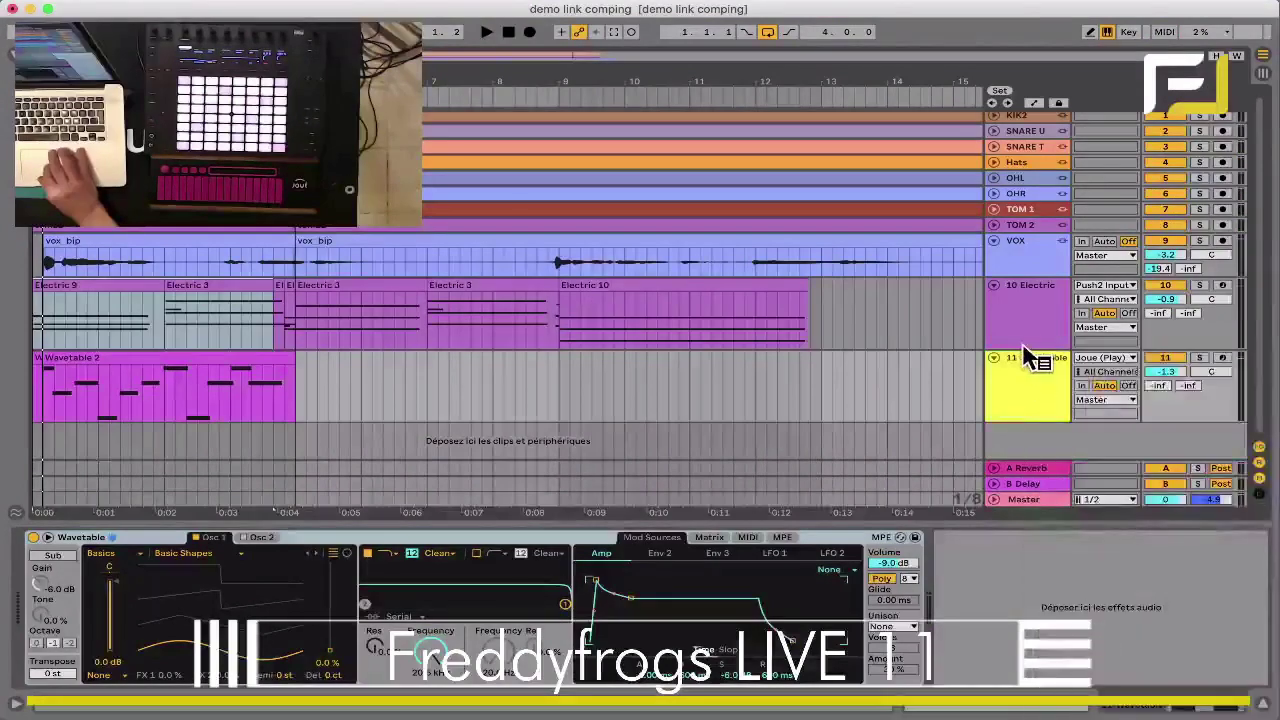
right_click(1040, 385)
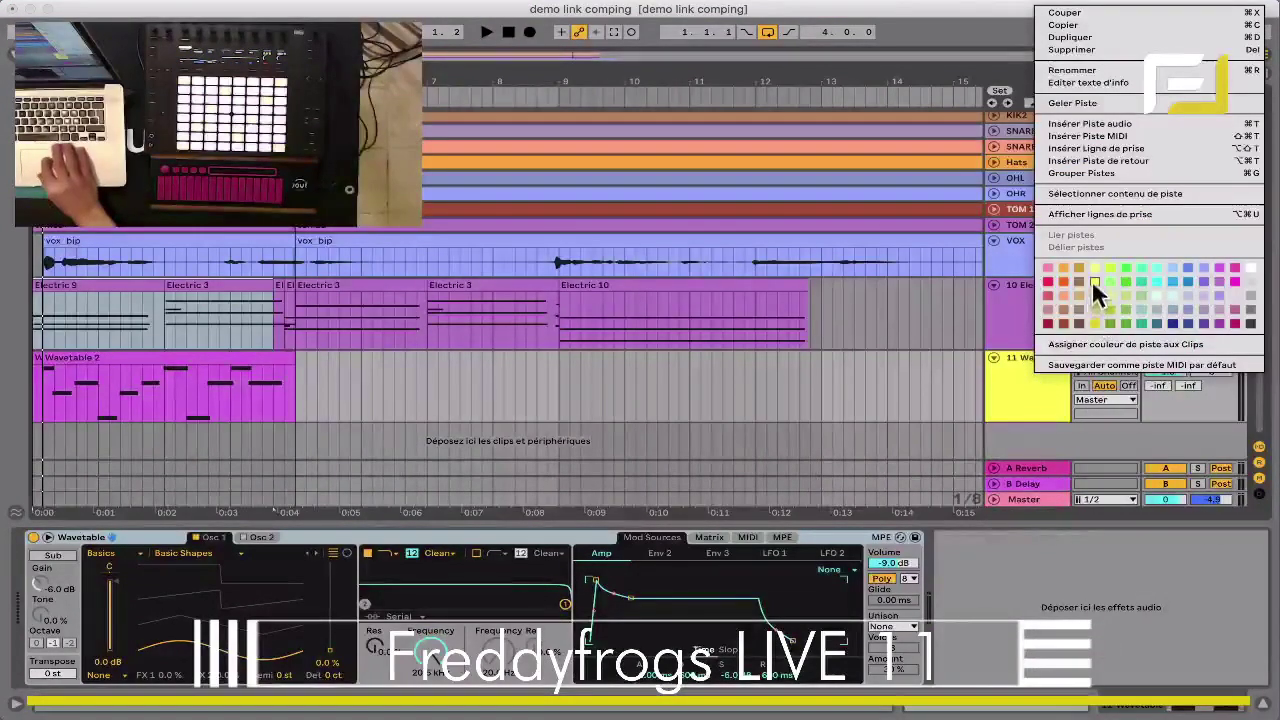
click(1124, 345)
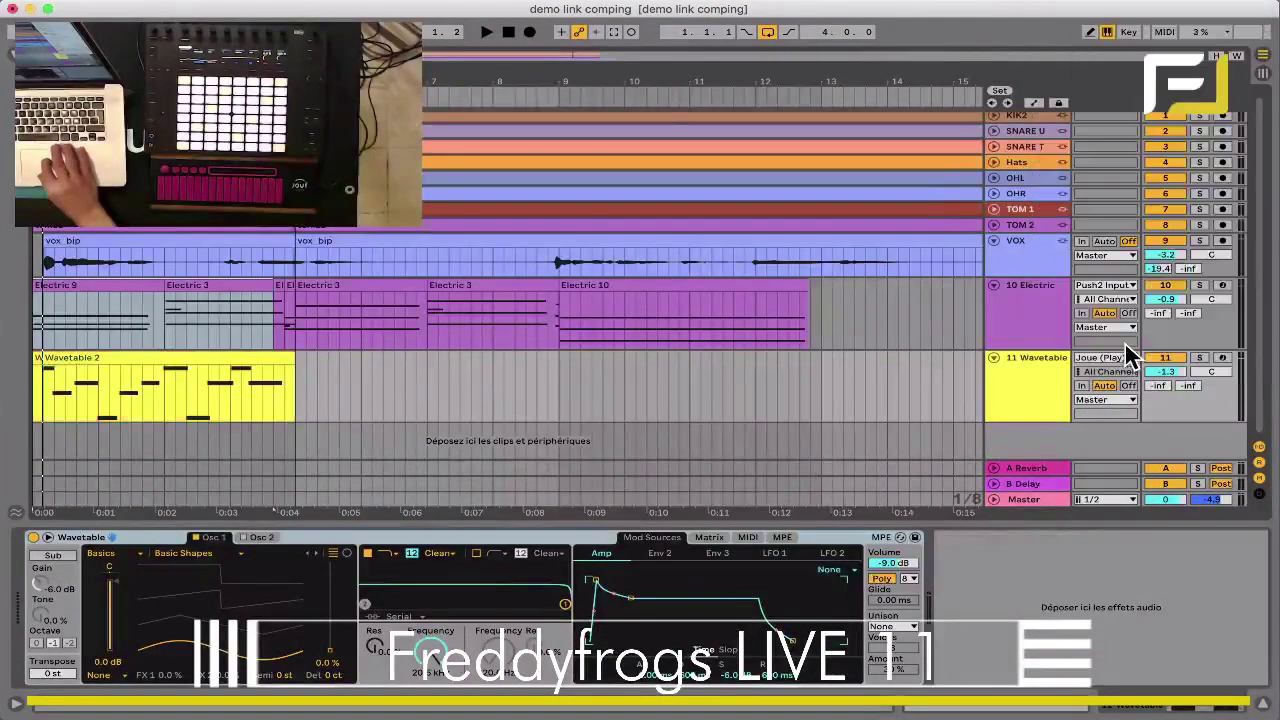
Step: Open the clips from Electric 9 through Wavetable 2 together in the note editor for multi-clip editing
click(112, 287)
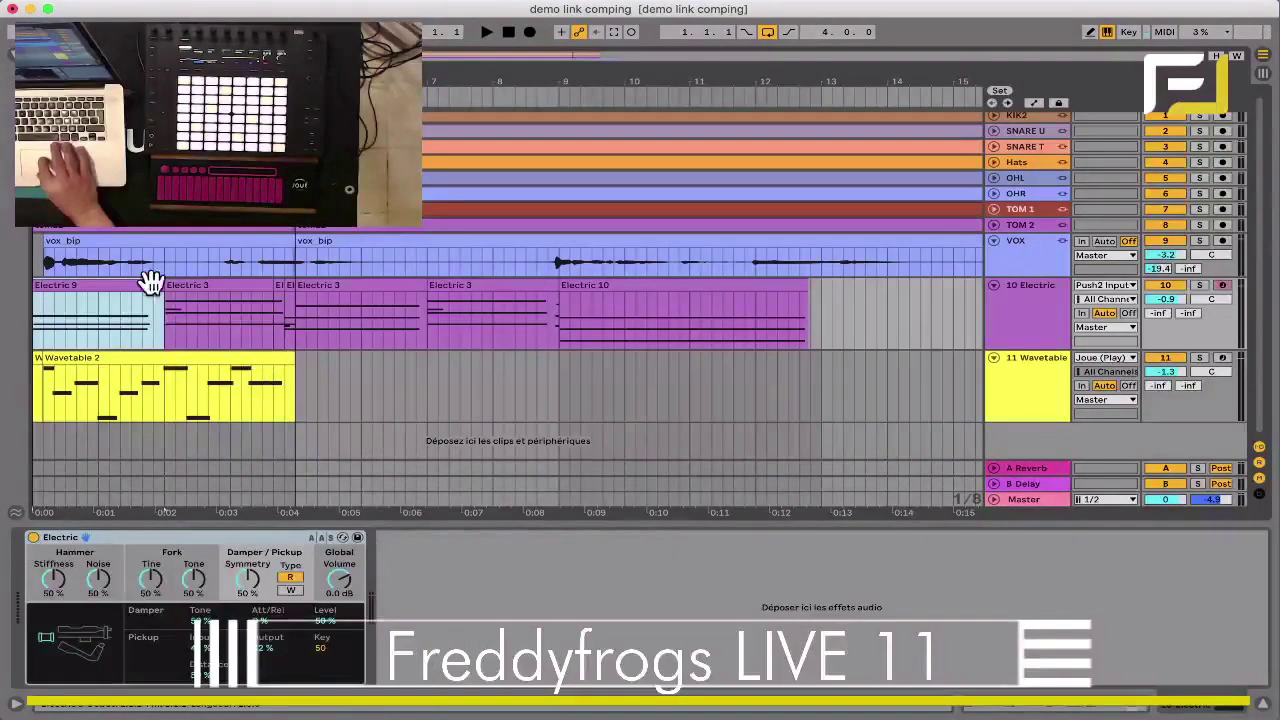
double_click(130, 283)
scroll(129, 279, down, 3)
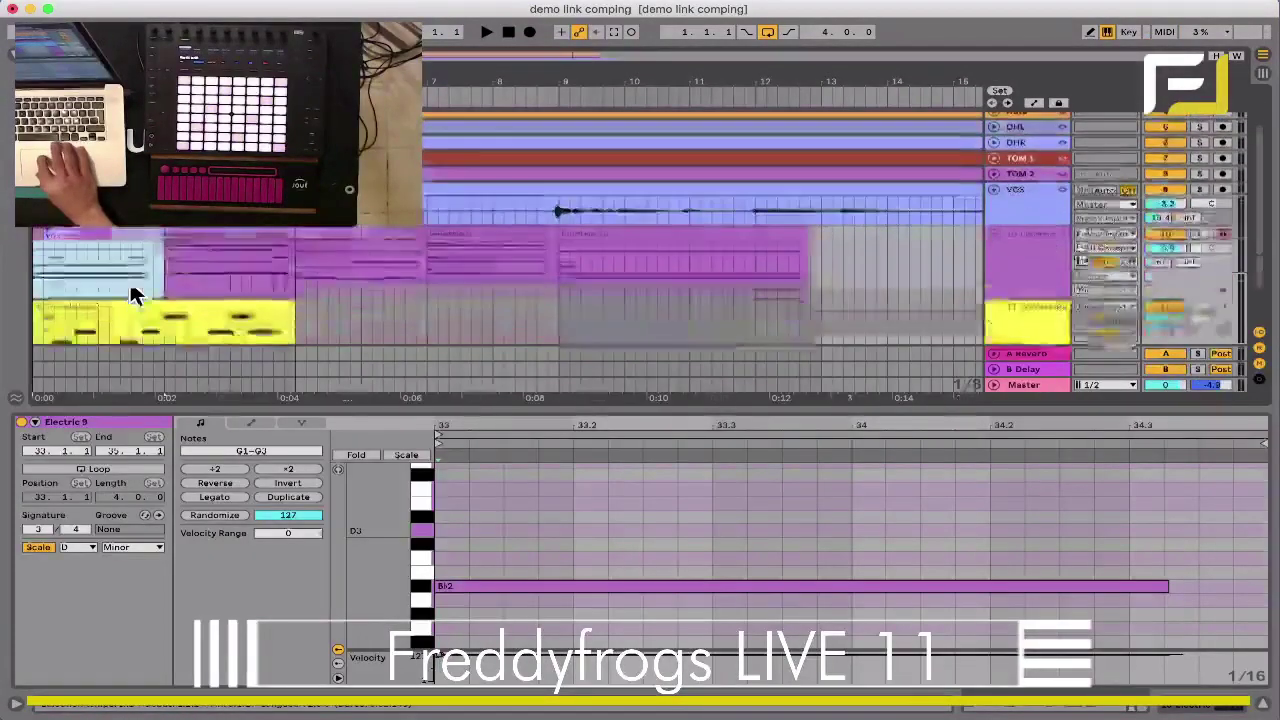
shift+click(268, 243)
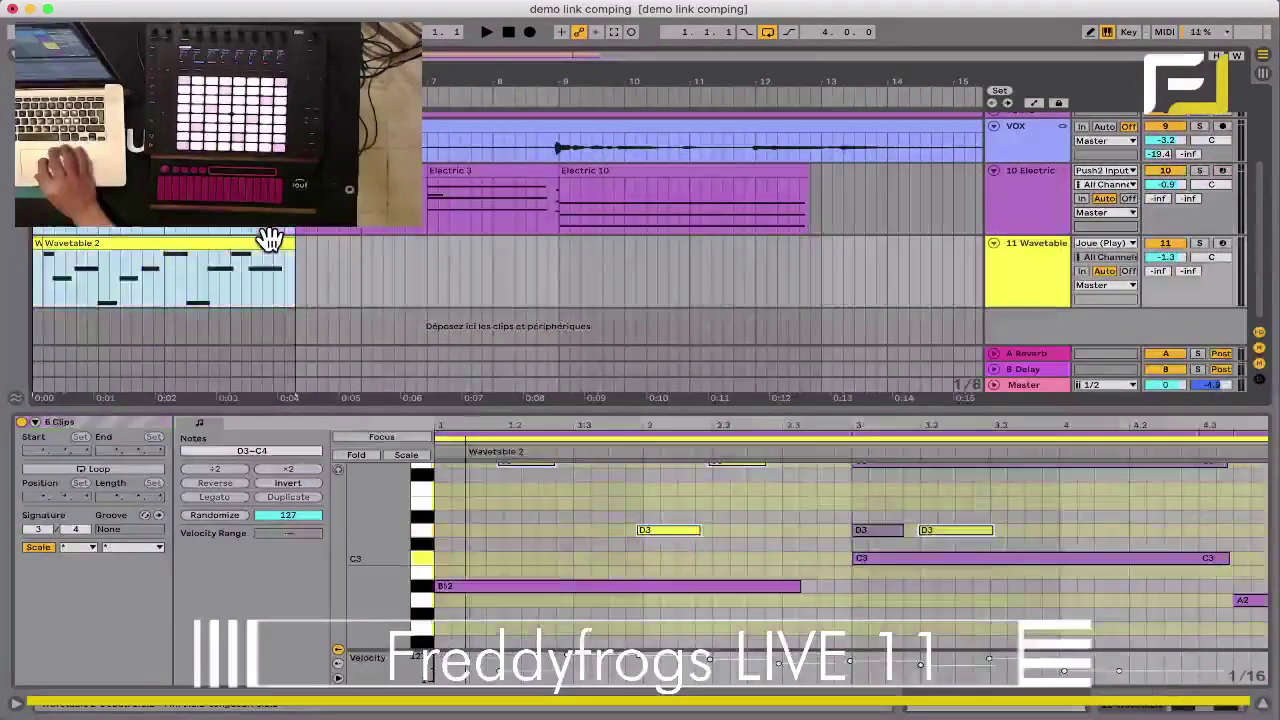
click(673, 528)
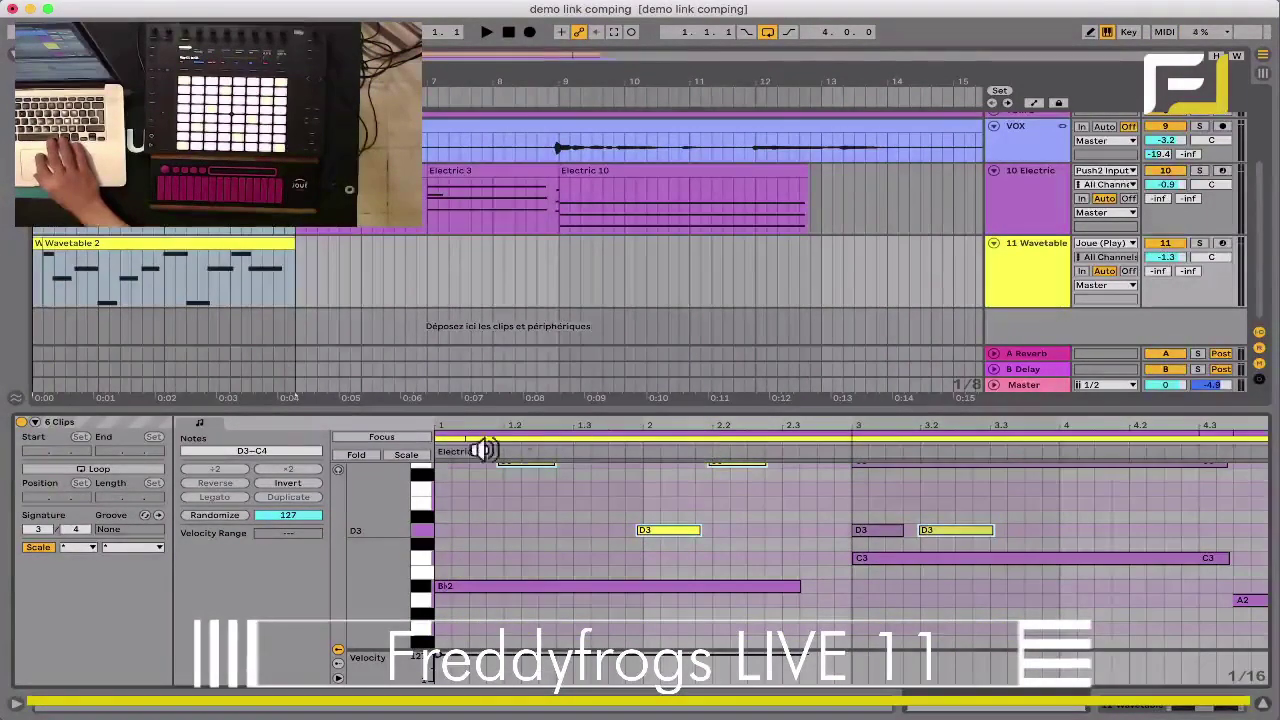
Step: Try Focus mode on the Electric 9 and Wavetable 2 clips in turn, and turn Focus off again
click(409, 440)
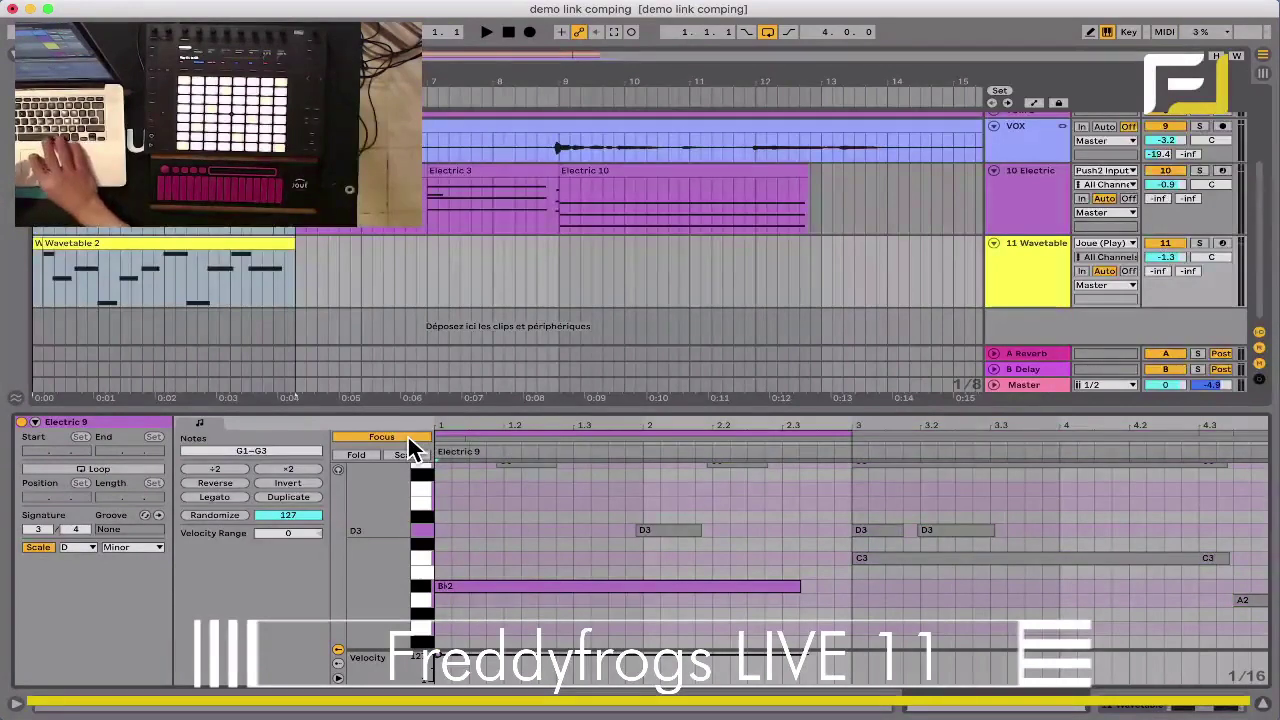
click(496, 449)
click(496, 439)
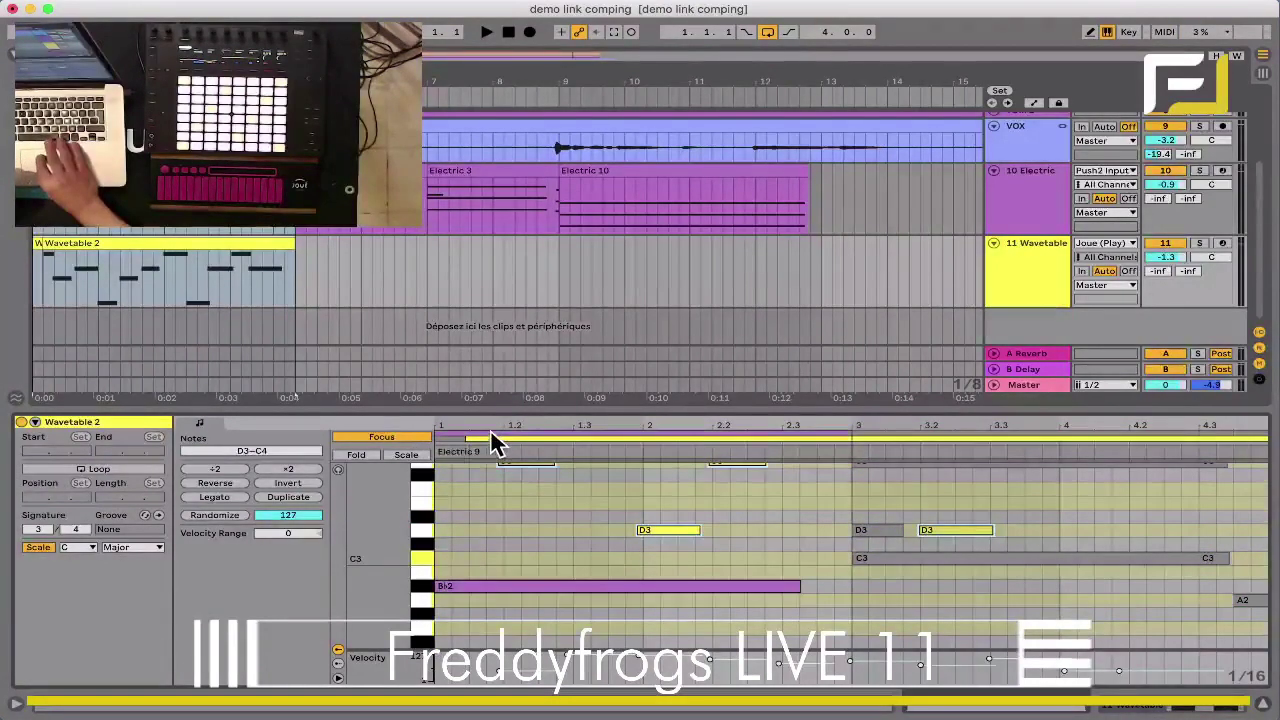
click(491, 434)
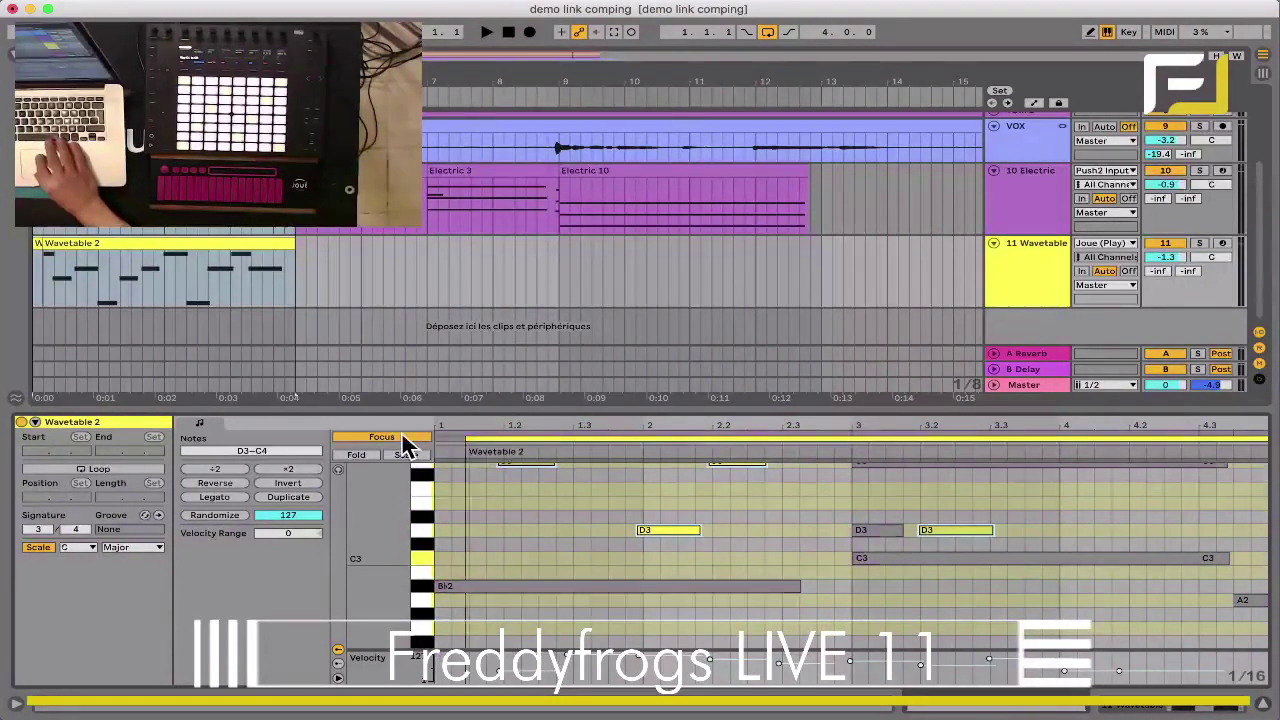
click(405, 442)
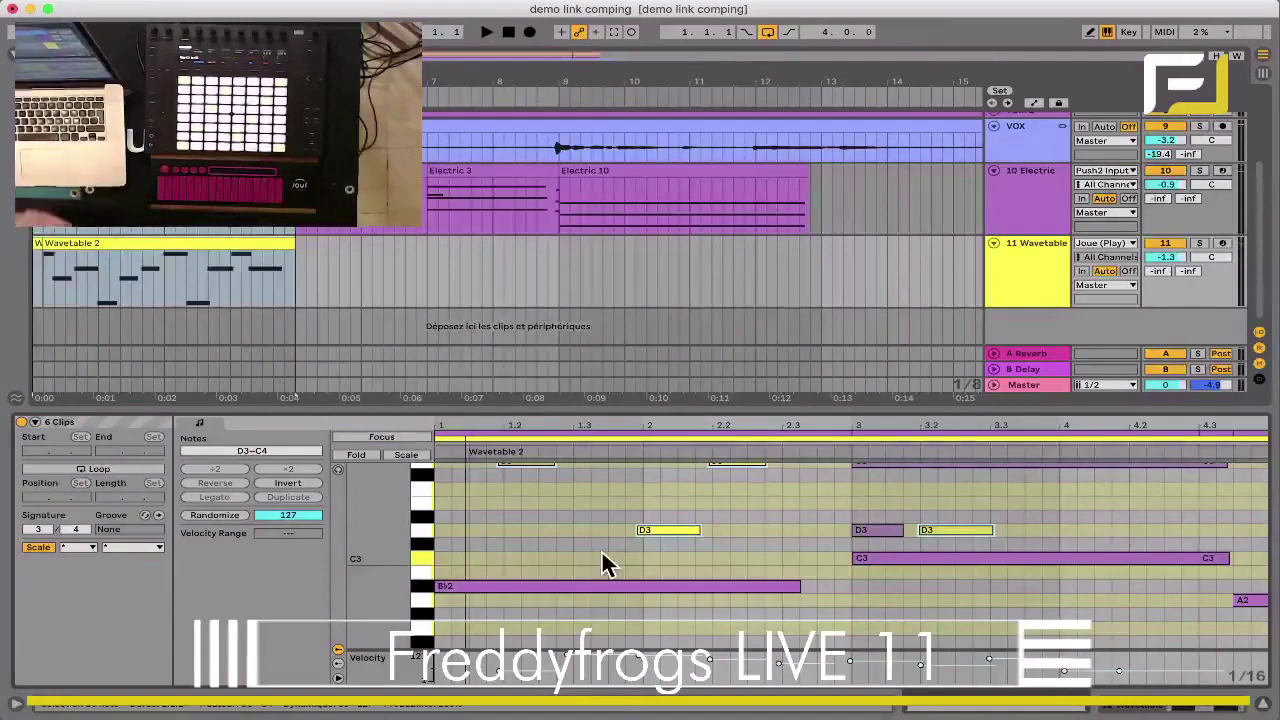
Step: Raise the first D3 note of the Wavetable 2 clip to E3 in the multi-clip editor
click(646, 535)
key(Up)
key(Up)
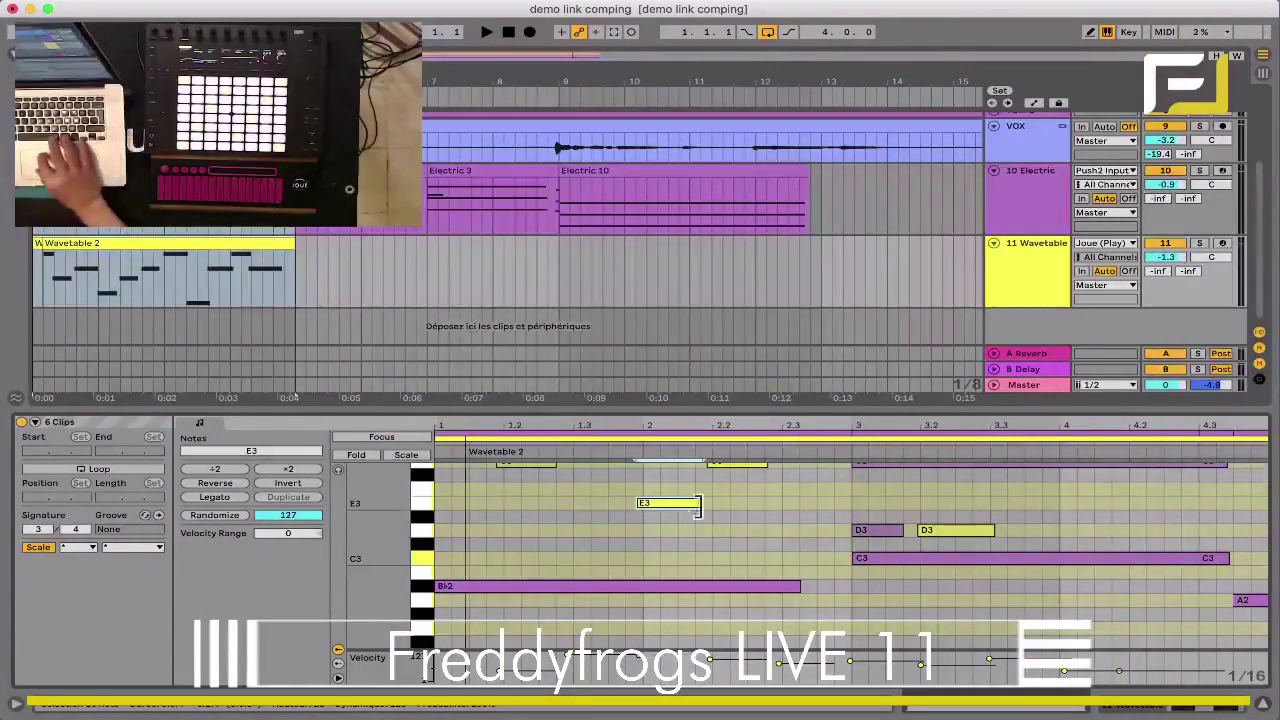
Step: Lower the long G3 note of the Electric 3 clip to F3, and enlarge the clip editor slightly
scroll(866, 525, up, 2)
click(884, 525)
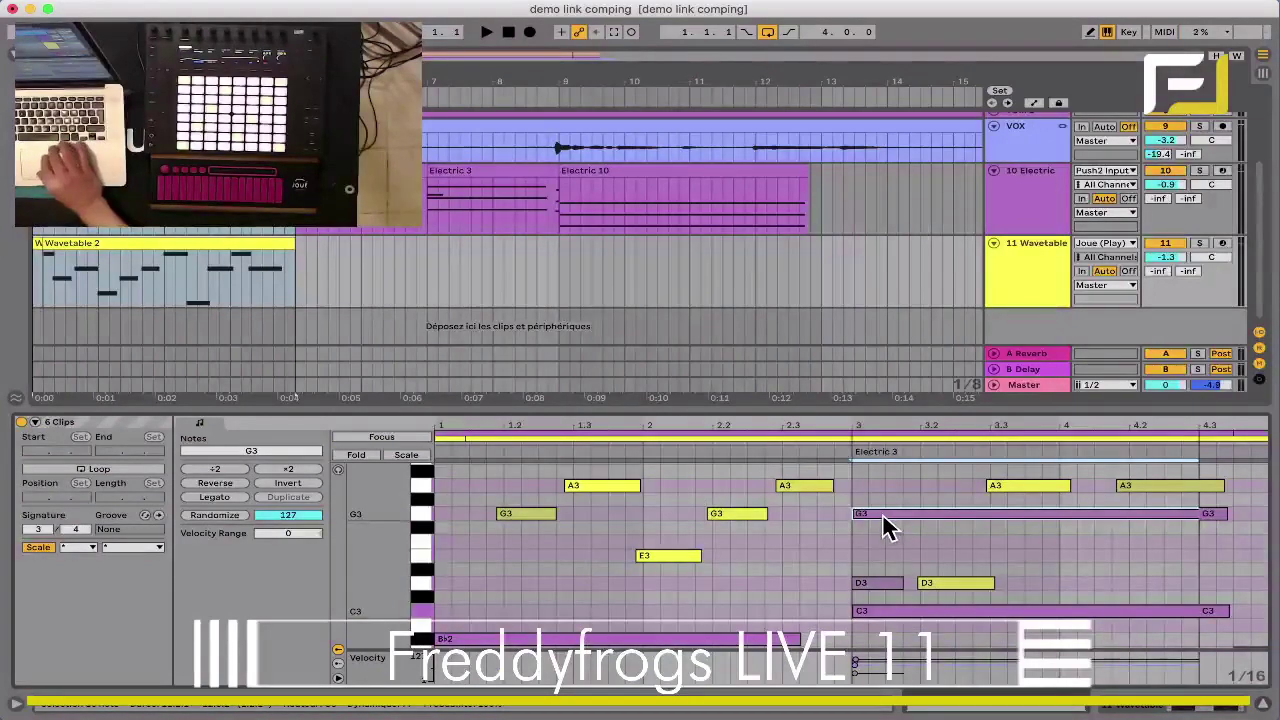
key(Down)
key(Down)
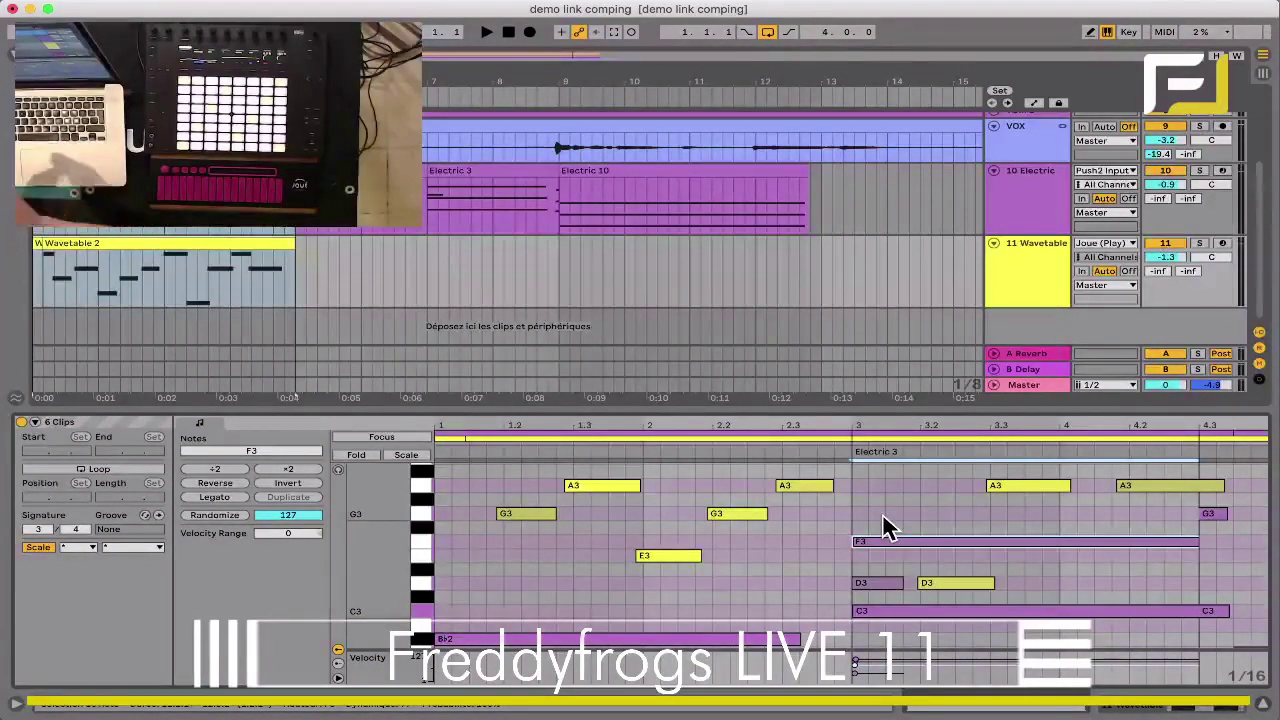
drag(780, 406, 720, 380)
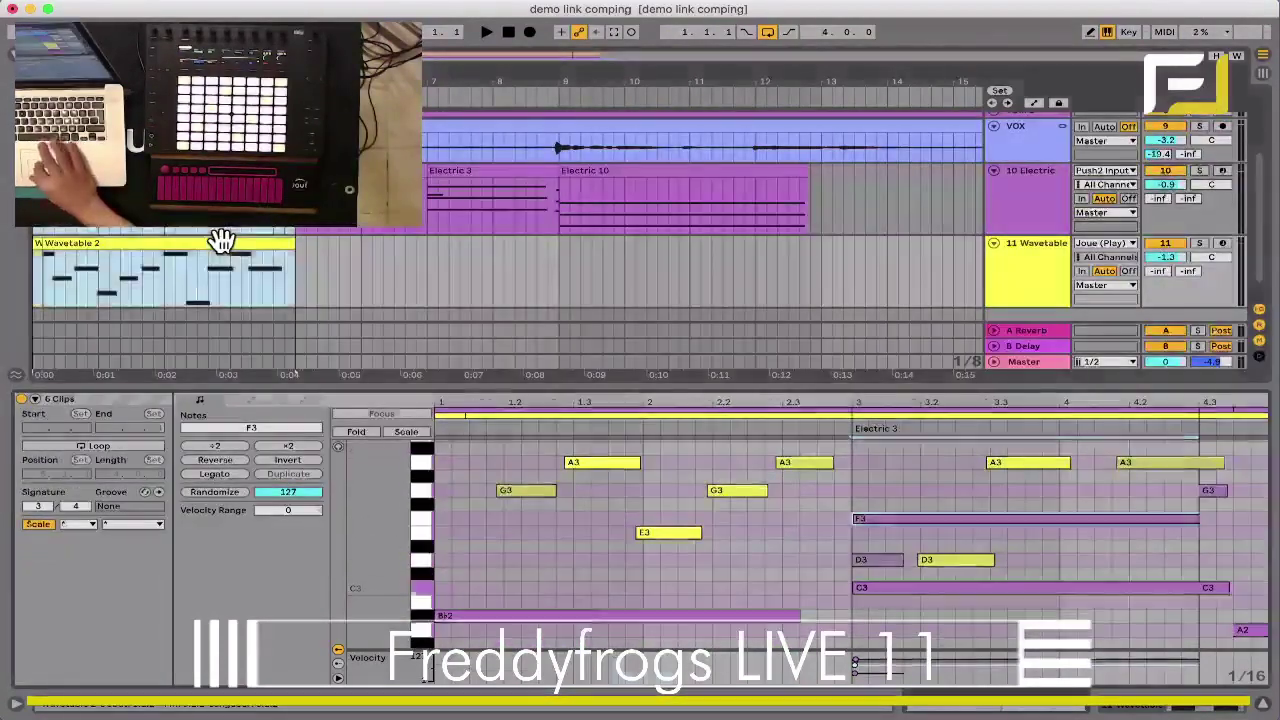
Step: Transpose all notes of the Wavetable 2 clip up two octaves, to the range D5–C6
click(221, 242)
click(457, 473)
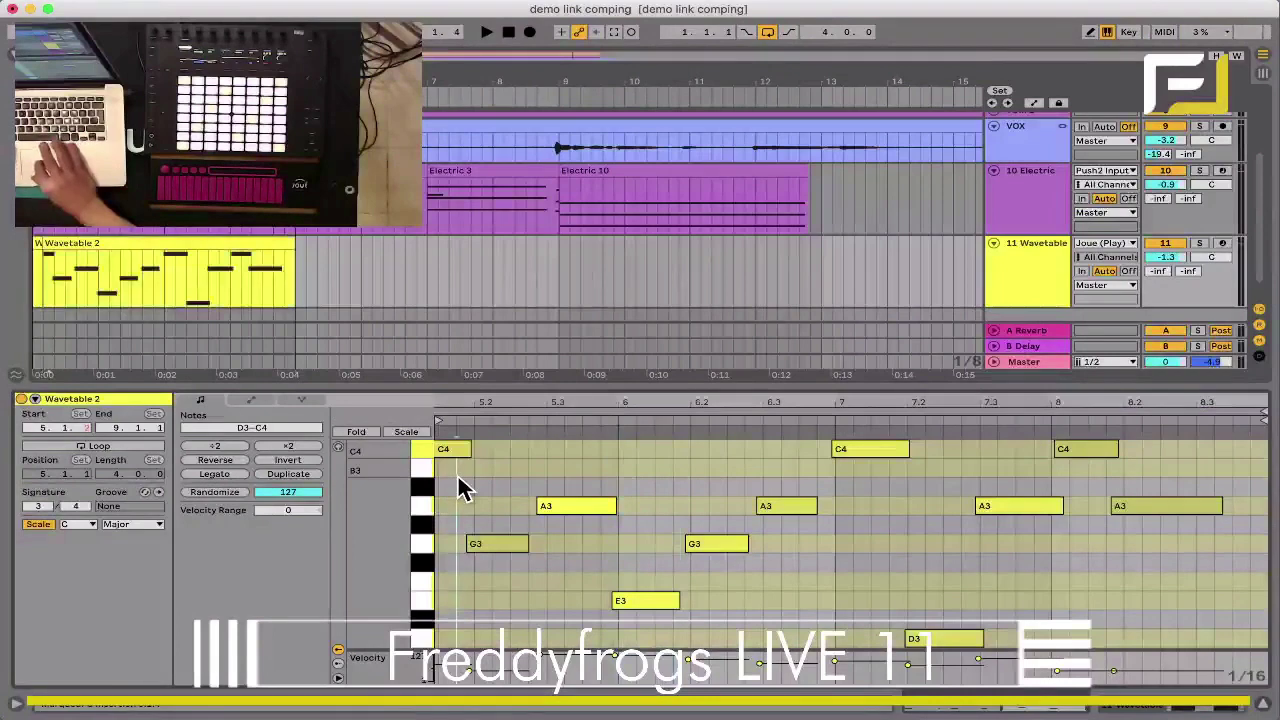
key(super+a)
key(shift+Up)
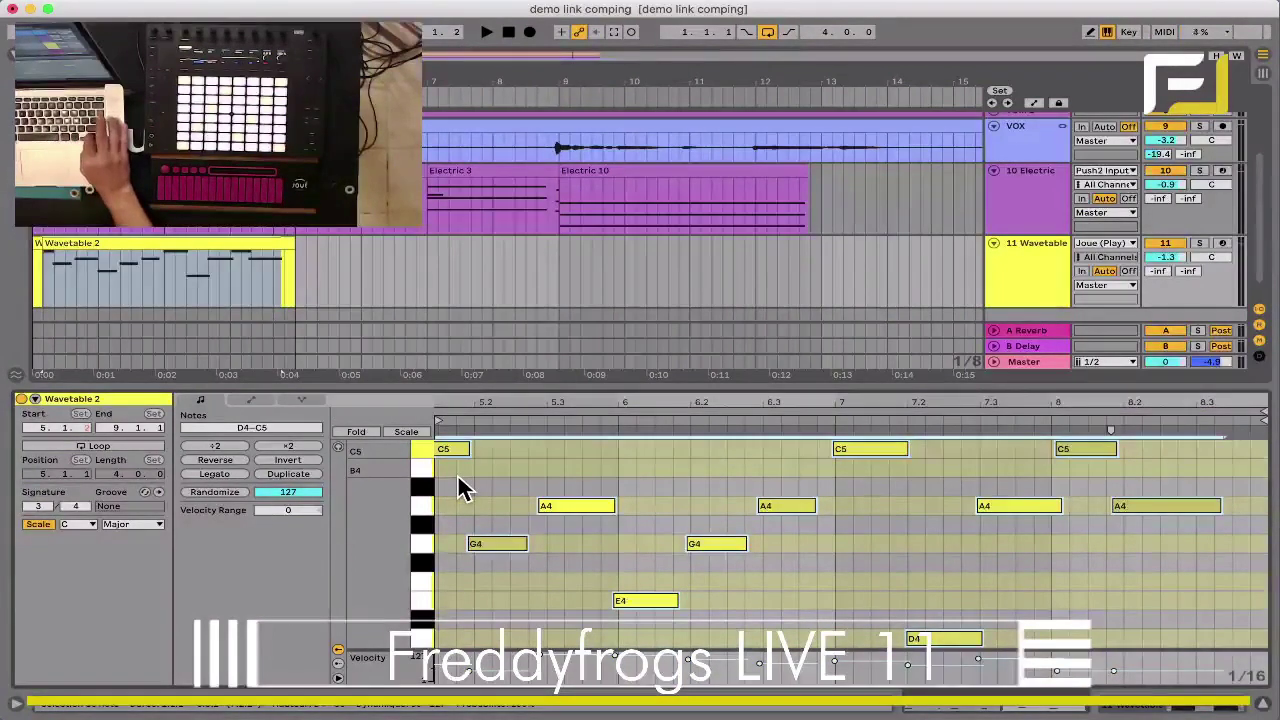
key(shift+Up)
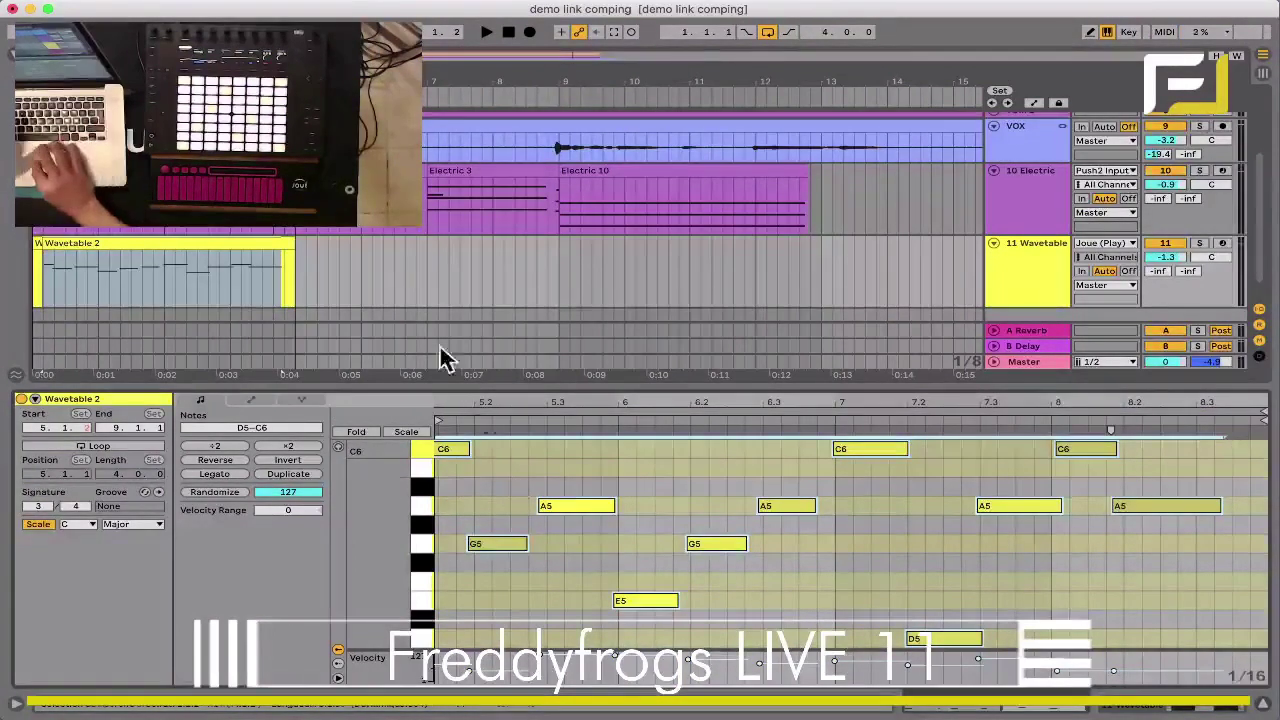
Step: Open the Wavetable 2 and Electric clips together in an enlarged note editor and compare the pitch ranges of their notes
click(277, 243)
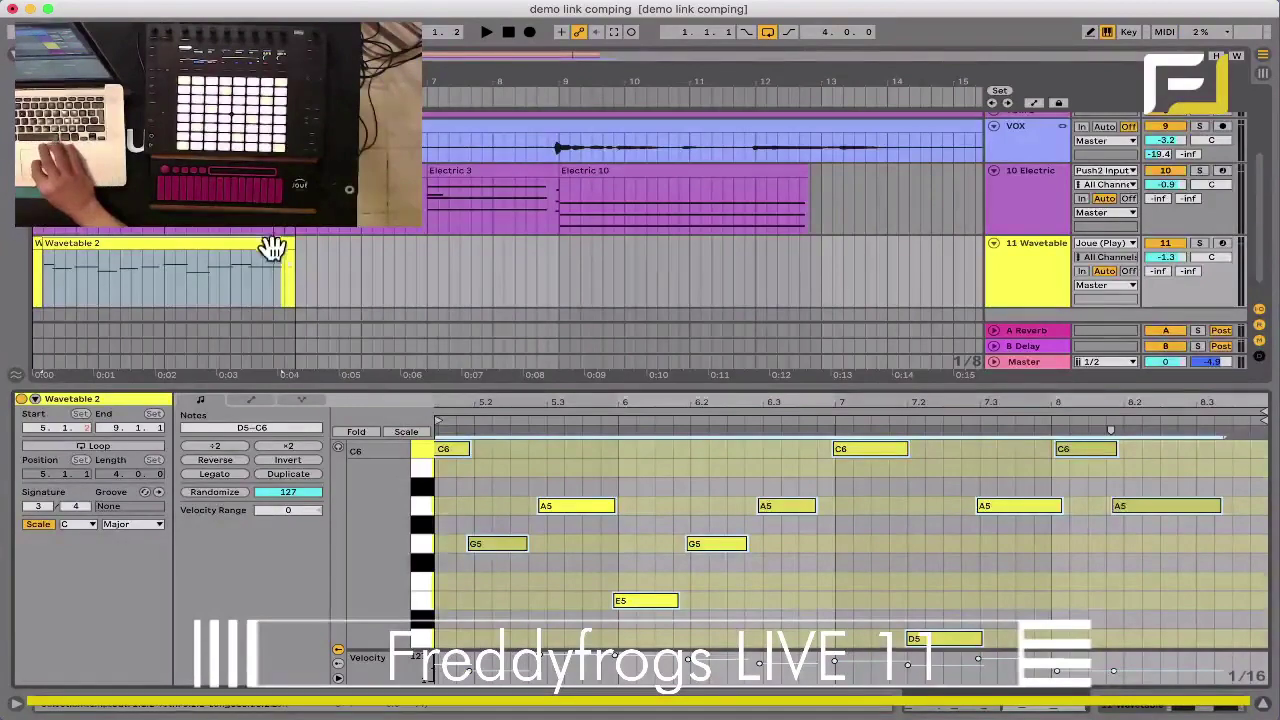
shift+click(240, 172)
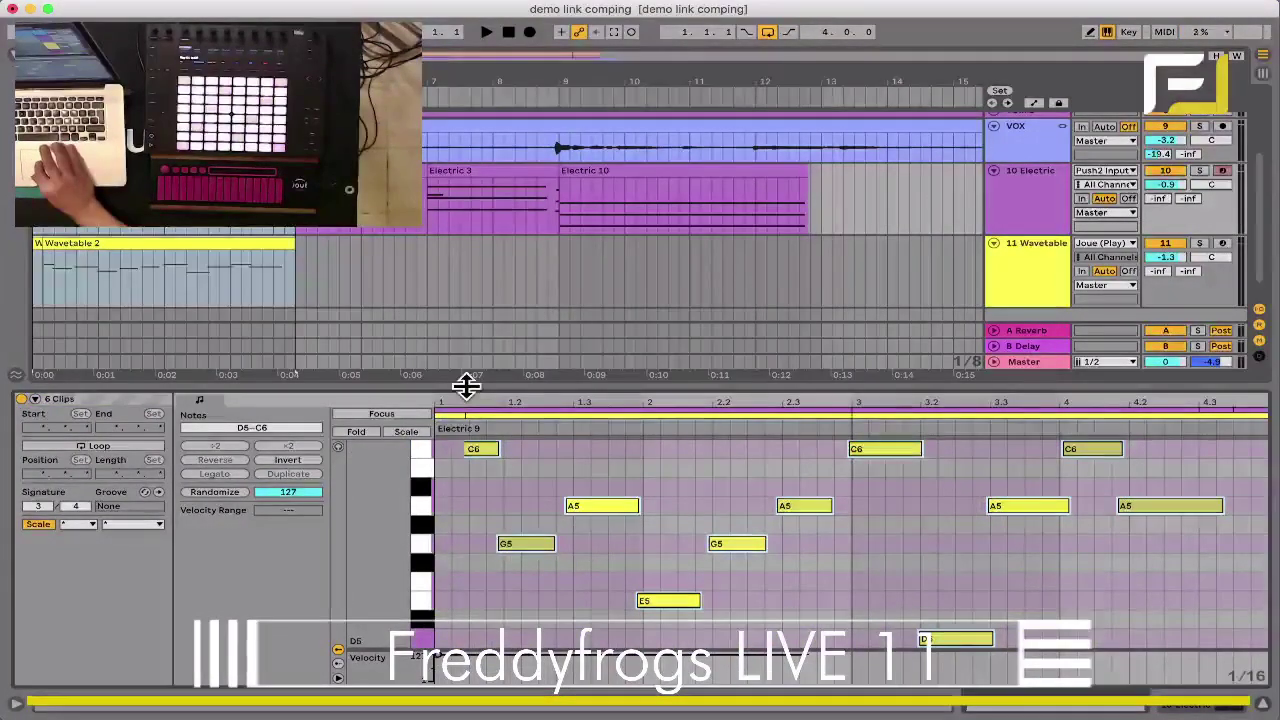
drag(466, 380, 486, 23)
scroll(505, 343, down, 10)
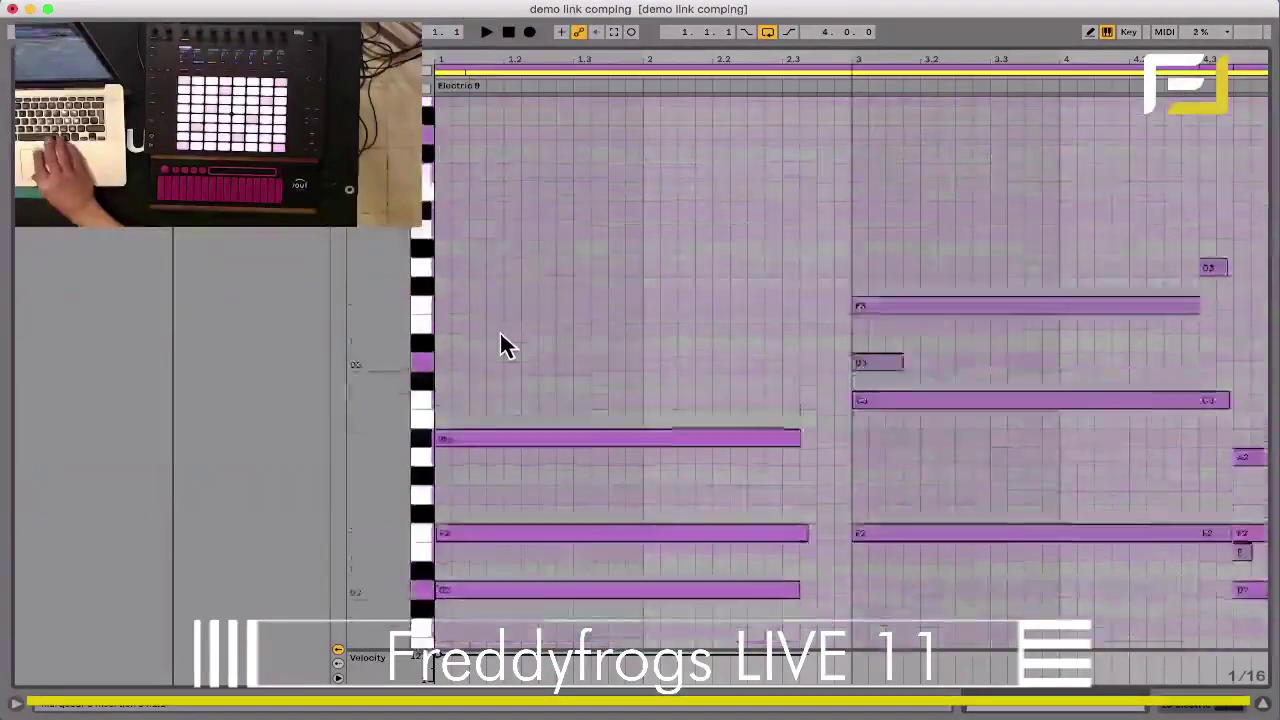
scroll(505, 343, up, 3)
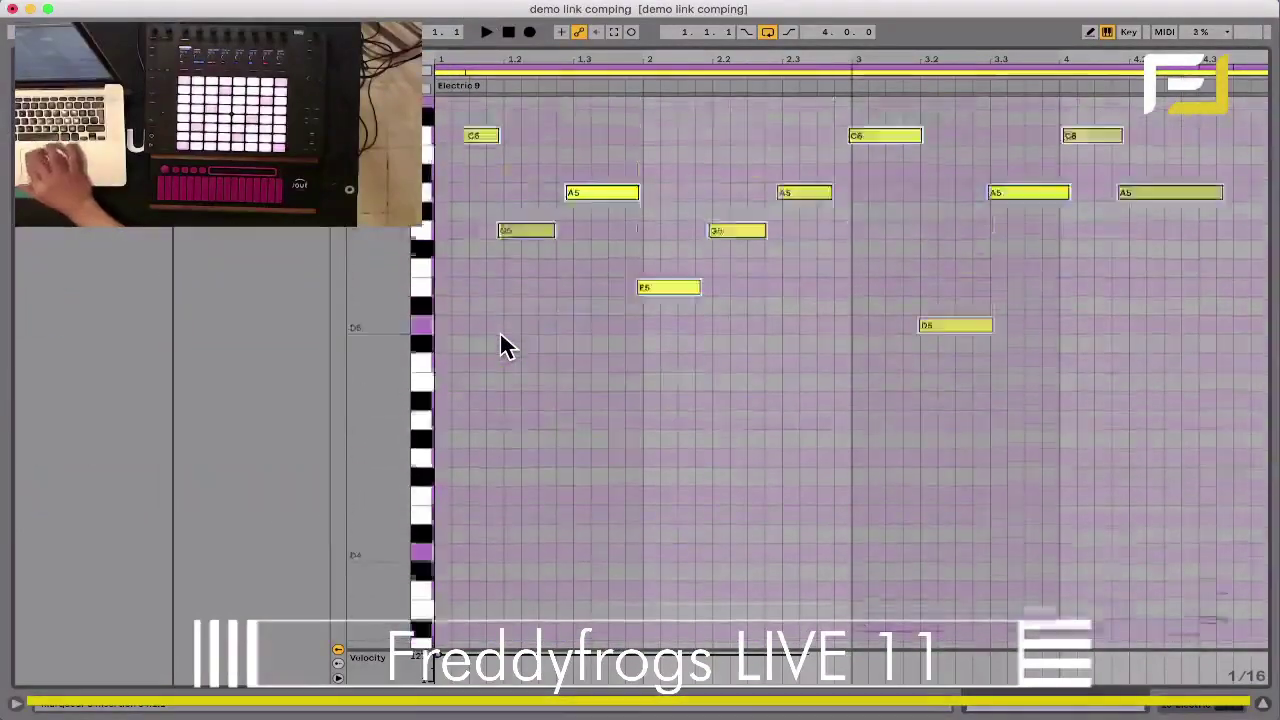
scroll(505, 343, up, 9)
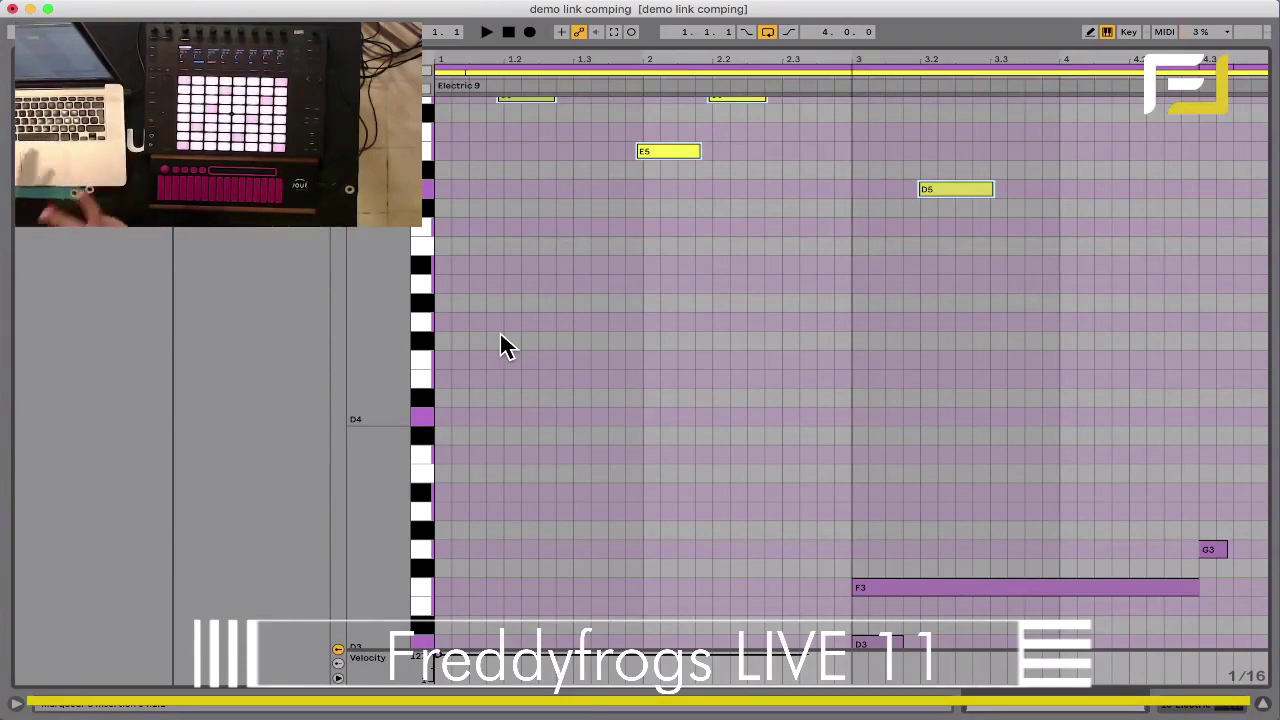
Step: Shrink the note editor back below the arrangement and fold the 10 Electric and VOX tracks
drag(506, 43, 512, 466)
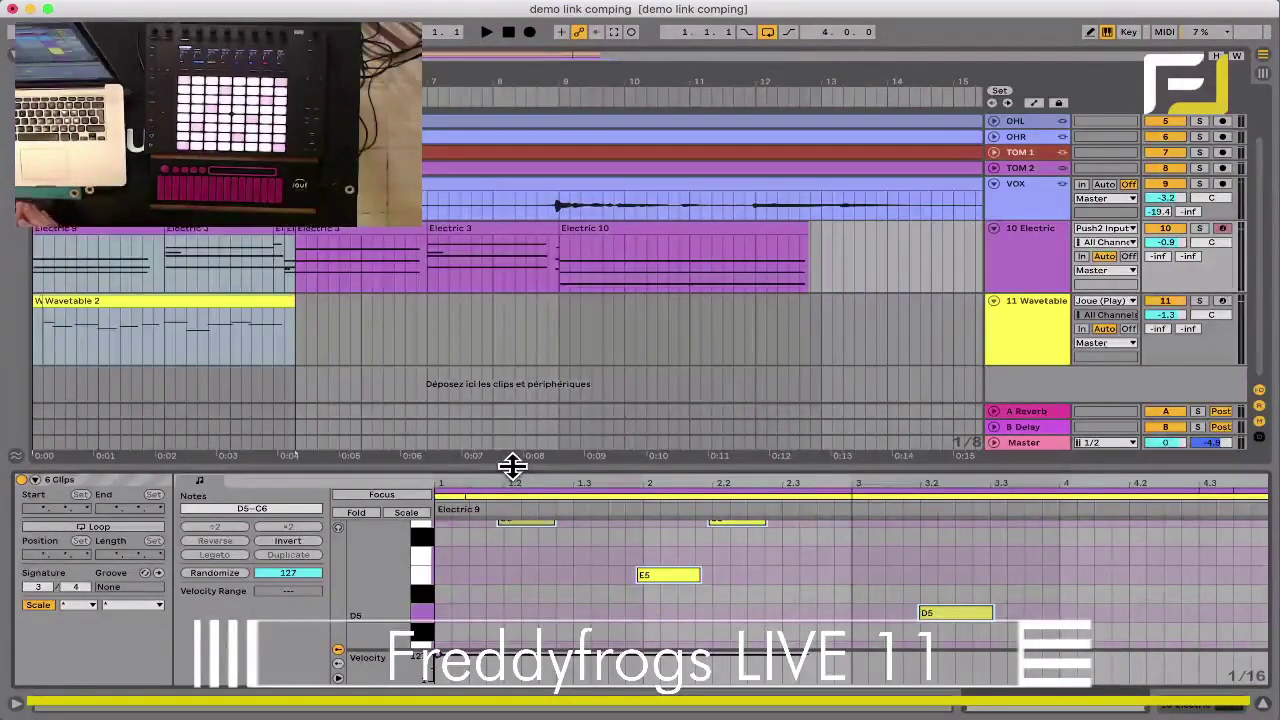
drag(512, 465, 514, 417)
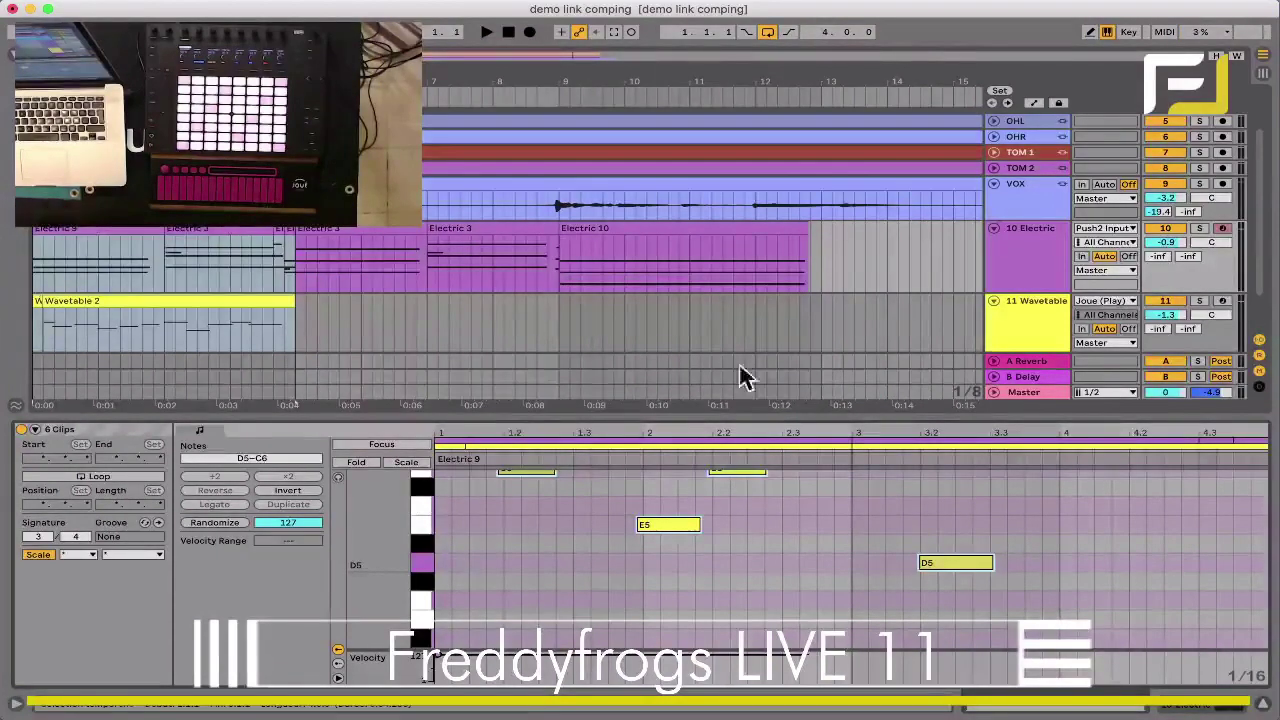
click(993, 230)
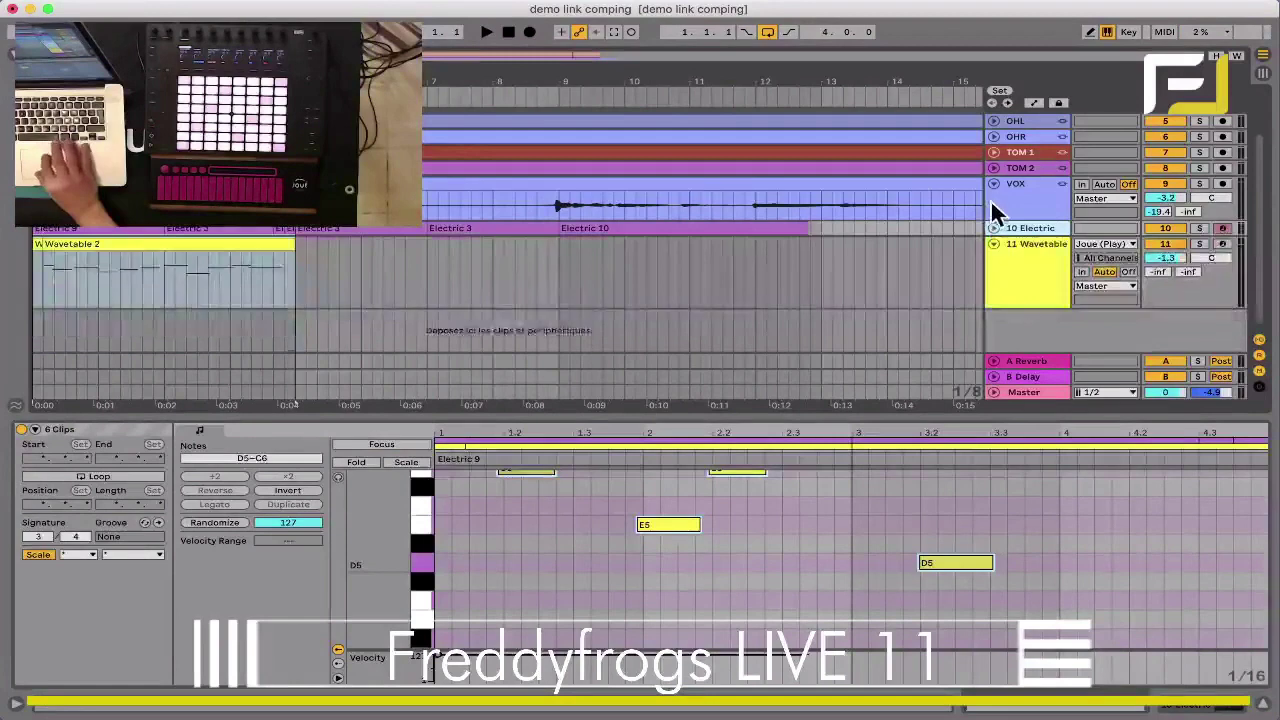
click(994, 184)
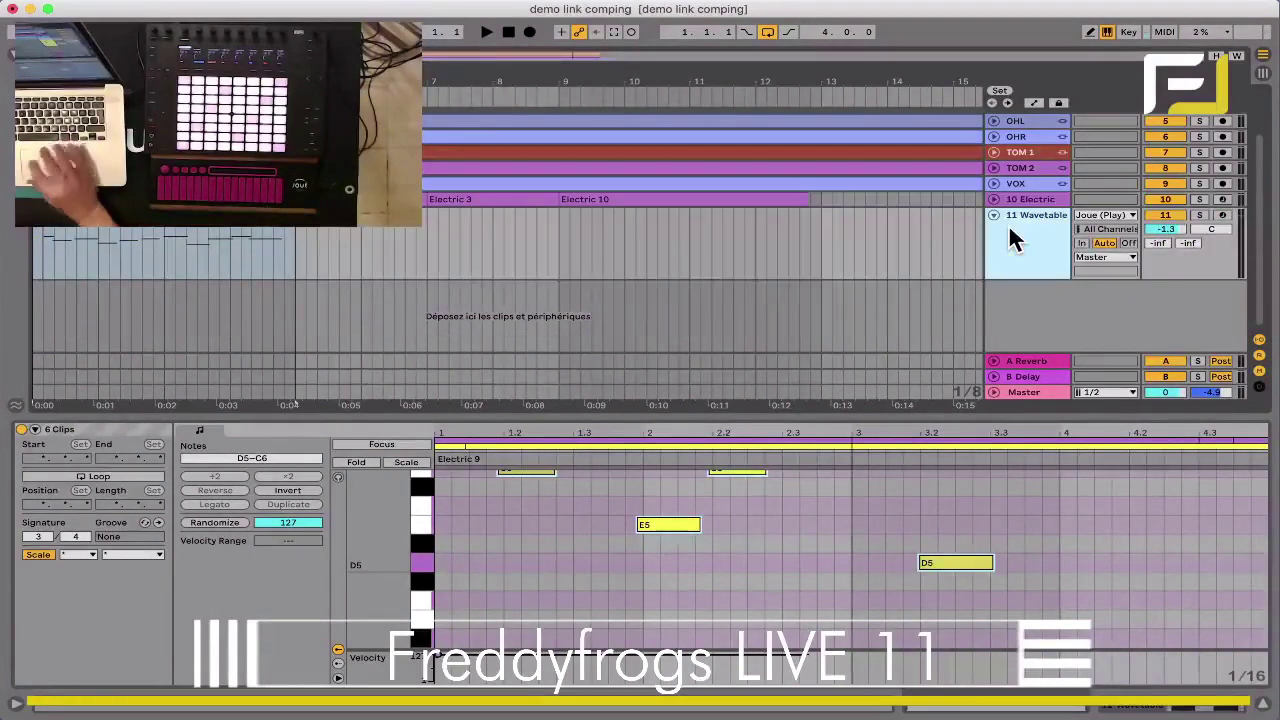
Step: Arm the 11 Wavetable track for recording, show its Wavetable device, and briefly locate that instrument in the browser
click(1222, 215)
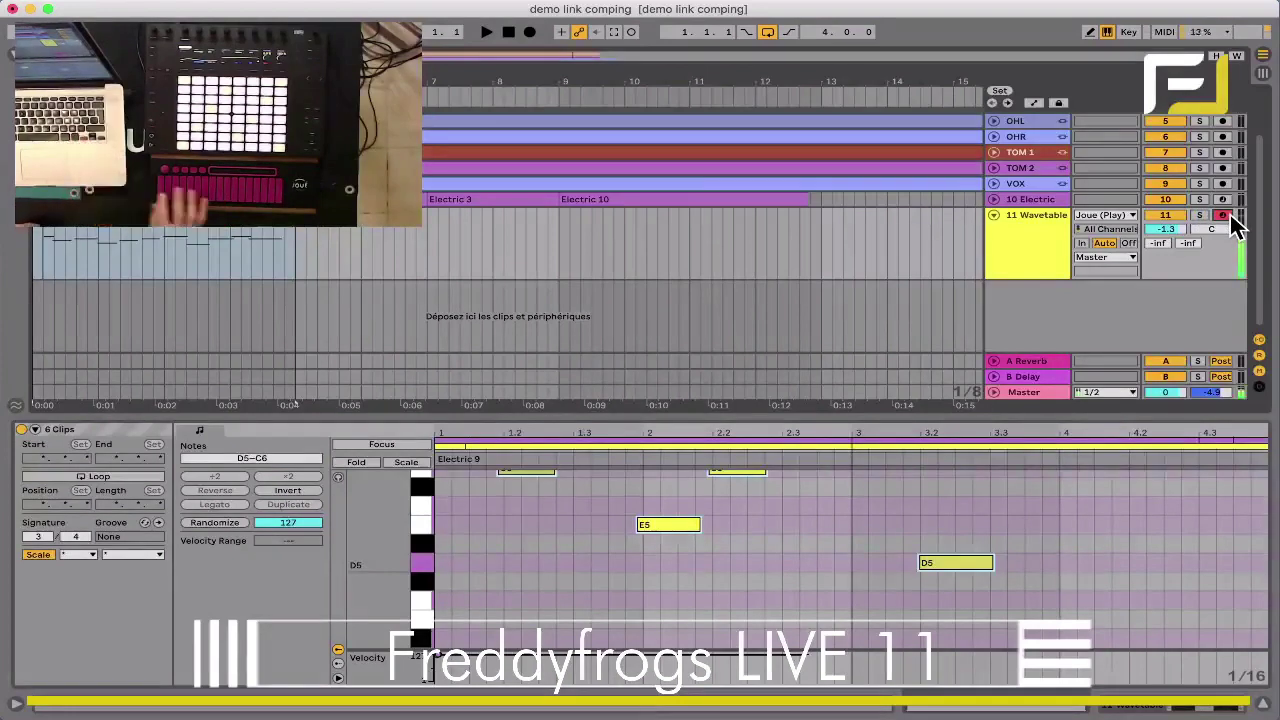
click(1033, 222)
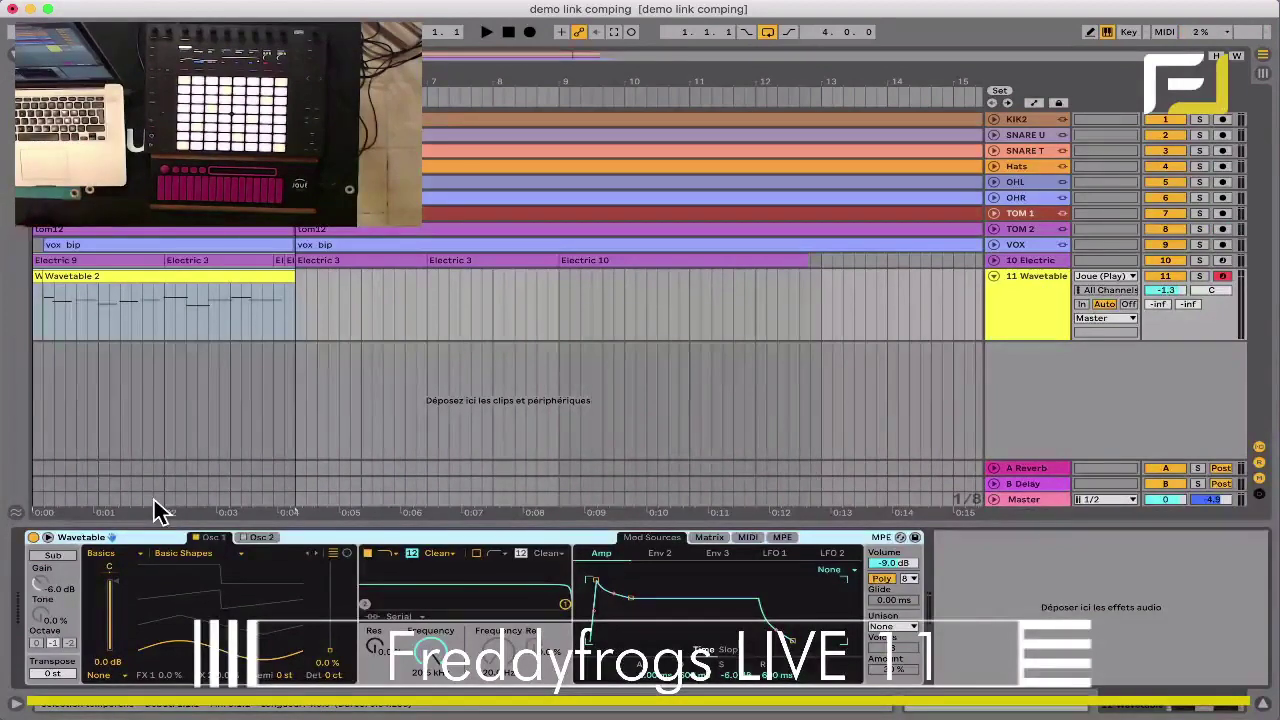
click(108, 556)
click(109, 563)
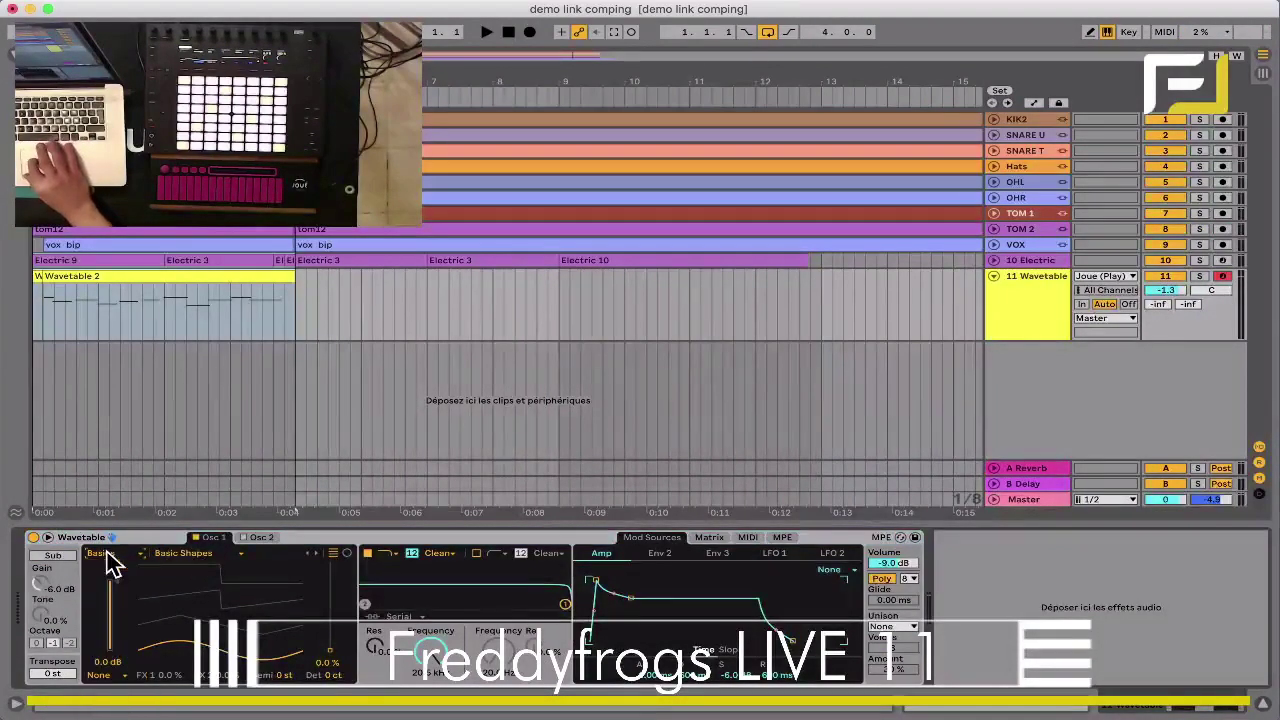
click(16, 56)
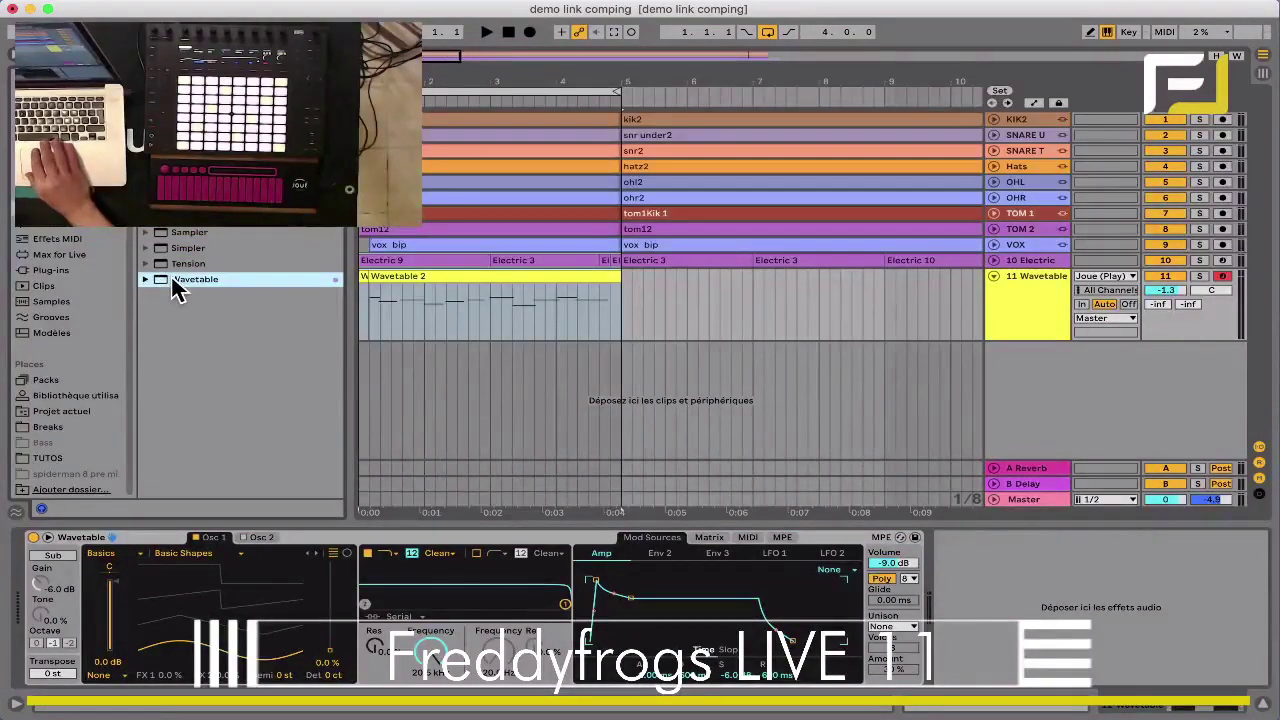
click(13, 60)
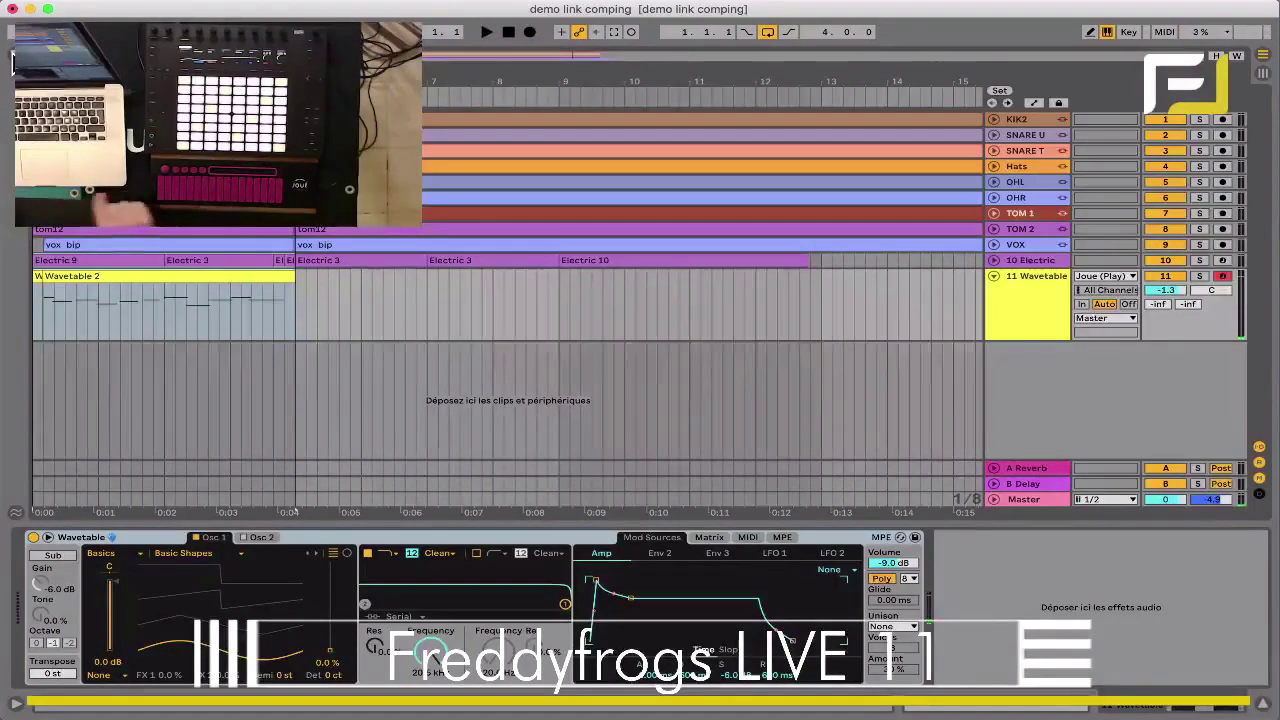
key(super+Tab)
key(super+Tab)
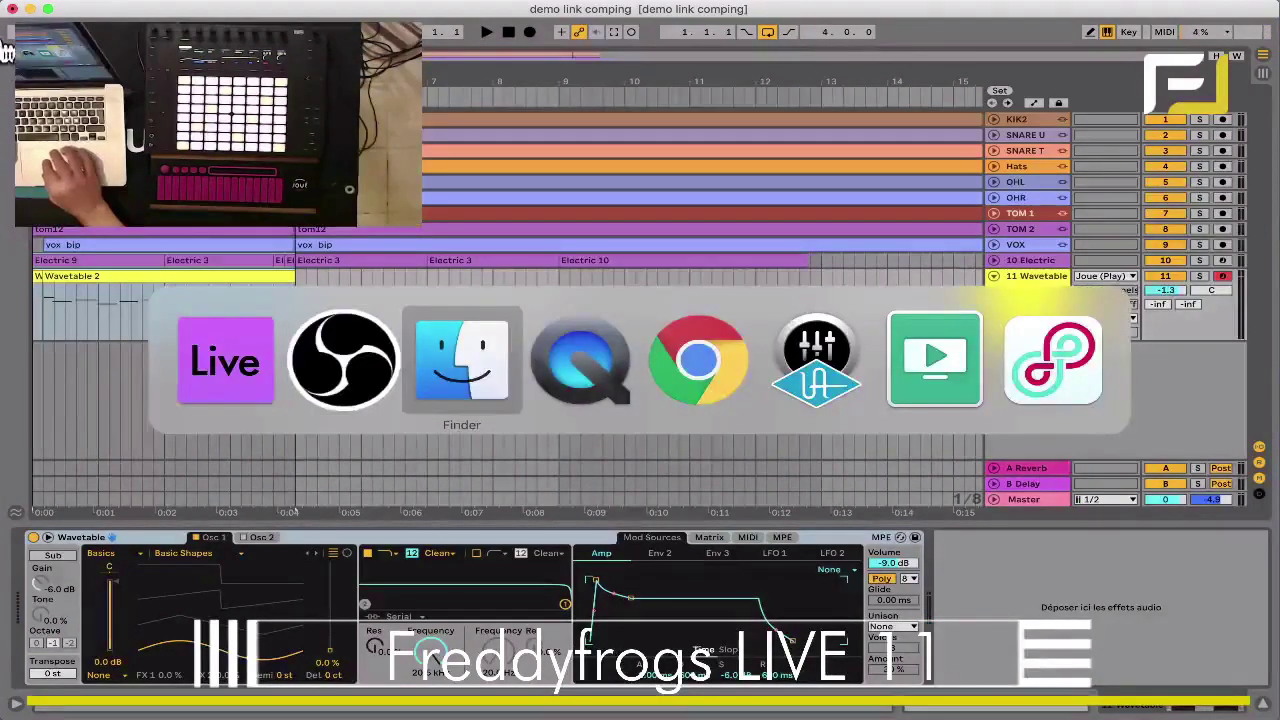
click(340, 355)
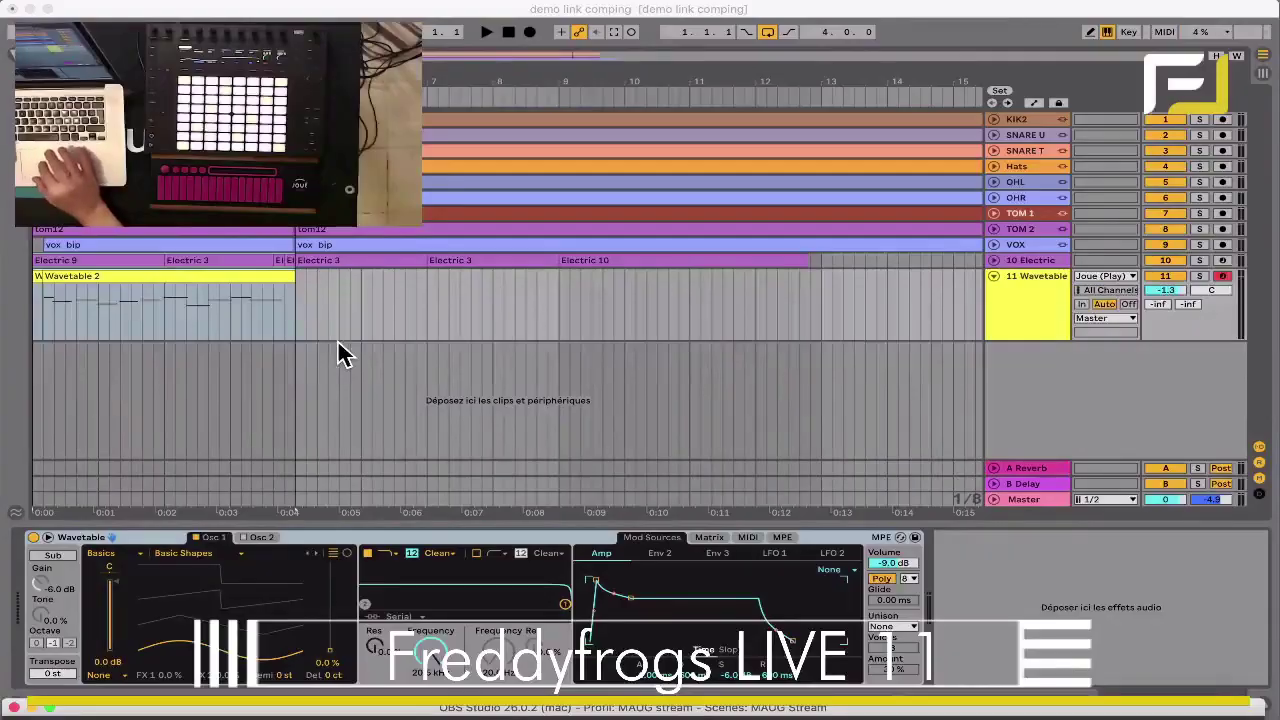
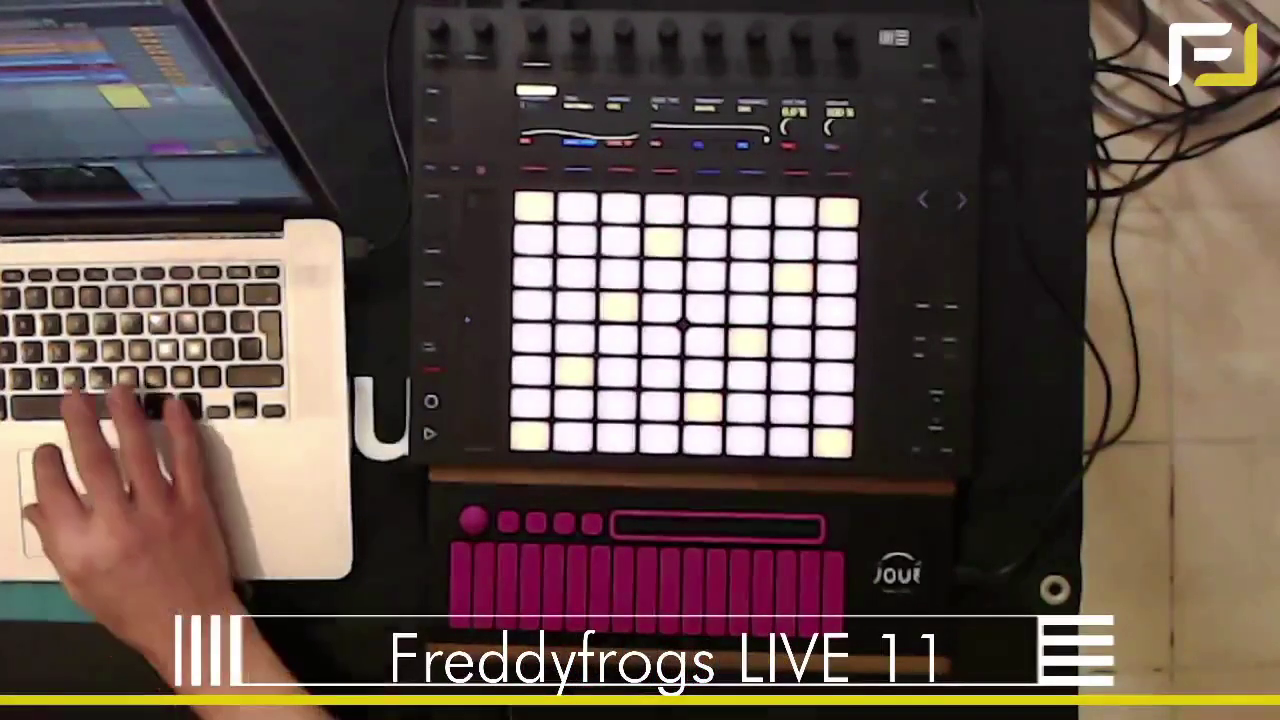
key(super+Tab)
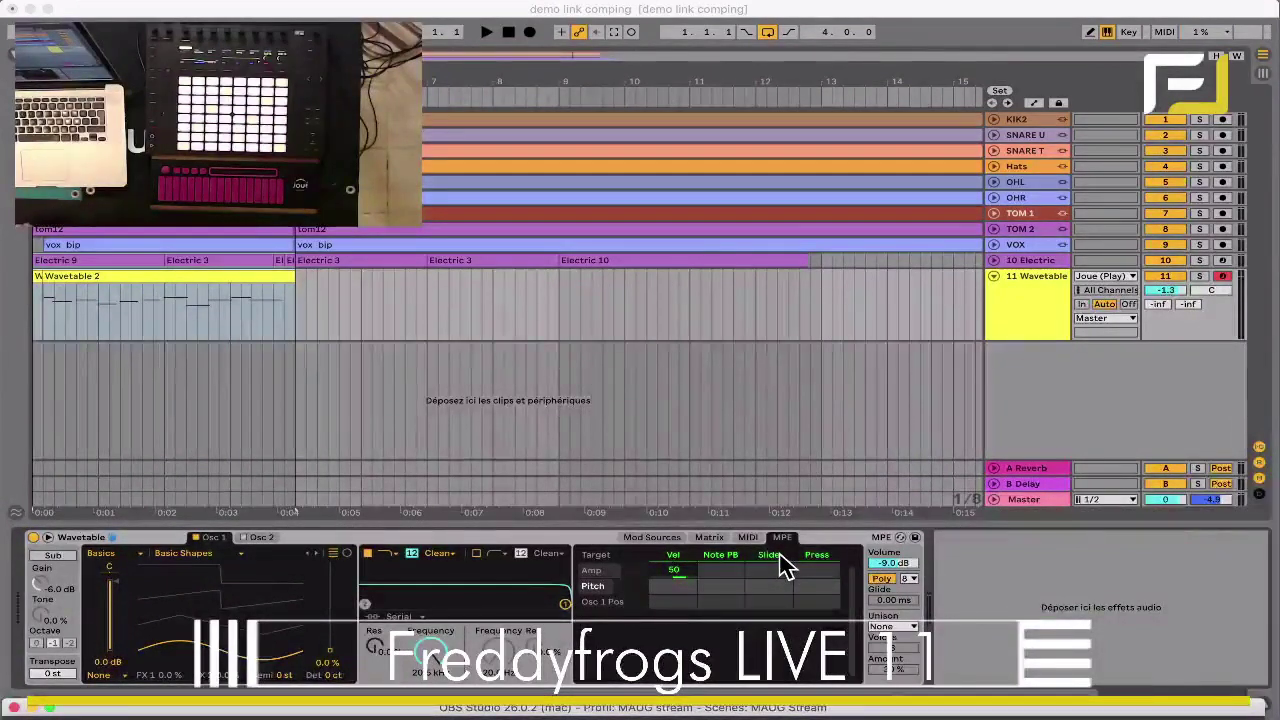
Step: Set Wavetable's oscillator 1 to the Sweep Random wavetable from the Retro category, and expose Osc 1 Pos as an MPE target
click(780, 556)
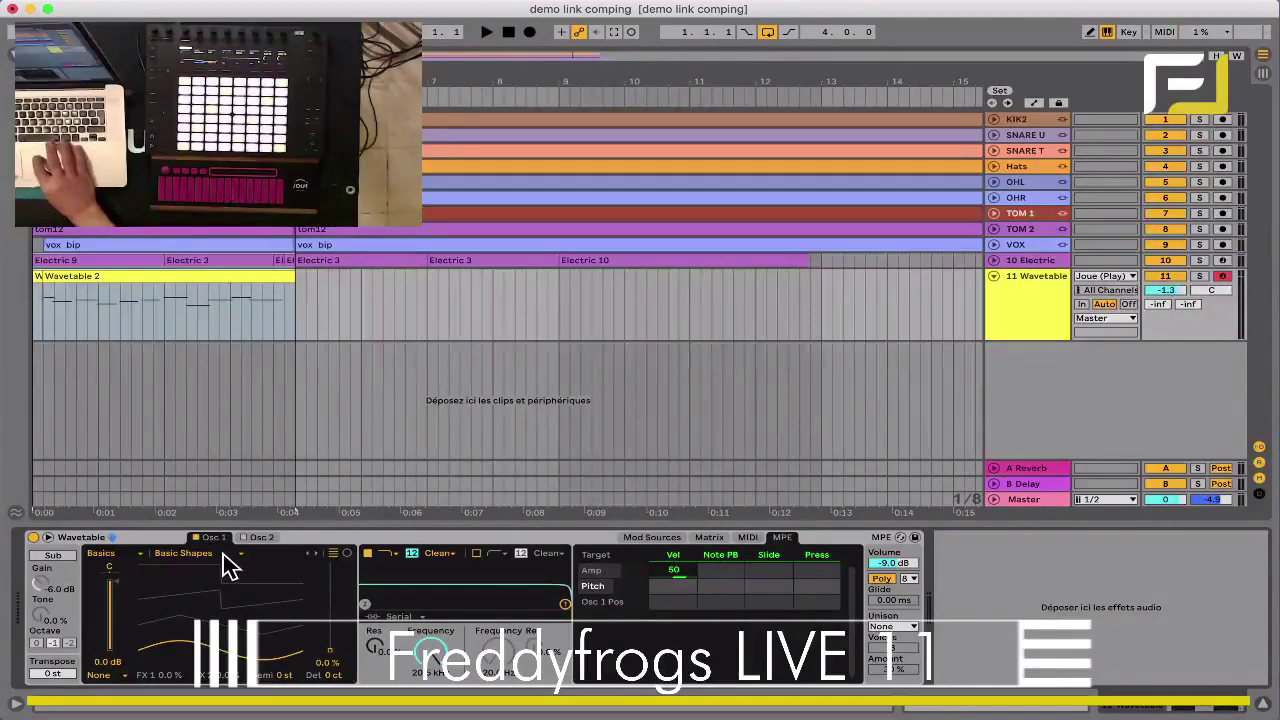
click(108, 555)
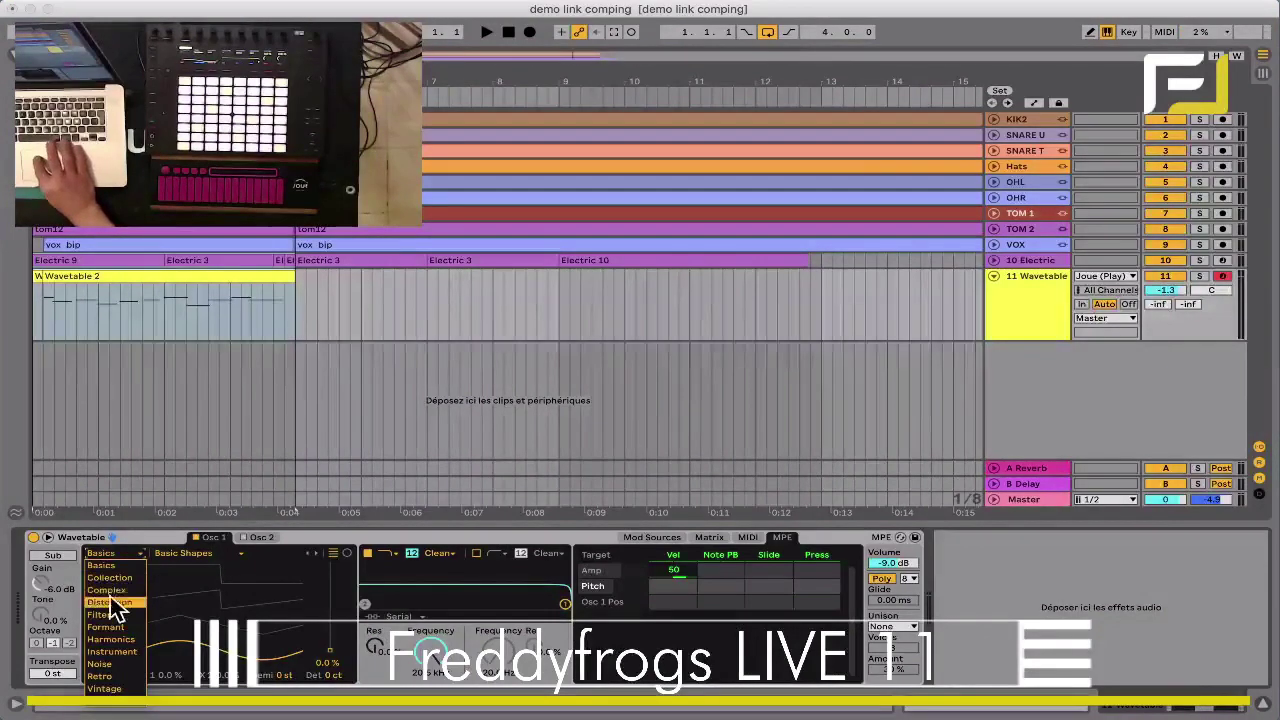
click(105, 677)
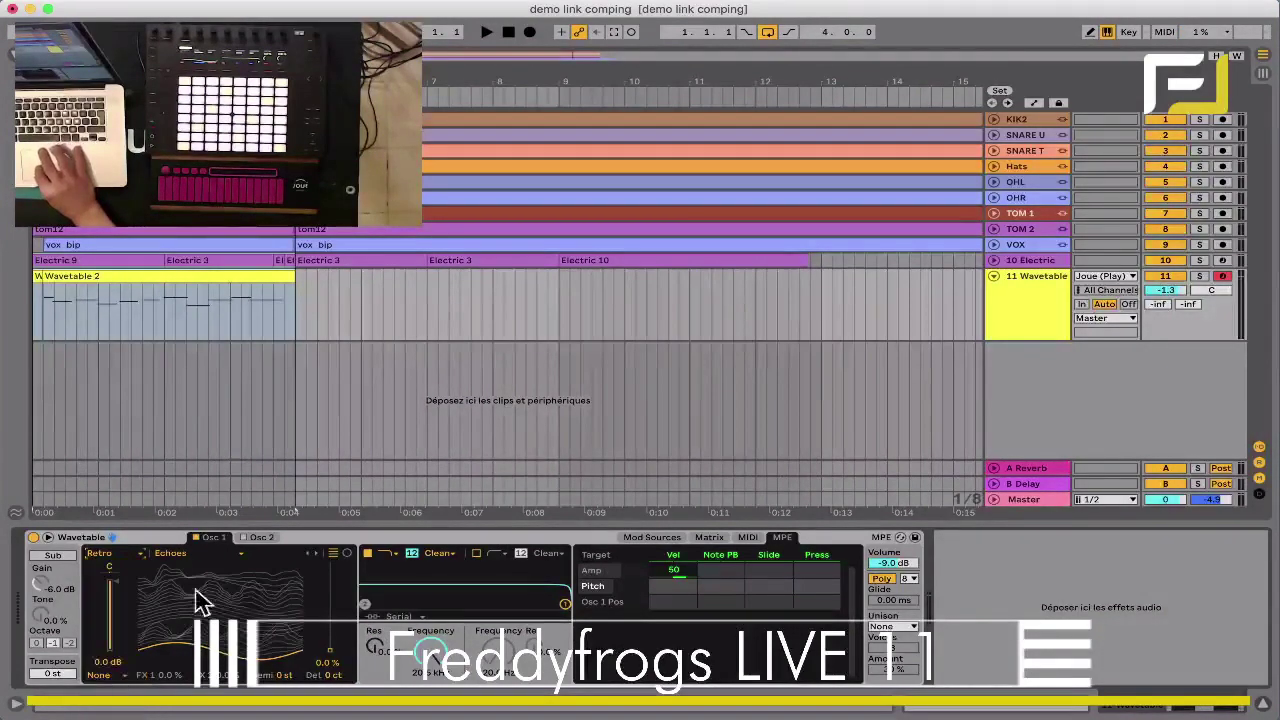
click(210, 556)
click(200, 515)
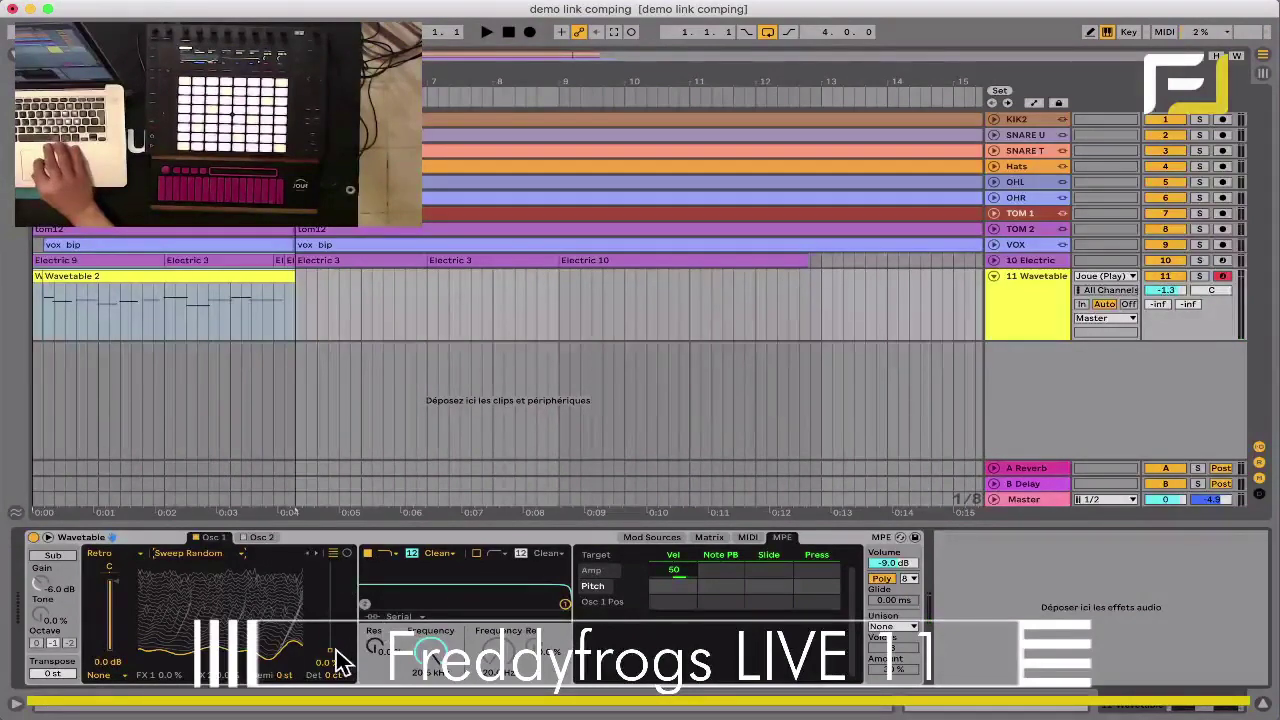
mouse_move(336, 650)
mouse_down()
mouse_move(330, 565)
mouse_move(330, 640)
mouse_up()
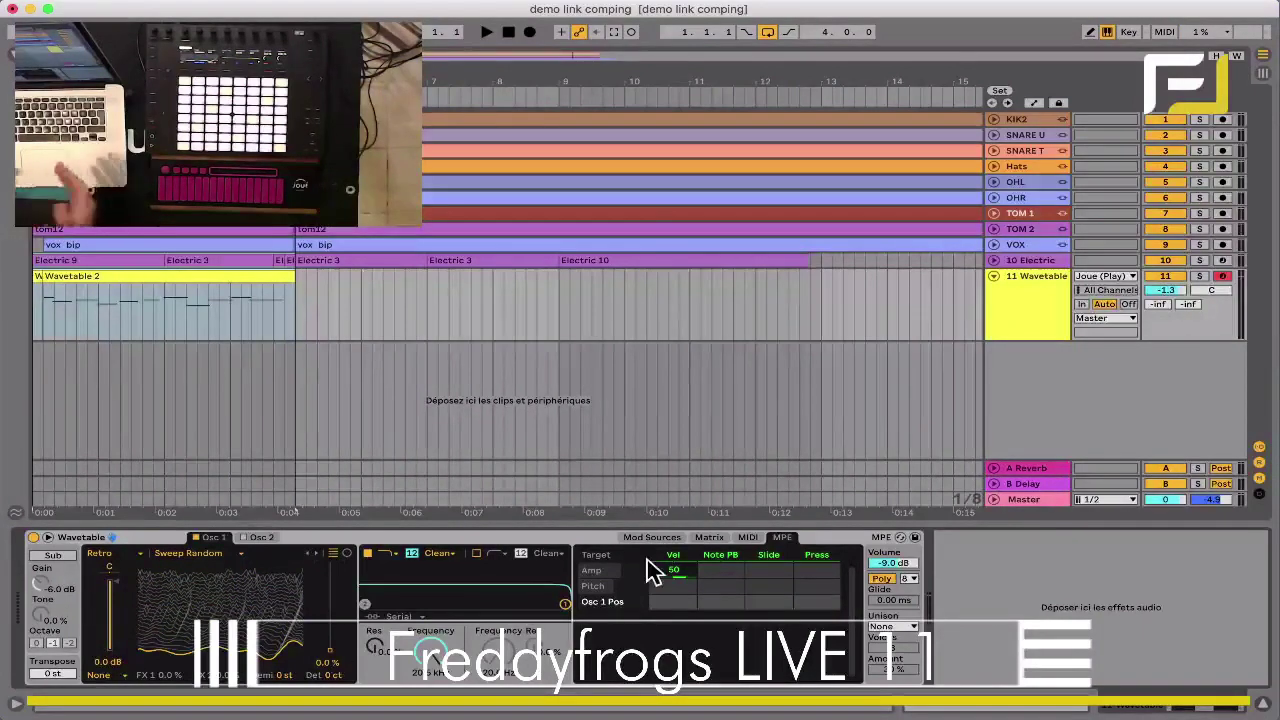
Step: Try a Slide modulation of 45 on Pitch in the MPE matrix, reset it, and set Slide on Osc 1 Pos to 61
click(769, 586)
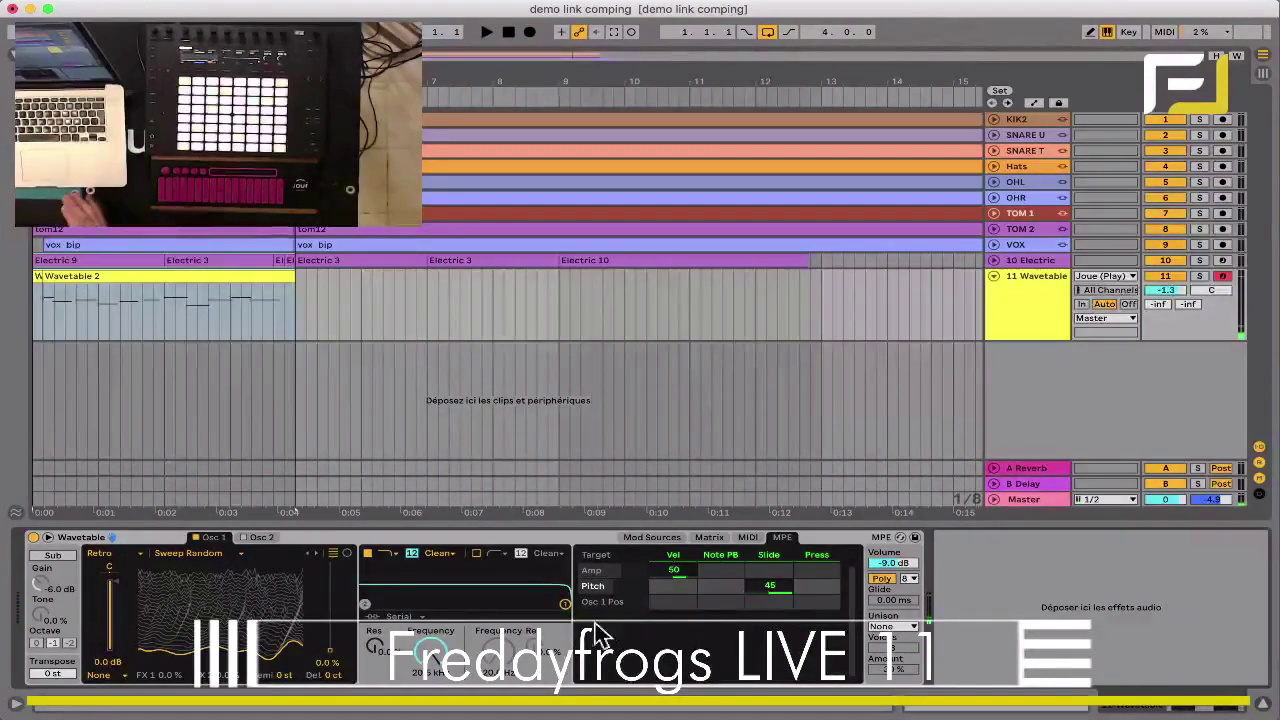
mouse_move(330, 650)
mouse_down()
mouse_move(330, 598)
mouse_move(329, 650)
mouse_up()
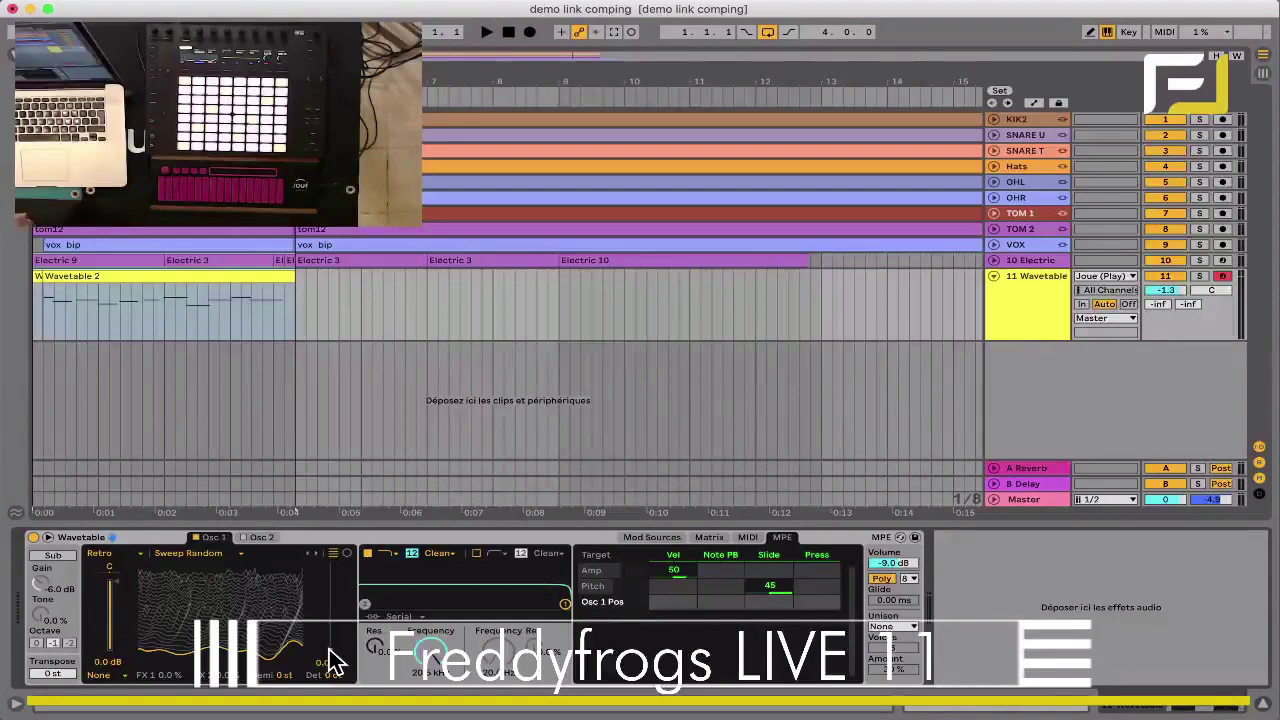
double_click(755, 588)
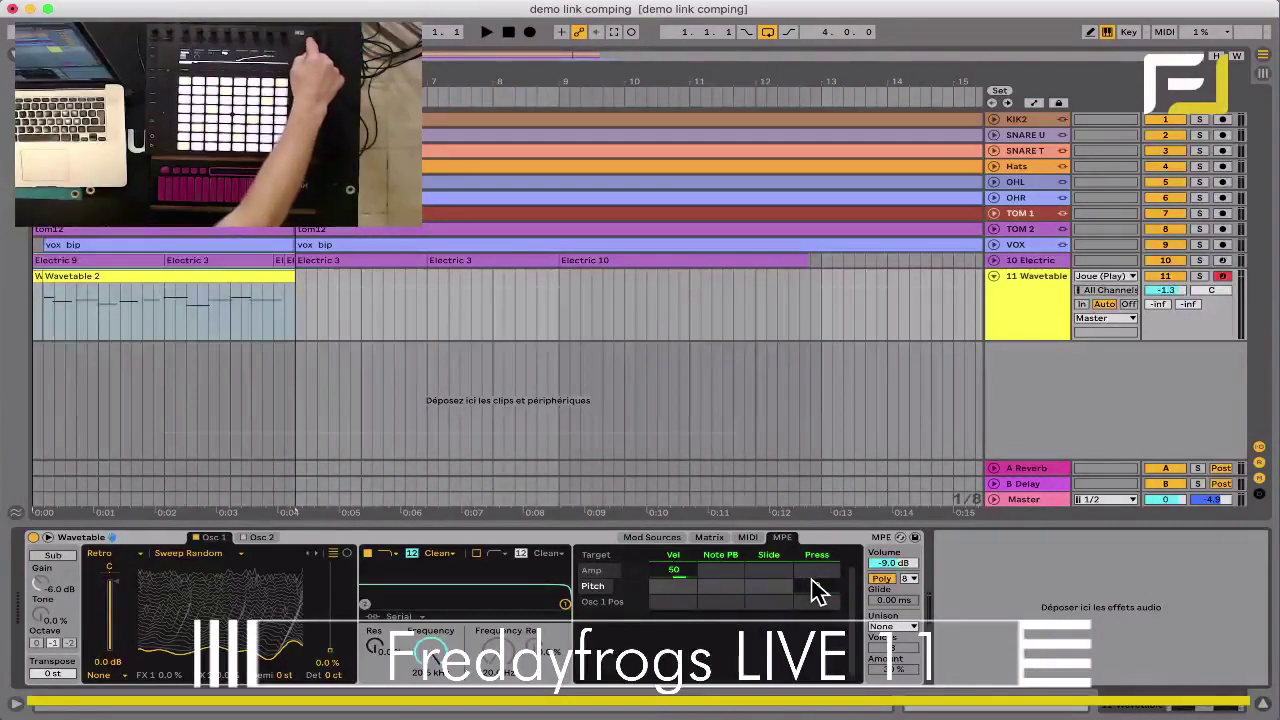
key(super+Tab)
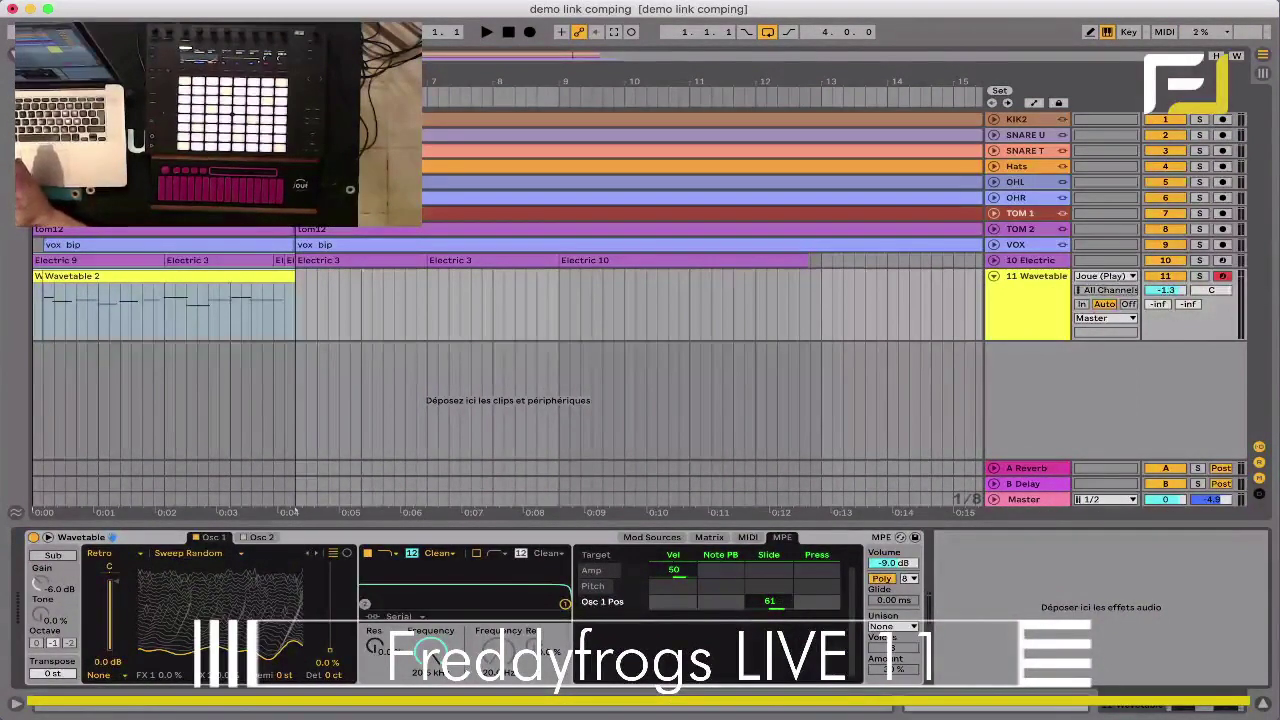
Step: Show the browser, list the MIDI effects (Effets MIDI), and select Expression Control
key(super+alt+b)
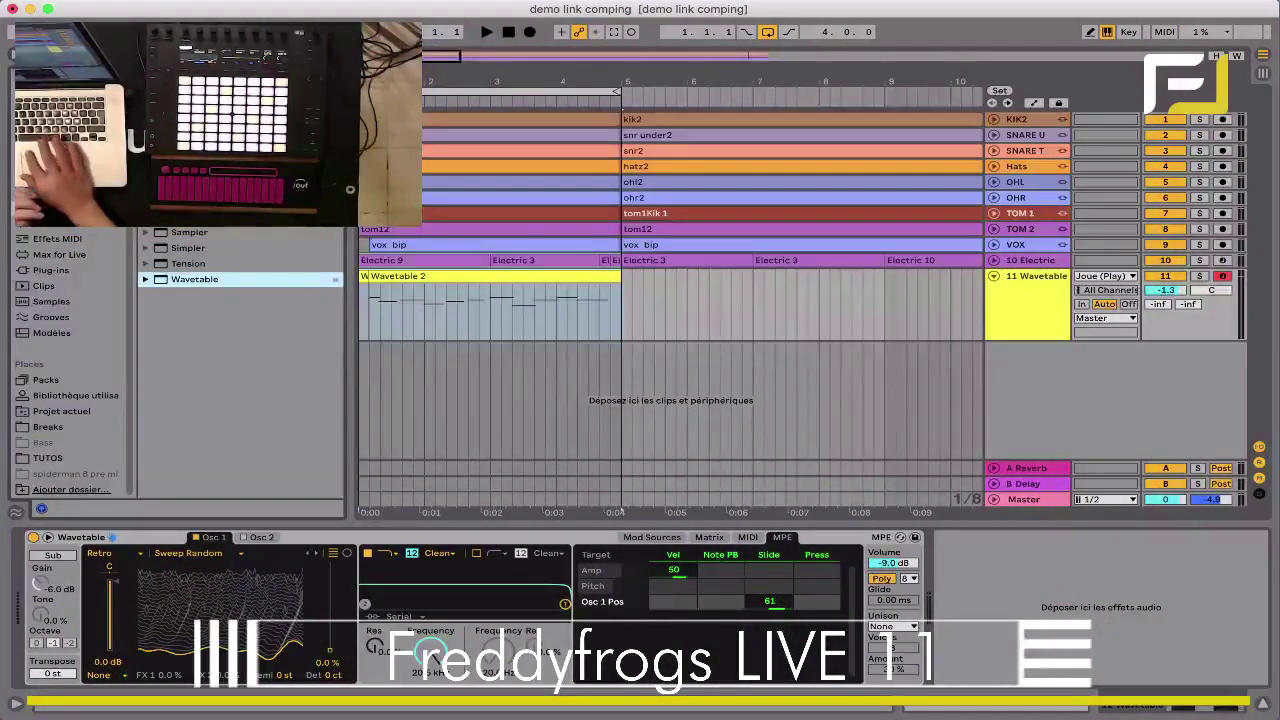
click(50, 239)
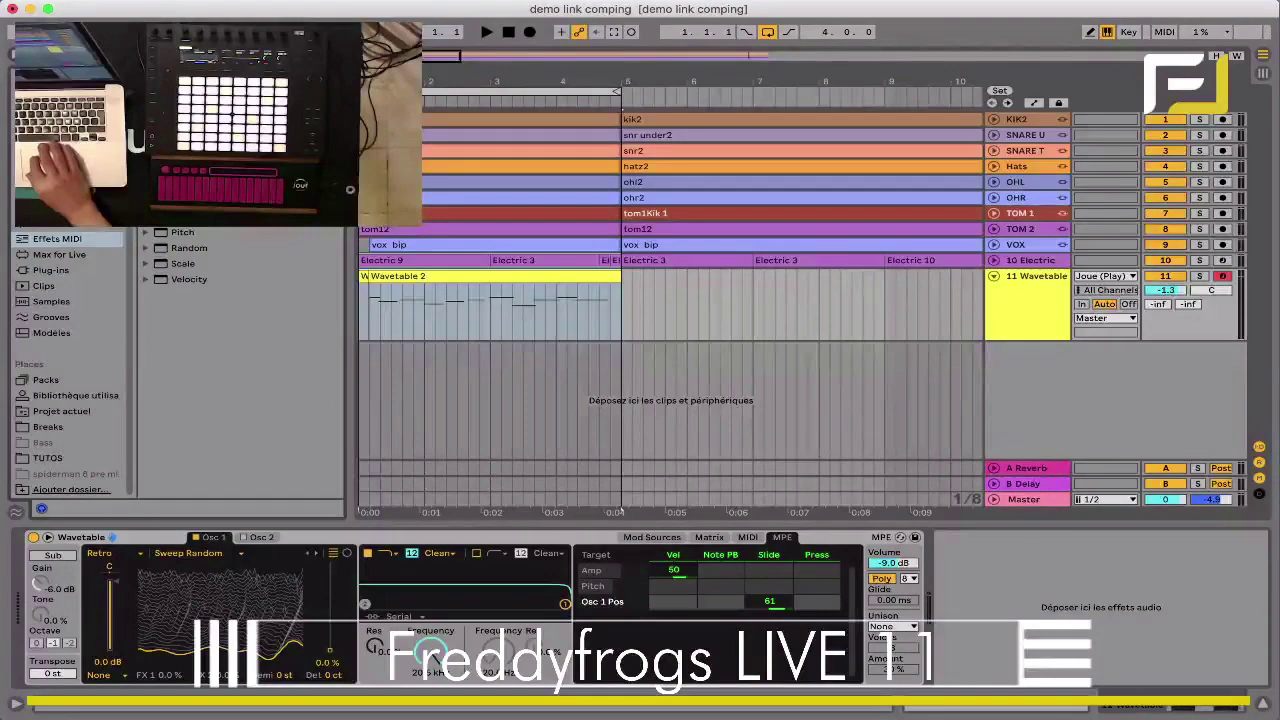
key(super+Tab)
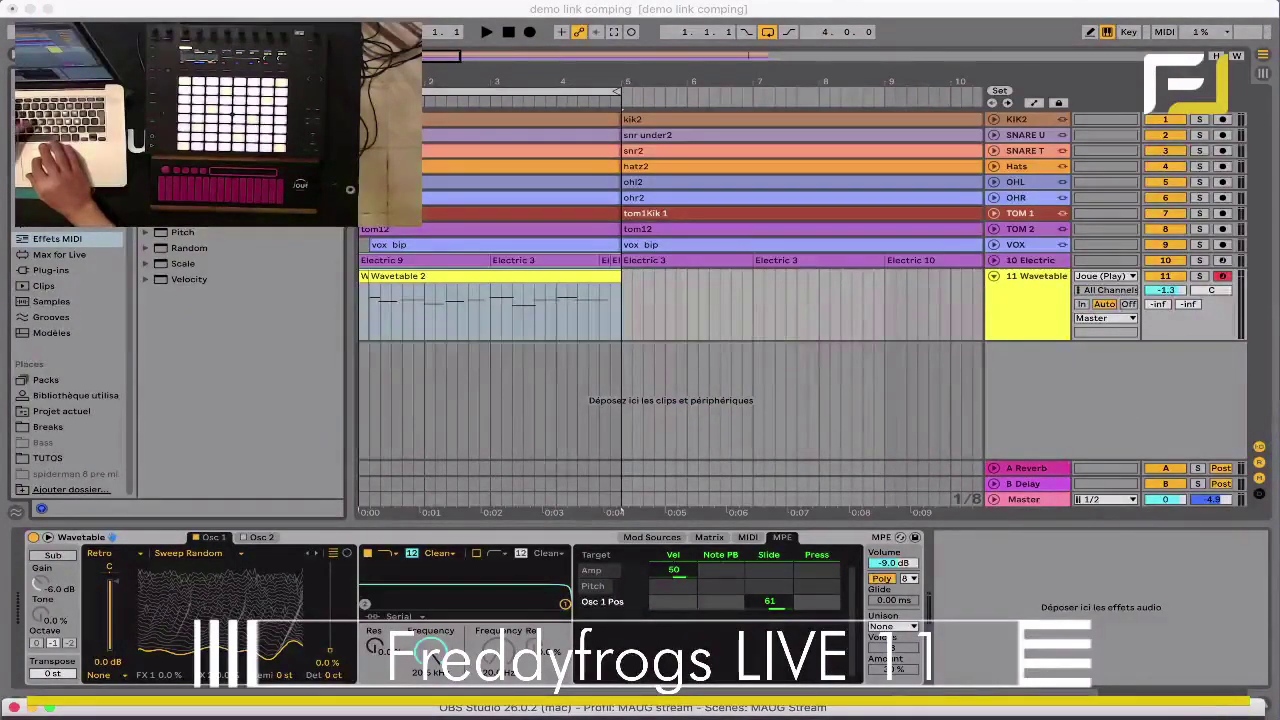
key(1)
key(super+Tab)
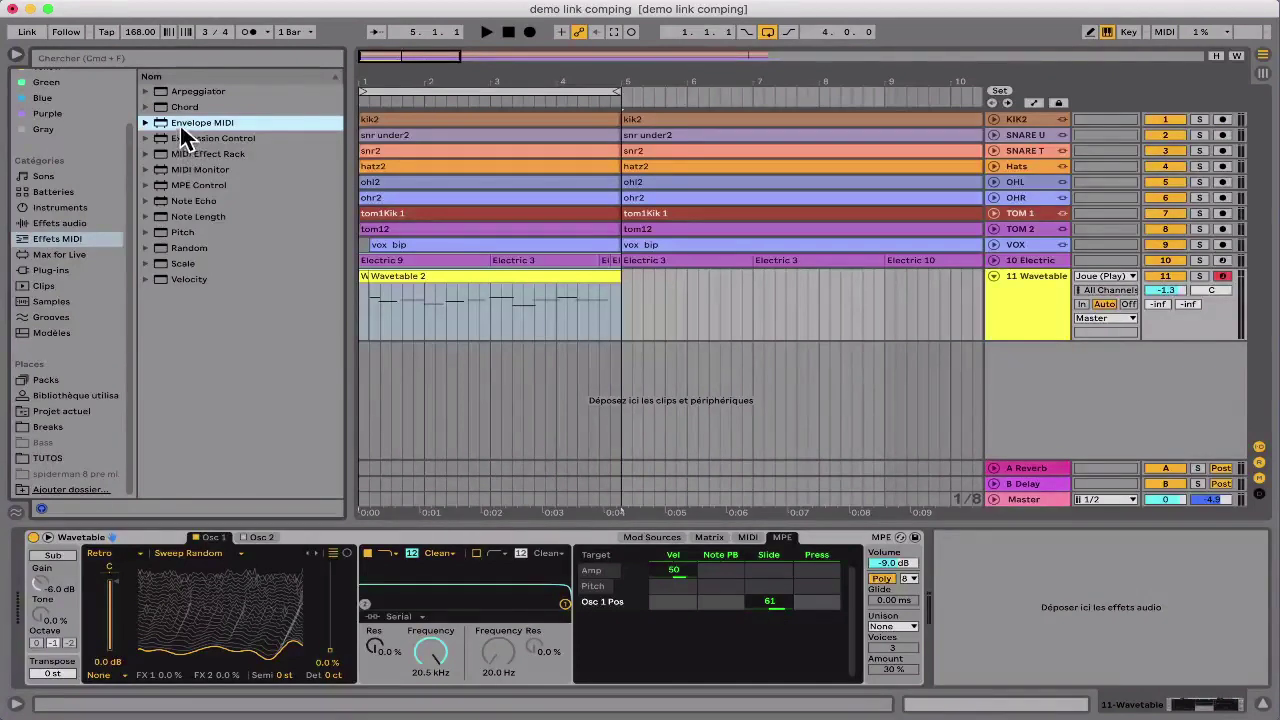
click(201, 137)
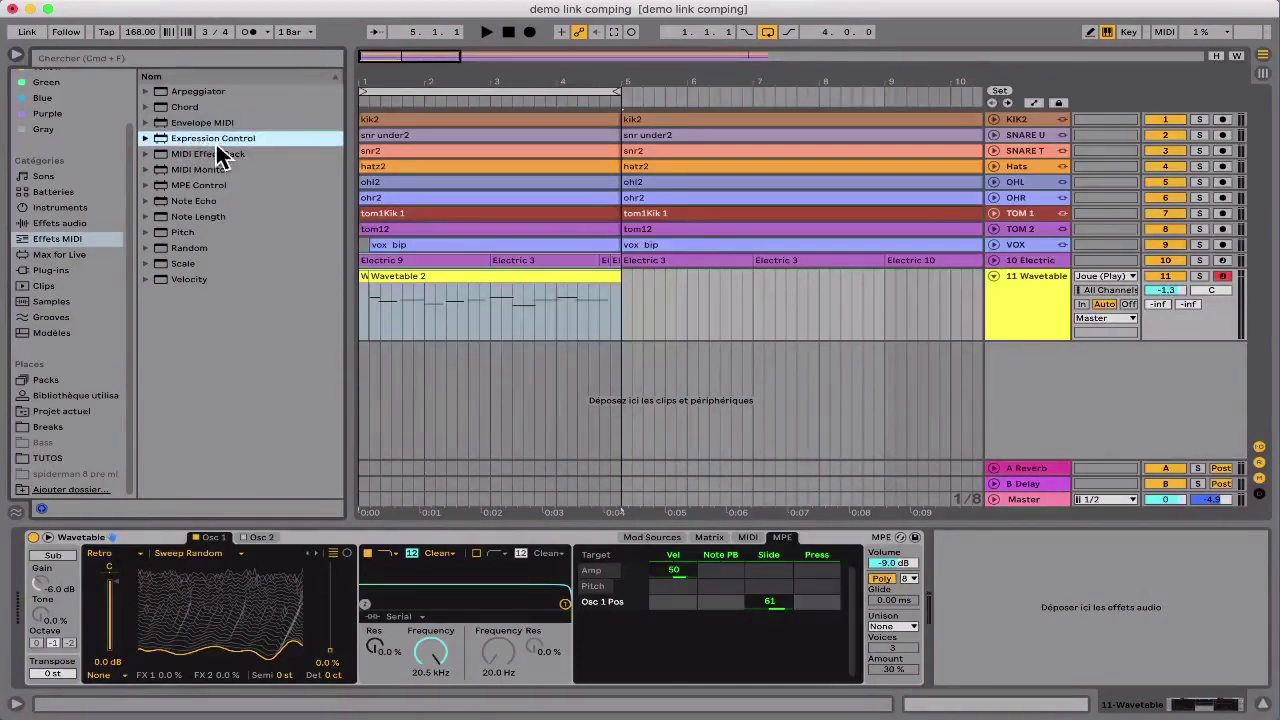
Step: Show the colour collection options for Note Echo in the MIDI effects list
right_click(183, 201)
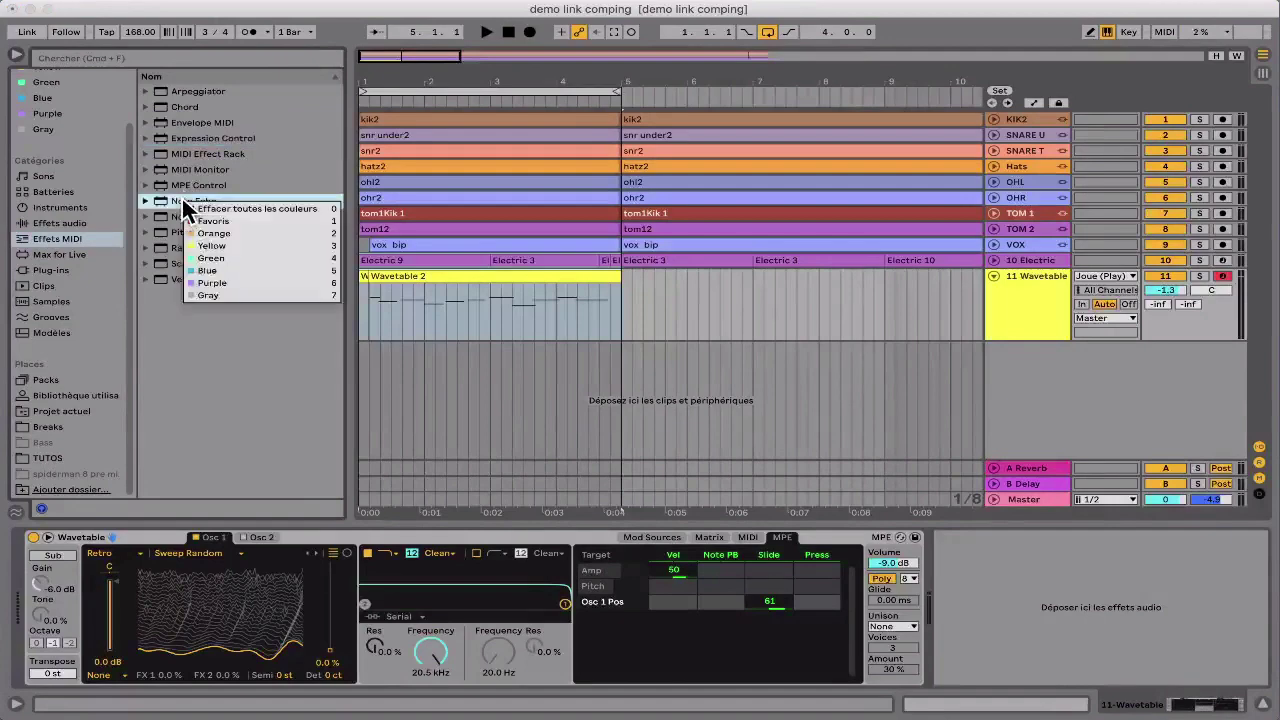
click(181, 199)
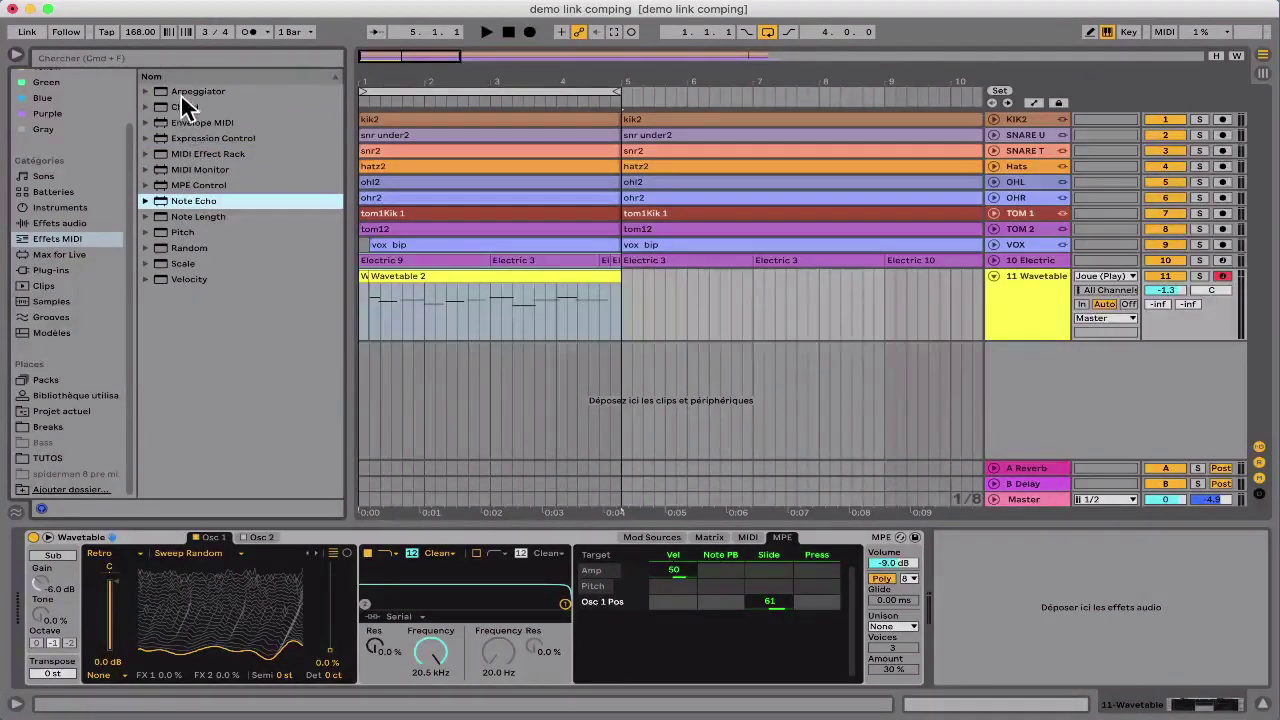
Step: List the audio effects (Effets audio) and expand their category folders from Drive through Utilities
click(87, 227)
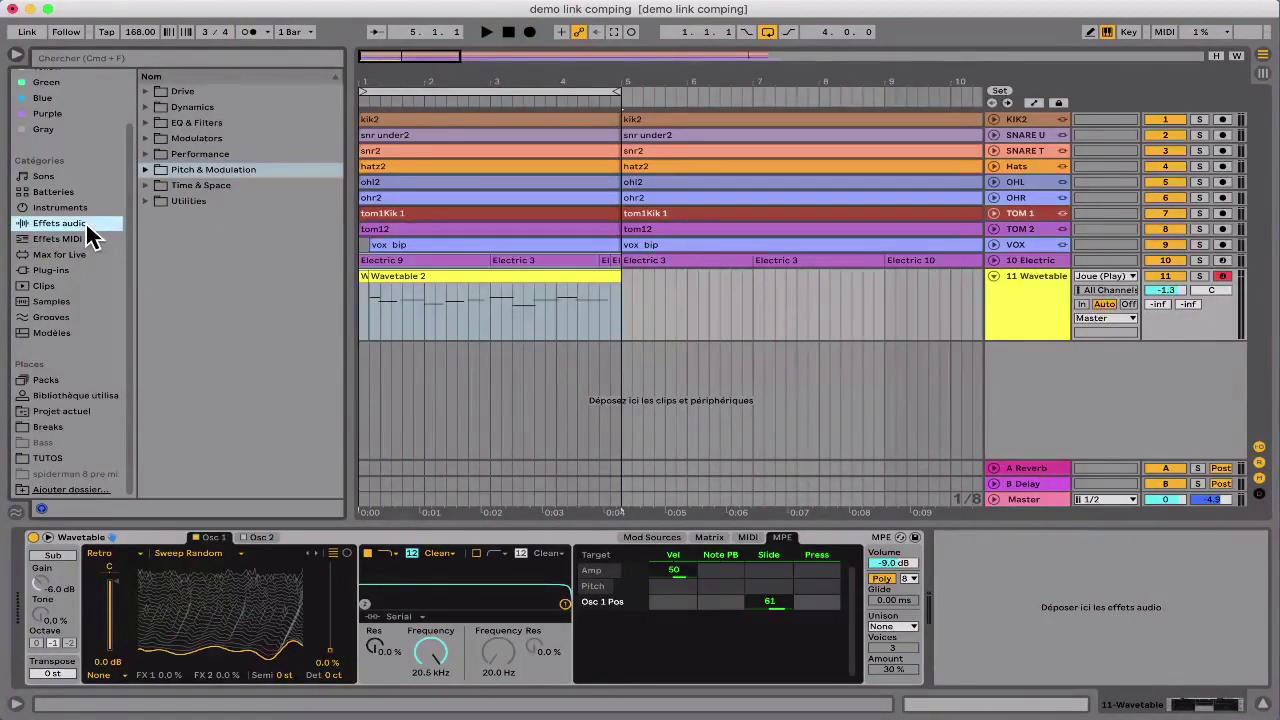
click(146, 91)
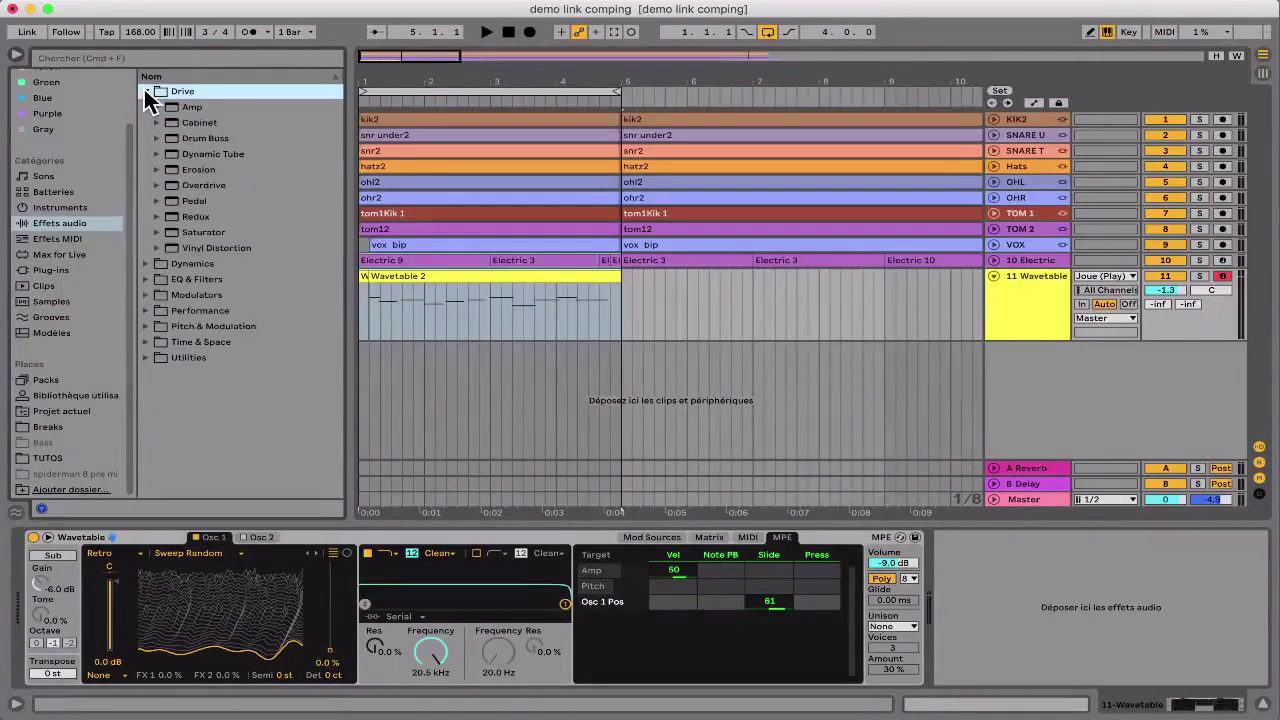
click(145, 263)
click(146, 356)
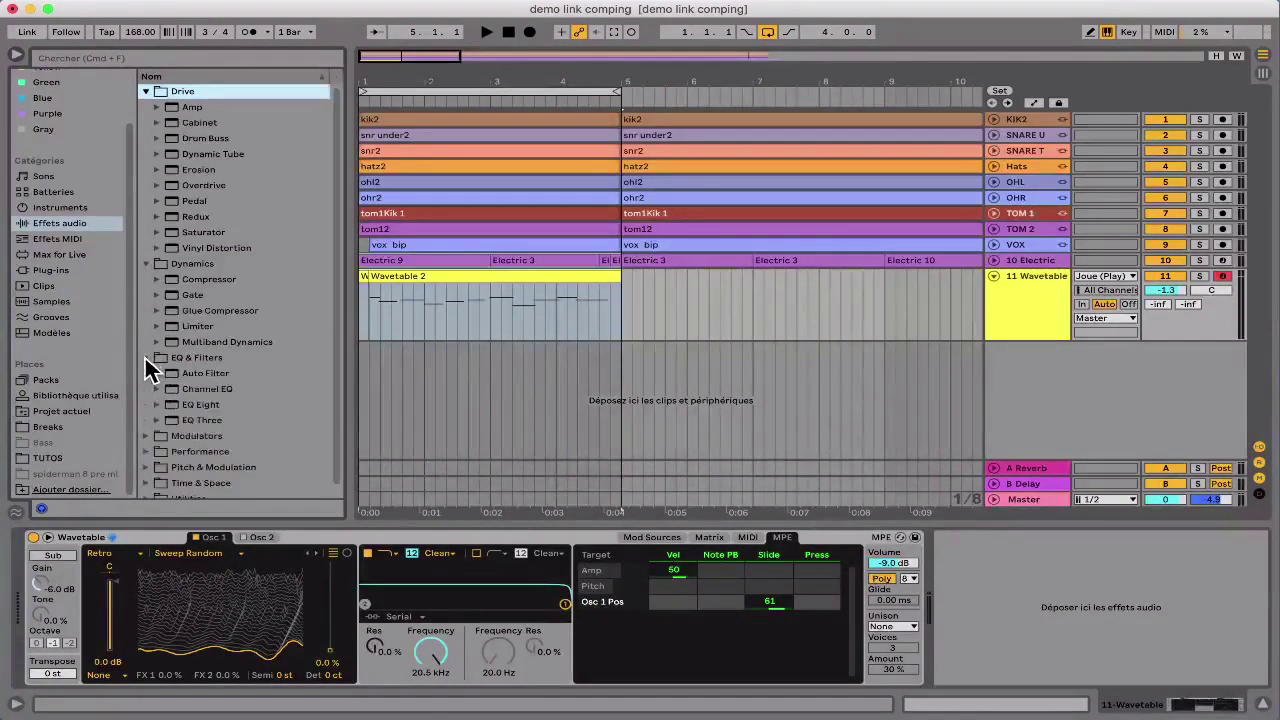
click(147, 429)
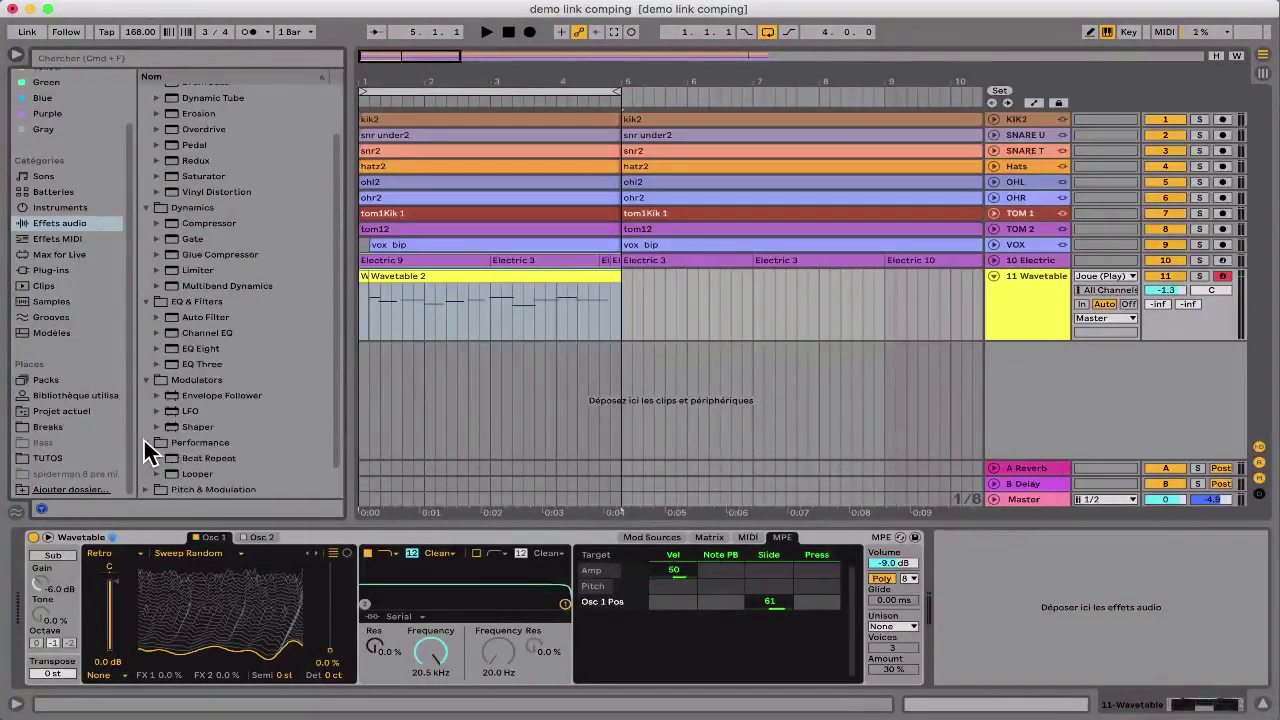
click(146, 443)
click(147, 459)
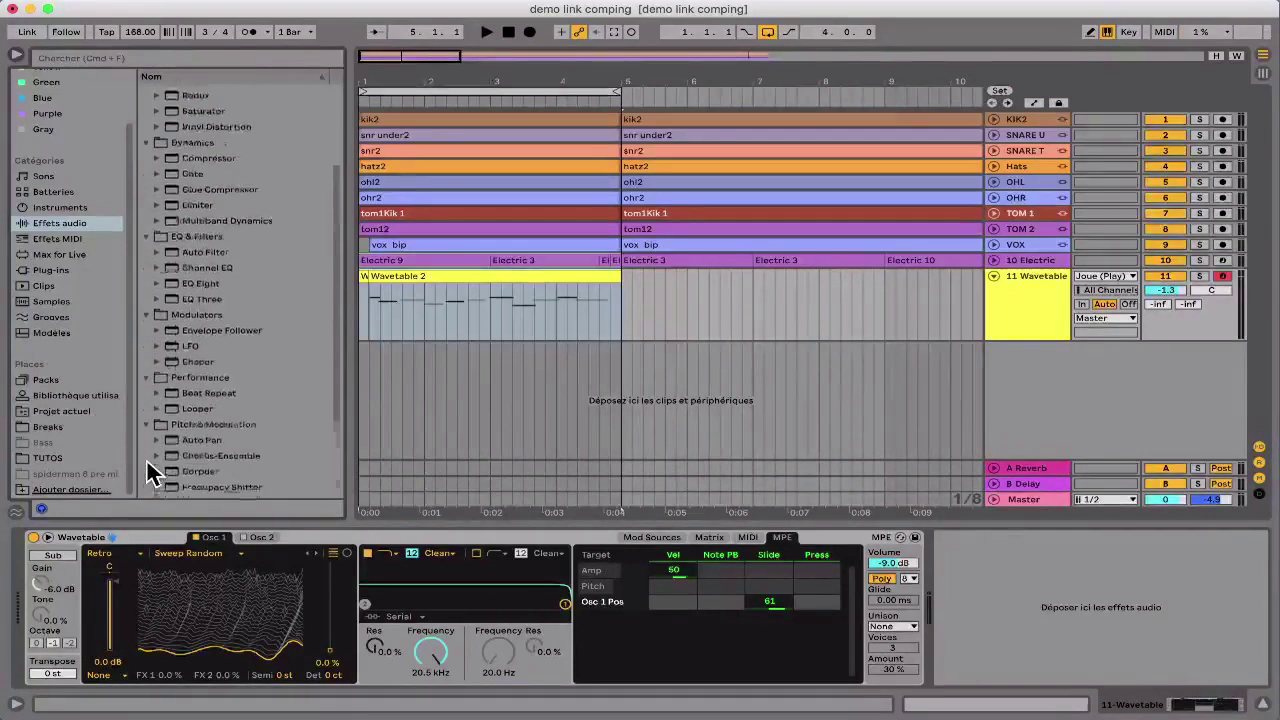
click(147, 474)
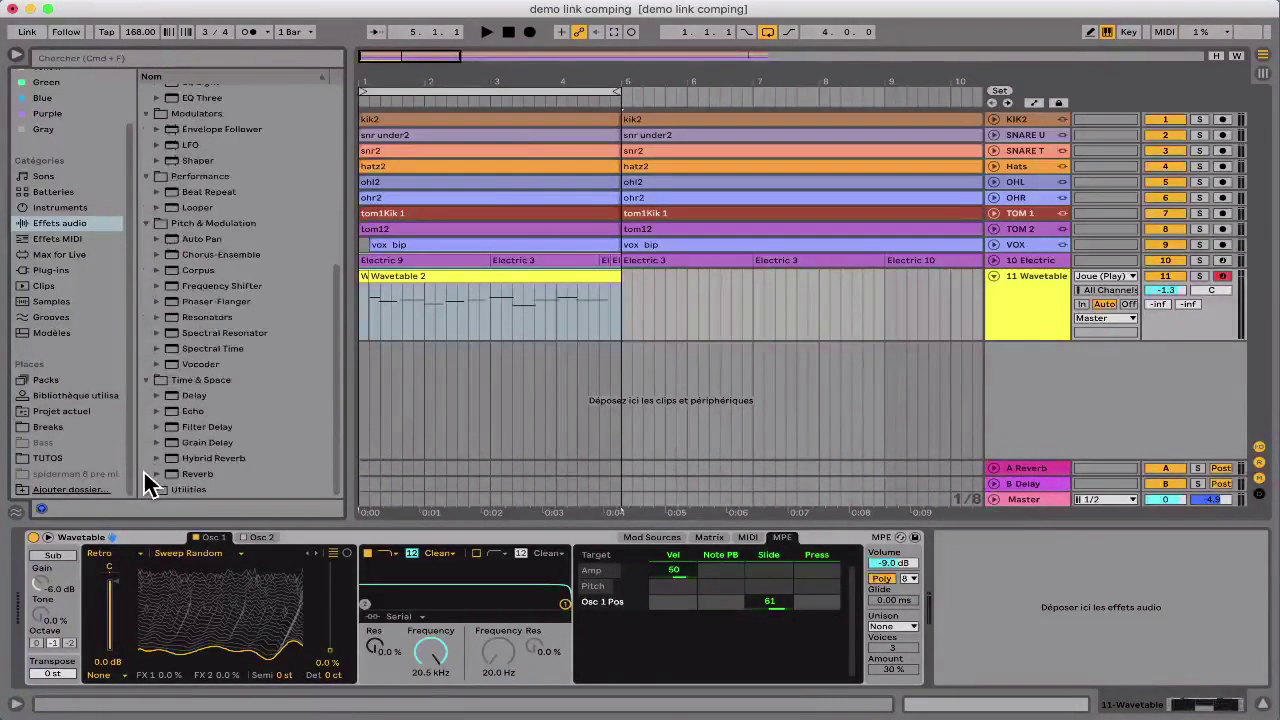
Step: Review the expanded audio effects and highlight Envelope Follower, LFO and Shaper in the Modulators category
scroll(180, 419, up, 8)
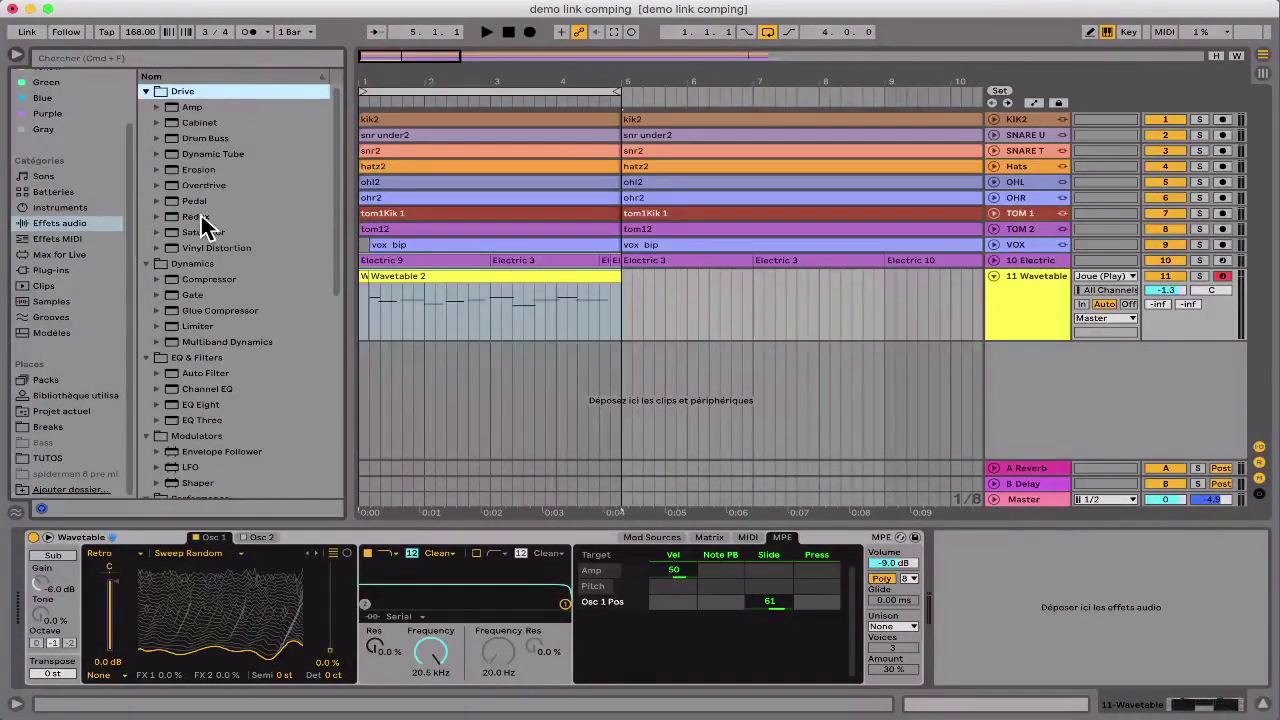
scroll(190, 279, down, 5)
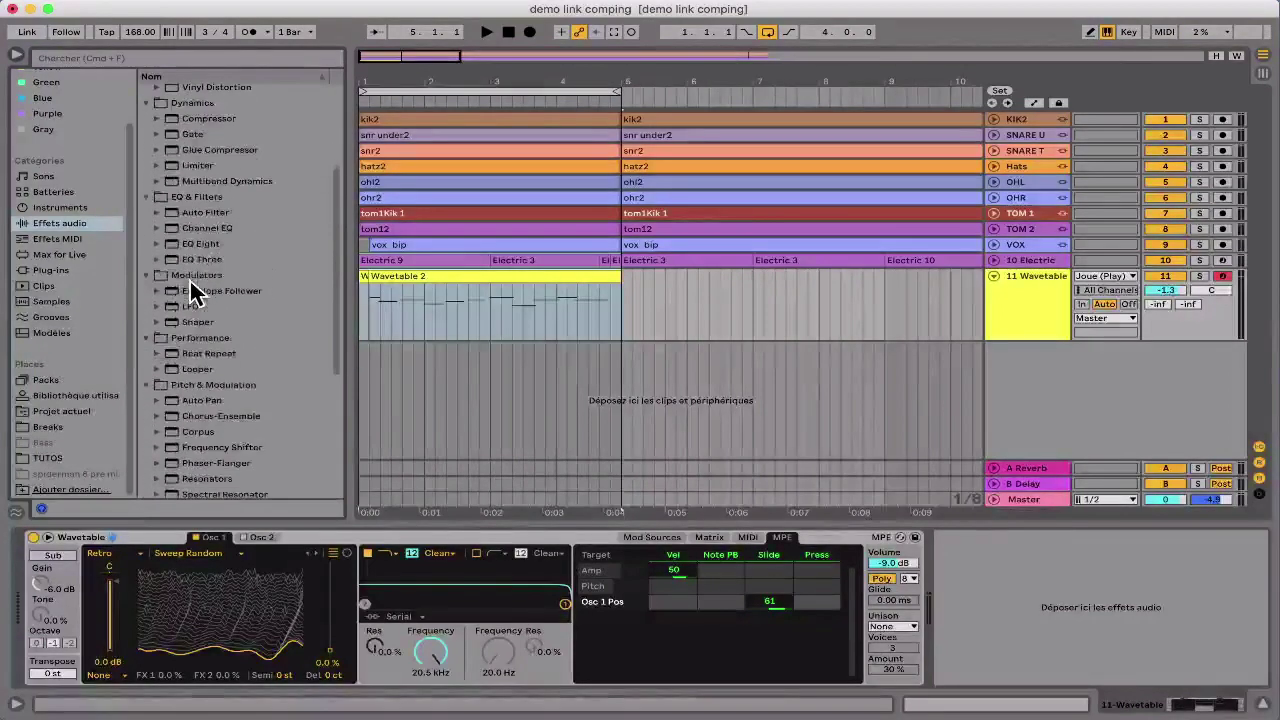
click(189, 275)
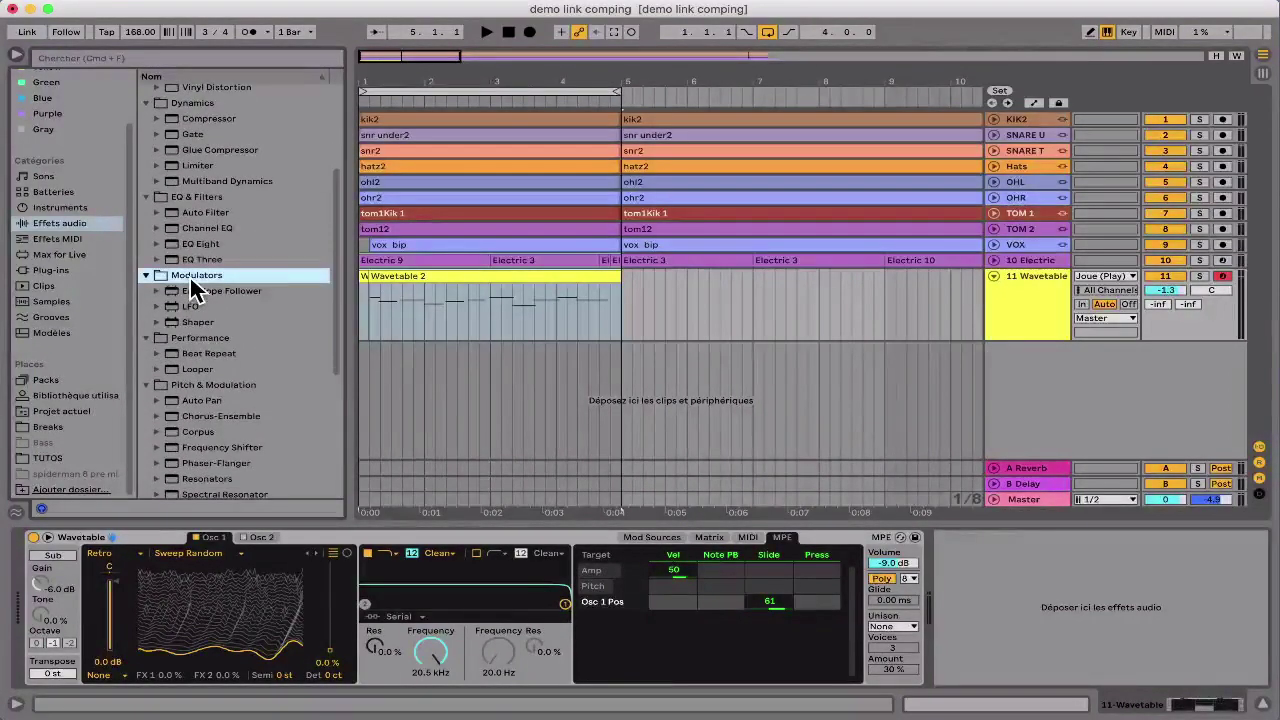
click(214, 290)
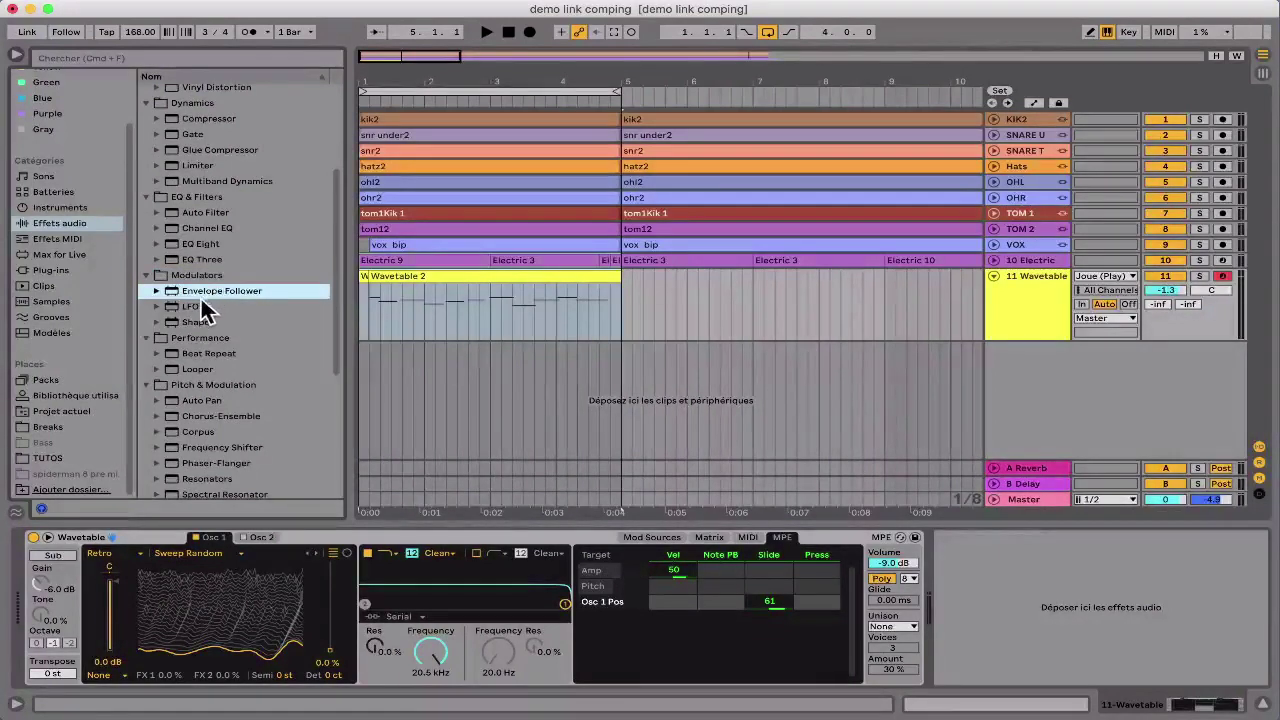
click(194, 307)
click(193, 320)
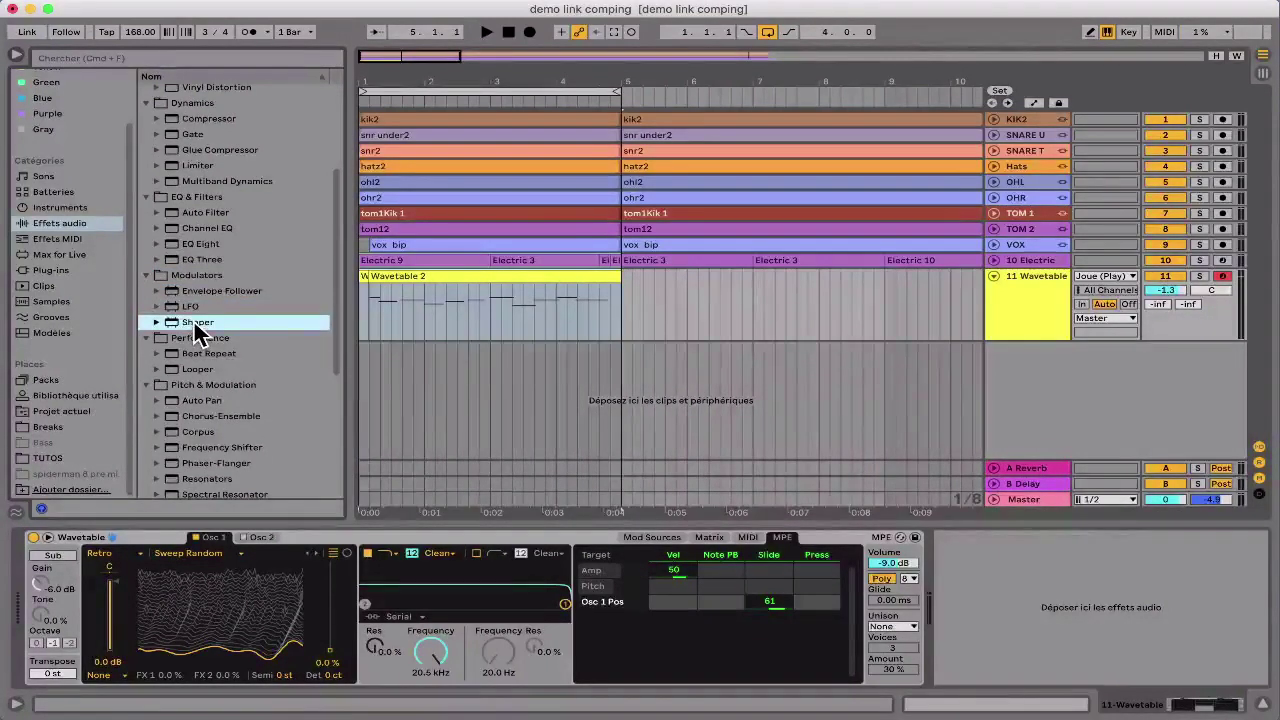
Step: Return to the MIDI effects (Effets MIDI) and highlight Envelope MIDI, Note Length and Expression Control
click(56, 237)
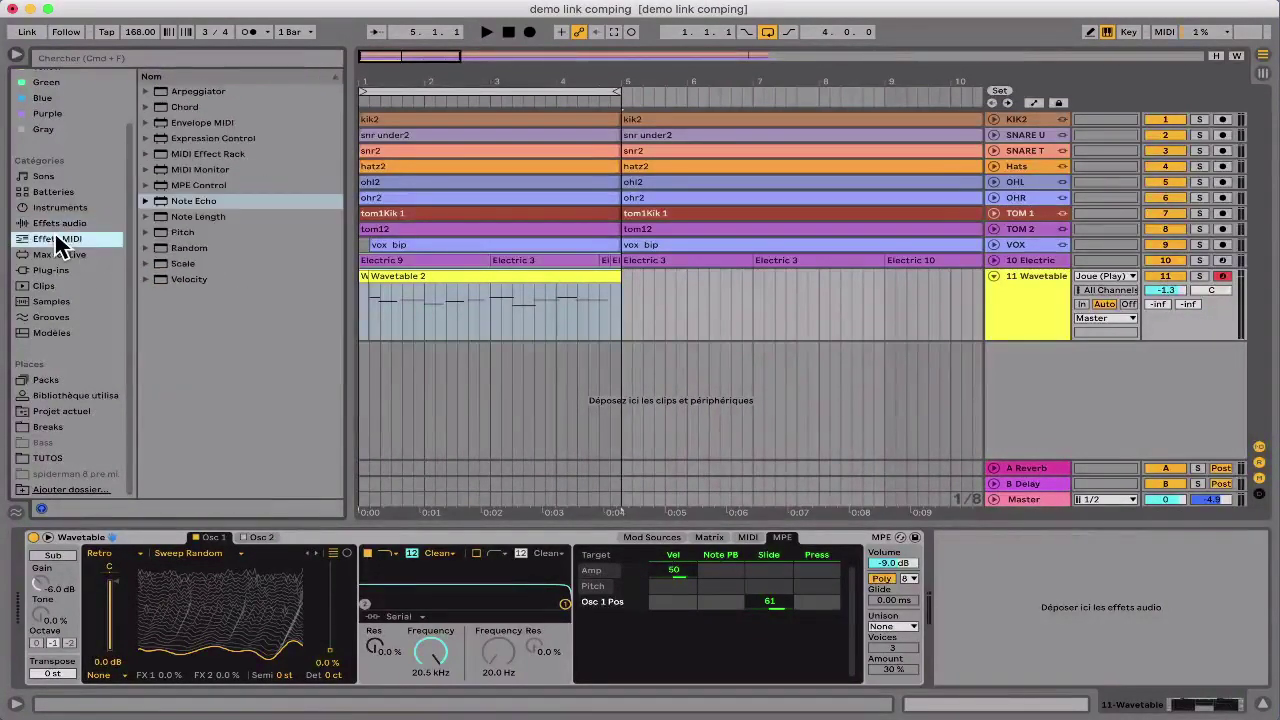
click(210, 123)
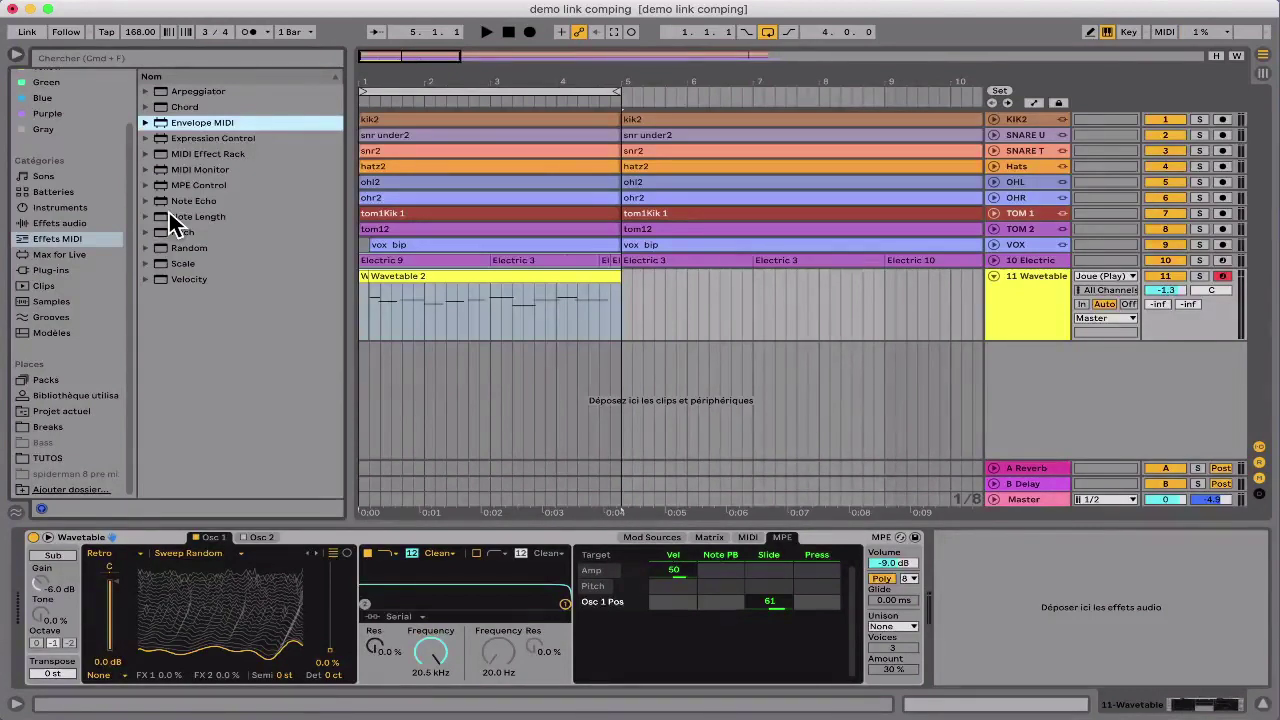
click(168, 210)
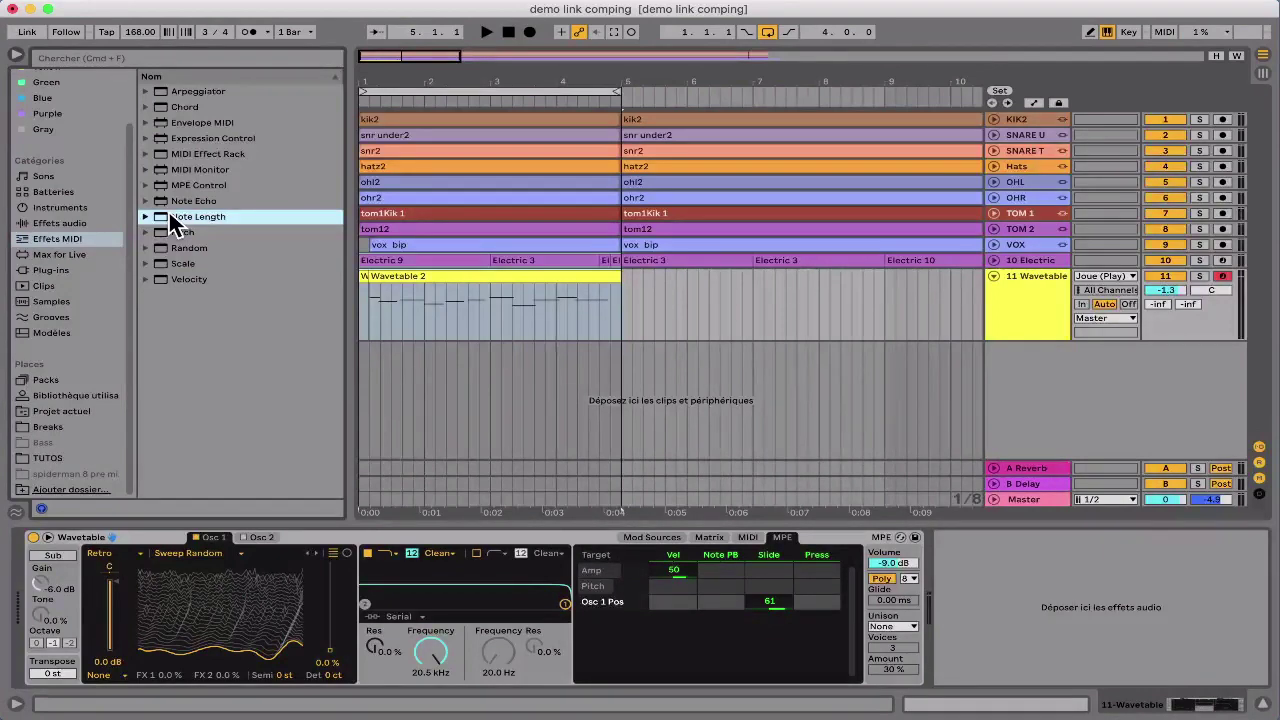
click(180, 122)
click(180, 139)
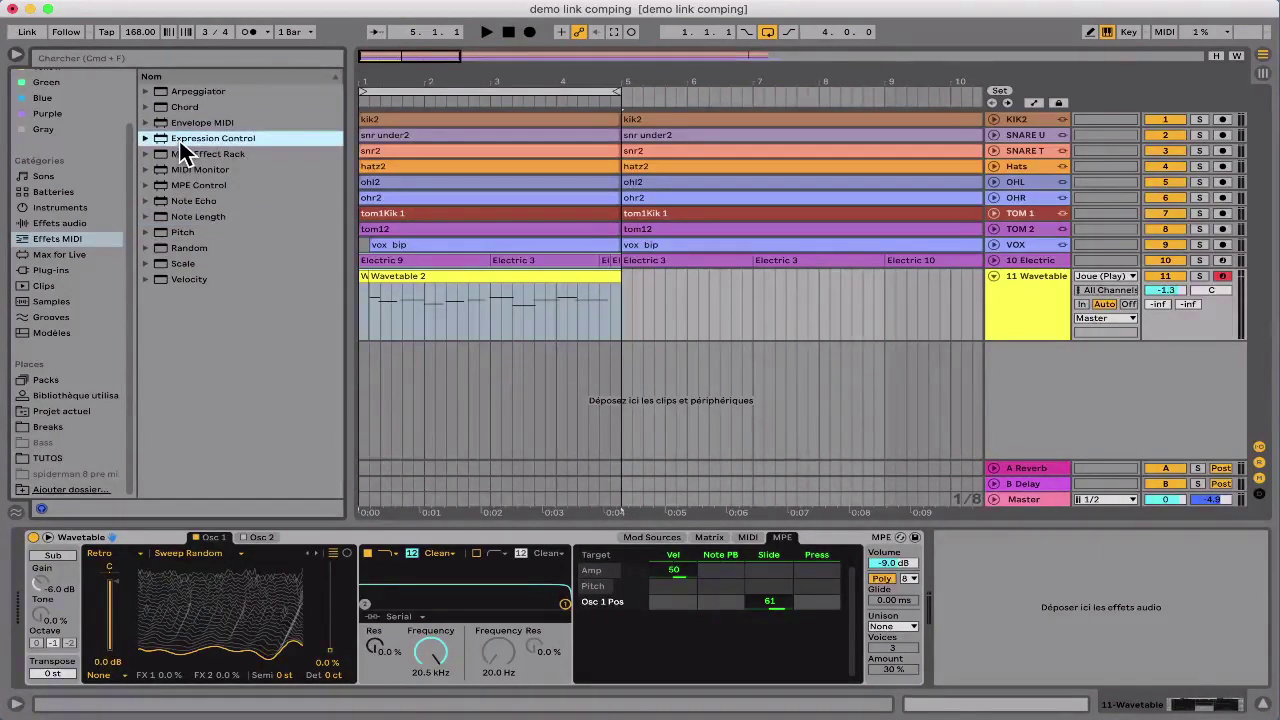
Step: Collapse all the category folders of the audio effects (Effets audio), from Drive through Utilities
click(61, 223)
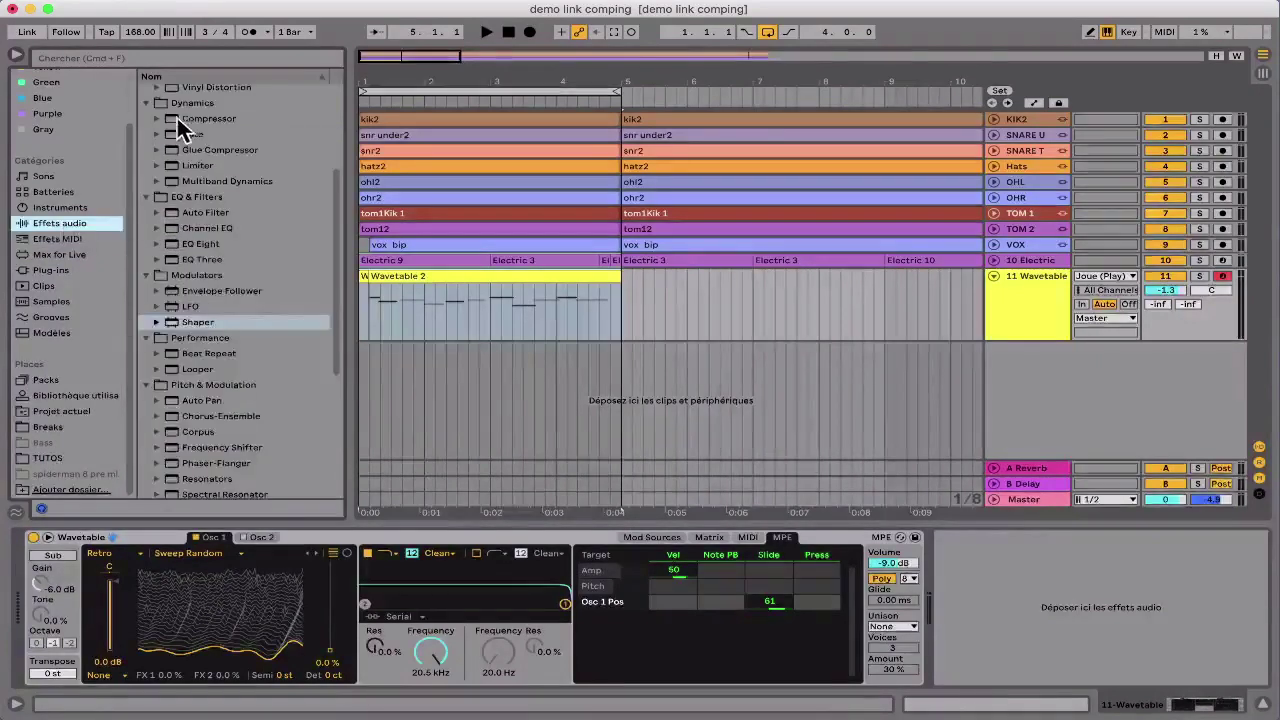
click(145, 103)
click(145, 118)
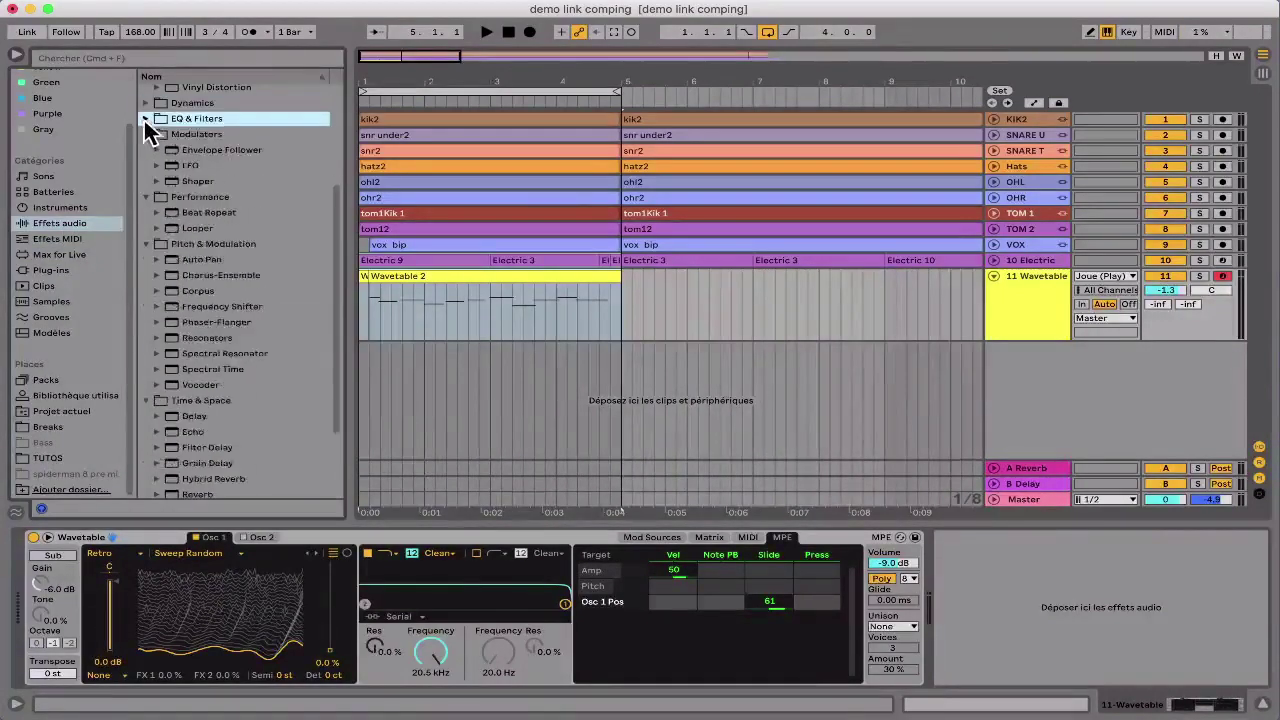
click(145, 134)
click(145, 150)
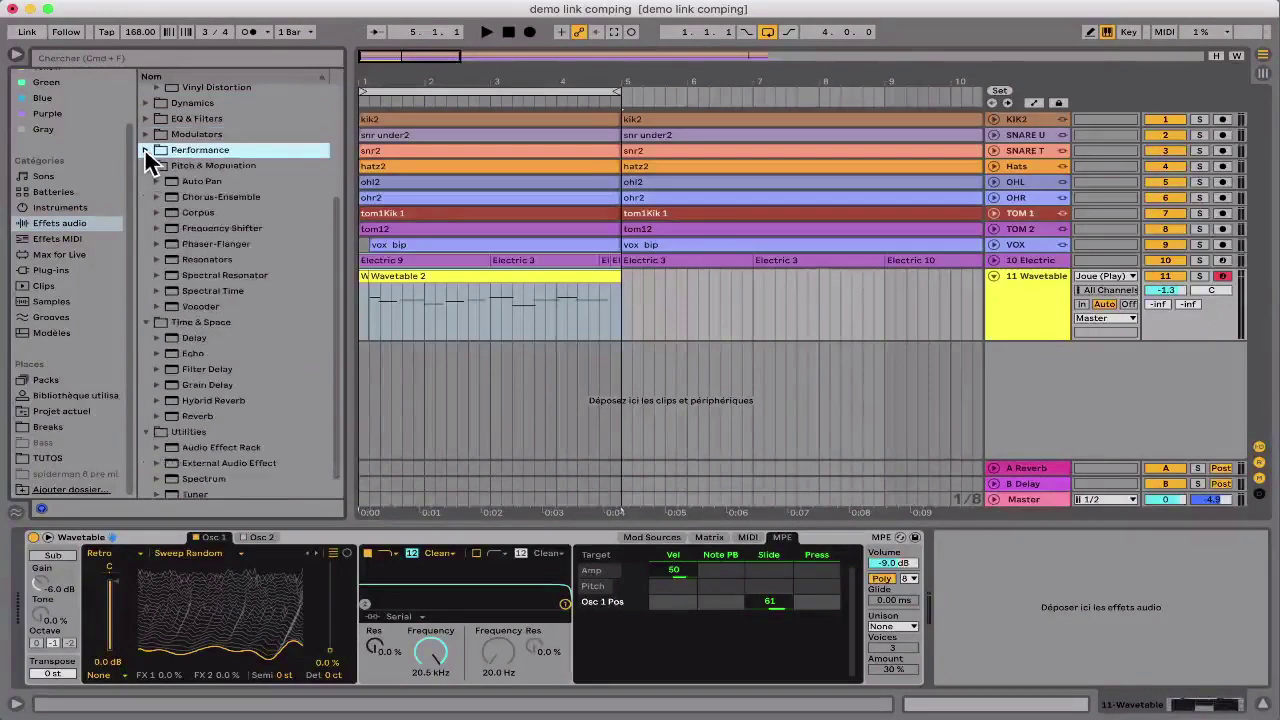
click(145, 322)
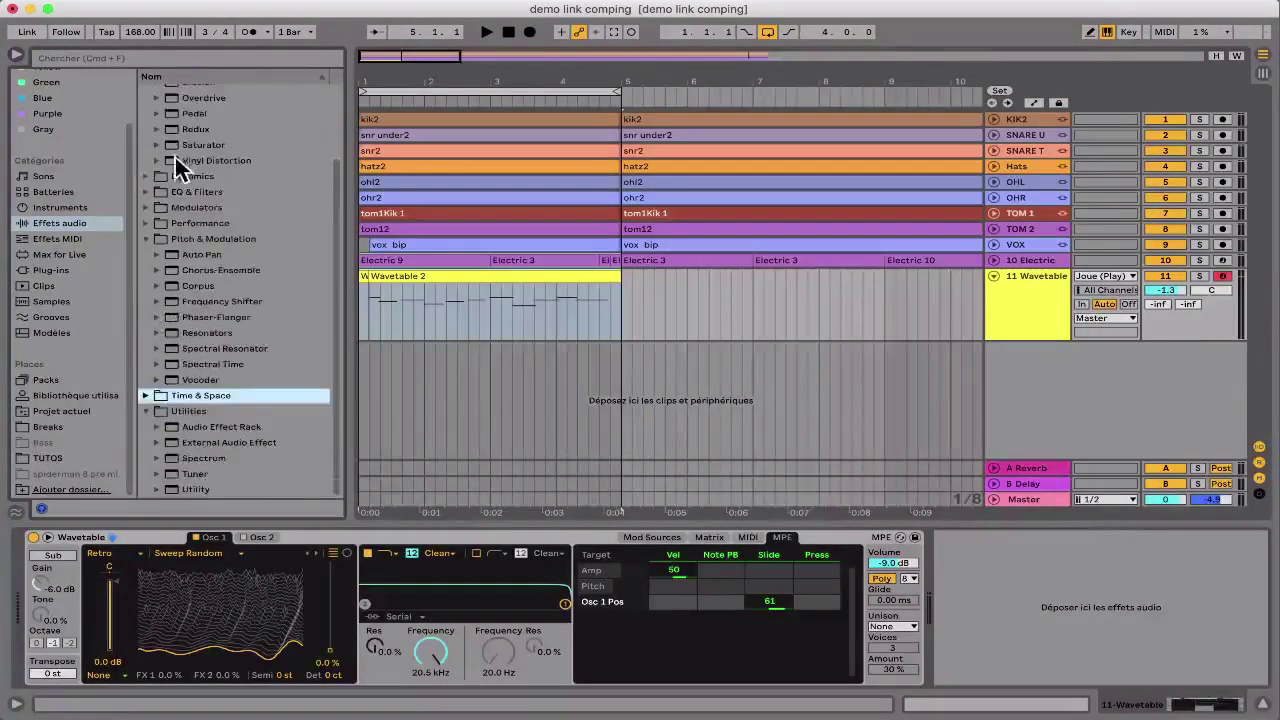
scroll(169, 144, up, 3)
click(147, 92)
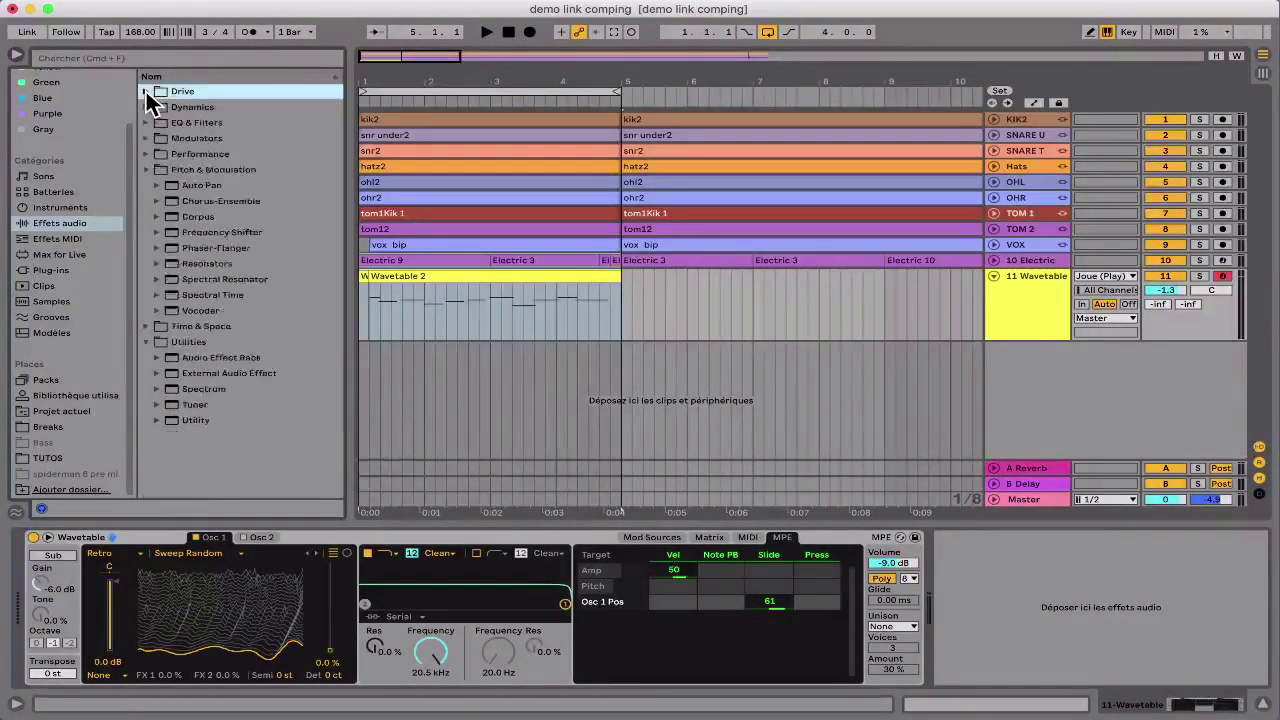
click(145, 169)
click(145, 201)
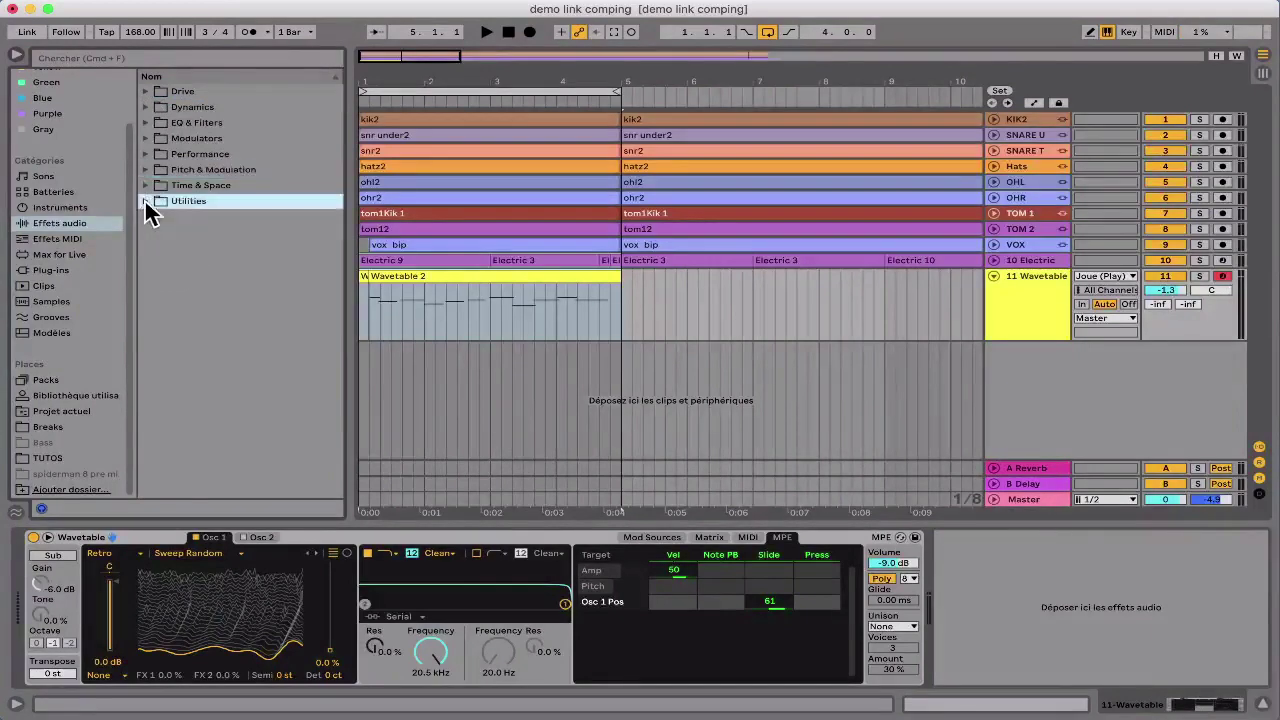
Step: Browse the contents of the Green, Blue and Purple collections in the browser
click(69, 240)
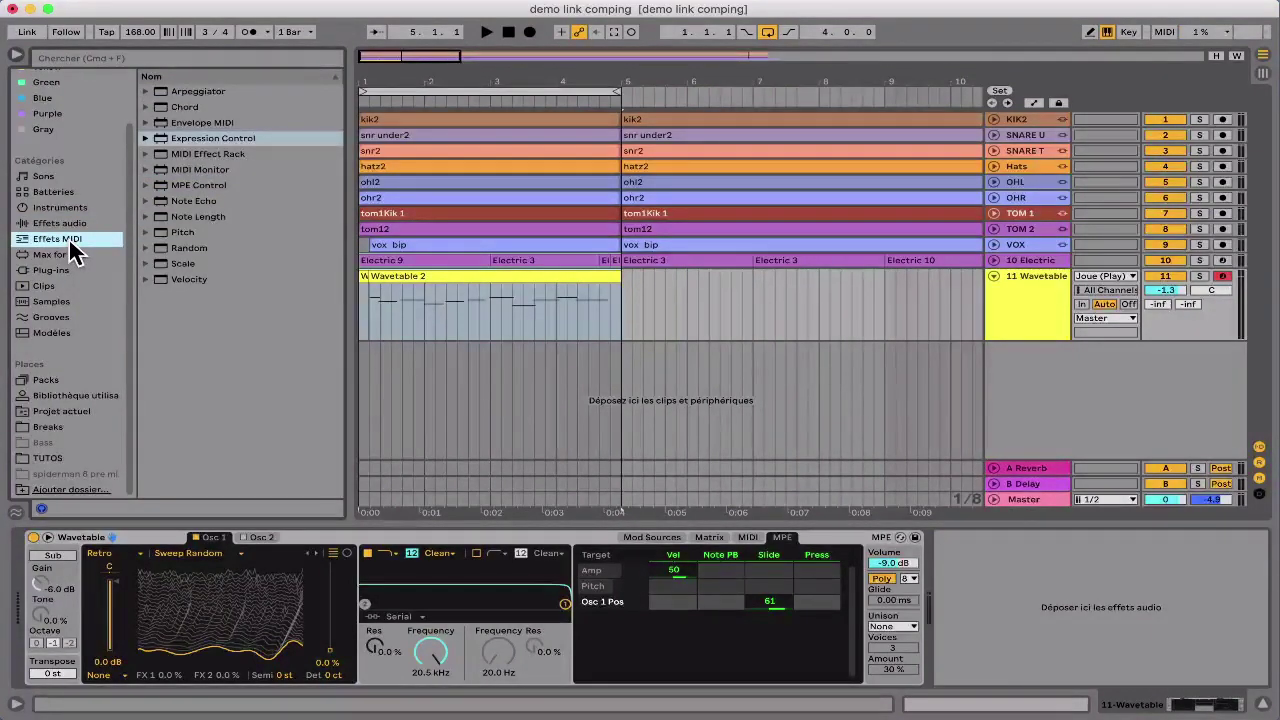
scroll(57, 80, up, 2)
click(44, 137)
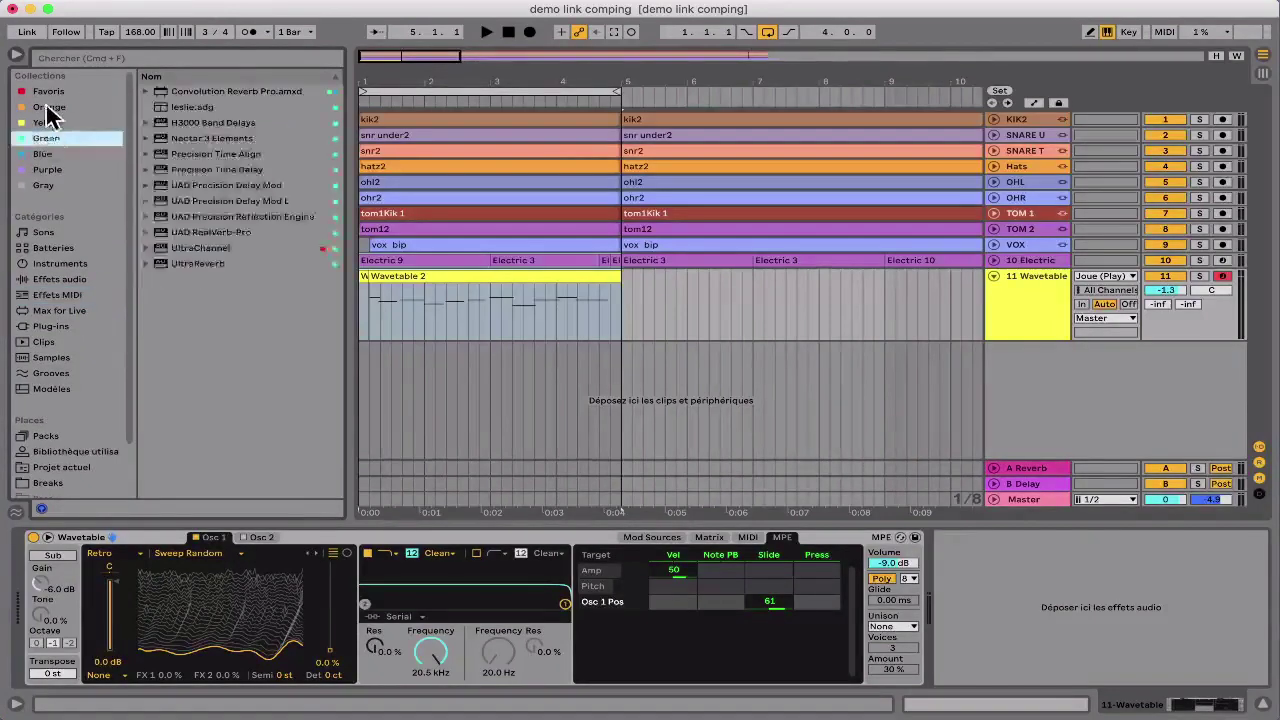
click(50, 156)
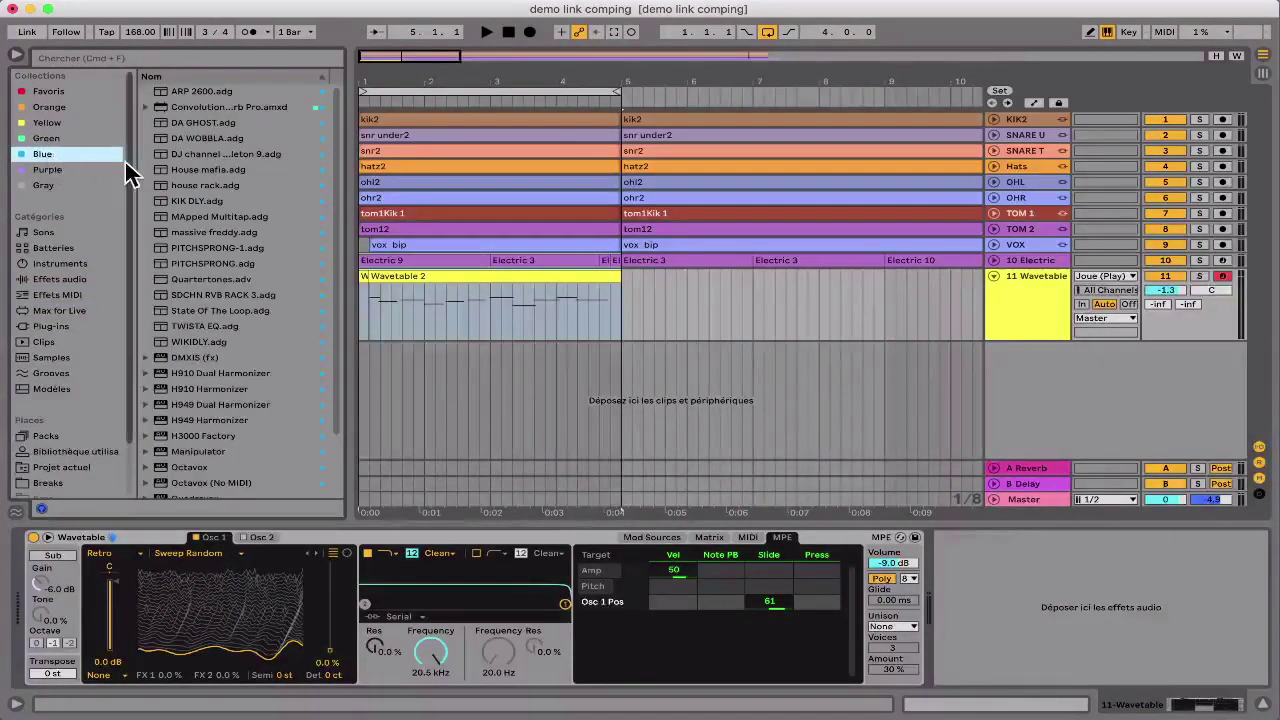
scroll(211, 190, down, 3)
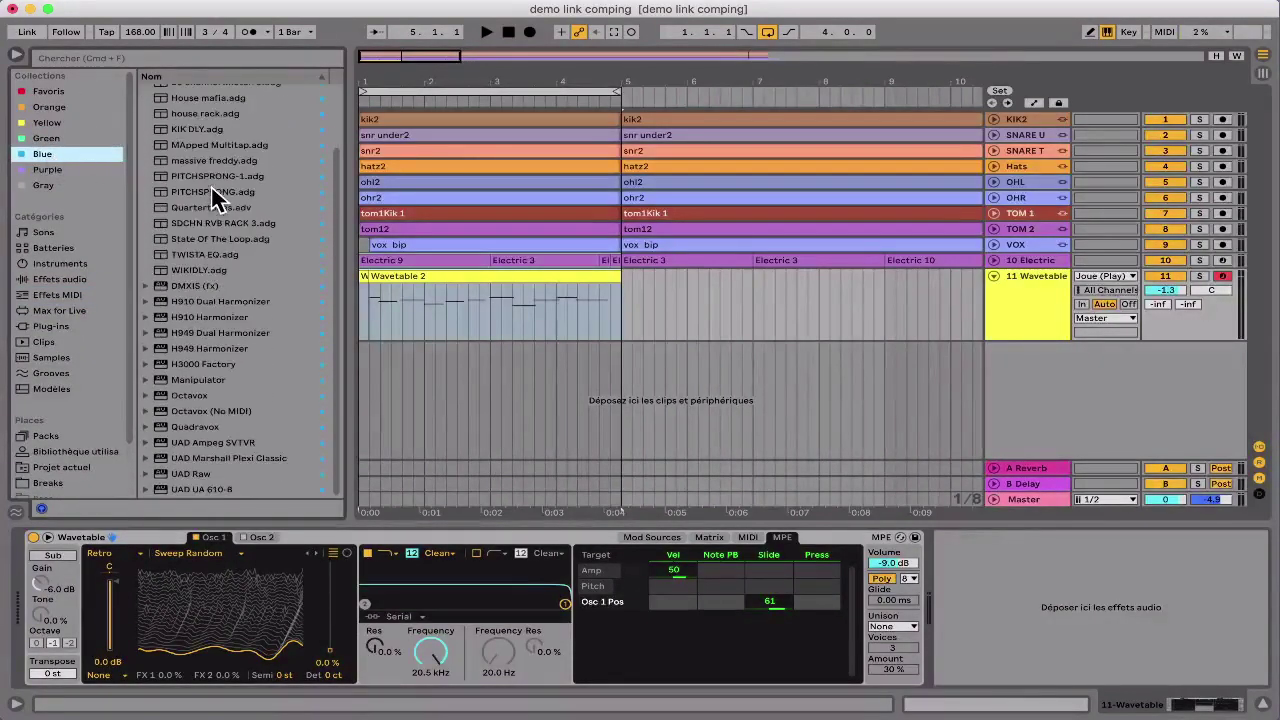
click(64, 172)
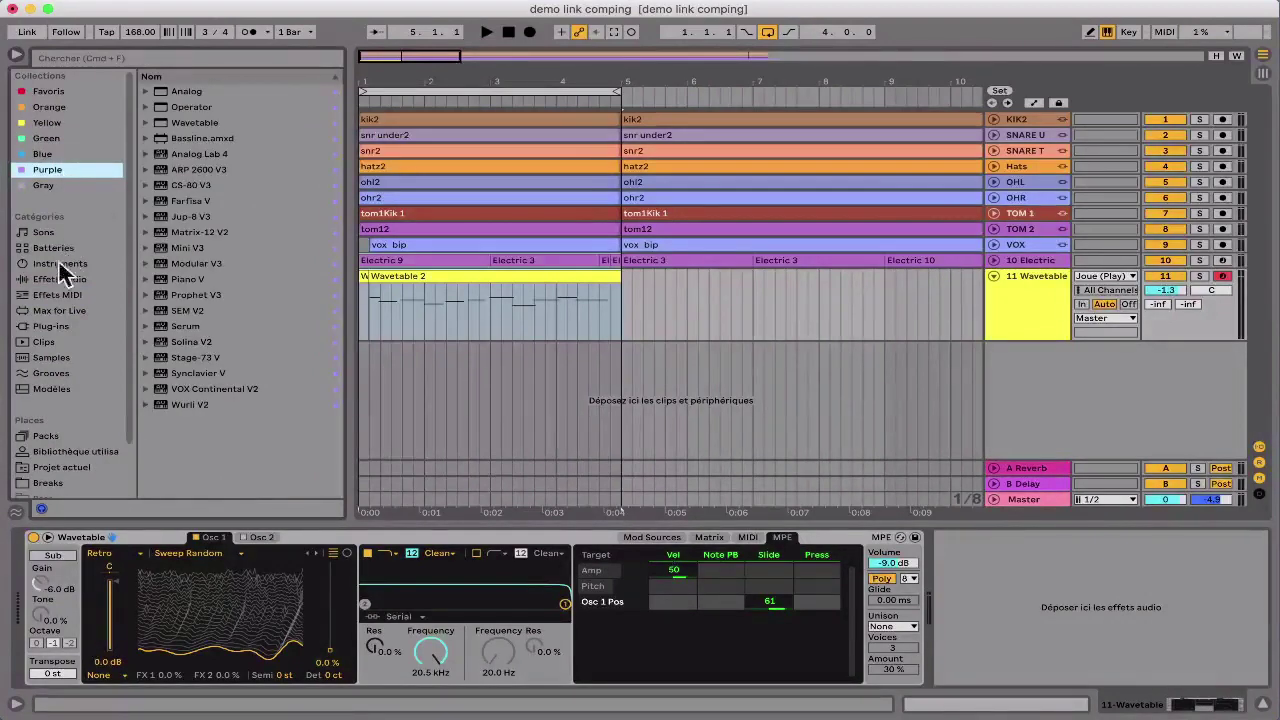
Step: Add the Expression Control MIDI effect before Wavetable on the 11 Wavetable track, and show the MIDI source choices of its first row
click(53, 291)
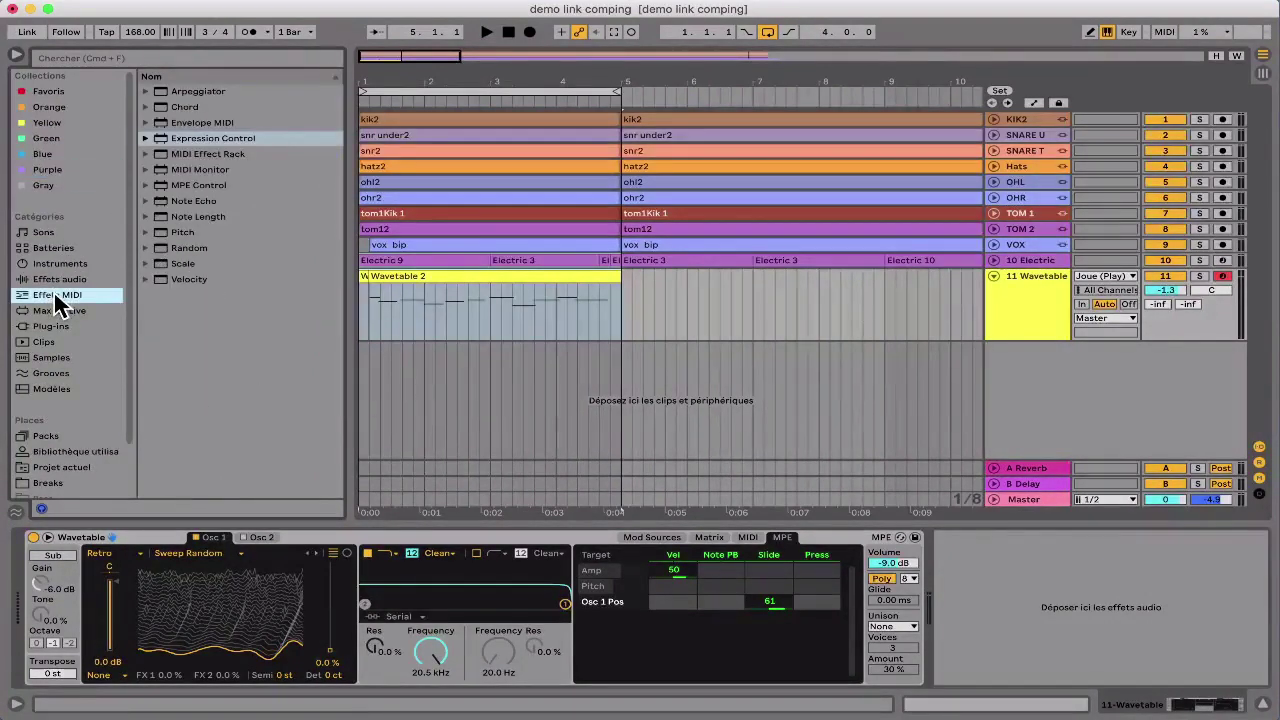
click(220, 195)
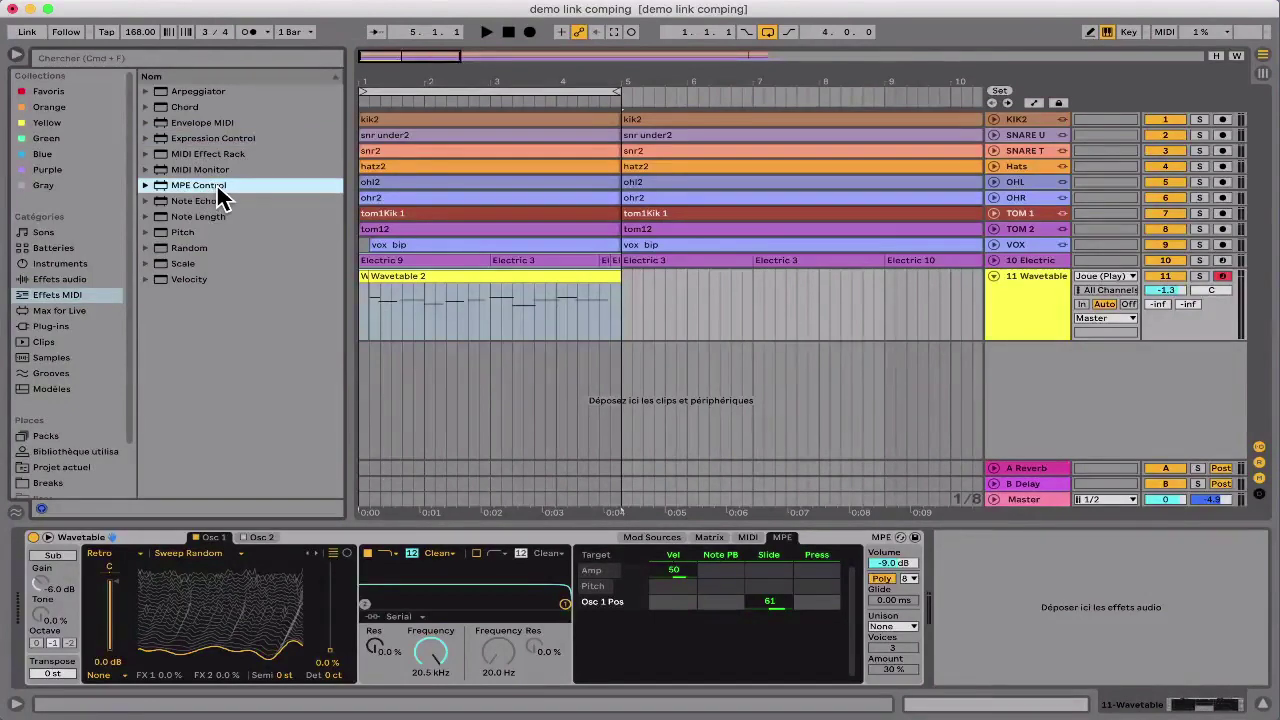
click(200, 141)
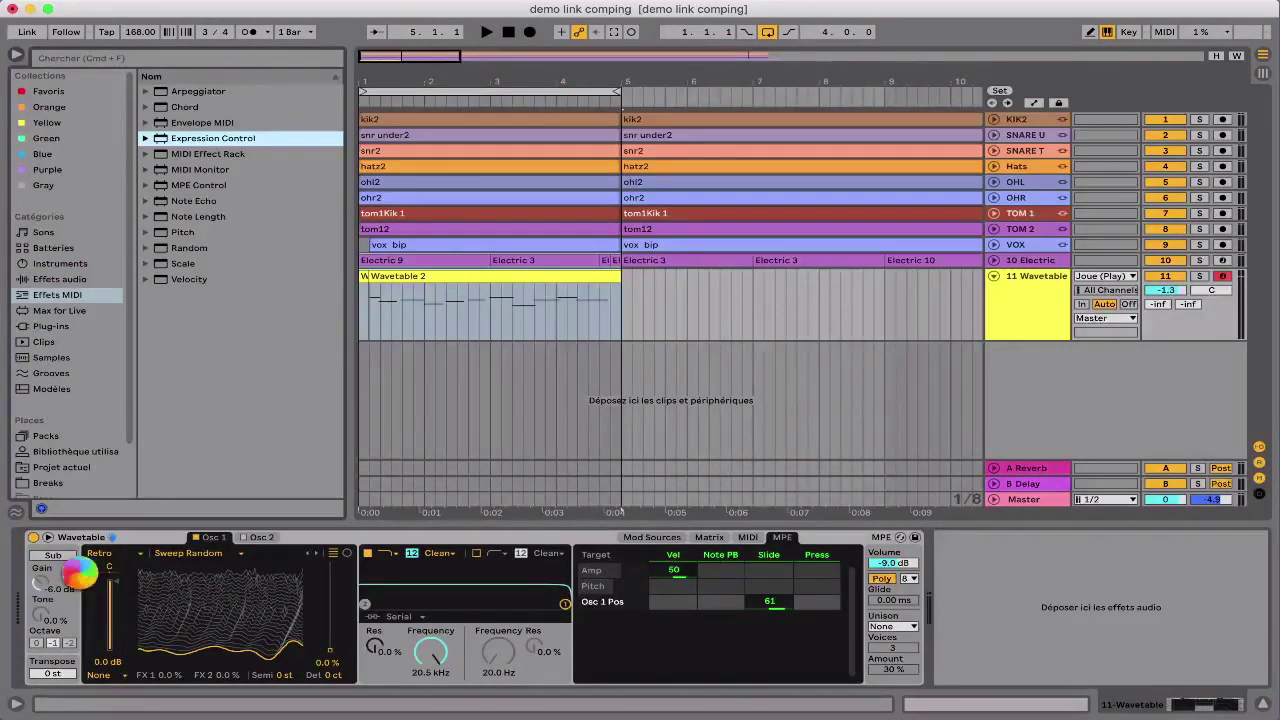
click(81, 572)
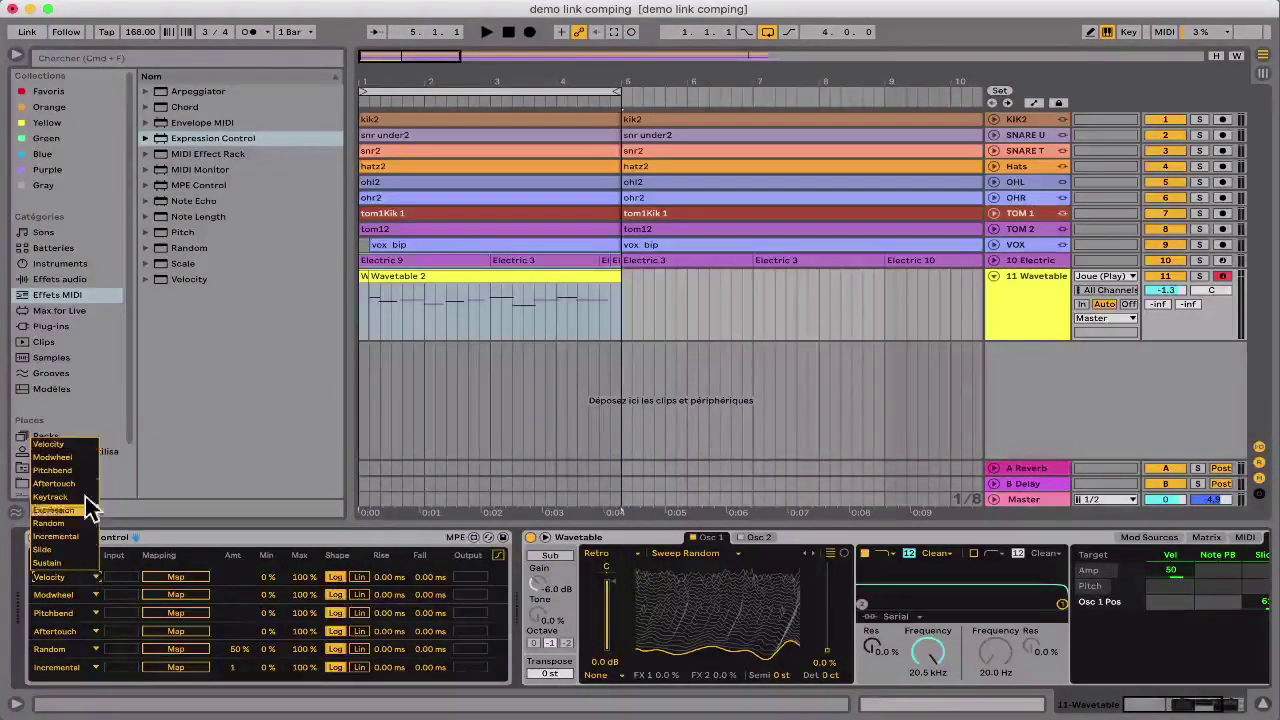
click(68, 590)
Step: Try mapping Expression Control's Velocity row to the 11 Wavetable track's volume, and remove that mapping
click(170, 578)
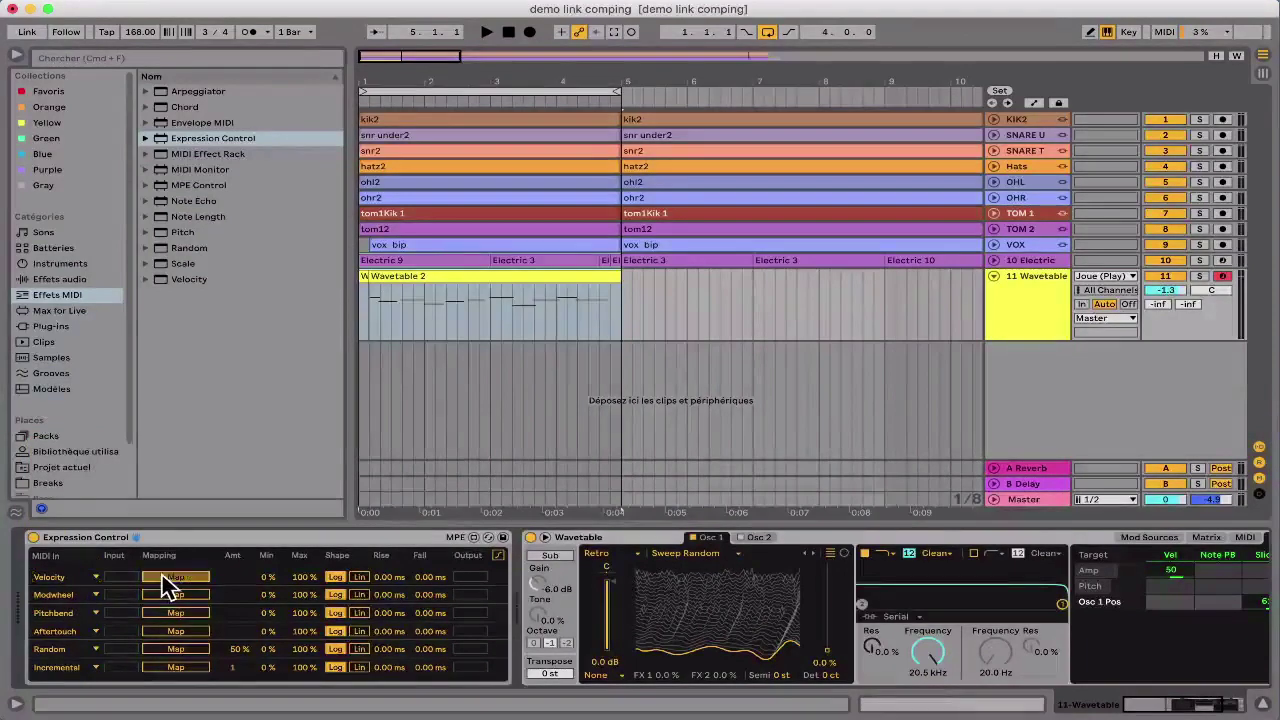
click(1165, 291)
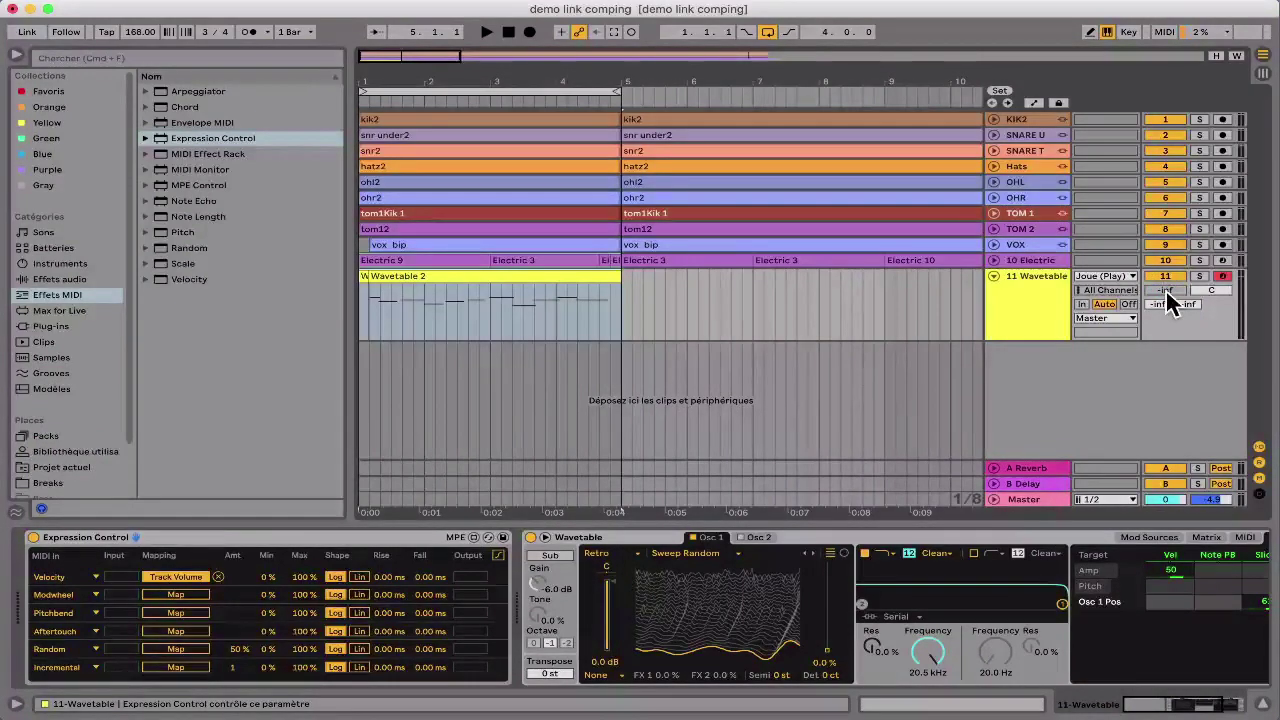
click(218, 579)
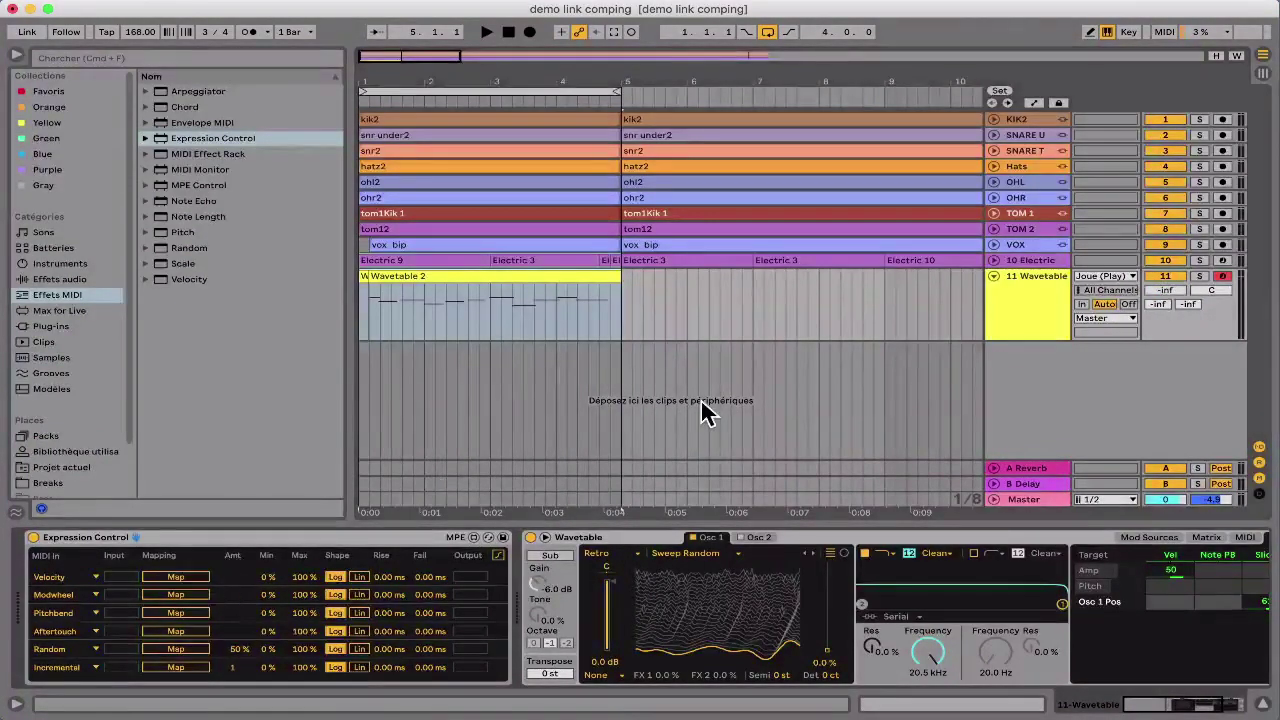
Step: Reset the 11 Wavetable track's volume to 0 and set Expression Control's fifth row to the Slide source
double_click(1158, 292)
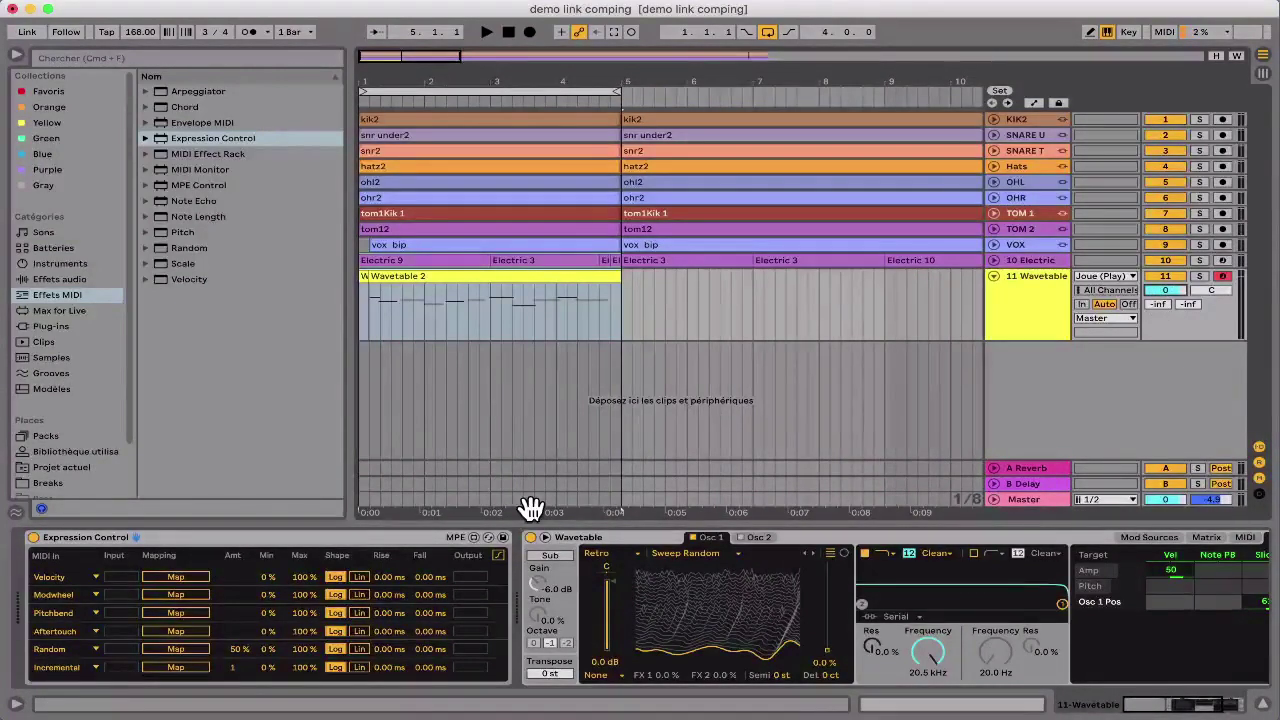
click(72, 649)
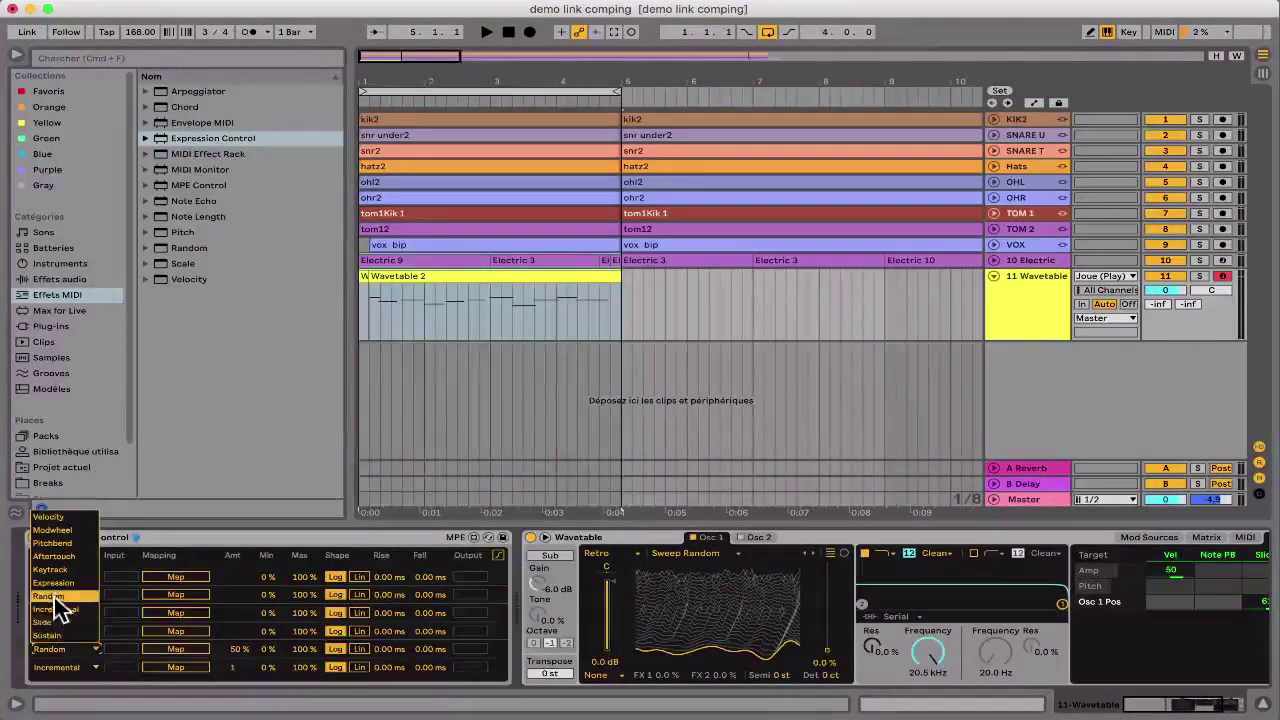
click(60, 622)
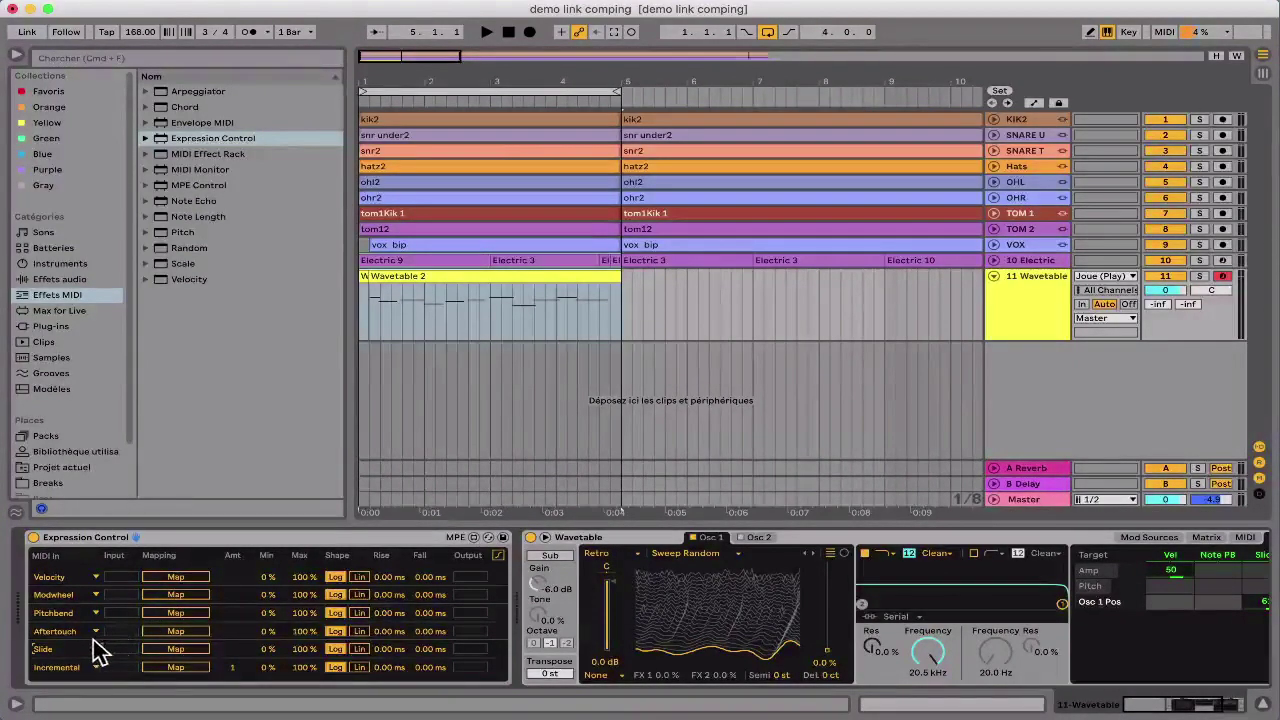
Step: Map Expression Control's Slide row to the Pickup Input of Electric on the 10 Electric track, and check how that parameter responds
click(176, 649)
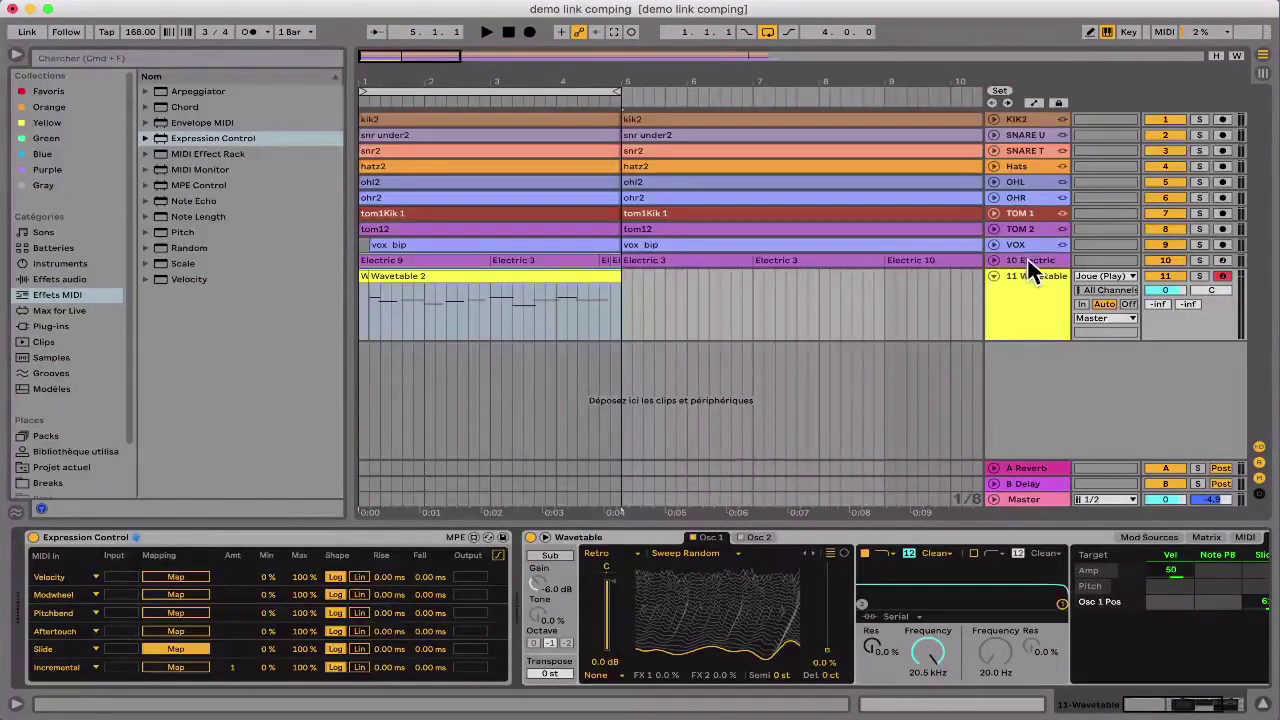
click(1018, 259)
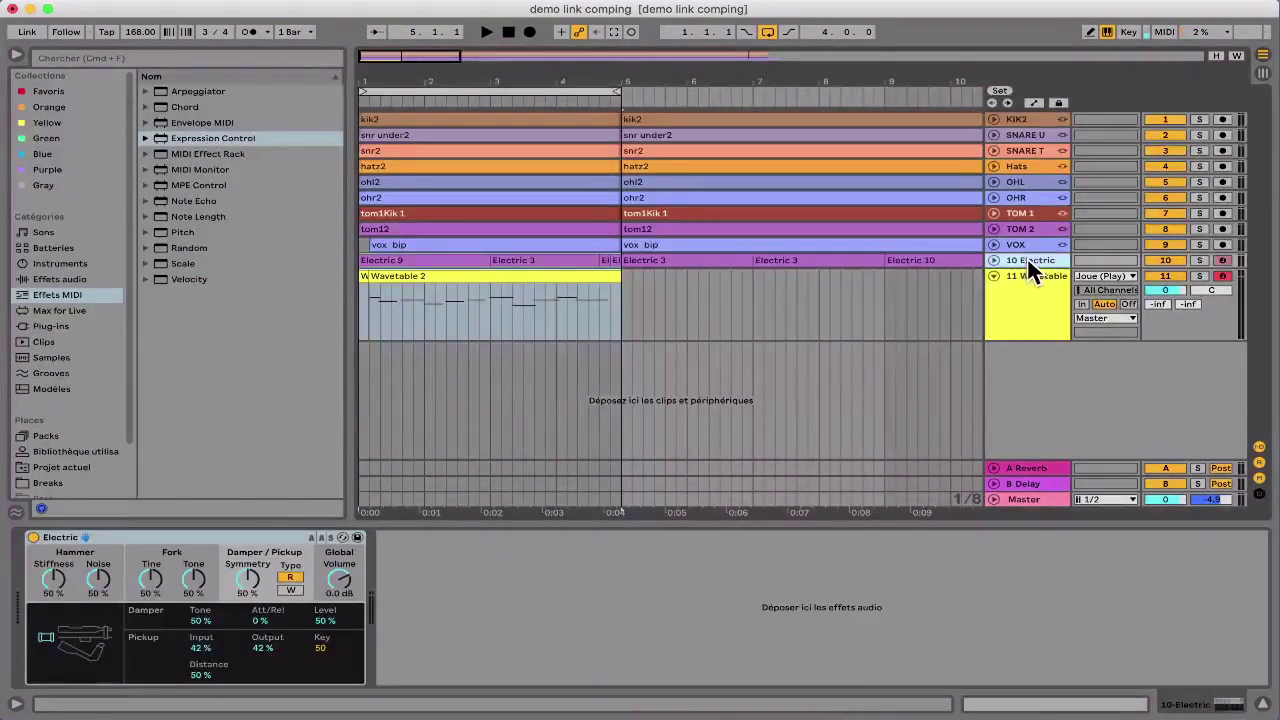
double_click(200, 648)
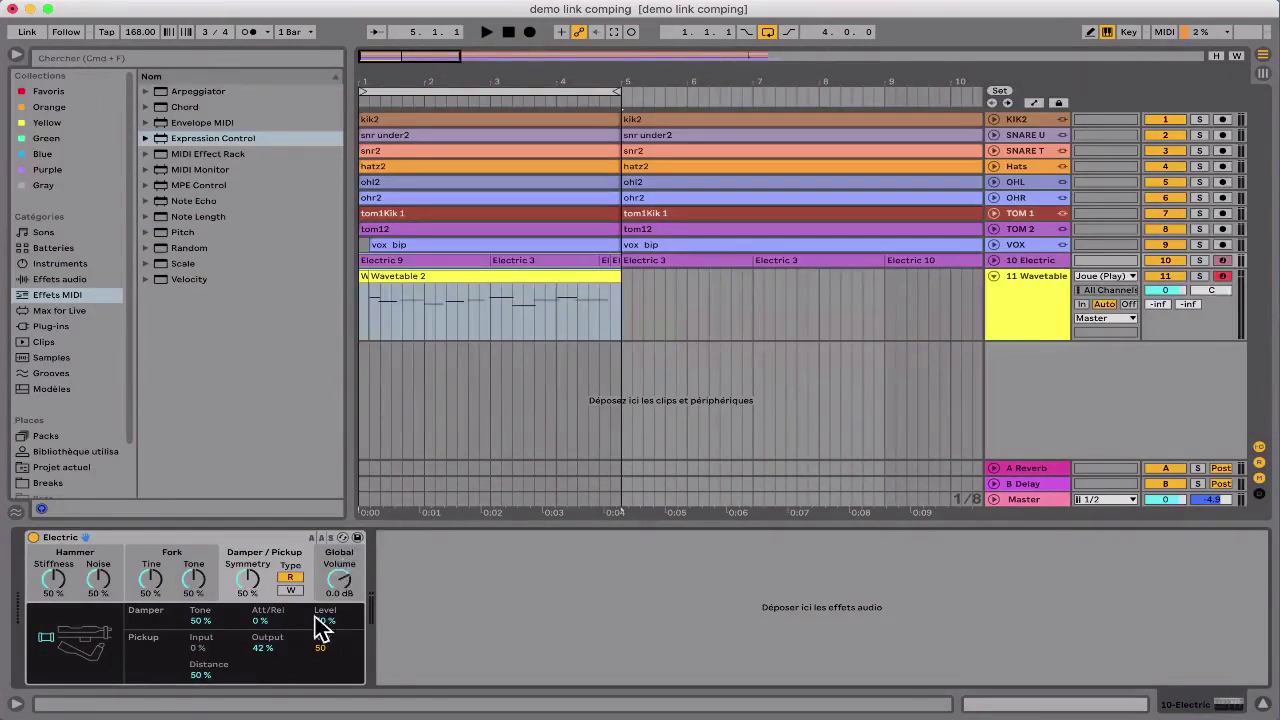
click(1004, 277)
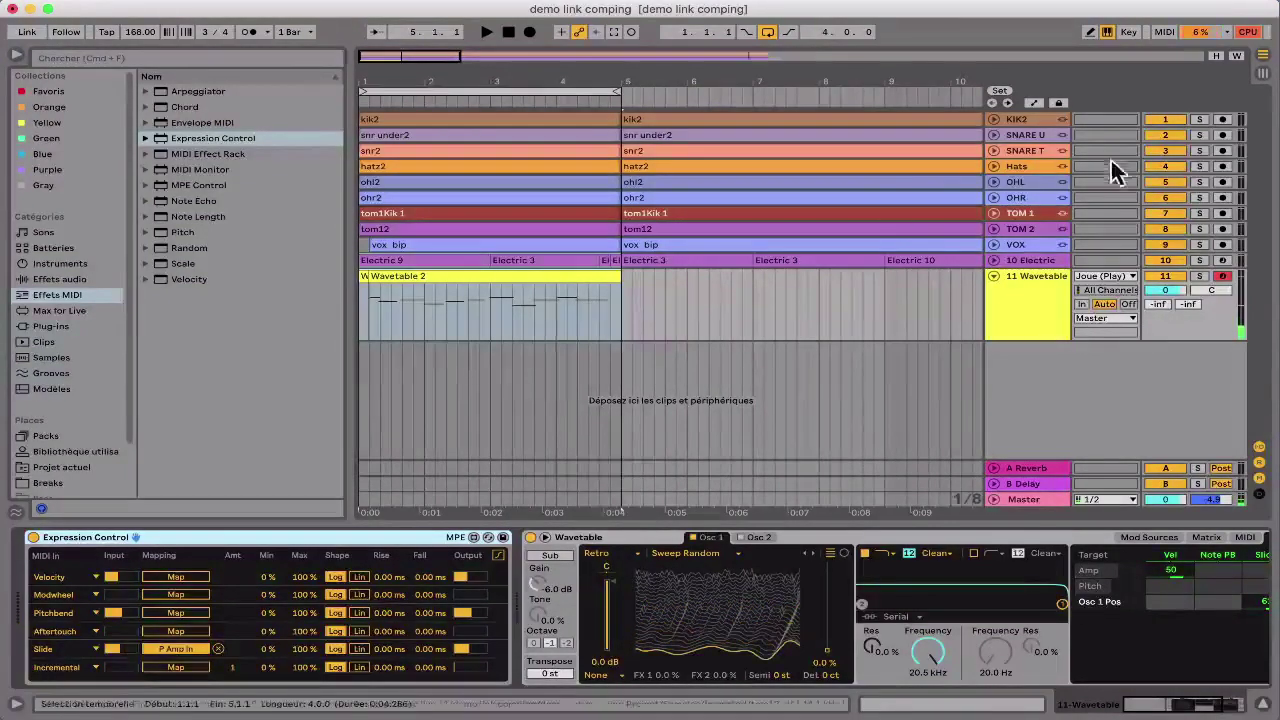
click(1042, 259)
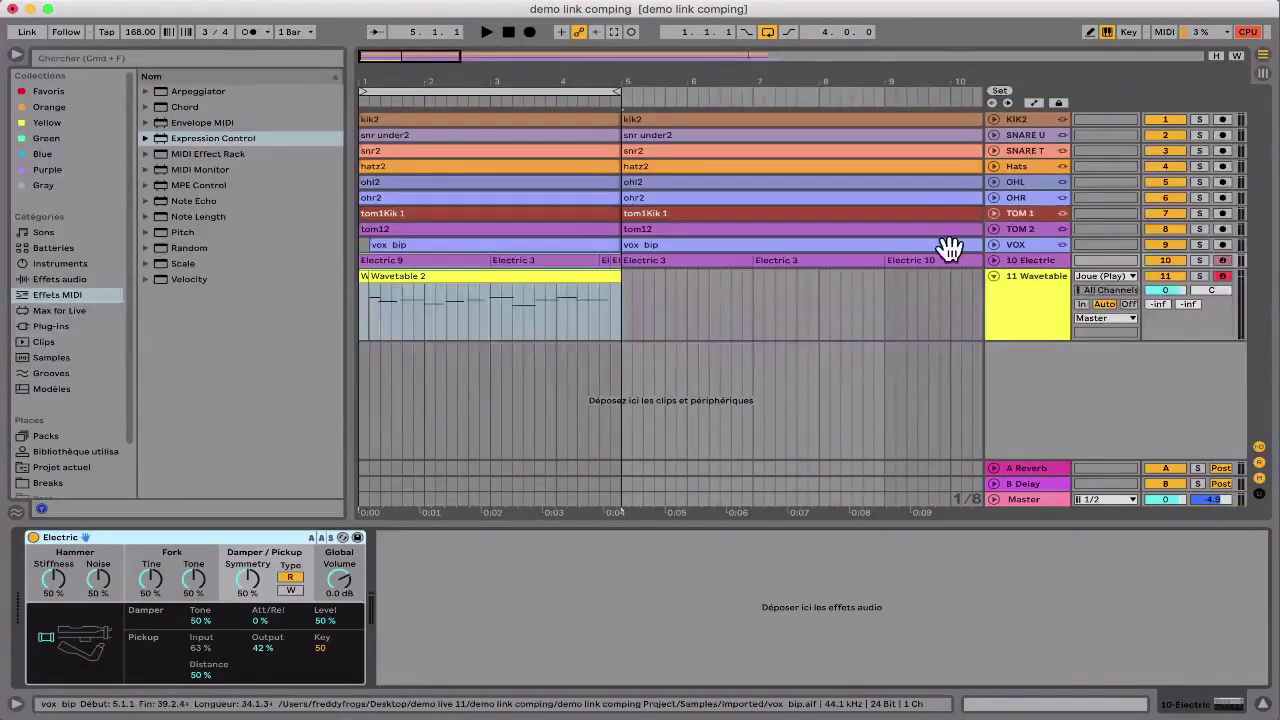
click(1027, 277)
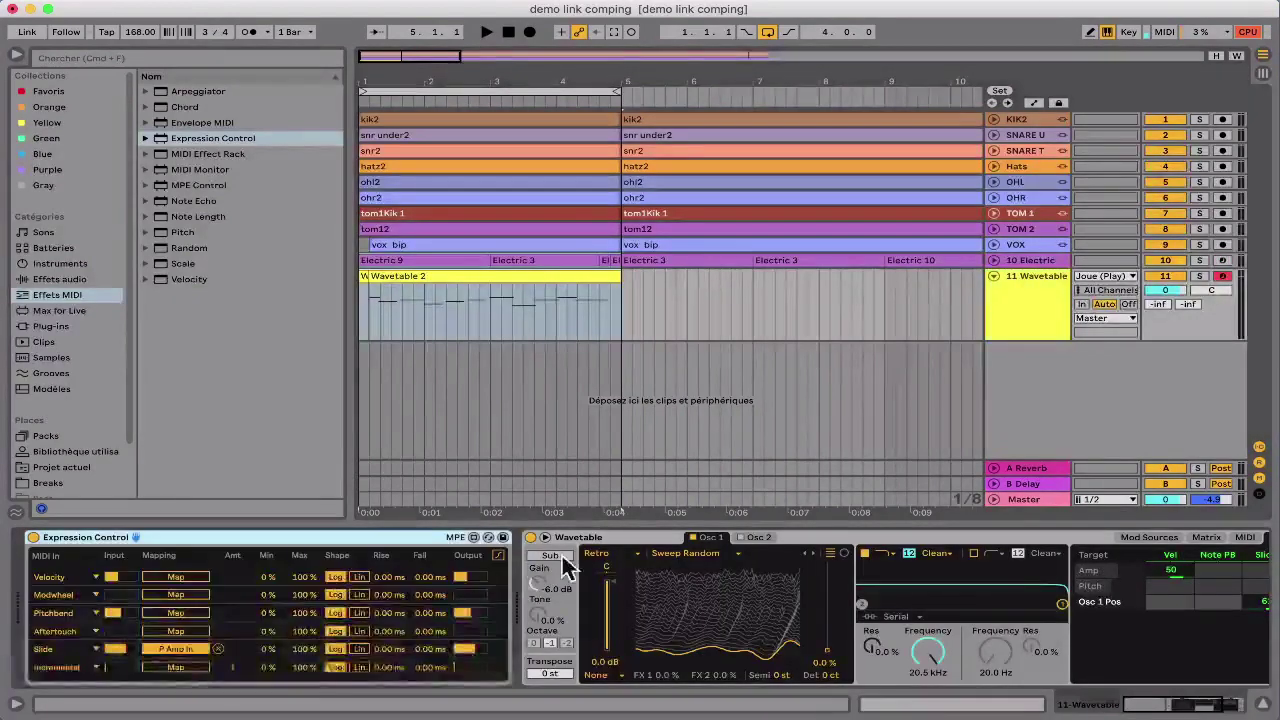
Step: Set Expression Control's third and fourth rows to the Slide source as well
click(94, 626)
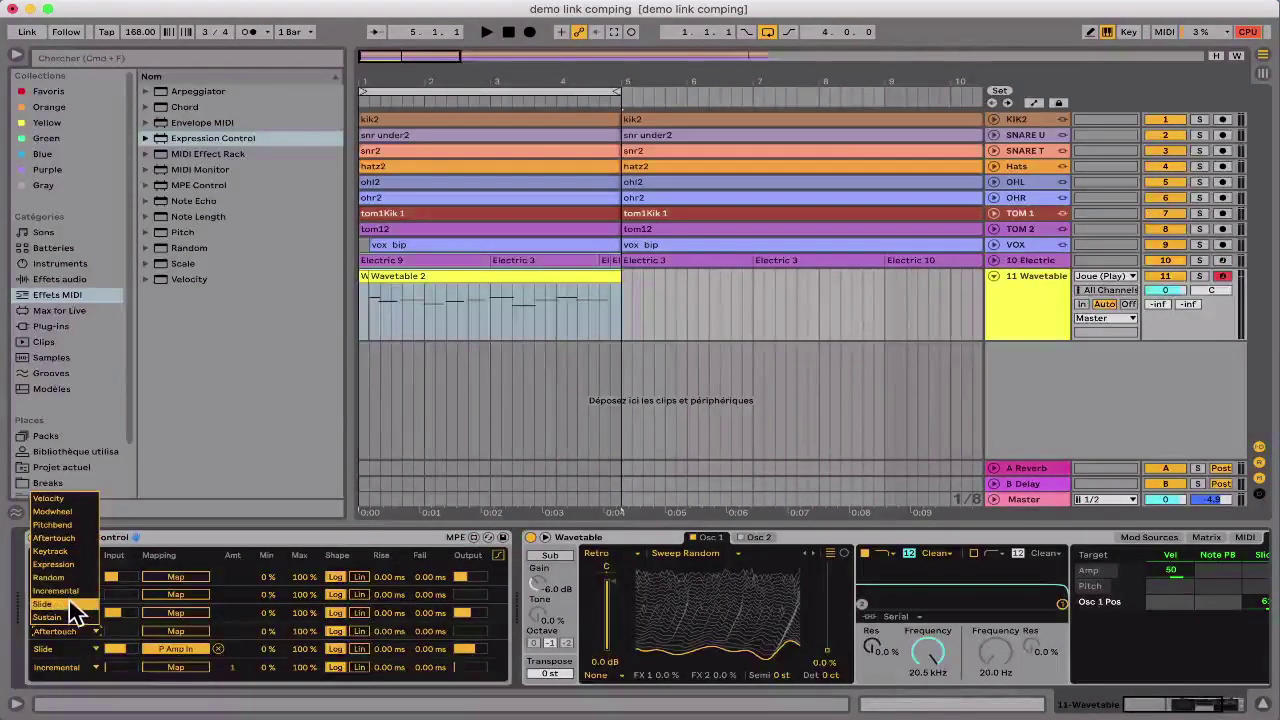
click(69, 603)
click(73, 610)
click(63, 586)
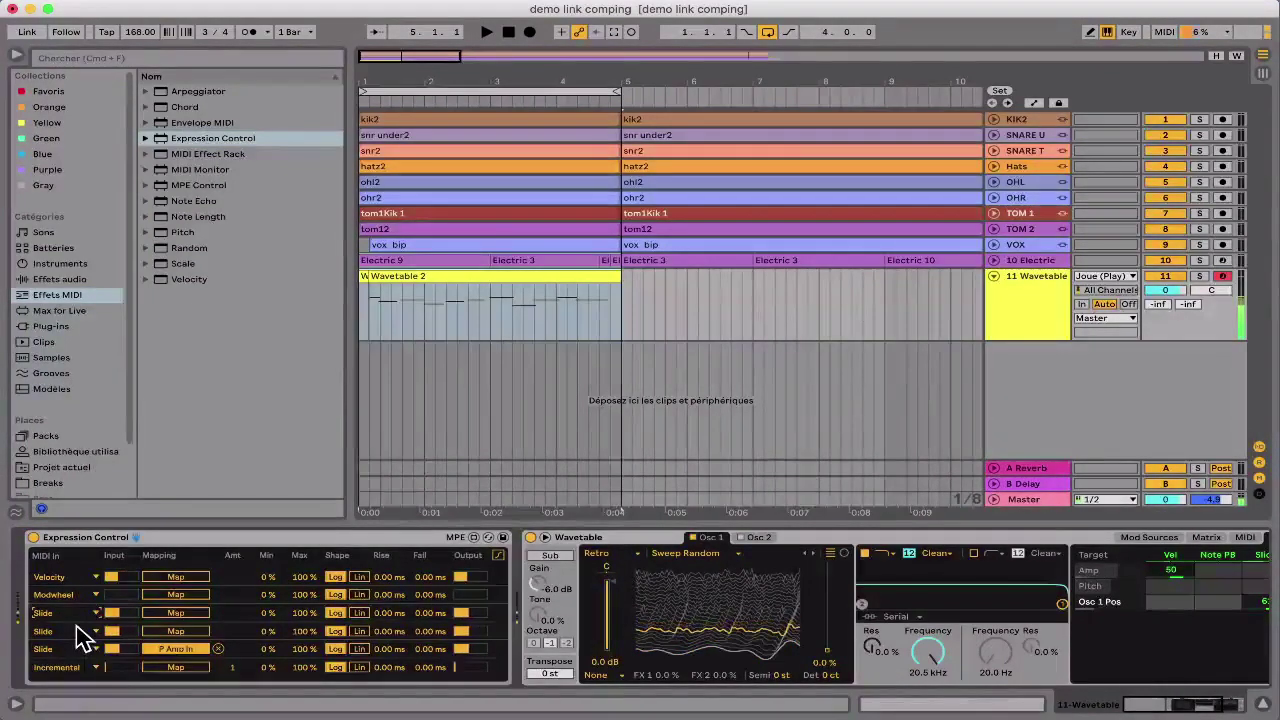
Step: Unfold the 10 Electric track, set its MIDI input to Joue (Play) and arm it alongside the 11 Wavetable track
click(994, 259)
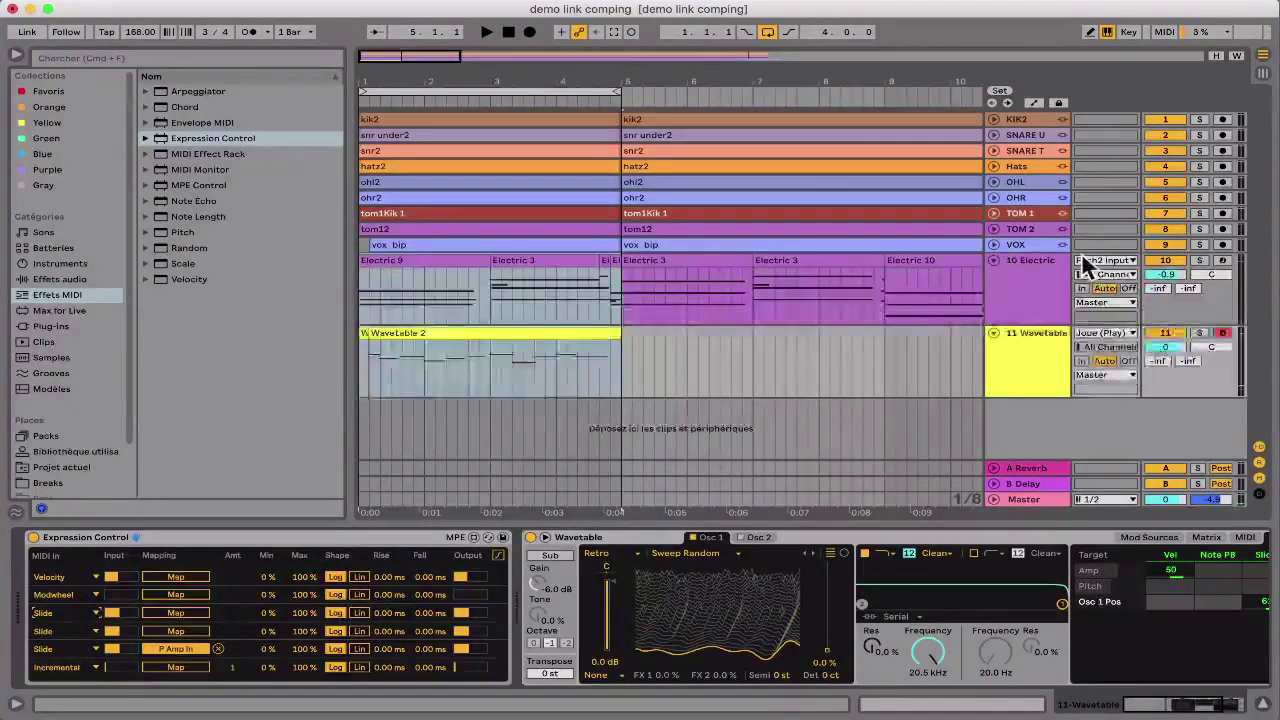
click(1107, 260)
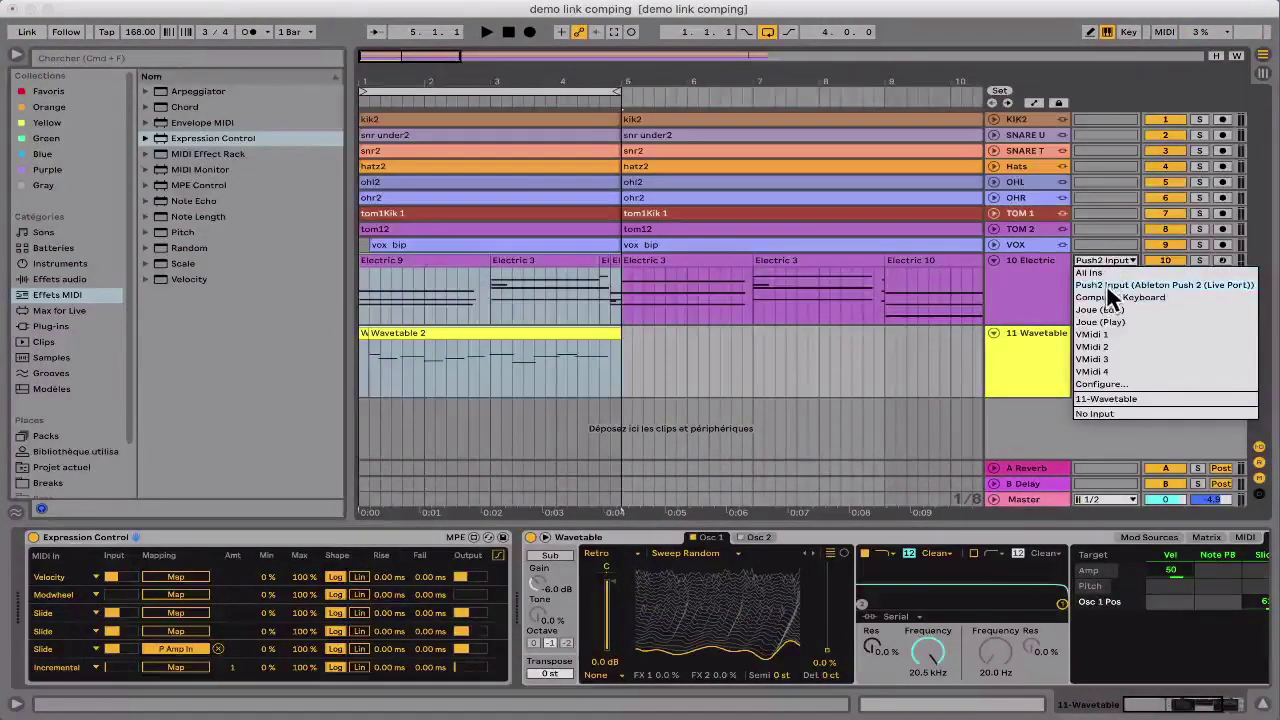
click(1106, 320)
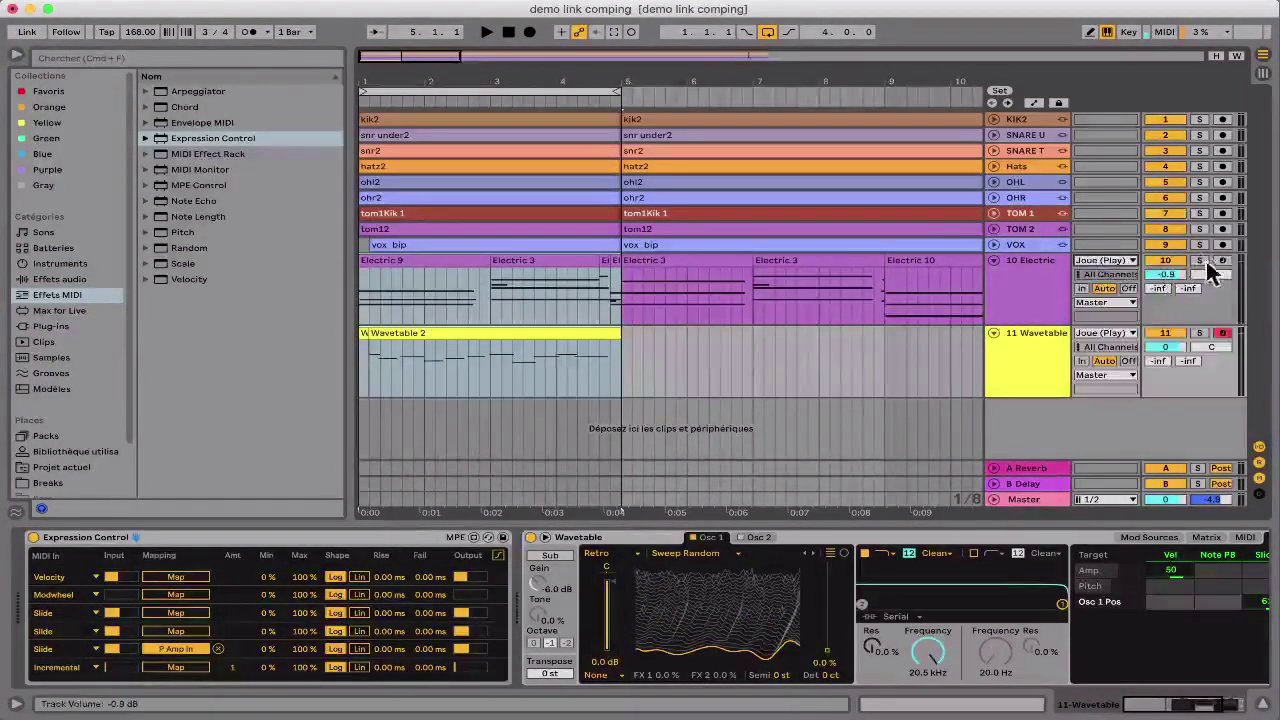
click(1222, 261)
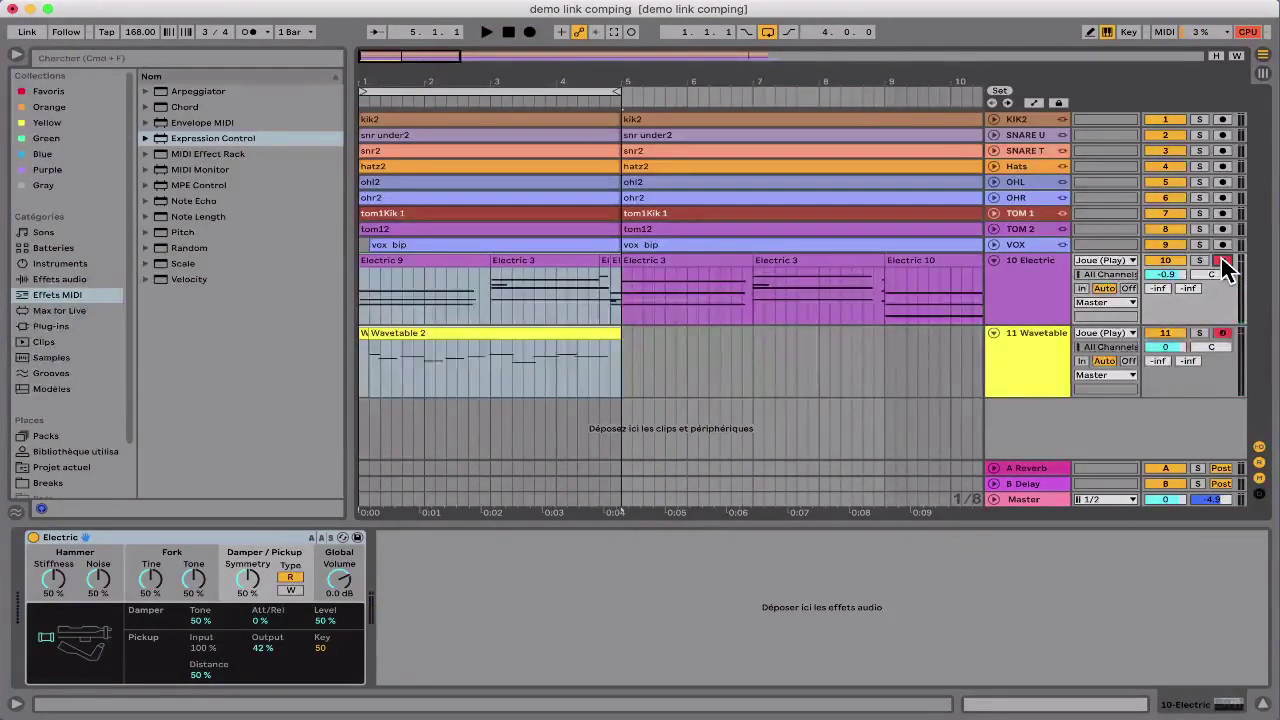
click(1056, 282)
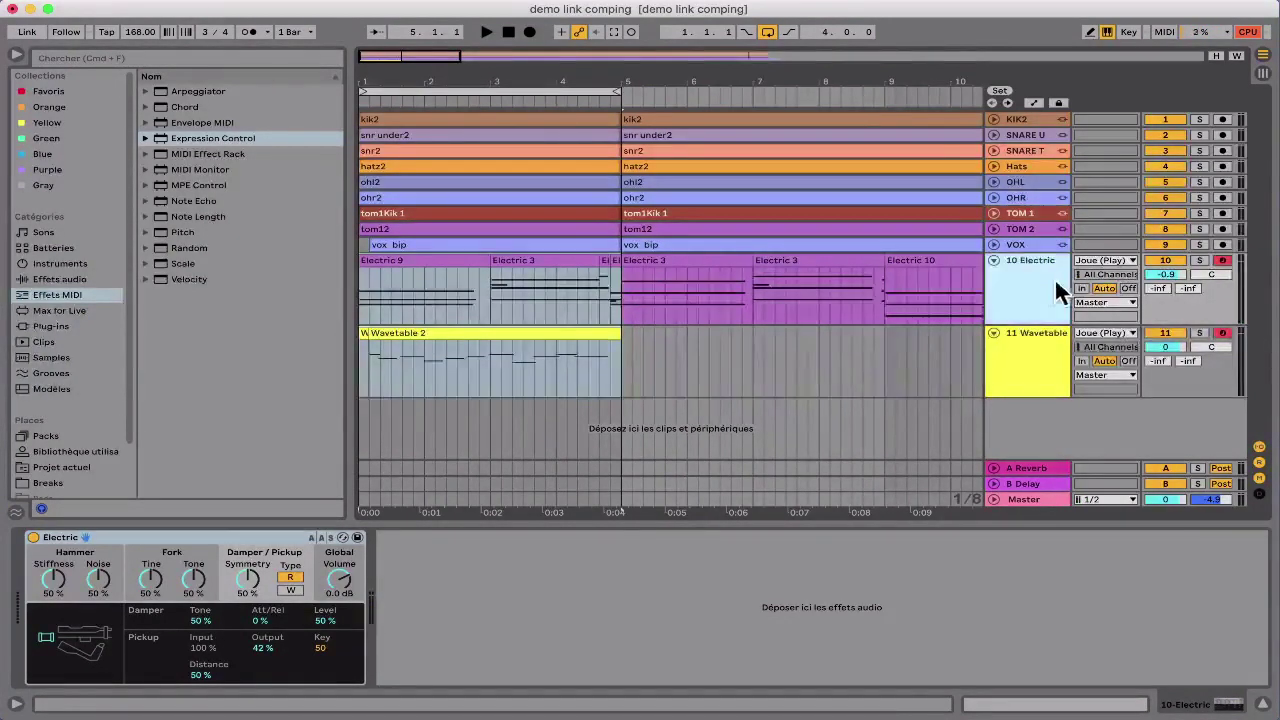
Step: Remove the fifth Slide row's mapping in Expression Control, and briefly show the transfer curve display
click(1048, 335)
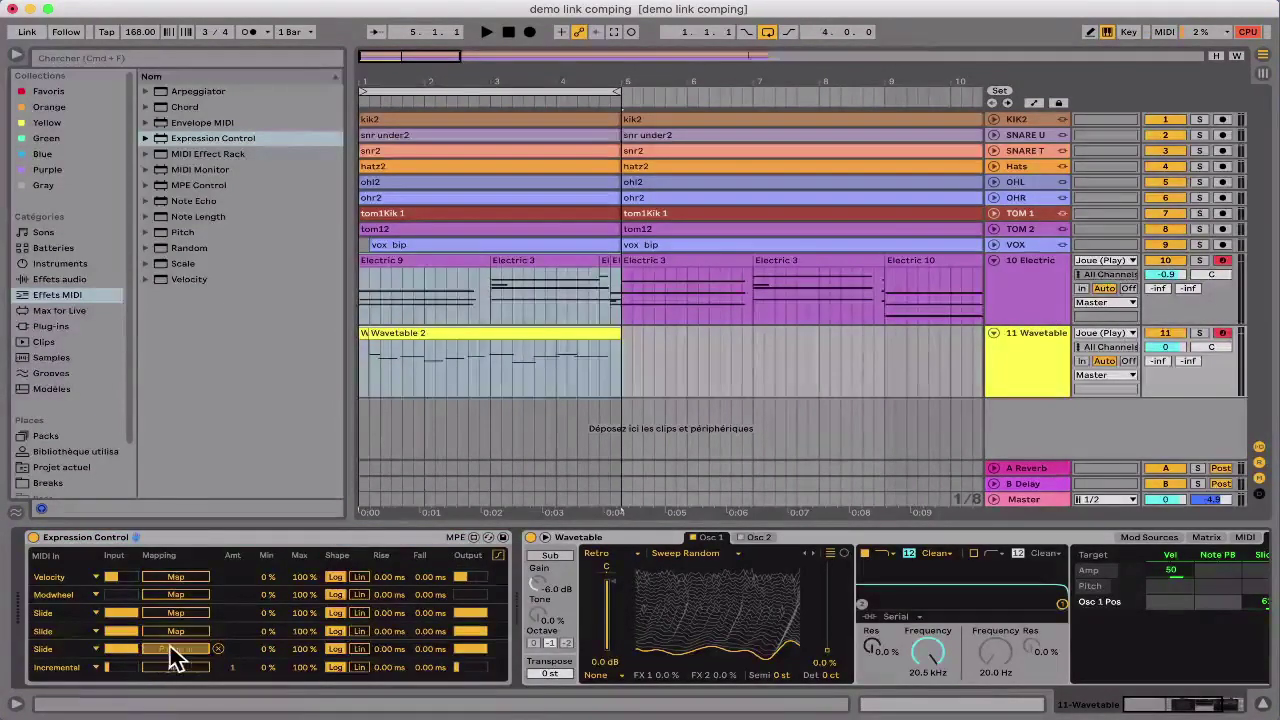
click(218, 648)
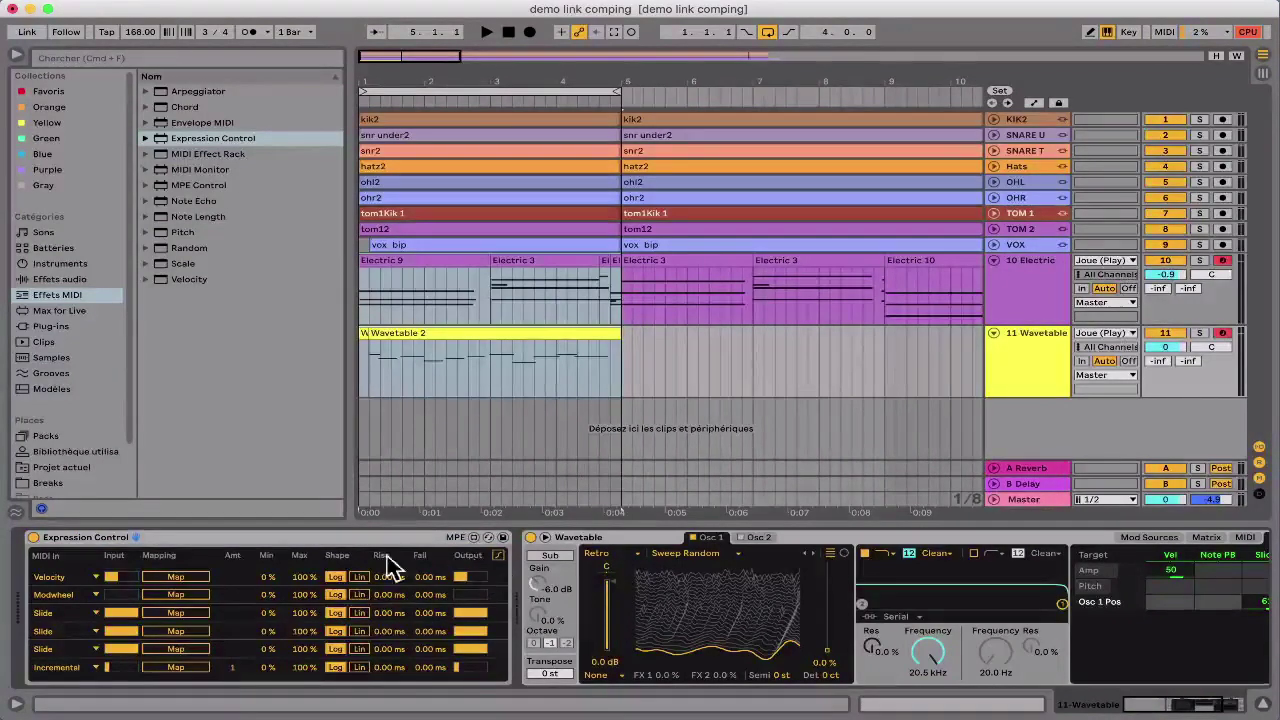
click(498, 556)
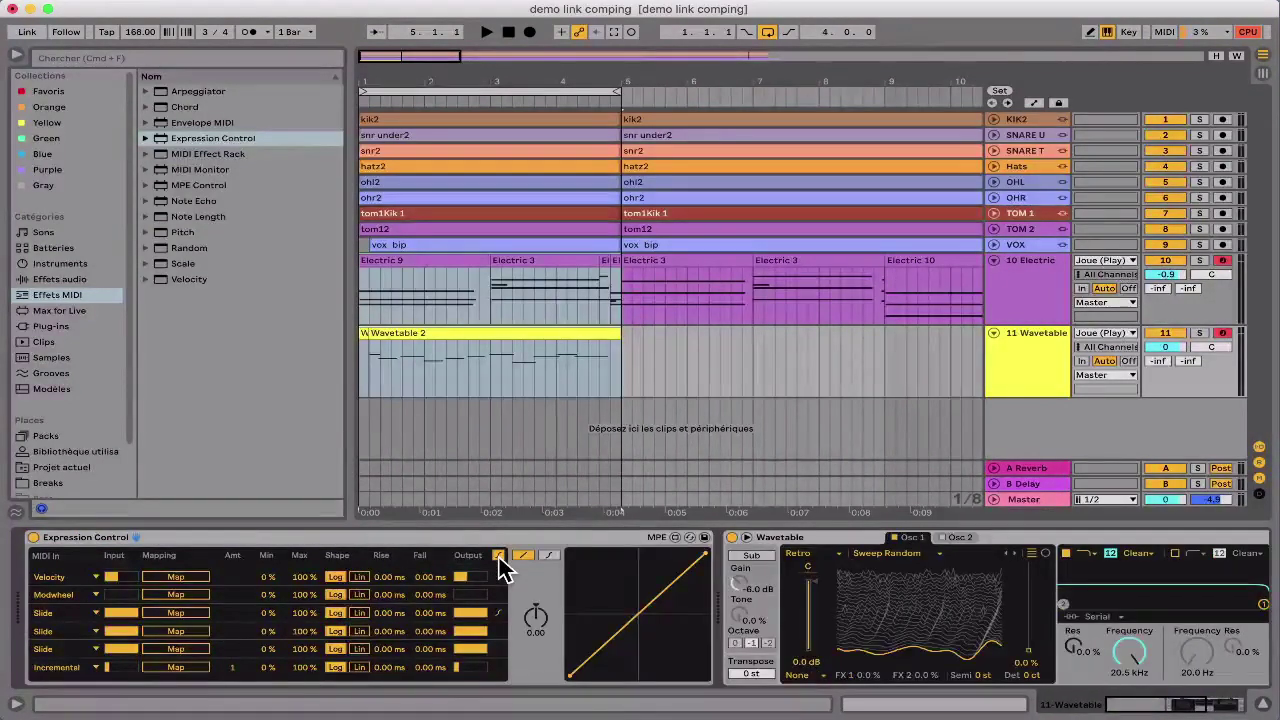
click(499, 557)
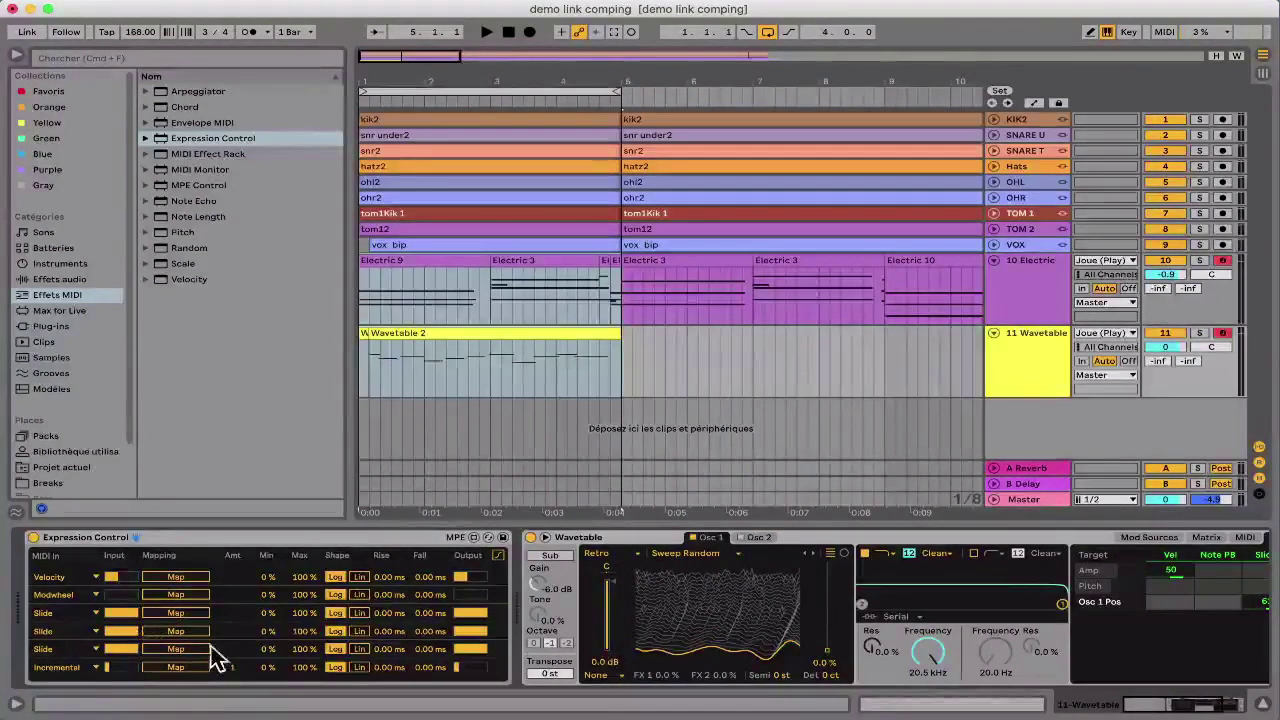
scroll(413, 651, right, 2)
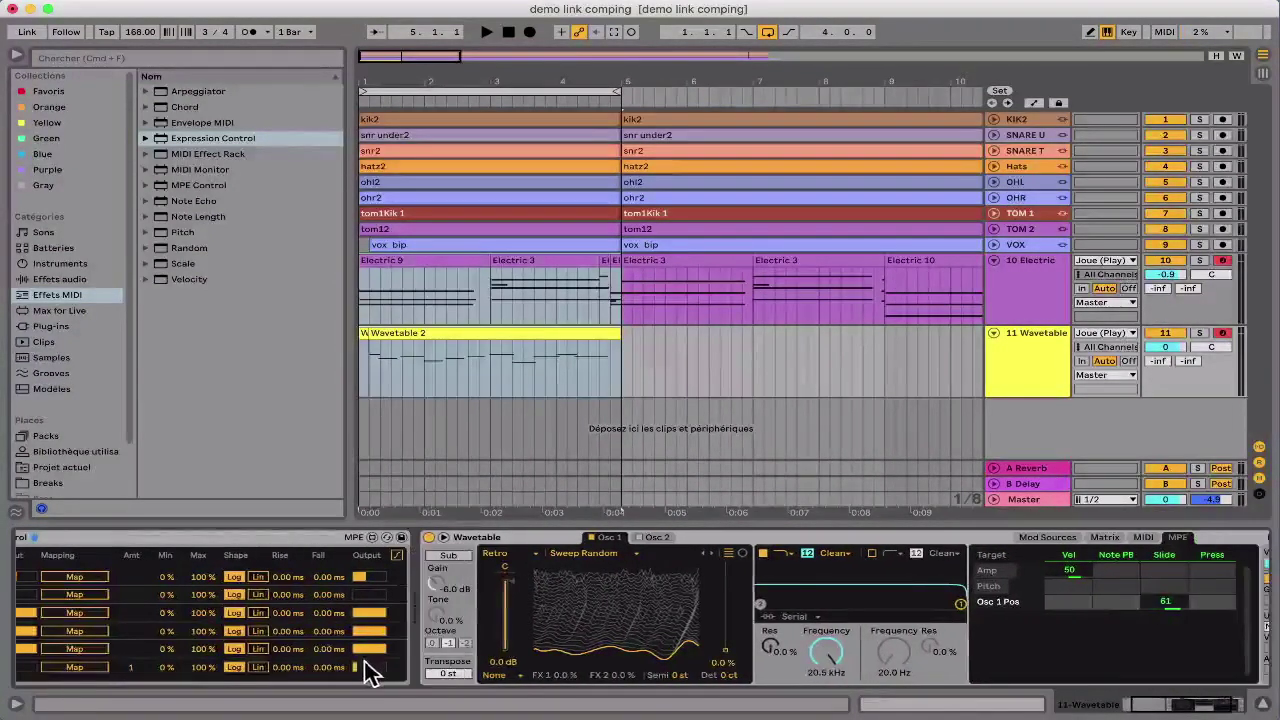
scroll(363, 660, left, 2)
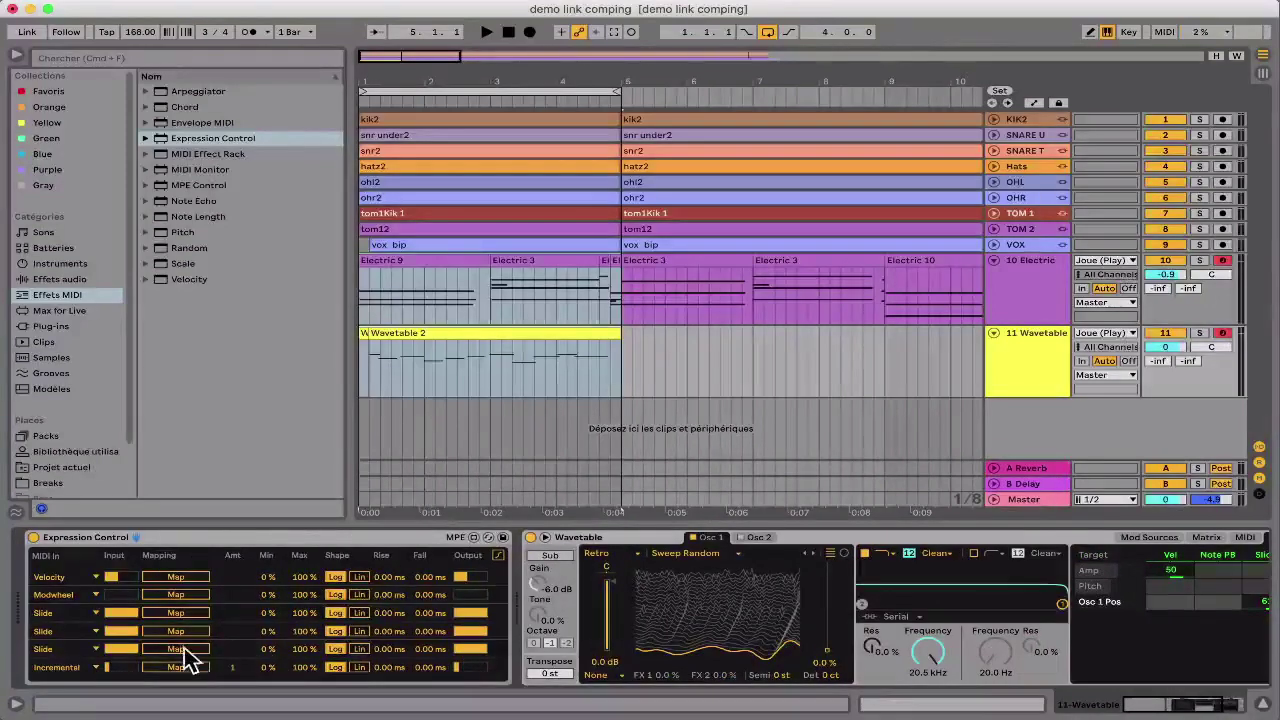
Step: Set the source of Expression Control's last row to Random
click(92, 667)
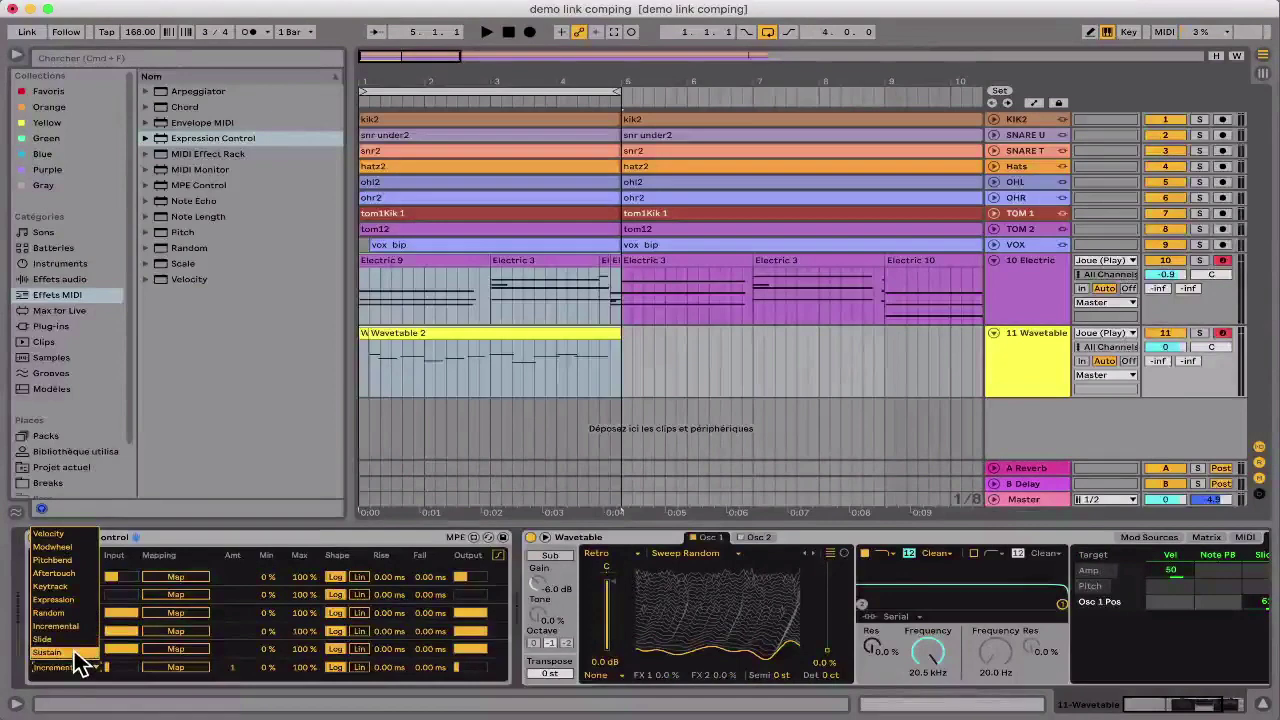
click(70, 638)
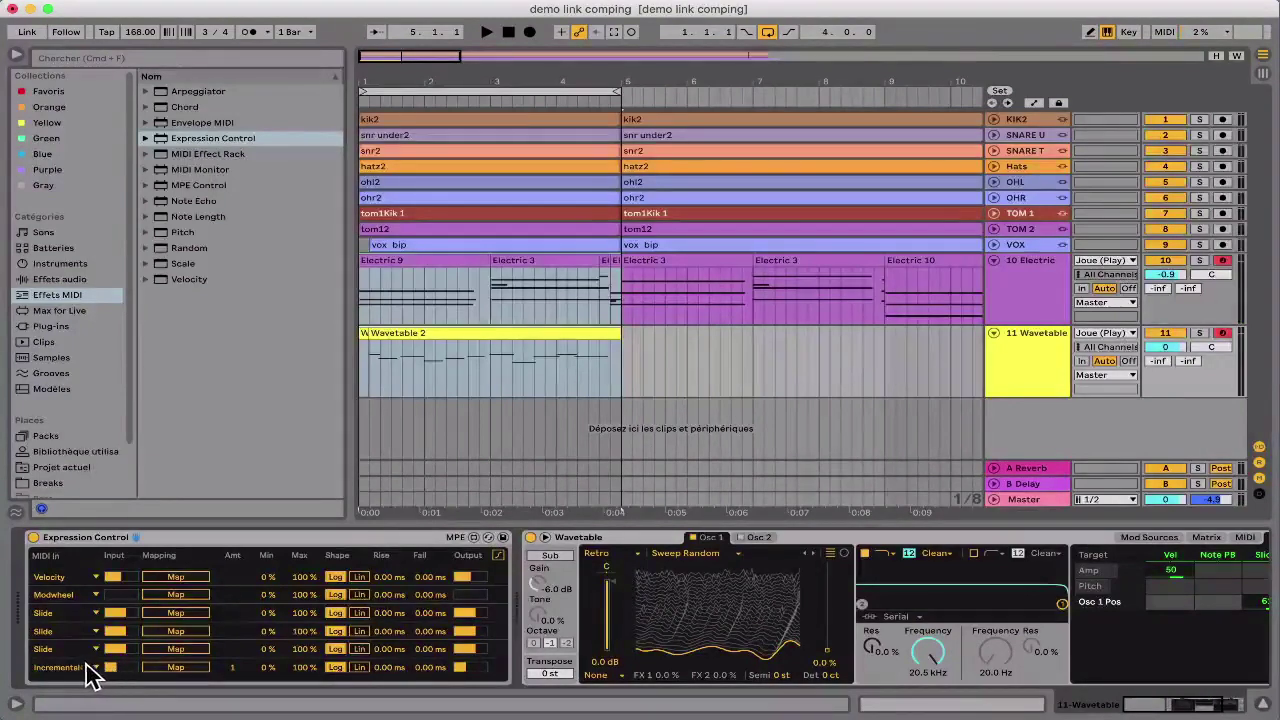
click(86, 664)
click(70, 613)
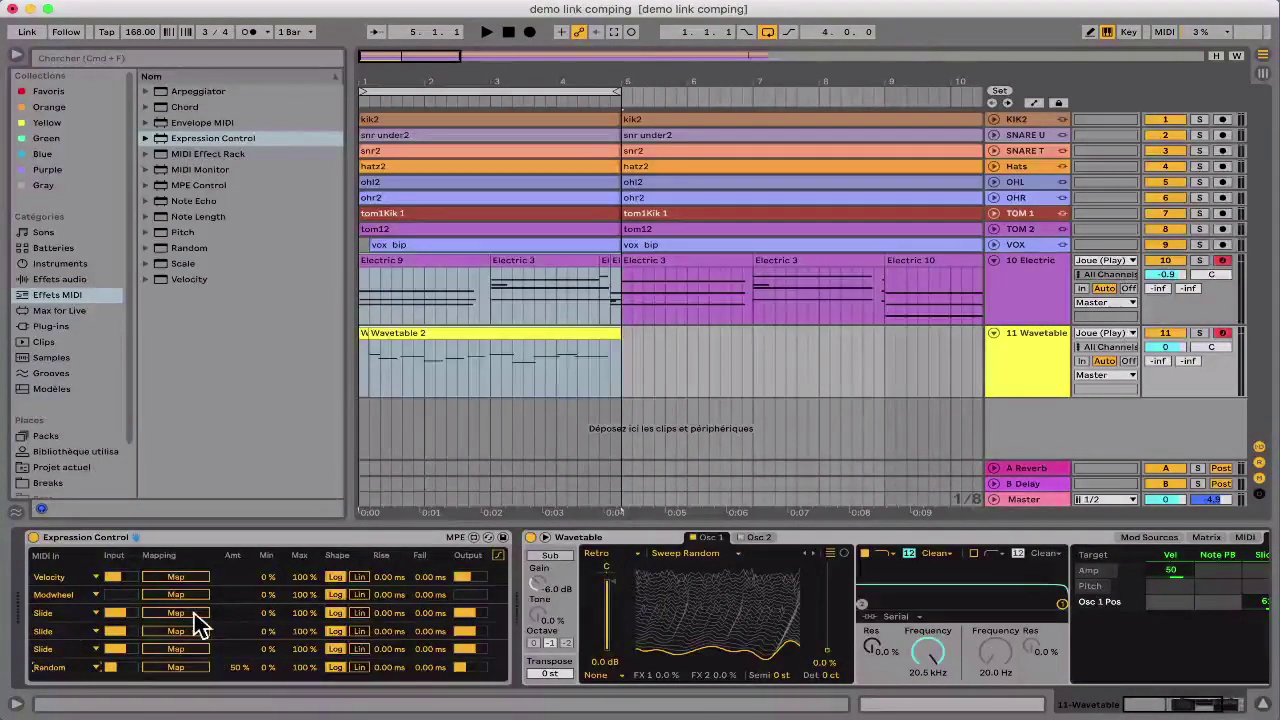
Step: Try mapping the Random row to the 10 Electric track's volume, and reset that volume to 0
click(180, 668)
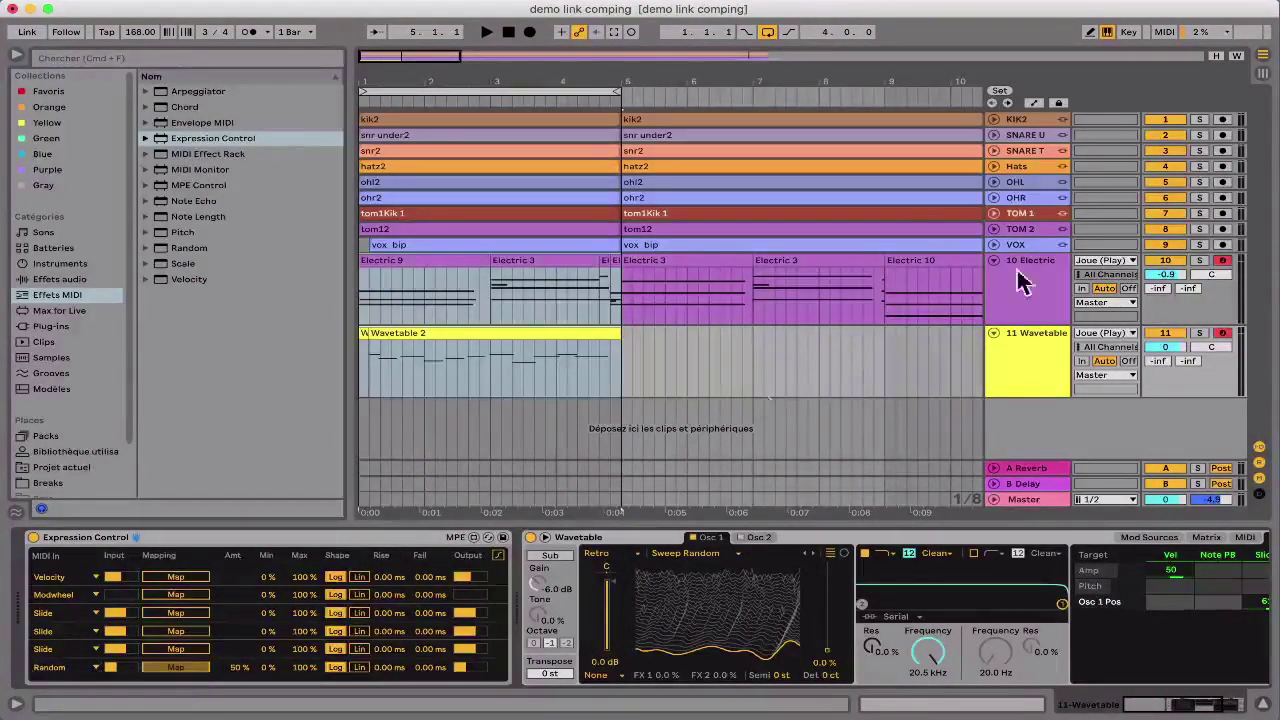
click(1166, 274)
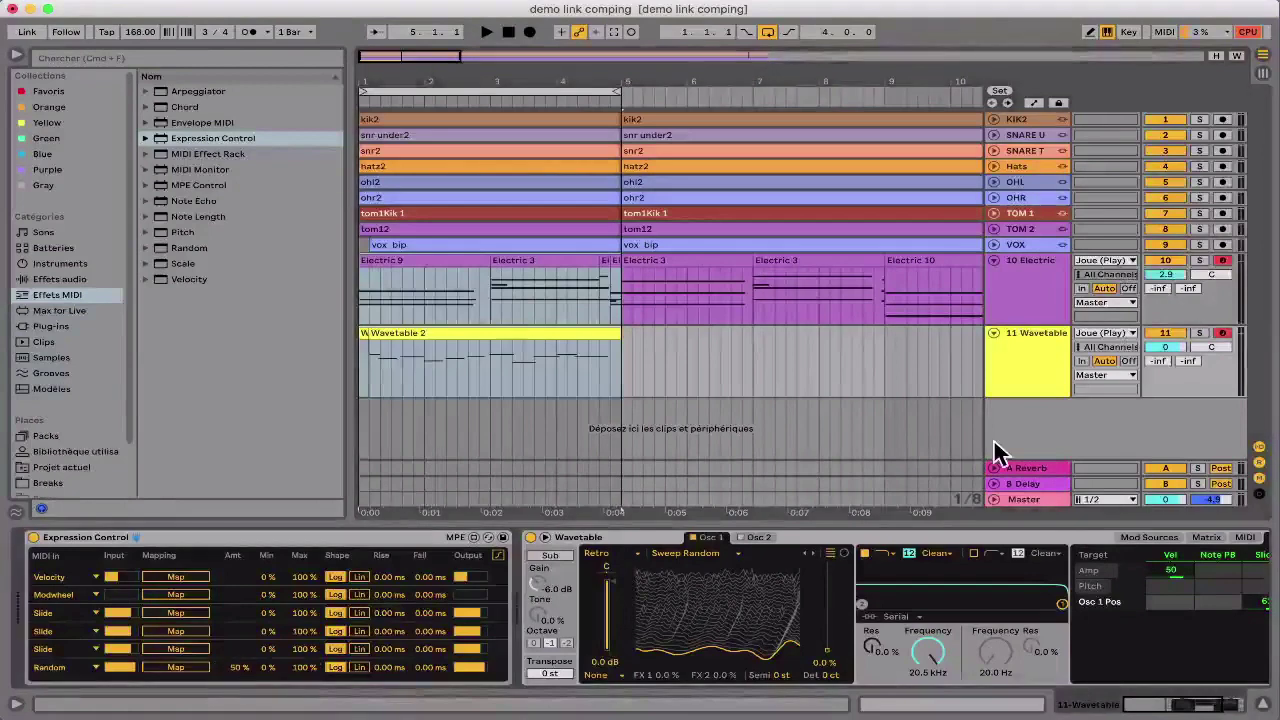
double_click(1160, 273)
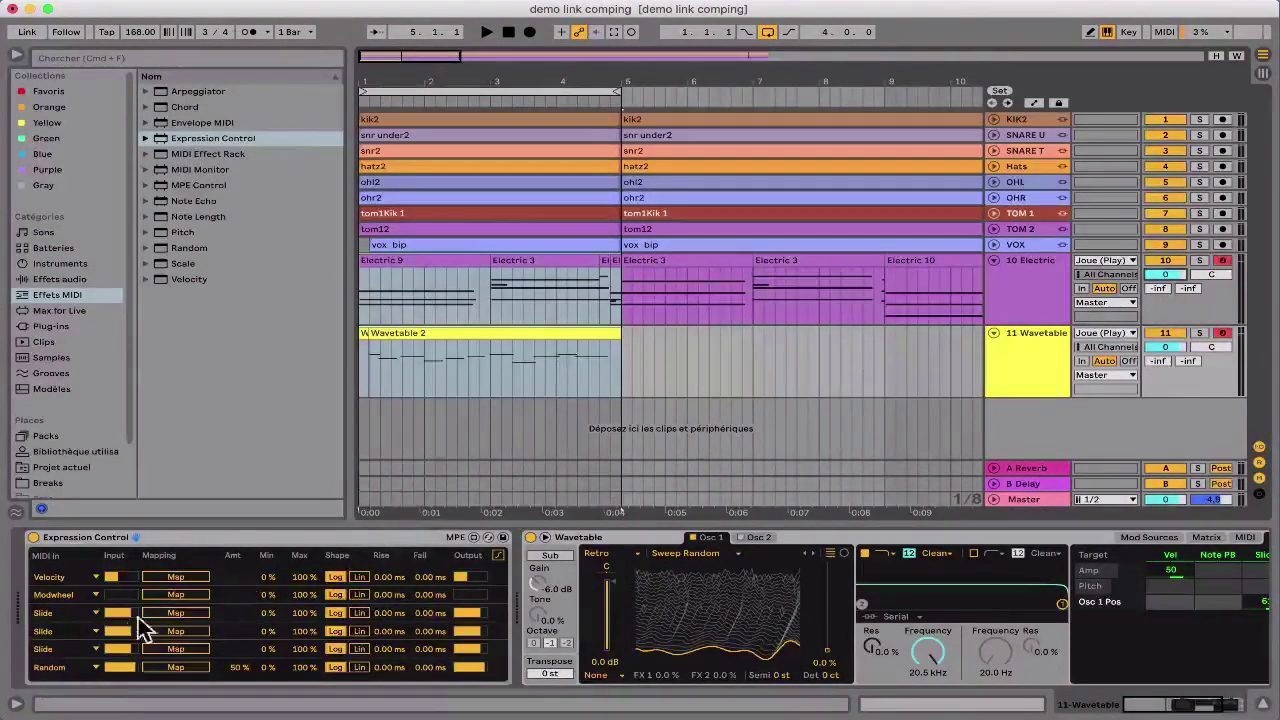
Step: Examine the MIDI source choices offered for Expression Control's Random row and the Slide row above it
click(96, 667)
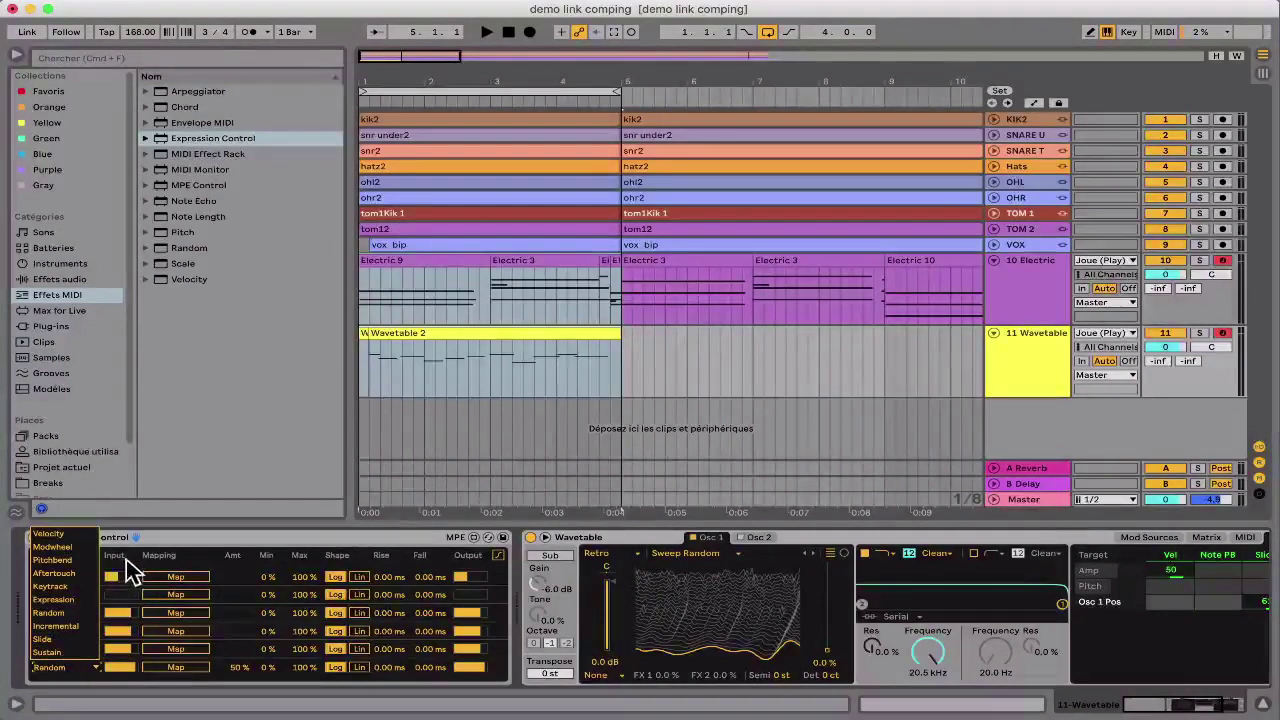
click(162, 538)
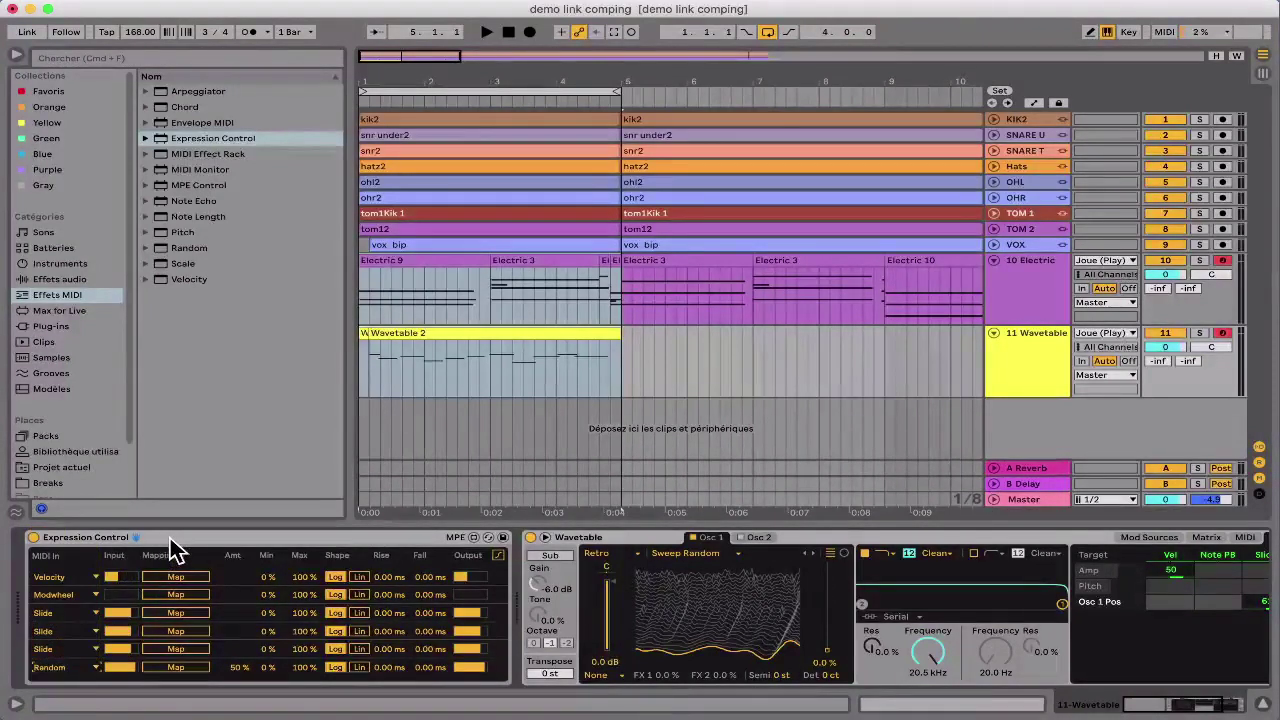
click(82, 649)
click(82, 649)
click(1029, 364)
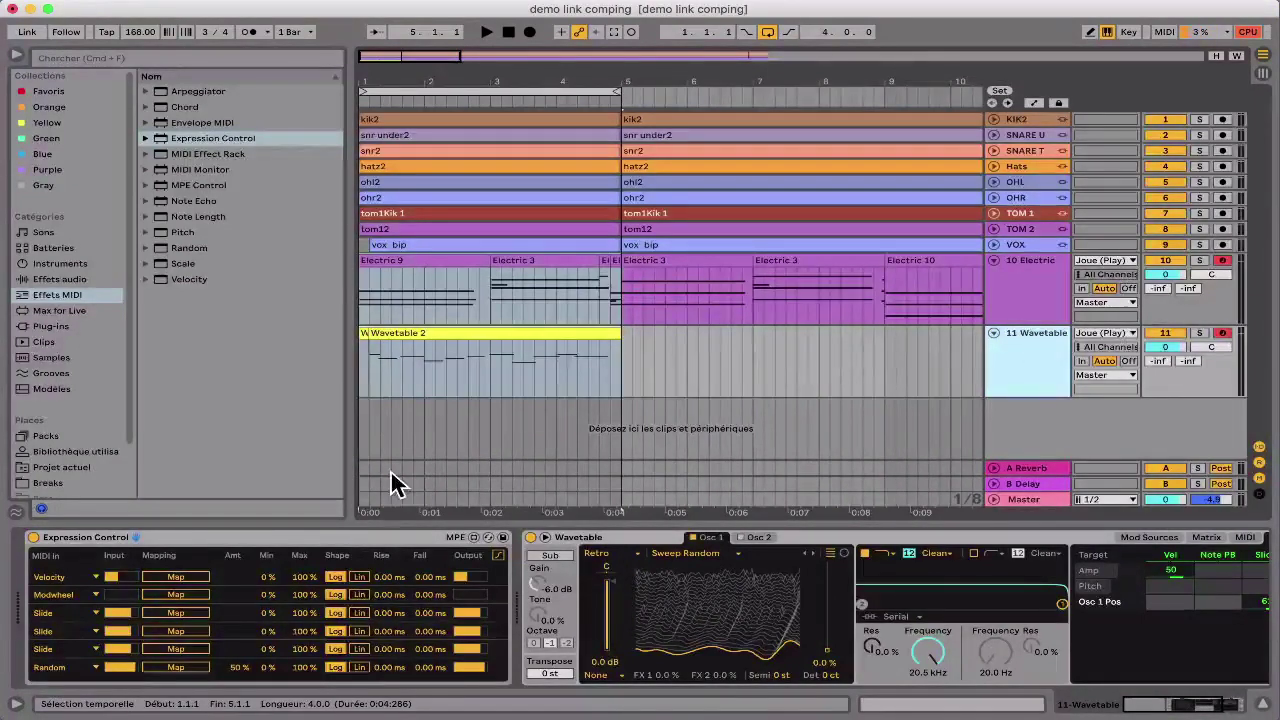
click(199, 566)
click(45, 649)
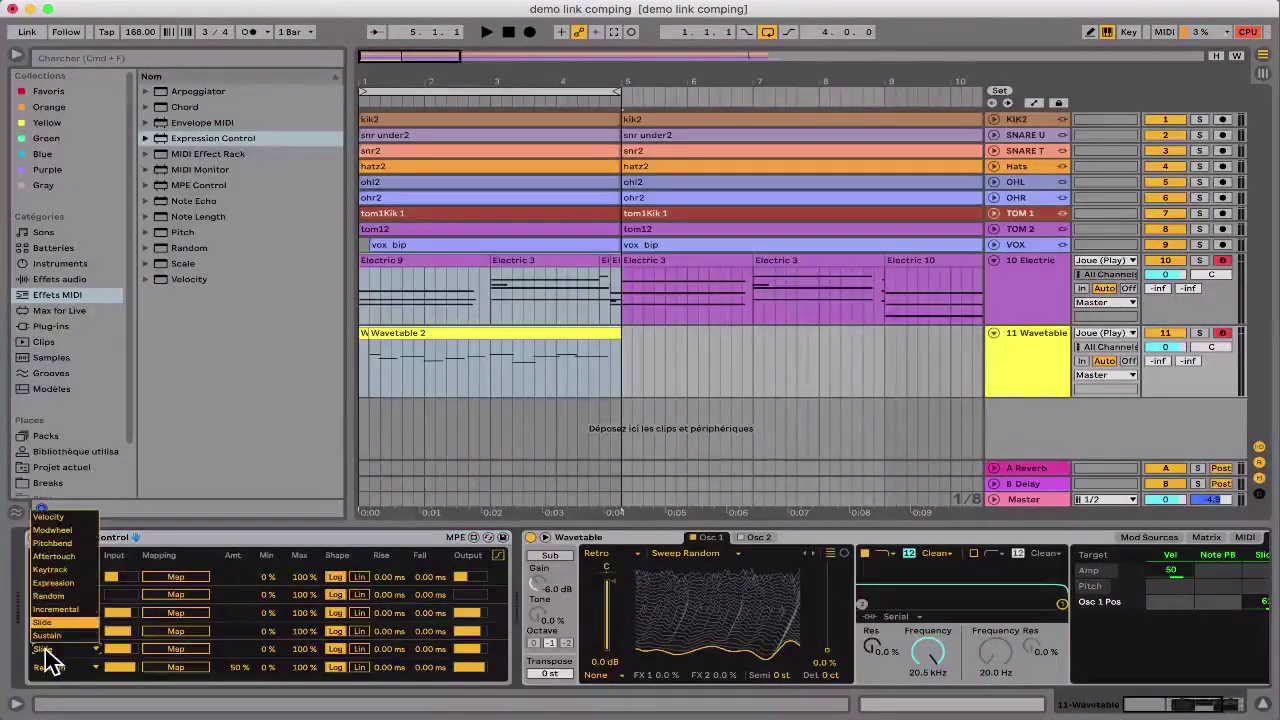
click(44, 650)
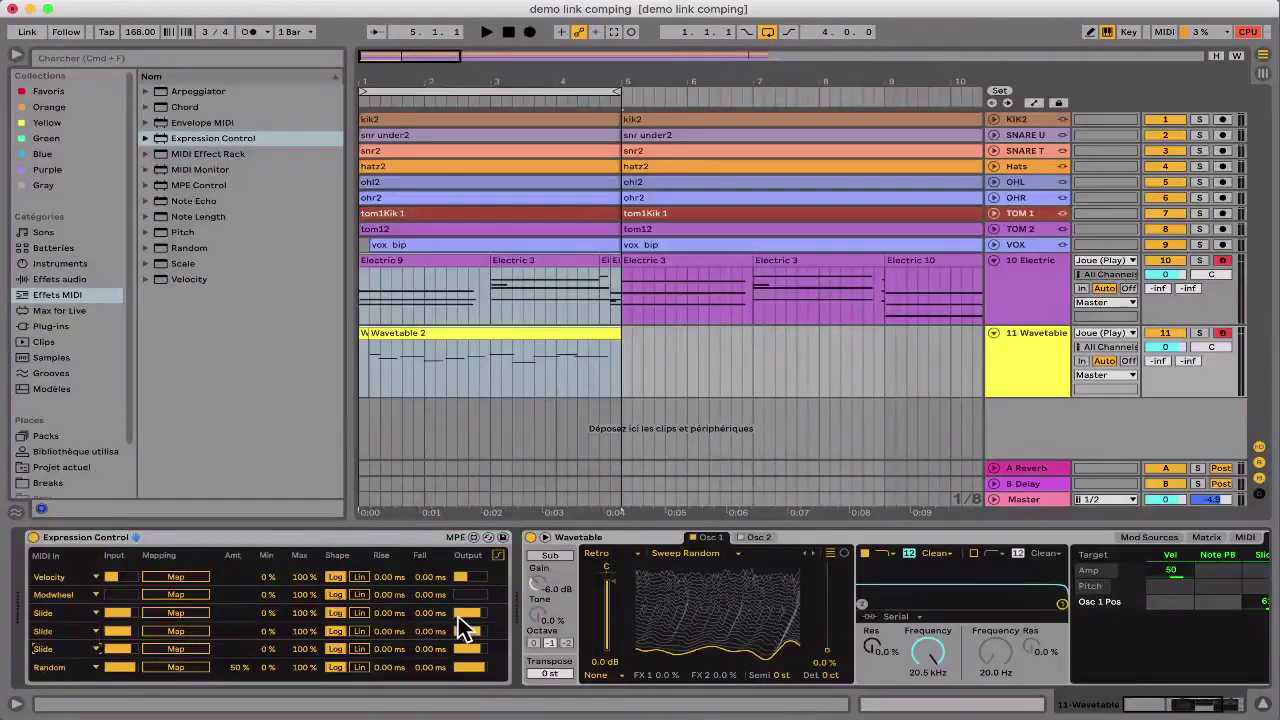
Step: Show Expression Control's transfer curve and bend the Random row's curve upward into a convex shape
click(498, 556)
click(498, 556)
click(498, 556)
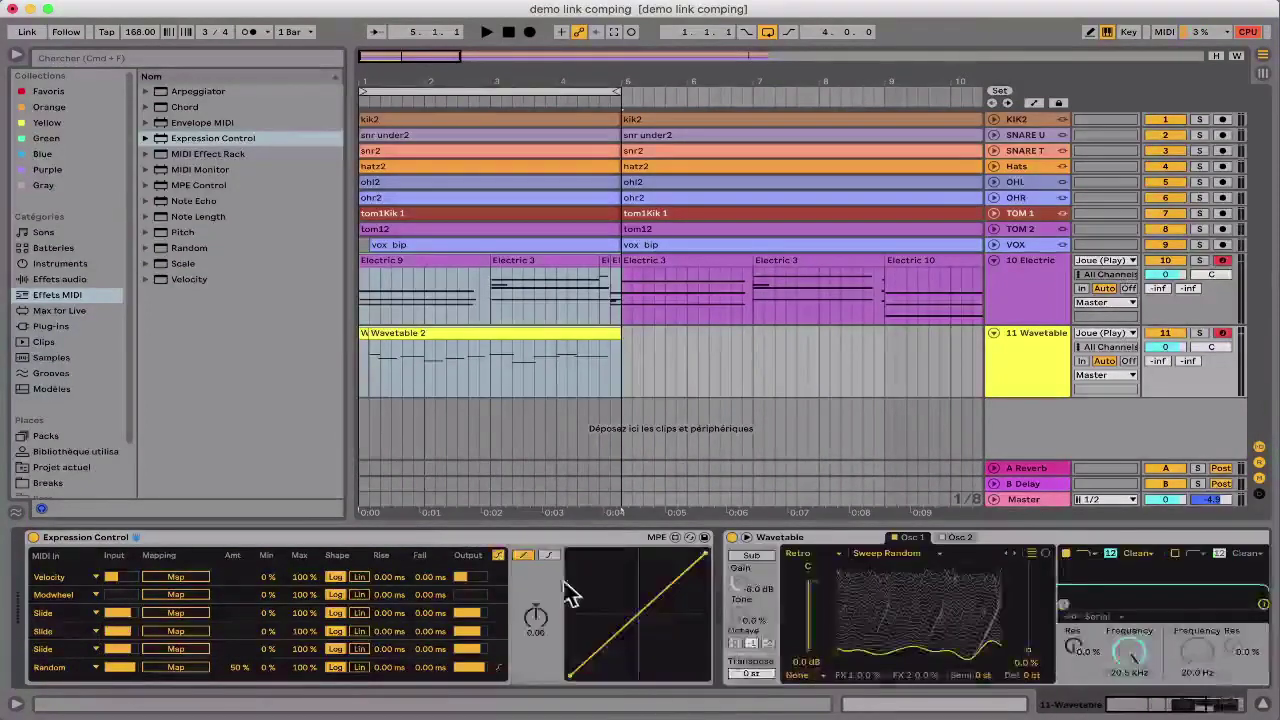
mouse_move(541, 630)
mouse_down()
mouse_move(541, 600)
mouse_move(541, 668)
mouse_move(540, 632)
mouse_up()
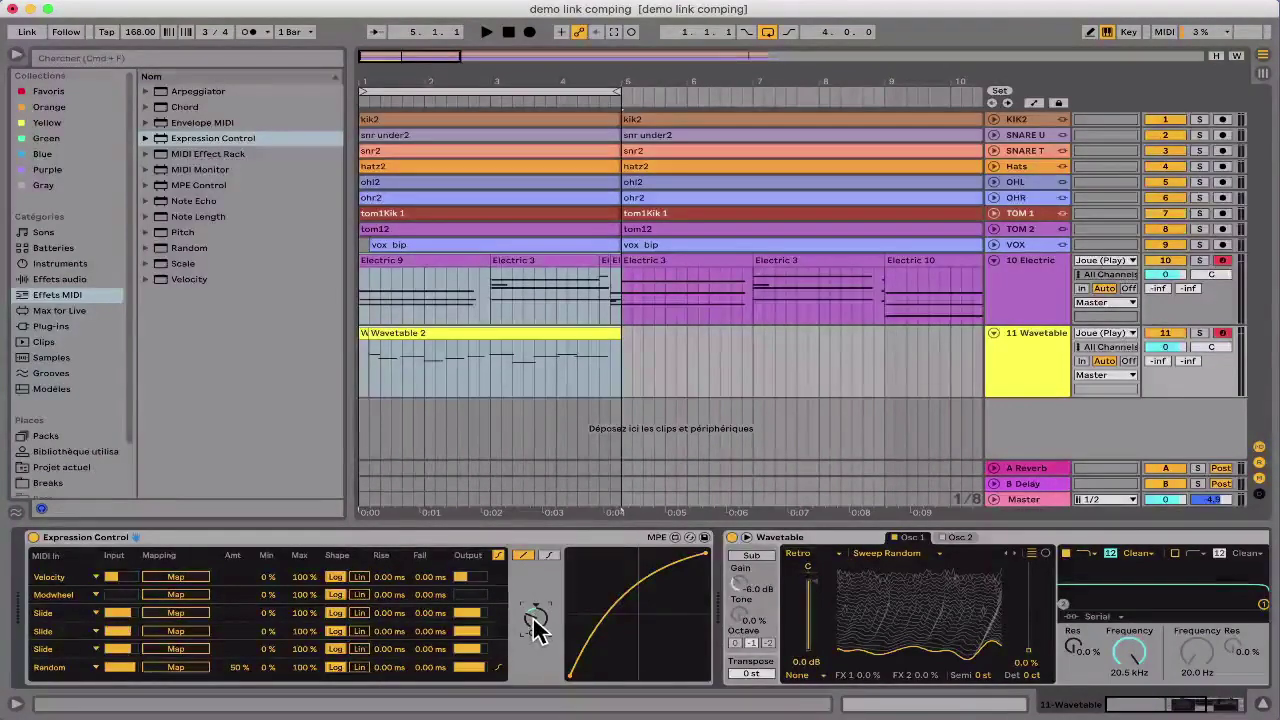
Step: Reset the Random row's curve to linear and add MPE Control between Expression Control and Wavetable
double_click(534, 617)
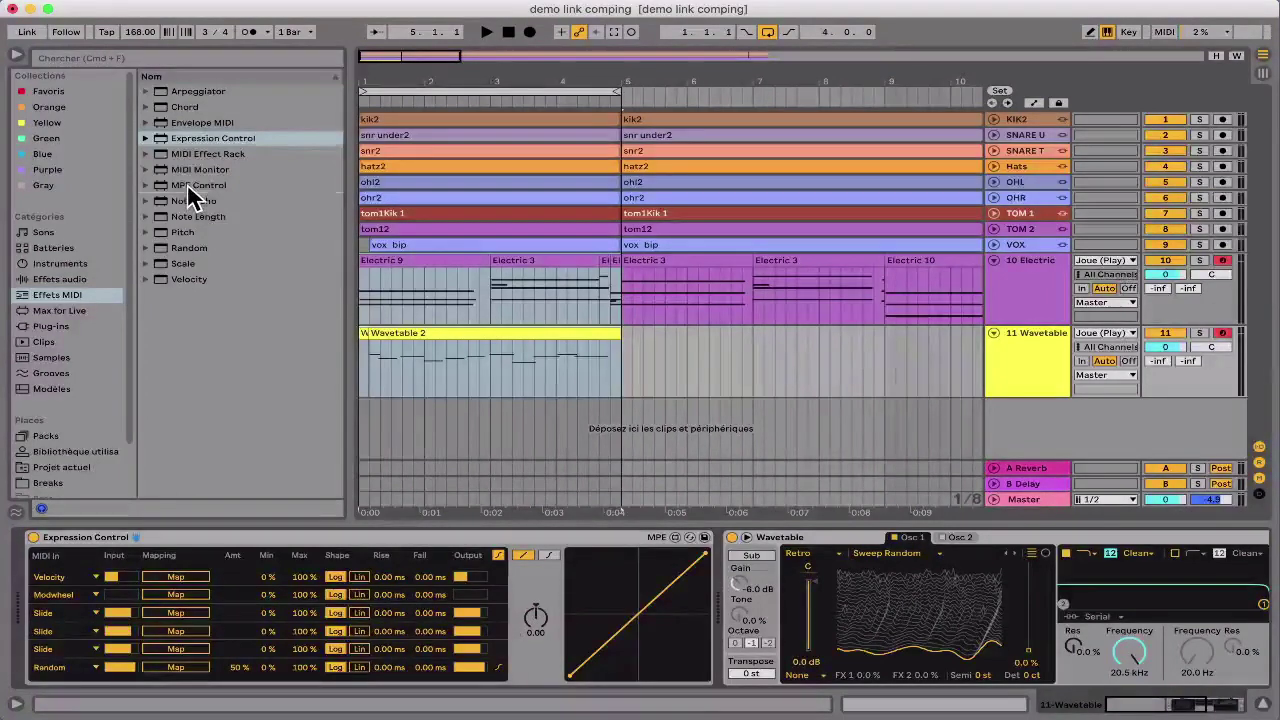
drag(187, 184, 464, 425)
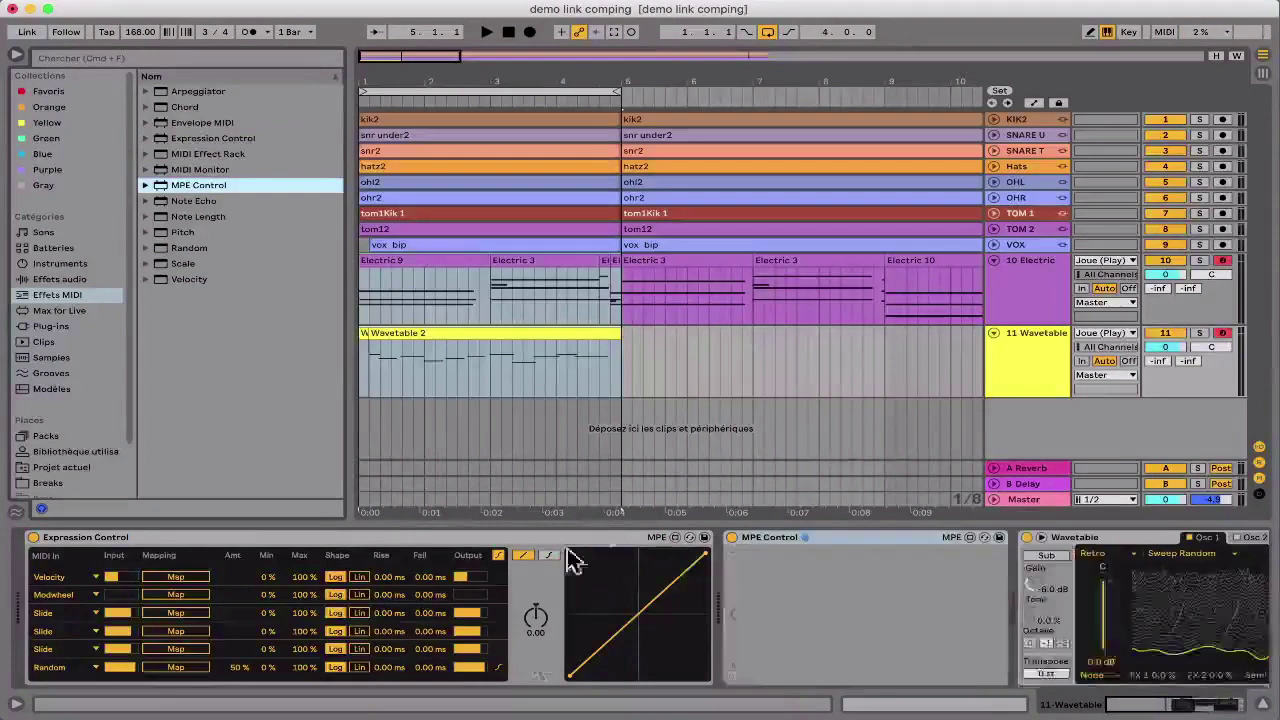
Step: Try Pitch as MPE Control's source, switch it to Slide, and bend the Slide curve upward to -0.54
click(752, 553)
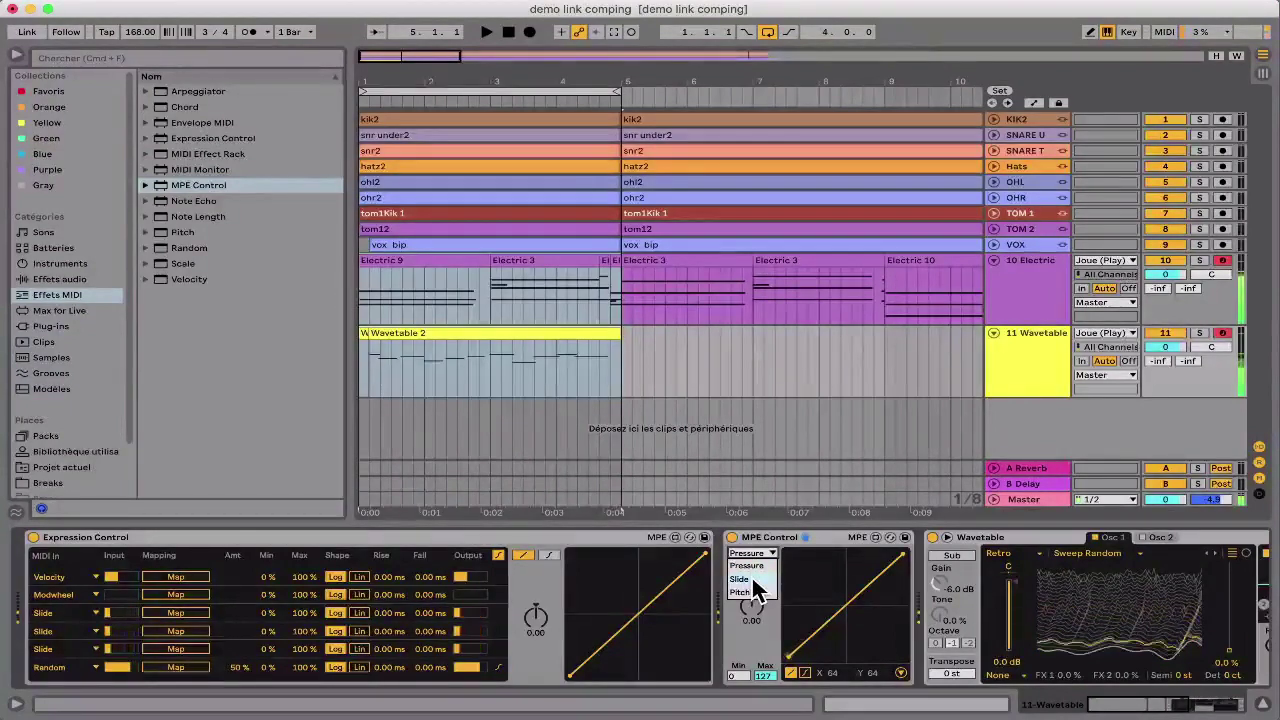
click(746, 591)
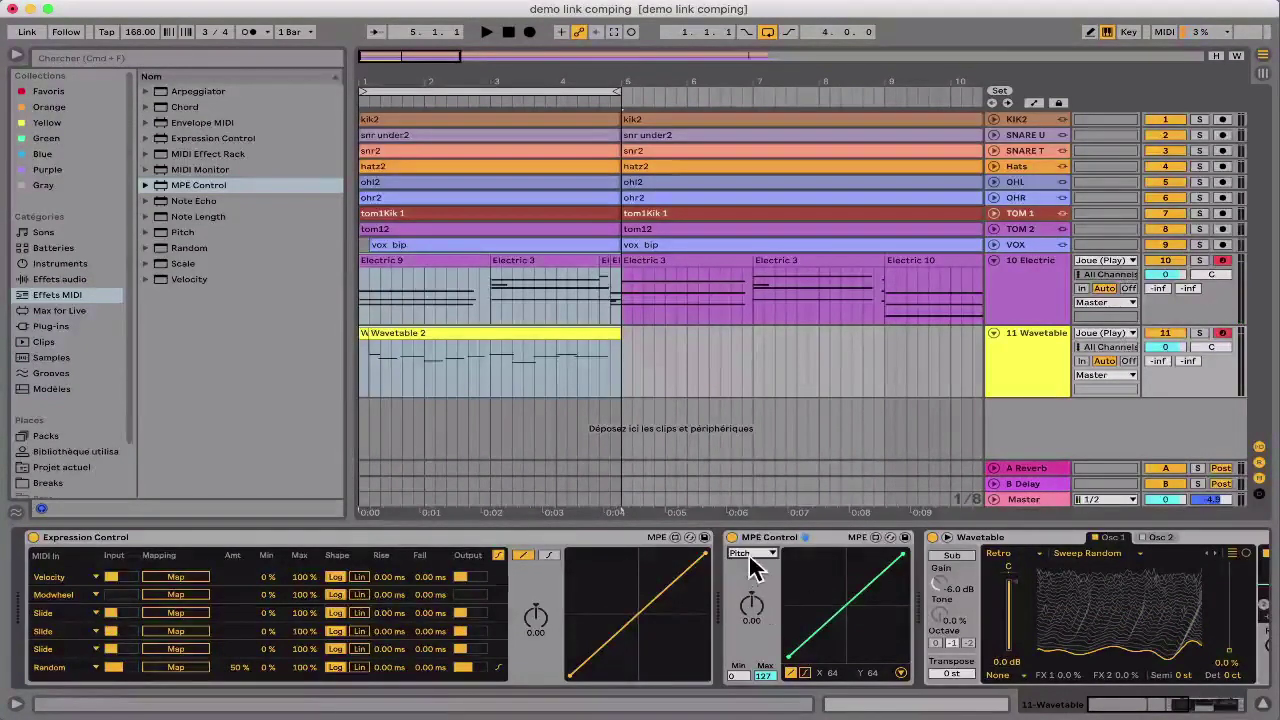
click(753, 554)
click(753, 580)
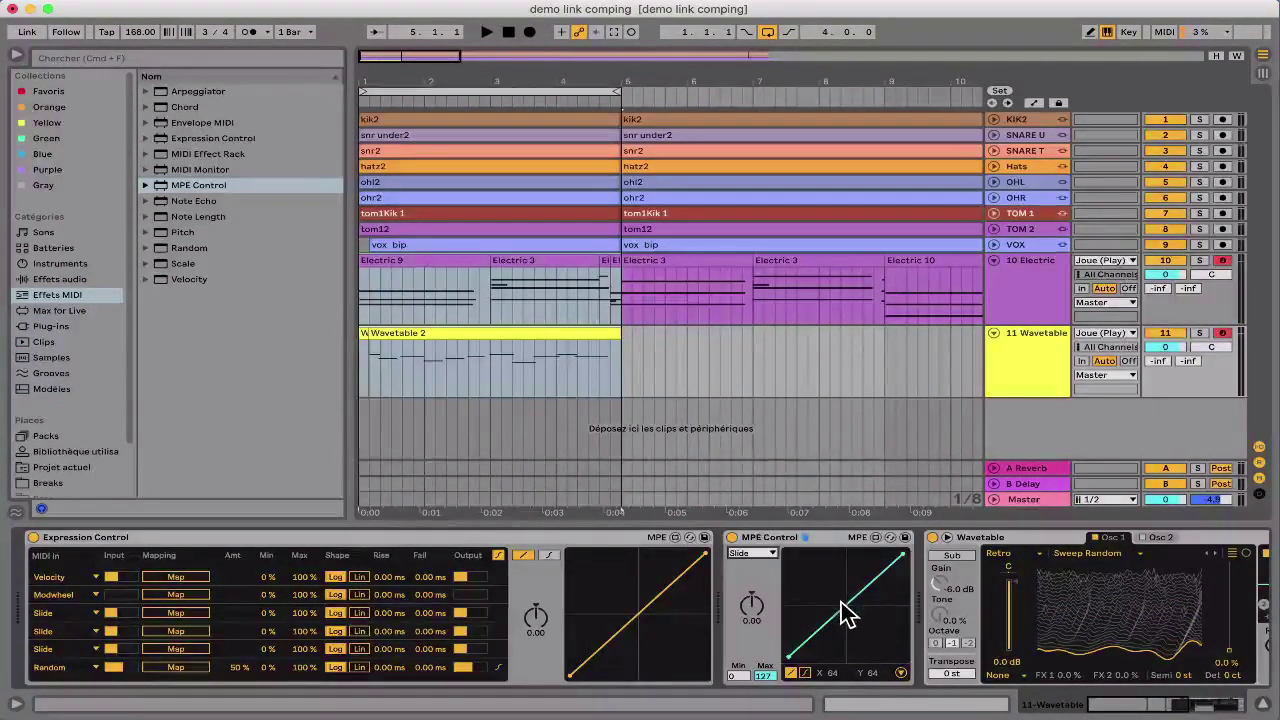
drag(845, 618, 815, 590)
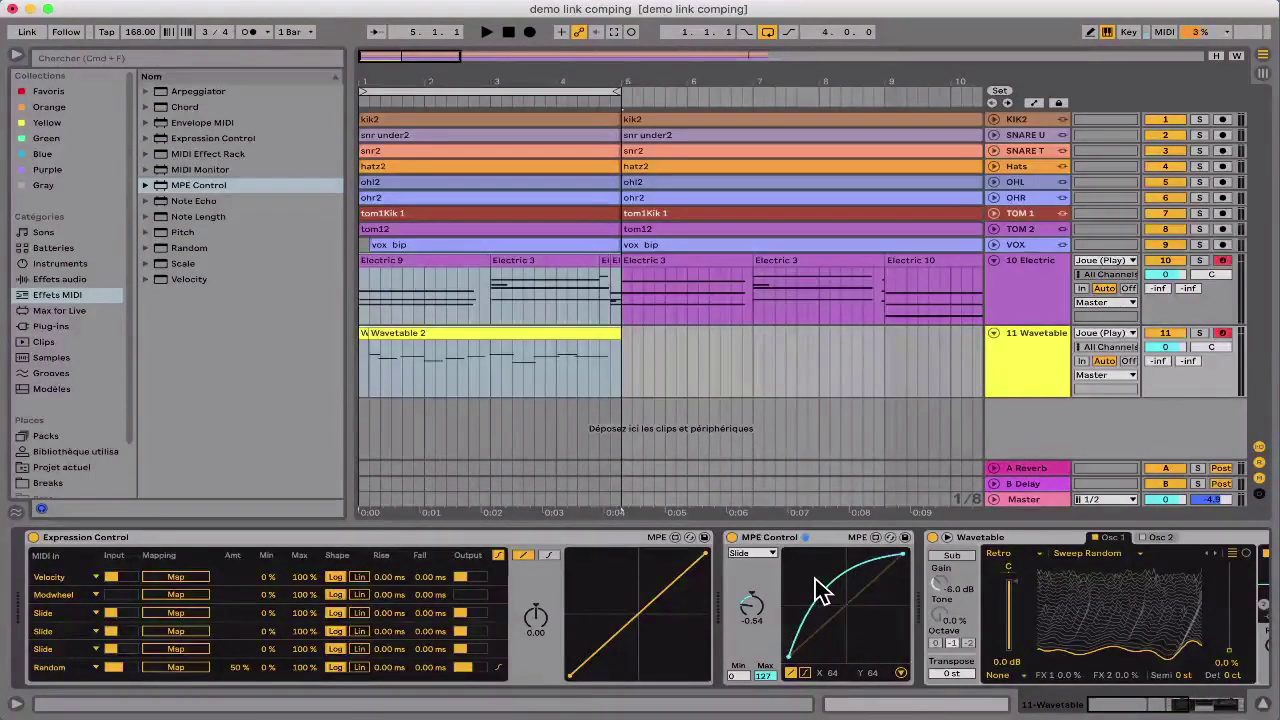
Step: Hide Expression Control's transfer curve and move the device between MPE Control and Wavetable
click(547, 558)
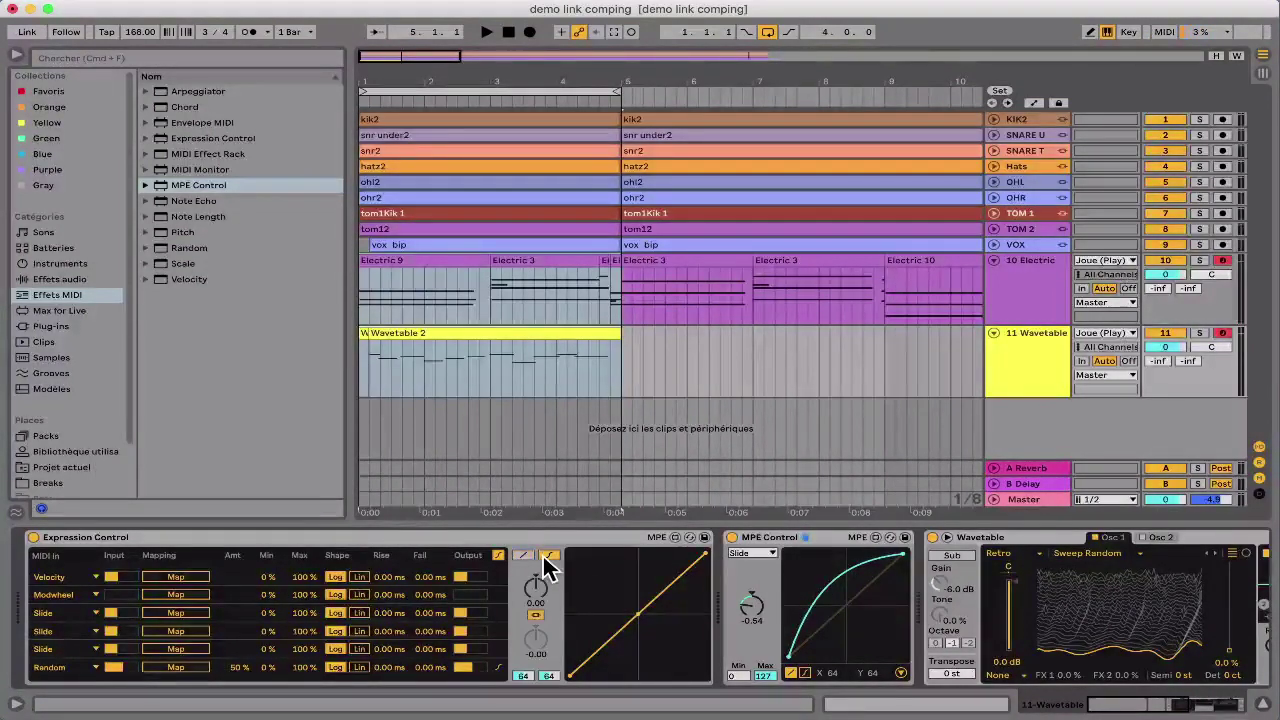
click(501, 554)
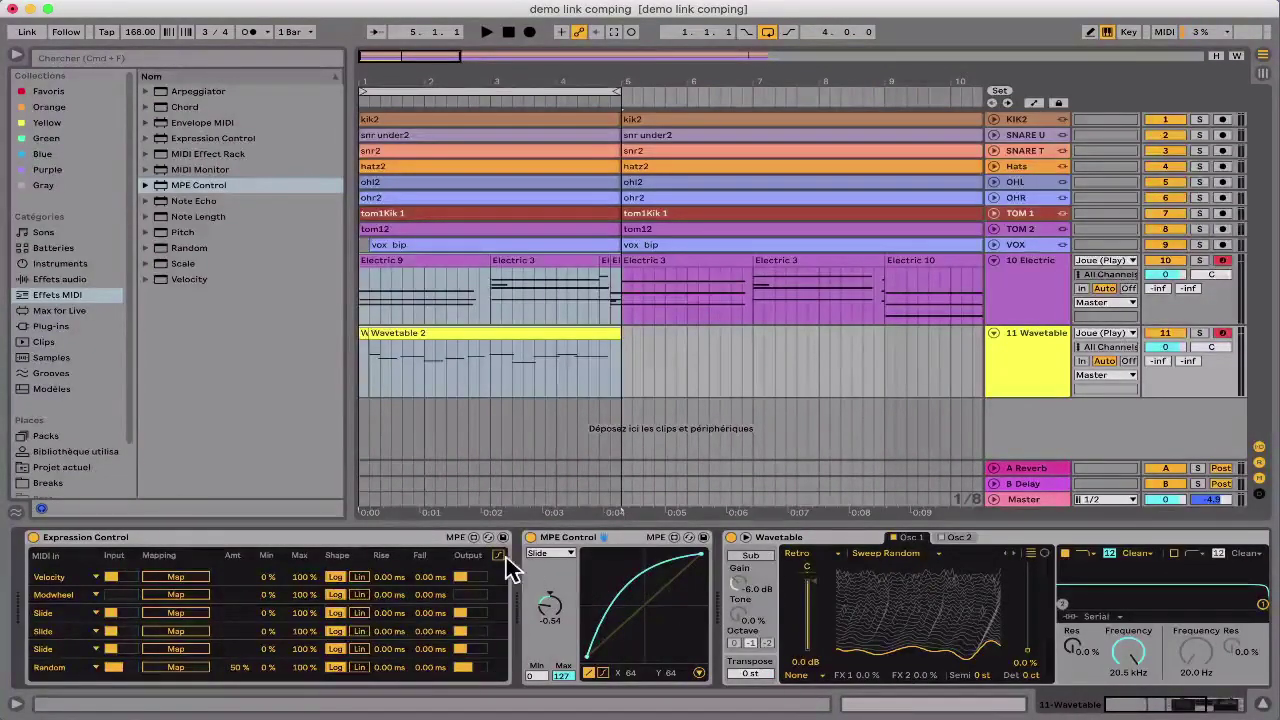
click(177, 537)
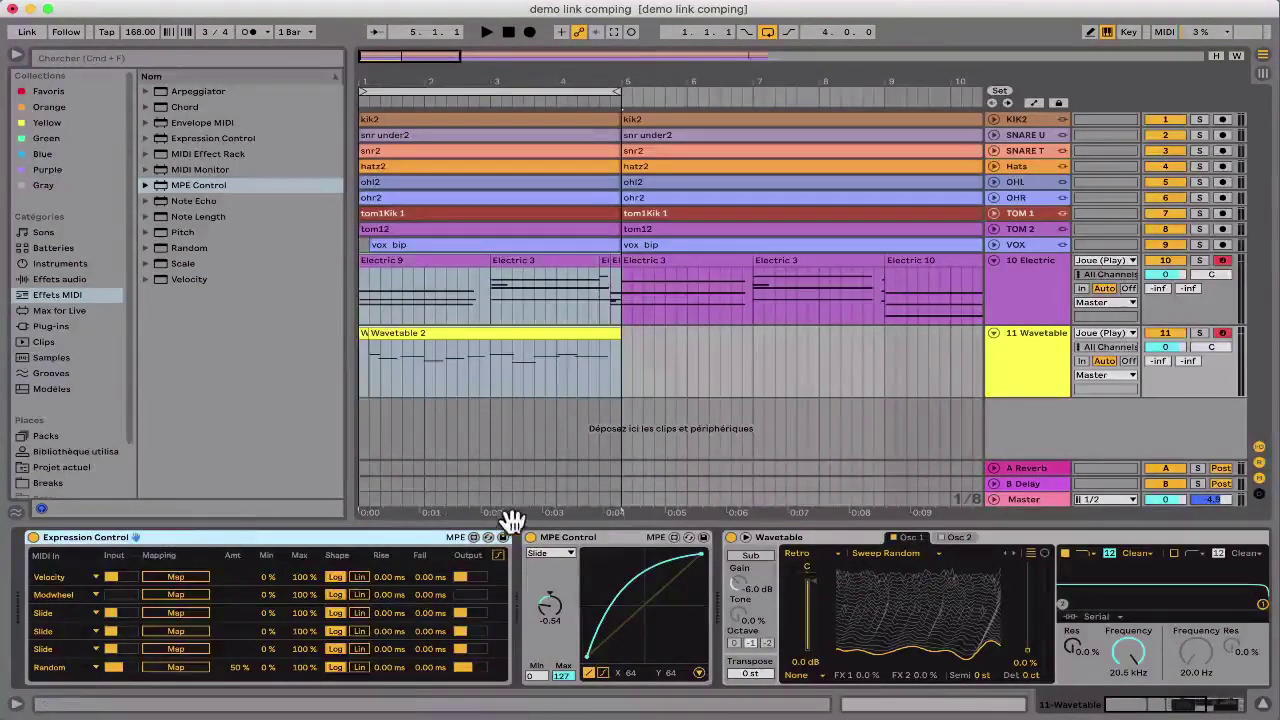
click(562, 537)
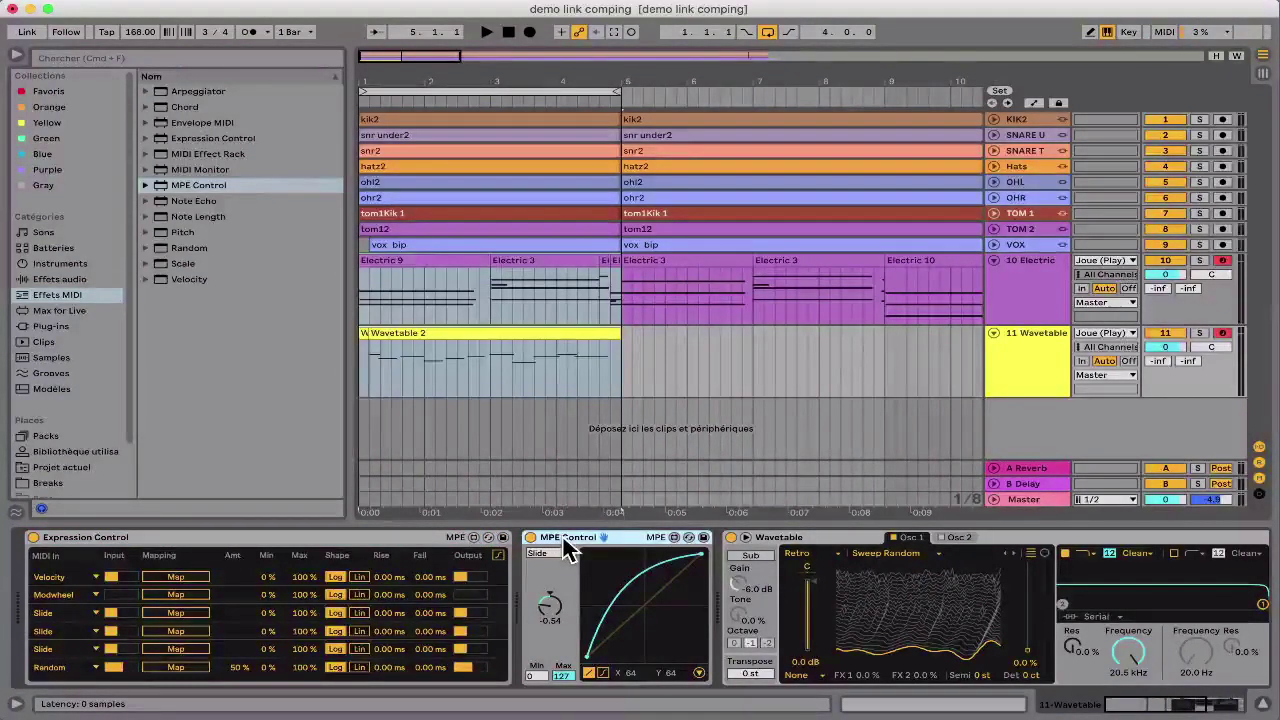
drag(563, 537, 39, 550)
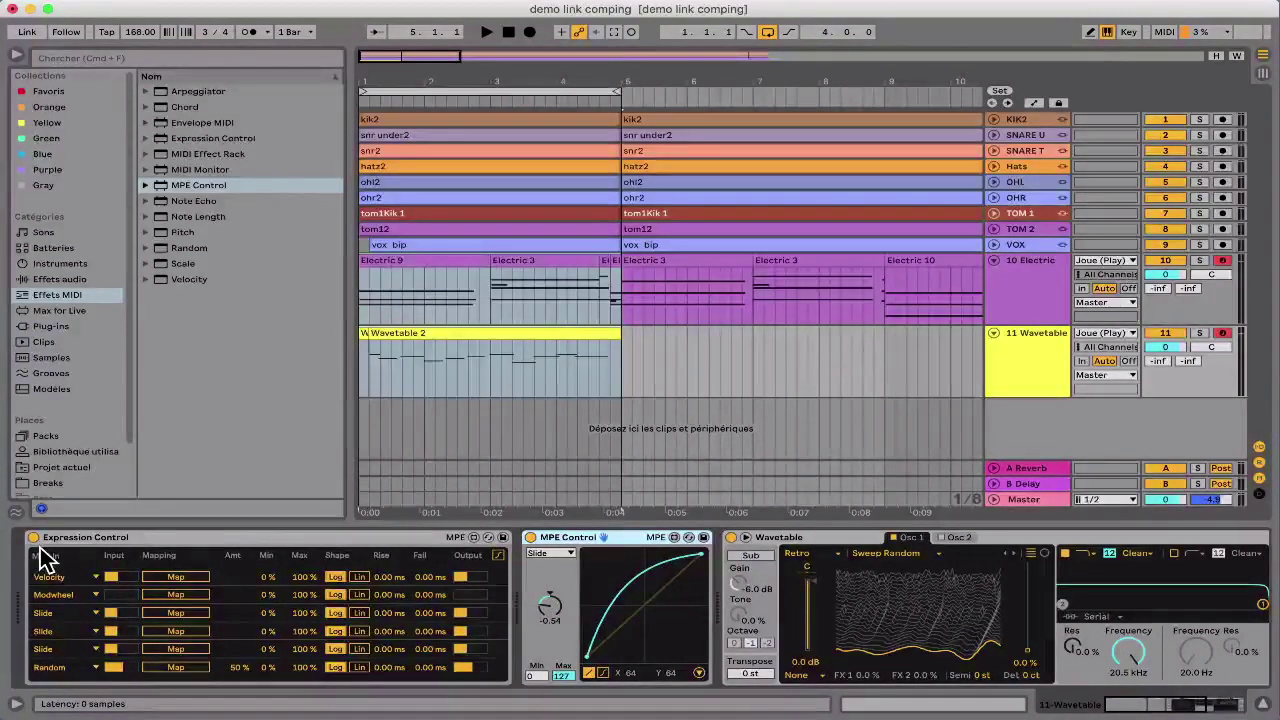
drag(94, 537, 698, 587)
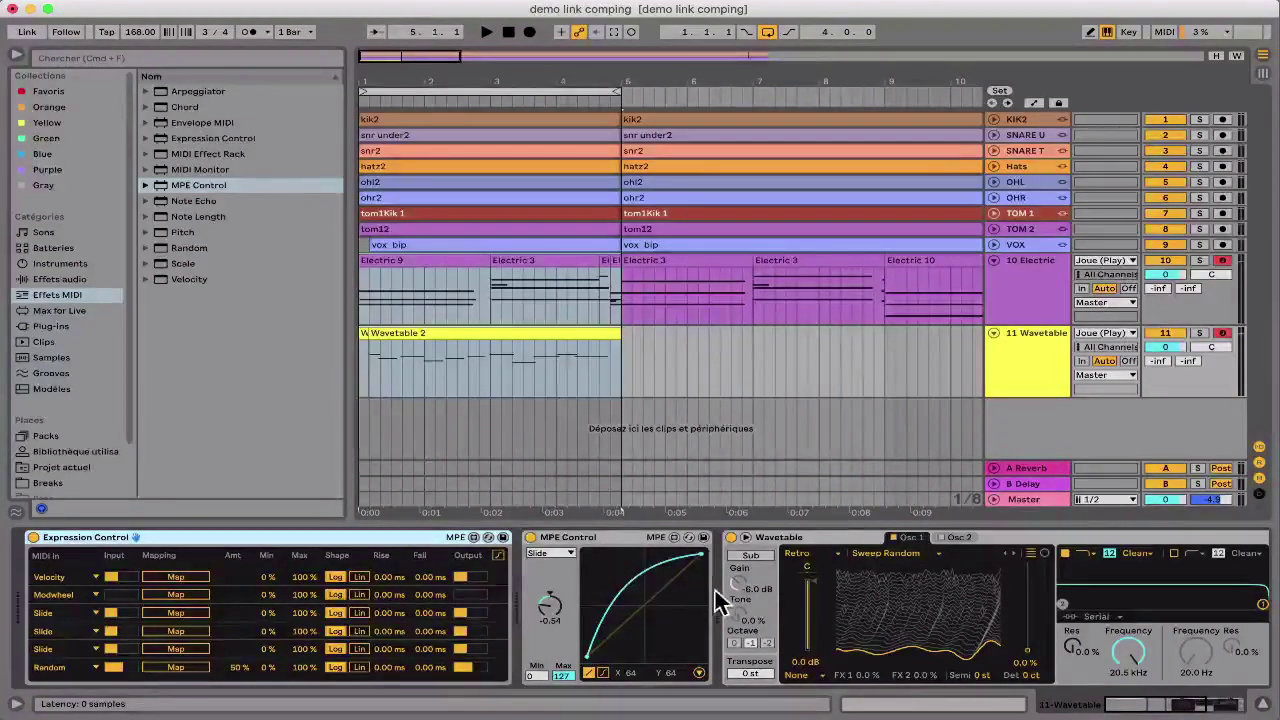
drag(715, 590, 726, 593)
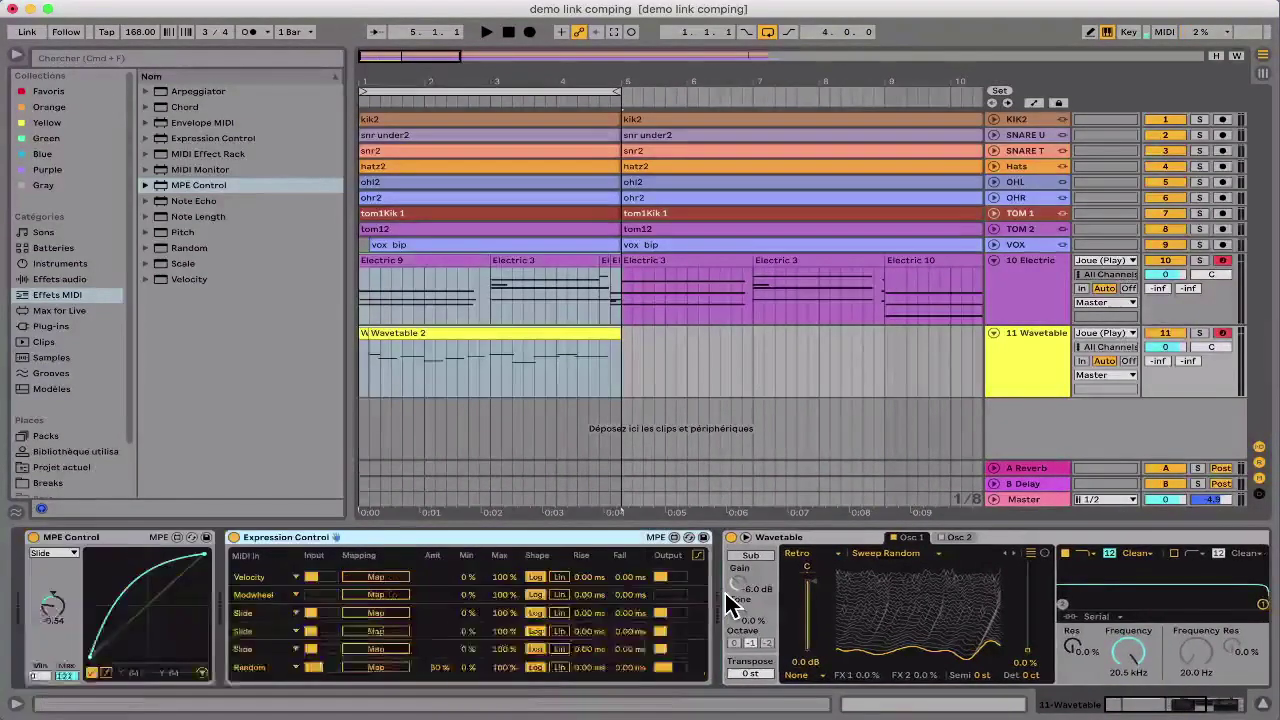
Step: Delete the Expression Control device from the Wavetable track
click(118, 553)
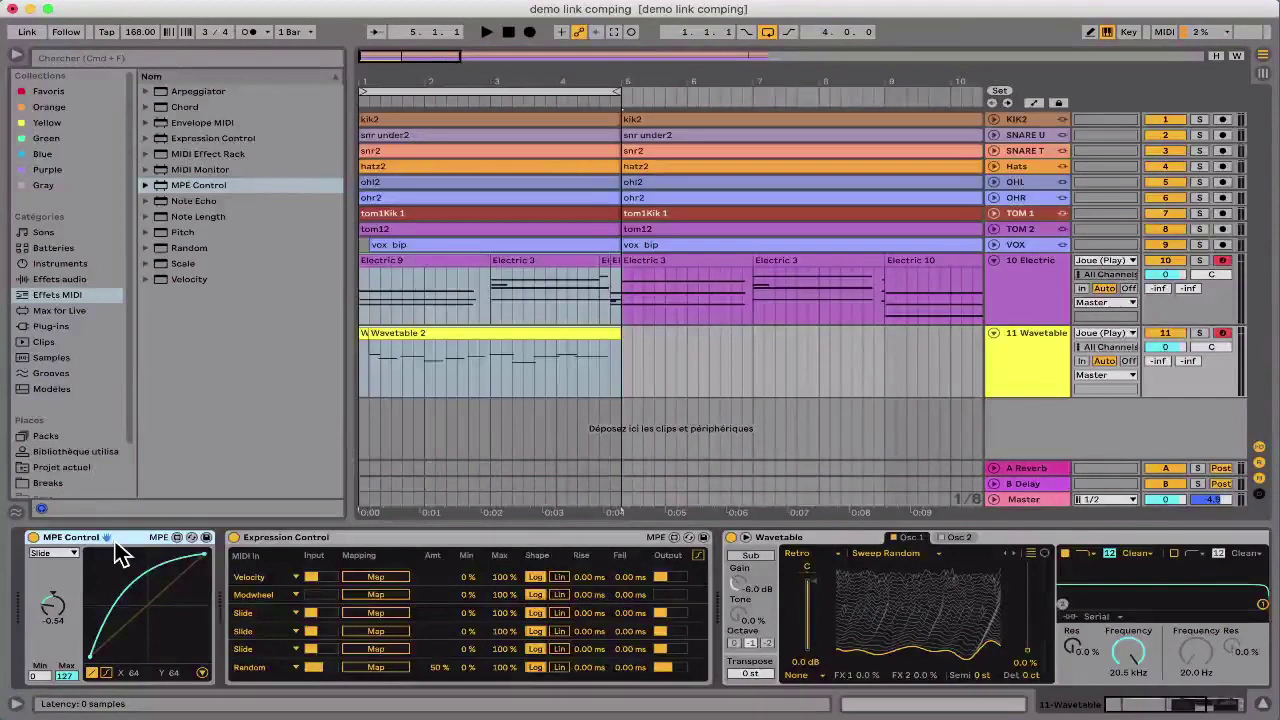
click(301, 537)
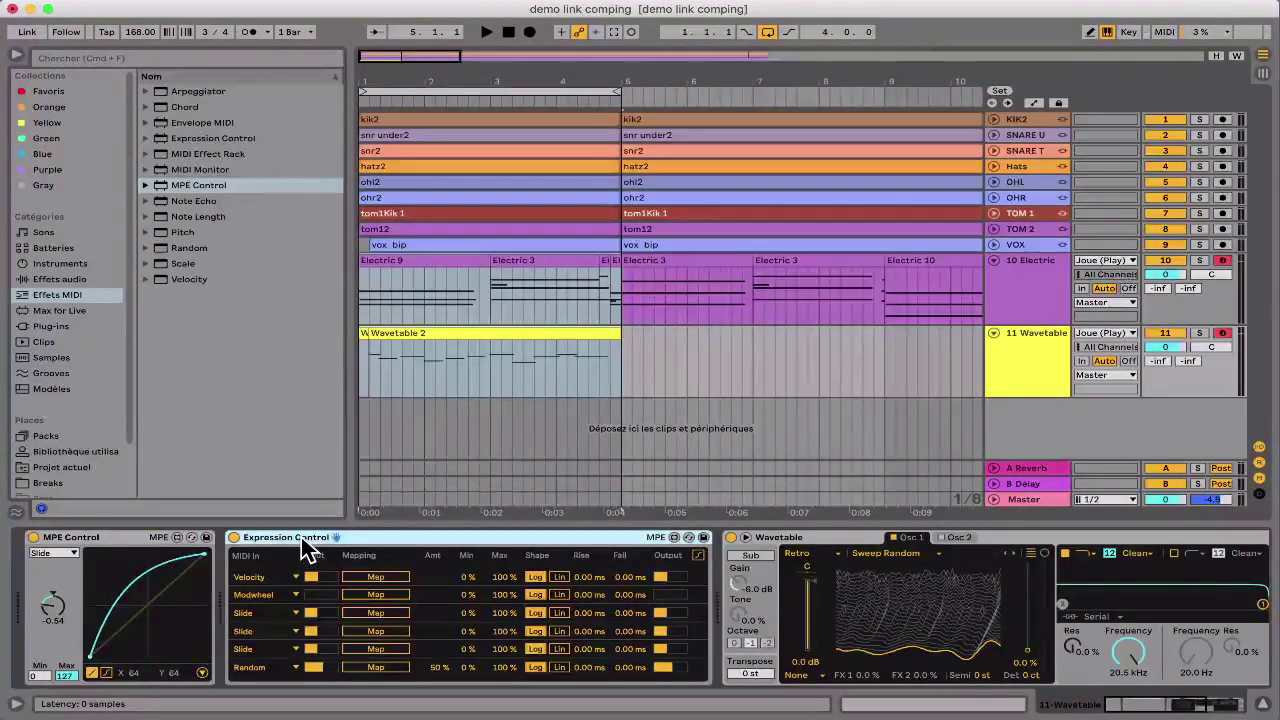
key(Delete)
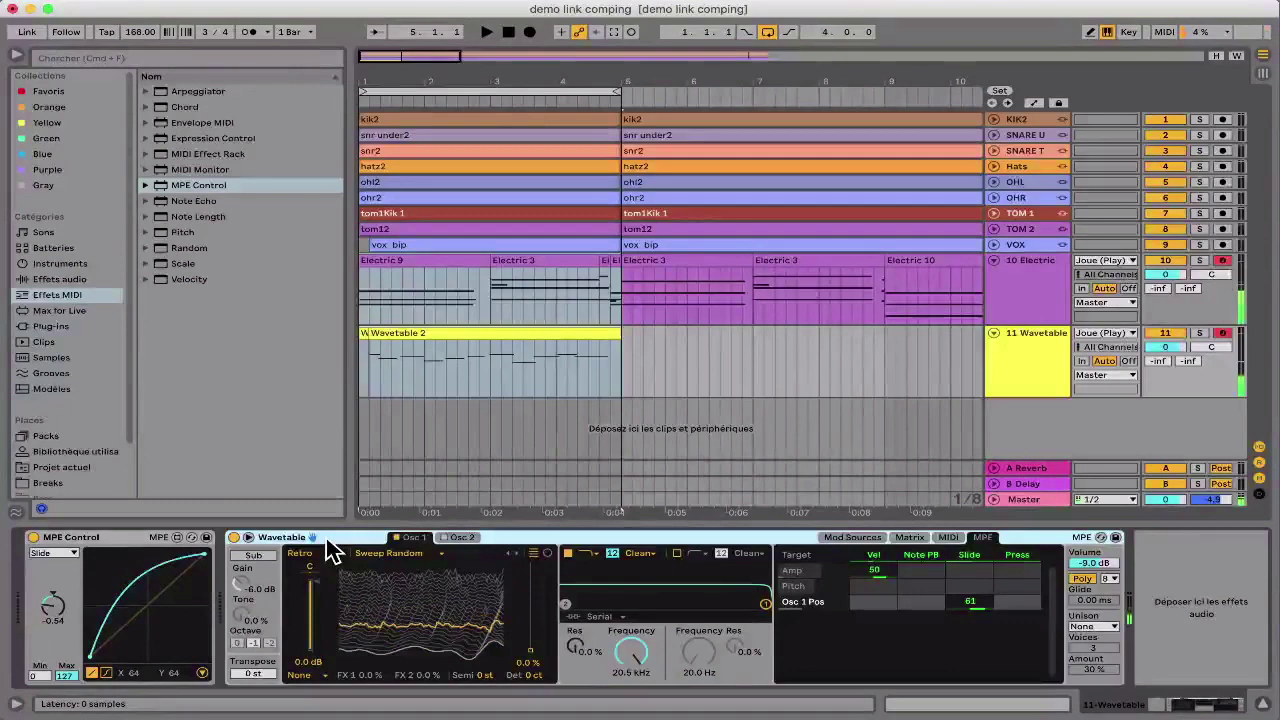
Step: Straighten MPE Control's Slide curve to 0.00 and set Wavetable's Slide modulation of Osc 1 Pos to 100
drag(131, 598, 155, 620)
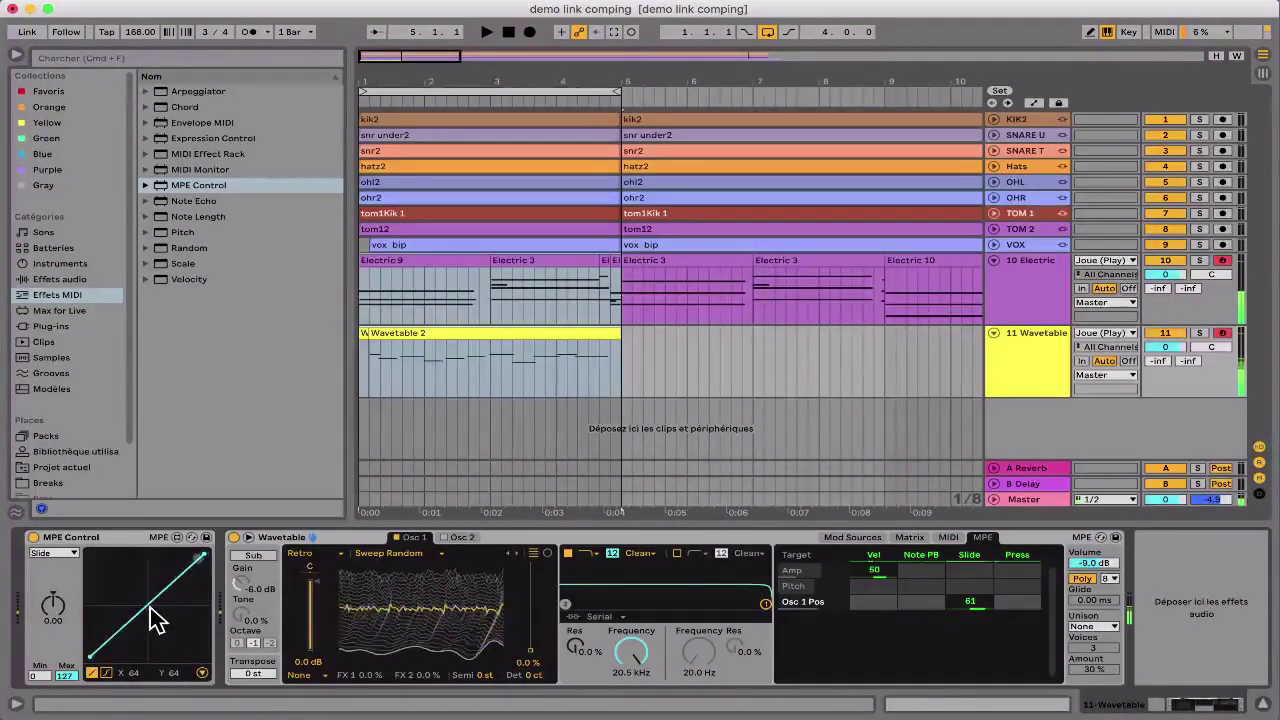
drag(972, 601, 972, 570)
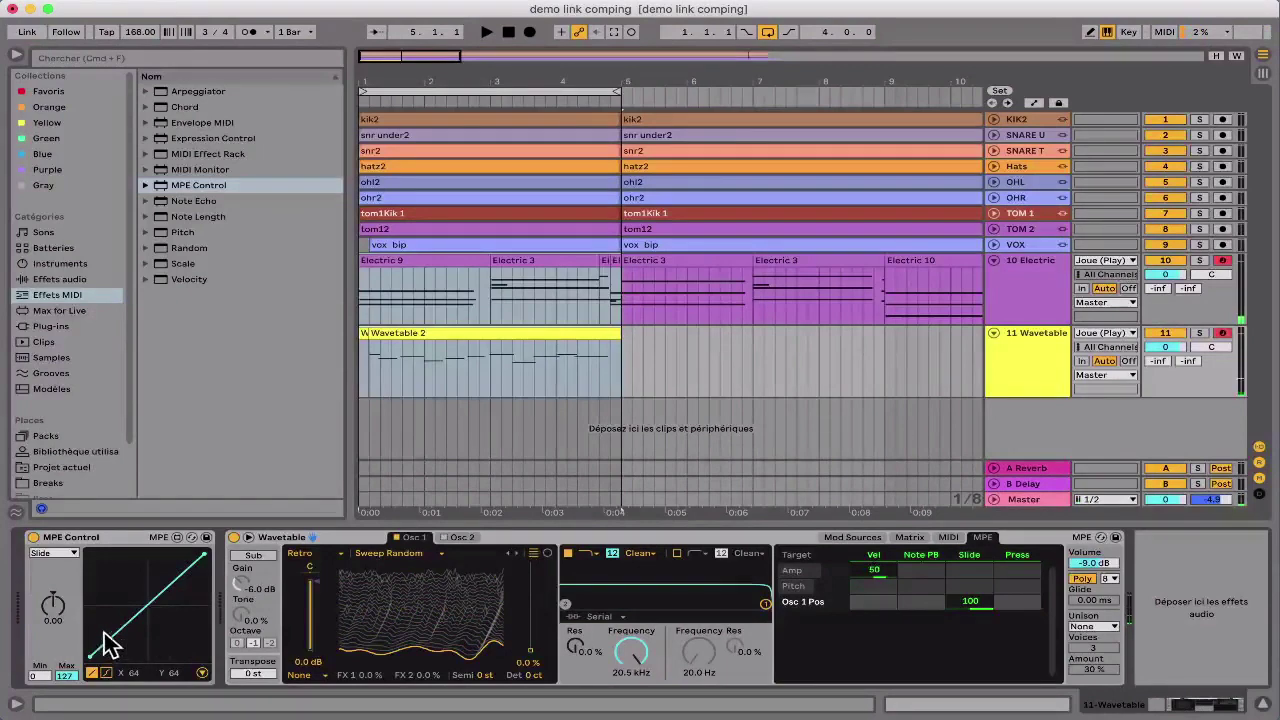
Step: Try Slide curve values of -0.77 and 0.66 in MPE Control, and return the curve to linear
drag(119, 619, 91, 588)
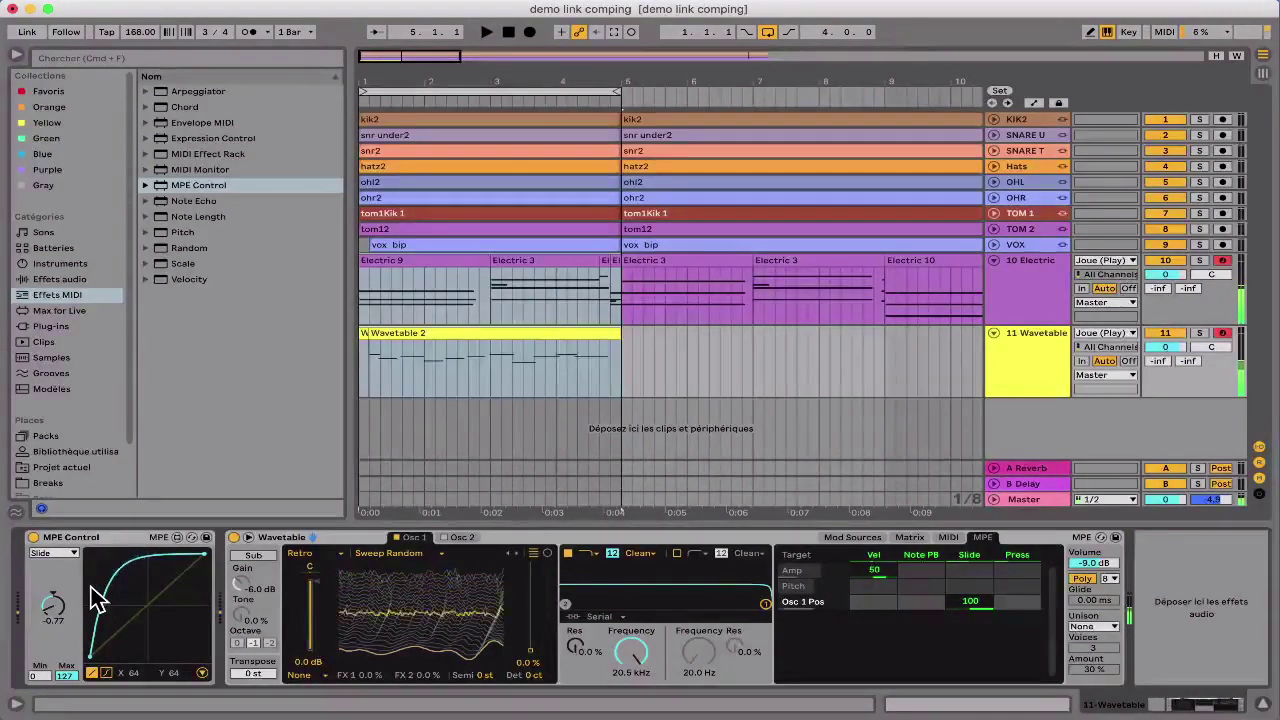
drag(106, 591, 179, 663)
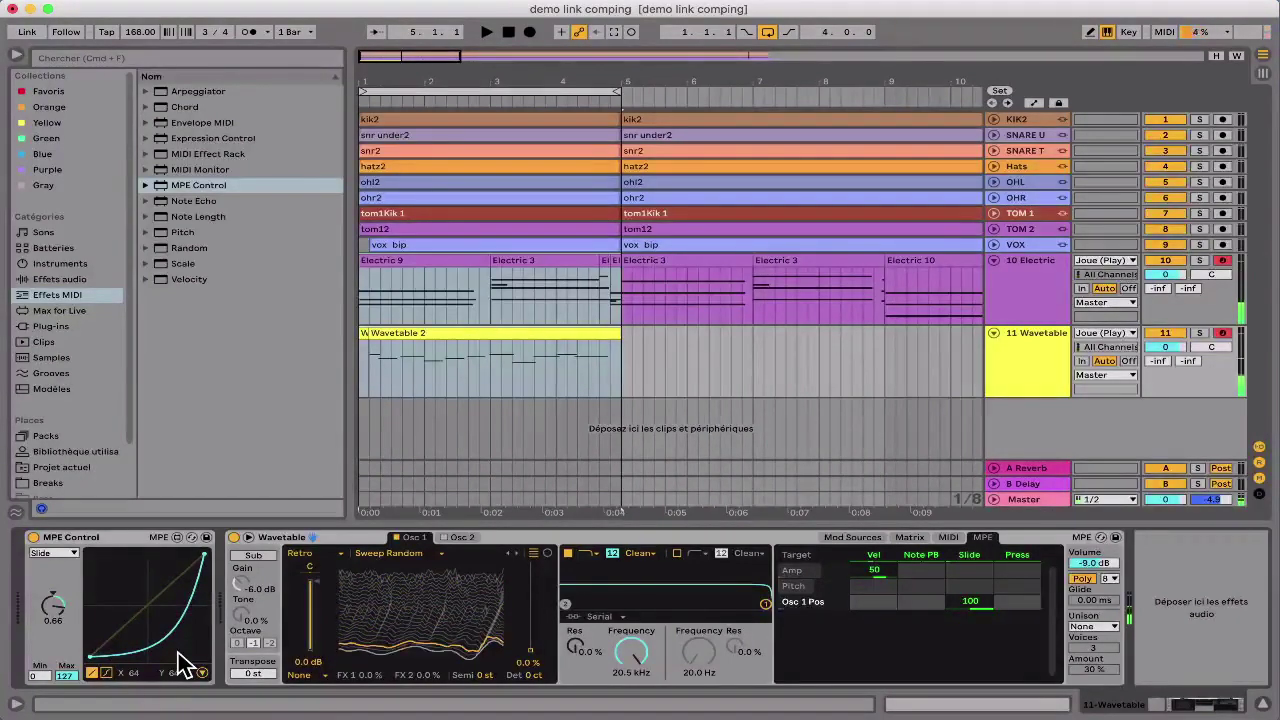
drag(177, 650, 151, 614)
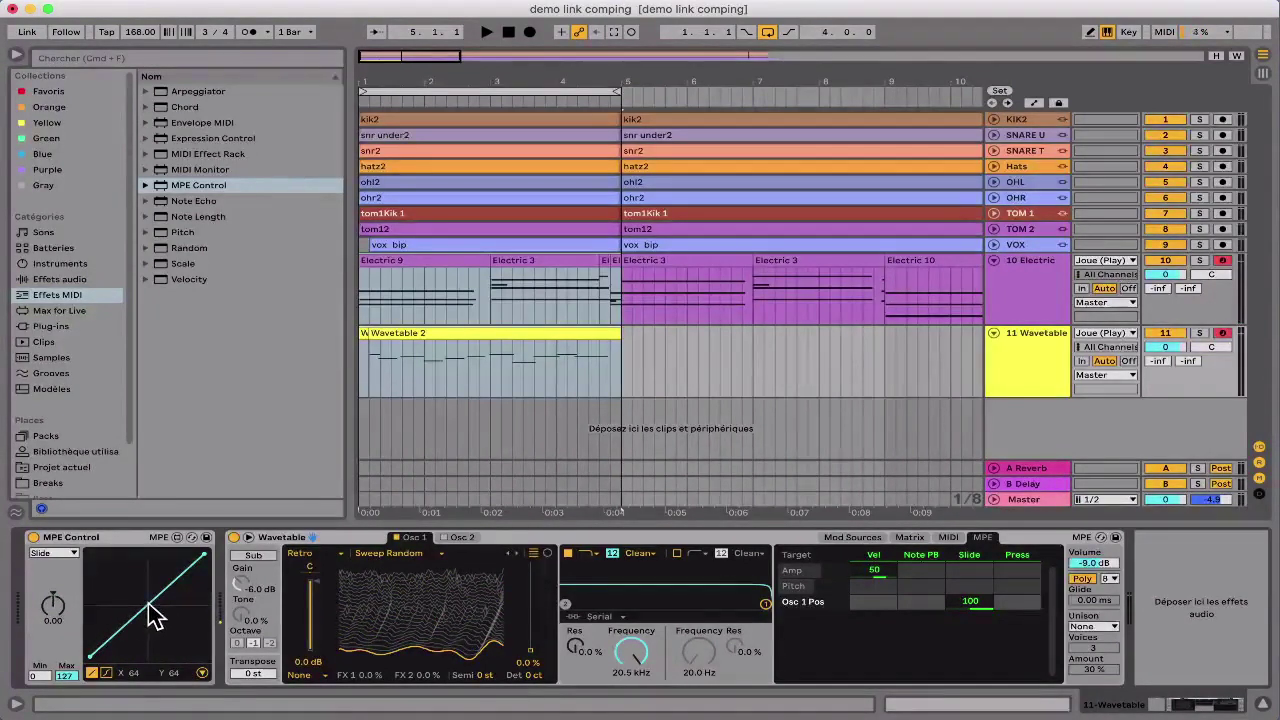
Step: Expand MPE Control to set its smoothing Rise to 31.5 ms, and try the Rel Slide mode before returning to Abs
click(201, 673)
click(201, 673)
click(201, 673)
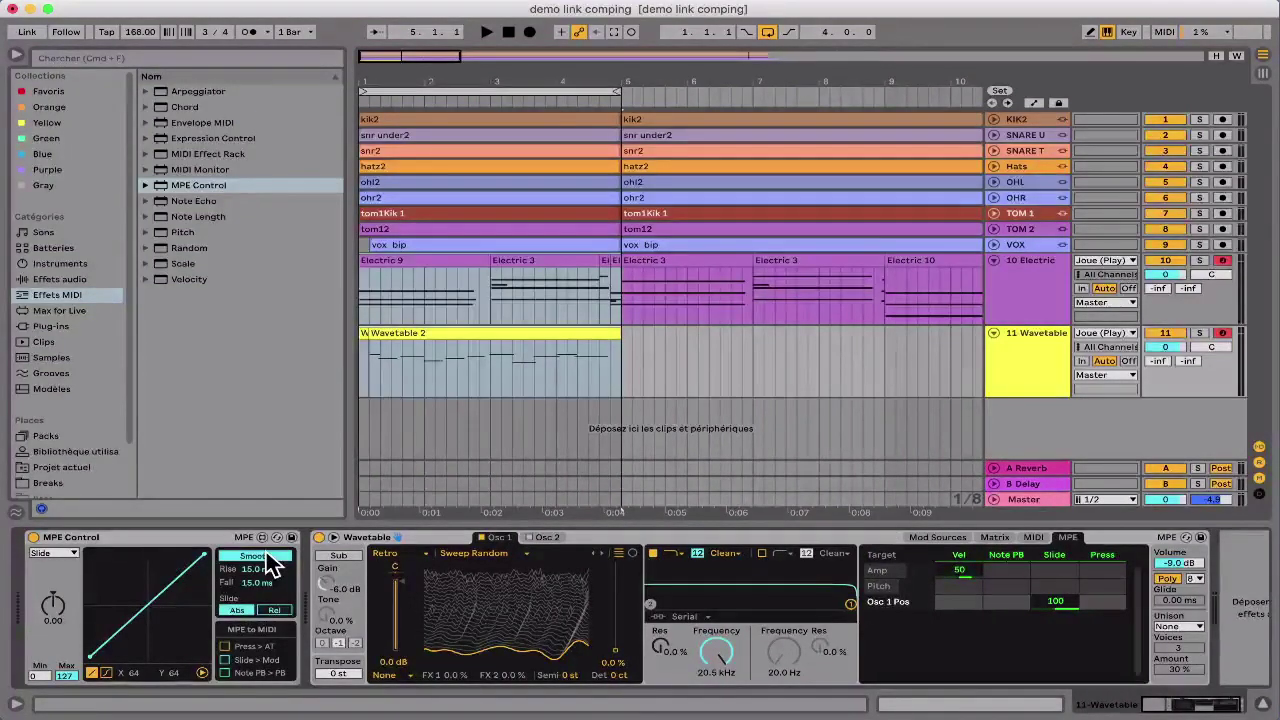
drag(259, 568, 259, 563)
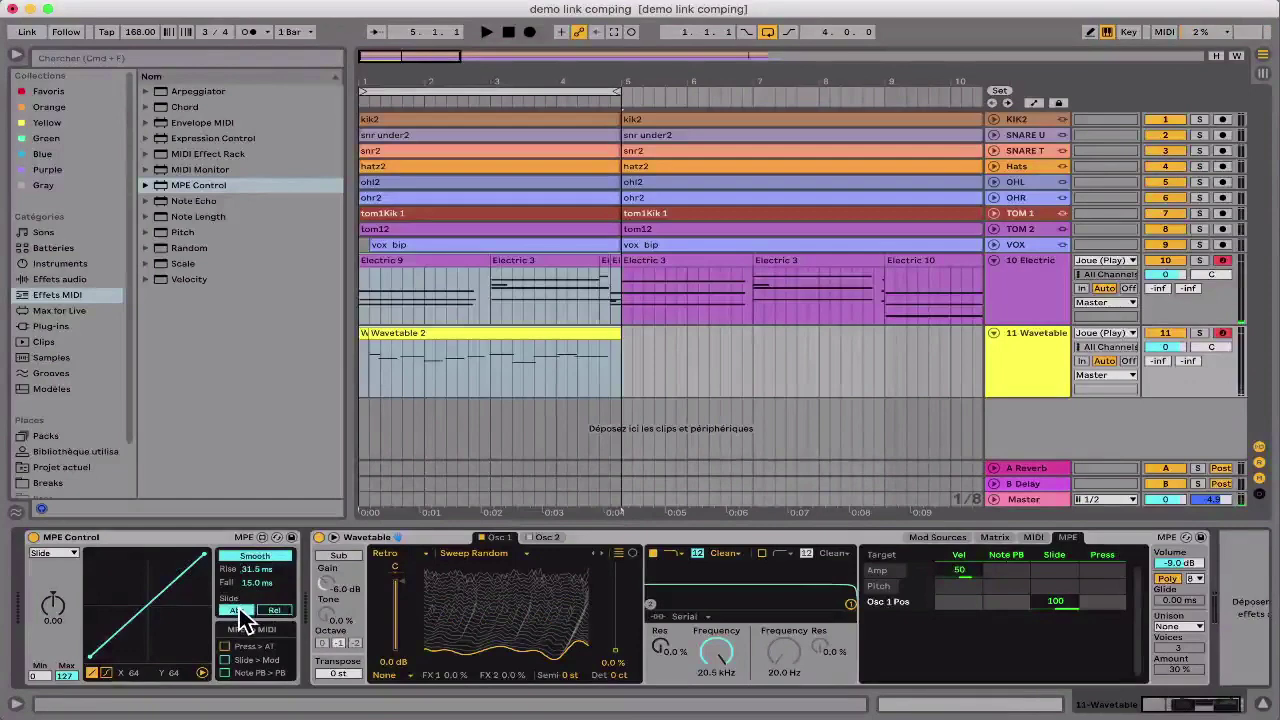
click(276, 611)
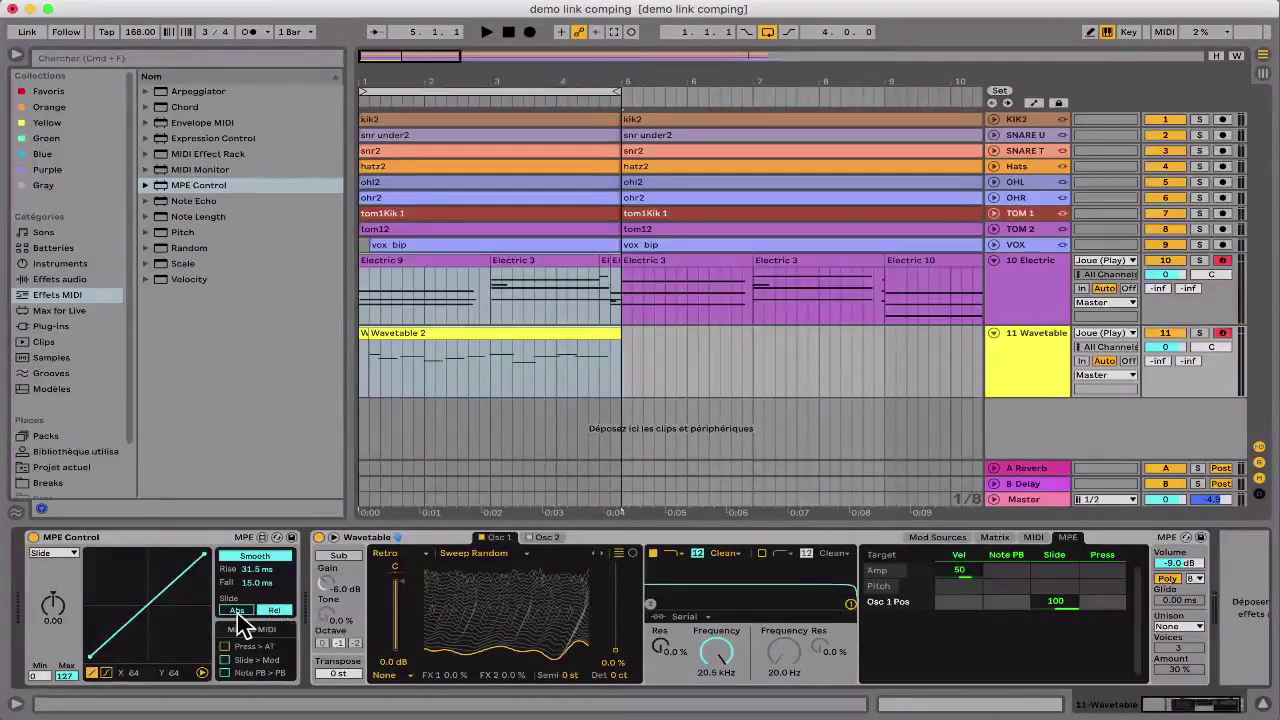
click(237, 611)
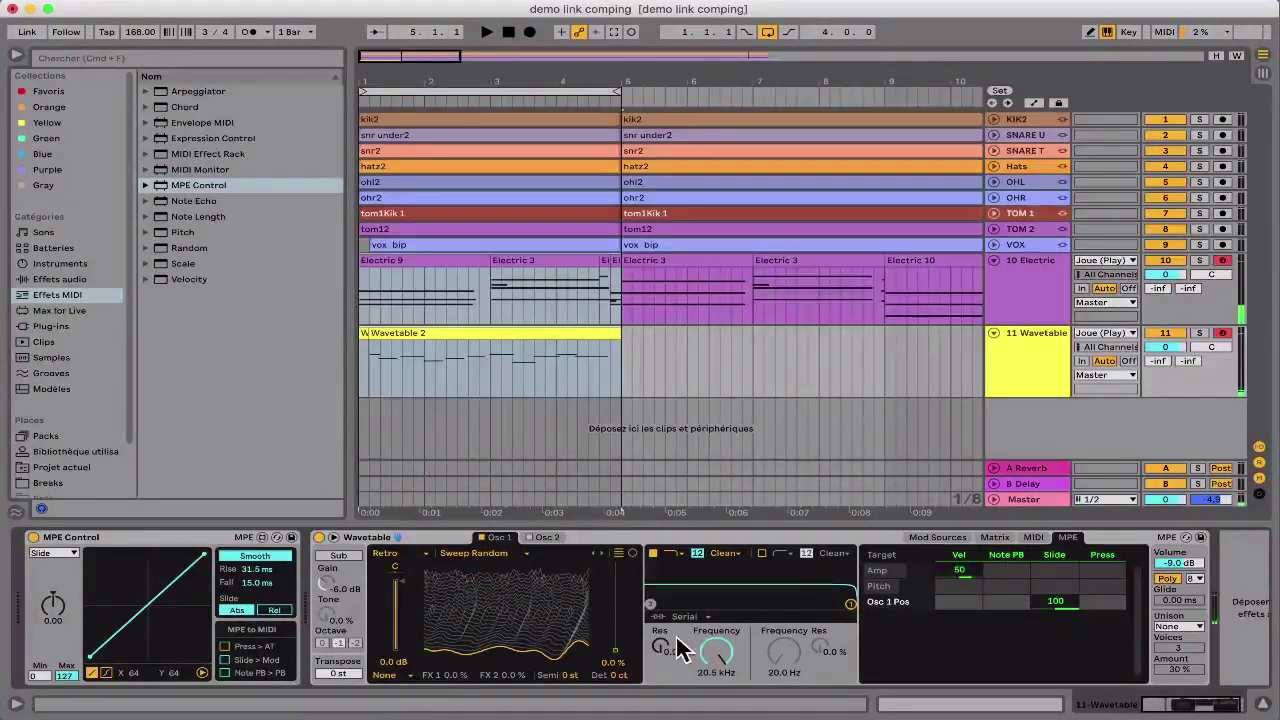
Step: Modulate Filter 1 Freq by Slide at 91 with the filter frequency at 70.9 Hz, and set MPE Control's Slide mode to Abs
click(714, 655)
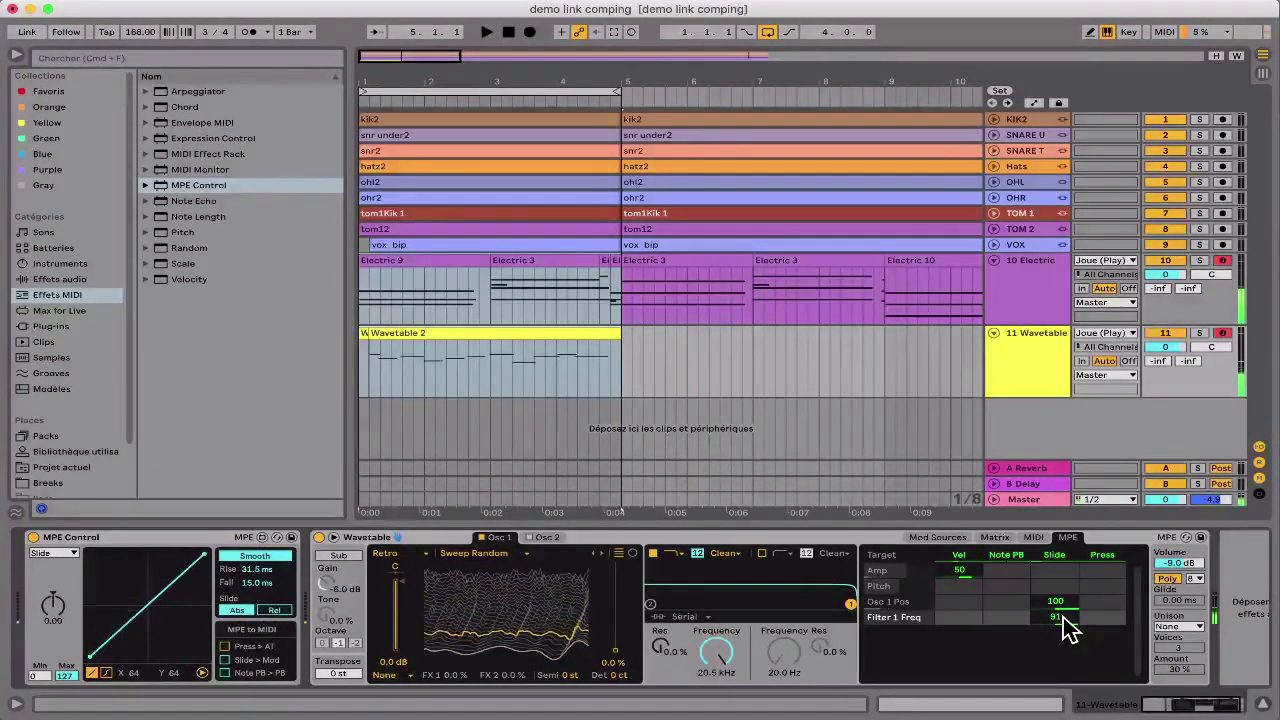
drag(720, 651, 720, 690)
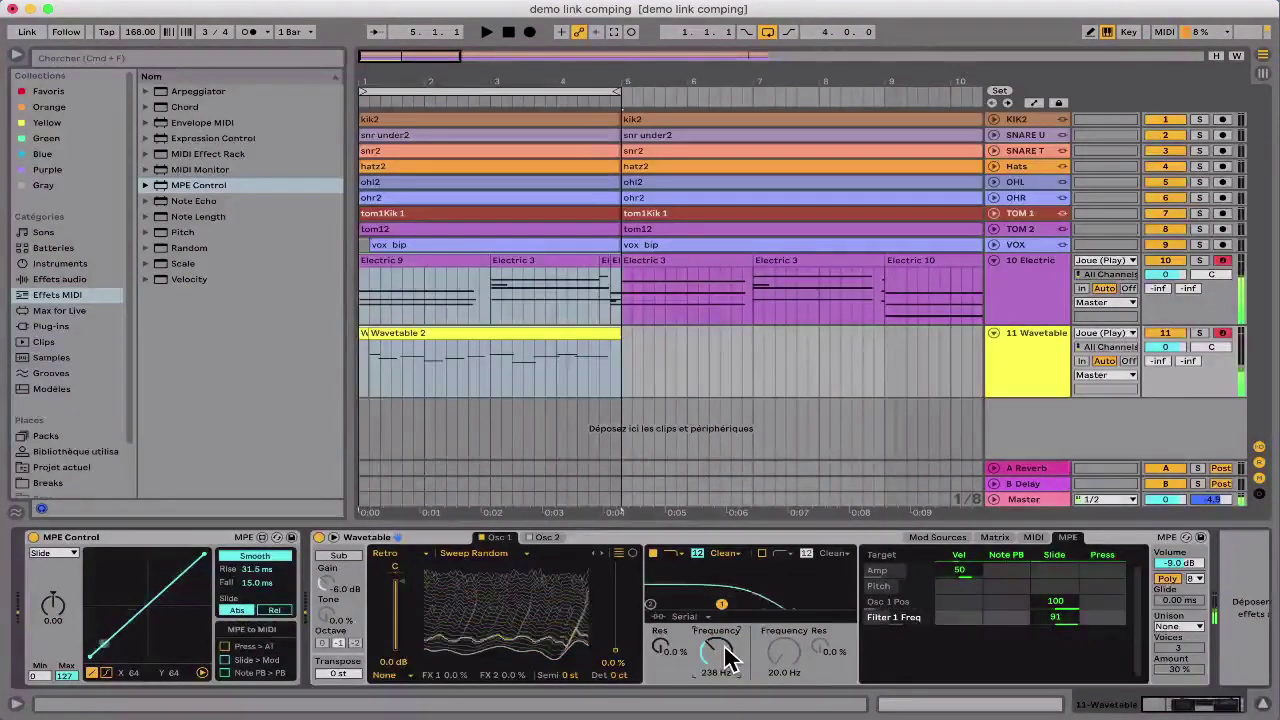
drag(725, 648, 725, 672)
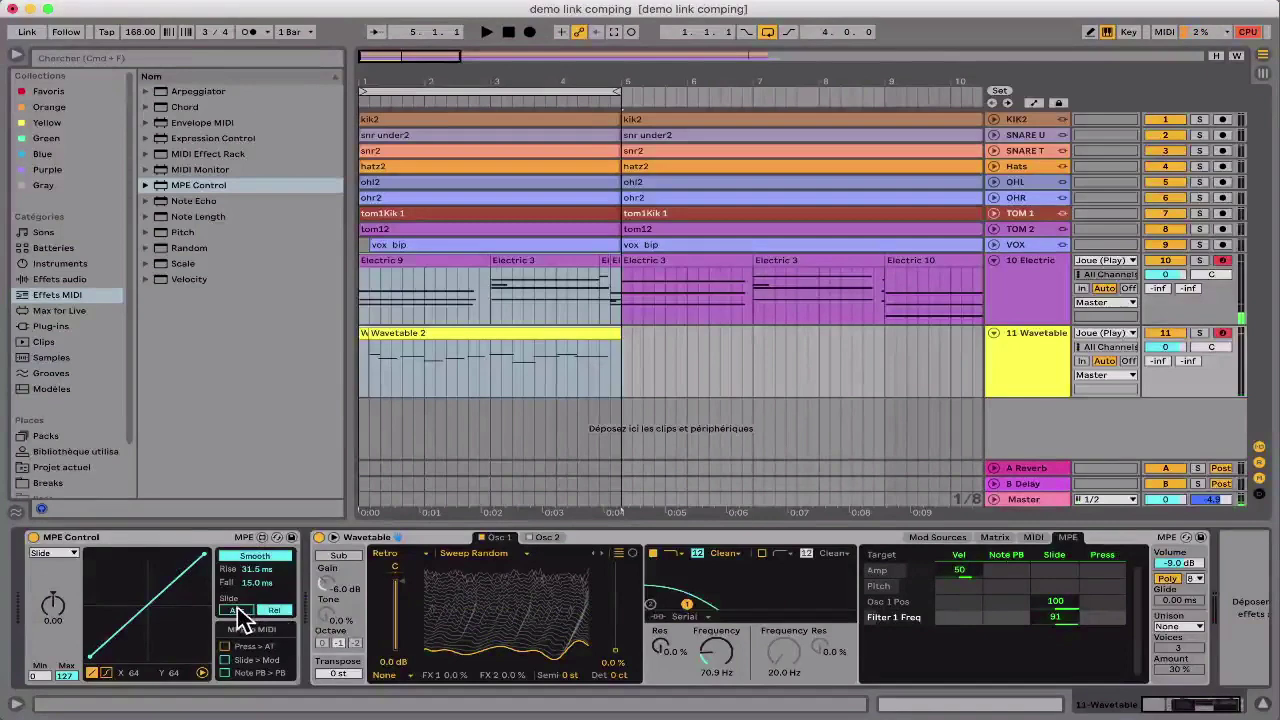
click(237, 607)
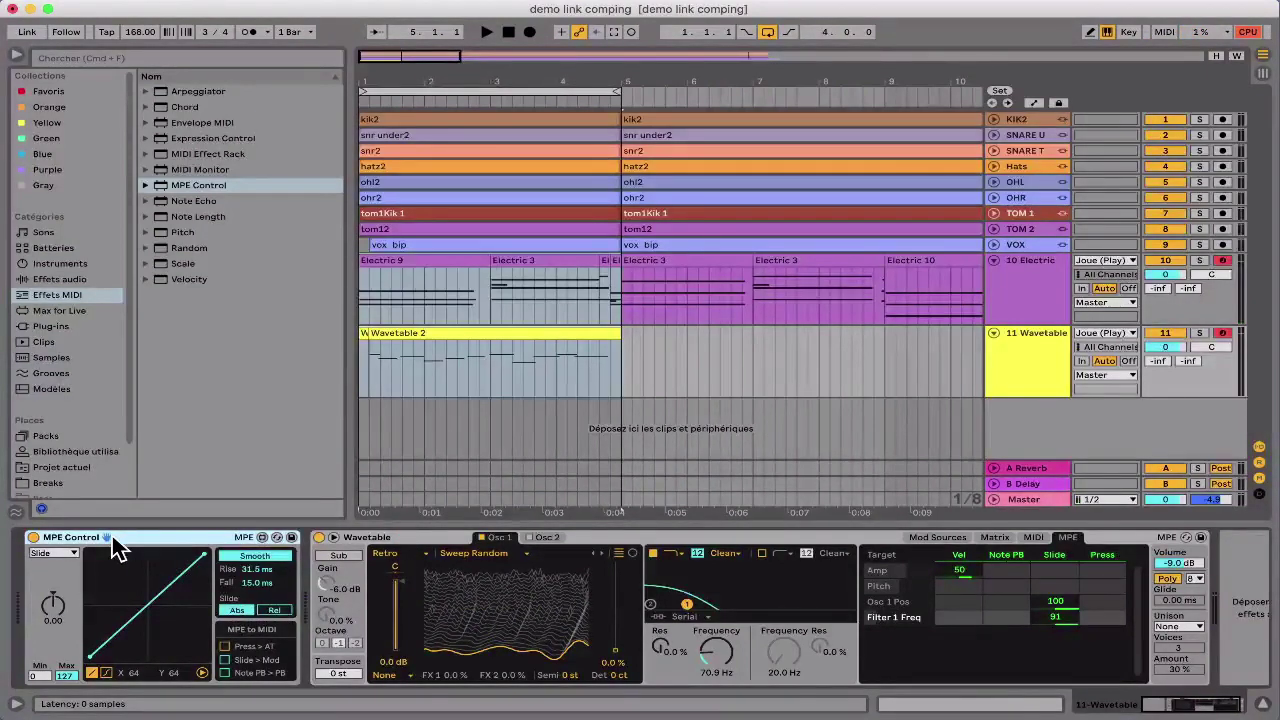
Step: Delete the Wavetable 2 clip and return to the 11 Wavetable track
click(525, 331)
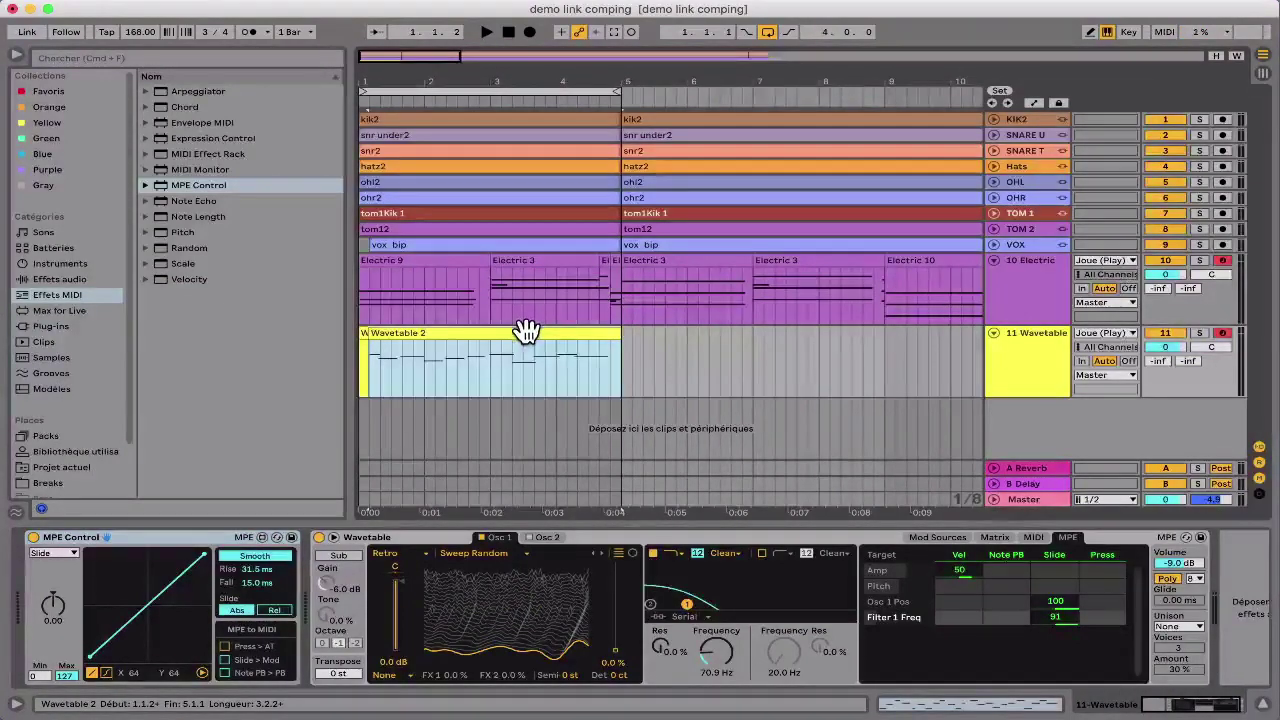
double_click(525, 331)
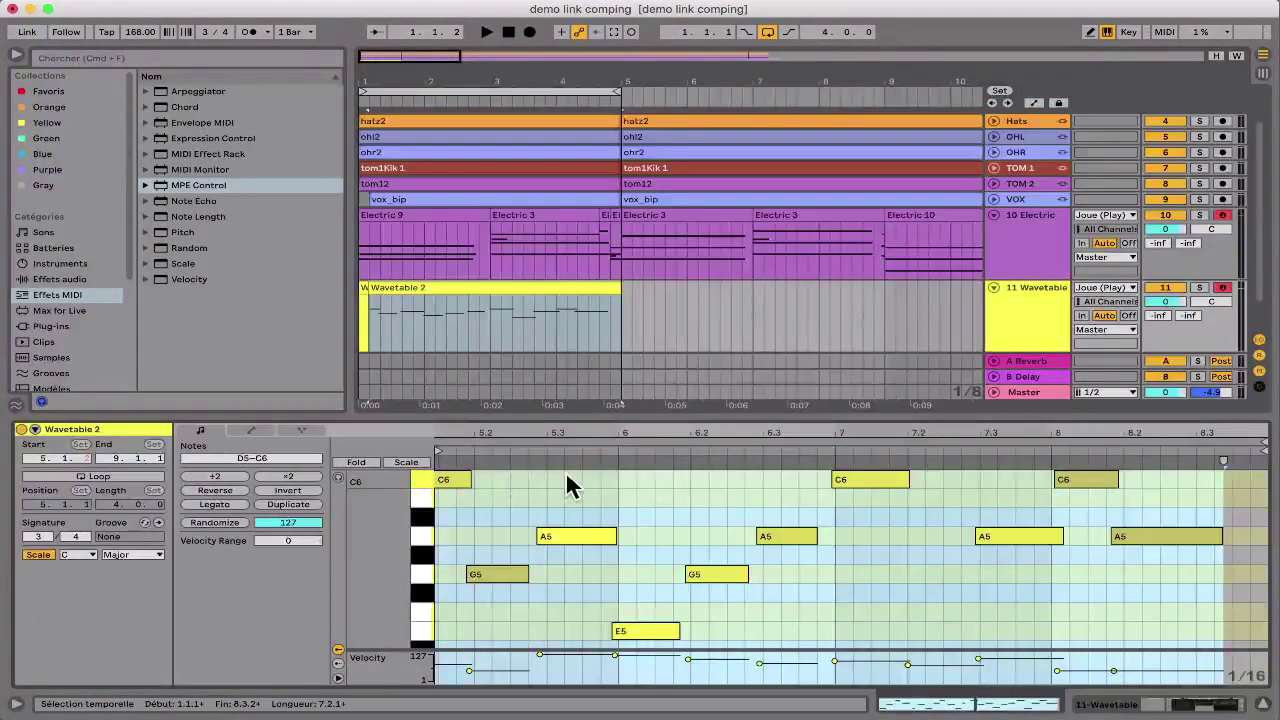
click(532, 284)
key(Delete)
click(1043, 295)
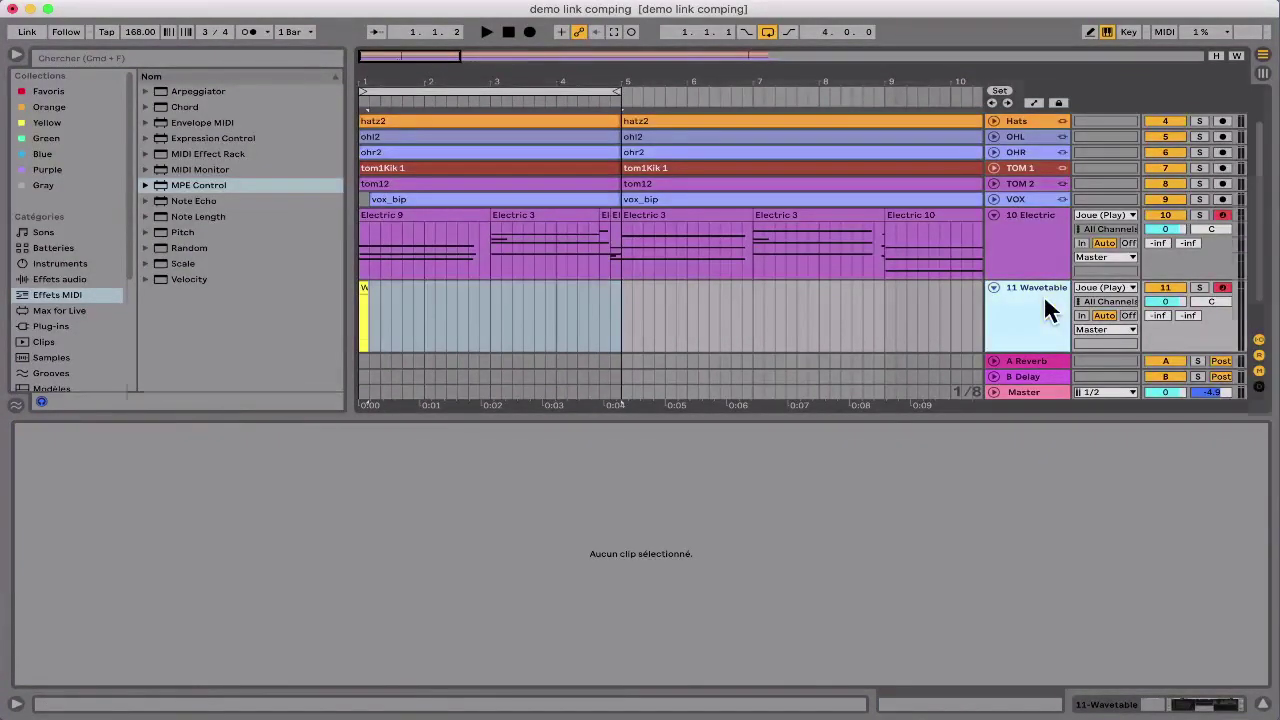
Step: Modulate Filter 1 Freq by Press at 58 instead of Slide, and set Osc 1 Pos's Slide modulation to 86
drag(1100, 617, 1100, 595)
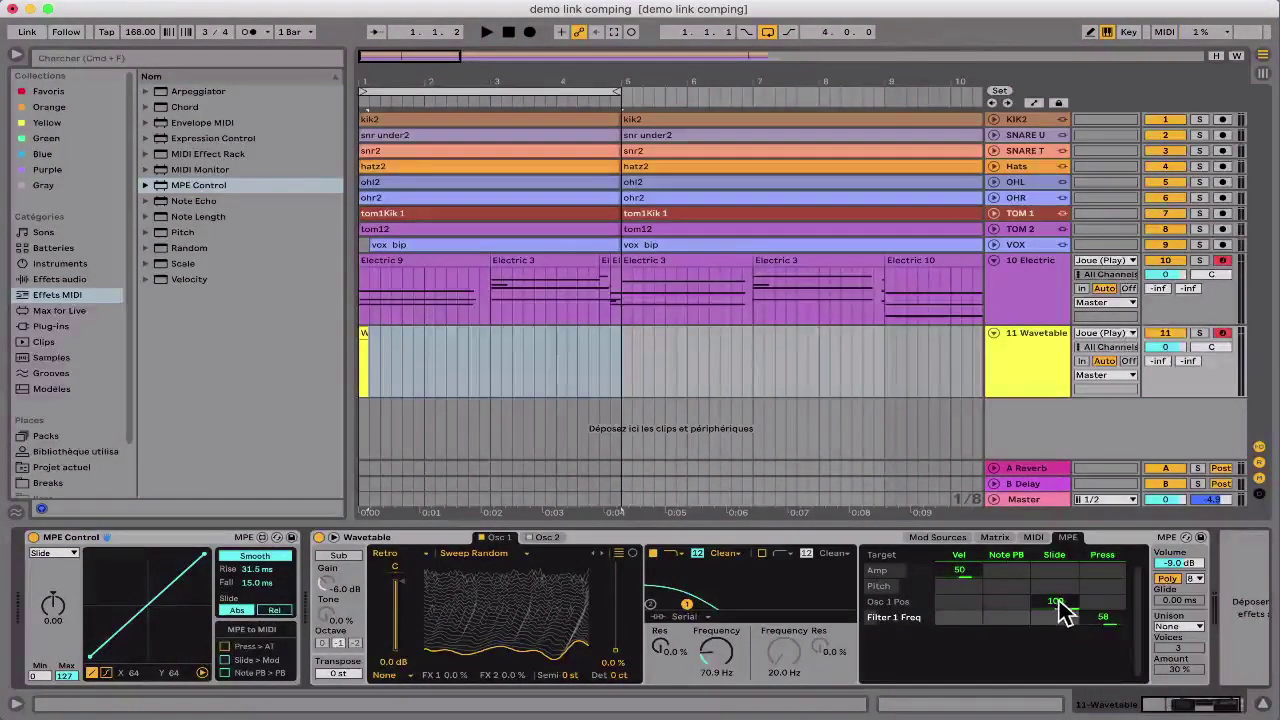
drag(1060, 603, 1060, 617)
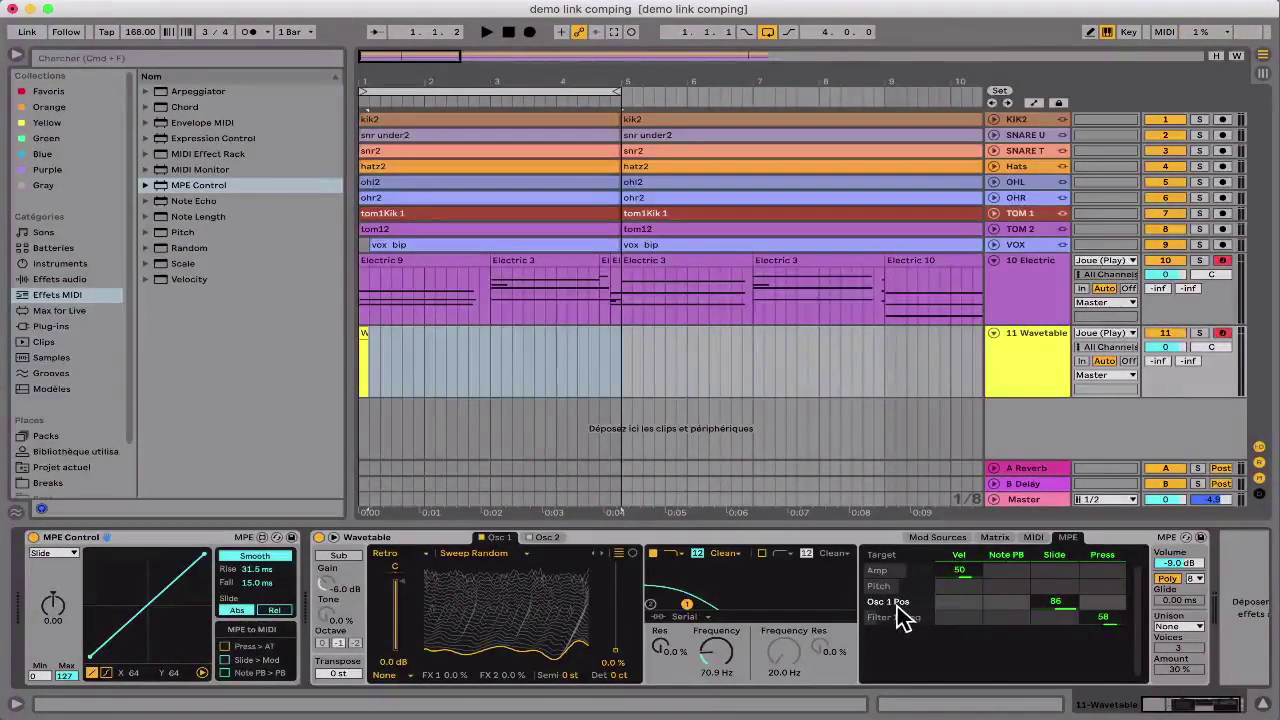
Step: Enable Wavetable's sub oscillator and set its Tone to 55 %
click(340, 556)
drag(336, 594, 336, 562)
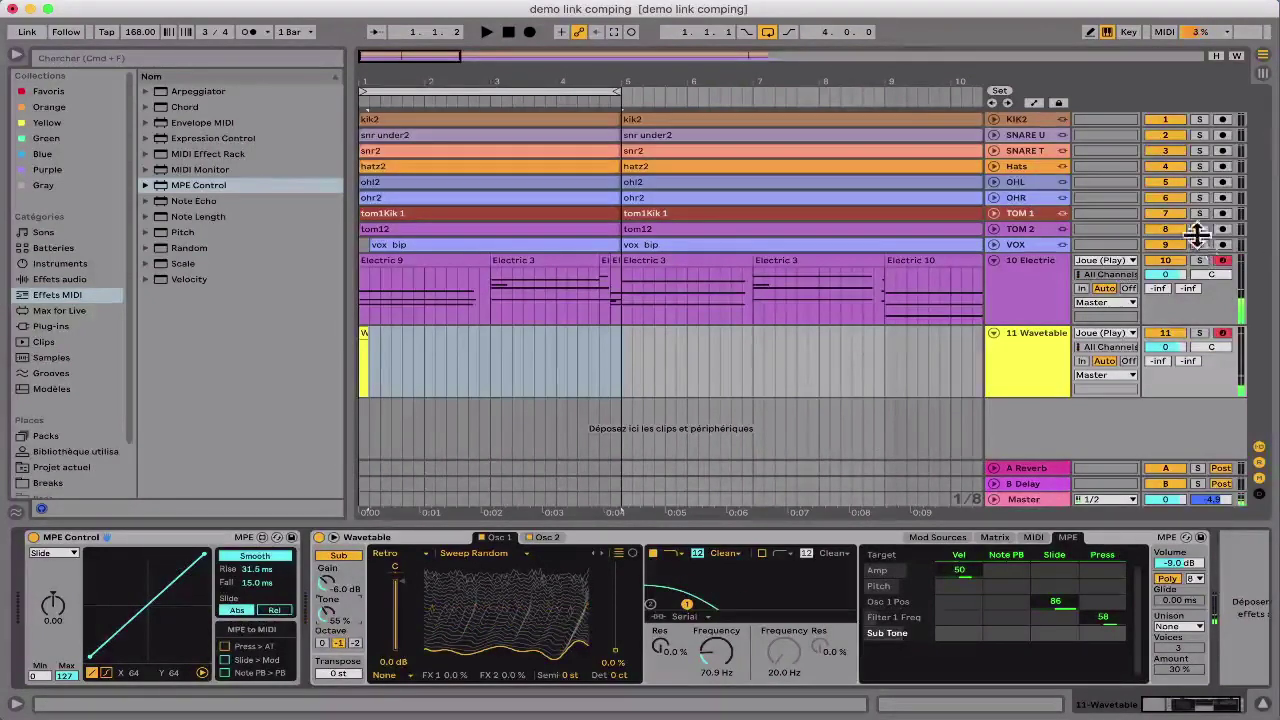
Step: Disarm the 10 Electric track, then set Wavetable's filter 1 frequency to 6.45 kHz and its Press modulation to -83
click(1221, 262)
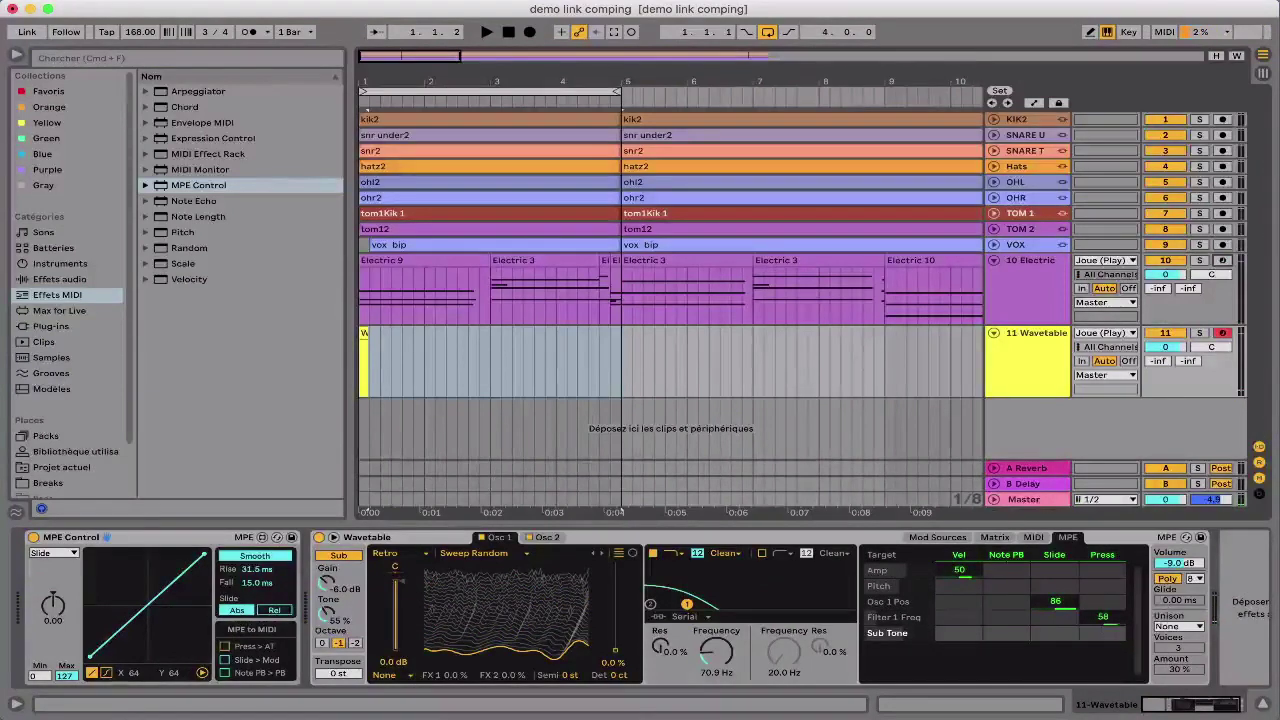
drag(1103, 617, 1103, 668)
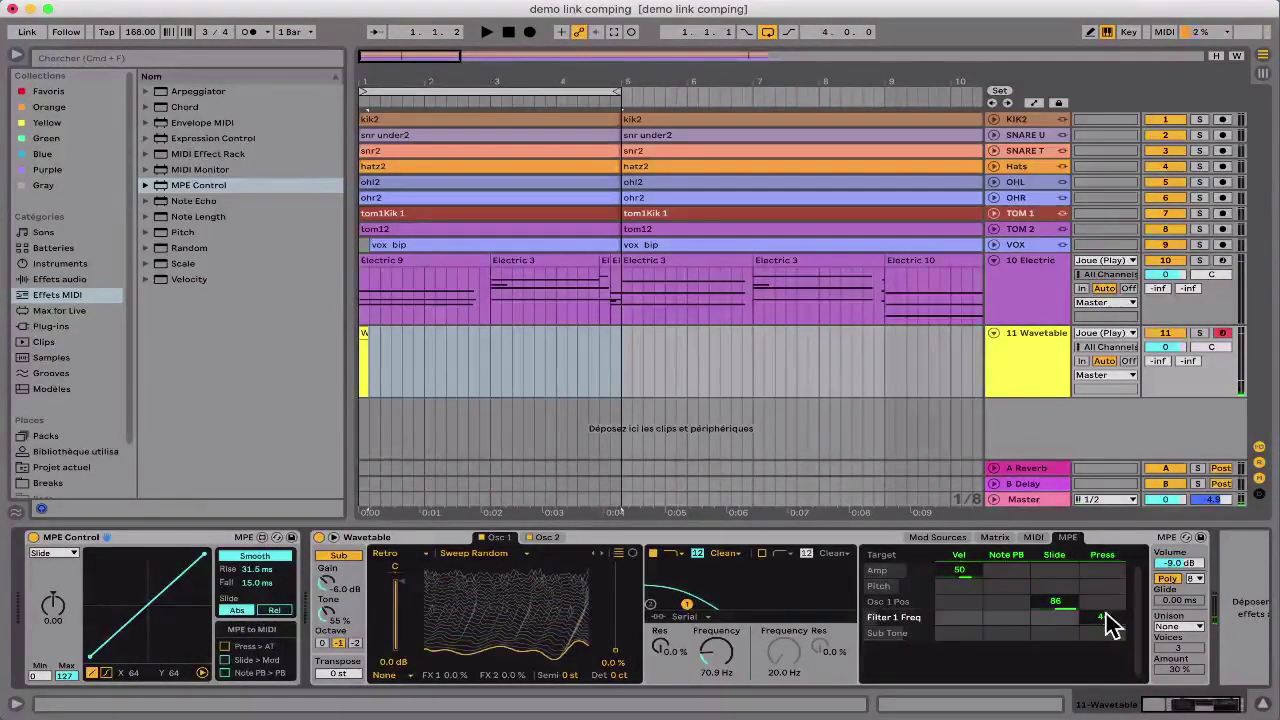
drag(717, 652, 717, 545)
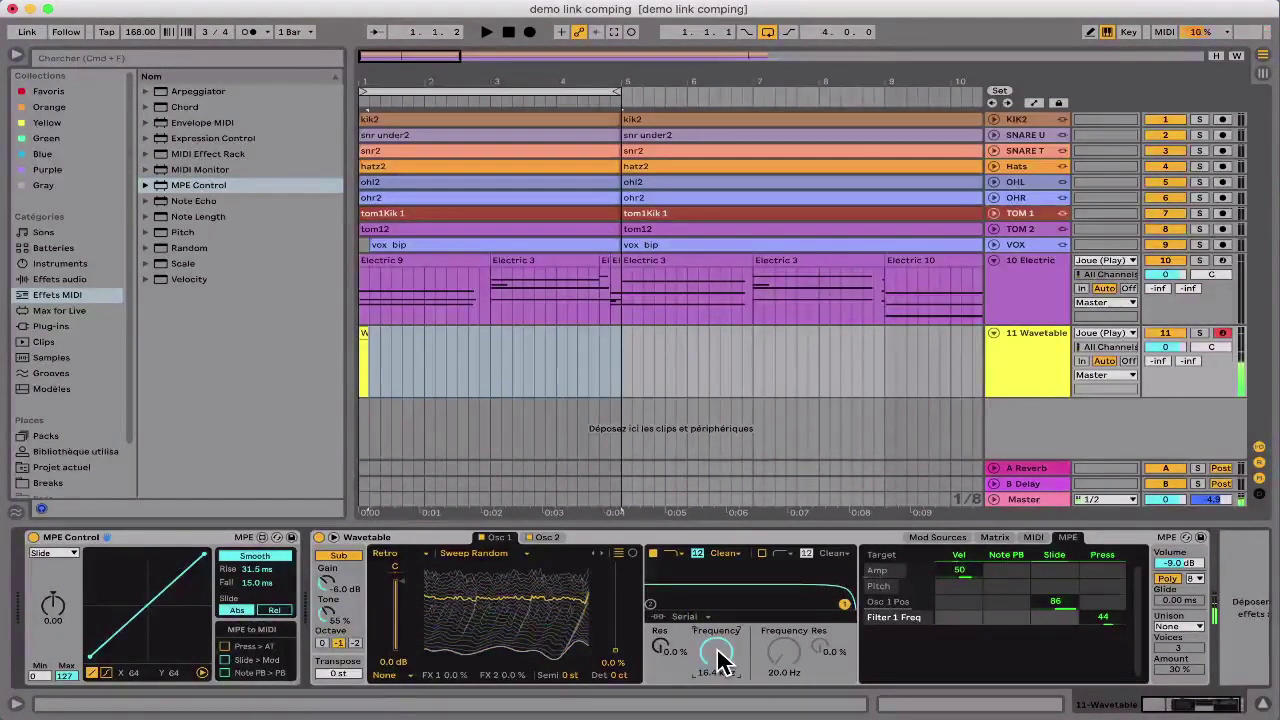
drag(717, 650, 717, 670)
drag(1100, 617, 1100, 684)
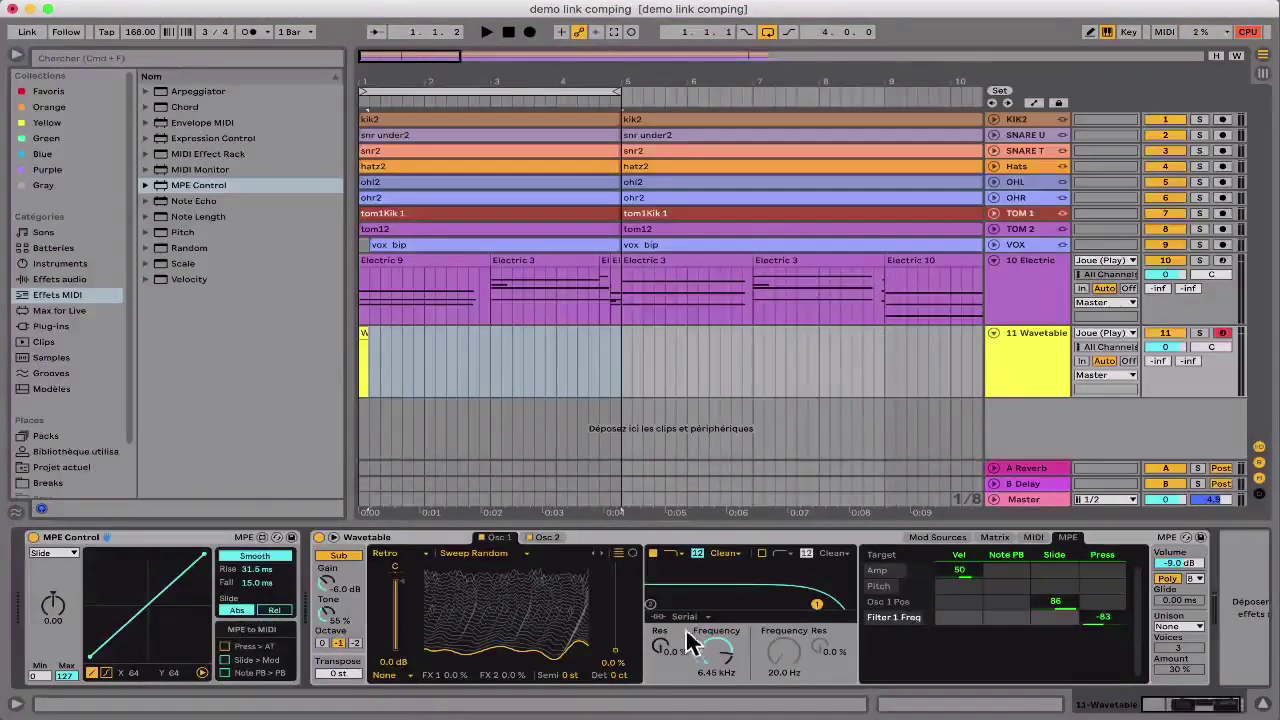
Step: Set oscillator 2's wavetable to Pulse PW at 22 % position and modulate Osc 2 Pos by Note PB at 56
click(547, 537)
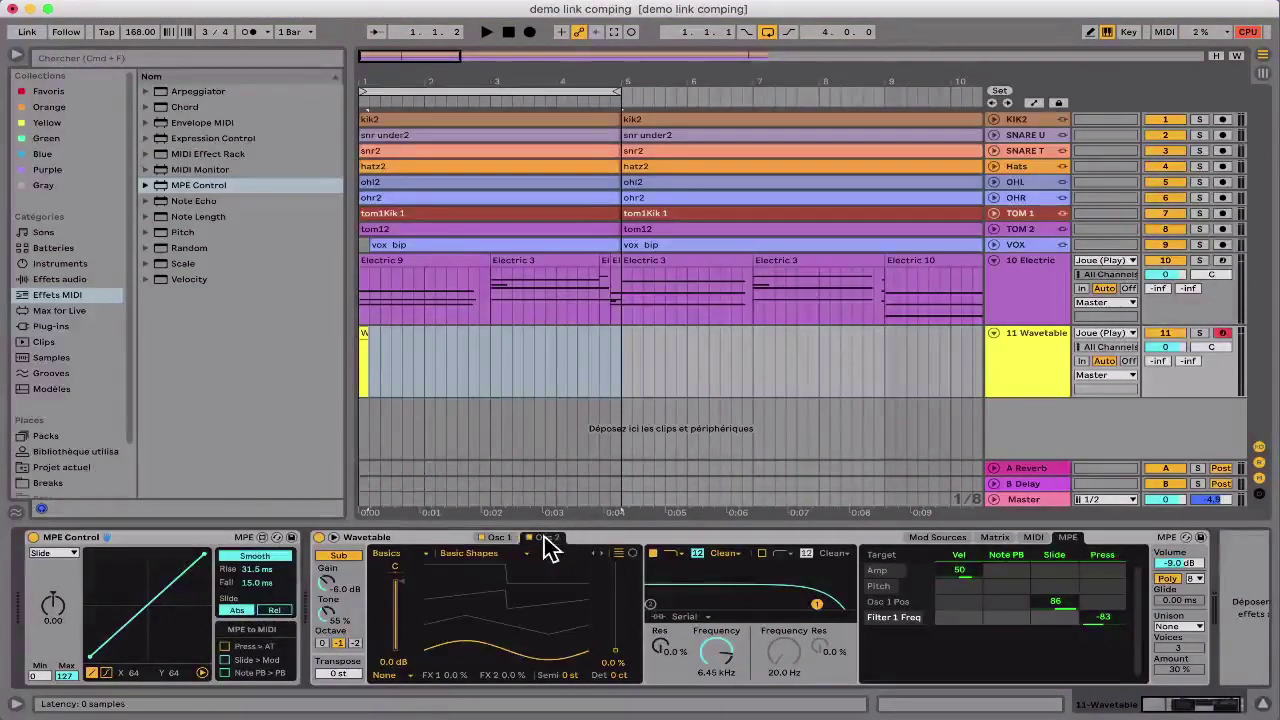
click(455, 568)
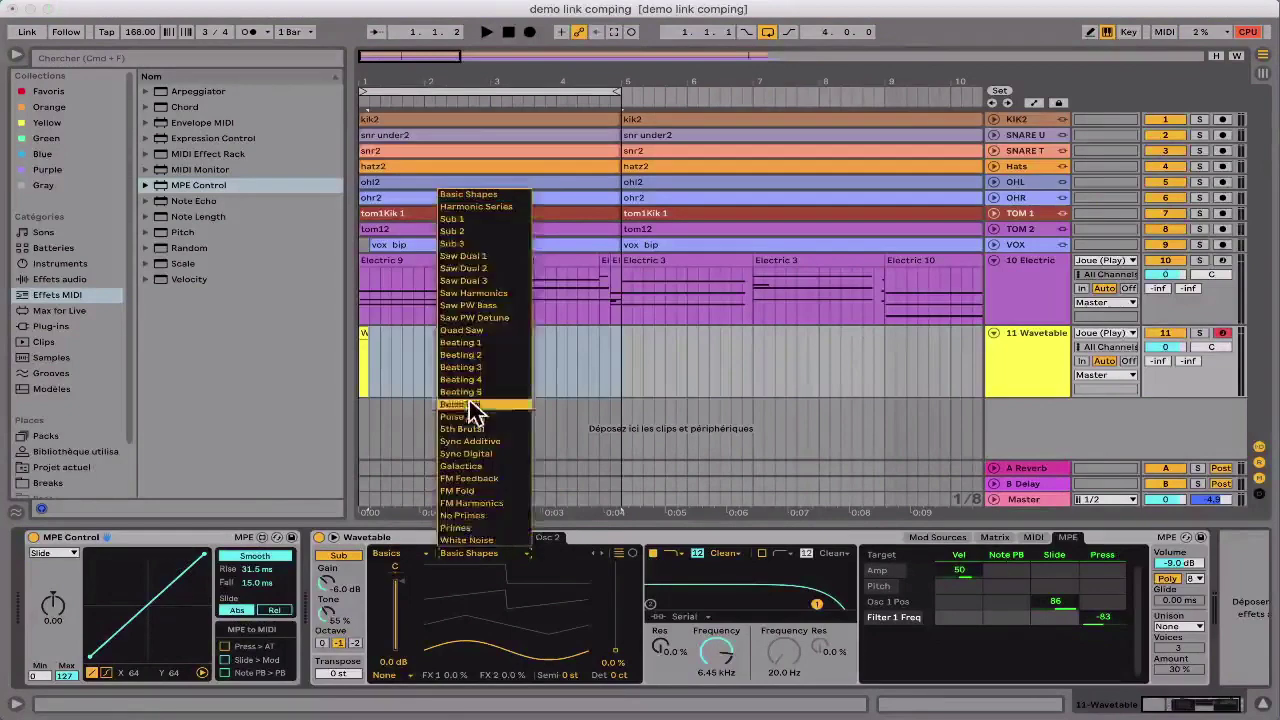
click(469, 400)
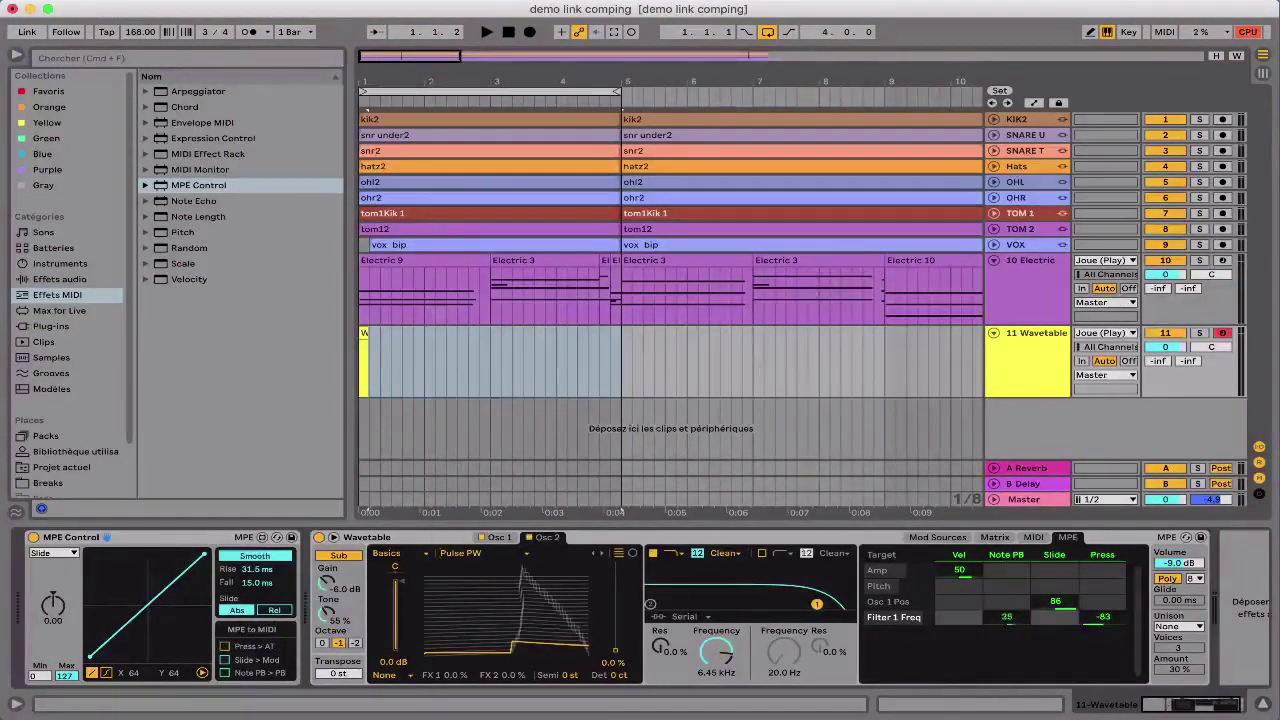
drag(1006, 616, 1006, 635)
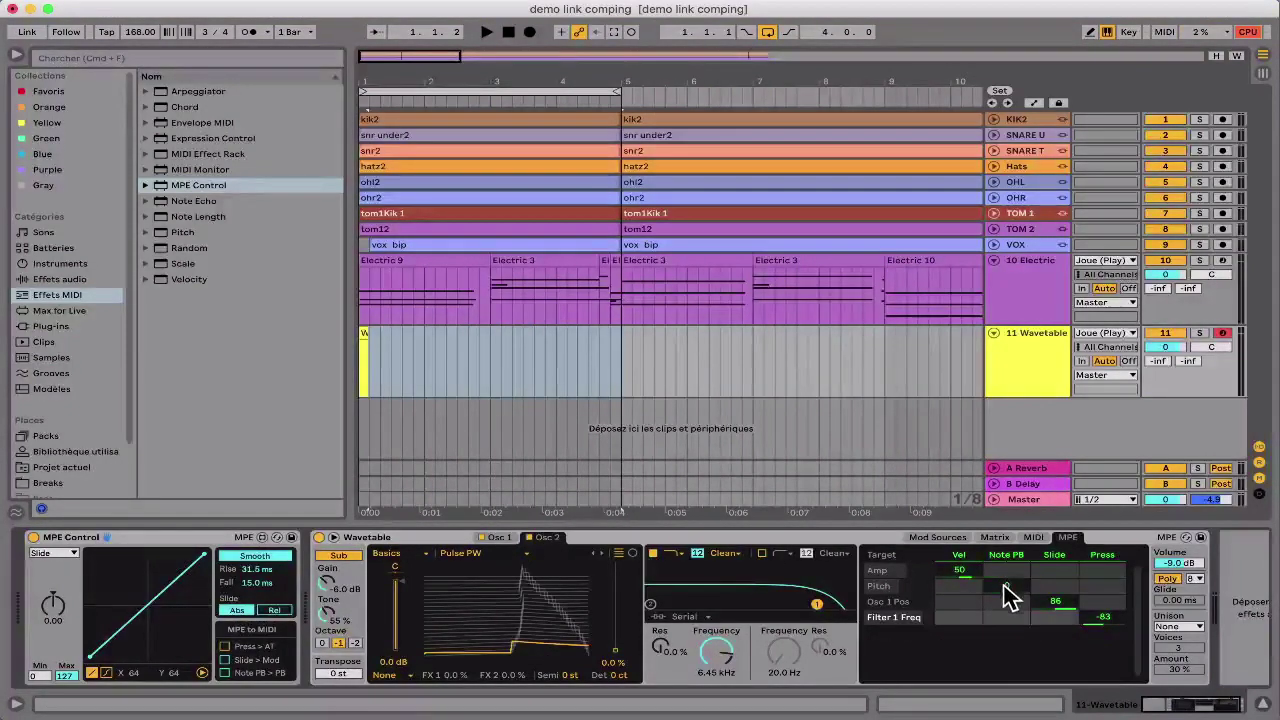
mouse_move(1006, 590)
mouse_down()
mouse_move(1006, 572)
mouse_move(1006, 612)
mouse_up()
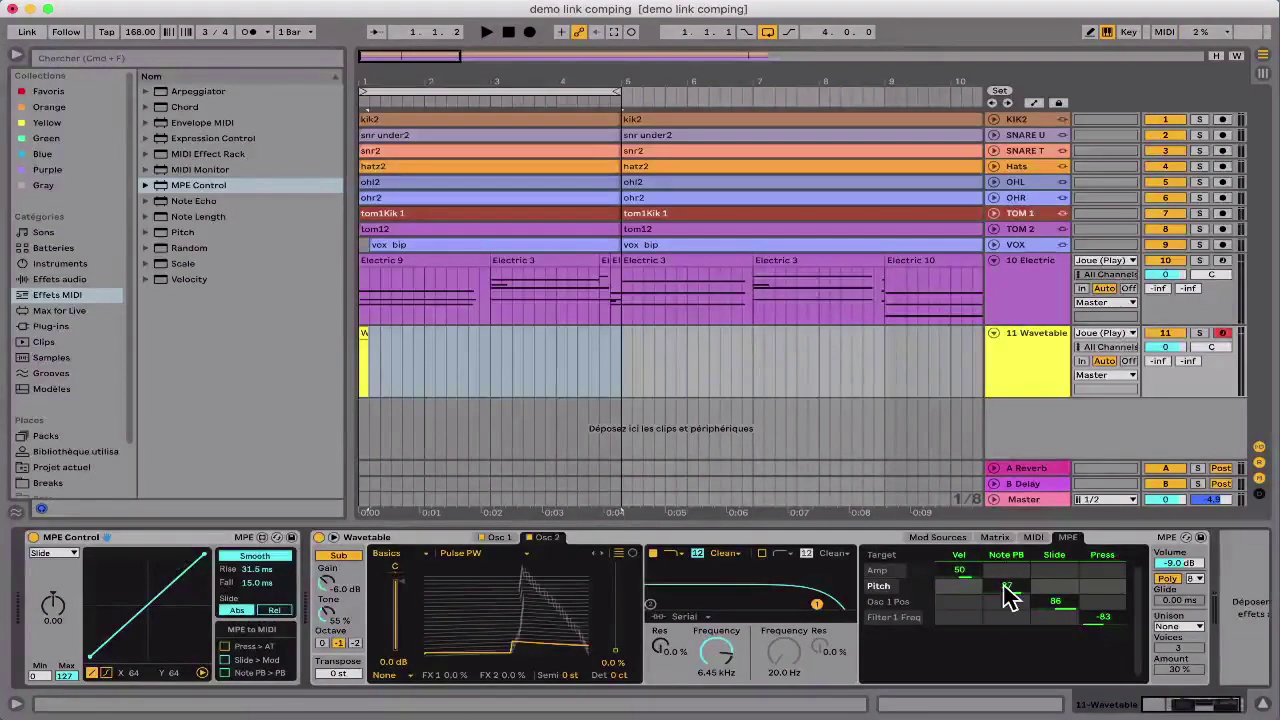
drag(614, 656, 614, 640)
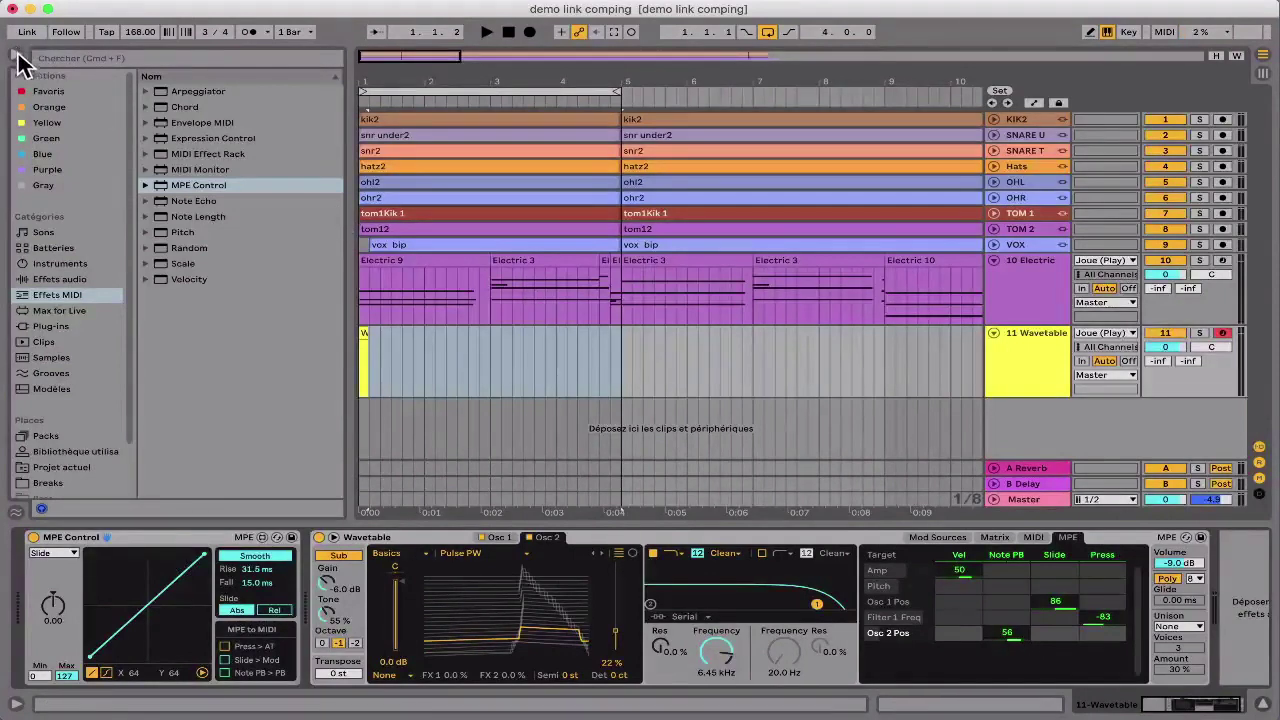
Step: Hide the browser and record a short take on the 11 Wavetable track
click(18, 55)
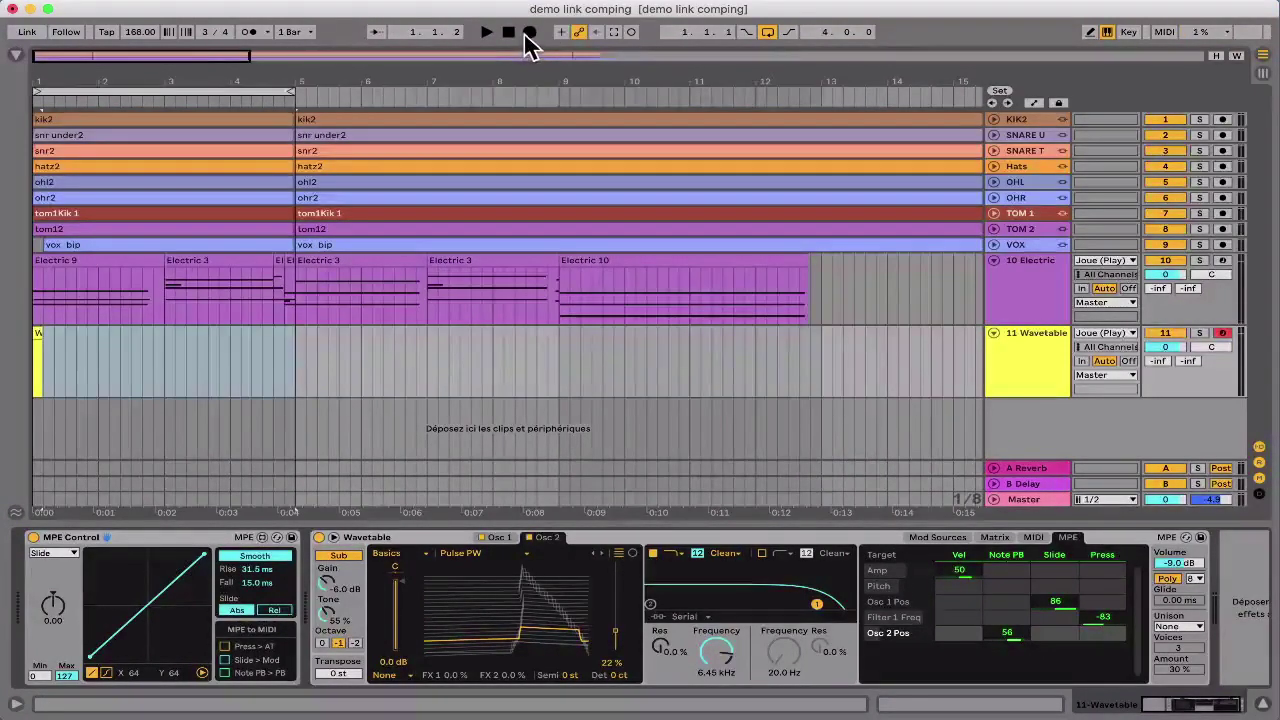
click(527, 32)
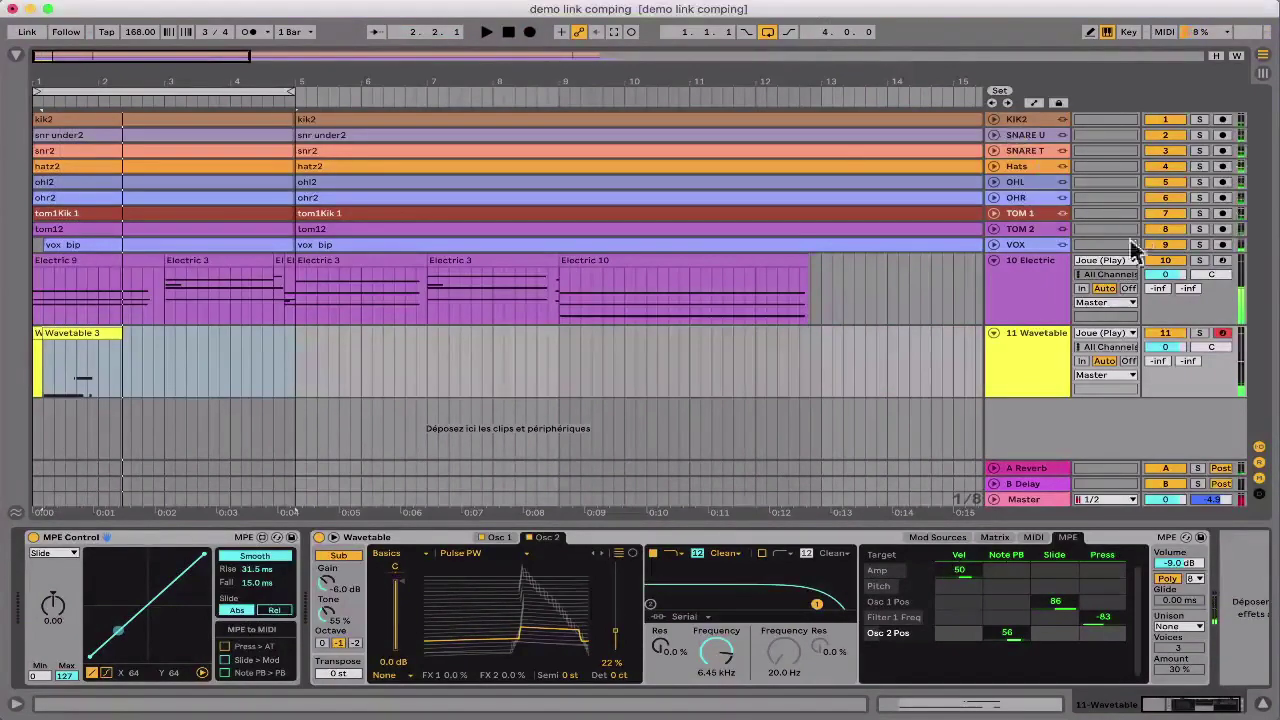
Step: Lower the 10 Electric track's volume to -41.3 dB and mute the track
drag(1163, 277, 1164, 302)
key(space)
key(space)
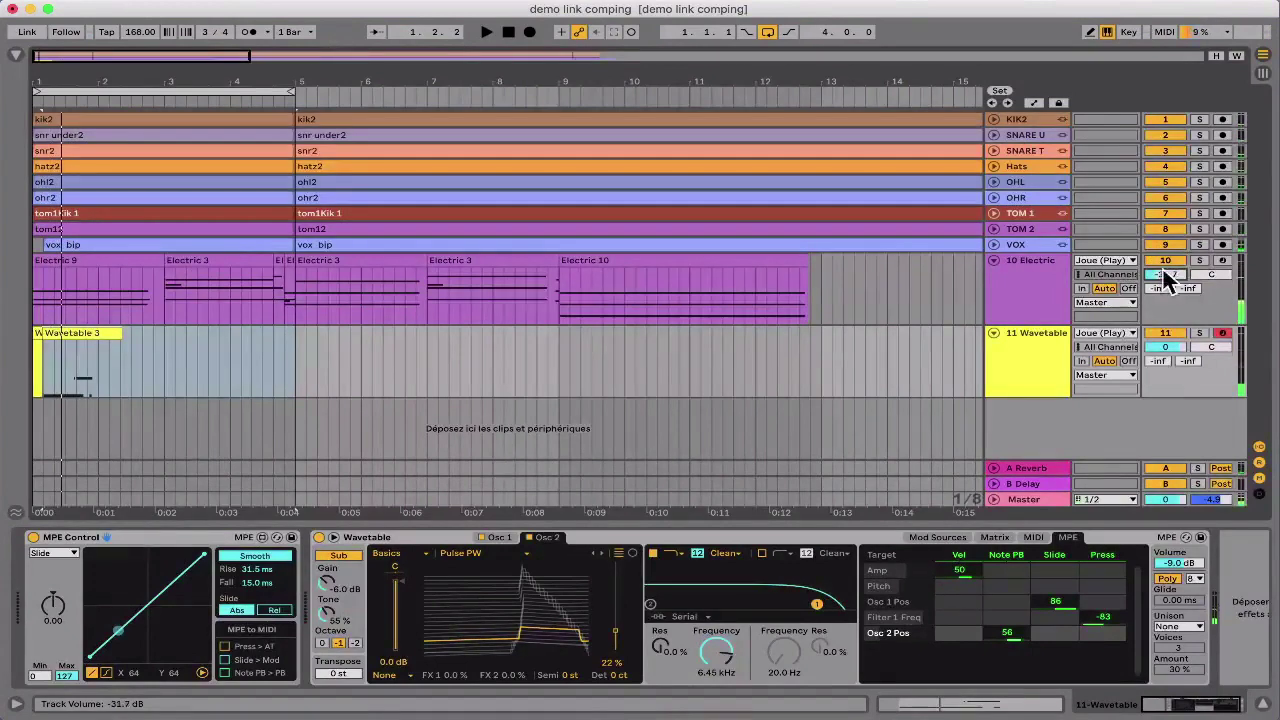
key(space)
click(1164, 260)
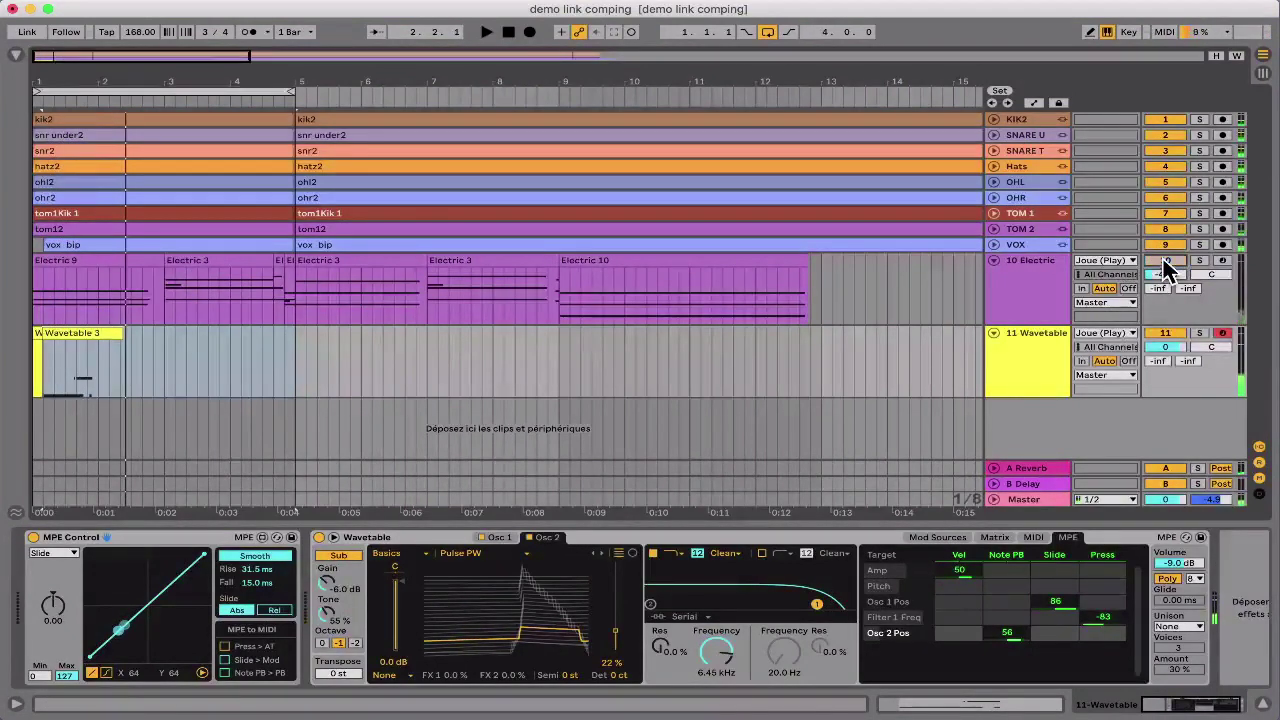
click(1164, 261)
Step: Stop playback and delete the clips at the start of the 11 Wavetable track
click(66, 350)
key(space)
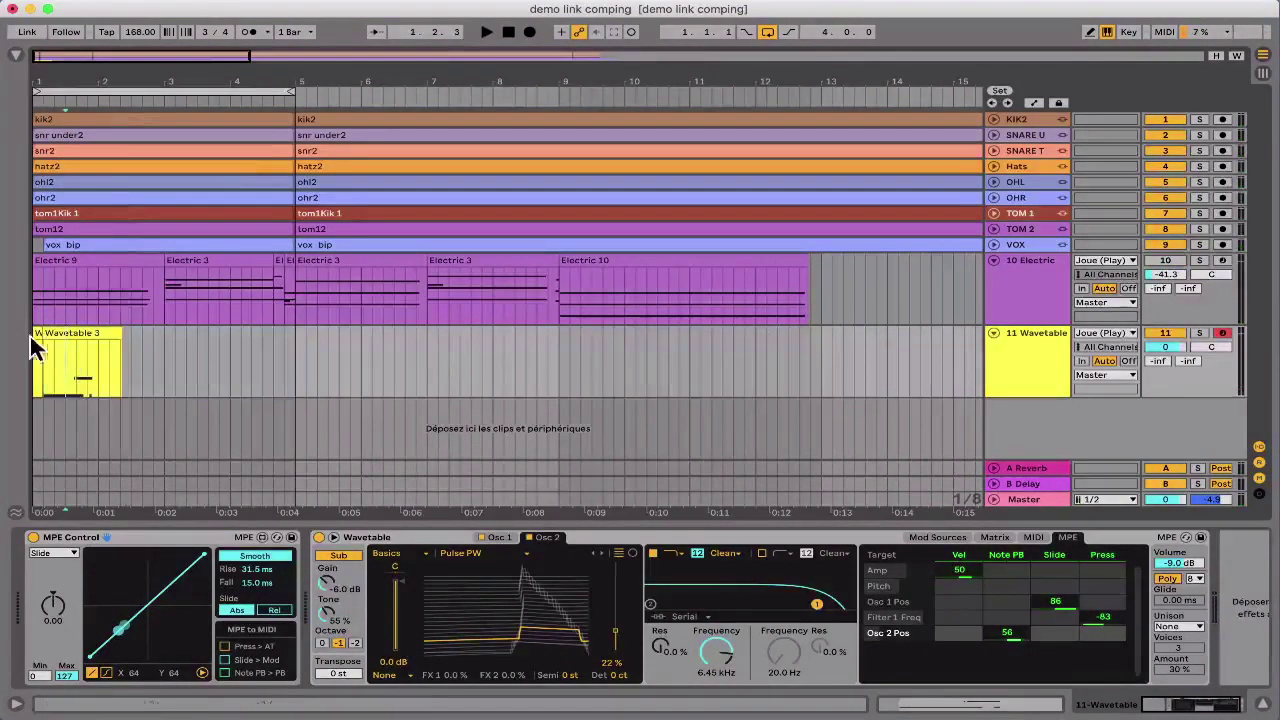
drag(134, 355, 56, 332)
key(Delete)
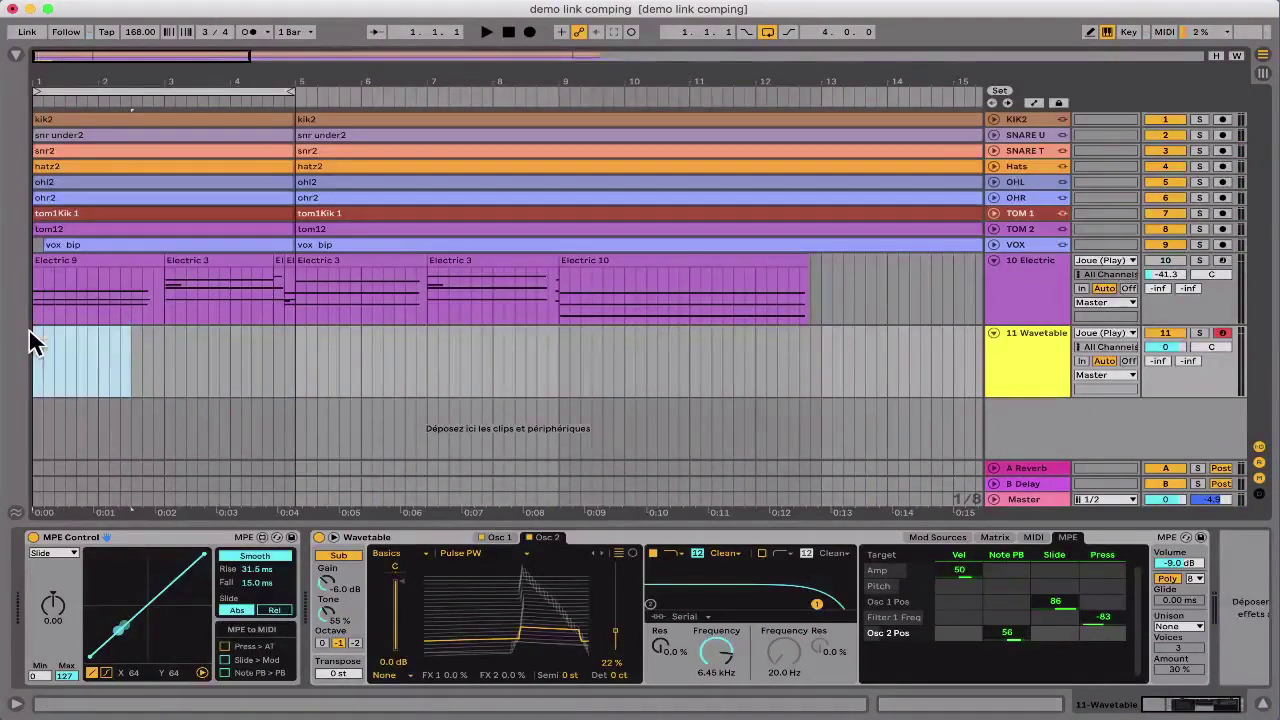
Step: Record a new looped take on the 11 Wavetable track and extend the Wavetable 4 clip back to bar 1
click(529, 33)
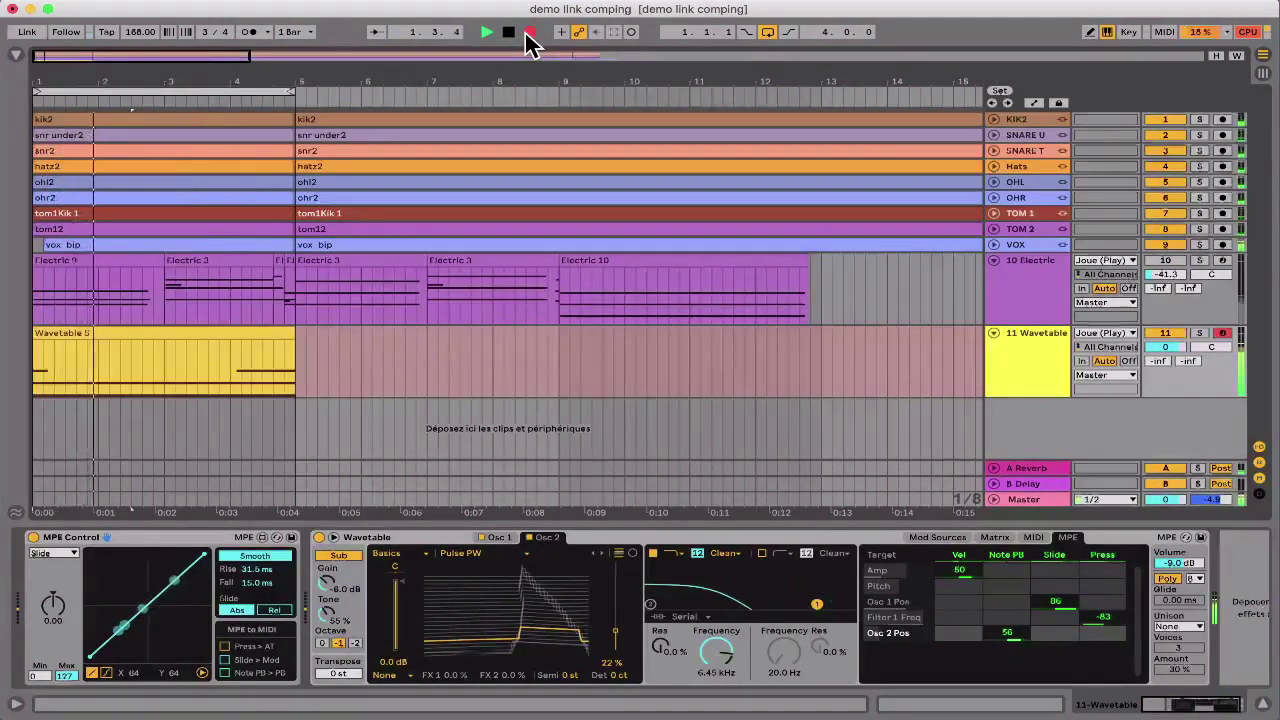
key(space)
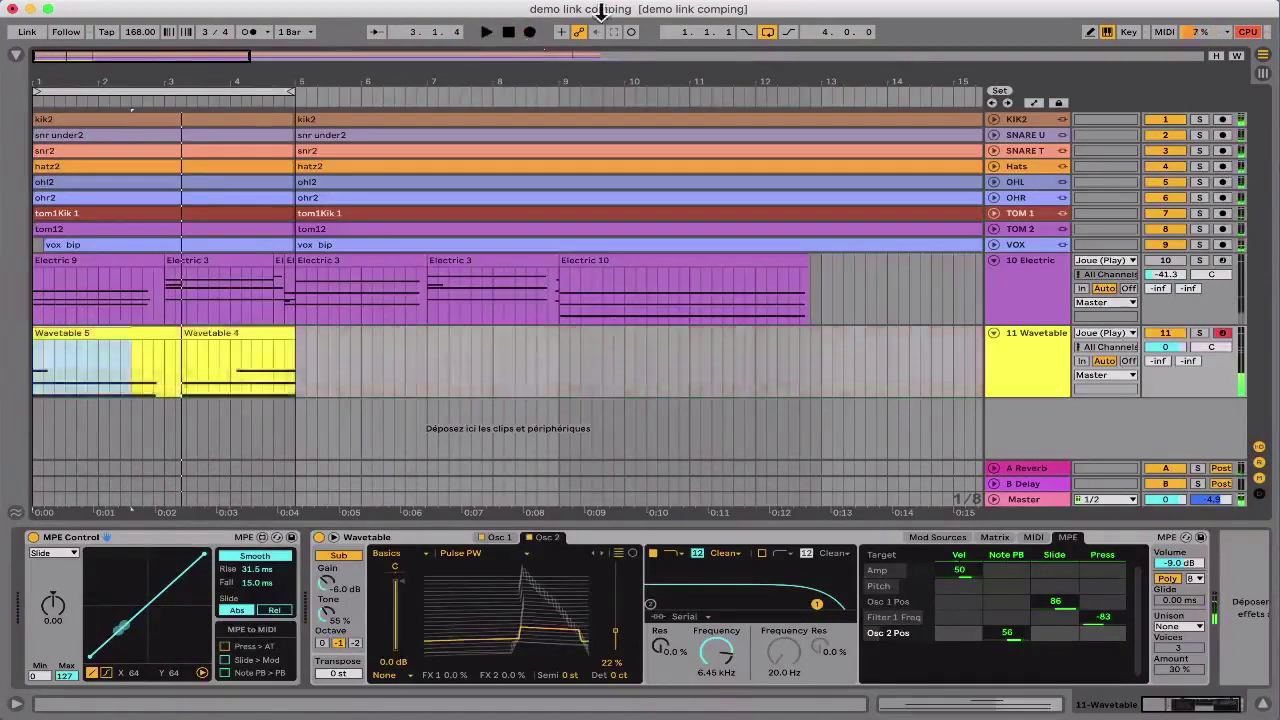
drag(182, 330, 25, 326)
Step: Open the Wavetable 4 clip and enlarge its note editor to fill the window height
double_click(60, 338)
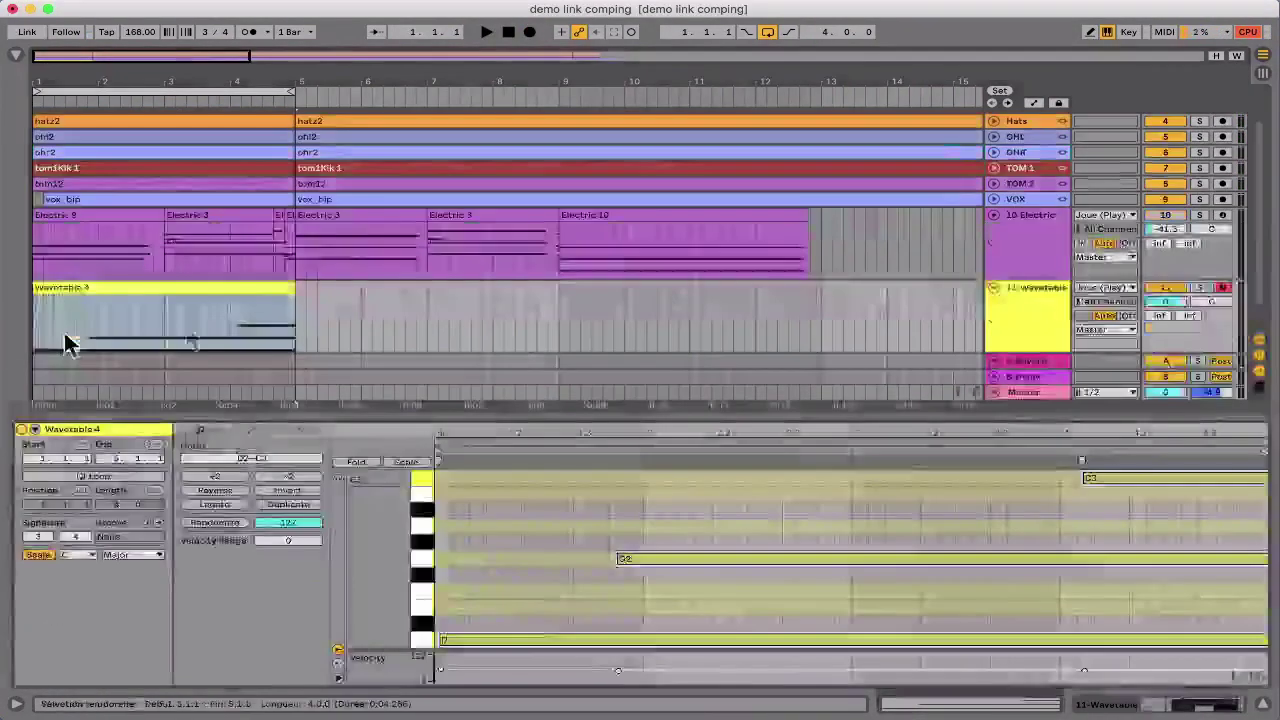
click(450, 343)
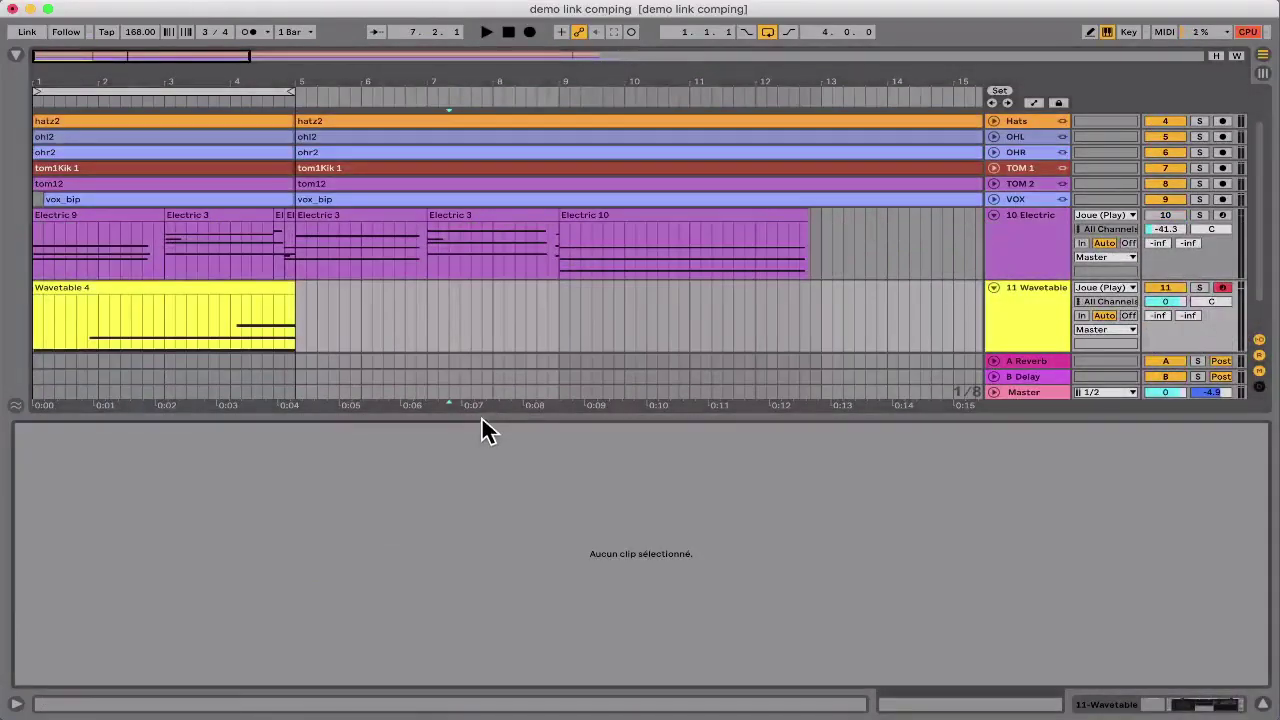
click(305, 312)
click(252, 287)
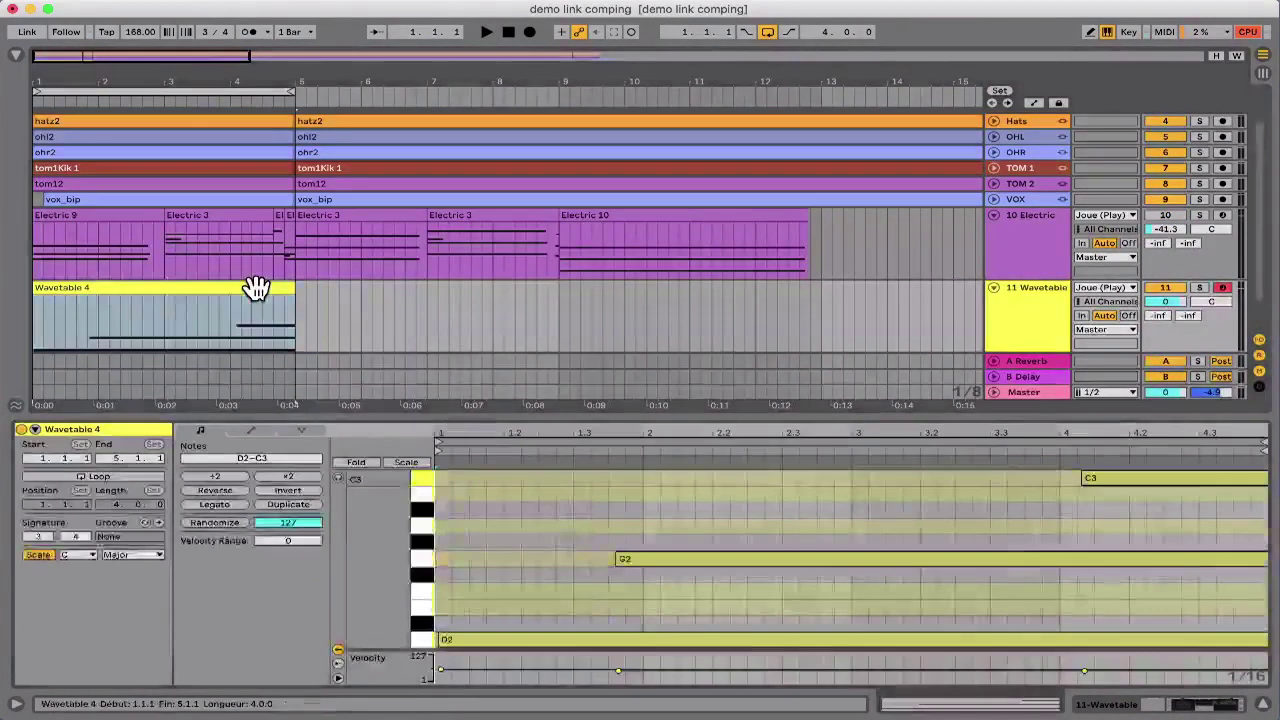
drag(455, 415, 394, 43)
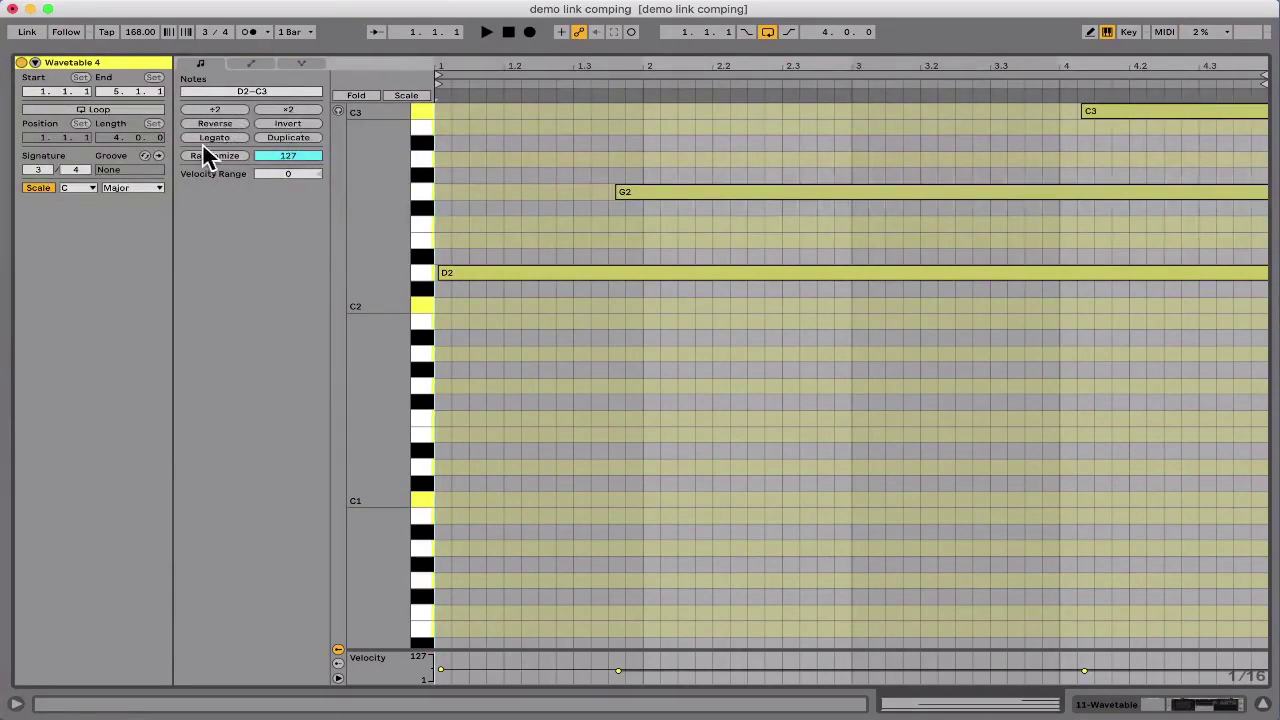
Step: Look at the clip's envelopes, then show its Note Expression view with the D2 note enlarged
click(246, 63)
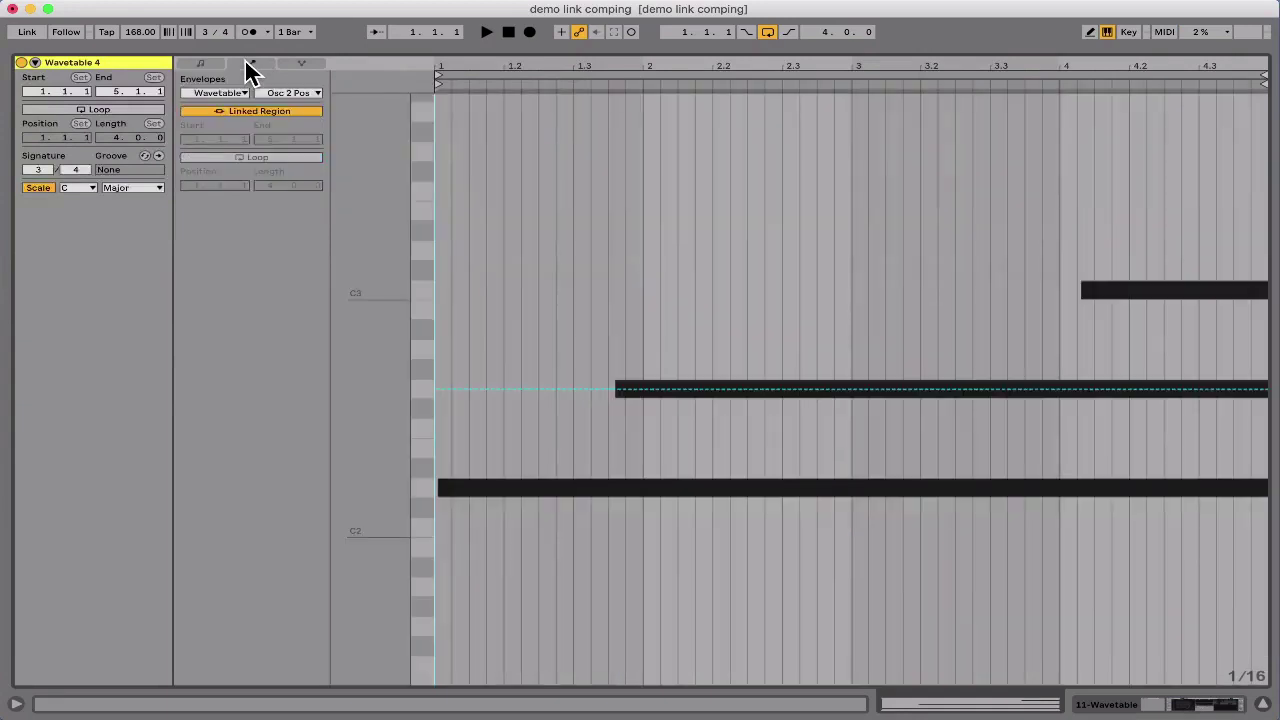
click(270, 110)
click(270, 110)
click(301, 63)
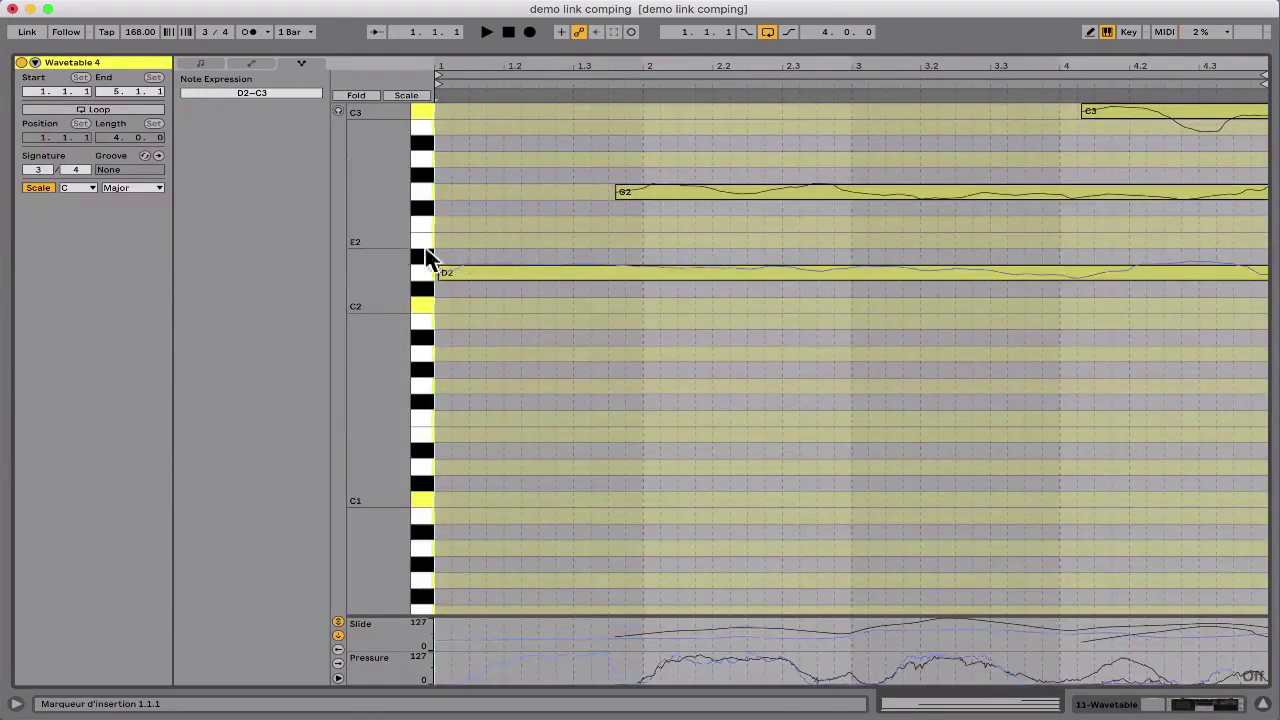
drag(429, 263, 482, 265)
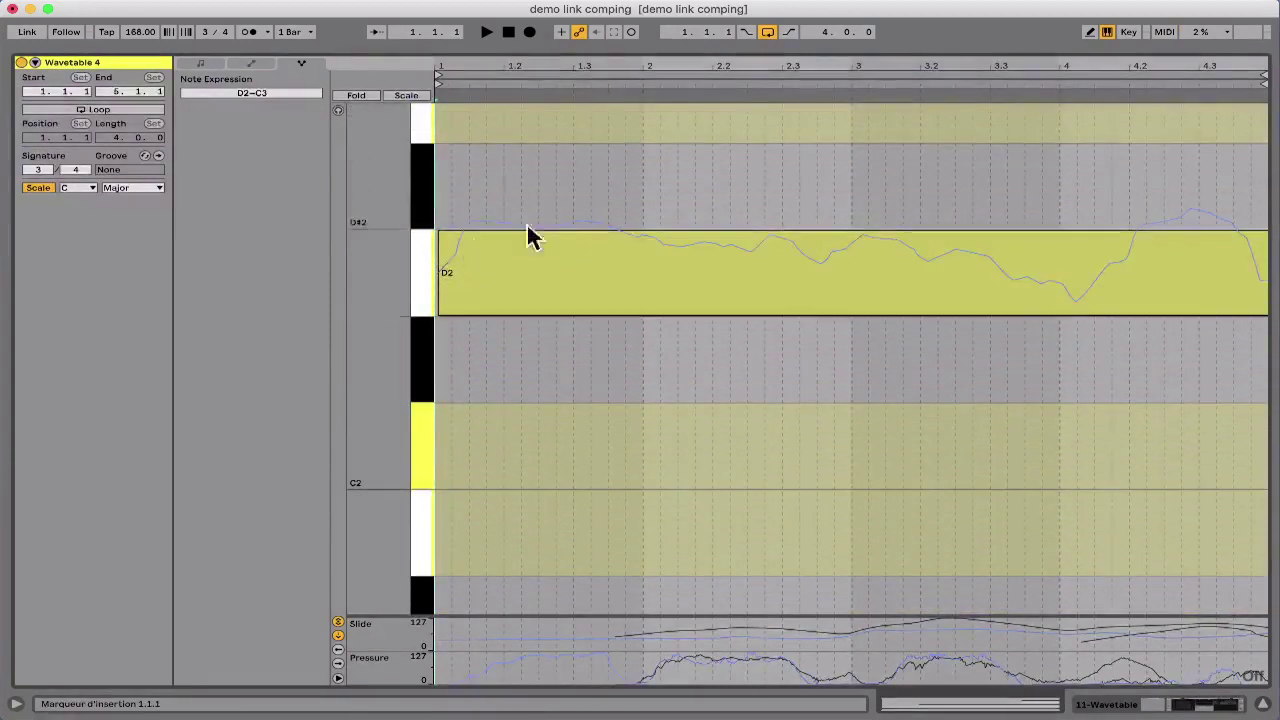
key(b)
click(675, 245)
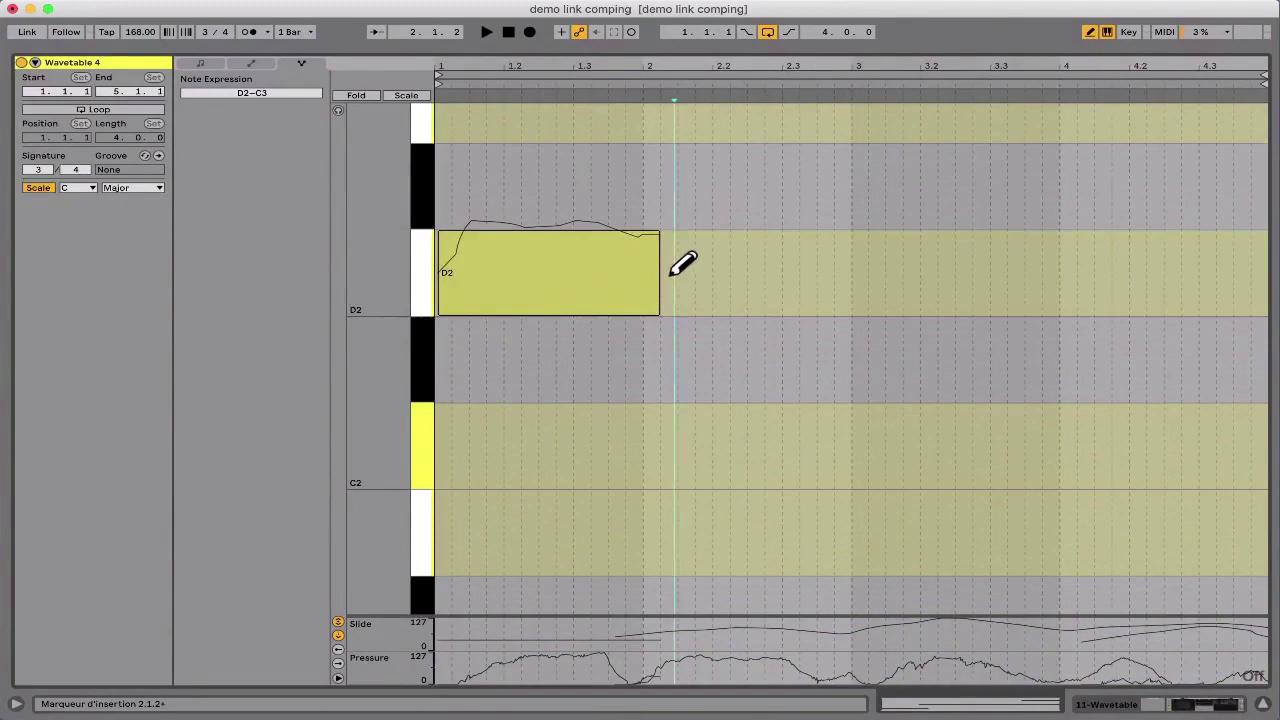
key(super+z)
key(b)
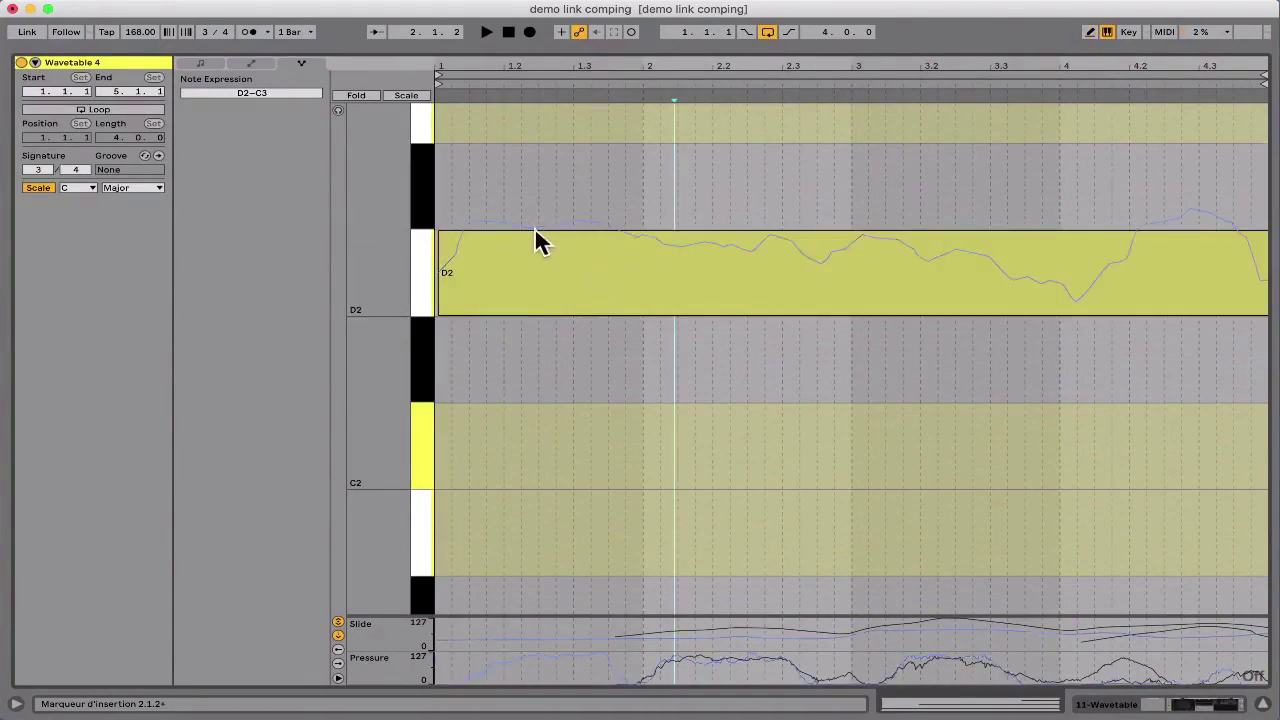
Step: Select the D2 note and pull down two points of its pitch curve, one after 1.2 and one at bar 2
click(535, 253)
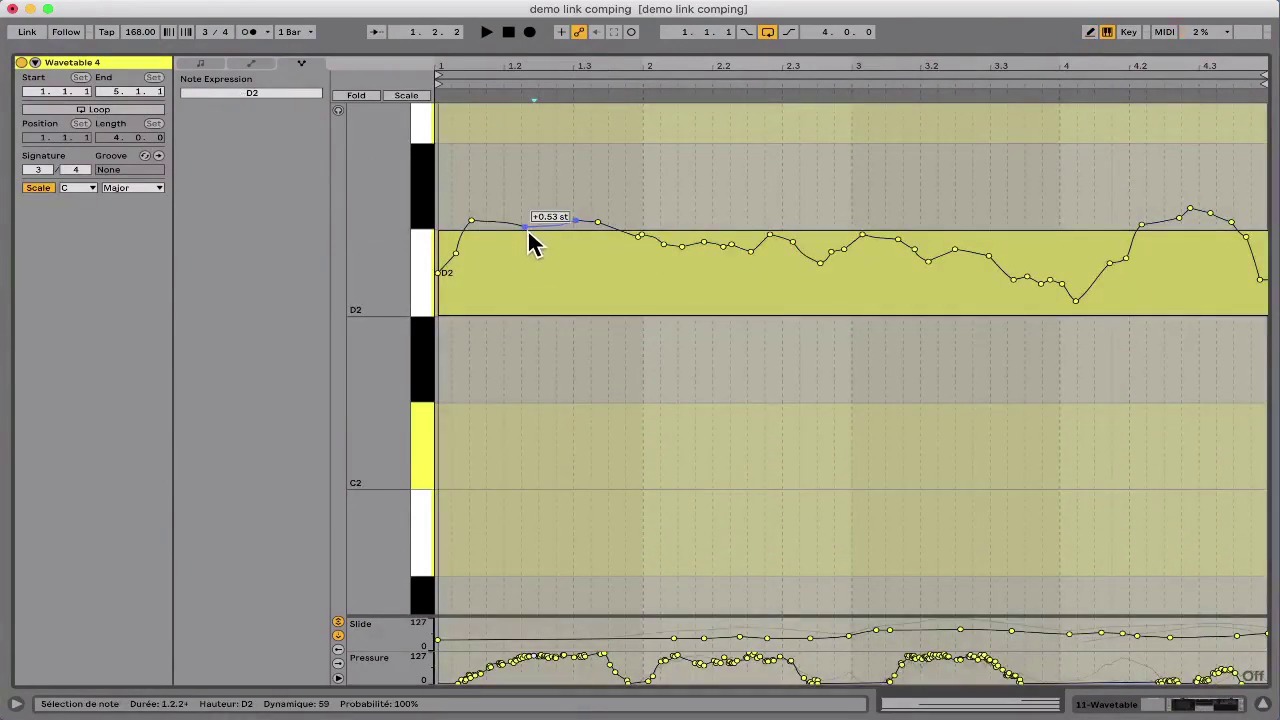
drag(529, 240, 537, 289)
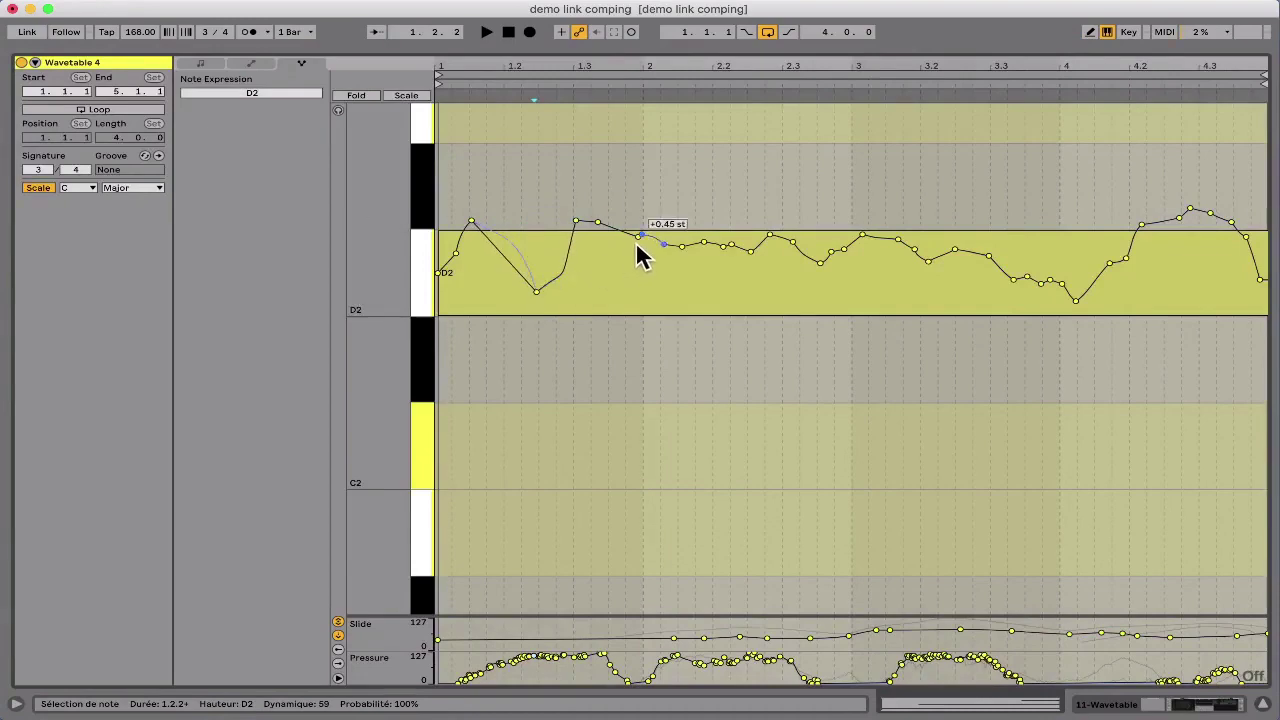
drag(640, 240, 641, 296)
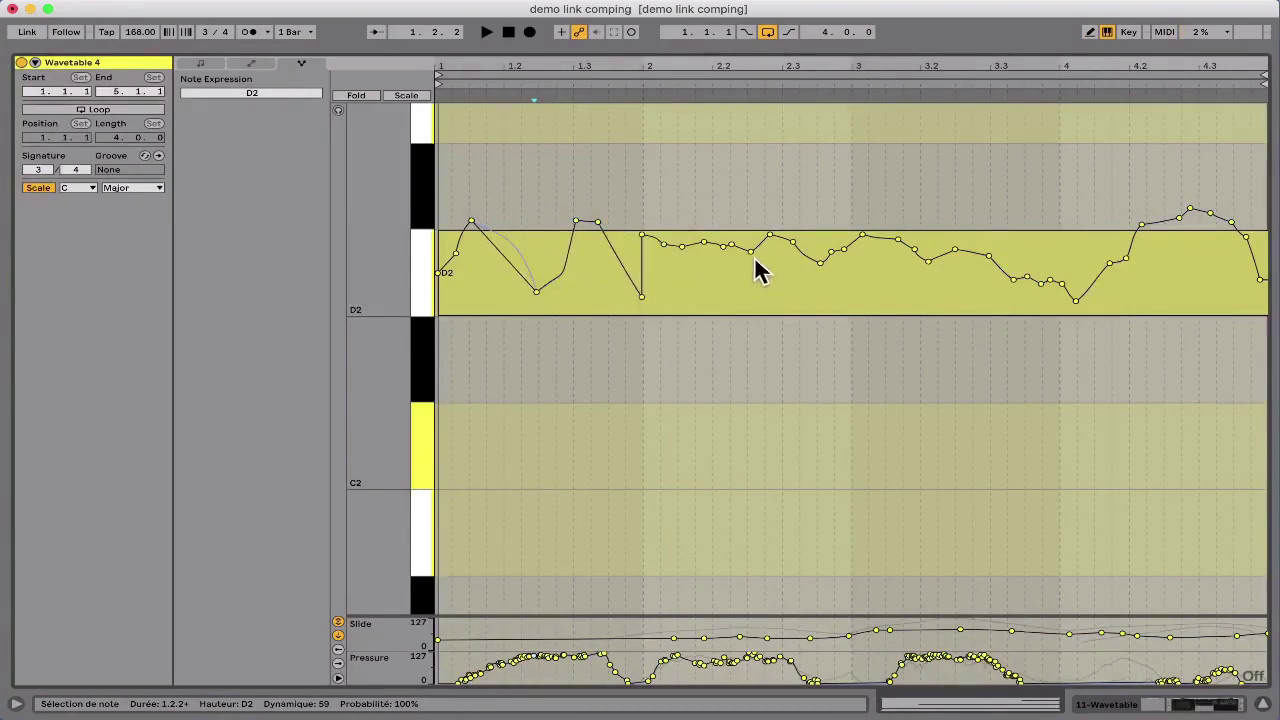
Step: Lower the D2 note's pitch breakpoint just before beat 2.3 and redraw the G2 note's pitch curve freehand from bar 2 to shortly before 3.3
drag(769, 241, 770, 295)
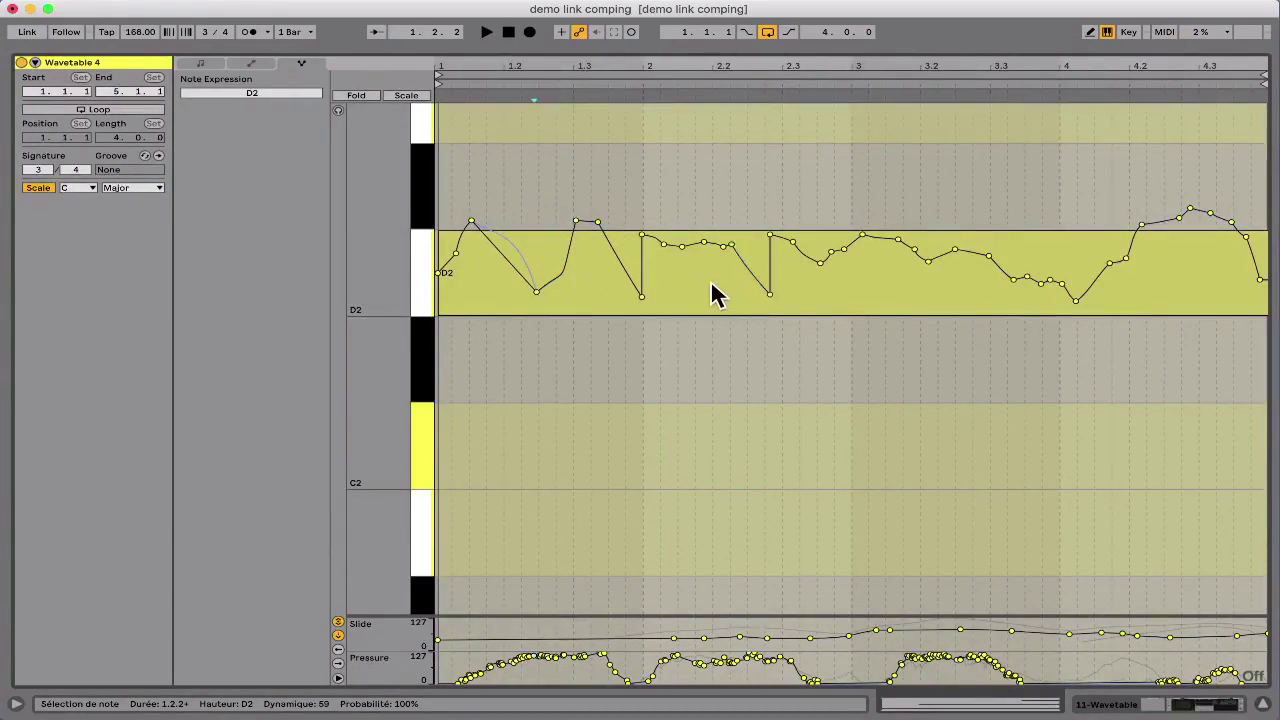
drag(383, 320, 356, 320)
drag(393, 240, 450, 280)
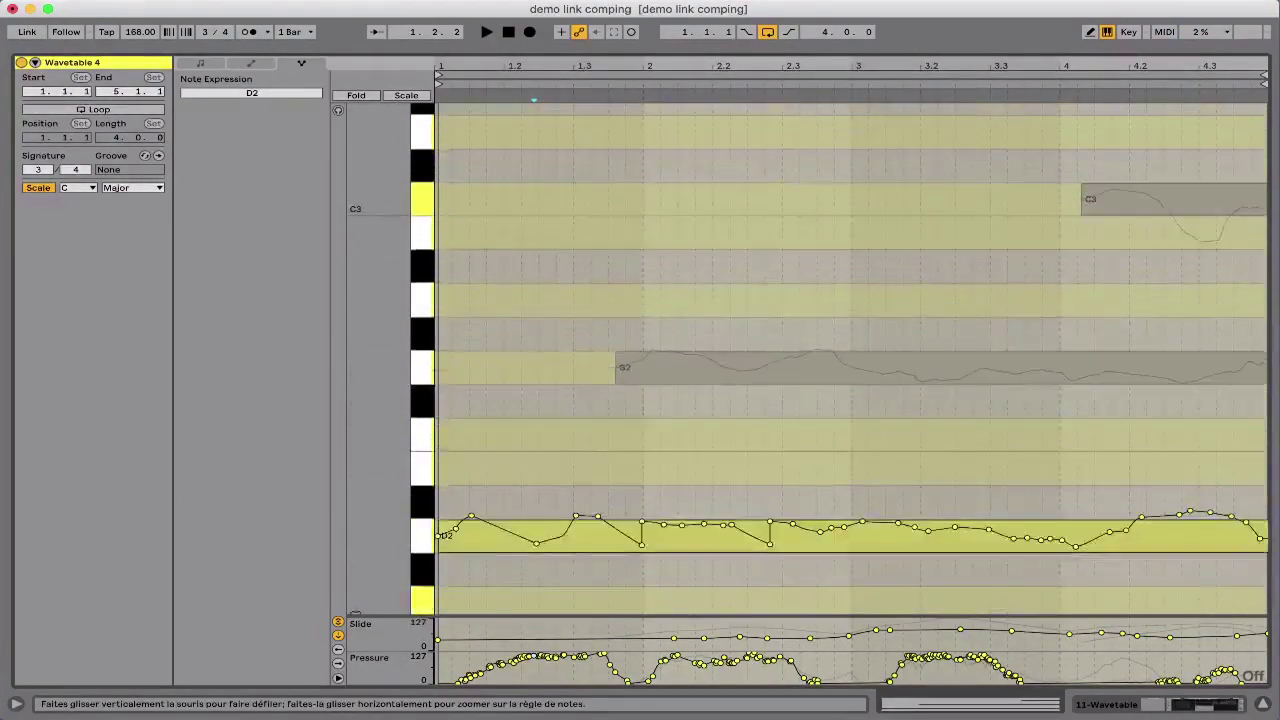
click(654, 366)
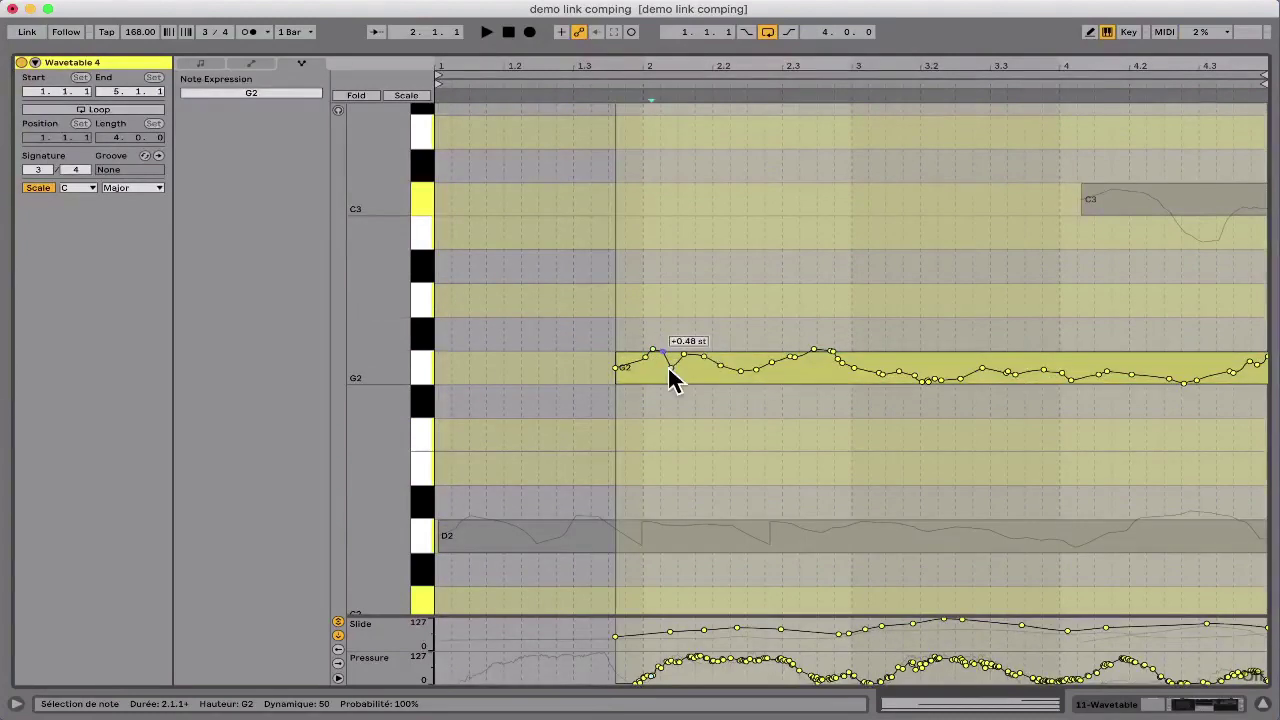
key(b)
mouse_move(670, 367)
mouse_down()
mouse_move(915, 374)
mouse_move(969, 360)
mouse_up()
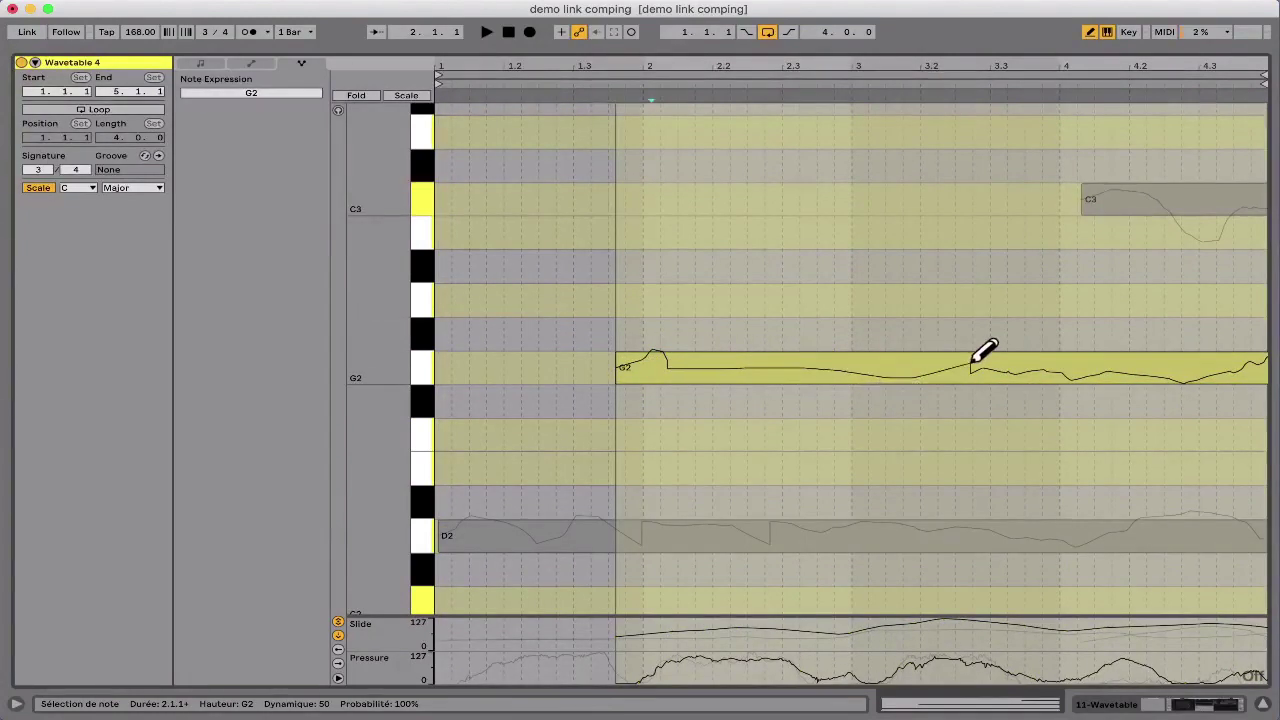
key(b)
Step: Redraw the C3 note's pitch curve freehand from beat 4.2 to just past beat 4.3
click(1179, 199)
key(b)
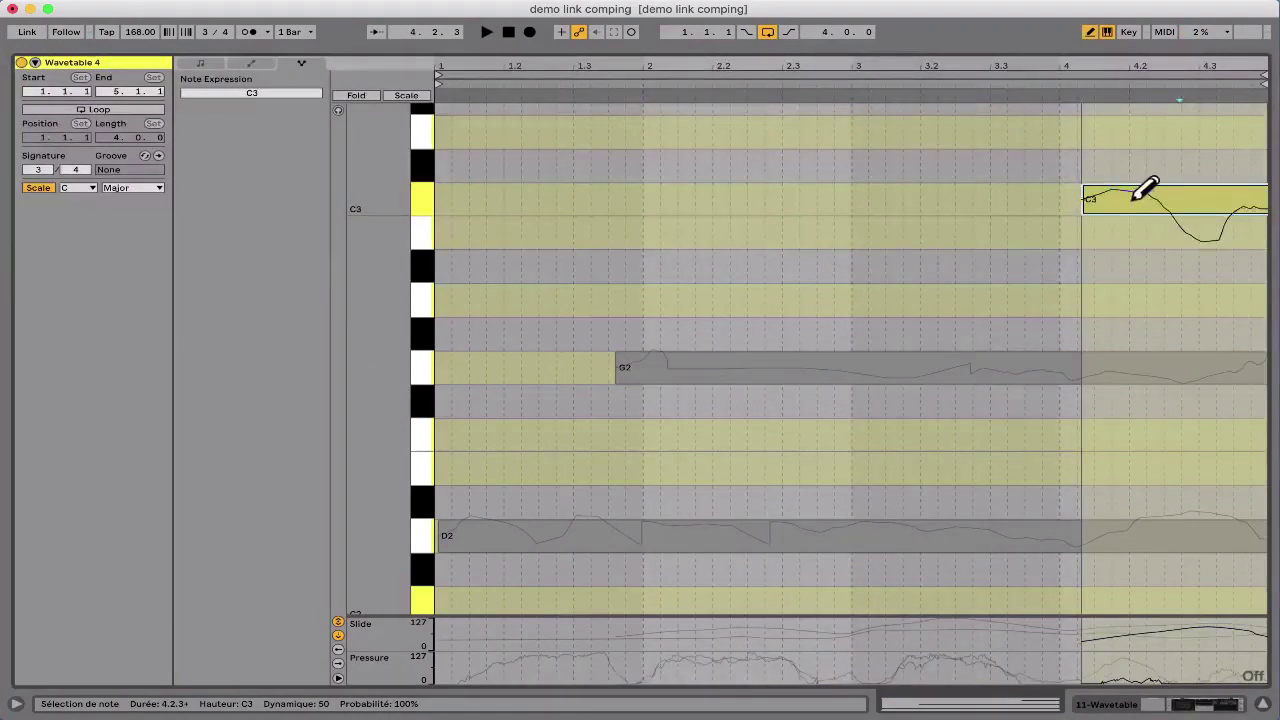
drag(1131, 200, 1238, 200)
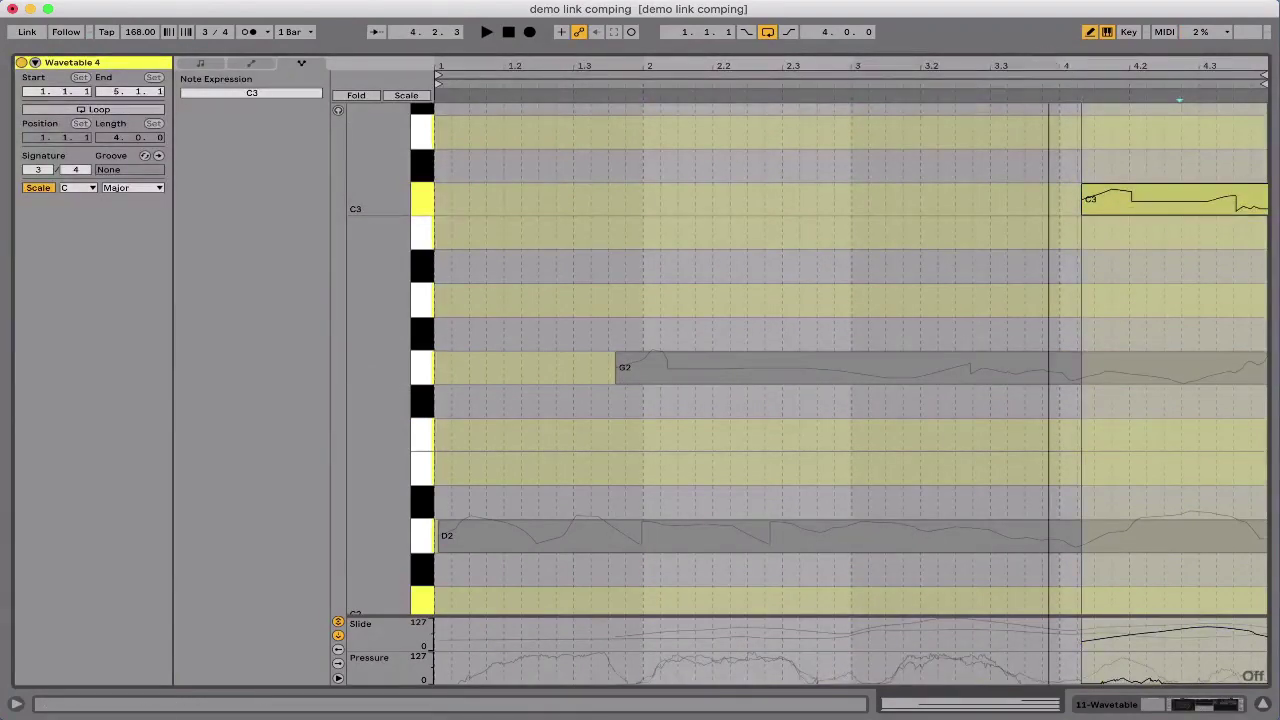
Step: Enlarge the Slide and Pressure expression lanes beneath the piano roll
drag(397, 324, 391, 563)
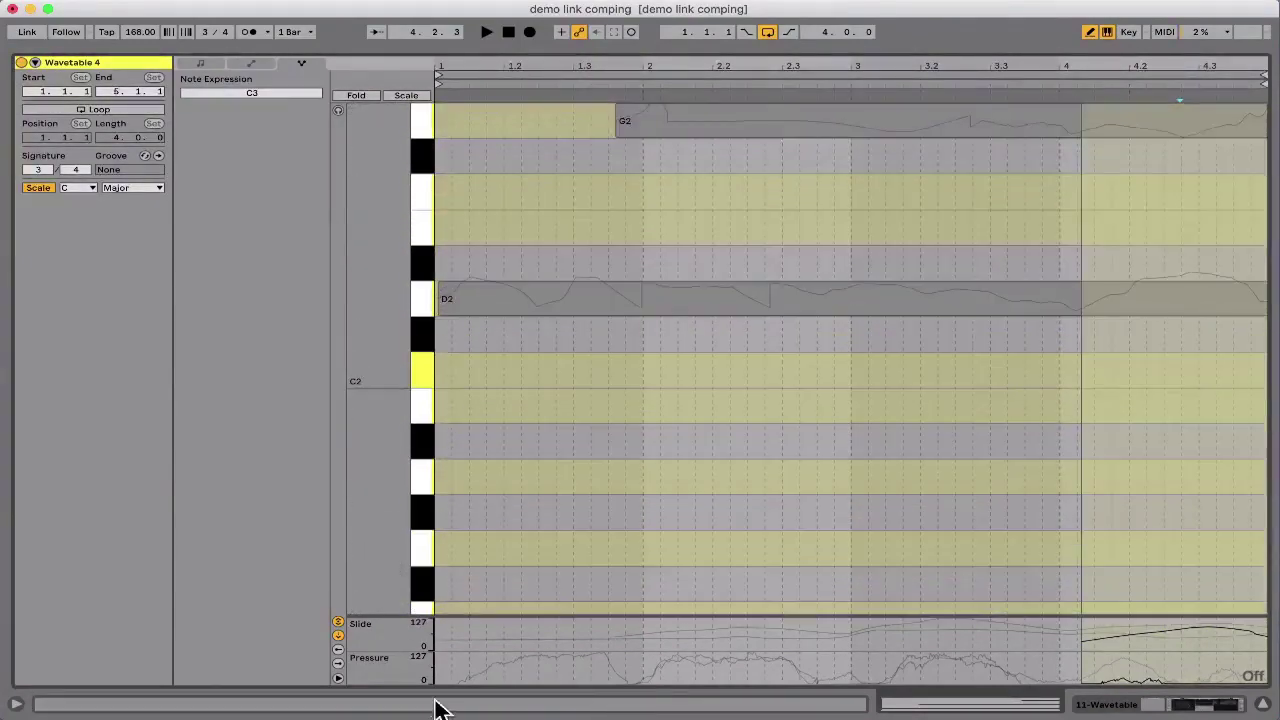
drag(381, 621, 374, 500)
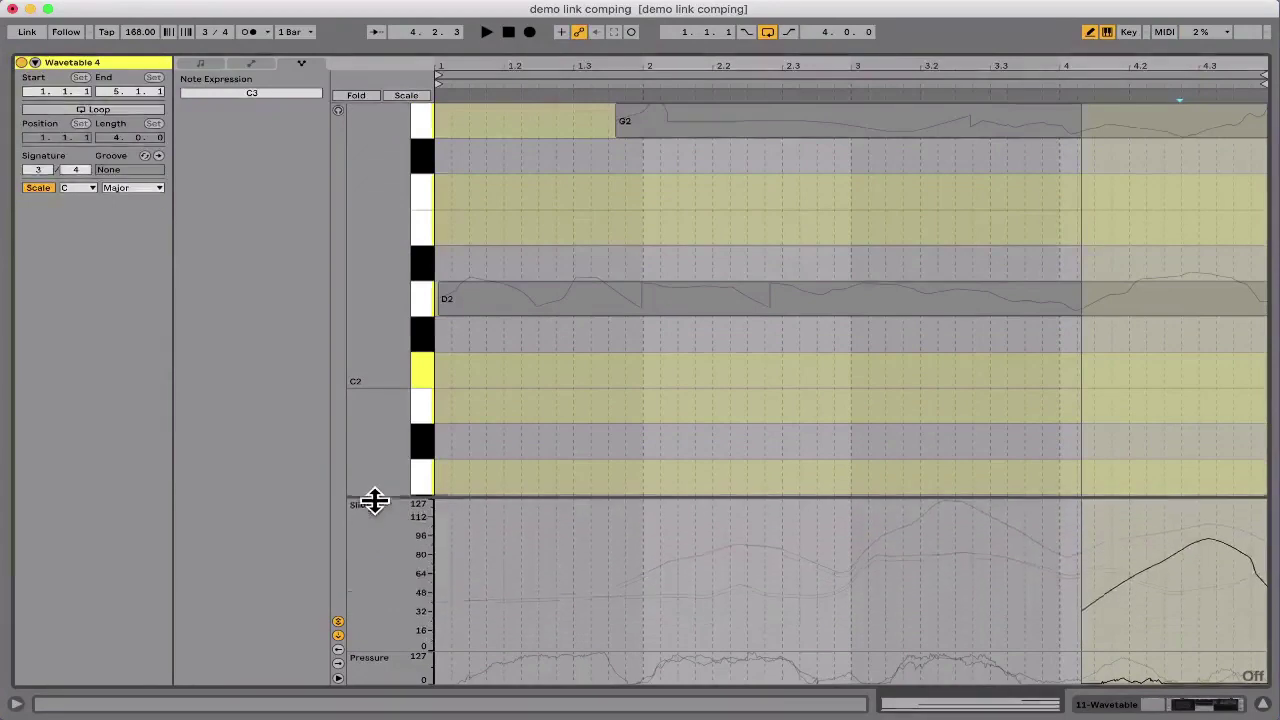
drag(380, 651, 440, 525)
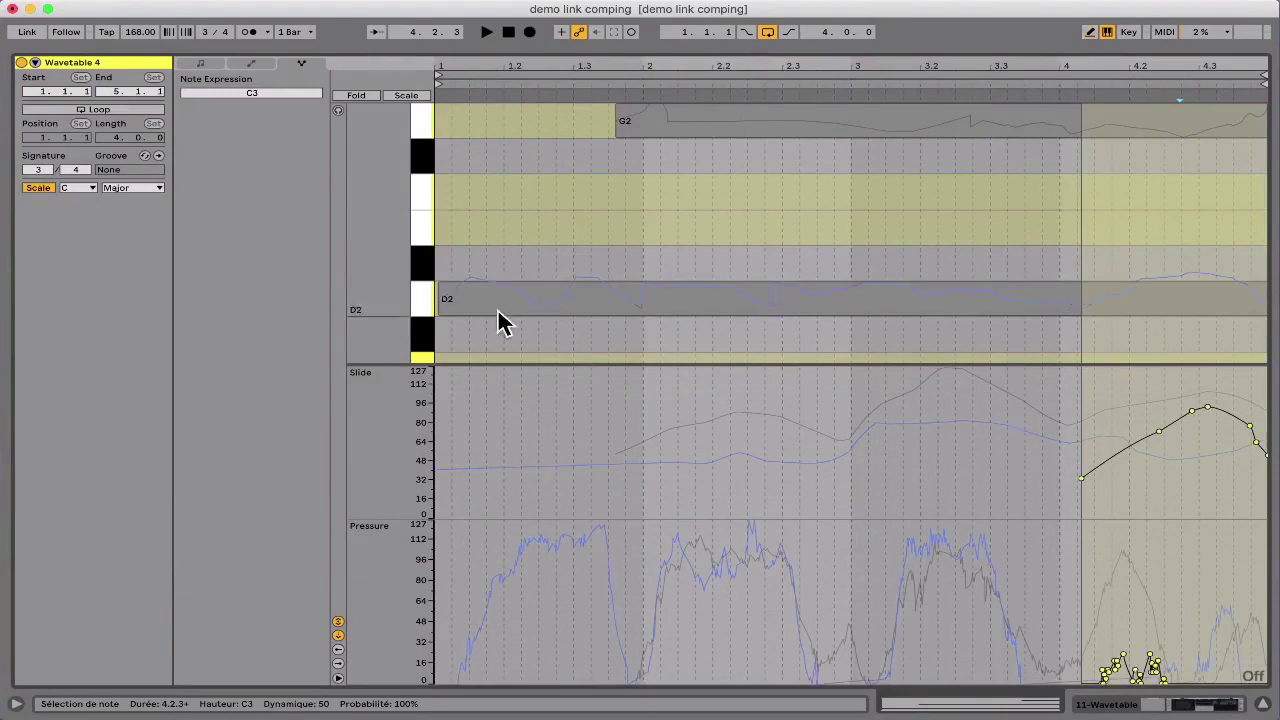
Step: Redraw the D2 note's Slide and Pressure curves freehand from bar 1 into bar 3
click(500, 304)
mouse_move(472, 445)
mouse_down()
mouse_move(727, 403)
mouse_move(872, 426)
mouse_up()
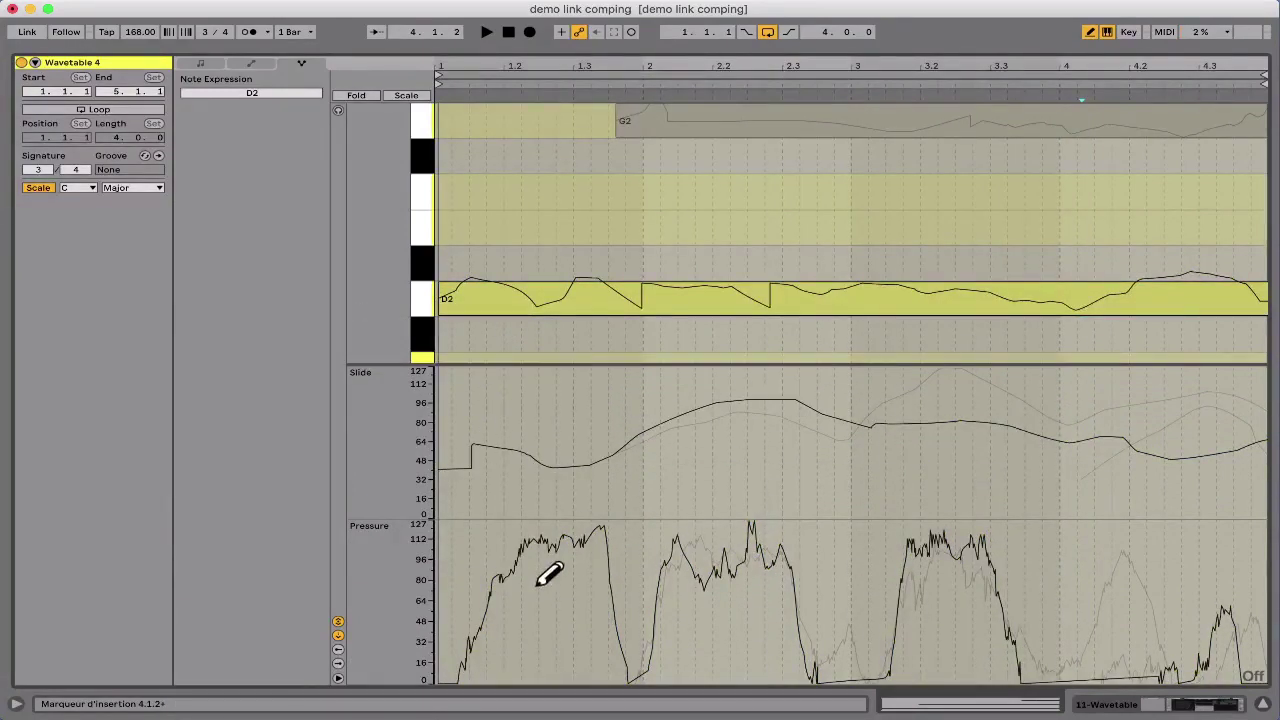
drag(497, 580, 910, 577)
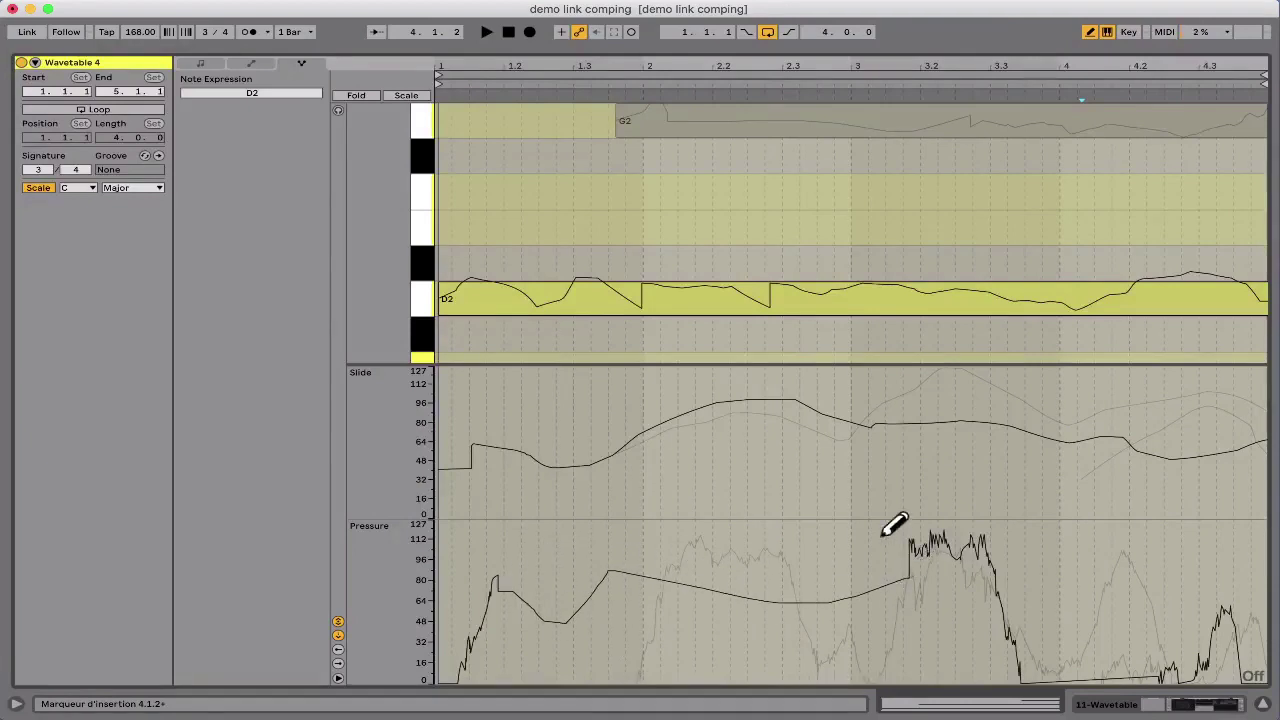
key(b)
Step: Redraw the G2 note's Slide curve from its start into bar 3 and its Pressure curve from bar 2 to almost bar 4
click(668, 137)
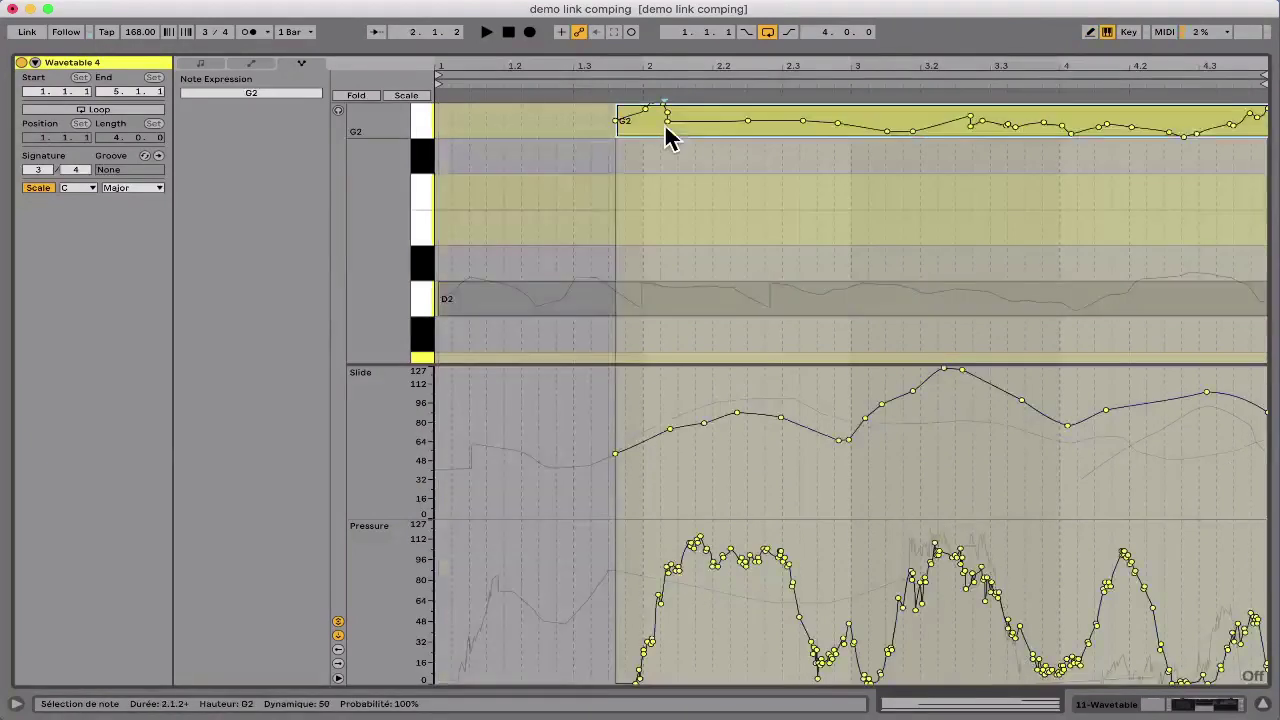
key(b)
drag(616, 428, 950, 405)
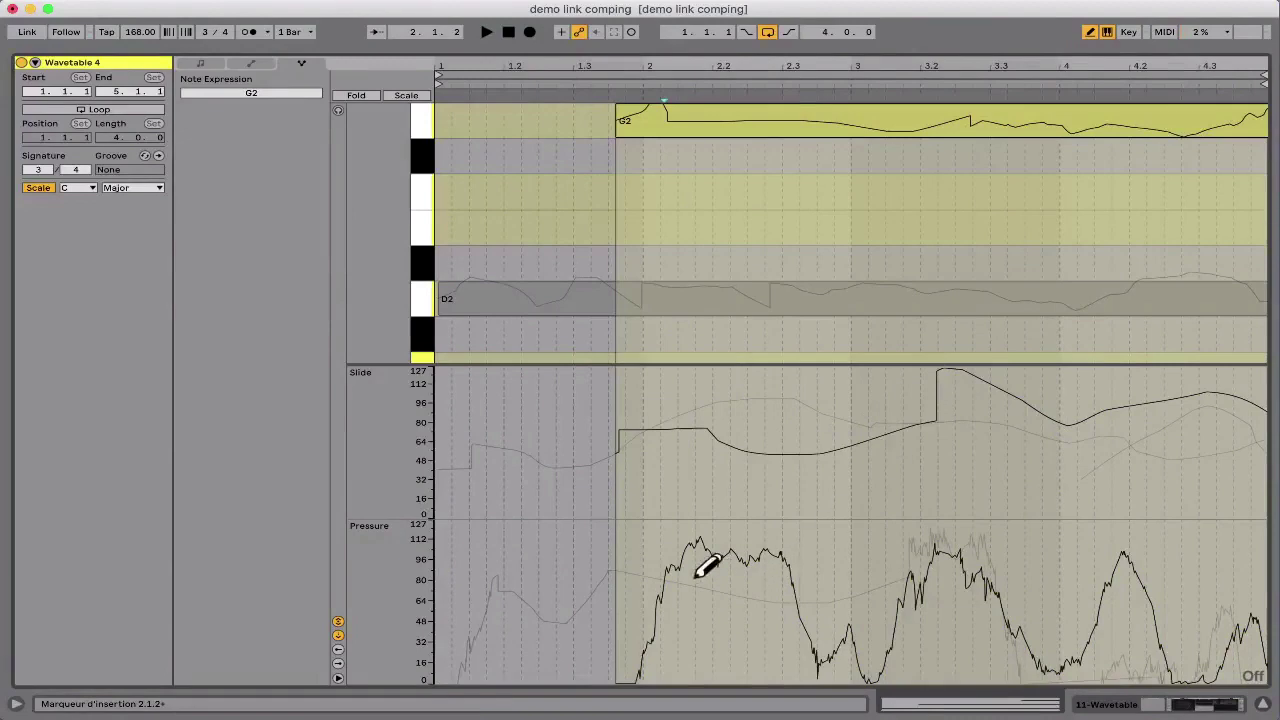
mouse_move(706, 563)
mouse_down()
mouse_move(1066, 569)
mouse_move(1058, 578)
mouse_up()
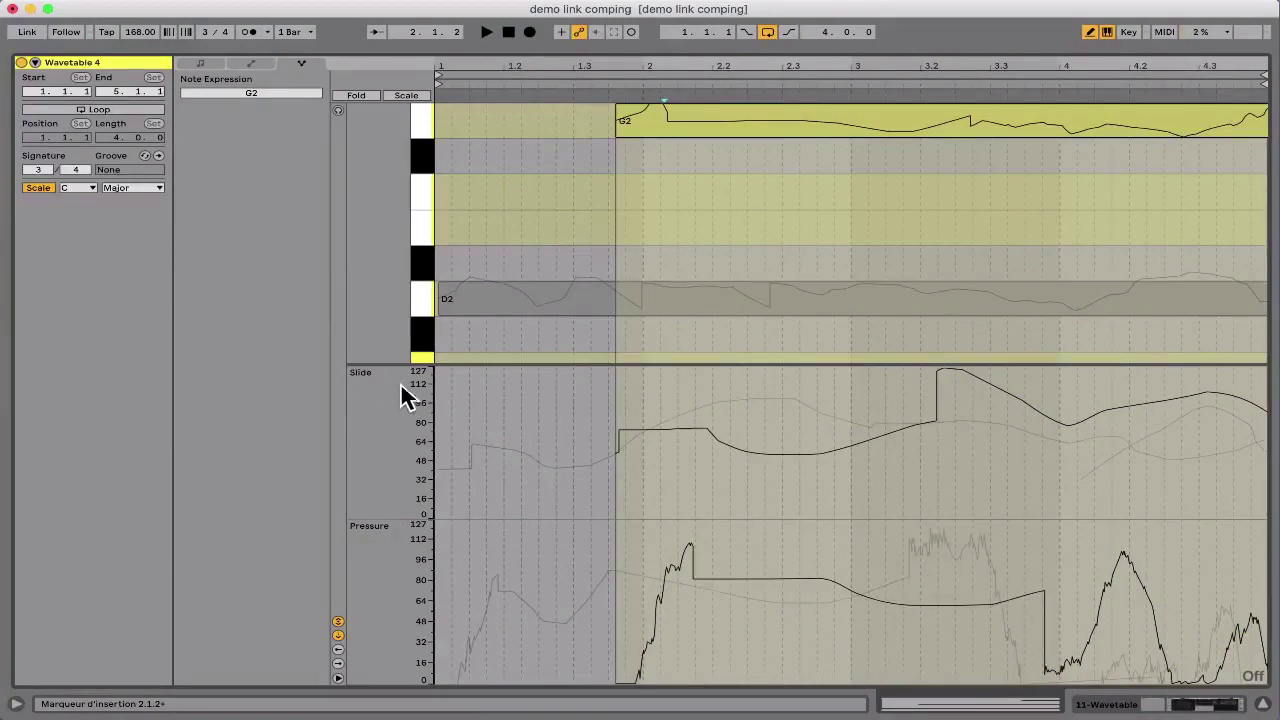
Step: Play back the edited notes and reduce the heights of the Slide and Pressure lanes
drag(394, 364, 397, 438)
key(space)
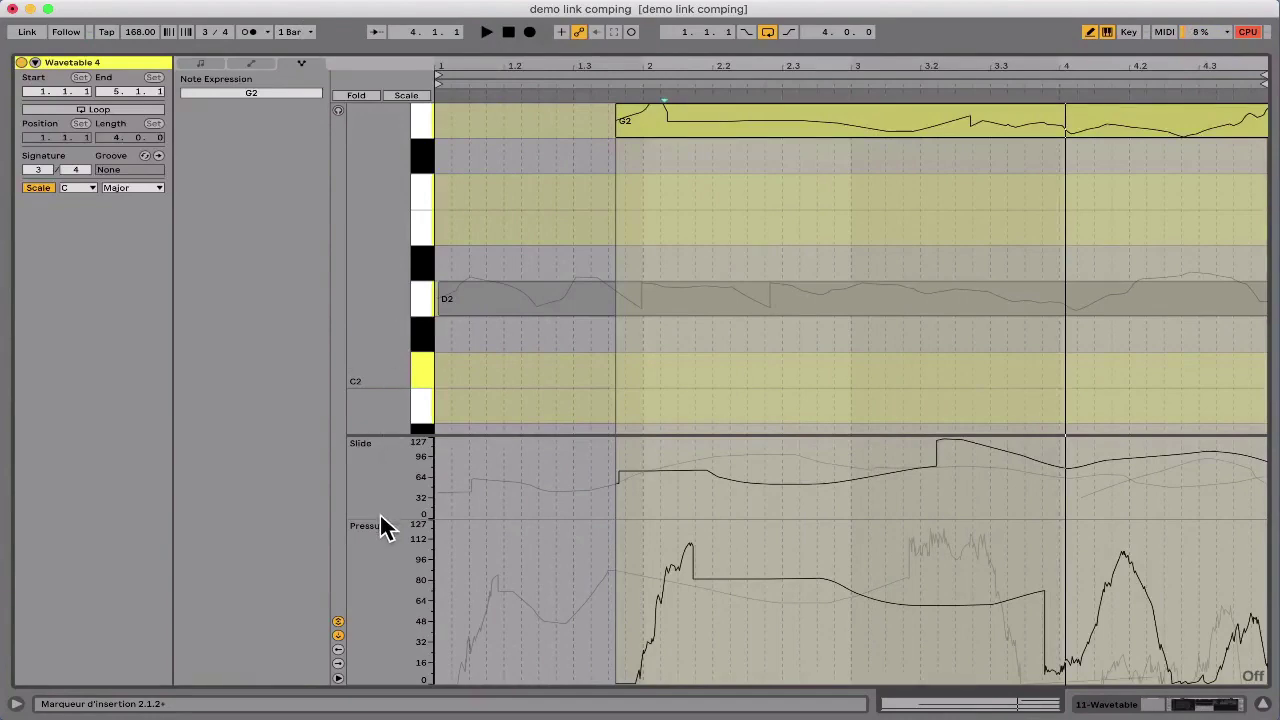
drag(381, 521, 400, 642)
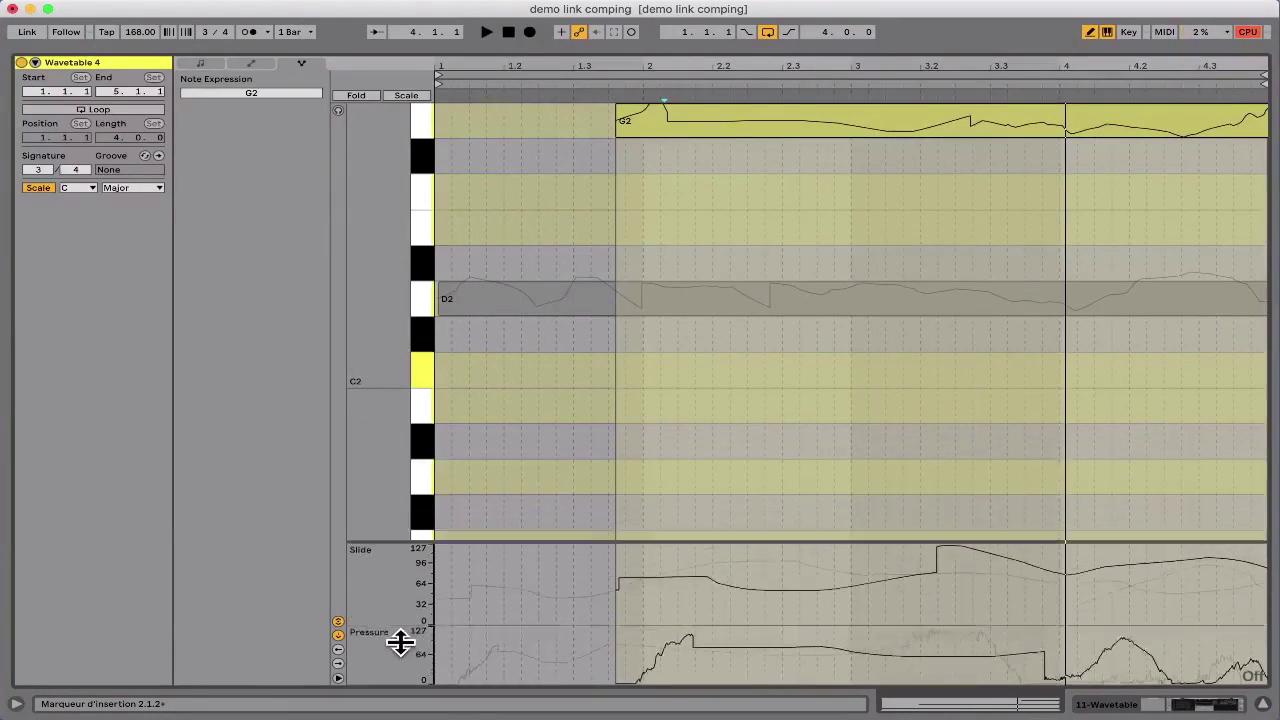
drag(374, 557, 384, 597)
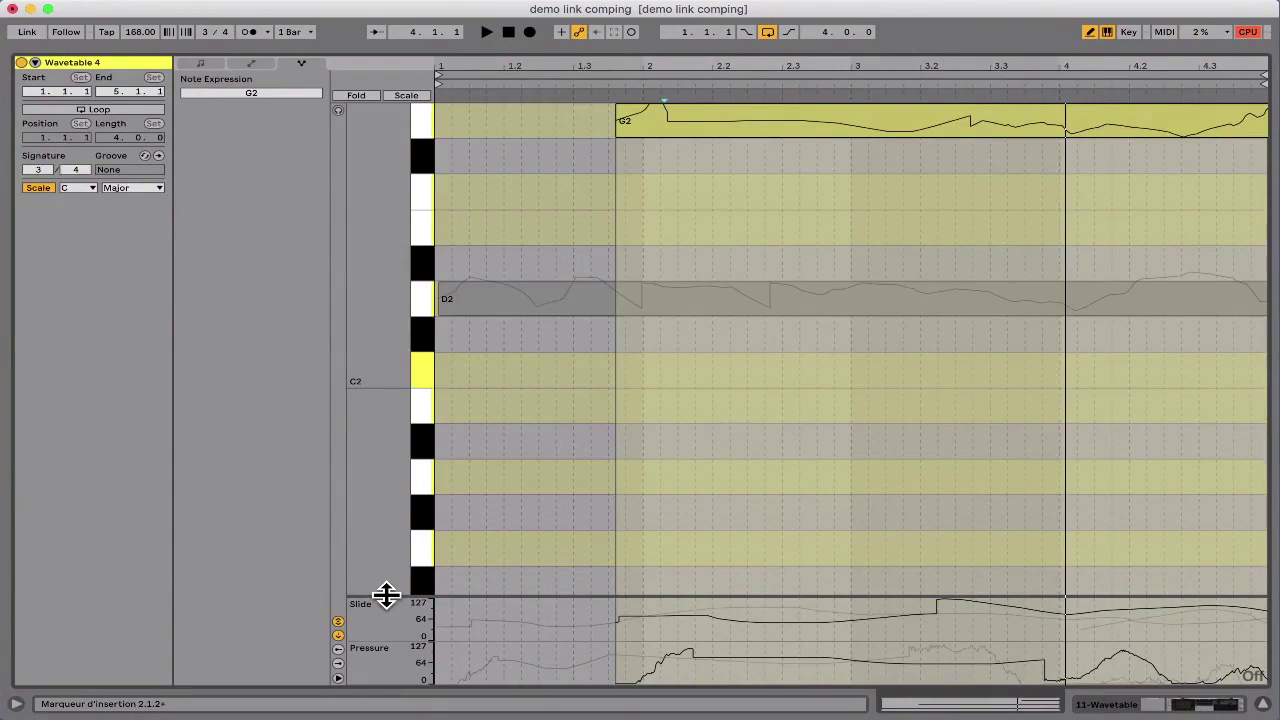
Step: Shrink the clip editor so the arrangement shows above it, and reveal the Wavetable 4 clip's program and bank settings
drag(370, 323, 310, 325)
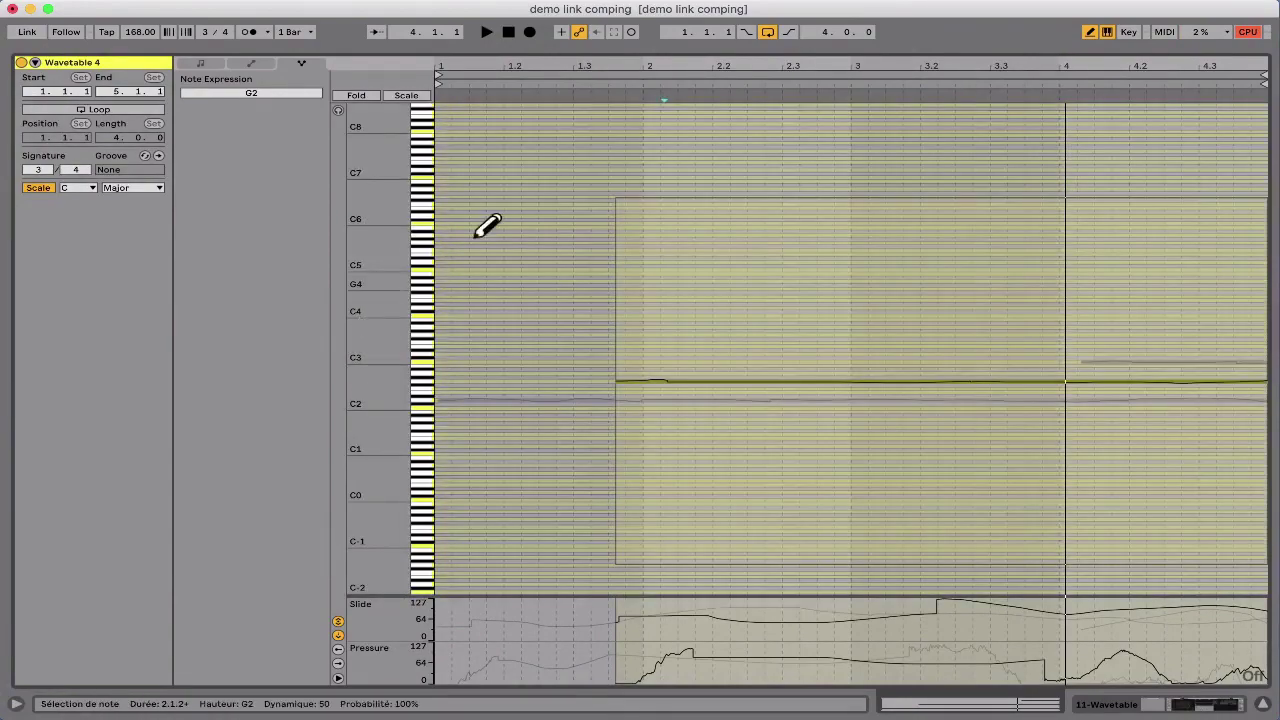
drag(409, 46, 437, 532)
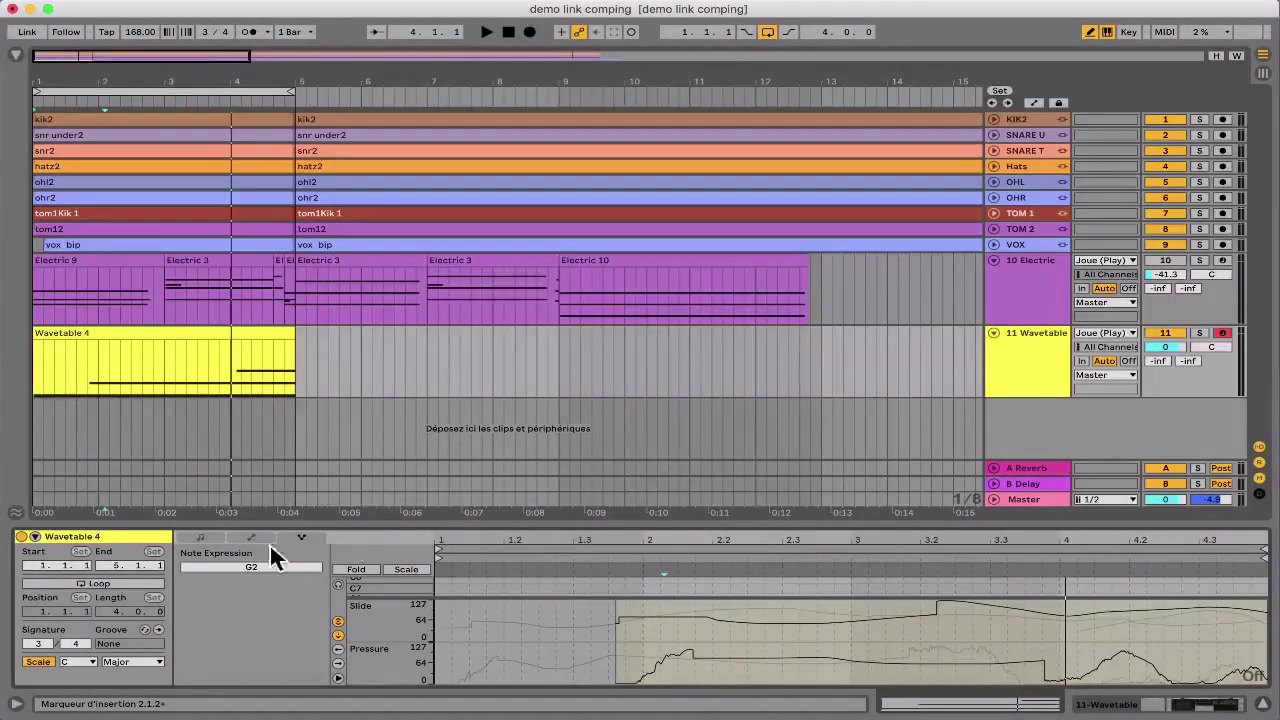
drag(206, 503, 193, 455)
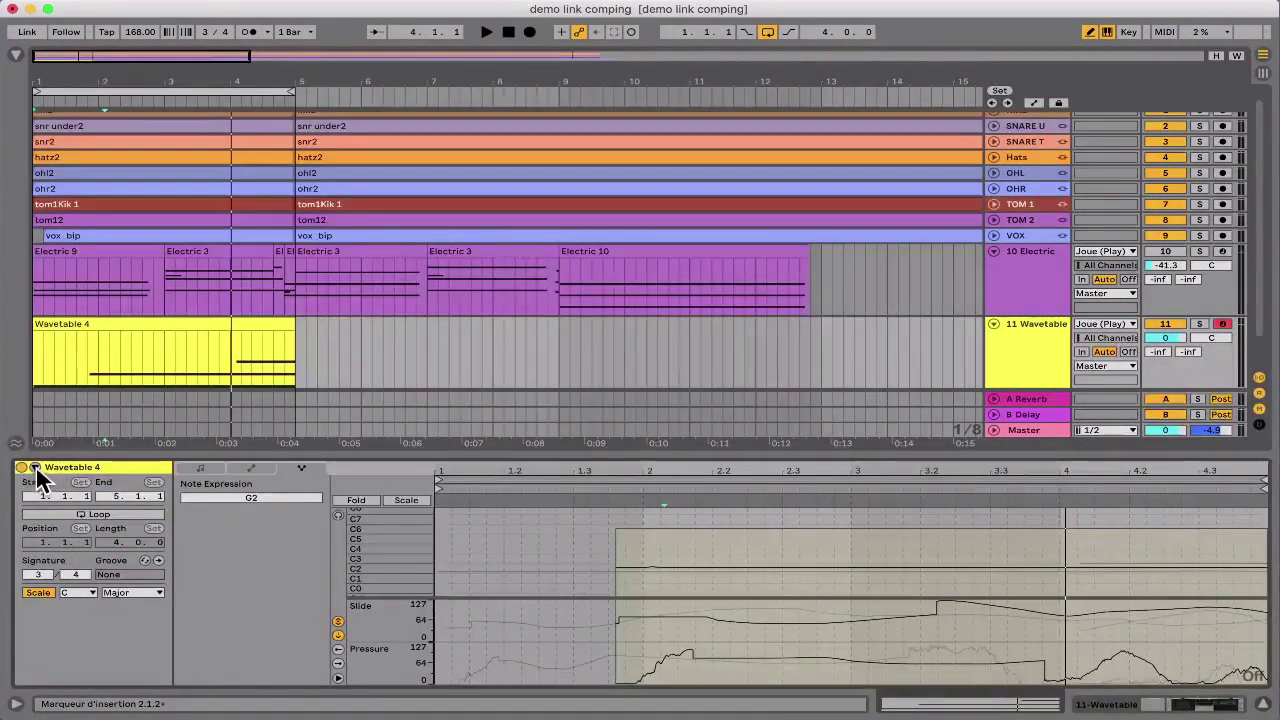
drag(34, 452, 26, 297)
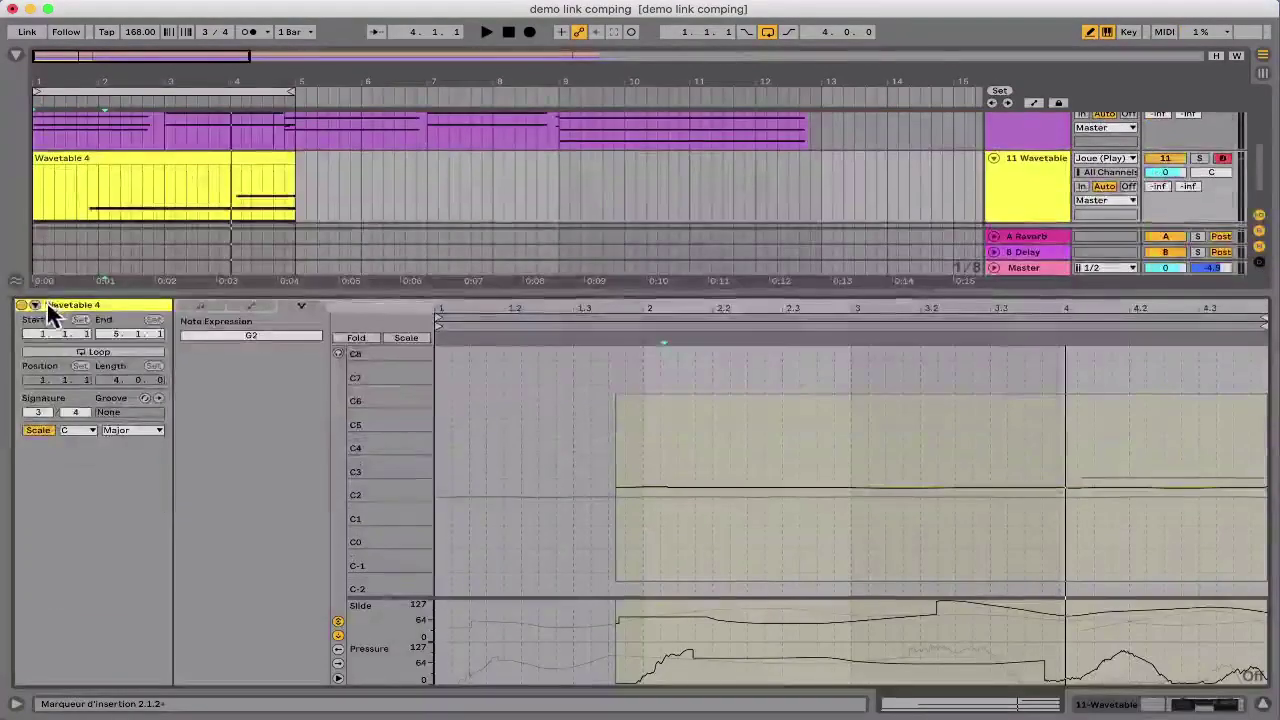
click(34, 305)
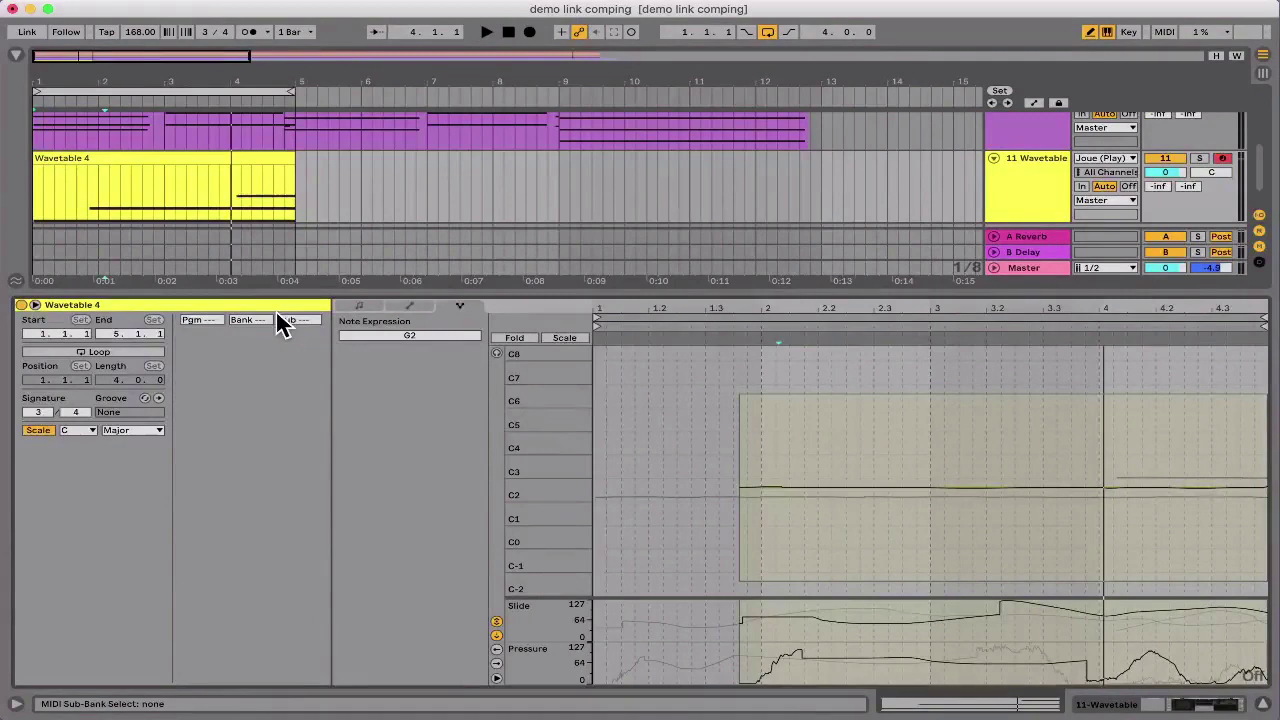
Step: Open the recent set "Comping creatif.als" without saving the changes to "demo link comping"
mouse_move(149, 9)
click(109, 9)
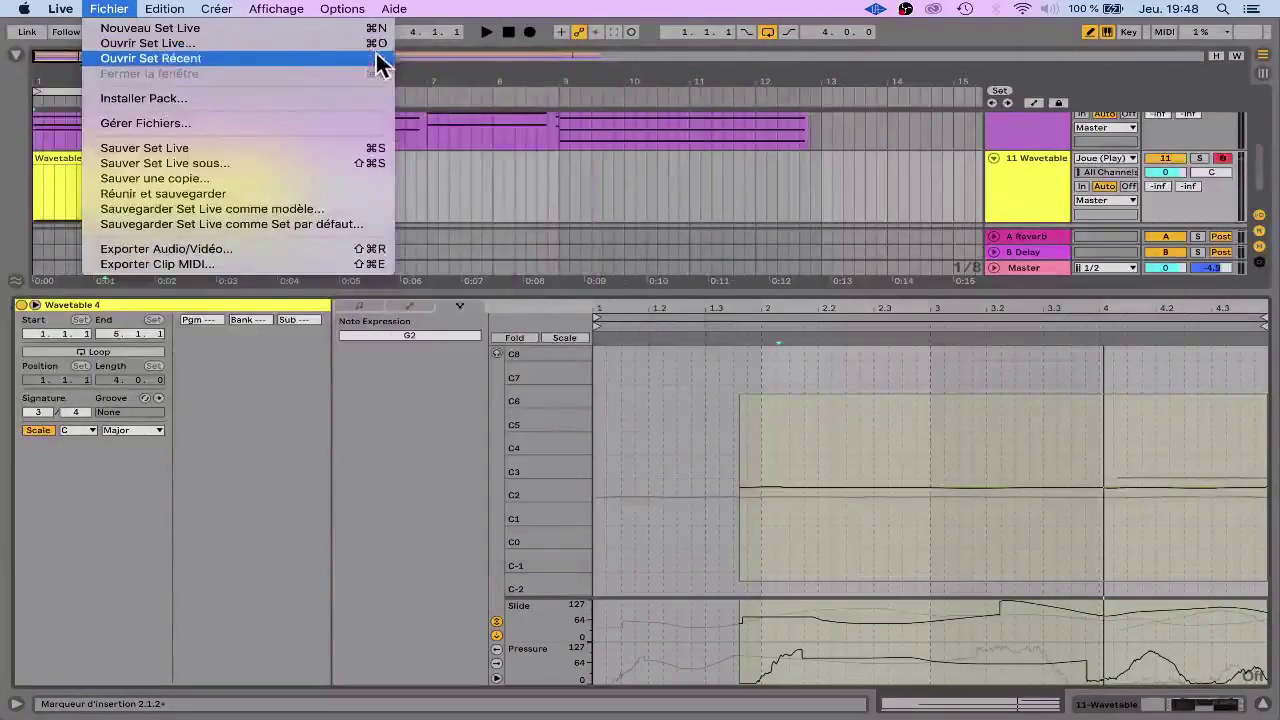
mouse_move(380, 65)
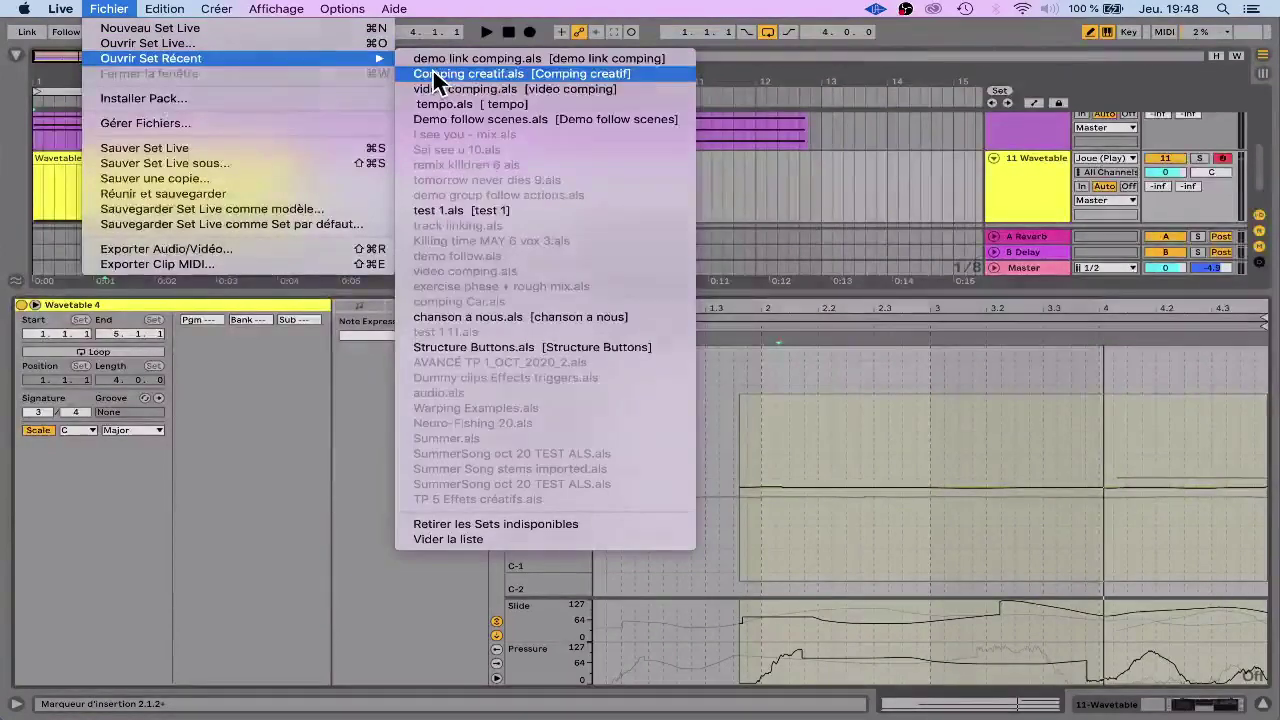
click(437, 76)
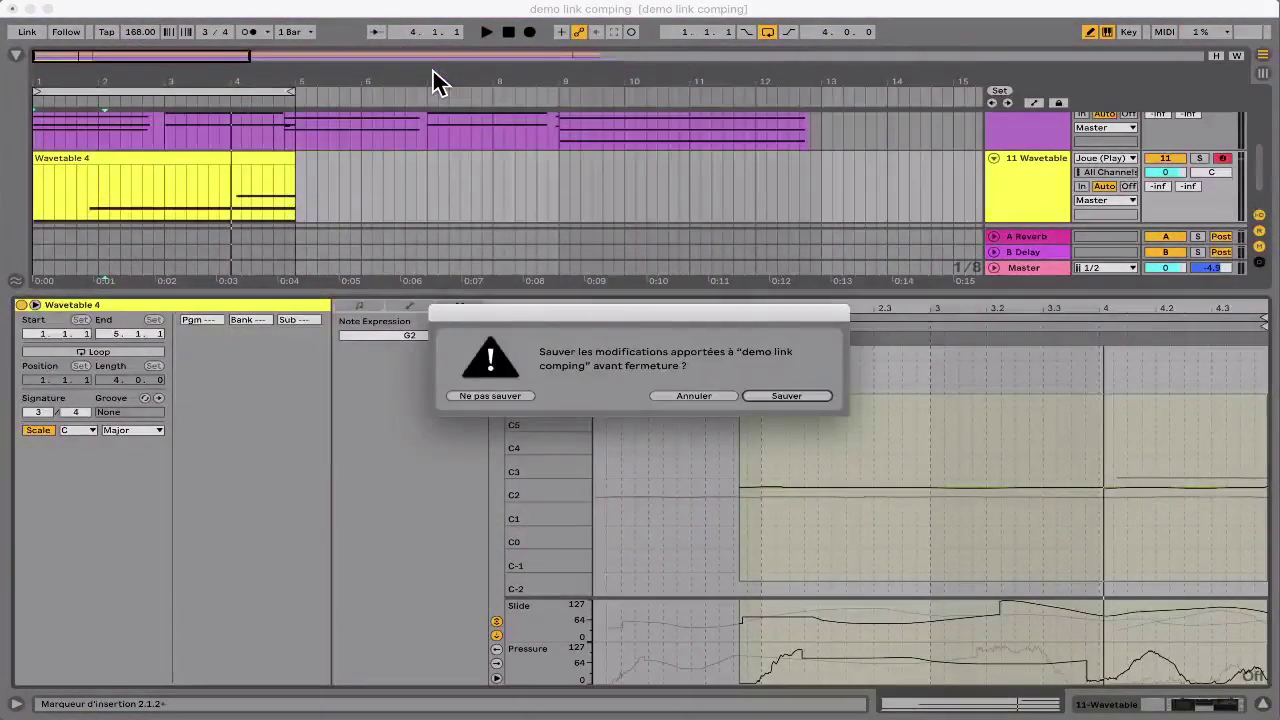
click(488, 396)
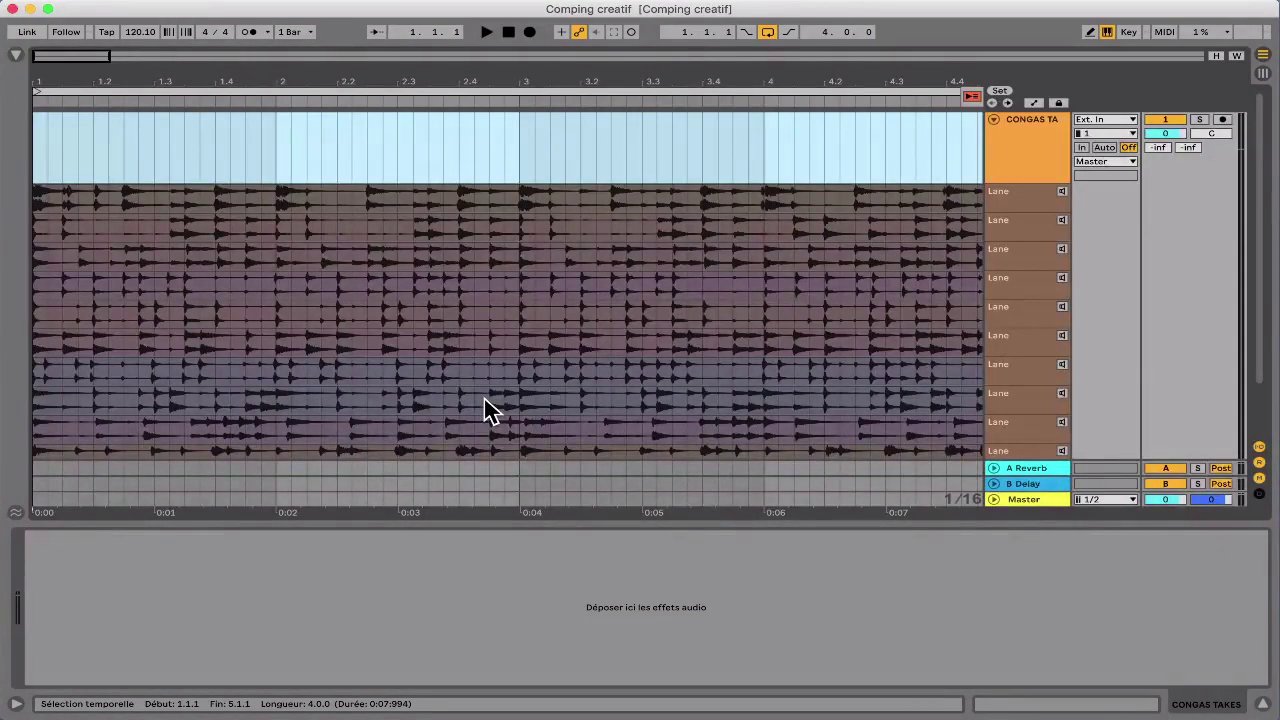
Step: Delete the CONGAS TAKES track in Session View and open the Conga 1 clip's details
click(991, 121)
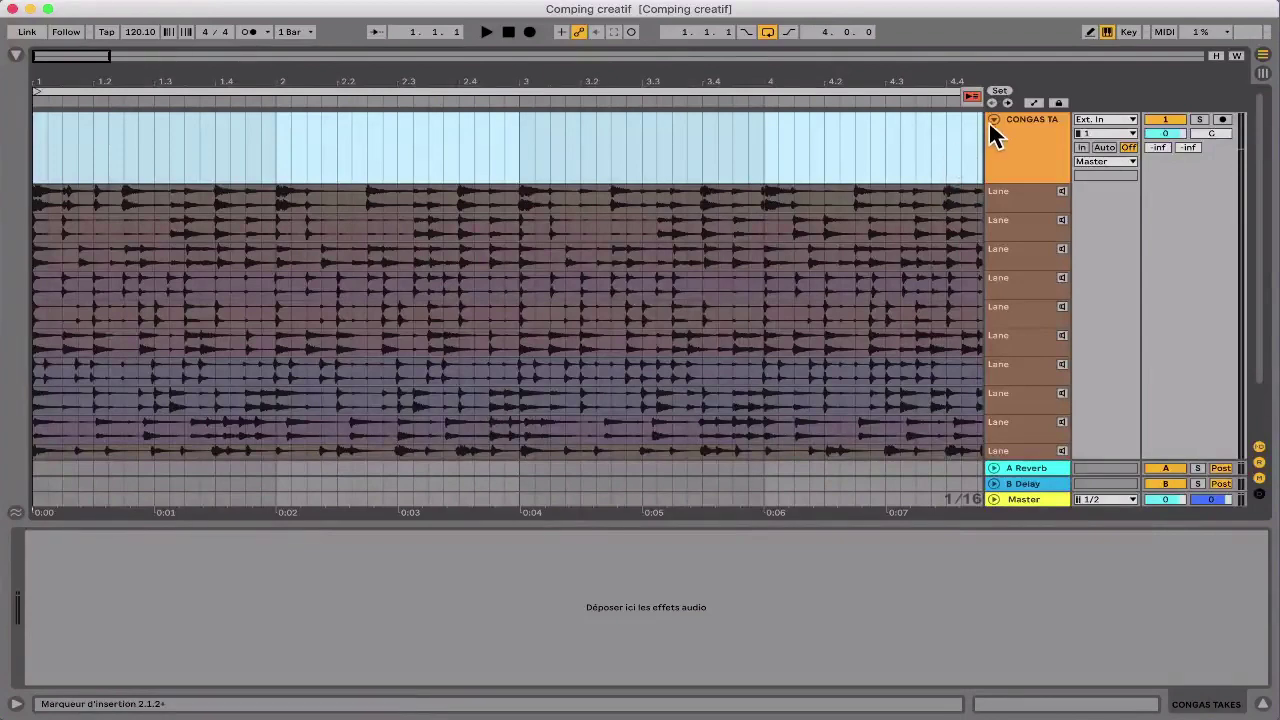
key(Tab)
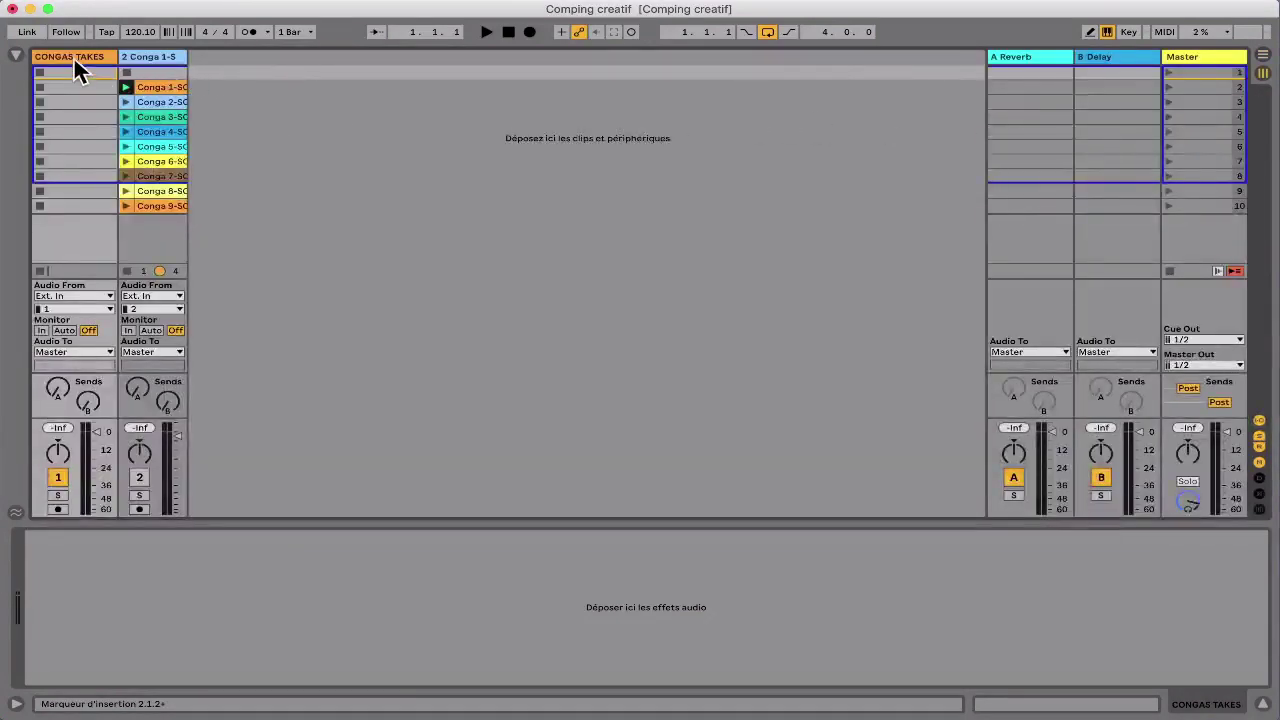
key(super+shift+g)
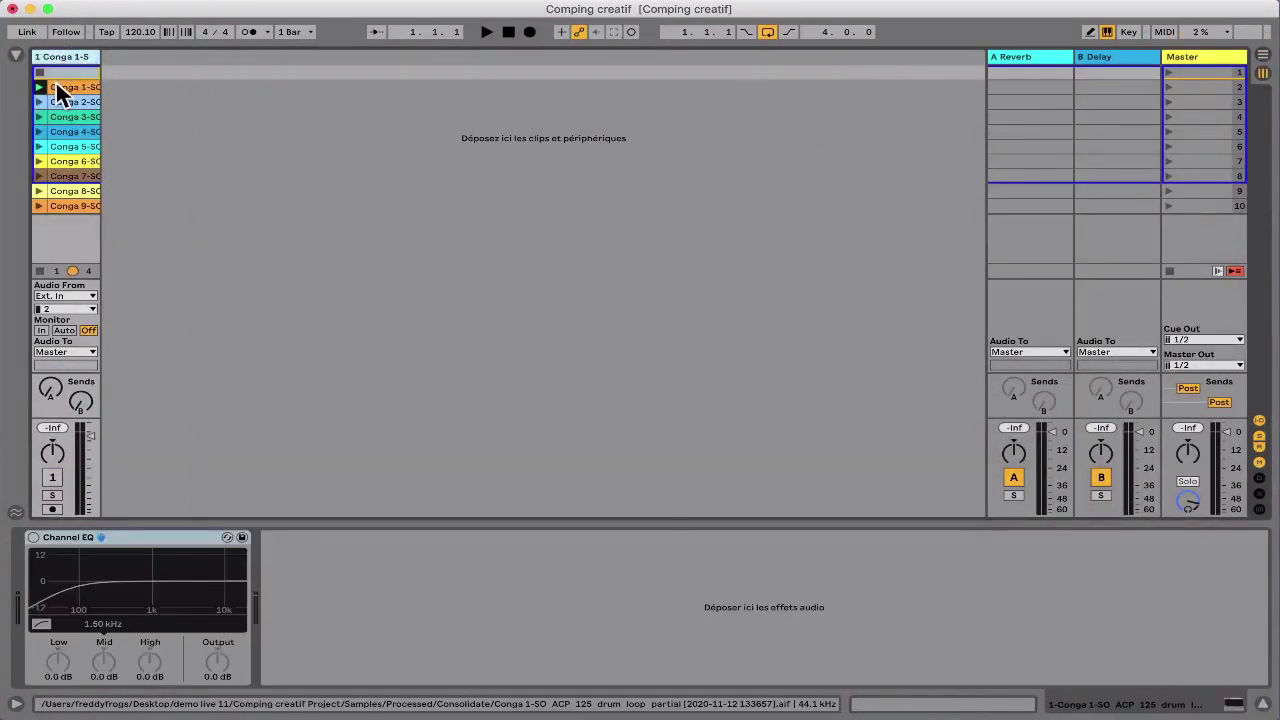
double_click(58, 86)
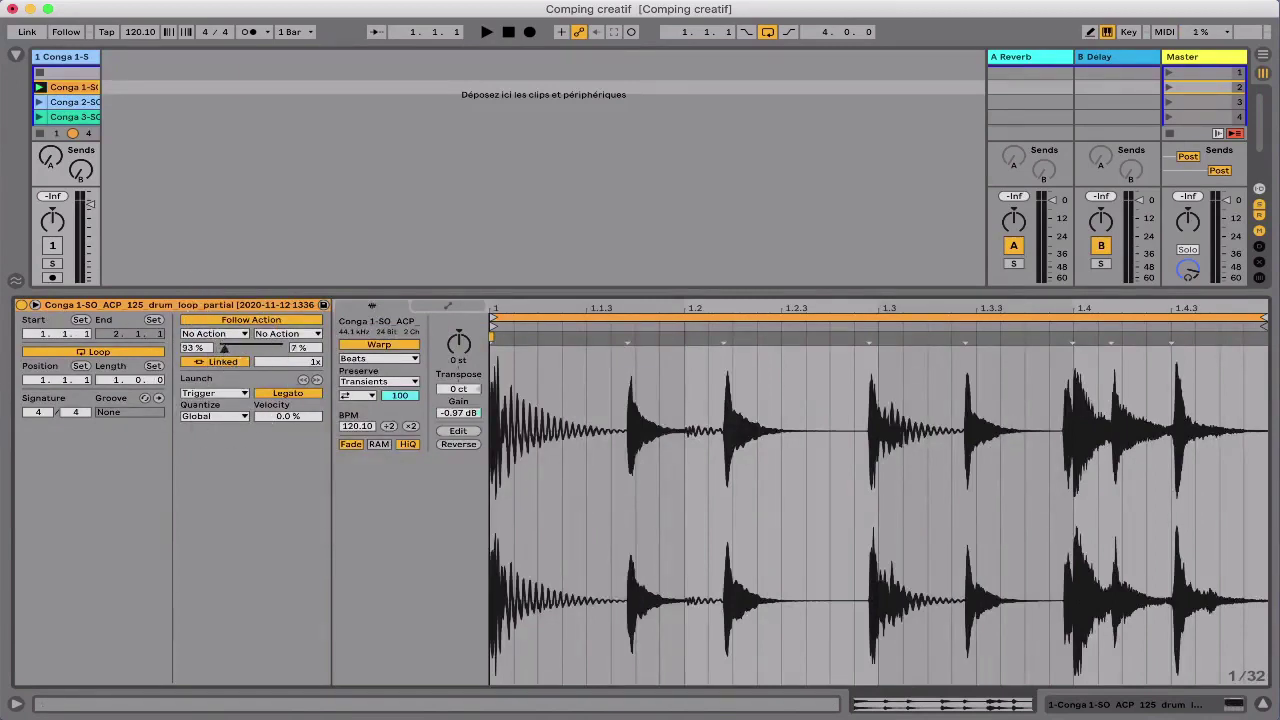
Step: Set the Conga 1 clip's first follow action to Previous and the second to Next, and try out the chance balance between them
mouse_move(221, 340)
mouse_down()
mouse_move(282, 347)
mouse_move(226, 352)
mouse_up()
click(229, 336)
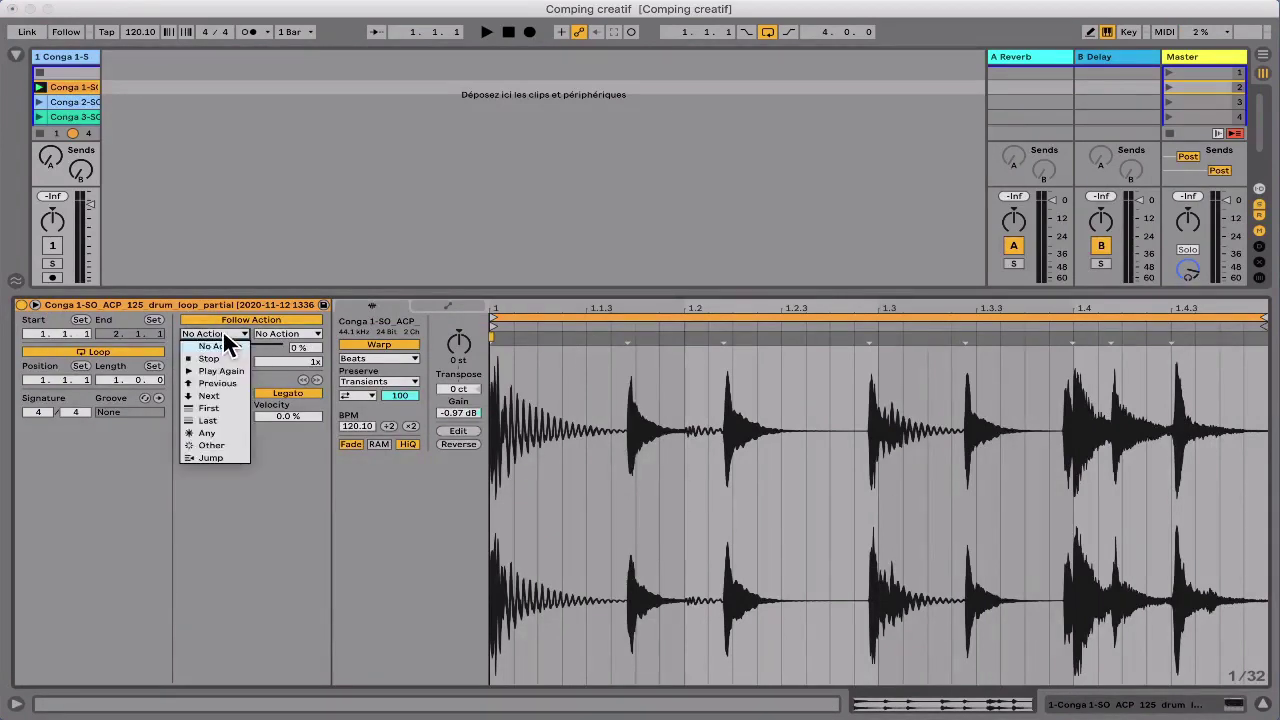
click(220, 383)
click(291, 334)
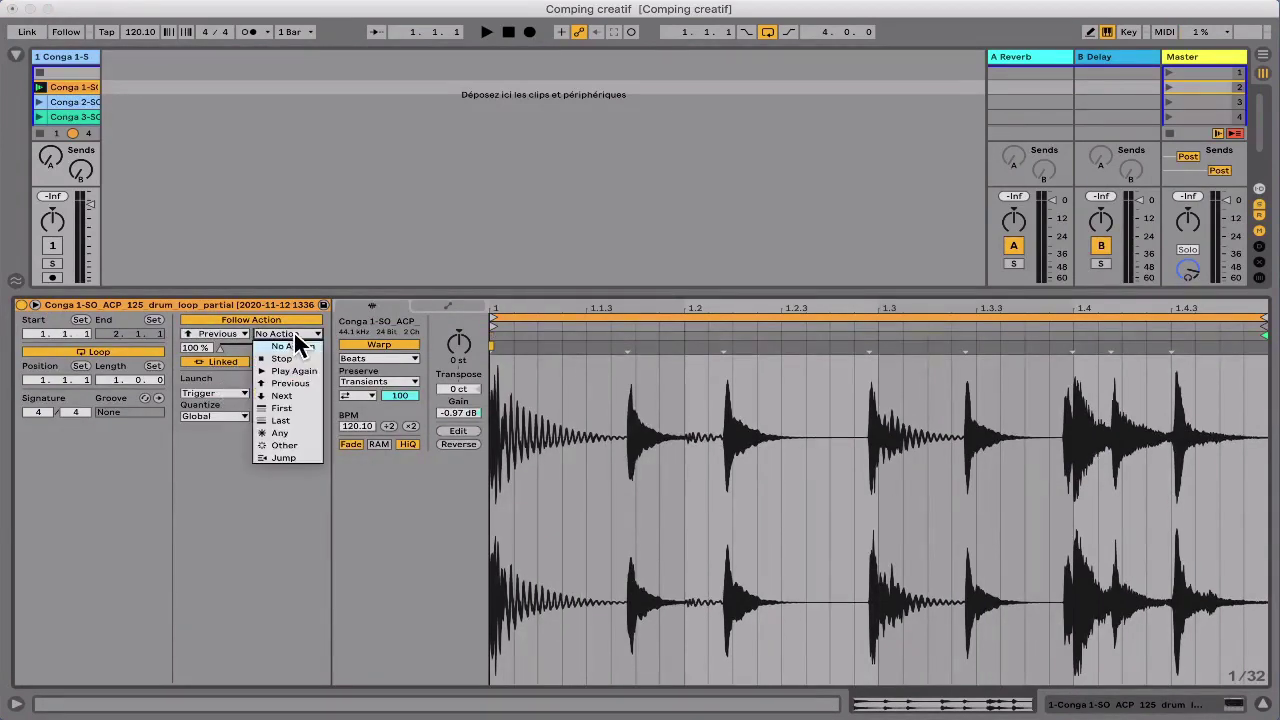
click(291, 395)
drag(220, 348, 282, 348)
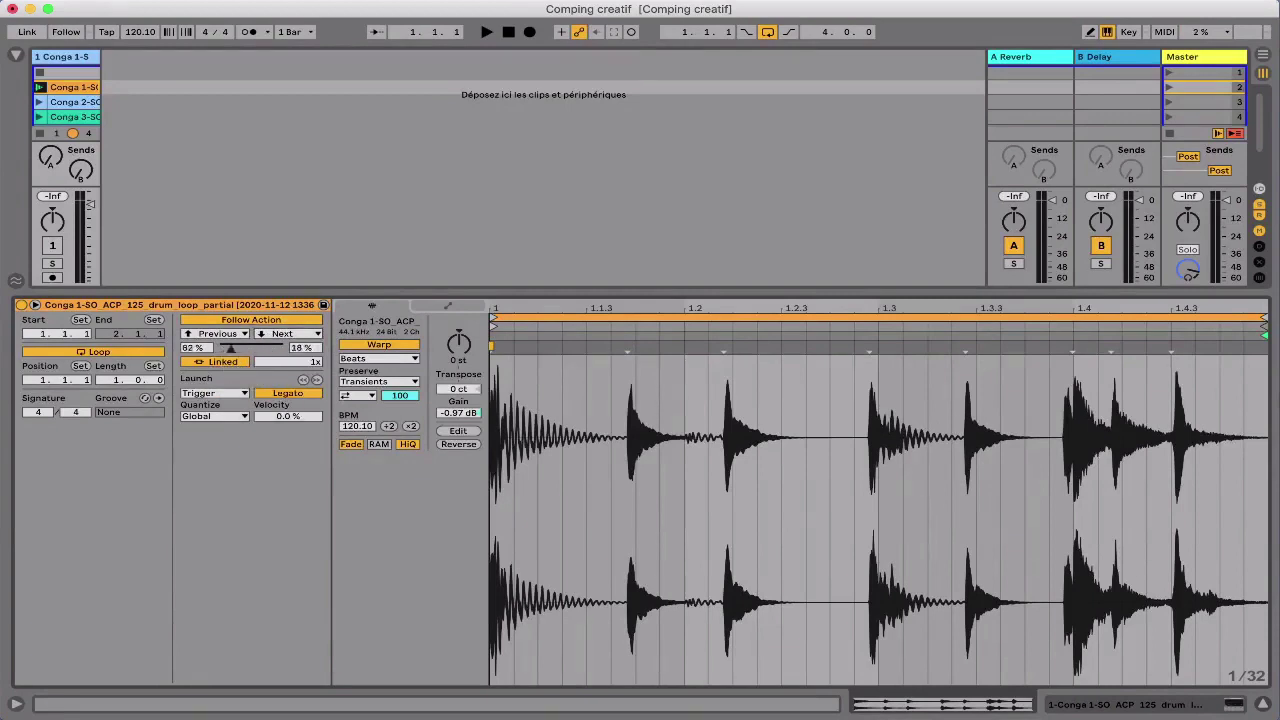
Step: Set the Conga 1 clip's second follow action to No Action and its first follow action to Jump
click(267, 331)
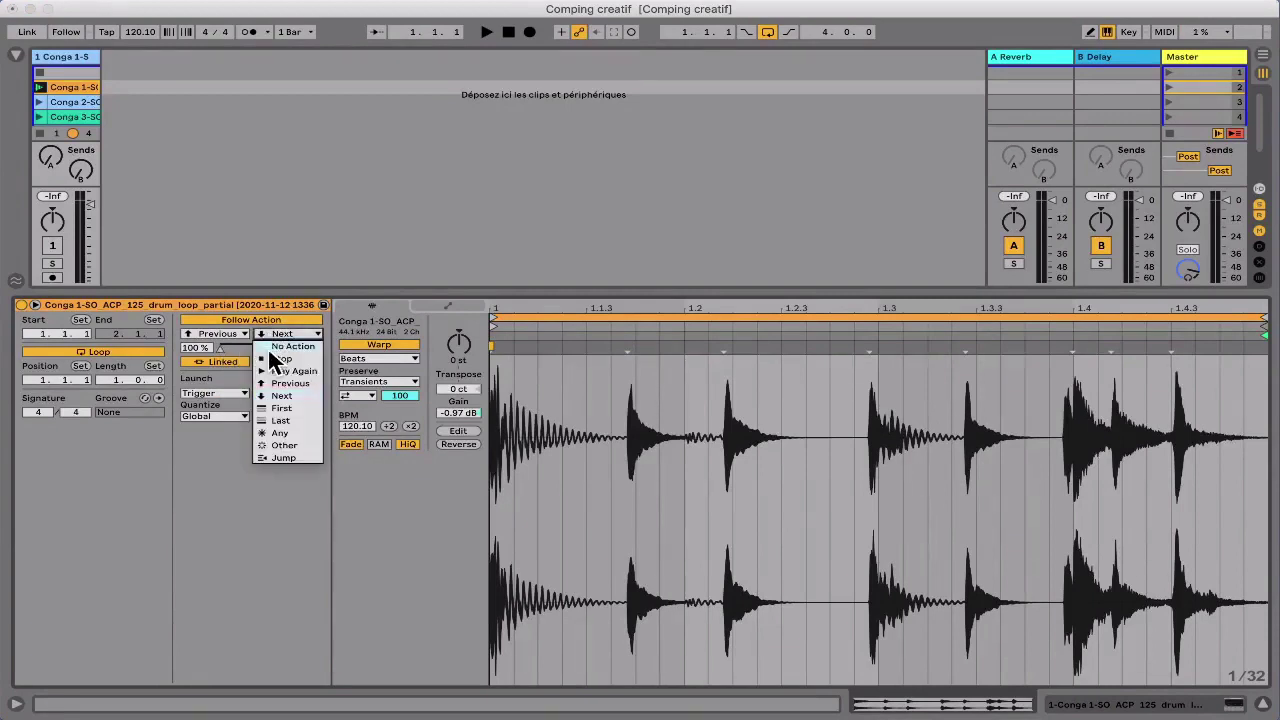
click(267, 347)
click(235, 333)
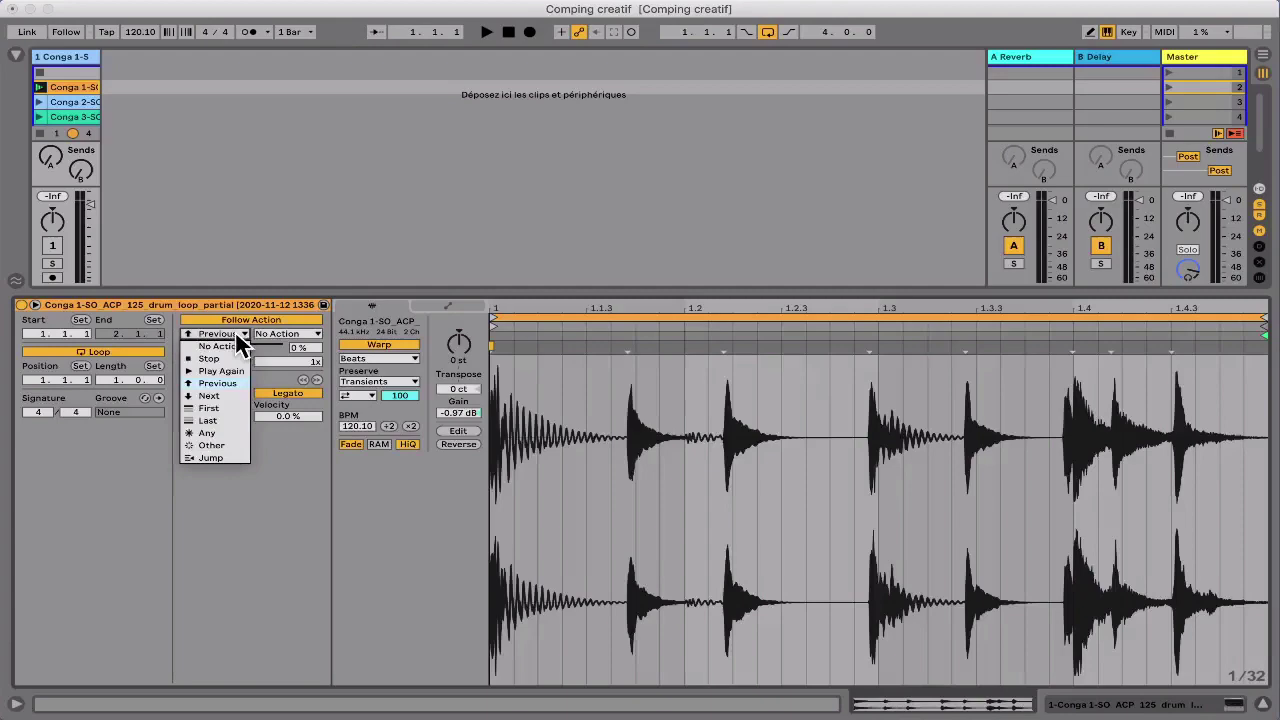
click(220, 466)
Step: Activate the conga track and make room for all its clip slots by enlarging Session View and hiding the In/Out section
drag(120, 290, 120, 454)
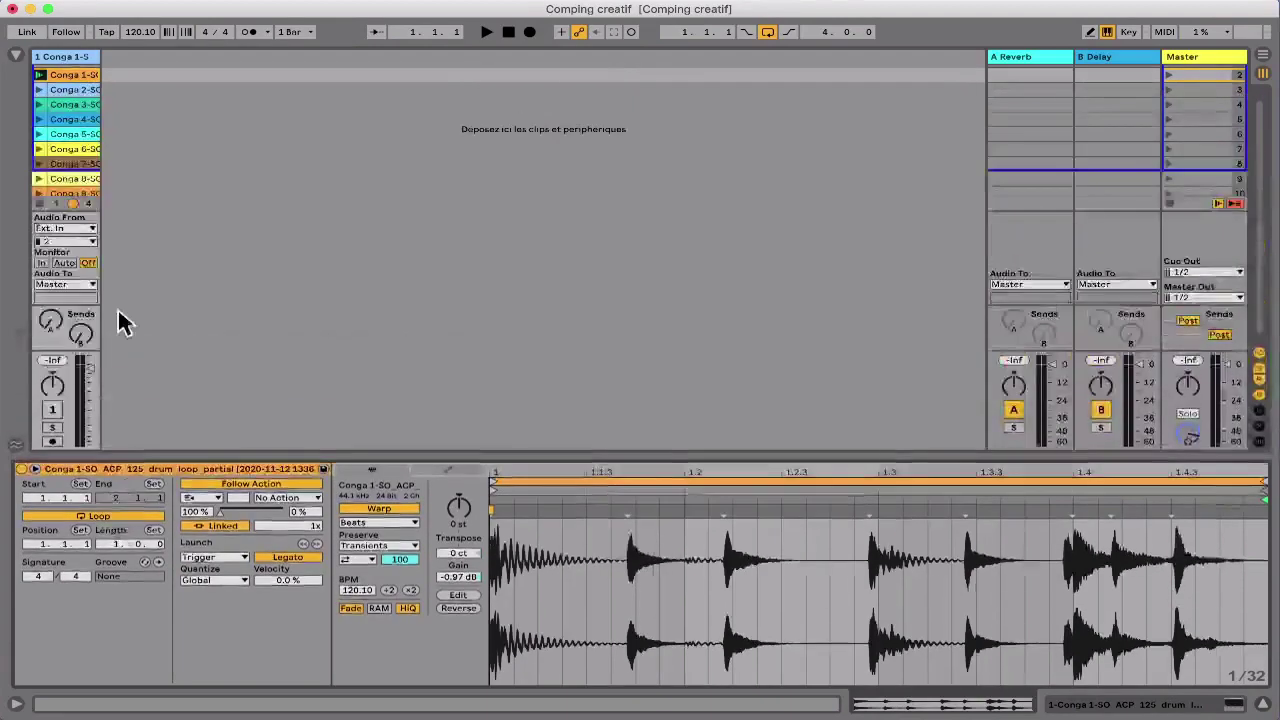
click(51, 409)
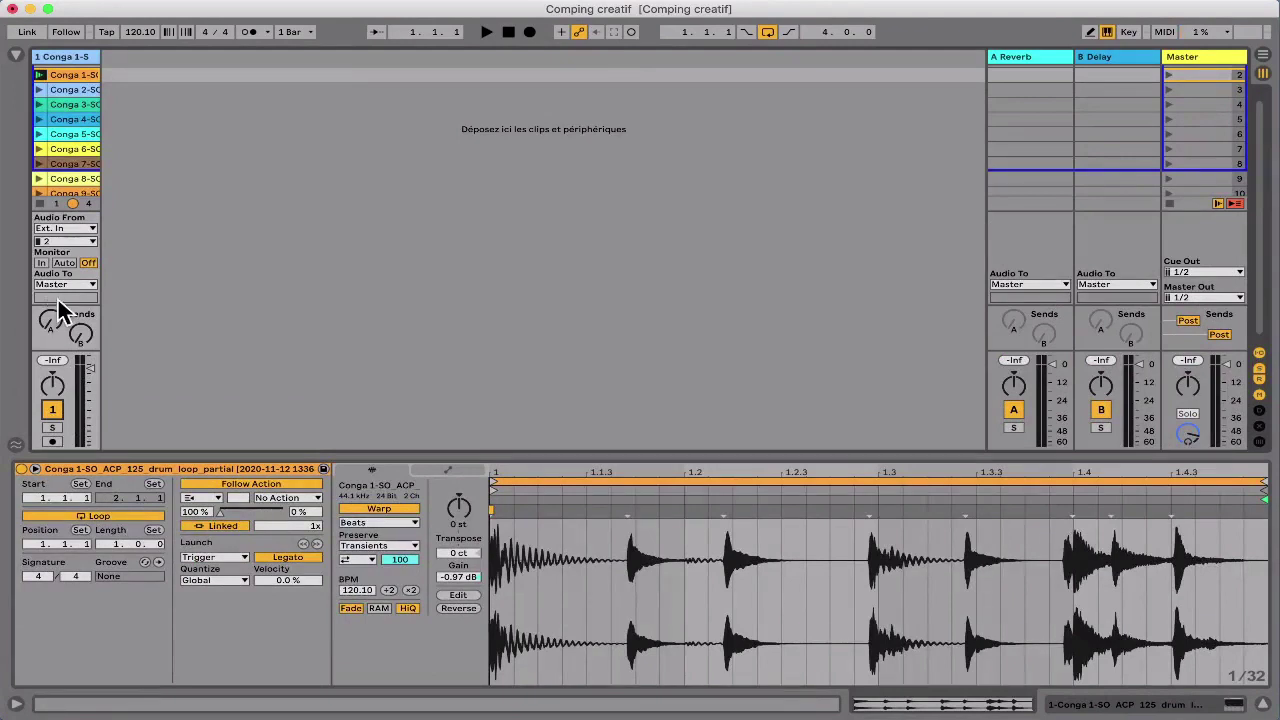
key(super+alt+i)
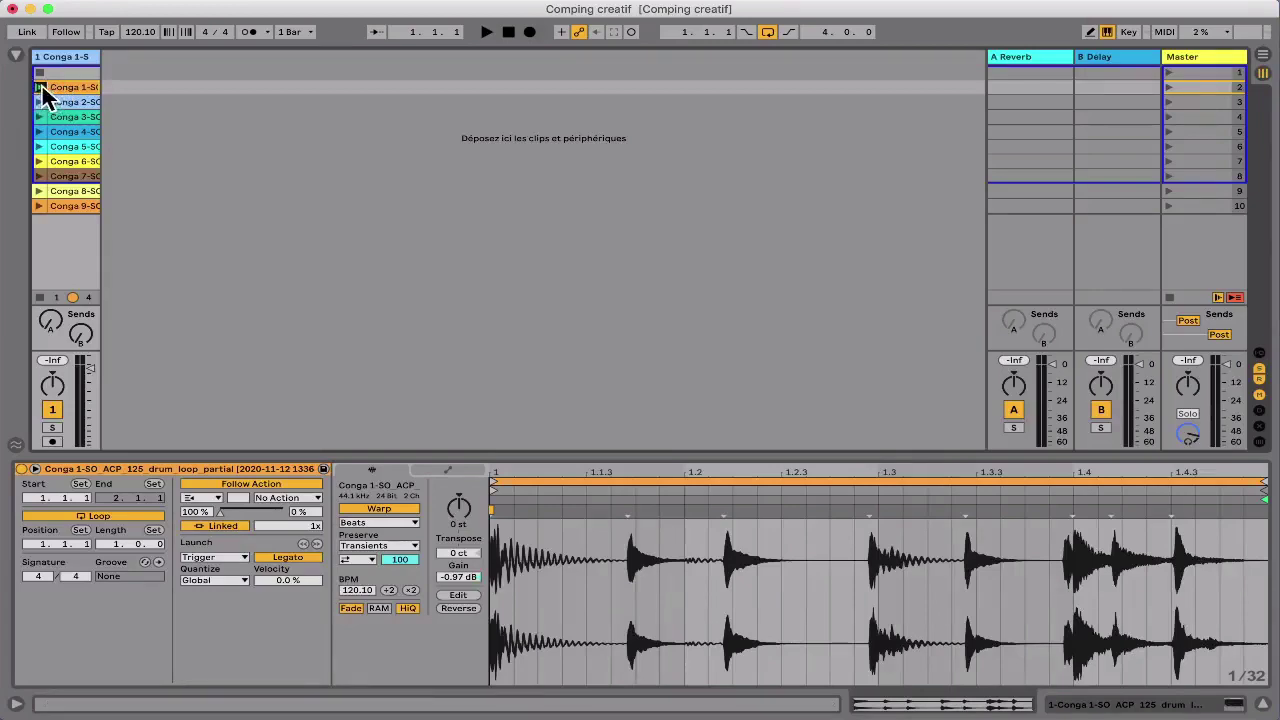
Step: Set the display zoom to 160 % in the preferences
key(super+comma)
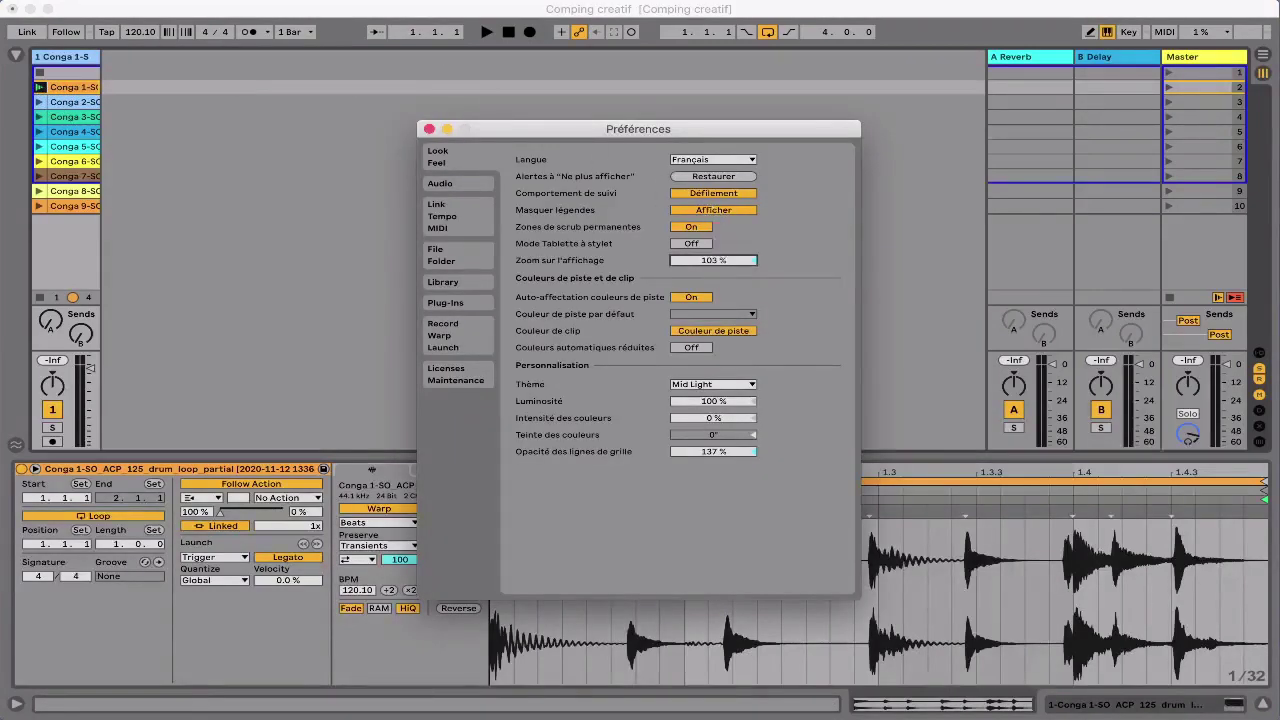
drag(713, 260, 713, 200)
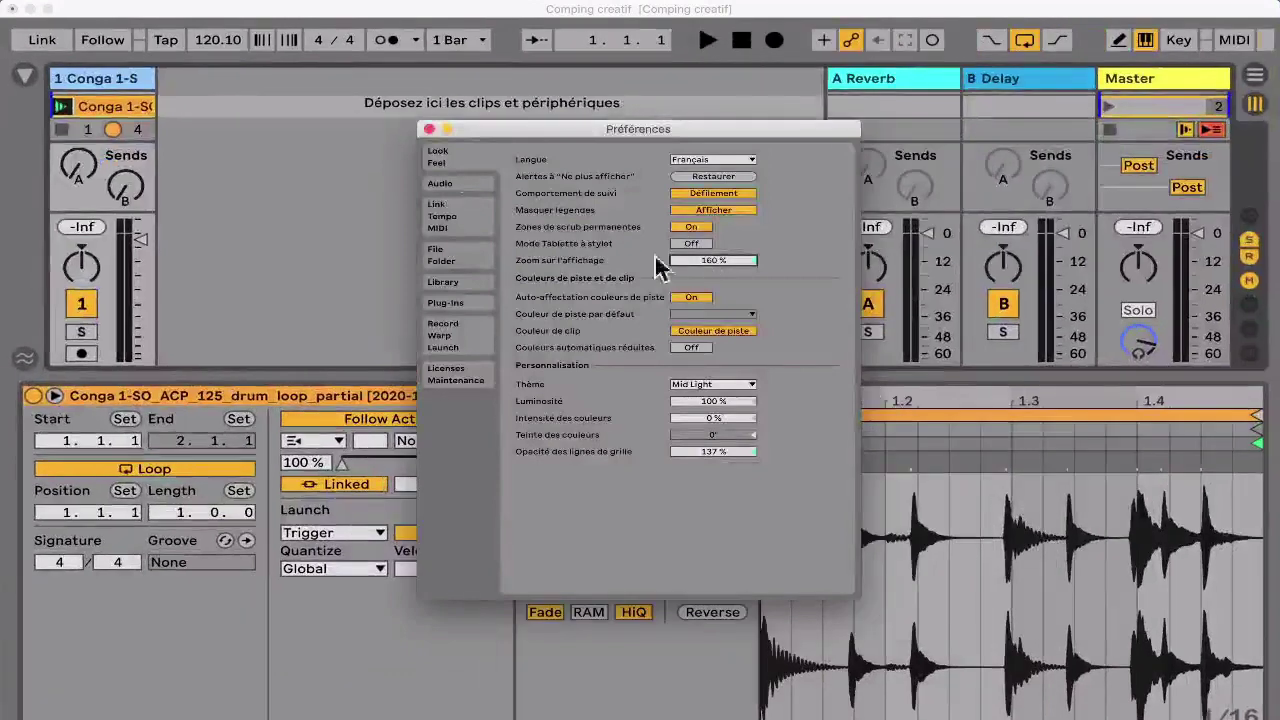
click(429, 129)
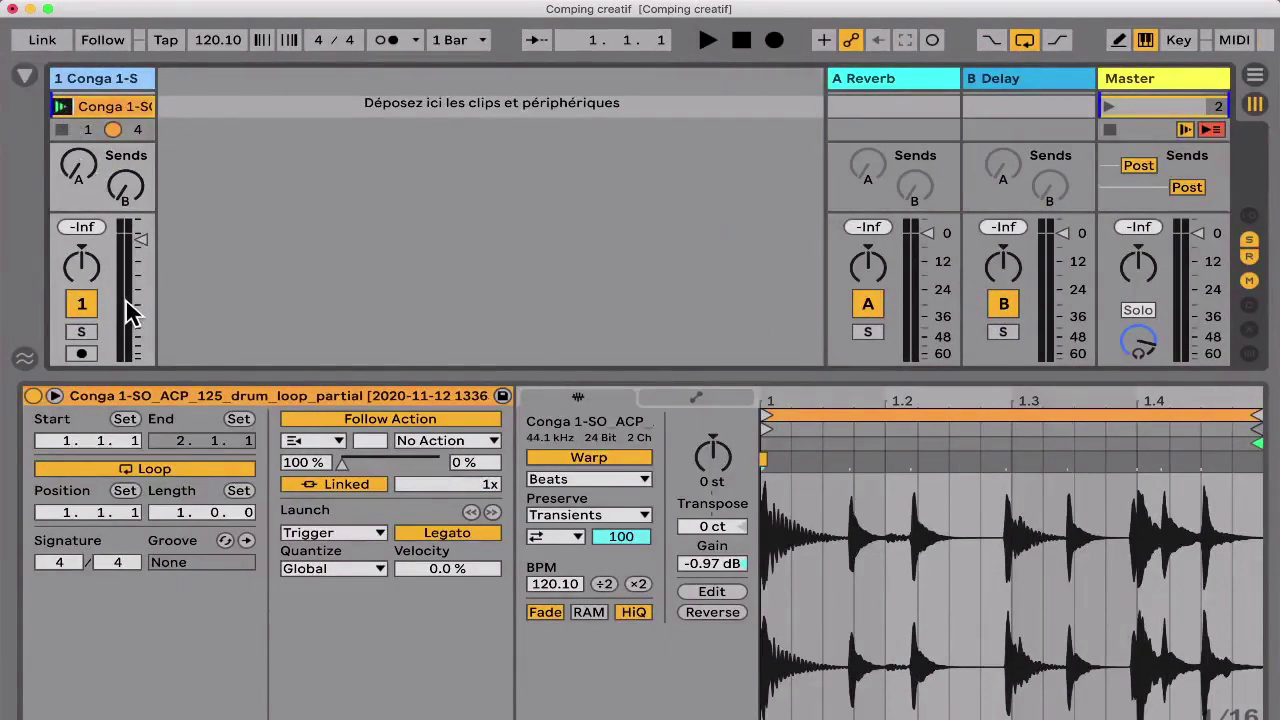
Step: Reset the display zoom to its default in the preferences
key(super+comma)
double_click(708, 293)
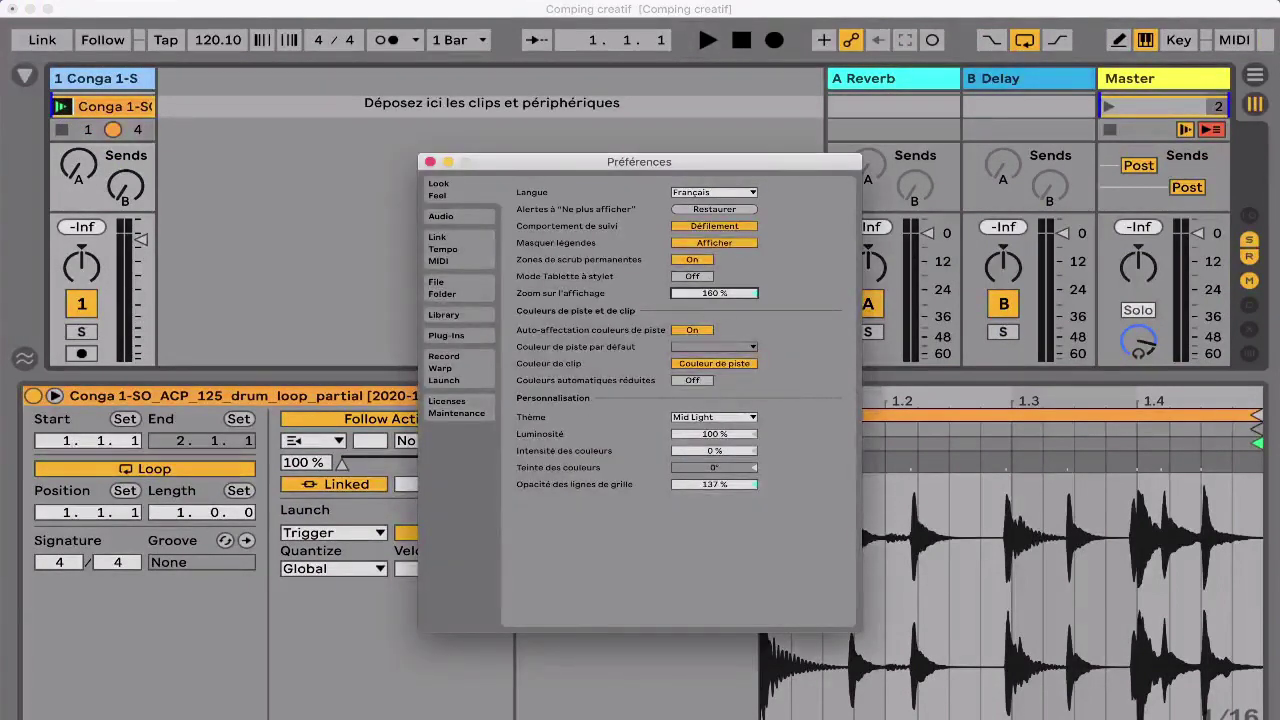
key(Escape)
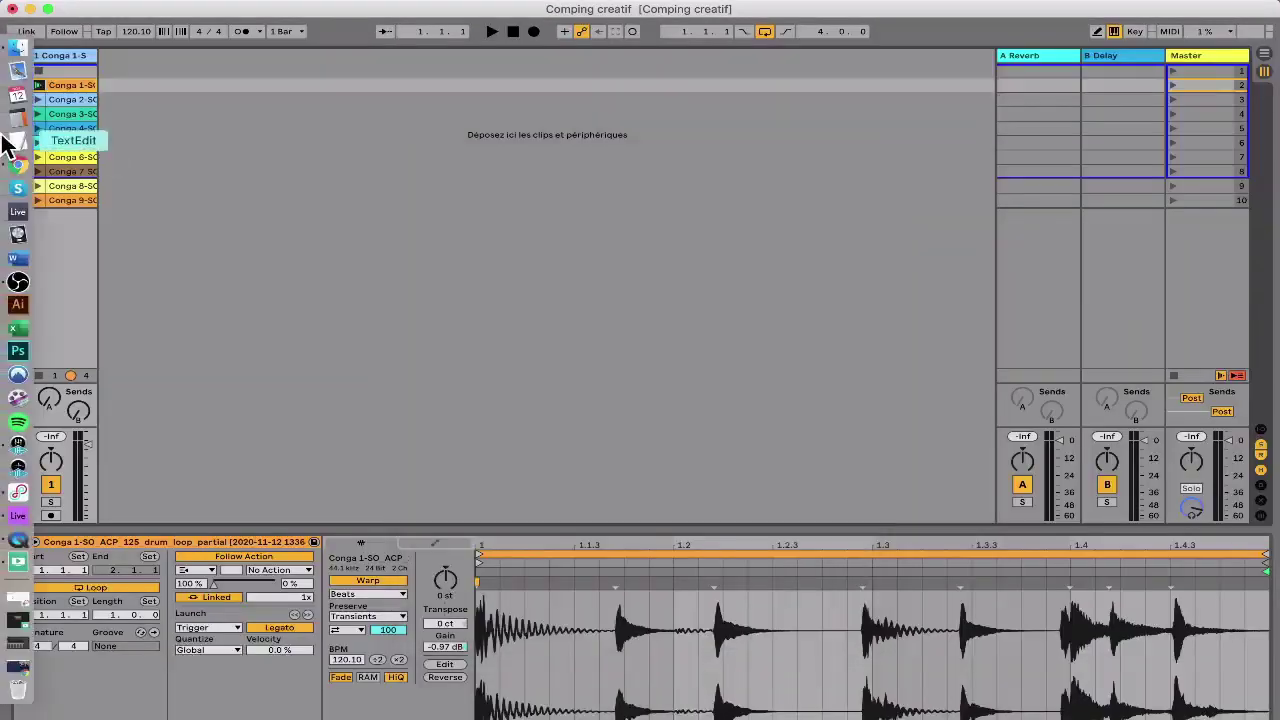
Step: Set the Conga 1 clip's jump target to 2 and play the clip to test the jump
click(77, 91)
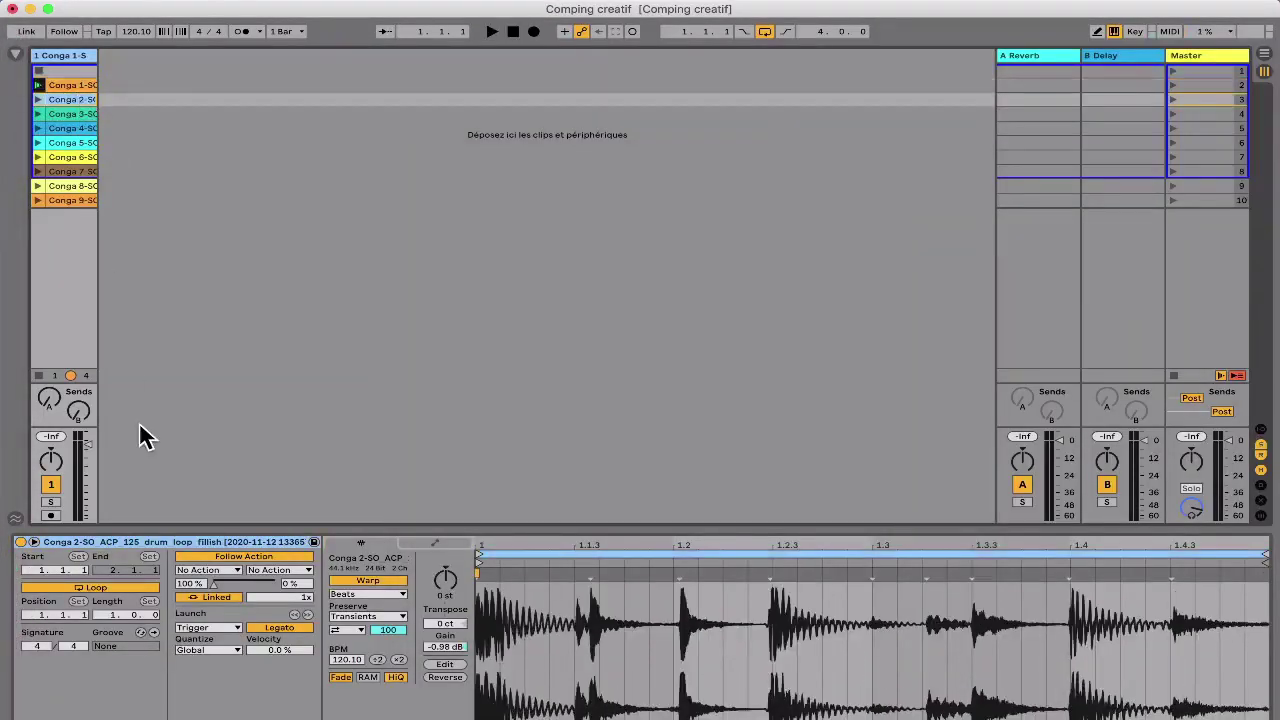
click(77, 84)
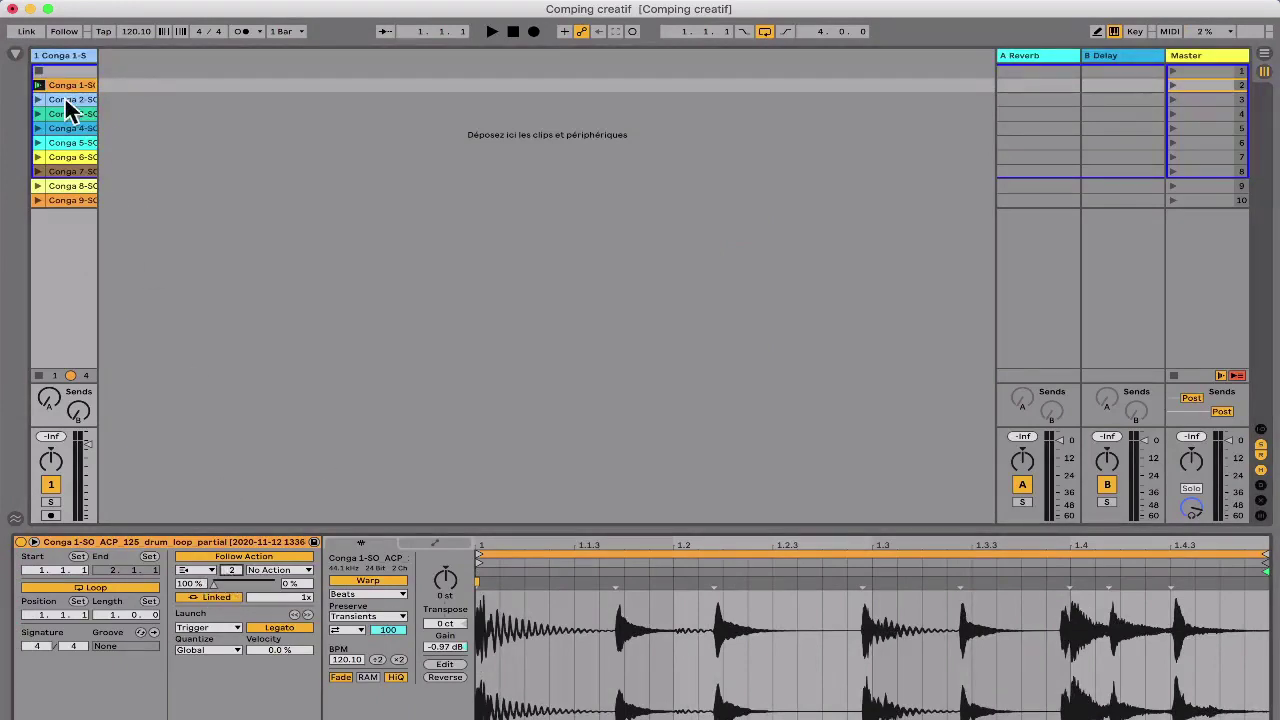
click(40, 84)
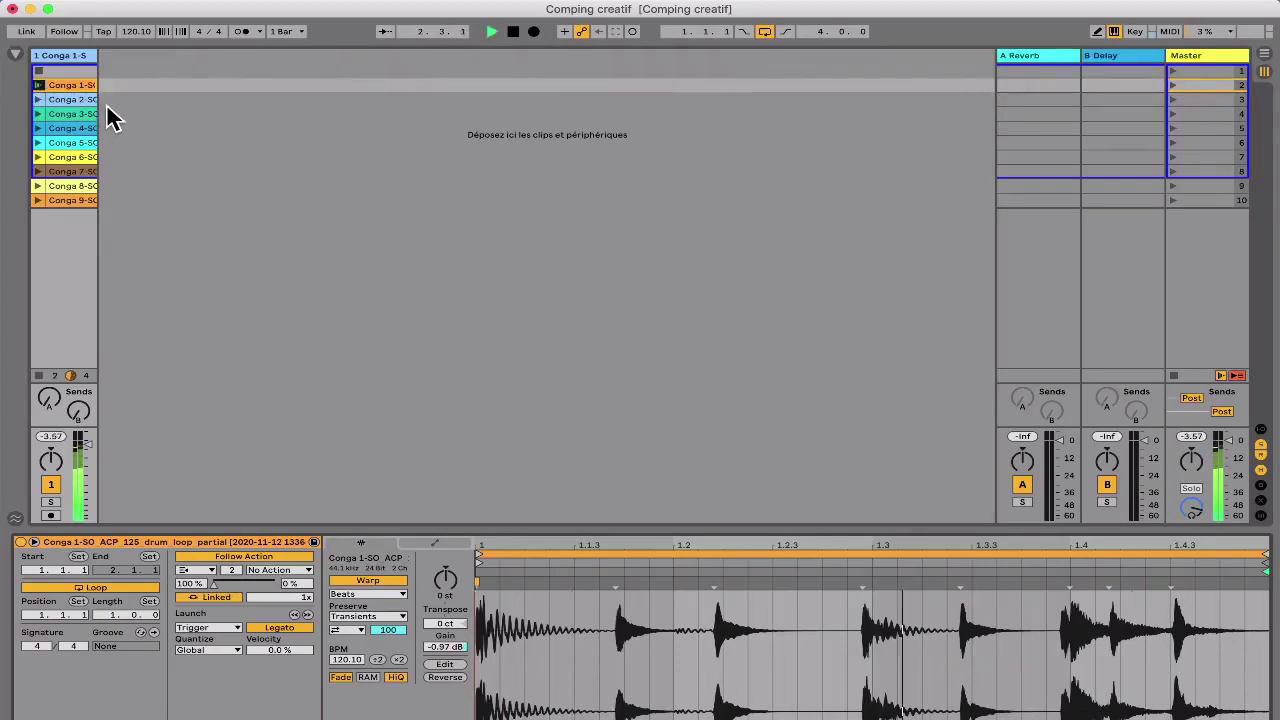
key(space)
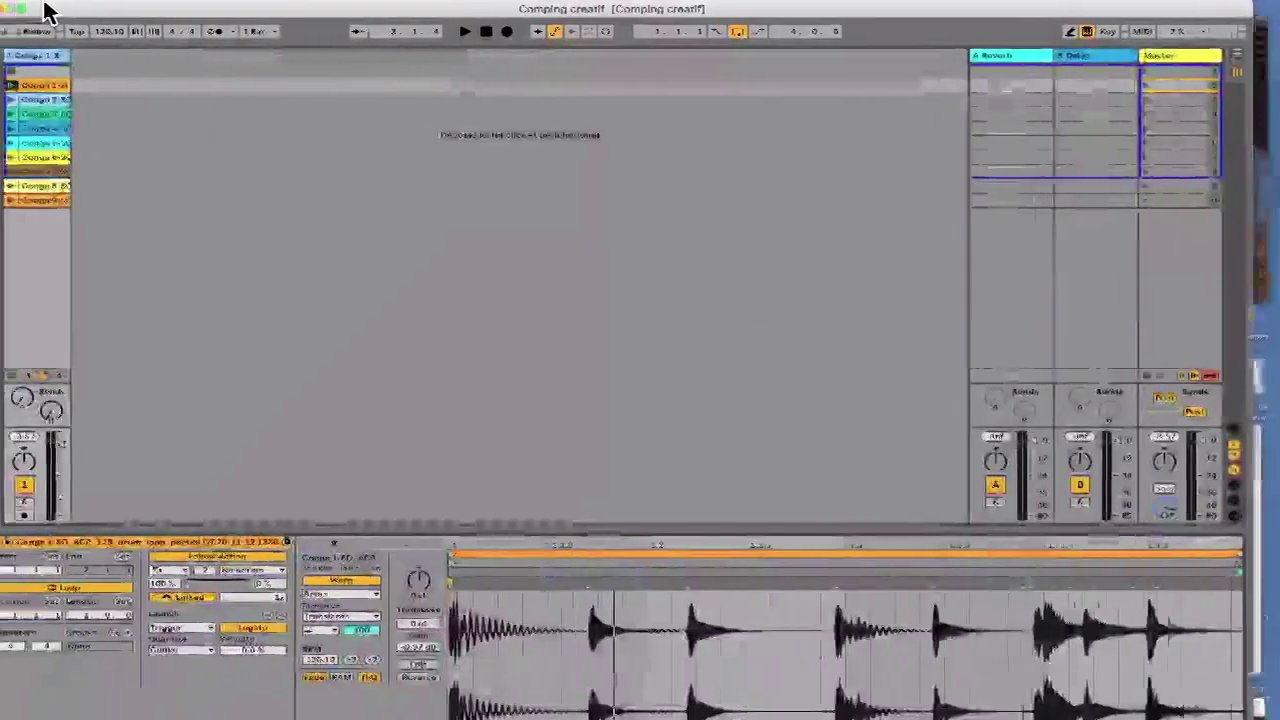
Step: Fit the window to the screen and set the Conga 1 clip's first follow action to Other with a linked multiplier of 4x
double_click(58, 10)
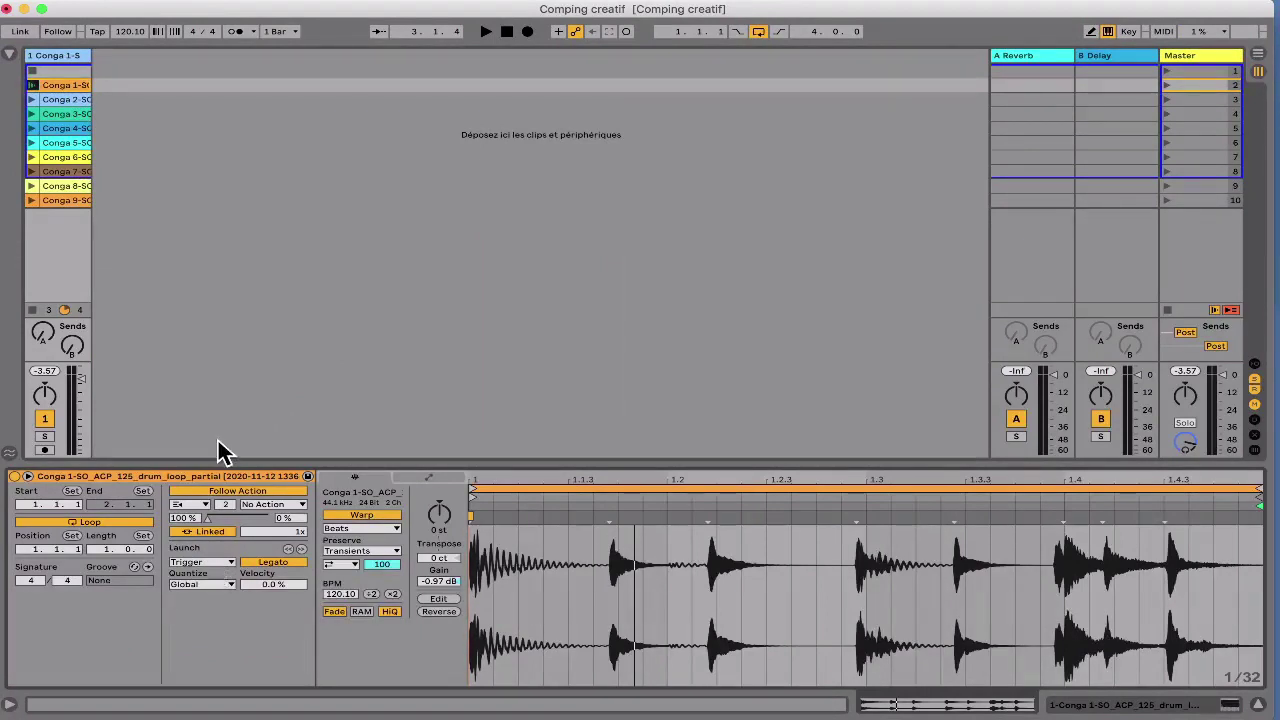
click(187, 505)
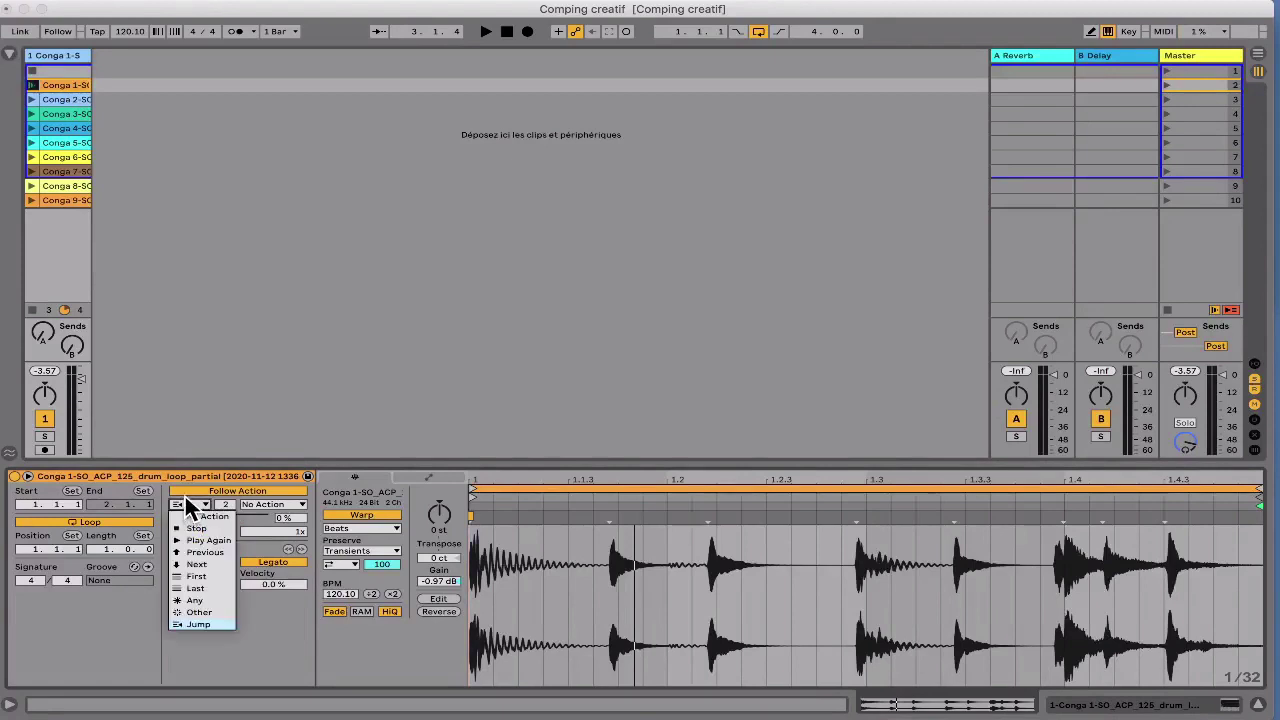
click(199, 612)
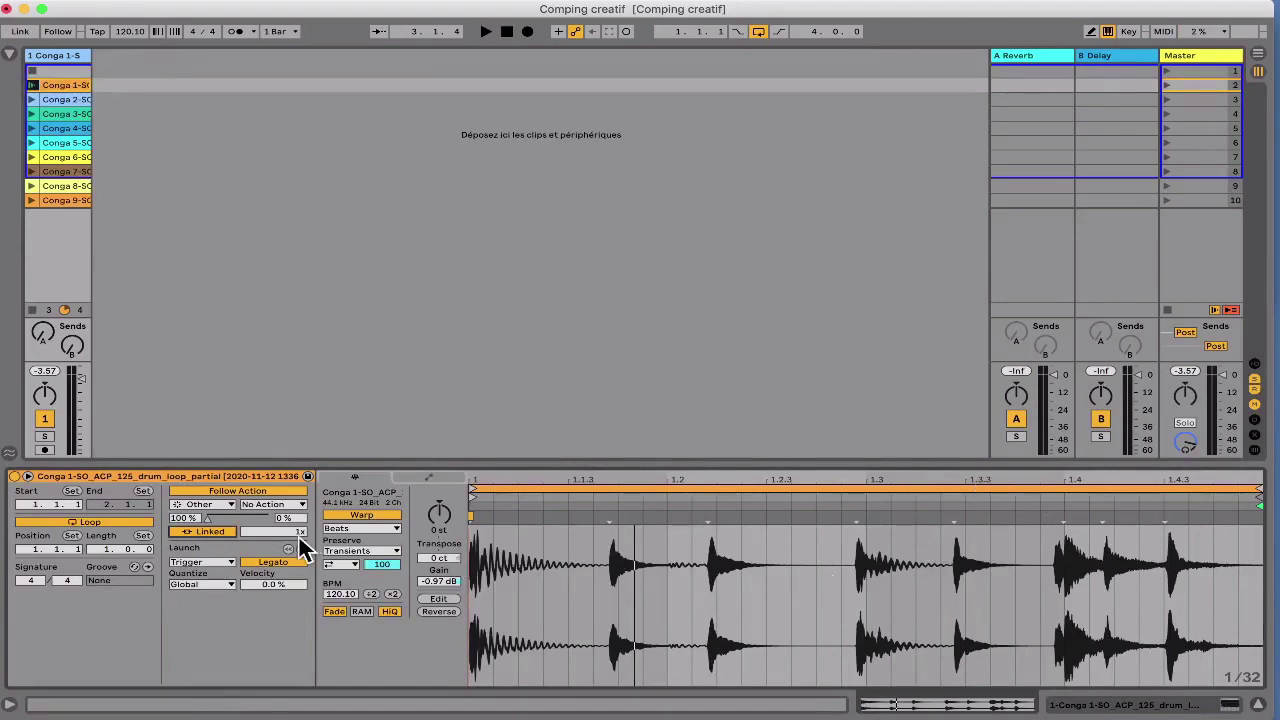
drag(296, 534, 296, 526)
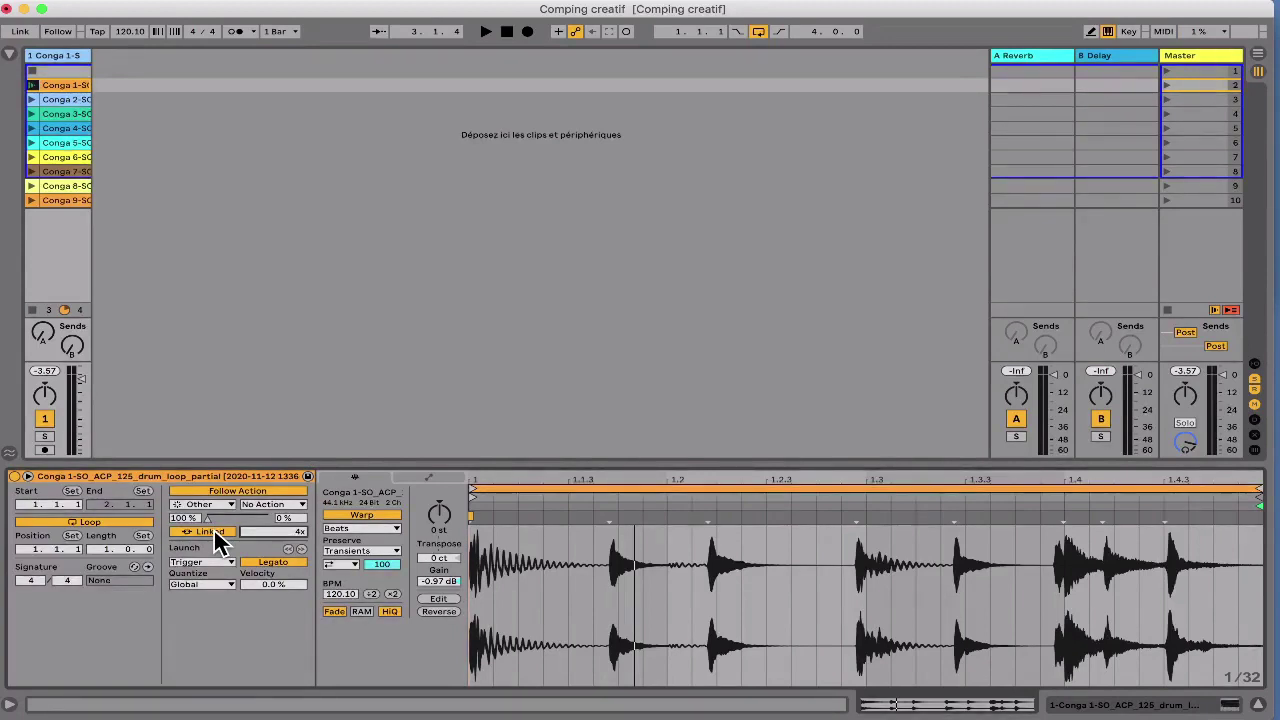
Step: Unlink the Conga 1 clip's follow action time from its loop
click(206, 532)
click(215, 535)
click(213, 532)
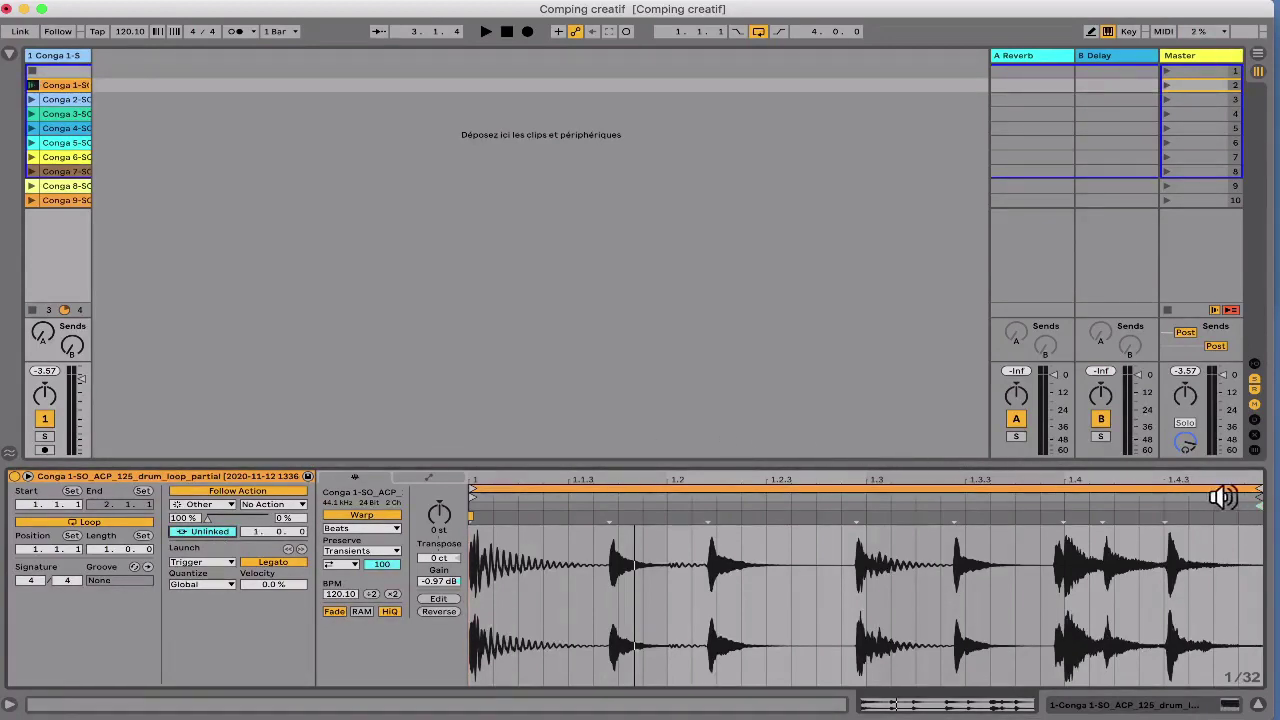
Step: Move the Conga 1 clip's follow action marker back along the waveform to a follow action time of 0.2.2
mouse_move(1257, 517)
mouse_down()
mouse_move(1212, 517)
mouse_move(1254, 517)
mouse_up()
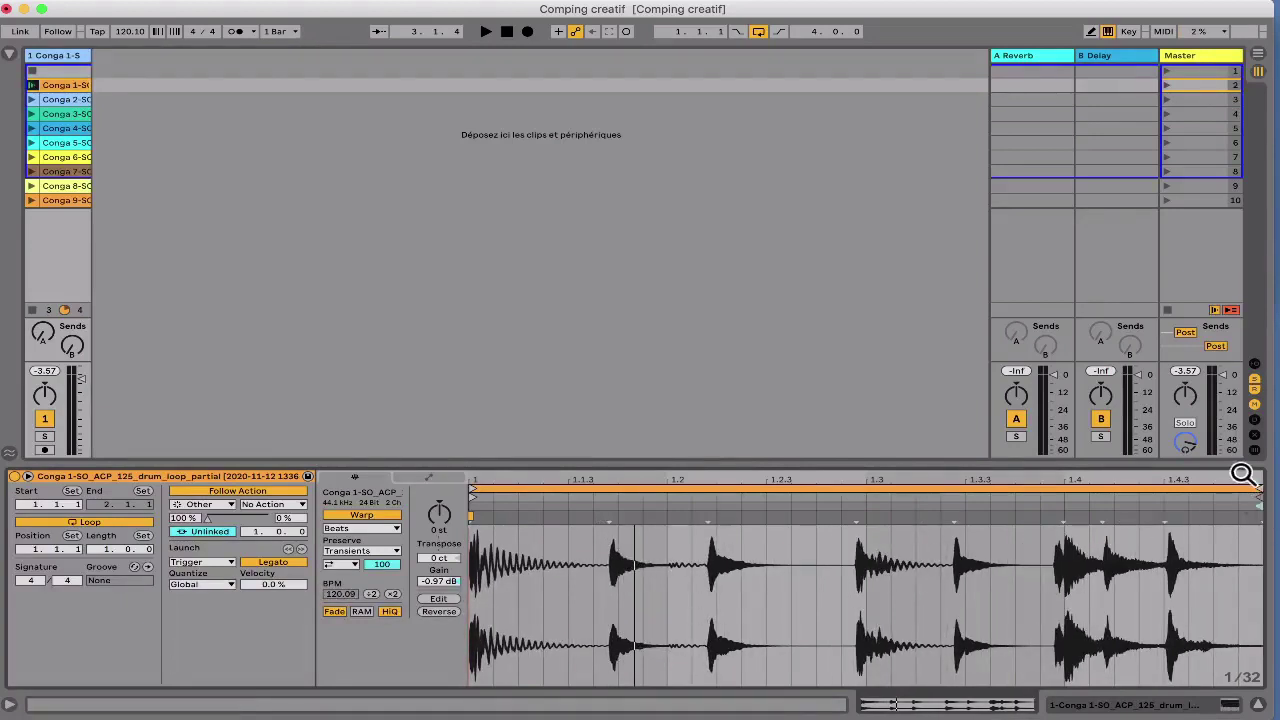
drag(1243, 474, 1246, 490)
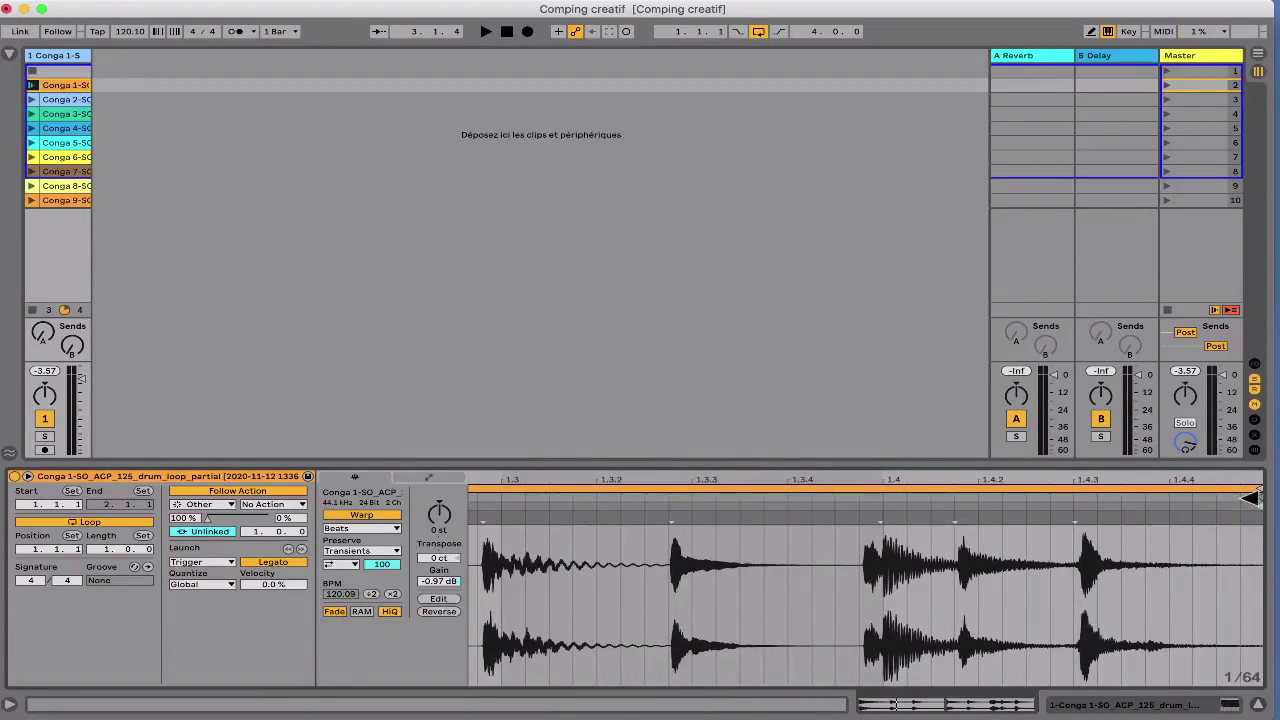
mouse_move(1250, 497)
mouse_down()
mouse_move(920, 497)
mouse_move(1258, 512)
mouse_up()
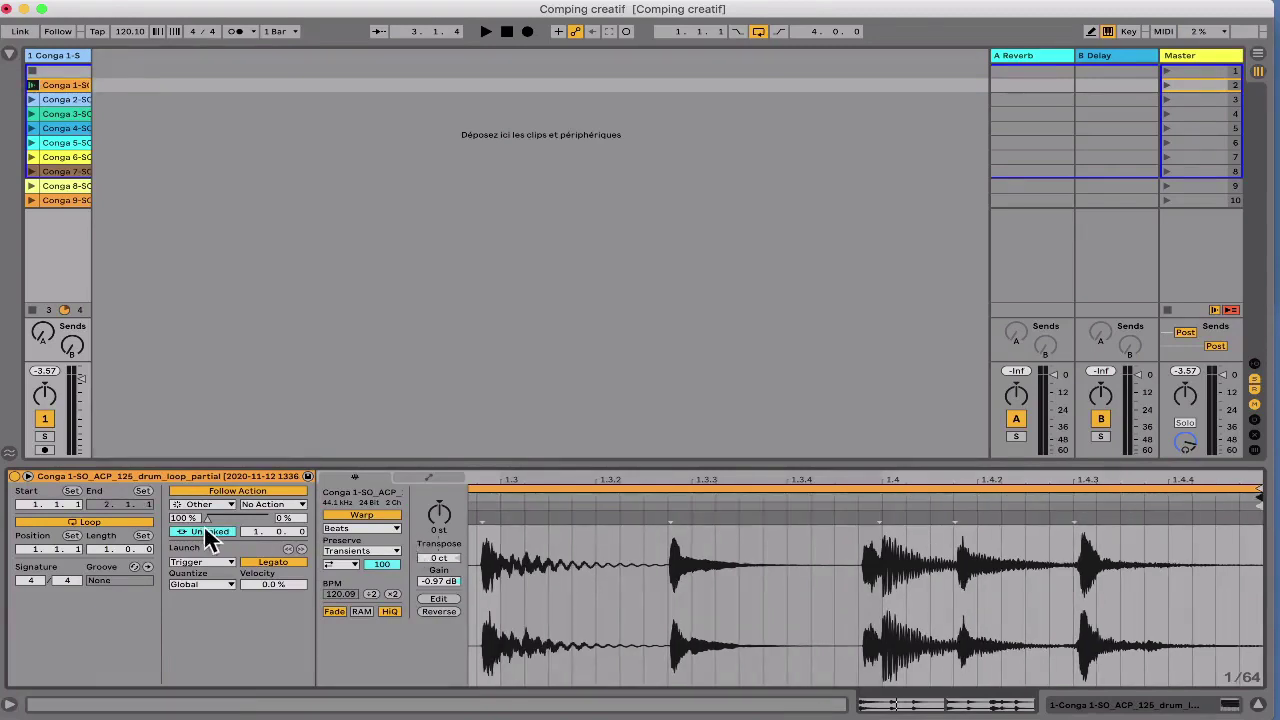
click(191, 531)
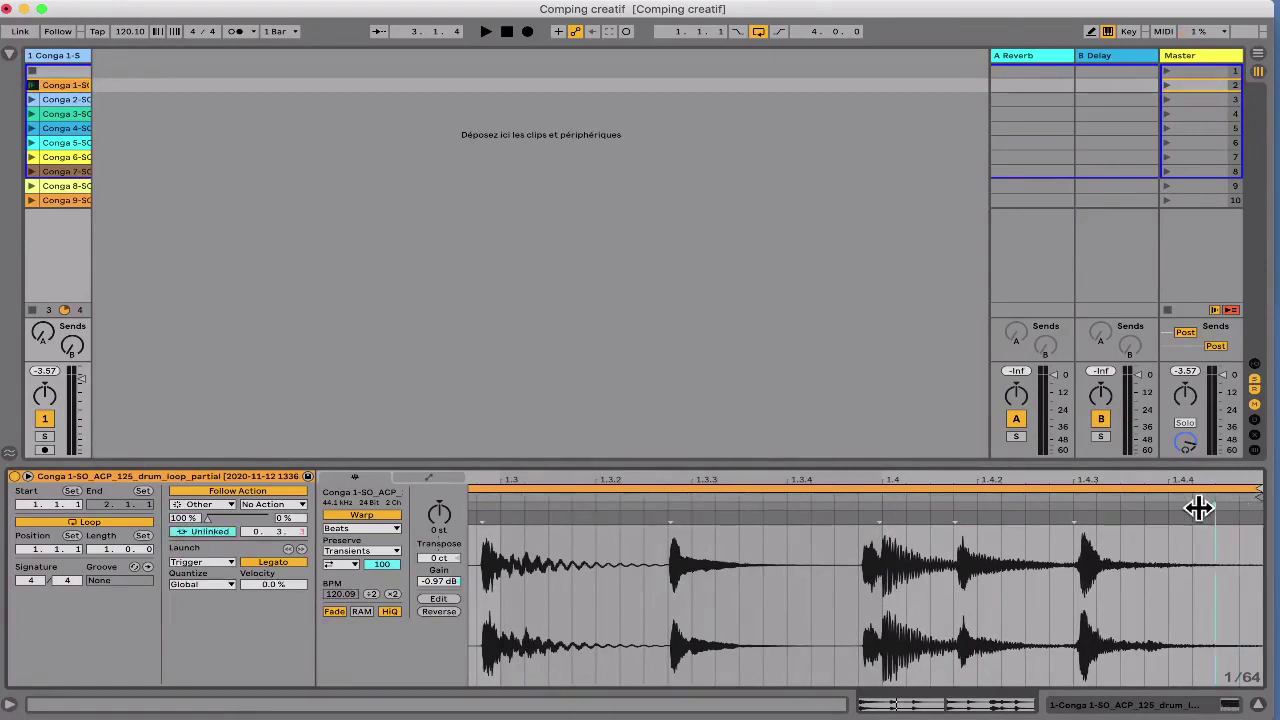
click(1068, 530)
drag(1071, 506, 554, 529)
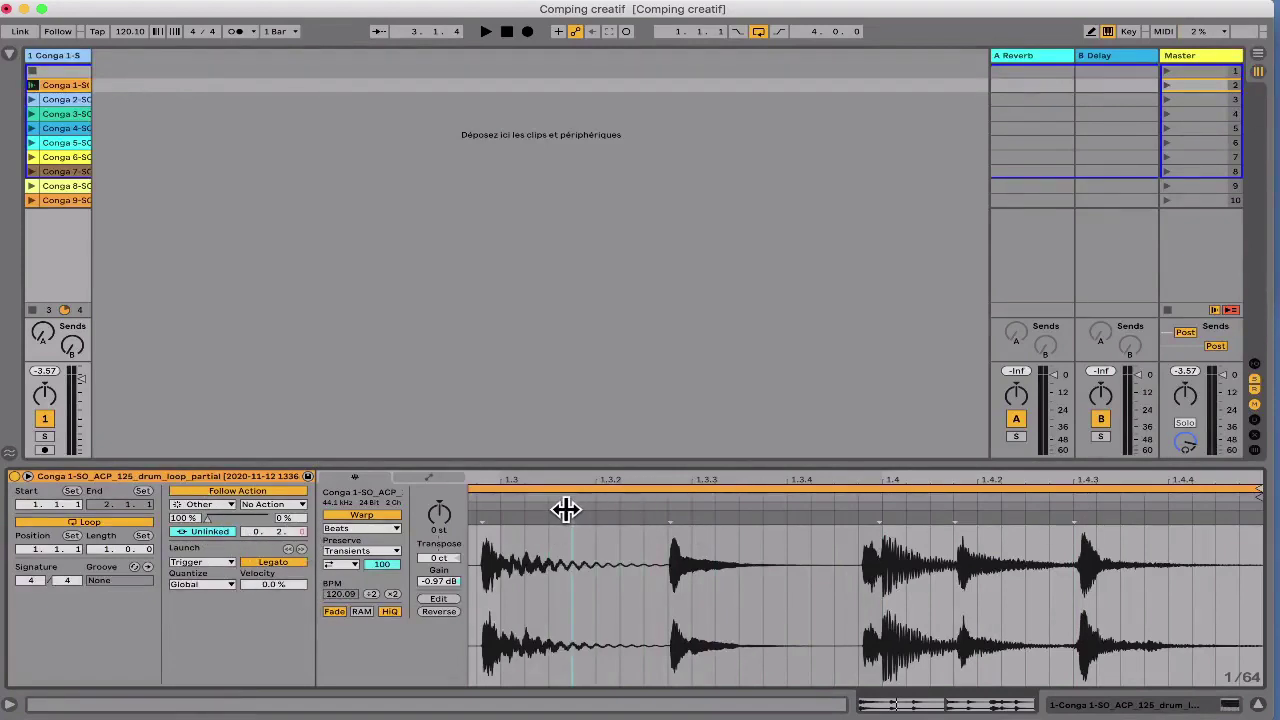
click(608, 503)
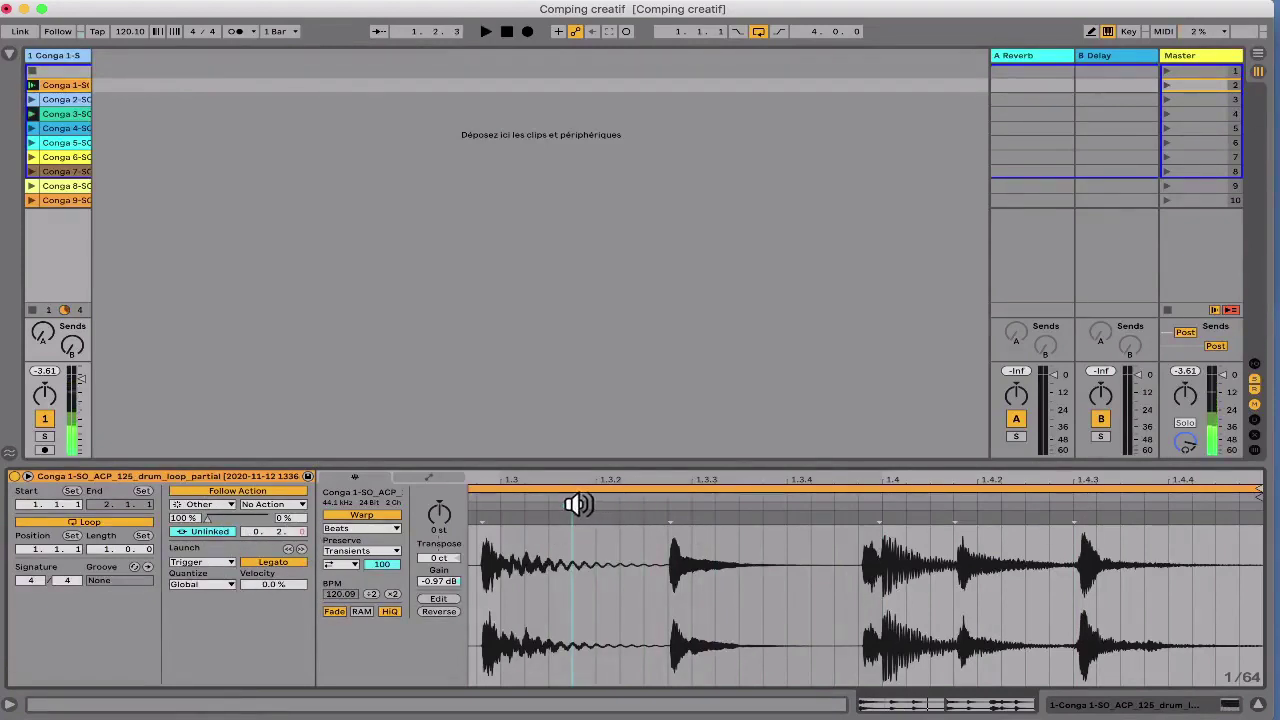
mouse_move(568, 503)
mouse_down()
mouse_move(719, 515)
mouse_move(697, 518)
mouse_up()
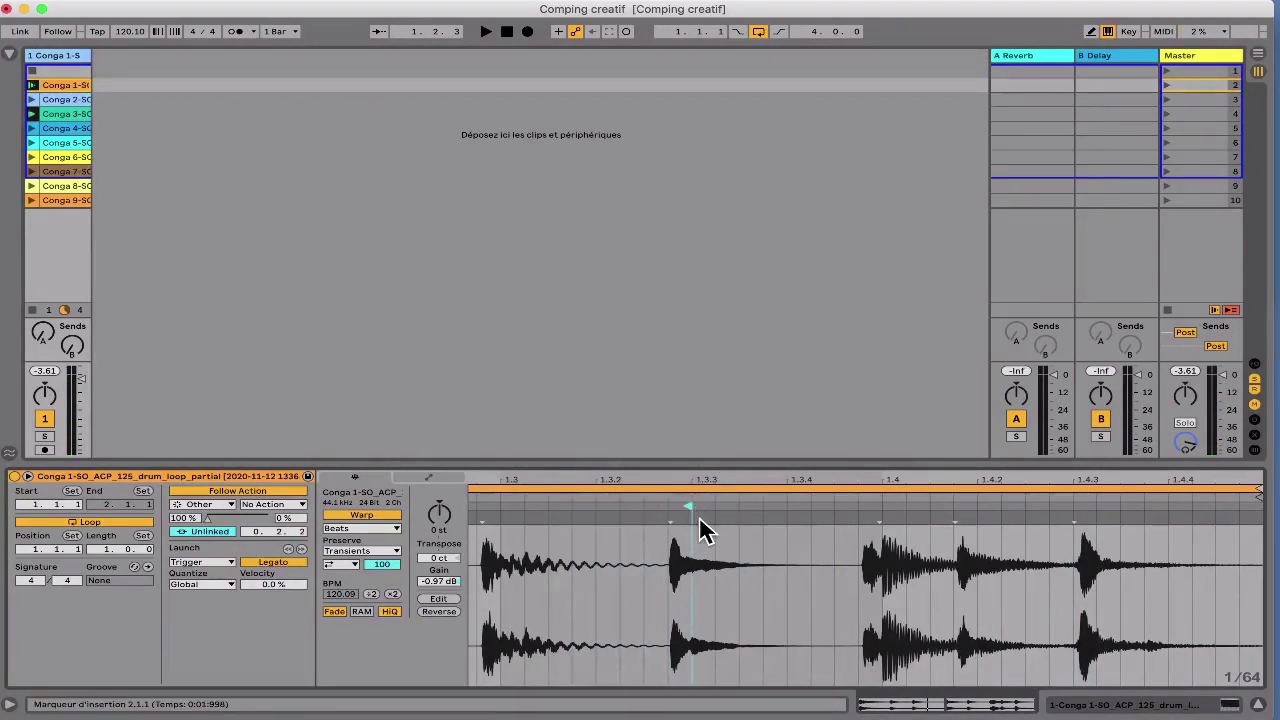
Step: Select the Conga 2 to Conga 9 clips and set their follow actions to Unlinked with Previous as the first action
click(67, 99)
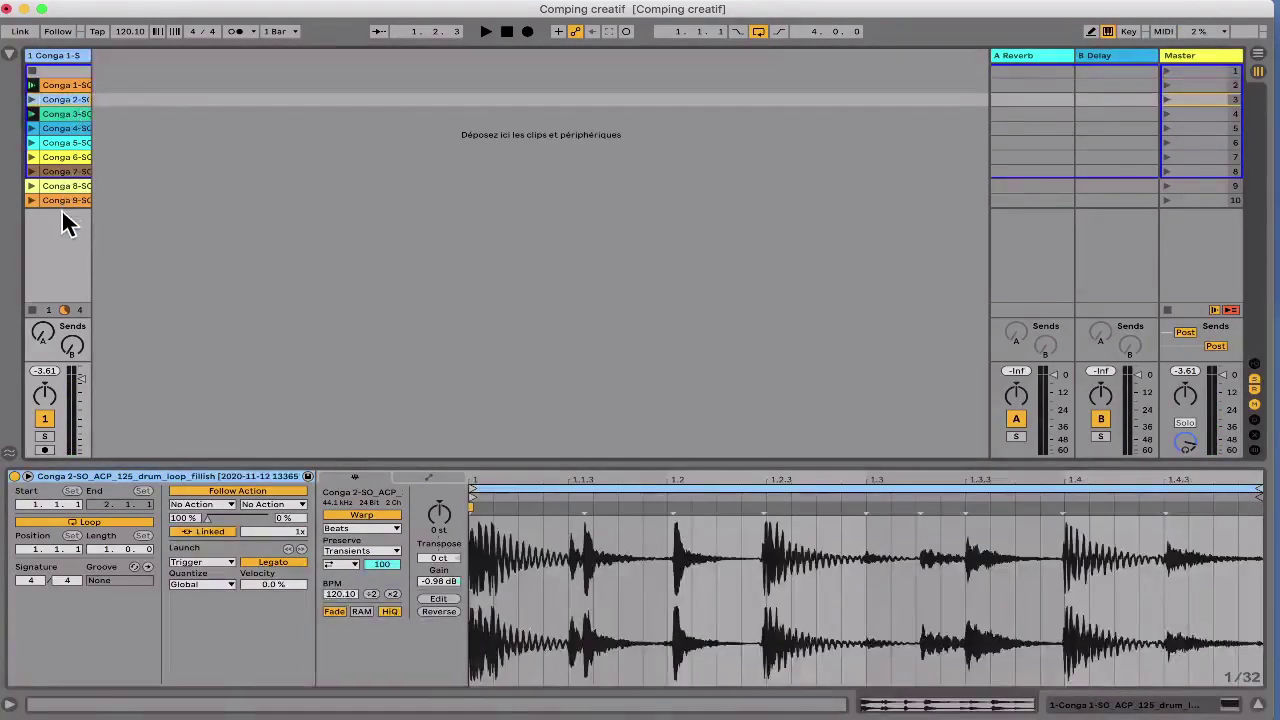
shift+click(60, 198)
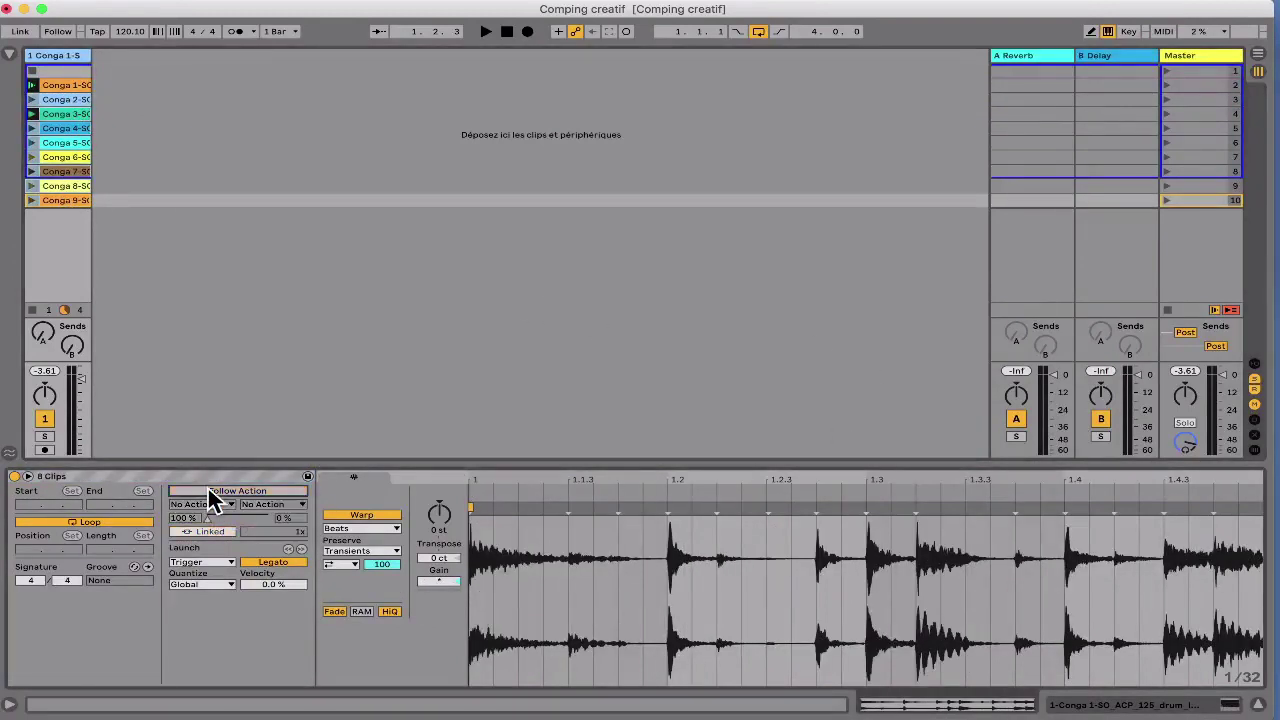
click(203, 532)
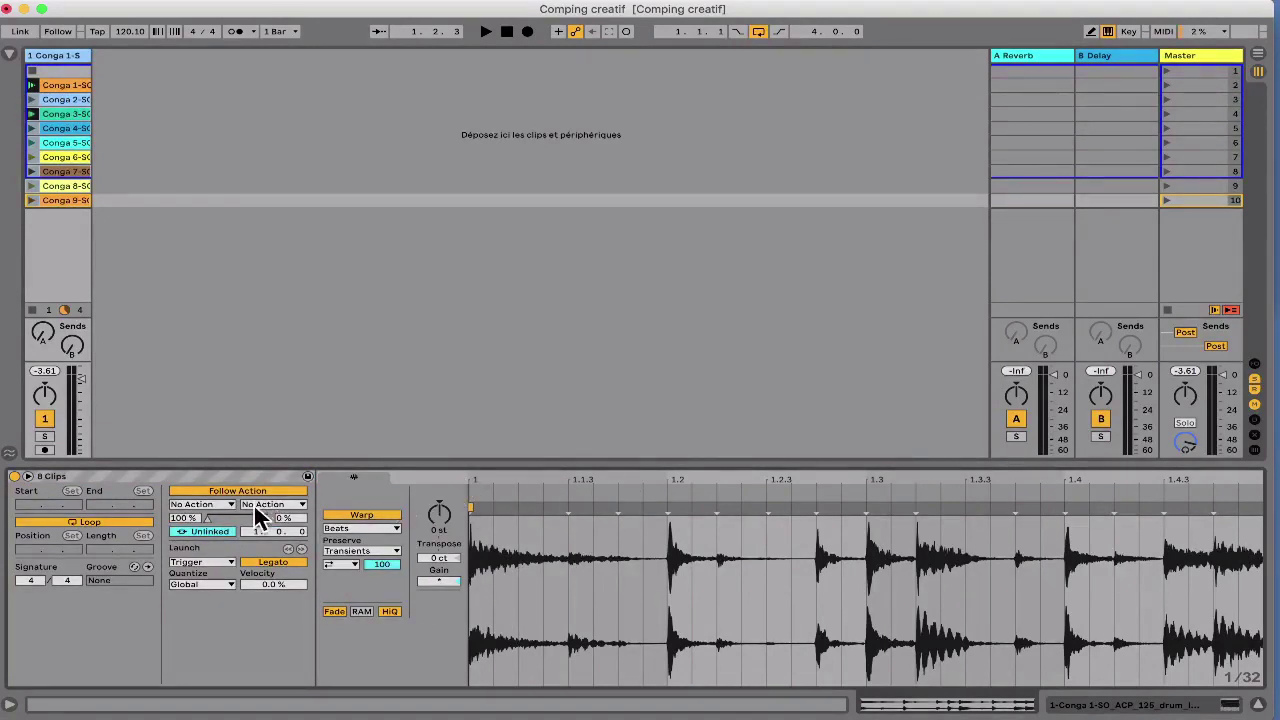
click(222, 504)
click(210, 545)
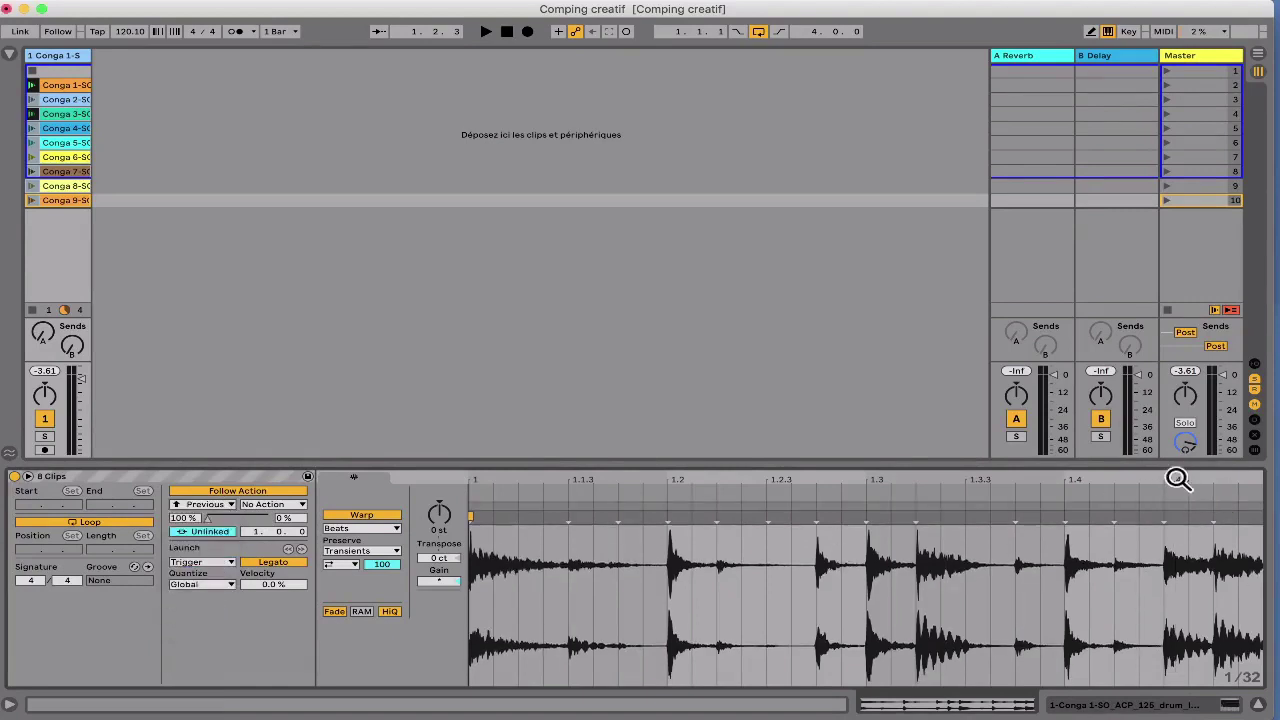
Step: Play the conga clips briefly to test the follow actions, and set the eight selected clips back to Linked
key(space)
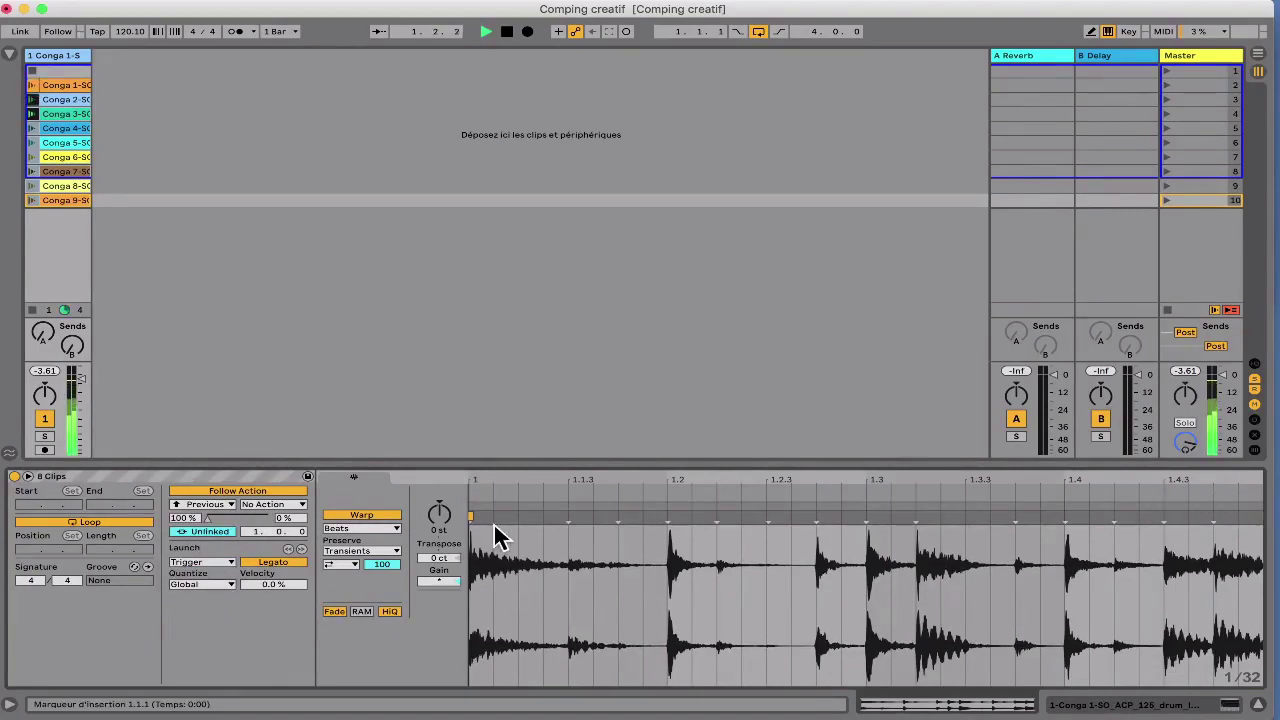
key(space)
click(226, 531)
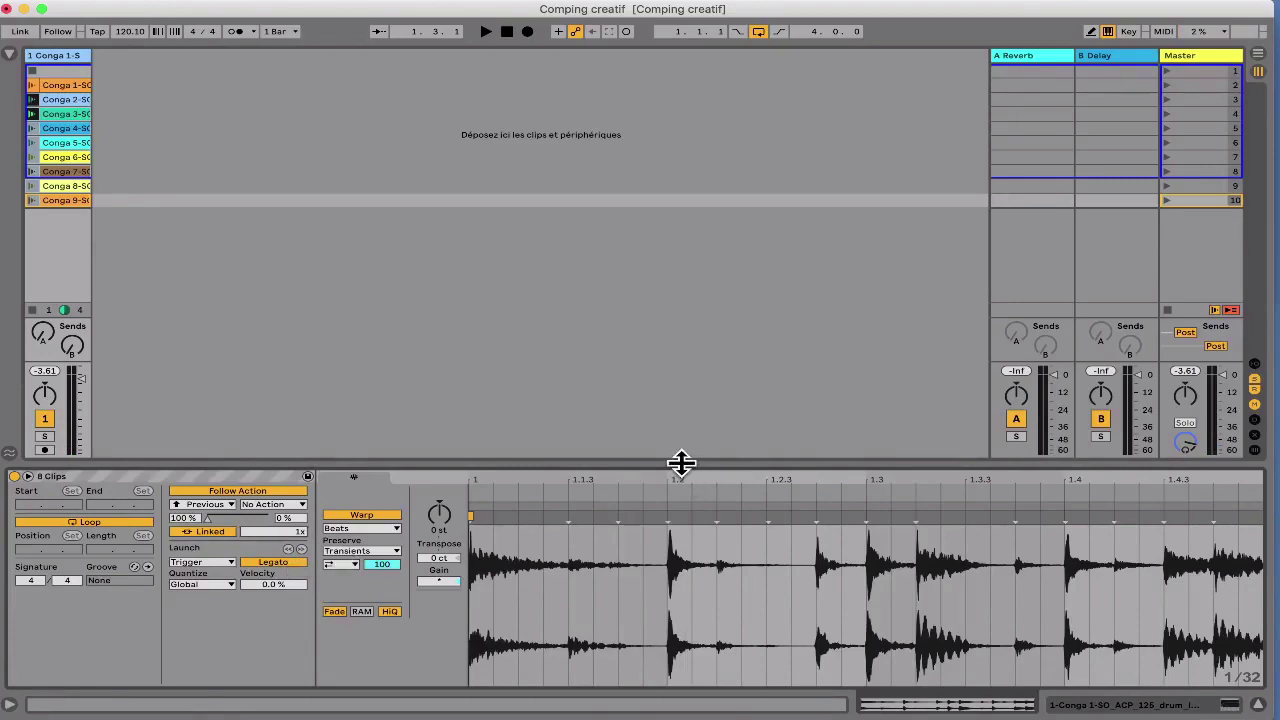
Step: Select the Conga 4 and Conga 5 clips together and set their follow actions to Unlinked in the enlarged clip editor
drag(681, 462, 678, 376)
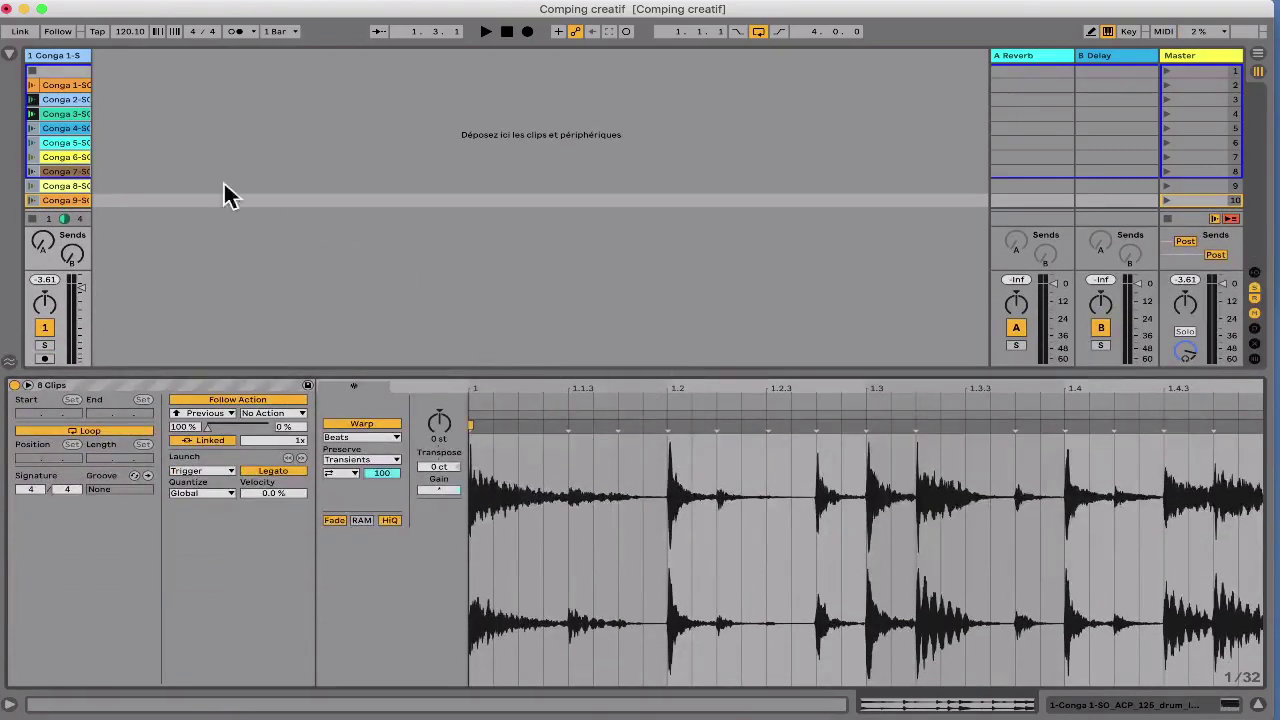
click(61, 110)
click(62, 127)
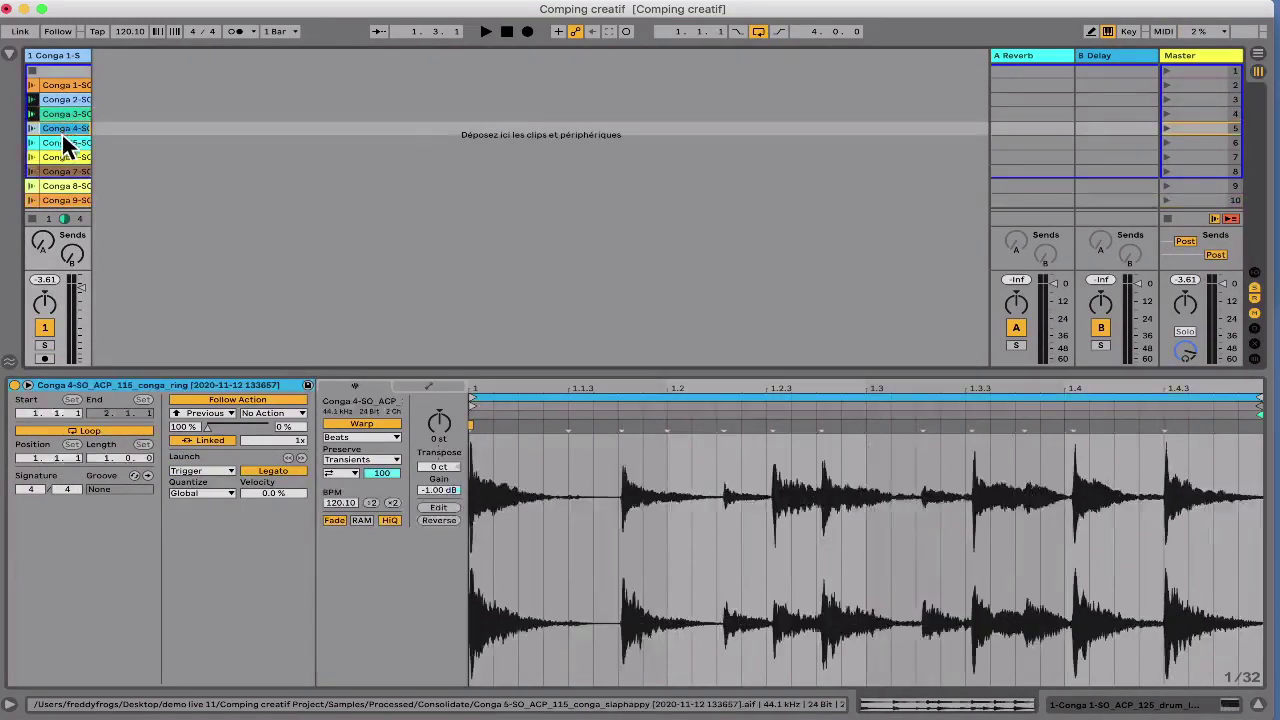
shift+click(62, 142)
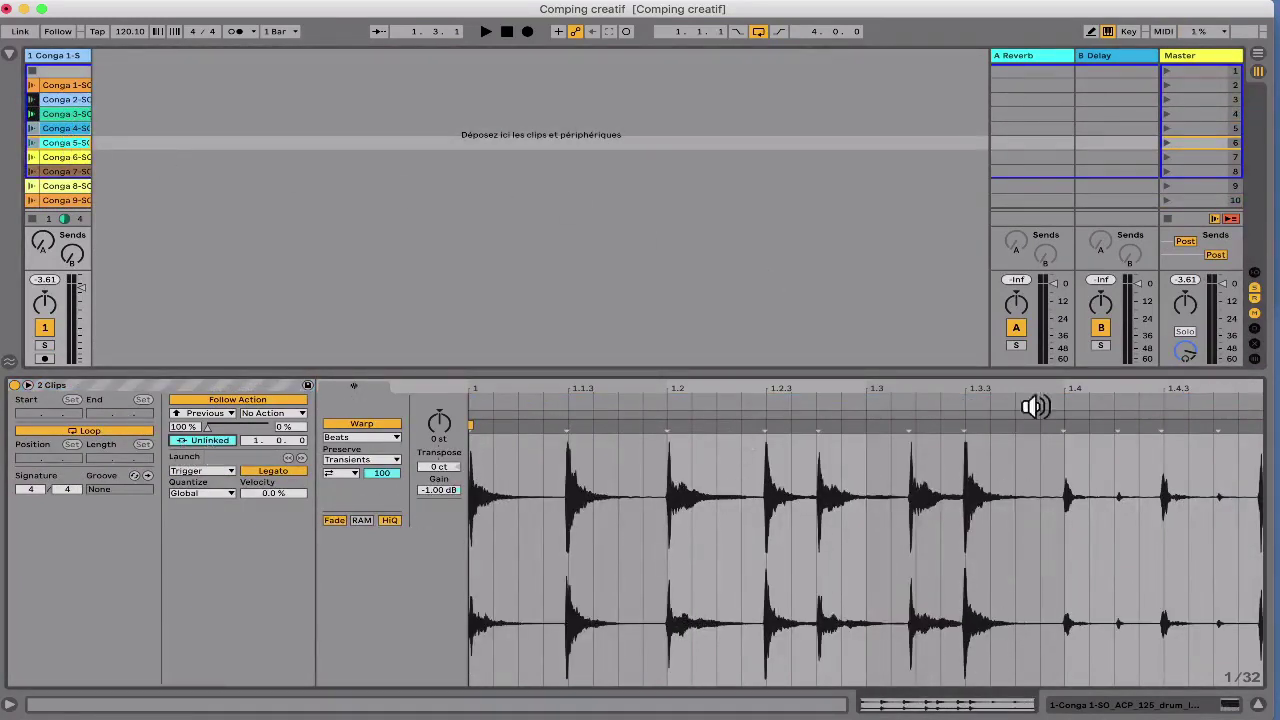
Step: Set the Conga 4 and Conga 5 clips back to Linked and select the Conga 1 to Conga 9 clips together
click(185, 440)
click(77, 86)
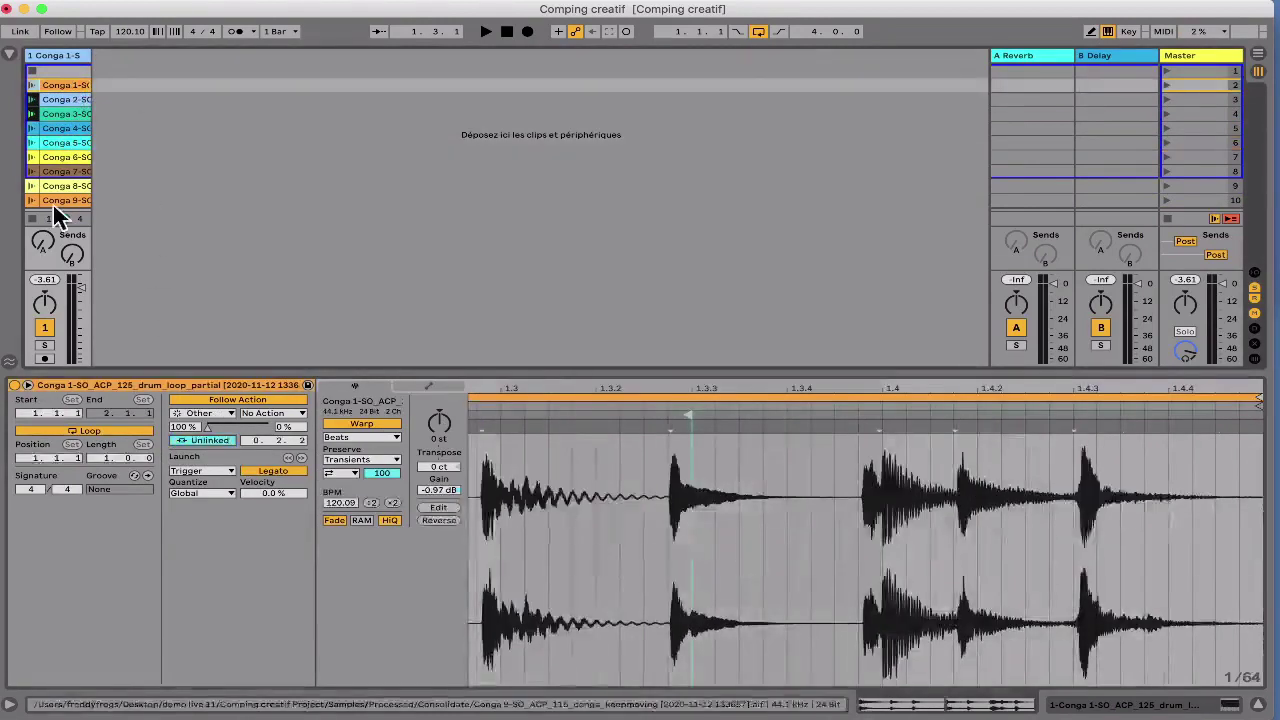
shift+click(53, 203)
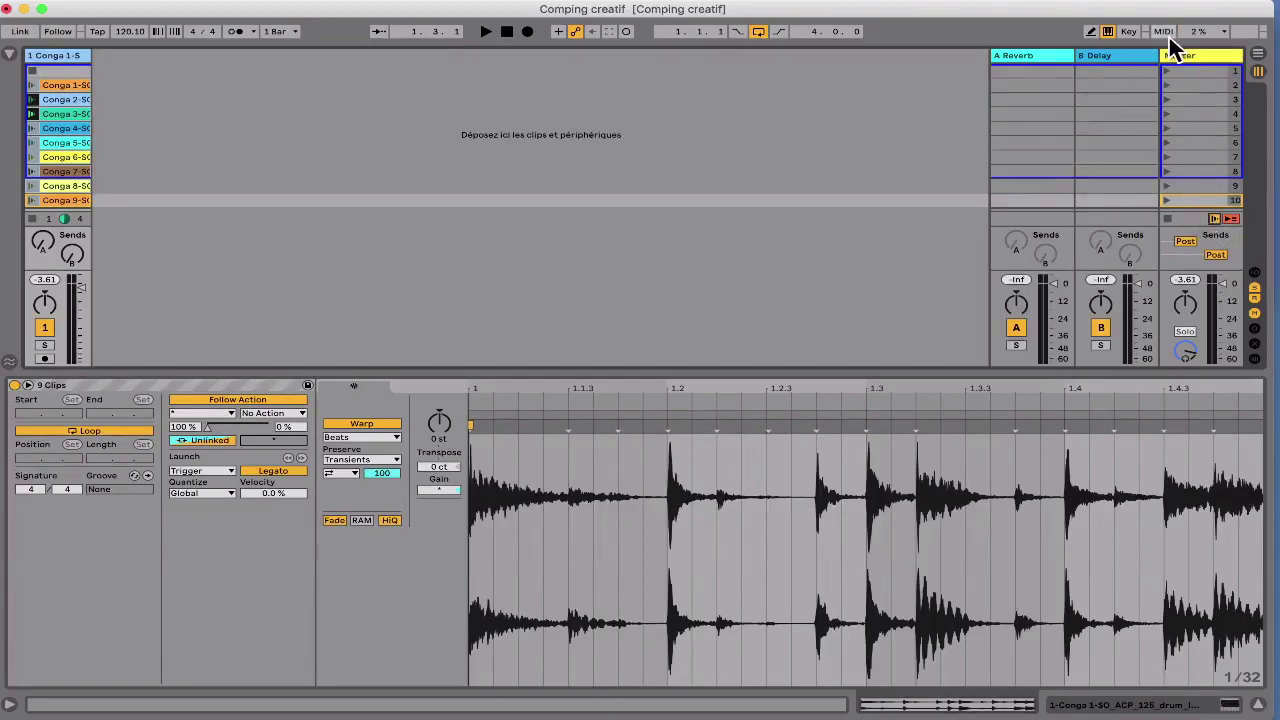
Step: Widen the Master track and enable a follow action on scene 1 with Next and an action time of 4.0.0
drag(1160, 56, 955, 68)
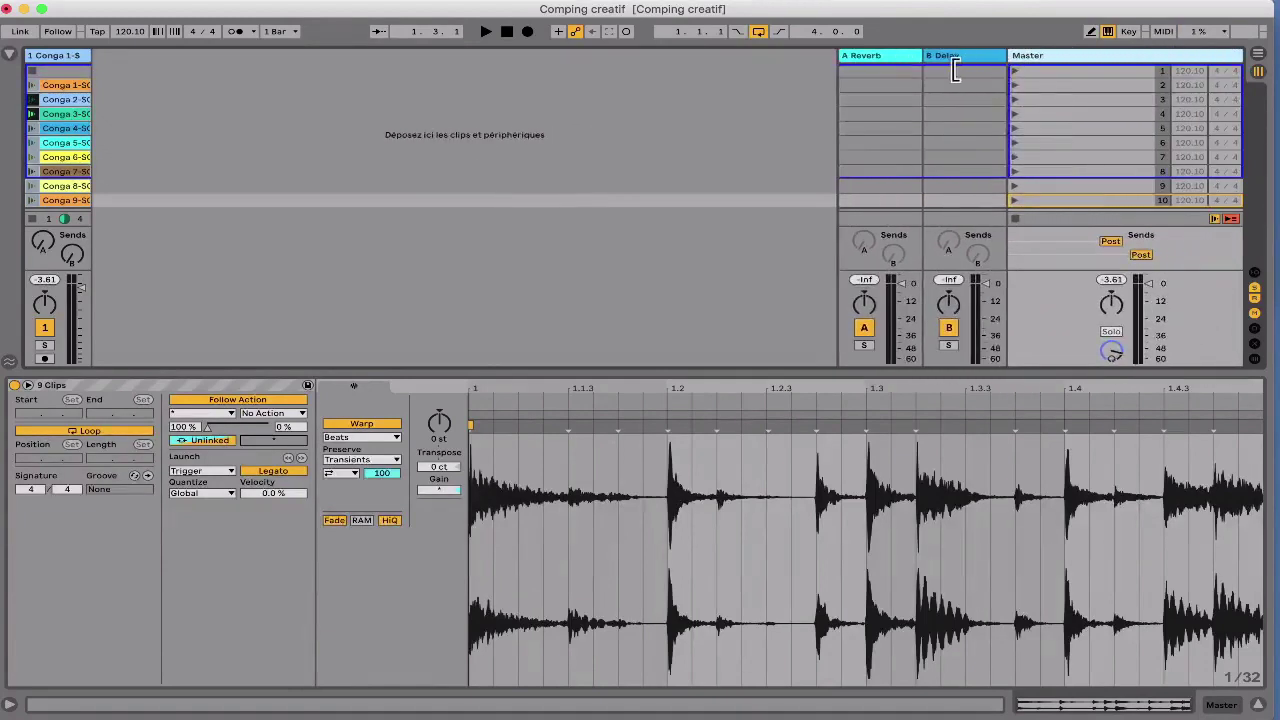
click(1162, 72)
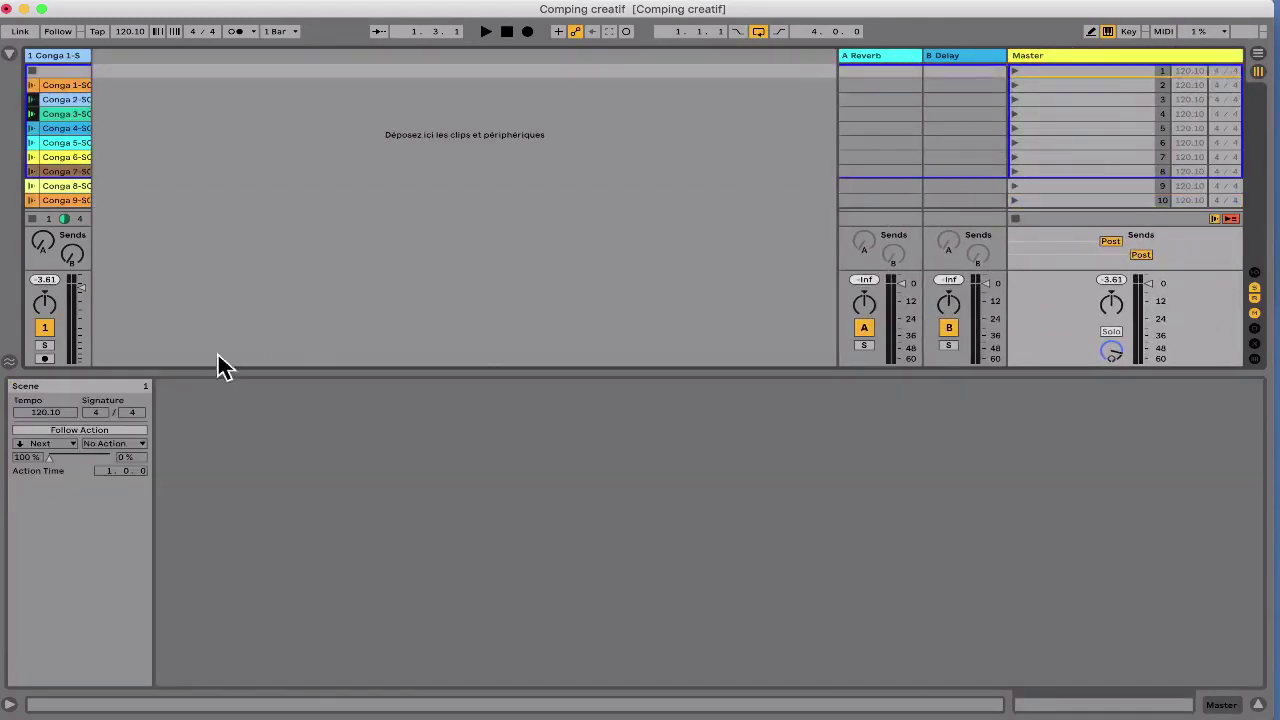
click(46, 431)
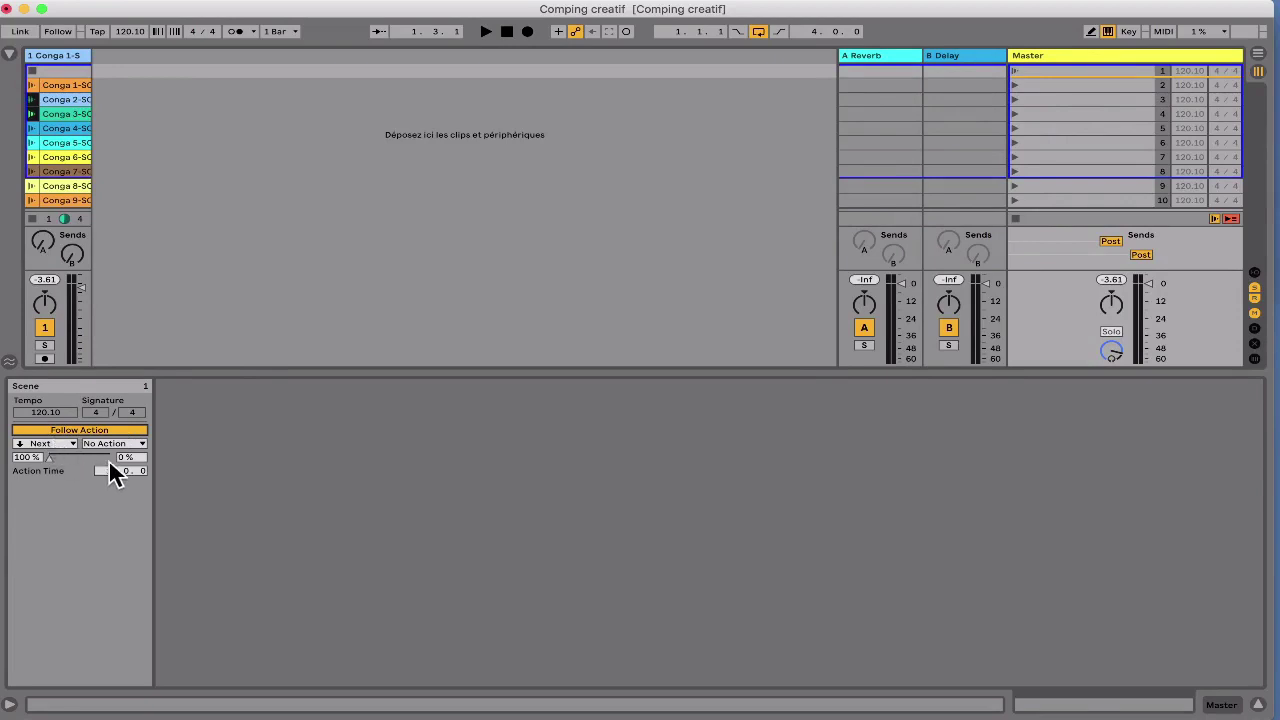
drag(110, 470, 110, 462)
click(54, 444)
click(57, 443)
Step: Set scene 1's tempo to 130.00 and its time signature to 3/4, and narrow the Master track again
drag(54, 411, 54, 374)
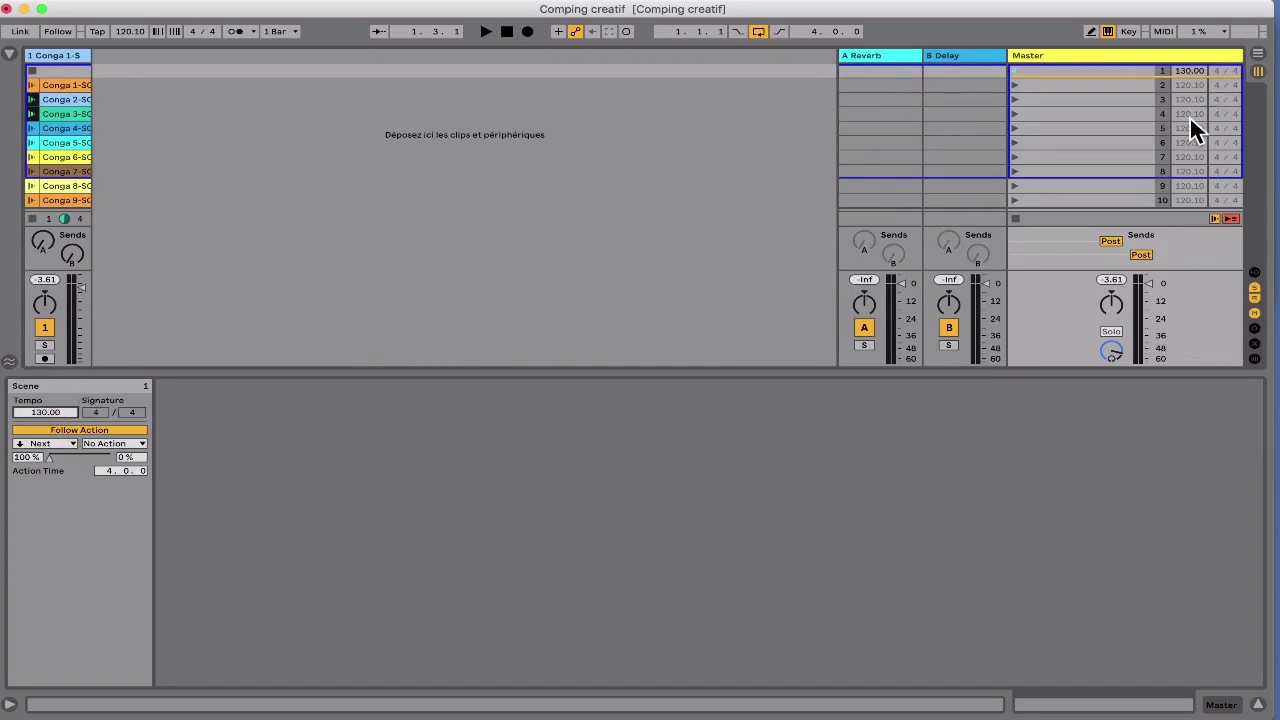
drag(103, 413, 103, 435)
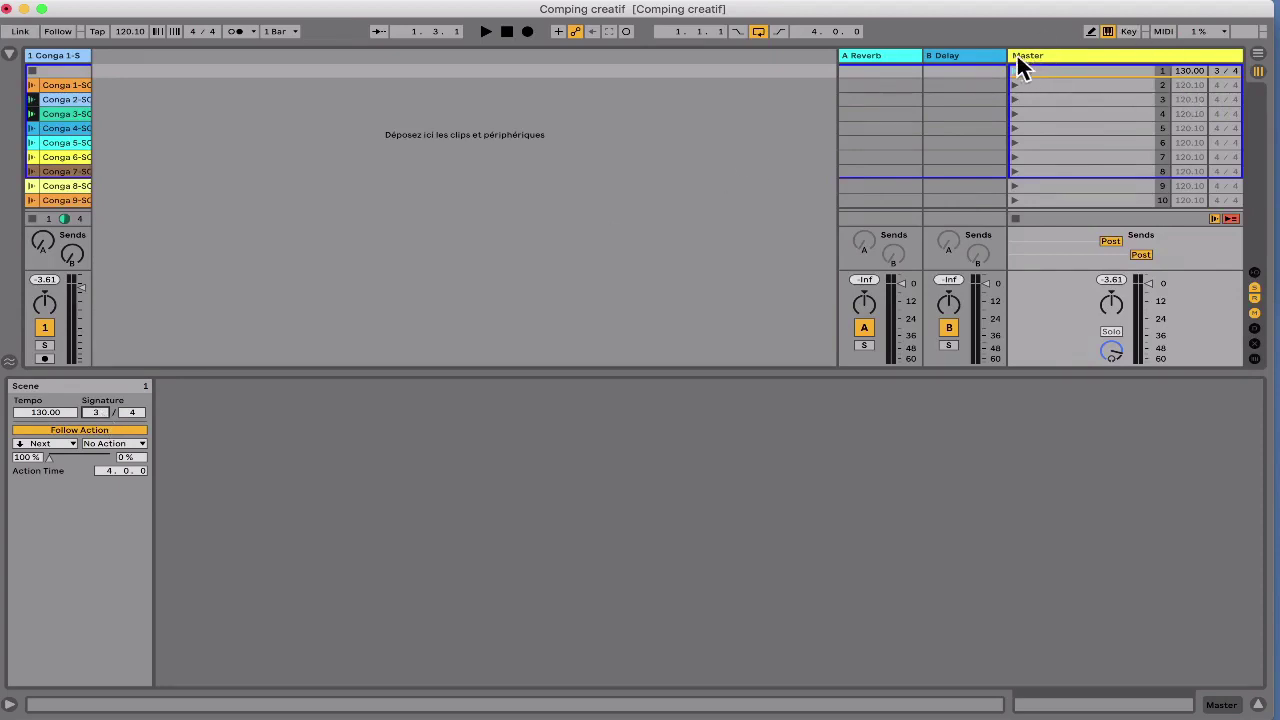
drag(1017, 57, 1152, 57)
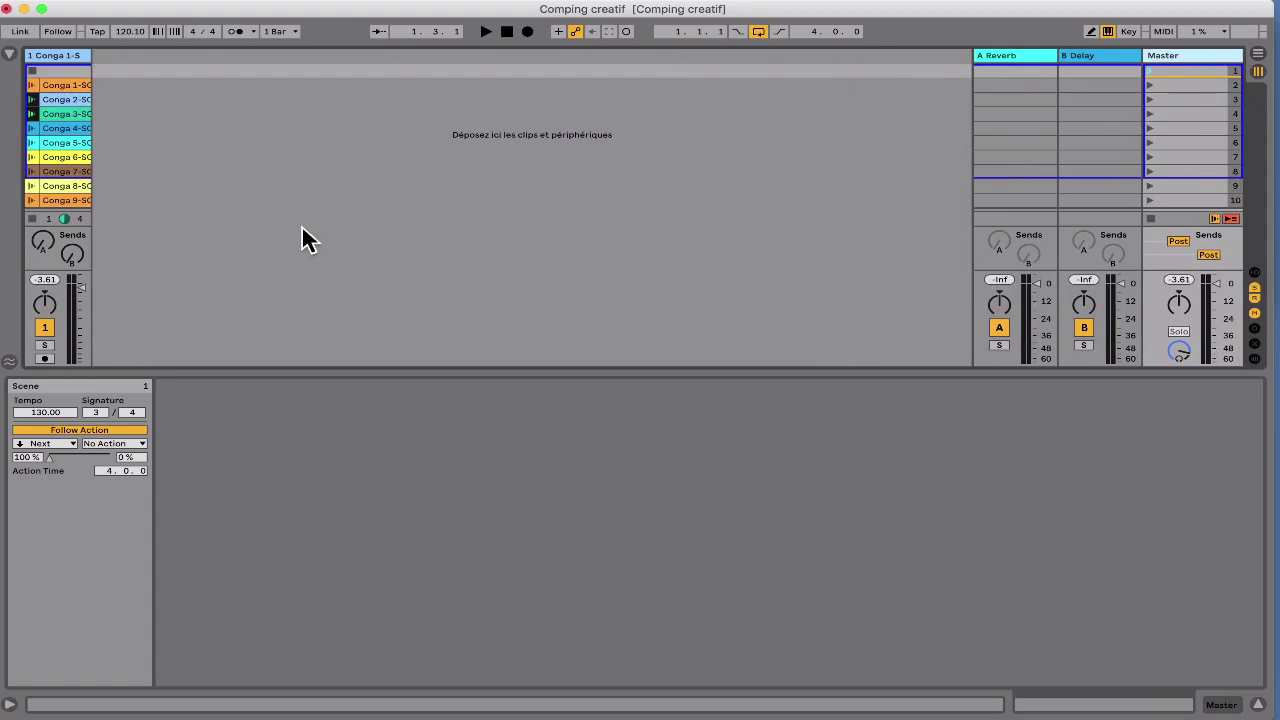
Step: Open the Conga 9 clip's details and switch its follow action off and back on
click(283, 368)
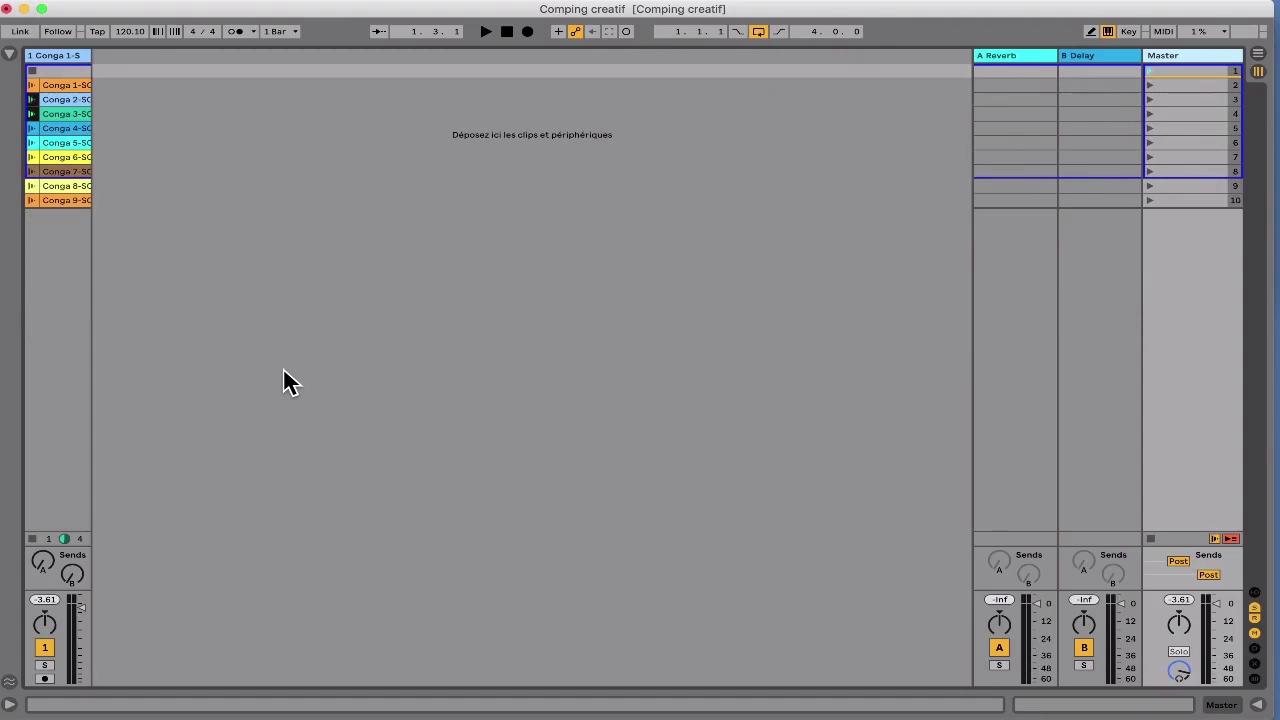
click(82, 204)
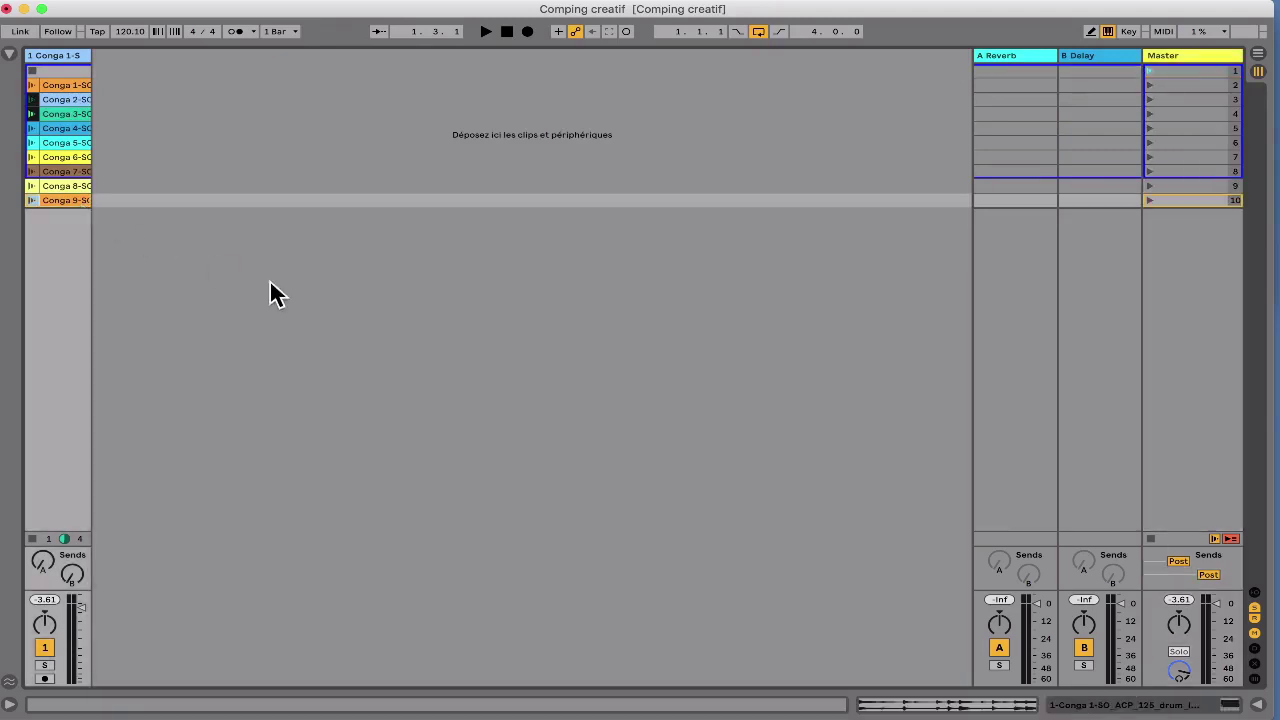
double_click(68, 200)
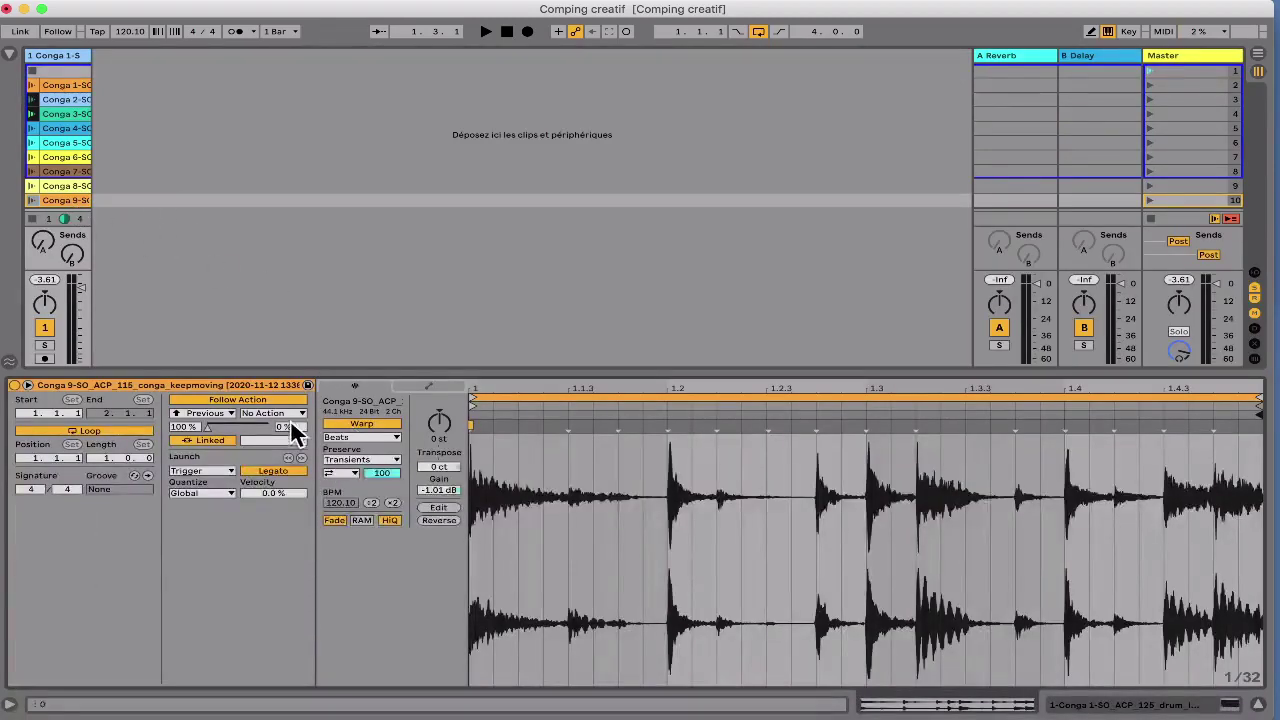
click(260, 401)
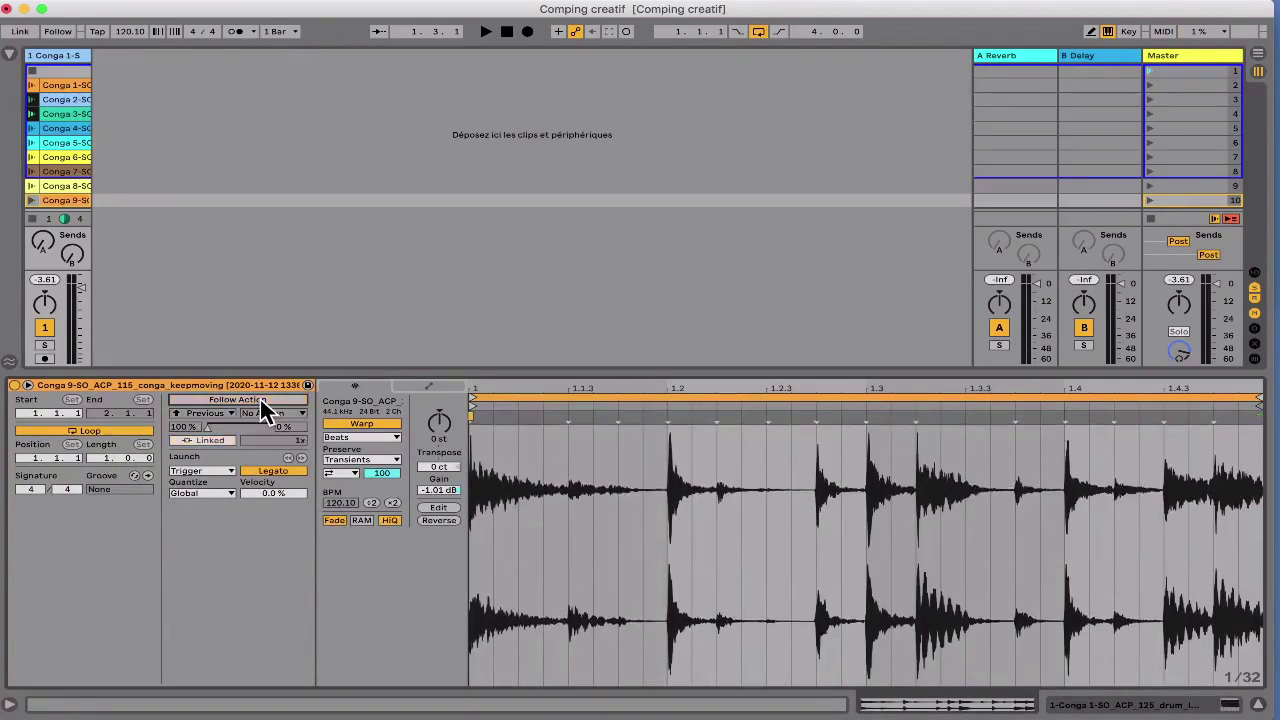
click(261, 401)
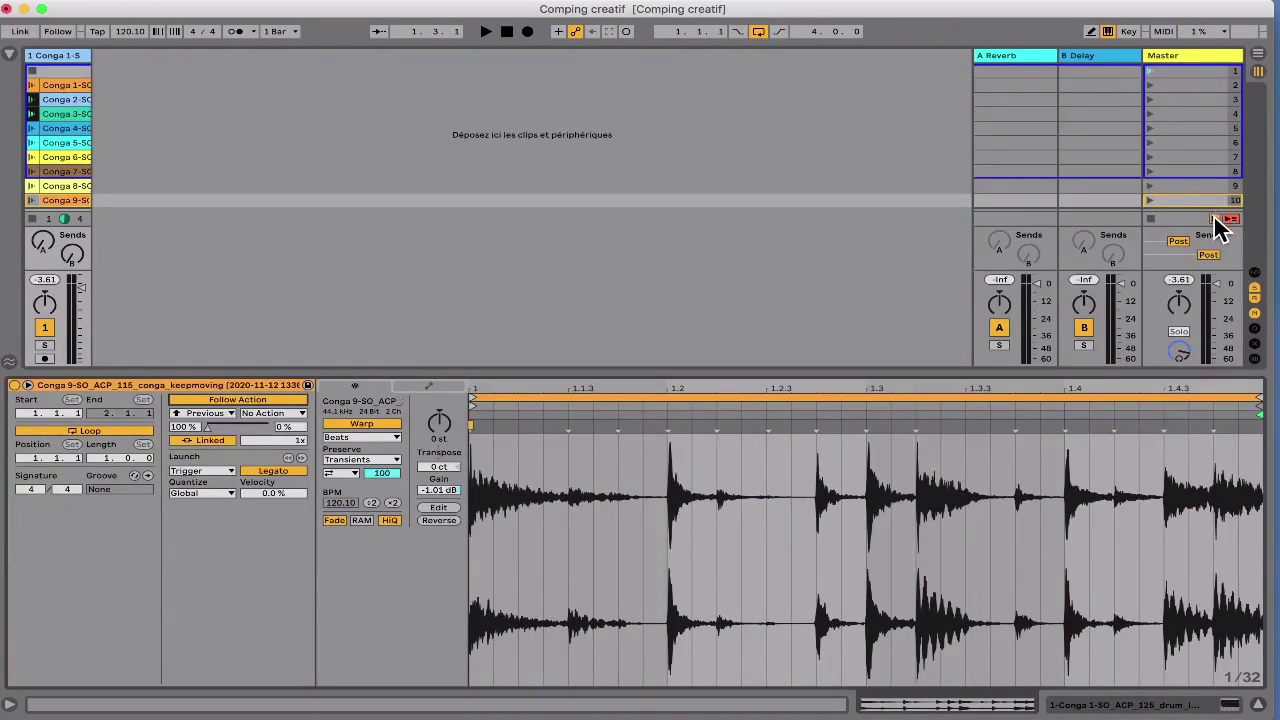
Step: Launch scene 10 briefly to test it, and delete the Conga 1 to Conga 8 clips
click(1150, 200)
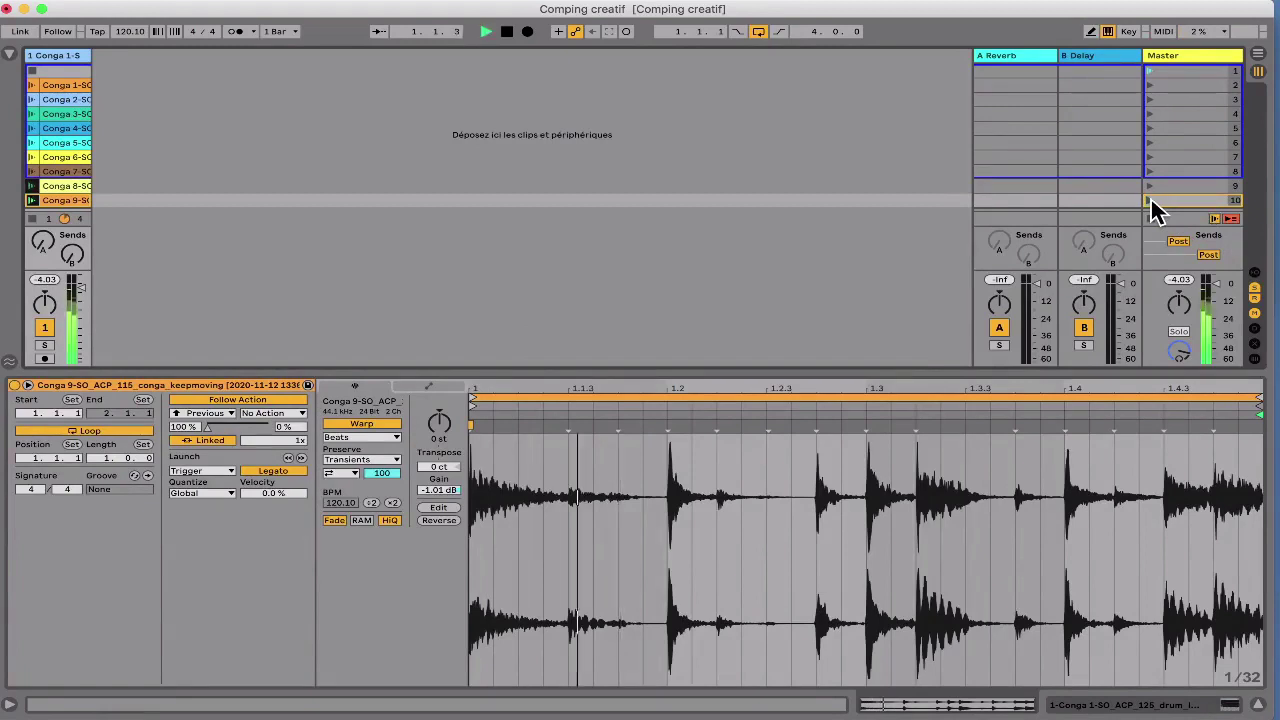
click(80, 186)
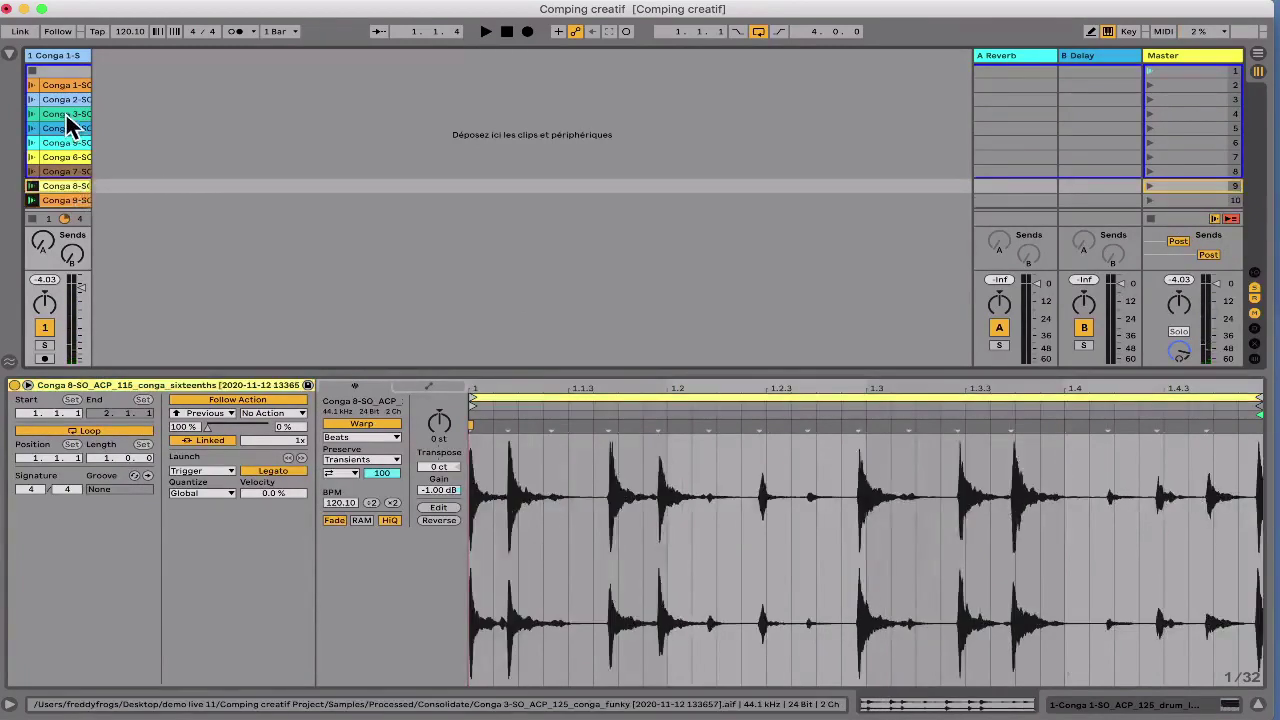
shift+click(54, 84)
key(Delete)
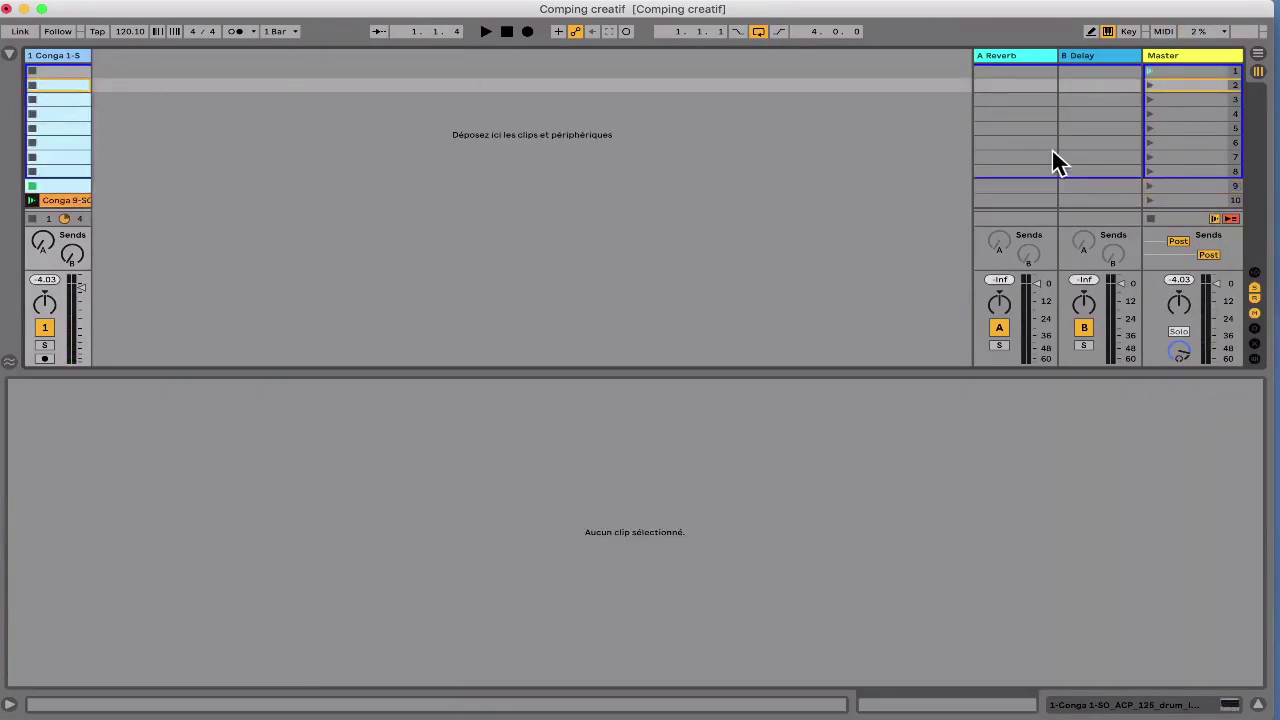
Step: Launch scene 10 and turn off the Conga 9 clip's follow action during playback
click(1146, 199)
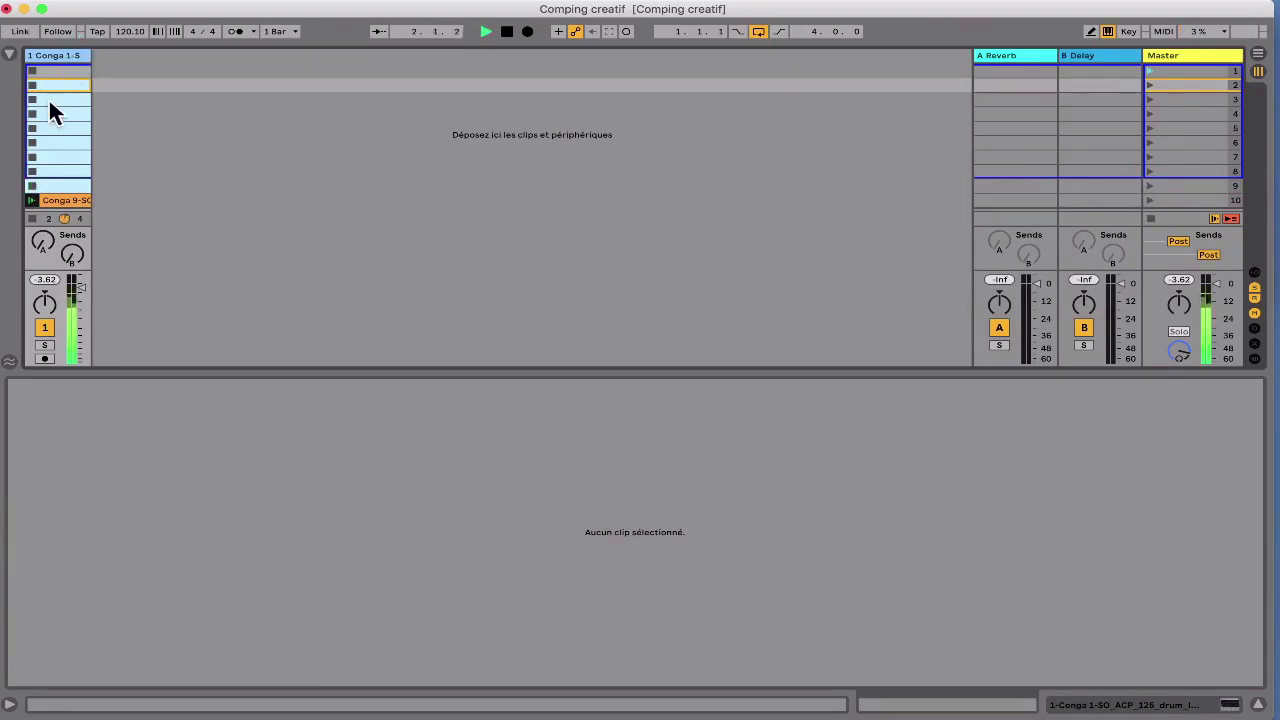
click(60, 198)
click(237, 401)
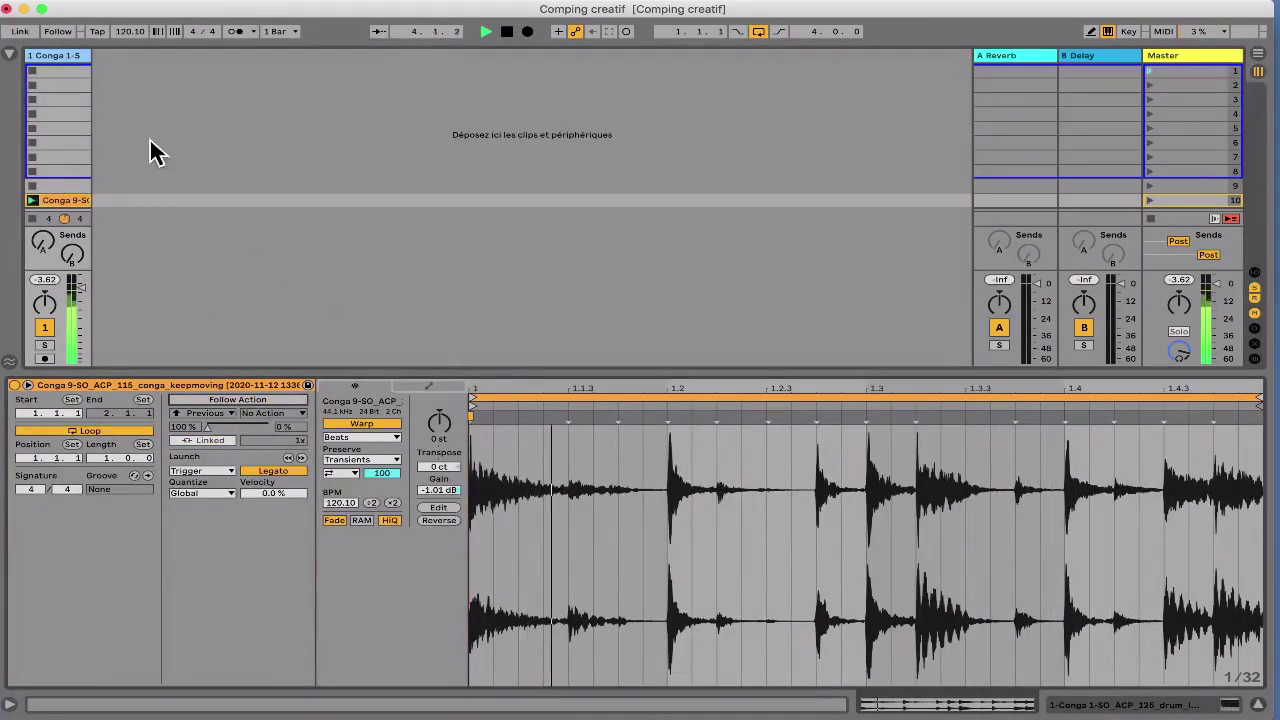
Step: Add the Spectral Time effect from the Pitch & Modulation audio effects to the conga track
click(9, 52)
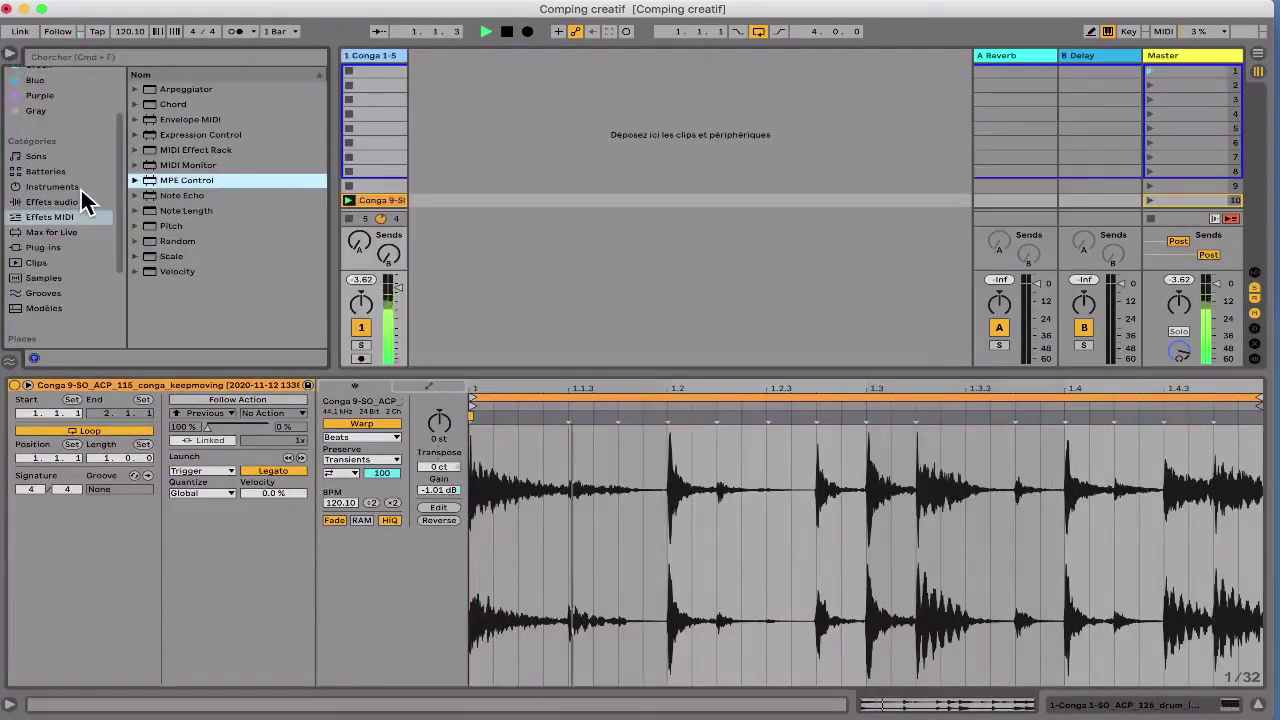
click(76, 202)
click(138, 167)
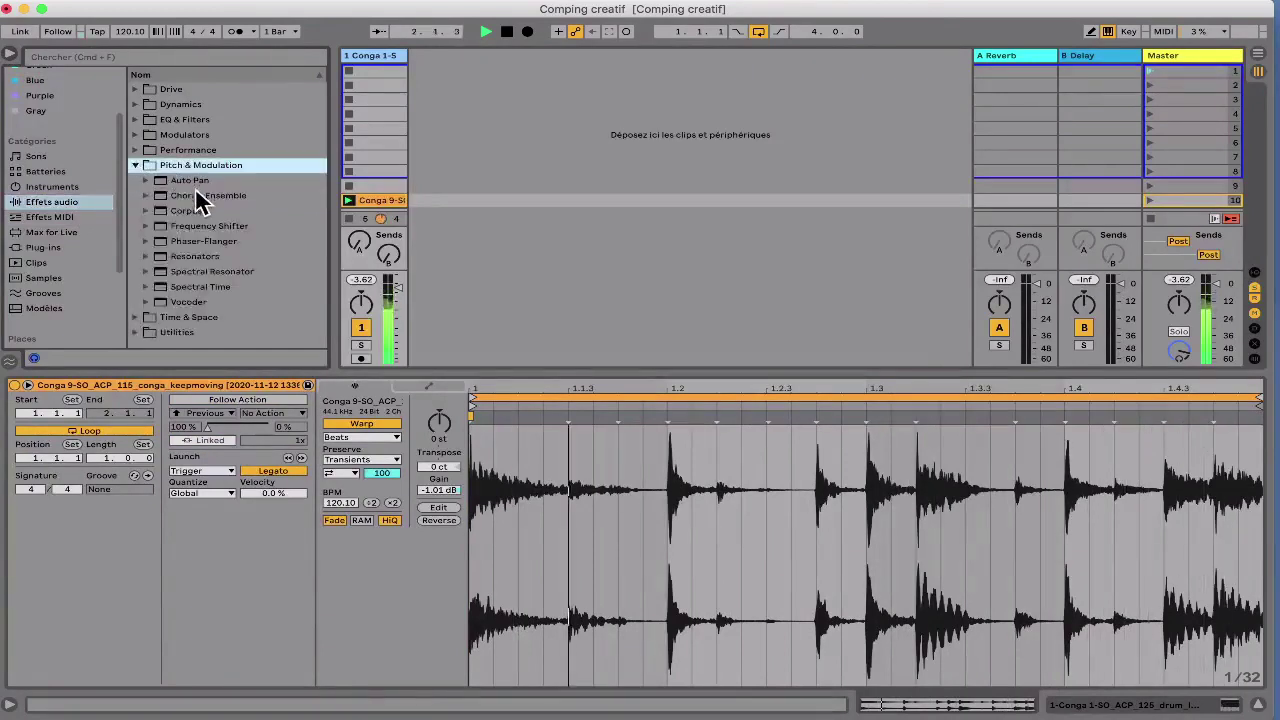
click(183, 287)
double_click(249, 290)
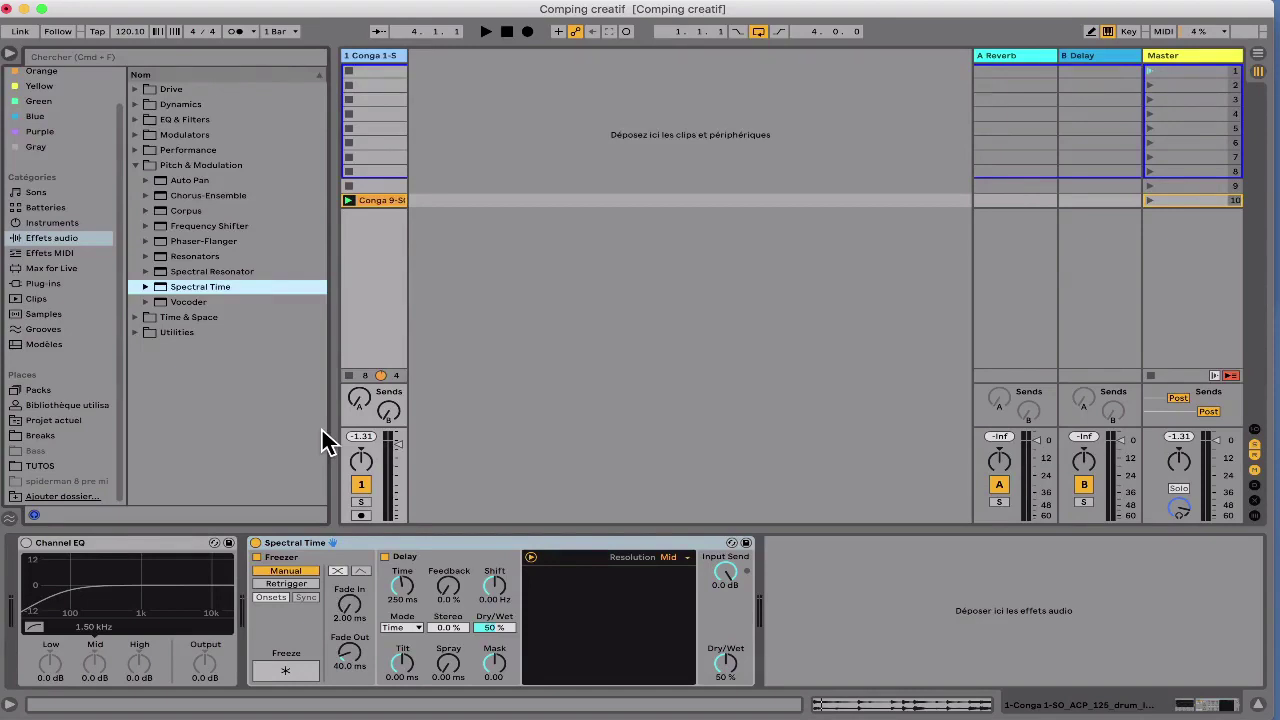
Step: Set Spectral Time's delay Feedback to 63 %, and audition Shift changes during playback, returning Shift to 0.00 Hz
drag(448, 586, 448, 531)
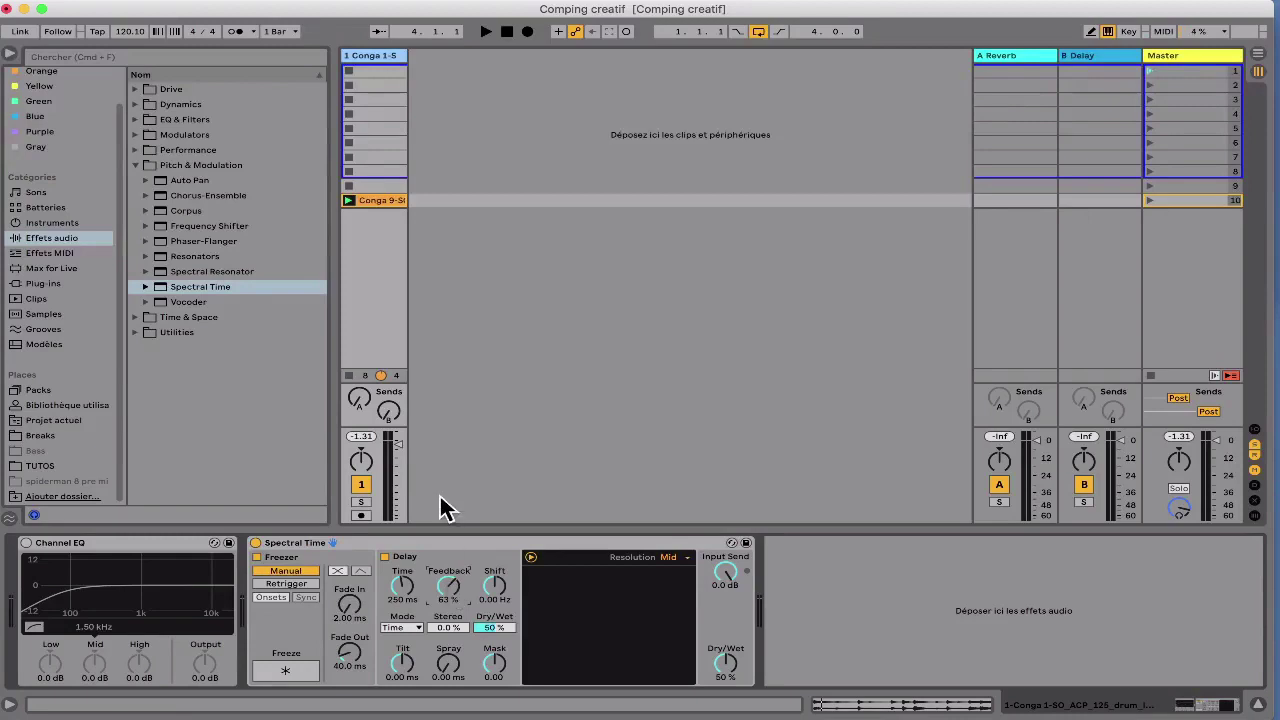
key(space)
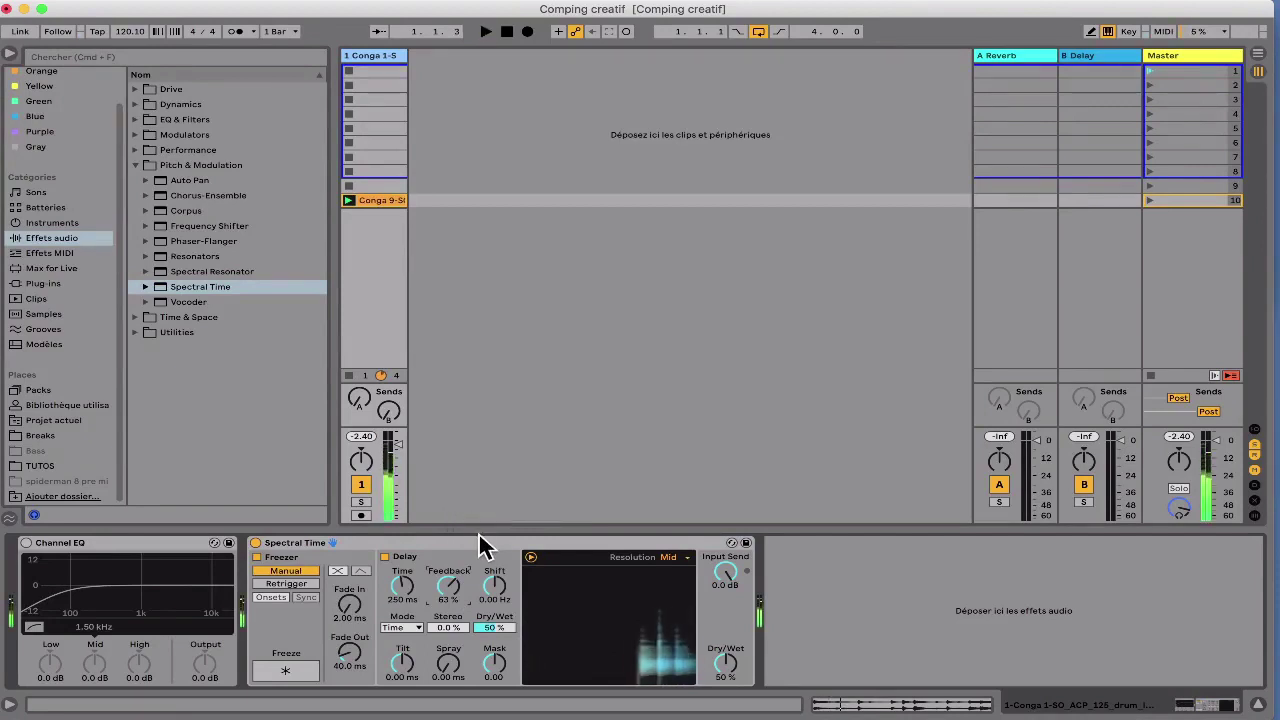
drag(487, 582, 497, 598)
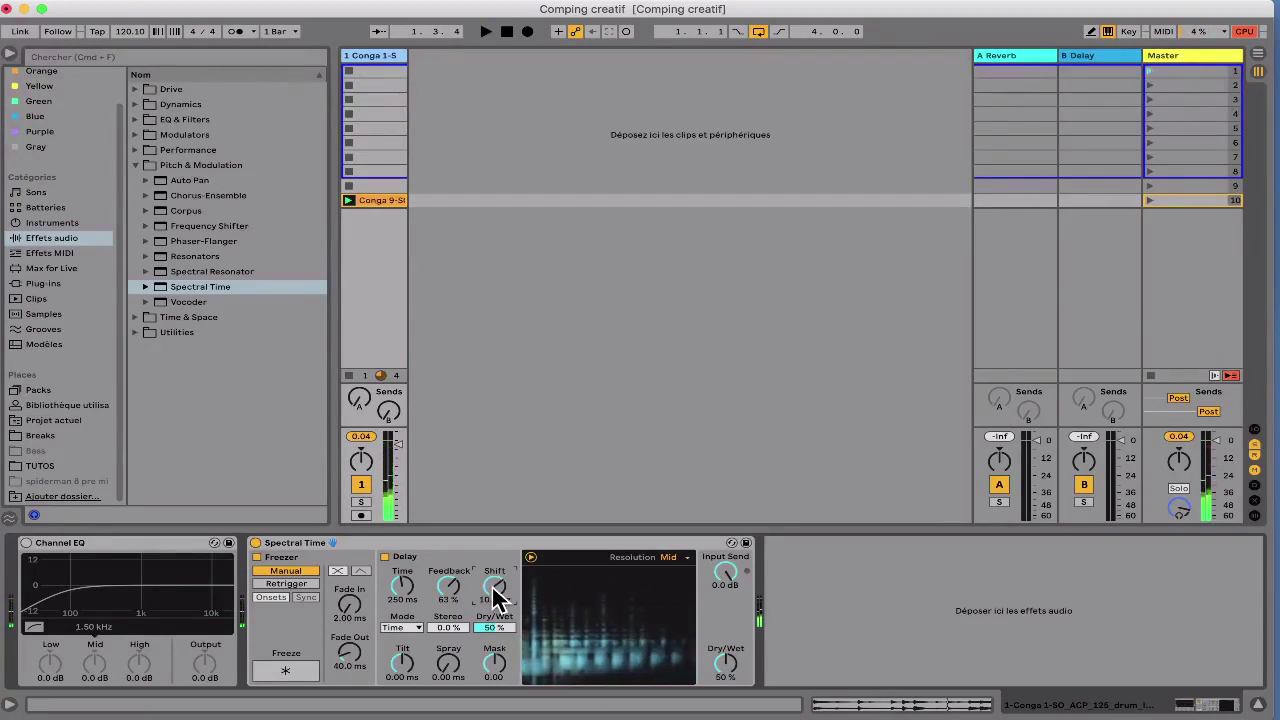
drag(493, 588, 493, 640)
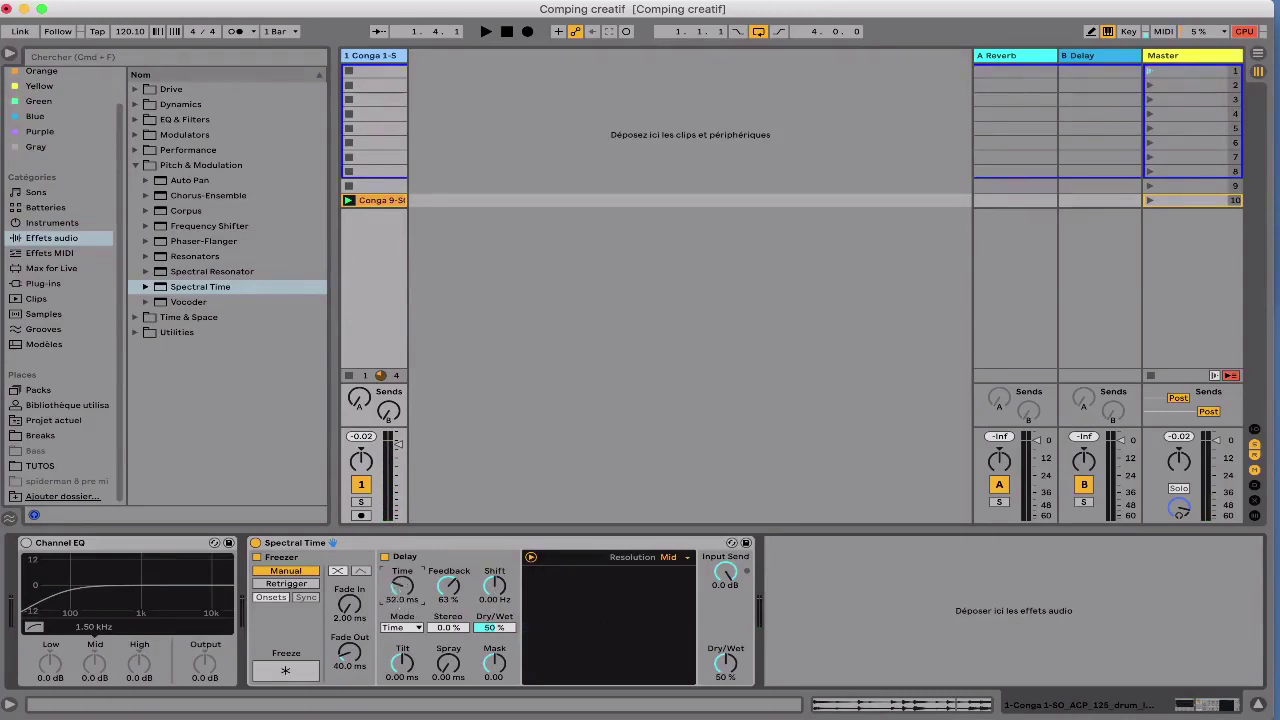
Step: Audition Spectral Time's delay with a Time of 30.0 ms and raise it to 167 ms
drag(401, 586, 401, 556)
key(space)
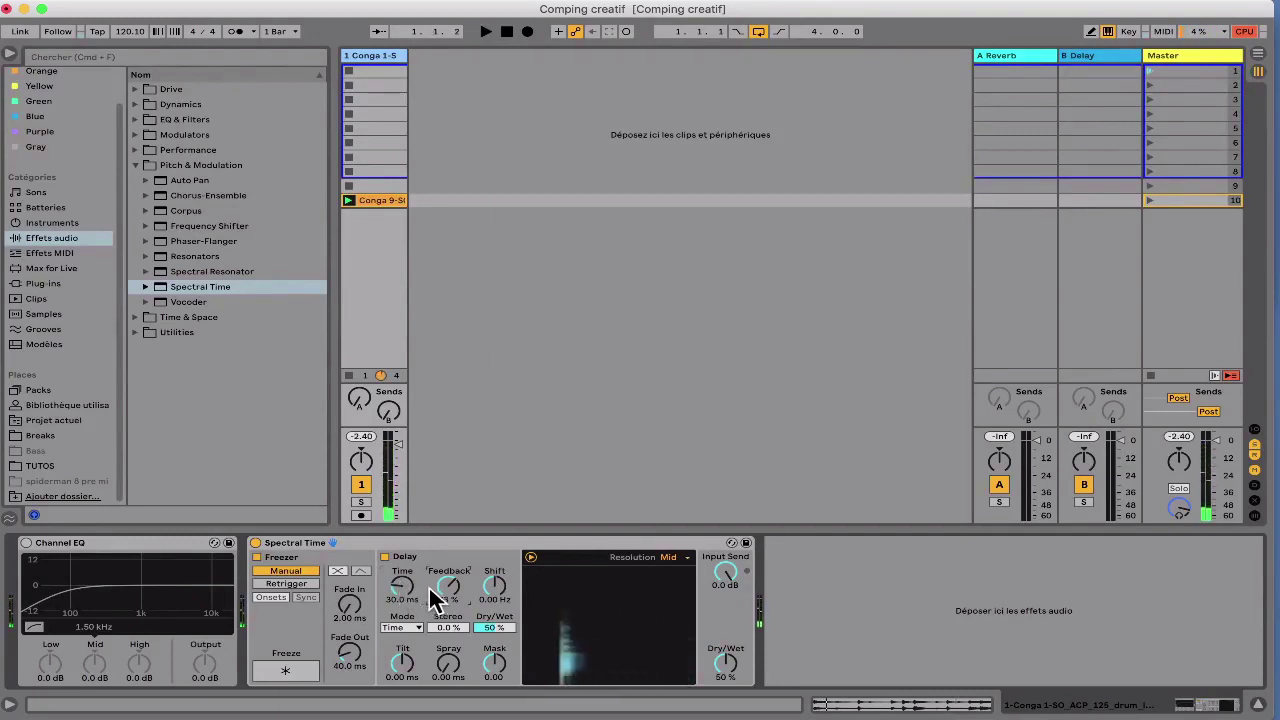
drag(407, 588, 407, 552)
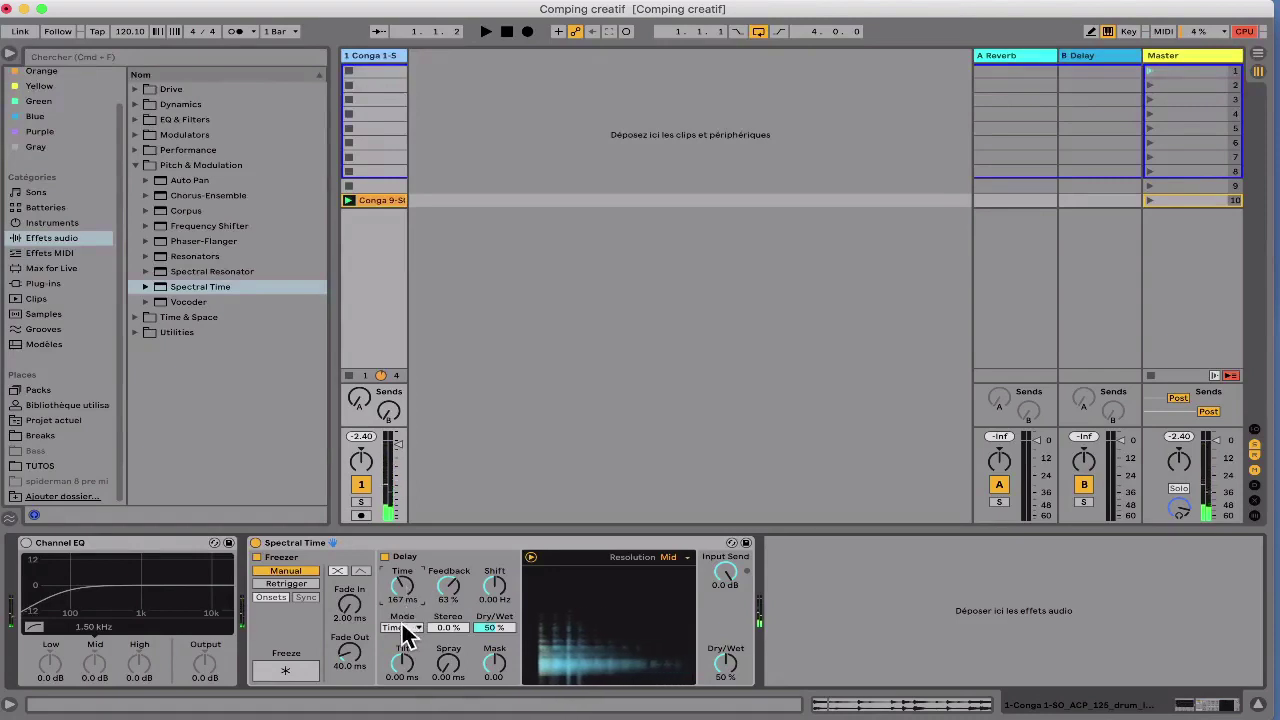
Step: Set Spectral Time's delay mode to 16th and play the Conga 9 clip with the metronome on
click(401, 627)
click(404, 689)
click(235, 31)
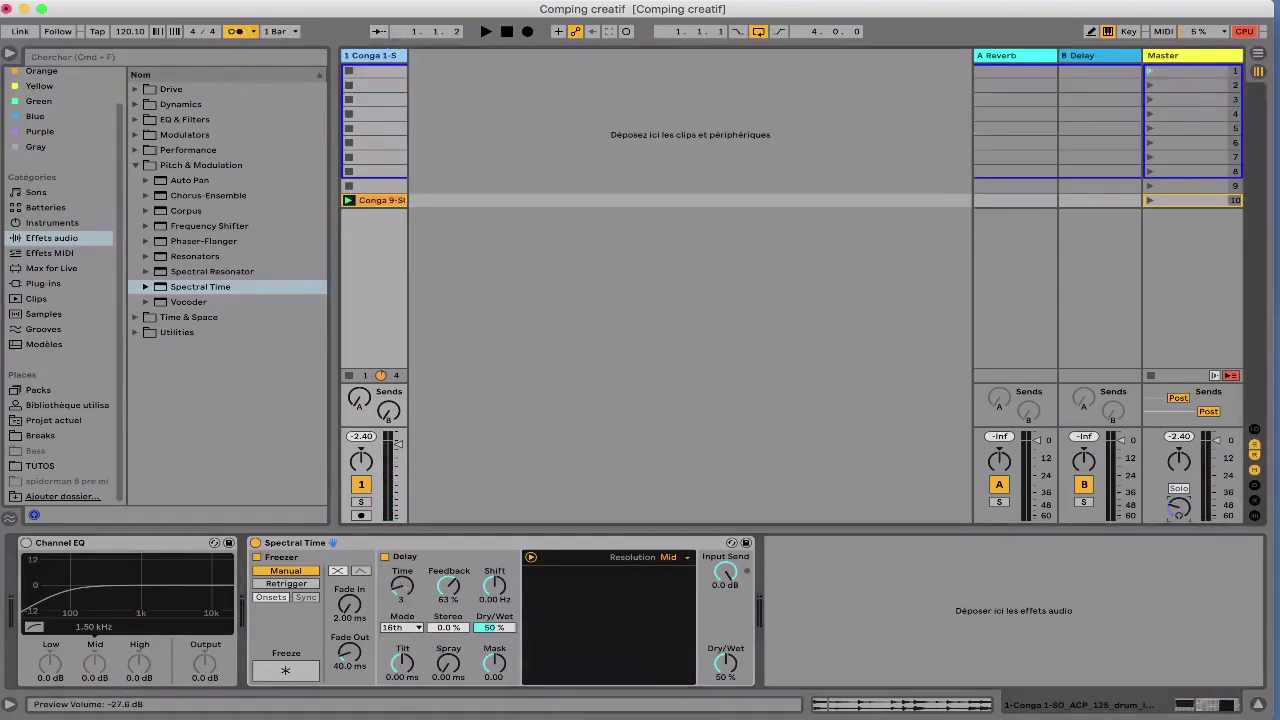
key(space)
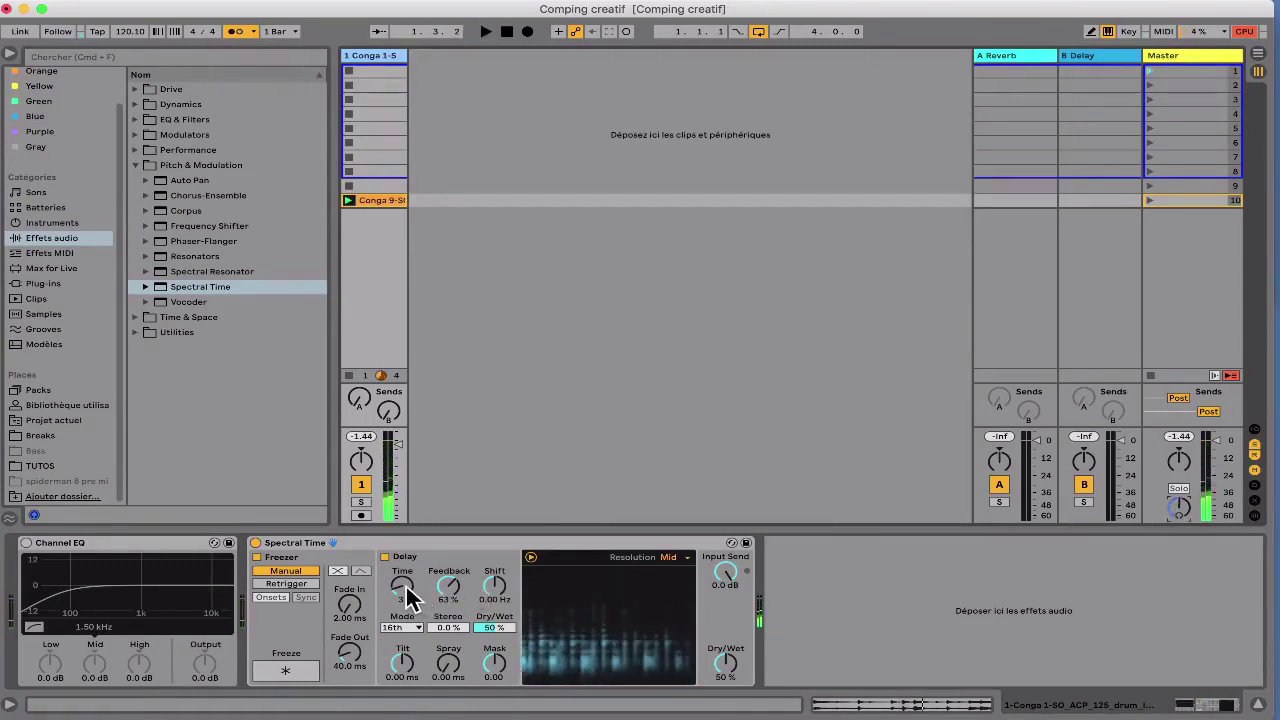
Step: Stop and relaunch the Conga 9 clip, and turn off the metronome
click(349, 187)
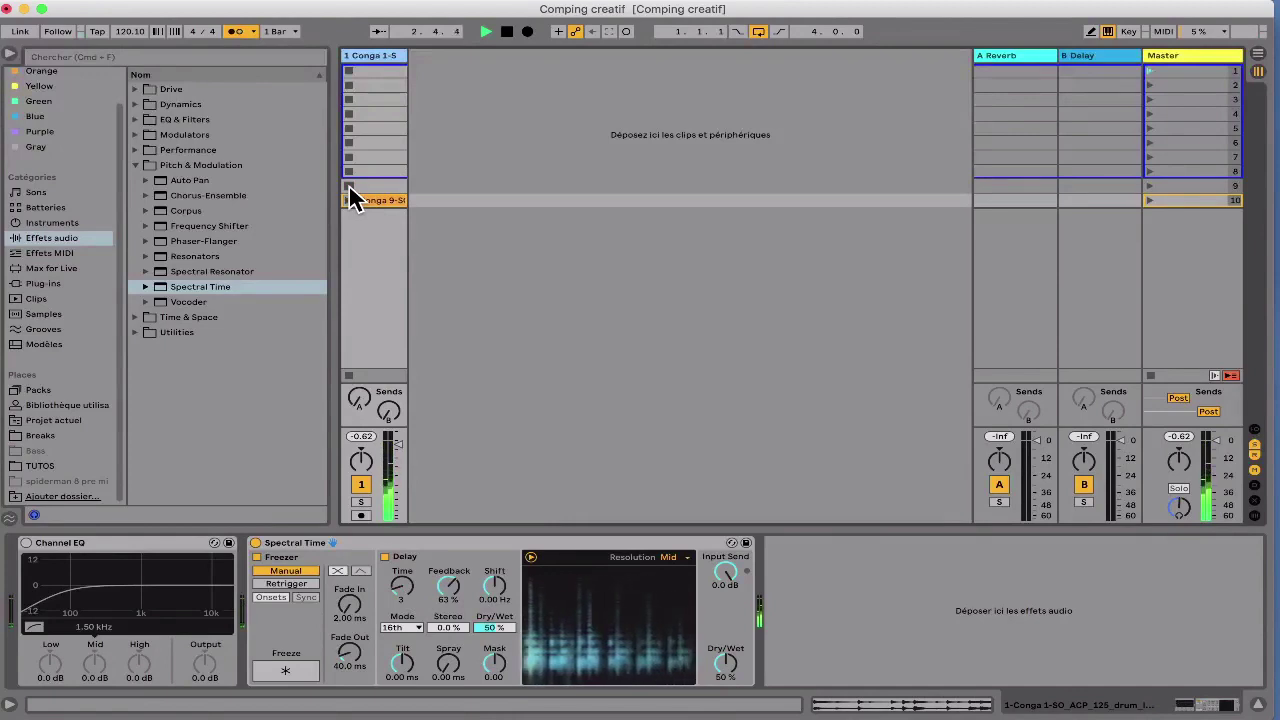
click(348, 199)
click(240, 31)
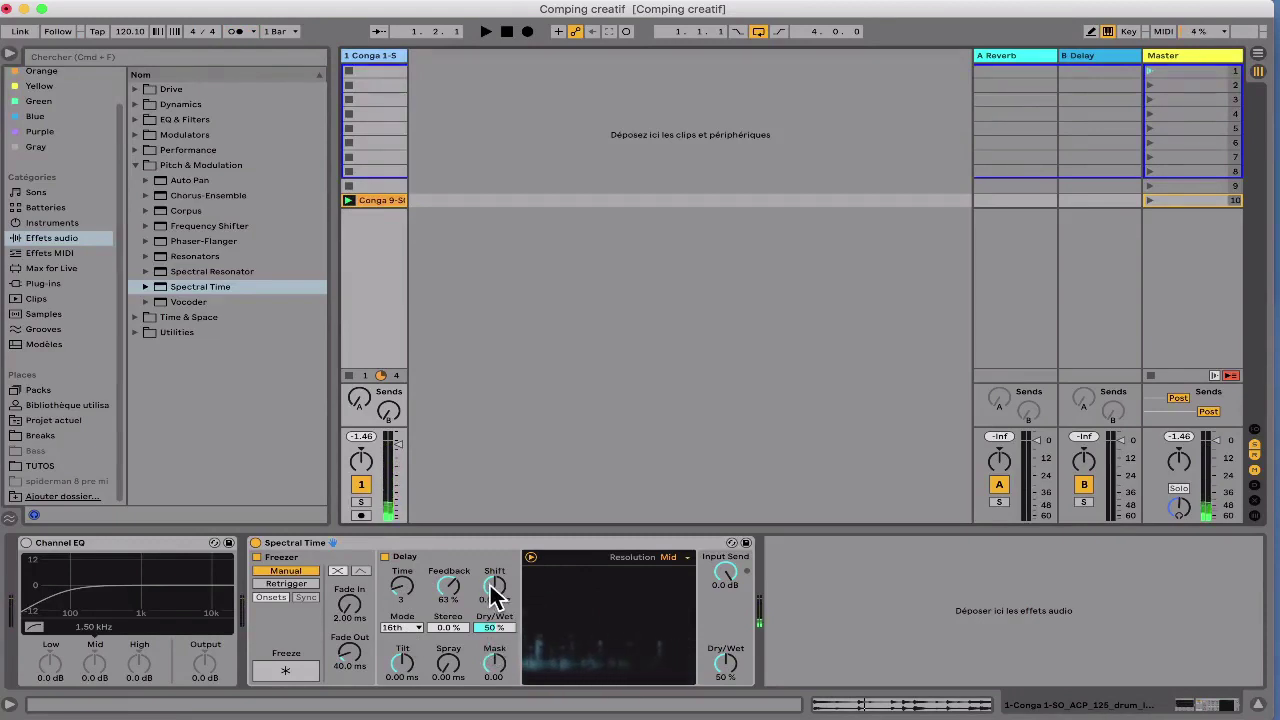
Step: Try a delay Shift of -16.1 Hz, return the mode to Time at 211 ms, and set Shift to 1.20 Hz
drag(491, 587, 491, 585)
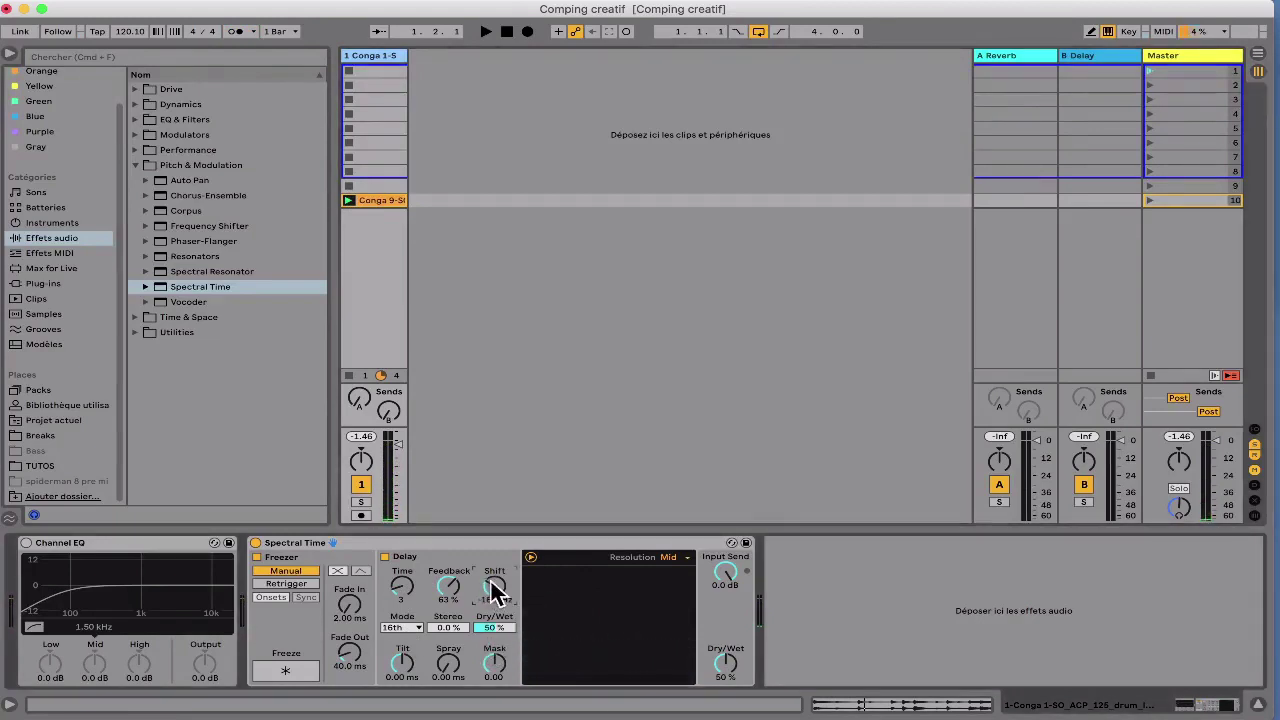
click(401, 626)
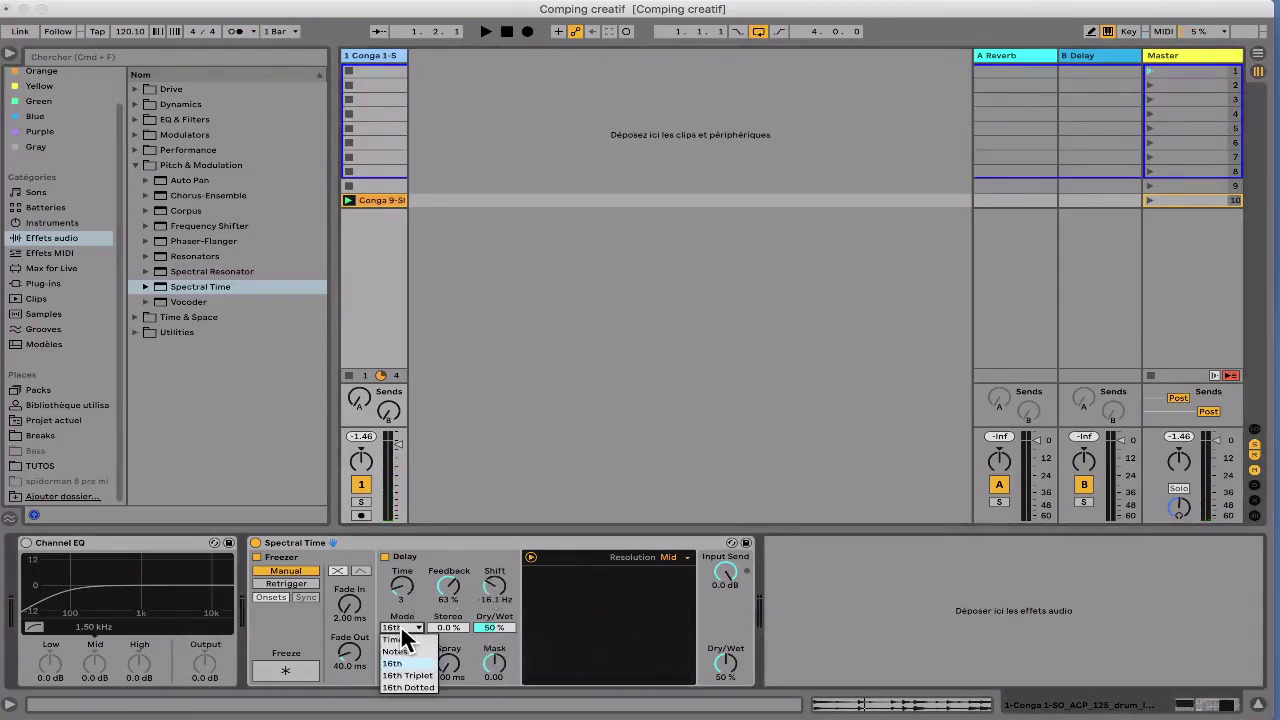
click(401, 639)
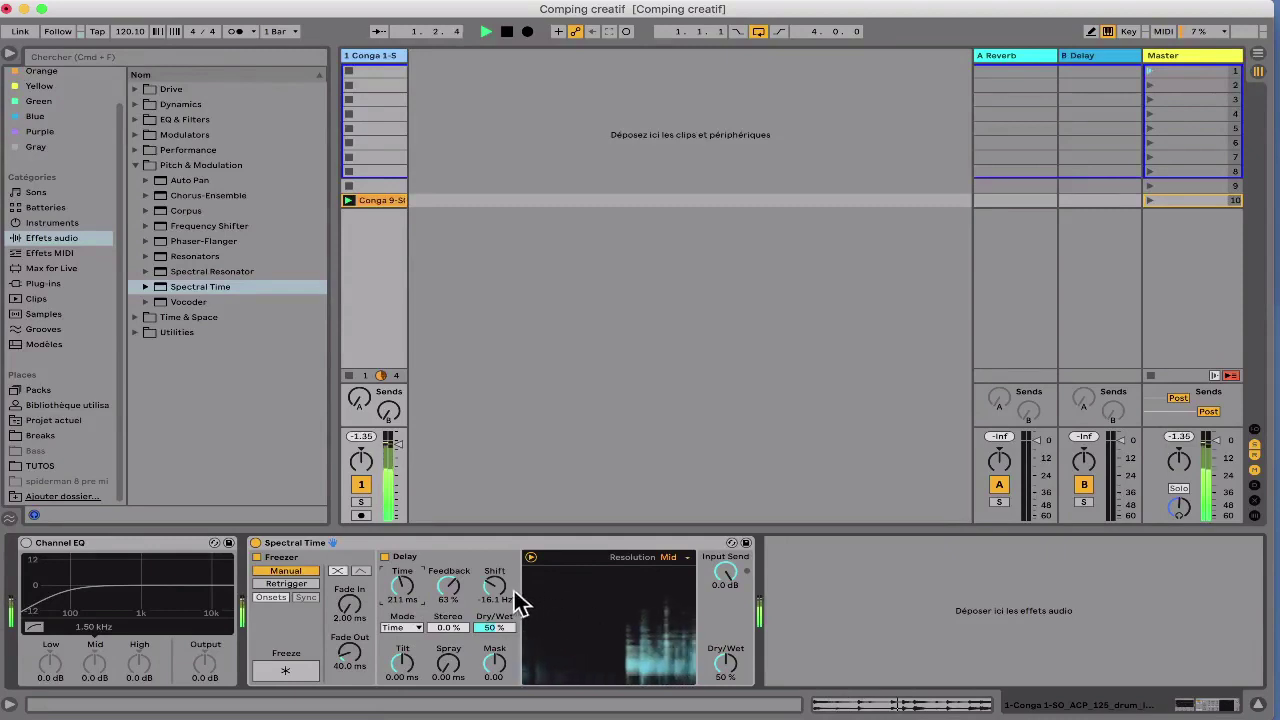
mouse_move(494, 588)
mouse_down()
mouse_move(494, 544)
mouse_move(494, 566)
mouse_up()
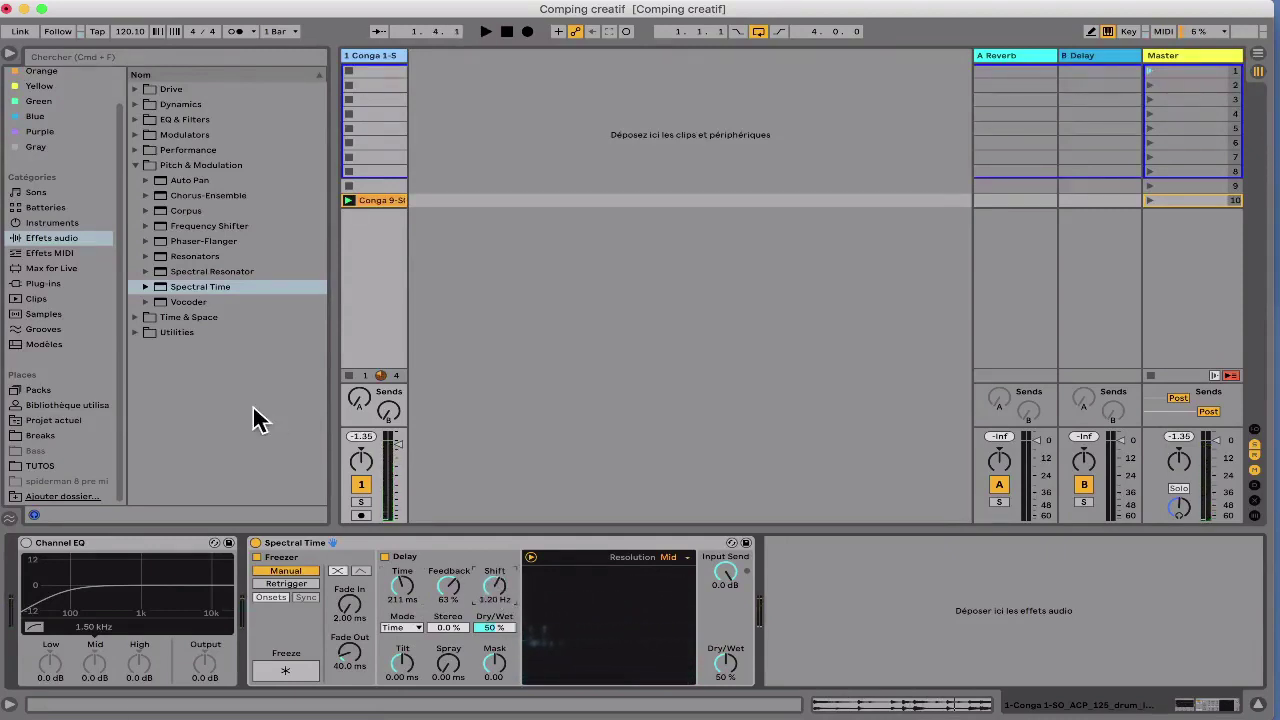
Step: Add an LFO modulator after Spectral Time on the conga track and map it to the delay's Shift
click(135, 135)
drag(161, 164, 678, 503)
drag(828, 574, 838, 576)
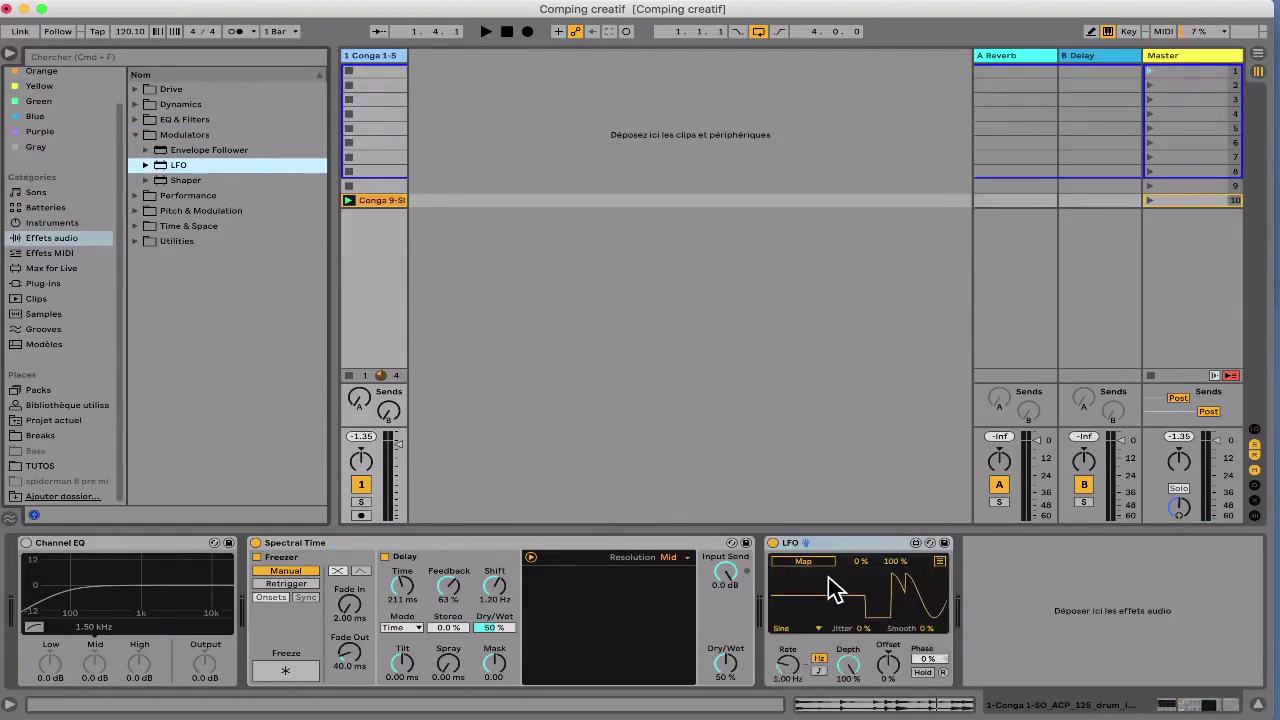
click(803, 561)
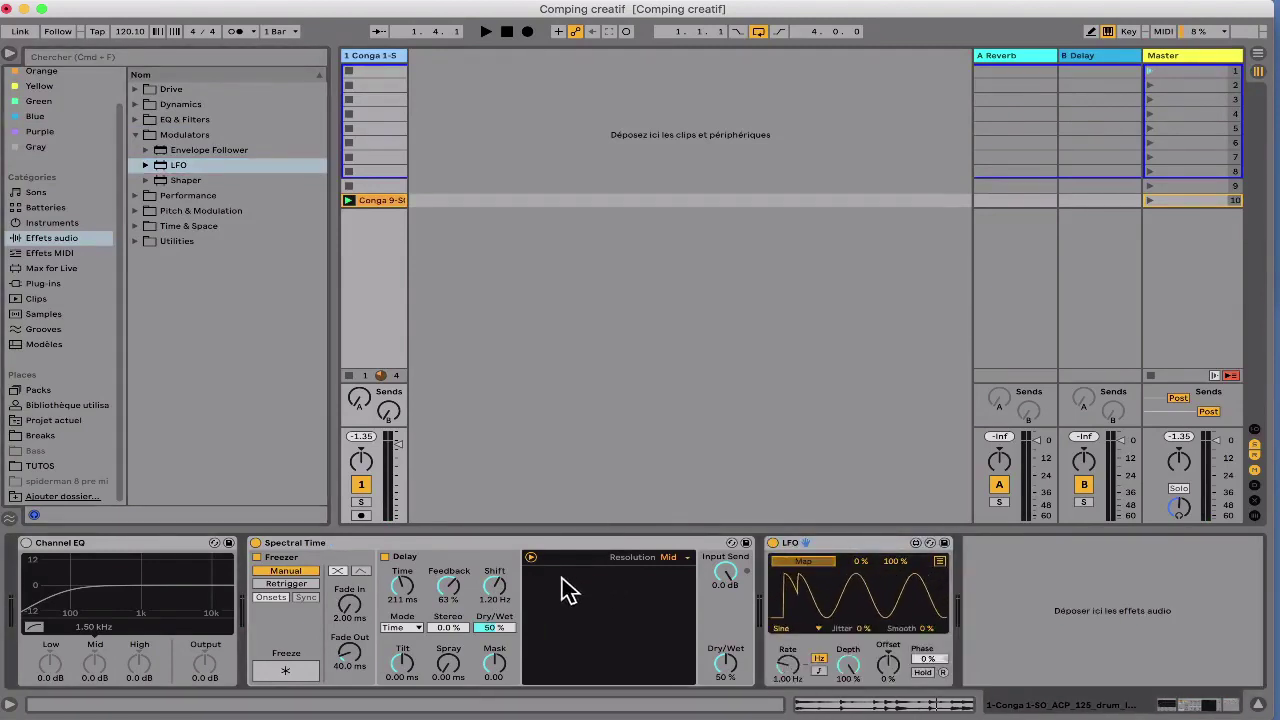
click(494, 587)
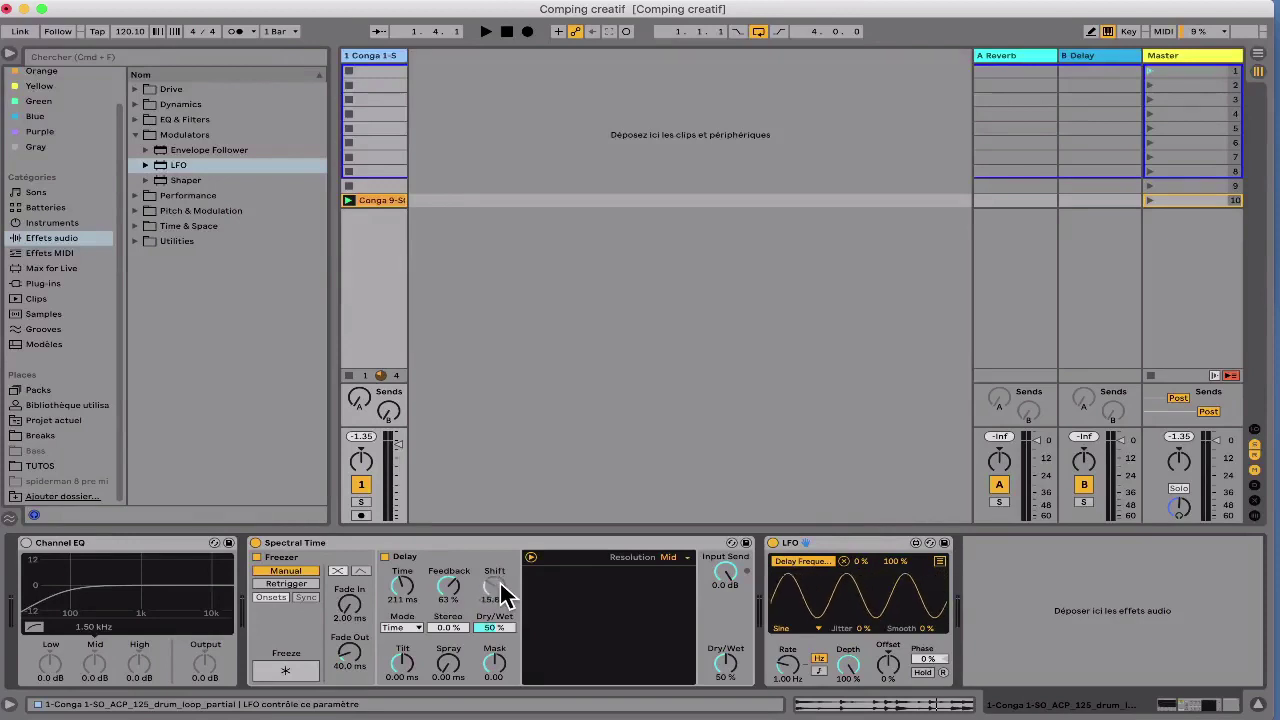
Step: Set the LFO rate to 0.52 Hz and Spectral Time's delay Feedback to 75 %, auditioning the conga clip
mouse_move(786, 665)
mouse_down()
mouse_move(786, 690)
mouse_move(789, 673)
mouse_up()
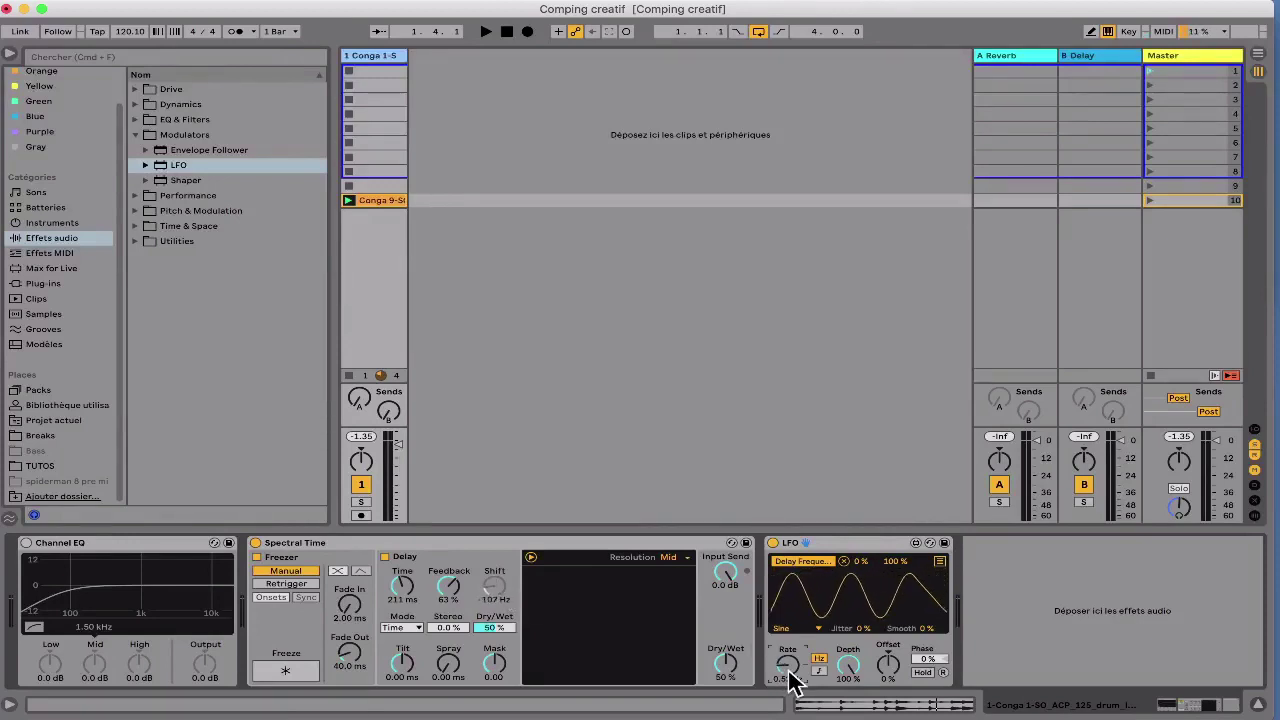
key(space)
key(space)
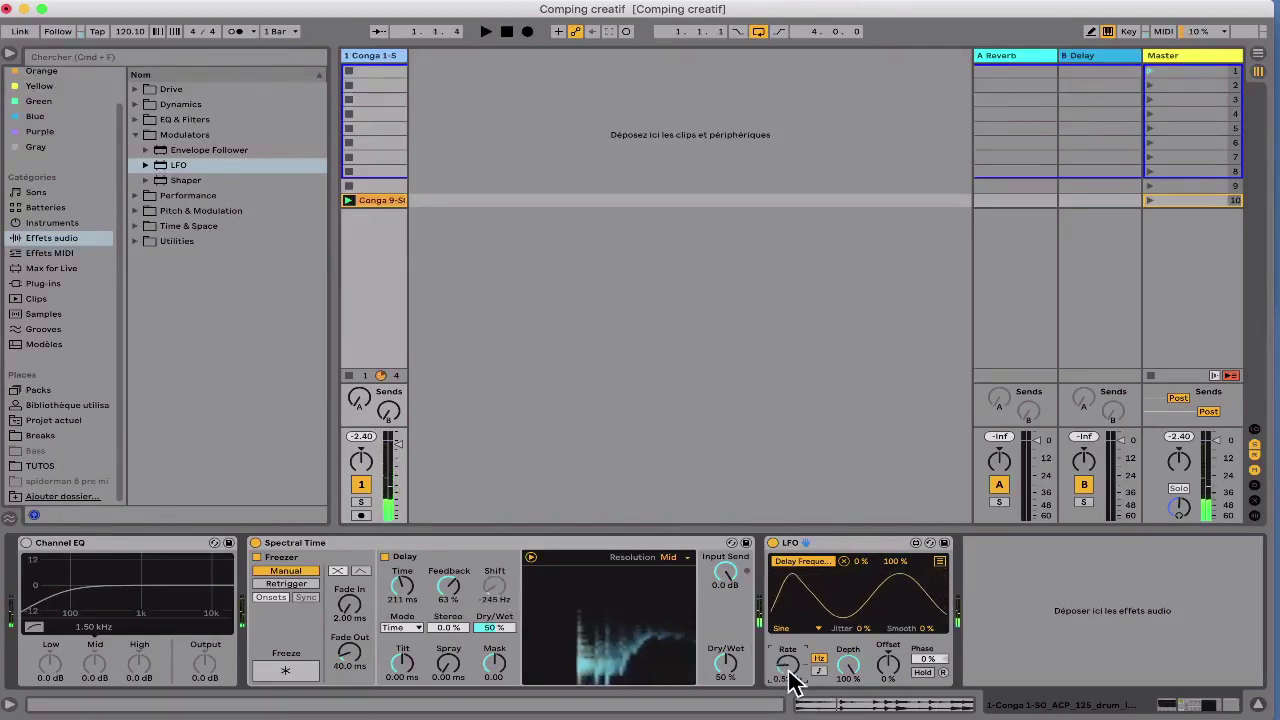
key(space)
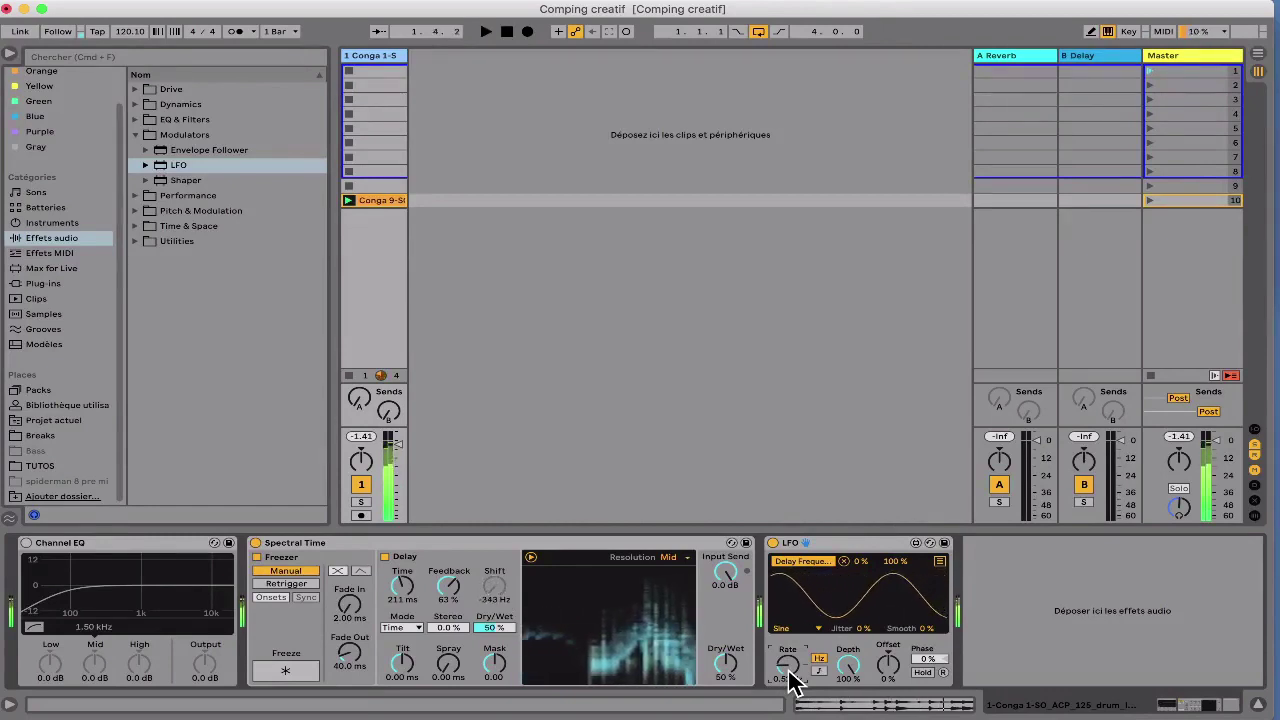
key(space)
drag(449, 591, 449, 576)
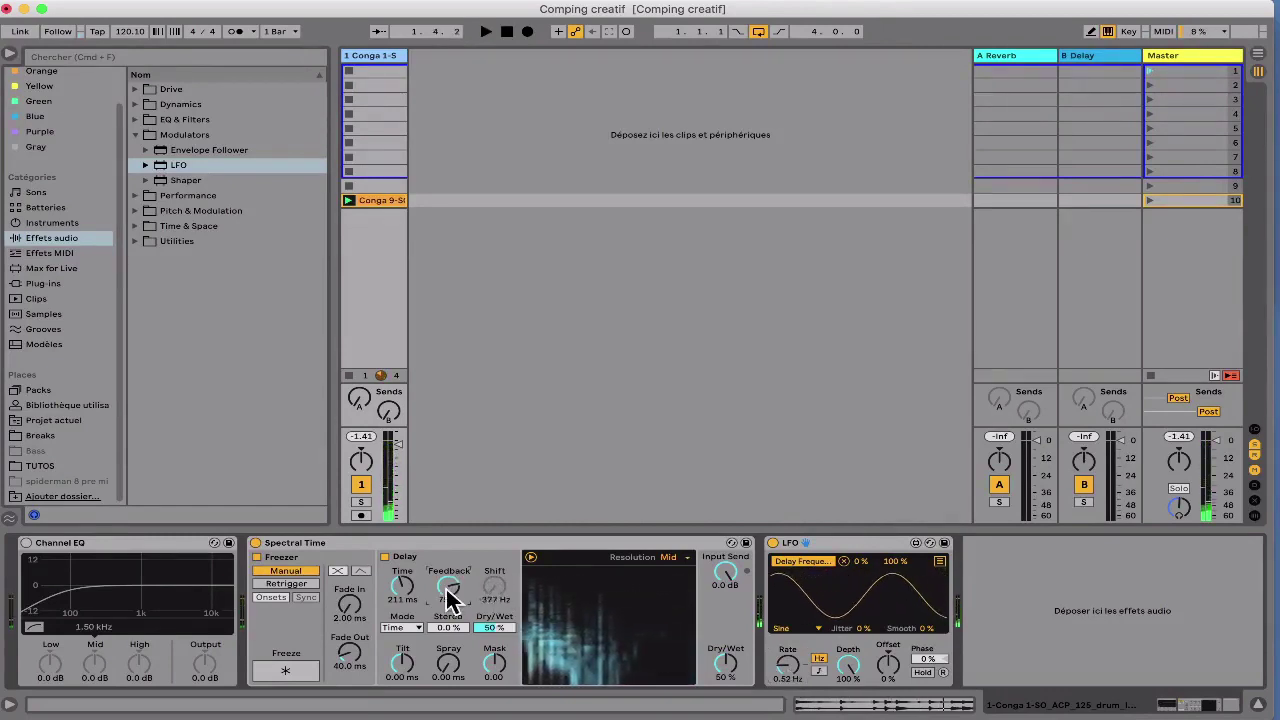
key(space)
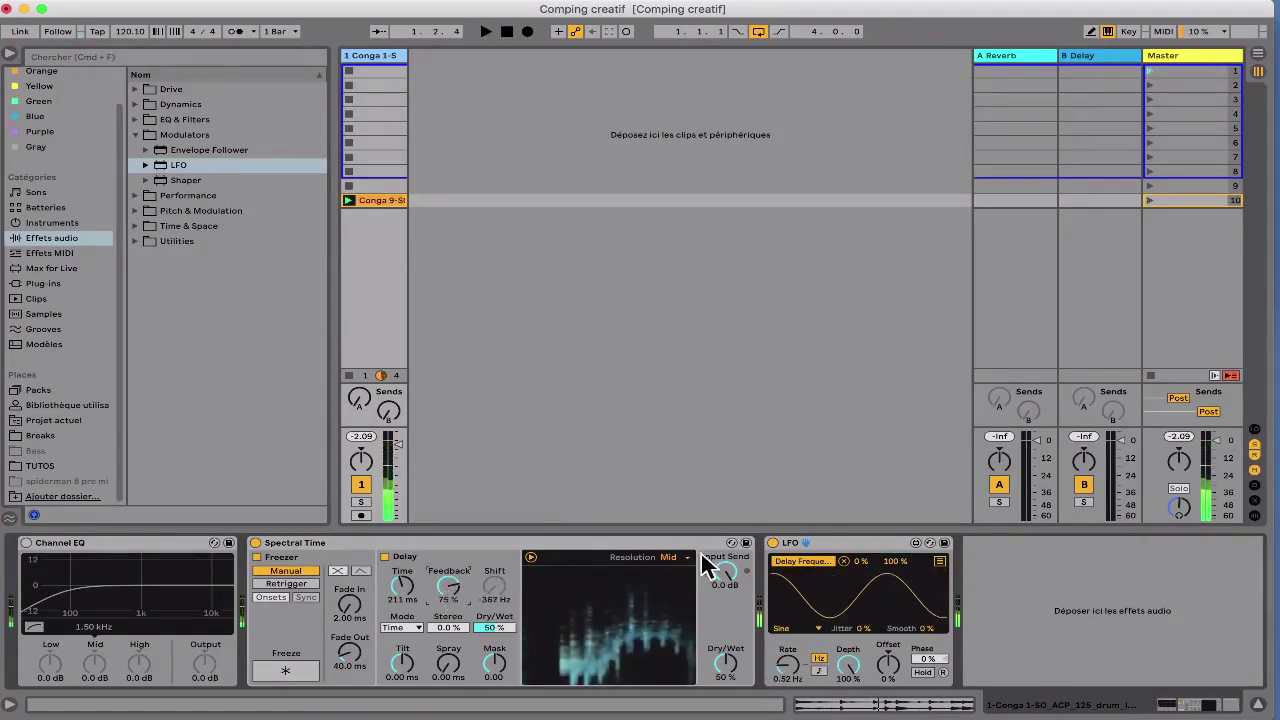
Step: Try Spectral Time's Ultra and Mid resolutions during playback and set Resolution to Low
click(669, 557)
click(670, 606)
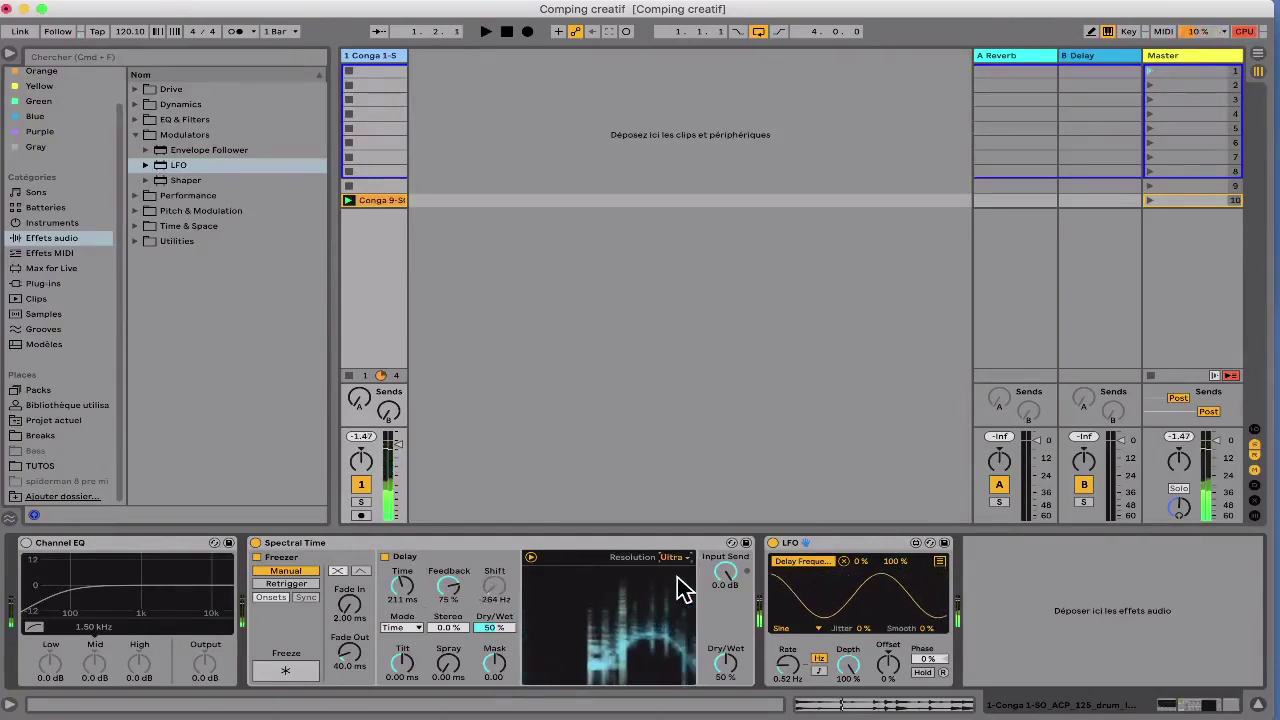
click(676, 558)
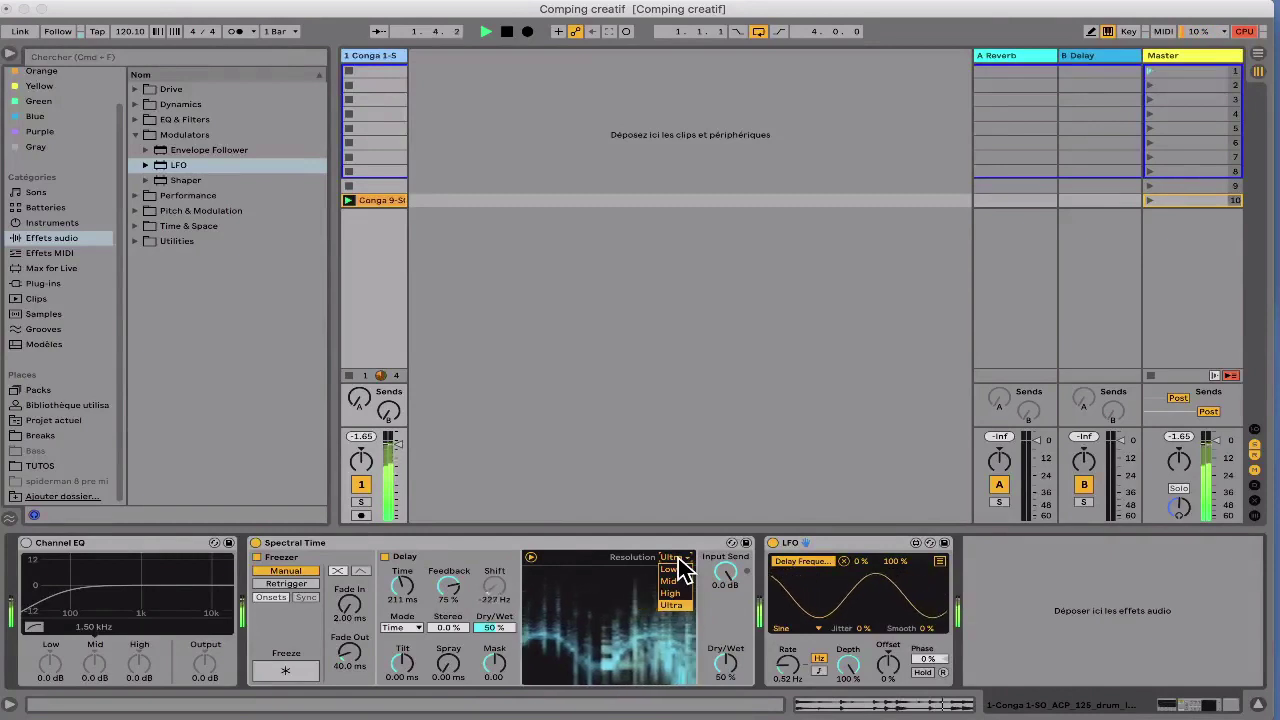
click(676, 579)
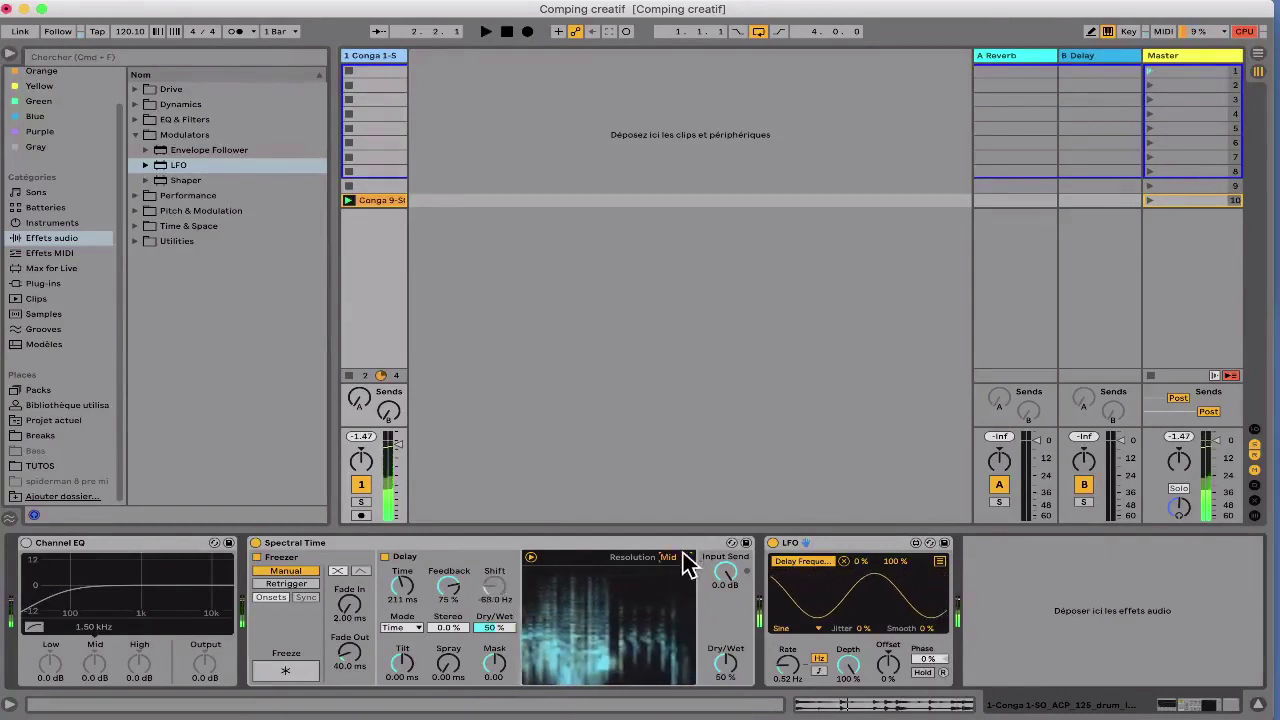
click(676, 558)
click(676, 566)
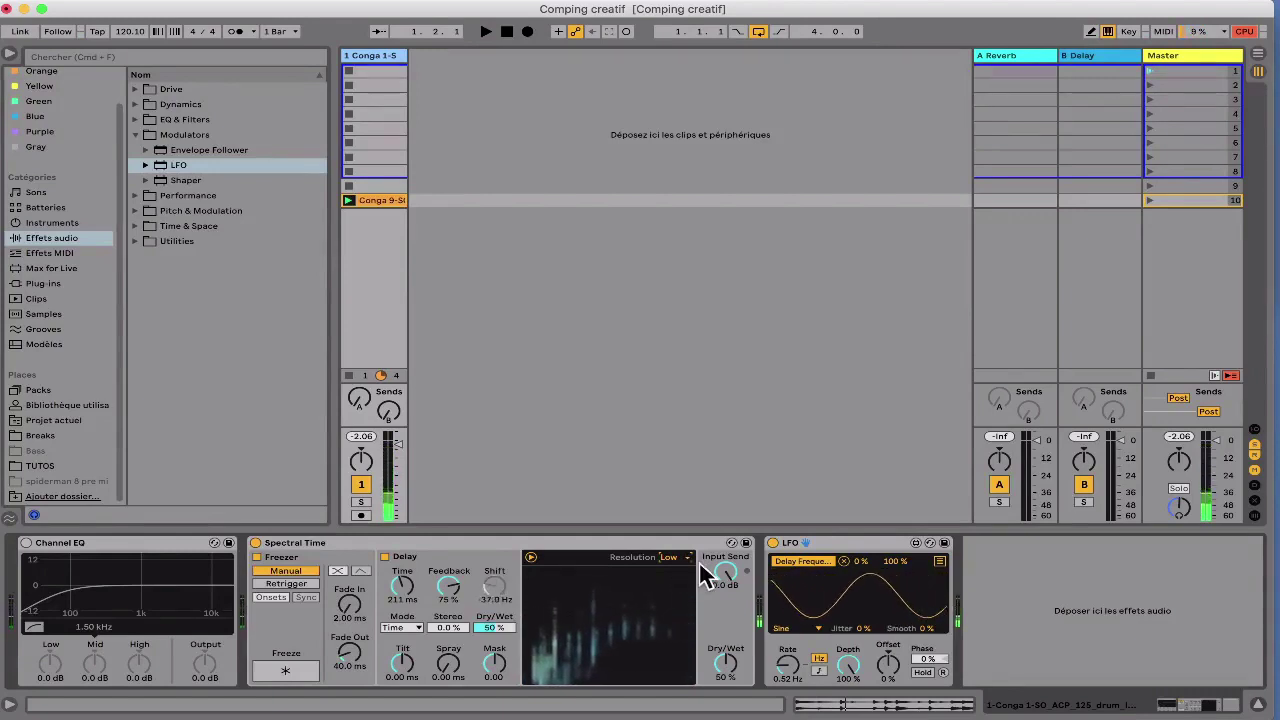
Step: Delete the LFO device and reset Spectral Time's delay Shift to 0.00 Hz
click(807, 539)
key(Delete)
double_click(497, 587)
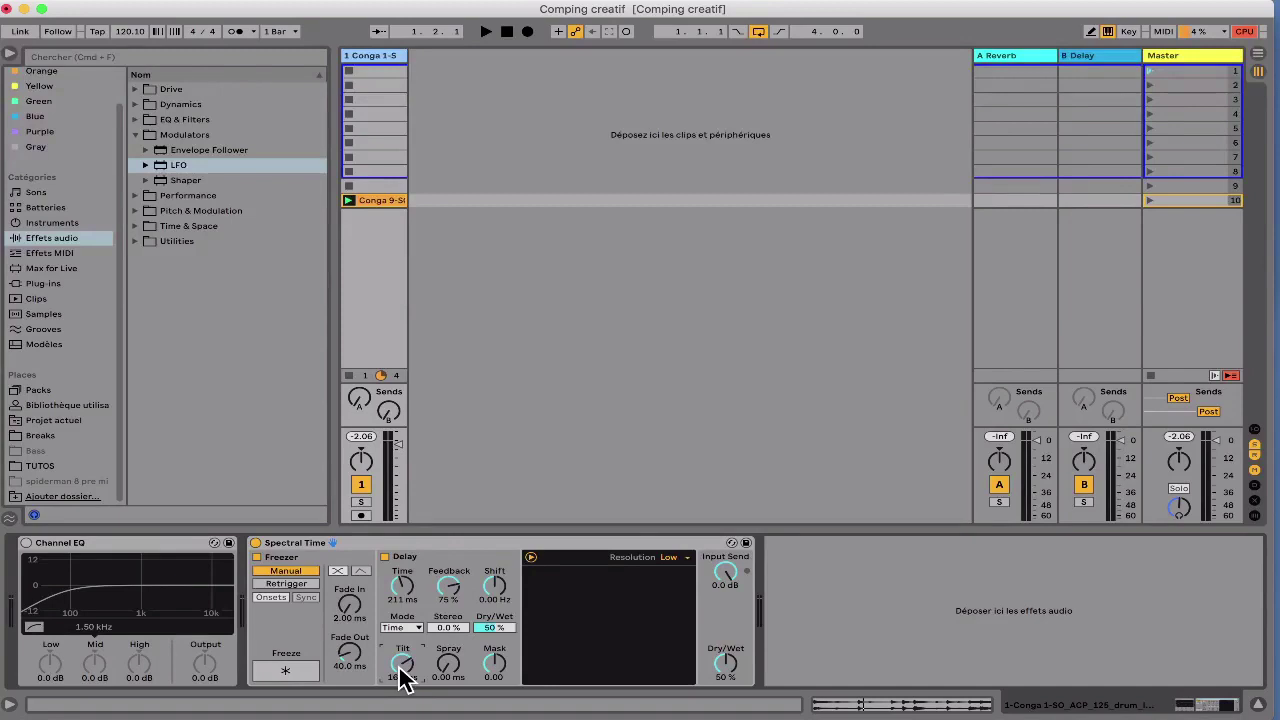
Step: Audition the conga clip with the delay Tilt at 161 ms, raising Spray to 18.4 ms and 185 ms
key(space)
key(space)
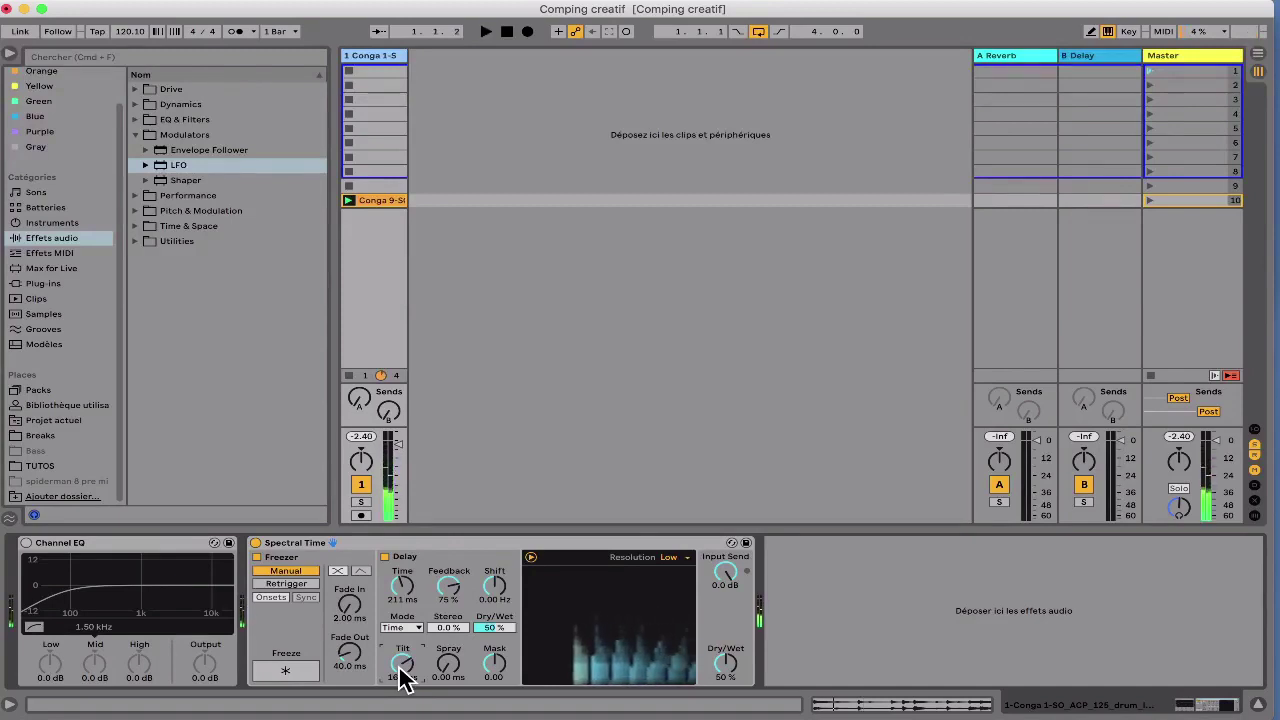
drag(451, 669, 455, 673)
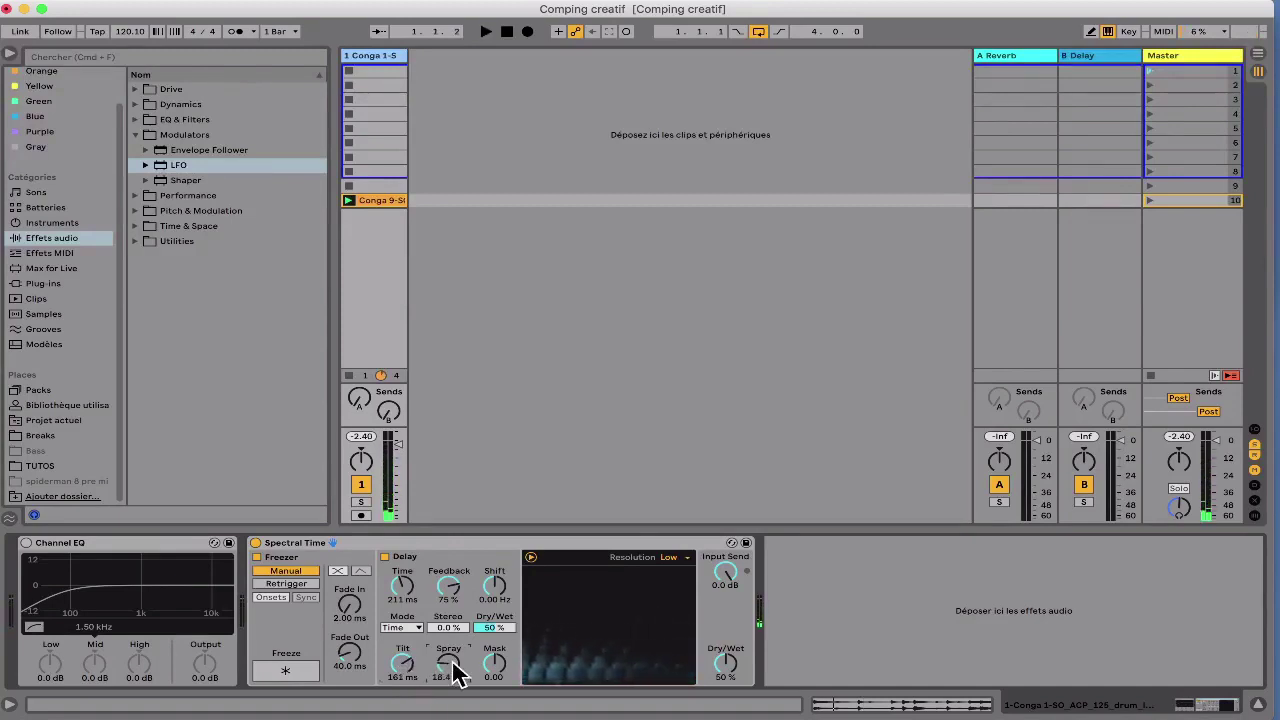
key(space)
key(space)
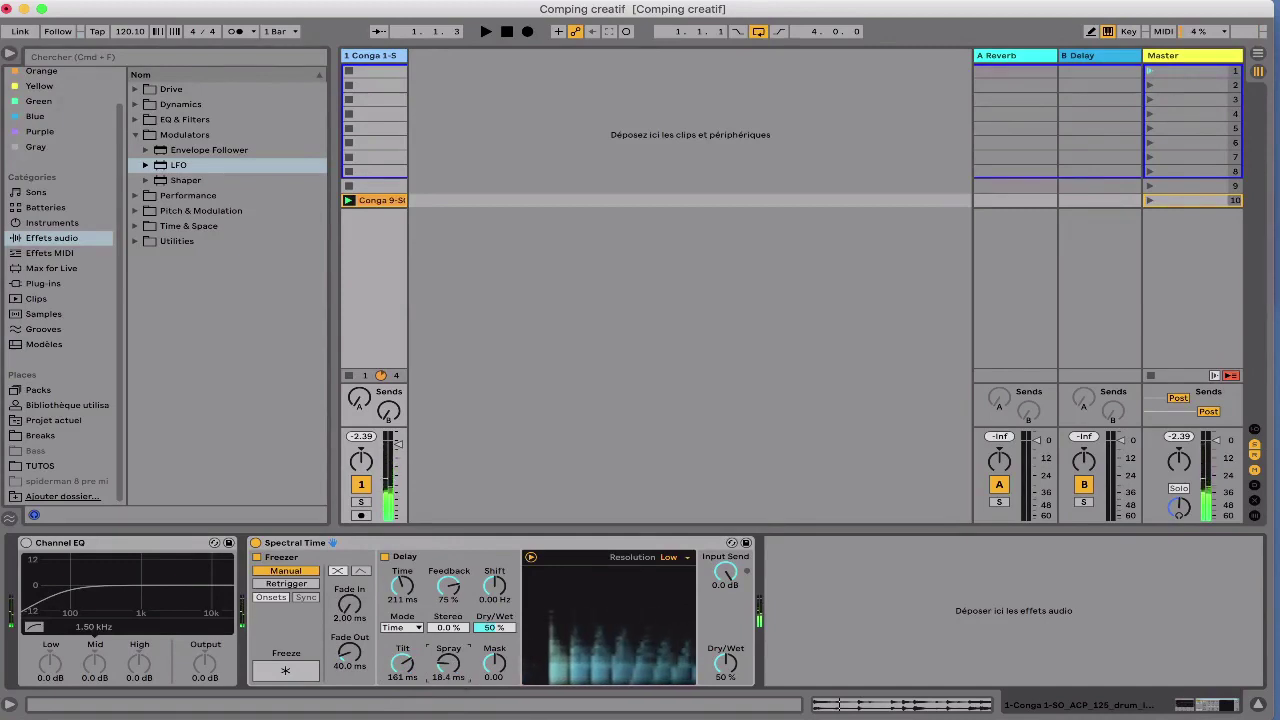
key(space)
drag(455, 673, 455, 640)
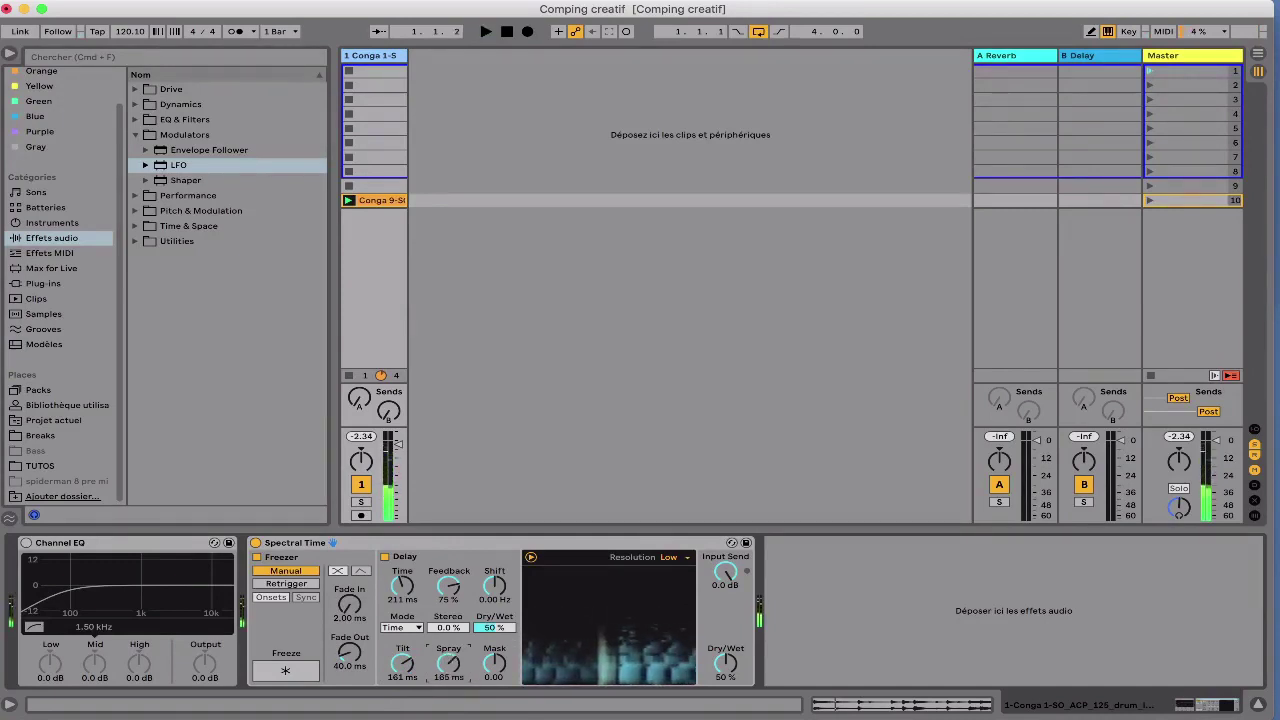
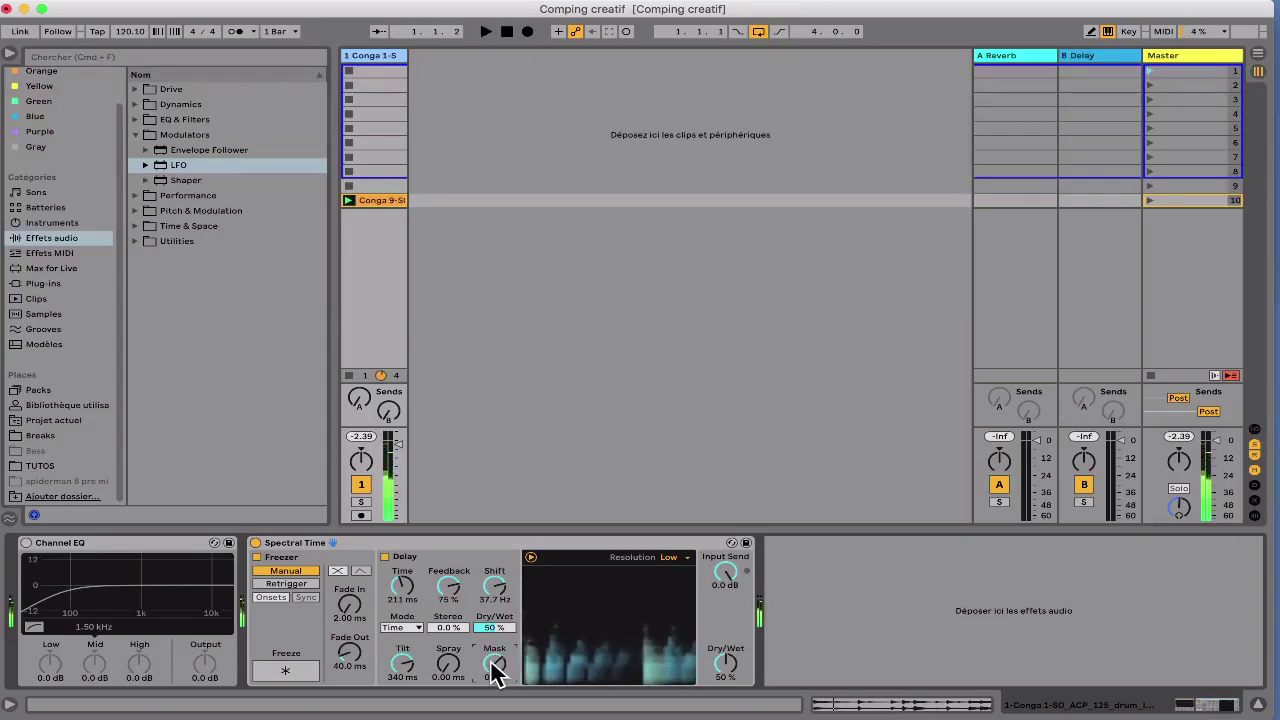
Step: Set Spectral Time's delay Feedback to 67 % and try Freeze on and off in Manual mode
click(448, 588)
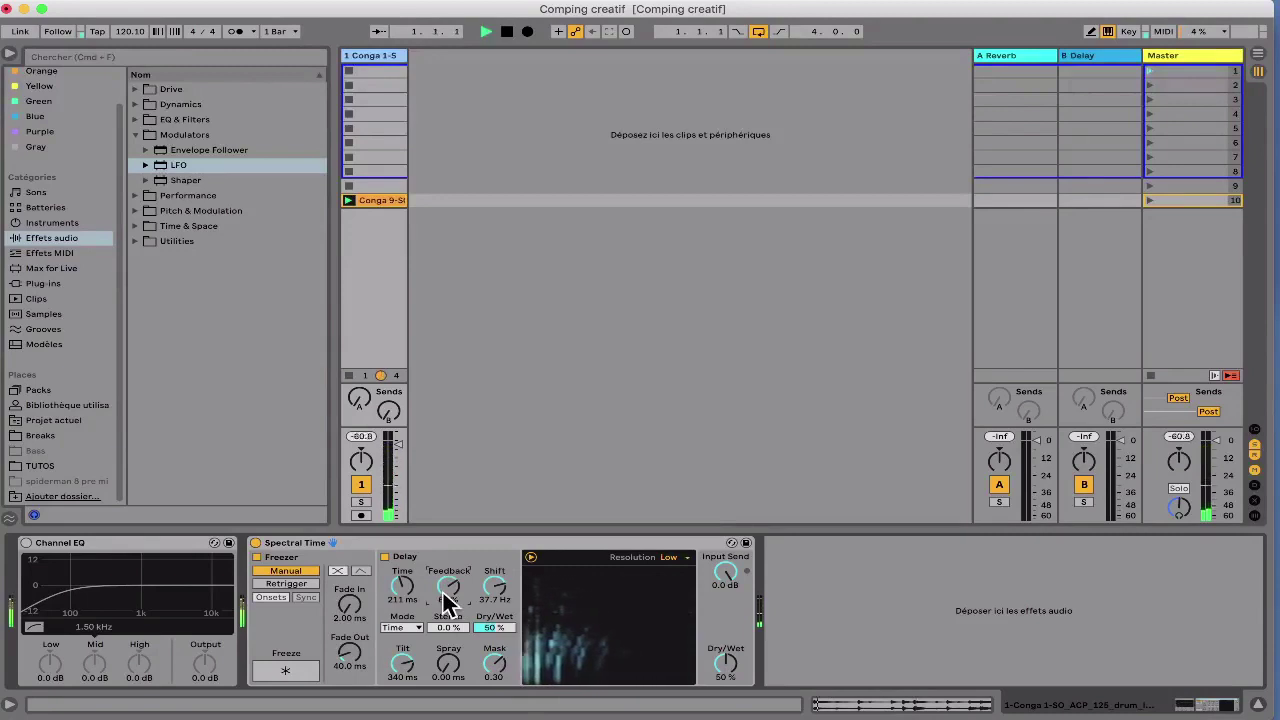
click(290, 672)
click(290, 672)
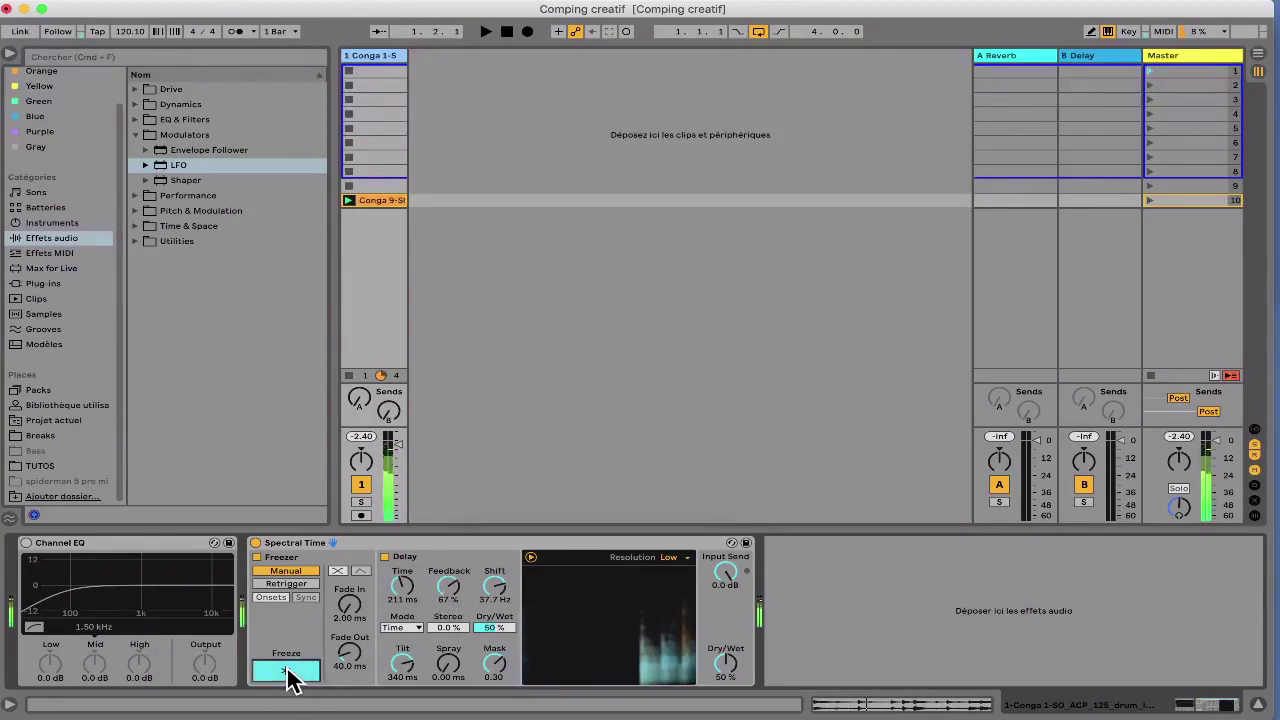
click(287, 670)
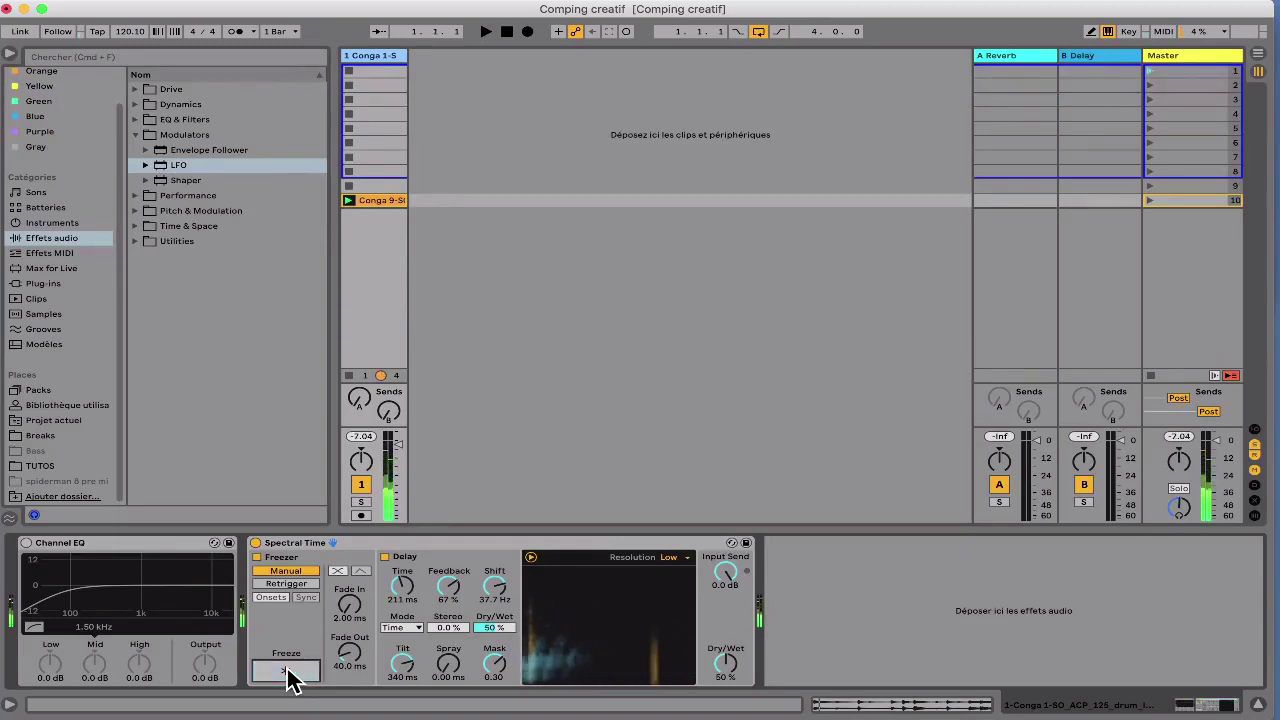
Step: Set the Freezer's fade to 399 ms, switch it to Retrigger with crossfade, and audition Freeze on onsets
drag(340, 611, 352, 597)
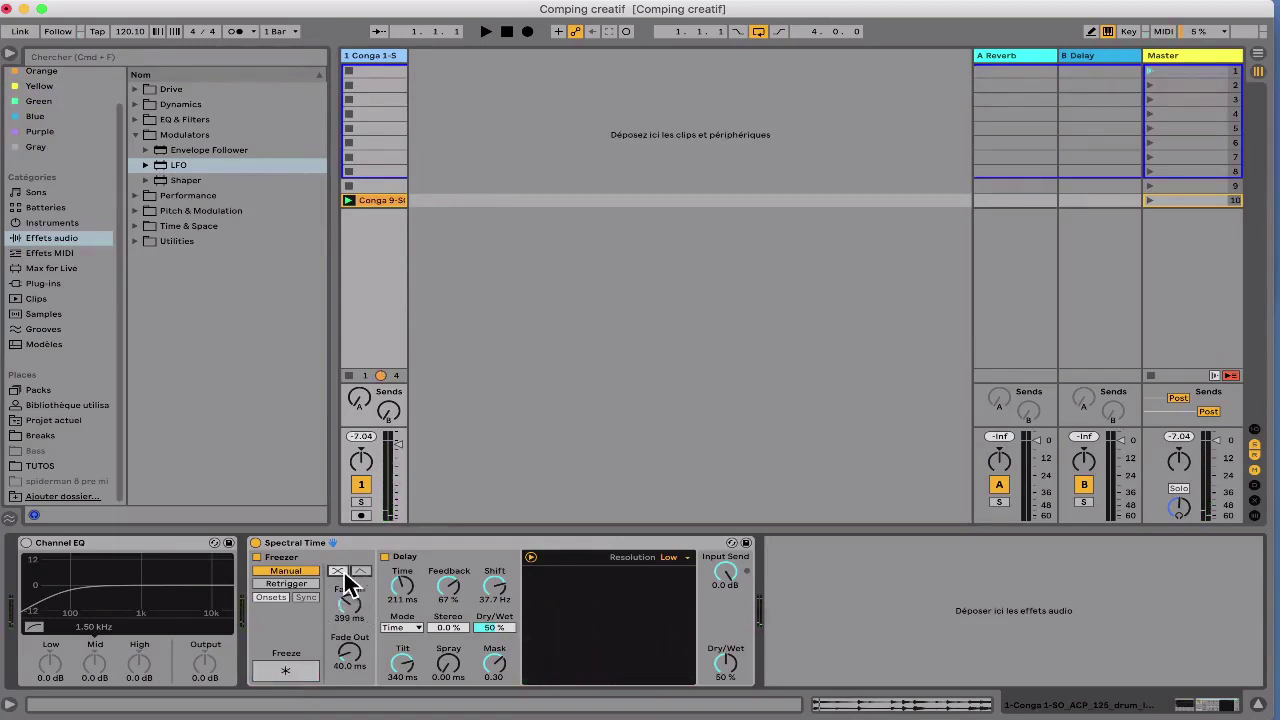
click(287, 583)
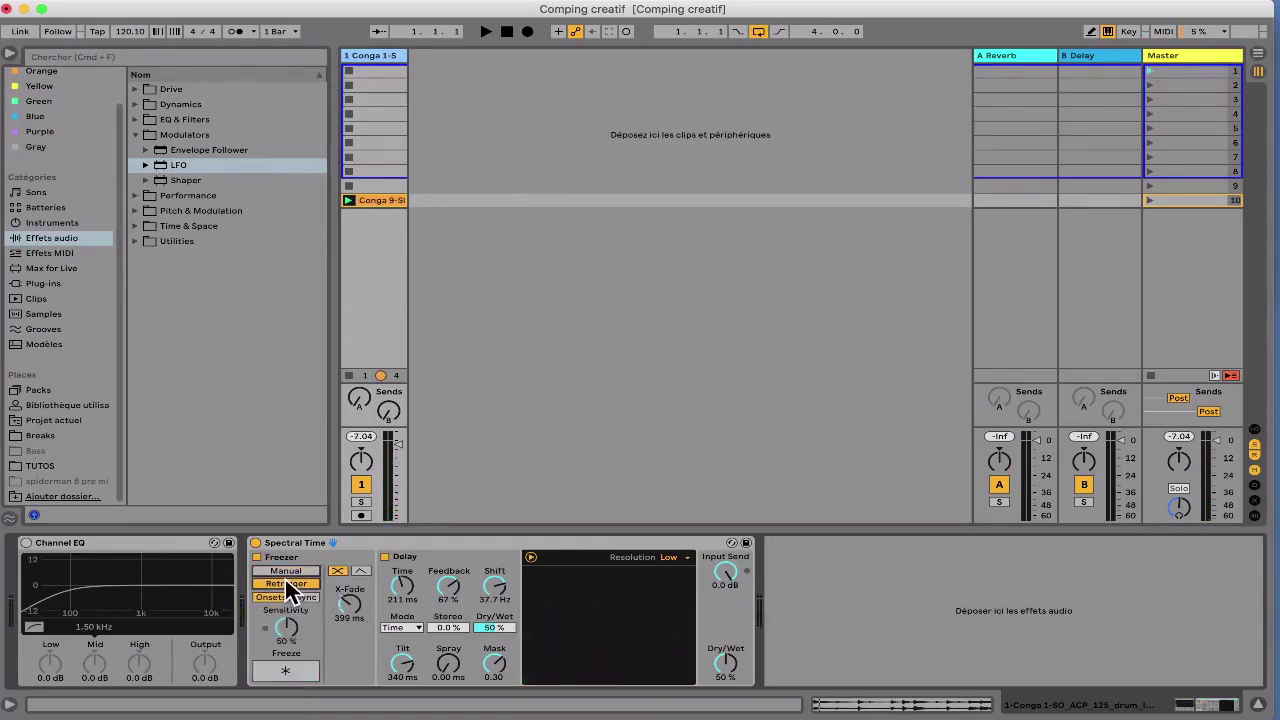
click(287, 672)
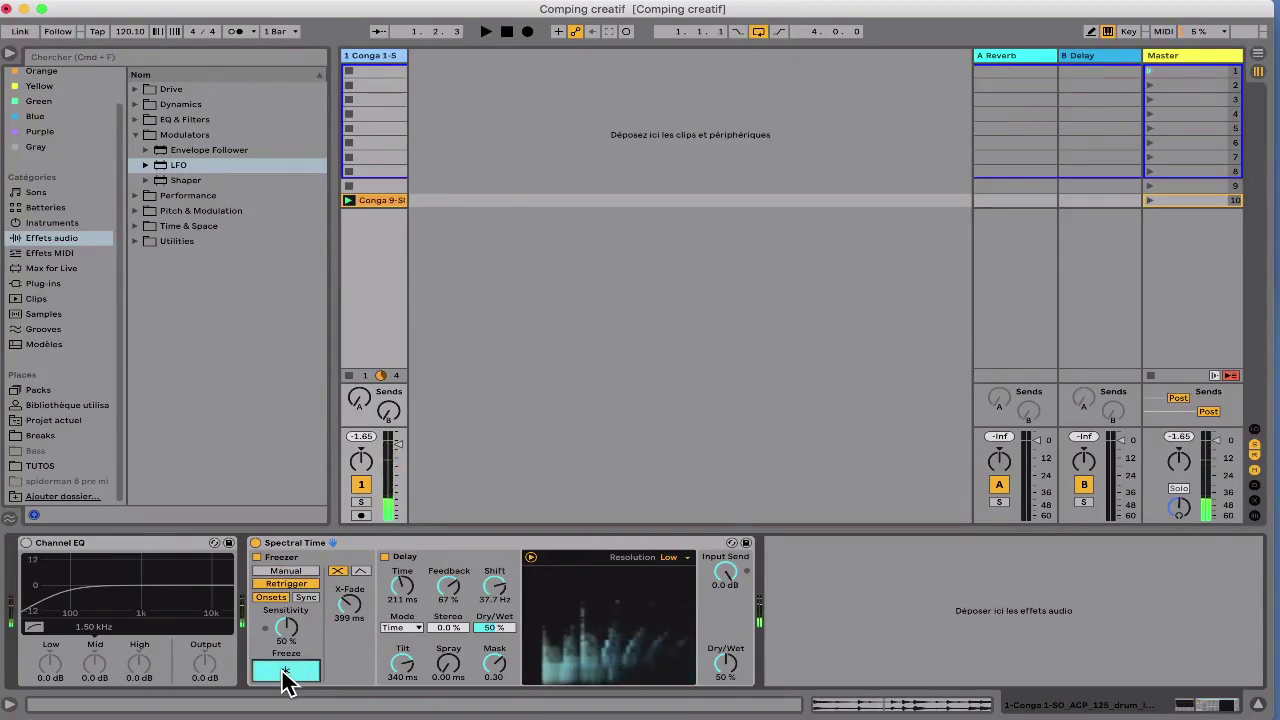
key(space)
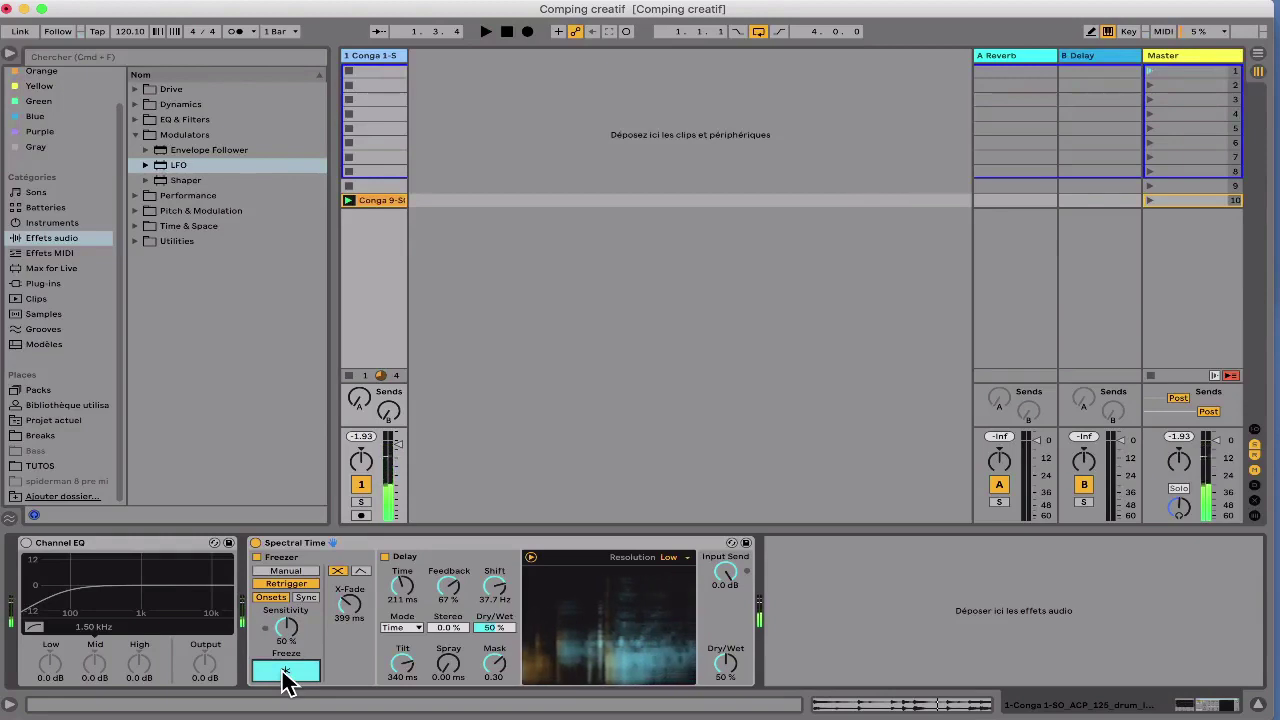
click(285, 672)
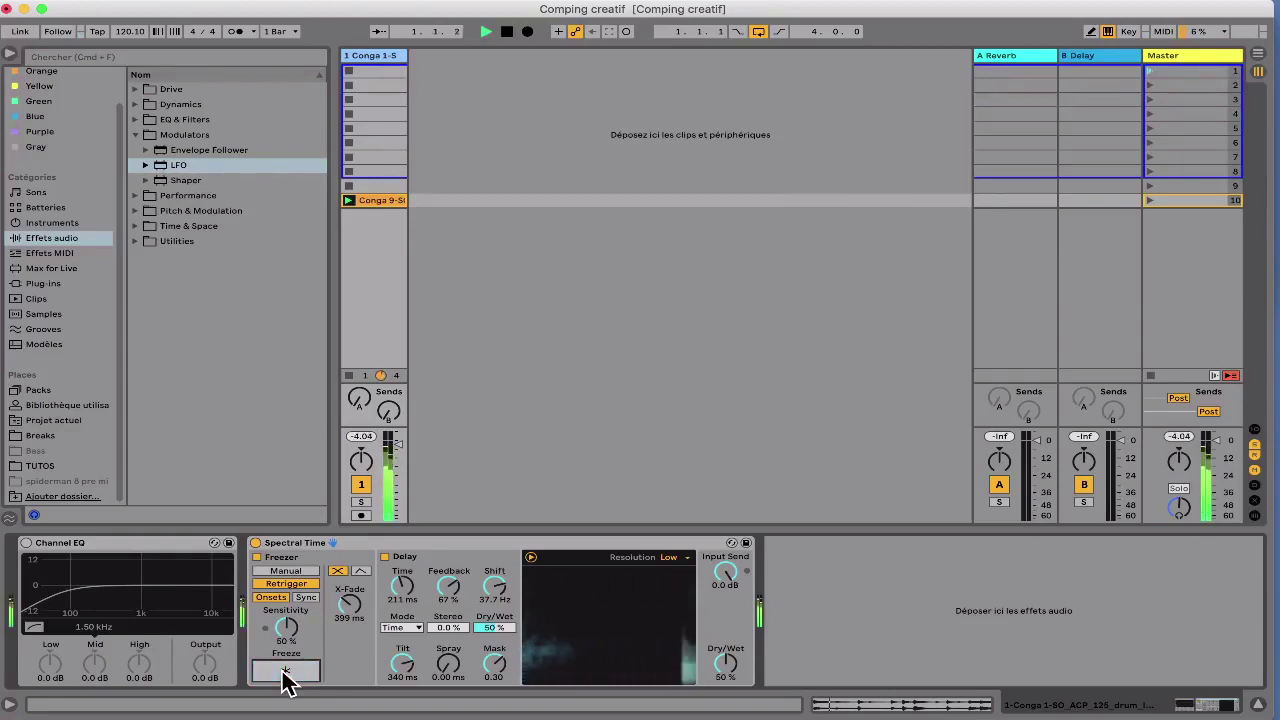
click(285, 674)
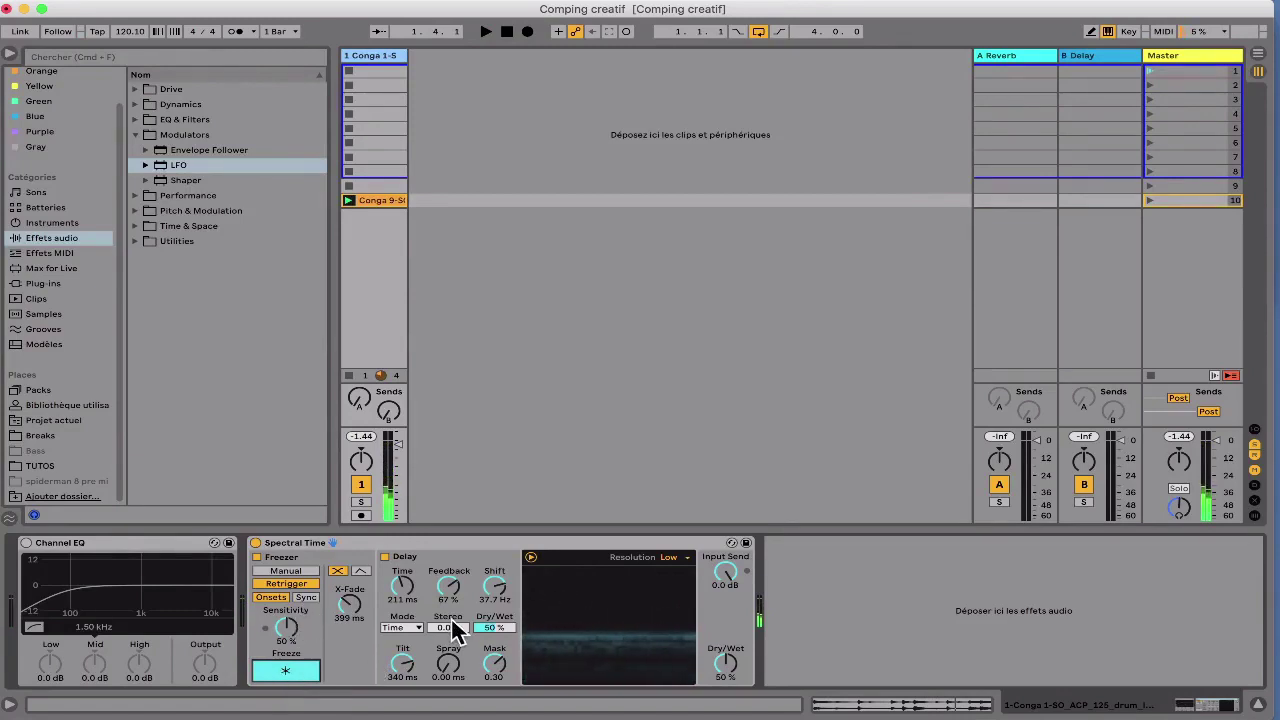
Step: With Freeze on, set the delay's Tilt to -288 ms, Spray to 70.8 ms, Shift to -198 Hz and Feedback to 75 %
drag(416, 663, 416, 690)
click(448, 663)
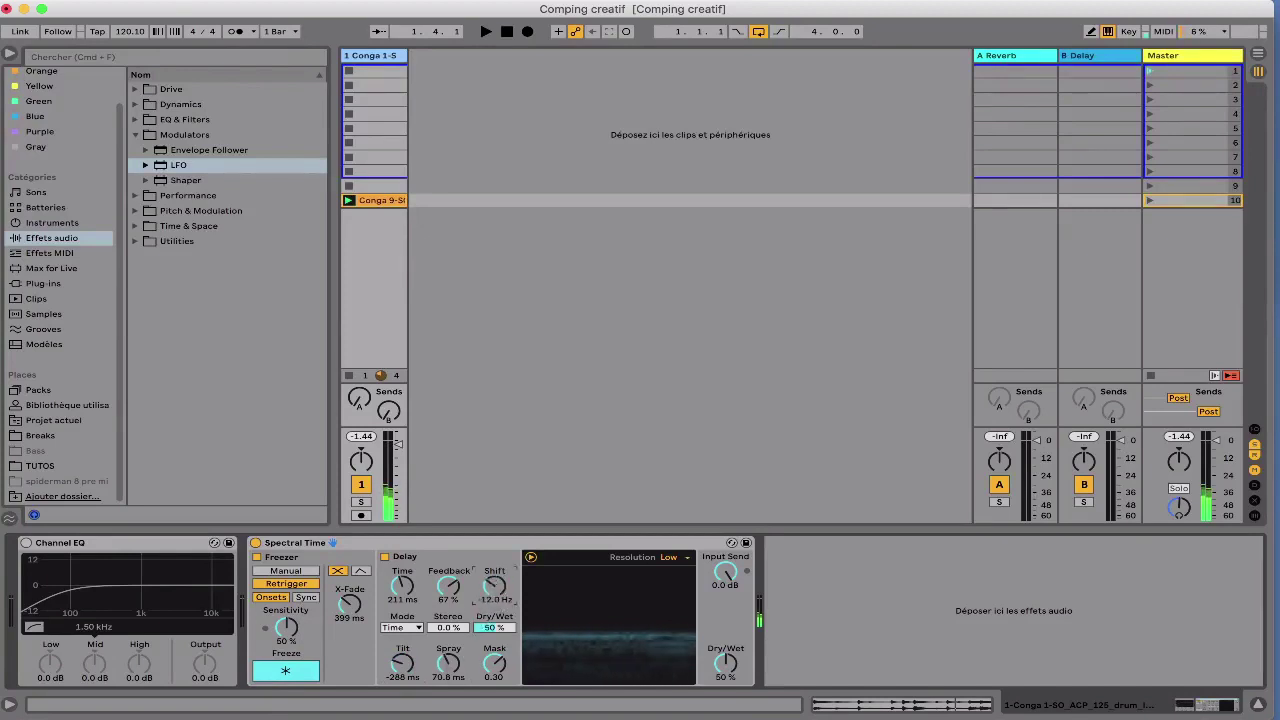
drag(493, 580, 448, 576)
Step: Set the Freezer's onset Sensitivity to 75 % and audition Freeze by switching it on and off
click(286, 626)
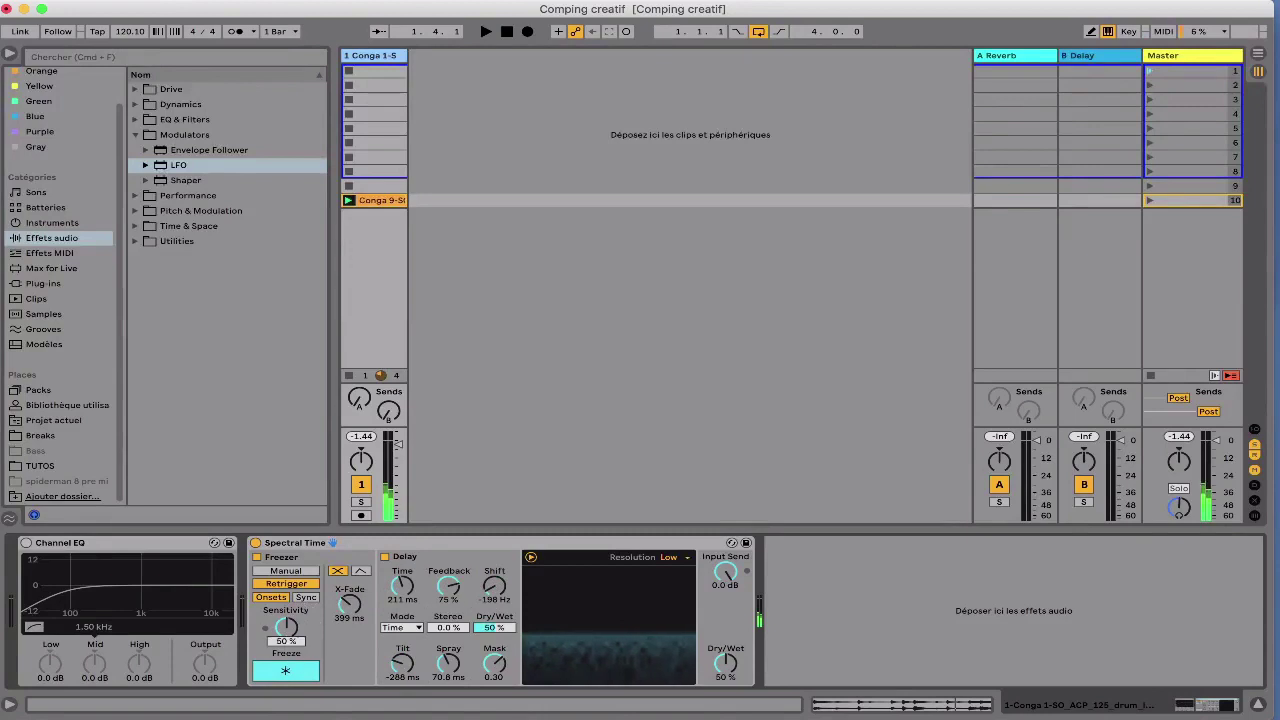
click(286, 676)
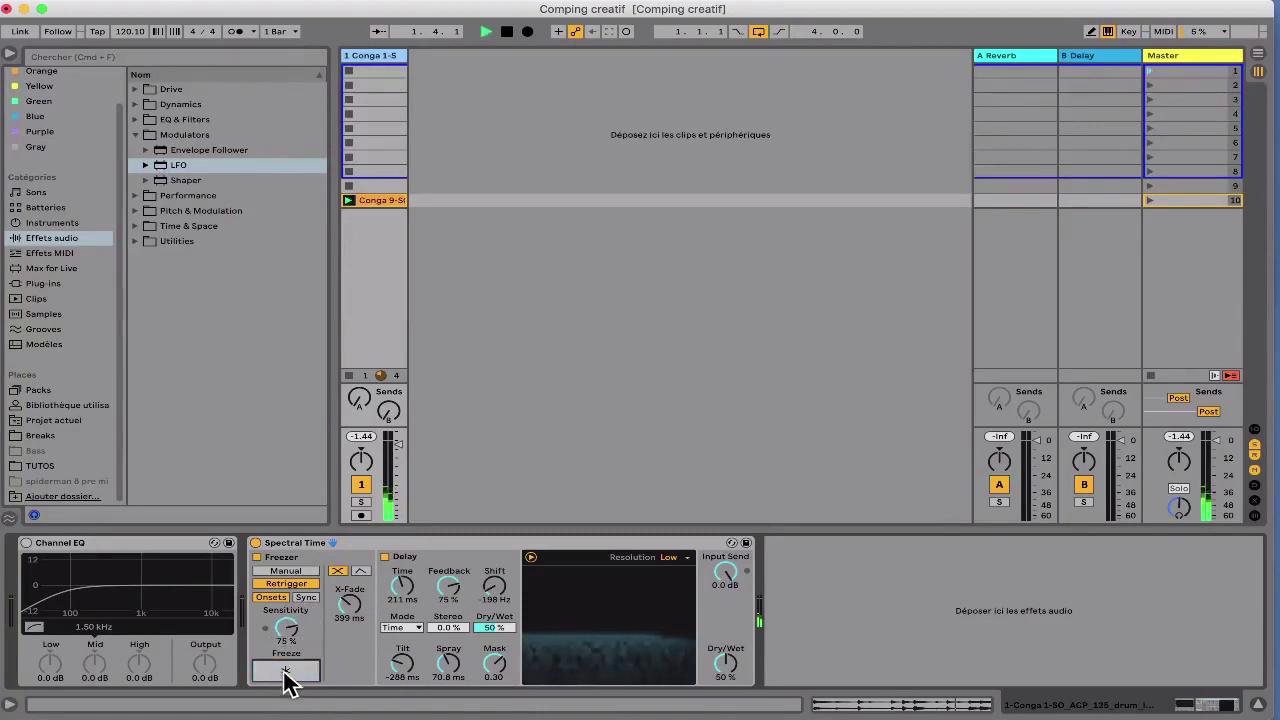
click(286, 674)
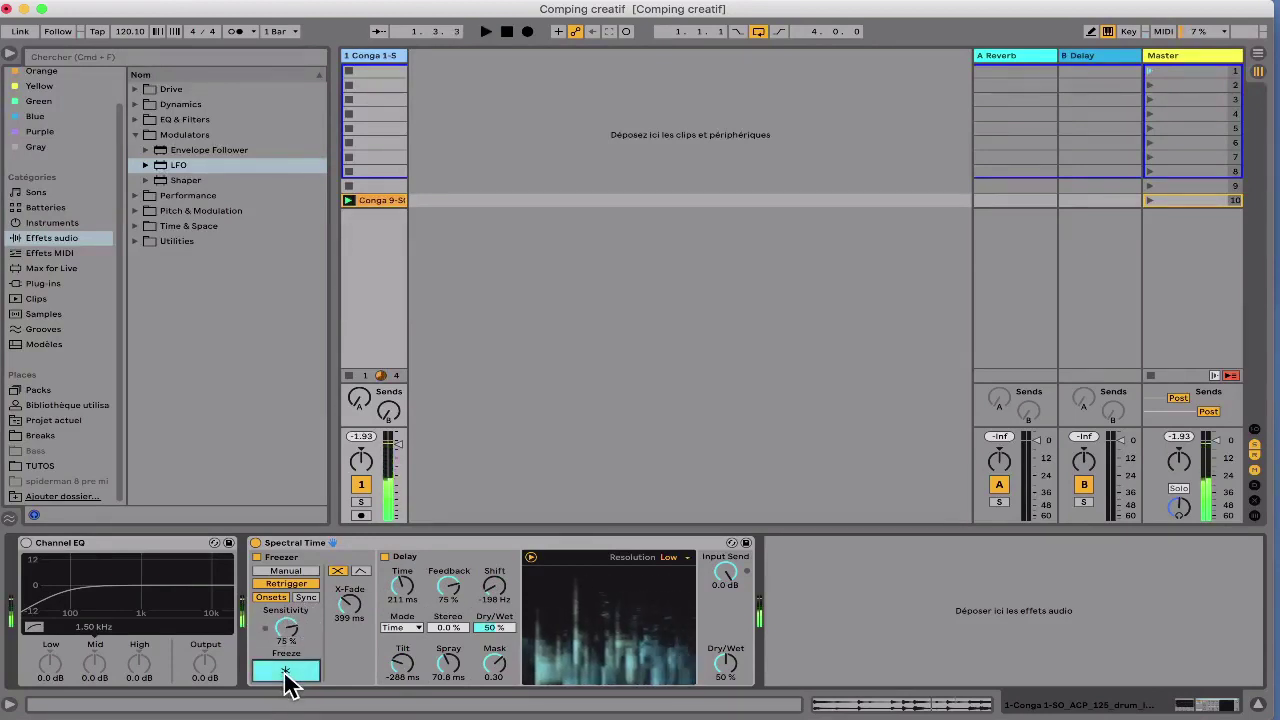
click(286, 674)
click(286, 674)
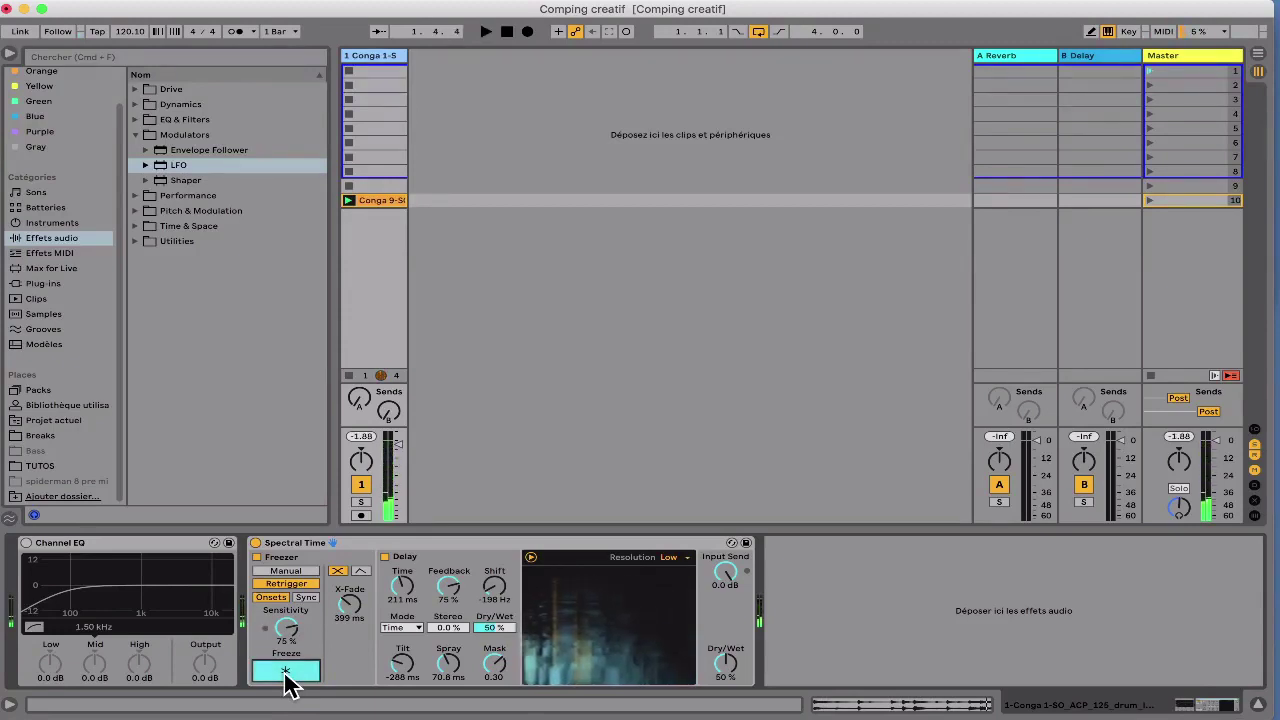
click(286, 674)
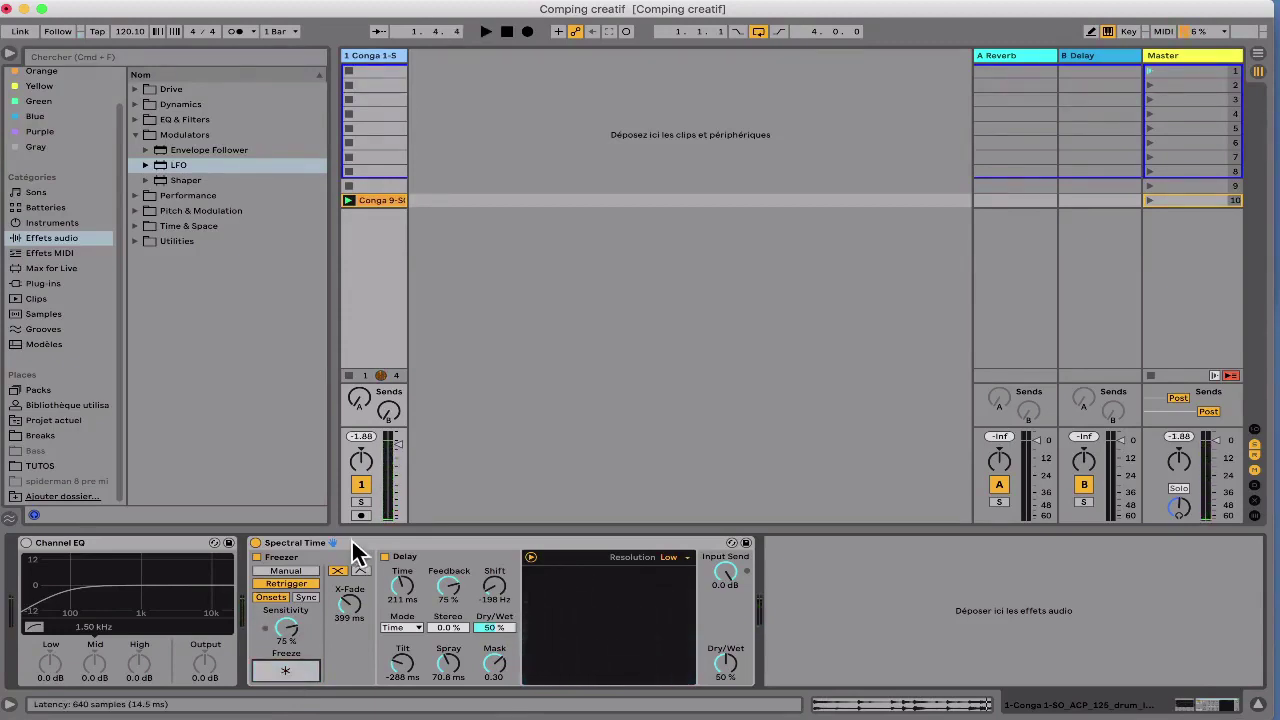
Step: Delete Spectral Time from the conga track and expand the Pitch & Modulation effects category
click(350, 542)
key(Delete)
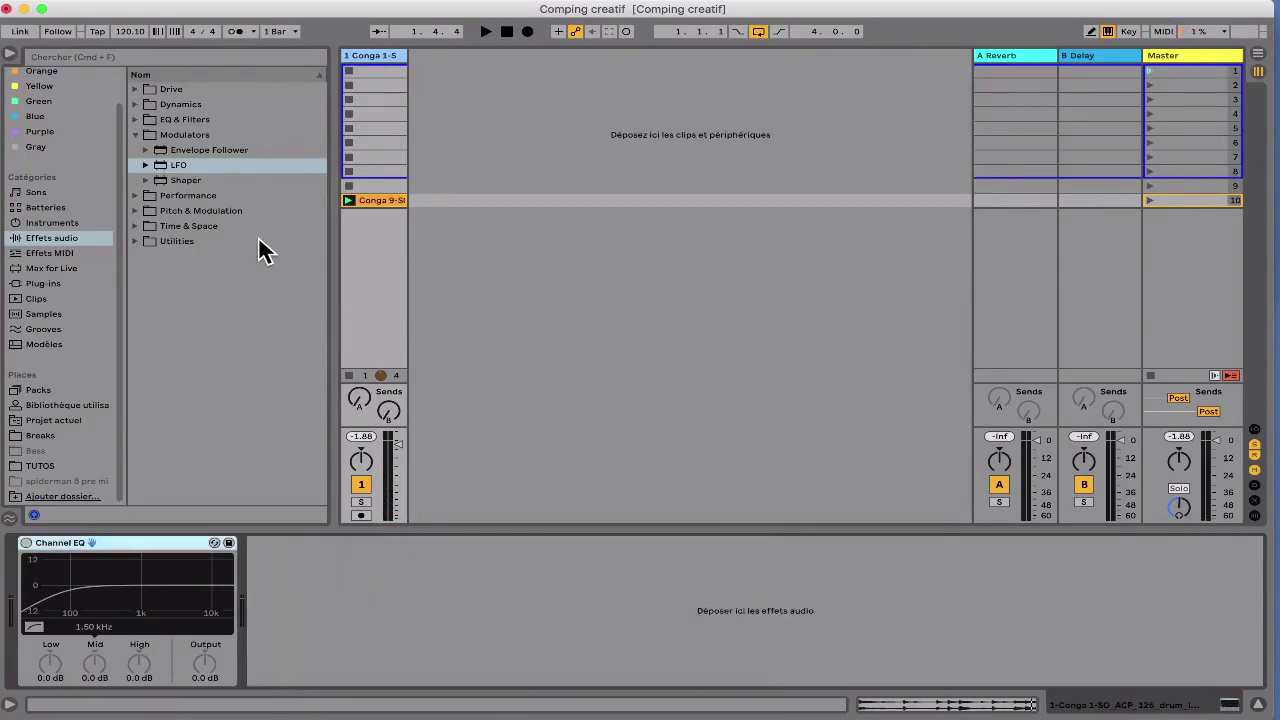
click(137, 226)
click(137, 165)
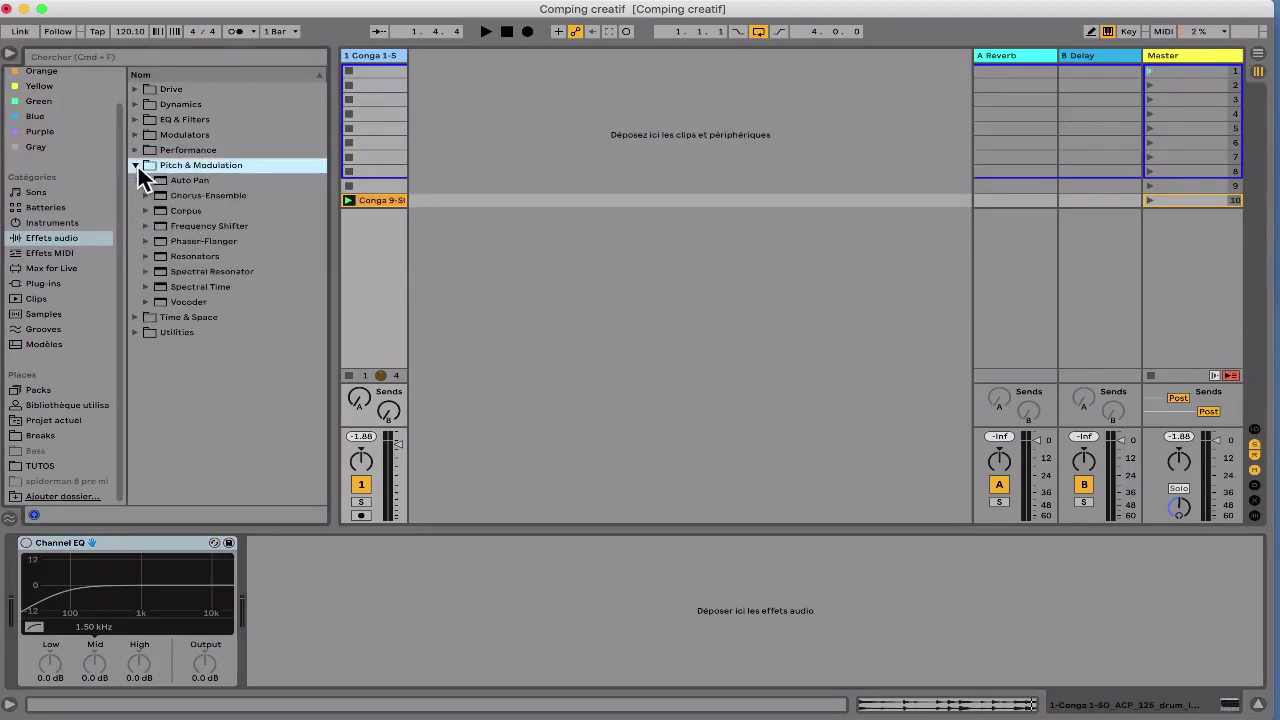
Step: Add Chorus-Ensemble to the conga track, compare its Ensemble and Classic modes, and play the clip in Classic
double_click(175, 195)
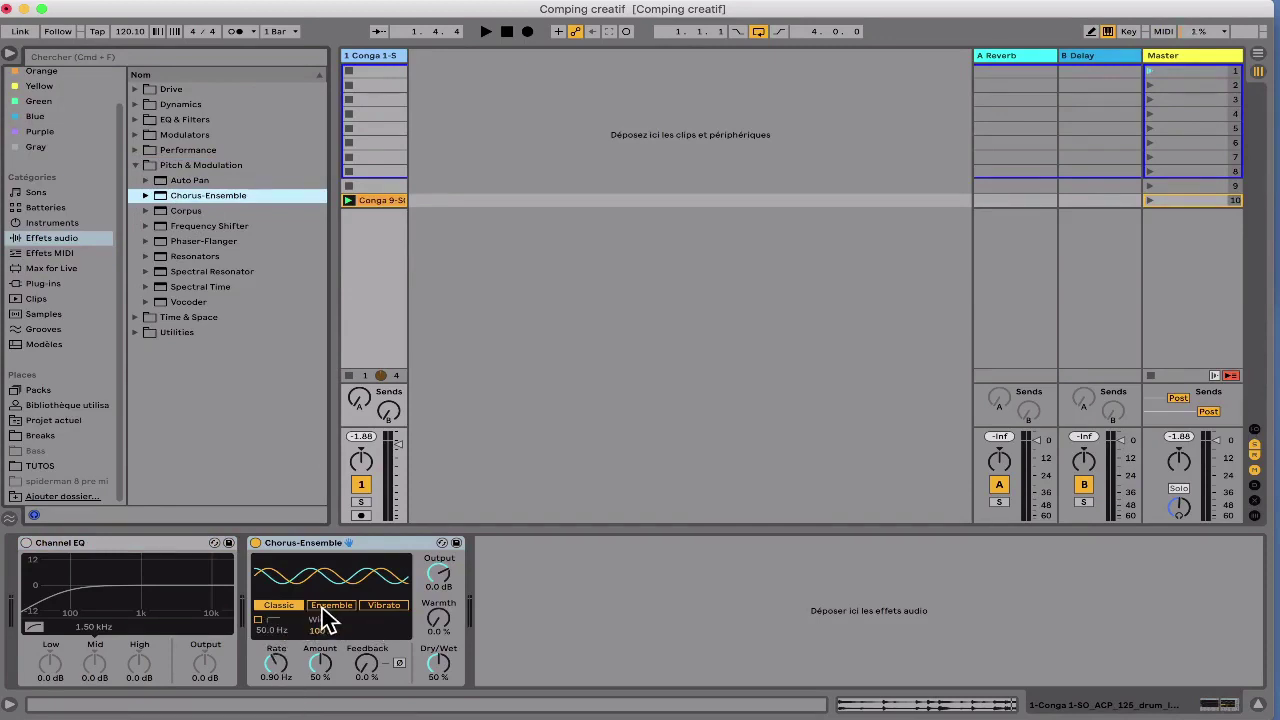
click(320, 608)
click(282, 607)
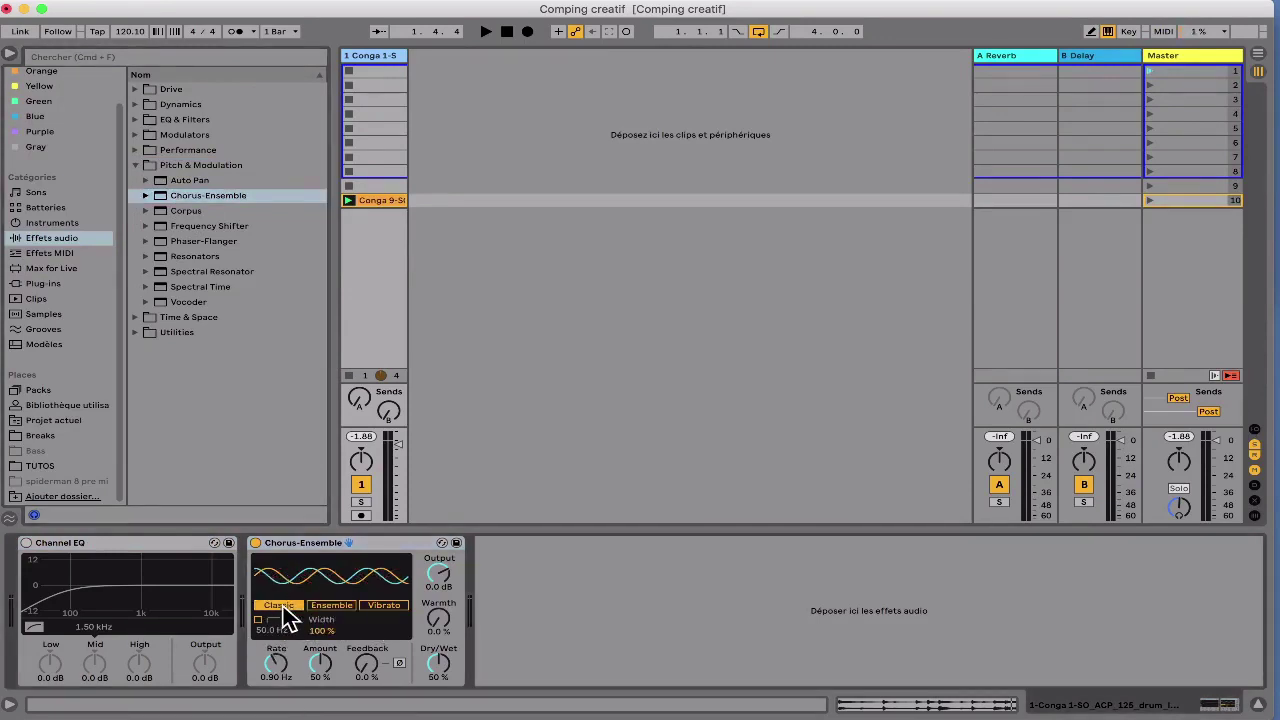
key(space)
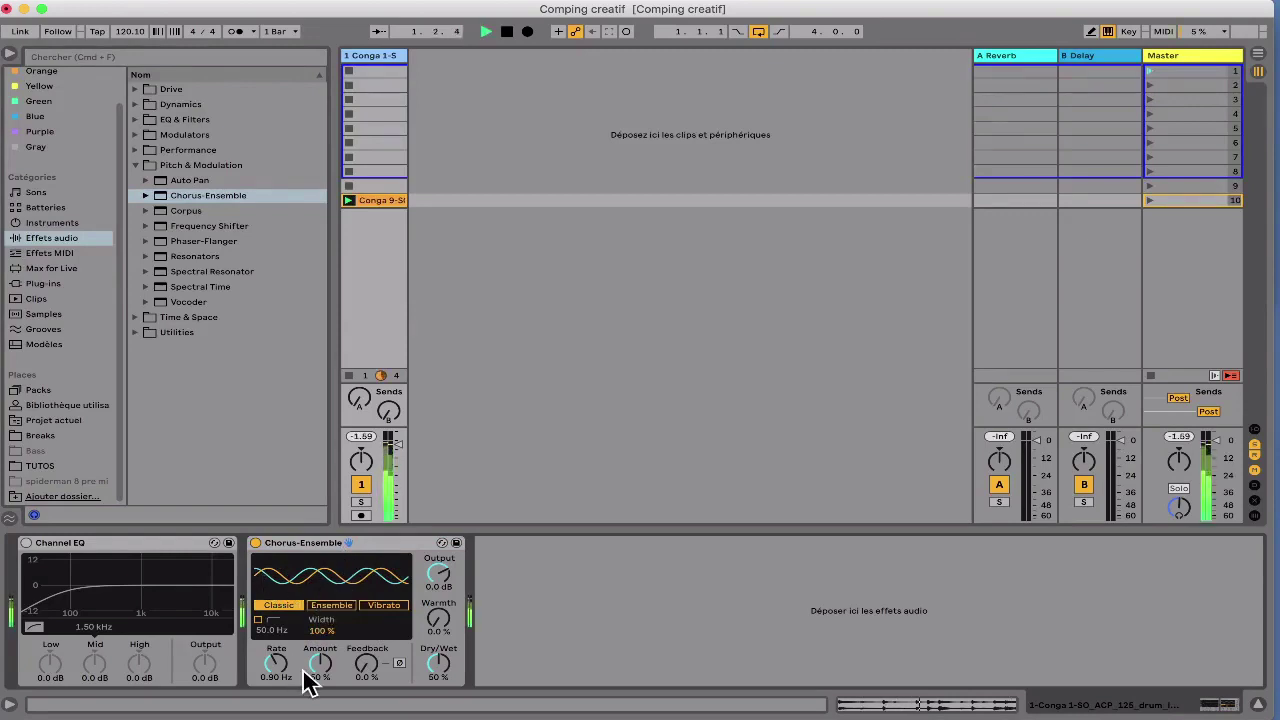
Step: Set the conga chorus to Feedback 57 %, Dry/Wet 100 %, Amount 86 % and Rate 2.20 Hz while auditioning it
drag(365, 666, 365, 613)
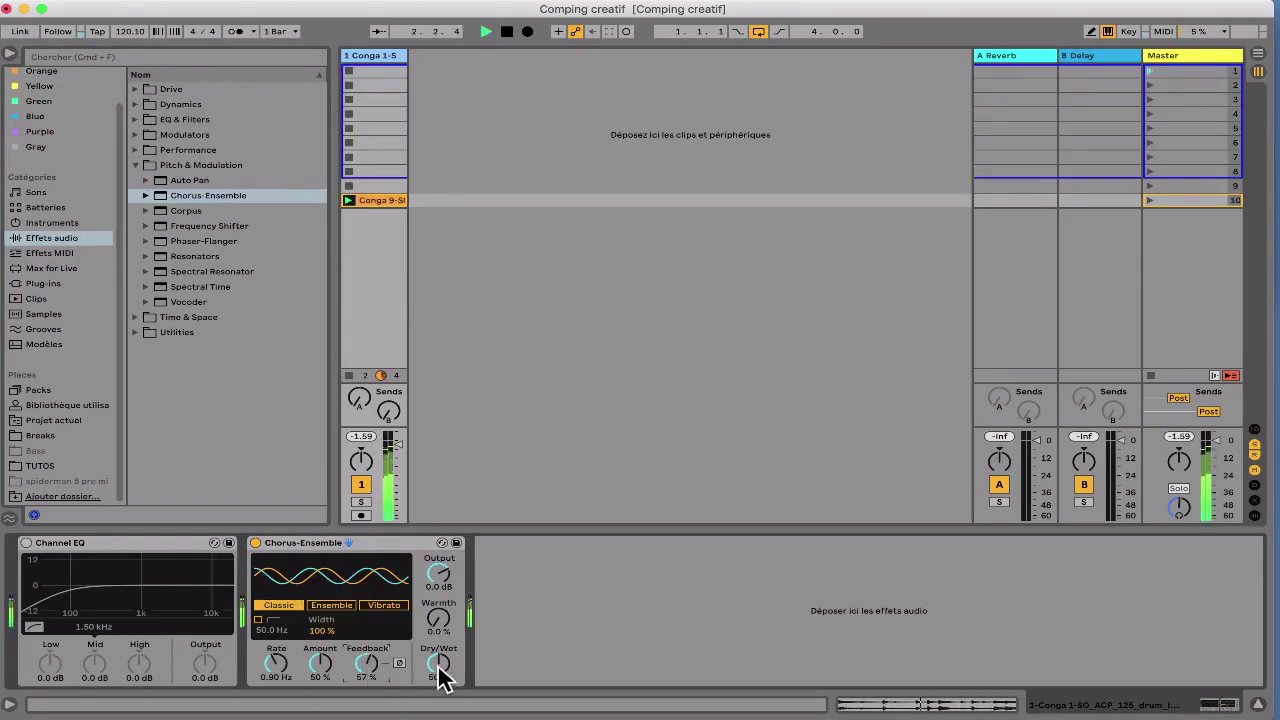
drag(440, 665, 440, 620)
drag(316, 665, 316, 628)
drag(273, 666, 273, 640)
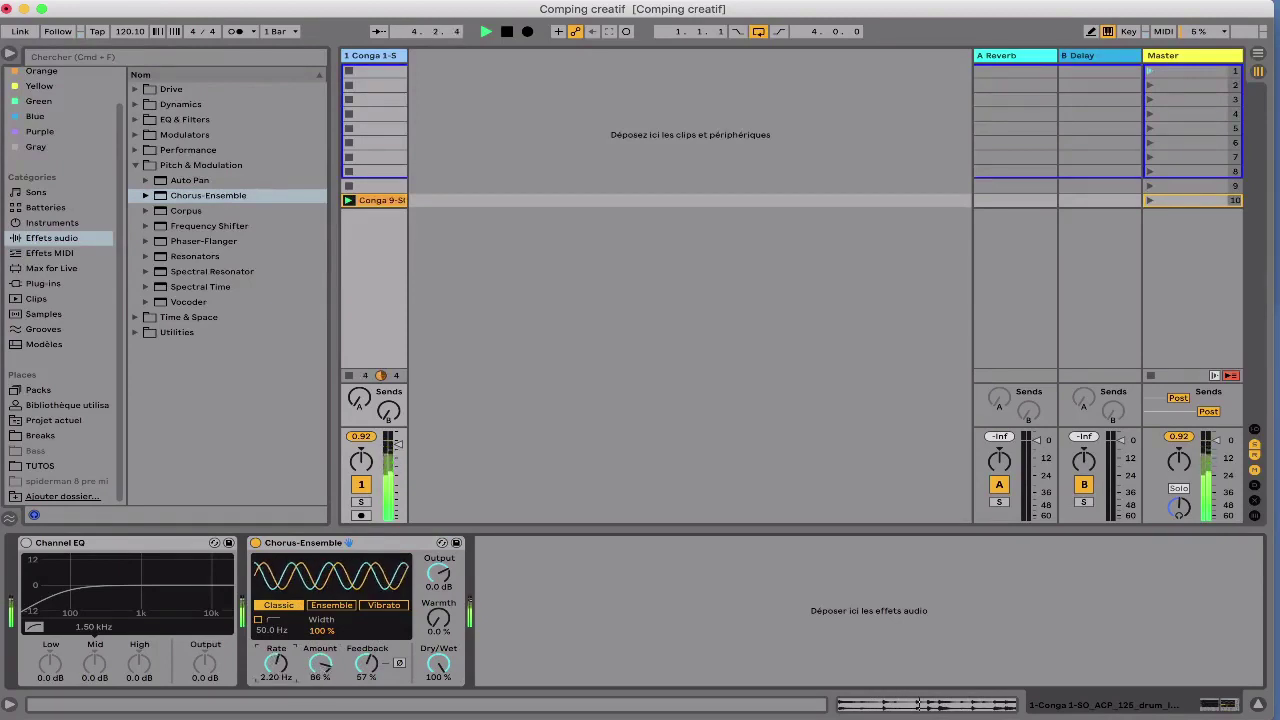
key(space)
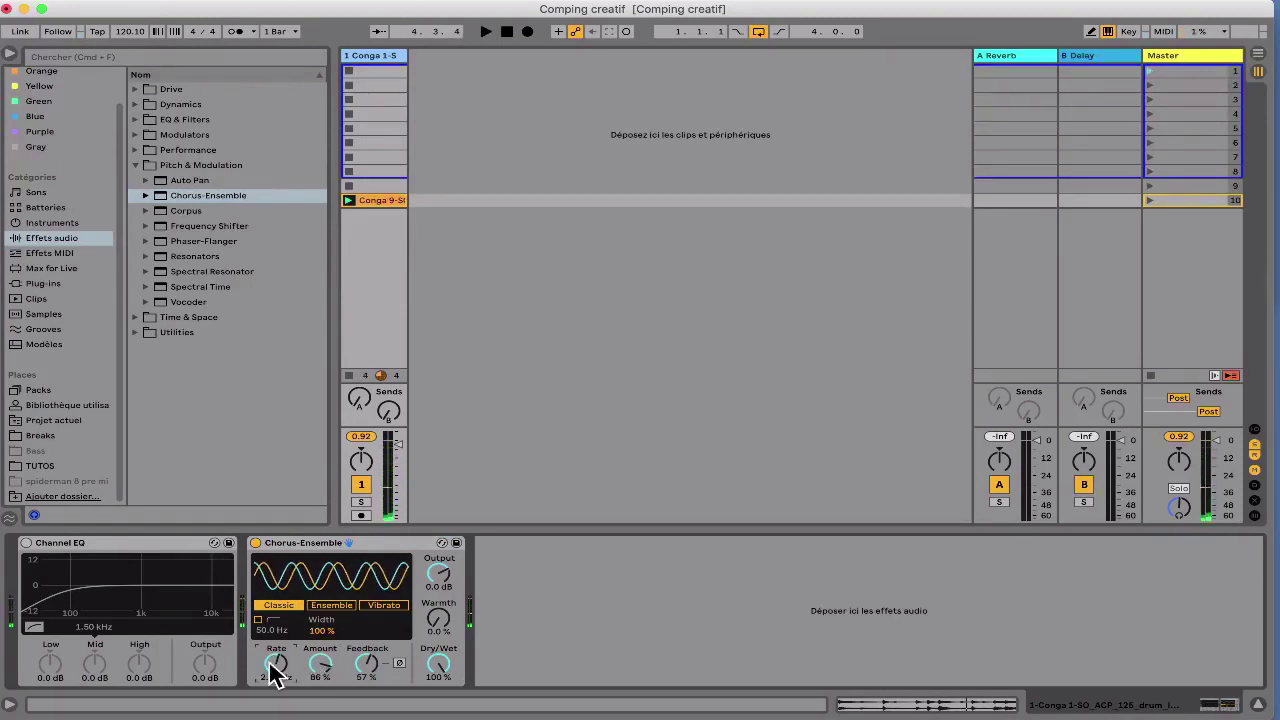
Step: Open the recent set "demo link comping" without saving the changes to "Comping creatif"
click(109, 9)
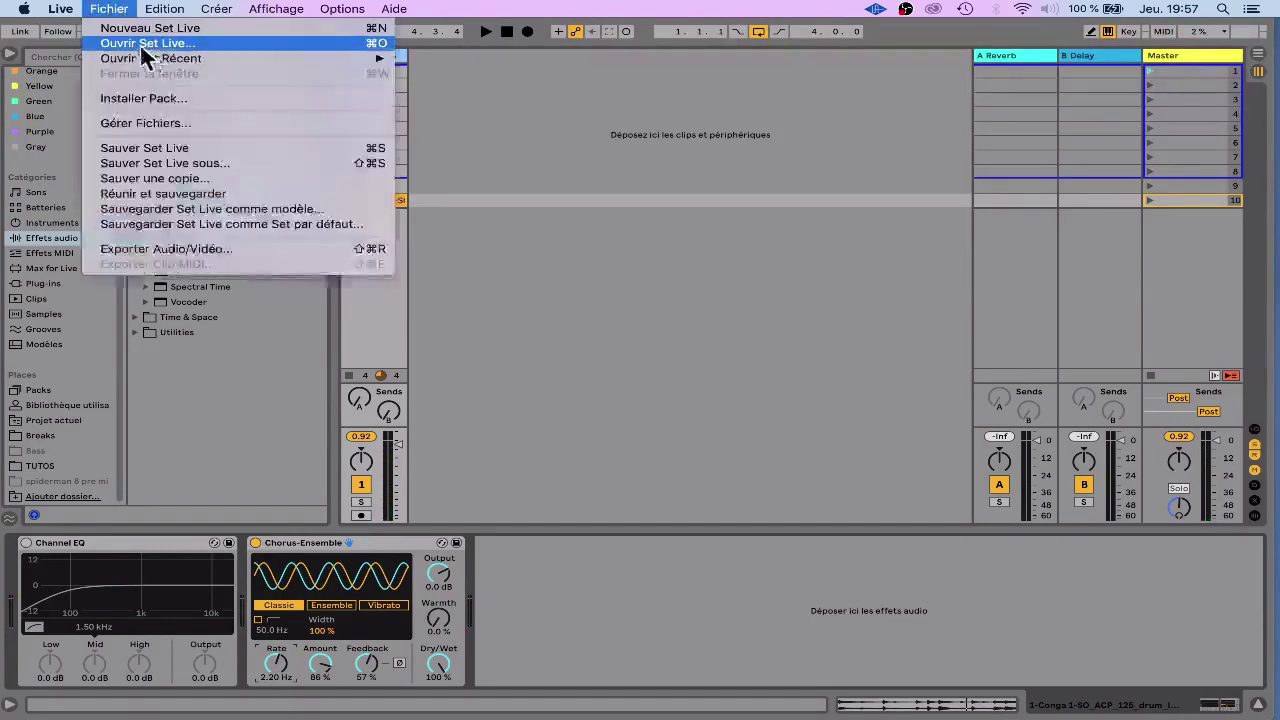
mouse_move(148, 58)
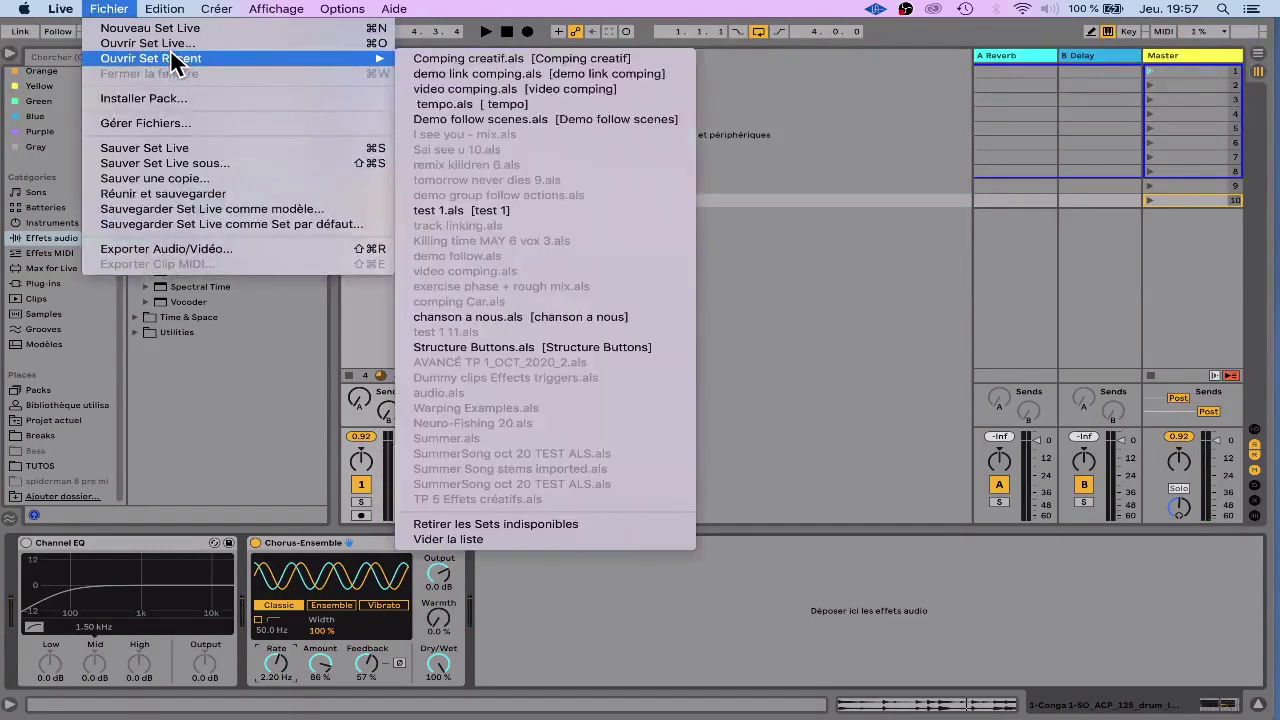
click(453, 73)
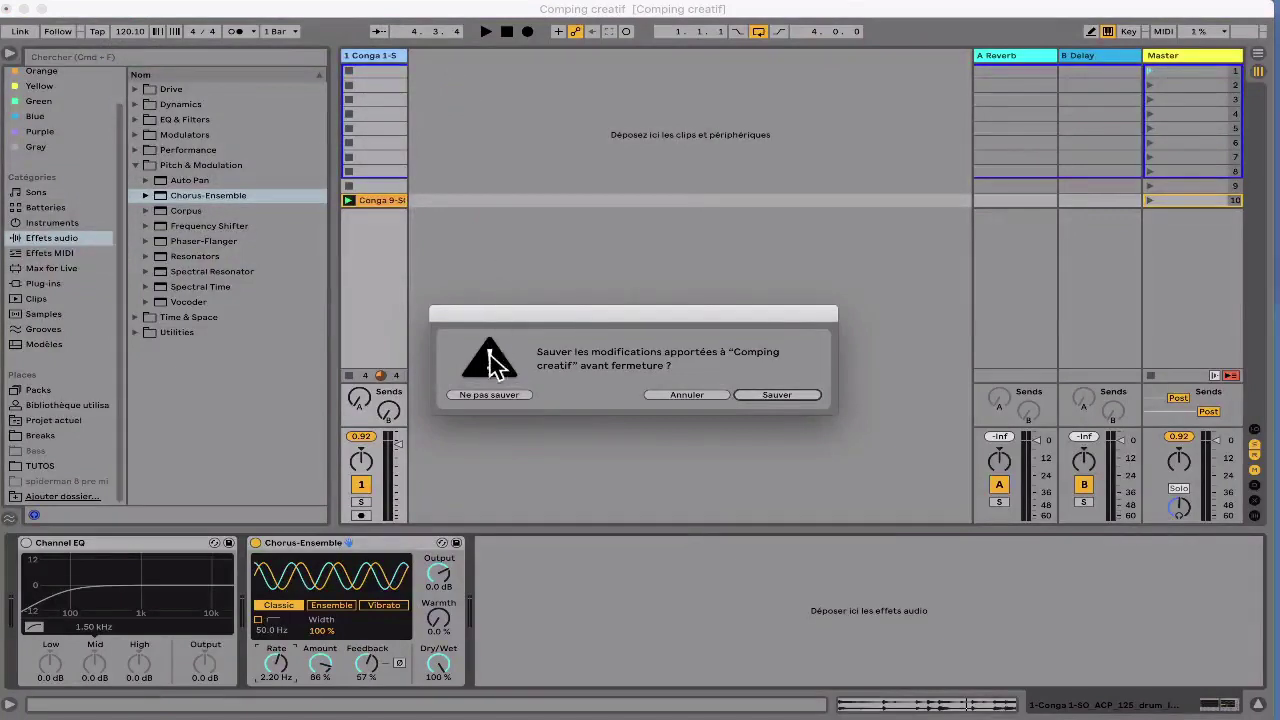
click(489, 394)
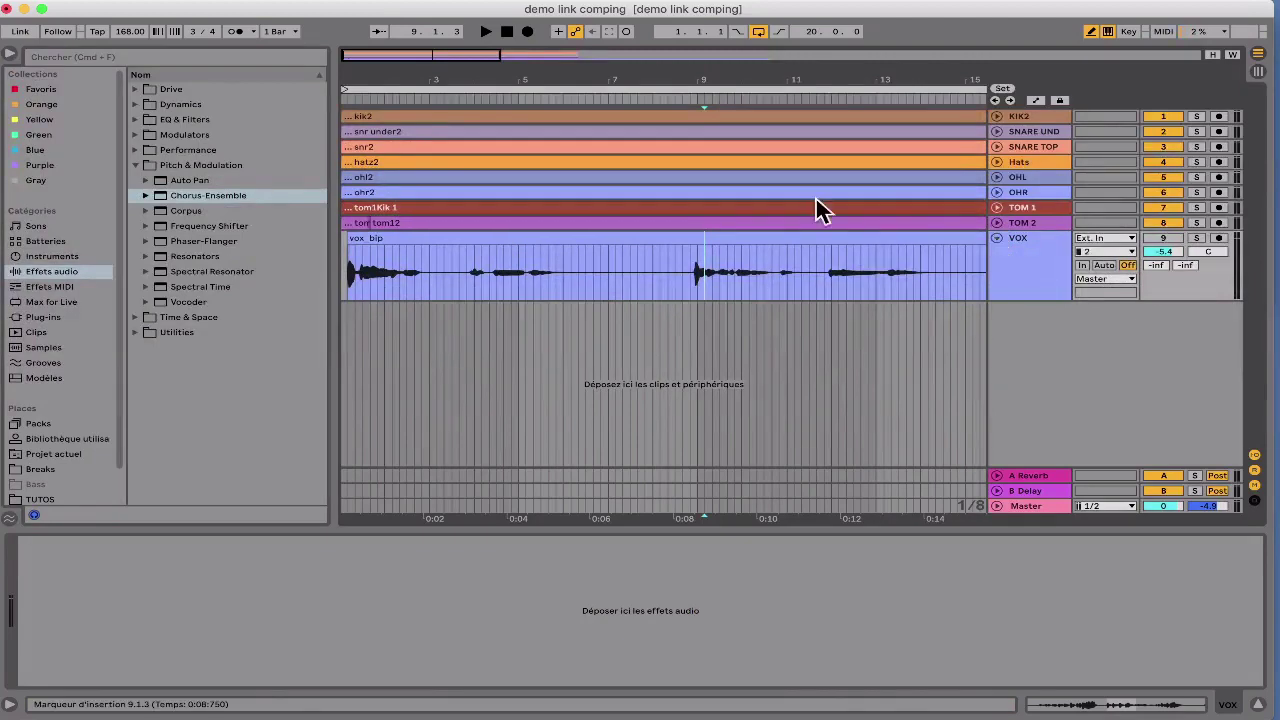
Step: Hide the browser and loop the VOX phrase from 17.1.1 to 19.2.1
click(8, 54)
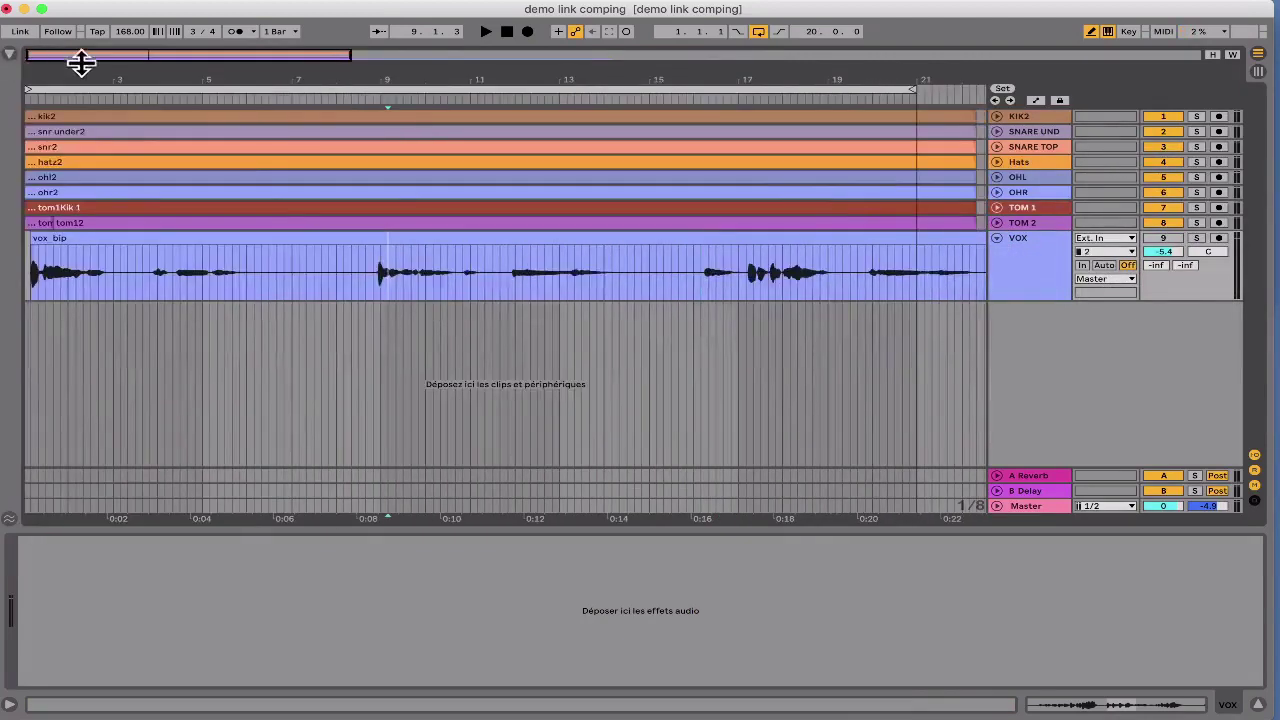
drag(65, 74, 50, 74)
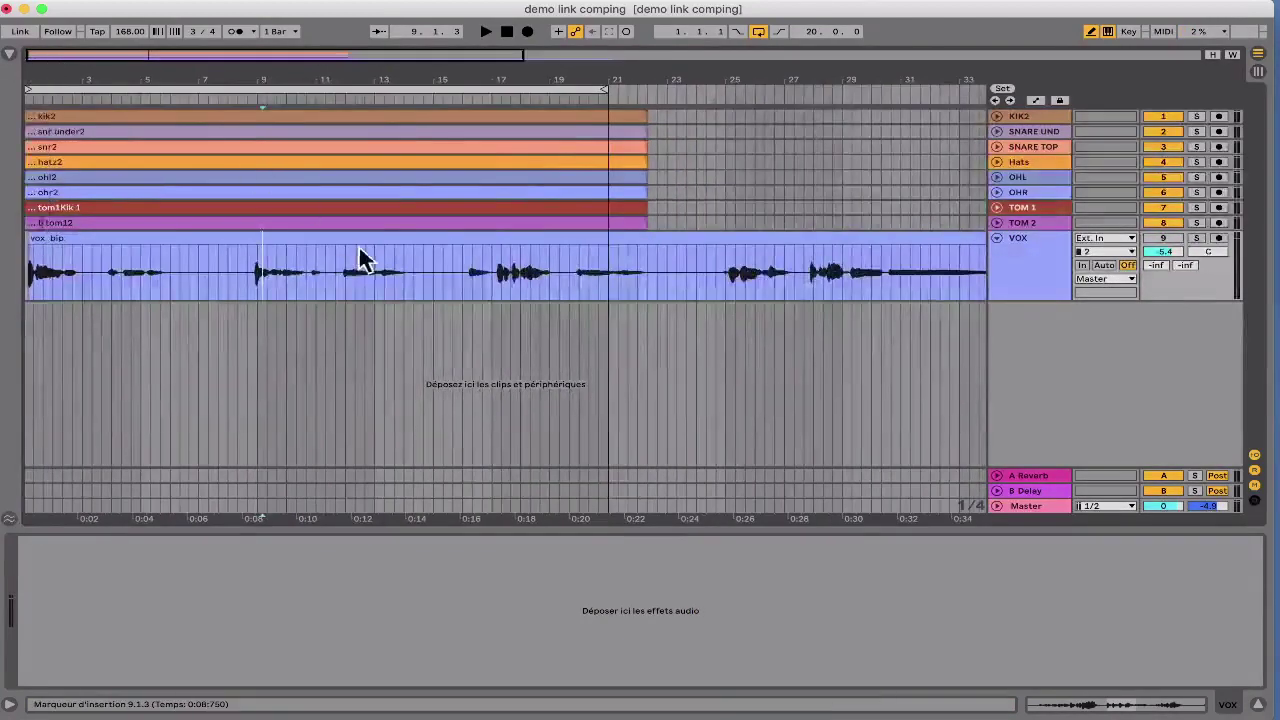
drag(491, 277, 557, 282)
key(super+l)
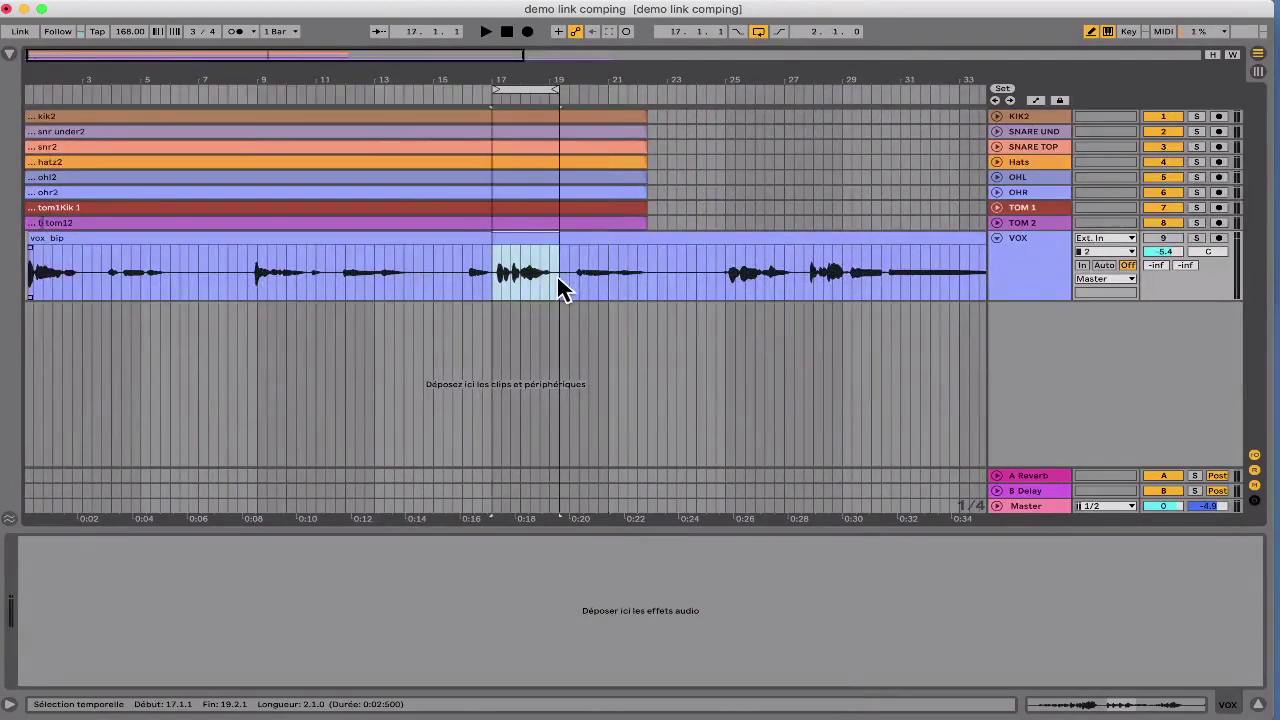
Step: Solo the VOX track and set its volume to -1.0 dB and first send to -30.5 dB while auditioning the loop
click(1196, 238)
key(space)
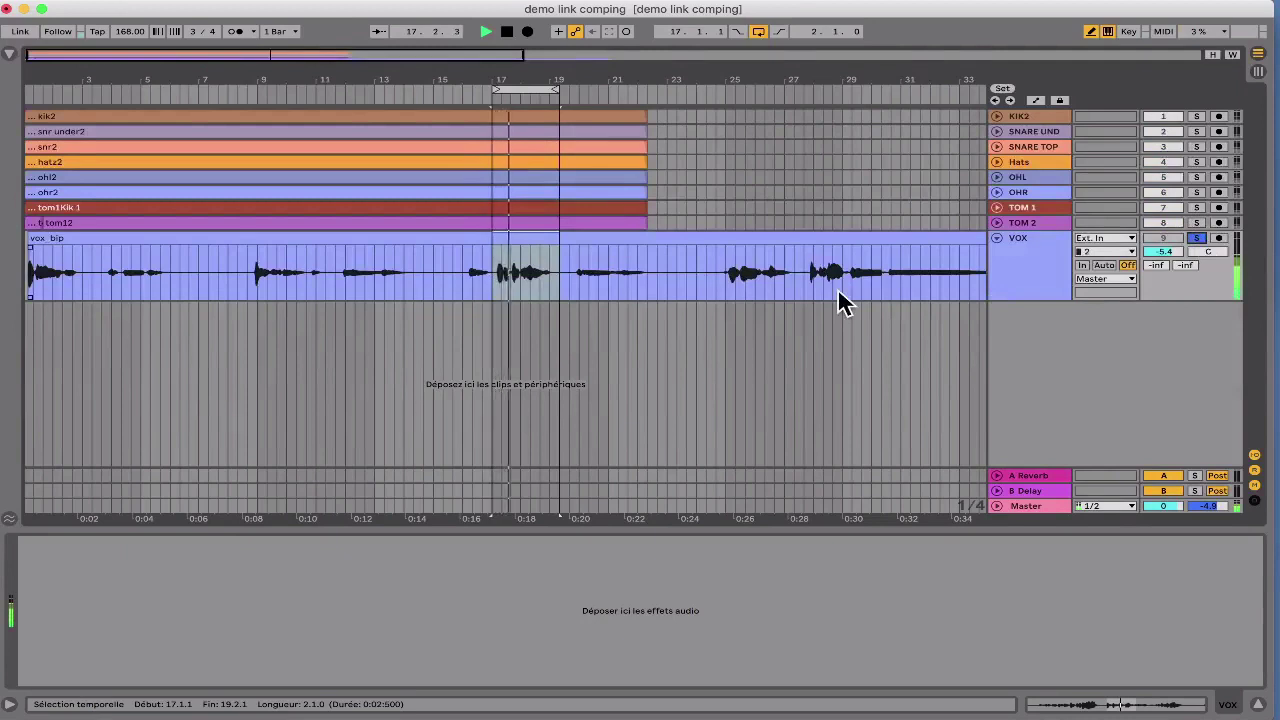
drag(1156, 265, 1157, 241)
key(space)
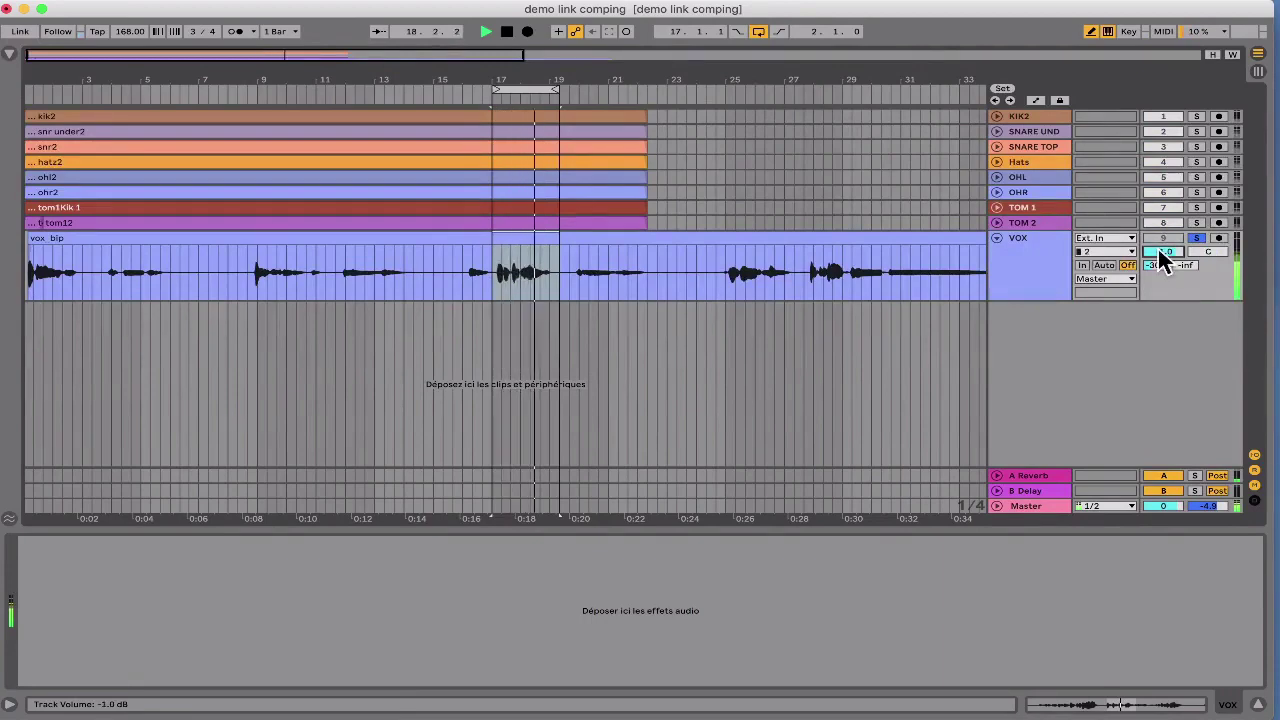
key(space)
Step: Show the browser, add Chorus-Ensemble to the VOX track, and set its Feedback to 57 % during playback
click(9, 54)
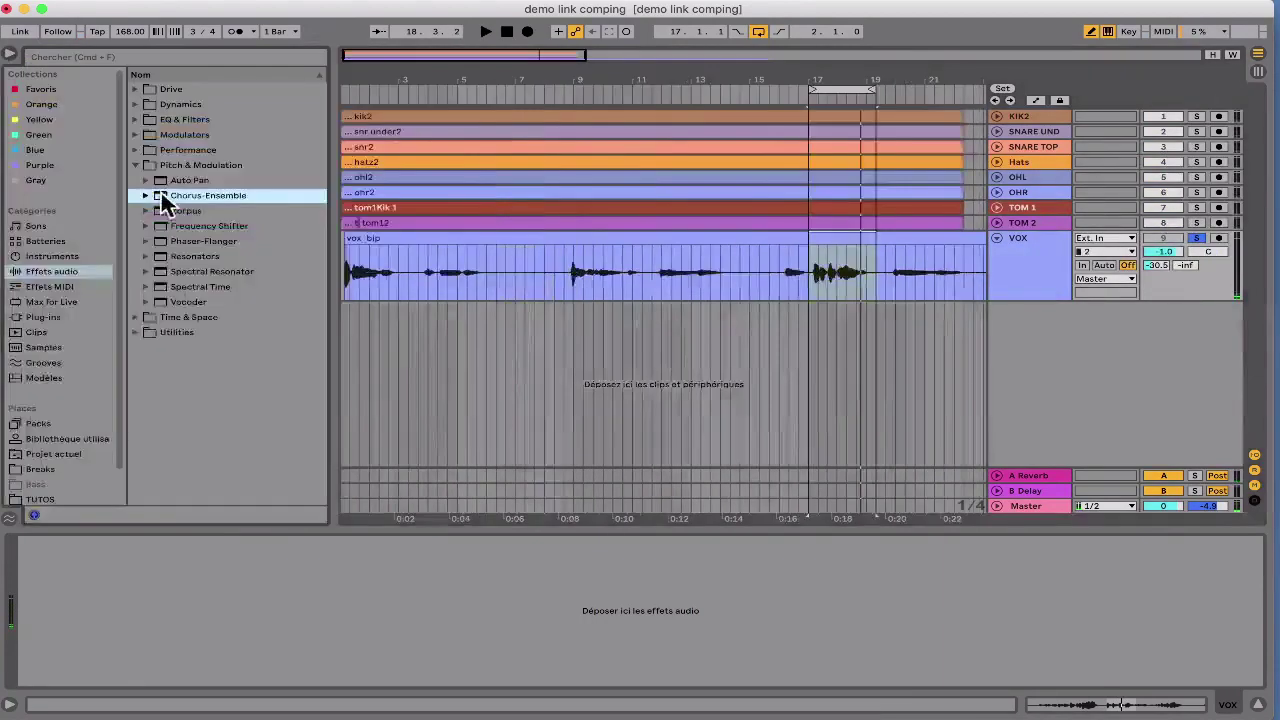
drag(165, 200, 175, 578)
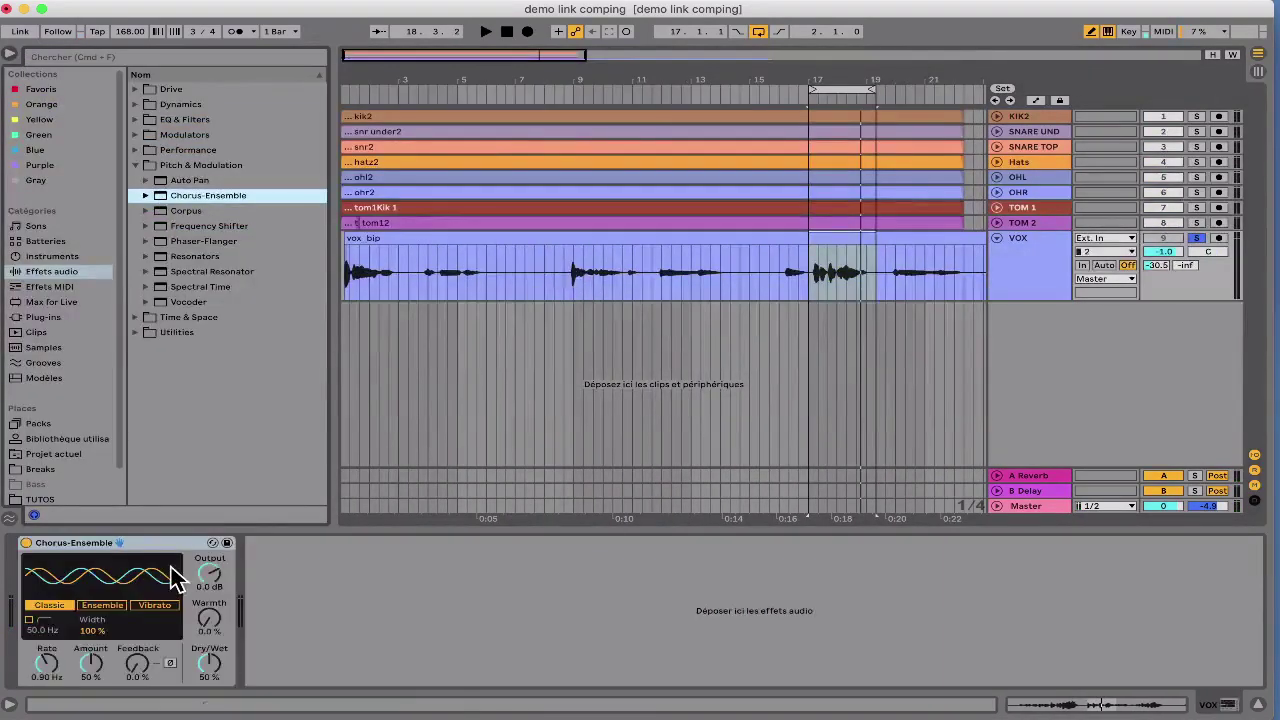
key(space)
drag(132, 665, 132, 597)
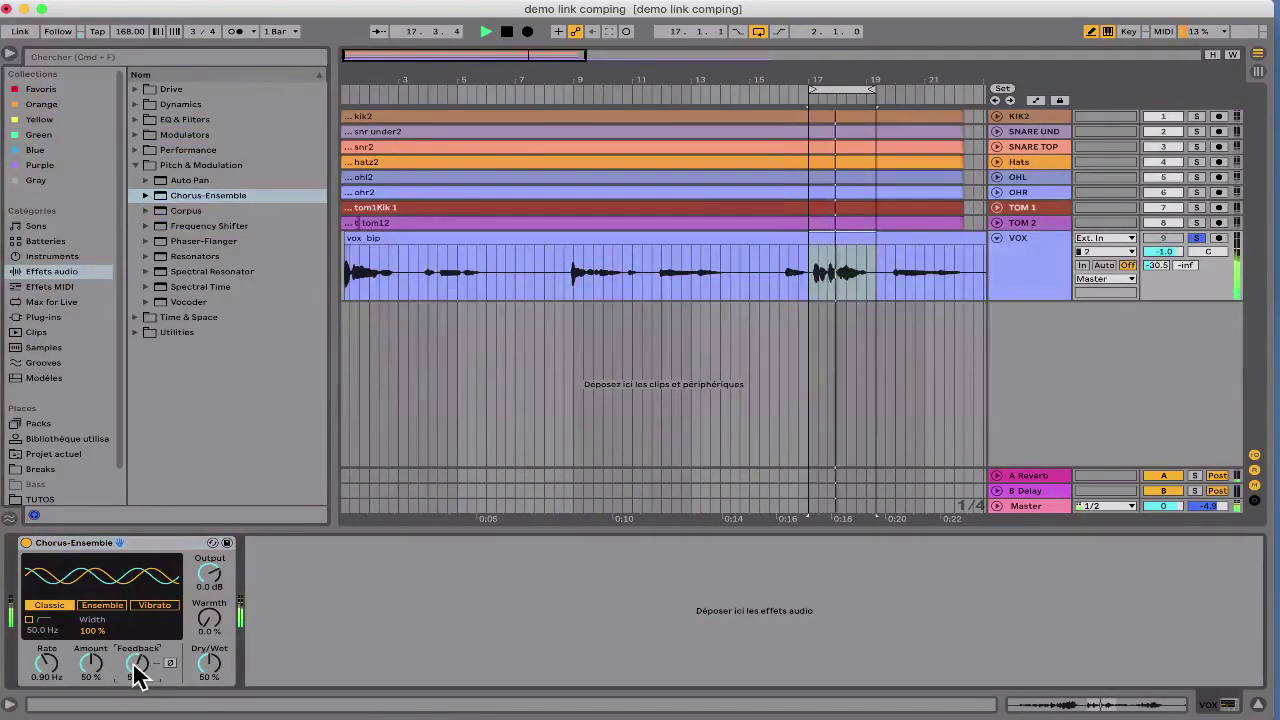
Step: Adjust the vocal chorus in Classic mode to Amount 76 %, Feedback 70 % and Rate 2.52 Hz while listening
drag(85, 664, 85, 620)
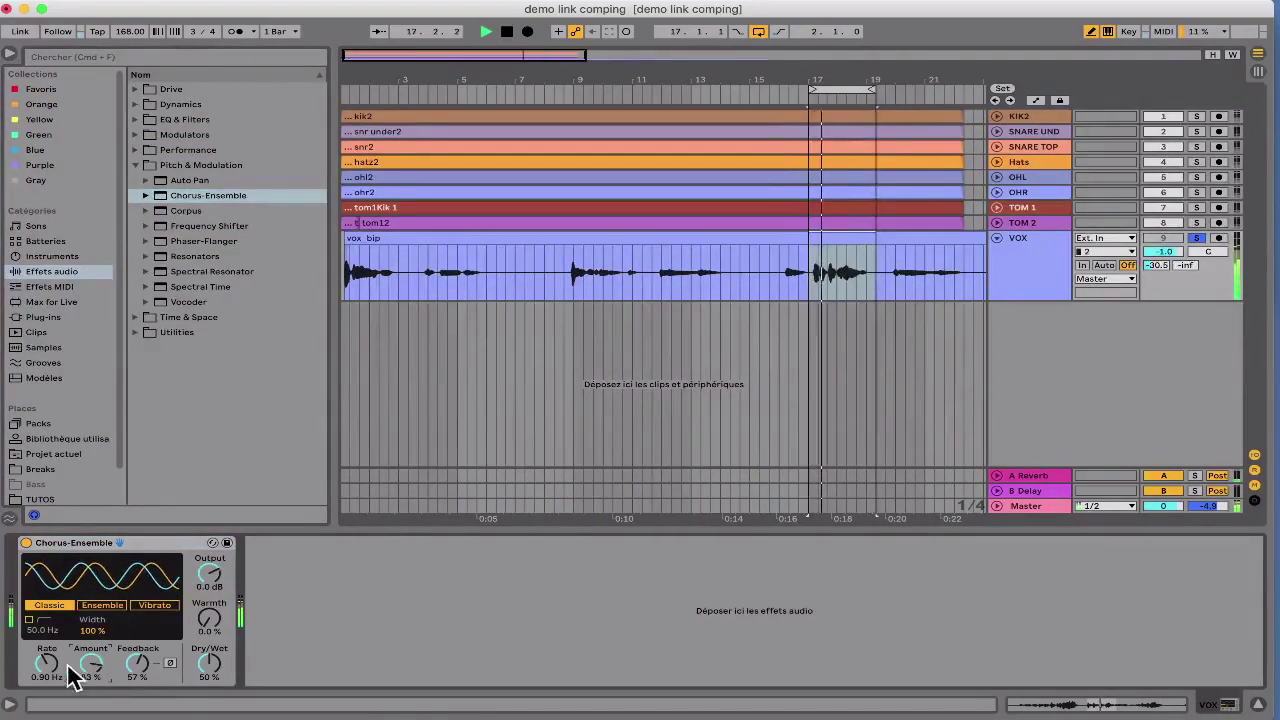
drag(46, 663, 46, 600)
drag(48, 665, 48, 710)
drag(90, 668, 48, 645)
drag(137, 660, 137, 648)
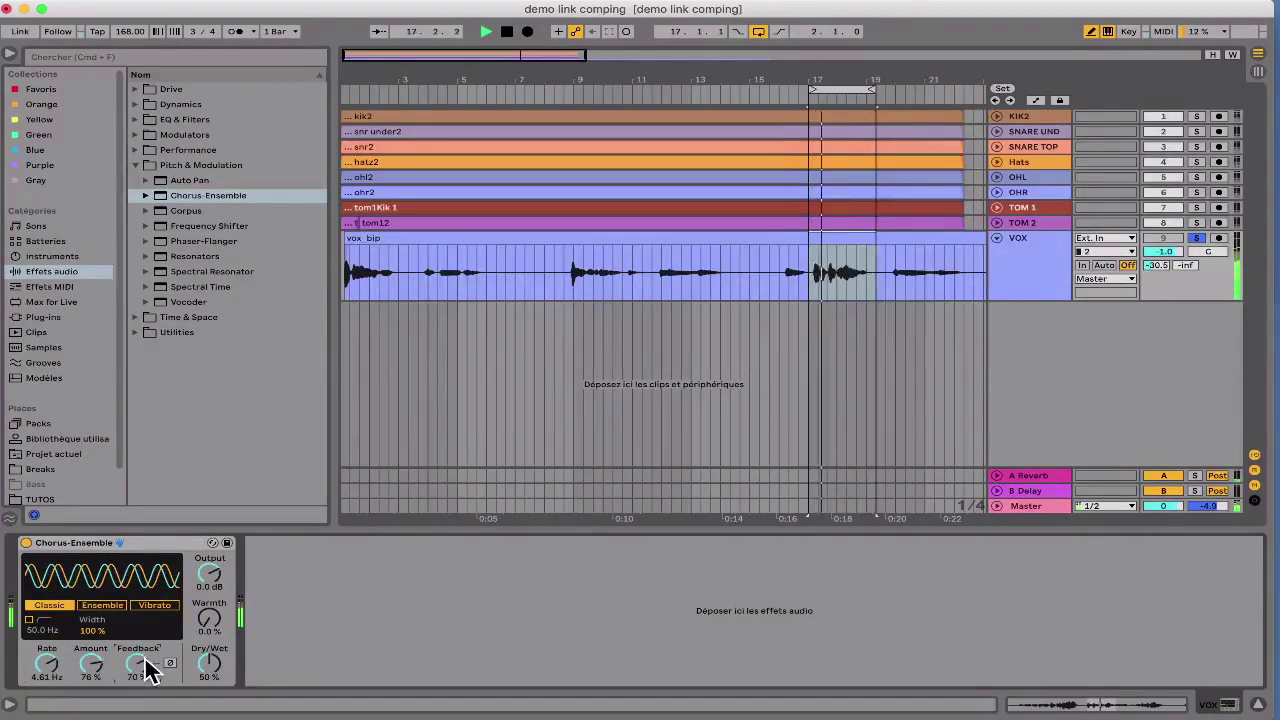
drag(47, 663, 47, 682)
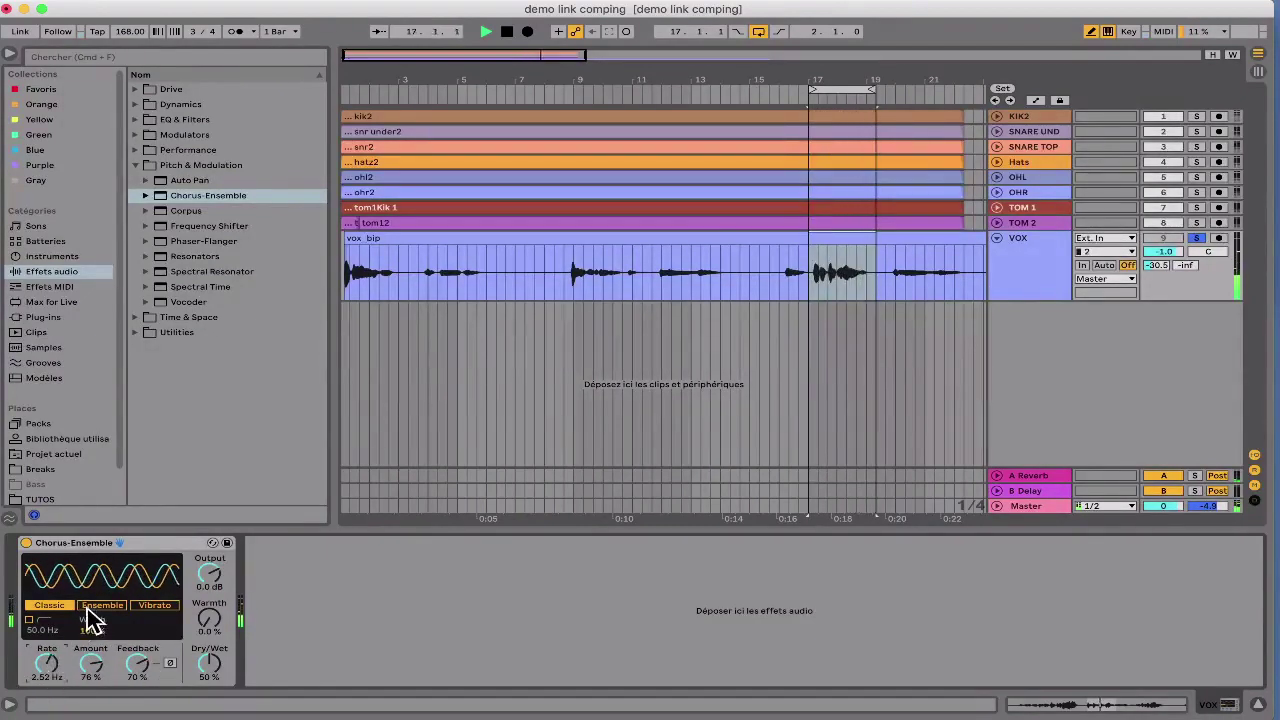
Step: Switch the vocal chorus to Ensemble mode and set Rate to 0.83 Hz, Amount to 79 % and Feedback to 79 %
click(87, 606)
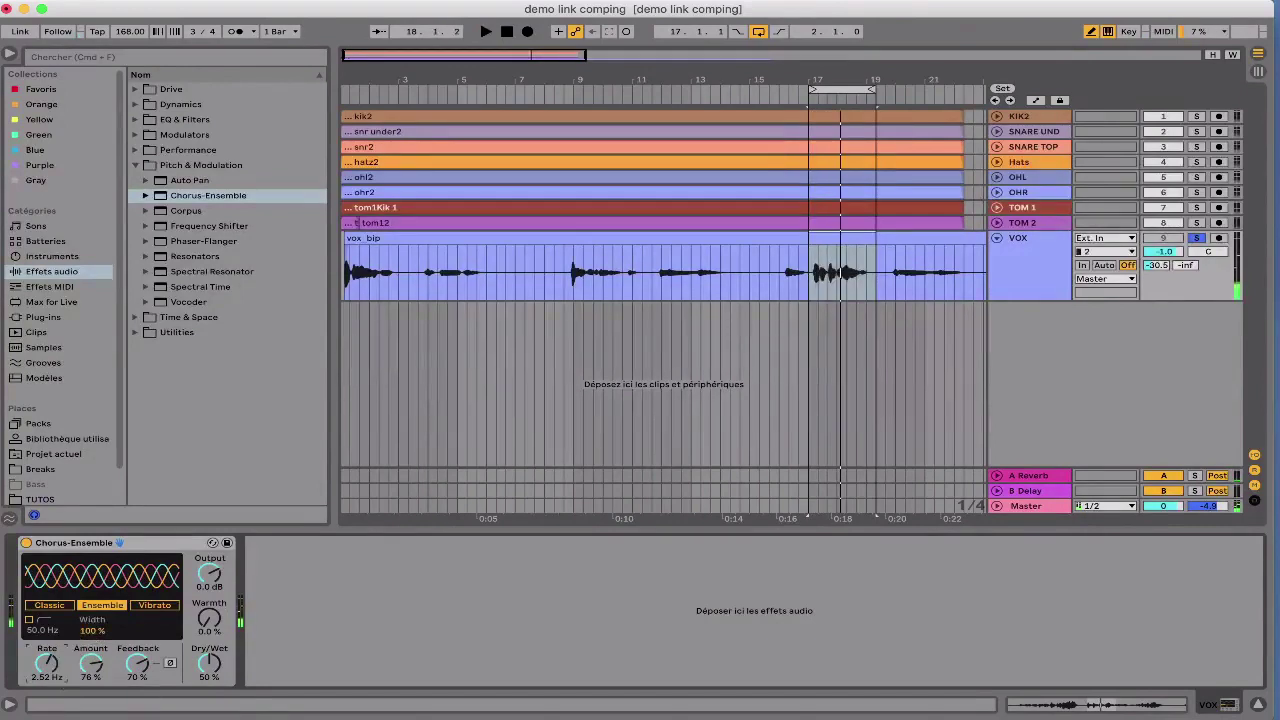
drag(56, 658, 57, 672)
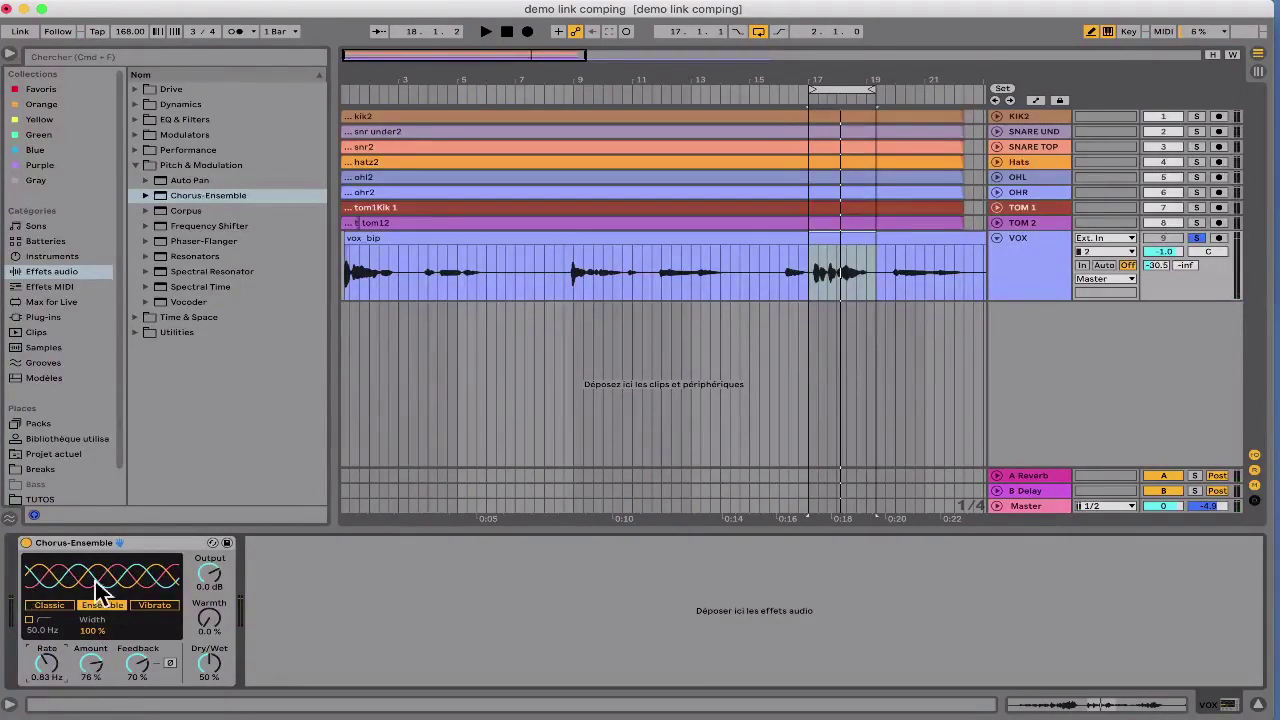
drag(100, 668, 93, 618)
Step: Switch the vocal effect to Vibrato mode, set its Rate to 2.41 Hz, and audition the loop before and after
click(155, 606)
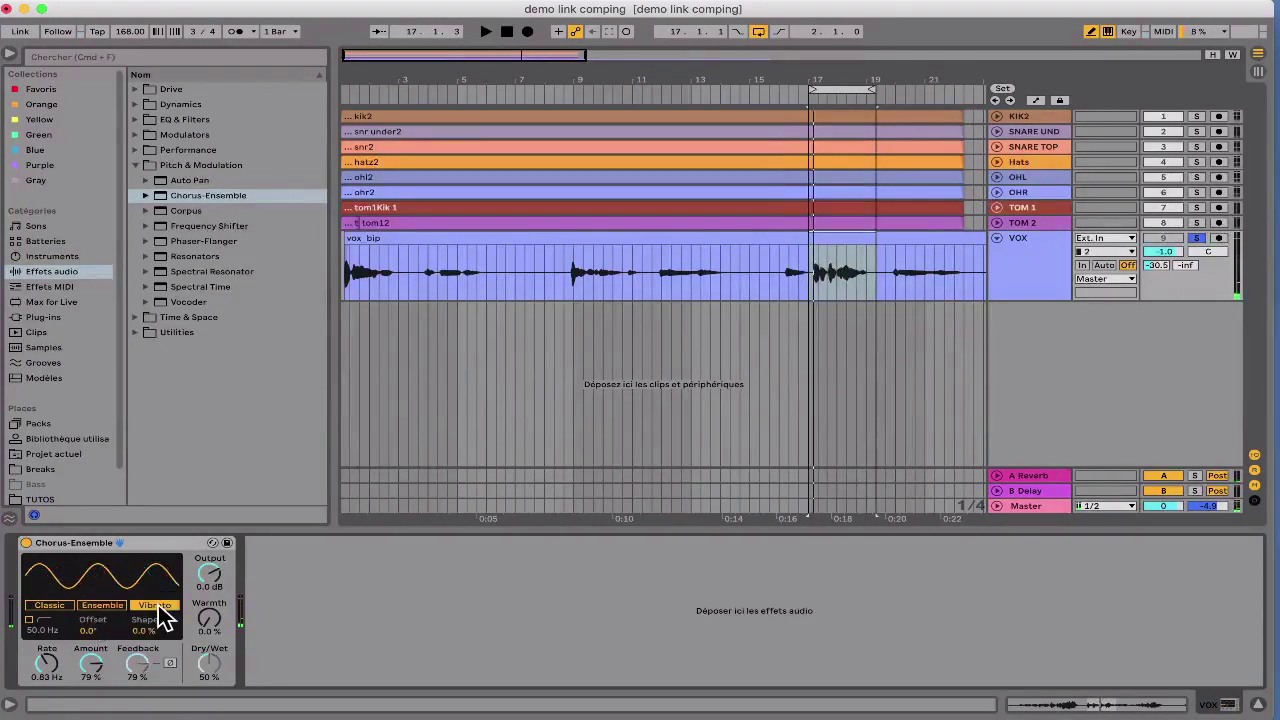
key(space)
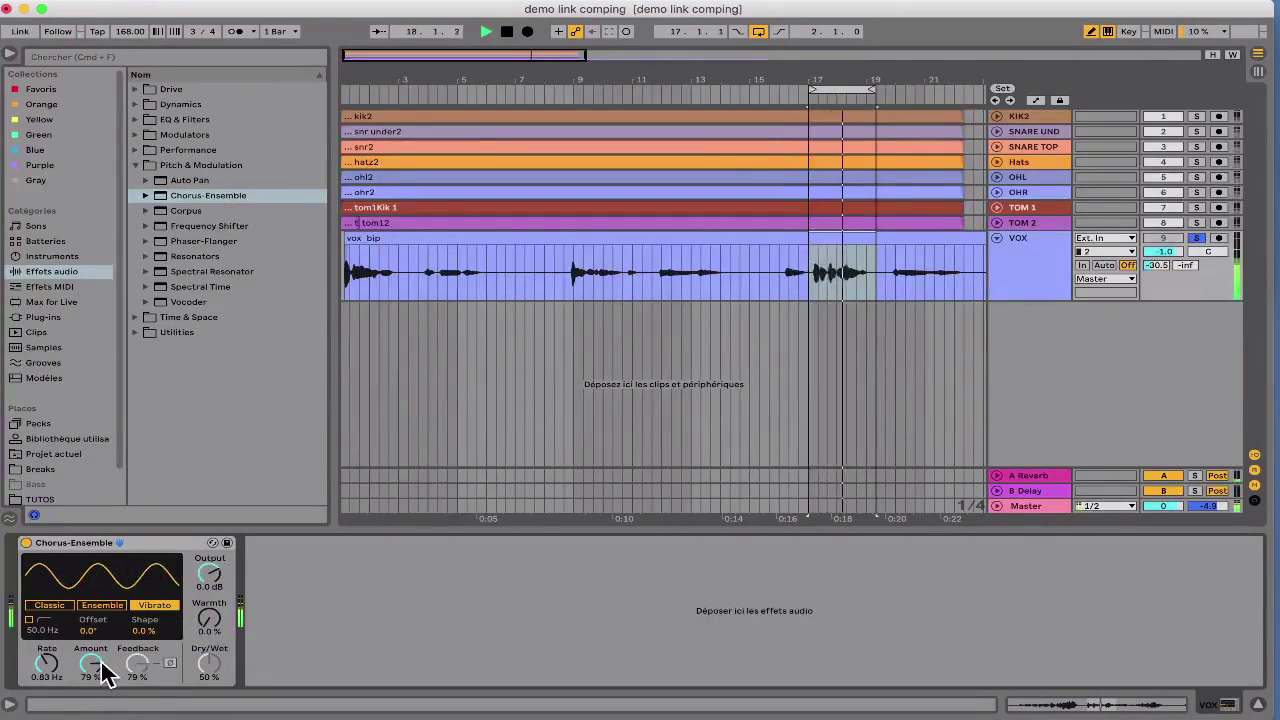
key(space)
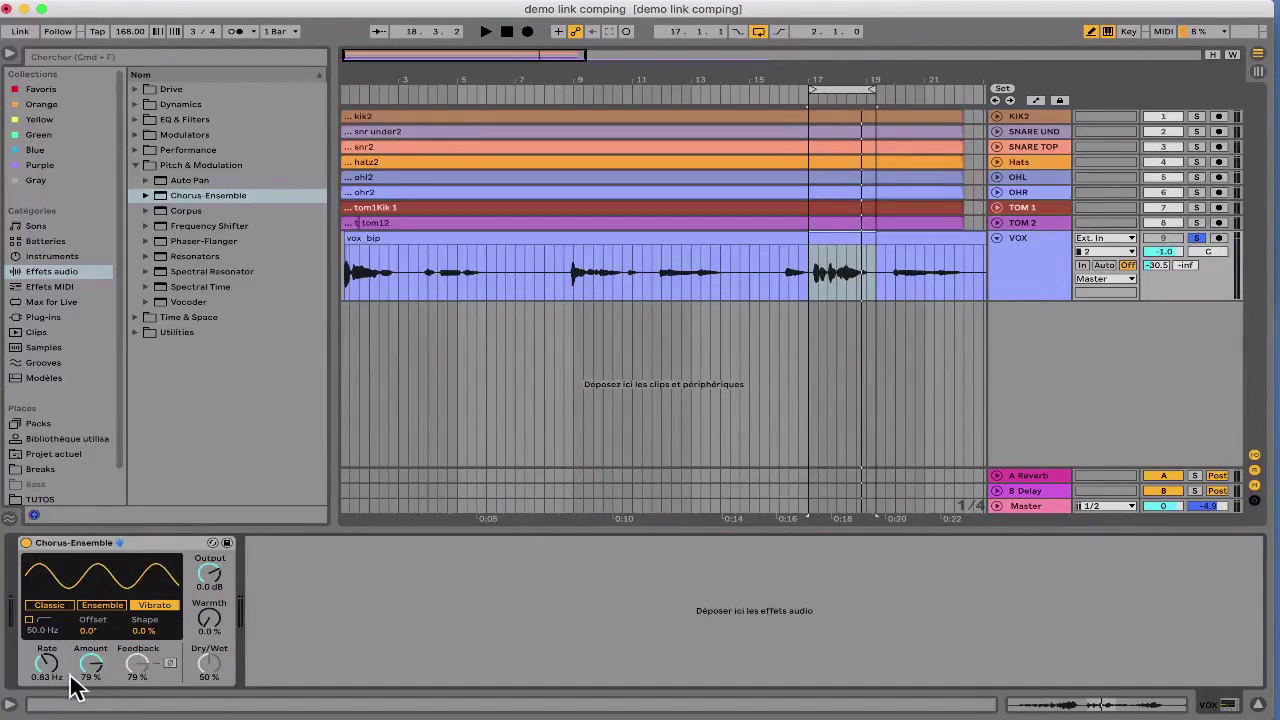
drag(45, 668, 45, 650)
key(space)
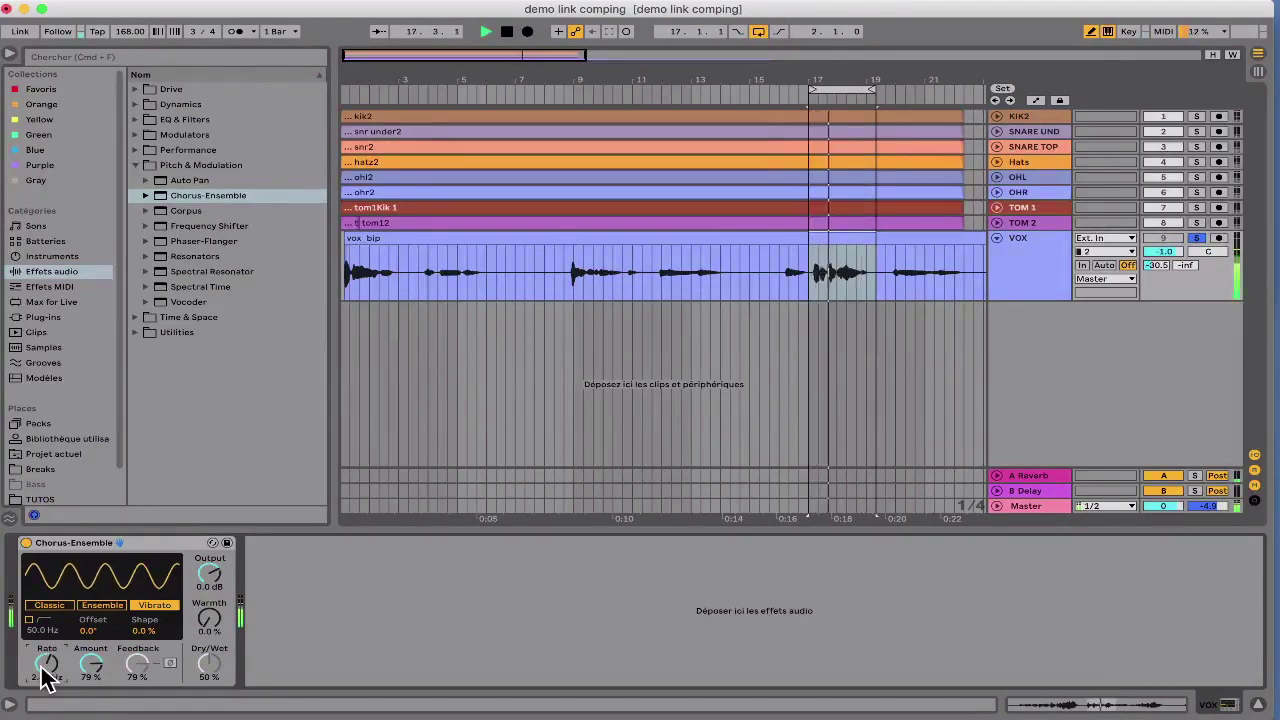
key(space)
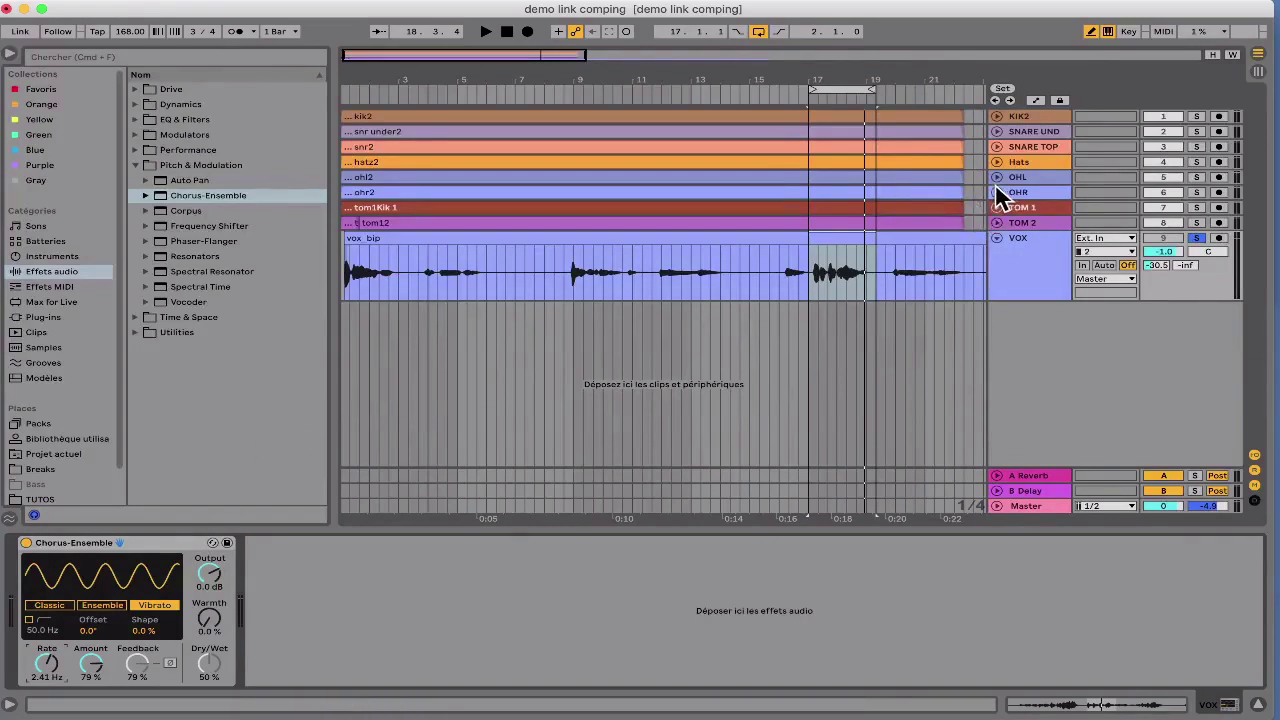
Step: Move Chorus-Ensemble from VOX to the OHR track, solo and unfold OHR, and audition the loop
drag(153, 540, 1050, 195)
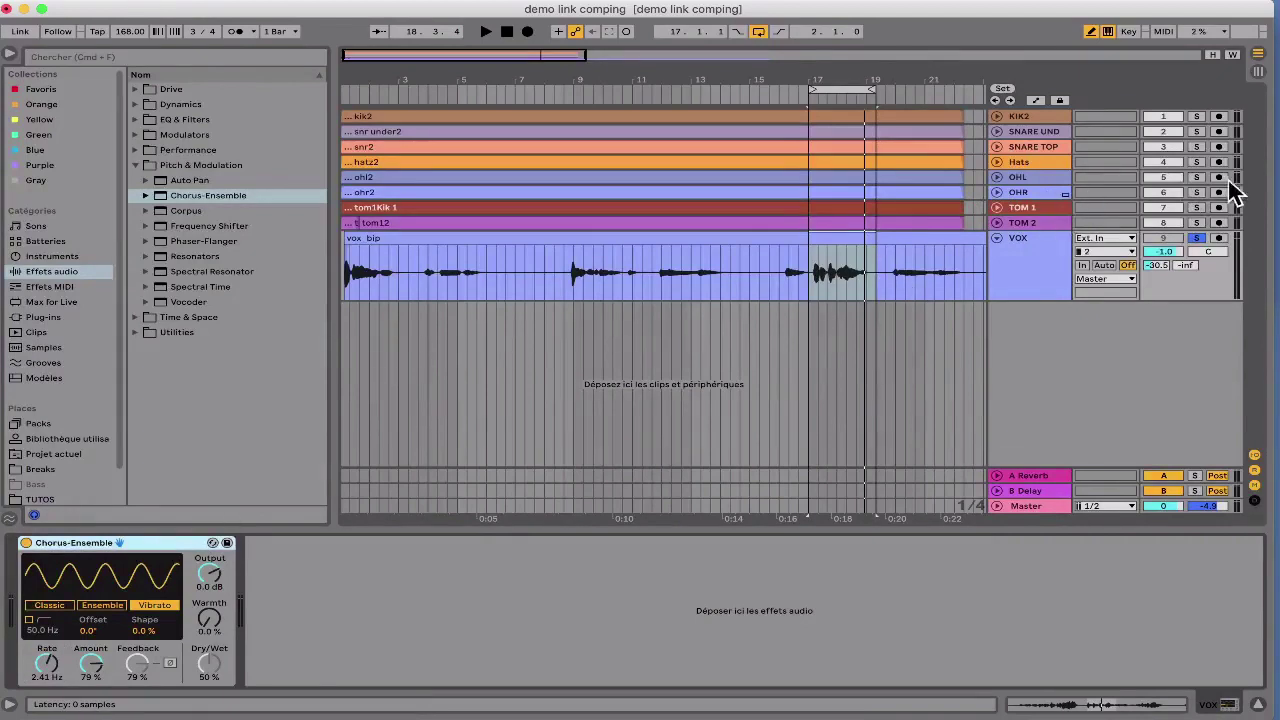
click(1197, 191)
key(space)
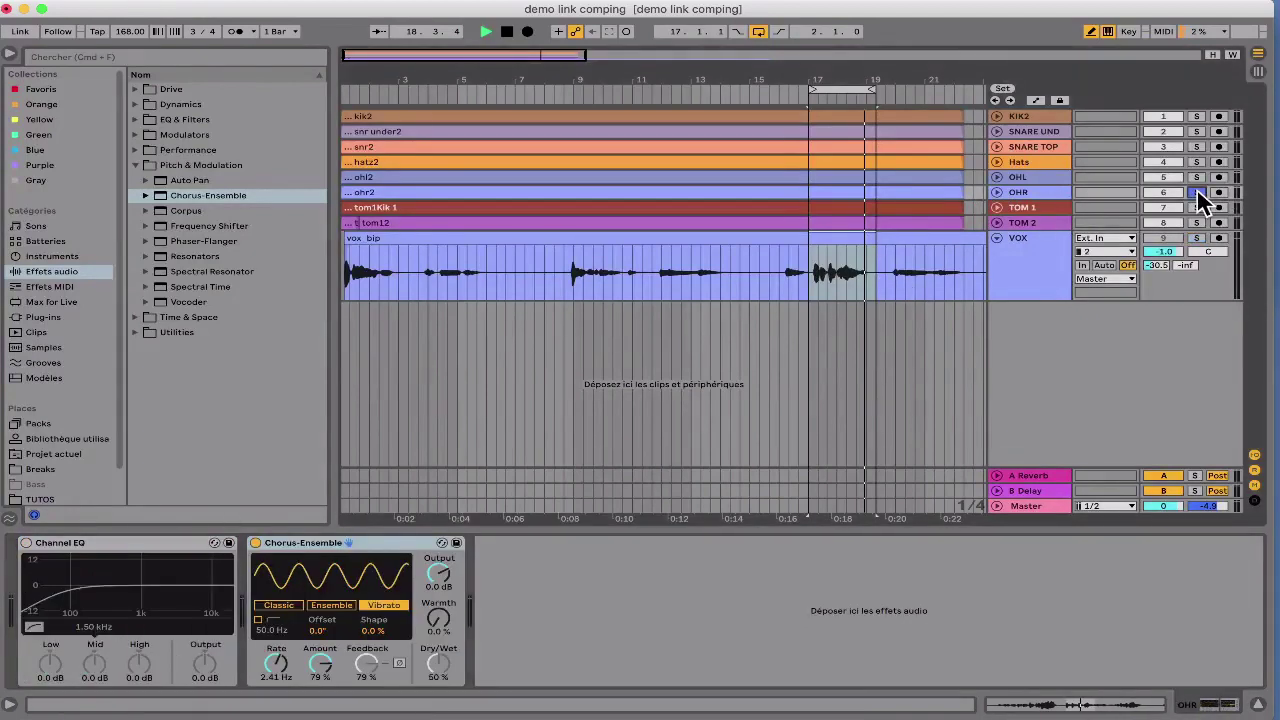
click(998, 193)
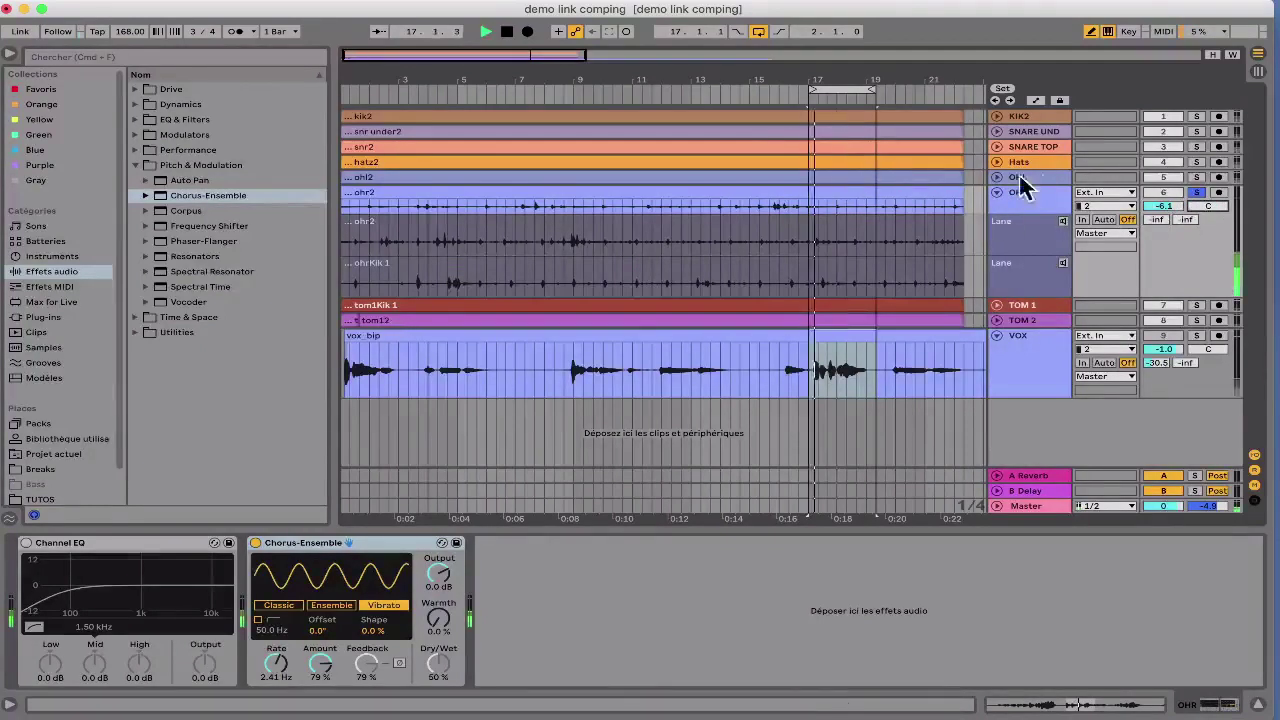
key(space)
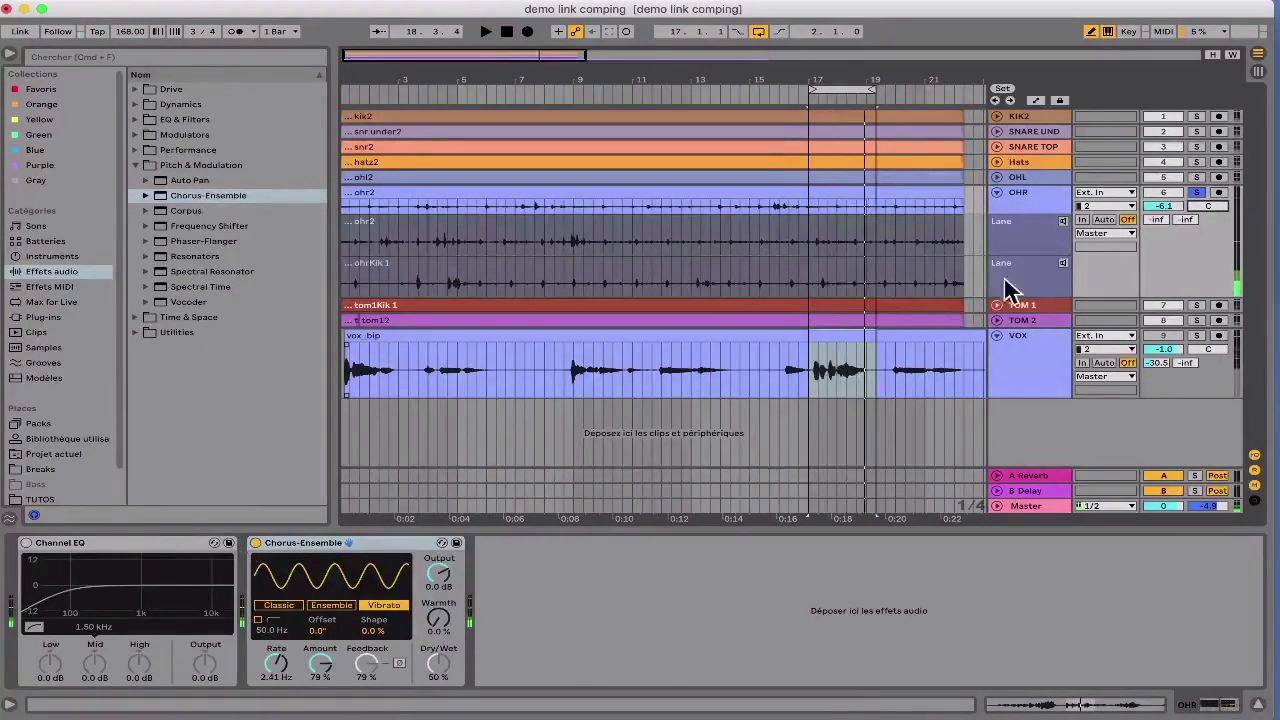
Step: Set the OHR volume to 6.0 dB and the vibrato Amount to 47 % while auditioning, and select the Chorus-Ensemble device
key(space)
drag(1163, 205, 1163, 160)
key(space)
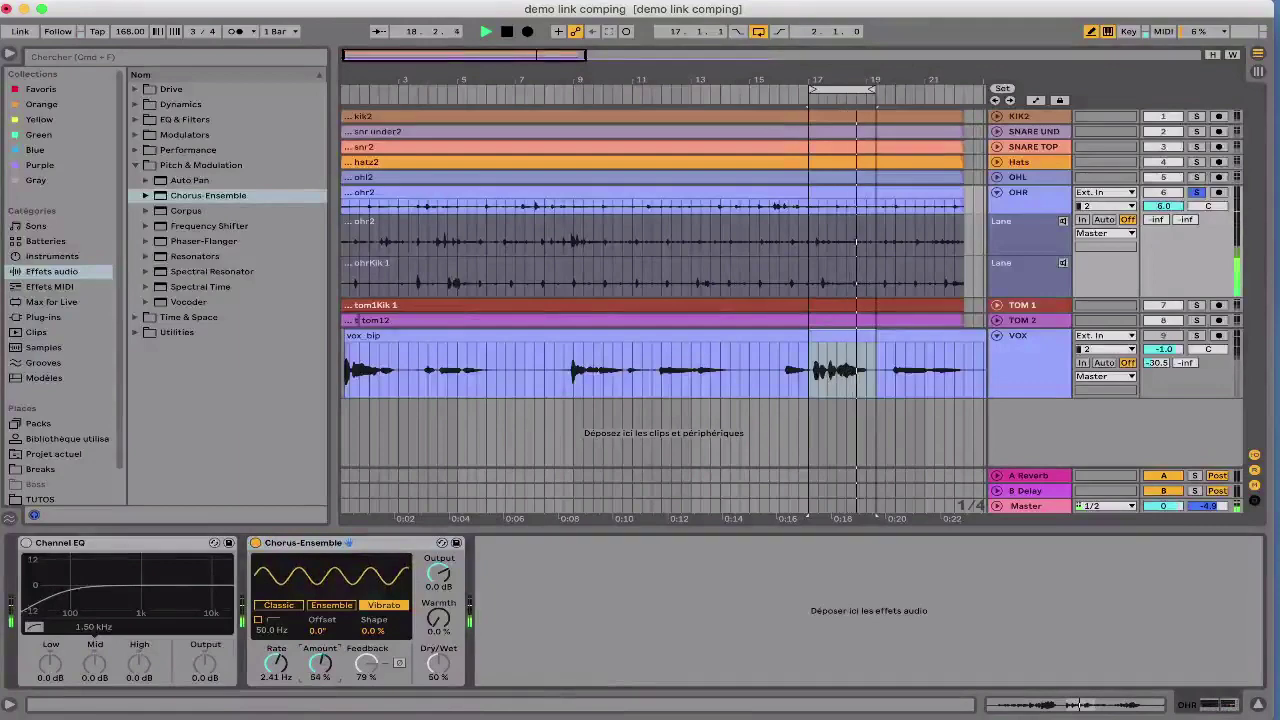
key(space)
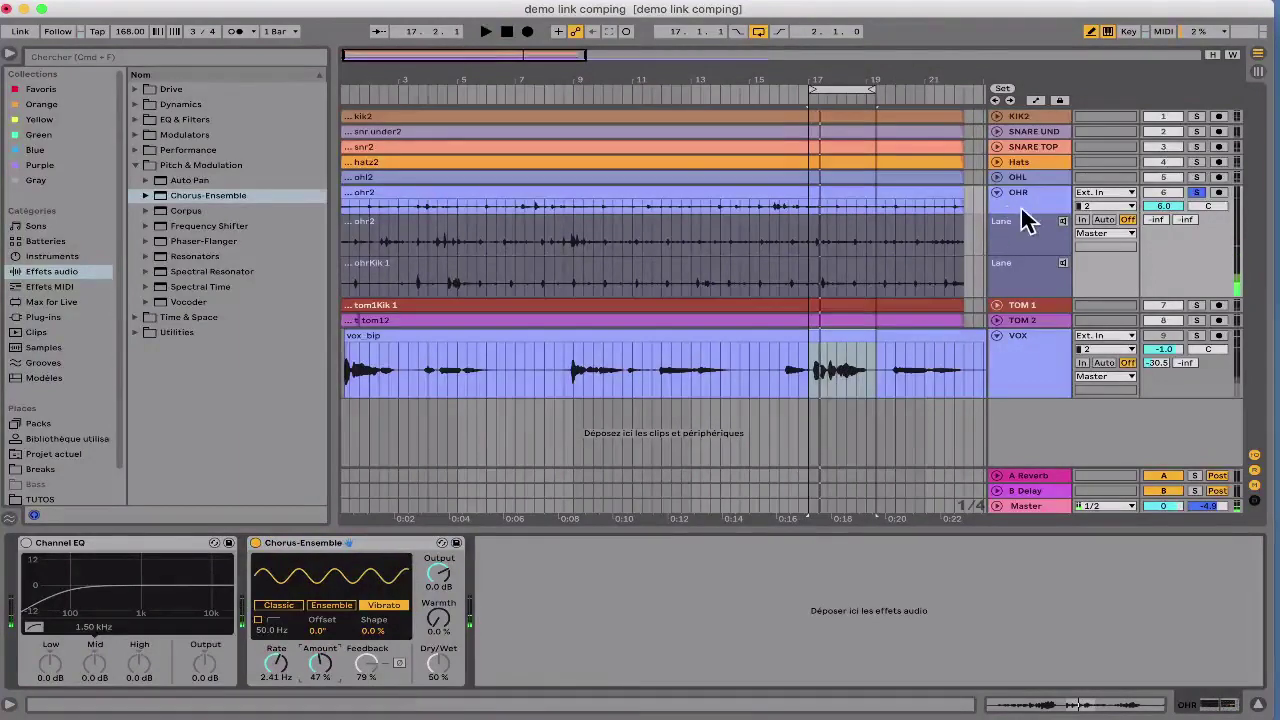
click(1025, 220)
click(384, 545)
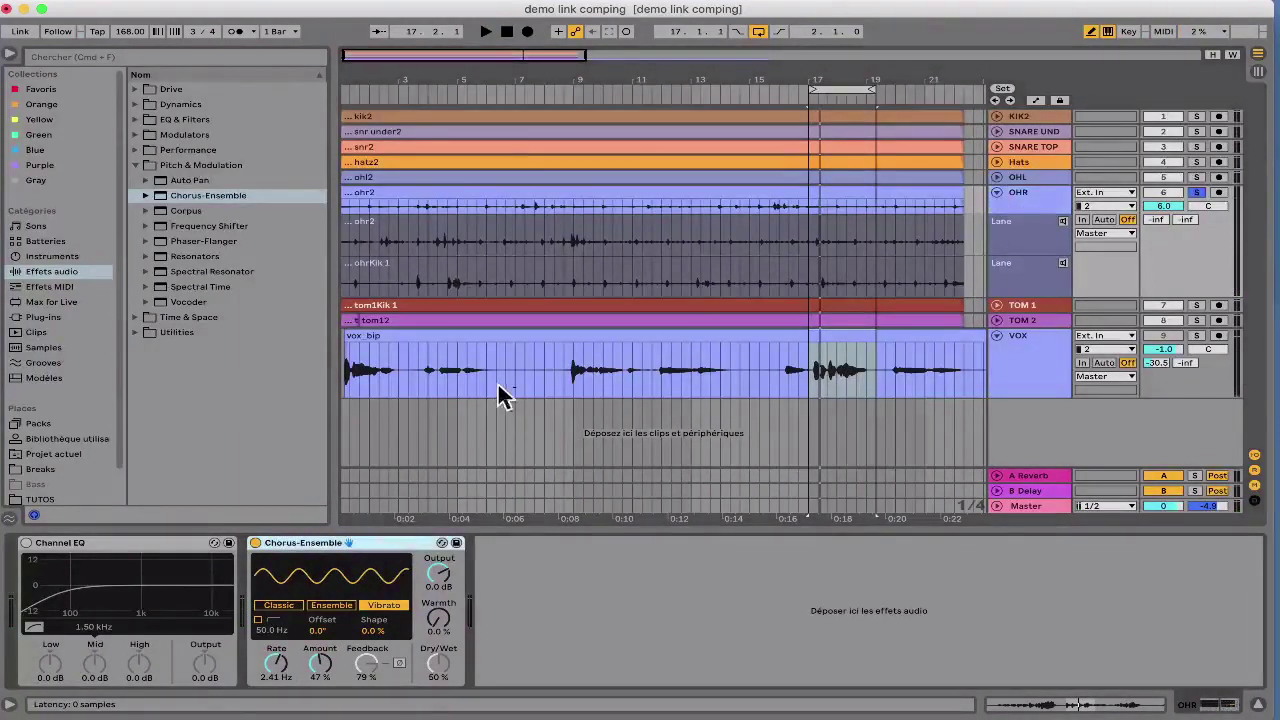
Step: Return Chorus-Ensemble from the OHR track to VOX, switch the solo from OHR to VOX, and audition the loop
key(super+z)
click(1199, 191)
click(1035, 351)
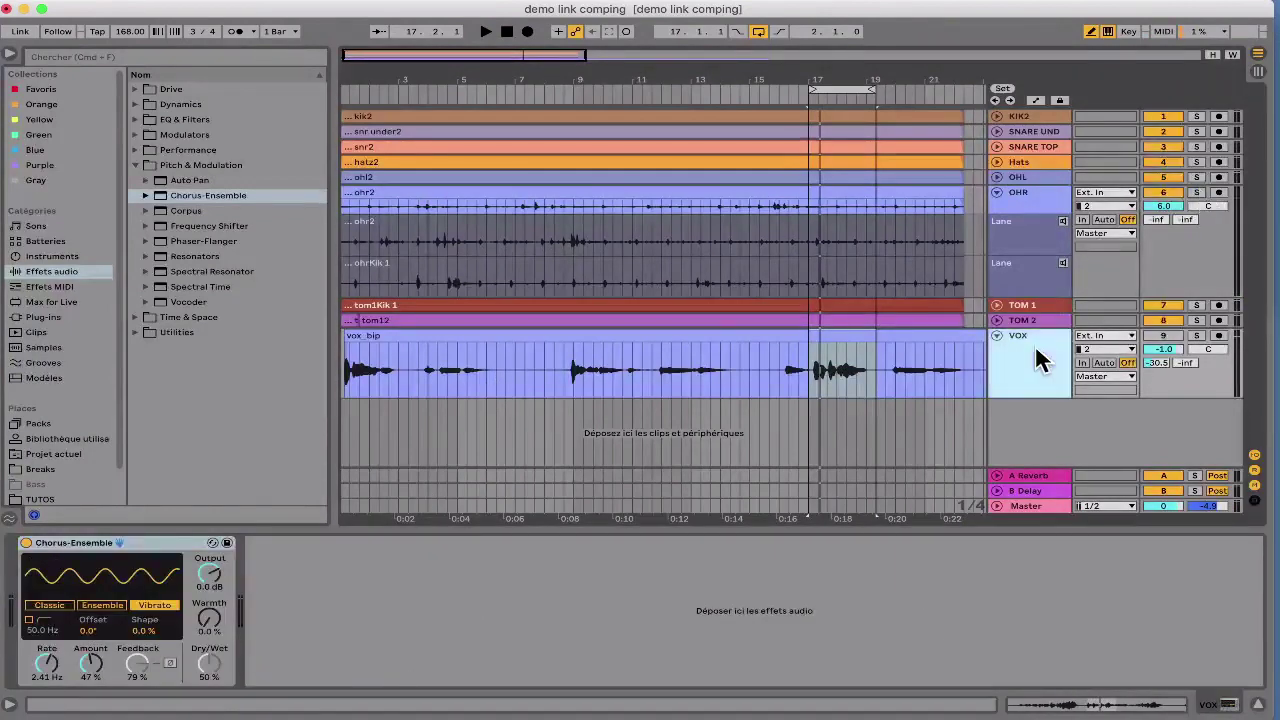
click(1196, 335)
key(space)
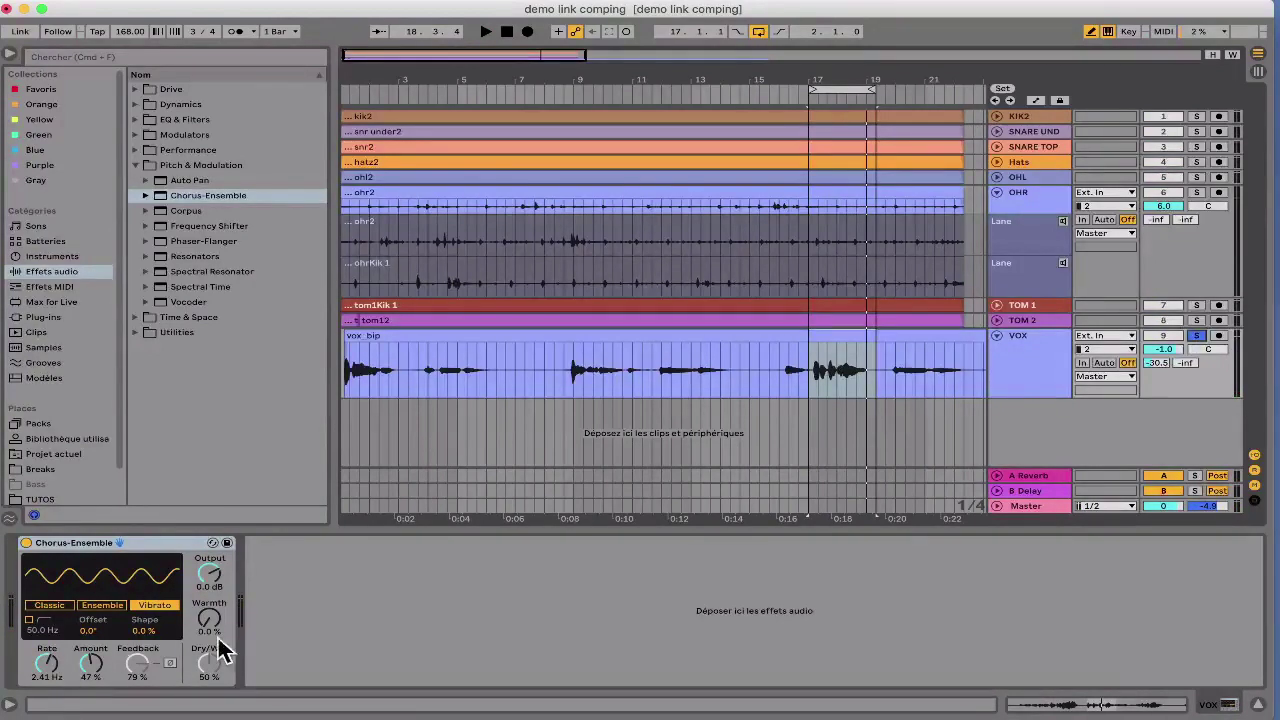
Step: Insert a MIDI track below VOX and load the MPE Velvet Robe pad rack from the Core Library onto it
click(1030, 355)
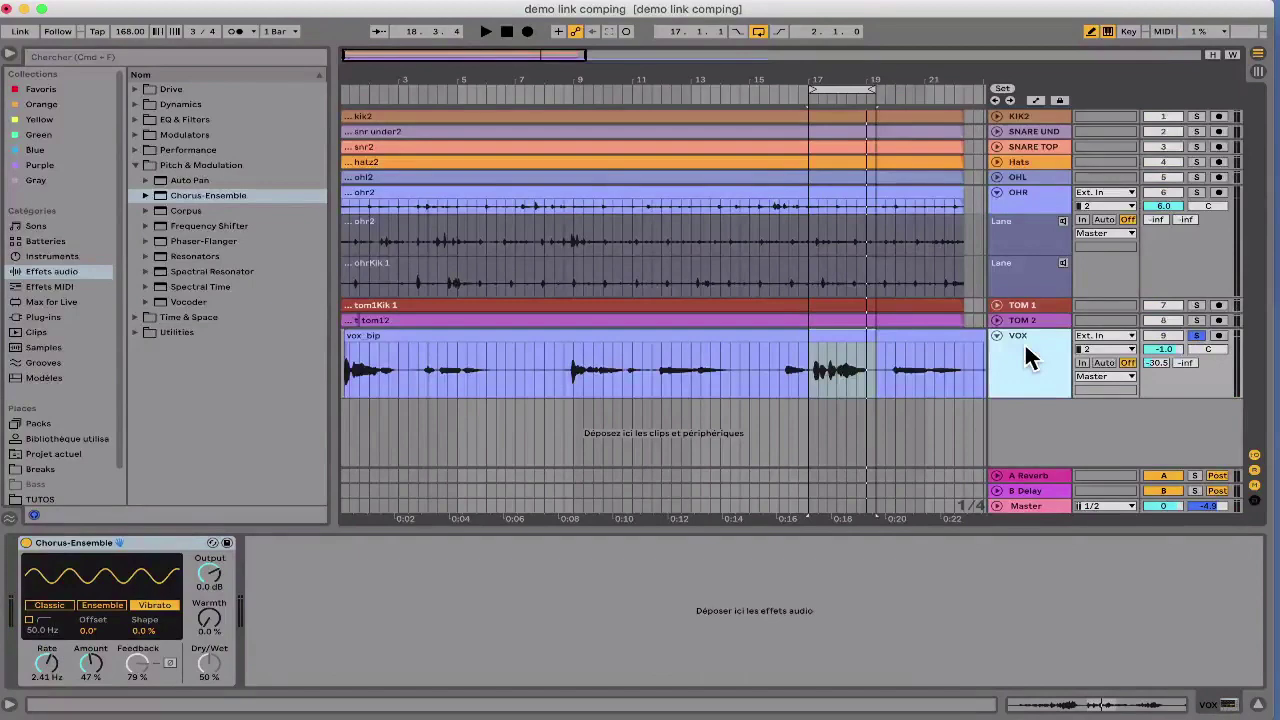
key(super+shift+t)
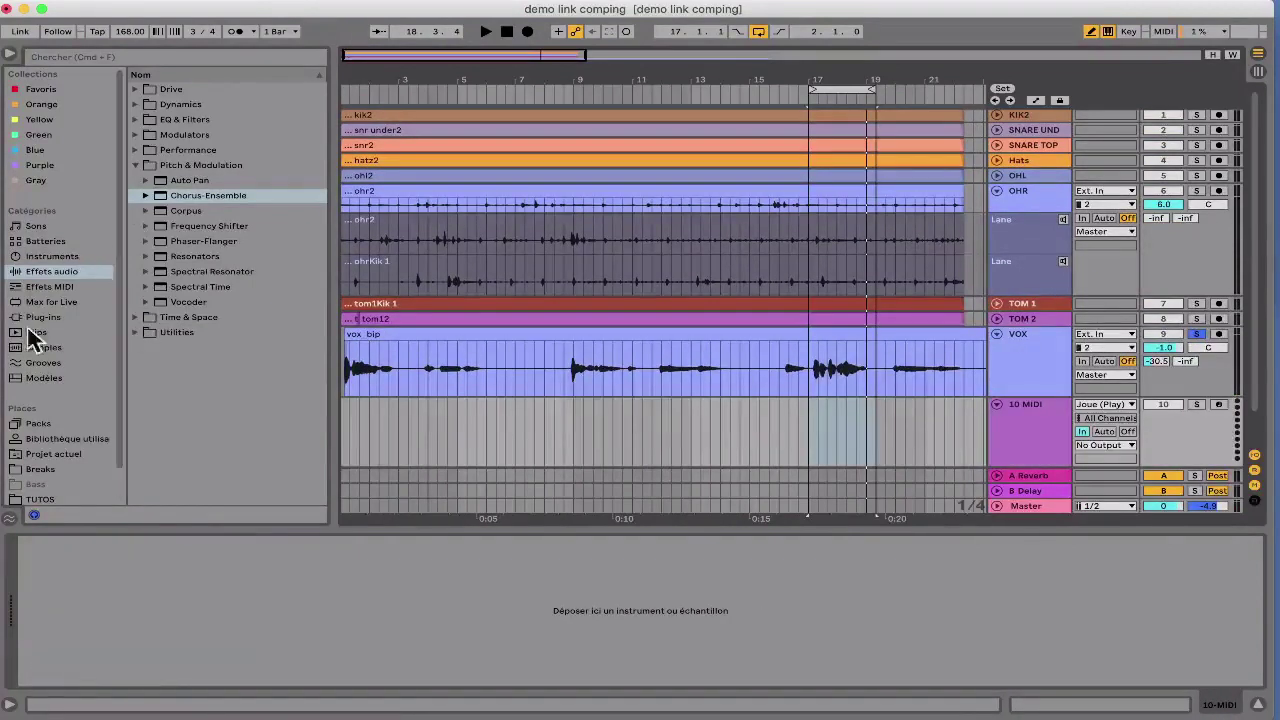
scroll(45, 381, down, 1)
click(40, 390)
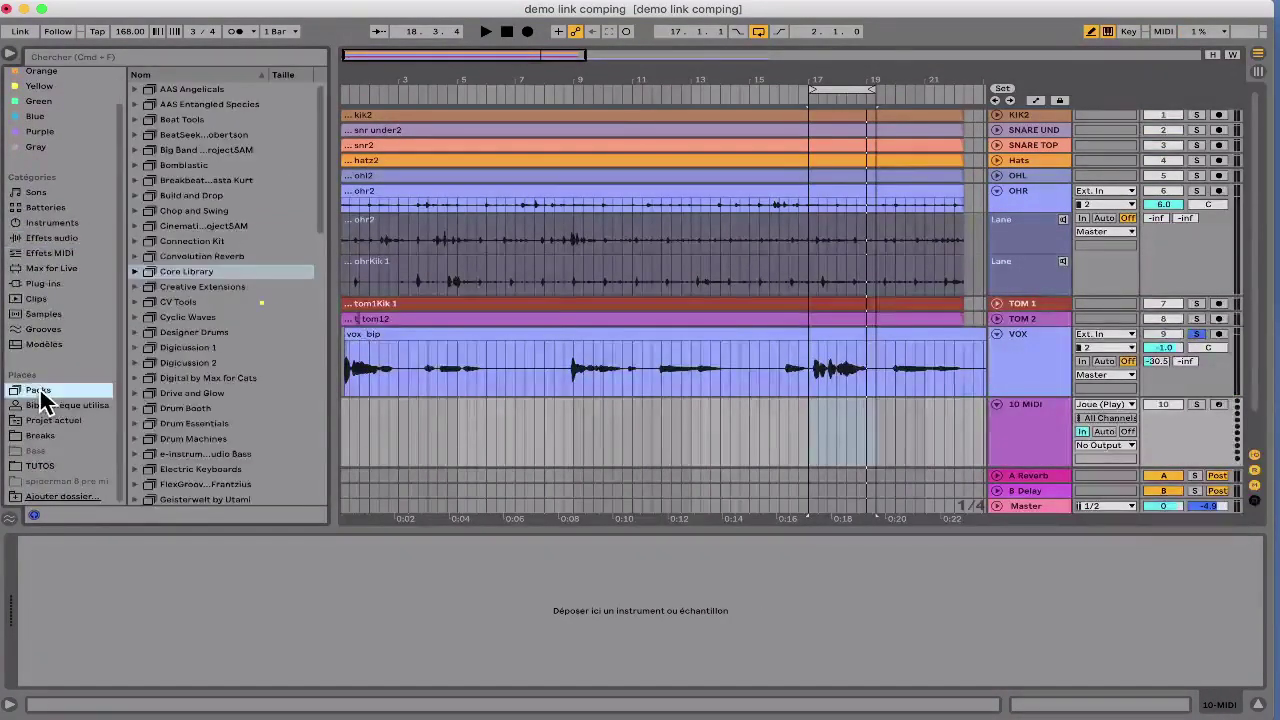
click(150, 268)
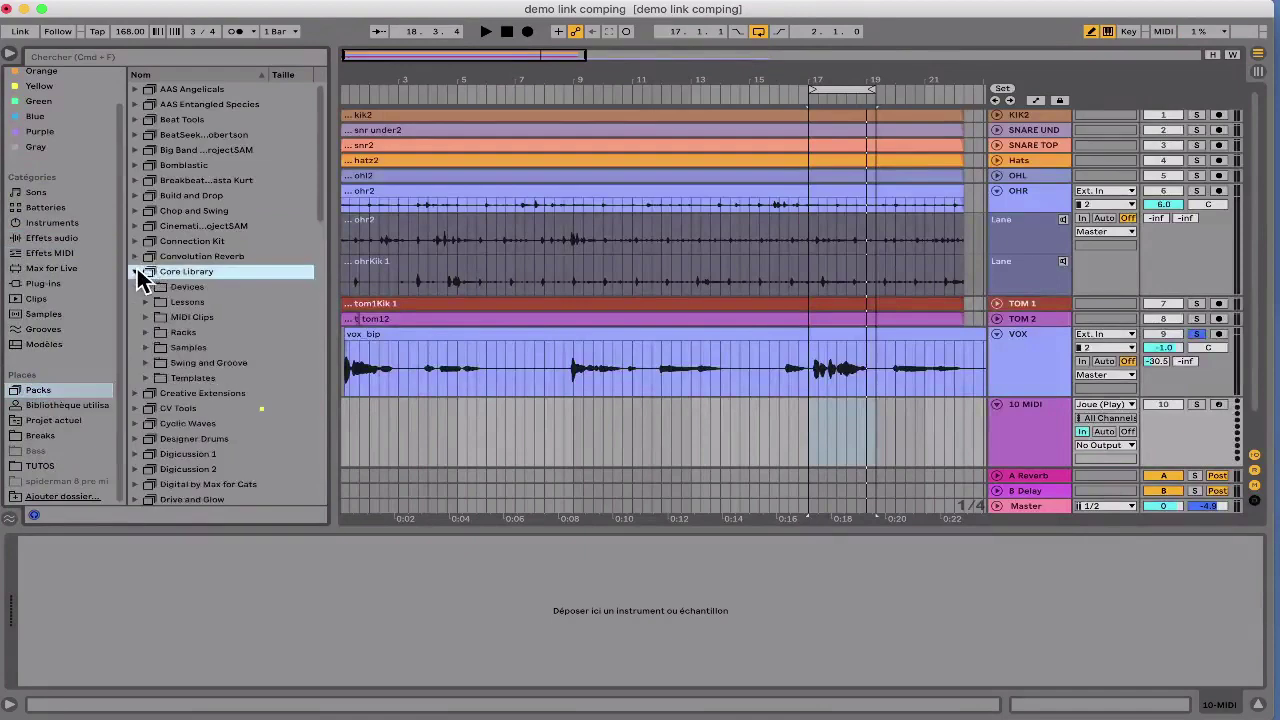
click(147, 328)
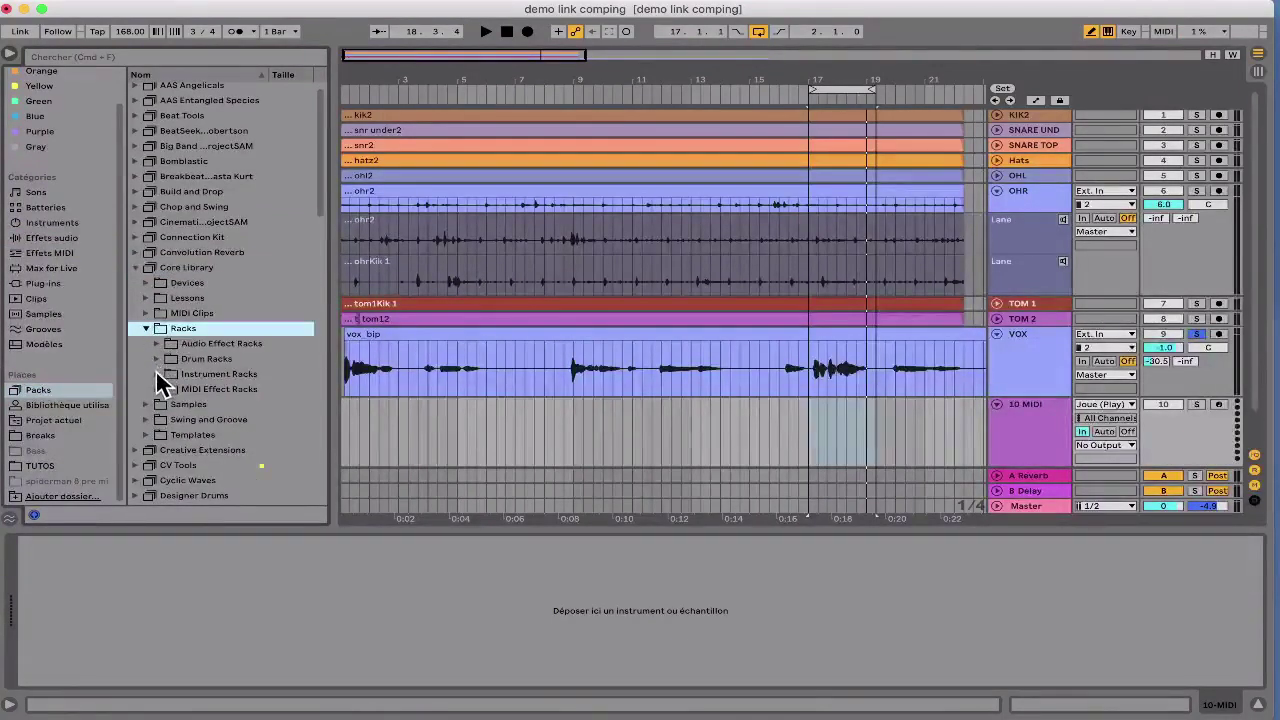
click(156, 373)
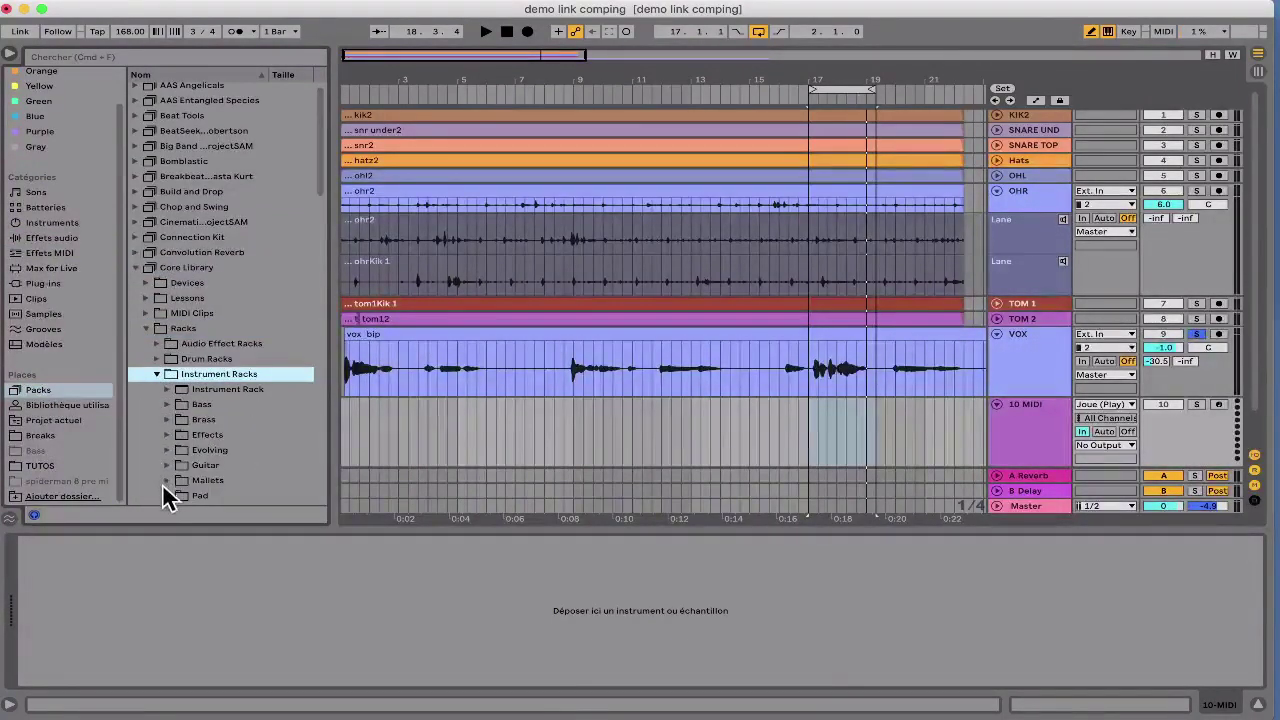
click(166, 495)
click(176, 360)
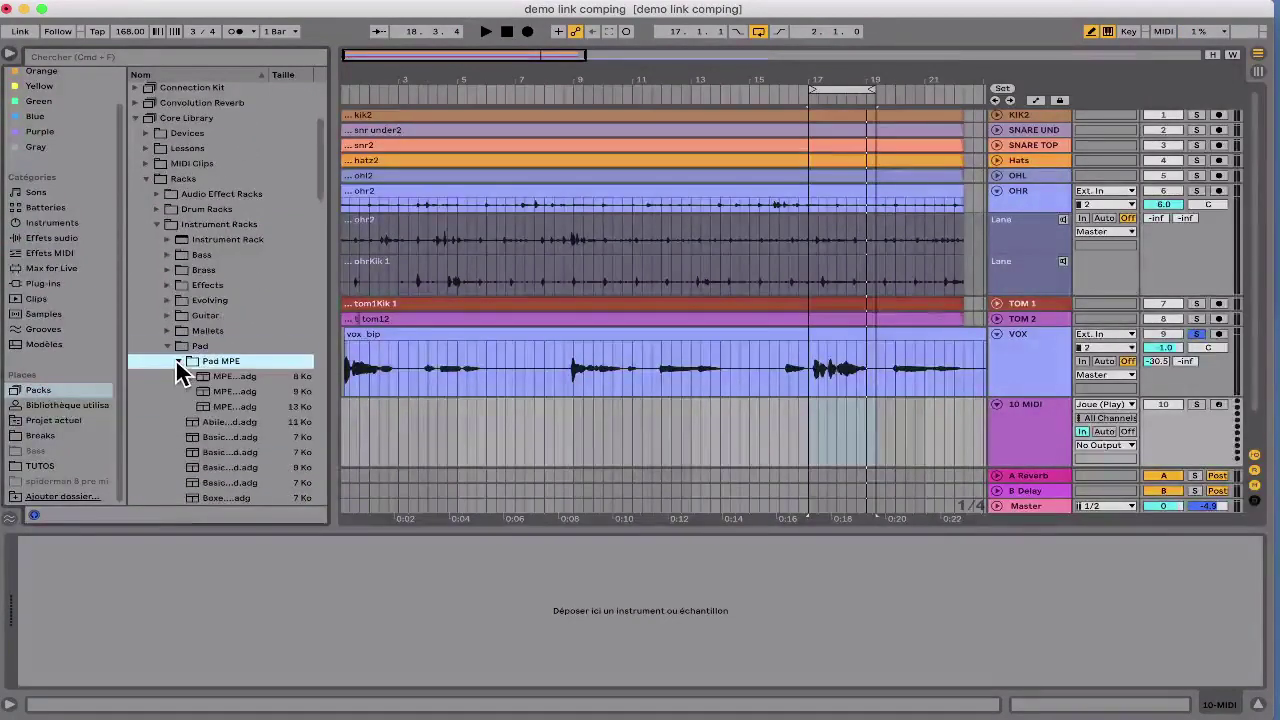
click(230, 407)
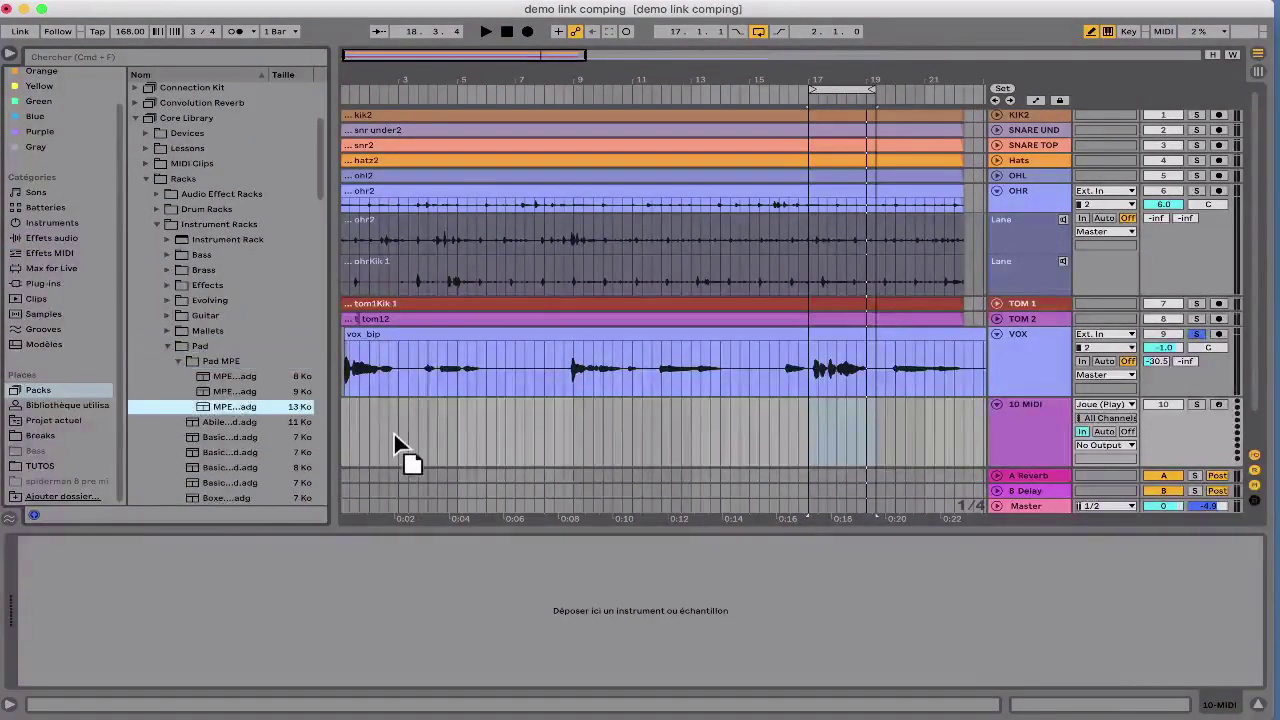
drag(393, 431, 393, 433)
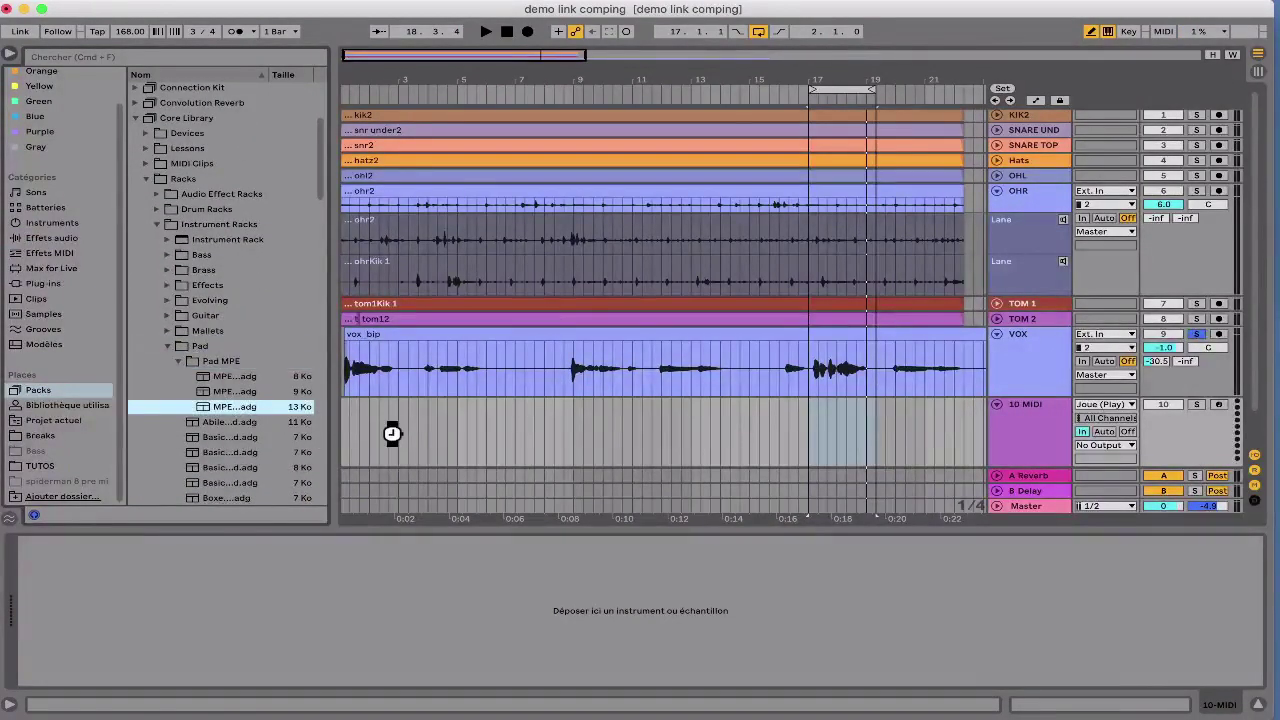
Step: Solo the MPE Velvet Robe track at 0 dB volume and set the loop to start at 1.1.1 with an 18-bar length
click(12, 54)
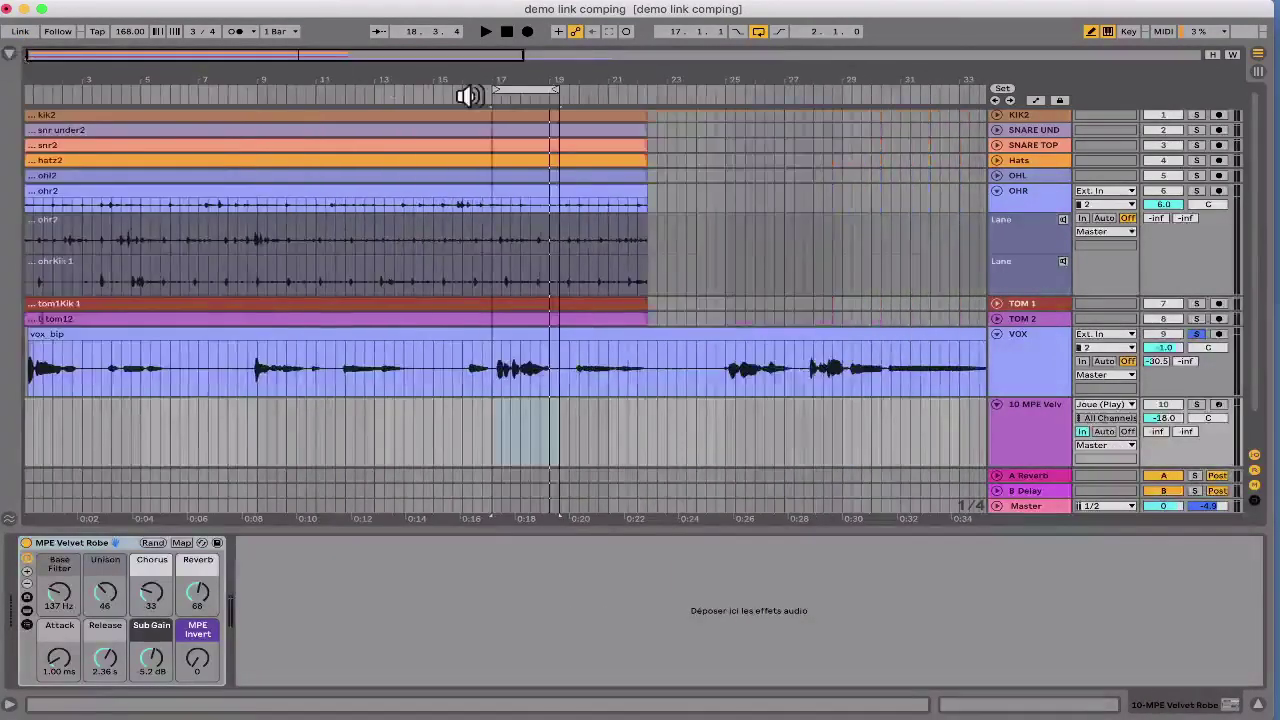
click(1196, 404)
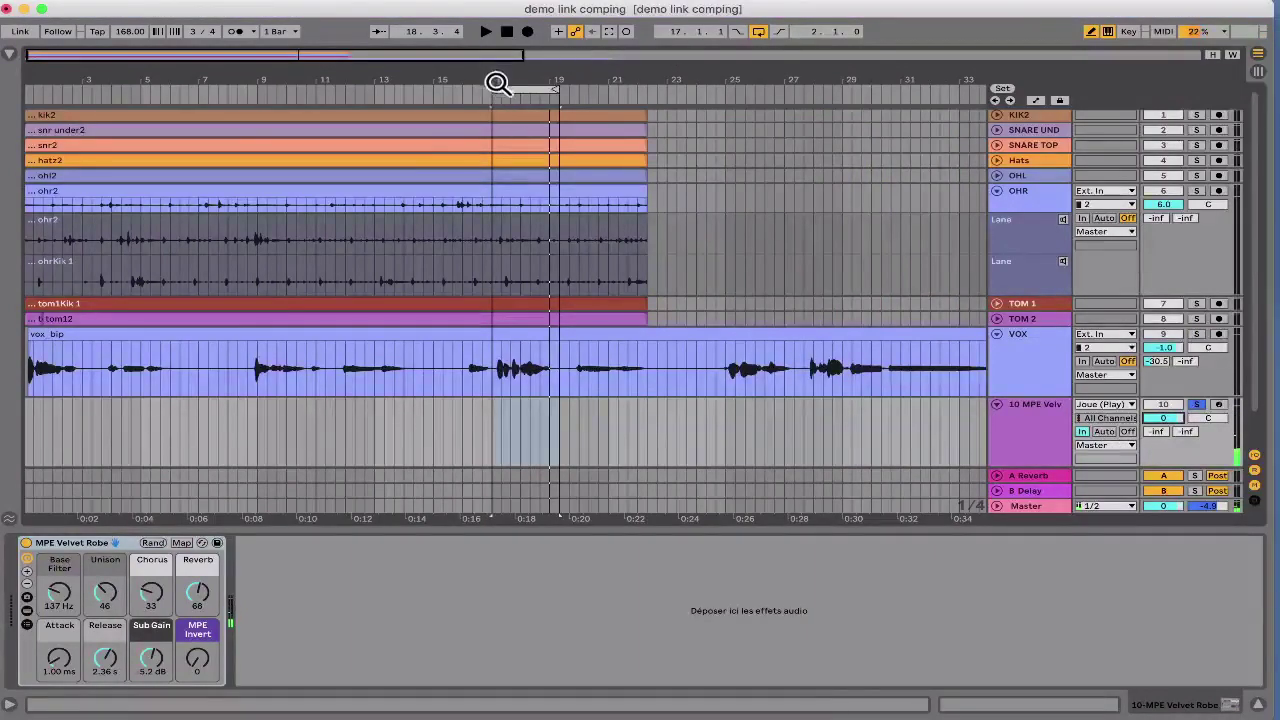
drag(497, 90, 165, 62)
drag(308, 68, 516, 68)
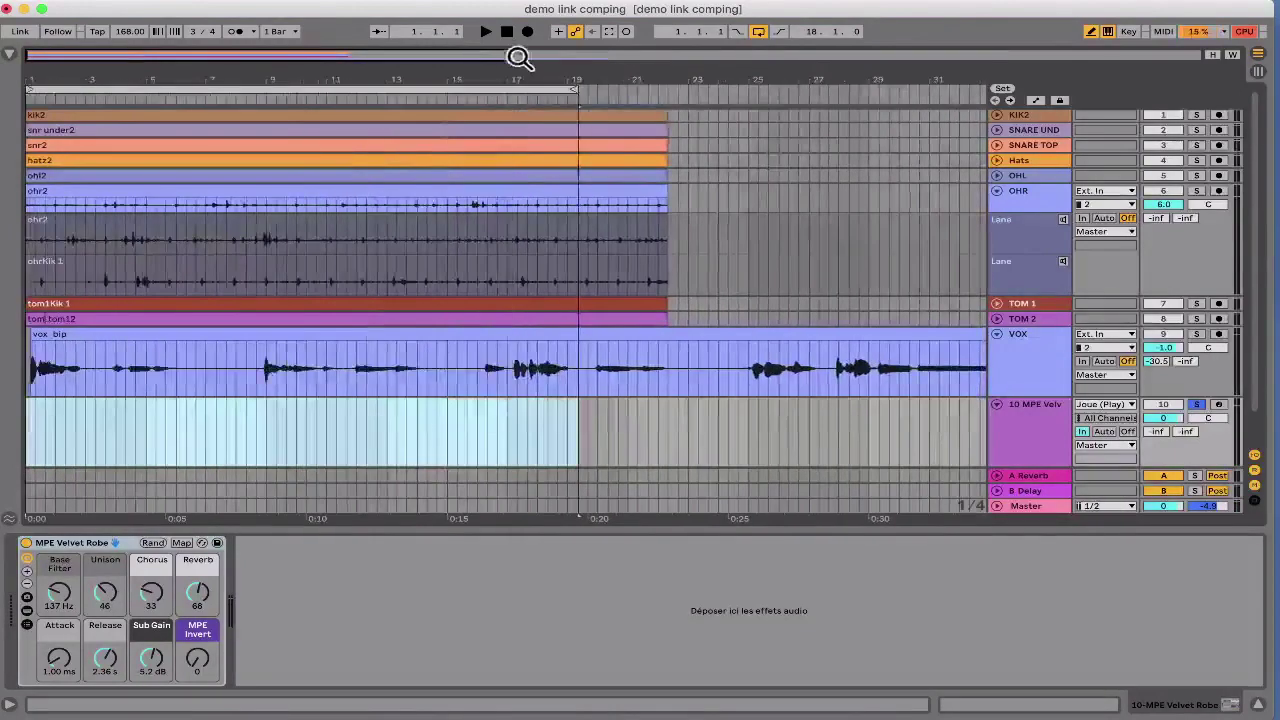
Step: Record a MIDI clip of about five bars on the armed MPE Velvet Robe track, set its monitoring to Auto, and turn off its solo
click(529, 31)
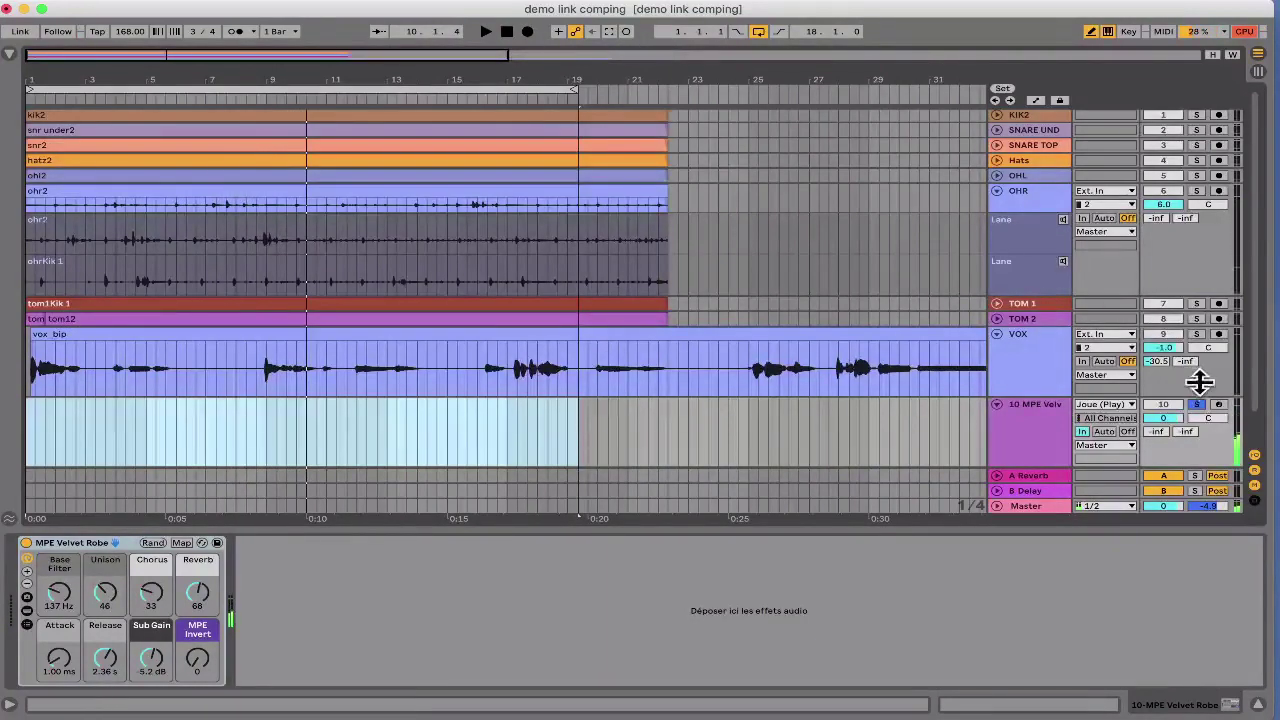
click(1219, 405)
click(528, 33)
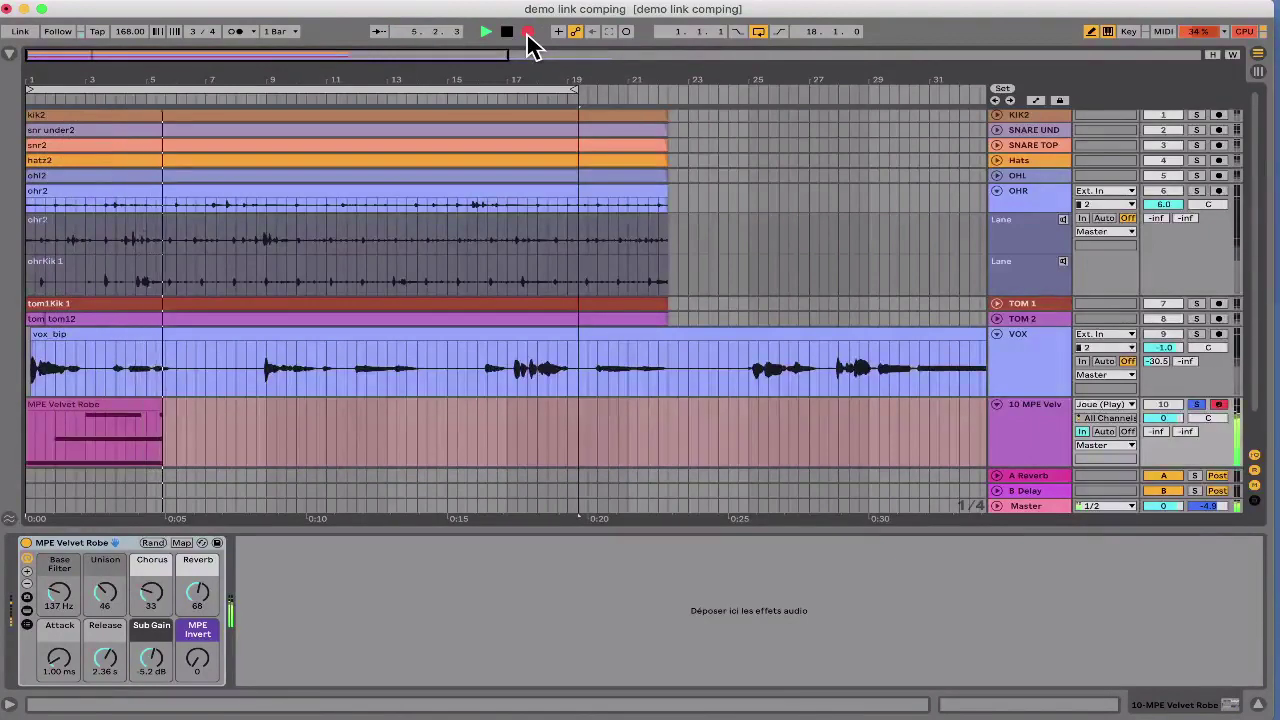
click(528, 34)
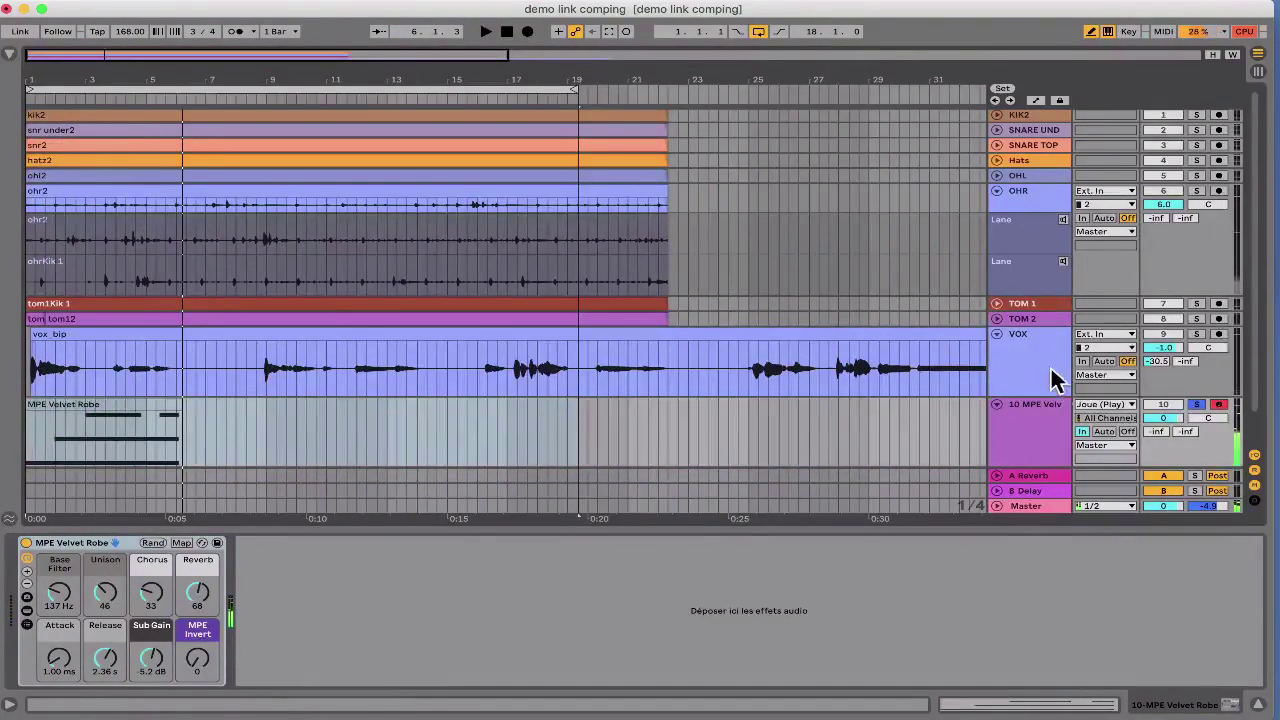
click(1104, 431)
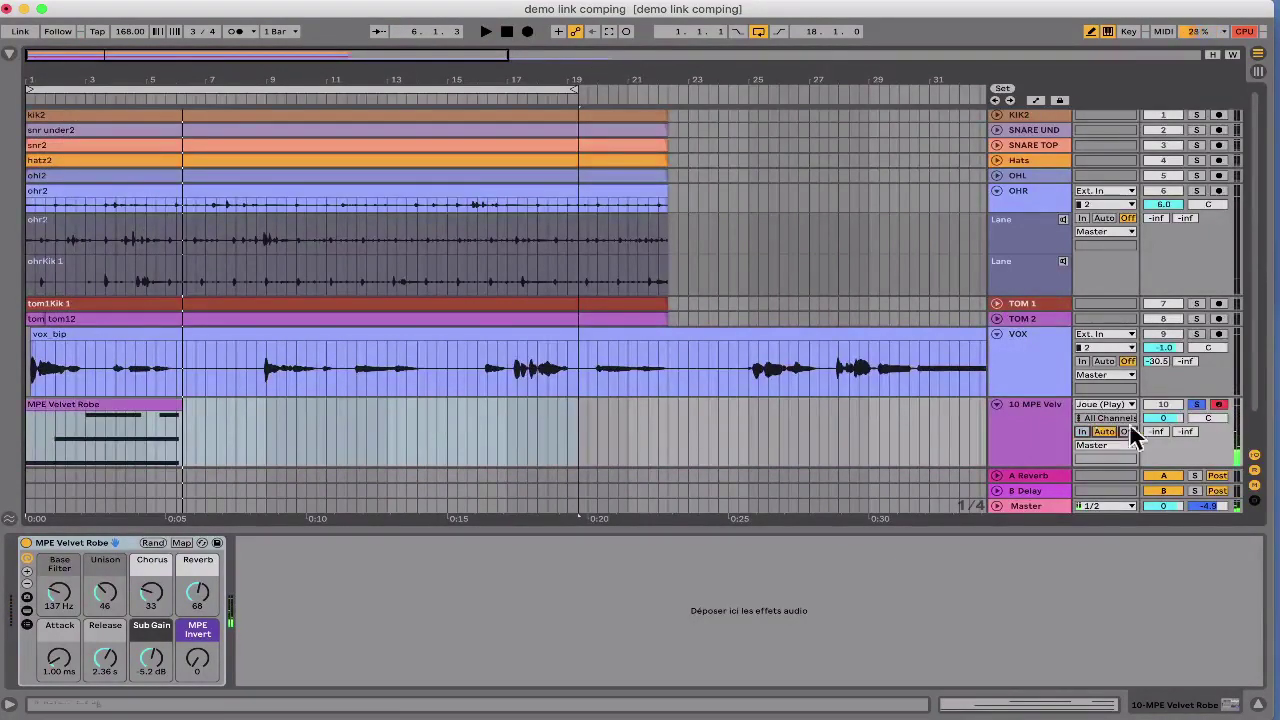
click(1198, 405)
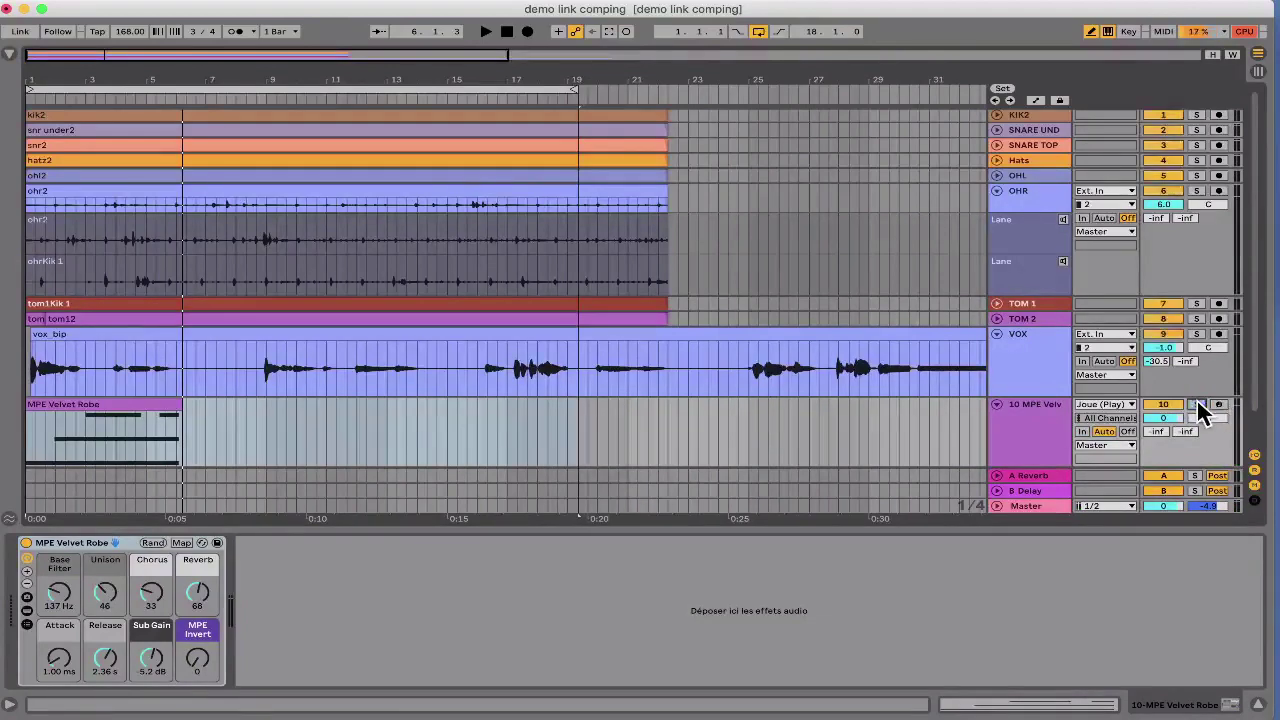
Step: Move Chorus-Ensemble from VOX onto a new audio track below the MPE Velvet Robe track and play the loop
click(1030, 365)
scroll(145, 458, down, 1)
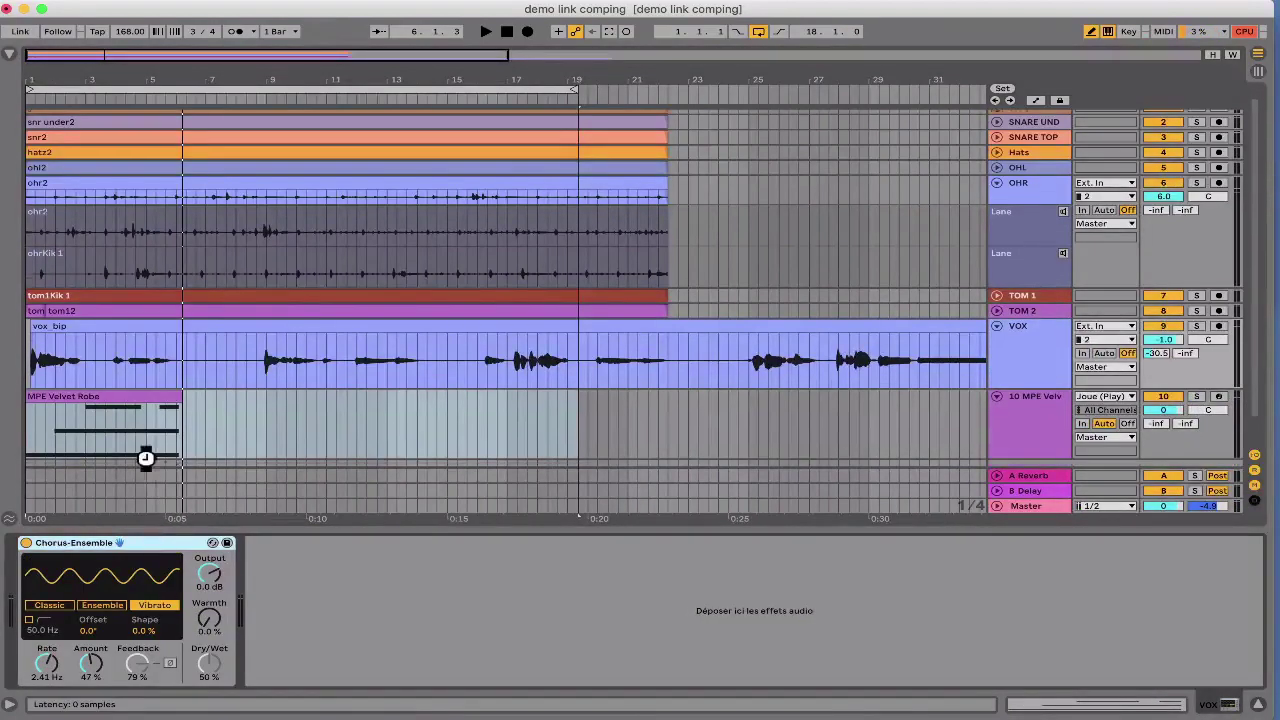
click(148, 460)
key(space)
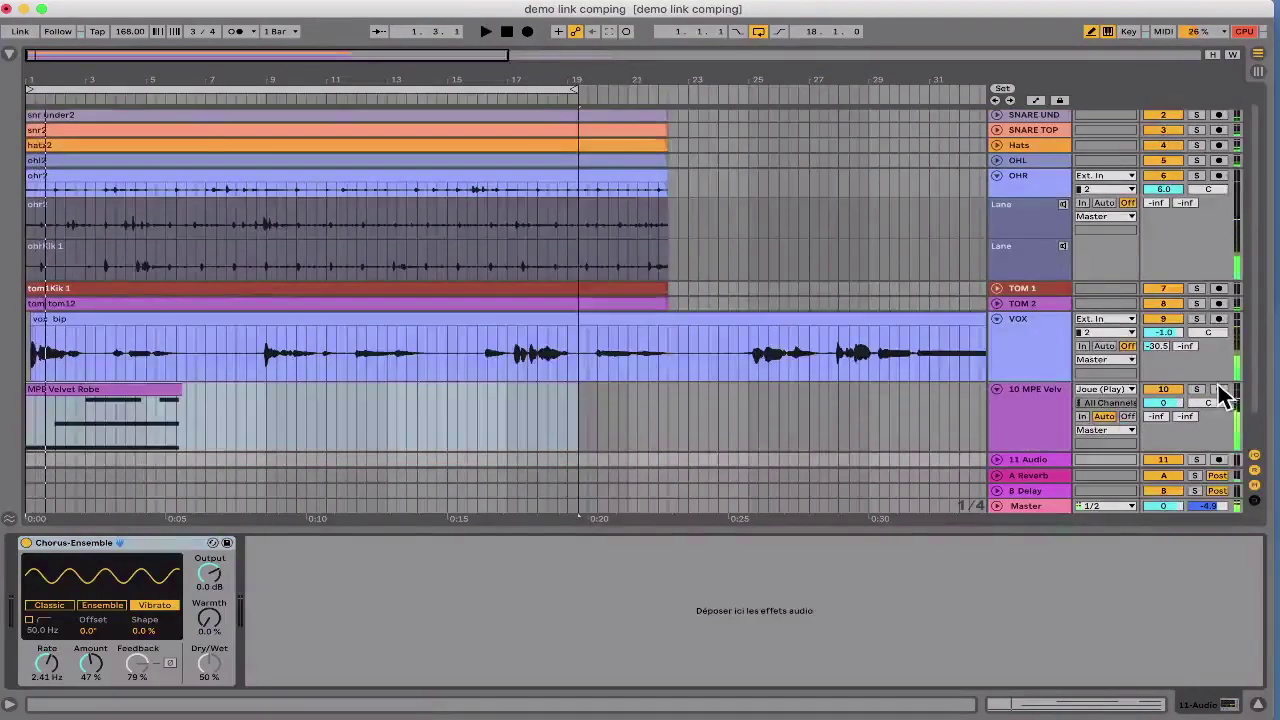
Step: Solo the MPE Velvet Robe track and add a new Chorus-Ensemble audio effect after its instrument rack
click(1195, 390)
click(1047, 410)
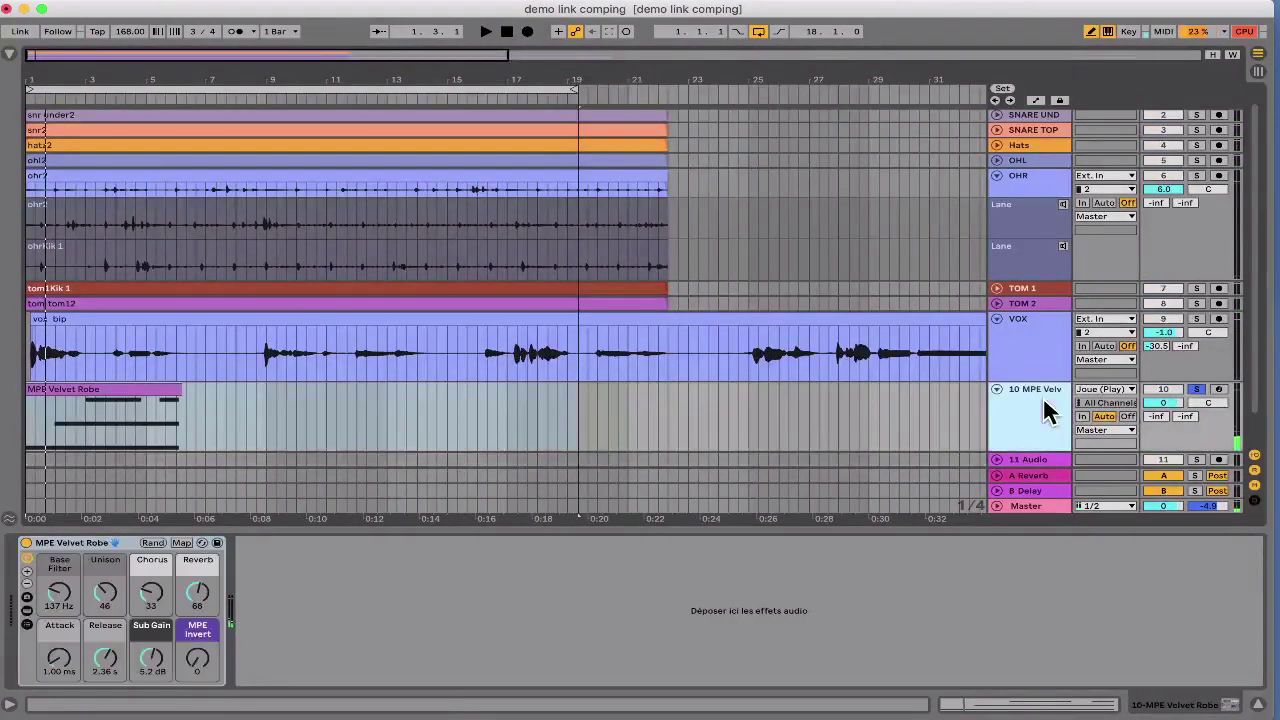
click(1046, 346)
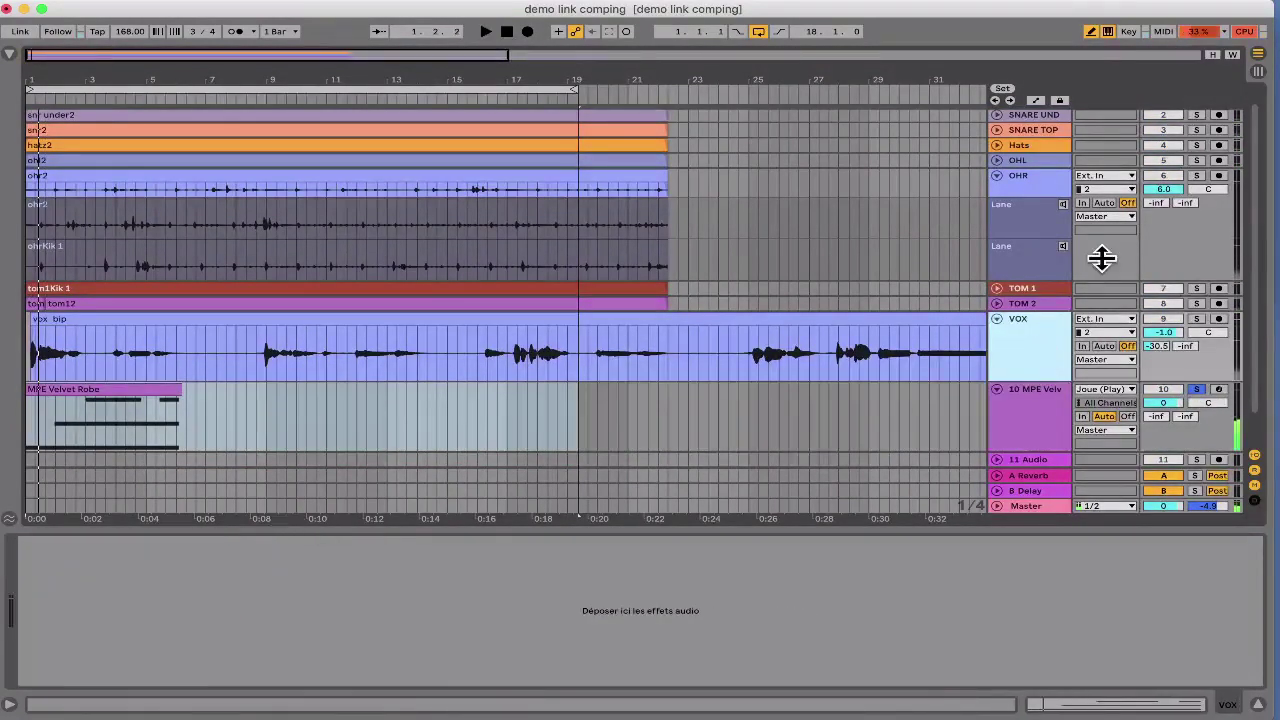
click(10, 55)
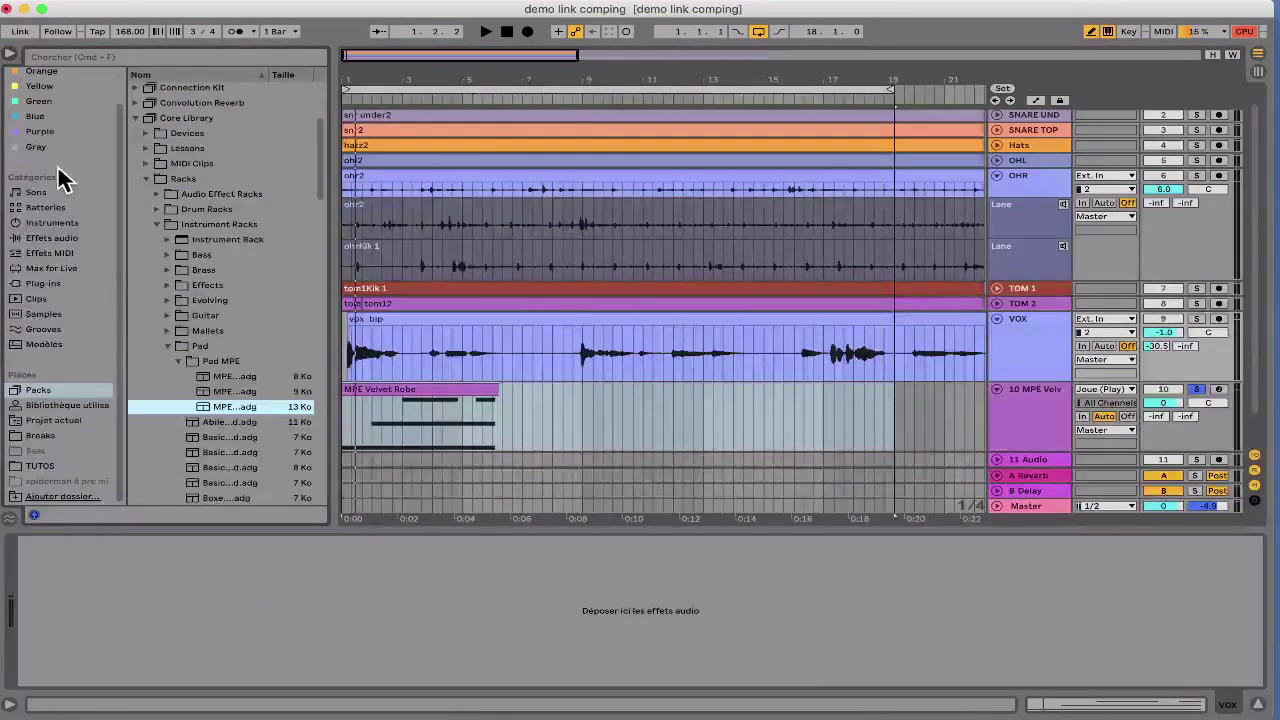
click(45, 238)
drag(199, 194, 365, 358)
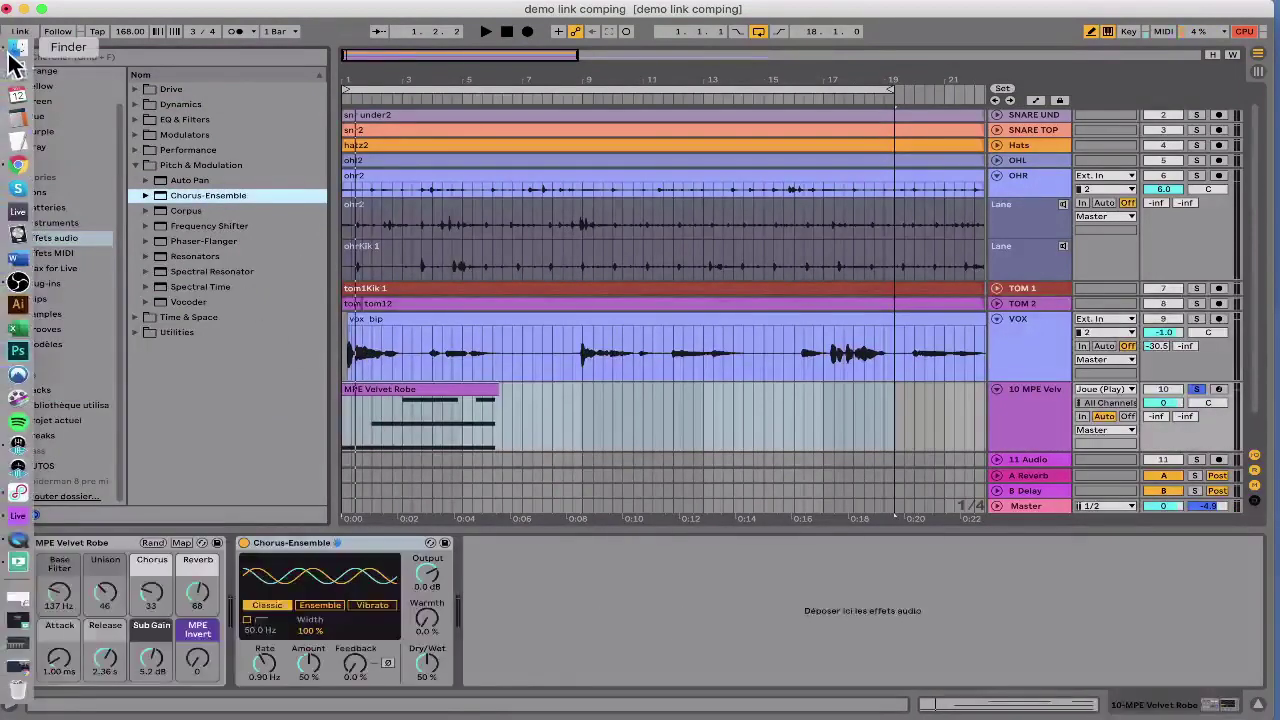
Step: Switch the pad's chorus to Vibrato mode, set Amount to 63 % and Rate to 1.43 Hz, and compare it with the effect bypassed
click(12, 53)
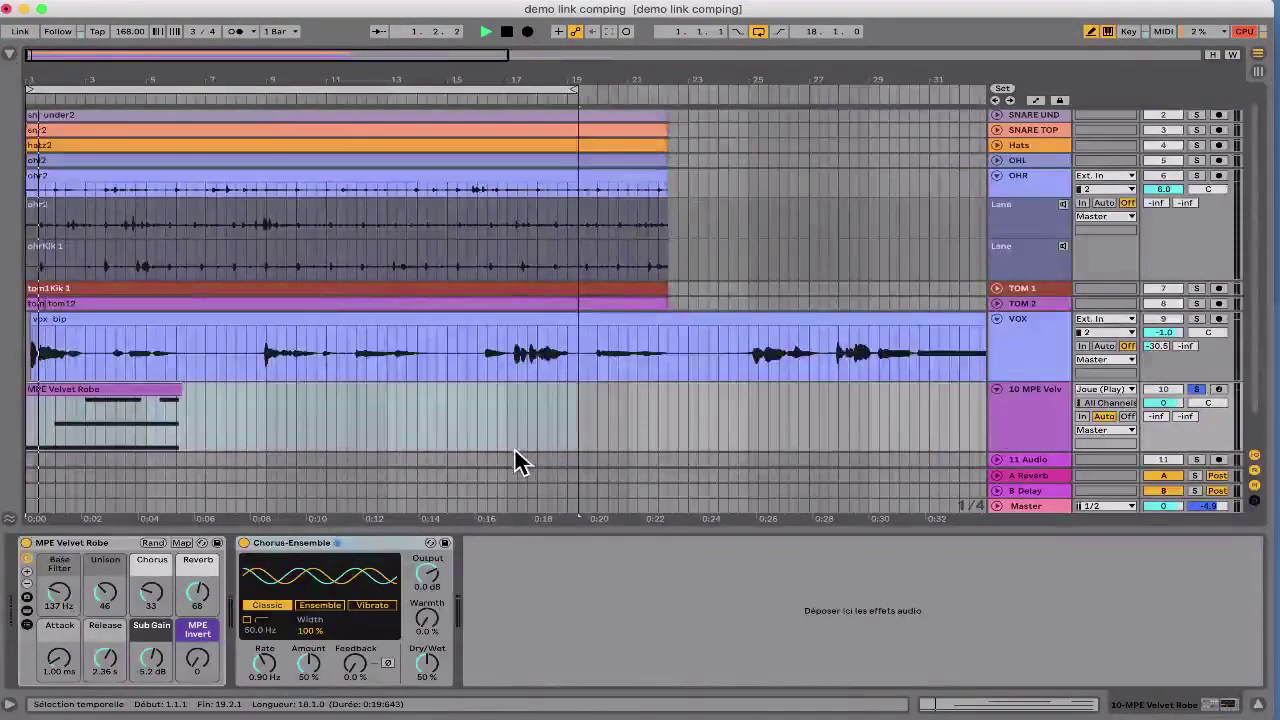
click(368, 606)
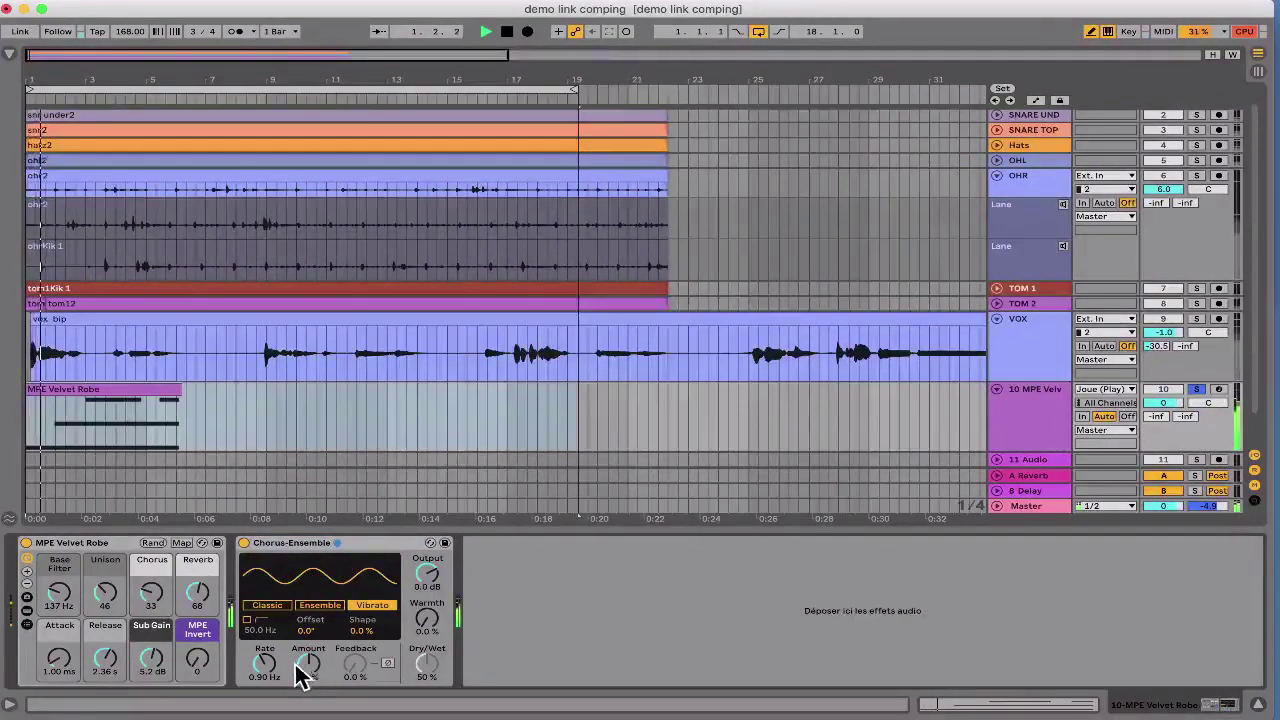
drag(310, 666, 310, 612)
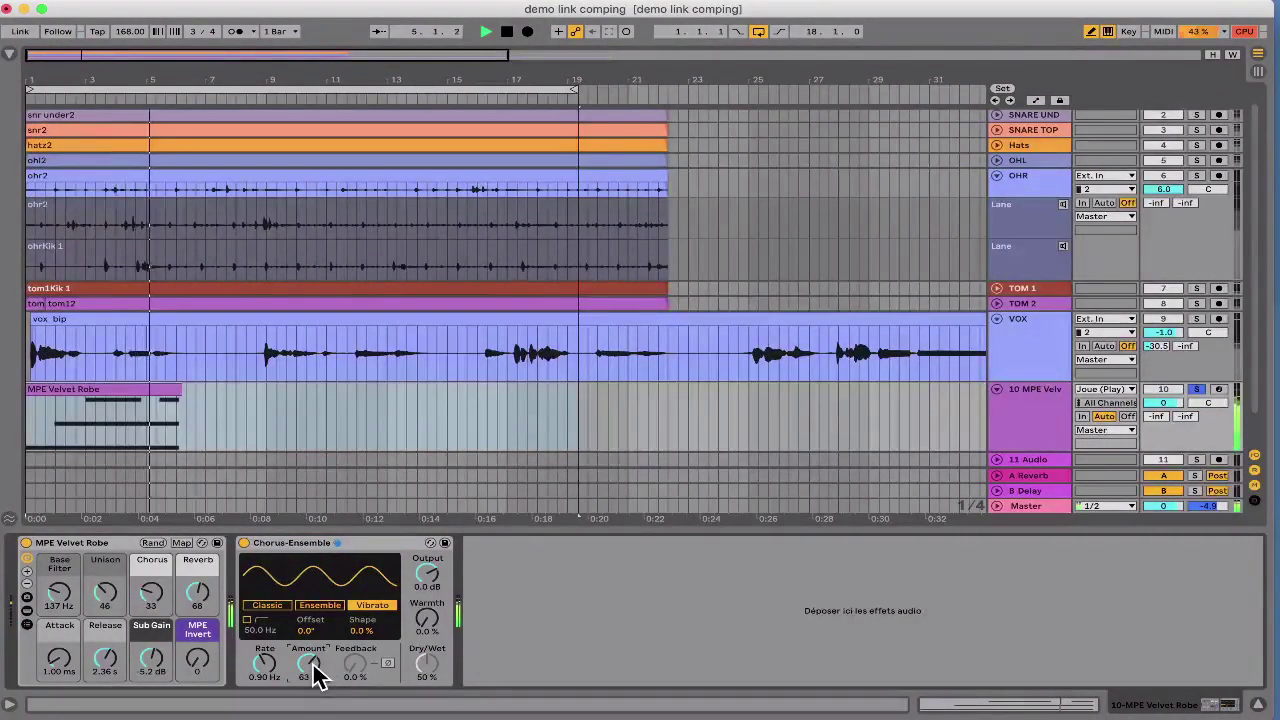
key(space)
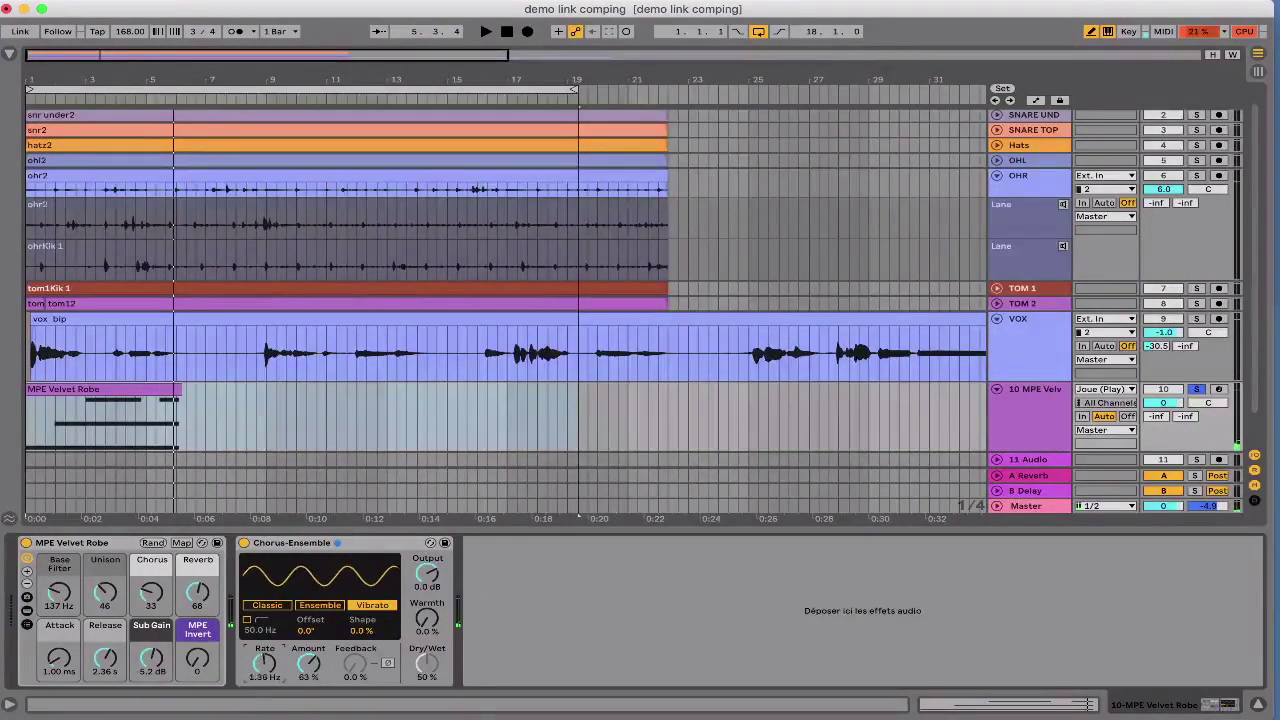
click(244, 543)
key(space)
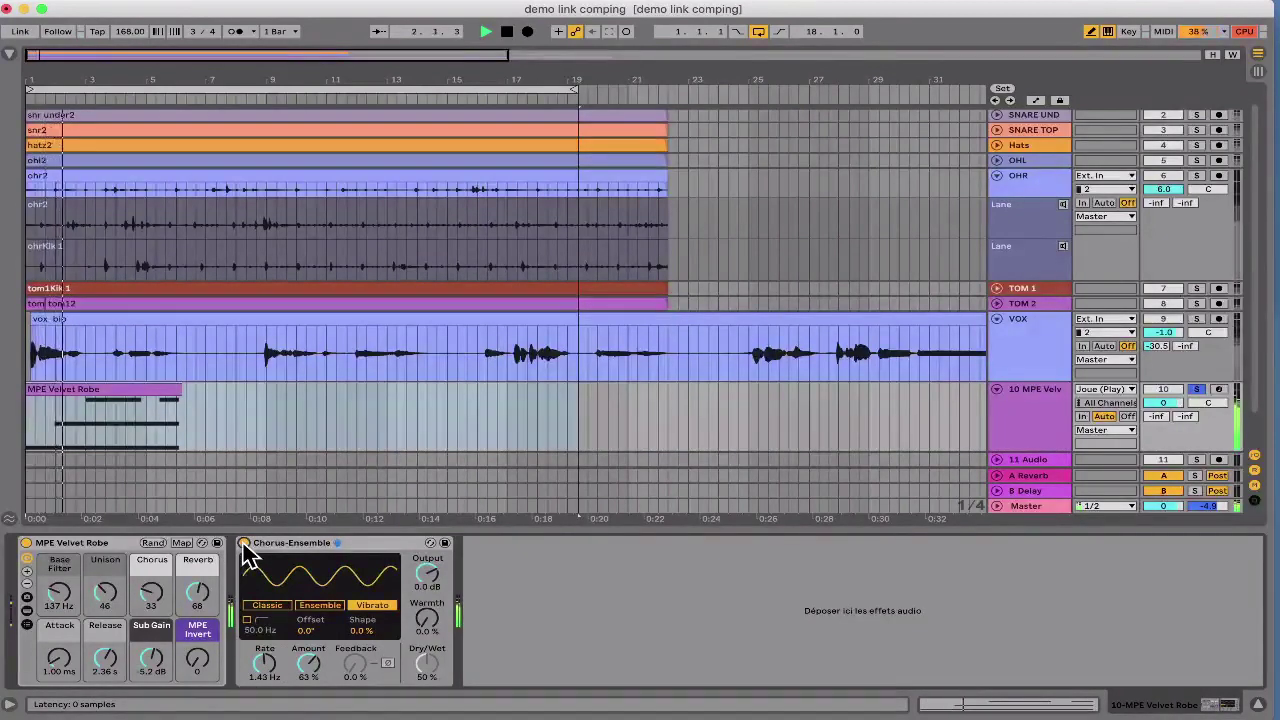
Step: Delete Chorus-Ensemble from the pad track and remove the whole MPE Velvet Robe track
click(273, 545)
key(Delete)
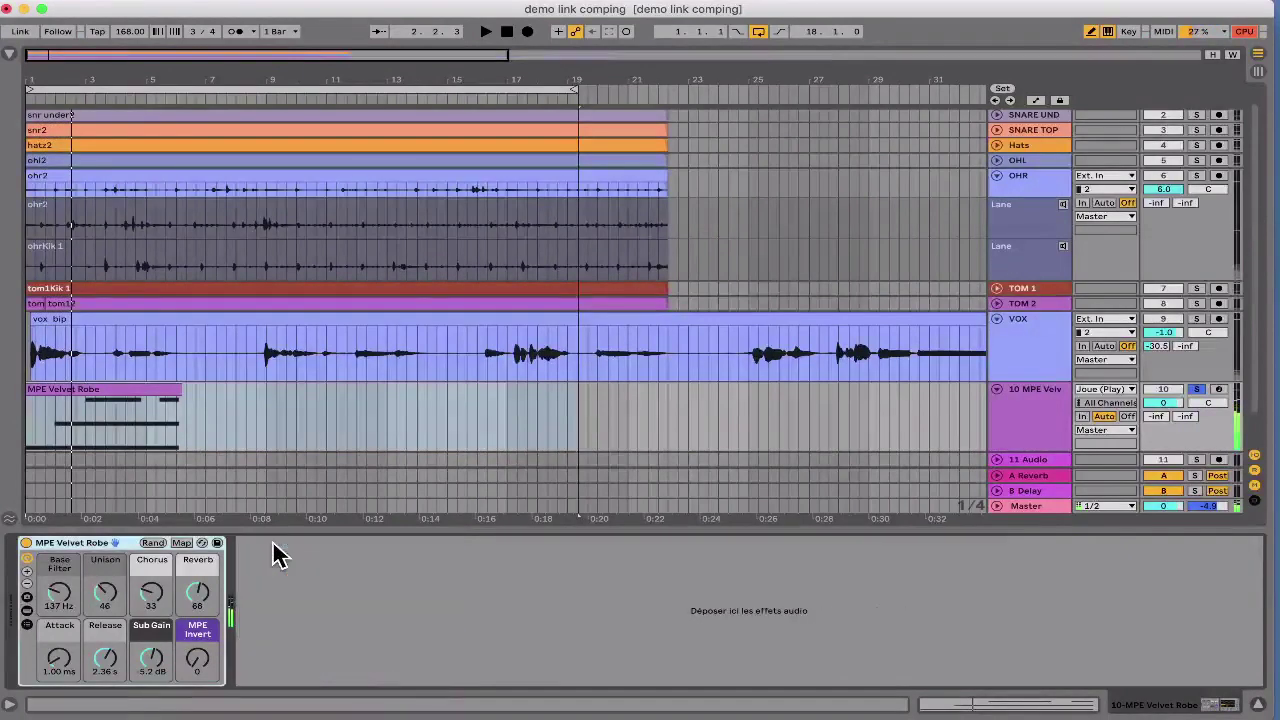
click(1040, 420)
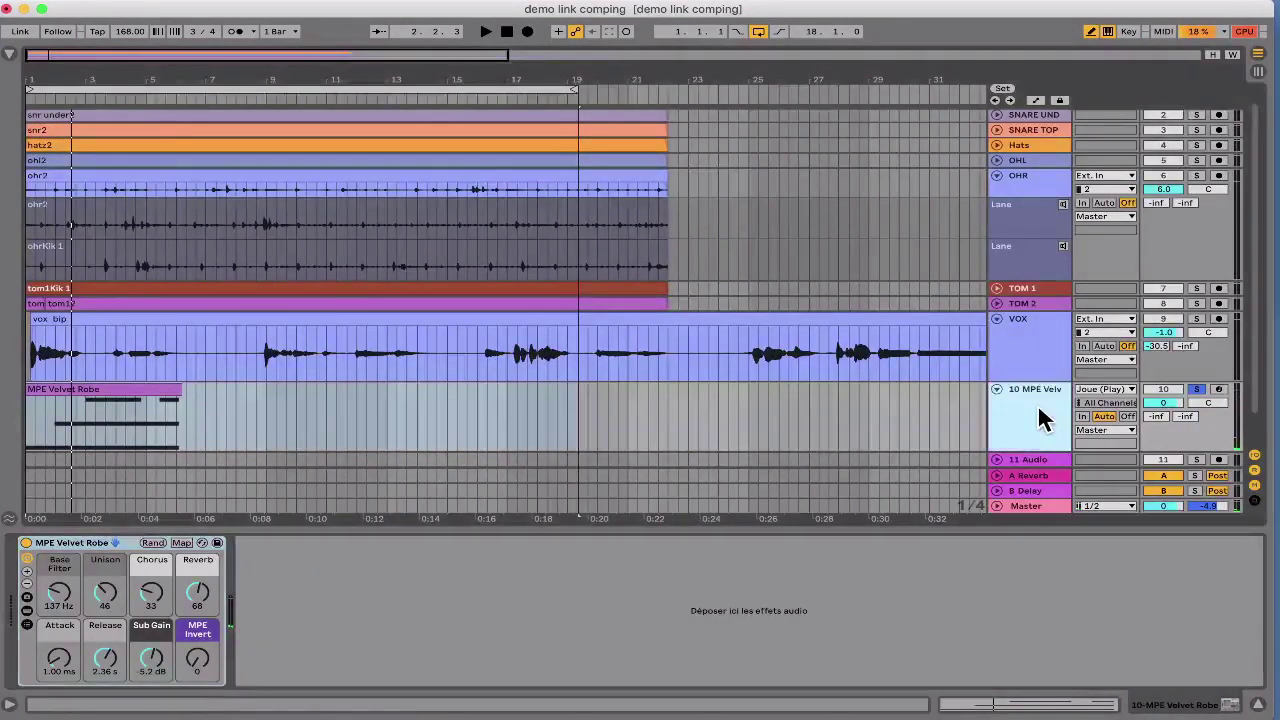
key(Delete)
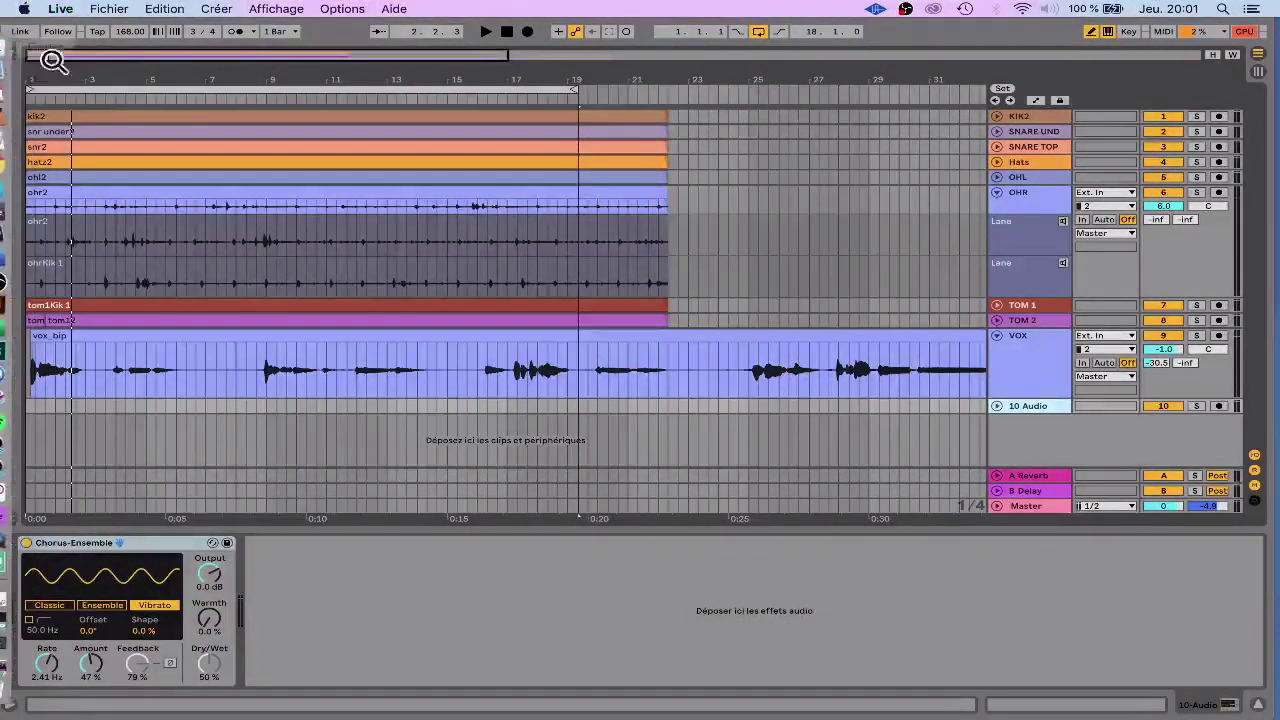
Step: Add the Phaser-Flanger audio effect to the VOX track and start playing the loop
click(9, 53)
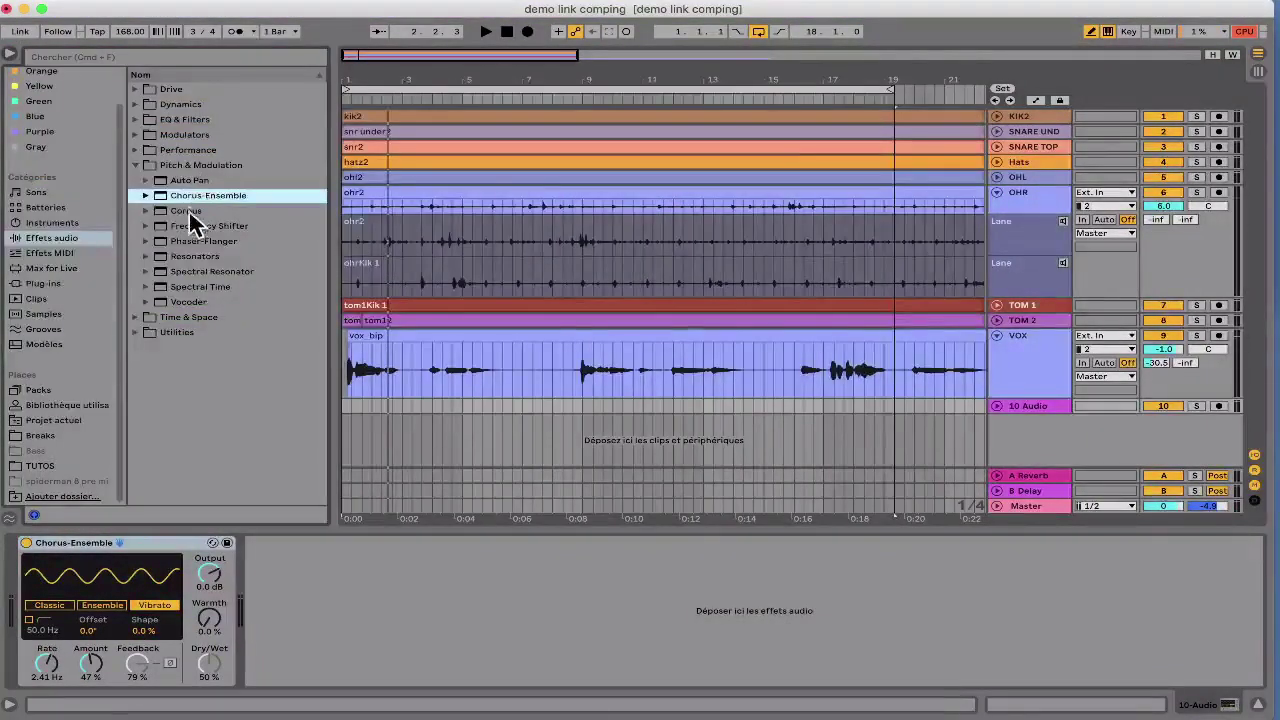
drag(195, 248, 413, 366)
key(space)
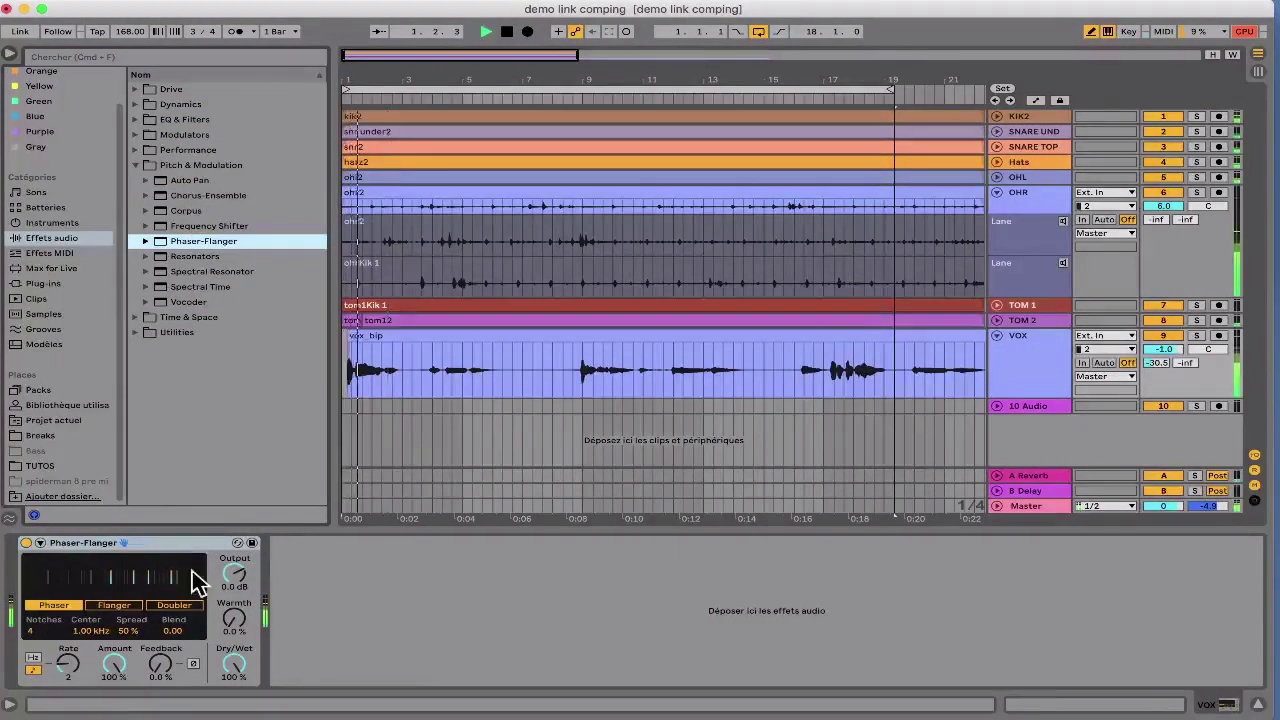
Step: Solo the VOX track, loop its vocal phrase from bar 17 to bar 19 and start playback
click(1196, 335)
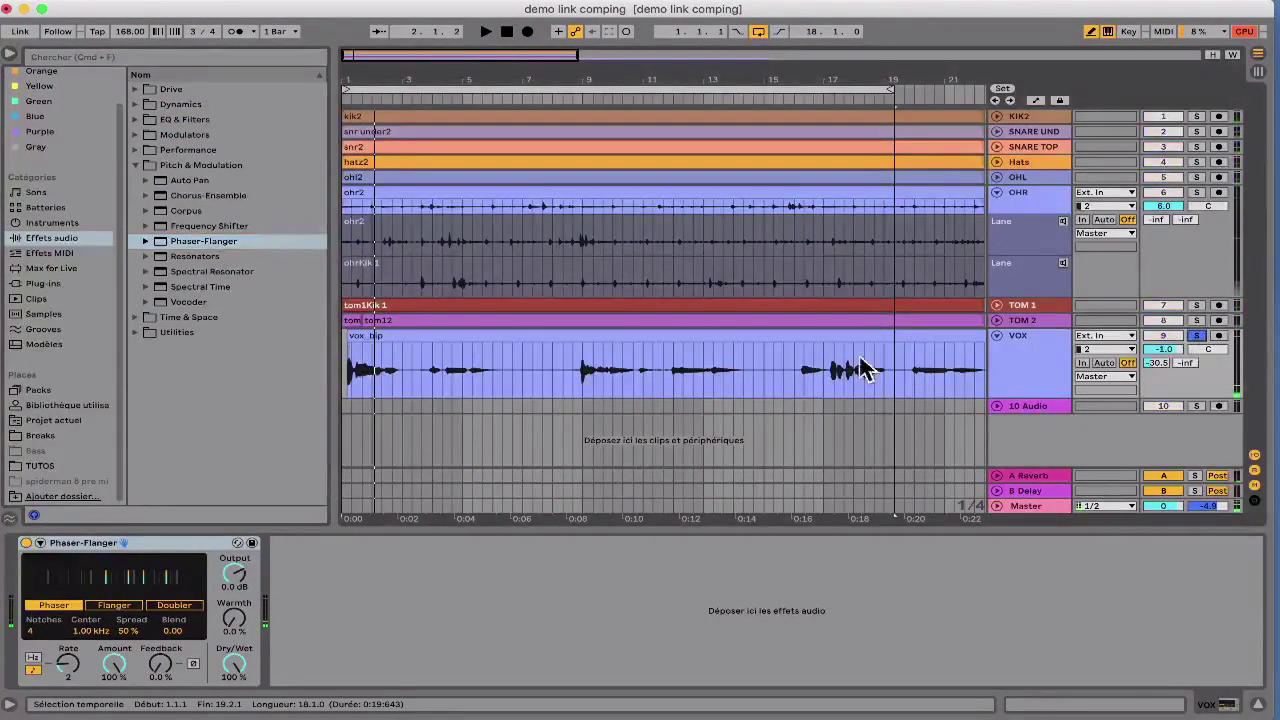
drag(829, 366, 892, 370)
key(super+l)
key(space)
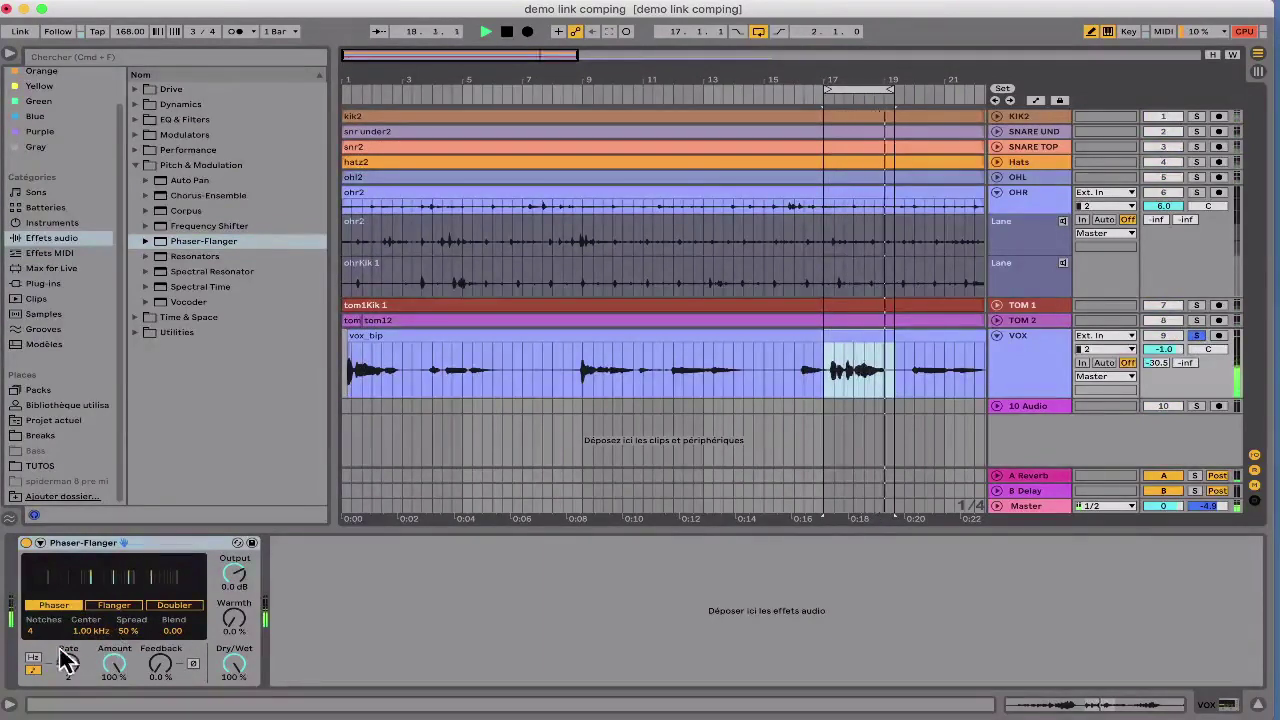
Step: Set the phaser to 42 Notches, Center 336 Hz, Rate 1/4, Feedback 57 % and Amount 0 %, then stop playback
drag(30, 631, 30, 592)
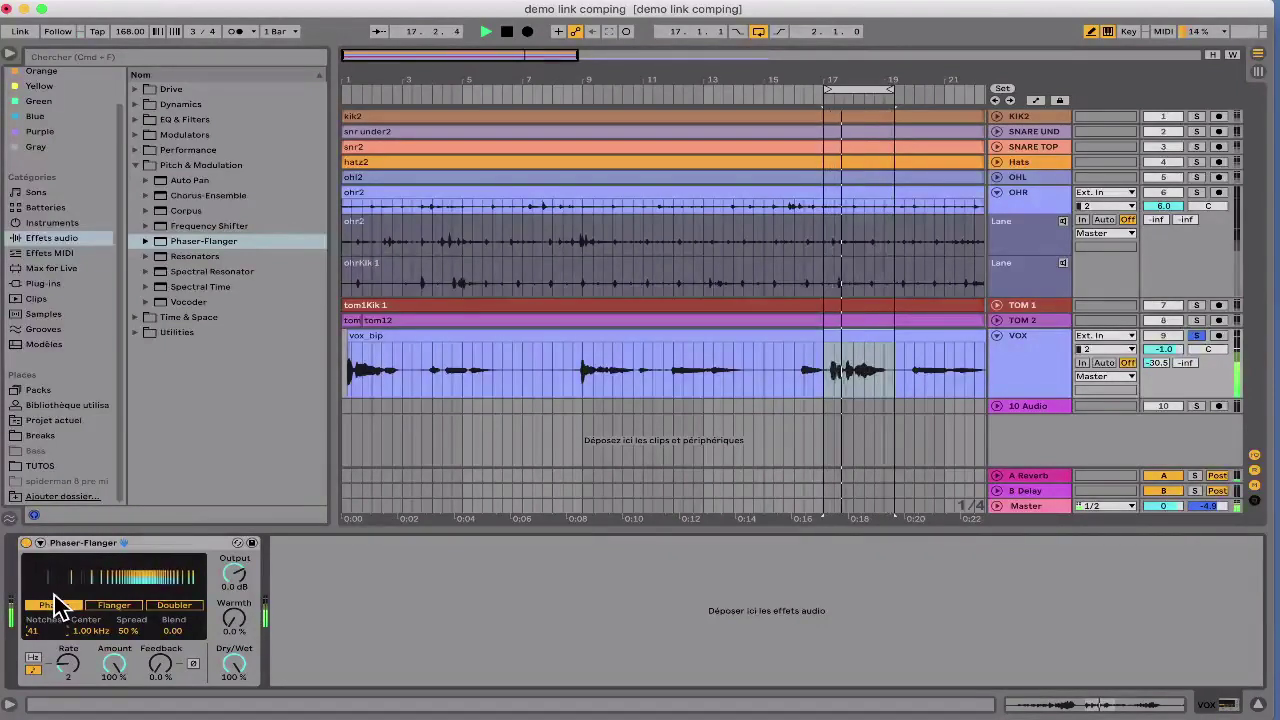
drag(66, 626, 100, 630)
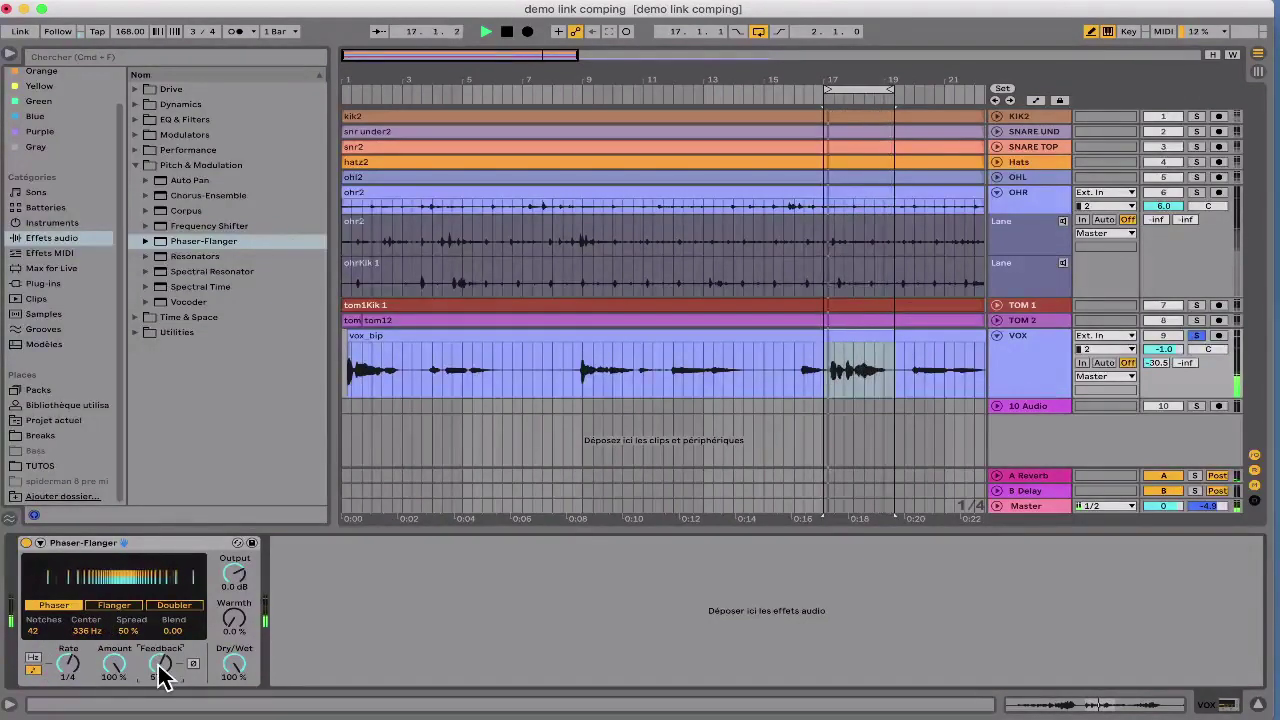
drag(116, 664, 116, 716)
key(space)
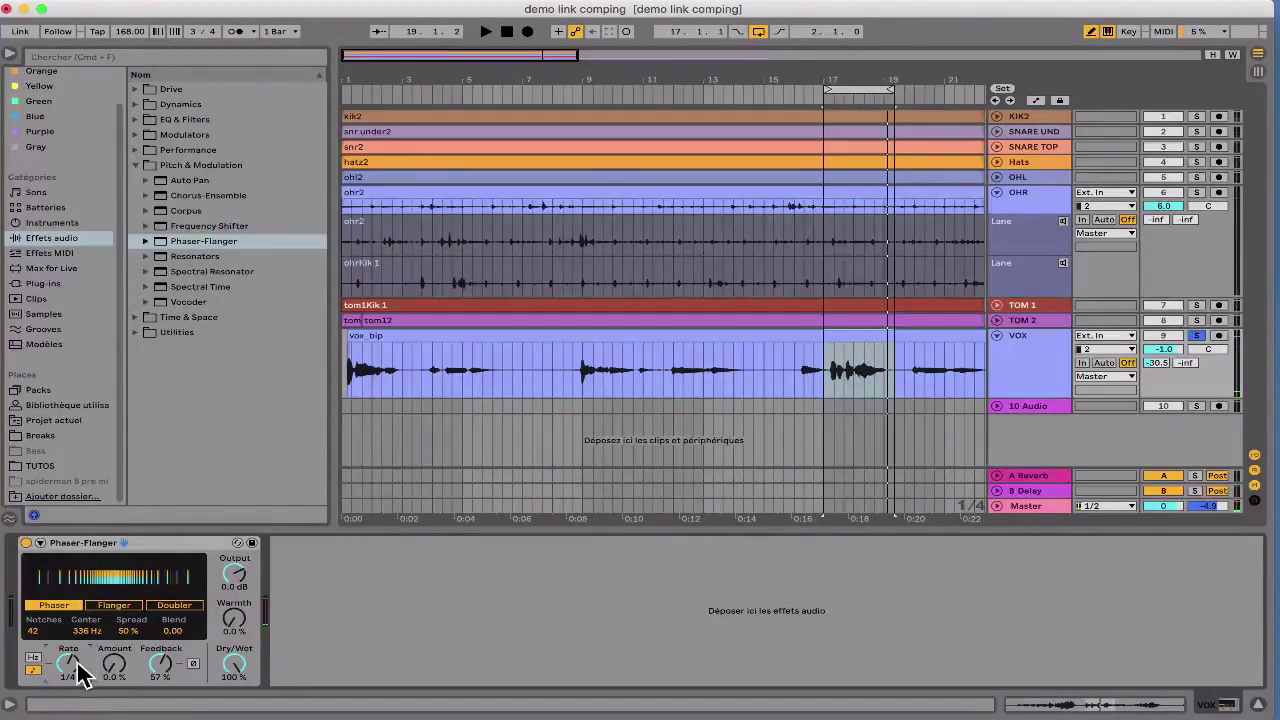
Step: Play the vocal loop and set the phaser to 22 Notches with Center at 876 Hz
key(space)
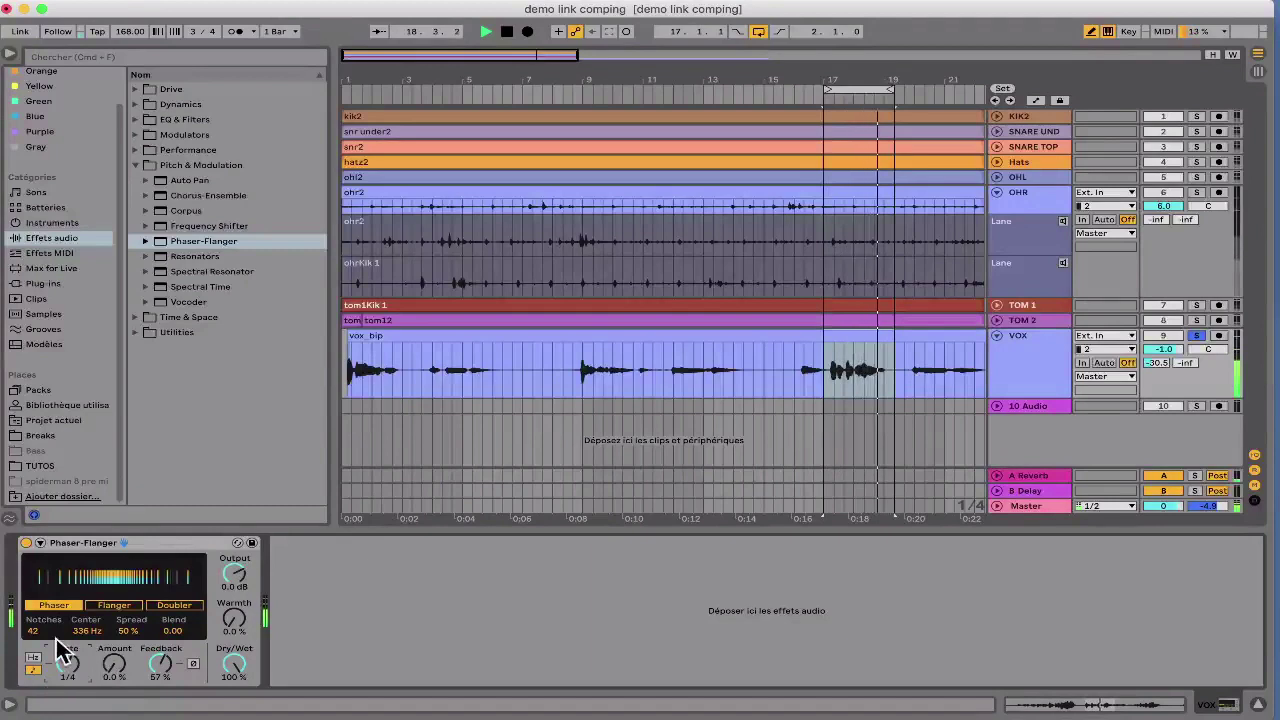
drag(34, 631, 34, 673)
drag(86, 631, 86, 603)
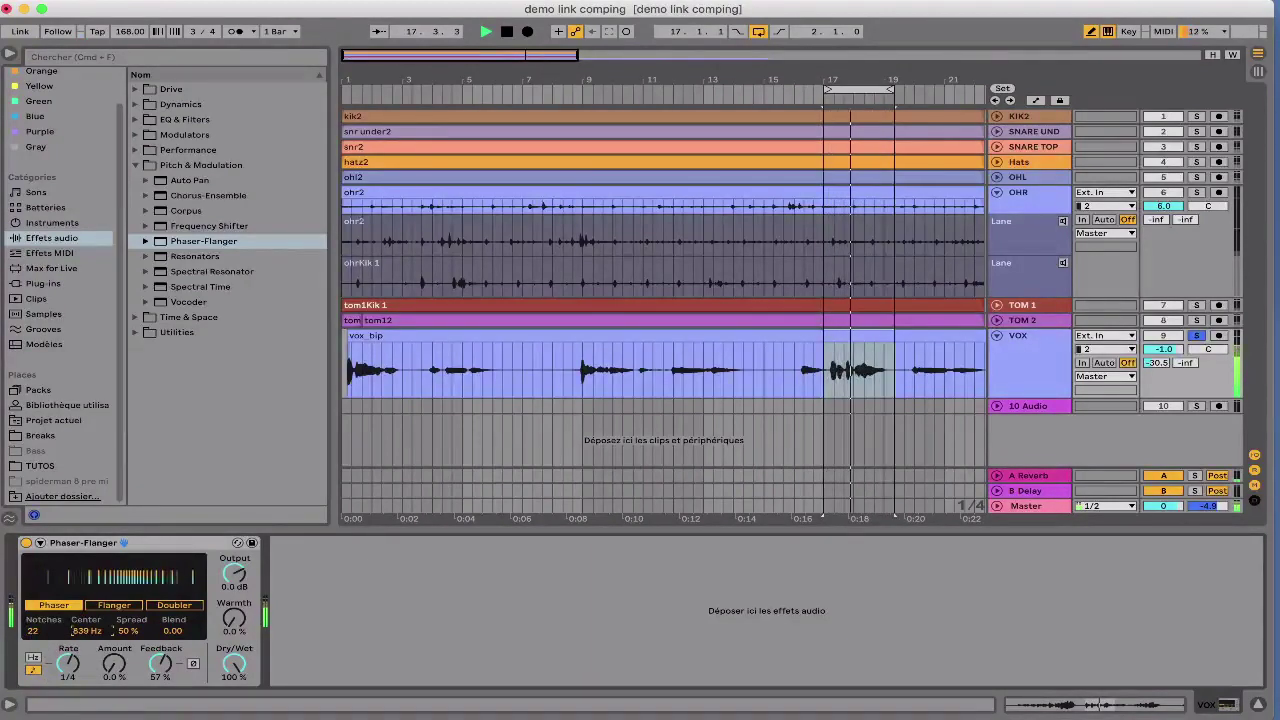
mouse_move(86, 655)
mouse_down()
mouse_move(86, 585)
mouse_move(86, 672)
mouse_move(86, 643)
mouse_up()
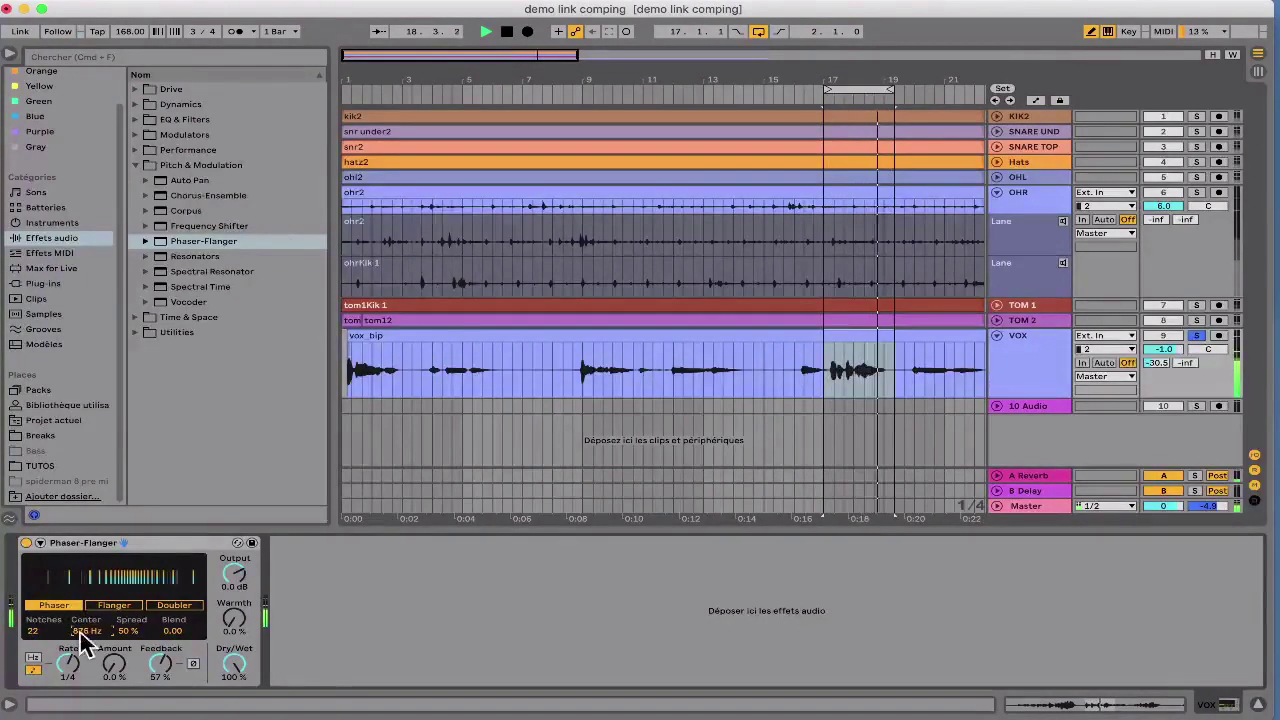
Step: Add the LFO modulator after Phaser-Flanger on the VOX track and map it to the phaser's Center frequency
click(137, 136)
click(176, 166)
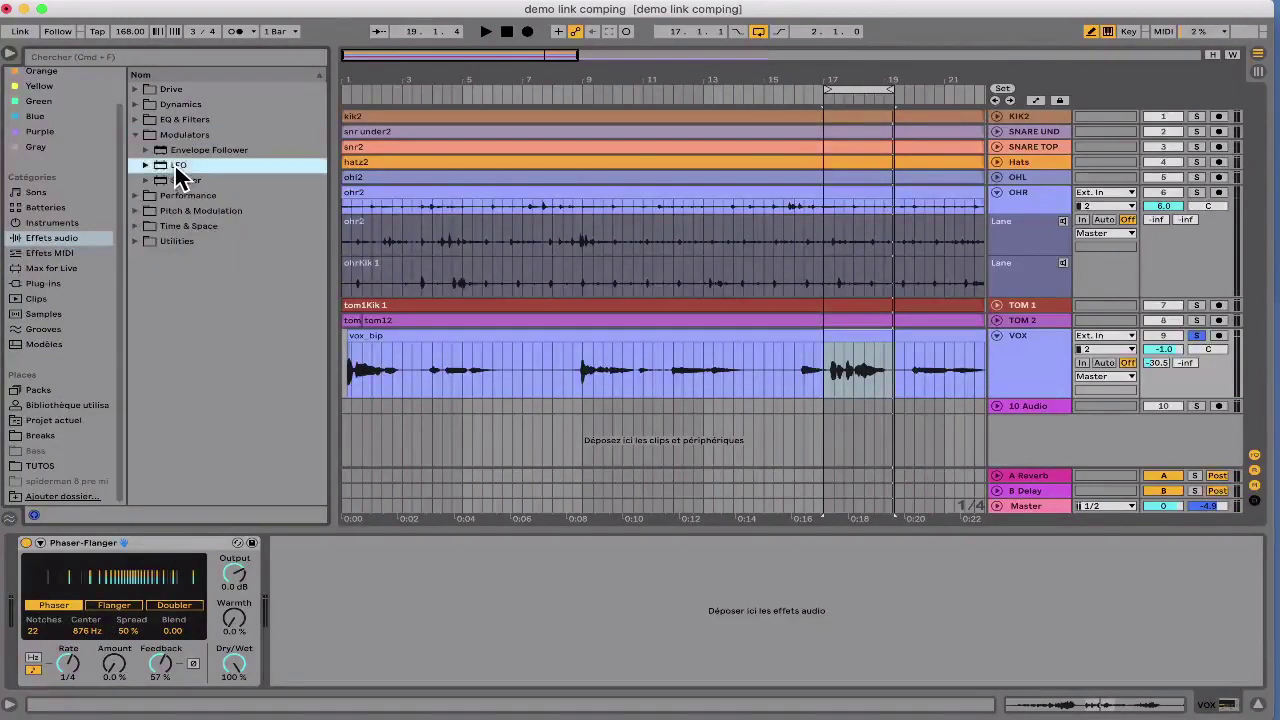
drag(342, 571, 345, 580)
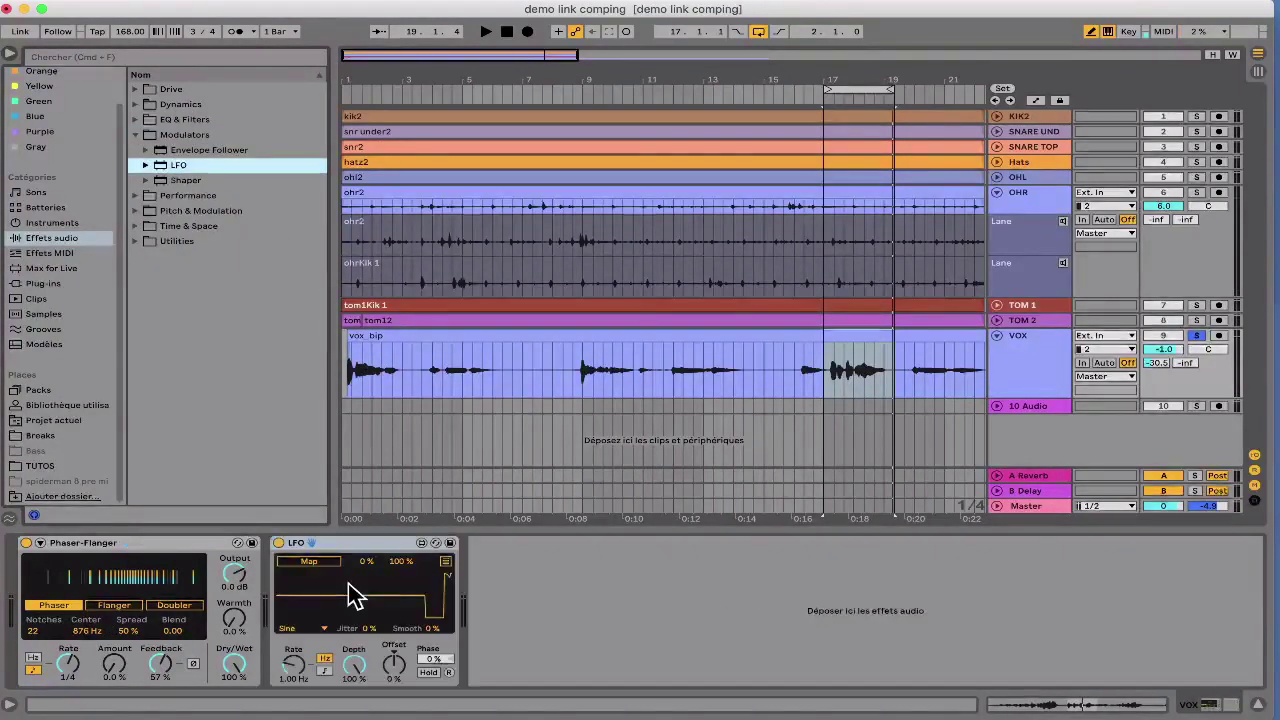
click(87, 632)
Step: Set the LFO Rate to 0.25 Hz and Depth to 45.7 % while the vocal loop plays
drag(300, 661, 300, 685)
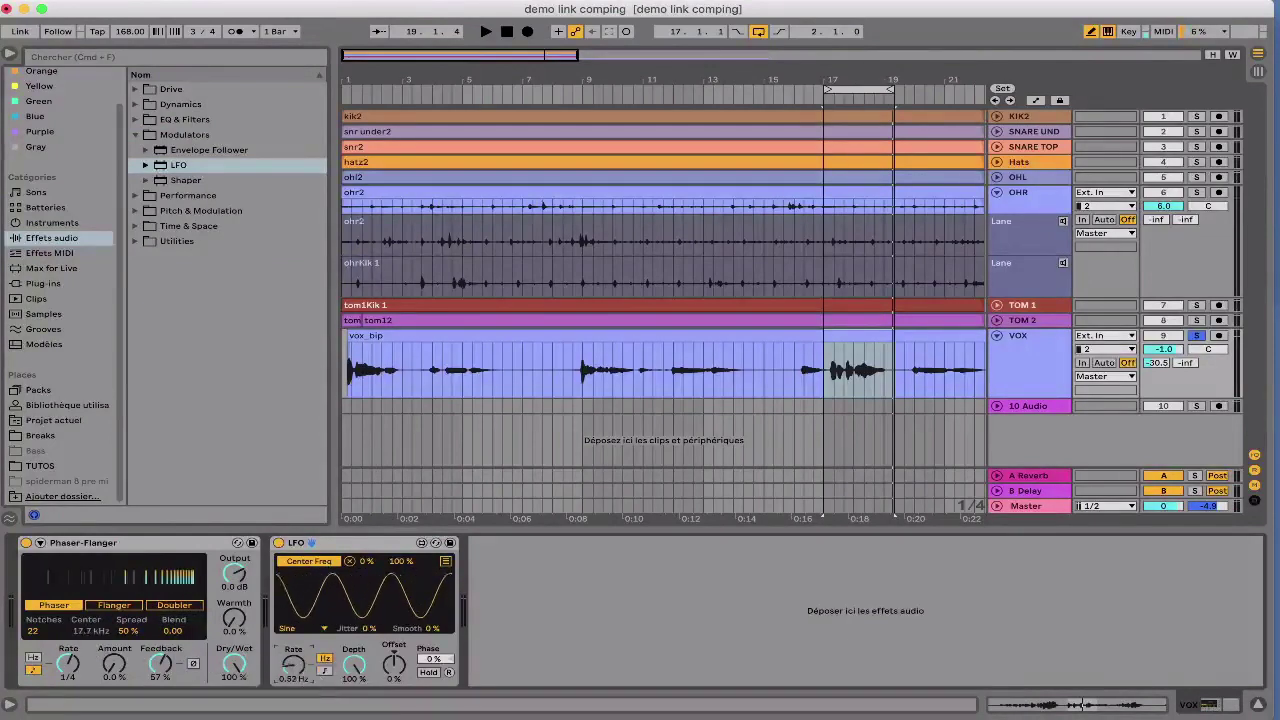
key(space)
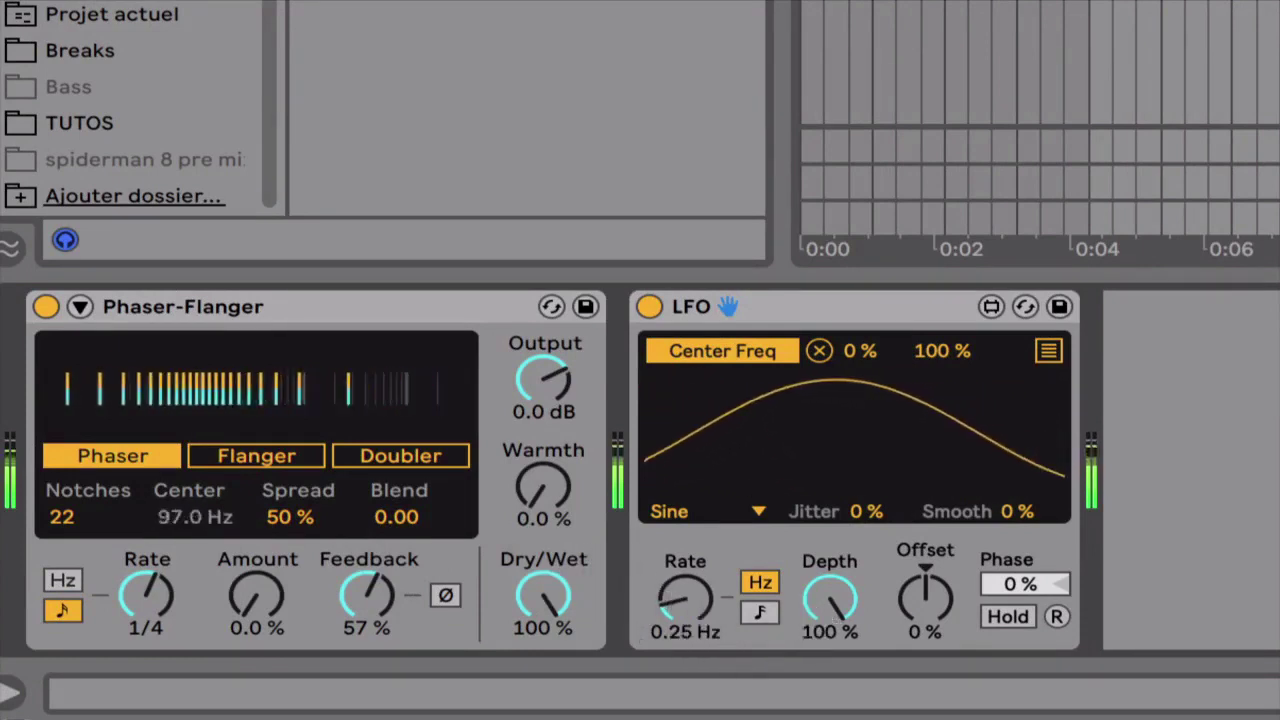
drag(830, 600, 830, 656)
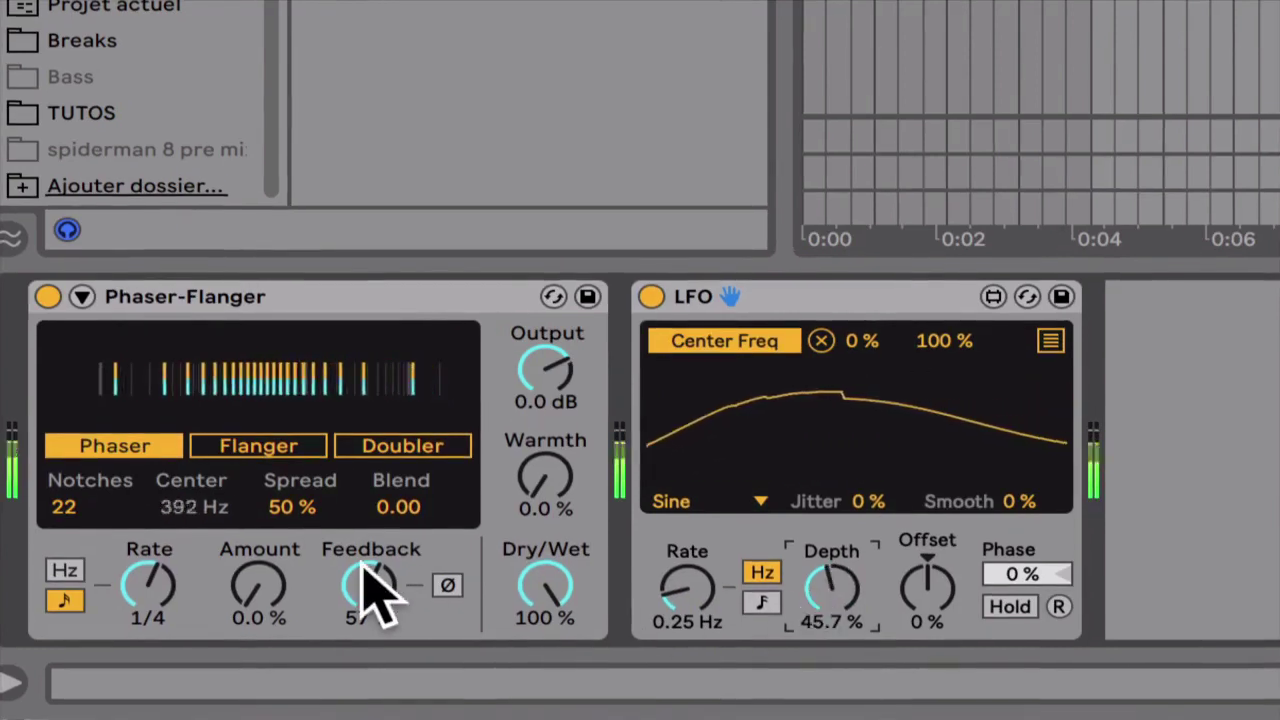
Step: Raise Feedback to 80 %, switch Phaser-Flanger to Flanger mode and delete the LFO device
drag(365, 578, 364, 575)
click(272, 445)
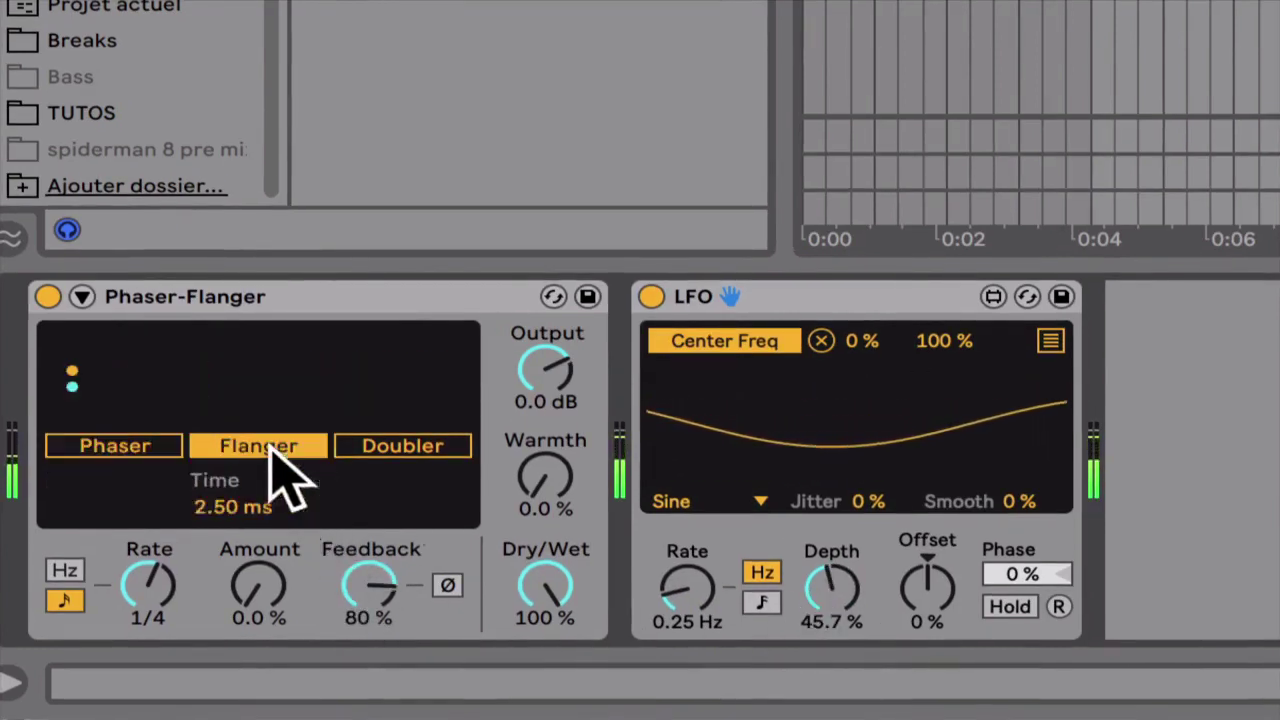
click(718, 292)
key(Delete)
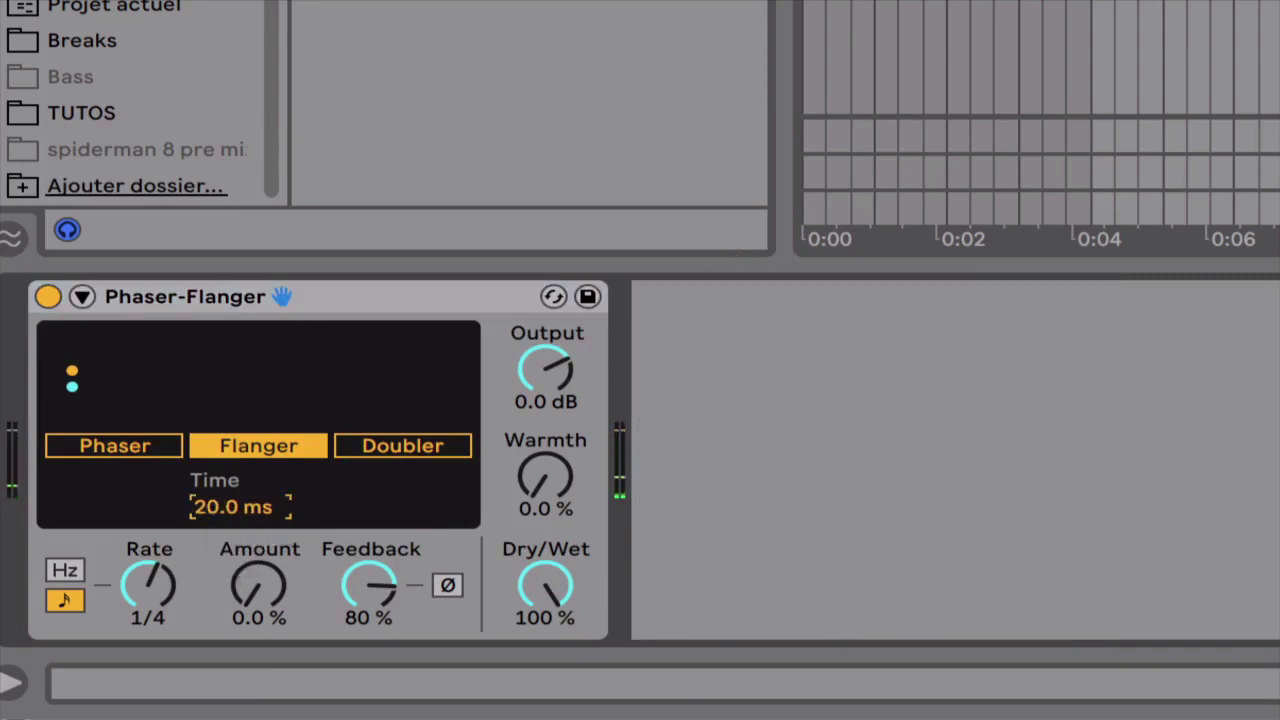
Step: Set the flanger Time to 19.2 ms and Amount to 27 %, with its modulation rate in Hz instead of synced
mouse_move(220, 506)
mouse_down()
mouse_move(219, 527)
mouse_move(220, 500)
mouse_up()
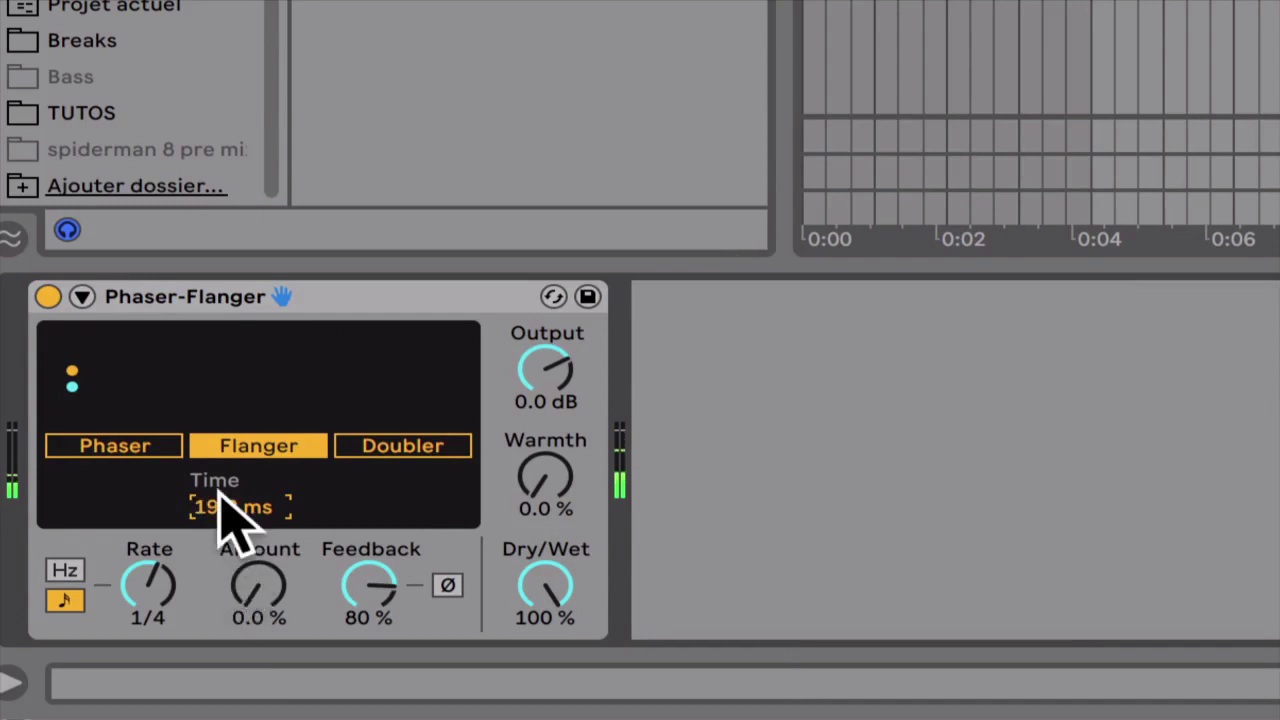
mouse_move(251, 572)
mouse_down()
mouse_move(251, 545)
mouse_move(251, 584)
mouse_up()
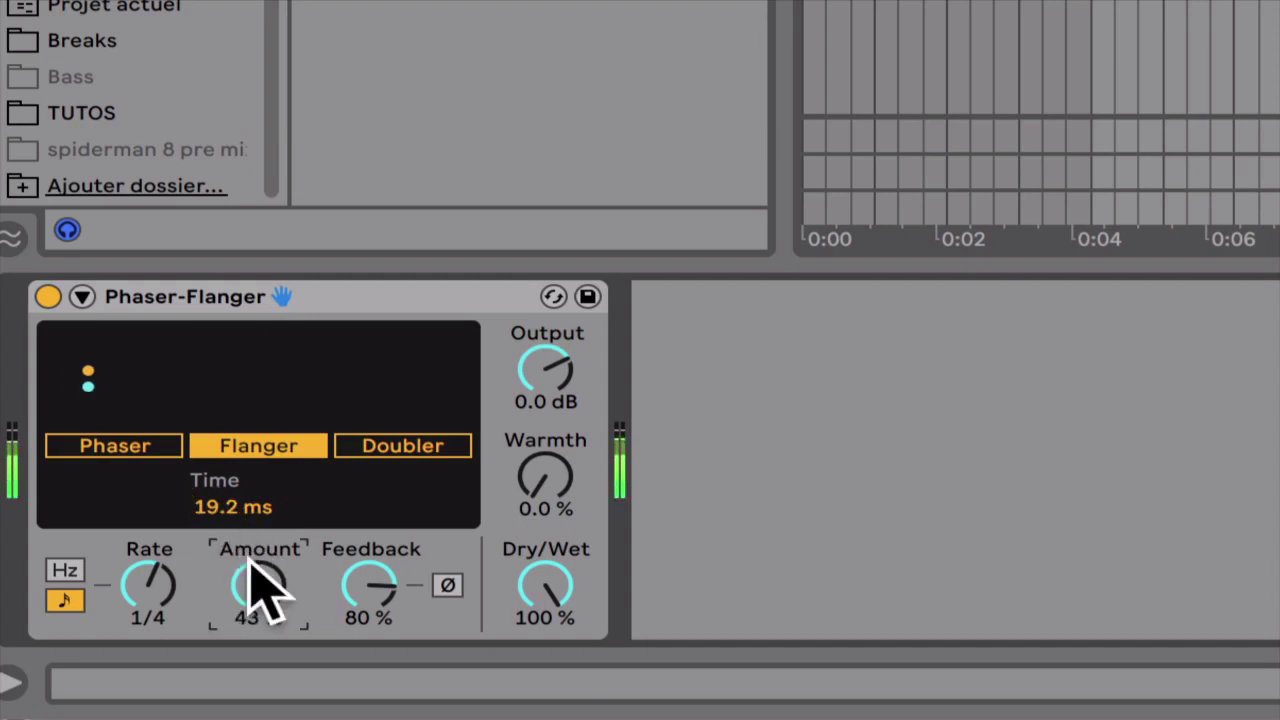
drag(234, 522, 234, 528)
drag(240, 580, 240, 585)
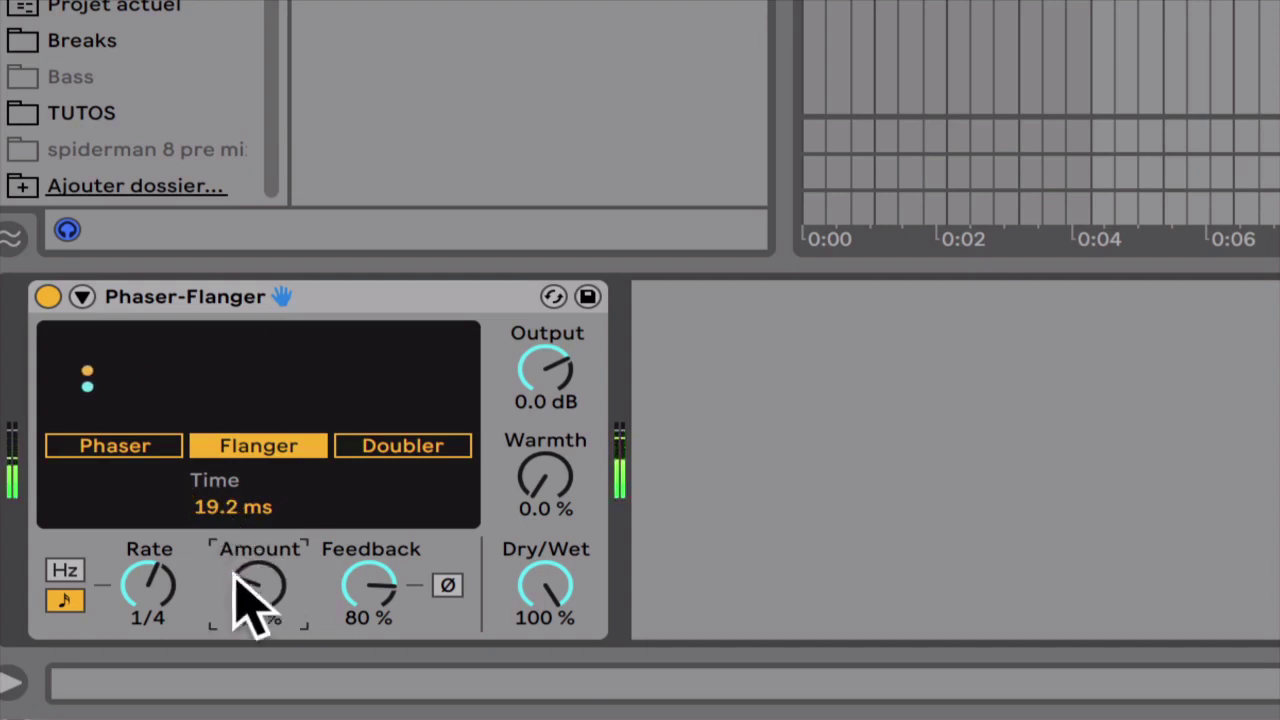
click(63, 569)
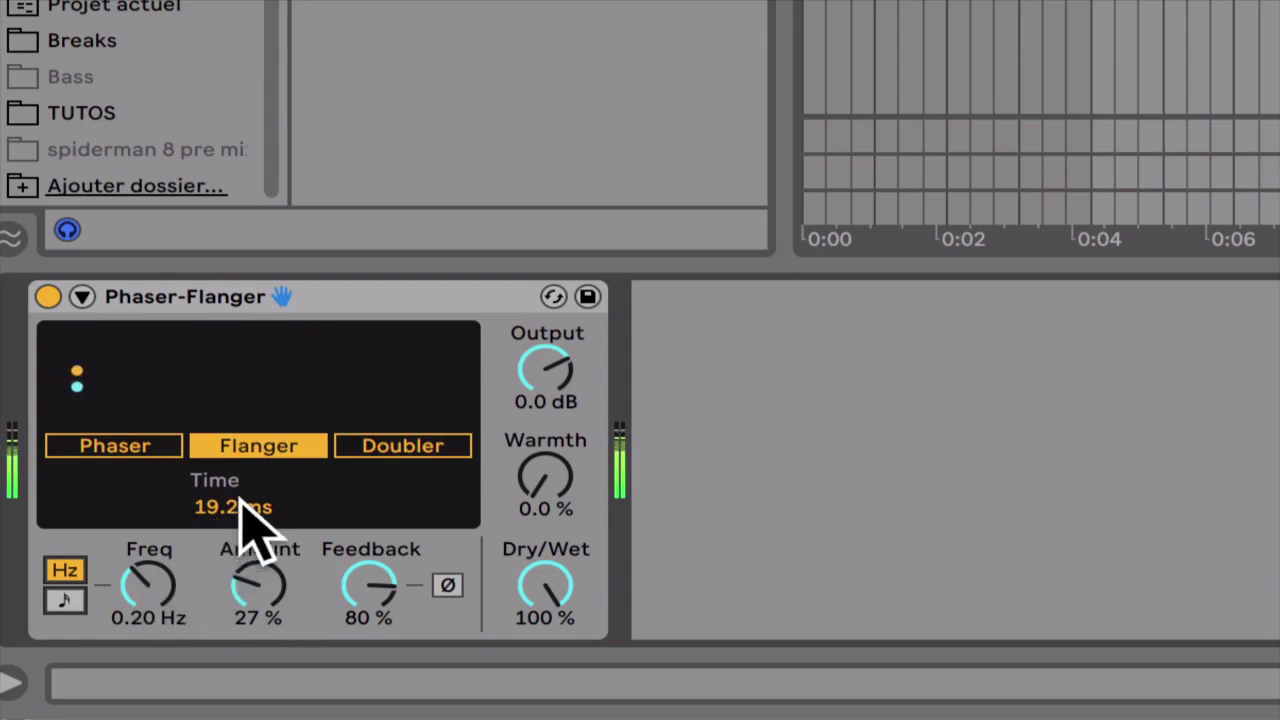
Step: Set the flanger's Warmth to 75 % and its Time to 14.4 ms
drag(268, 522, 257, 523)
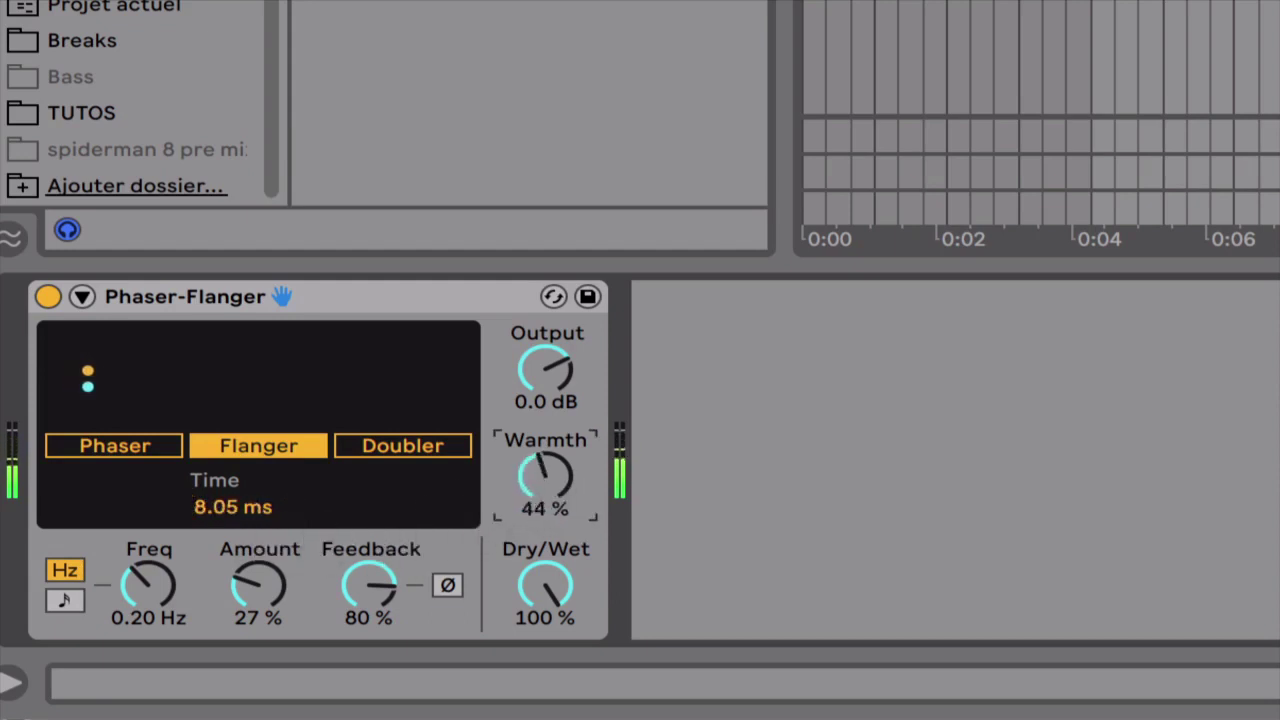
drag(548, 474, 548, 468)
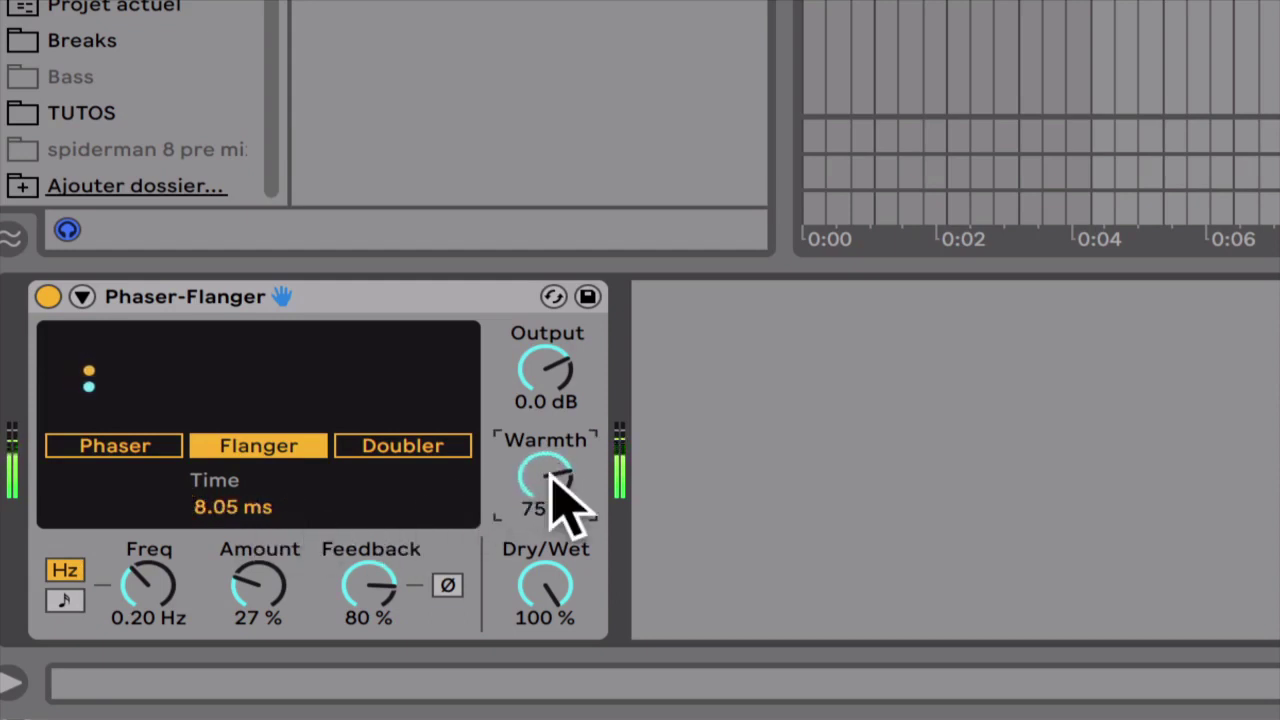
drag(251, 503, 251, 495)
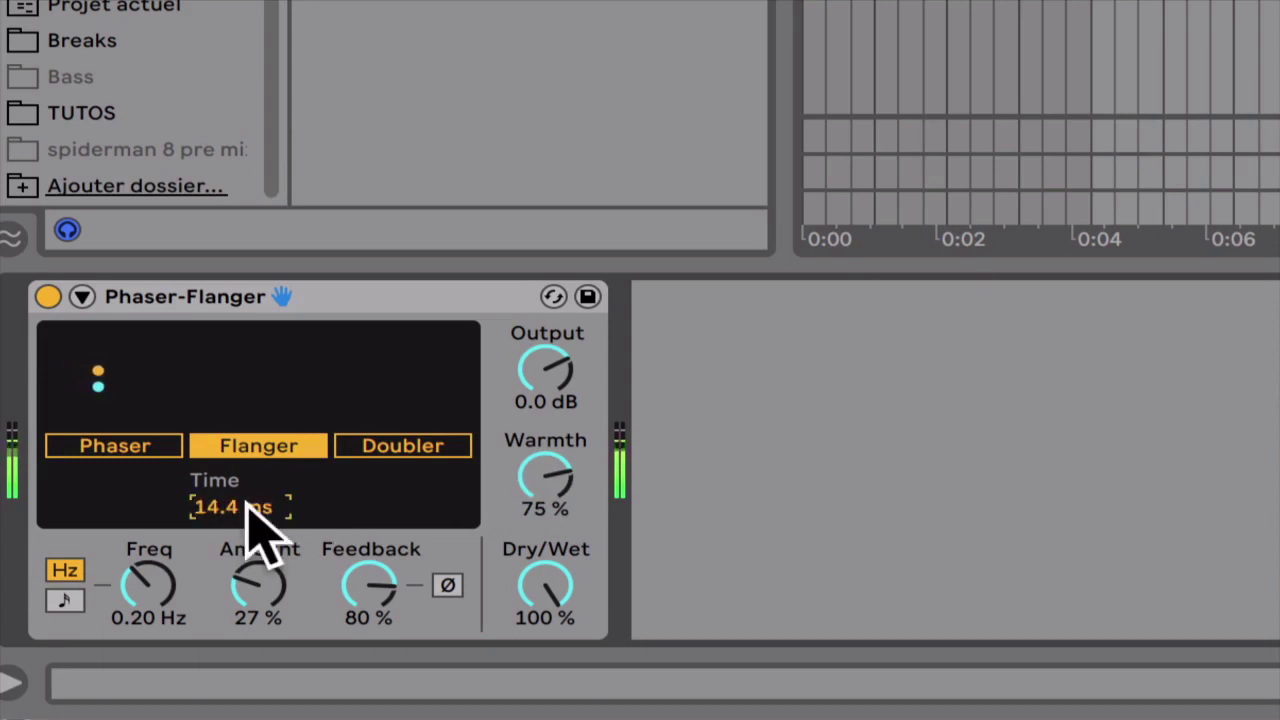
Step: Set the flanger's Freq to 1.59 Hz and Amount to 56 %, and invert the Feedback phase with Feedback at 58 %
drag(167, 604, 167, 608)
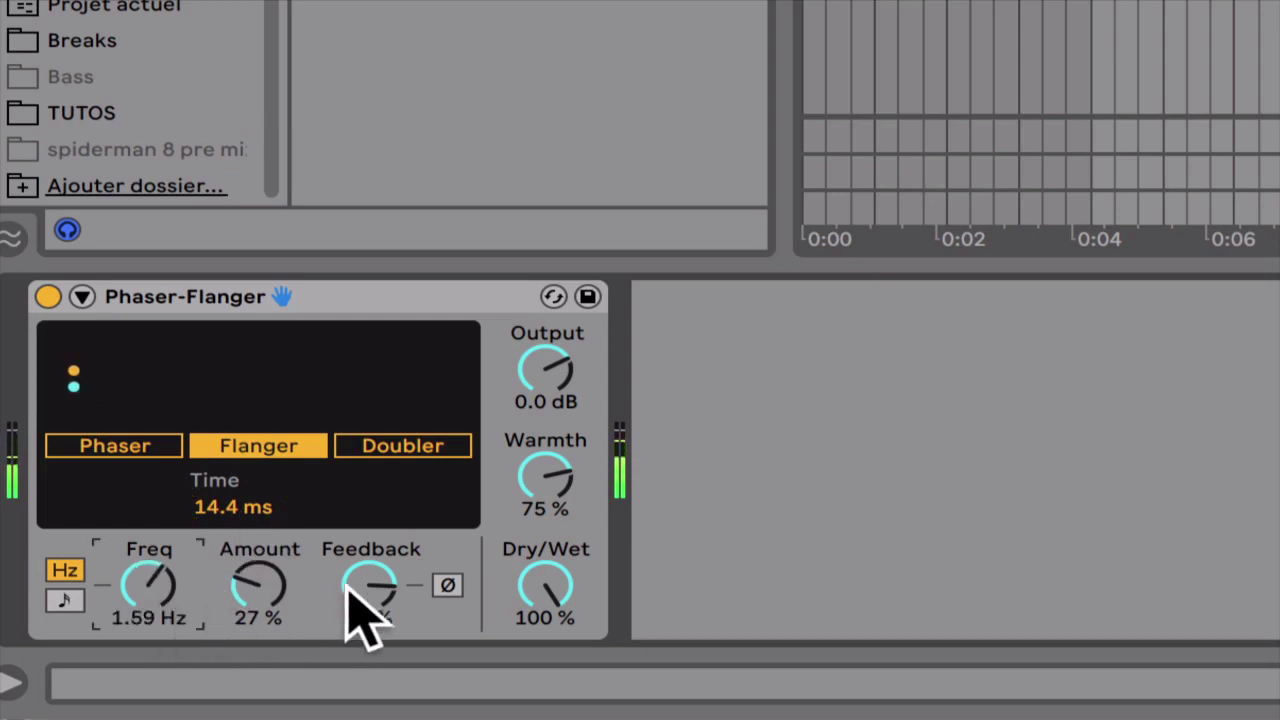
drag(280, 590, 280, 580)
click(447, 585)
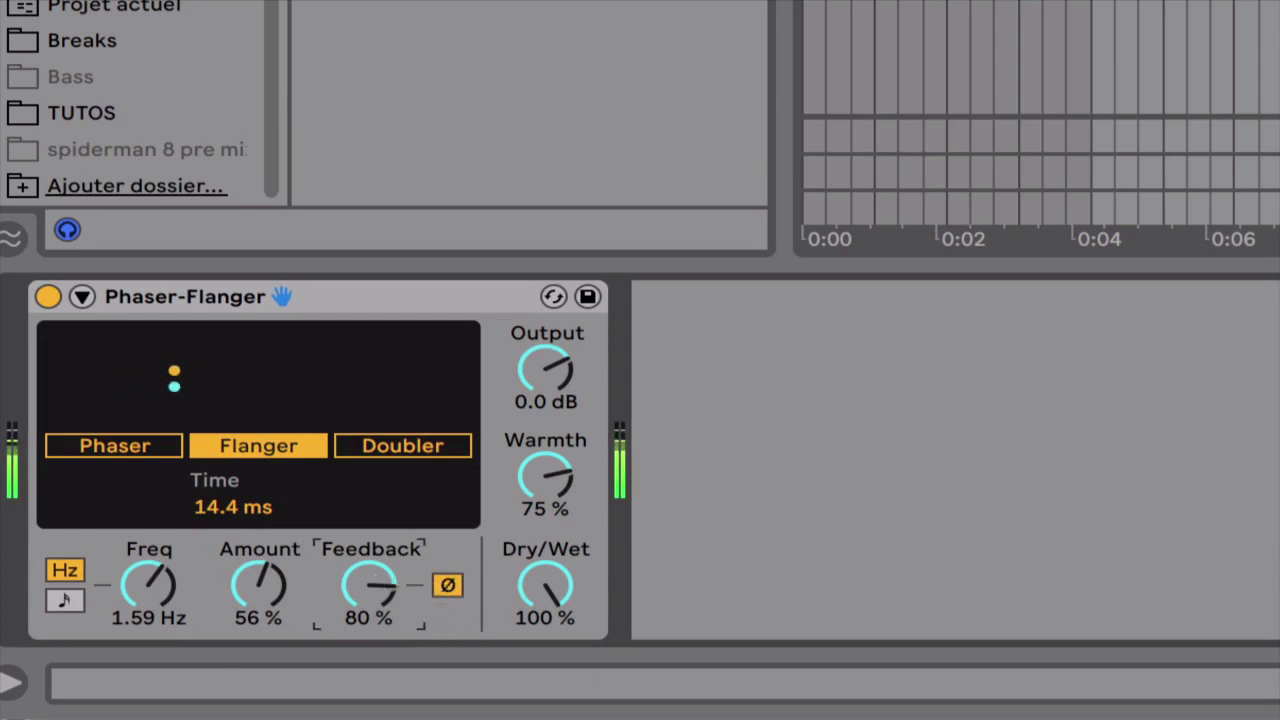
drag(379, 586, 379, 598)
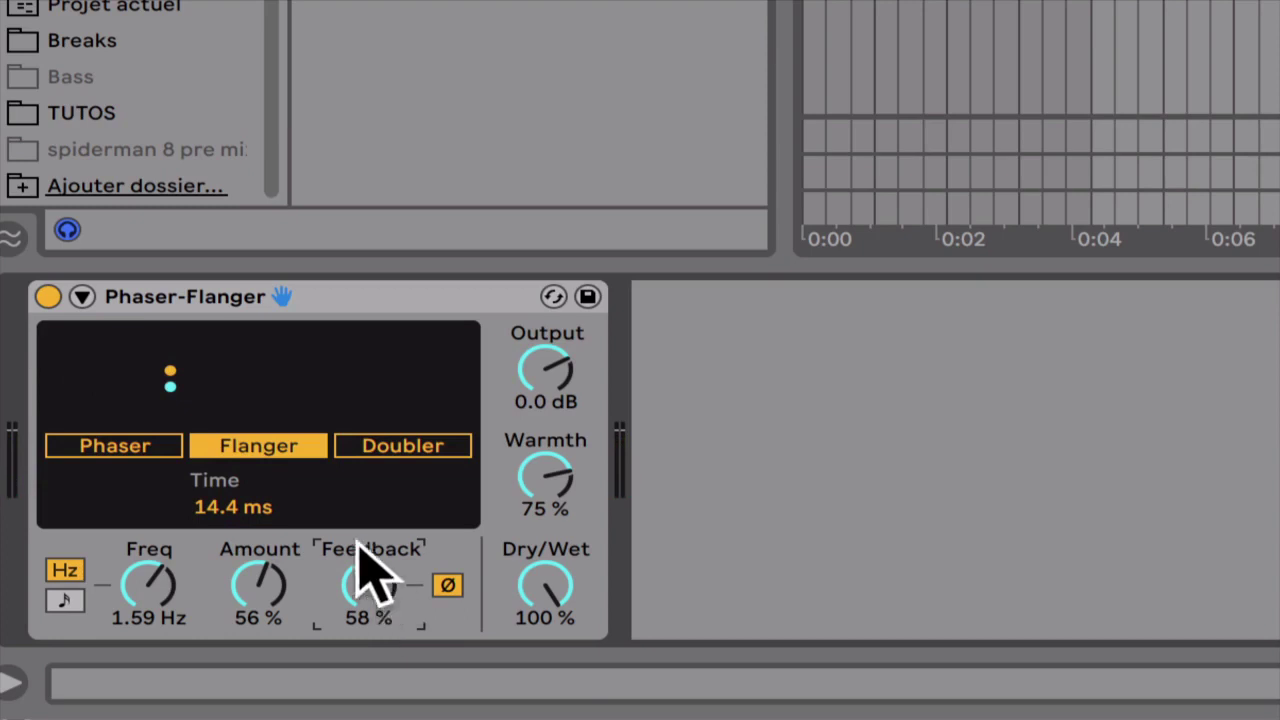
Step: Compare the Time range of Doubler mode with that of Flanger mode, raising the flanger Time to 20.0 ms
click(390, 453)
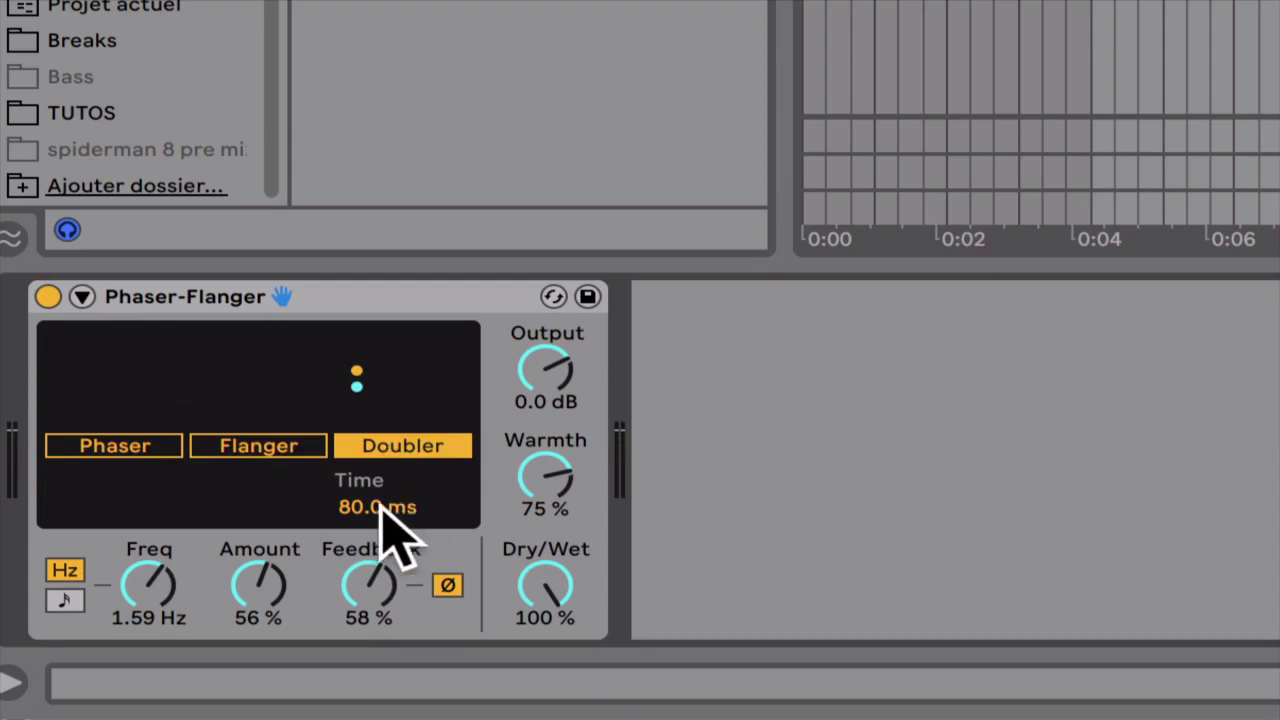
drag(380, 506, 374, 520)
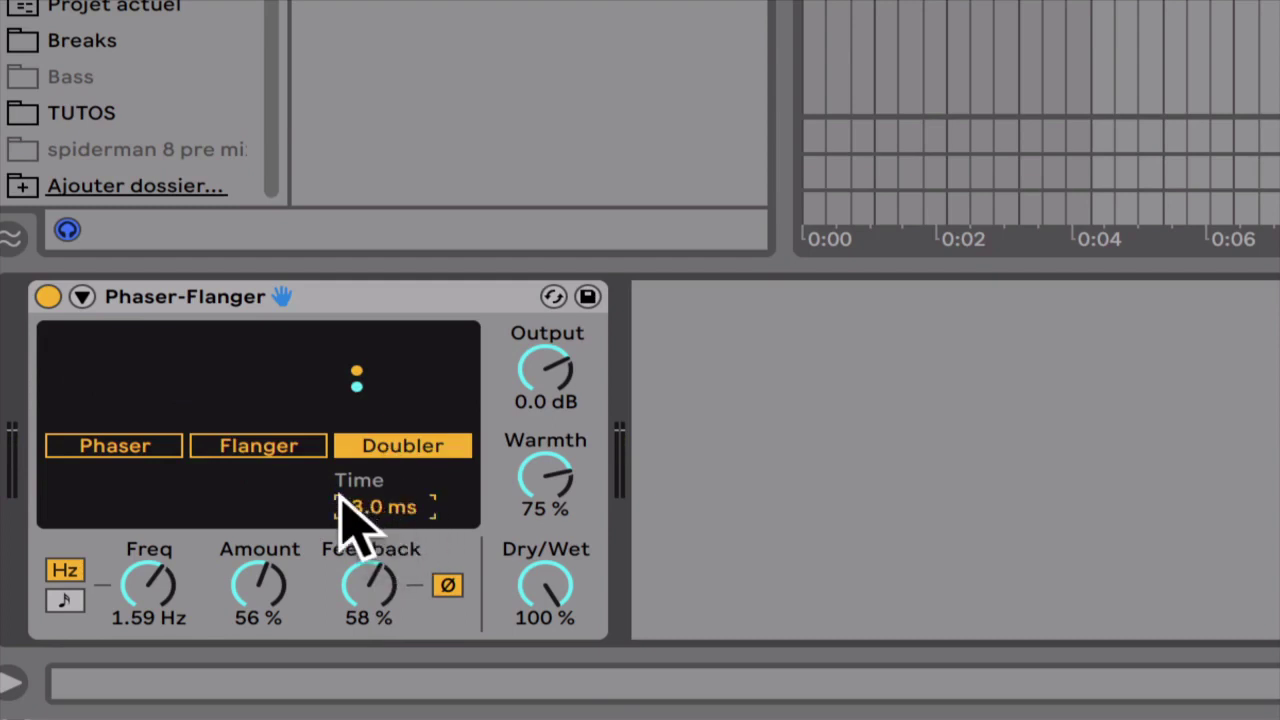
click(282, 447)
drag(258, 505, 258, 490)
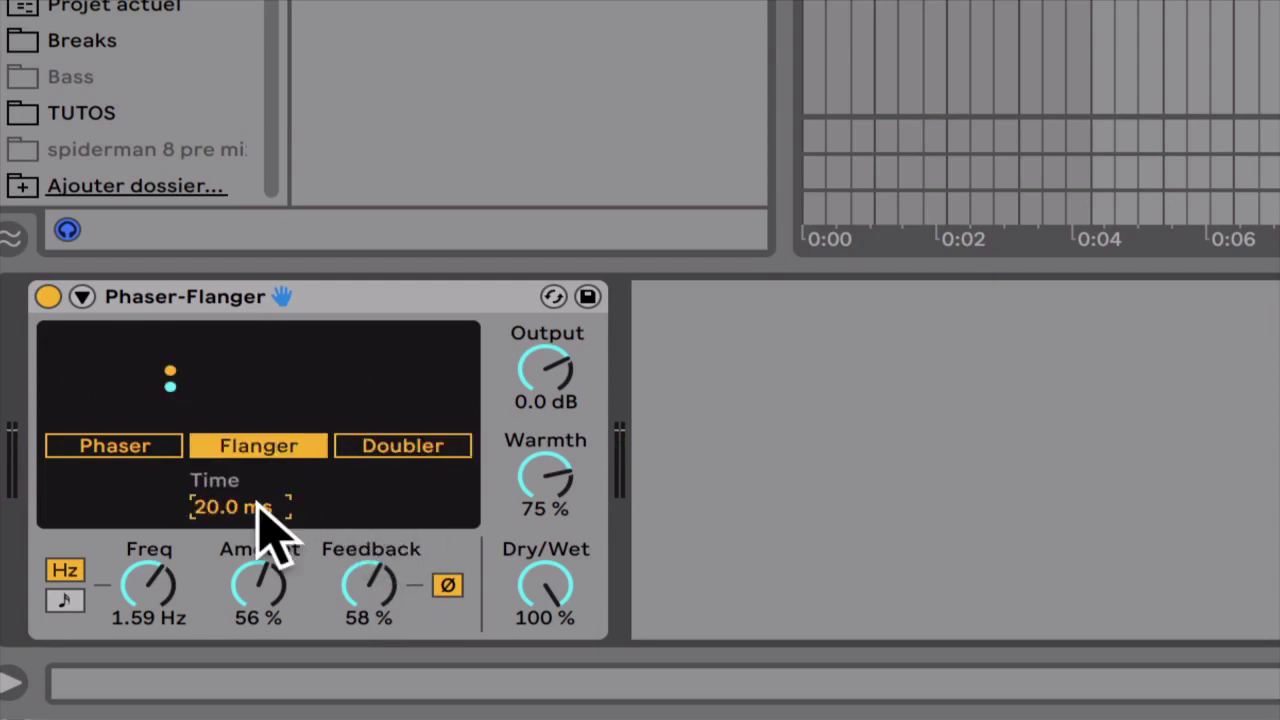
Step: Switch to Doubler mode, play the vocal loop and set Time to 76.2 ms, Amount to 32 % and Freq to 0.17 Hz
click(410, 445)
drag(382, 505, 382, 516)
key(space)
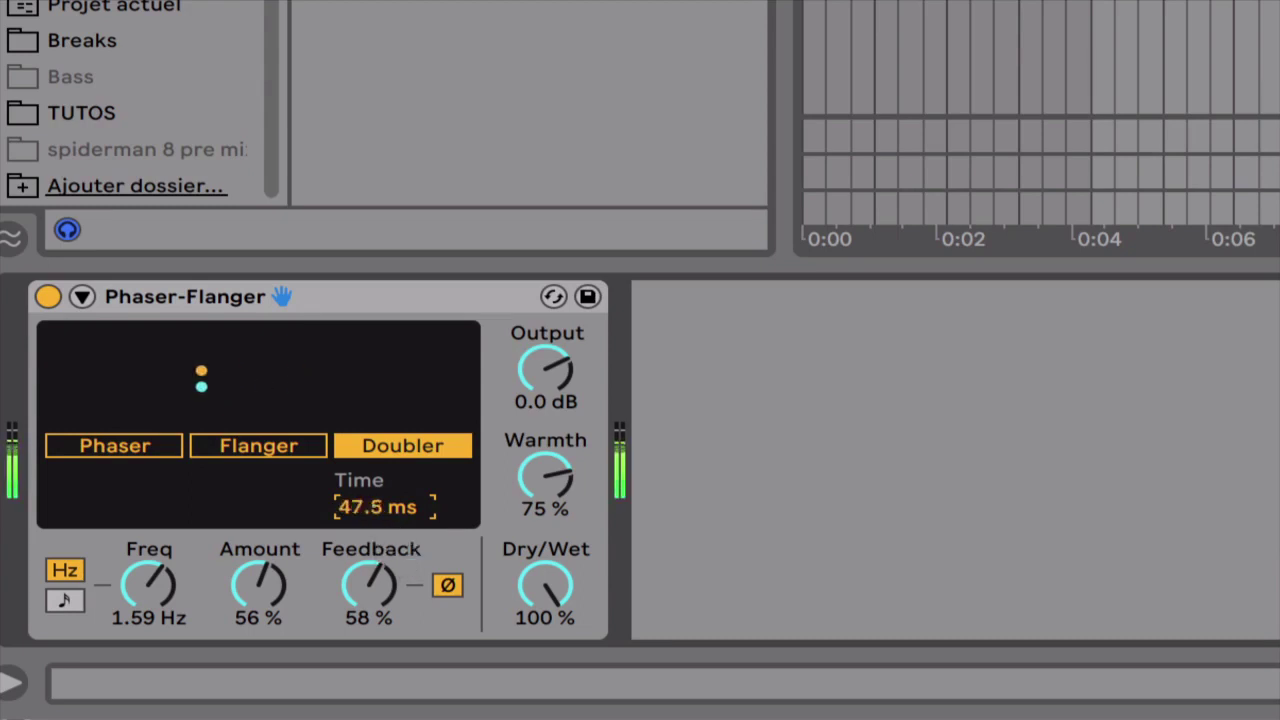
drag(377, 507, 380, 506)
mouse_move(238, 595)
mouse_down()
mouse_move(238, 615)
mouse_move(237, 597)
mouse_up()
drag(158, 590, 160, 605)
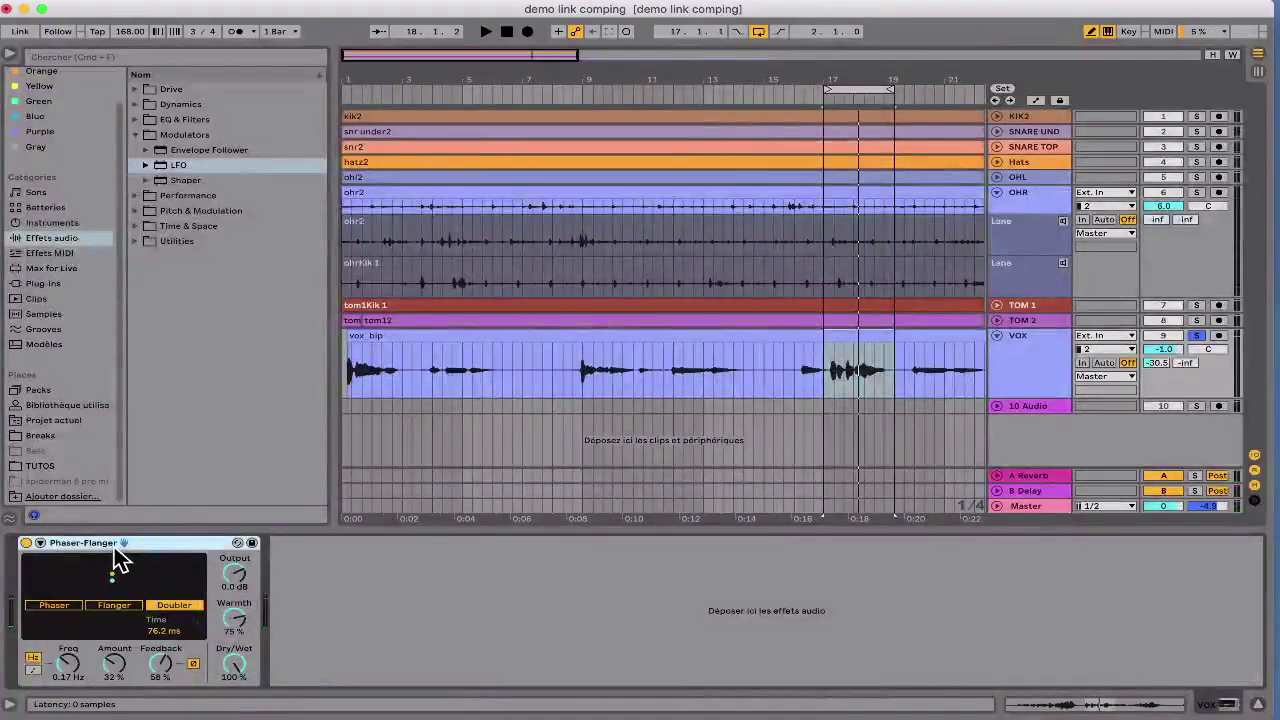
Step: Delete Phaser-Flanger from the VOX track and add the Redux effect from the Drive category in its place
key(Delete)
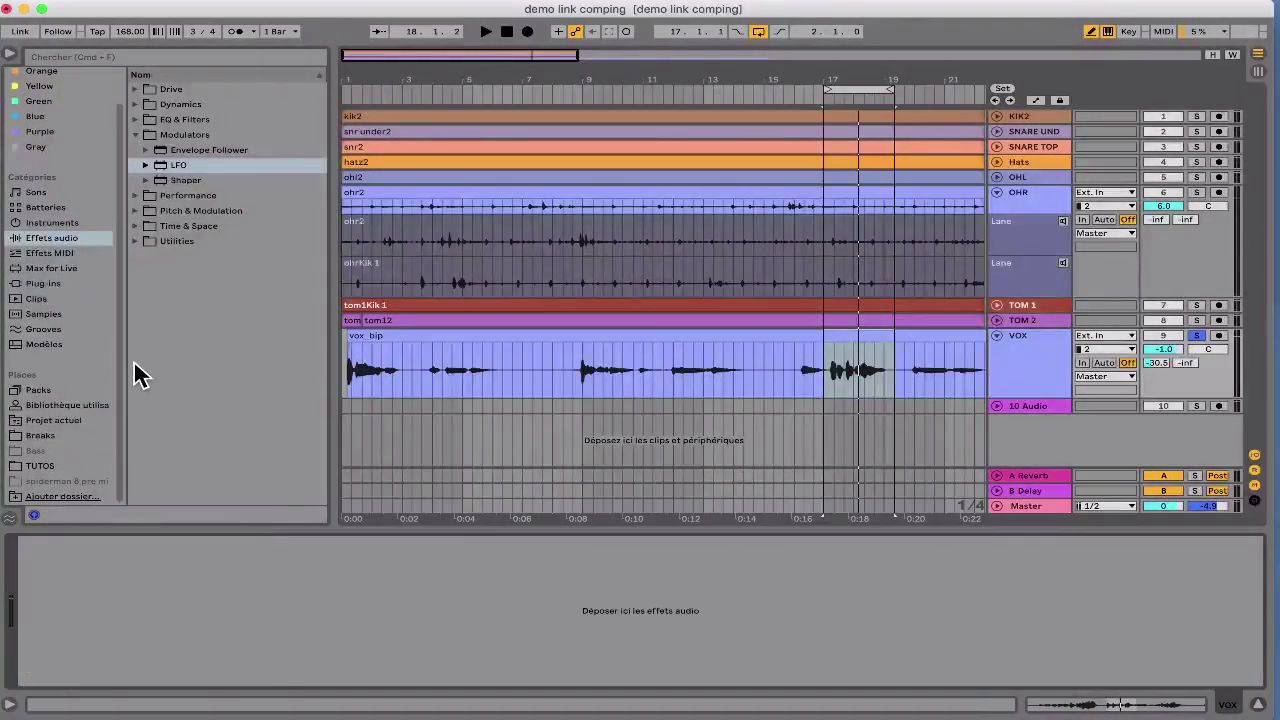
click(137, 211)
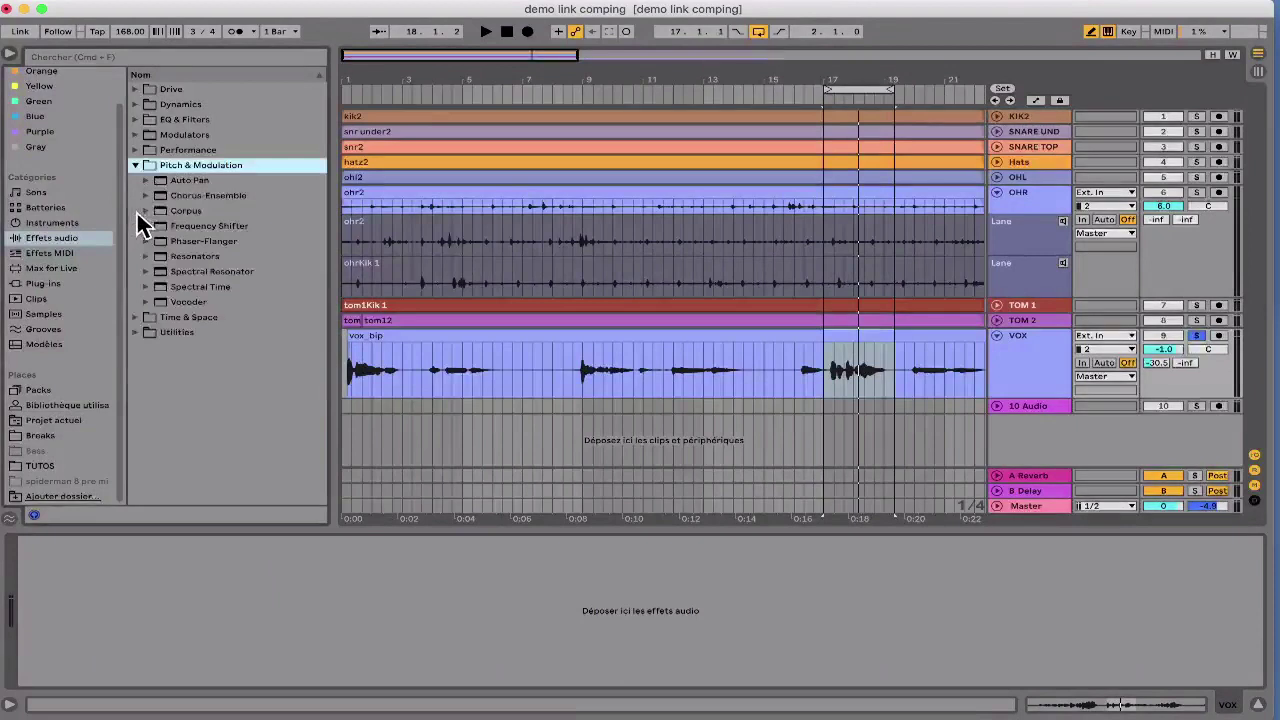
click(190, 246)
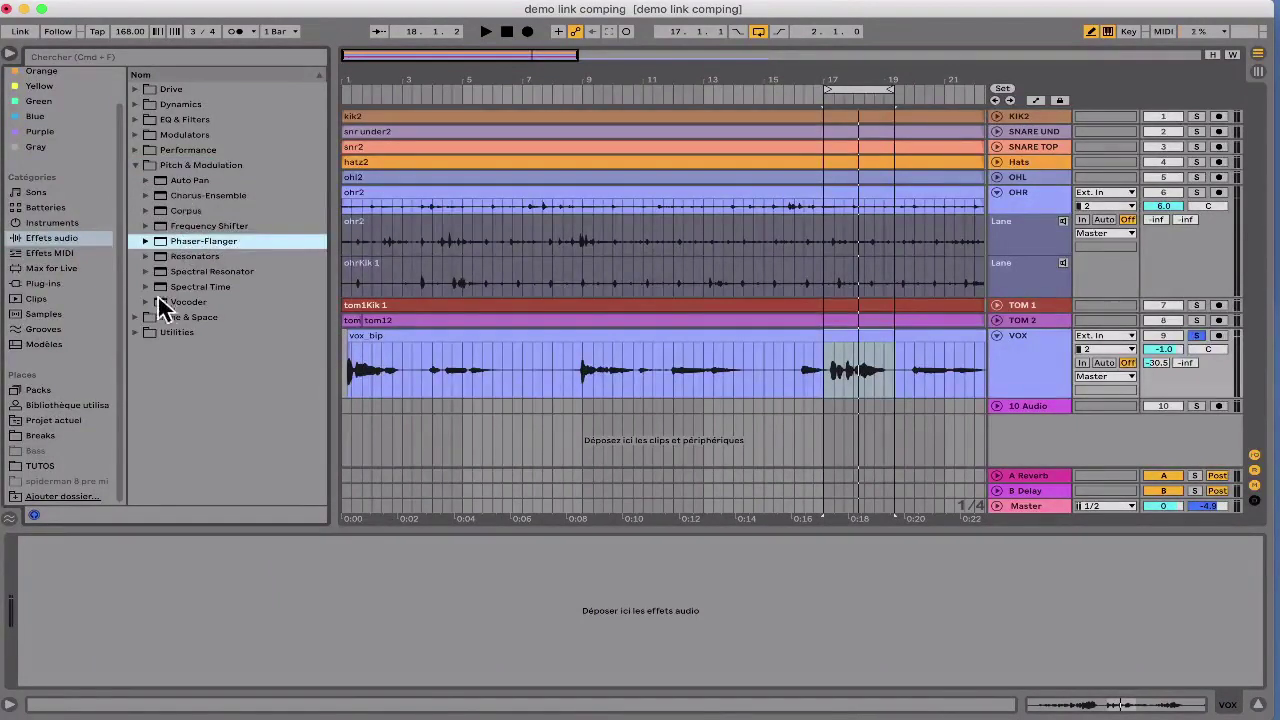
click(137, 91)
click(183, 213)
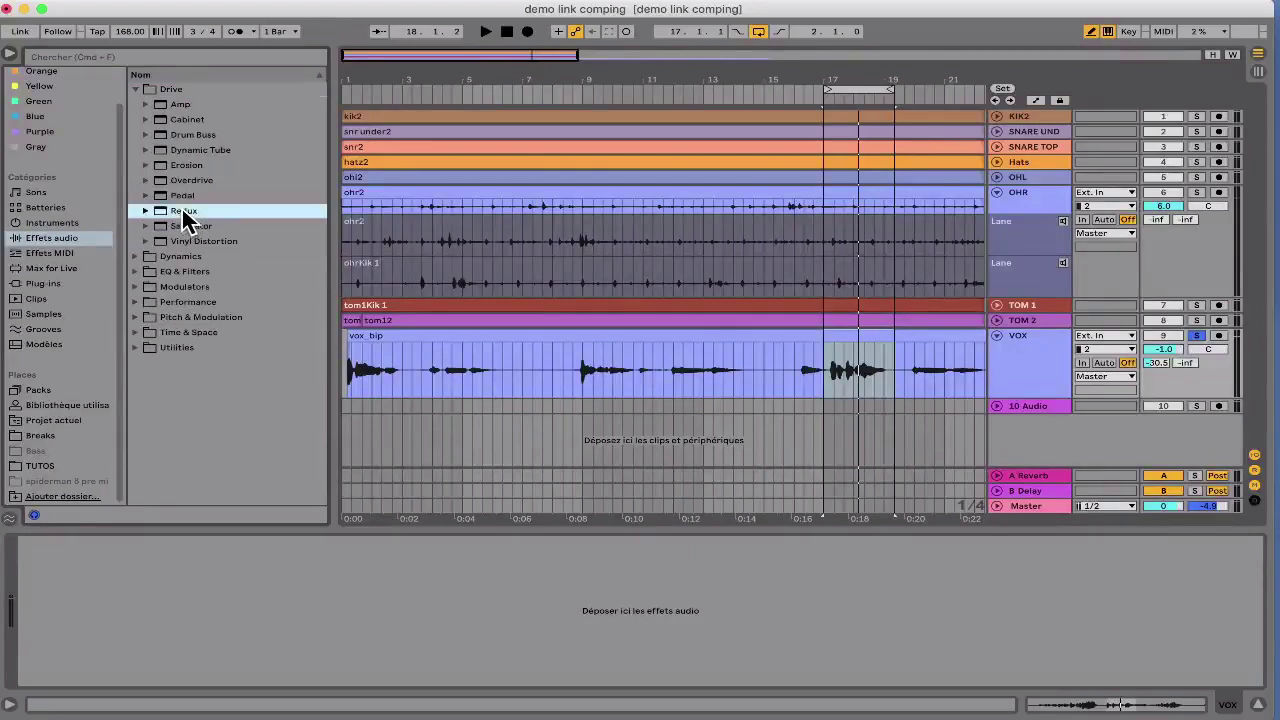
double_click(183, 214)
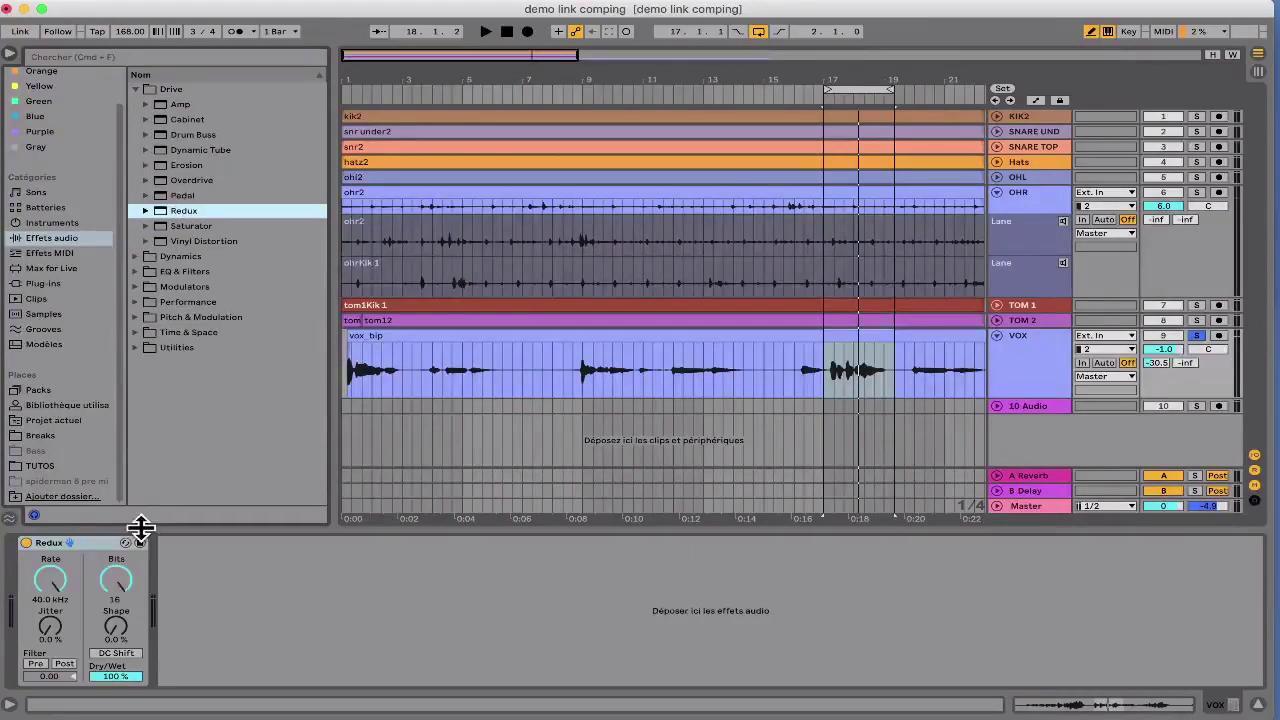
Step: Set the OHR volume to 0, pan OHL to 50L and OHR to 50R, and fold all tracks in the arrangement
click(8, 55)
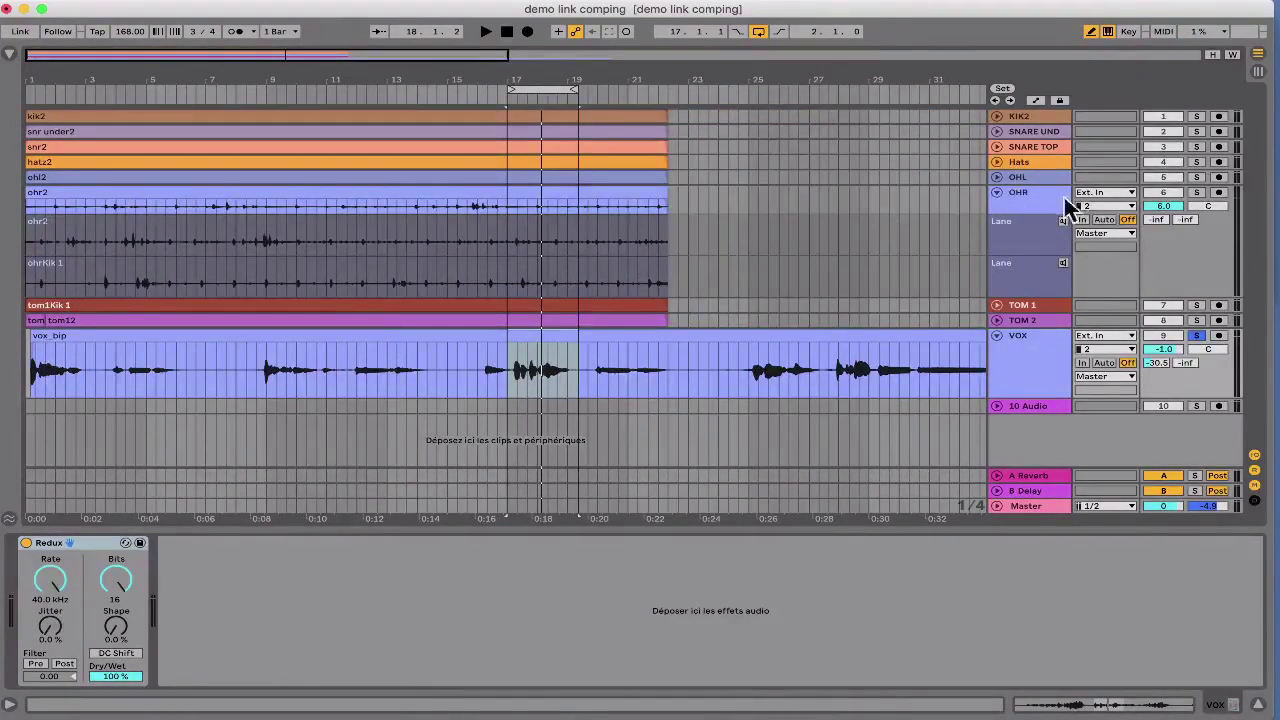
drag(1163, 206, 1163, 180)
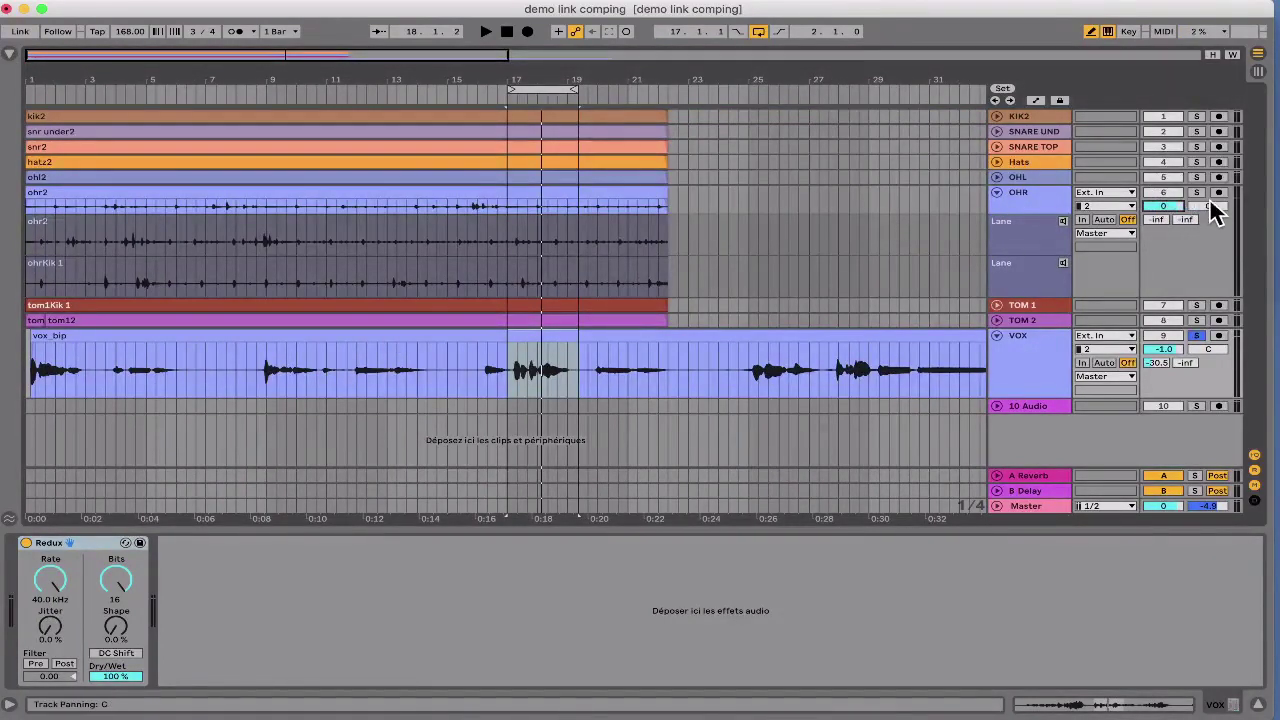
click(997, 177)
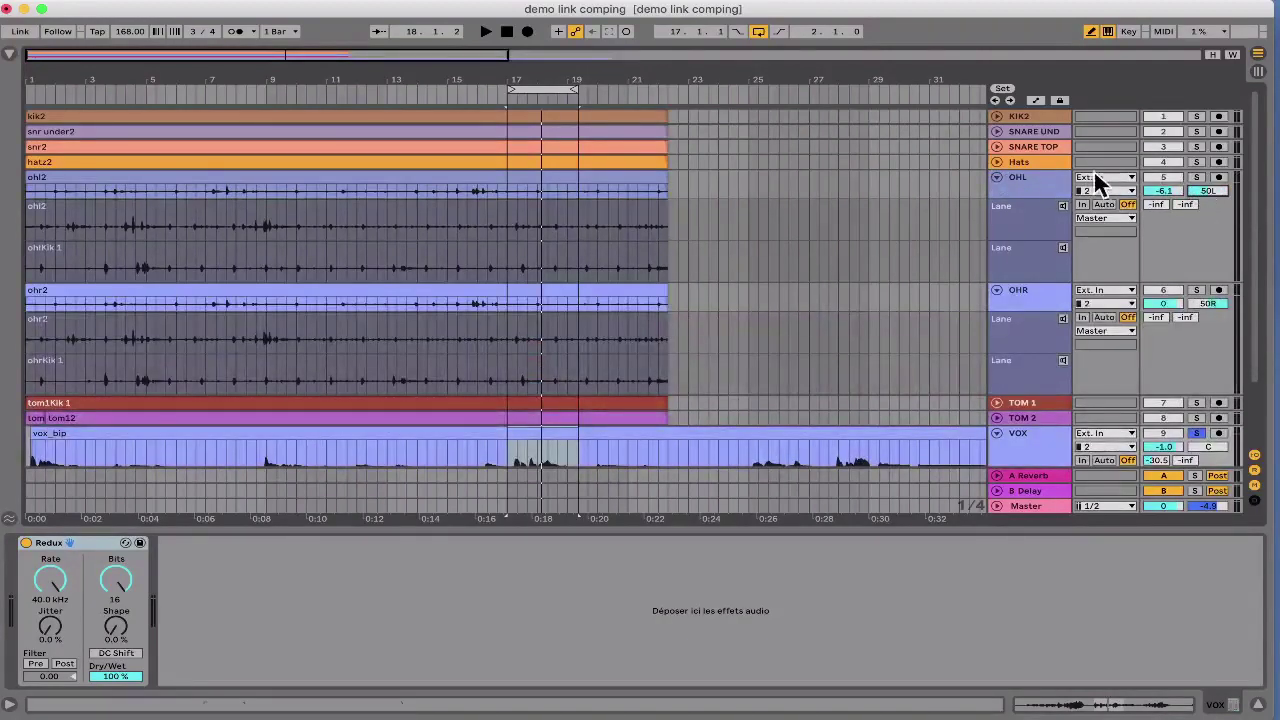
alt+click(997, 177)
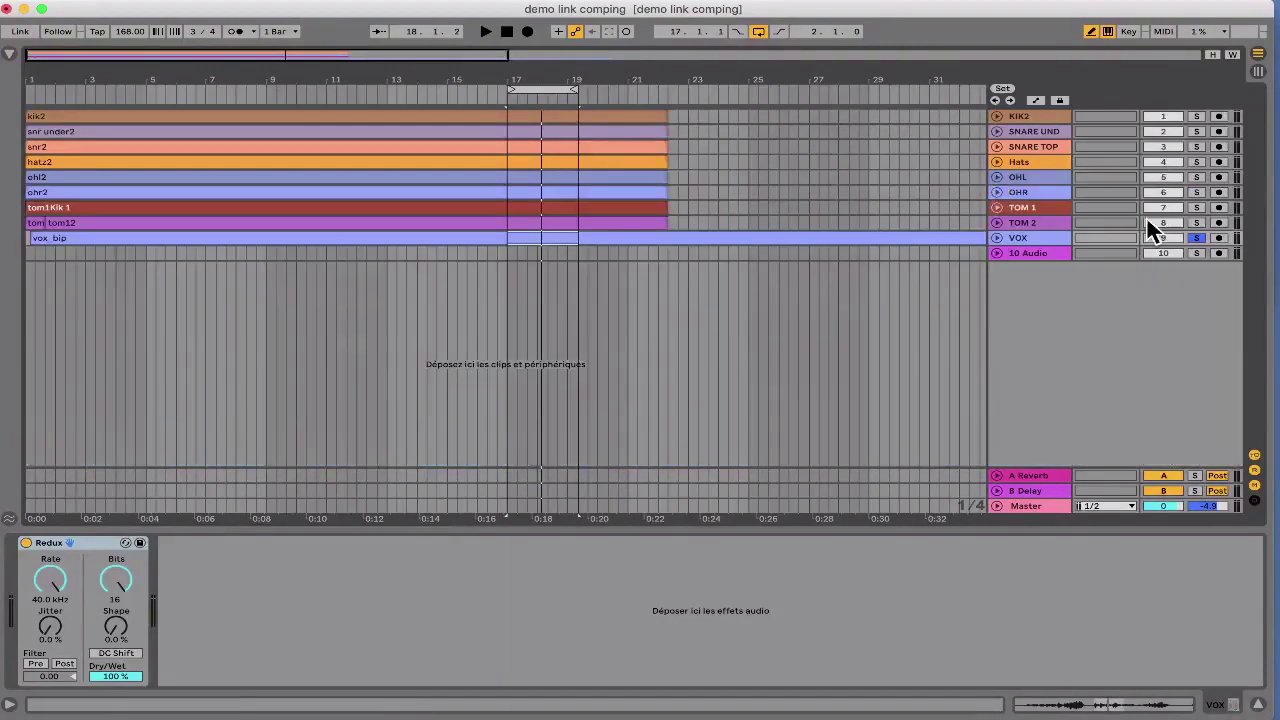
Step: Group the eight drum tracks from KIK2 through TOM 2
click(1027, 258)
click(1020, 240)
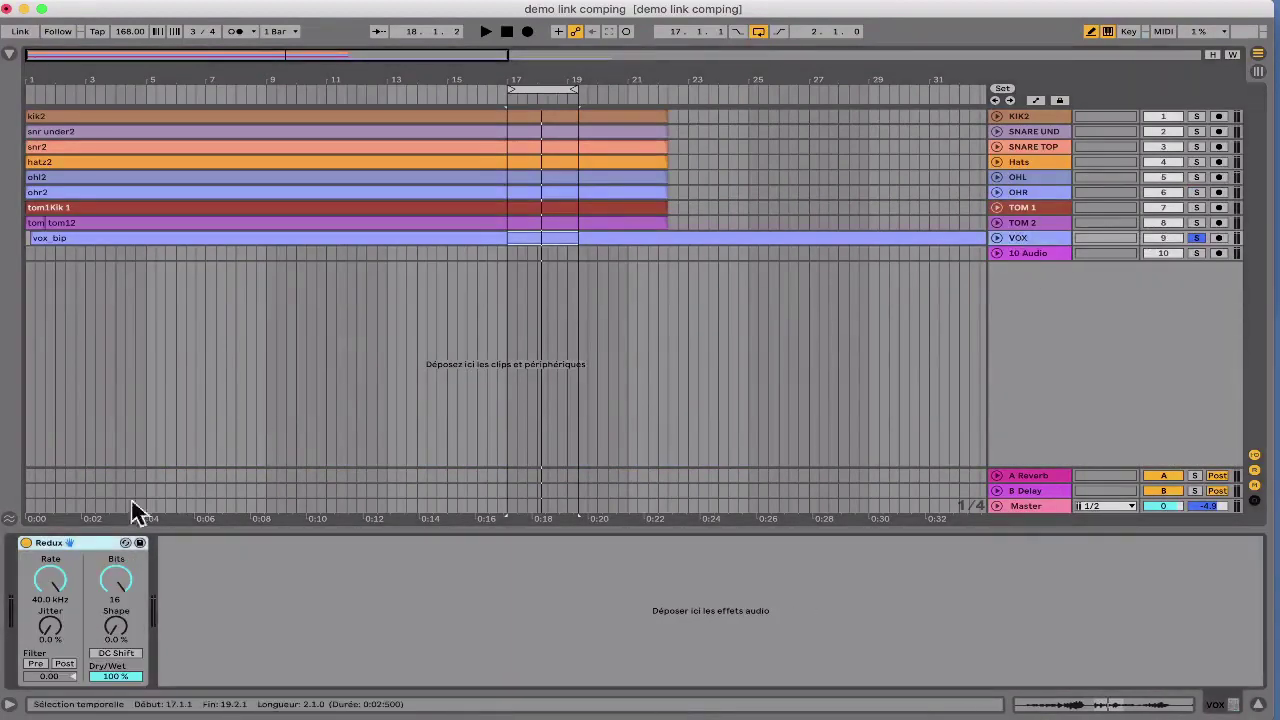
drag(70, 548, 1103, 120)
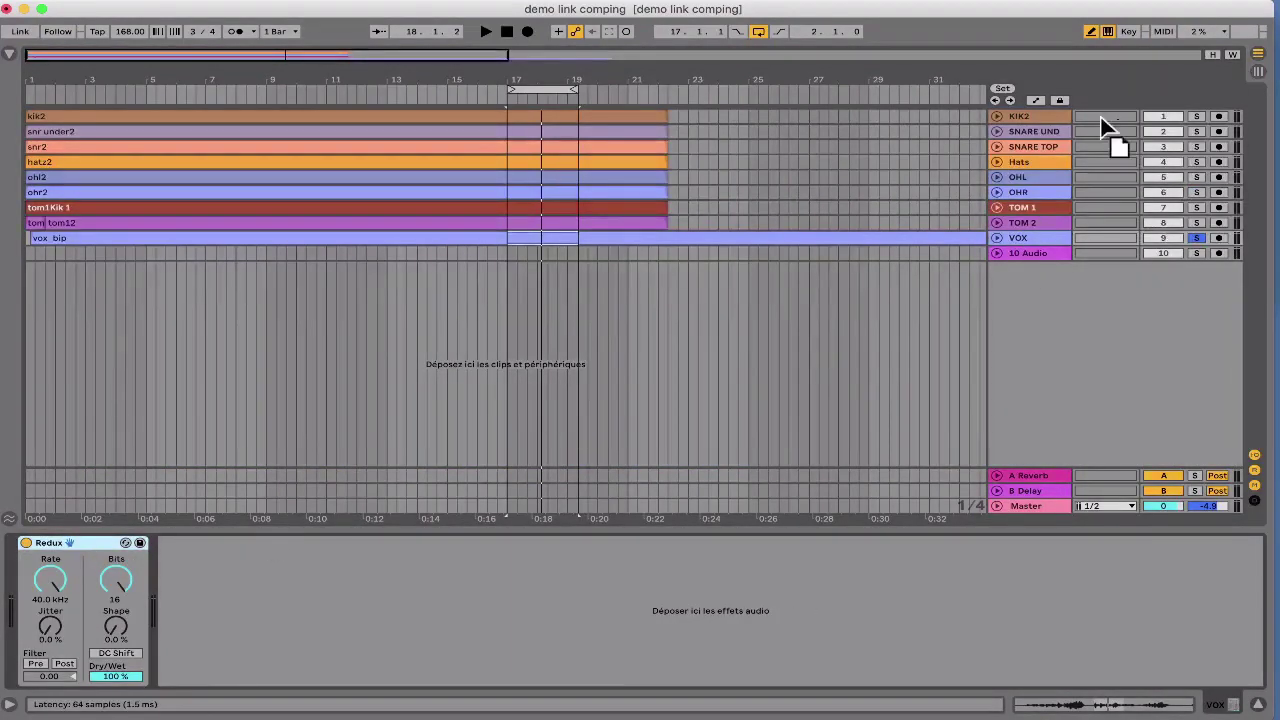
drag(1039, 222, 1039, 236)
click(1032, 220)
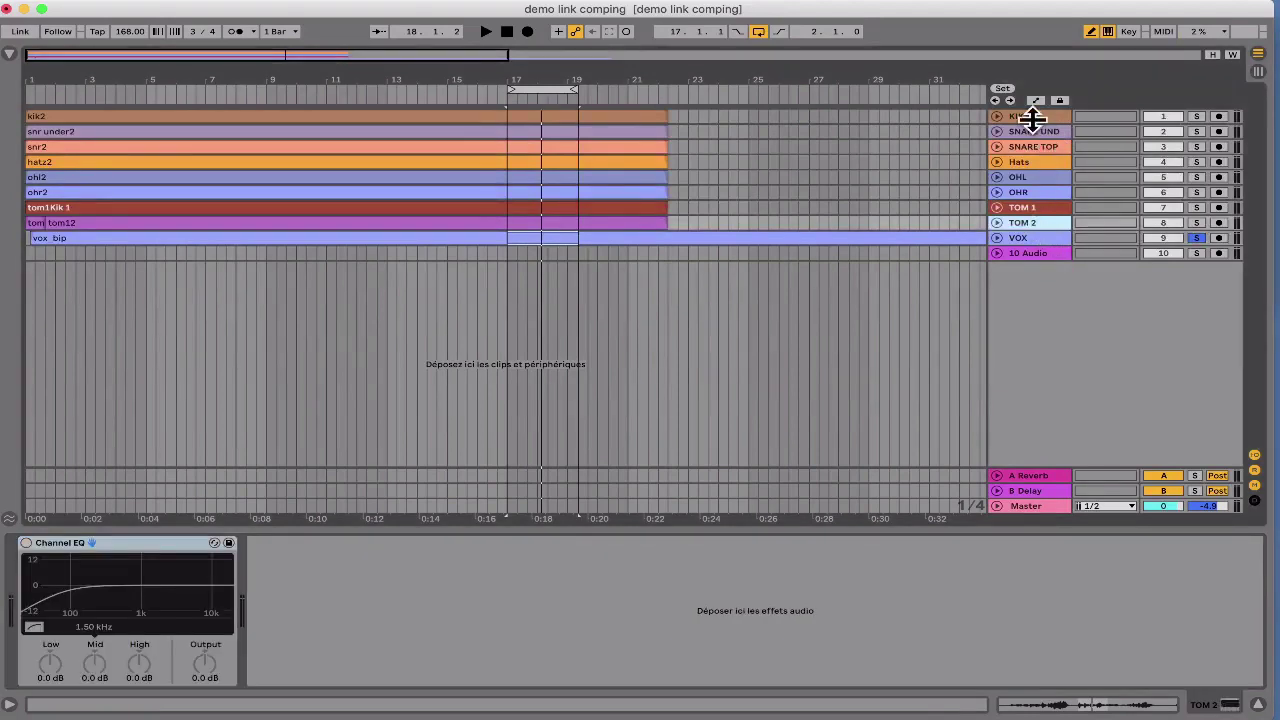
click(1032, 118)
shift+click(1019, 221)
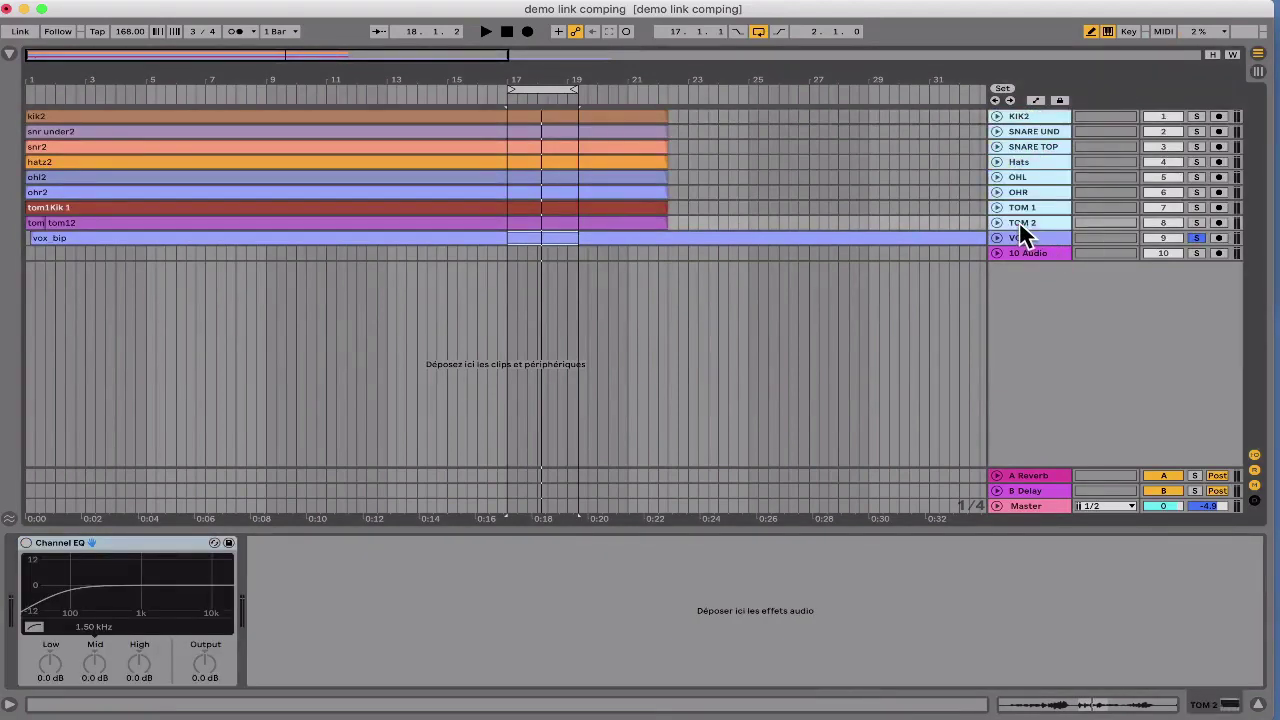
key(super+g)
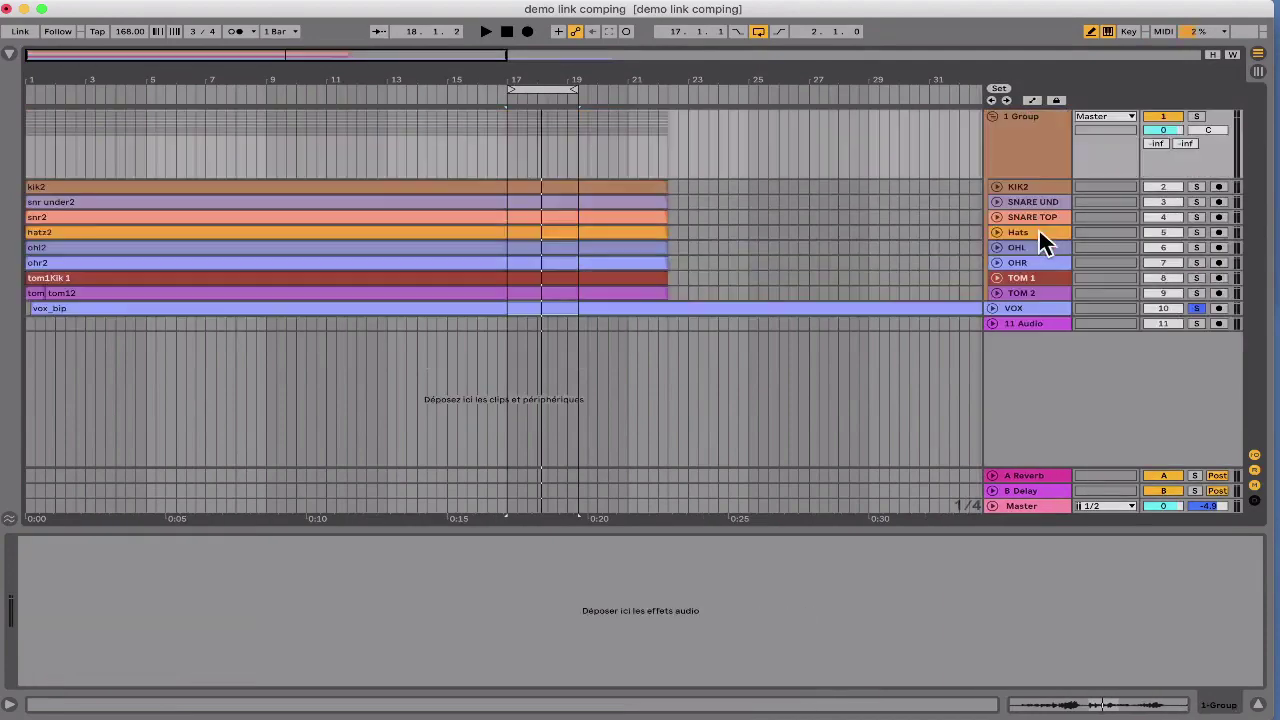
Step: Move Redux from VOX to the drum group, unsolo VOX, and mute the VOX and 11 Audio tracks
click(1021, 304)
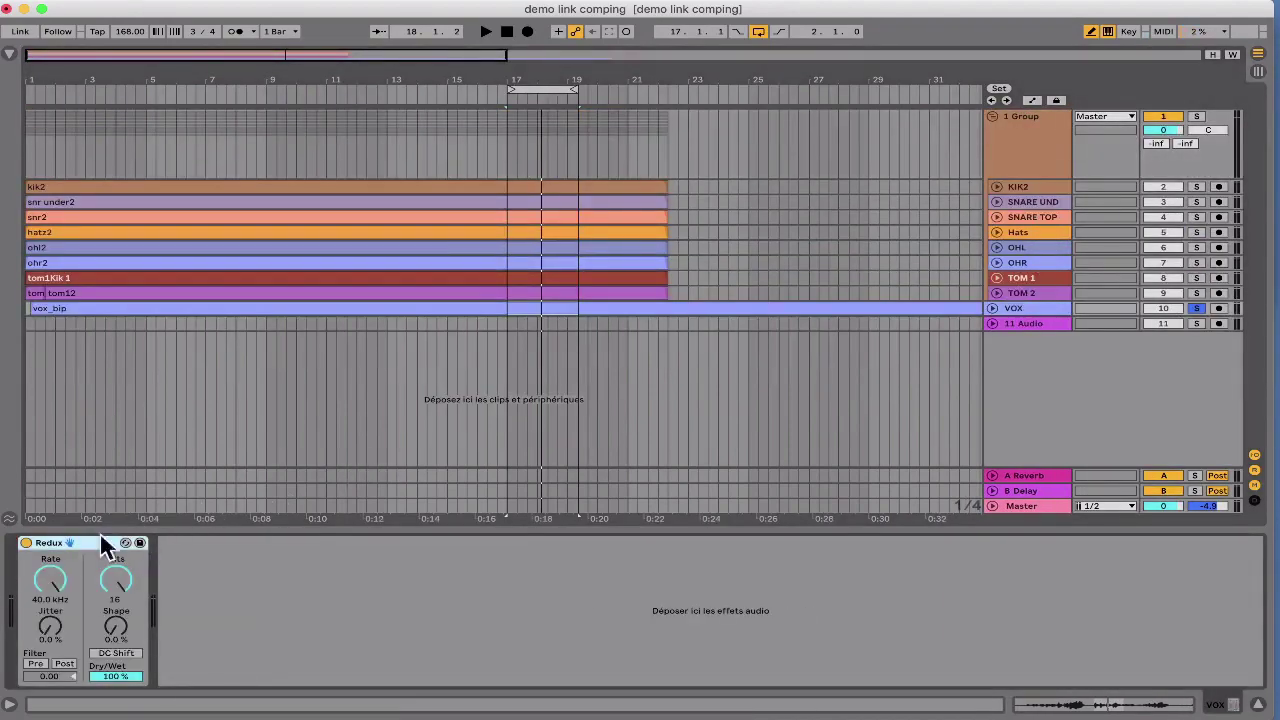
click(1016, 157)
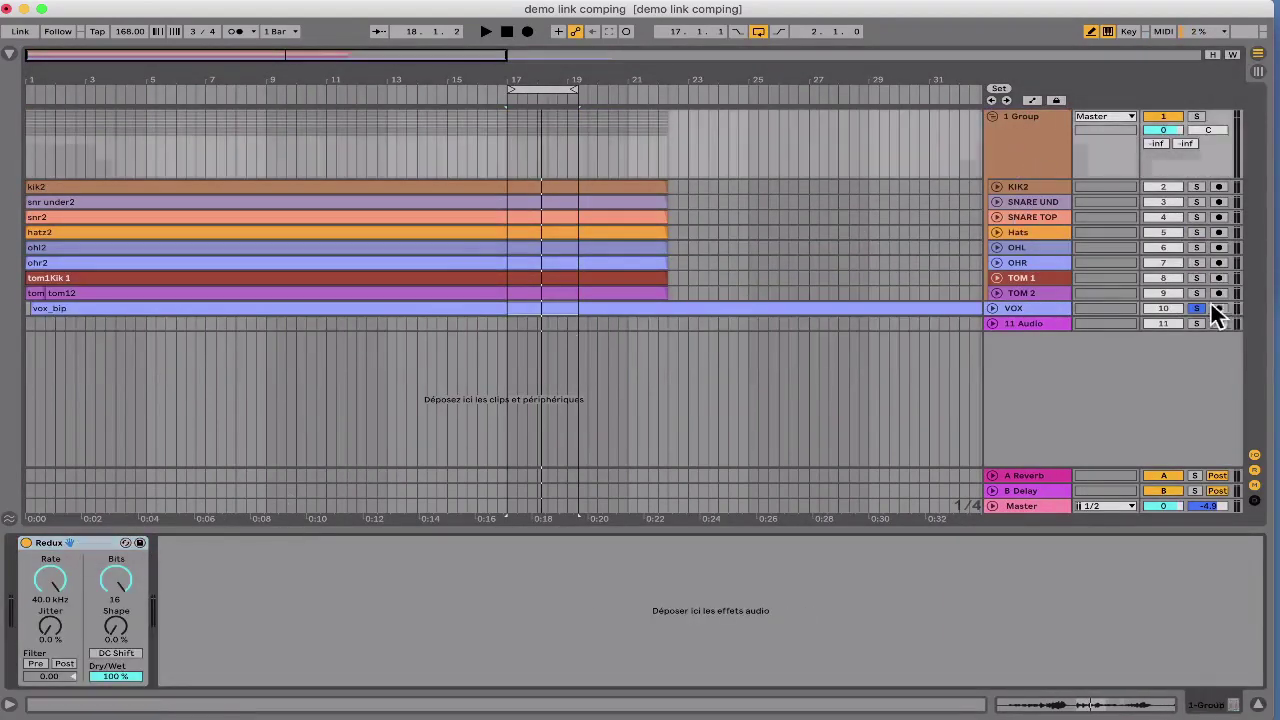
click(1203, 306)
click(1160, 309)
click(1160, 309)
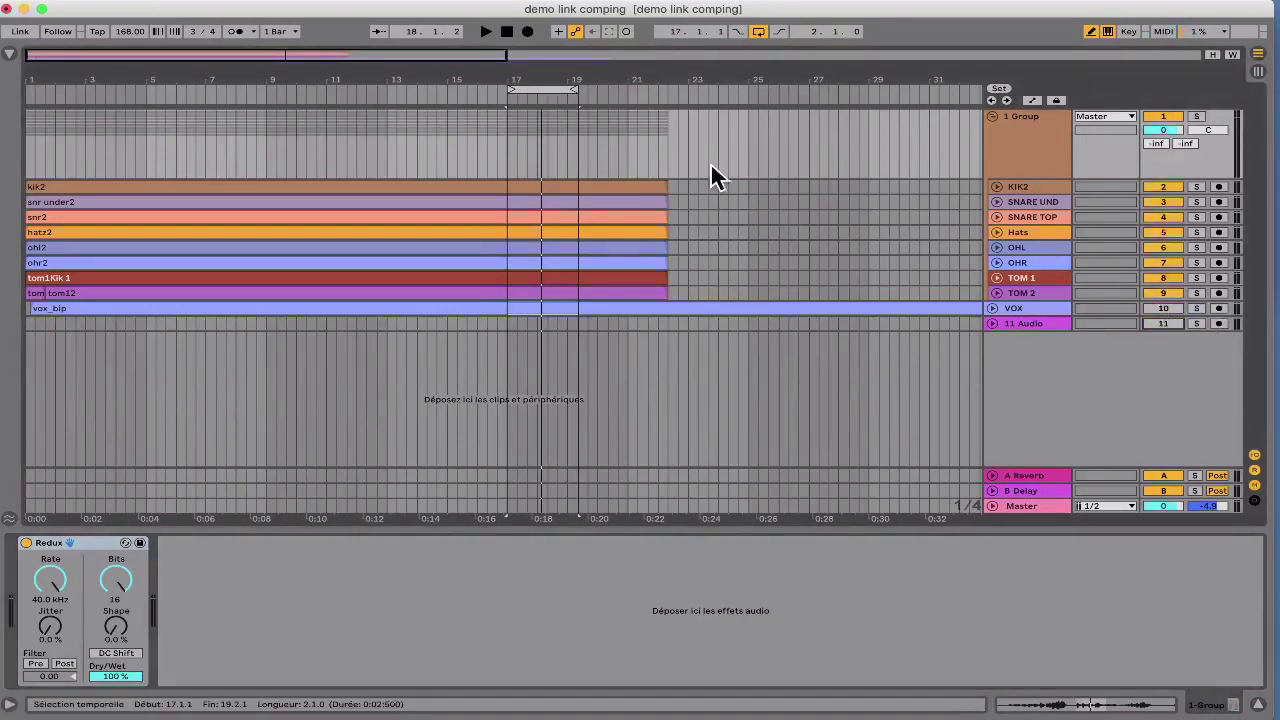
Step: Loop 11 bars from bar 1 and play the drums with the group volume at 6.0 dB
drag(528, 87, 356, 125)
key(space)
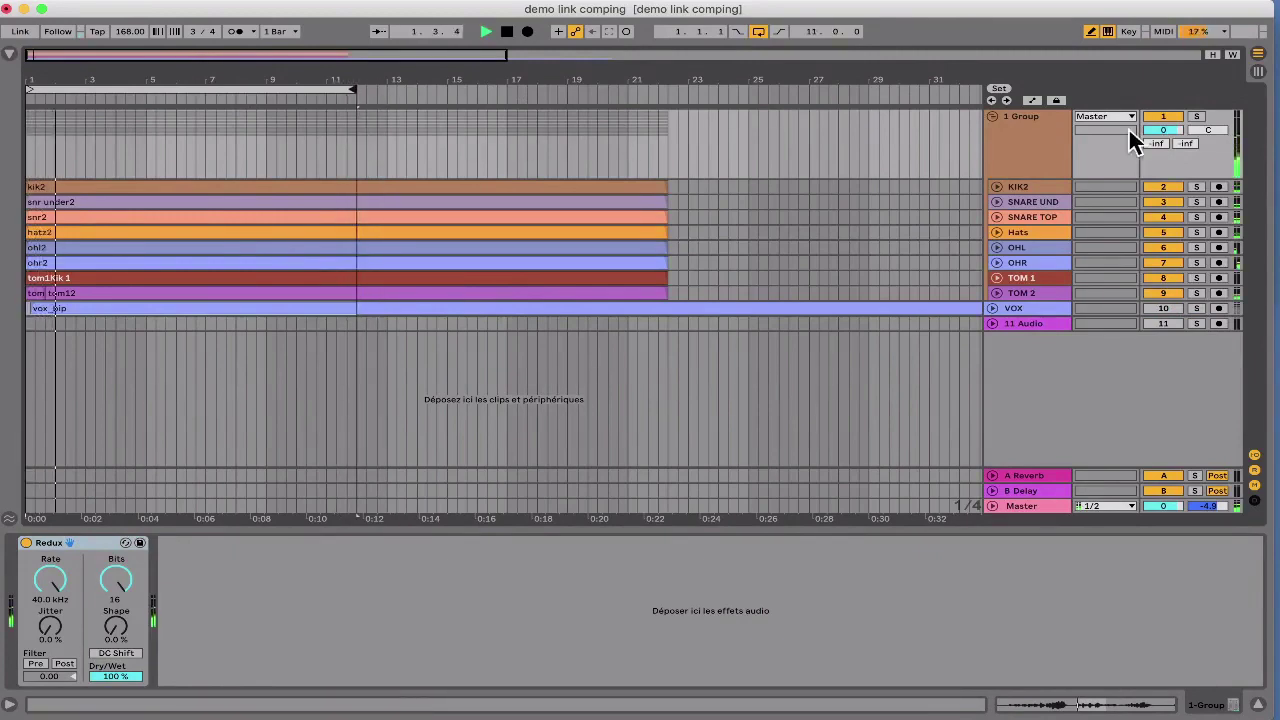
drag(1166, 130, 1166, 101)
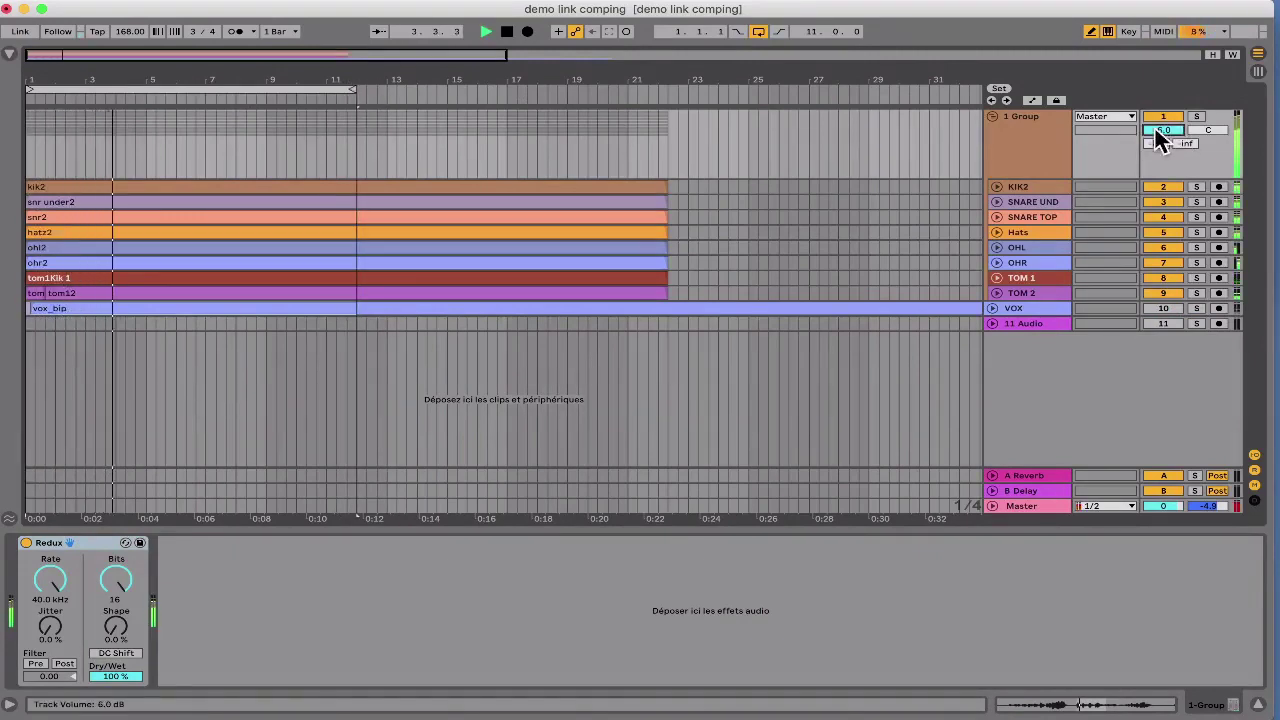
double_click(1029, 154)
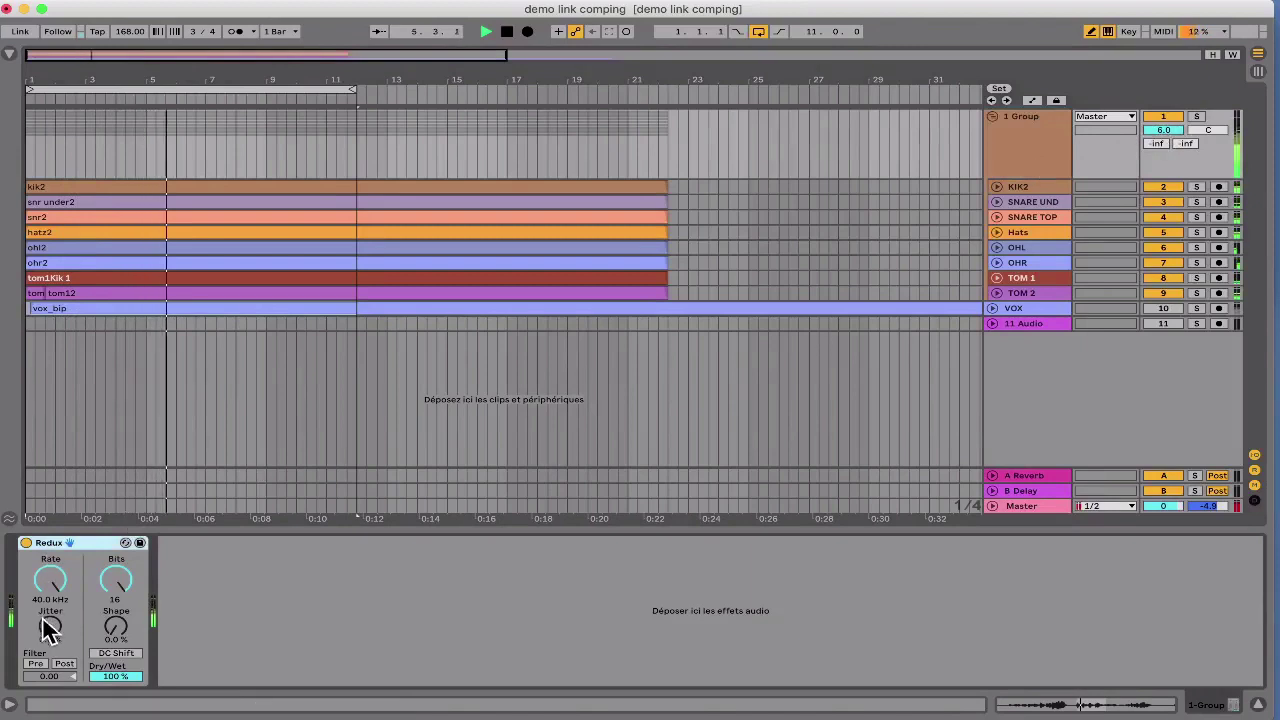
Step: Set the Redux Jitter to 38 % and Rate to 9.19 kHz, return the group volume to 0, and restart playback
drag(47, 623, 47, 588)
double_click(1164, 130)
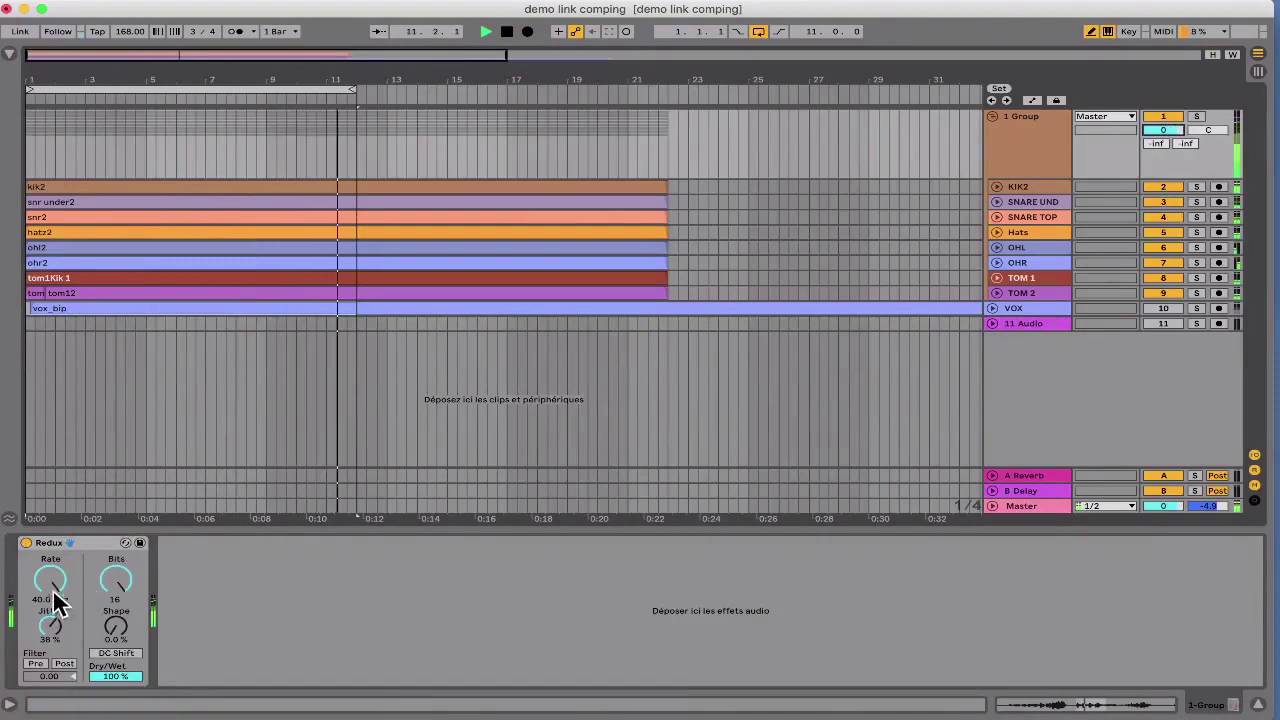
drag(52, 598, 52, 620)
key(space)
drag(55, 541, 897, 110)
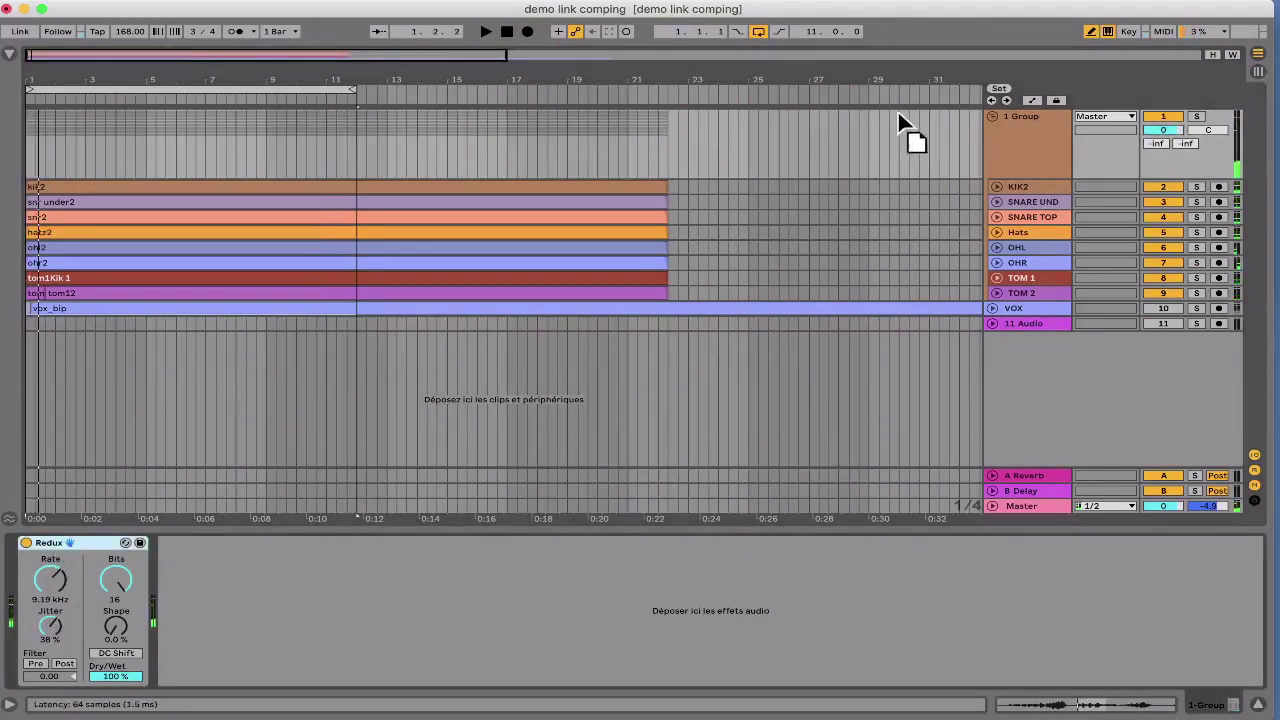
key(space)
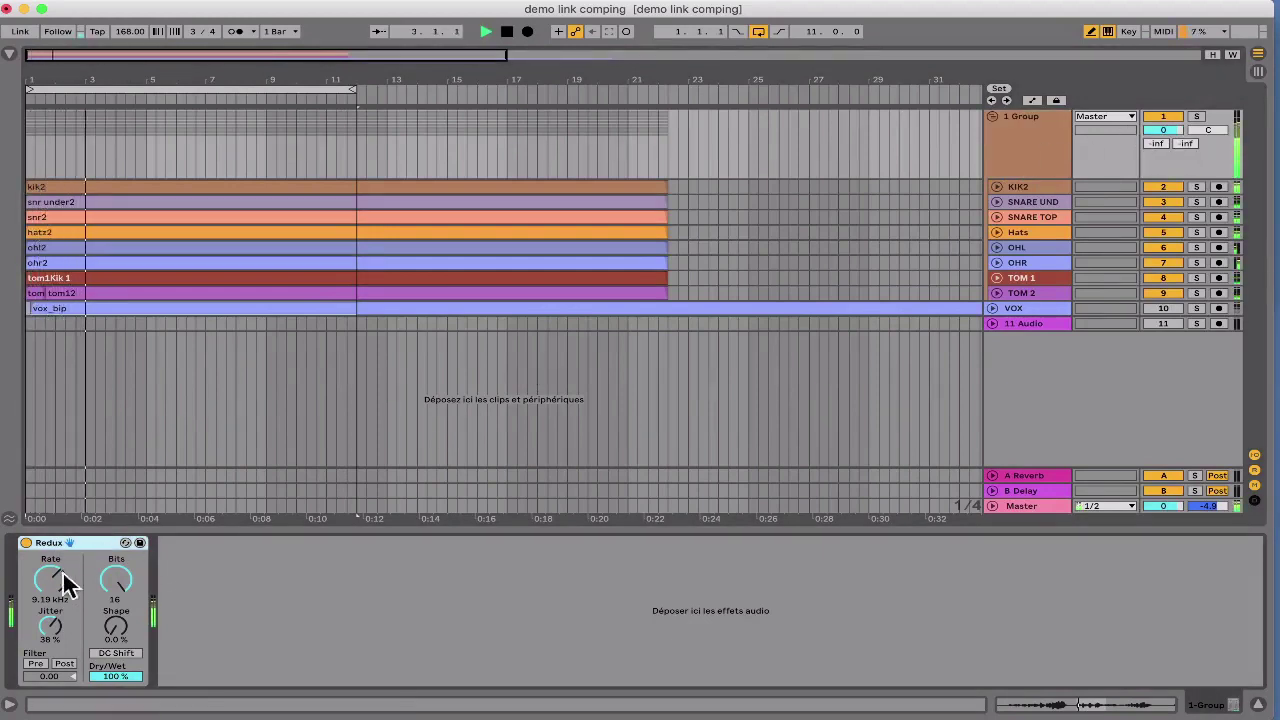
Step: Raise the Redux Rate to 21.1 kHz and vary the Jitter, then reset both parameters to their defaults
drag(55, 582, 55, 552)
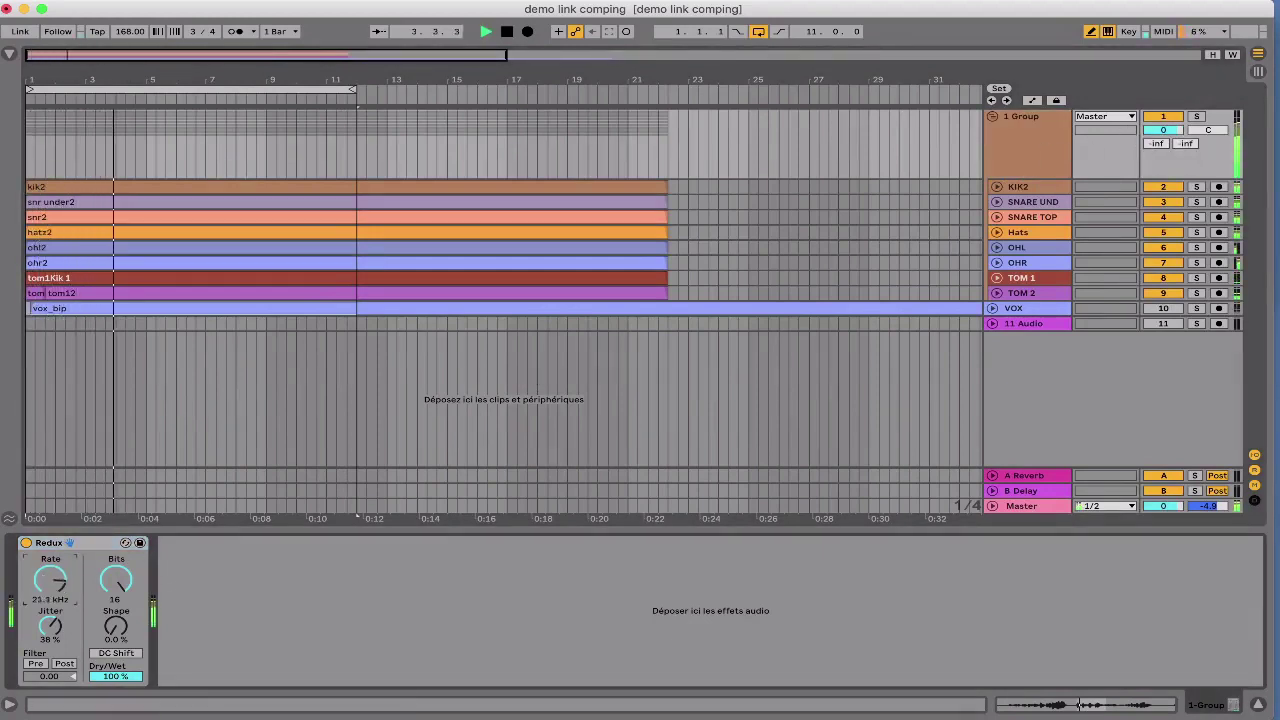
drag(49, 623, 49, 590)
double_click(52, 625)
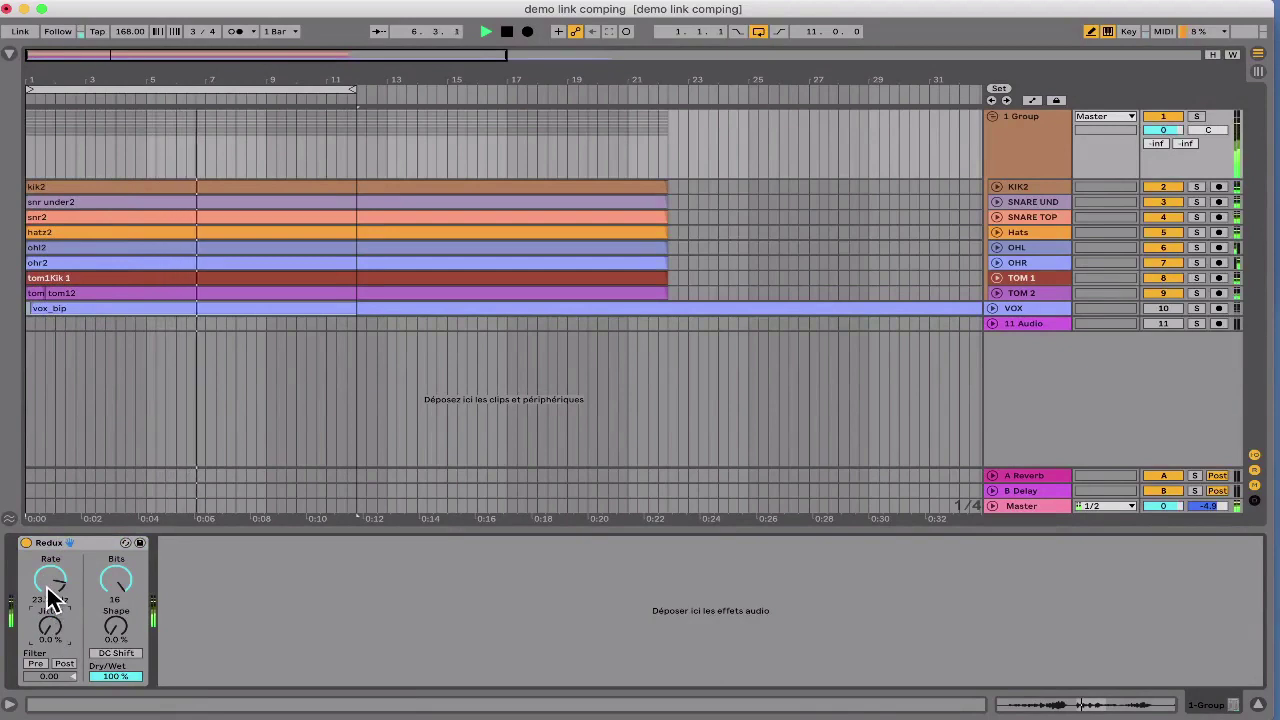
double_click(48, 584)
Step: Set the Redux Shape to 87 %, try Bits at 11 before returning it to 16, and set Rate to 2.39 kHz
drag(112, 628, 50, 590)
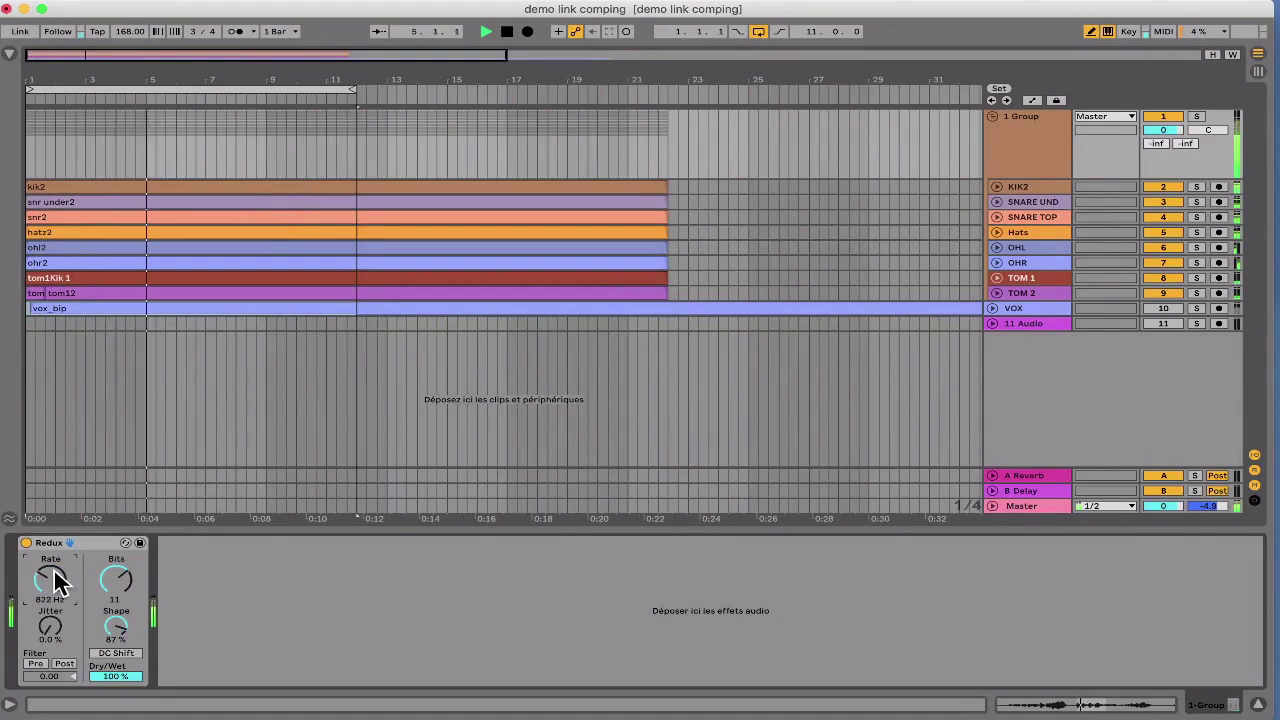
drag(124, 573, 126, 550)
drag(50, 578, 50, 566)
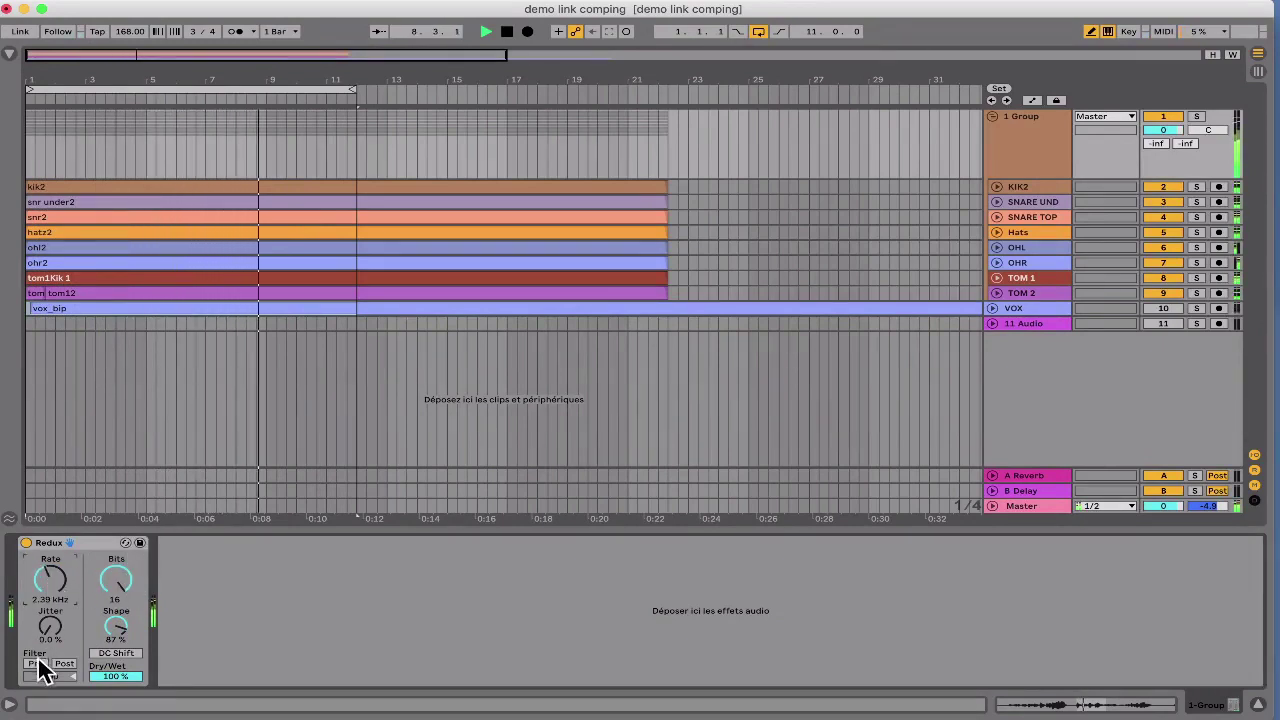
Step: Set the Redux Jitter to 56 % and Rate to 2.25 kHz, then stop playback
mouse_move(54, 626)
mouse_down()
mouse_move(56, 604)
mouse_move(57, 638)
mouse_up()
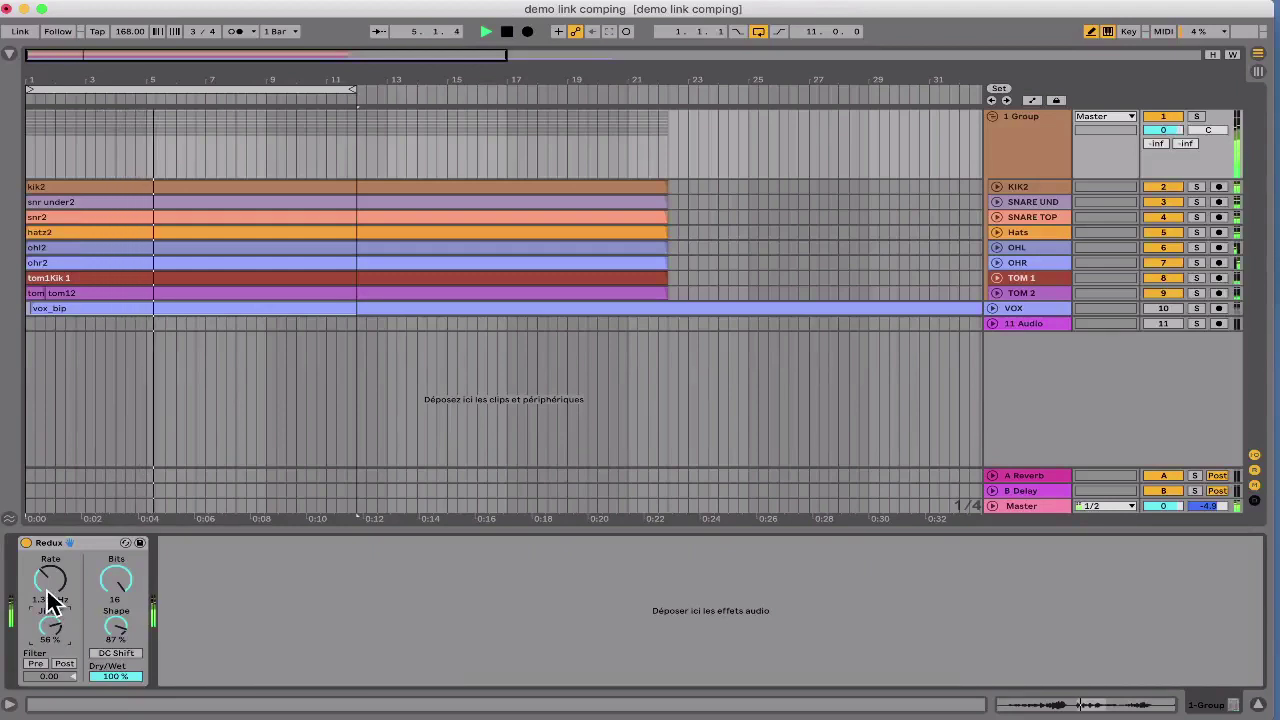
drag(46, 582, 55, 564)
key(space)
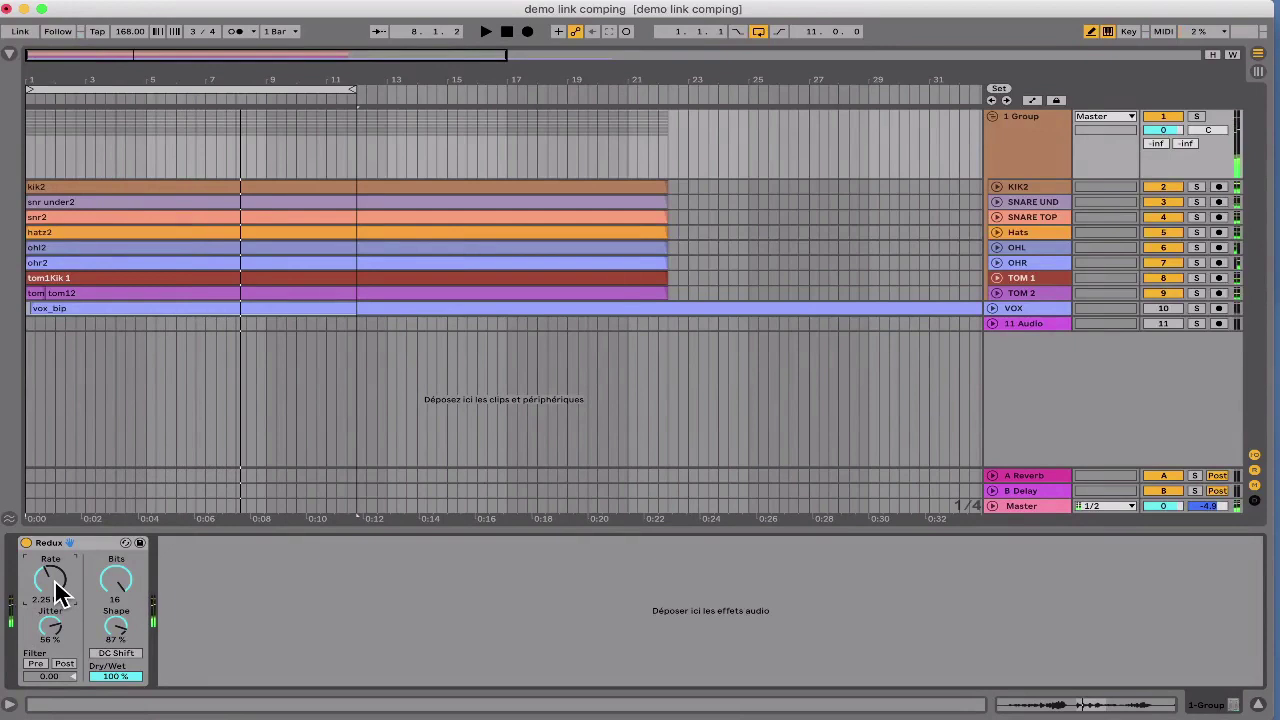
Step: Play the drums with DC Shift enabled, set Rate to 1.41 kHz, and try Jitter before returning it to 0 %
key(space)
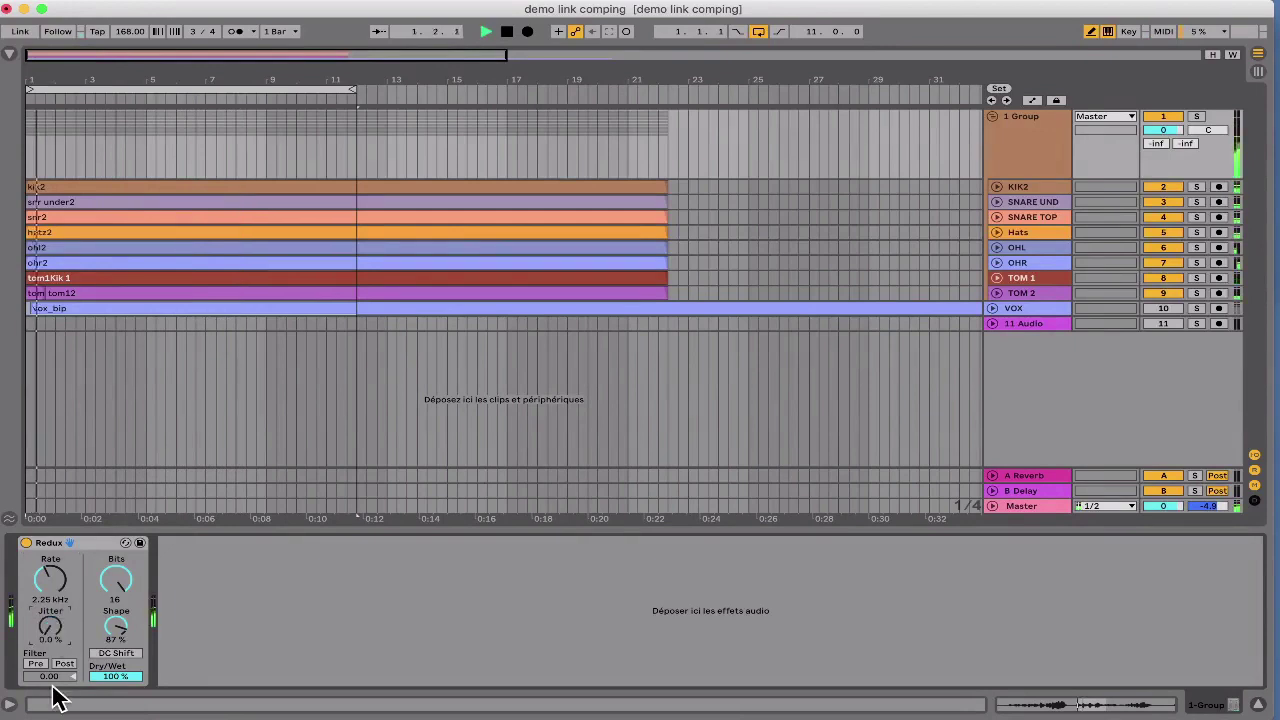
click(100, 652)
drag(46, 577, 46, 590)
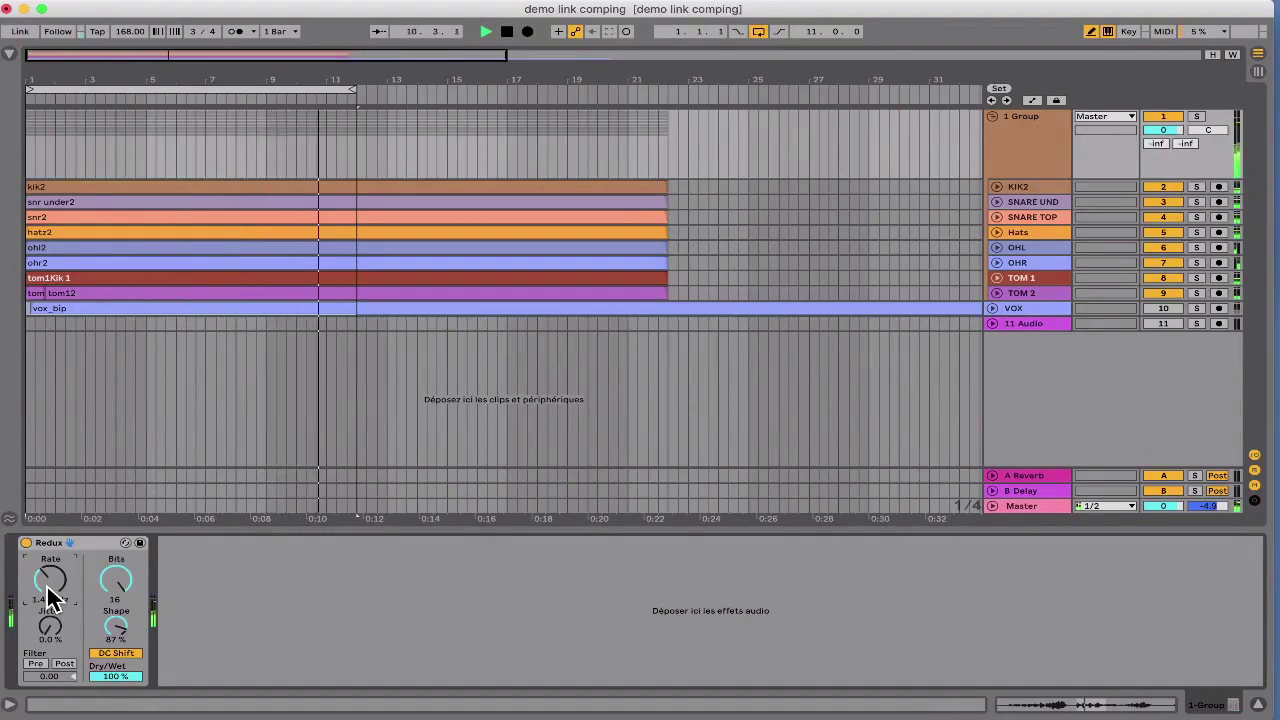
drag(52, 630, 53, 632)
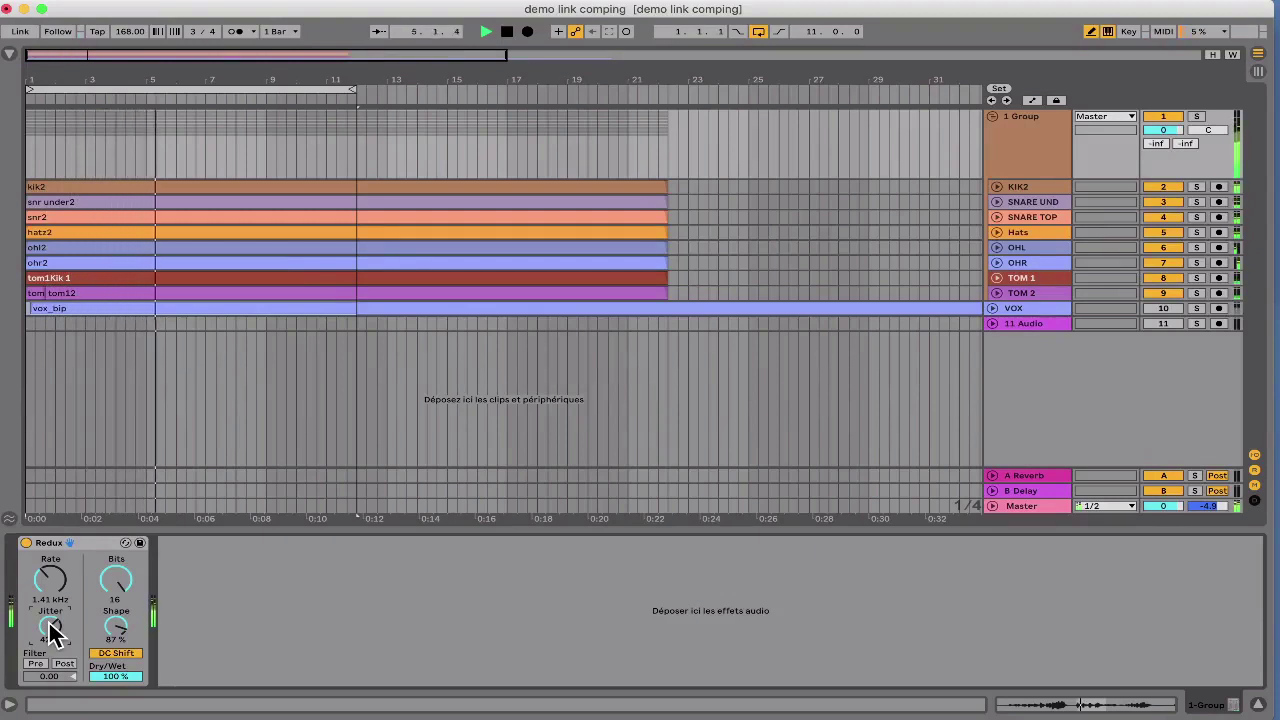
drag(52, 630, 46, 690)
Step: Try the Redux Pre filter, then switch to the Post filter and set its value to 4.00
click(36, 664)
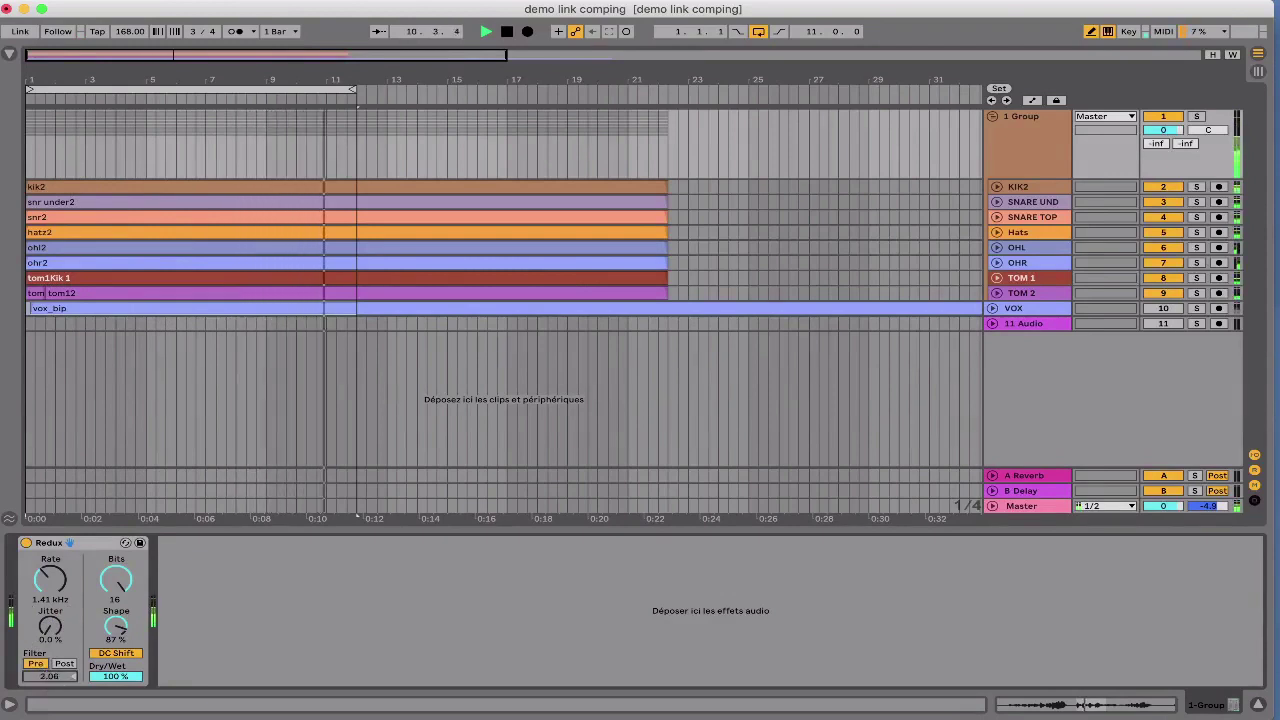
click(36, 664)
click(62, 665)
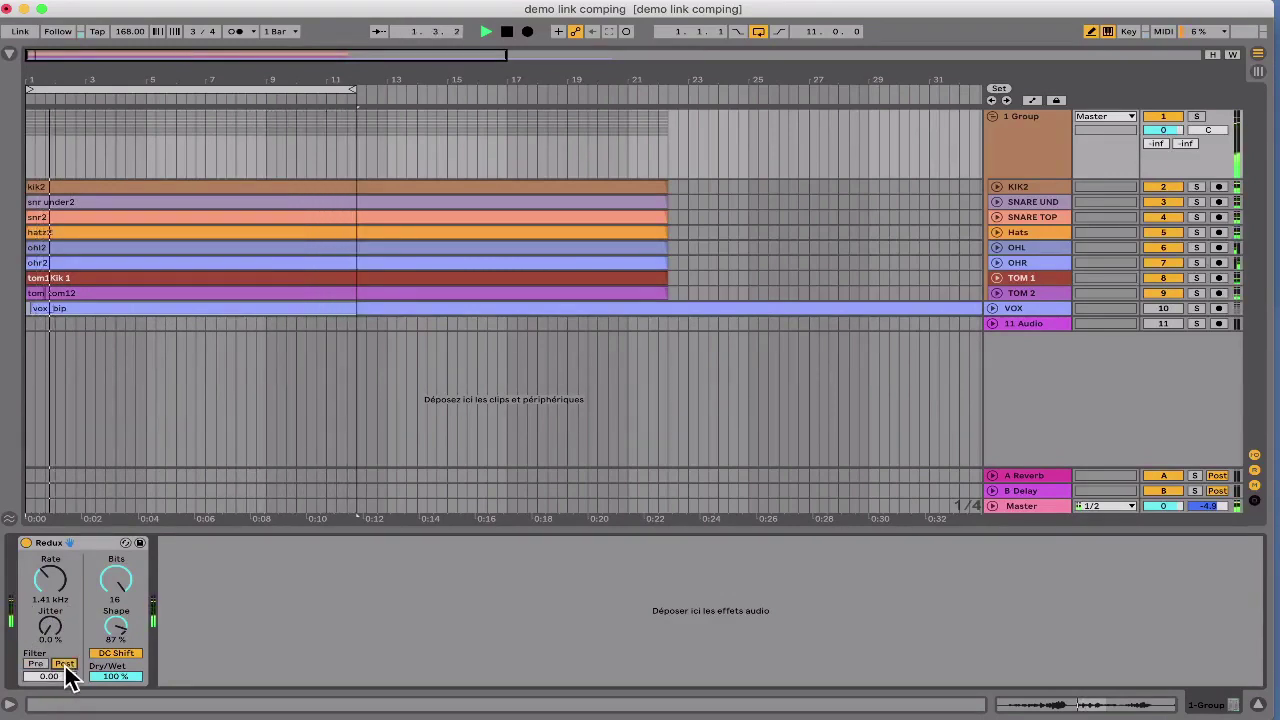
mouse_move(60, 677)
mouse_down()
mouse_move(60, 690)
mouse_move(60, 665)
mouse_up()
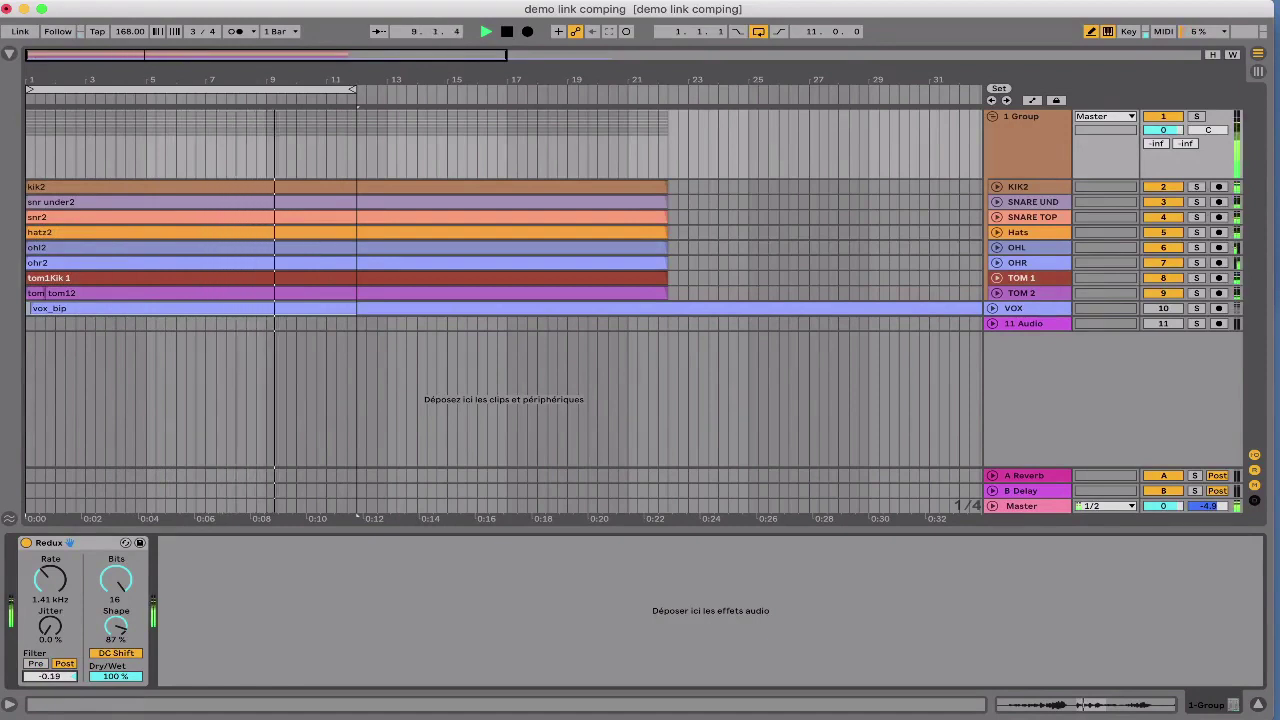
drag(49, 676, 49, 668)
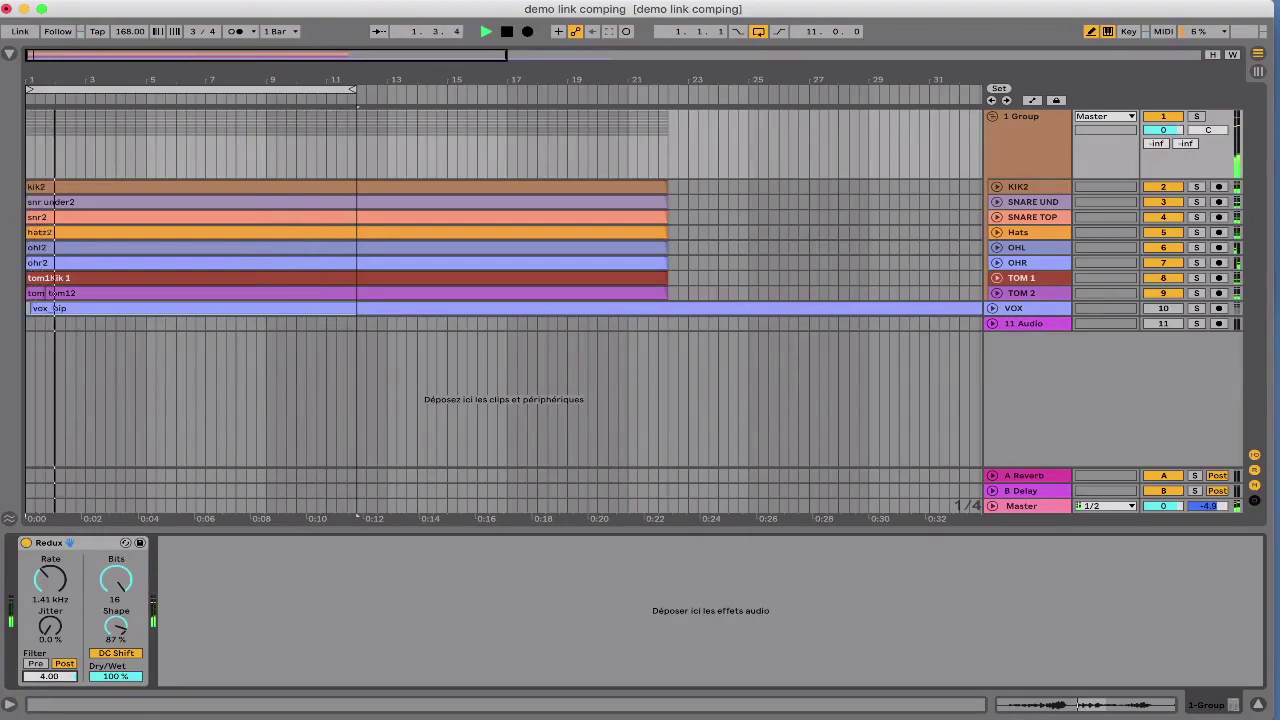
Step: Set the Redux Shape to 44 %, Bits to 16 and Rate to 20.0 Hz, then delete Redux from the drum group
click(122, 580)
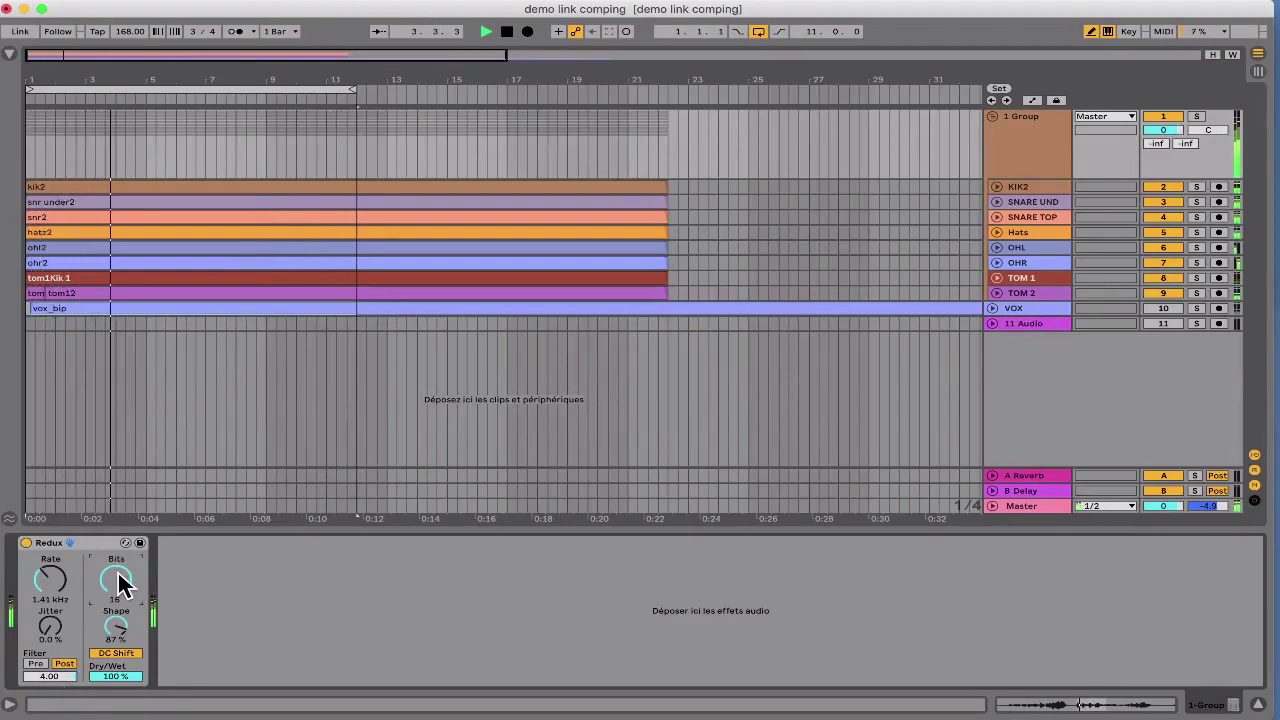
drag(114, 623, 114, 660)
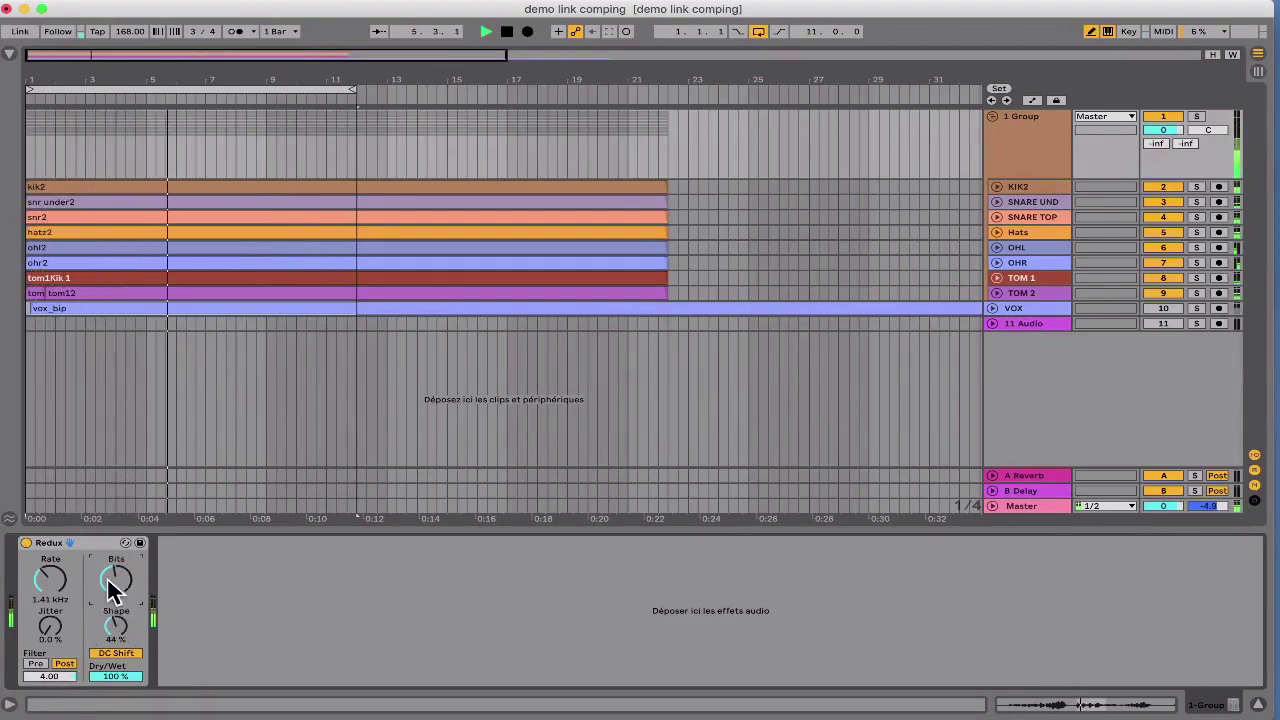
drag(108, 579, 108, 470)
drag(54, 579, 54, 660)
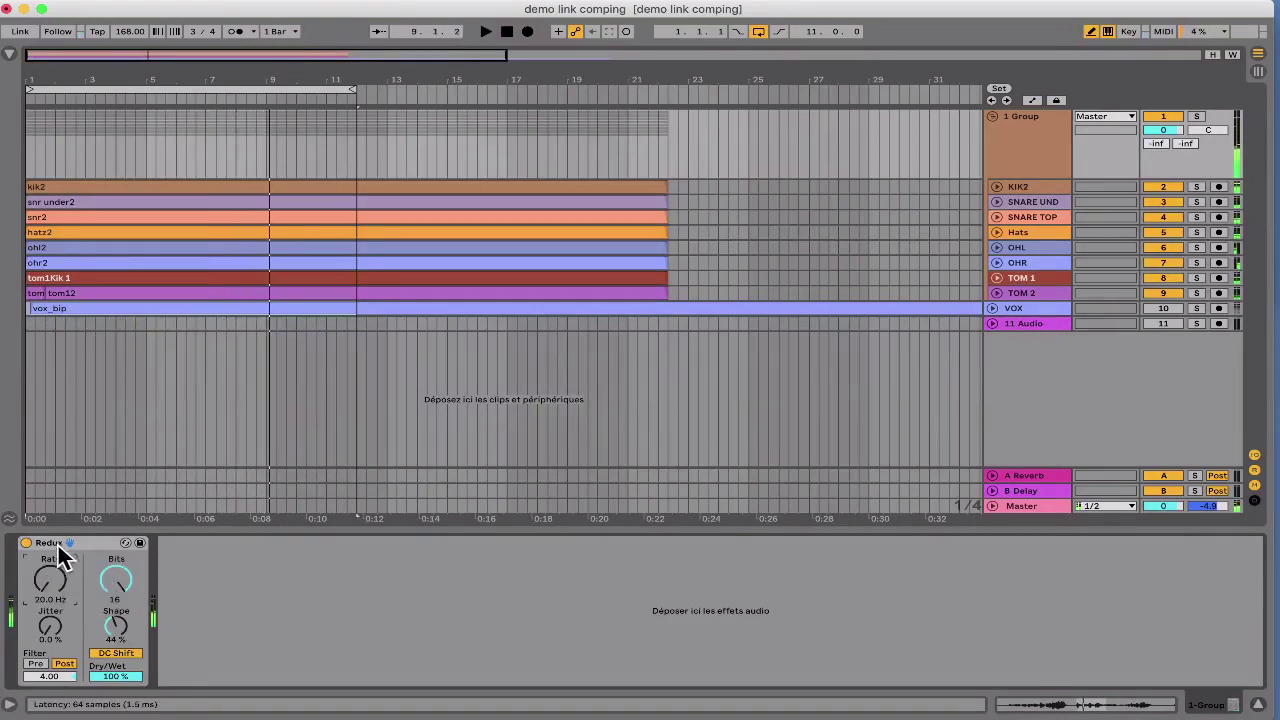
click(57, 545)
key(Delete)
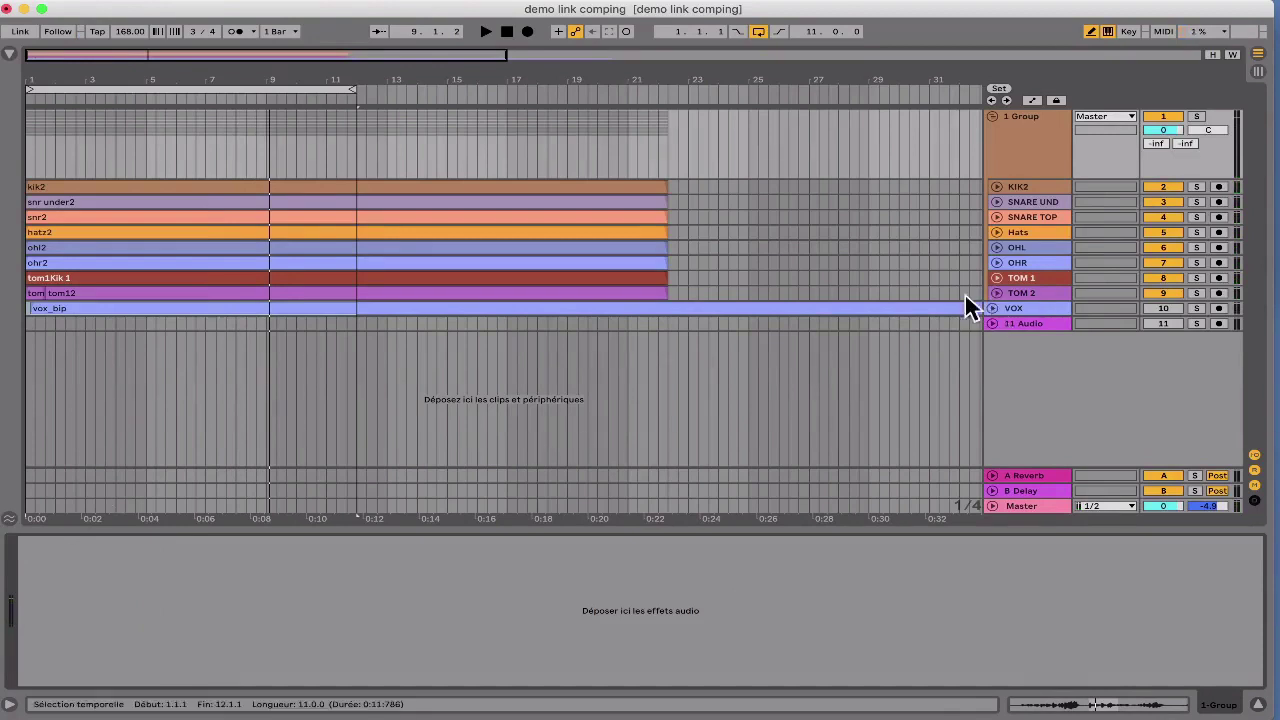
Step: Add the Spectral Resonator from the Pitch & Modulation audio effects to the VOX track and activate that track
click(1018, 310)
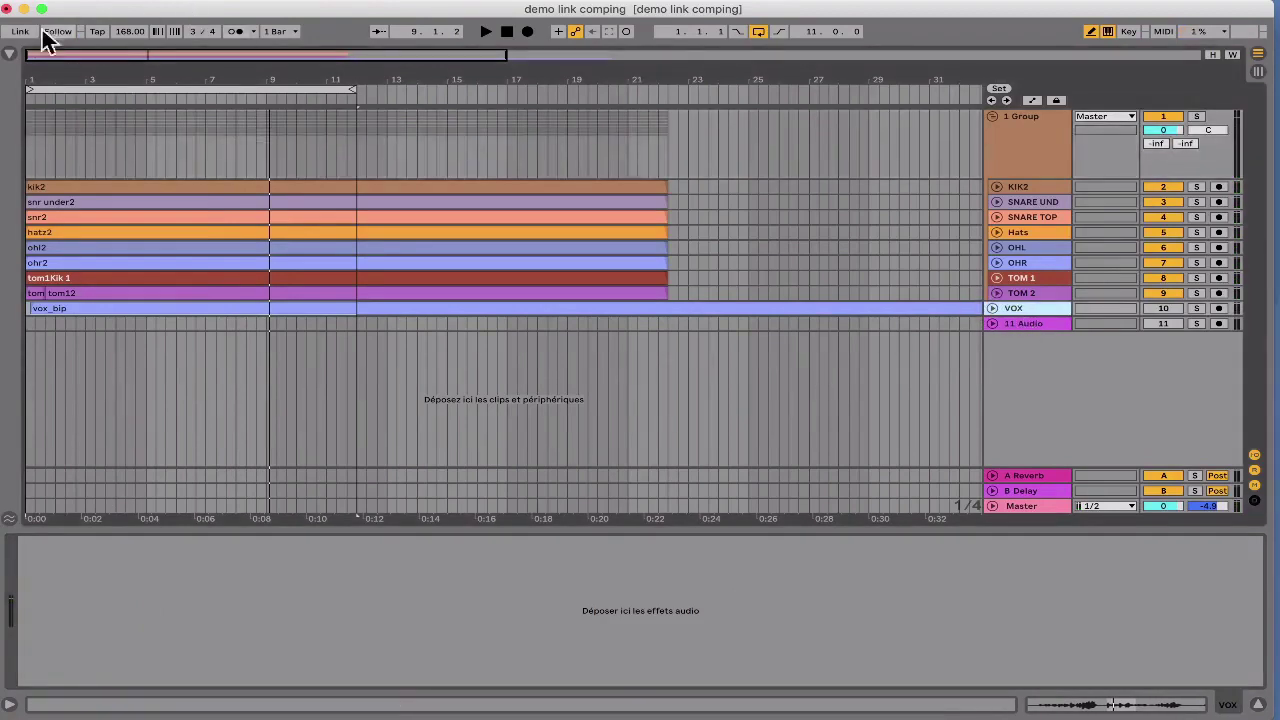
click(12, 54)
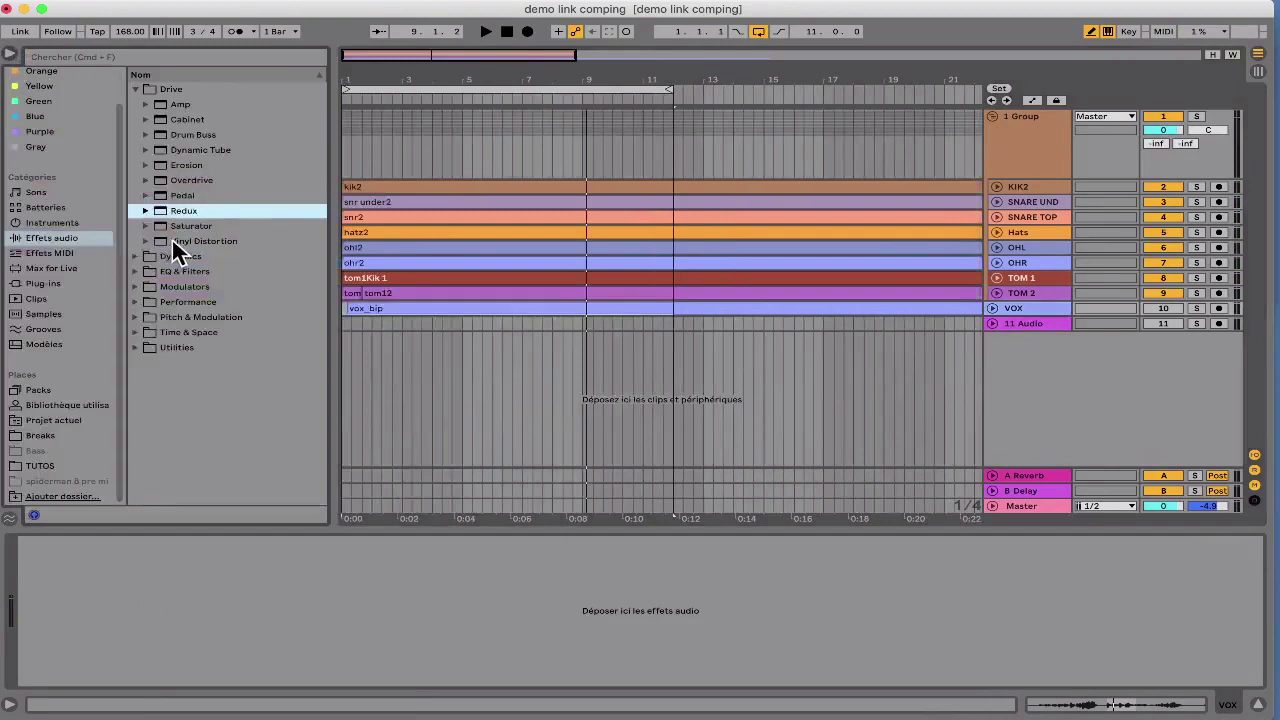
click(139, 313)
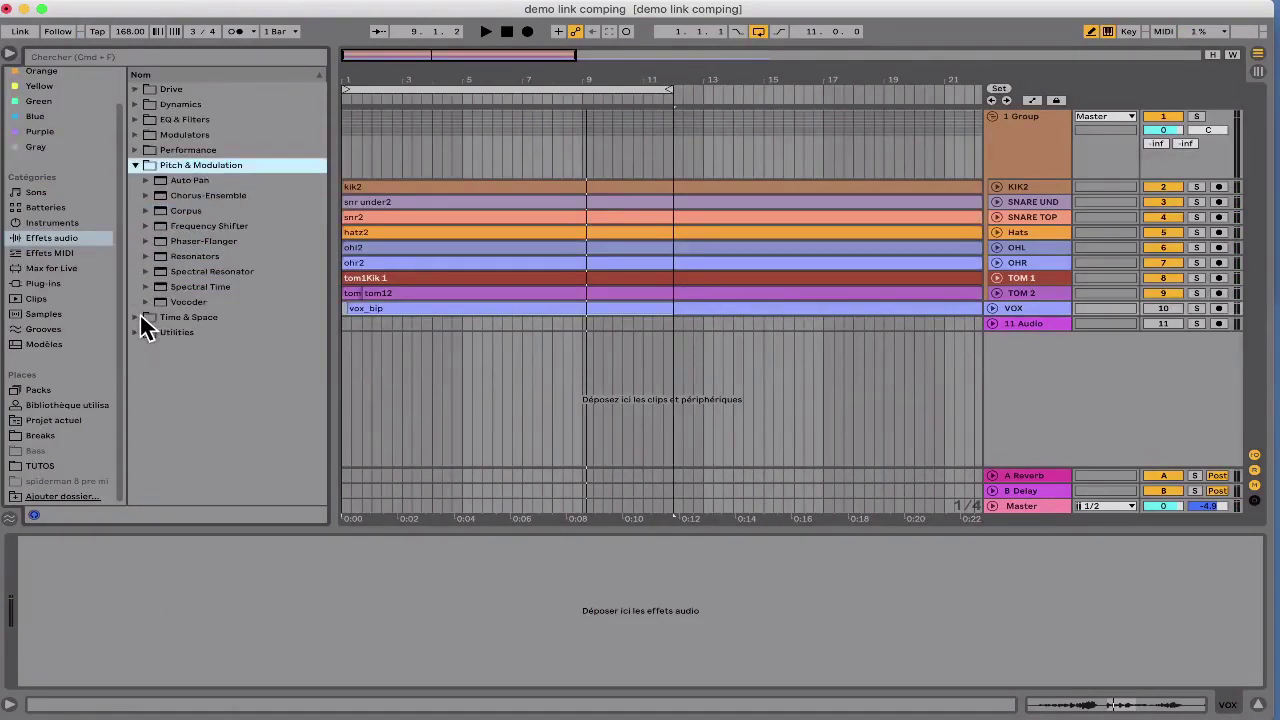
click(187, 271)
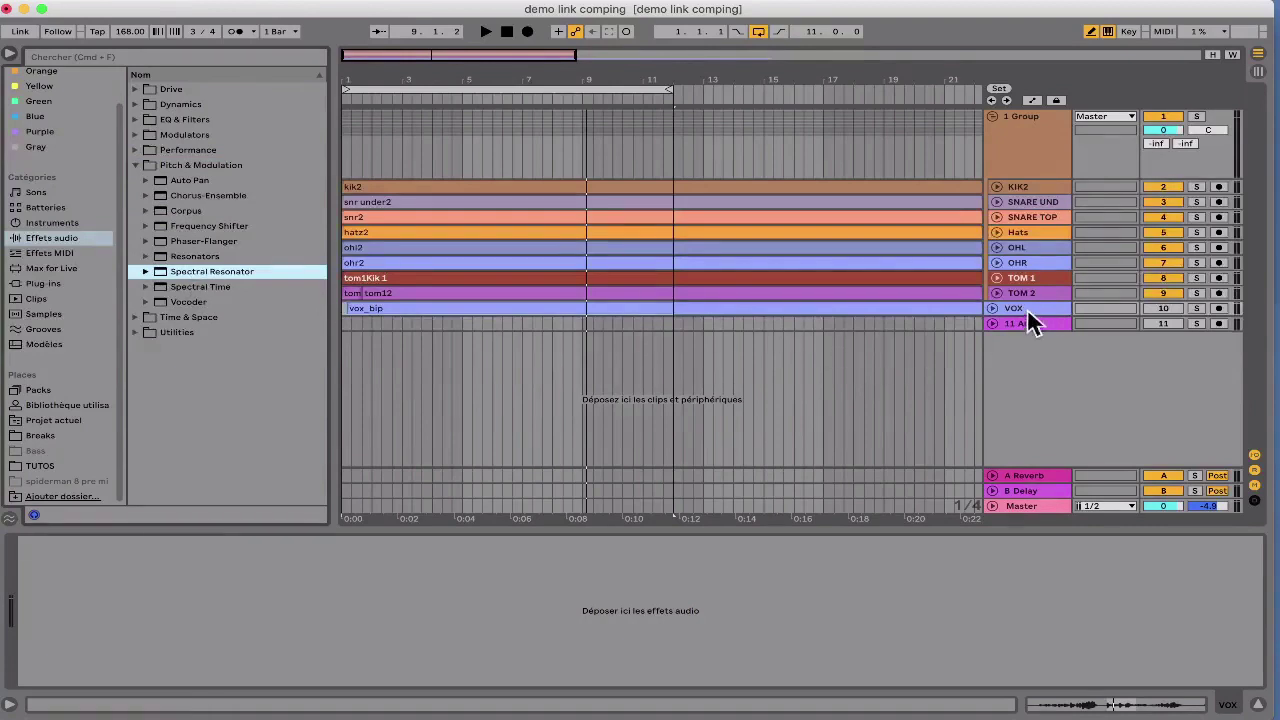
click(1157, 308)
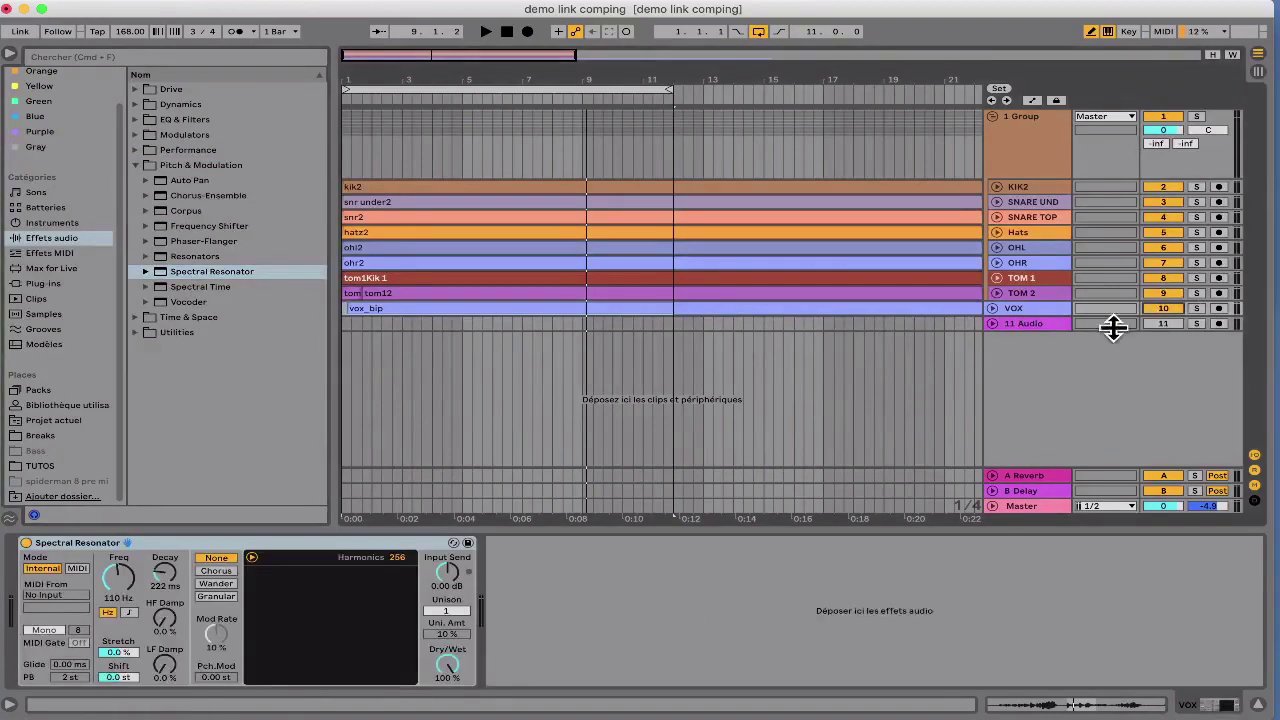
Step: Create a new track with the Electric instrument below the 11 Audio track, then hide the browser
click(1028, 321)
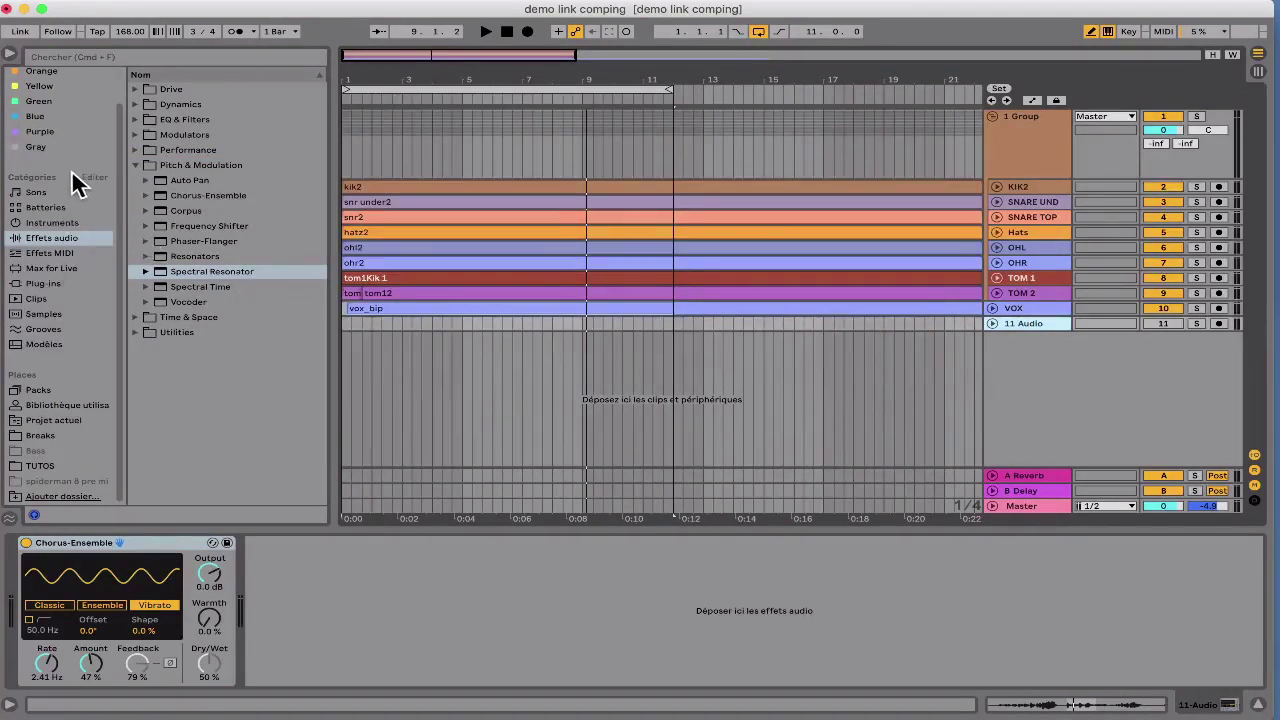
click(40, 222)
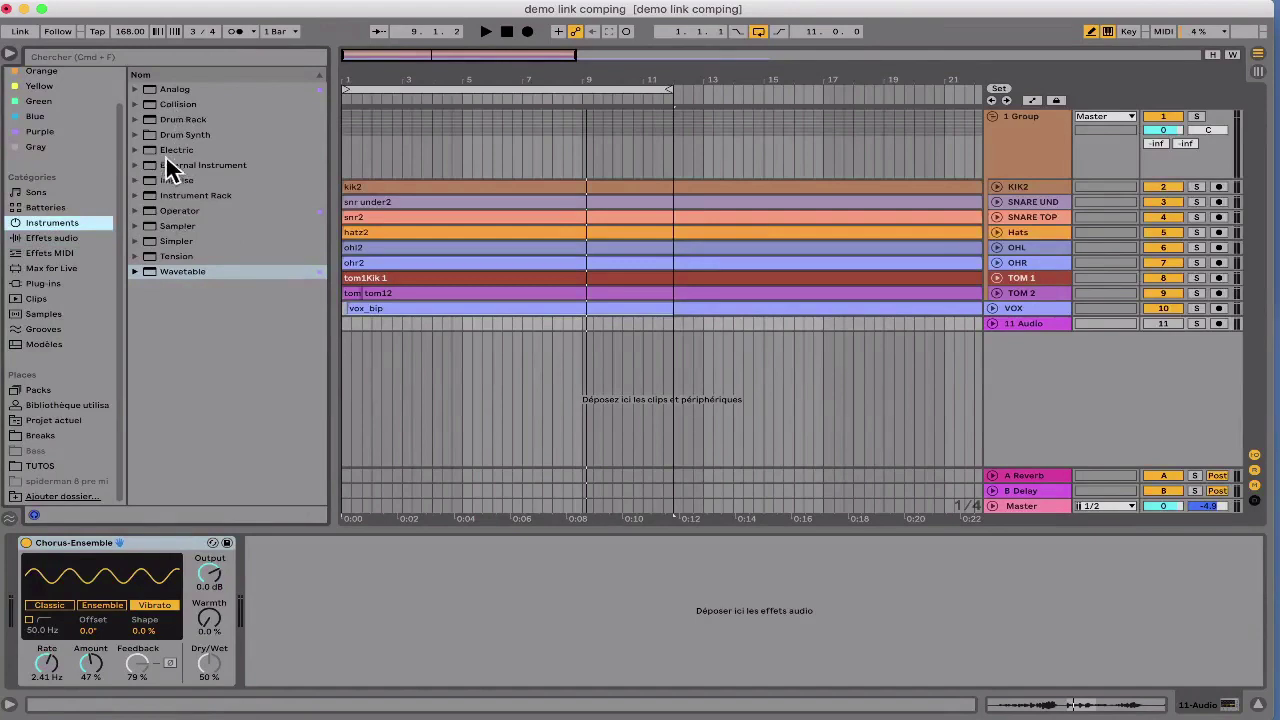
drag(167, 147, 1072, 345)
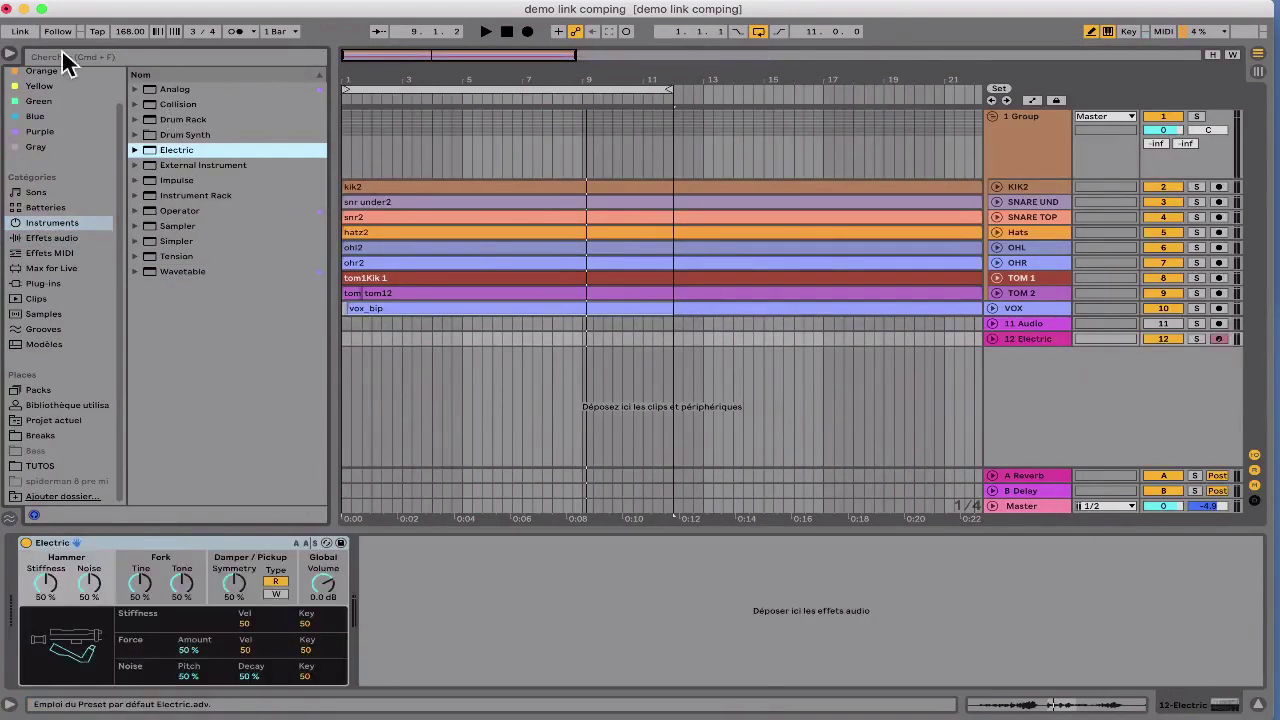
click(8, 52)
click(76, 79)
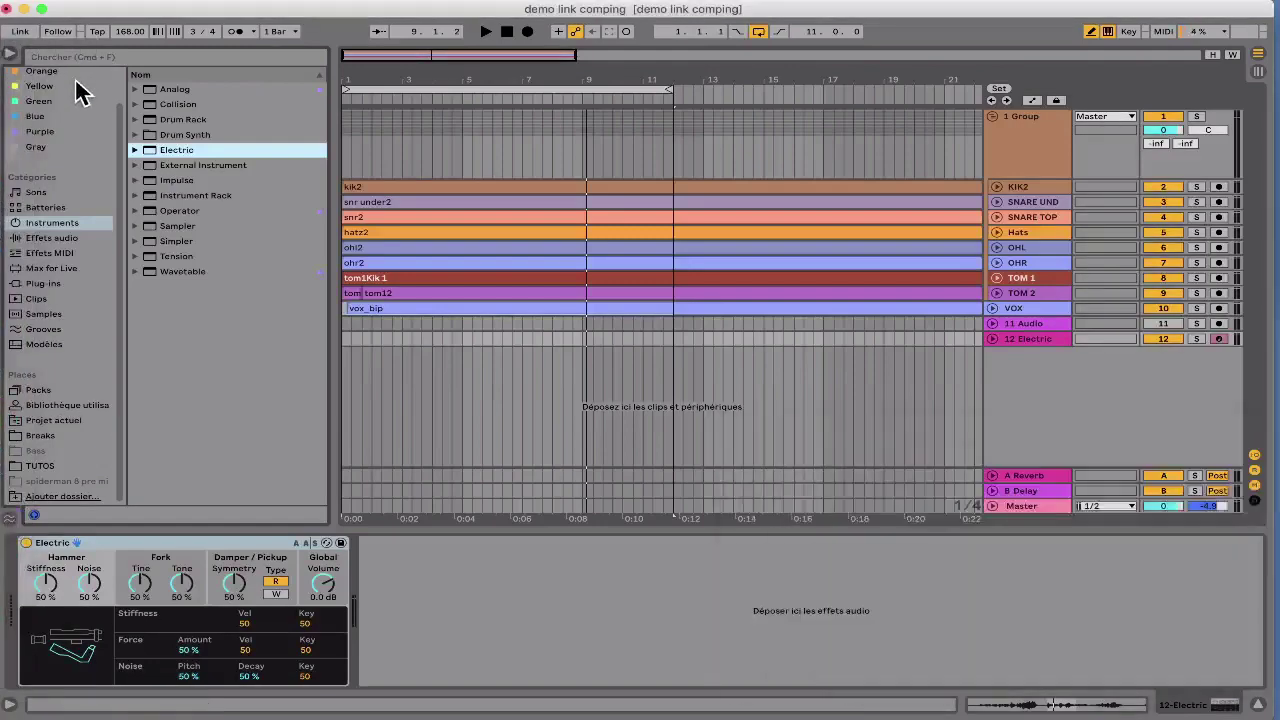
click(8, 55)
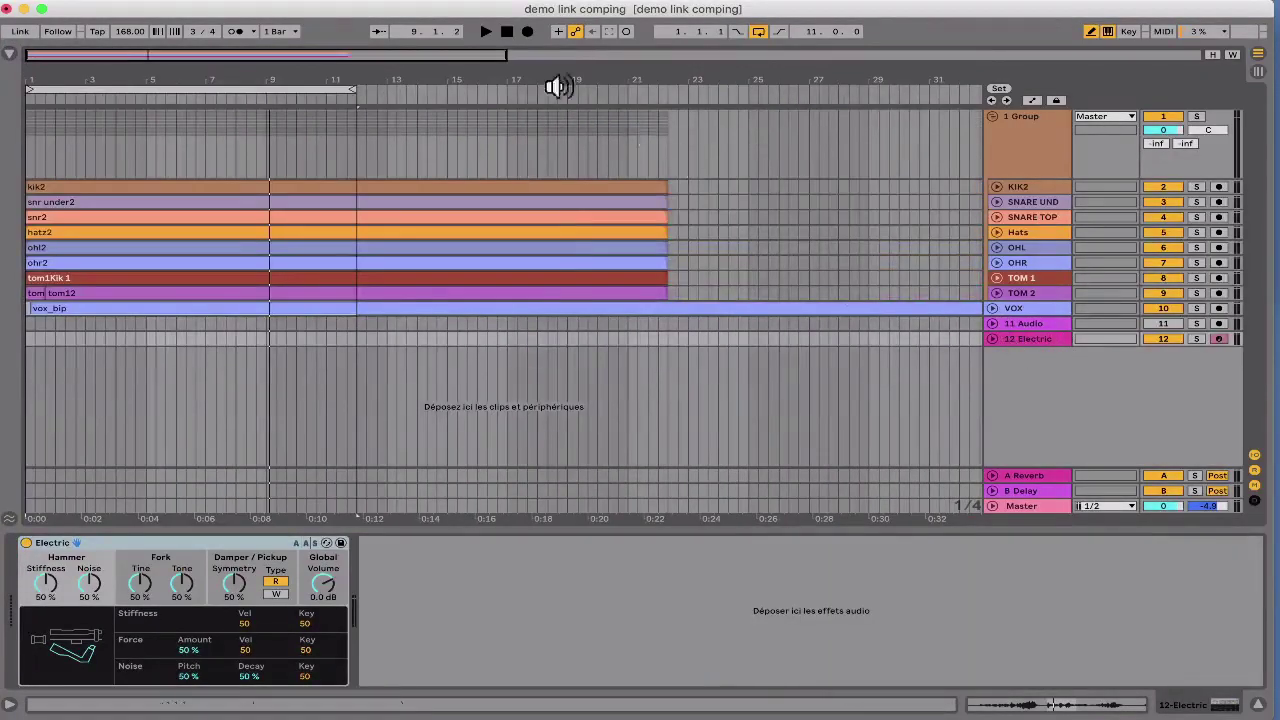
Step: Solo and unfold the Electric track, then record a chord part on it from bar 1 to just past bar 9
click(323, 88)
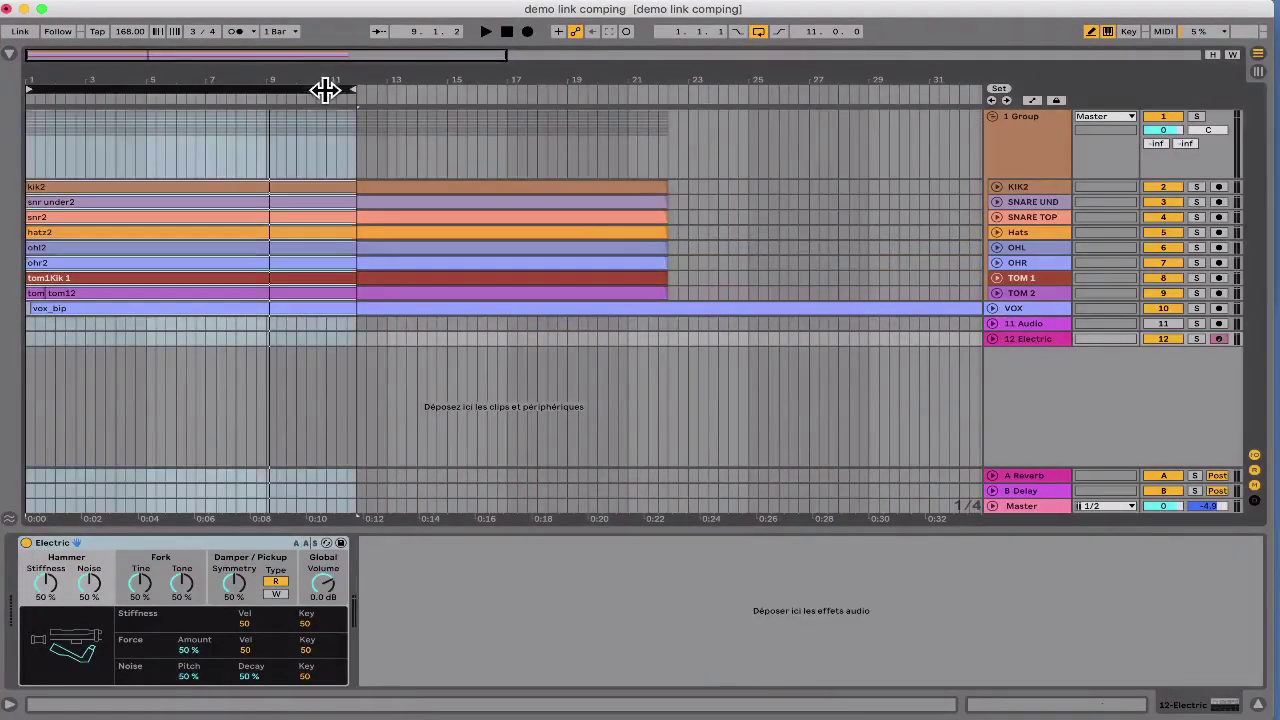
click(1194, 339)
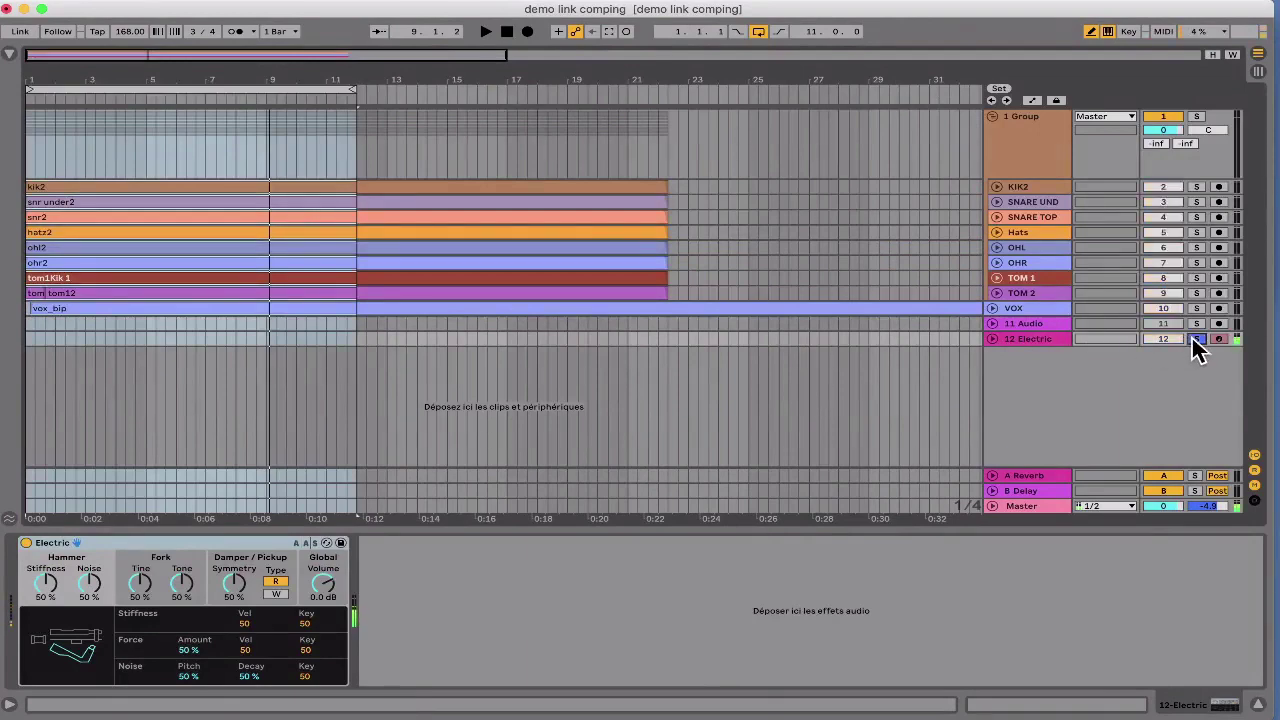
click(992, 339)
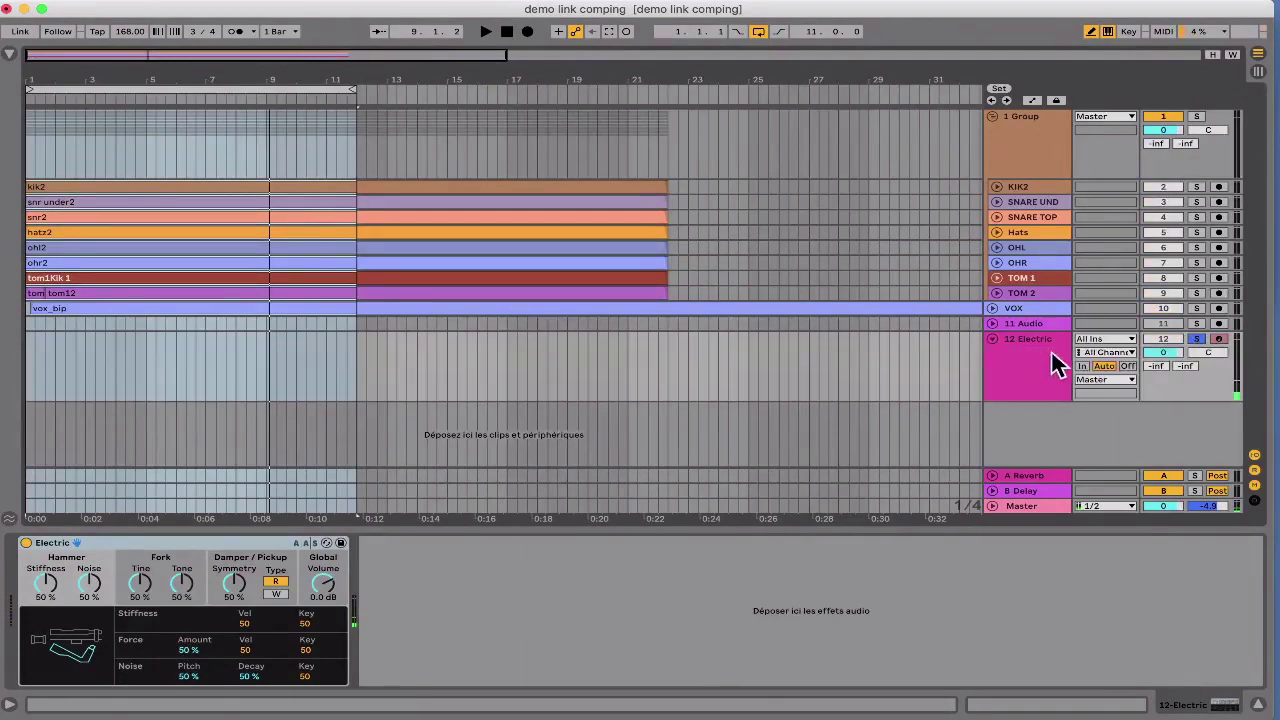
click(527, 32)
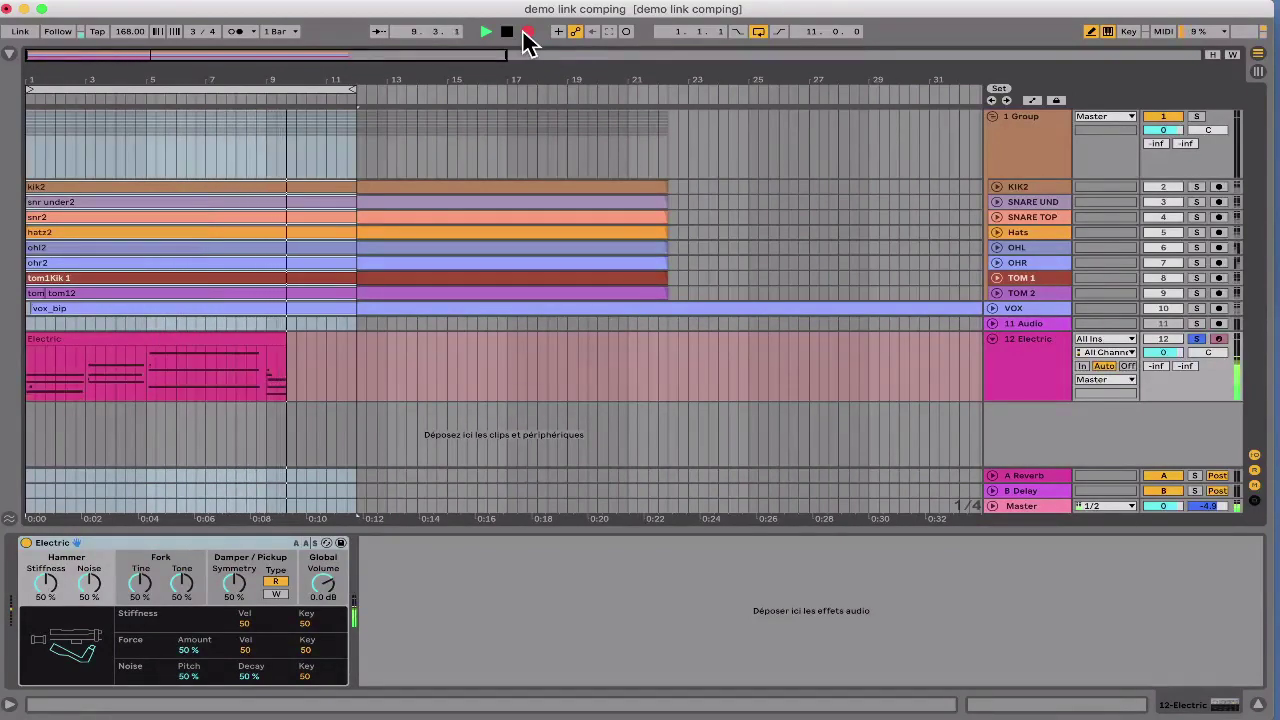
click(526, 32)
Step: Trim the recorded Electric clip to end at bar 9 and fit the loop to its 8 bars
mouse_move(290, 338)
mouse_down()
mouse_move(251, 334)
mouse_move(263, 335)
mouse_up()
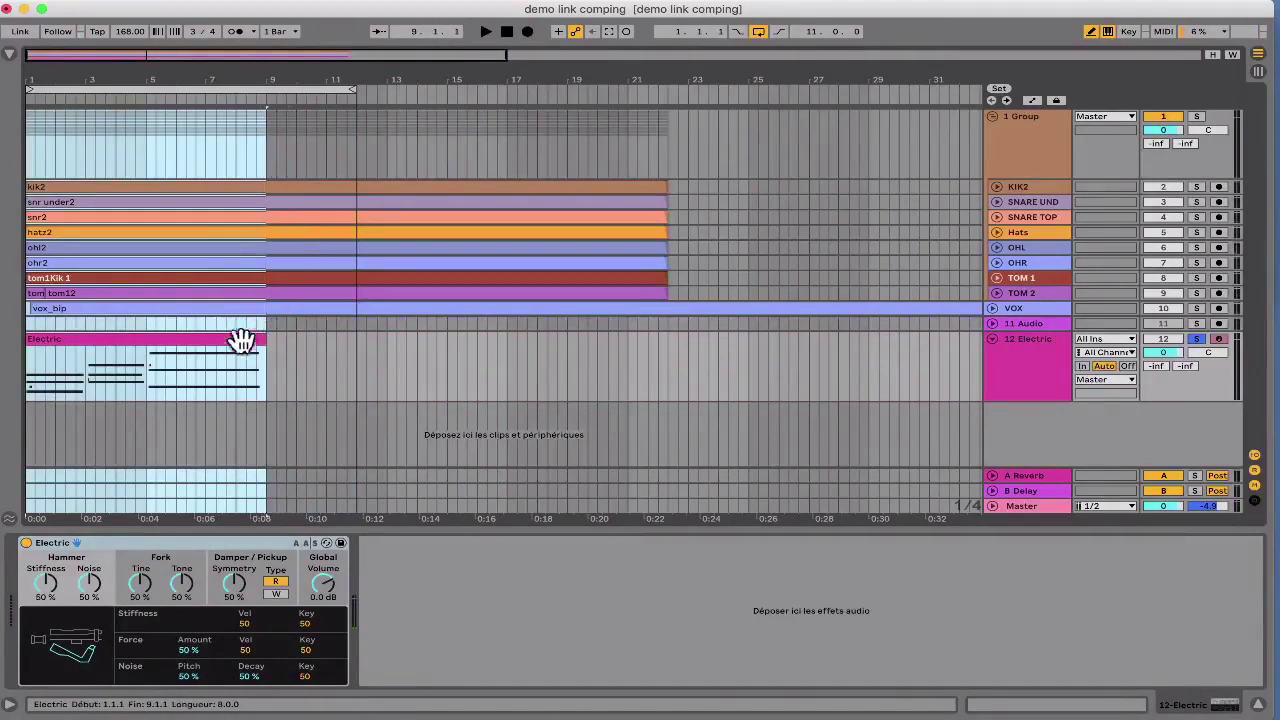
click(245, 349)
click(204, 339)
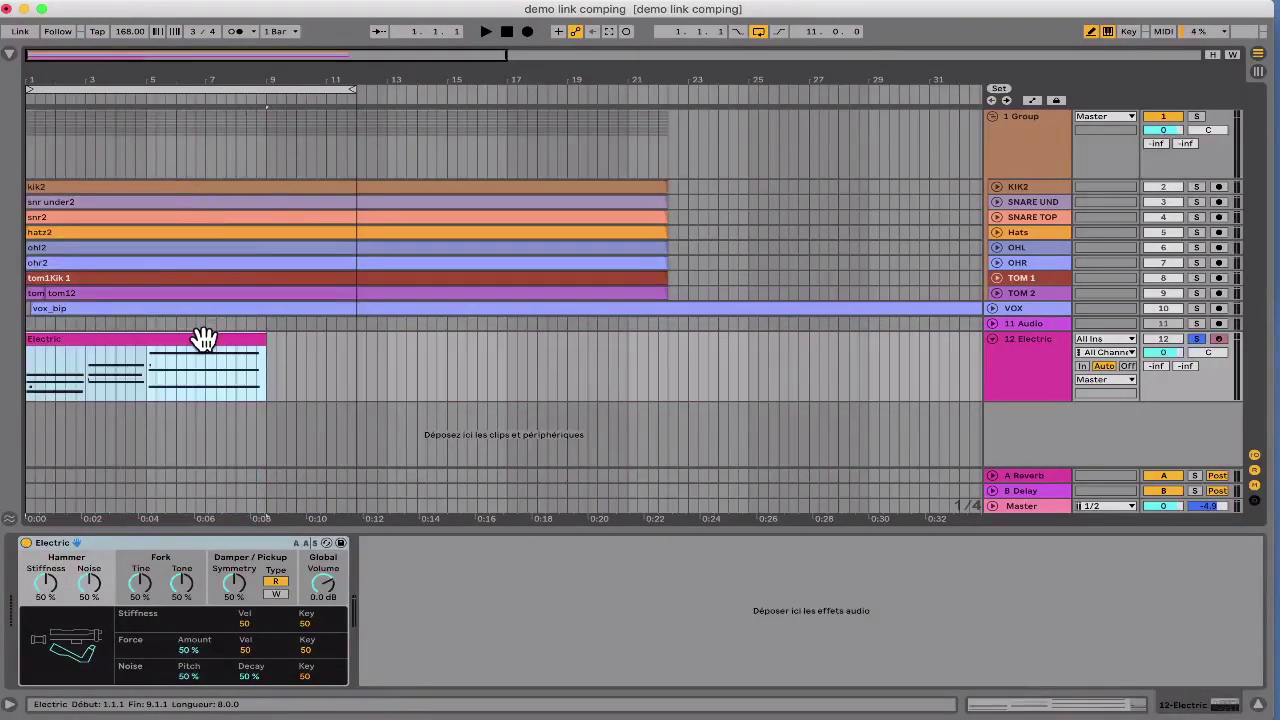
key(super+l)
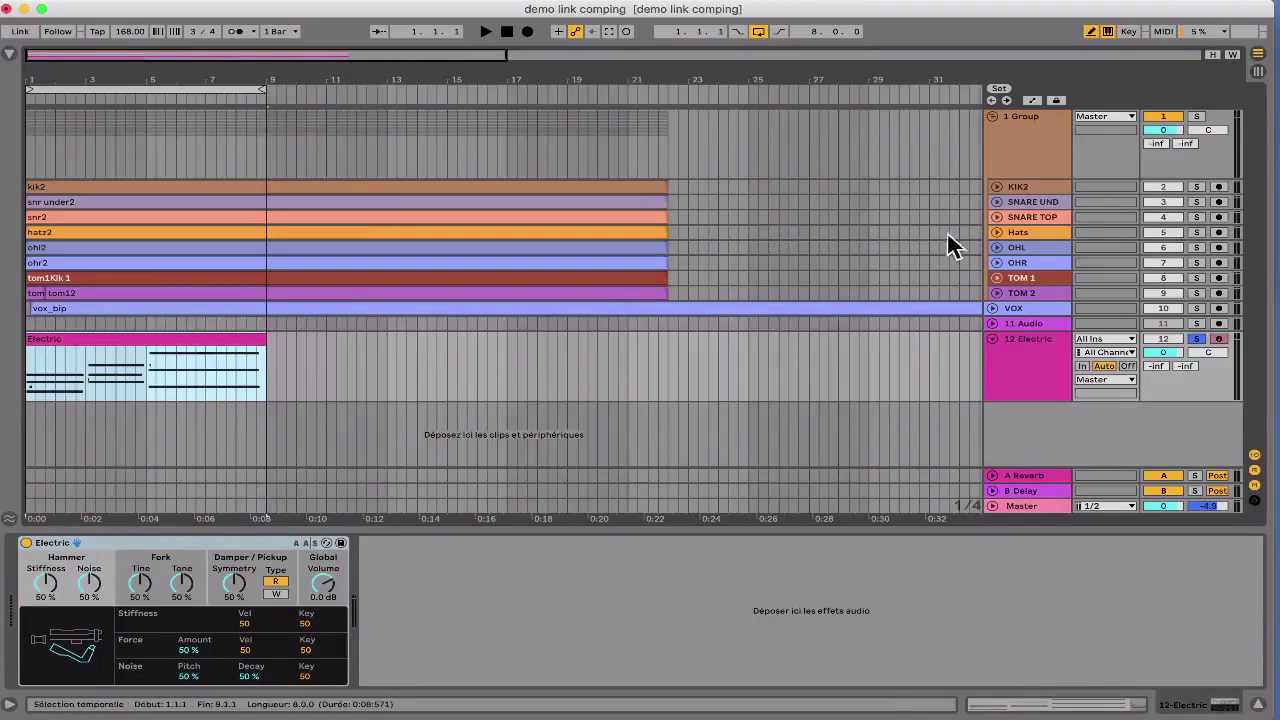
Step: Solo the VOX track, start playback and unfold the track
click(1196, 308)
key(space)
click(992, 308)
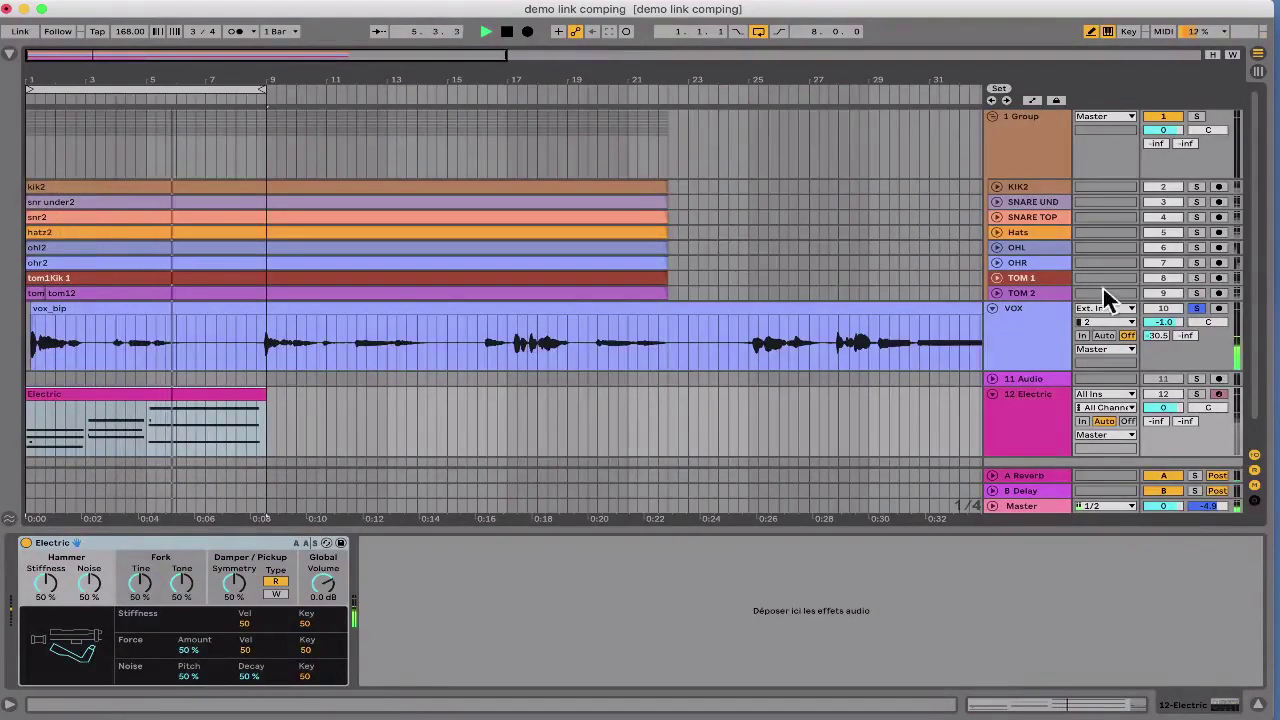
Step: Play the vocal through the Spectral Resonator with Freq at 236 Hz and Decay at 4.05 s
click(1049, 325)
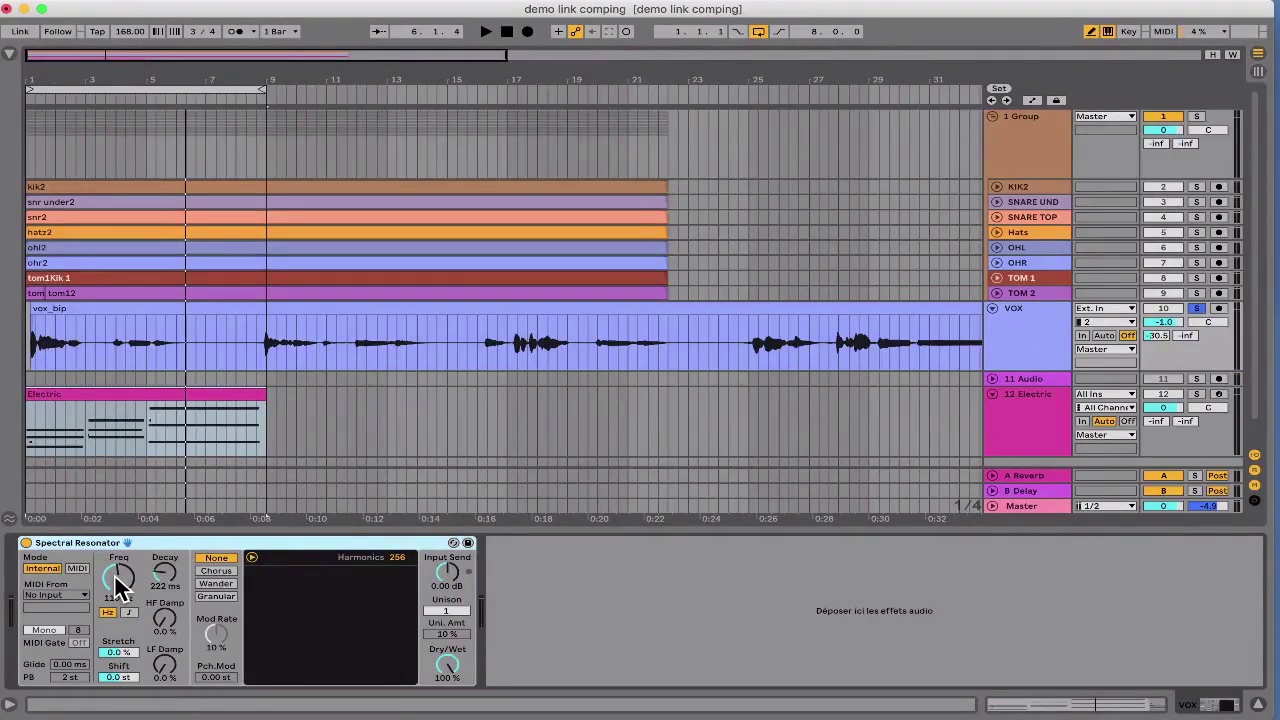
key(space)
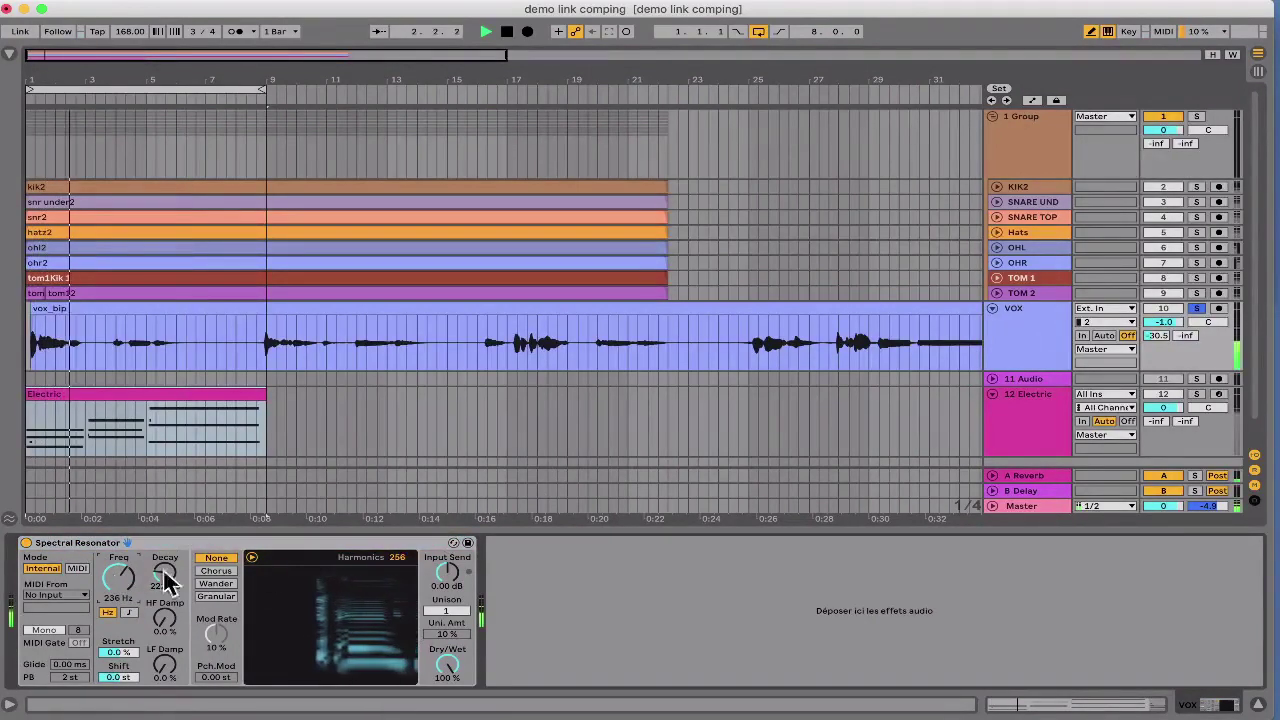
drag(165, 580, 175, 568)
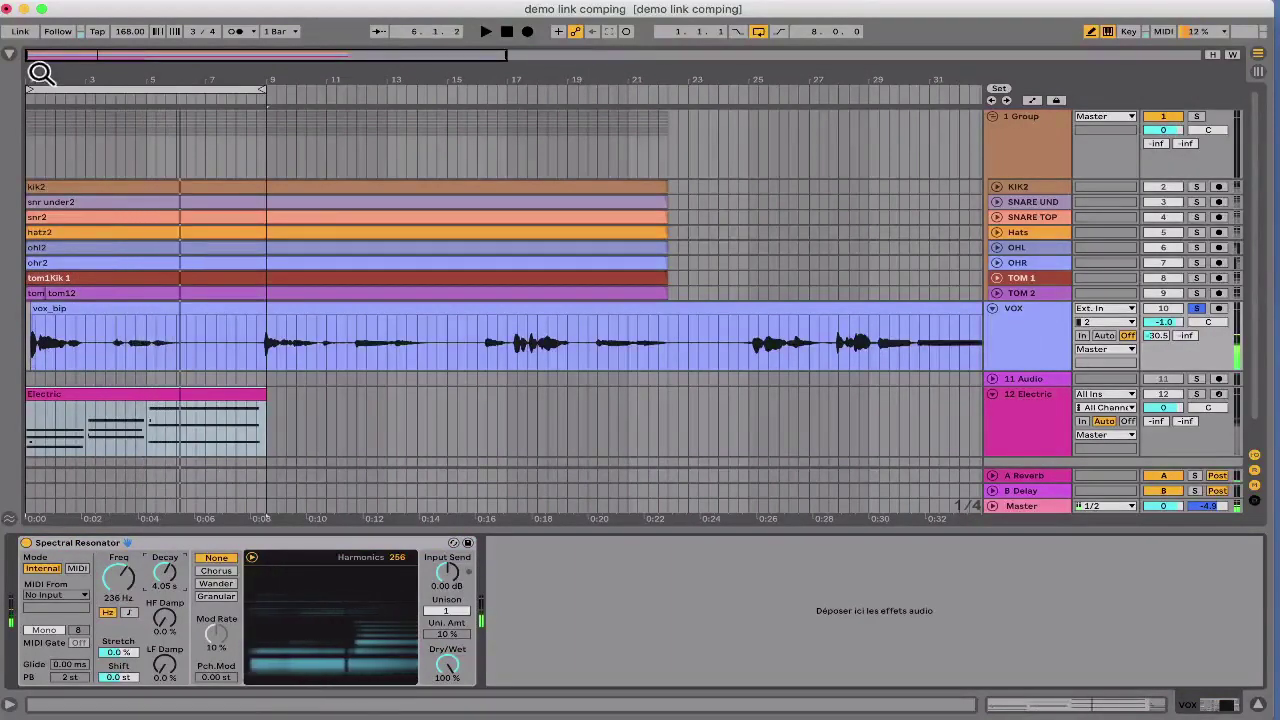
Step: Loop the first two bars and try the Spectral Resonator's Freq at 293 Hz, Stretch at 91 % and different Shift values
drag(255, 92, 78, 92)
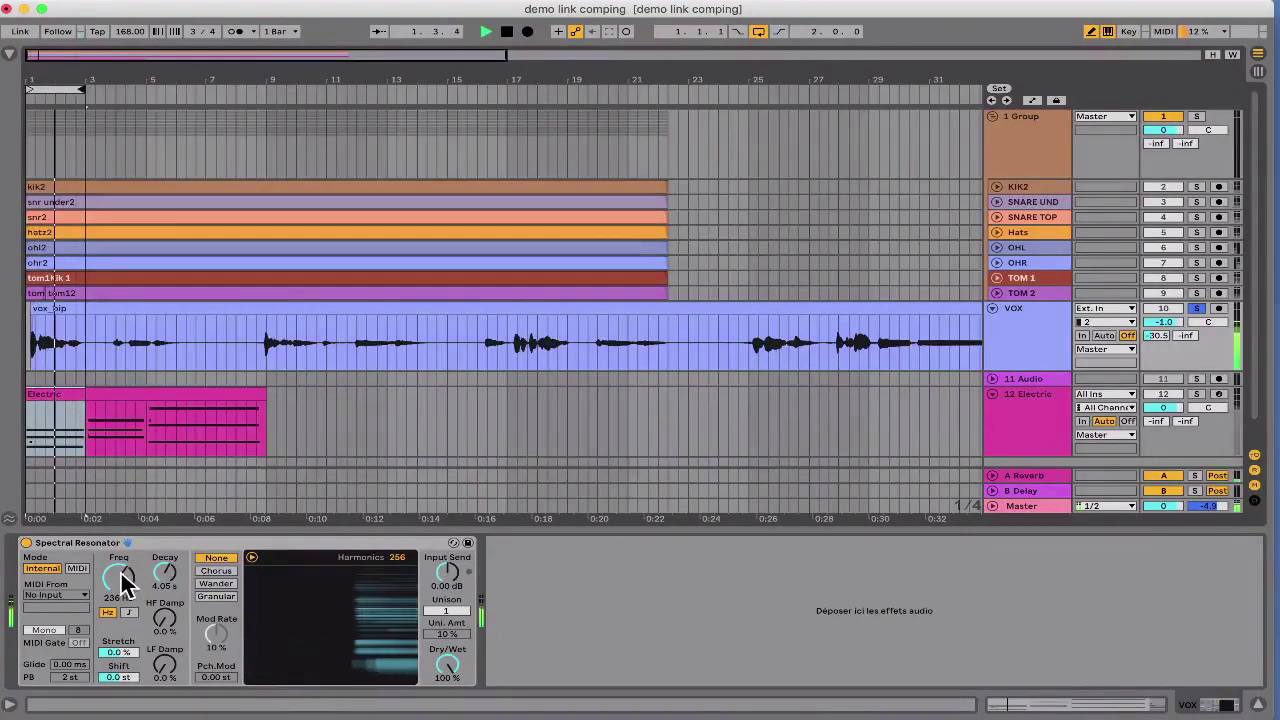
drag(123, 580, 122, 536)
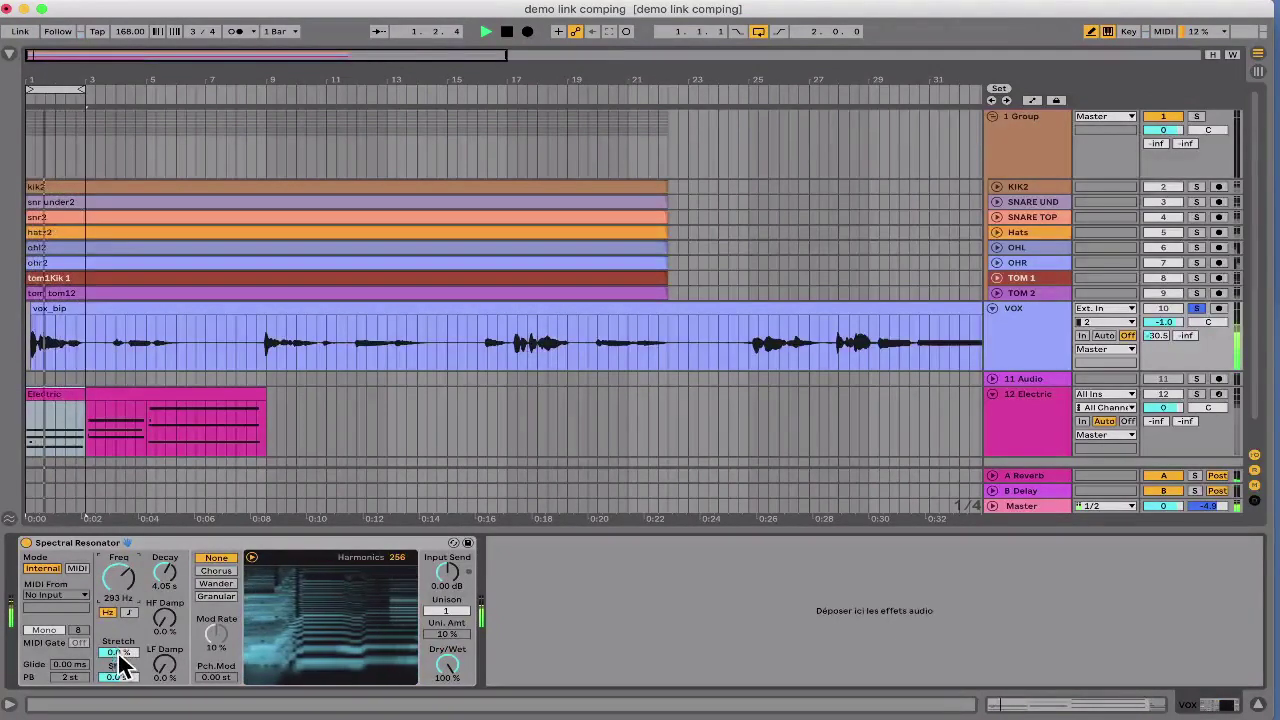
drag(120, 652, 126, 590)
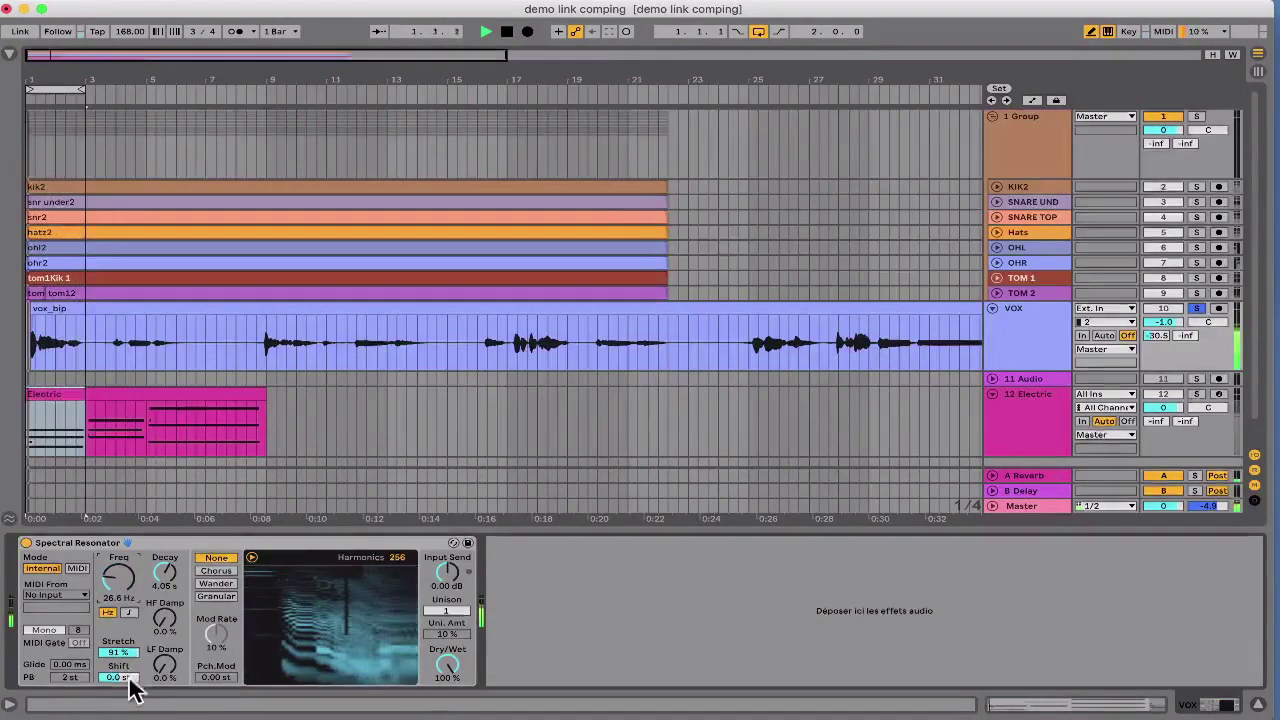
drag(128, 677, 128, 703)
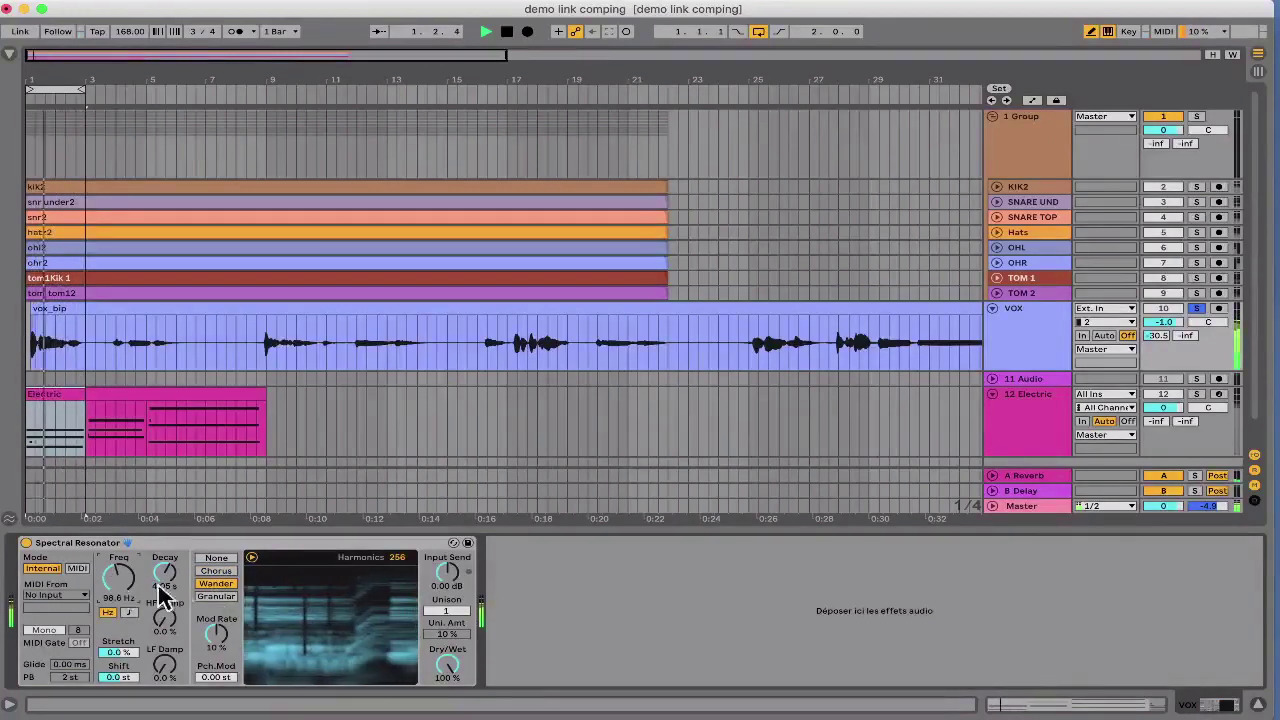
Step: Switch the Spectral Resonator modulation to Granular, set Freq to 190 Hz and Mod Rate to 54 %, try Pch.Mod, and stop playback
click(214, 596)
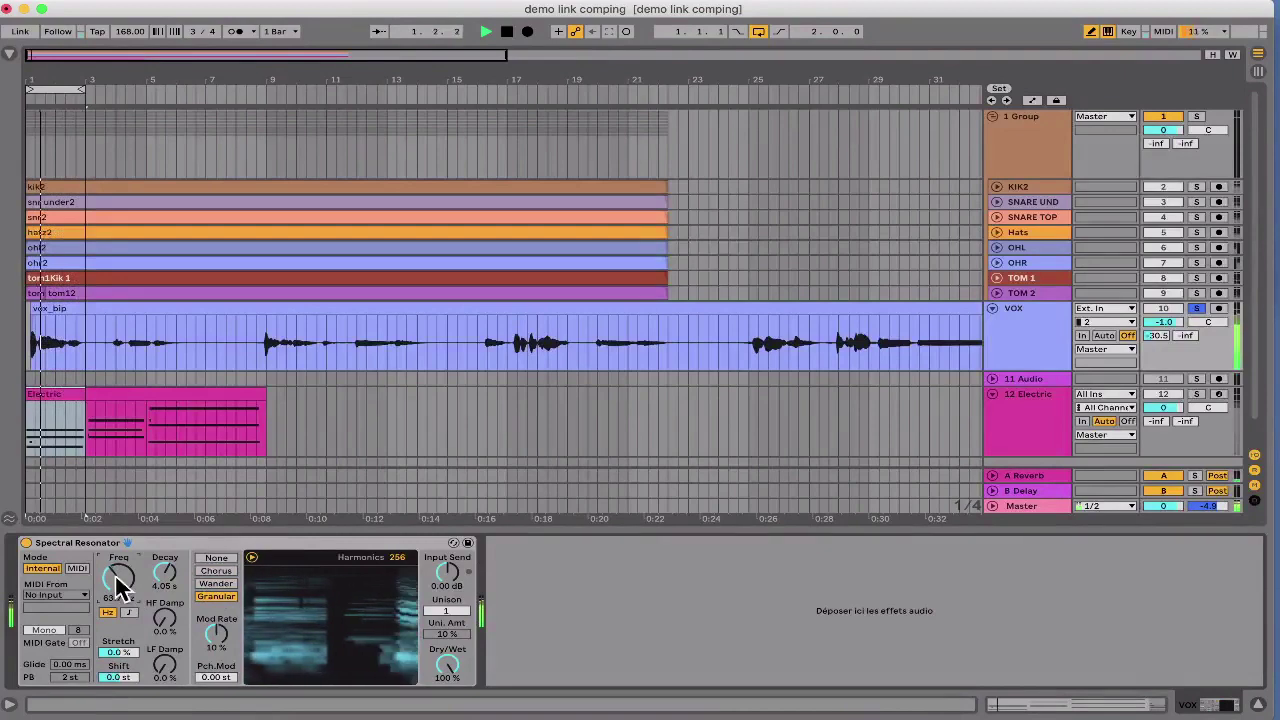
mouse_move(117, 583)
mouse_down()
mouse_move(143, 583)
mouse_move(130, 570)
mouse_up()
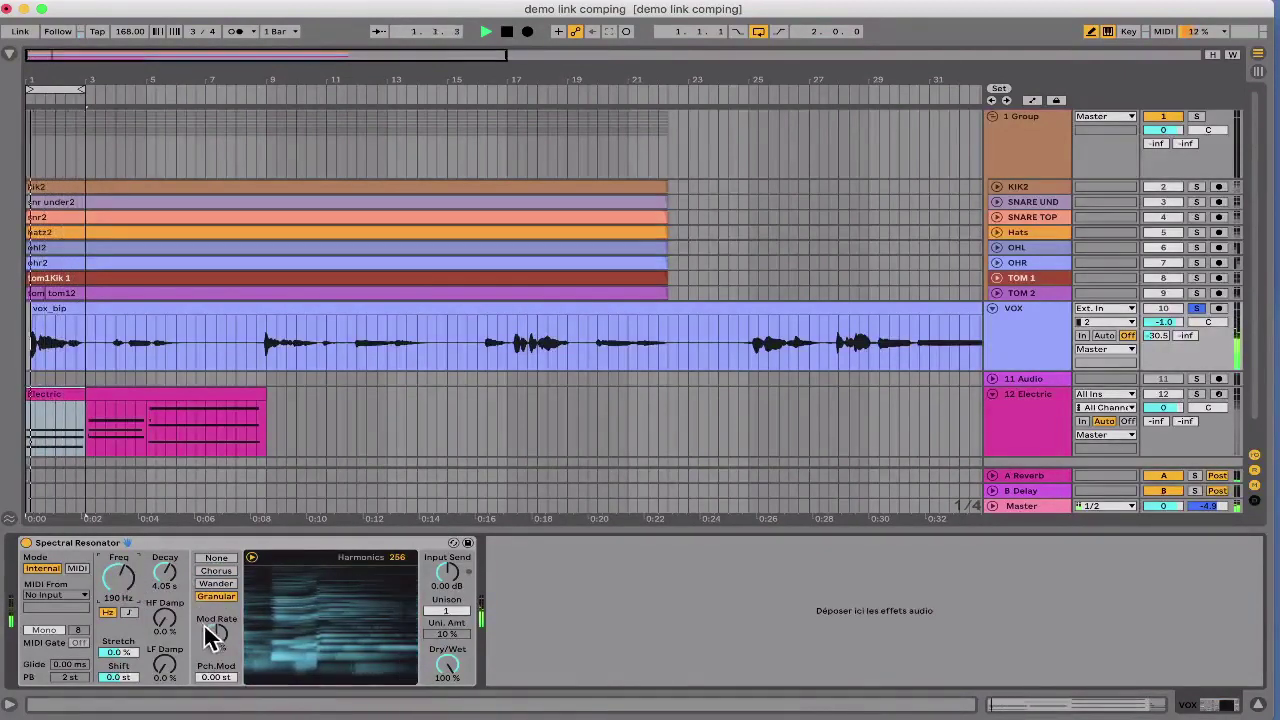
drag(209, 630, 209, 604)
mouse_move(215, 676)
mouse_down()
mouse_move(215, 663)
mouse_move(215, 676)
mouse_up()
key(space)
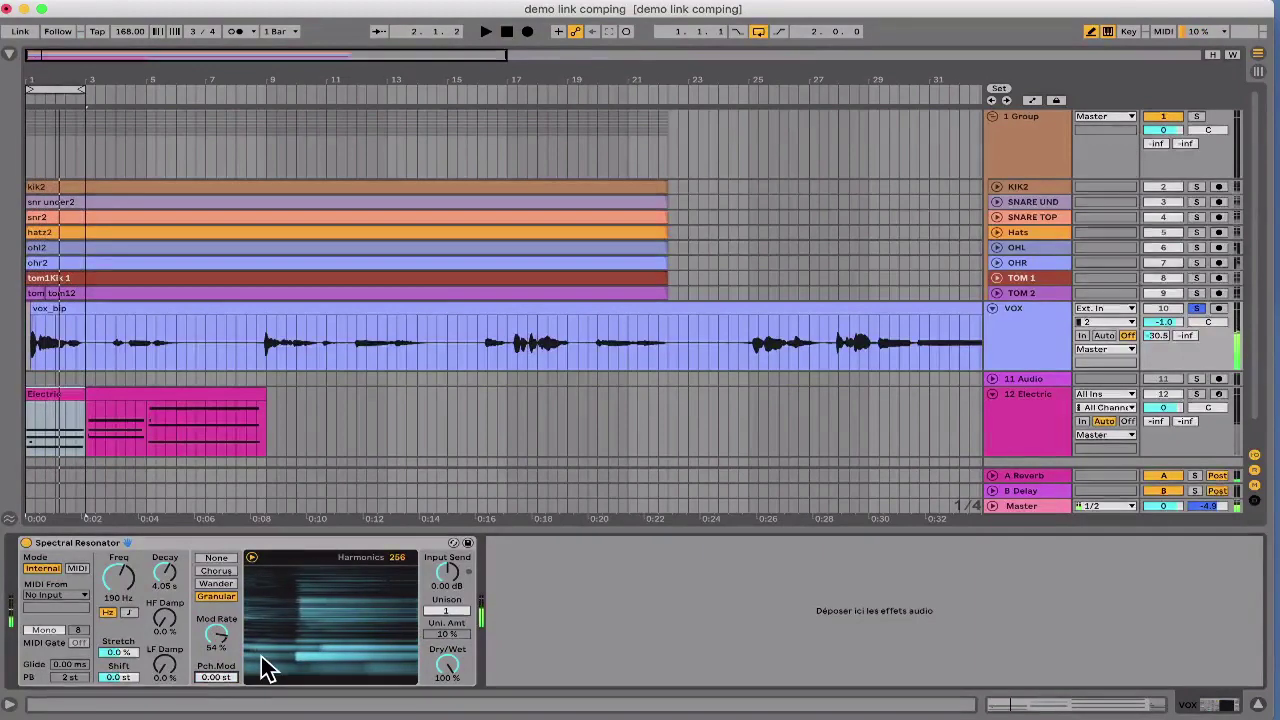
Step: Replace the vocal track's Spectral Resonator with a fresh default one from the audio effects, then hide the browser
click(182, 538)
key(Delete)
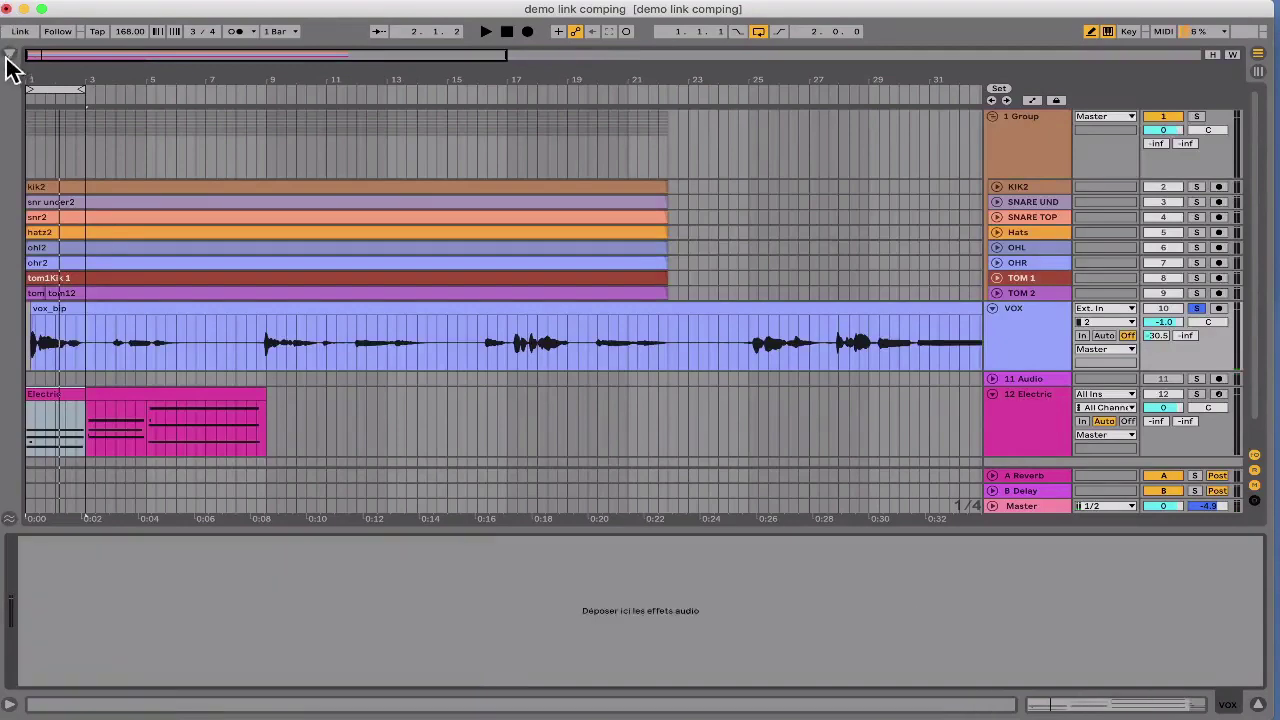
click(9, 53)
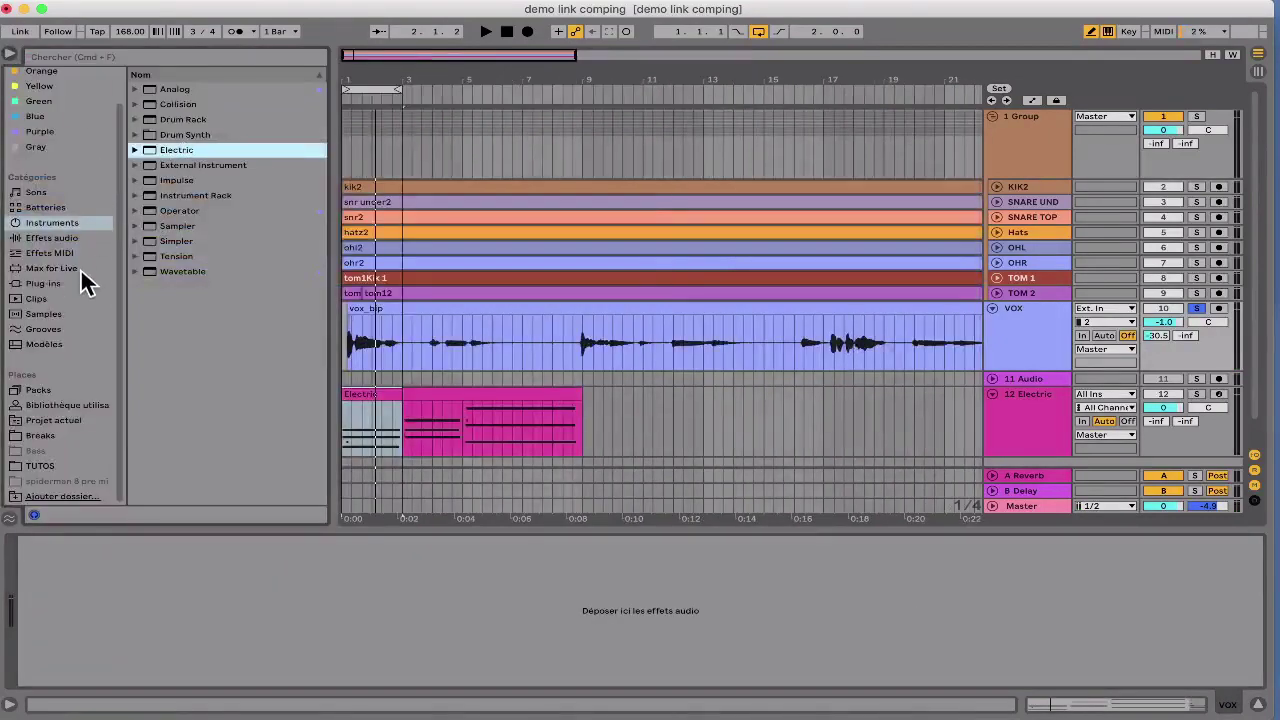
click(58, 239)
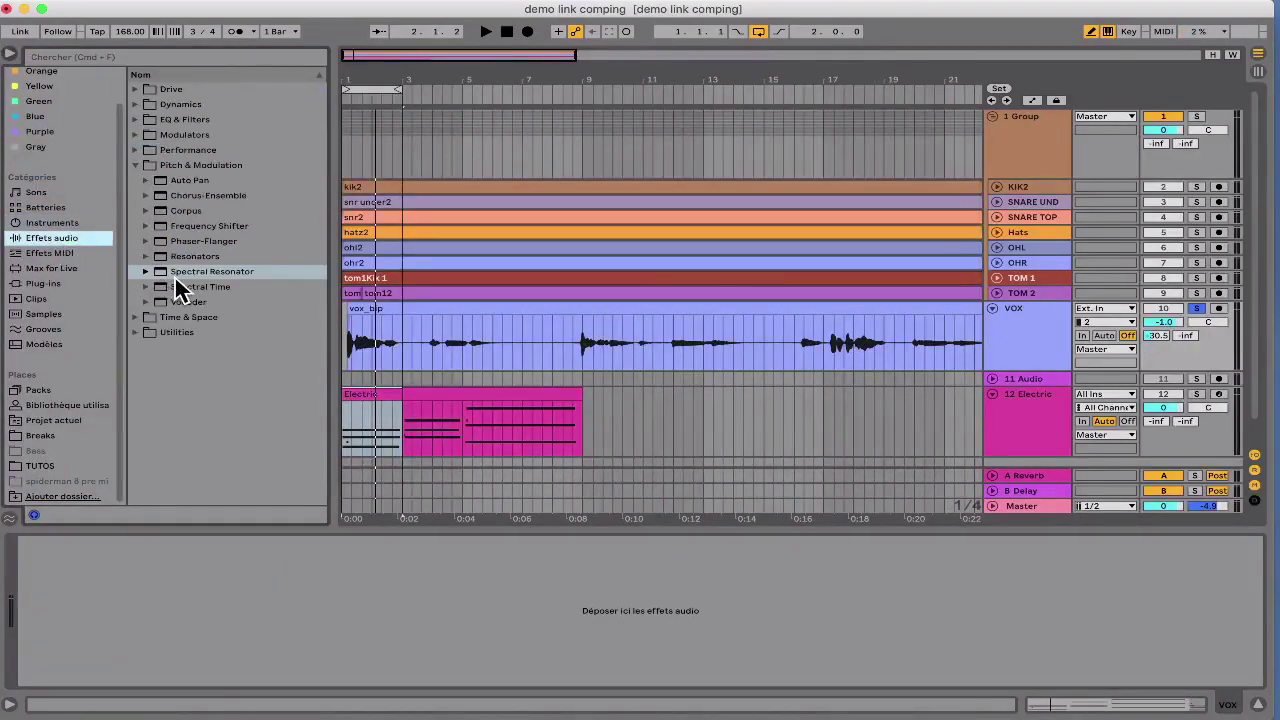
click(177, 277)
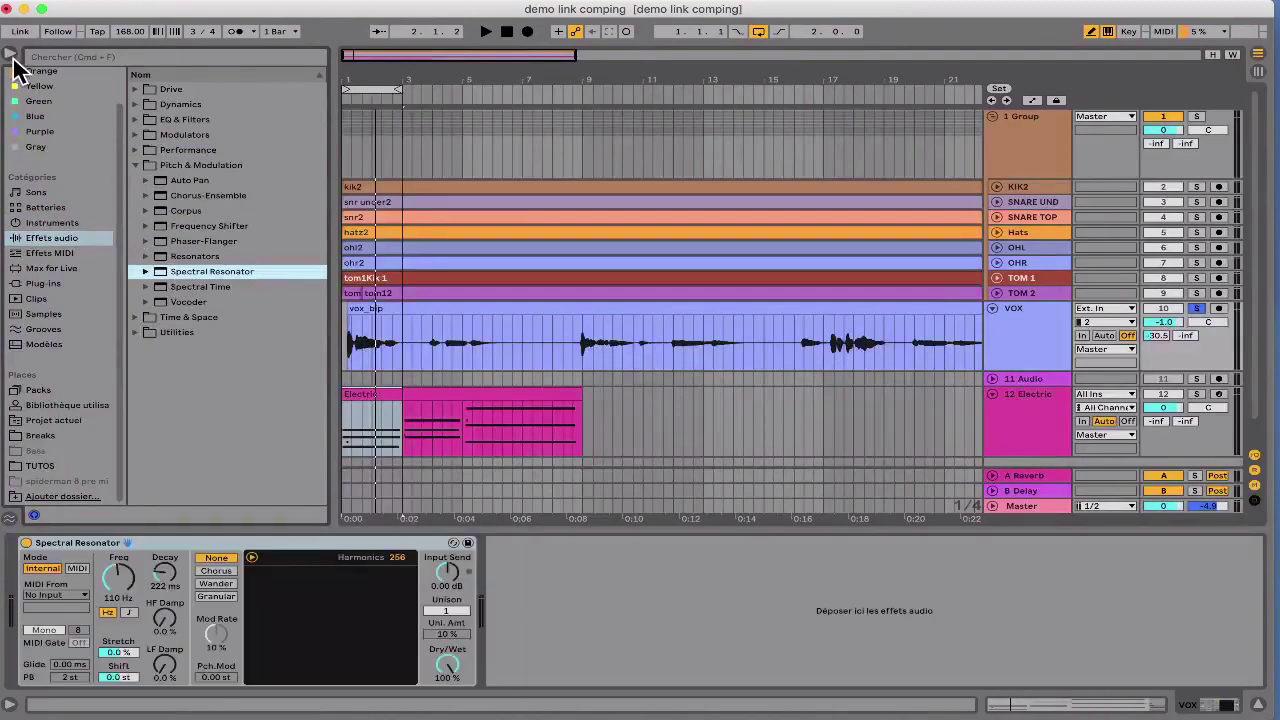
click(10, 56)
Step: Set the Spectral Resonator to MIDI mode with input from 12-Electric, and extend the loop to 8 bars
click(77, 568)
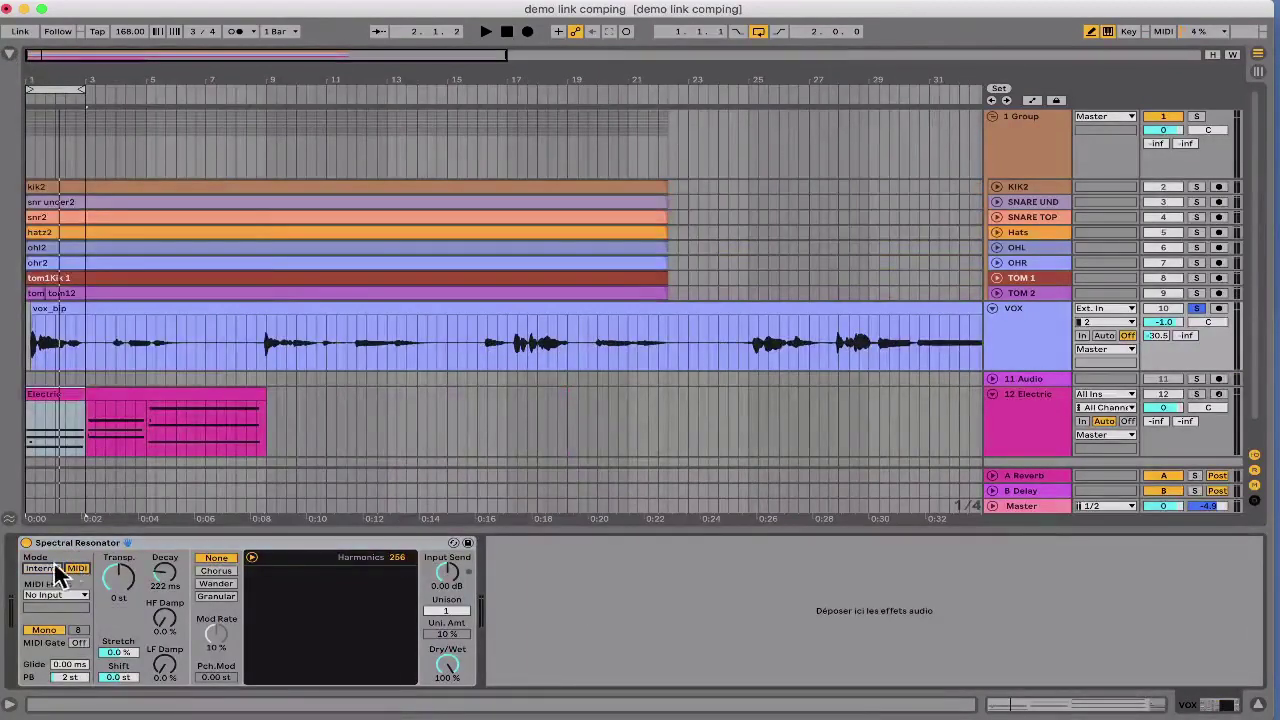
click(60, 594)
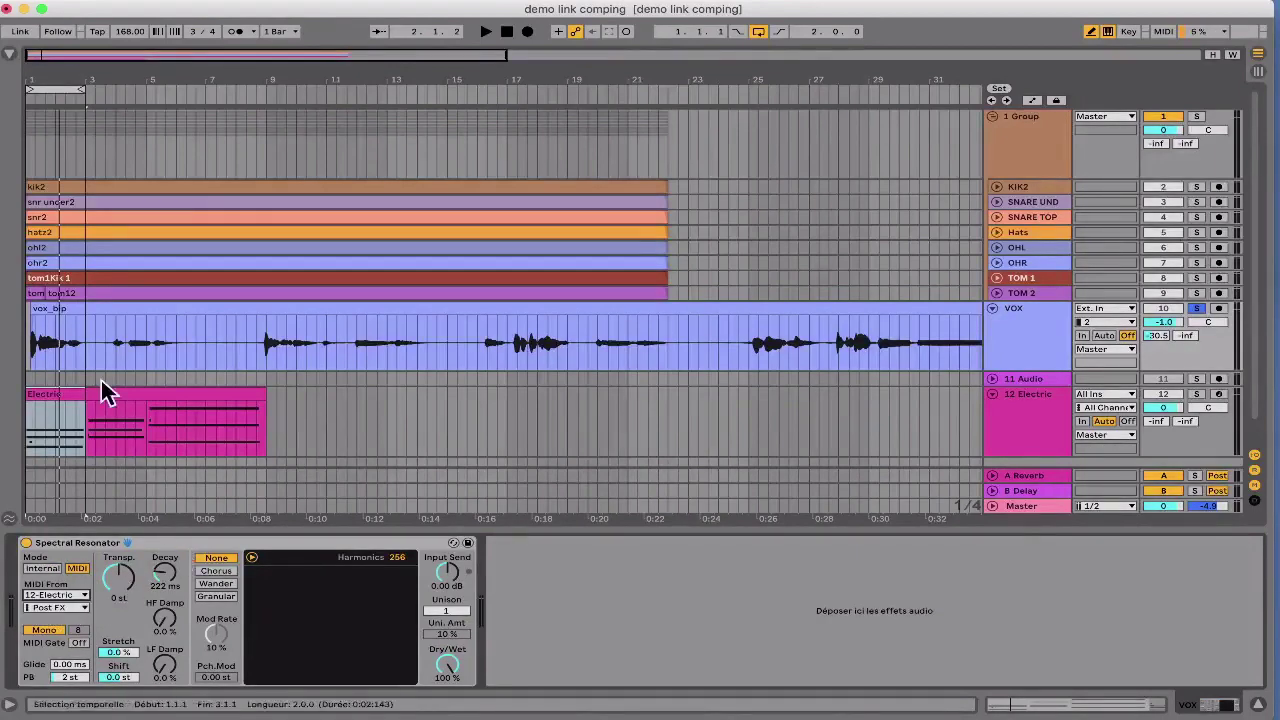
drag(72, 88, 266, 88)
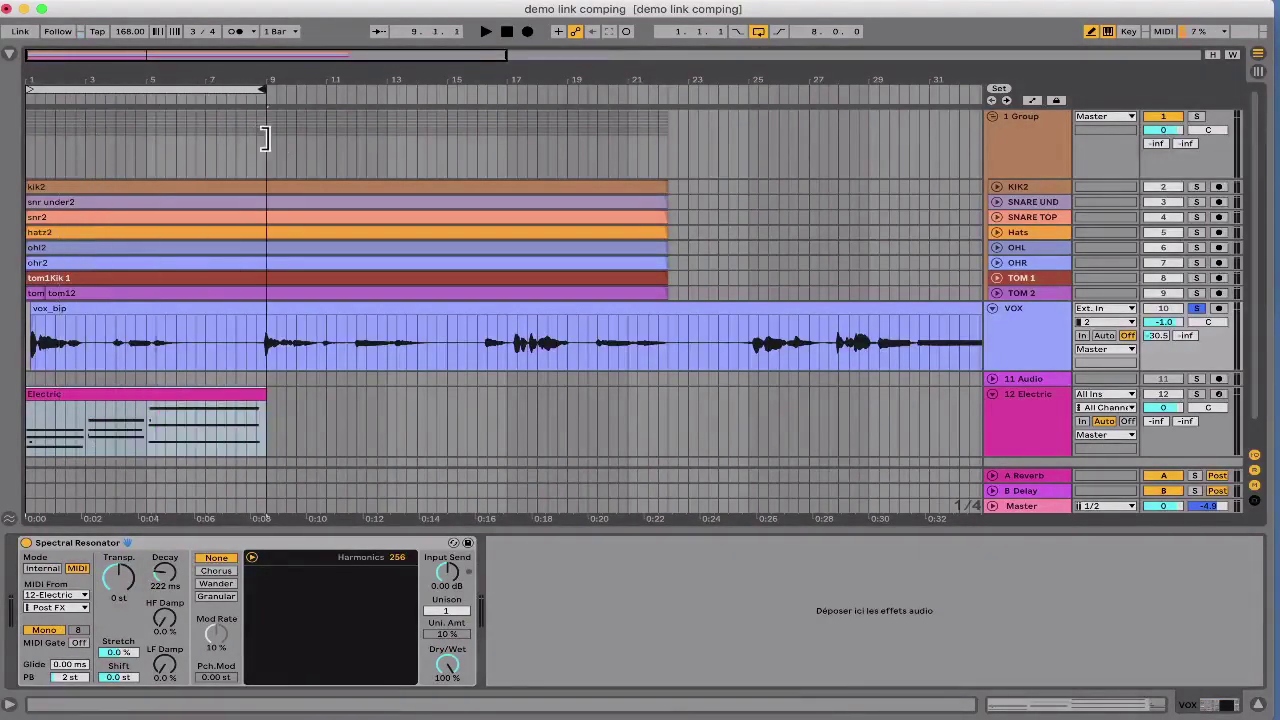
Step: Duplicate the Electric MIDI clip right after itself and extend the arrangement loop to 16 bars
click(201, 387)
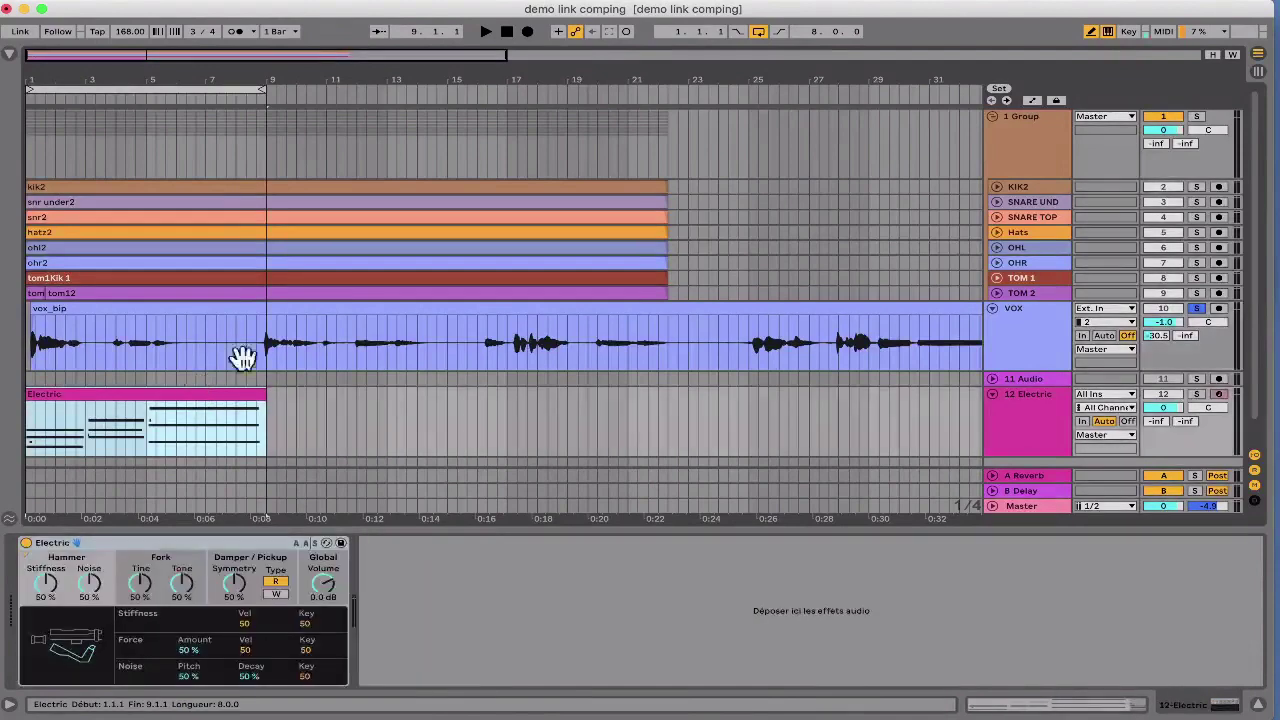
key(super+d)
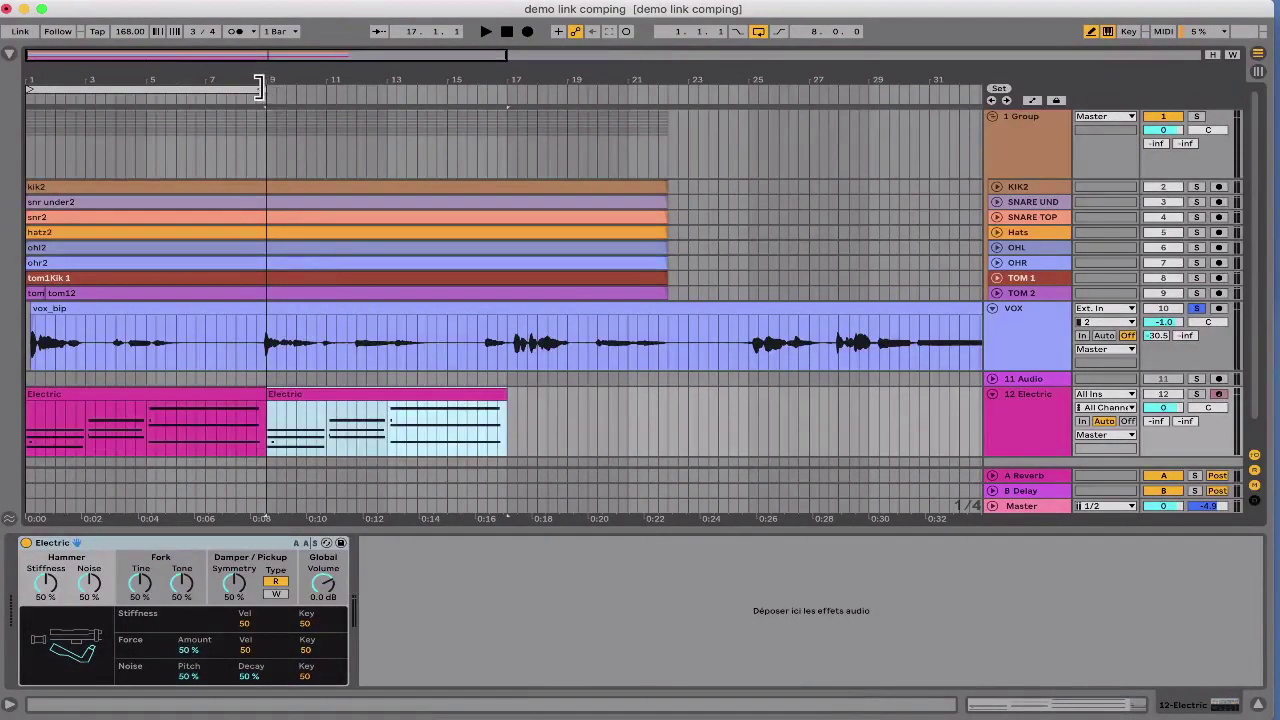
drag(260, 80, 506, 132)
Step: Unsolo the VOX track, set its Spectral Resonator to Poly, and play the loop briefly
click(1062, 327)
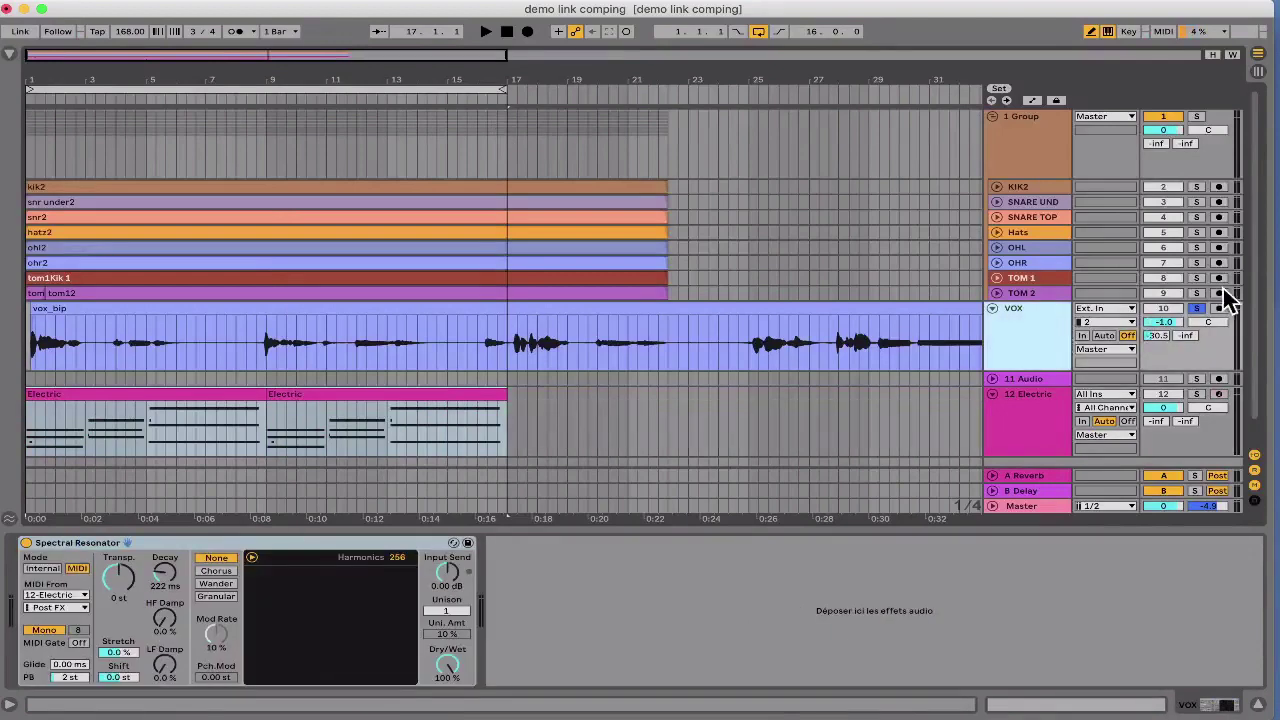
click(1196, 308)
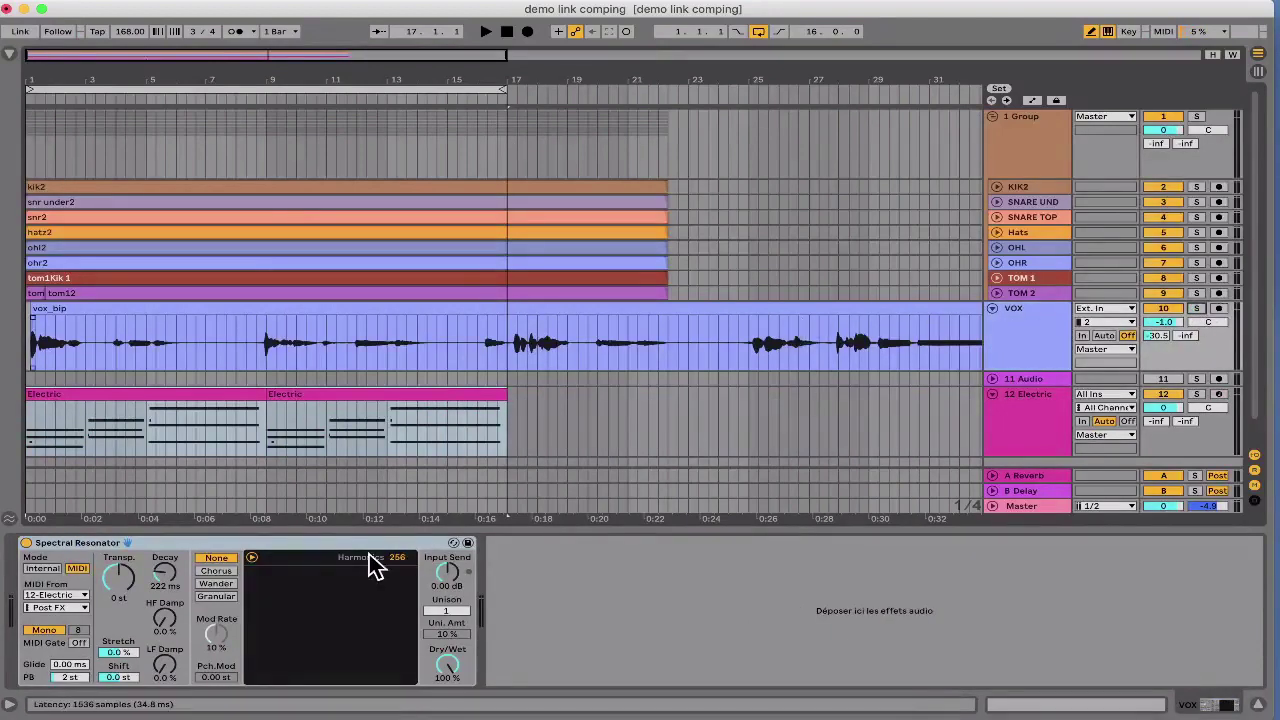
click(40, 630)
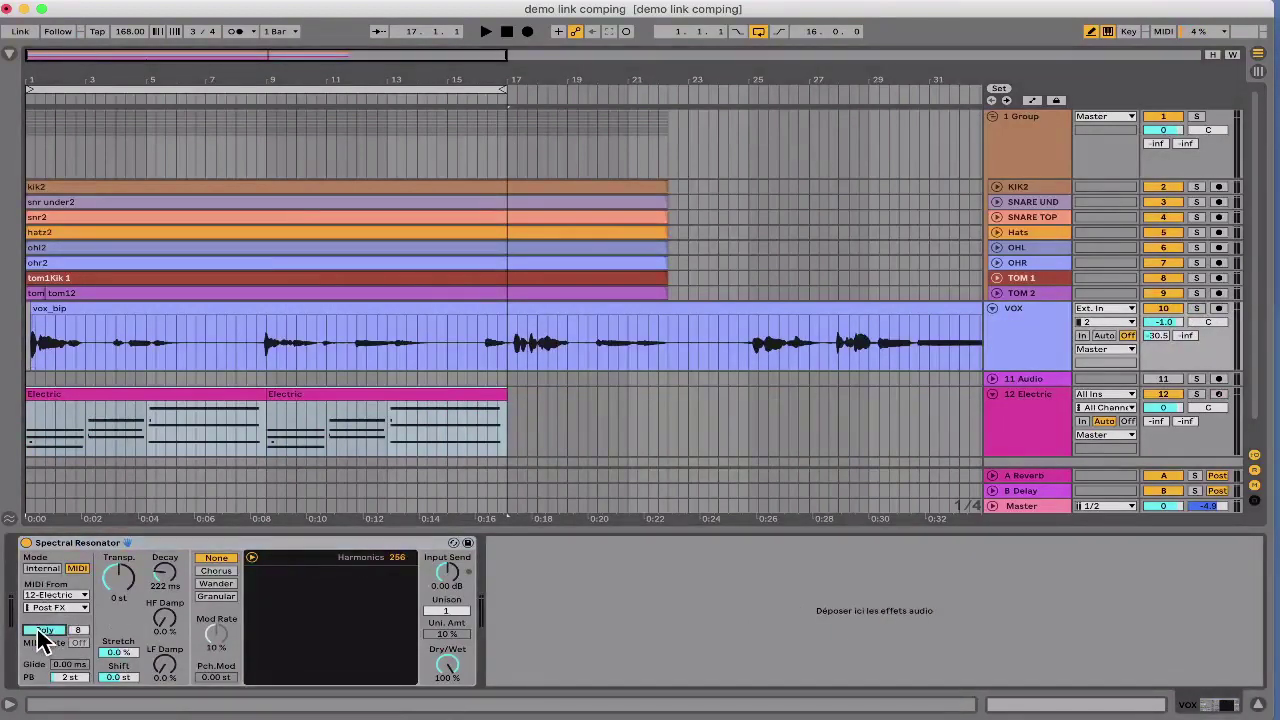
key(space)
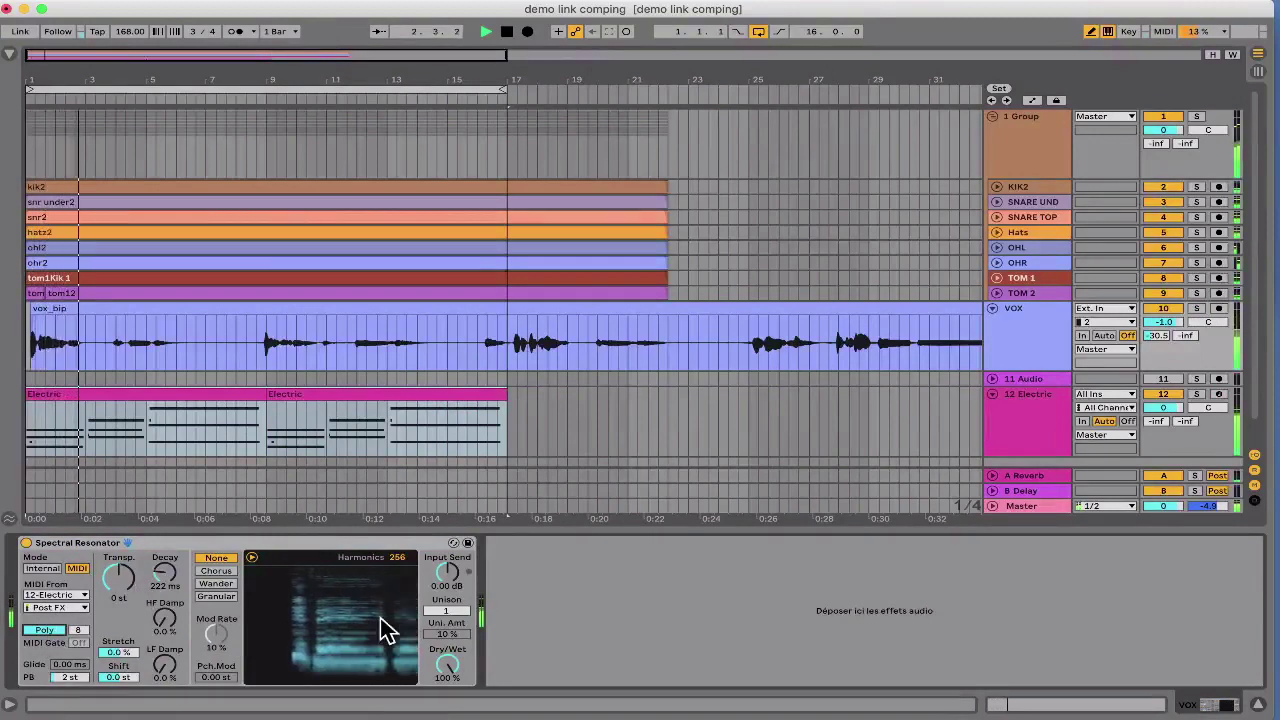
key(space)
Step: Deactivate the 12 Electric track and play the loop with the VOX volume raised to 1.4 dB
click(1159, 395)
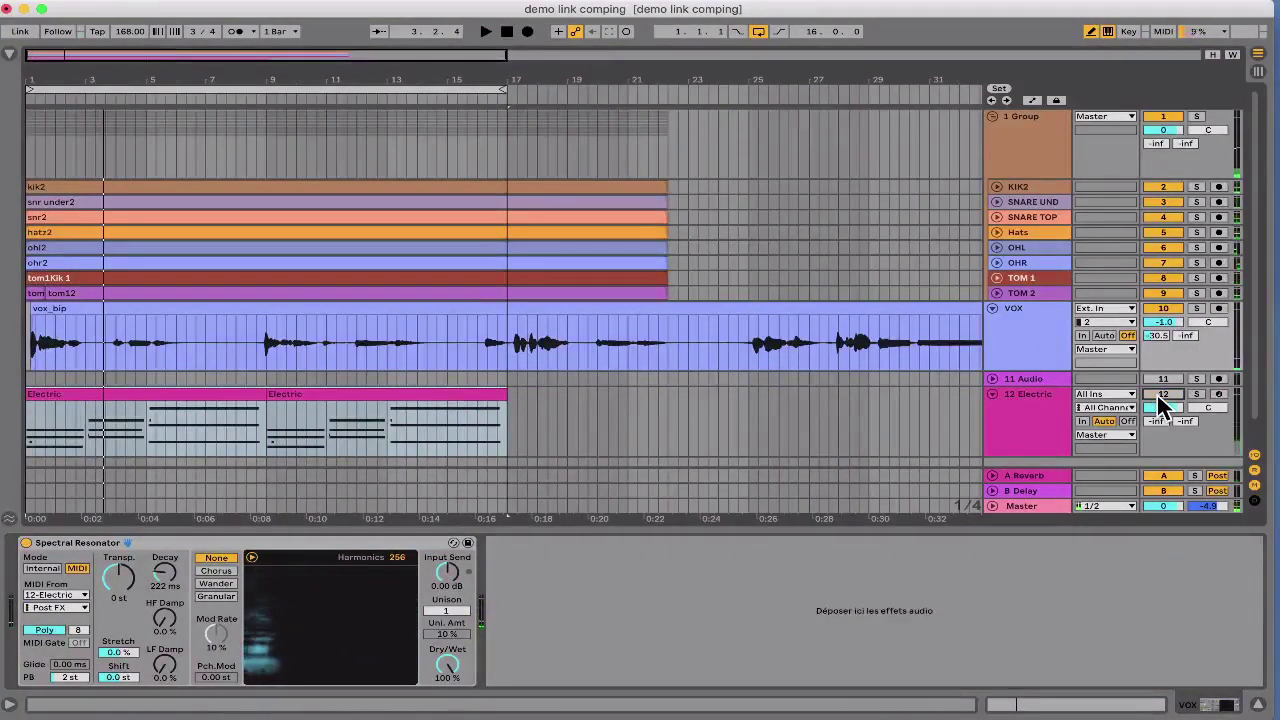
key(space)
drag(1160, 322, 1158, 308)
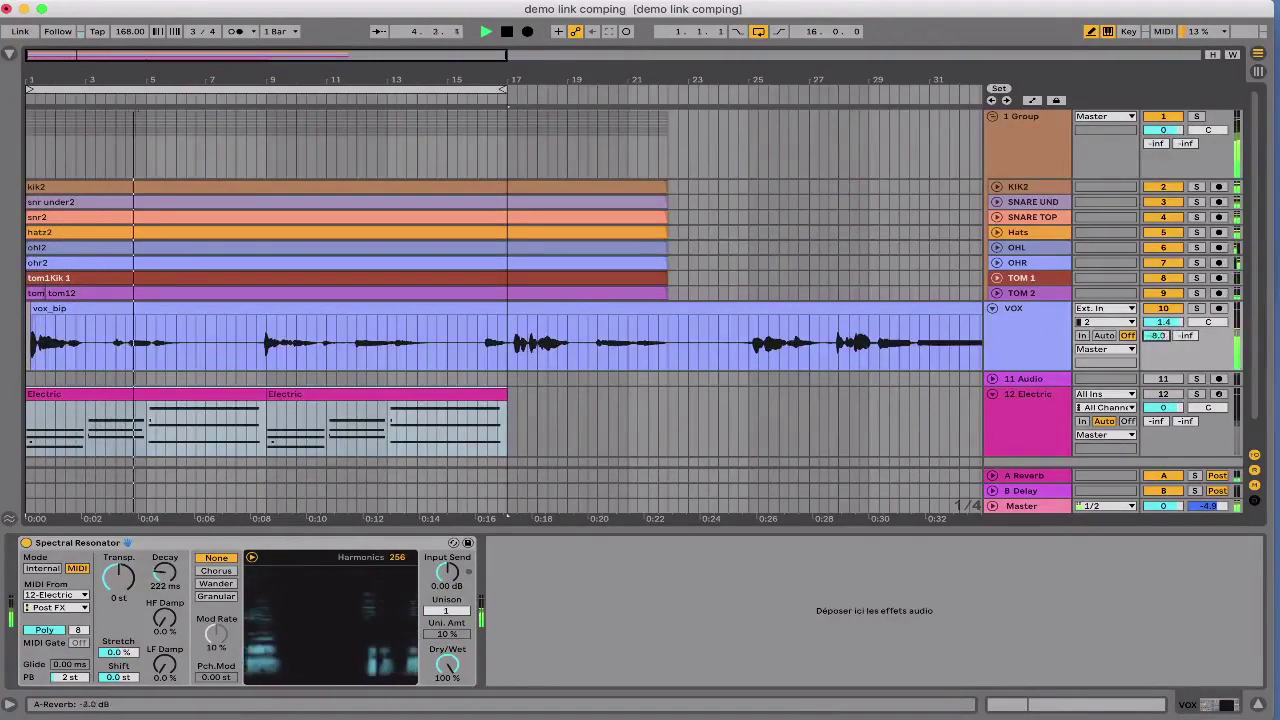
click(300, 392)
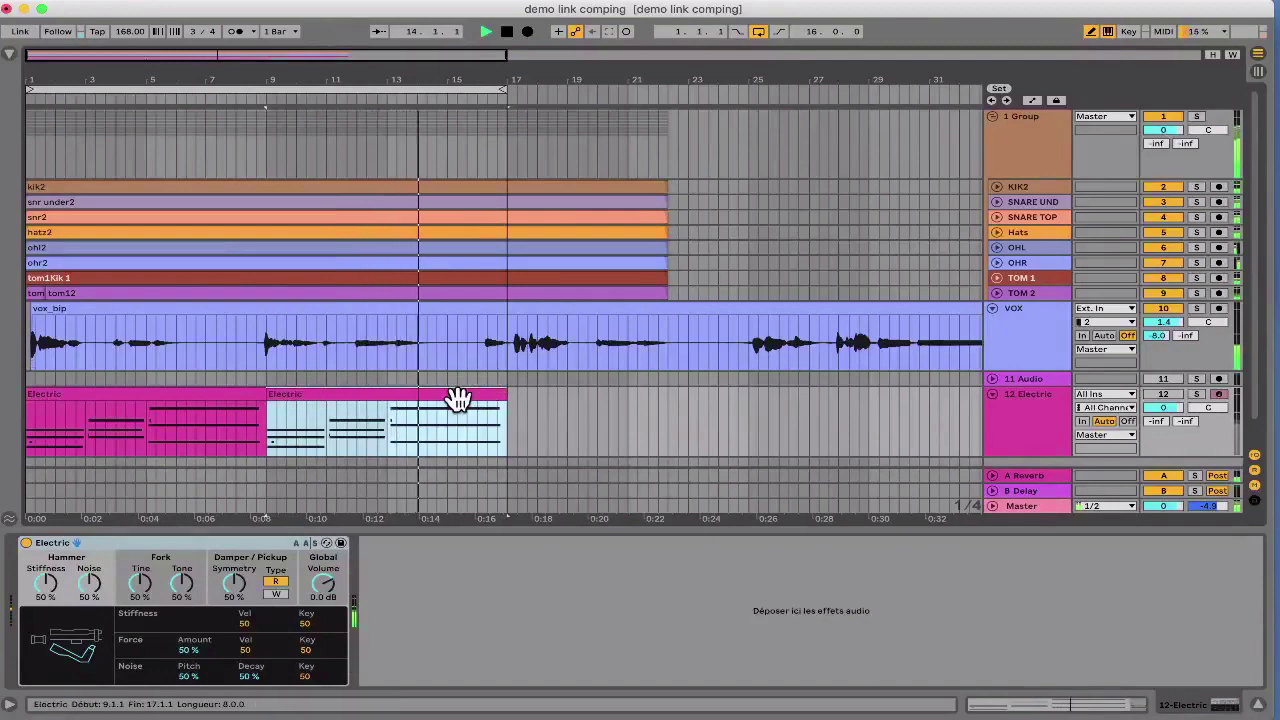
key(space)
Step: Try transposing the VOX track's Spectral Resonator down to -24 st during playback
click(1025, 337)
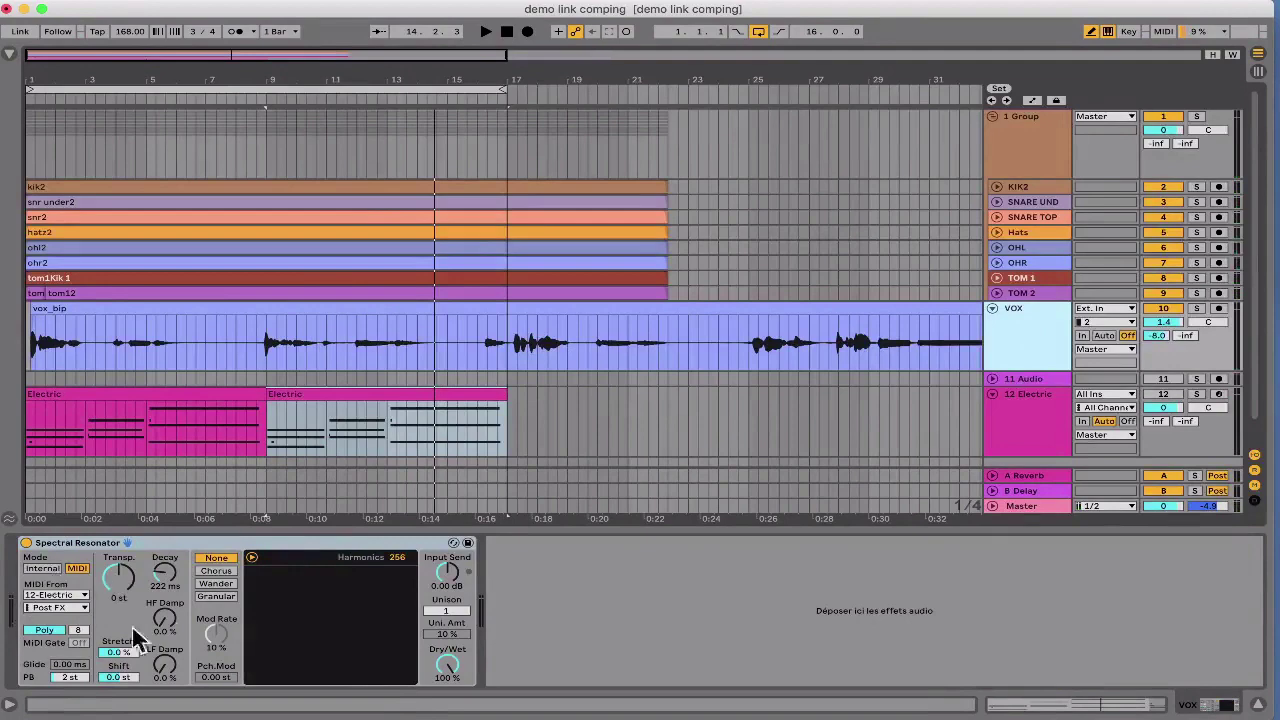
click(126, 583)
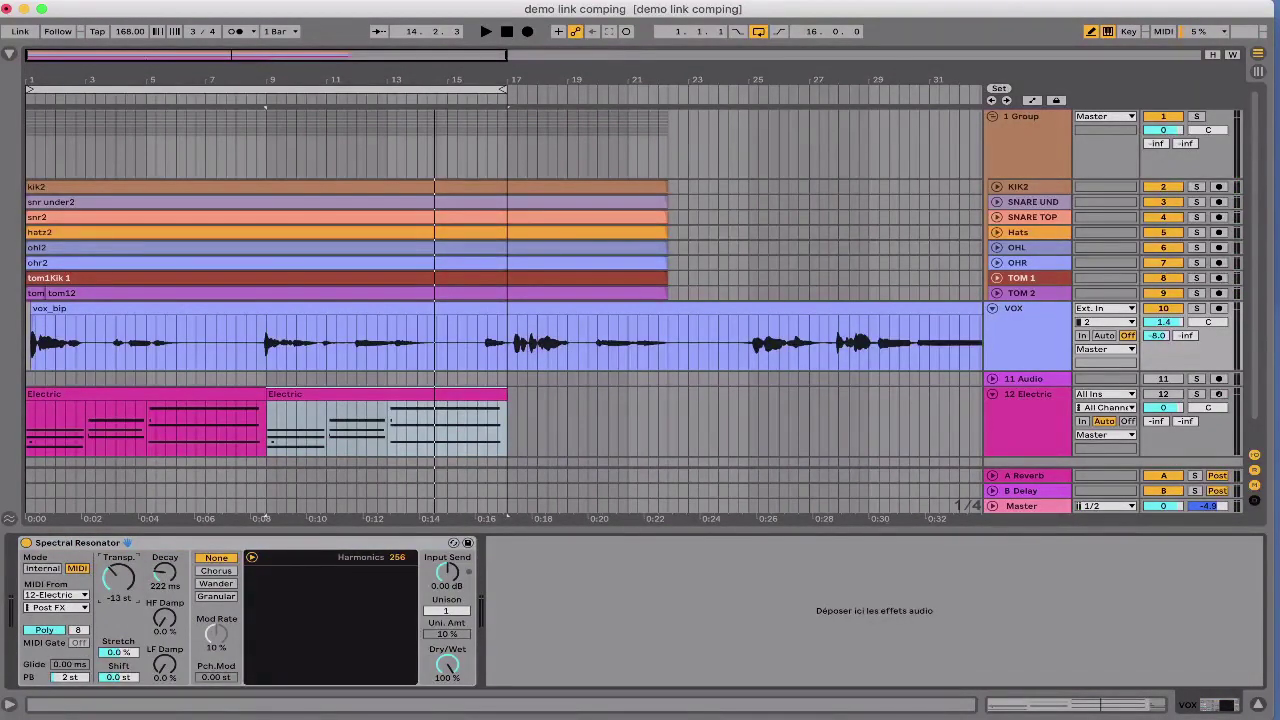
key(space)
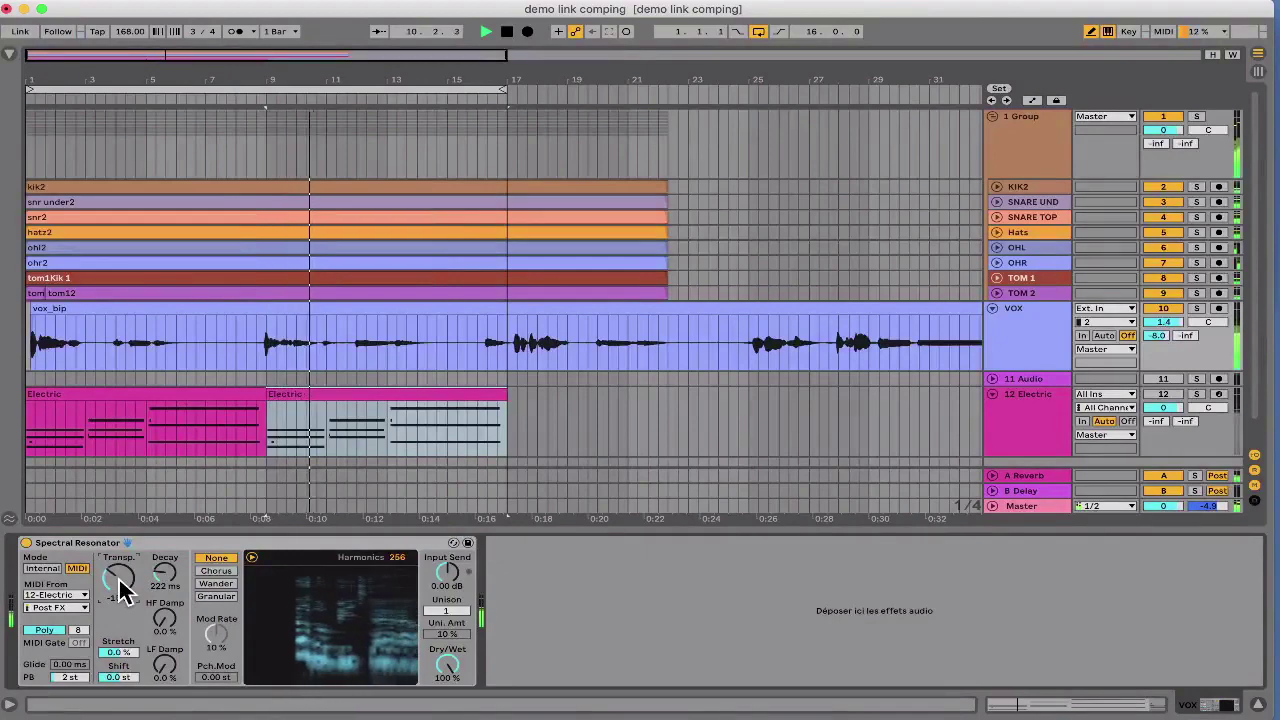
drag(119, 578, 119, 596)
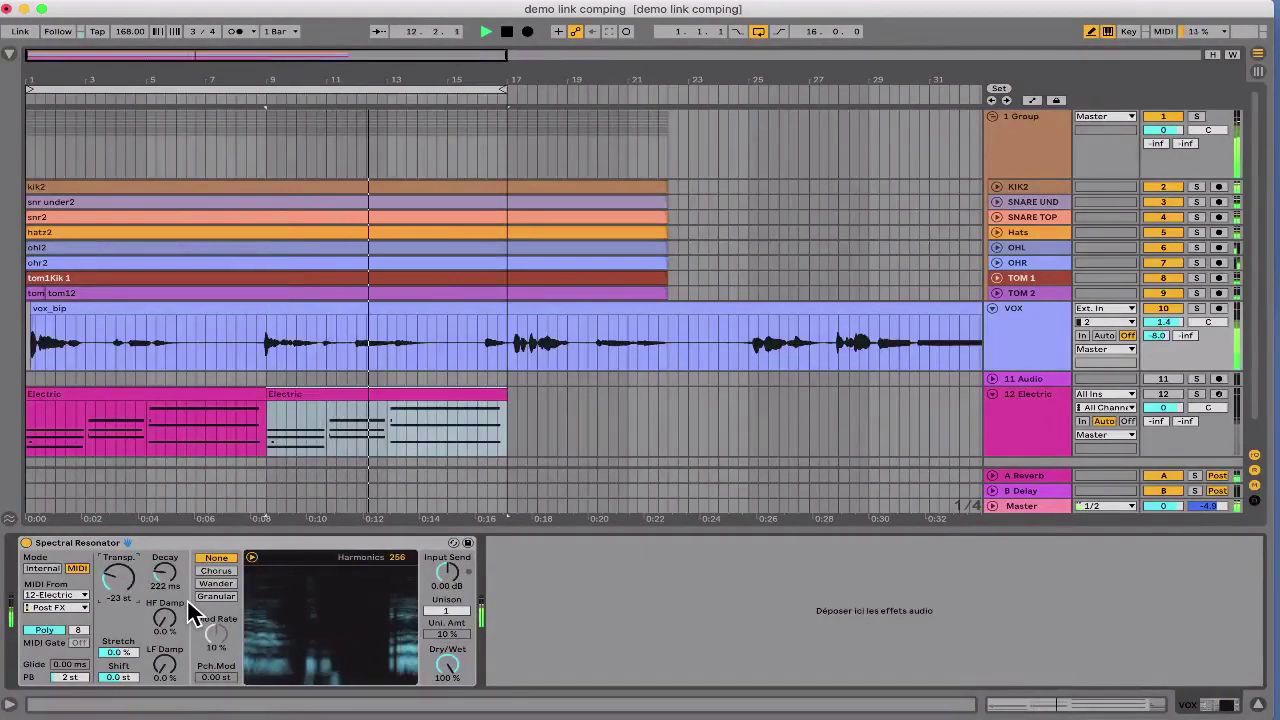
key(Down)
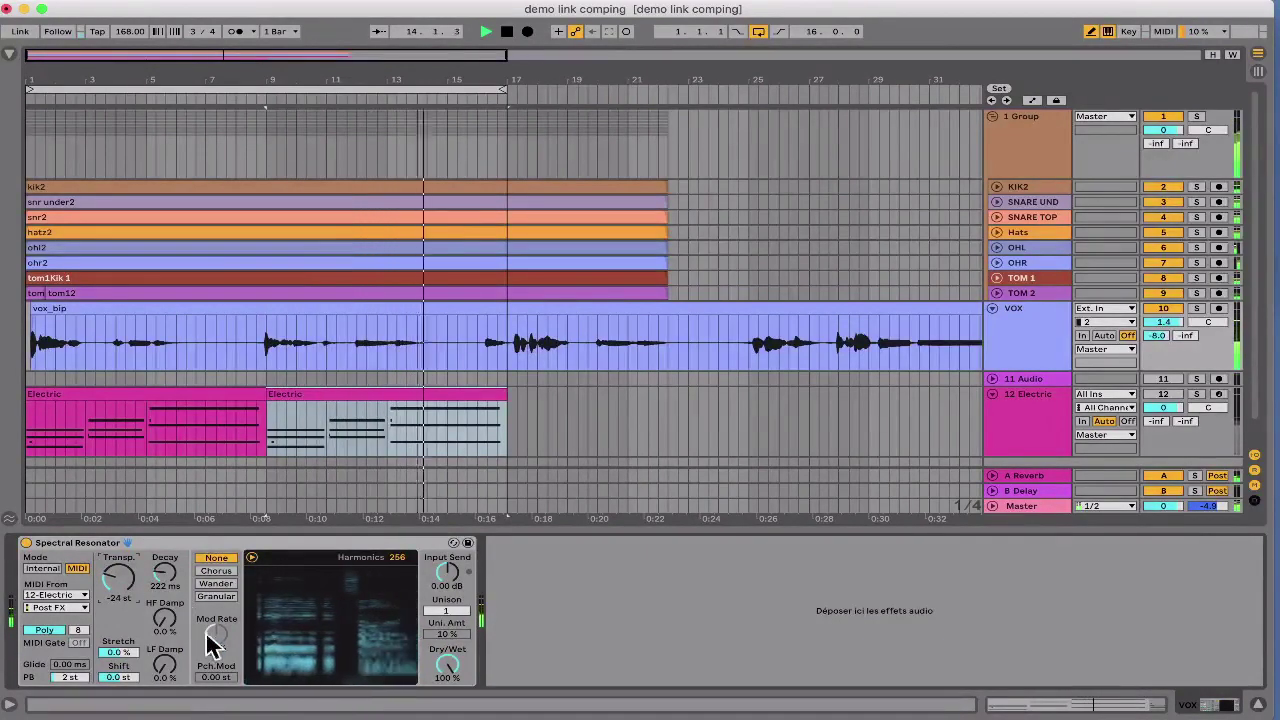
Step: Set the Spectral Resonator's Decay to 550 ms and HF Damp to 19 %, and reset its transposition to 0 st
drag(165, 619, 118, 557)
click(122, 581)
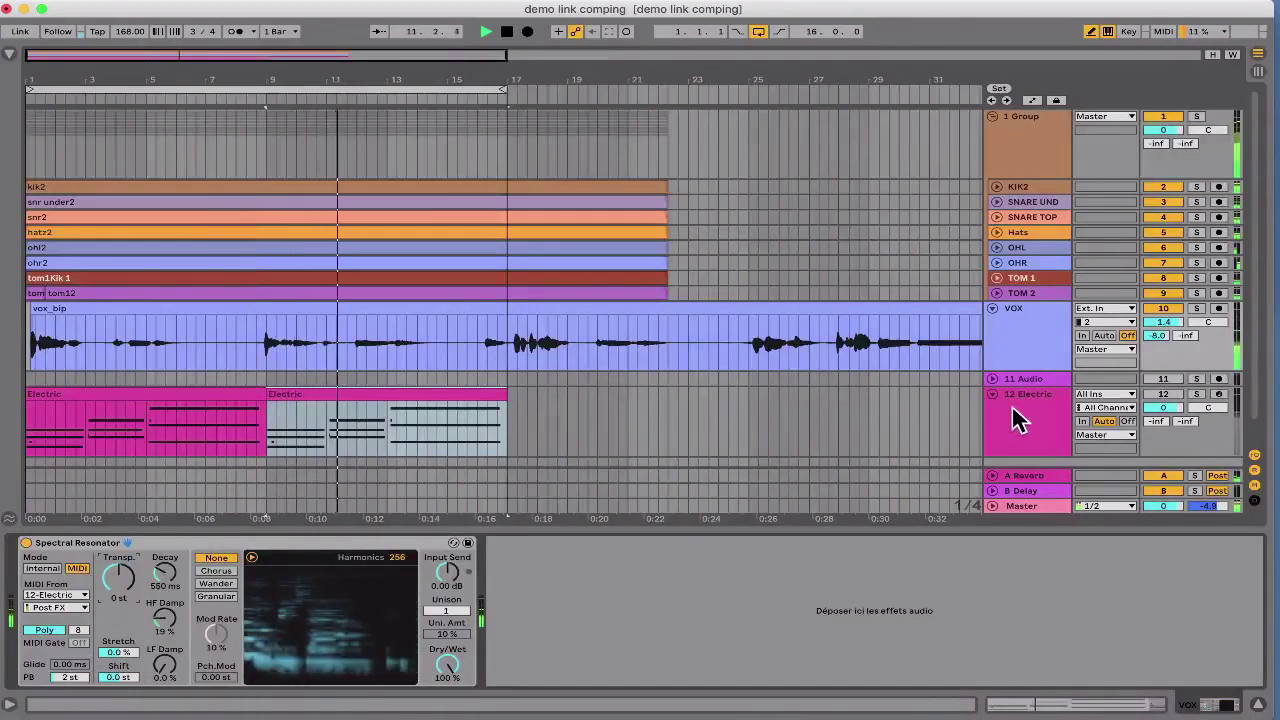
Step: Switch the resonator modulation to Chorus with Mod Rate 26 % and Pch.Mod 0.09 st, and raise the VOX volume to 2.4 dB
click(206, 572)
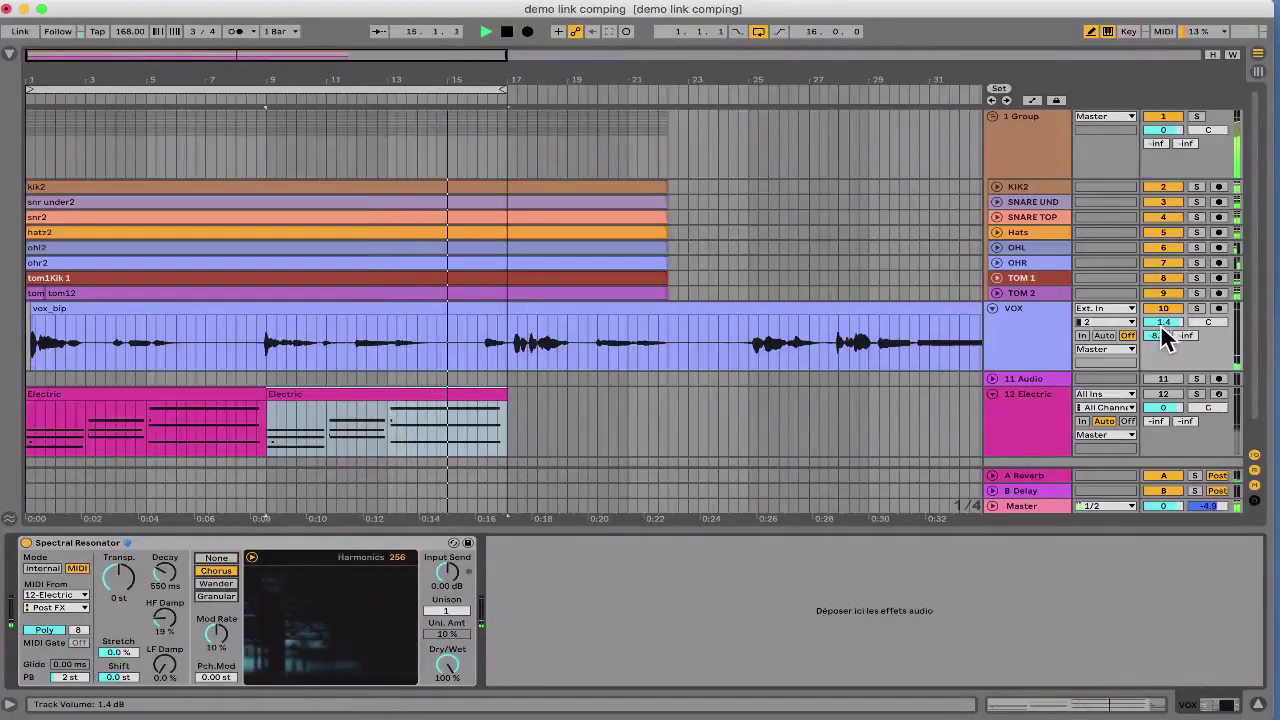
drag(1160, 322, 1154, 316)
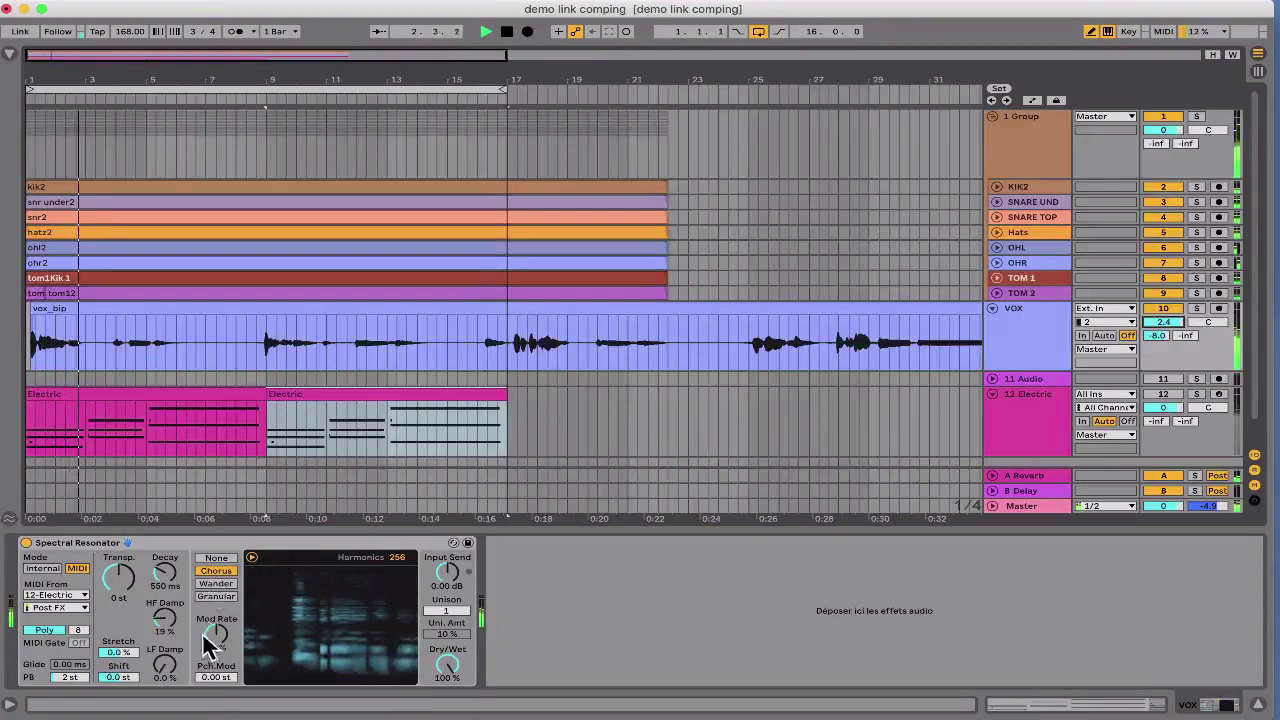
drag(211, 632, 211, 608)
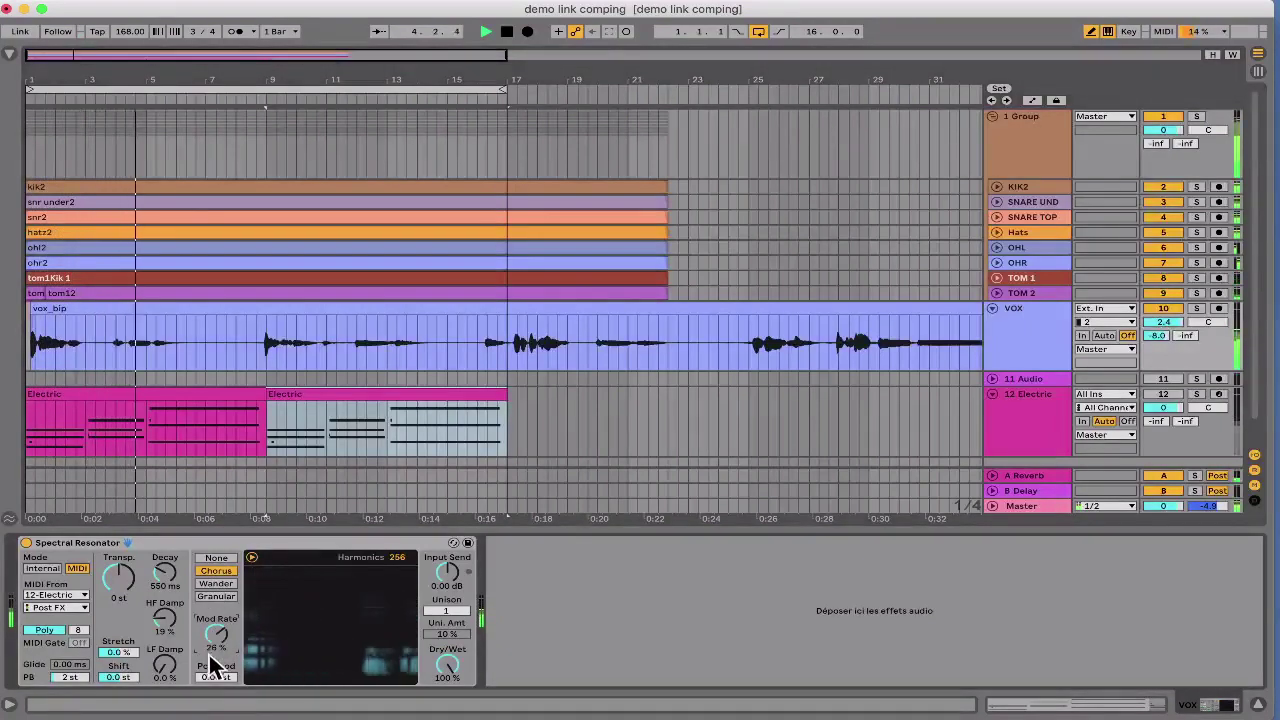
drag(214, 677, 214, 667)
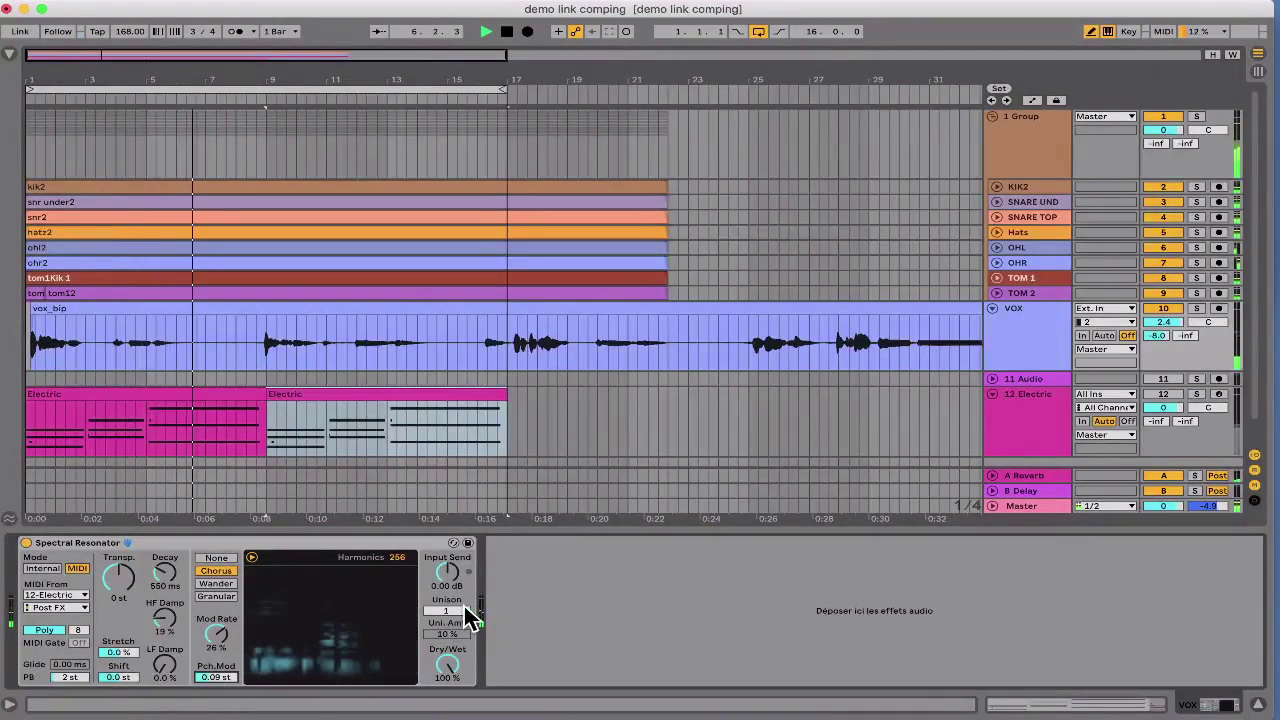
Step: Try more Unison voices, return Unison to 1, and switch the resonator modulation to Wander
drag(465, 610, 465, 585)
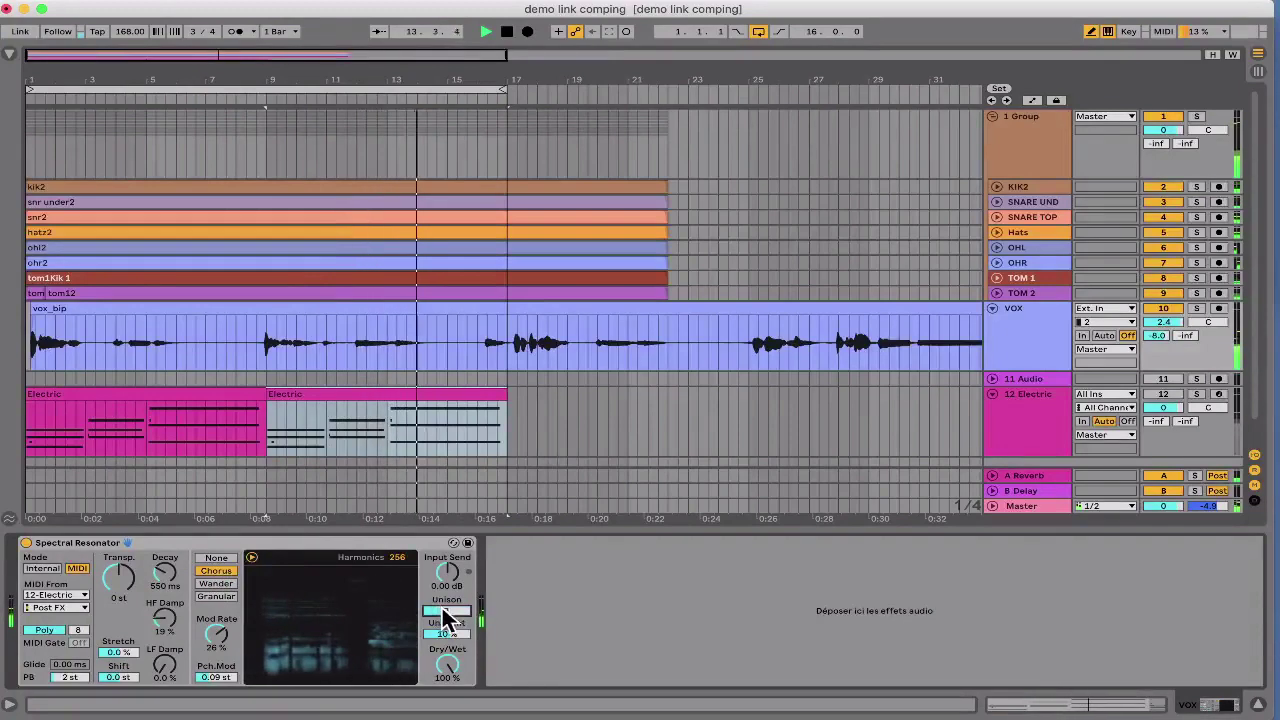
drag(442, 608, 443, 613)
click(221, 585)
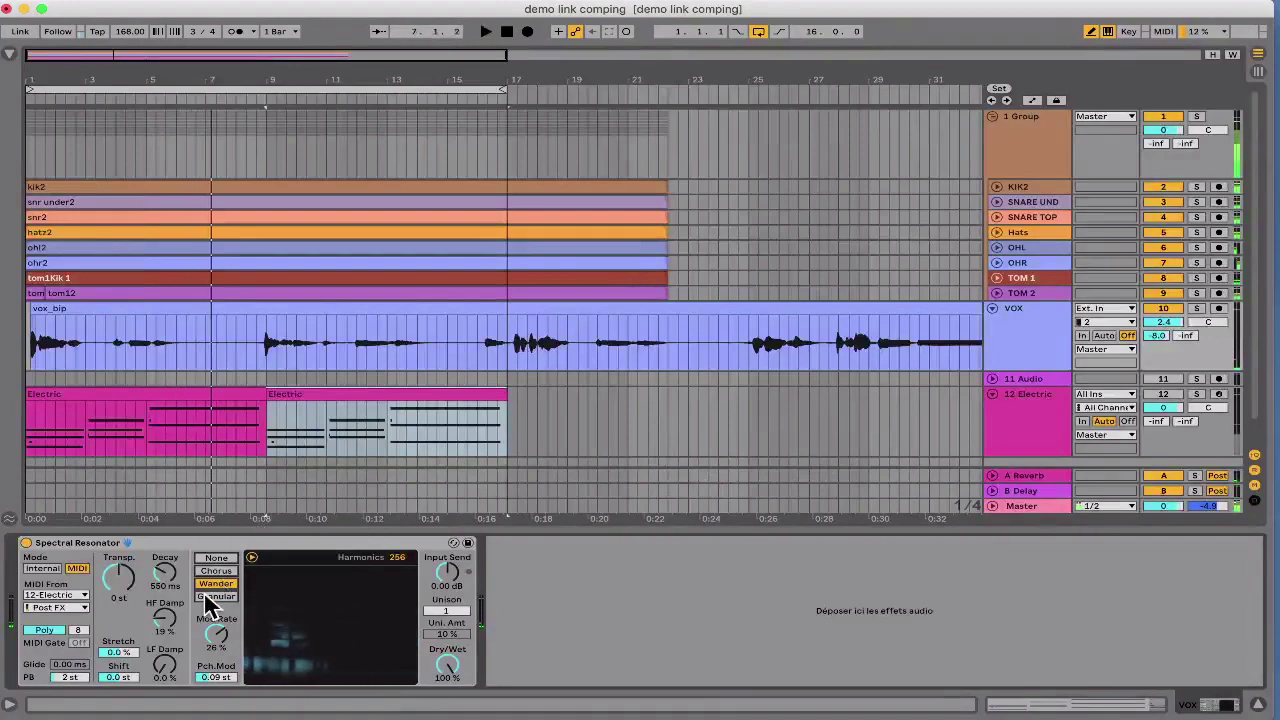
Step: Replace the VOX track's Spectral Resonator with a Hybrid Reverb from the Time & Space audio effects
click(178, 542)
key(Delete)
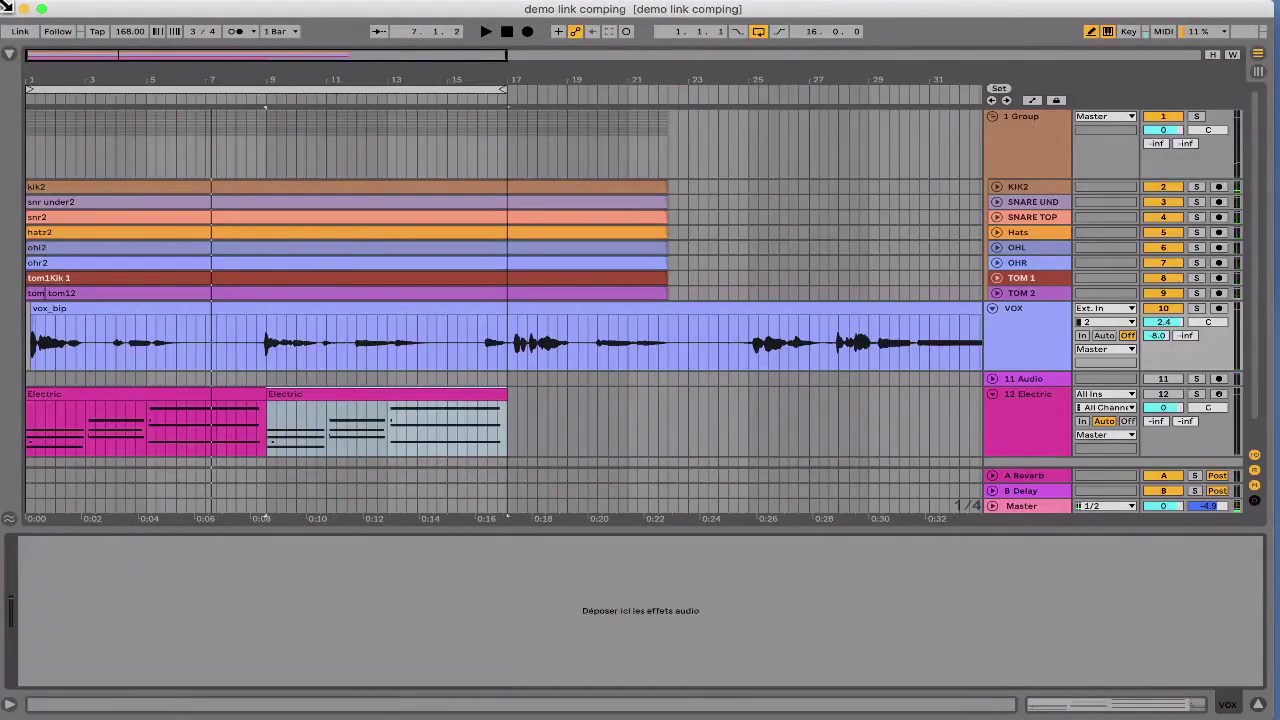
click(8, 55)
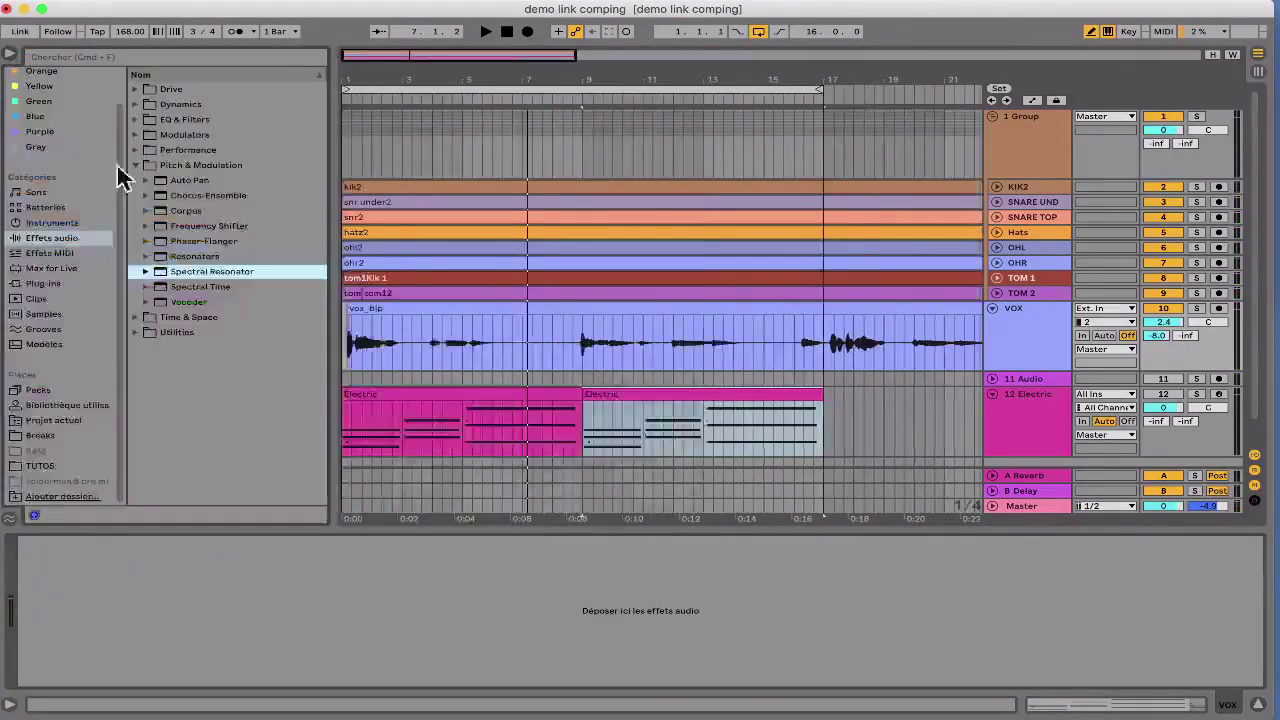
click(138, 318)
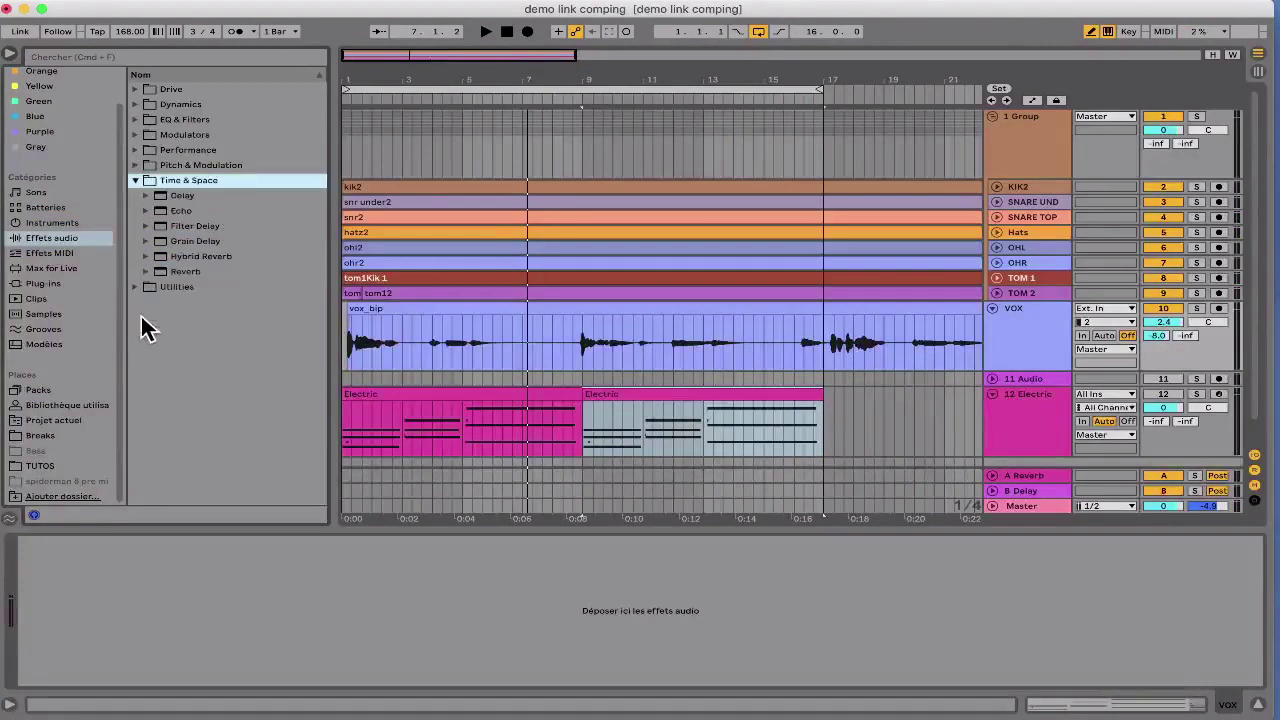
click(195, 252)
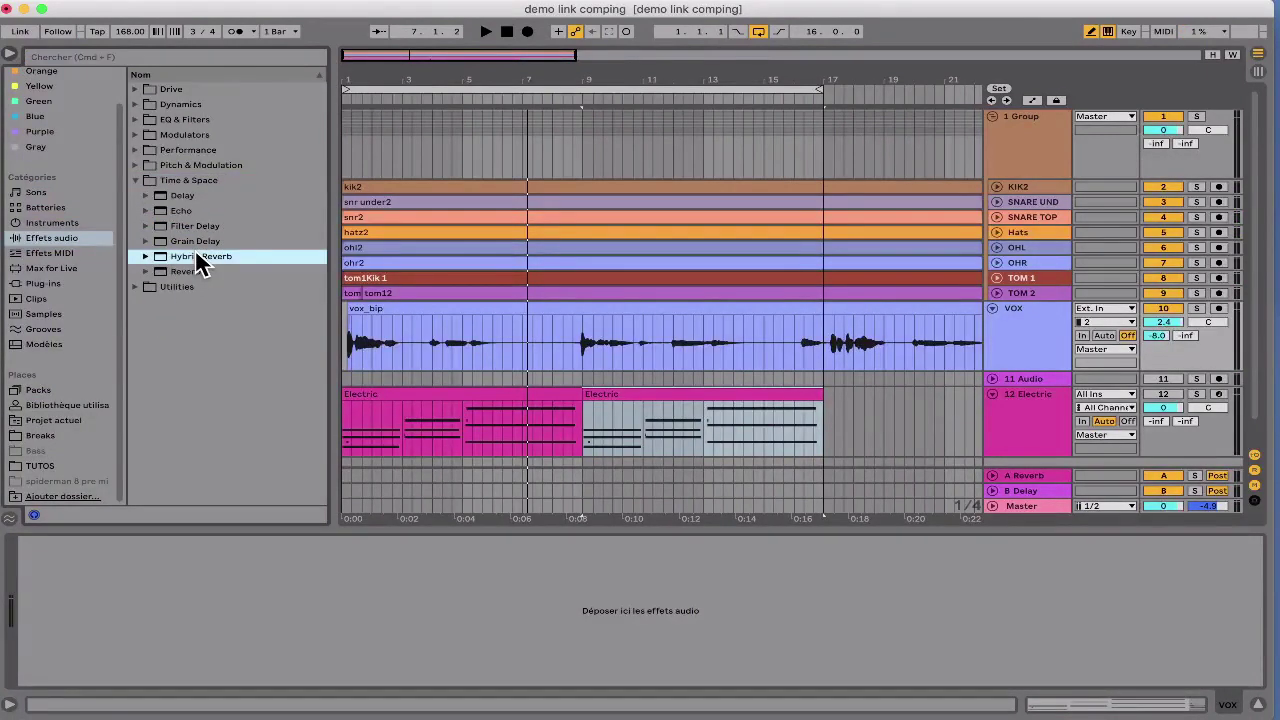
drag(338, 557, 340, 558)
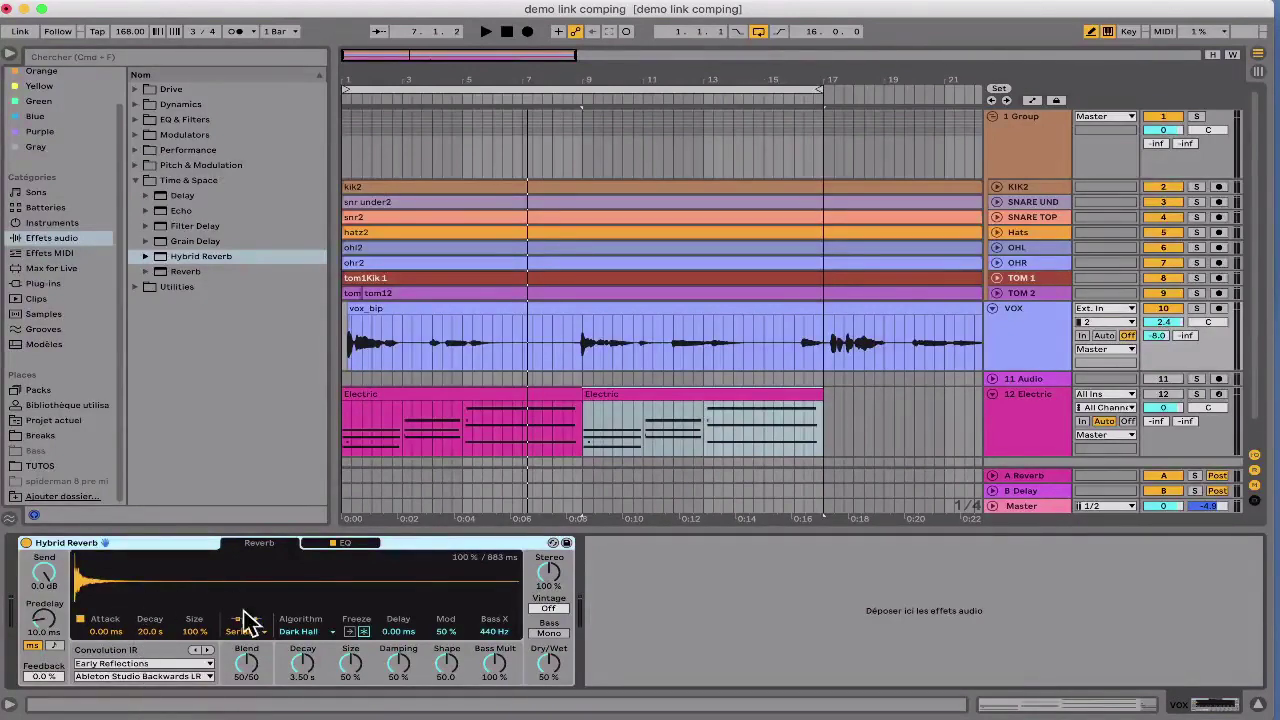
Step: Load the Classic Room impulse response from Chambers and Large Rooms and set the Hybrid Reverb's algorithm to Shimmer
click(130, 663)
click(113, 583)
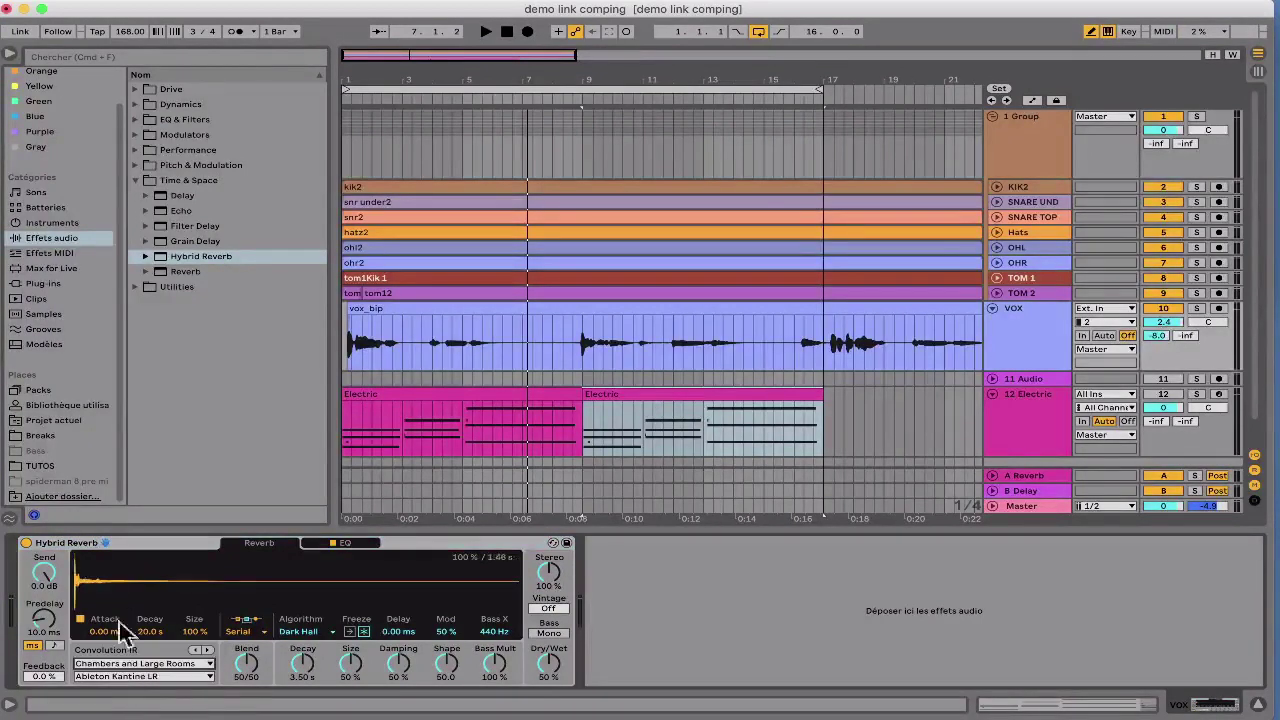
click(135, 677)
click(130, 654)
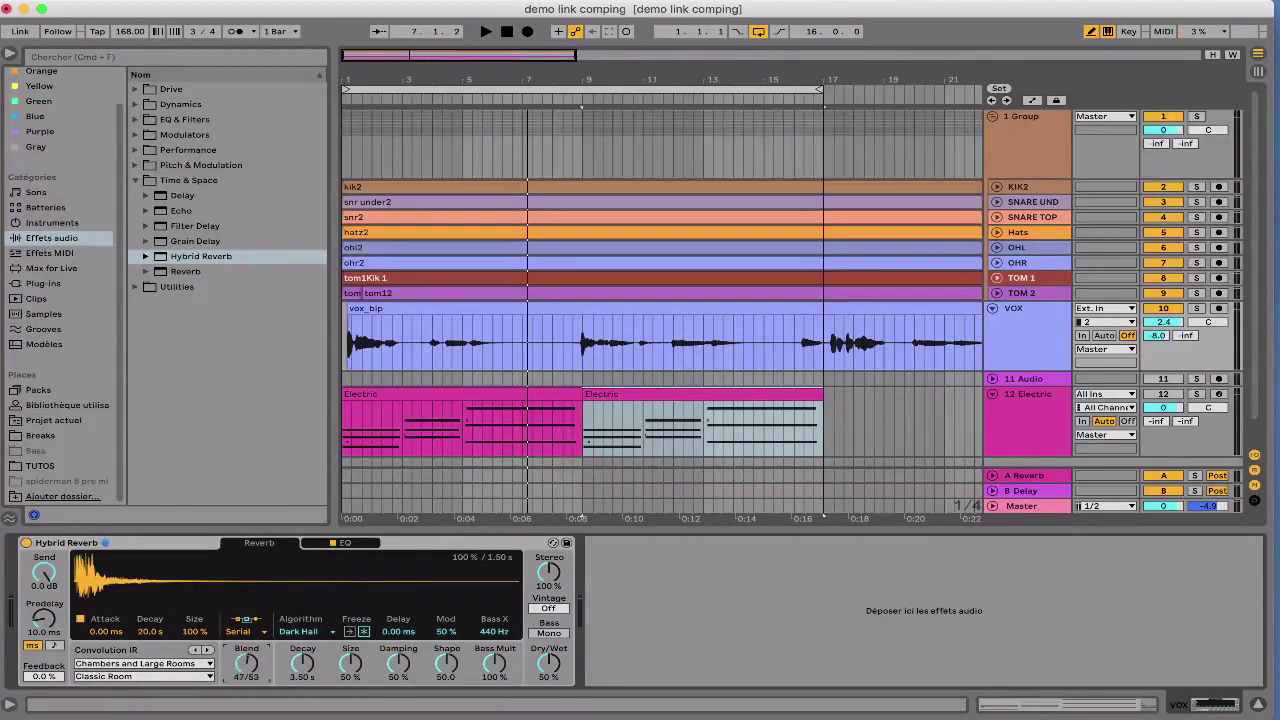
click(300, 632)
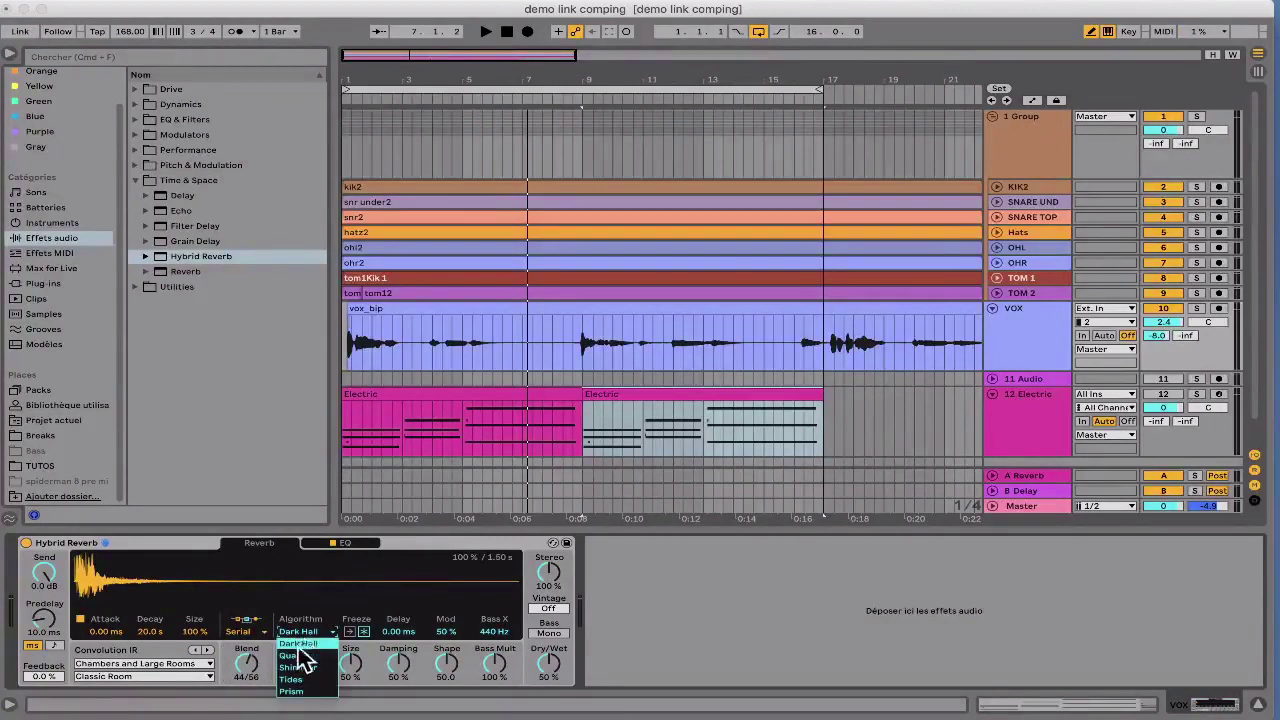
click(297, 666)
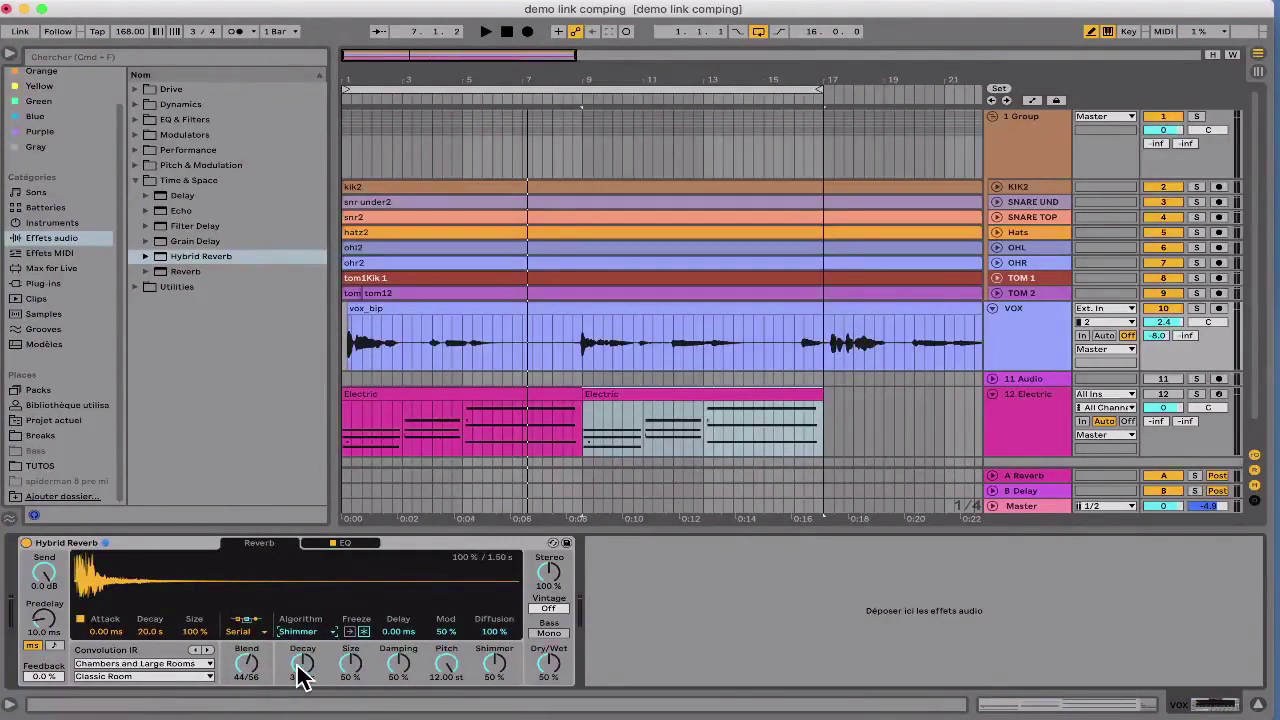
Step: Set the Hybrid Reverb's Blend to 100/0 and play the VOX track soloed
drag(246, 663, 246, 630)
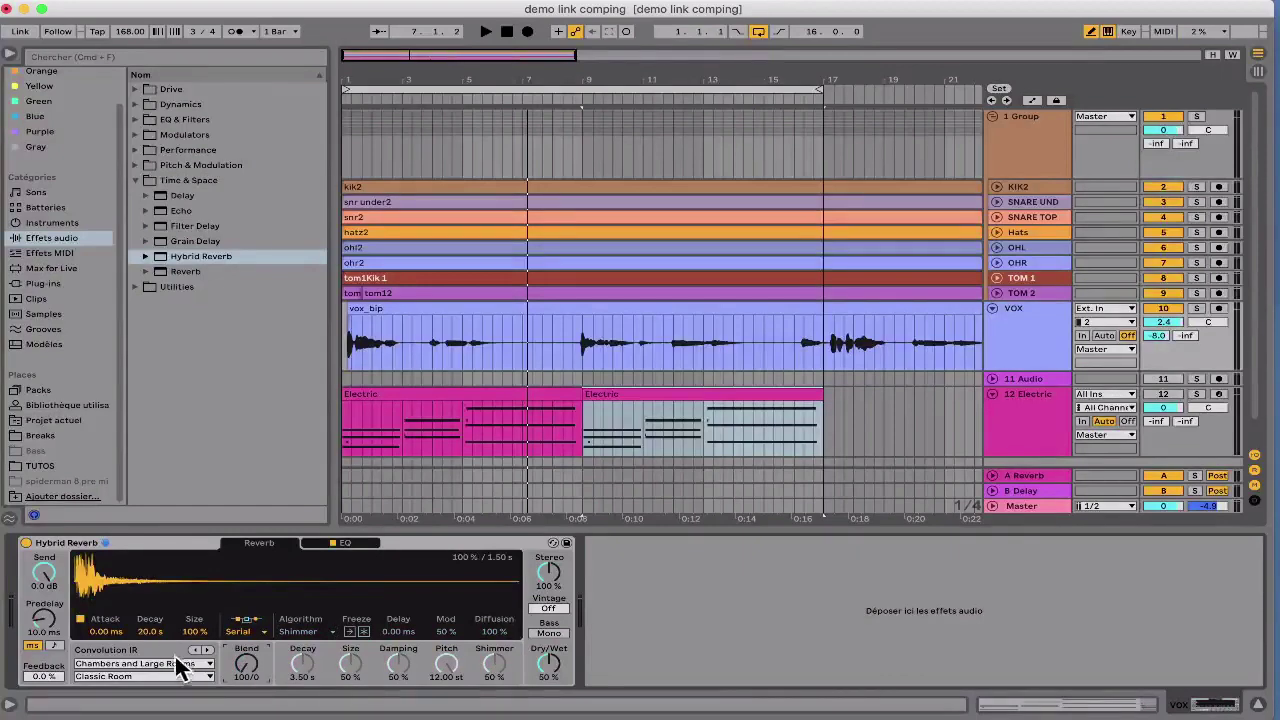
click(1196, 308)
key(space)
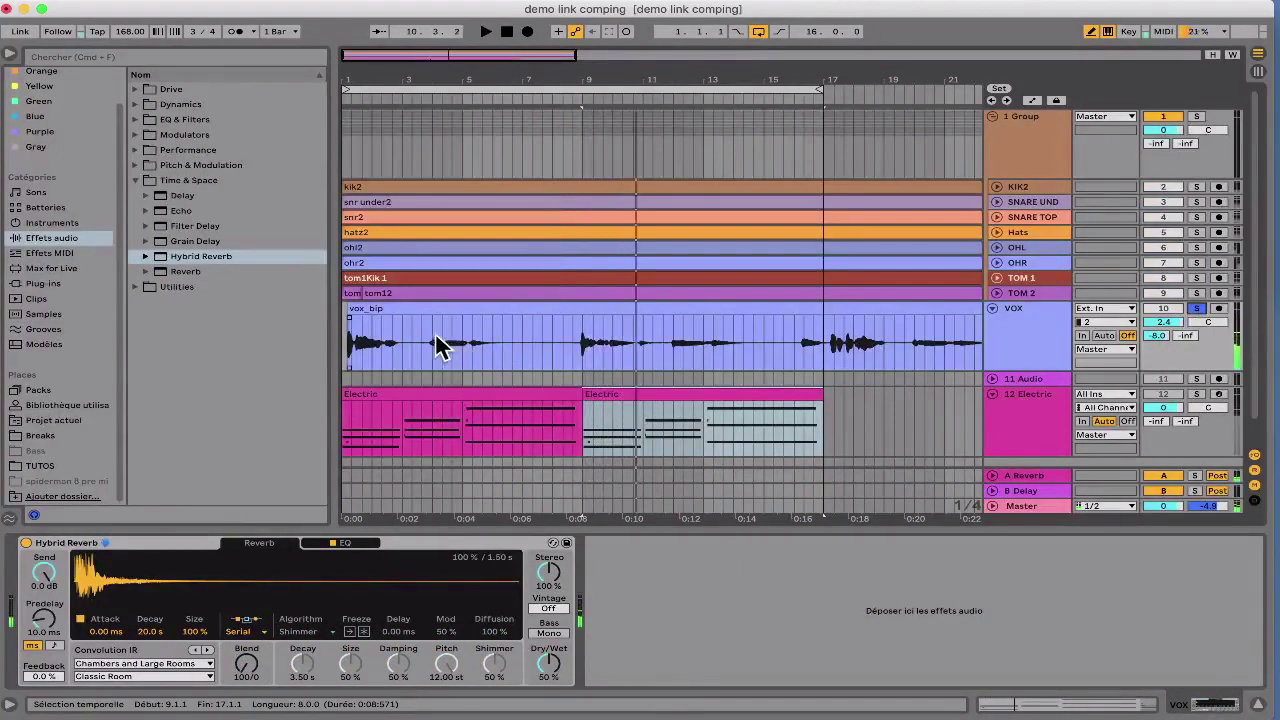
Step: Loop playback over the opening phrase of the vox_bip clip and step the Hybrid Reverb's convolution IR forward to Soft Hall in Halls
drag(425, 345, 320, 343)
key(super+l)
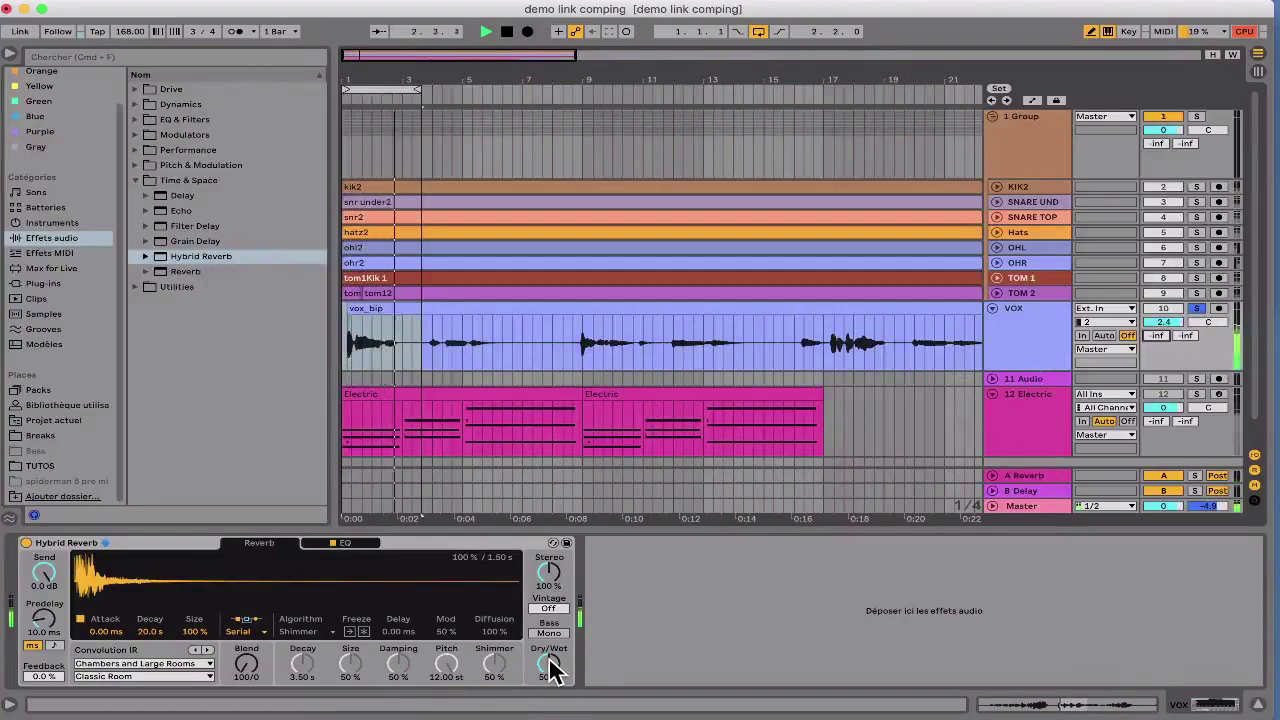
click(207, 650)
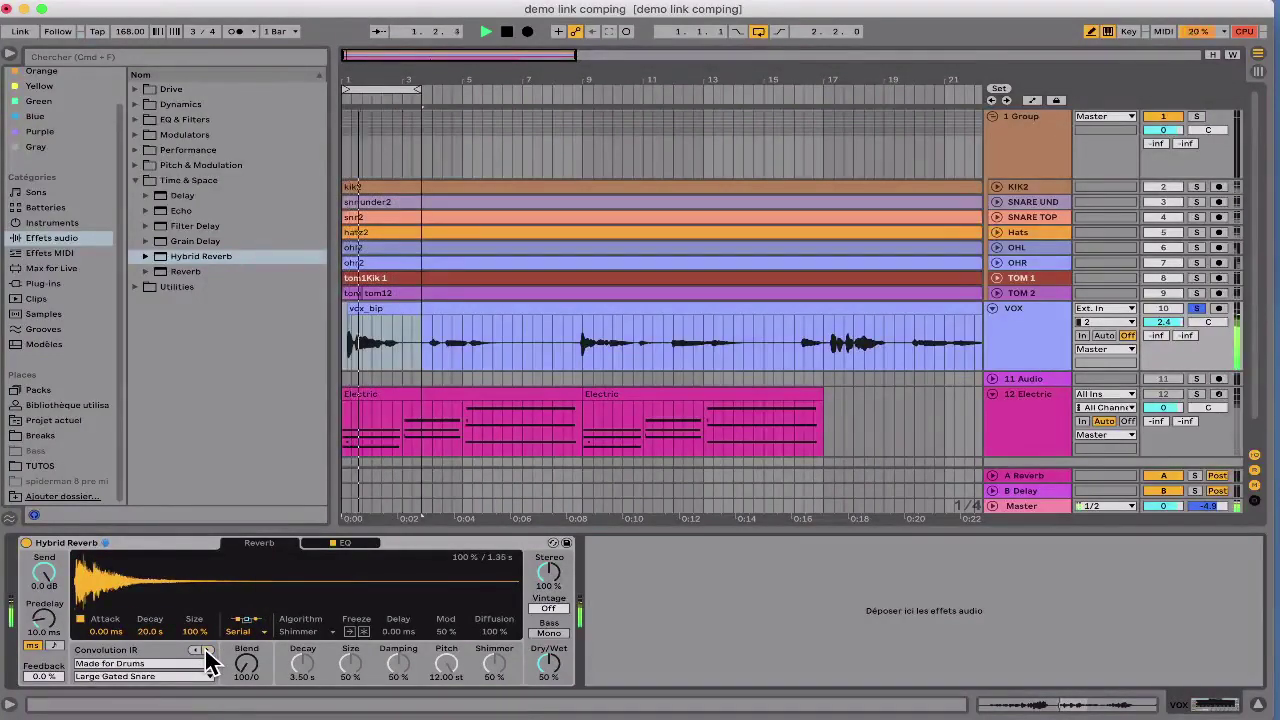
click(205, 650)
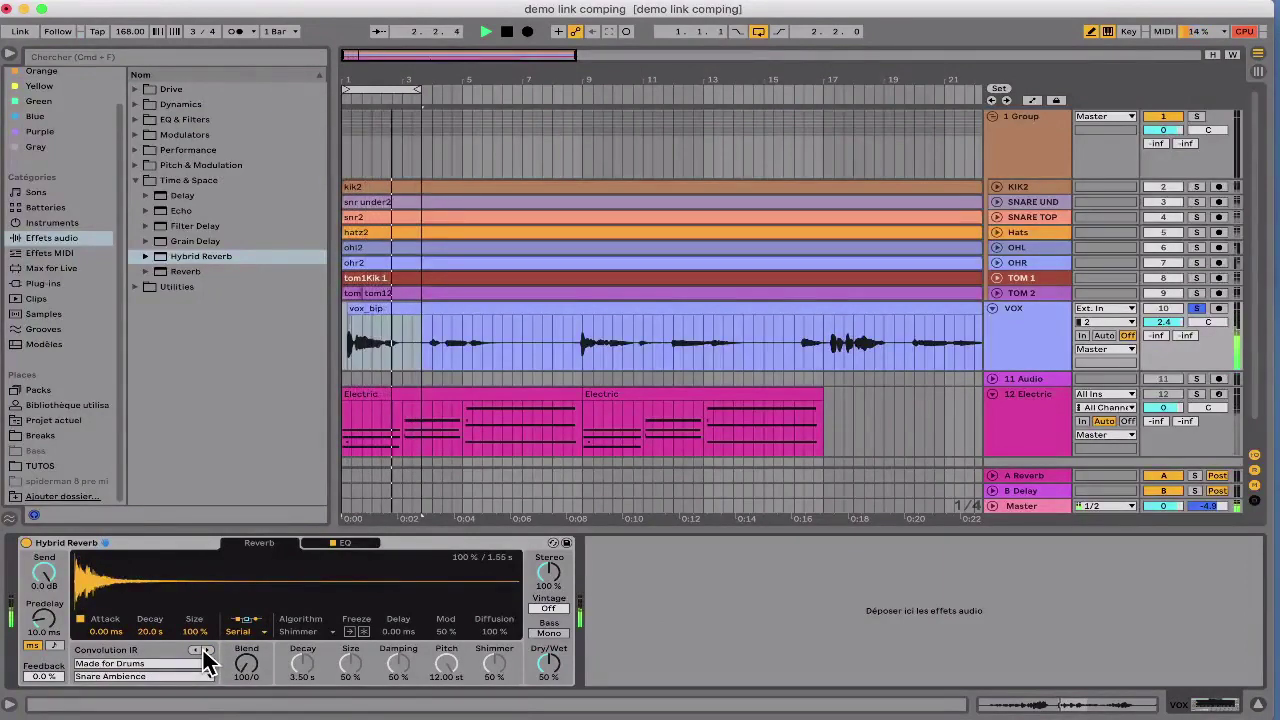
click(205, 650)
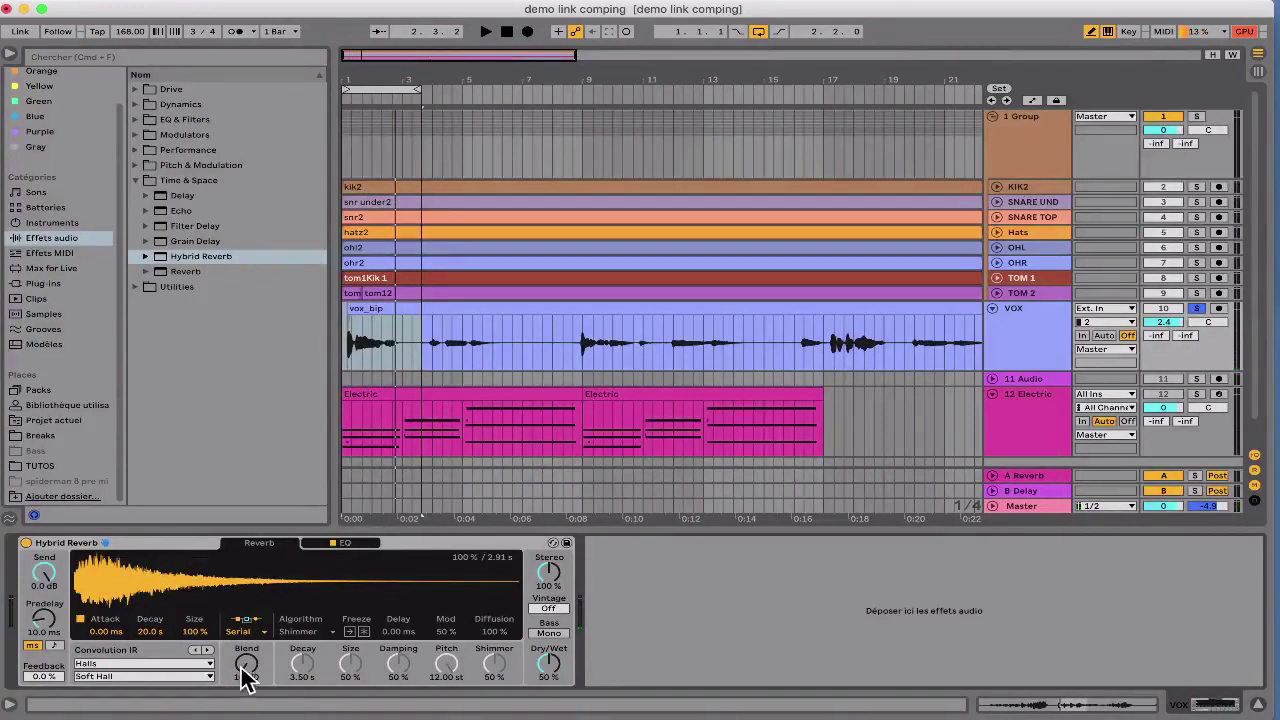
Step: Set the reverb's Blend to 0/100 and switch its algorithm to Quartz with Decay 1.73 s and Size 37%
drag(245, 678, 246, 680)
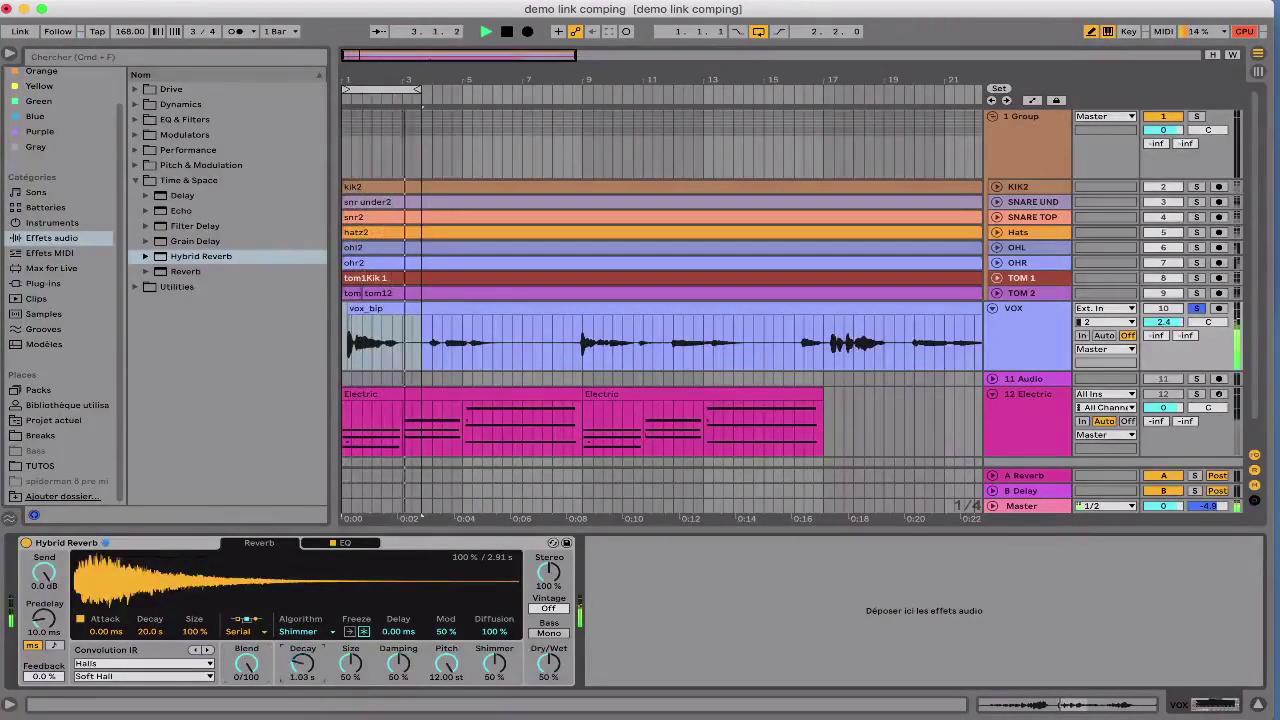
click(298, 632)
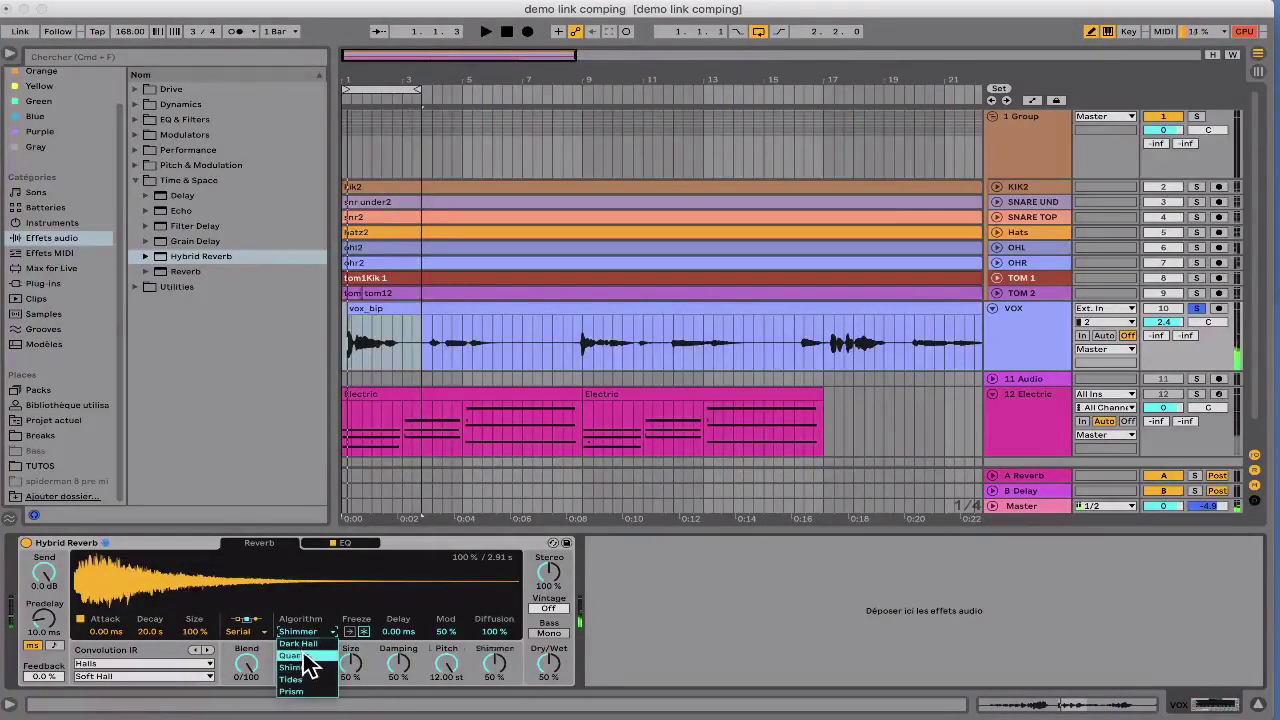
click(298, 655)
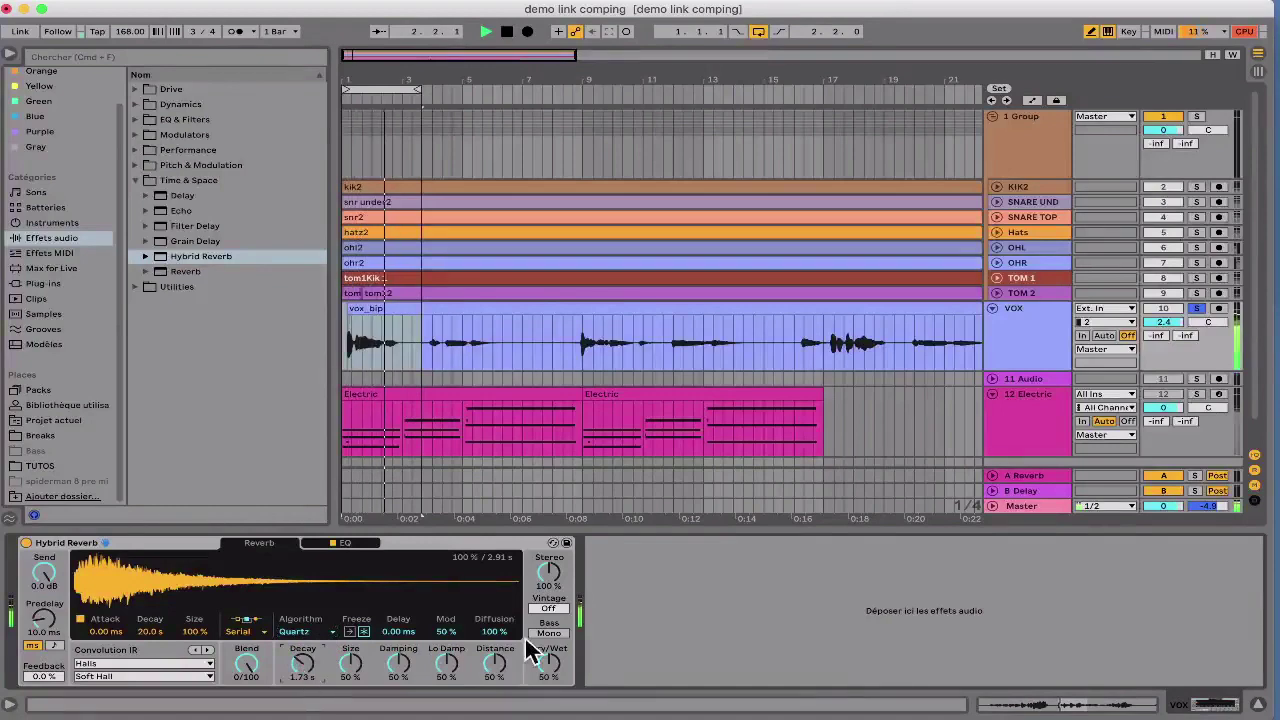
drag(351, 665, 351, 688)
Step: Audition the Tides algorithm in the Hybrid Reverb and switch to Prism
click(298, 632)
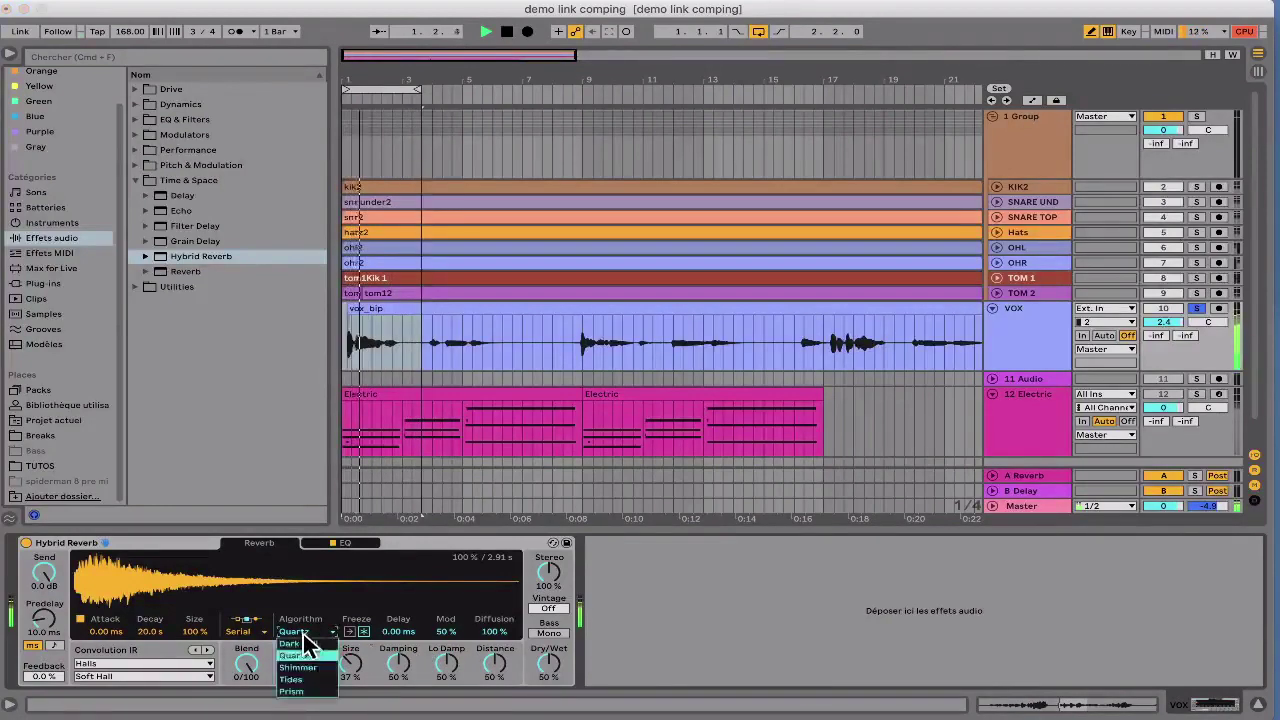
click(308, 676)
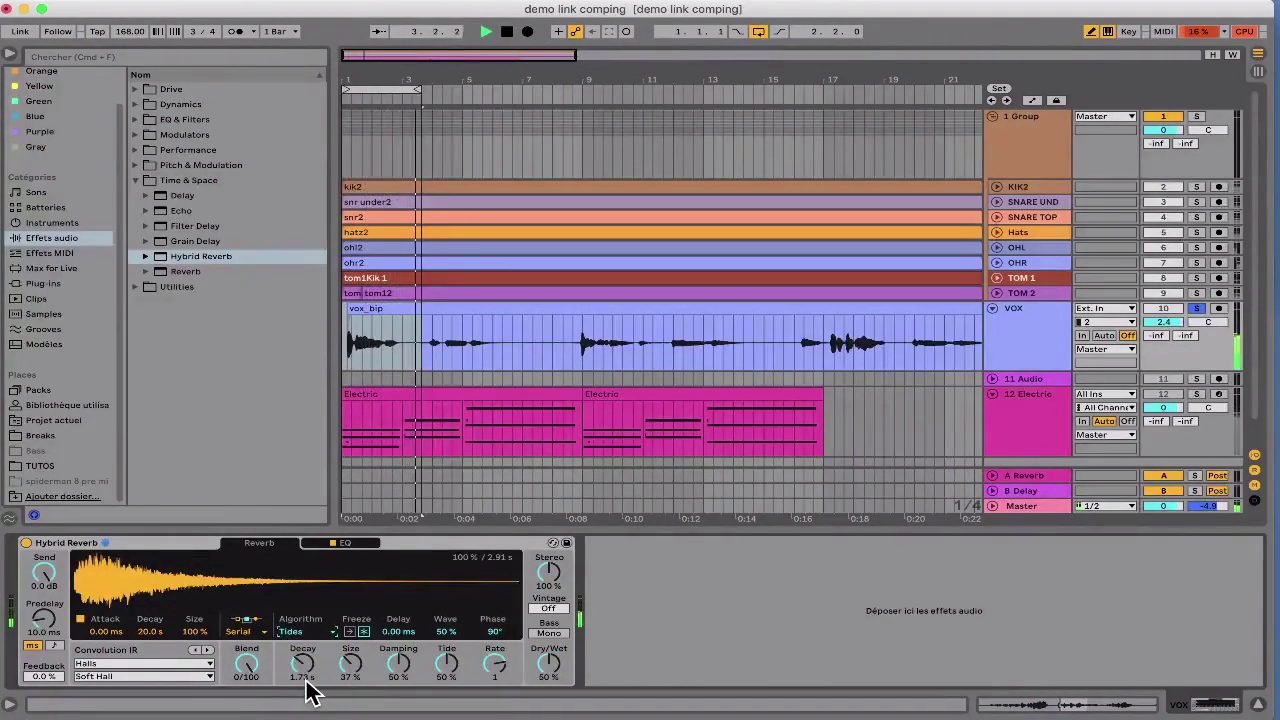
click(299, 634)
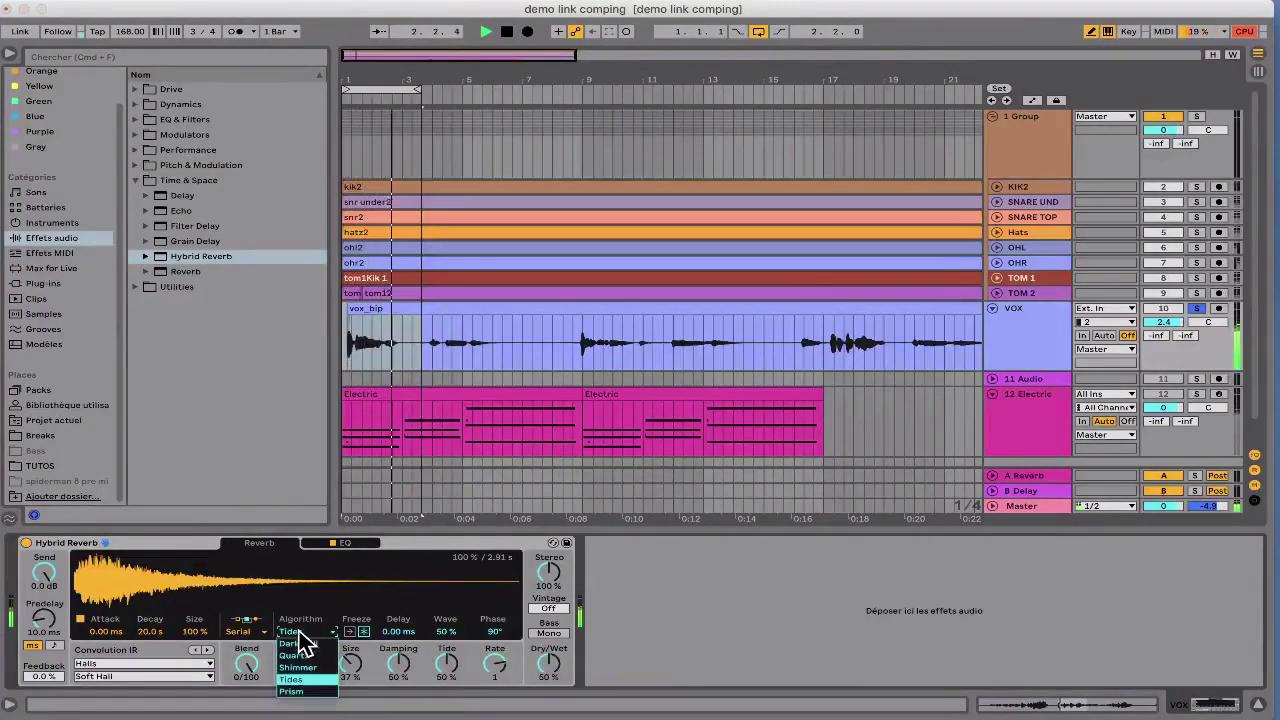
click(305, 697)
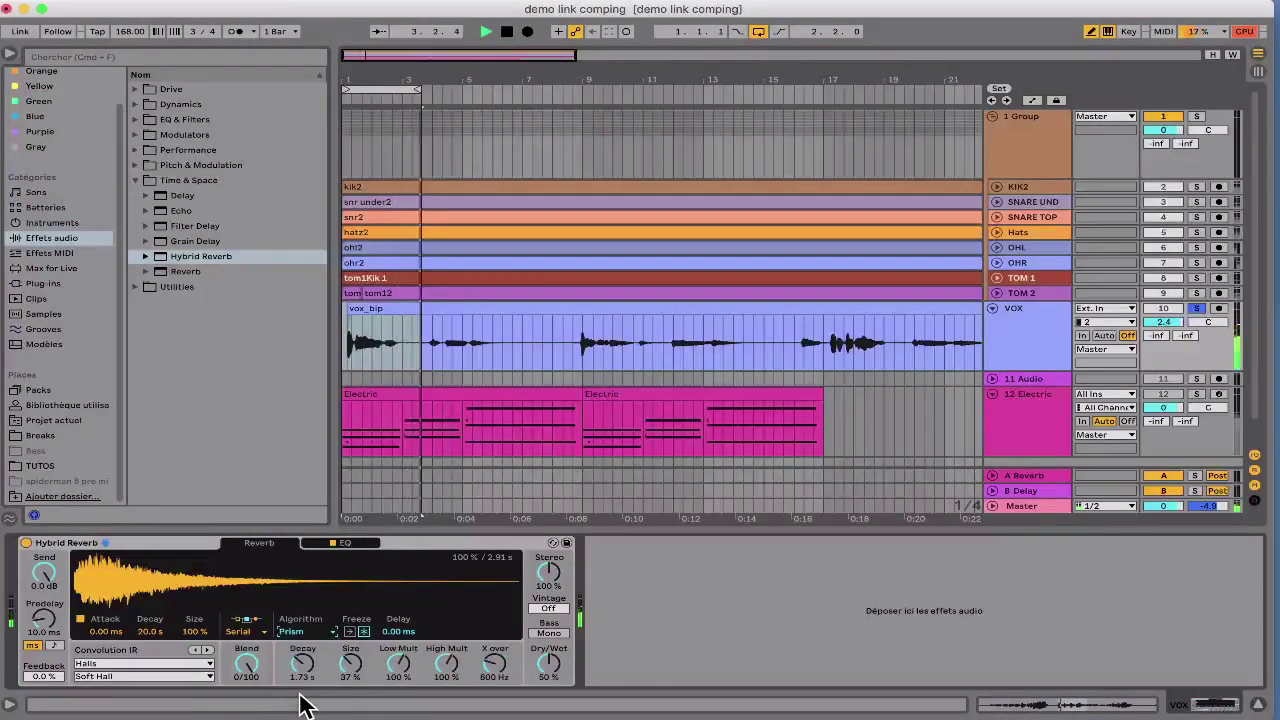
Step: Adjust the Prism reverb to Low Mult 37%, High Mult 159% and X over 1.65 kHz
click(366, 634)
drag(383, 665, 383, 695)
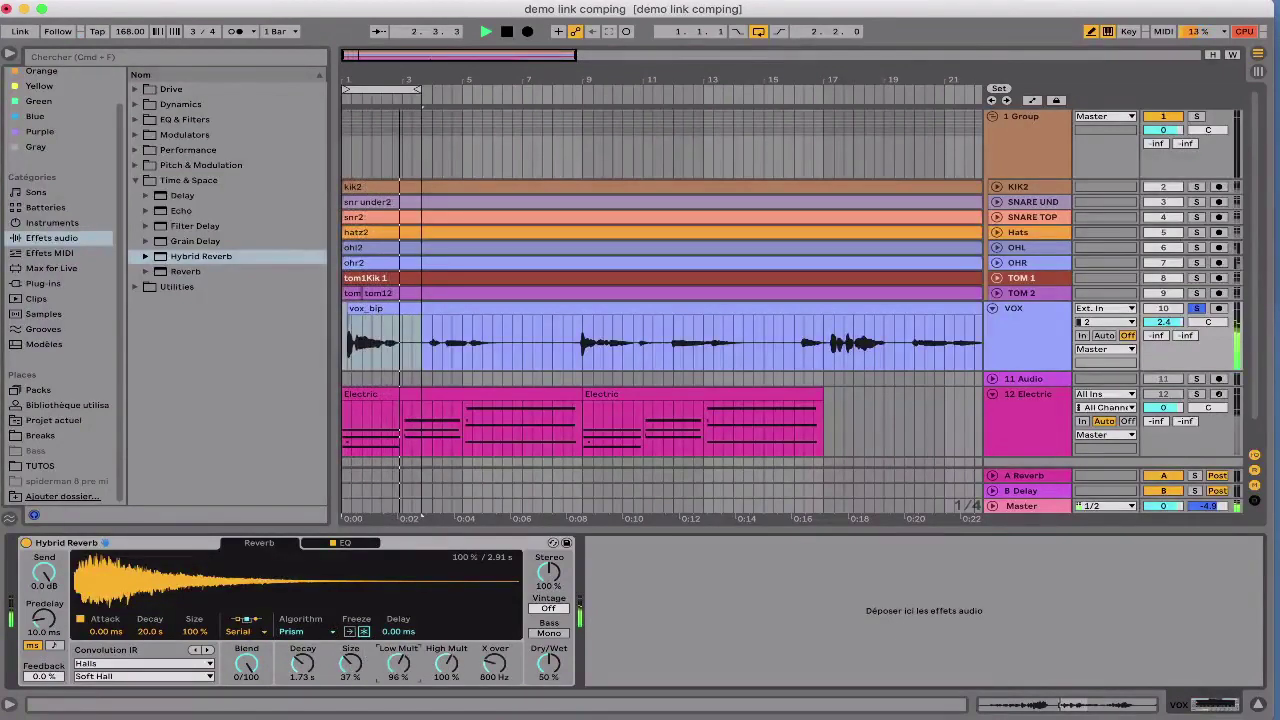
drag(446, 665, 446, 640)
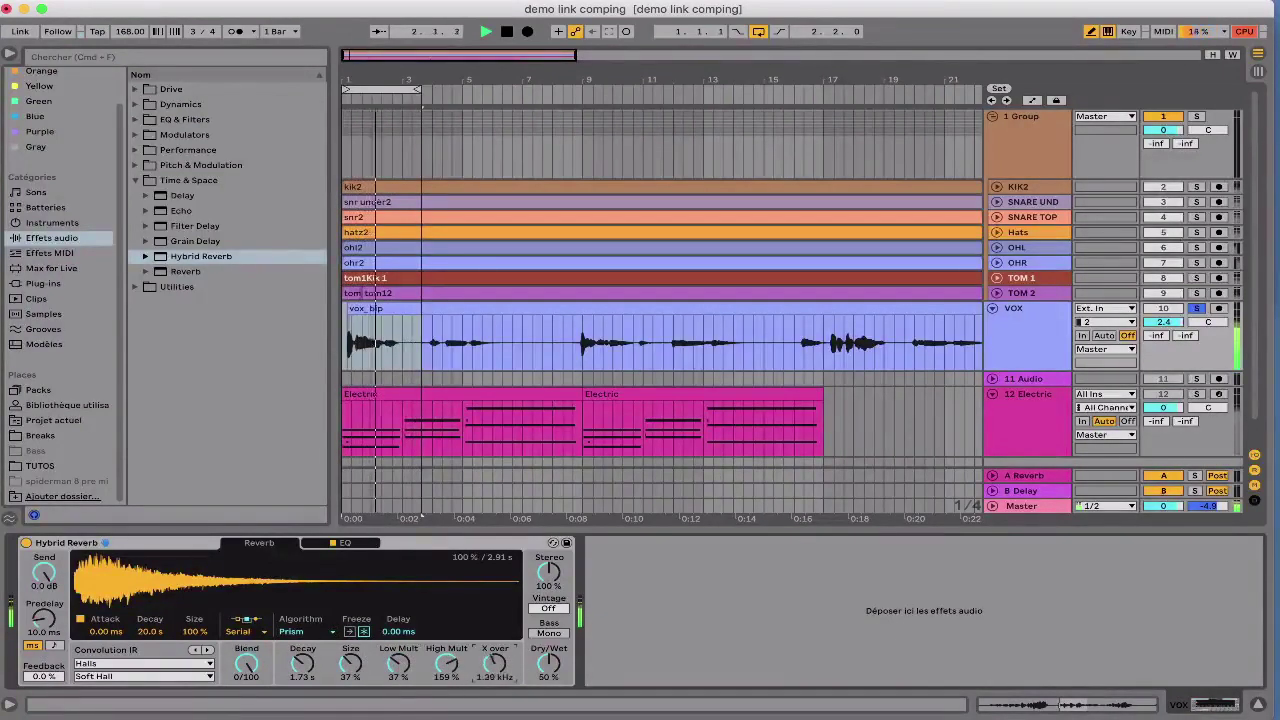
drag(508, 667, 508, 650)
Step: Audition the reverb routings Serial with Blend at 65/35, Parallel, Algorithm and Convolution
click(250, 632)
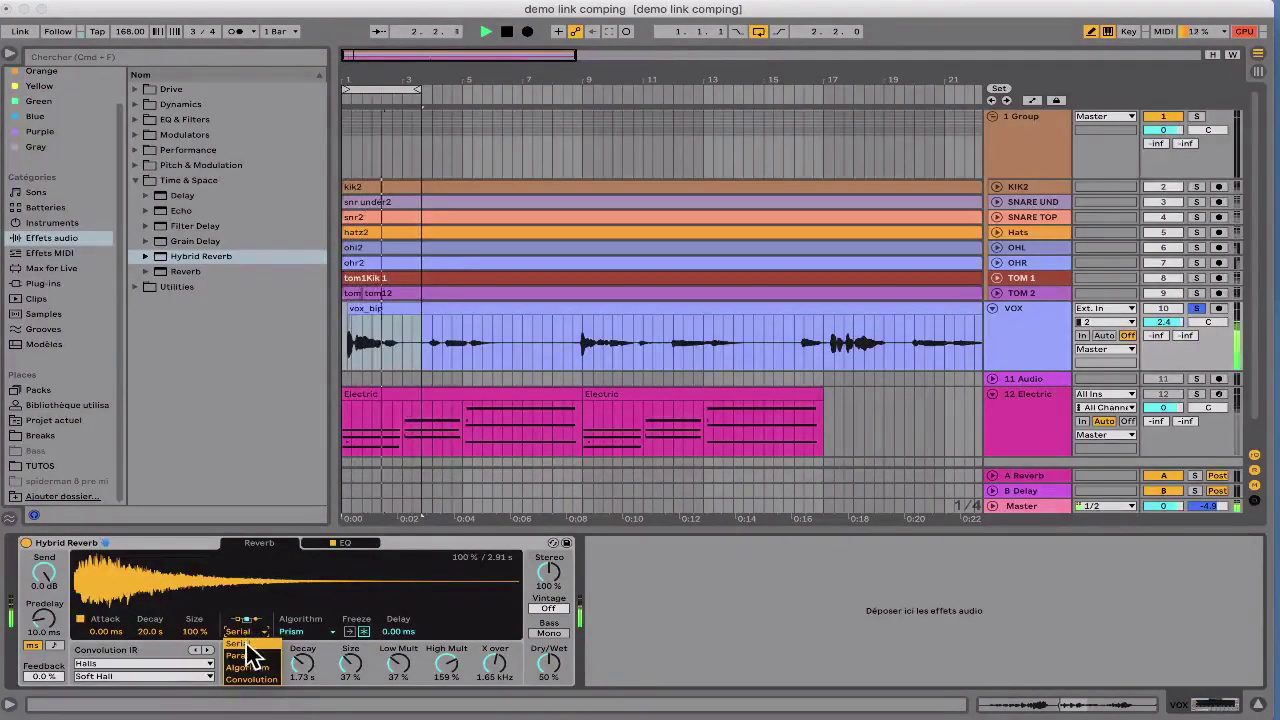
click(246, 643)
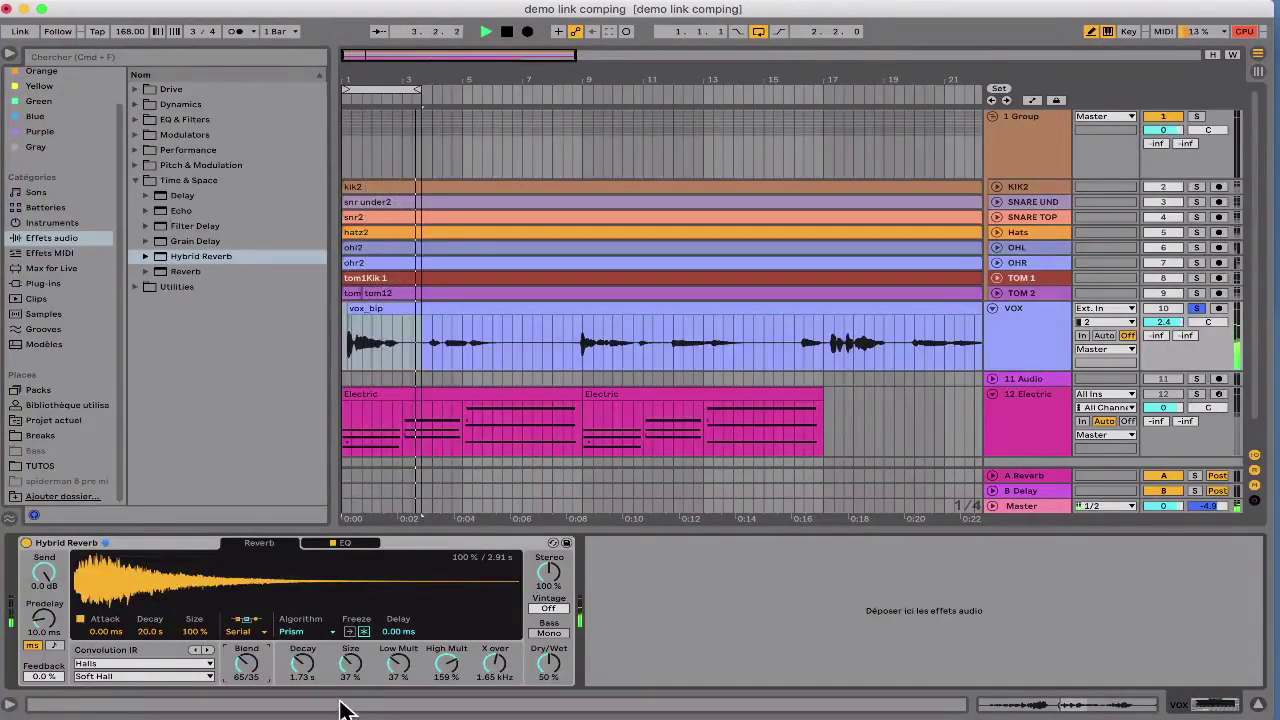
click(245, 632)
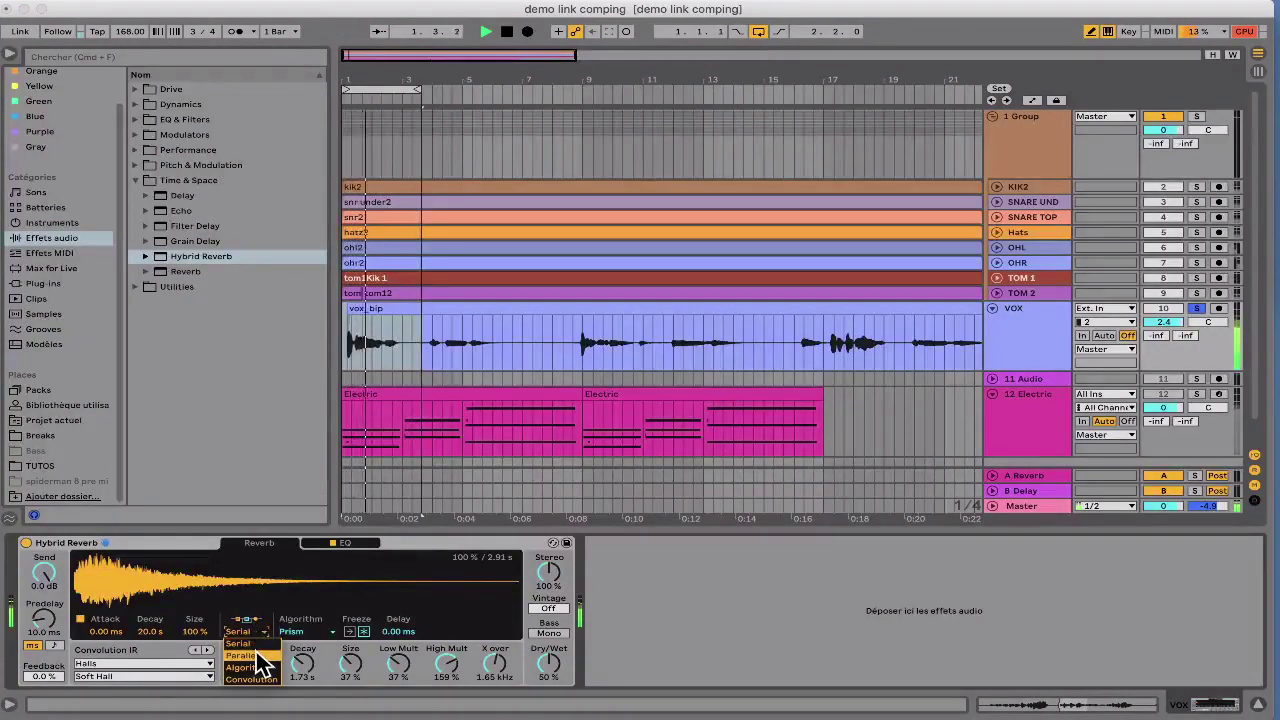
click(257, 655)
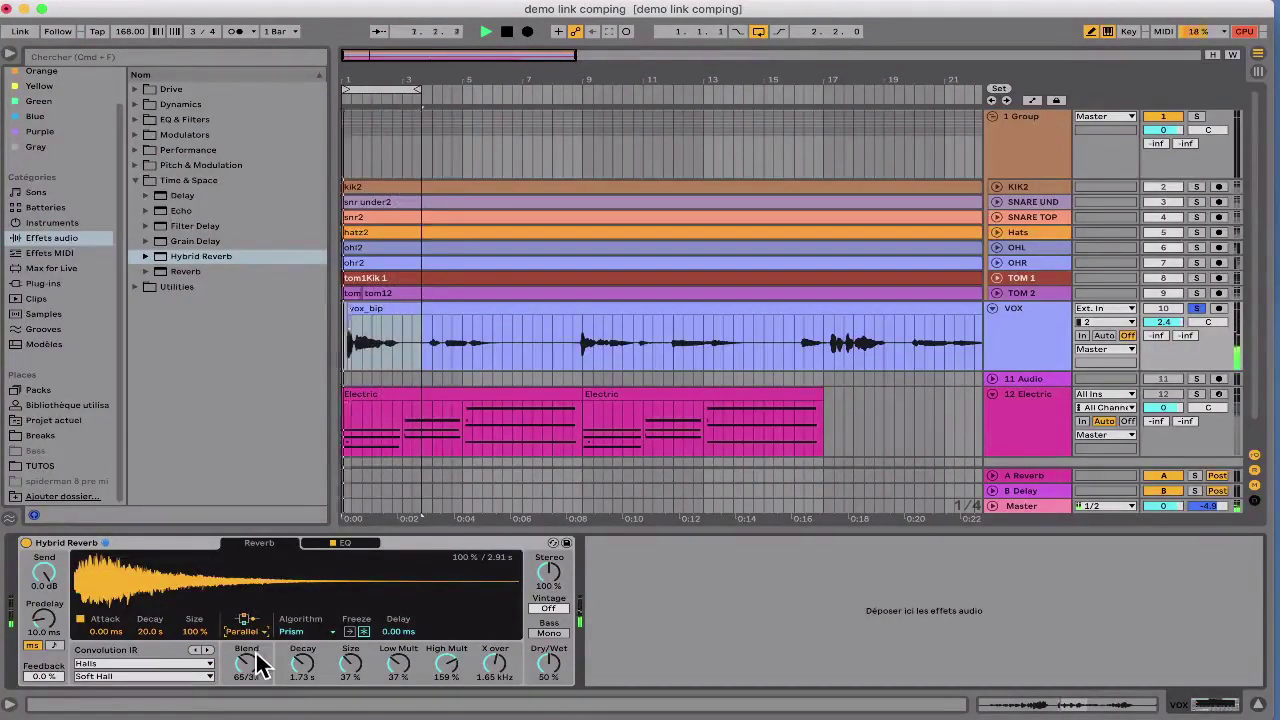
click(250, 630)
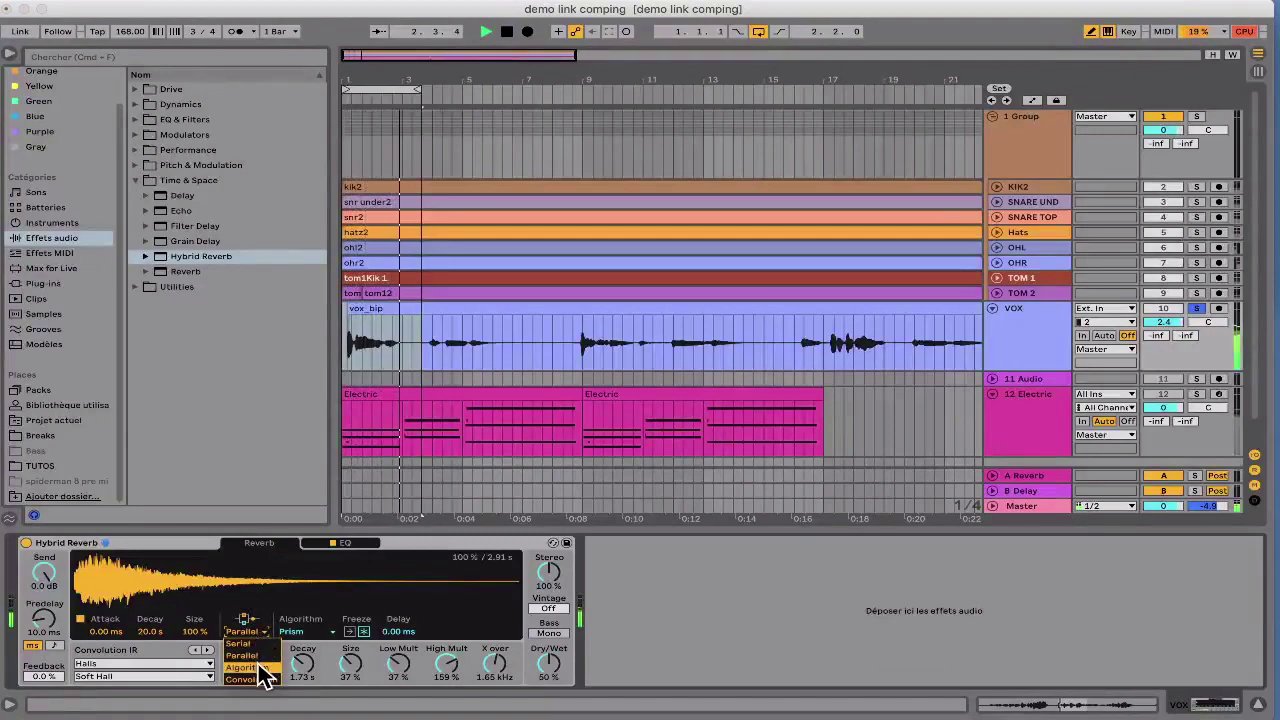
click(256, 667)
click(251, 632)
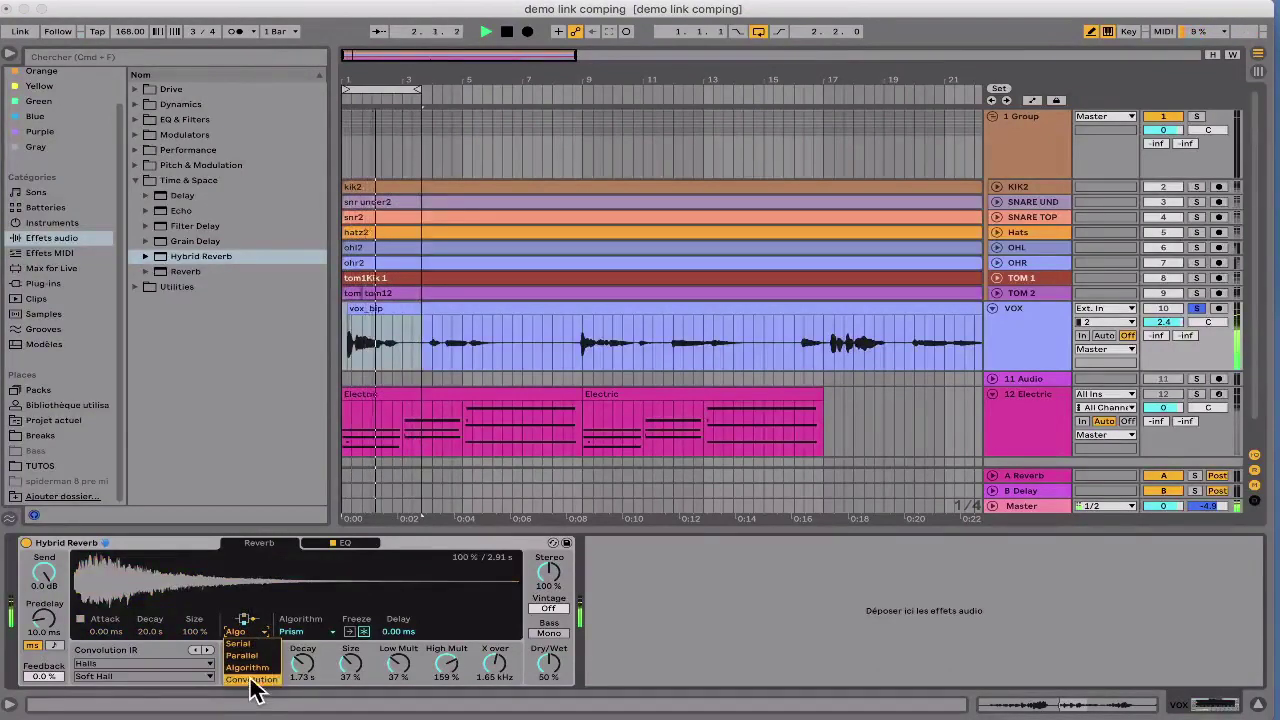
click(253, 680)
Step: Set the reverb routing back to Serial and the Blend to 49/51
click(245, 637)
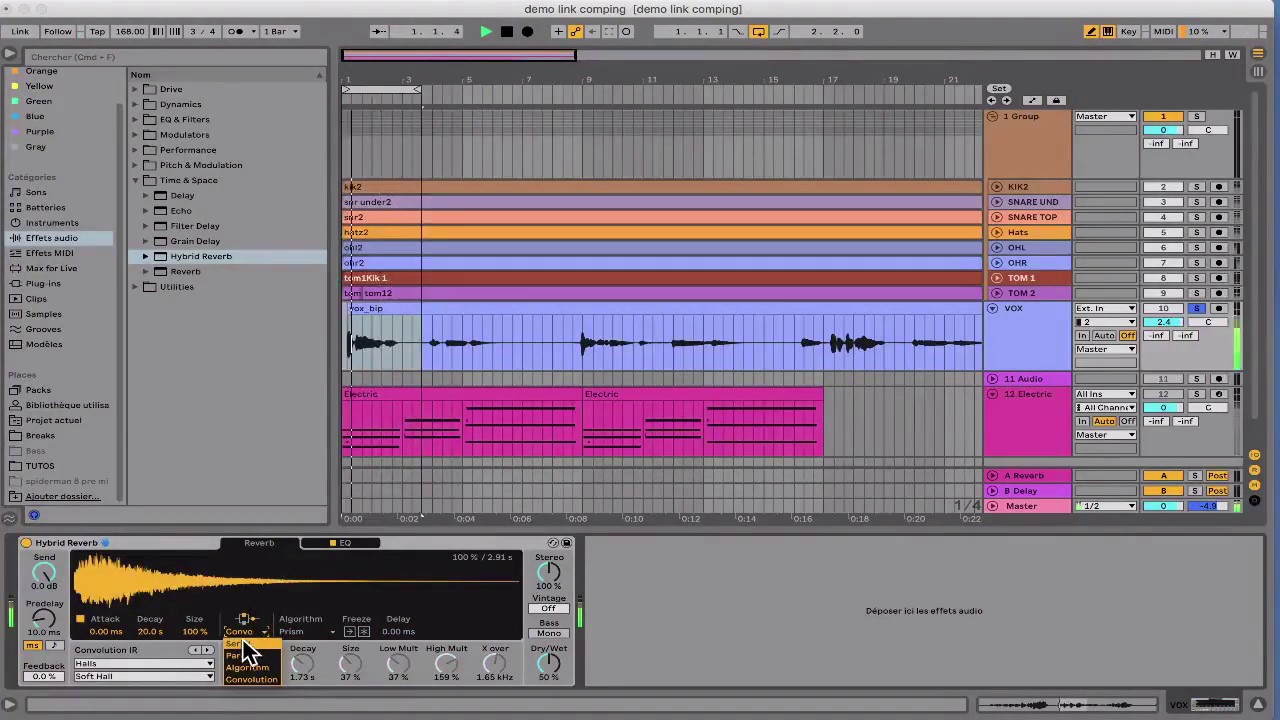
click(247, 655)
drag(247, 672, 248, 677)
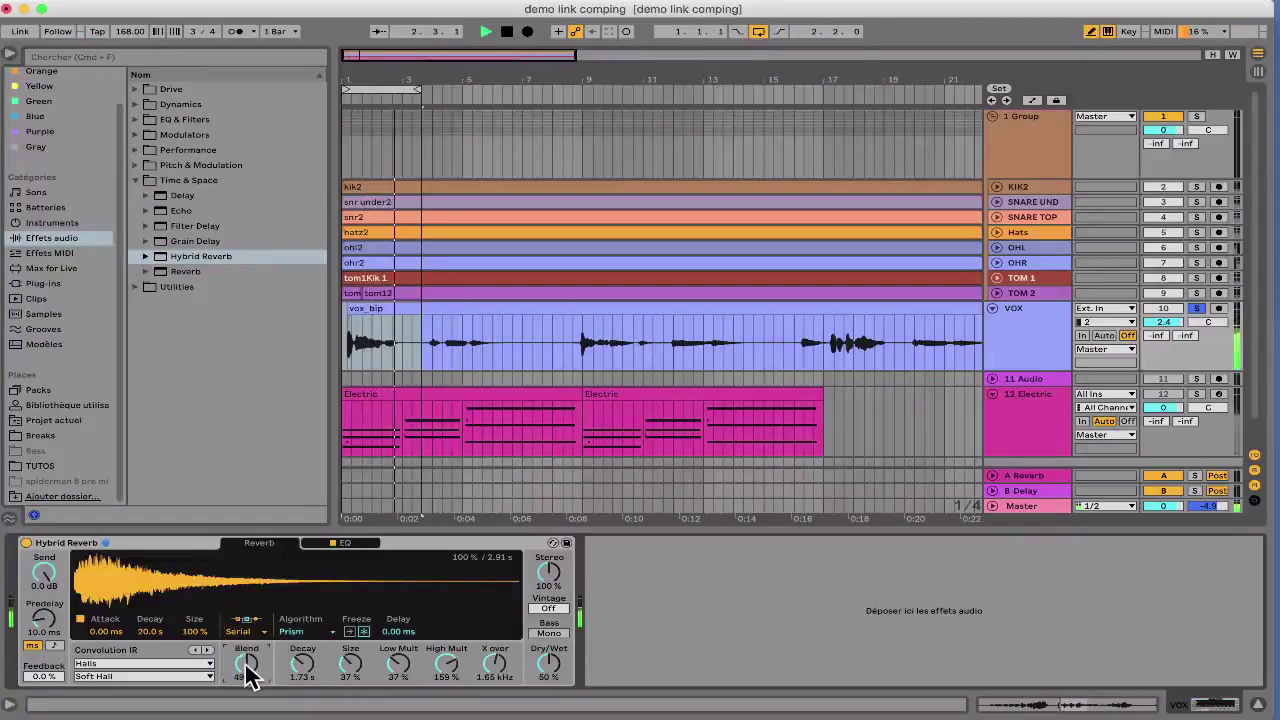
Step: Choose the Chains impulse response from the Textures category as the convolution IR
click(186, 664)
click(166, 631)
click(168, 677)
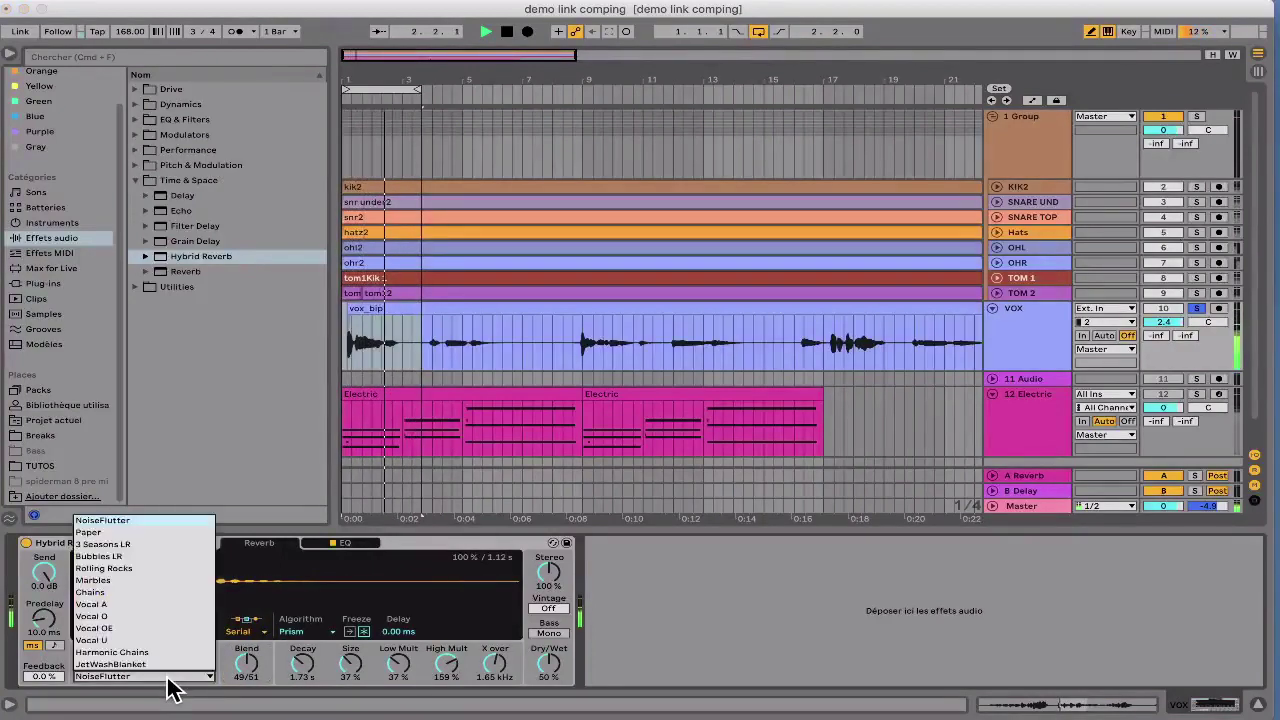
click(151, 592)
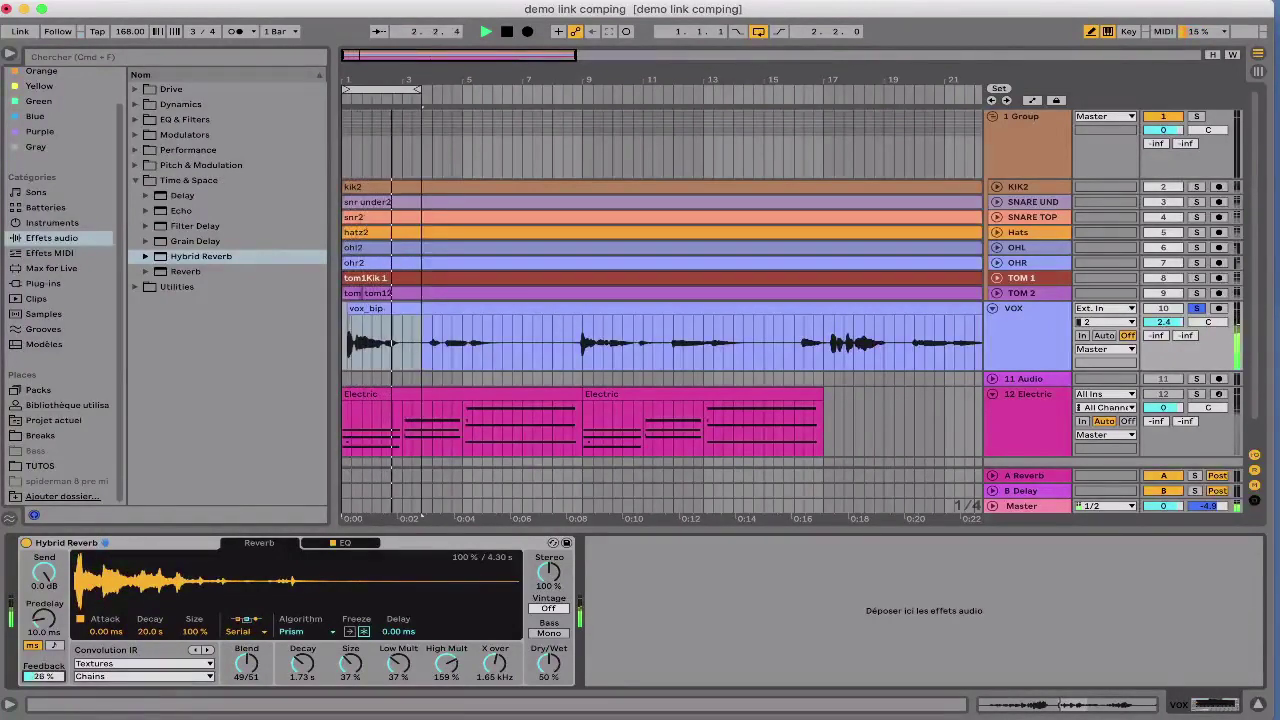
Step: Raise the Hybrid Reverb's Feedback to 63% and its Predelay to 1.30 s
drag(44, 675, 44, 664)
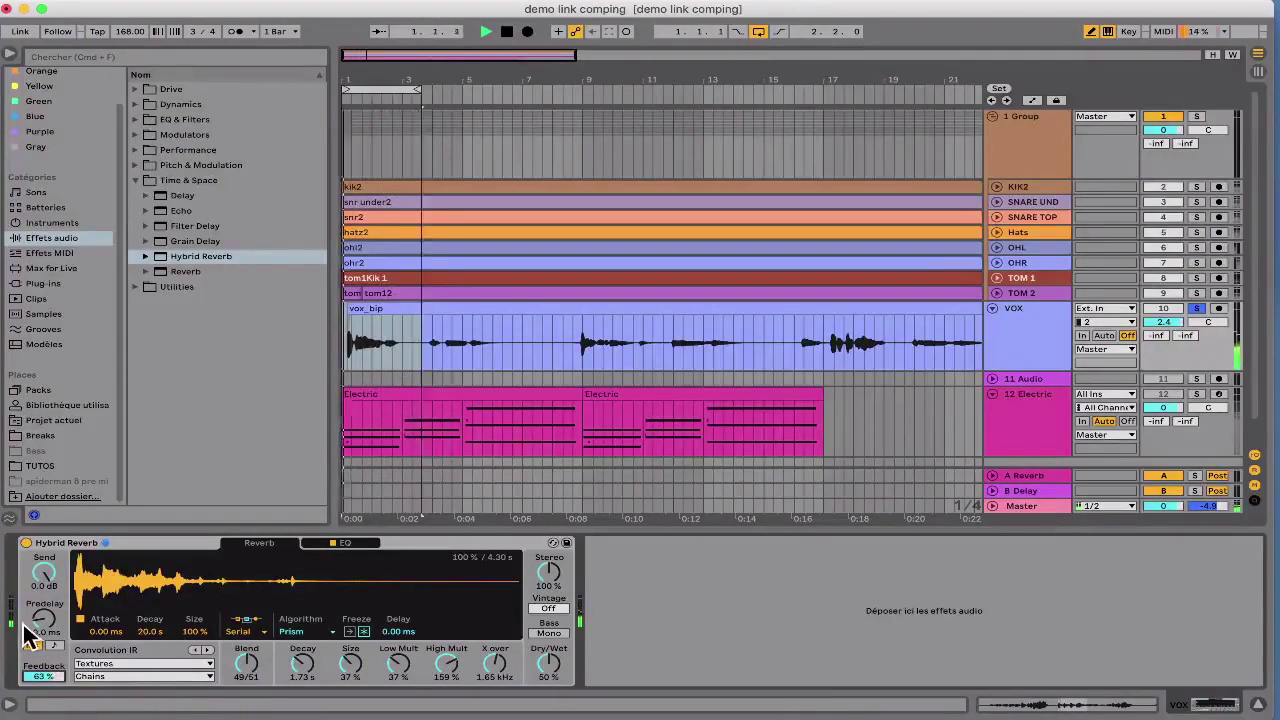
drag(25, 628, 25, 620)
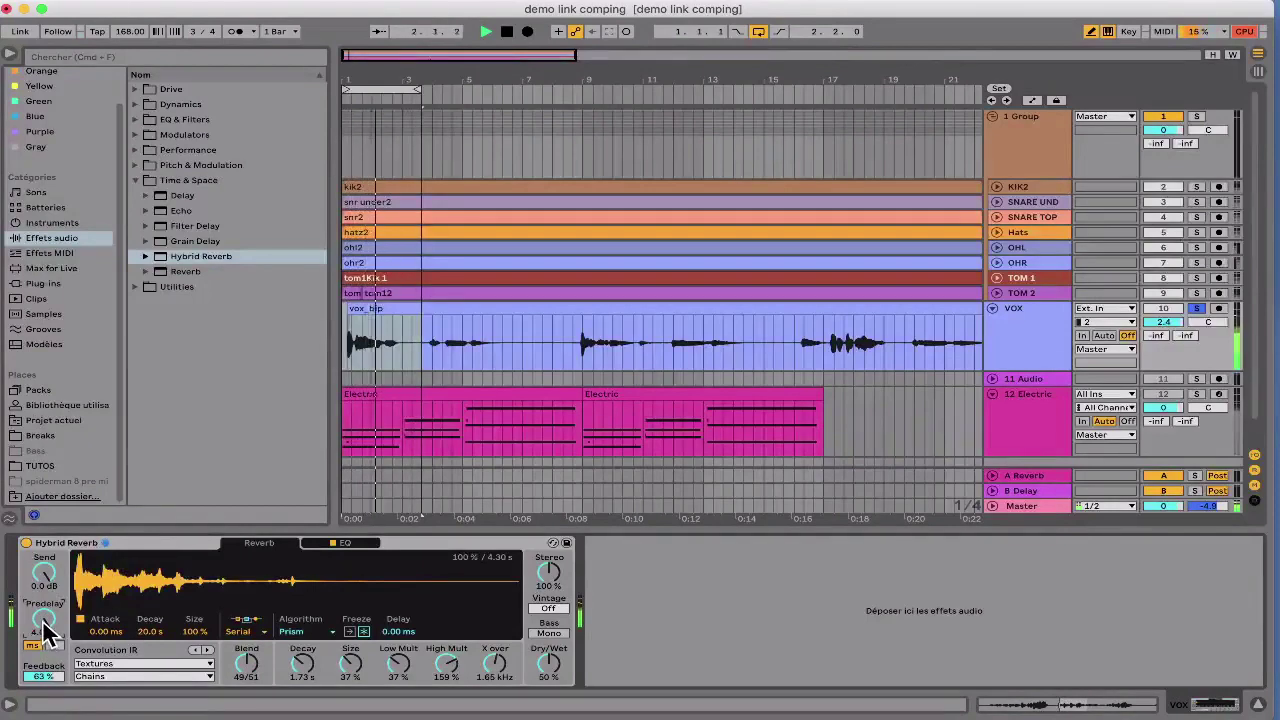
mouse_move(42, 619)
mouse_down()
mouse_move(42, 634)
mouse_move(43, 618)
mouse_up()
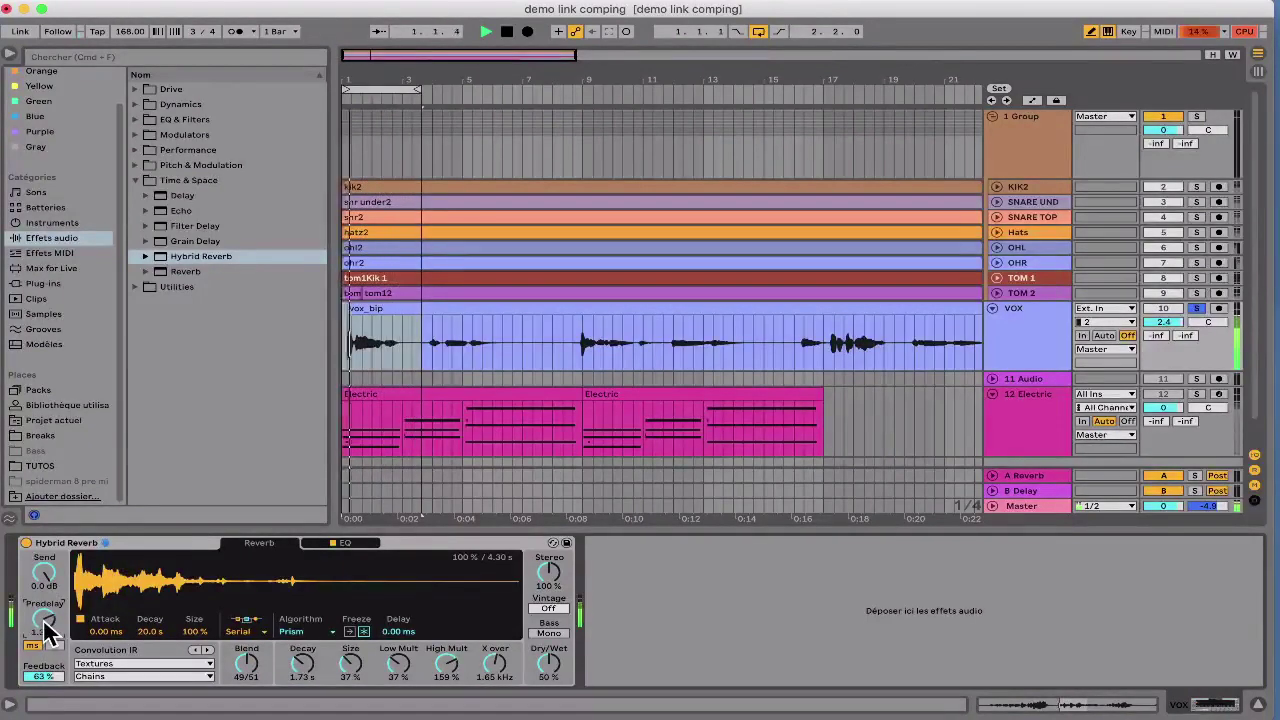
Step: Advance the convolution IR to Vocal A and stop playback
click(207, 651)
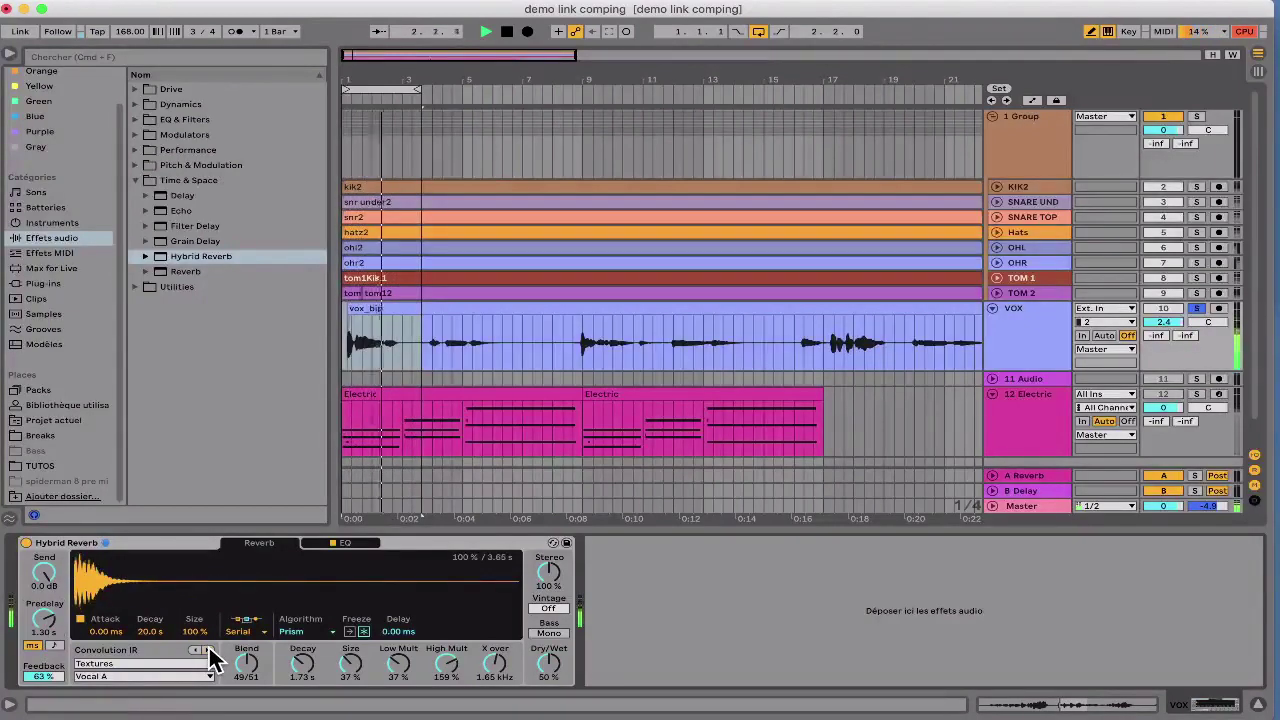
key(space)
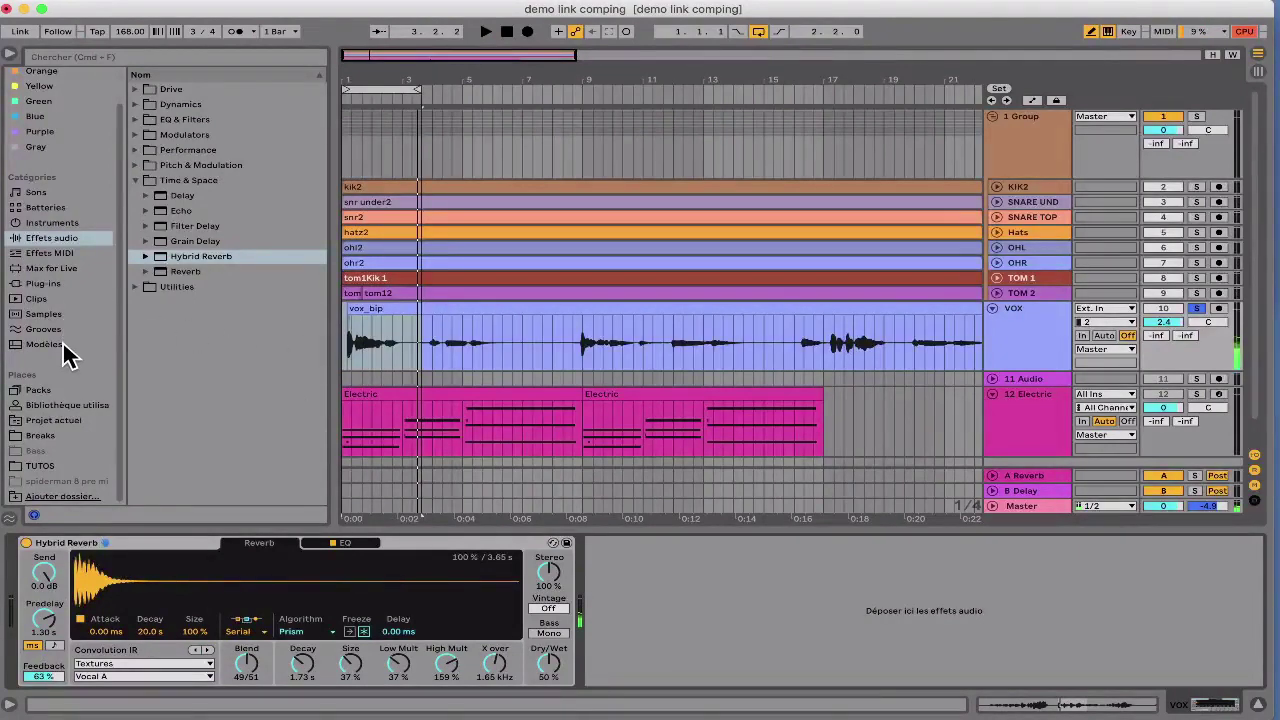
Step: Find 9qix.wav among the library's samples and load it into the Hybrid Reverb as a user impulse response
click(47, 315)
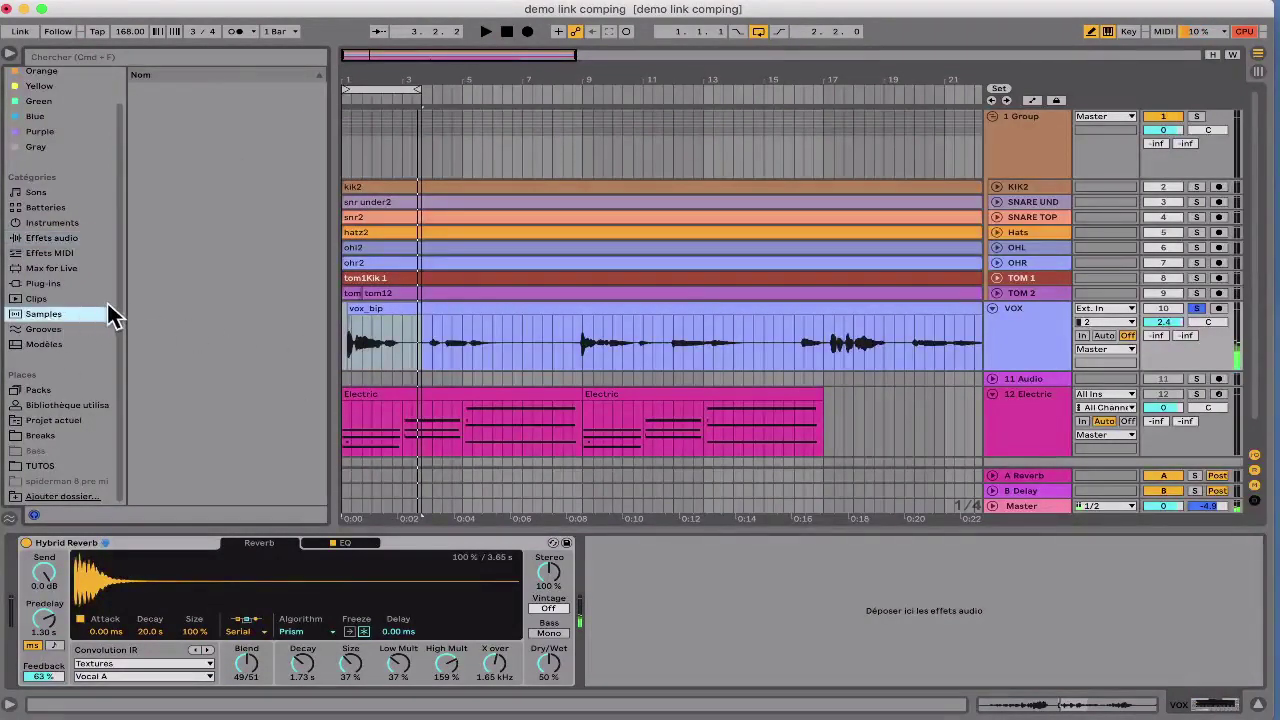
click(63, 328)
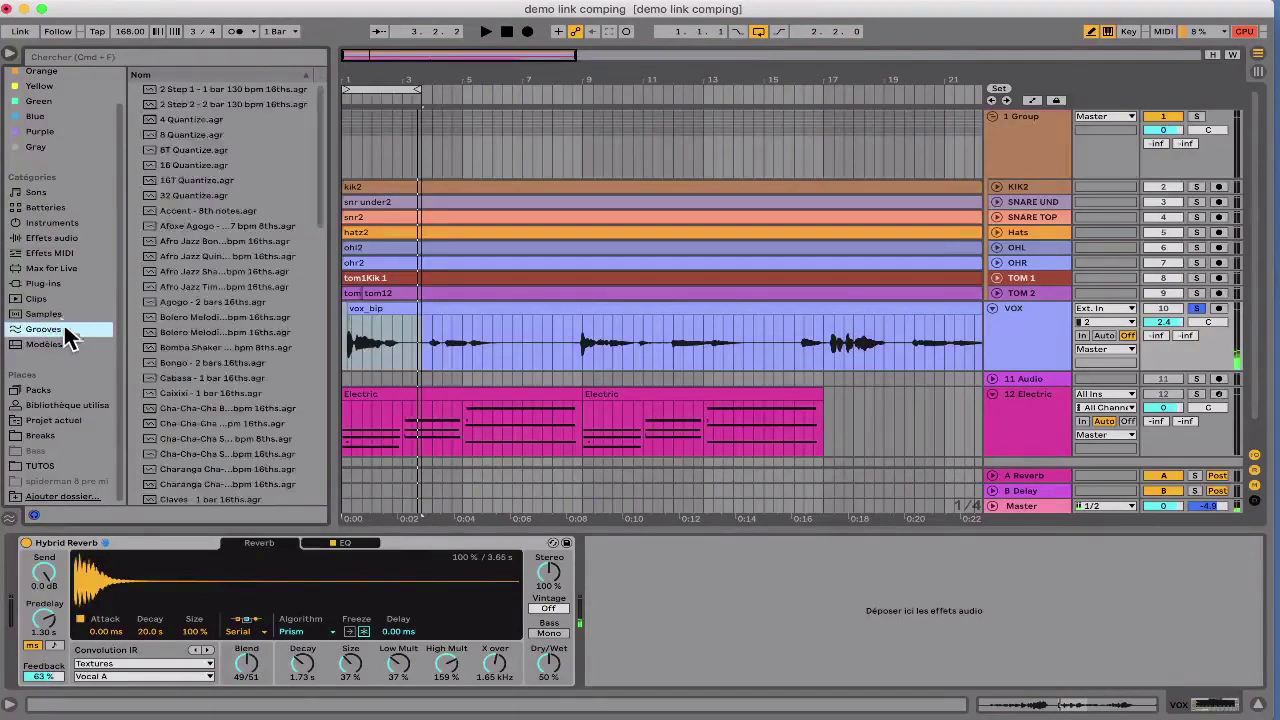
click(57, 314)
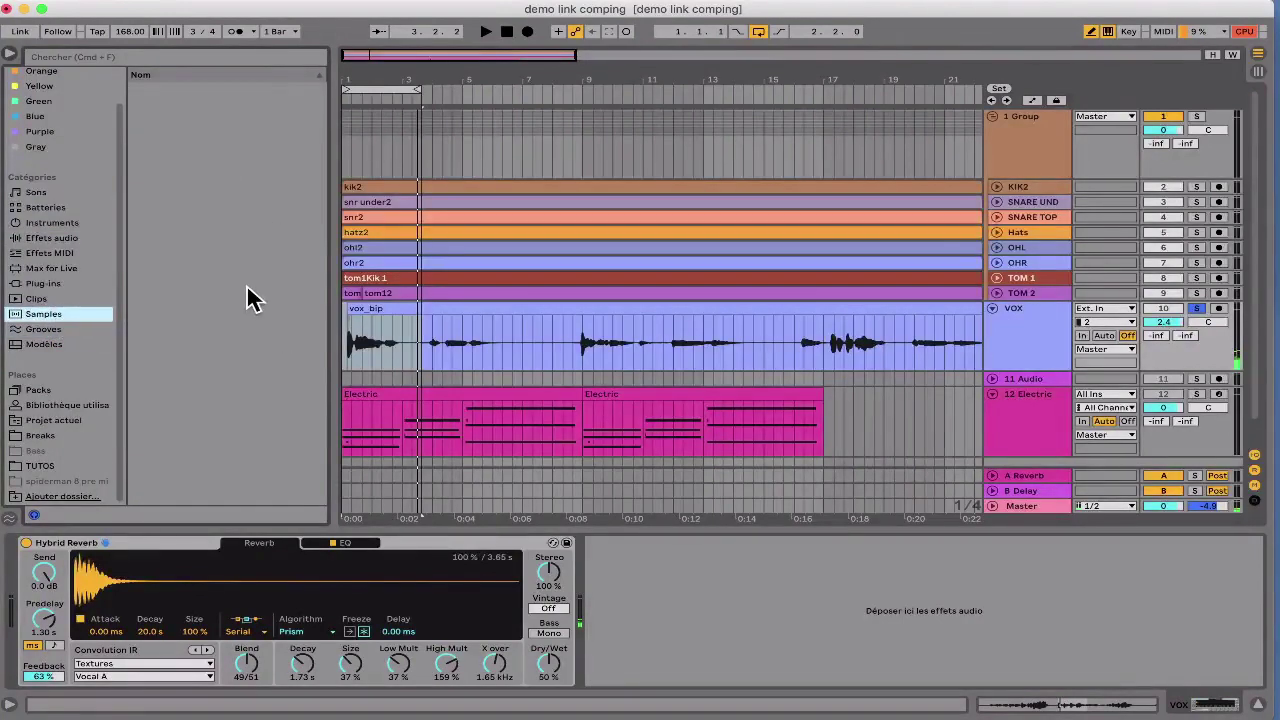
scroll(250, 300, down, 10)
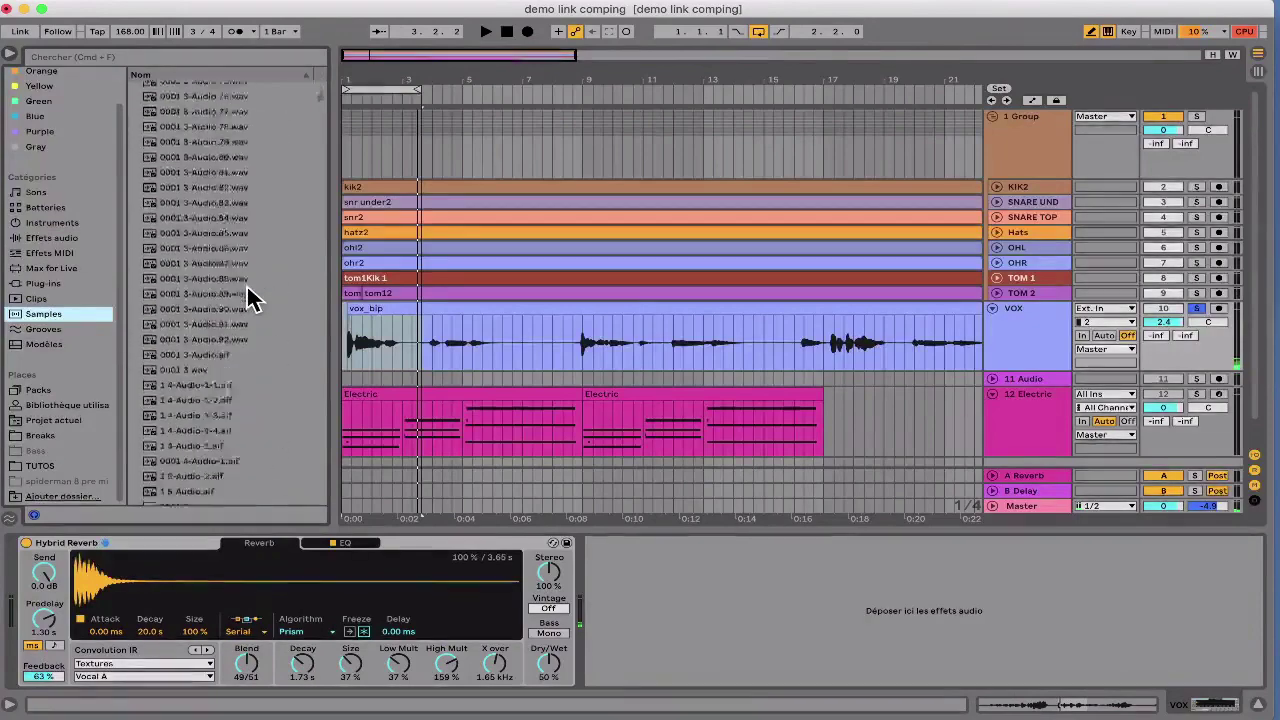
scroll(214, 290, down, 8)
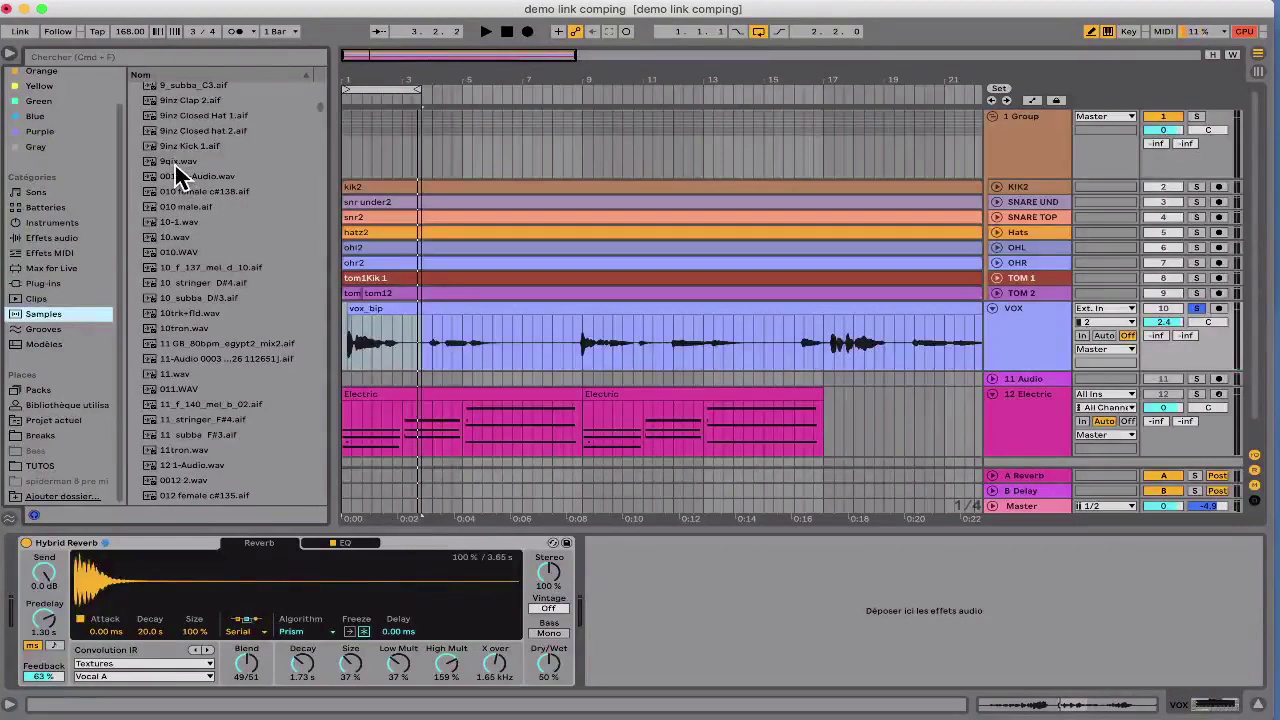
click(175, 165)
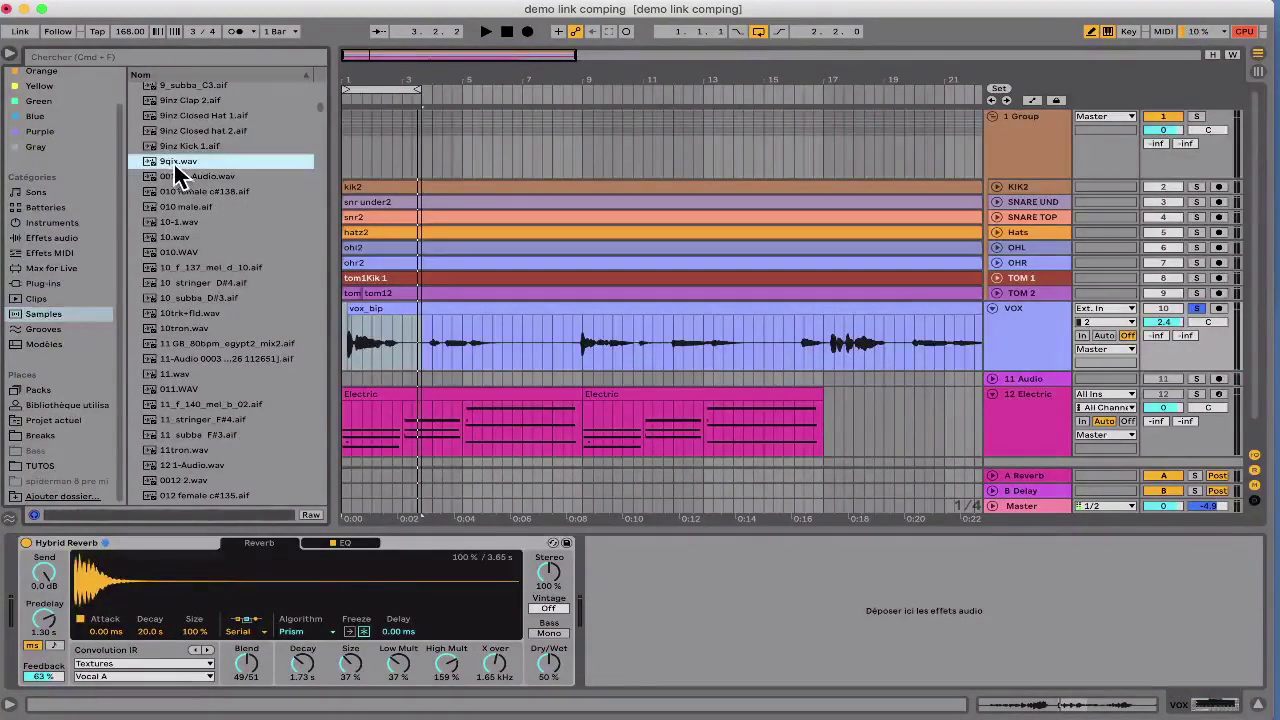
drag(163, 549, 164, 569)
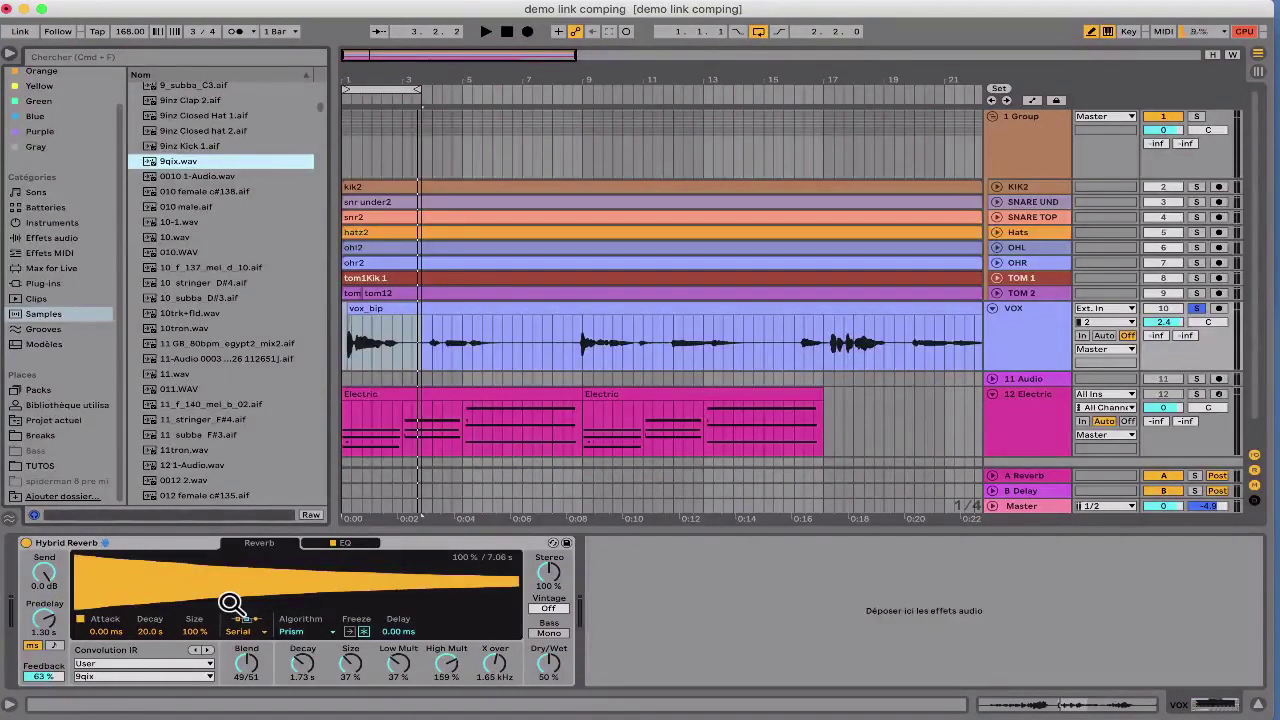
Step: Play the loop and shape the Hybrid Reverb's EQ with a 343 Hz low cut and a 36 dB high cut at 5.00 kHz
key(space)
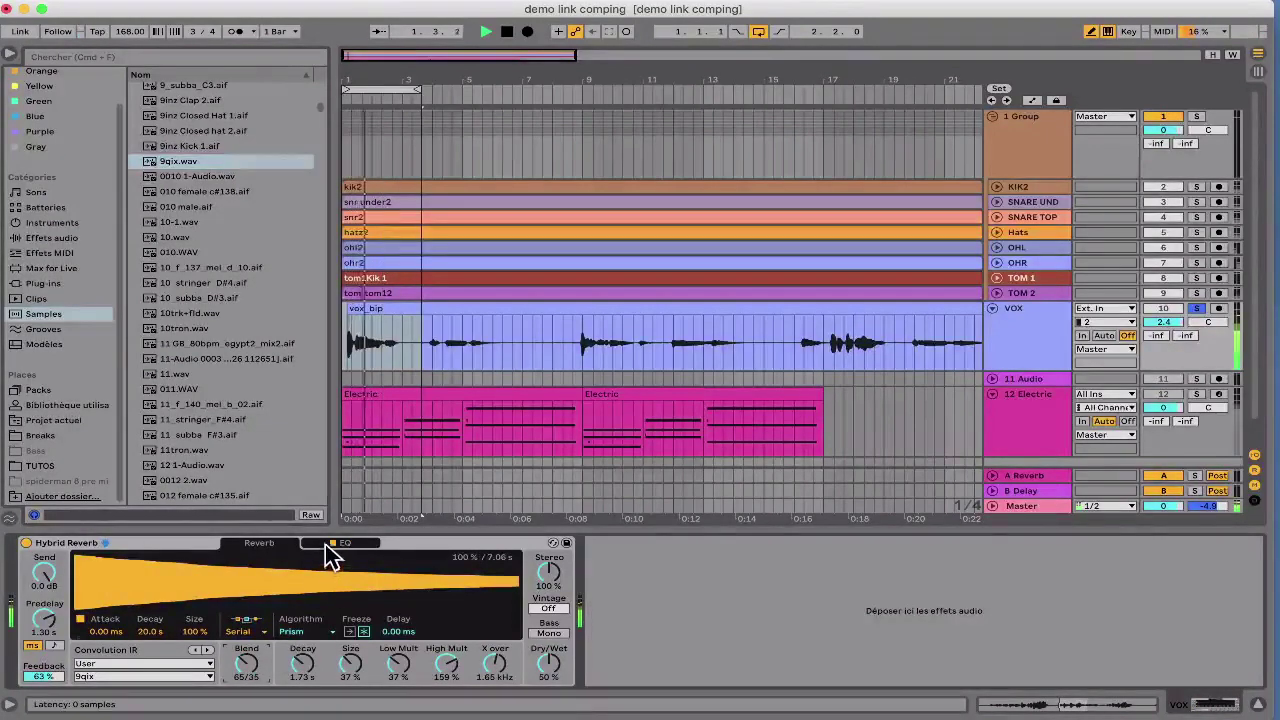
click(333, 544)
drag(165, 652, 257, 651)
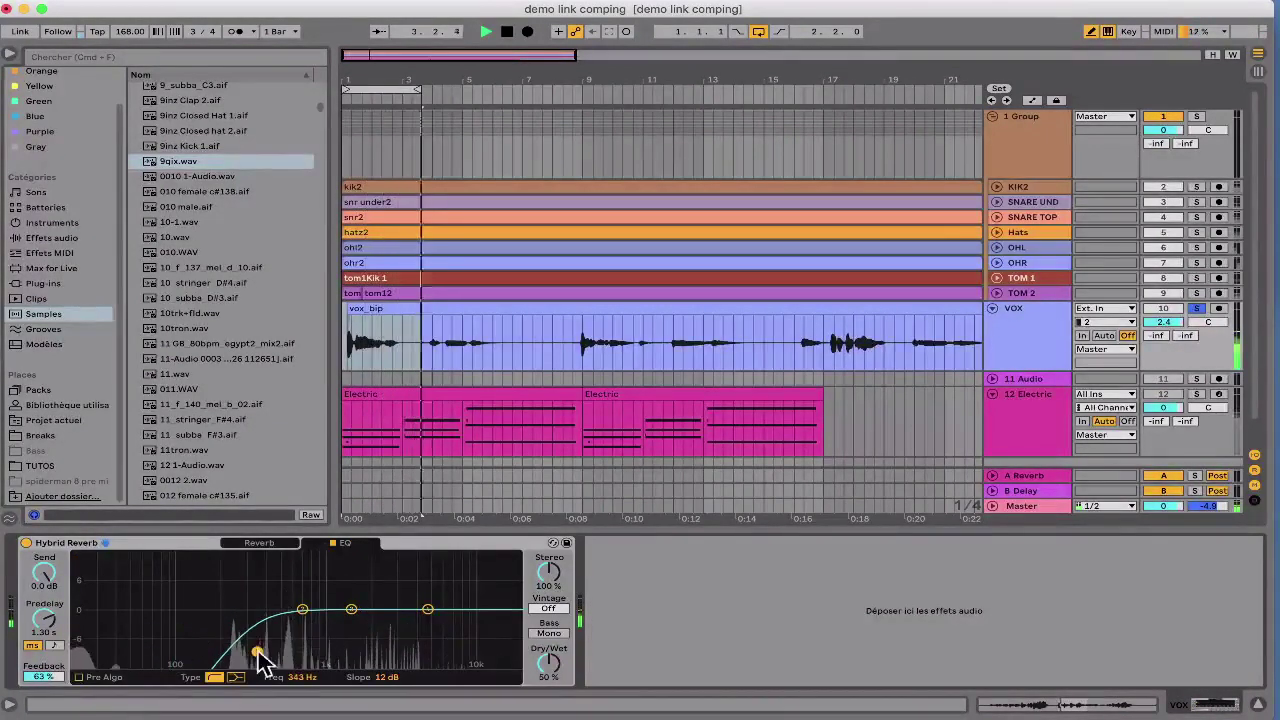
click(427, 609)
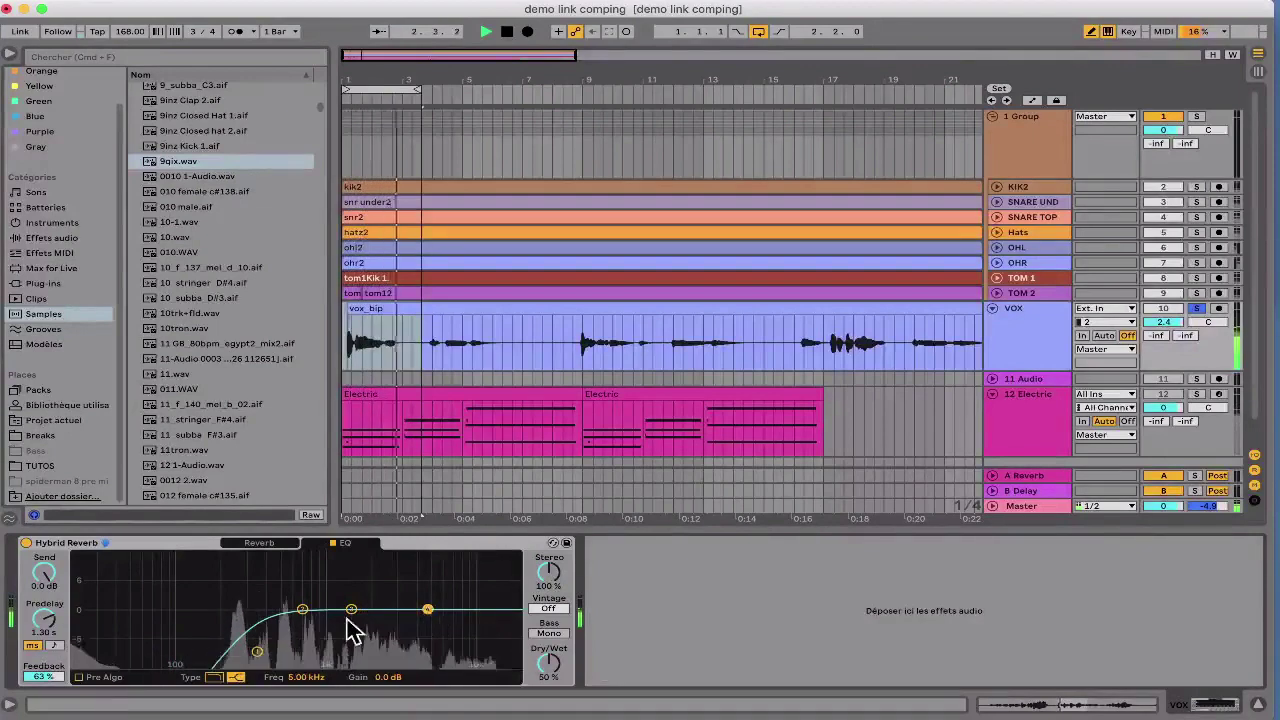
click(215, 677)
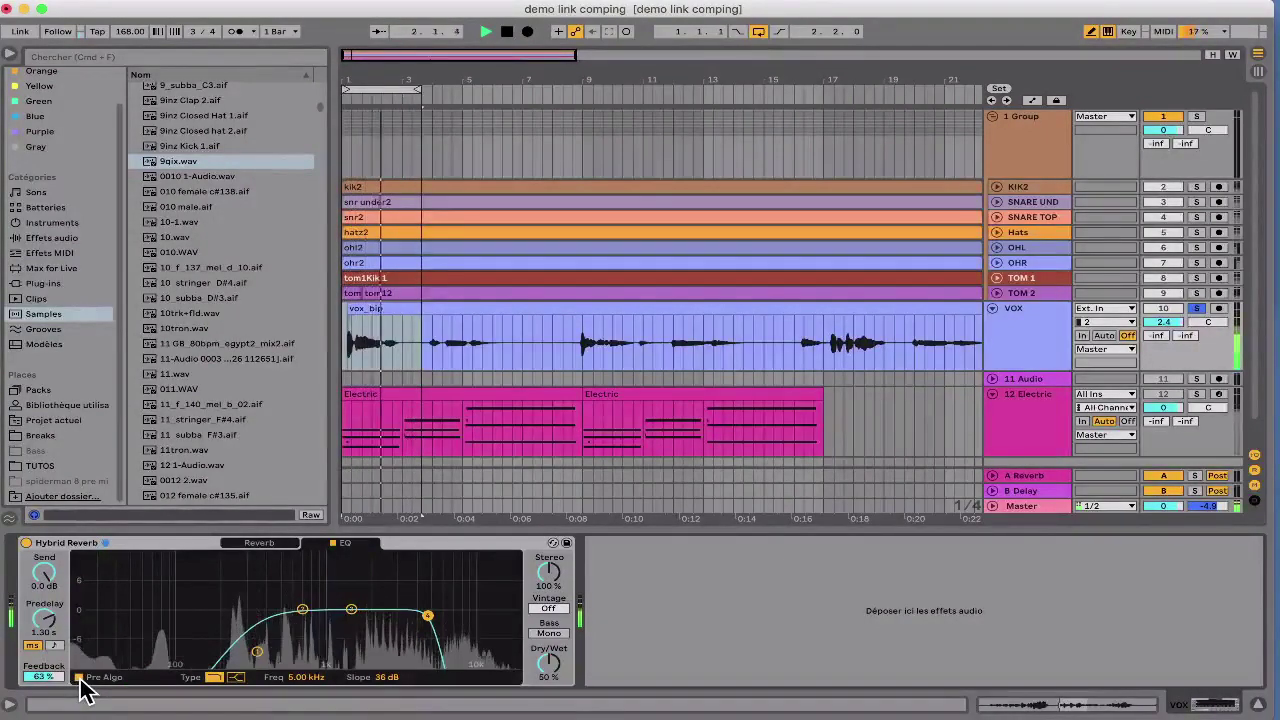
Step: Try the Hybrid Reverb's Vintage setting at Subtle and Old
click(549, 609)
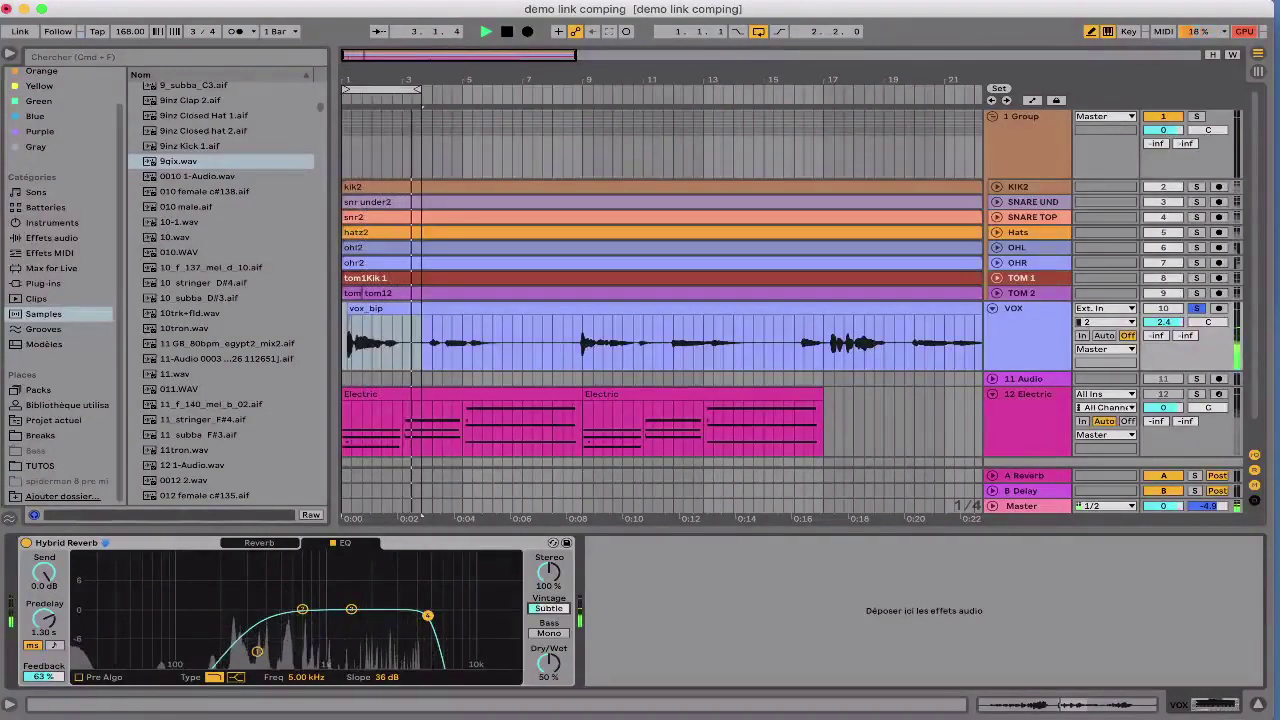
click(549, 609)
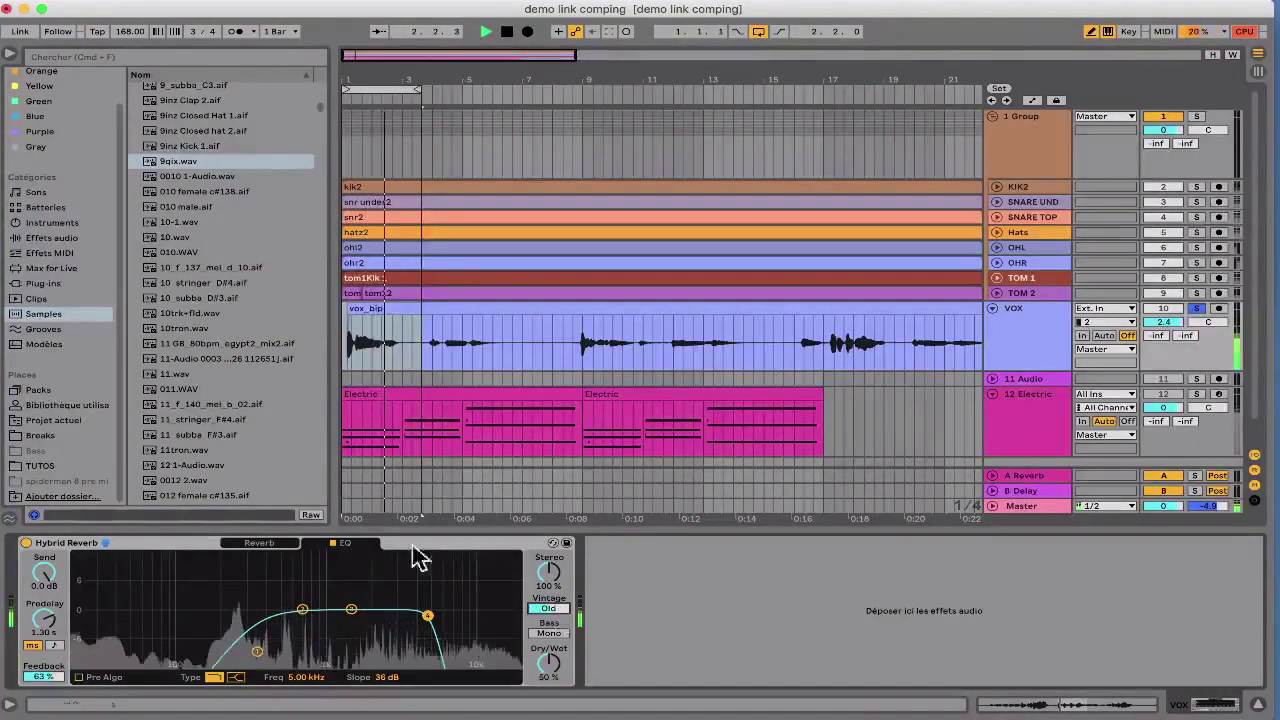
Step: Return to the reverb settings and change the convolution IR to Concrete Hall LR from the Real Places category
click(260, 543)
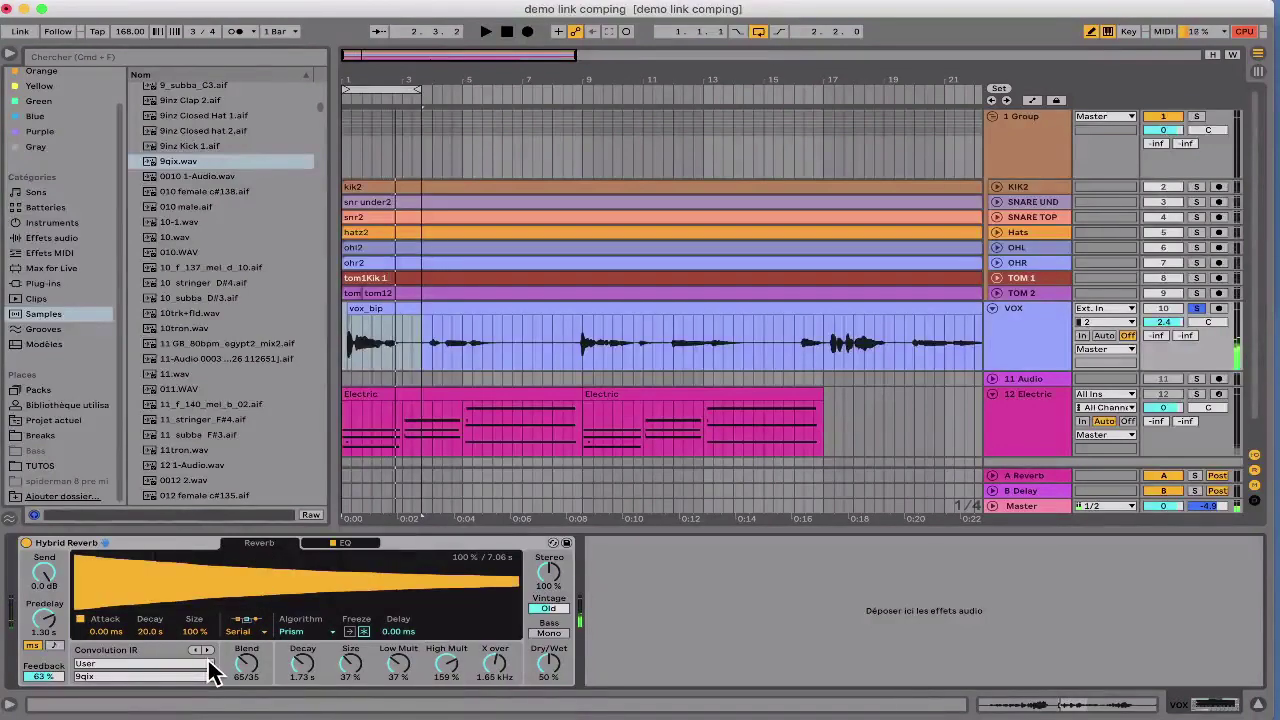
click(207, 651)
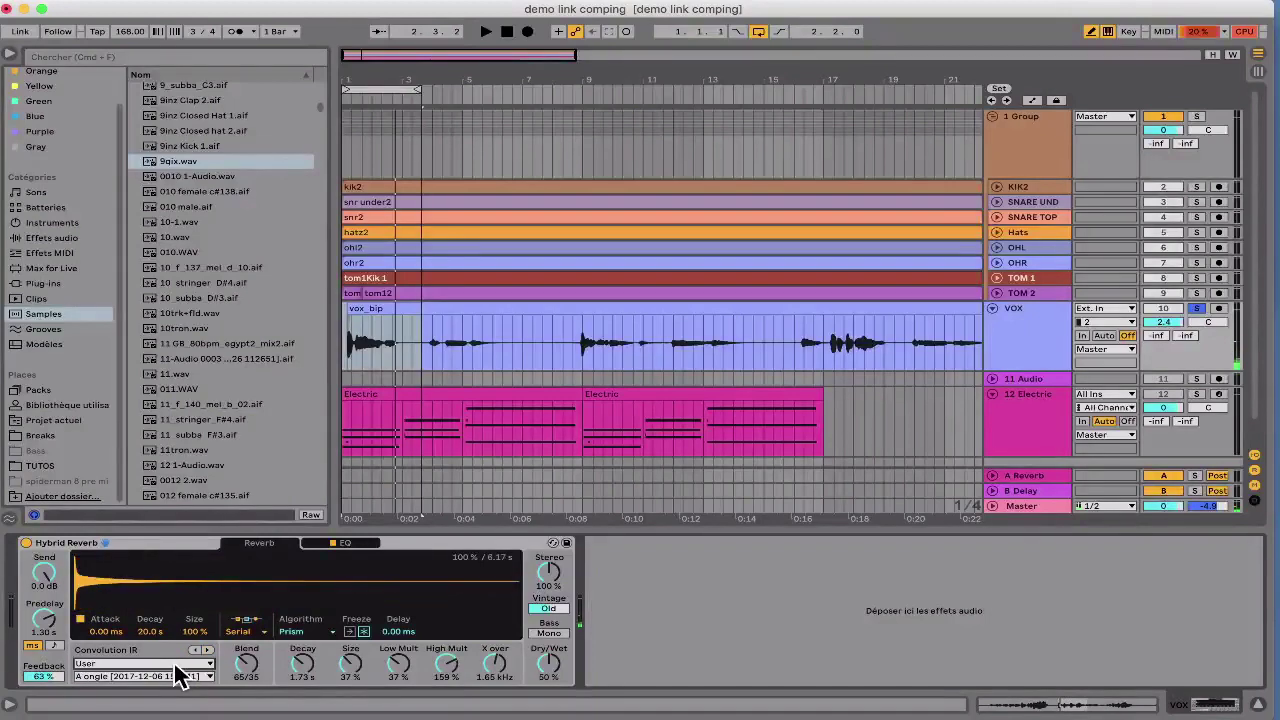
click(178, 668)
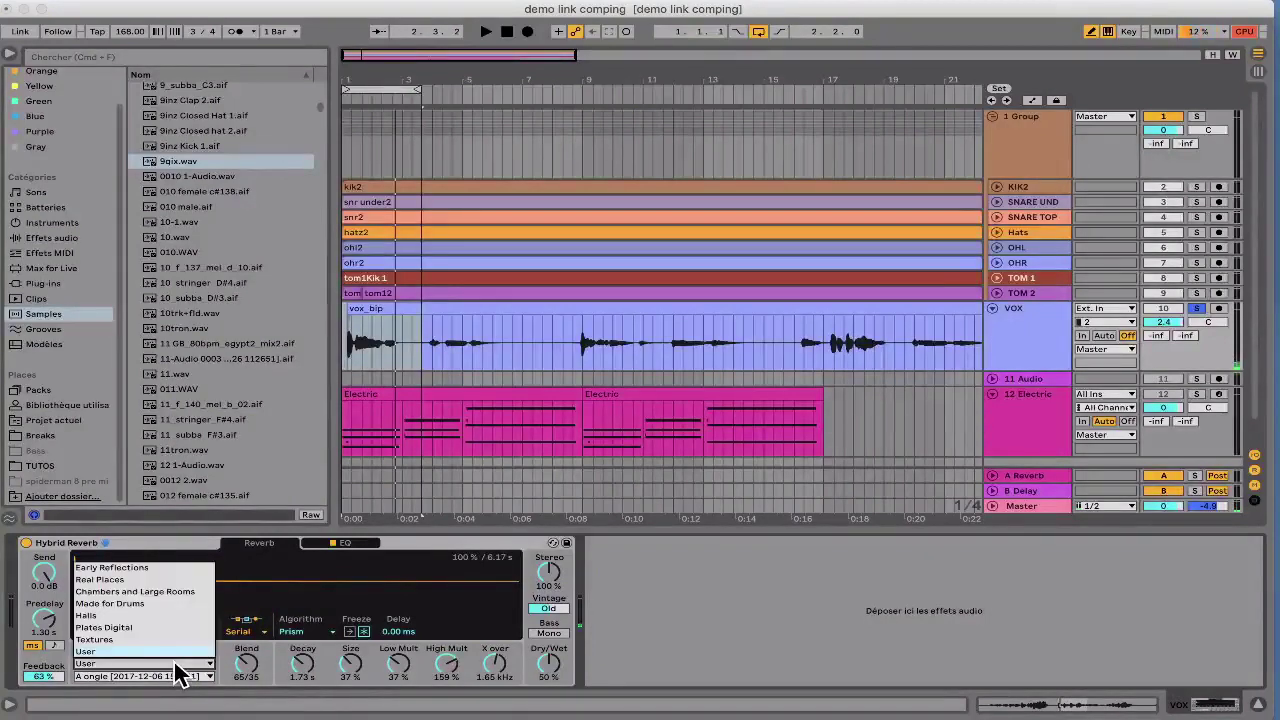
click(130, 579)
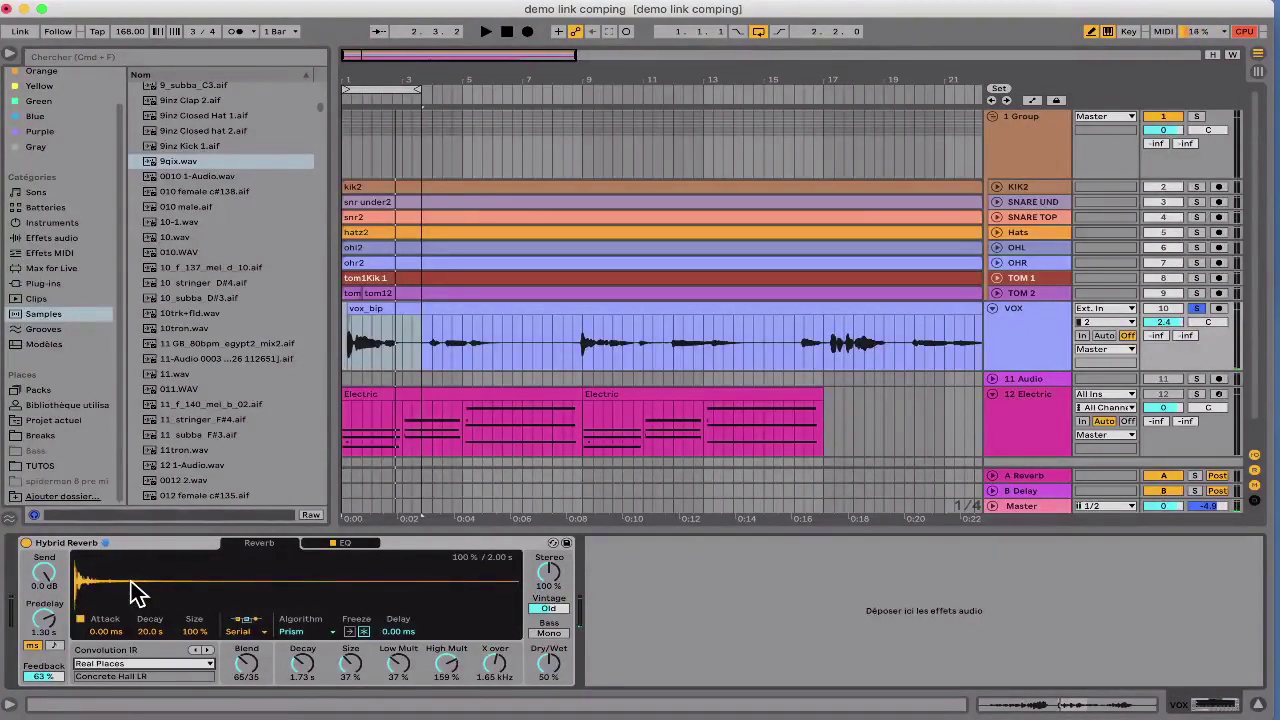
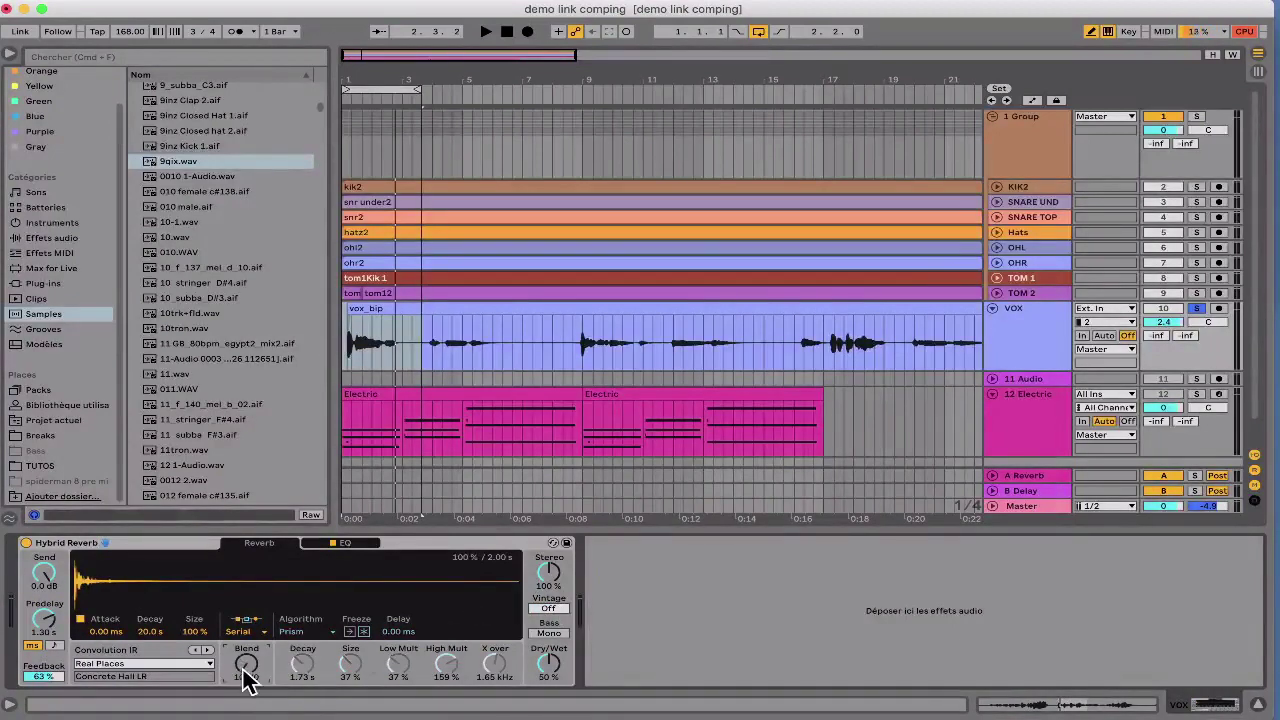
Step: Set the Blend to 63/37 and switch the algorithm to Quartz with Distance at 49%
drag(244, 676, 244, 640)
click(322, 633)
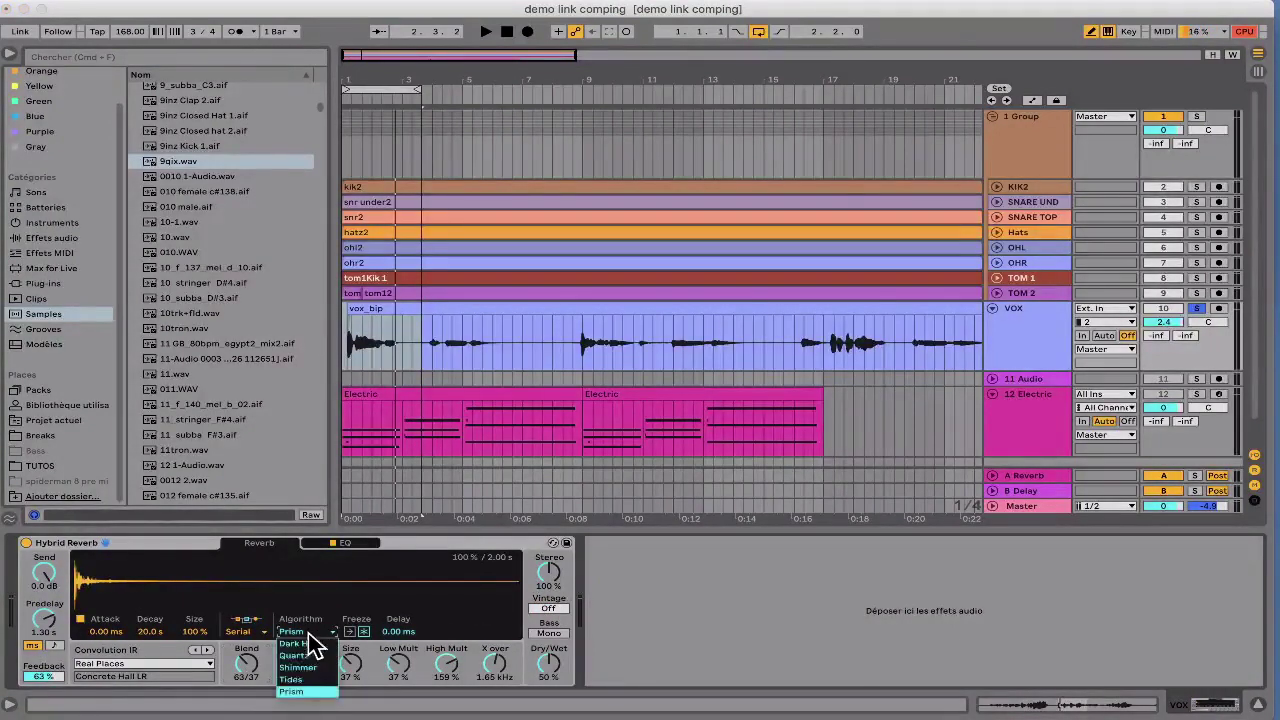
click(313, 667)
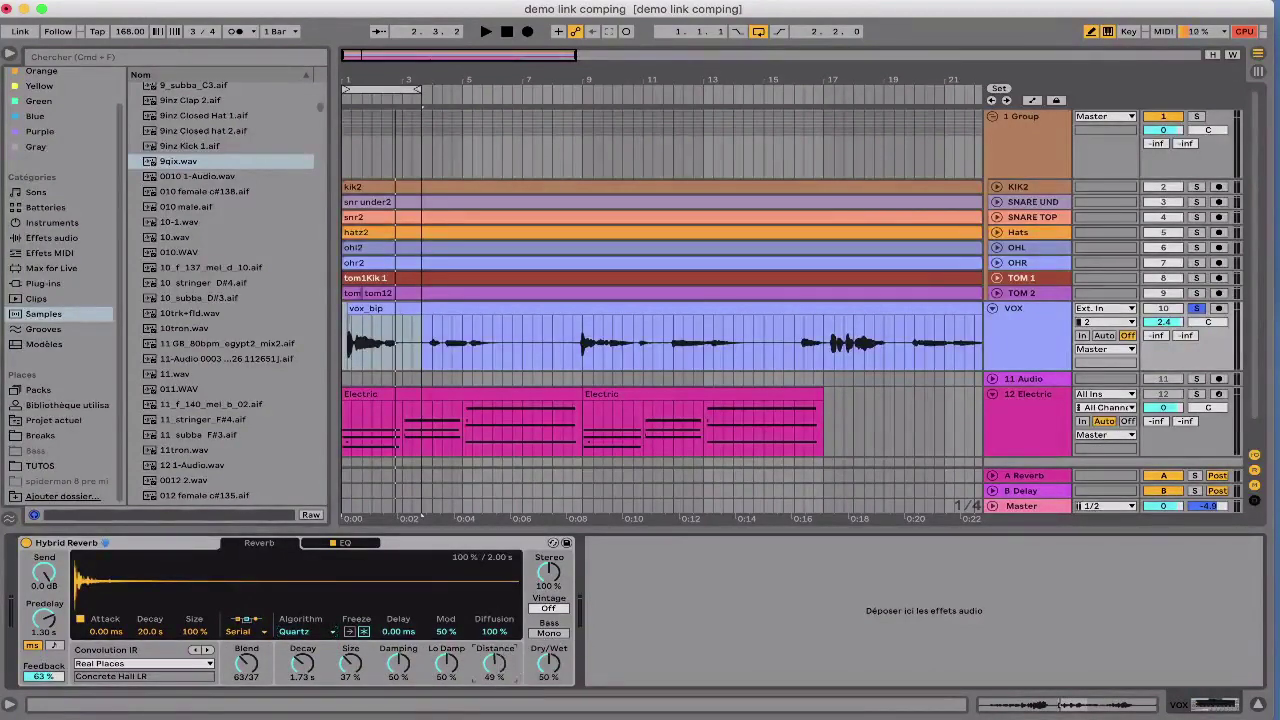
drag(503, 666, 503, 670)
click(288, 634)
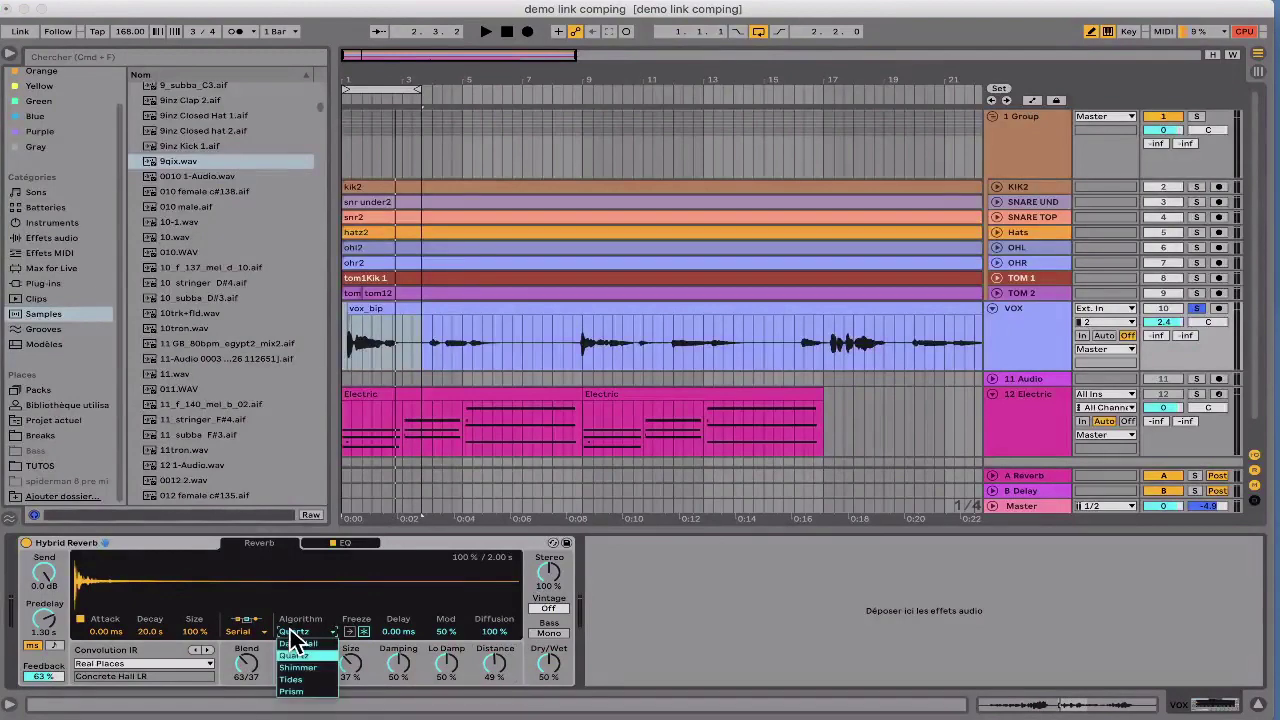
click(284, 657)
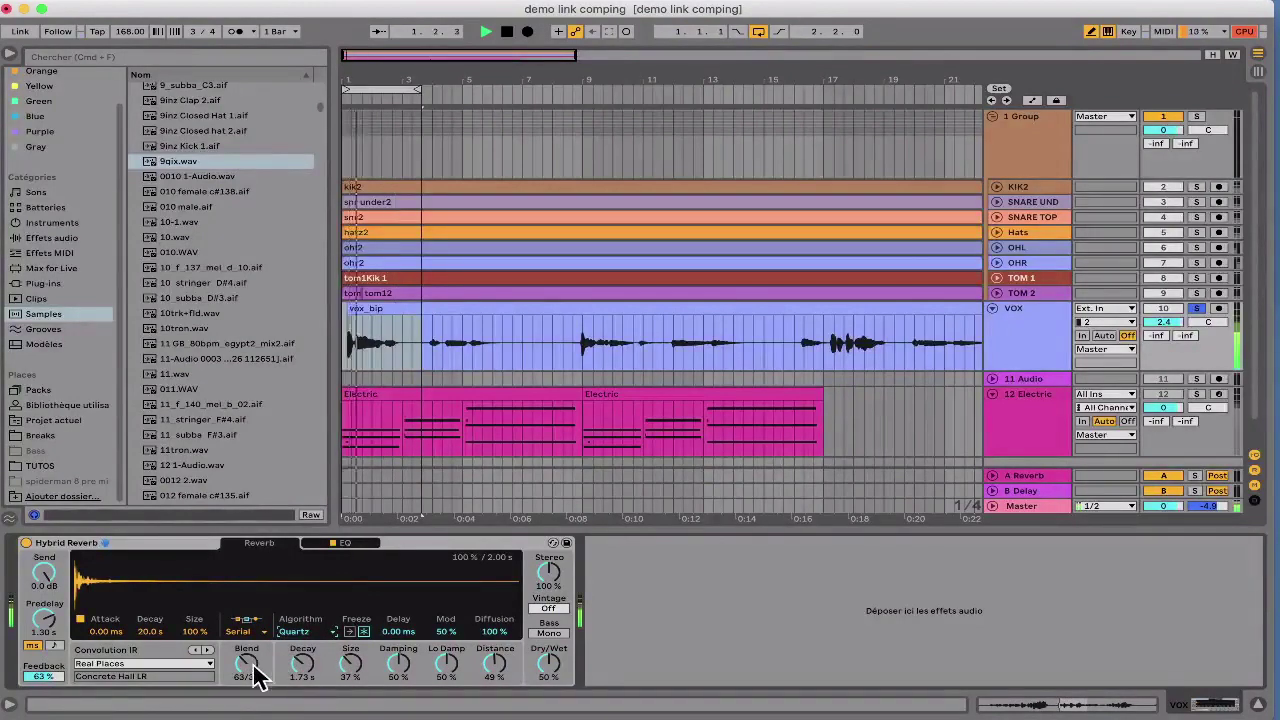
Step: Set Dry/Wet to 57% and Predelay to 6.14 ms, and resume playback with the VOX track's Hybrid Reverb shown
drag(548, 665, 548, 655)
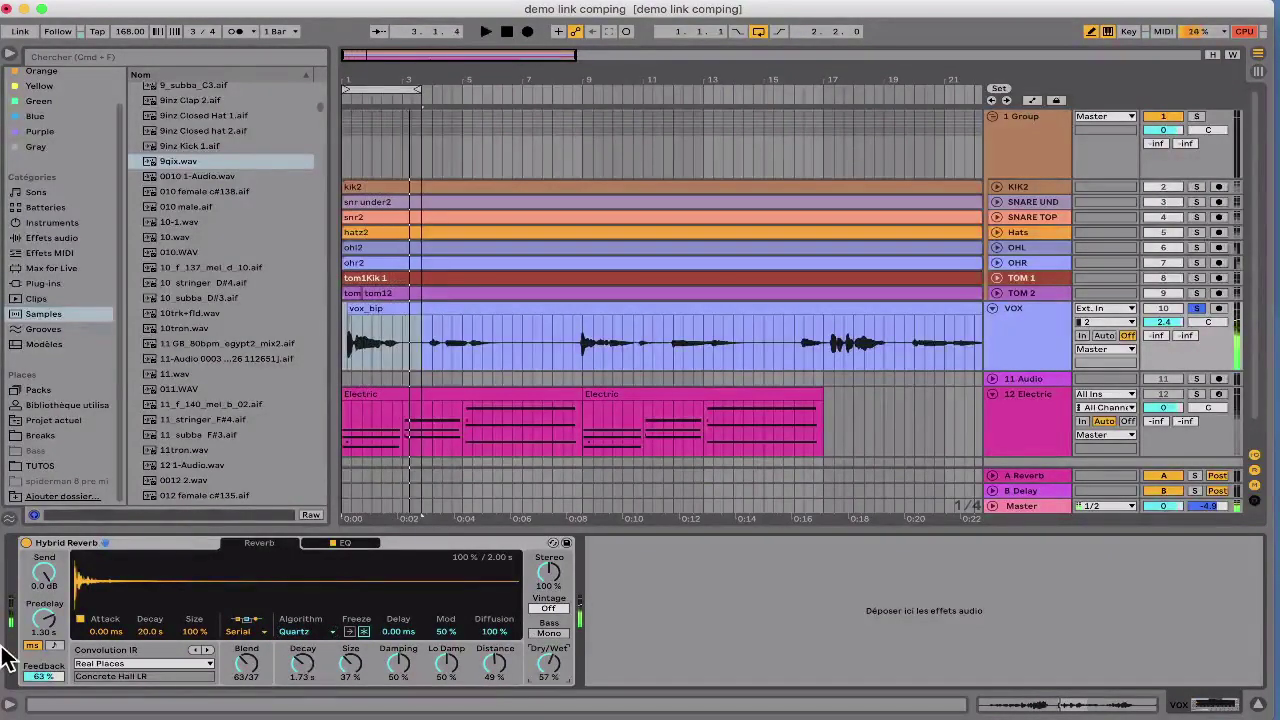
drag(43, 617, 43, 645)
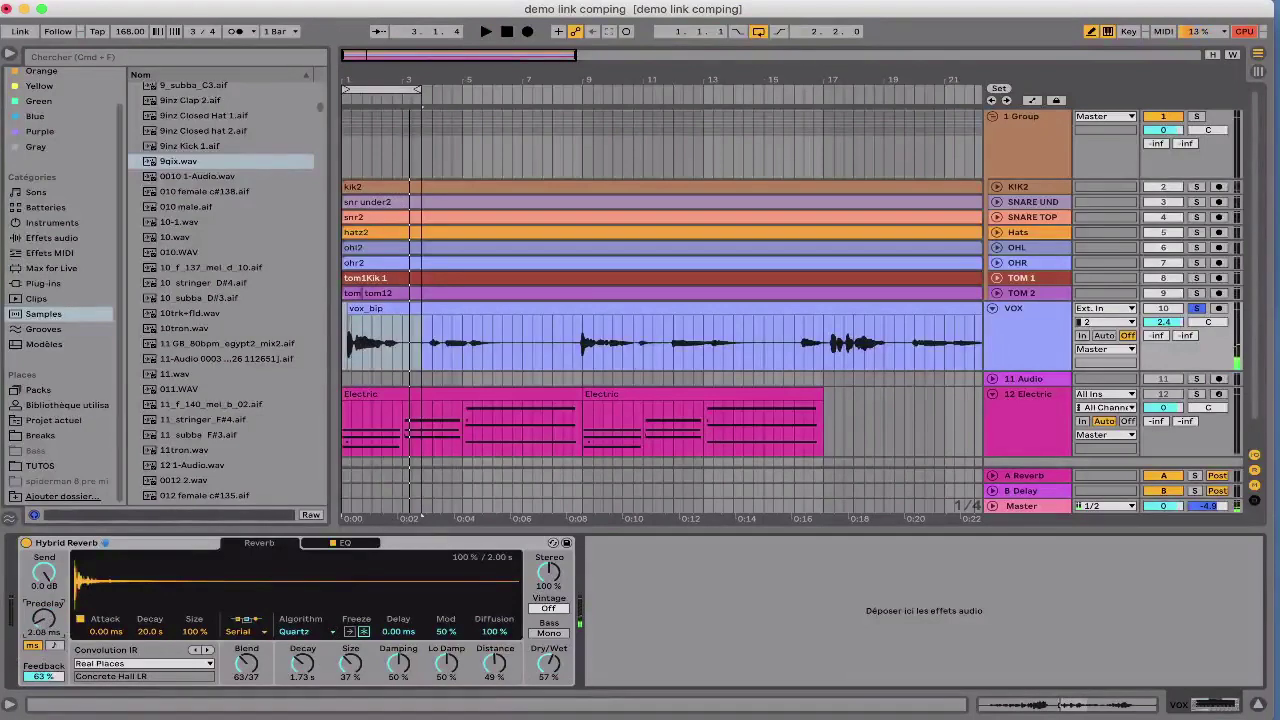
key(space)
click(370, 474)
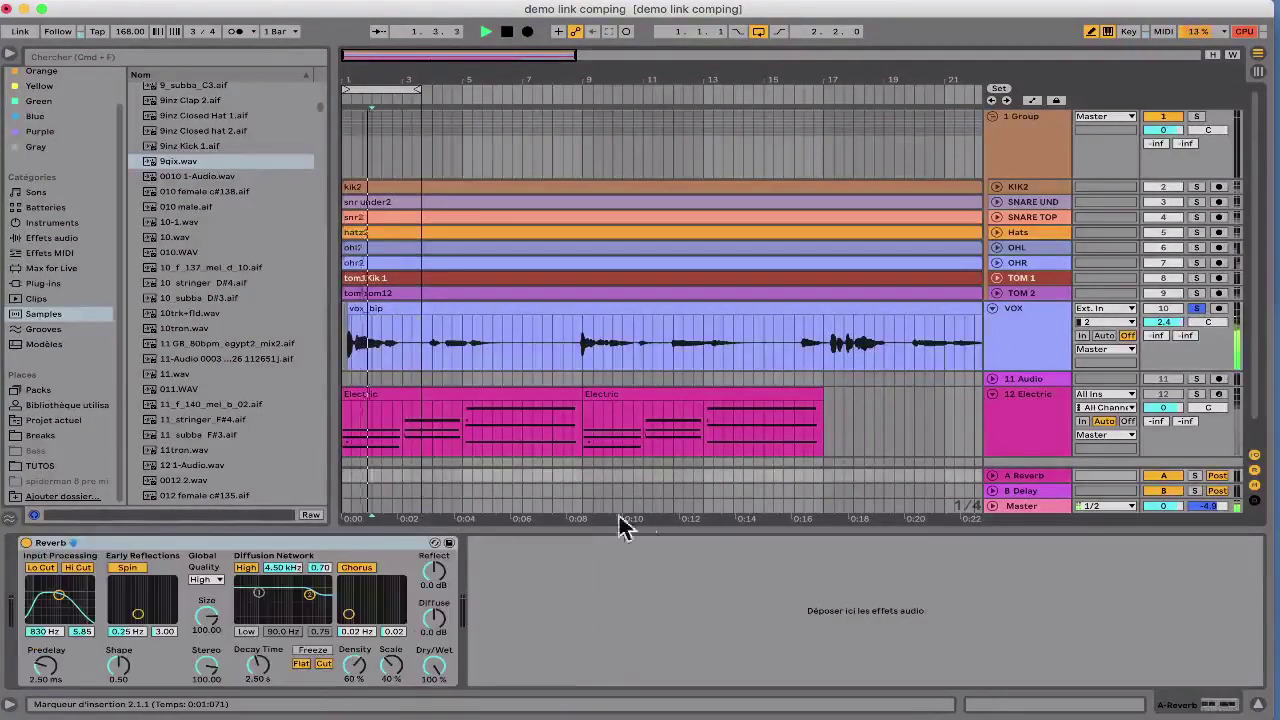
click(1016, 410)
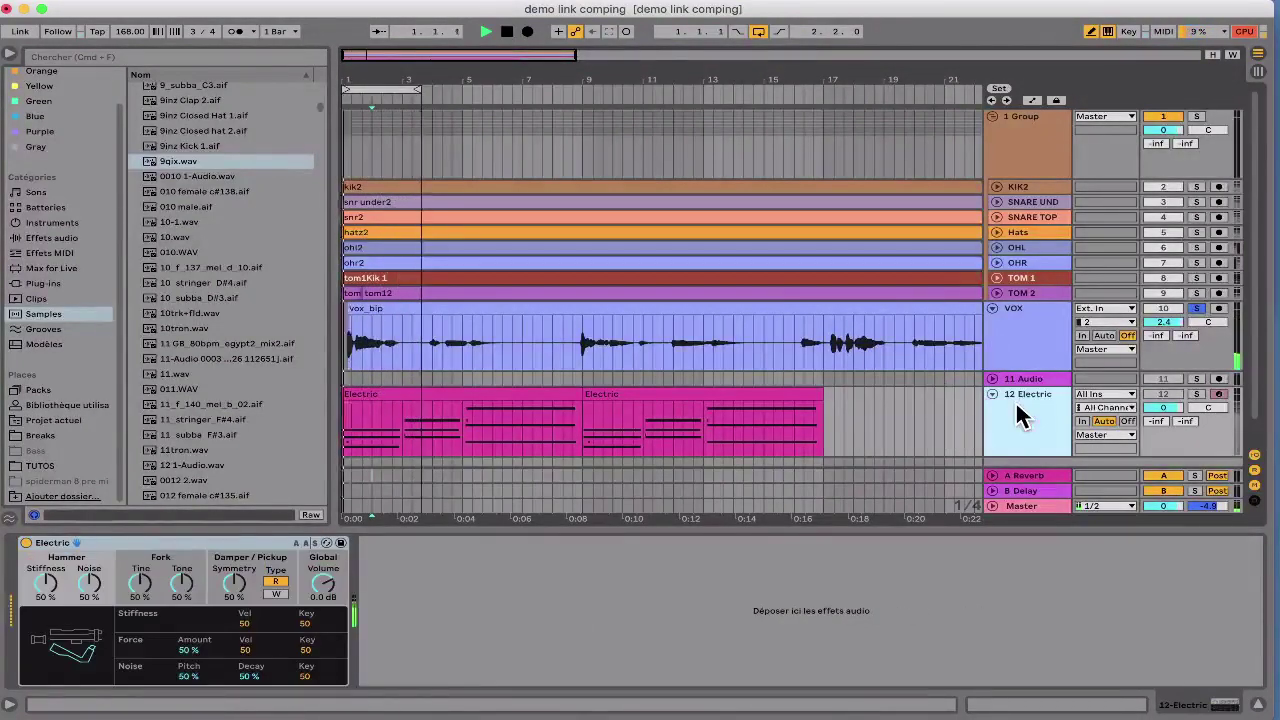
click(1016, 365)
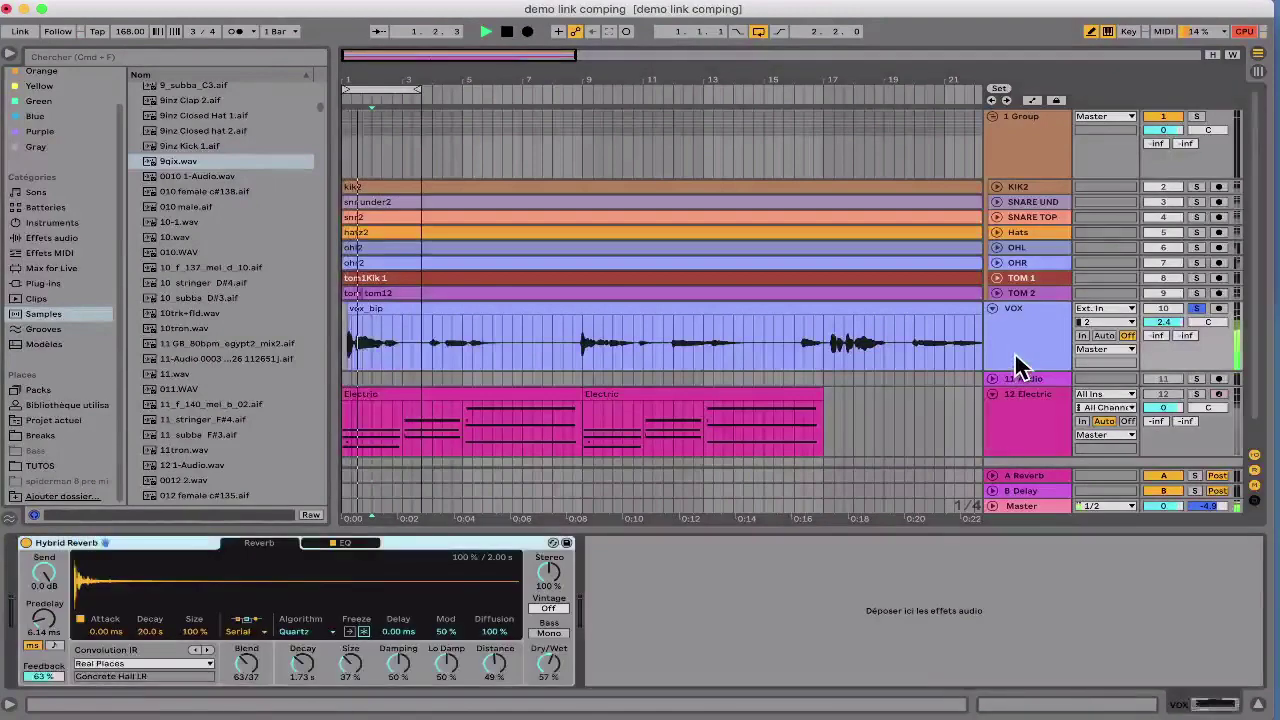
Step: Compare the Vintage modes during playback, settle on Extreme, and set Dry/Wet to 63%
click(546, 608)
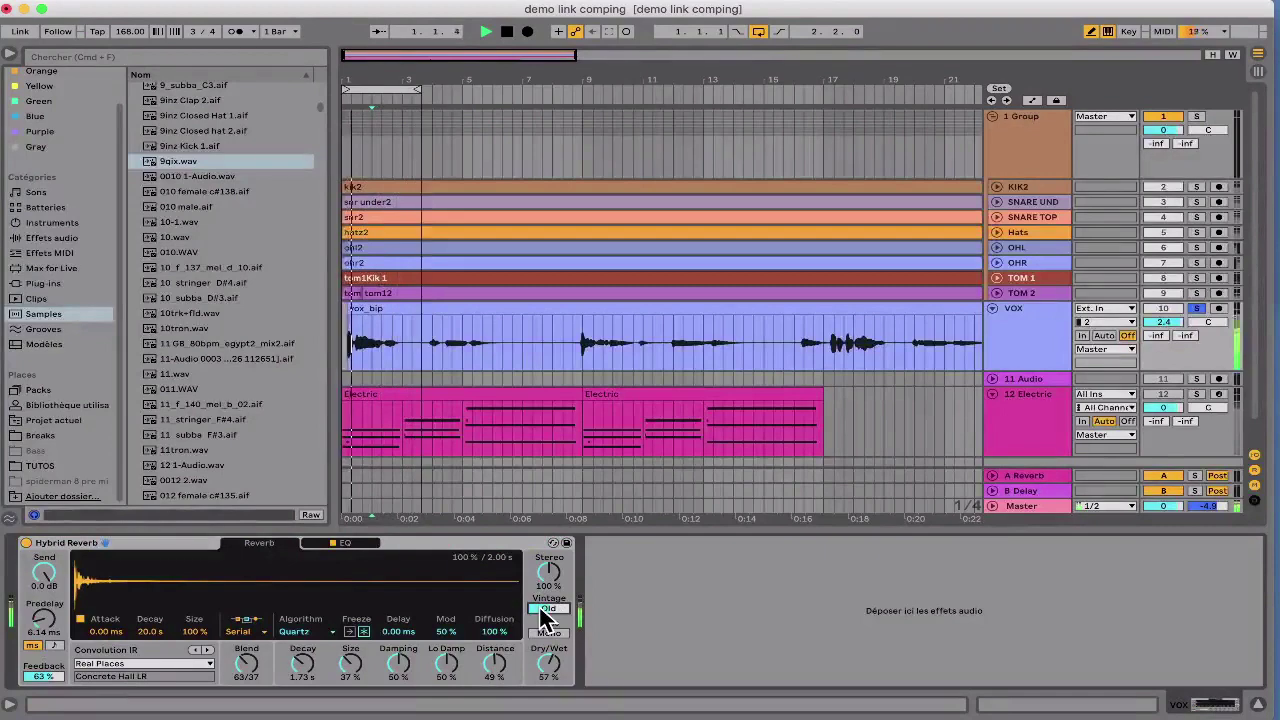
click(546, 608)
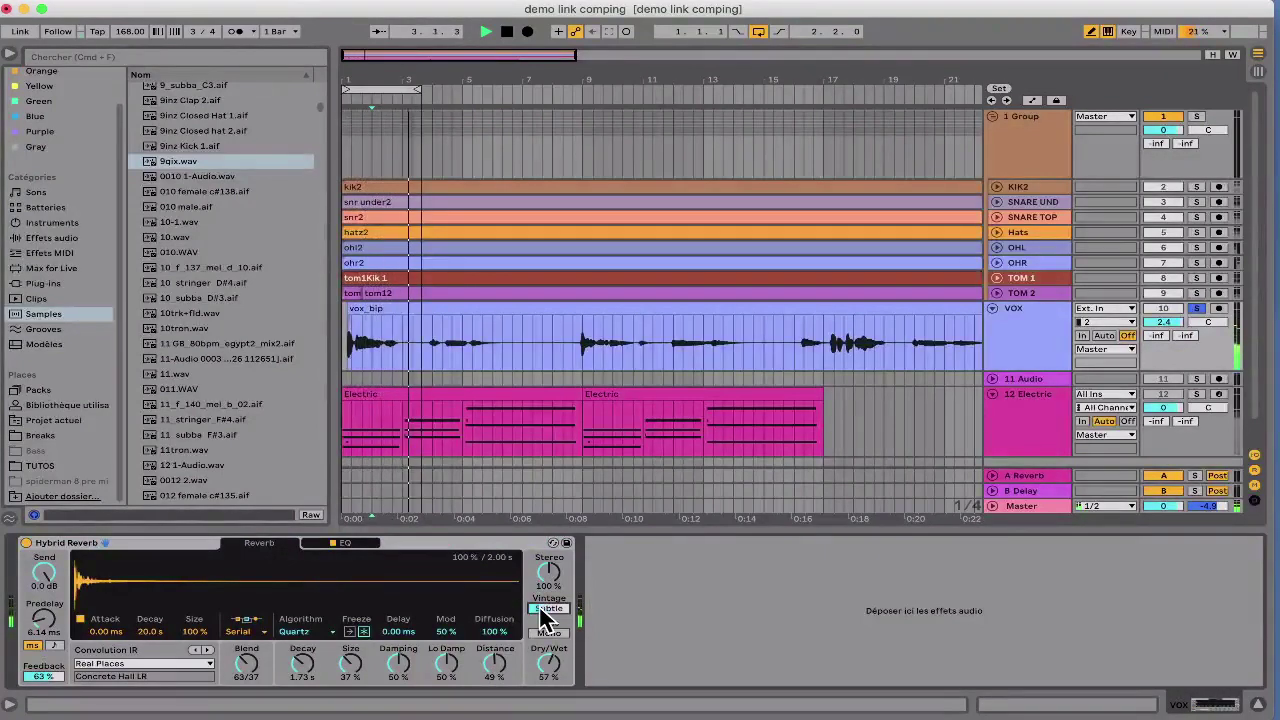
click(543, 609)
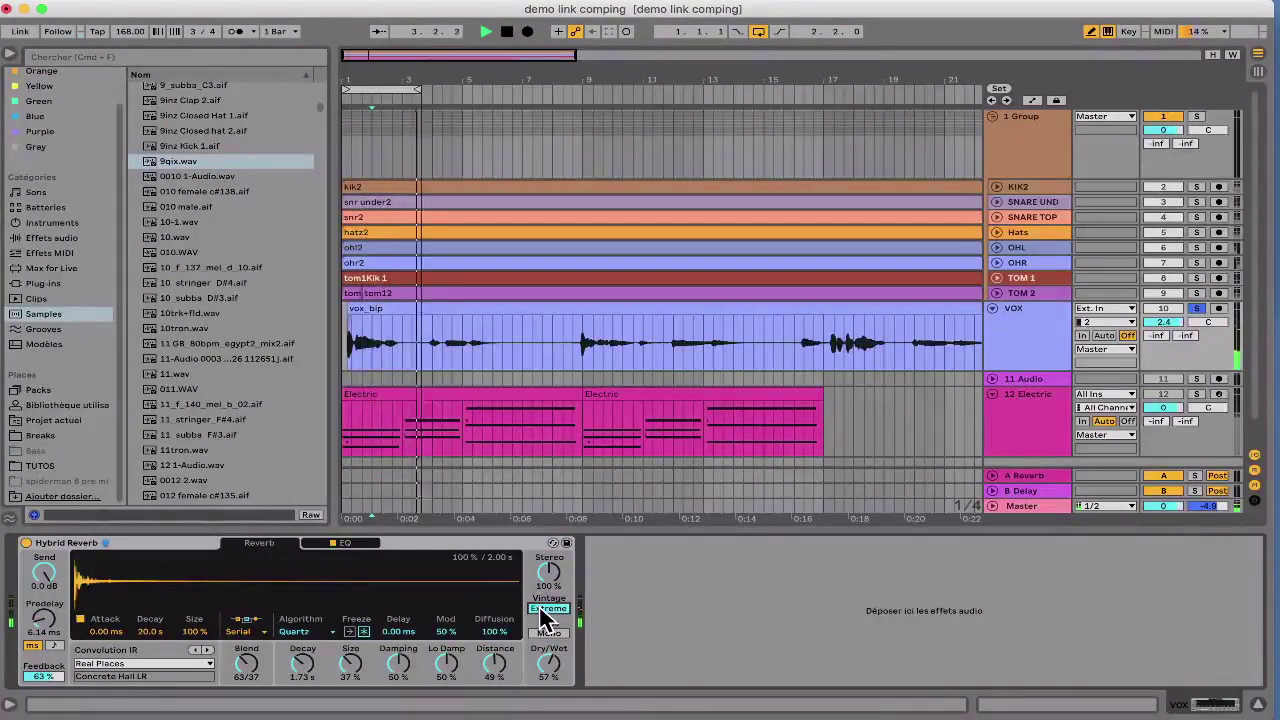
click(546, 609)
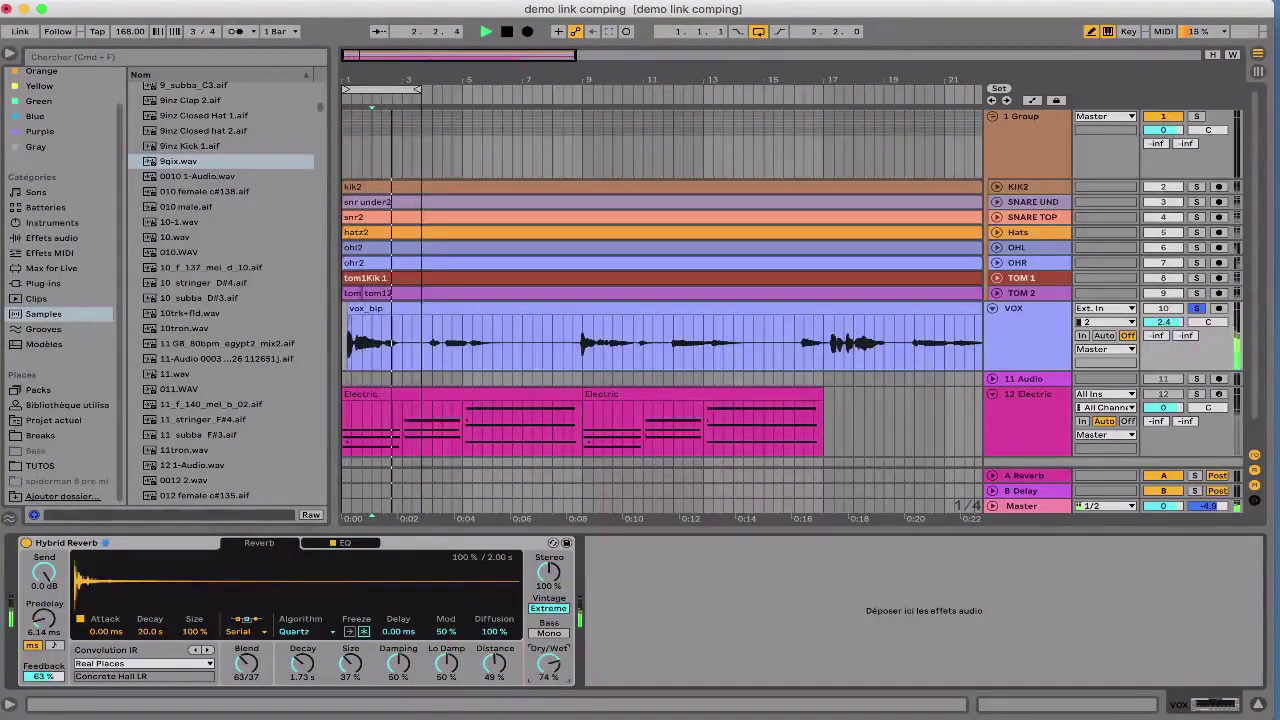
Step: Try the Bass Mono option by switching it on and off again
click(533, 630)
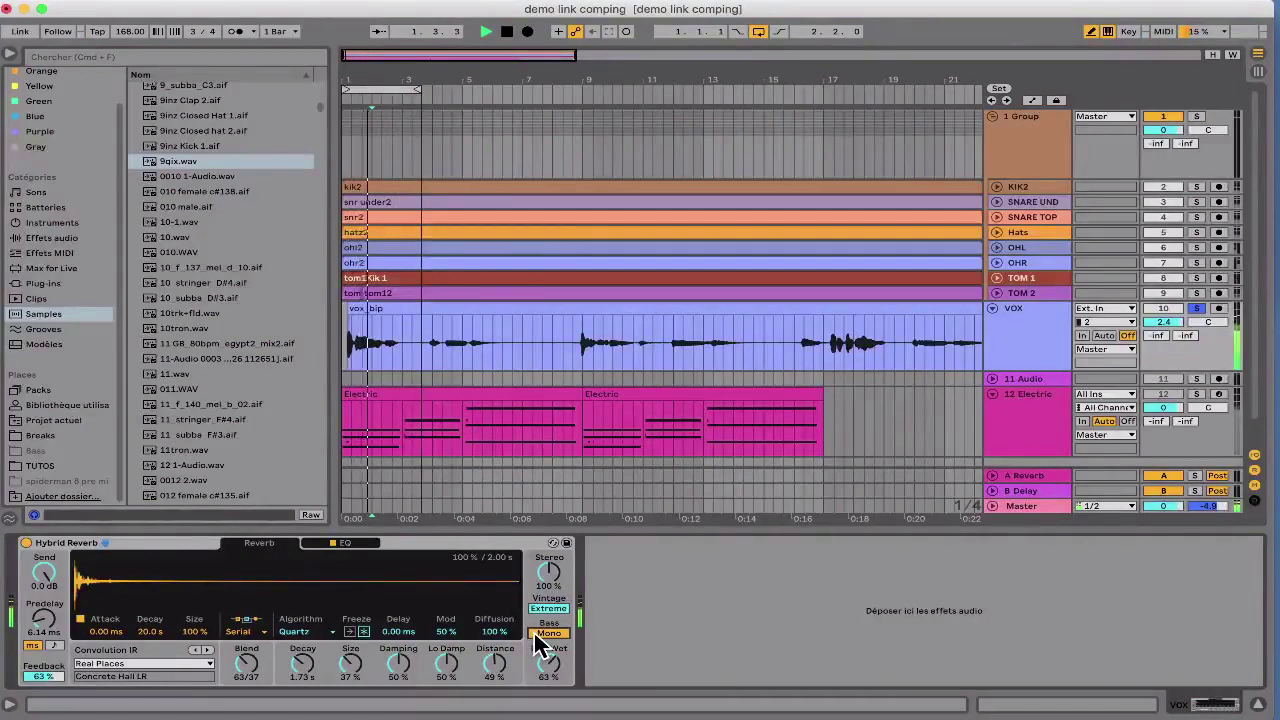
click(533, 630)
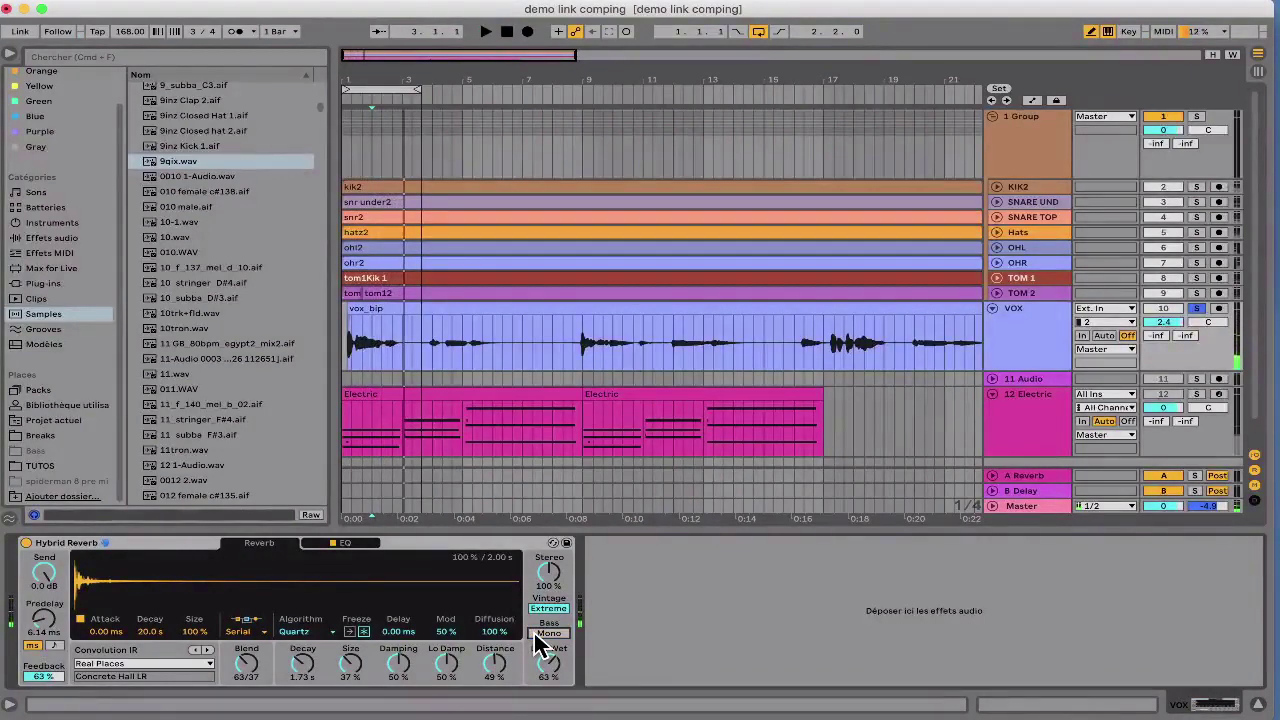
Step: Group the Hybrid Reverb into an Audio Effect Rack and show the rack's macro controls
click(117, 543)
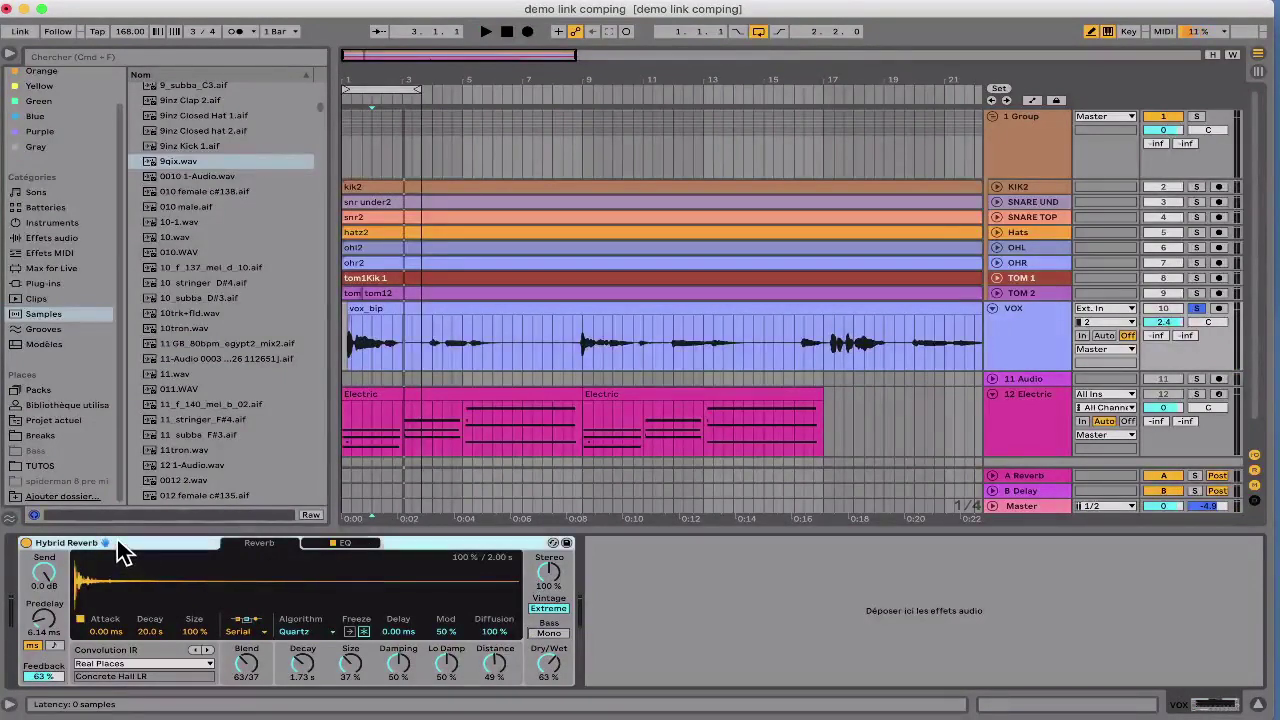
right_click(117, 543)
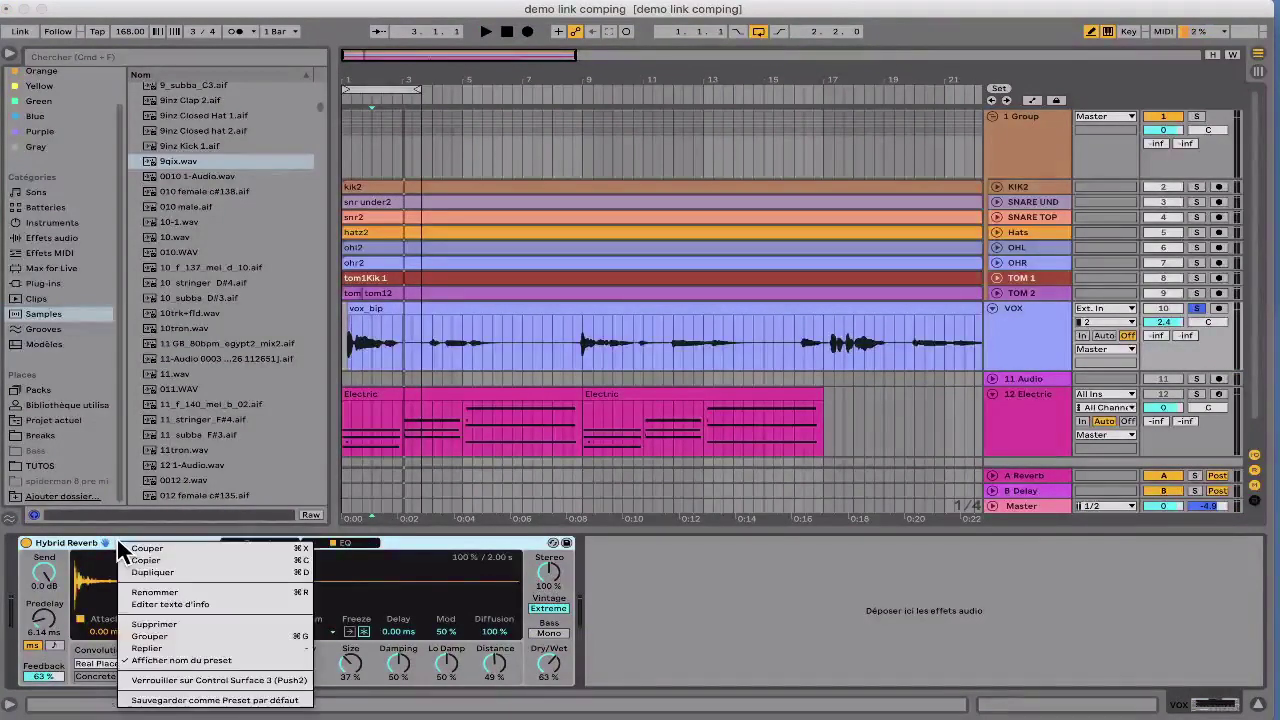
click(152, 636)
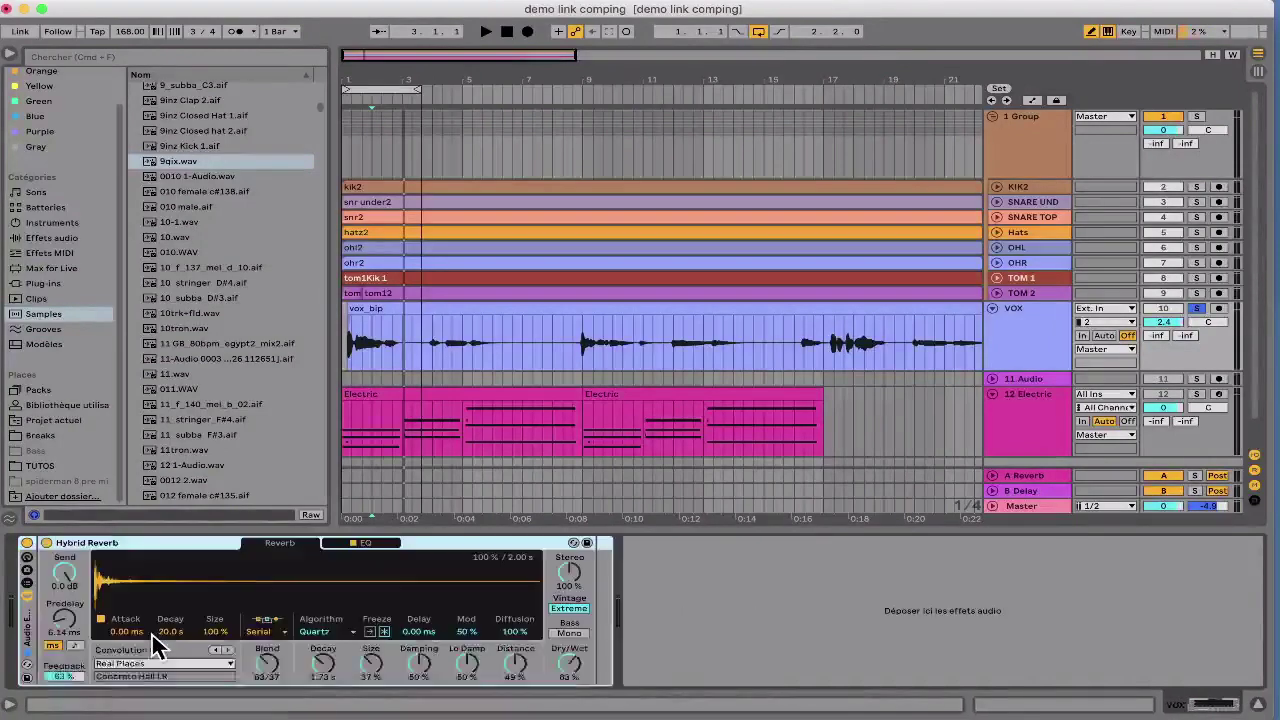
click(29, 563)
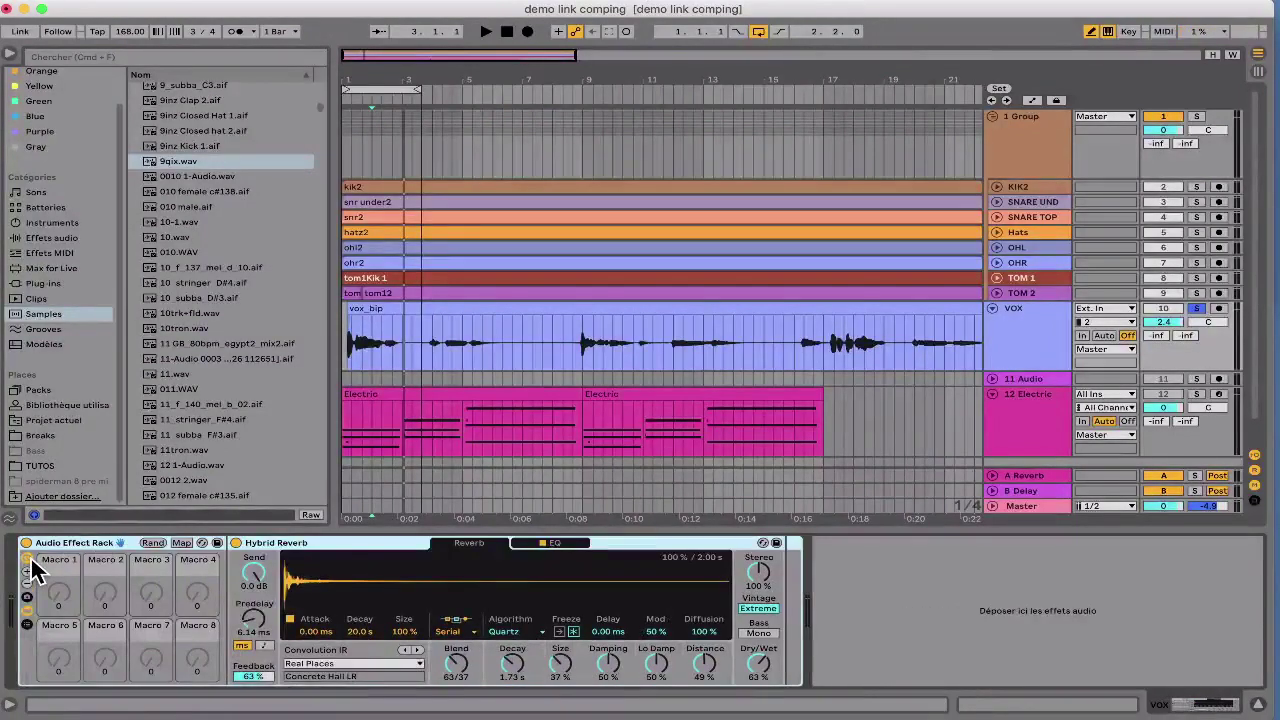
Step: Map the Hybrid Reverb's Decay to Macro 1 and Size to Macro 2, and reduce the rack to two macros
right_click(512, 668)
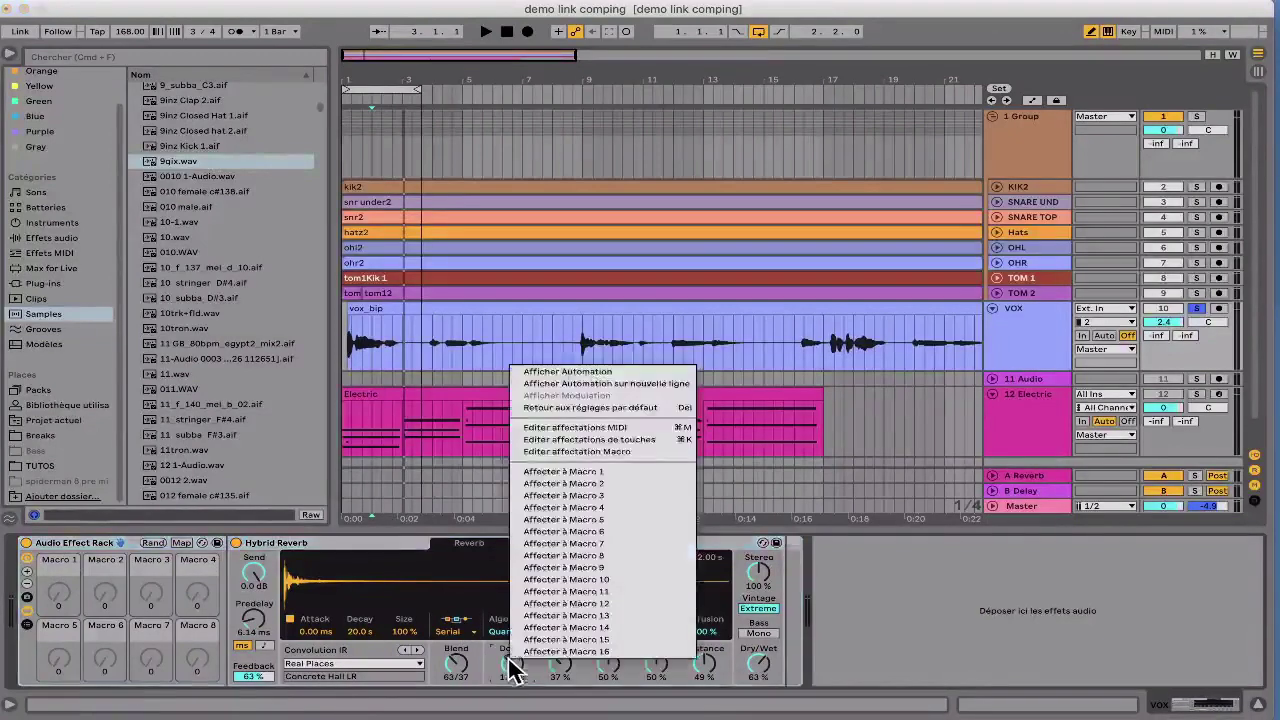
click(534, 471)
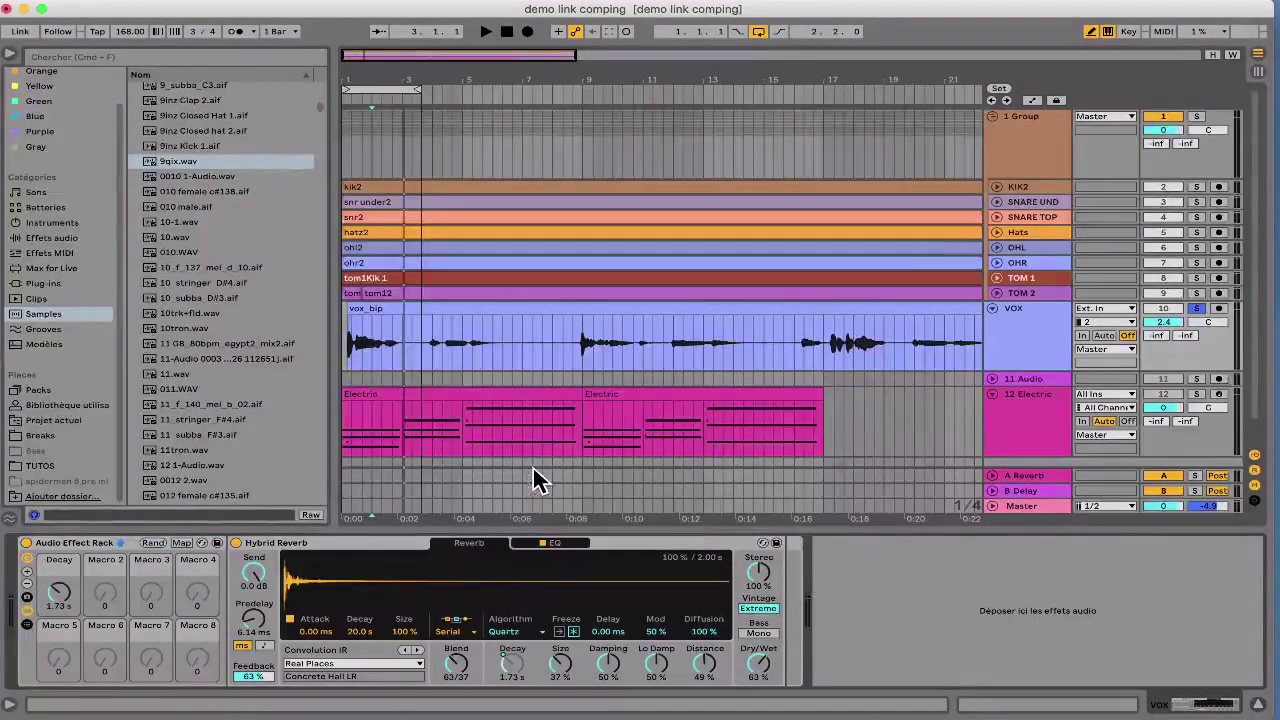
right_click(562, 668)
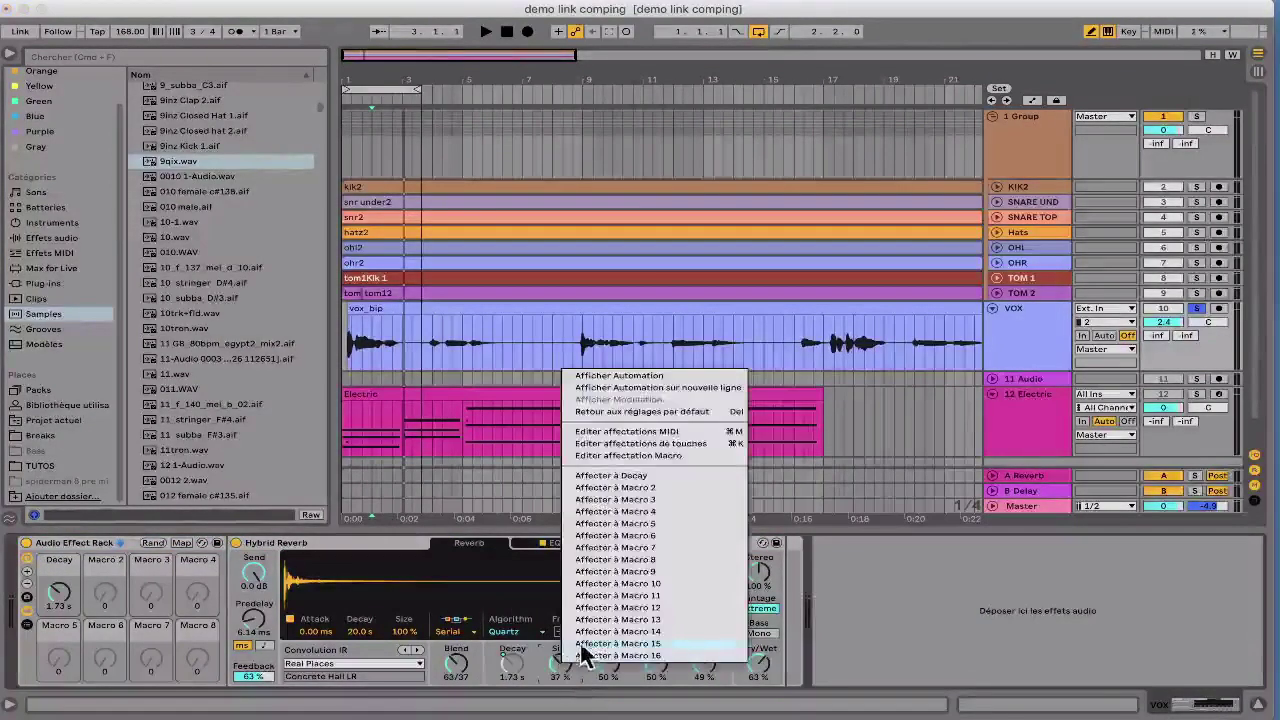
click(592, 487)
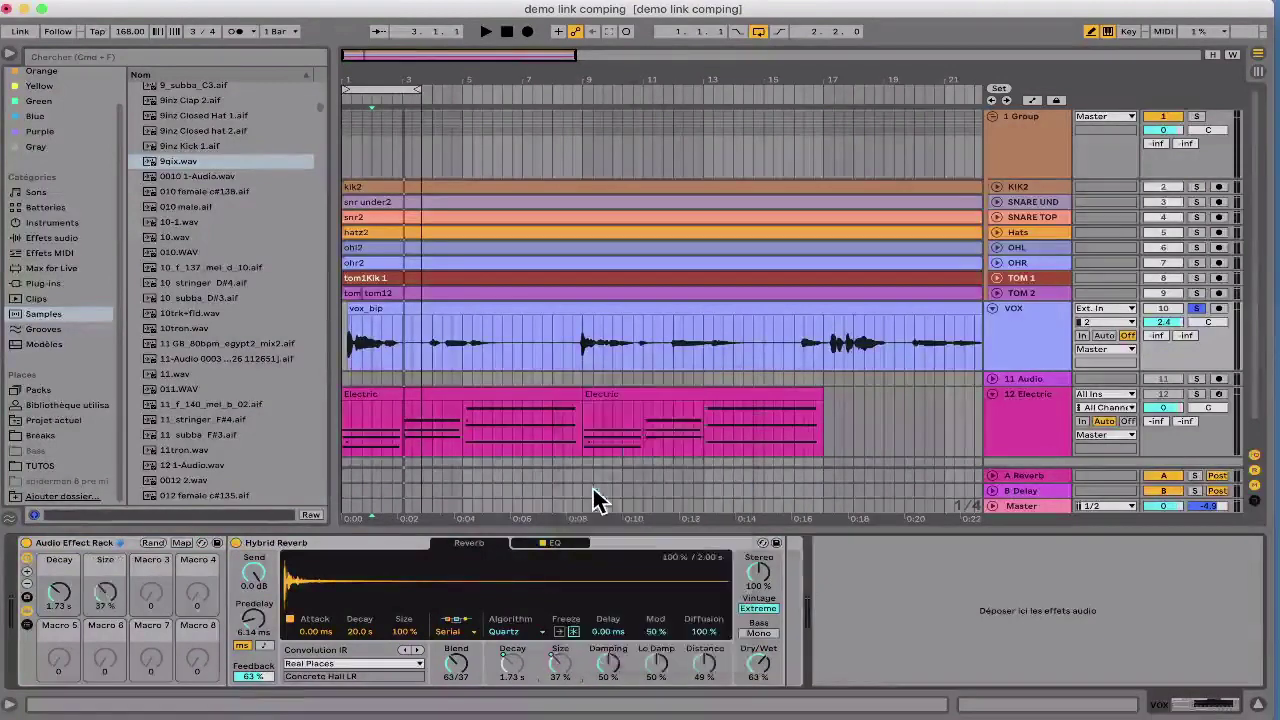
click(27, 588)
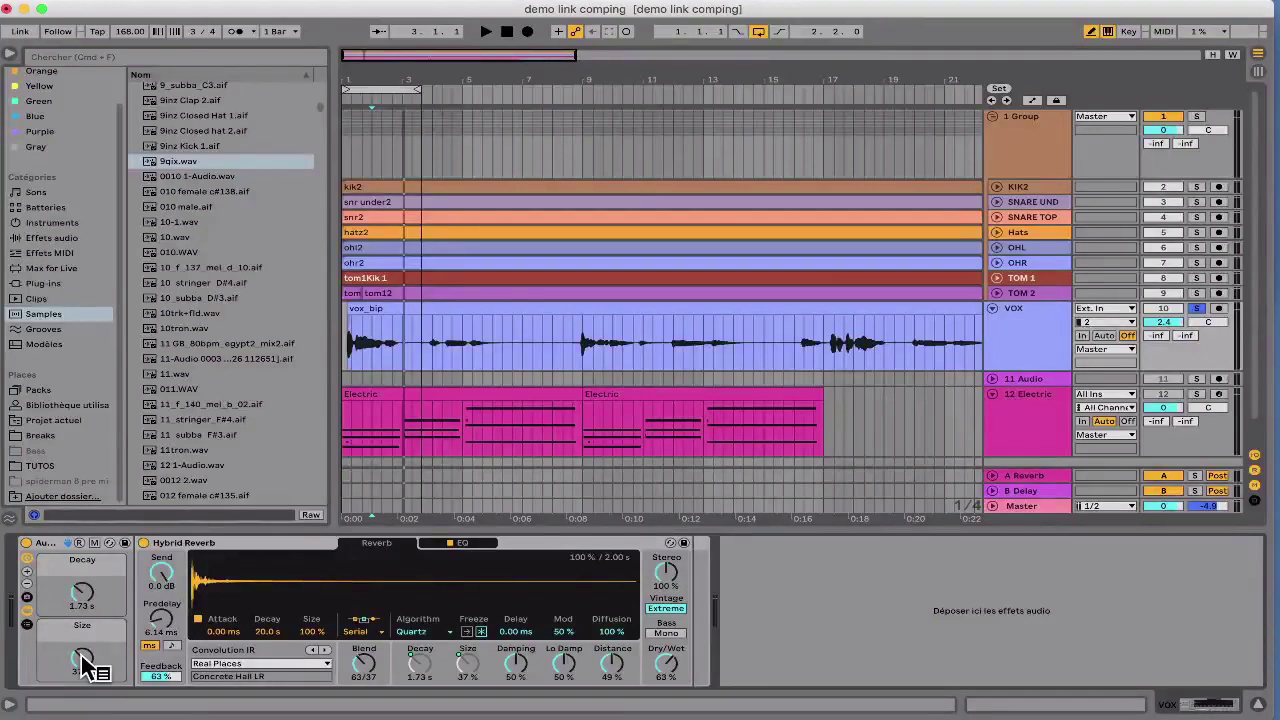
Step: Expand the Audio Effect Rack from two macros to the full sixteen
click(26, 585)
click(26, 571)
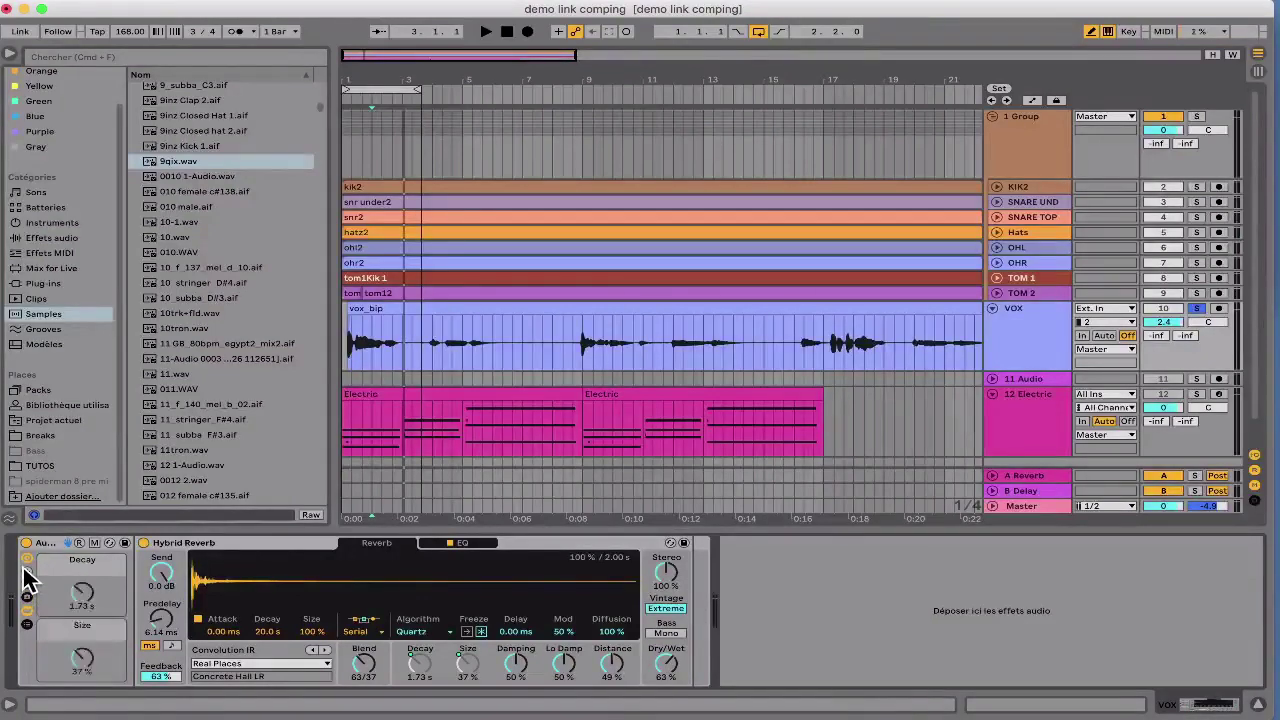
click(26, 571)
click(26, 571)
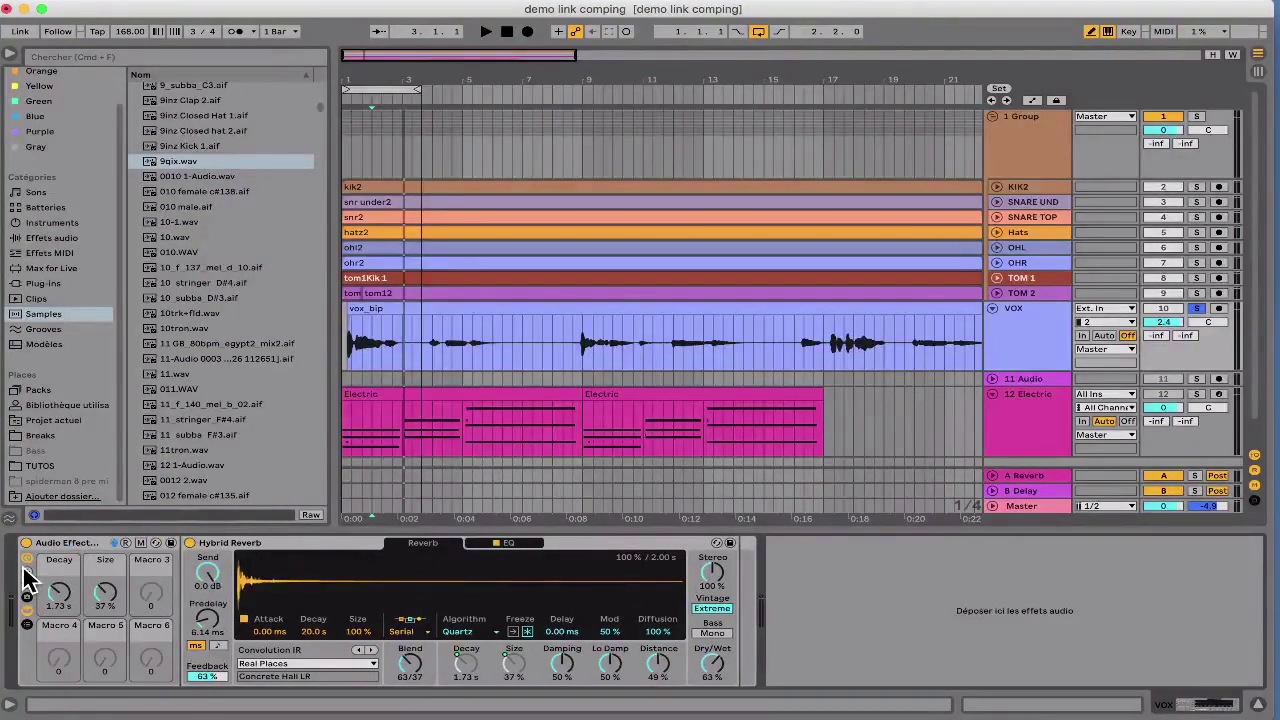
click(26, 571)
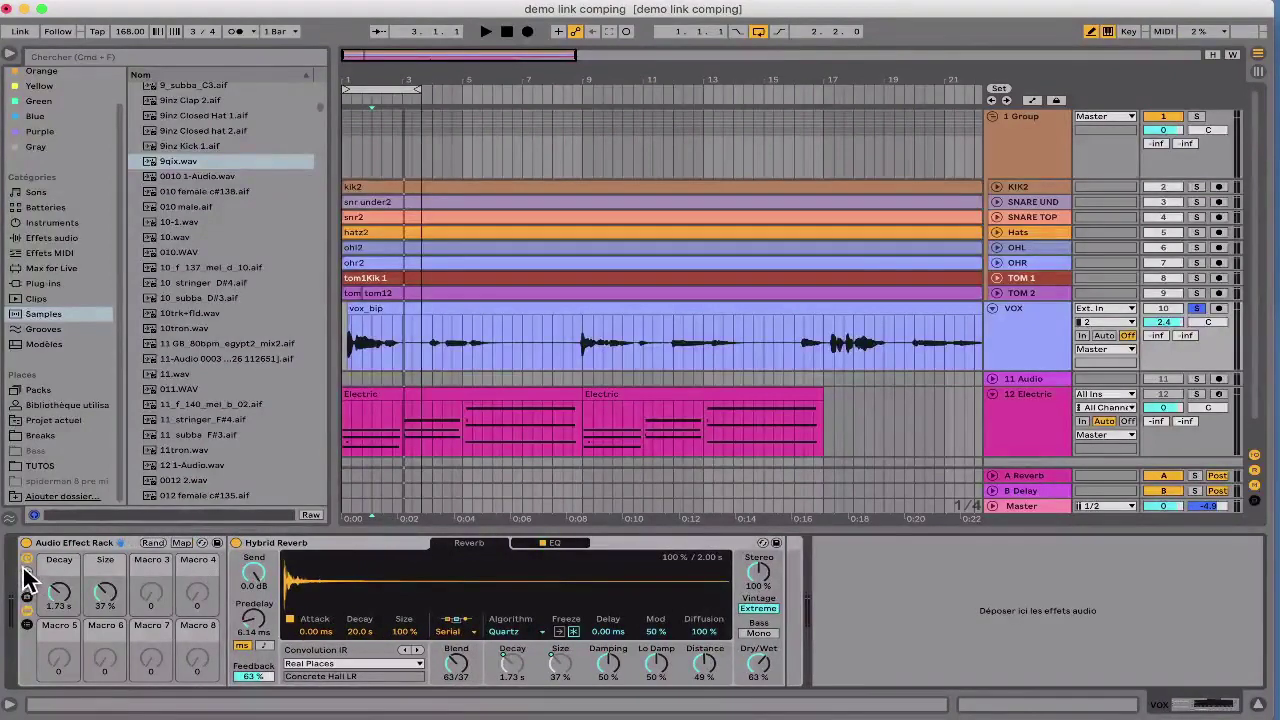
click(26, 571)
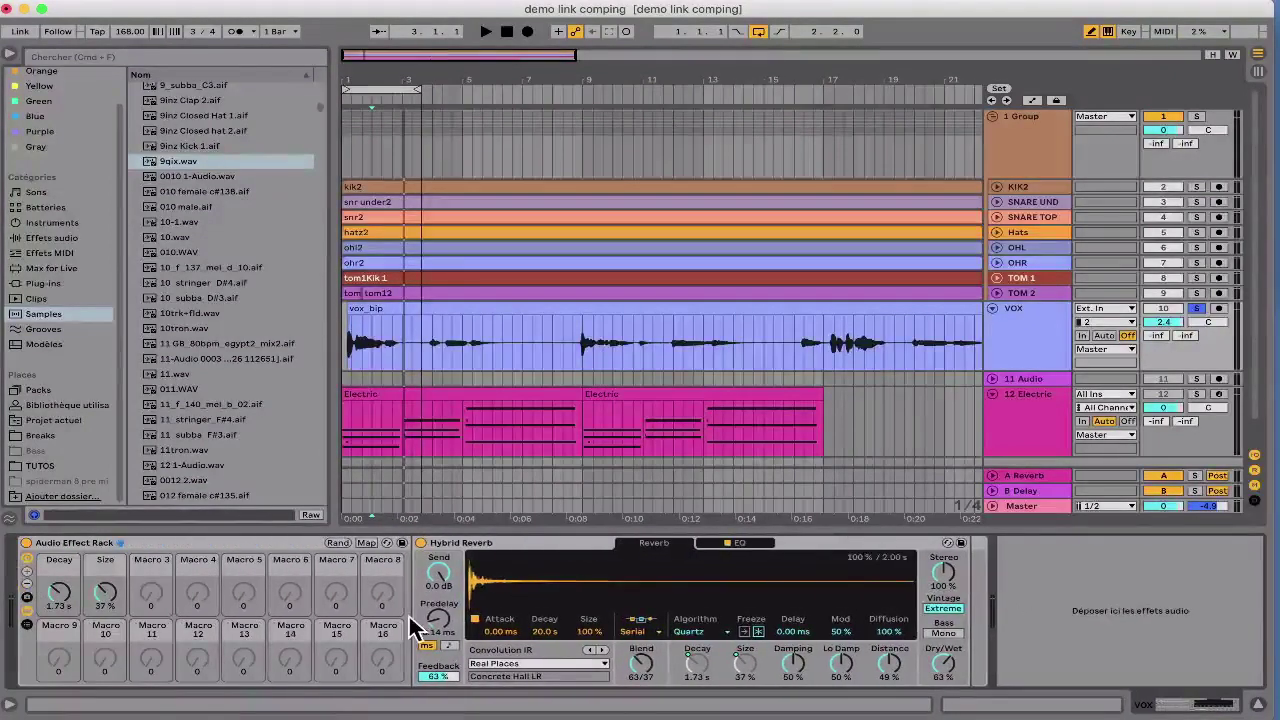
Step: Map the Hybrid Reverb's Damping to Macro 8, Lo Damp to Macro 15, Distance to Macro 9 and Dry/Wet to Macro 7
right_click(793, 665)
click(836, 559)
right_click(843, 668)
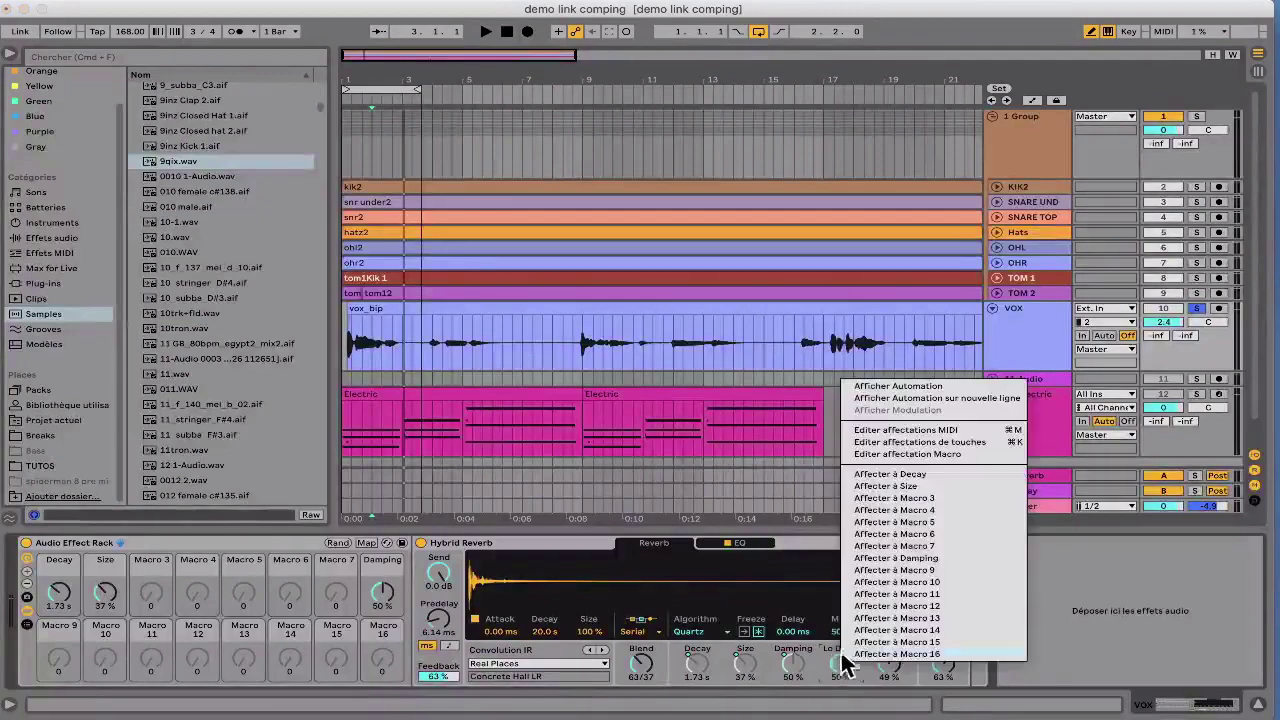
click(870, 638)
right_click(891, 666)
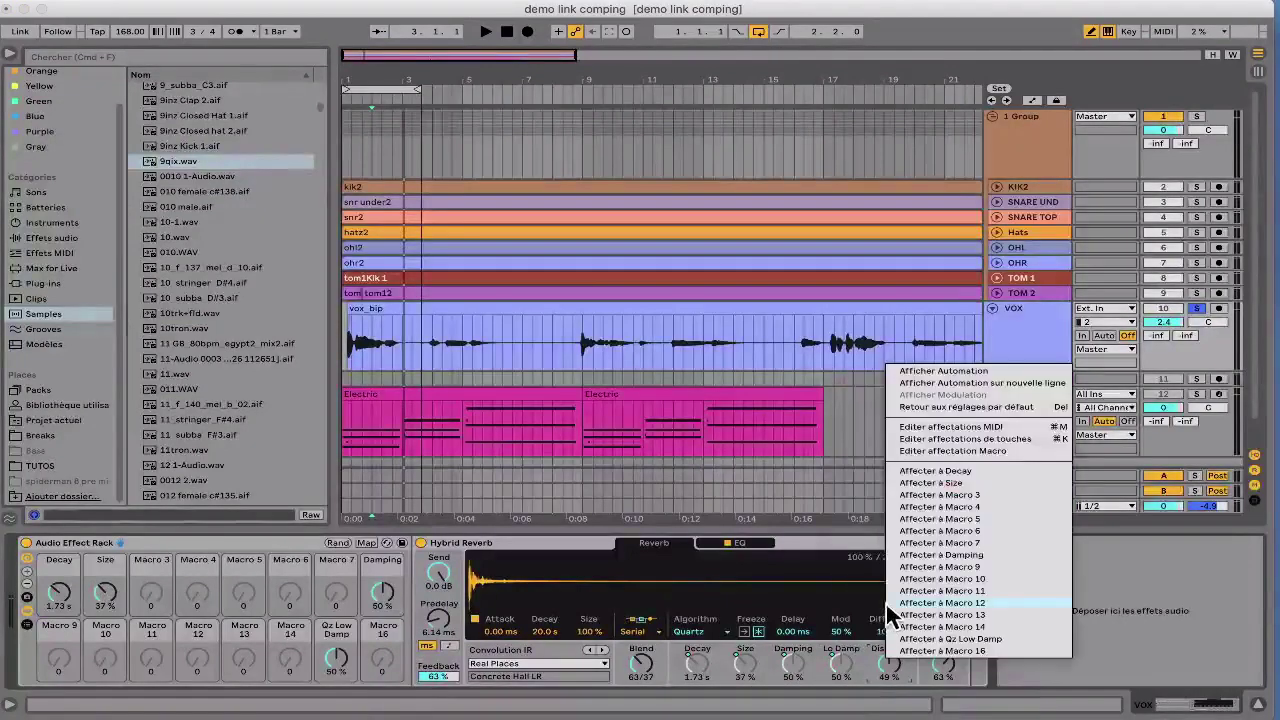
click(925, 567)
right_click(942, 677)
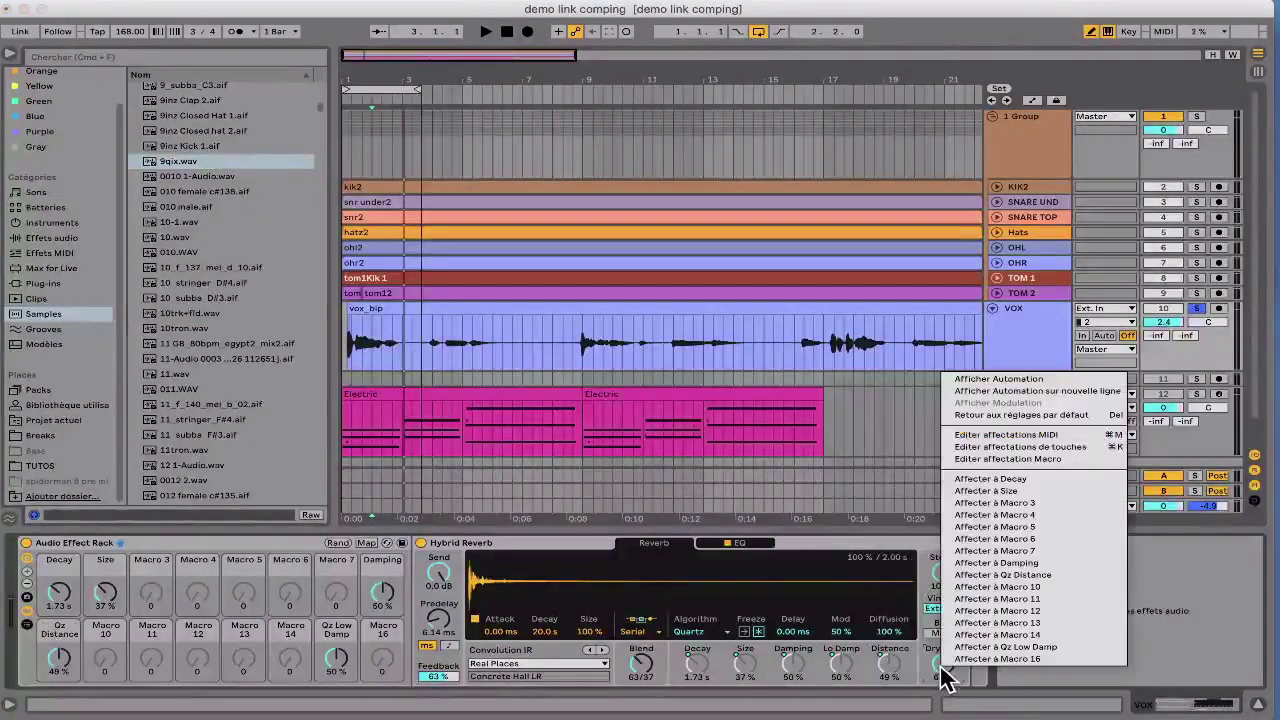
click(953, 551)
Step: Map the Hybrid Reverb's Blend to Macro 12, Predelay to Macro 14 and Stereo width to Macro 6
right_click(648, 672)
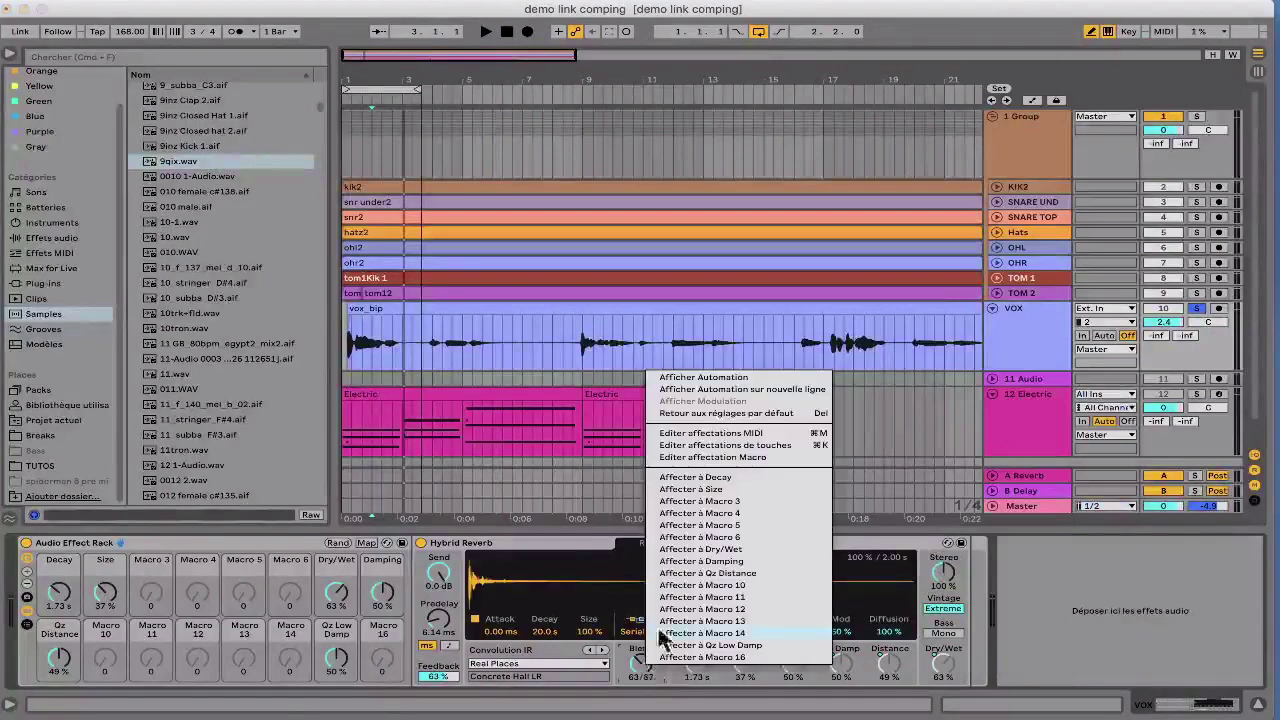
click(666, 609)
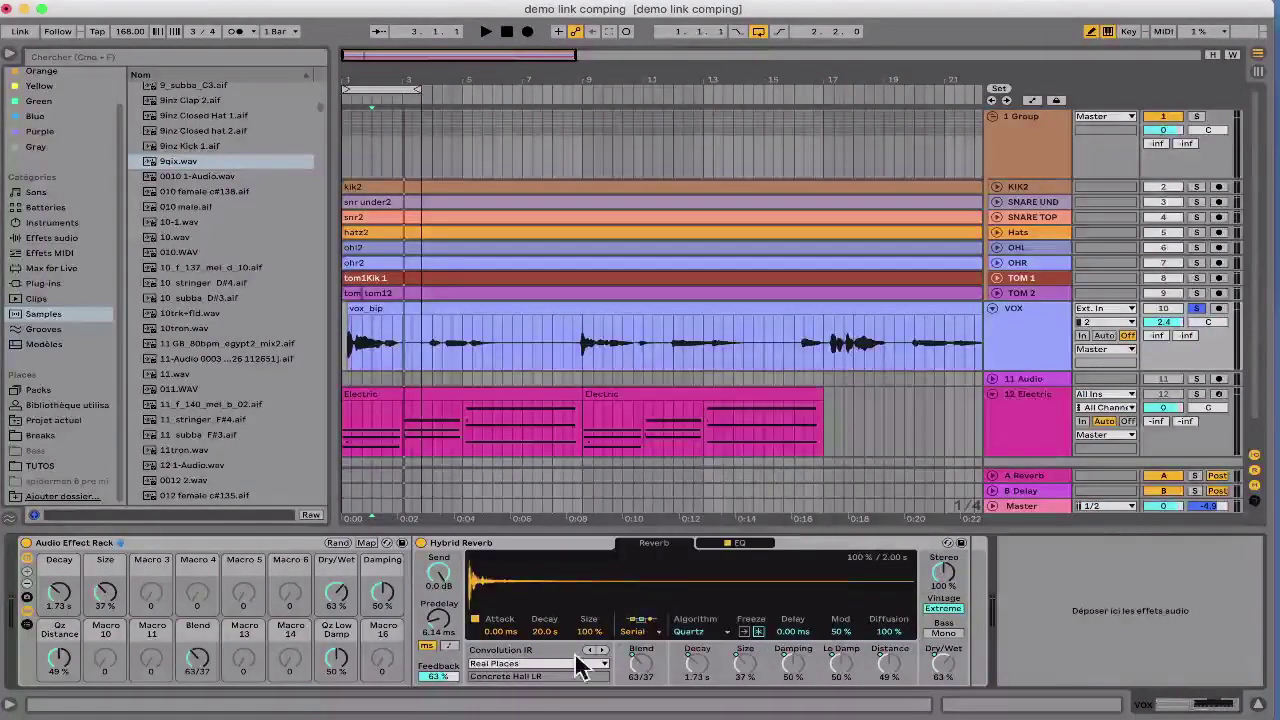
right_click(442, 615)
click(493, 583)
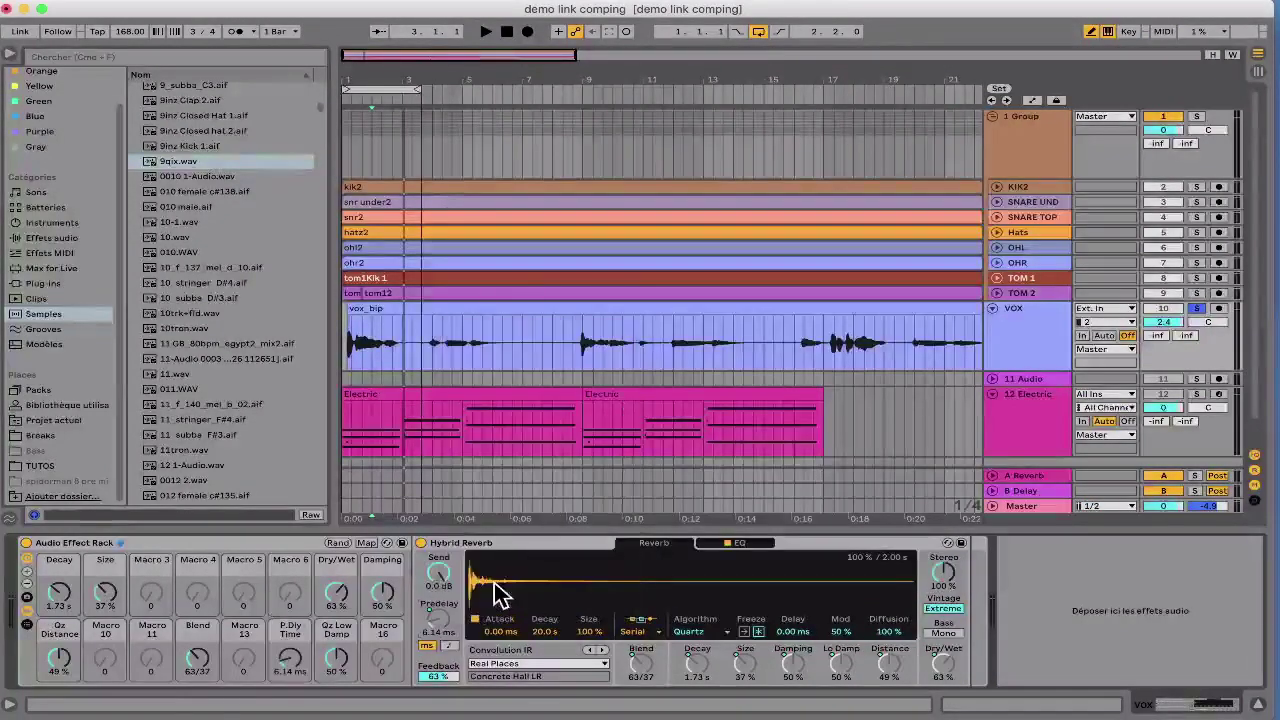
right_click(947, 572)
click(968, 445)
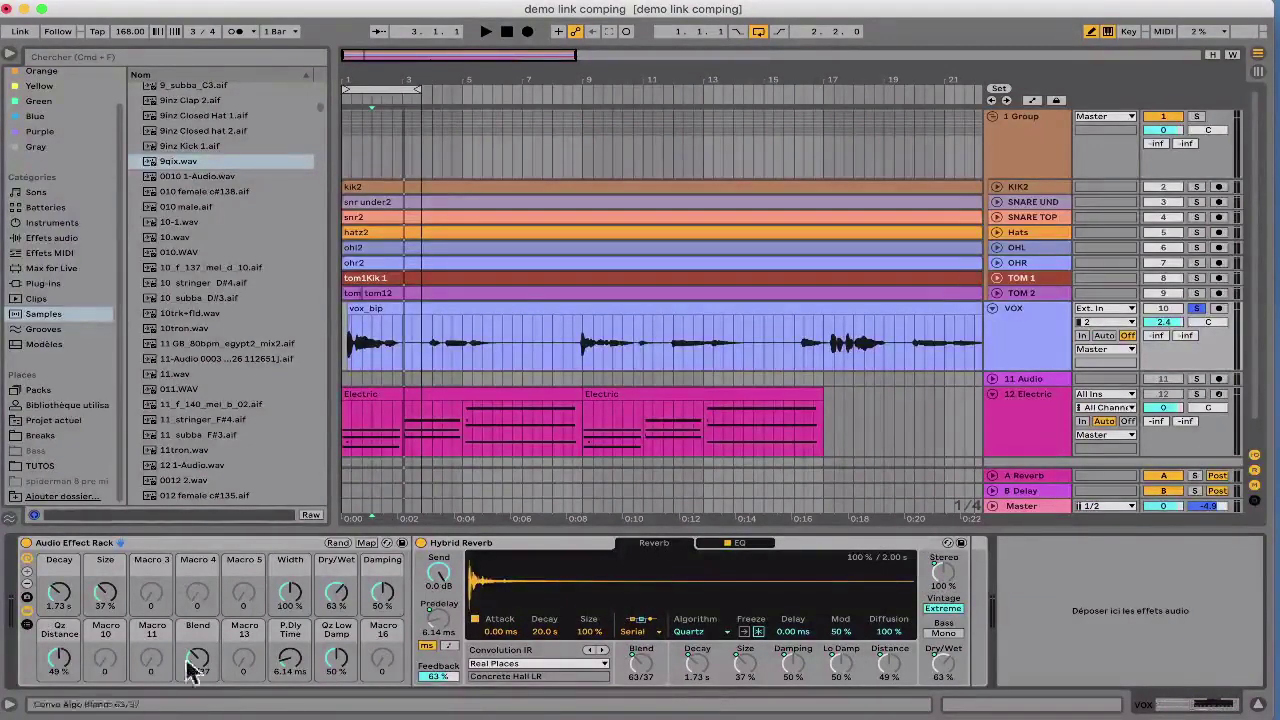
Step: Play the looped vocal and randomize the rack's macros three times
key(space)
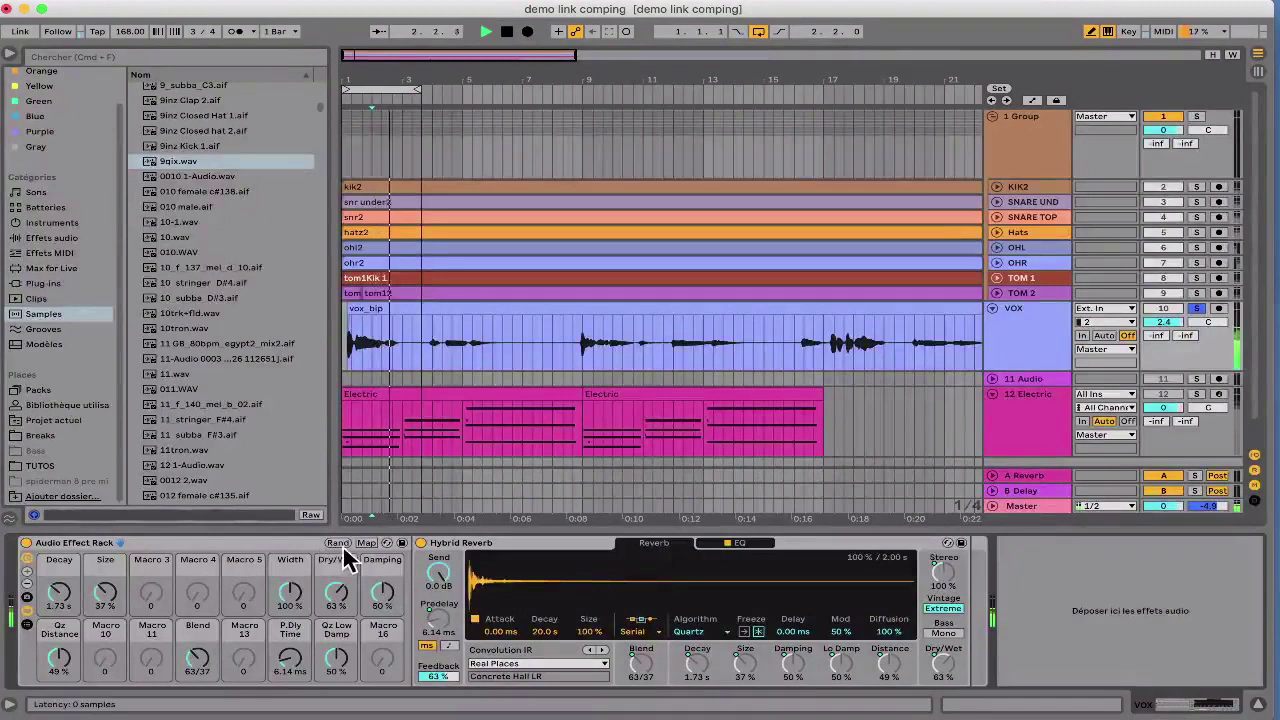
click(341, 545)
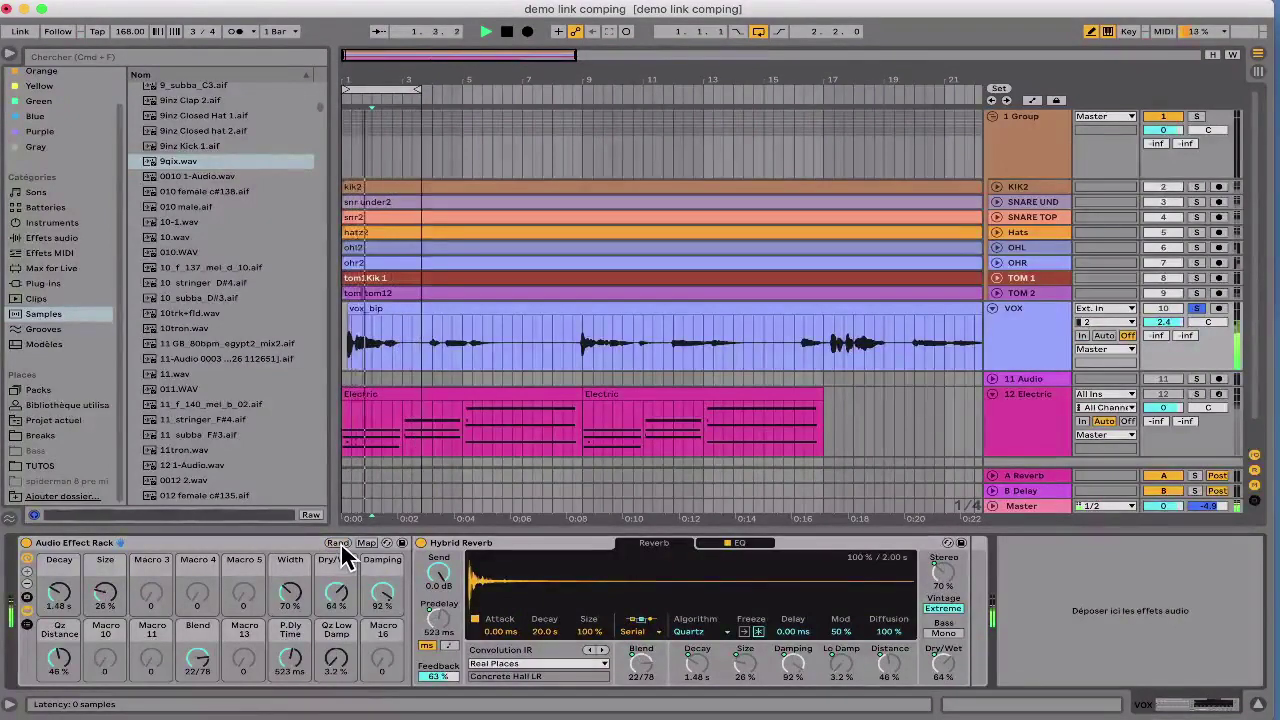
click(339, 545)
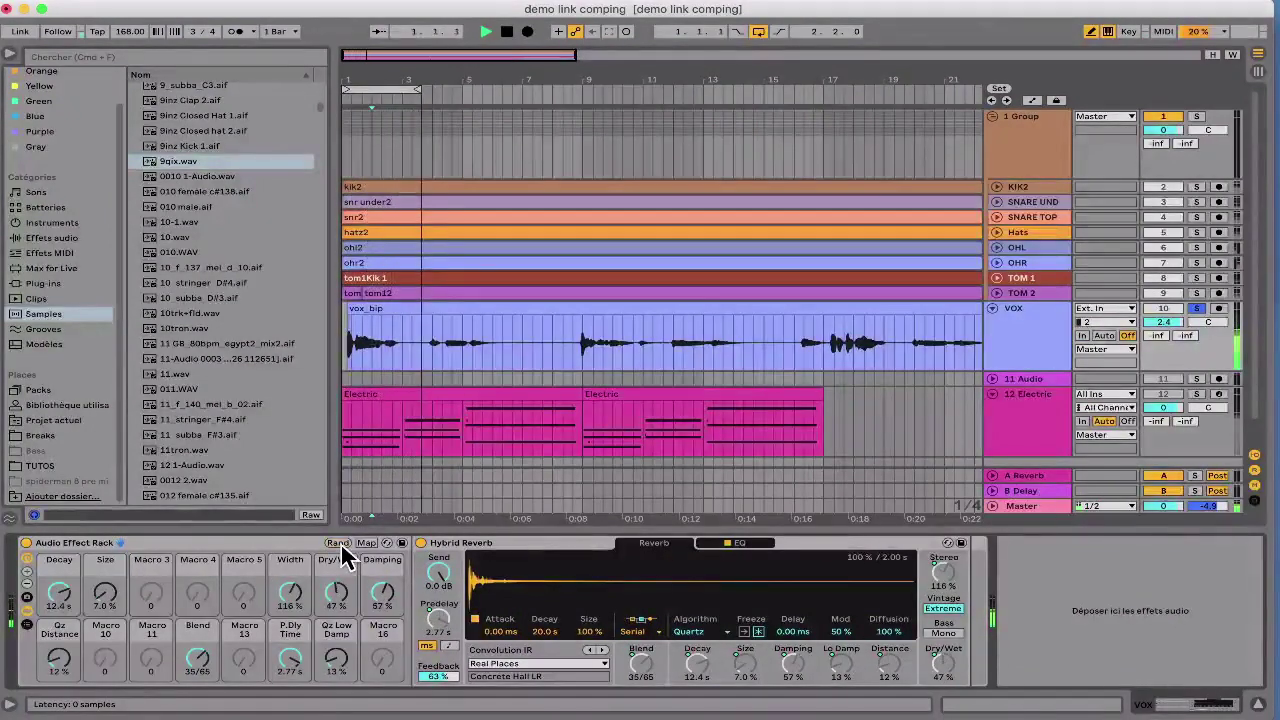
click(339, 545)
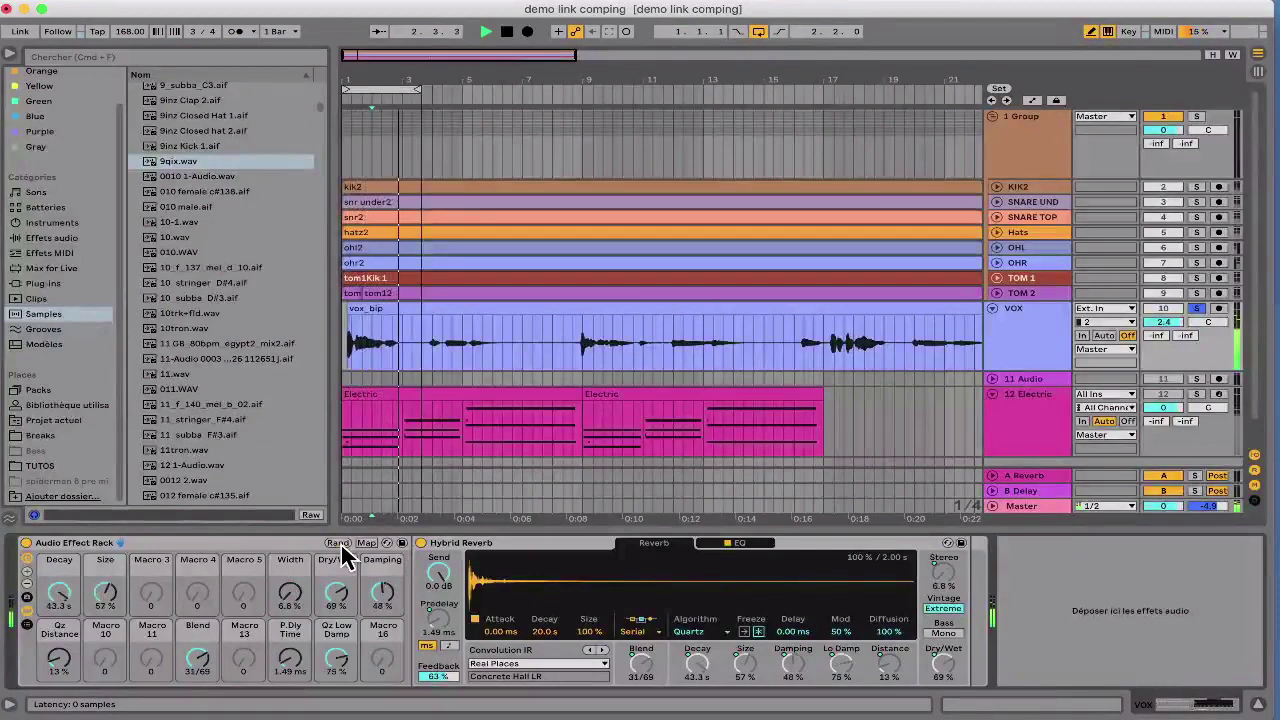
Step: Try excluding the Blend macro from variations, randomize the macros once, and clear that exclusion again
right_click(192, 662)
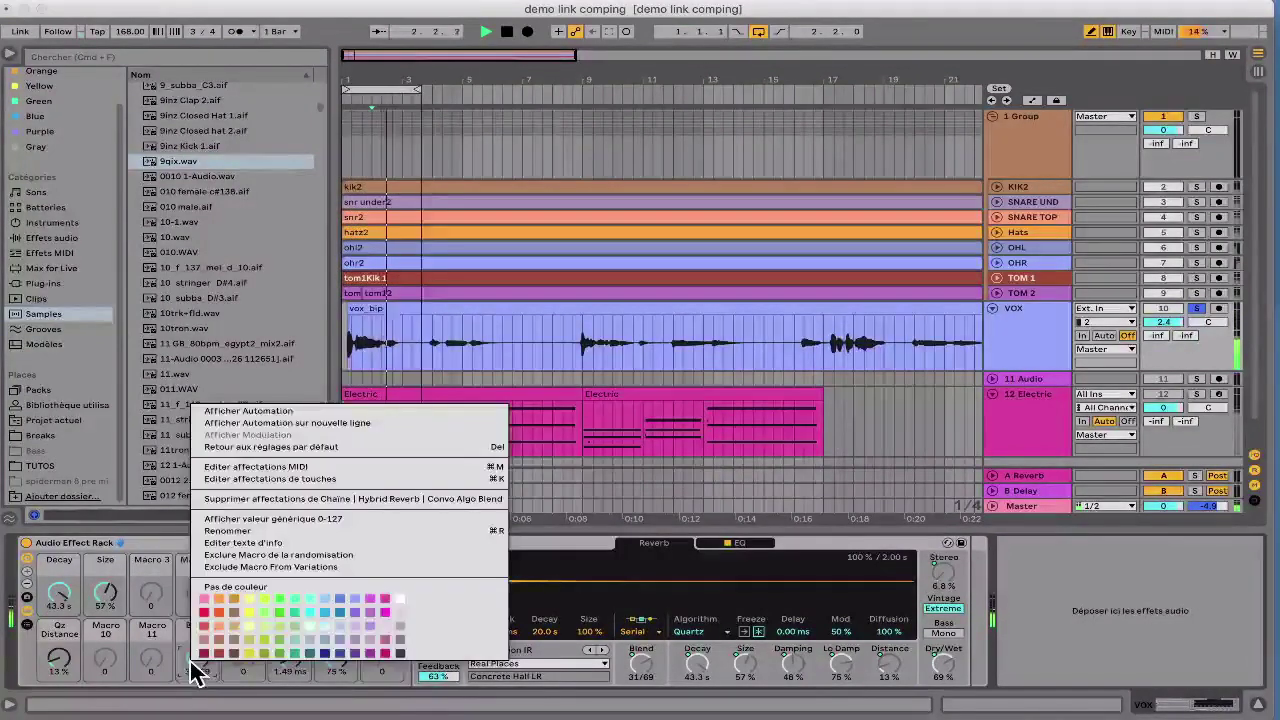
click(232, 567)
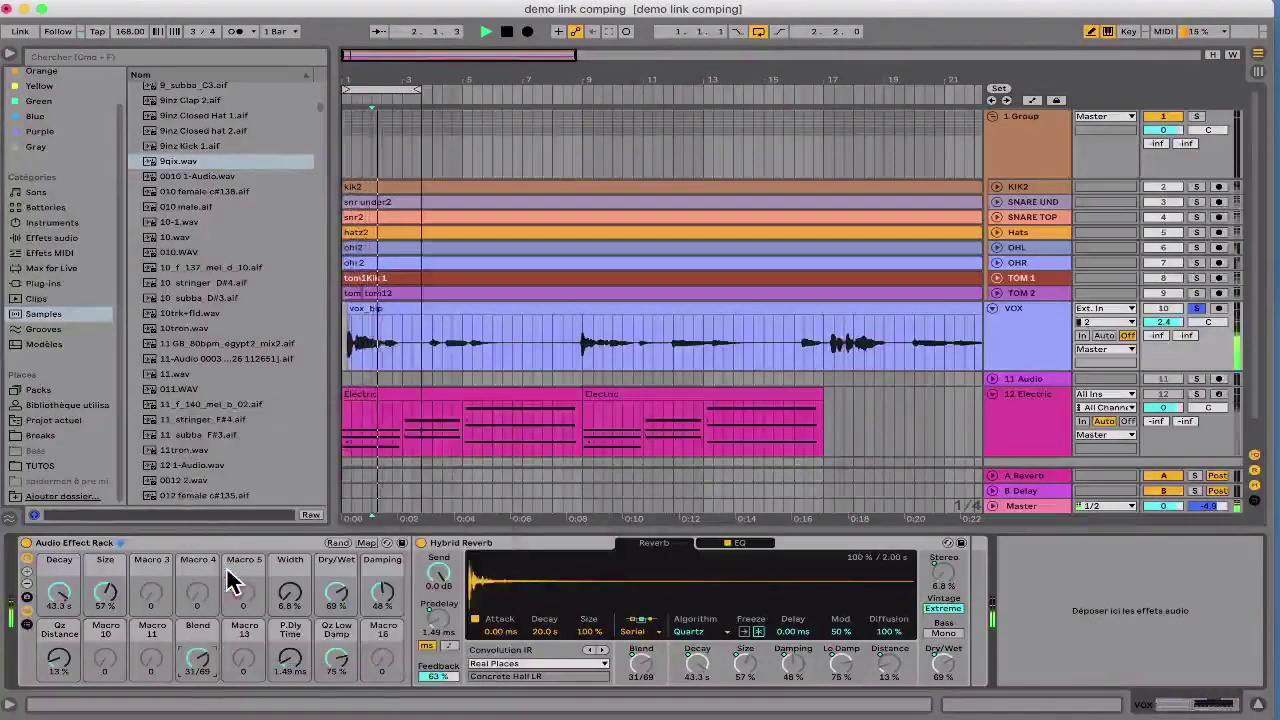
click(339, 545)
right_click(215, 668)
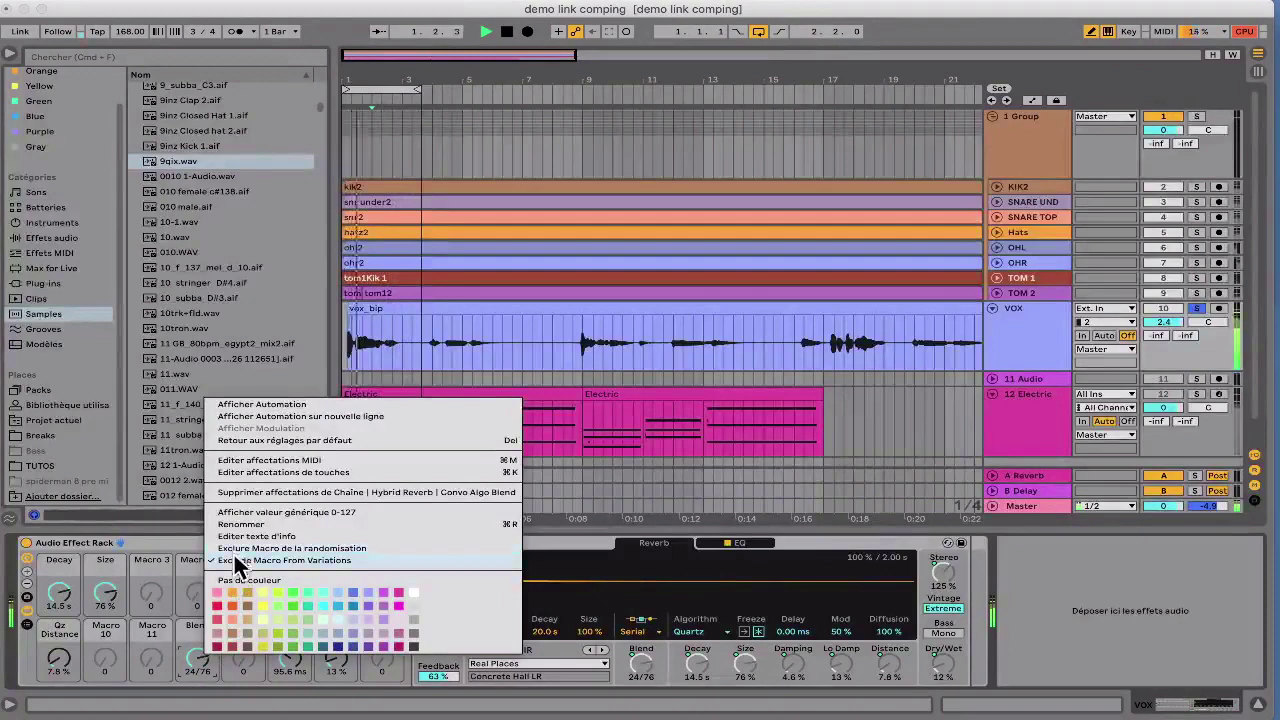
click(233, 549)
Step: Exclude the Blend macro from randomization and randomize the remaining macros three times
right_click(203, 650)
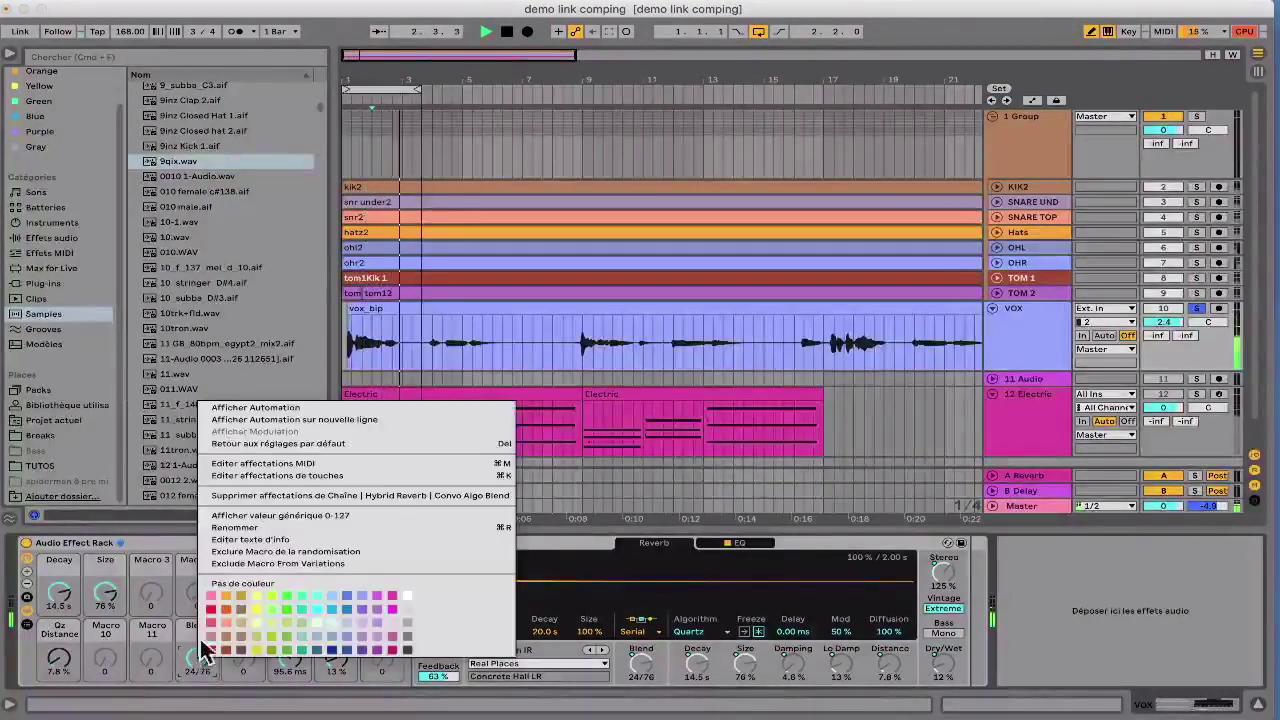
click(222, 552)
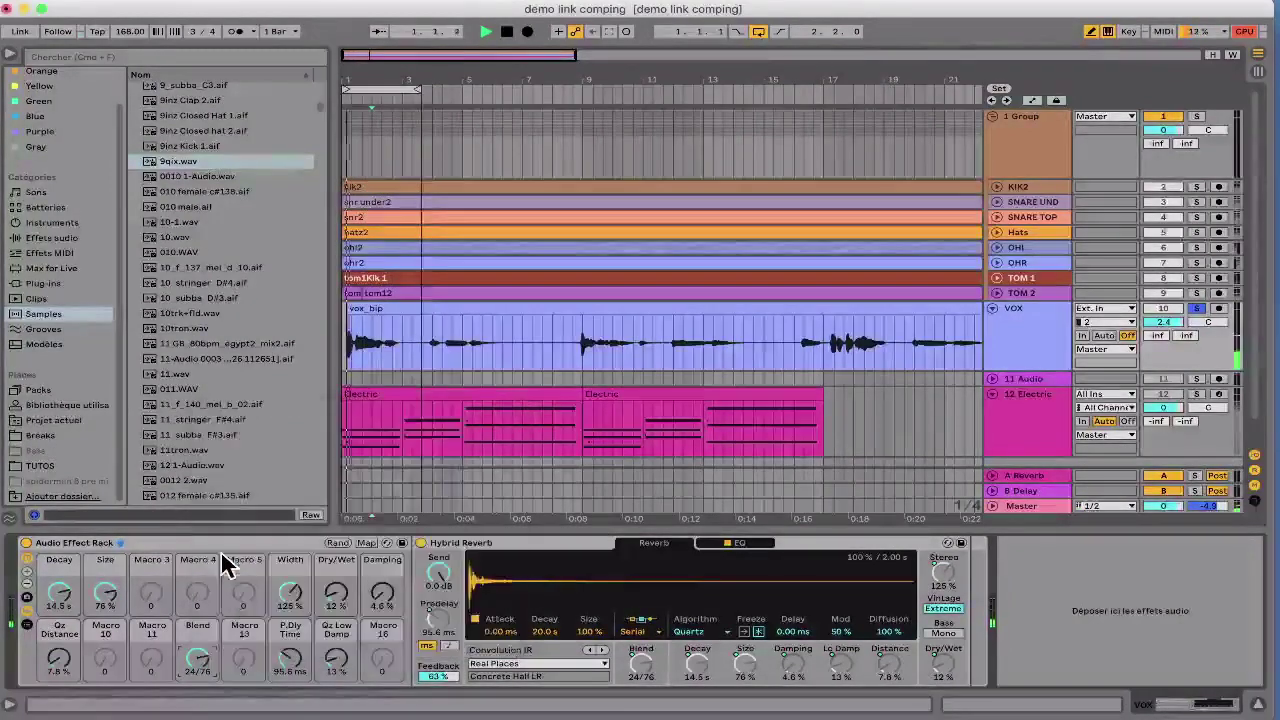
click(337, 543)
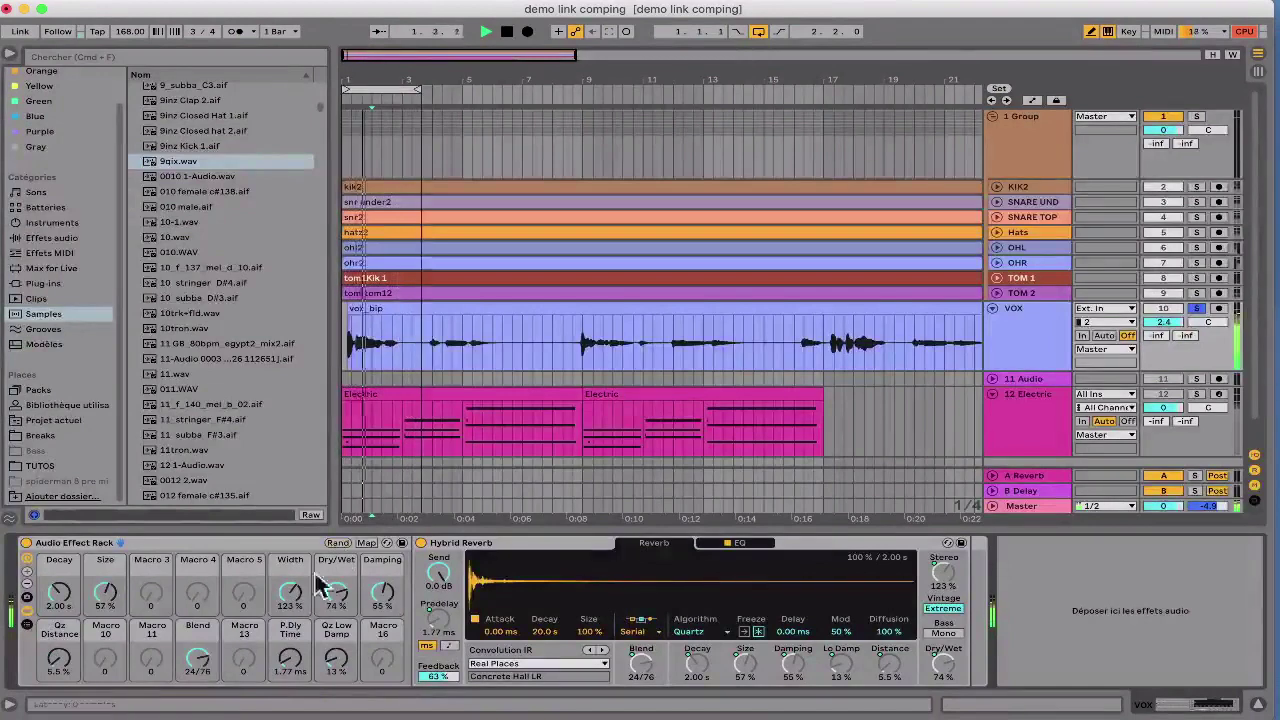
click(339, 542)
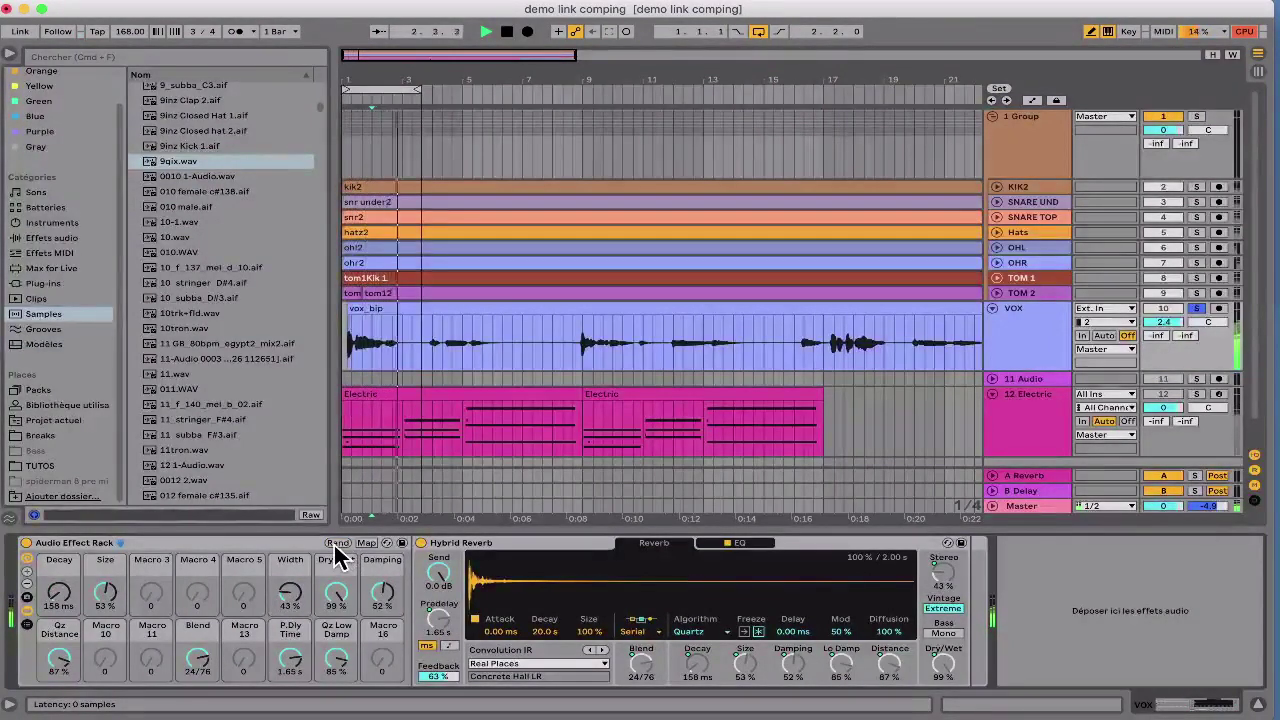
click(335, 544)
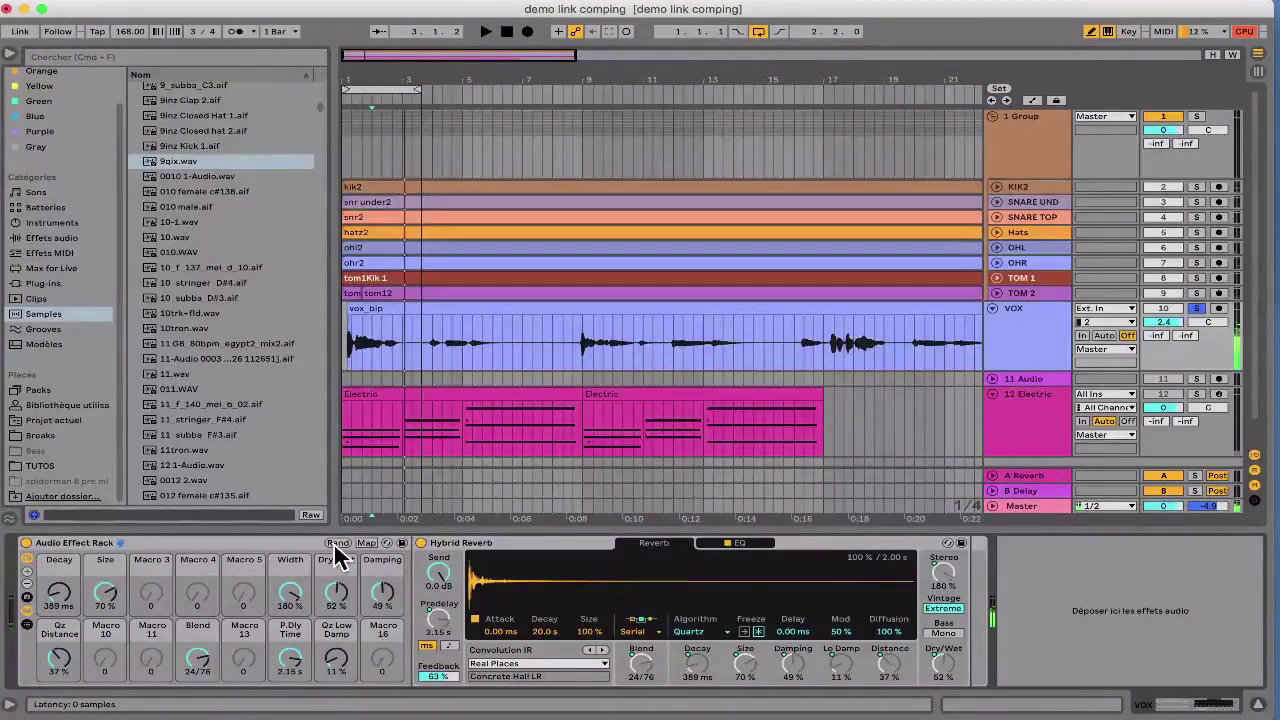
Step: Show the rack's macro variations and store four of them, randomizing the macros before each additional one
click(27, 599)
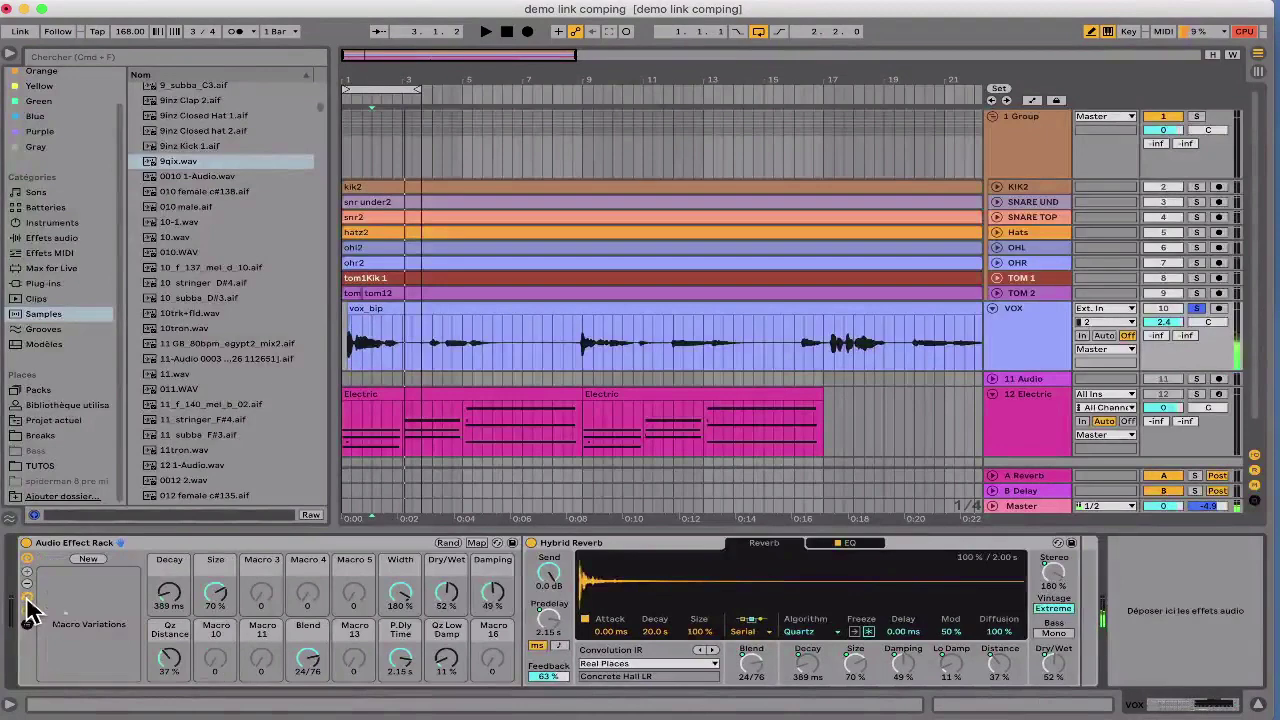
click(82, 561)
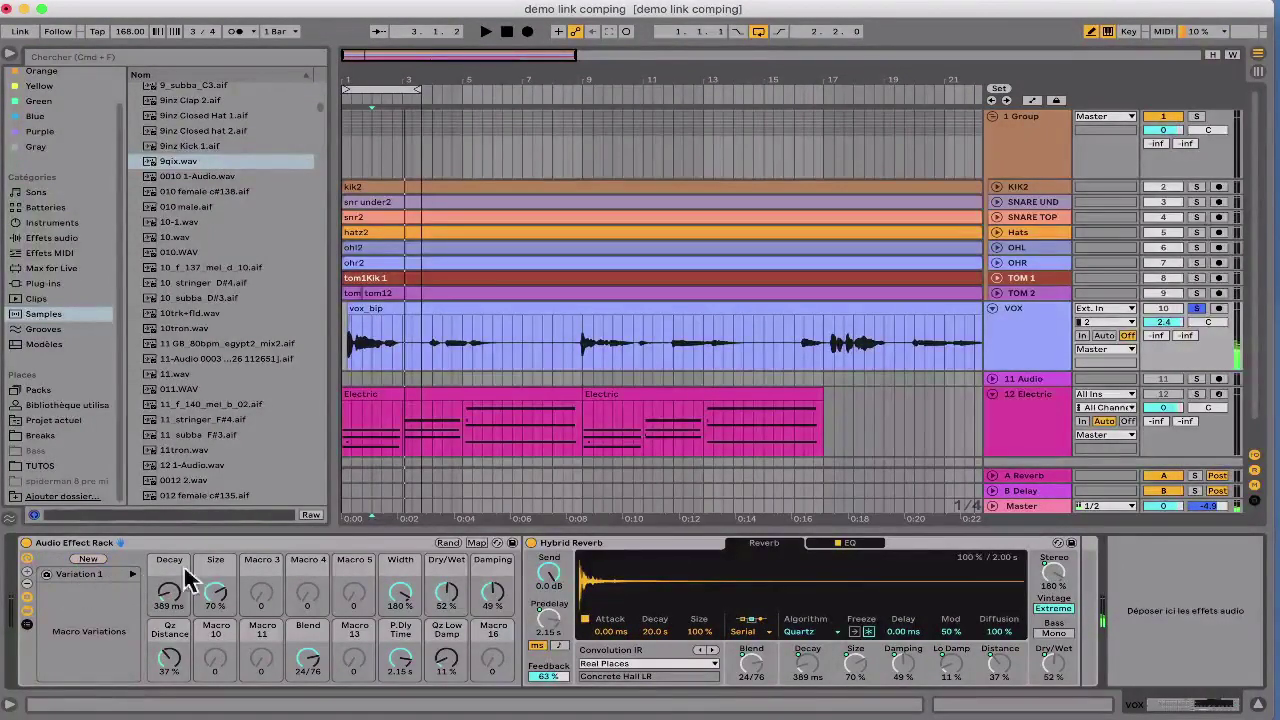
click(447, 543)
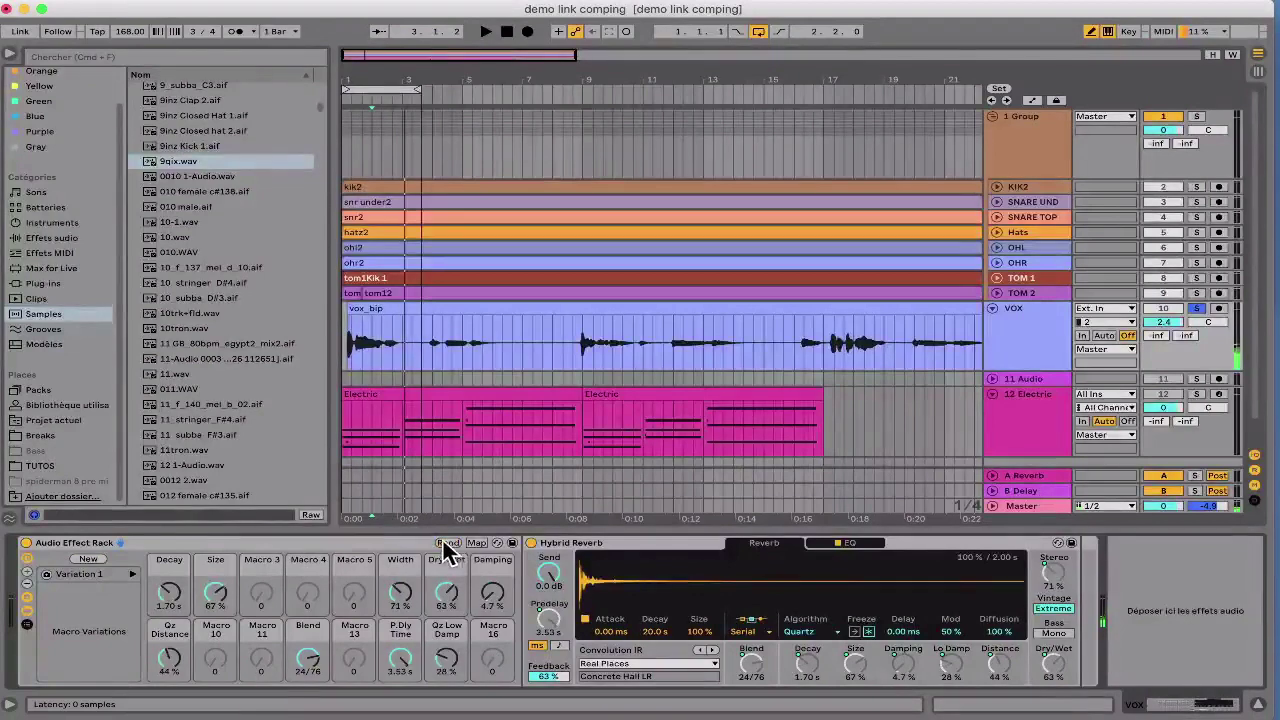
click(80, 559)
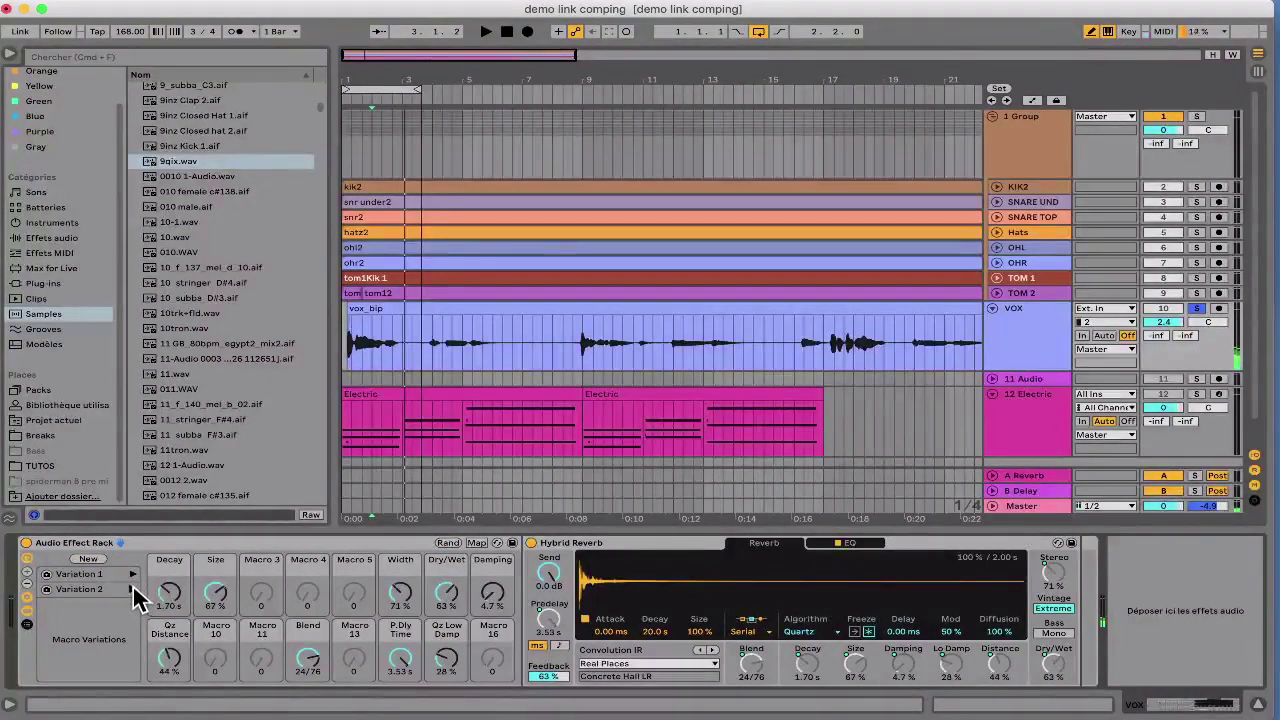
click(448, 543)
click(88, 559)
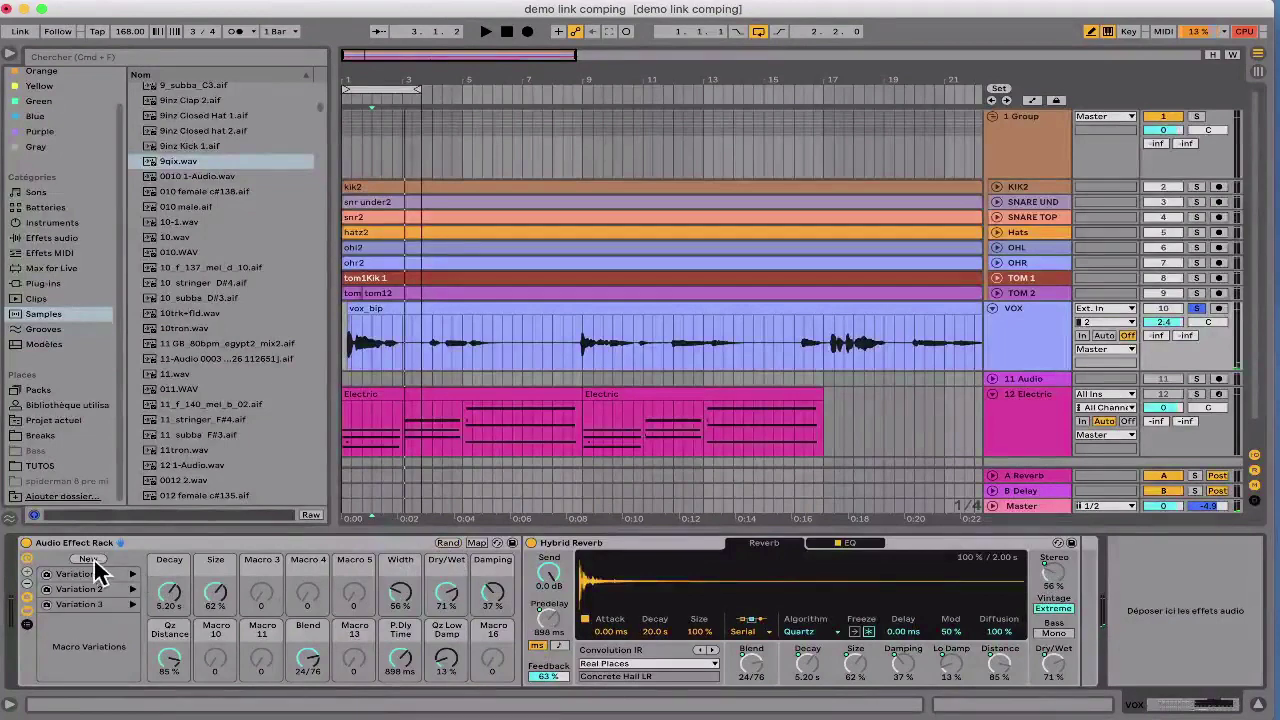
click(448, 543)
click(90, 559)
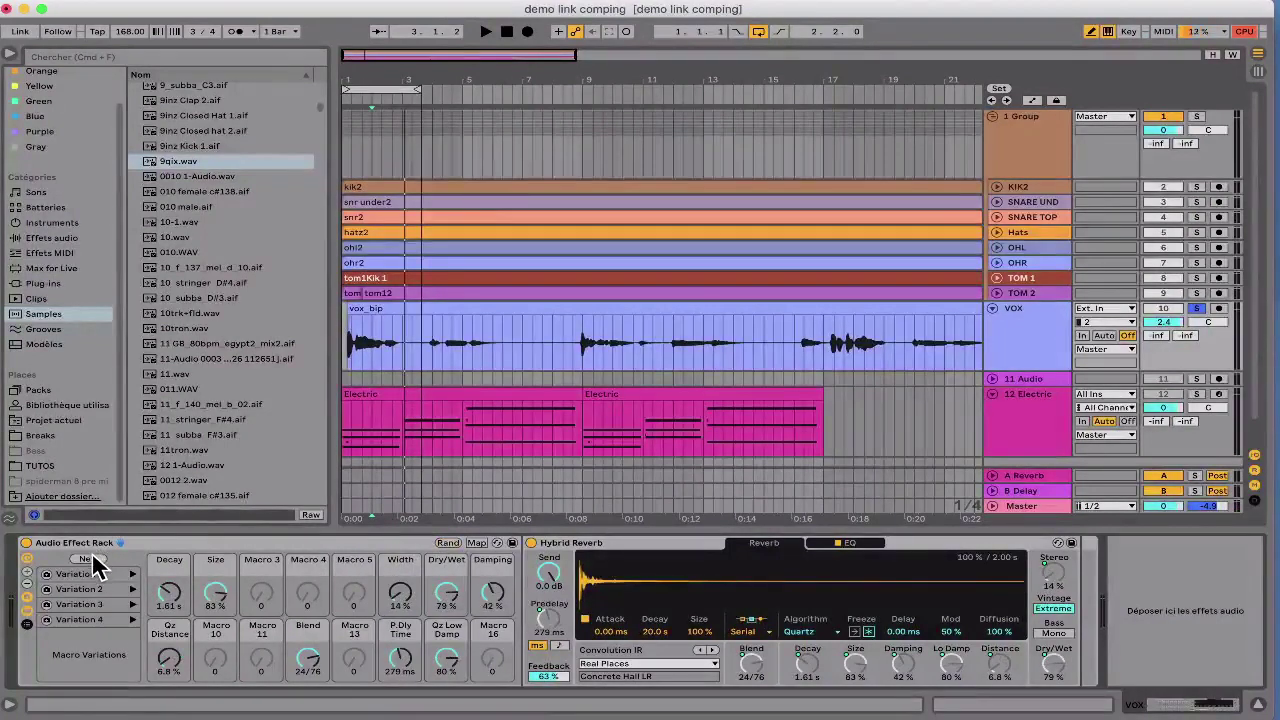
Step: Recall the stored macro variations in turn: Variation 3, Variation 2 and Variation 1
click(132, 605)
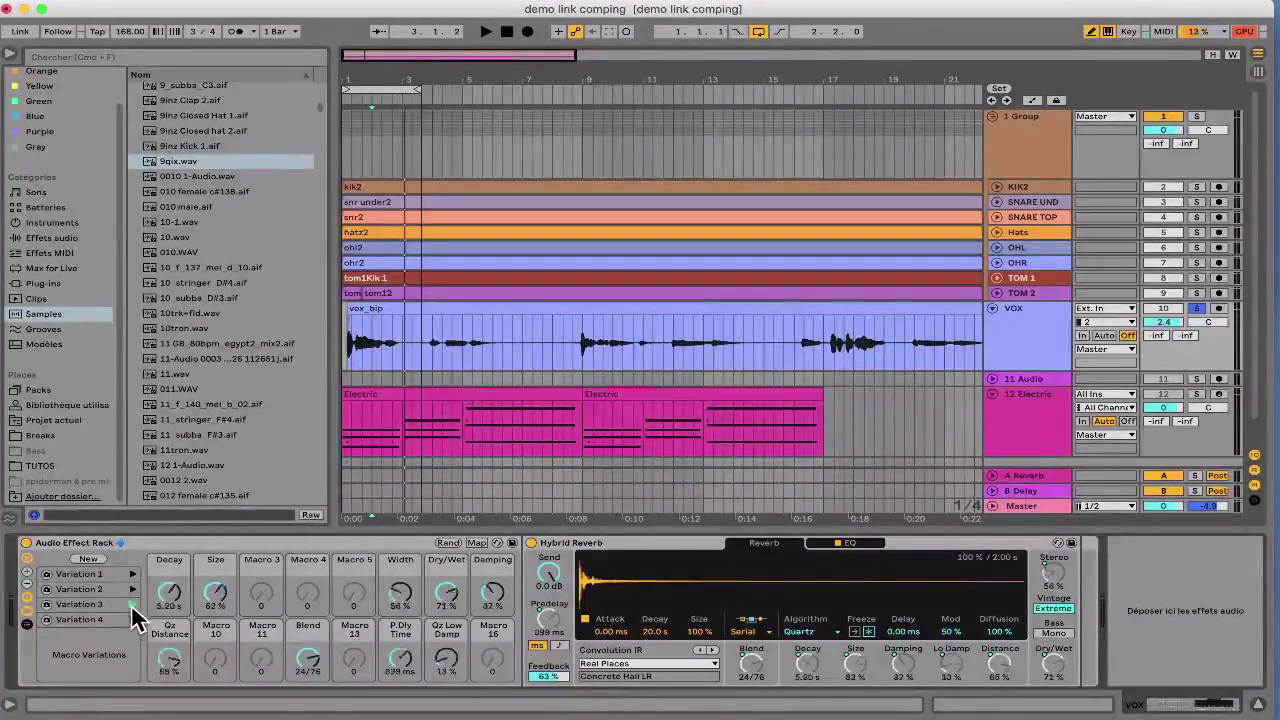
click(132, 574)
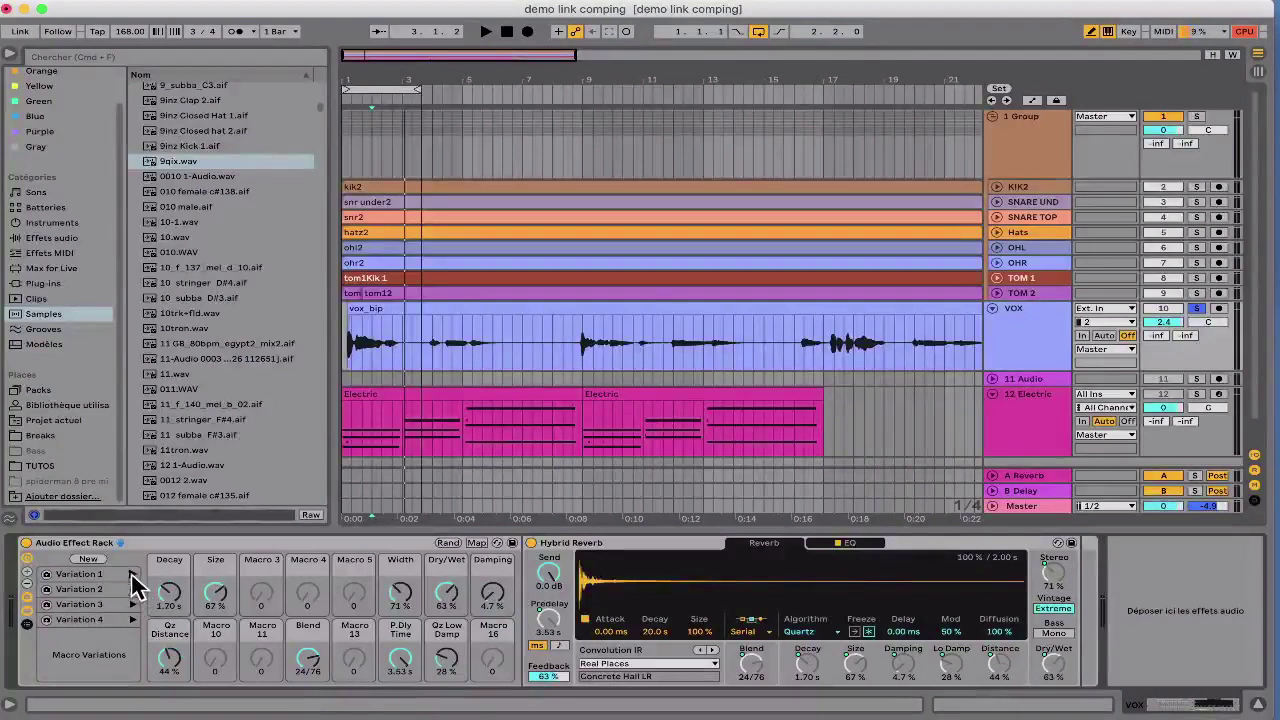
click(132, 575)
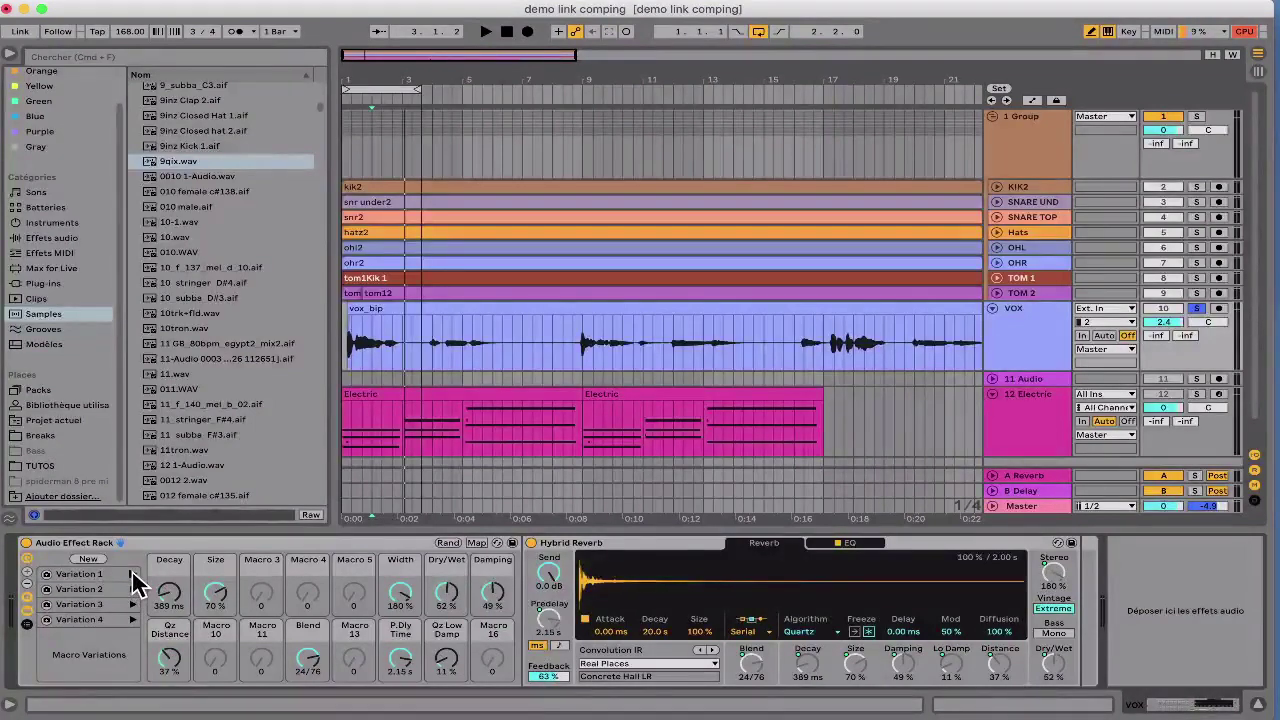
Step: Try reducing the rack to six macros and bring it back to all sixteen
click(28, 590)
click(28, 590)
click(28, 590)
click(28, 590)
click(28, 590)
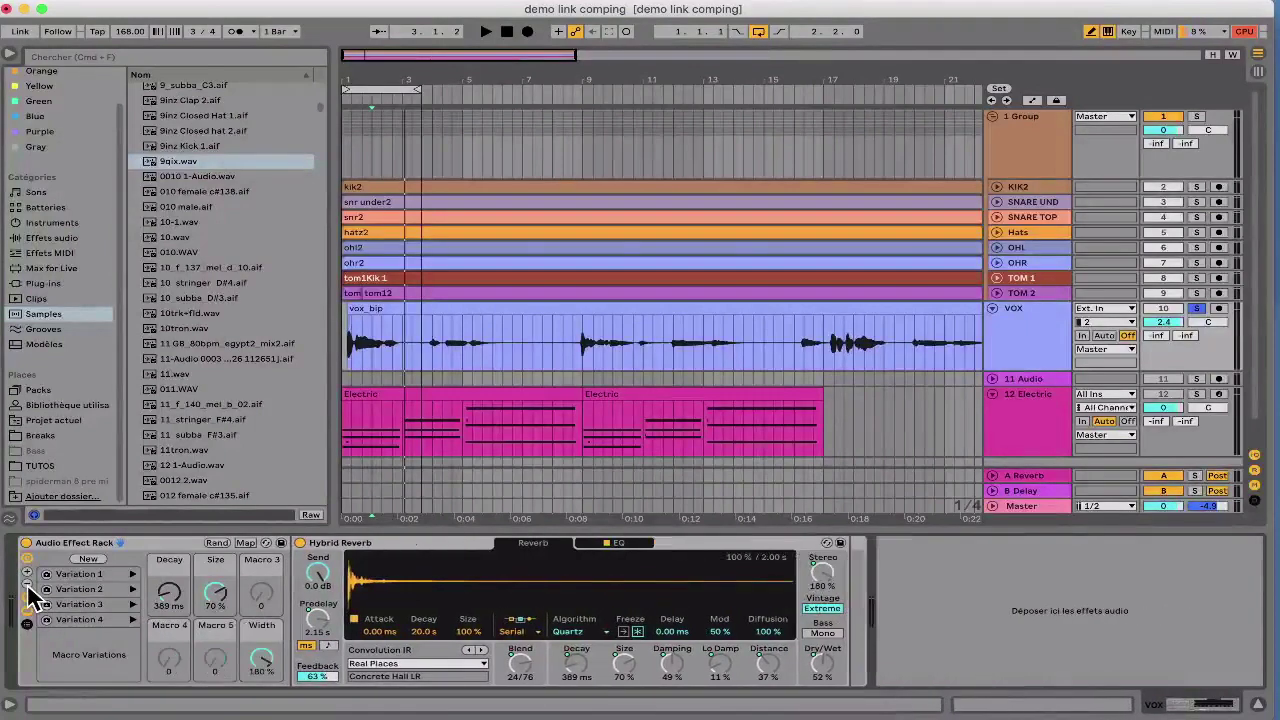
click(26, 575)
click(26, 575)
click(26, 575)
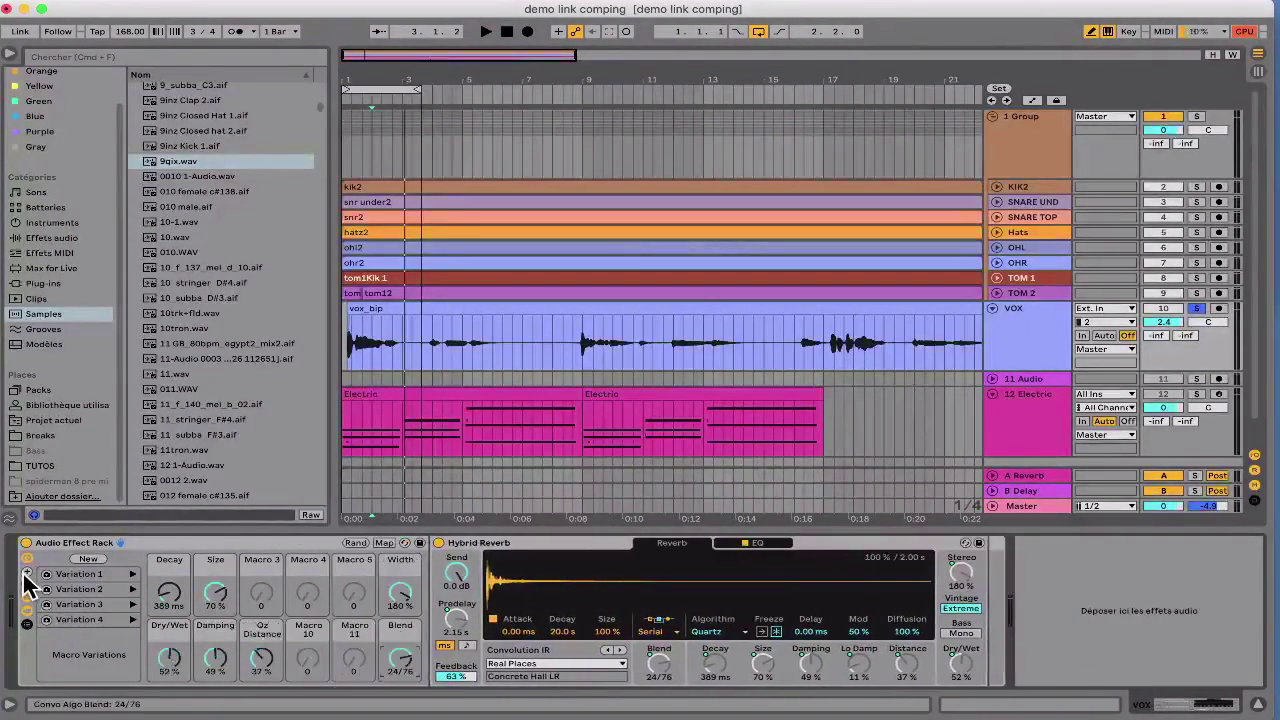
click(26, 575)
click(26, 575)
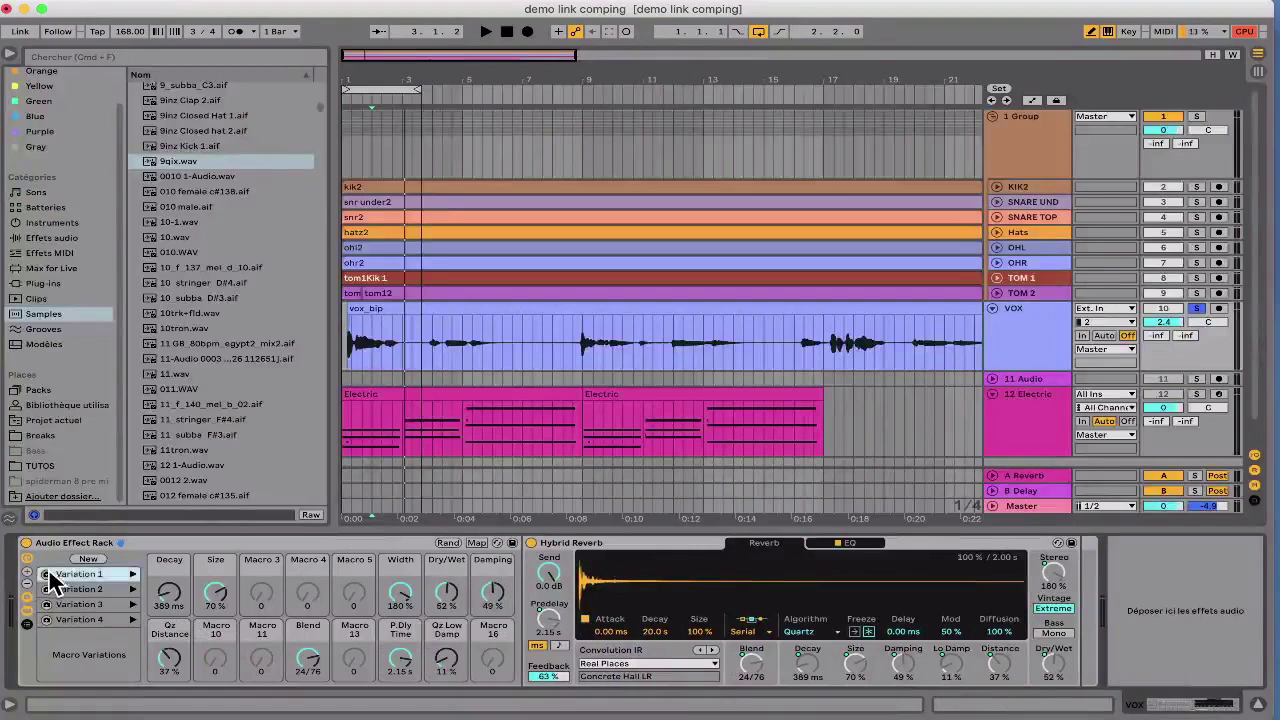
key(super+m)
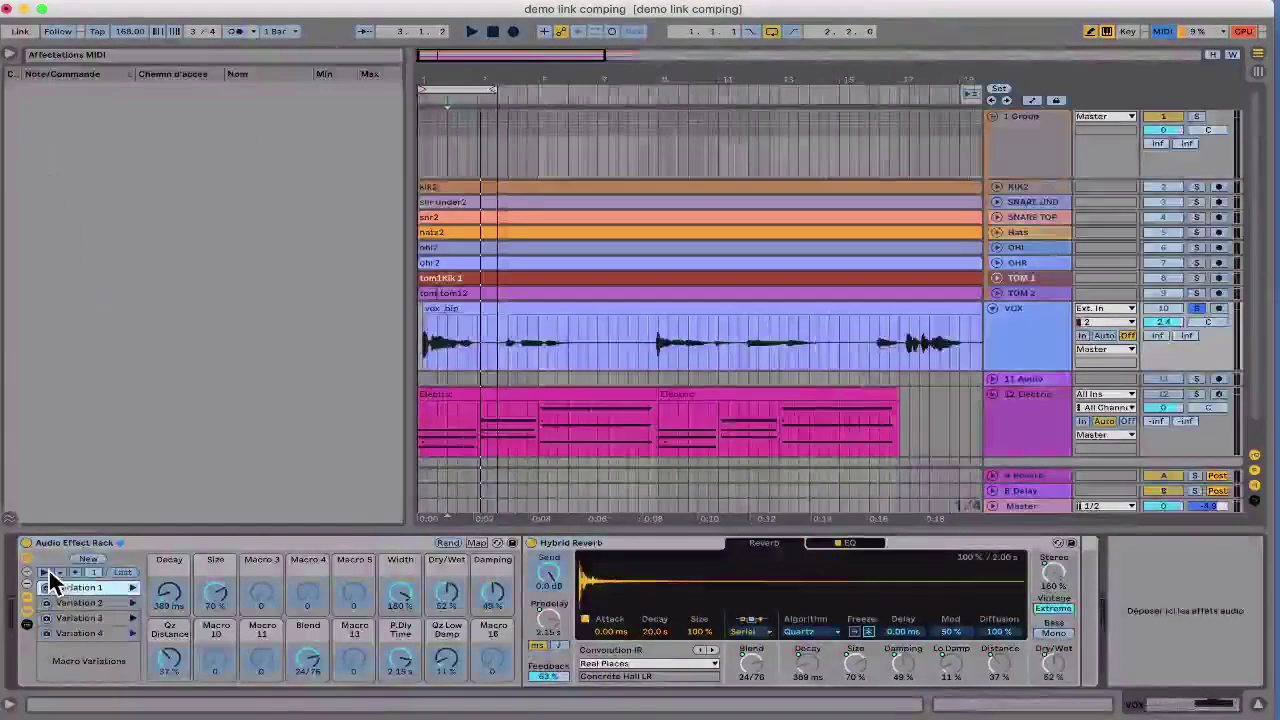
click(130, 587)
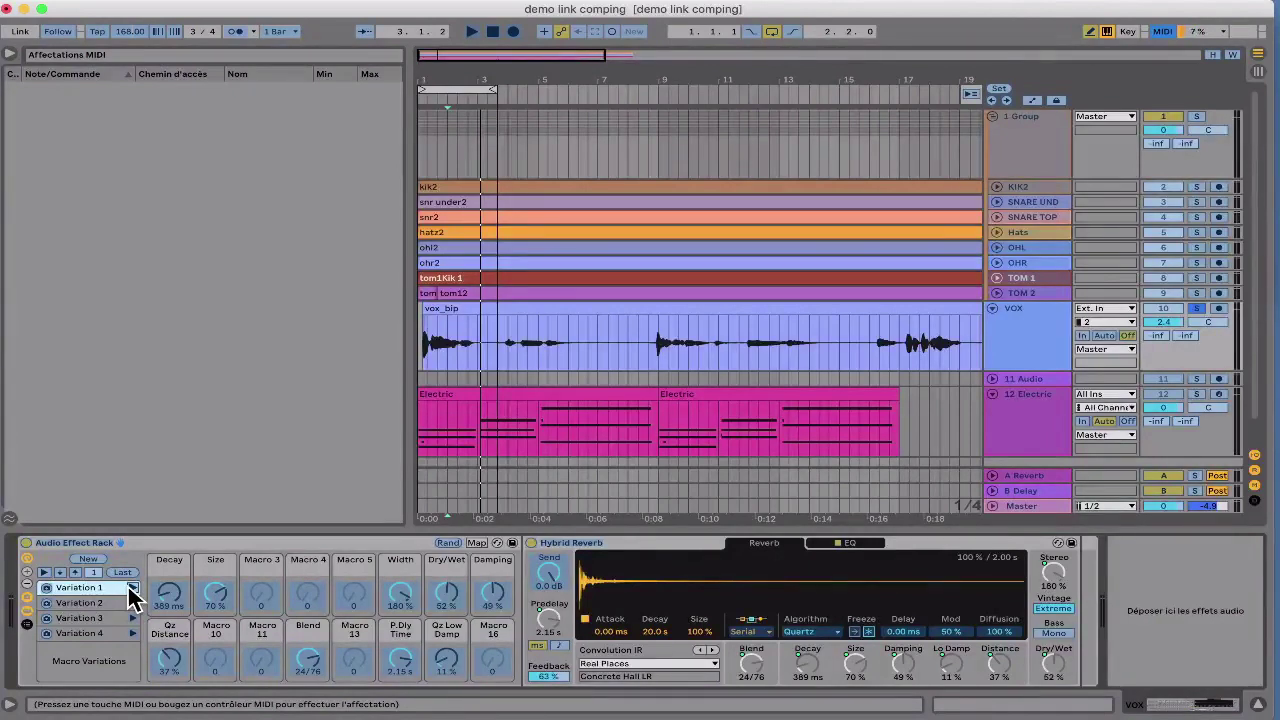
key(super+m)
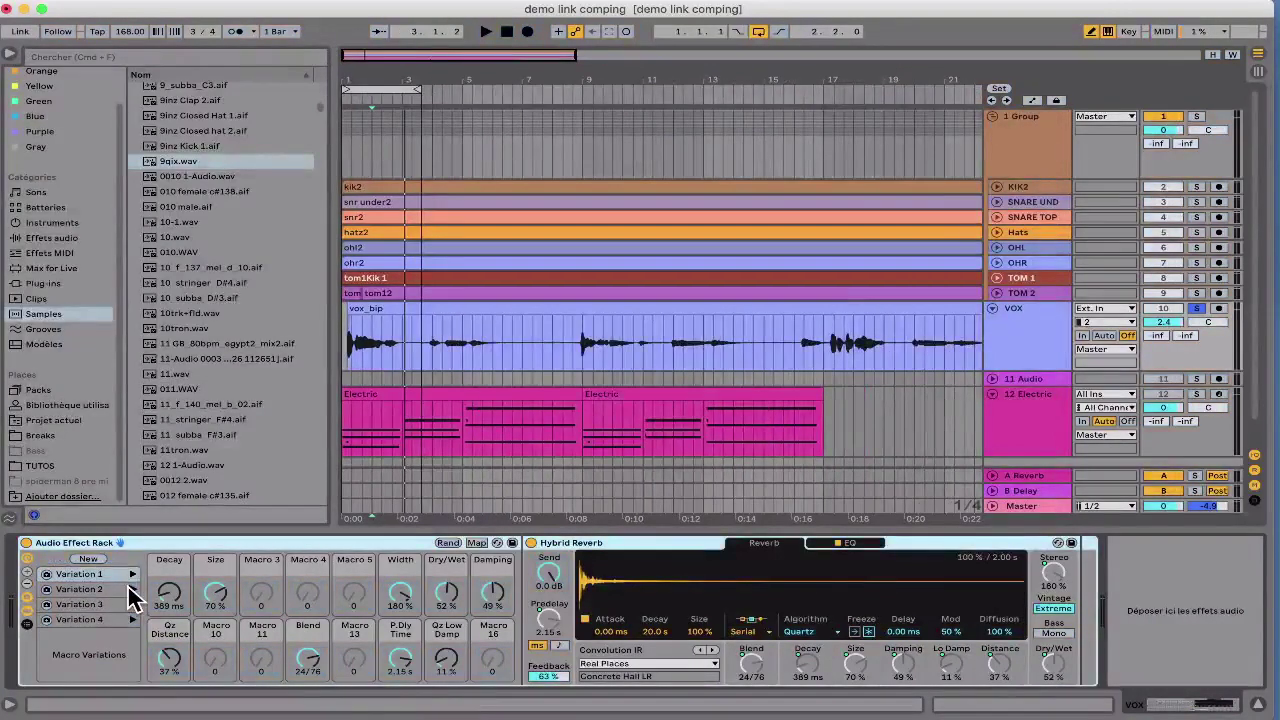
Step: Enable remote control for the Ableton Push 2 (User Port) input in the Link, Tempo and MIDI preferences
key(super+comma)
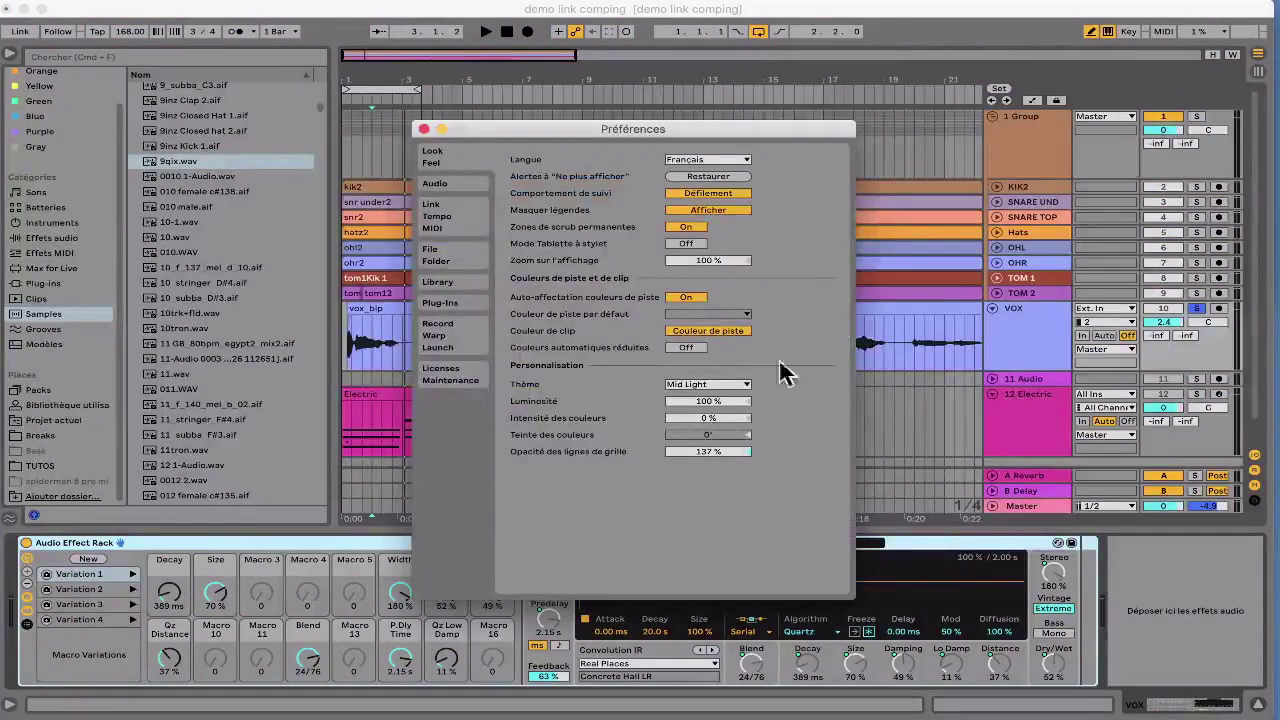
click(466, 226)
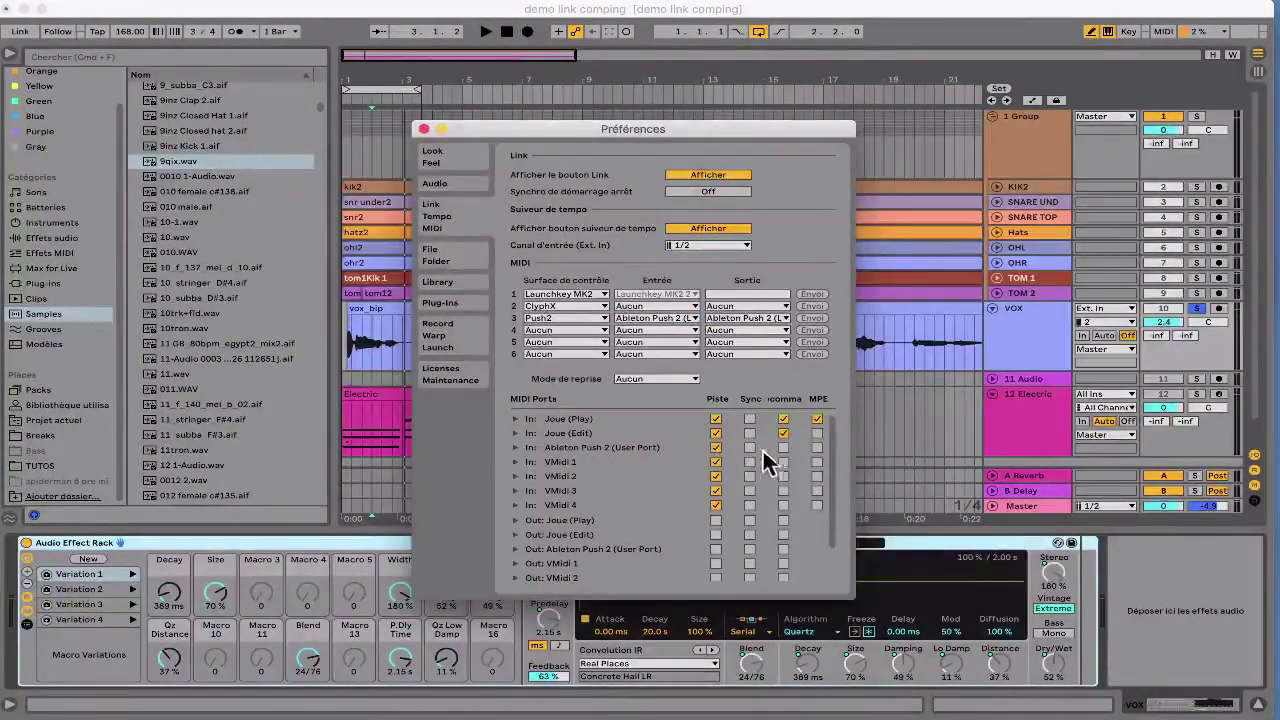
click(783, 448)
key(Escape)
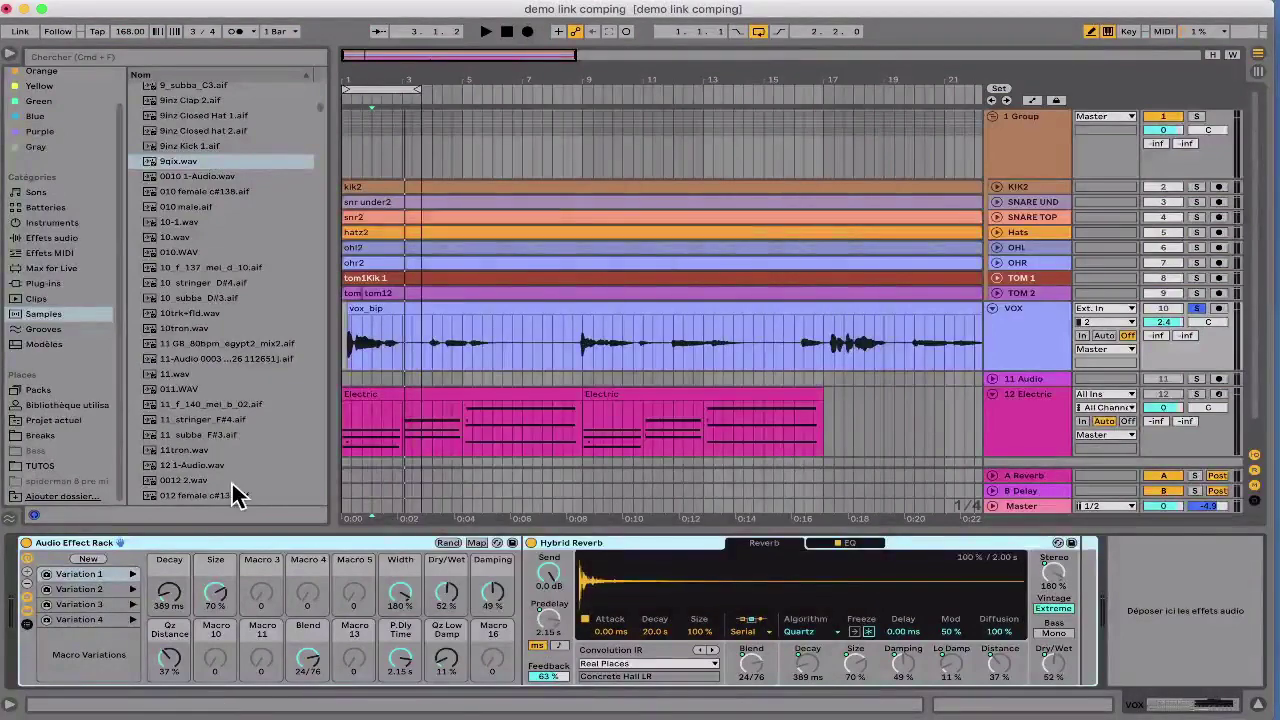
Step: MIDI-map the recall controls of Variation 1, Variation 2 and Variation 3 to notes C1, C#1 and D1
key(super+m)
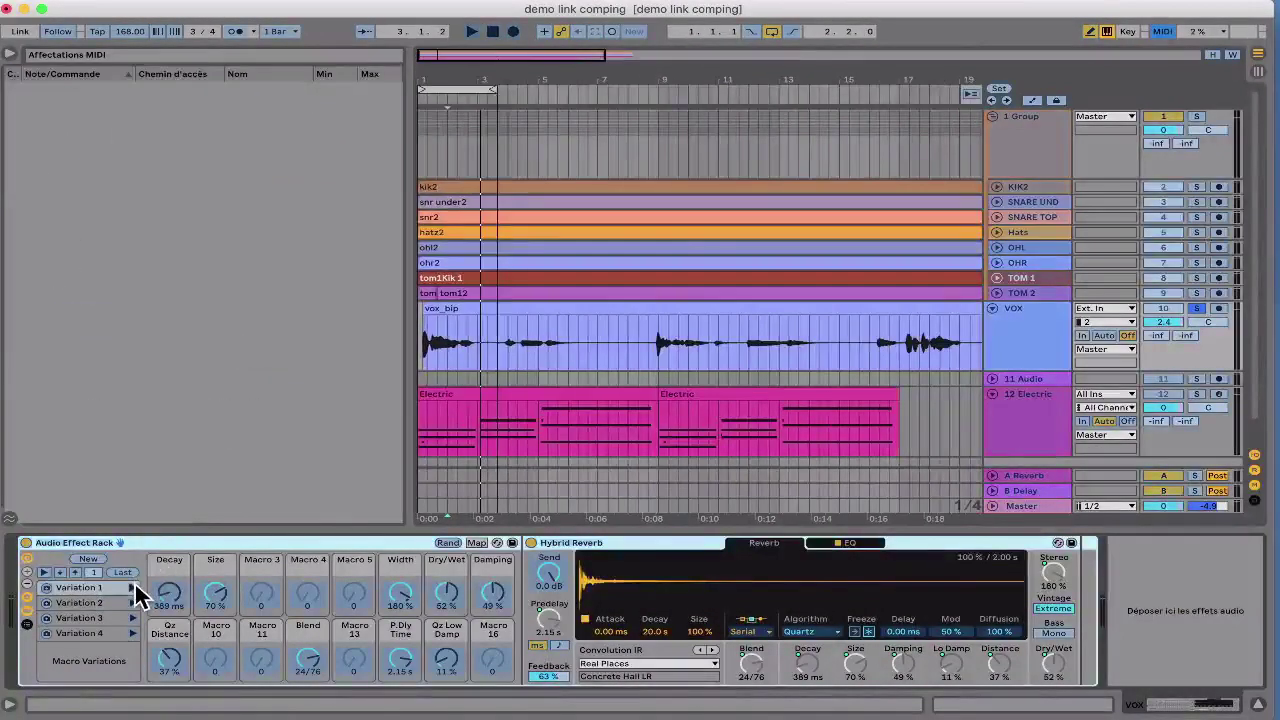
click(133, 590)
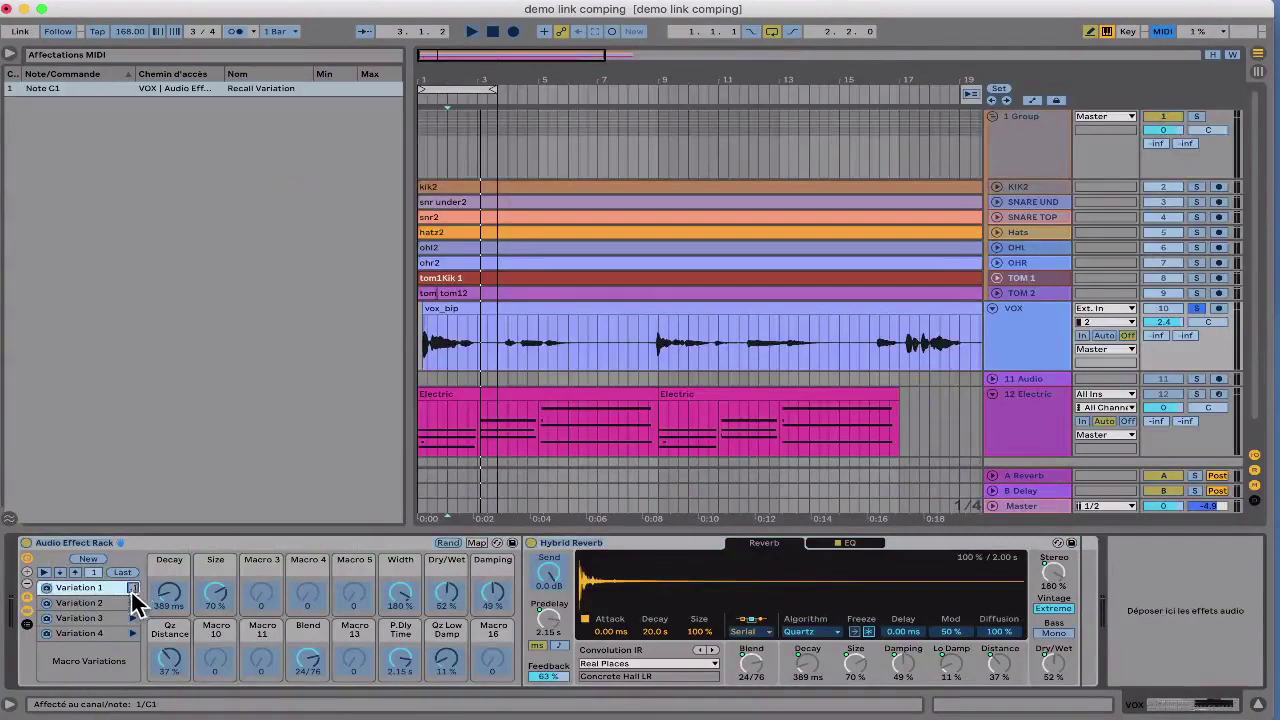
click(133, 601)
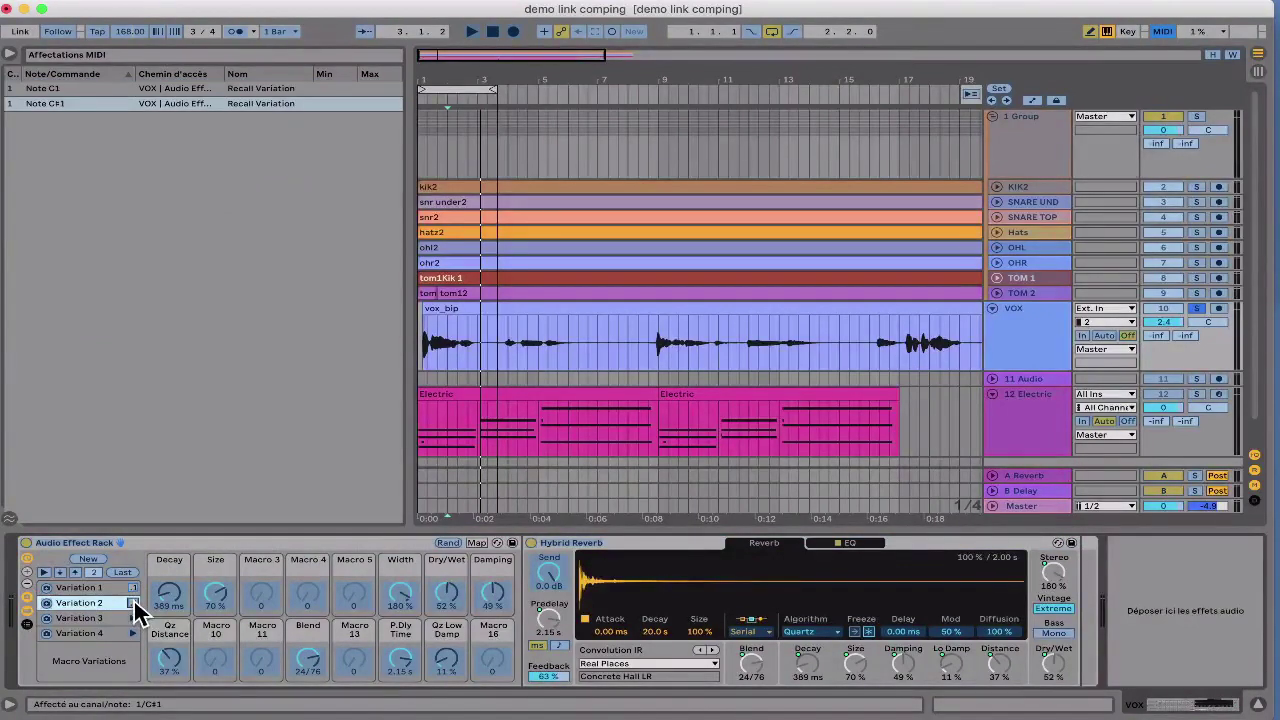
click(133, 617)
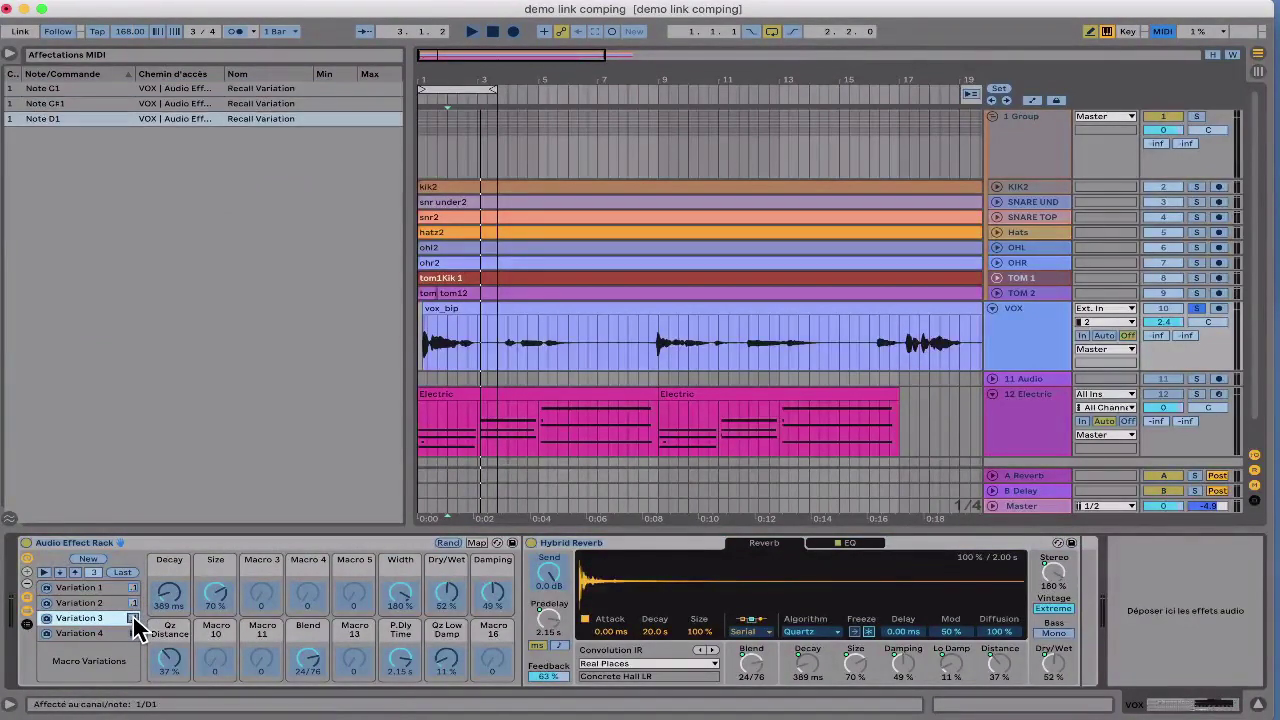
key(super+m)
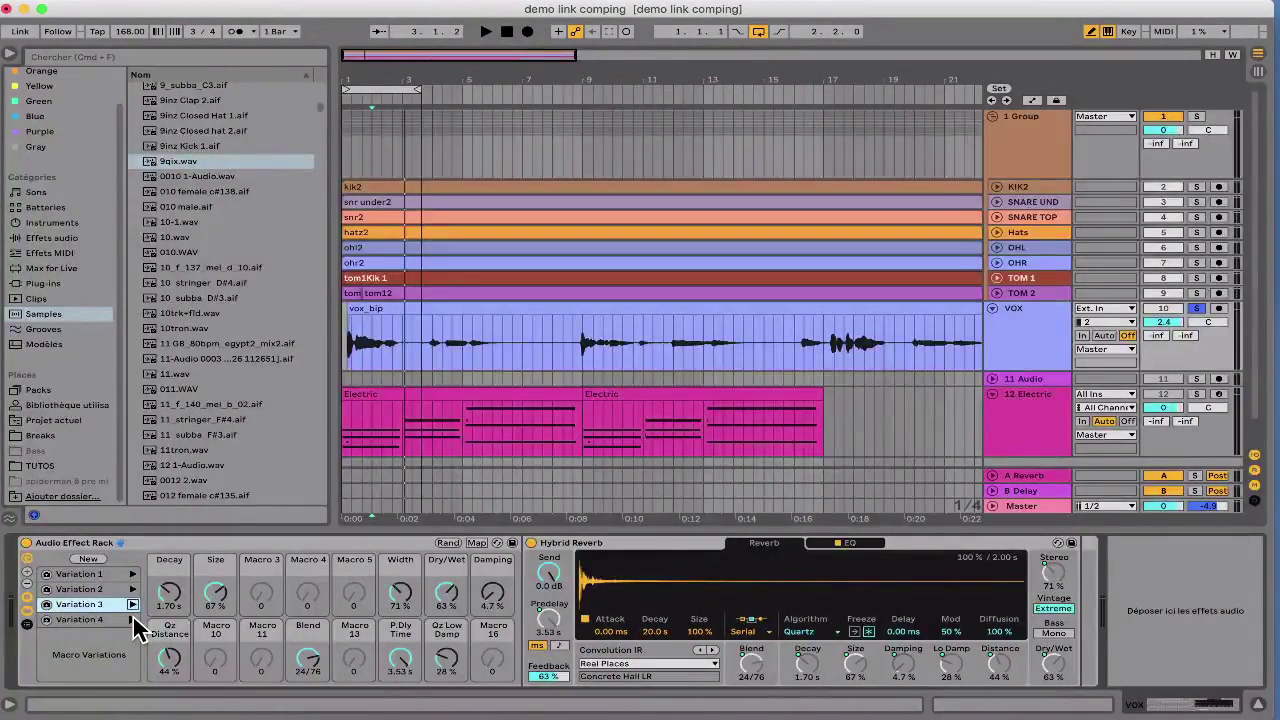
Step: Switch to OBS Studio to bring up the overhead controller camera scene, and return to Live
key(super+Tab)
key(super+Tab)
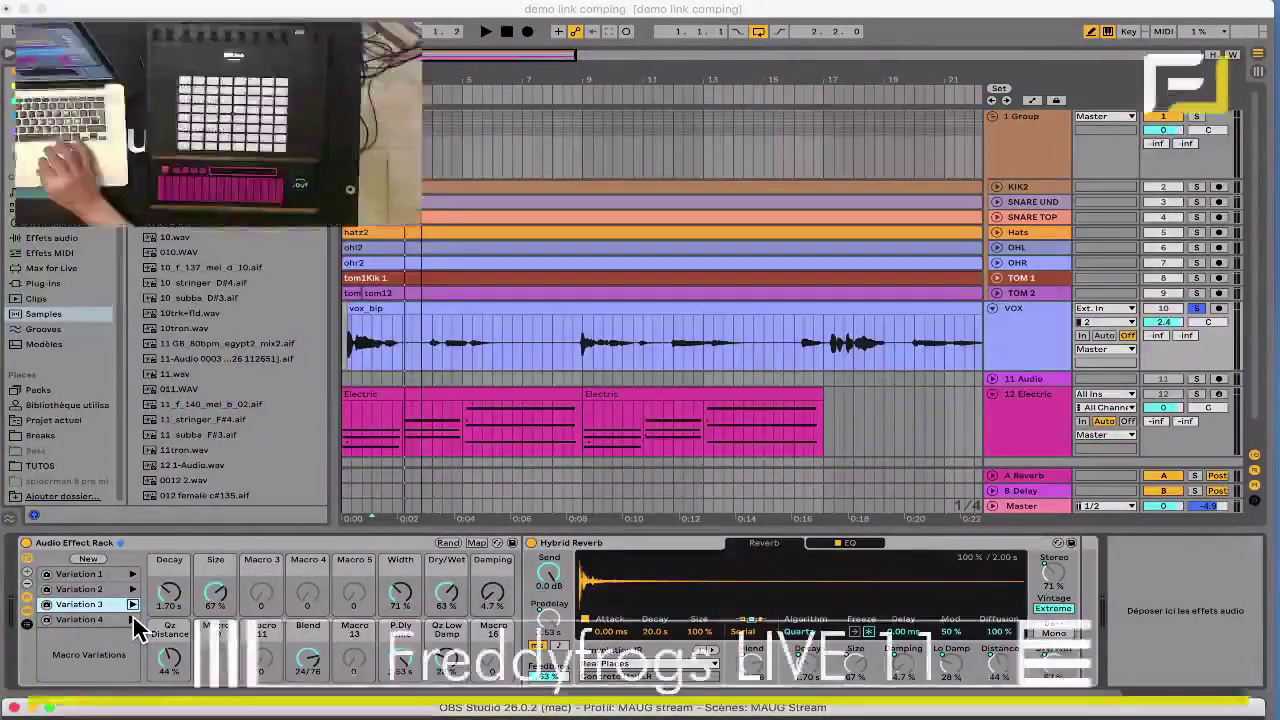
key(super+Tab)
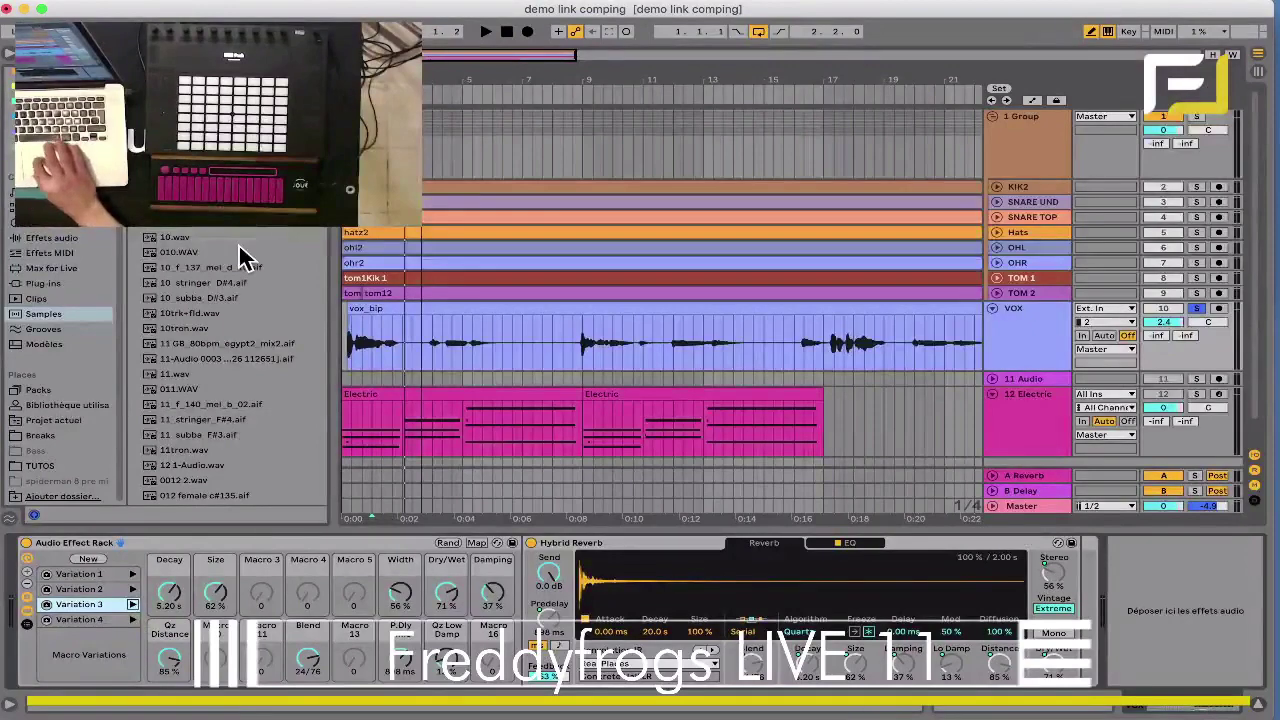
Step: Solo the 12 Electric track, loop its two Electric clips and play them back
click(1045, 422)
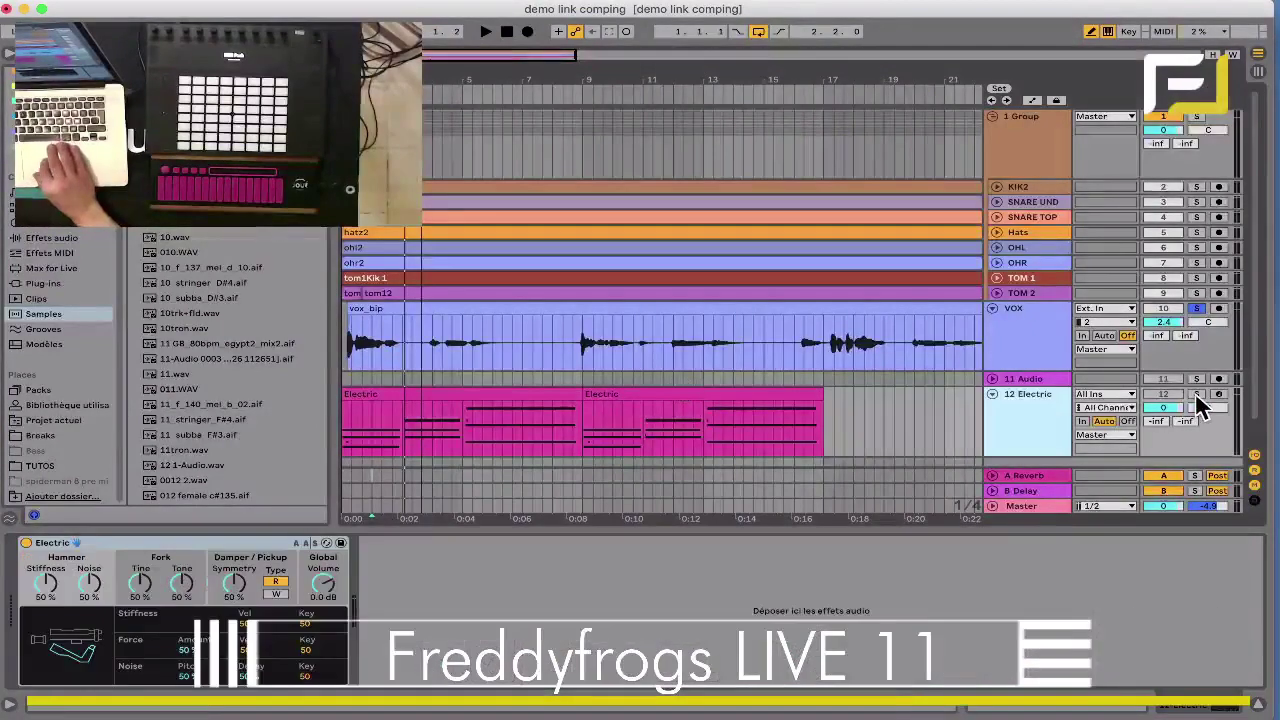
click(752, 388)
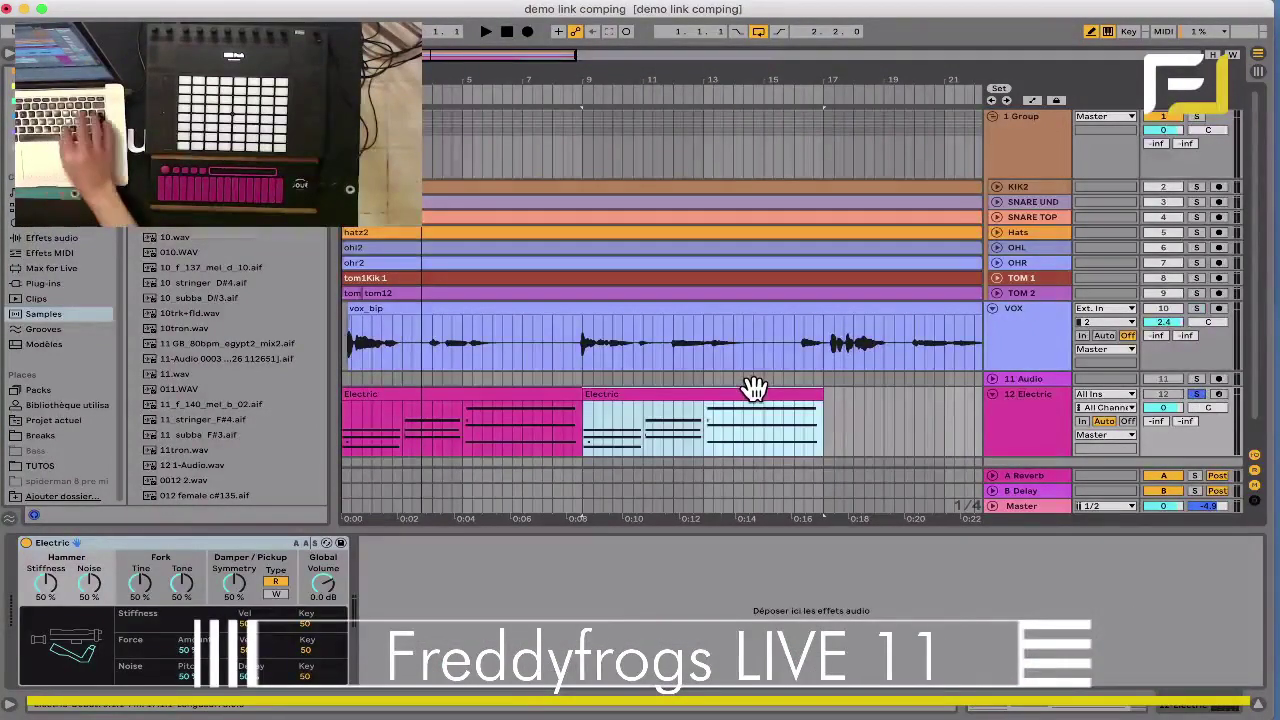
shift+click(553, 390)
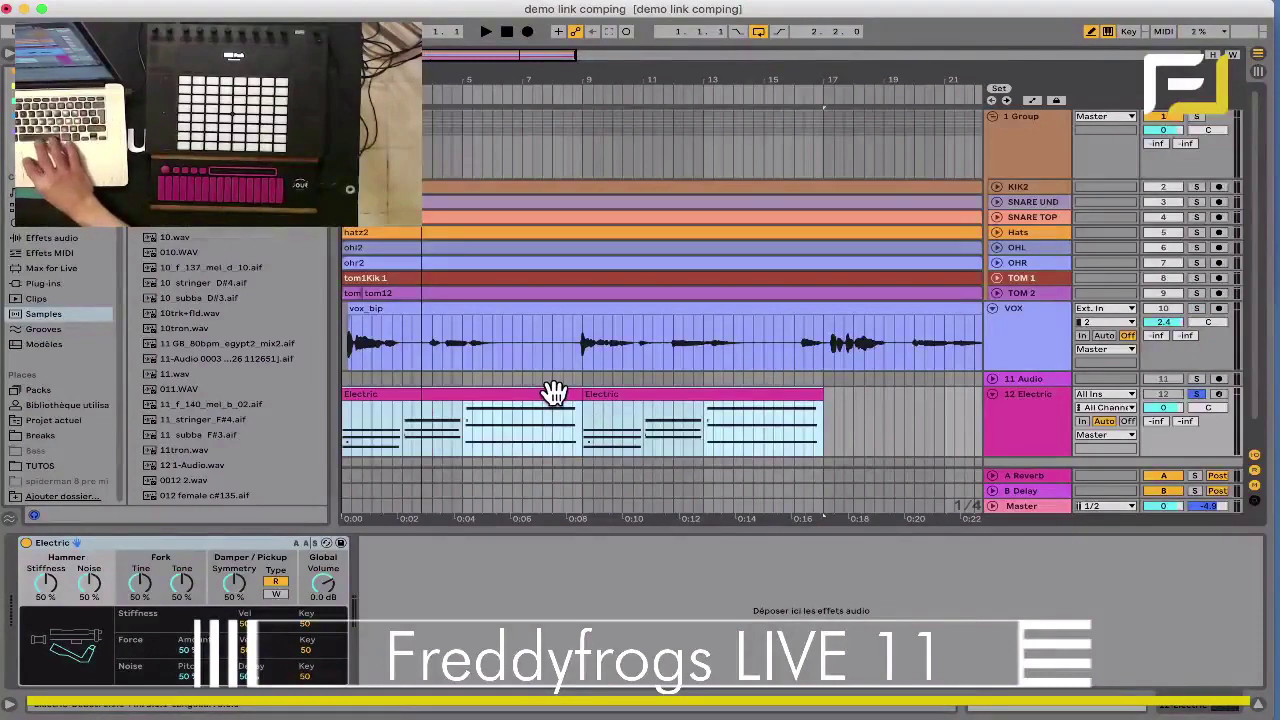
key(super+l)
key(space)
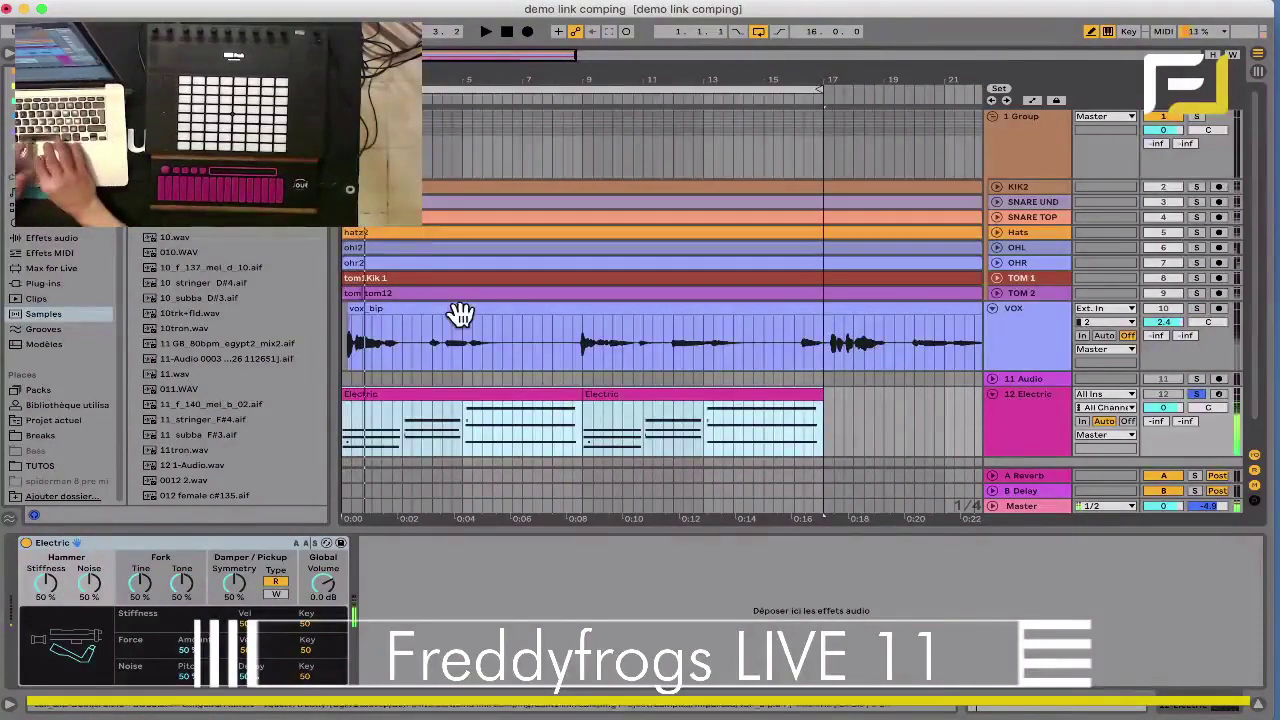
Step: Look through the audio effect folders in the browser for the PitchLoop89 device
click(55, 240)
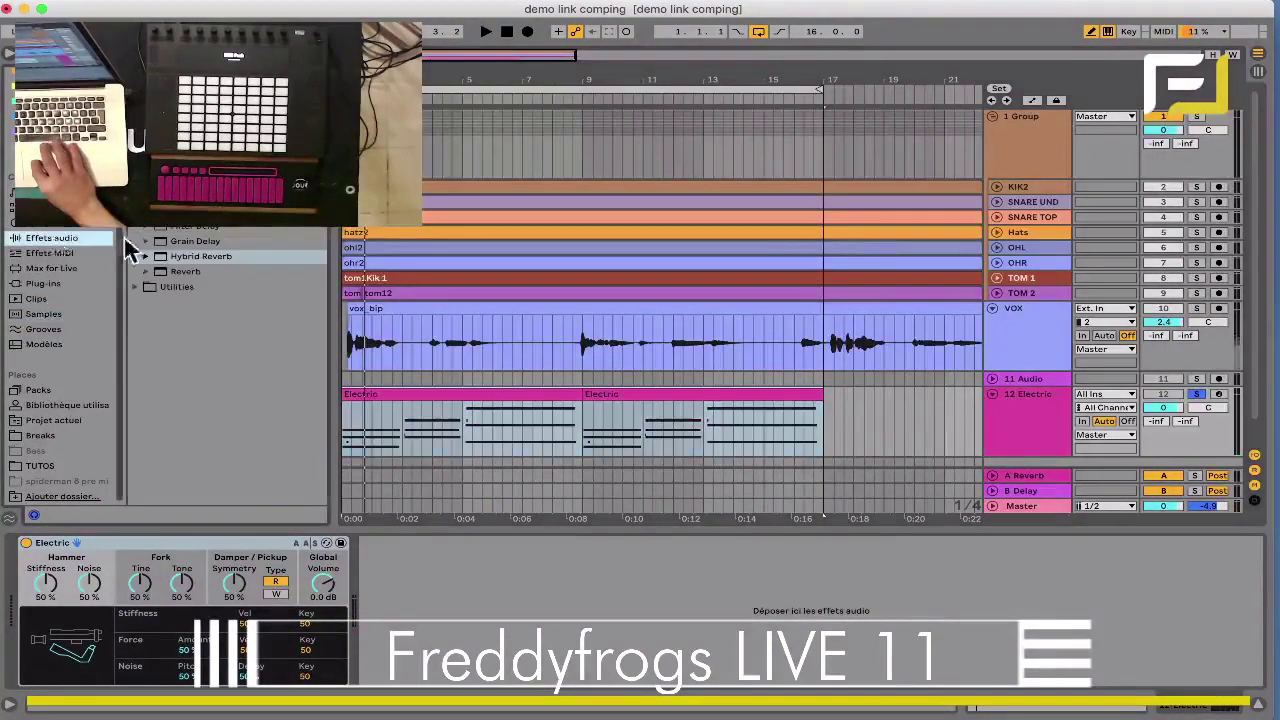
click(146, 195)
click(146, 210)
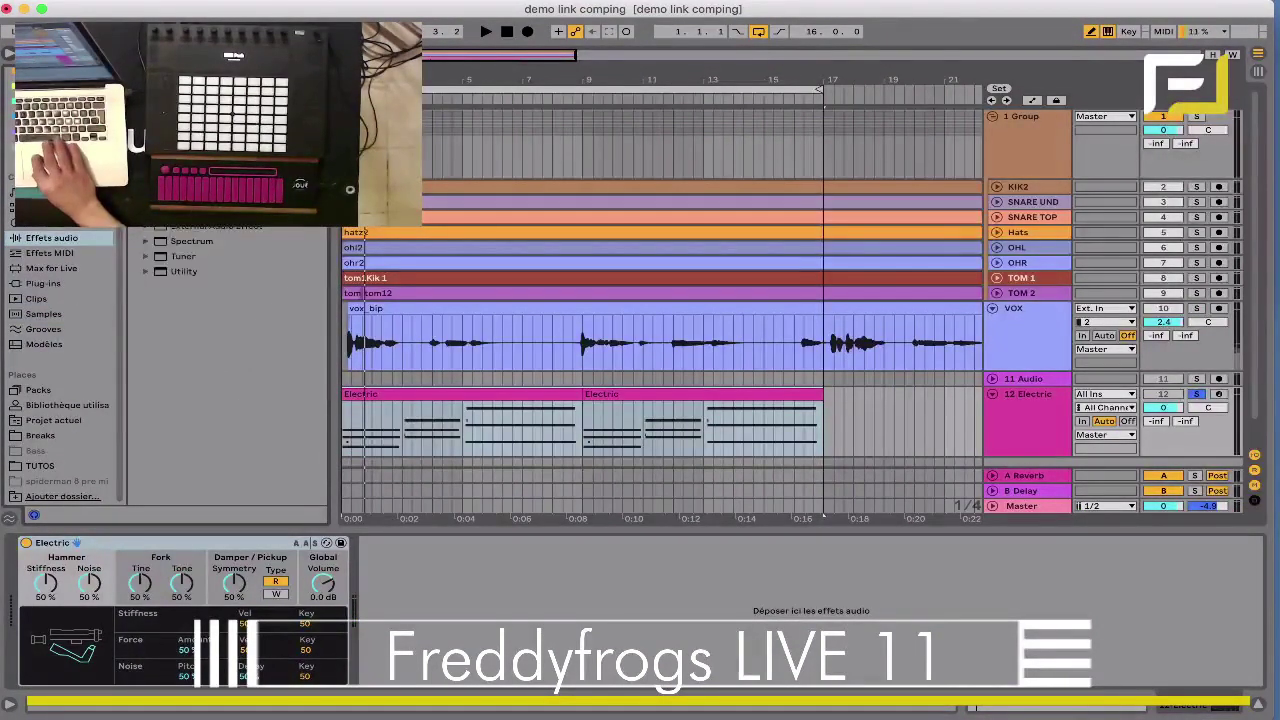
click(146, 210)
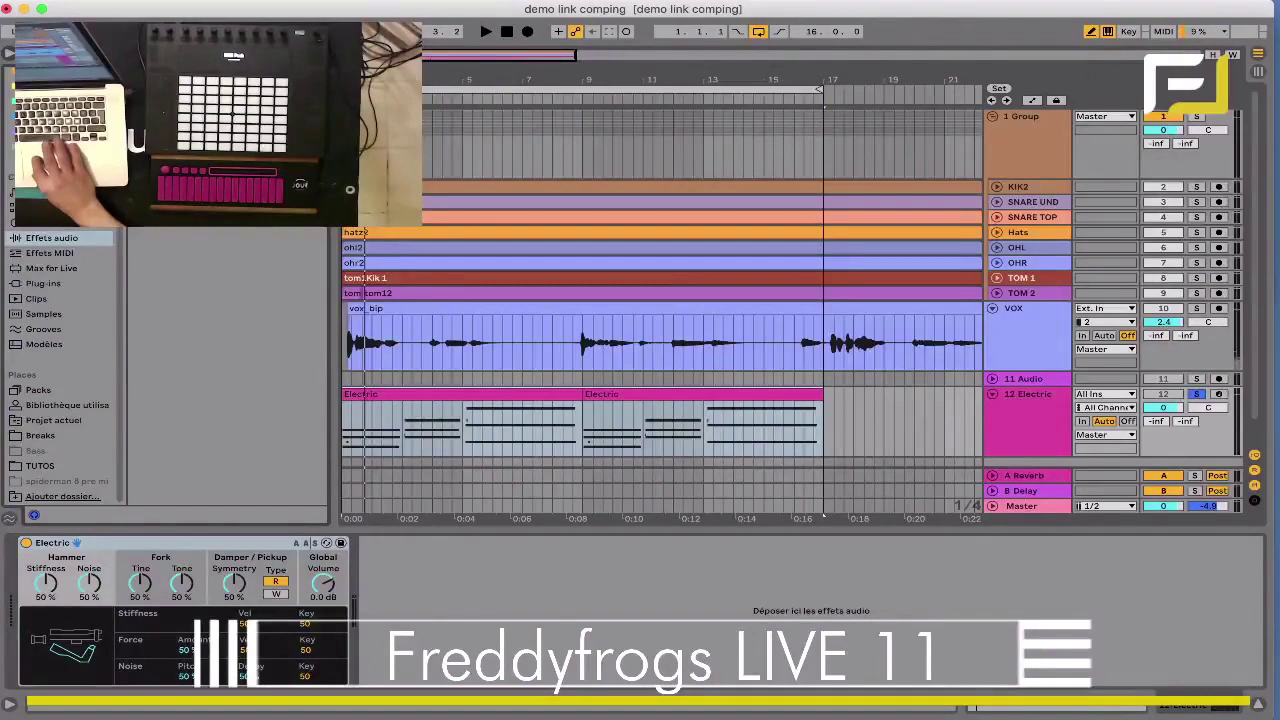
Step: Add PitchLoop89 from the Packs to the Electric track and delete the track's Electric instrument
key(super+f)
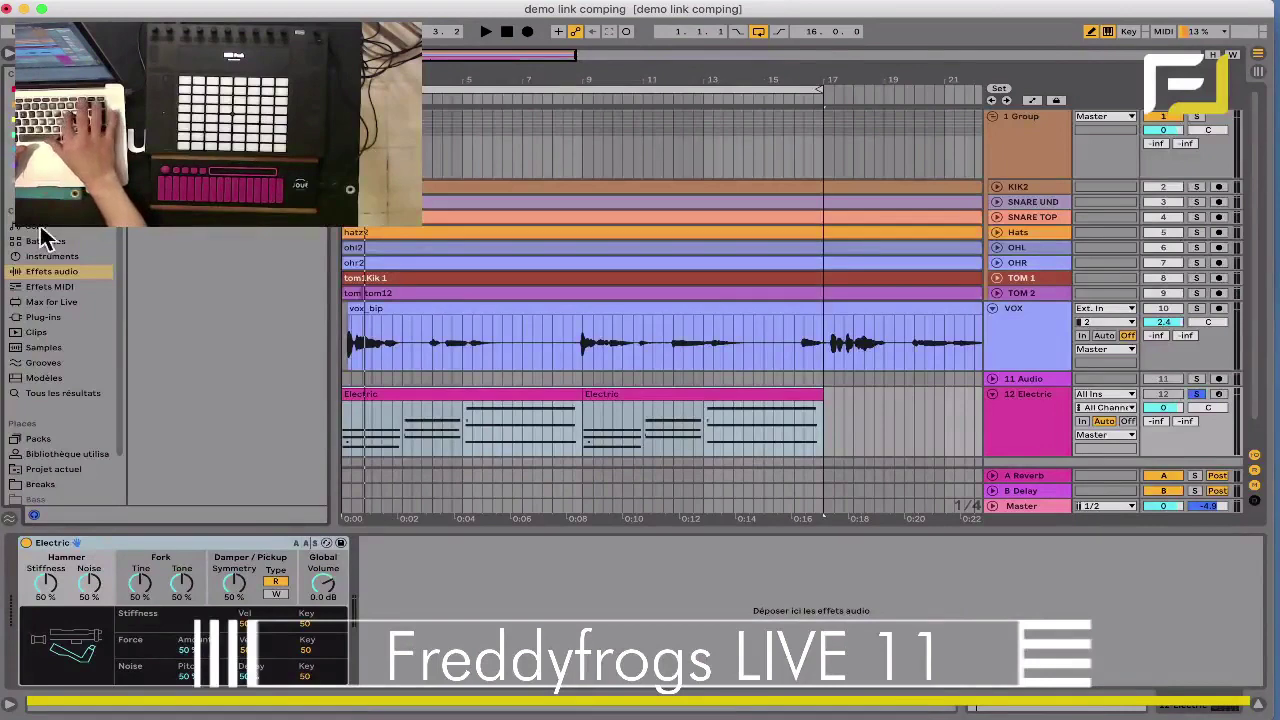
click(30, 440)
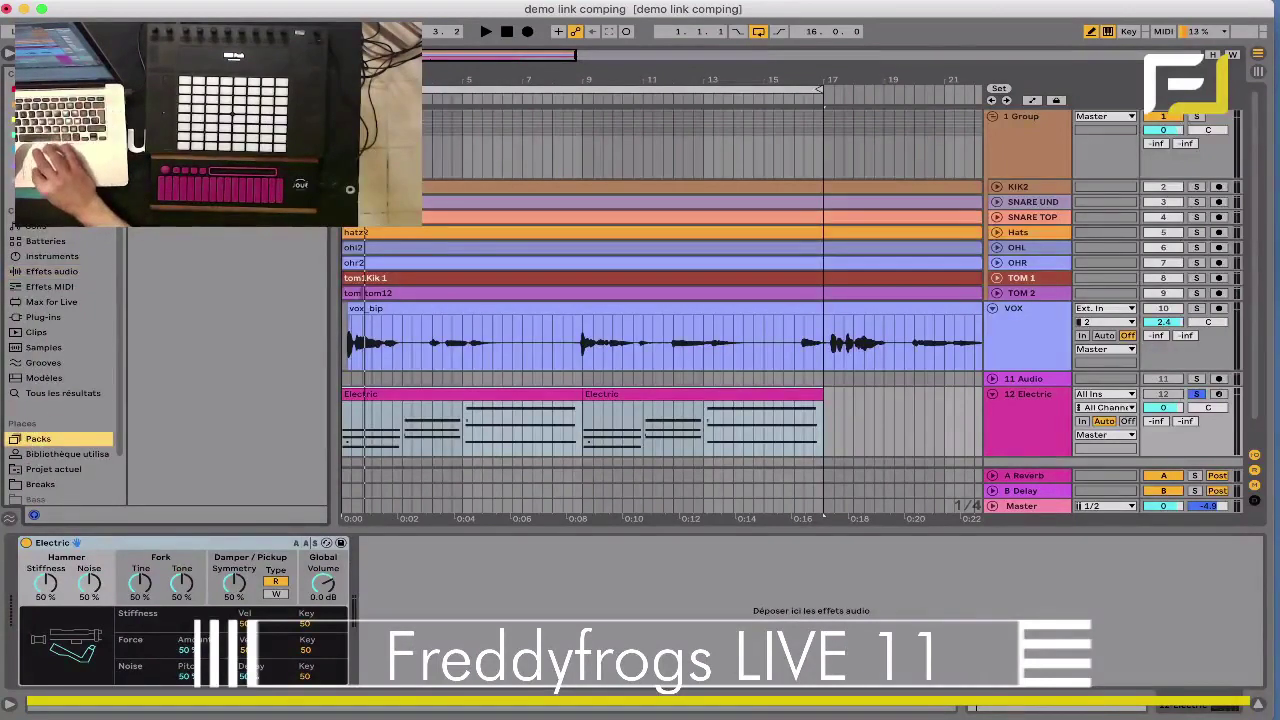
click(215, 130)
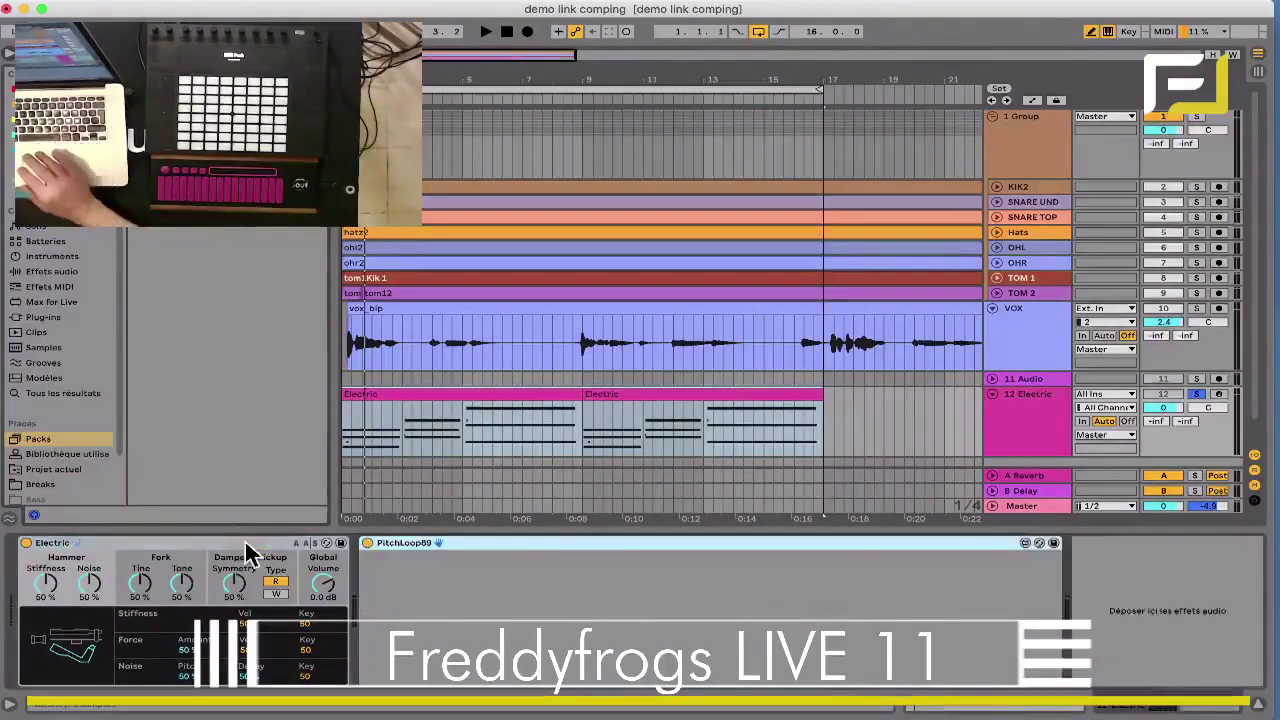
click(250, 556)
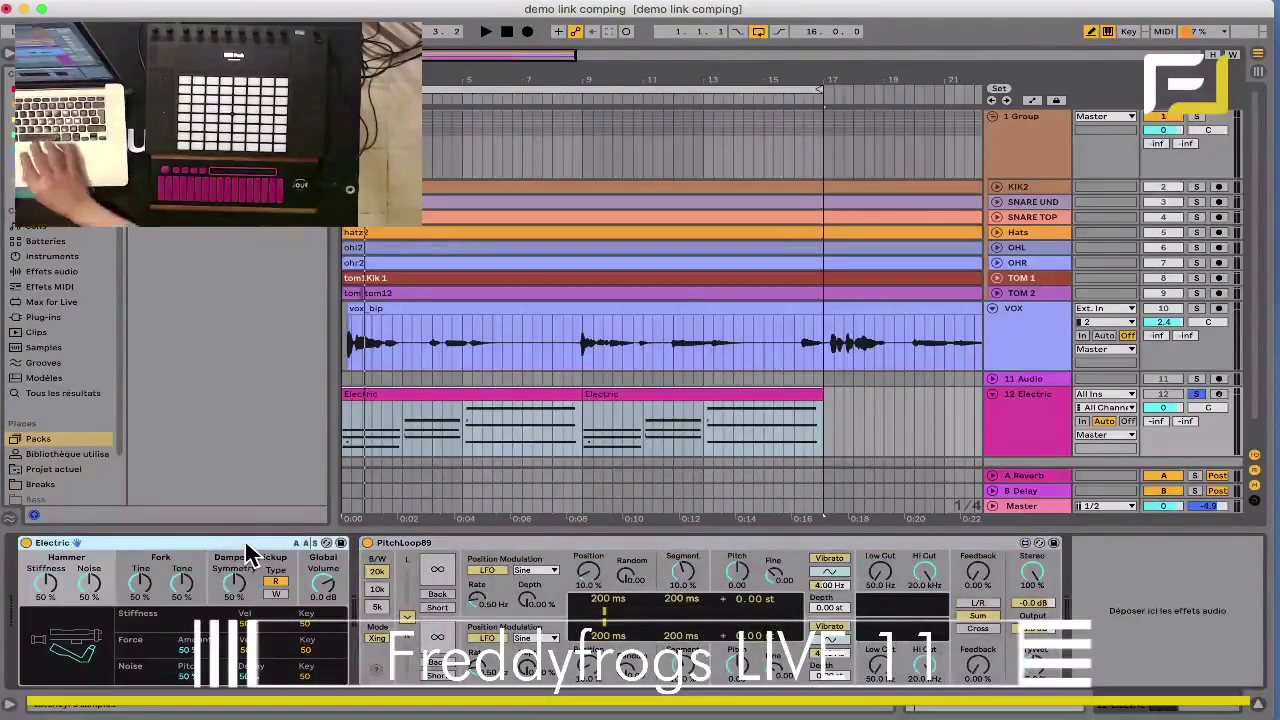
key(Delete)
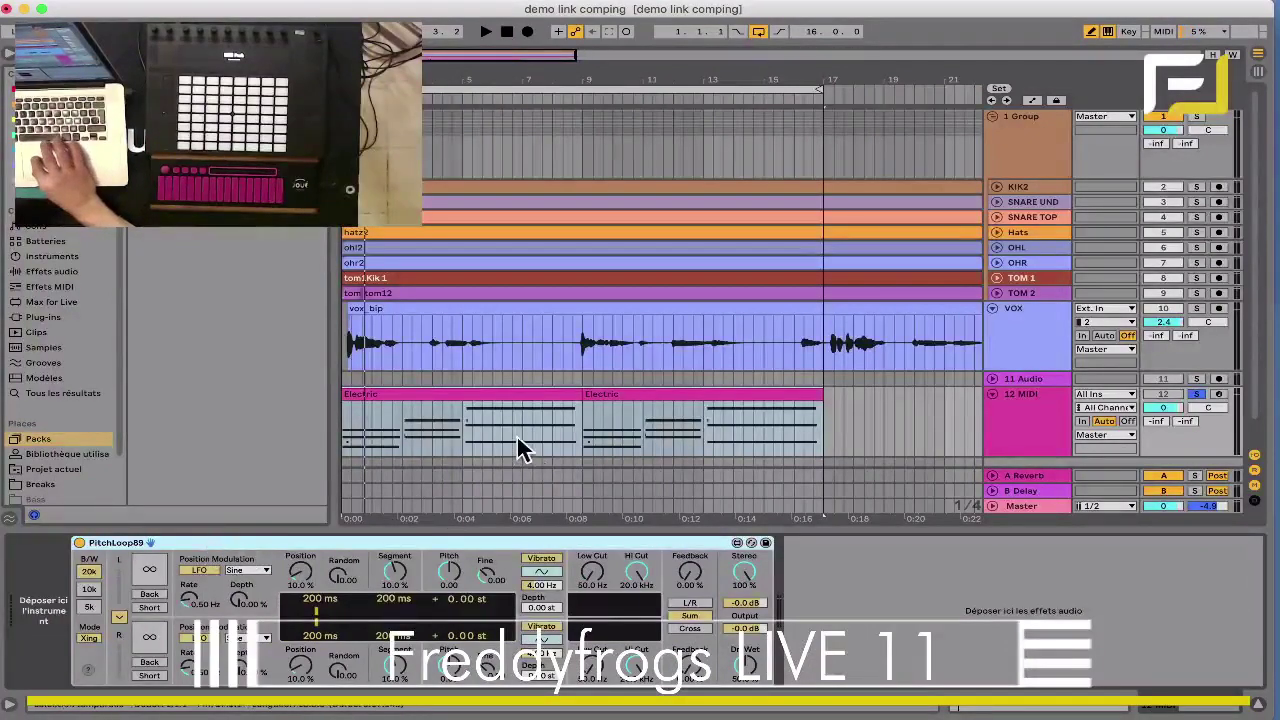
Step: Switch to Finder, open DHM 89.jpeg from the demo live 11 folder on the desktop, and enlarge the image for viewing
key(super+Tab)
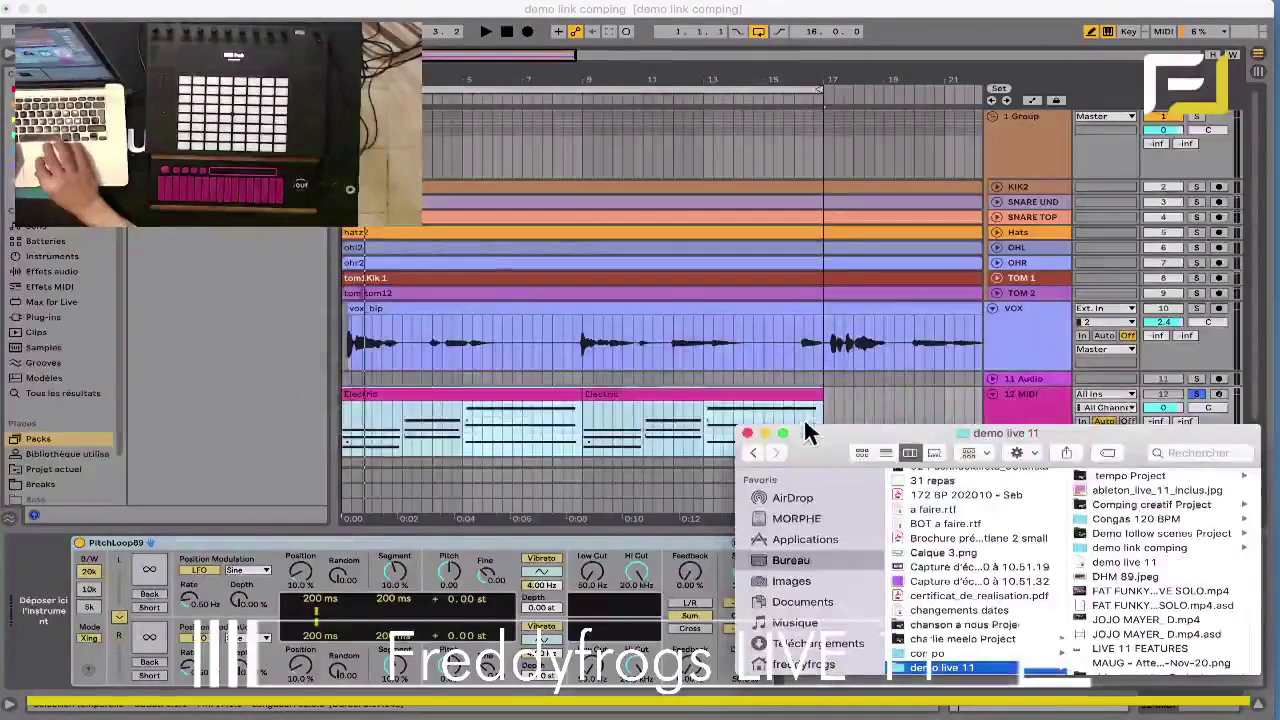
drag(808, 433, 479, 314)
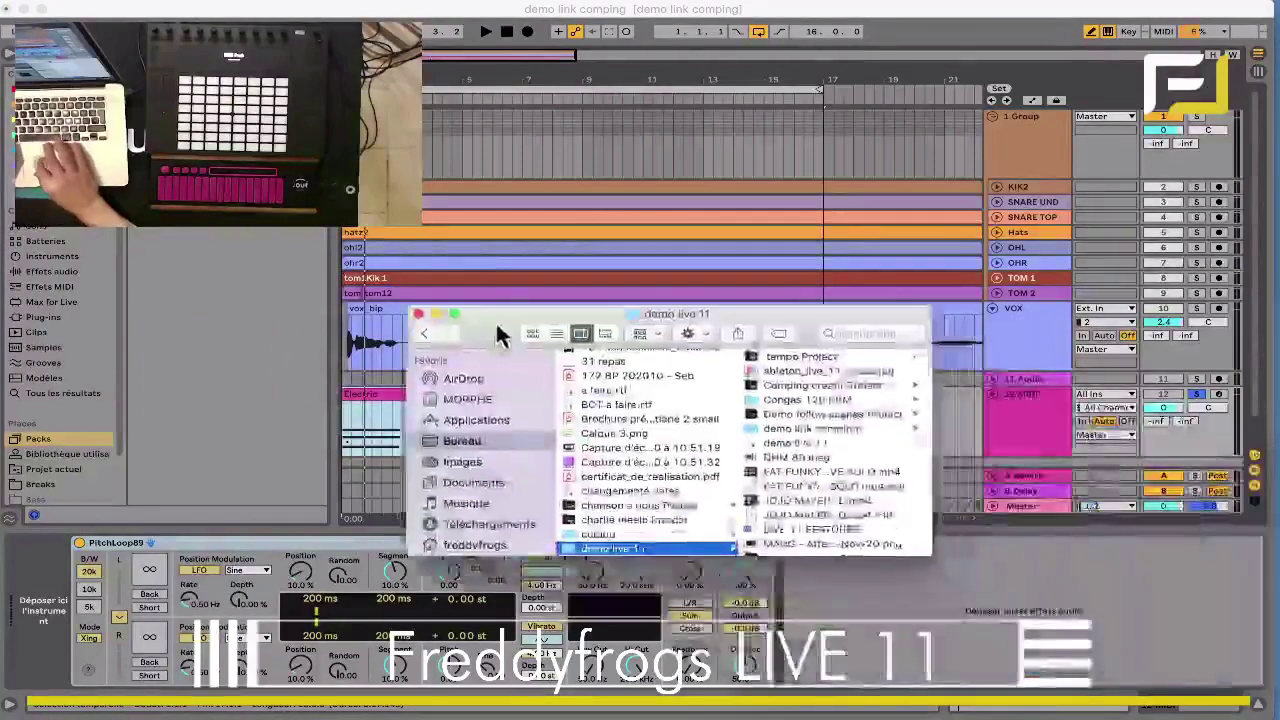
click(478, 444)
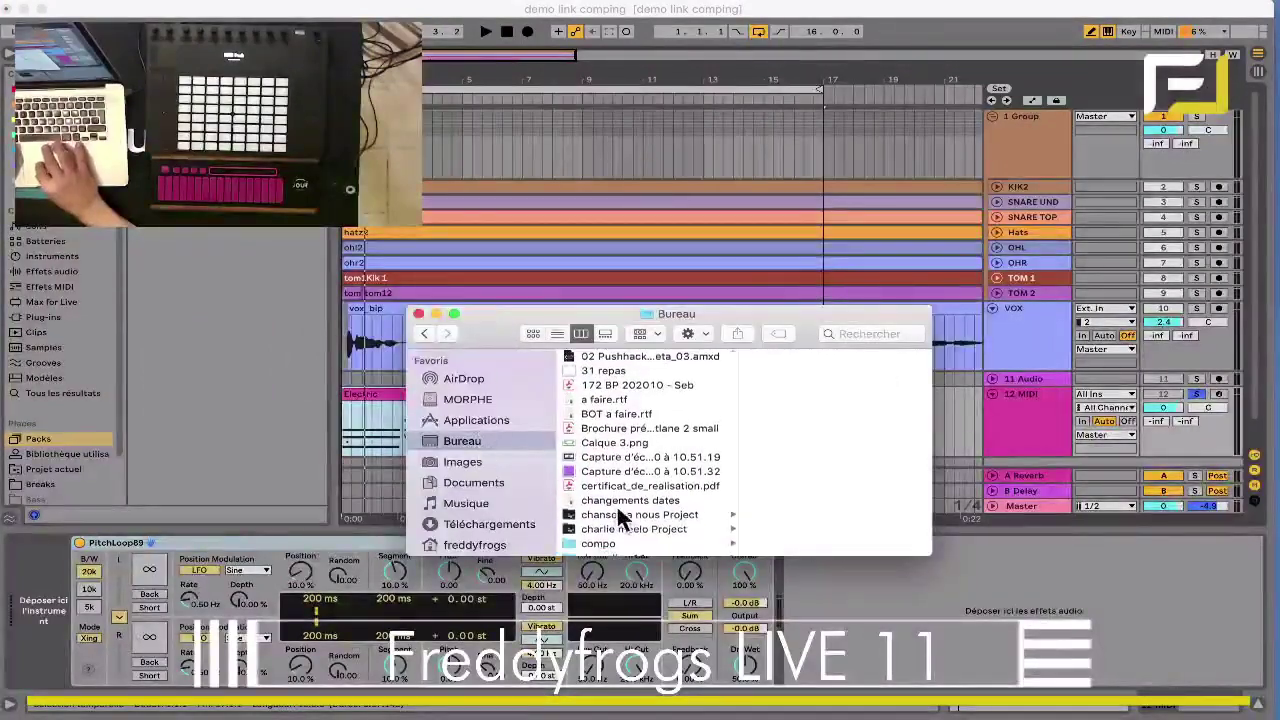
scroll(598, 470, down, 3)
click(598, 480)
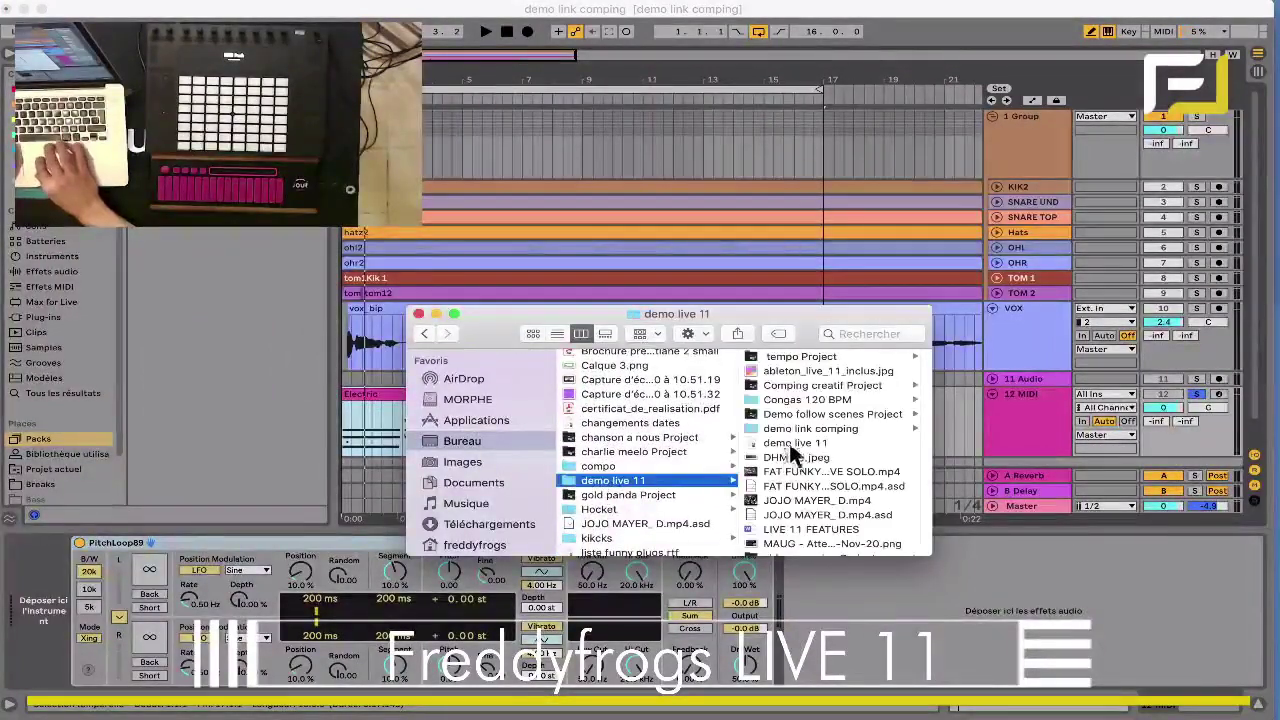
click(778, 457)
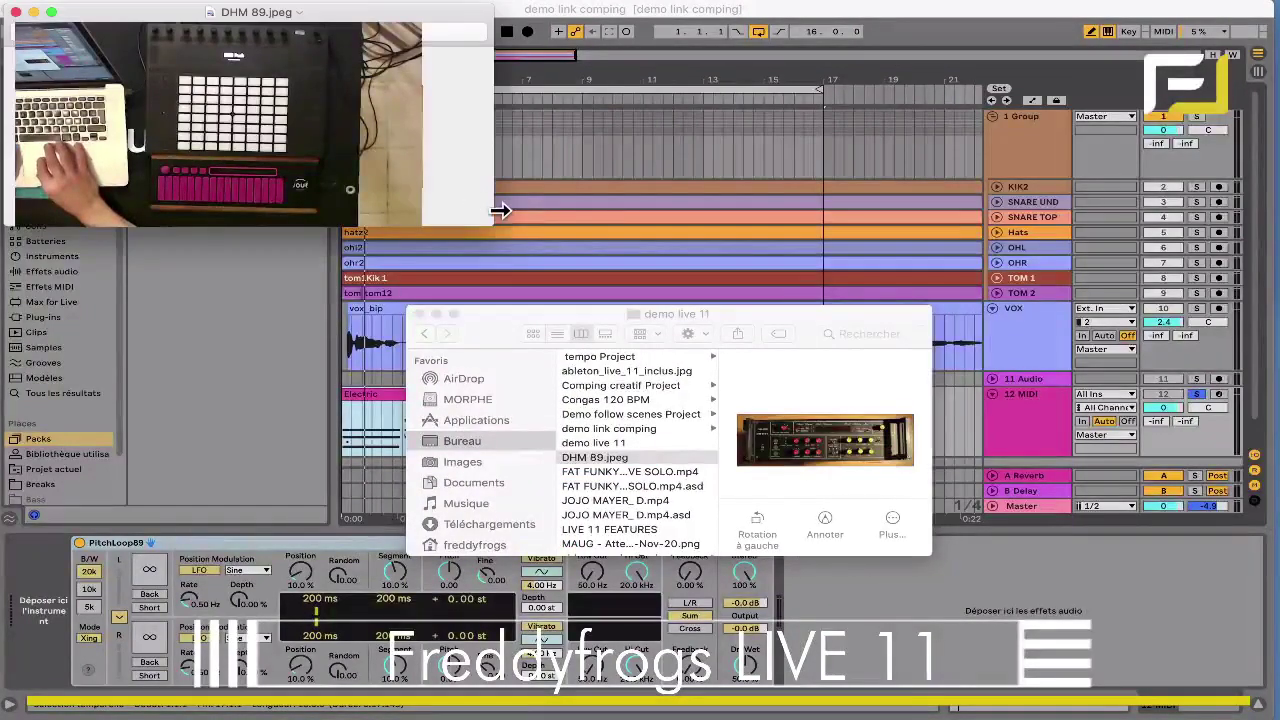
drag(488, 224, 748, 435)
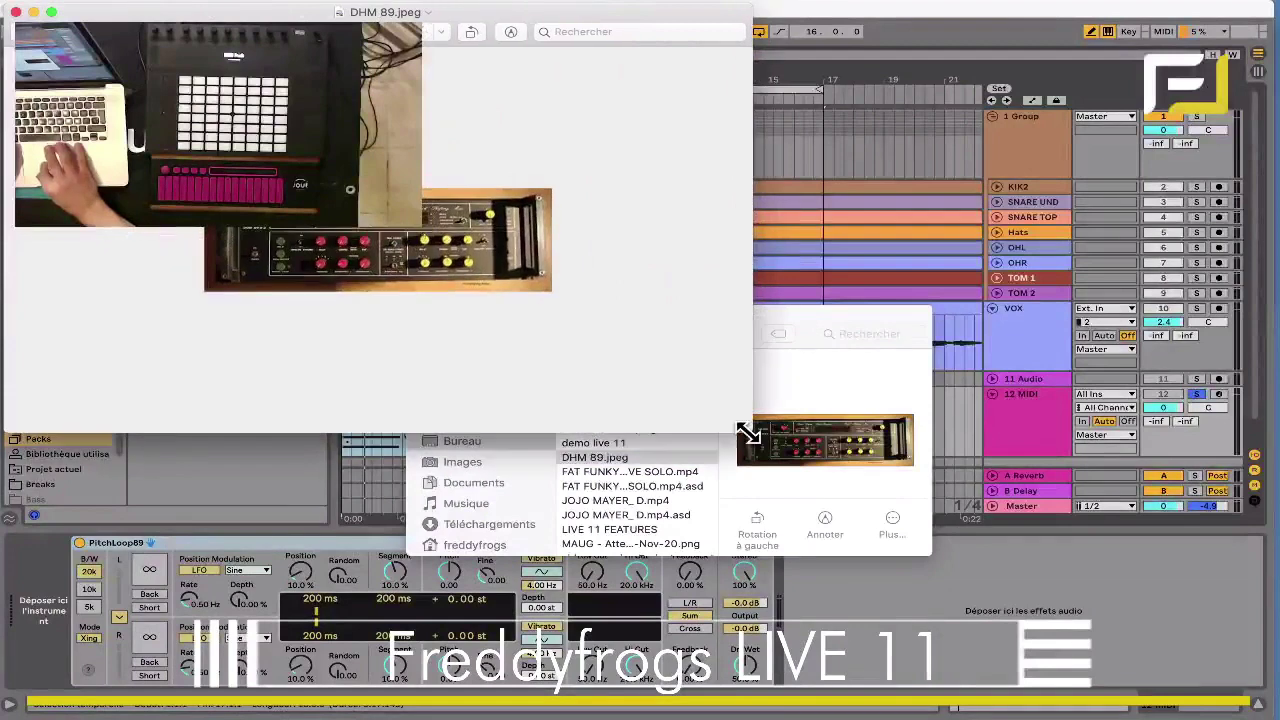
key(super+Tab)
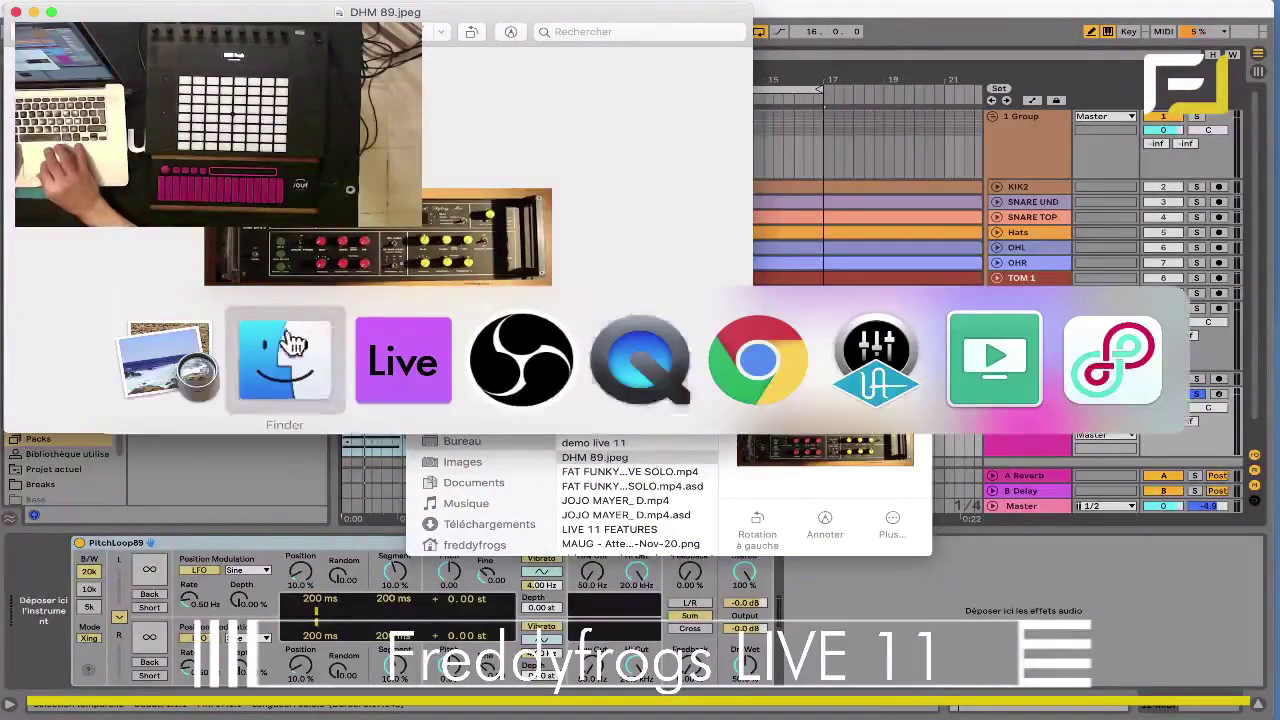
click(182, 353)
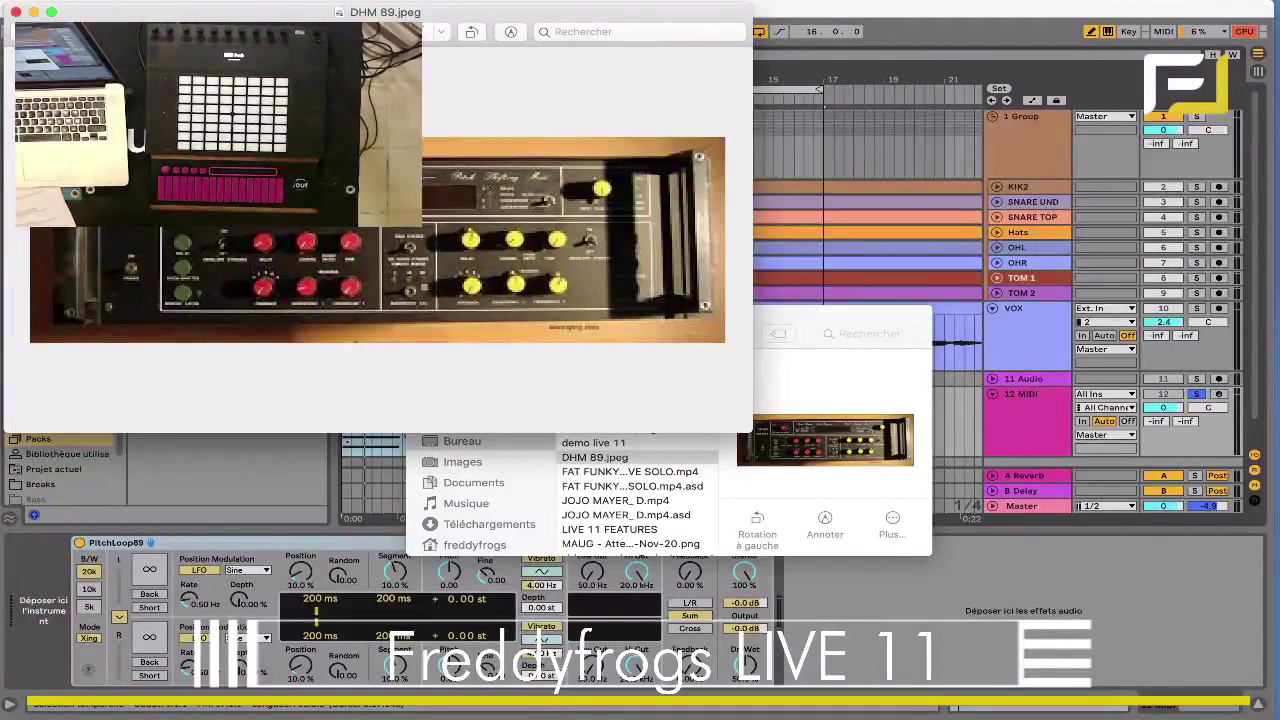
Step: Return to Live and start playback of the looped Electric clips with PitchLoop89 on the track
key(super+Tab)
key(super+Tab)
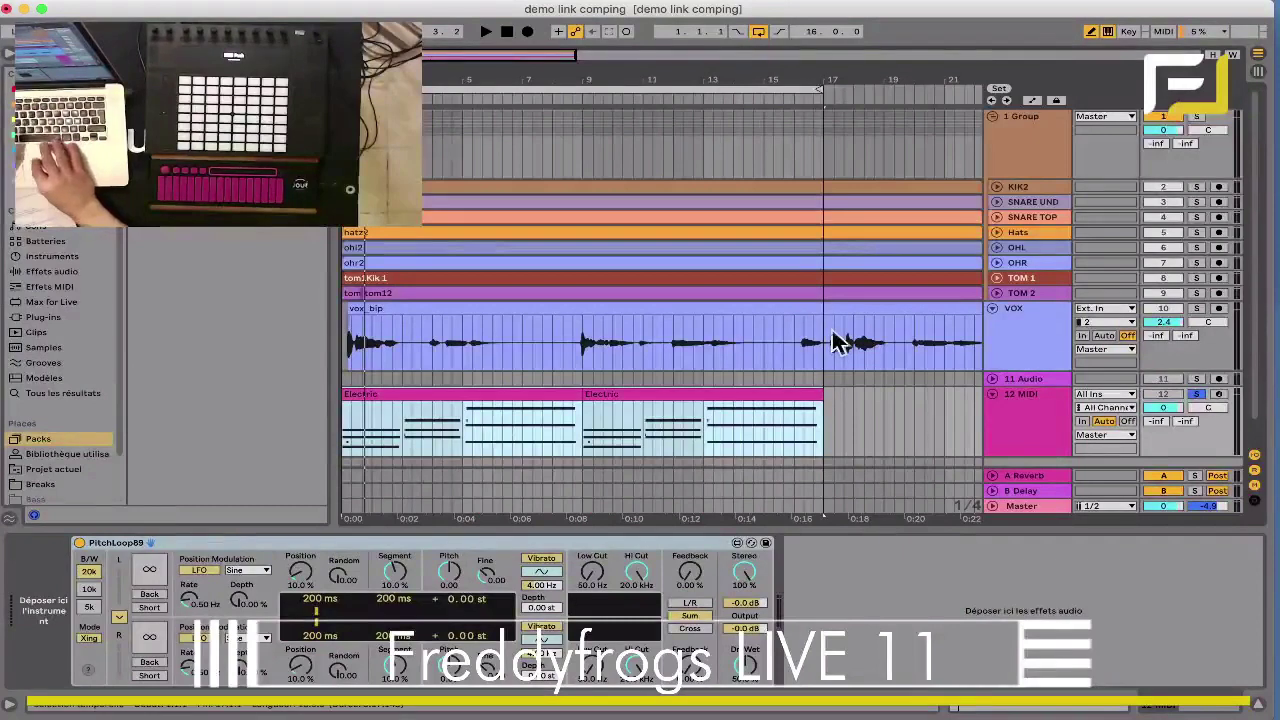
key(space)
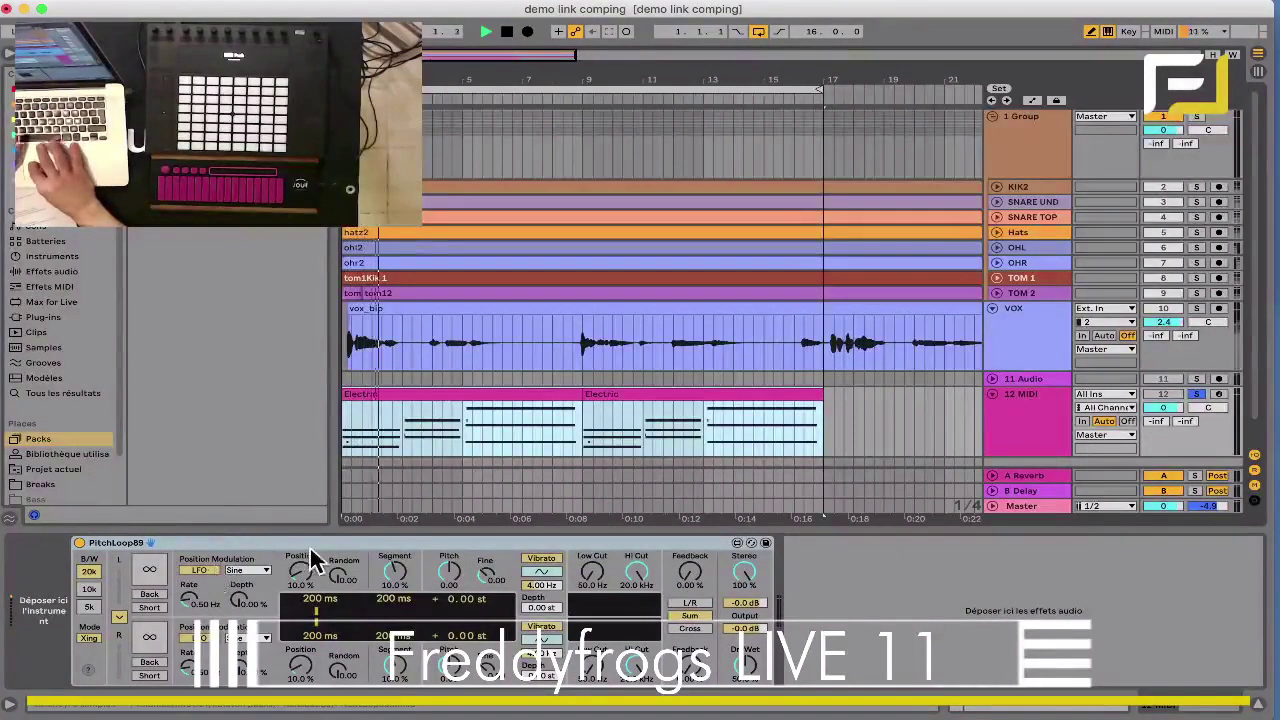
Step: Stop playback, insert the Electric instrument before PitchLoop89 on the MIDI track, and play the looped clips again
click(166, 545)
key(space)
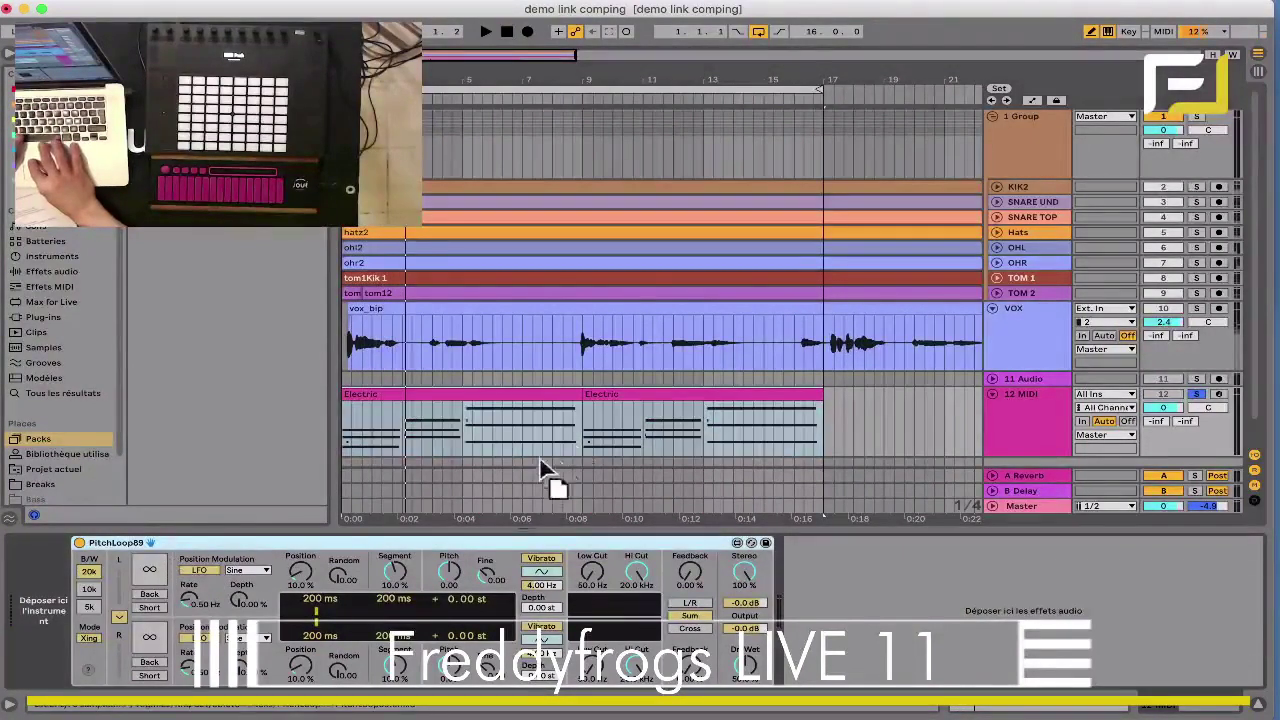
click(57, 255)
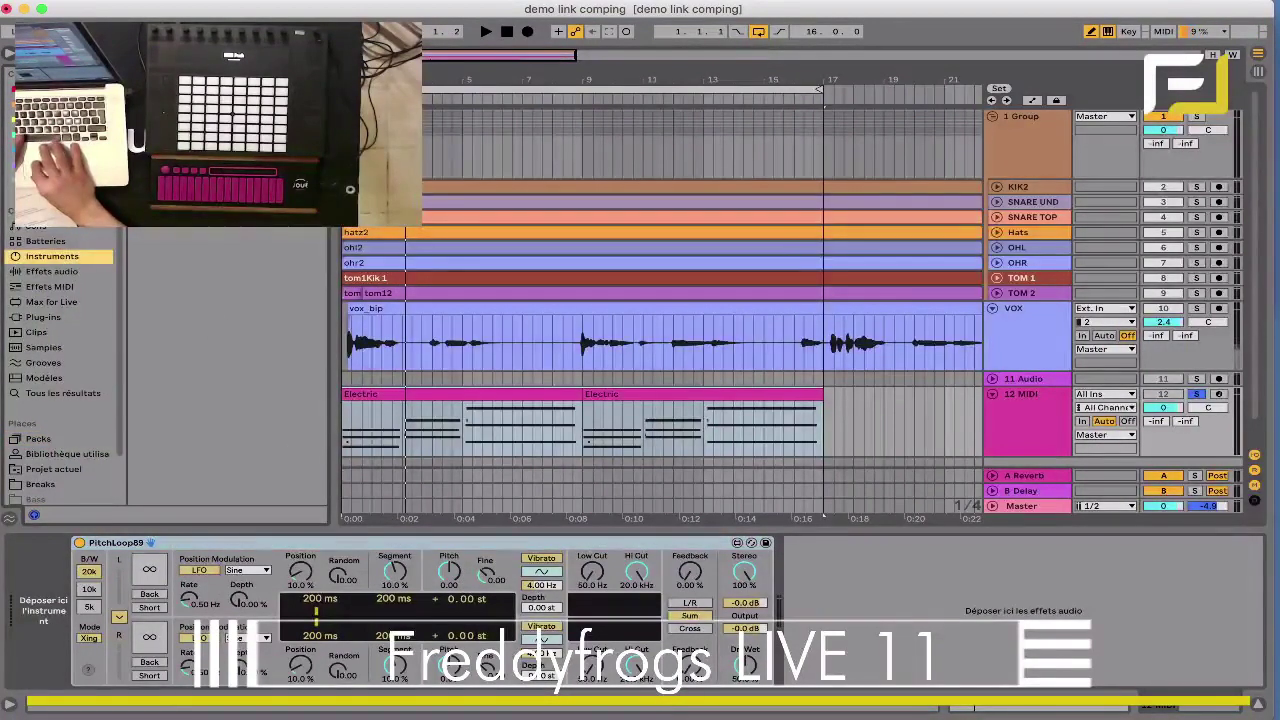
click(318, 55)
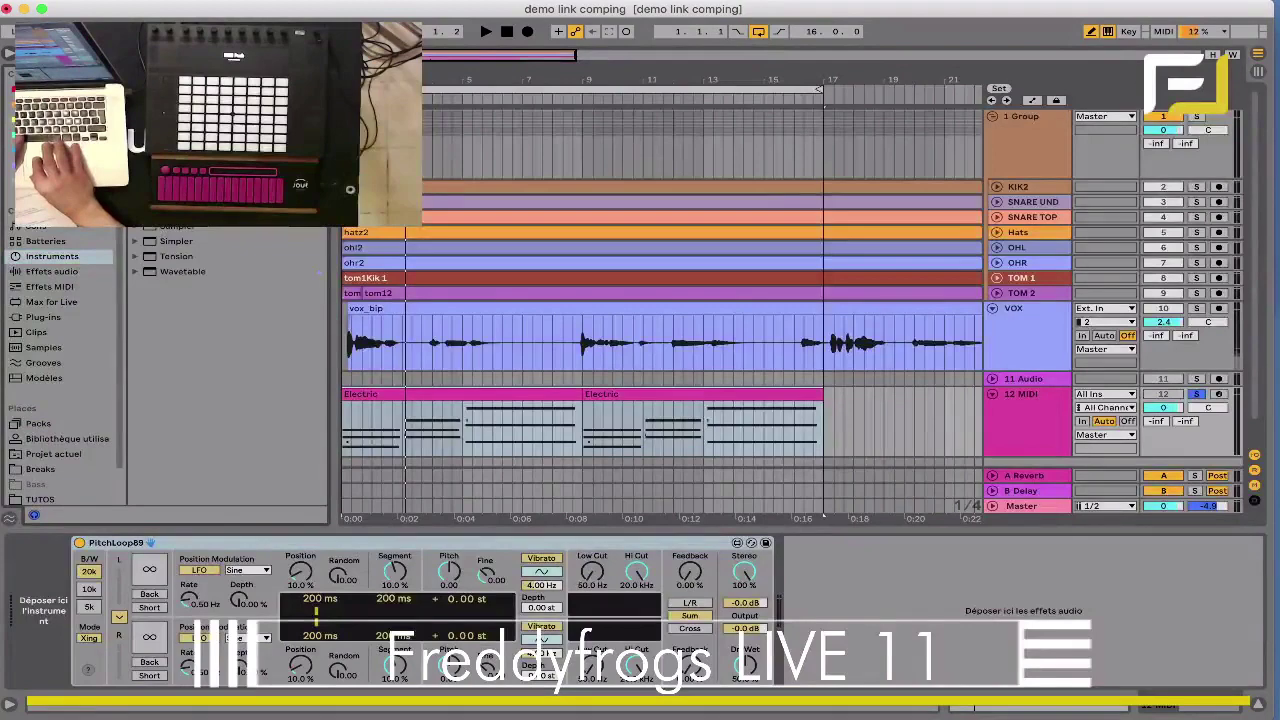
drag(175, 149, 54, 572)
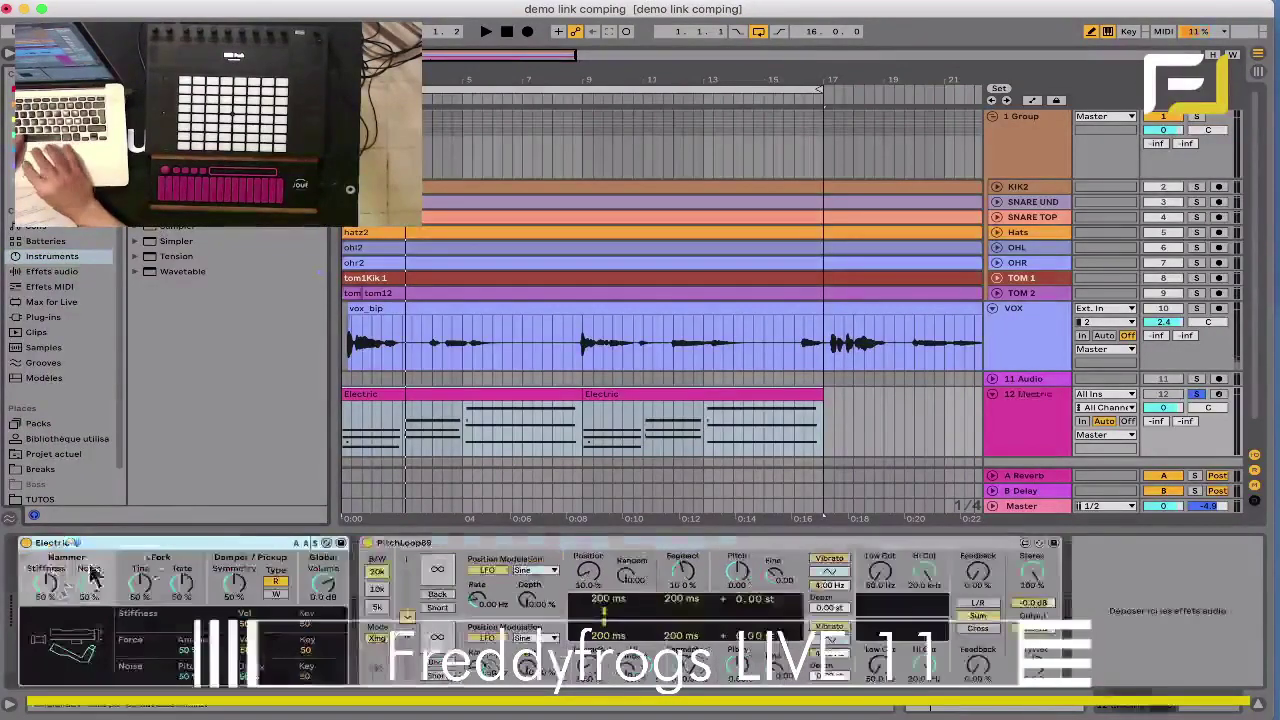
key(space)
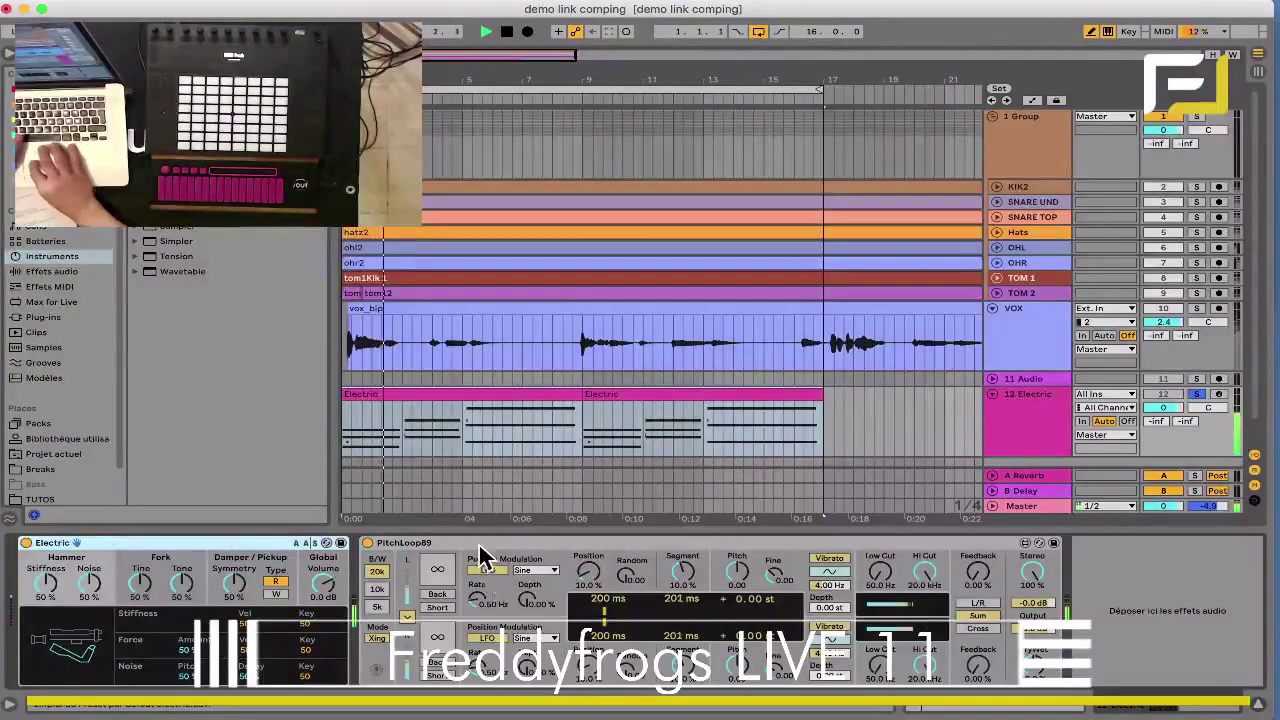
Step: Put PitchLoop89 on the VOX track, solo that track, and loop the opening phrase of the vox_bip clip
click(480, 553)
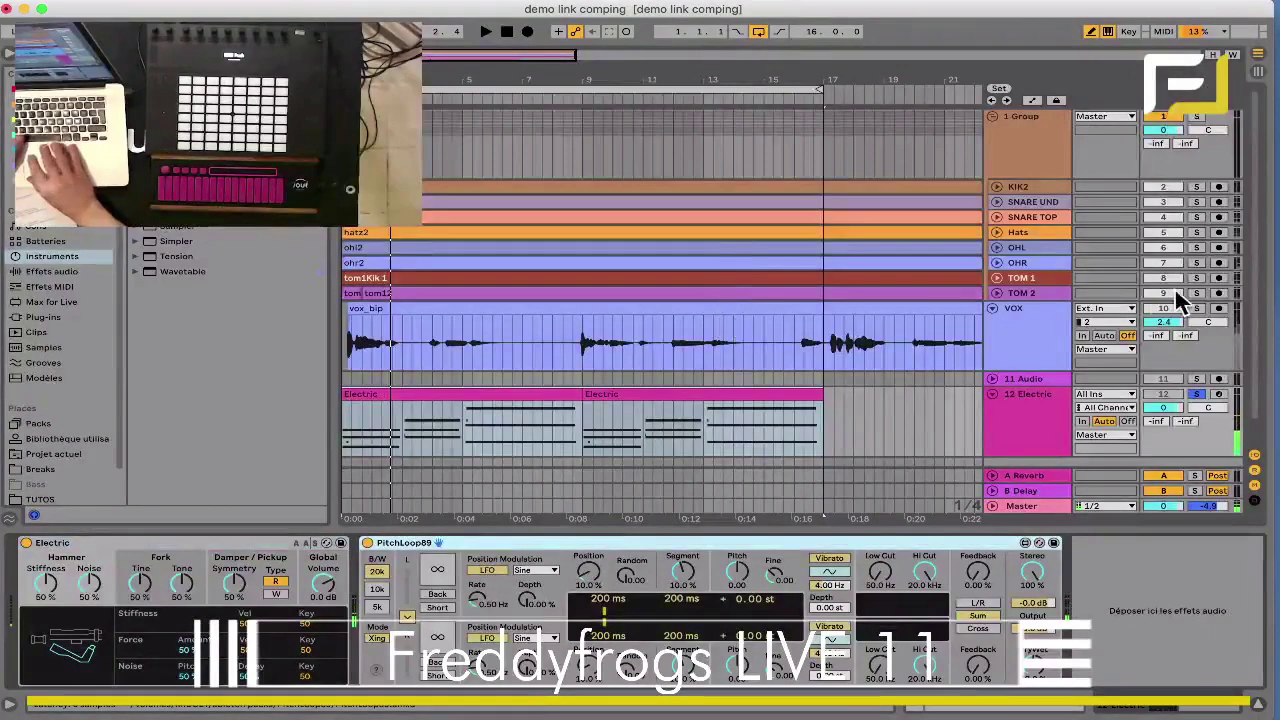
click(1196, 307)
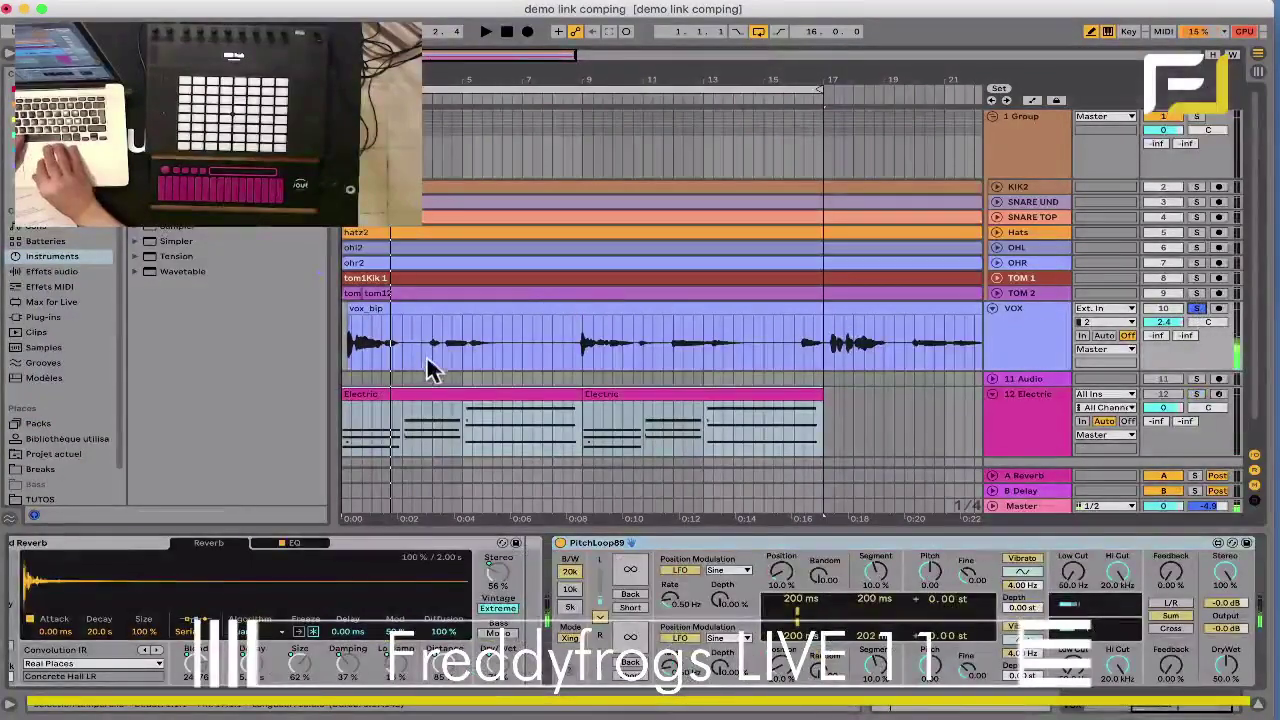
drag(430, 368, 347, 357)
key(super+l)
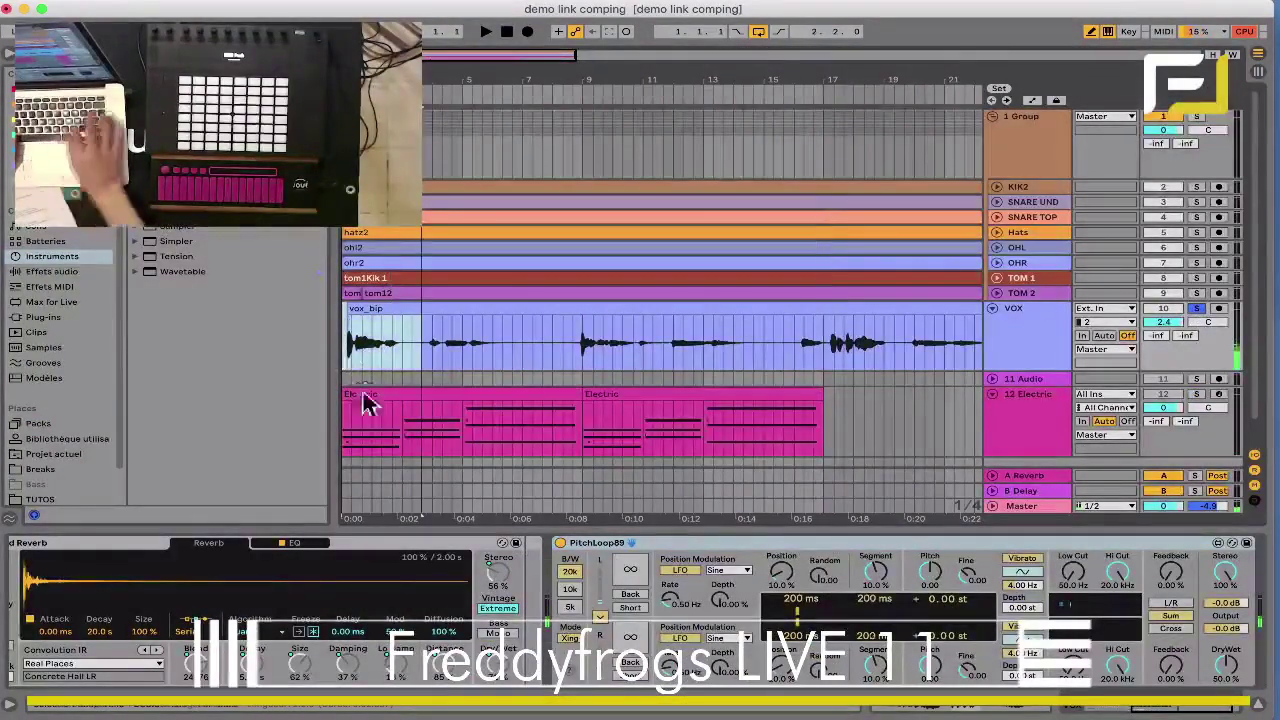
Step: Delete the Hybrid Reverb and the Audio Effect Rack from the VOX track and start playback of the loop
click(370, 543)
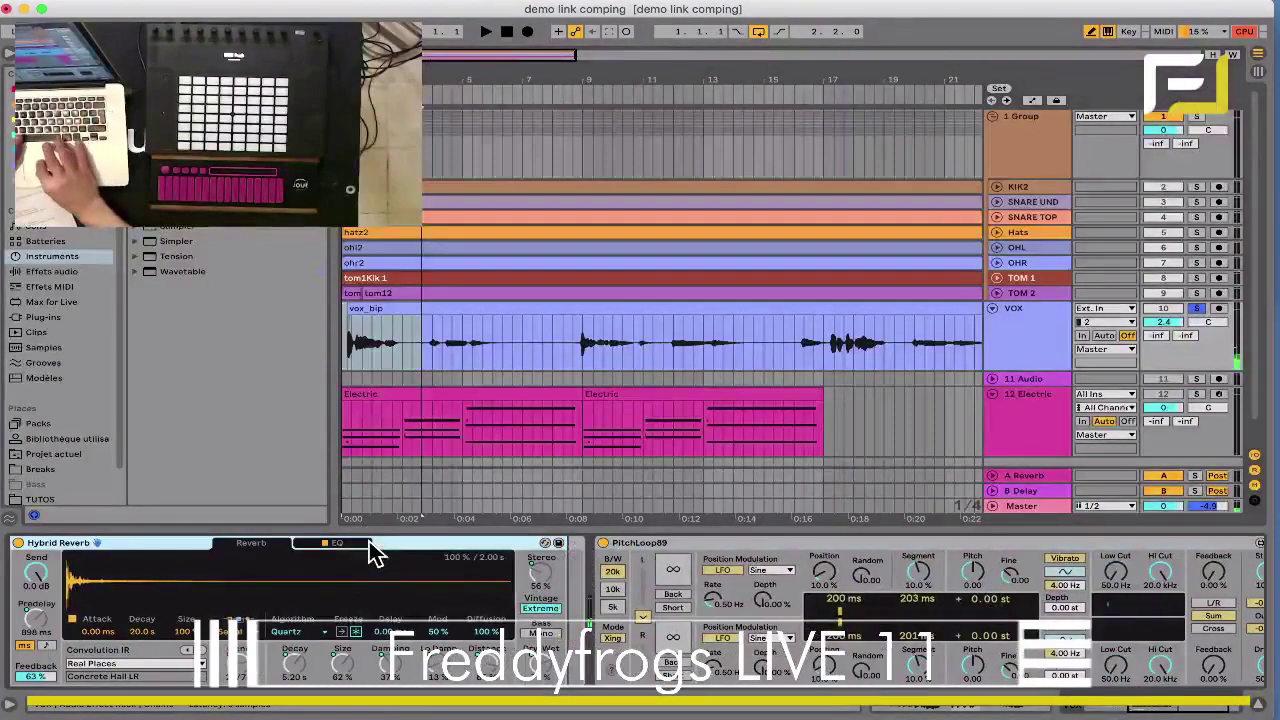
key(Delete)
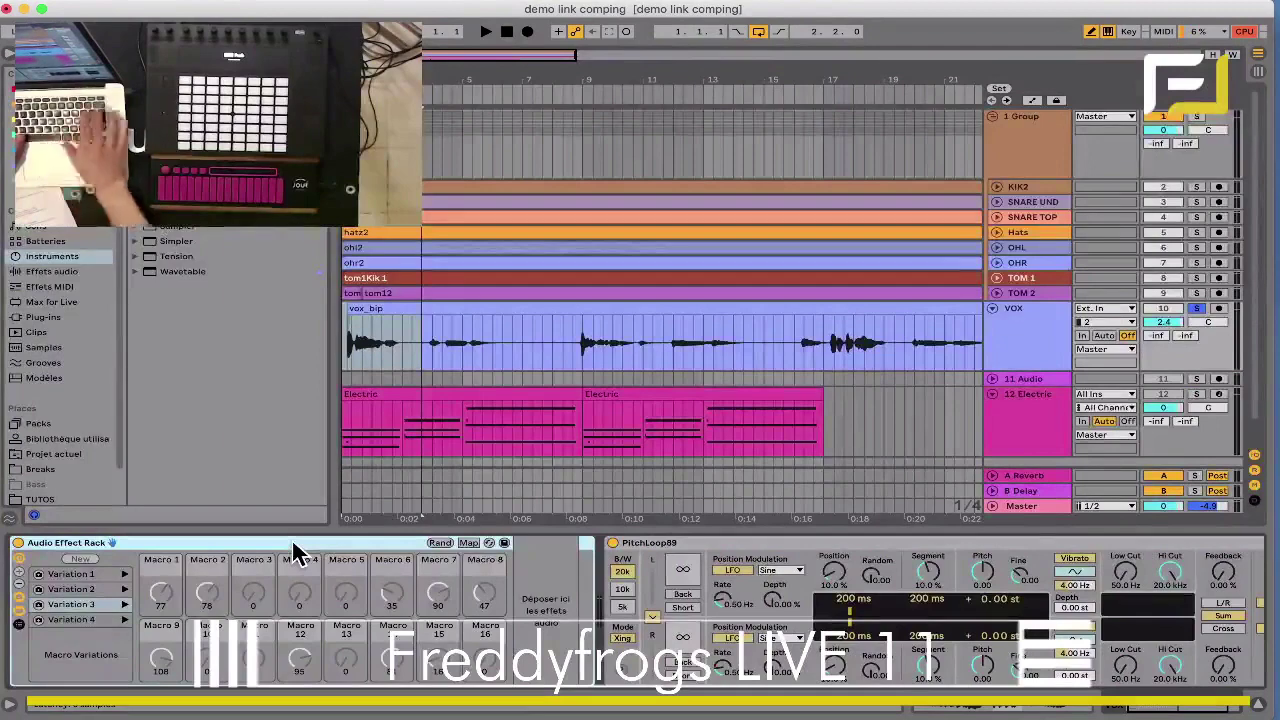
key(Delete)
key(space)
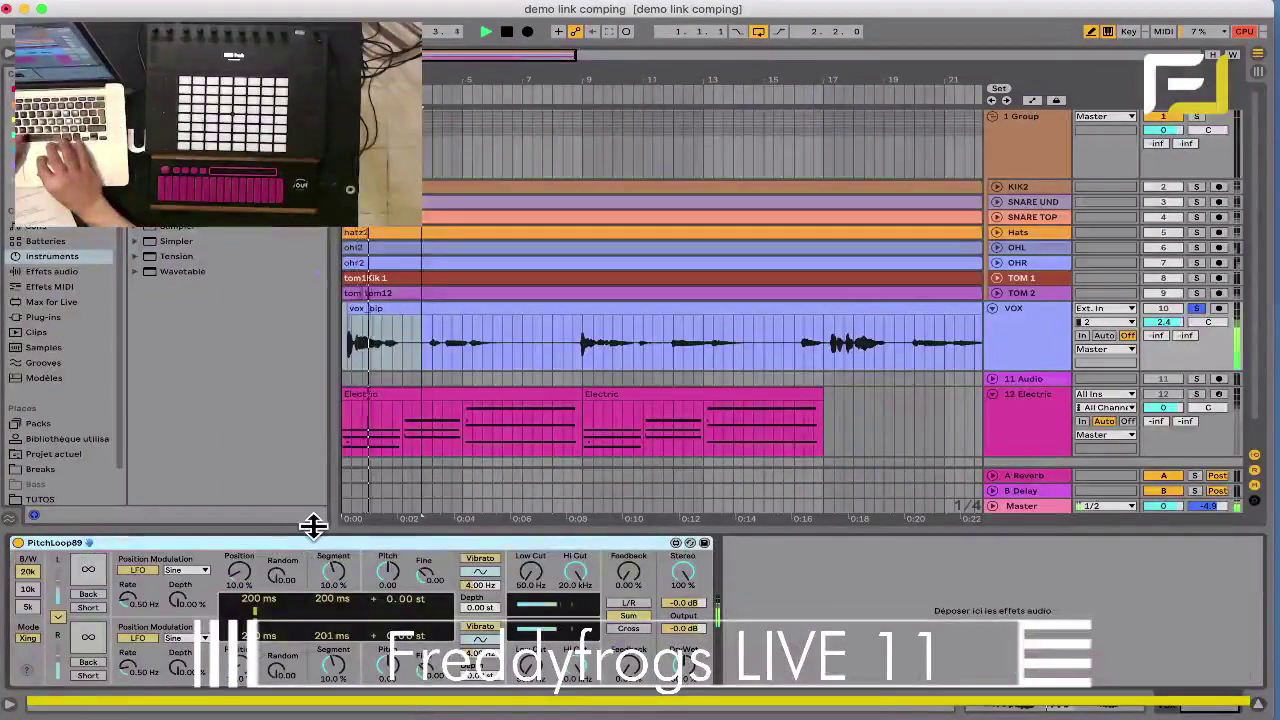
Step: Bypass and re-enable PitchLoop89 to compare the sound, then freeze the buffer on both its channels
click(17, 543)
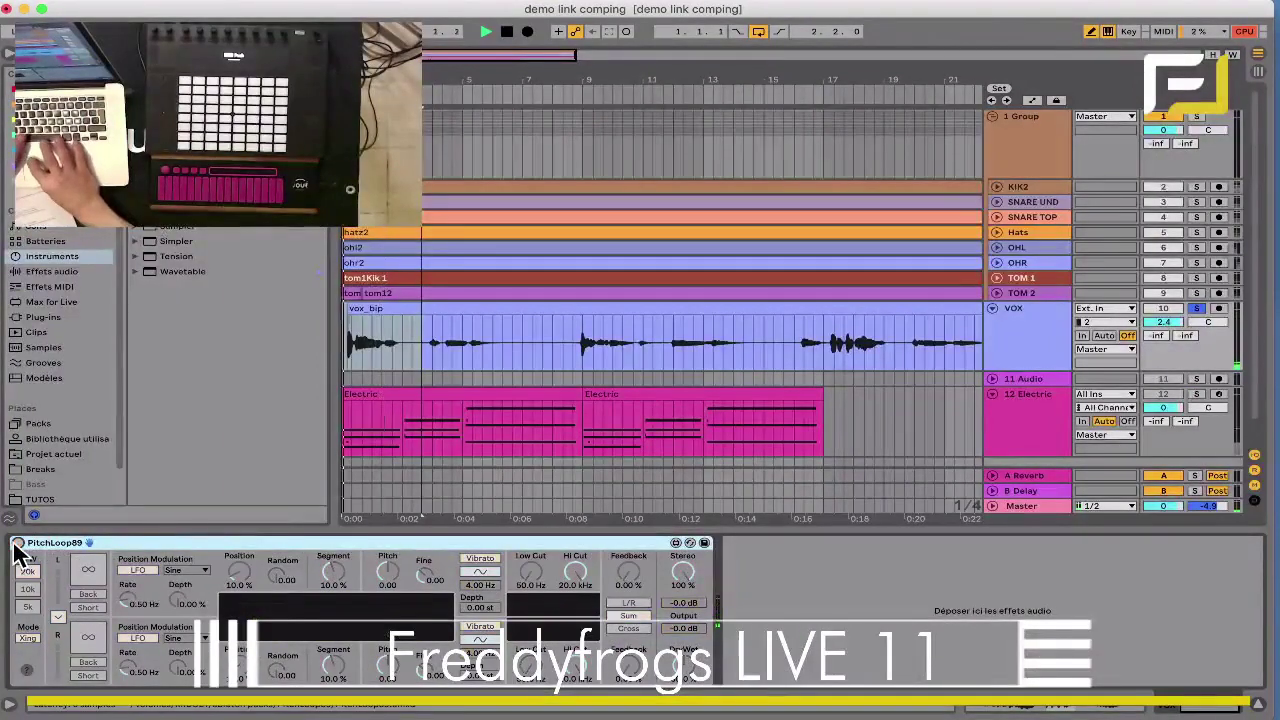
click(17, 543)
click(88, 572)
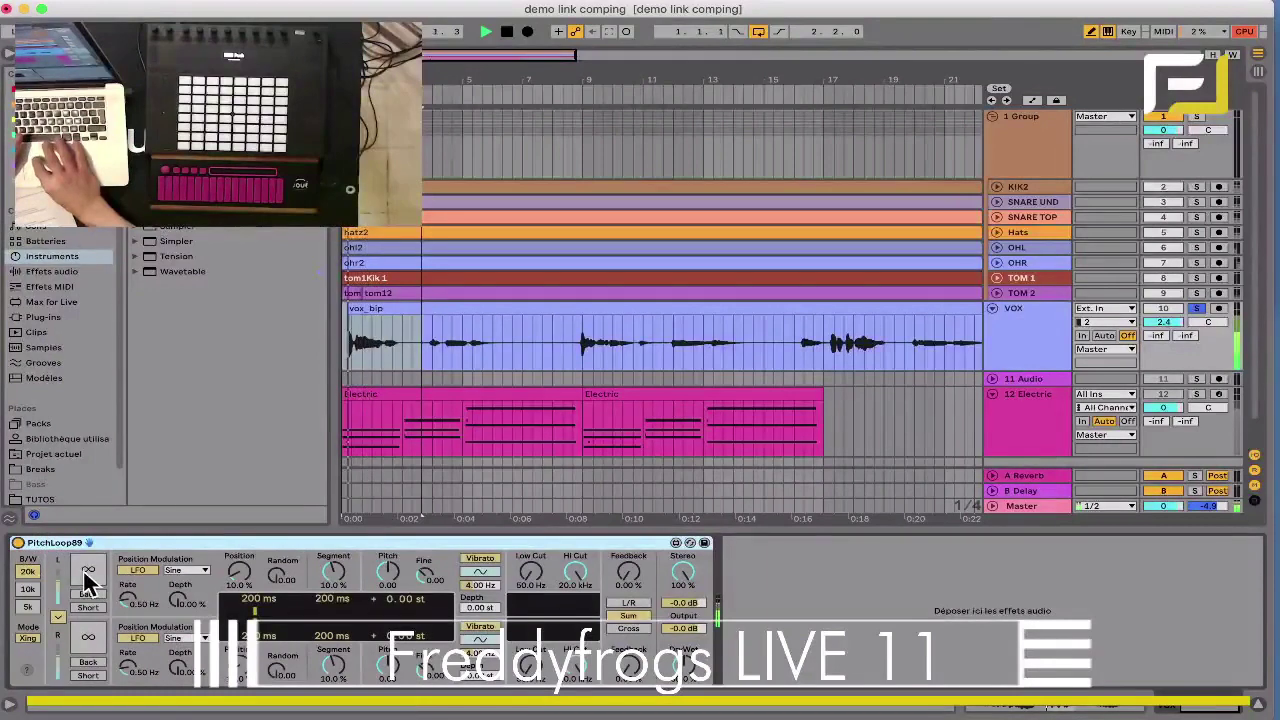
click(89, 640)
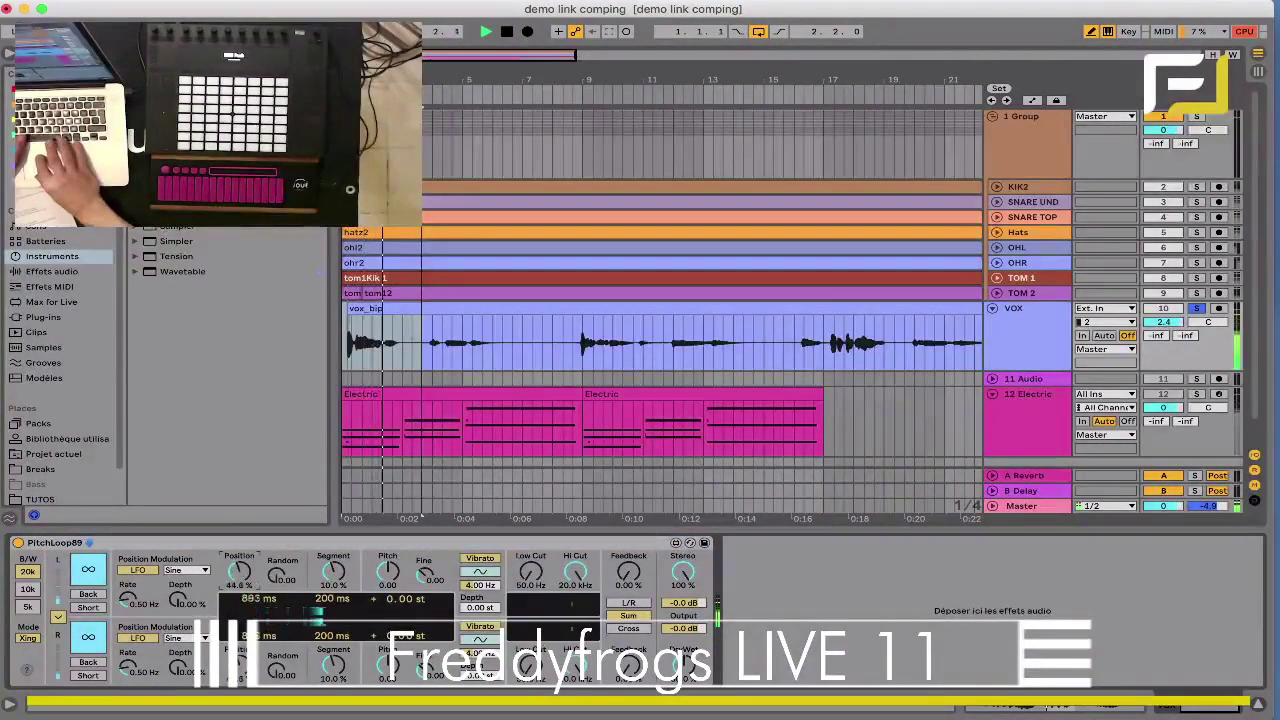
Step: Set PitchLoop89's Position to 23.4 %, the R channel's Random to about 0.39 and the Segment to 16.1 %
drag(241, 573, 241, 600)
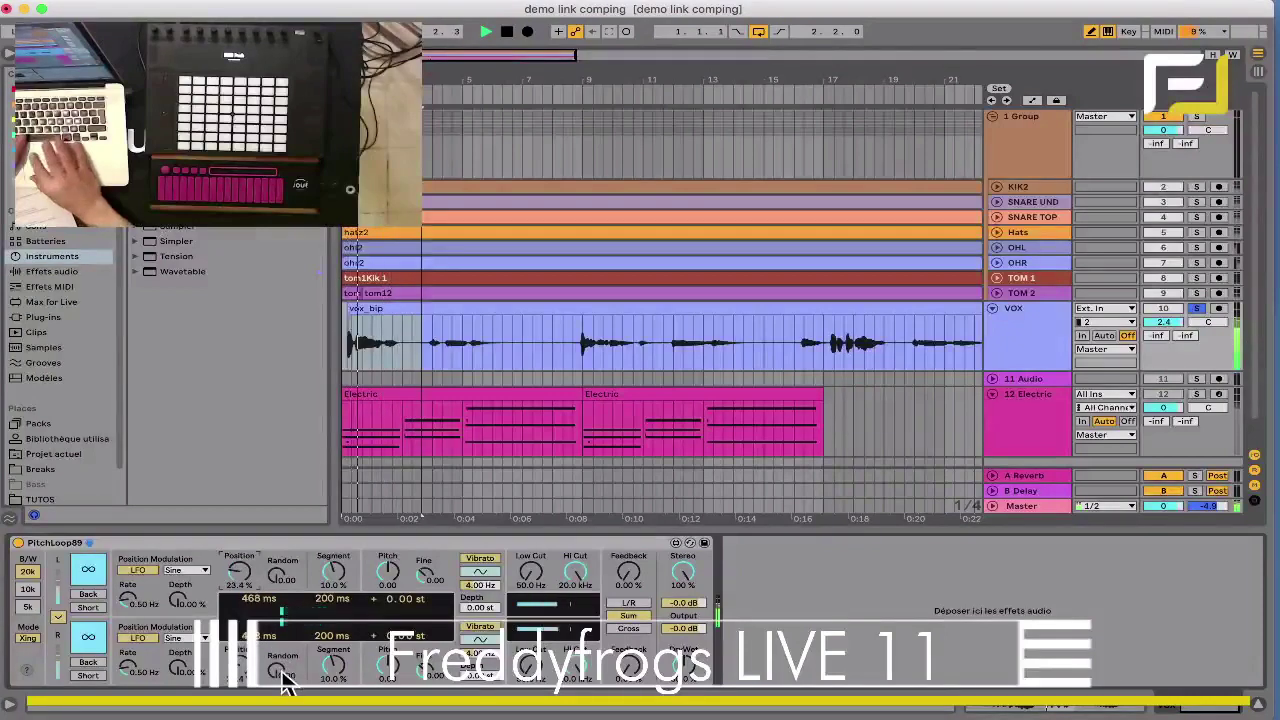
drag(285, 680, 285, 655)
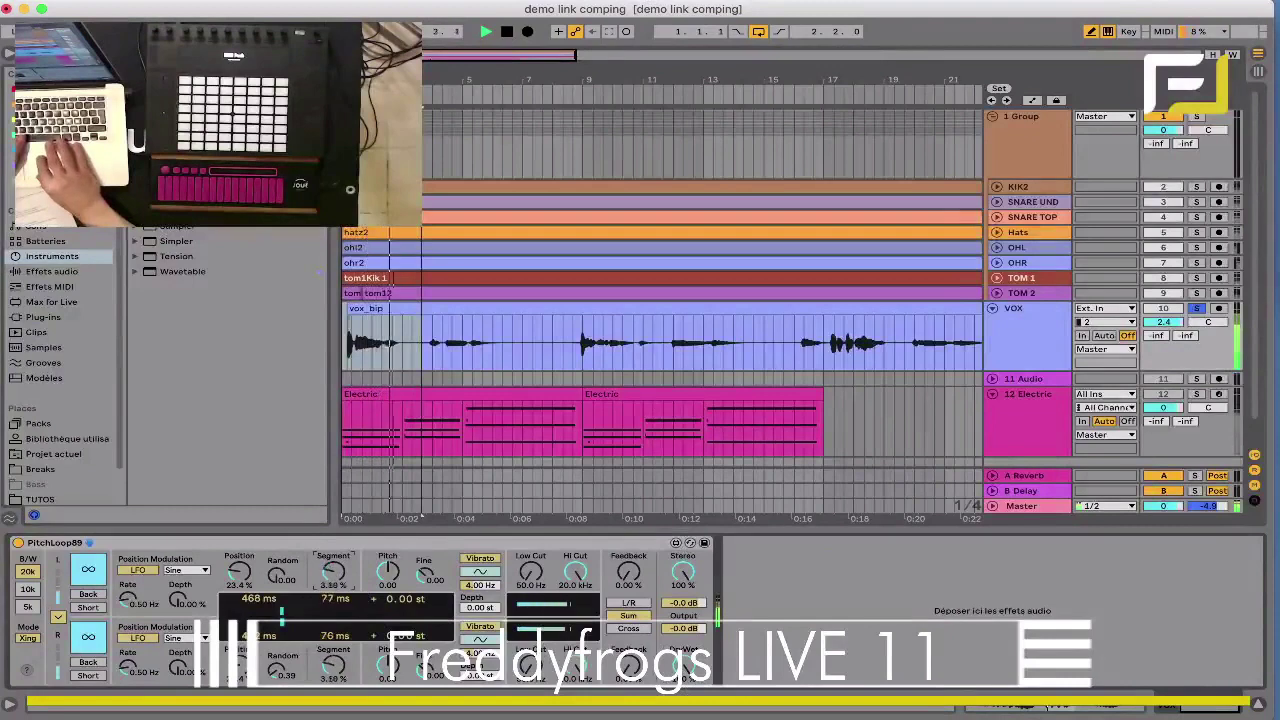
mouse_move(333, 572)
mouse_down()
mouse_move(333, 590)
mouse_move(337, 558)
mouse_up()
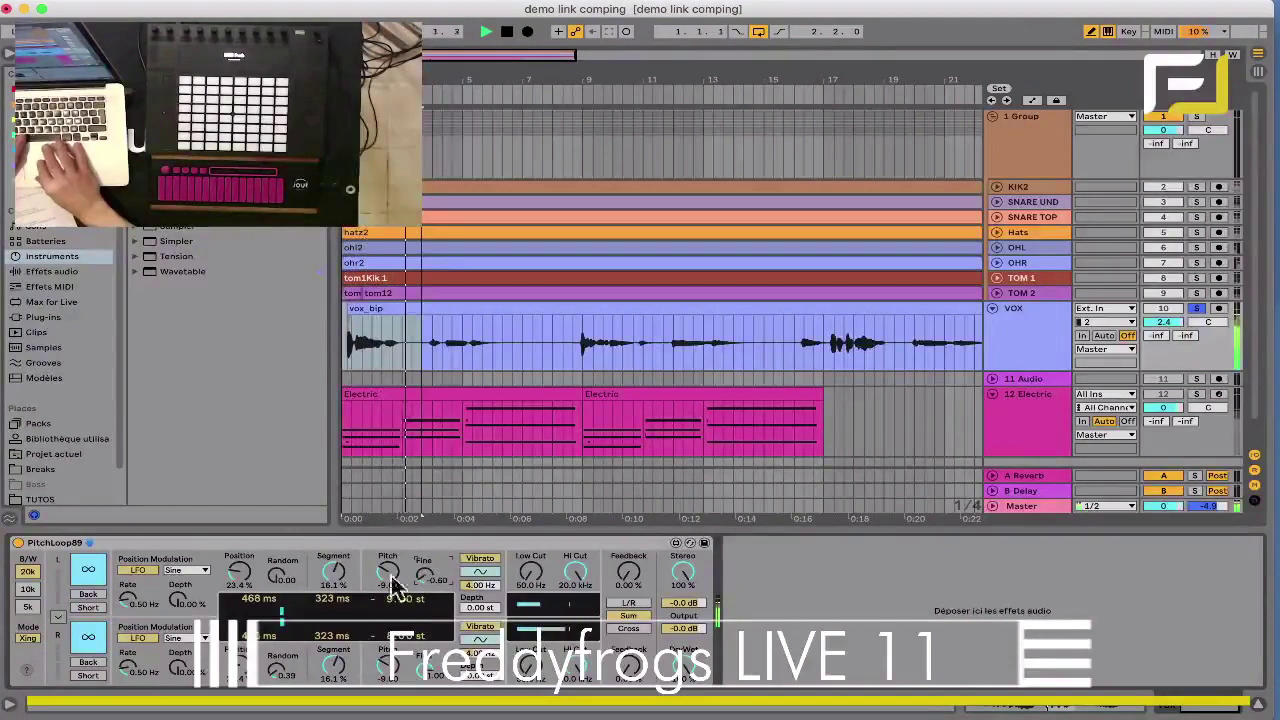
Step: Vary the segment length and pitch of both PitchLoop89 channels, finishing with Pitch at -11 and Segment at 28.6 %
drag(333, 573, 340, 600)
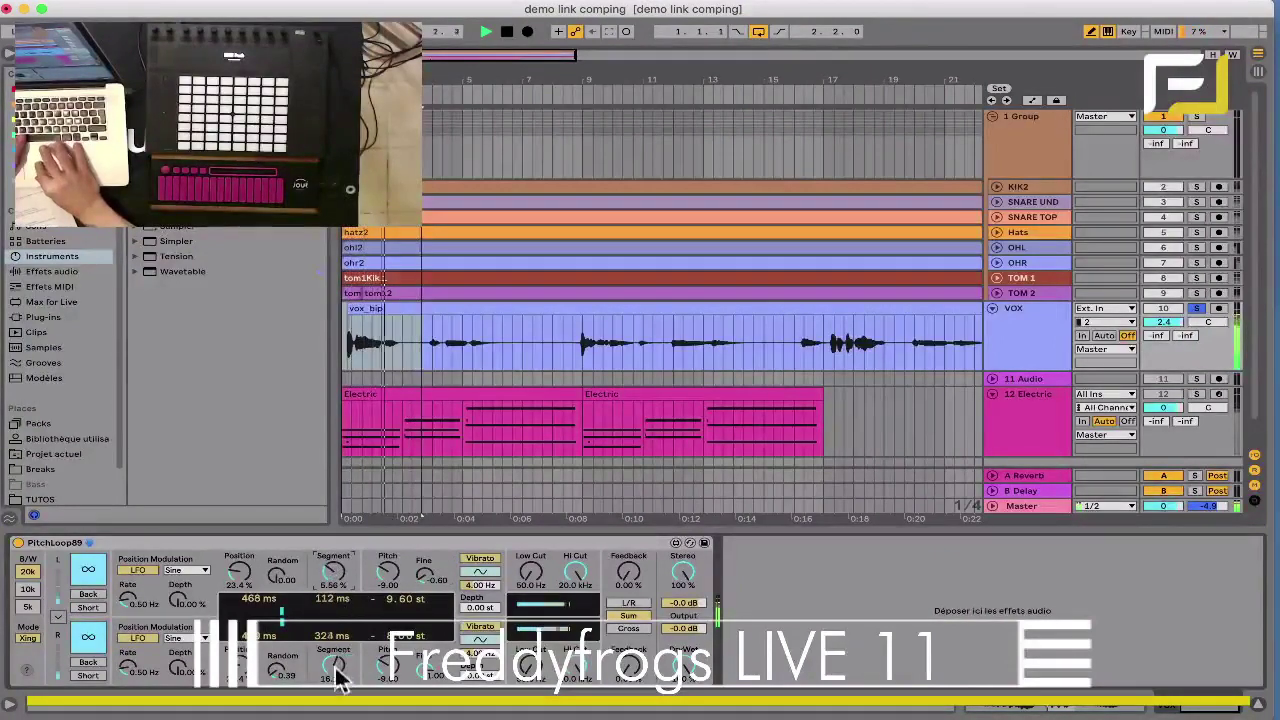
drag(340, 680, 340, 662)
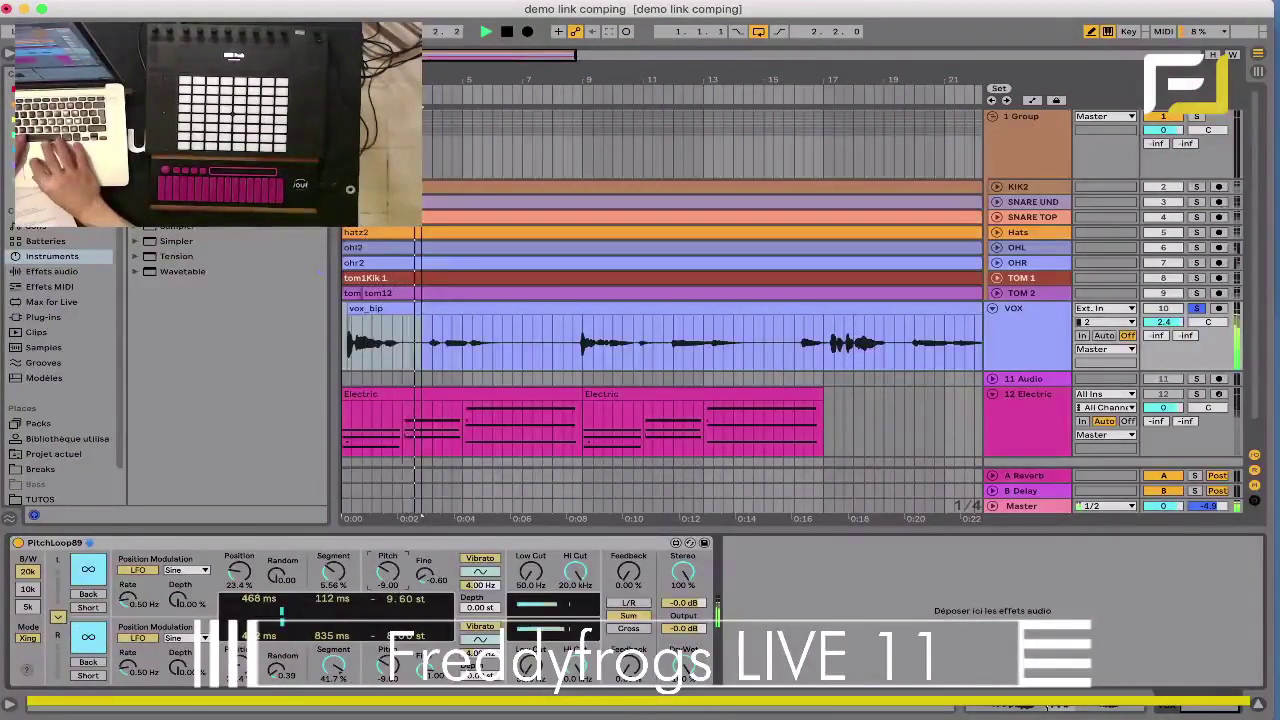
drag(388, 573, 388, 592)
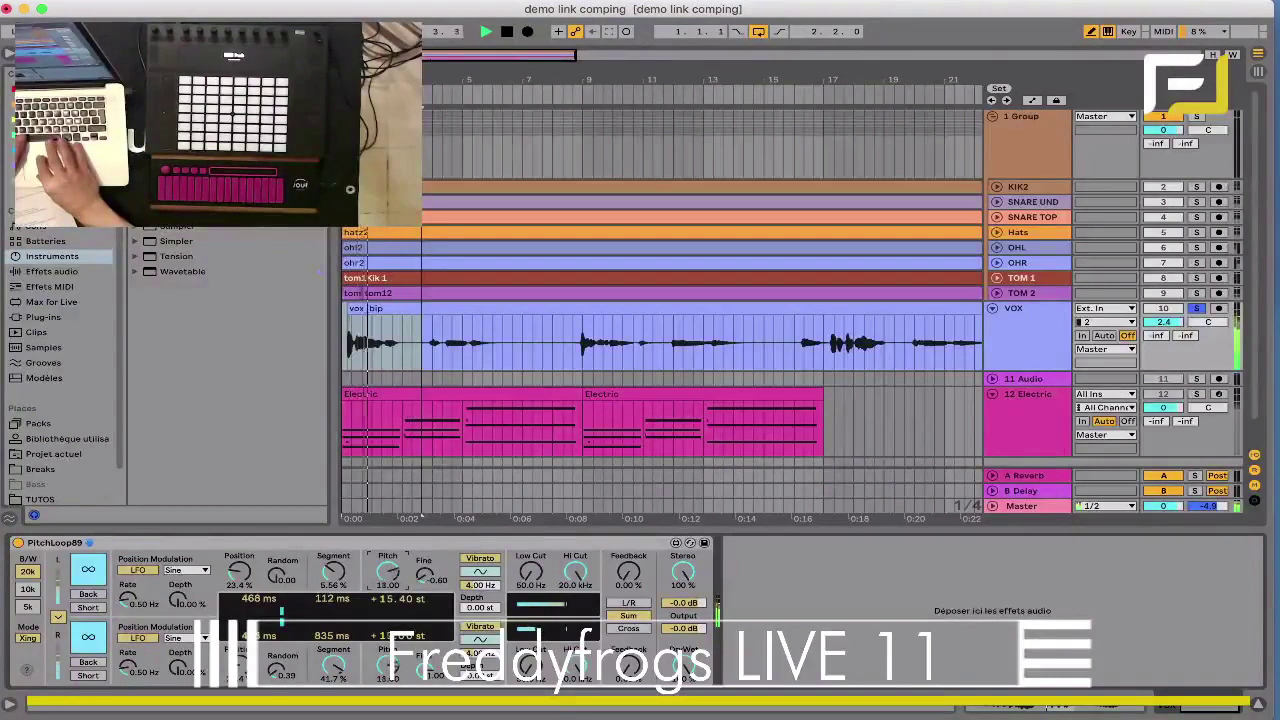
drag(388, 573, 388, 609)
drag(333, 572, 333, 541)
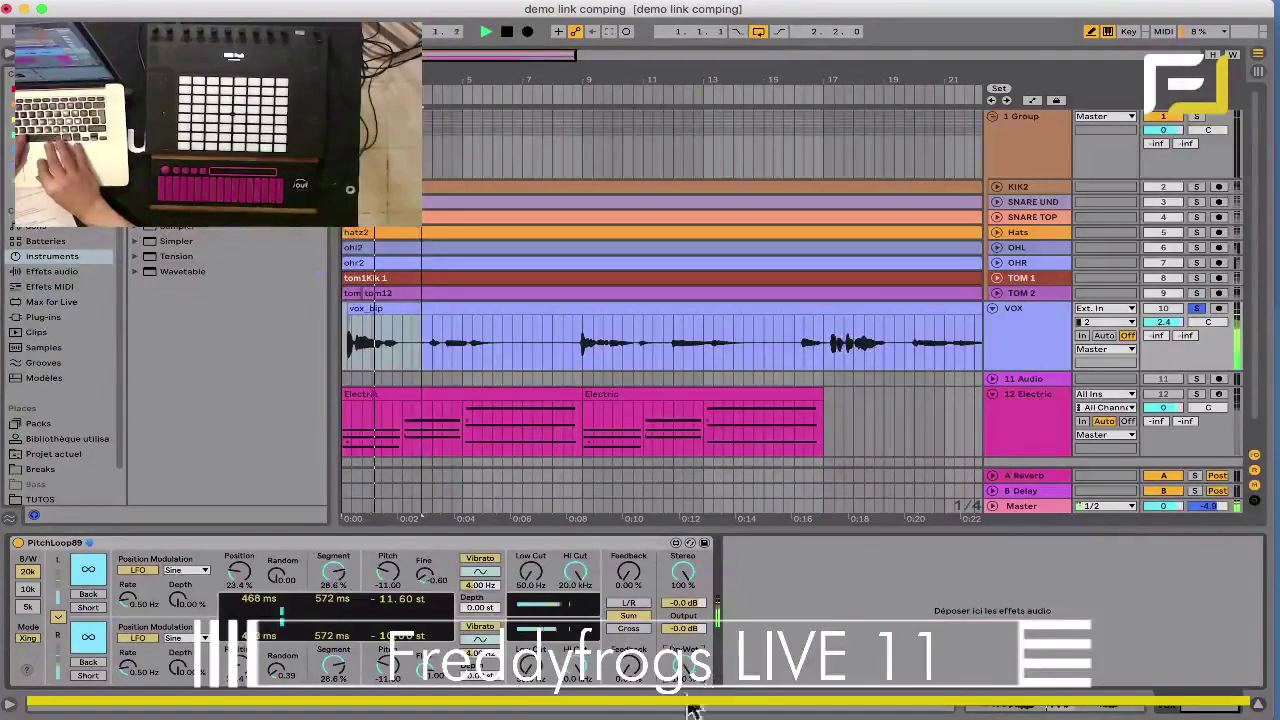
Step: Set the position LFO's Rate to 3.78 Hz and Depth to 26.8 %, then stop playback and unfreeze both PitchLoop89 channels
drag(684, 670, 684, 664)
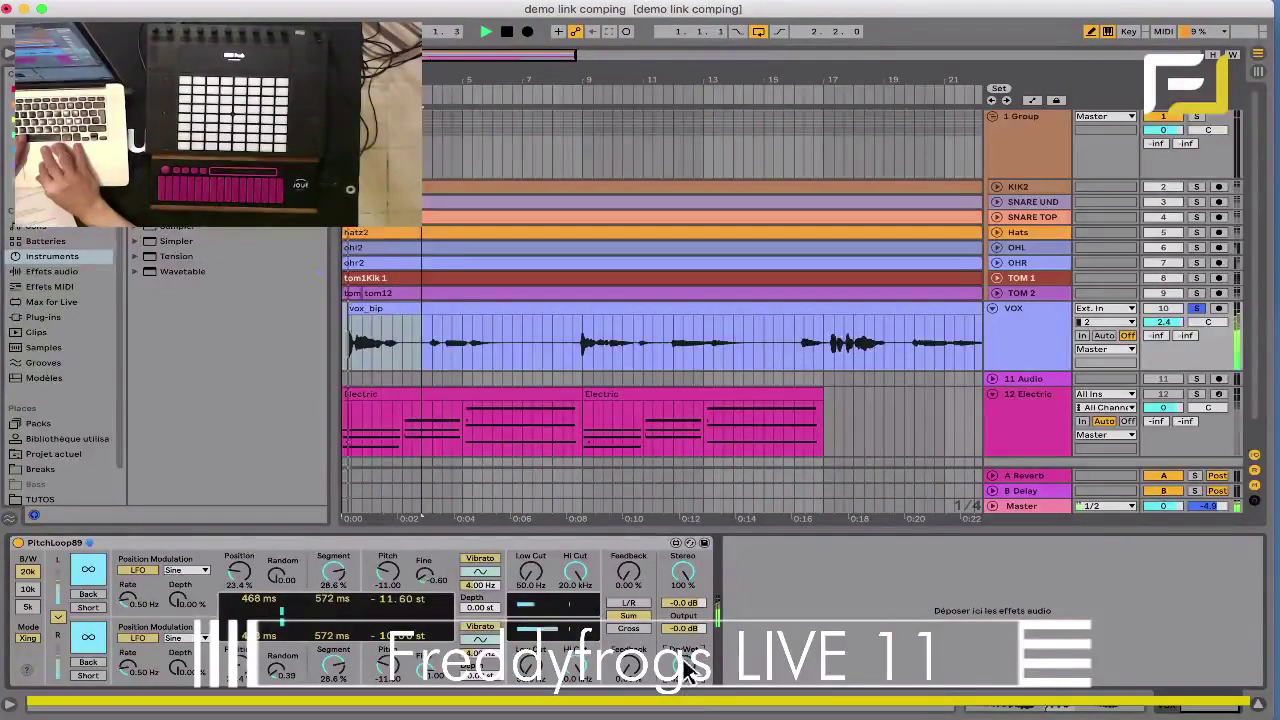
drag(175, 610, 128, 606)
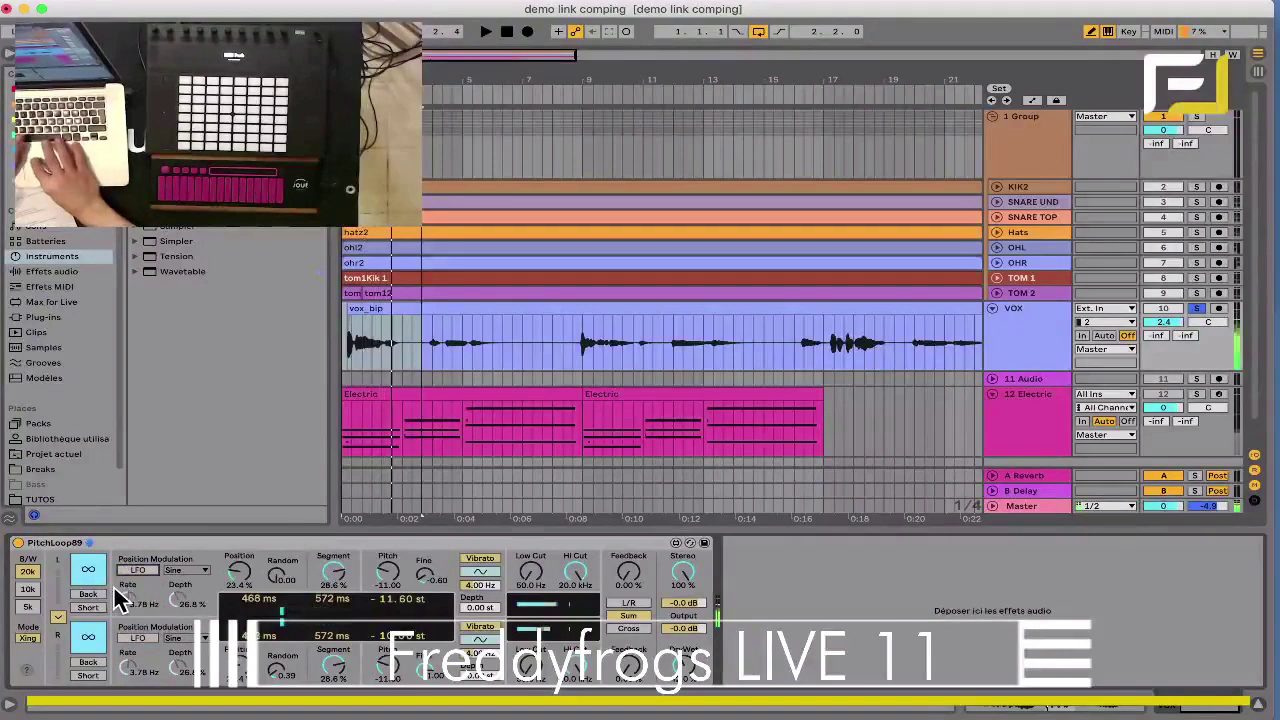
click(88, 574)
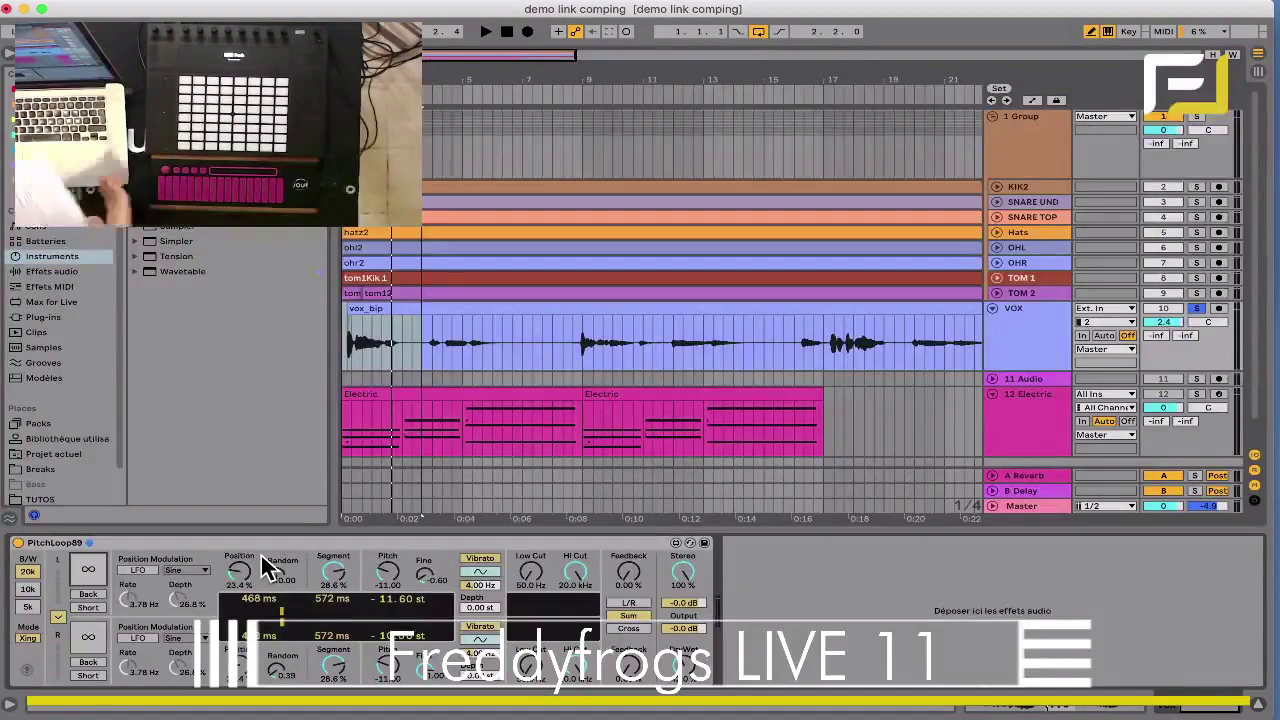
Step: Switch to OBS Studio
key(super+Tab)
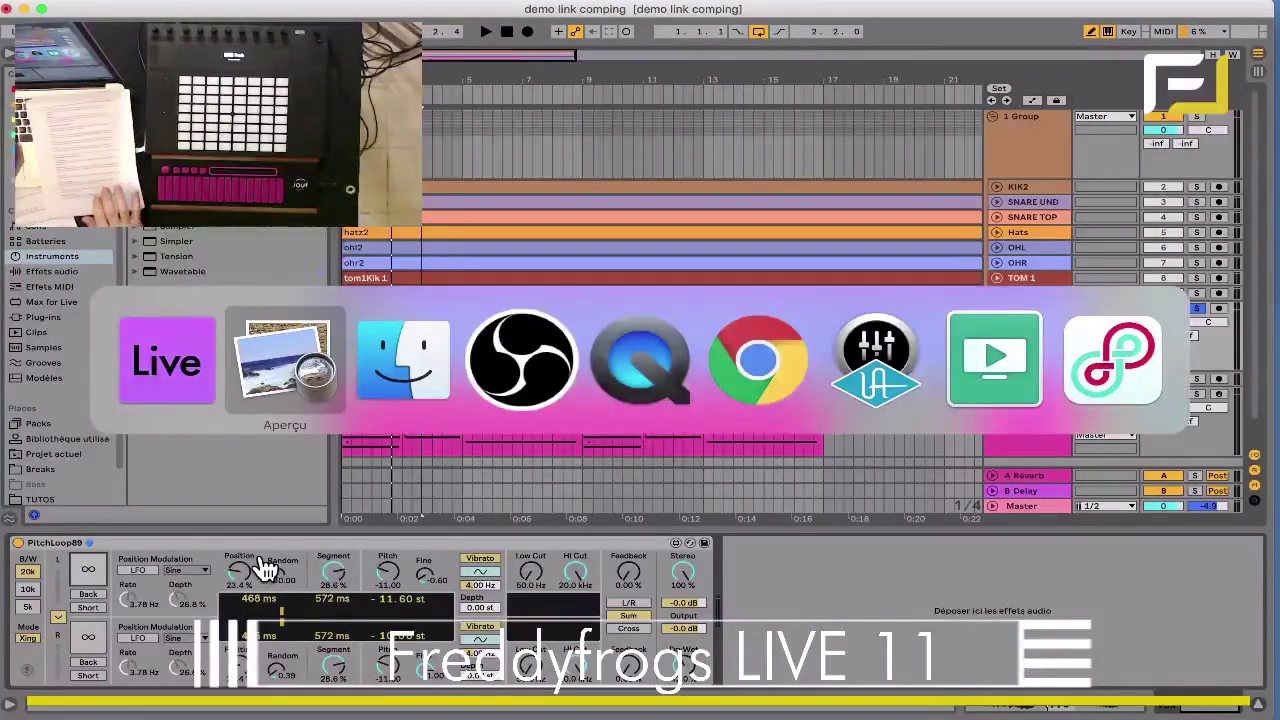
key(super+Tab)
key(super+Tab)
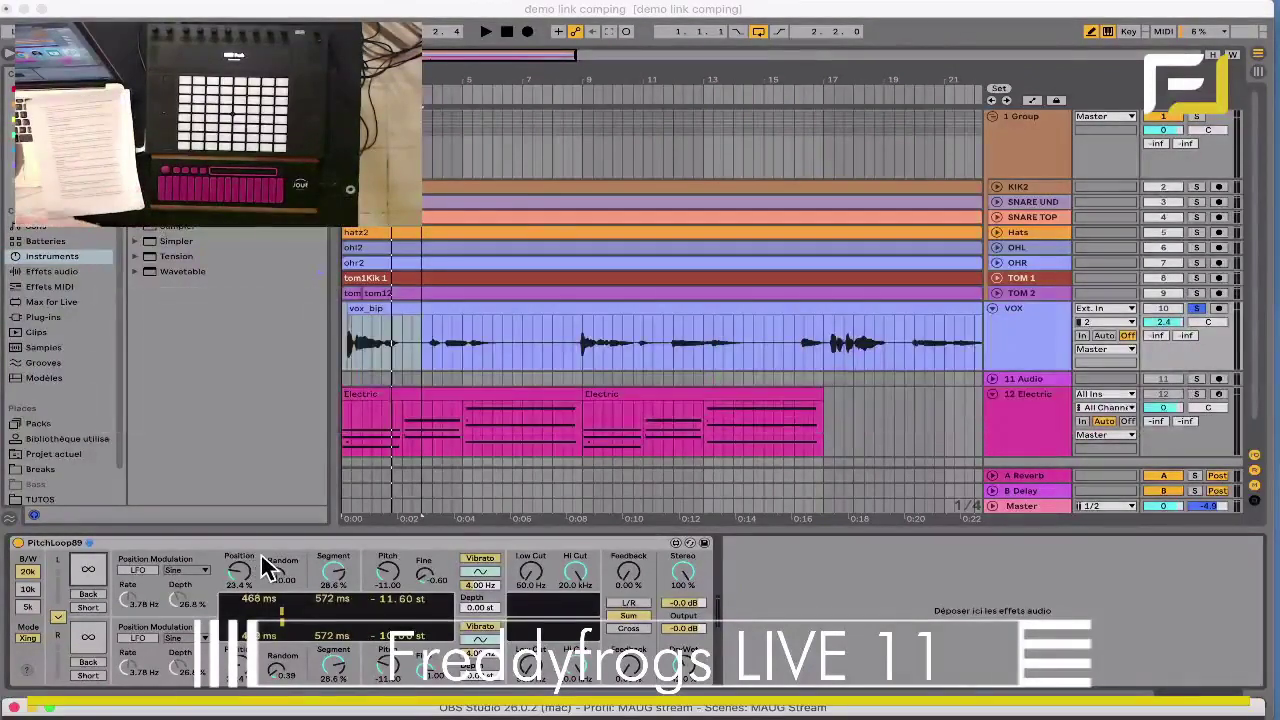
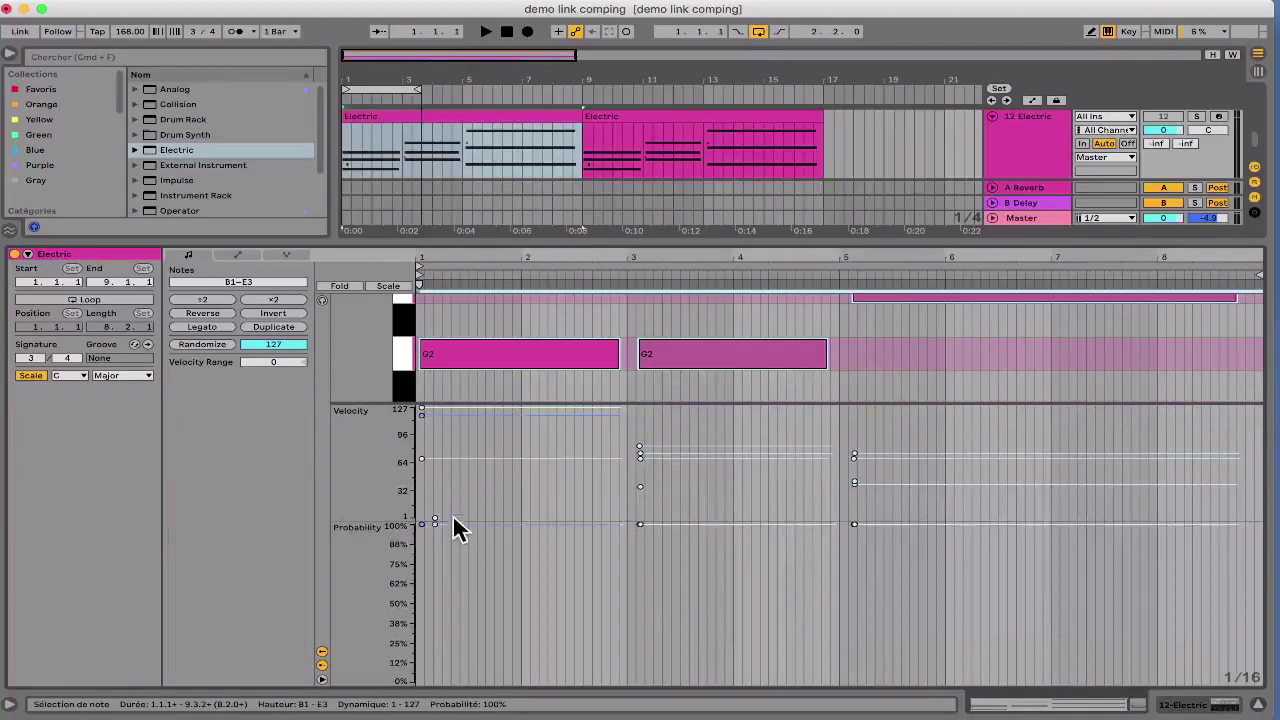
Step: Quit Live without saving the changes to the demo link comping set
key(super+q)
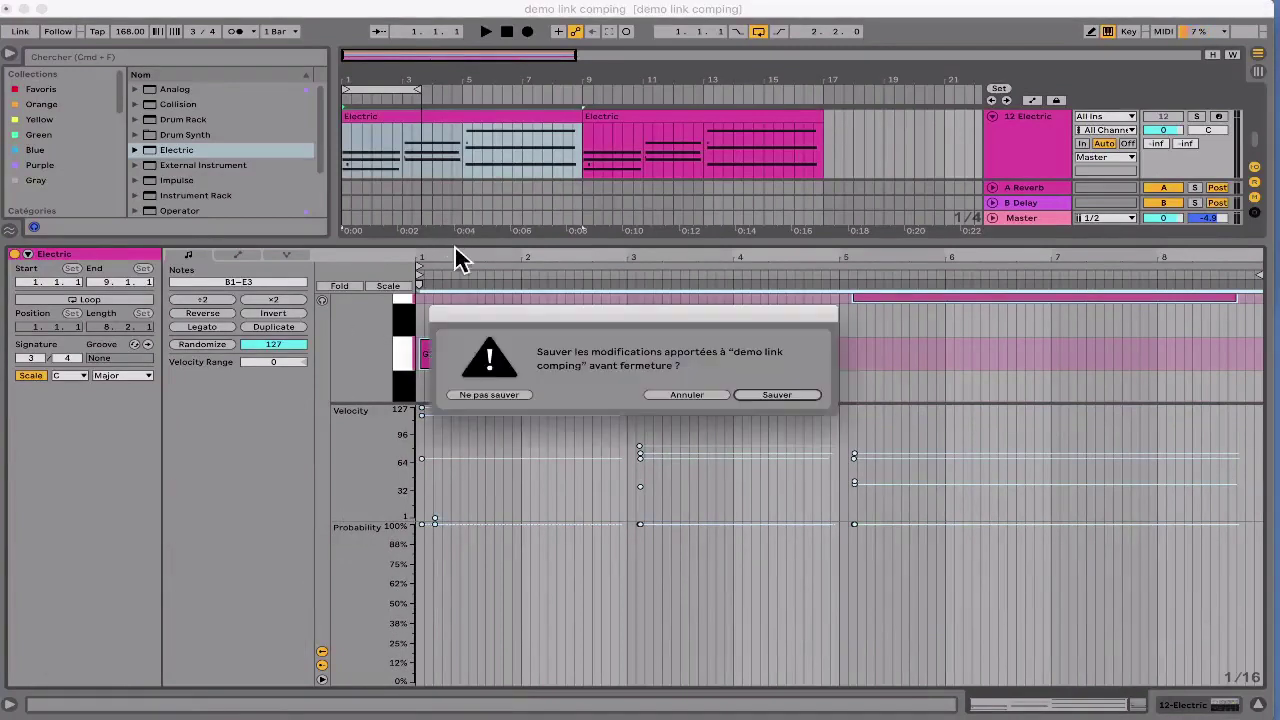
click(483, 396)
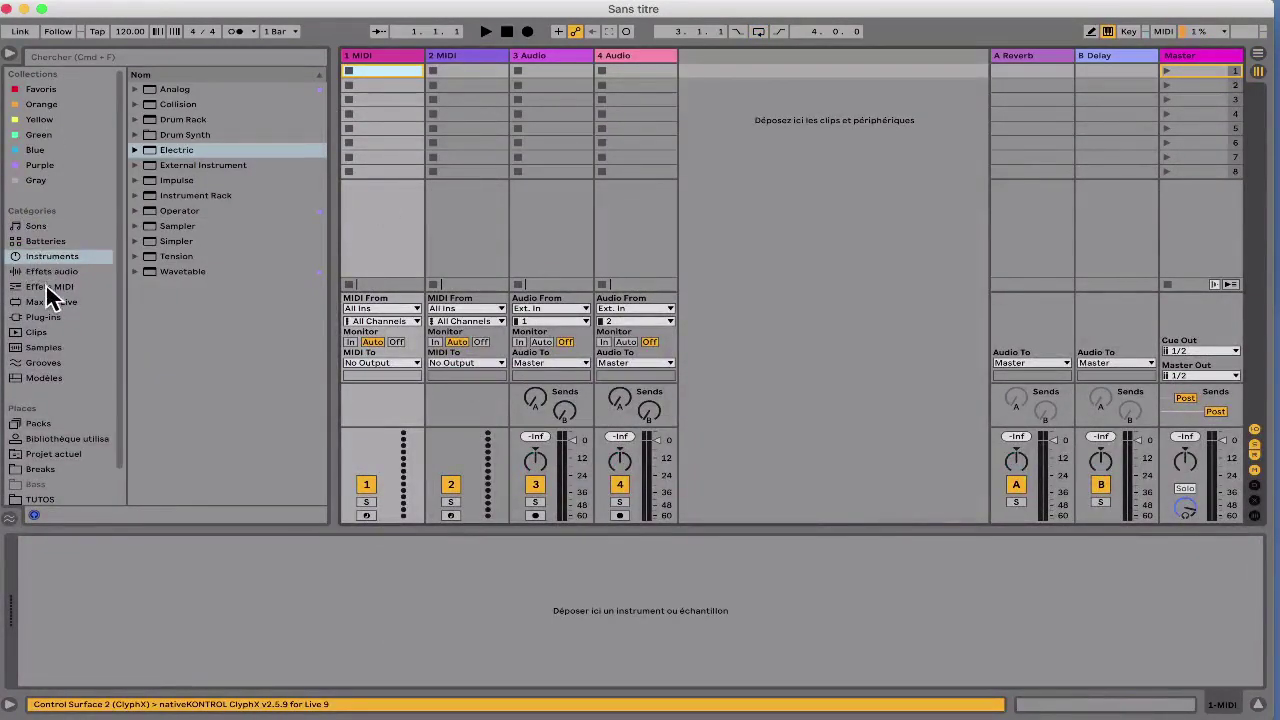
Step: Load Acoustified Kit 07 from the drum kits onto the first MIDI track of the new set
click(38, 243)
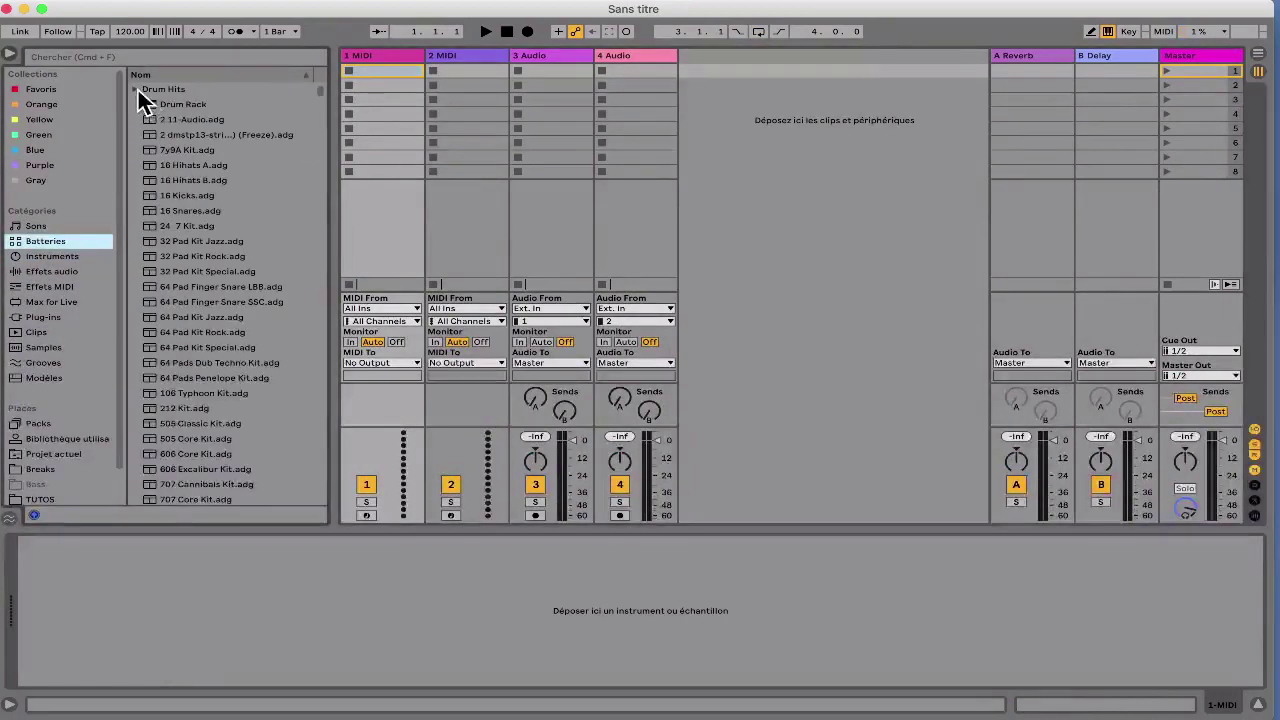
scroll(162, 291, down, 10)
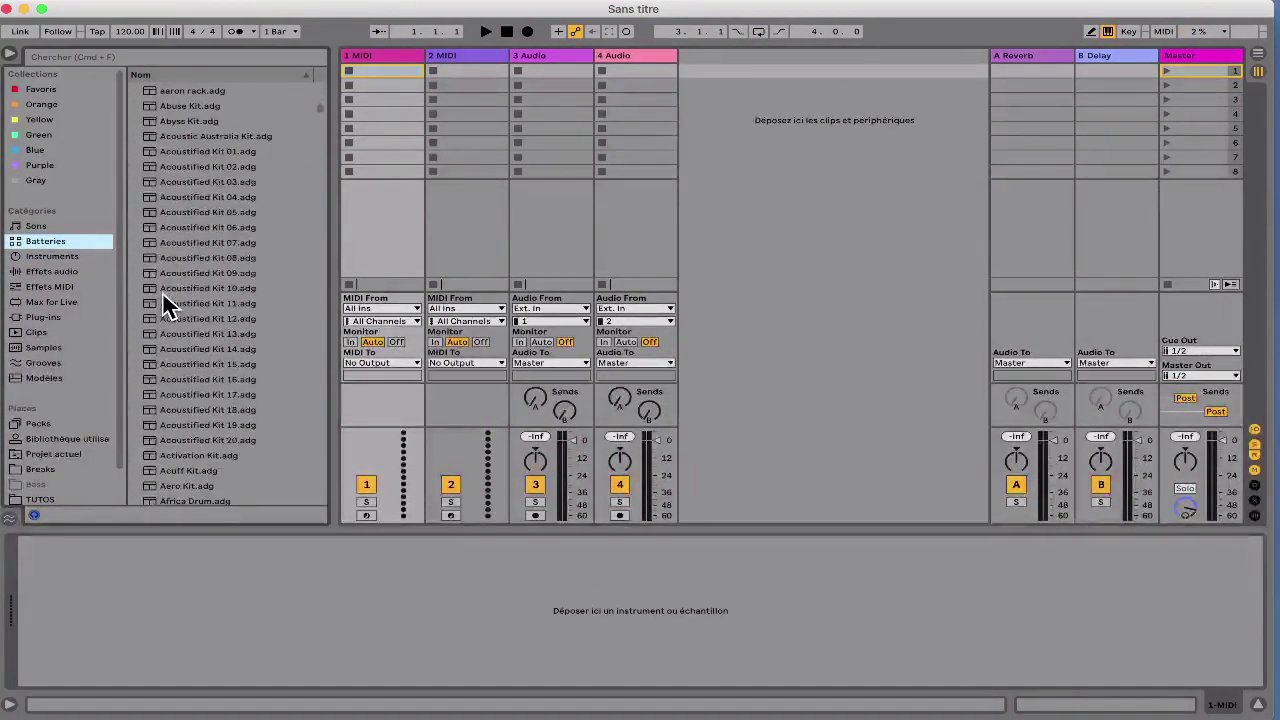
drag(169, 243, 390, 128)
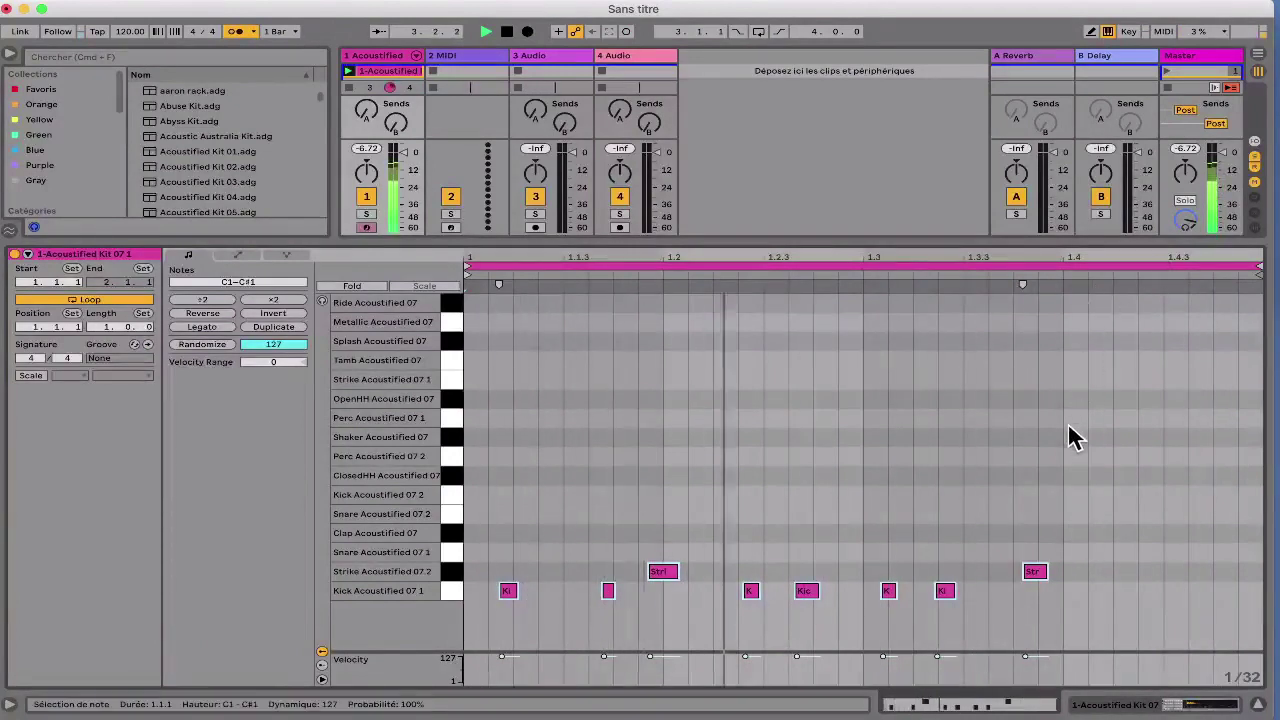
Step: Quantize all notes of the drum clip to the current grid, then undo the quantization and deselect the notes
key(super+a)
key(super+u)
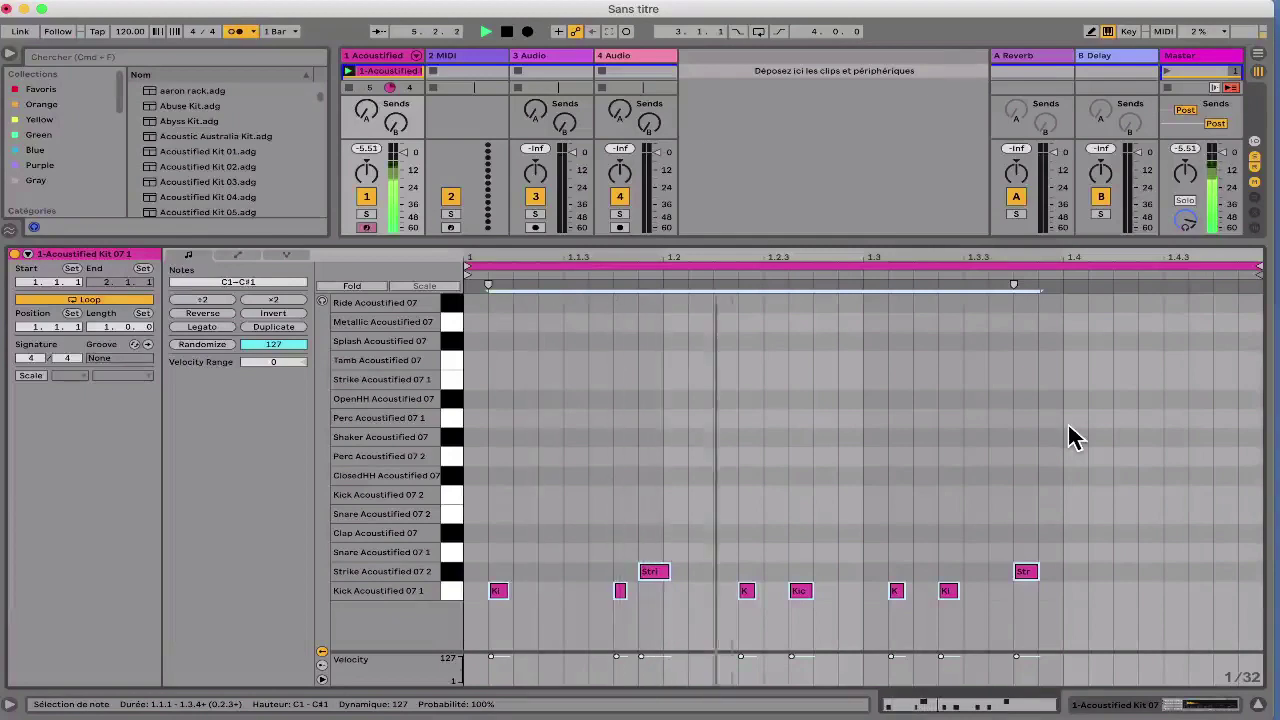
key(super+z)
click(1067, 428)
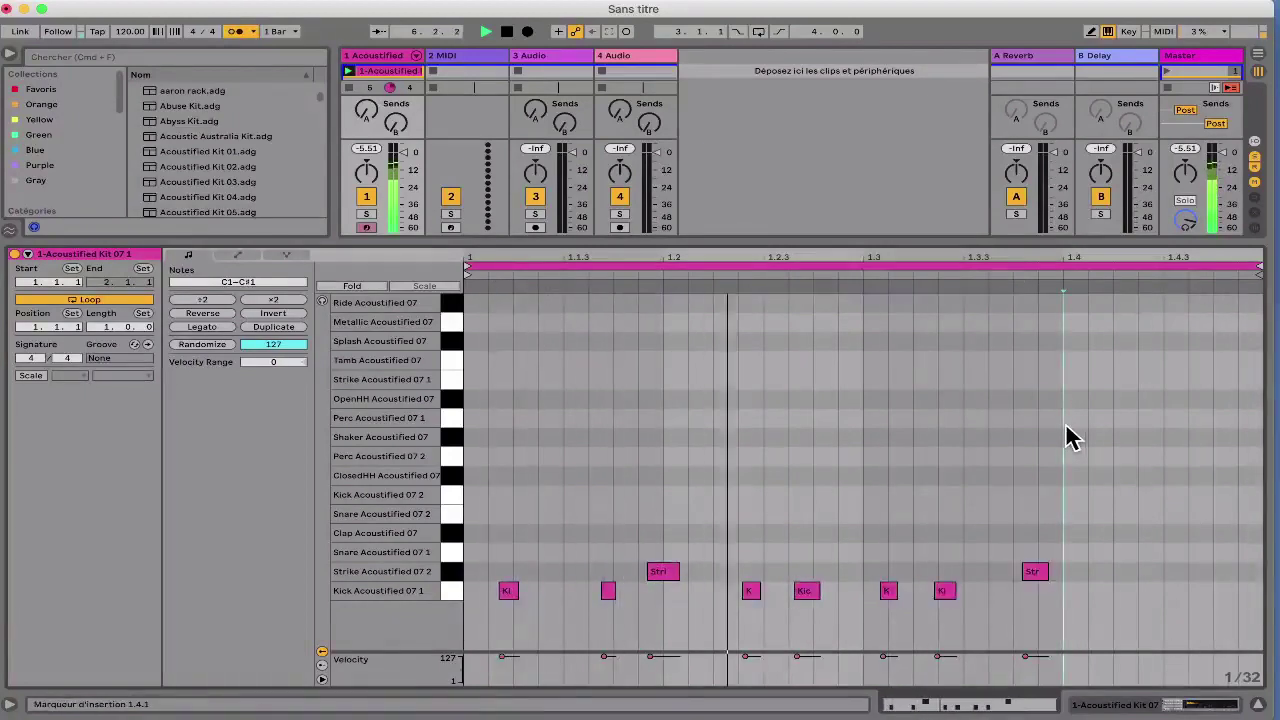
Step: Quantize all notes of the drum clip to 1/4, then delete them from the clip
key(super+a)
key(super+shift+u)
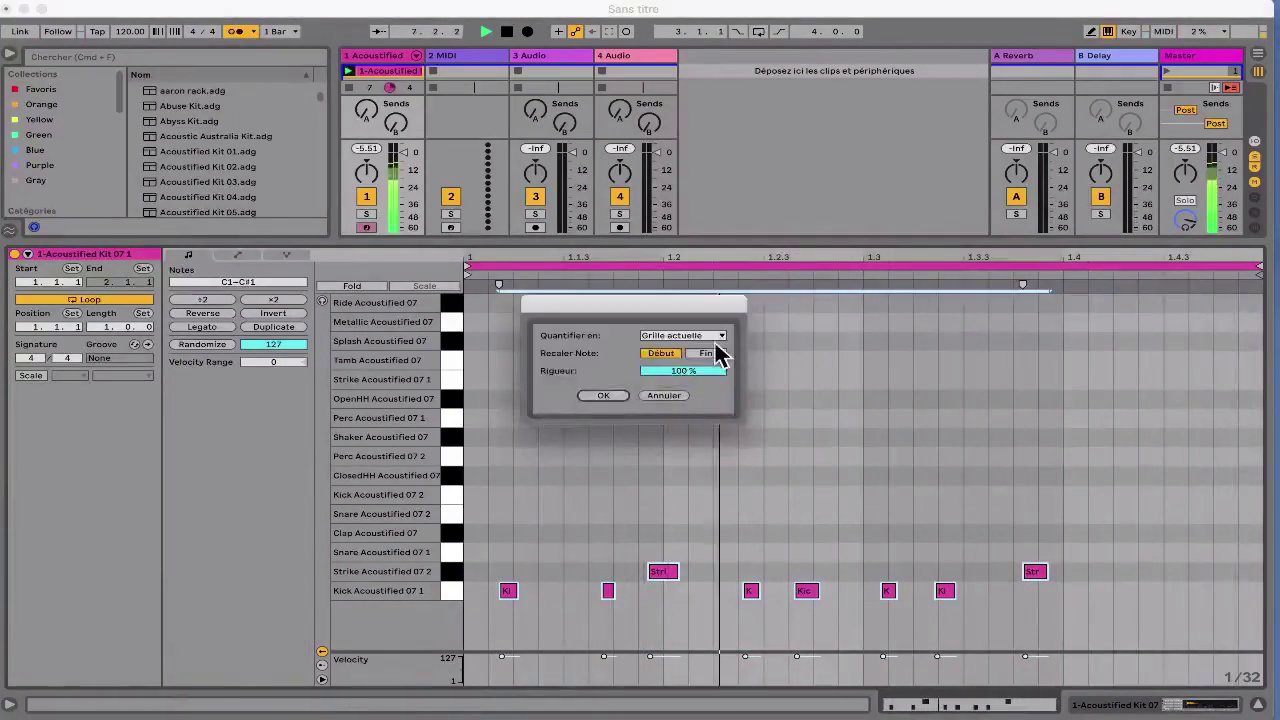
click(682, 335)
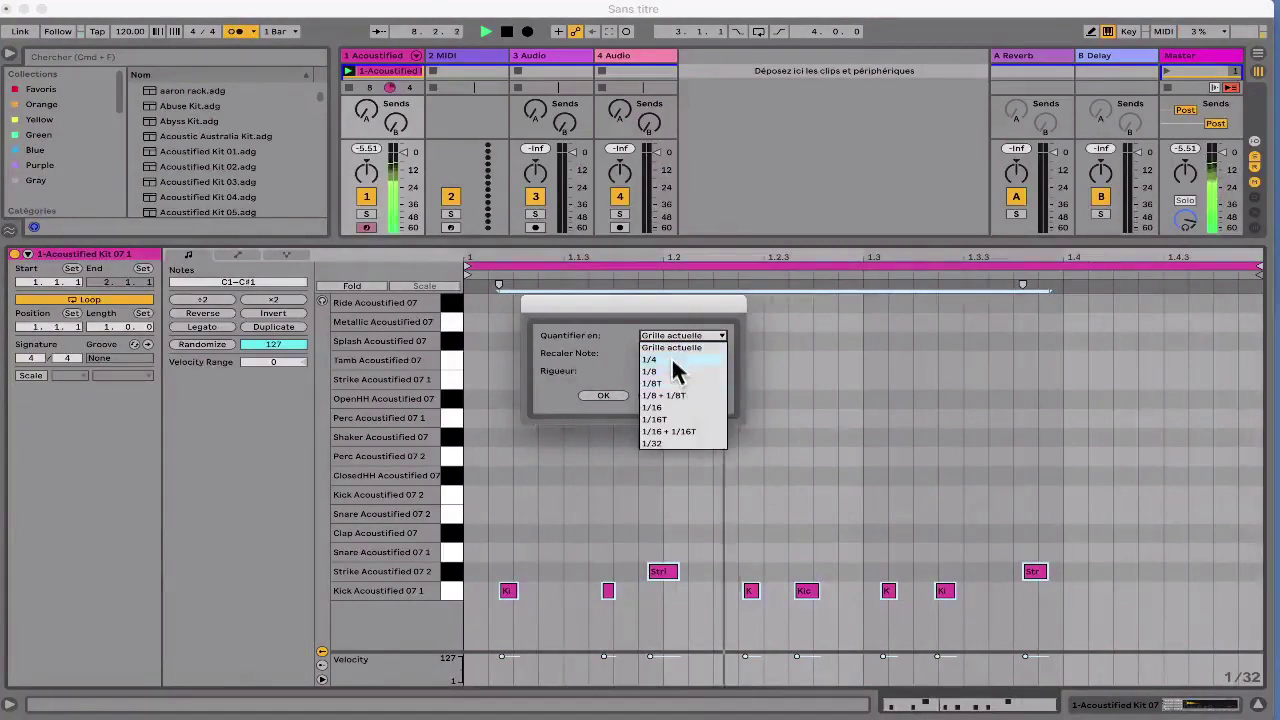
click(655, 359)
click(605, 396)
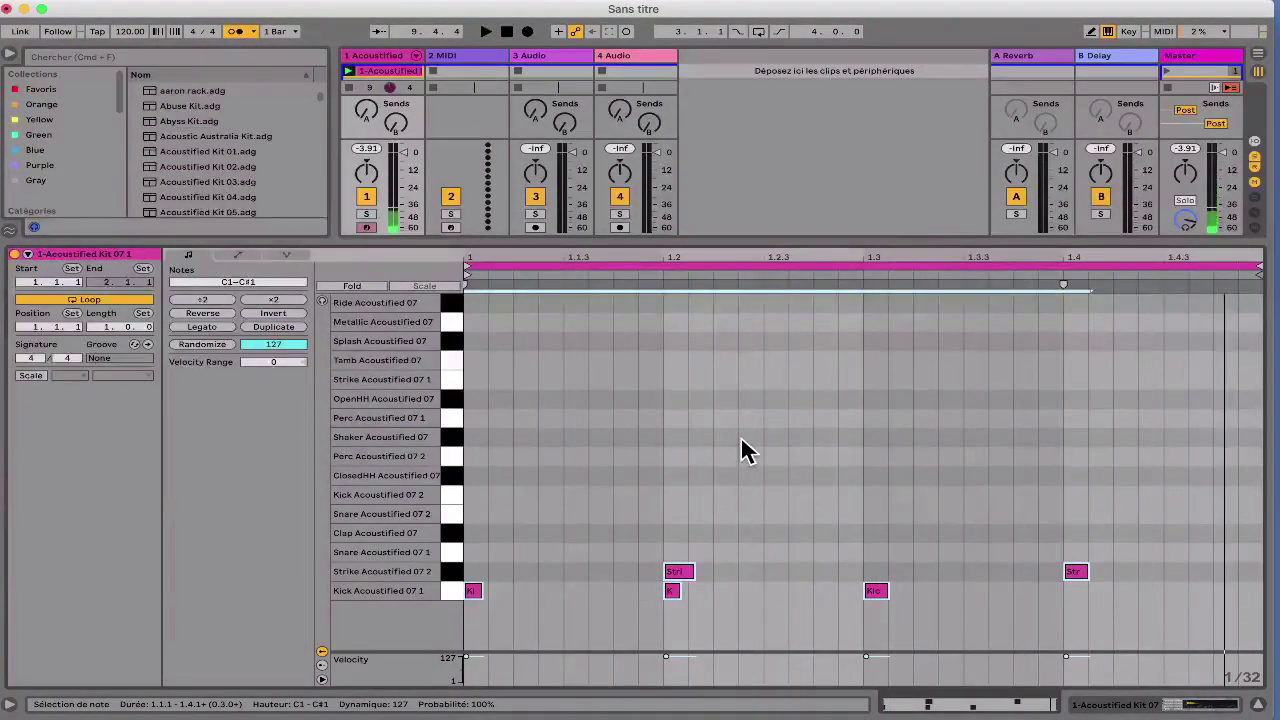
key(Delete)
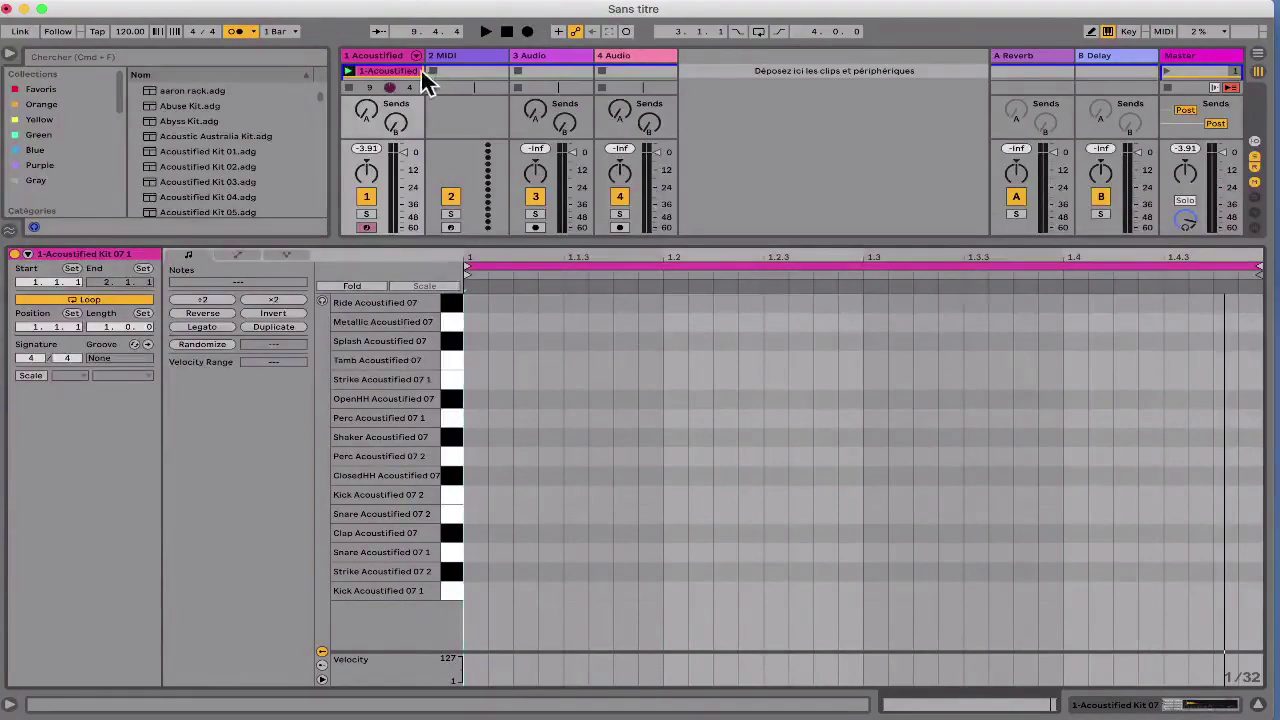
Step: Capture a two-bar kick and snare pattern in the drum track's second clip slot and quantize its notes
drag(382, 242, 382, 313)
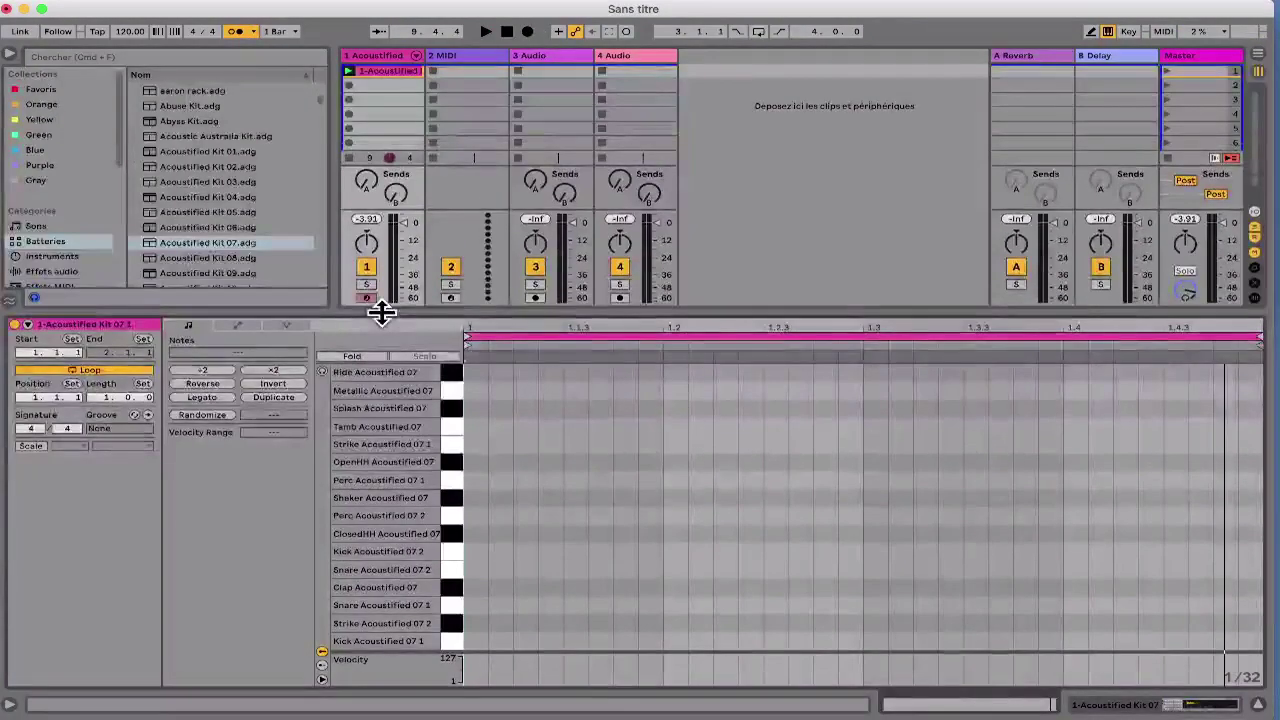
key(Down)
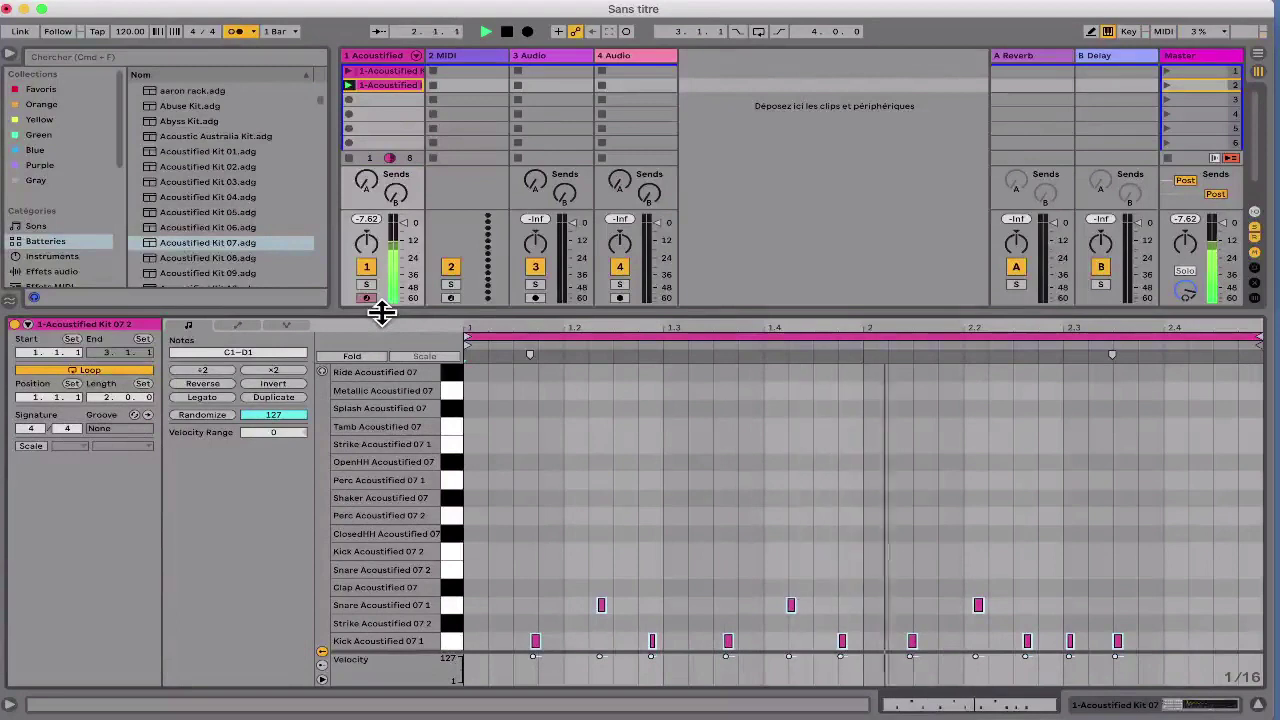
key(super+u)
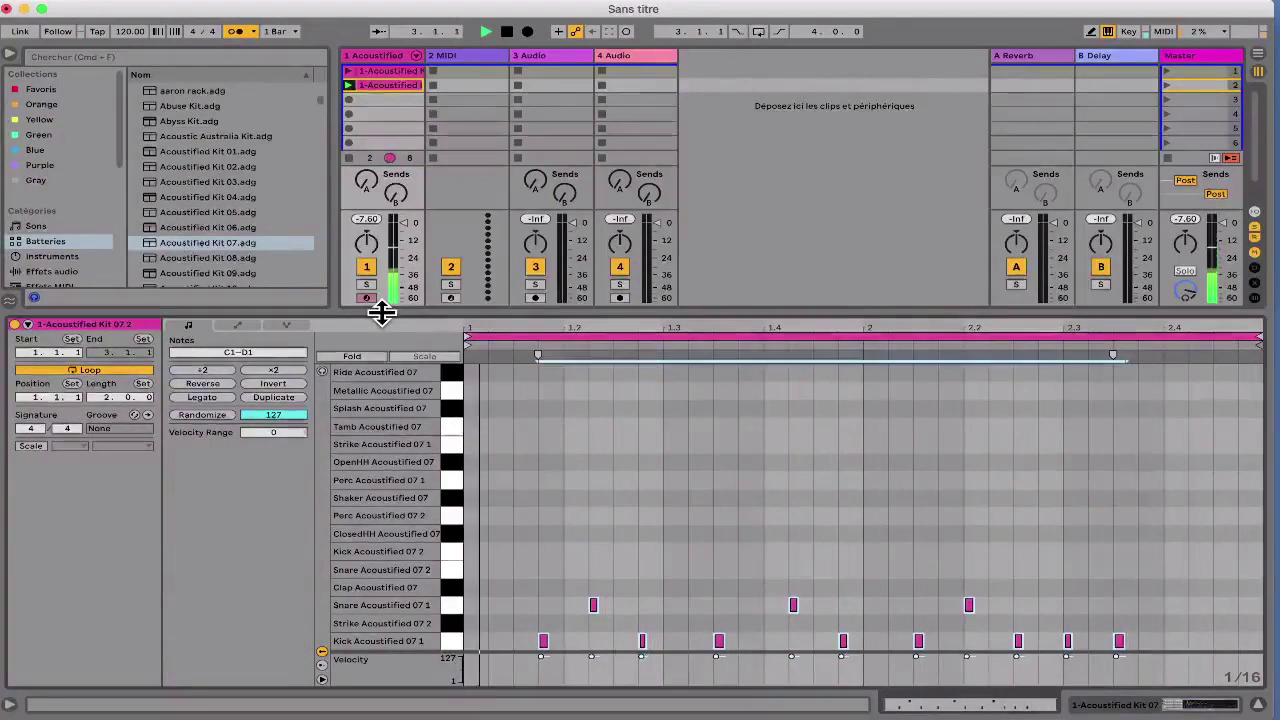
Step: Add a kick note at 1.1.1 and shift the first snare and the kick after it one sixteenth later
double_click(476, 641)
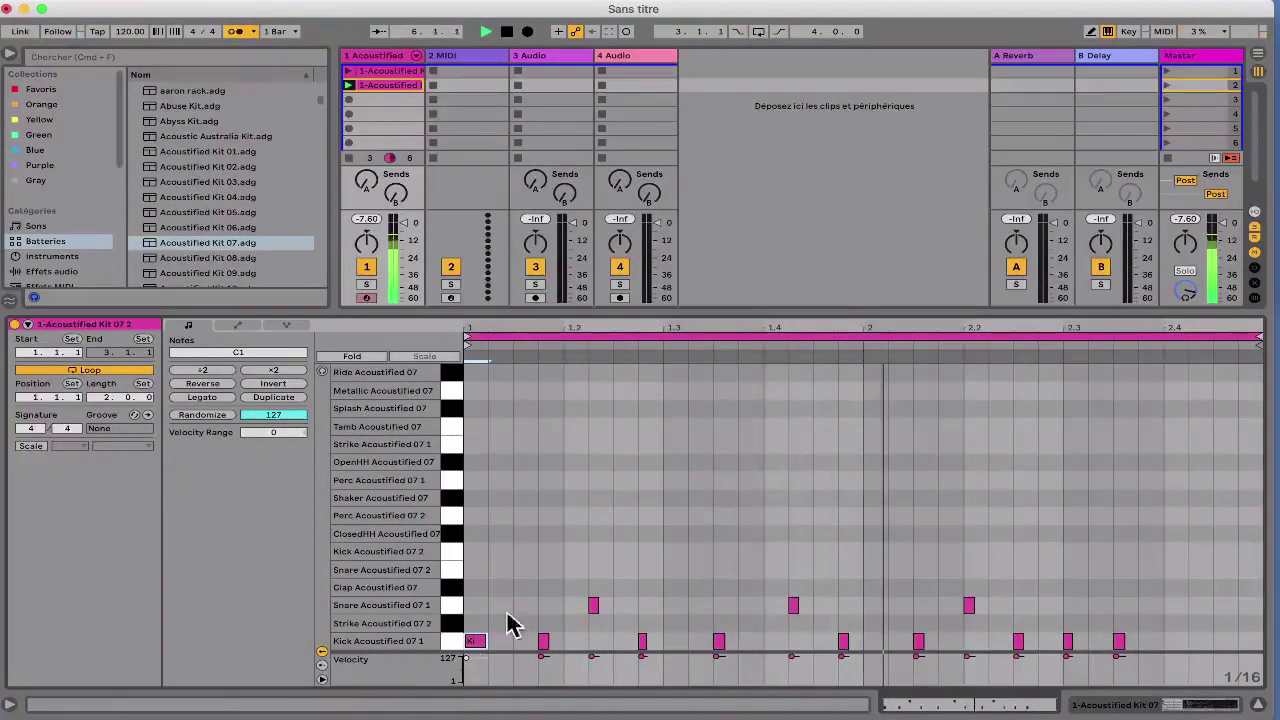
drag(595, 605, 651, 650)
key(Right)
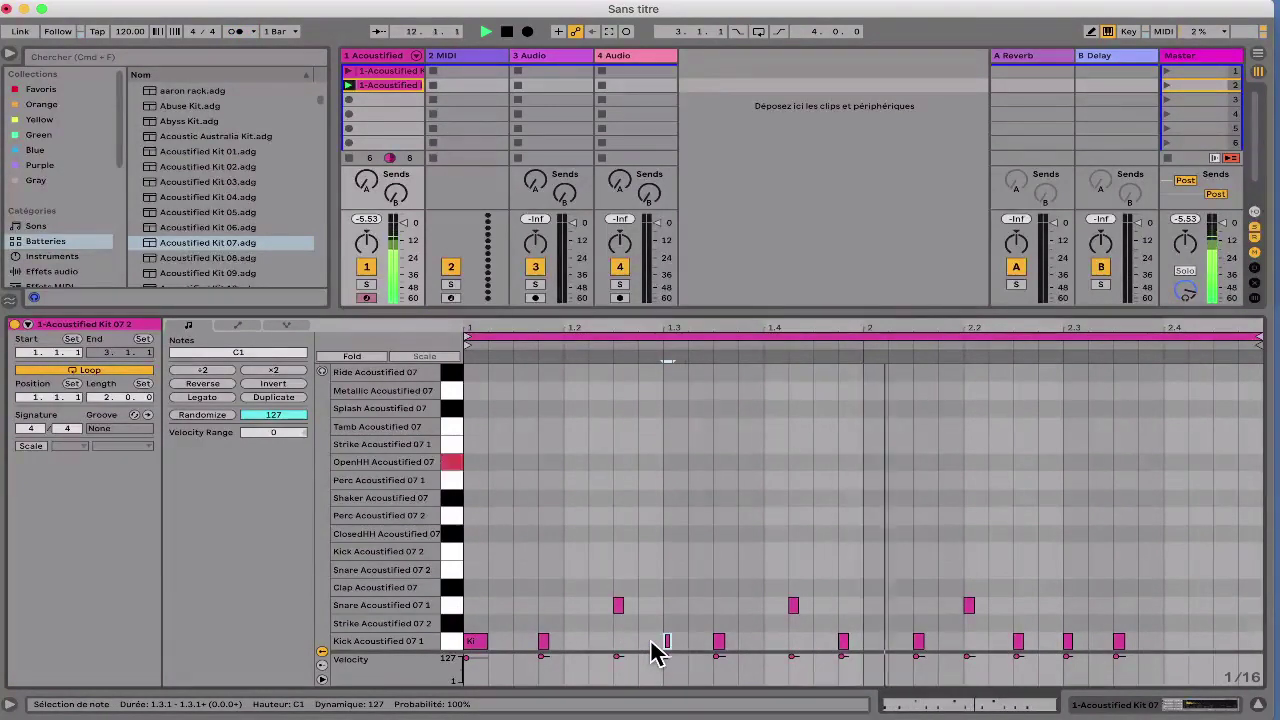
Step: Overdub a run of open hi-hat notes into the two-bar drum clip while it loops
key(u)
key(u)
key(u)
key(u)
key(u)
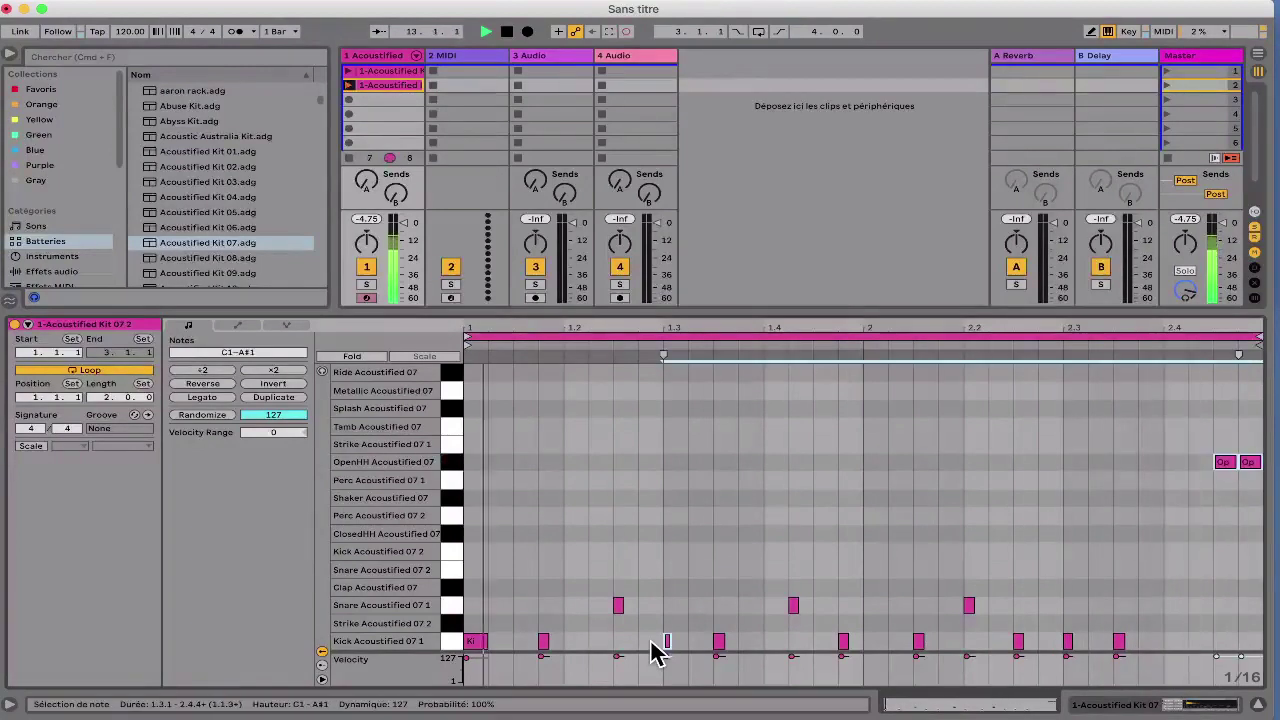
key(u)
key(u)
key(u)
key(u)
key(u)
key(u)
key(u)
key(u)
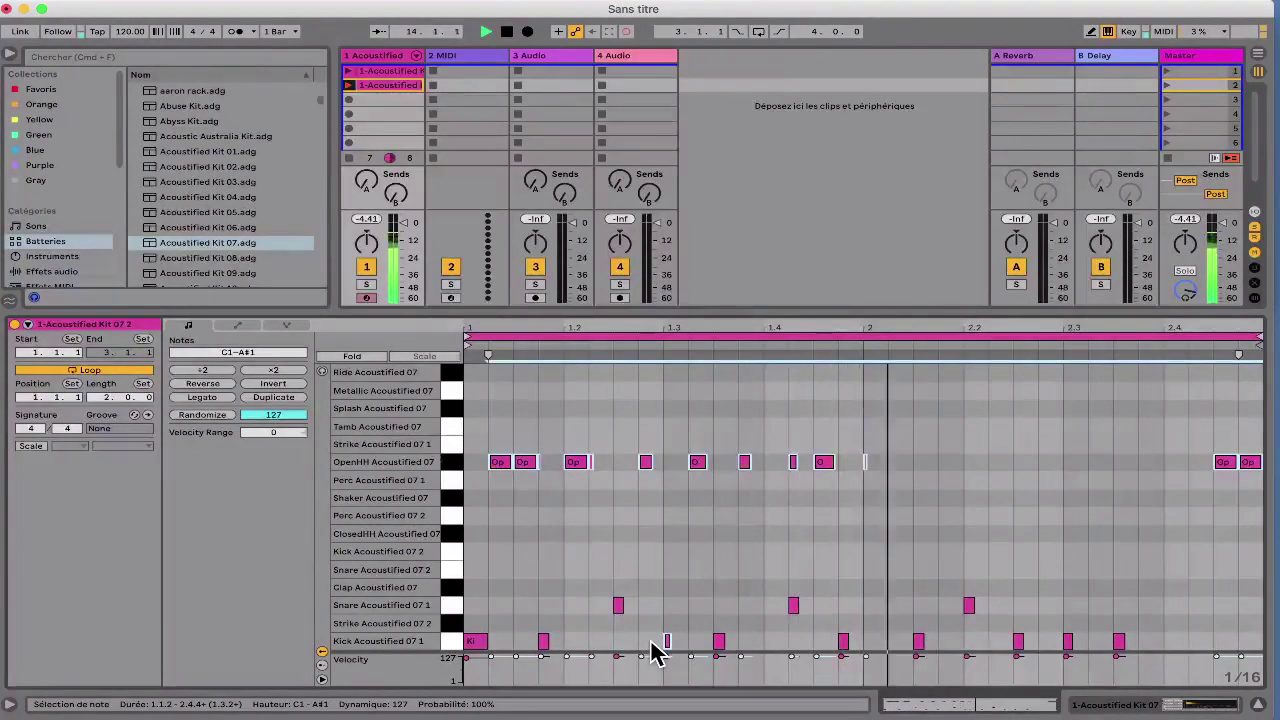
key(u)
key(u)
key(u)
key(u)
key(u)
key(u)
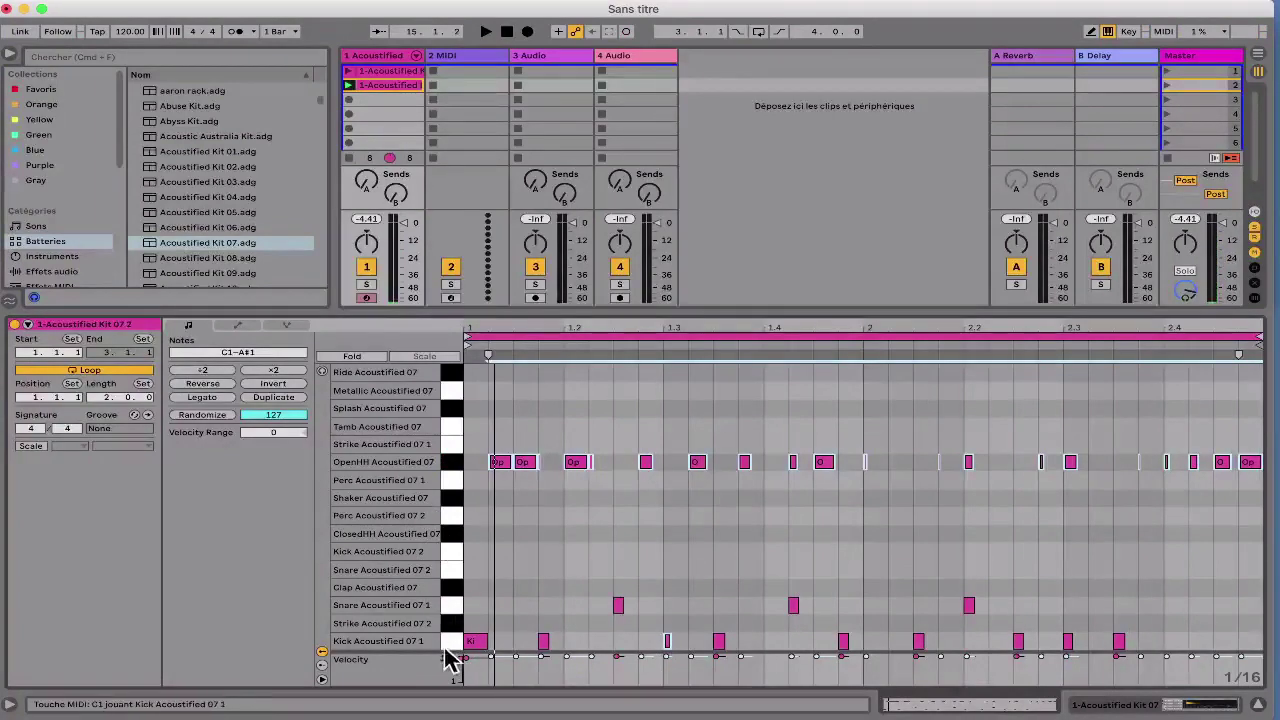
Step: Show the Probability lane, enlarge the velocity and probability lanes, and draw about 50% probability on three early open hi-hat notes
click(322, 667)
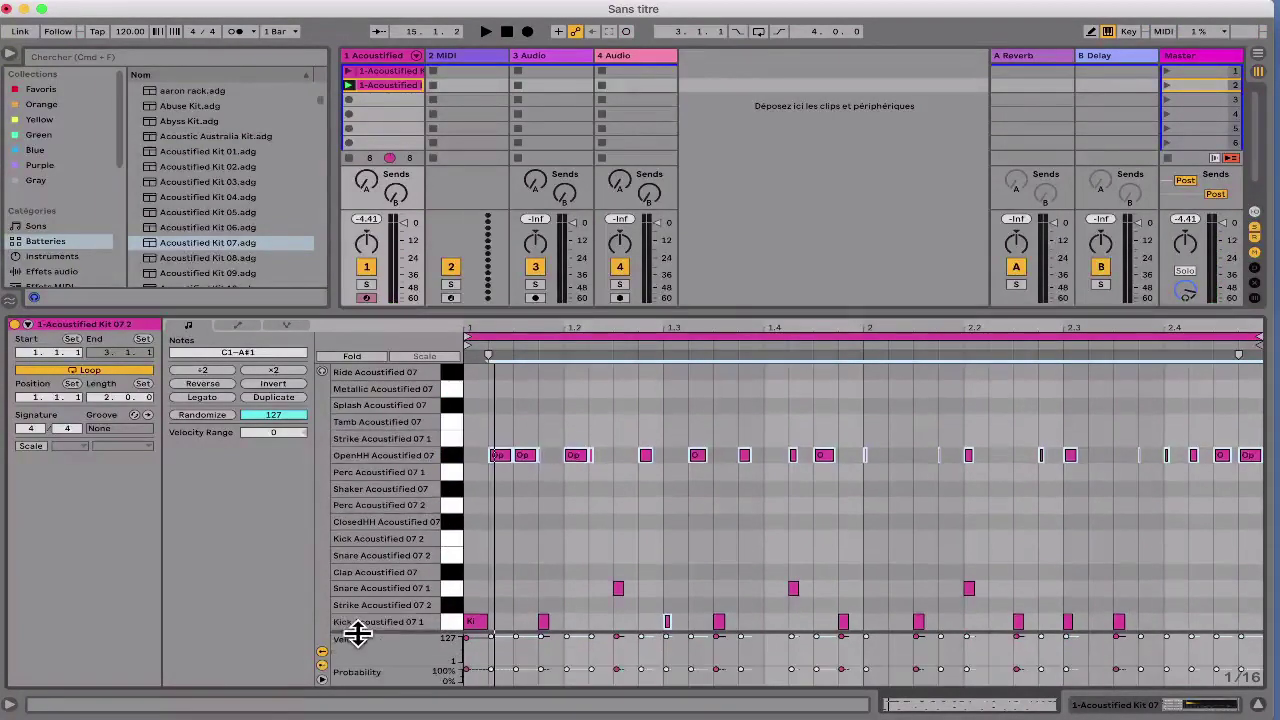
drag(358, 632, 365, 532)
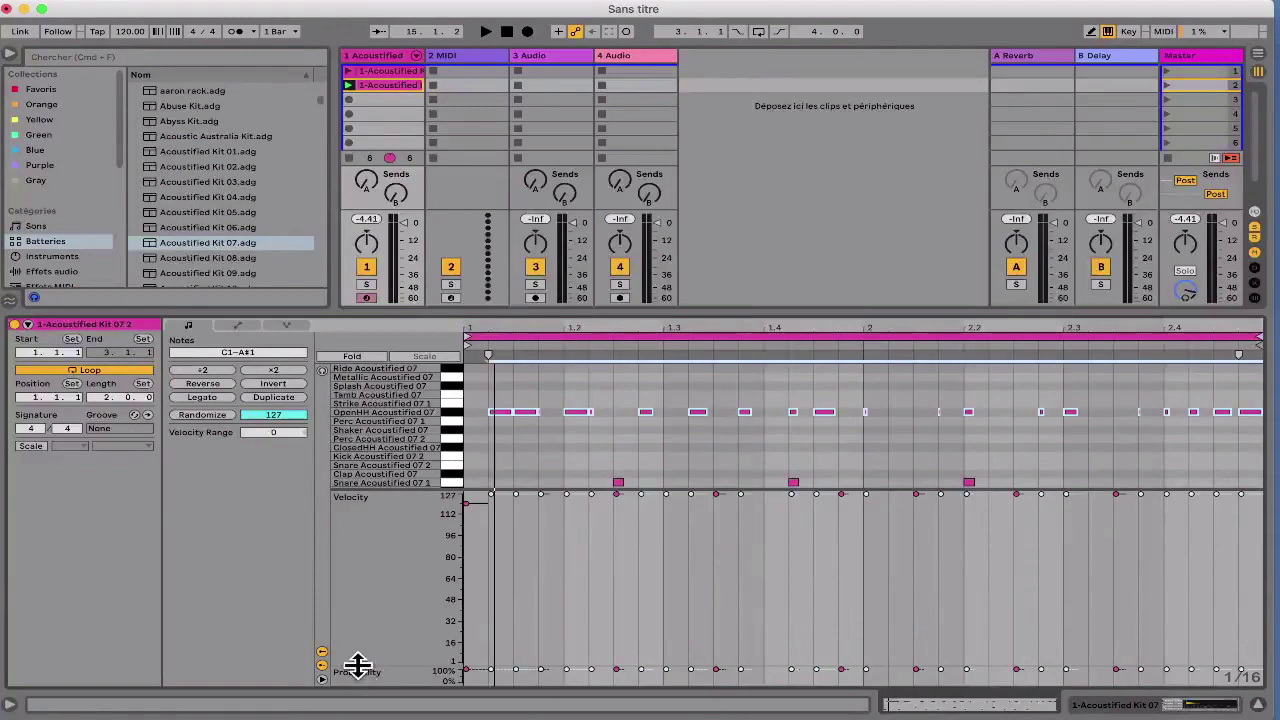
drag(358, 665, 357, 529)
click(517, 660)
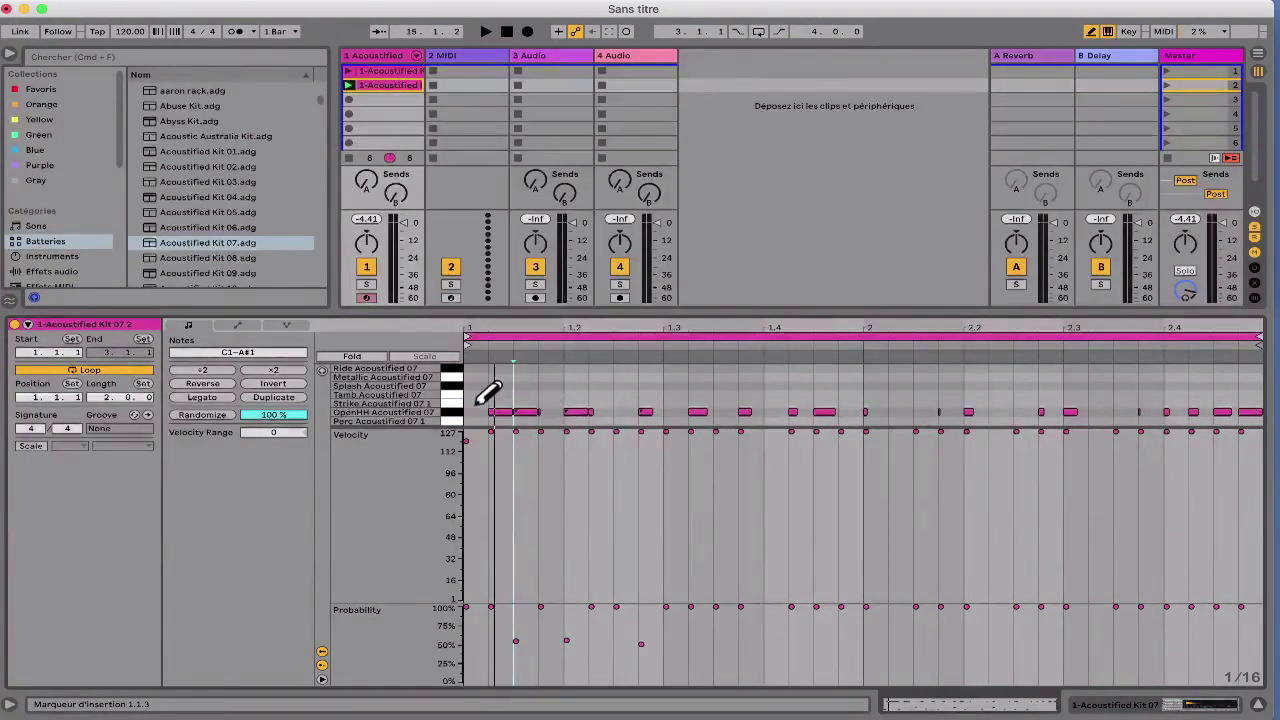
Step: Try drawing sixteenth notes freehand along the open hi-hat row, undoing each attempt
mouse_move(480, 413)
mouse_down()
mouse_move(886, 402)
mouse_move(1172, 414)
mouse_up()
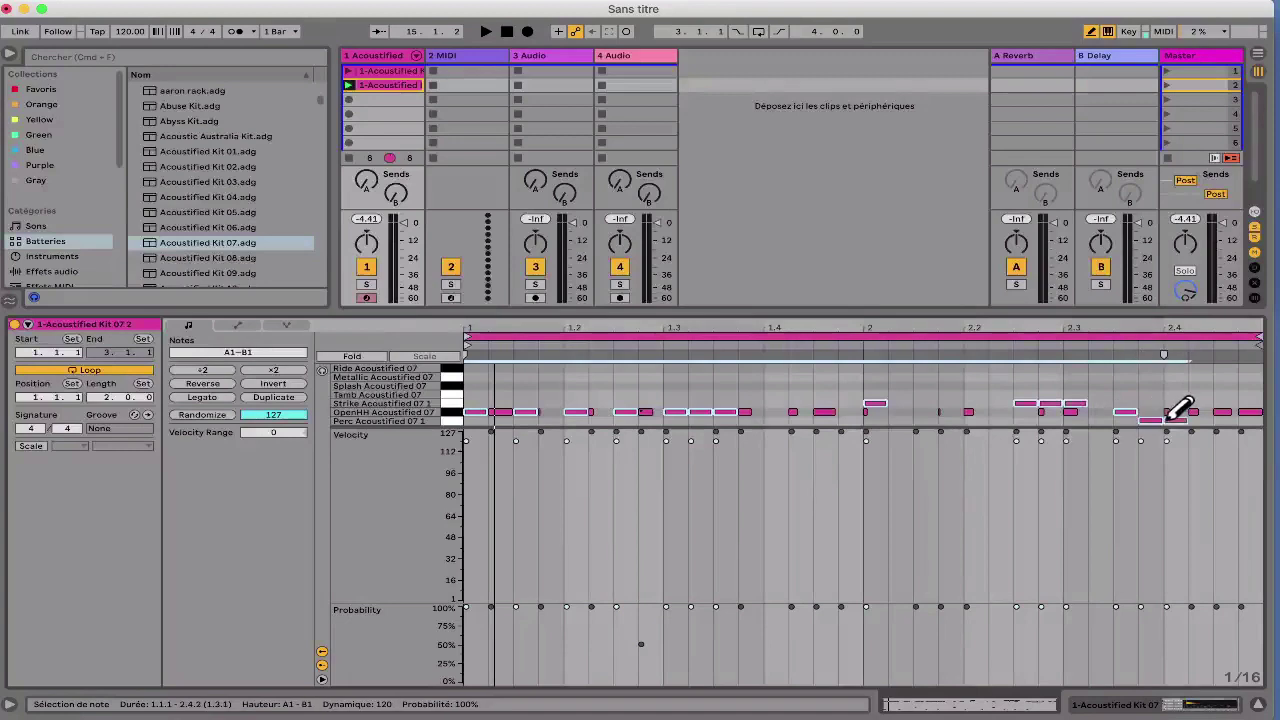
key(super+z)
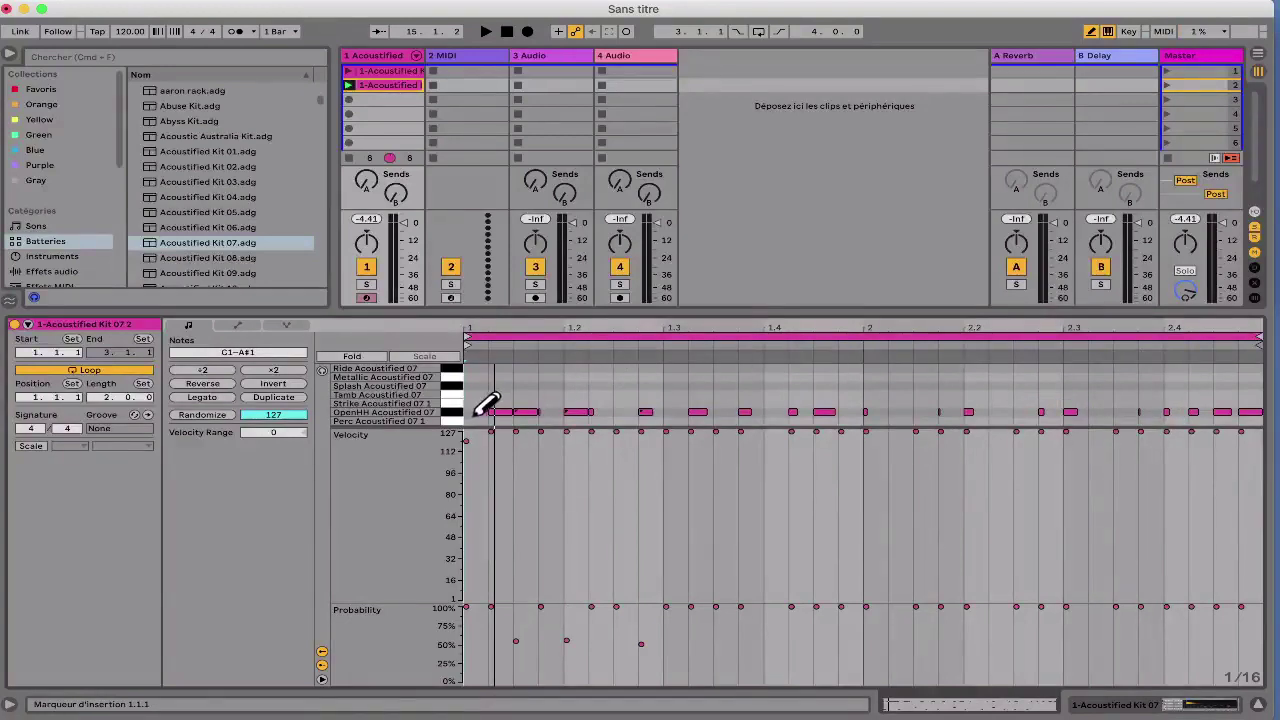
drag(475, 413, 1038, 408)
key(super+z)
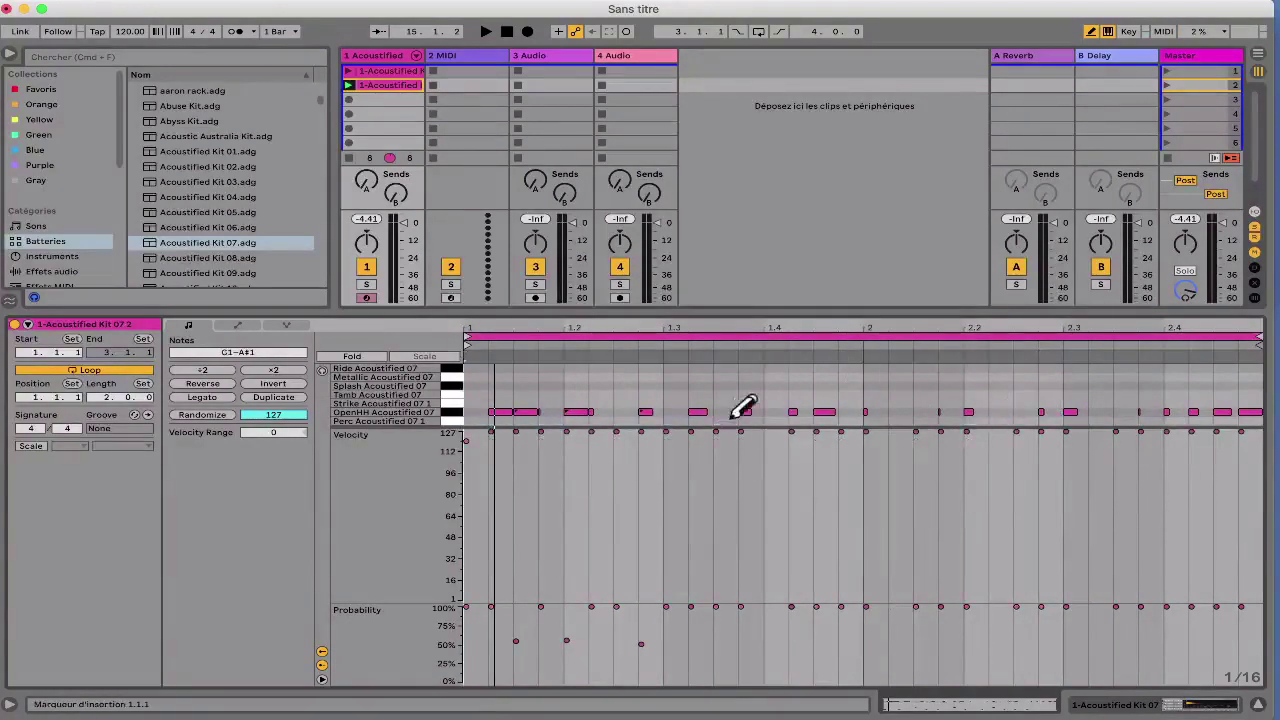
Step: Enlarge the note area and turn on Draw Mode with Pitch Lock in the preferences
drag(703, 426, 689, 569)
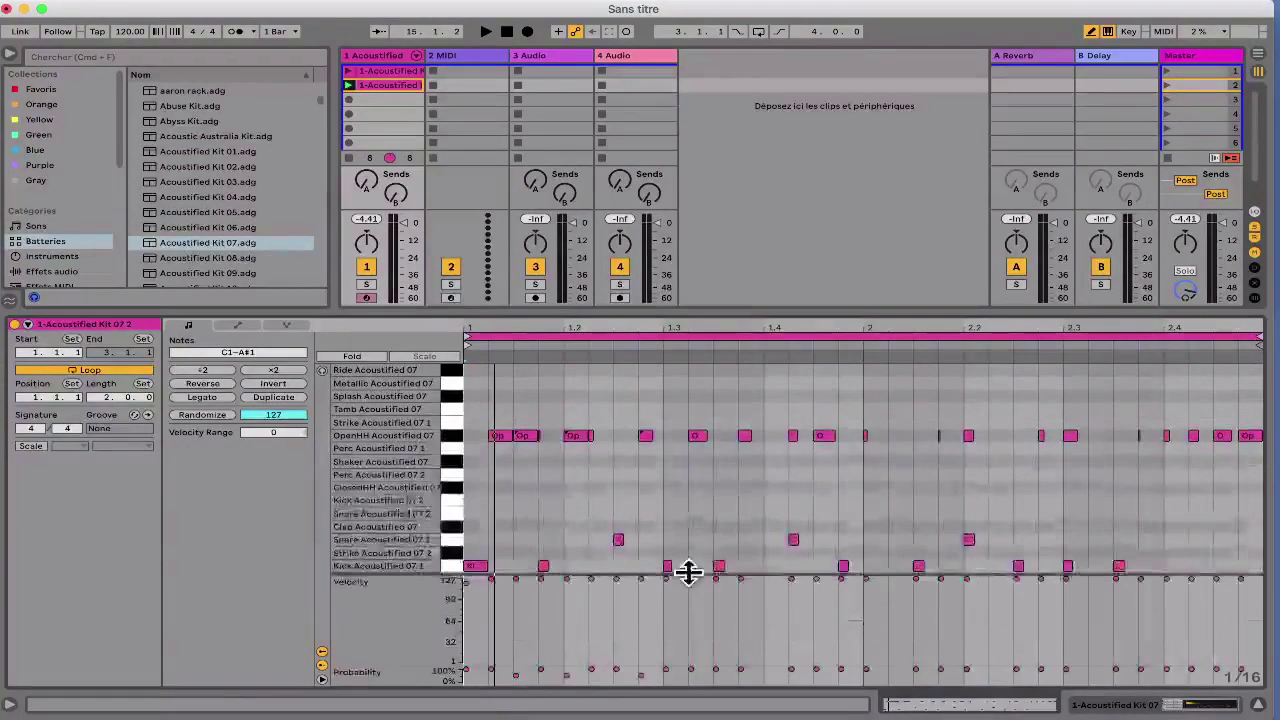
key(super+comma)
click(458, 255)
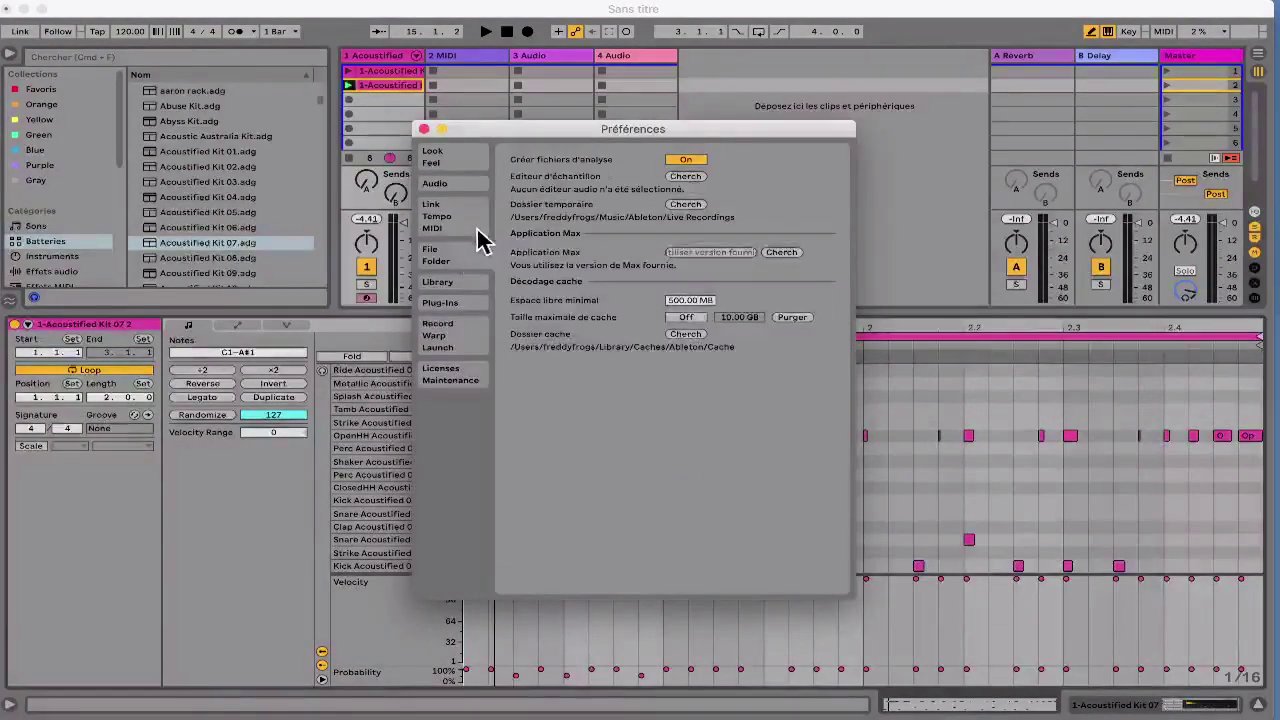
click(466, 234)
click(450, 186)
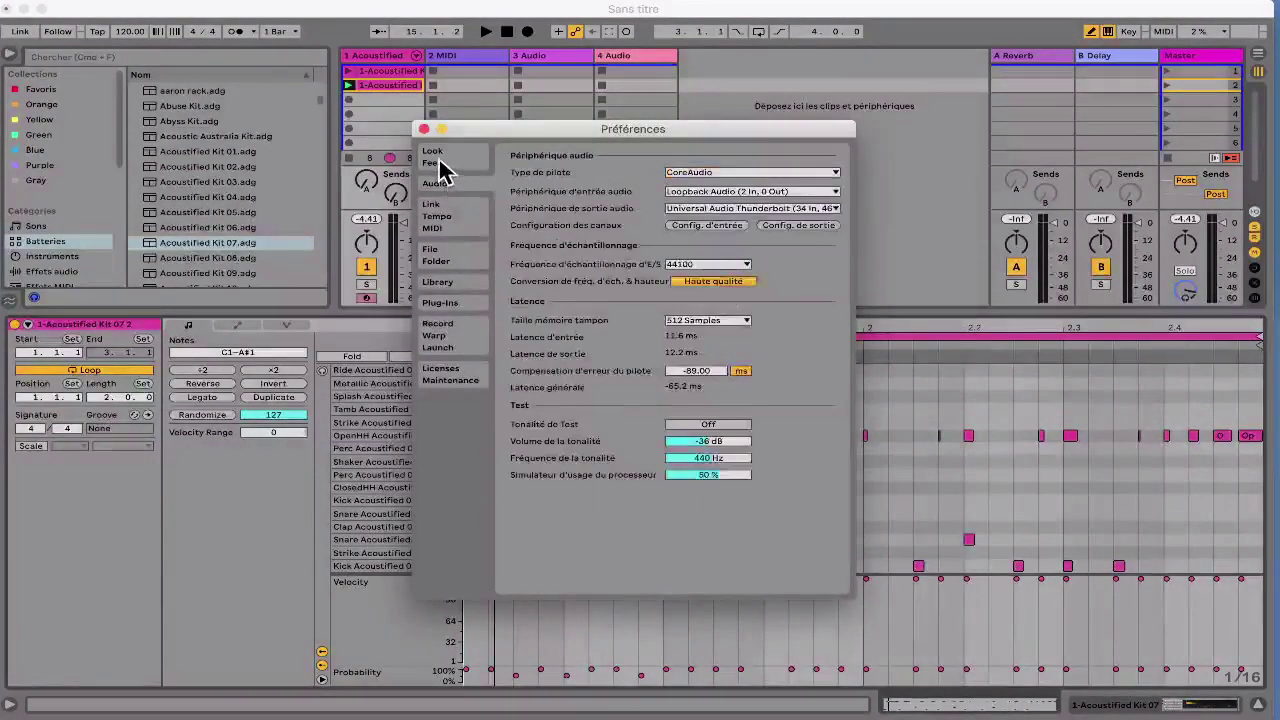
click(443, 165)
click(443, 335)
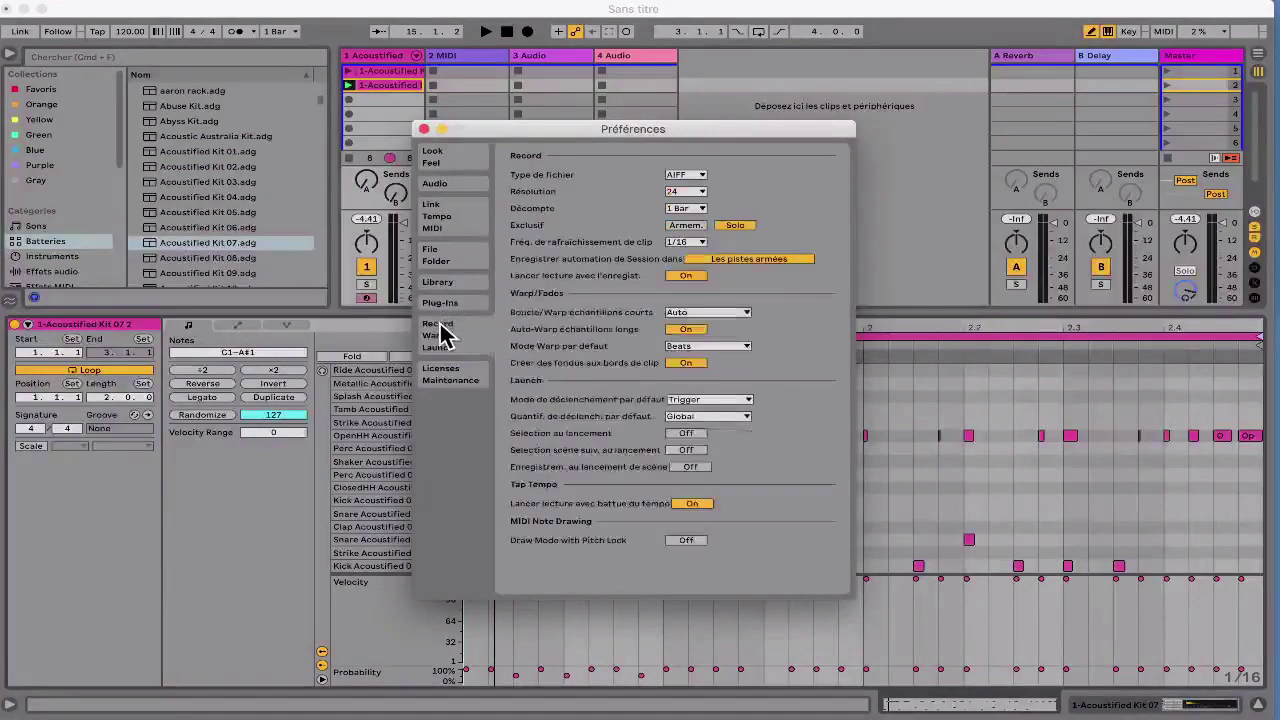
click(686, 541)
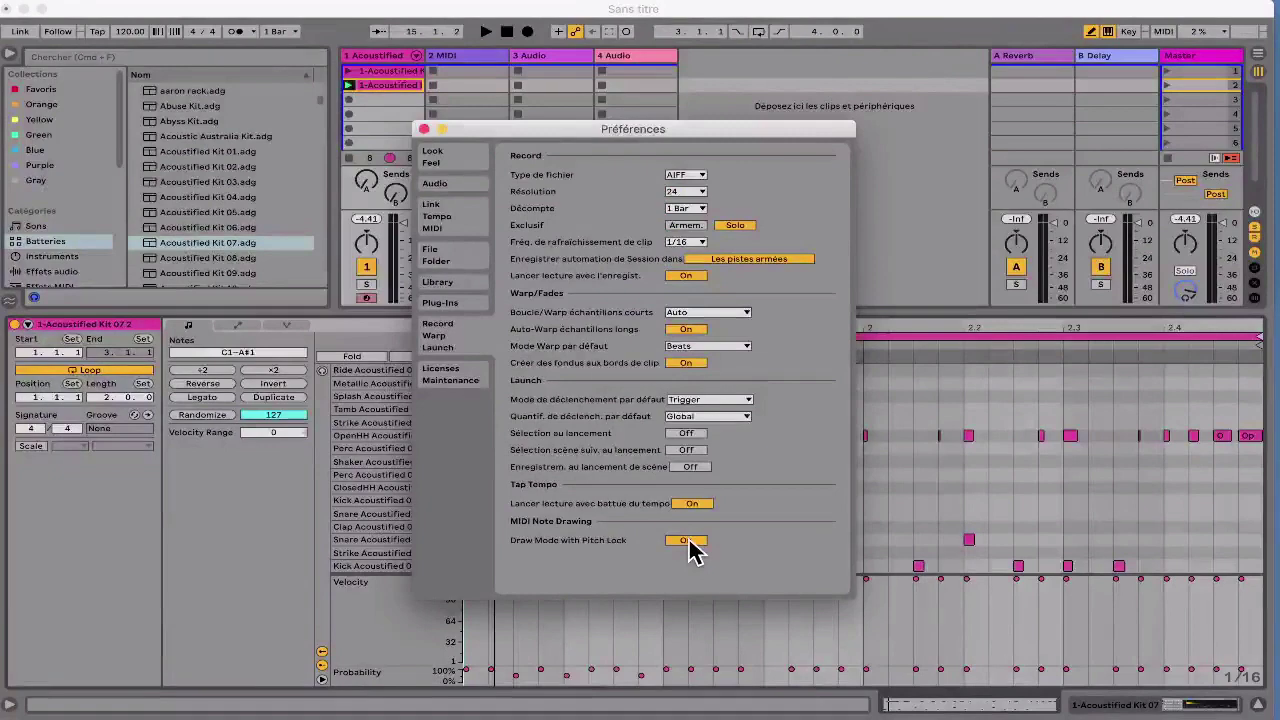
click(424, 131)
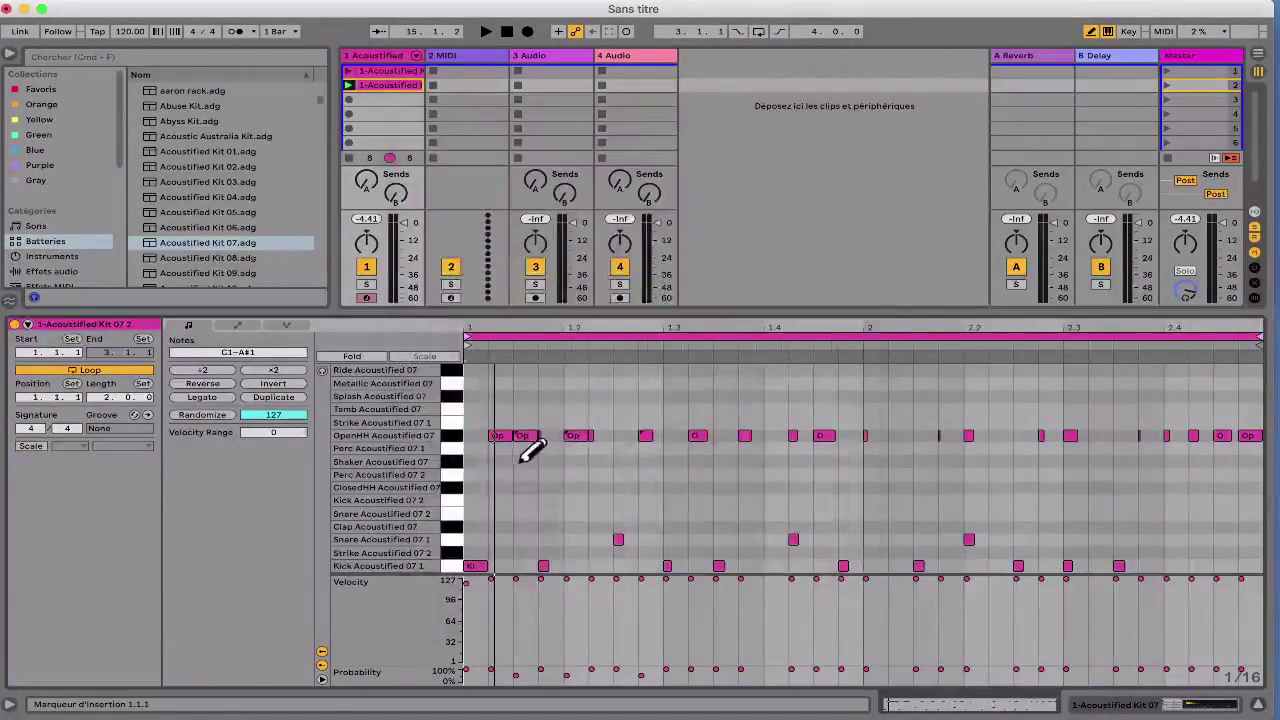
Step: Try drawing note runs both across several drum rows and locked to the Perc 2 row, undoing each one
mouse_move(487, 459)
mouse_down()
mouse_move(510, 452)
mouse_move(568, 480)
mouse_move(754, 465)
mouse_move(800, 493)
mouse_move(1006, 440)
mouse_move(1222, 442)
mouse_up()
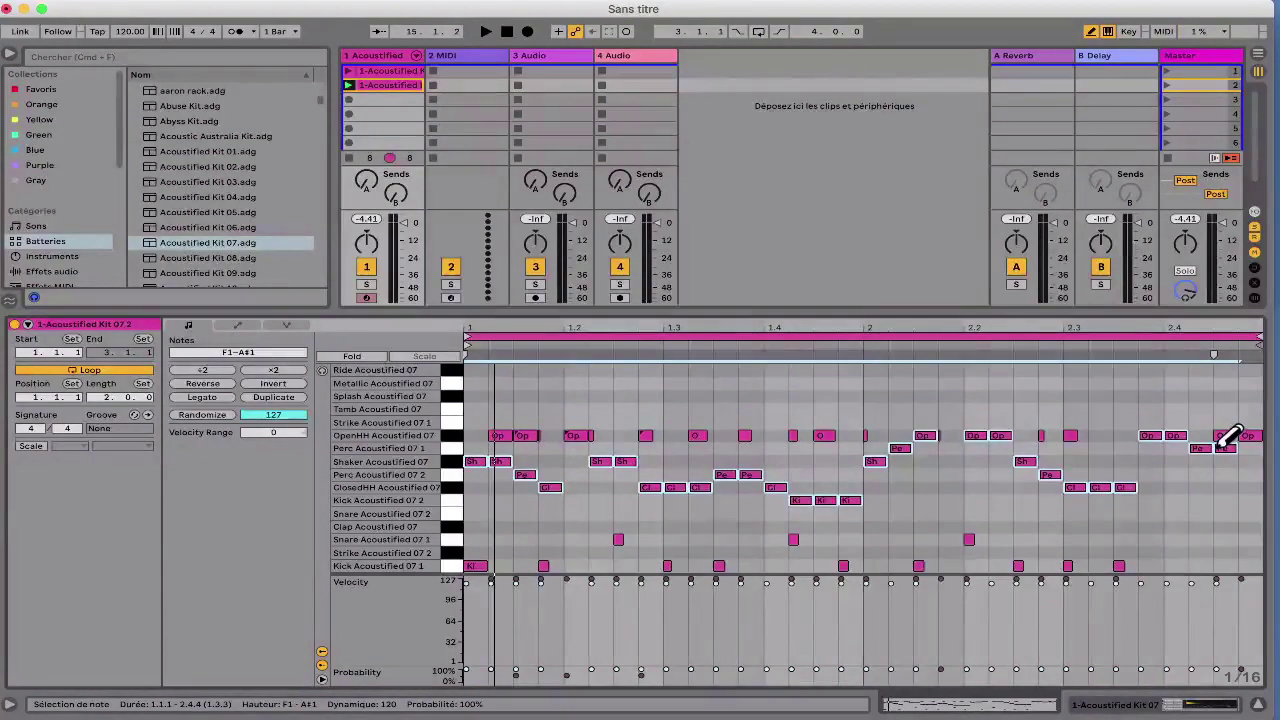
key(super+z)
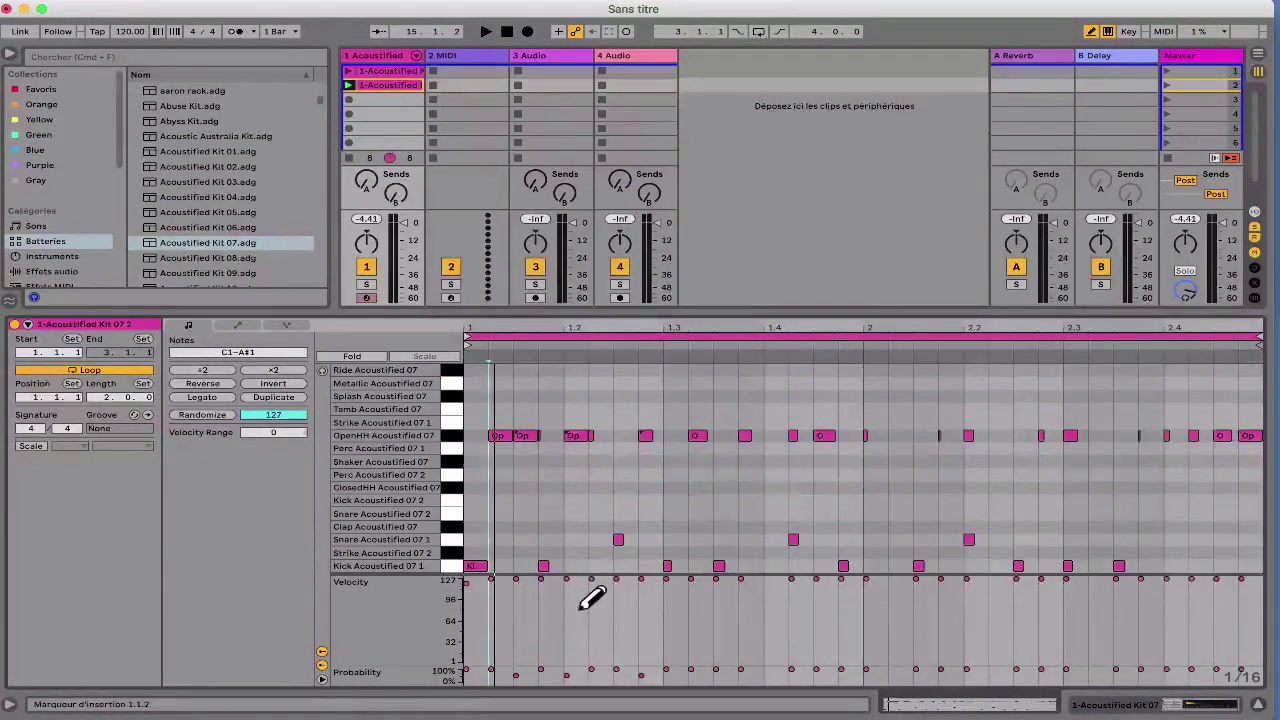
mouse_move(490, 474)
mouse_down()
mouse_move(480, 486)
mouse_move(991, 466)
mouse_move(1207, 485)
mouse_up()
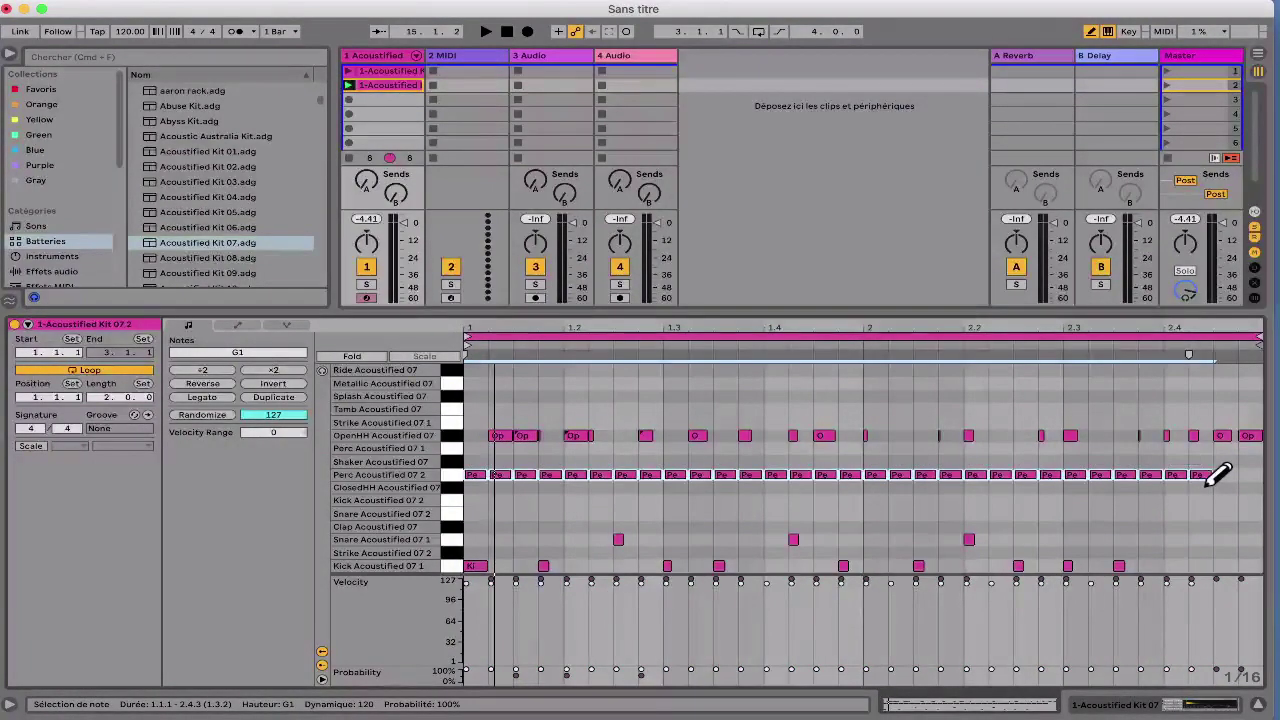
key(super+z)
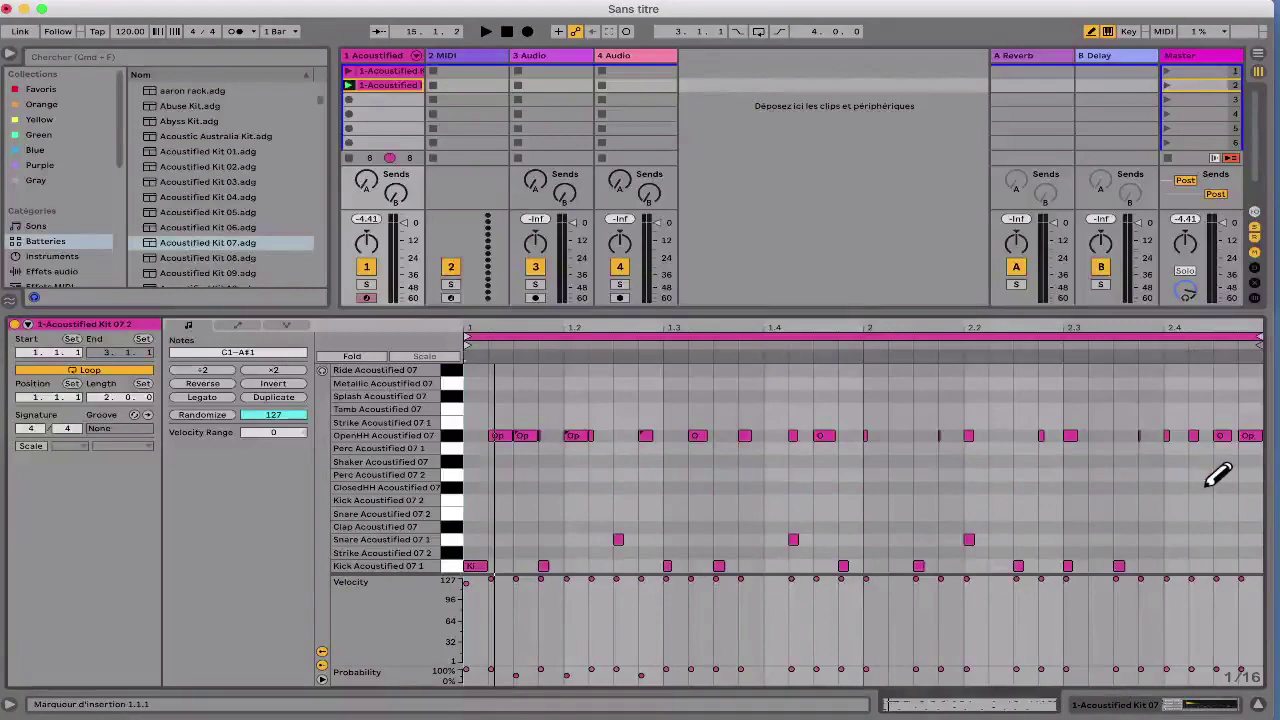
mouse_move(485, 468)
mouse_down()
mouse_move(541, 451)
mouse_move(837, 514)
mouse_move(1060, 450)
mouse_move(1155, 440)
mouse_up()
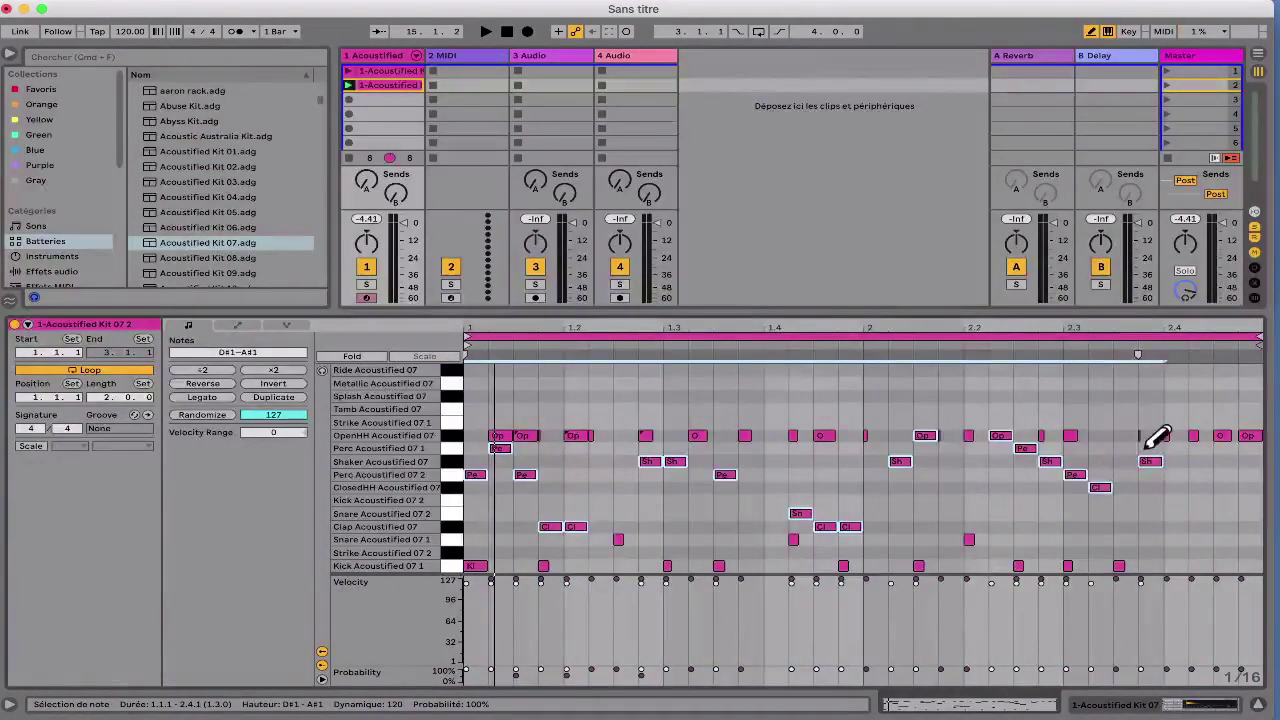
key(super+z)
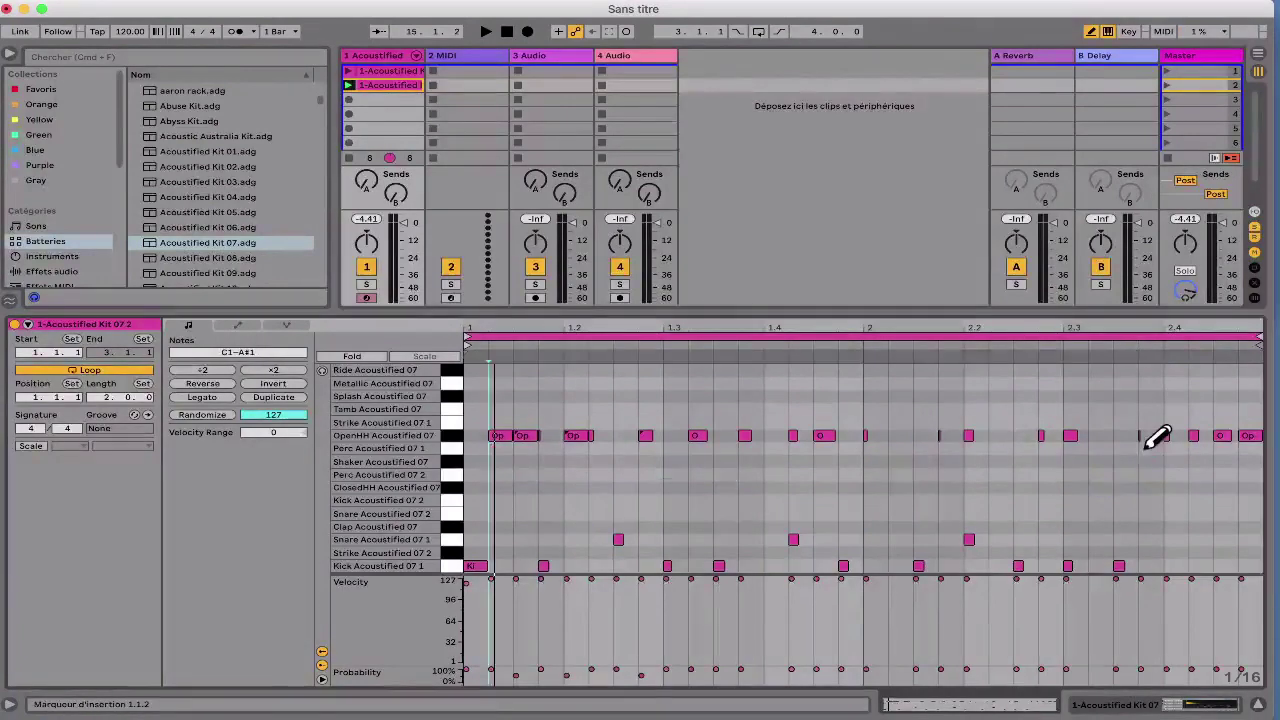
Step: Check the Draw Mode with Pitch Lock preference, draw a run of sixteenth notes on the closed hi-hat row, and undo it
key(super+comma)
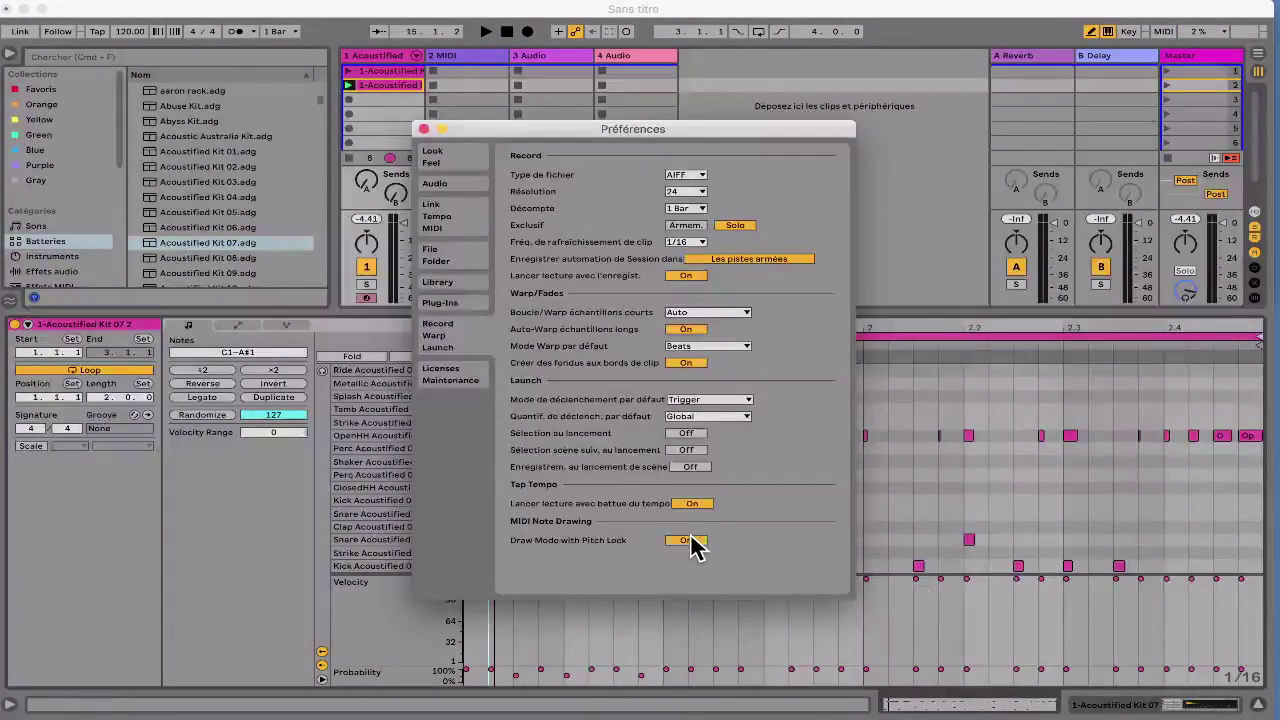
key(Escape)
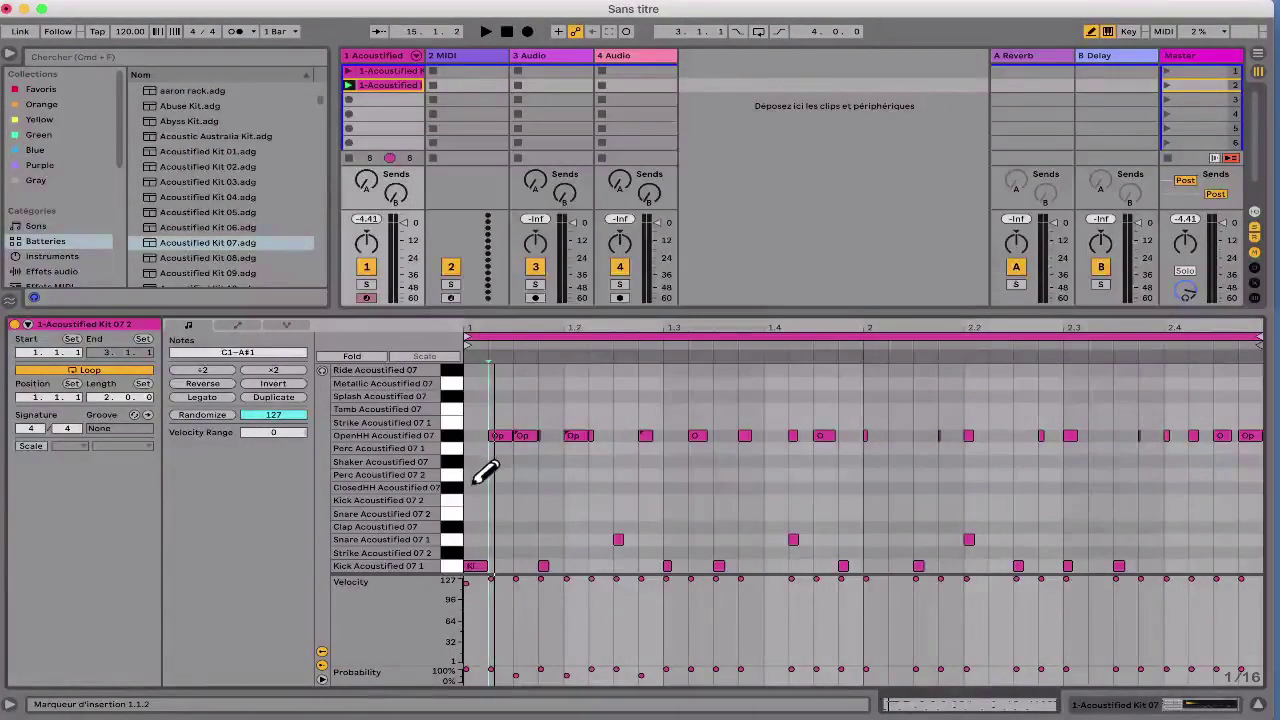
drag(472, 487, 712, 487)
drag(812, 462, 1046, 438)
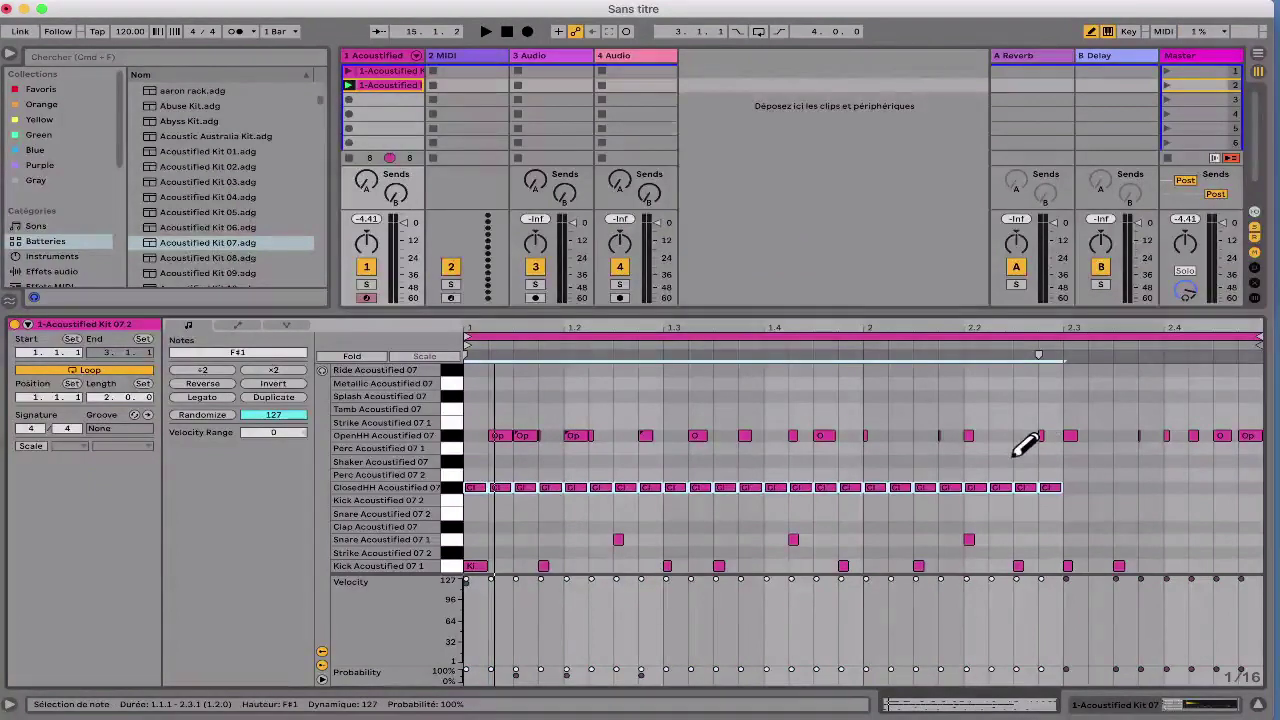
key(super+z)
Step: Fill the open hi-hat row with sixteenth notes across both bars, then draw a run over several lower rows and undo that run
mouse_move(474, 437)
mouse_down()
mouse_move(1137, 445)
mouse_move(1233, 410)
mouse_up()
mouse_move(522, 514)
mouse_down()
mouse_move(694, 457)
mouse_move(851, 500)
mouse_move(921, 503)
mouse_up()
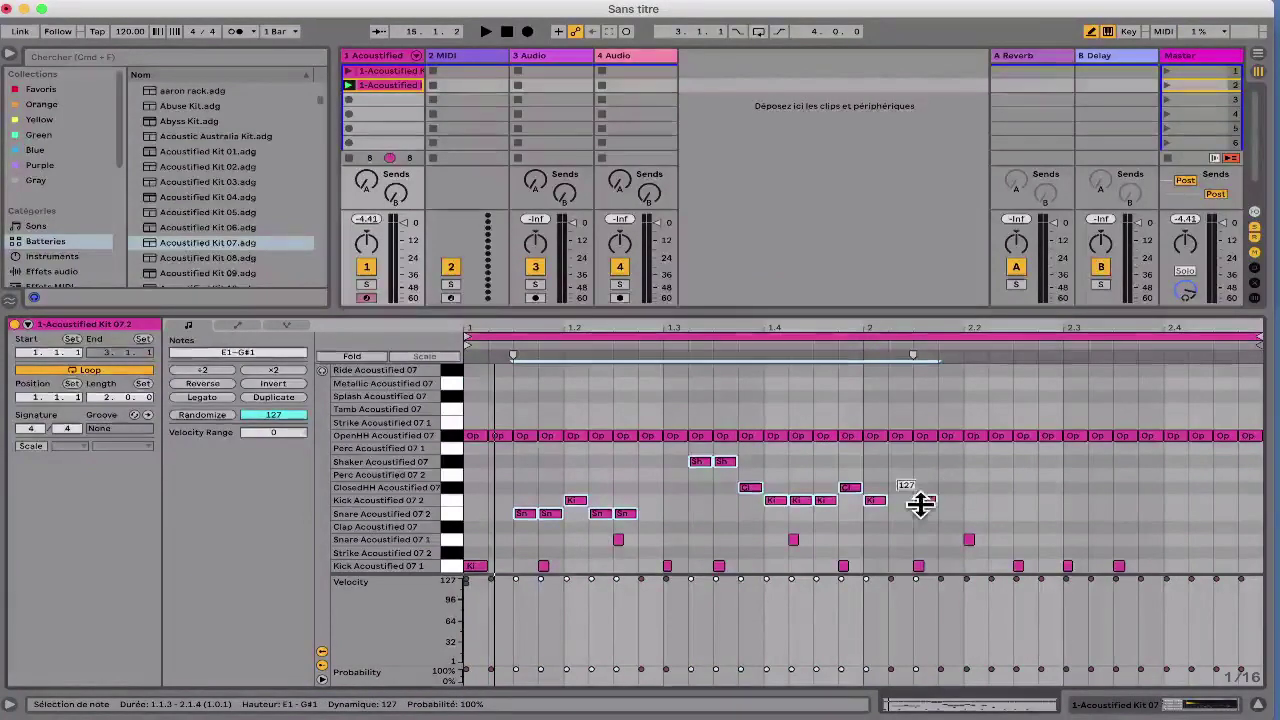
key(super+z)
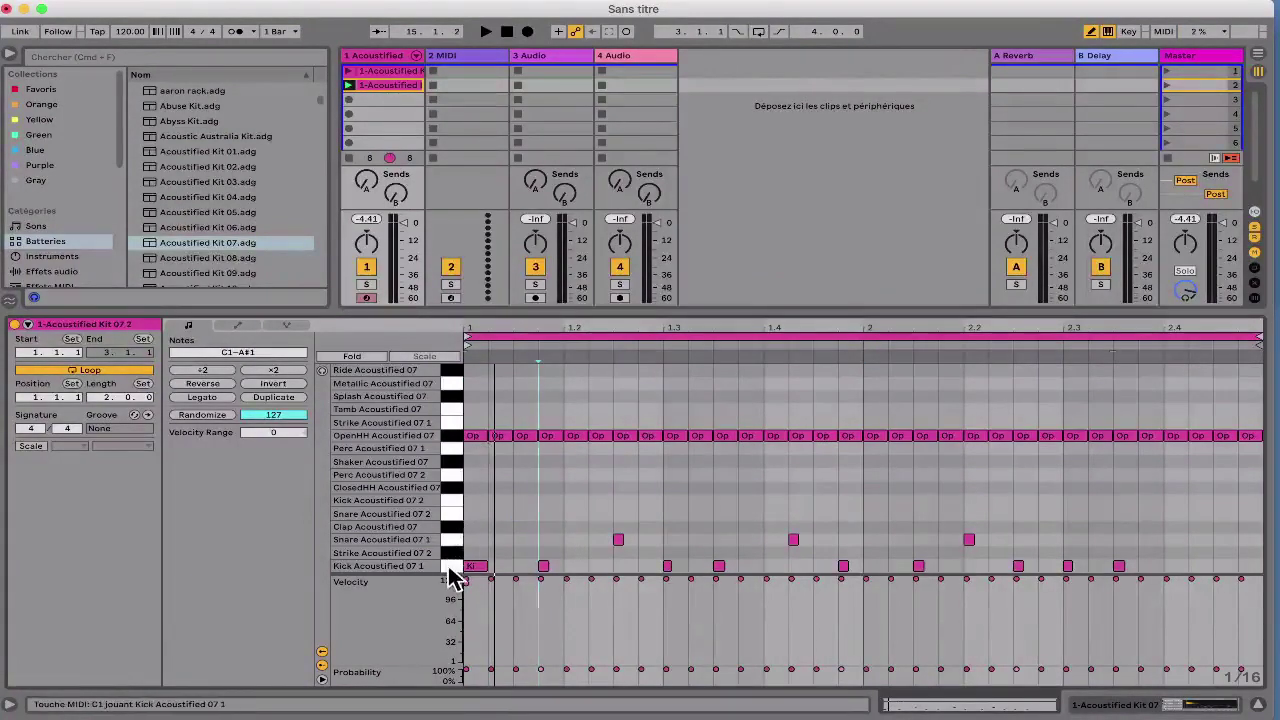
Step: Delete the kick and snare notes, and move the open hi-hat run down to the Perc Acoustified 07 2 row
drag(448, 566, 448, 515)
key(Delete)
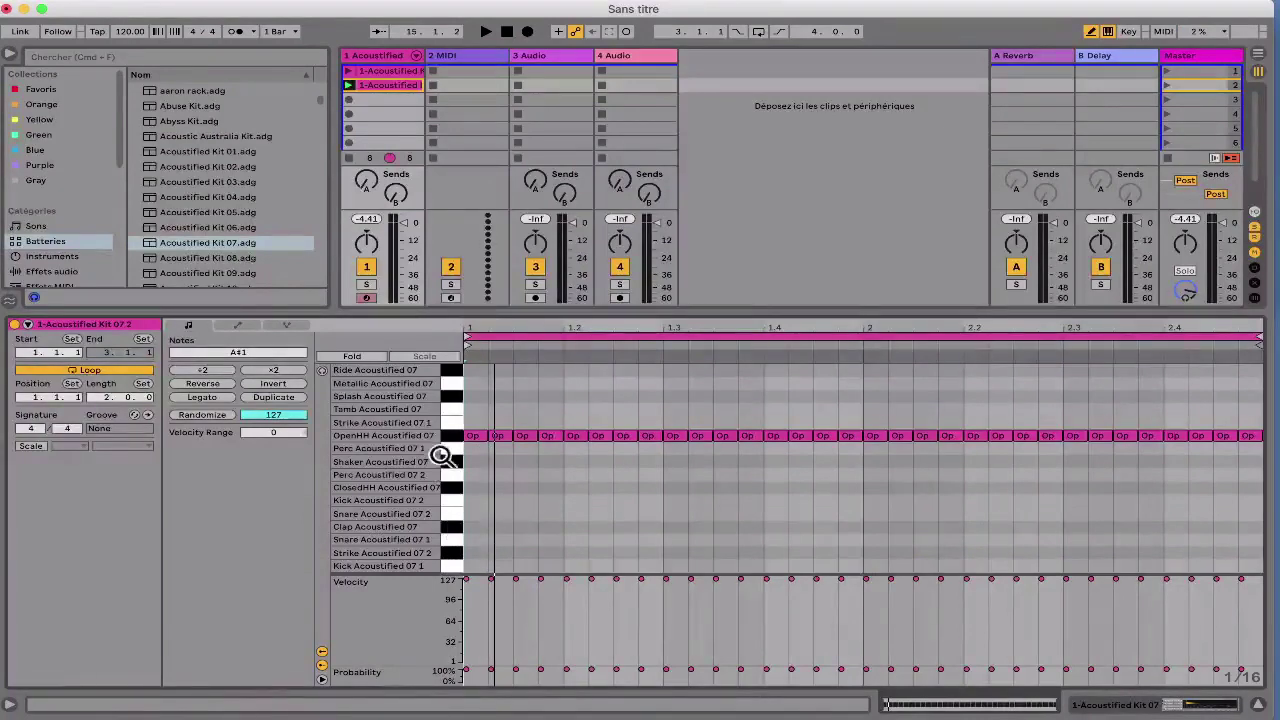
key(Down)
key(Down)
key(Down)
key(Down)
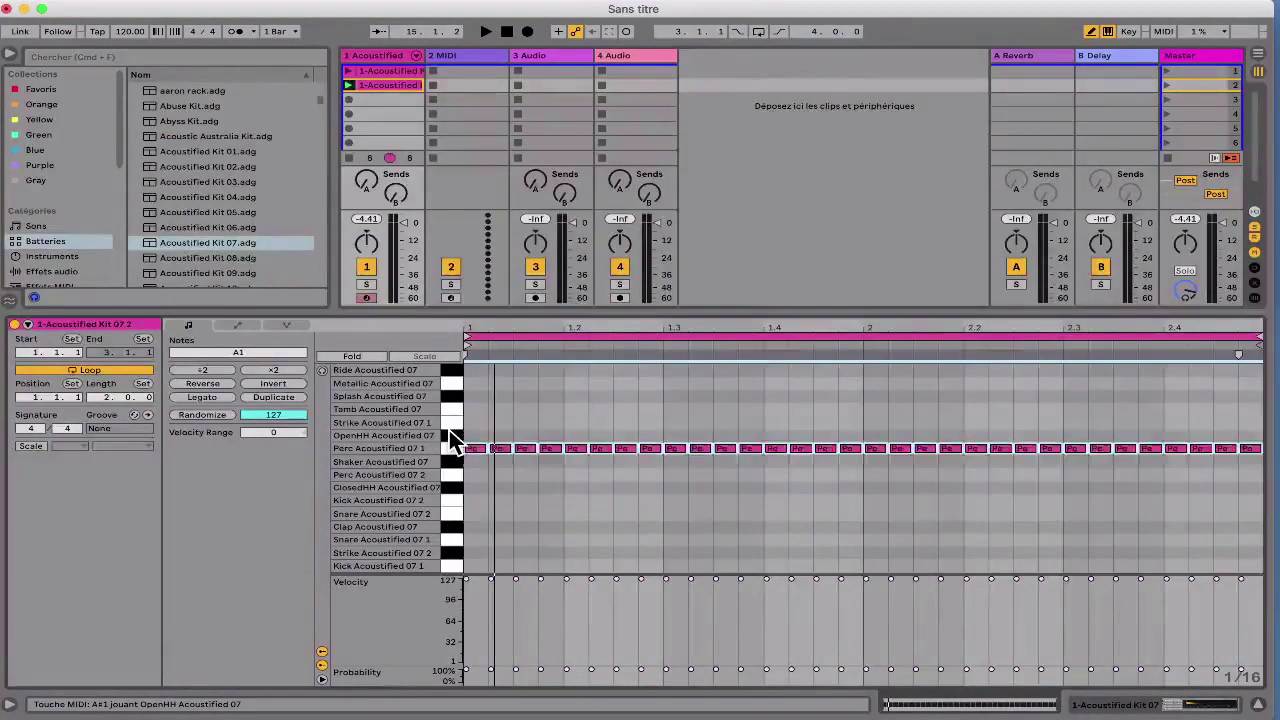
key(Down)
key(Up)
key(Up)
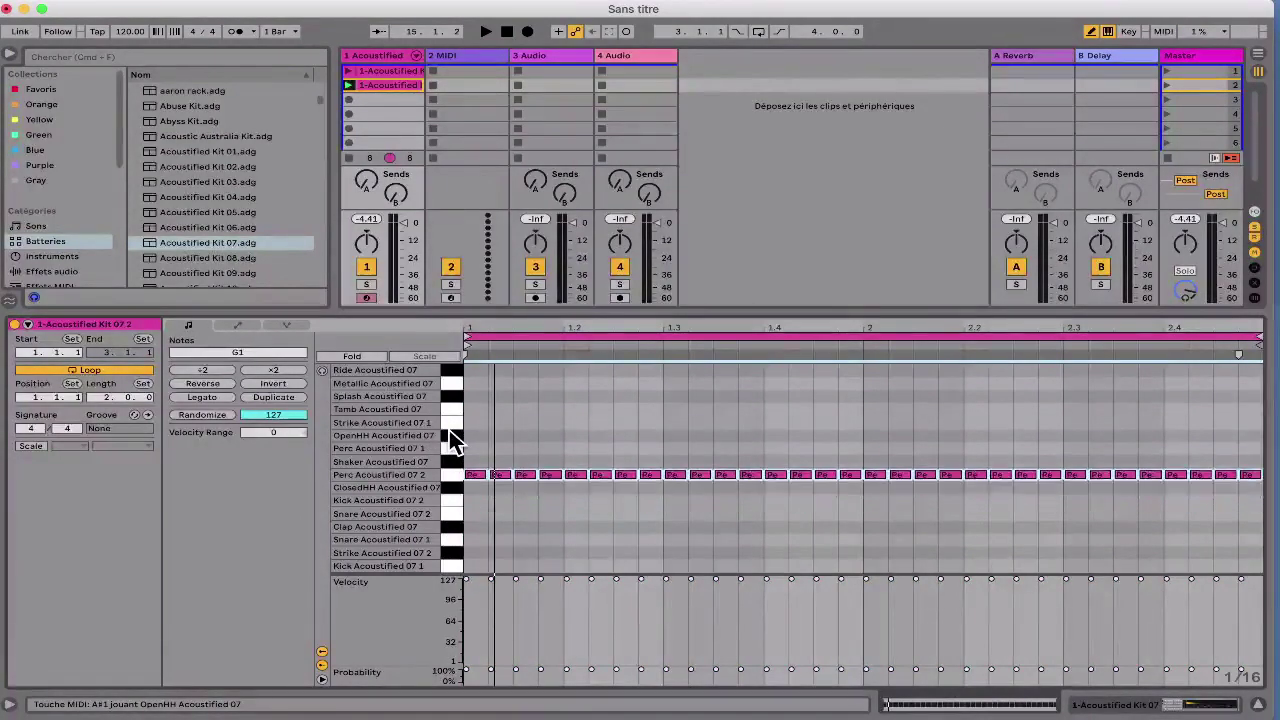
key(space)
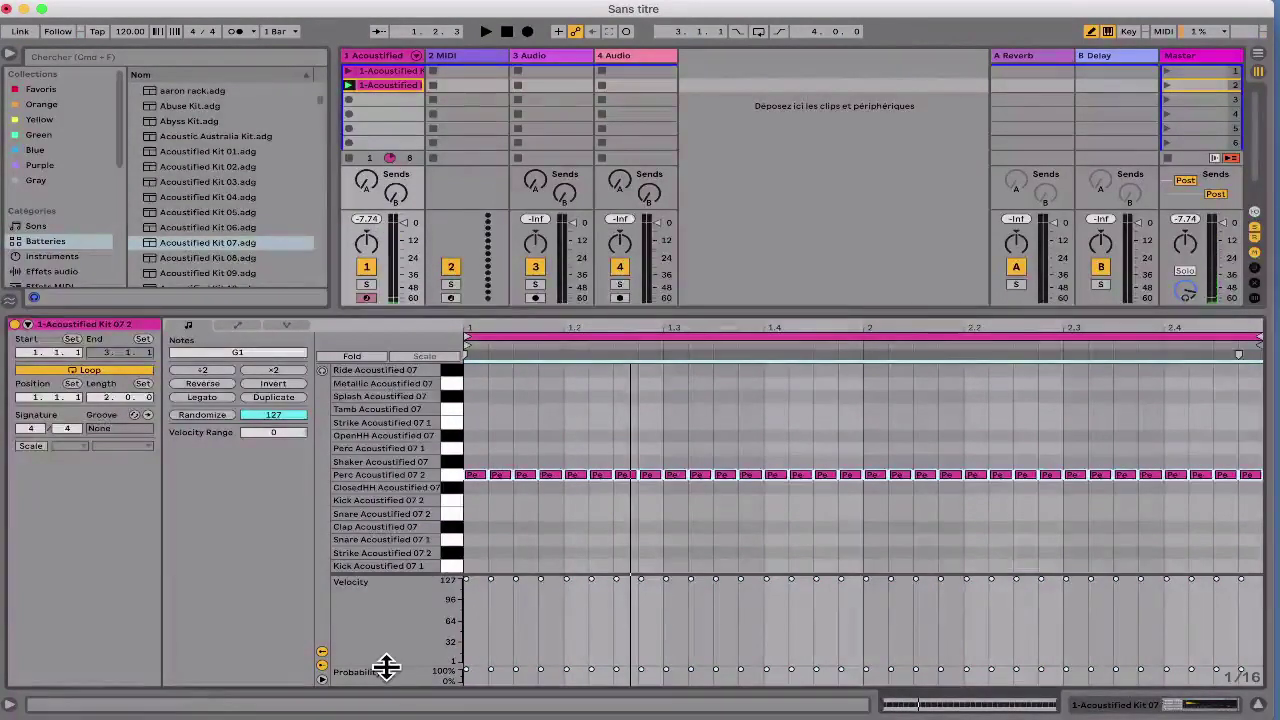
Step: Enlarge the Probability lane, set every Perc 2 note after the first to about 55% probability, and play the clip
drag(386, 668, 377, 569)
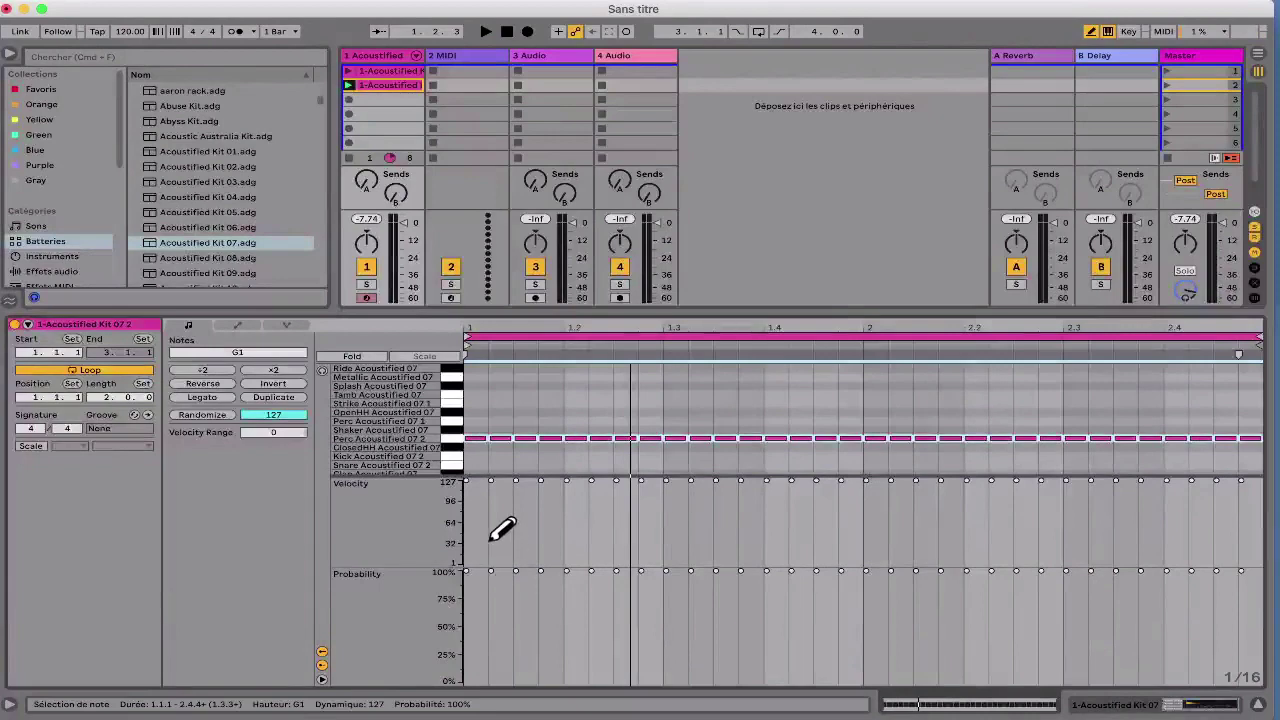
drag(491, 609, 541, 627)
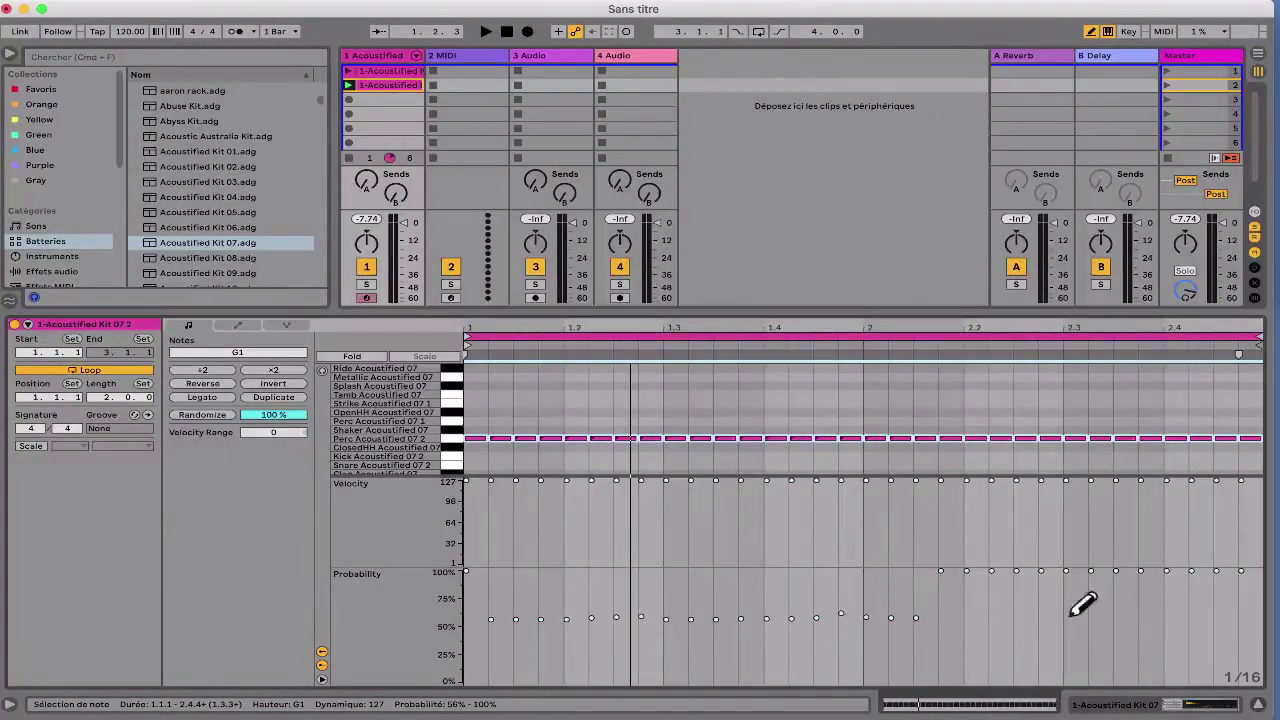
drag(1233, 617, 1243, 617)
key(space)
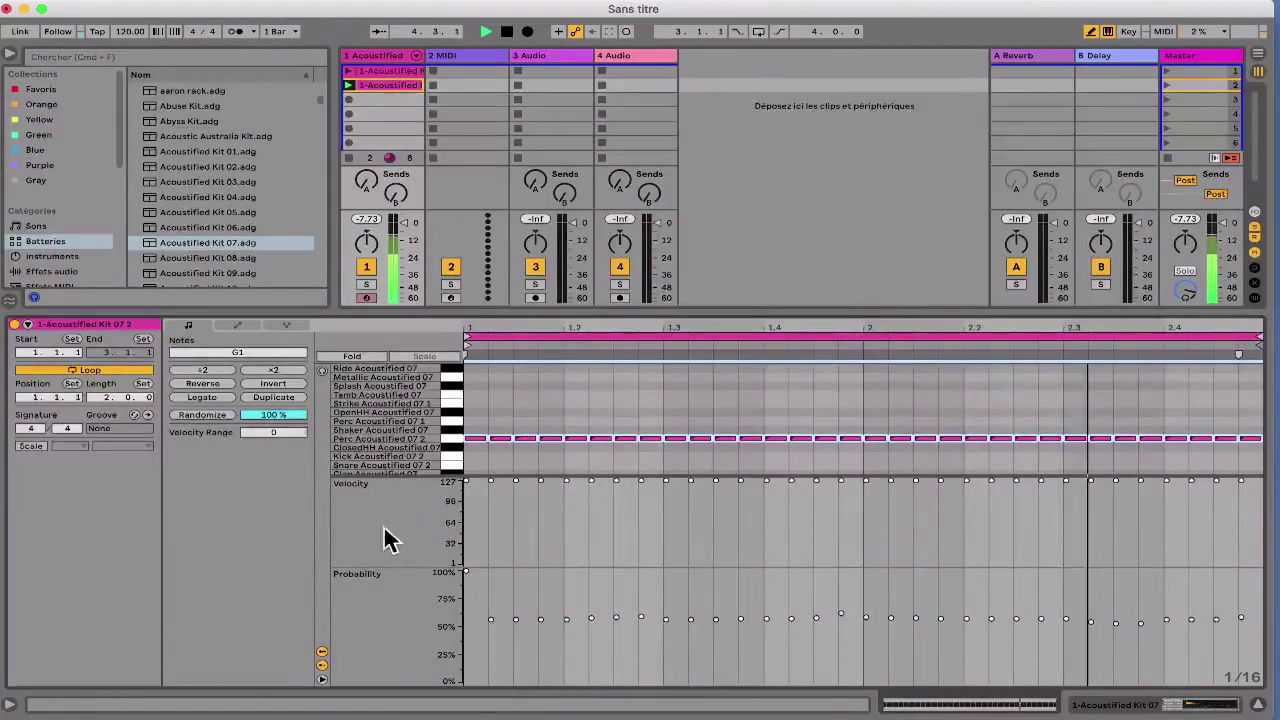
Step: Try lowering the Perc 2 notes' velocities to about 70–80 across both bars and undo the change
drag(490, 519, 615, 516)
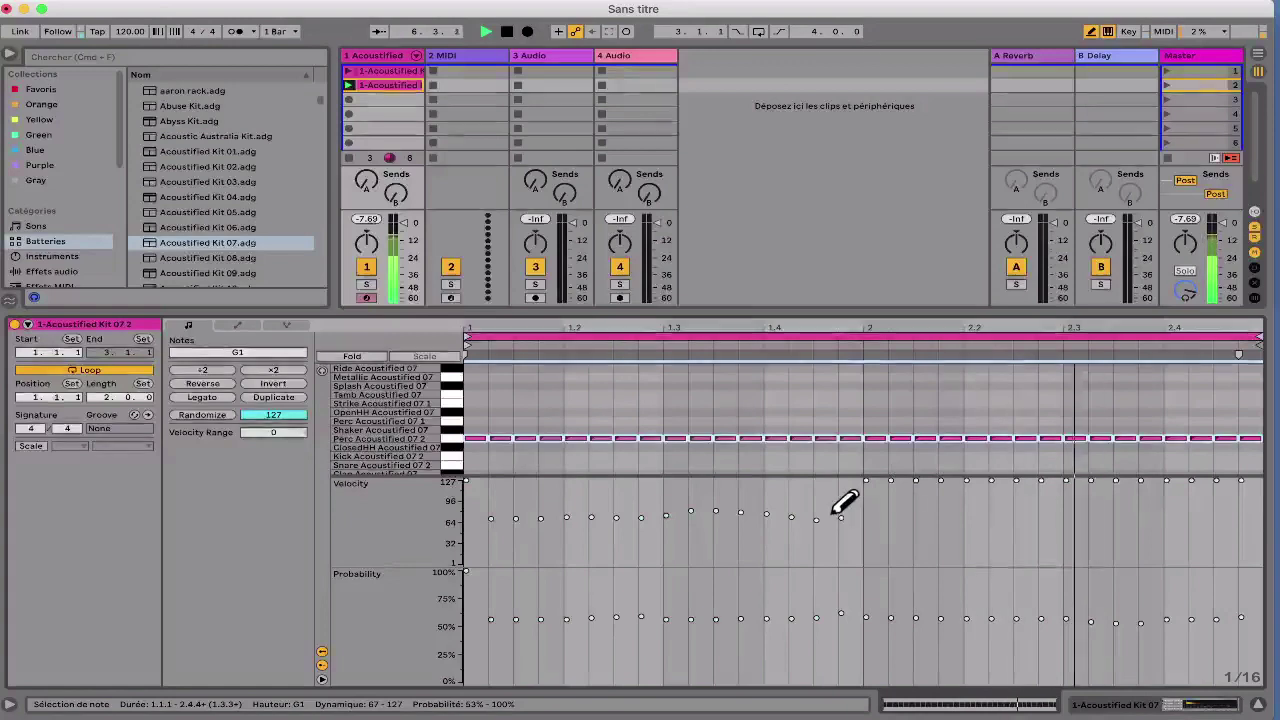
drag(838, 515, 1114, 513)
drag(1222, 512, 1224, 511)
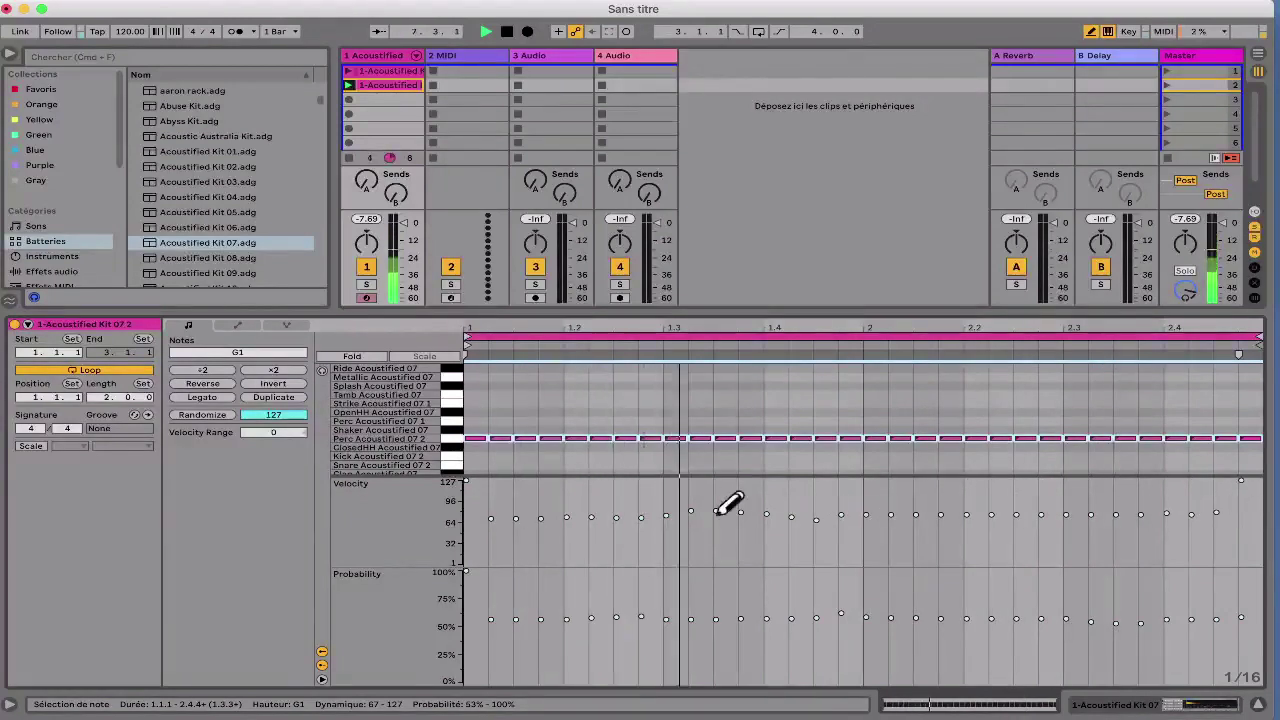
key(super+z)
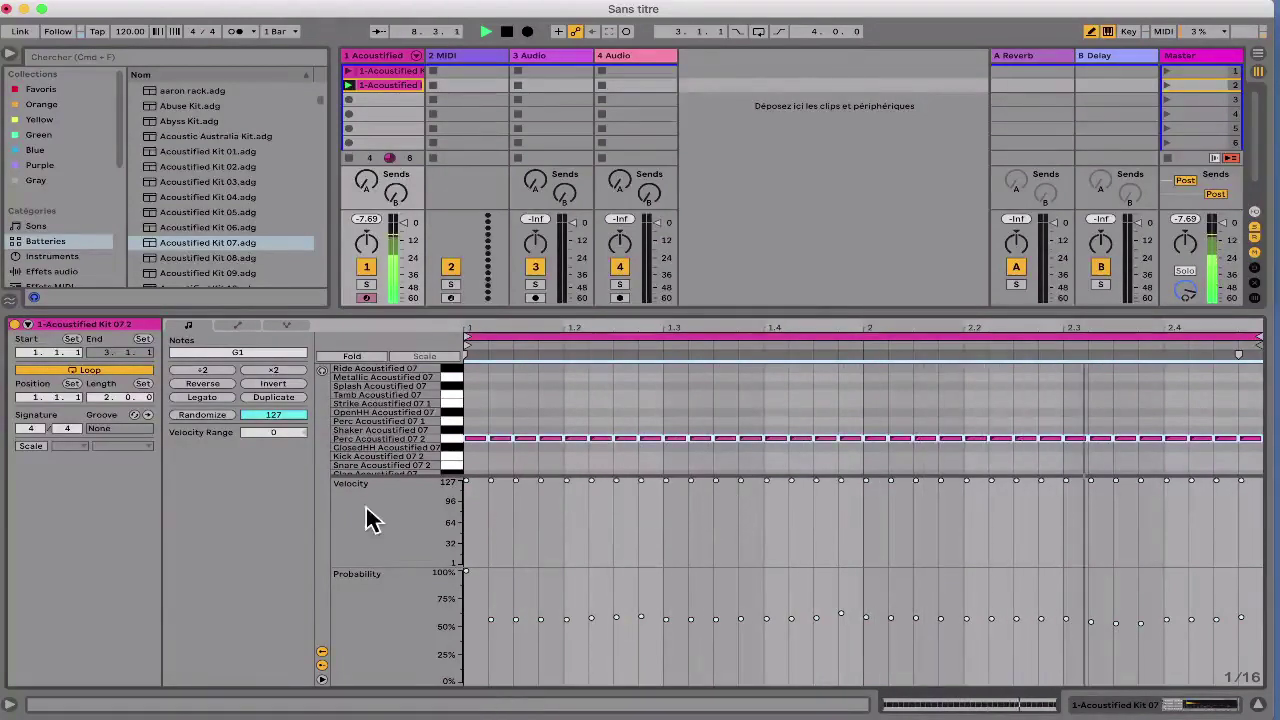
Step: Restart playback, randomize the Perc 2 notes' velocities with an amount of 127, and set their Velocity Range to +44
key(space)
key(space)
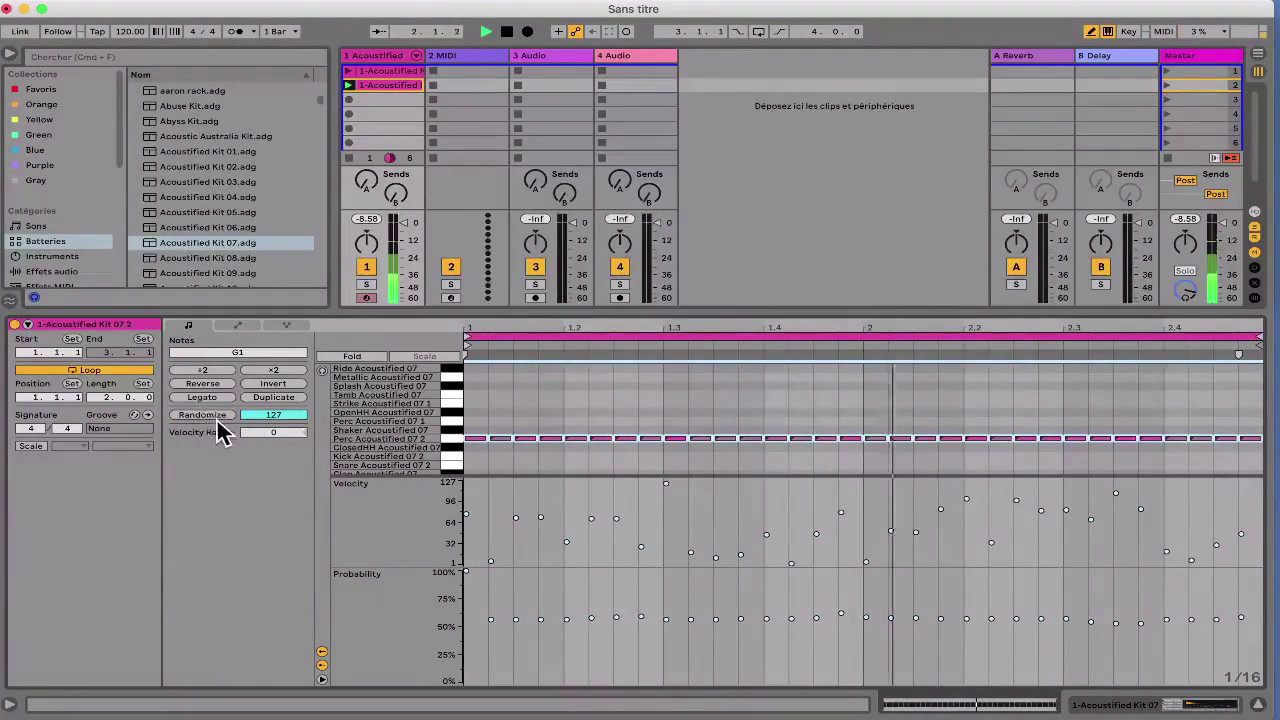
mouse_move(270, 437)
mouse_down()
mouse_move(270, 385)
mouse_move(273, 440)
mouse_up()
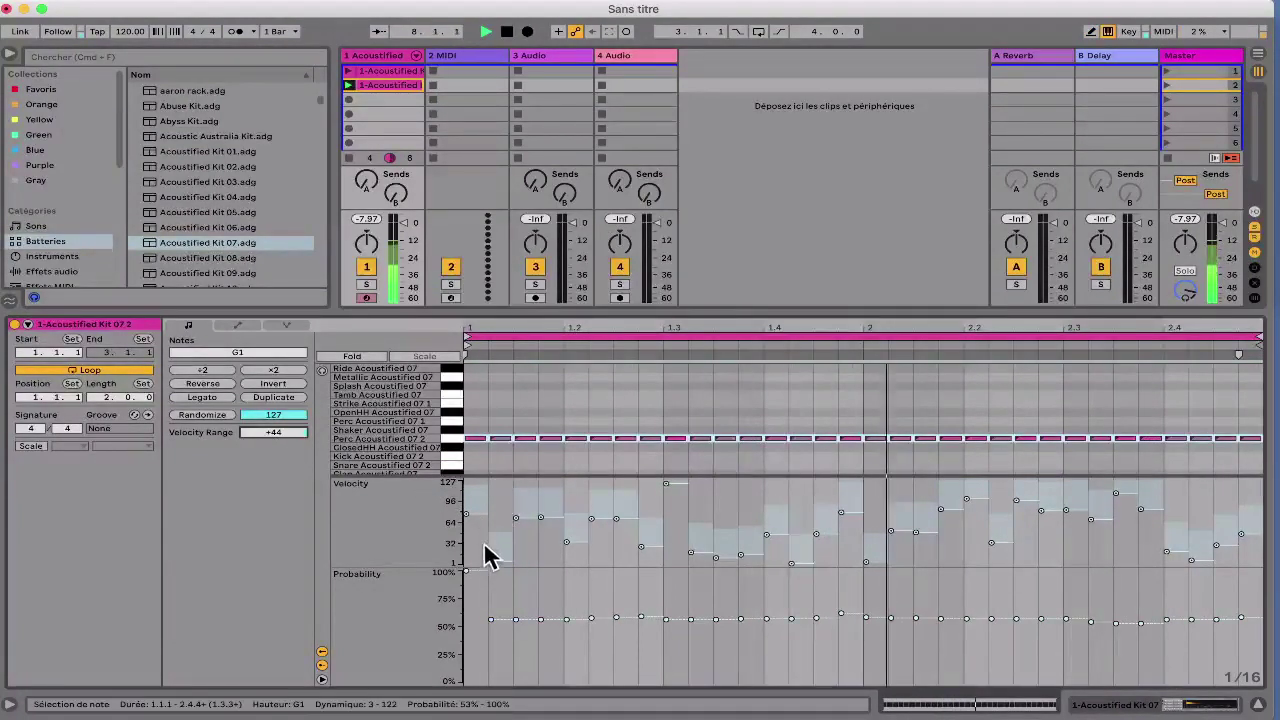
drag(491, 562, 491, 566)
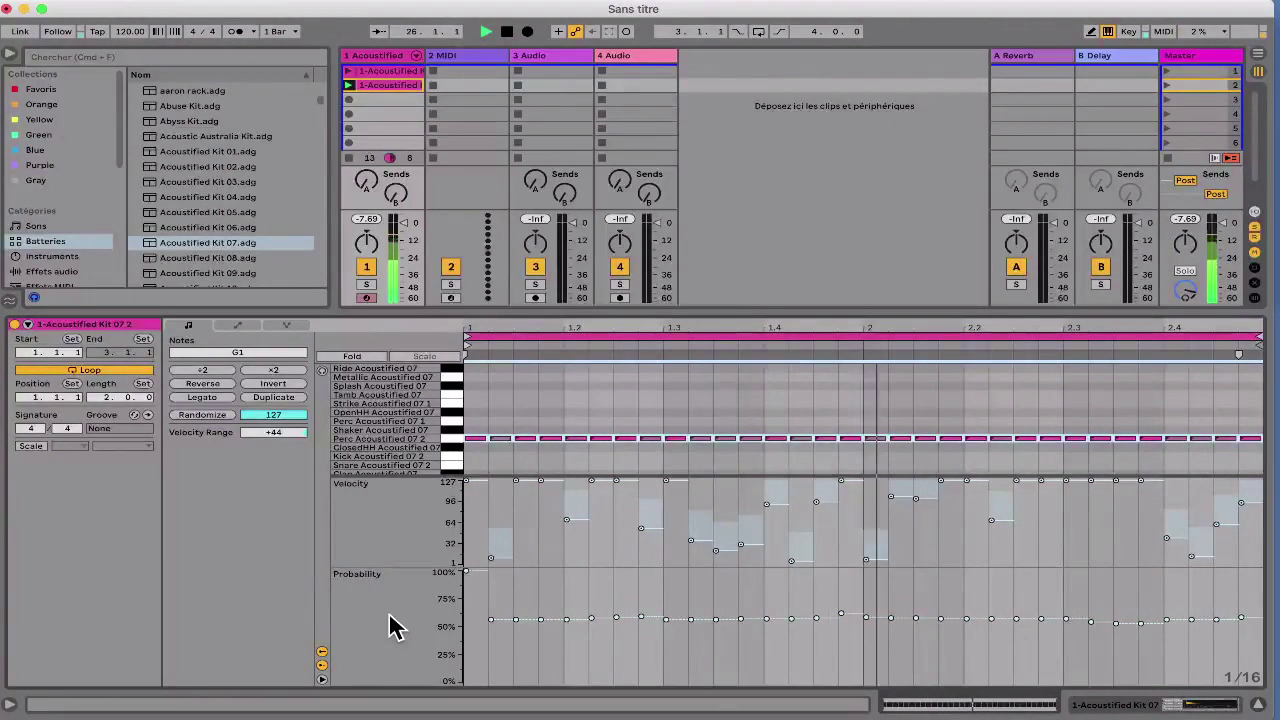
Step: Start and stop a recording with the third clip slot of the Acoustified track selected, and insert an empty MIDI clip there
click(376, 100)
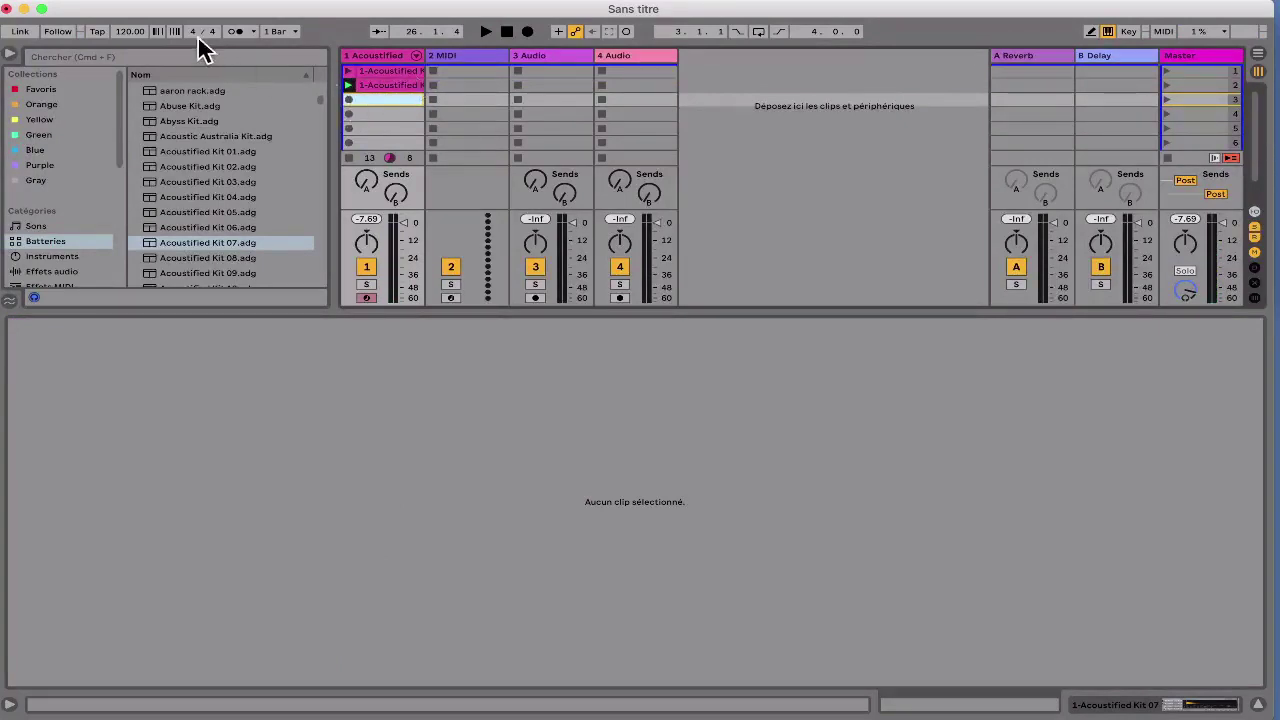
click(531, 27)
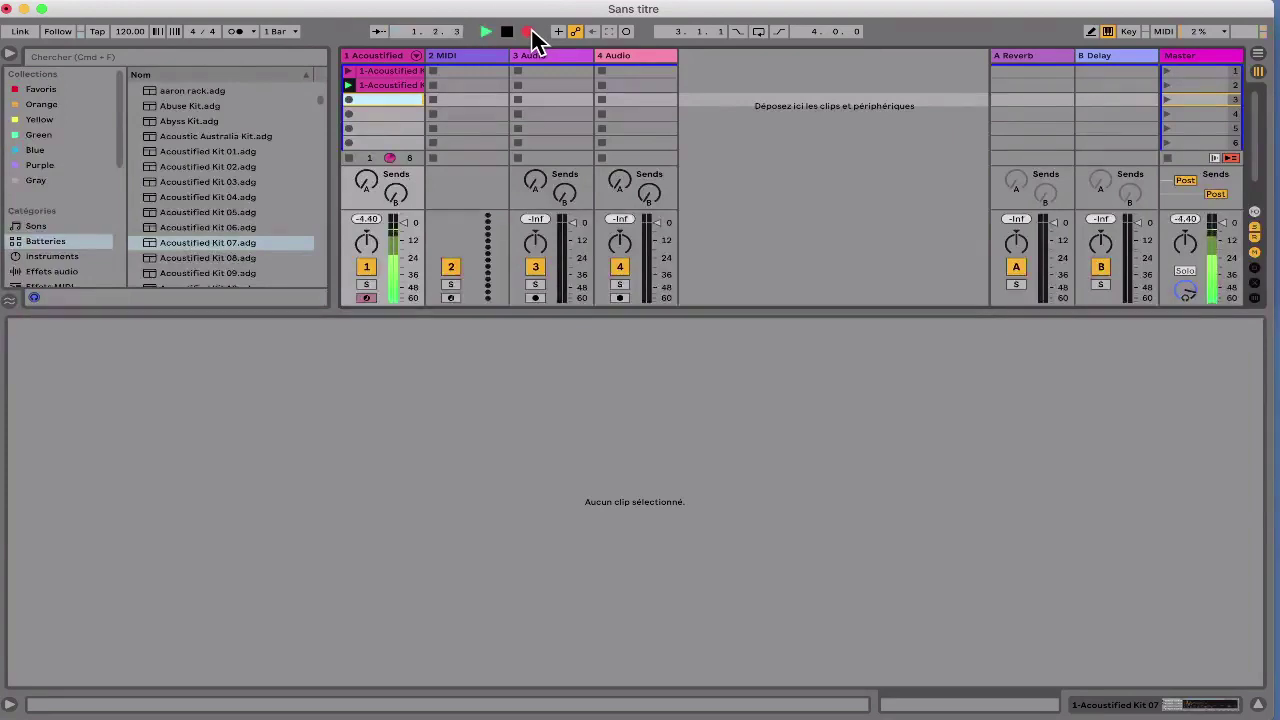
key(space)
double_click(378, 99)
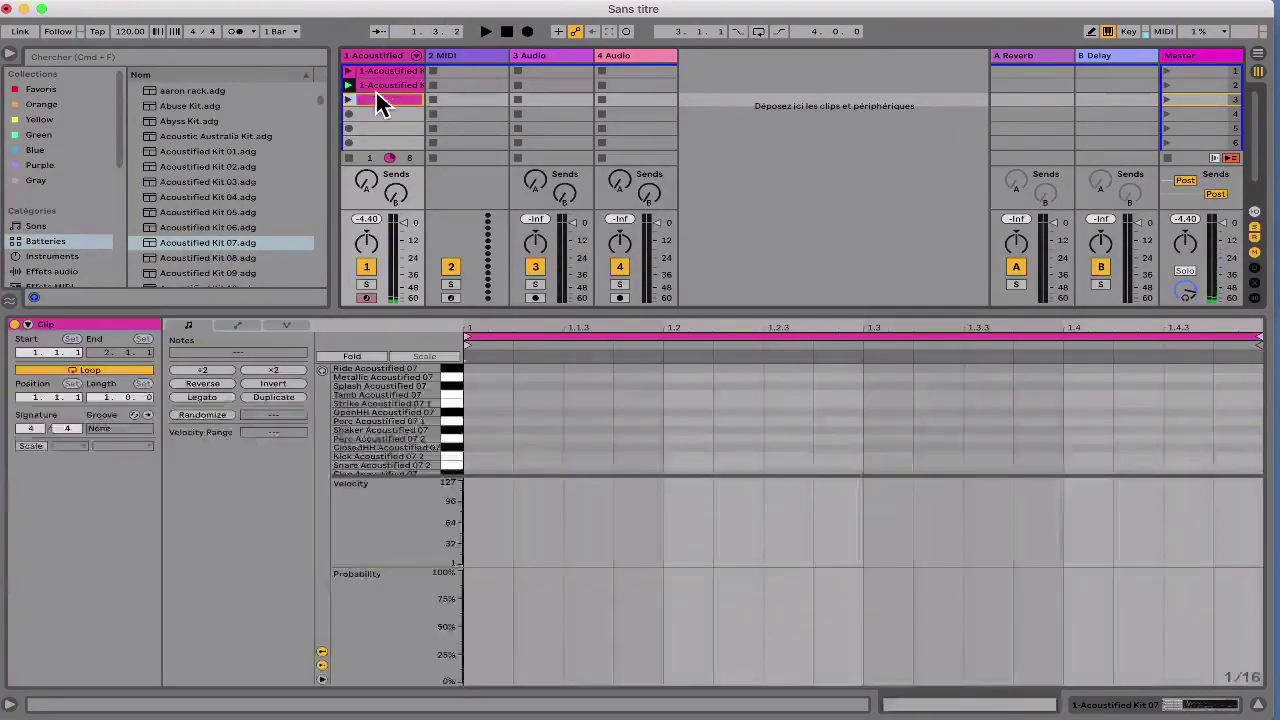
Step: Turn on the metronome and record a short kick clip into the Acoustified track's fourth slot with Session Record
click(233, 31)
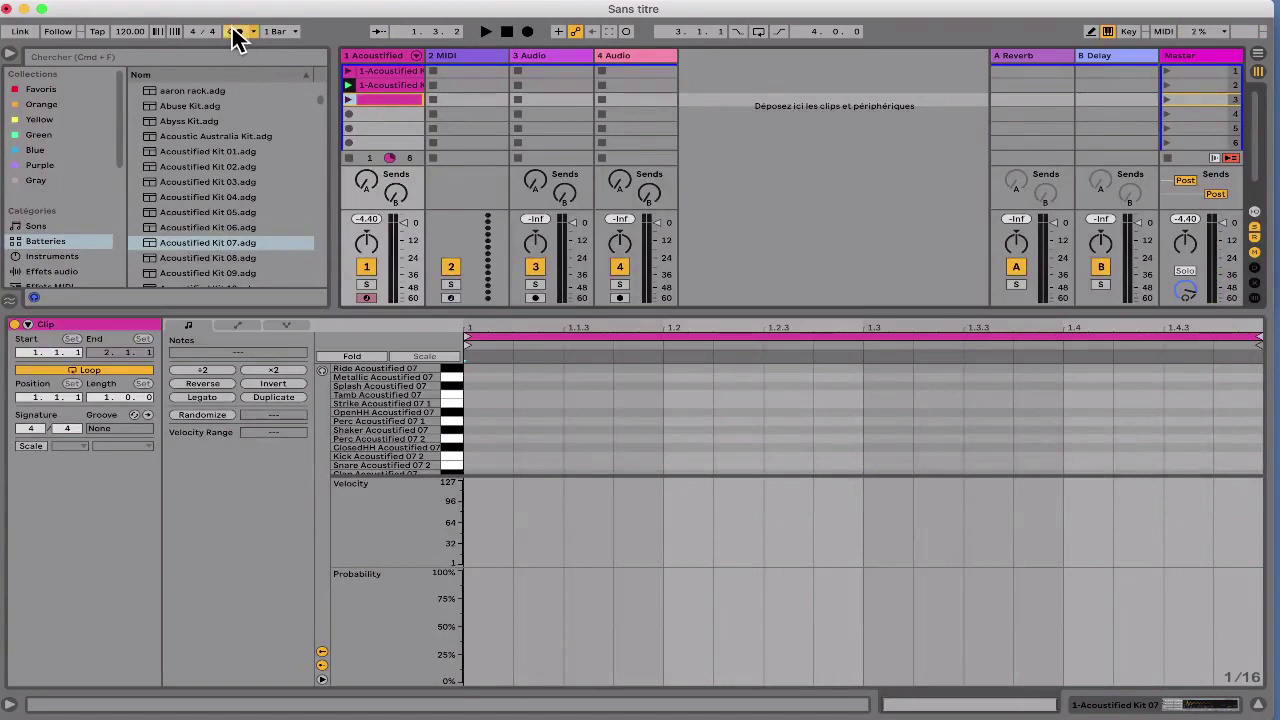
click(393, 113)
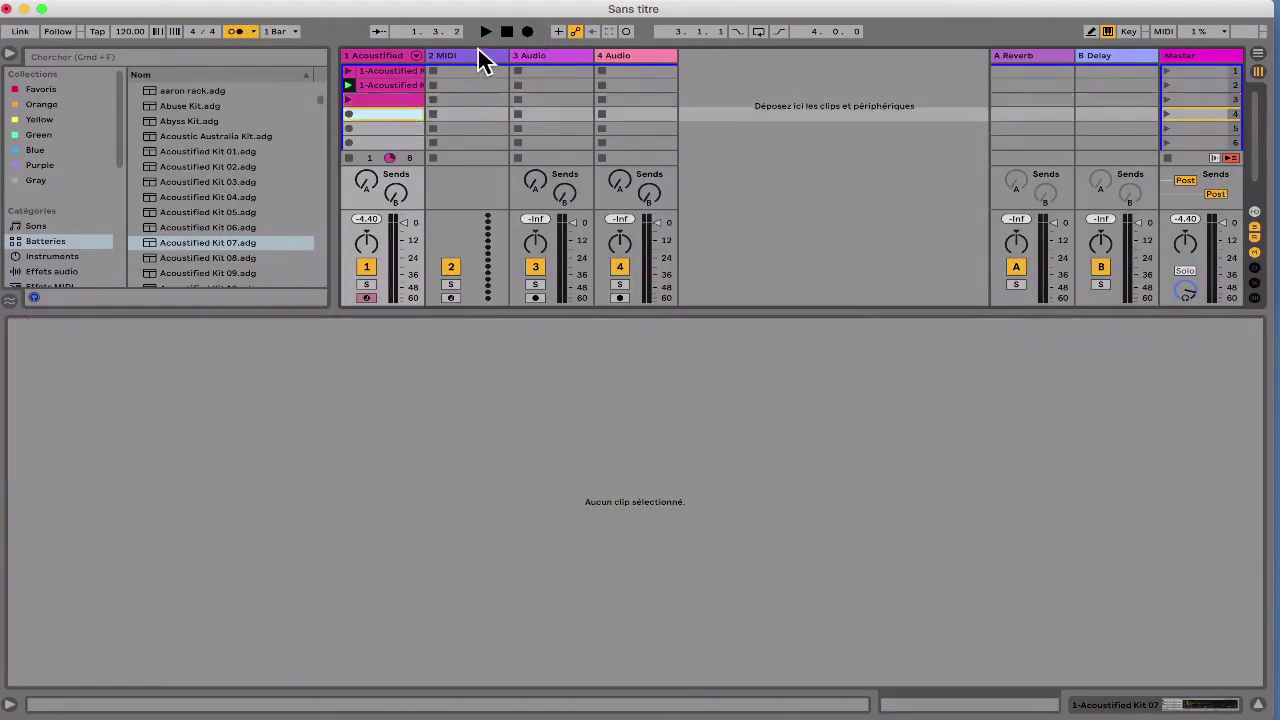
click(627, 32)
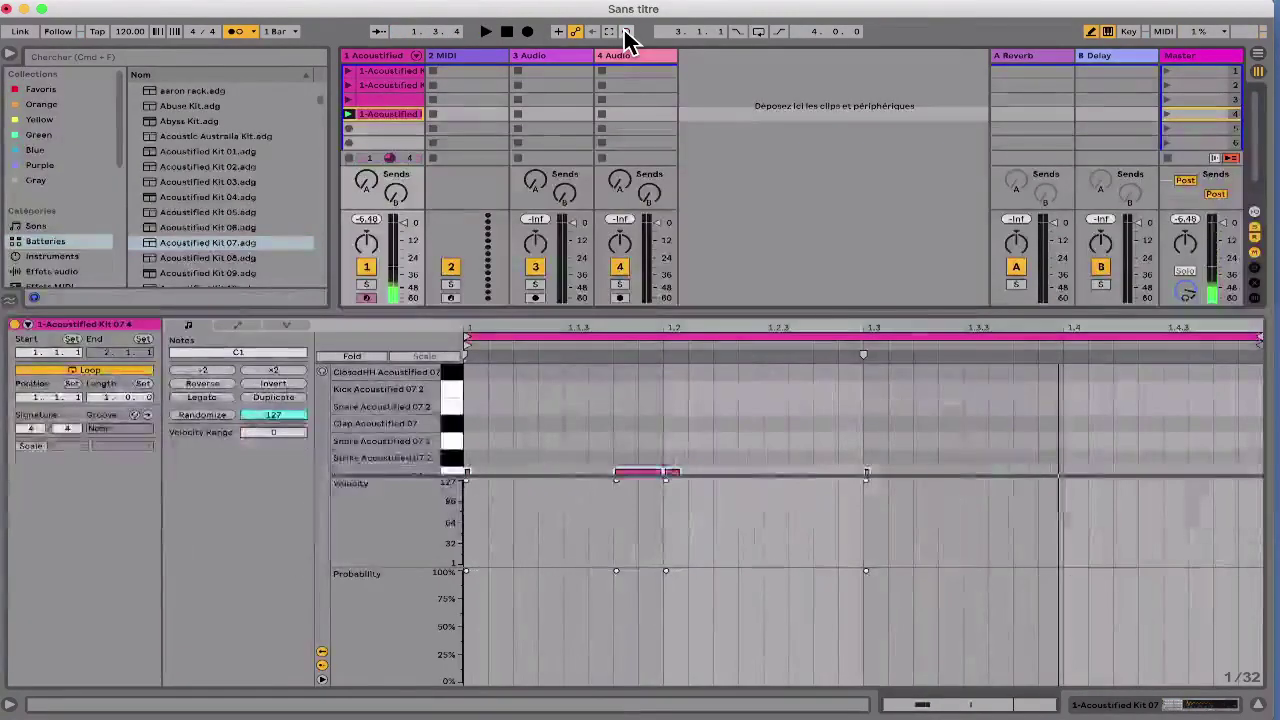
Step: Create an empty one-bar MIDI clip in the Acoustified track's fifth slot and enlarge its note area
click(510, 312)
double_click(372, 133)
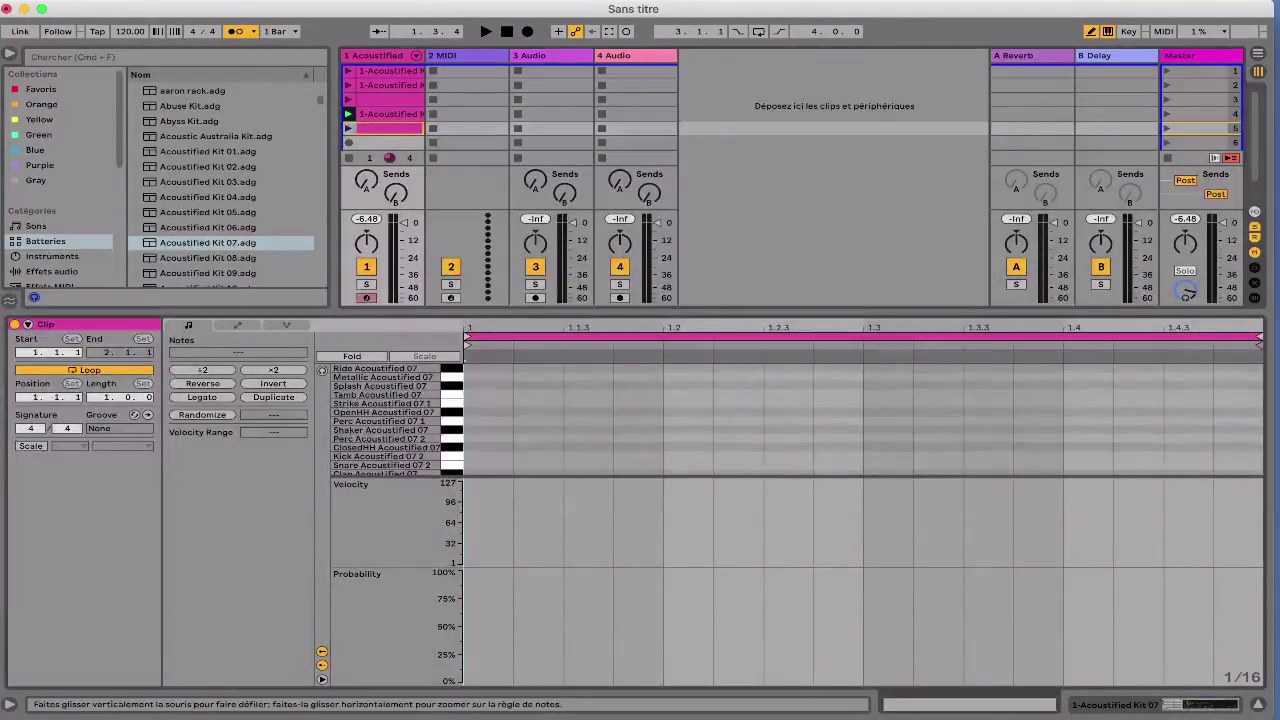
drag(394, 478, 392, 690)
Step: Draw sixteenth-note kicks at 1.1.1, 1.1.4, 1.2.4 and 1.3.3, and Snare Acoustified 07 1 notes on 1.2 and 1.4
click(476, 633)
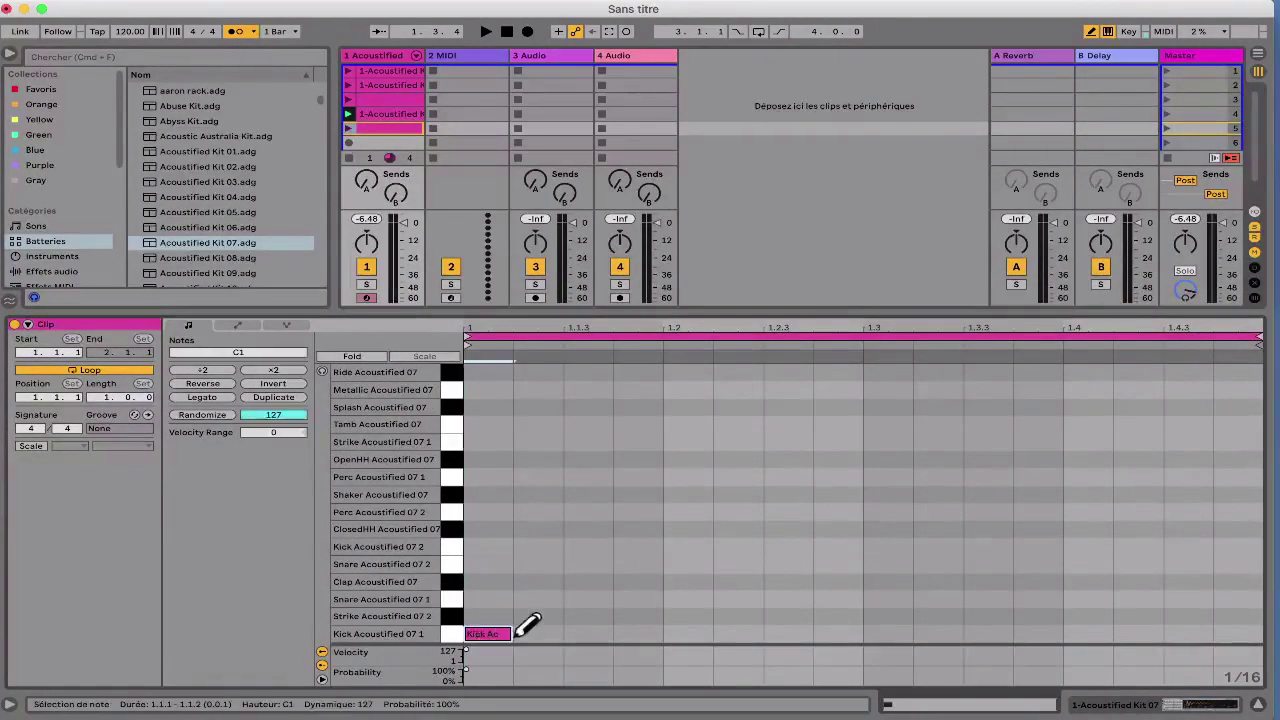
click(624, 634)
click(676, 616)
click(822, 634)
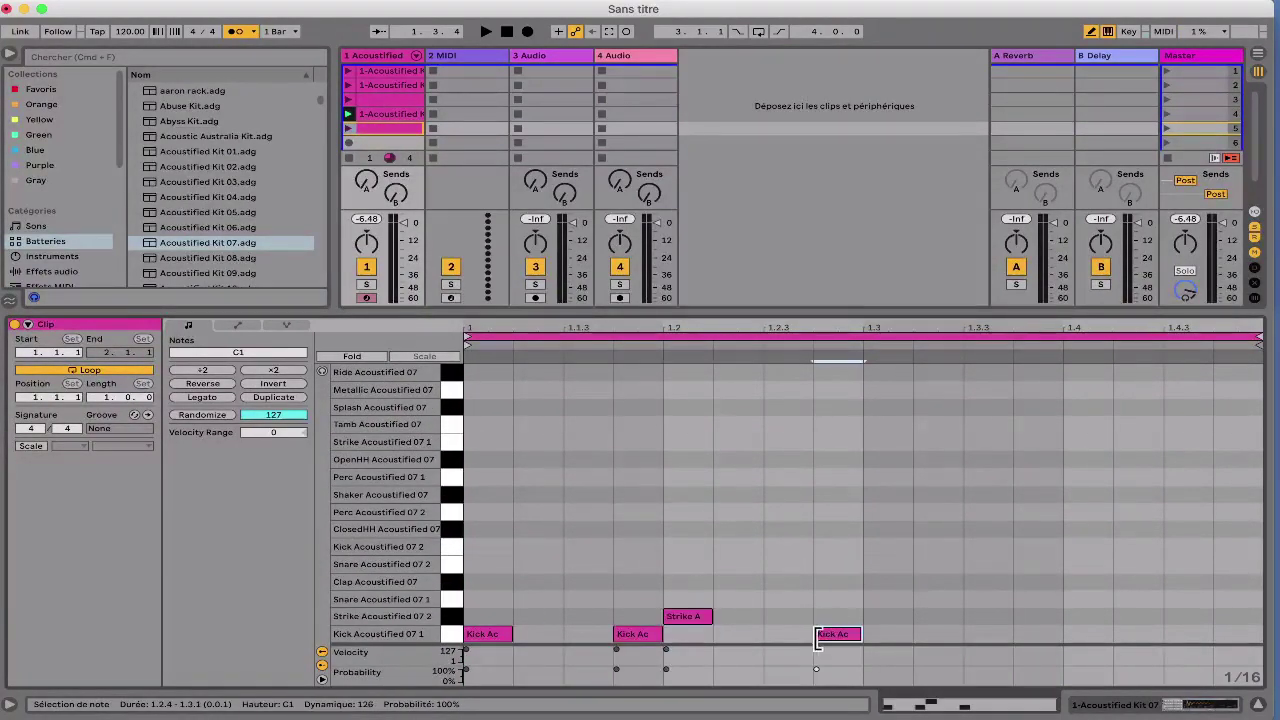
drag(687, 613, 685, 597)
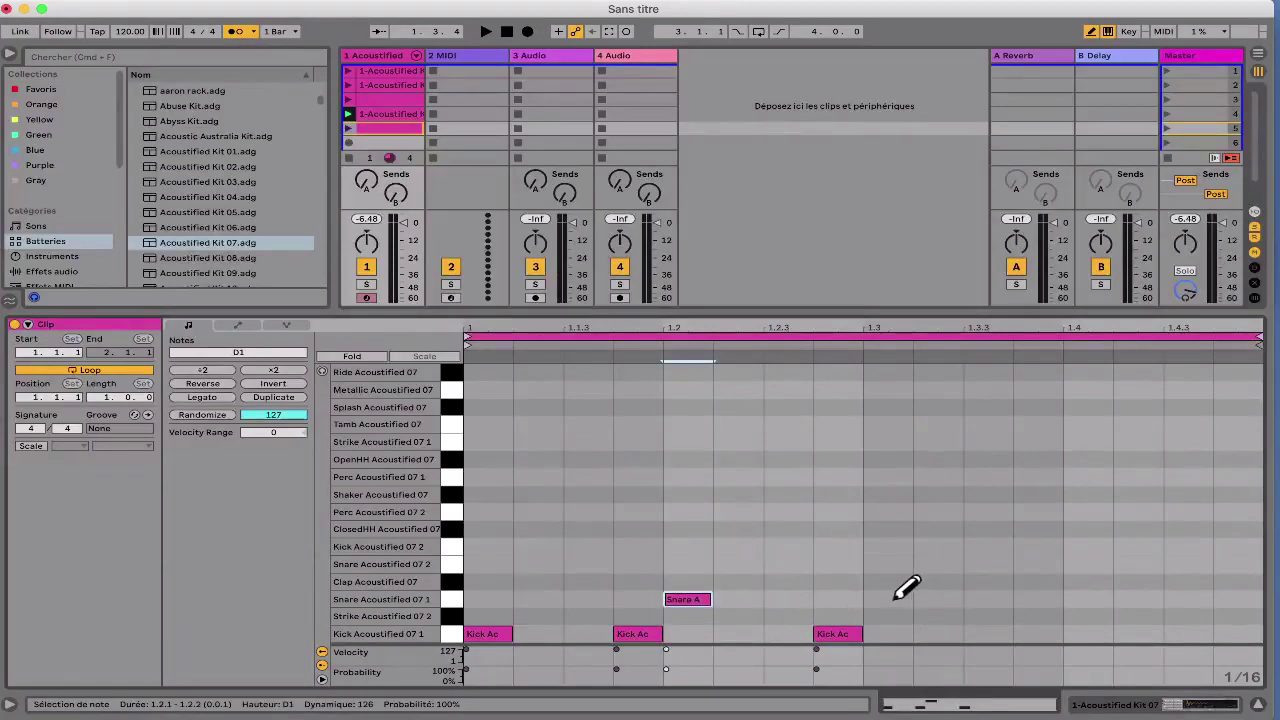
click(1090, 599)
click(1005, 633)
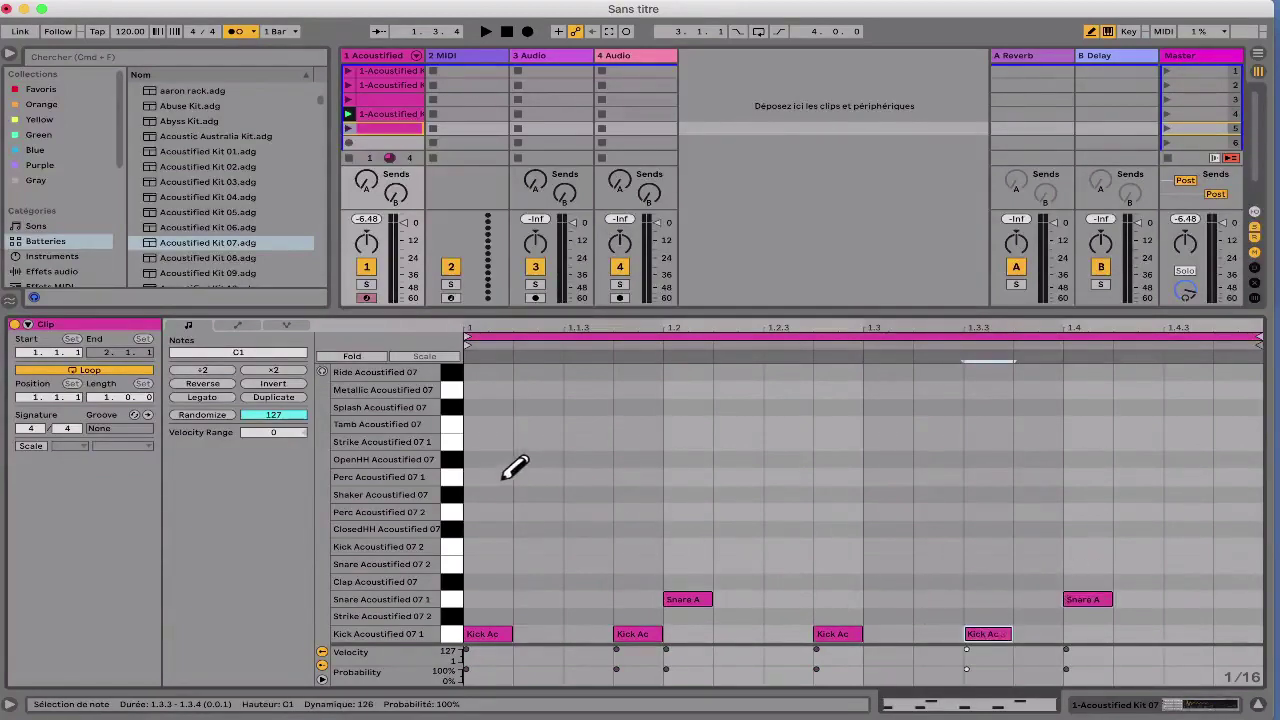
Step: Draw sixteenth notes on the Shaker row from 1.1.1 through 1.4.3, and play the clip without the metronome
mouse_move(483, 479)
mouse_down()
mouse_move(569, 488)
mouse_move(523, 466)
mouse_up()
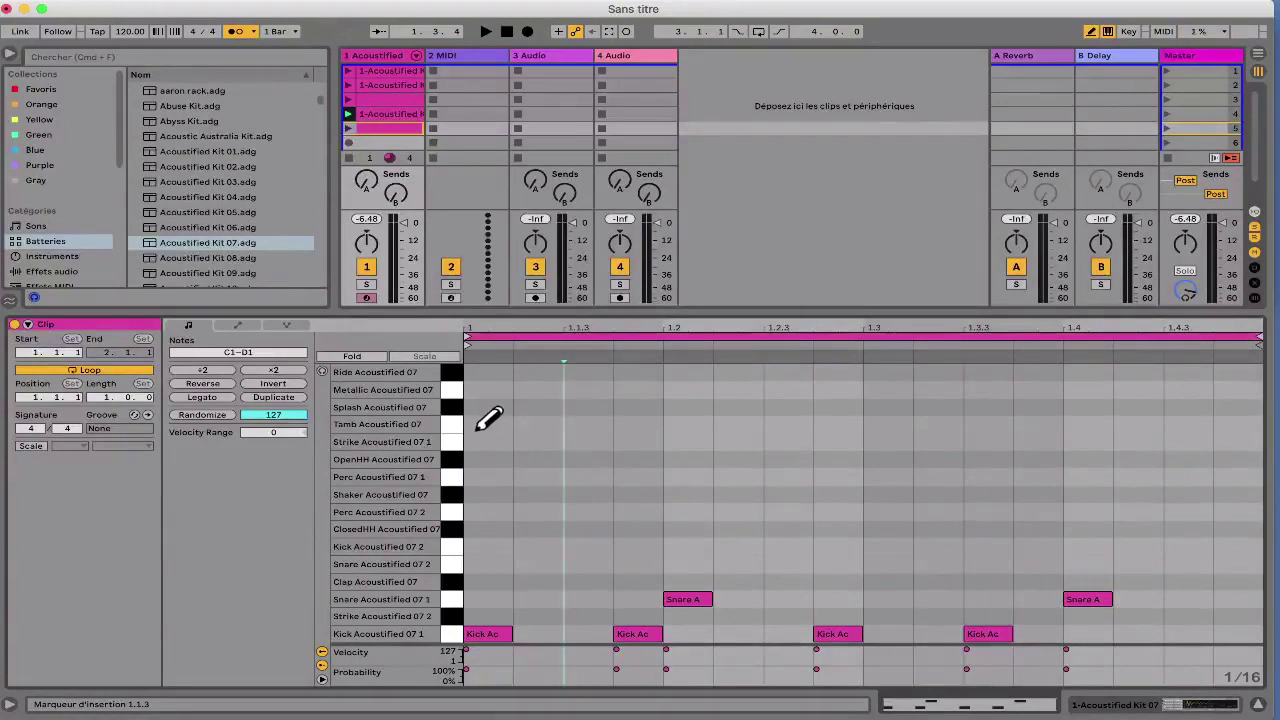
drag(485, 494, 1195, 498)
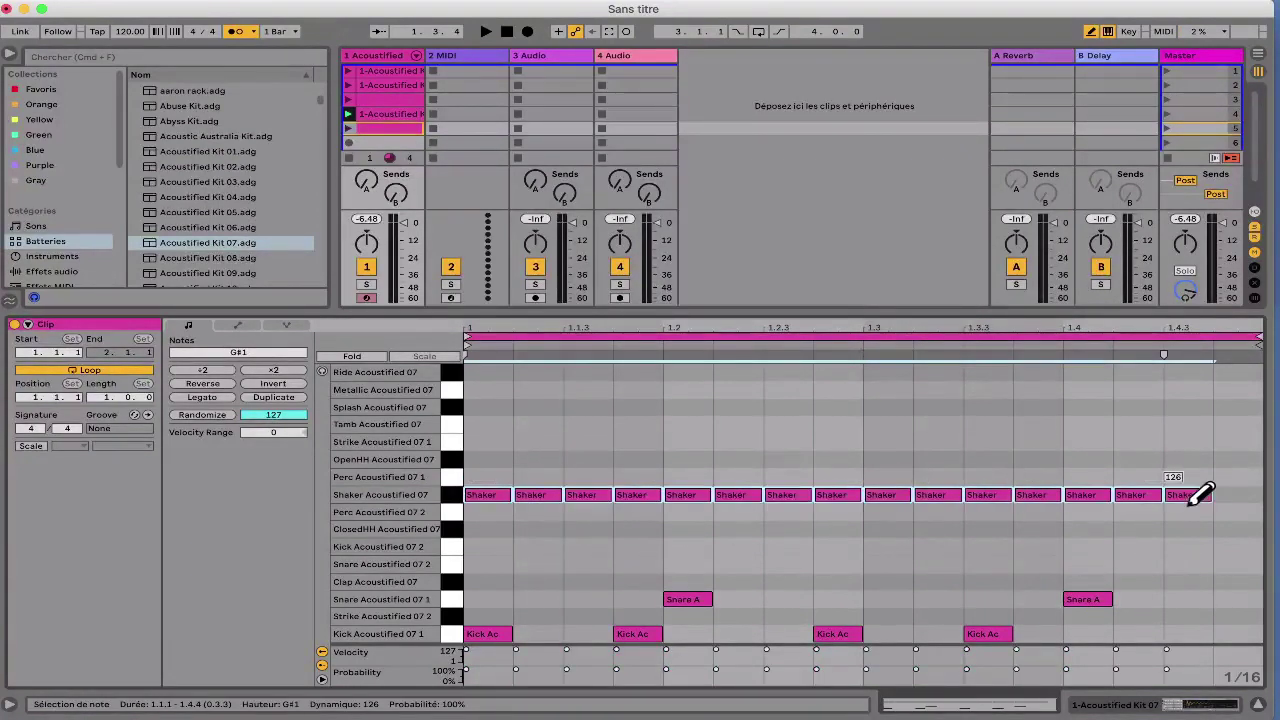
click(348, 128)
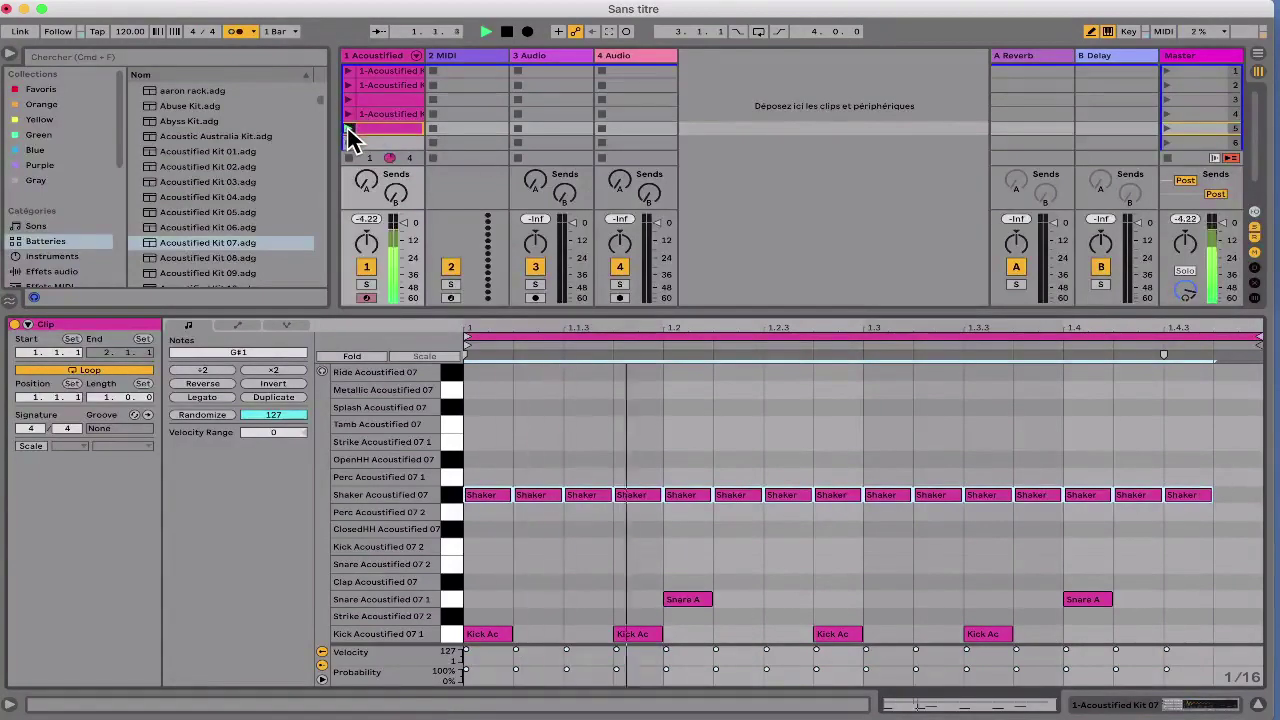
click(237, 31)
Step: Enlarge the clip editor with its Velocity and Probability lanes, and draw shaker note probabilities between 72% and 87%
drag(437, 306, 437, 186)
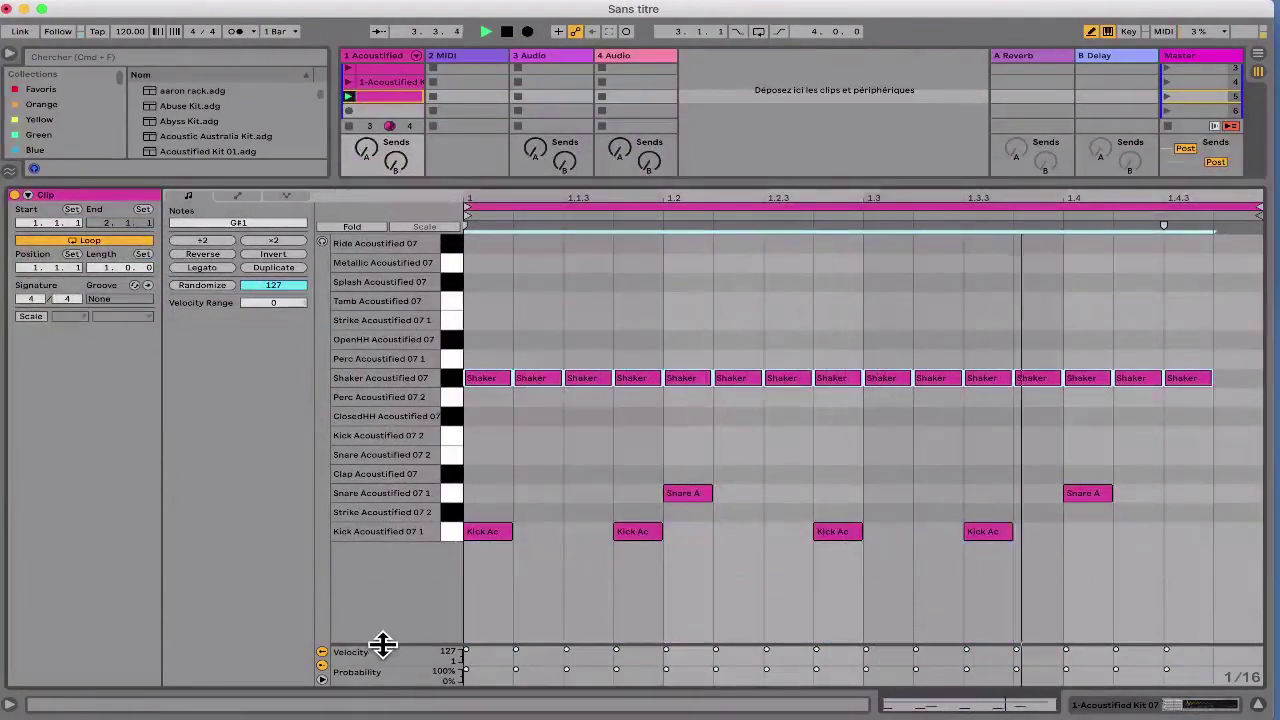
drag(380, 646, 379, 561)
drag(371, 666, 366, 547)
click(469, 586)
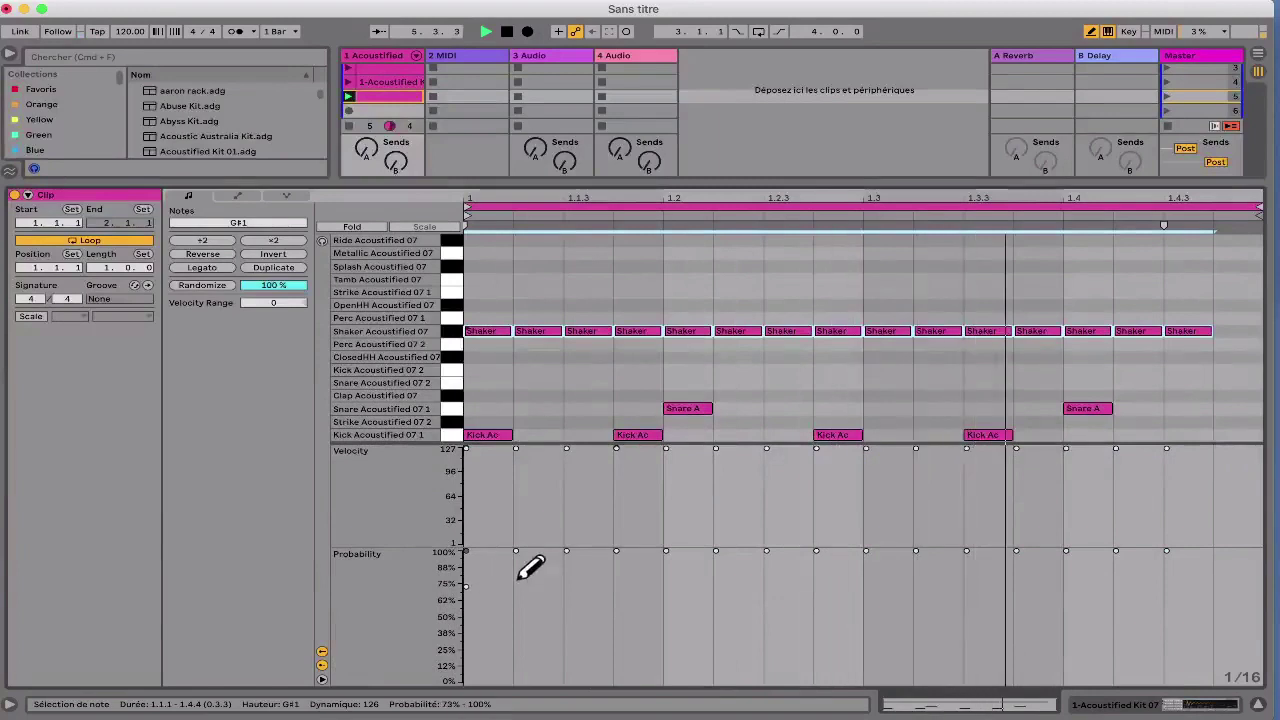
click(772, 586)
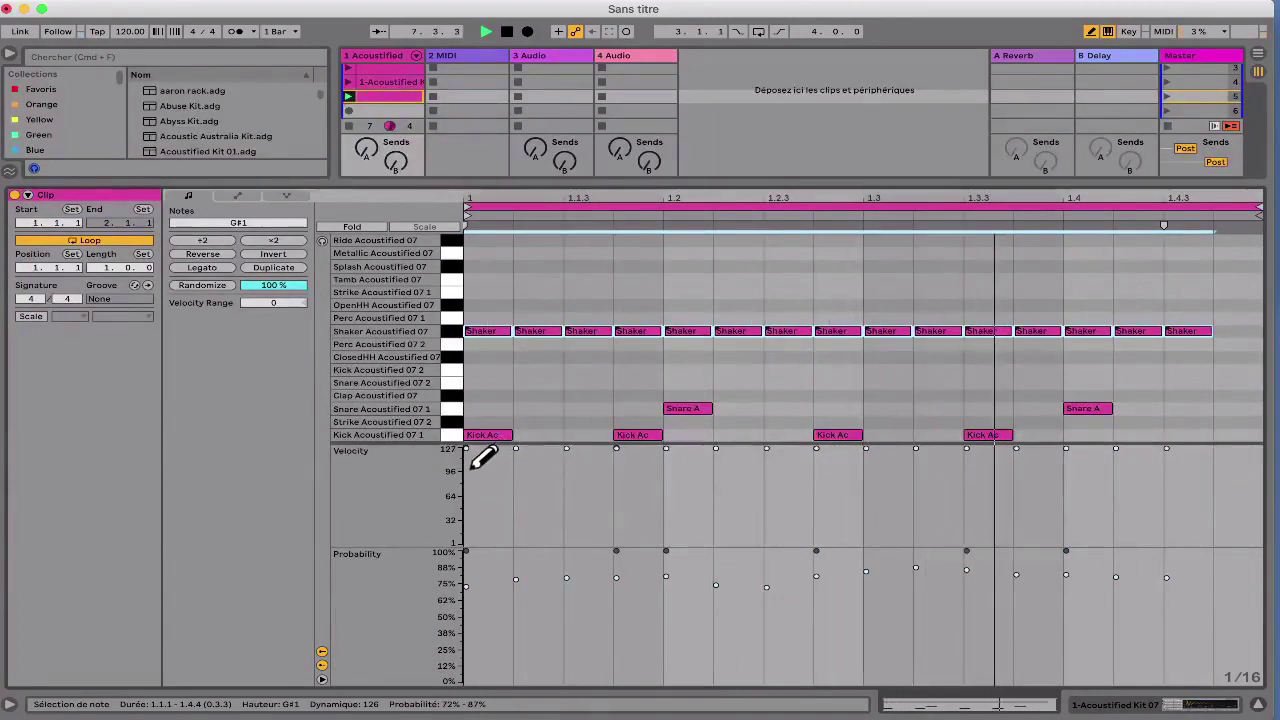
Step: Try shaker velocities of 90–105, randomized velocities and a Velocity Range of +52, undoing these velocity changes
drag(480, 462, 914, 462)
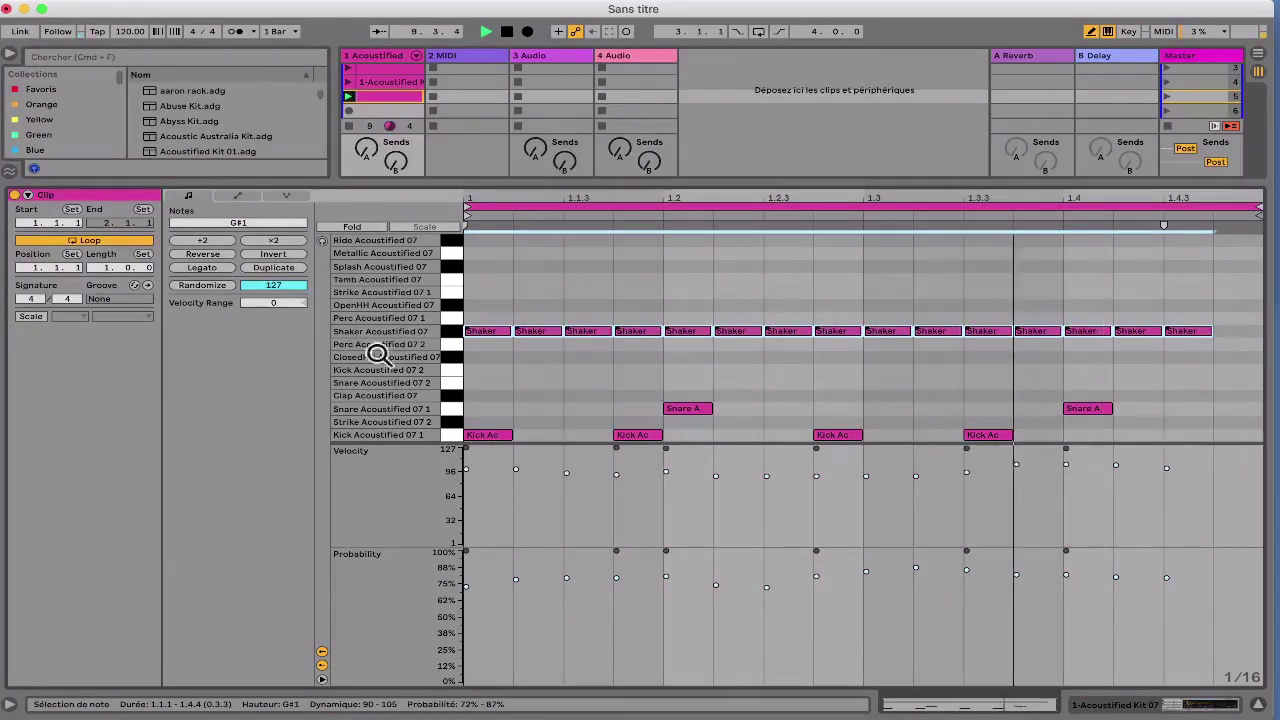
click(204, 286)
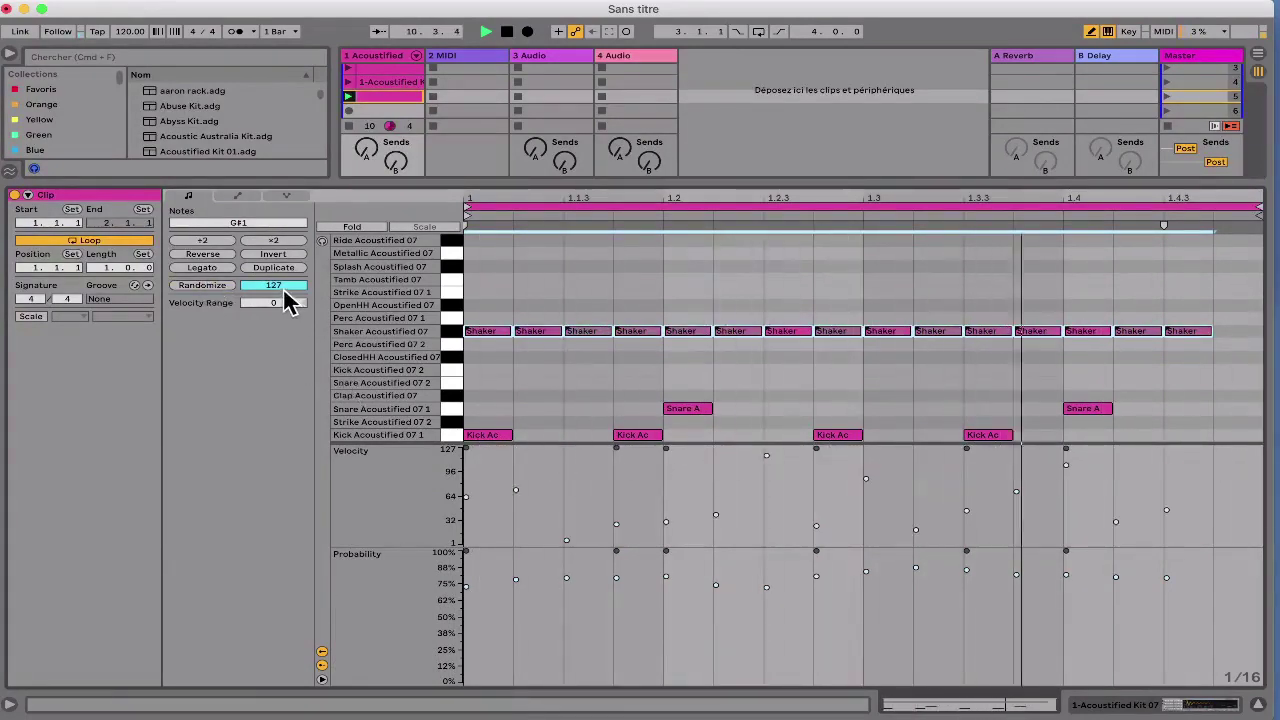
drag(285, 304, 285, 252)
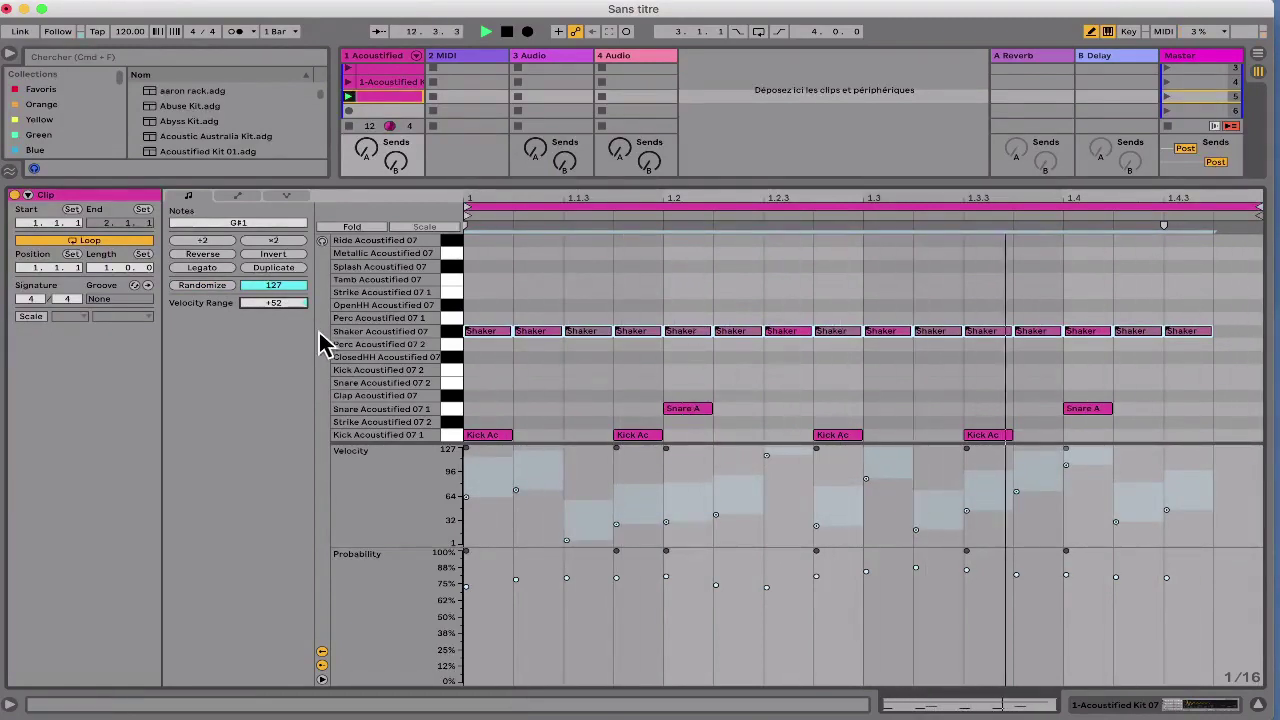
key(super+z)
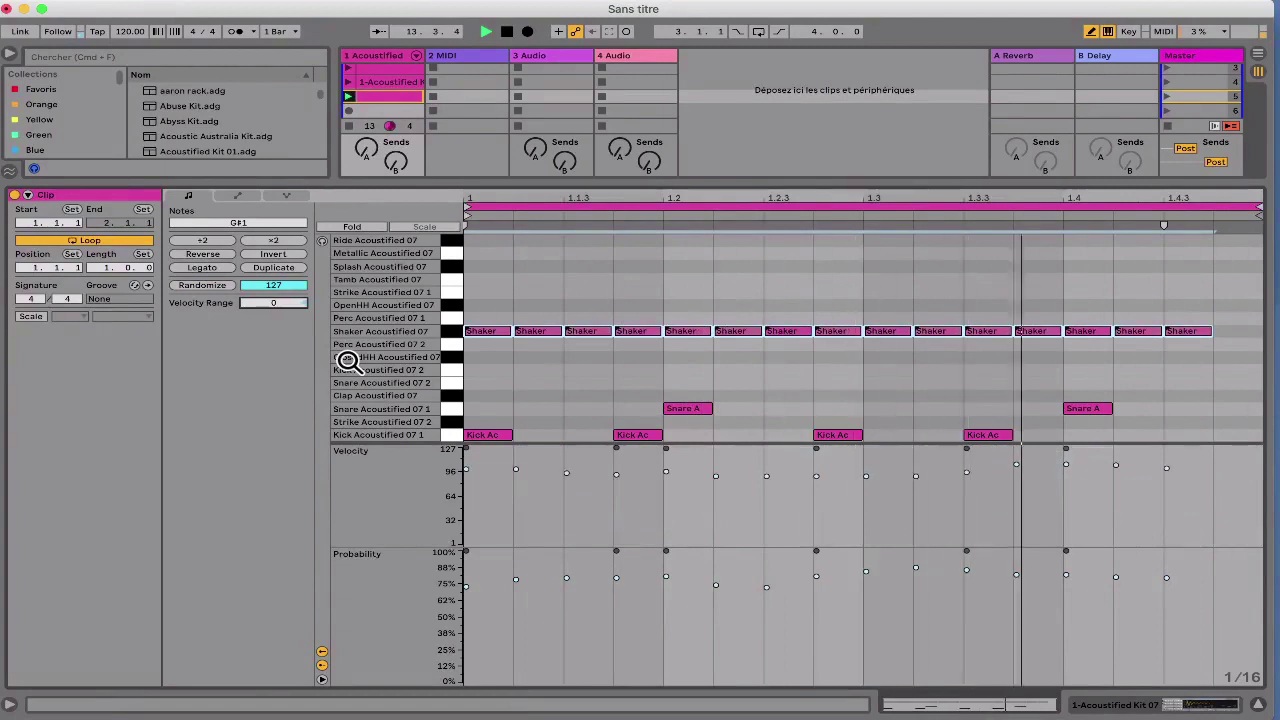
key(super+z)
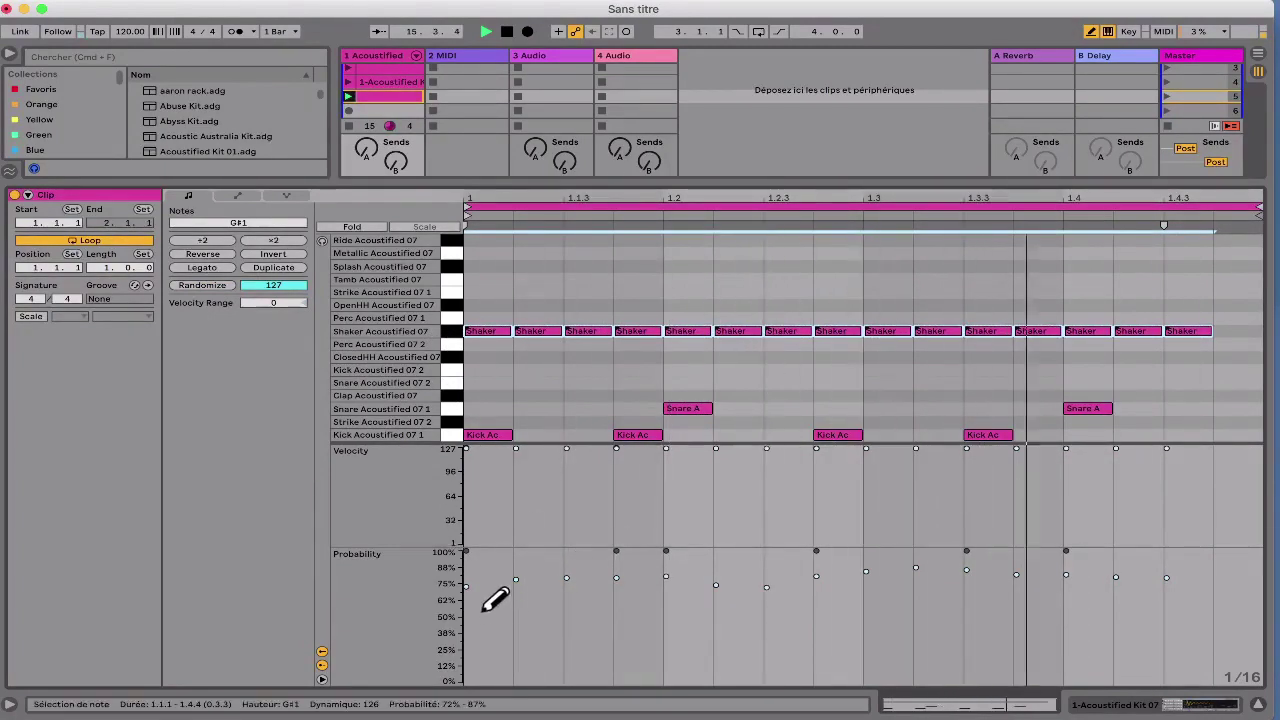
Step: Redraw the shaker probabilities between 59% and 73%, and randomize all notes' velocities by 127 with a Velocity Range of +36
drag(491, 594, 1128, 578)
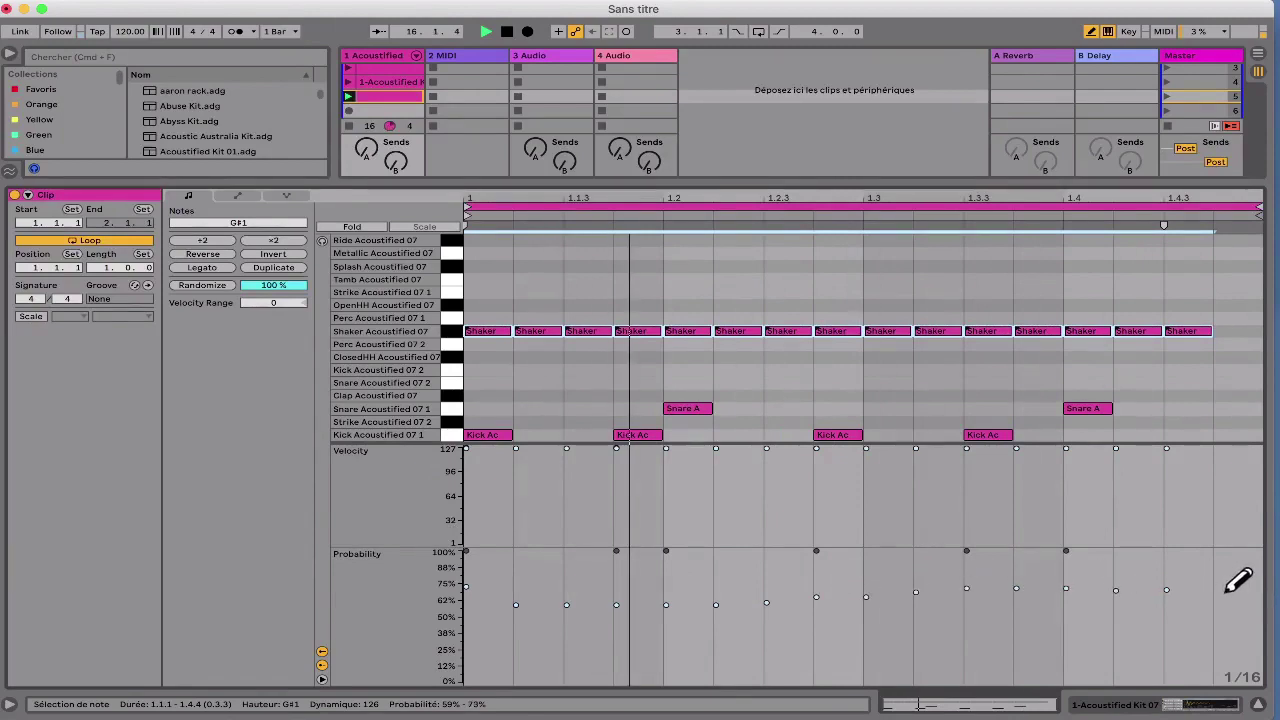
drag(451, 440, 449, 314)
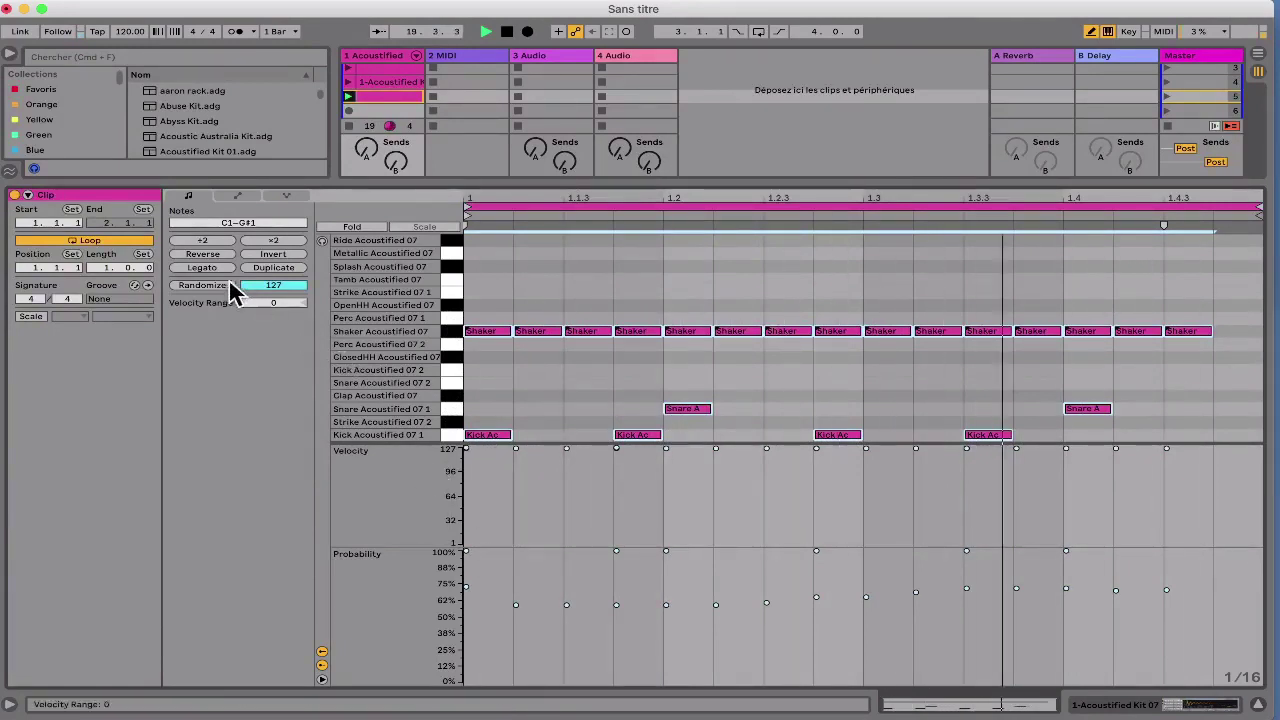
click(224, 287)
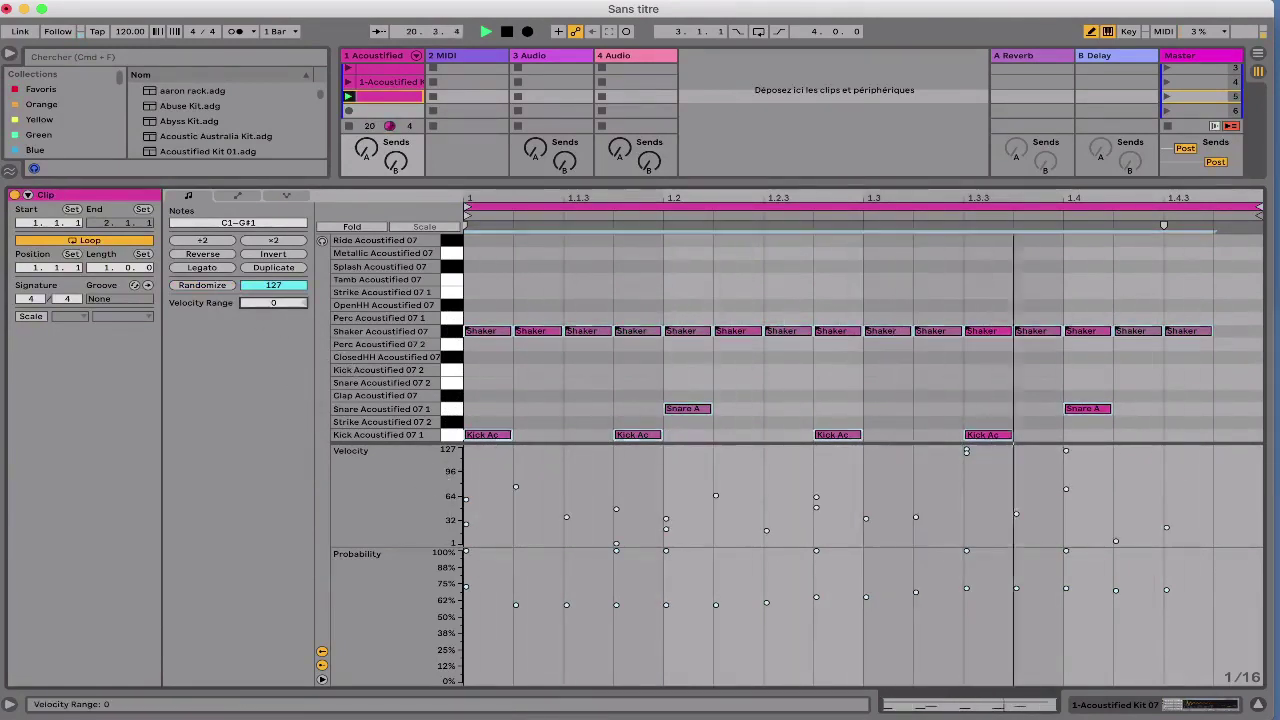
drag(273, 302, 273, 266)
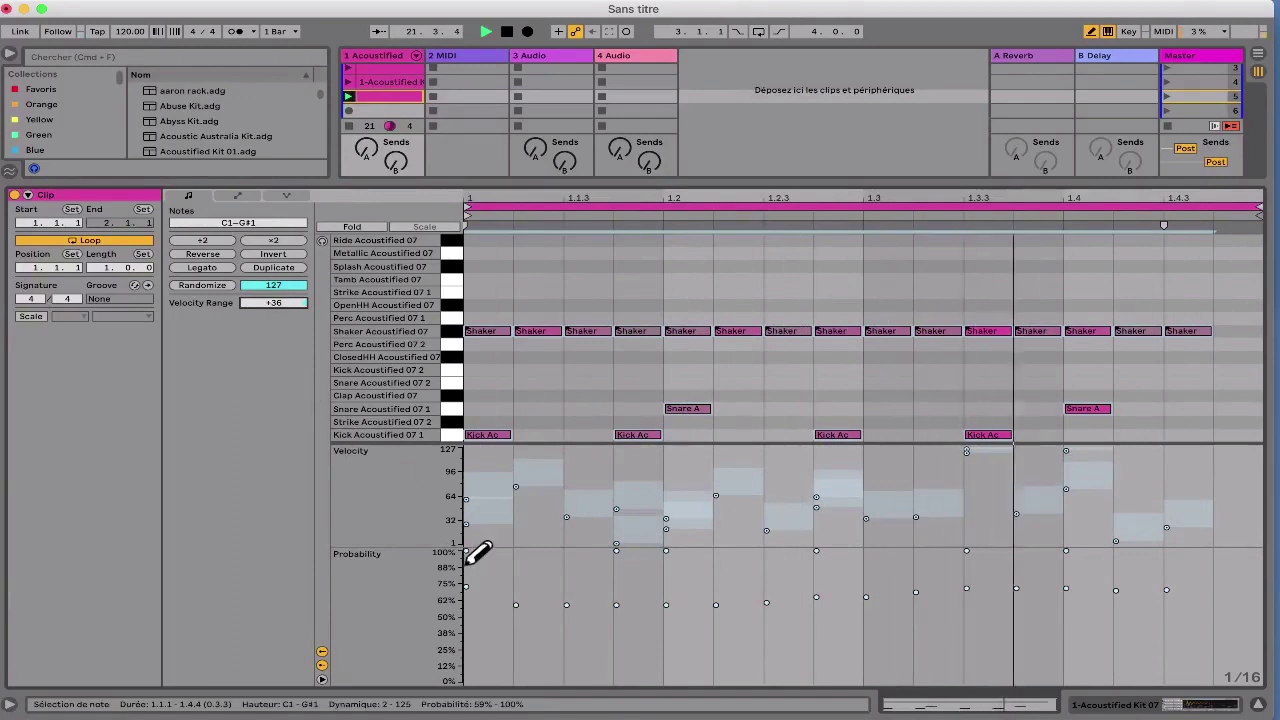
Step: Leave draw mode and raise the velocities of all notes to 4–127, including a separate increase for the shaker note at 1.1.4
key(b)
mouse_move(467, 525)
mouse_down()
mouse_move(488, 467)
mouse_move(488, 502)
mouse_up()
drag(616, 543, 640, 457)
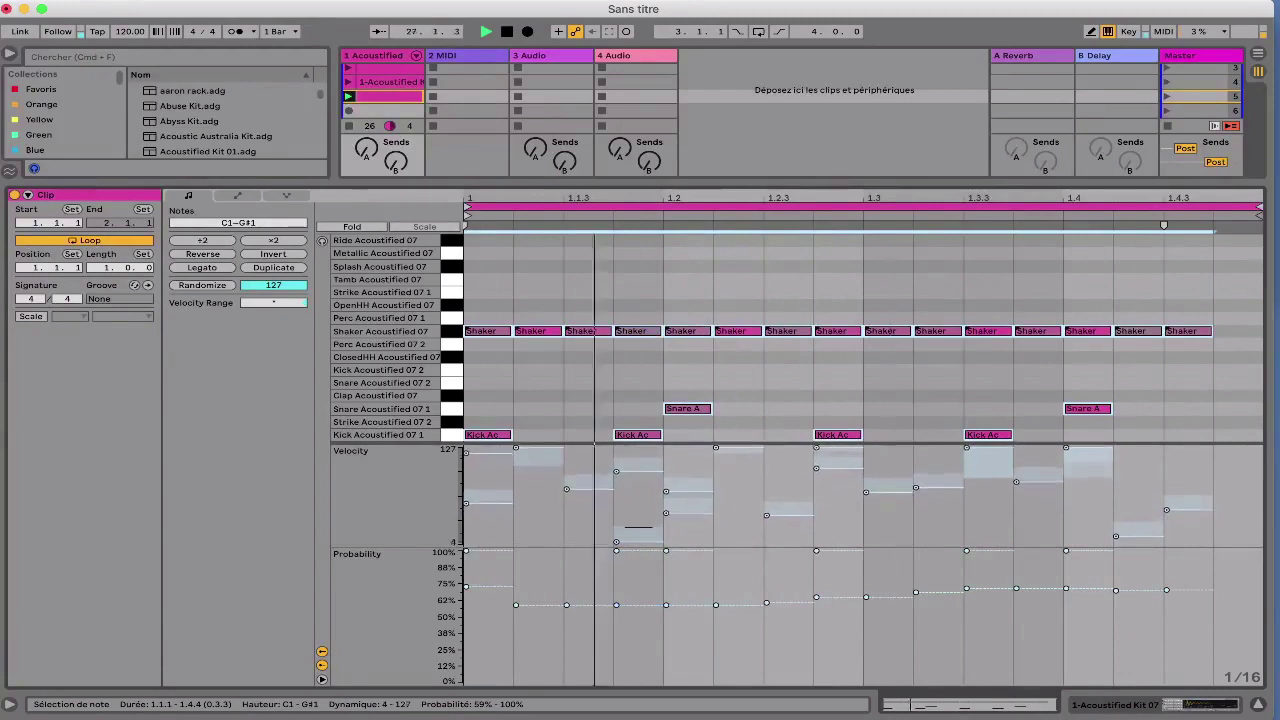
click(628, 326)
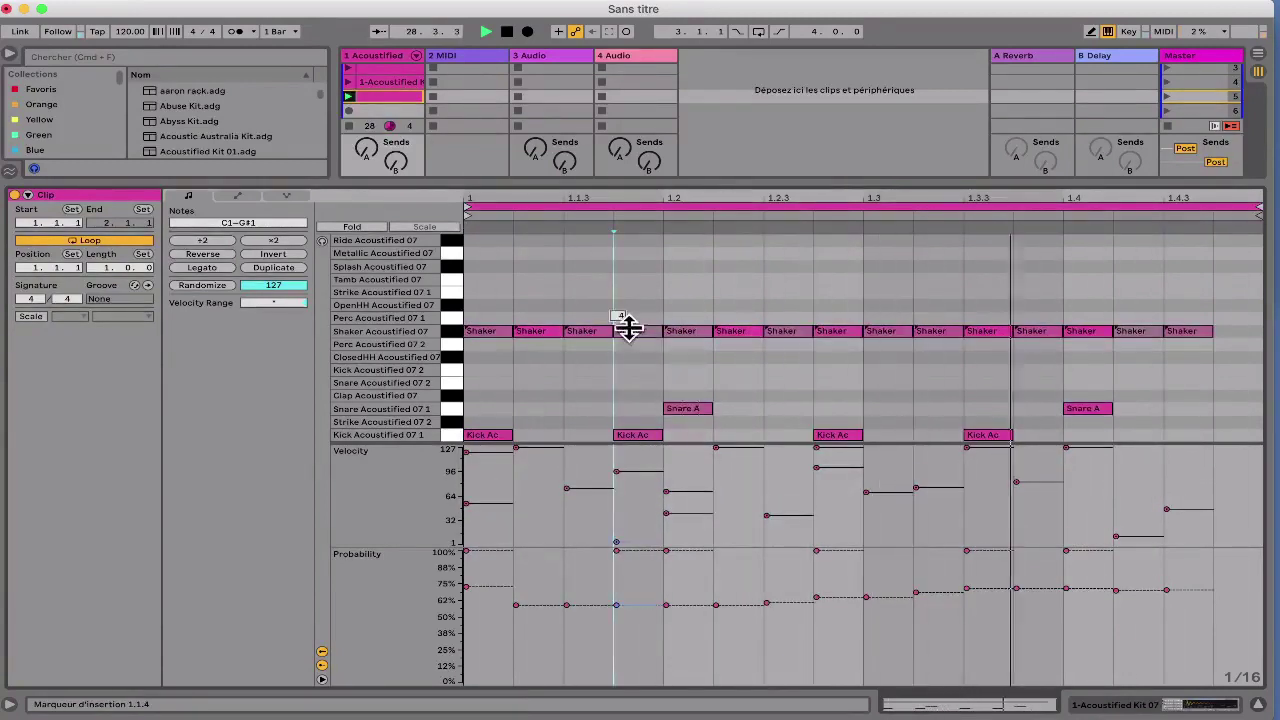
drag(628, 328, 628, 314)
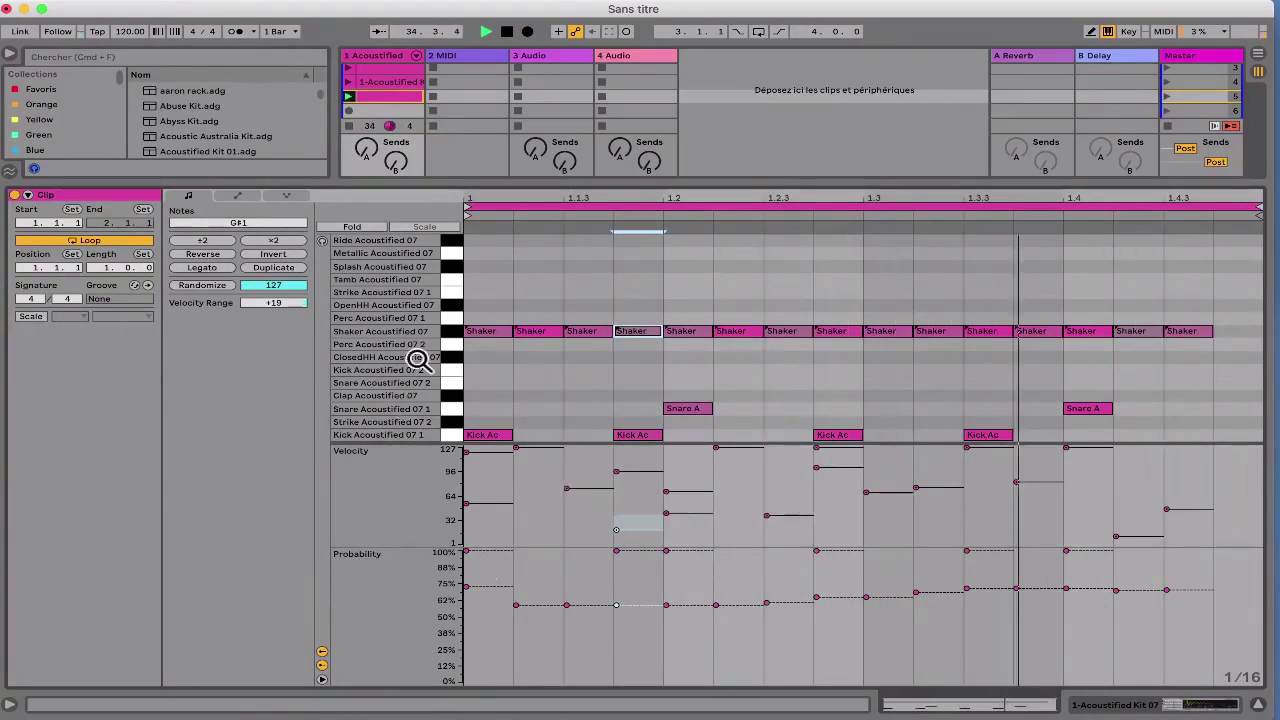
Step: Select every note on the Shaker row and redraw their probabilities between 72% and 86%
click(449, 333)
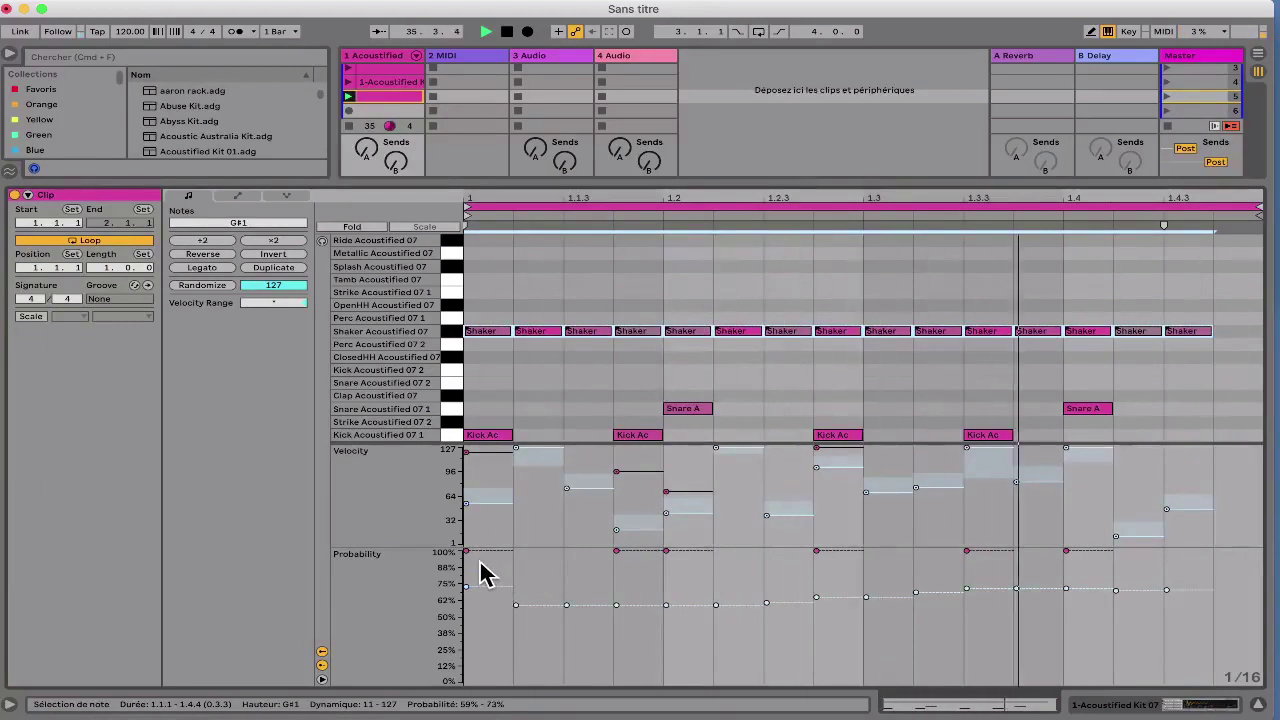
drag(480, 571, 1191, 586)
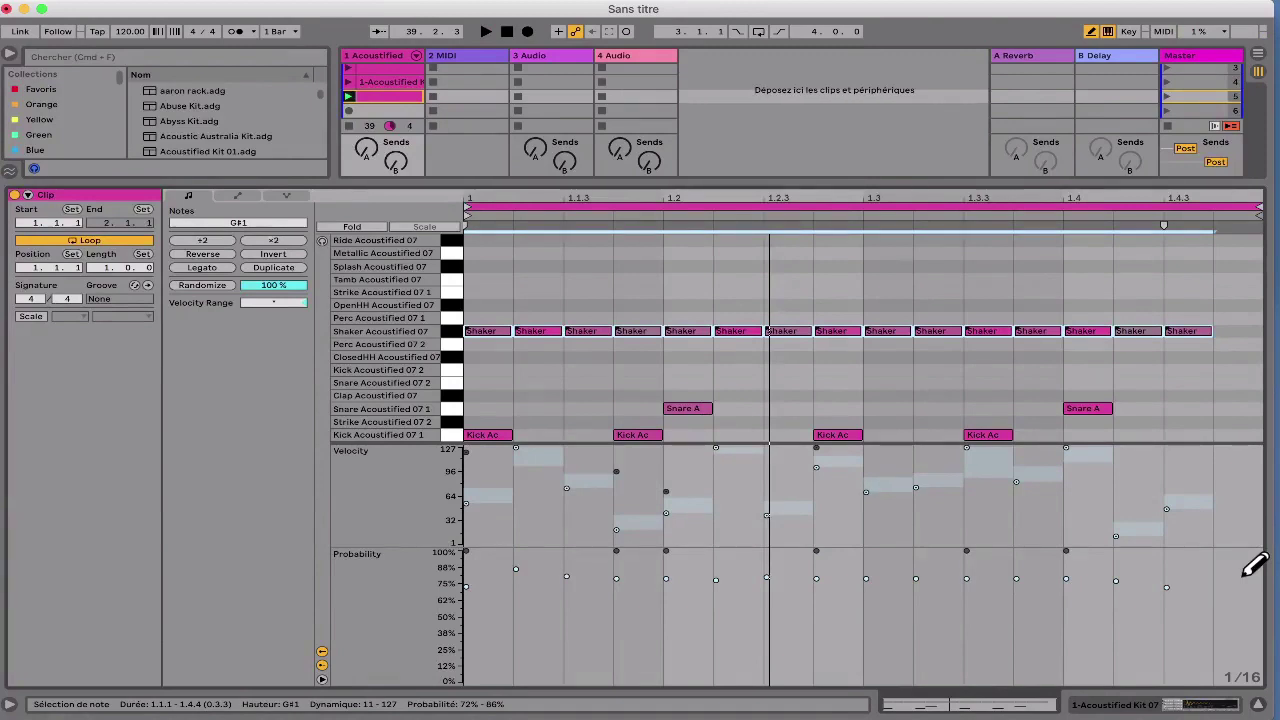
Step: Browse the audio effects' Modulators folder and select Shaper
mouse_move(1024, 3)
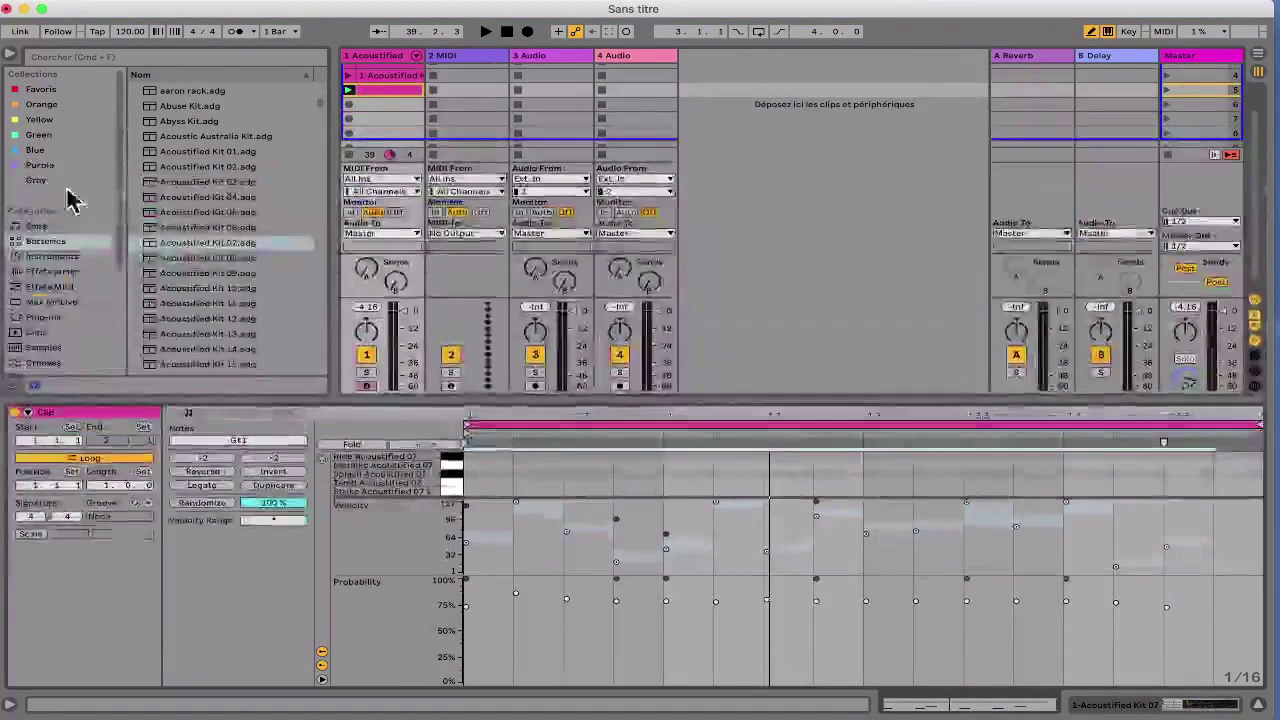
click(52, 271)
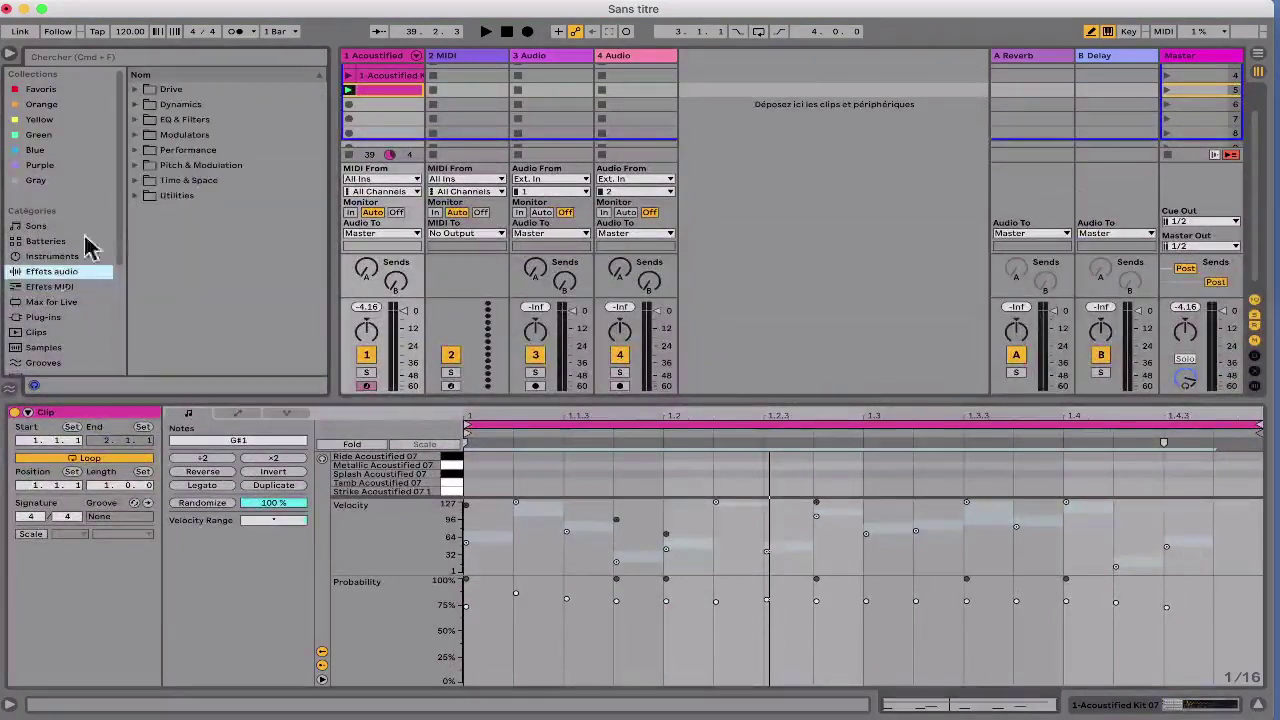
click(135, 134)
click(168, 178)
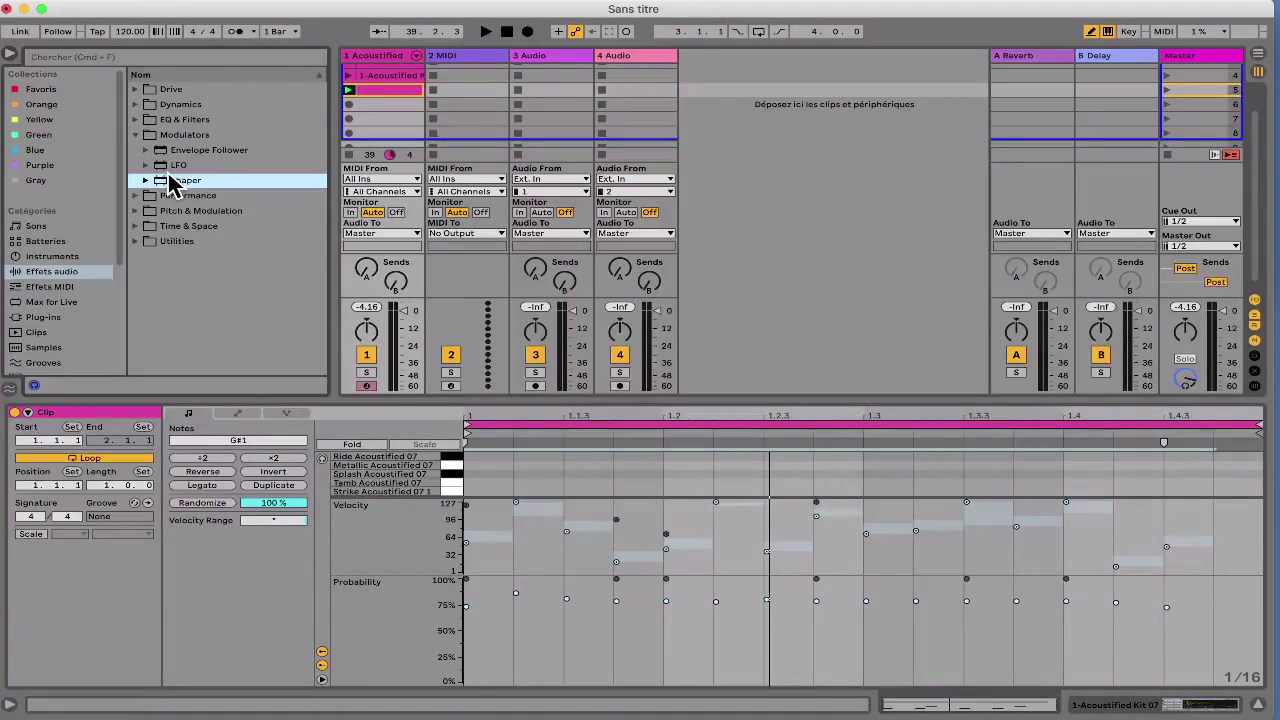
Step: Switch to the Arrangement and open the recent set Comping creatif.als
key(Tab)
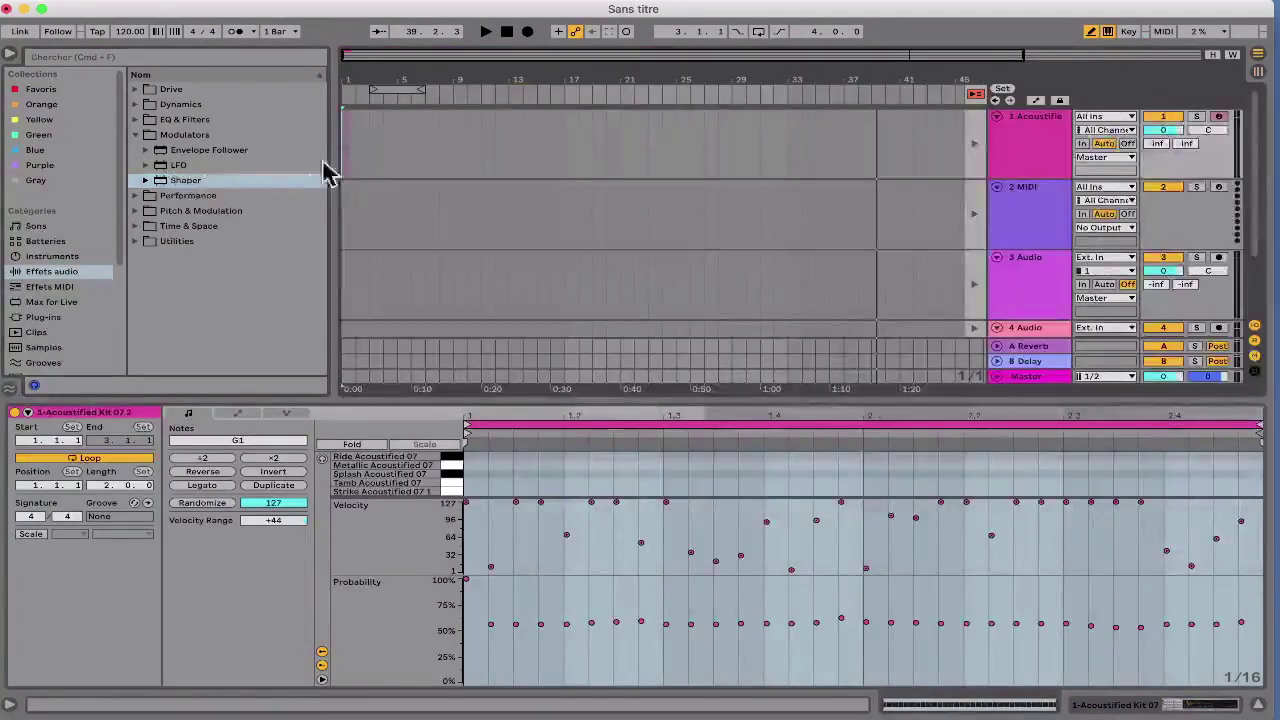
click(108, 8)
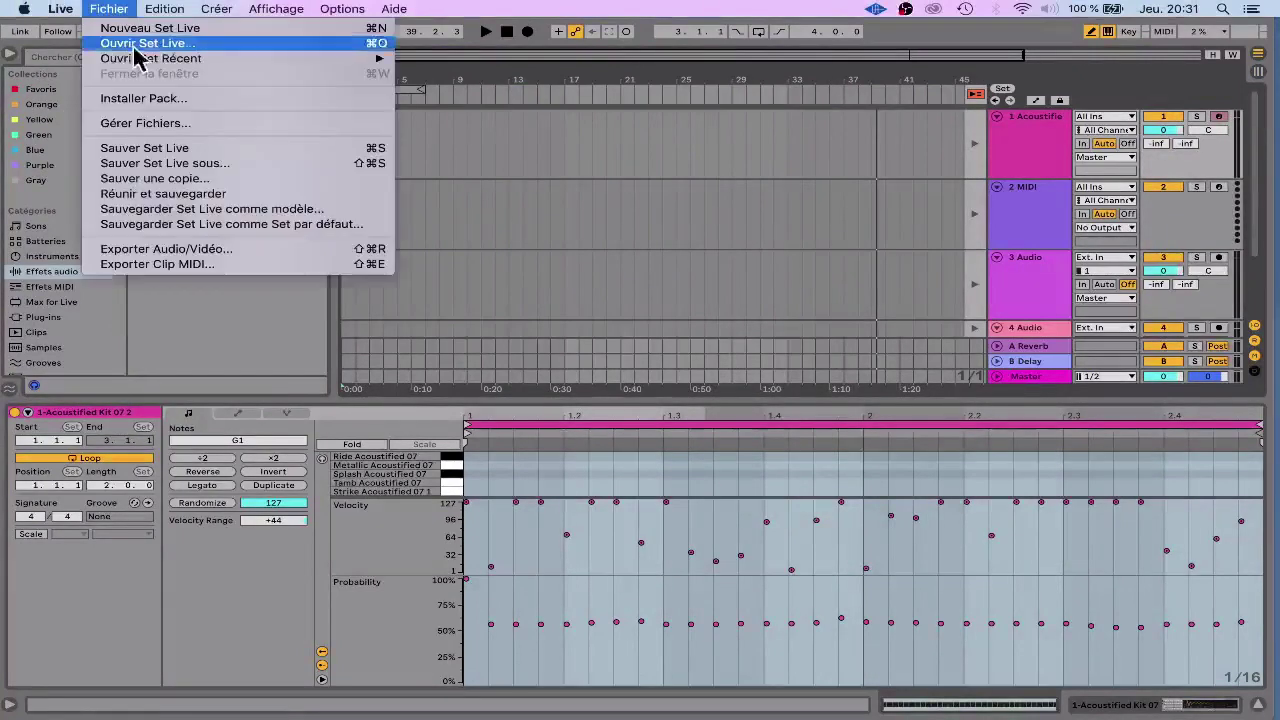
mouse_move(192, 60)
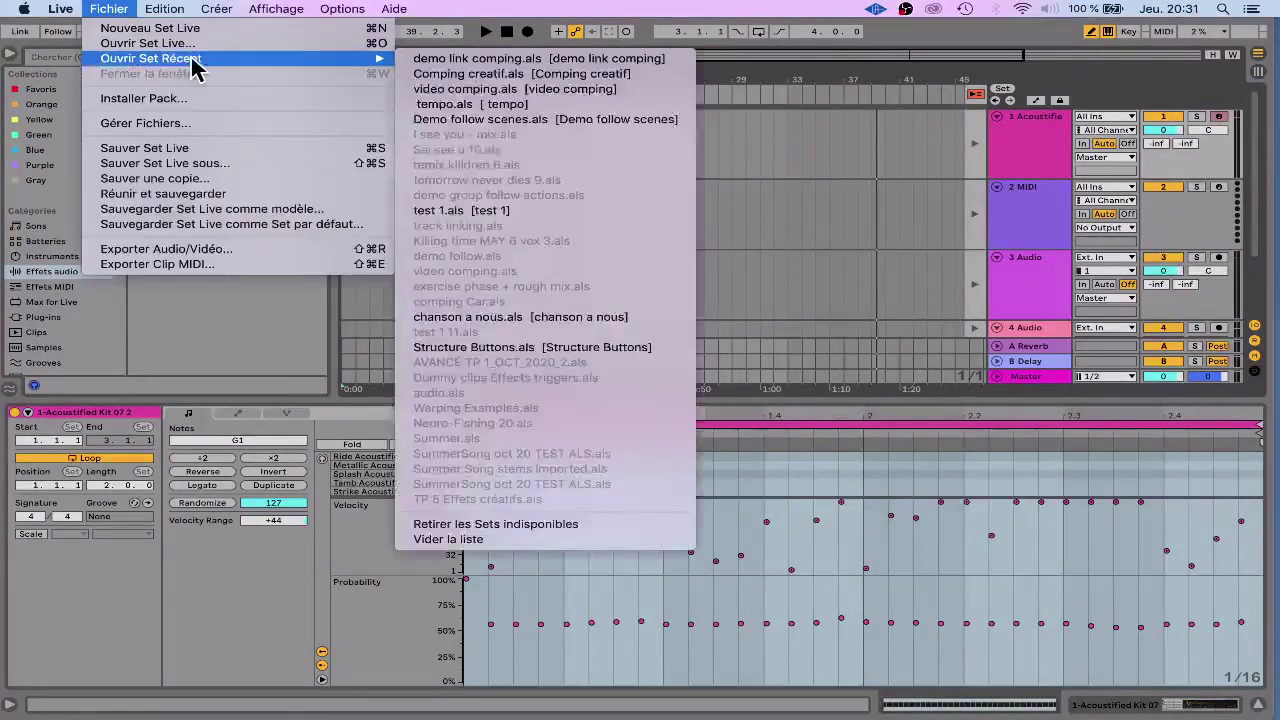
click(449, 72)
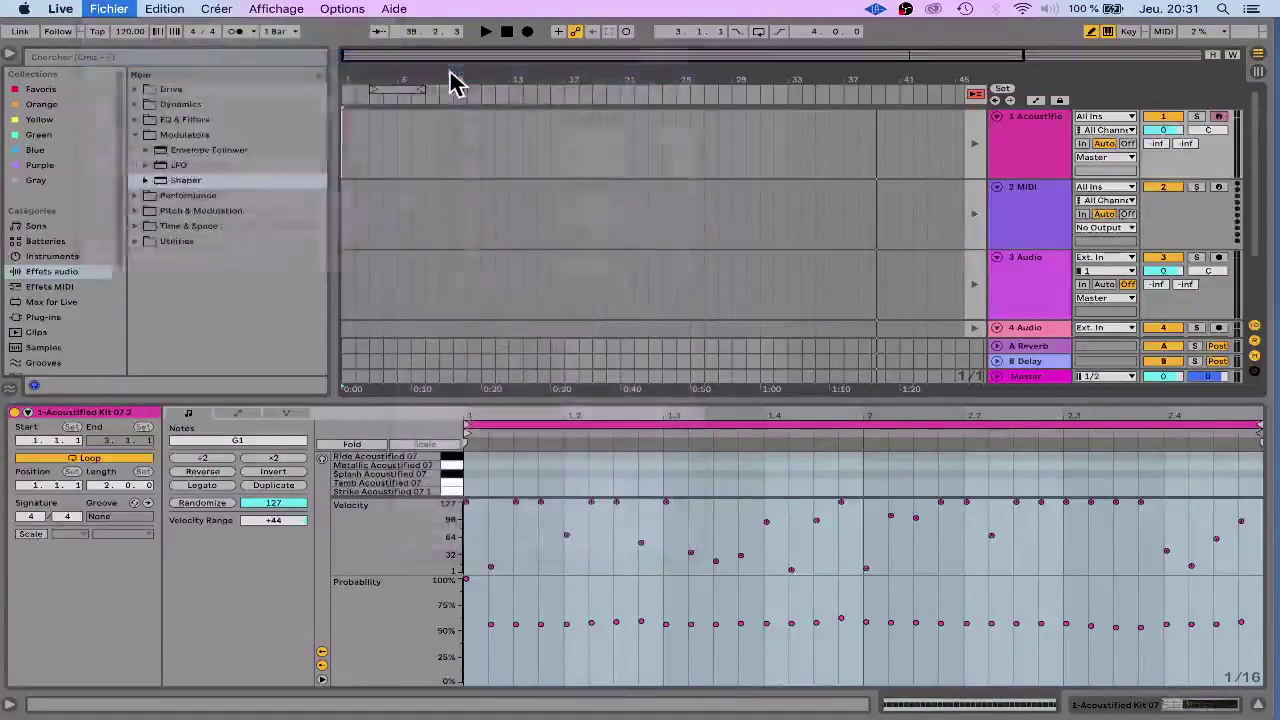
click(490, 394)
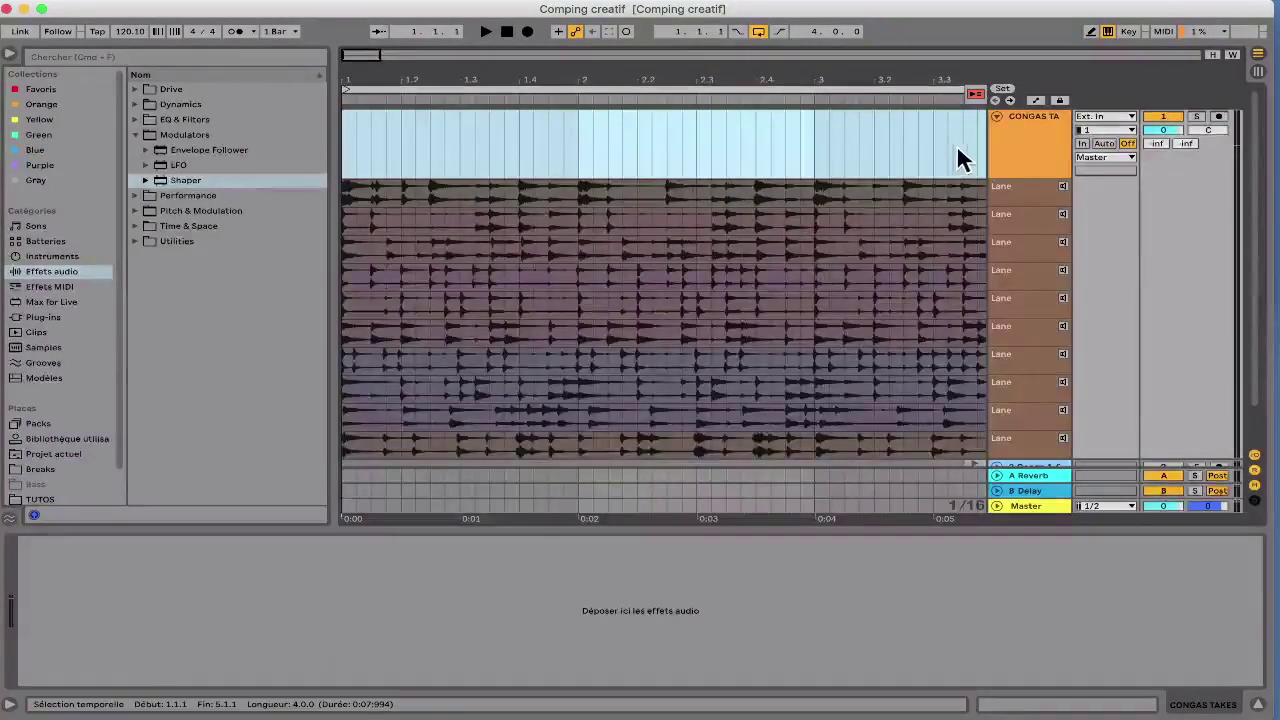
Step: Open the recent set demo link comping.als and hide the browser
click(109, 8)
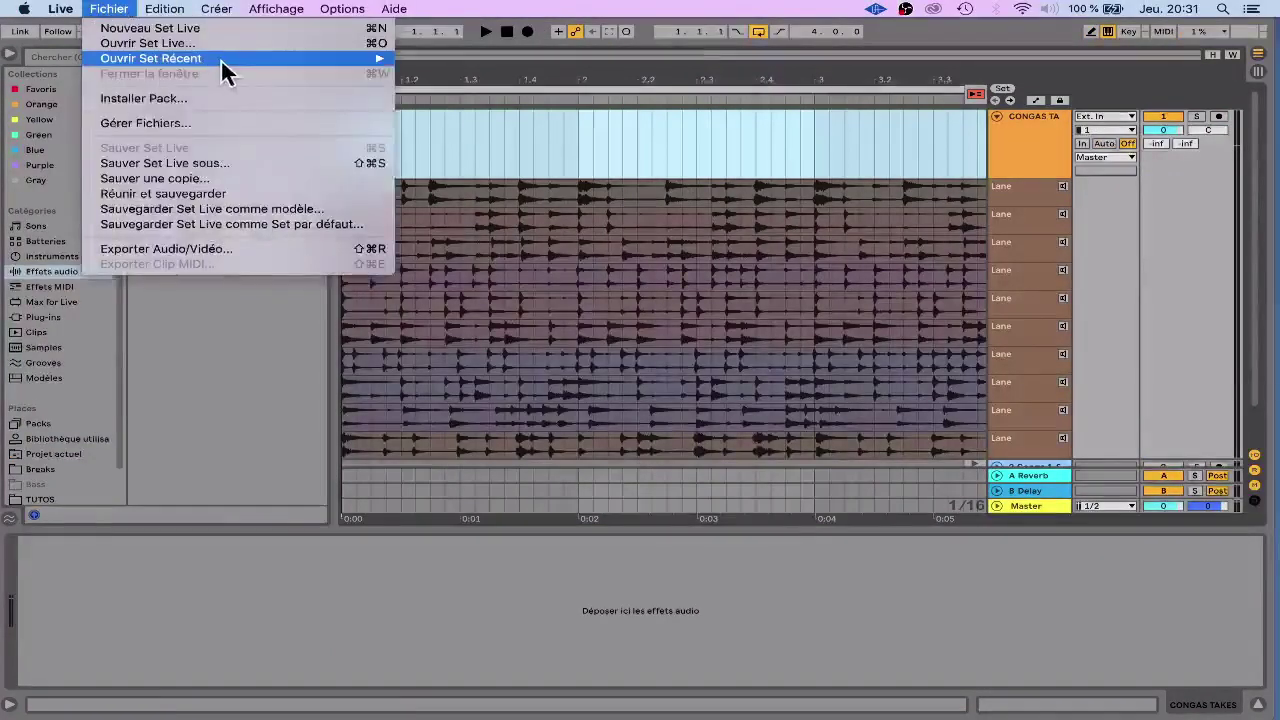
mouse_move(377, 58)
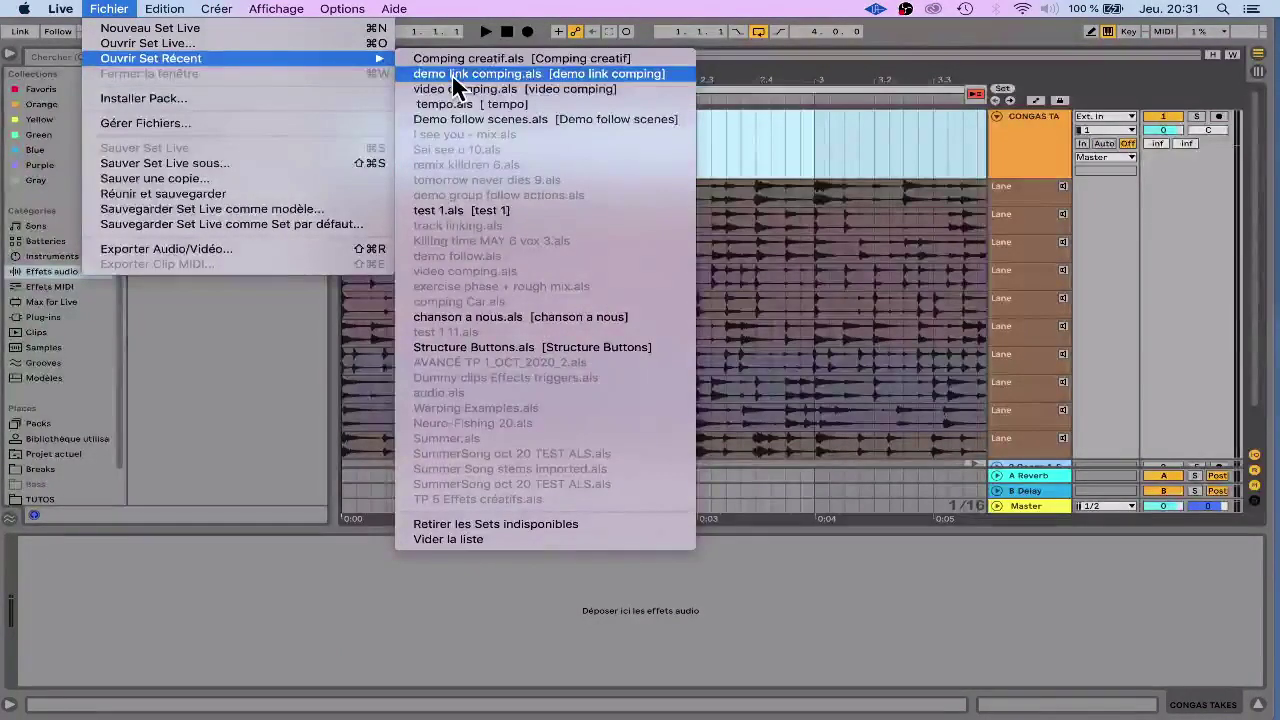
click(452, 76)
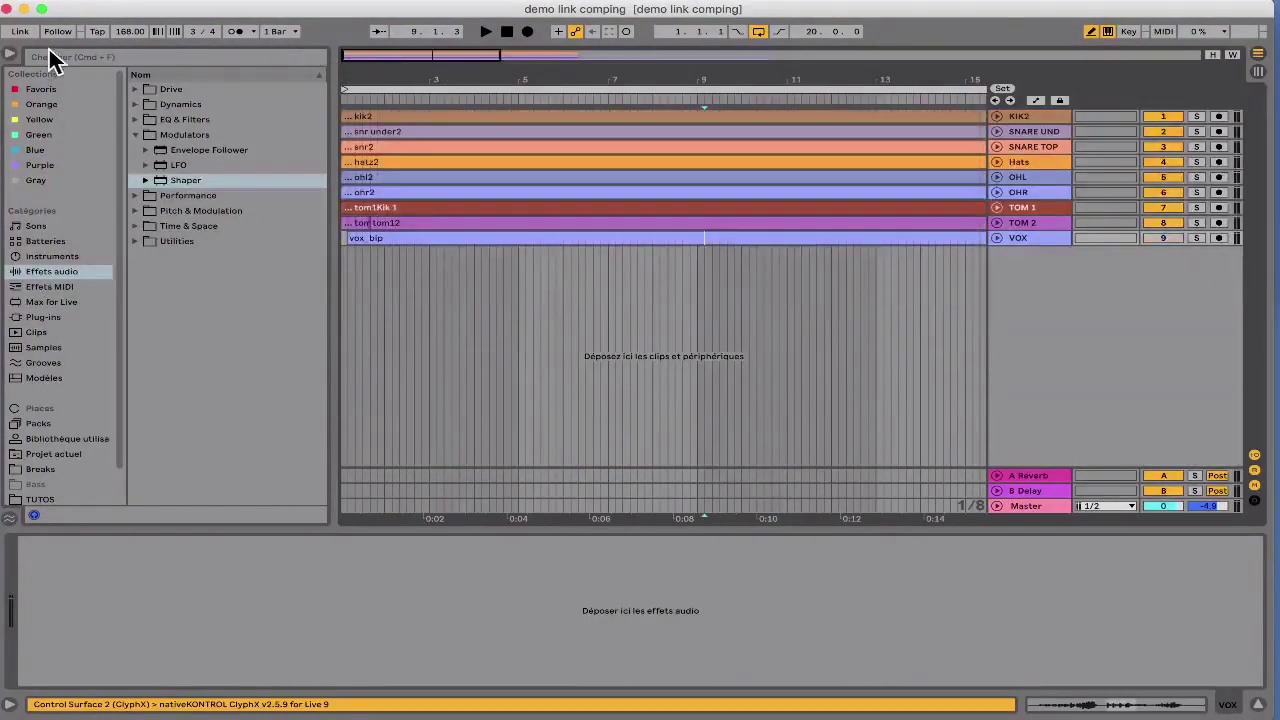
click(9, 51)
Step: Group the KIK2, SNARE UNDER and SNARE TOP tracks and fold the new group
click(1034, 131)
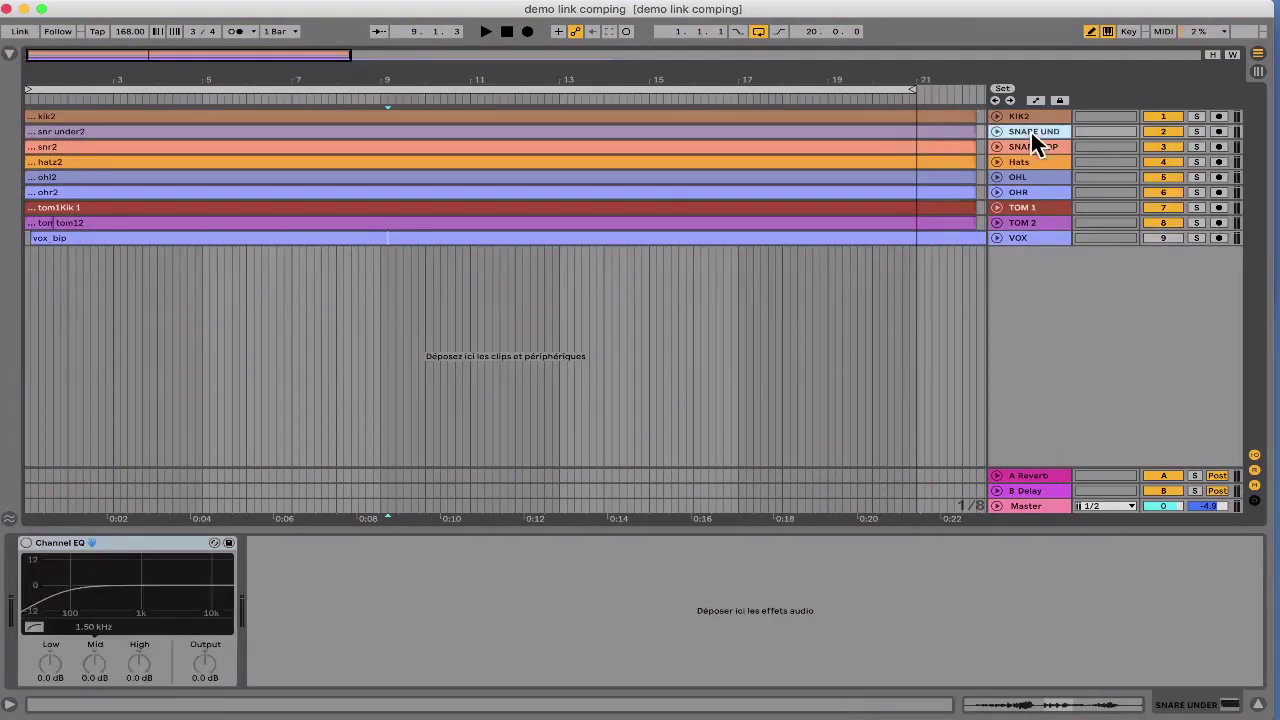
click(1025, 116)
shift+click(1029, 144)
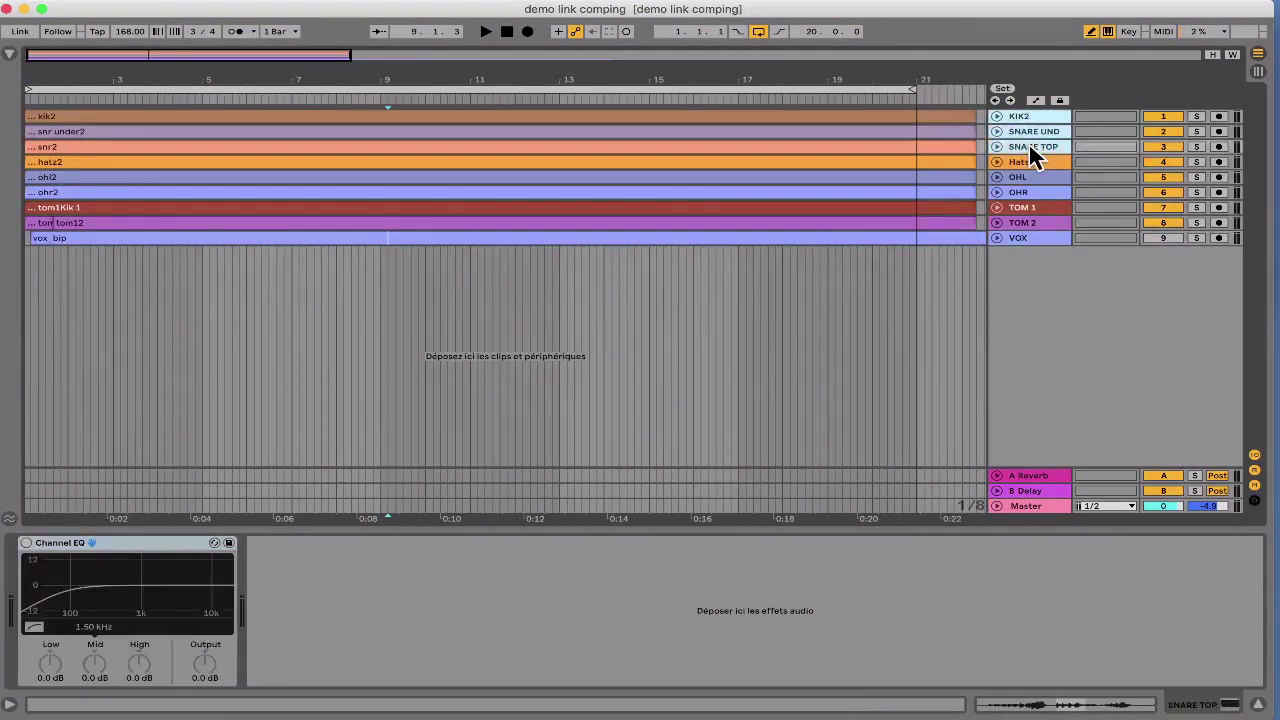
key(super+g)
click(989, 117)
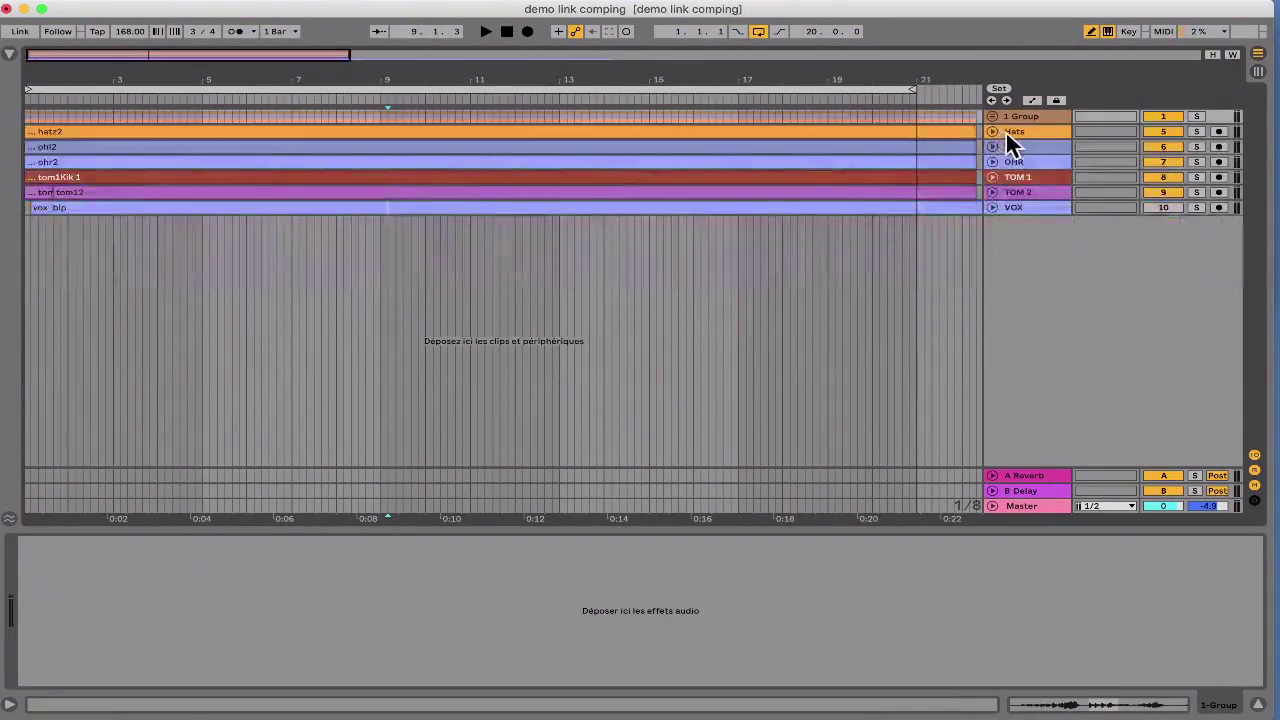
Step: Group the OHL and OHR tracks, and unfold the group containing the kick and snare tracks
click(1012, 145)
shift+click(1013, 177)
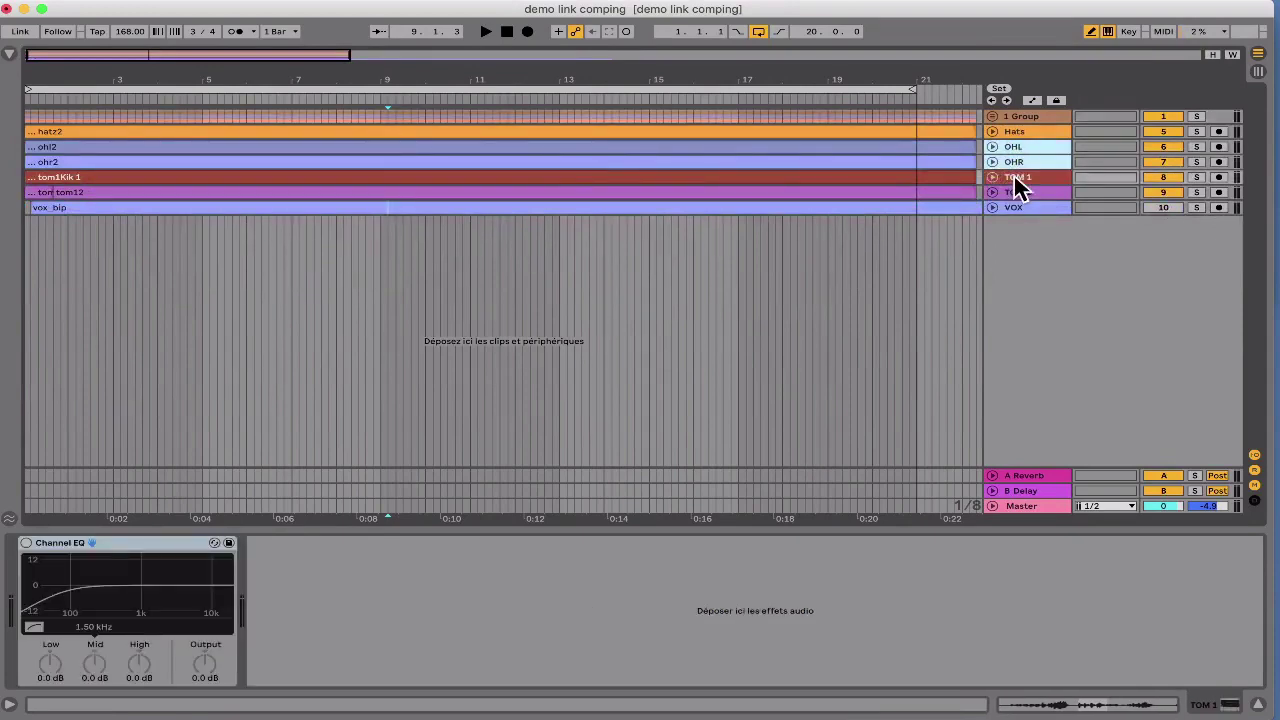
key(super+g)
click(993, 117)
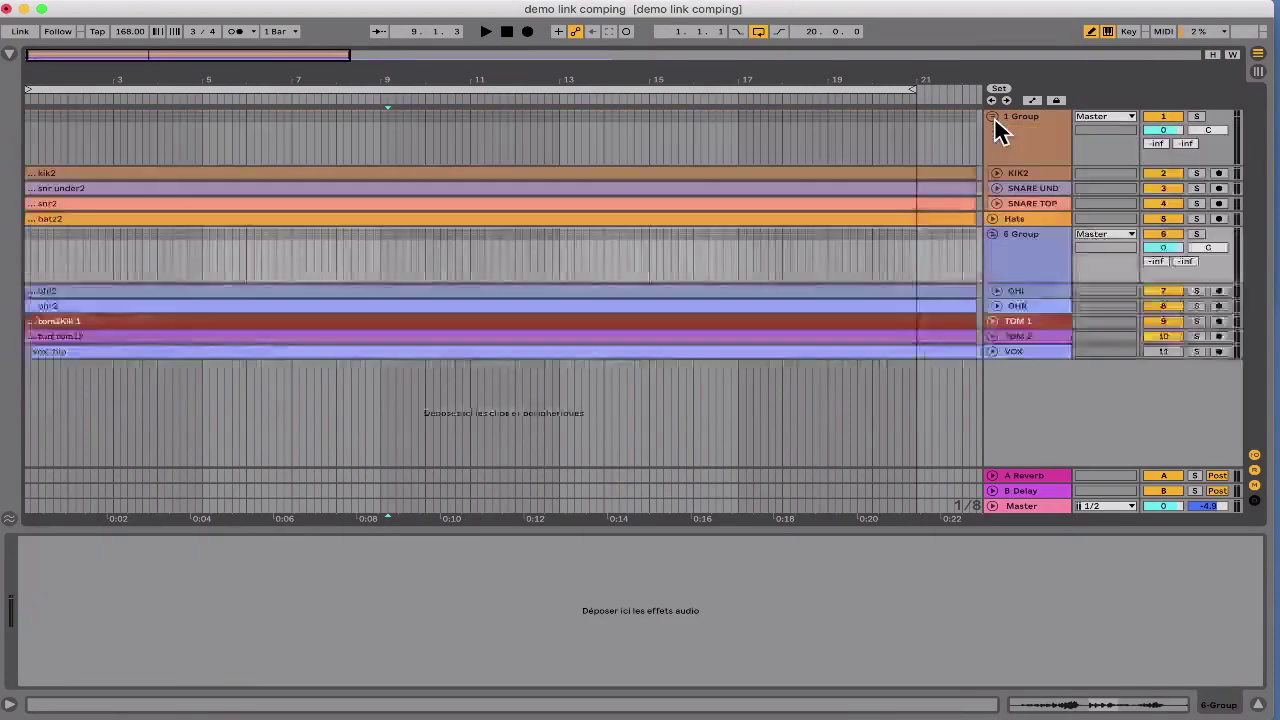
Step: Try to link the SNARE TOP track with OHR across the two groups
click(1018, 304)
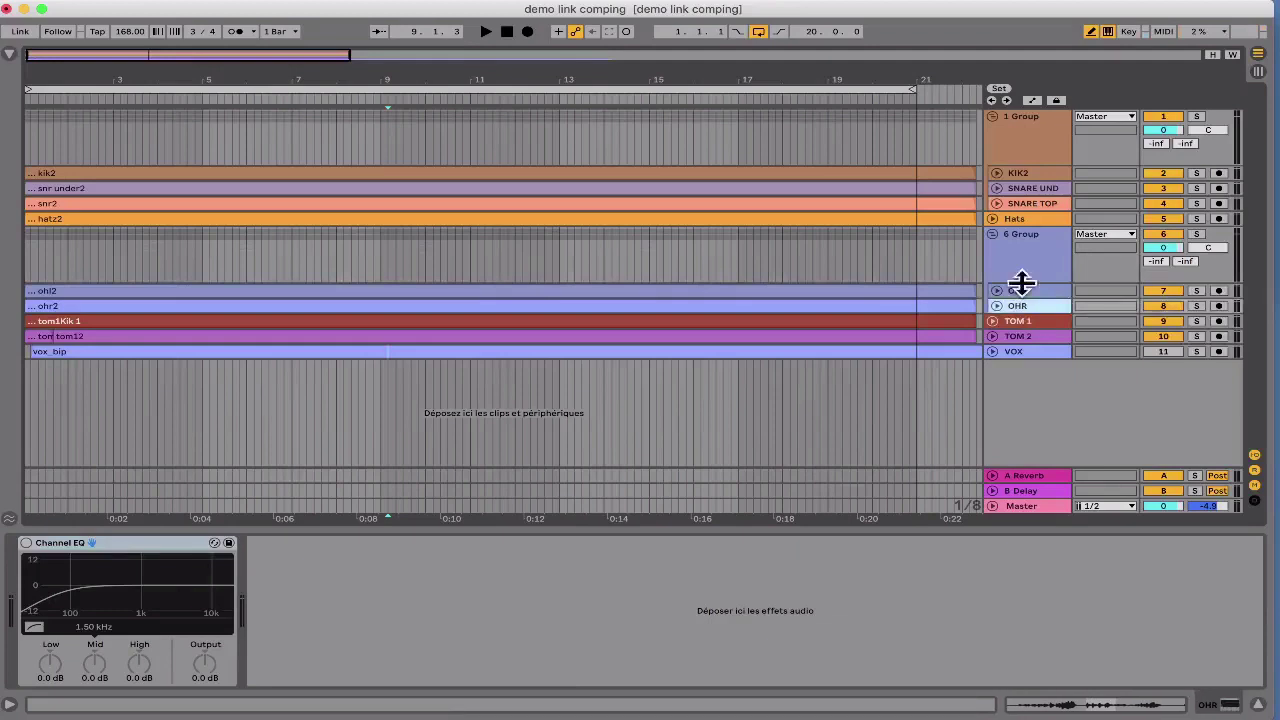
click(1030, 200)
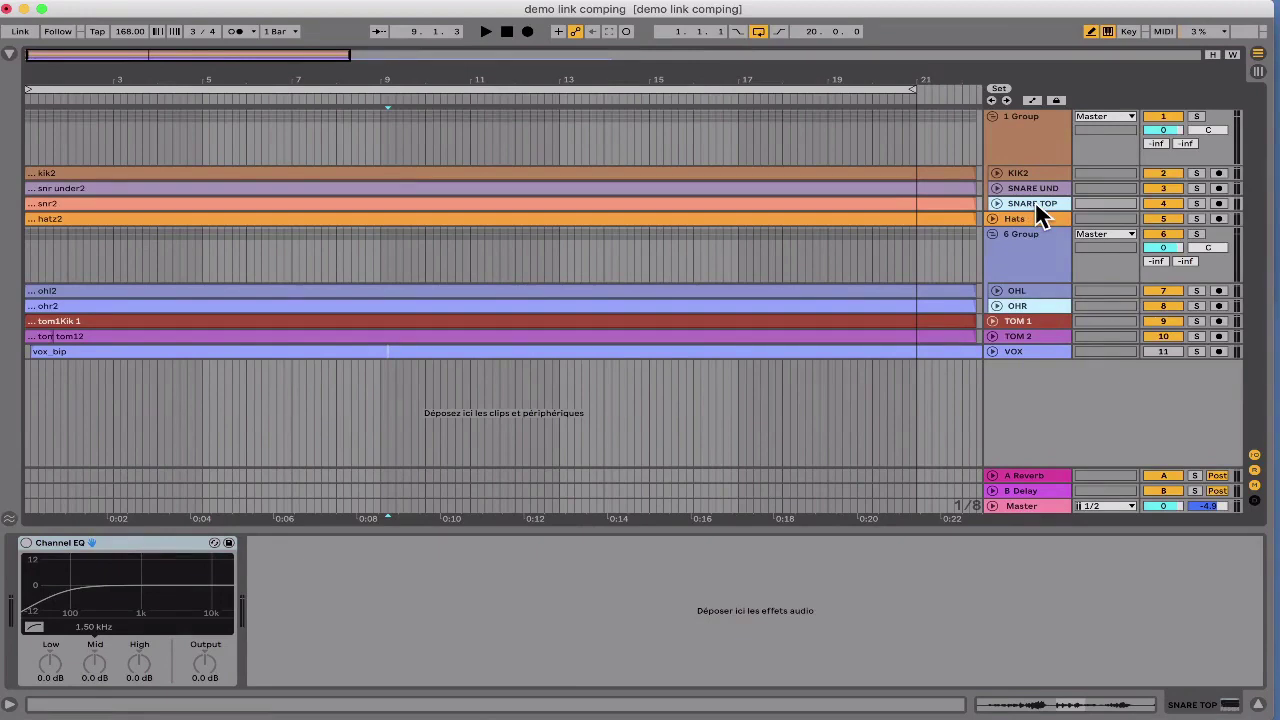
right_click(1038, 210)
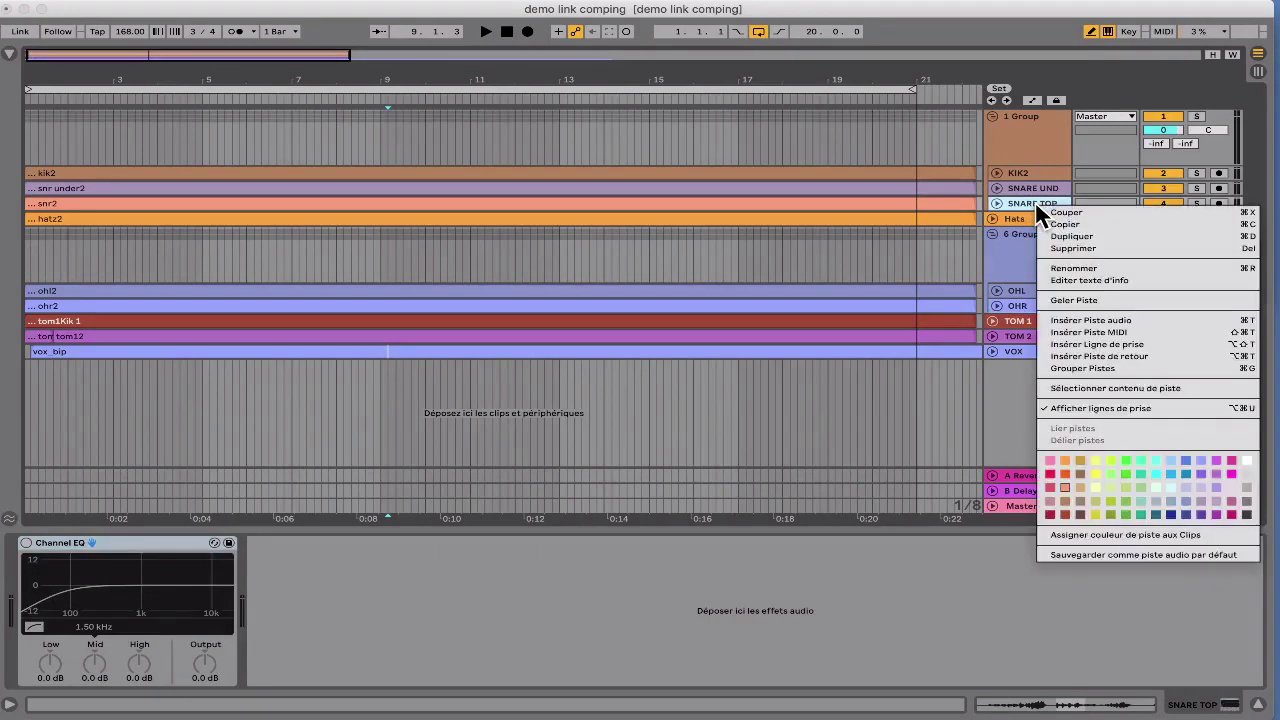
click(998, 281)
Step: Move the OHR track above OHL in the second group, and check the linking options for these two tracks
click(1020, 292)
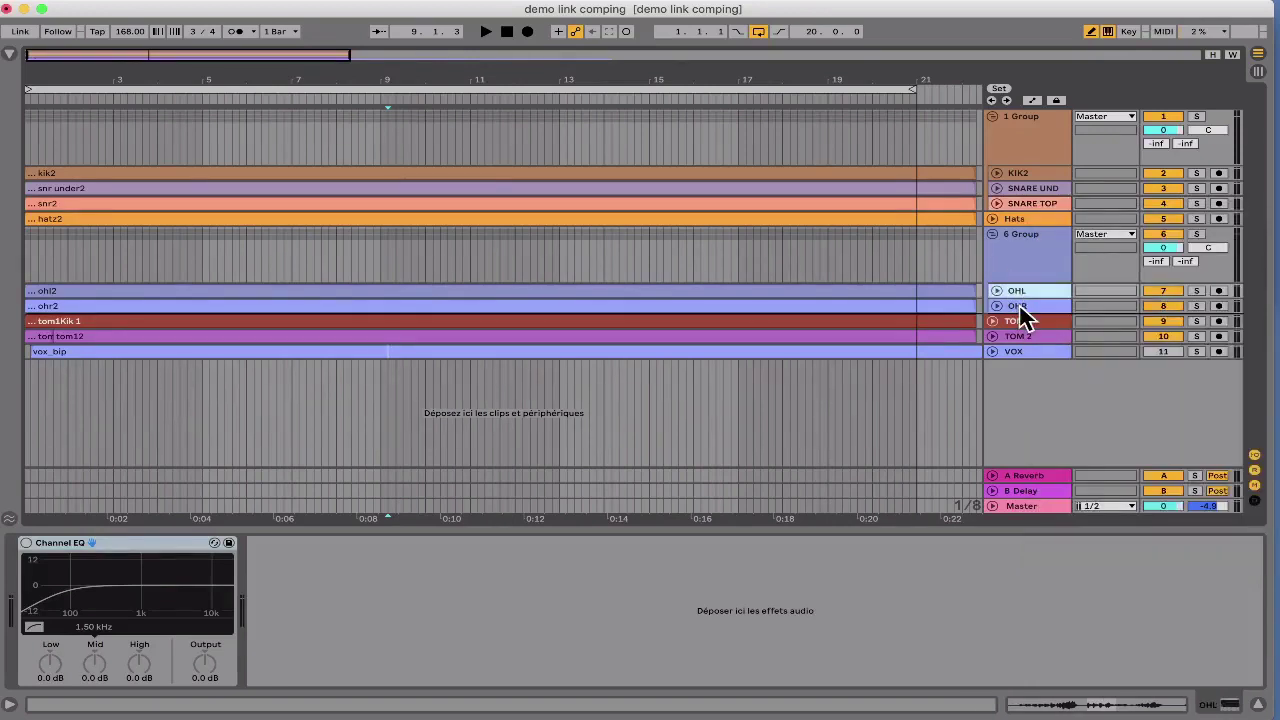
drag(1019, 307, 1019, 292)
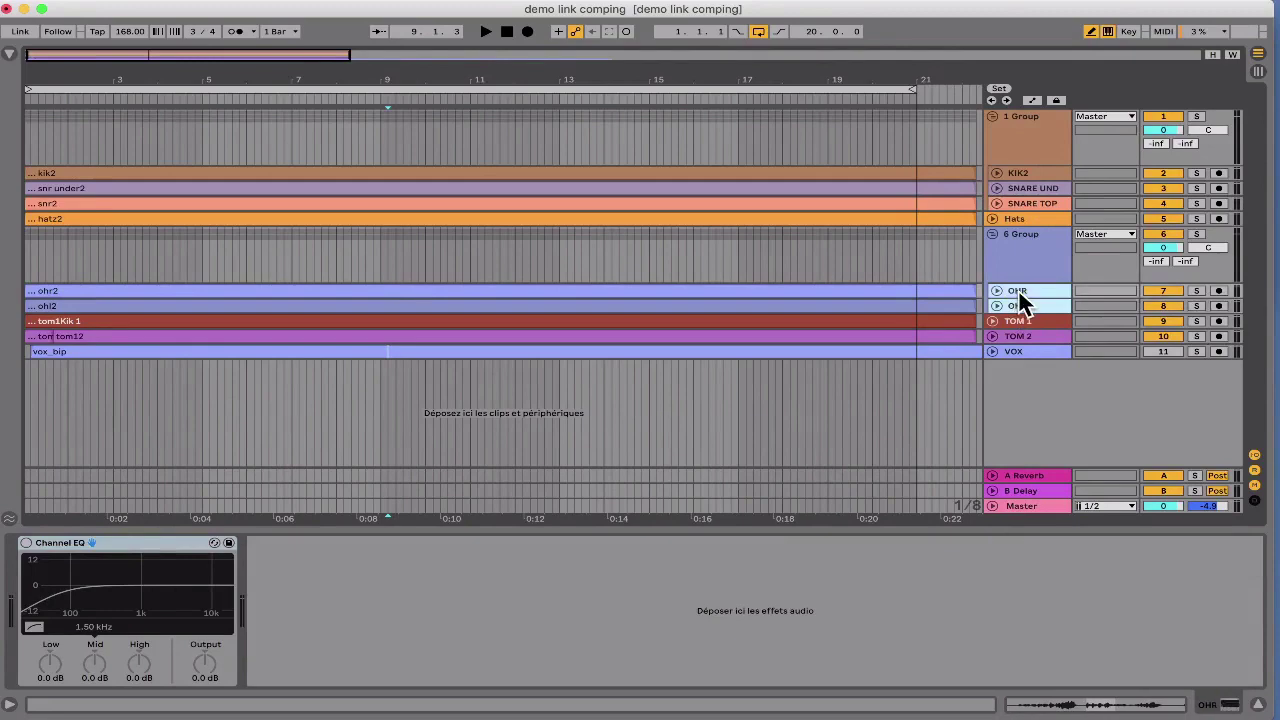
right_click(1018, 289)
key(Escape)
Step: Select both group tracks and check whether they offer a track-linking option
click(1028, 240)
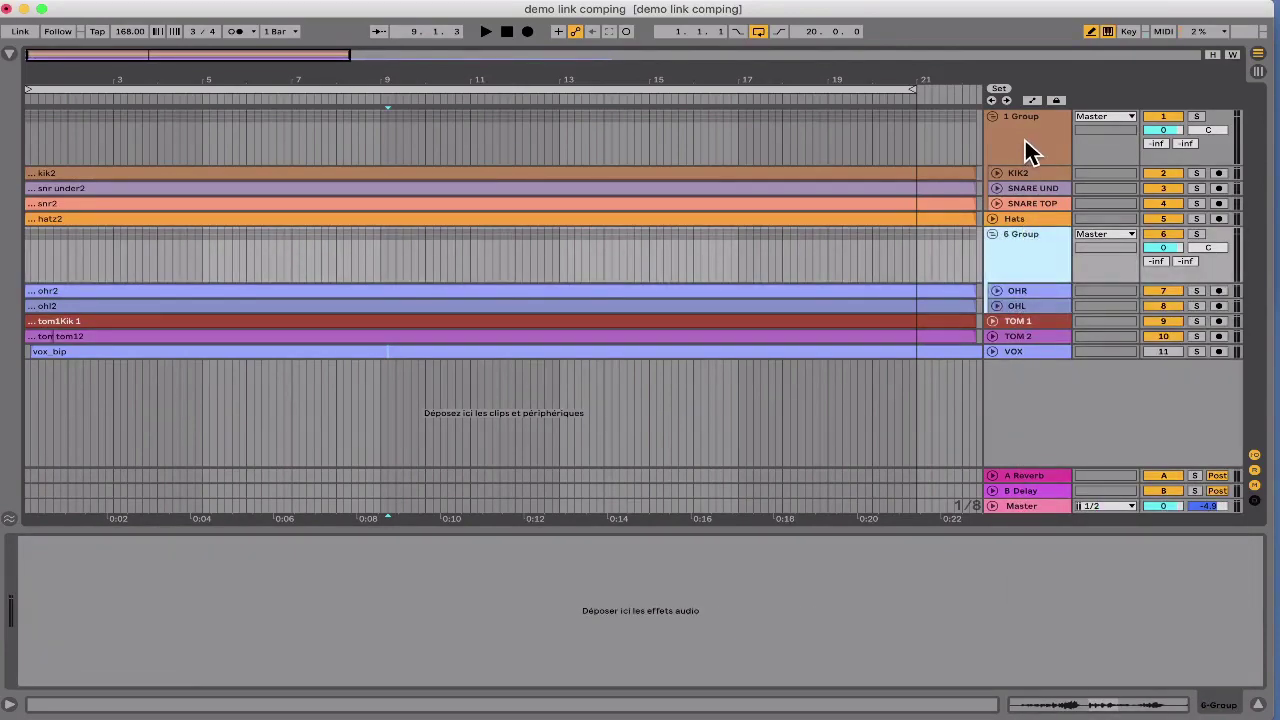
click(1030, 150)
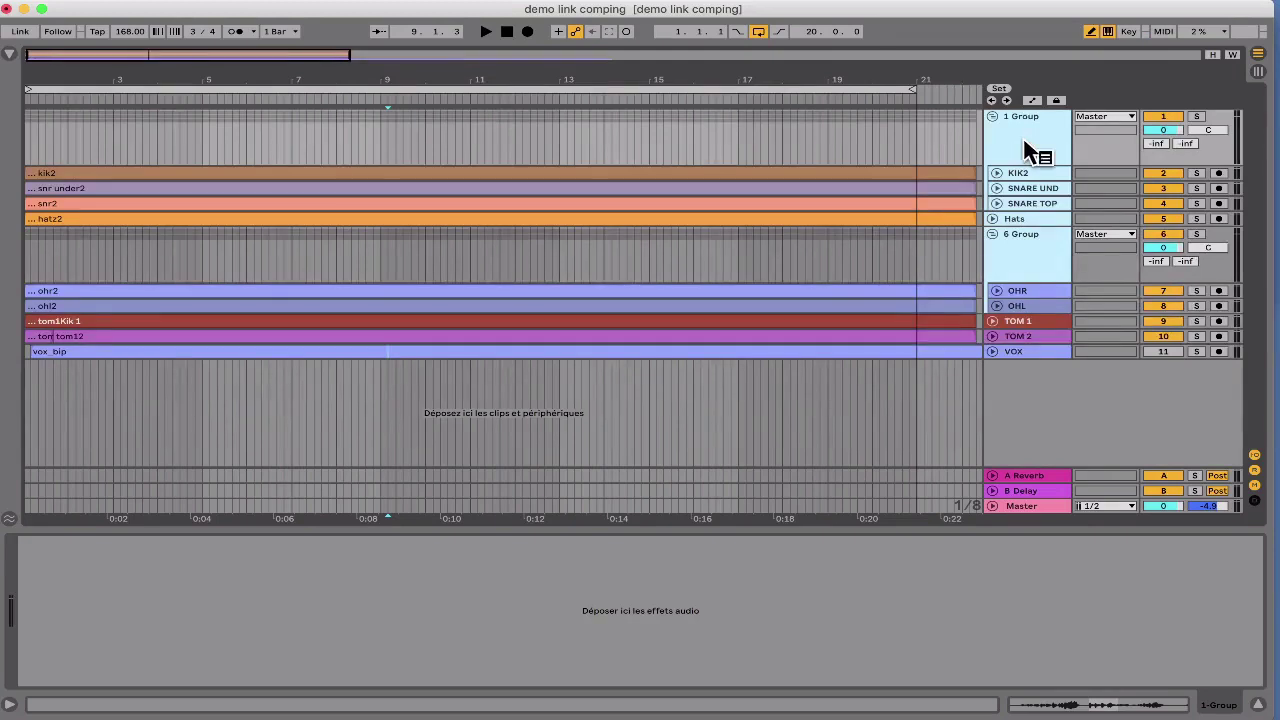
right_click(1025, 141)
click(1043, 282)
Step: Link the KIK2 track in the first group with the OHR track in the second group
click(1022, 174)
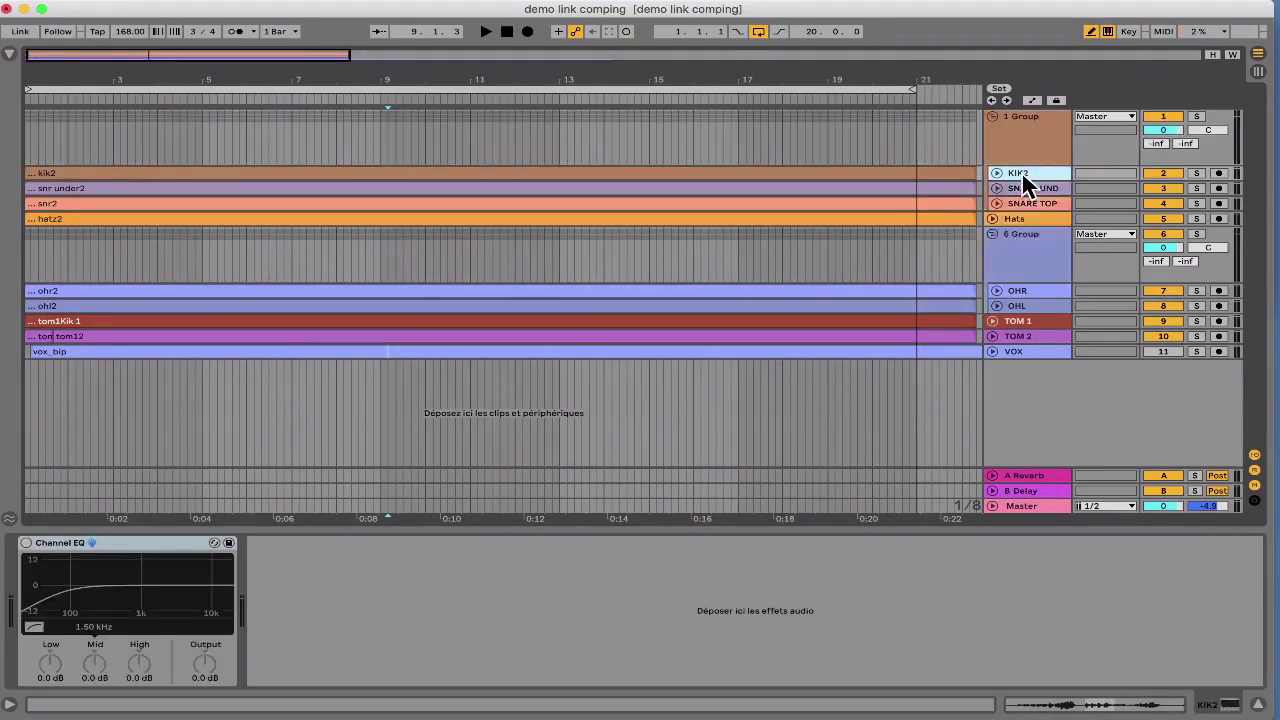
click(1022, 290)
right_click(1024, 300)
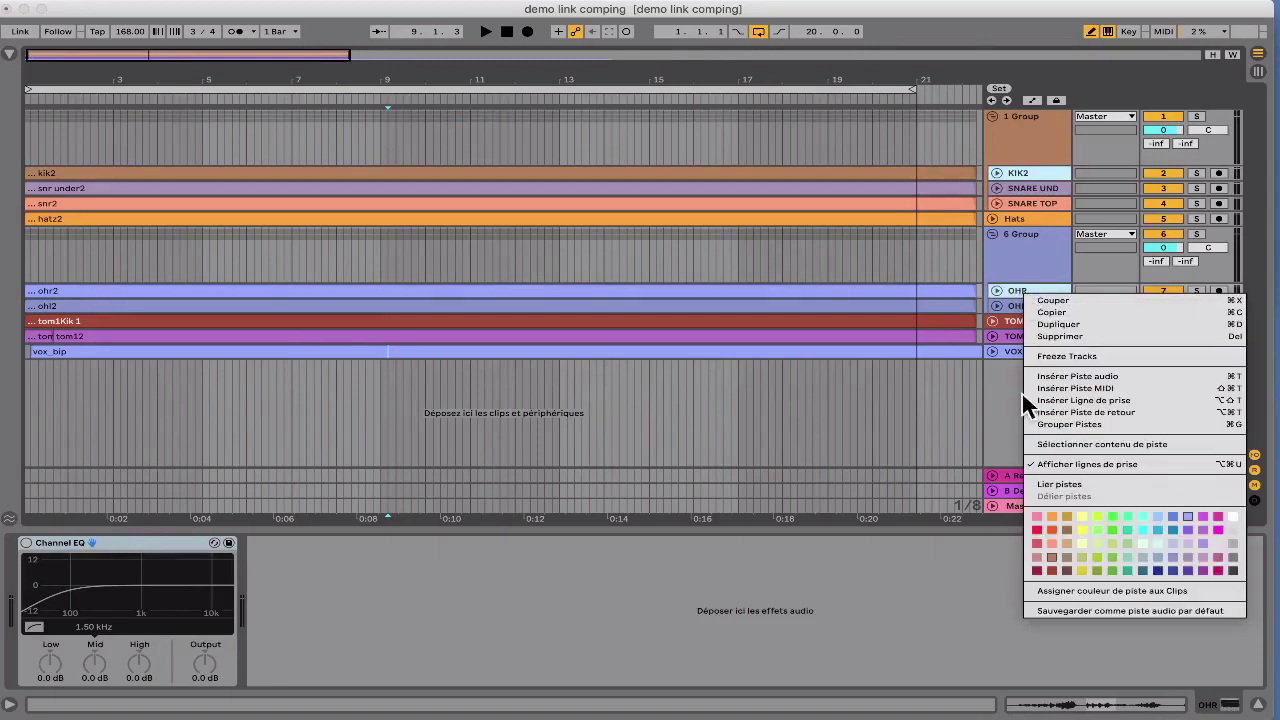
click(1048, 484)
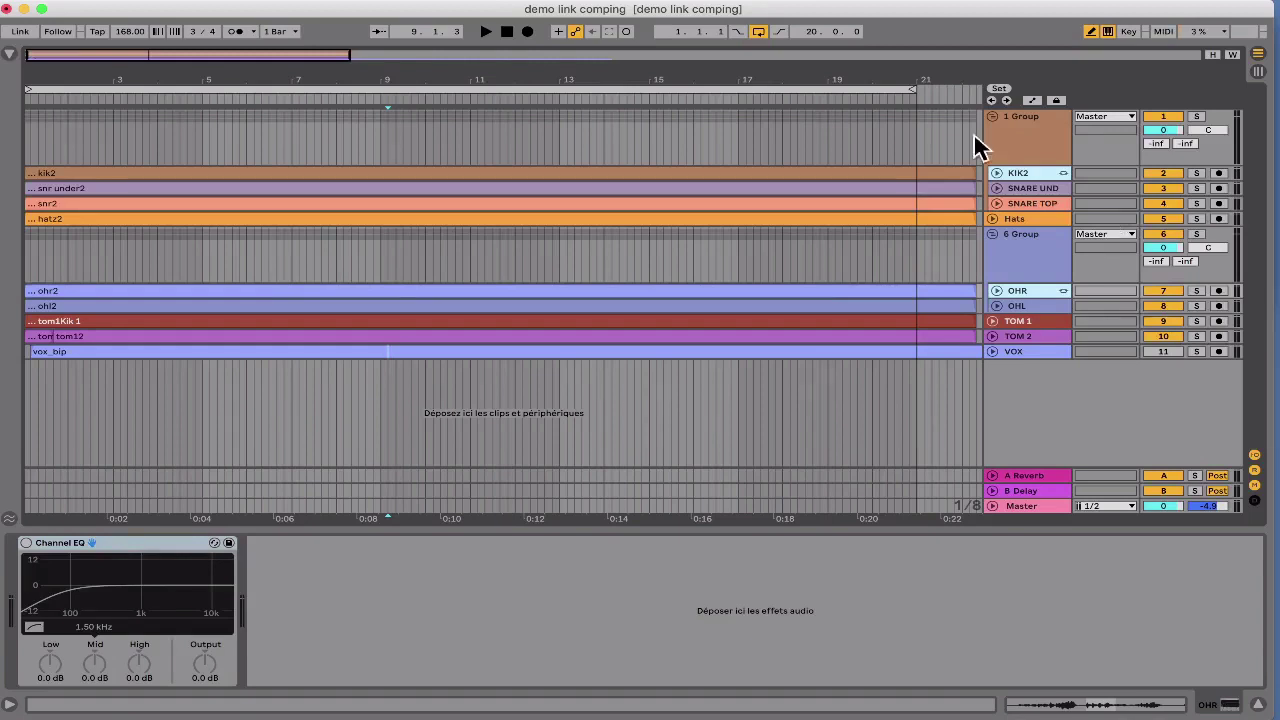
Step: Add the Expression Control MIDI effect on a new MIDI track, and assign Random to its Aftertouch row ready for mapping
click(9, 54)
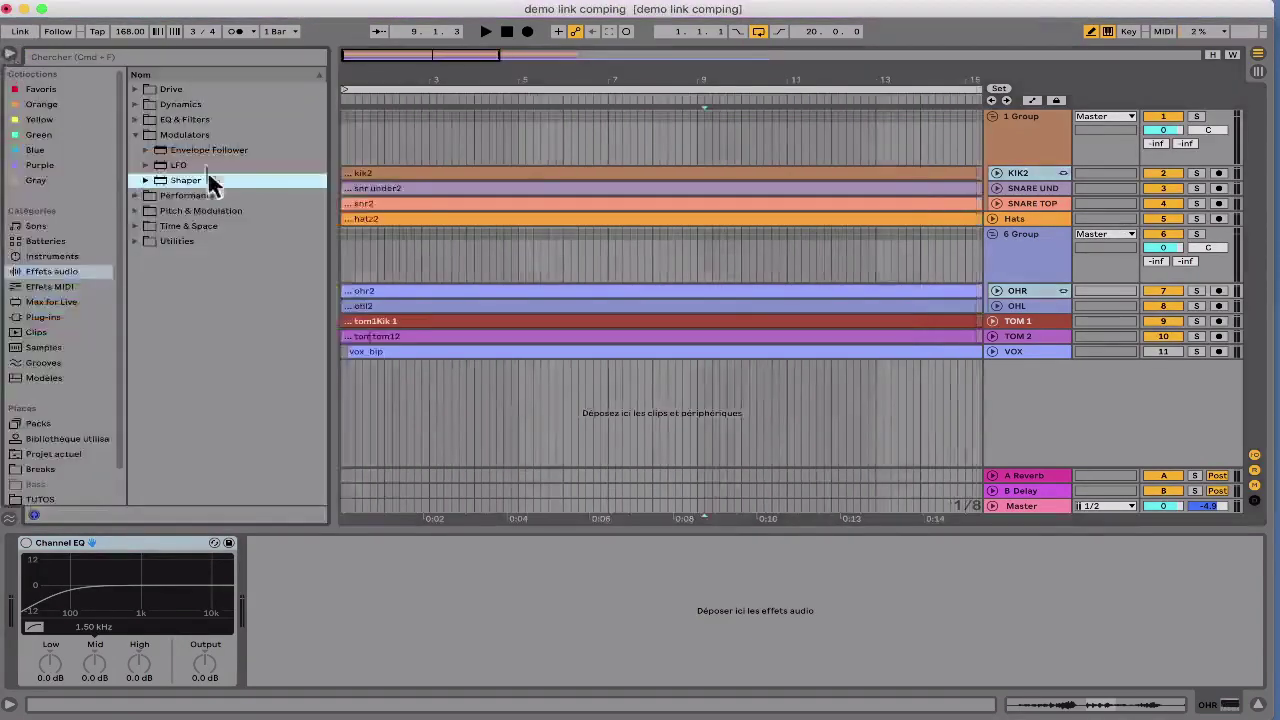
click(52, 286)
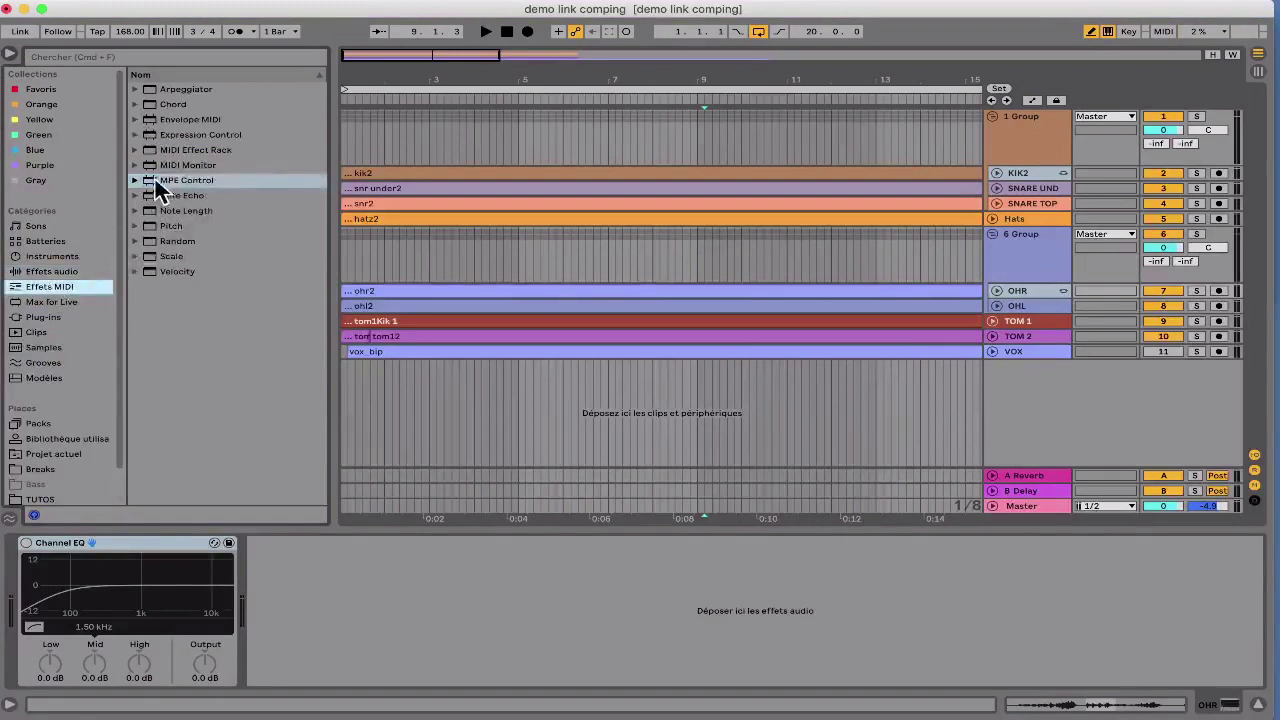
click(165, 135)
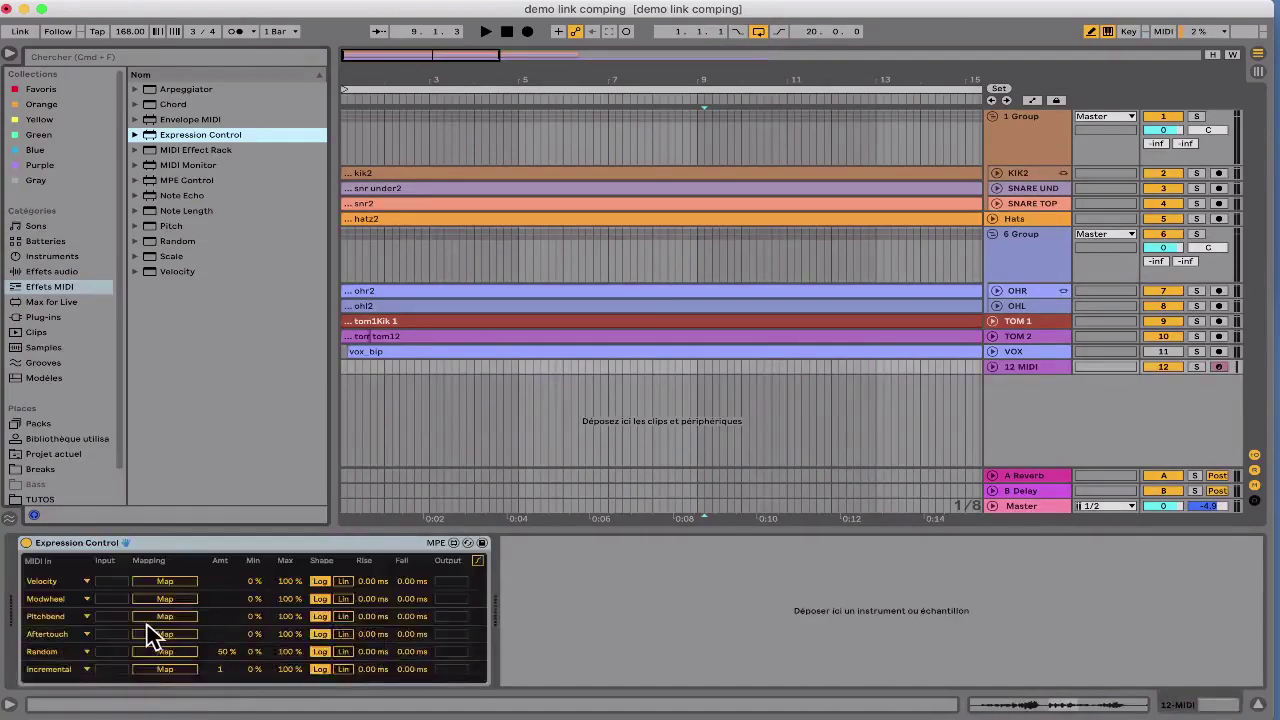
click(87, 633)
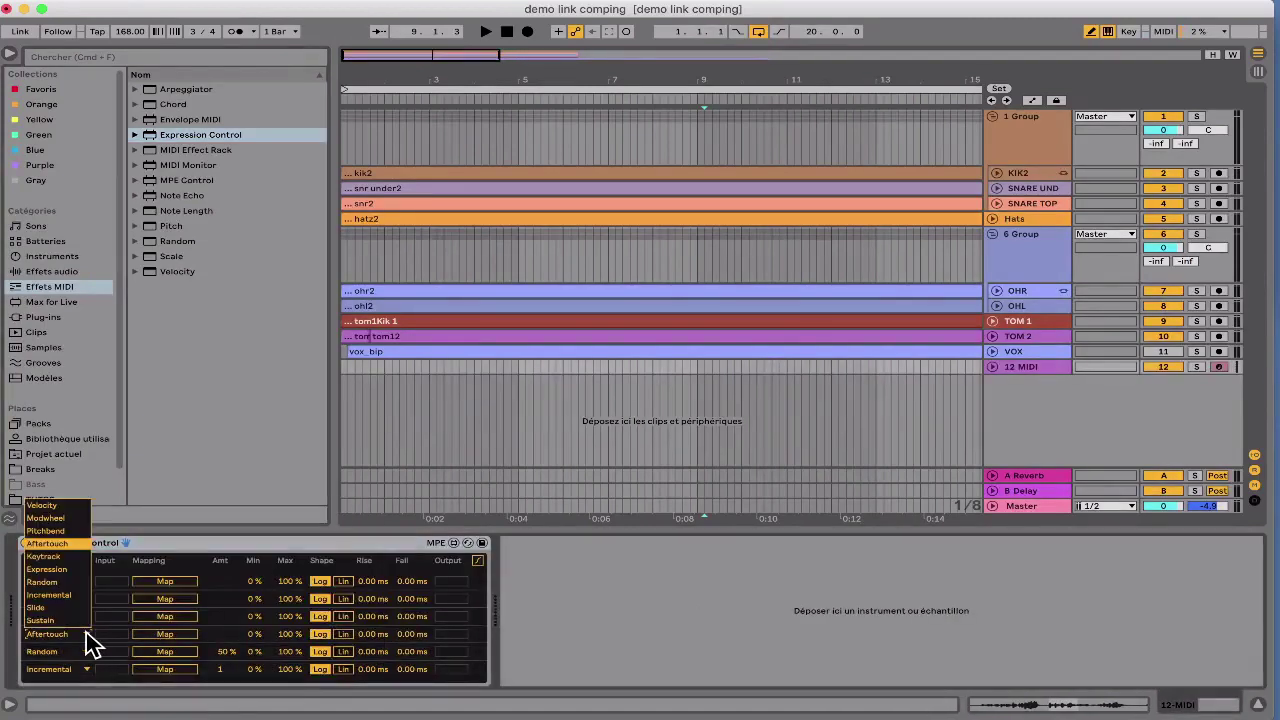
click(66, 584)
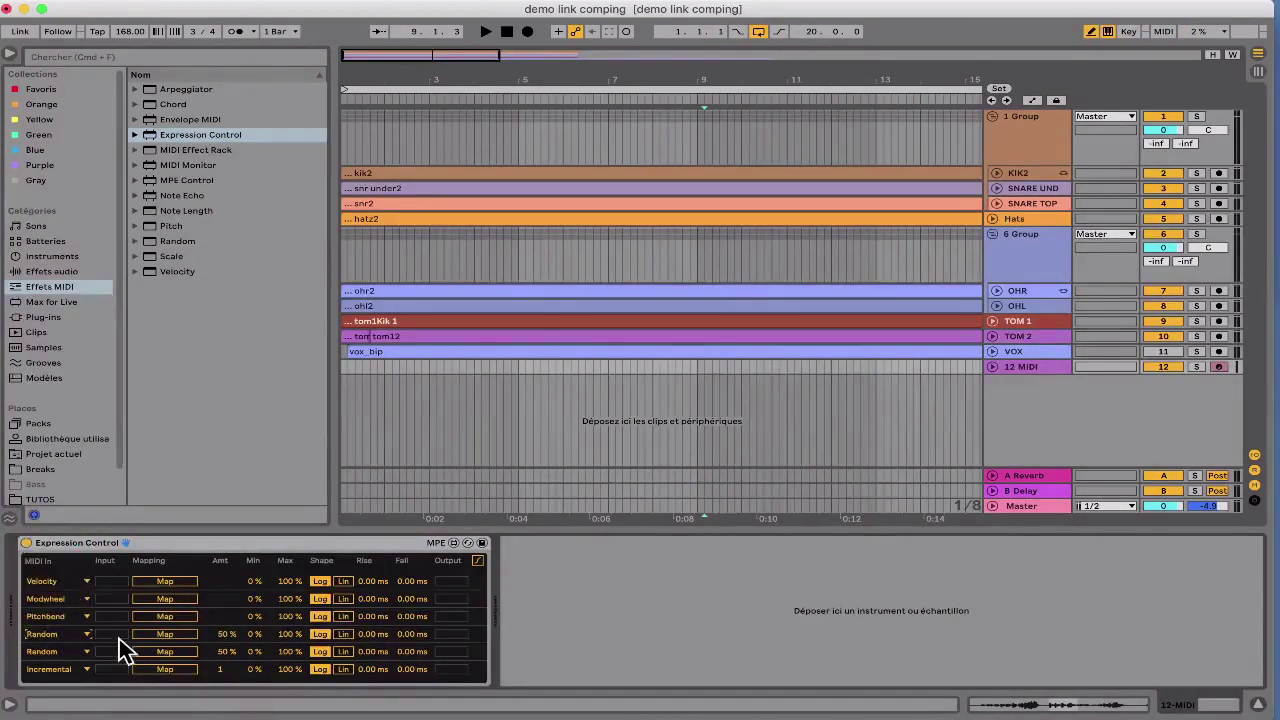
click(170, 633)
Step: Open the ohr2 clip's settings and show the groove files together with the Groove Pool
double_click(433, 290)
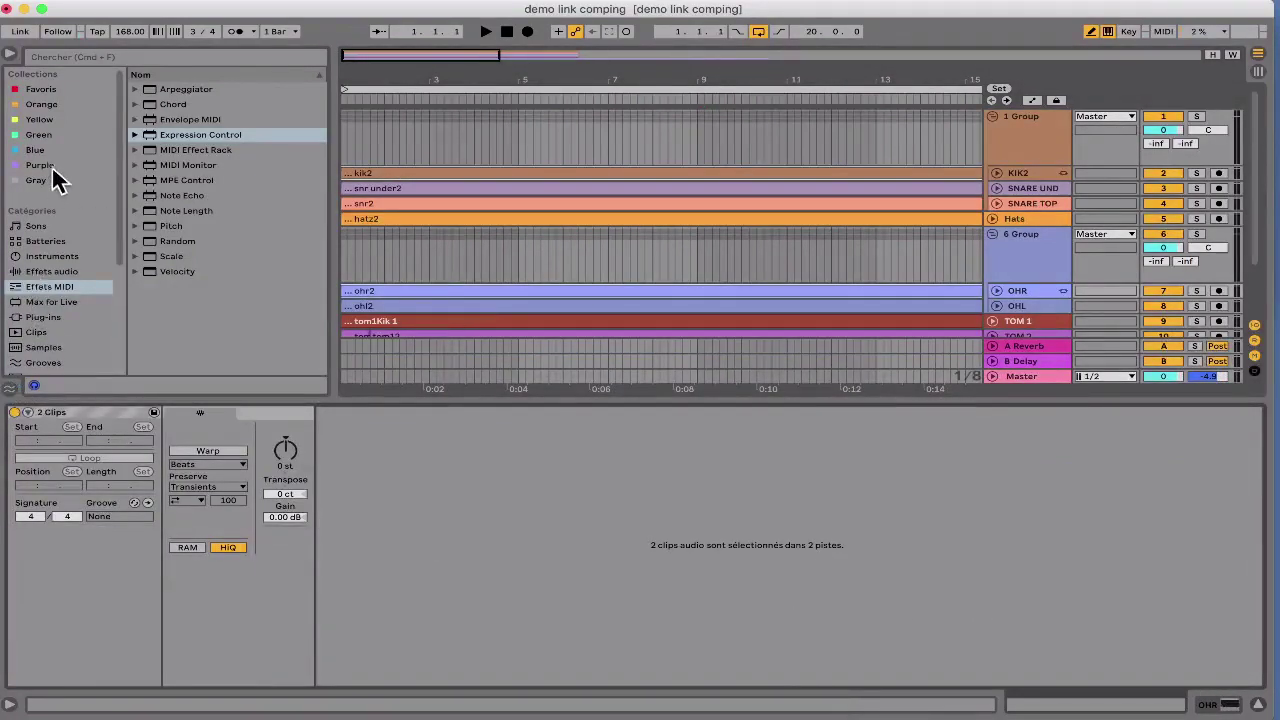
click(43, 349)
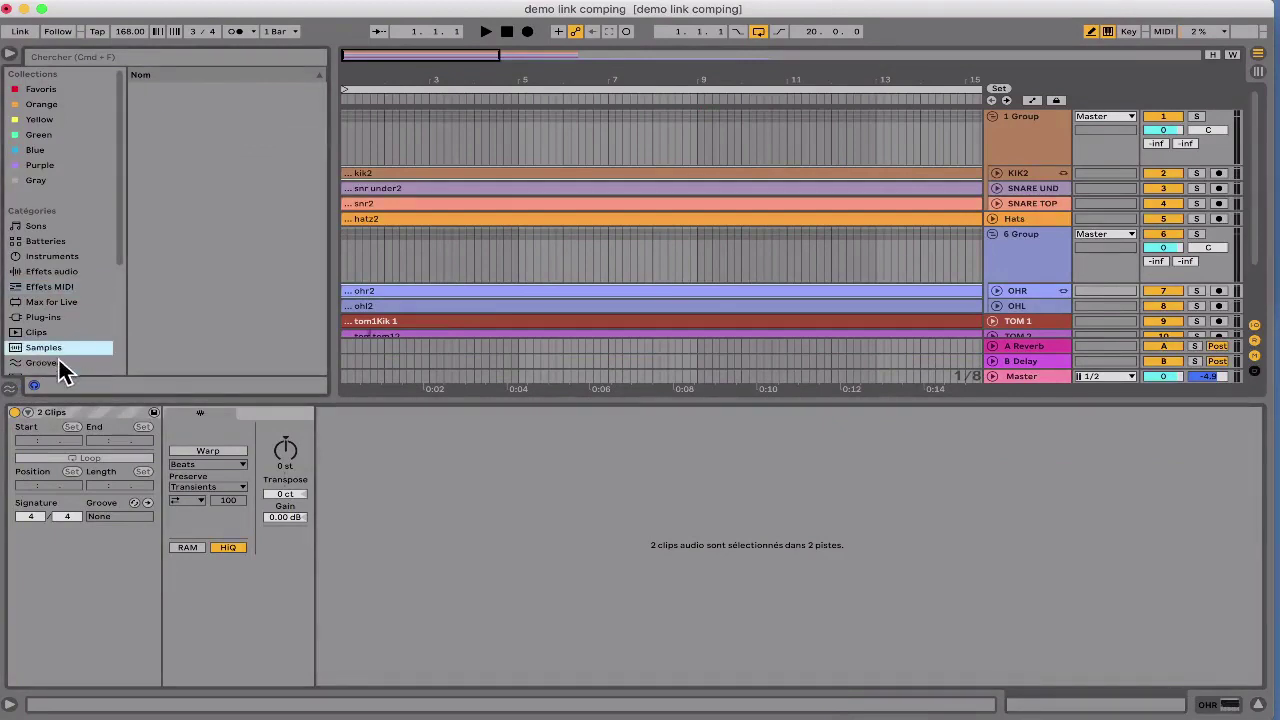
click(50, 363)
click(12, 387)
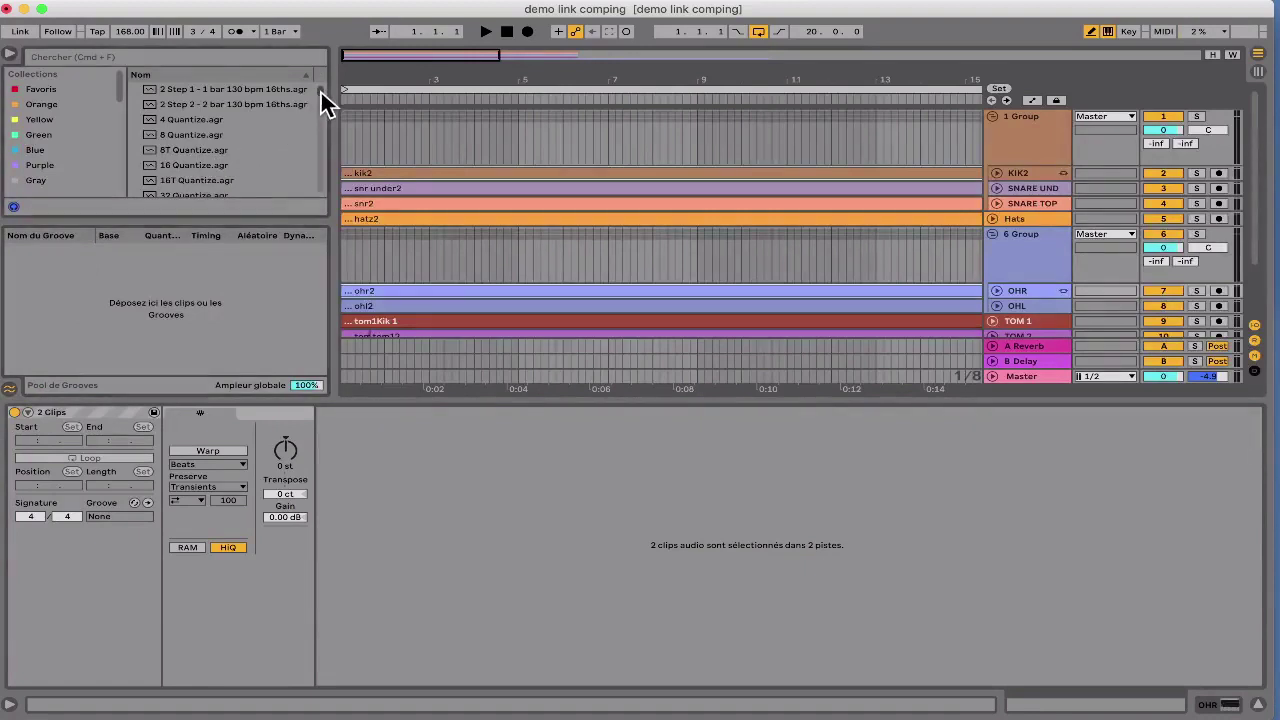
Step: Try to add the Hip Hop 2, Hip Hop 3 and Hip Hop 4 grooves to the Groove Pool together
drag(320, 89, 320, 130)
click(258, 121)
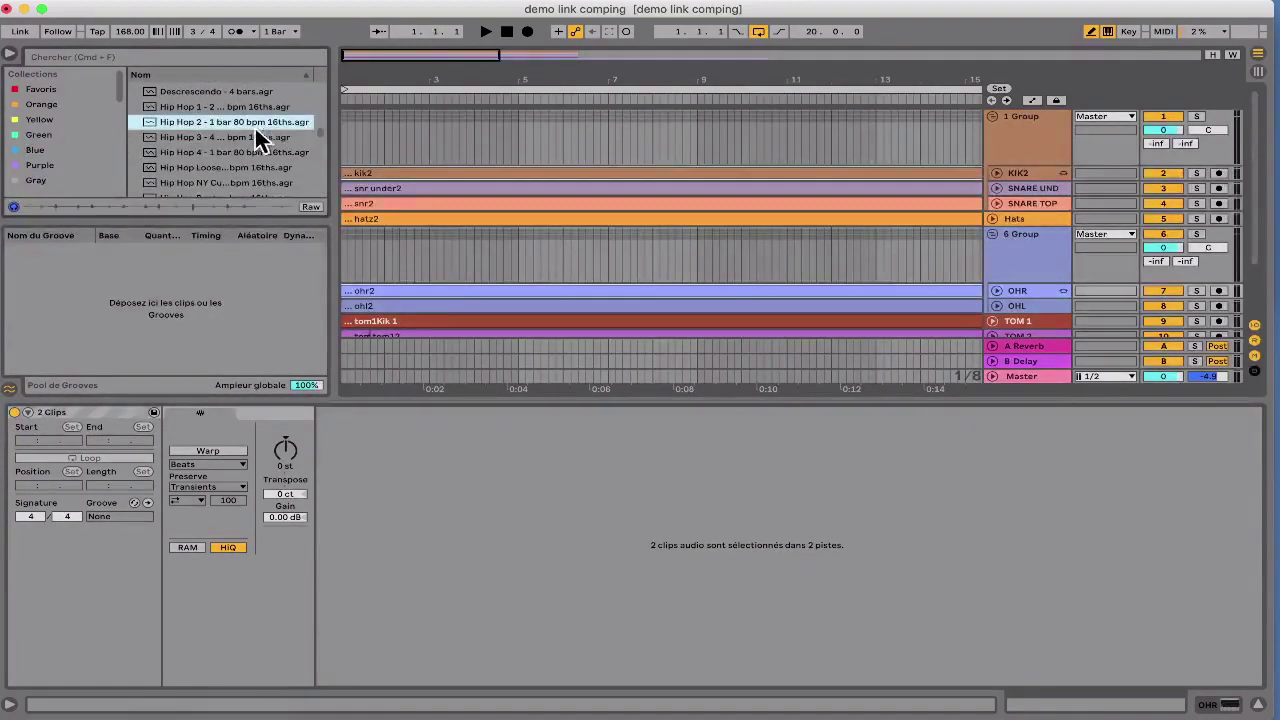
shift+click(246, 152)
drag(246, 152, 200, 293)
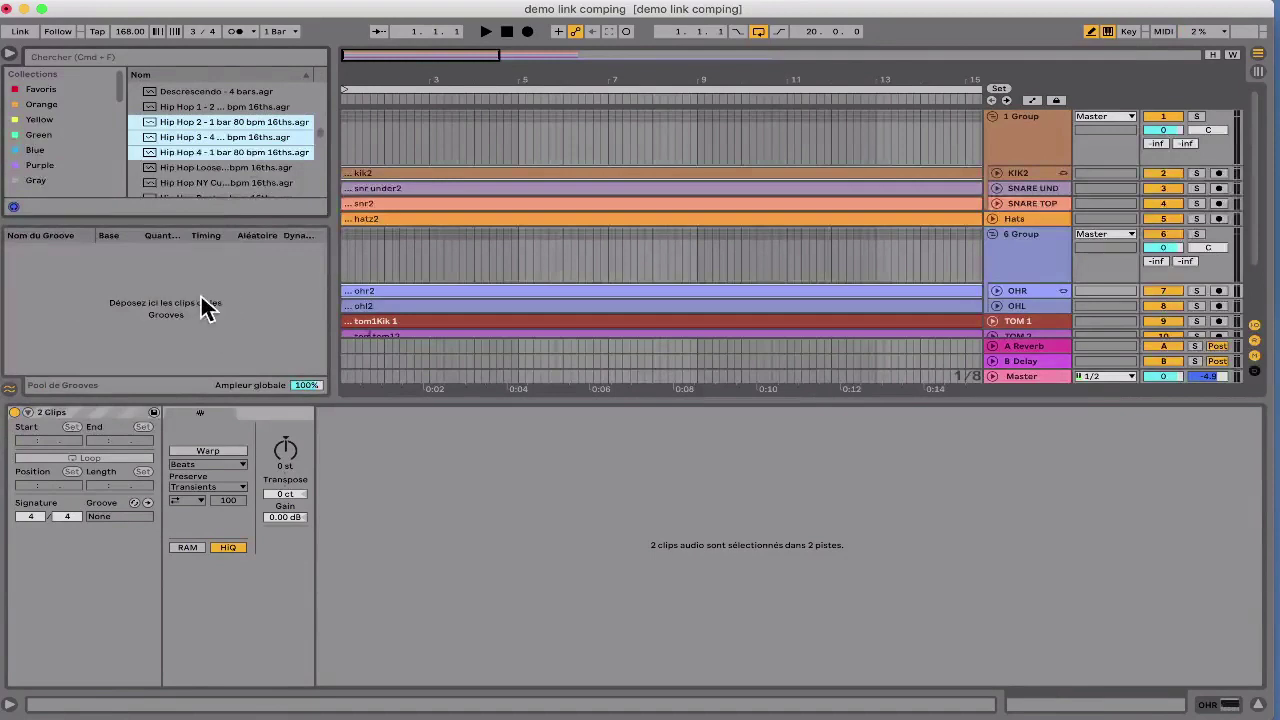
Step: Add the Hip Hop Loosely Flow, Hip Hop 4 - 1 bar 80 bpm 16ths and Logic 8 Swing 74 grooves to the Groove Pool
click(189, 168)
drag(189, 168, 130, 250)
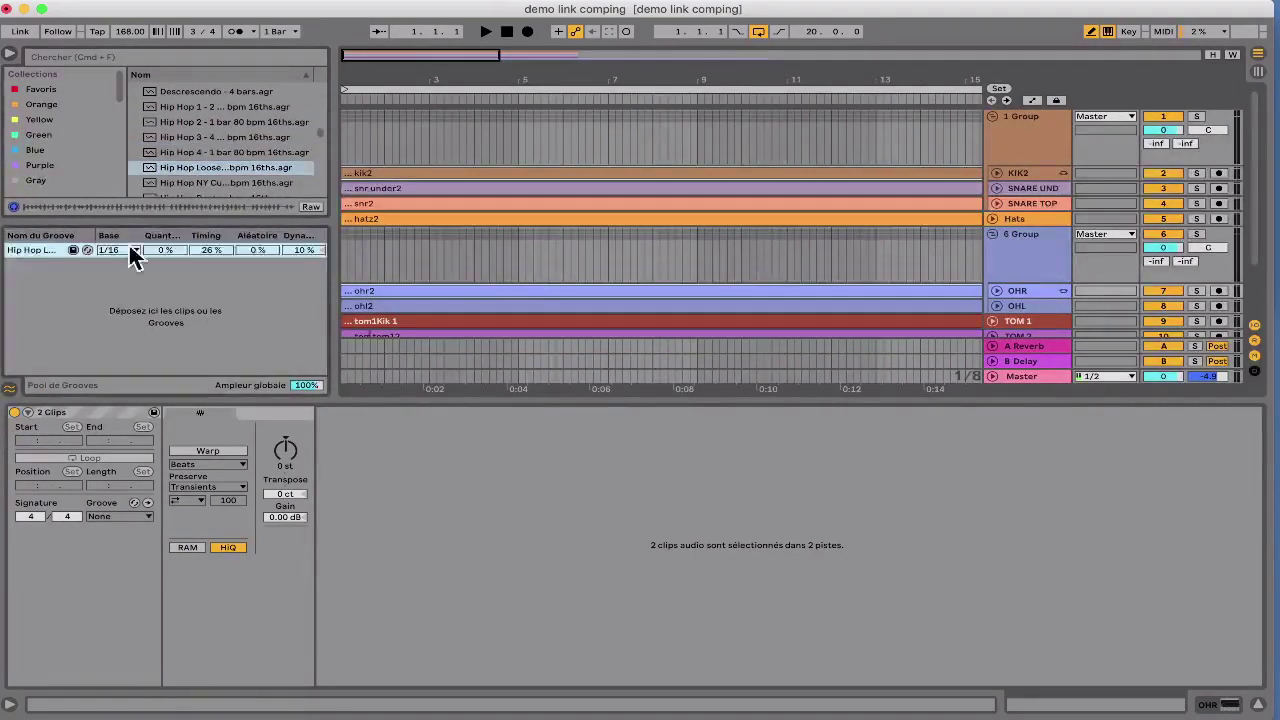
drag(167, 153, 141, 245)
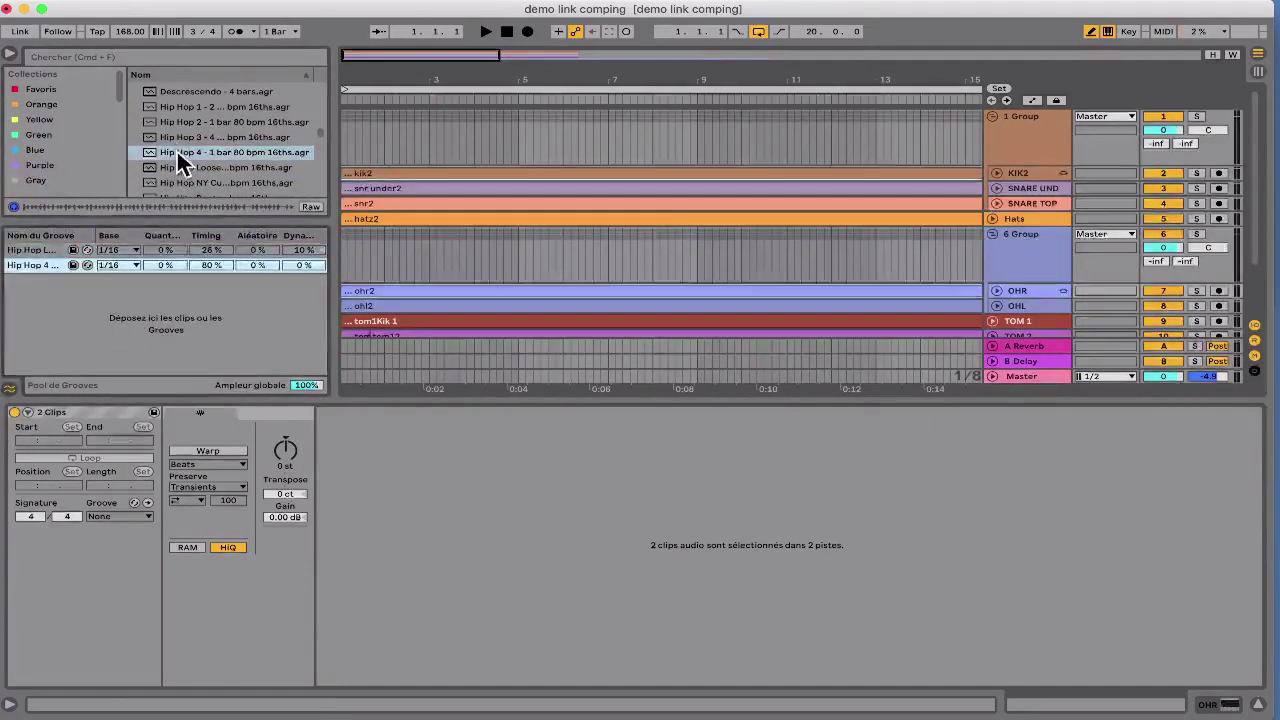
scroll(181, 184, down, 4)
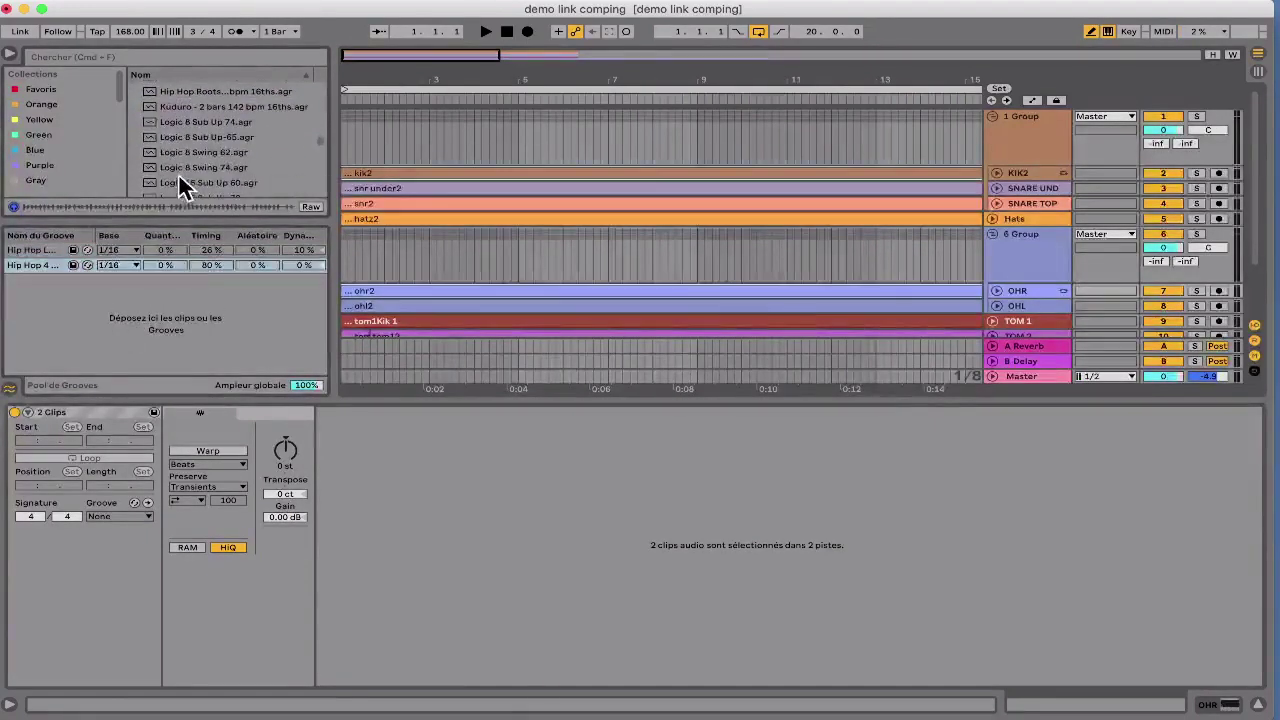
drag(178, 170, 81, 320)
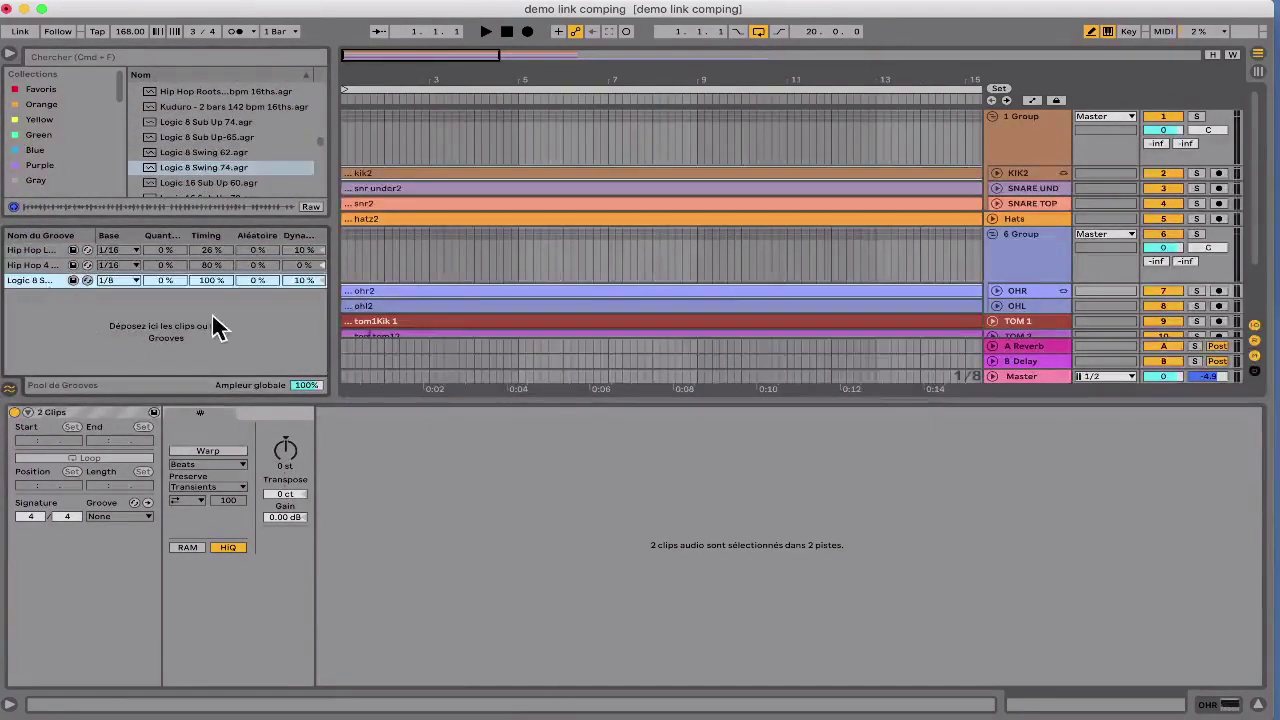
Step: Assign the Hip Hop Loosely Flow groove to the ohr2 clip and its linked clip
click(355, 287)
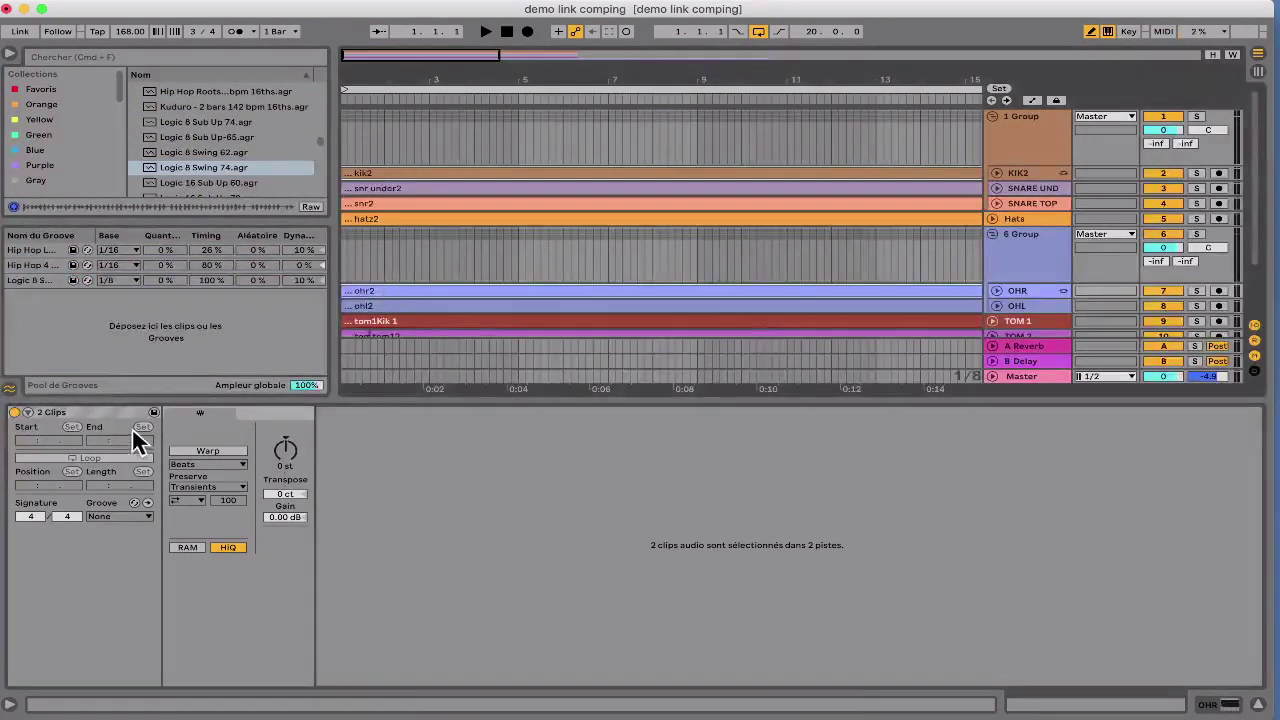
drag(40, 251, 366, 292)
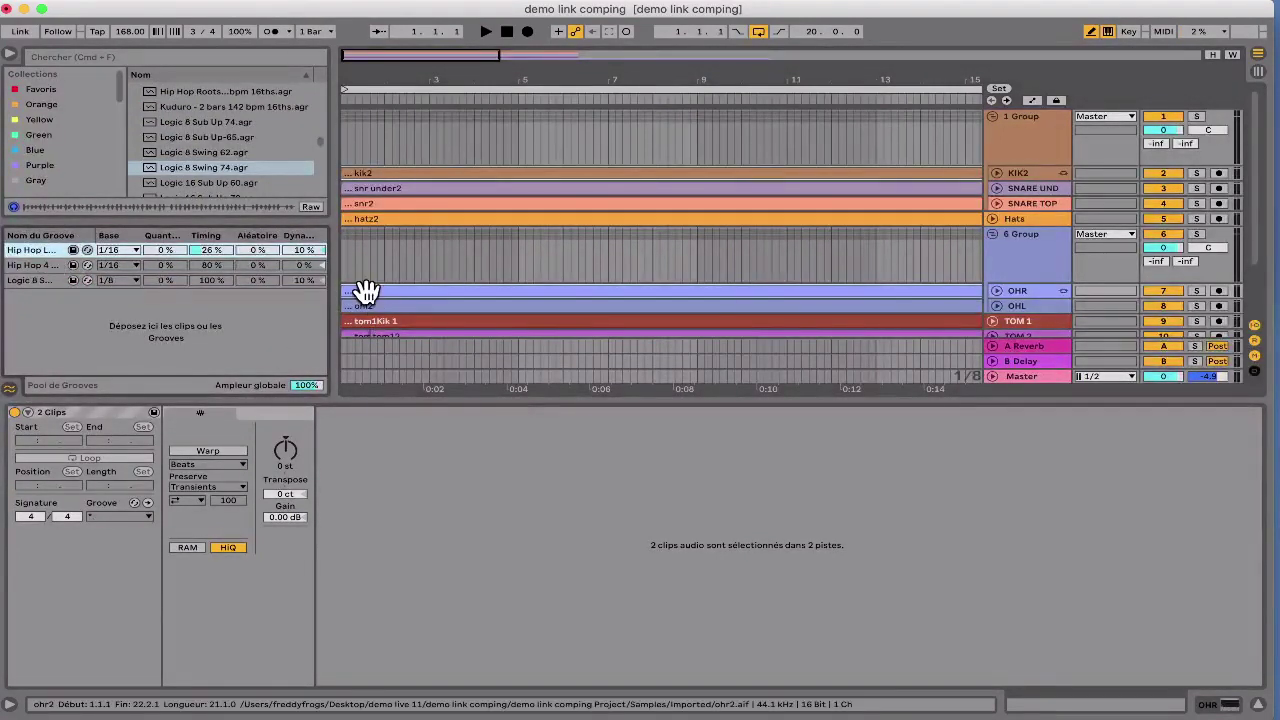
click(131, 516)
click(130, 540)
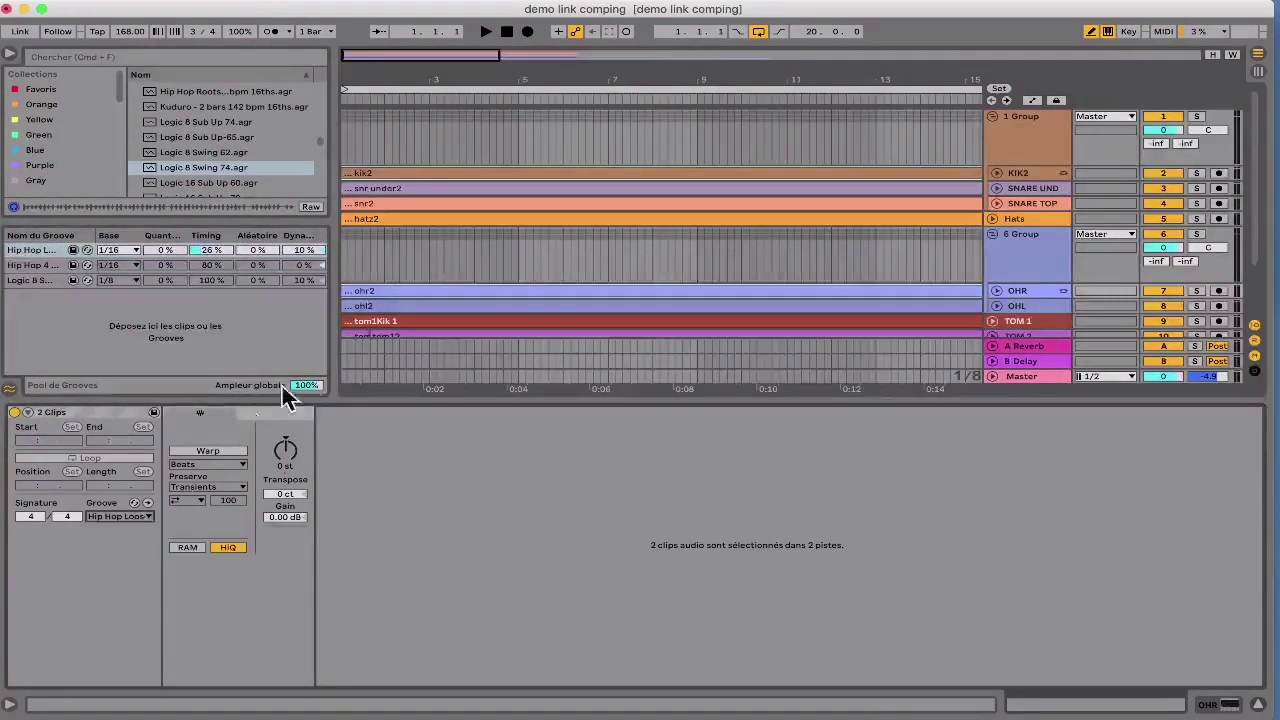
Step: Try to map Expression Control's fourth-row Random source to the groove choice of the ohr2 clip
scroll(1120, 245, down, 2)
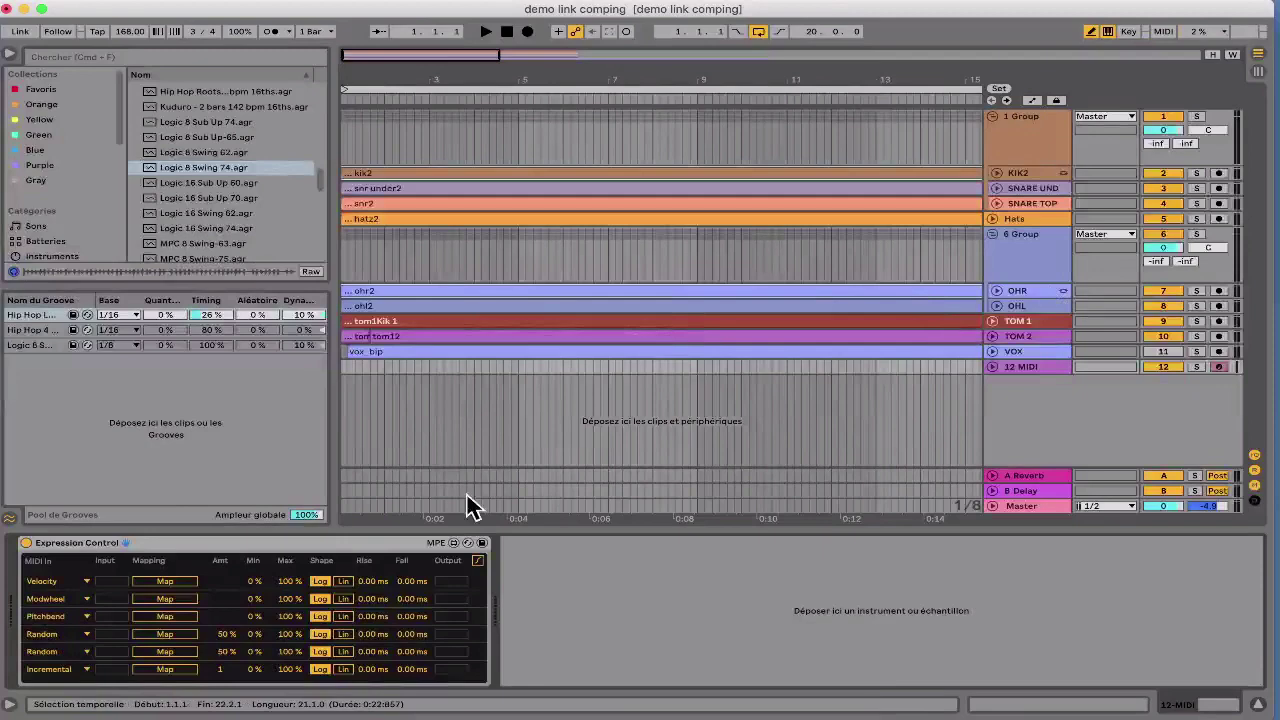
click(151, 634)
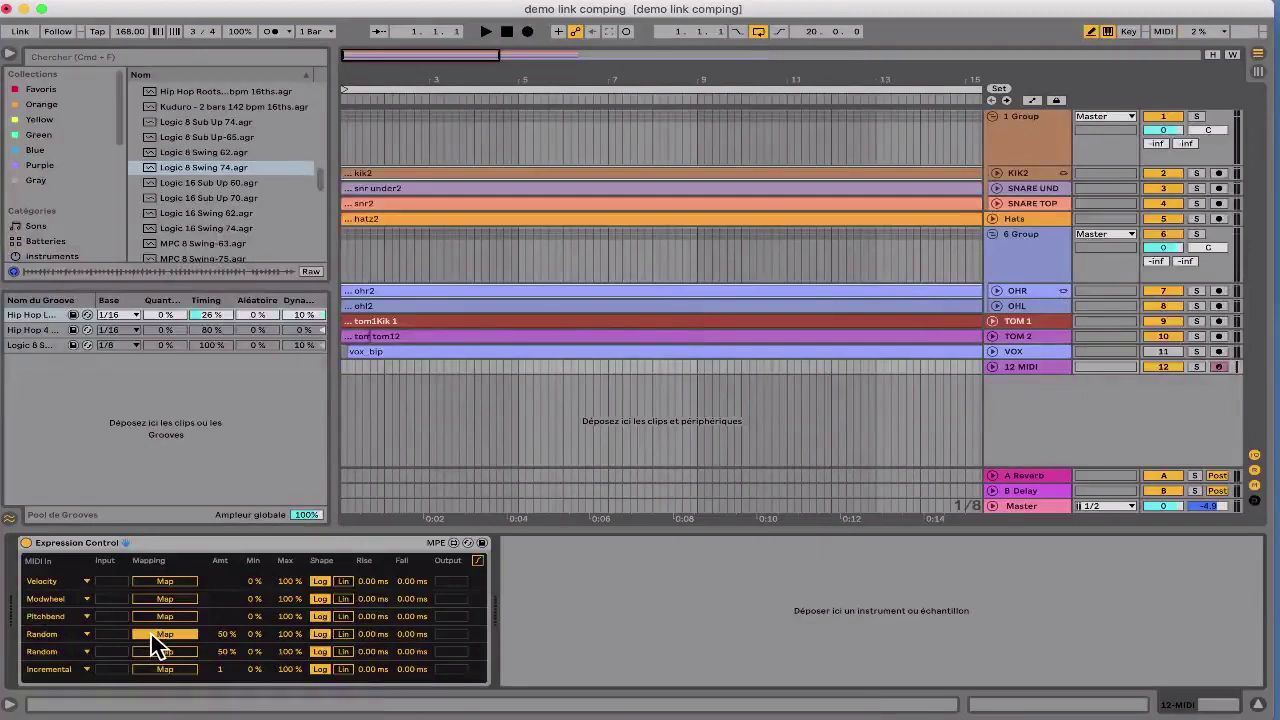
click(871, 290)
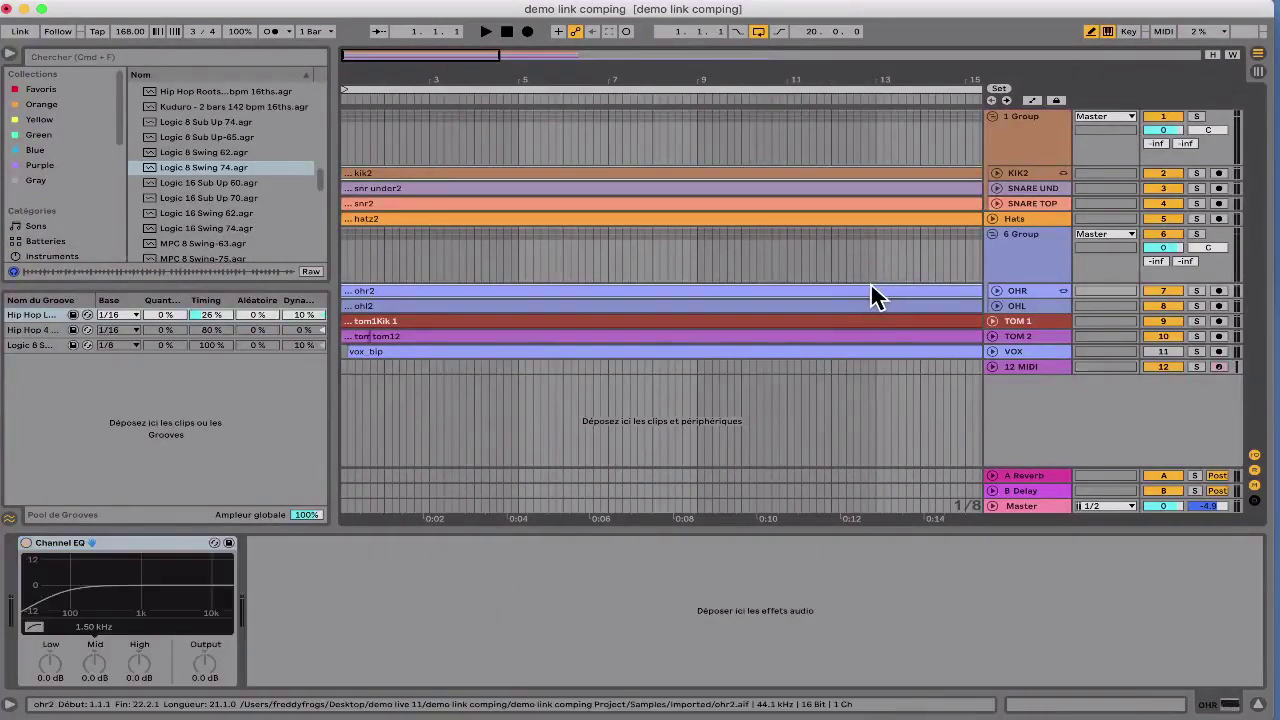
click(1034, 361)
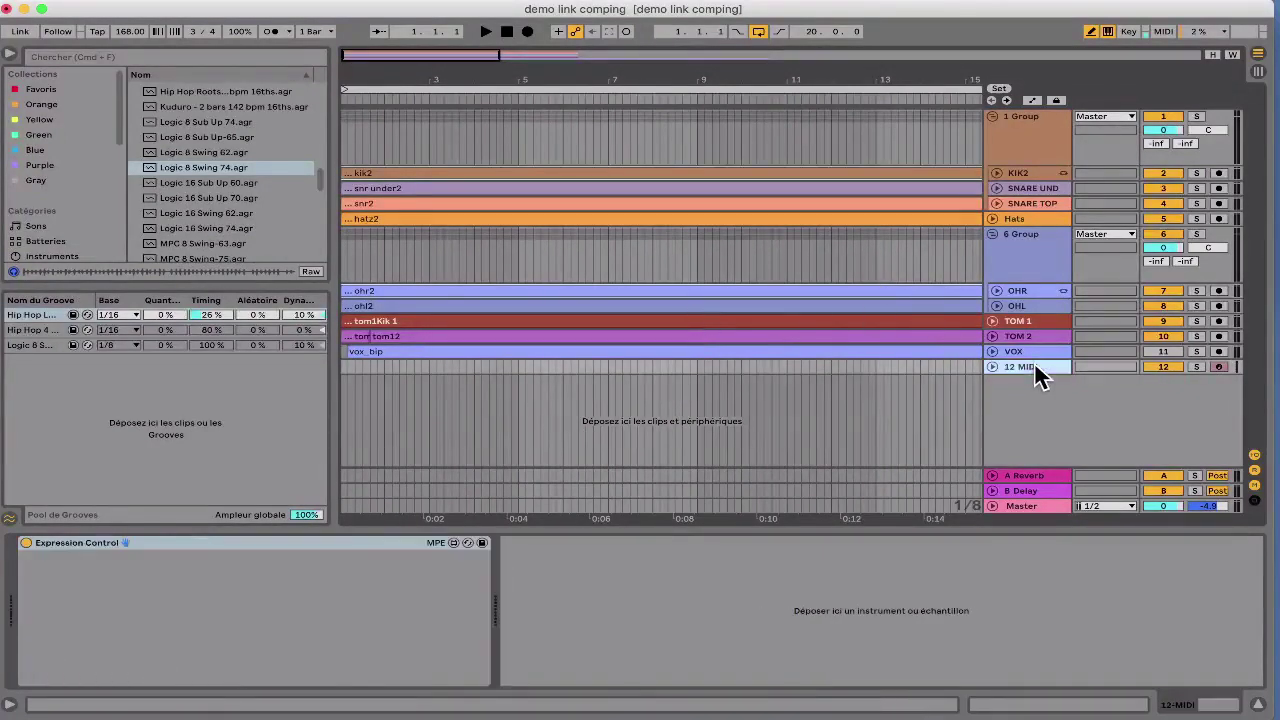
click(865, 289)
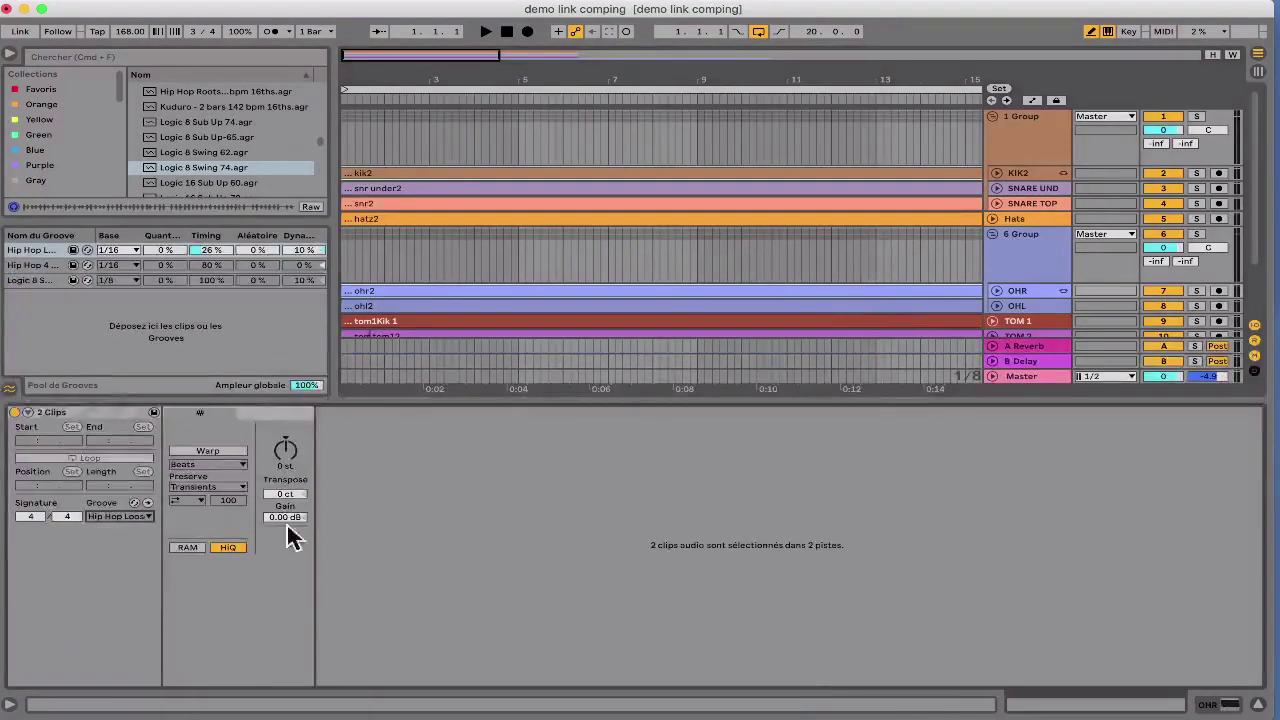
click(115, 516)
click(113, 516)
click(114, 515)
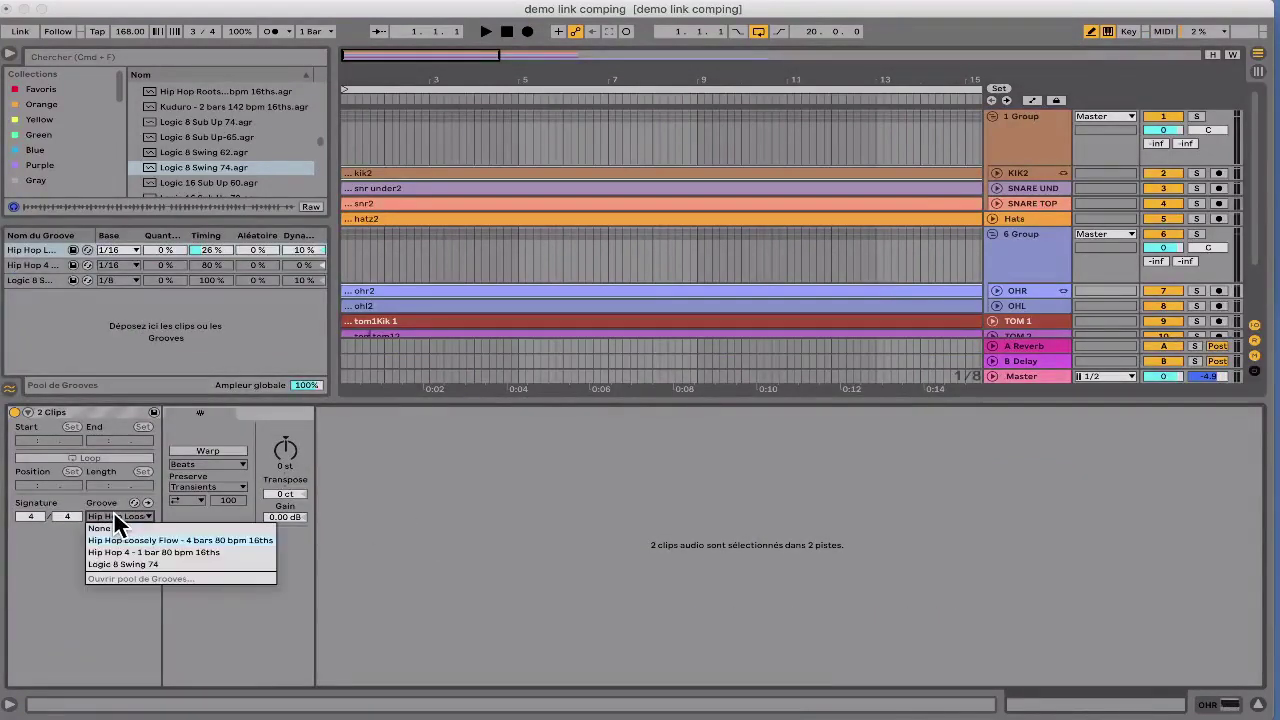
click(818, 468)
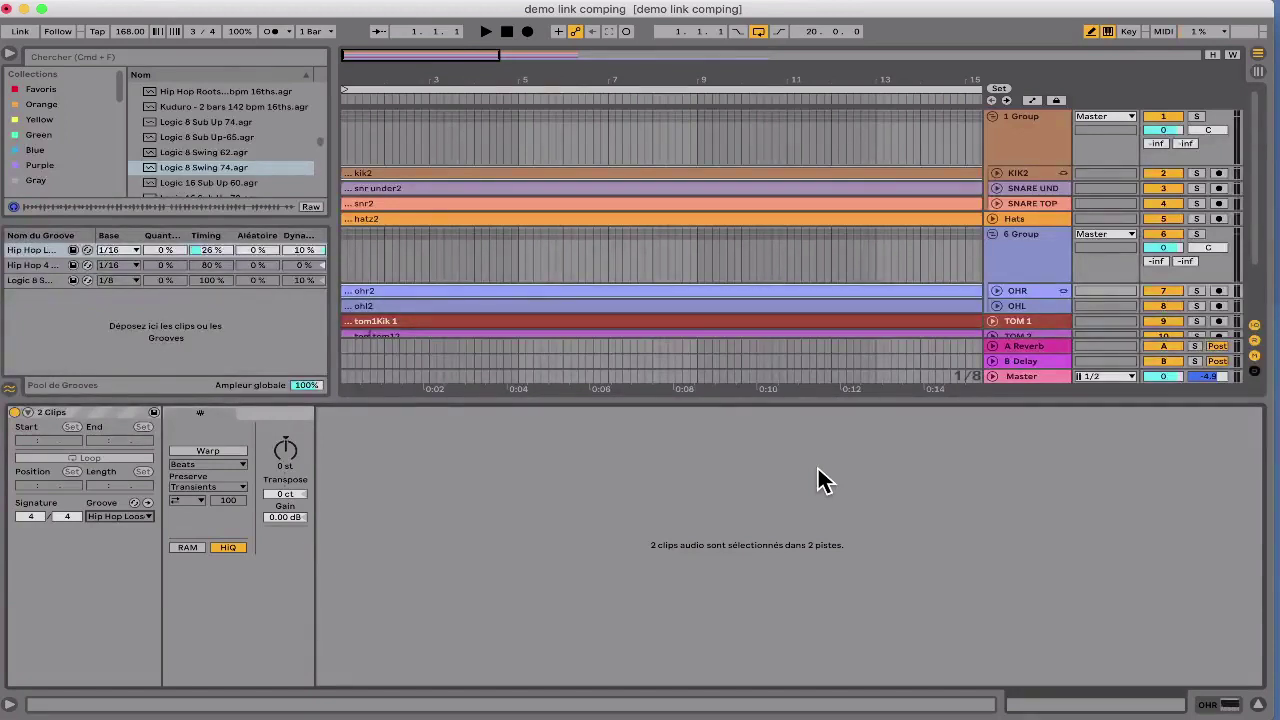
Step: Hide Live's browser and open the bookmarked Fastlane website in Google Chrome
click(10, 55)
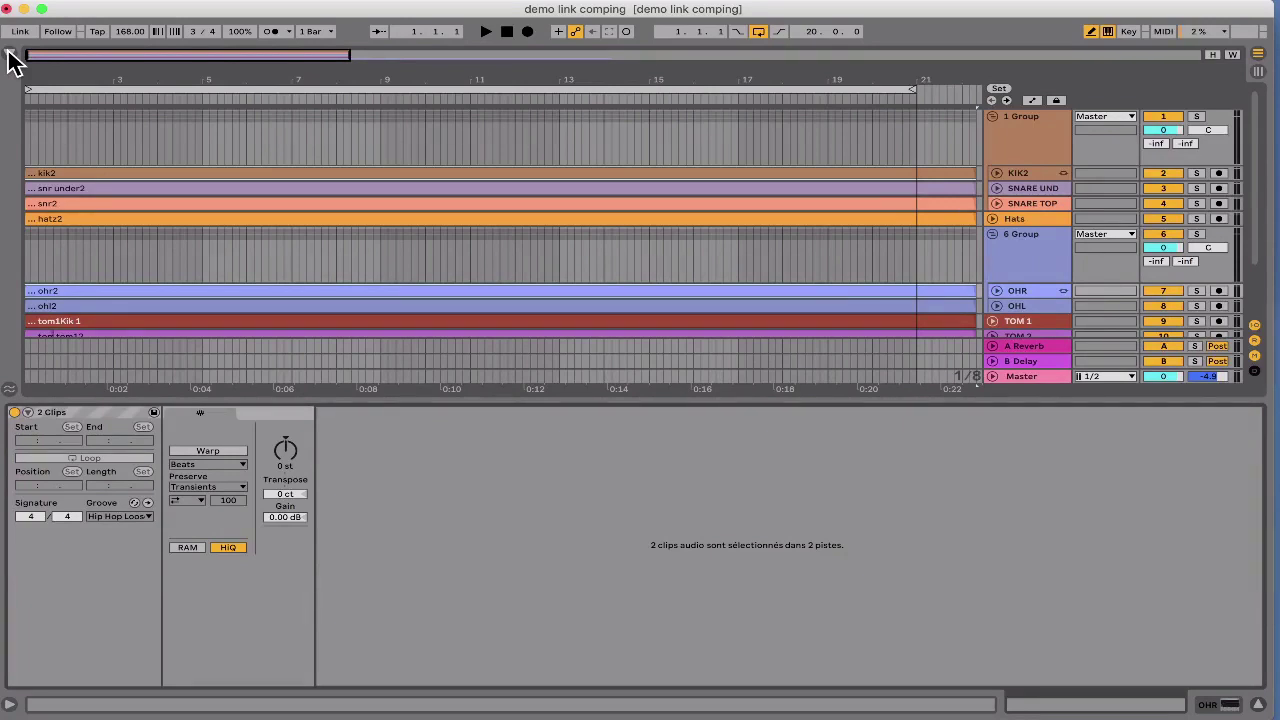
key(super+Tab)
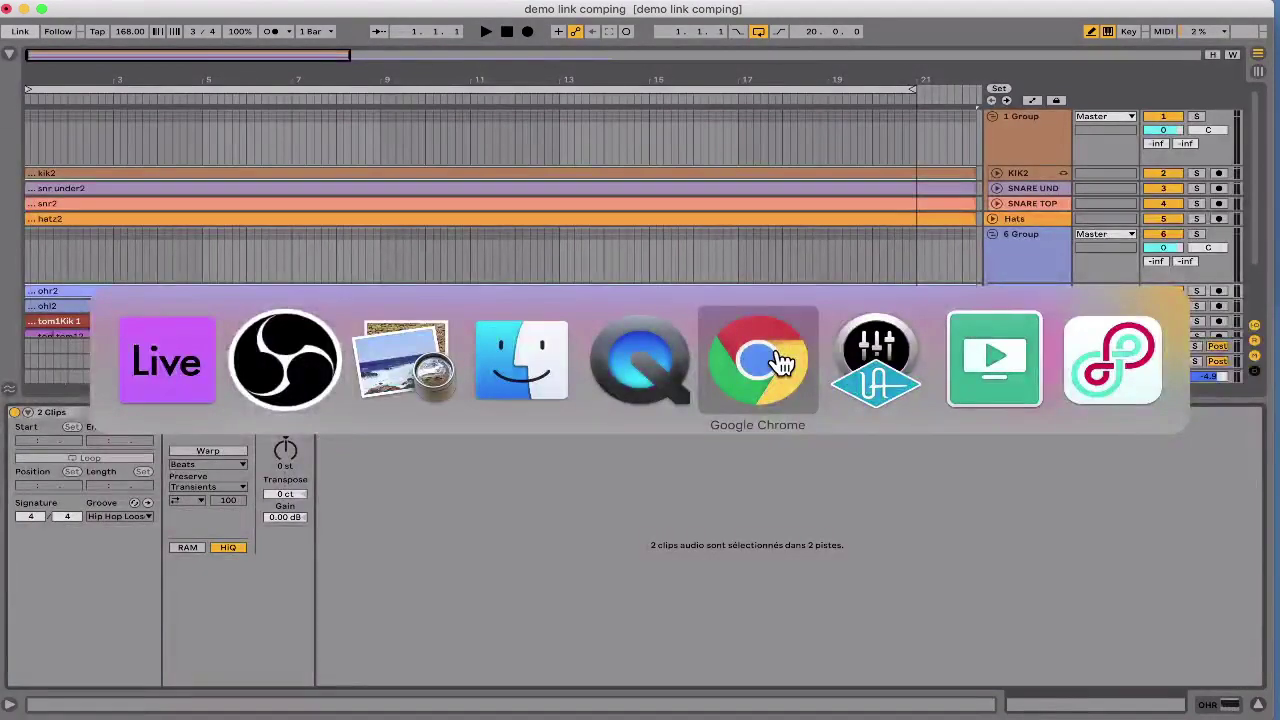
click(780, 362)
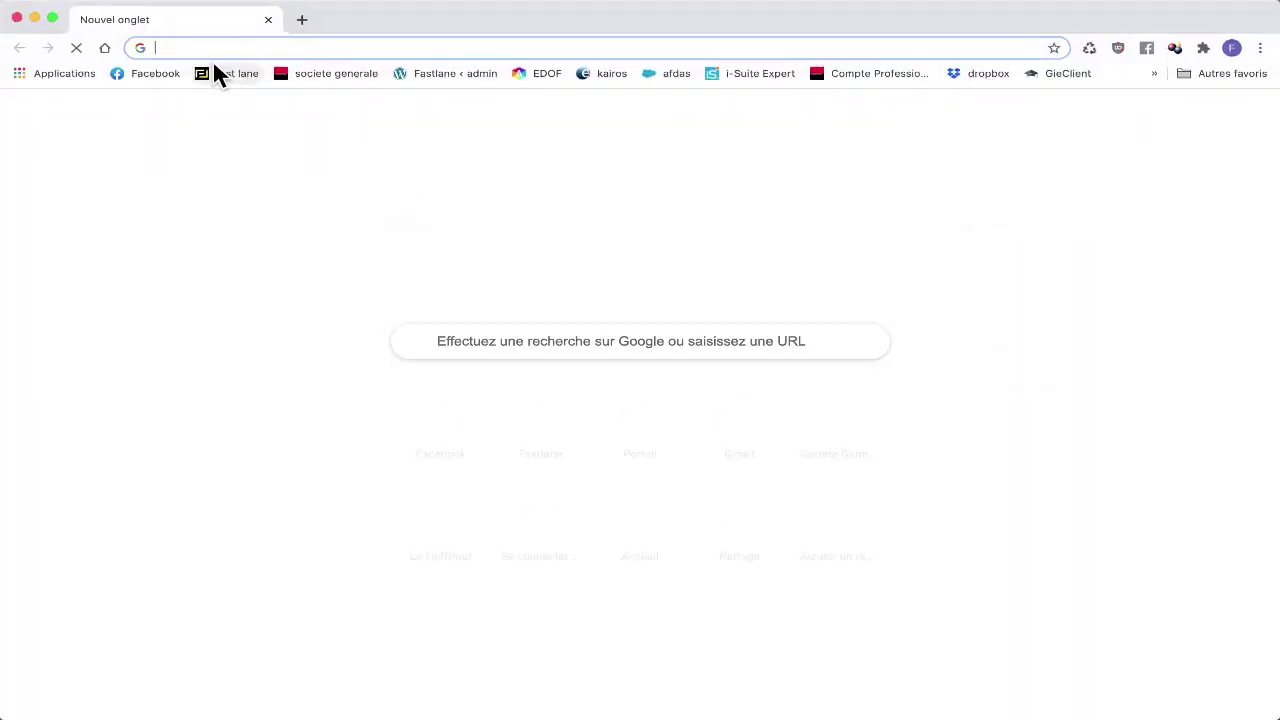
click(216, 74)
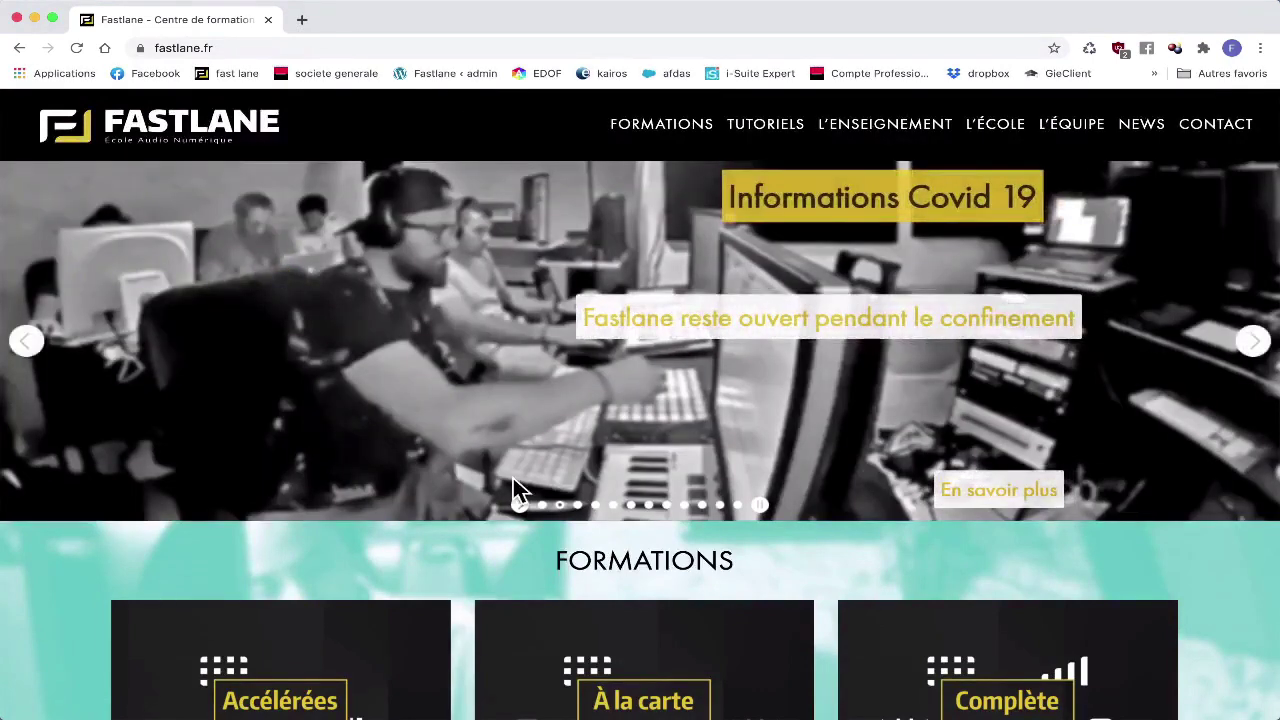
Step: Open the Inglorious Producers contest page from the home page banner and go to its schedule of dates and styles
click(540, 507)
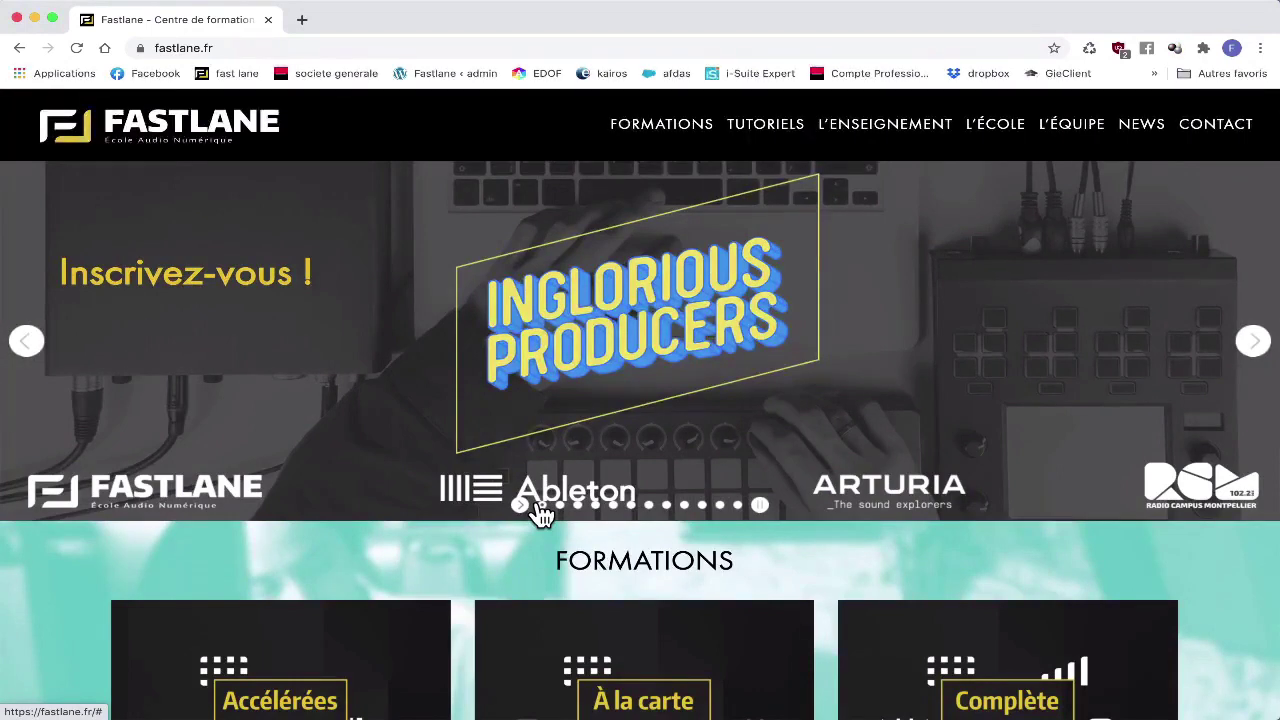
click(240, 280)
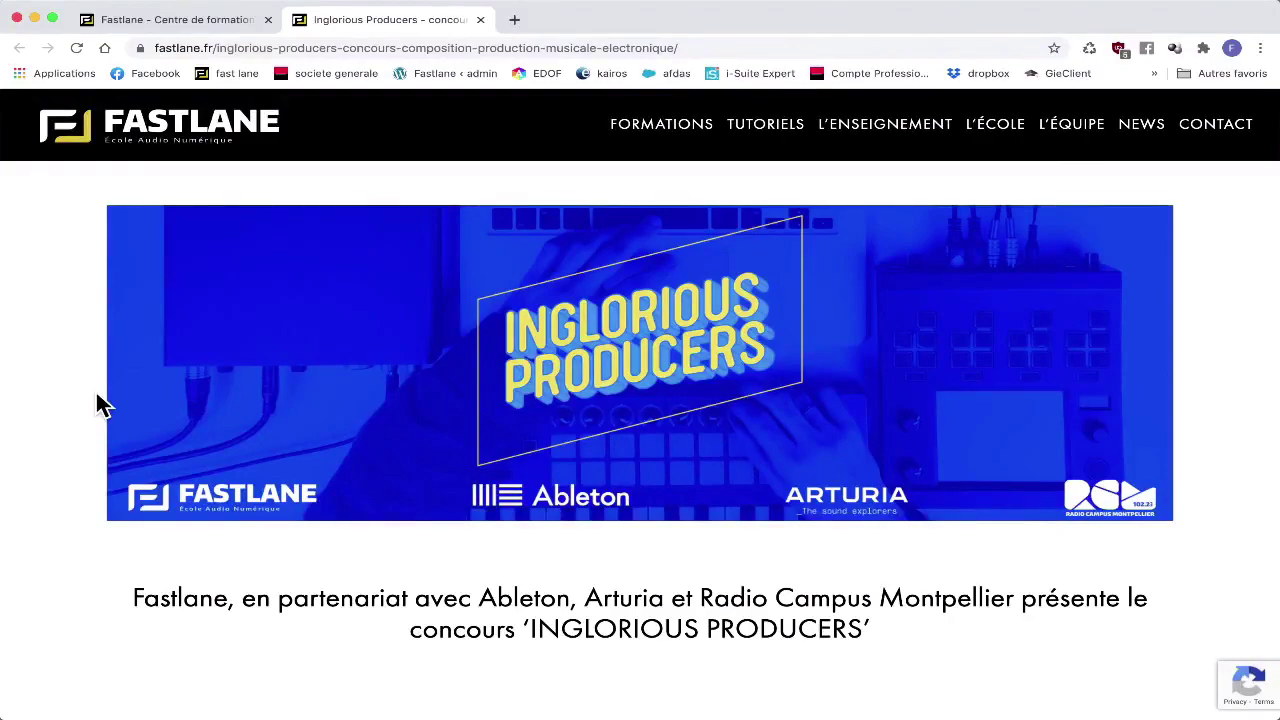
scroll(100, 405, down, 5)
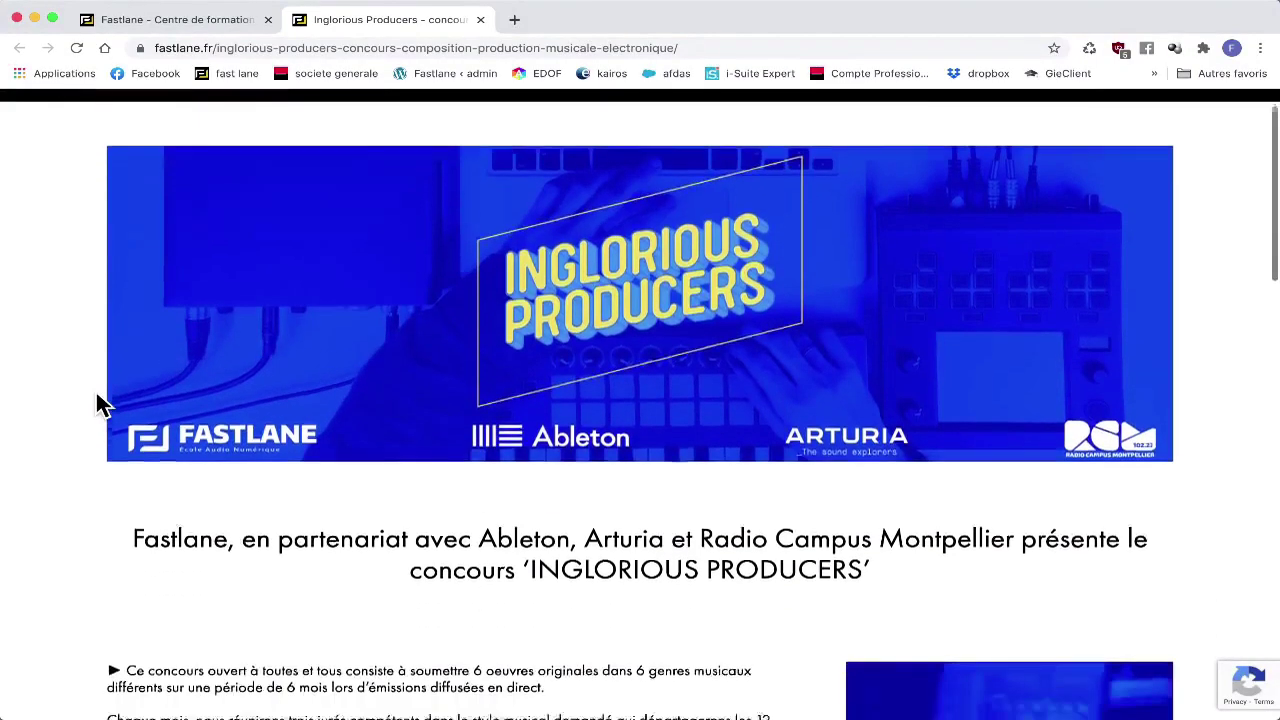
scroll(100, 405, down, 5)
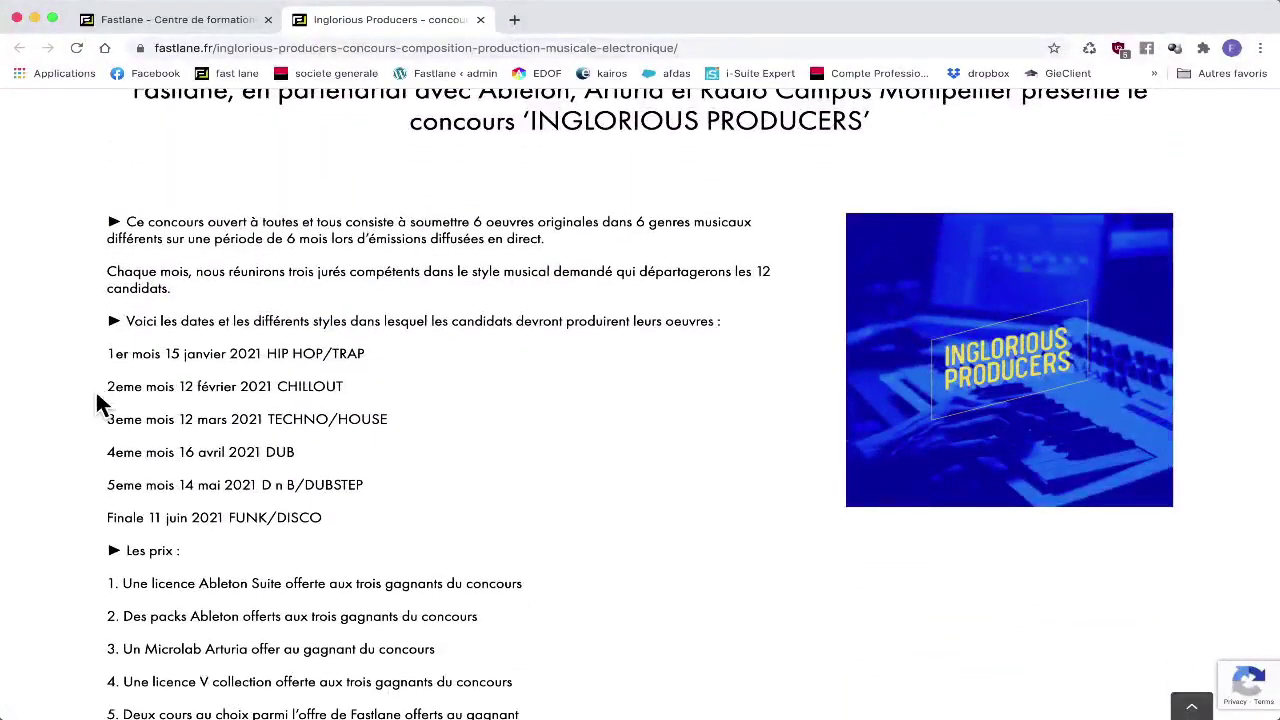
Step: Highlight the HIP HOP/TRAP style and the "2eme mois 12 février 2021" date in the contest schedule
drag(265, 355, 386, 362)
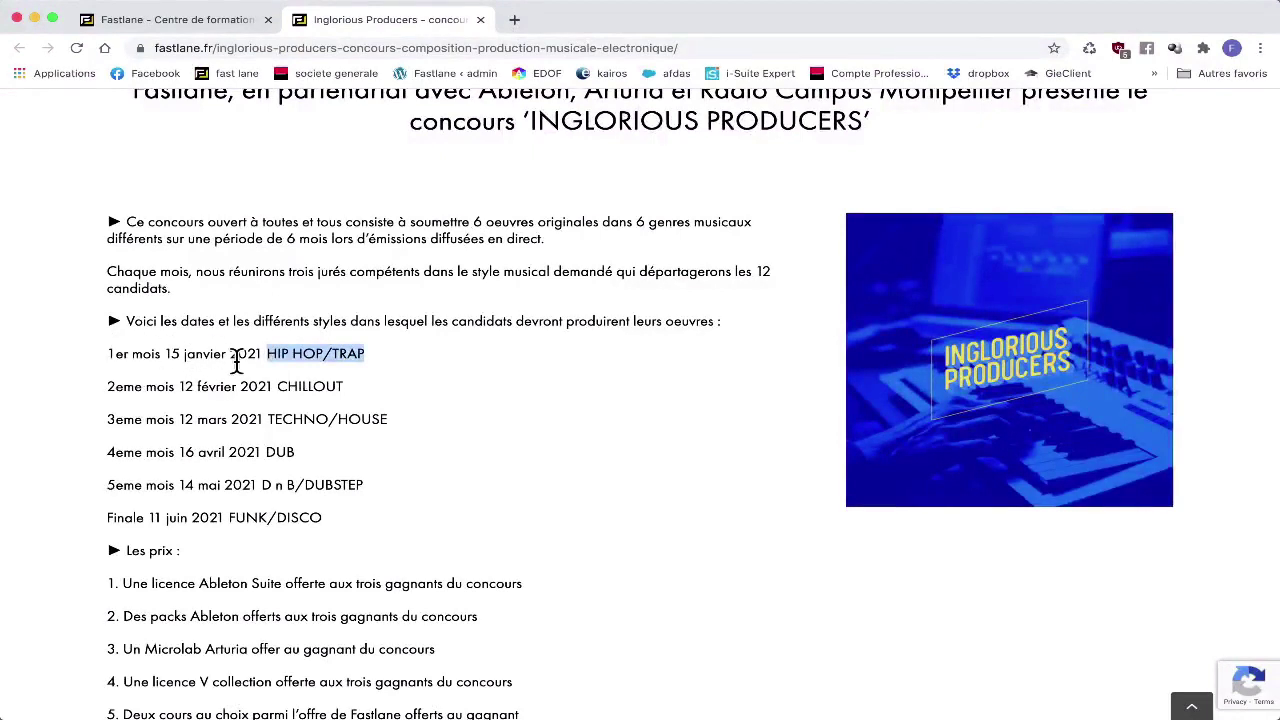
drag(277, 388, 342, 388)
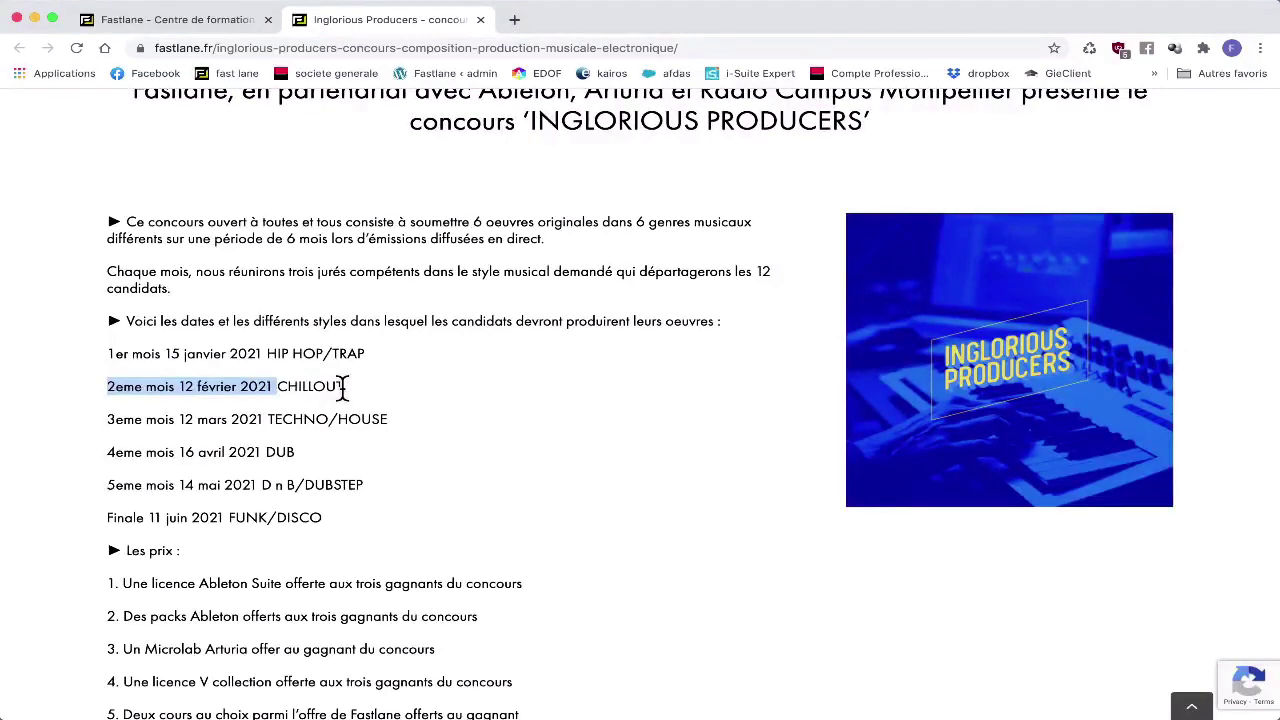
scroll(342, 386, up, 2)
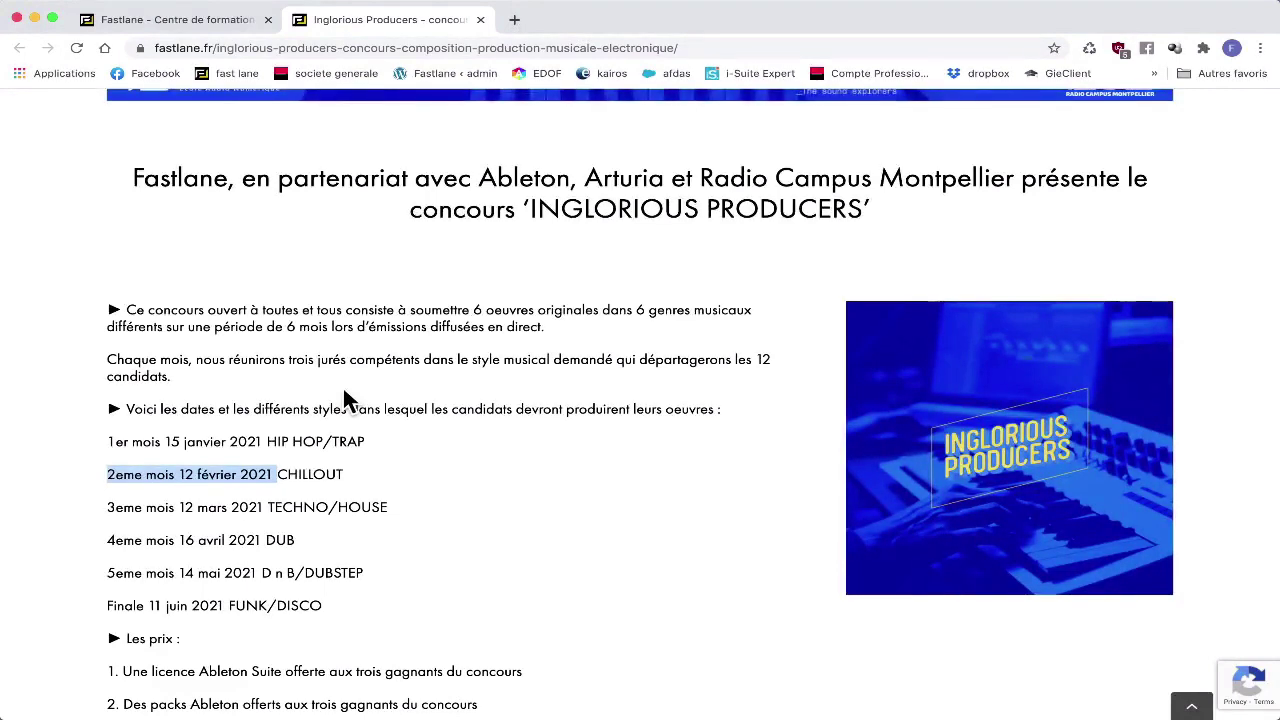
Step: Examine the contest's prizes, registration period and links down to the embedded presentation video
scroll(343, 393, down, 2)
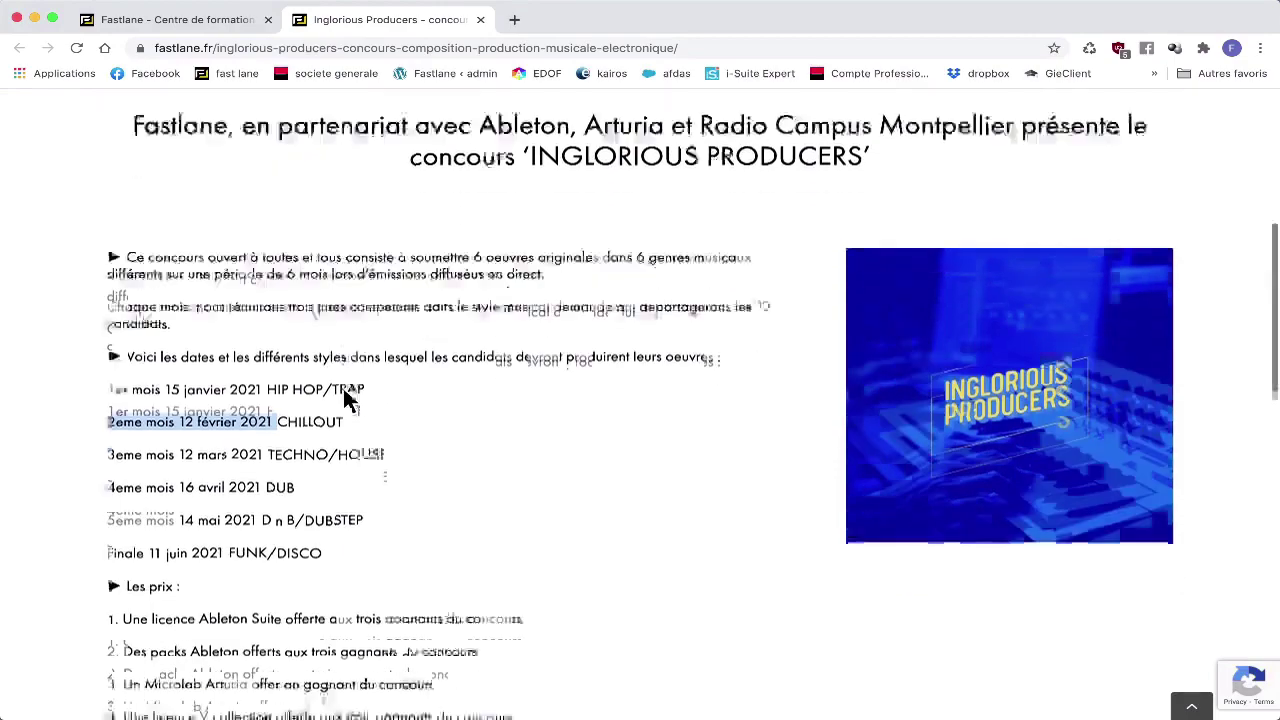
scroll(343, 393, down, 6)
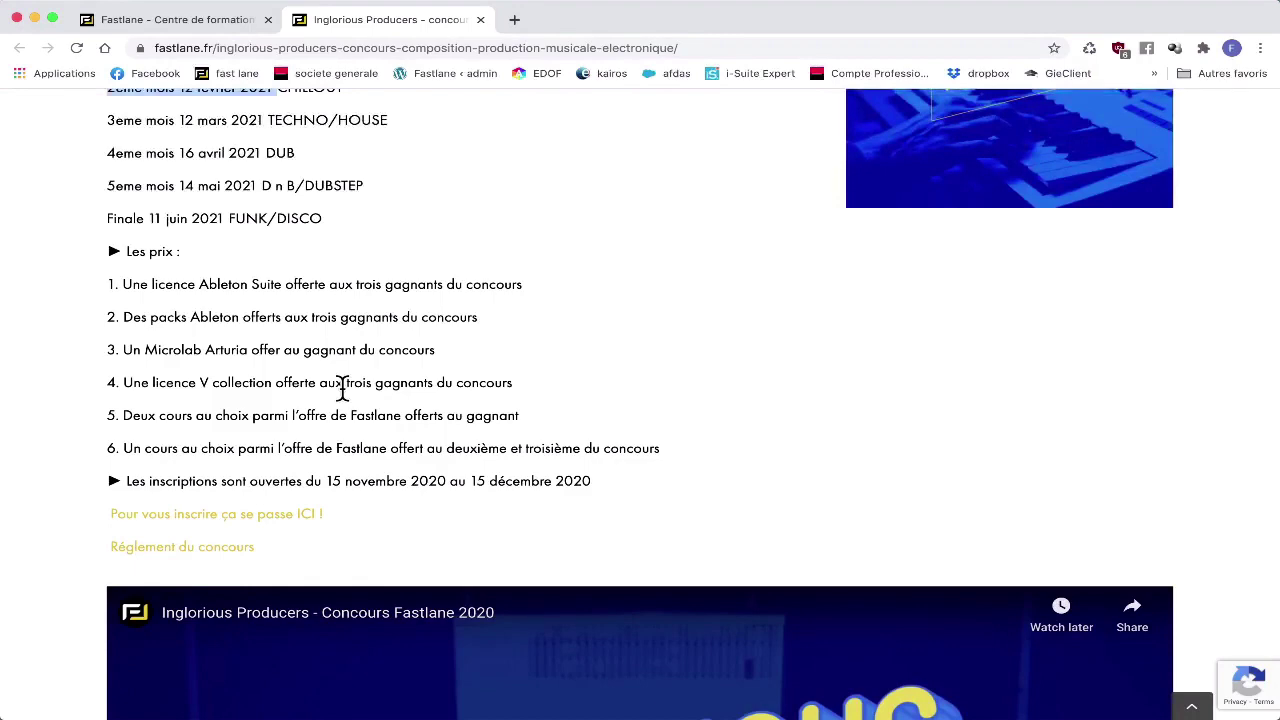
scroll(342, 390, down, 5)
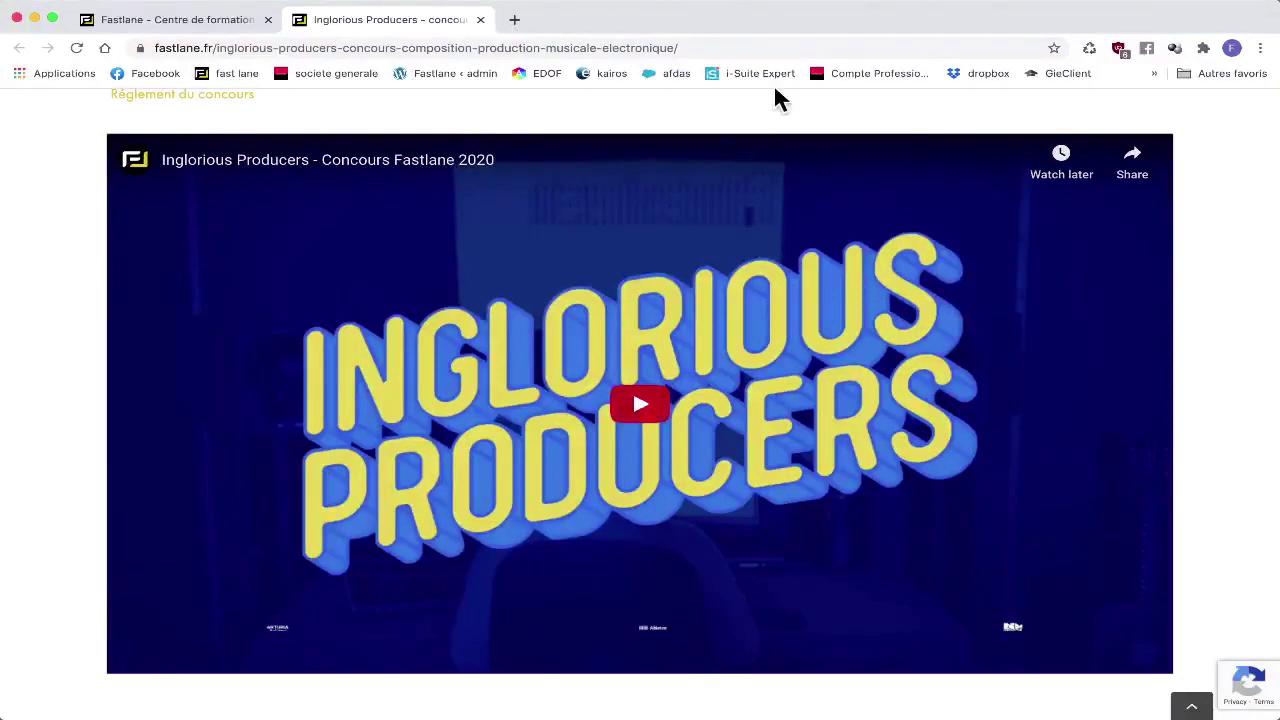
Step: Try to play the embedded contest video full screen through the Universal Audio sound output, and leave full screen
click(1049, 9)
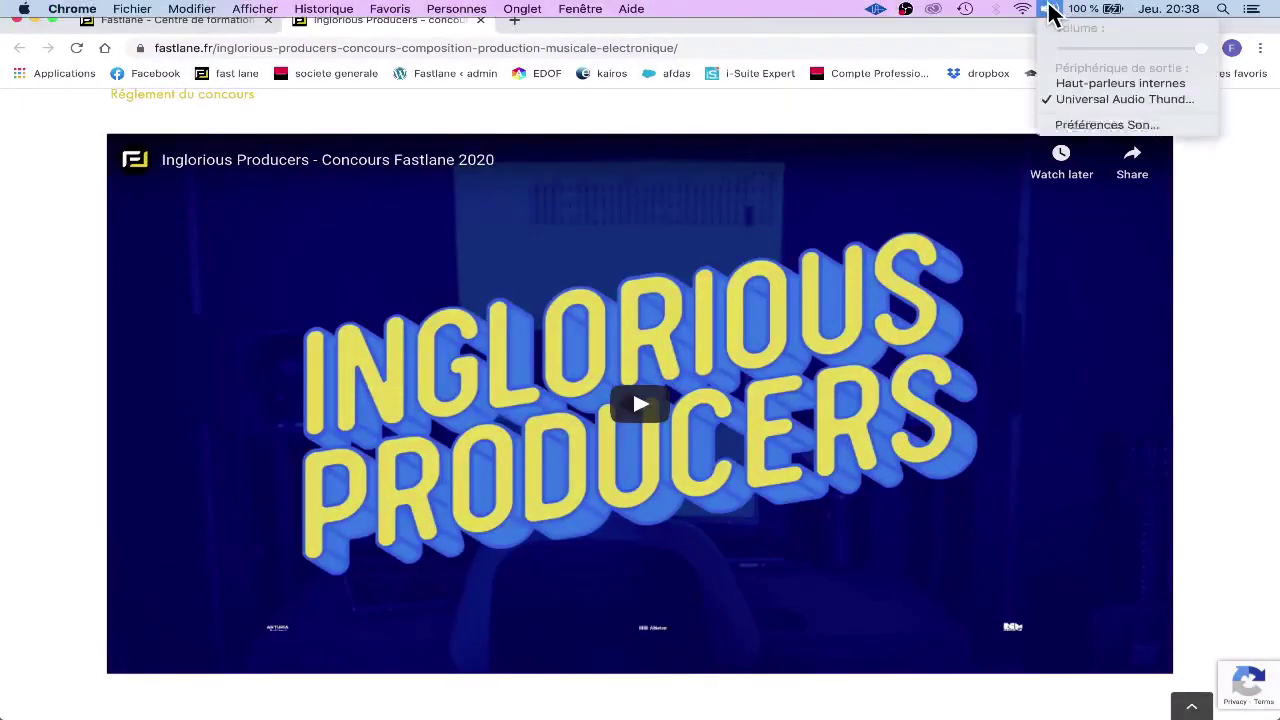
click(1072, 100)
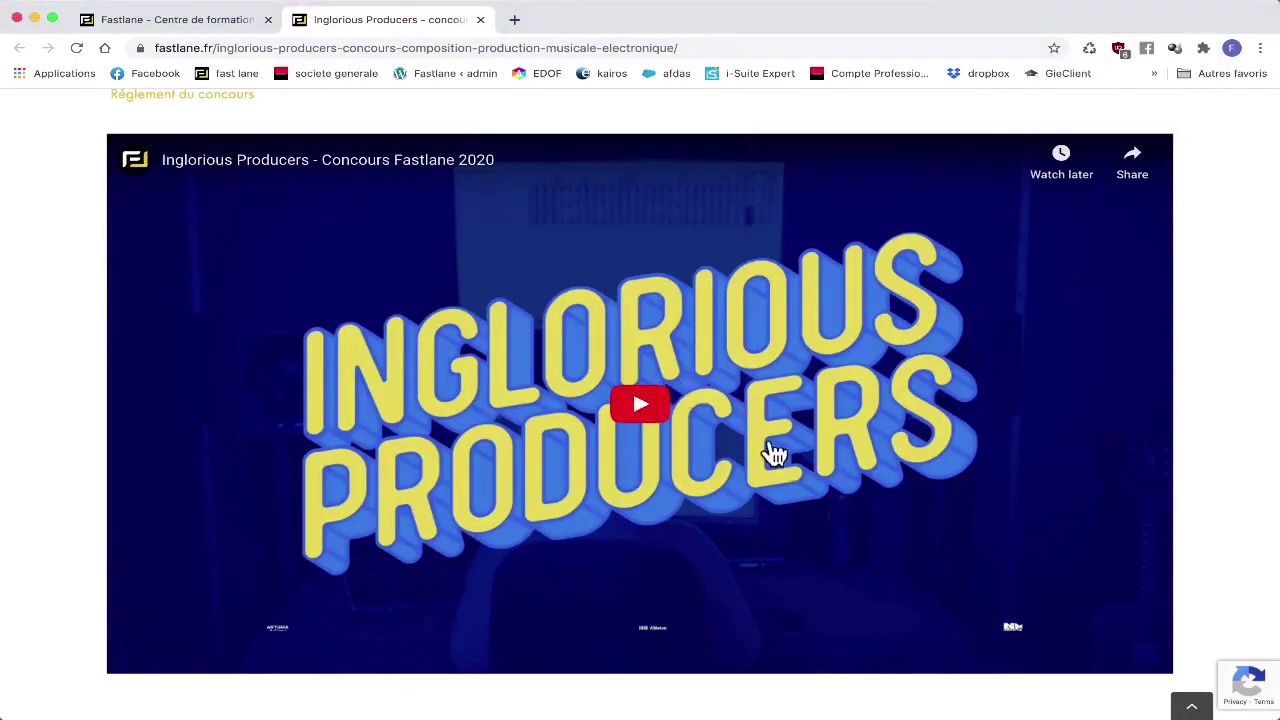
click(648, 413)
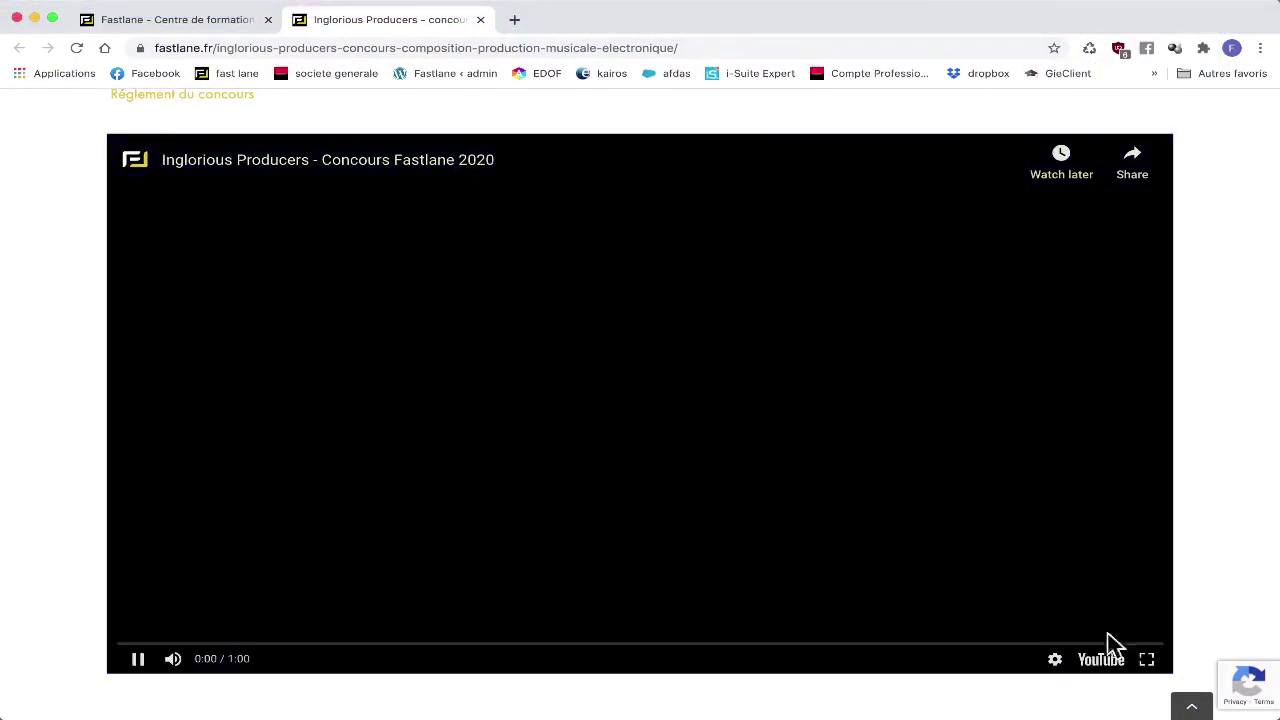
click(1150, 665)
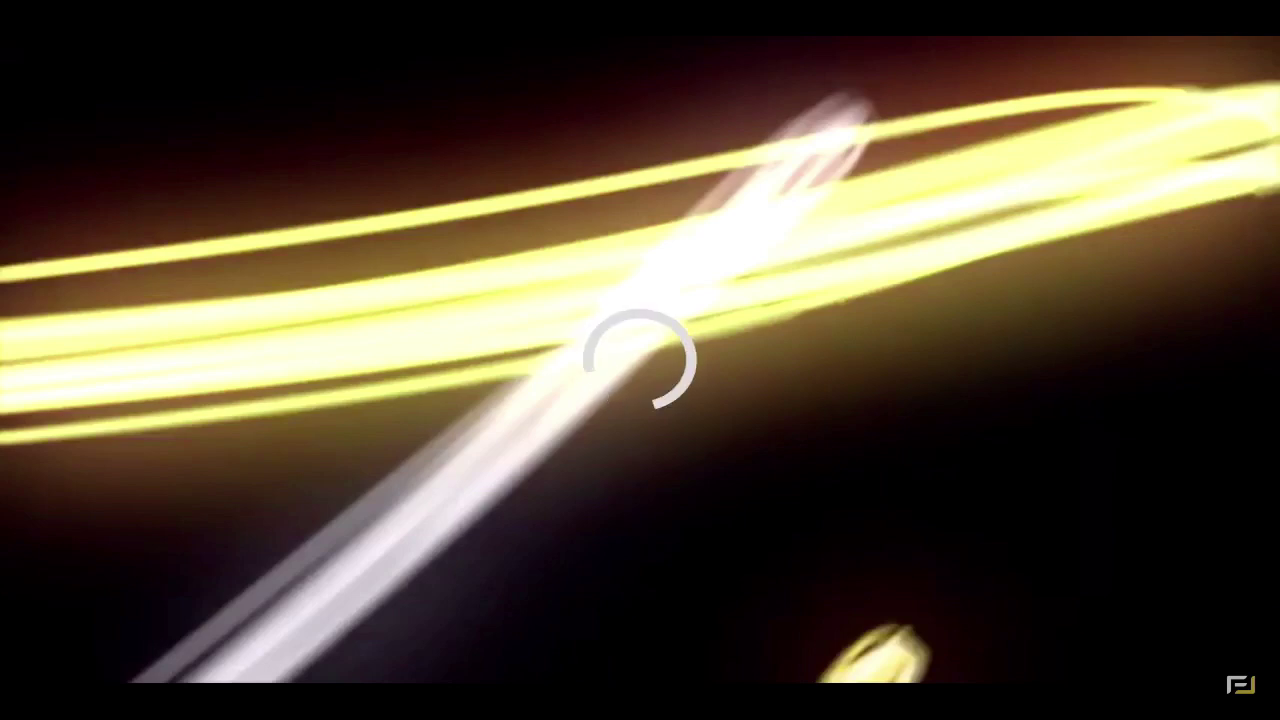
click(840, 625)
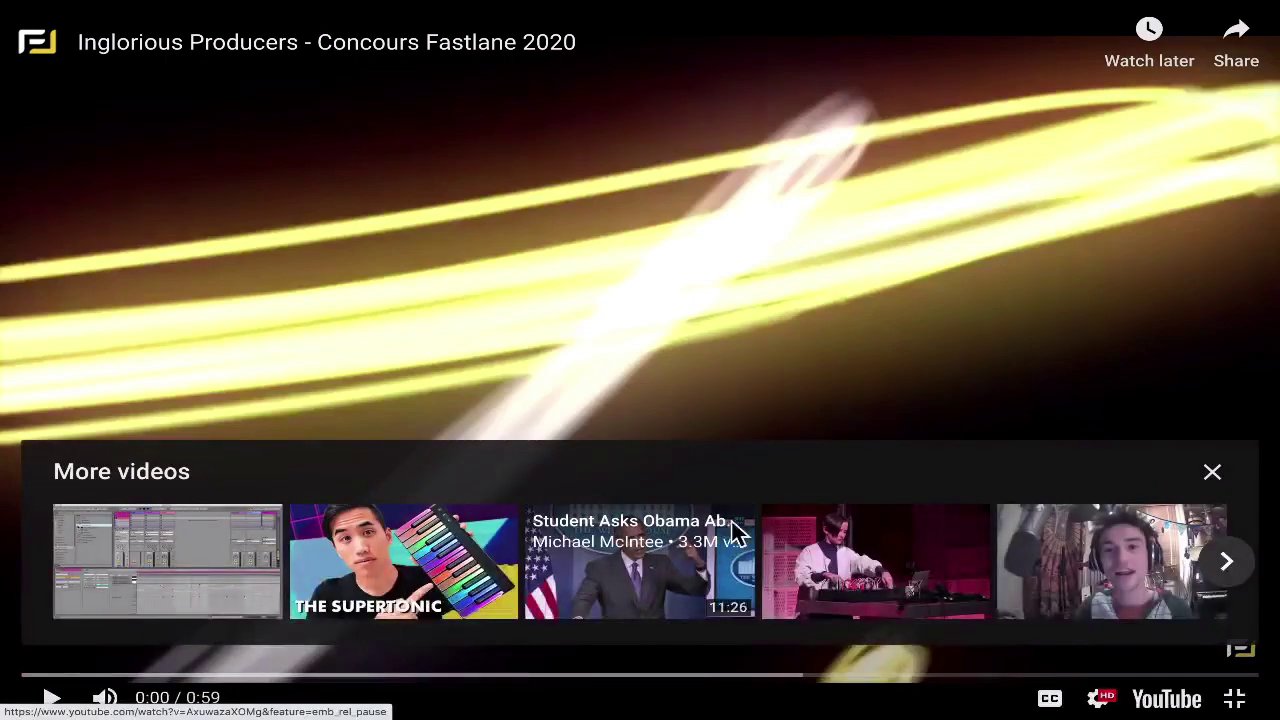
key(Escape)
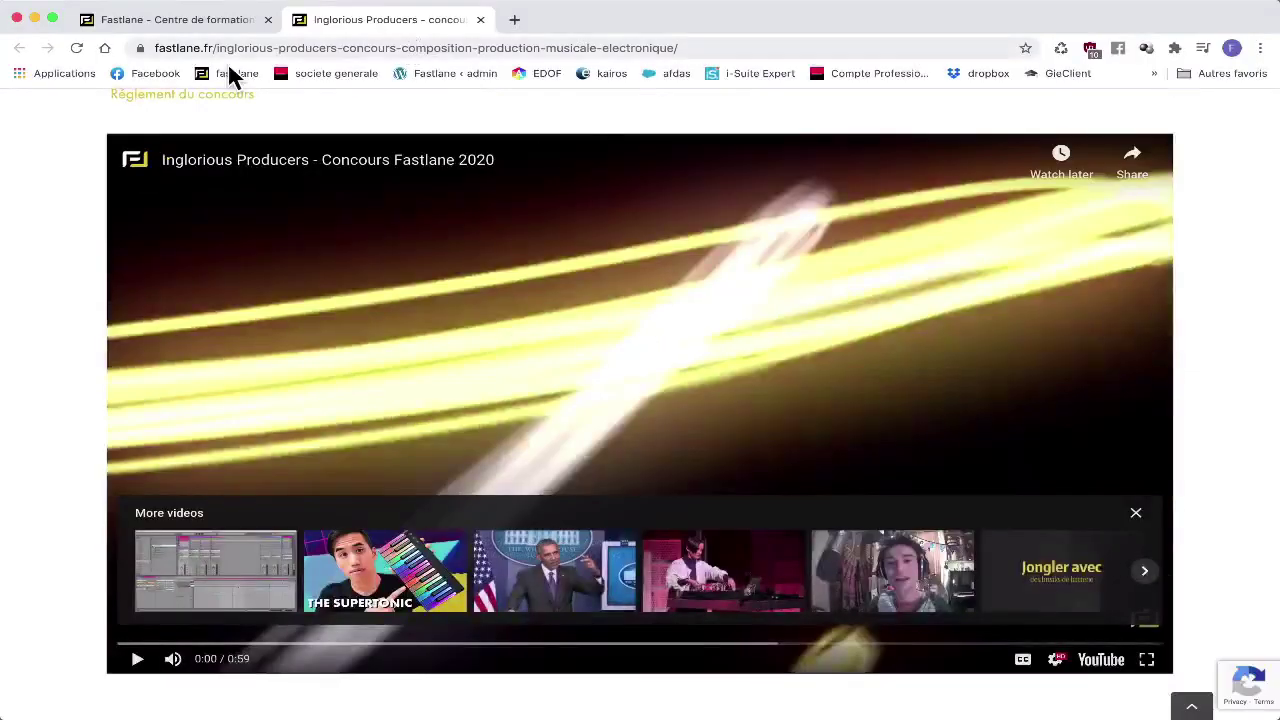
Step: Load the browser's home page with the Gmail inbox and move the Chrome window down to uncover Live
click(105, 50)
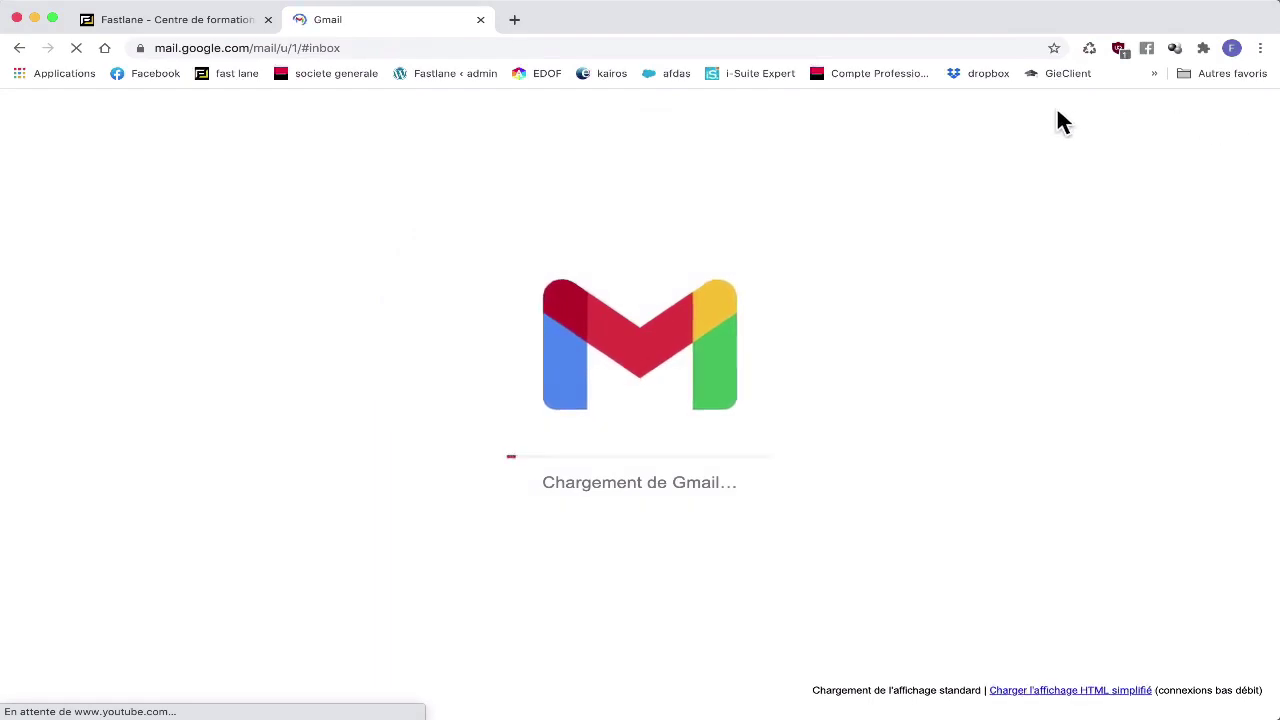
drag(824, 19, 646, 609)
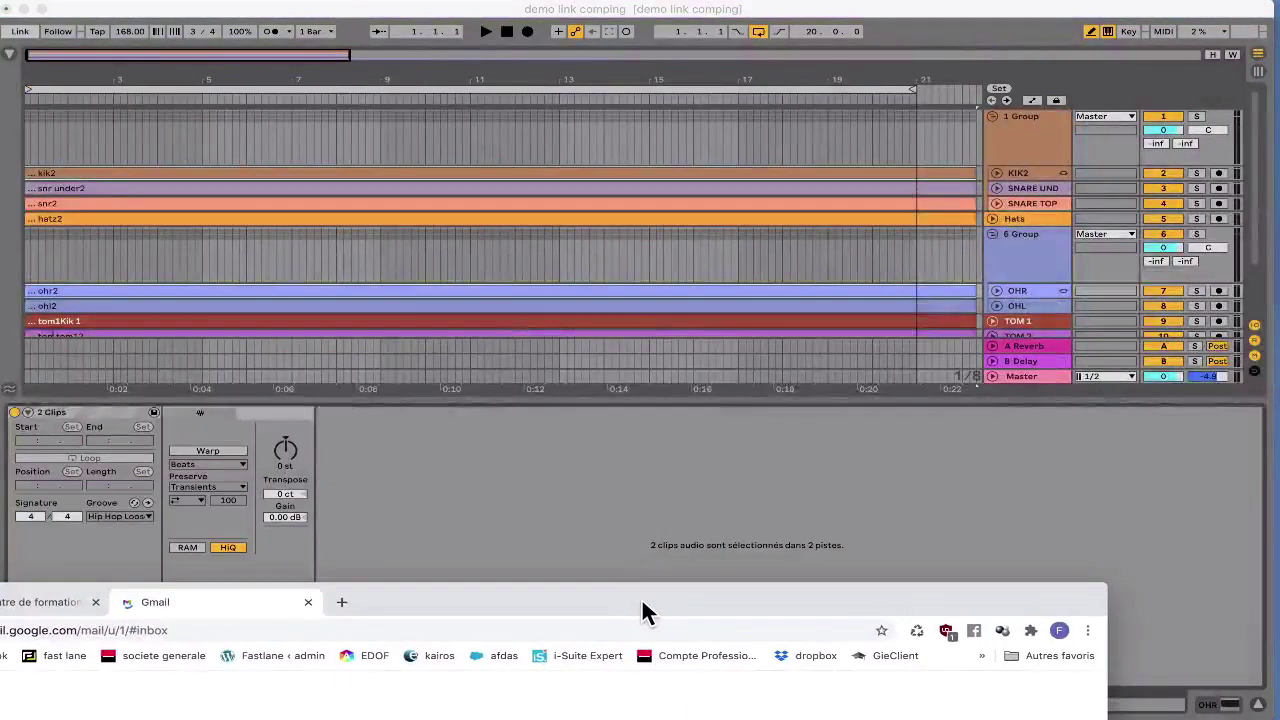
drag(820, 617, 810, 580)
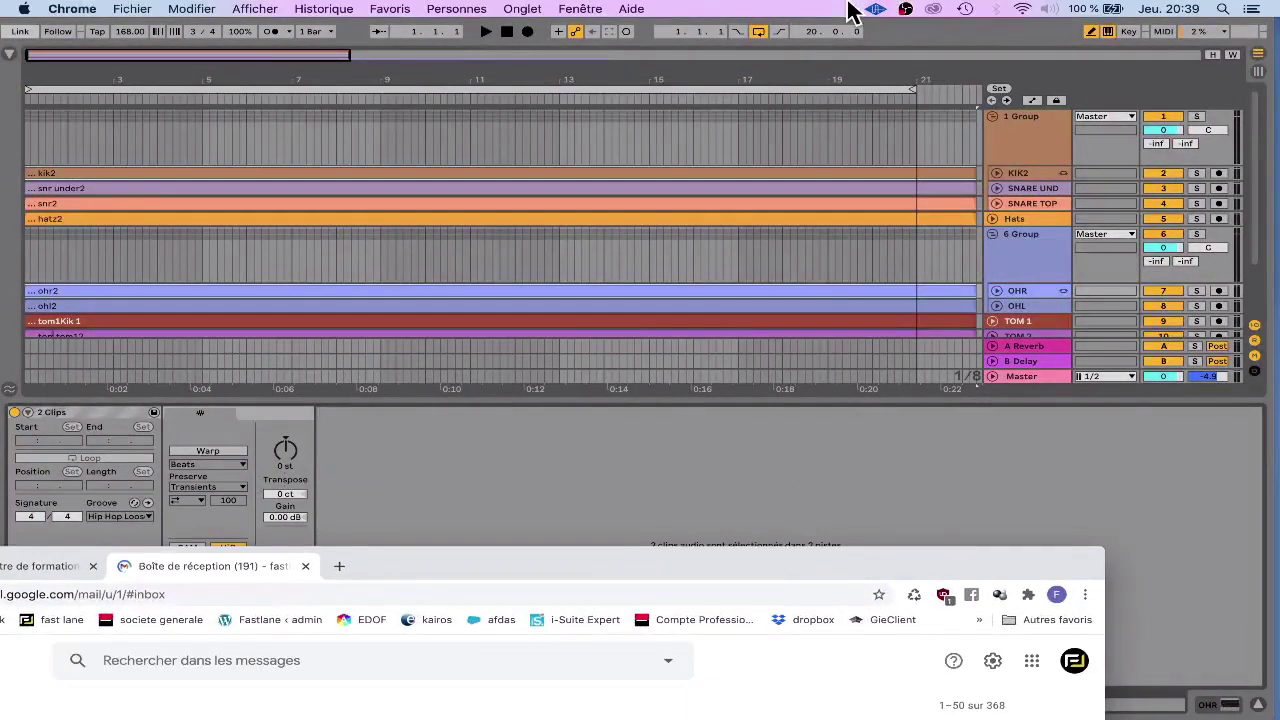
Step: Quit Live without saving the changes to the "demo link comping" set
click(843, 75)
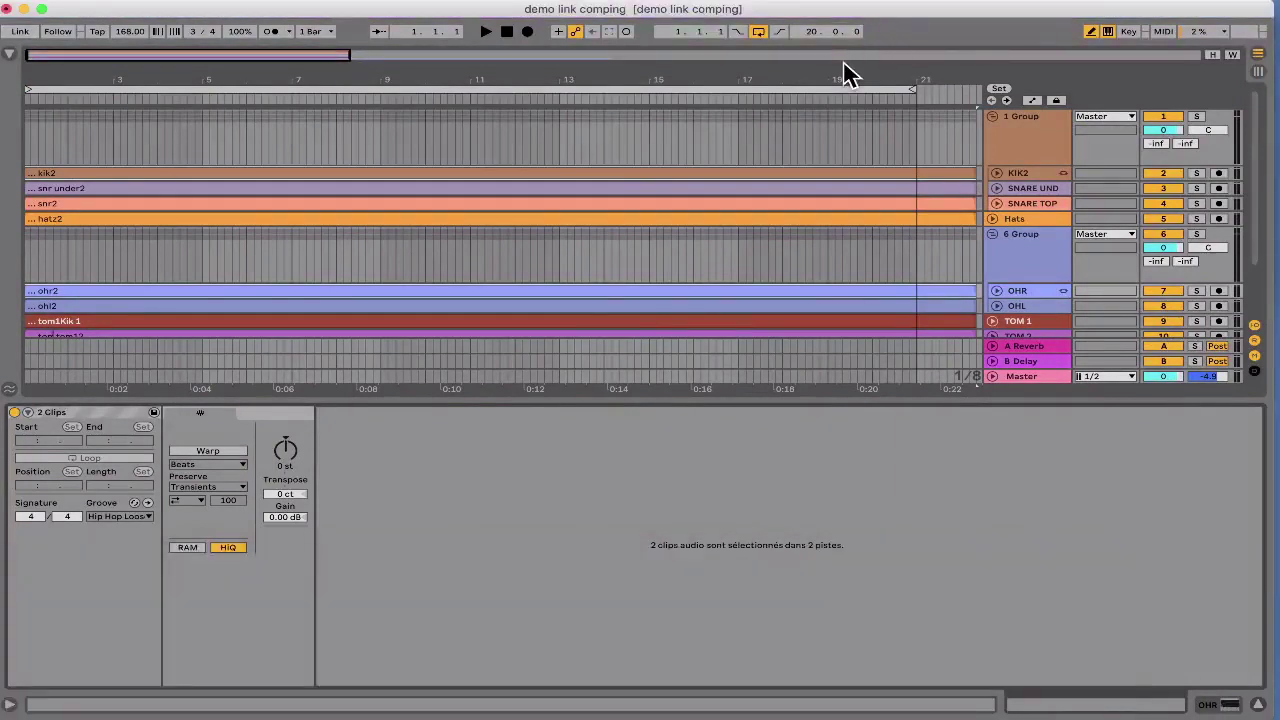
key(super+q)
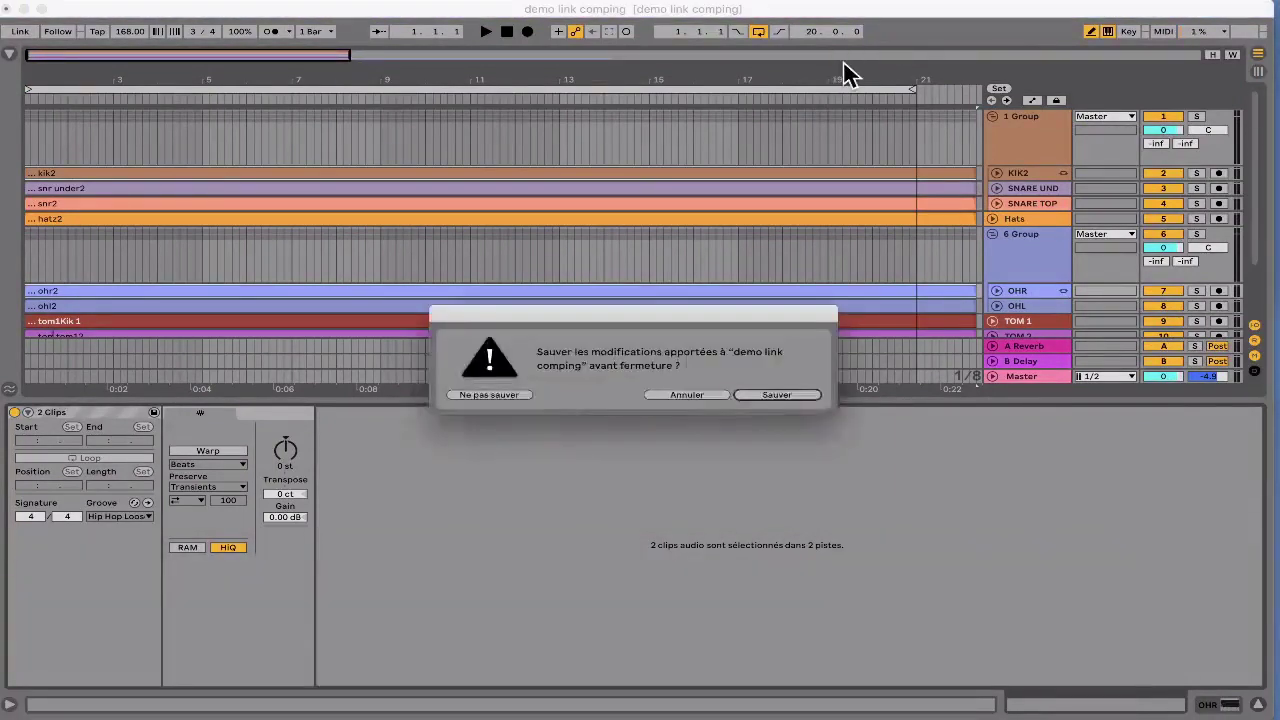
click(492, 394)
Step: Raise the Chrome window and open YouTube from Gmail's Google apps
drag(571, 580, 531, 440)
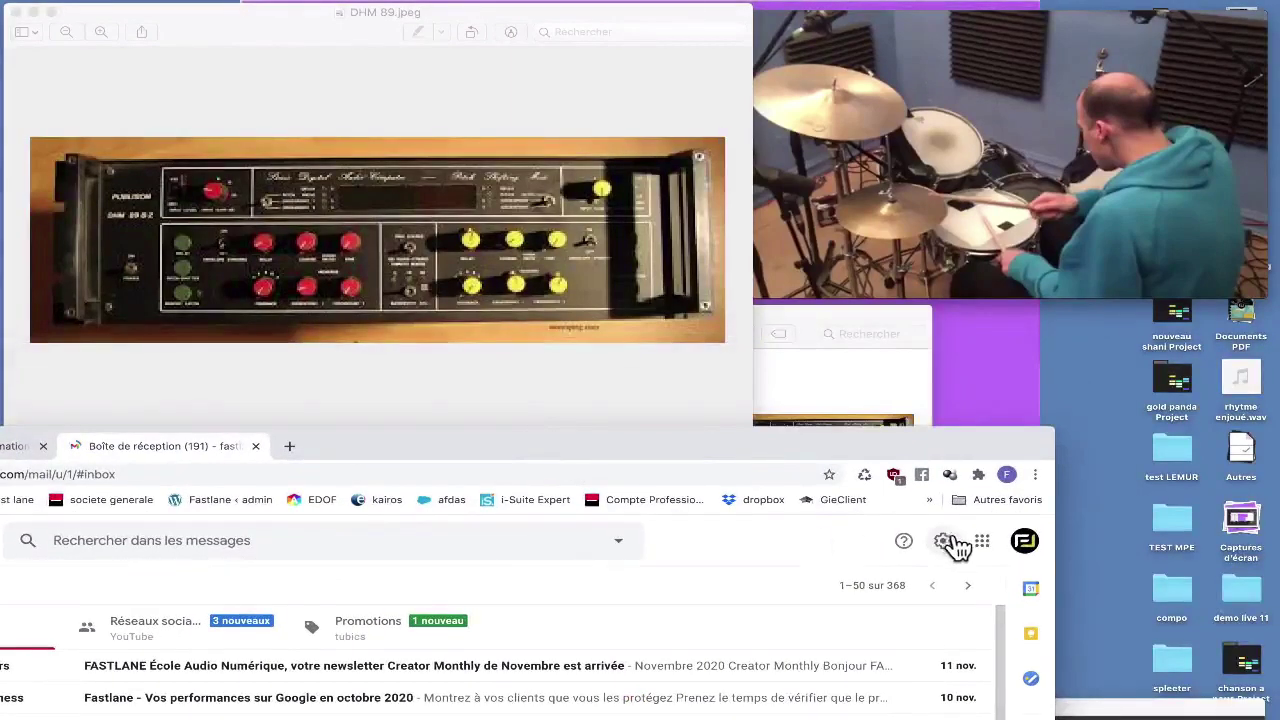
click(984, 545)
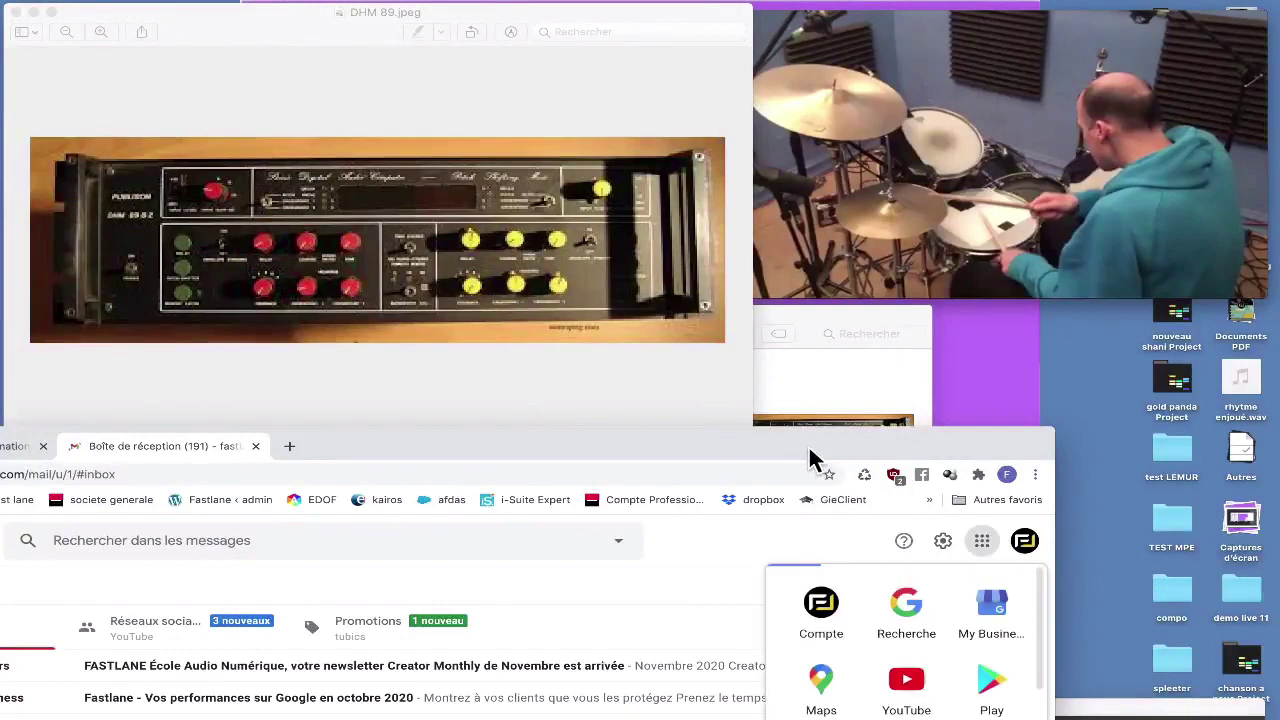
click(900, 682)
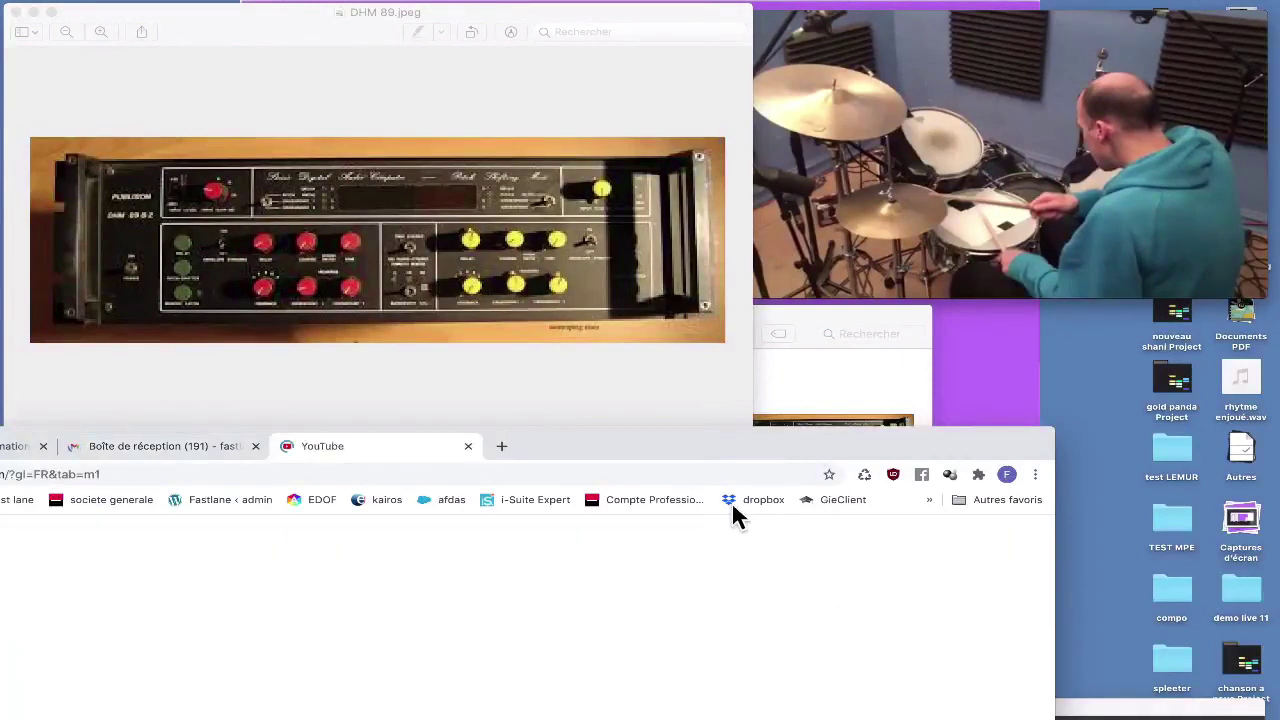
Step: Close the DHM 89.jpeg image, the "demo live 11" folder window and the FAT FUNKY DRUM GROOVE SOLO.mp4 video
click(717, 369)
key(super+w)
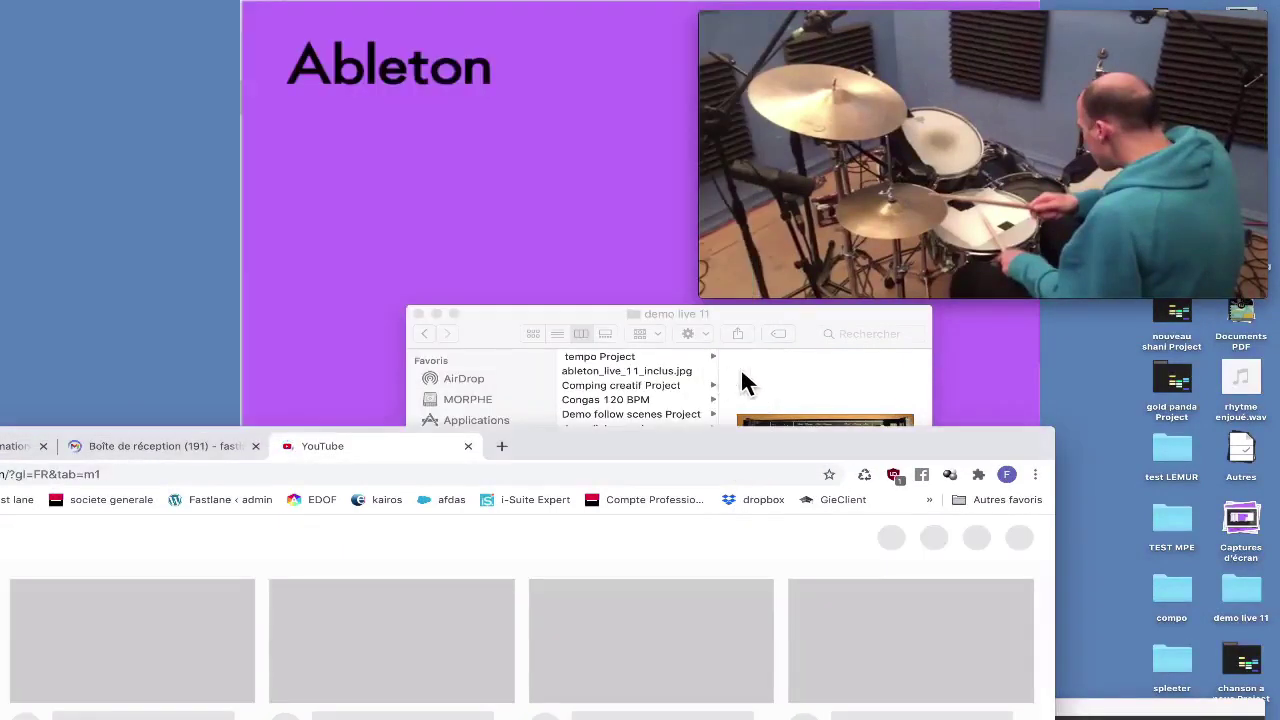
click(745, 383)
key(super+w)
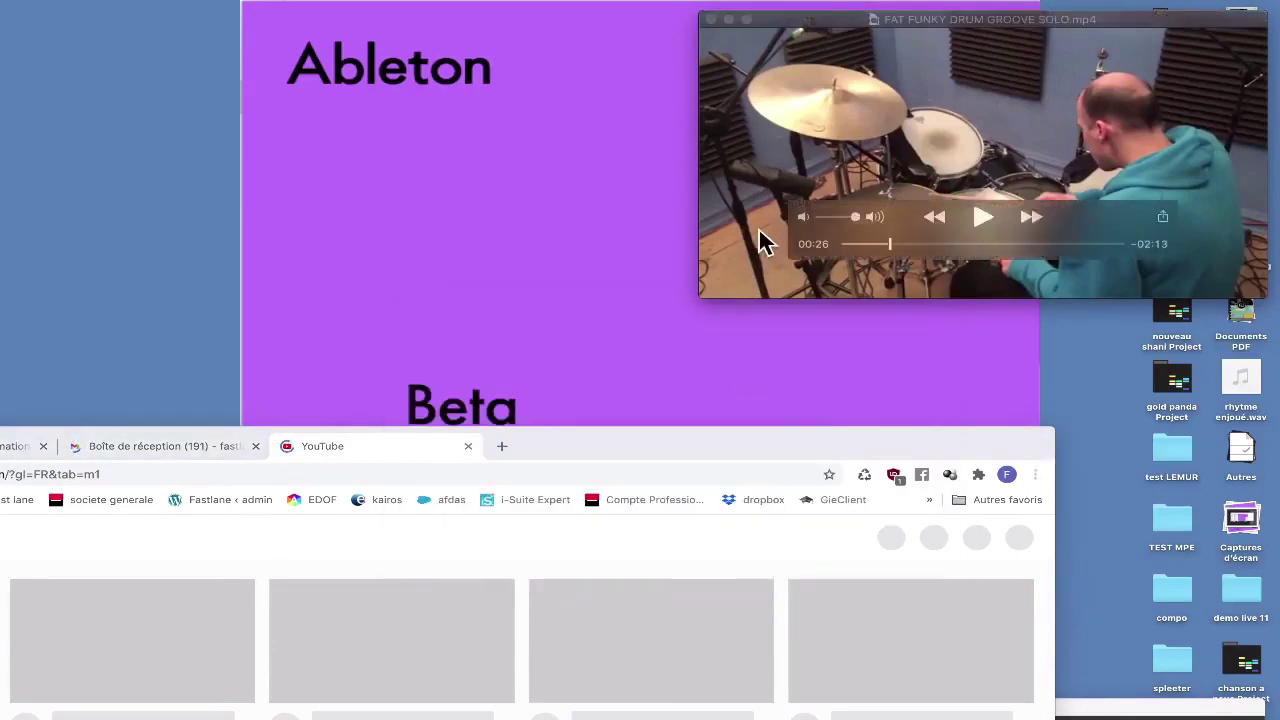
key(super+w)
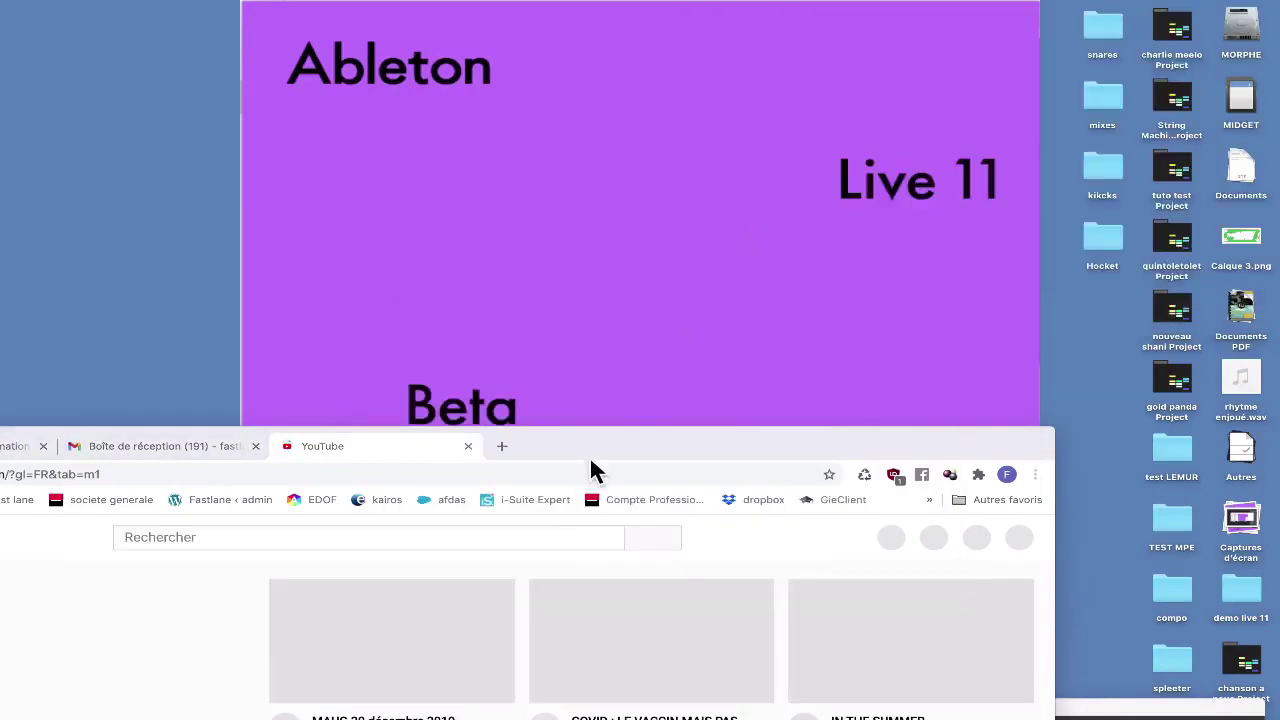
Step: Reposition the Chrome window and open the account's own FASTLANE École Audio Numérique channel on YouTube
drag(590, 460, 510, 518)
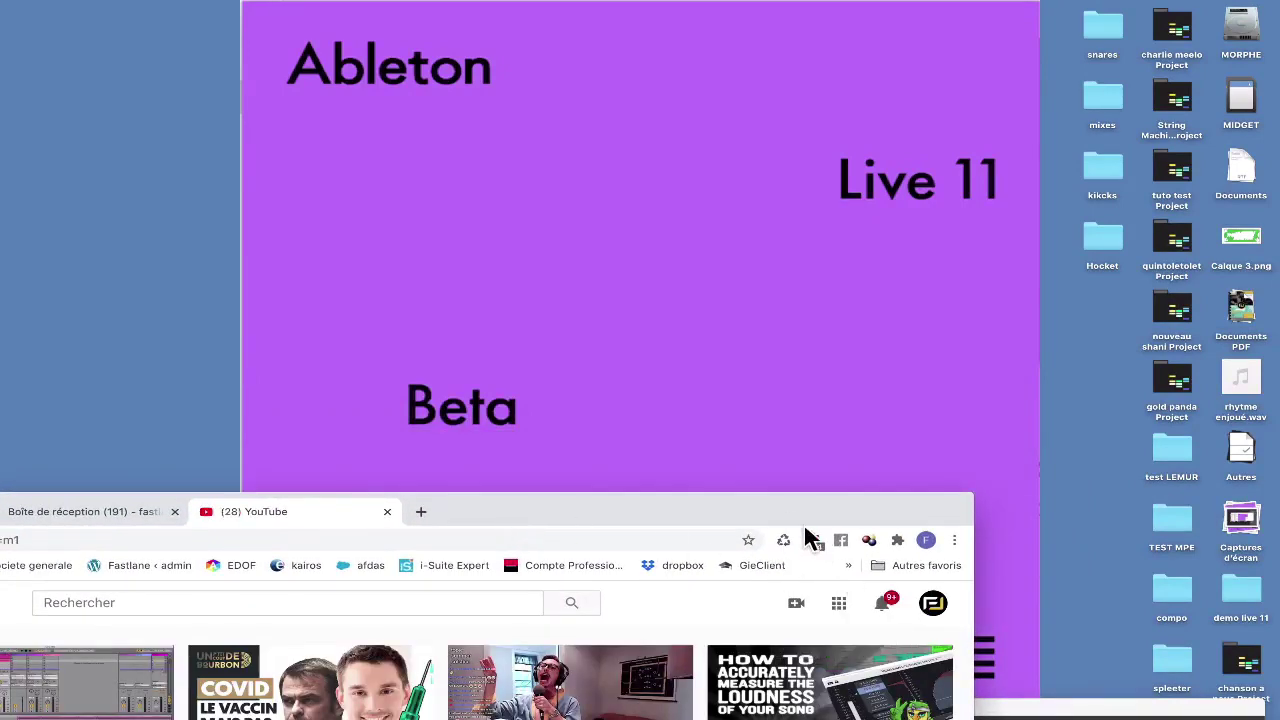
click(932, 603)
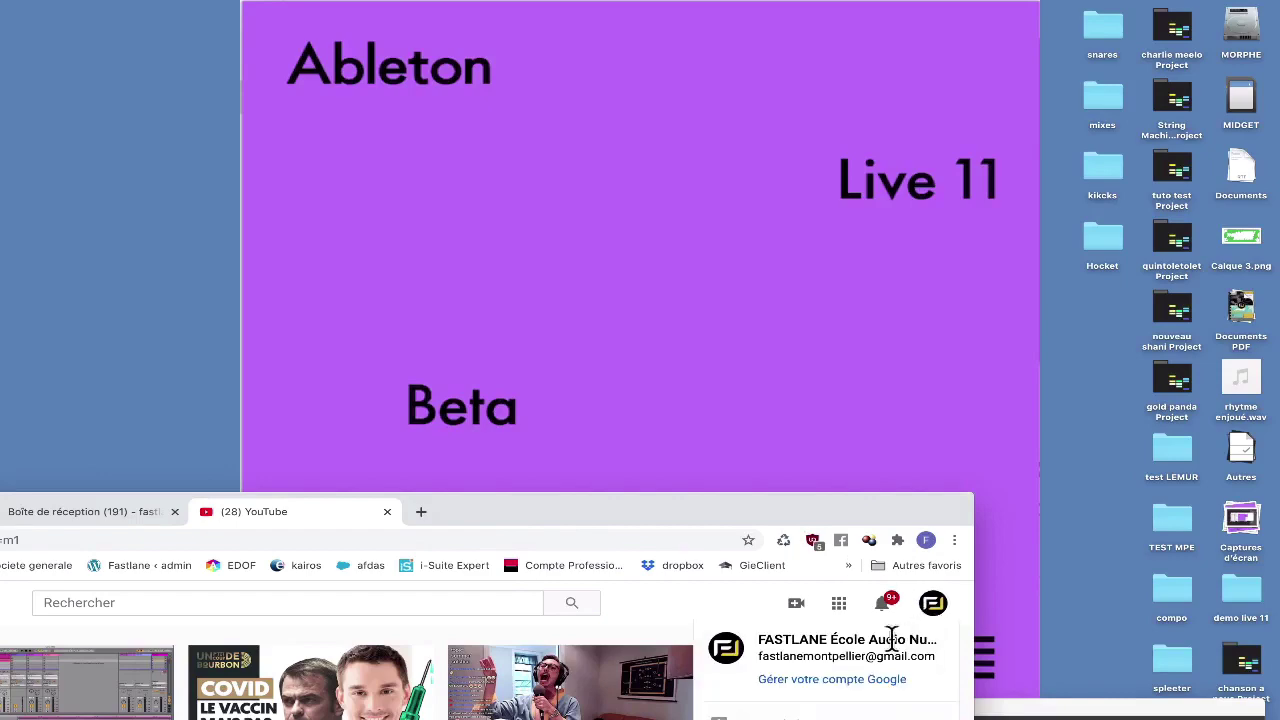
drag(828, 522, 728, 358)
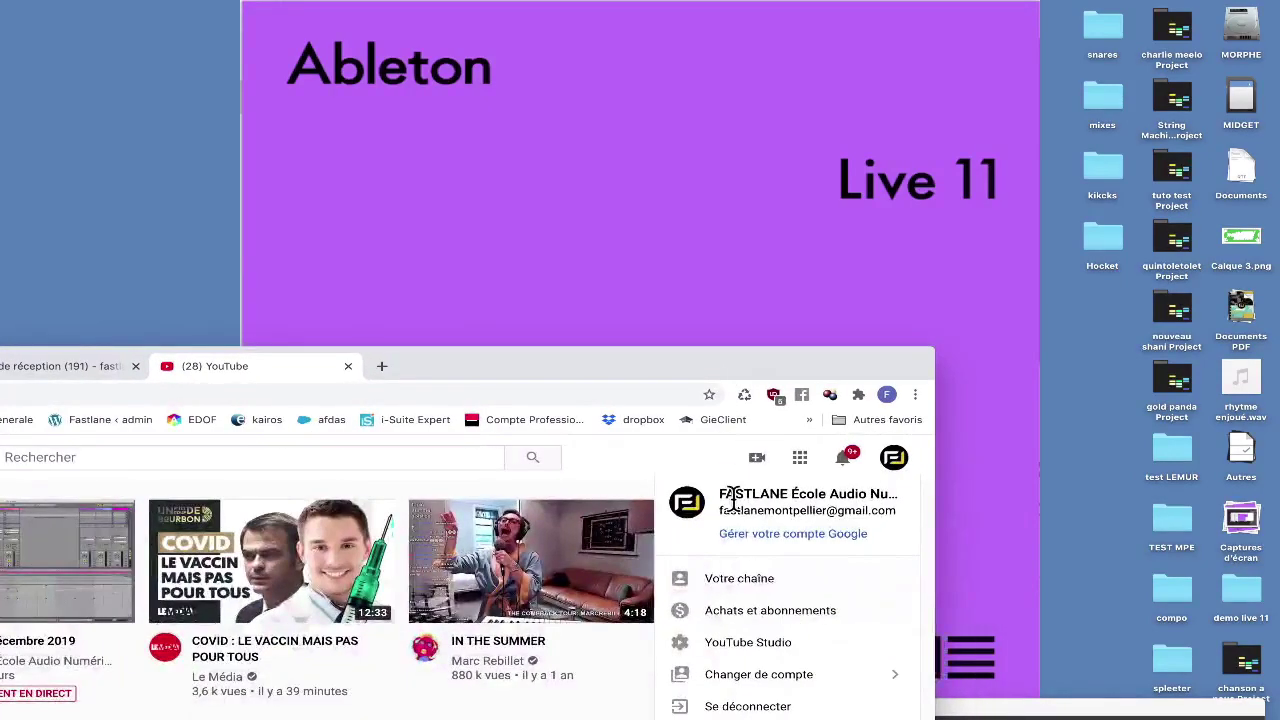
click(740, 582)
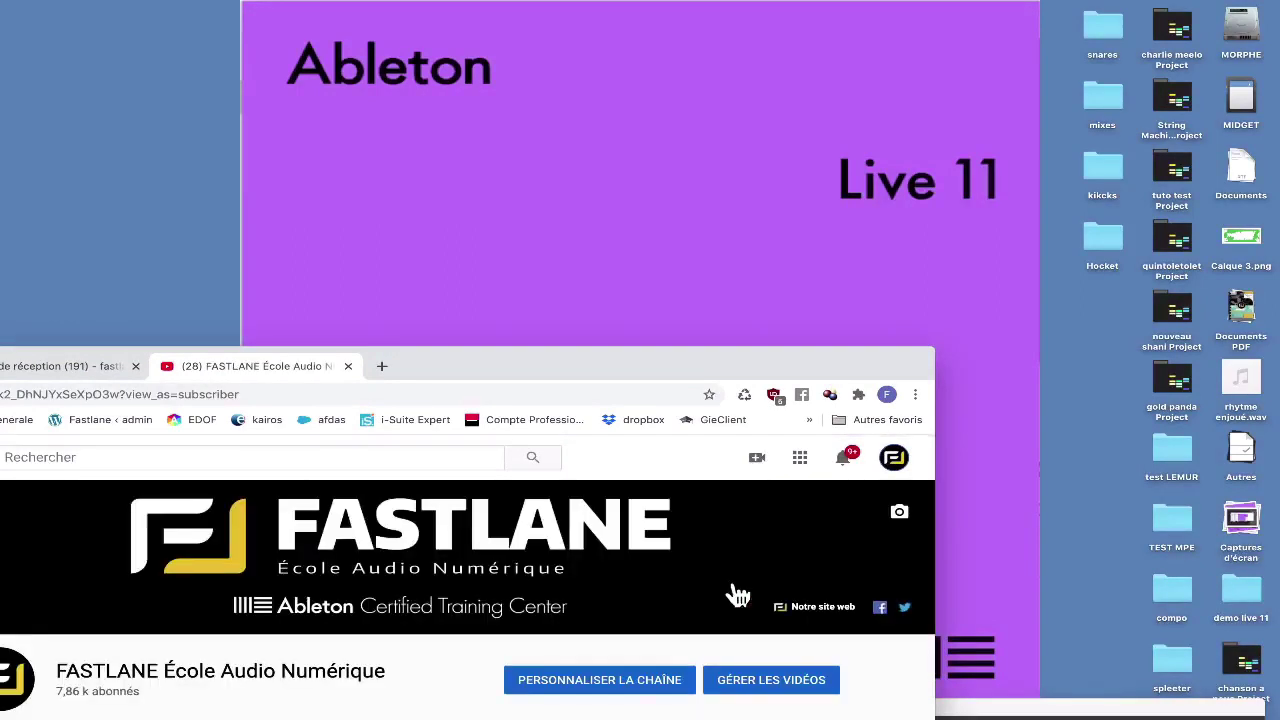
Step: Bring the channel page into view and open the Inglorious Producers video from the channel's videos
drag(575, 367, 996, 208)
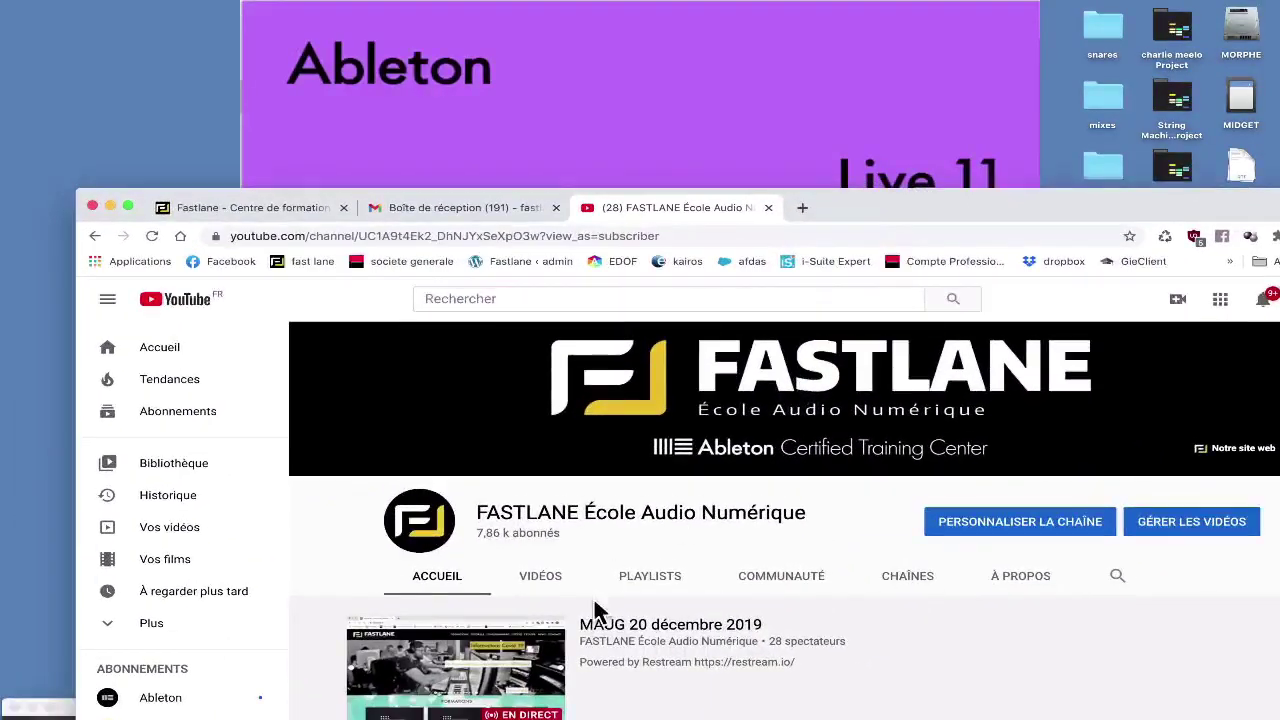
click(555, 588)
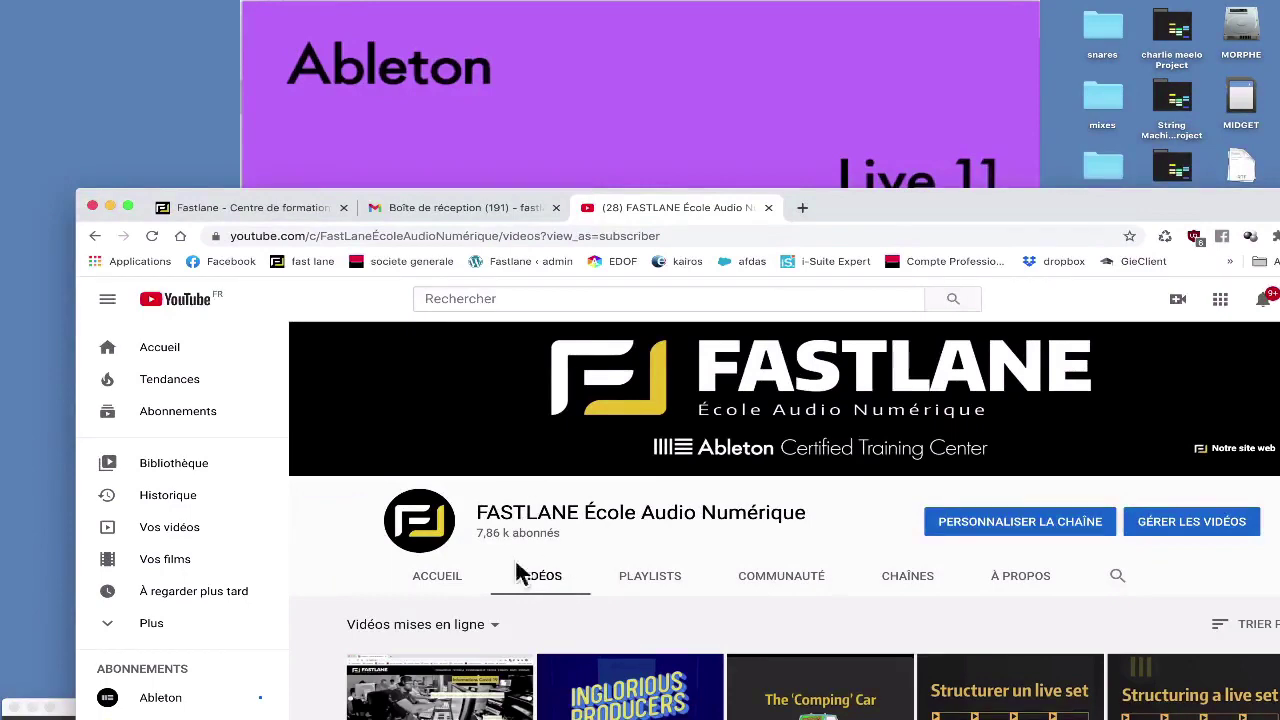
click(620, 705)
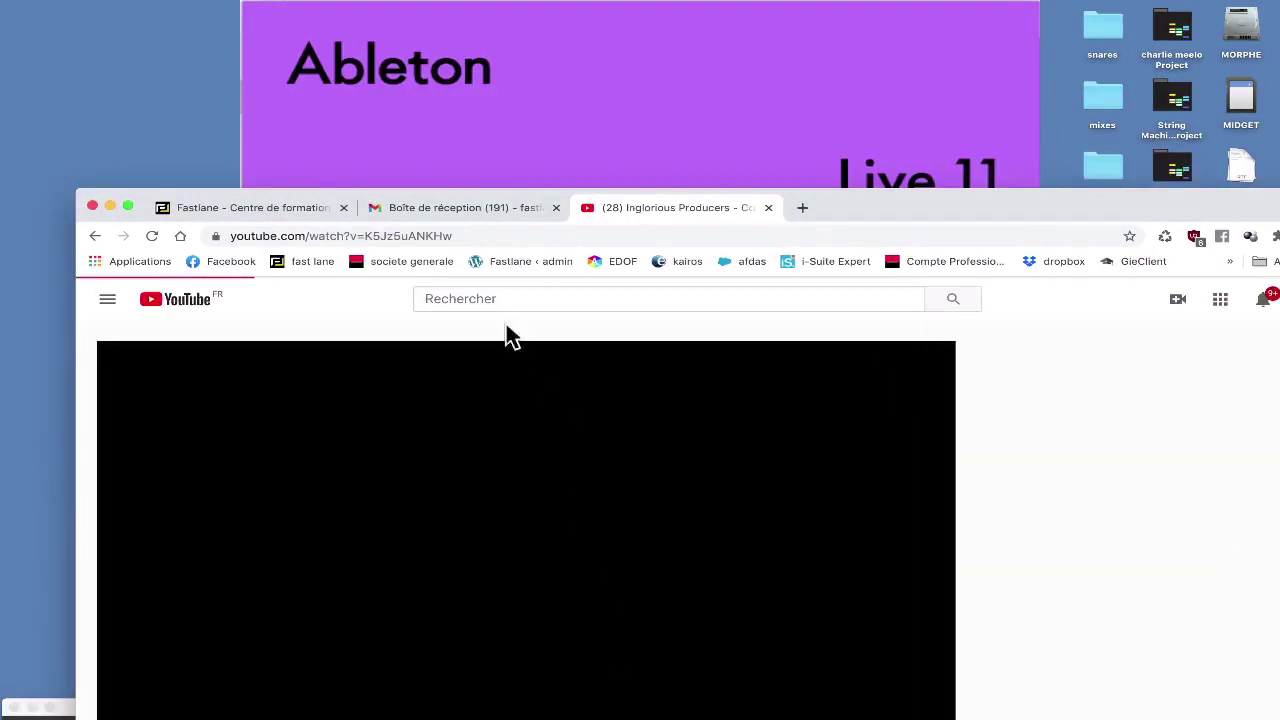
Step: Bring the video player into view, pause the Inglorious Producers video and switch it to full screen
drag(868, 213, 826, 116)
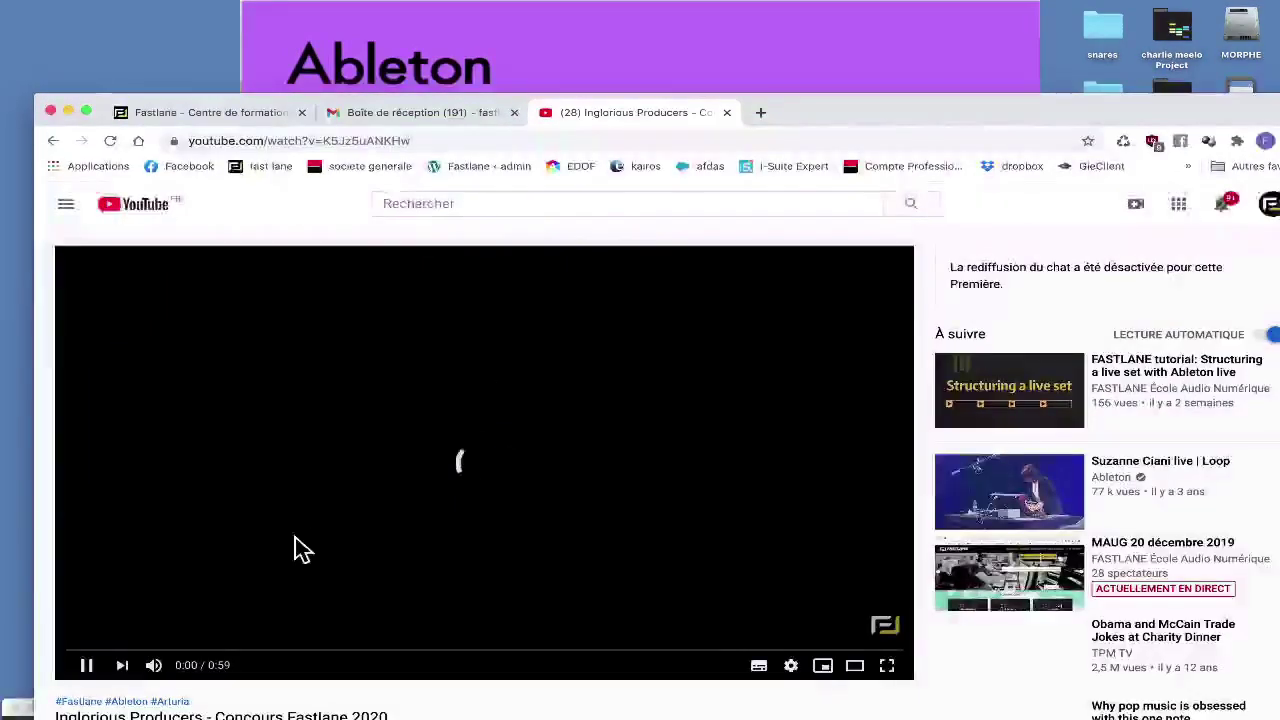
click(86, 665)
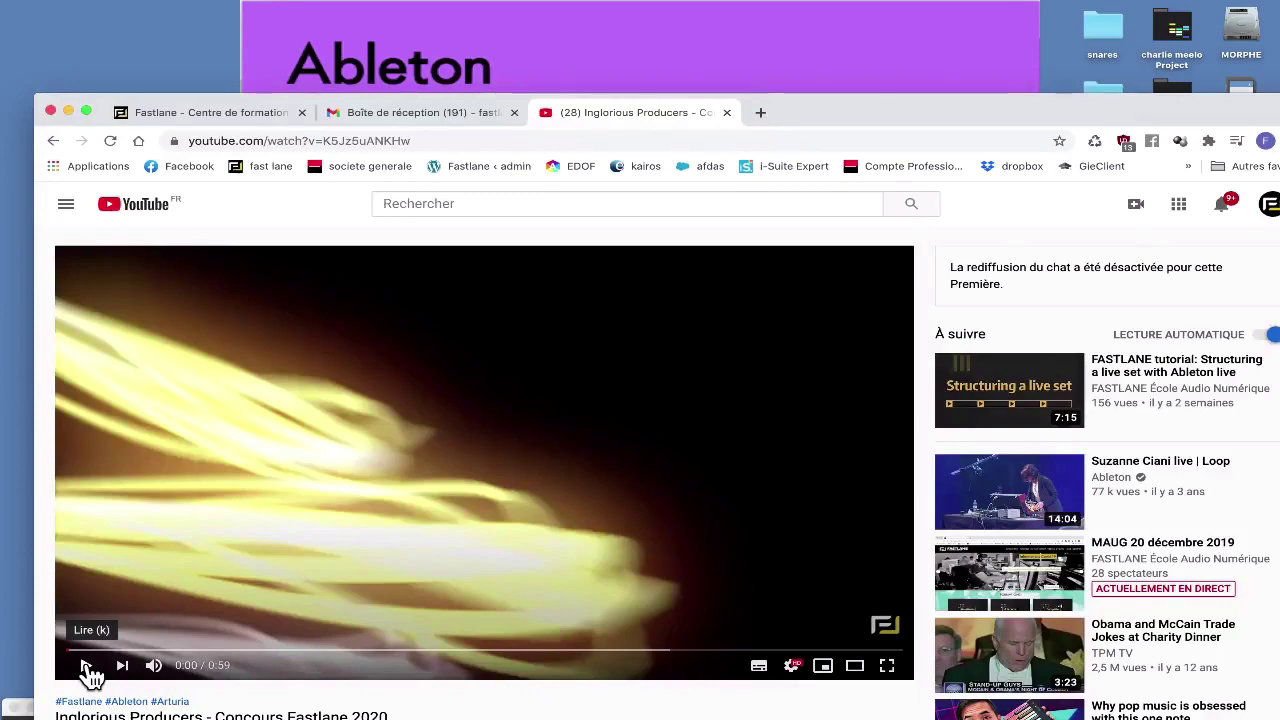
click(887, 668)
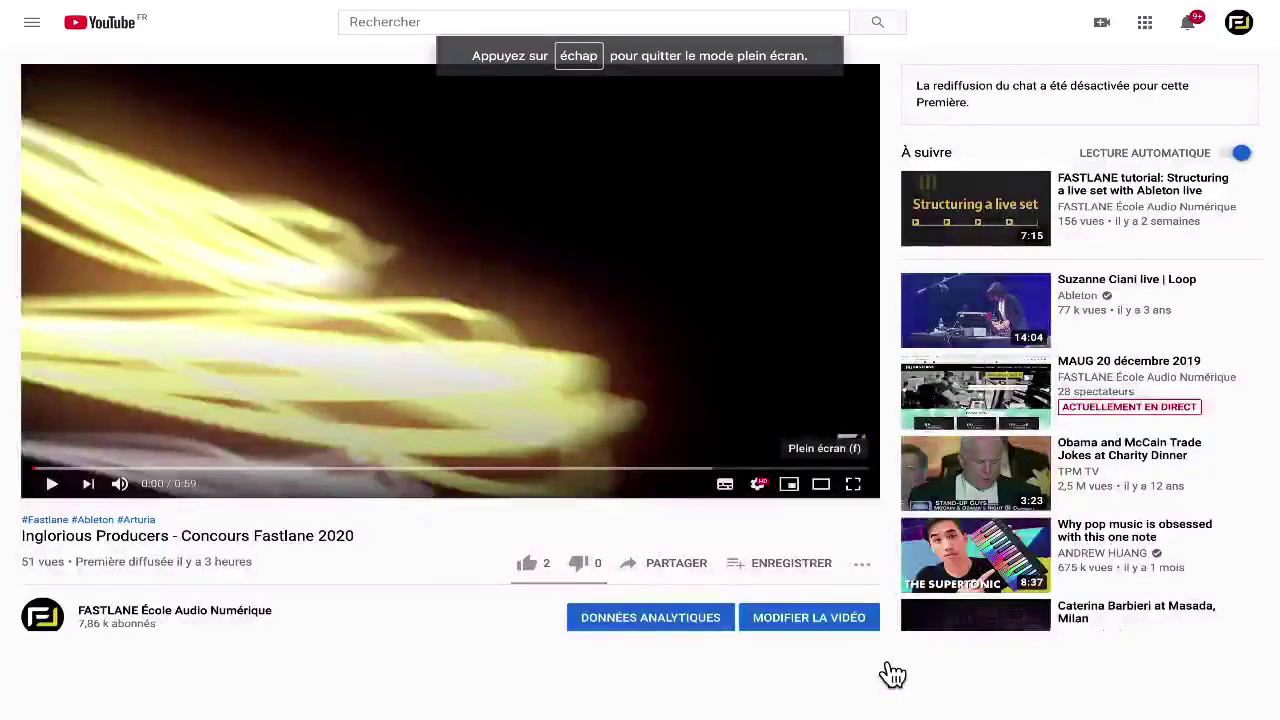